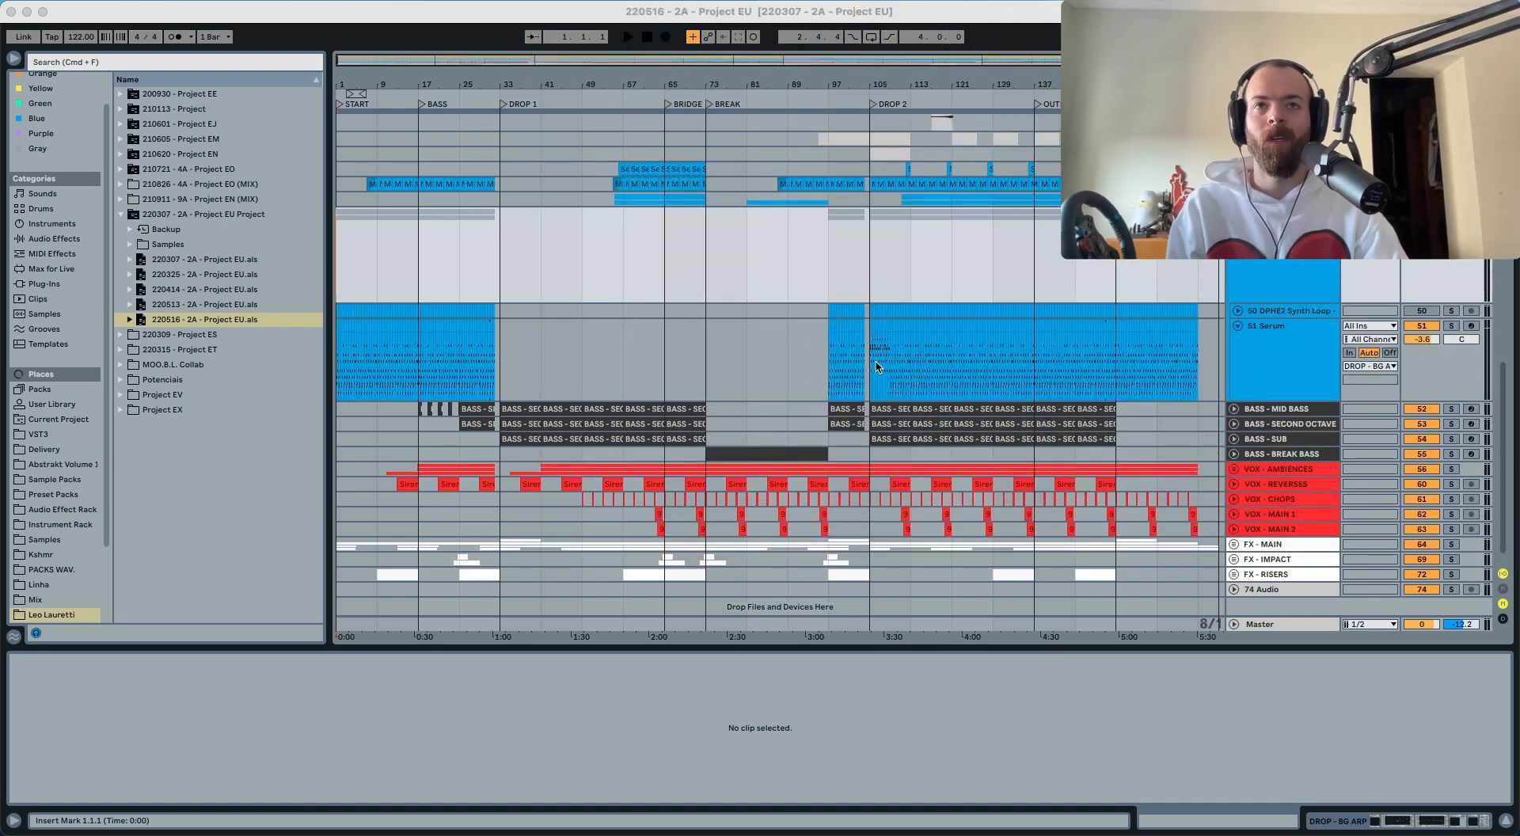
Step: Solo the 51 Serum track and play its clip at bar 109 in DROP 2
{"action": "left_click", "coordinate": [868, 366]}
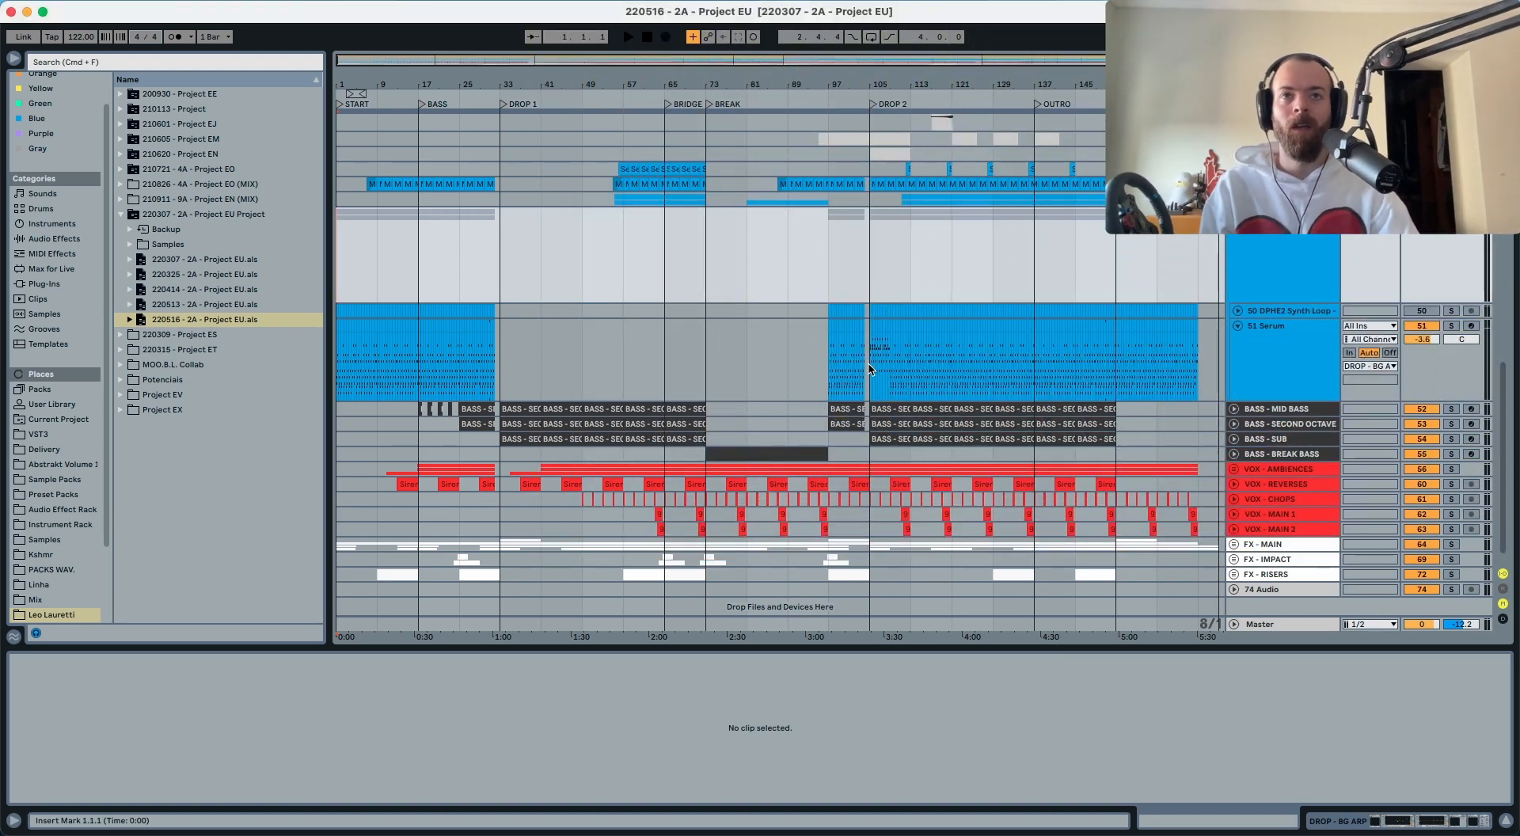
{"action": "left_click", "coordinate": [870, 374]}
{"action": "left_click_drag", "start_coordinate": [870, 374], "coordinate": [888, 368]}
{"action": "left_click_drag", "start_coordinate": [892, 80], "coordinate": [893, 162]}
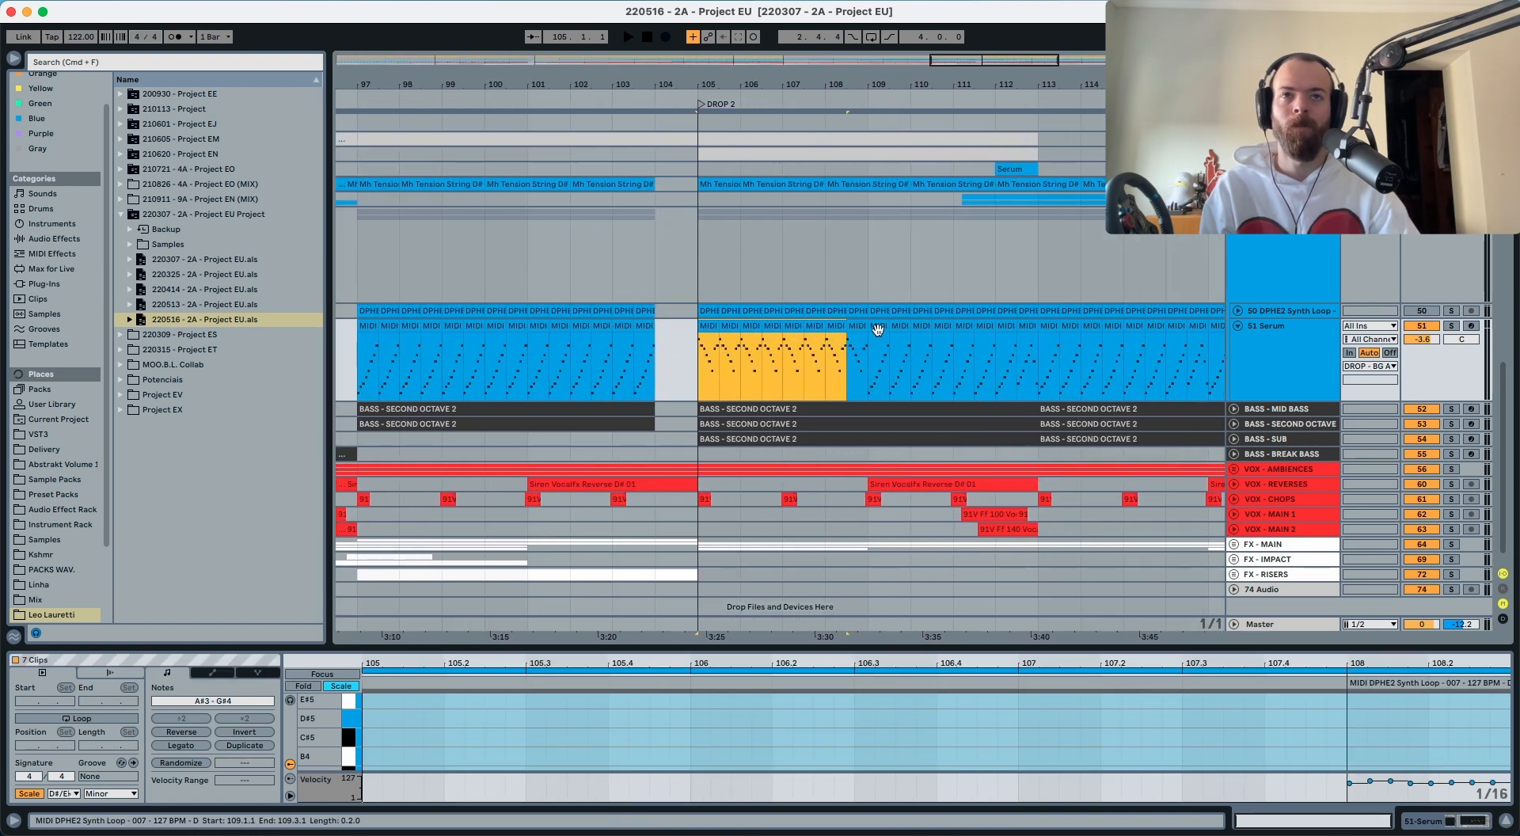
{"action": "left_click", "coordinate": [876, 354]}
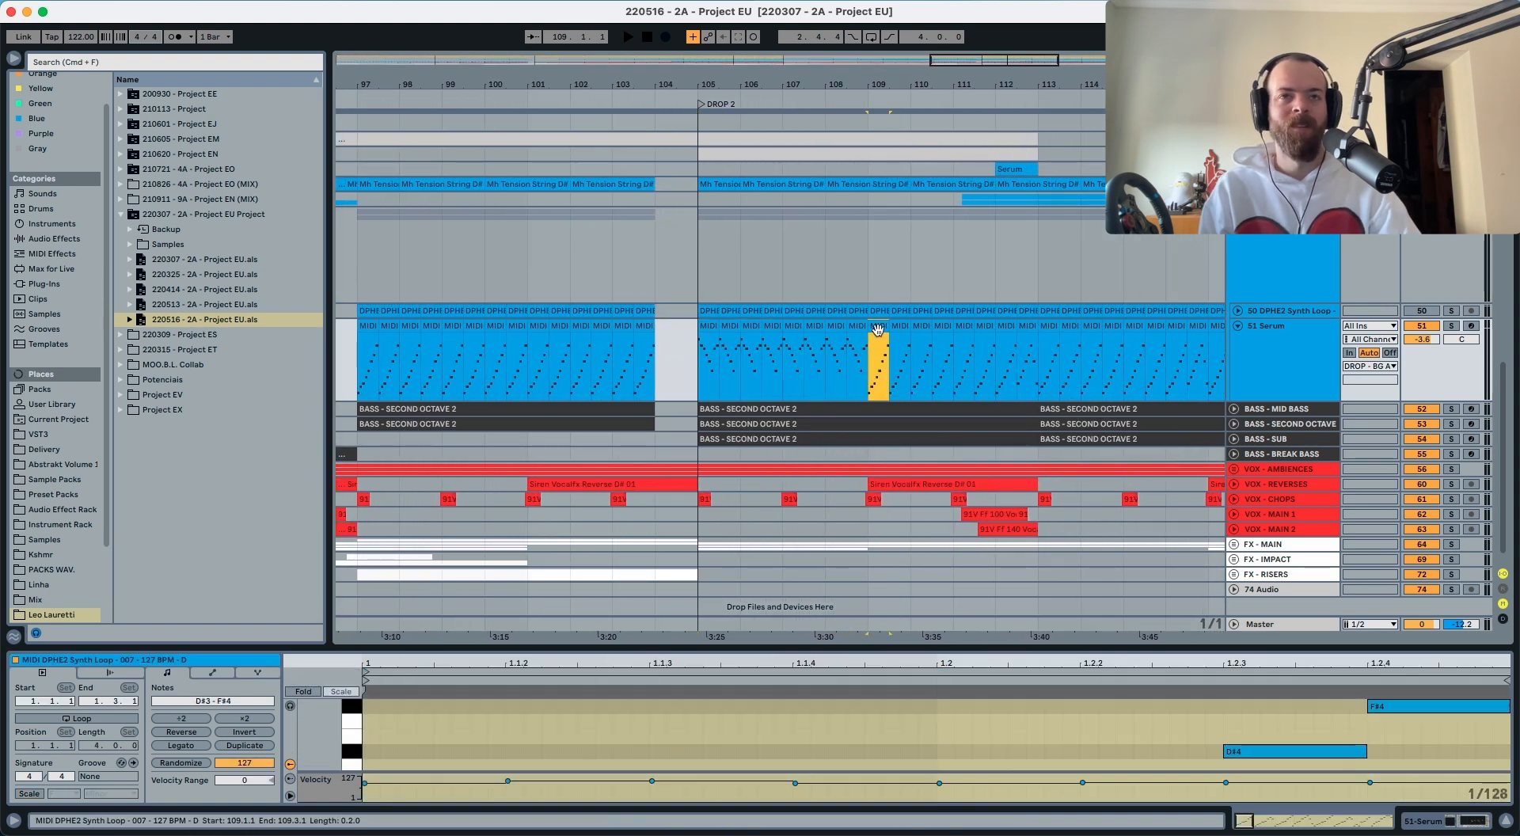
{"action": "left_click", "coordinate": [1451, 325]}
{"action": "key", "text": "space"}
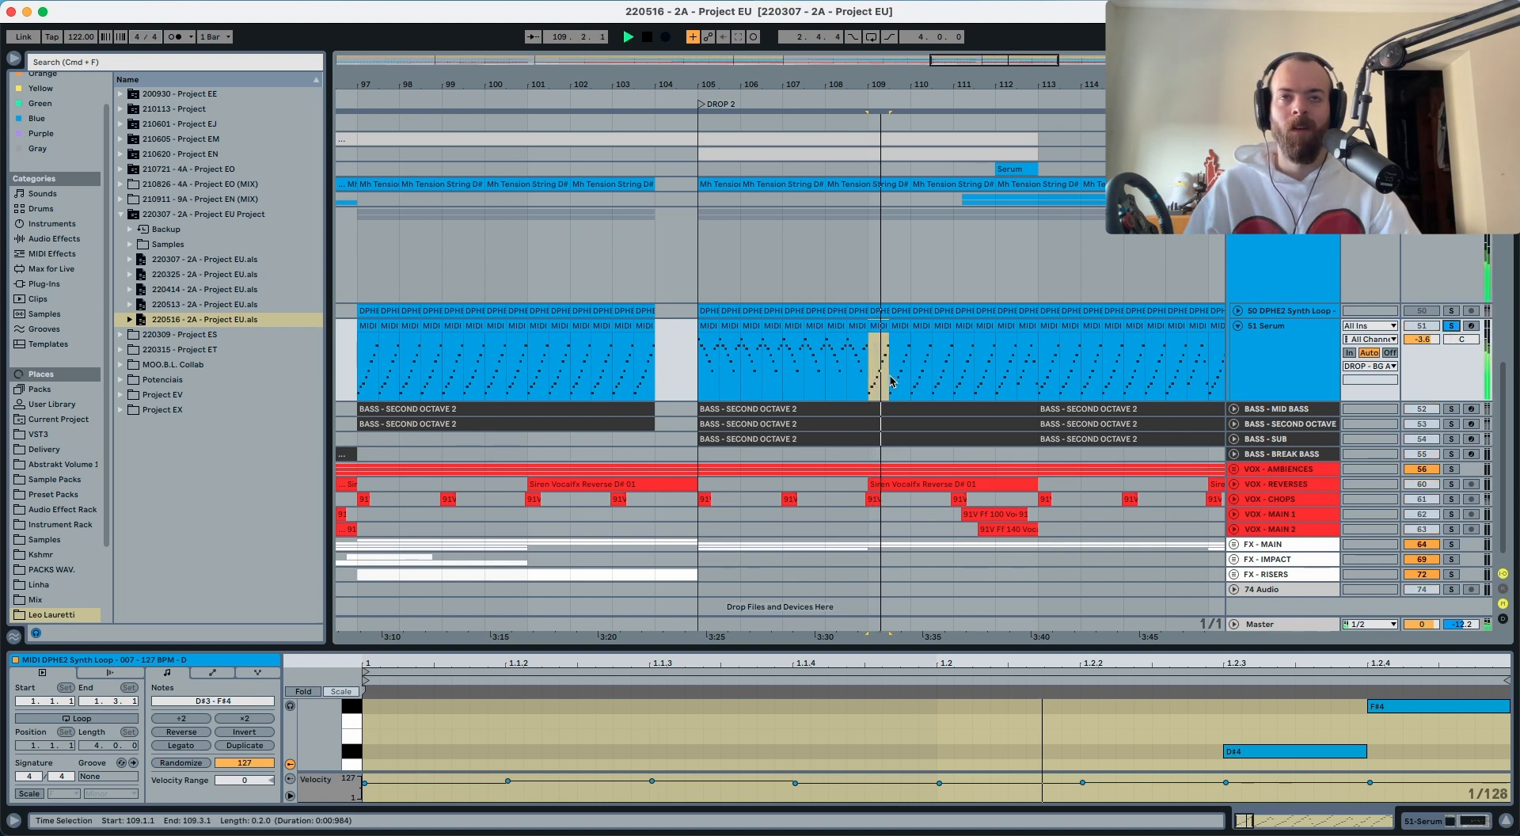
Step: Play the Serum clip that starts at 108.3, just before bar 109, and stop playback
{"action": "key", "text": "space"}
{"action": "left_click", "coordinate": [854, 328]}
{"action": "key", "text": "space"}
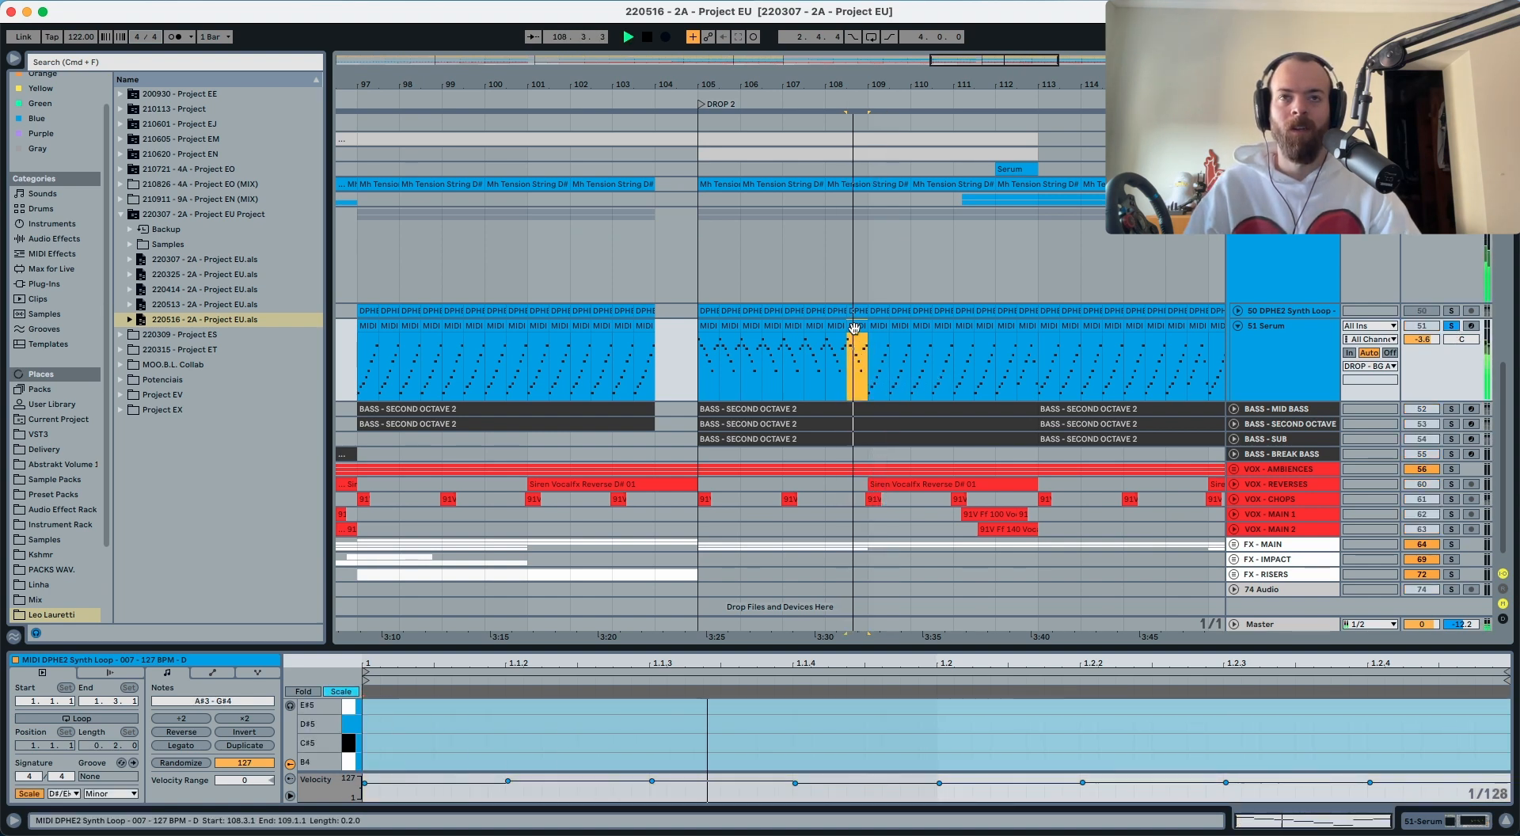
{"action": "key", "text": "space"}
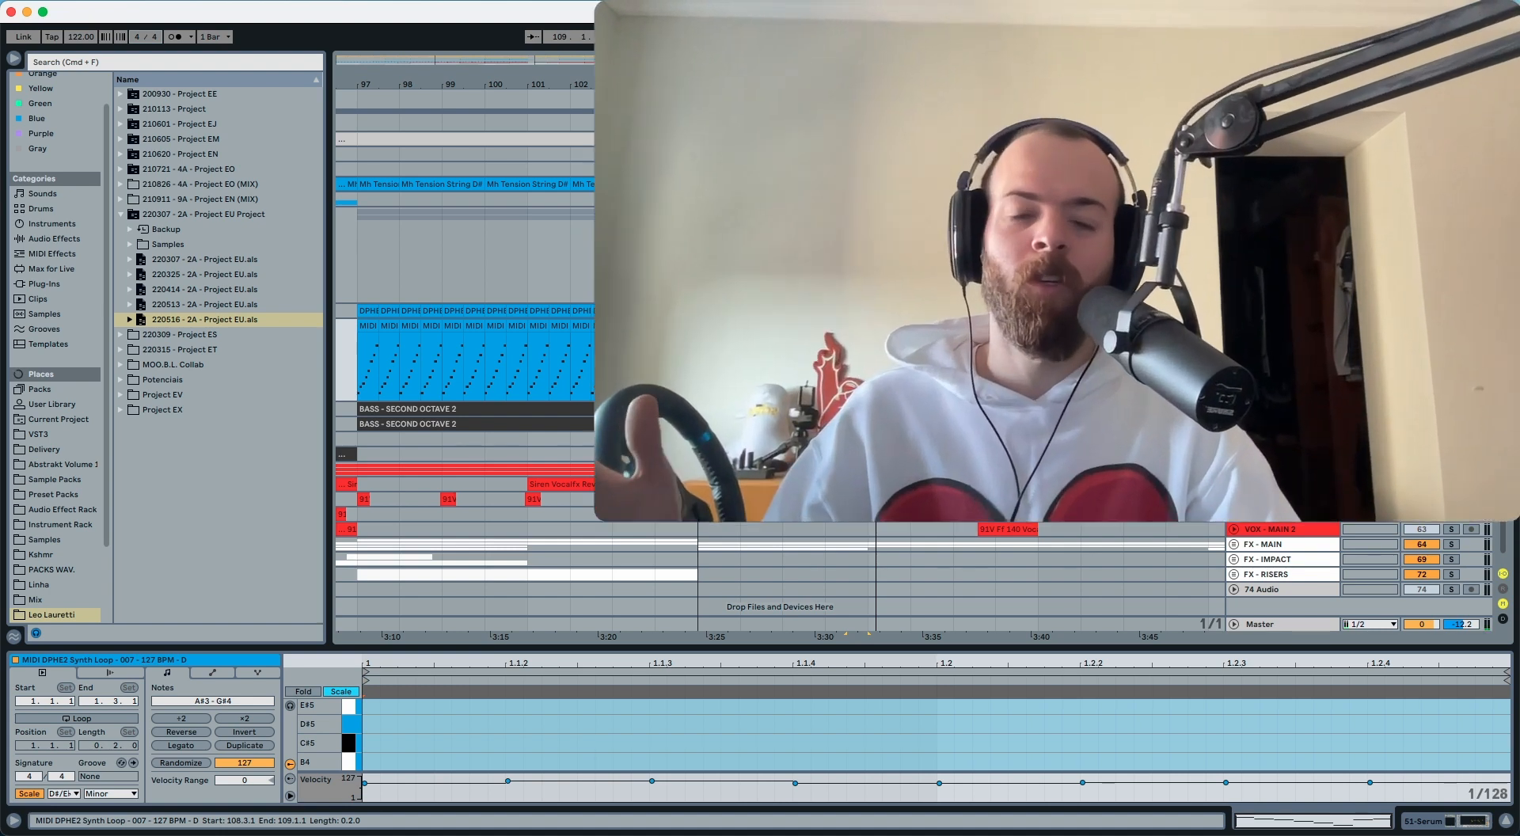
Step: Play the whole arrangement from its first bar
{"action": "key", "text": "w"}
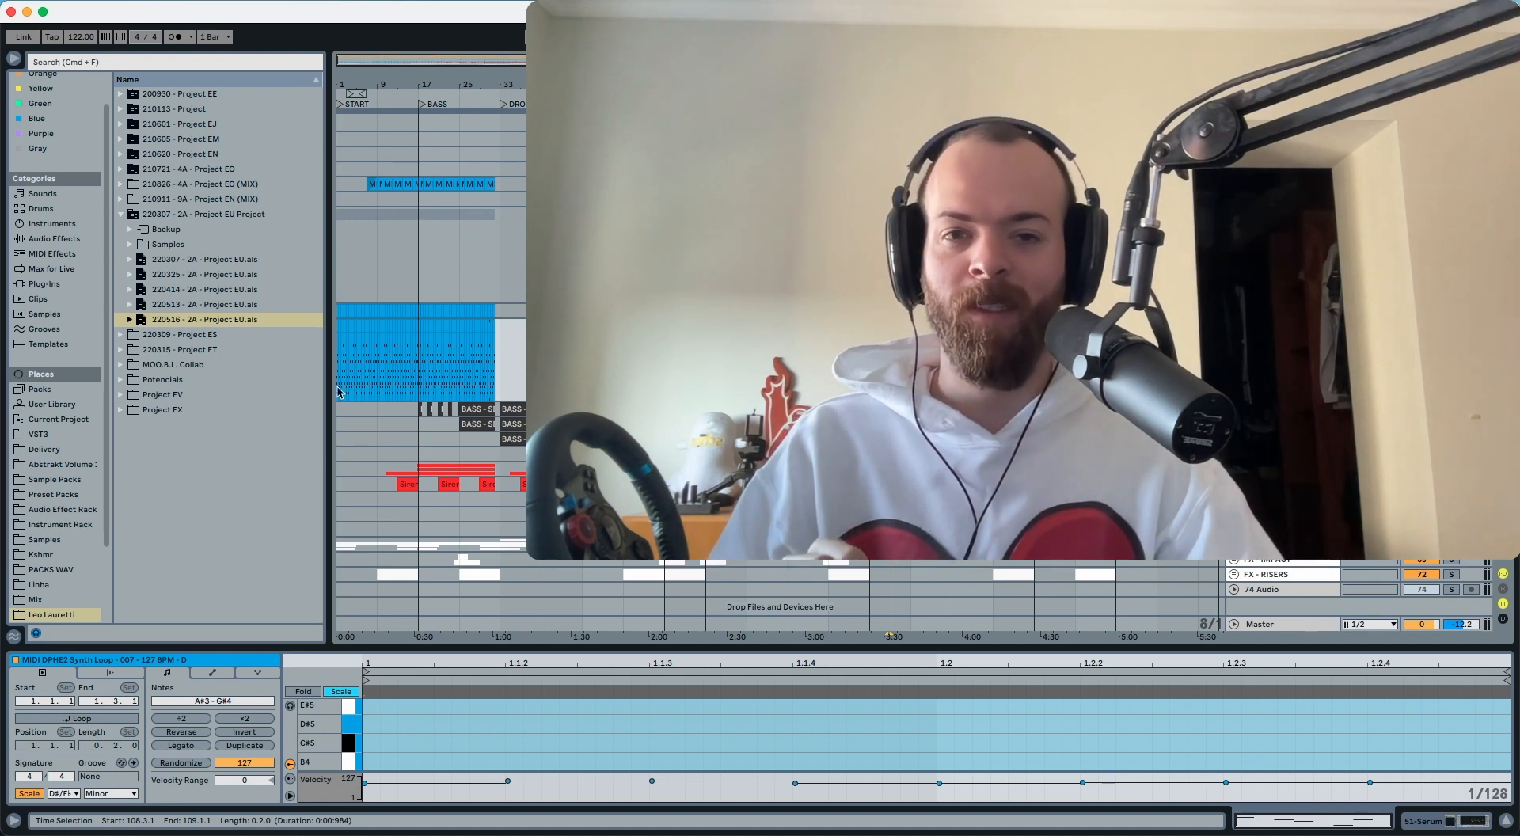
{"action": "left_click", "coordinate": [339, 390]}
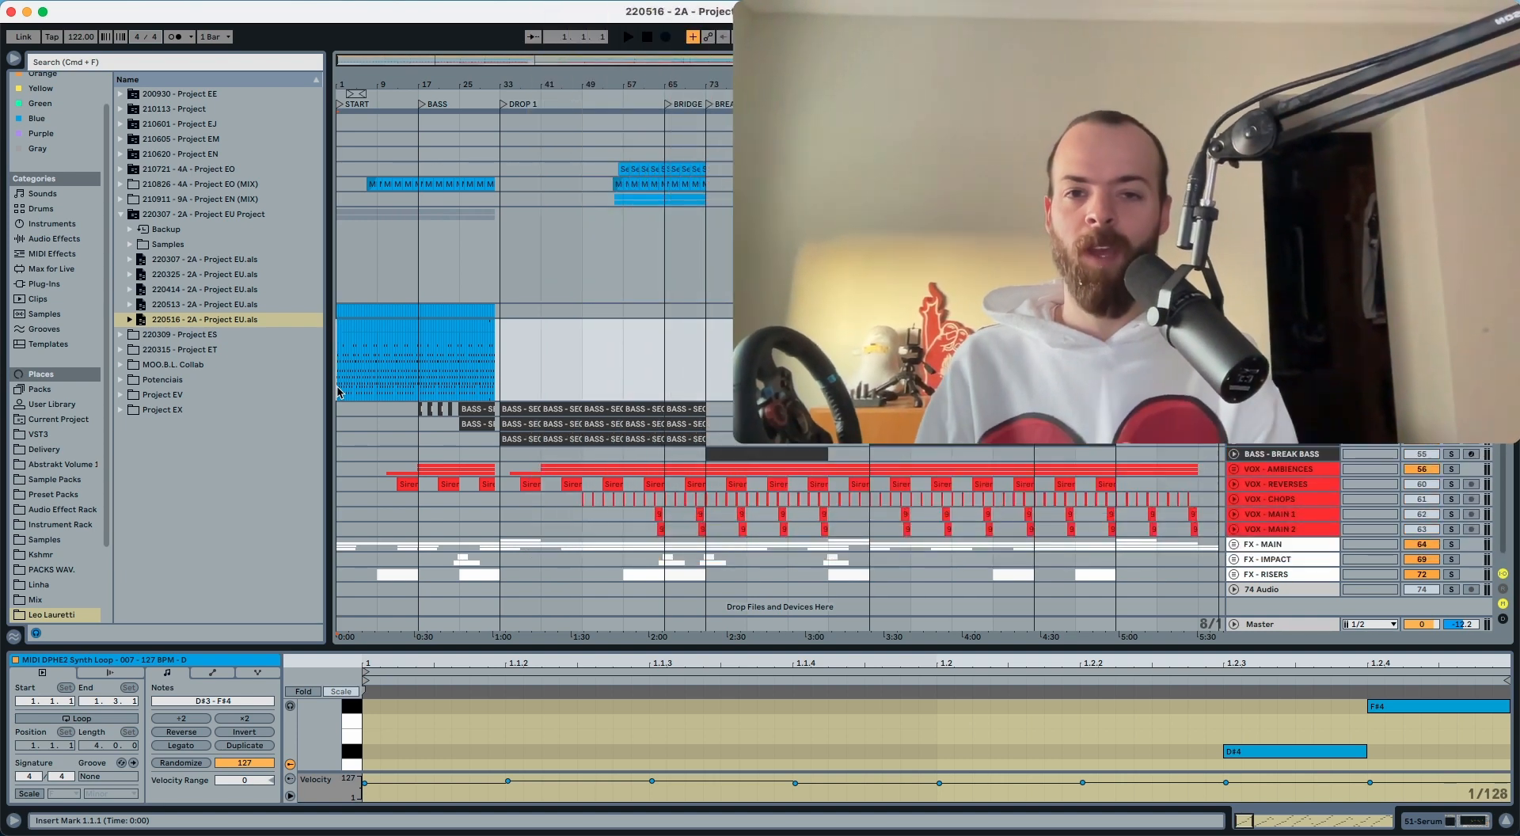
{"action": "key", "text": "space"}
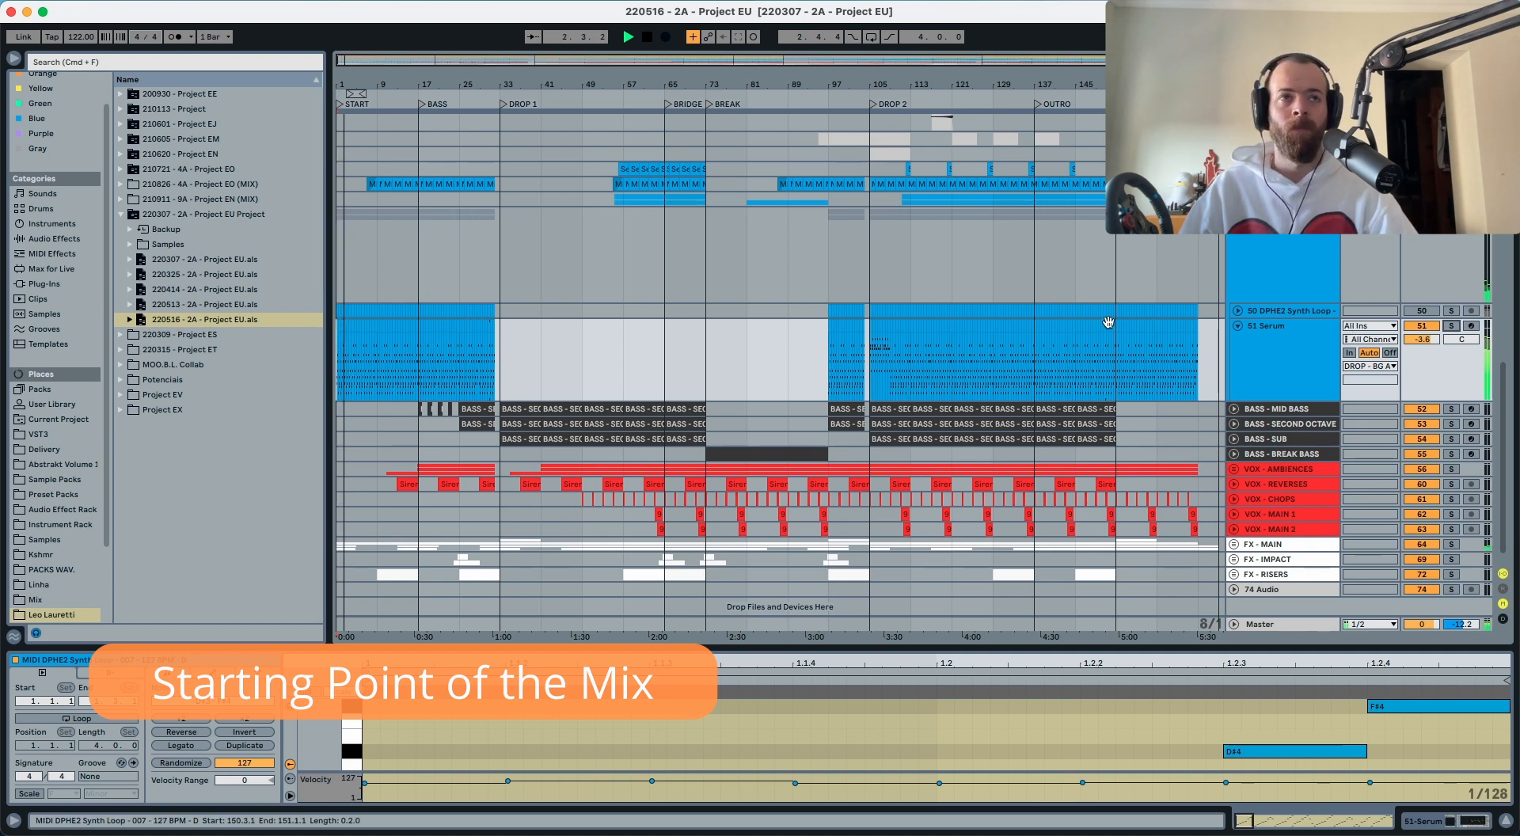
Step: Expand all tracks and examine the FX risers, FX impact and FX main tracks during playback
{"action": "scroll", "coordinate": [1299, 514], "scroll_direction": "down", "scroll_amount": 1}
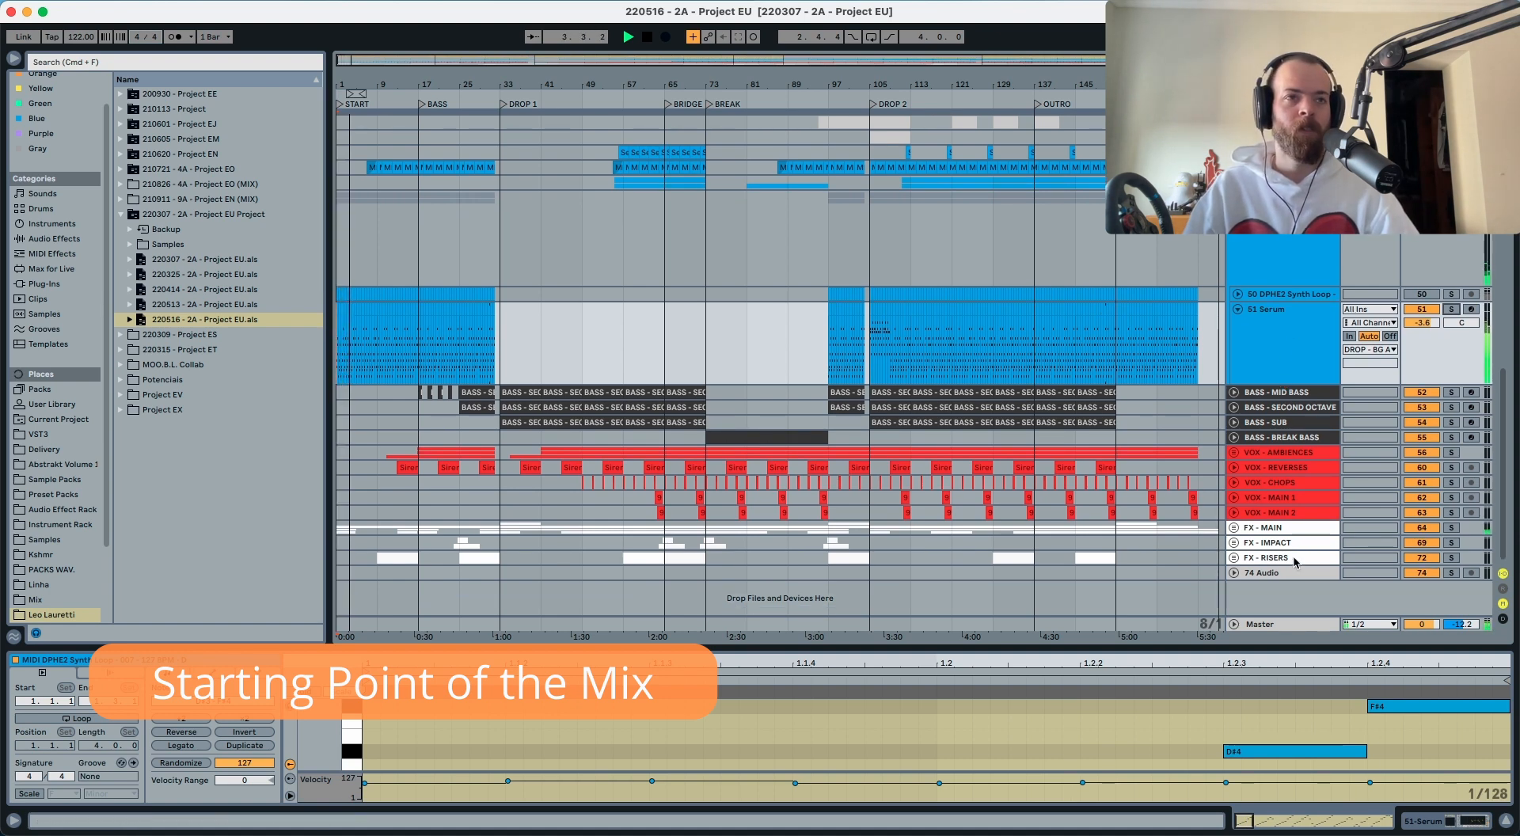
{"action": "scroll", "coordinate": [1299, 556], "scroll_direction": "up", "scroll_amount": 10}
{"action": "scroll", "coordinate": [1299, 561], "scroll_direction": "down", "scroll_amount": 20}
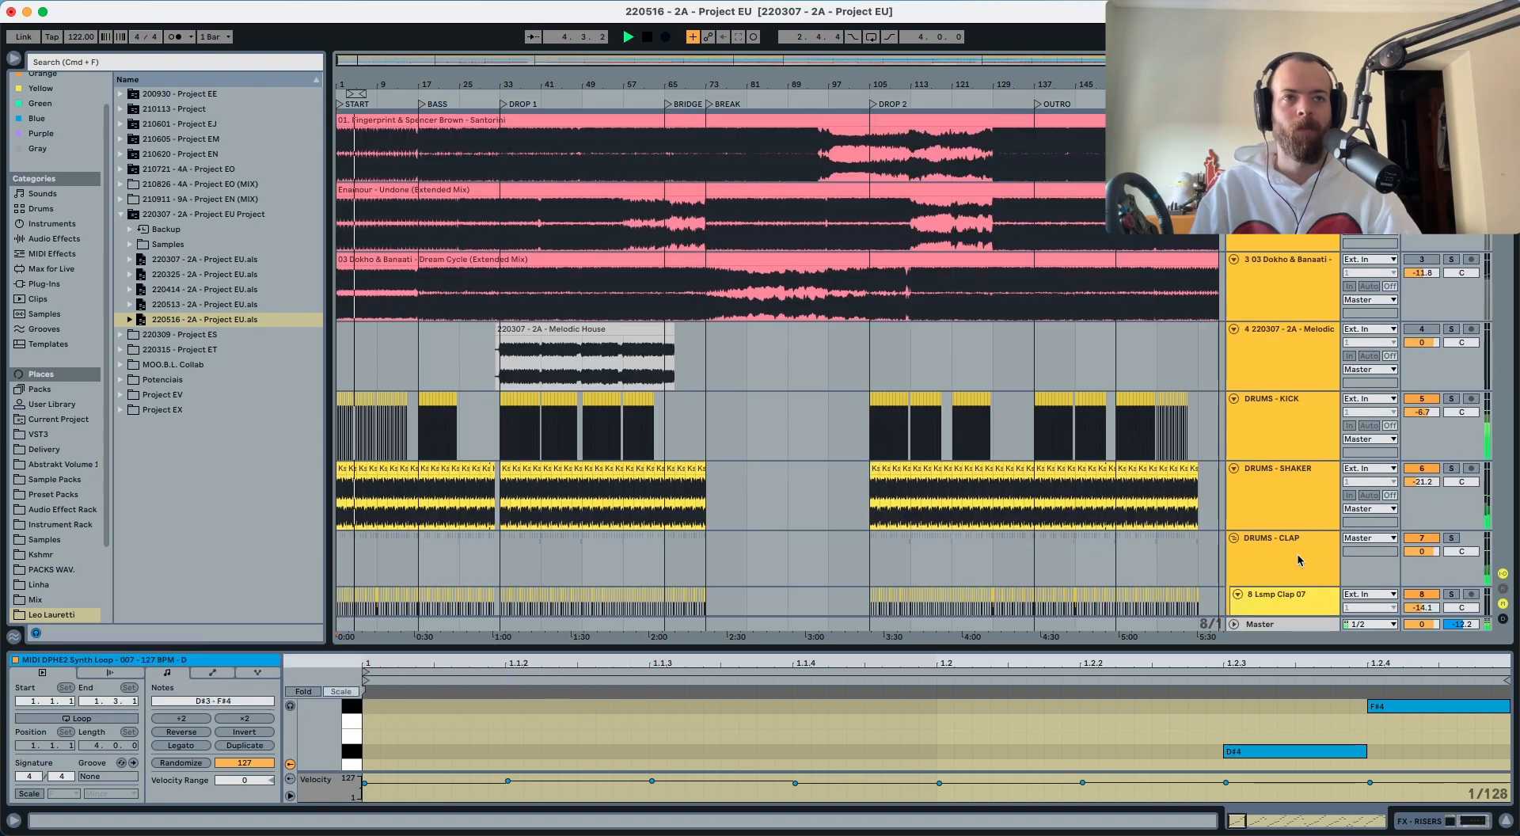
{"action": "left_click", "coordinate": [1297, 499]}
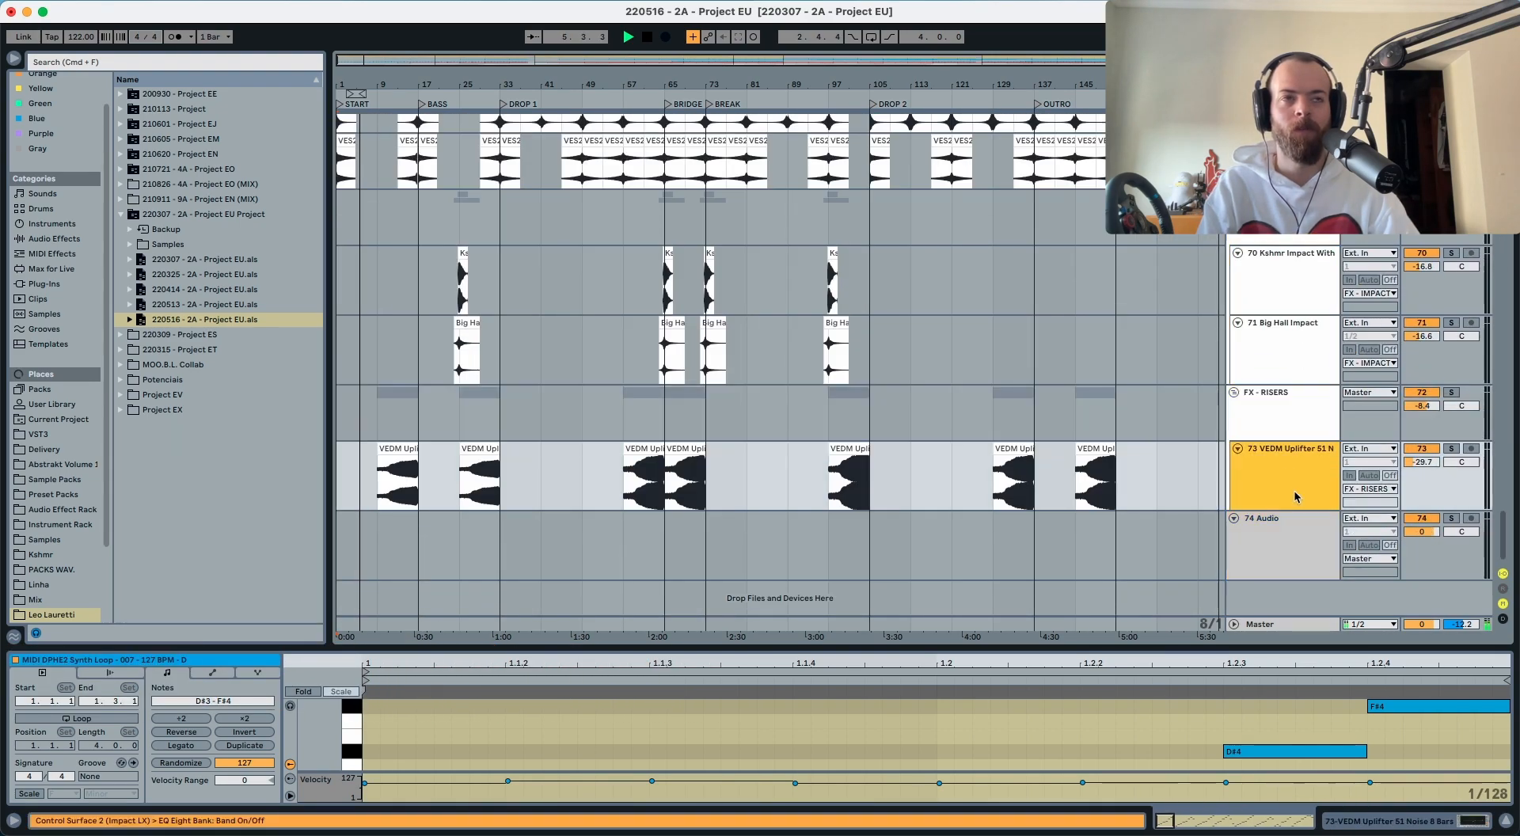
{"action": "left_click", "coordinate": [1289, 422]}
{"action": "scroll", "coordinate": [1289, 422], "scroll_direction": "up", "scroll_amount": 8}
{"action": "left_click", "coordinate": [1277, 488]}
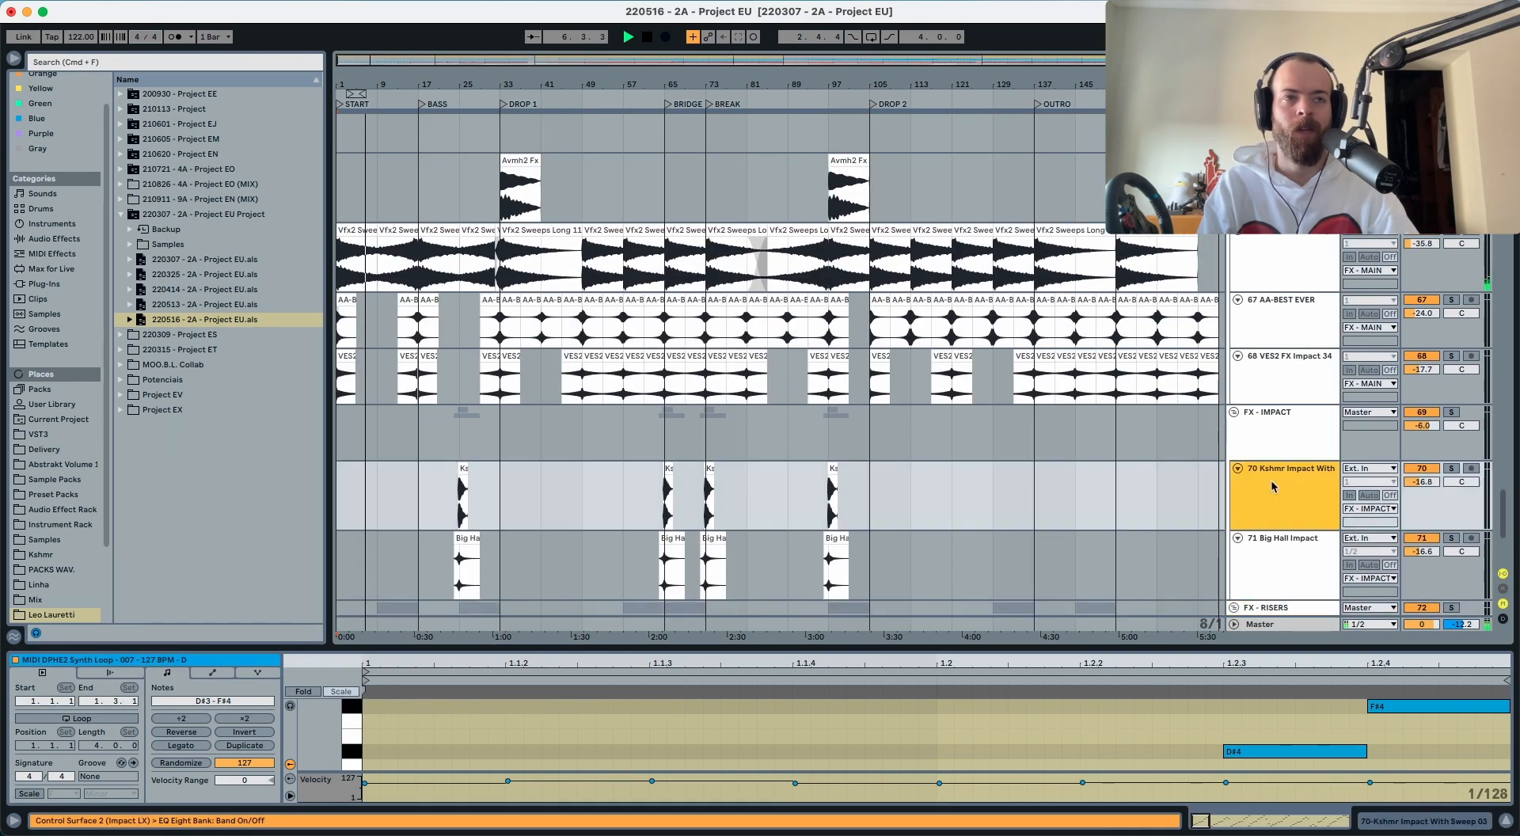
{"action": "left_click", "coordinate": [1276, 547]}
{"action": "left_click", "coordinate": [1278, 434]}
{"action": "left_click", "coordinate": [1285, 474]}
{"action": "scroll", "coordinate": [1283, 451], "scroll_direction": "up", "scroll_amount": 5}
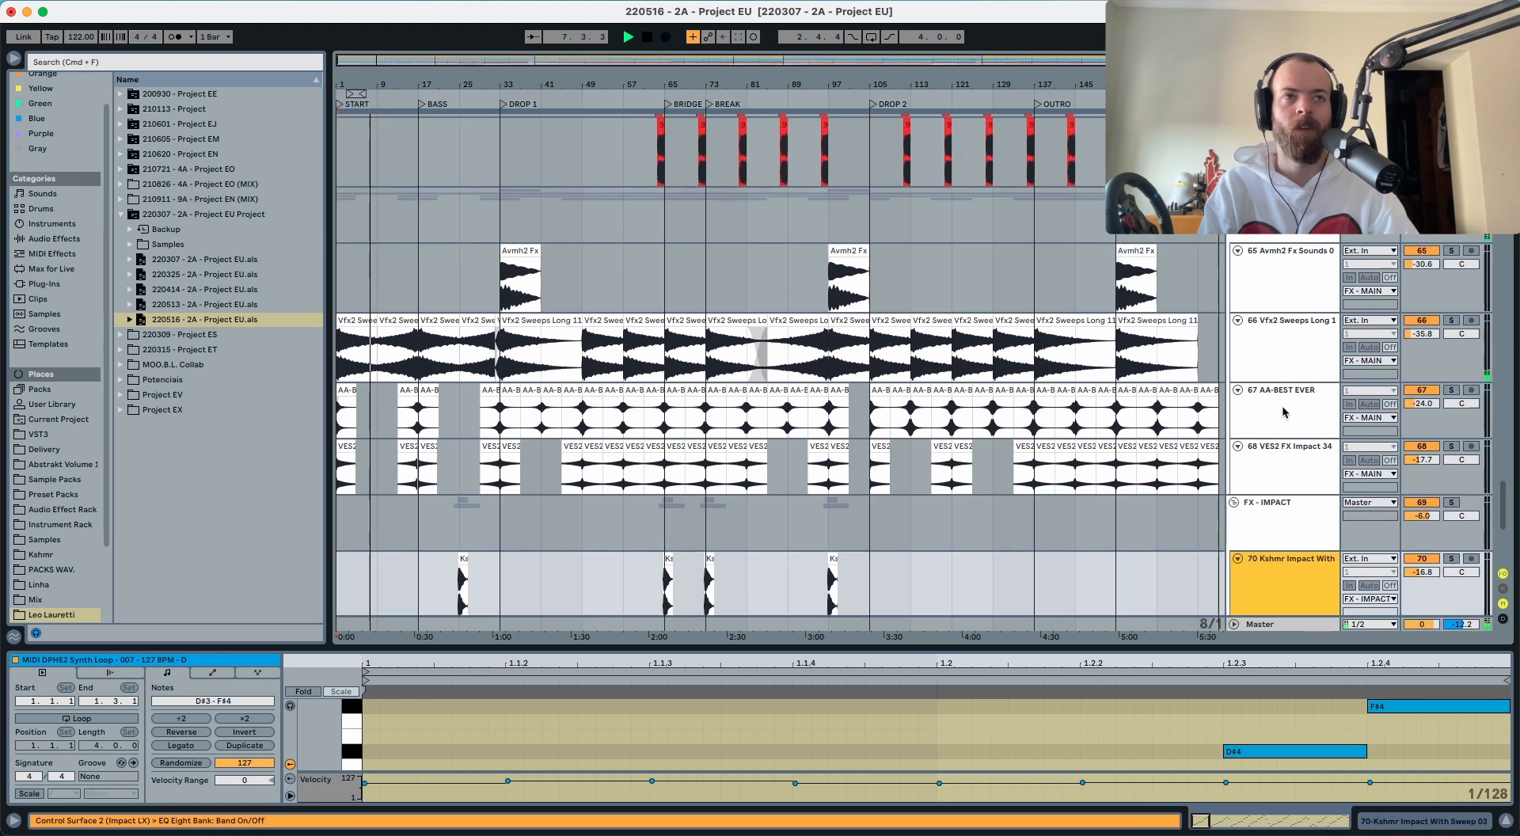
{"action": "left_click", "coordinate": [1282, 355]}
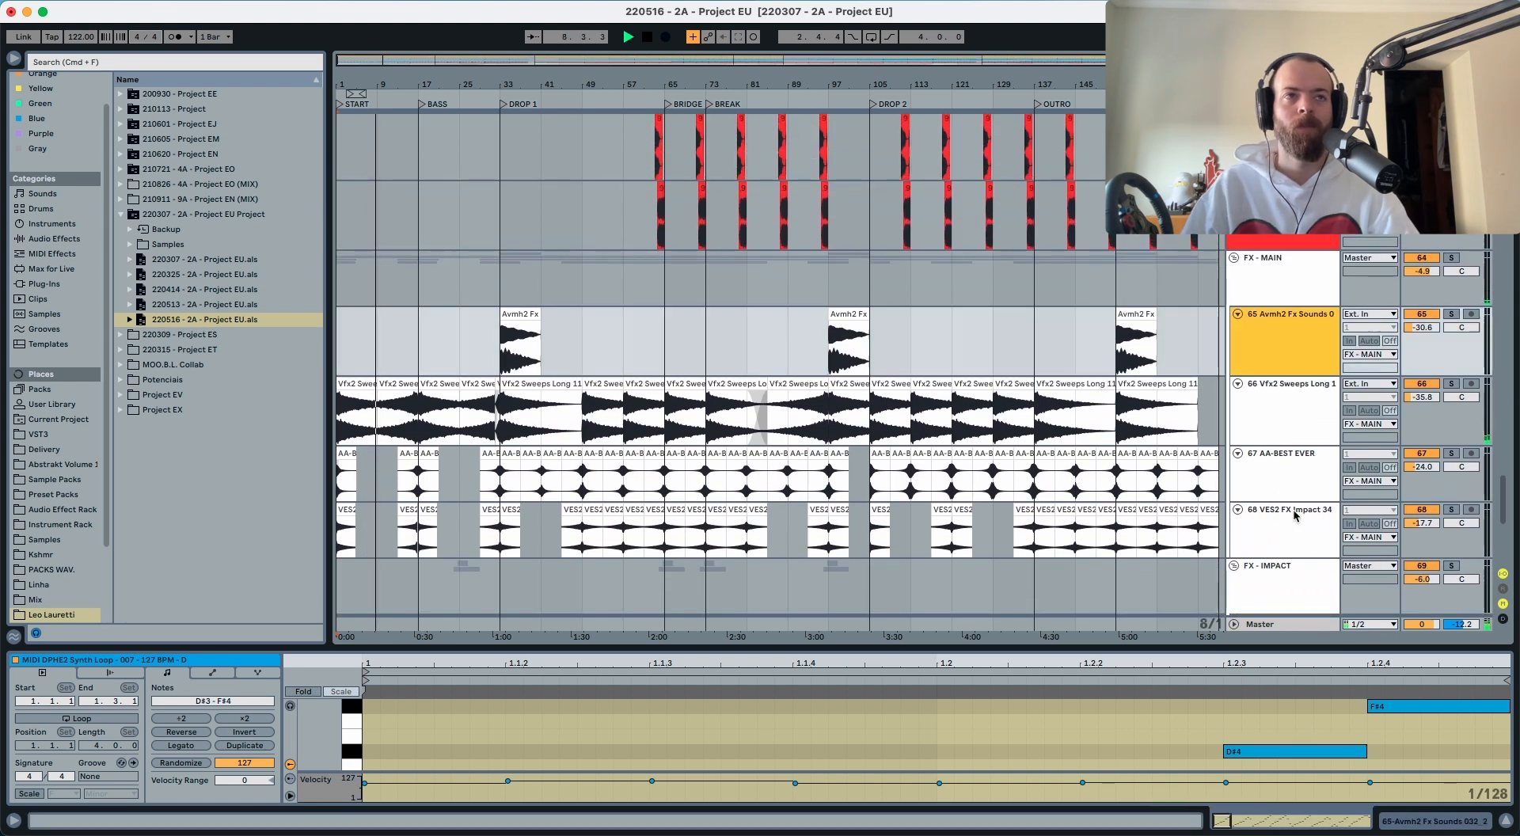
Step: Examine the vocal, bass, drop and drum tracks and the colours of their clips
{"action": "scroll", "coordinate": [1295, 507], "scroll_direction": "up", "scroll_amount": 10}
{"action": "scroll", "coordinate": [1291, 475], "scroll_direction": "up", "scroll_amount": 8}
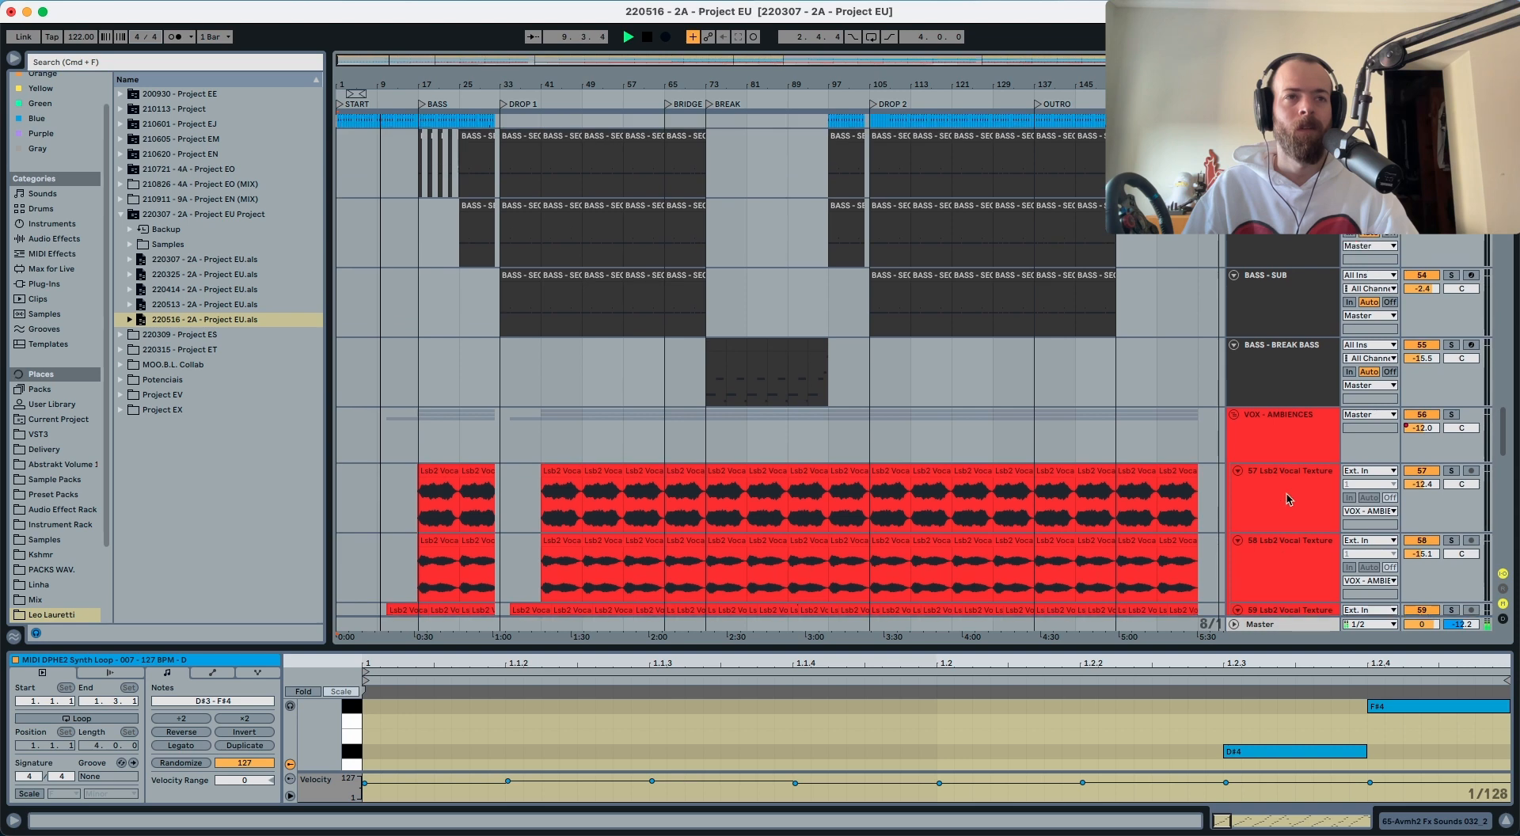
{"action": "scroll", "coordinate": [1284, 451], "scroll_direction": "up", "scroll_amount": 8}
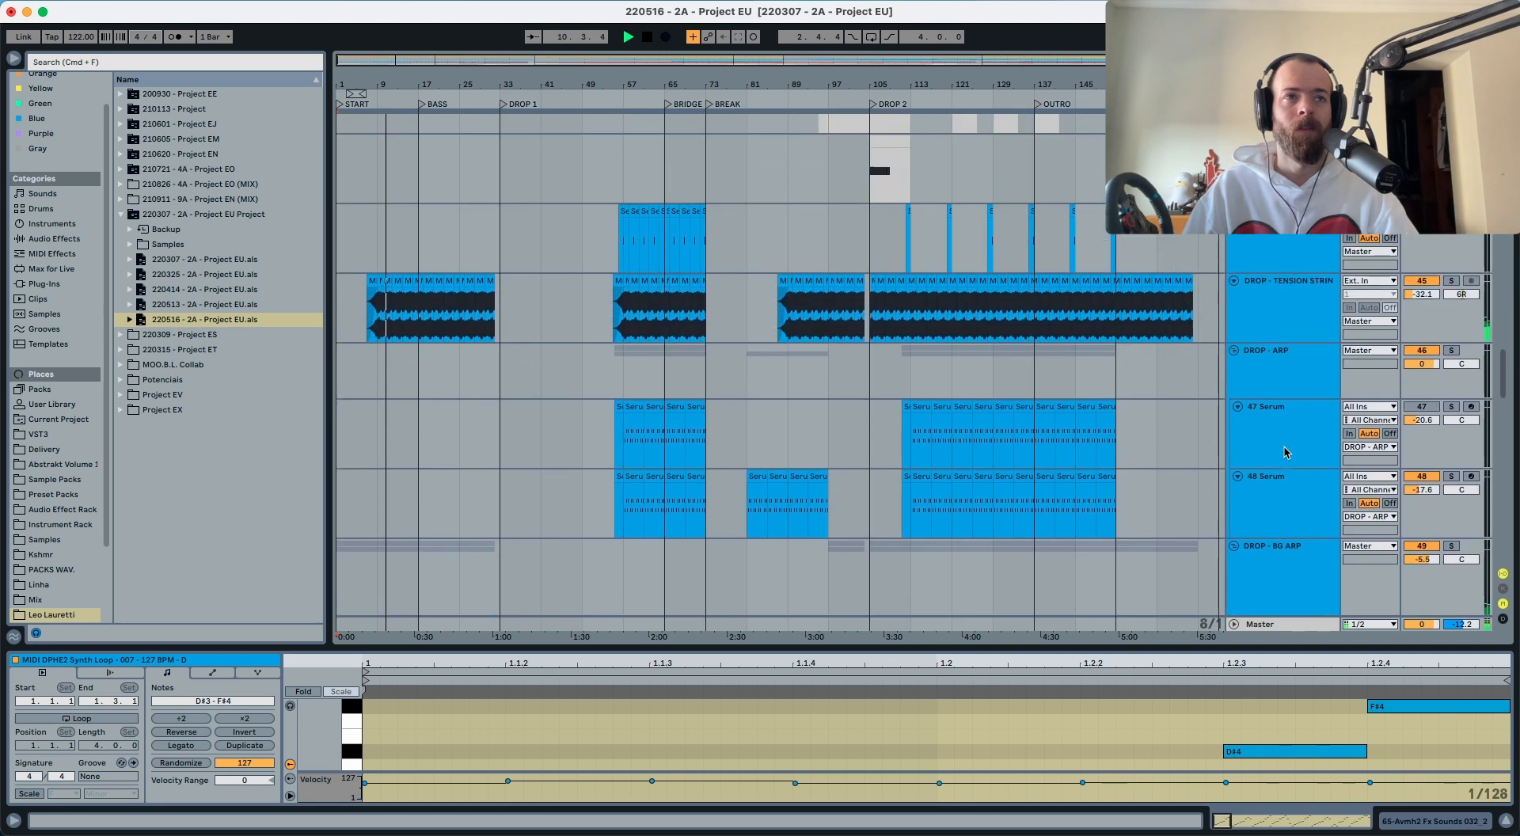
{"action": "scroll", "coordinate": [1284, 451], "scroll_direction": "up", "scroll_amount": 8}
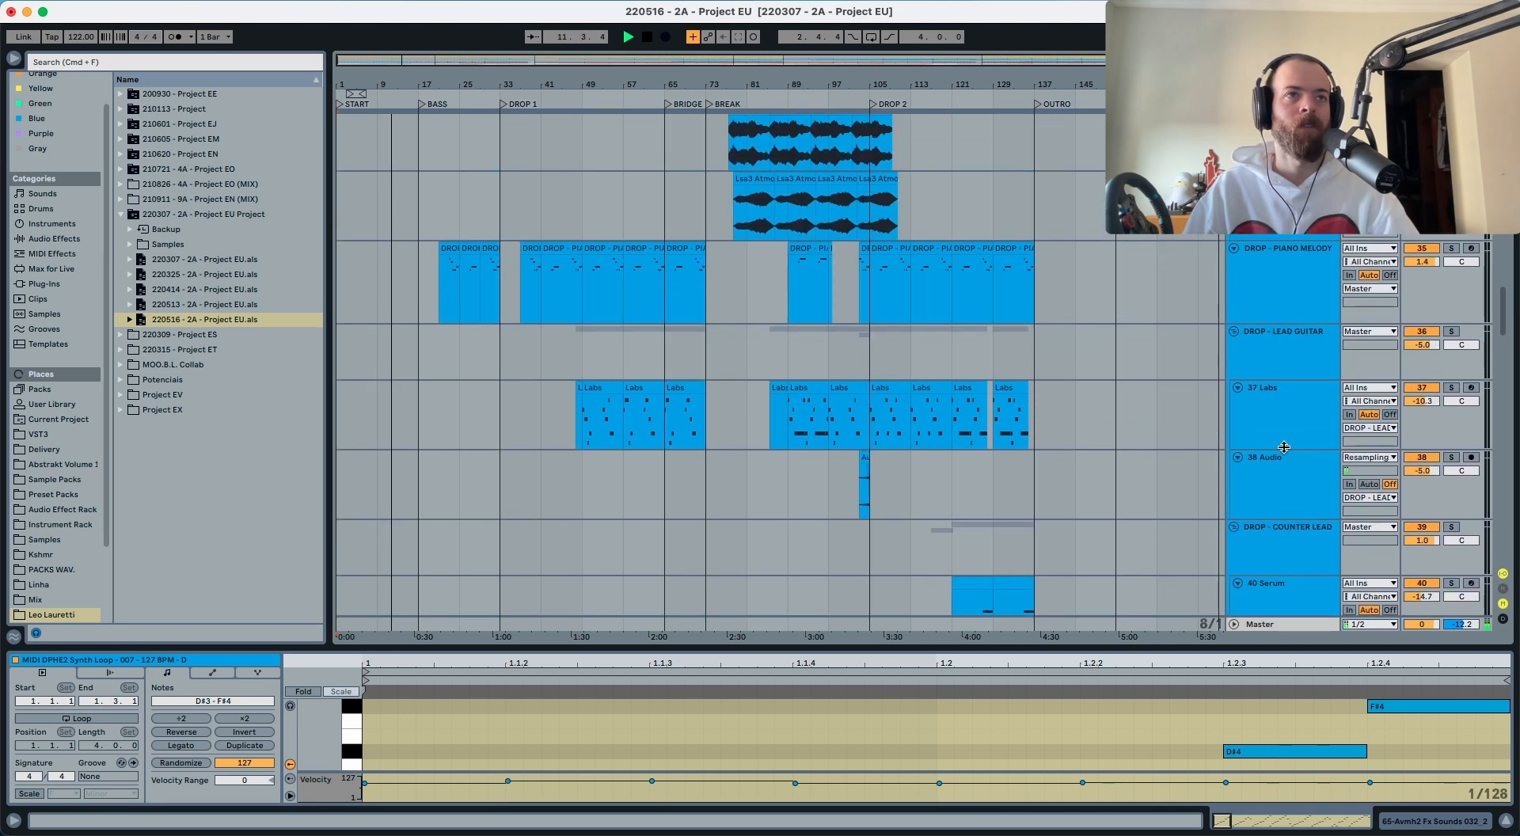
{"action": "scroll", "coordinate": [1284, 451], "scroll_direction": "up", "scroll_amount": 8}
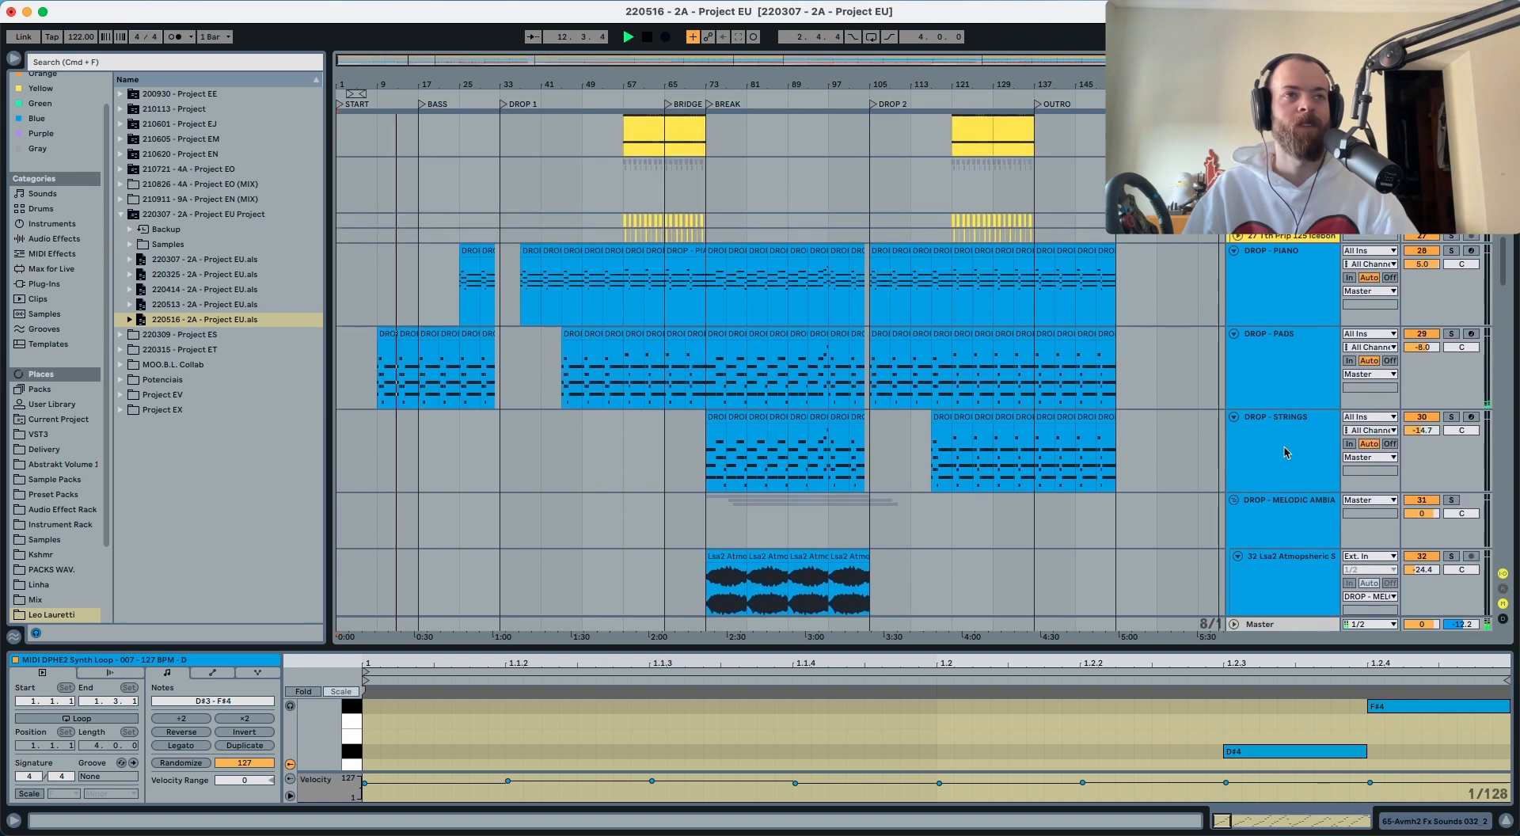
{"action": "scroll", "coordinate": [1283, 451], "scroll_direction": "up", "scroll_amount": 4}
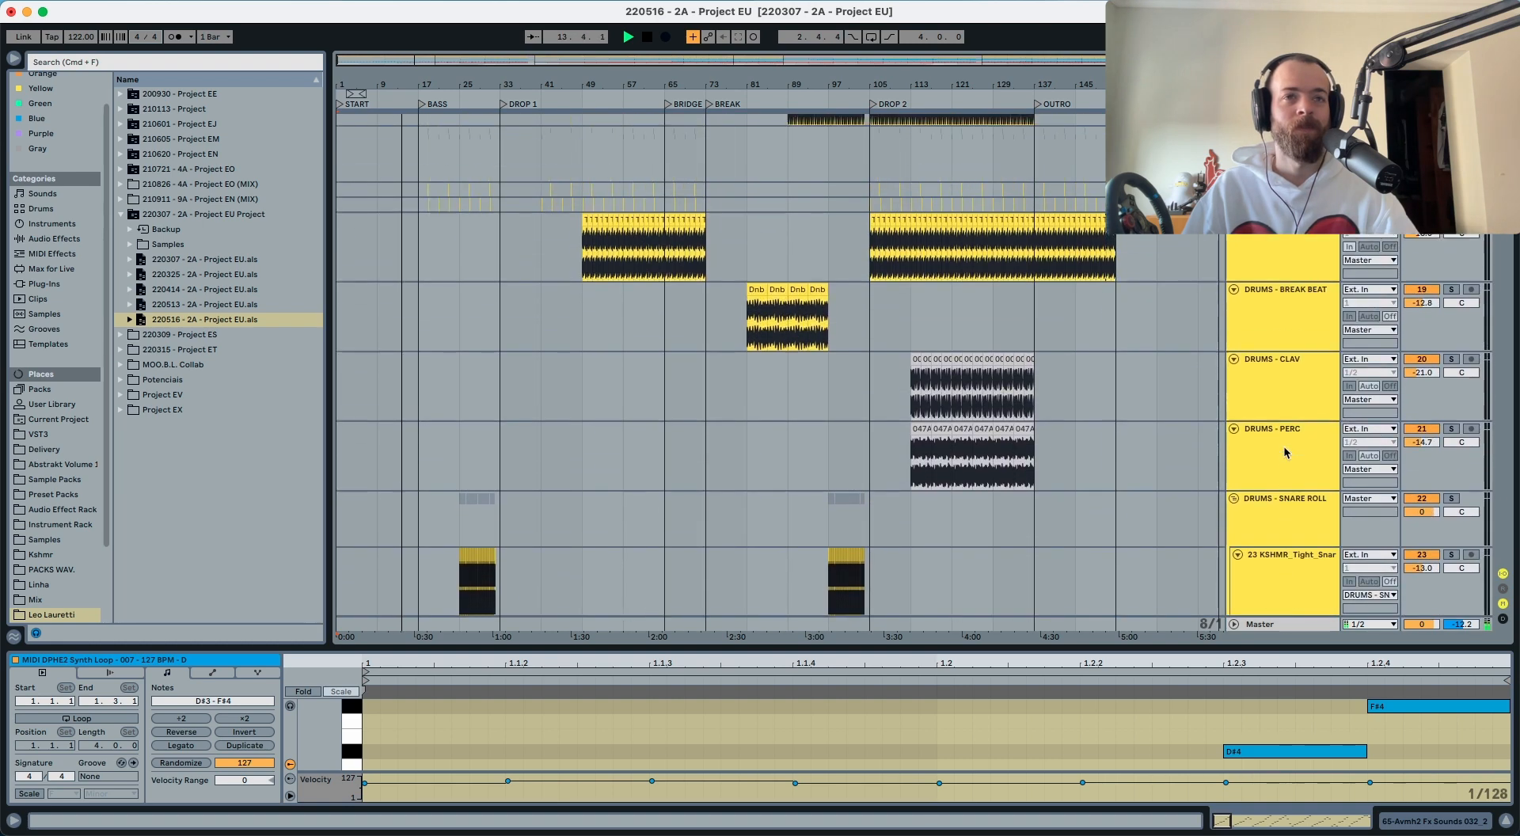
Step: Colour the DRUMS - CLAV and DRUMS - PERC tracks yellow and assign the track colour to their clips
{"action": "left_click", "coordinate": [1284, 452]}
{"action": "right_click", "coordinate": [1296, 480]}
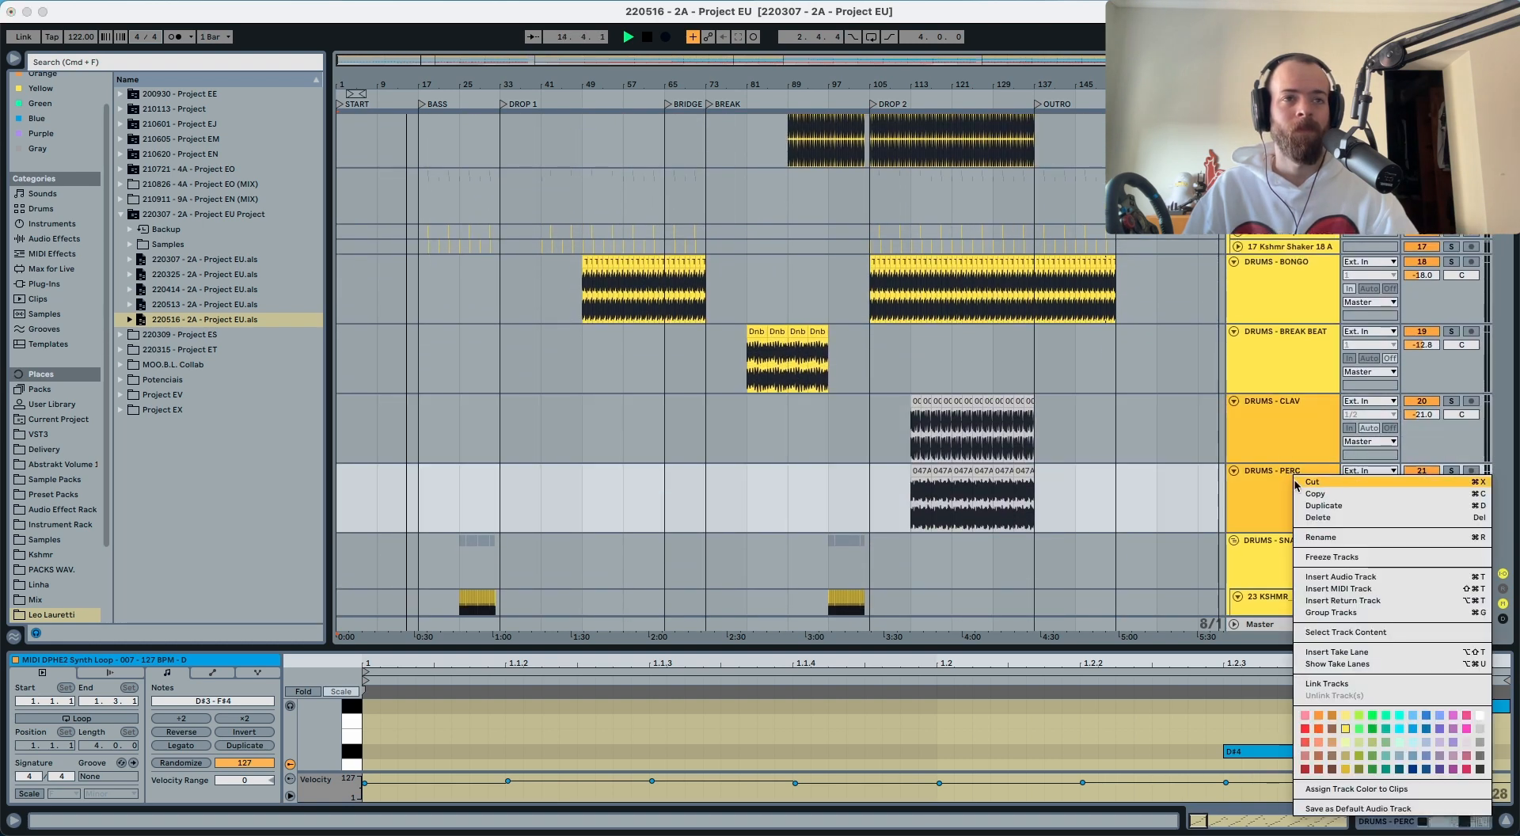
{"action": "left_click", "coordinate": [1346, 727]}
{"action": "right_click", "coordinate": [1296, 478]}
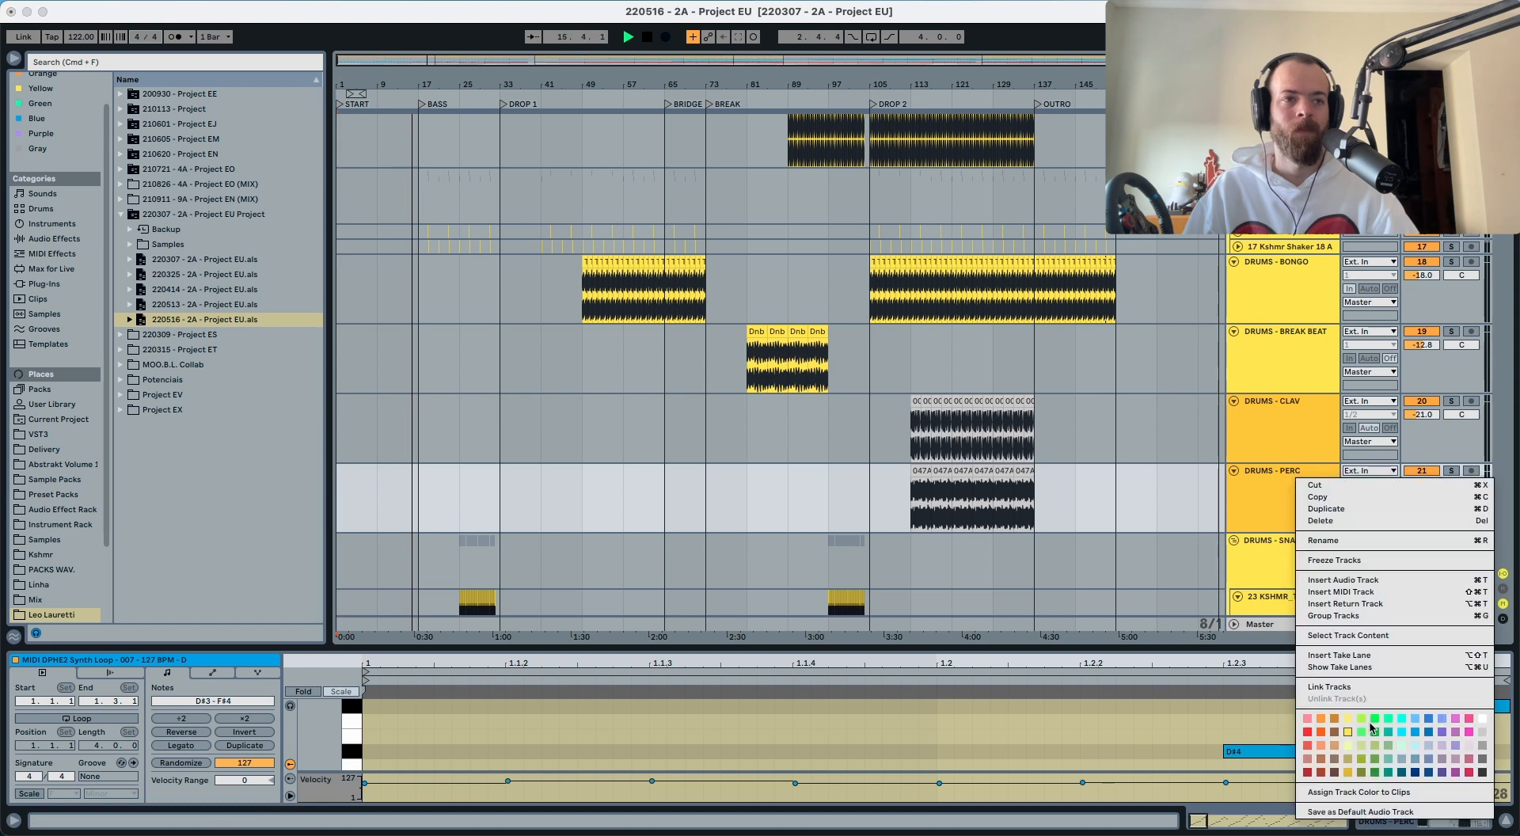
{"action": "left_click", "coordinate": [1397, 792]}
Step: Select all tracks and fold them to their minimum height in the arrangement
{"action": "scroll", "coordinate": [1306, 480], "scroll_direction": "up", "scroll_amount": 8}
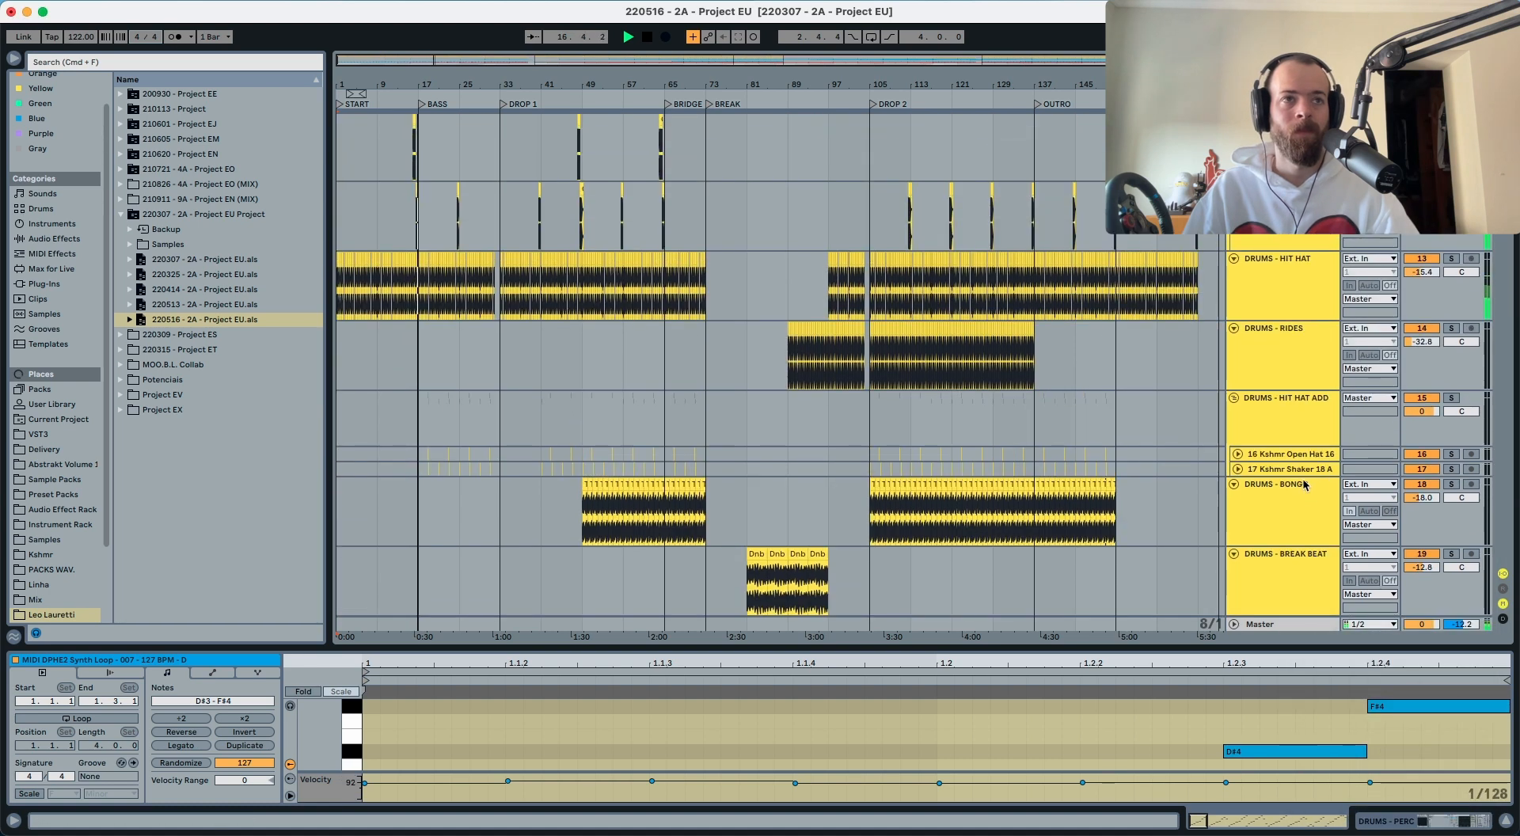
{"action": "scroll", "coordinate": [1306, 481], "scroll_direction": "up", "scroll_amount": 10}
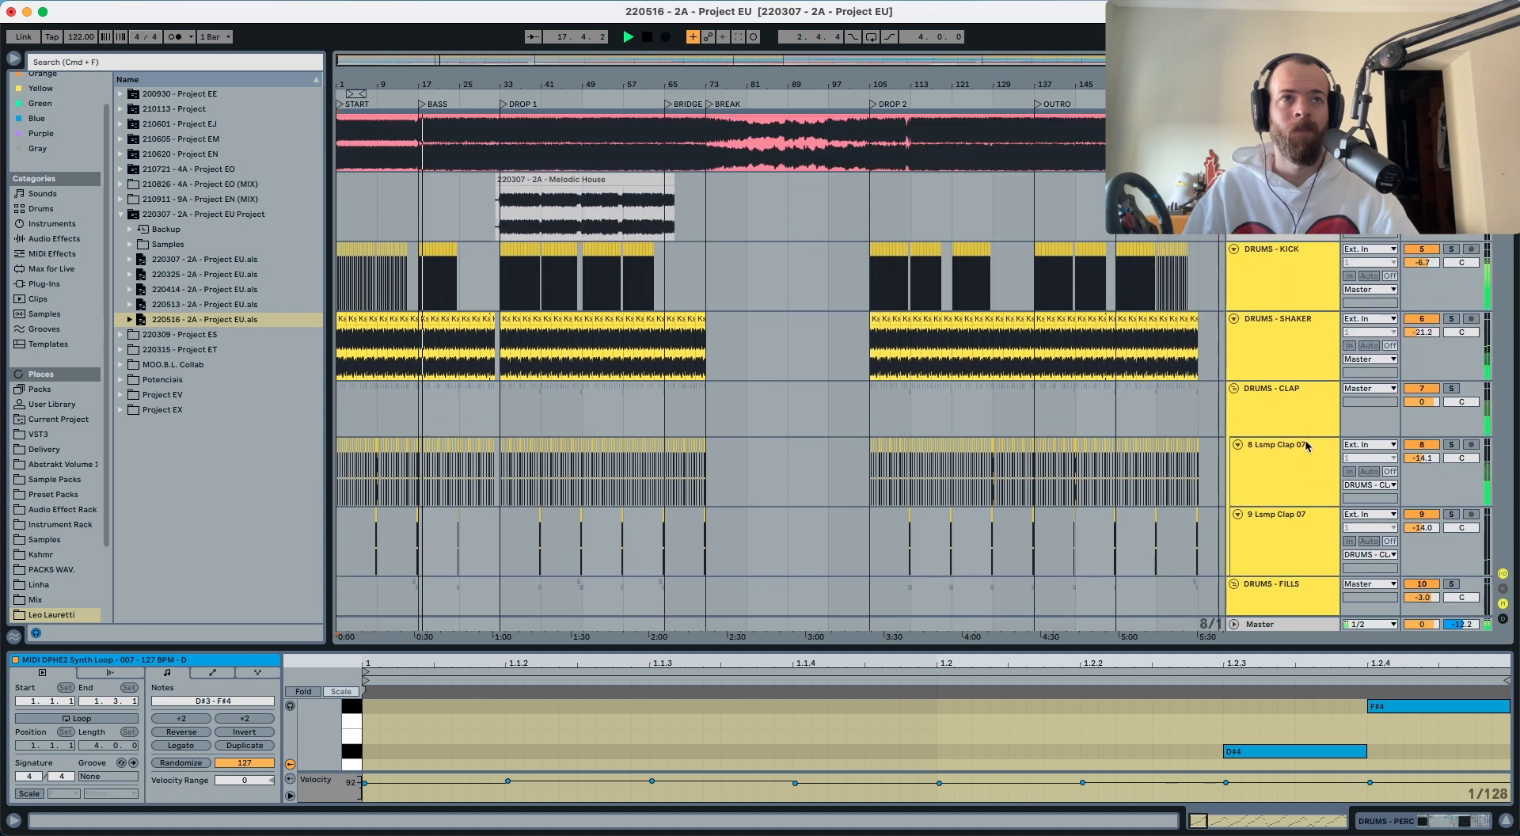
{"action": "left_click", "coordinate": [1289, 310]}
{"action": "key", "text": "super+a"}
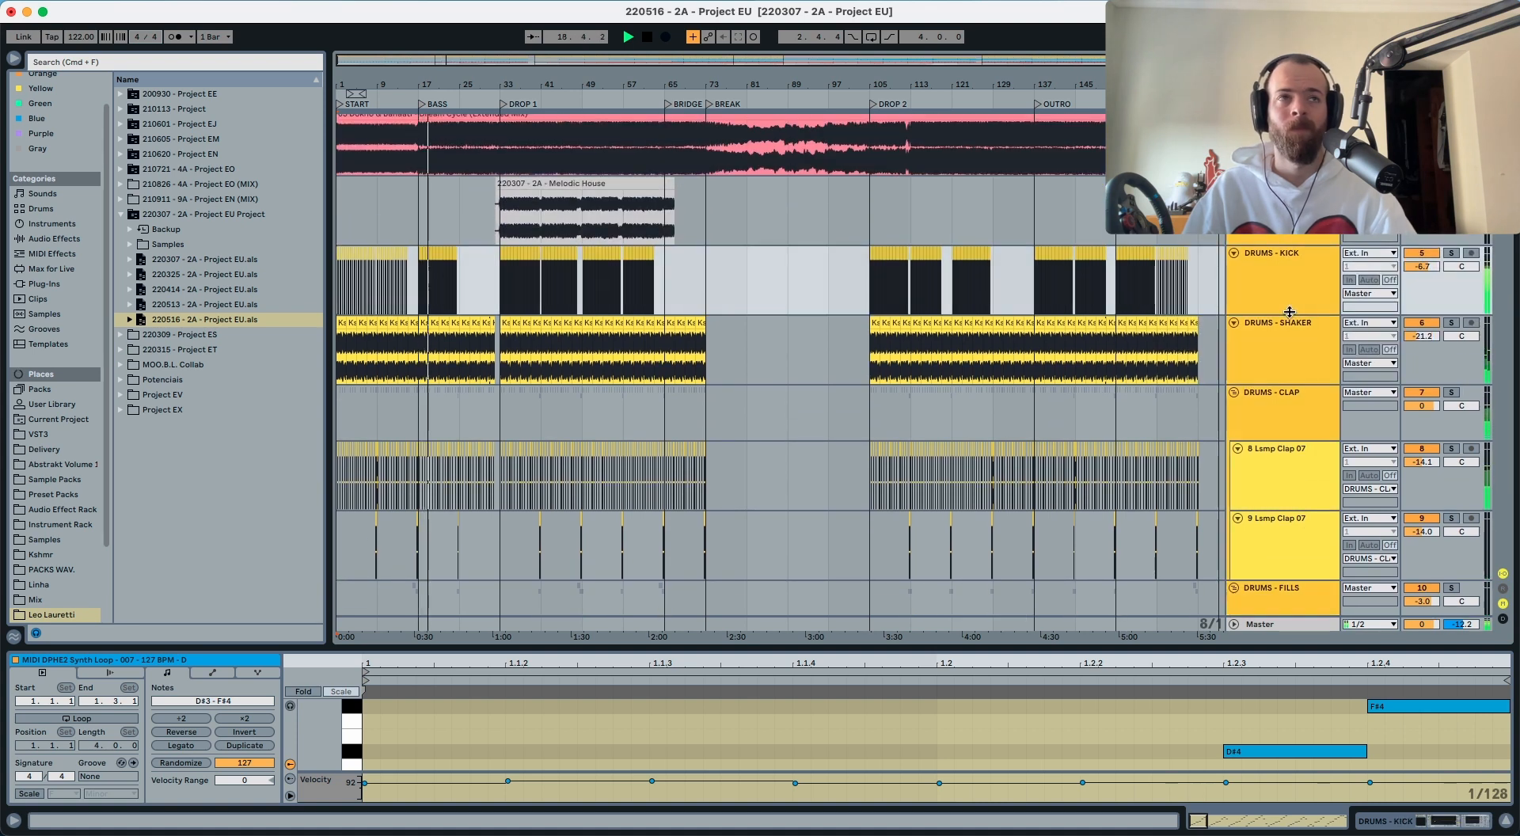
{"action": "key", "text": "u"}
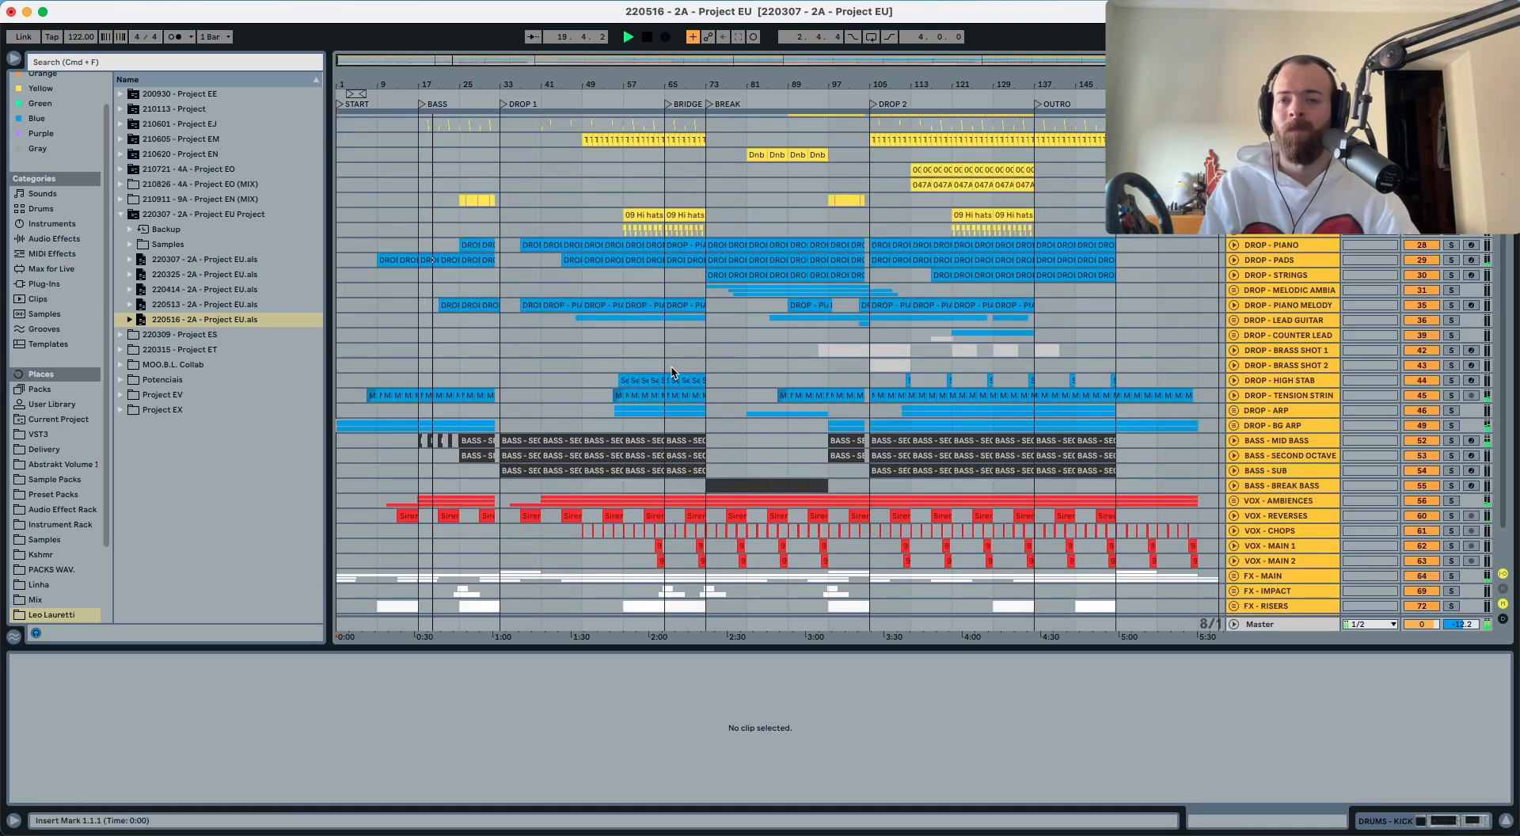
Step: Hide the detail view so the arrangement has room for more tracks
{"action": "scroll", "coordinate": [673, 372], "scroll_direction": "down", "scroll_amount": 2}
{"action": "scroll", "coordinate": [672, 372], "scroll_direction": "up", "scroll_amount": 10}
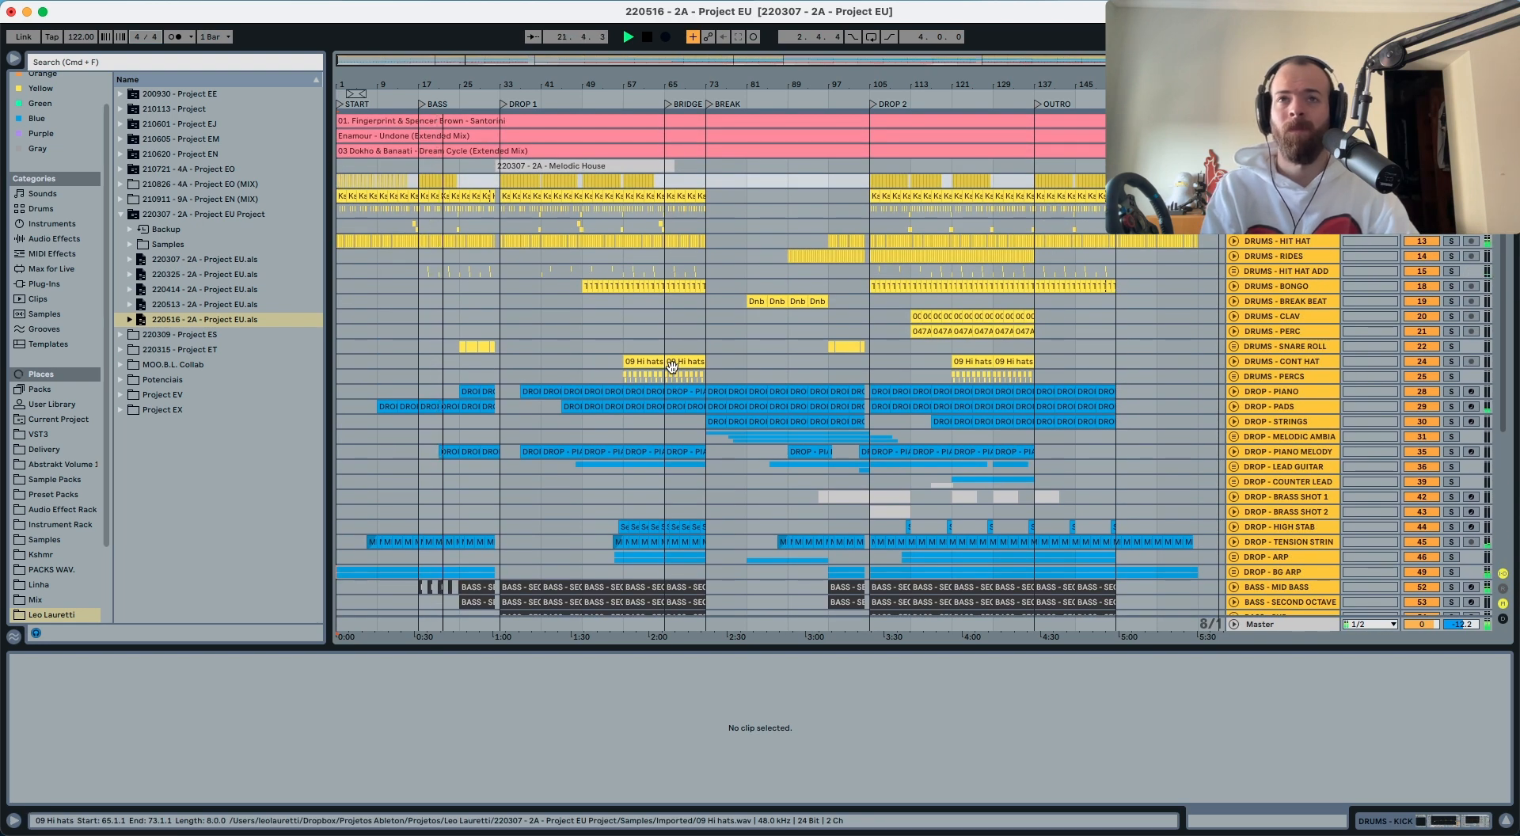
{"action": "scroll", "coordinate": [671, 372], "scroll_direction": "down", "scroll_amount": 3}
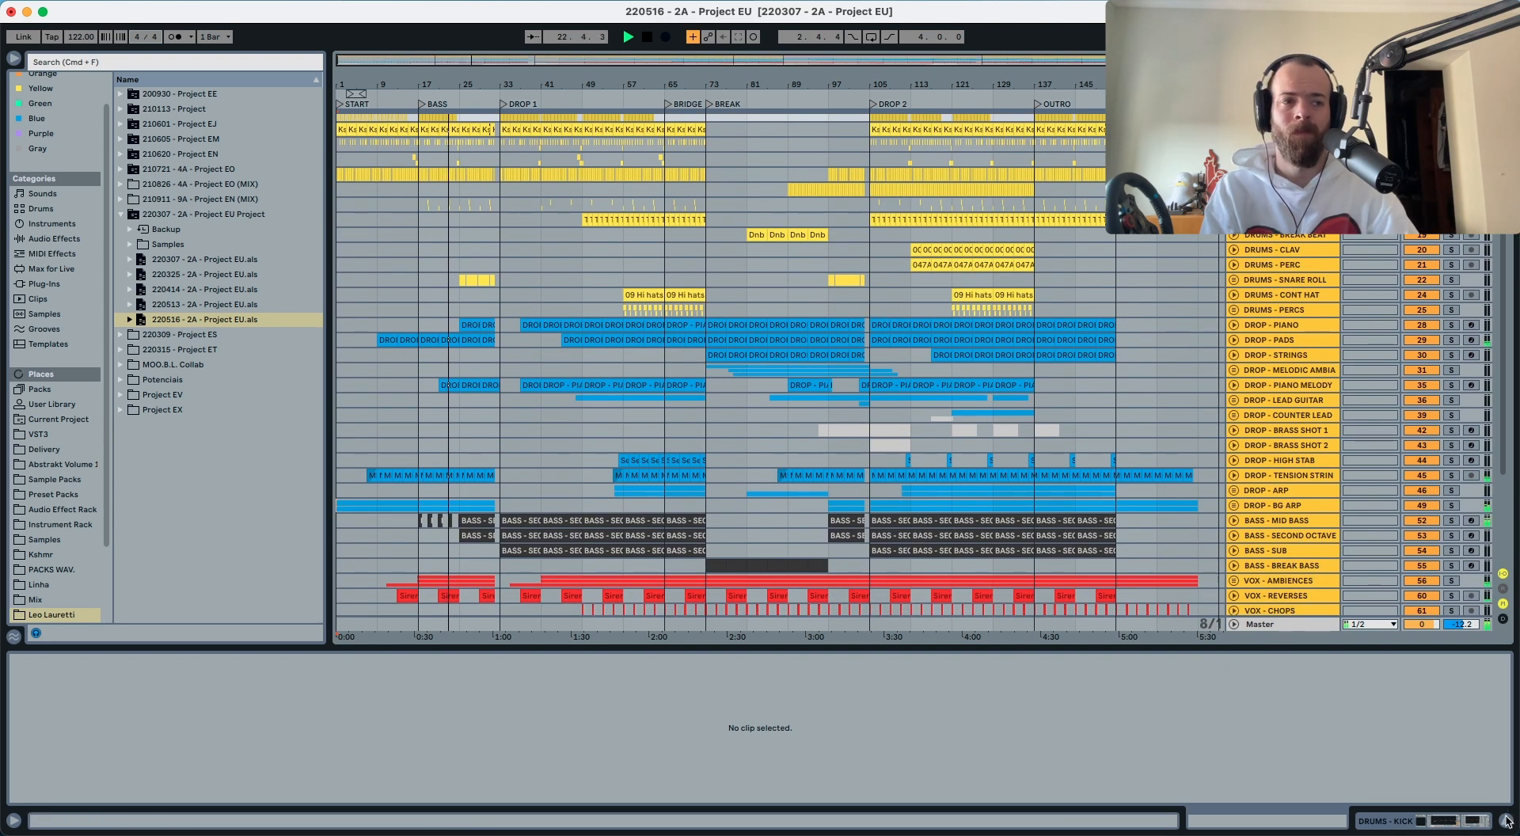
{"action": "left_click", "coordinate": [1505, 820]}
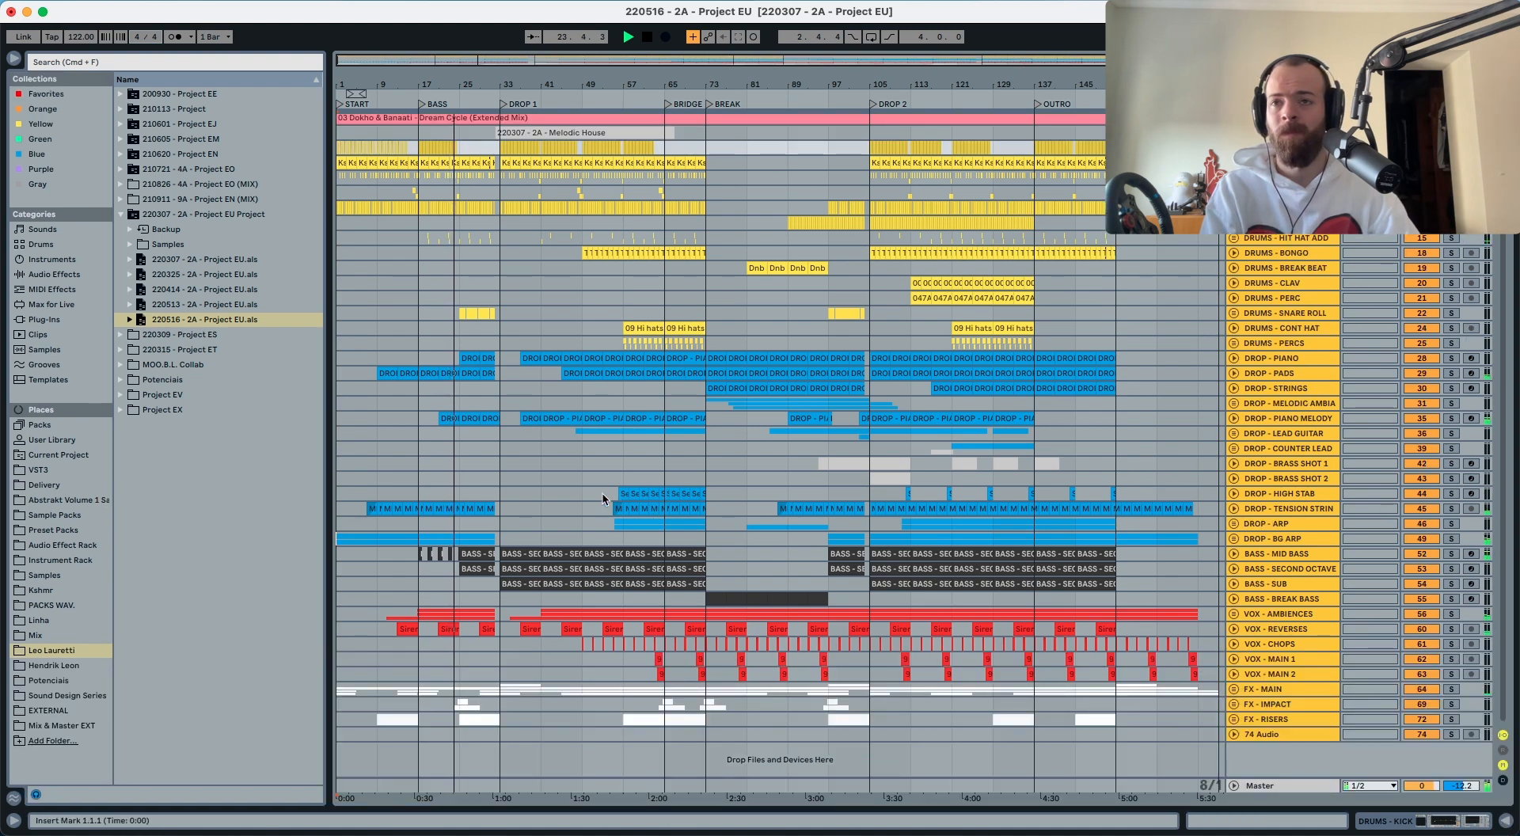
Step: Go through the BASS - MID BASS, BASS - SECOND OCTAVE, DROP - BG ARP, DROP - ARP and DROP - PIANO tracks during playback
{"action": "left_click", "coordinate": [1301, 556]}
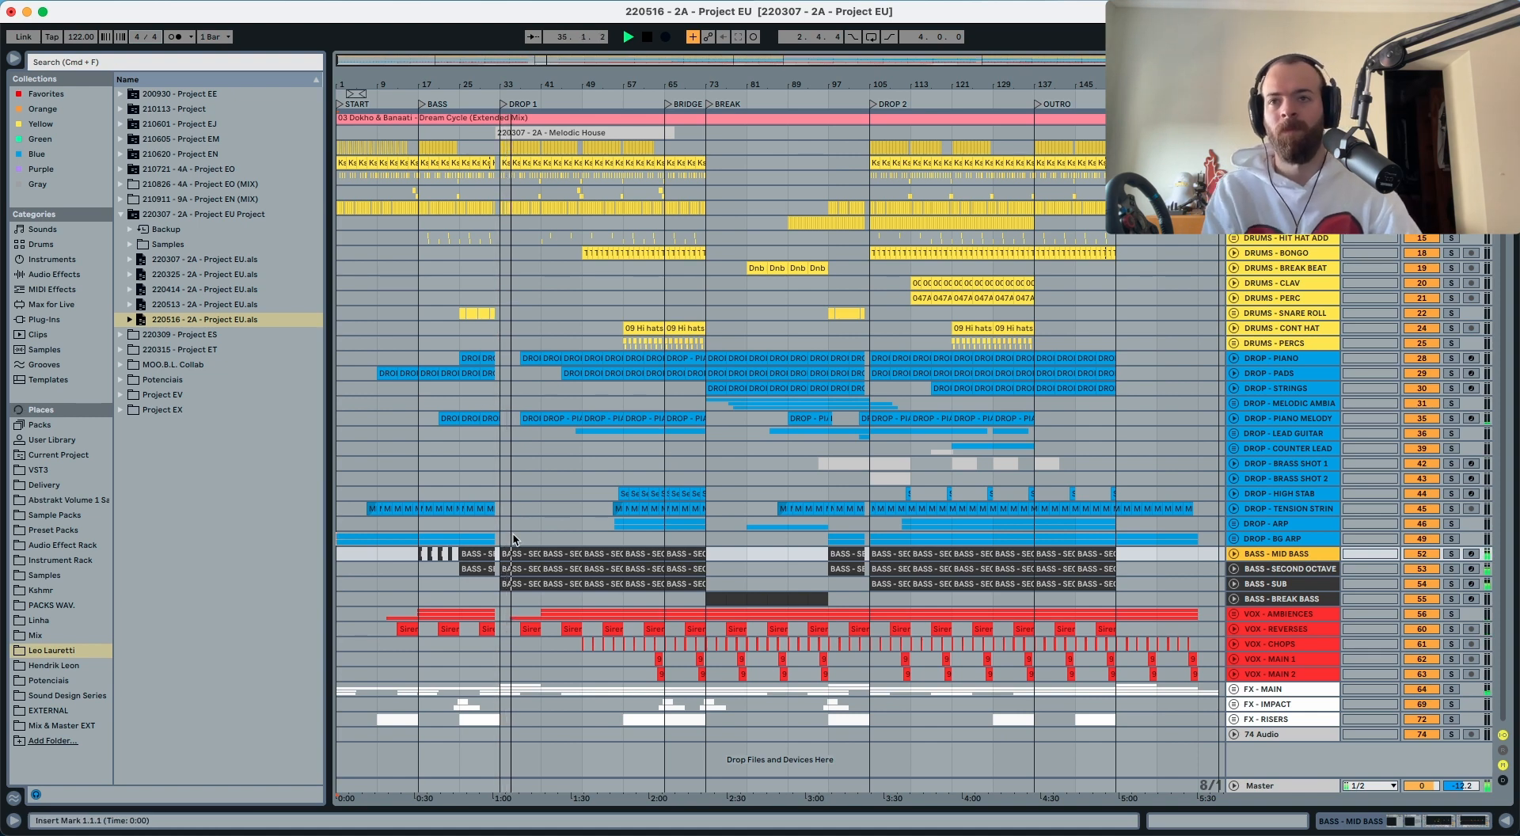
{"action": "left_click", "coordinate": [1302, 568]}
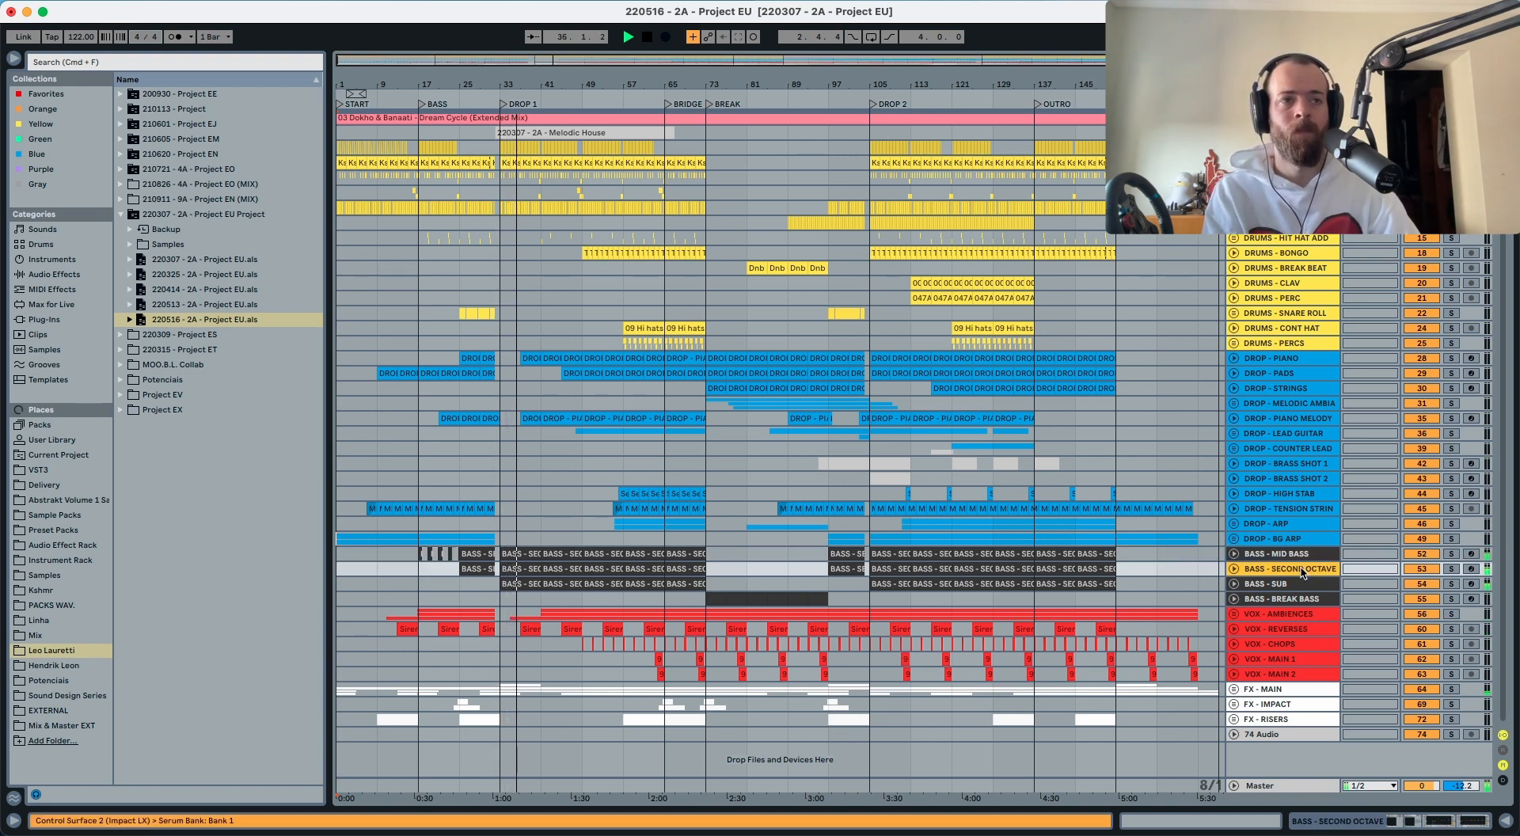
{"action": "double_click", "coordinate": [1302, 569]}
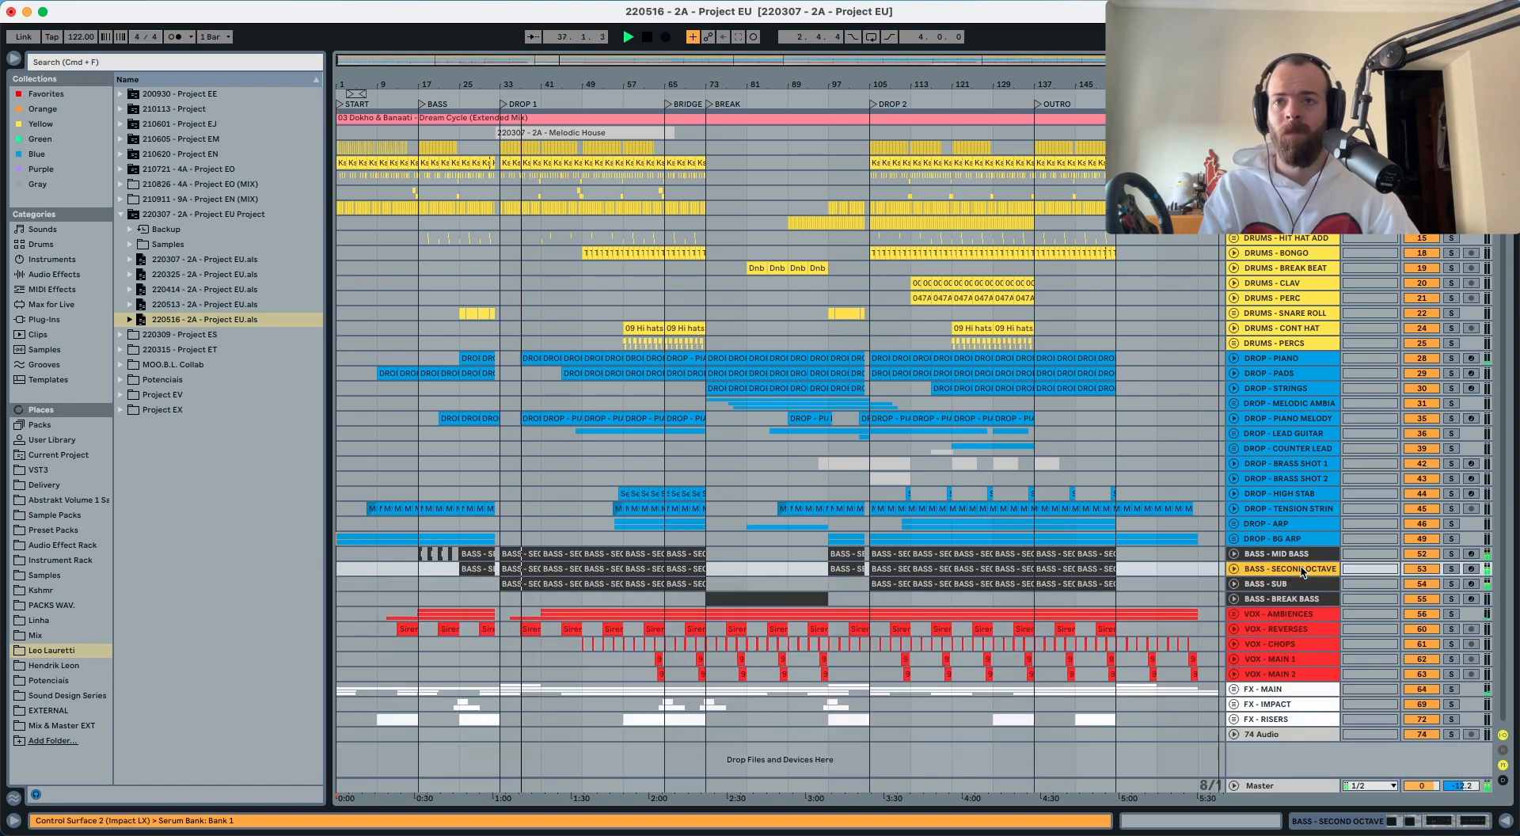
{"action": "double_click", "coordinate": [1302, 556]}
{"action": "double_click", "coordinate": [1302, 559]}
{"action": "double_click", "coordinate": [1301, 541]}
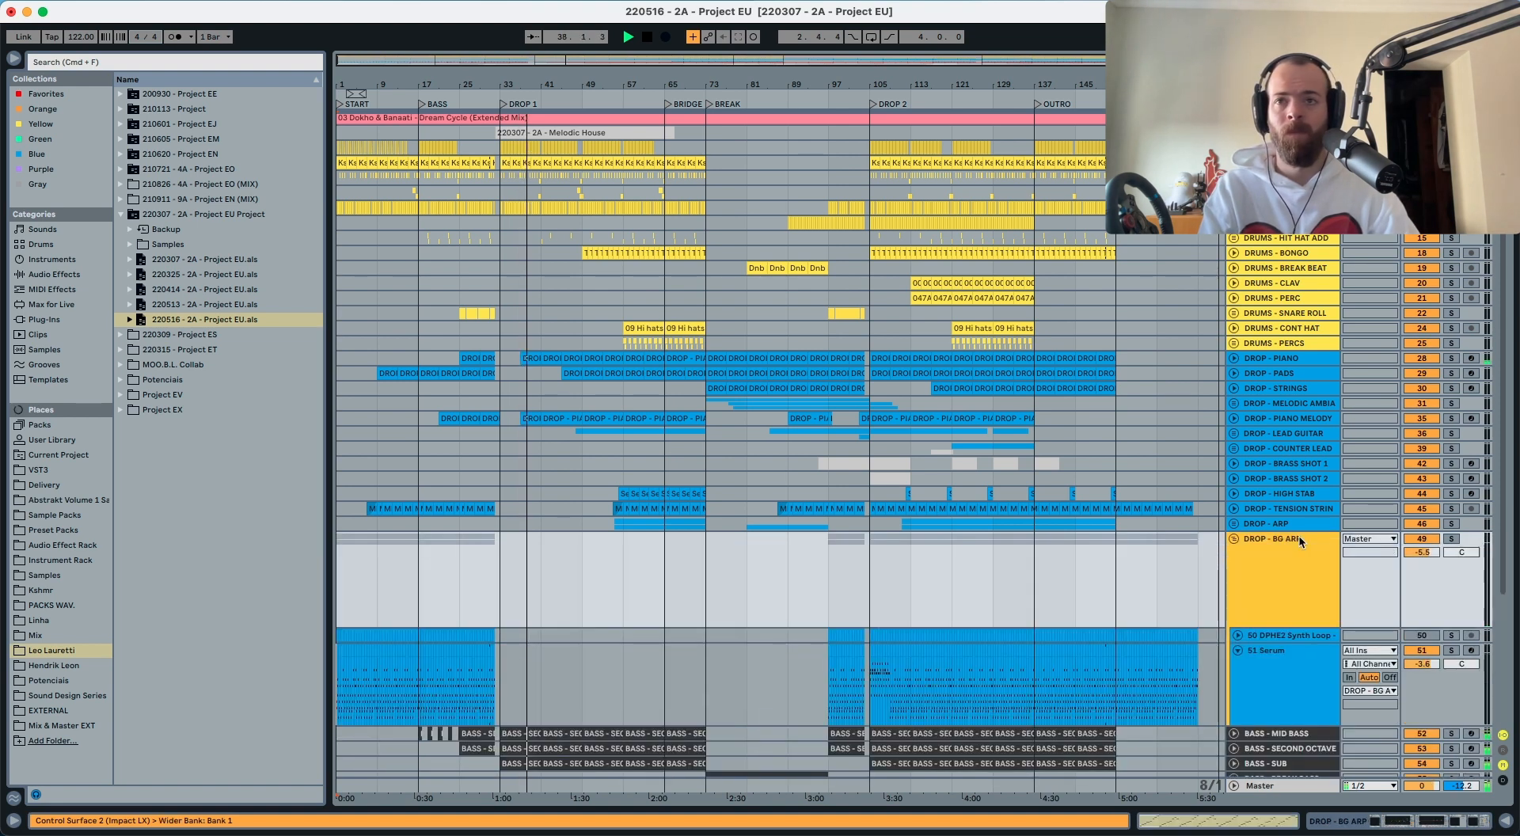
{"action": "double_click", "coordinate": [1302, 541]}
{"action": "left_click", "coordinate": [1298, 523]}
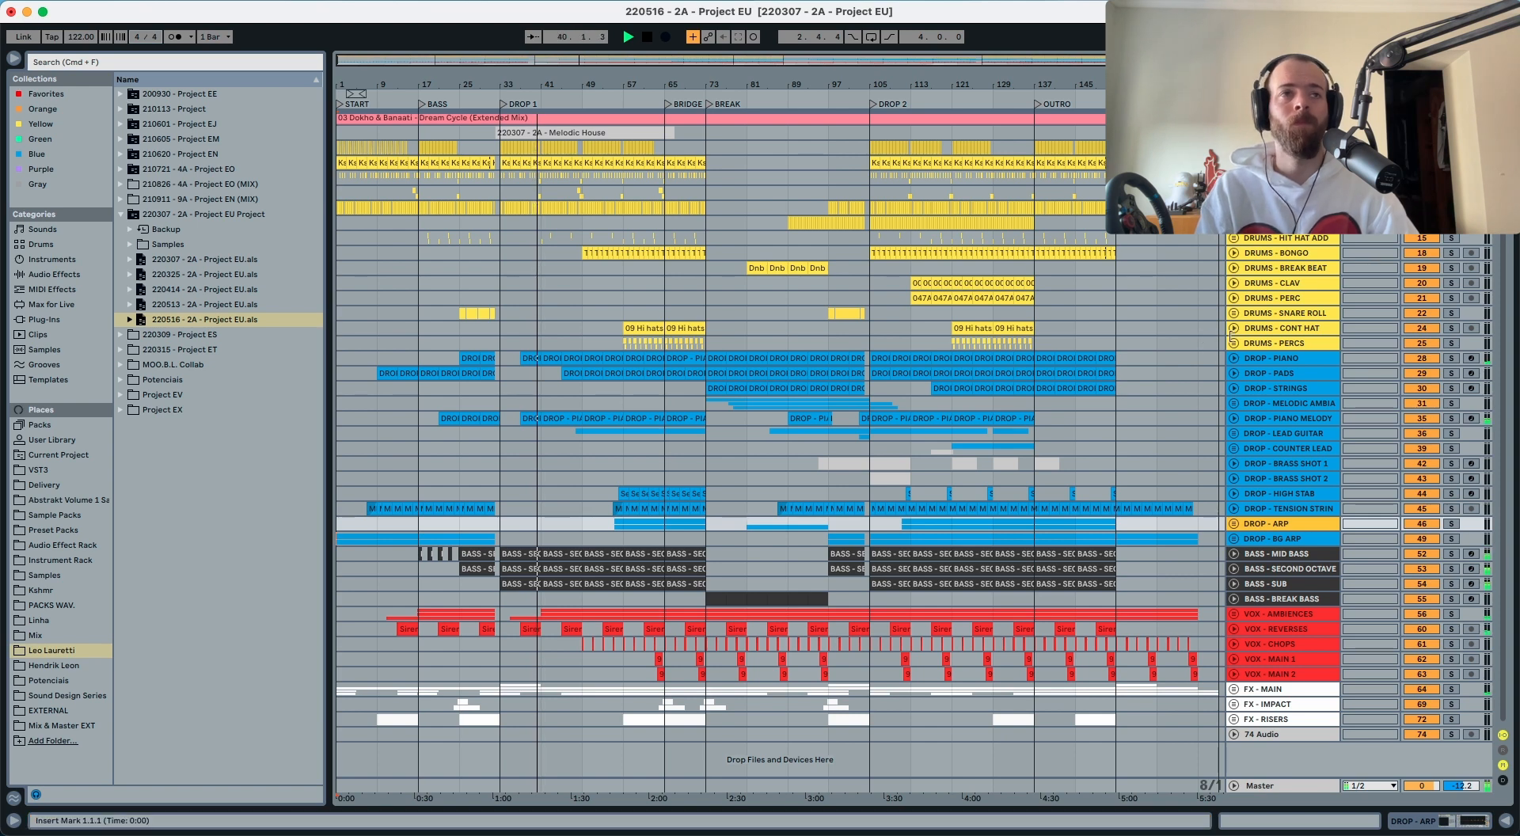
{"action": "left_click", "coordinate": [1286, 358]}
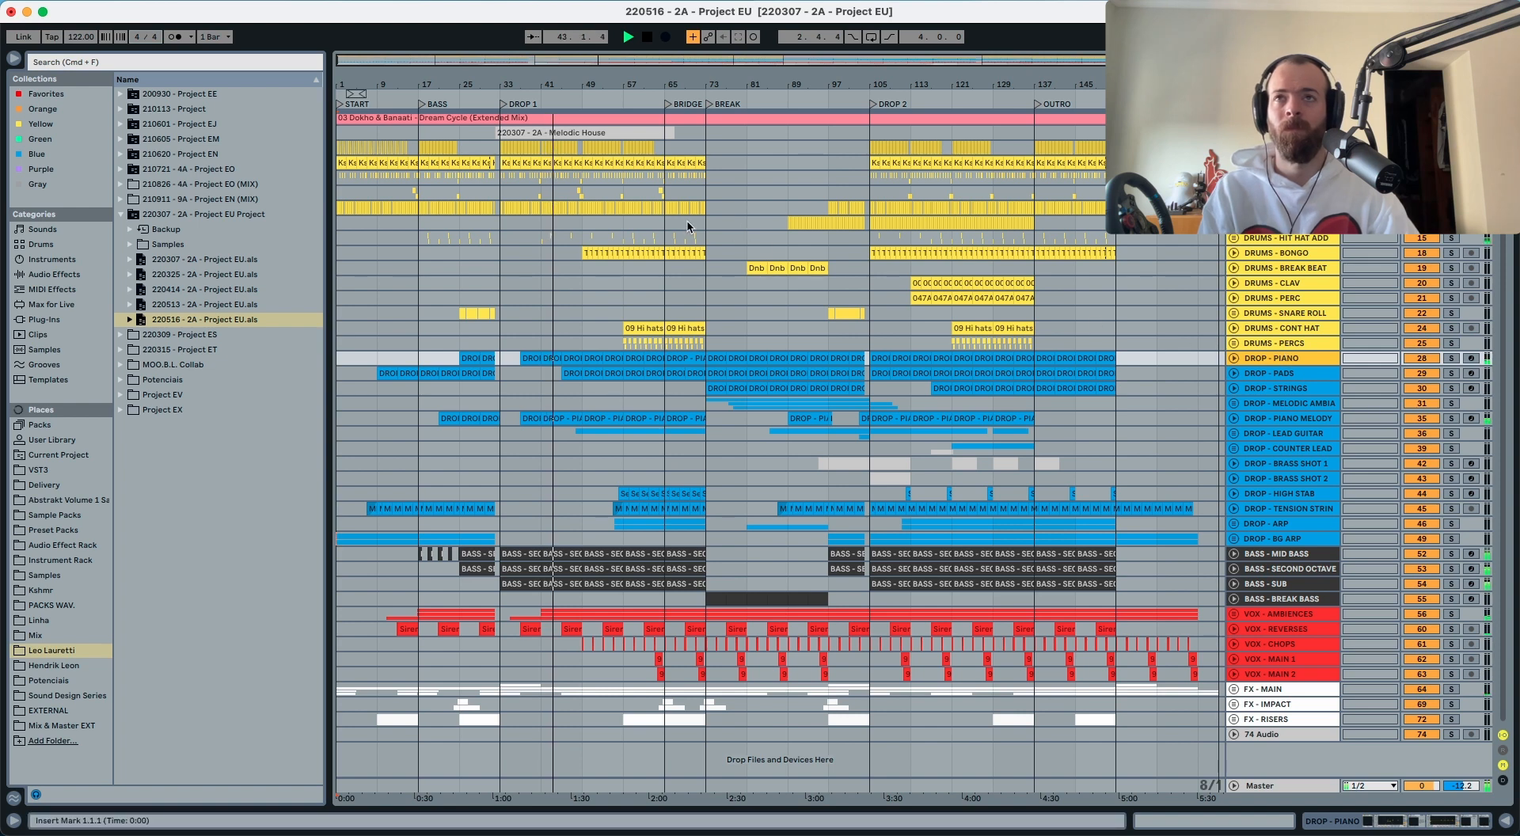
Step: Delete the 220307 - 2A - Melodic House audio track below the three reference tracks
{"action": "scroll", "coordinate": [686, 226], "scroll_direction": "up", "scroll_amount": 2}
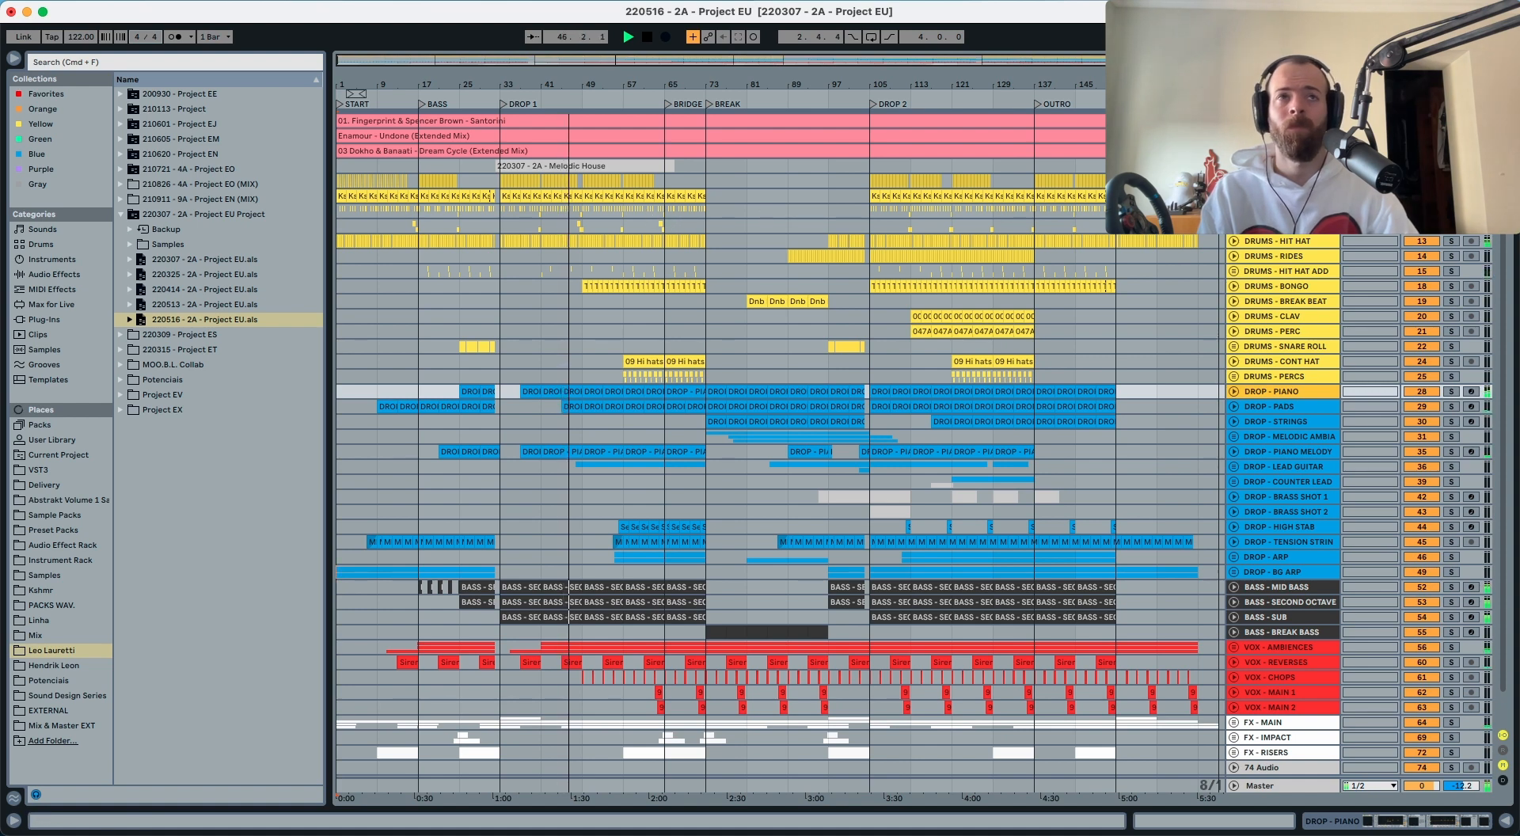
{"action": "left_click", "coordinate": [1282, 167]}
{"action": "key", "text": "Delete"}
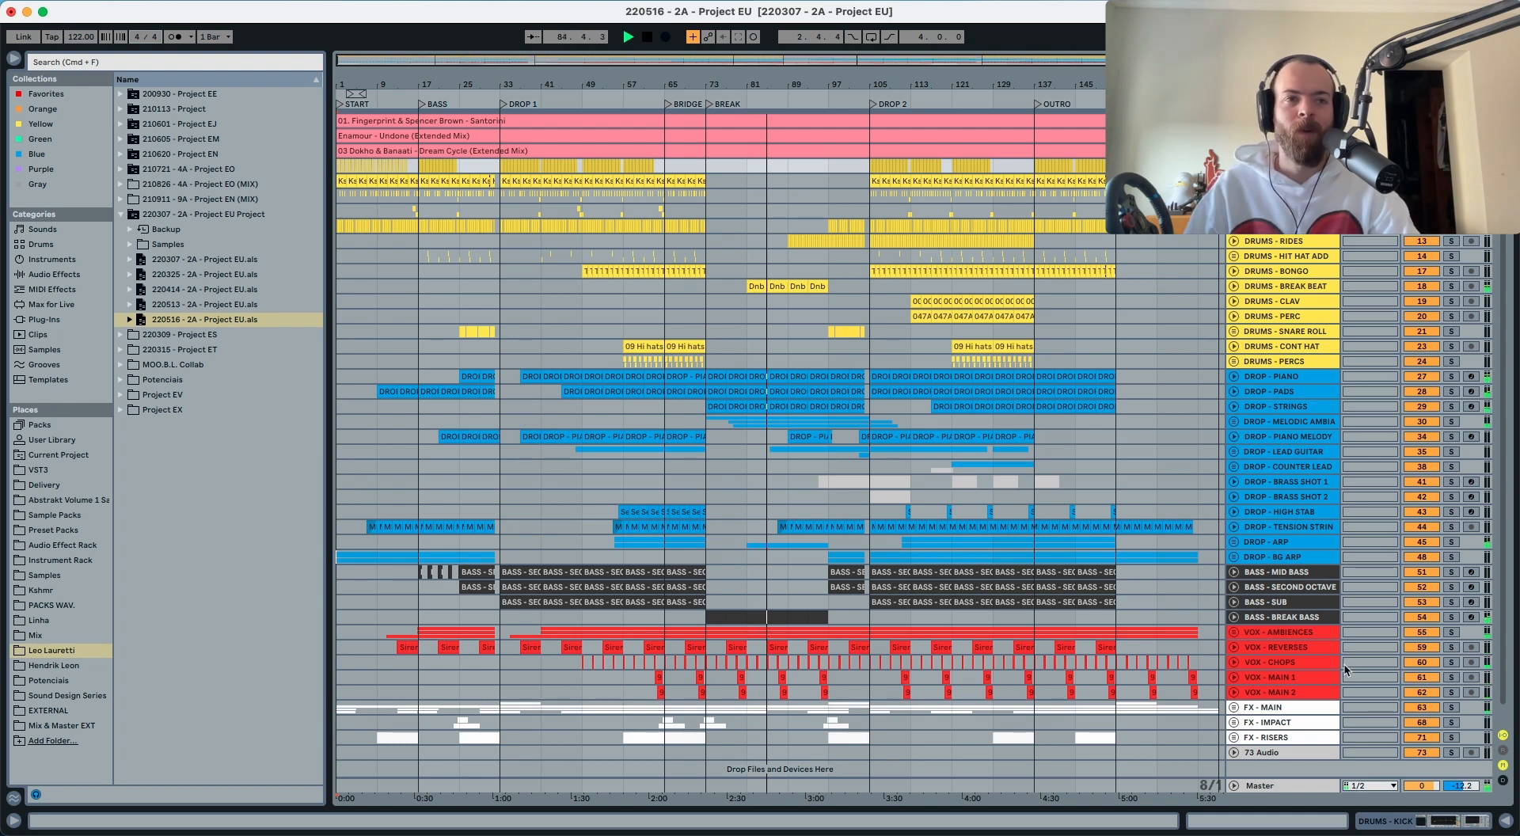
Step: Unfold the VOX - MAIN 2 track with its devices shown and play it soloed from its clip near bar 87
{"action": "left_click", "coordinate": [1286, 693]}
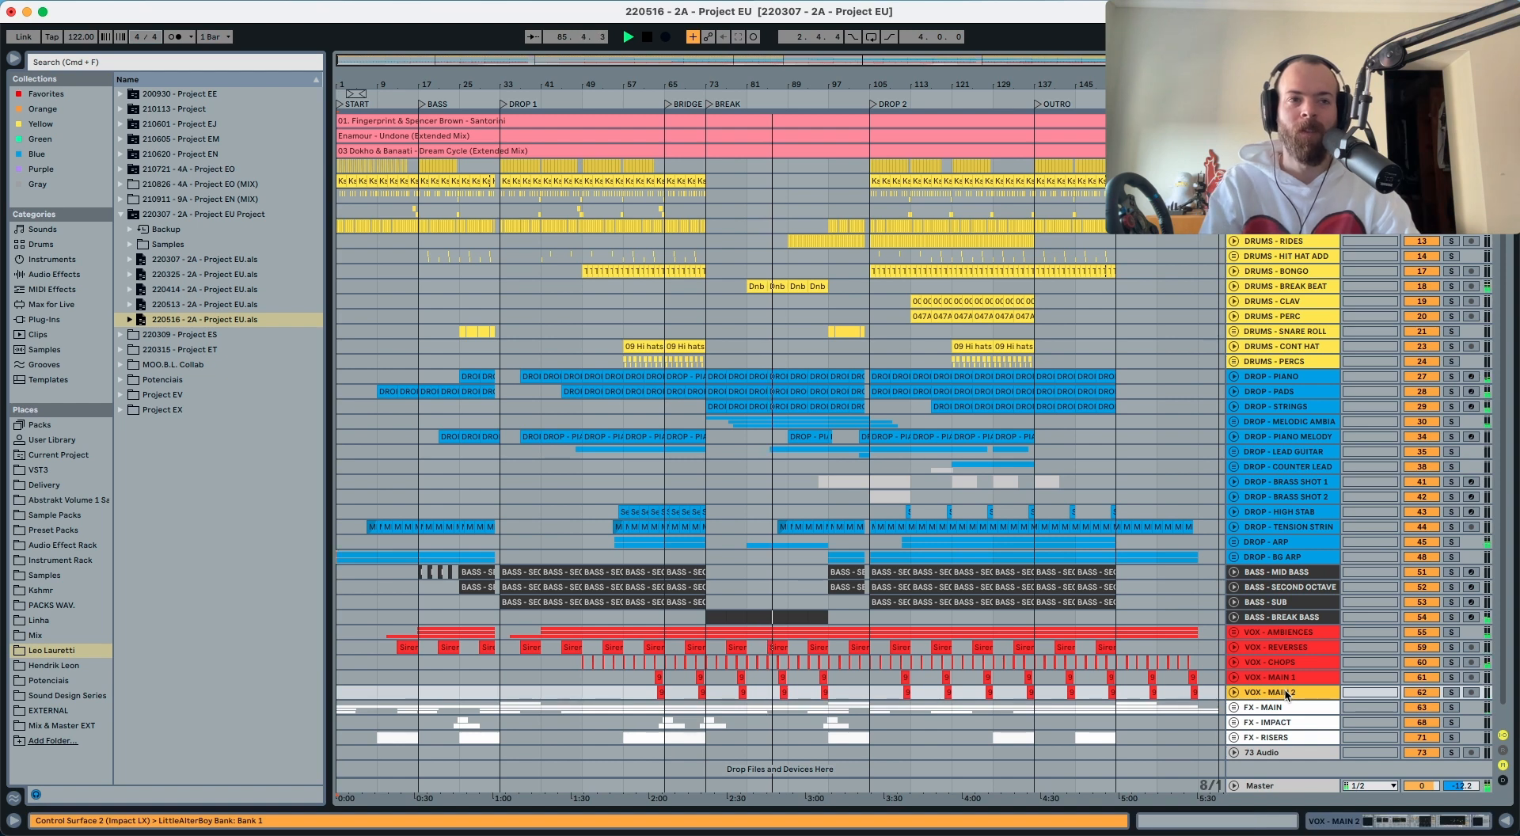
{"action": "double_click", "coordinate": [1286, 693]}
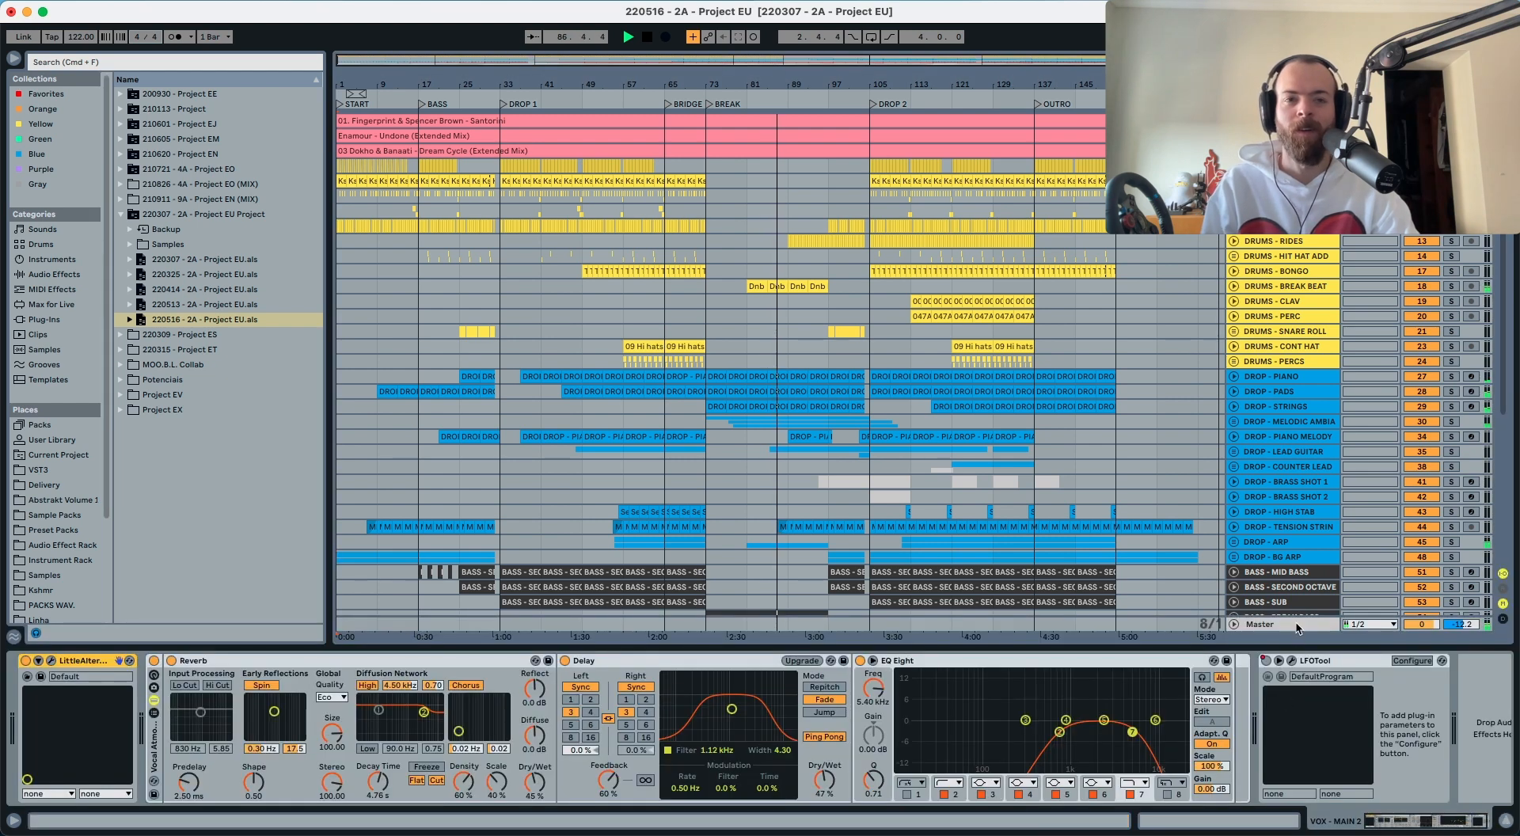
{"action": "scroll", "coordinate": [1299, 609], "scroll_direction": "down", "scroll_amount": 6}
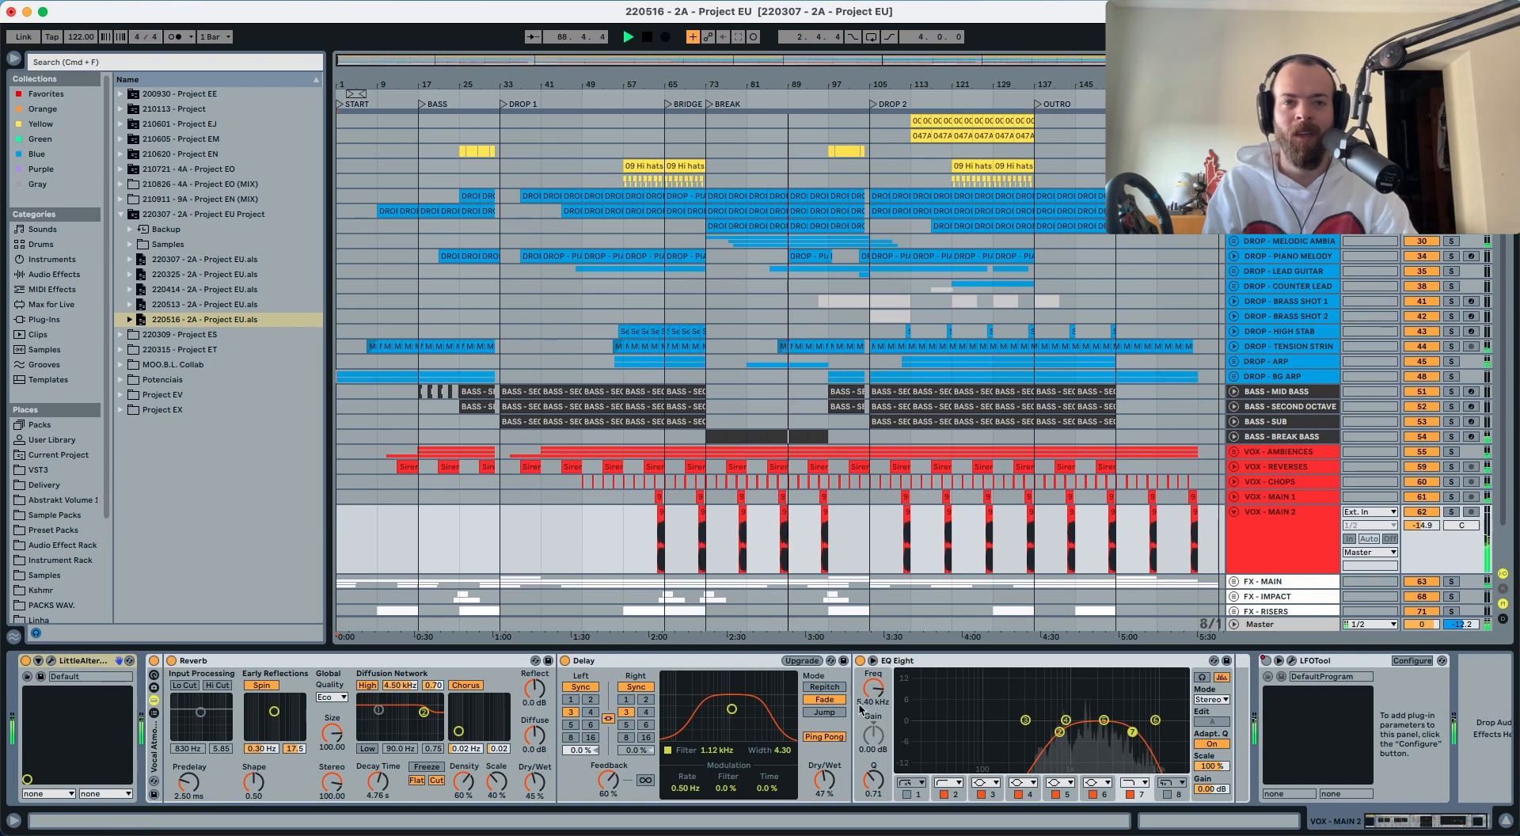
{"action": "left_click", "coordinate": [781, 533]}
{"action": "key", "text": "space"}
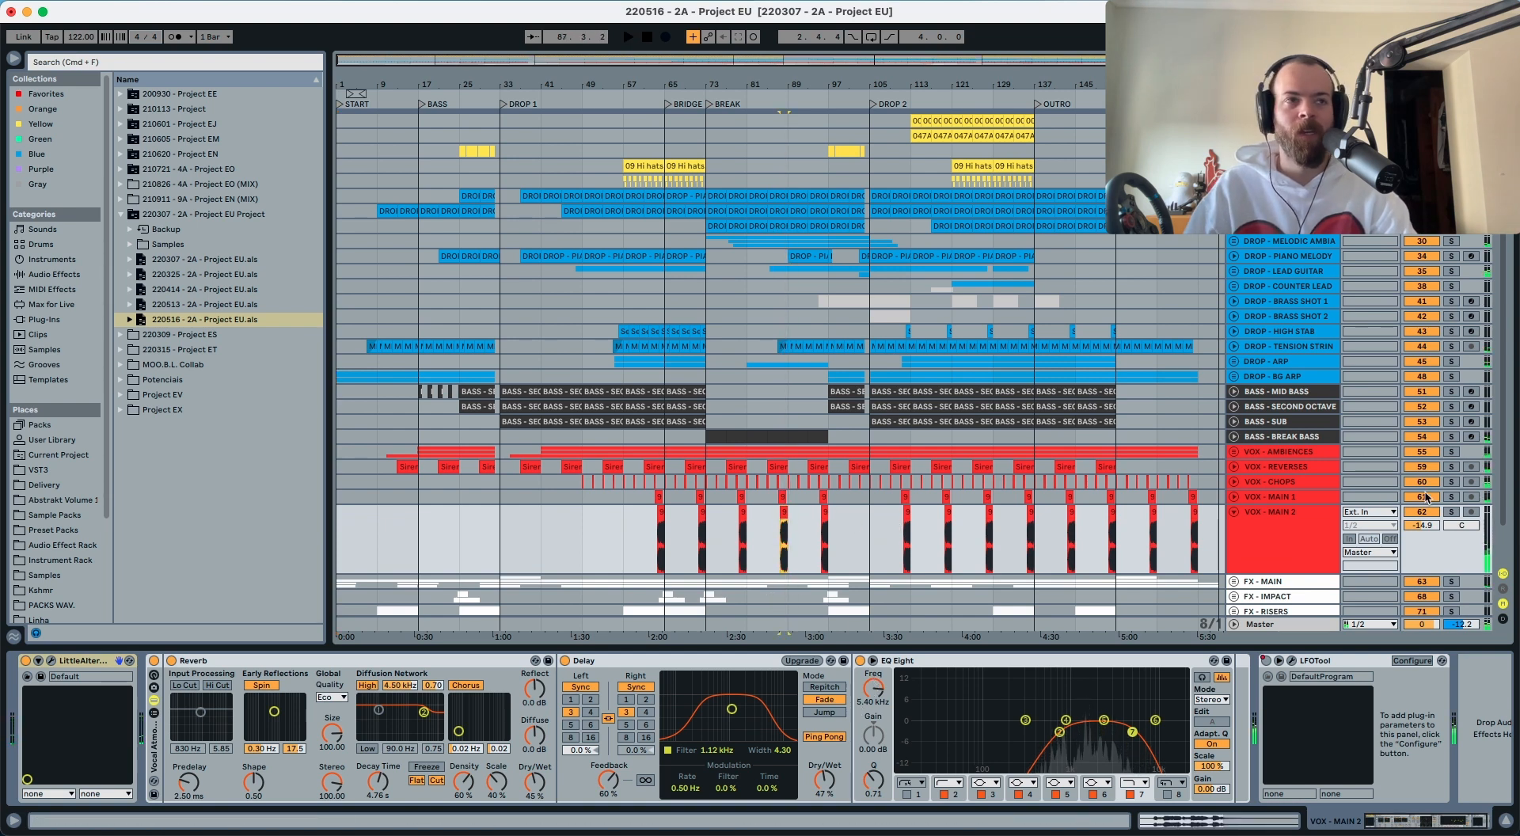
{"action": "left_click", "coordinate": [1452, 512]}
{"action": "key", "text": "space"}
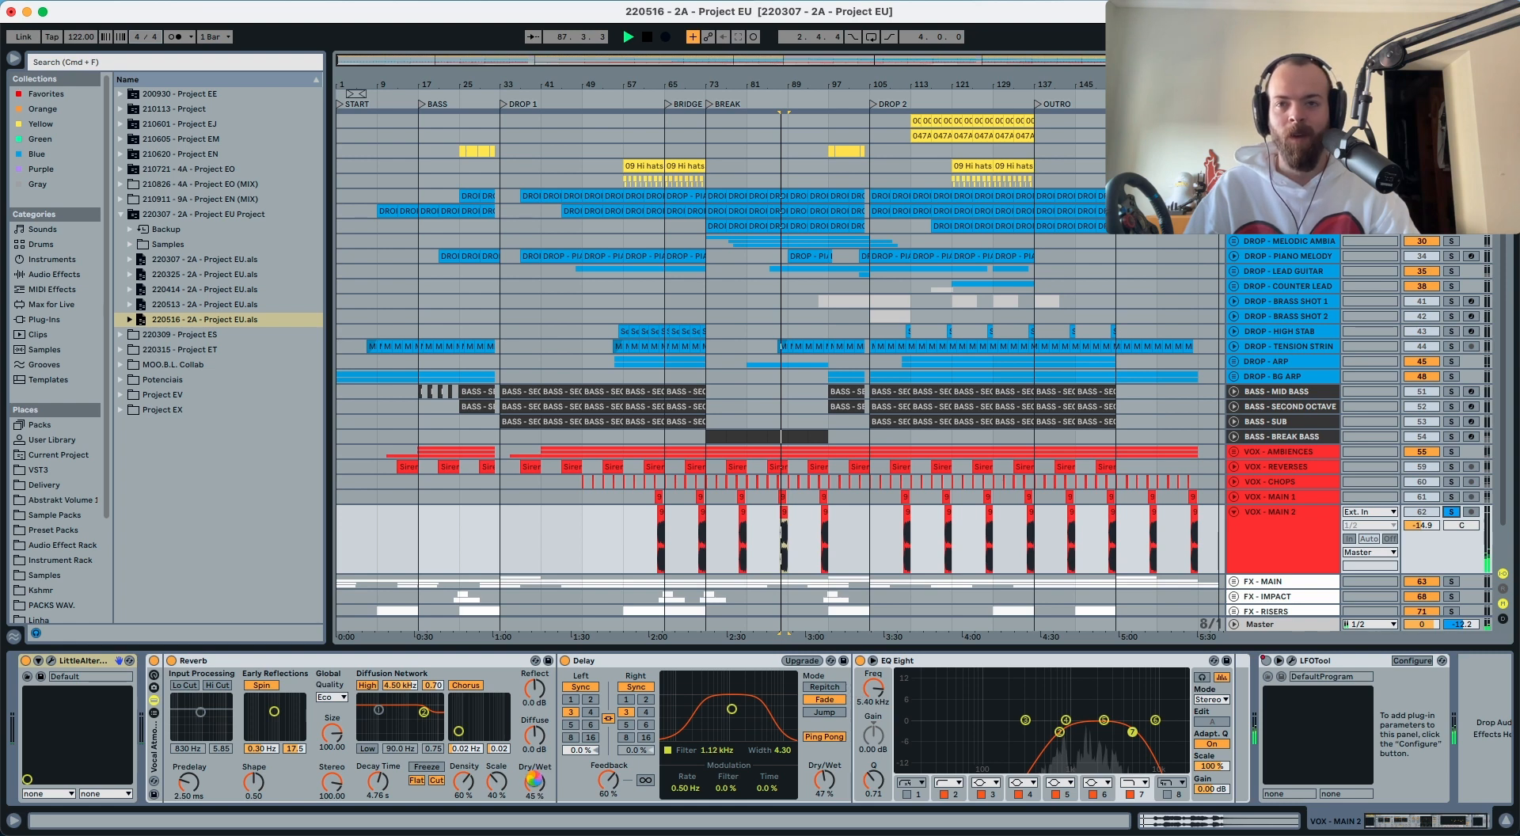
Step: Set the VOX - MAIN 2 Delay's dry/wet to 55 %, then unsolo the track and replay the passage
{"action": "scroll", "coordinate": [55, 614], "scroll_direction": "down", "scroll_amount": 2}
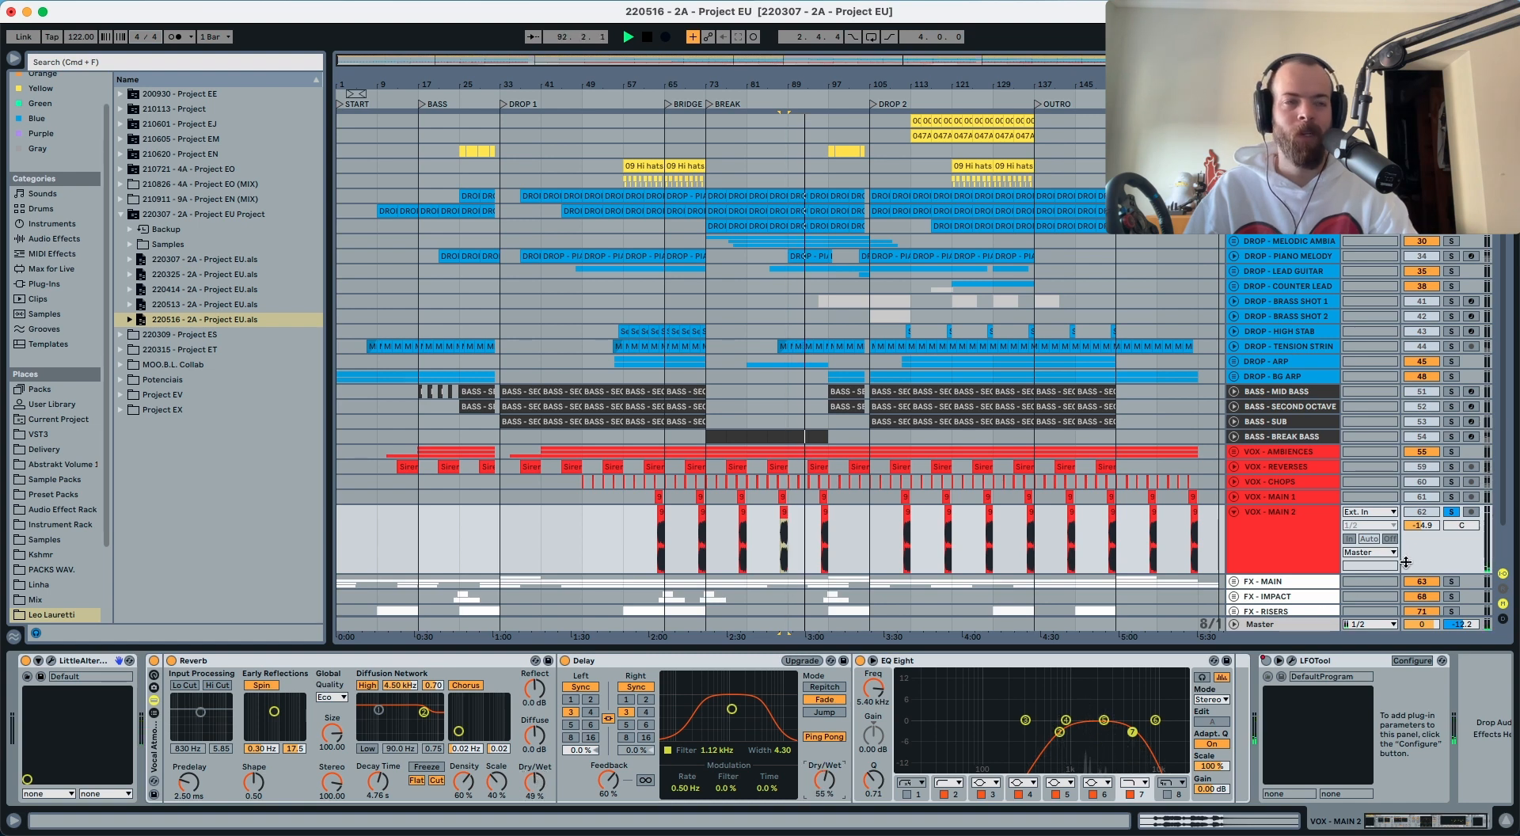
{"action": "key", "text": "space"}
{"action": "key", "text": "space"}
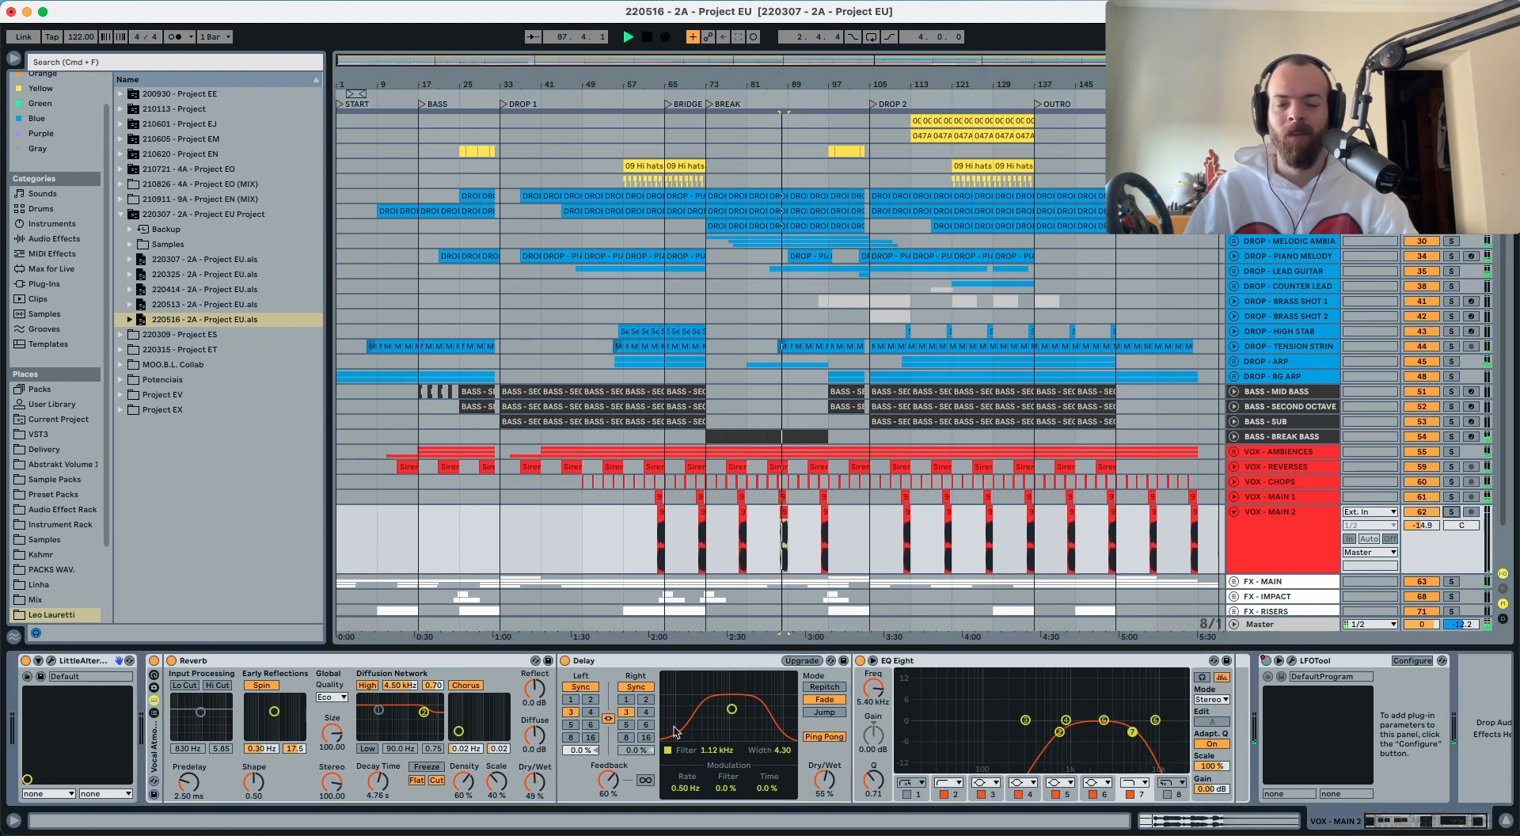
Step: Set the VOX - MAIN 2 Reverb's dry/wet to 52 % and lower EQ Eight band 7 to 4.23 kHz
{"action": "left_click_drag", "start_coordinate": [539, 790], "coordinate": [539, 786]}
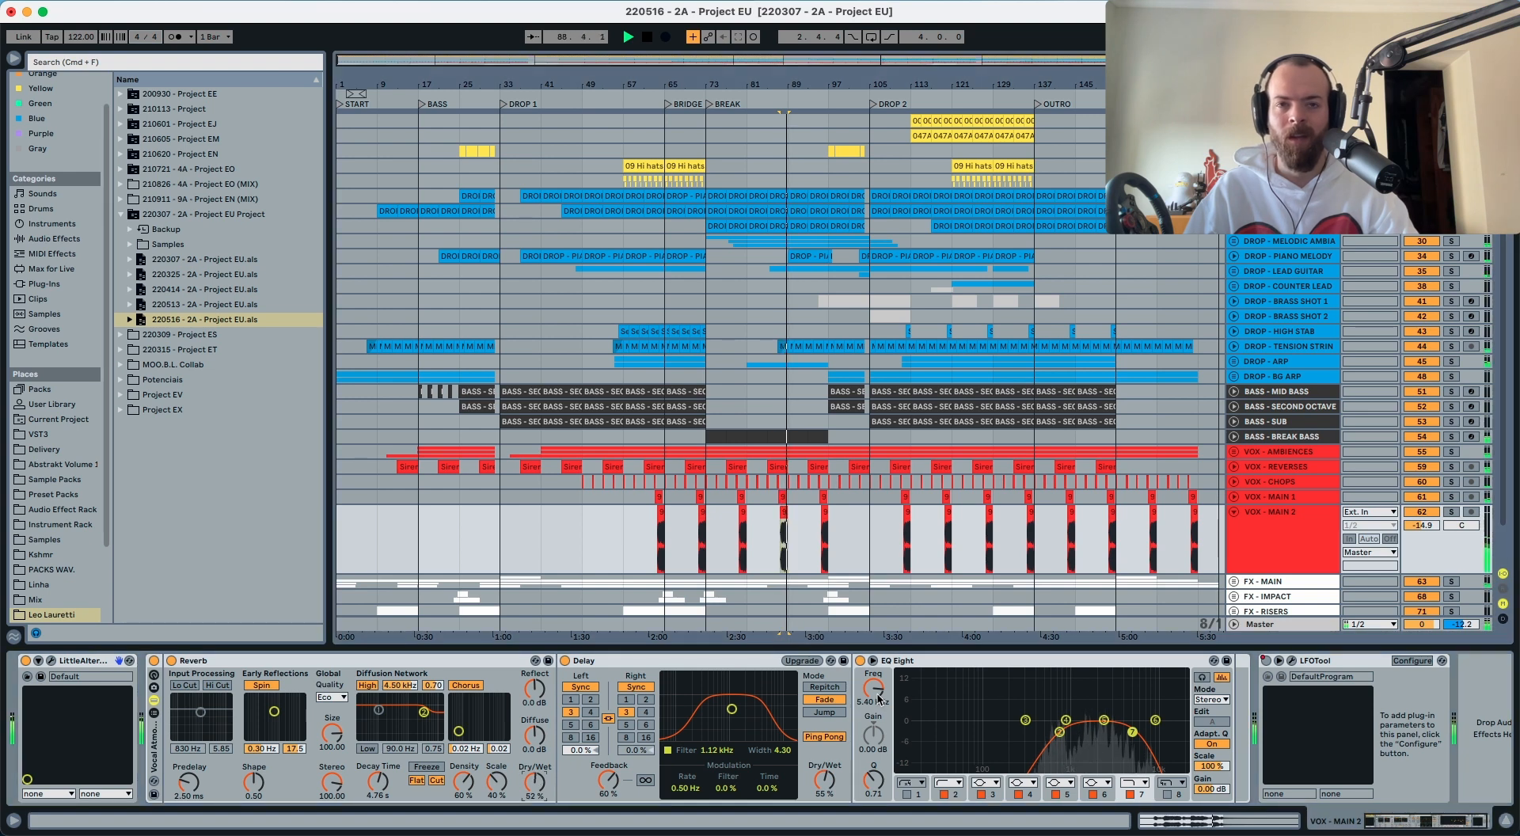
{"action": "left_click_drag", "start_coordinate": [877, 693], "coordinate": [877, 699]}
{"action": "key", "text": "space"}
{"action": "key", "text": "space"}
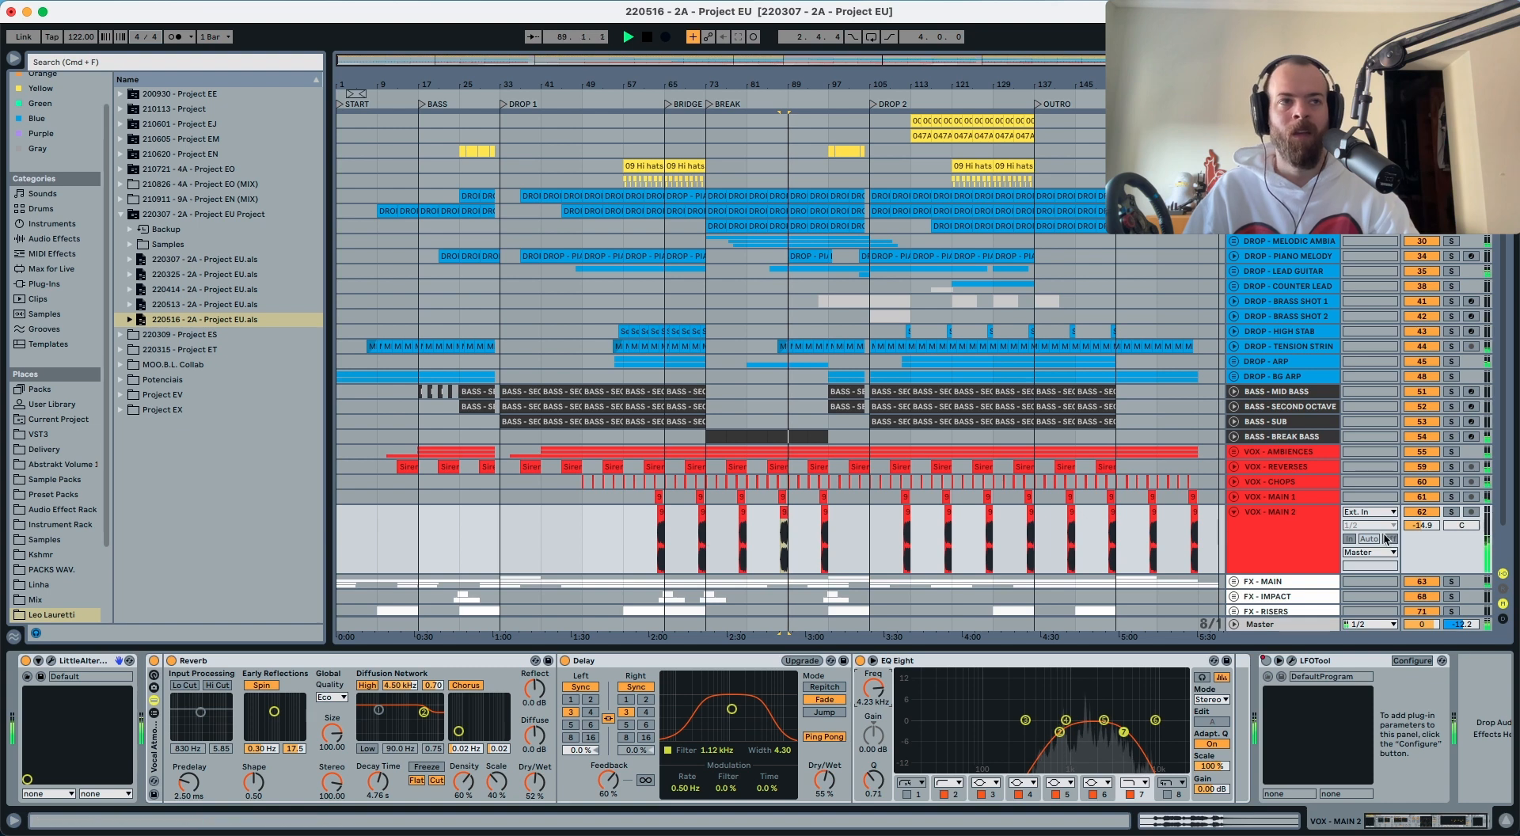
Step: Raise the VOX - MAIN 2 track volume to -13.9 dB and collapse the 220307 - 2A - Project EU Project folder in the browser
{"action": "left_click_drag", "start_coordinate": [1413, 535], "coordinate": [1412, 530]}
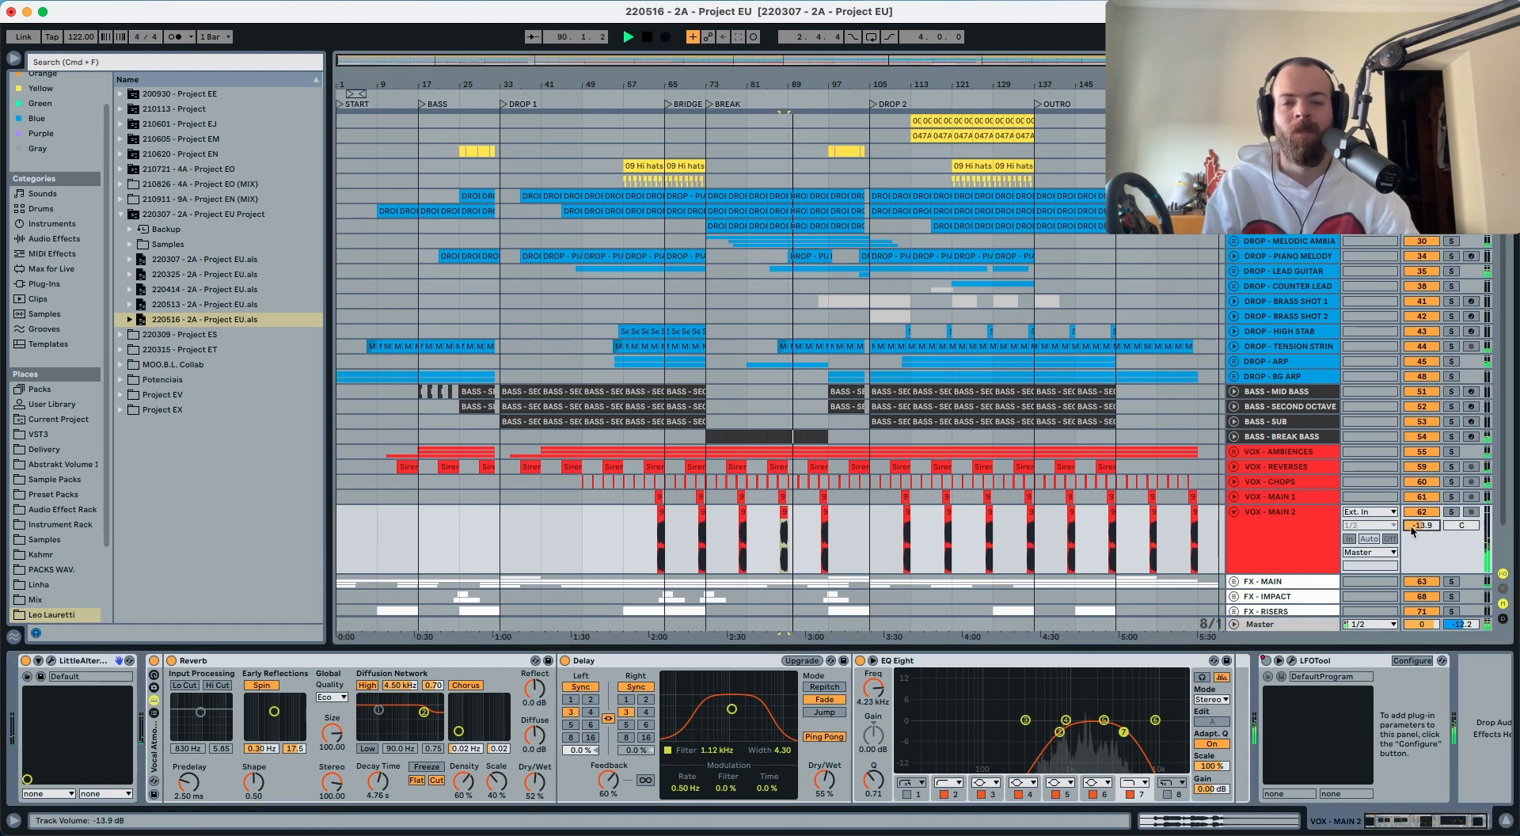
{"action": "left_click", "coordinate": [1295, 523]}
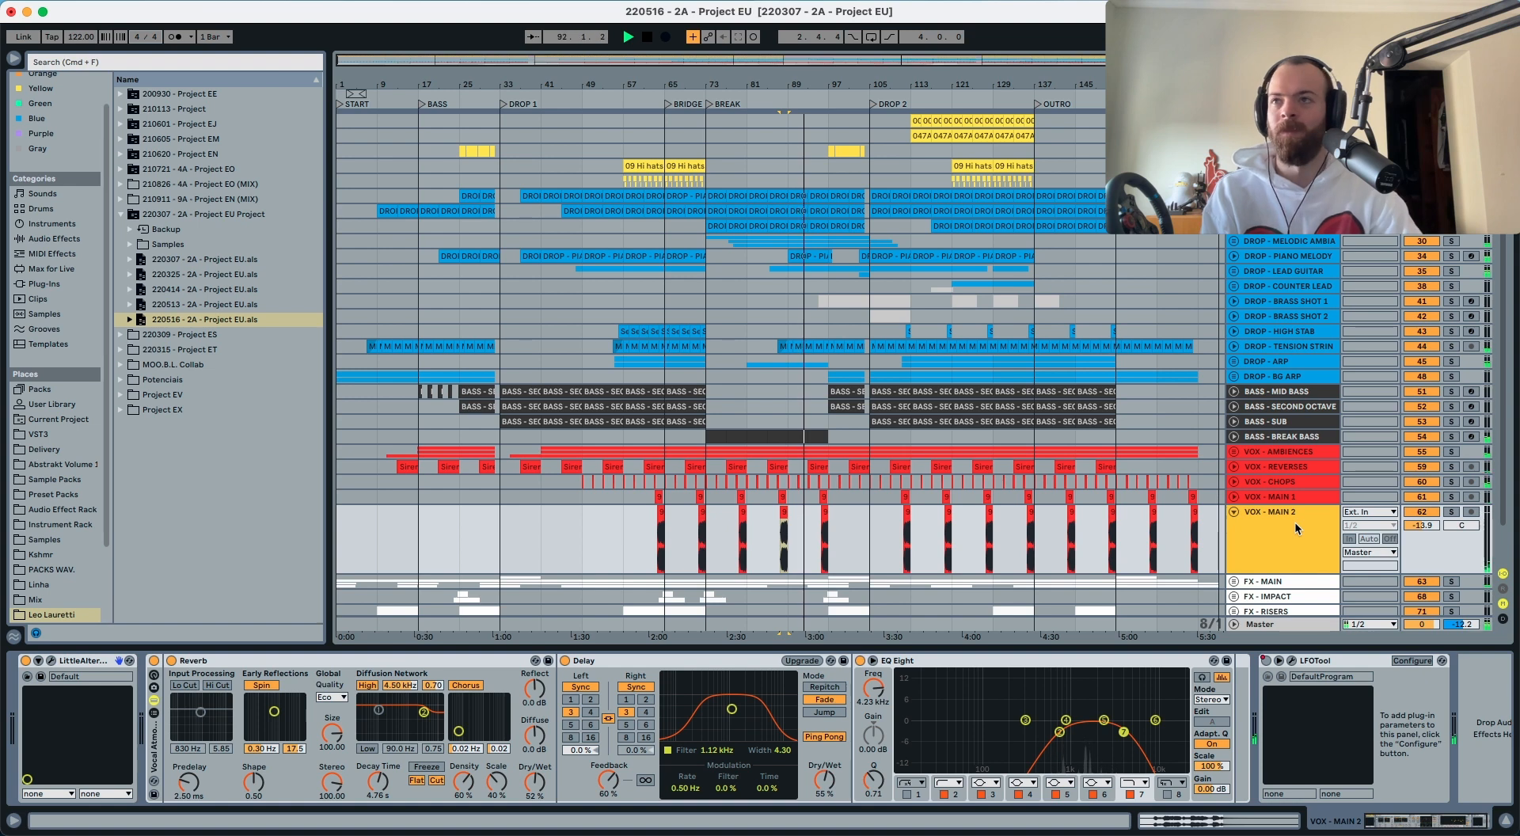
{"action": "left_click", "coordinate": [121, 215]}
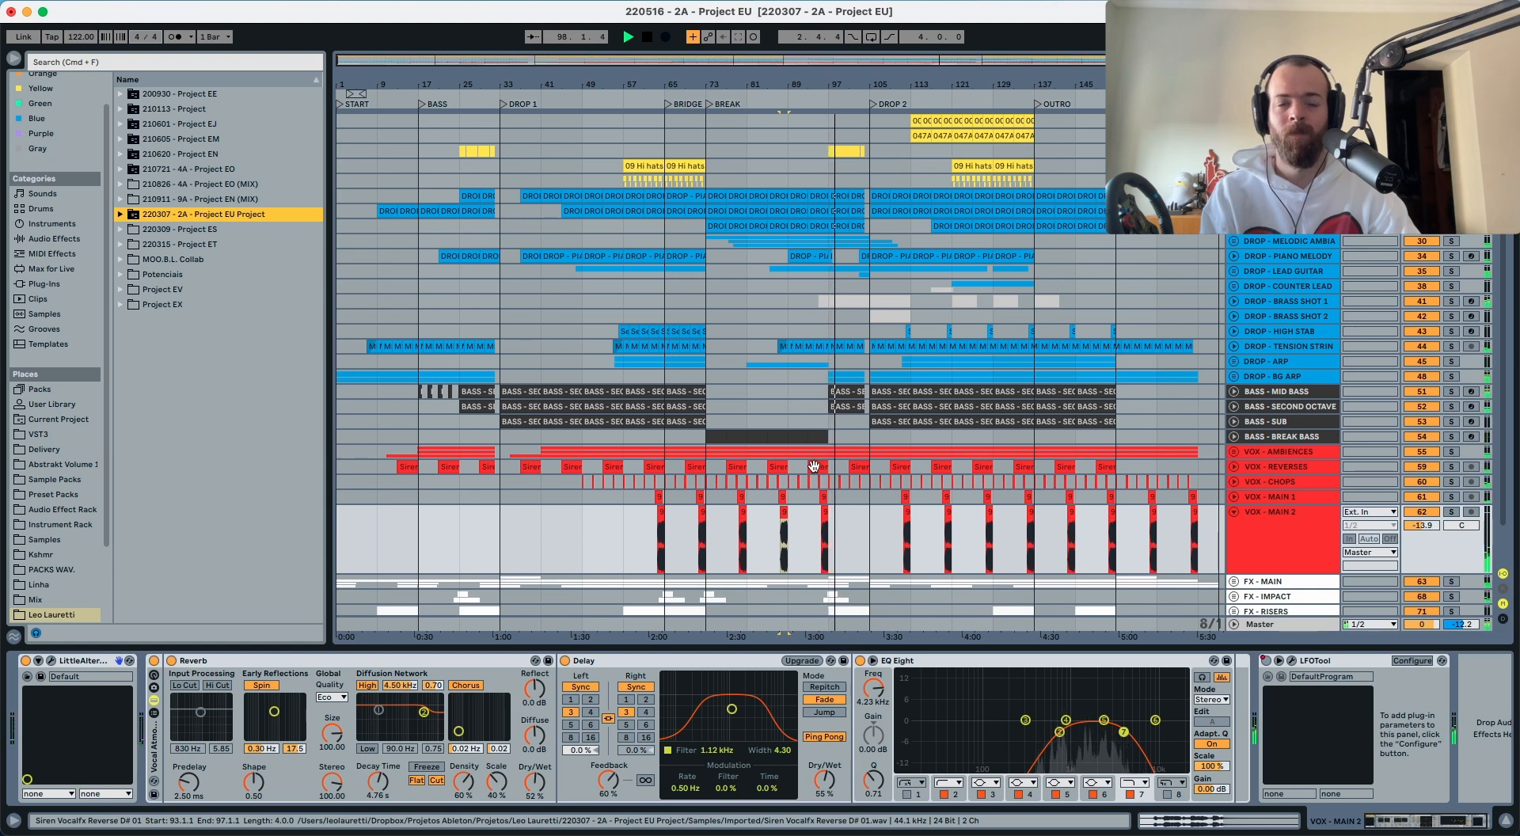
Step: Stop playback, unfold the DROP - BG ARP group and select the first four bars of the 50 Serum clip from bar 105
{"action": "key", "text": "space"}
{"action": "double_click", "coordinate": [1264, 377]}
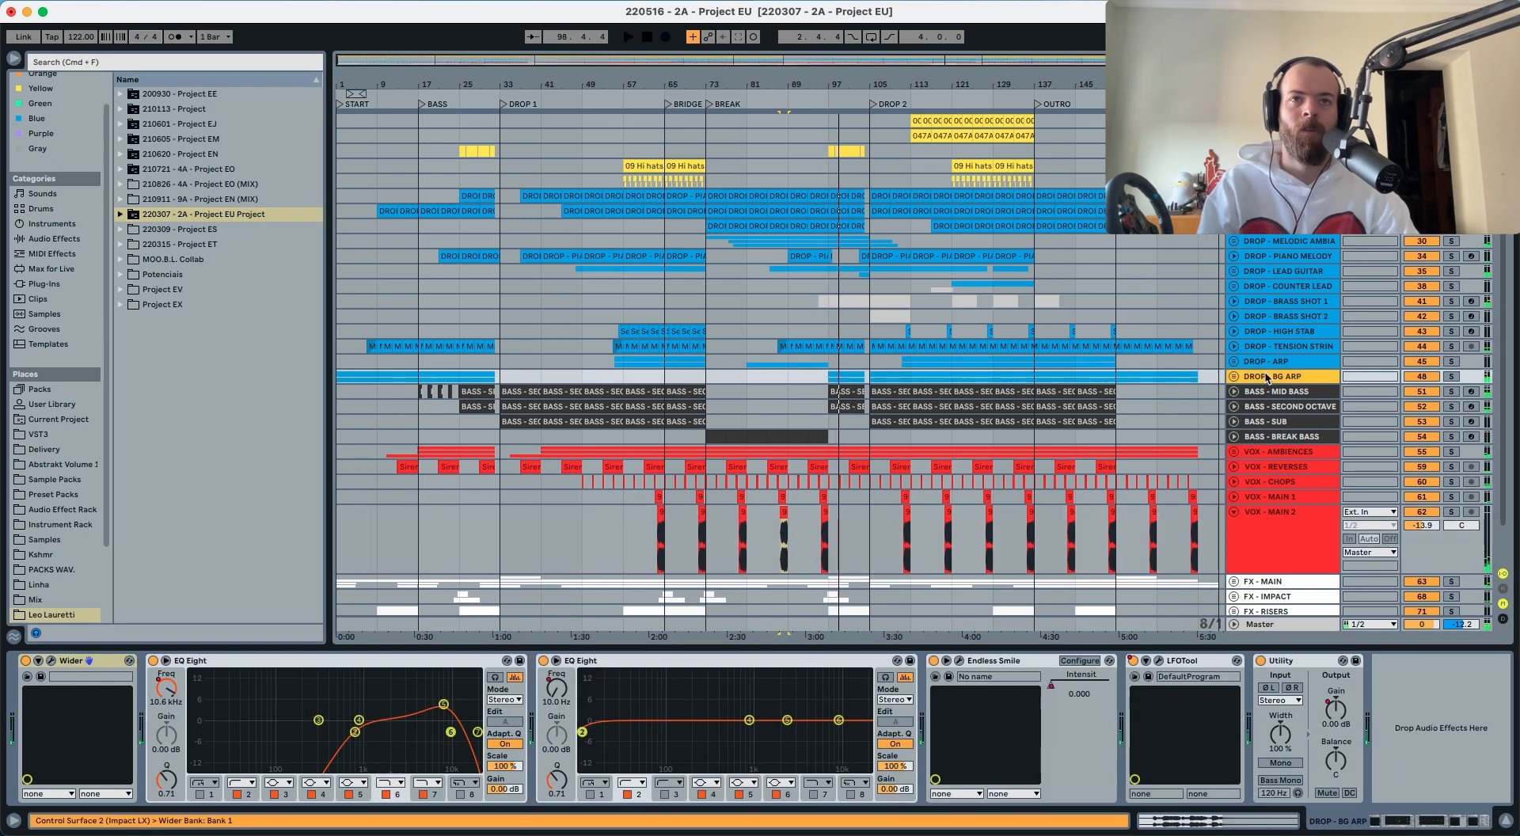
{"action": "scroll", "coordinate": [871, 469], "scroll_direction": "down", "scroll_amount": 2}
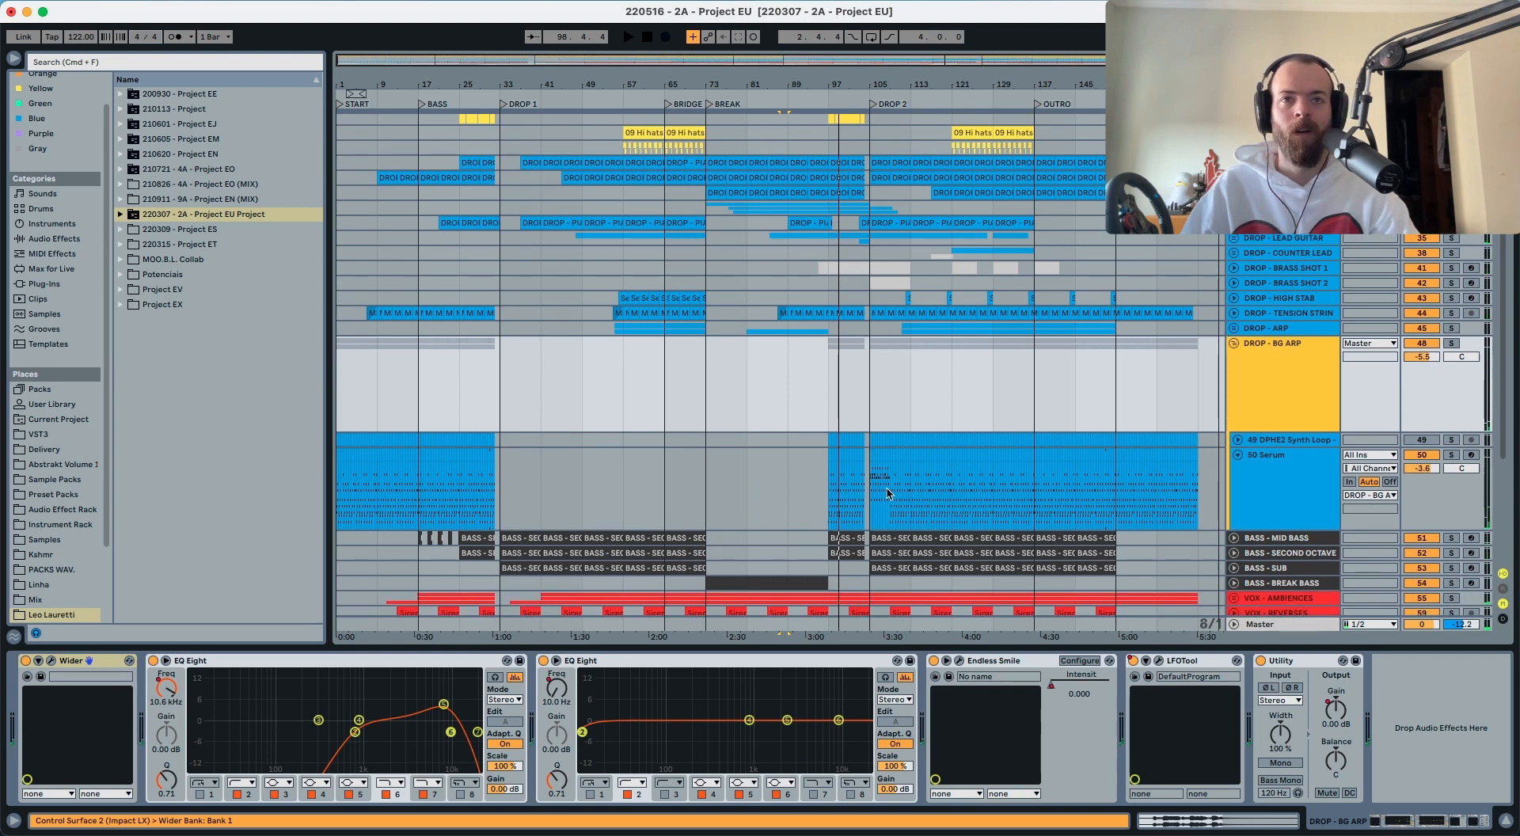
{"action": "left_click_drag", "start_coordinate": [868, 499], "coordinate": [887, 494]}
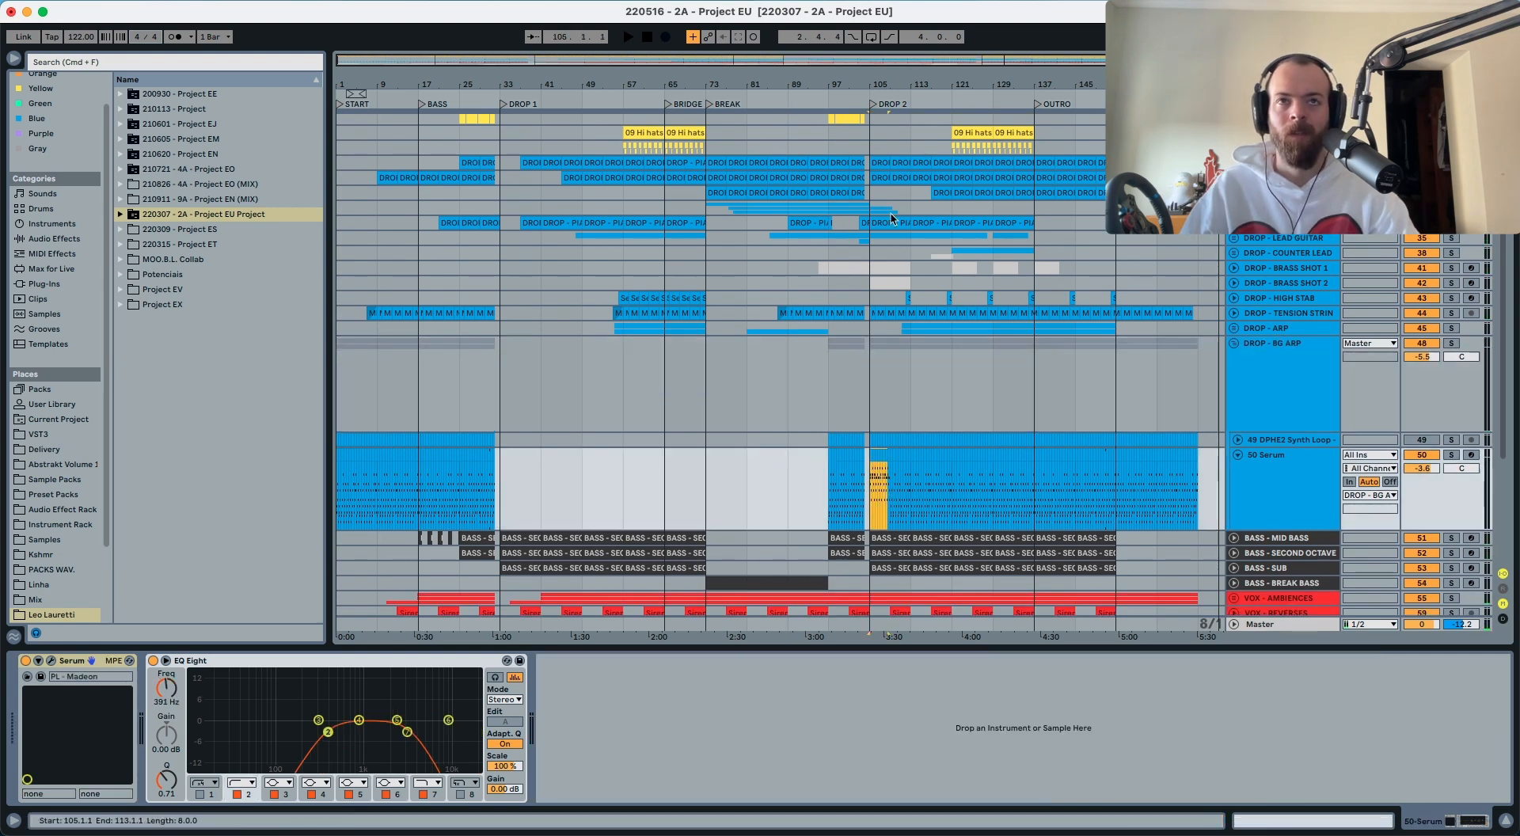
{"action": "left_click_drag", "start_coordinate": [878, 89], "coordinate": [878, 174]}
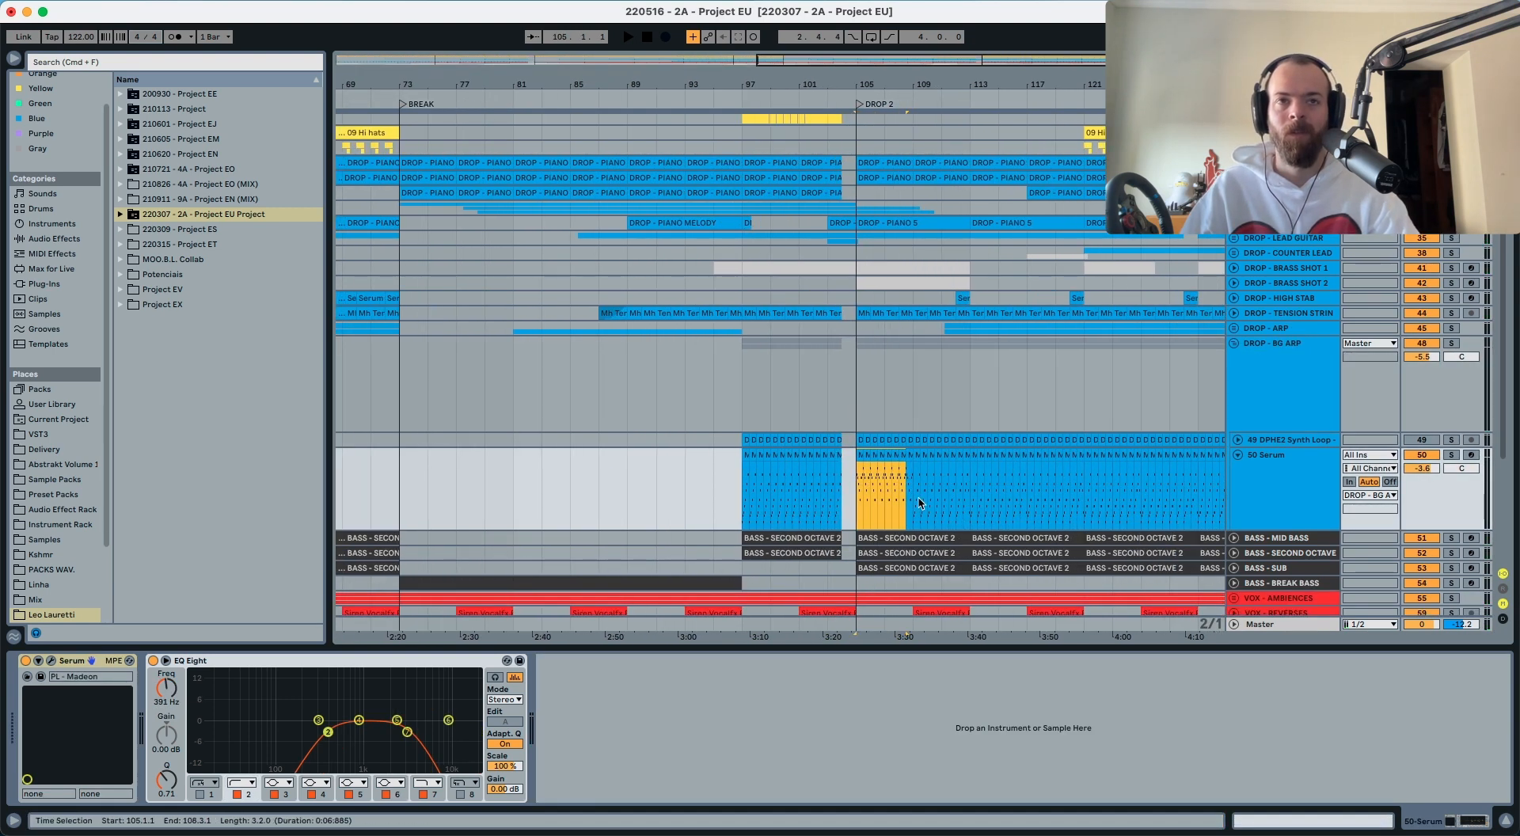
Step: Place the four-bar phrase at bars 97 and 101 of 50 Serum, clear bar 104 before DROP 2 and play from bar 96
{"action": "left_click", "coordinate": [745, 453]}
{"action": "key", "text": "super+v"}
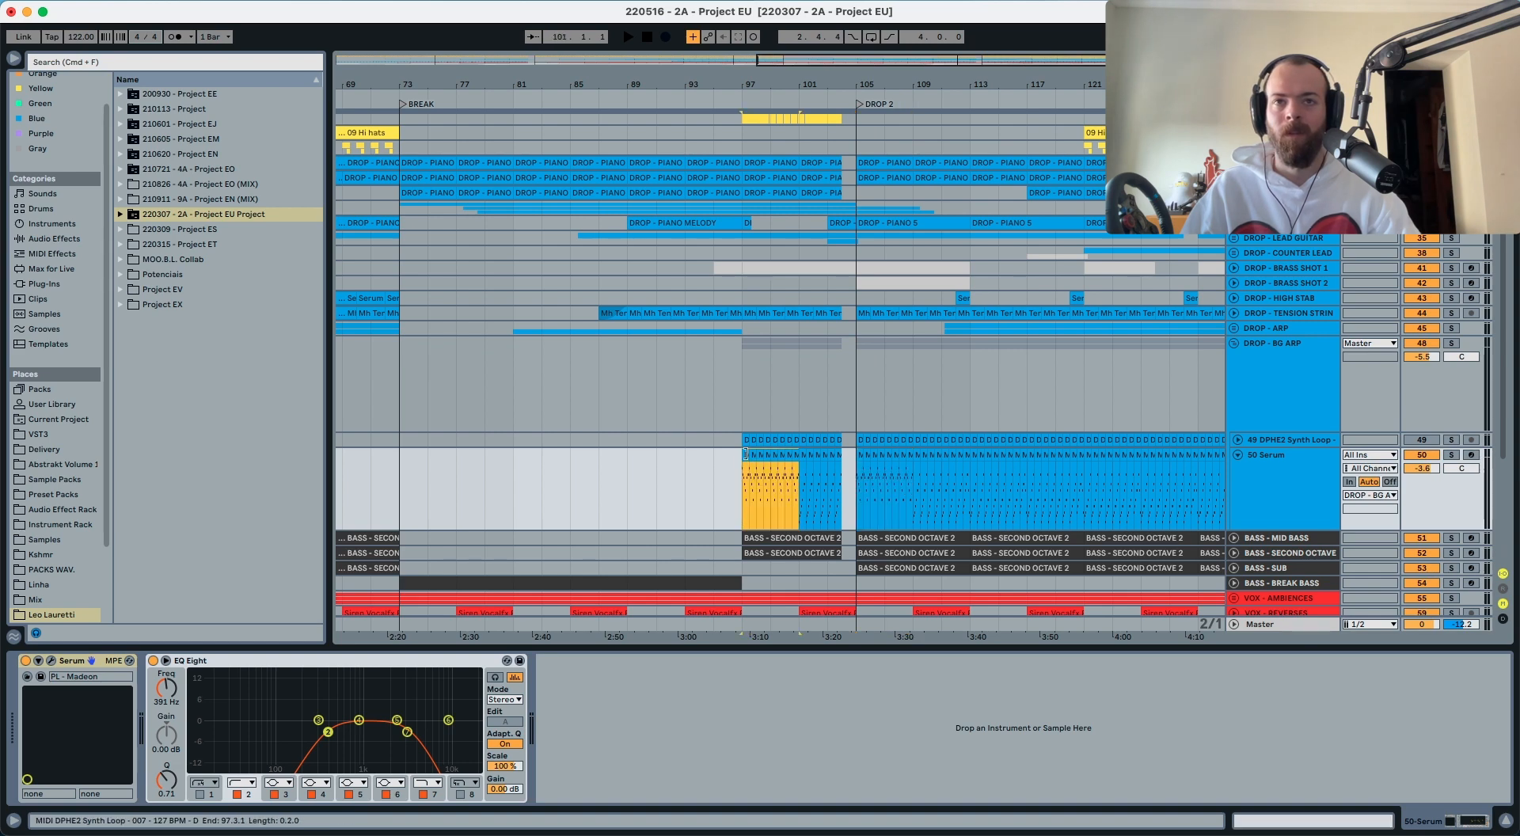
{"action": "key", "text": "super+v"}
{"action": "left_click_drag", "start_coordinate": [844, 491], "coordinate": [848, 490]}
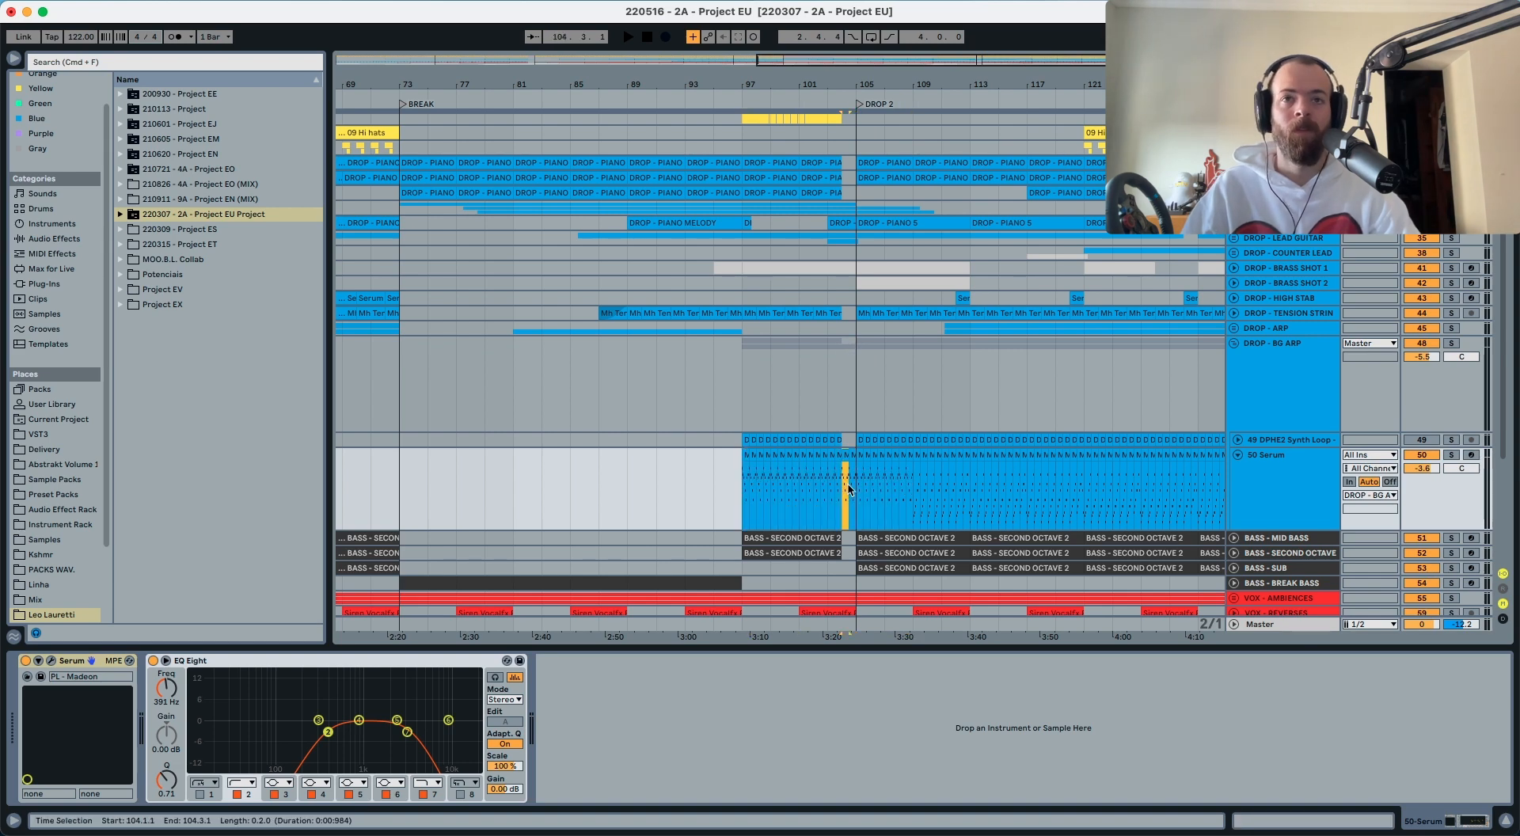
{"action": "left_click", "coordinate": [725, 107]}
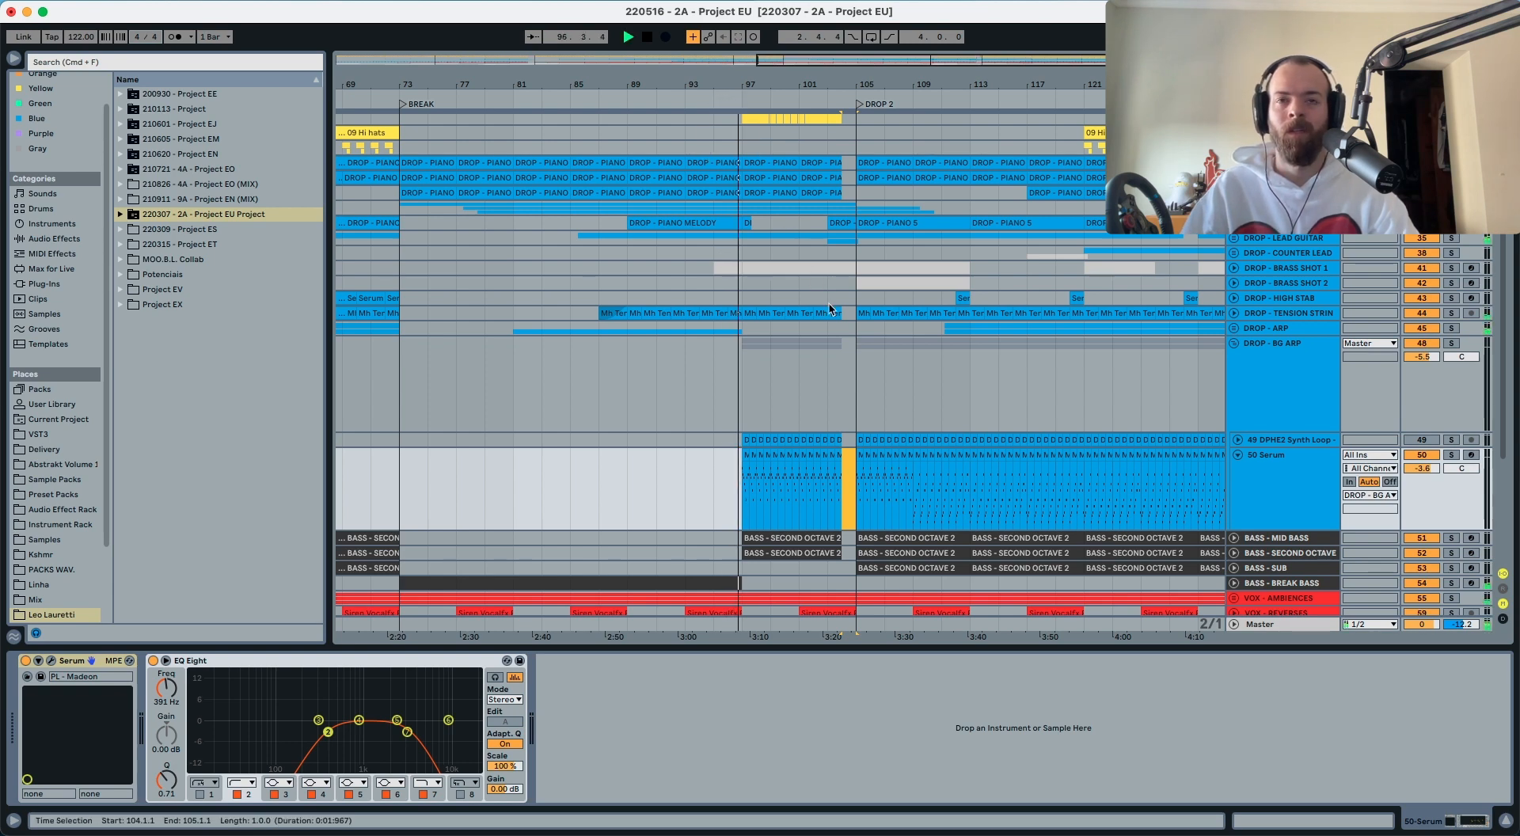
Step: Paste the four-bar phrase at bar 109 of 50 Serum and duplicate it repeatedly through DROP 2 and the outro
{"action": "left_click", "coordinate": [916, 456]}
{"action": "key", "text": "super+v"}
{"action": "key", "text": "super+d"}
{"action": "key", "text": "super+d"}
{"action": "key", "text": "super+d"}
{"action": "key", "text": "super+d"}
{"action": "key", "text": "super+d"}
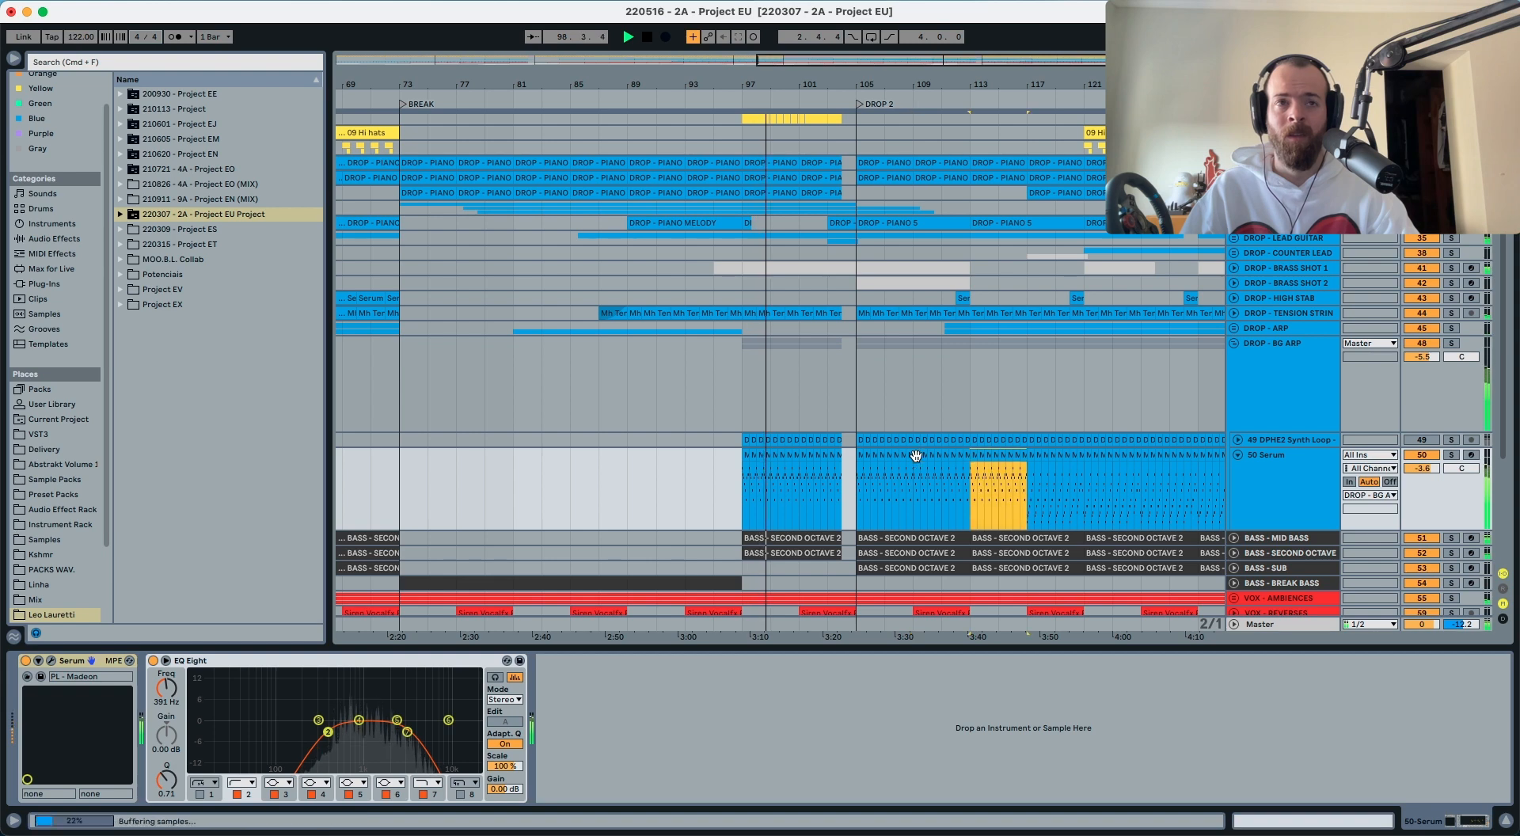
{"action": "key", "text": "super+d"}
{"action": "key", "text": "super+d"}
{"action": "key", "text": "super+d"}
{"action": "key", "text": "super+d"}
{"action": "key", "text": "super+d"}
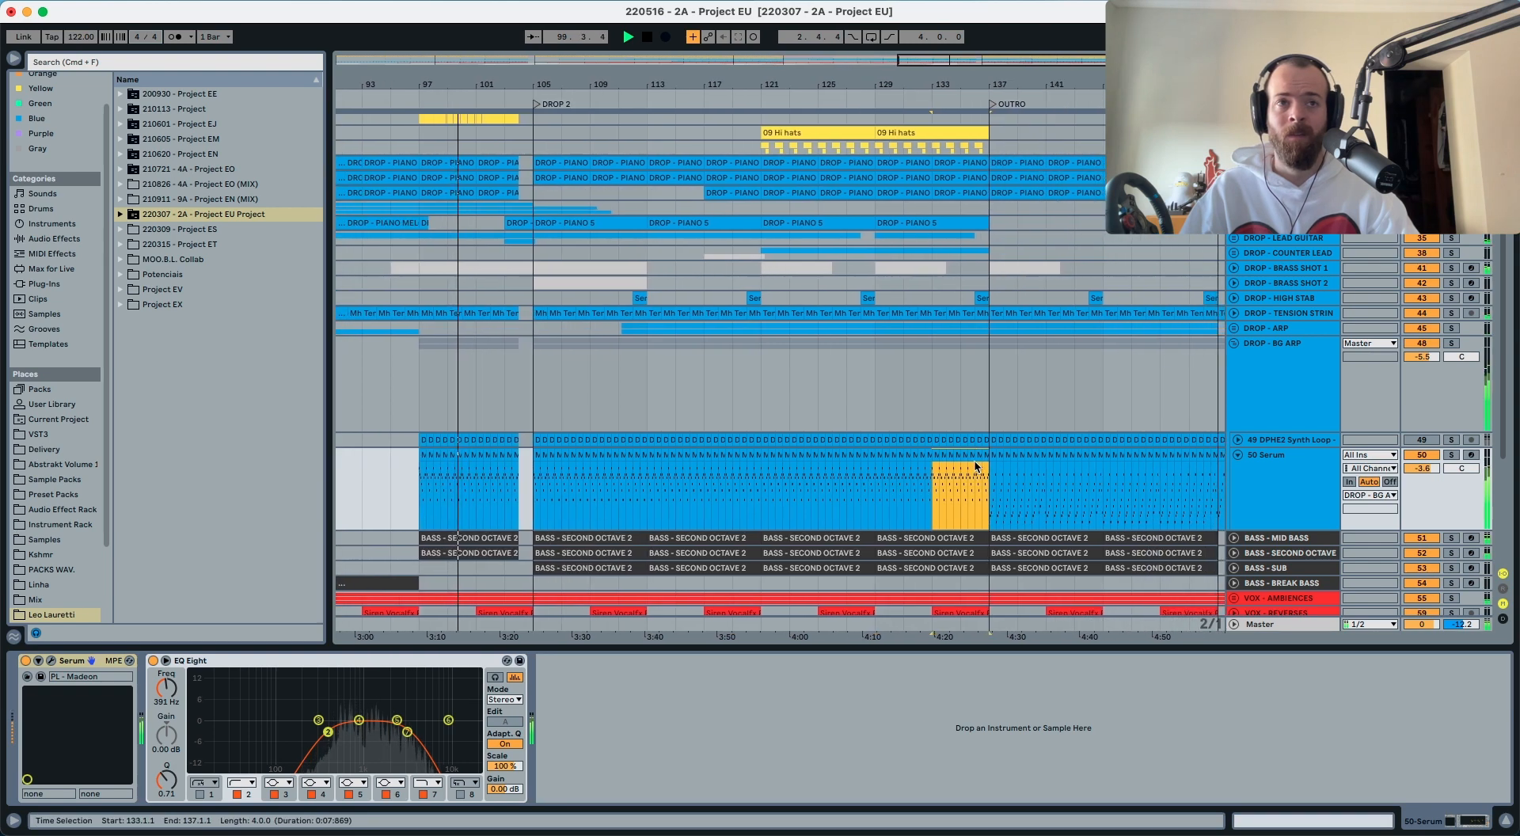
{"action": "key", "text": "super+d"}
{"action": "key", "text": "super+d"}
{"action": "key", "text": "super+d"}
{"action": "key", "text": "super+d"}
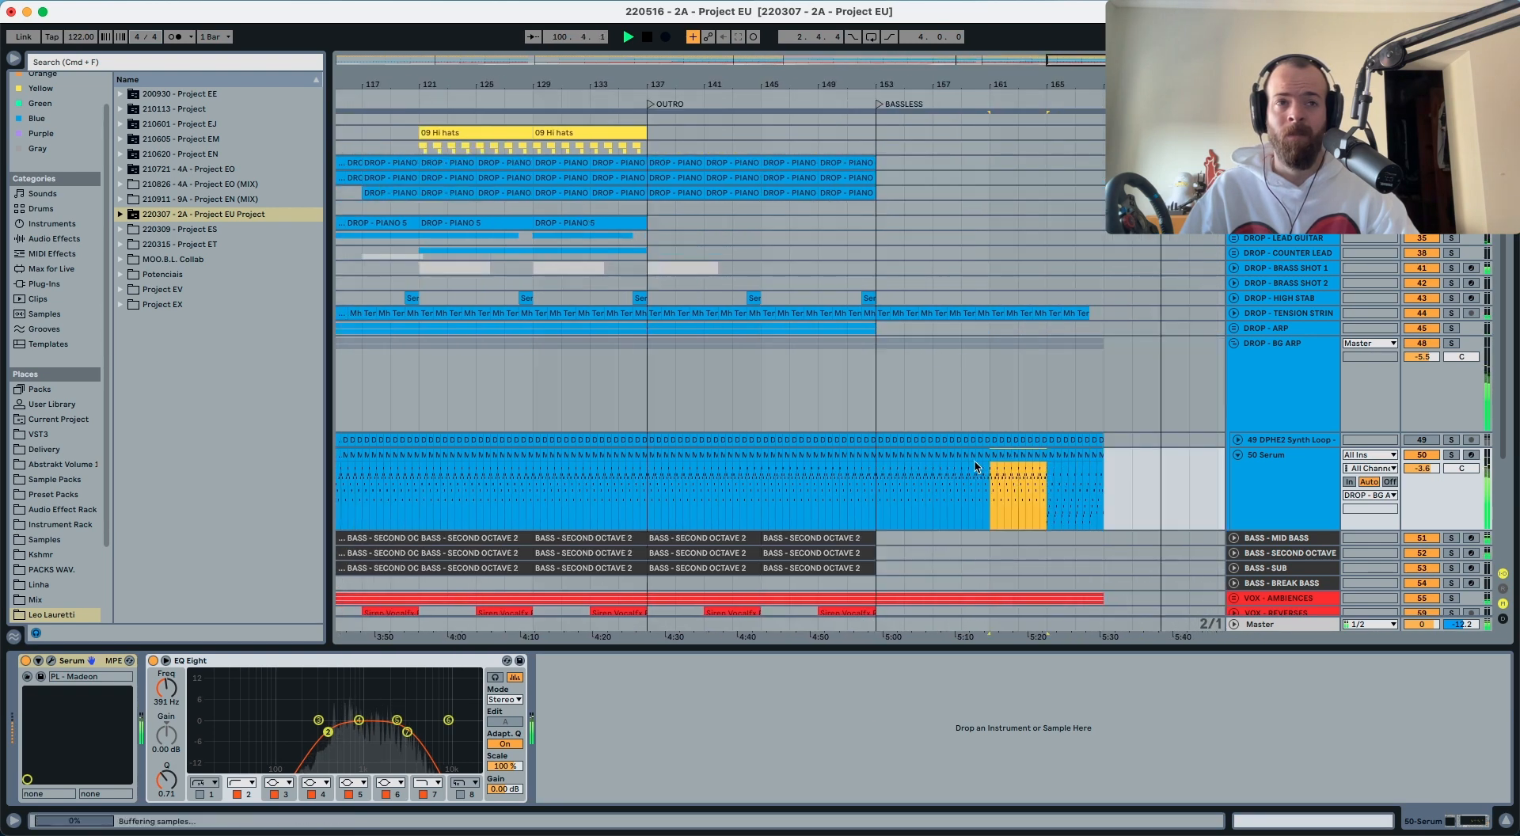
Step: Paste the four-bar phrase at bar 1 of 50 Serum and duplicate it up to DROP 1 at bar 33
{"action": "scroll", "coordinate": [935, 450], "scroll_direction": "left", "scroll_amount": 20}
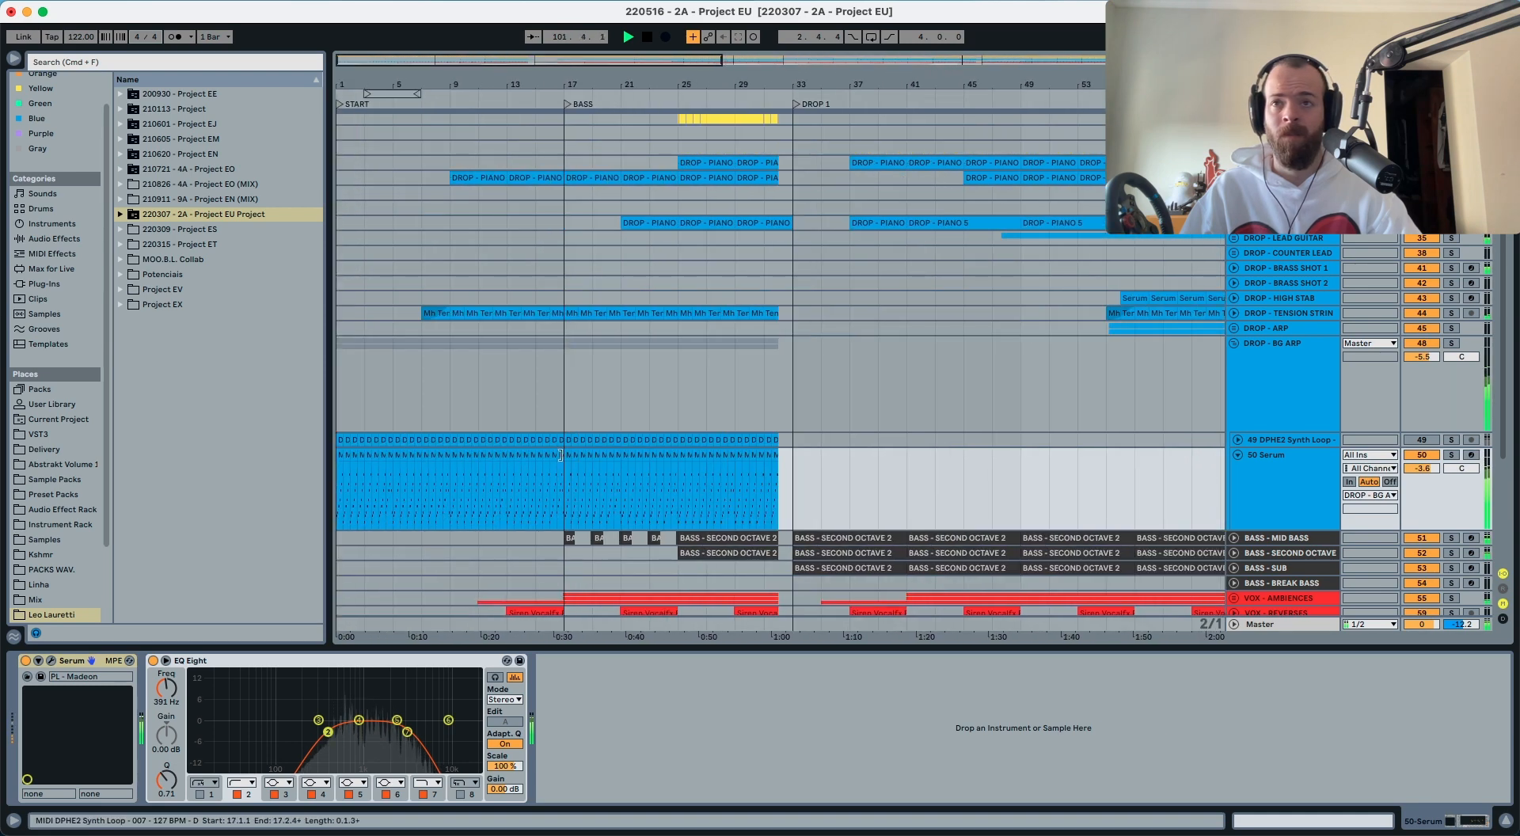
{"action": "left_click", "coordinate": [340, 457]}
{"action": "key", "text": "super+v"}
{"action": "key", "text": "super+d"}
{"action": "key", "text": "super+d"}
{"action": "key", "text": "super+d"}
{"action": "key", "text": "super+d"}
{"action": "key", "text": "super+d"}
{"action": "key", "text": "super+d"}
{"action": "key", "text": "super+d"}
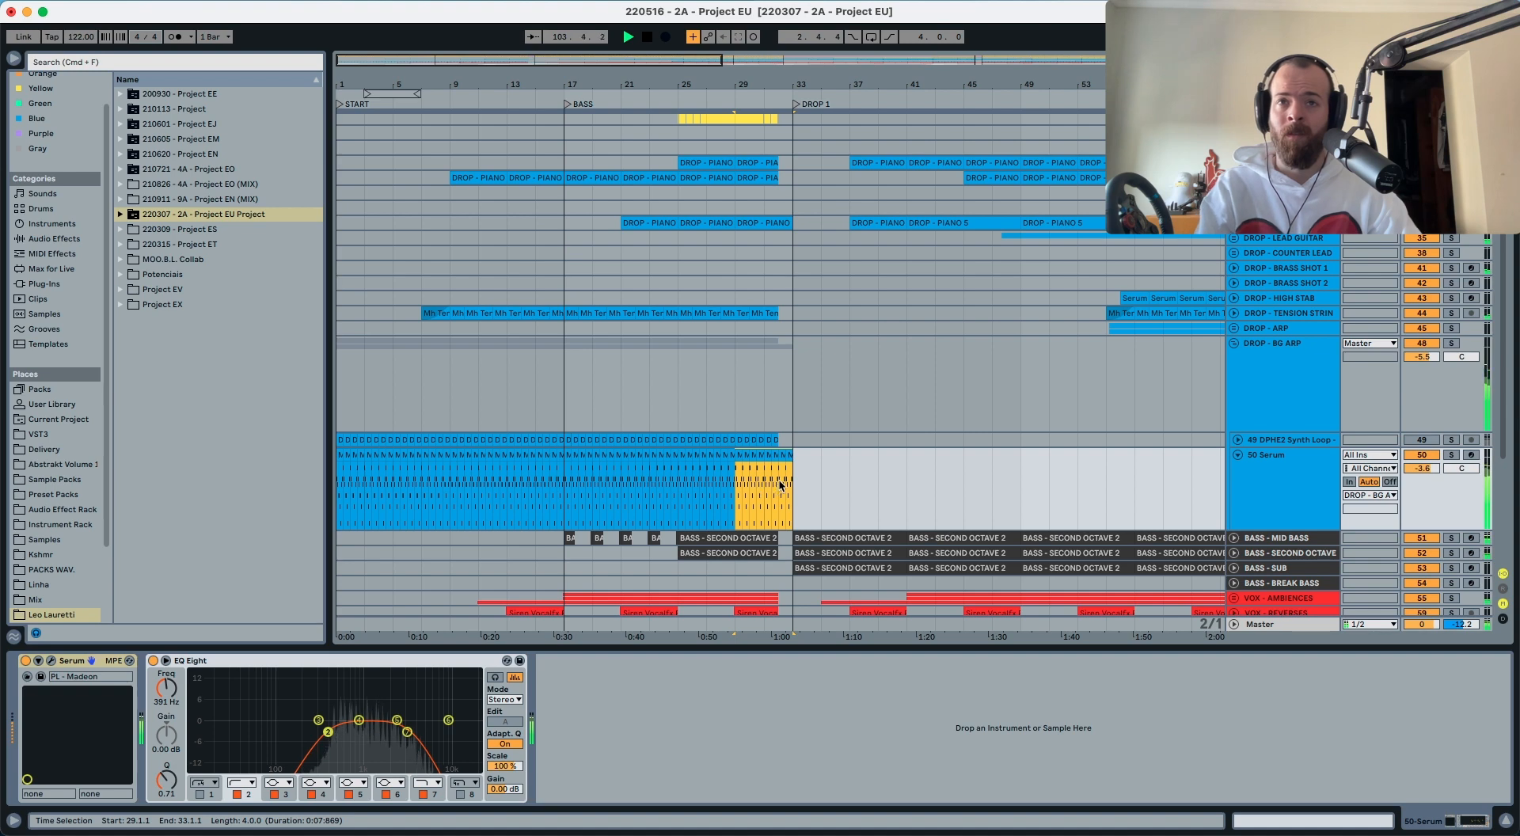
Step: Clear bar 32 of the 50 Serum track just before DROP 1
{"action": "left_click_drag", "start_coordinate": [781, 485], "coordinate": [793, 482]}
{"action": "key", "text": "Delete"}
{"action": "scroll", "coordinate": [809, 471], "scroll_direction": "right", "scroll_amount": 12}
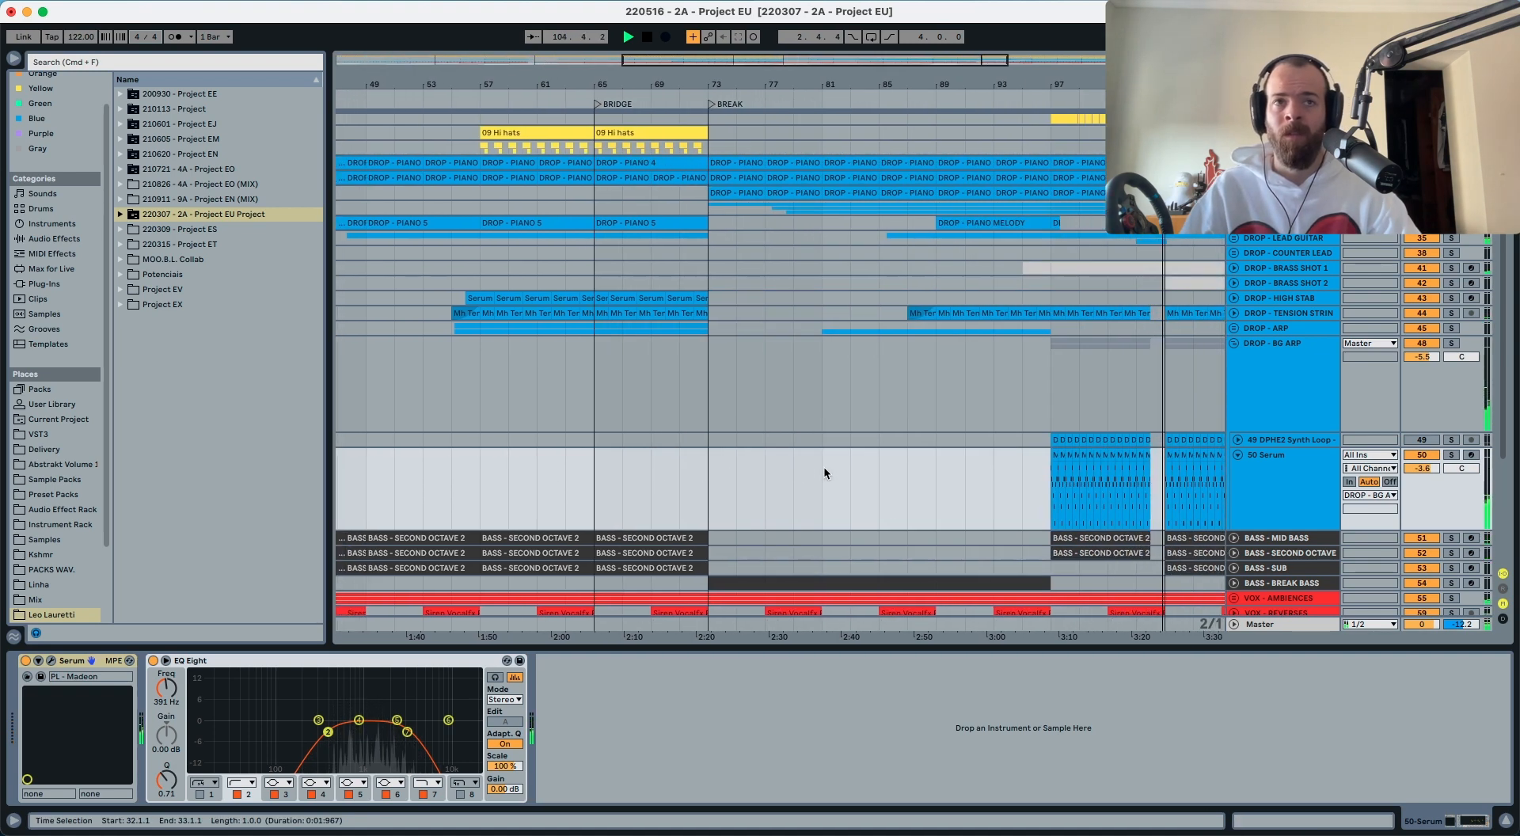
{"action": "scroll", "coordinate": [823, 472], "scroll_direction": "right", "scroll_amount": 6}
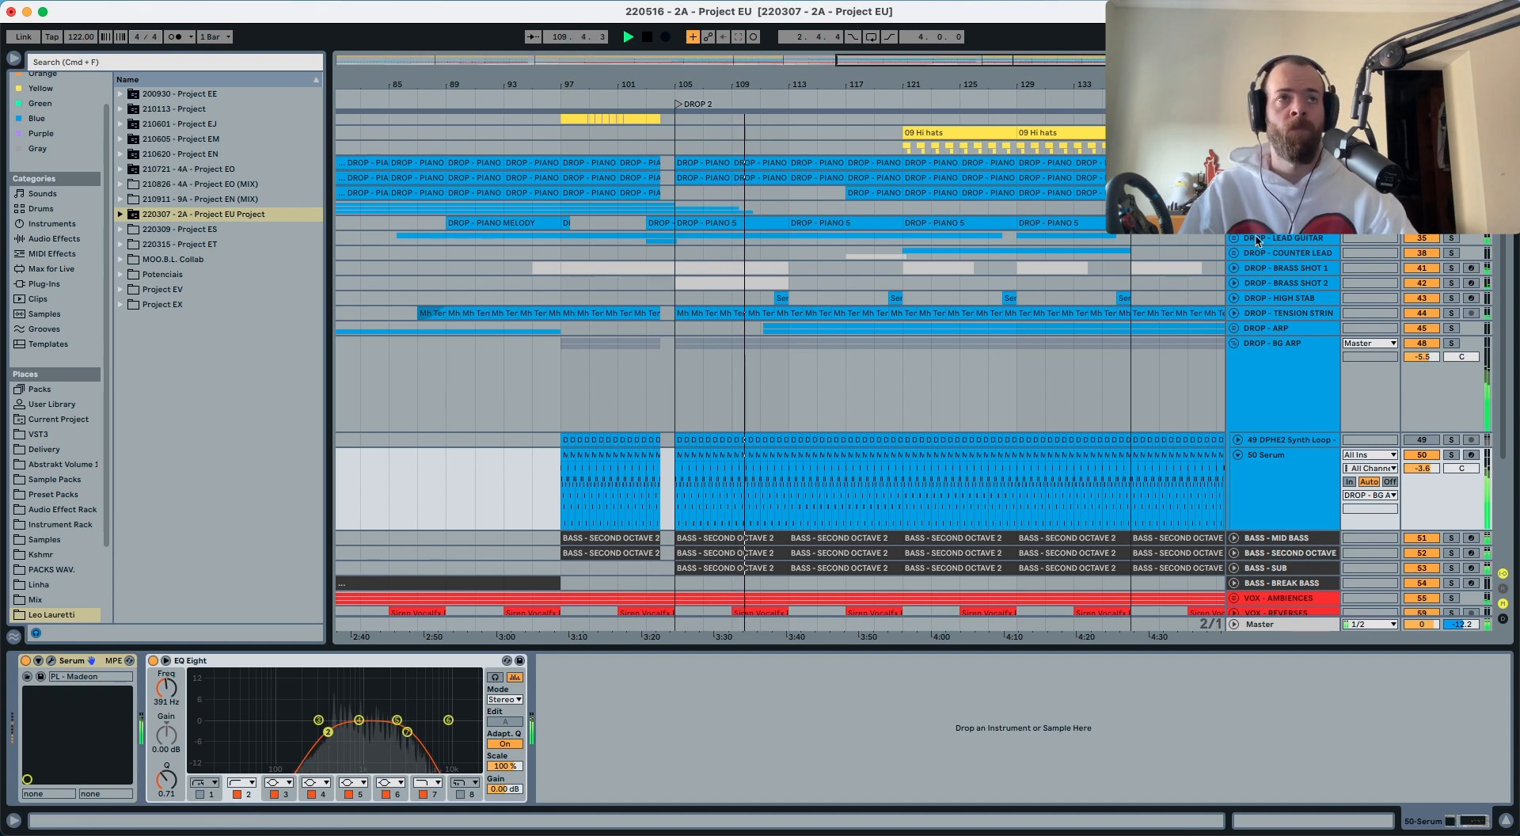
Step: Unfold the DROP - BRASS SHOT 1 and DROP - BRASS SHOT 2 tracks and place the insert marker at bar 105
{"action": "left_click", "coordinate": [1295, 285]}
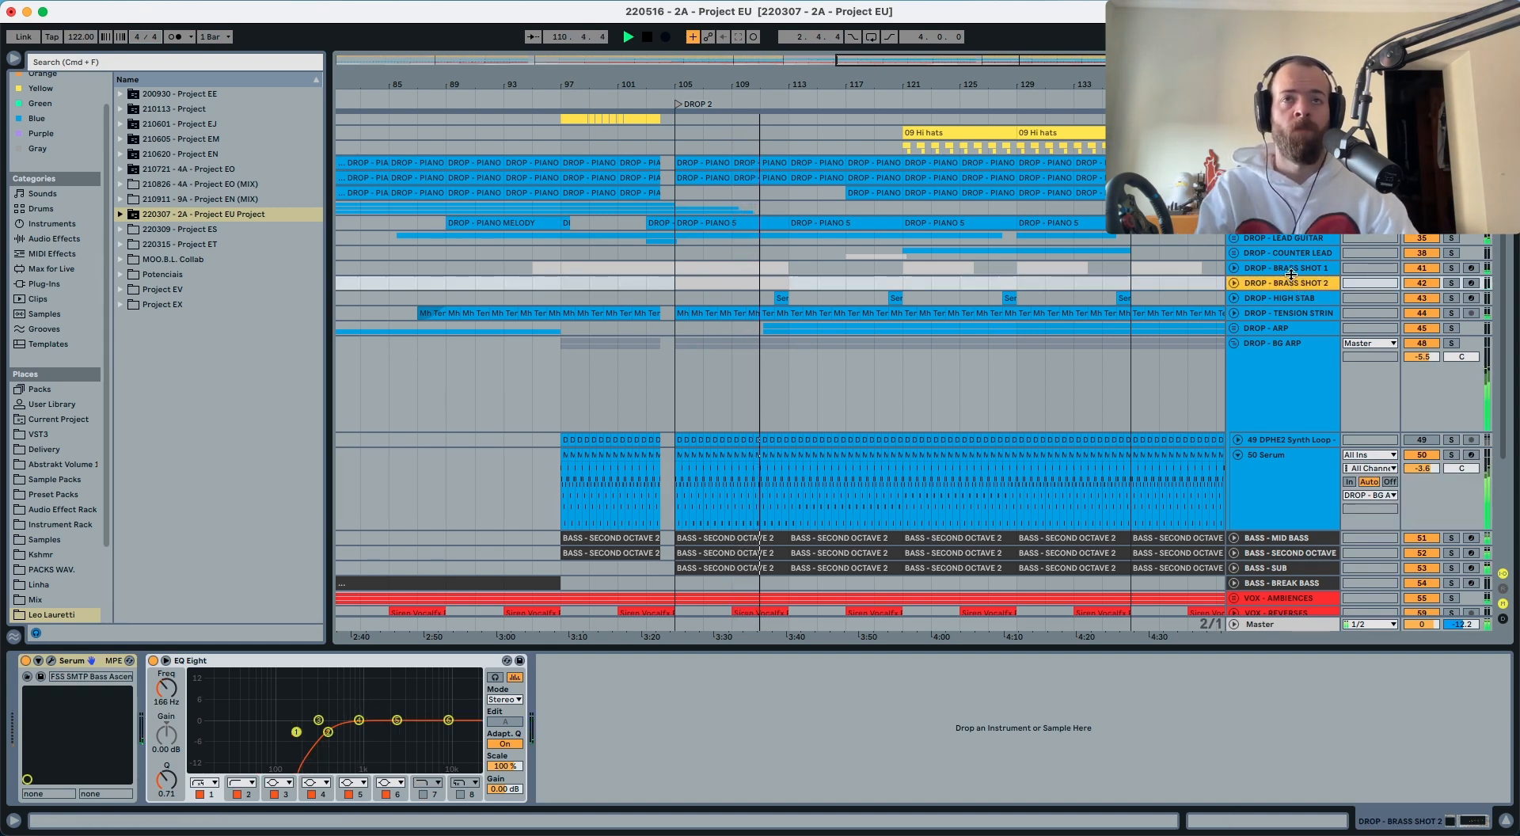
{"action": "double_click", "coordinate": [1294, 283]}
{"action": "double_click", "coordinate": [1290, 270]}
{"action": "left_click", "coordinate": [674, 302]}
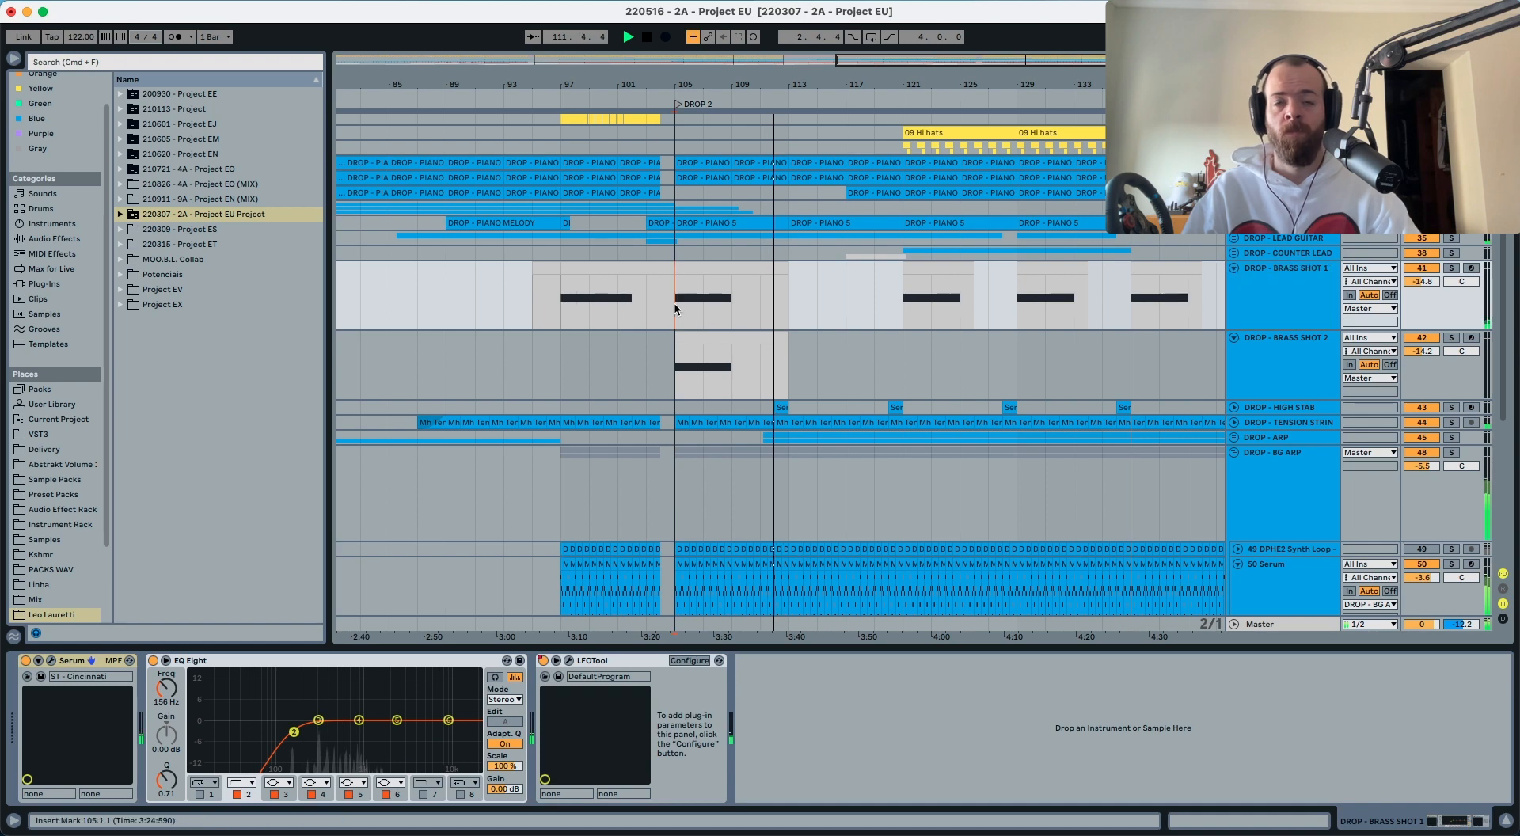
Step: Review the 50 Serum and DRUMS - PERC tracks and their devices while DROP 2 plays
{"action": "left_click", "coordinate": [1299, 549]}
{"action": "left_click", "coordinate": [1295, 570]}
{"action": "scroll", "coordinate": [1290, 563], "scroll_direction": "up", "scroll_amount": 5}
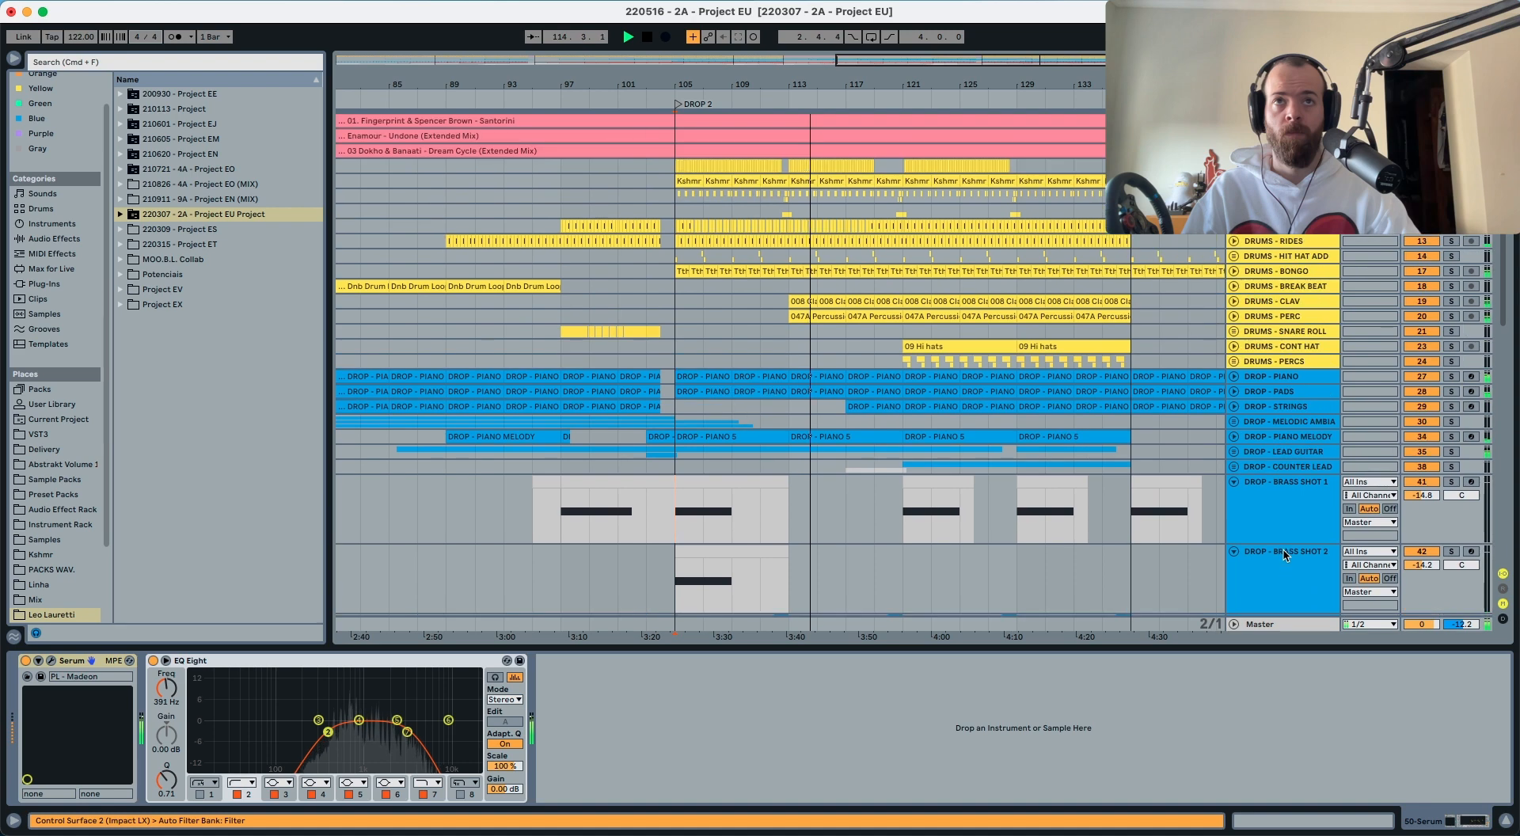
{"action": "left_click", "coordinate": [1276, 316]}
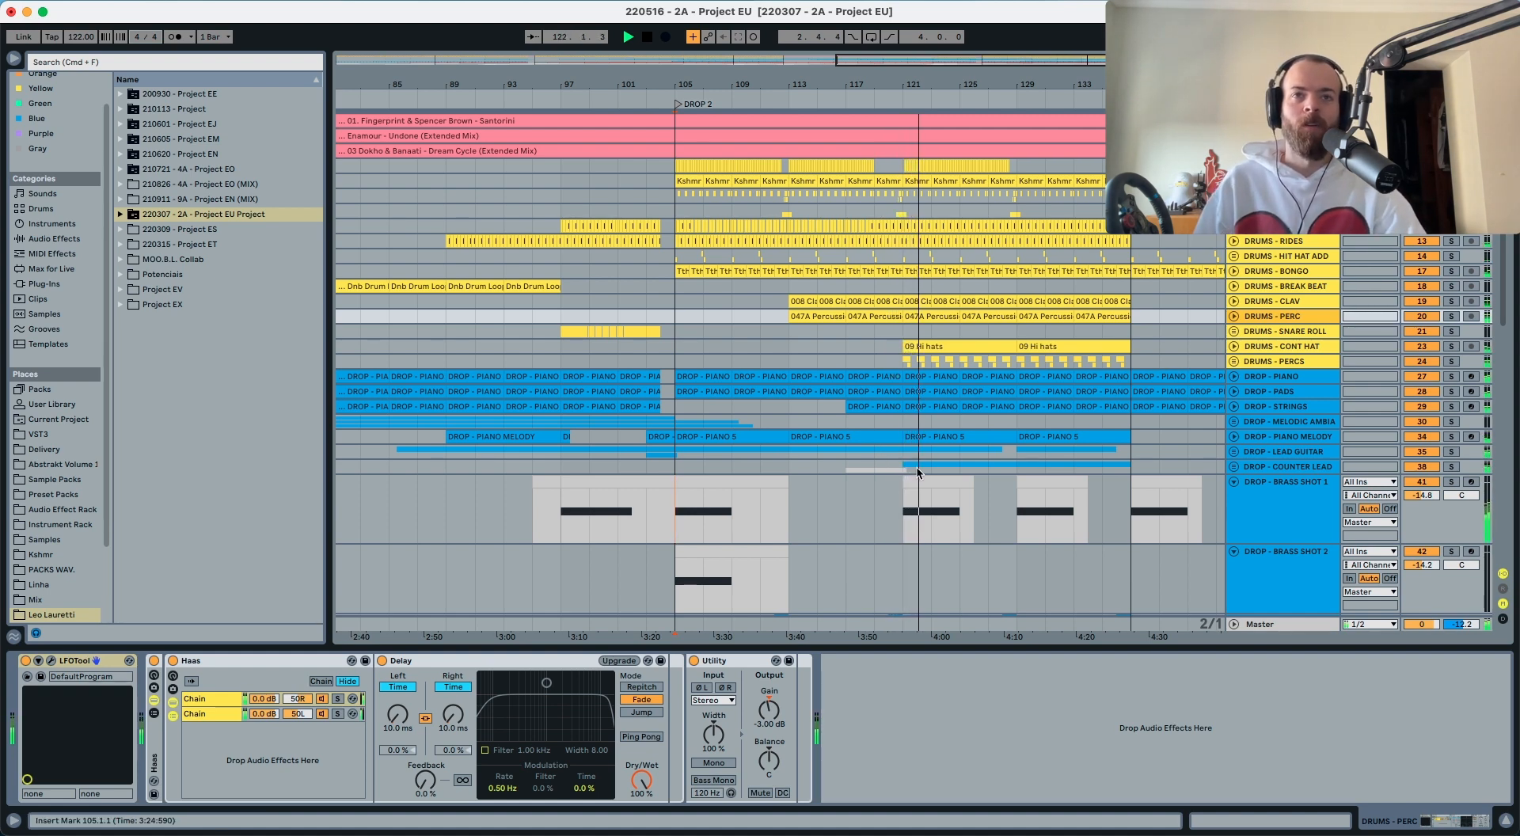
{"action": "scroll", "coordinate": [926, 481], "scroll_direction": "down", "scroll_amount": 2}
{"action": "scroll", "coordinate": [926, 481], "scroll_direction": "down", "scroll_amount": 10}
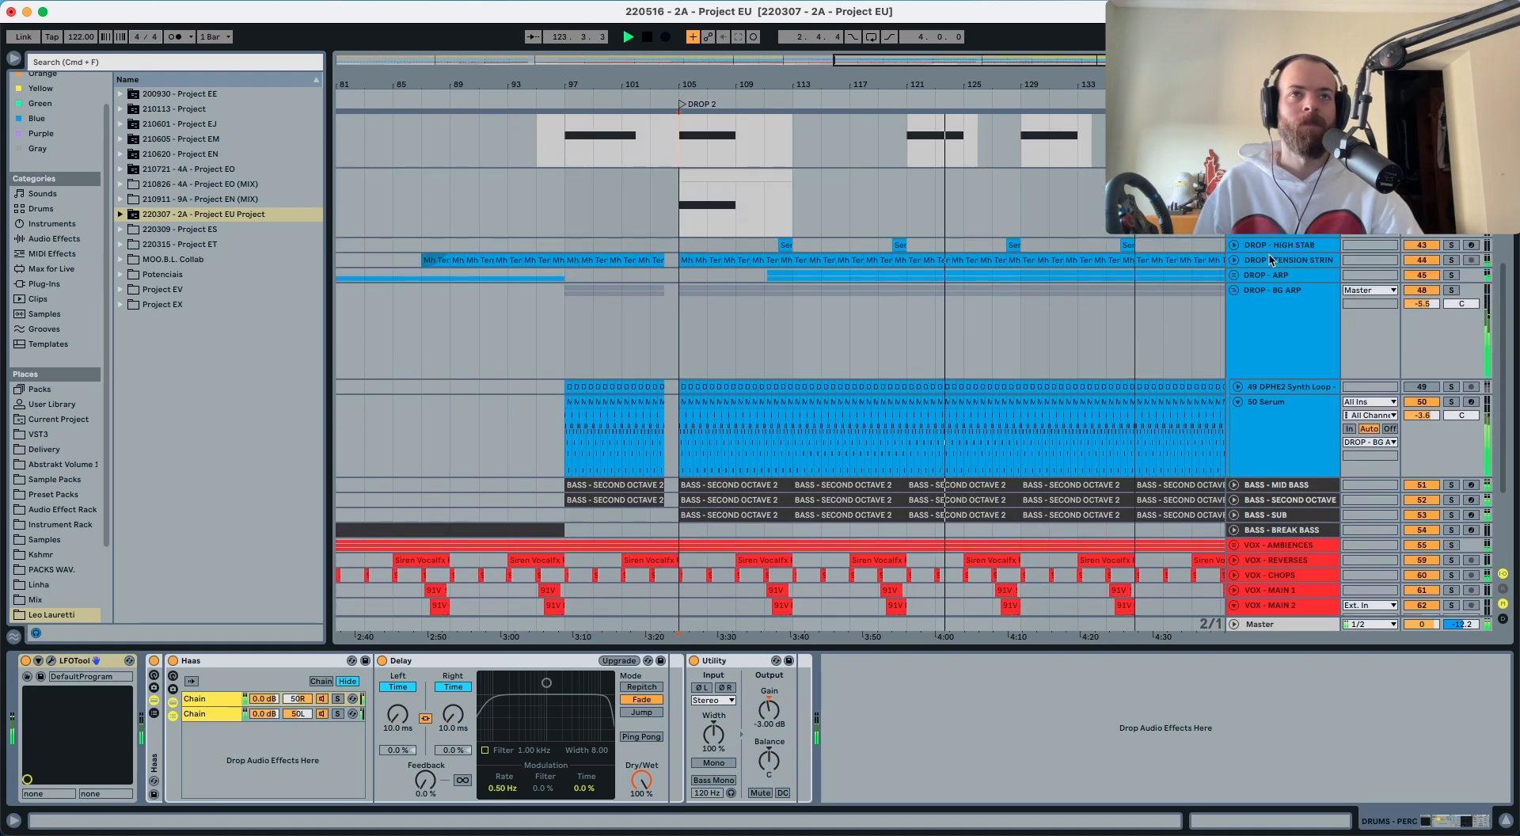
Step: Fold the DROP - BG ARP group and solo the DROP - COUNTER LEAD track
{"action": "left_click", "coordinate": [1271, 364]}
{"action": "scroll", "coordinate": [1276, 374], "scroll_direction": "up", "scroll_amount": 12}
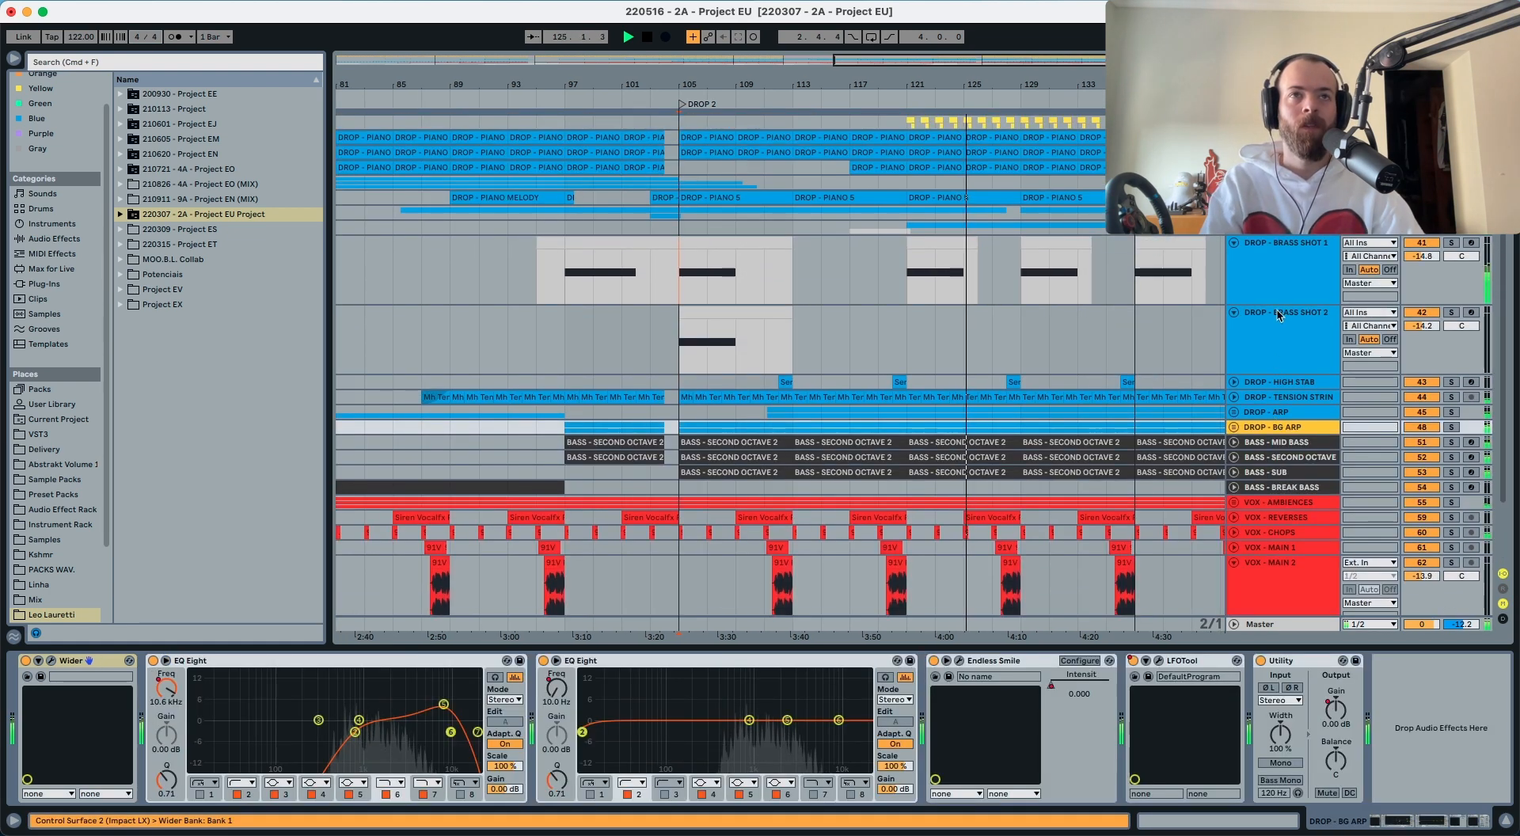
{"action": "left_click", "coordinate": [1400, 264]}
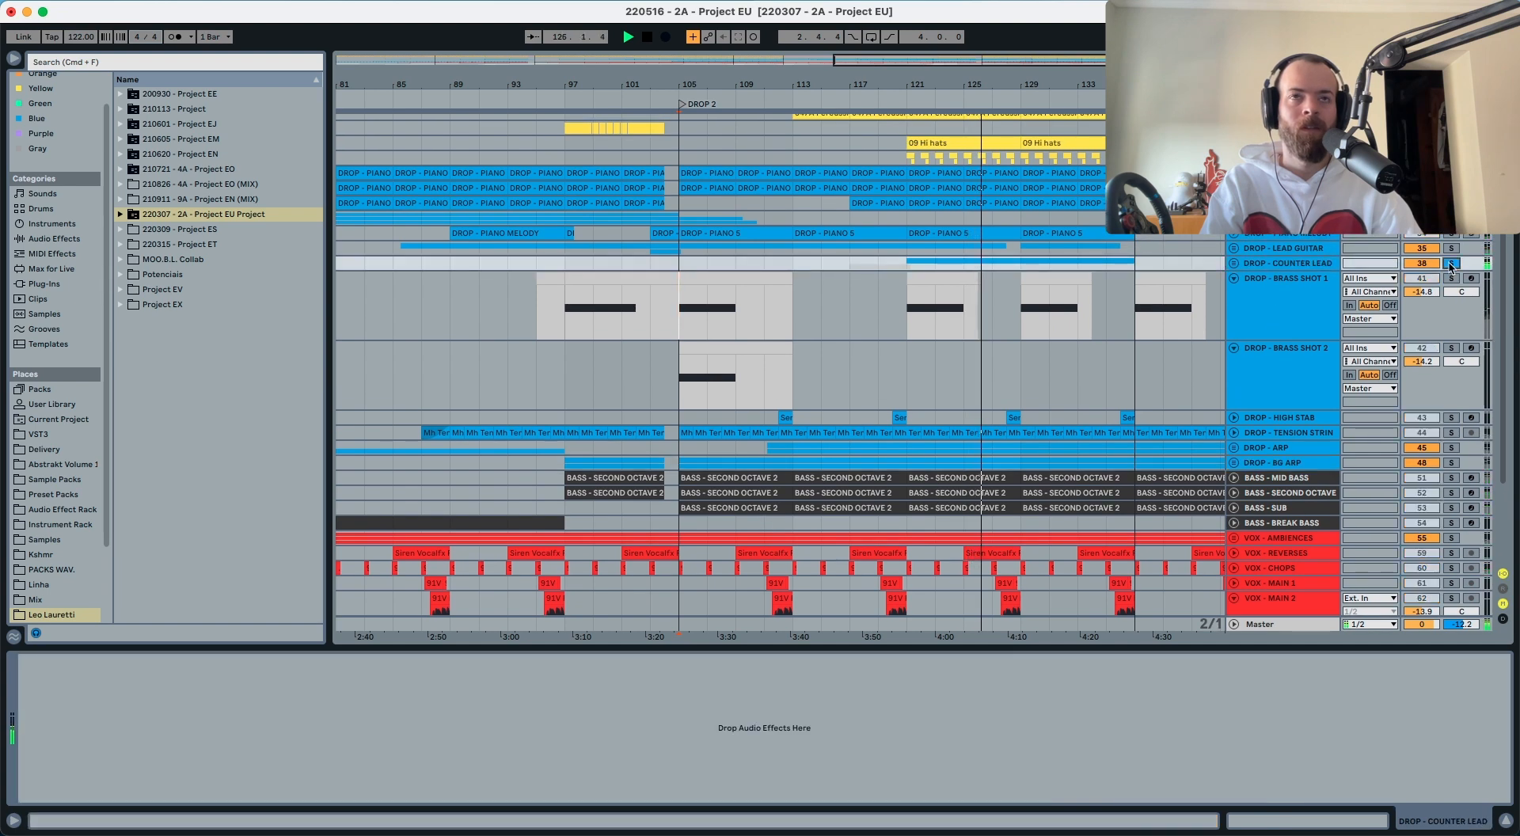
Step: Apply the track colour to the clips on DROP - BRASS SHOT 1 and DROP - BRASS SHOT 2
{"action": "key", "text": "w"}
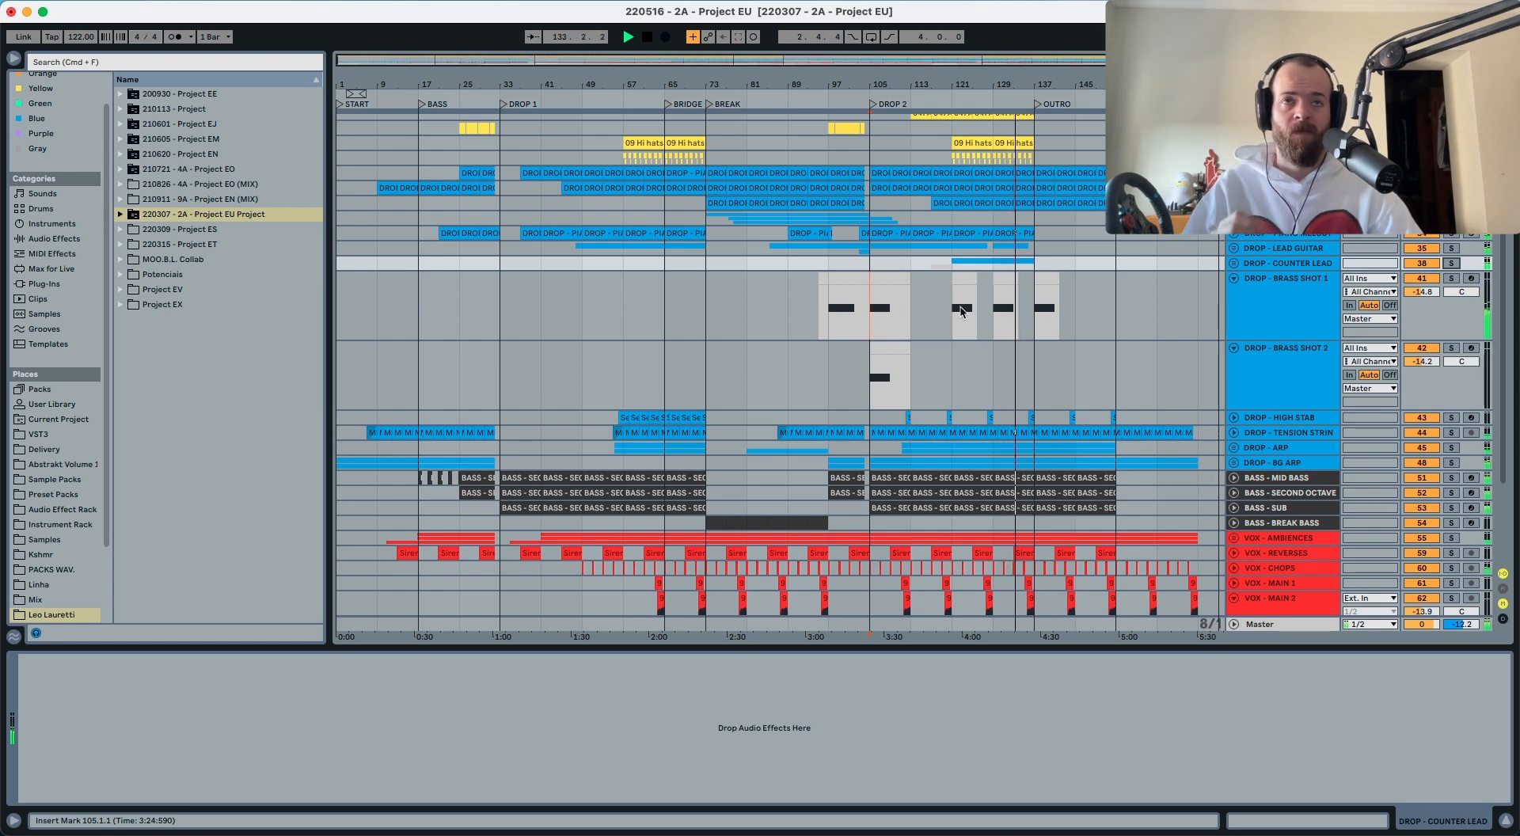
{"action": "left_click", "coordinate": [1293, 354]}
{"action": "left_click", "coordinate": [1294, 311], "text": "shift"}
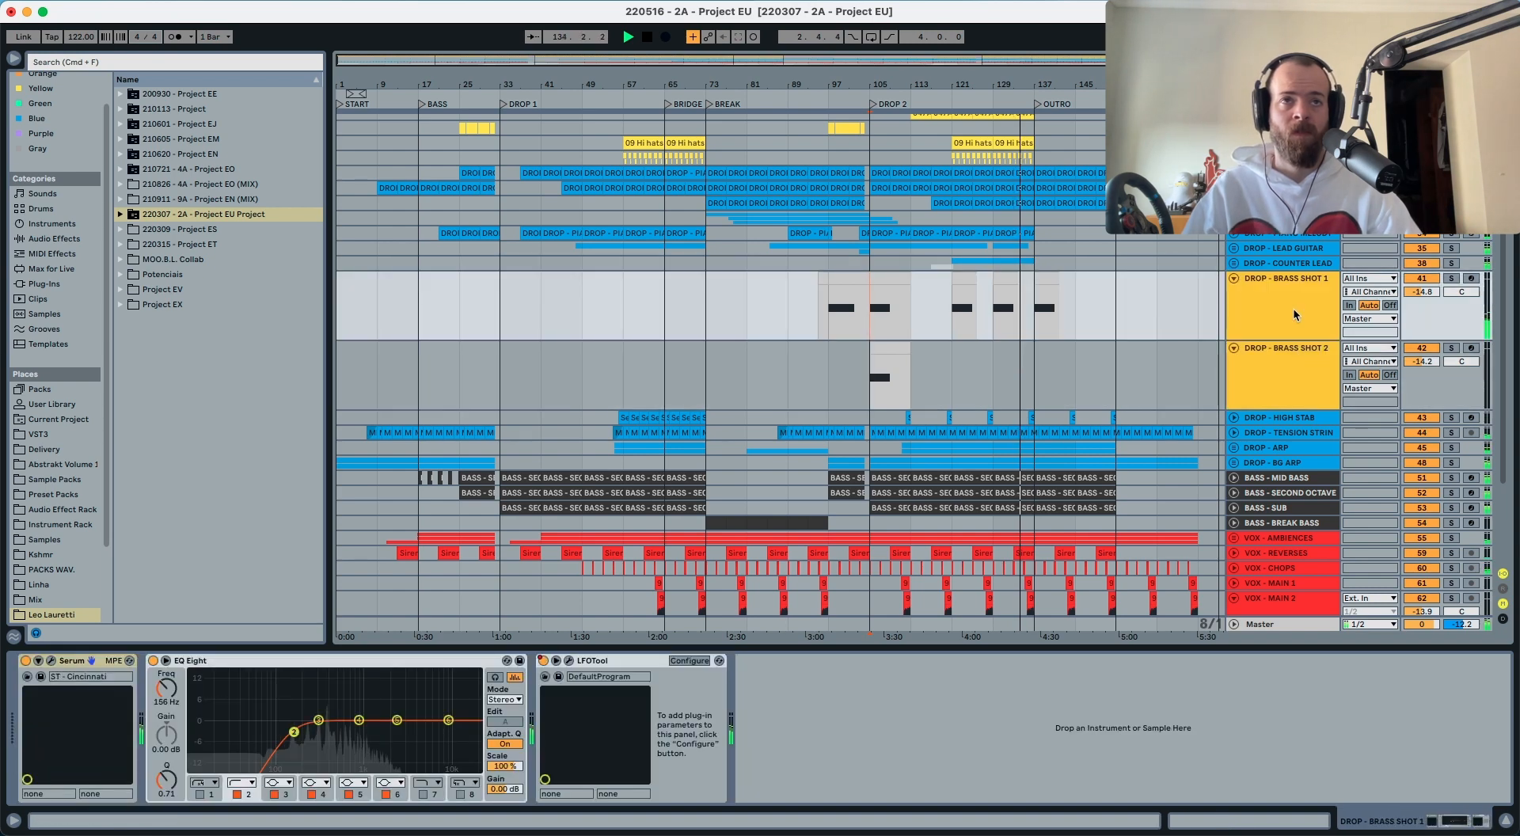
{"action": "right_click", "coordinate": [1294, 307]}
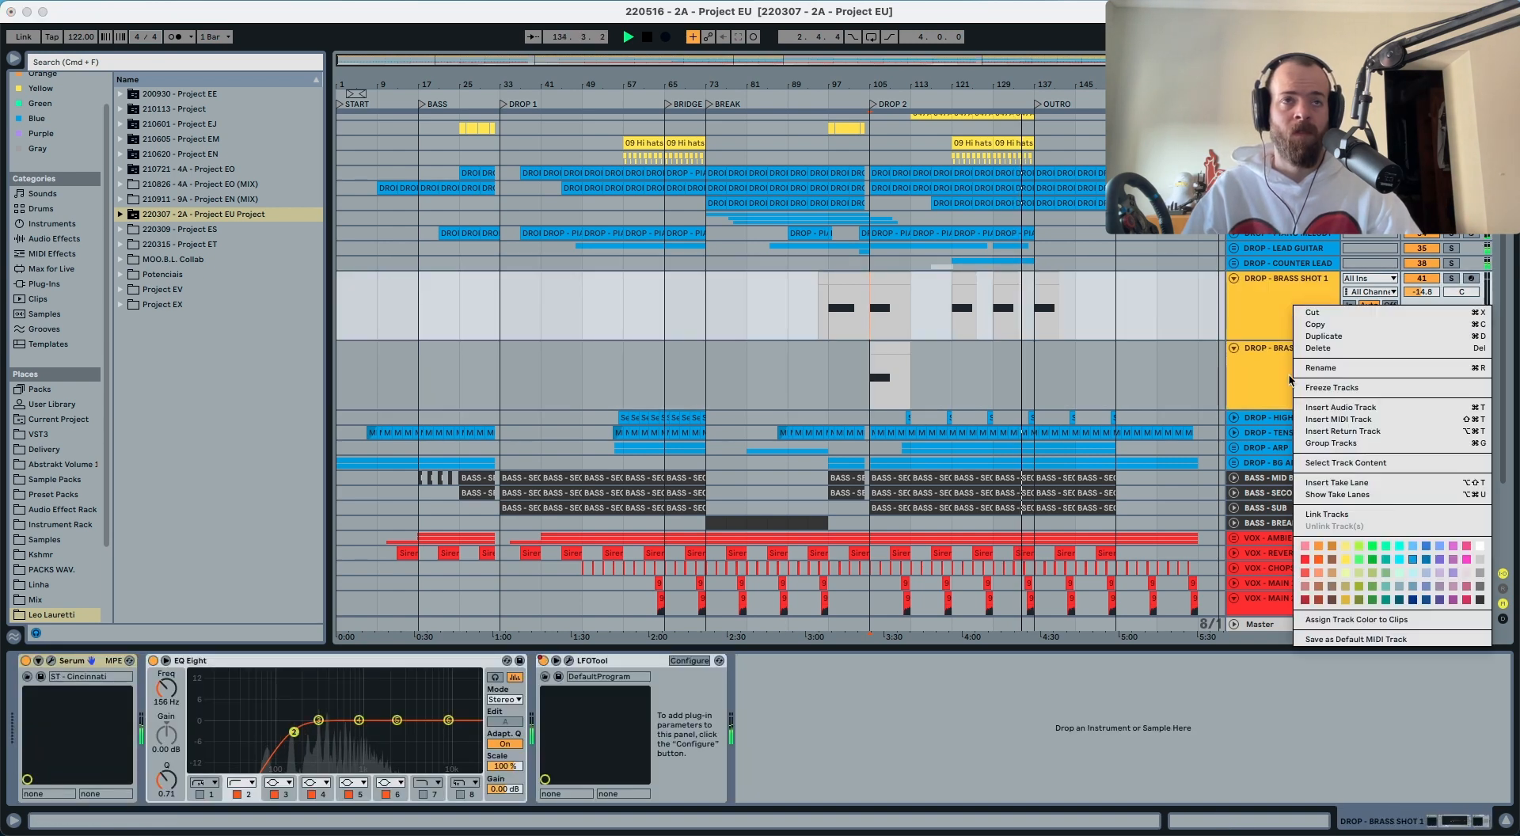
{"action": "left_click", "coordinate": [1356, 620]}
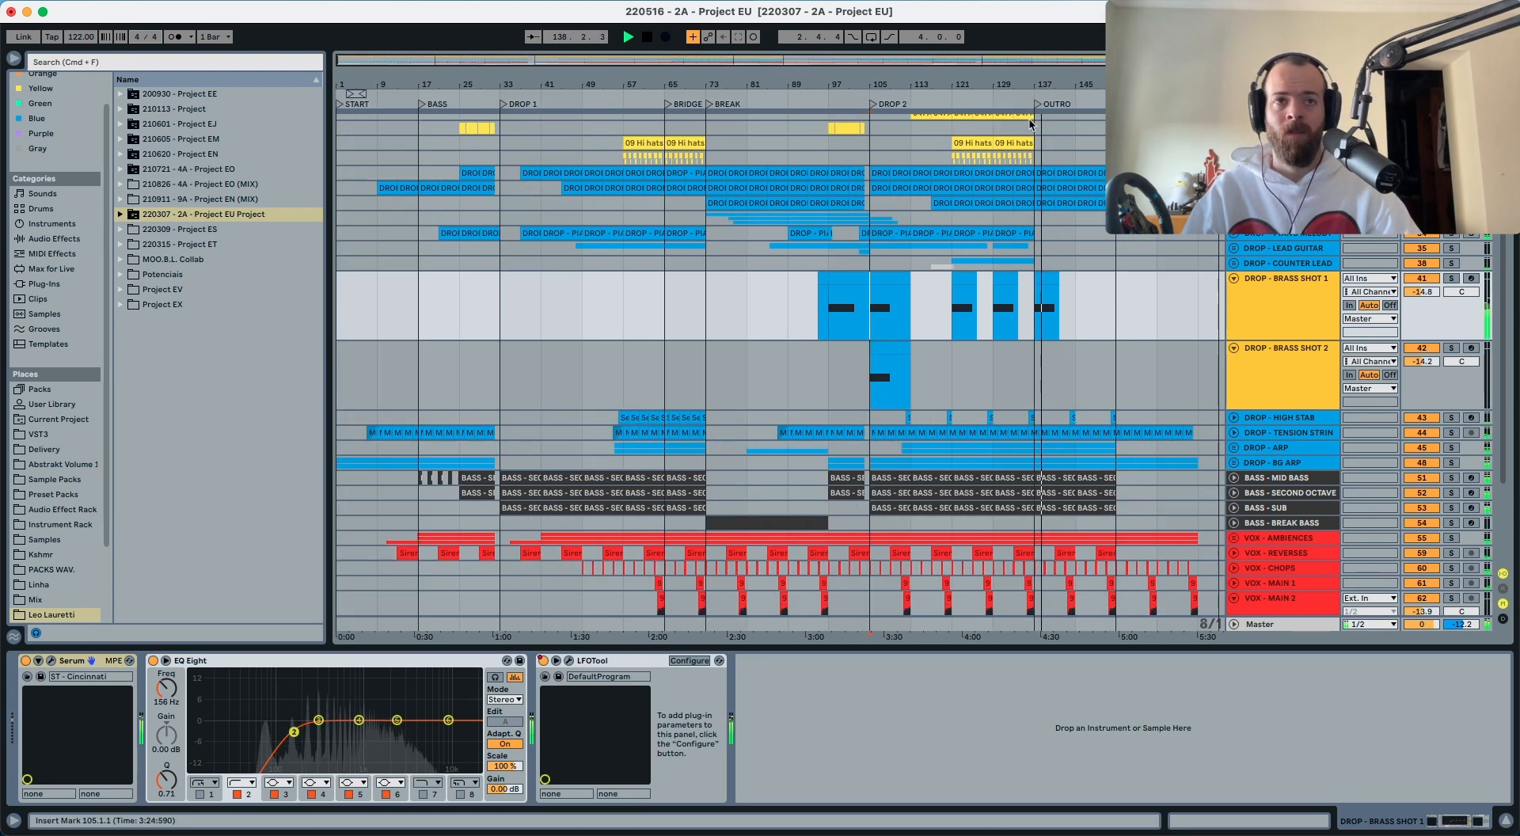
Step: Display the VOX - MAIN 2 track unfolded and review its effect devices while the outro plays
{"action": "scroll", "coordinate": [1258, 444], "scroll_direction": "down", "scroll_amount": 3}
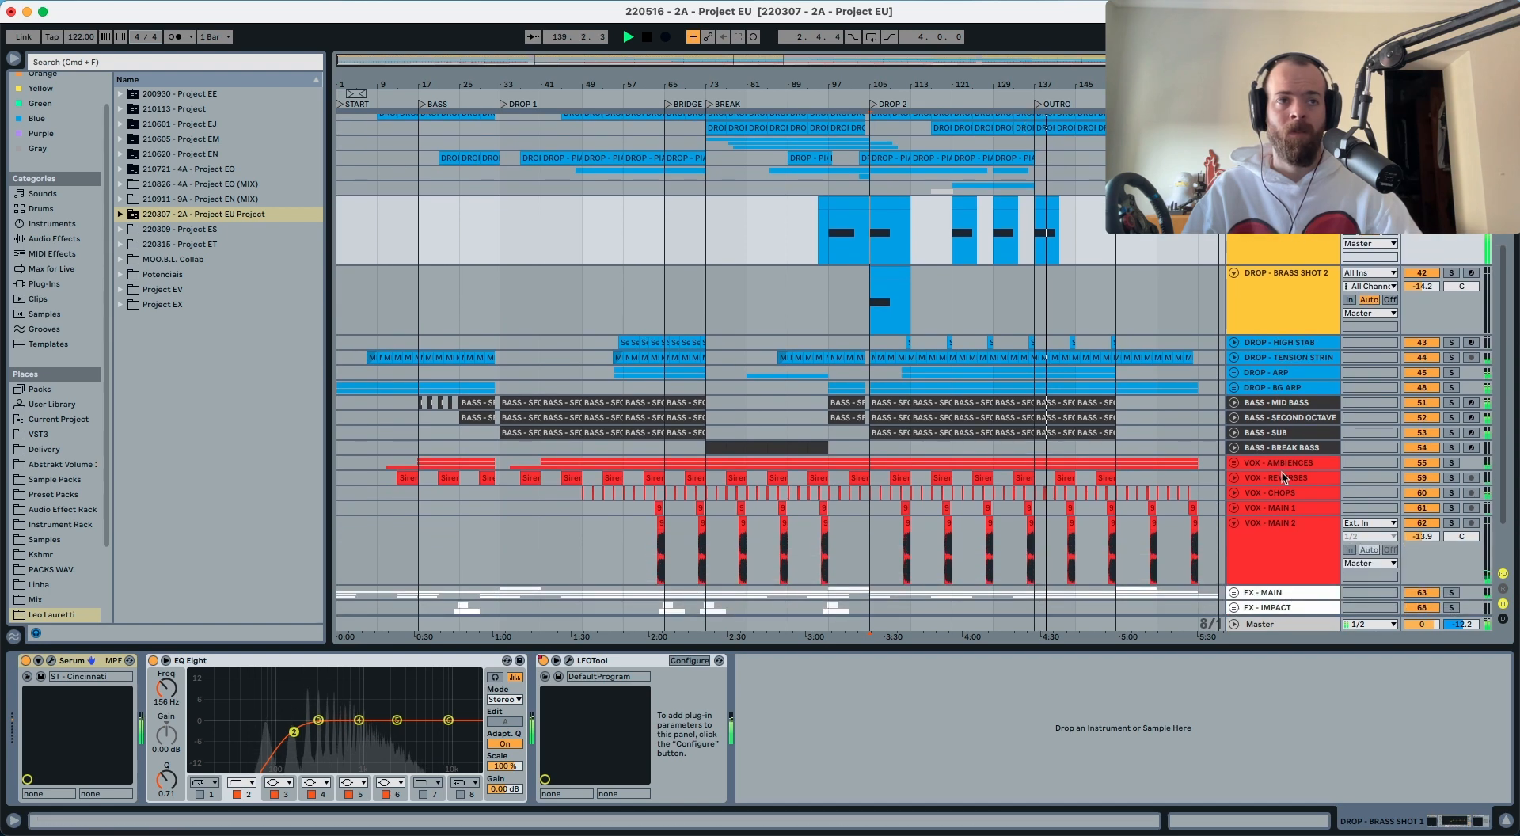
{"action": "left_click", "coordinate": [1234, 523]}
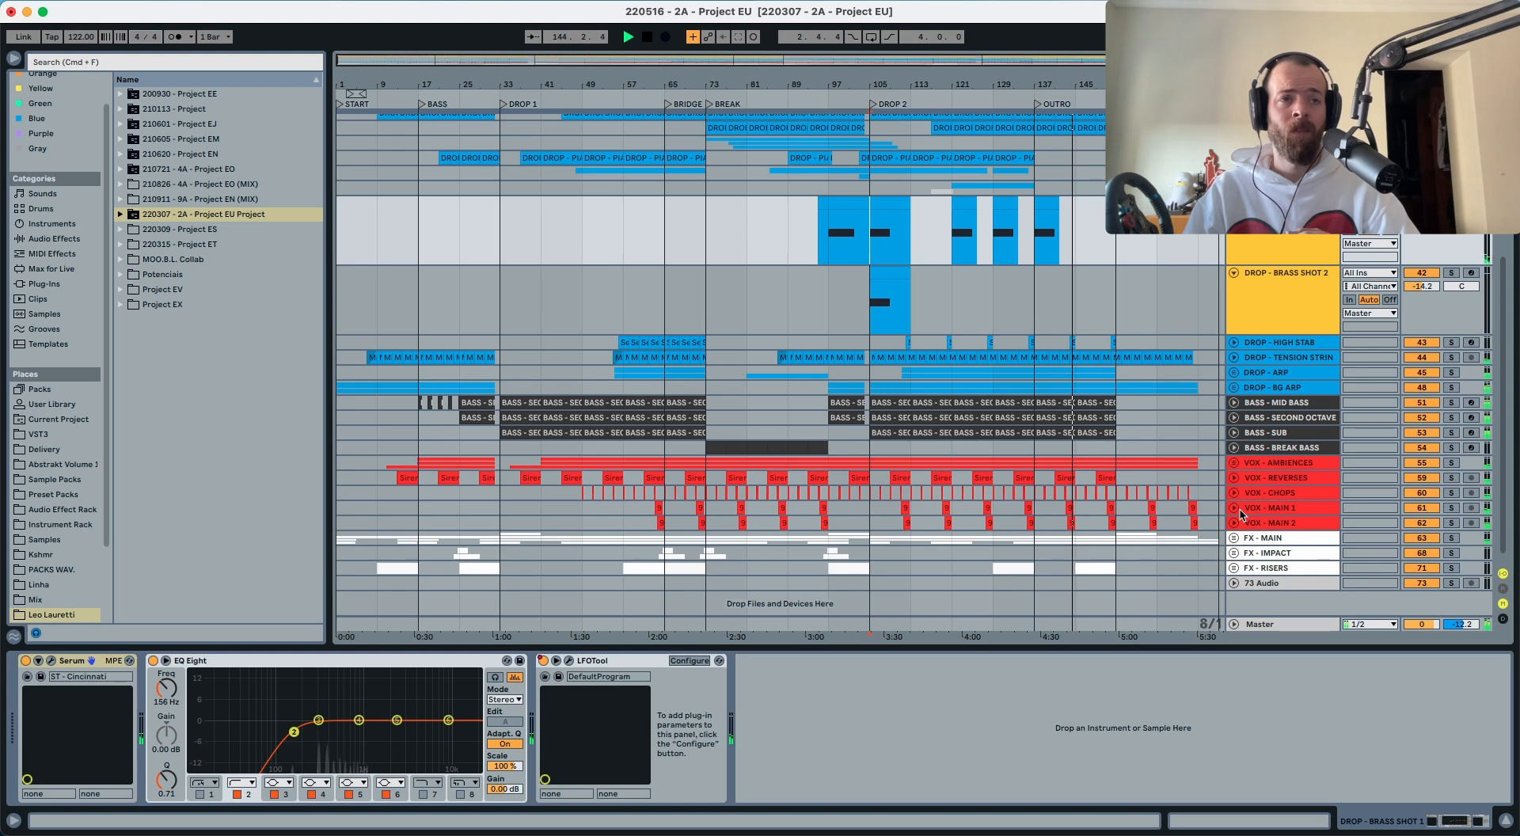
{"action": "left_click", "coordinate": [1255, 523]}
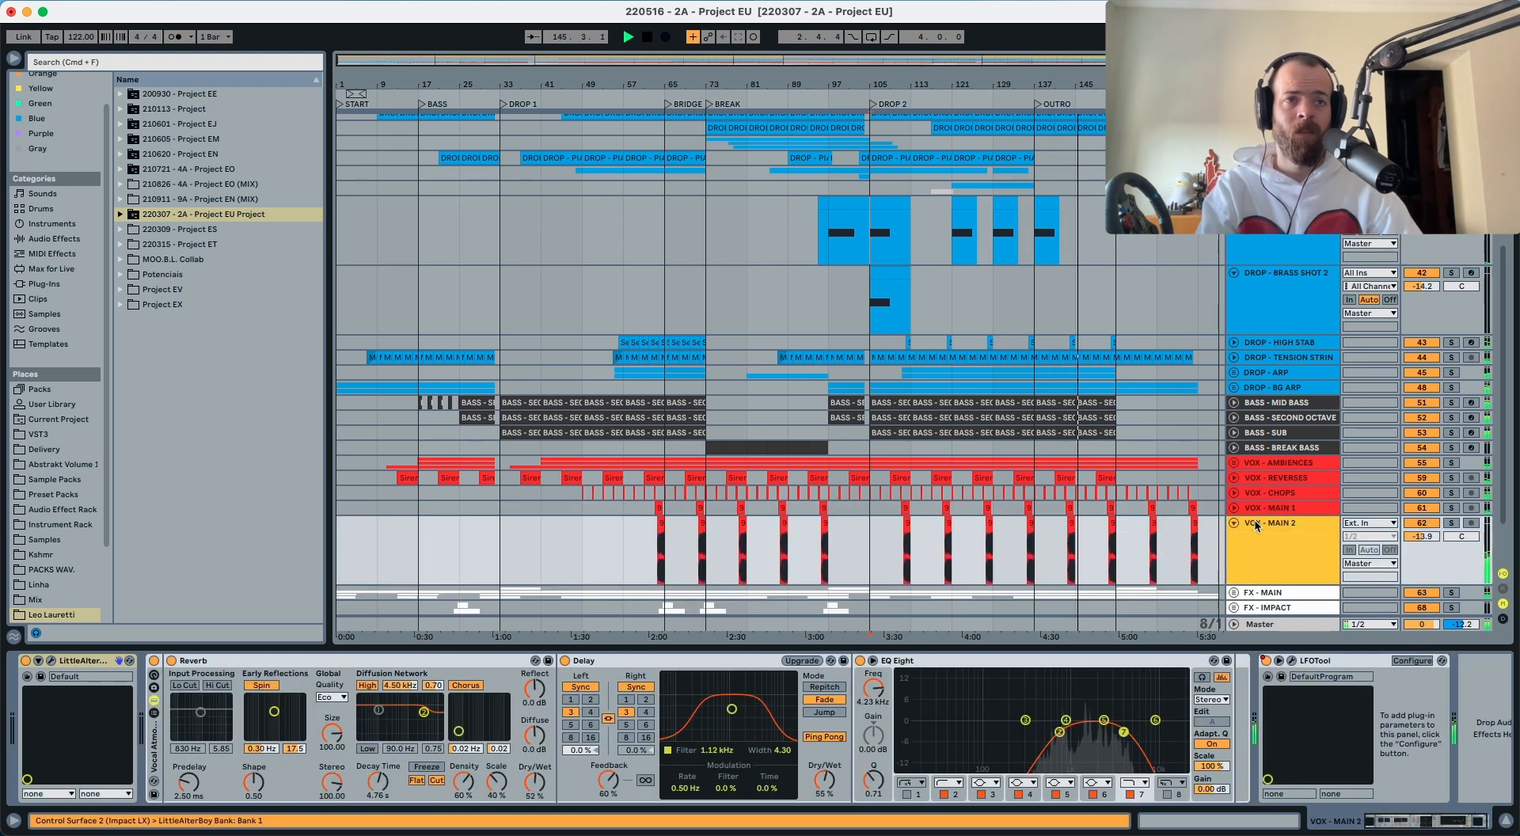
{"action": "left_click", "coordinate": [1418, 536]}
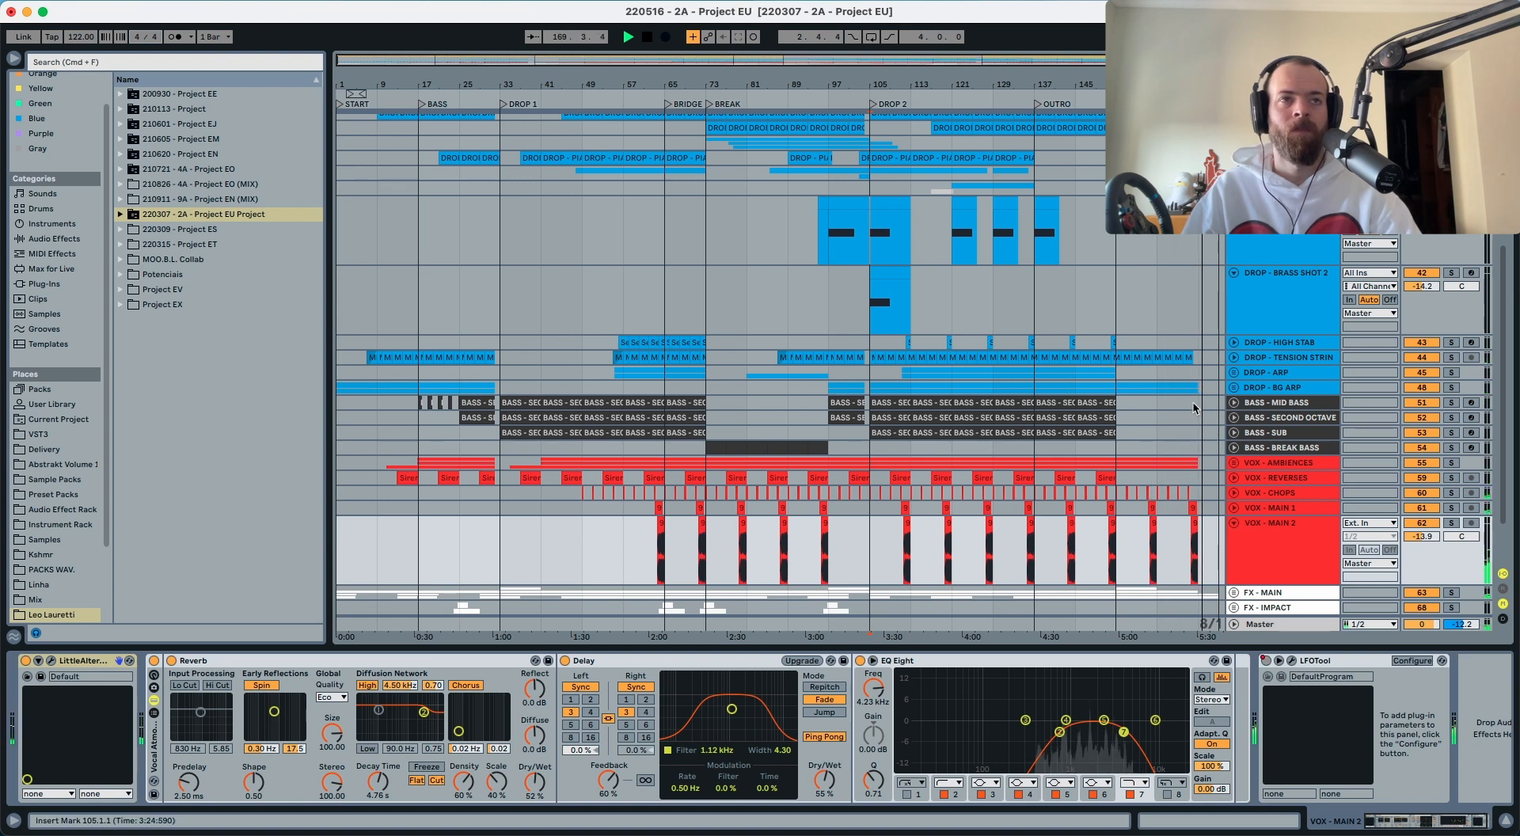
Step: Unfold DROP - TENSION STRING, duplicate its last clip and clear bar 169 so the part ends at bar 169
{"action": "left_click", "coordinate": [1234, 358]}
{"action": "left_click", "coordinate": [1185, 354]}
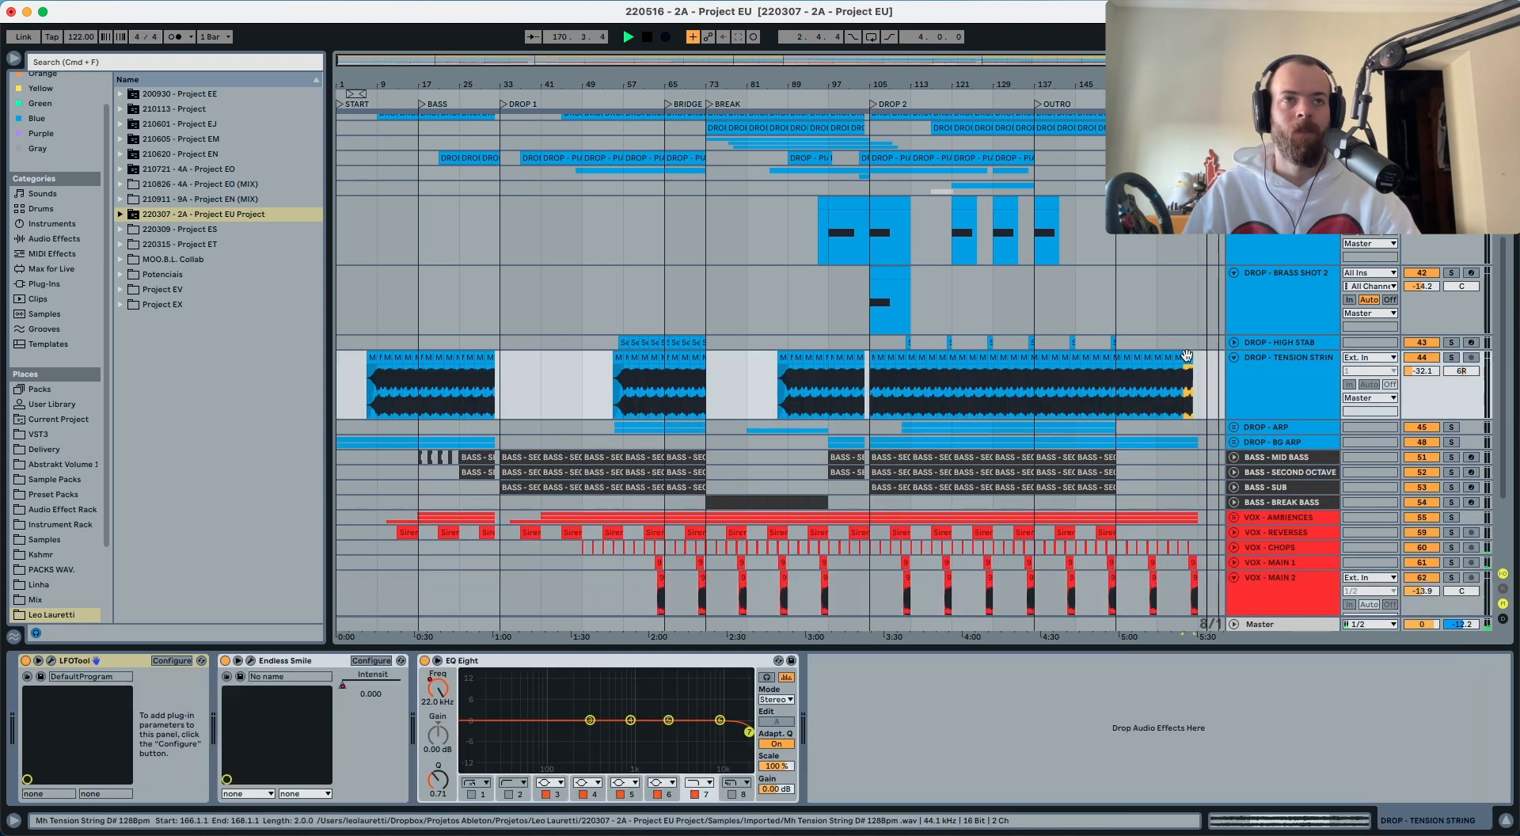
{"action": "key", "text": "space"}
{"action": "key", "text": "super+d"}
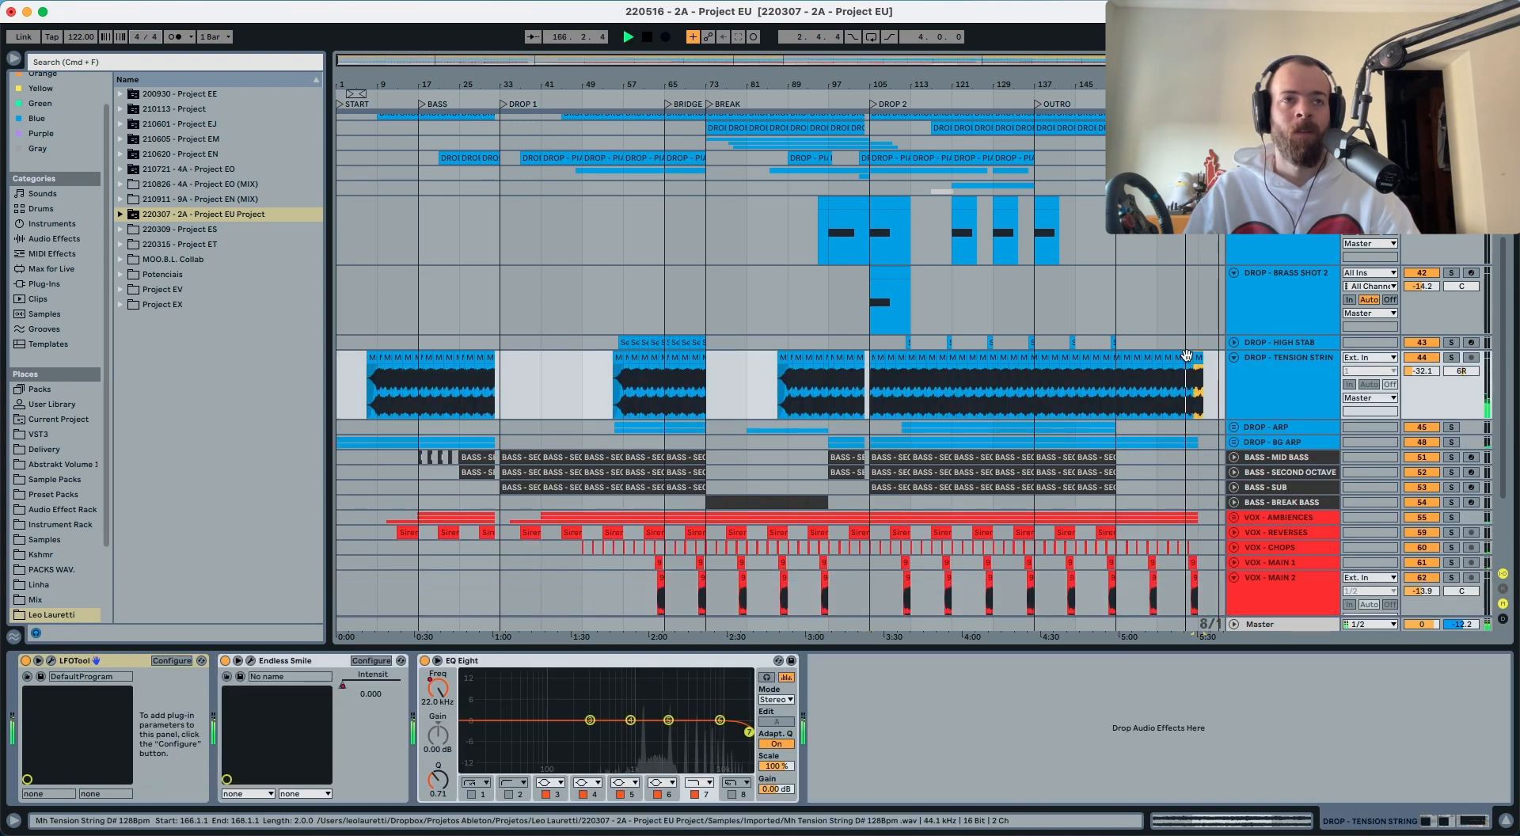
{"action": "key", "text": "a"}
{"action": "key", "text": "a"}
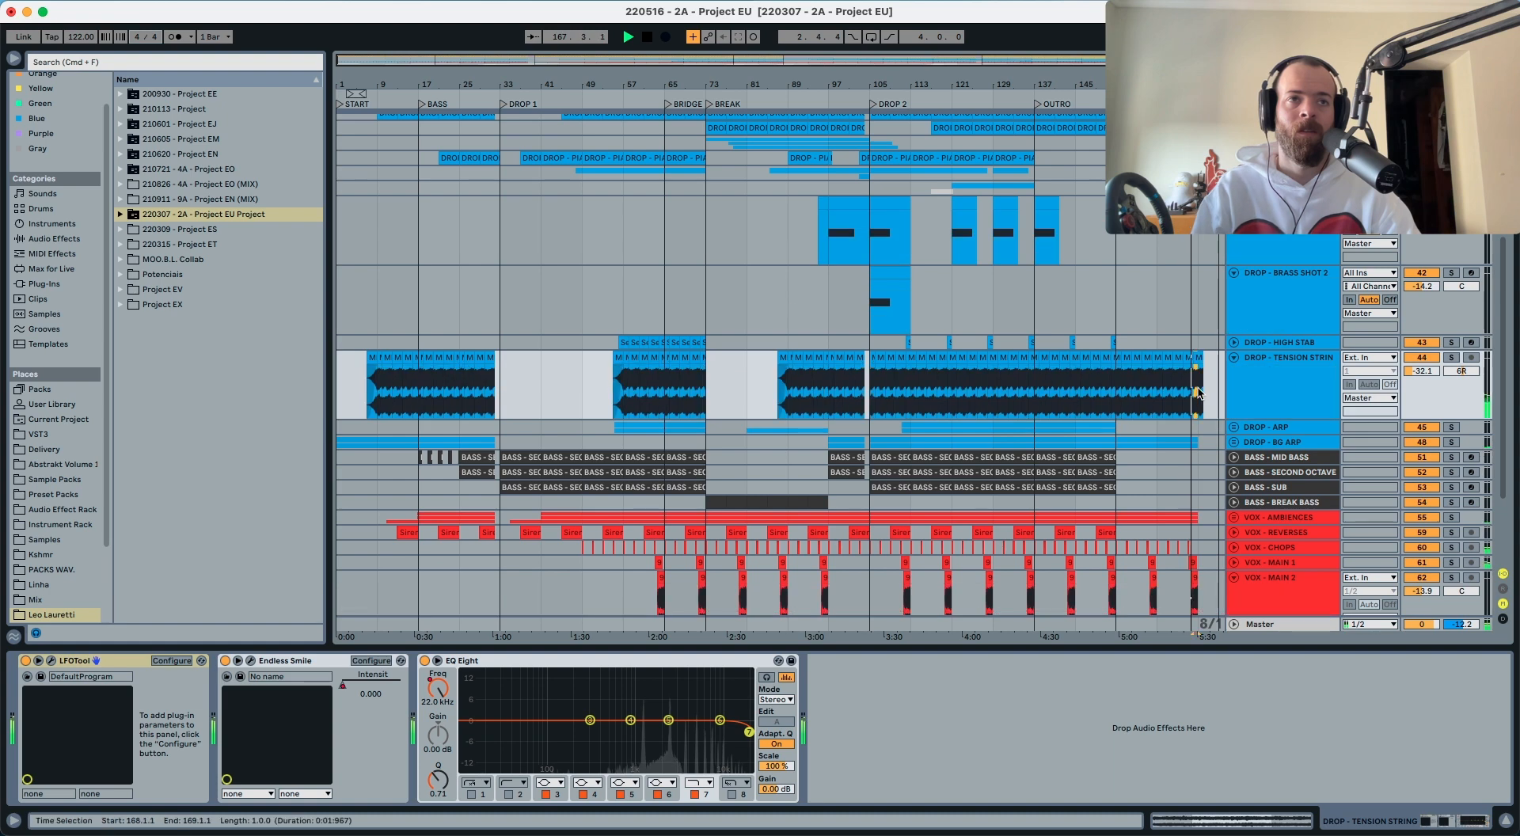
{"action": "left_click_drag", "start_coordinate": [1194, 392], "coordinate": [1200, 394]}
{"action": "left_click", "coordinate": [1203, 395]}
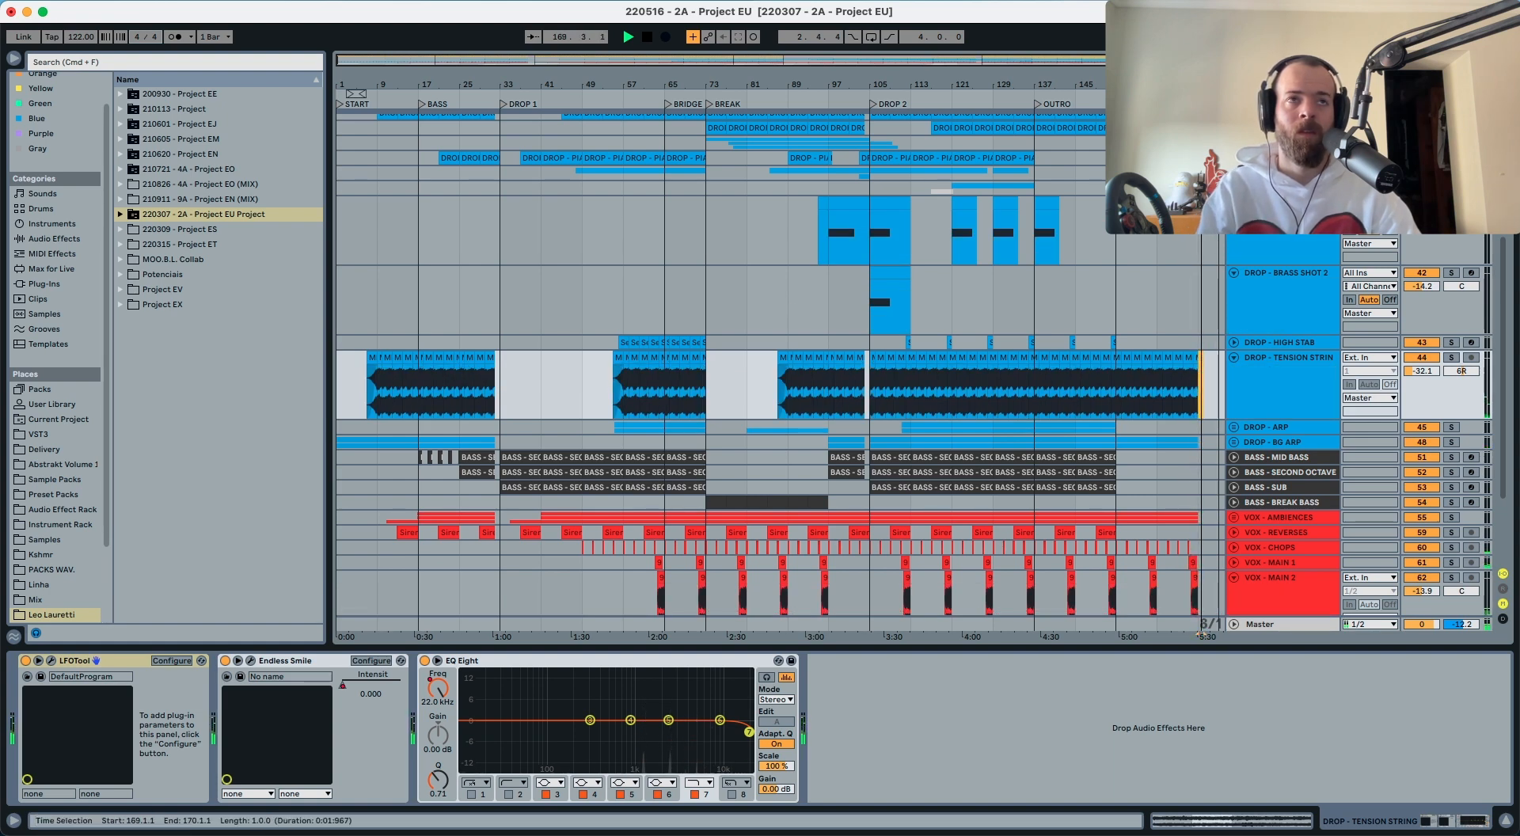
Step: Stop playback and look over the whole arrangement from the FX tracks up to the reference tracks
{"action": "mouse_move", "coordinate": [978, 84]}
{"action": "left_mouse_down"}
{"action": "mouse_move", "coordinate": [977, 150]}
{"action": "mouse_move", "coordinate": [978, 84]}
{"action": "left_mouse_up"}
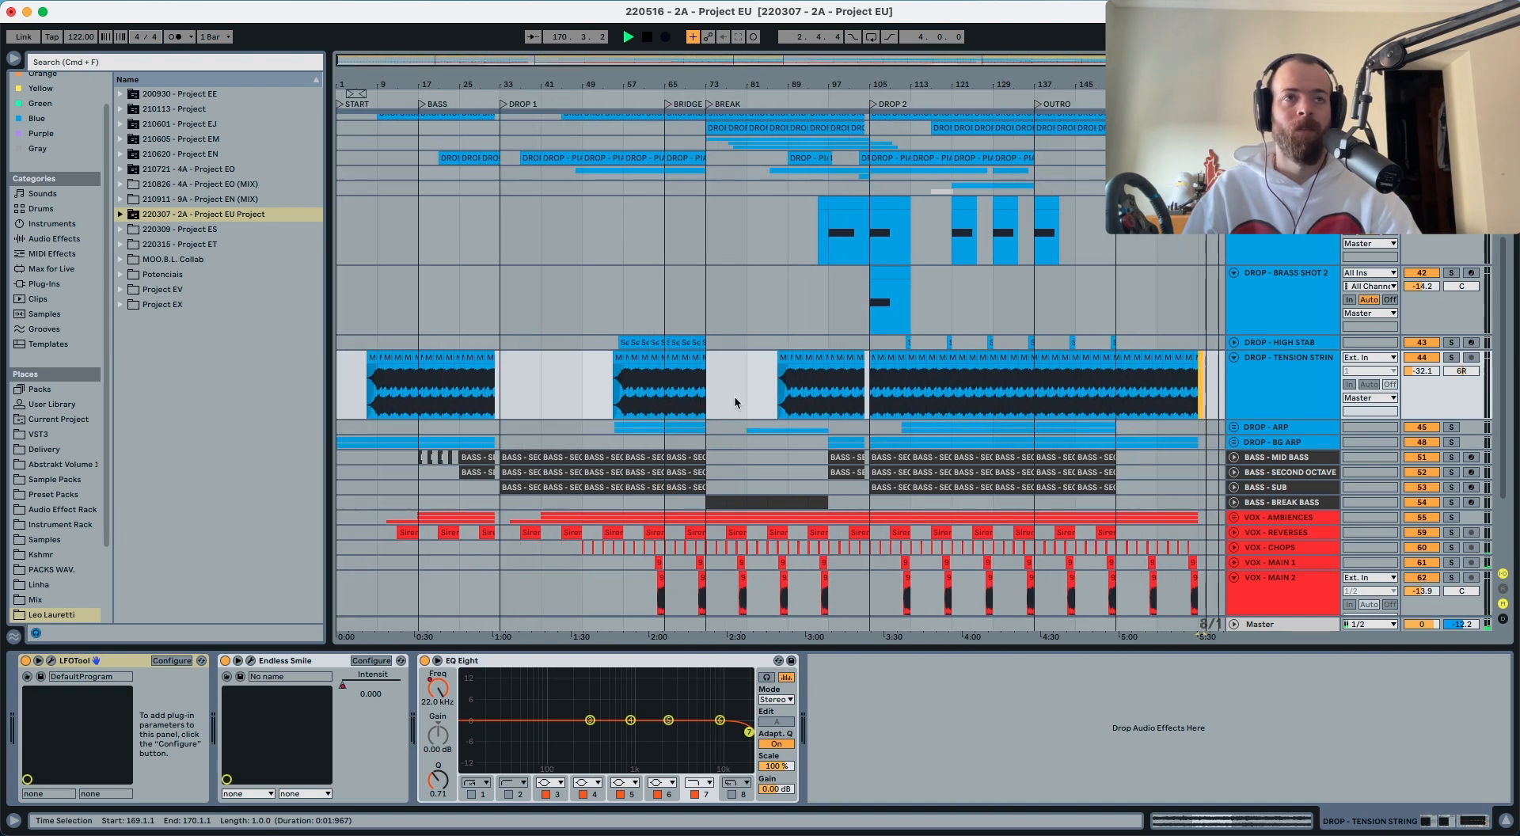
{"action": "scroll", "coordinate": [810, 420], "scroll_direction": "down", "scroll_amount": 5}
{"action": "key", "text": "space"}
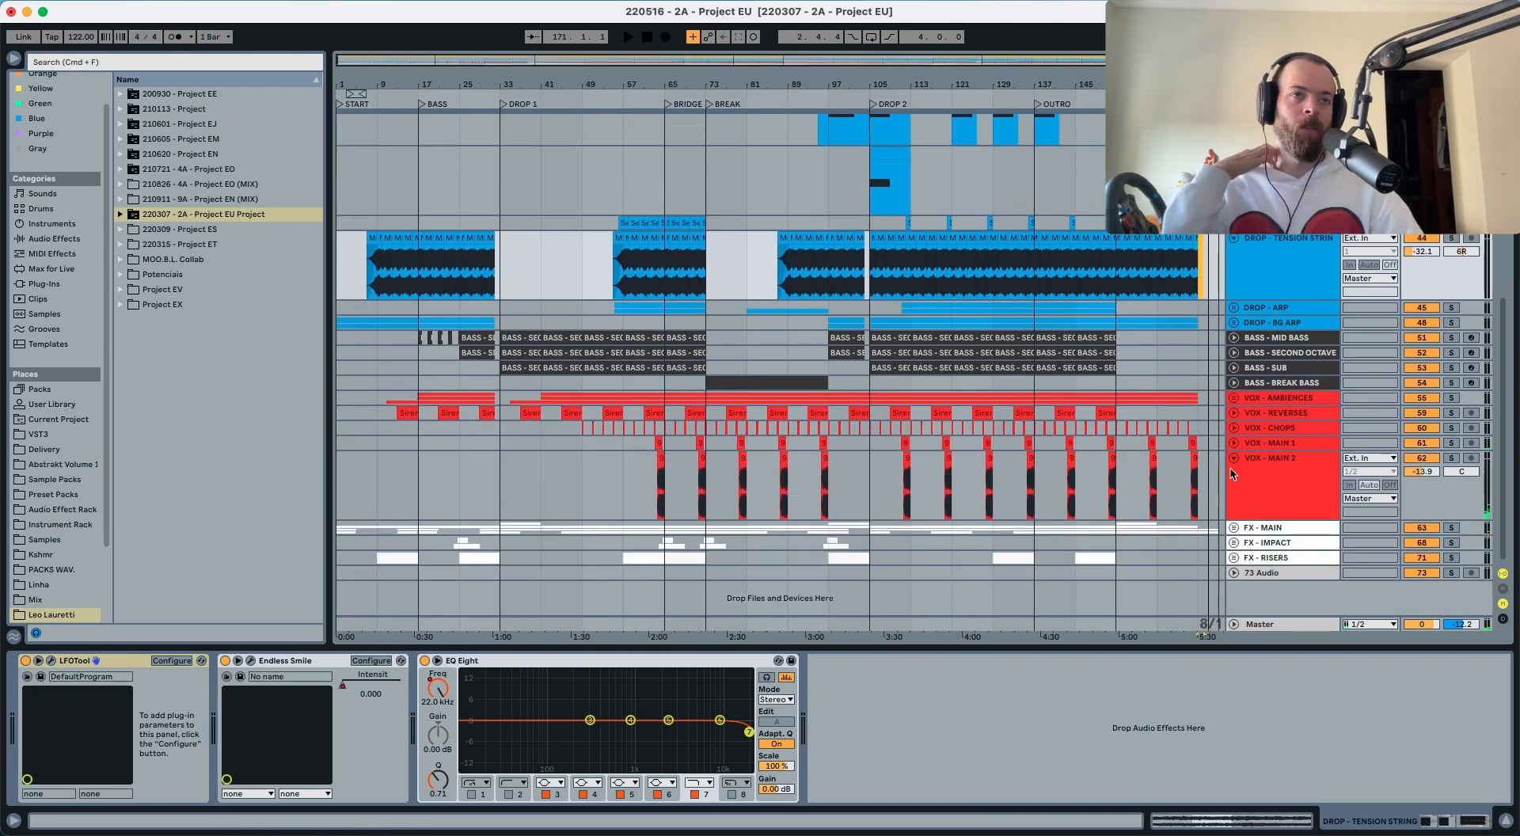
{"action": "scroll", "coordinate": [1214, 459], "scroll_direction": "up", "scroll_amount": 5}
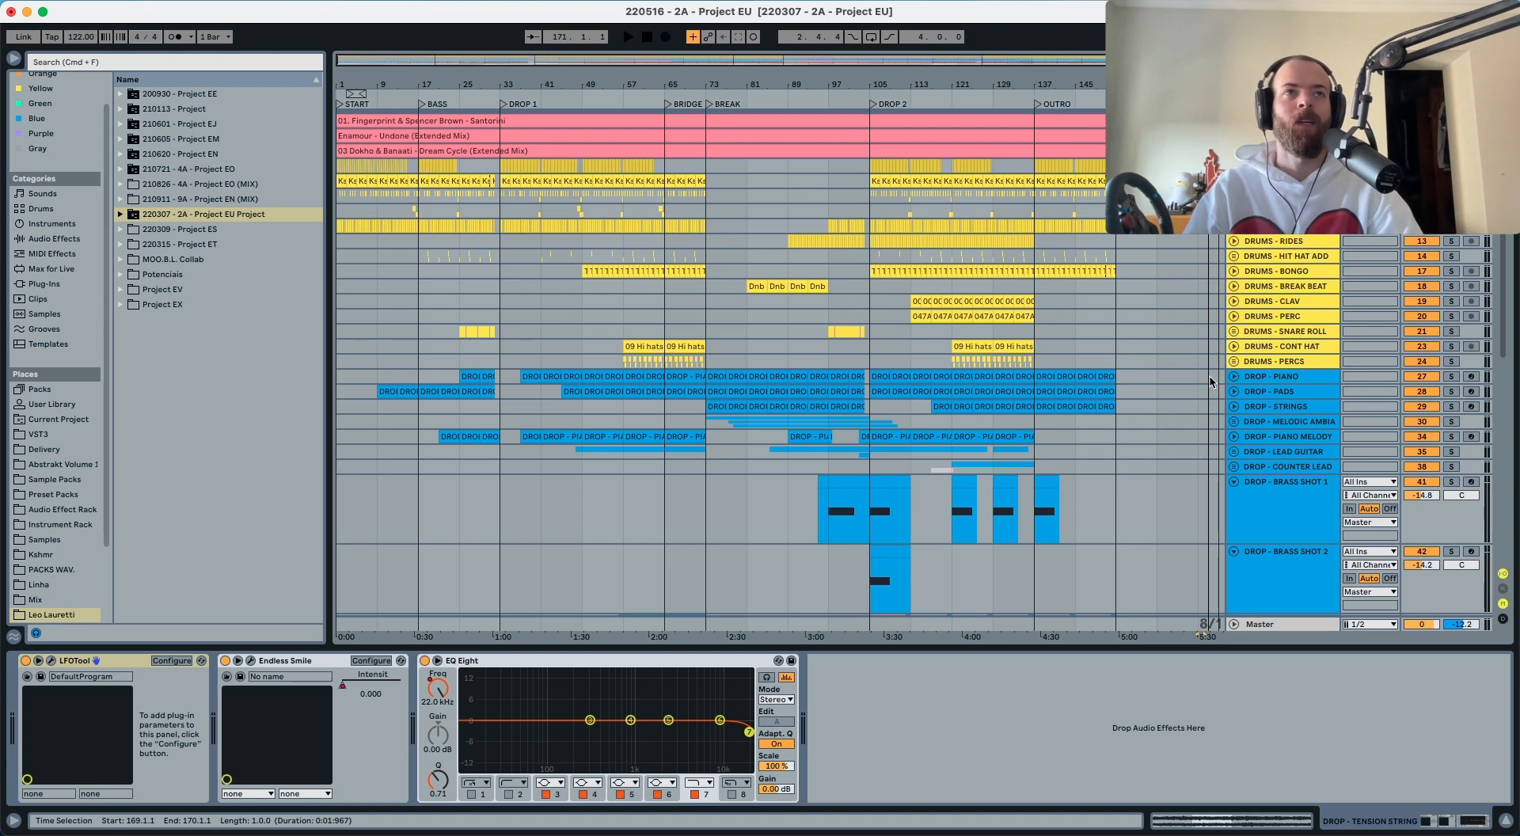
{"action": "left_click_drag", "start_coordinate": [1213, 373], "coordinate": [340, 362]}
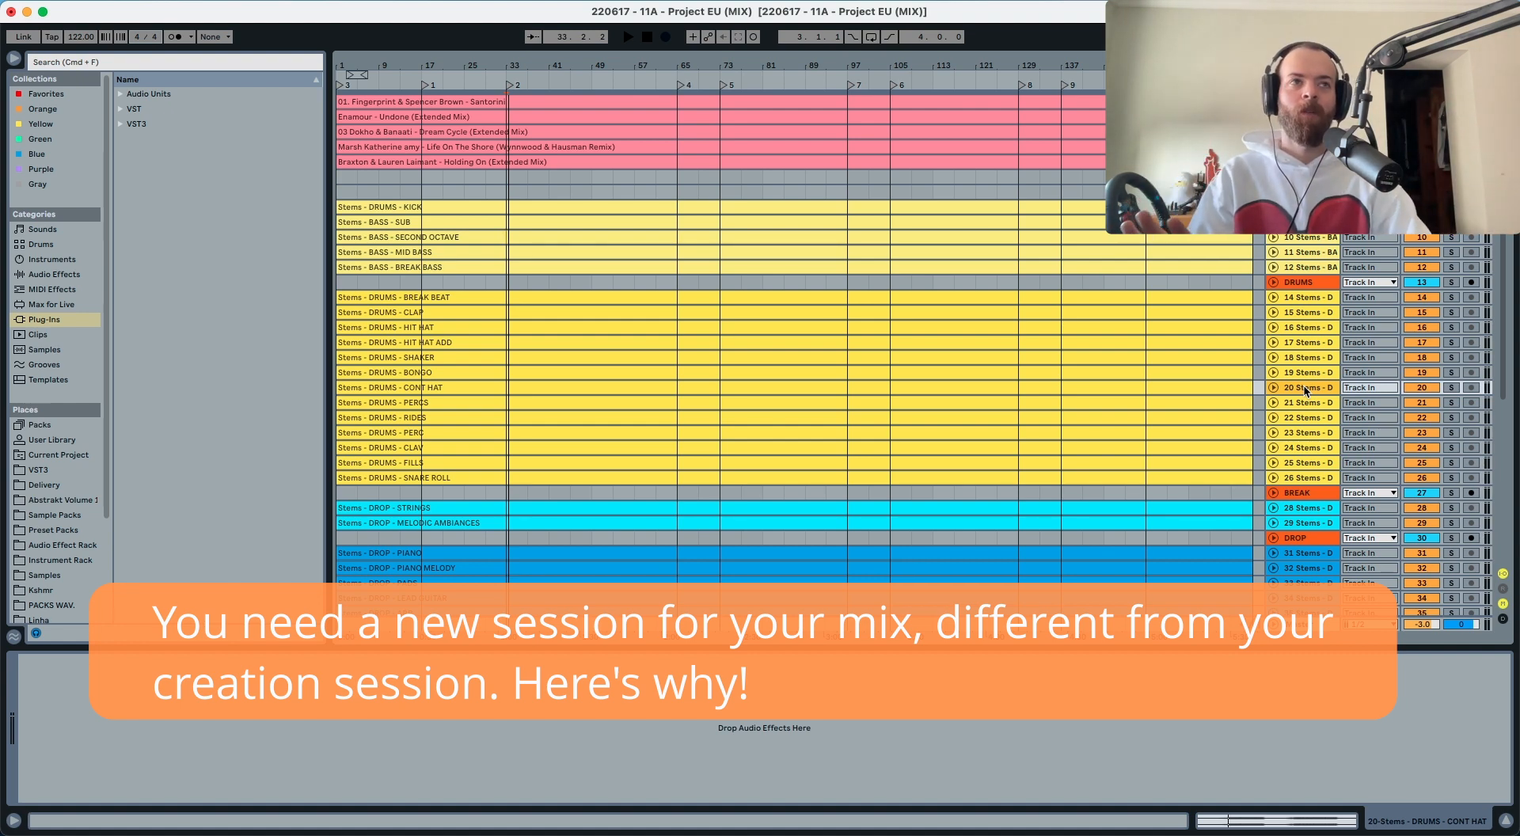
Step: In the mix session, unfold the stem tracks from VOX - MAIN 1 up to DROP - PIANO and examine their waveforms
{"action": "scroll", "coordinate": [1284, 328], "scroll_direction": "down", "scroll_amount": 10}
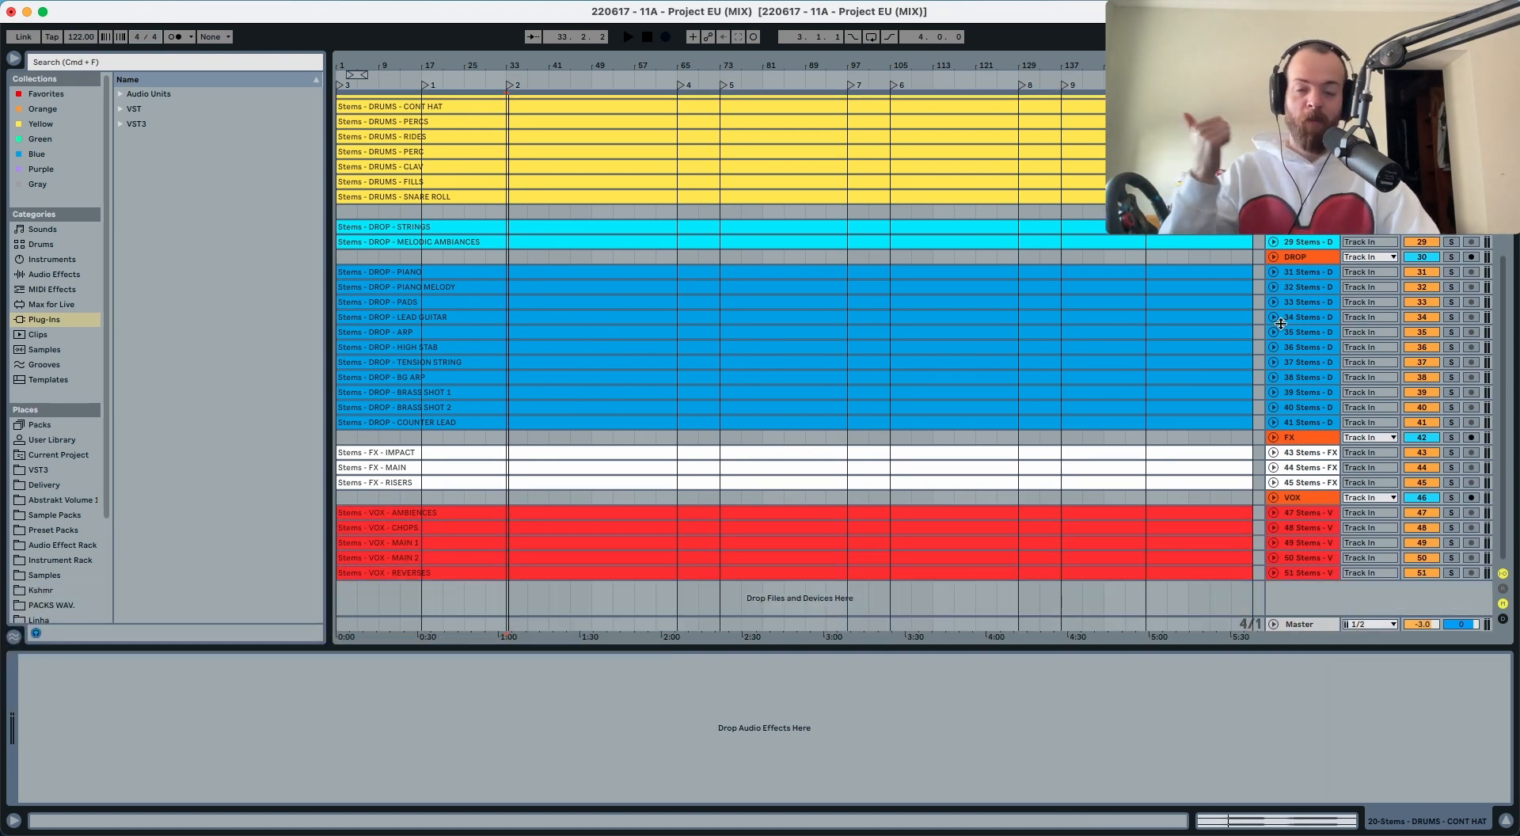
{"action": "left_click", "coordinate": [1297, 545]}
{"action": "key", "text": "Right"}
{"action": "key", "text": "Up"}
{"action": "key", "text": "Right"}
{"action": "key", "text": "Up"}
{"action": "key", "text": "Right"}
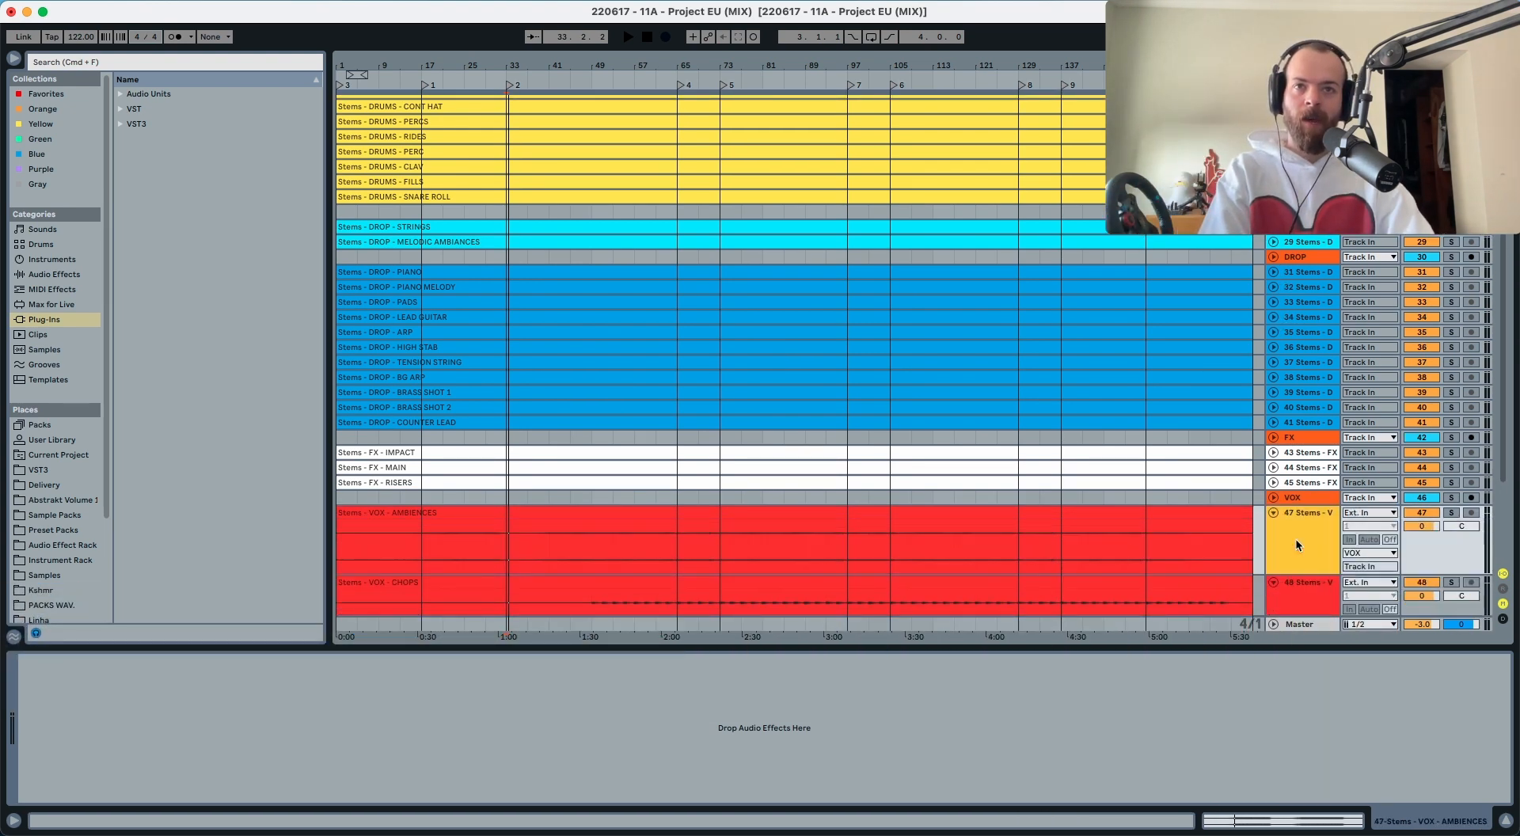
{"action": "key", "text": "Up"}
{"action": "key", "text": "Right"}
{"action": "key", "text": "Up"}
{"action": "key", "text": "Right"}
{"action": "key", "text": "Up"}
{"action": "key", "text": "Right"}
{"action": "key", "text": "Up"}
{"action": "key", "text": "Right"}
{"action": "key", "text": "Up"}
{"action": "key", "text": "Right"}
{"action": "key", "text": "Up"}
{"action": "key", "text": "Right"}
{"action": "key", "text": "Up"}
{"action": "key", "text": "Right"}
{"action": "key", "text": "Up"}
{"action": "key", "text": "Right"}
{"action": "key", "text": "Up"}
{"action": "key", "text": "Right"}
{"action": "key", "text": "Up"}
{"action": "key", "text": "Right"}
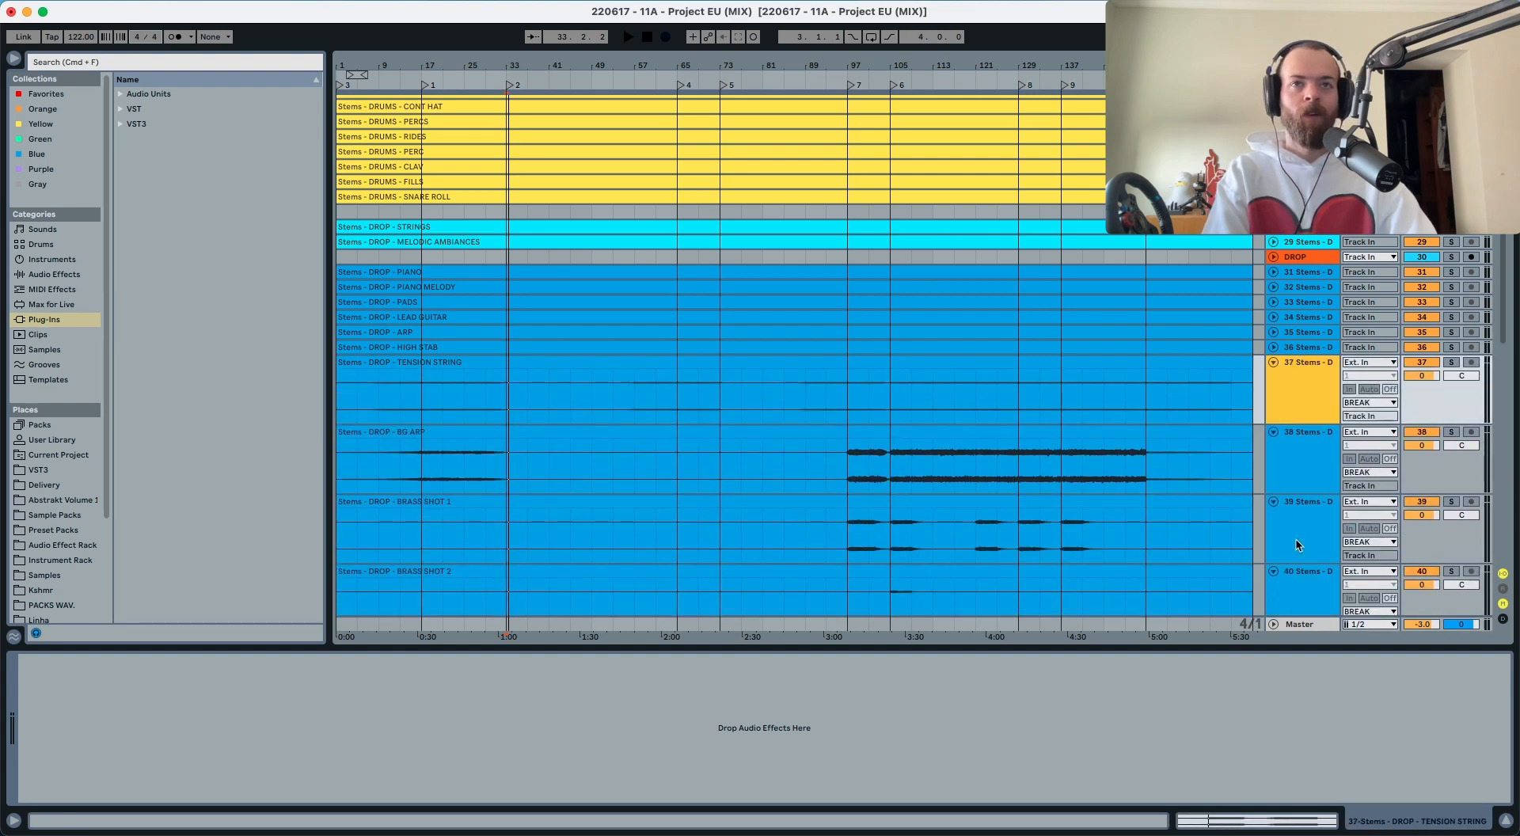
{"action": "key", "text": "Up"}
{"action": "key", "text": "Right"}
{"action": "key", "text": "Up"}
{"action": "key", "text": "Right"}
{"action": "key", "text": "Up"}
{"action": "key", "text": "Up"}
{"action": "key", "text": "Right"}
{"action": "key", "text": "Up"}
{"action": "key", "text": "Right"}
{"action": "key", "text": "Up"}
{"action": "key", "text": "Right"}
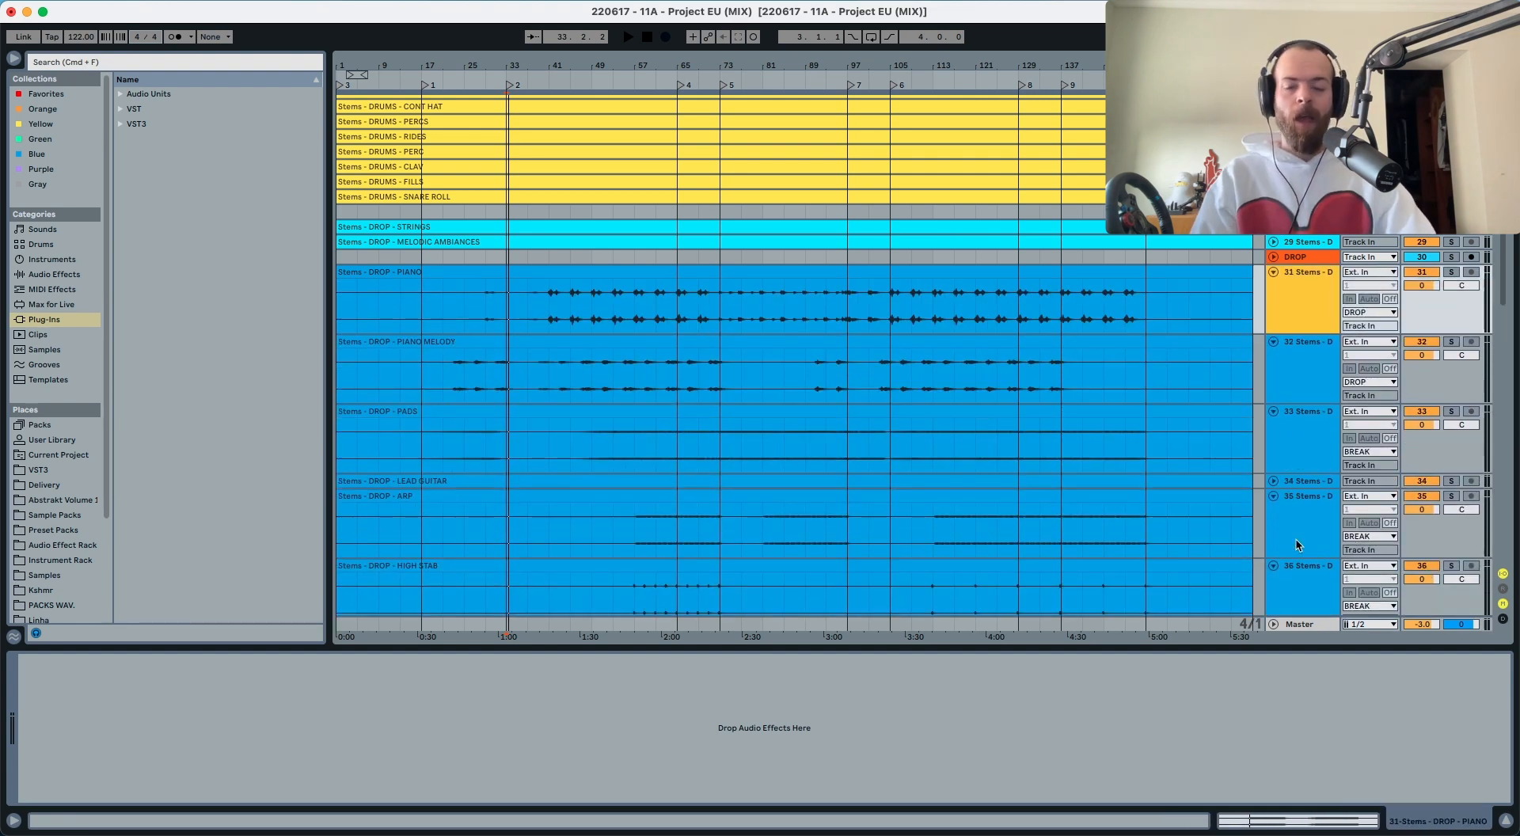
Step: Fold all tracks of the mix session and return to the kick and bass stems
{"action": "key", "text": "super+a"}
{"action": "key", "text": "Left"}
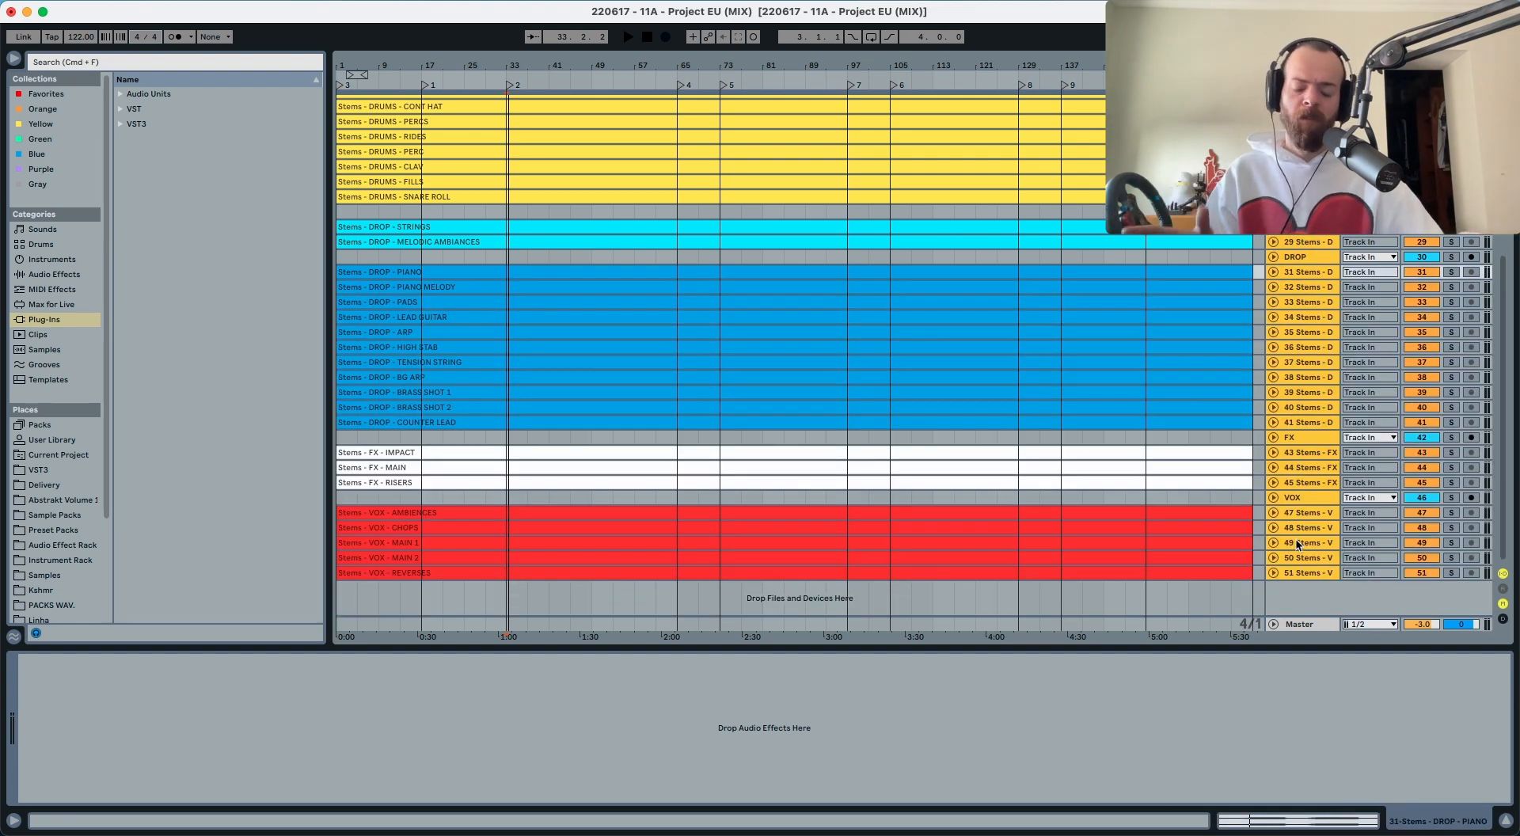
{"action": "scroll", "coordinate": [1187, 452], "scroll_direction": "up", "scroll_amount": 5}
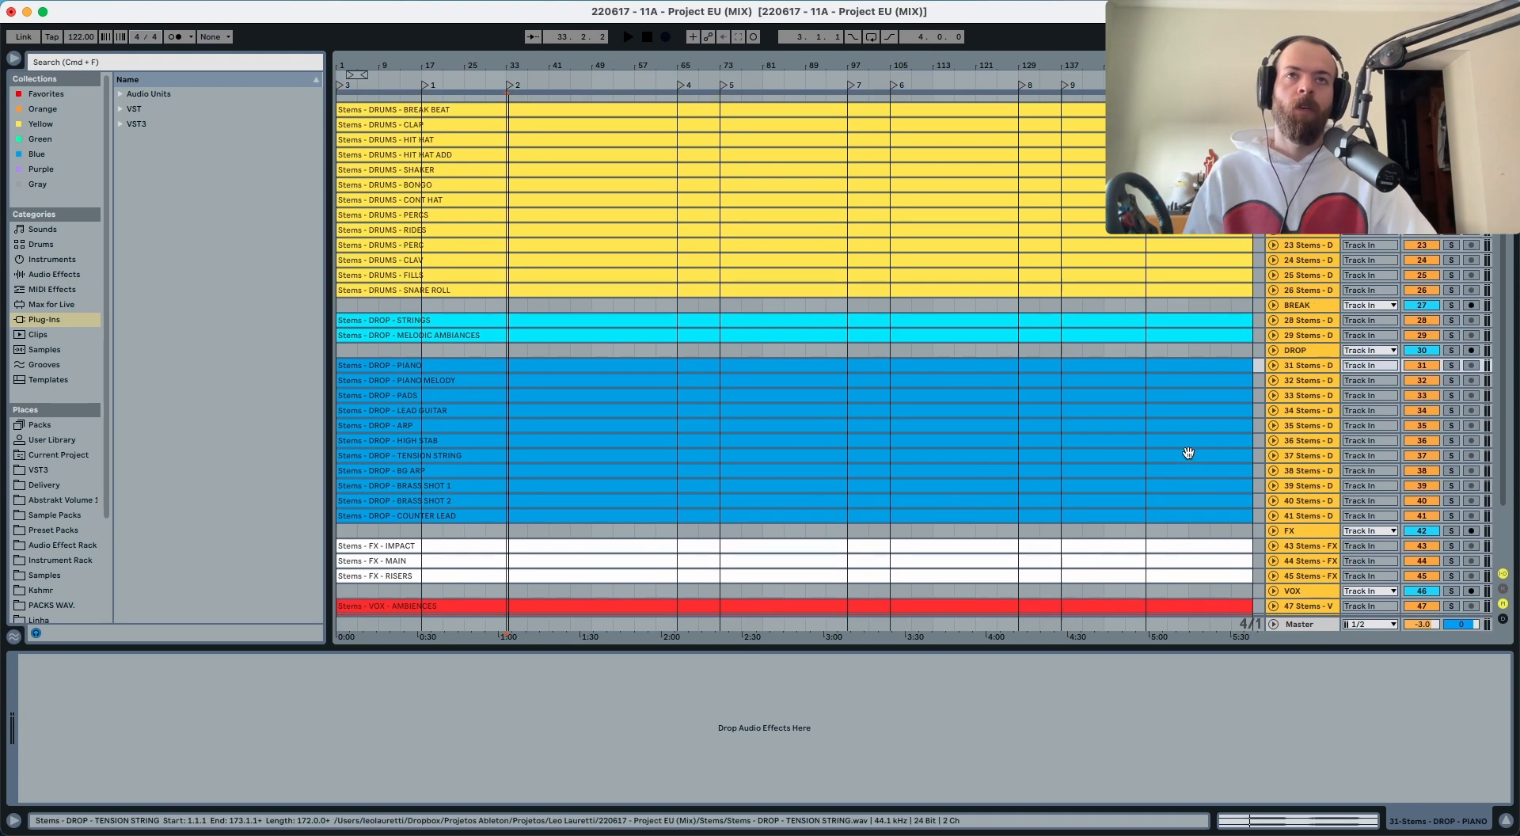
{"action": "scroll", "coordinate": [1187, 458], "scroll_direction": "up", "scroll_amount": 1}
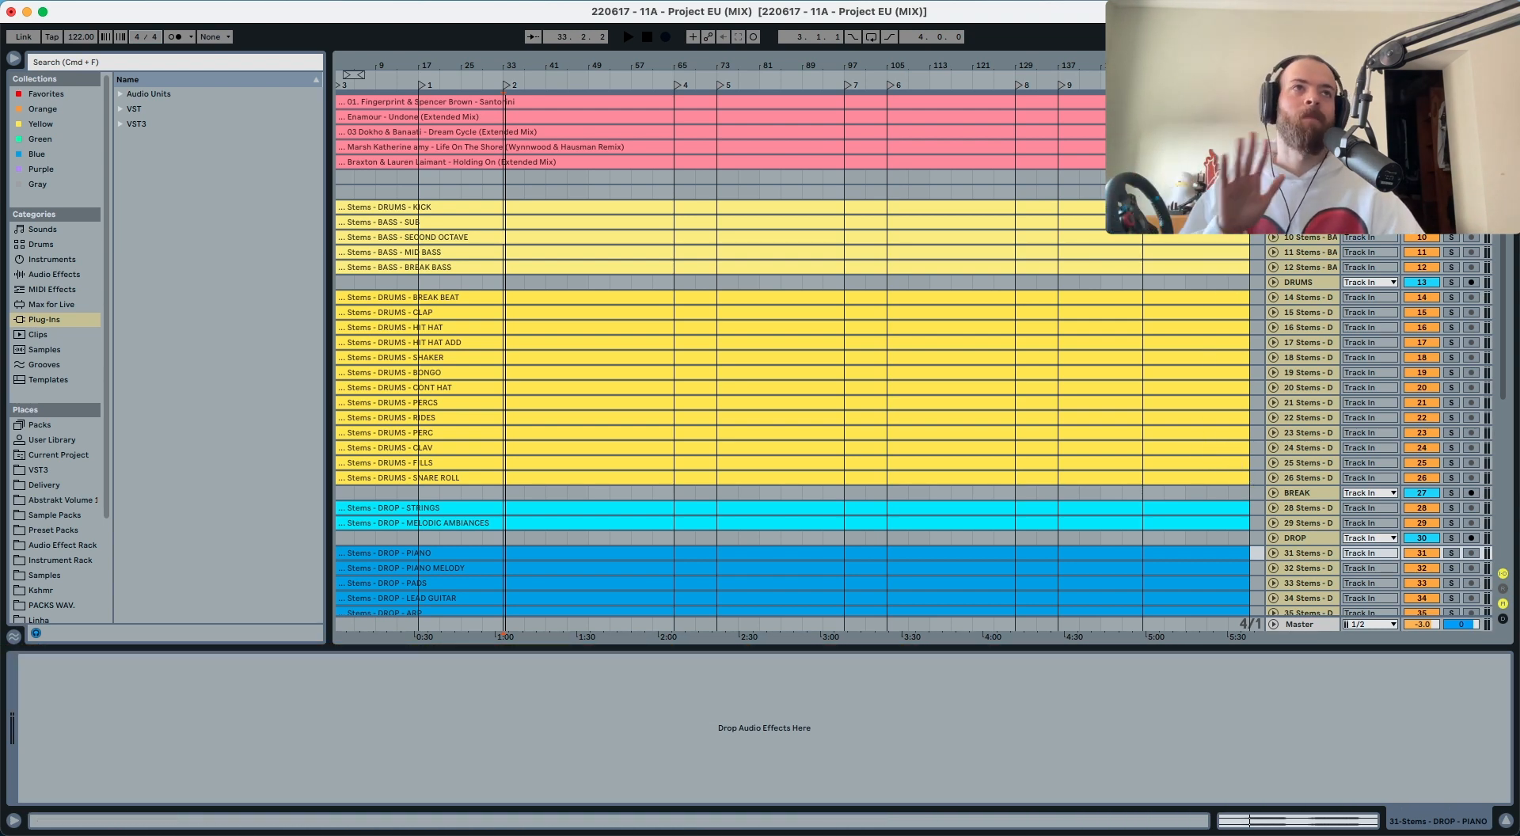
Step: Display the MASTER track's device chain and close its Ozone 9 Maximizer window
{"action": "left_click", "coordinate": [1310, 206]}
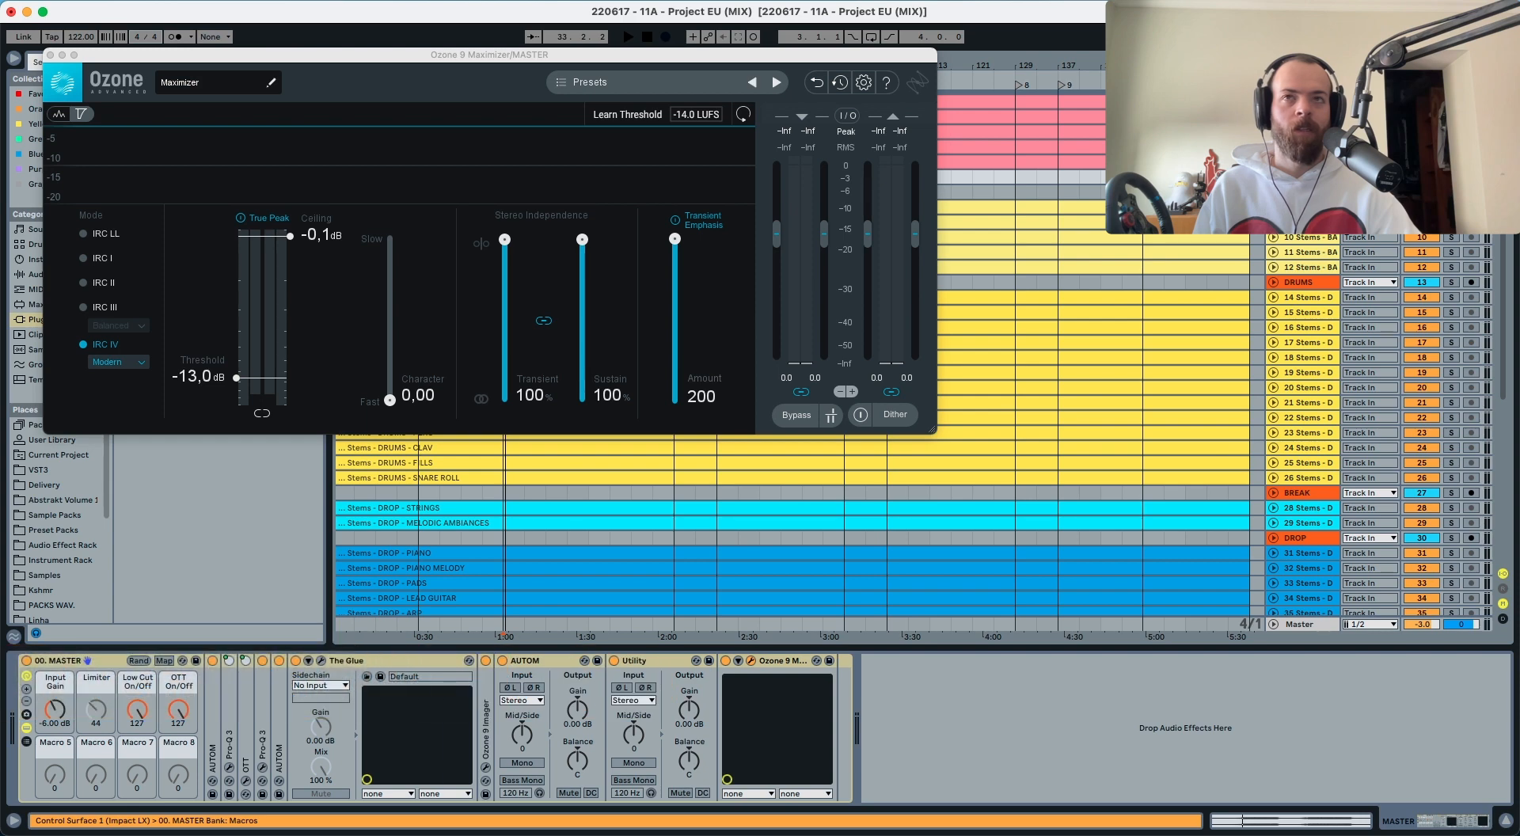
{"action": "left_click", "coordinate": [50, 54]}
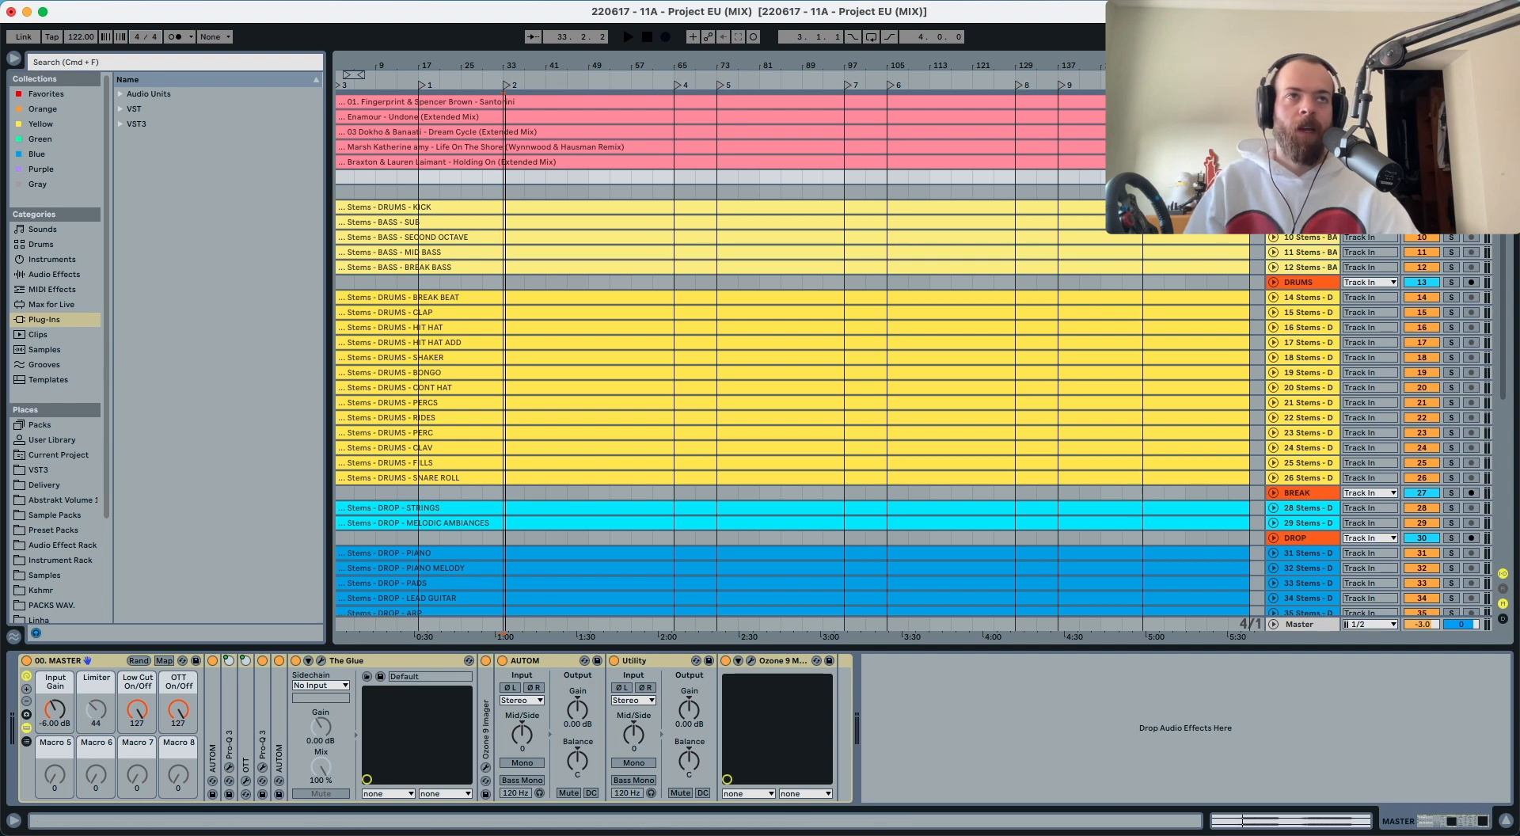
Step: Review the stem groups by highlighting the bass stems, the DROP bus with stems 31 to 41, and the DRUMS bus with stems 14 to 26
{"action": "left_click", "coordinate": [1306, 267]}
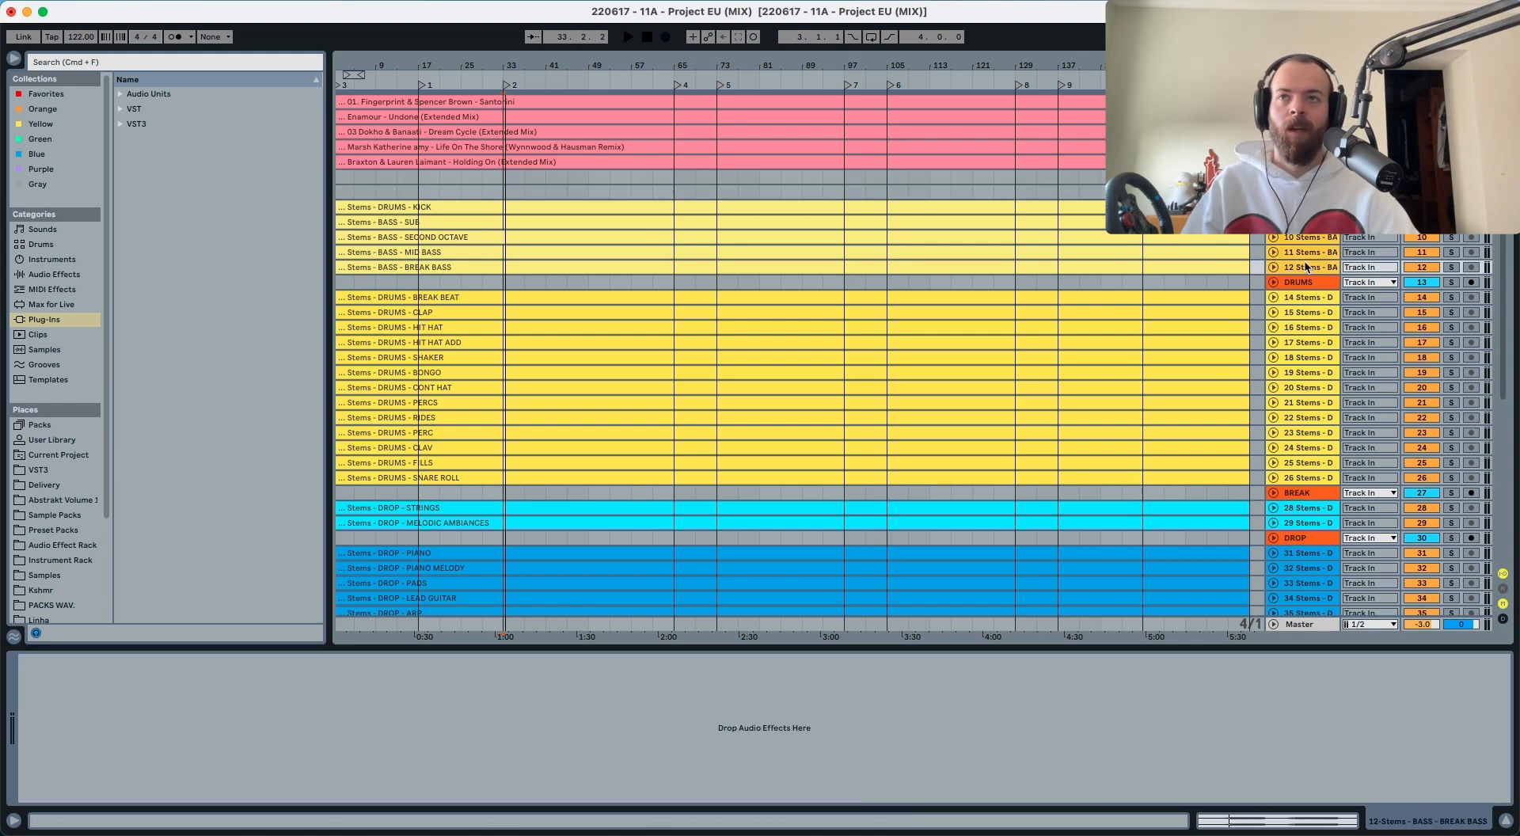
{"action": "scroll", "coordinate": [1296, 359], "scroll_direction": "down", "scroll_amount": 5}
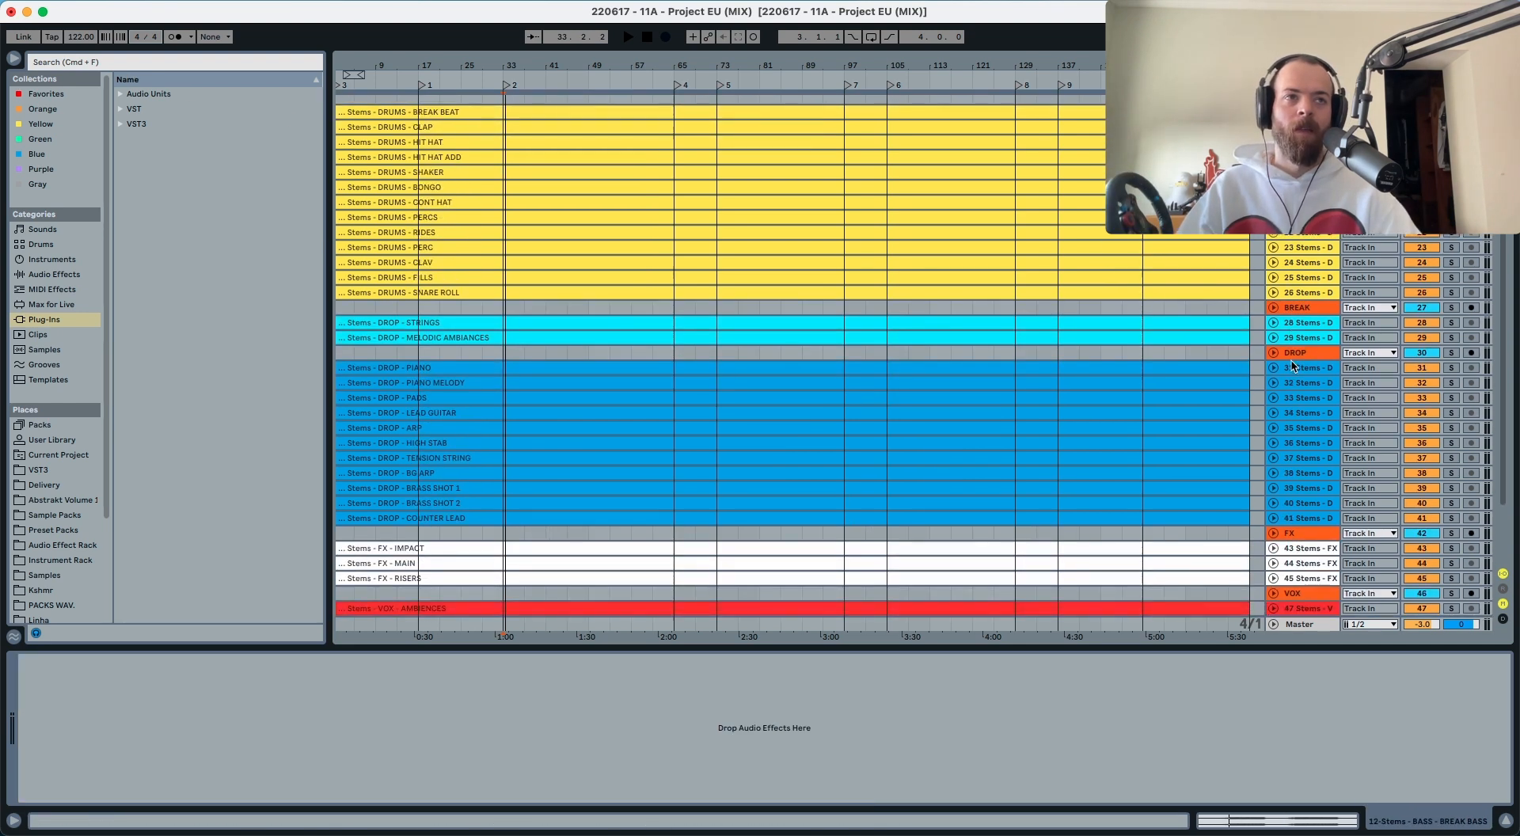
{"action": "left_click", "coordinate": [1296, 358]}
{"action": "left_click", "coordinate": [1302, 521], "text": "shift"}
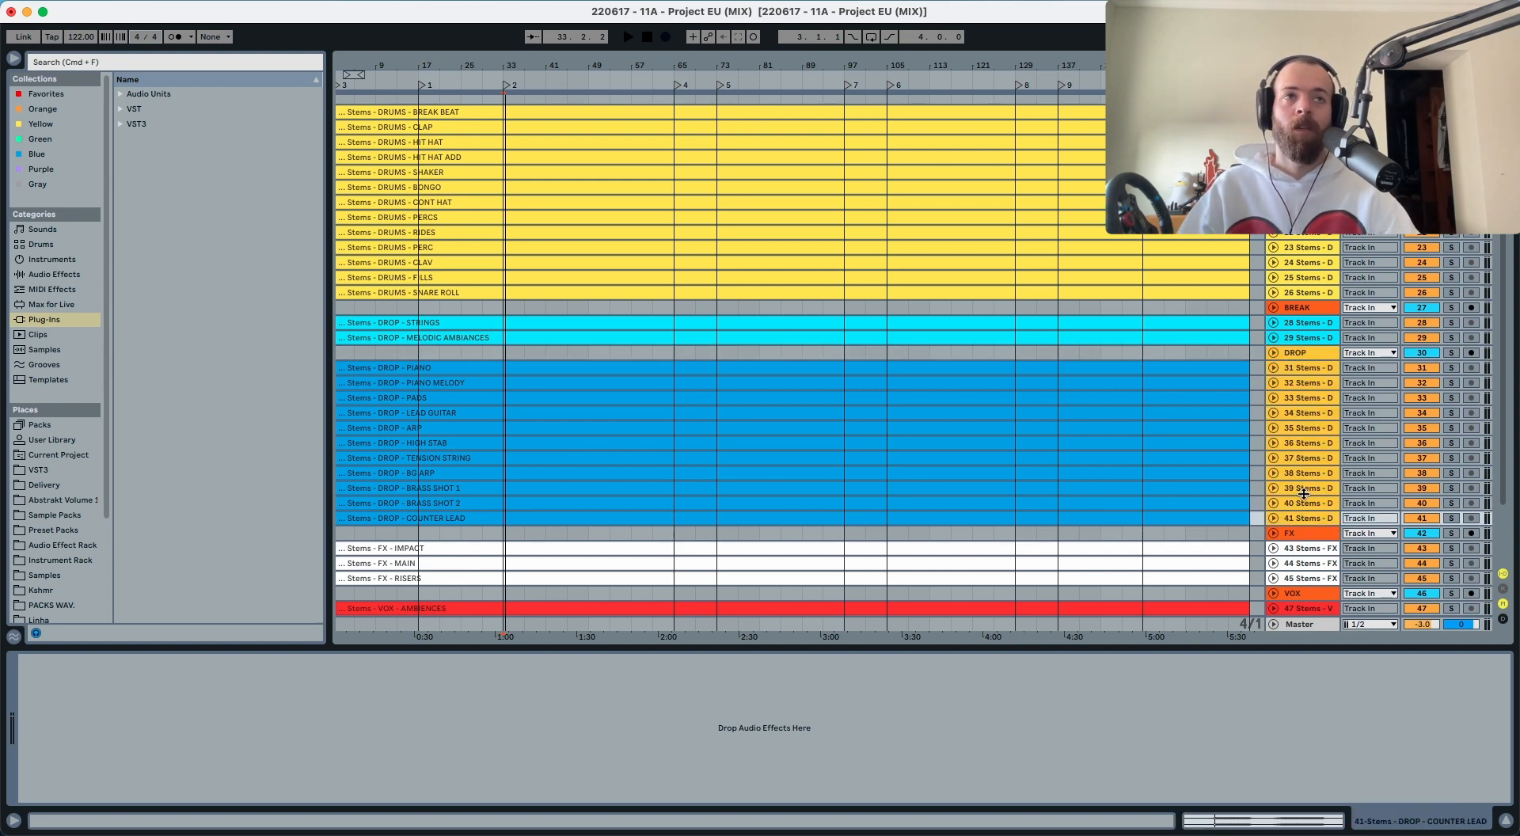
{"action": "scroll", "coordinate": [1307, 477], "scroll_direction": "up", "scroll_amount": 4}
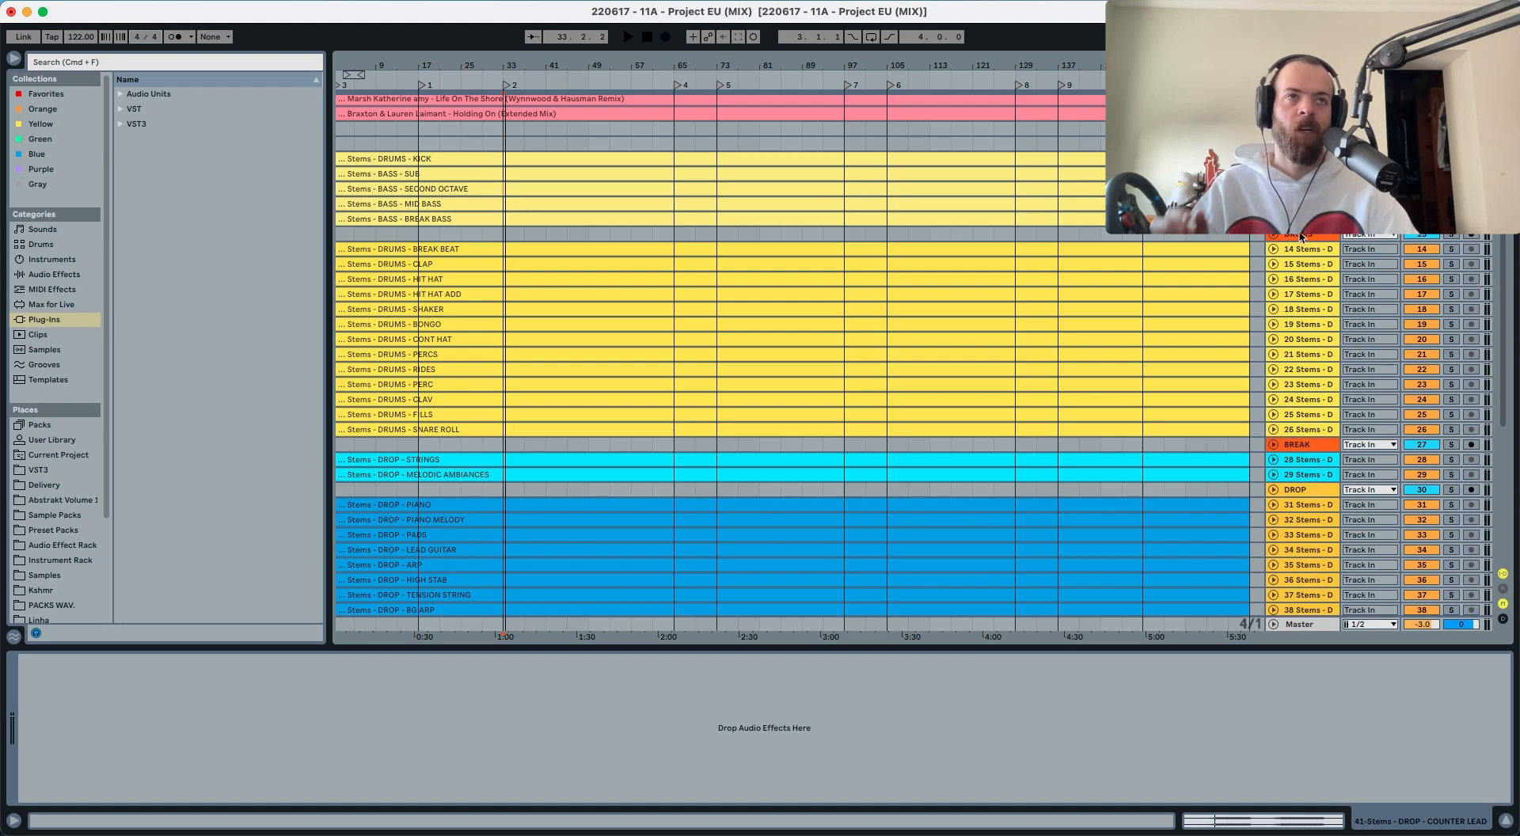
{"action": "left_click", "coordinate": [1302, 235]}
{"action": "left_click", "coordinate": [1305, 428]}
{"action": "scroll", "coordinate": [1306, 428], "scroll_direction": "down", "scroll_amount": 5}
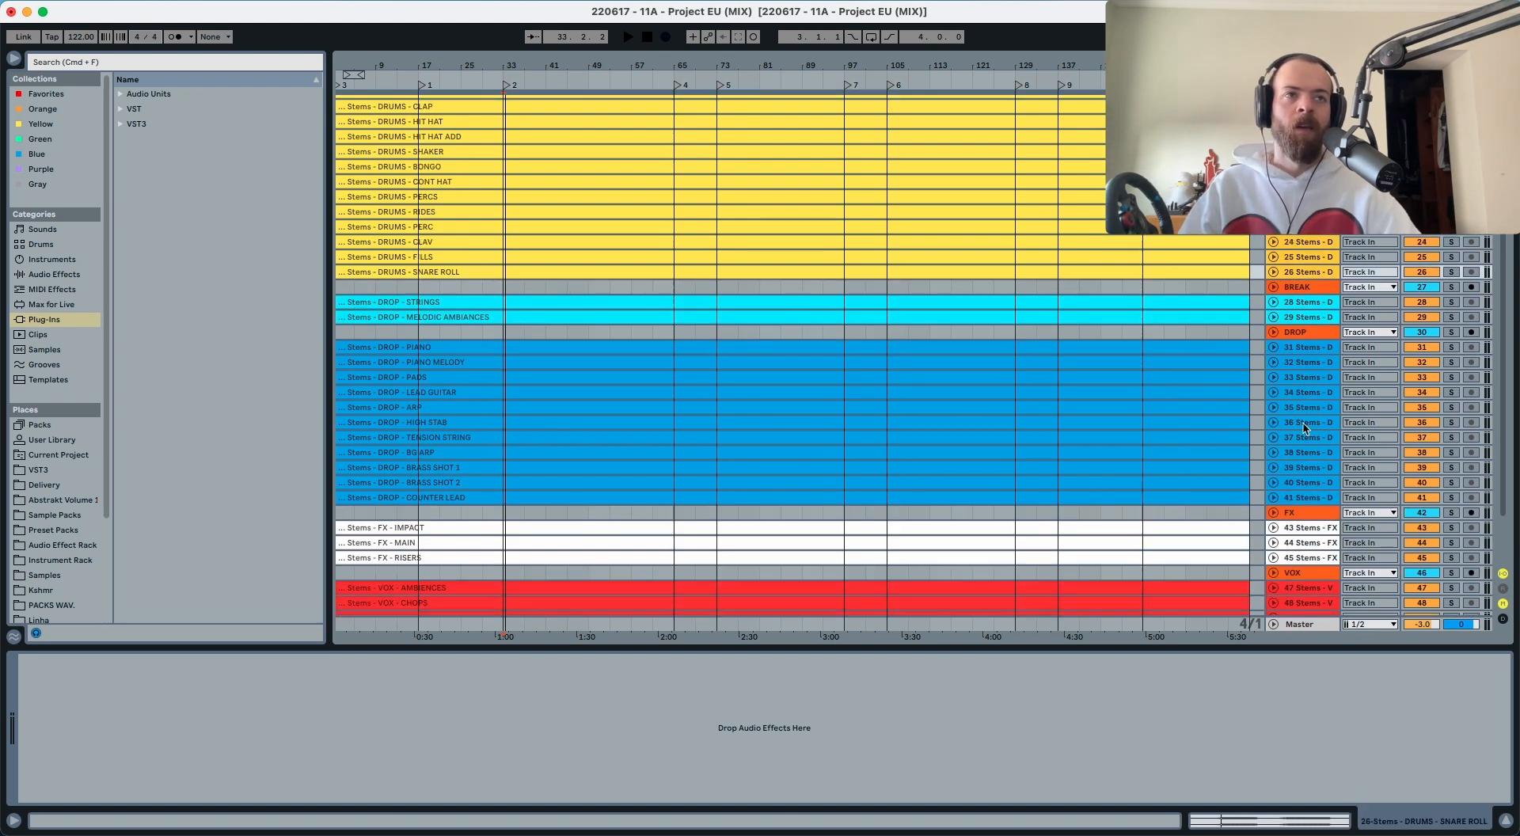
Step: Unfold the DROP bus and its stems, and highlight bars 77 to 97 of the piano and piano melody stems
{"action": "left_click", "coordinate": [1302, 499]}
{"action": "left_click", "coordinate": [1299, 334]}
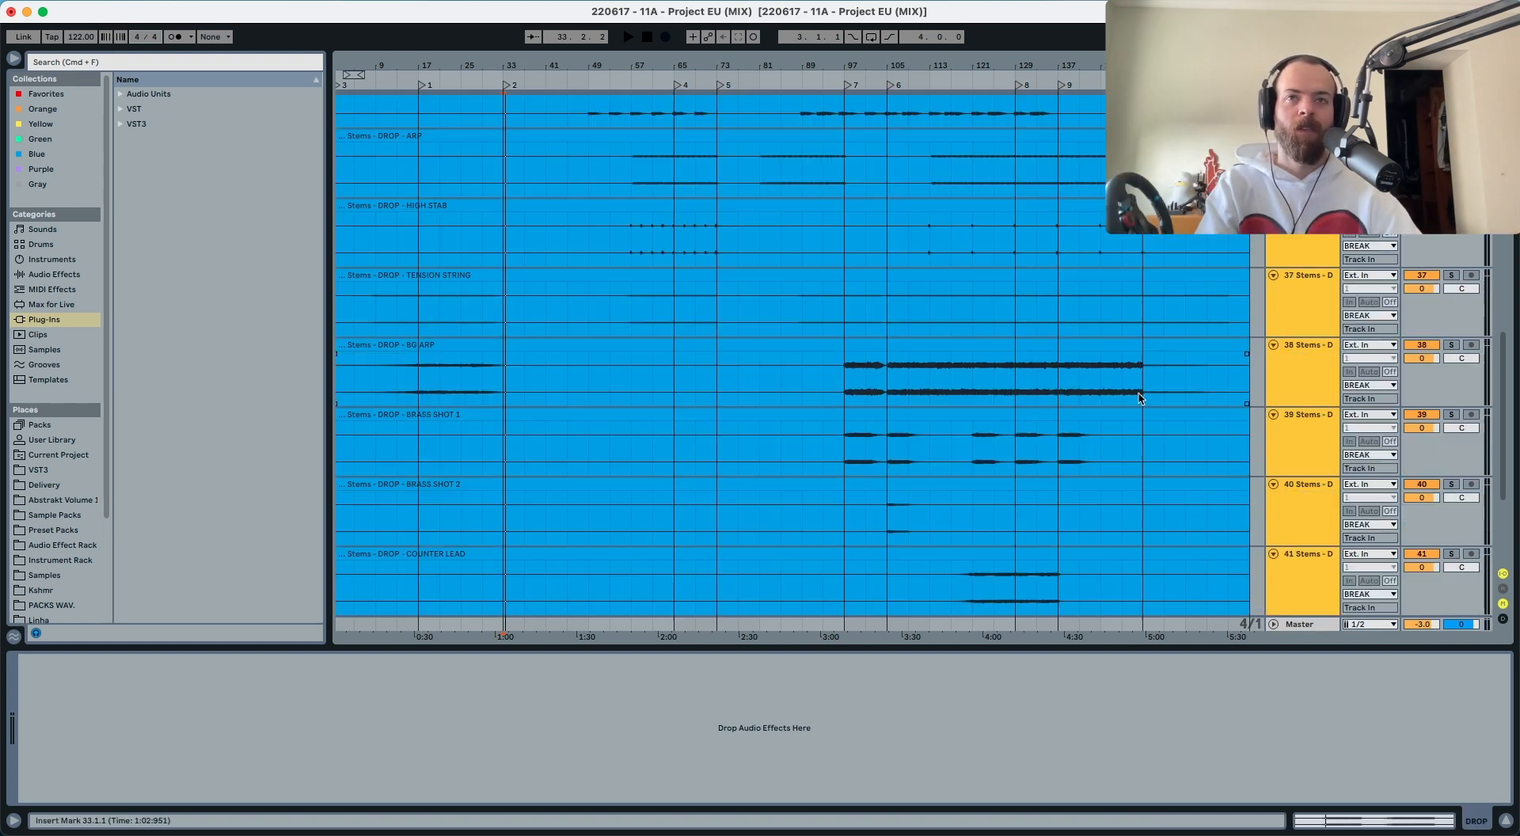
{"action": "scroll", "coordinate": [766, 441], "scroll_direction": "up", "scroll_amount": 3}
{"action": "scroll", "coordinate": [766, 441], "scroll_direction": "up", "scroll_amount": 3}
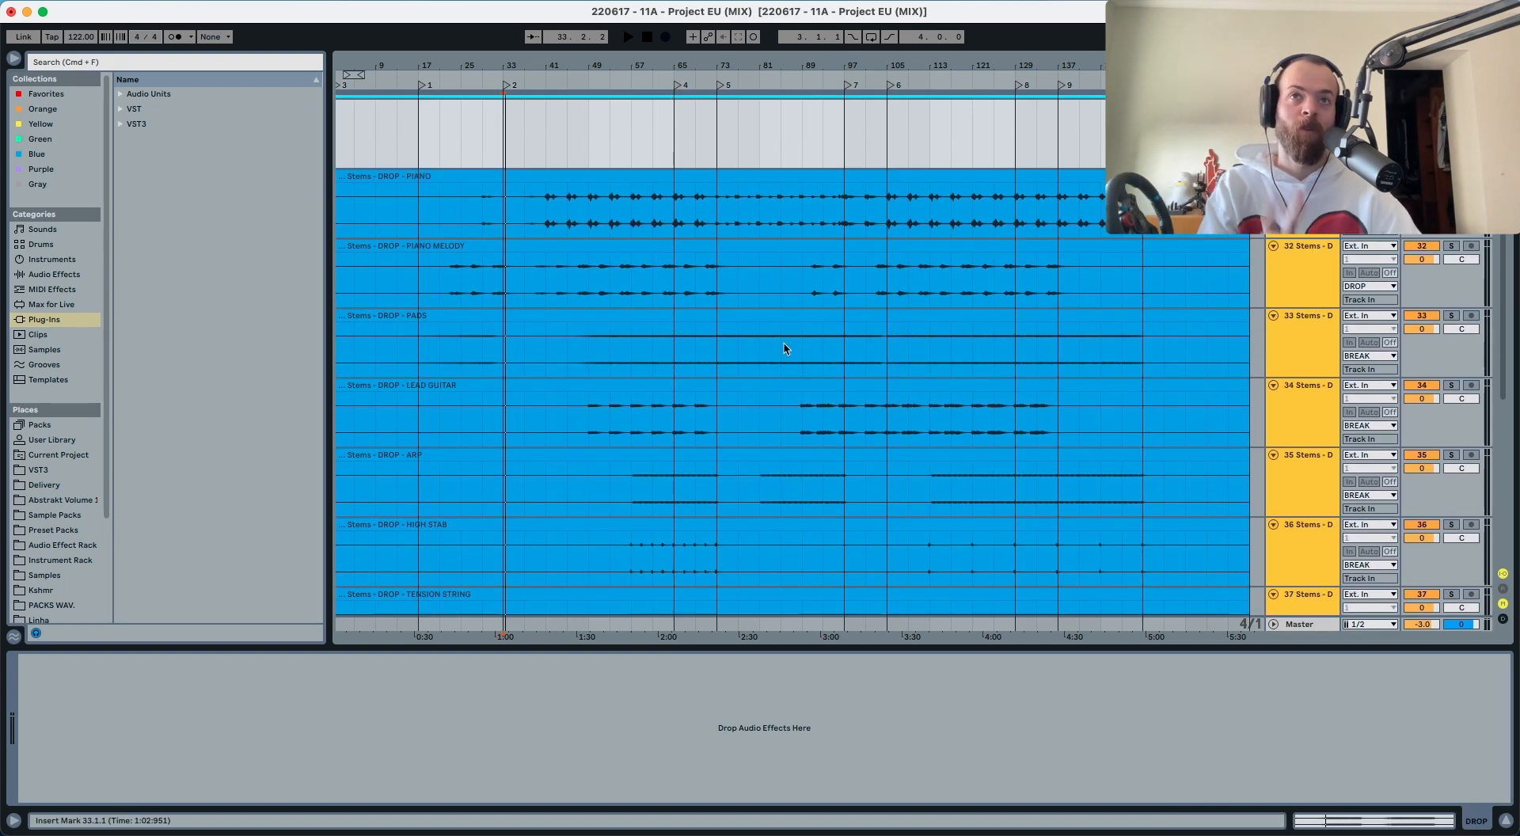
{"action": "left_click_drag", "start_coordinate": [735, 367], "coordinate": [838, 202]}
{"action": "scroll", "coordinate": [831, 314], "scroll_direction": "up", "scroll_amount": 3}
{"action": "scroll", "coordinate": [831, 315], "scroll_direction": "up", "scroll_amount": 3}
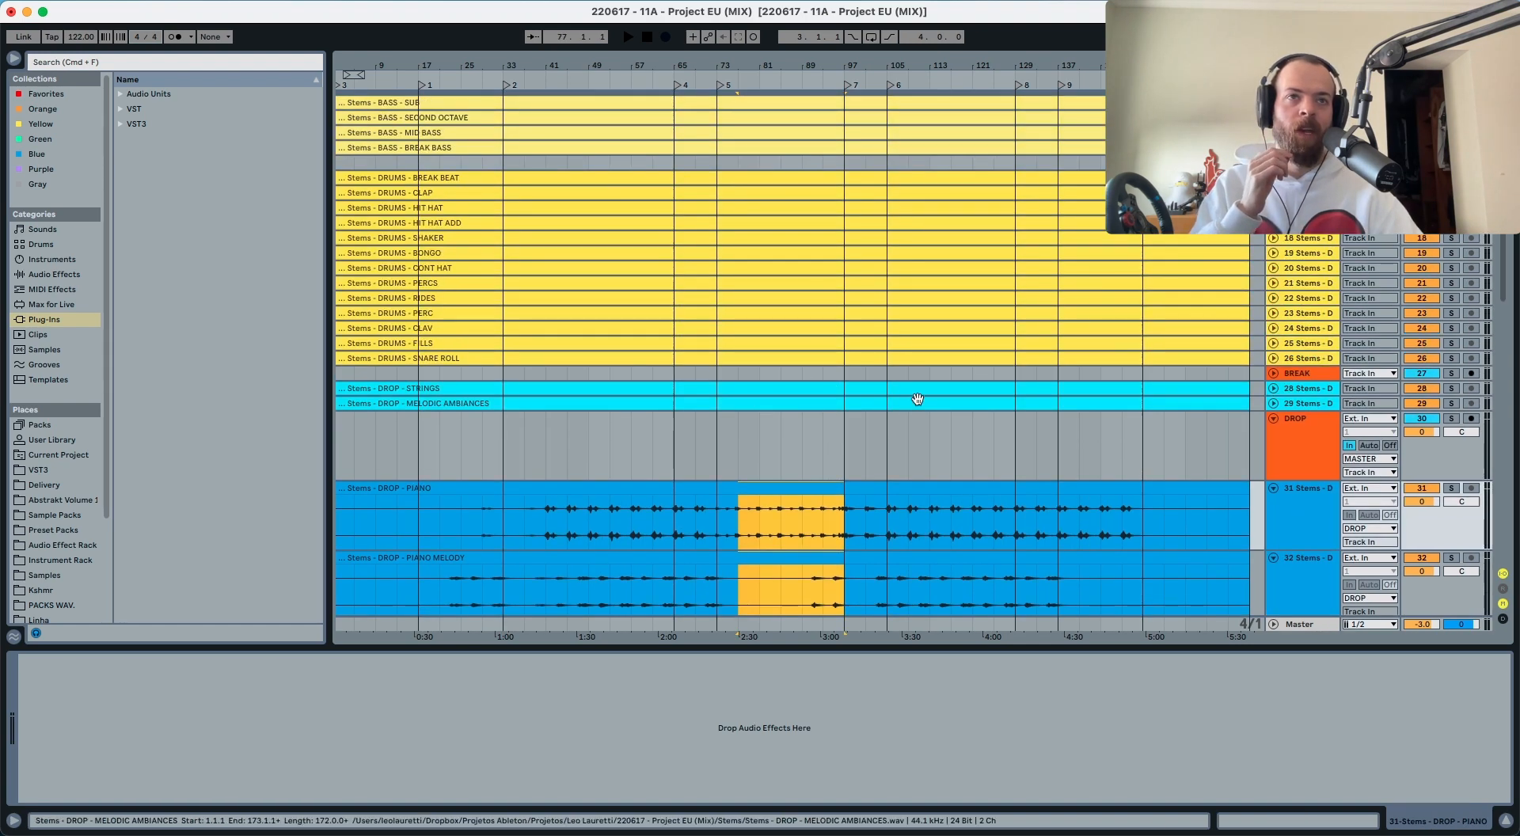
Step: Fold all tracks and place the insert marker at bar 33 on the DROP bus
{"action": "left_click", "coordinate": [1308, 444]}
{"action": "key", "text": "super+a"}
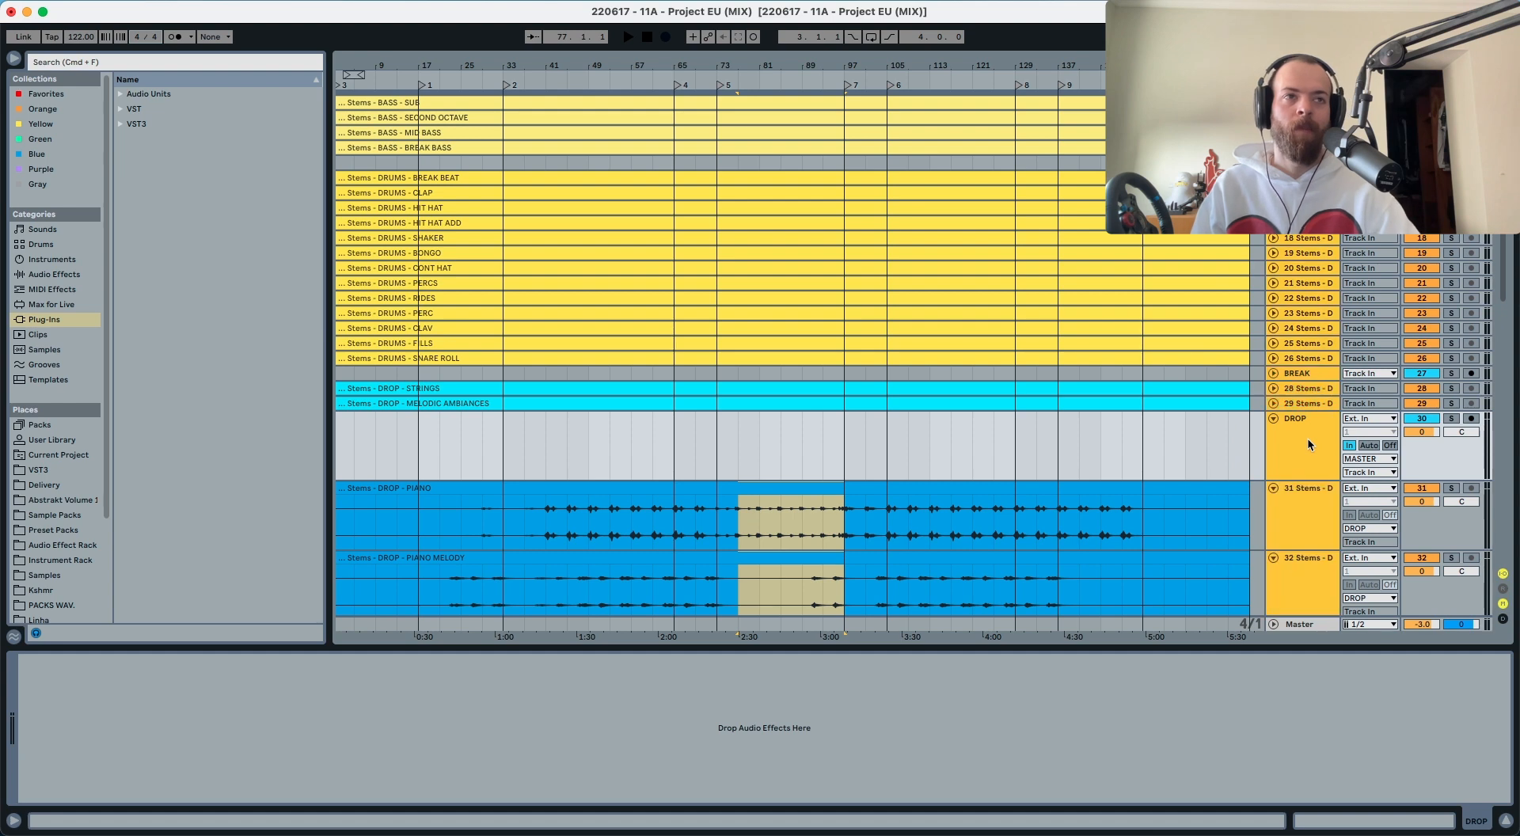
{"action": "key", "text": "u"}
{"action": "left_click", "coordinate": [511, 414]}
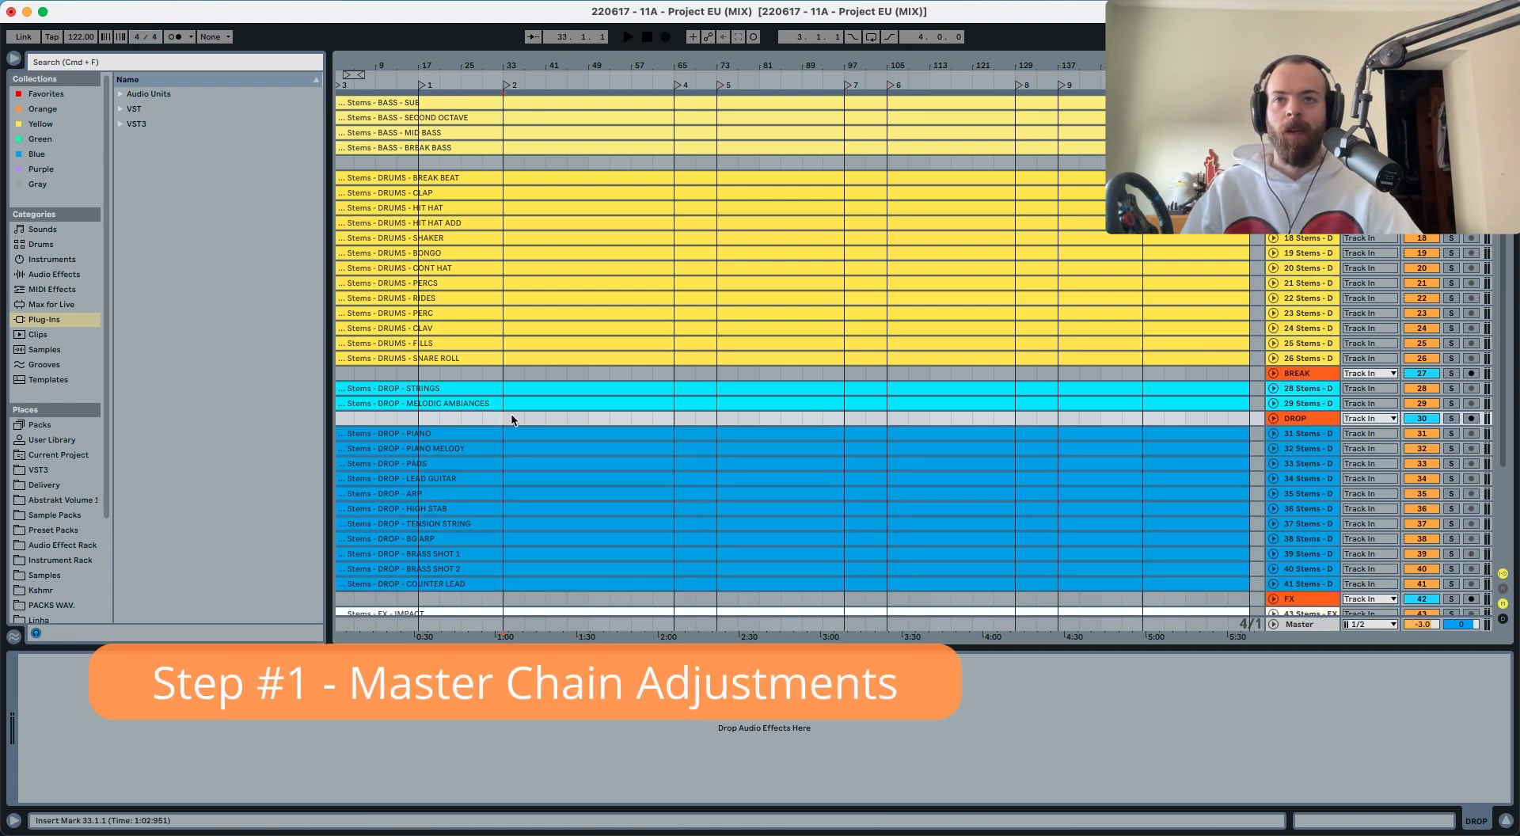
Step: Display the MASTER track's device chain, unfold its first Pro-Q 3 and briefly check that plug-in's window
{"action": "scroll", "coordinate": [511, 415], "scroll_direction": "up", "scroll_amount": 3}
{"action": "left_click", "coordinate": [1307, 177]}
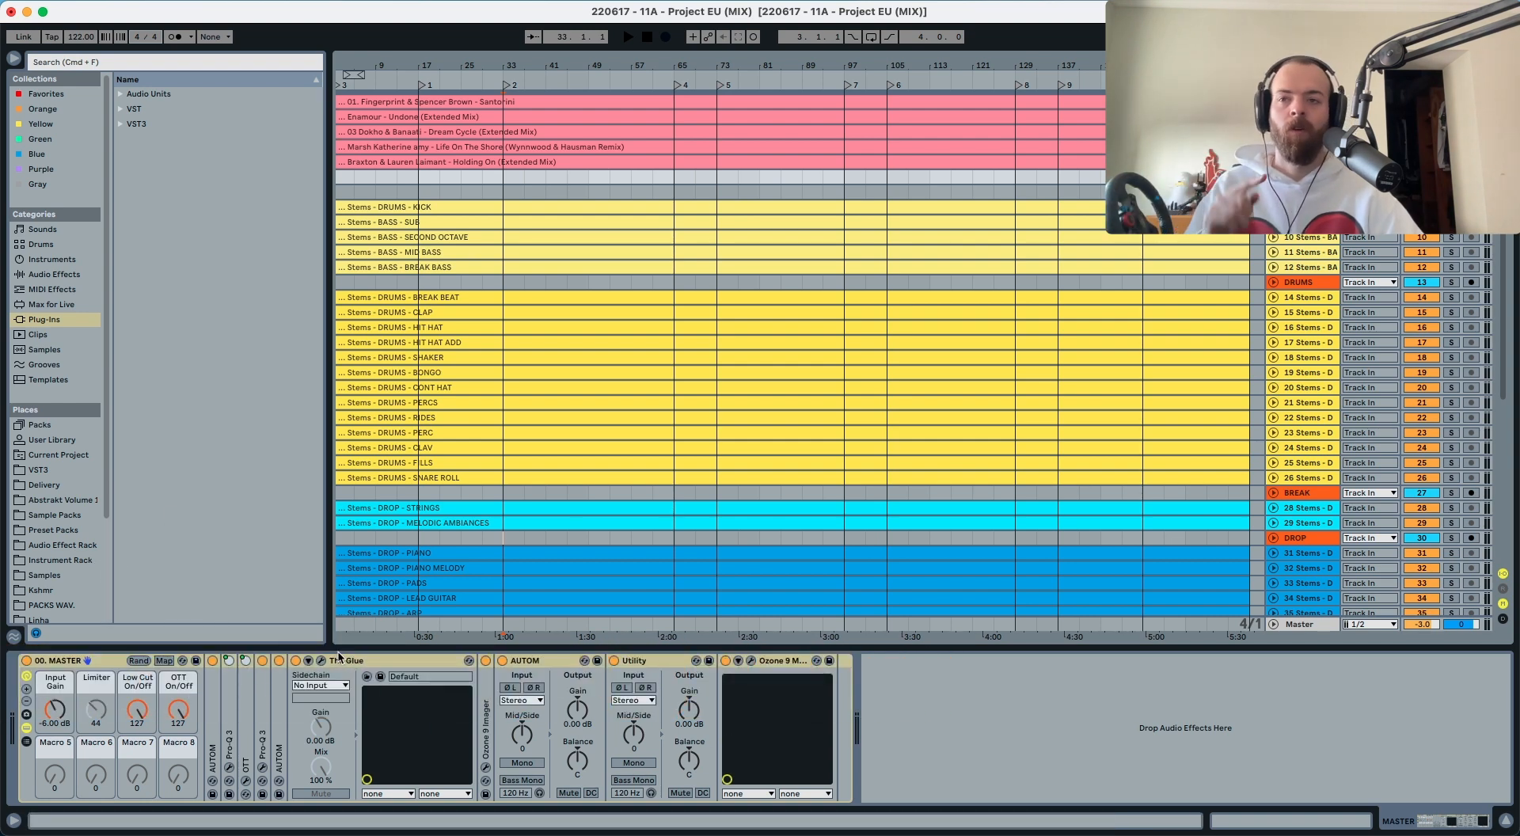
{"action": "double_click", "coordinate": [229, 722]}
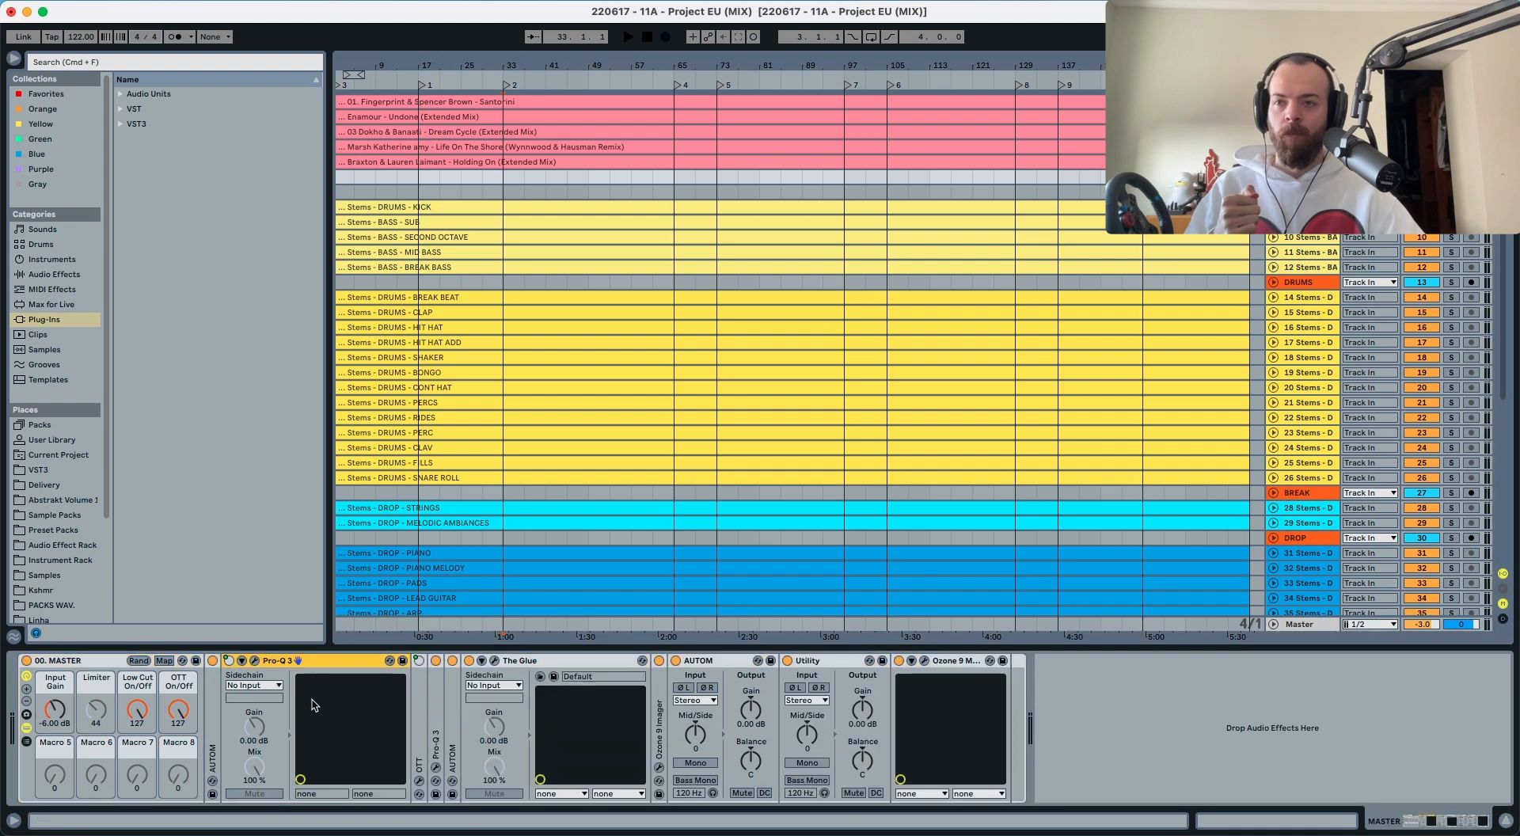
{"action": "left_click", "coordinate": [254, 661]}
{"action": "left_click", "coordinate": [254, 661]}
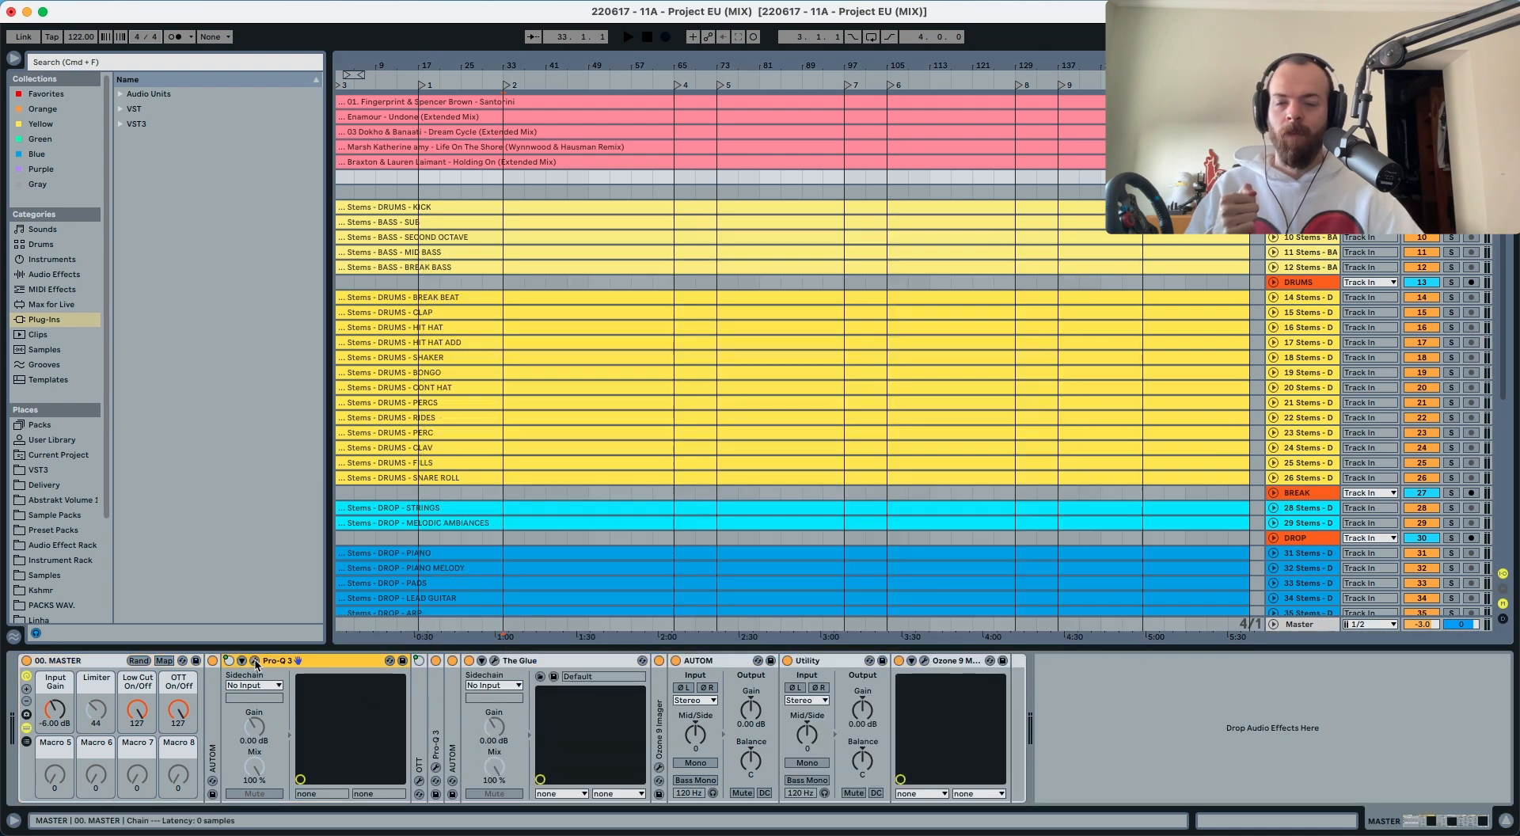
Step: Unfold OTT and the second Pro-Q 3, examine OTT's settings and the EQ's 18000 Hz high cut, and close both windows
{"action": "double_click", "coordinate": [421, 687]}
{"action": "left_click", "coordinate": [444, 660]}
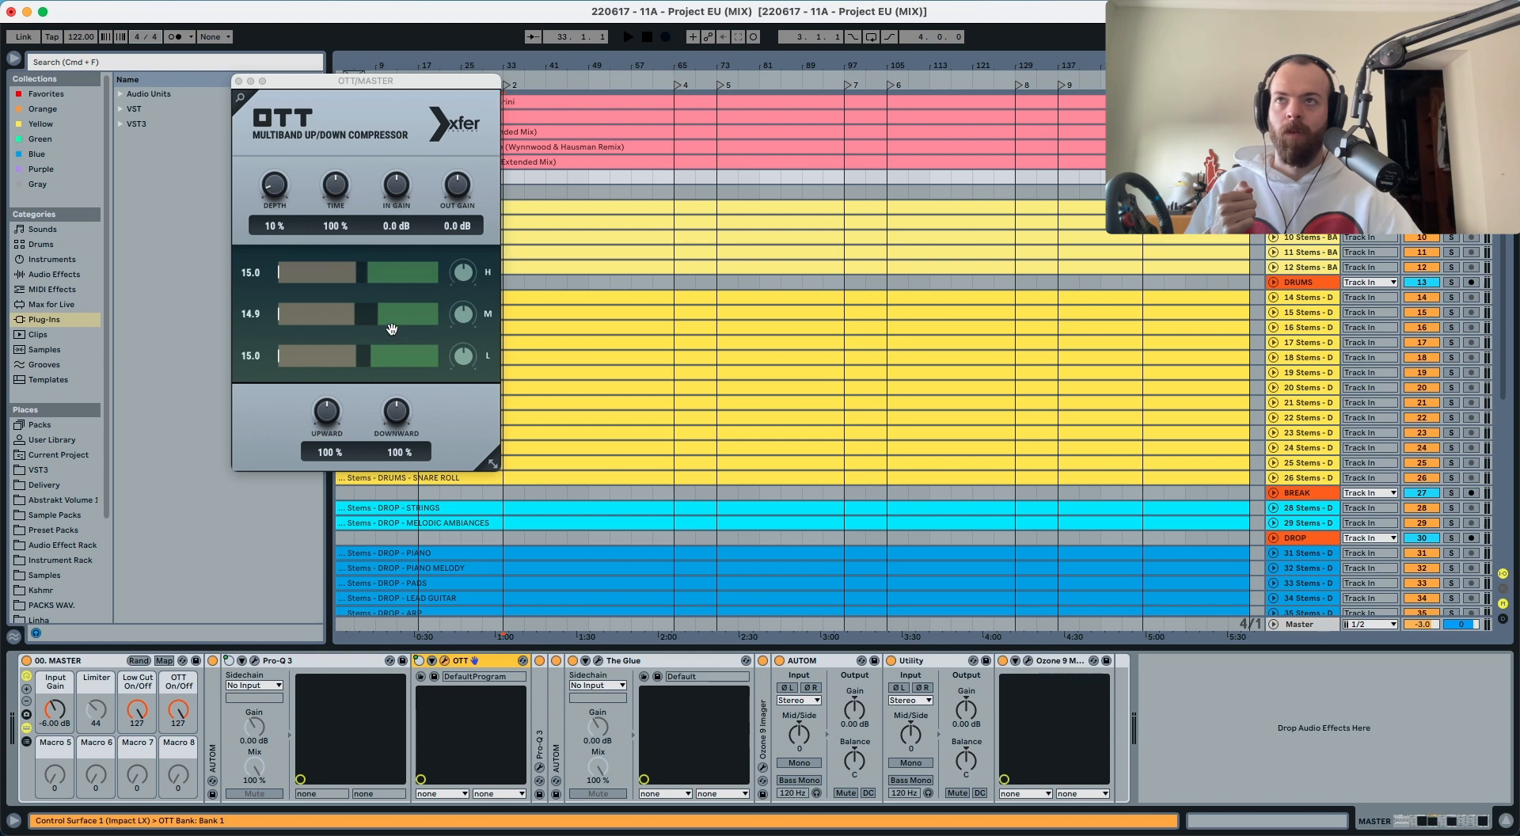
{"action": "double_click", "coordinate": [536, 697]}
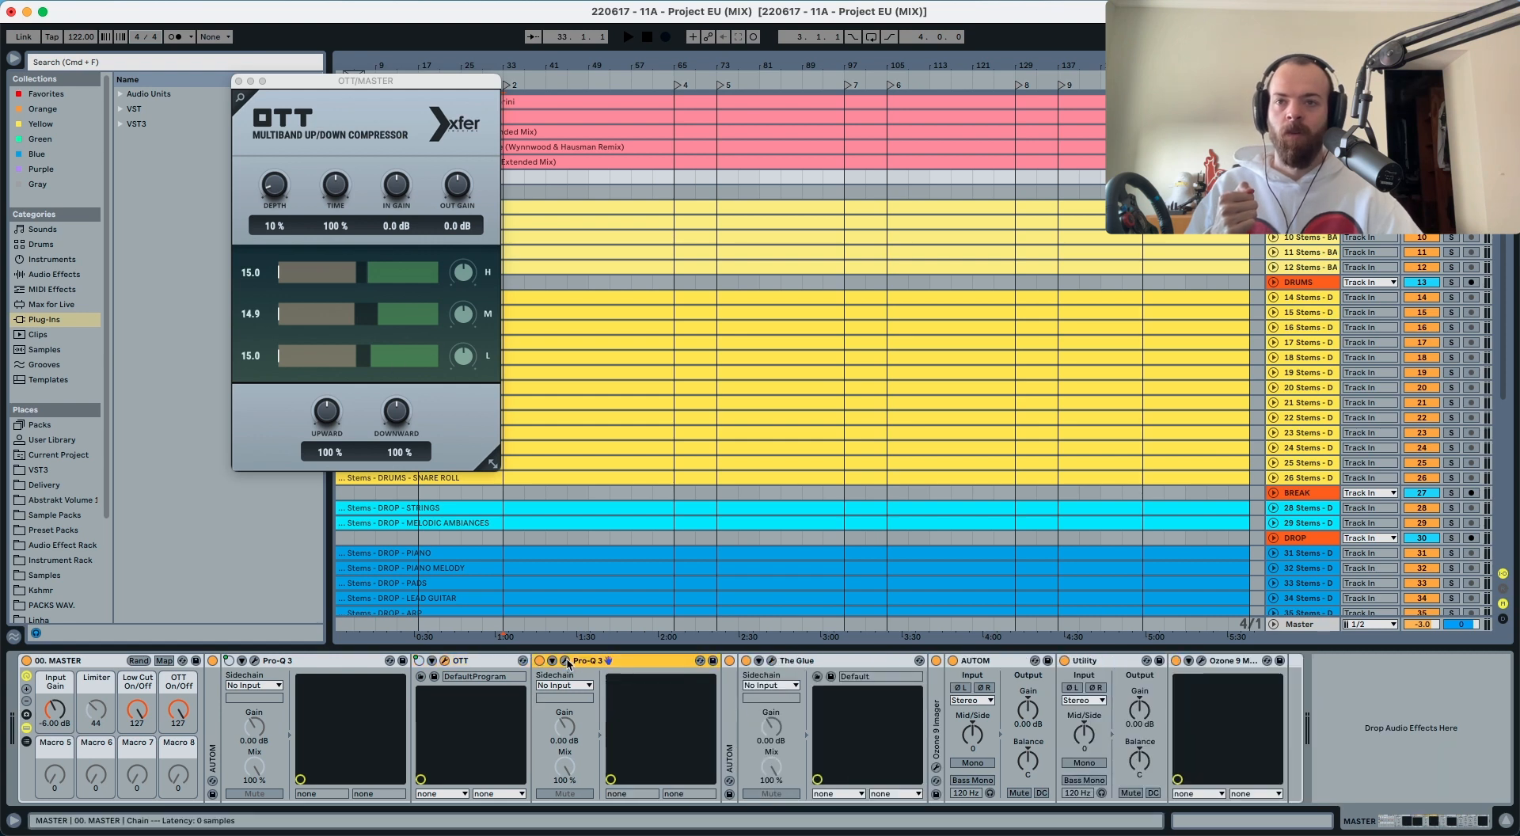
{"action": "left_click", "coordinate": [565, 660]}
{"action": "mouse_move", "coordinate": [1058, 383]}
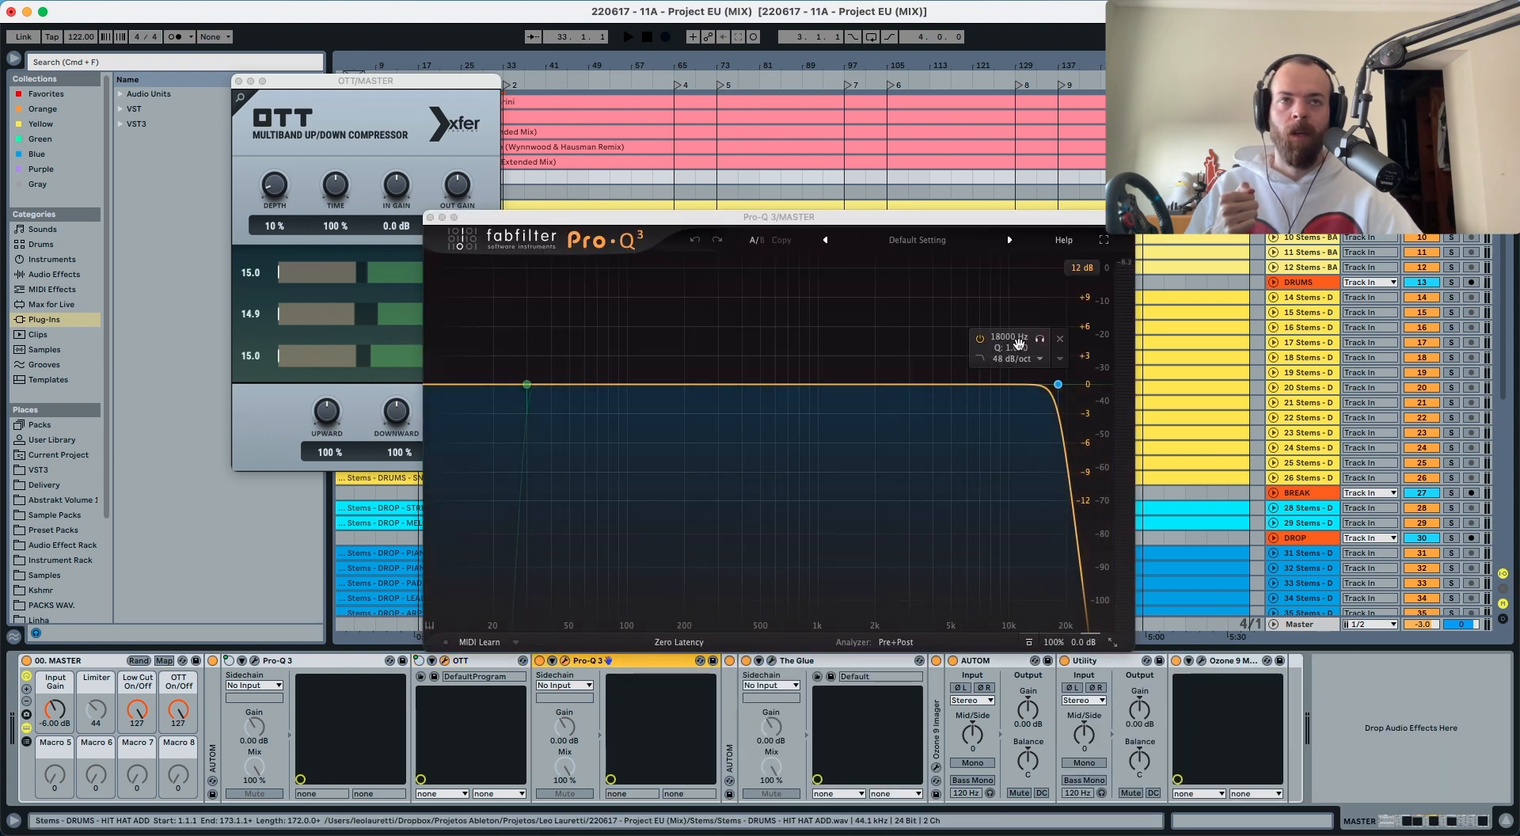
{"action": "left_click", "coordinate": [428, 217]}
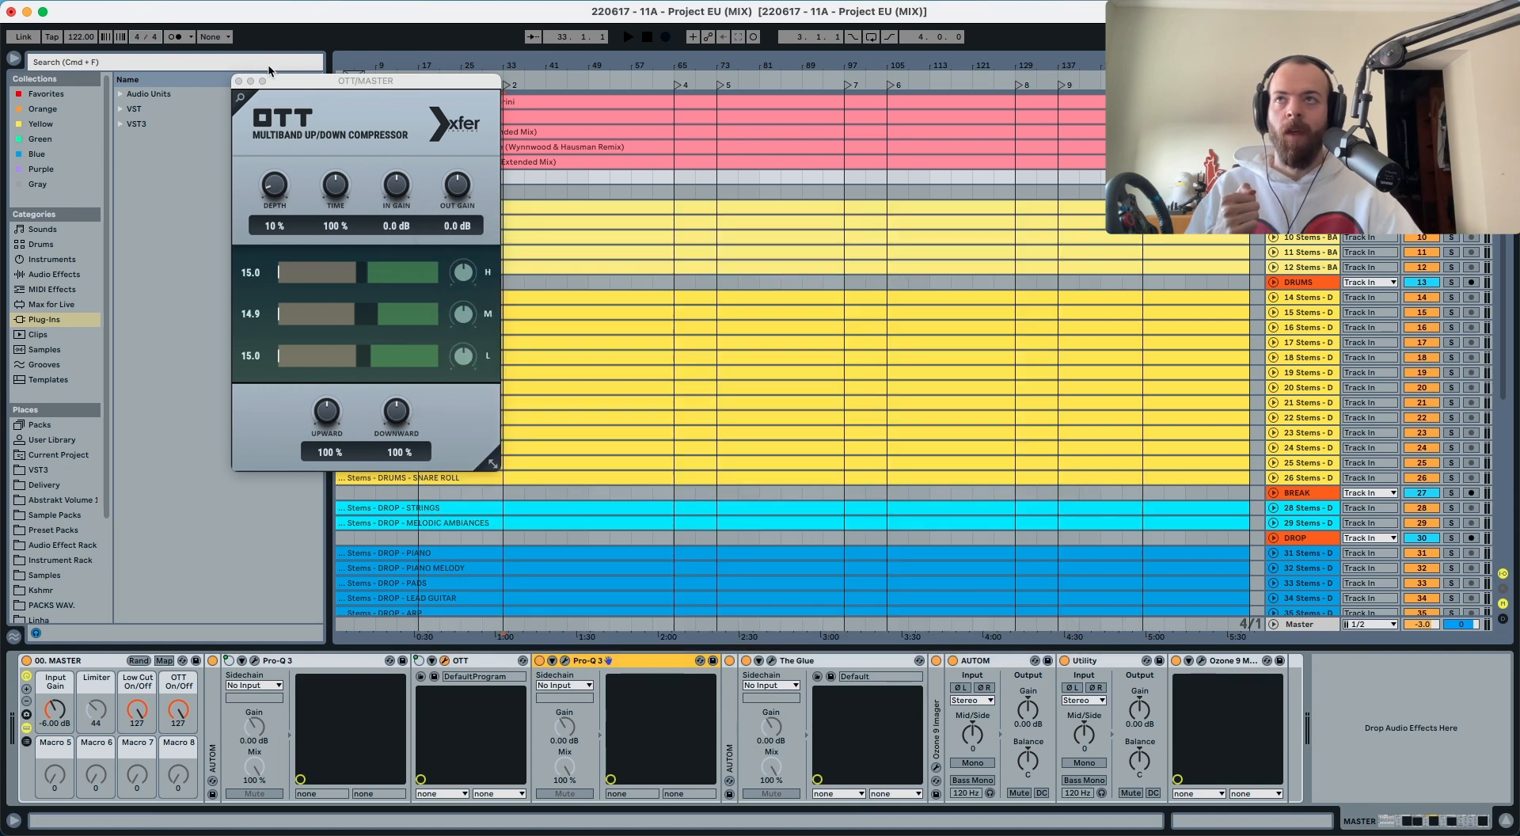
{"action": "left_click", "coordinate": [238, 81]}
Step: Fold both Pro-Q 3 devices and OTT, and inspect the AUTOM utility placed before The Glue
{"action": "double_click", "coordinate": [311, 660]}
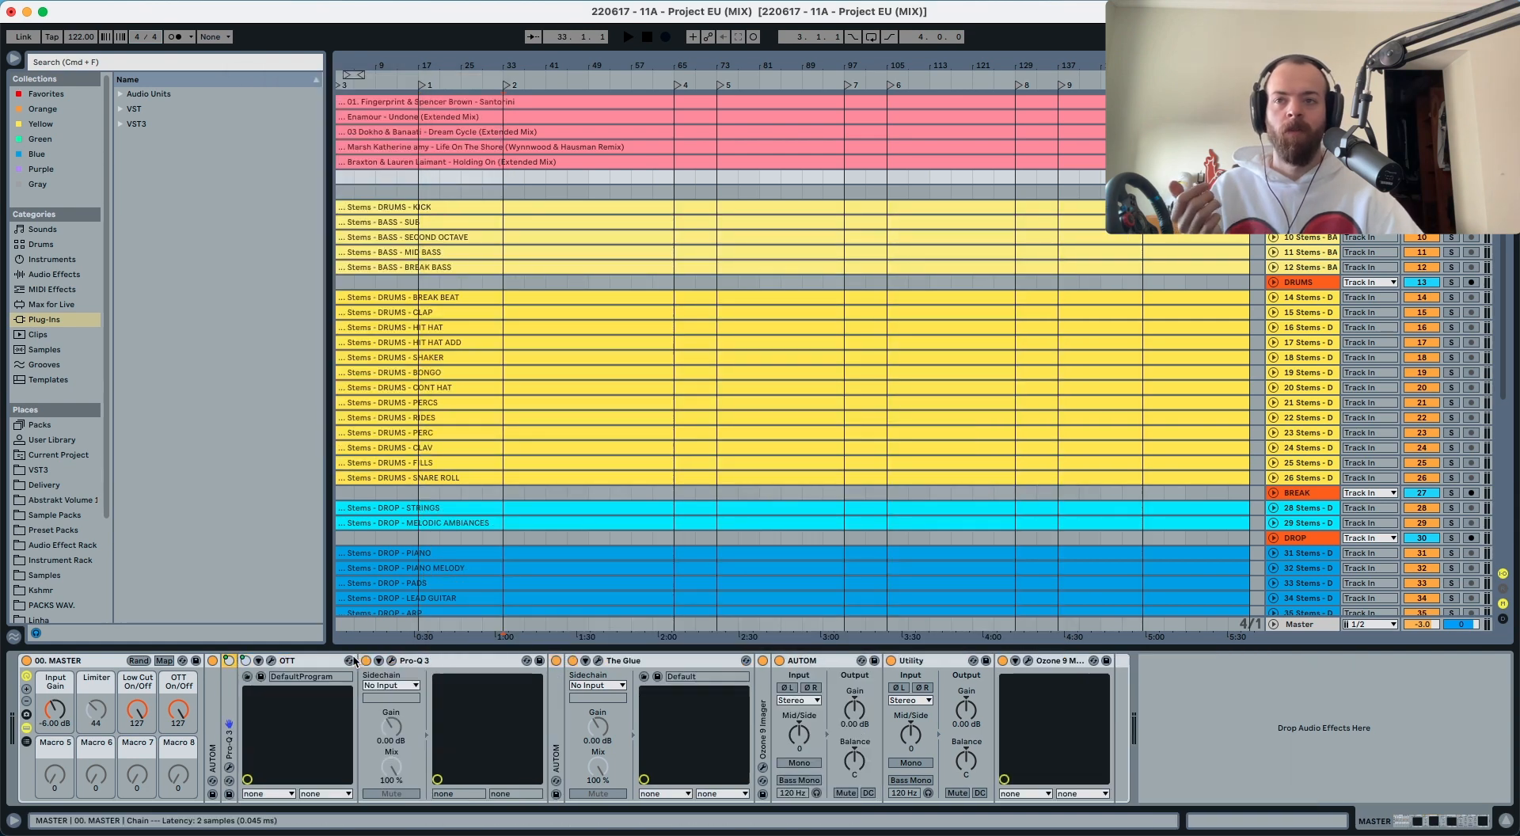
{"action": "double_click", "coordinate": [310, 660]}
{"action": "double_click", "coordinate": [312, 657]}
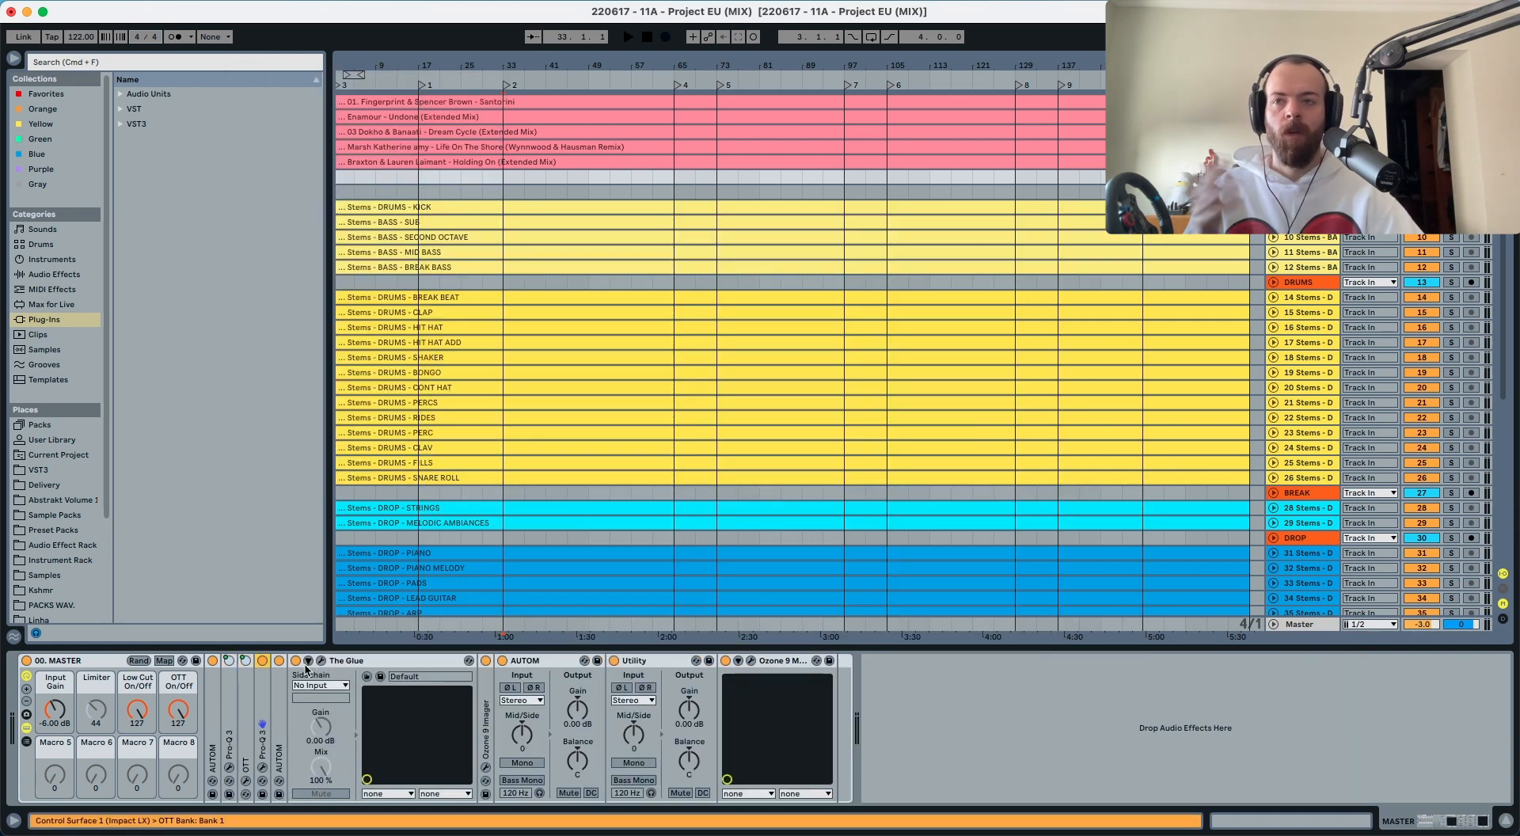
{"action": "double_click", "coordinate": [281, 700]}
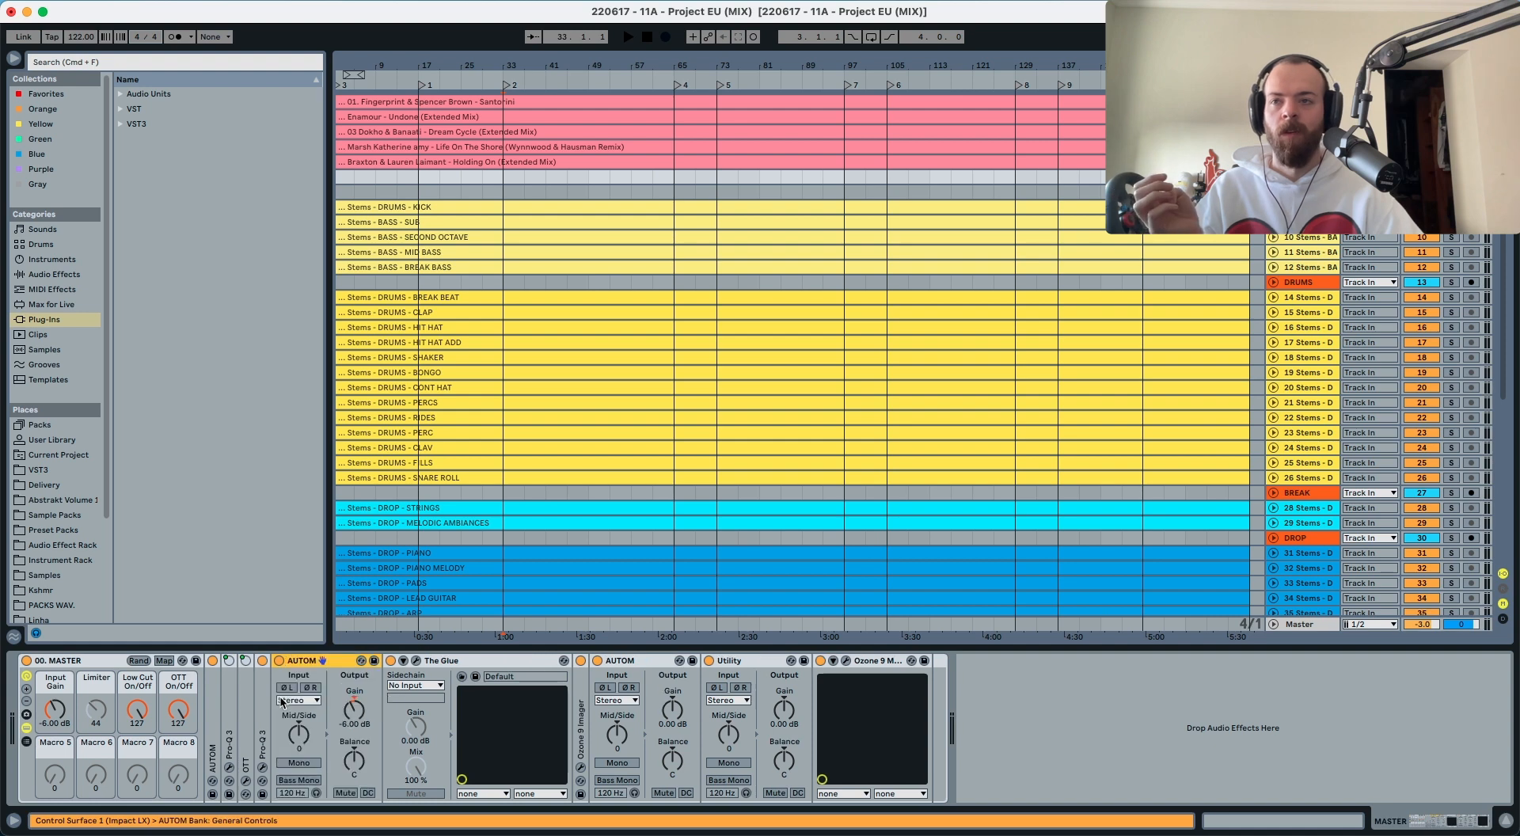
{"action": "double_click", "coordinate": [320, 662]}
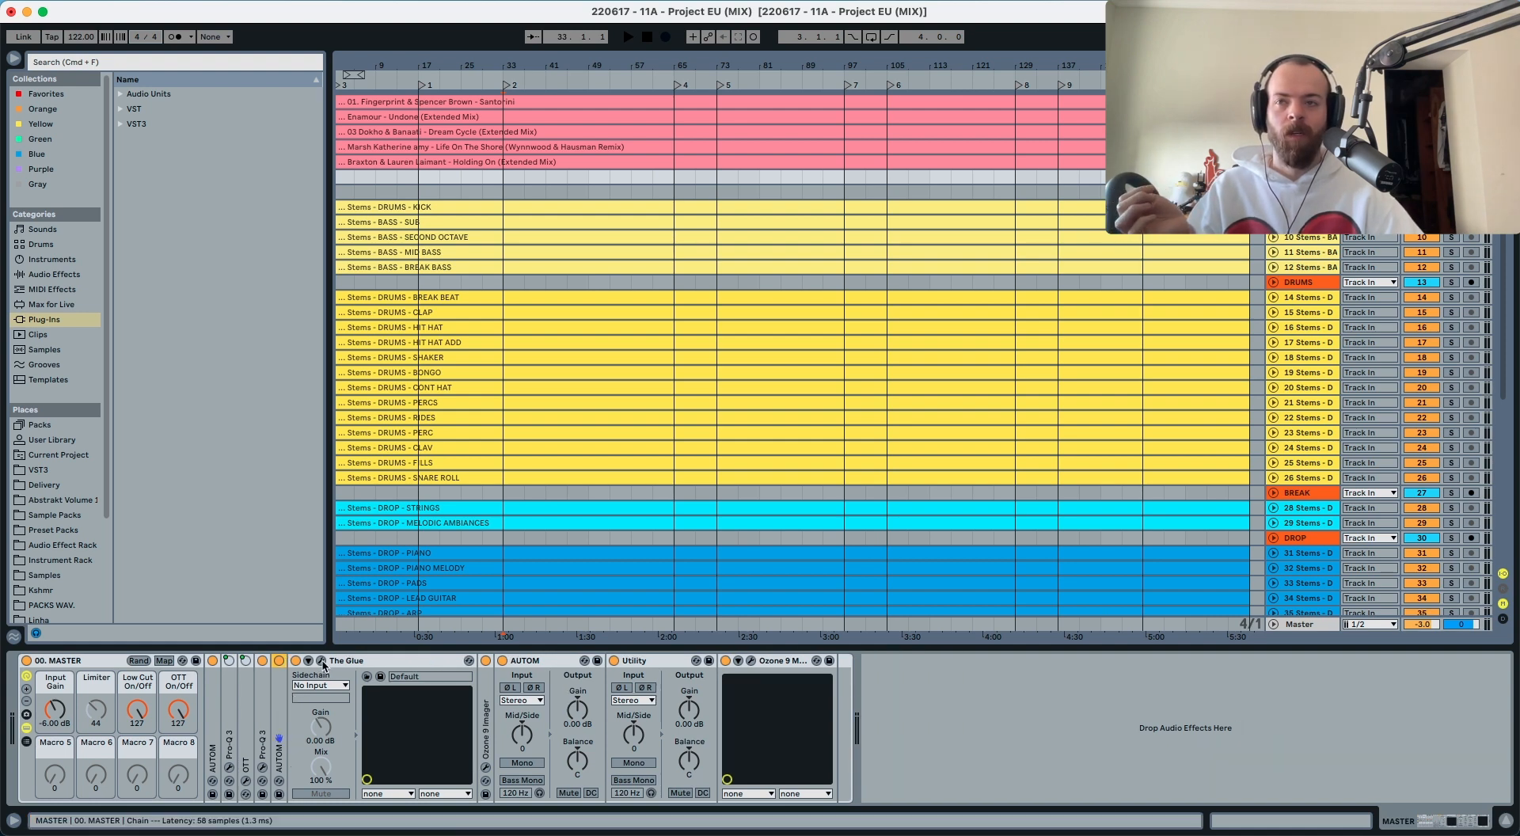
Step: Examine The Glue compressor's settings and the Ozone 9 Imager's four band widths on the MASTER track
{"action": "left_click", "coordinate": [321, 661]}
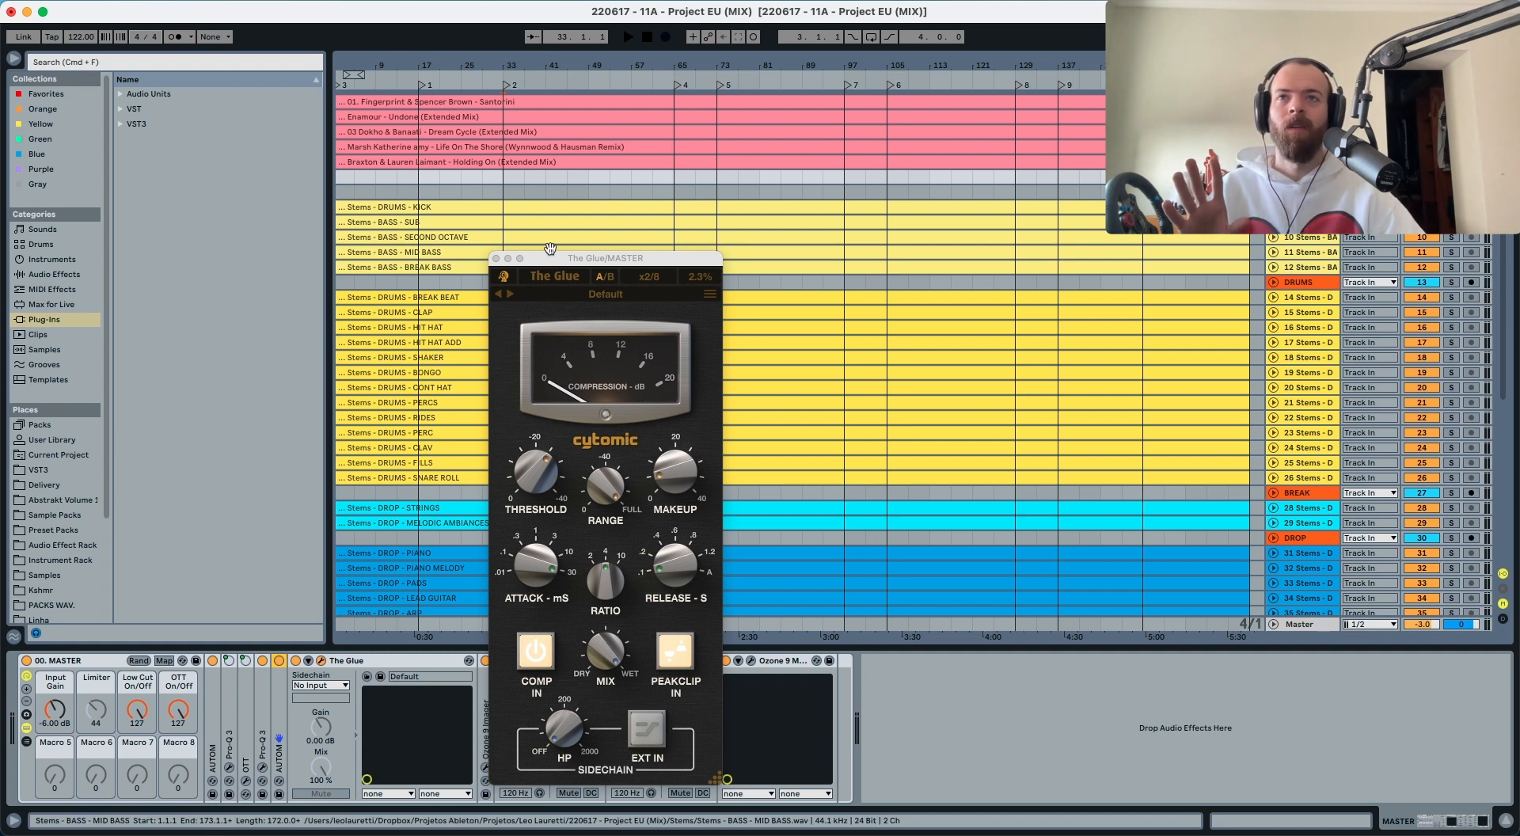
{"action": "left_click_drag", "start_coordinate": [552, 262], "coordinate": [440, 89]}
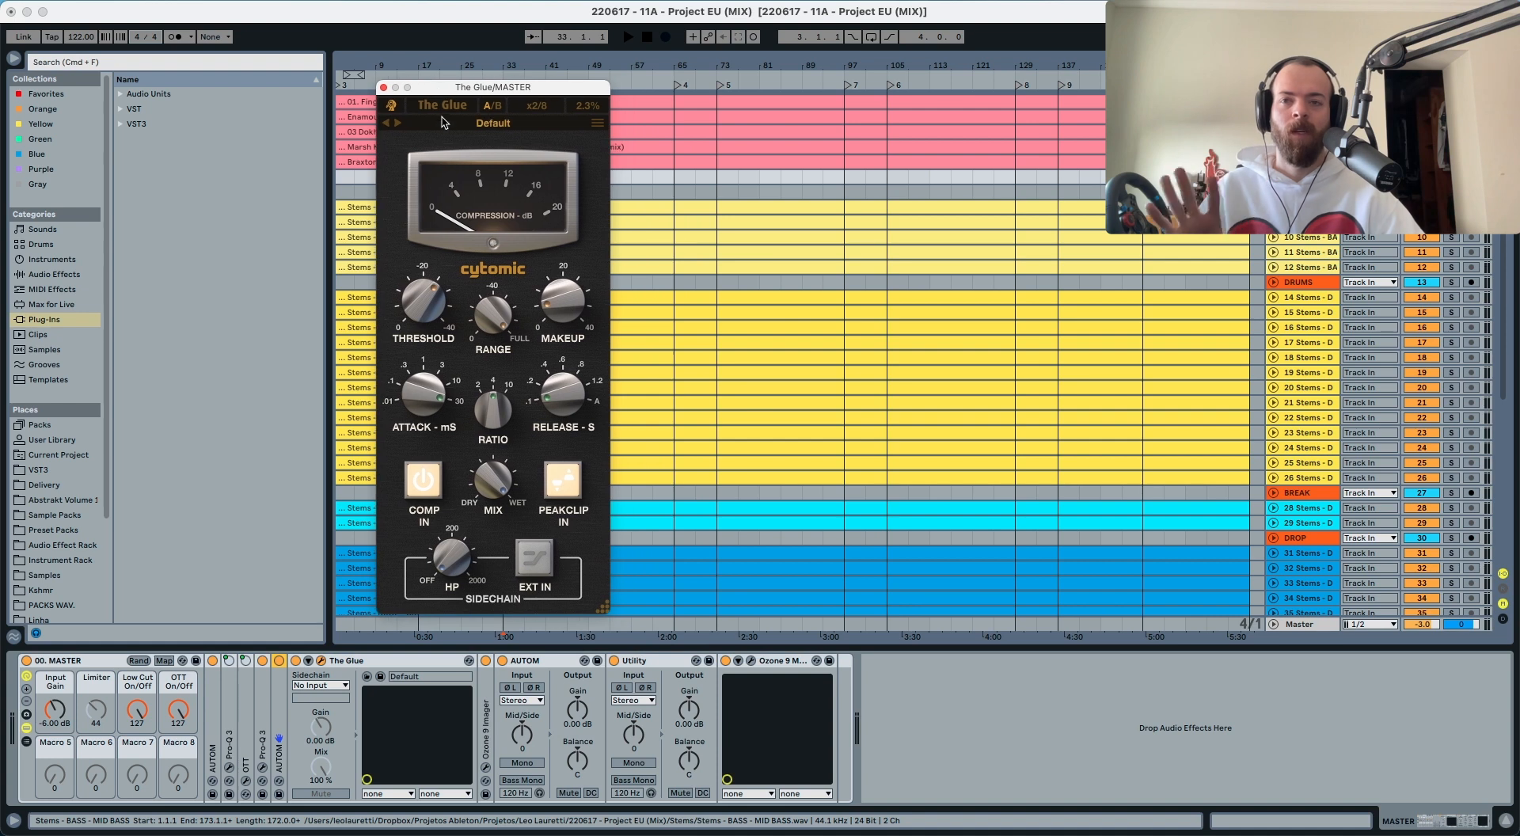
{"action": "double_click", "coordinate": [484, 689]}
{"action": "left_click", "coordinate": [512, 661]}
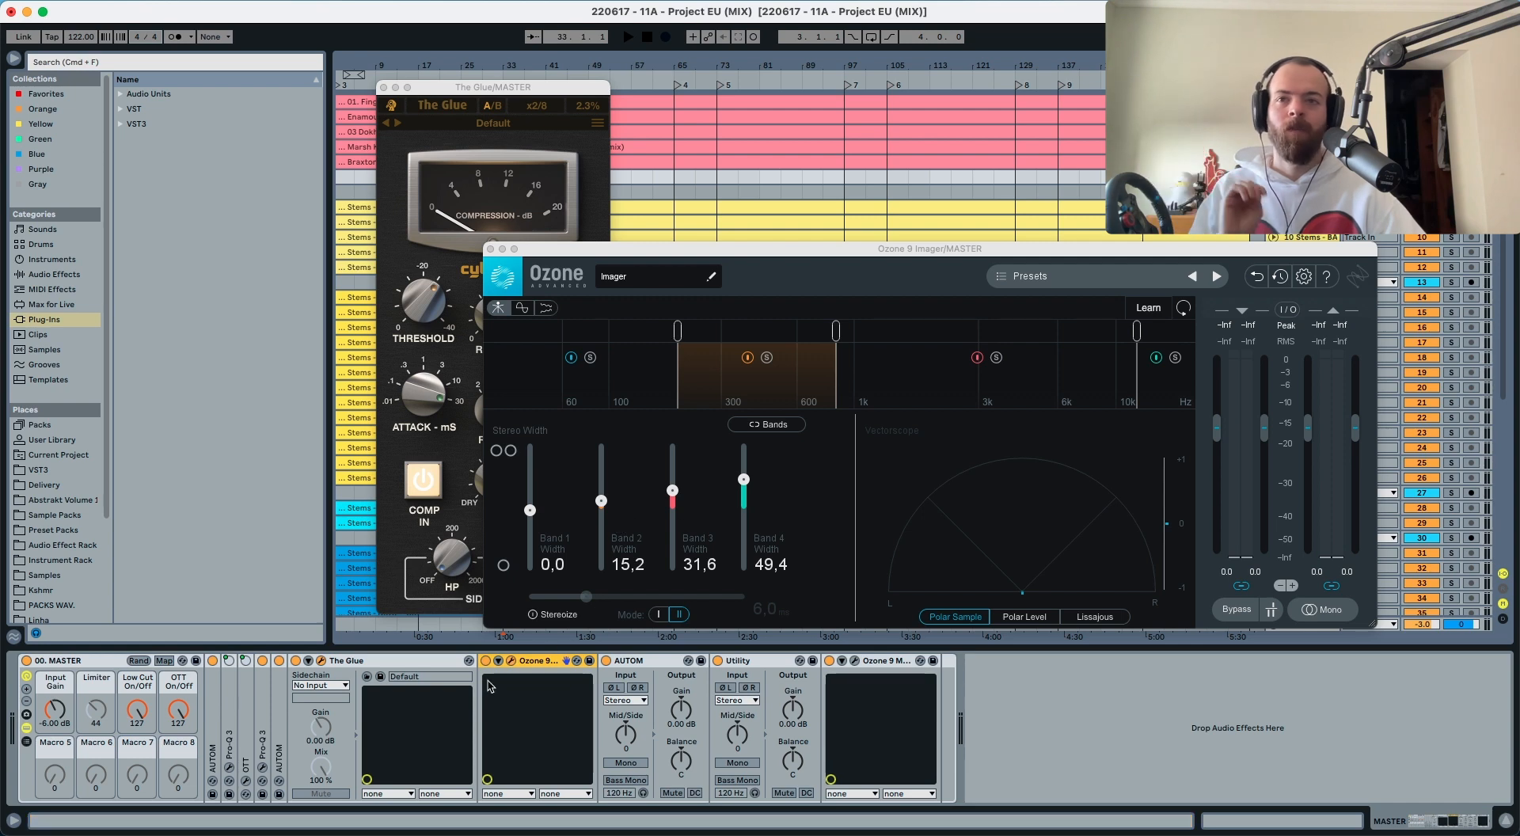
{"action": "left_click", "coordinate": [512, 661]}
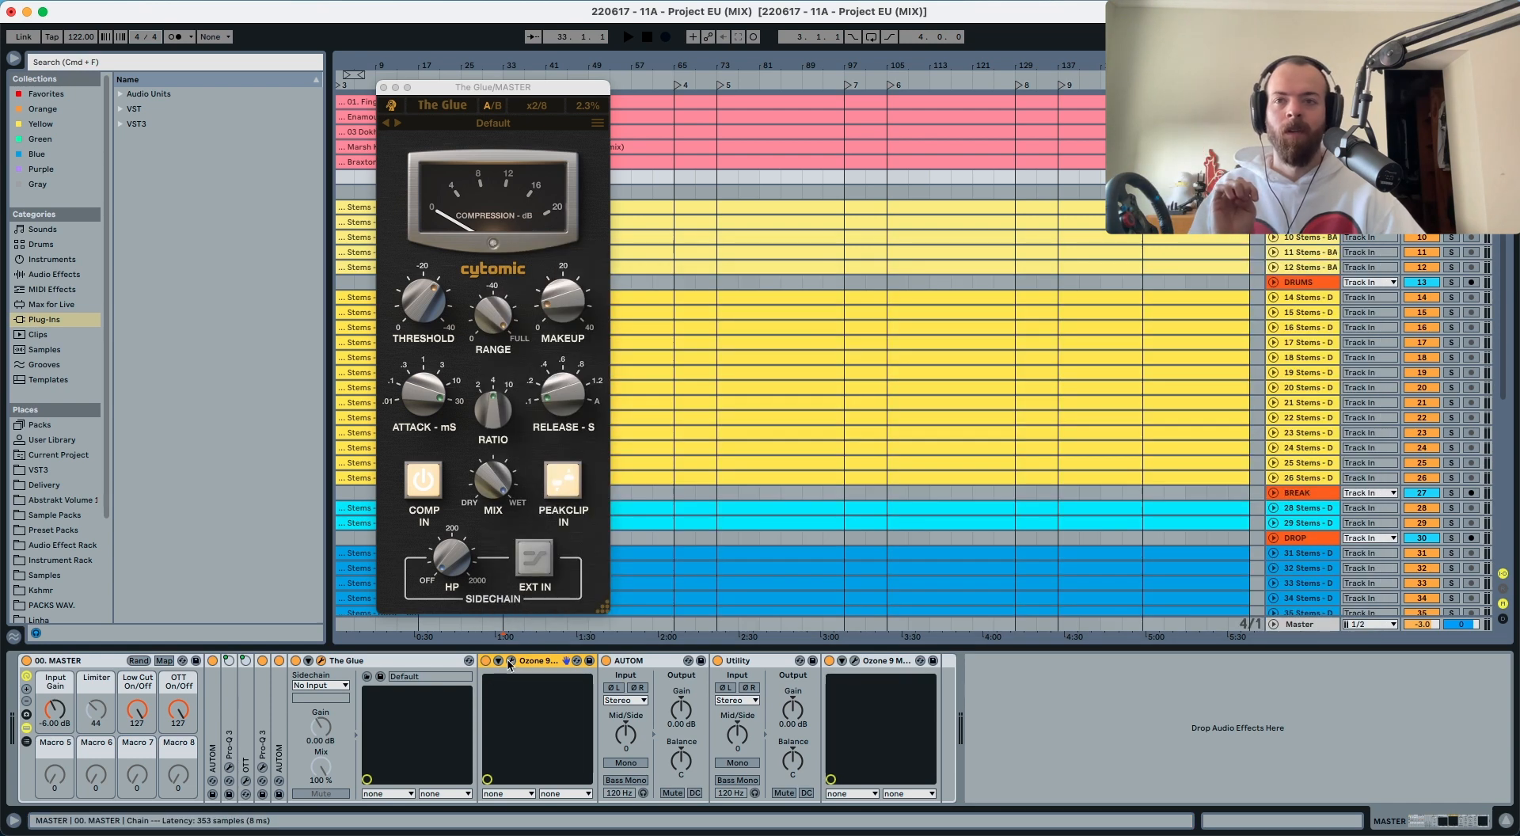
Step: Briefly check the Ozone 9 Maximizer at the end of the MASTER chain and close The Glue's window
{"action": "left_click", "coordinate": [853, 661]}
{"action": "left_click", "coordinate": [853, 661]}
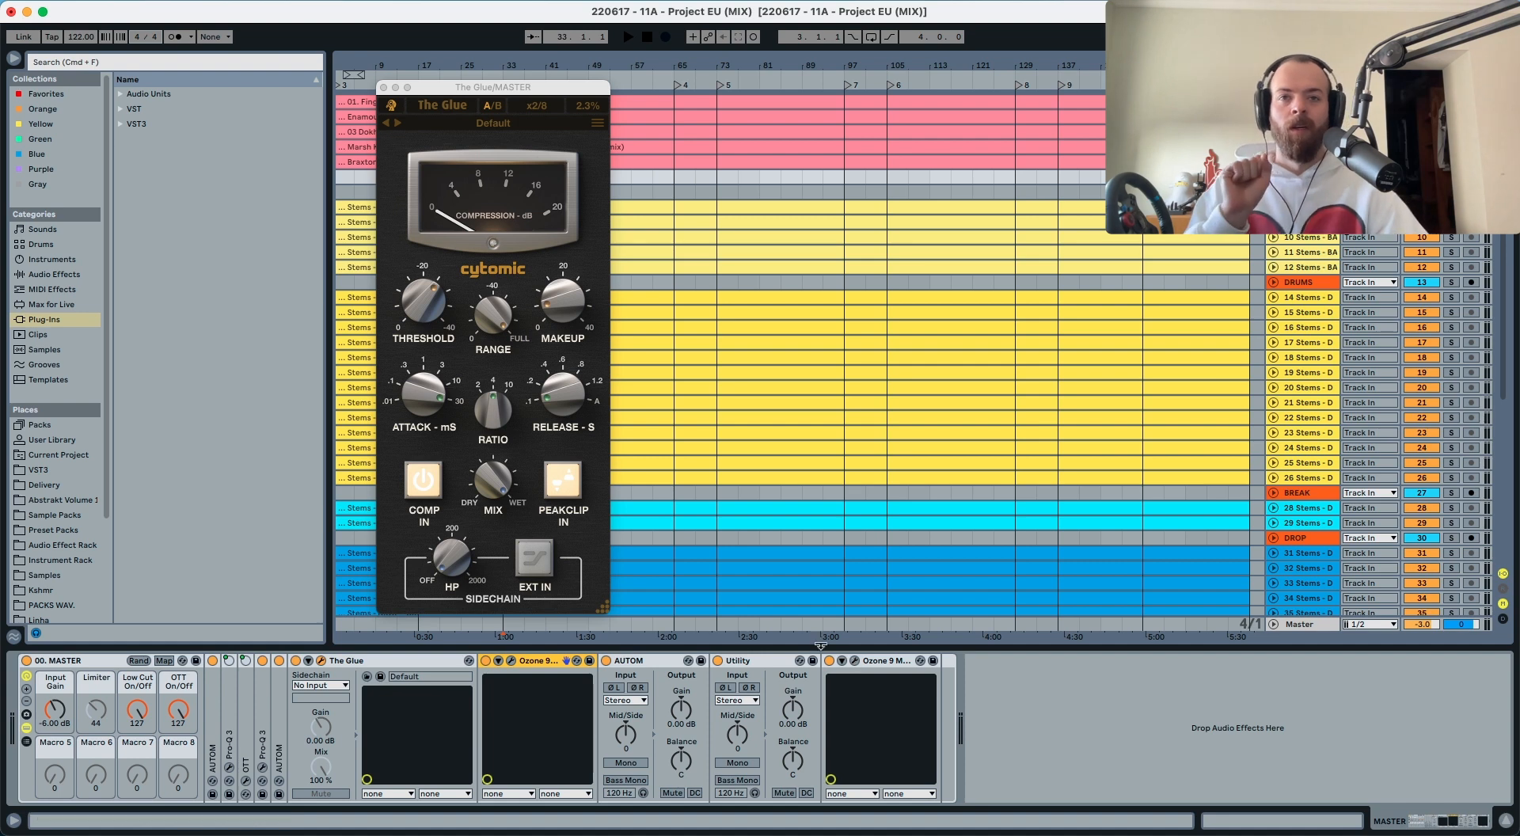
{"action": "left_click", "coordinate": [387, 93]}
{"action": "left_click", "coordinate": [383, 88]}
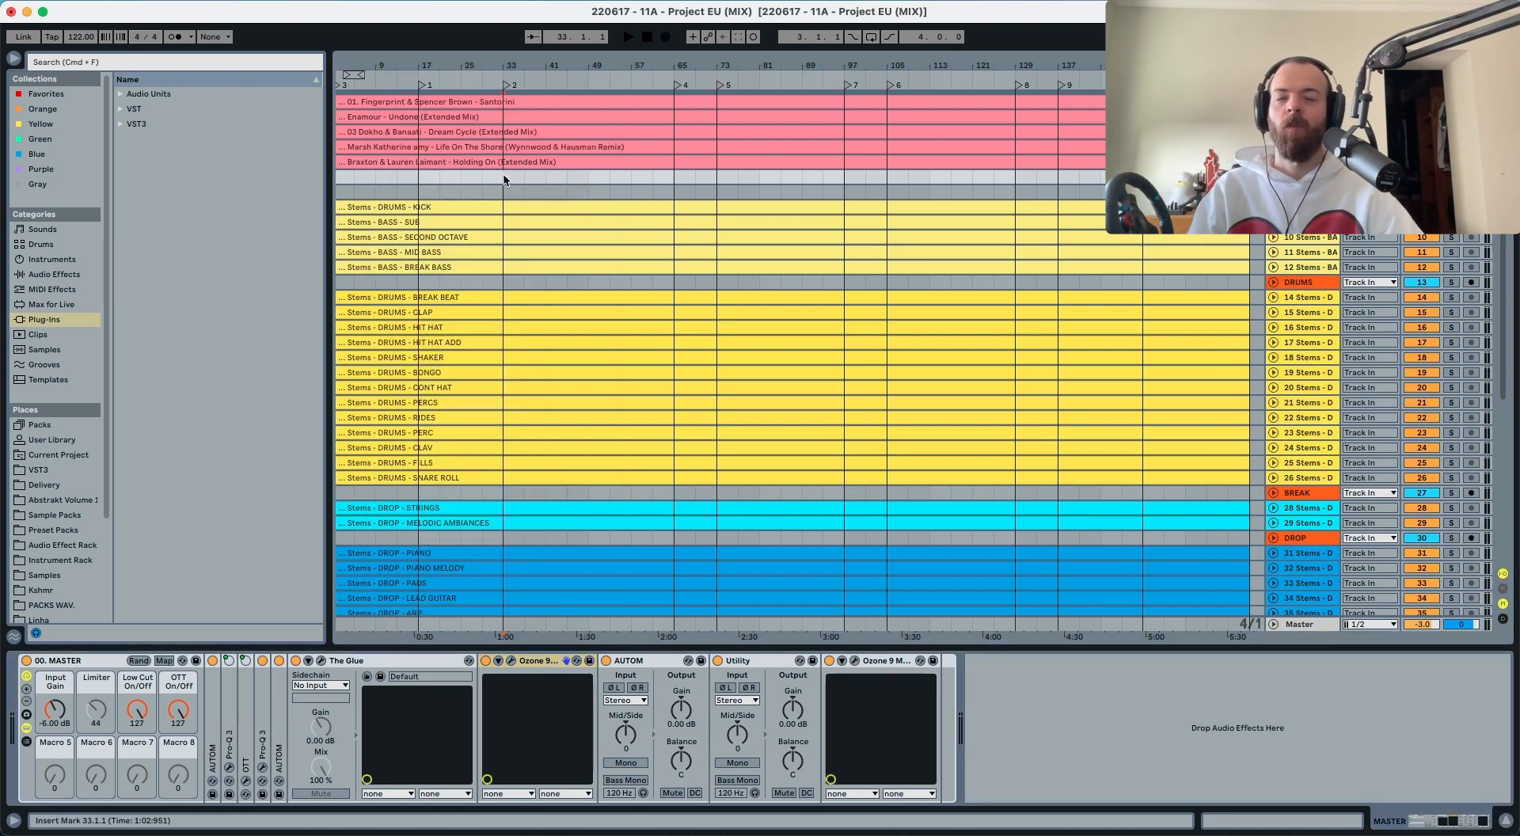
Step: Play the mix from bar 33 to examine the Ozone 9 Imager's response, then close its window and fold the device
{"action": "key", "text": "space"}
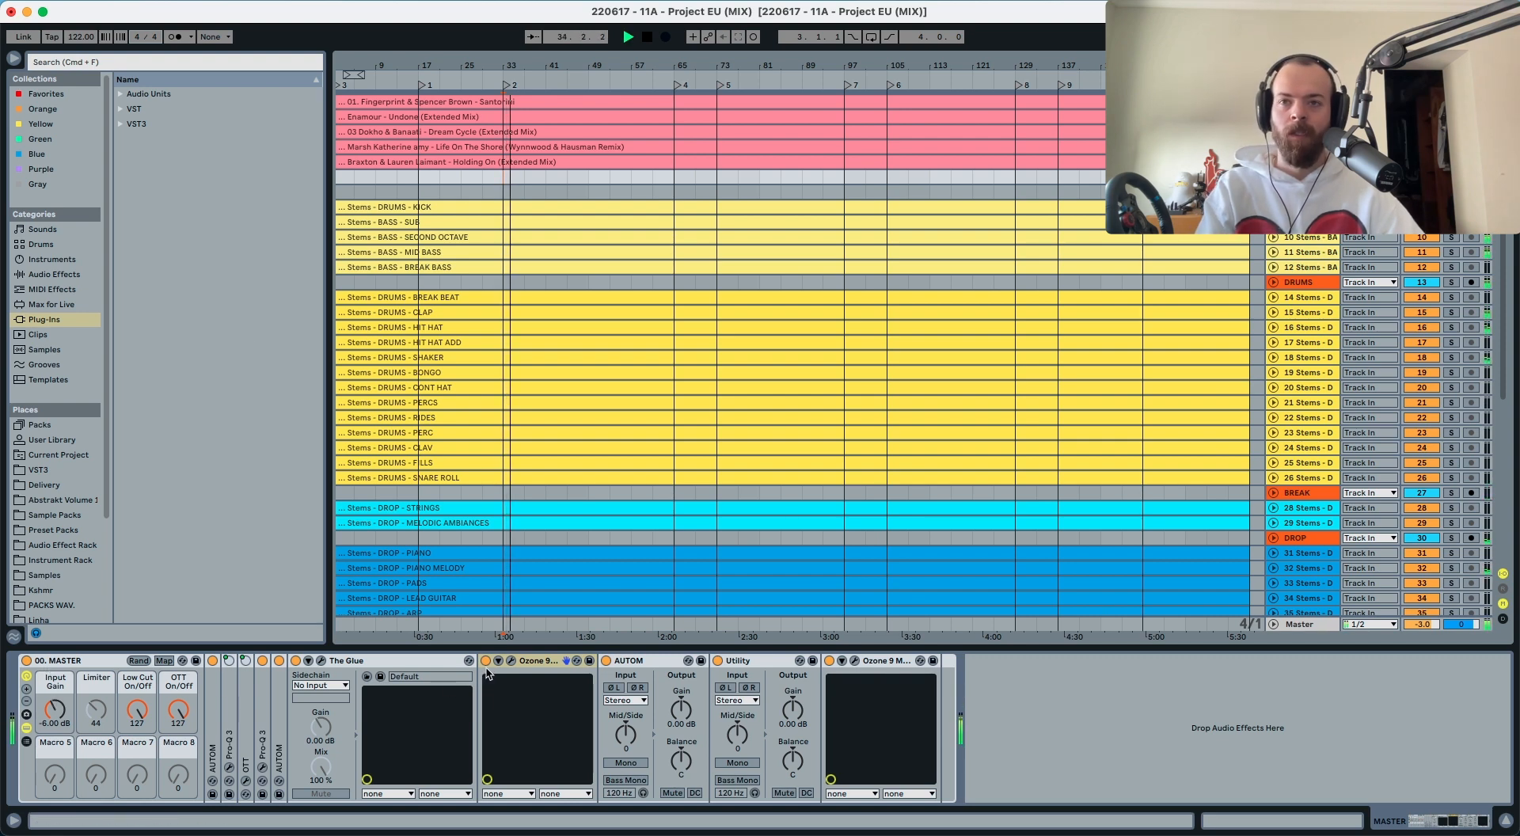
{"action": "left_click", "coordinate": [510, 660]}
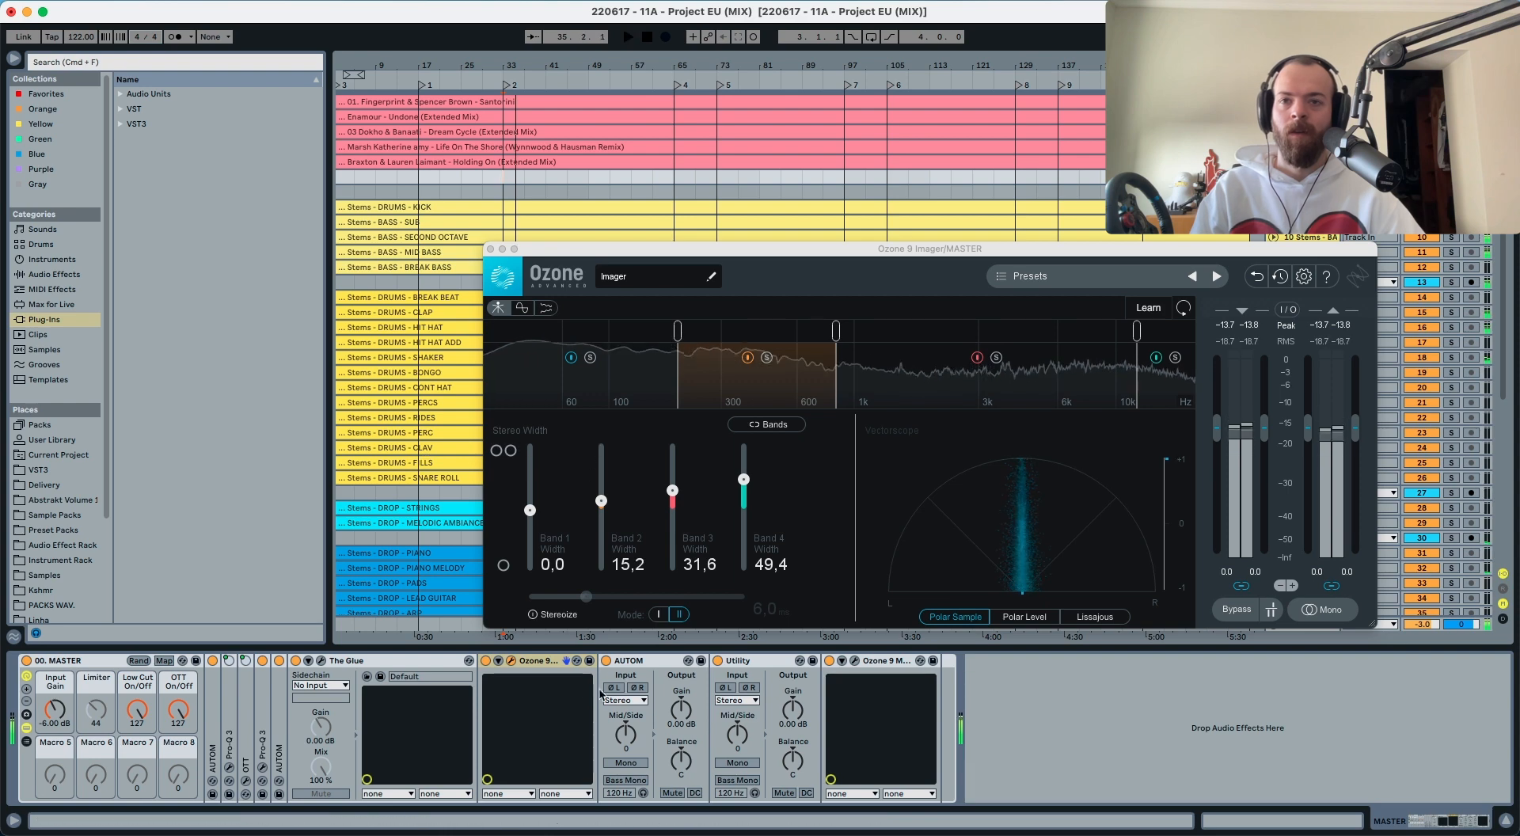
{"action": "double_click", "coordinate": [523, 660]}
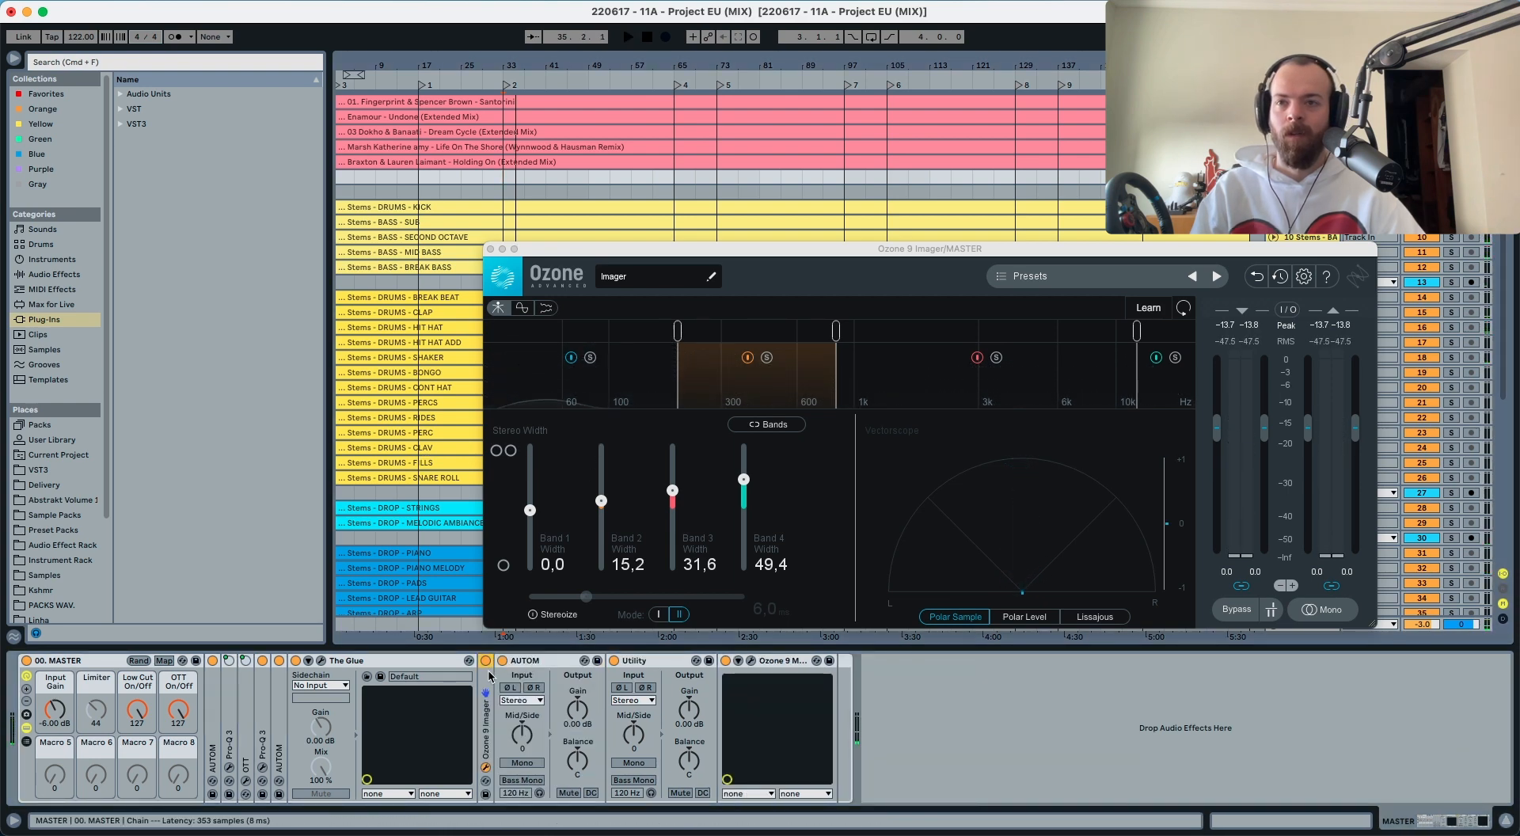
{"action": "double_click", "coordinate": [488, 678]}
{"action": "left_click", "coordinate": [510, 660]}
{"action": "left_click", "coordinate": [510, 660]}
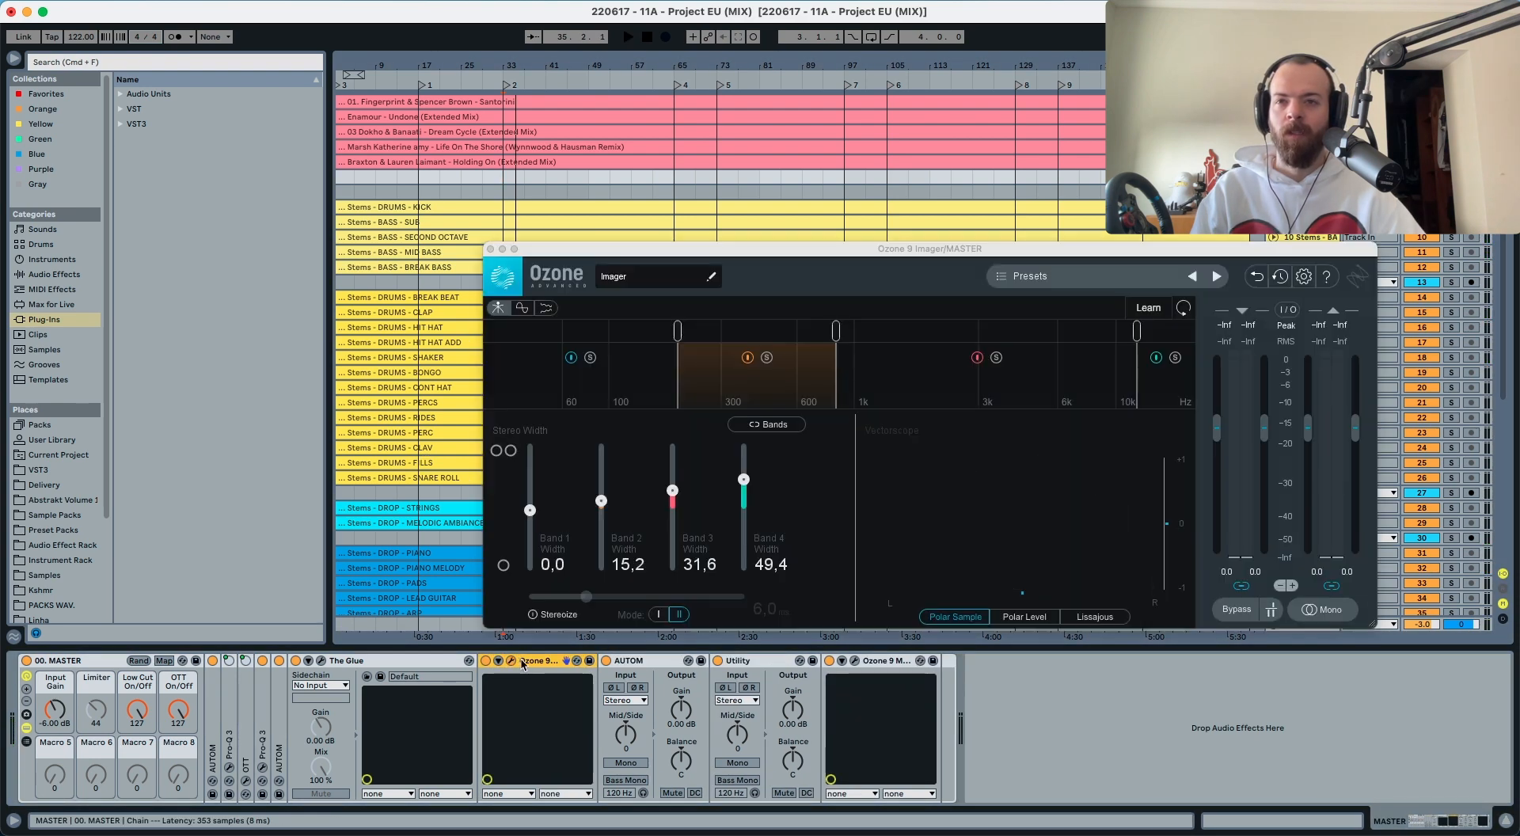
{"action": "double_click", "coordinate": [523, 660]}
{"action": "double_click", "coordinate": [522, 660]}
{"action": "left_click", "coordinate": [511, 660]}
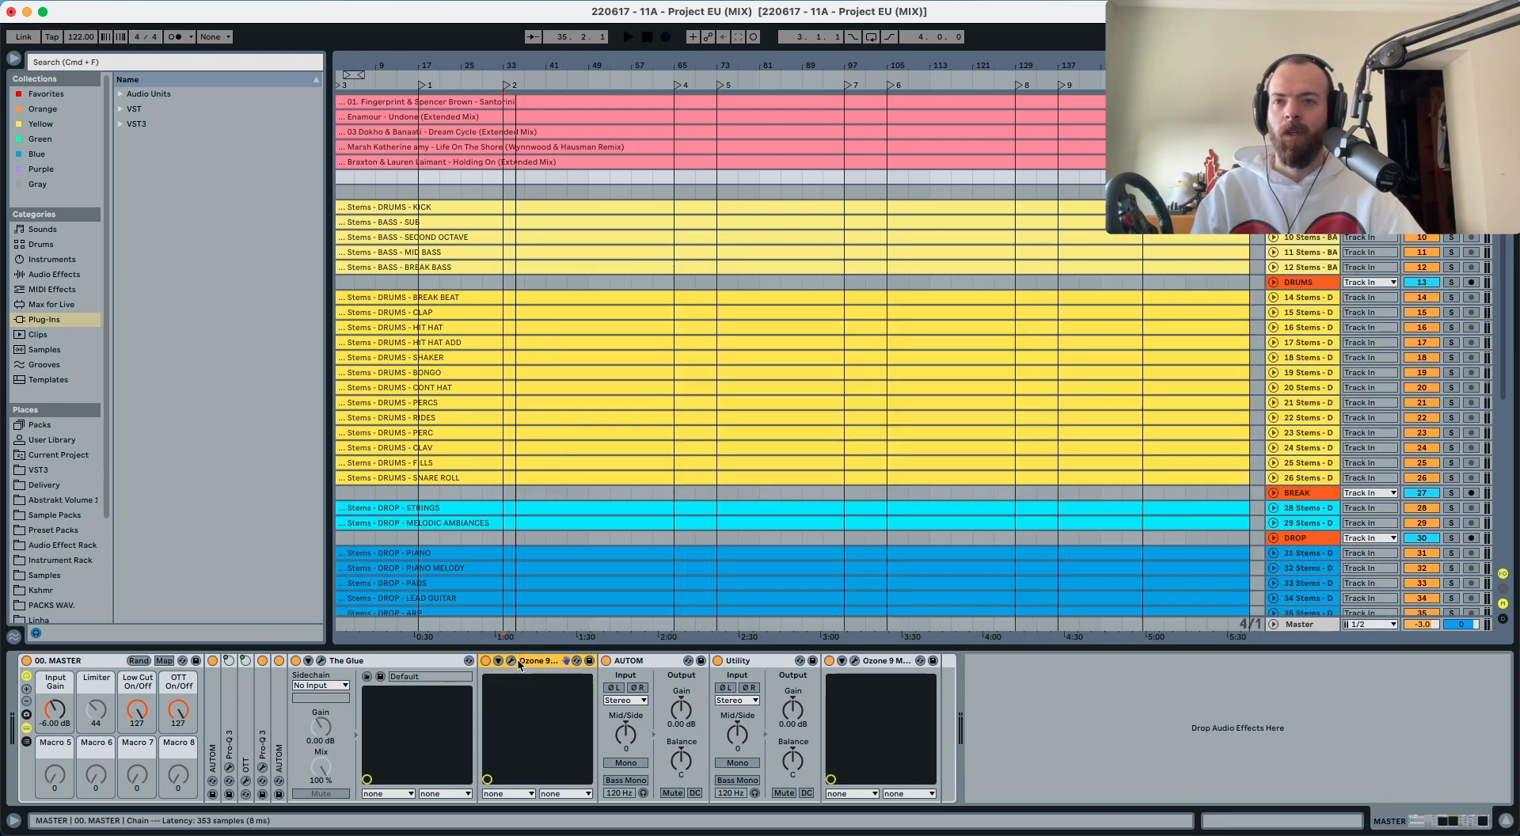
{"action": "double_click", "coordinate": [520, 662]}
Step: Raise the 00. MASTER rack's Input Gain to -3.80 dB during playback while watching The Glue's compression meter
{"action": "left_click", "coordinate": [336, 669]}
{"action": "left_click", "coordinate": [320, 665]}
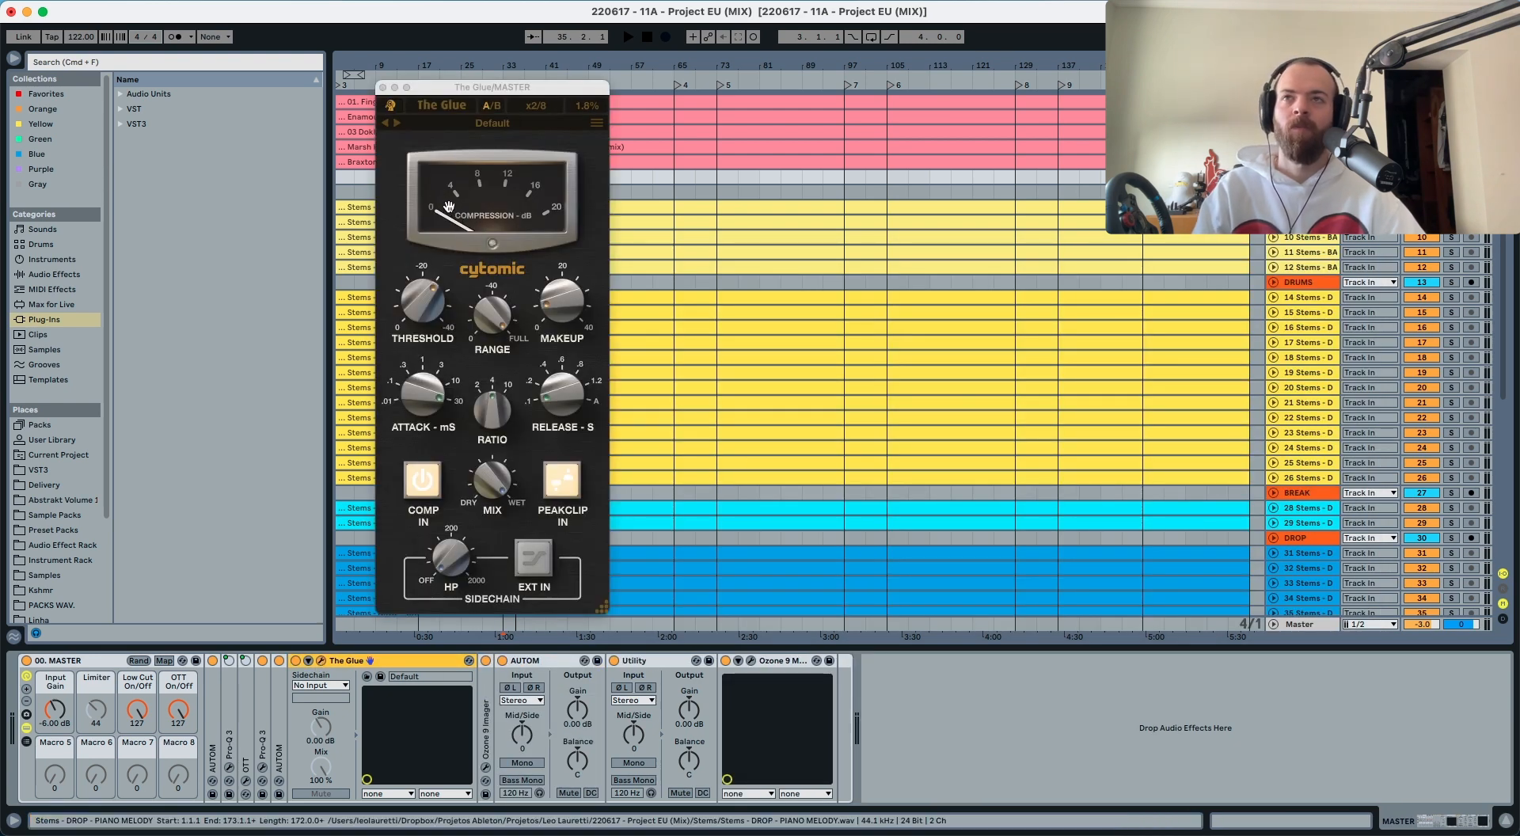
{"action": "key", "text": "space"}
{"action": "left_click_drag", "start_coordinate": [58, 710], "coordinate": [58, 704]}
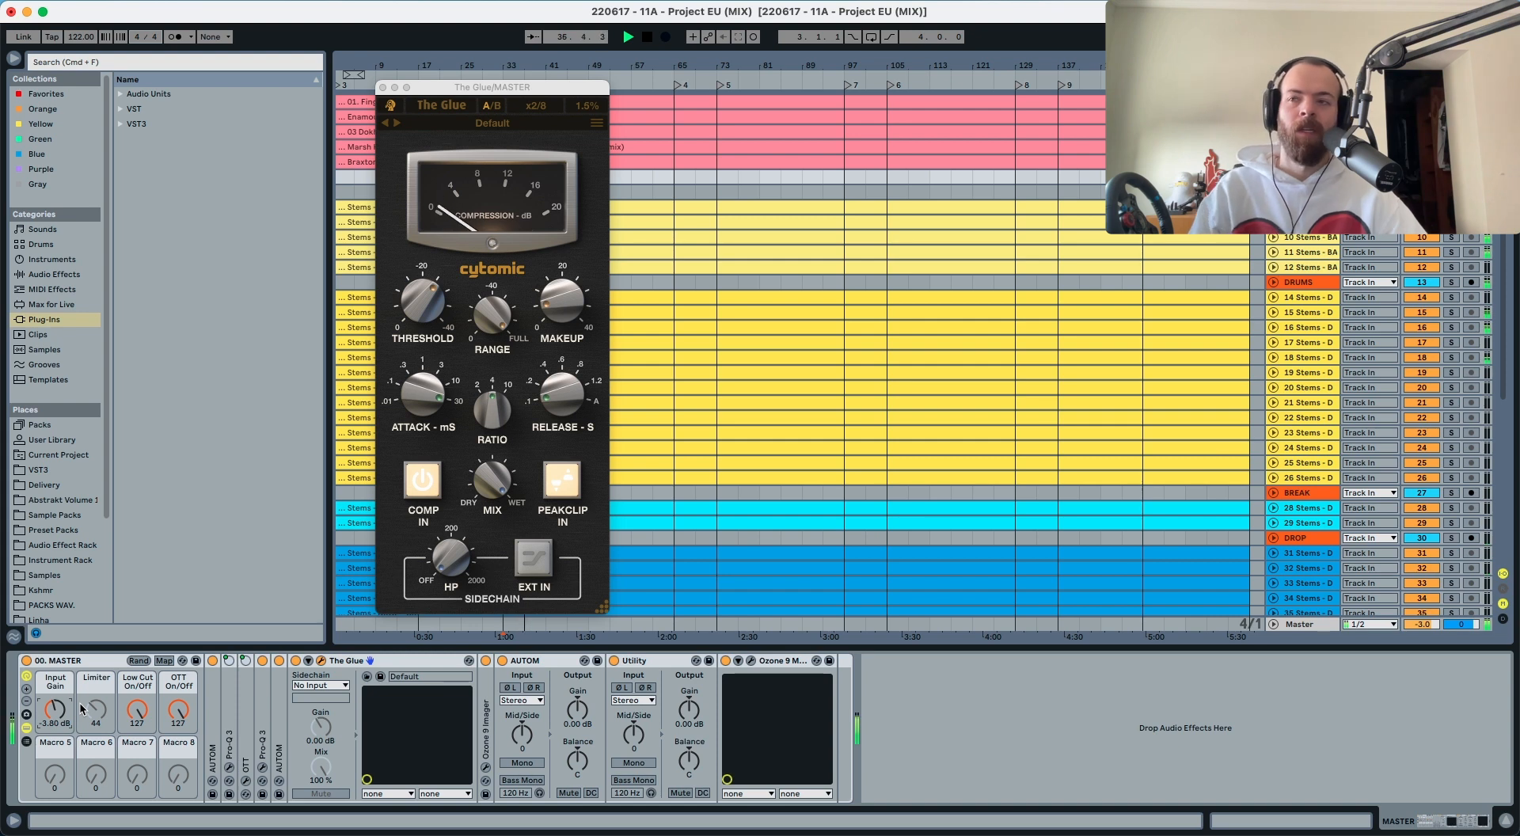
{"action": "key", "text": "space"}
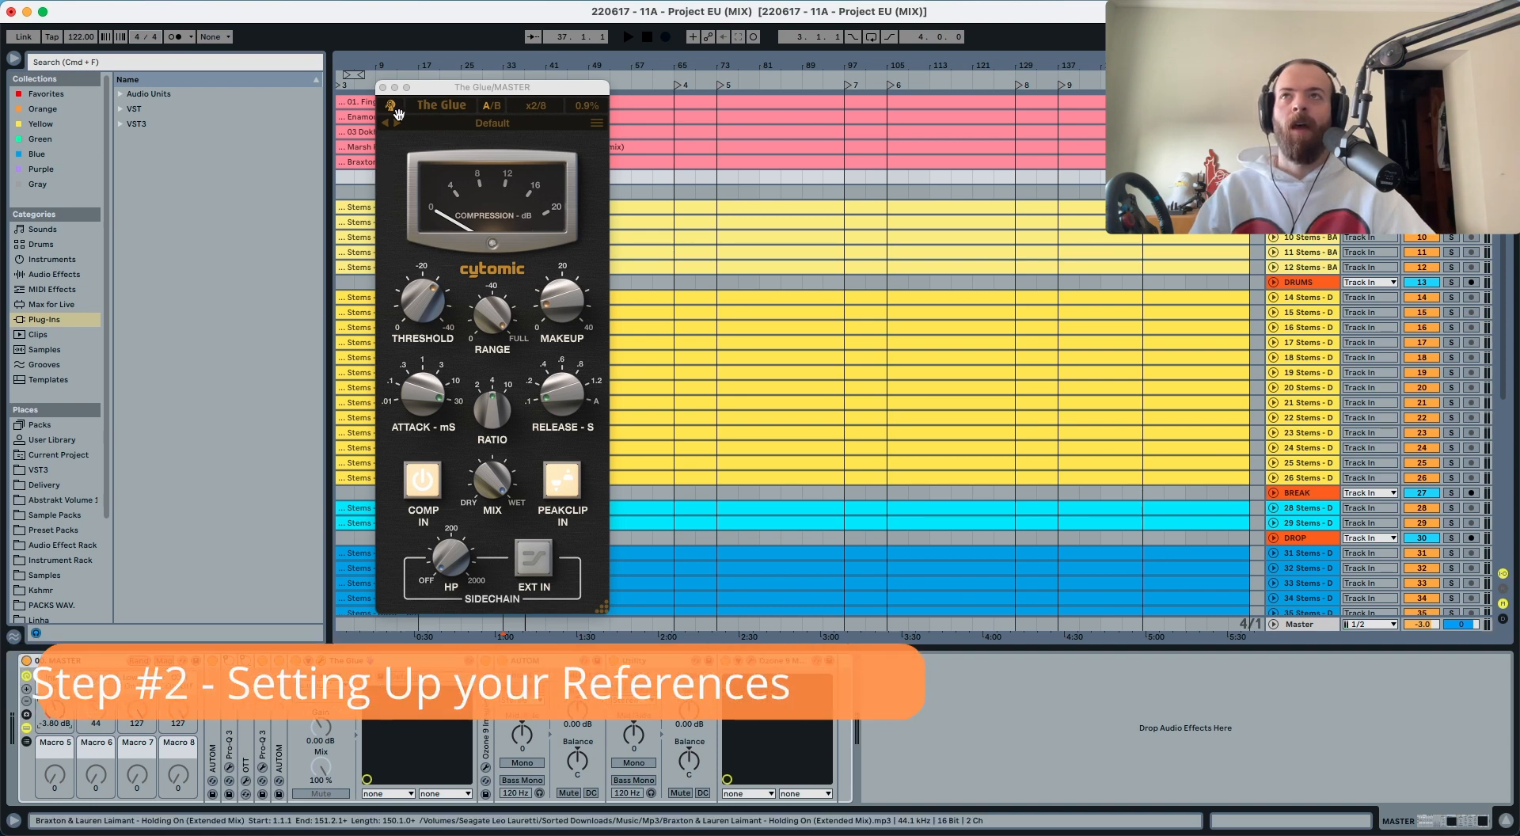
{"action": "left_click", "coordinate": [383, 87]}
Step: Set the Ozone 9 Maximizer's threshold to -13.4 dB and play the project from bar 33 to check the limiting
{"action": "scroll", "coordinate": [473, 108], "scroll_direction": "left", "scroll_amount": 1}
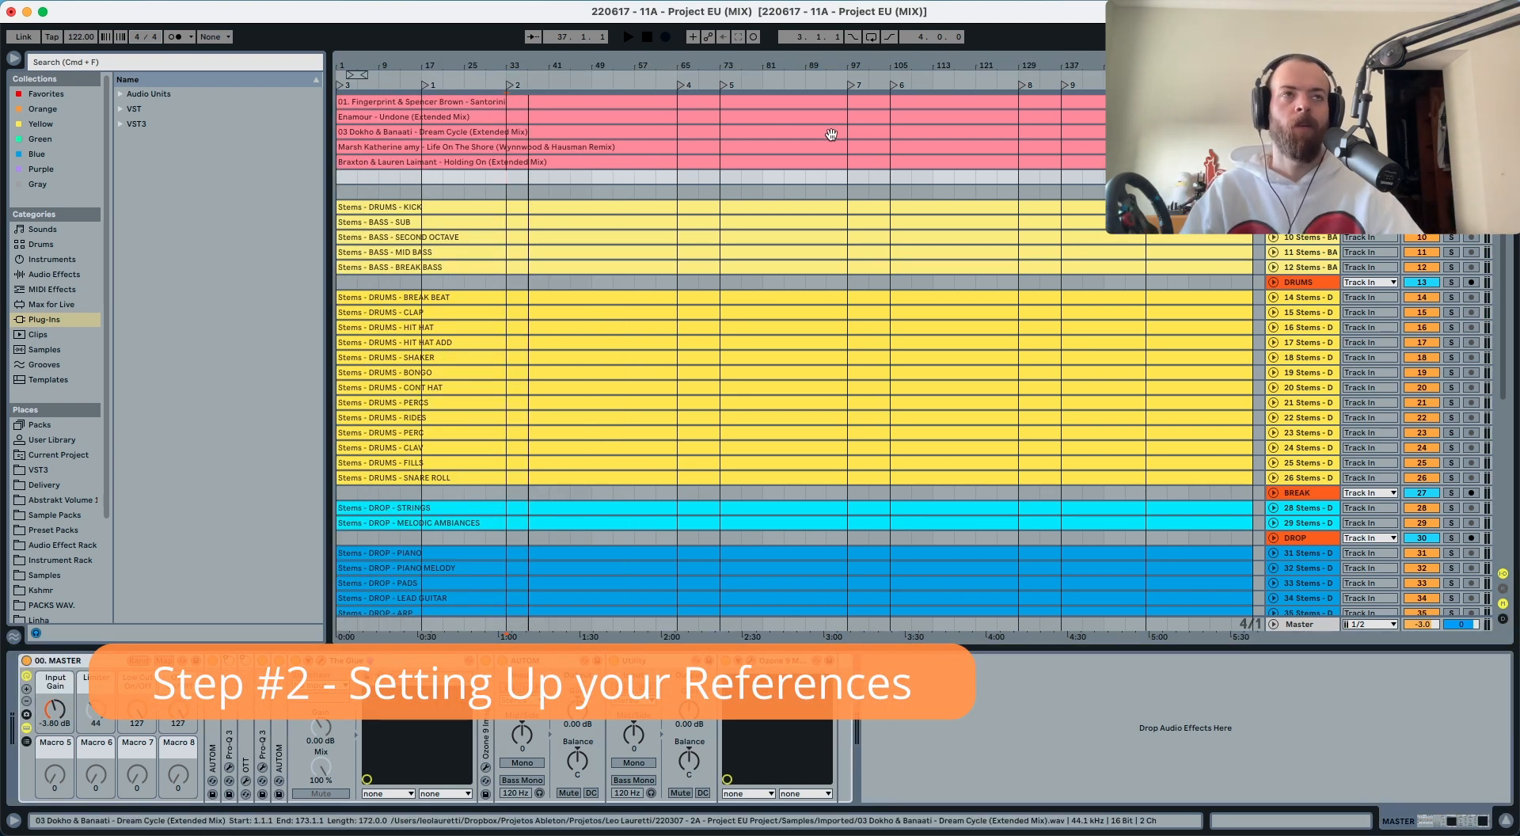
{"action": "key", "text": "space"}
{"action": "scroll", "coordinate": [1196, 237], "scroll_direction": "left", "scroll_amount": 1}
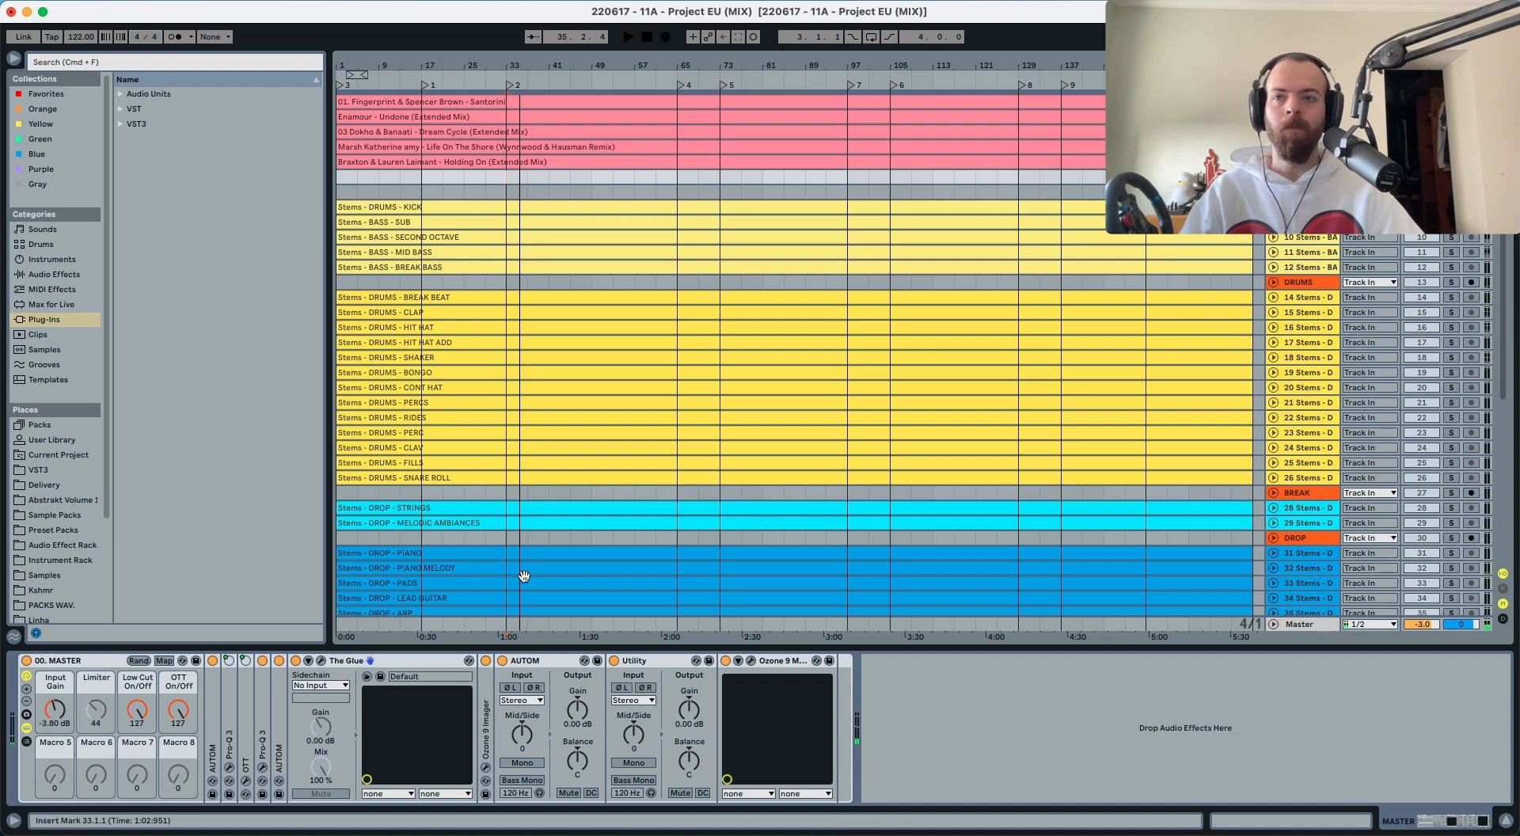
{"action": "left_click", "coordinate": [751, 661]}
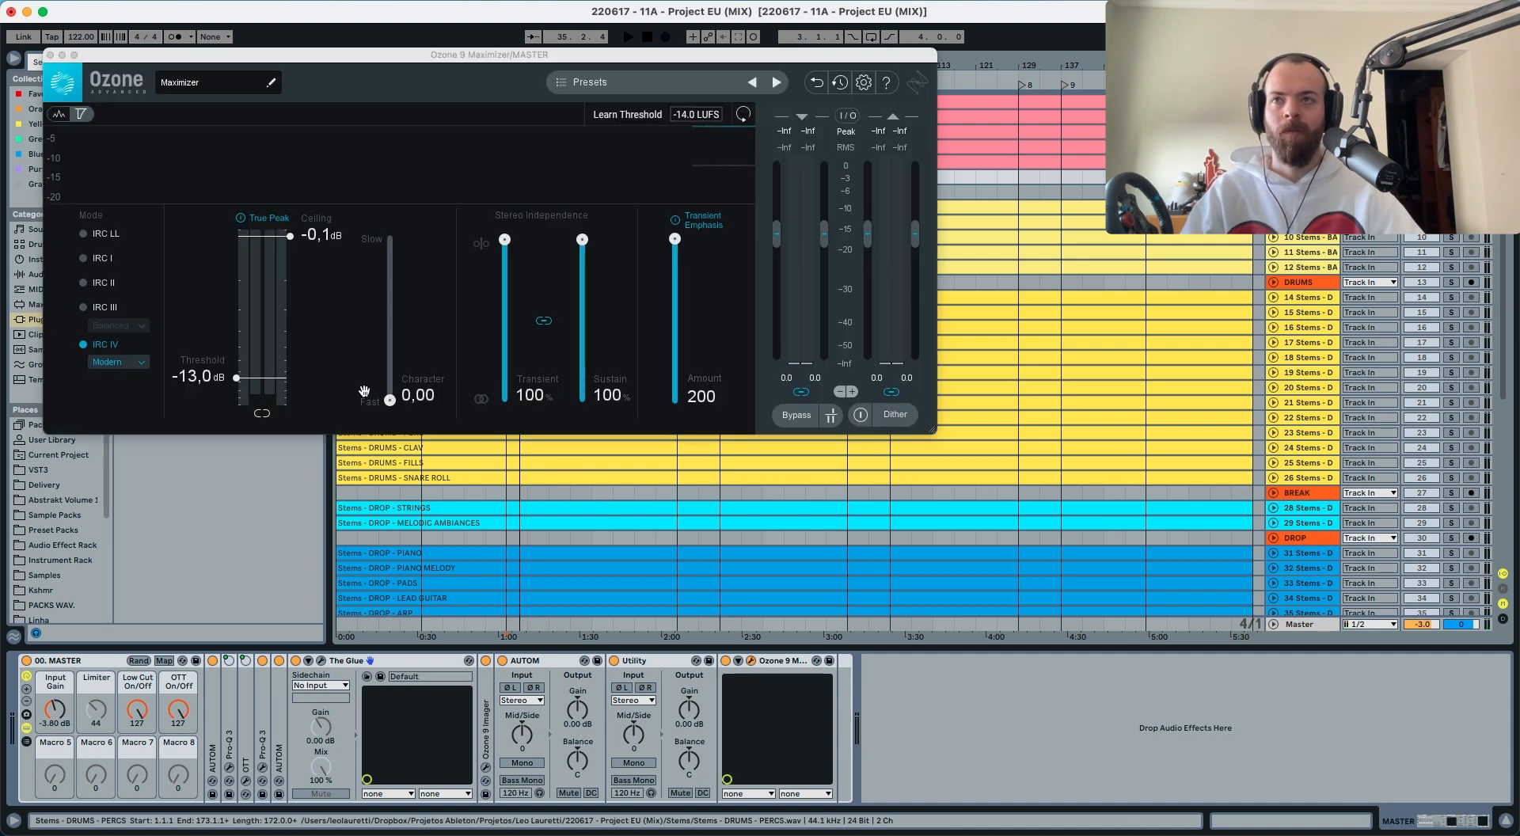
{"action": "left_click_drag", "start_coordinate": [235, 380], "coordinate": [236, 382]}
{"action": "key", "text": "space"}
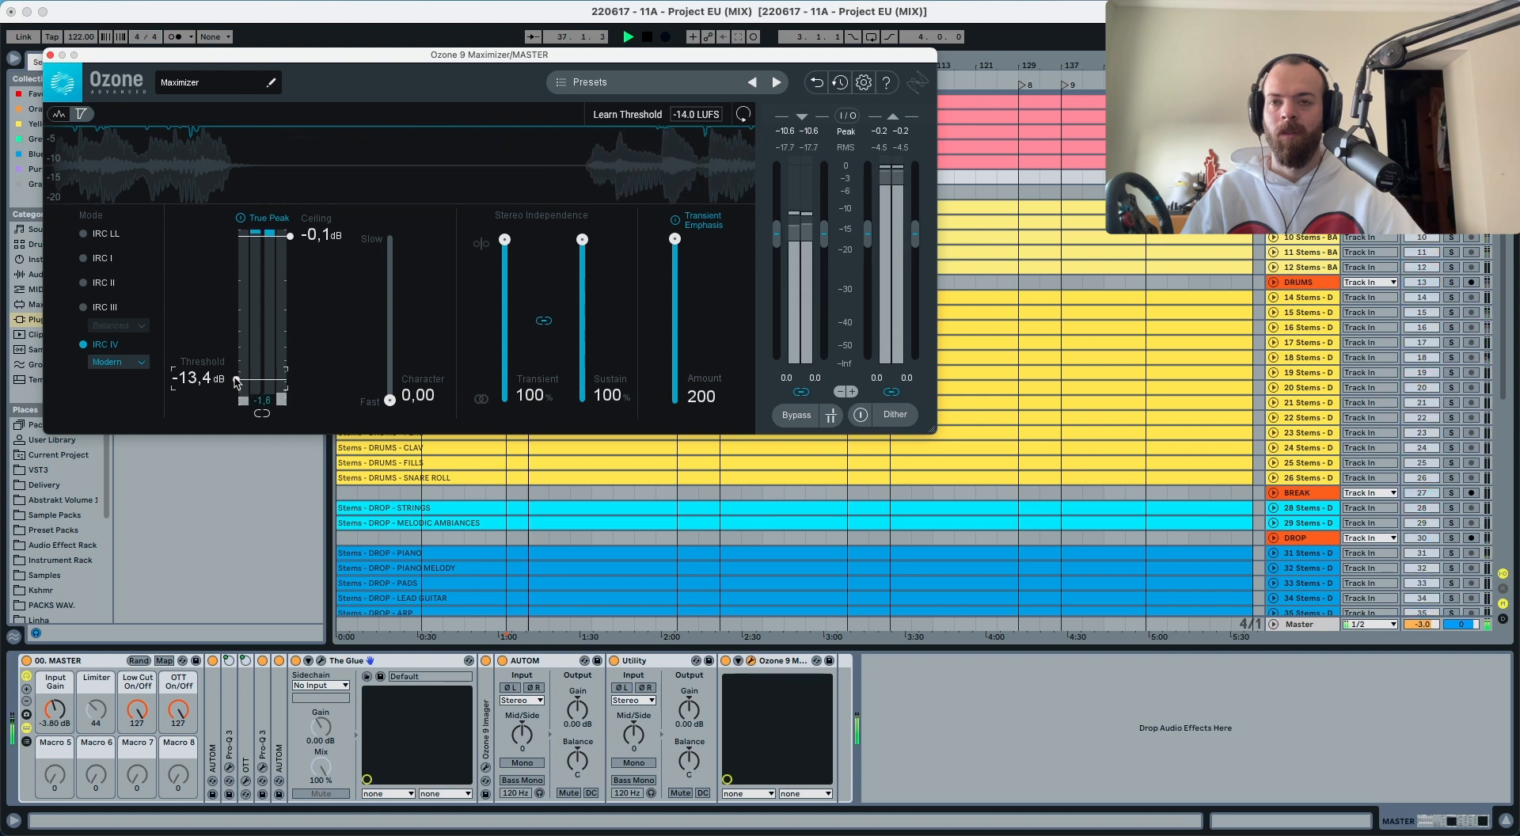
Step: Switch solo between the mix and the unfolded Holding On reference track, comparing their loudness and spectrum on the Master's meters
{"action": "key", "text": "s"}
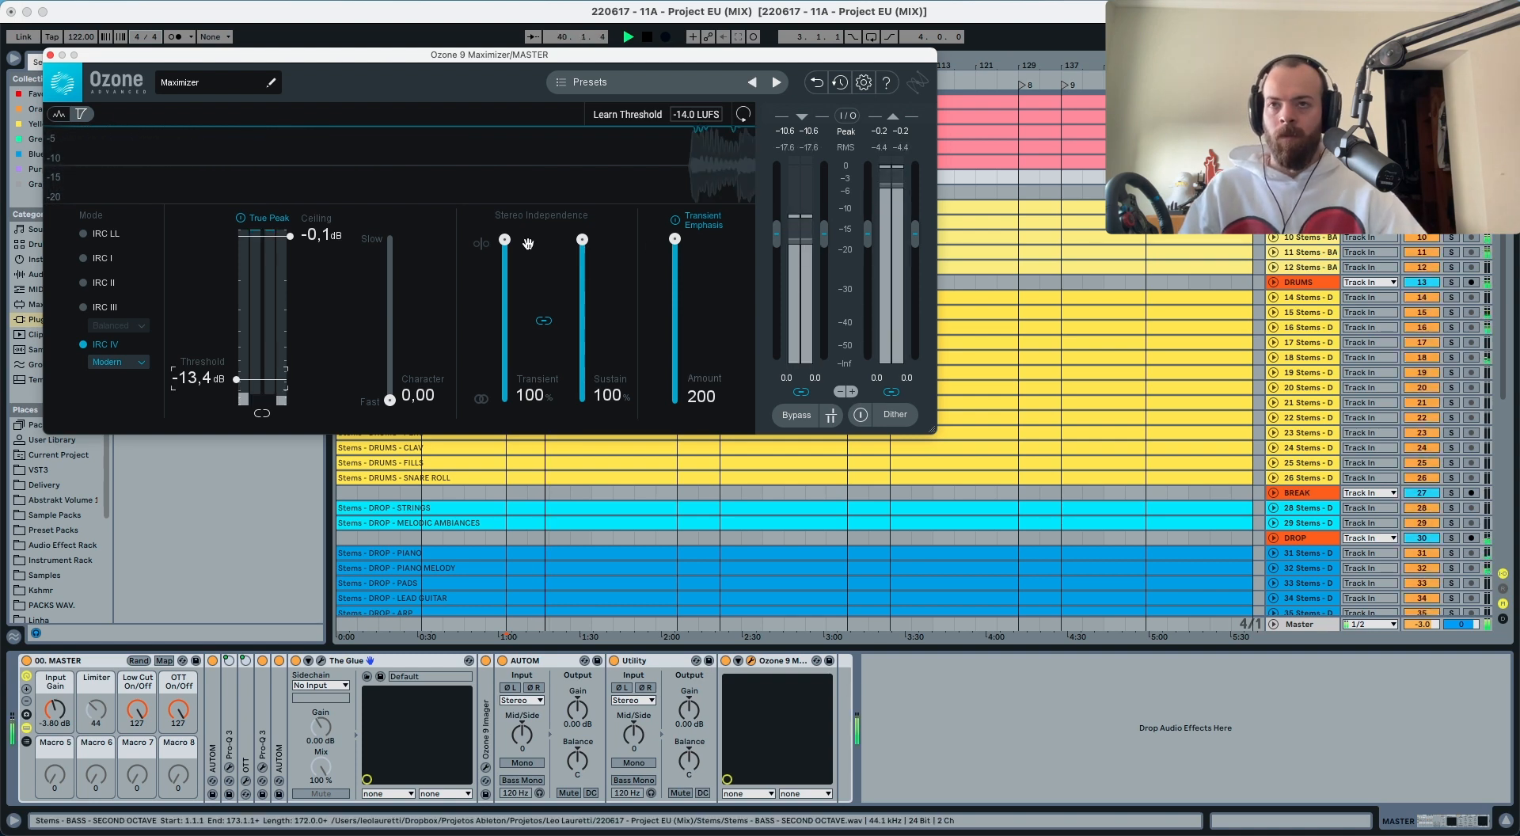
{"action": "key", "text": "End"}
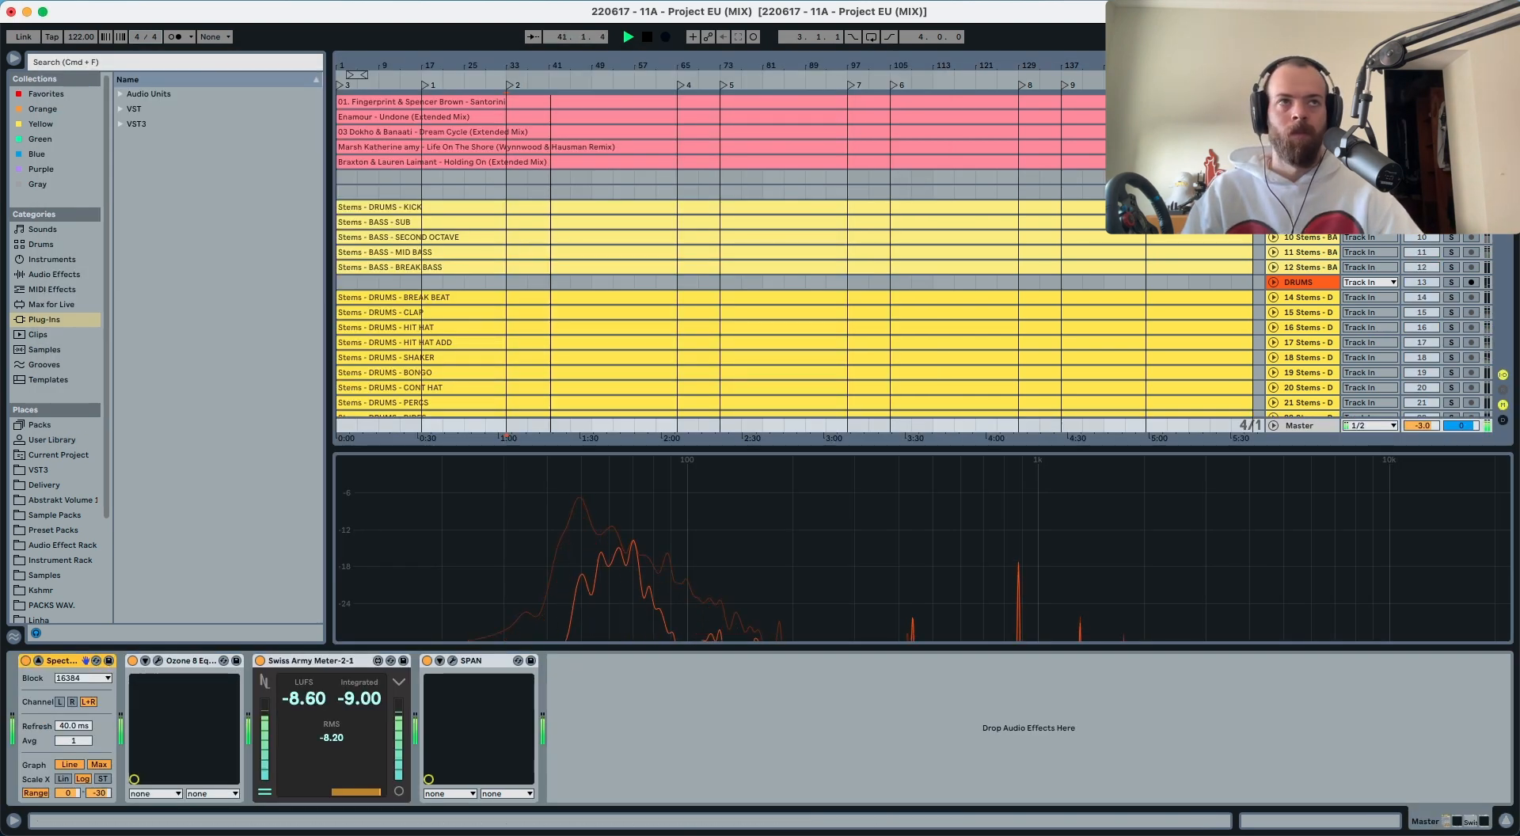
{"action": "left_click", "coordinate": [1273, 162]}
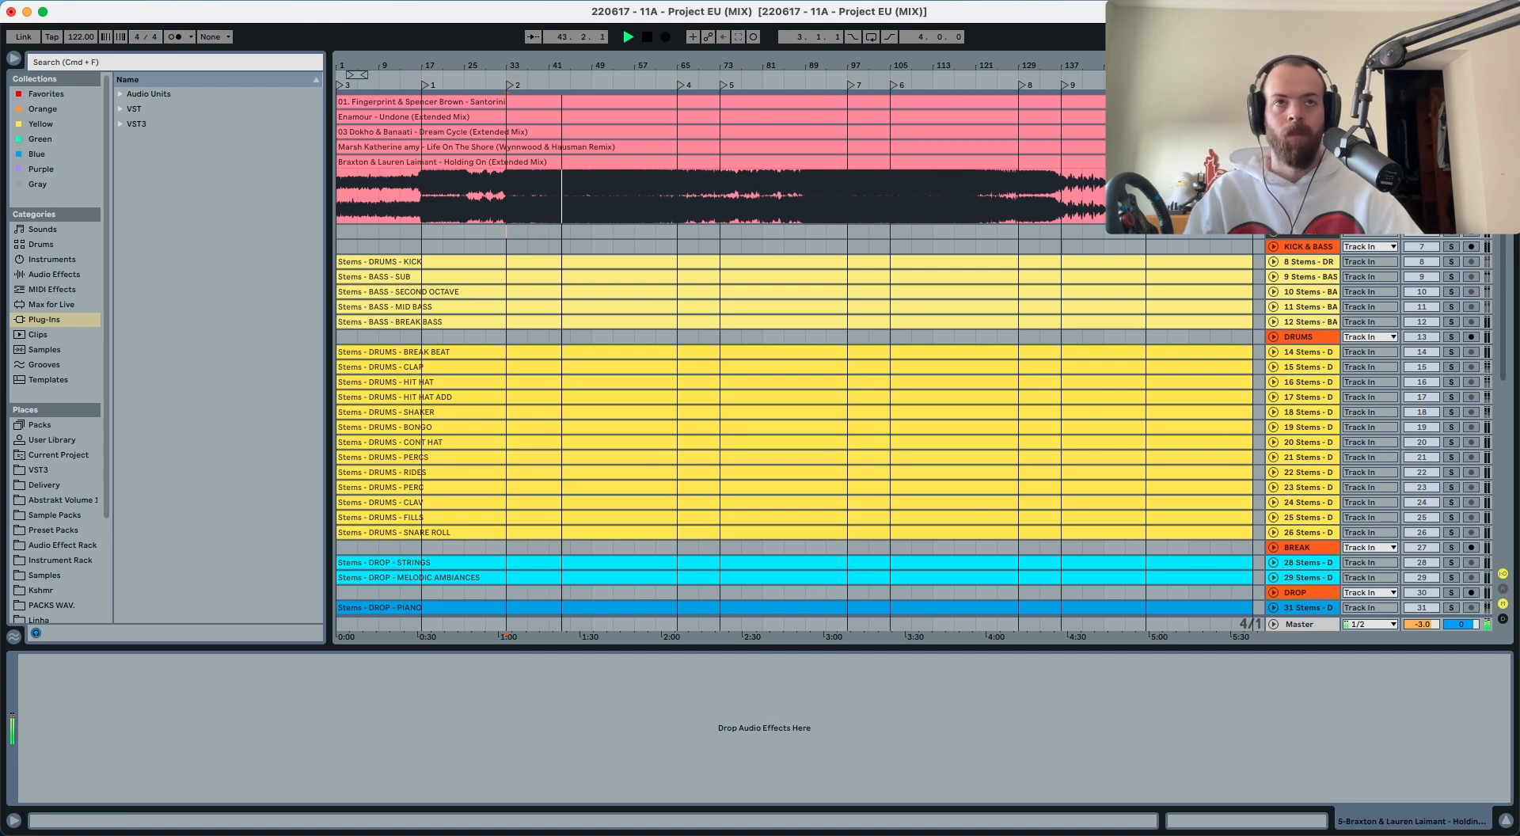
{"action": "left_click", "coordinate": [1300, 624]}
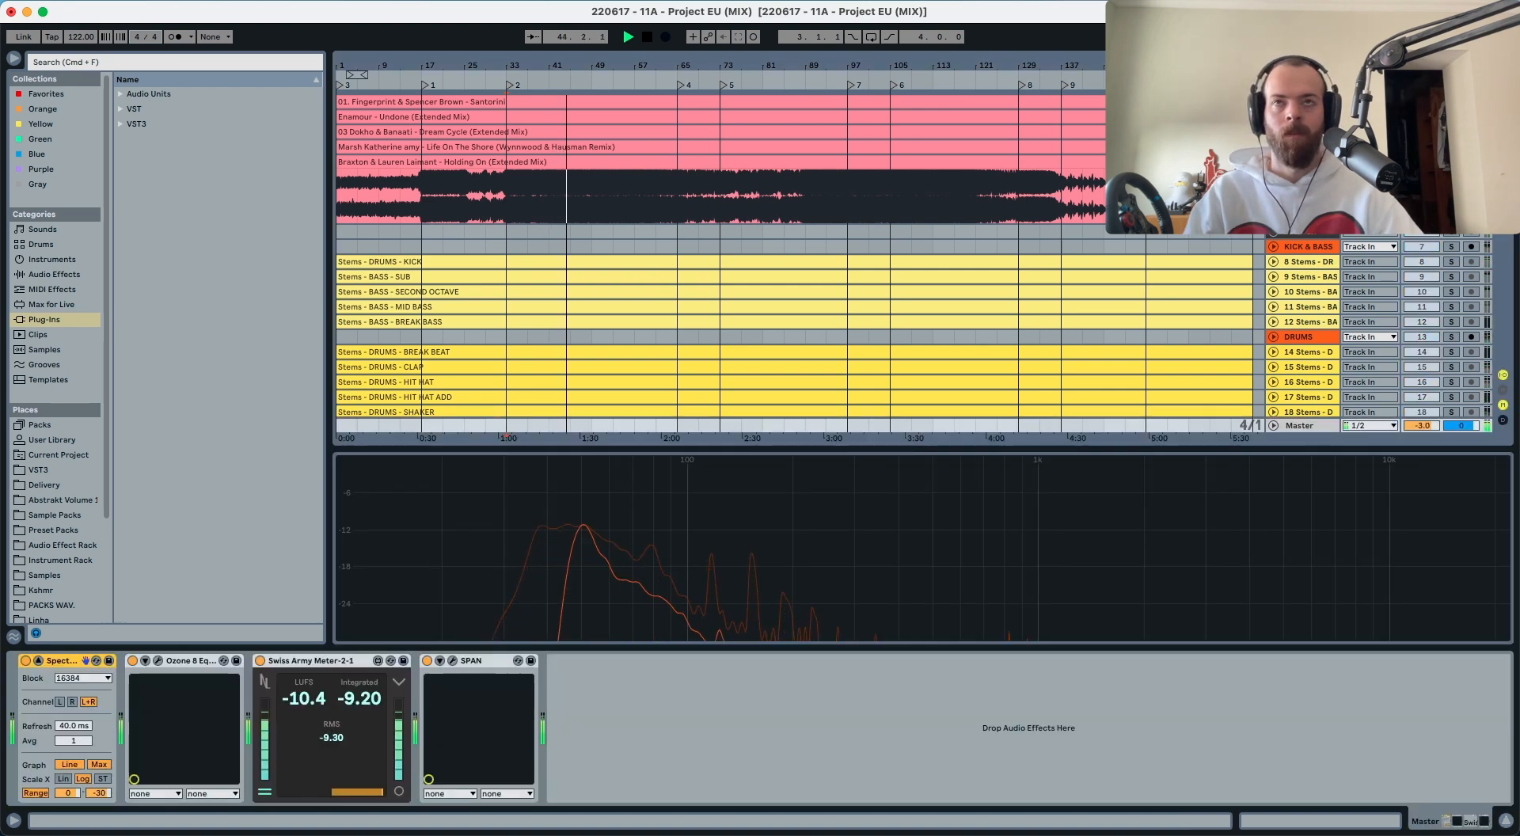
{"action": "left_click", "coordinate": [1451, 162]}
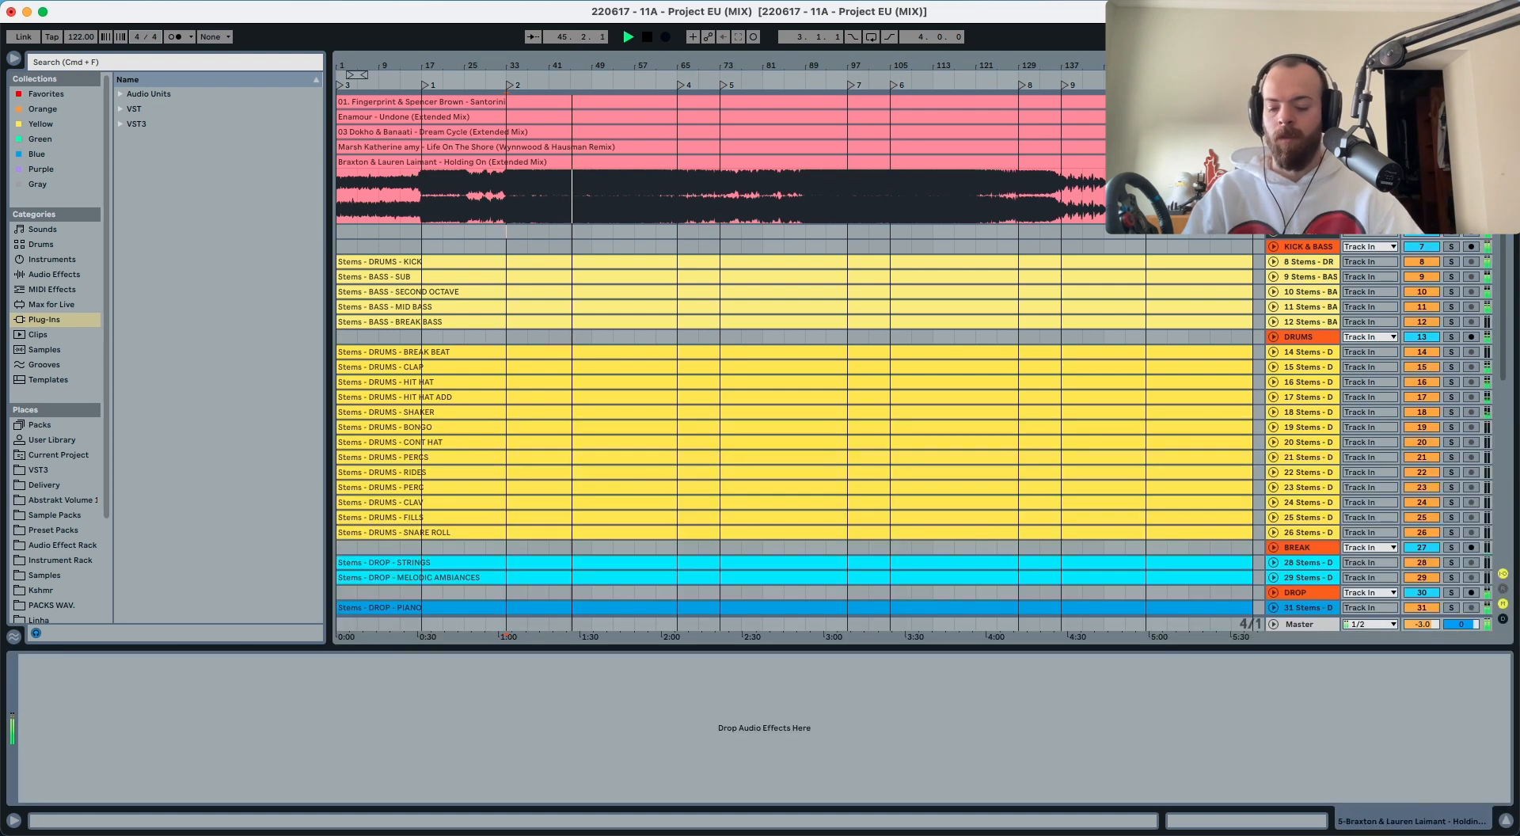
{"action": "left_click", "coordinate": [1300, 624]}
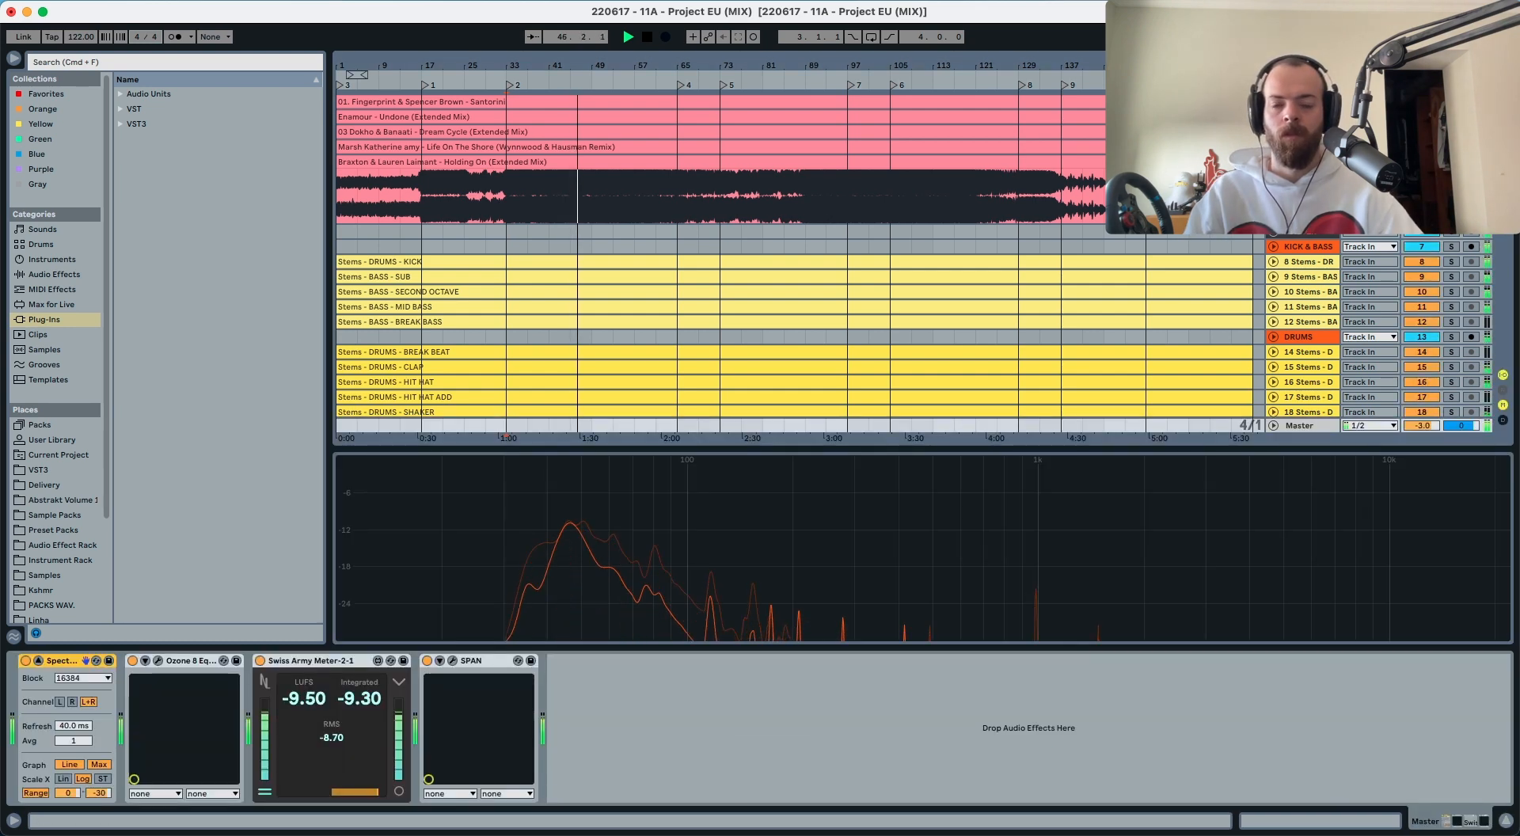
Step: Solo the Holding On reference track and play it from bar 33, examining its low end on the Master's spectrum
{"action": "left_click", "coordinate": [1451, 162]}
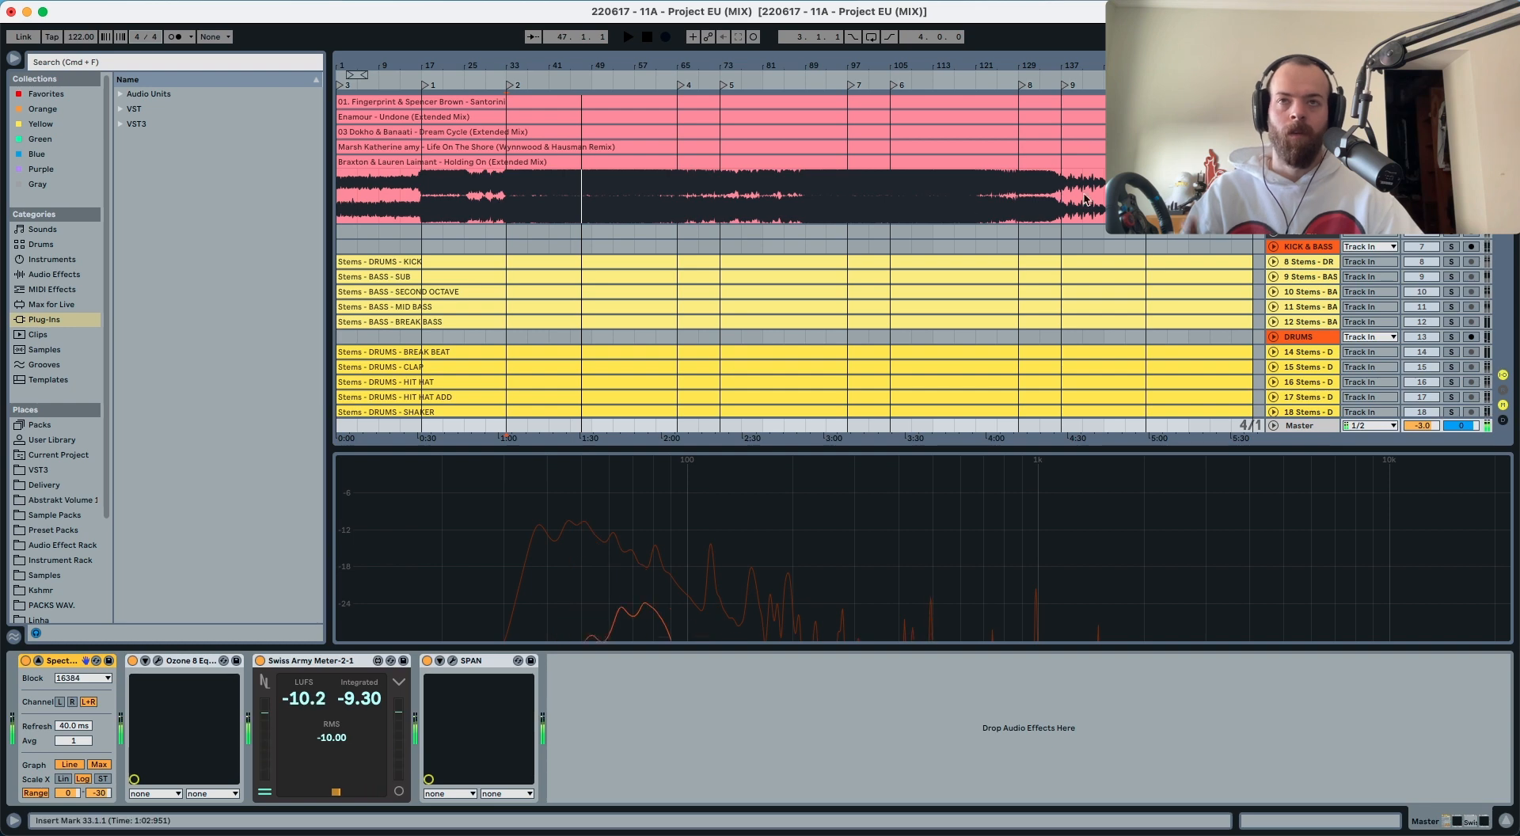
{"action": "left_click", "coordinate": [506, 185]}
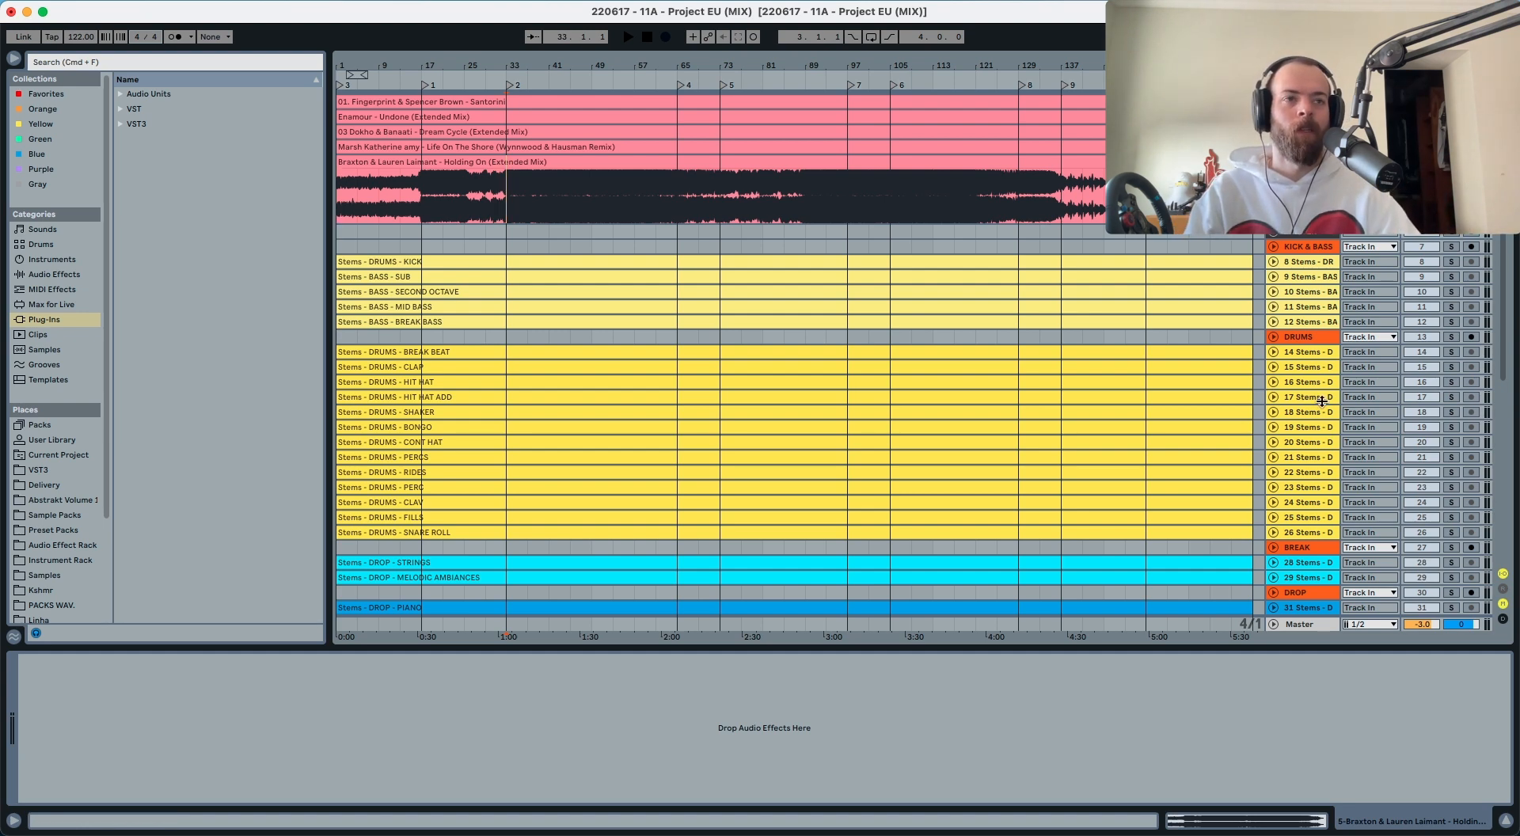
{"action": "left_click", "coordinate": [1310, 630]}
{"action": "key", "text": "space"}
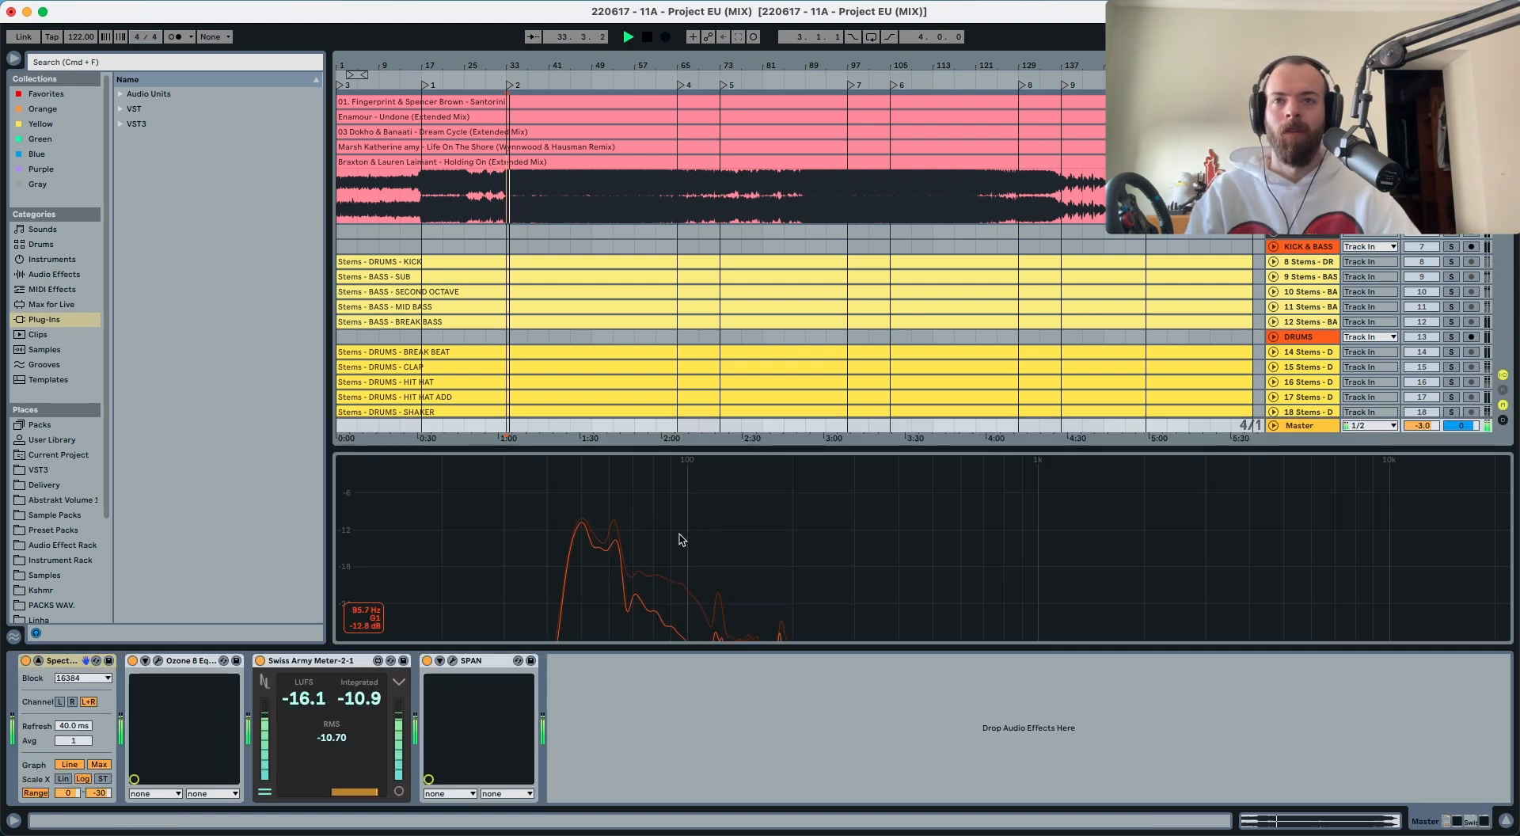
{"action": "key", "text": "space"}
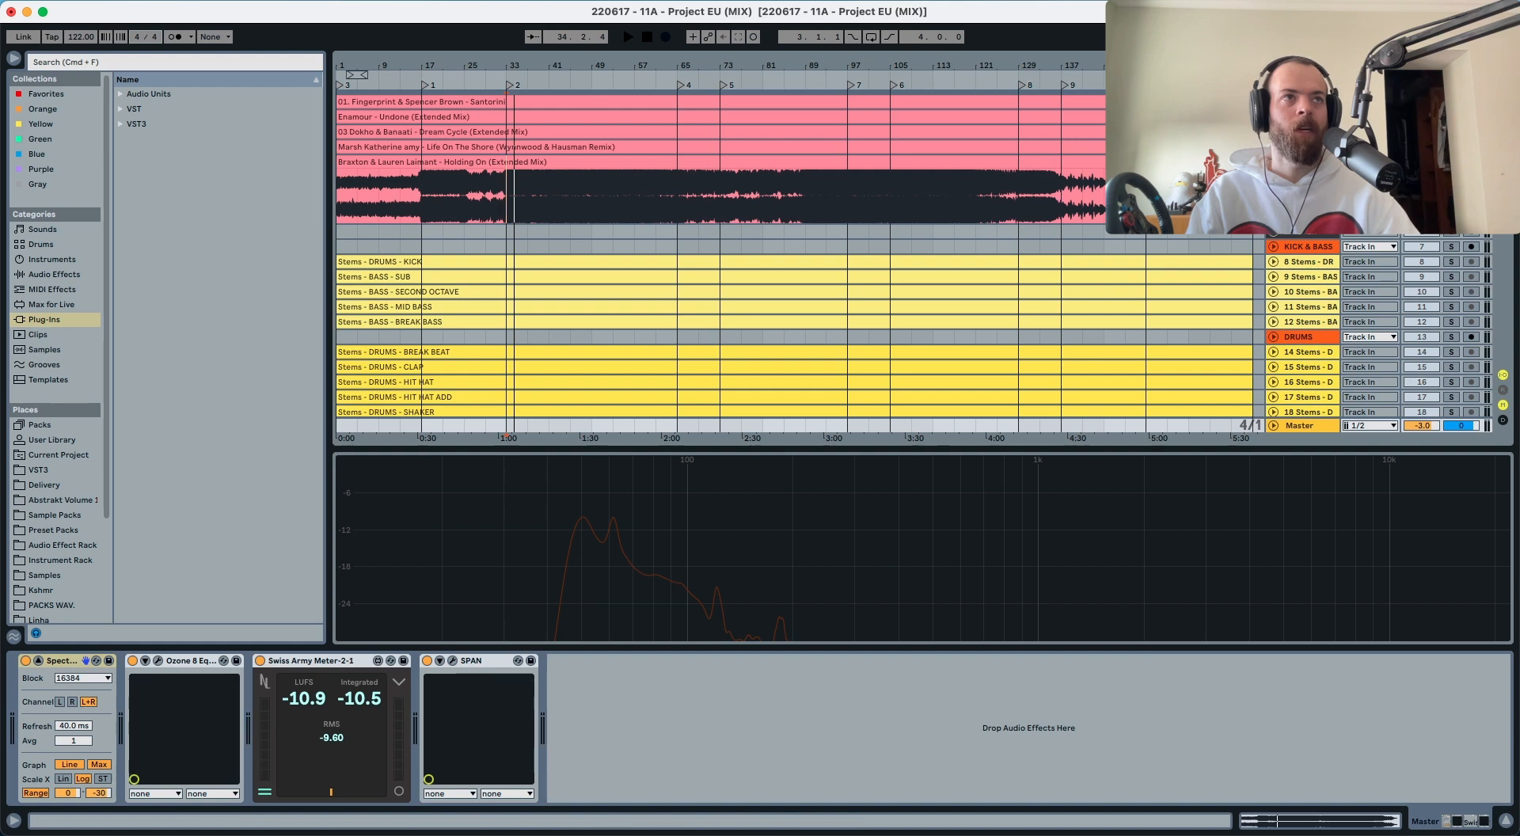
{"action": "key", "text": "space"}
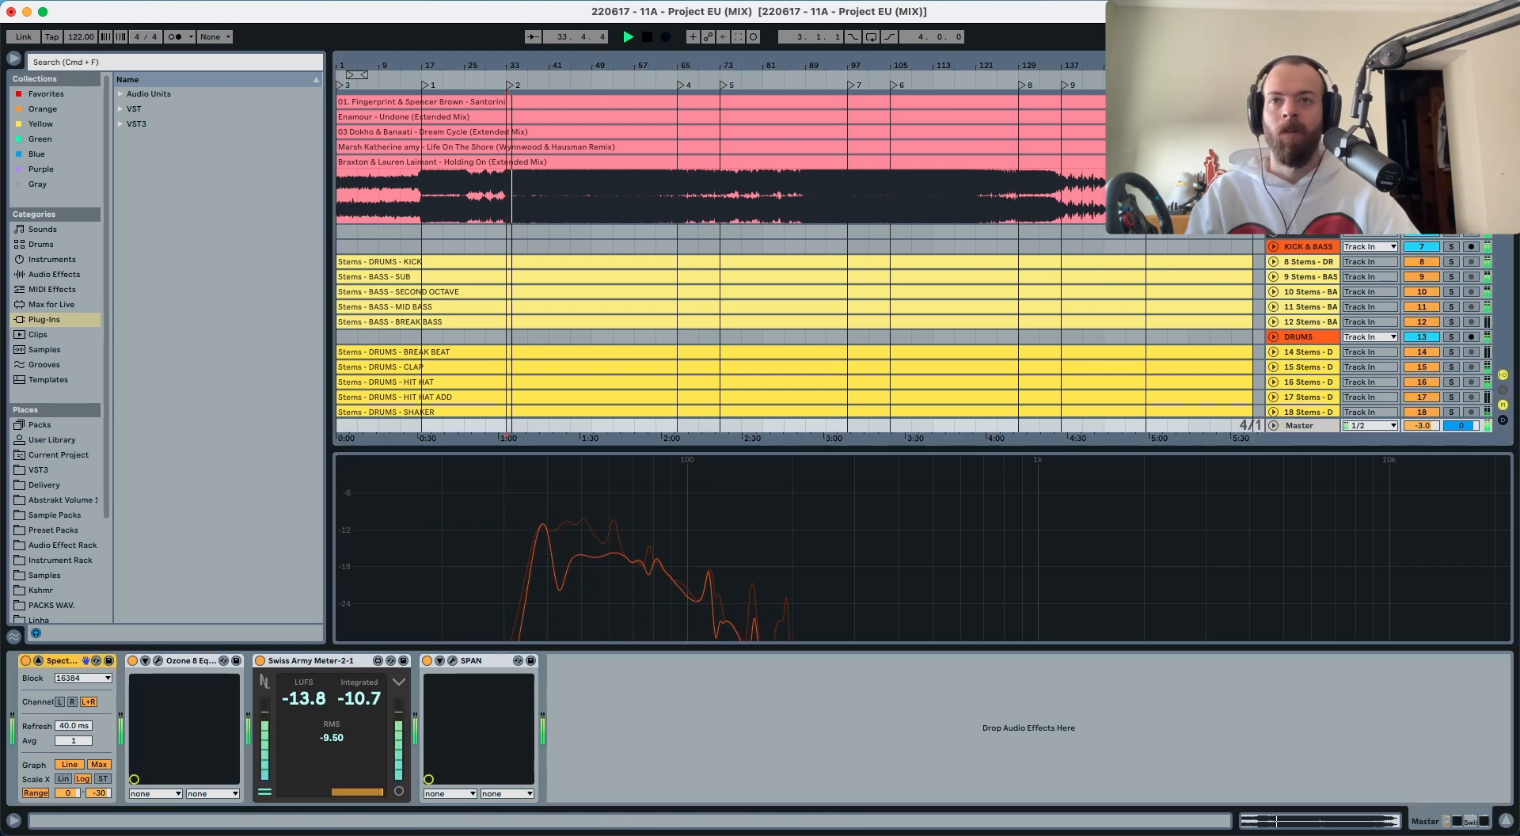
Step: Solo and unfold the DRUMS - KICK stem during playback, checking its peak on the Master's spectrum
{"action": "left_click", "coordinate": [1325, 262]}
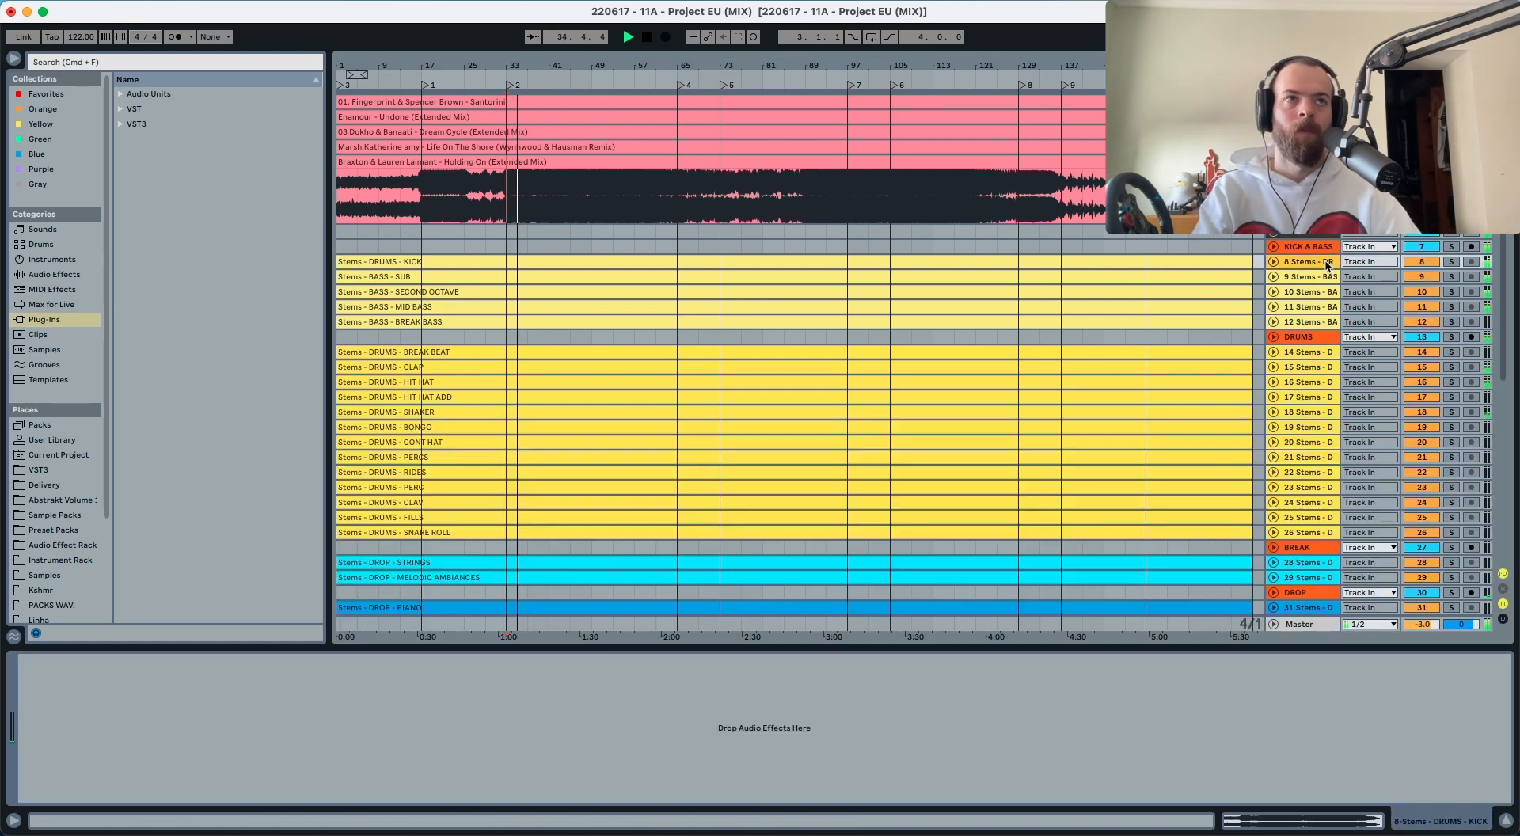
{"action": "left_click", "coordinate": [1450, 262]}
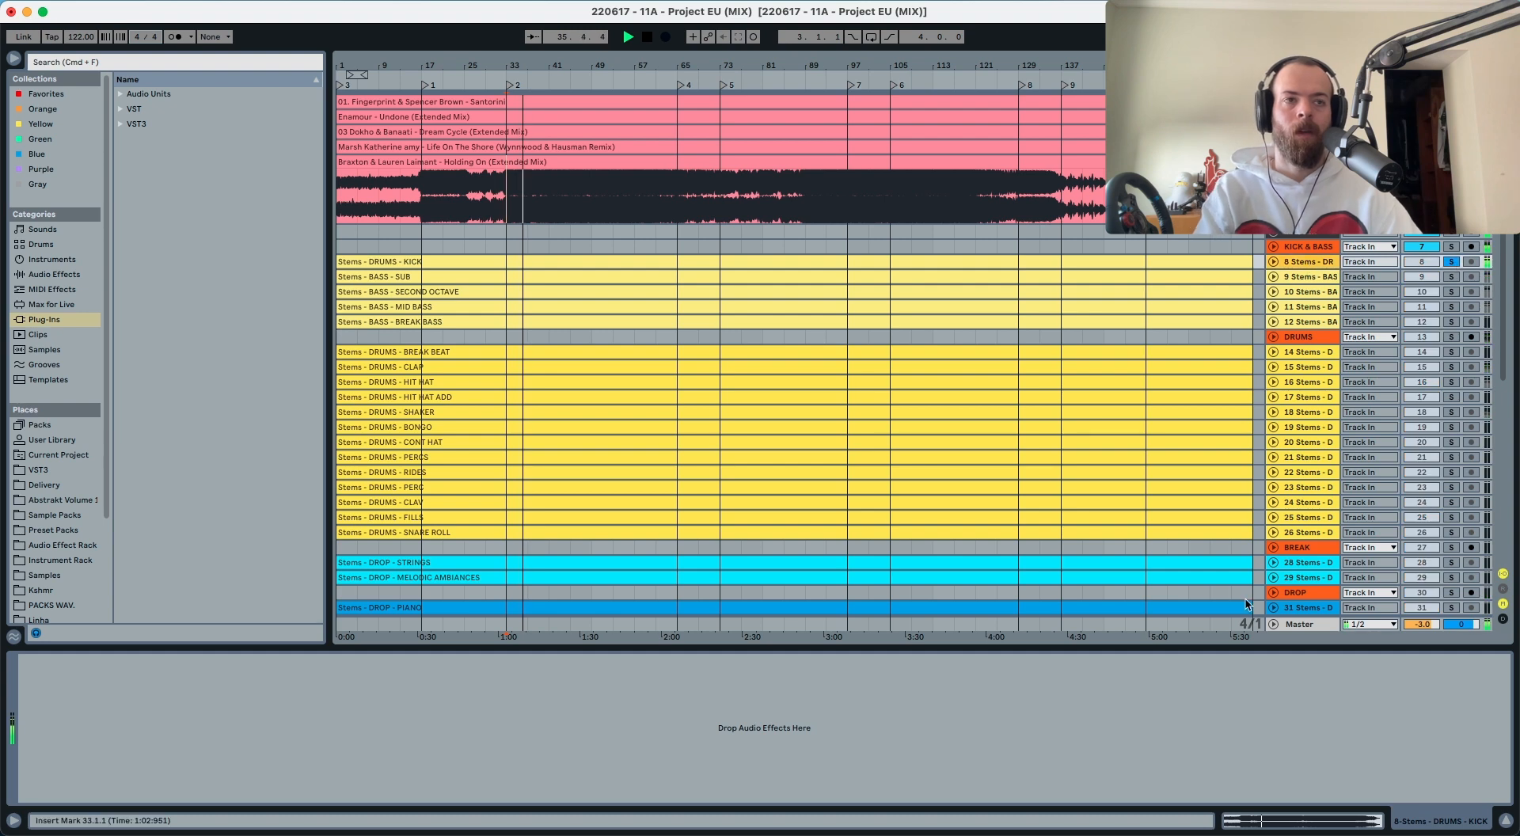
{"action": "left_click", "coordinate": [1293, 625]}
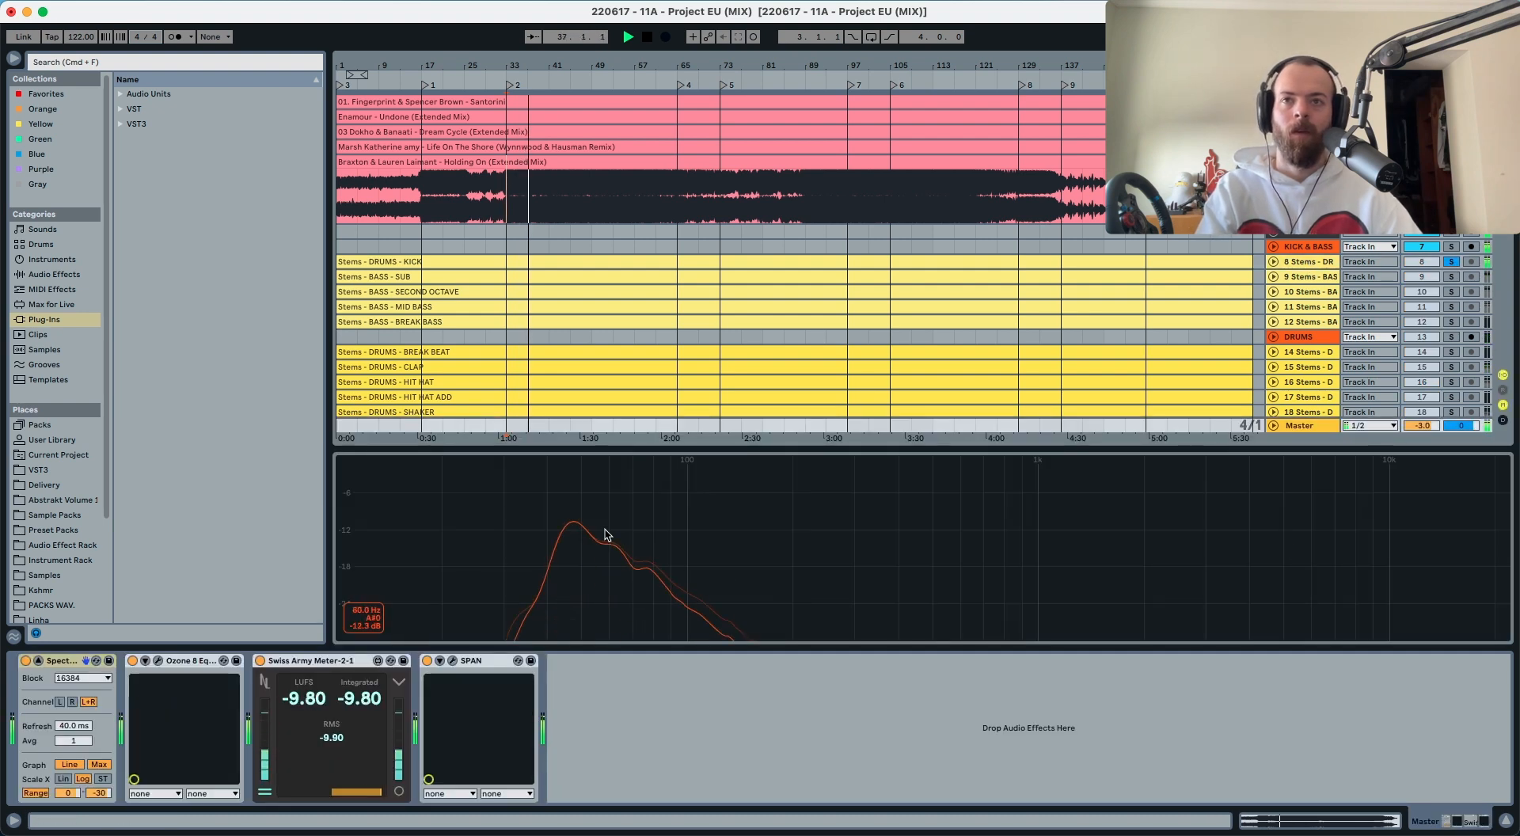
{"action": "left_click", "coordinate": [1315, 265]}
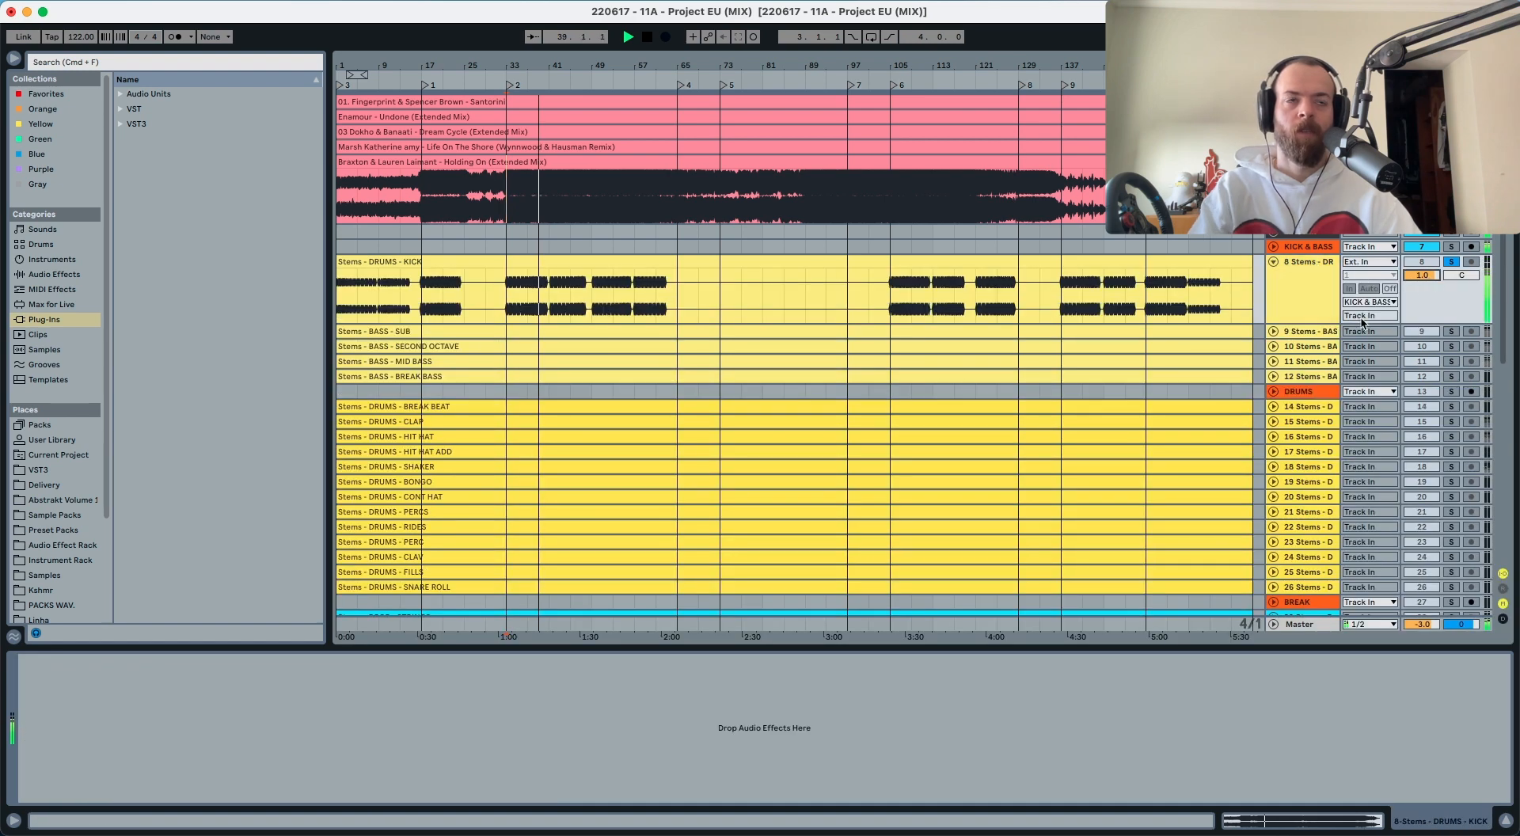
{"action": "left_click", "coordinate": [1295, 624]}
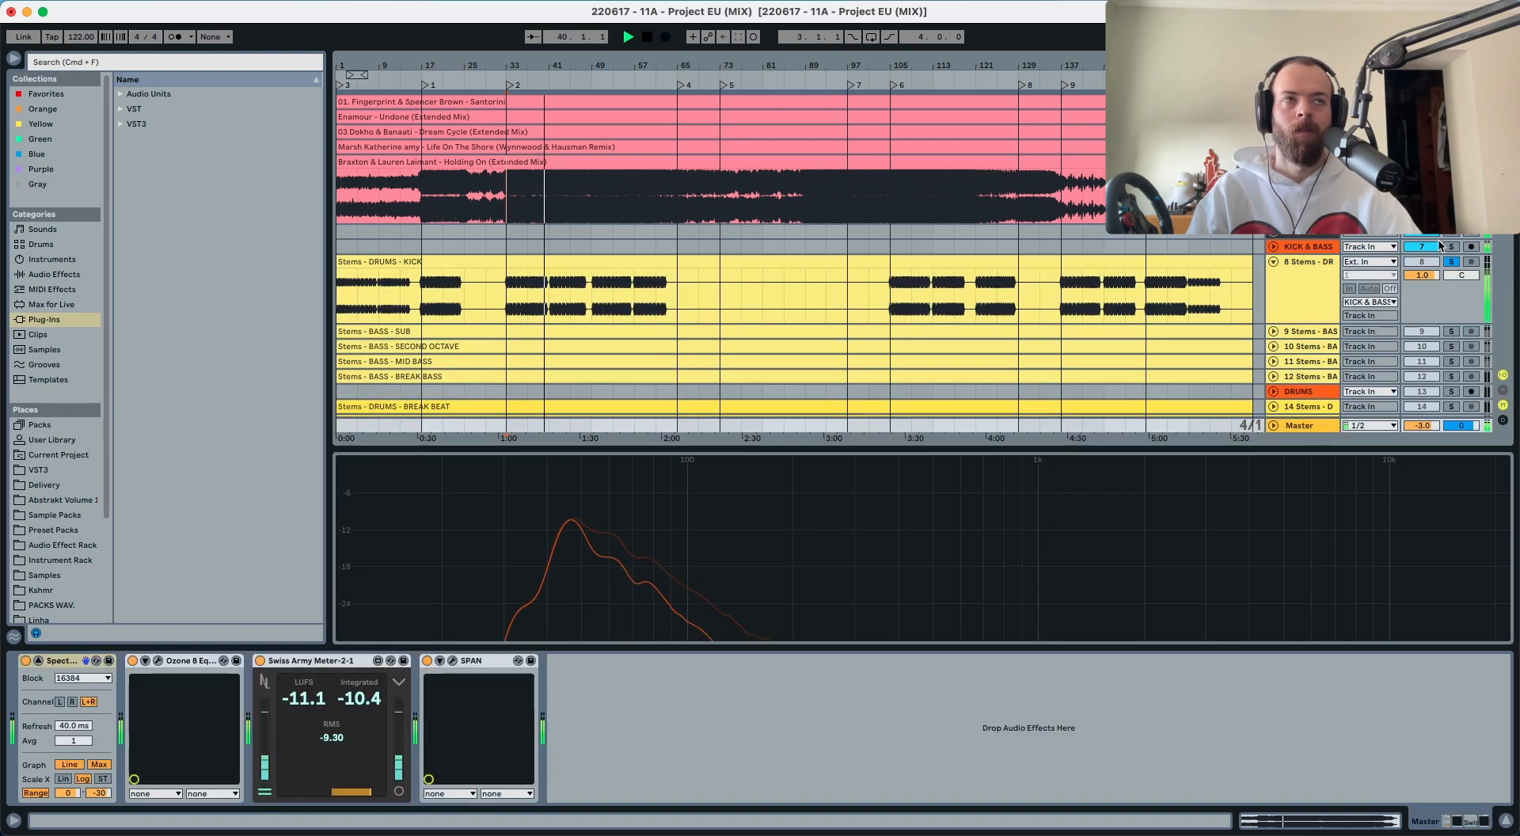
Step: Switch solo between the full mix and the reference tracks during playback, comparing kick and bass levels
{"action": "key", "text": "super+z"}
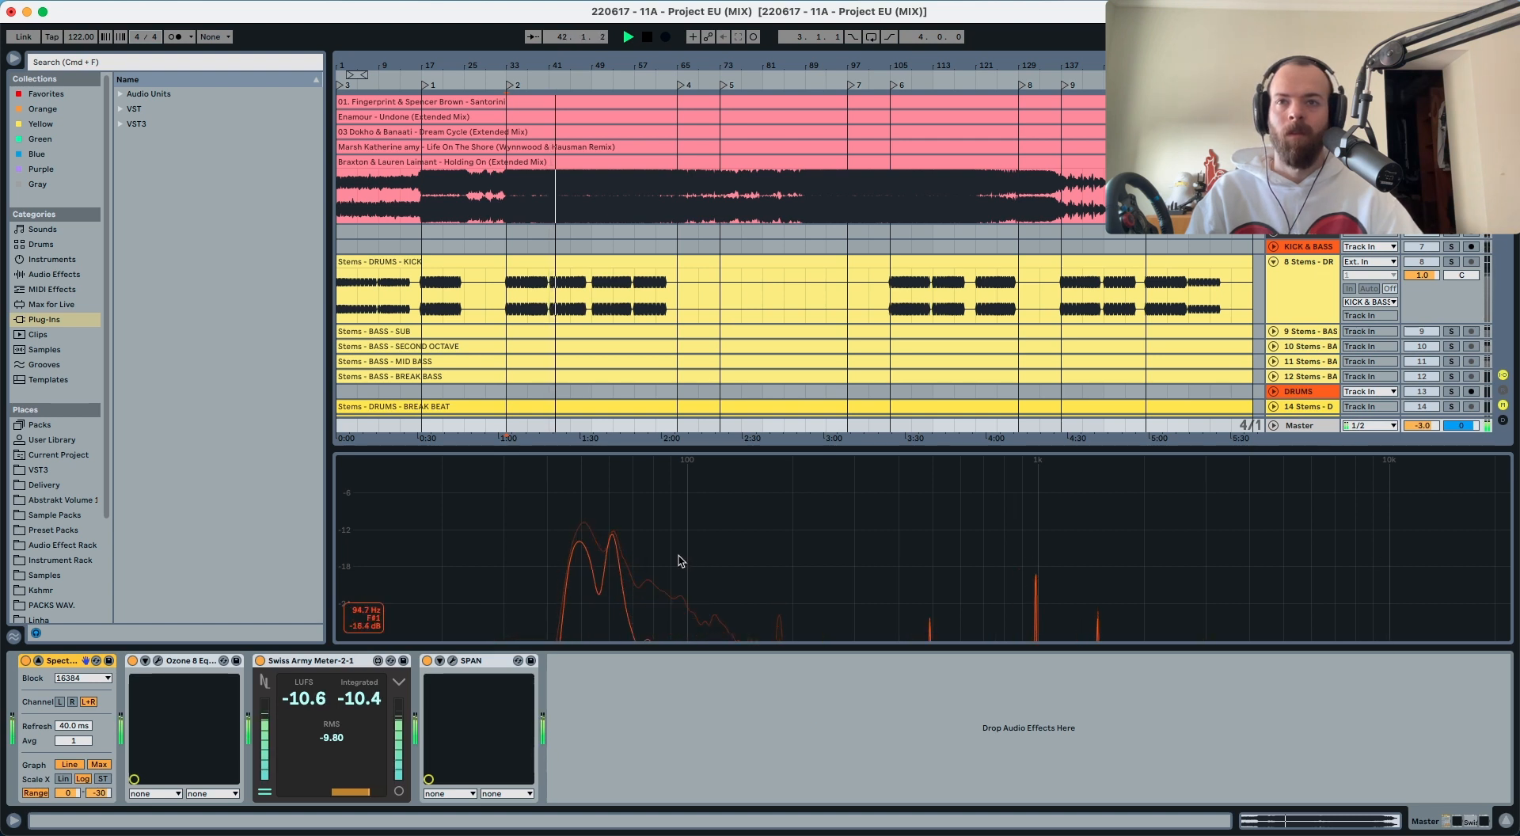
{"action": "key", "text": "s"}
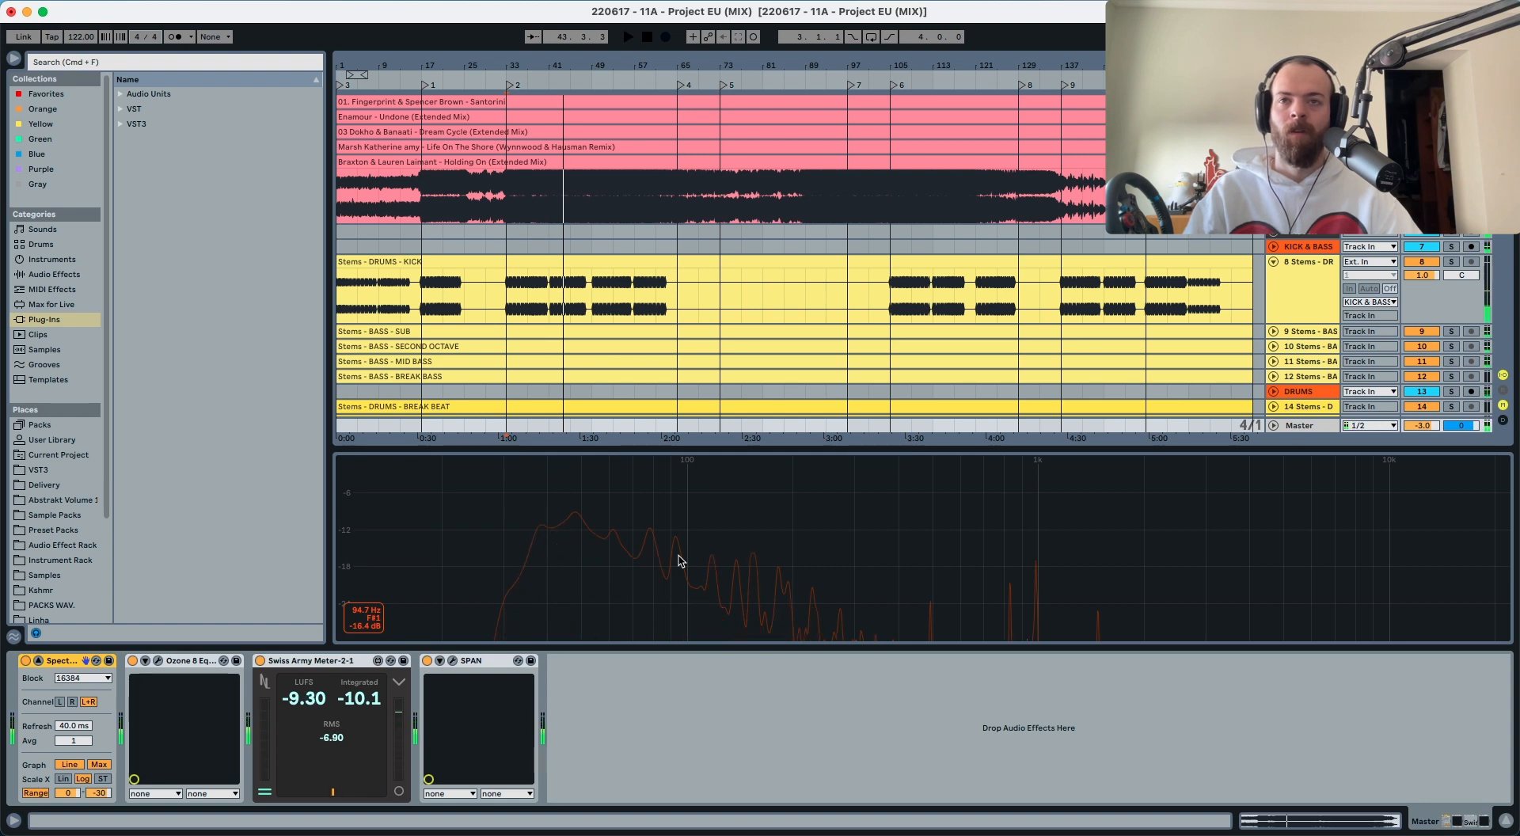
{"action": "key", "text": "s"}
{"action": "key", "text": "space"}
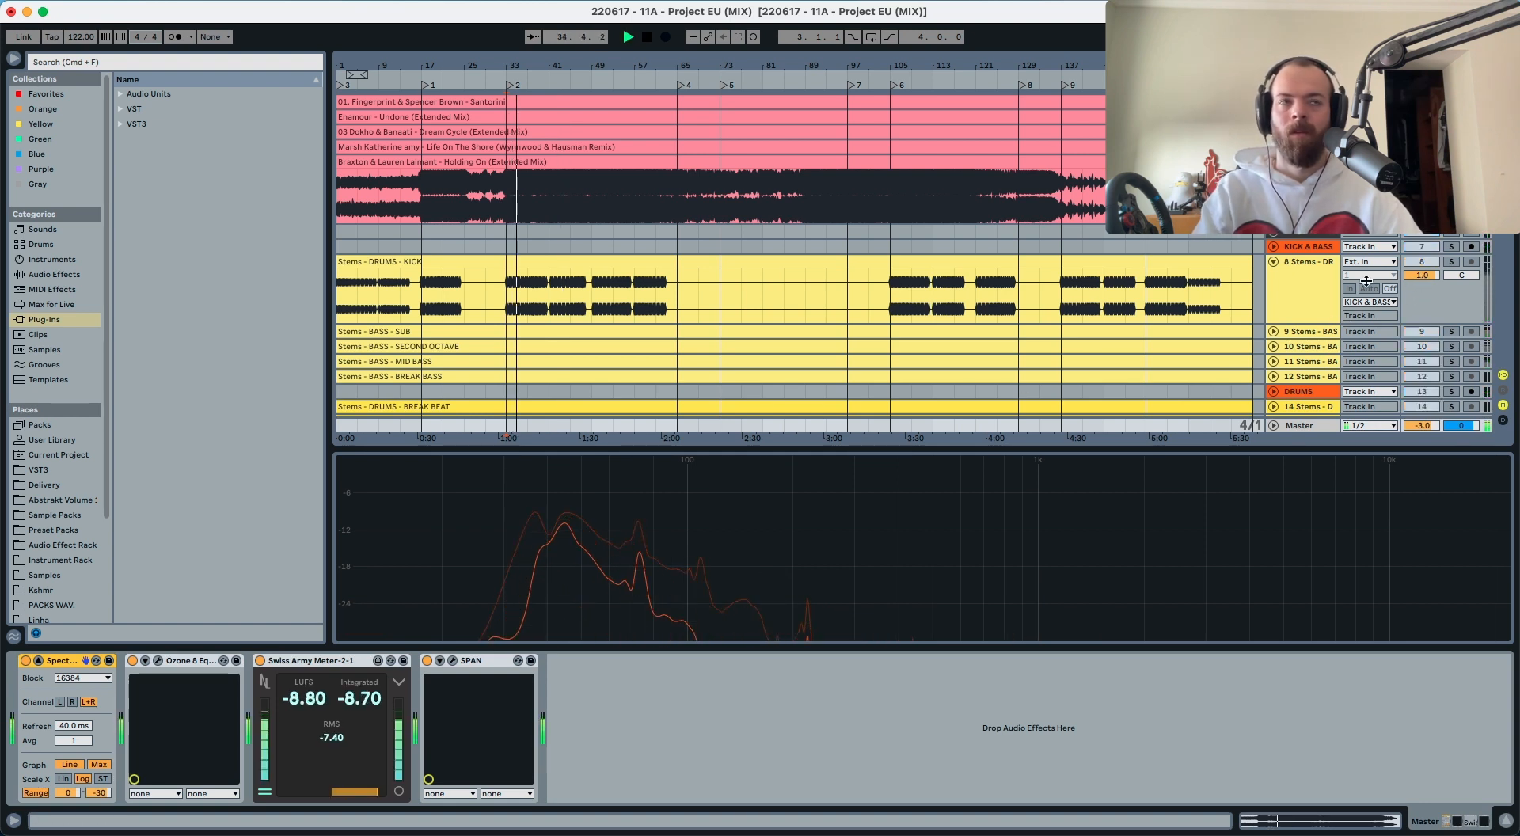
{"action": "left_click", "coordinate": [1313, 291]}
{"action": "key", "text": "s"}
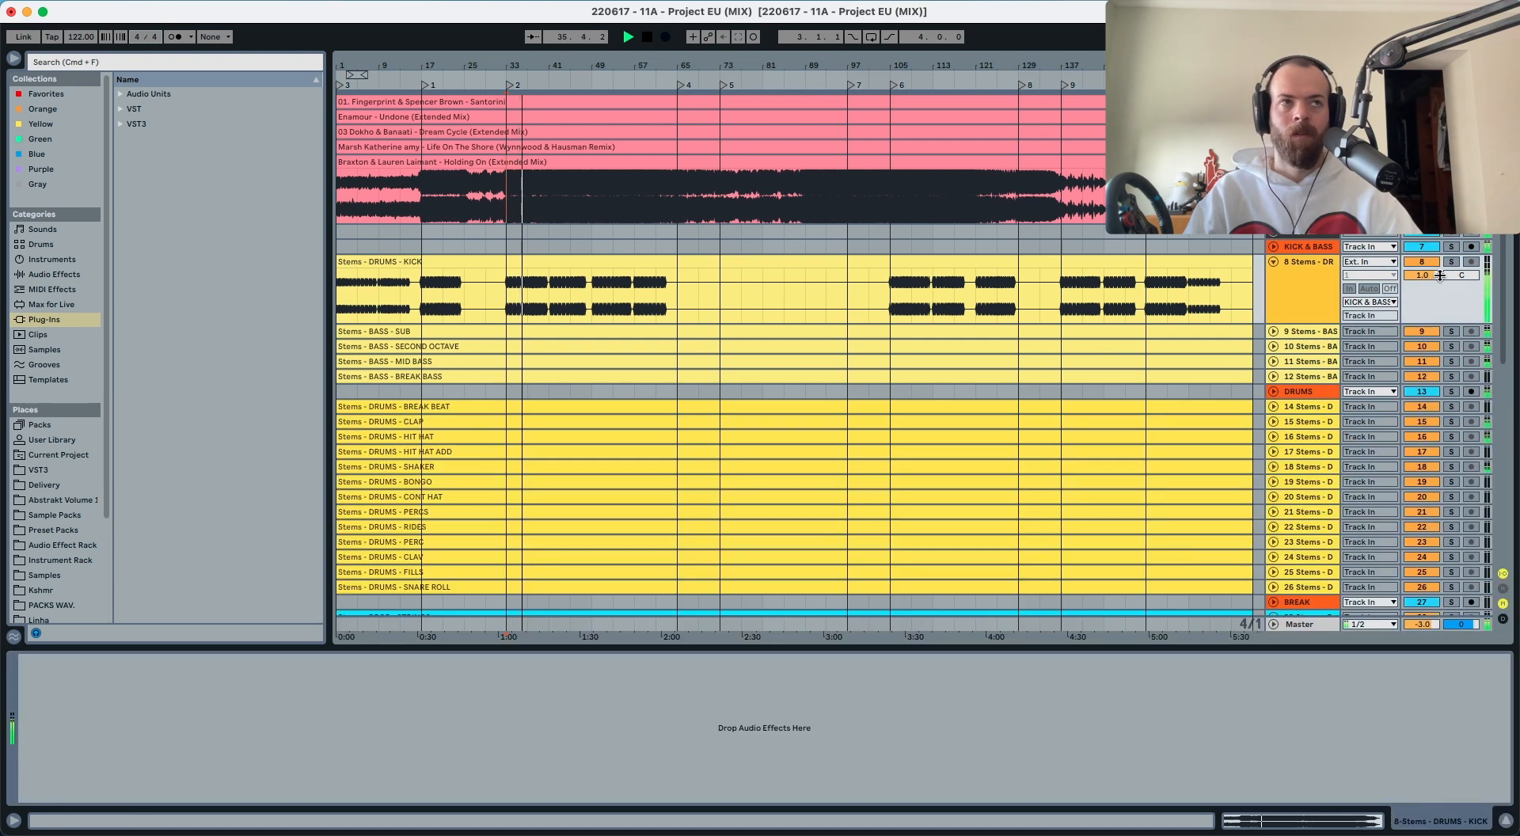
{"action": "key", "text": "s"}
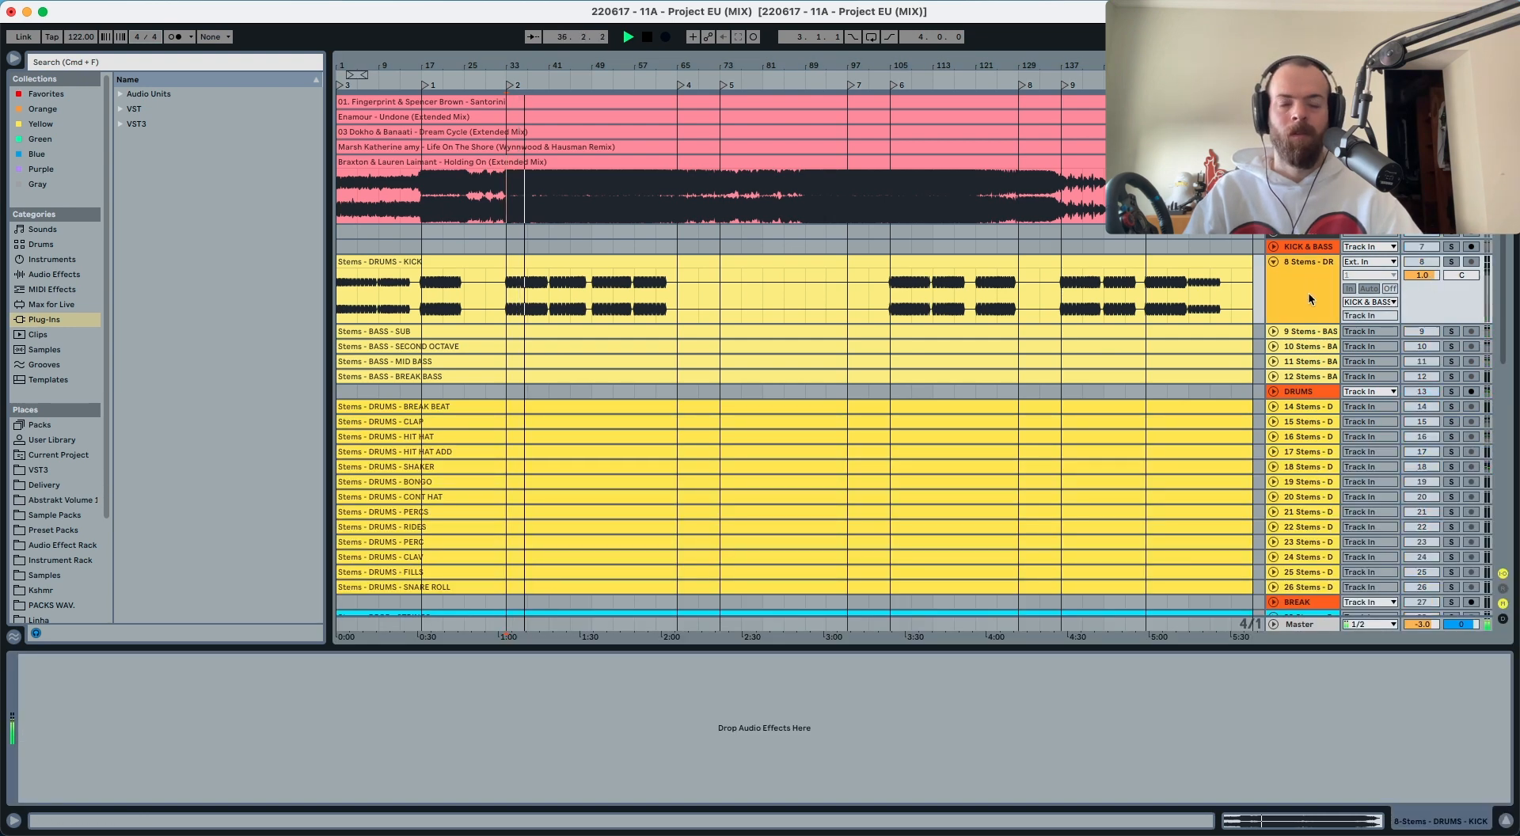
Step: Play the soloed reference from bar 33 and examine its kick and bass peaks on the Master's spectrum
{"action": "left_click", "coordinate": [1299, 624]}
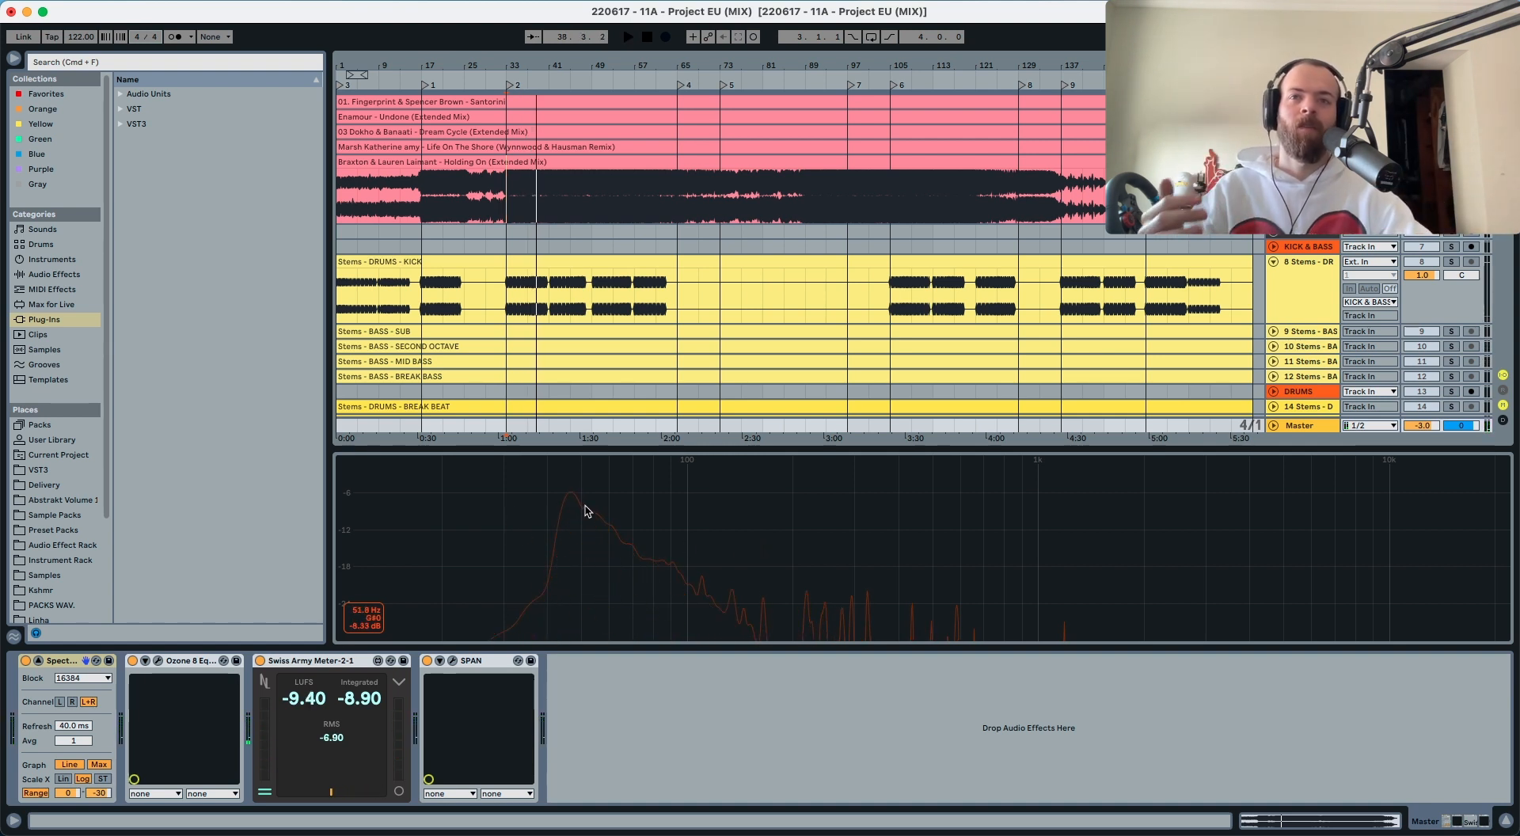
{"action": "key", "text": "space"}
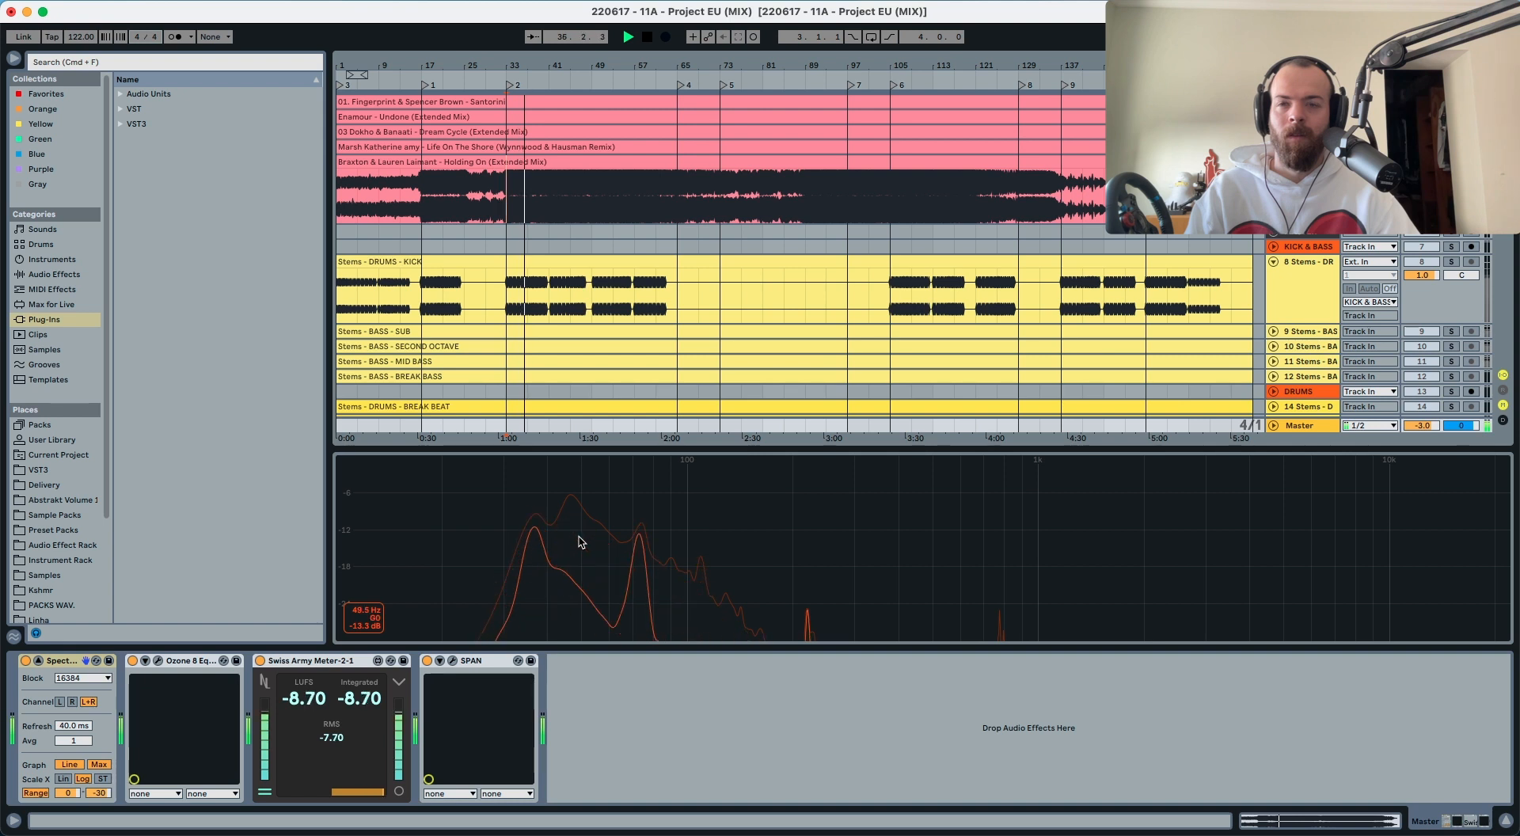
{"action": "key", "text": "space"}
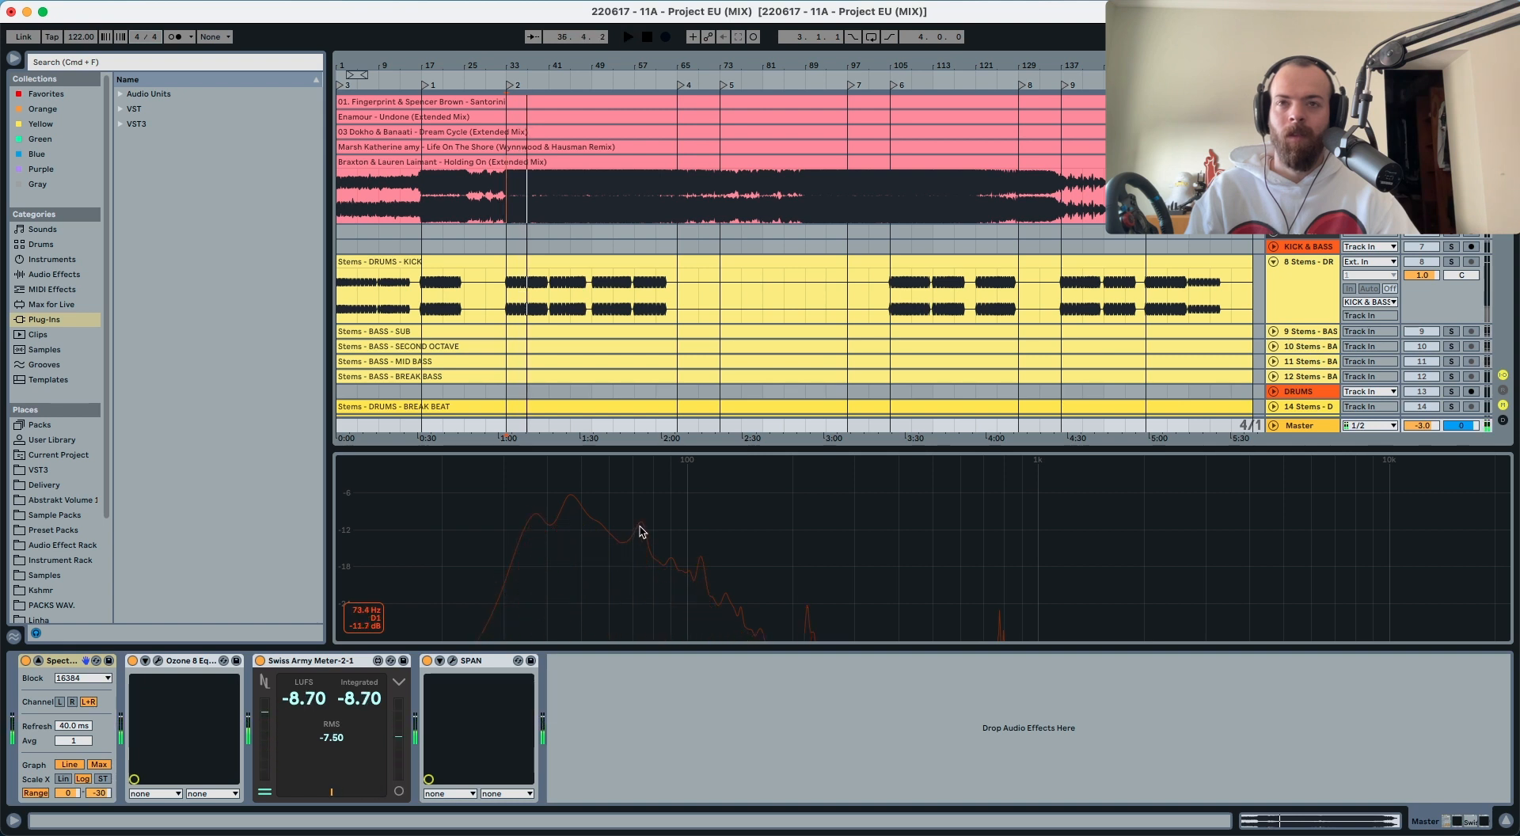
{"action": "key", "text": "space"}
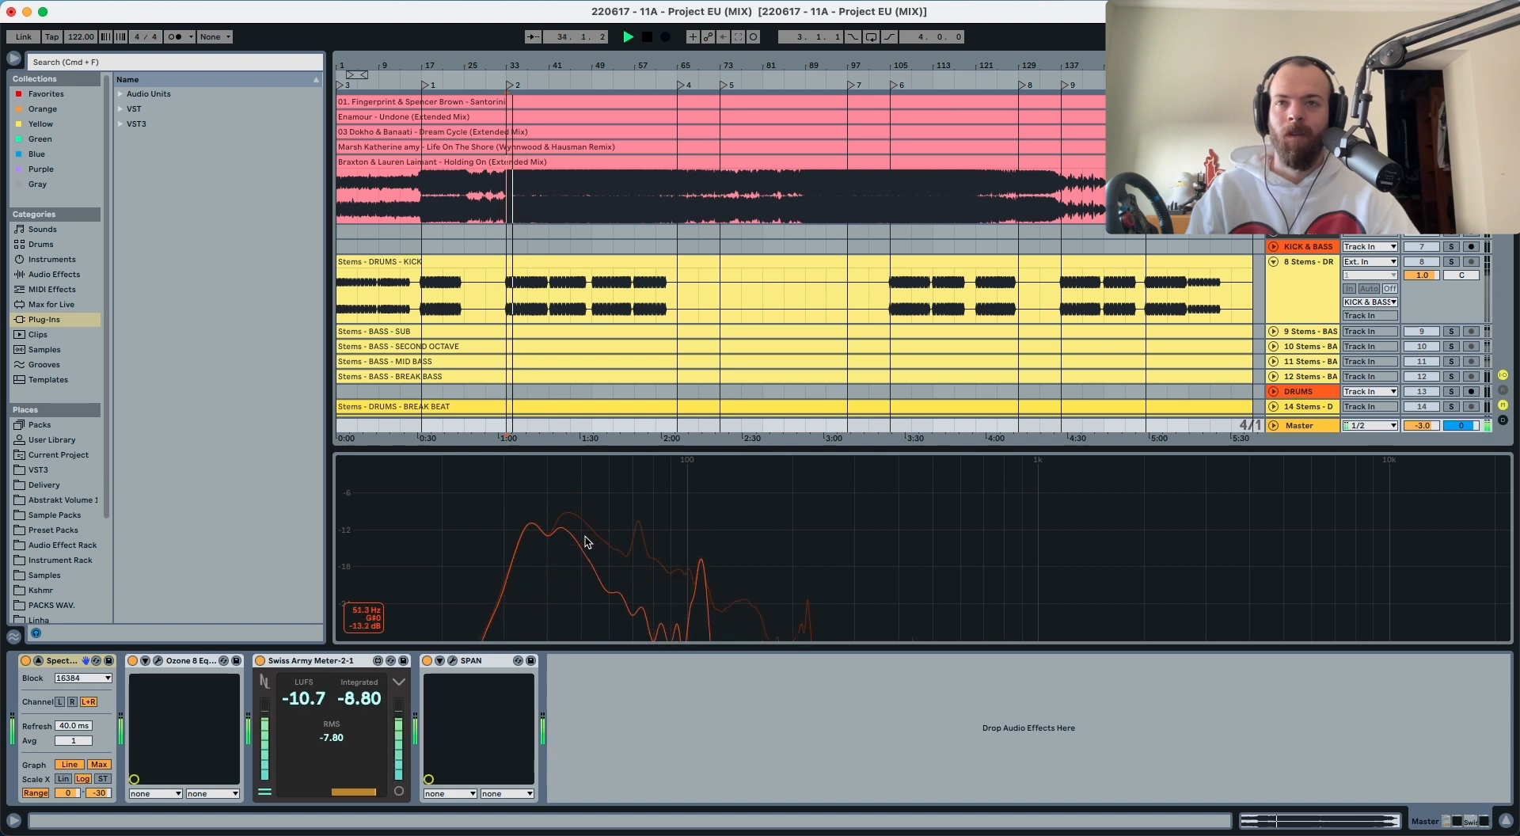
{"action": "key", "text": "space"}
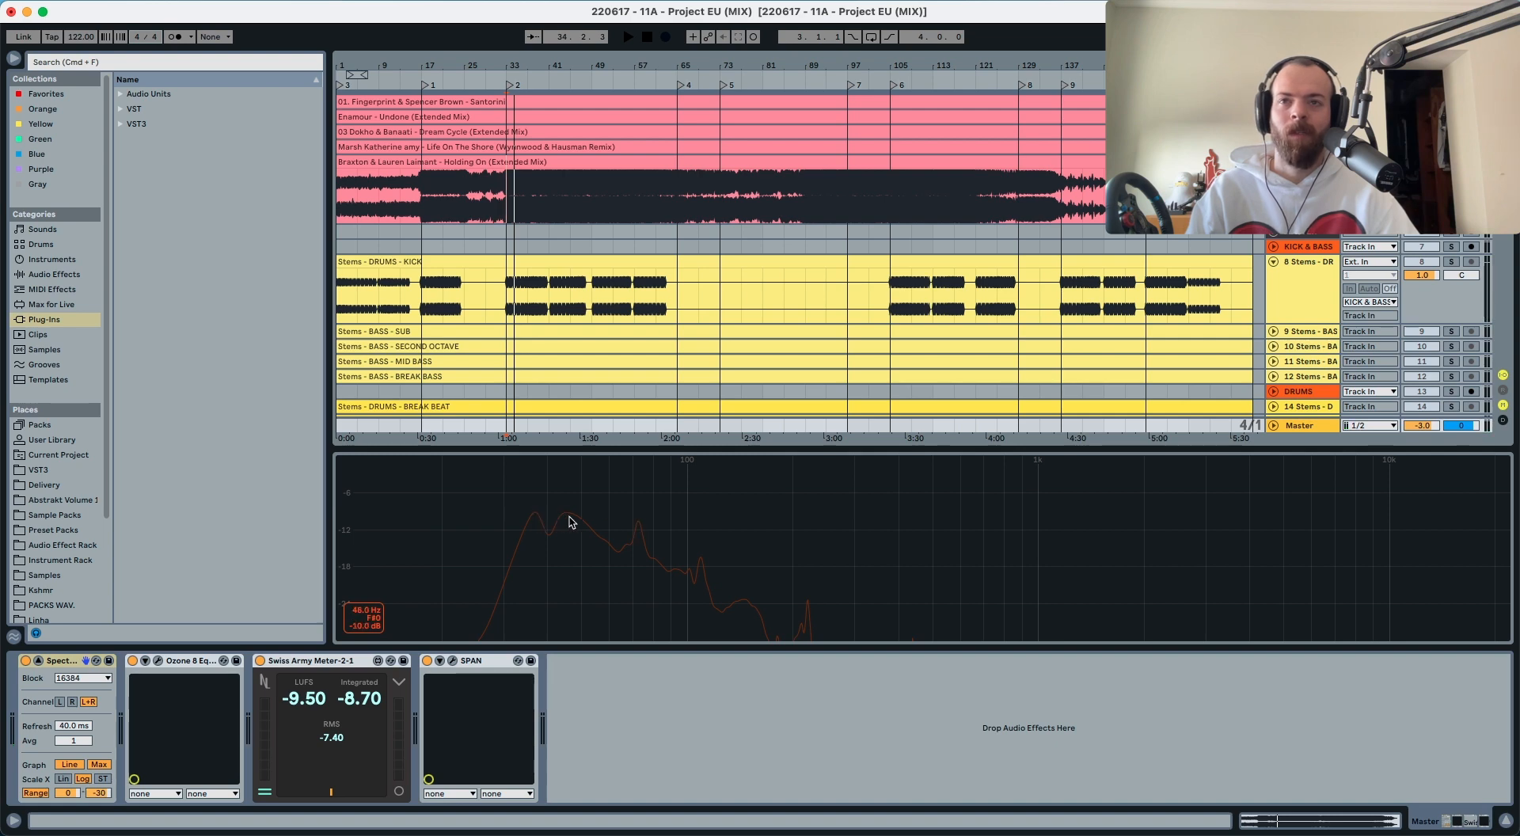
Step: Unfold and solo the BASS - SUB stem, lower its volume to -2.0 dB and view it on the Master's spectrum
{"action": "left_click", "coordinate": [1315, 330]}
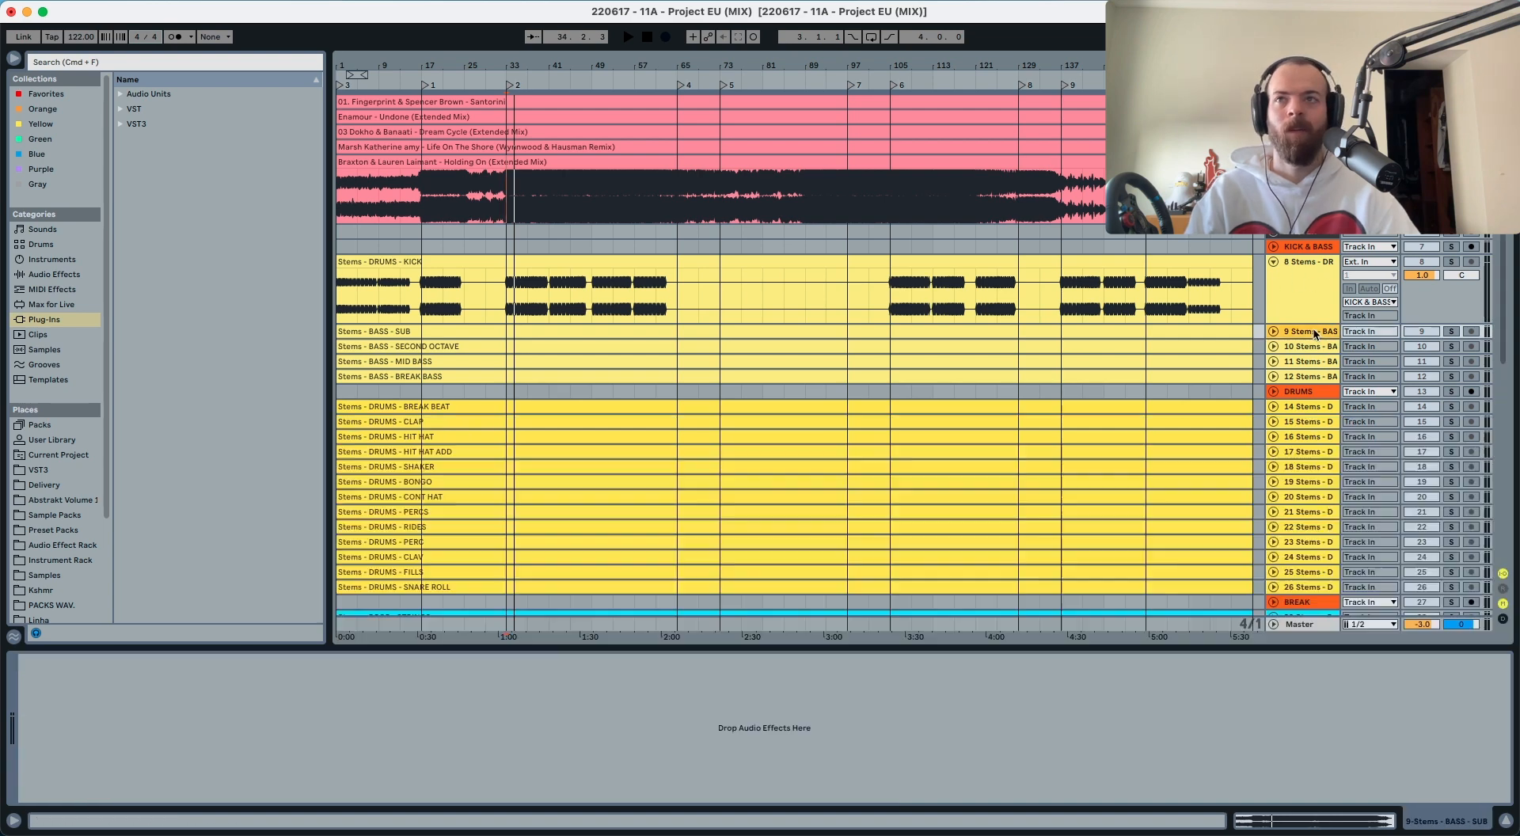
{"action": "key", "text": "space"}
{"action": "left_click", "coordinate": [1276, 332]}
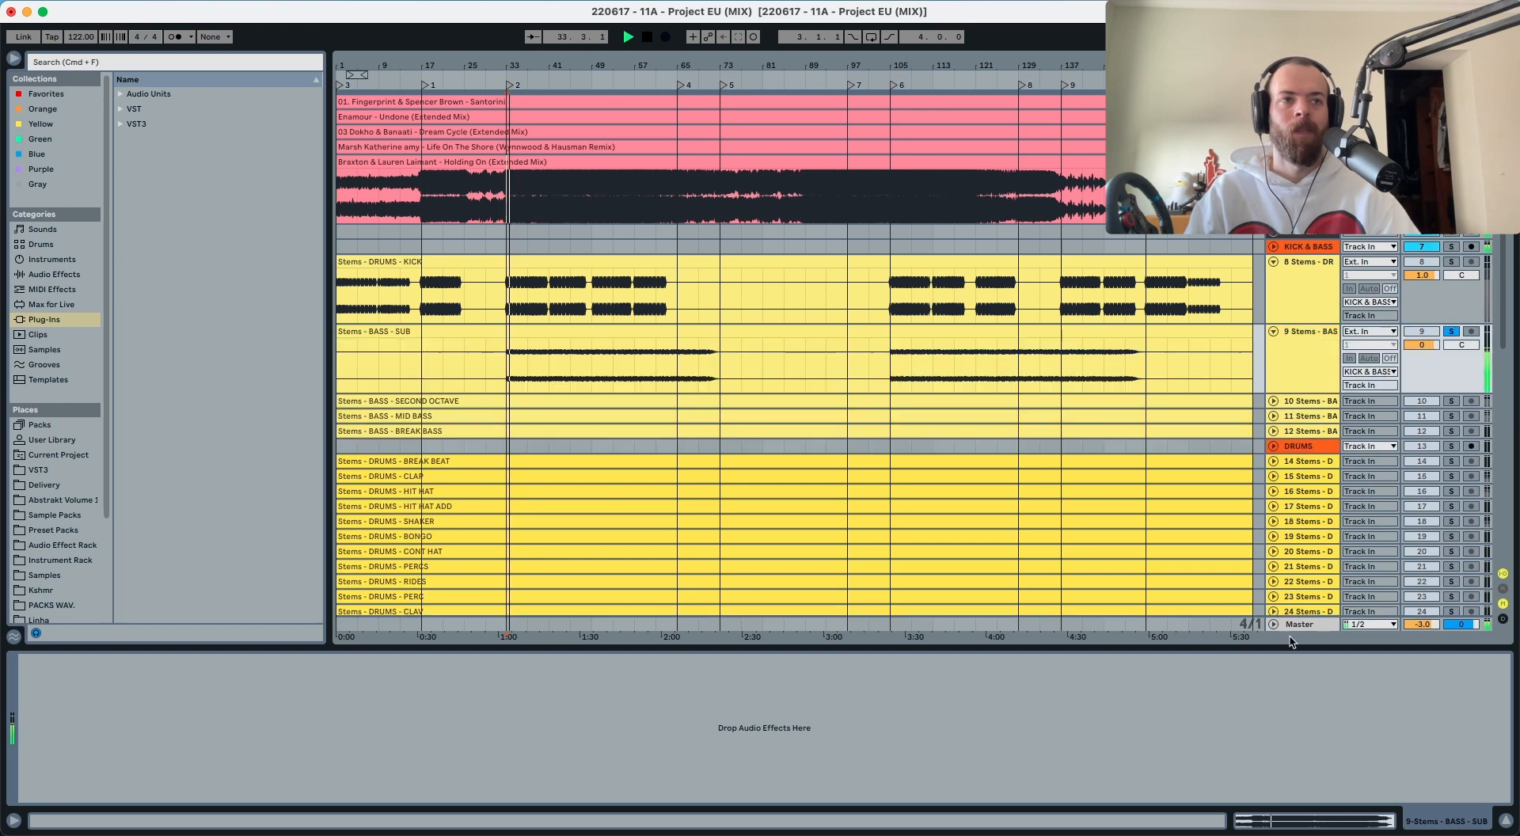
{"action": "left_click", "coordinate": [1298, 623]}
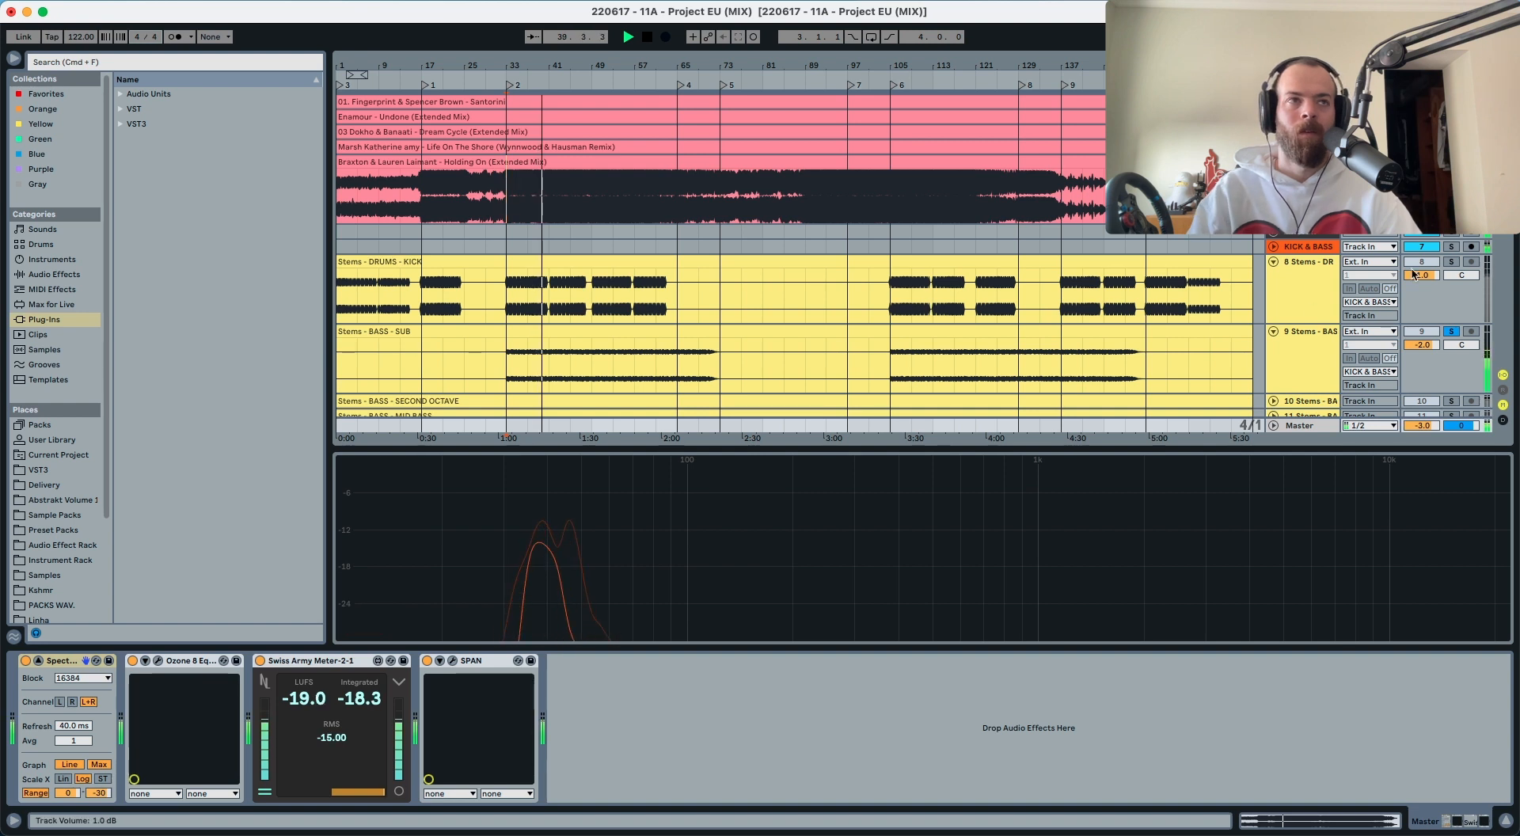
Step: Solo the kick stem to compare its peak with the sub, then play the full mix from bar 33
{"action": "left_click", "coordinate": [1450, 264]}
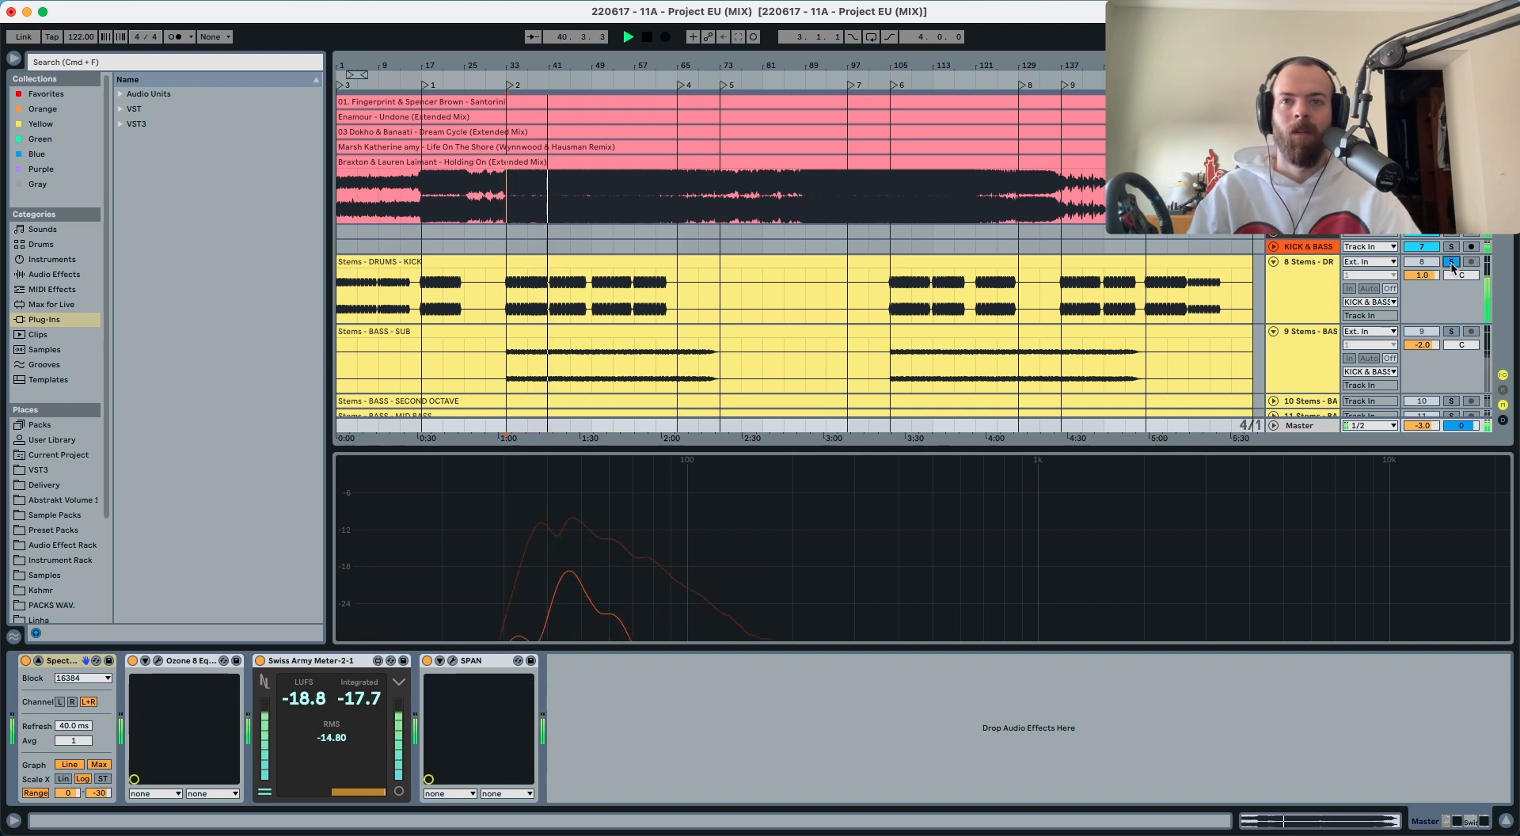
{"action": "left_click", "coordinate": [1450, 263]}
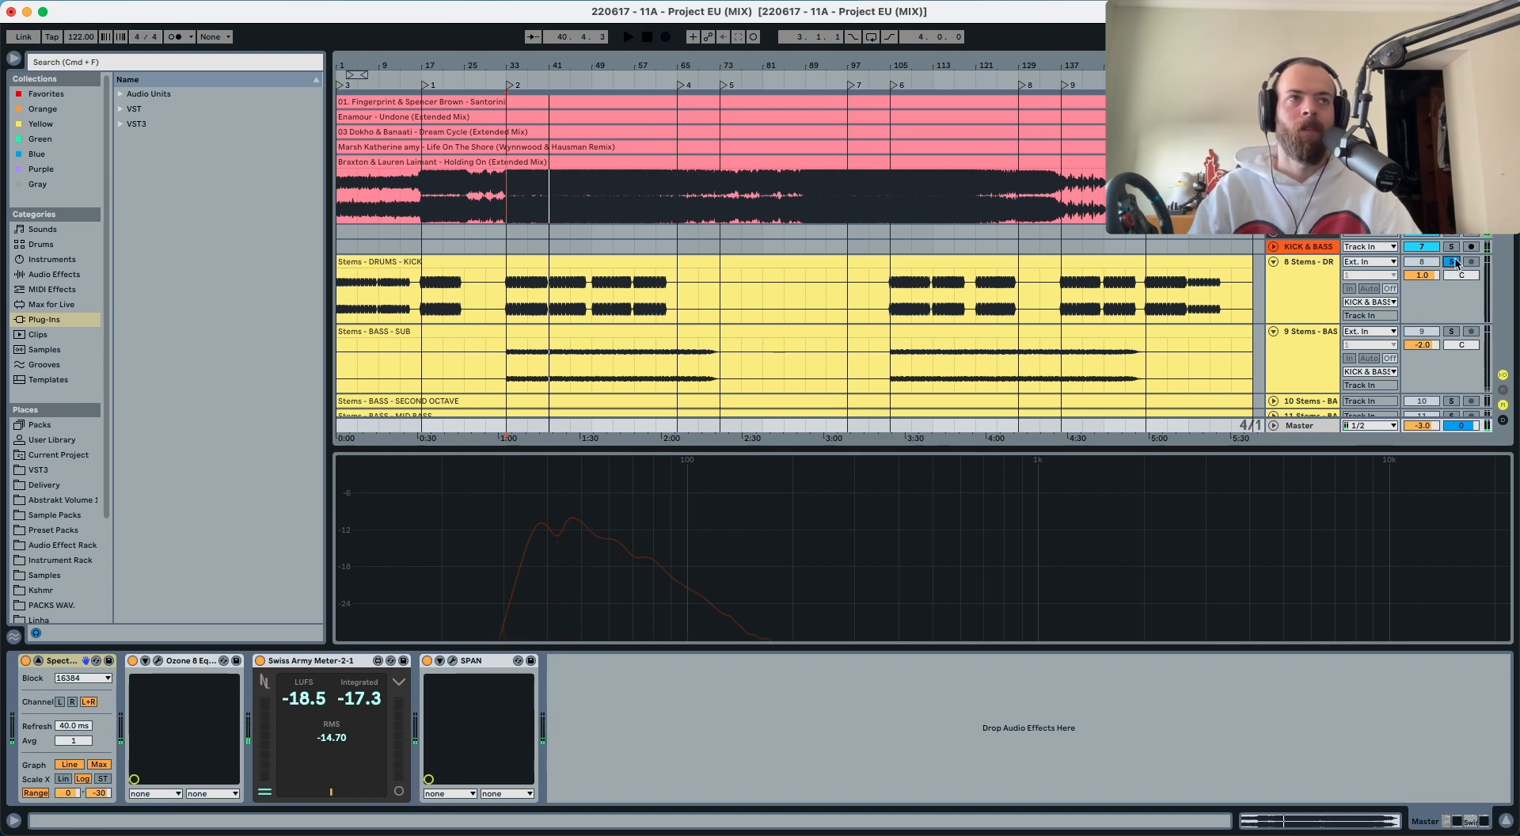
{"action": "key", "text": "space"}
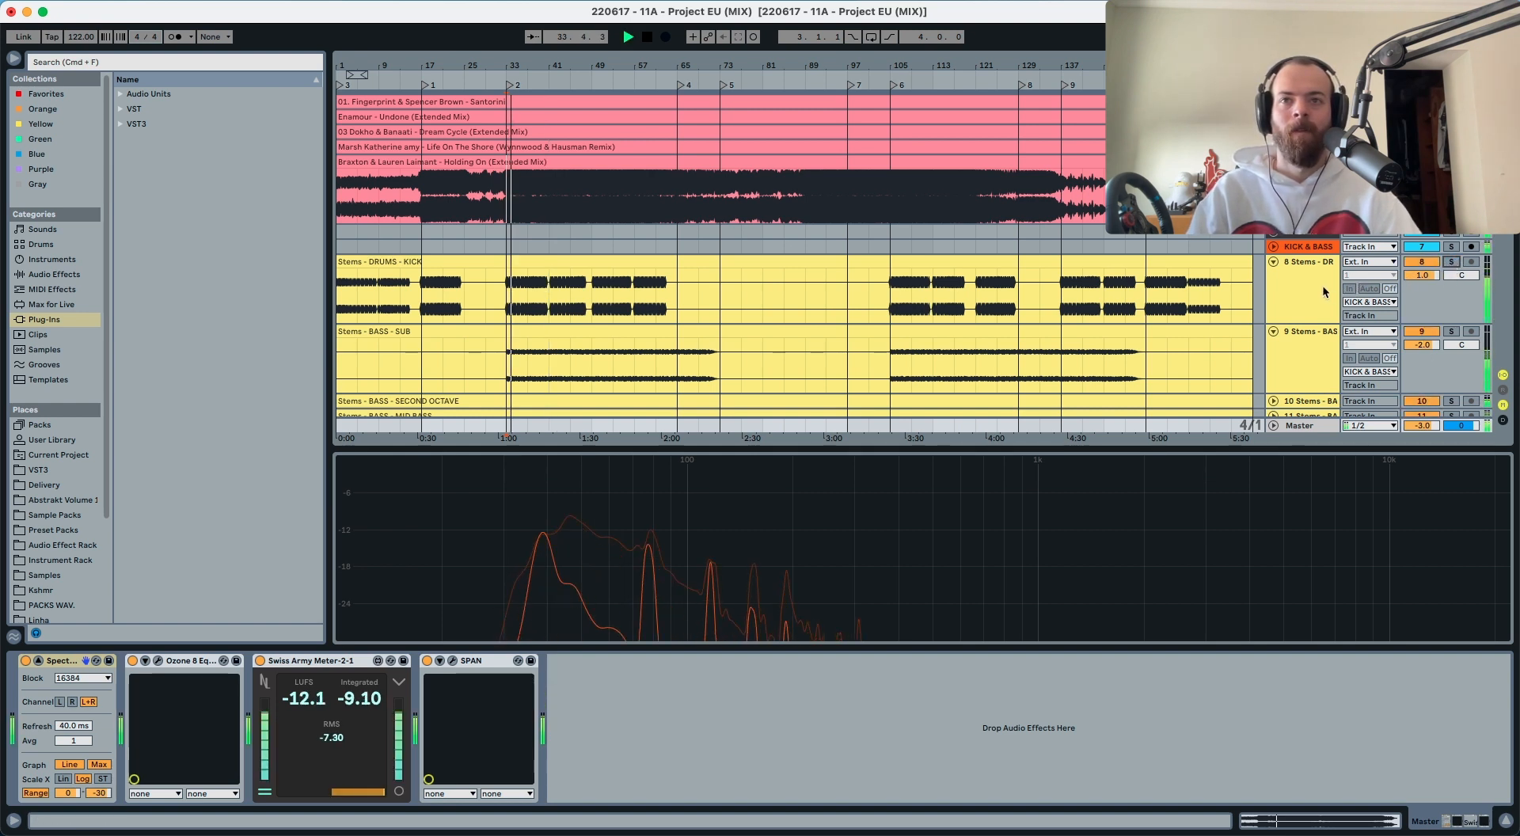
Step: Reset the BASS - SUB stem's volume to 0 dB and replay the full mix from bar 33
{"action": "double_click", "coordinate": [1431, 345]}
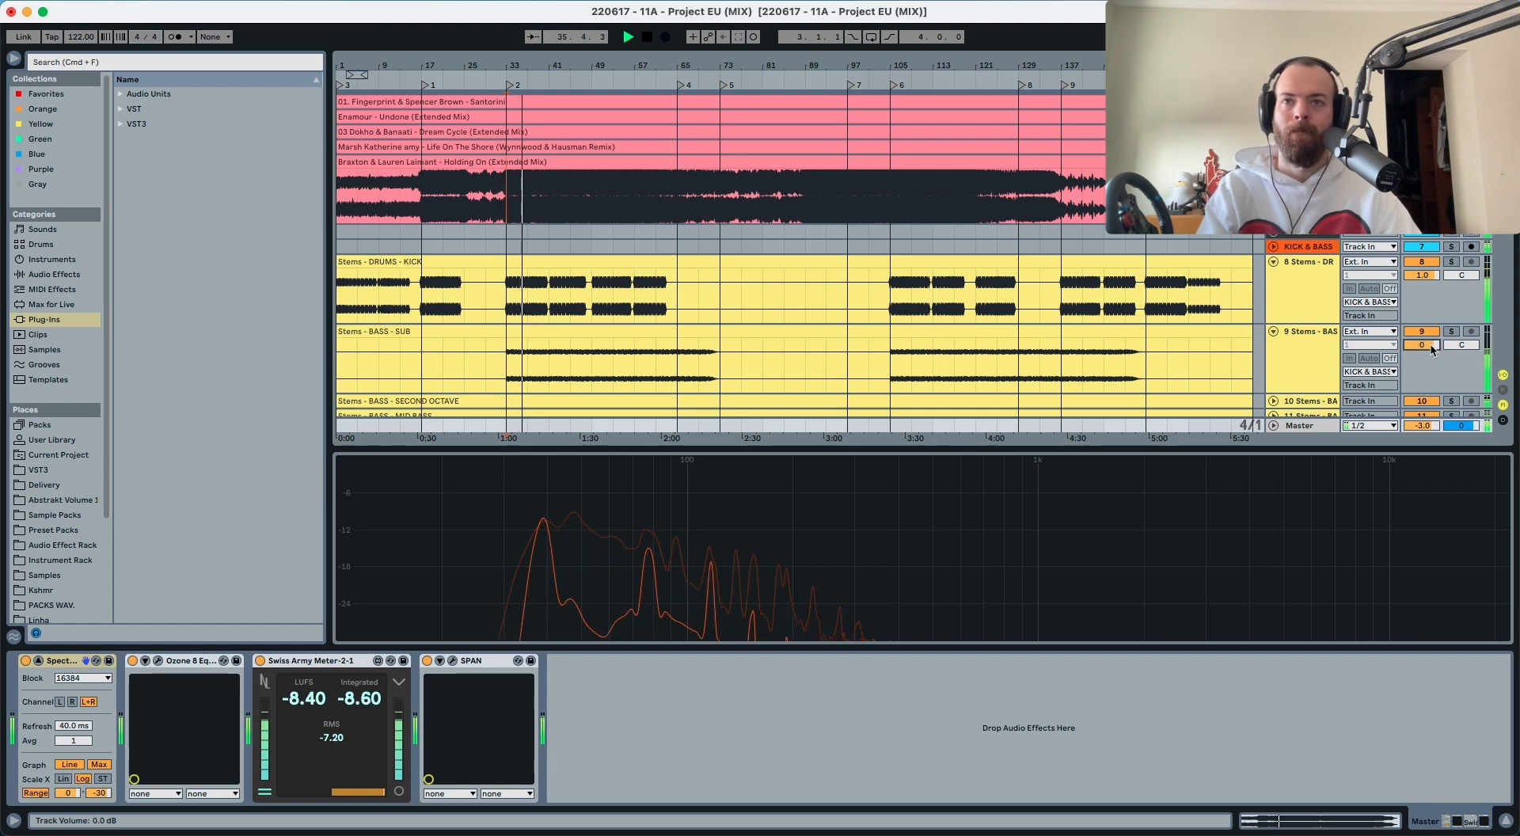
{"action": "key", "text": "space"}
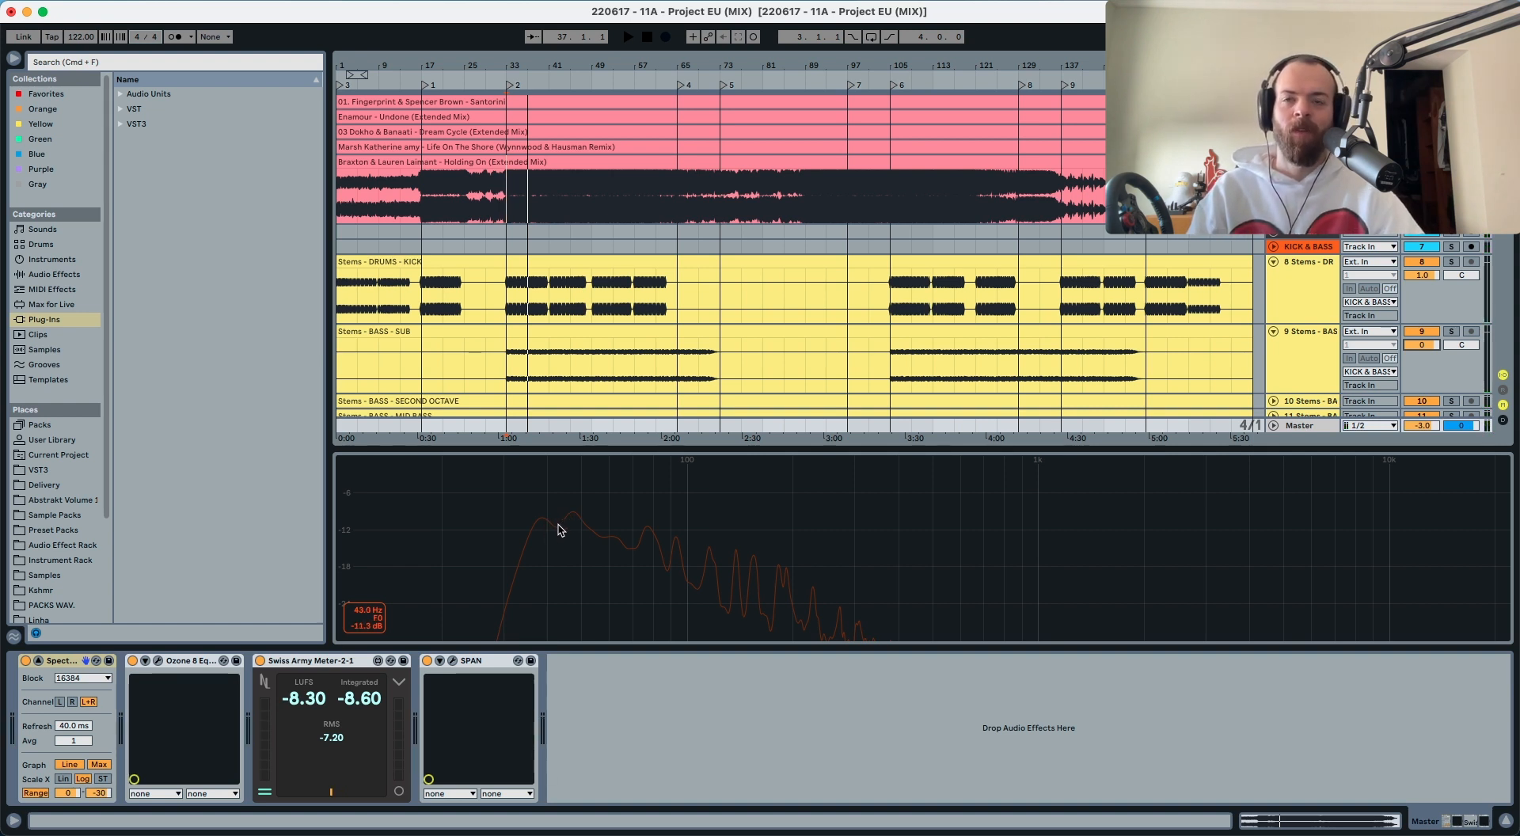
{"action": "key", "text": "space"}
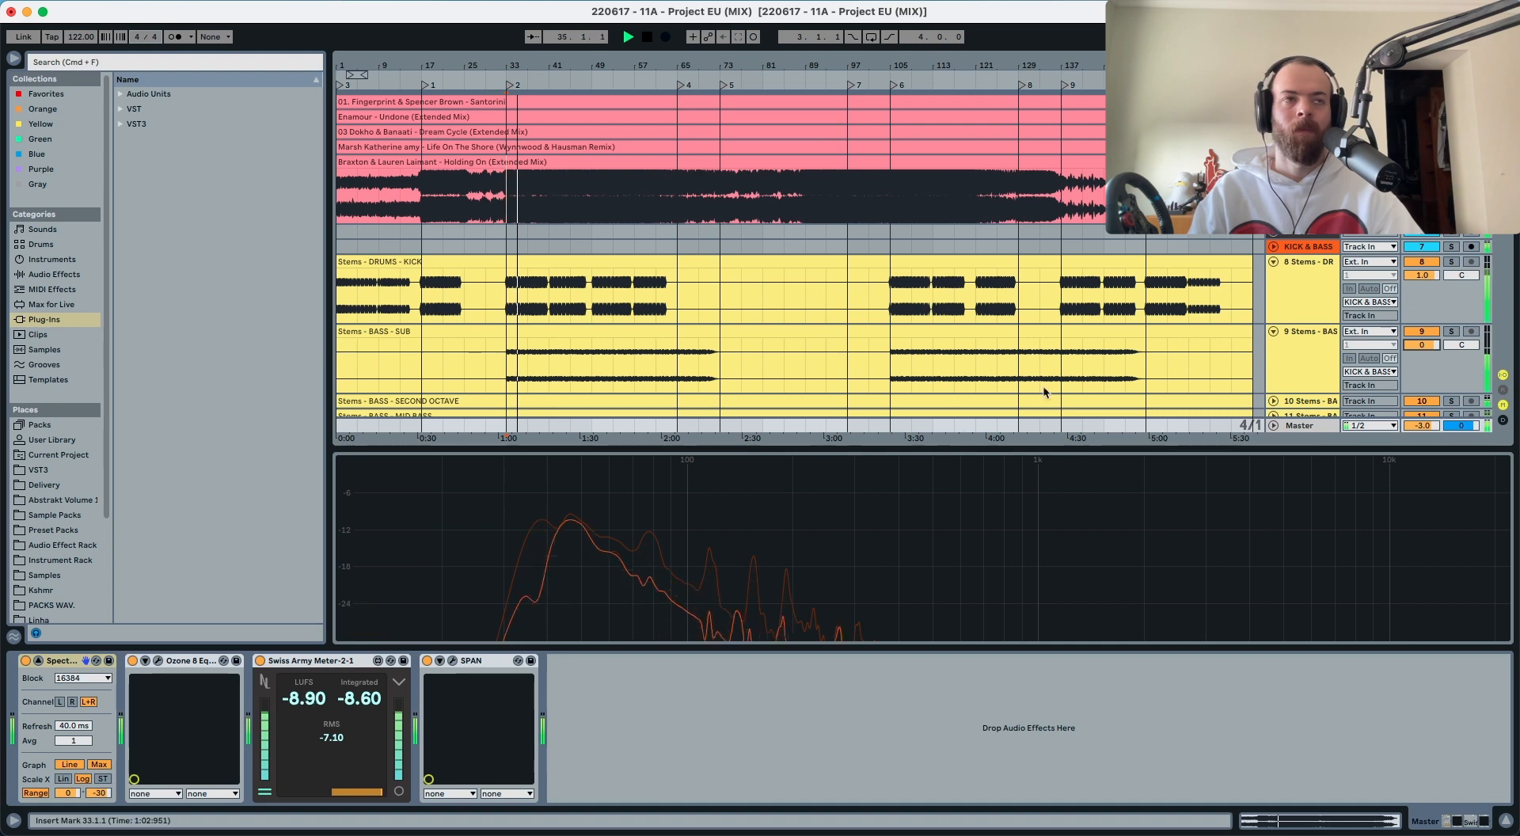
Step: Unfold and solo the BASS - SECOND OCTAVE stem, playing it from bar 33 to examine its peaks on the Master's spectrum
{"action": "scroll", "coordinate": [1108, 364], "scroll_direction": "down", "scroll_amount": 3}
{"action": "left_click", "coordinate": [1314, 319]}
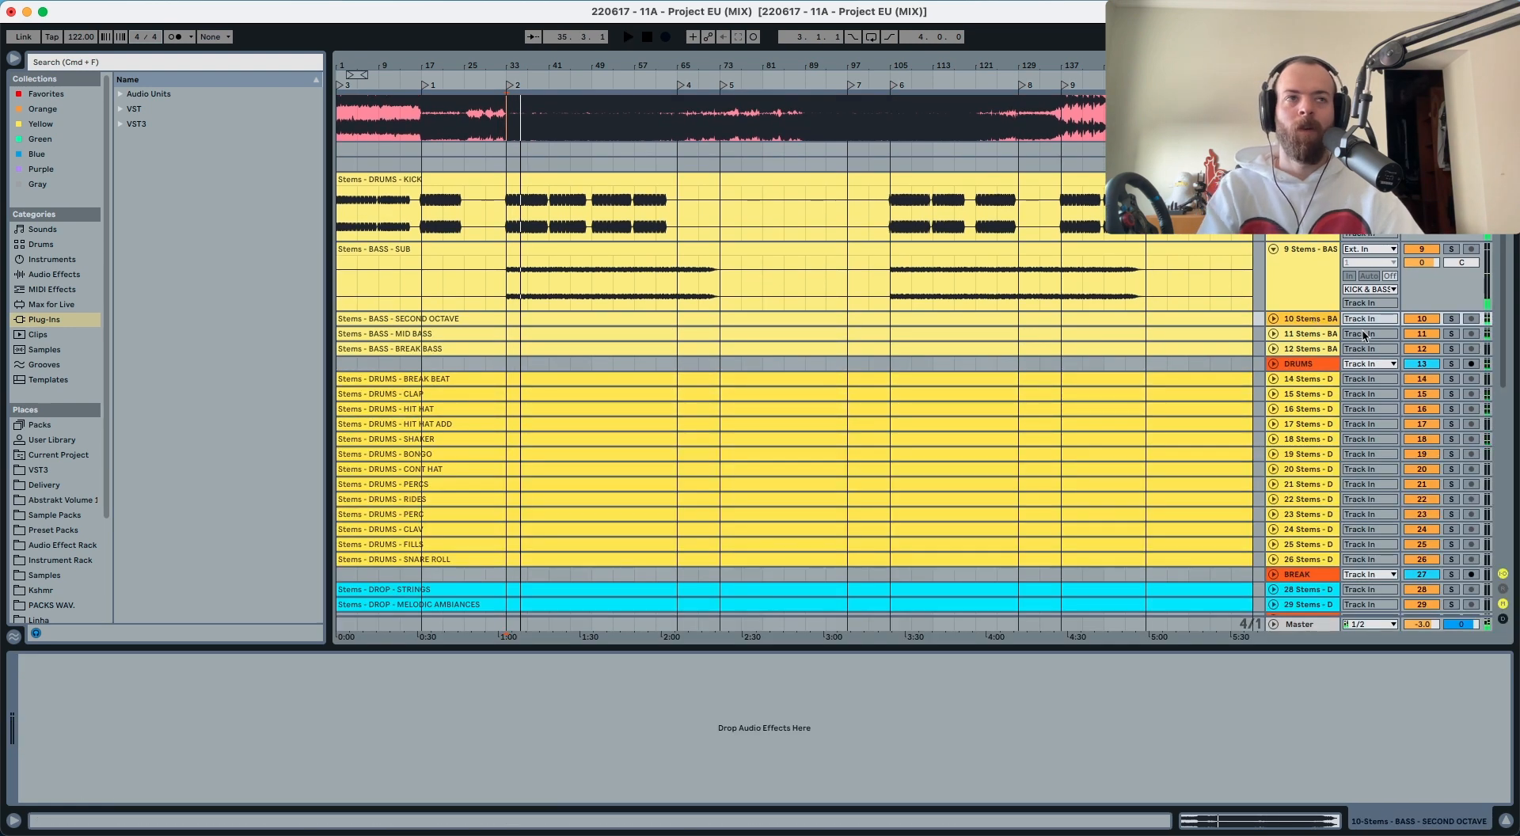
{"action": "key", "text": "u"}
{"action": "left_click", "coordinate": [1453, 318]}
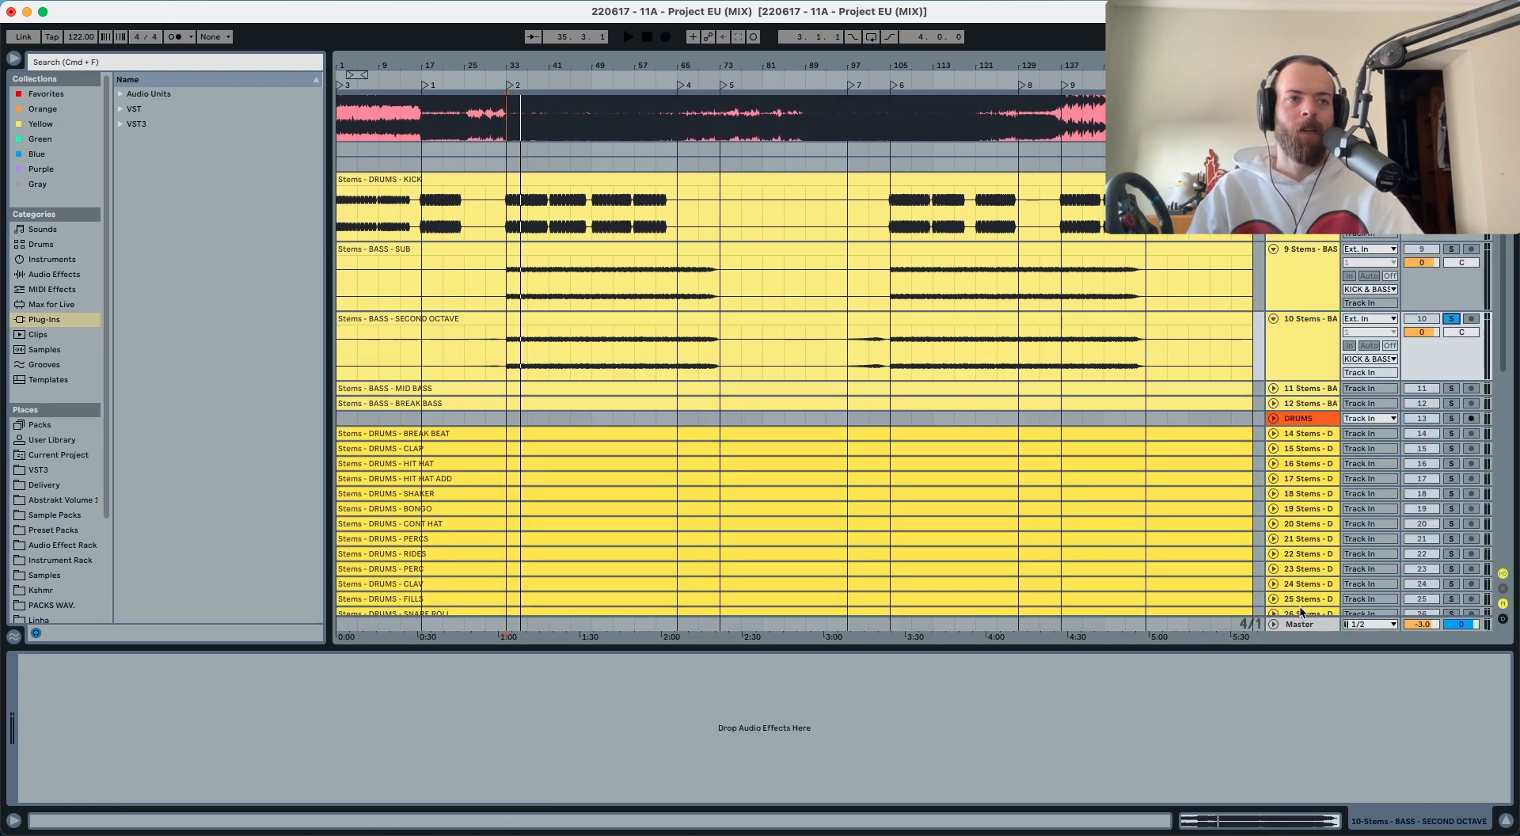
{"action": "left_click", "coordinate": [1302, 624]}
{"action": "key", "text": "space"}
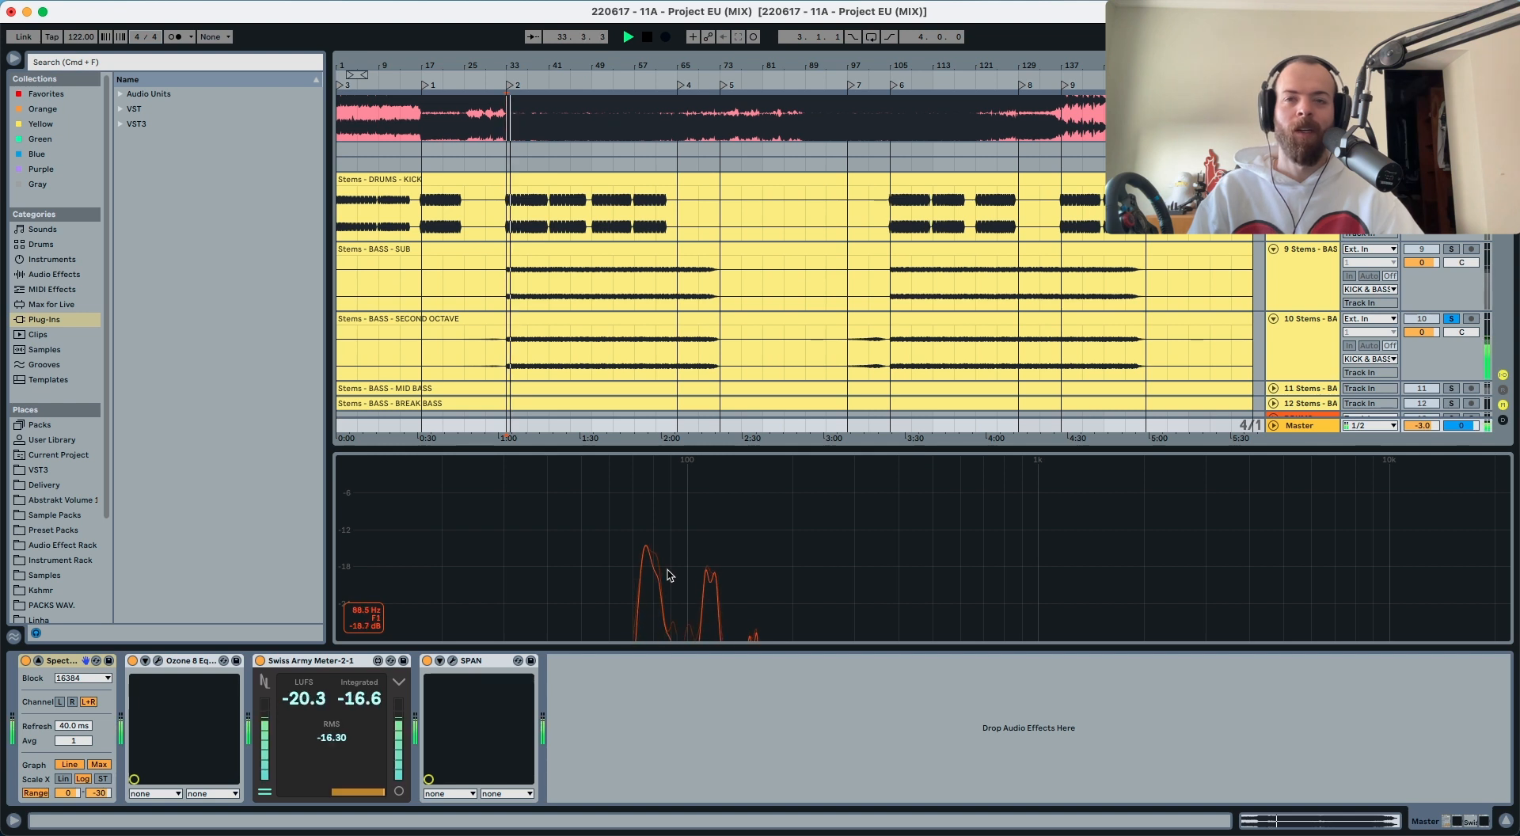
Step: Stop the soloed second-octave bass and play the full mix from bar 33 to compare their spectra
{"action": "key", "text": "space"}
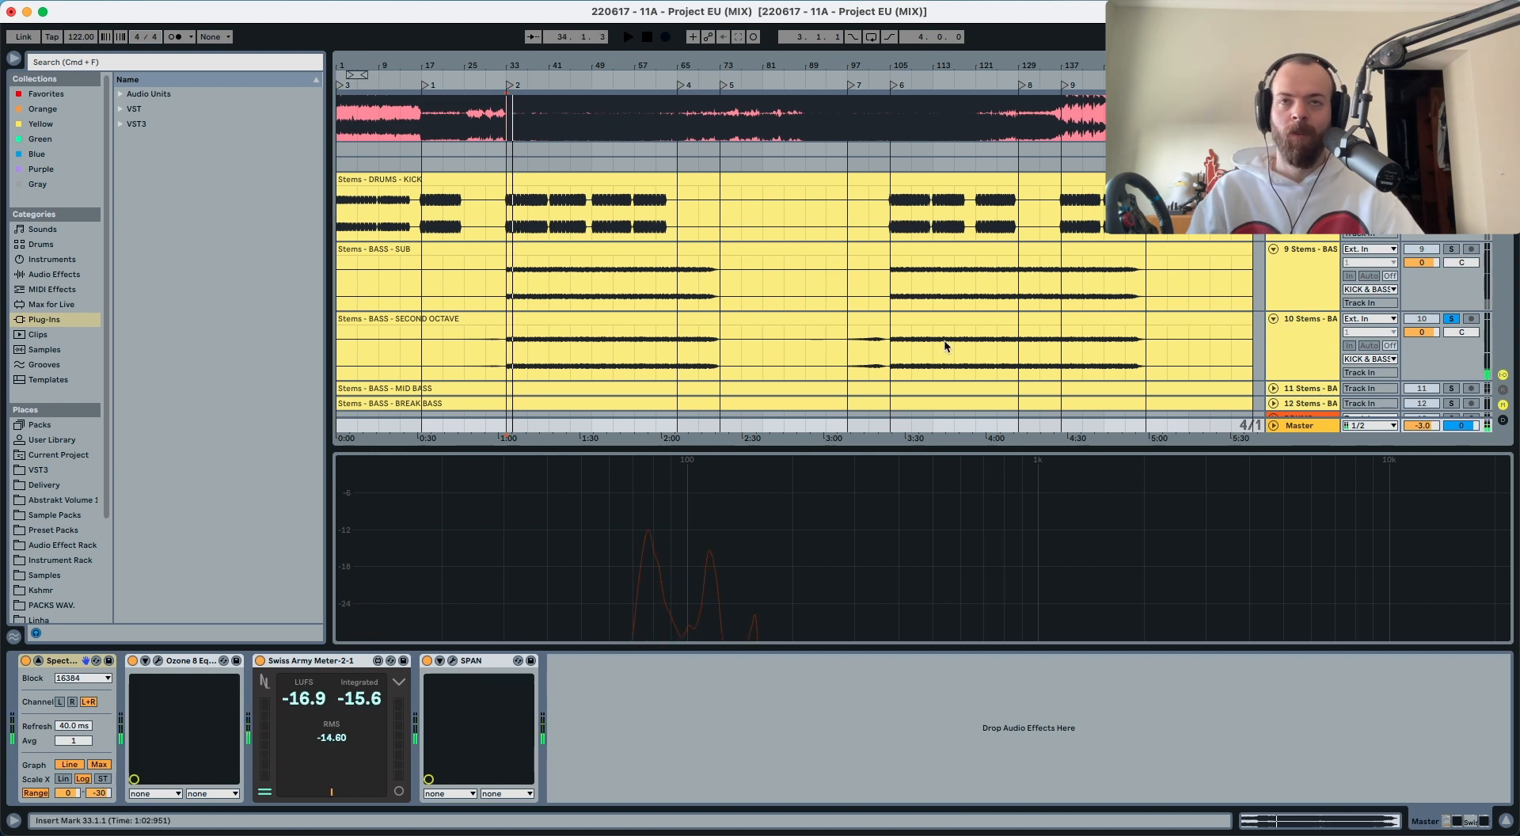
{"action": "key", "text": "space"}
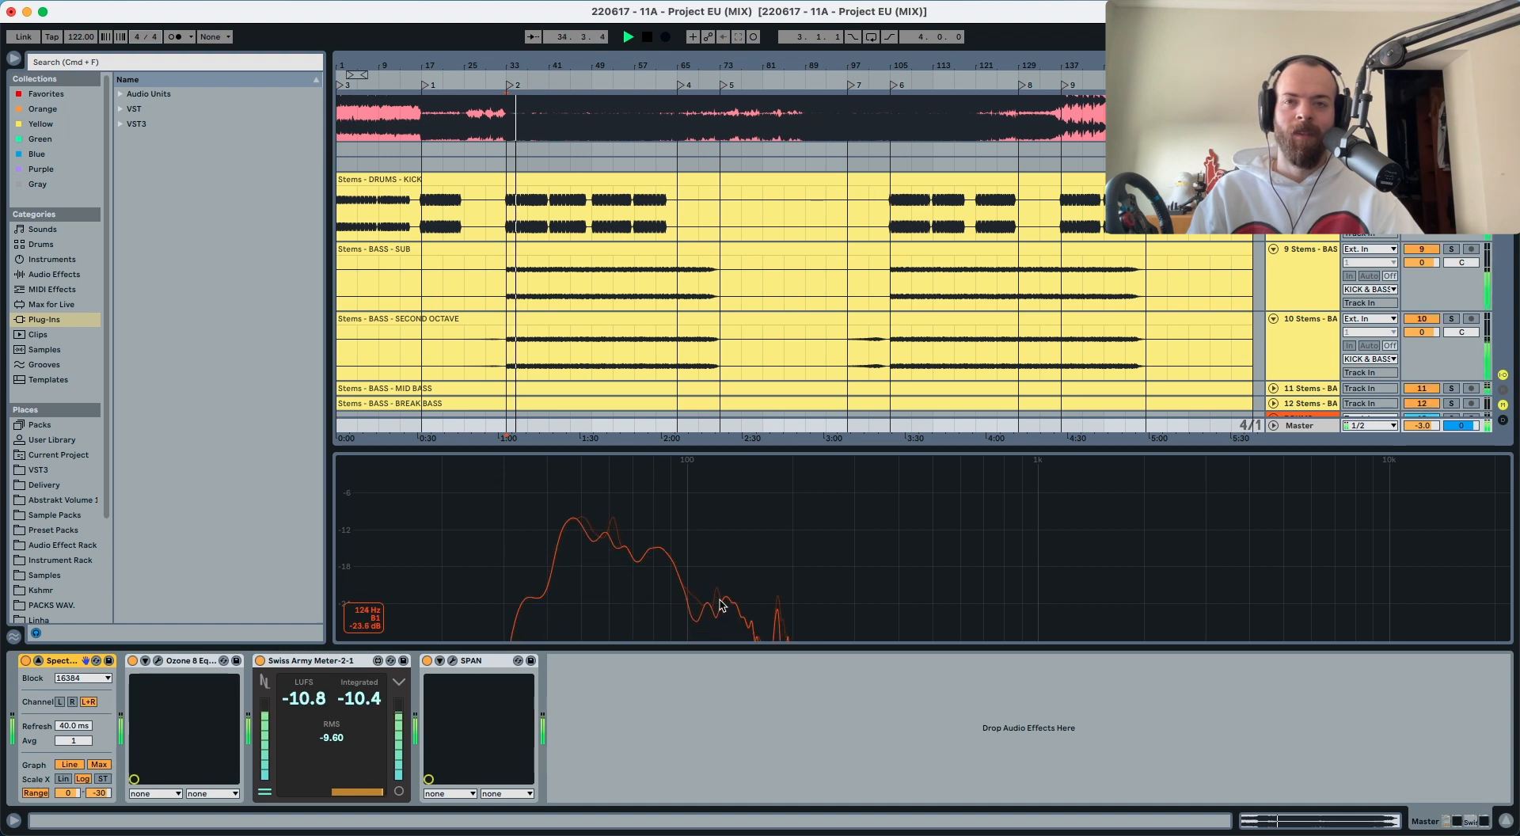
{"action": "key", "text": "space"}
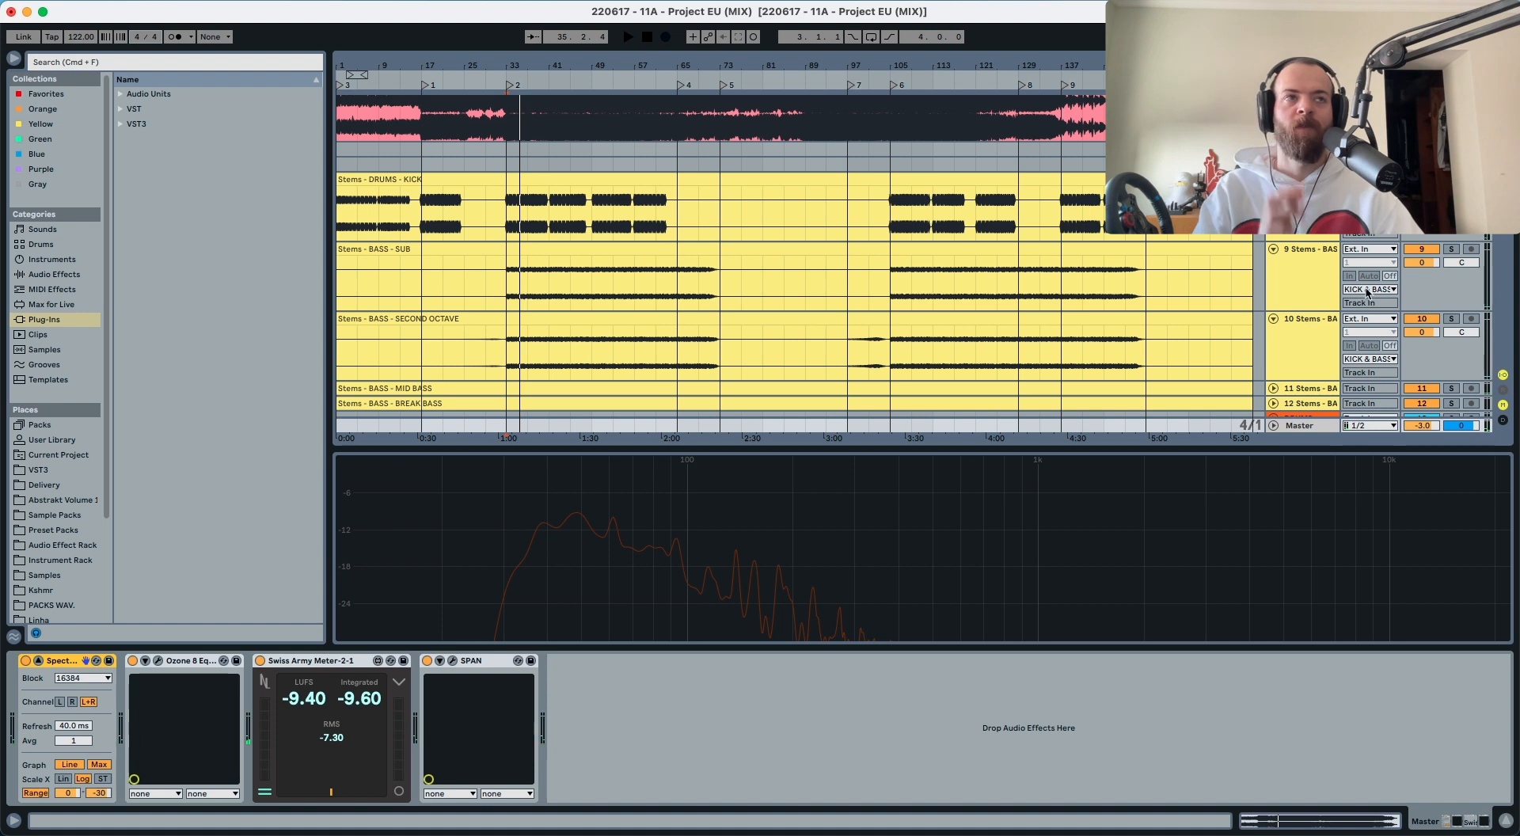
Step: Lower the BASS - SECOND OCTAVE stem's volume to -3.0 dB, checking it both in the playing mix and soloed on the Master's spectrum
{"action": "left_click_drag", "start_coordinate": [1423, 339], "coordinate": [1433, 341]}
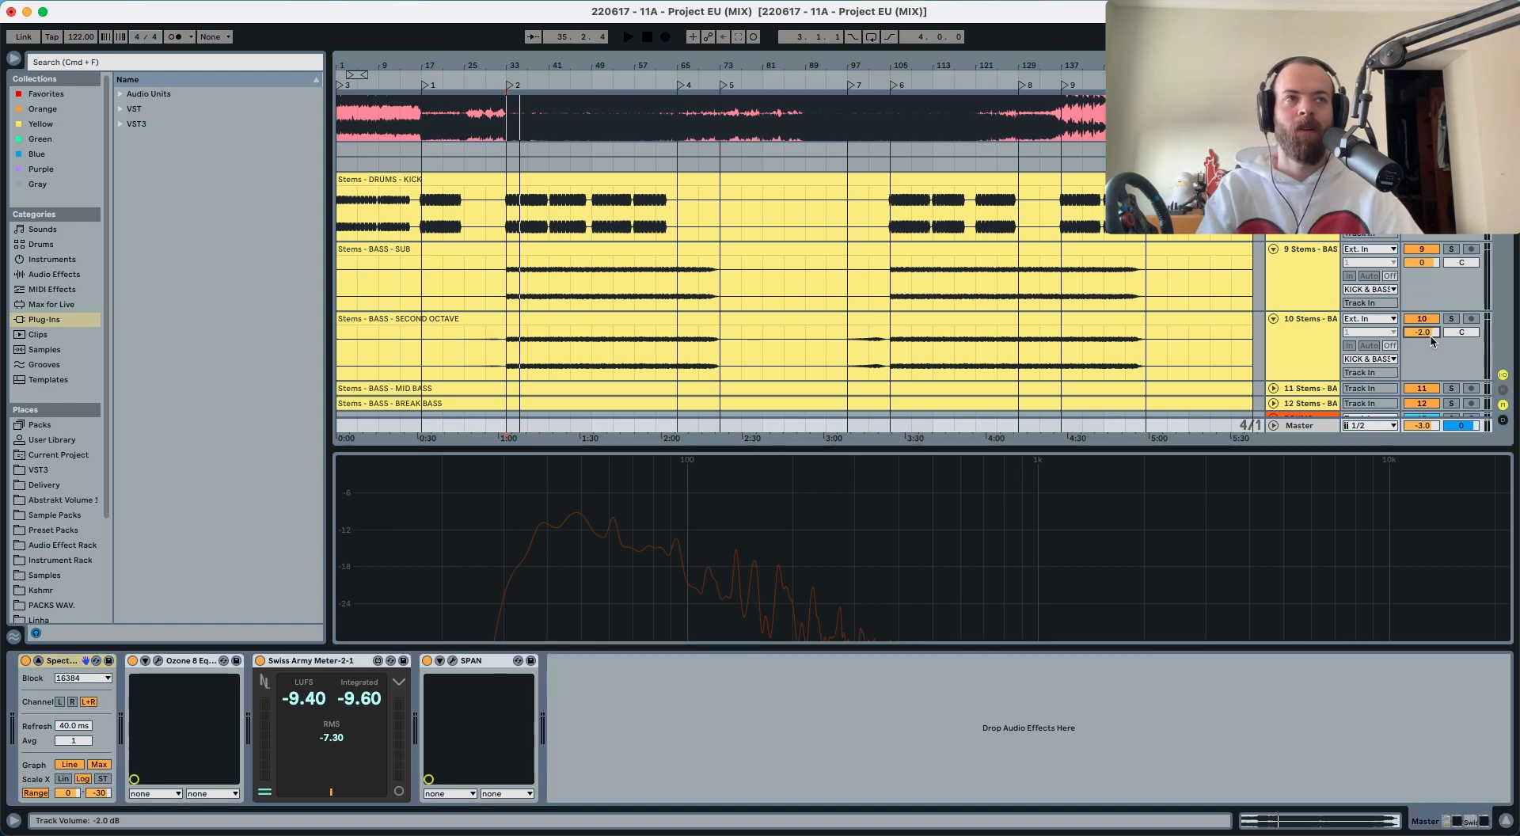
{"action": "key", "text": "space"}
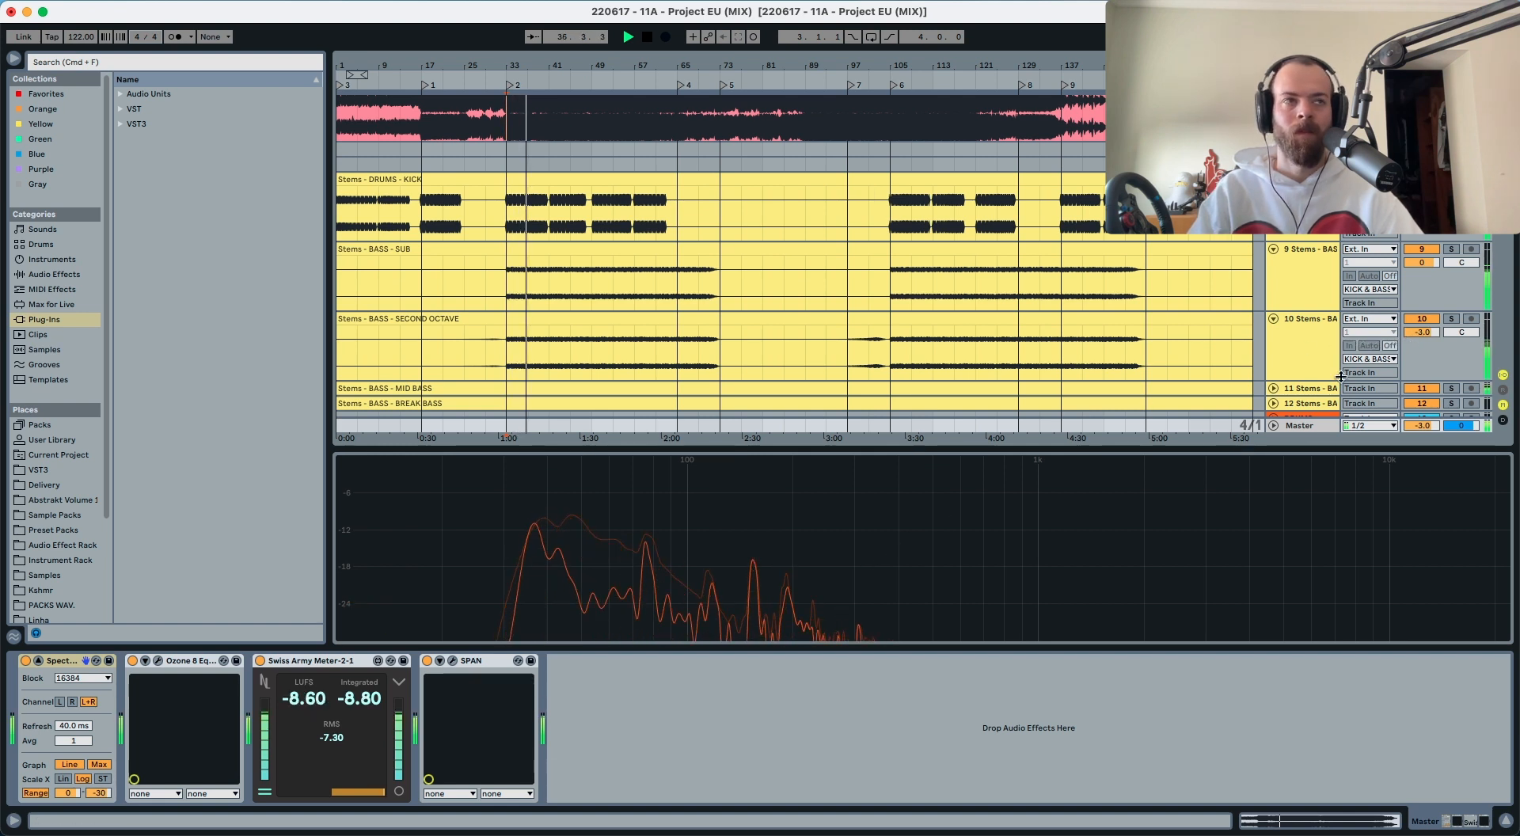
{"action": "left_click", "coordinate": [1451, 319]}
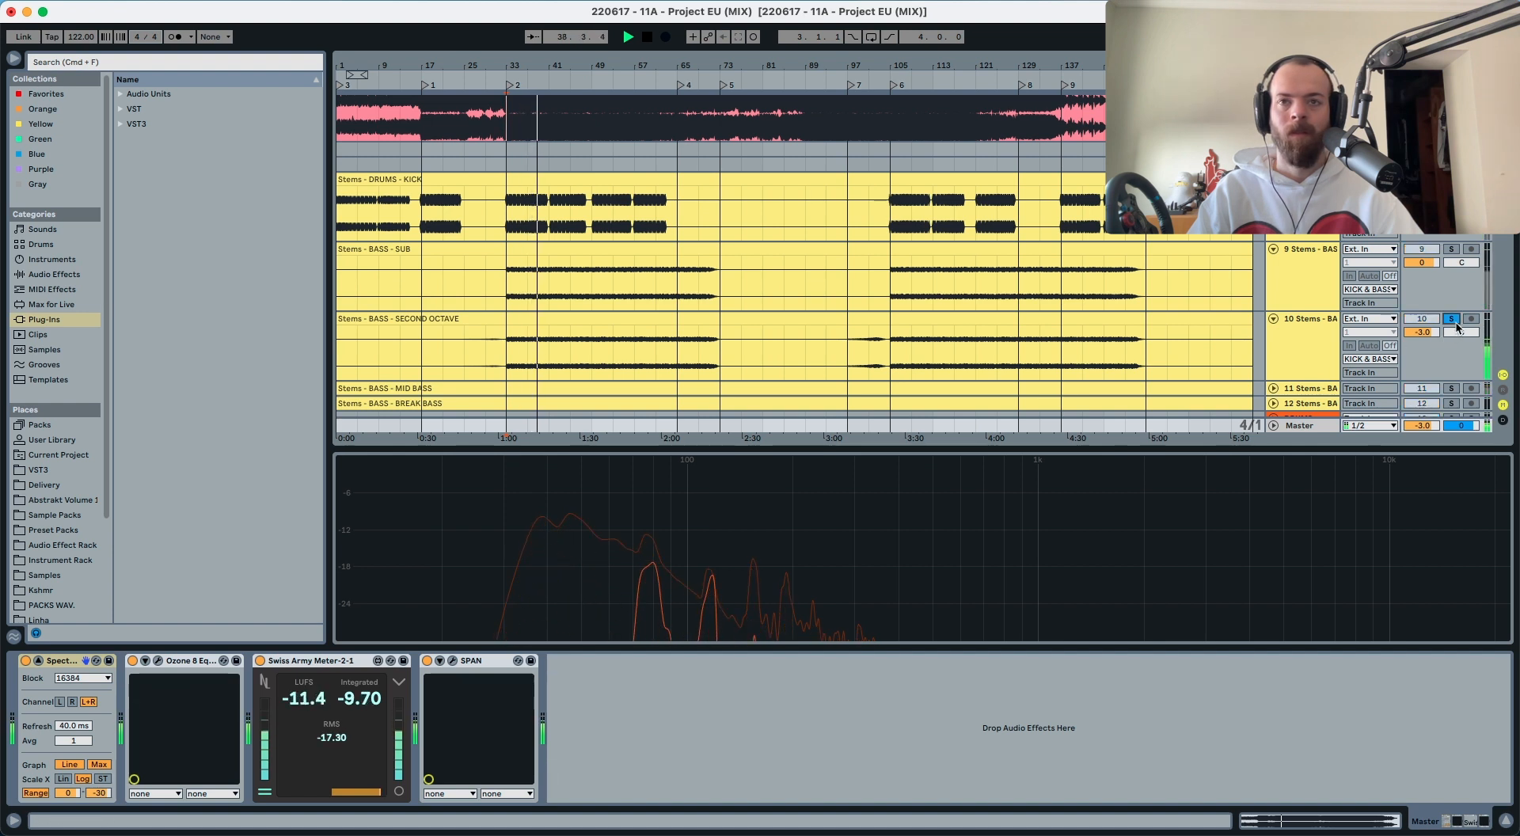
{"action": "left_click", "coordinate": [1452, 319]}
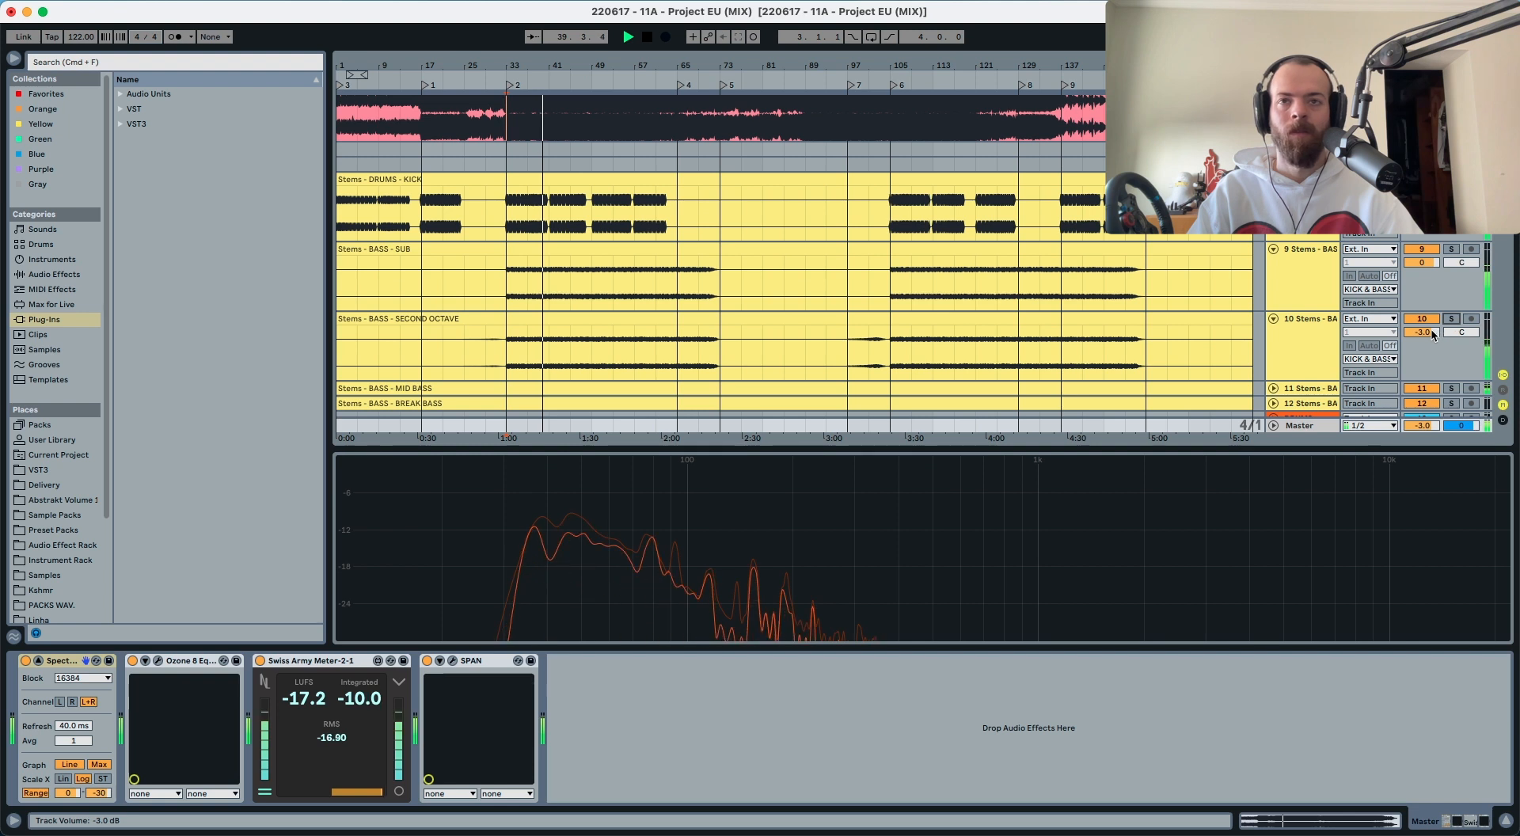
Step: Solo the BASS - MID BASS stem and compare its peaks with the reference tracks from bar 33 on the Master's spectrum
{"action": "scroll", "coordinate": [1440, 337], "scroll_direction": "down", "scroll_amount": 2}
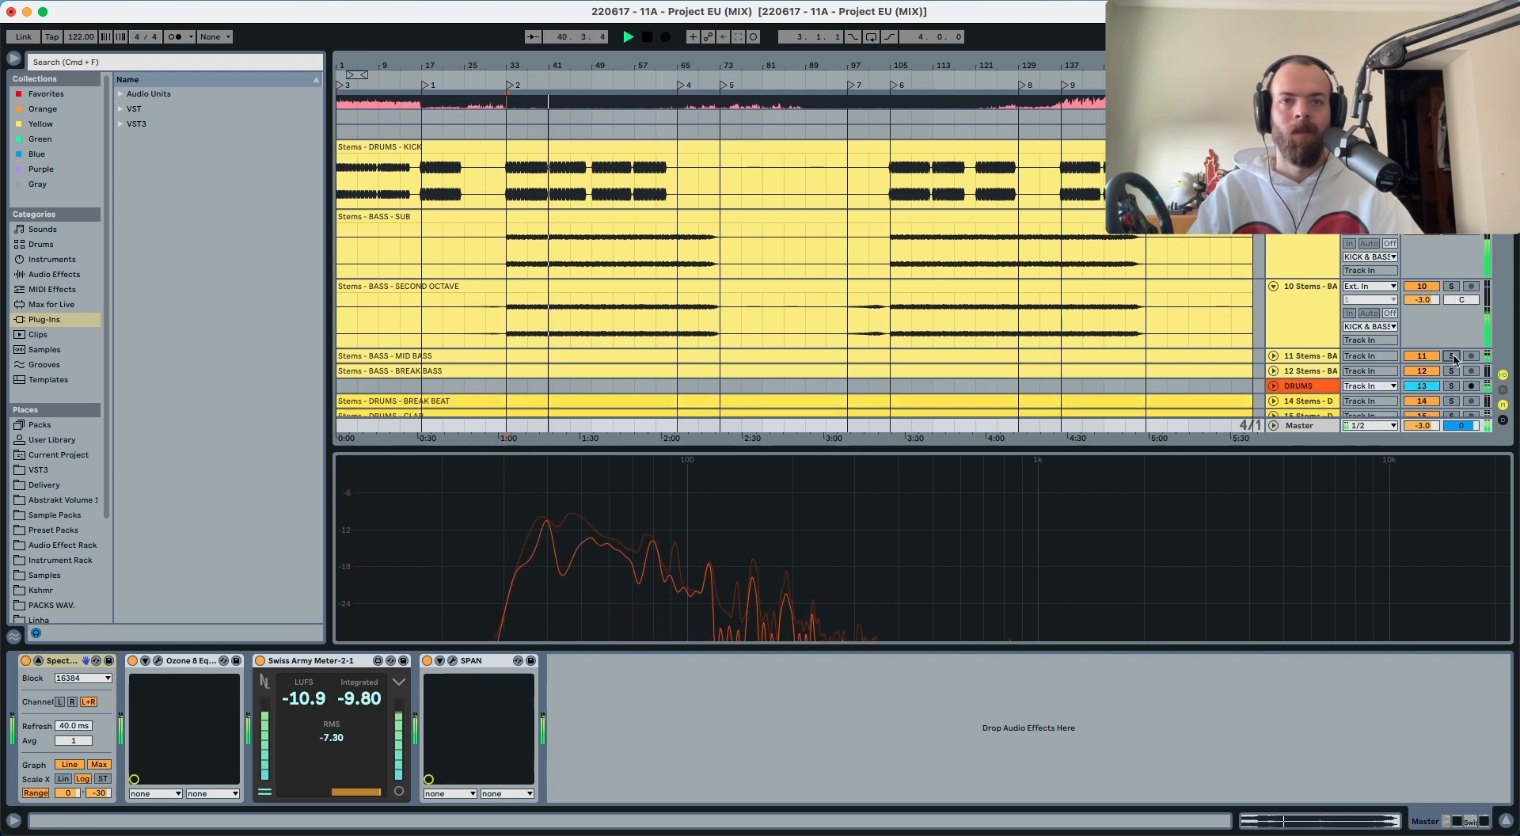
{"action": "left_click", "coordinate": [1451, 356]}
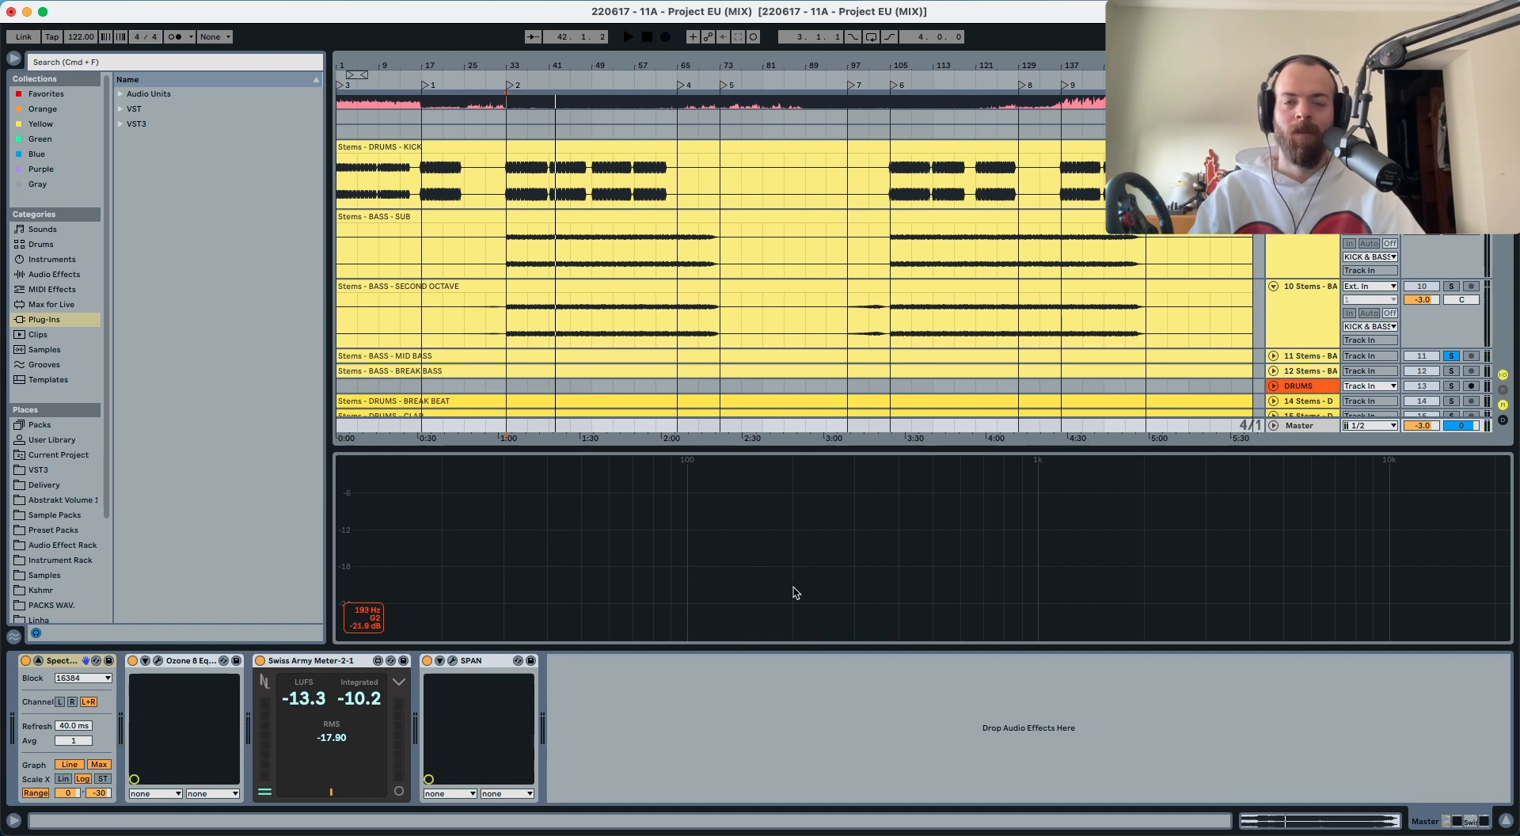
{"action": "key", "text": "space"}
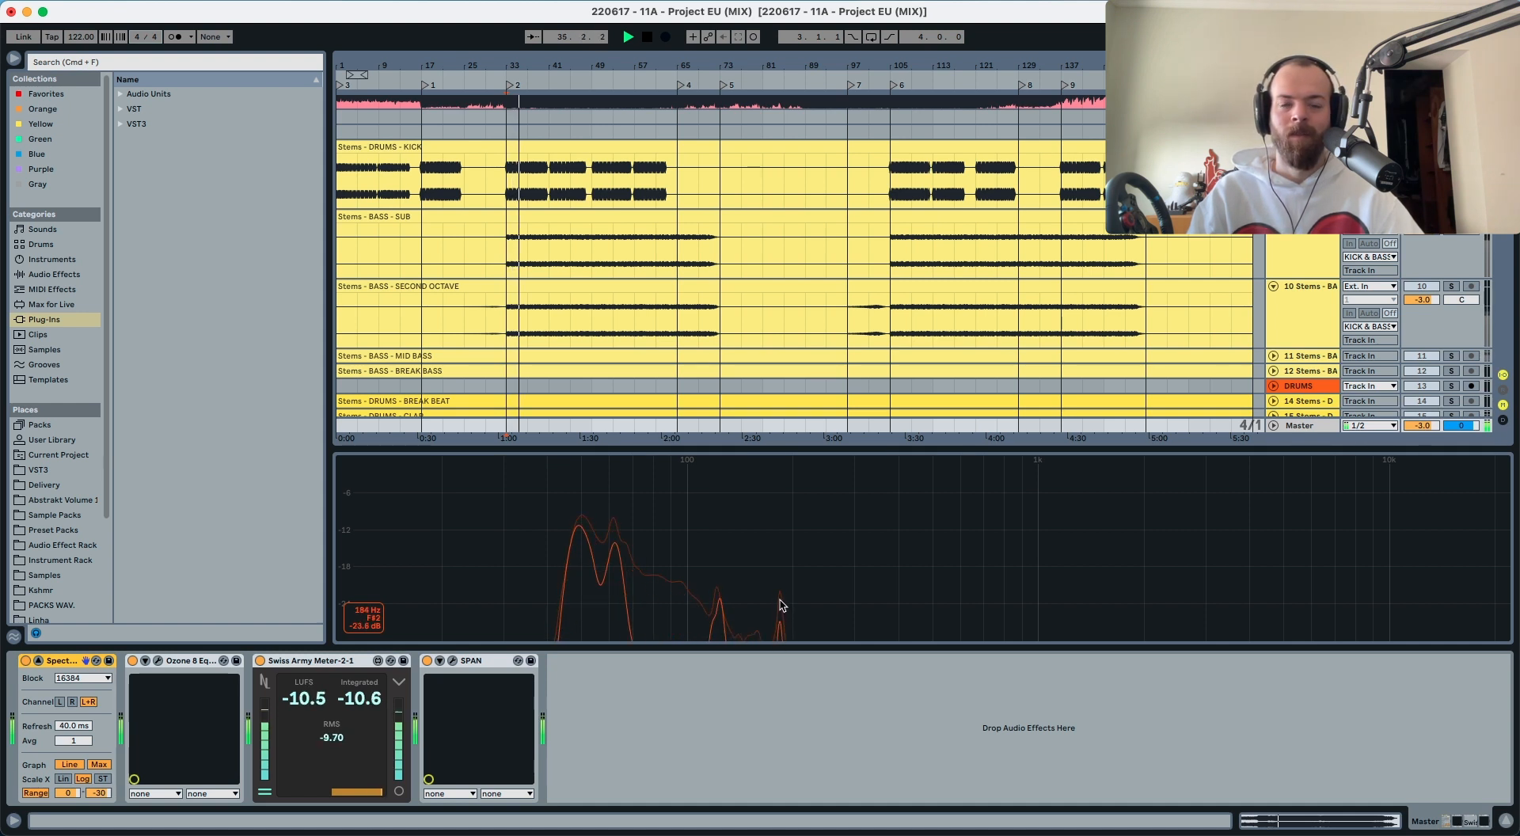
{"action": "key", "text": "space"}
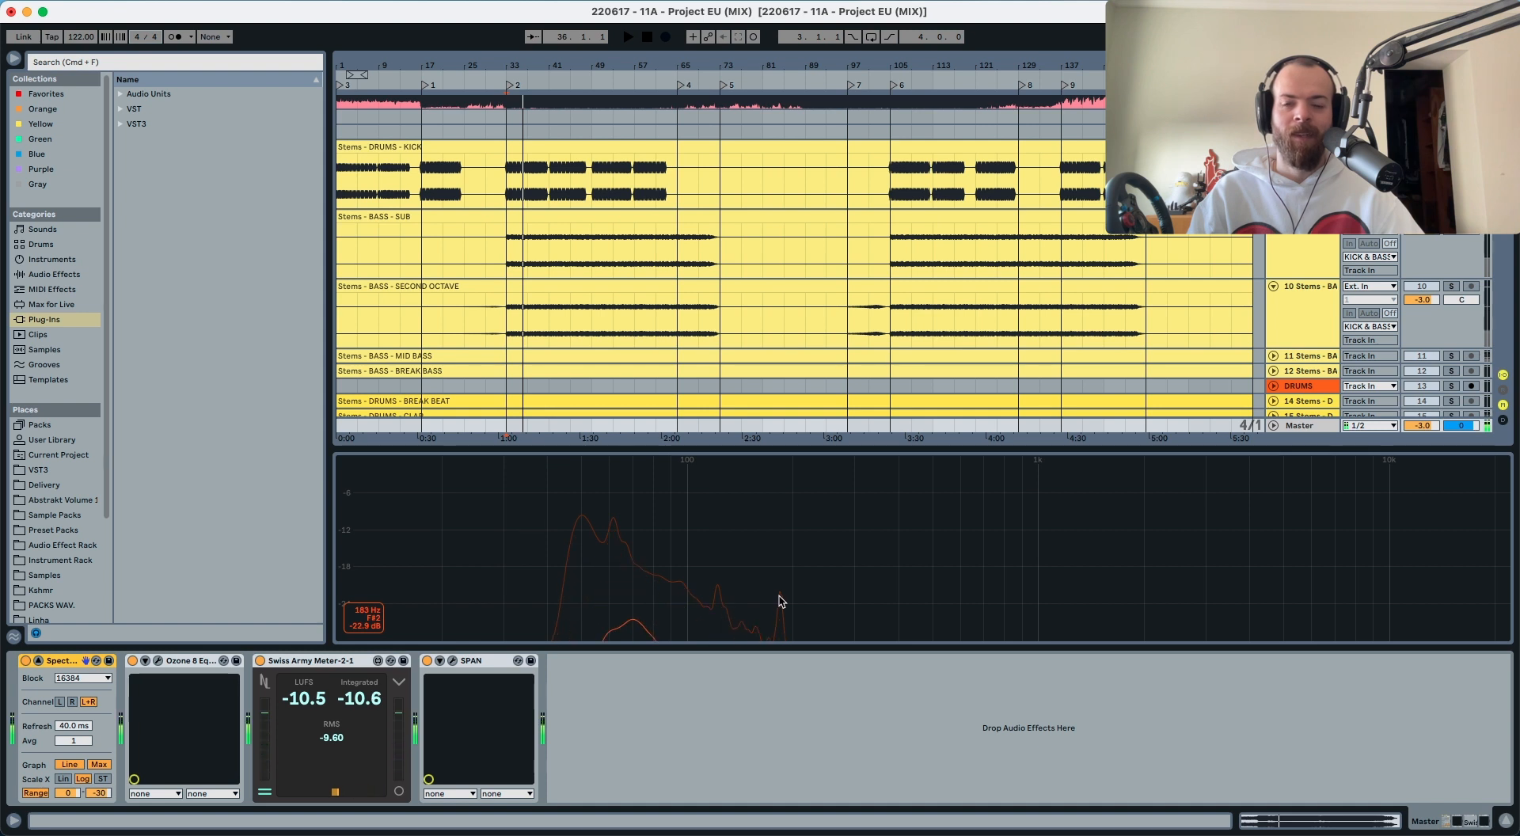
{"action": "key", "text": "space"}
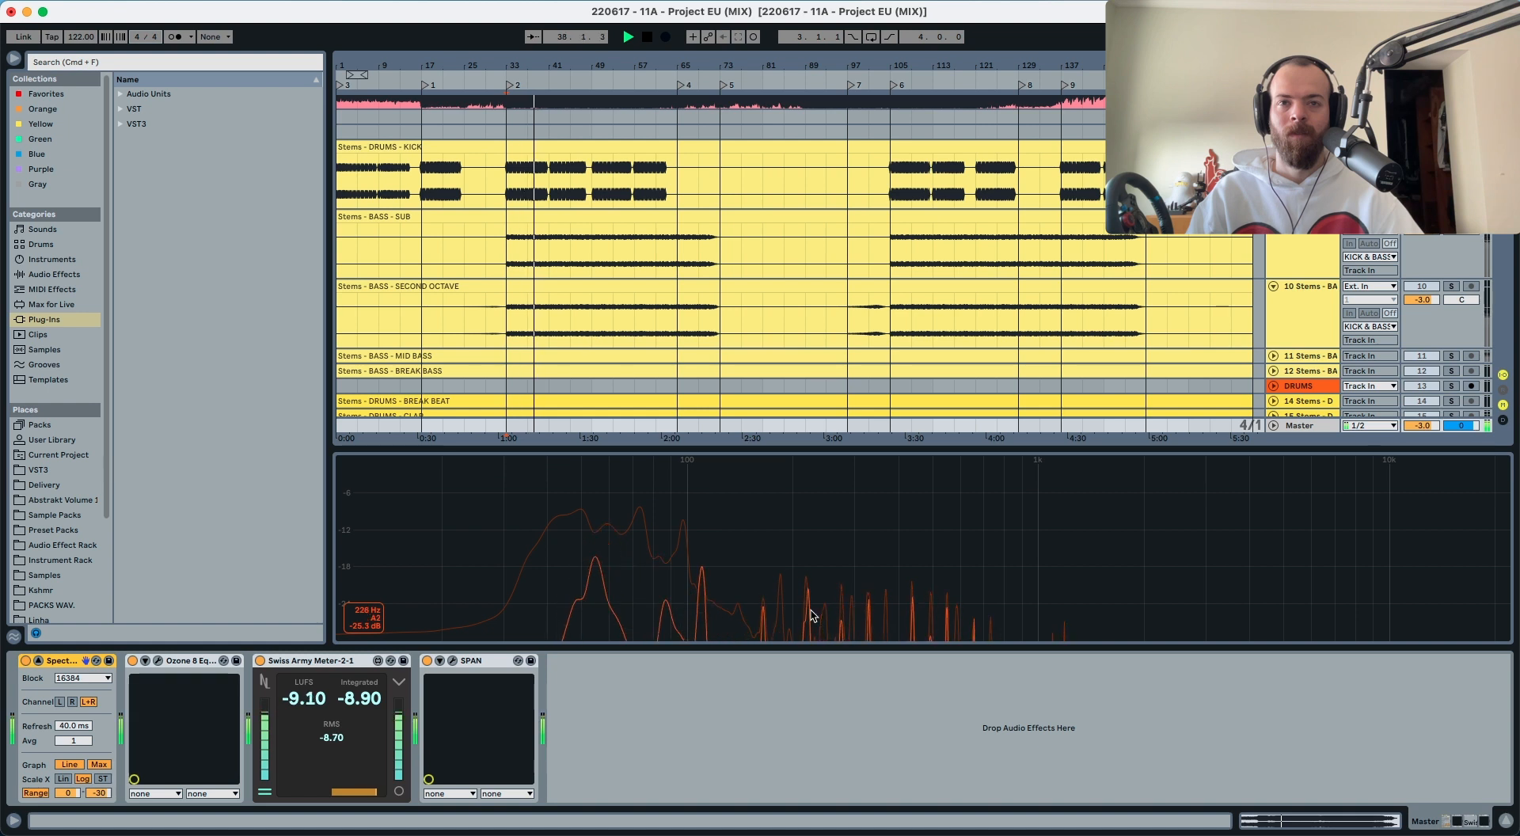
{"action": "key", "text": "space"}
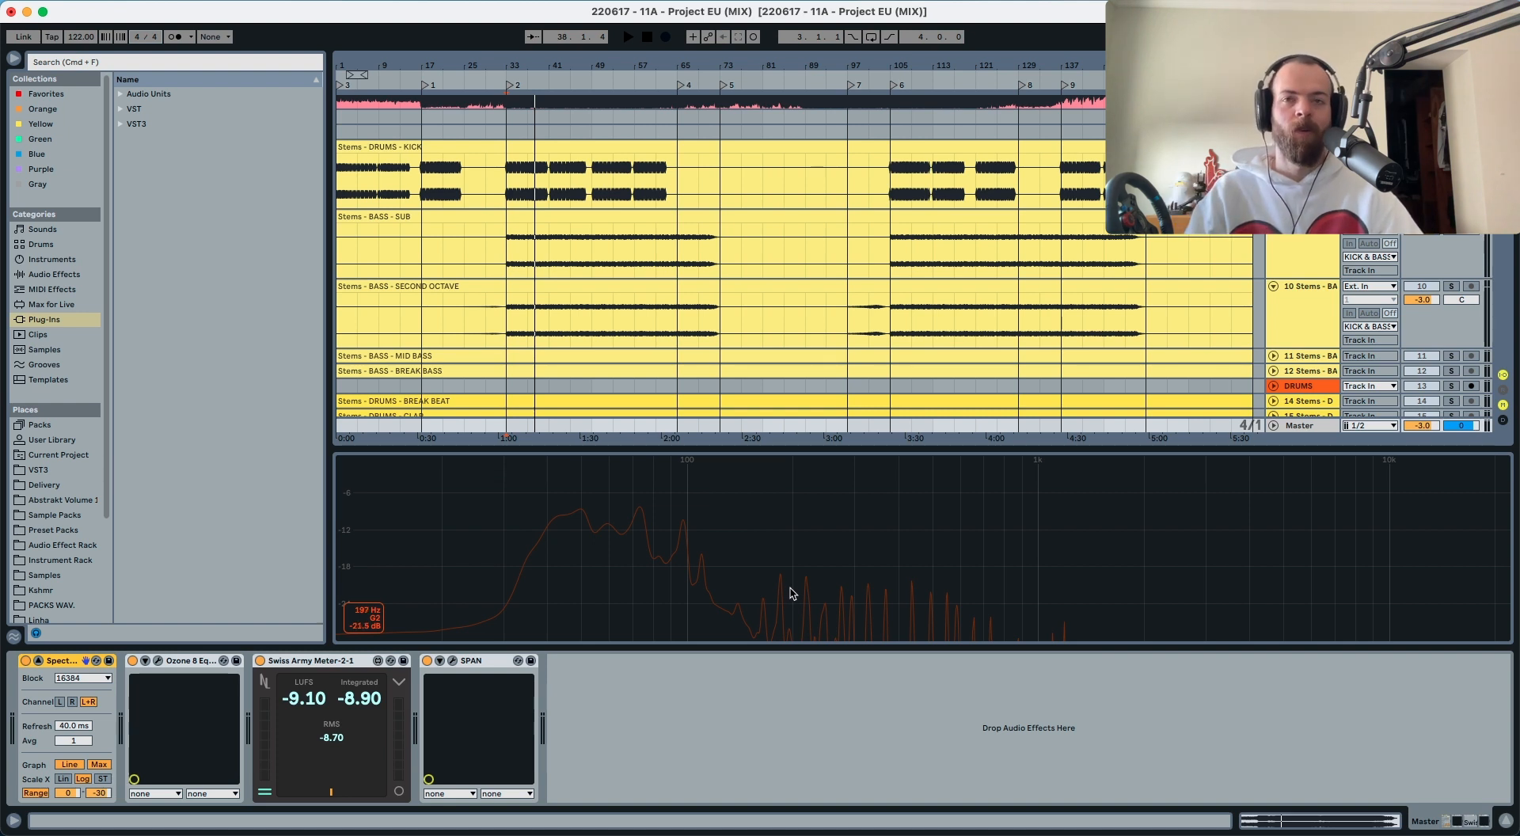
{"action": "key", "text": "space"}
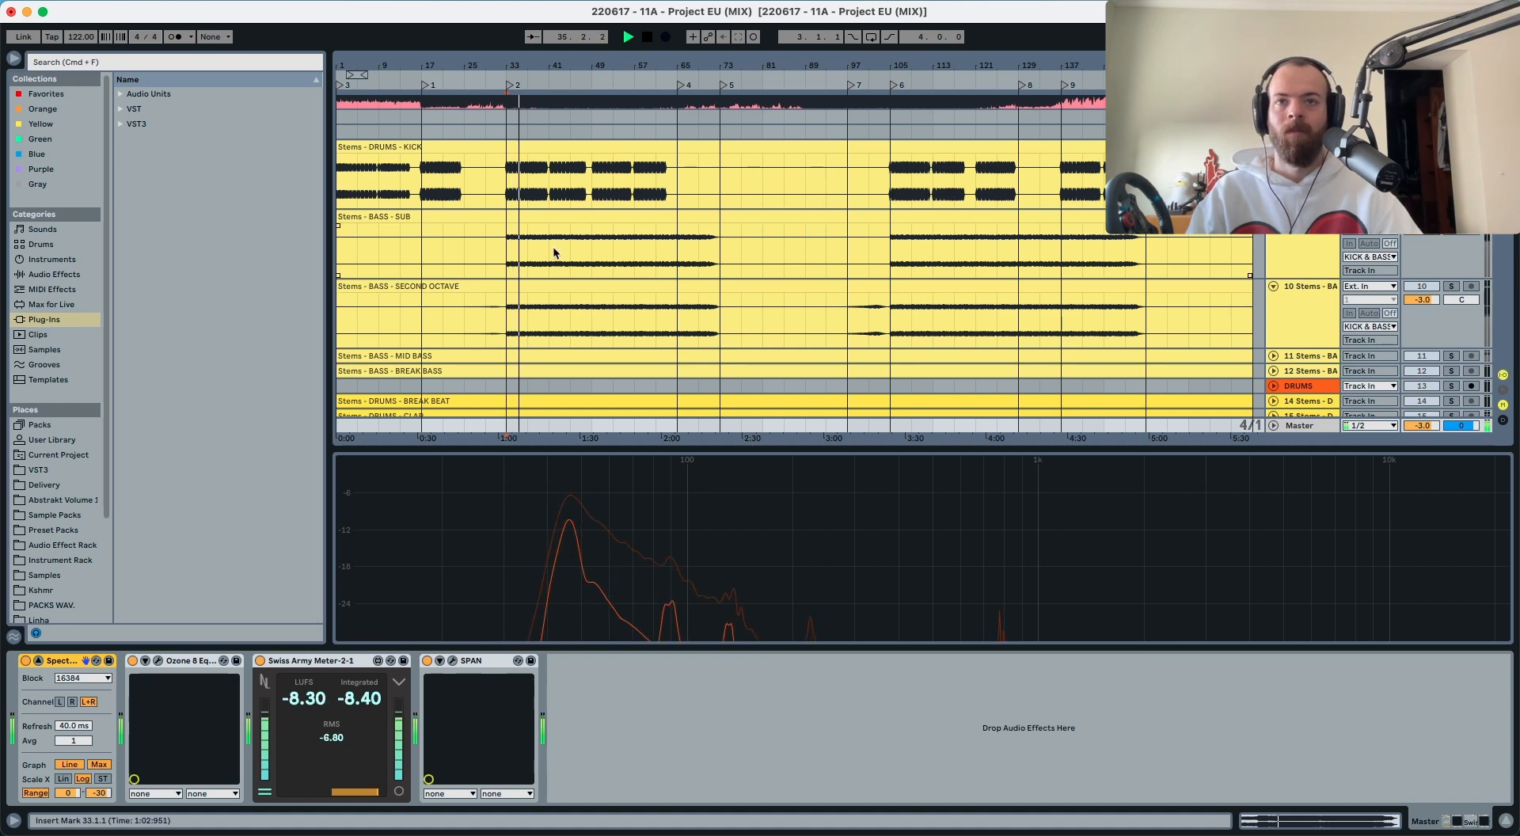
Step: Play the reference from bar 37 and compare it with the soloed second-octave bass on the Master's spectrum
{"action": "left_click", "coordinate": [532, 254]}
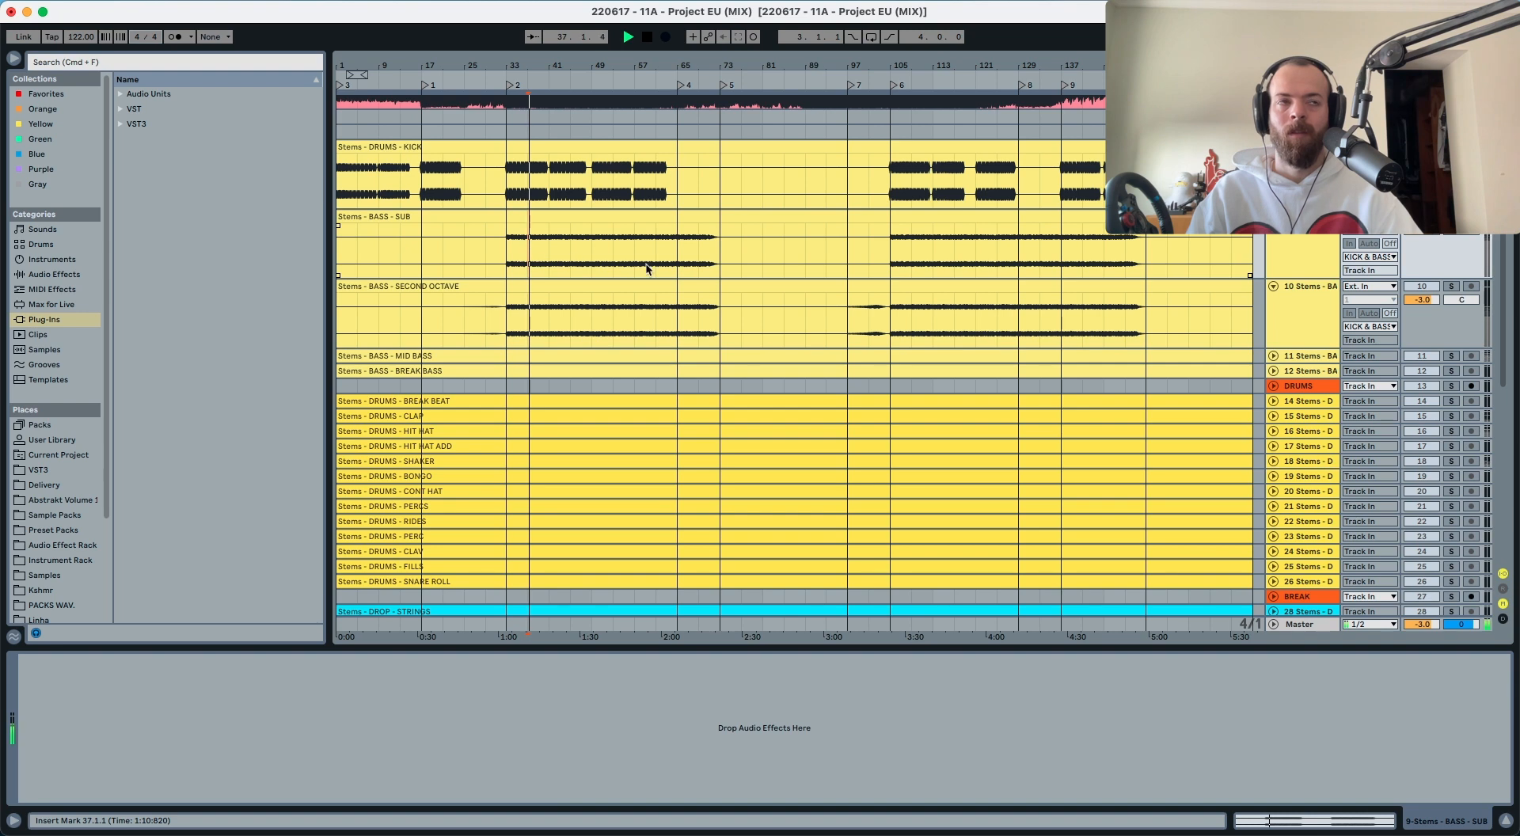
{"action": "left_click", "coordinate": [1306, 625]}
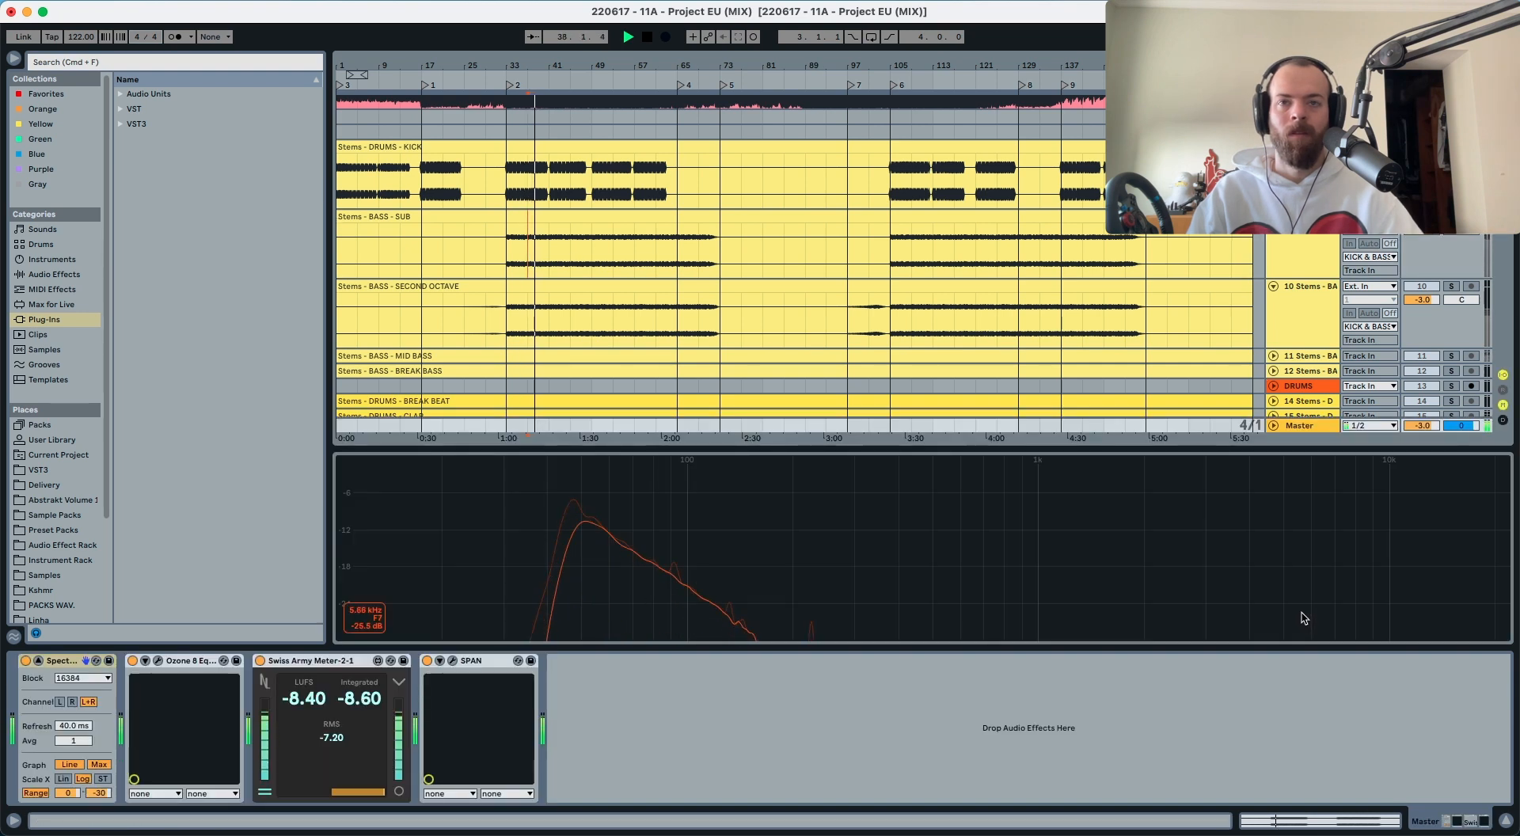
{"action": "left_click", "coordinate": [1454, 288]}
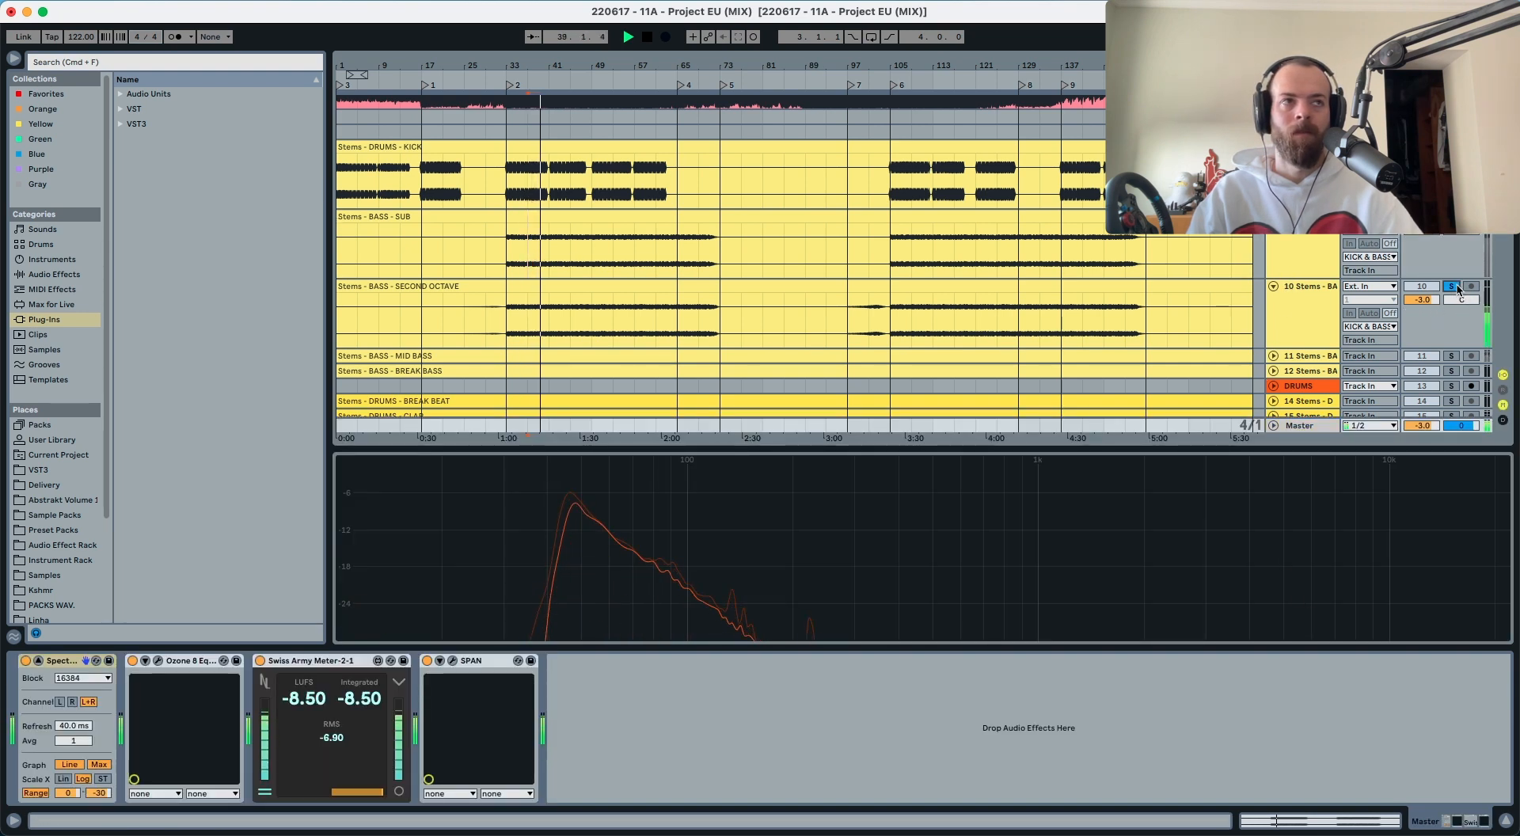
{"action": "key", "text": "space"}
{"action": "key", "text": "space"}
{"action": "left_click", "coordinate": [1454, 288]}
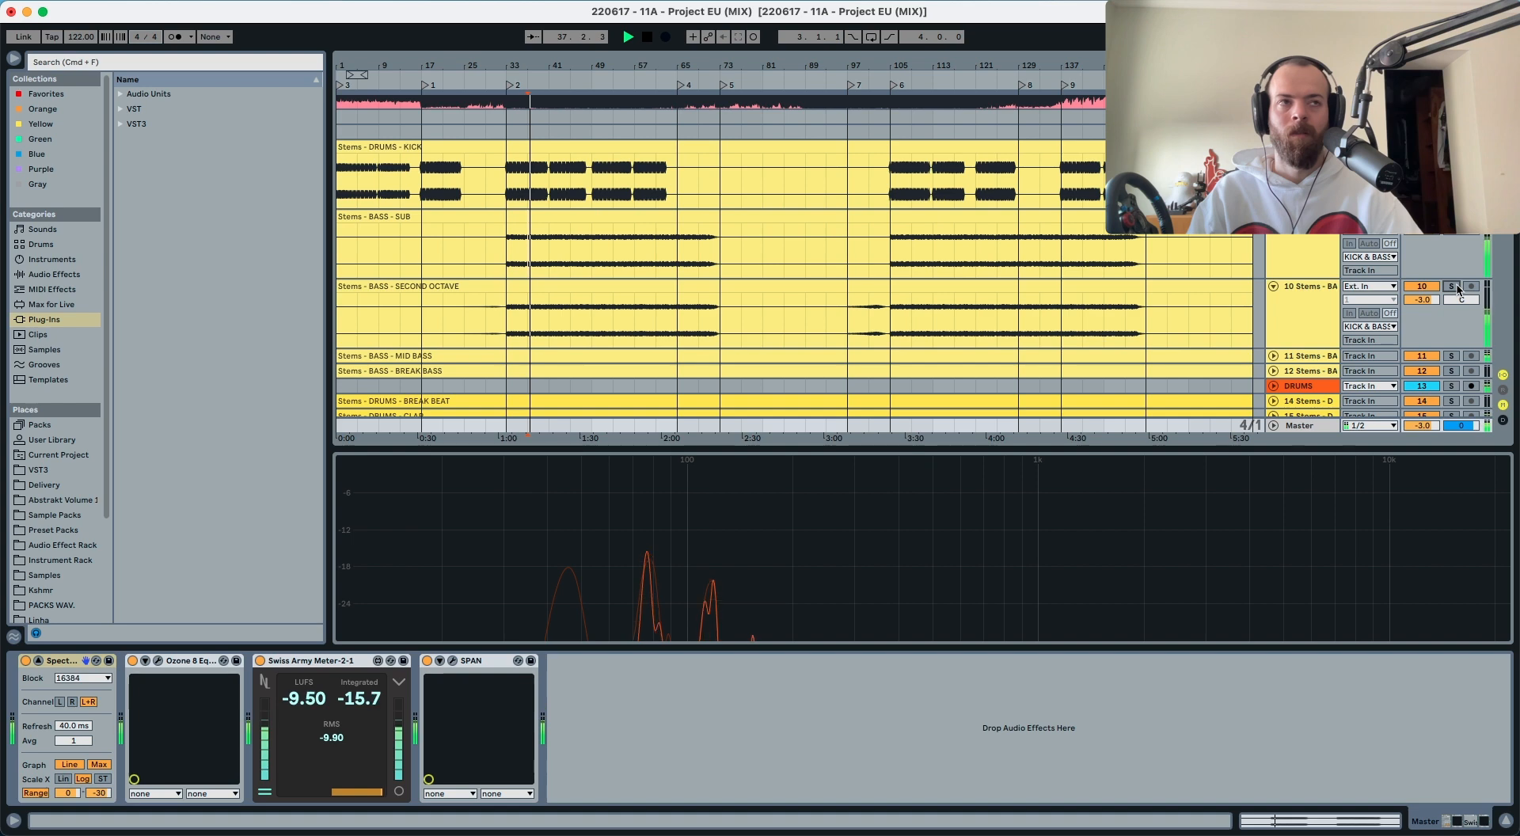
Step: Unfold and solo the BASS - MID BASS stem and paste an EQ Eight onto it
{"action": "left_click", "coordinate": [1312, 357]}
{"action": "double_click", "coordinate": [1313, 358]}
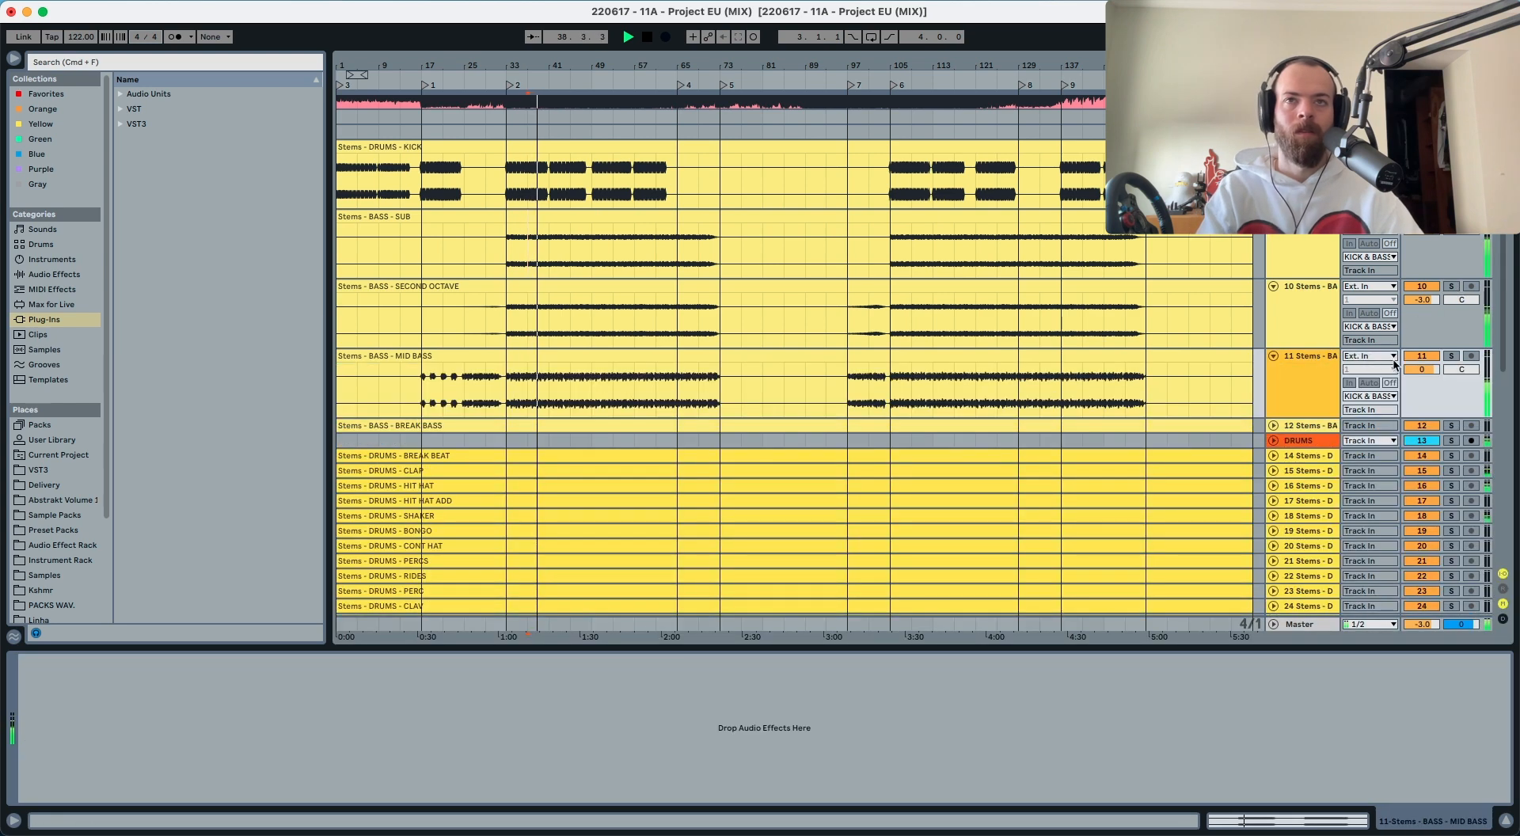
{"action": "left_click", "coordinate": [1452, 356]}
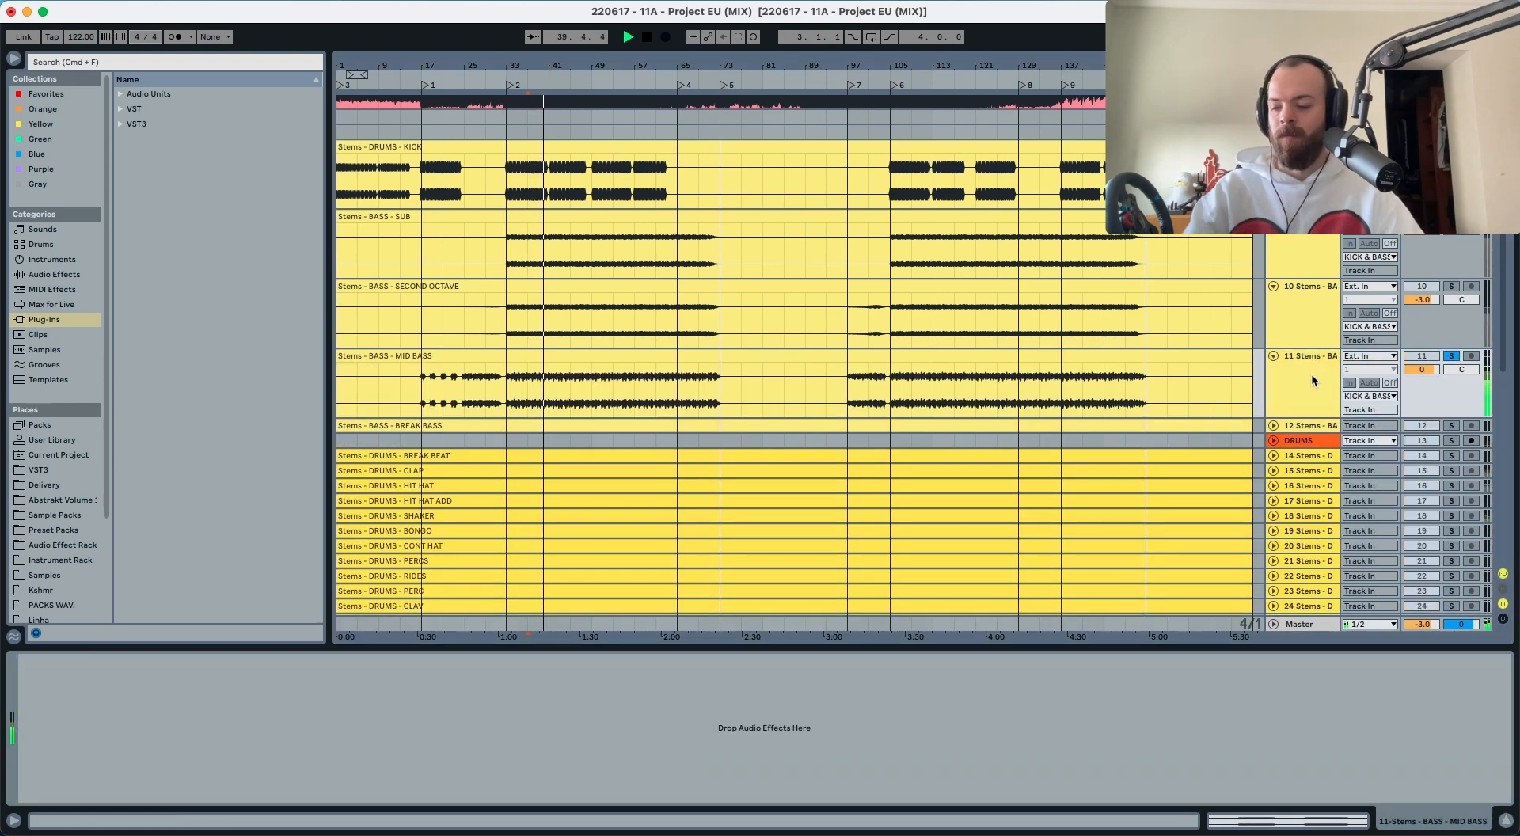
{"action": "key", "text": "super+v"}
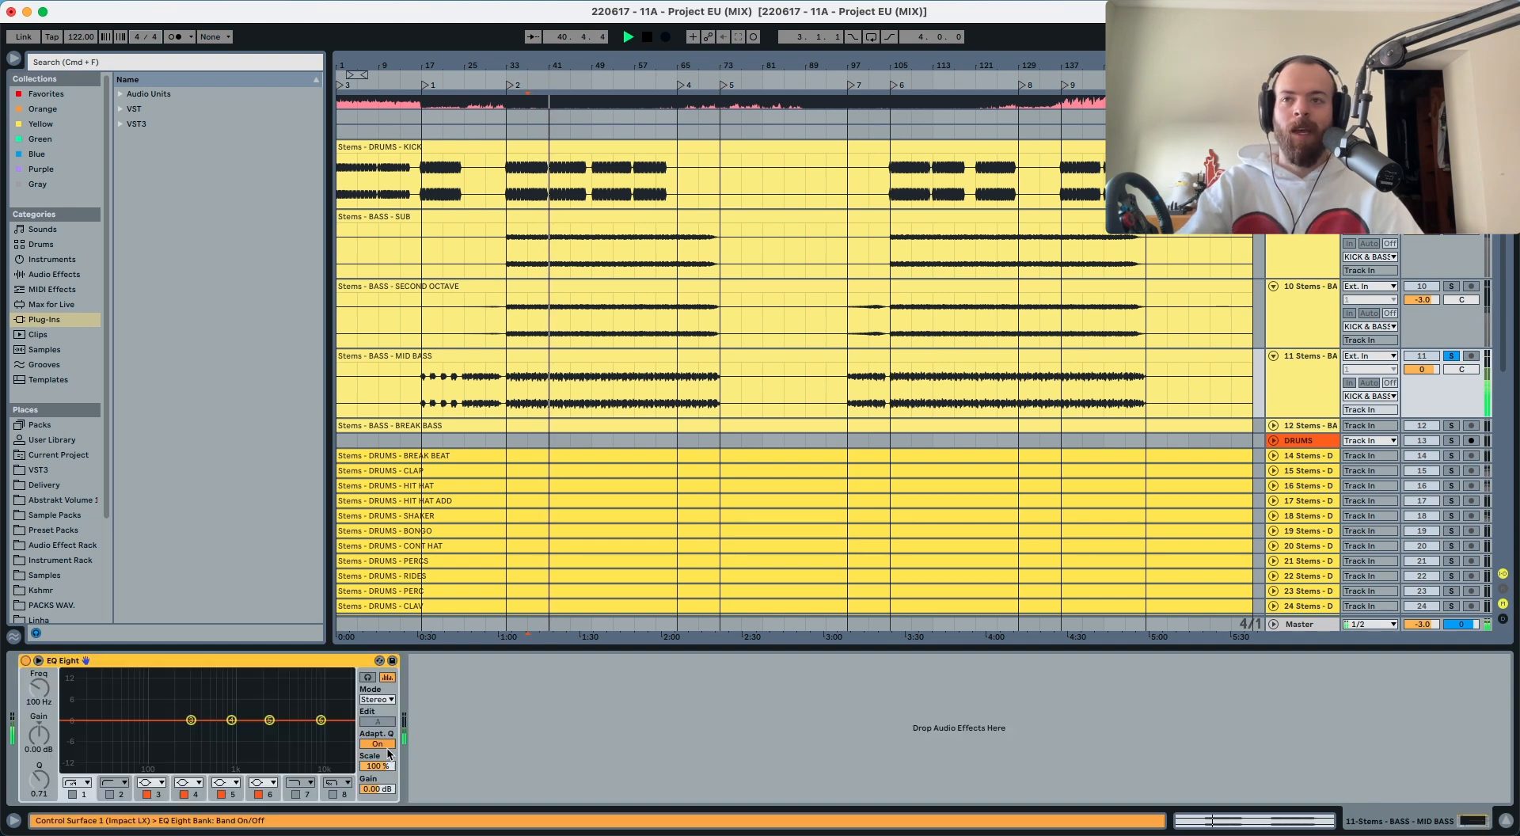
Step: Cut the mid bass by about 3.6 dB at 156 Hz with EQ Eight band 3, then check the unsoloed mix on the Master's spectrum
{"action": "left_click", "coordinate": [190, 721]}
{"action": "left_click_drag", "start_coordinate": [191, 720], "coordinate": [166, 731]}
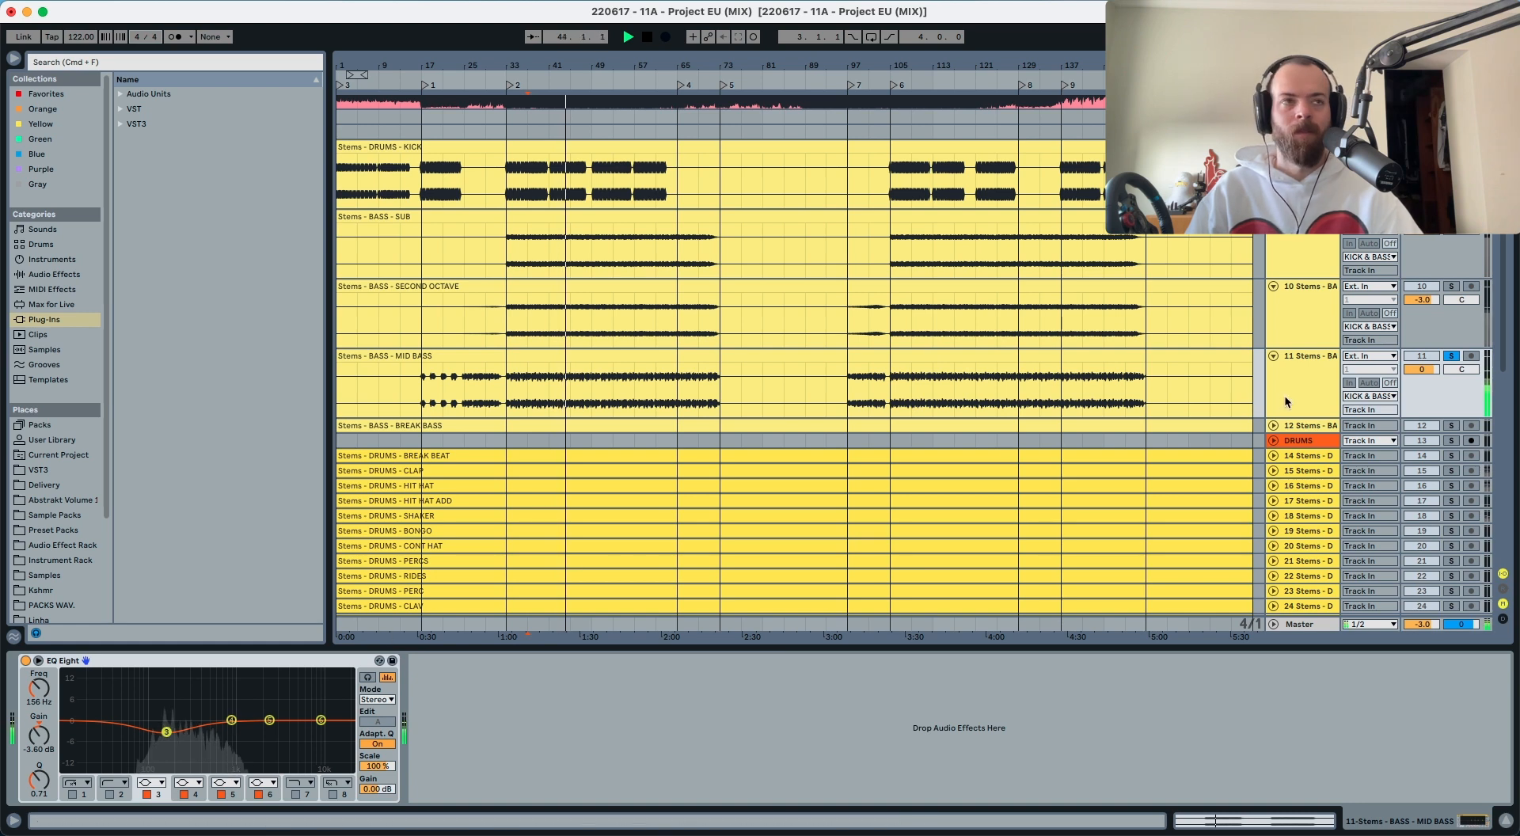
{"action": "left_click", "coordinate": [1451, 357]}
{"action": "left_click", "coordinate": [1299, 624]}
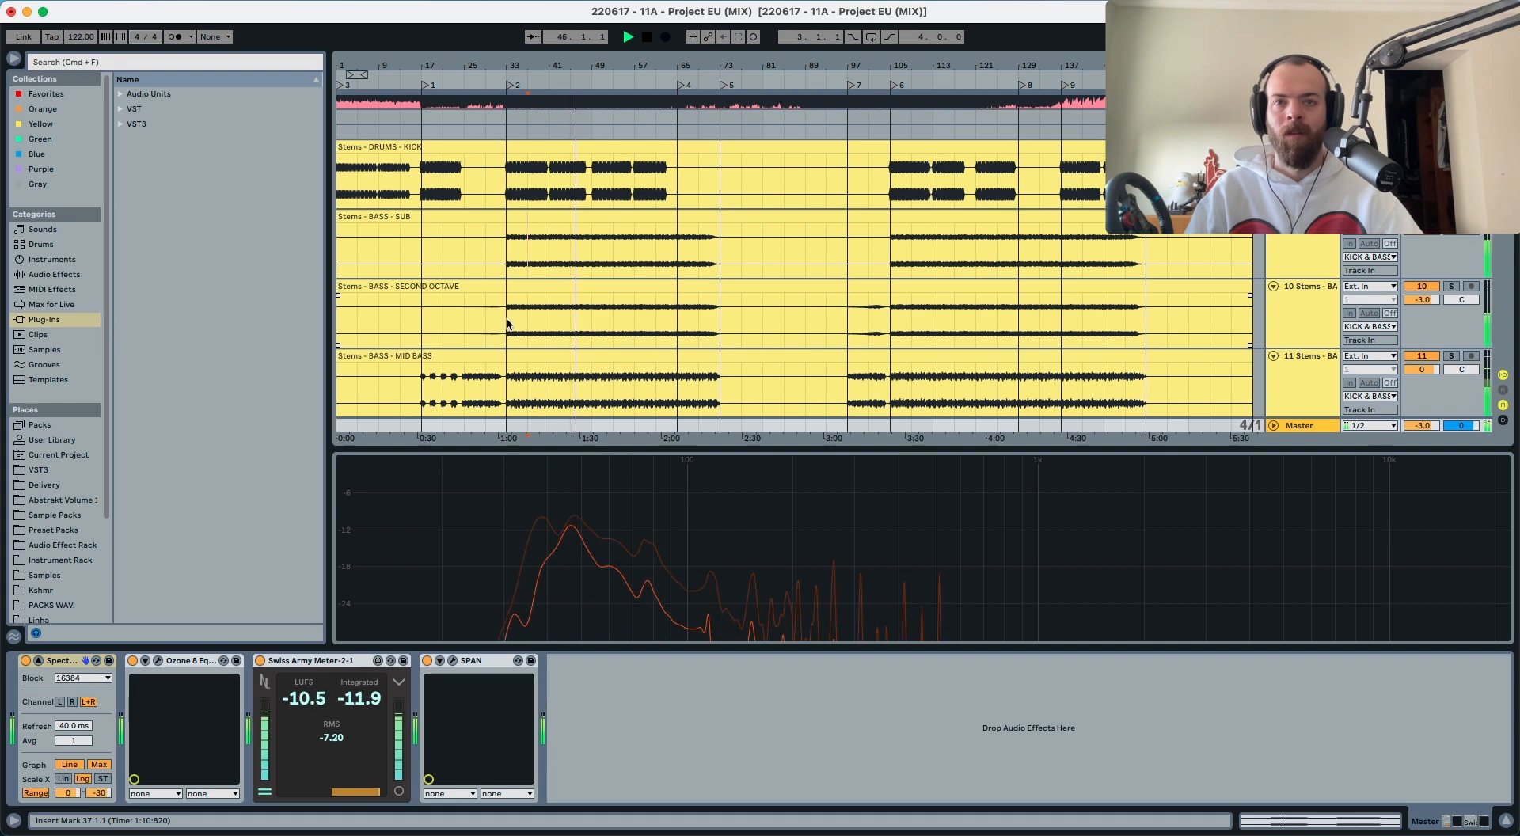
{"action": "key", "text": "space"}
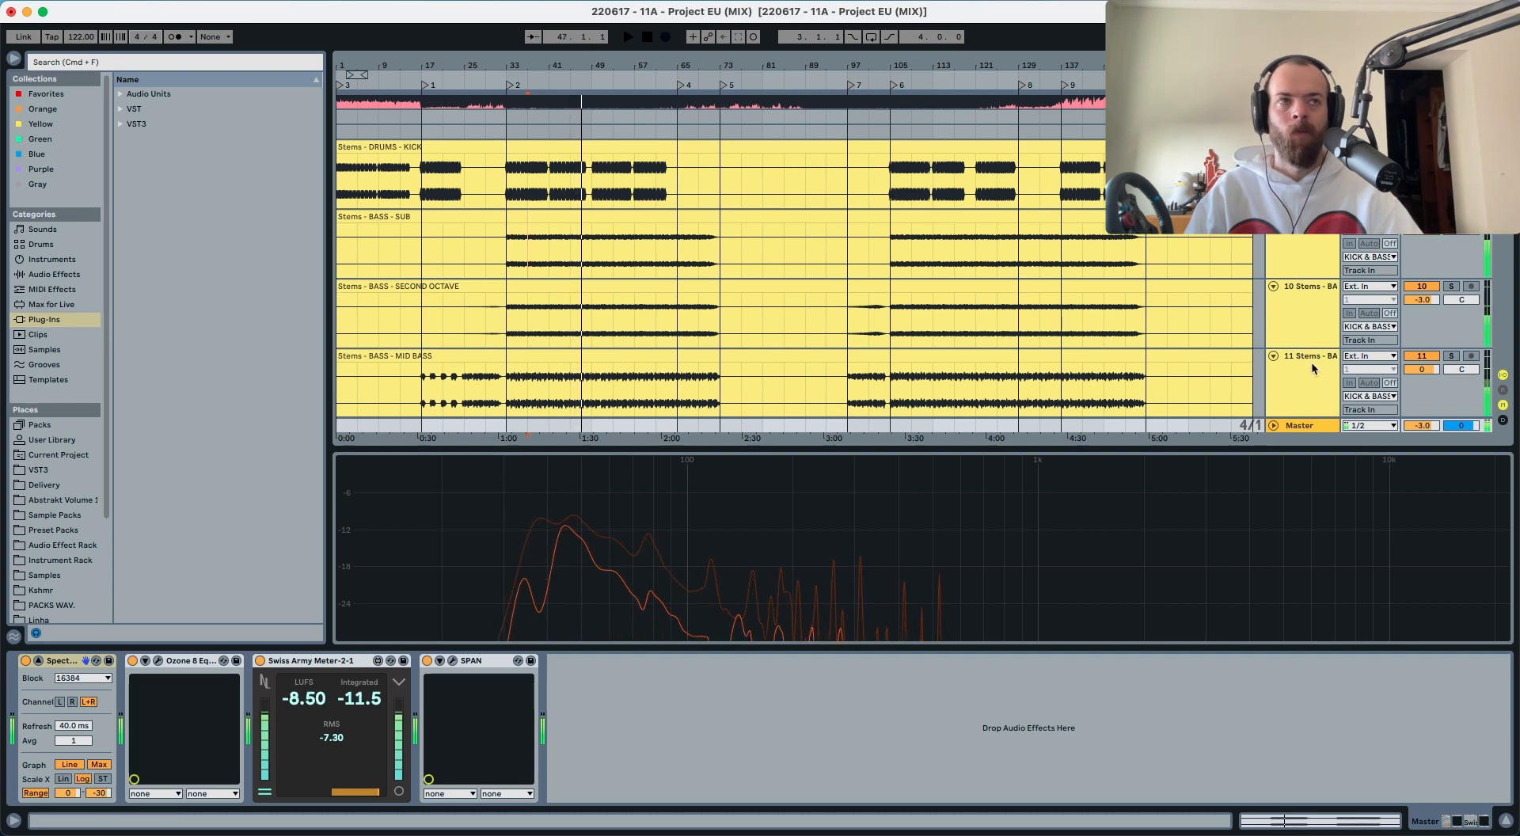
Step: Boost the mid bass by about 3.84 dB at 861 Hz with EQ Eight band 4, play the mix, and return the start position to bar 33
{"action": "left_click", "coordinate": [1304, 383]}
{"action": "left_click_drag", "start_coordinate": [231, 720], "coordinate": [229, 708]}
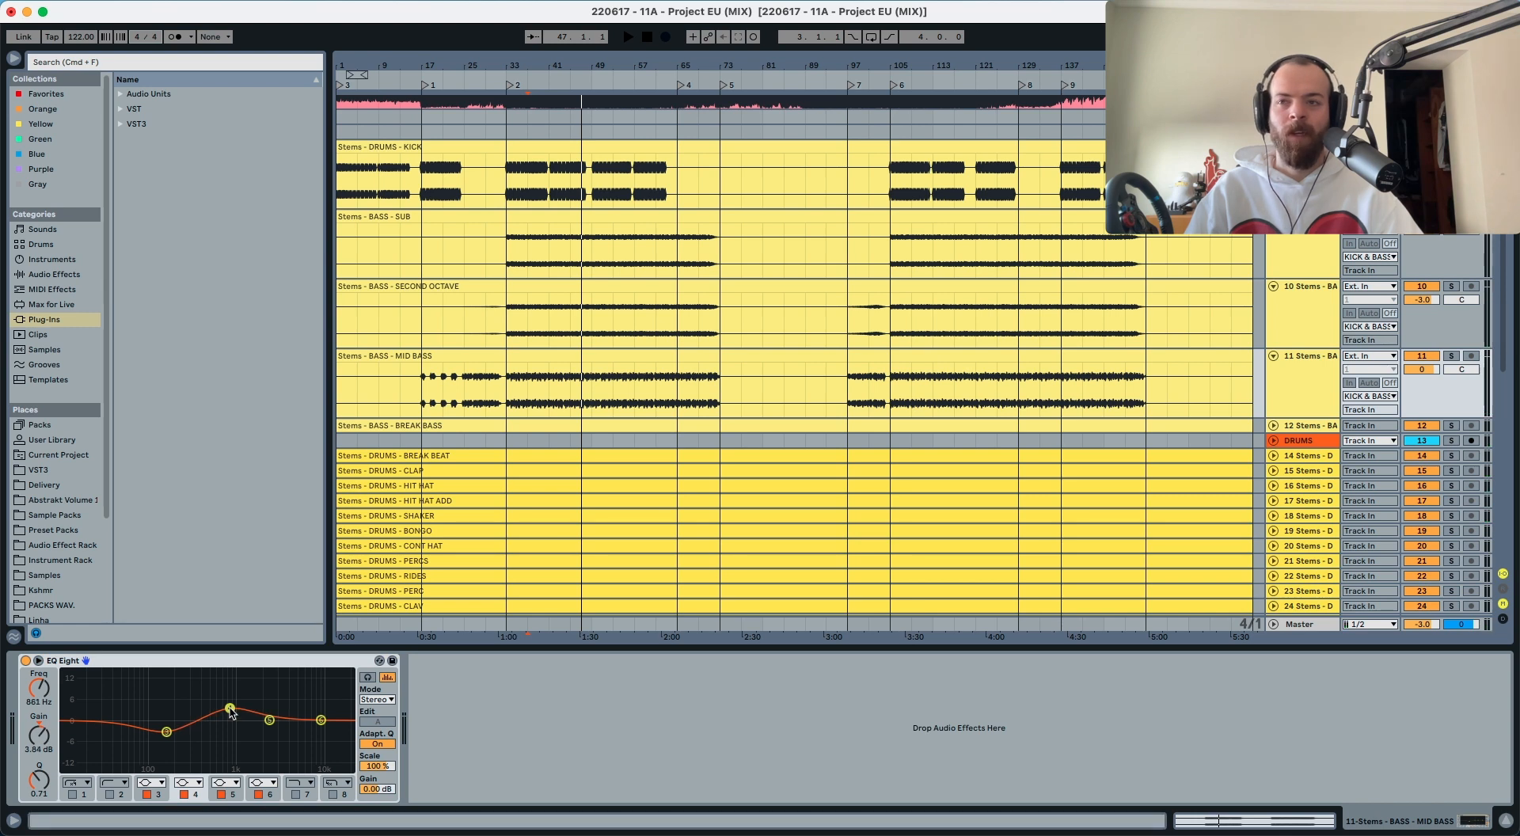
{"action": "key", "text": "space"}
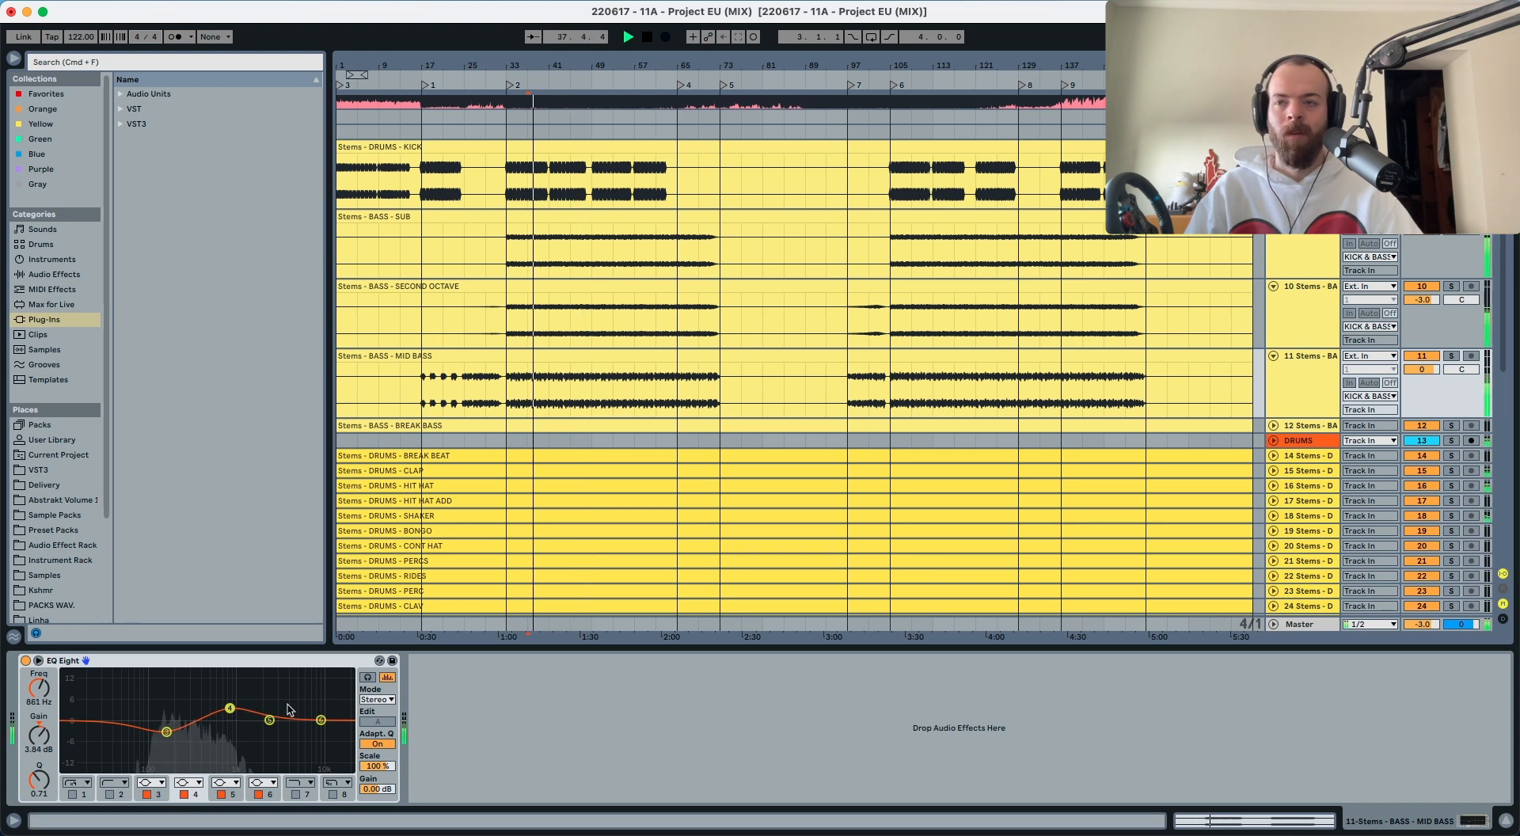
{"action": "left_click", "coordinate": [510, 400]}
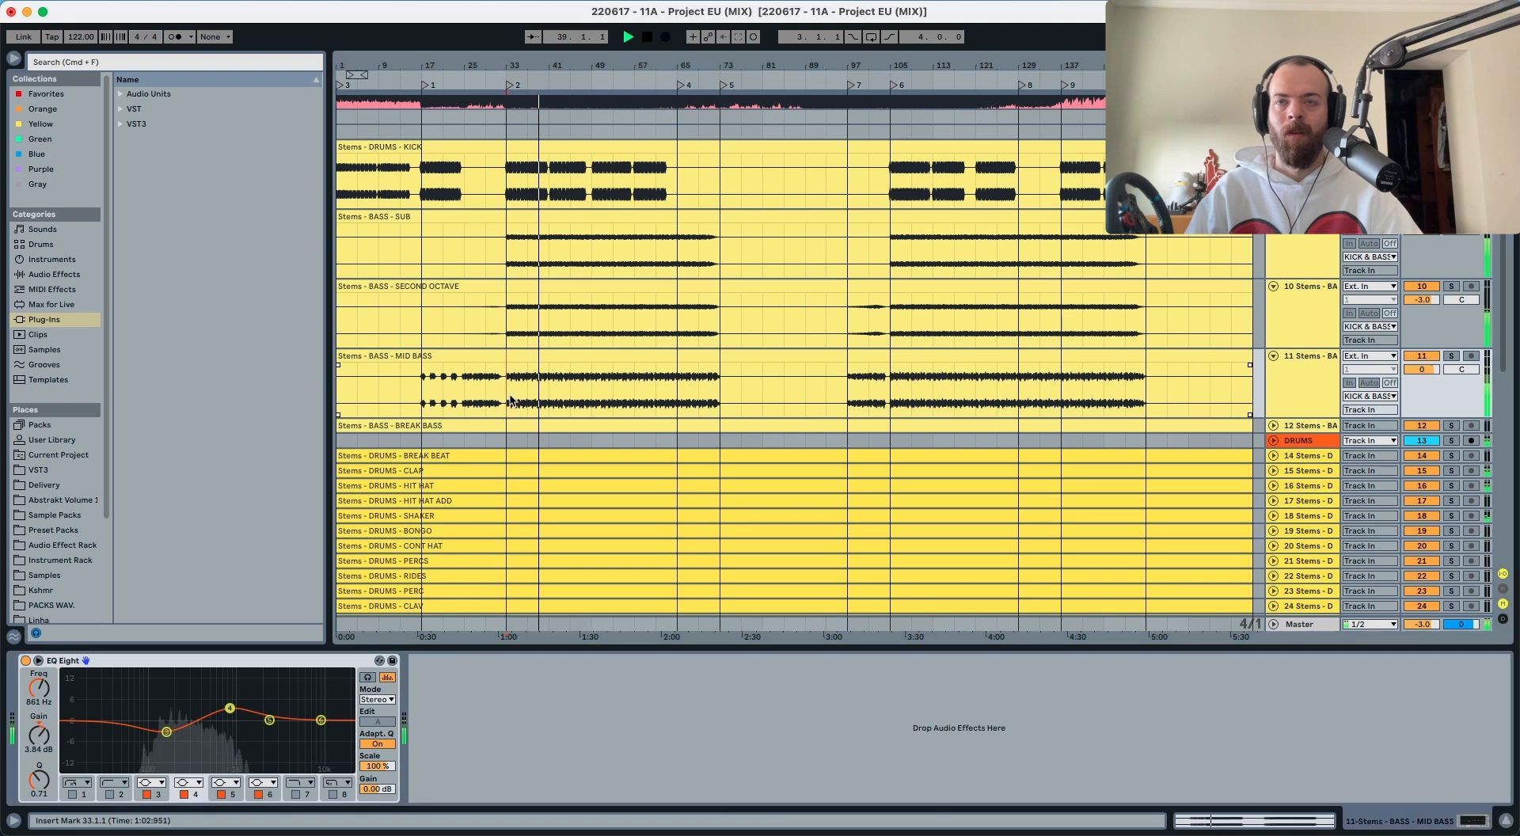
{"action": "left_click", "coordinate": [1314, 384]}
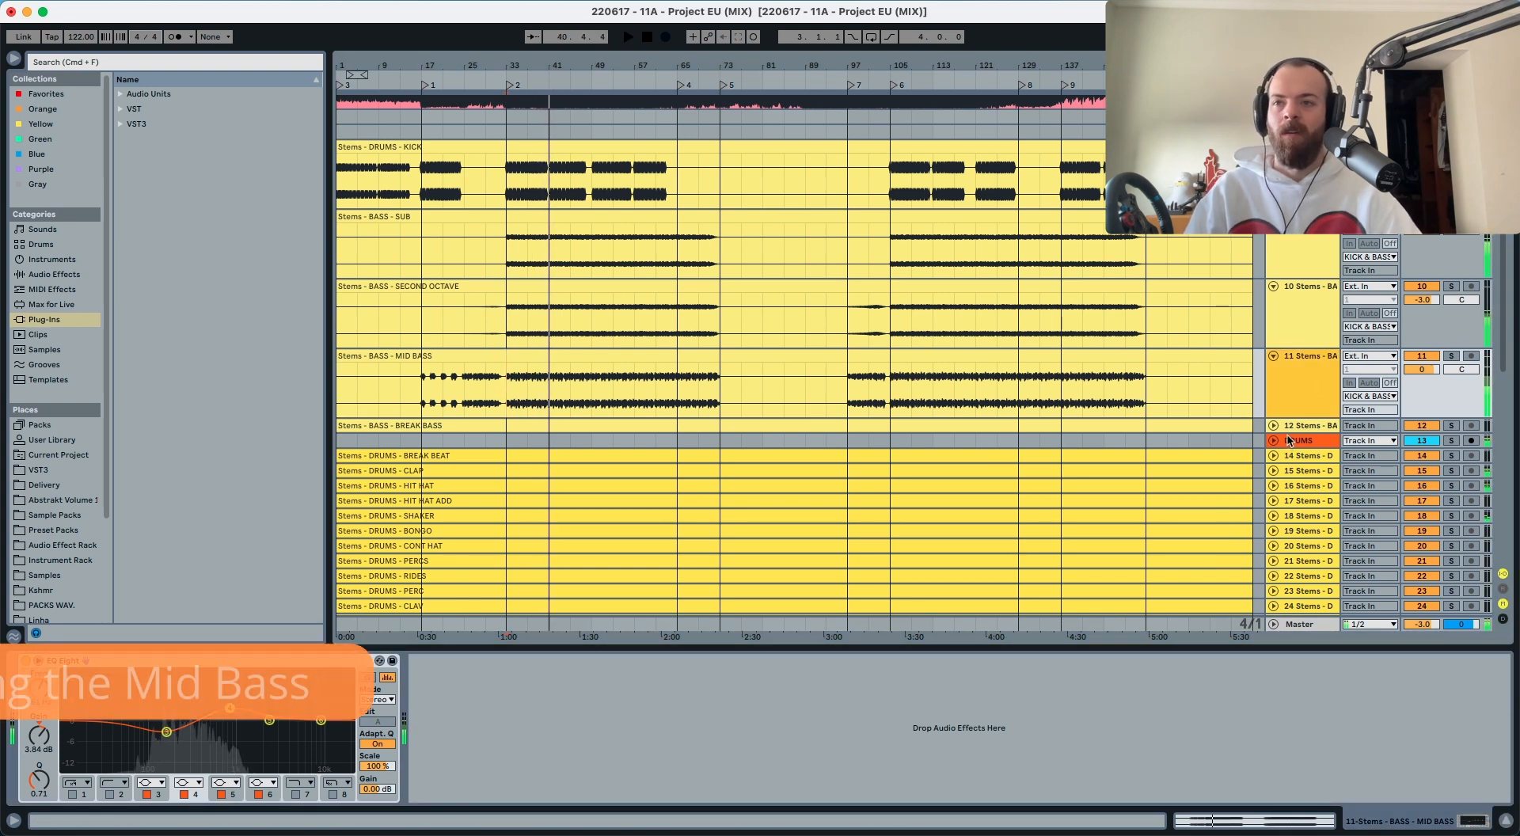
Step: Open the Master's Ozone 8 Equalizer and capture the full mix from bar 33 as the source curve
{"action": "left_click", "coordinate": [1299, 624]}
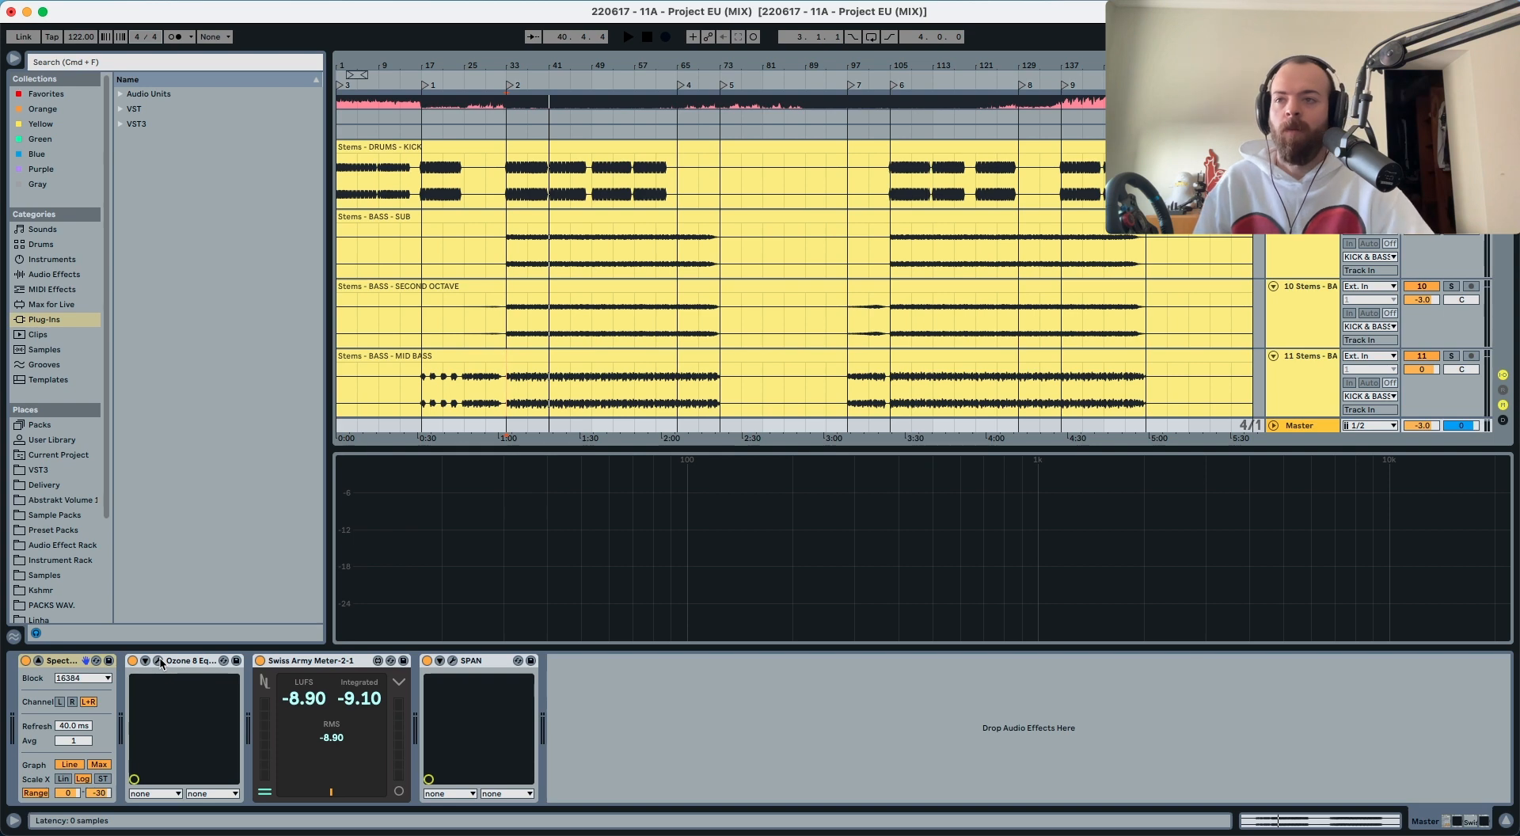
{"action": "left_click", "coordinate": [158, 661]}
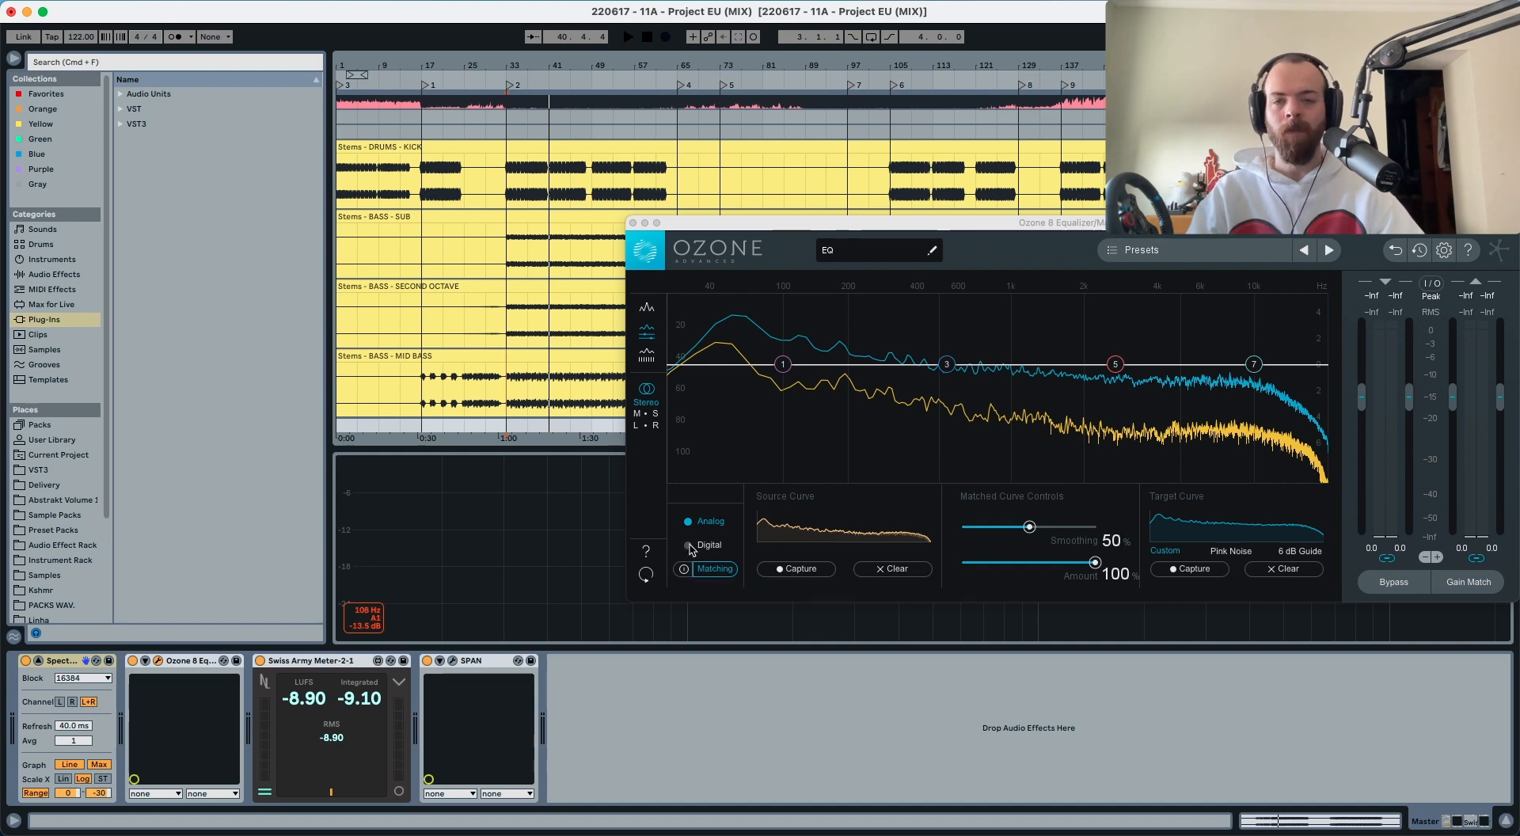
{"action": "left_click", "coordinate": [785, 569]}
{"action": "key", "text": "space"}
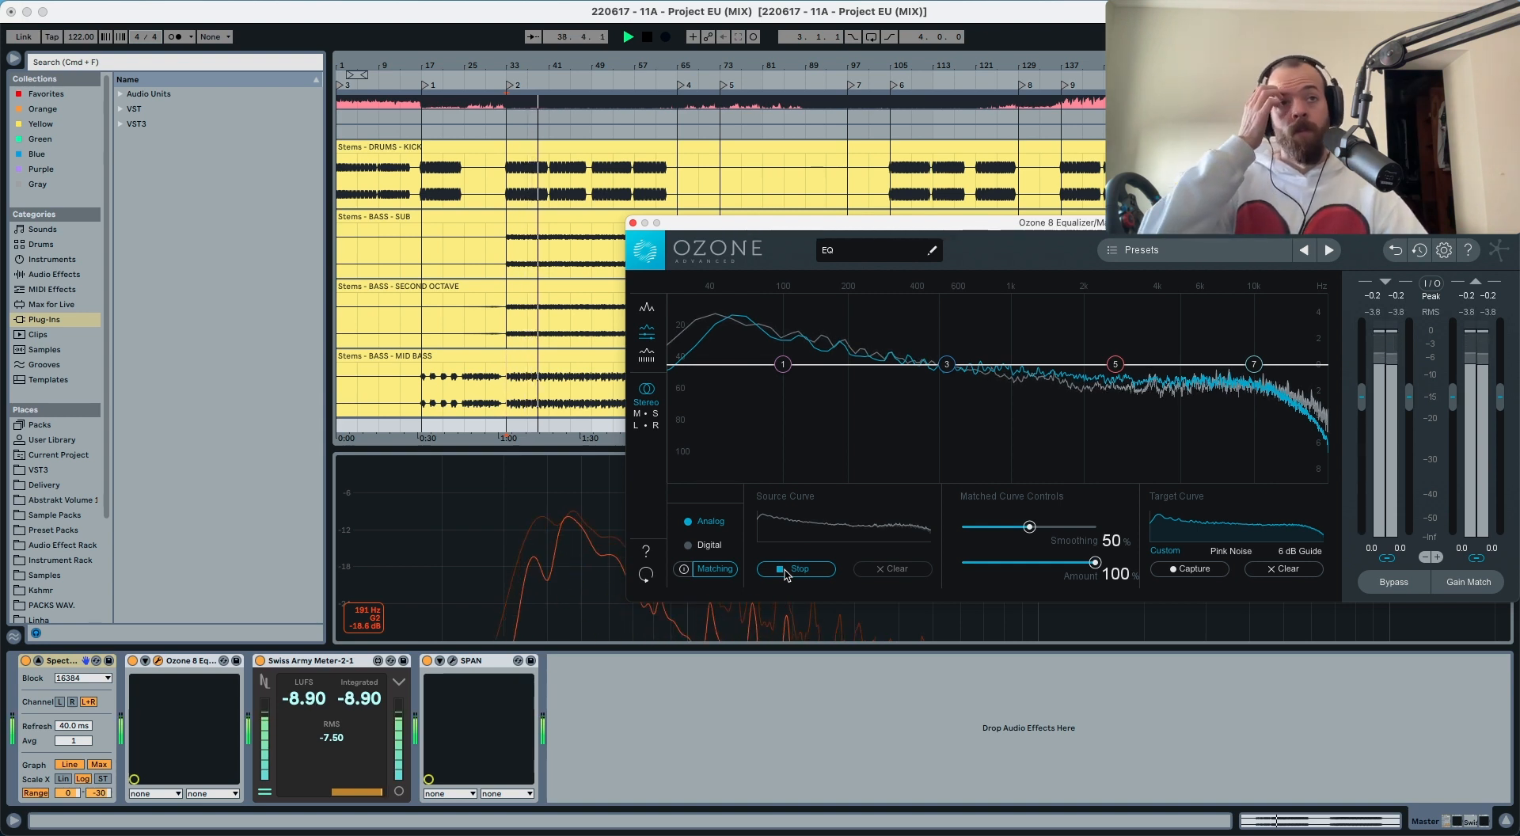
{"action": "left_click", "coordinate": [785, 569]}
{"action": "key", "text": "space"}
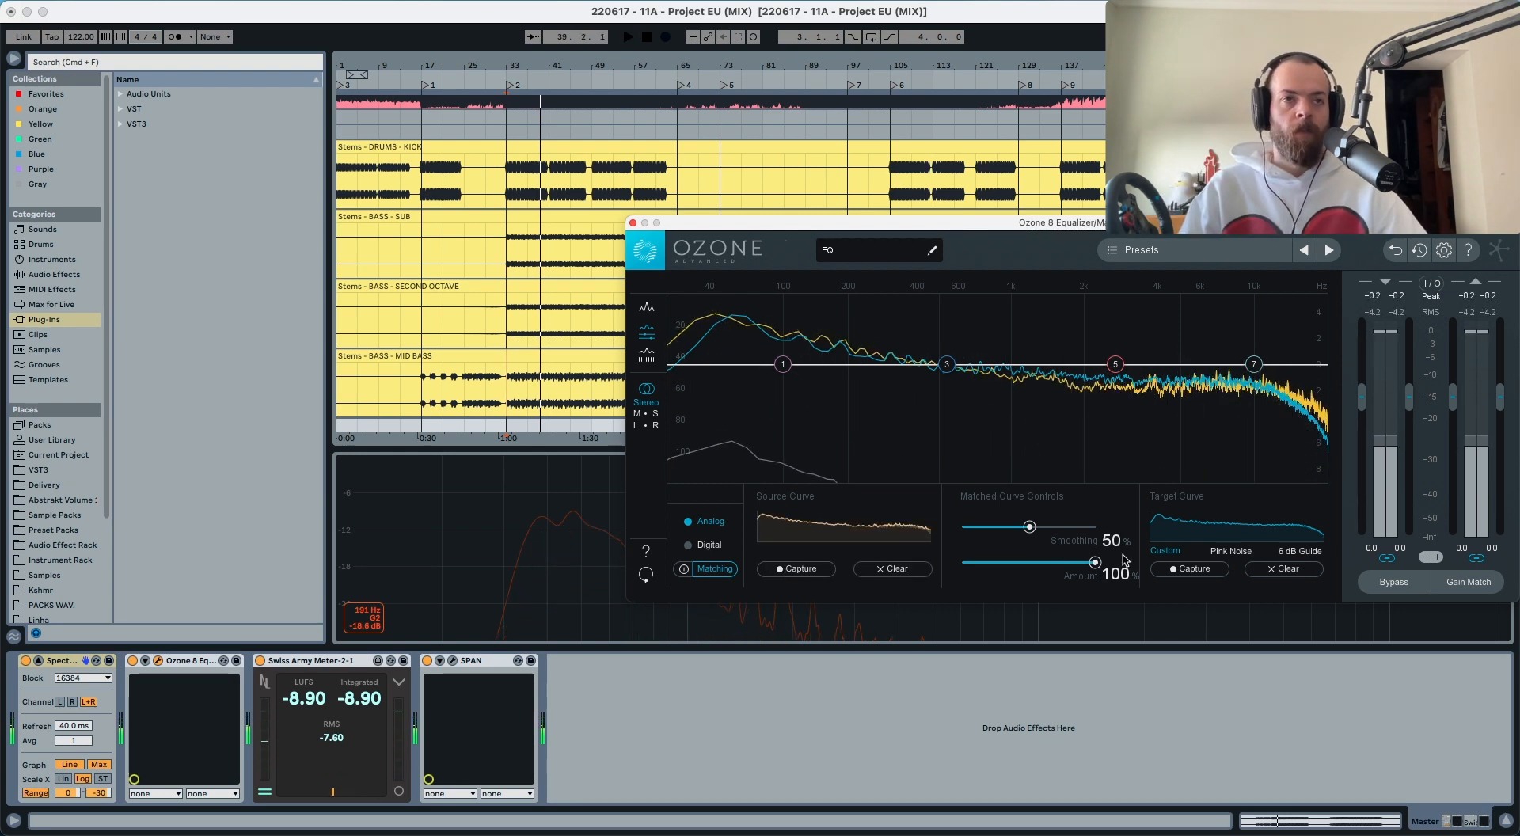
Step: Capture the reference track's spectrum from bar 33 as the target curve in Ozone 8 Equalizer
{"action": "left_click", "coordinate": [1186, 569]}
{"action": "key", "text": "space"}
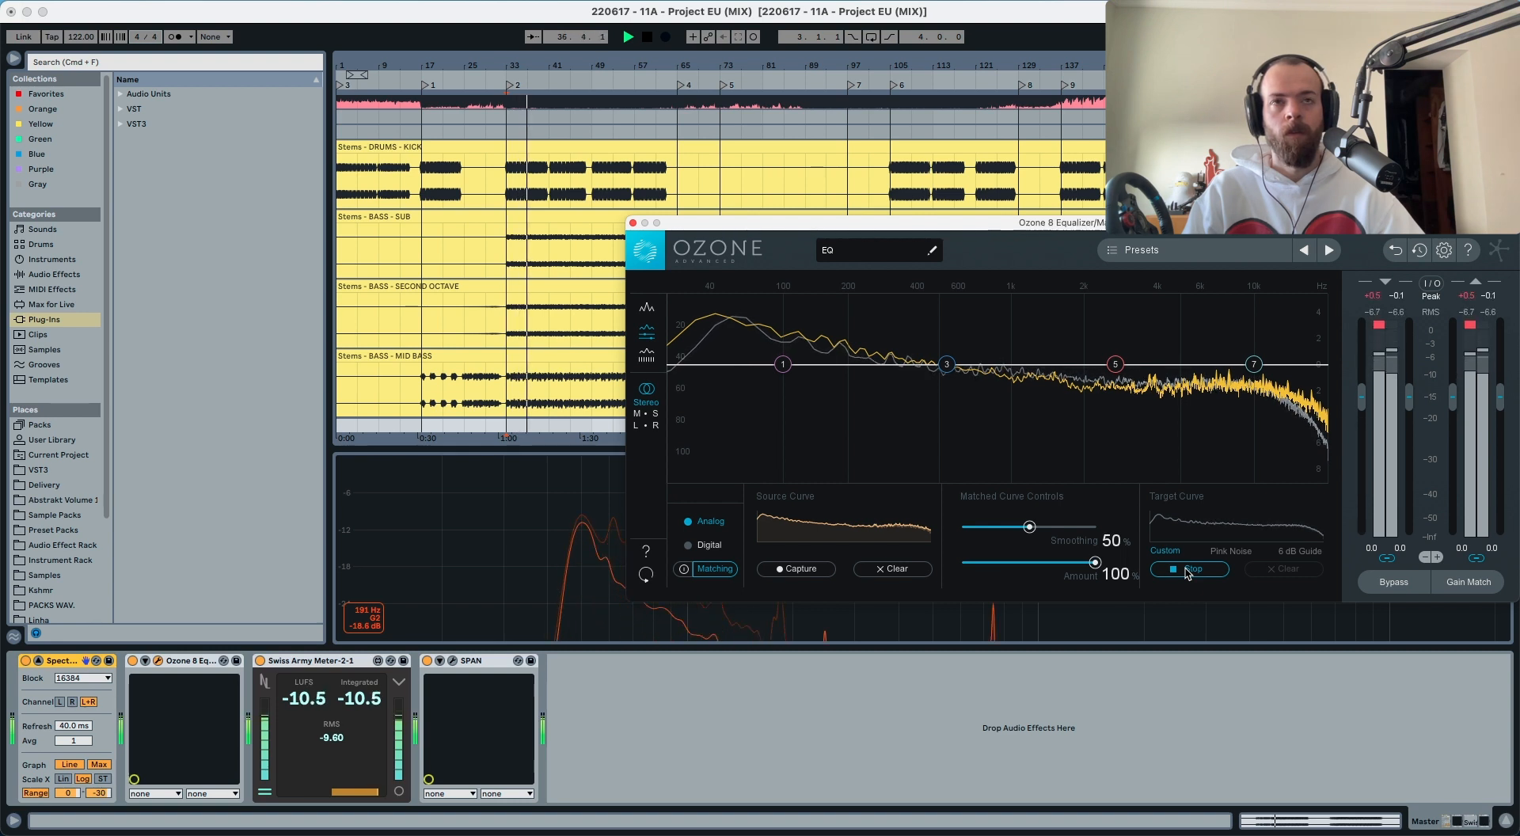
{"action": "left_click", "coordinate": [1187, 569]}
{"action": "key", "text": "space"}
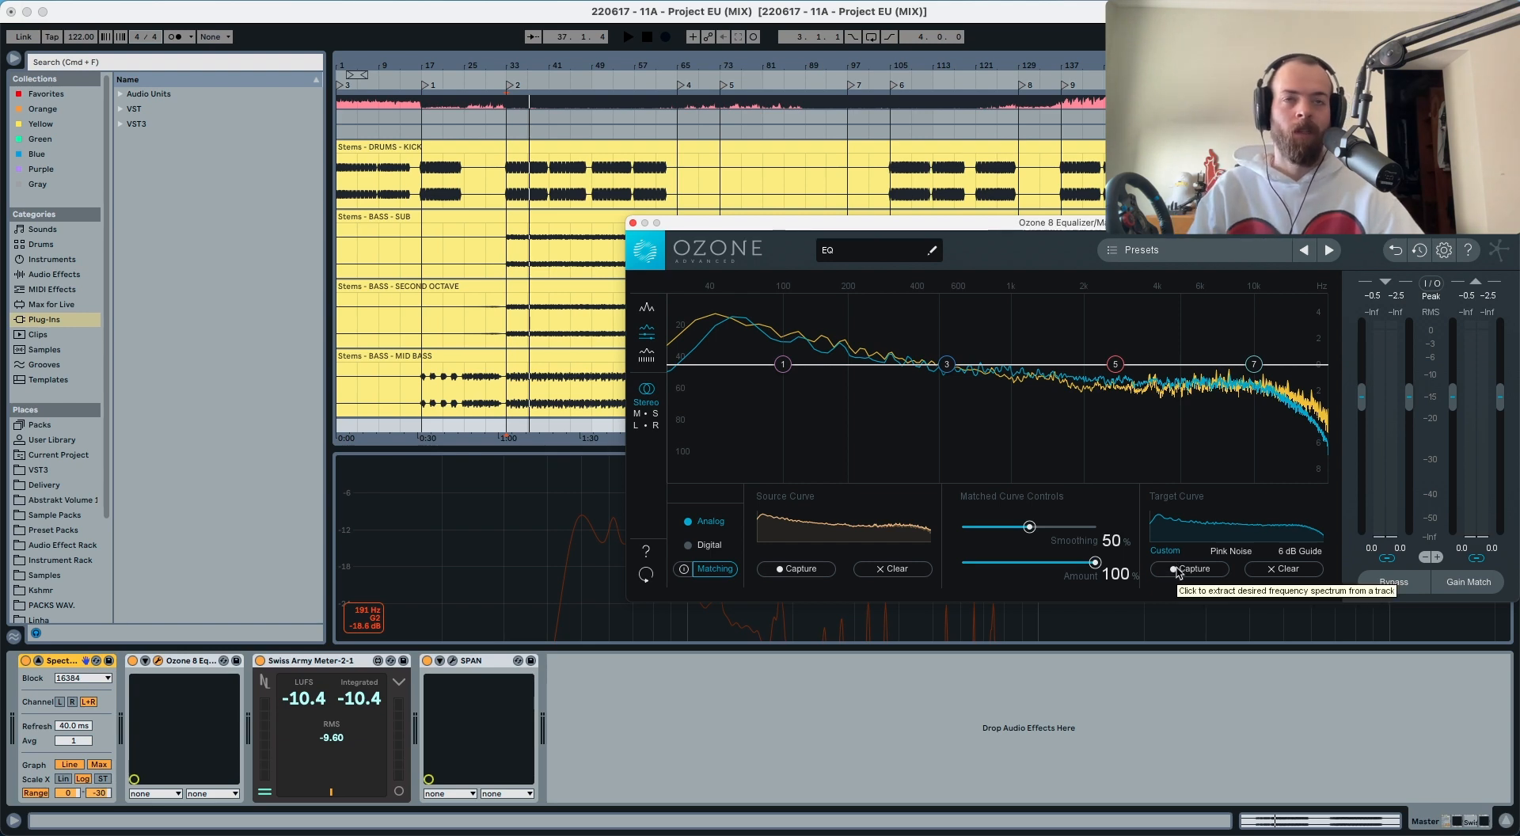
Step: Recapture the target curve from the reference track at bar 33 and generate the matching EQ curve
{"action": "left_click", "coordinate": [1177, 570]}
{"action": "key", "text": "space"}
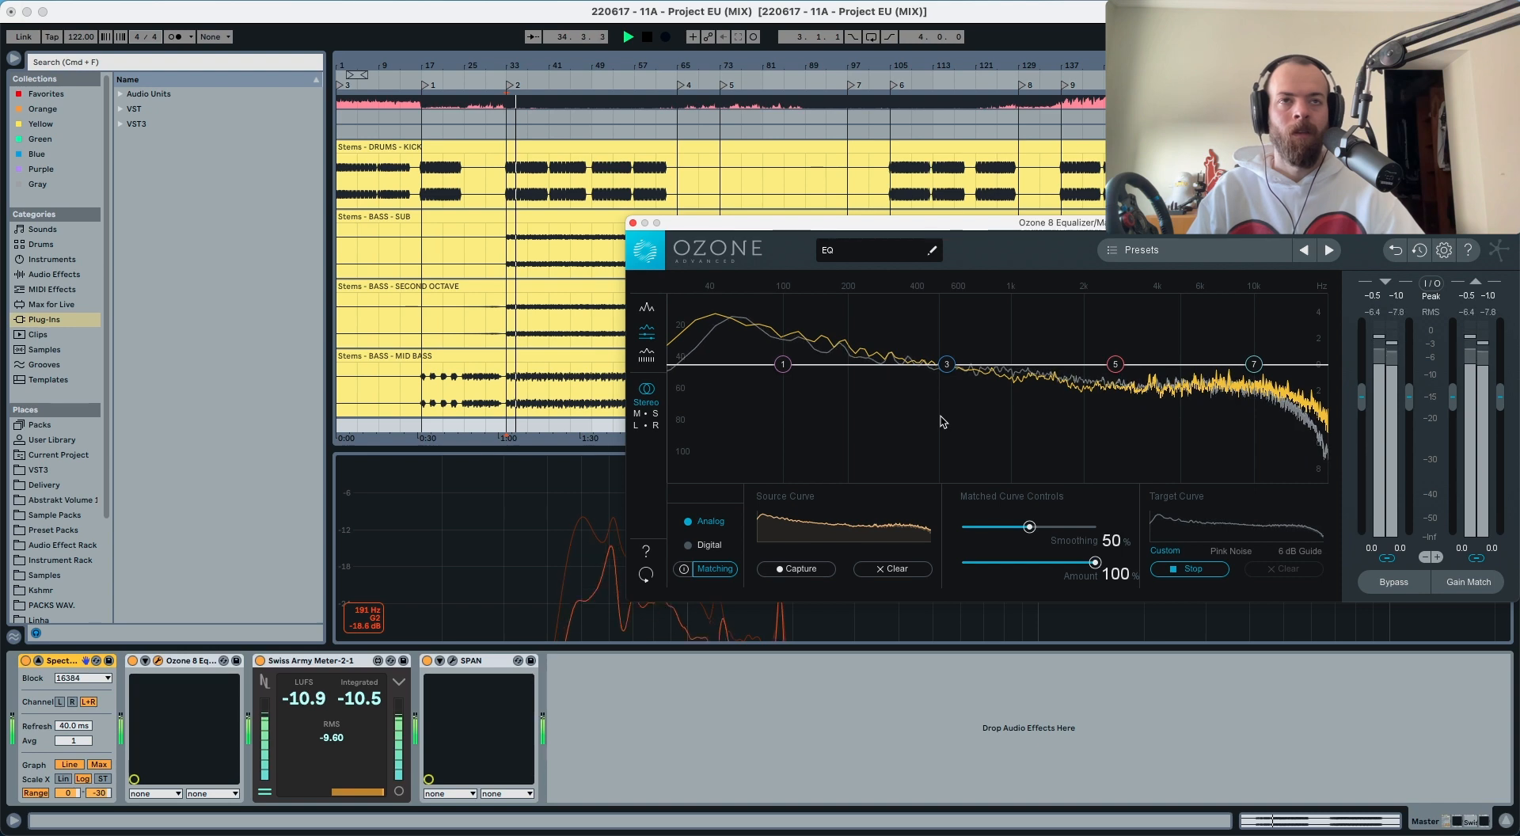
{"action": "left_click", "coordinate": [1176, 569]}
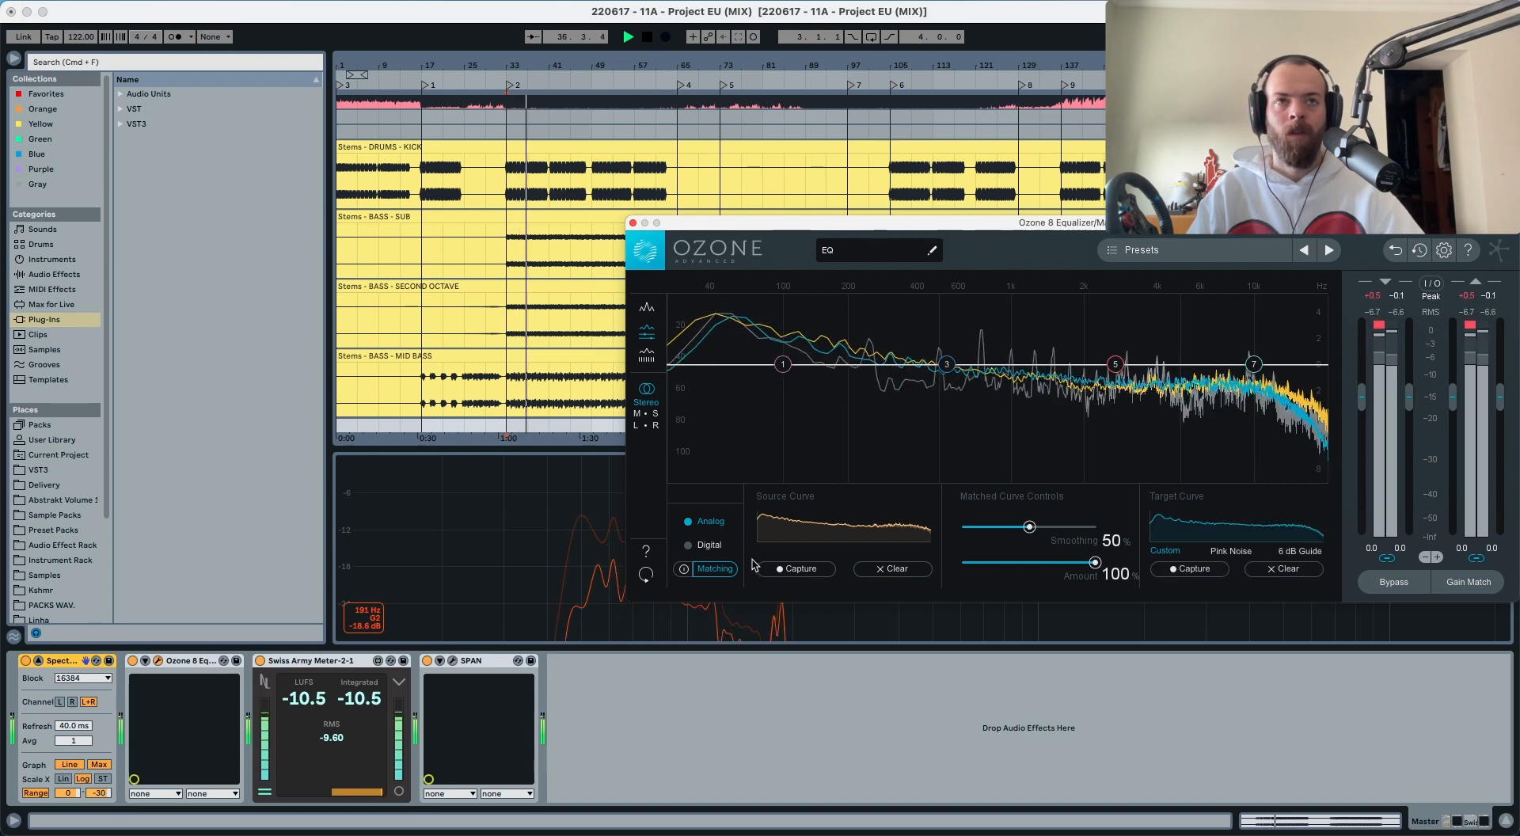
{"action": "key", "text": "space"}
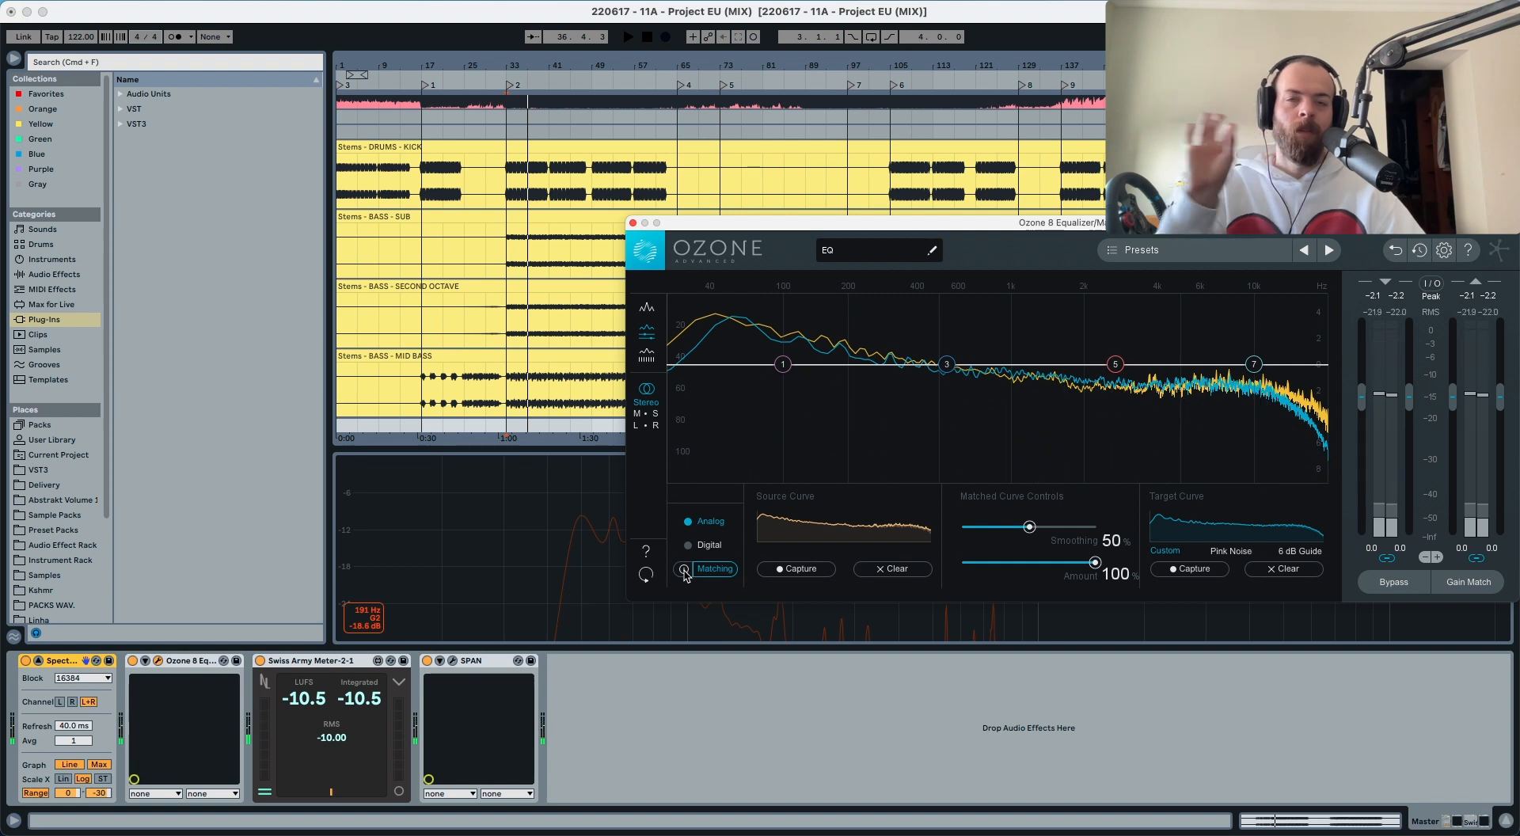
{"action": "left_click", "coordinate": [684, 569]}
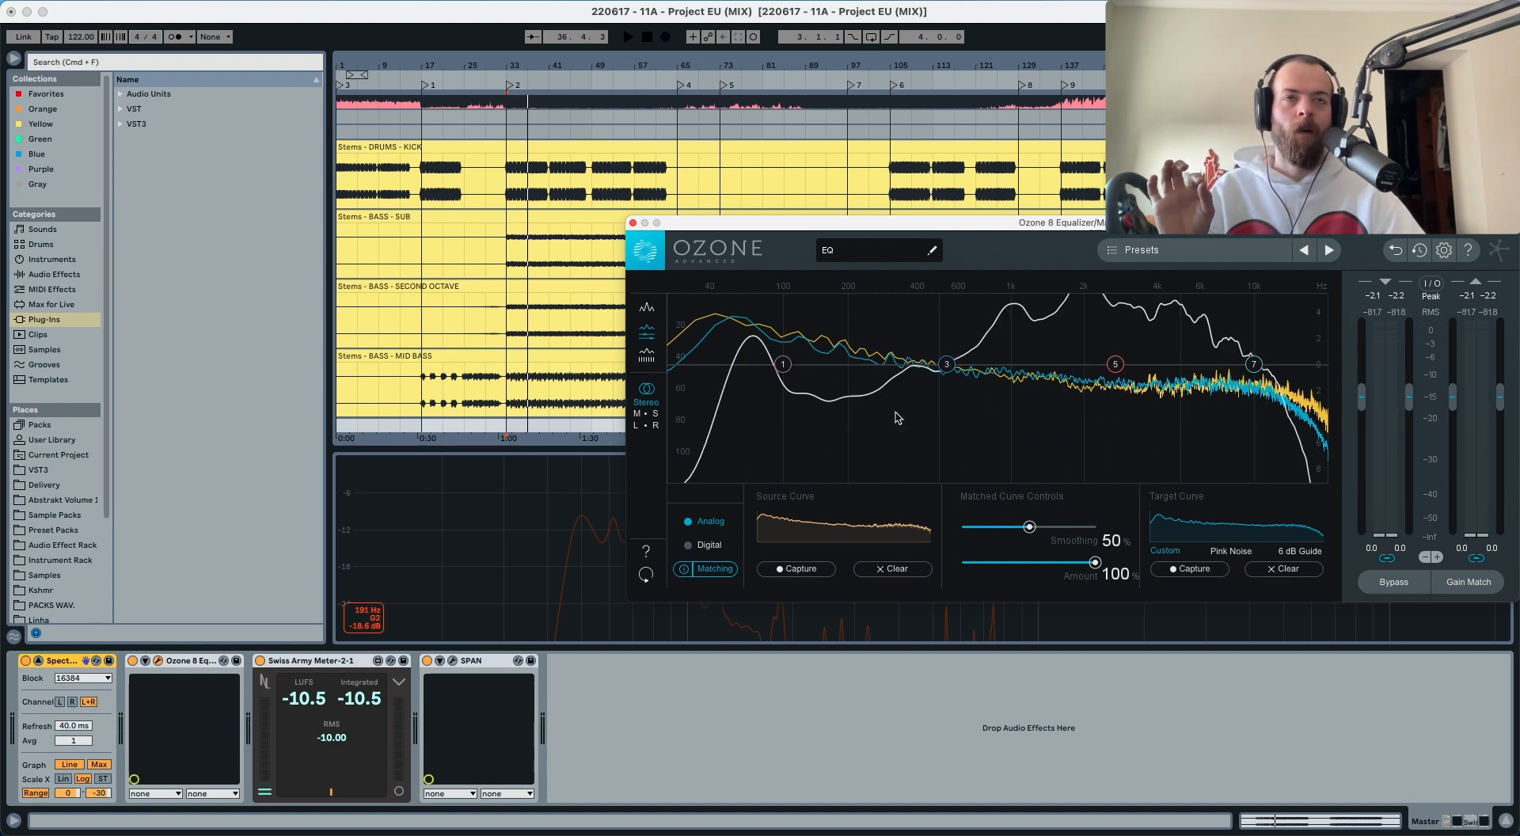
Step: Examine the matched EQ curve for the first reference and toggle the match off, on and off again for comparison
{"action": "left_click_drag", "start_coordinate": [978, 376], "coordinate": [1219, 300]}
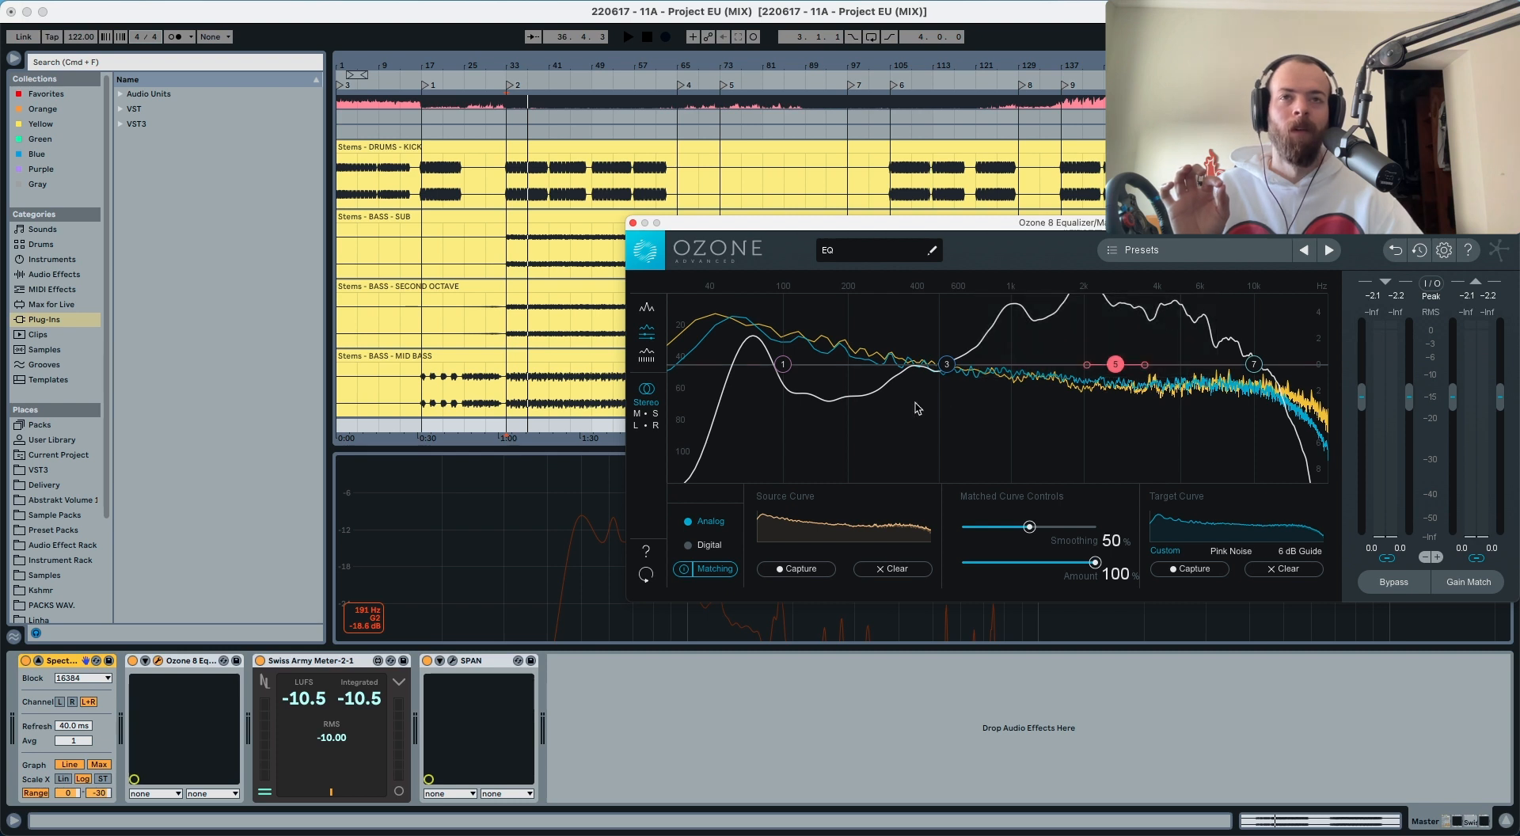
{"action": "left_click_drag", "start_coordinate": [904, 371], "coordinate": [745, 426]}
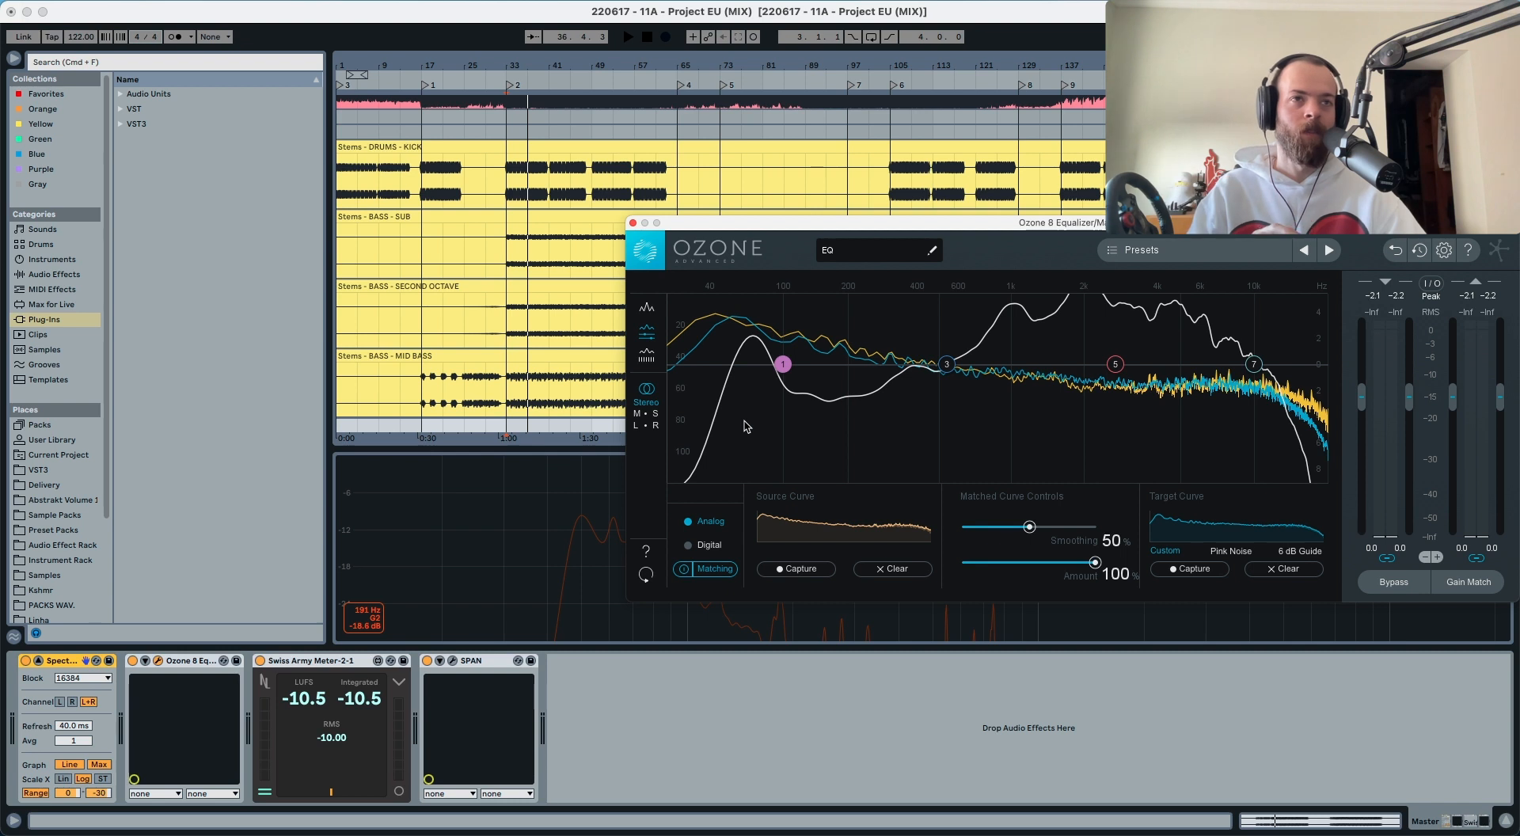
{"action": "left_click", "coordinate": [682, 568]}
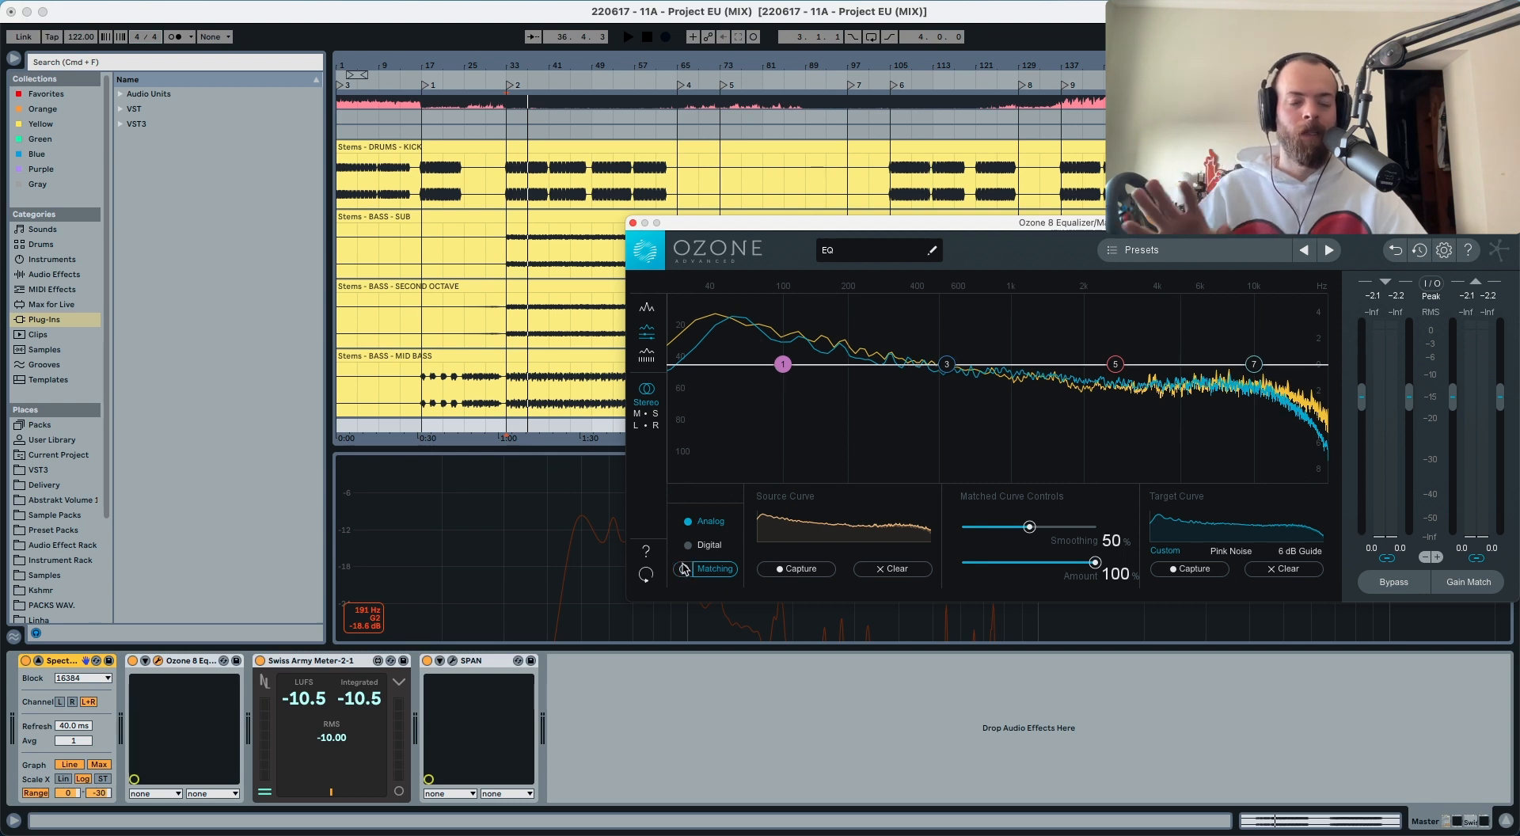
{"action": "left_click", "coordinate": [684, 569]}
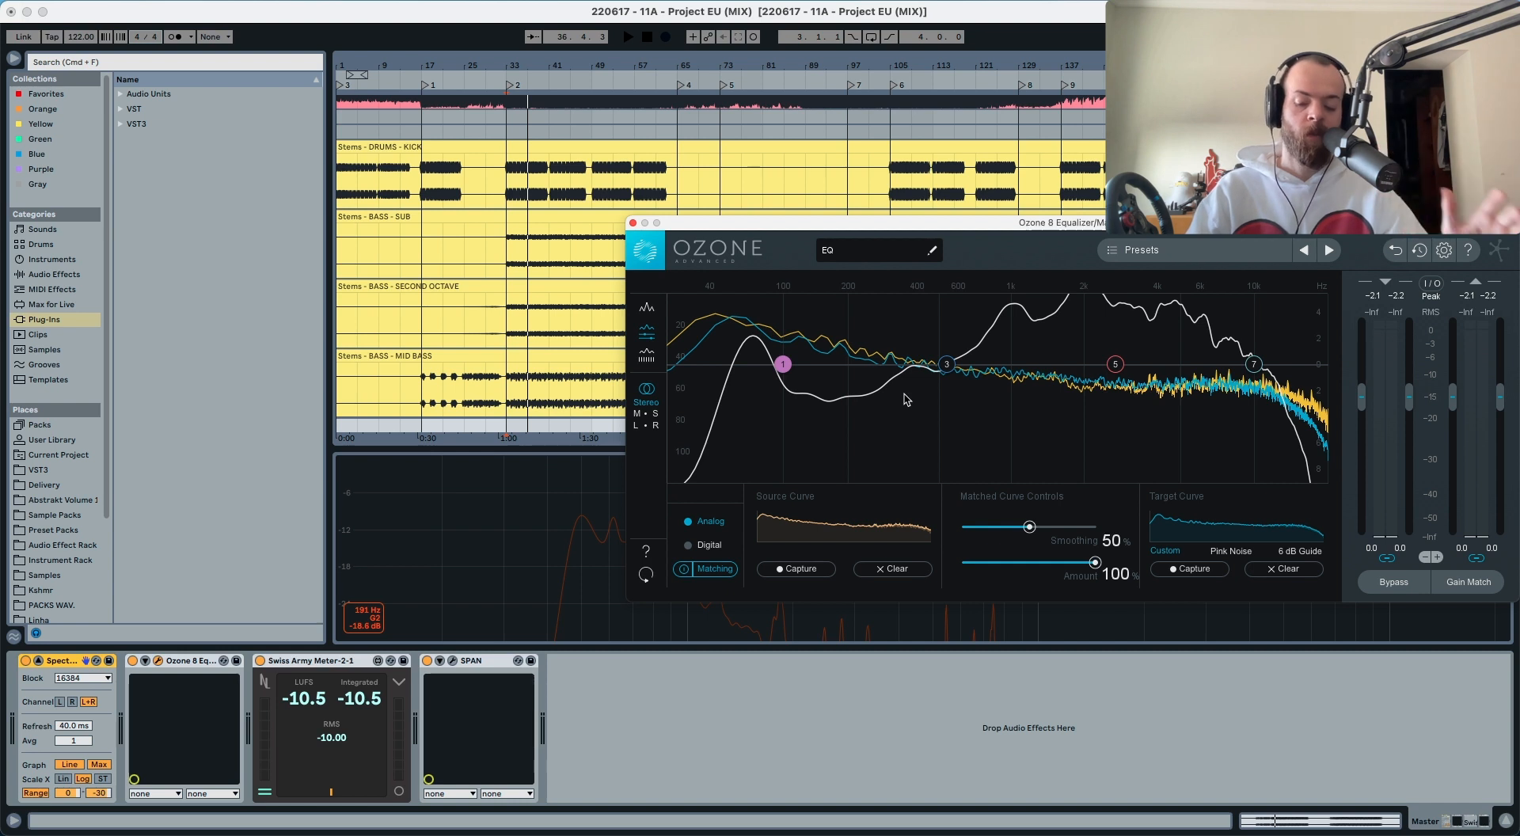
{"action": "left_click", "coordinate": [681, 568]}
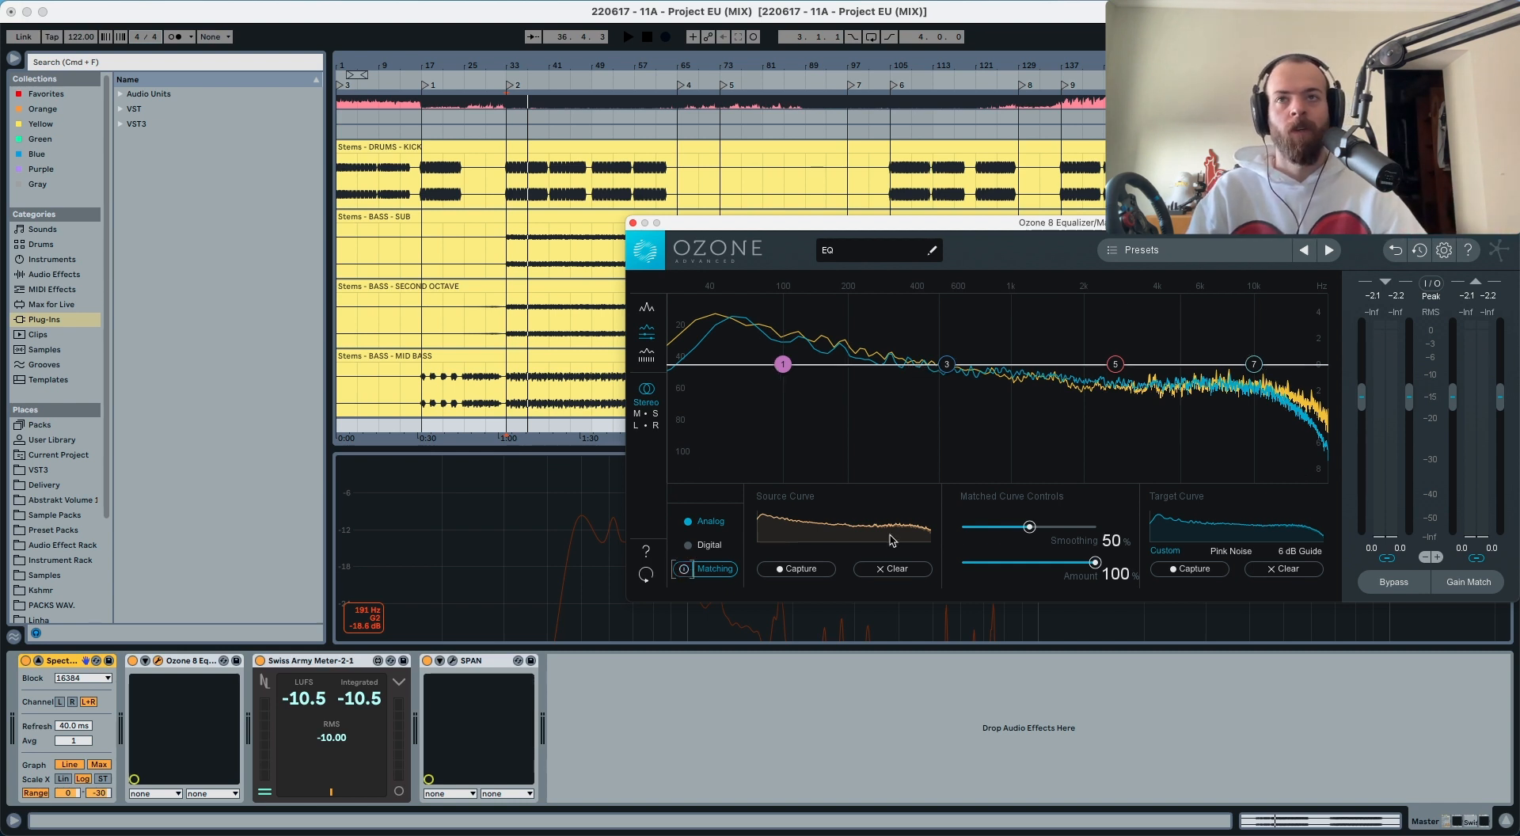
Step: Capture a new target curve from a reference track, moving playback to bar 37, and generate the matching EQ curve
{"action": "left_click", "coordinate": [1183, 569]}
{"action": "key", "text": "space"}
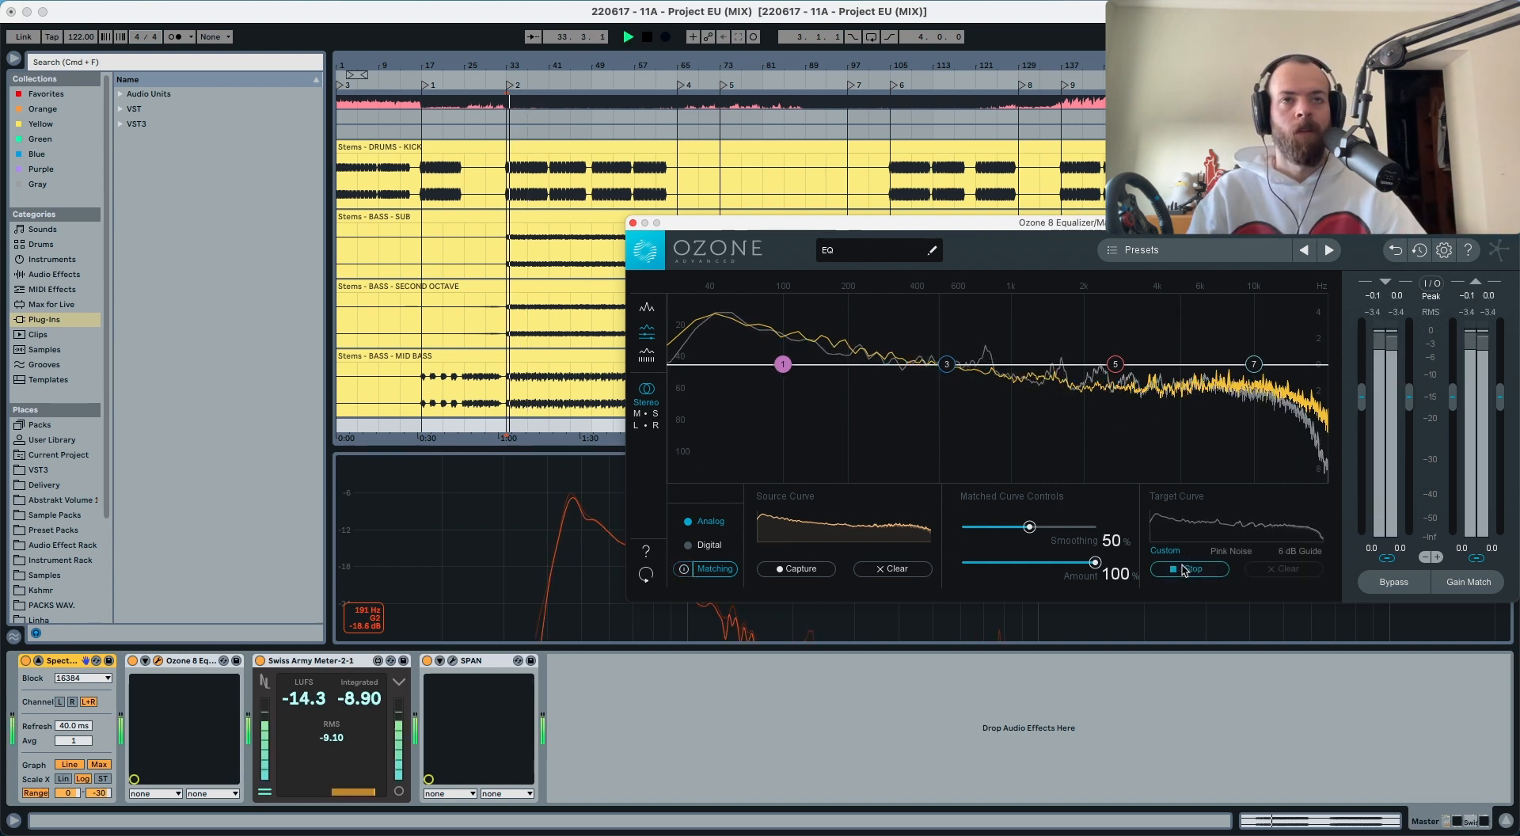
{"action": "key", "text": "space"}
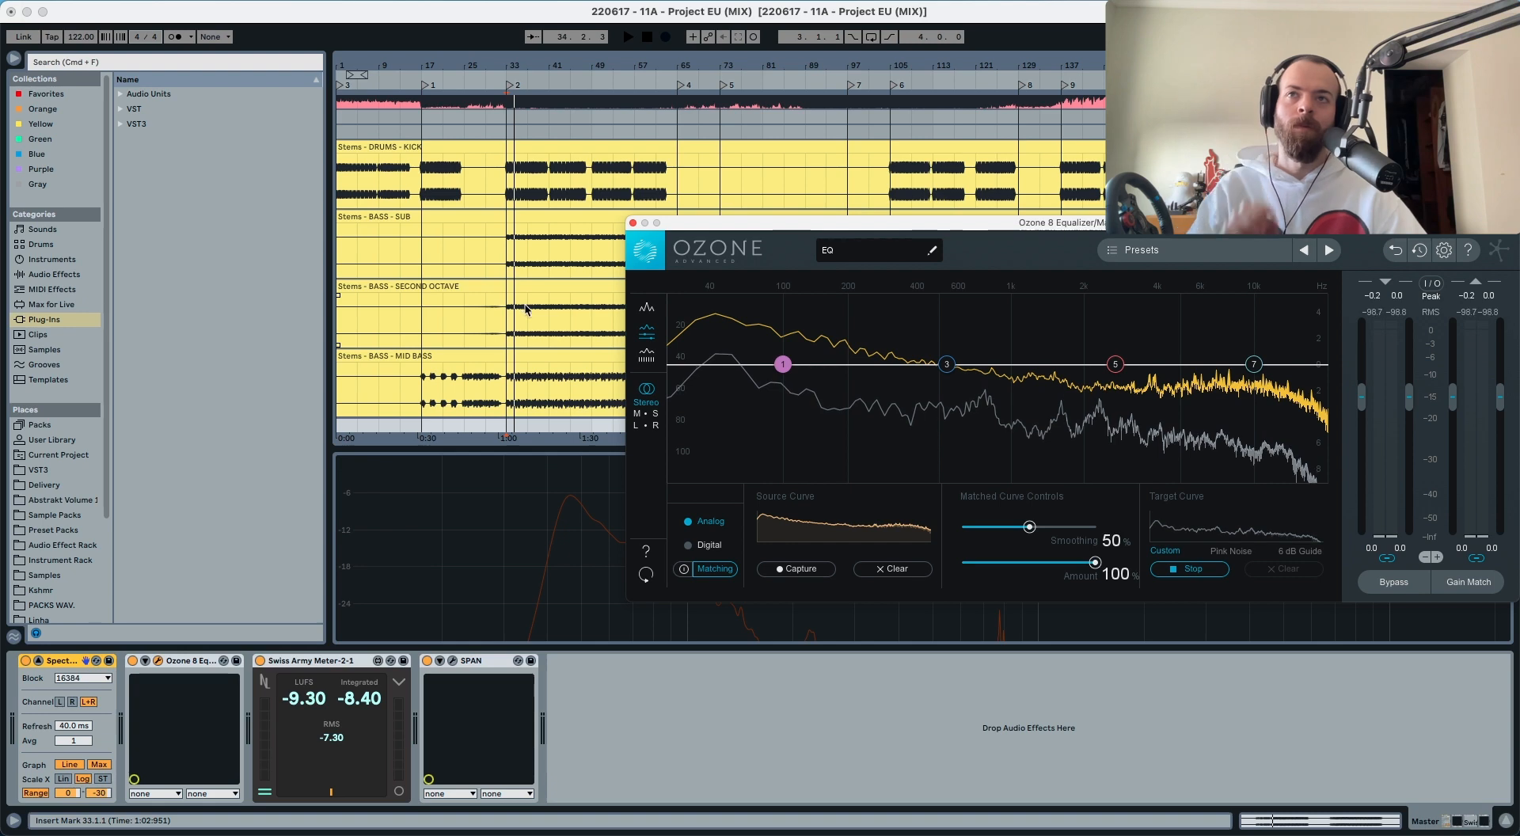
{"action": "left_click", "coordinate": [527, 313]}
{"action": "left_click", "coordinate": [1299, 624]}
{"action": "key", "text": "space"}
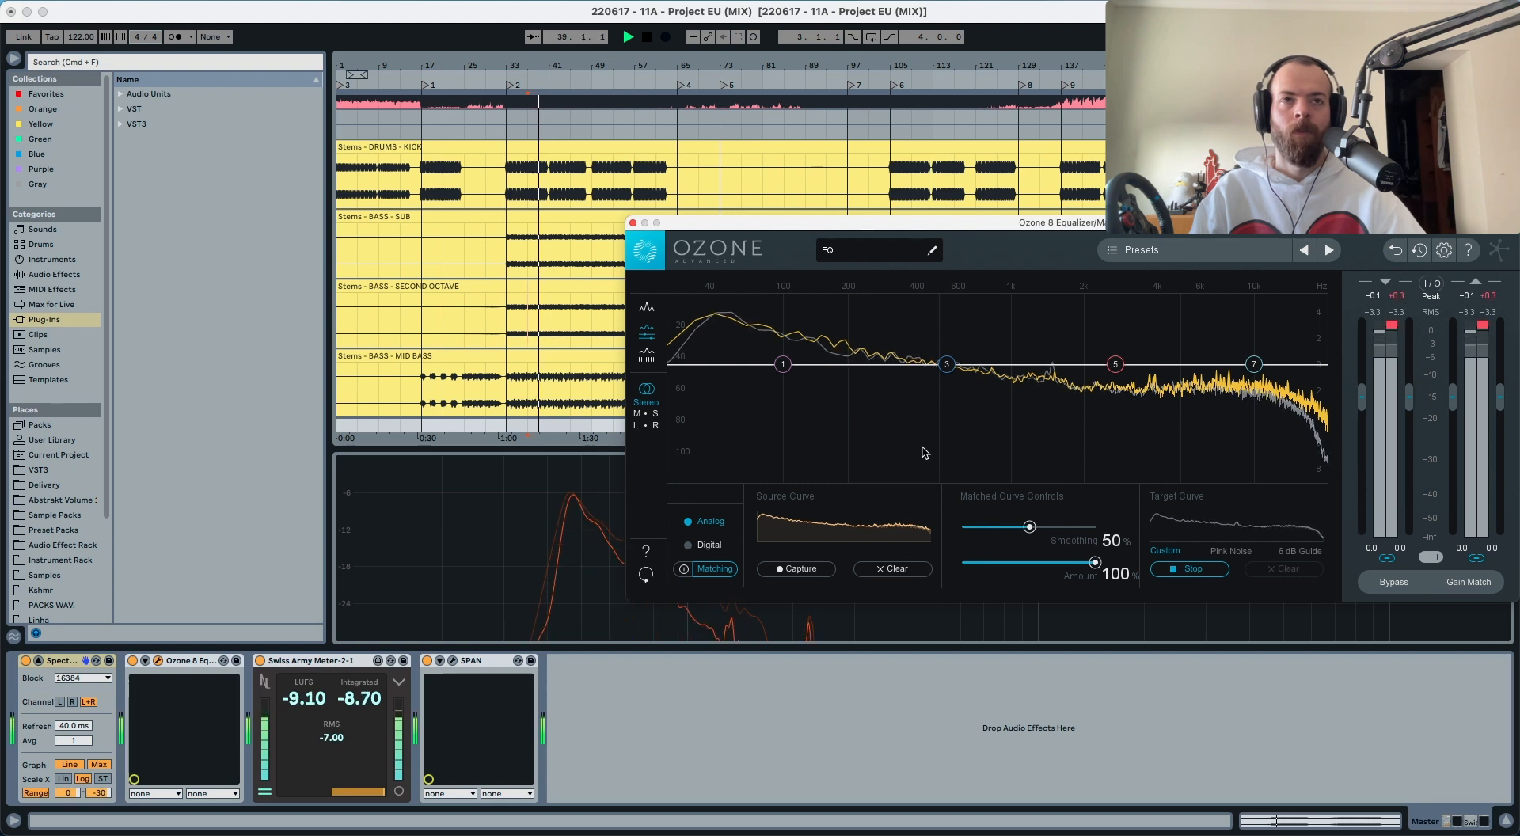
{"action": "left_click", "coordinate": [1183, 569]}
{"action": "left_click", "coordinate": [684, 569]}
{"action": "key", "text": "space"}
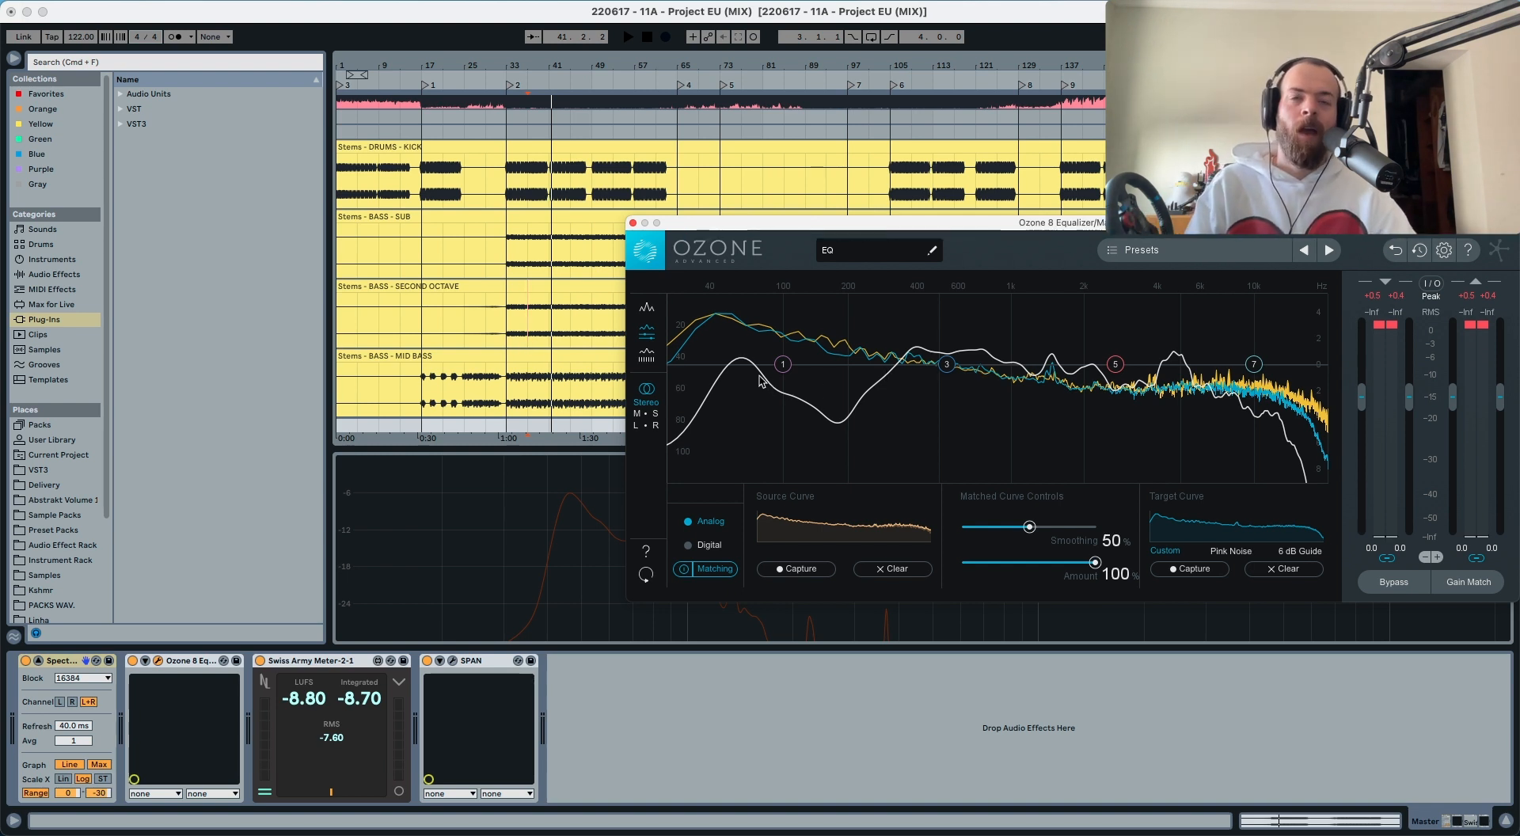
Step: Examine how far the matched curve departs from the centre line across the lows, mids and highs
{"action": "left_click_drag", "start_coordinate": [755, 376], "coordinate": [908, 434]}
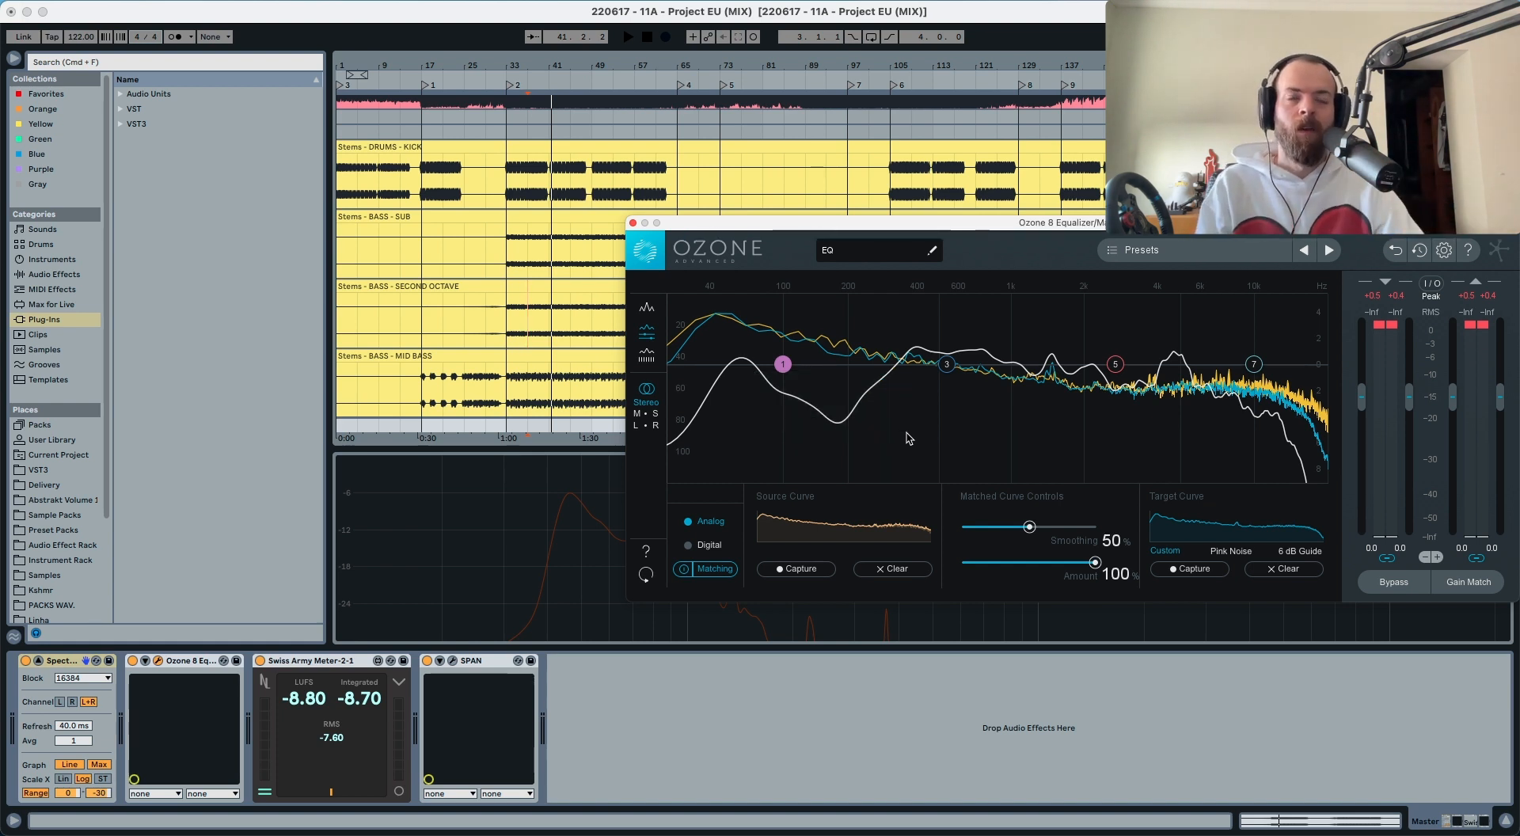
{"action": "left_click_drag", "start_coordinate": [905, 339], "coordinate": [1194, 394]}
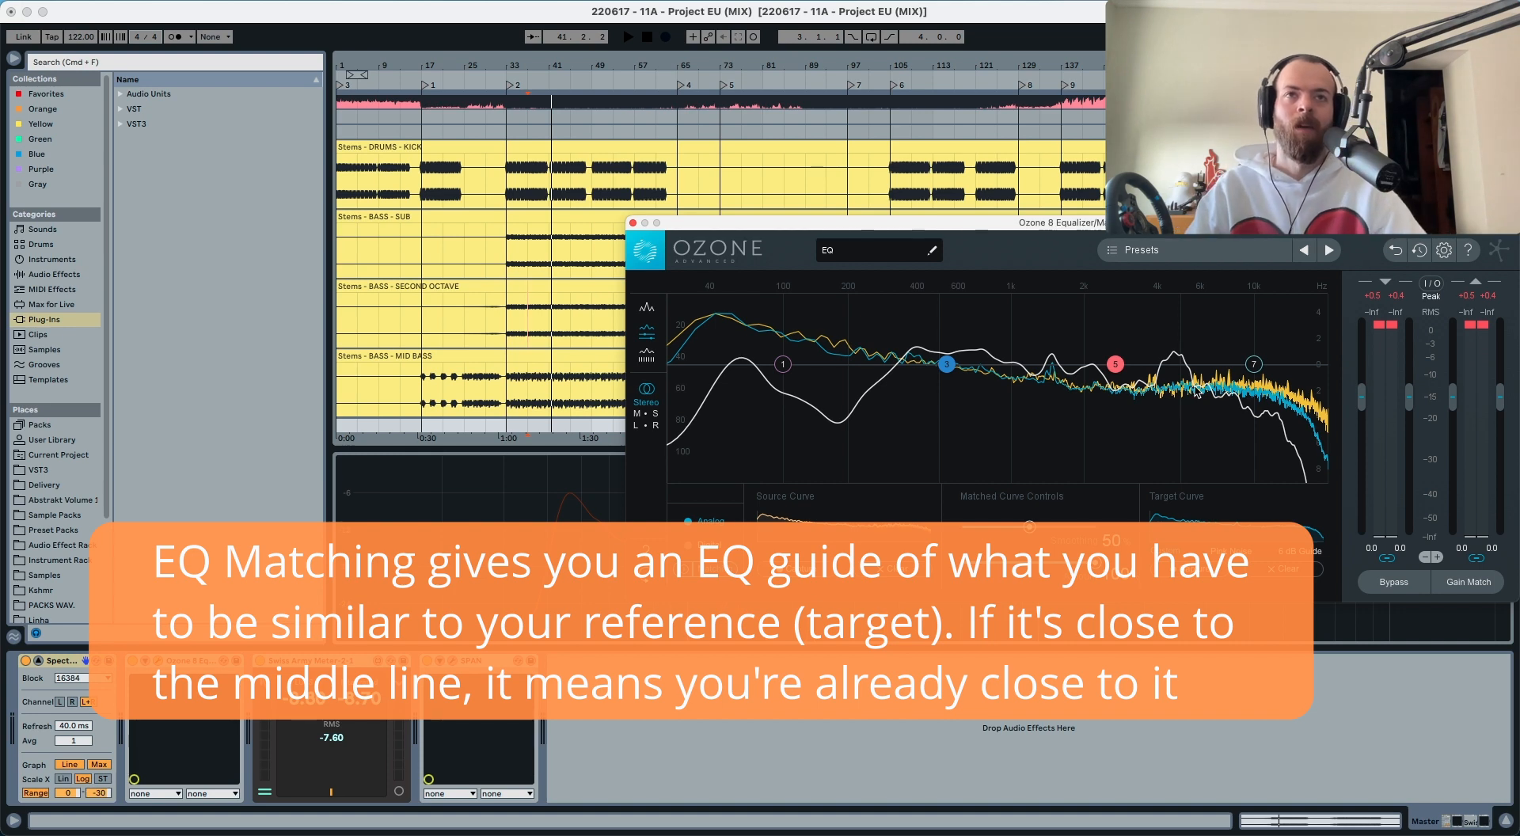
{"action": "left_click_drag", "start_coordinate": [904, 334], "coordinate": [1040, 397]}
{"action": "left_click_drag", "start_coordinate": [1150, 344], "coordinate": [1105, 402]}
{"action": "left_click_drag", "start_coordinate": [1213, 337], "coordinate": [1334, 479]}
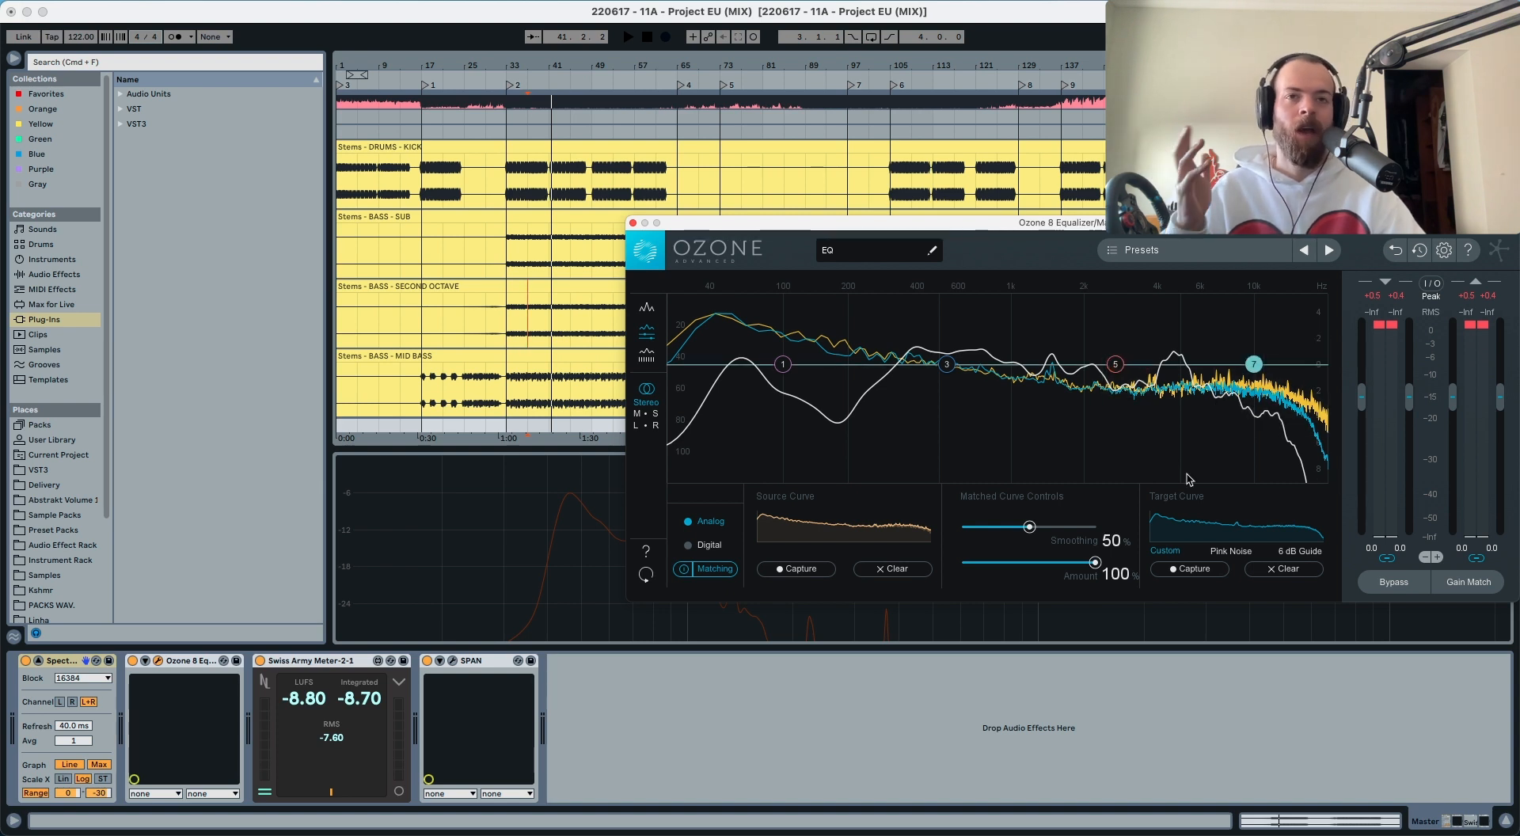
Step: Clear the match, recapture the target curve from another reference at bar 37, and generate its matching curve
{"action": "left_click", "coordinate": [684, 570]}
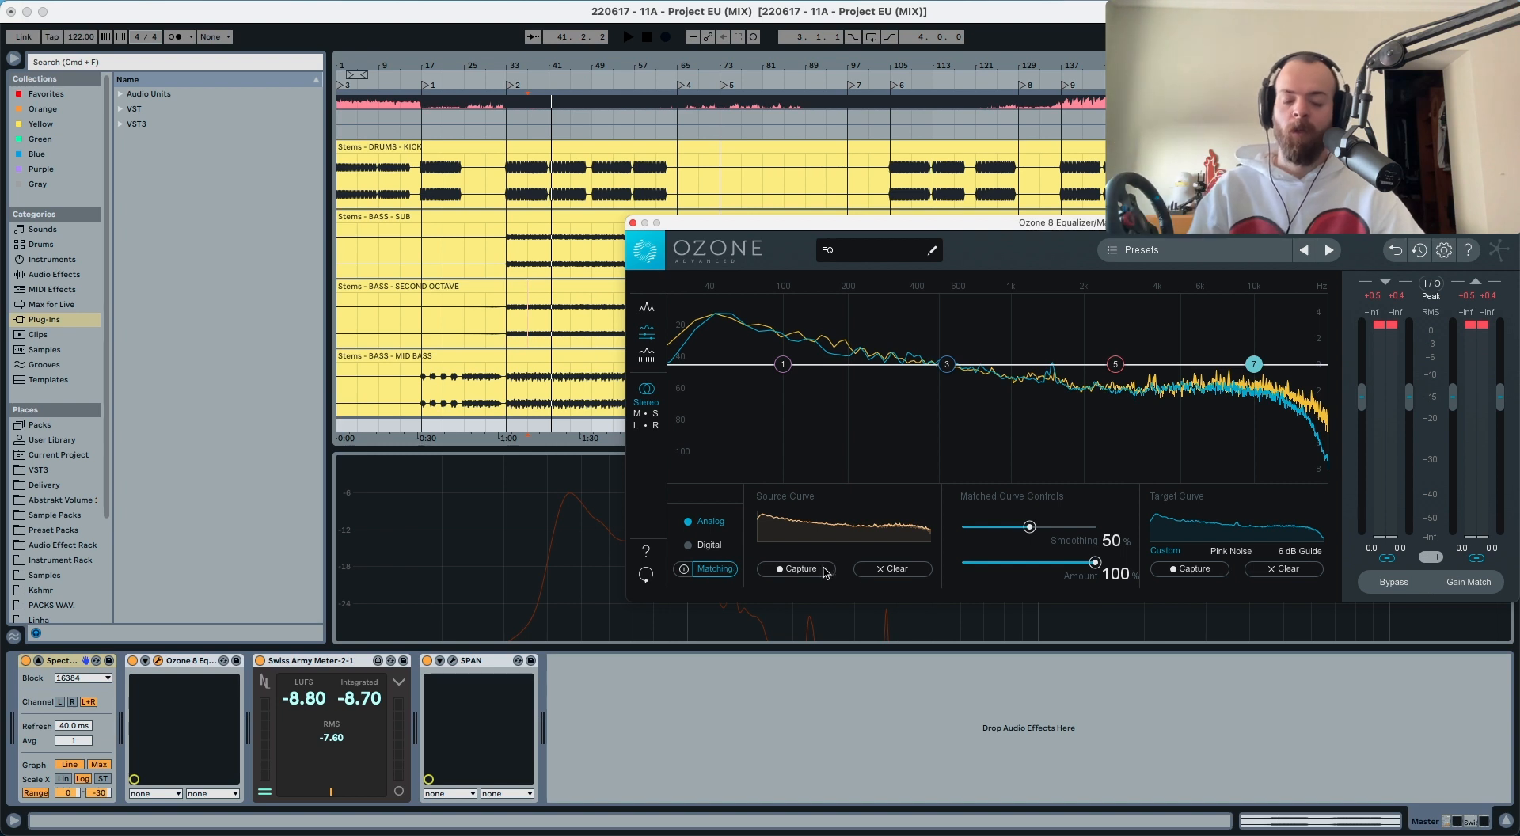
{"action": "left_click", "coordinate": [1178, 569]}
{"action": "key", "text": "space"}
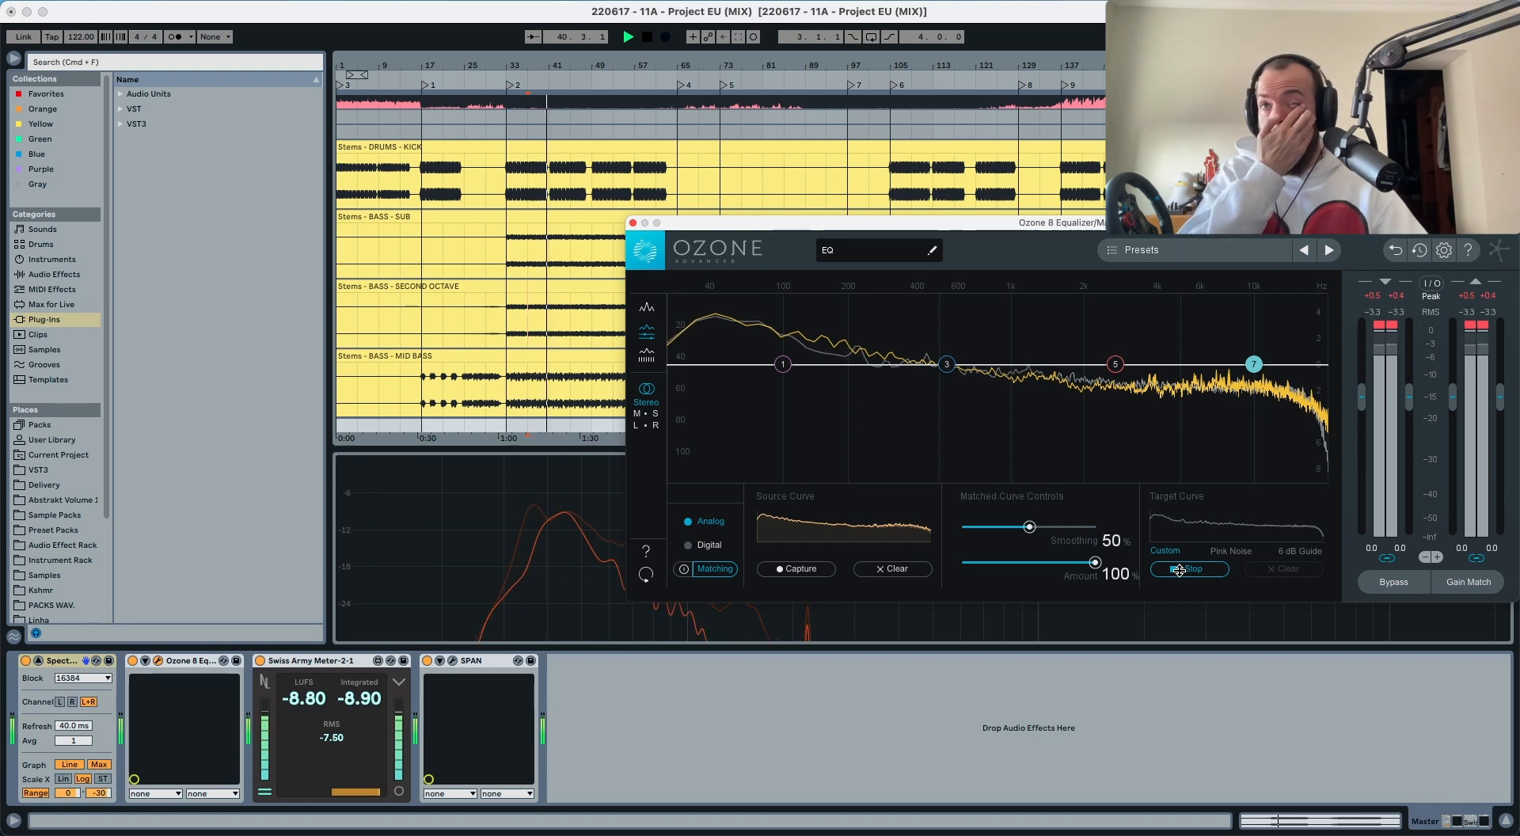
{"action": "left_click", "coordinate": [1180, 569]}
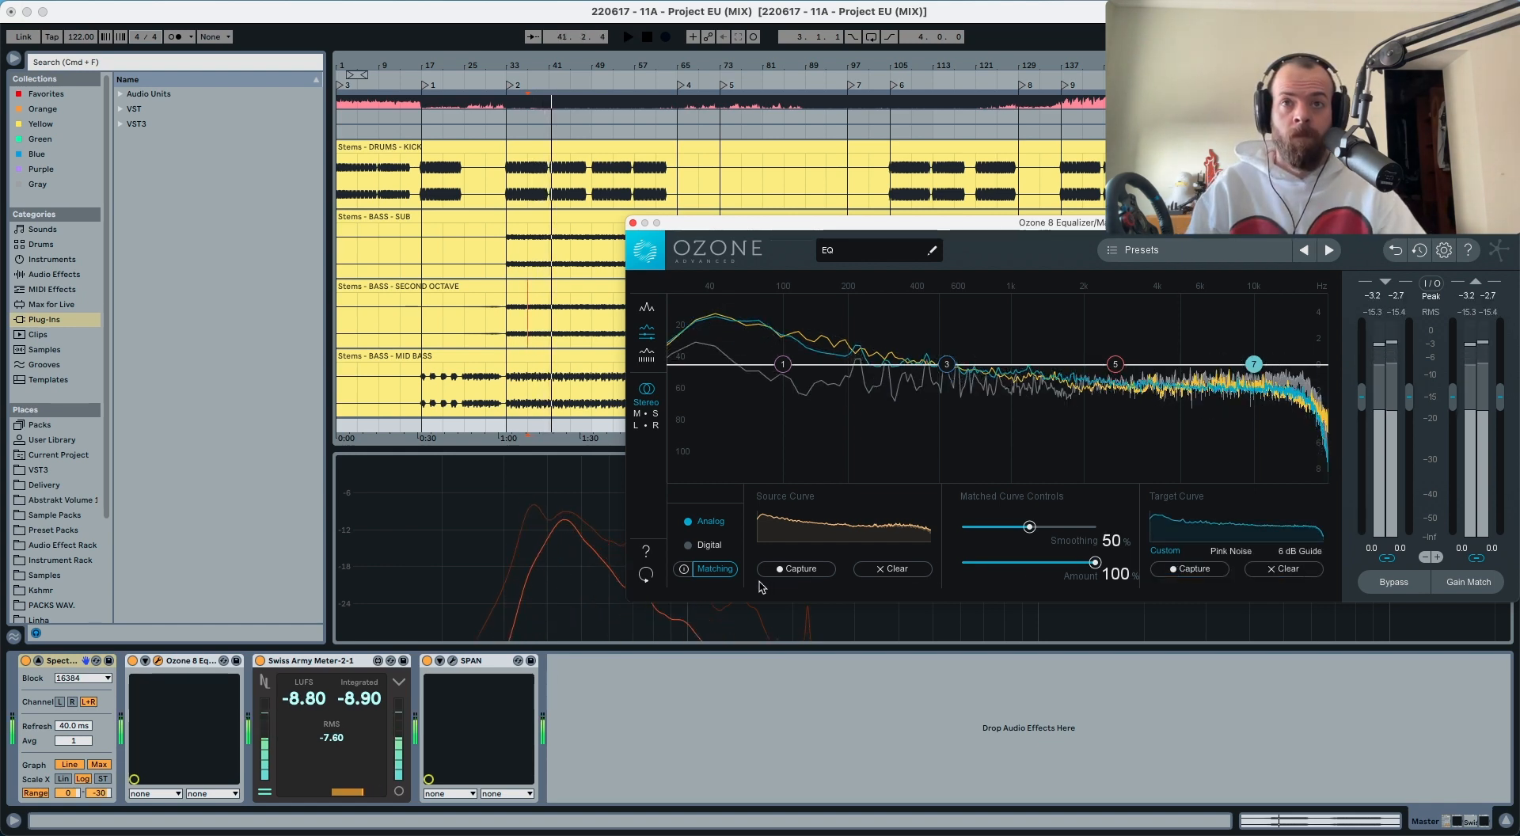
{"action": "key", "text": "space"}
{"action": "left_click", "coordinate": [684, 569]}
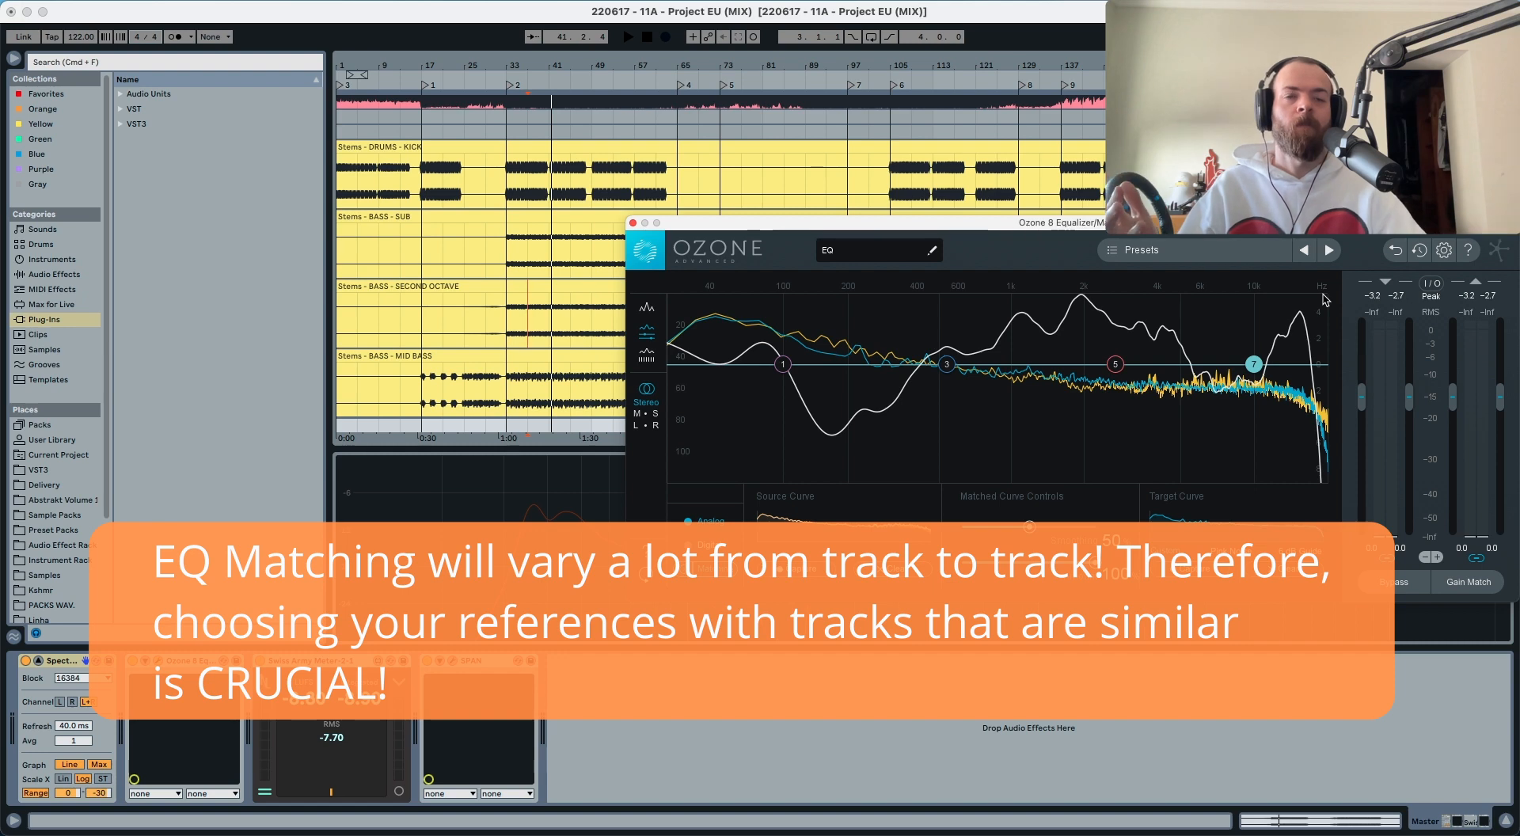
Step: Compare this reference's matched curve in the low mids and highs, with the list of reference tracks in view
{"action": "left_click_drag", "start_coordinate": [907, 373], "coordinate": [765, 452]}
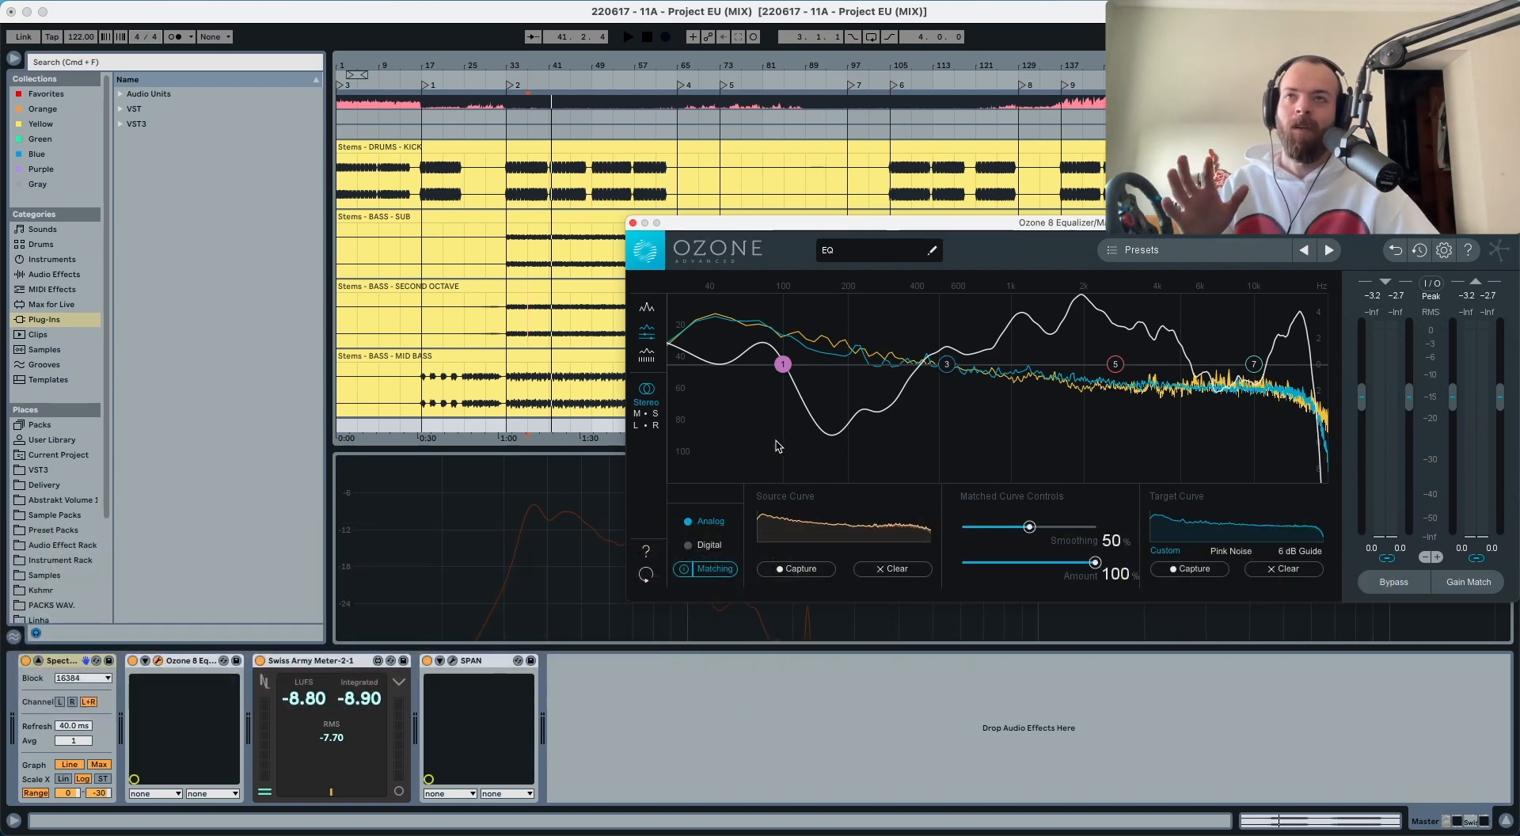
{"action": "scroll", "coordinate": [526, 277], "scroll_direction": "up", "scroll_amount": 3}
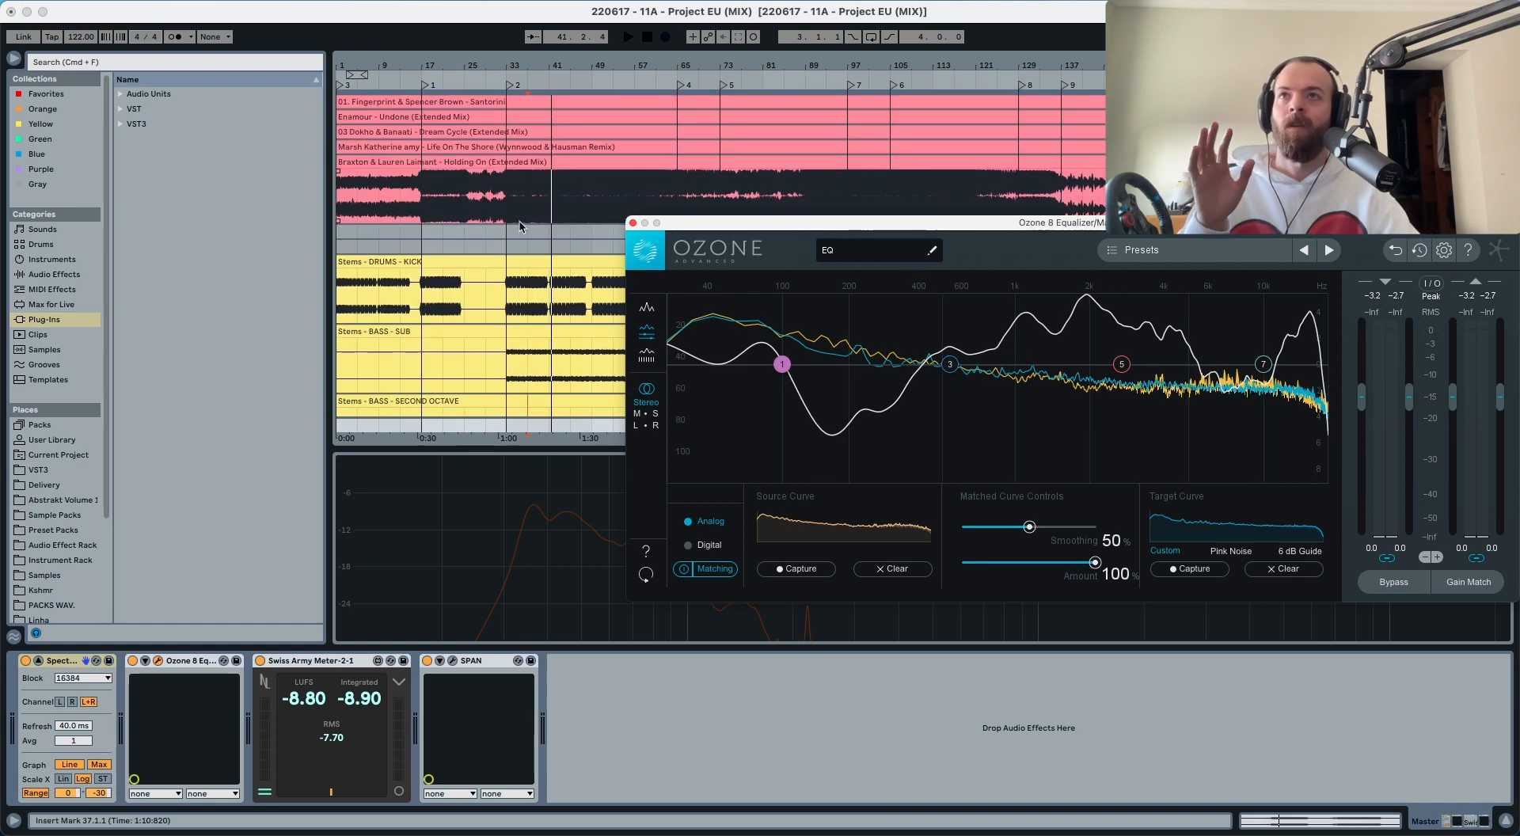
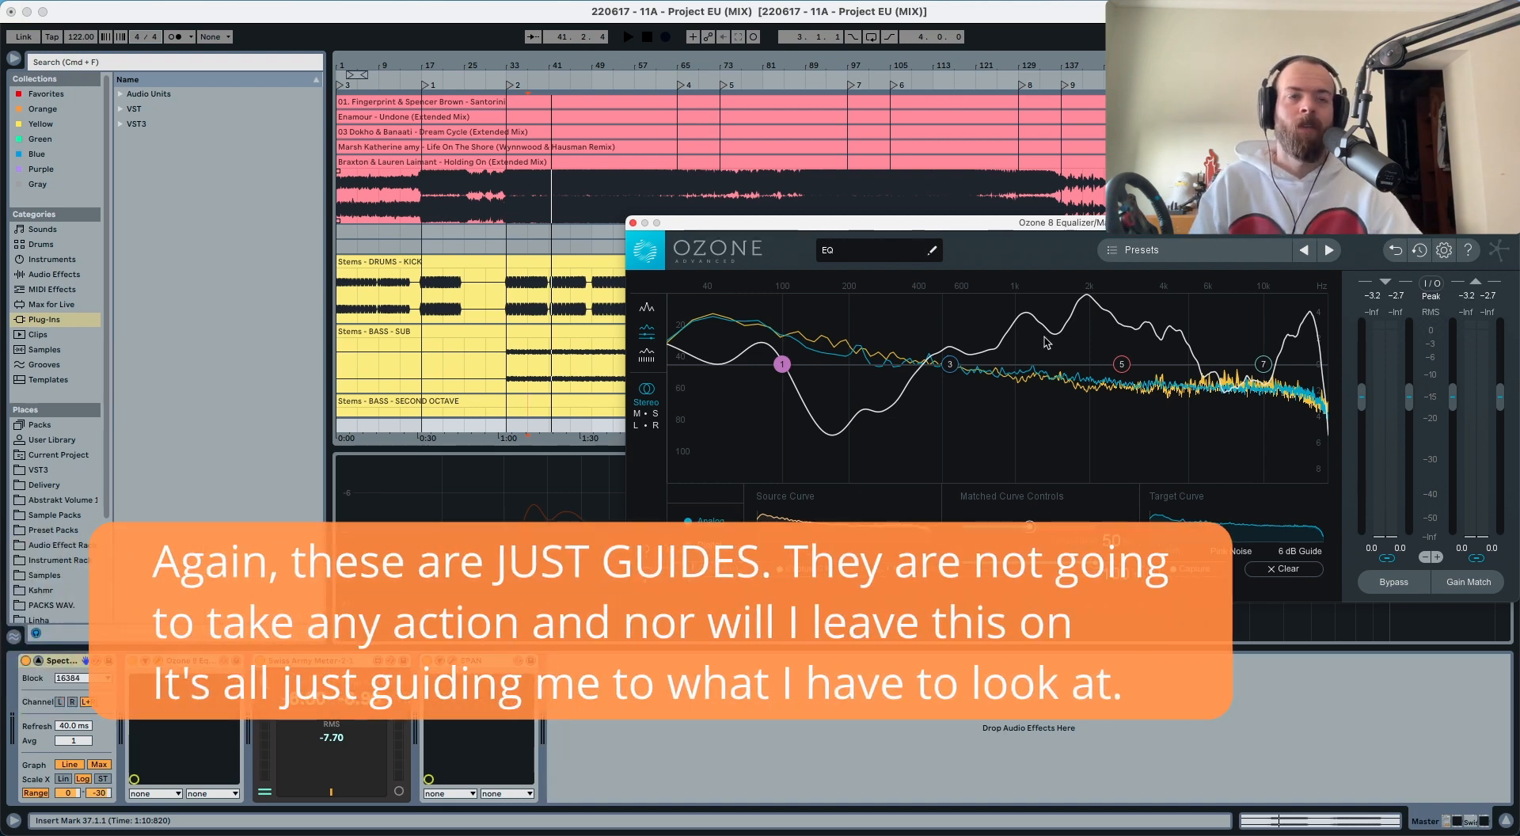
{"action": "left_click_drag", "start_coordinate": [1149, 412], "coordinate": [1330, 271]}
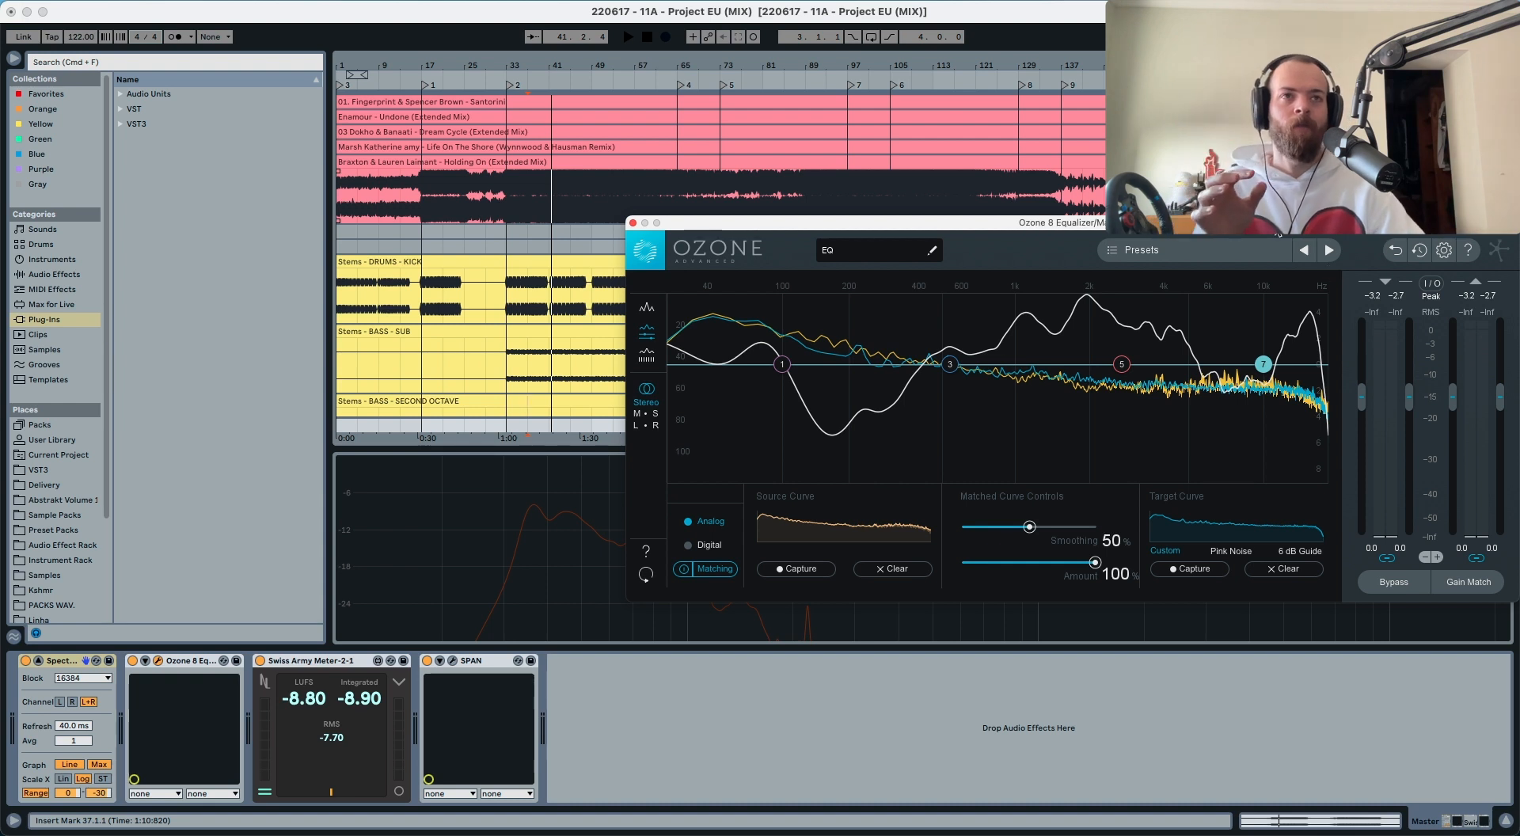
{"action": "left_click_drag", "start_coordinate": [1136, 458], "coordinate": [1330, 306]}
{"action": "mouse_move", "coordinate": [1166, 433]}
{"action": "left_mouse_down"}
{"action": "mouse_move", "coordinate": [1079, 312]}
{"action": "mouse_move", "coordinate": [922, 288]}
{"action": "left_mouse_up"}
{"action": "left_click_drag", "start_coordinate": [927, 451], "coordinate": [691, 292]}
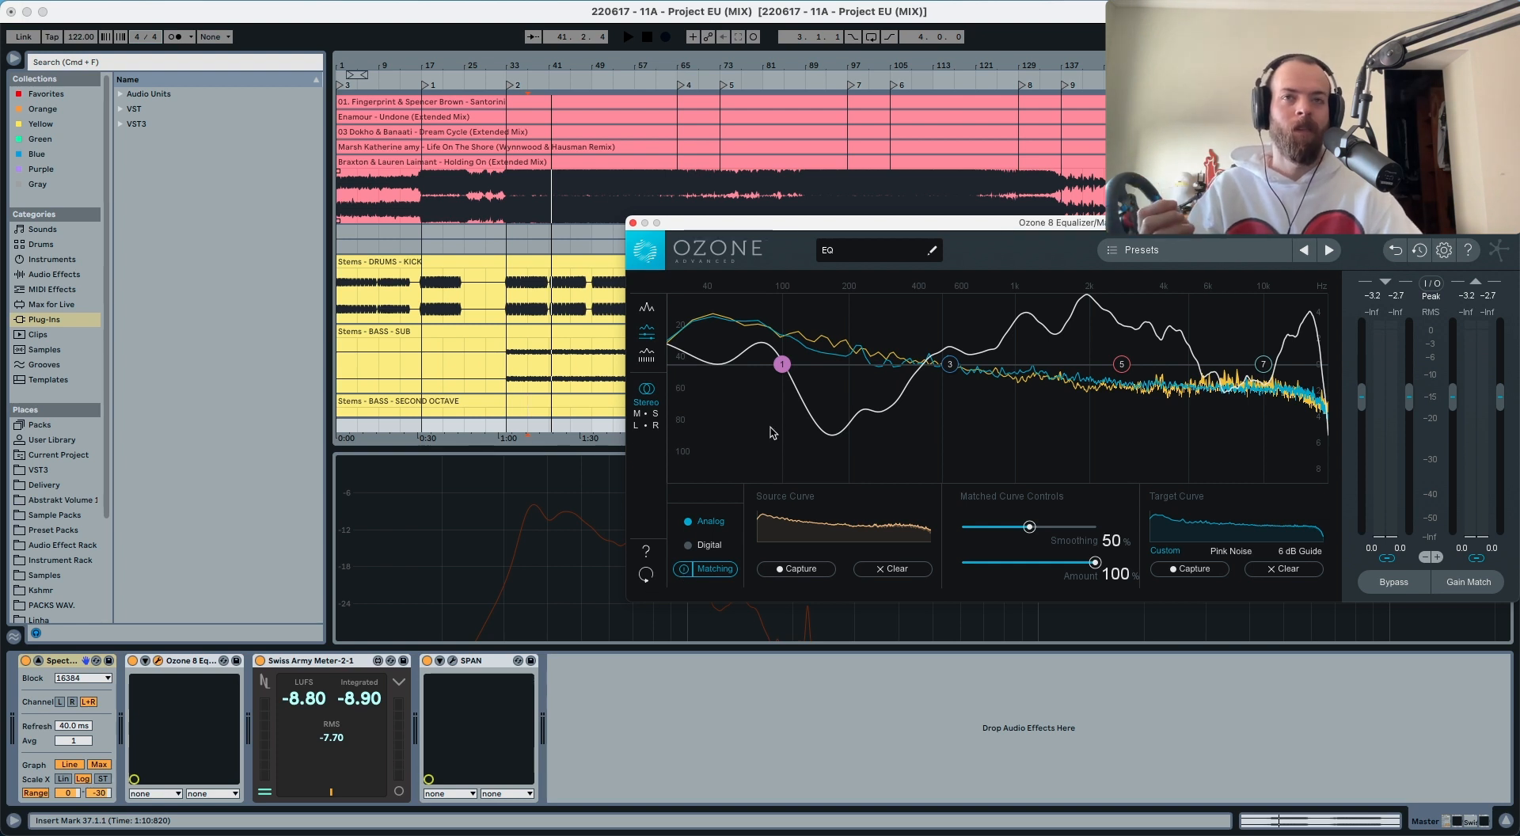
{"action": "left_click_drag", "start_coordinate": [788, 308], "coordinate": [905, 445]}
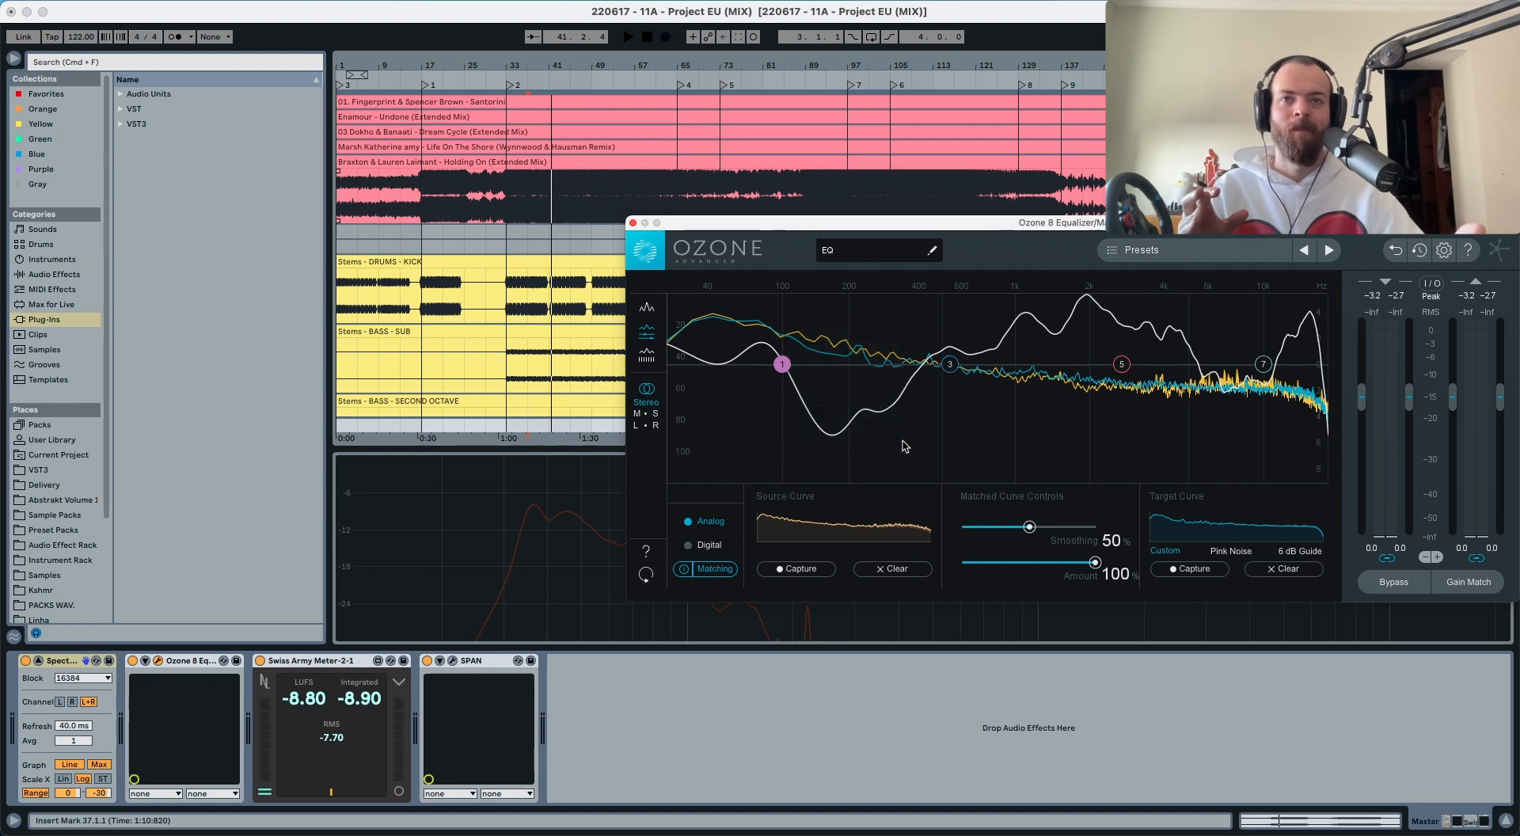
Step: Clear the matching curve, close the Ozone 8 Equalizer window, and play the mix from bar 37
{"action": "left_click", "coordinate": [685, 570]}
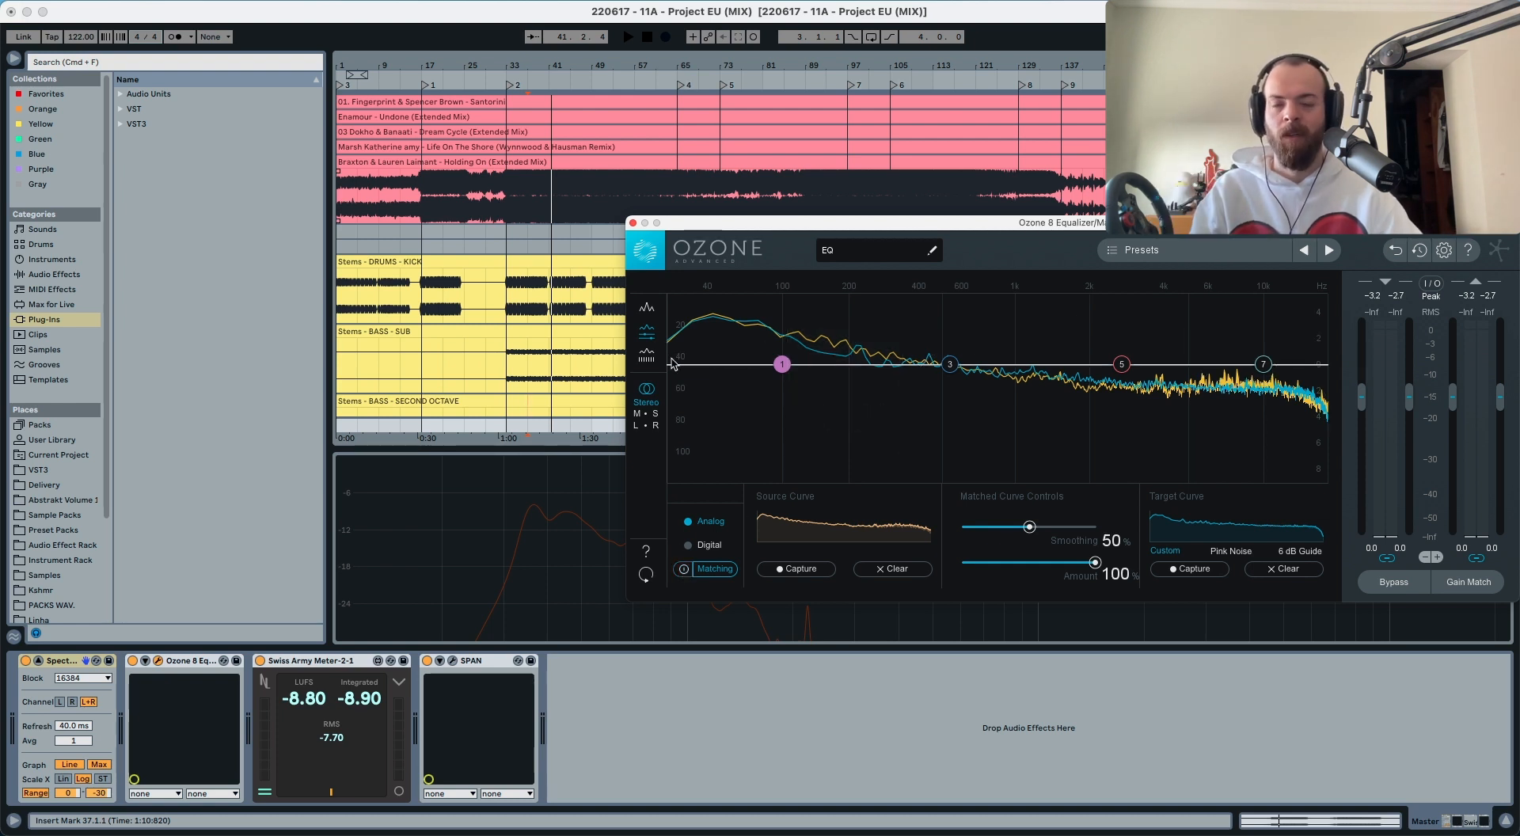
{"action": "left_click", "coordinate": [634, 225]}
{"action": "key", "text": "space"}
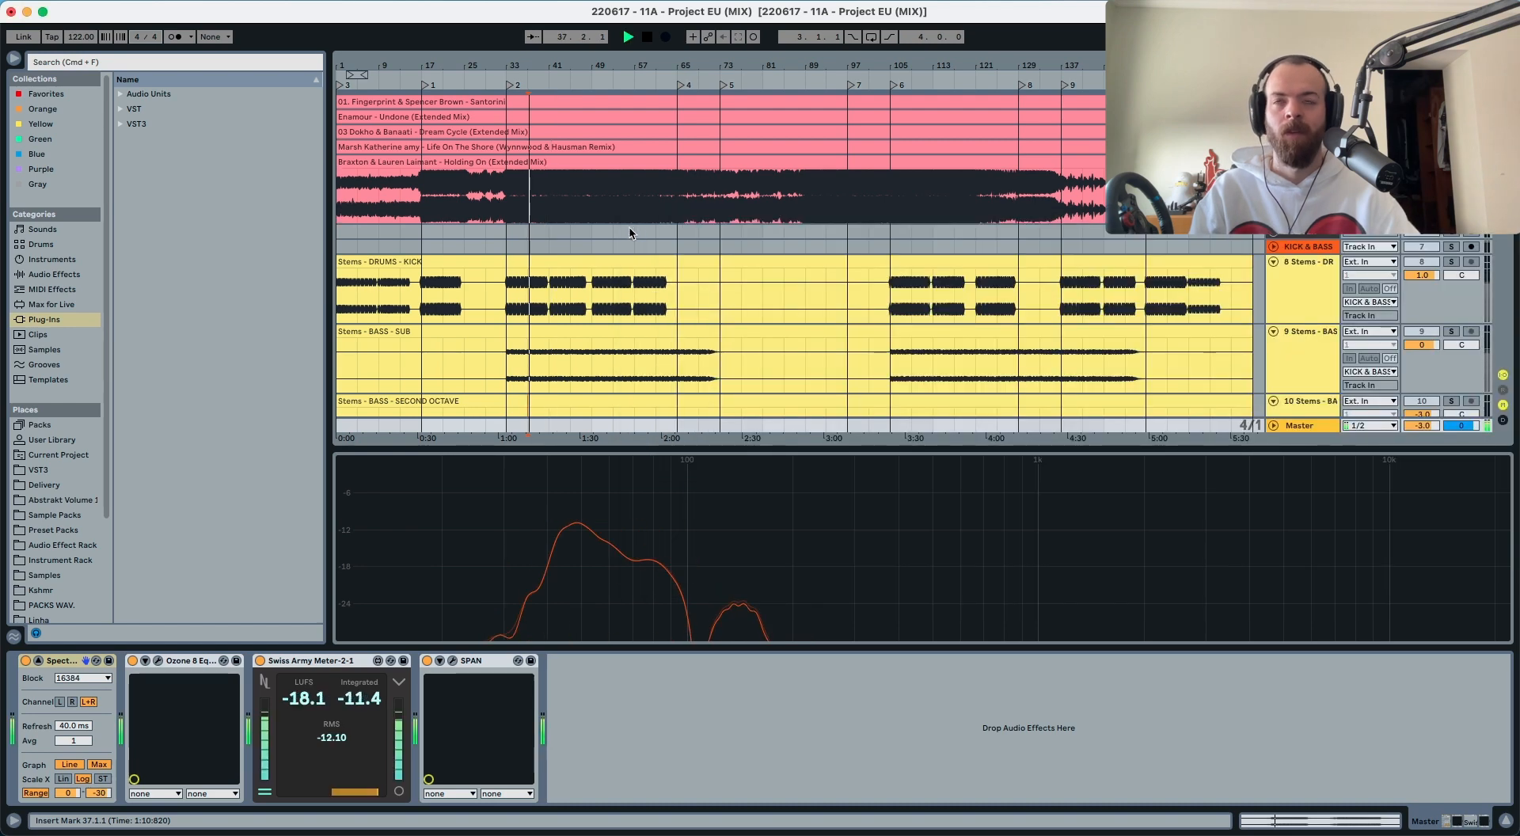
{"action": "scroll", "coordinate": [550, 315], "scroll_direction": "down", "scroll_amount": 5}
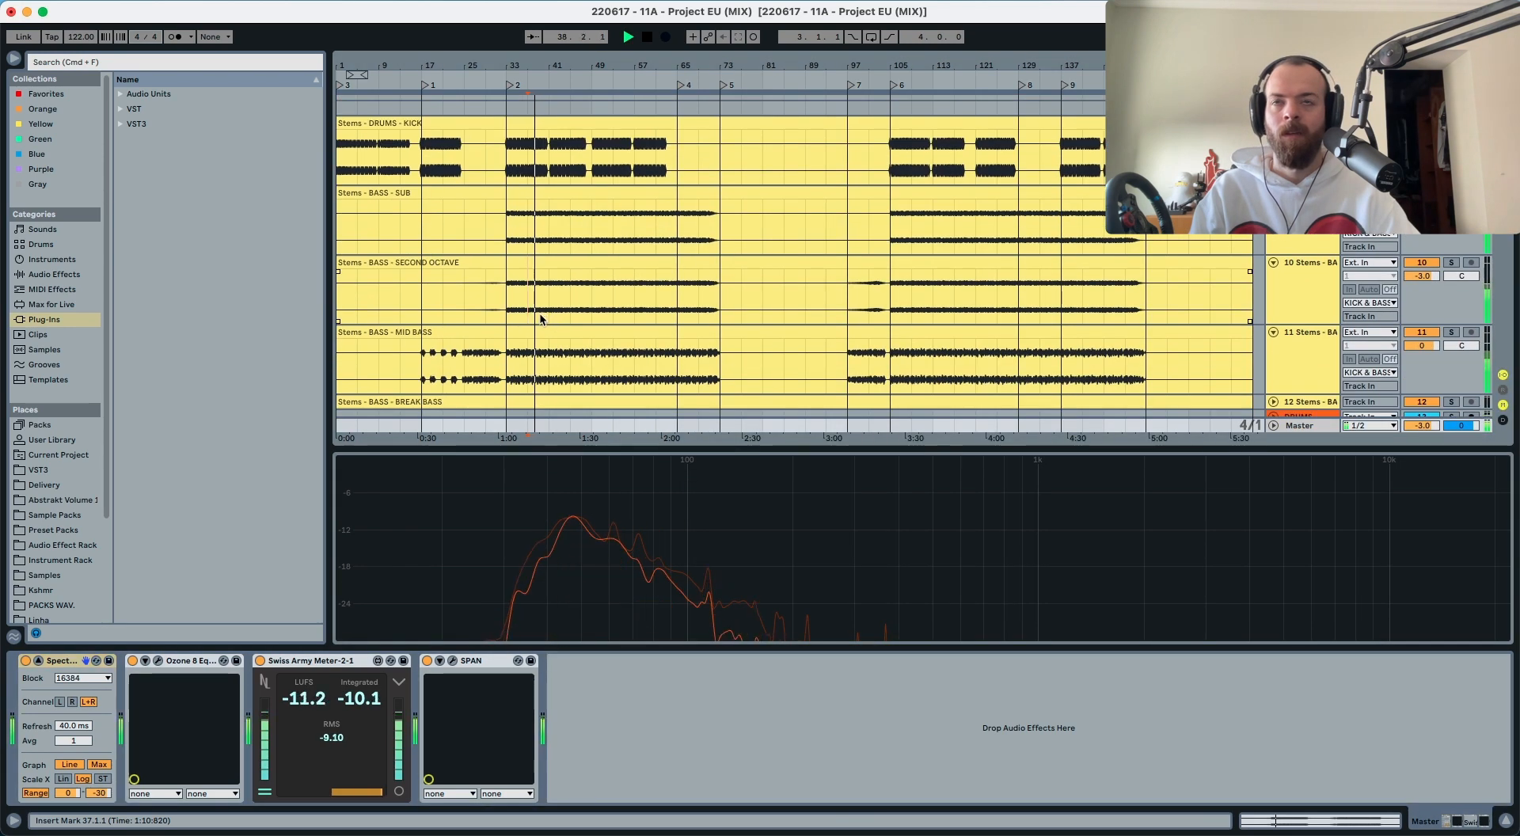
{"action": "scroll", "coordinate": [539, 318], "scroll_direction": "up", "scroll_amount": 1}
{"action": "scroll", "coordinate": [539, 318], "scroll_direction": "right", "scroll_amount": 1}
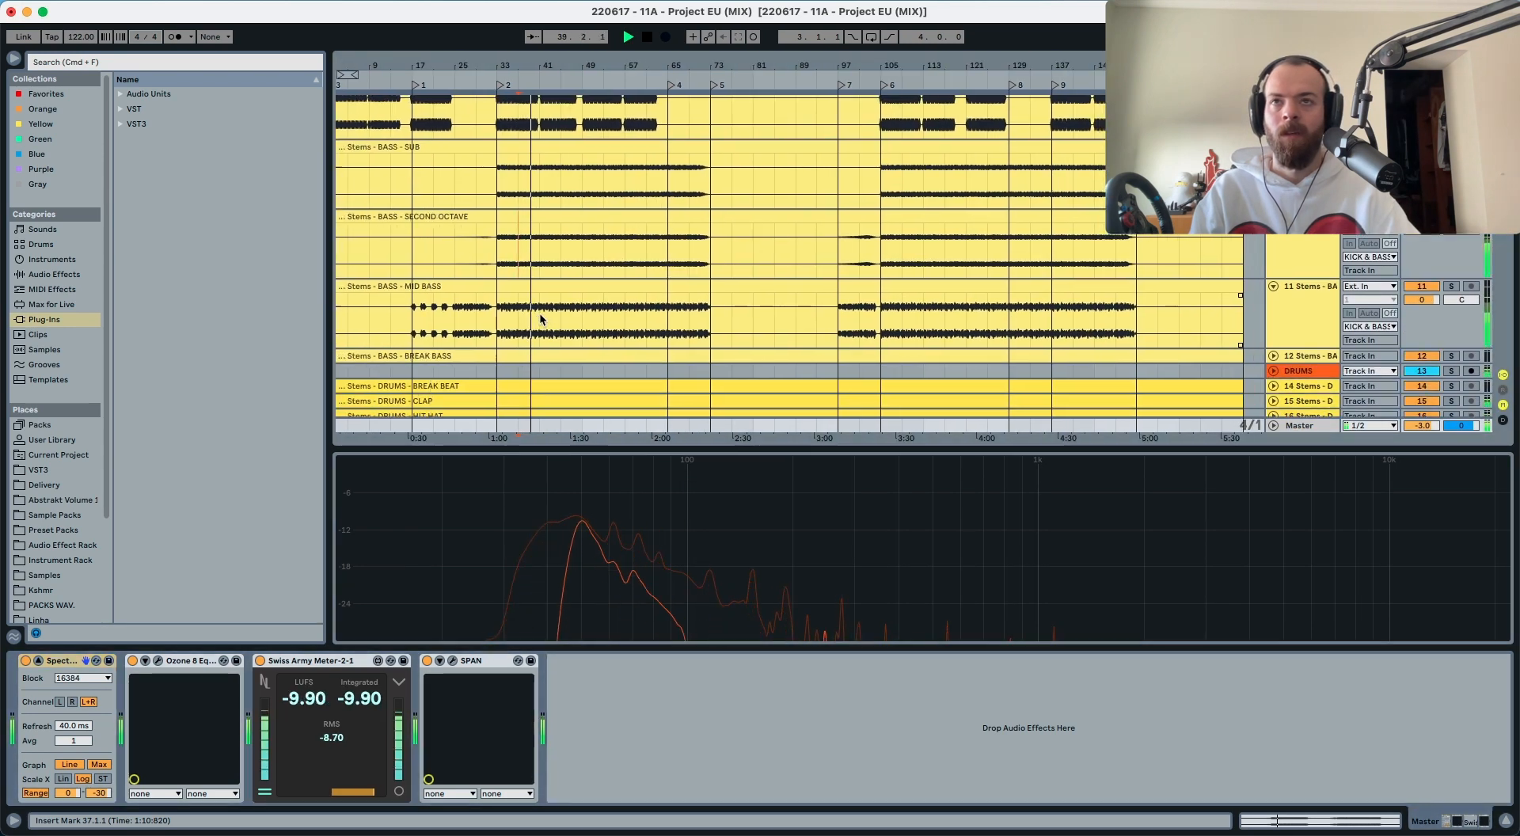
{"action": "scroll", "coordinate": [539, 318], "scroll_direction": "left", "scroll_amount": 1}
{"action": "key", "text": "space"}
Step: Solo the mid bass, audition an EQ Eight band 3 boost of about 11 dB at 163 Hz, and undo it before unsoloing
{"action": "left_click", "coordinate": [1298, 299]}
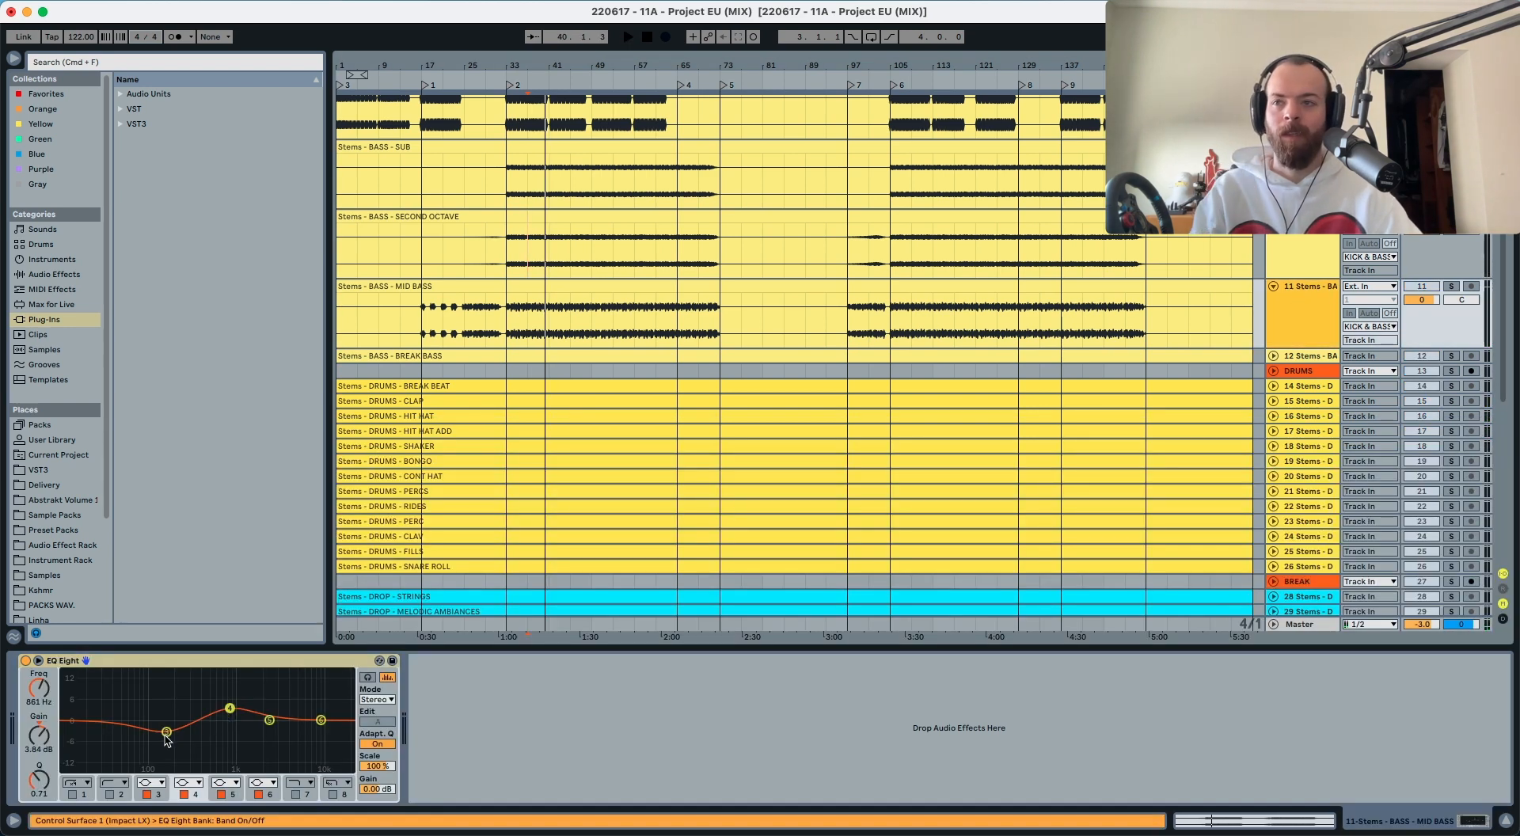
{"action": "left_click", "coordinate": [1450, 286]}
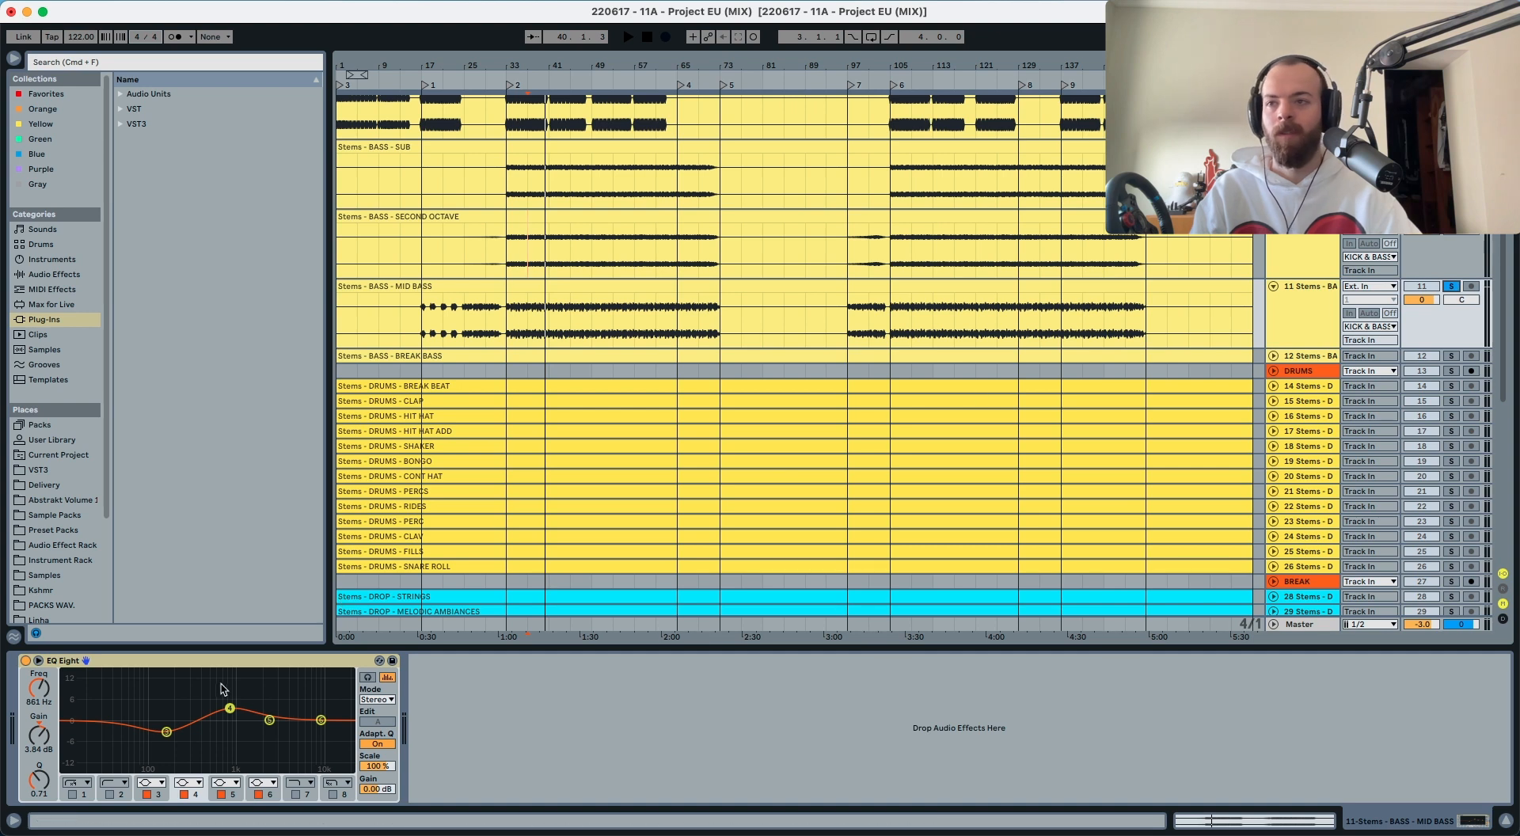
{"action": "key", "text": "space"}
{"action": "left_click_drag", "start_coordinate": [167, 732], "coordinate": [167, 685]}
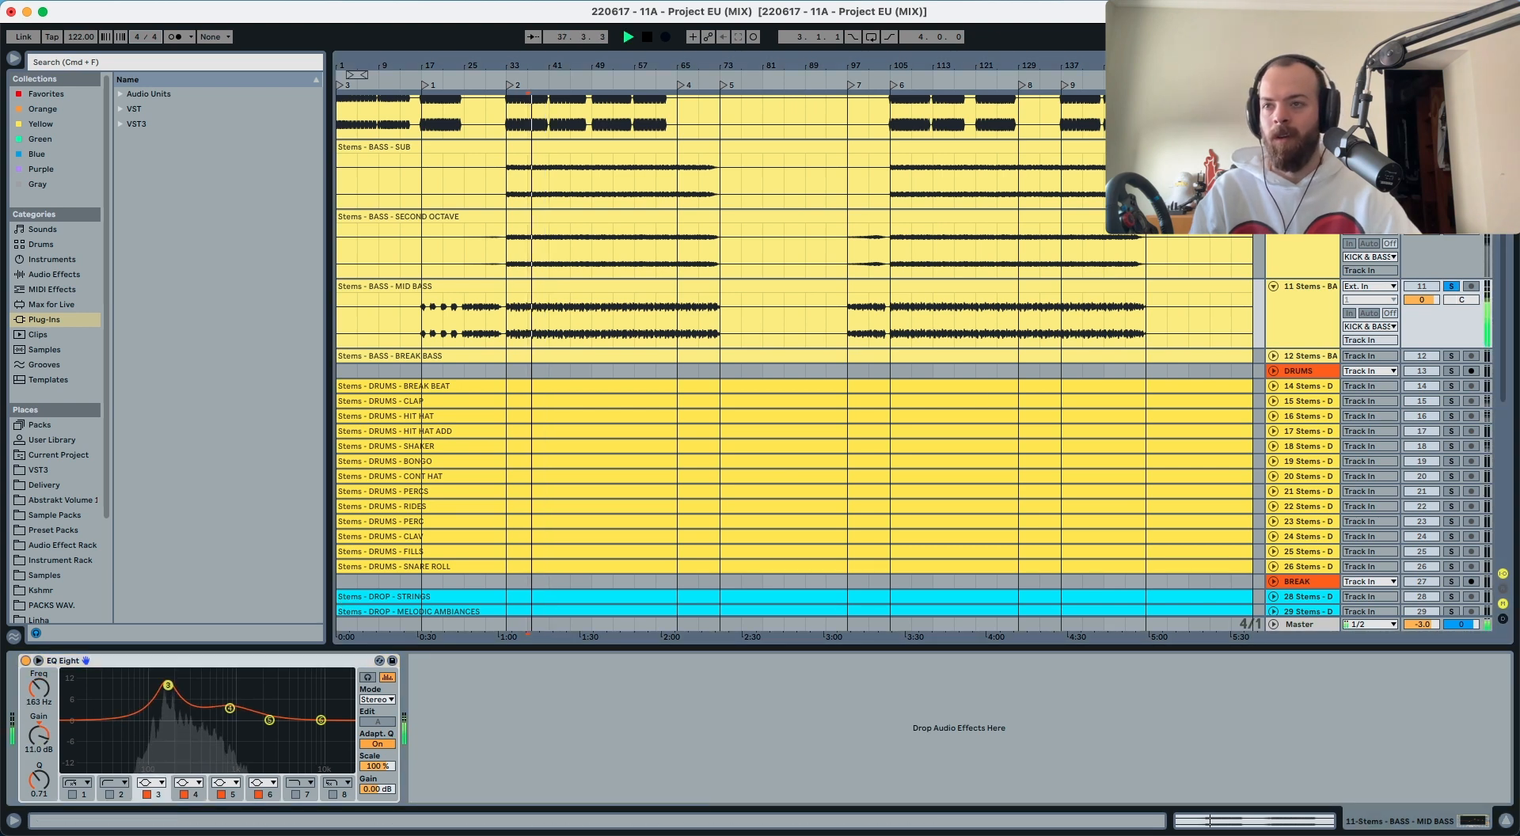
{"action": "key", "text": "super+z"}
{"action": "key", "text": "space"}
{"action": "left_click", "coordinate": [1450, 288]}
Step: Play the mix from bar 37 while checking the Master's spectrum and loudness, and return to the mid bass EQ Eight
{"action": "key", "text": "space"}
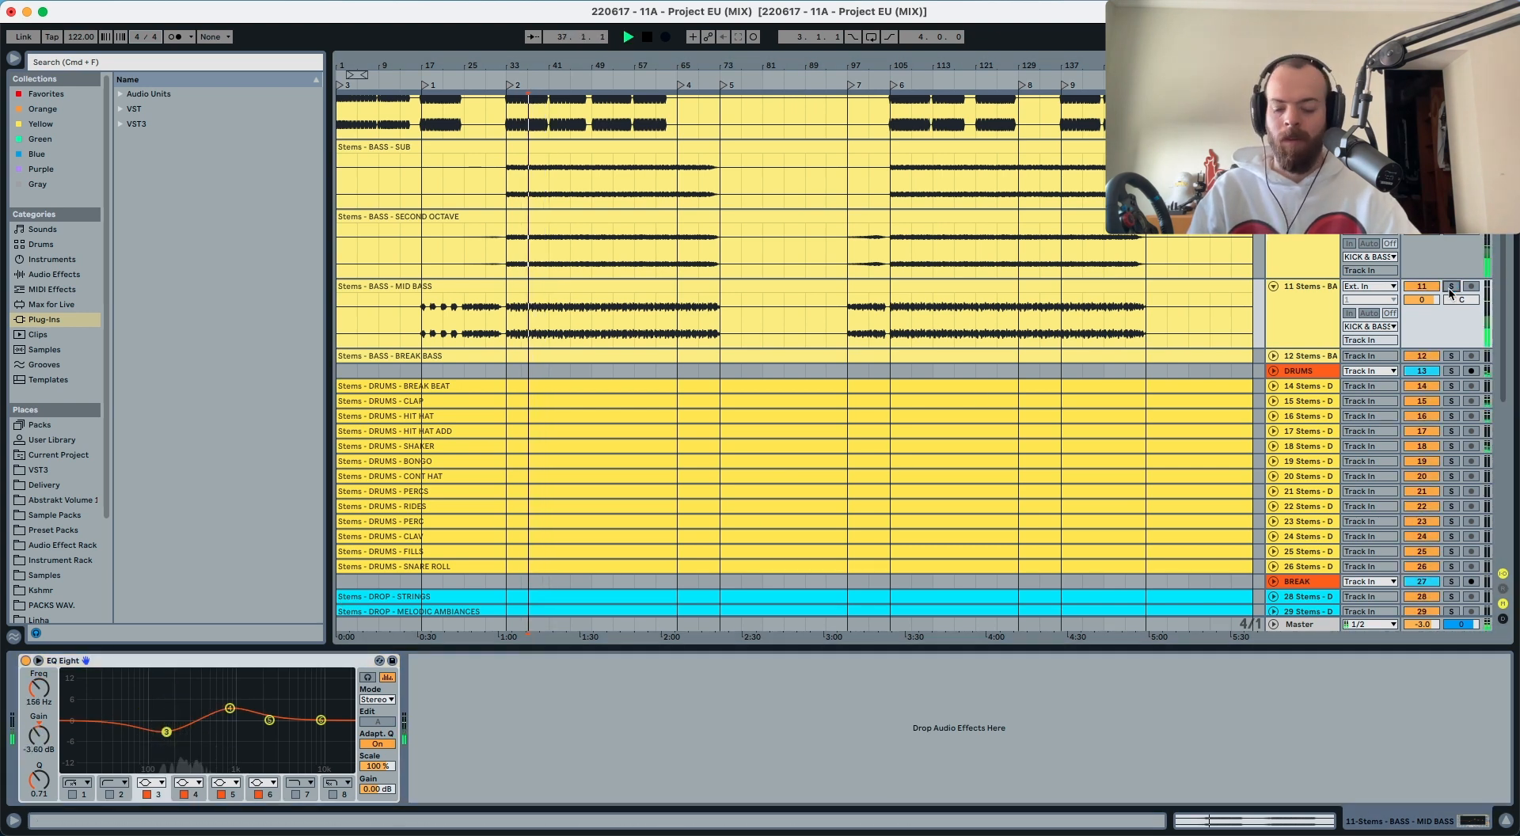
{"action": "key", "text": "Escape"}
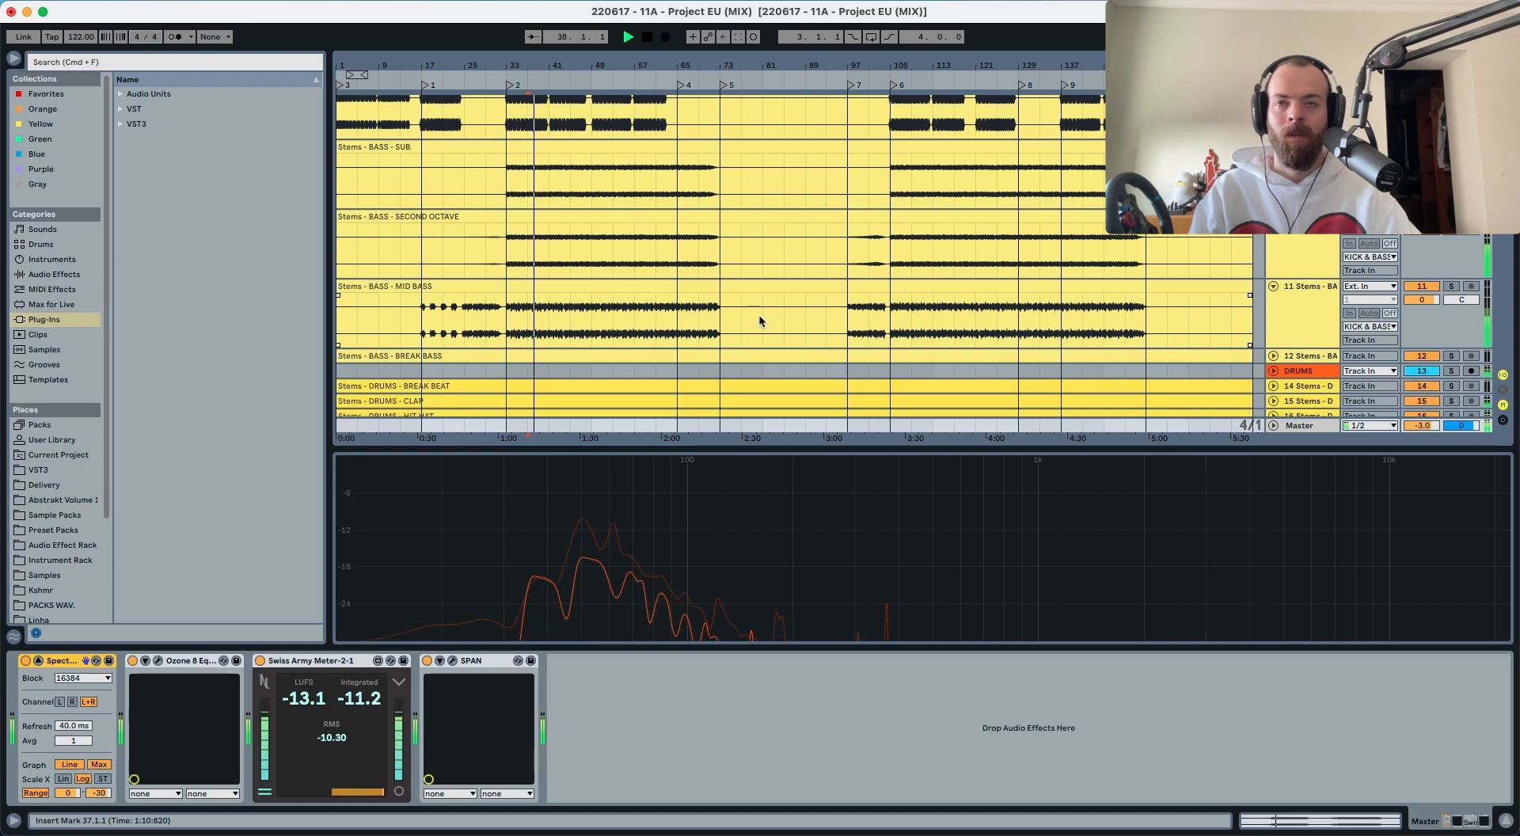
{"action": "left_click", "coordinate": [1282, 304]}
{"action": "key", "text": "space"}
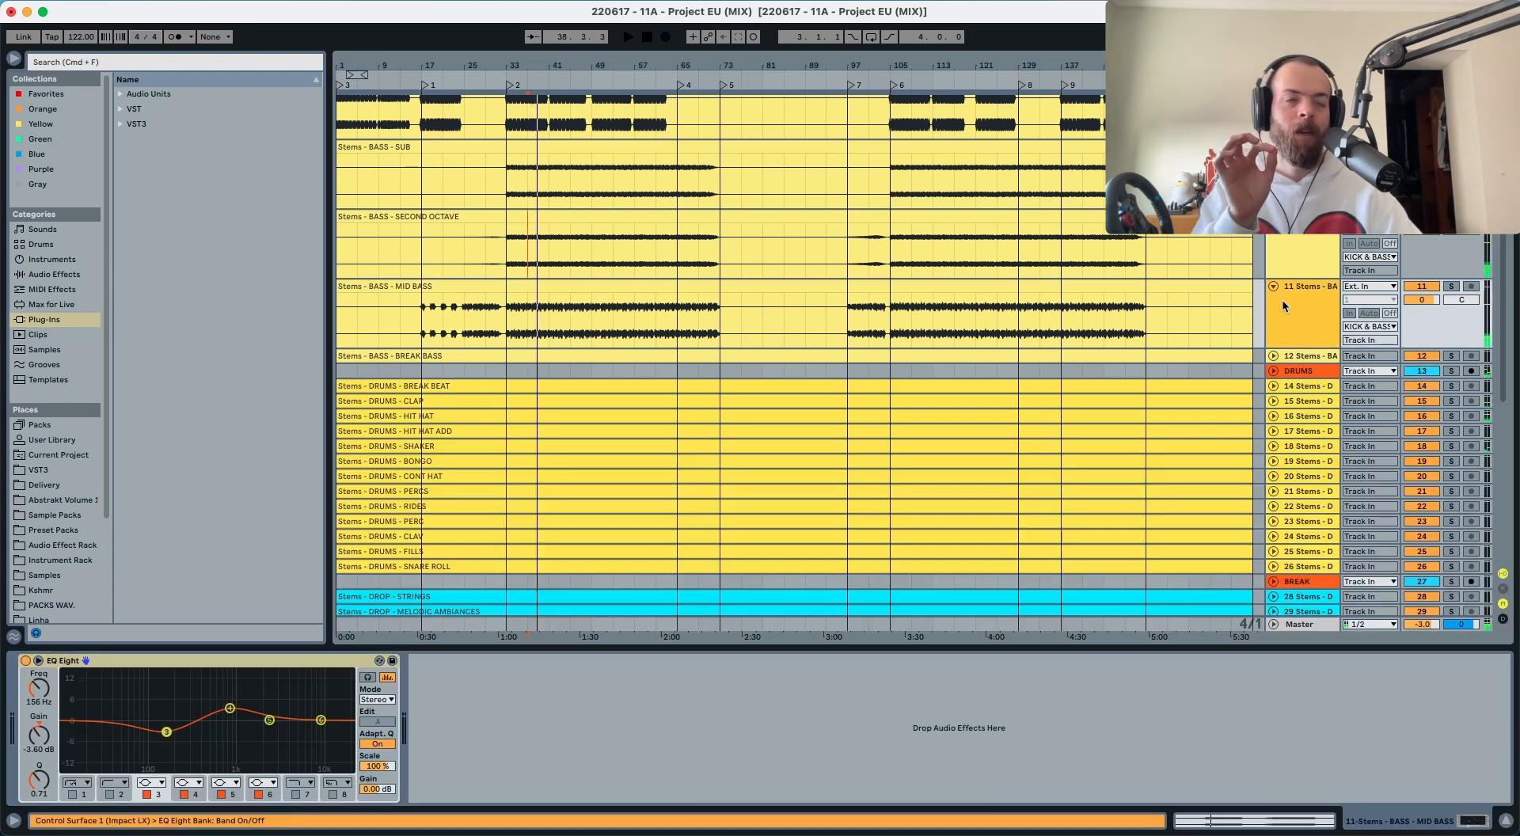
Step: Set mid bass EQ Eight band 3 to about -5.24 dB just above 179 Hz, and boost band 4 to about 5.58 dB at 861 Hz
{"action": "left_click", "coordinate": [39, 736]}
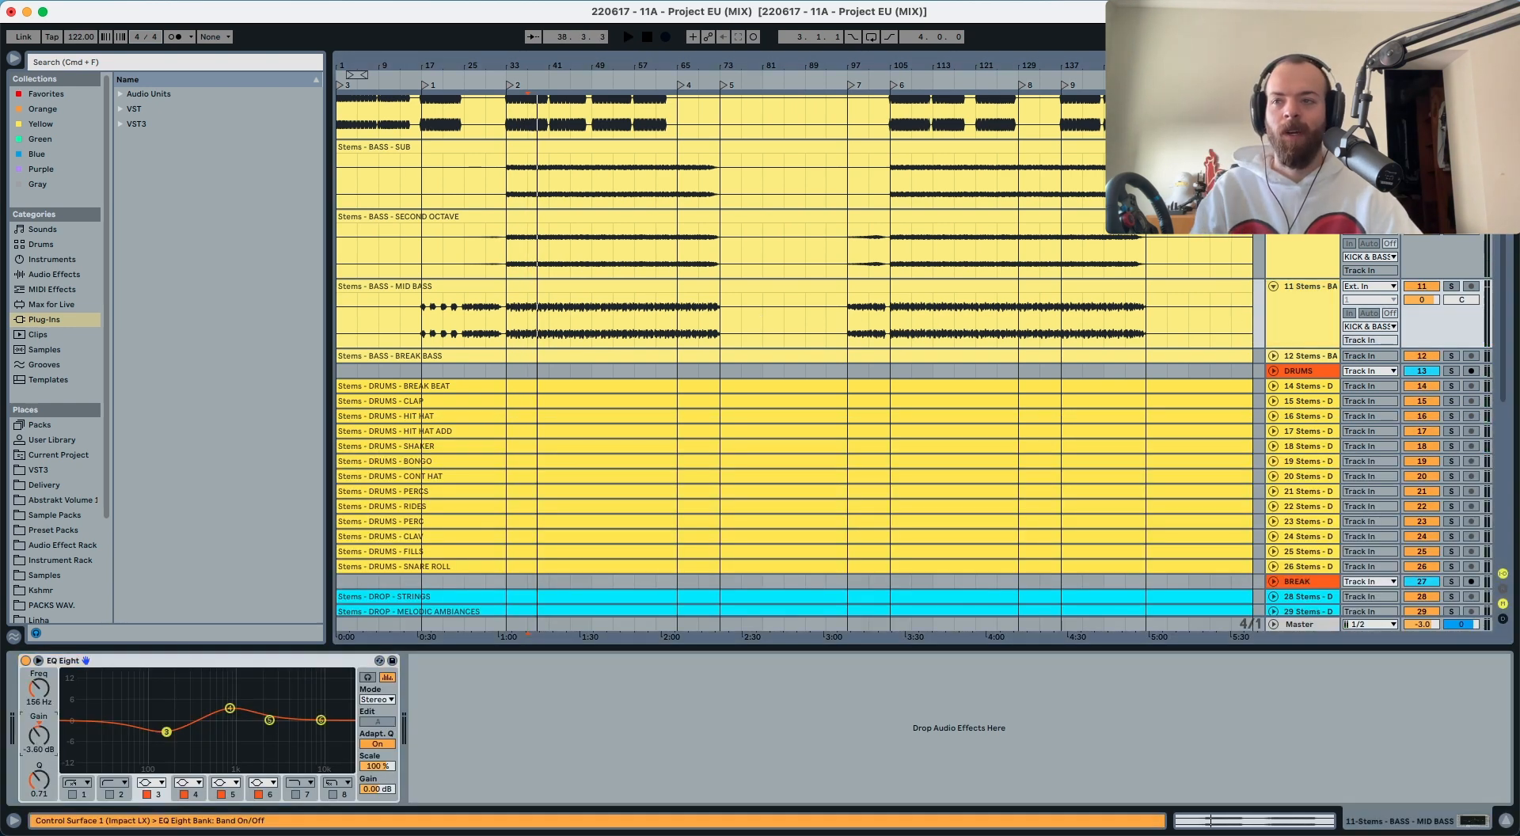
{"action": "key", "text": "space"}
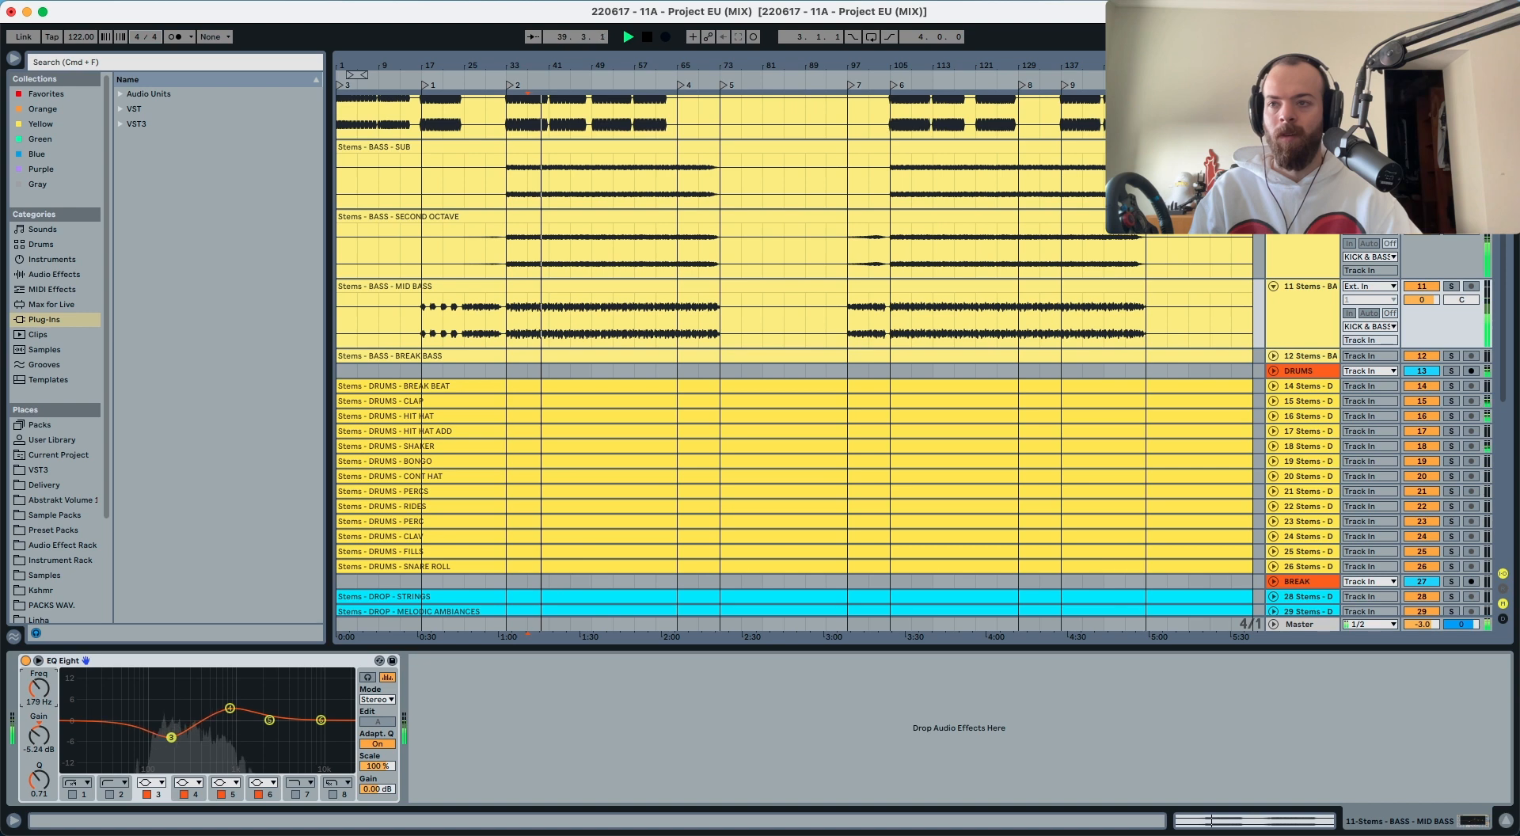
{"action": "left_click_drag", "start_coordinate": [38, 688], "coordinate": [39, 686]}
{"action": "key", "text": "space"}
{"action": "left_click_drag", "start_coordinate": [226, 710], "coordinate": [230, 702]}
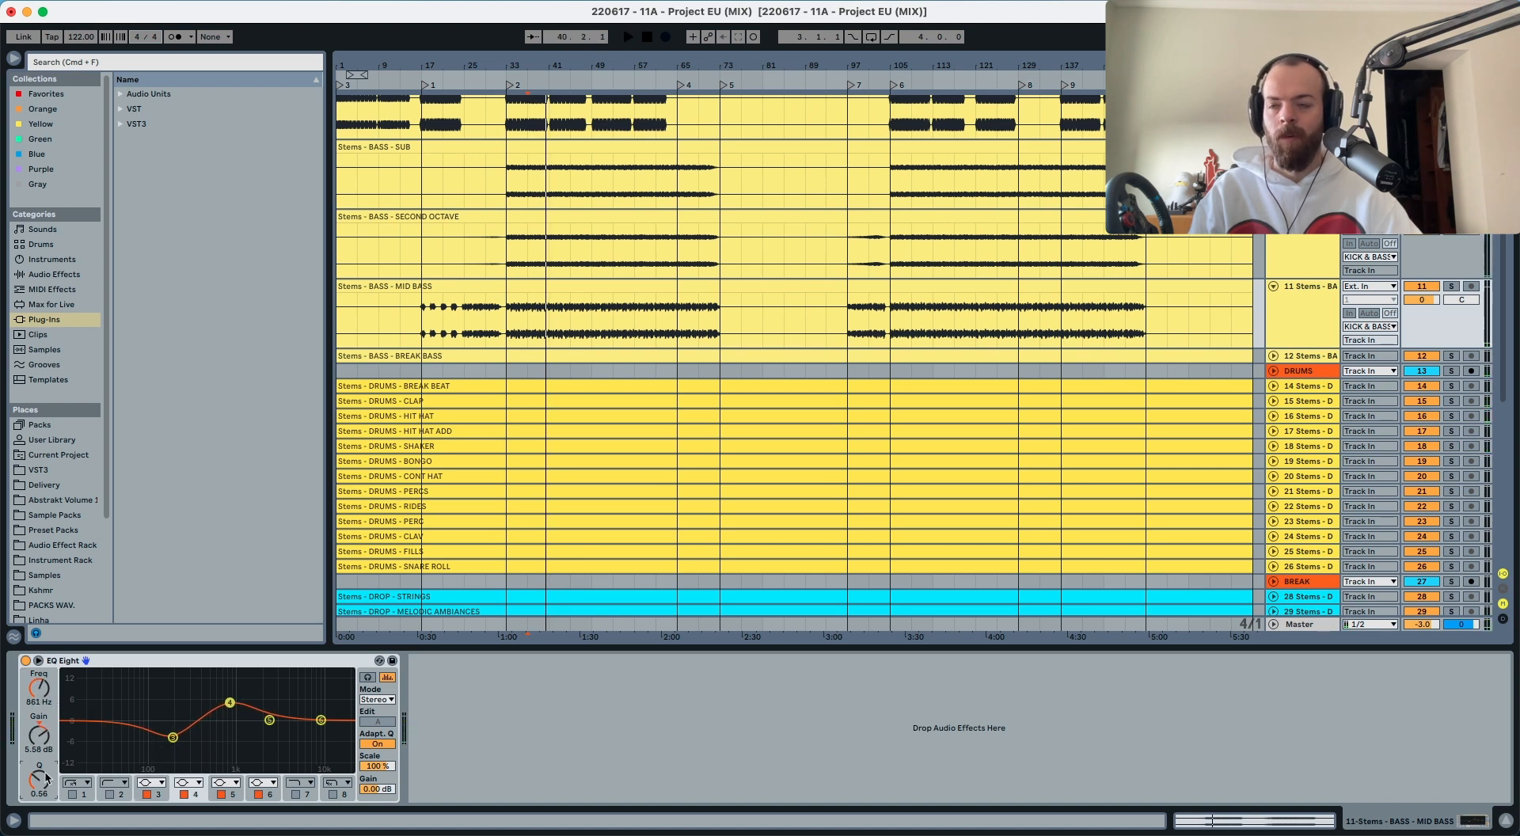
Step: Capture the soloed reference from bar 33 as Ozone 8 Equalizer's target curve on the Master, and check the matched curve before disabling Matching
{"action": "key", "text": "space"}
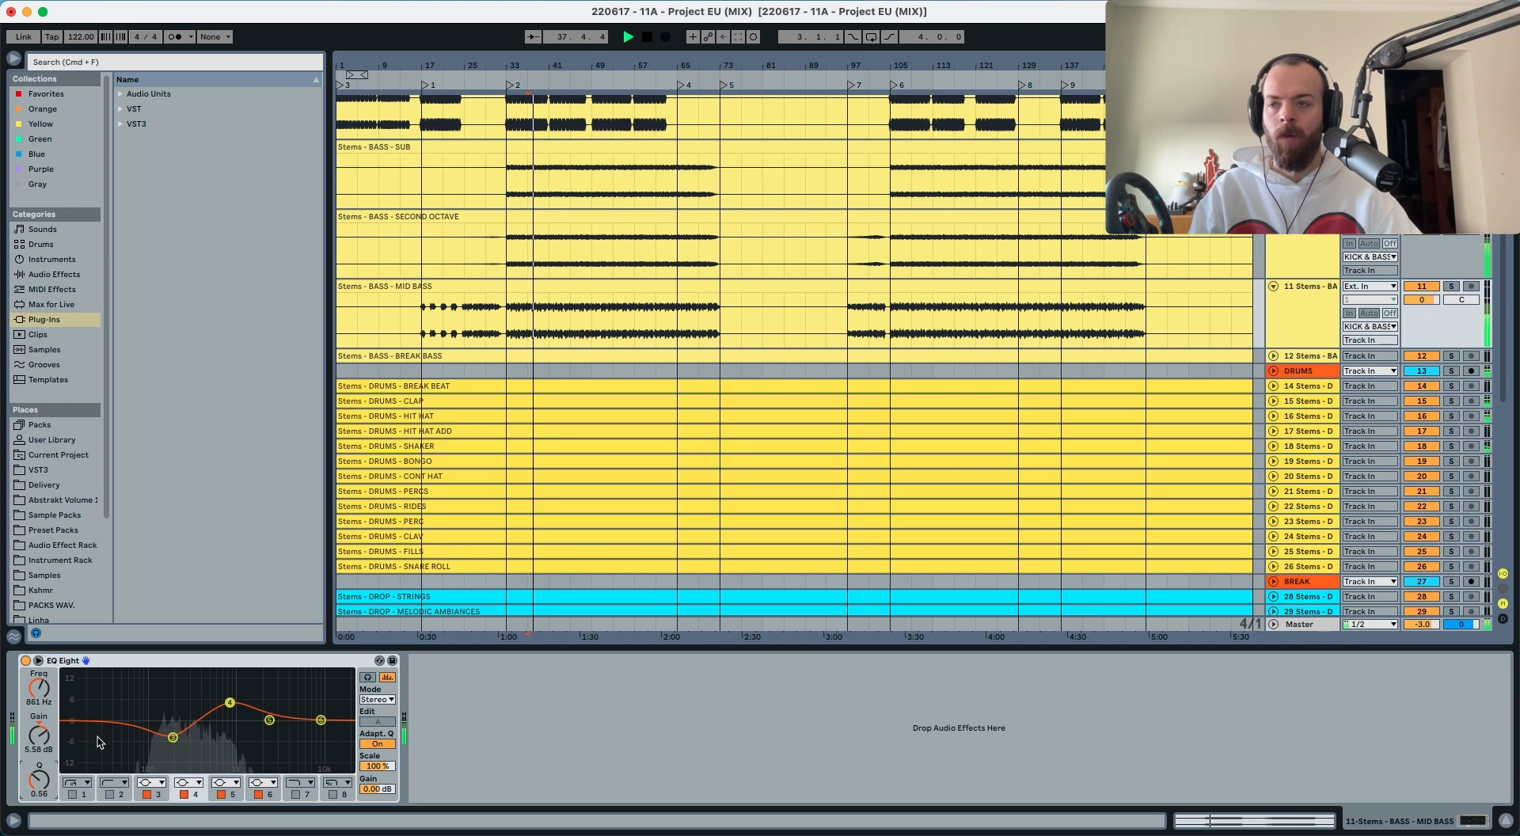
{"action": "key", "text": "space"}
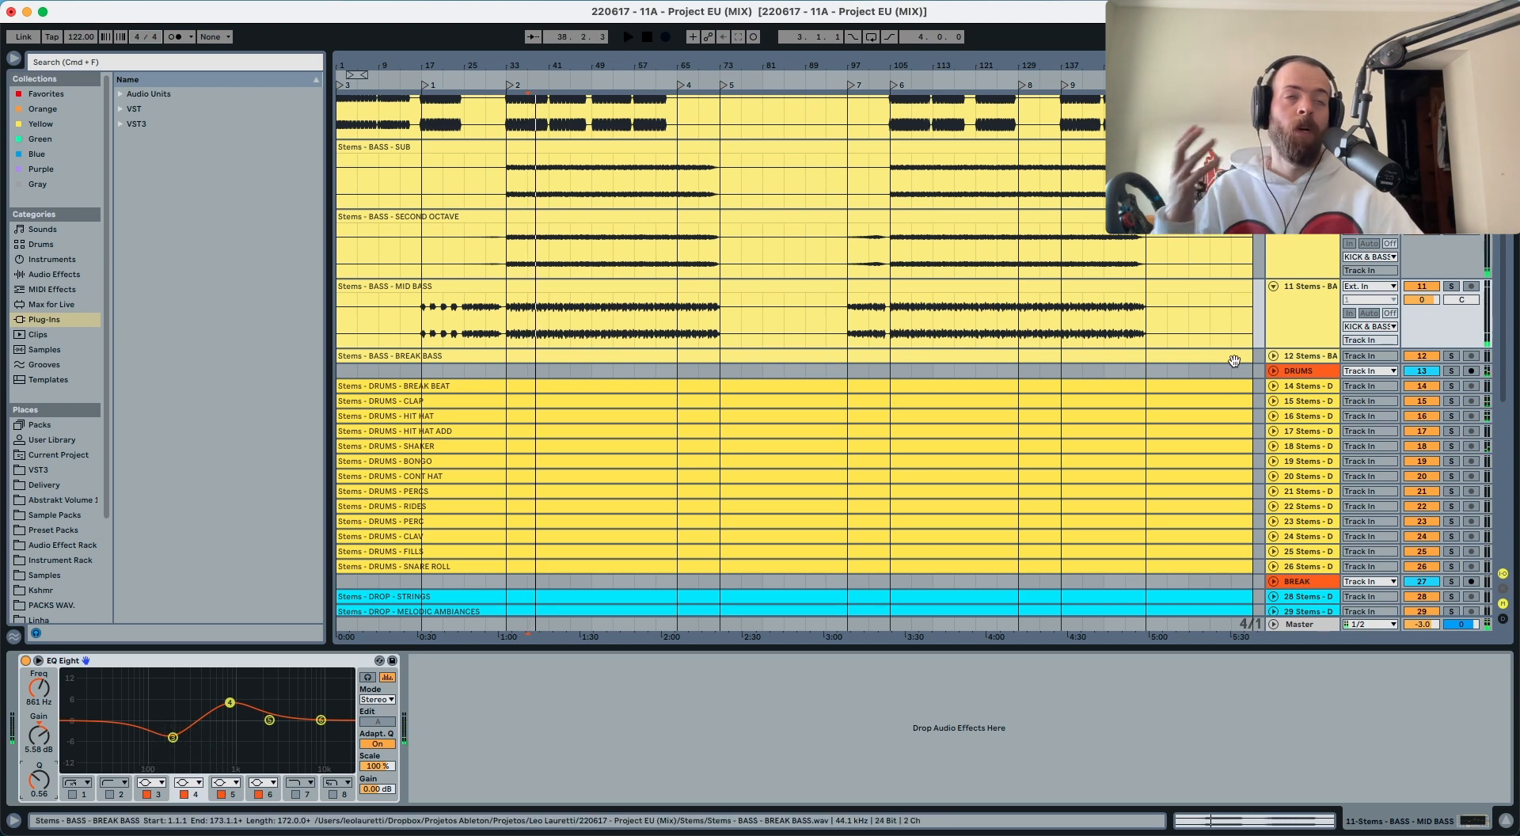
{"action": "left_click", "coordinate": [1308, 626]}
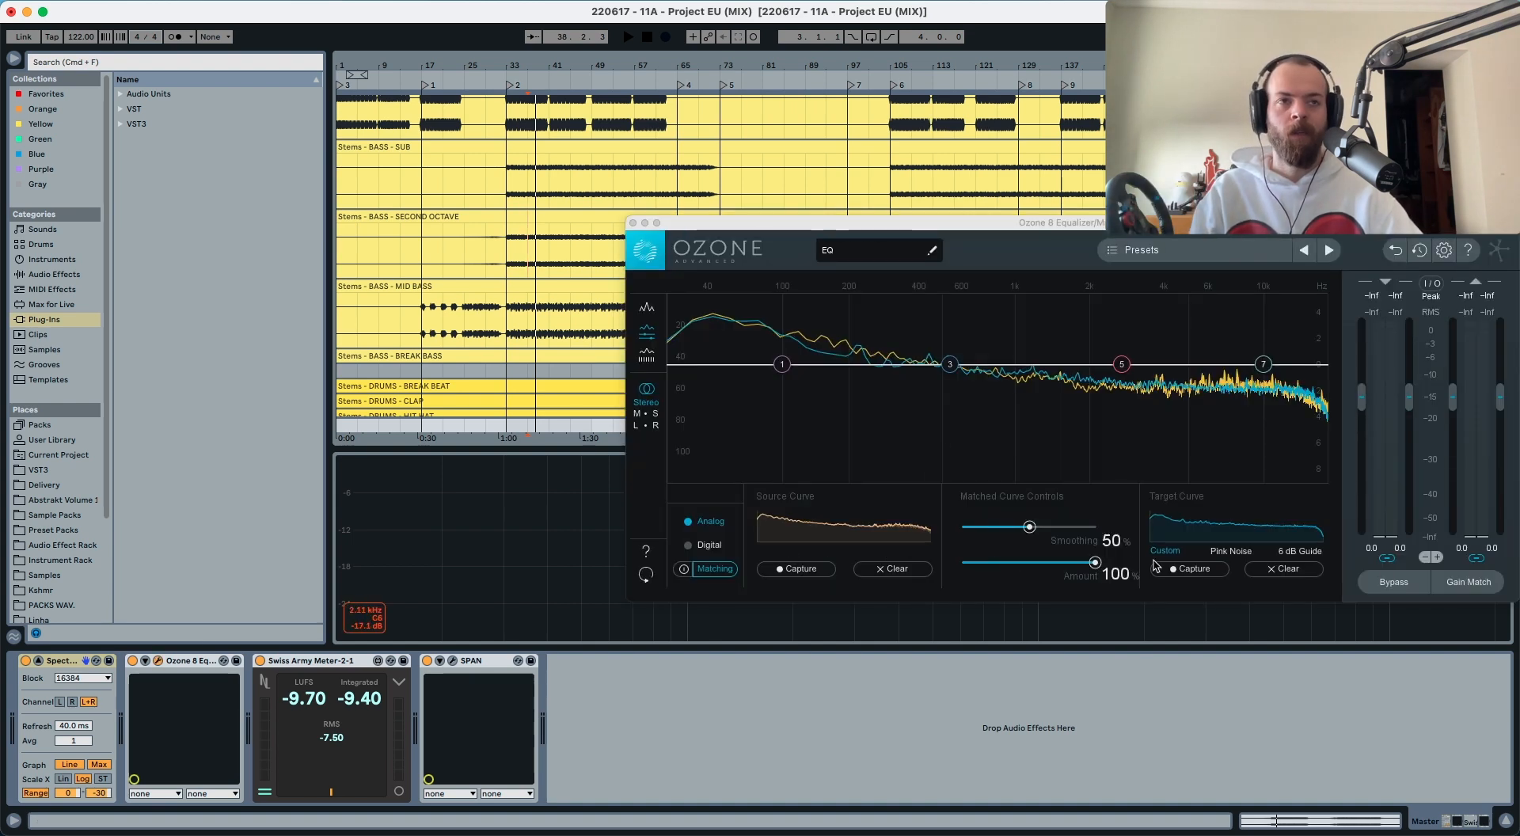
{"action": "left_click", "coordinate": [1185, 569]}
{"action": "key", "text": "space"}
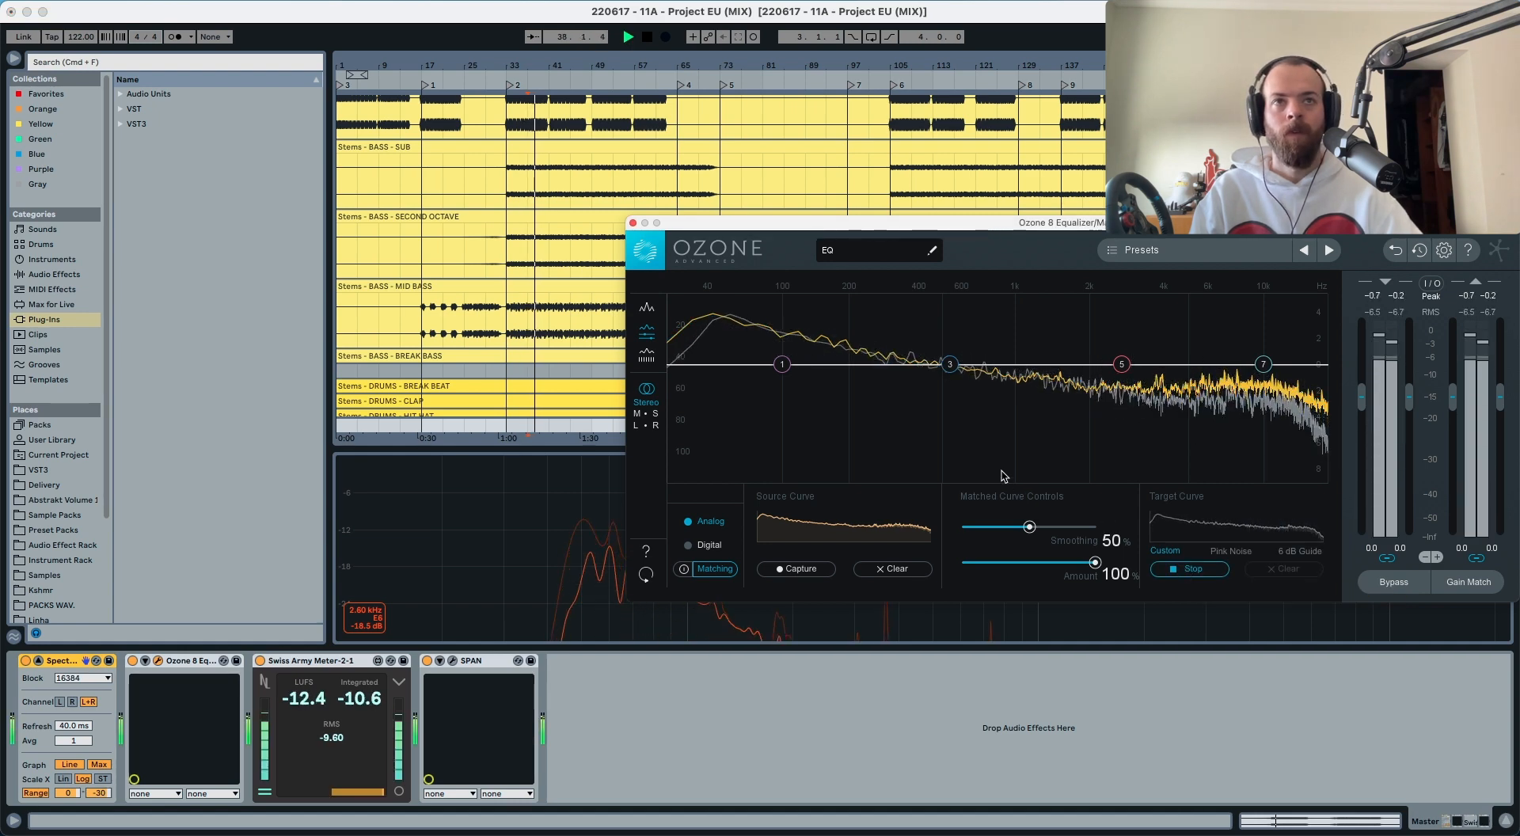
{"action": "left_click", "coordinate": [506, 312]}
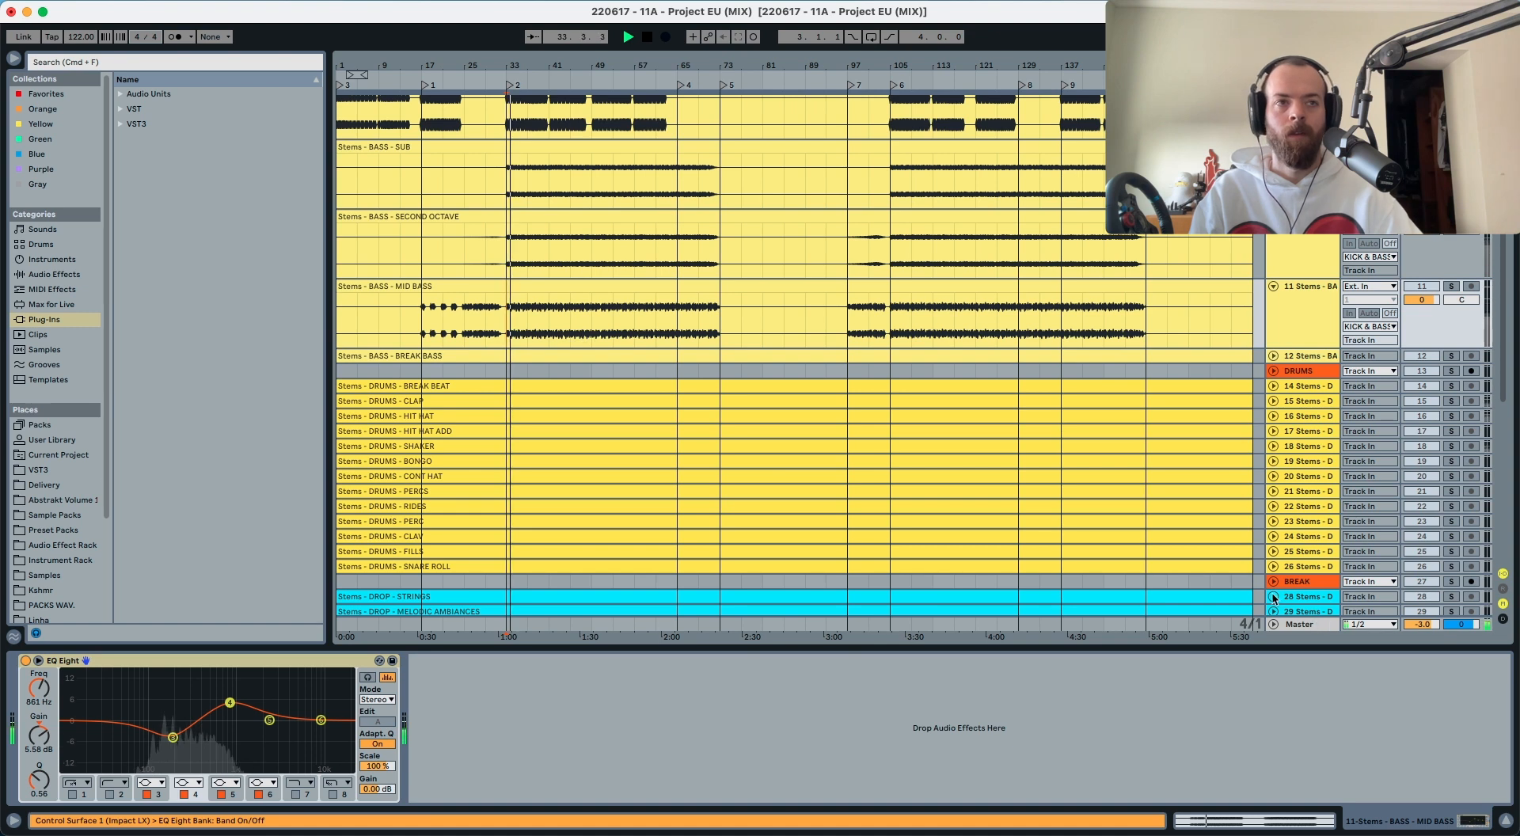
{"action": "left_click", "coordinate": [1302, 624]}
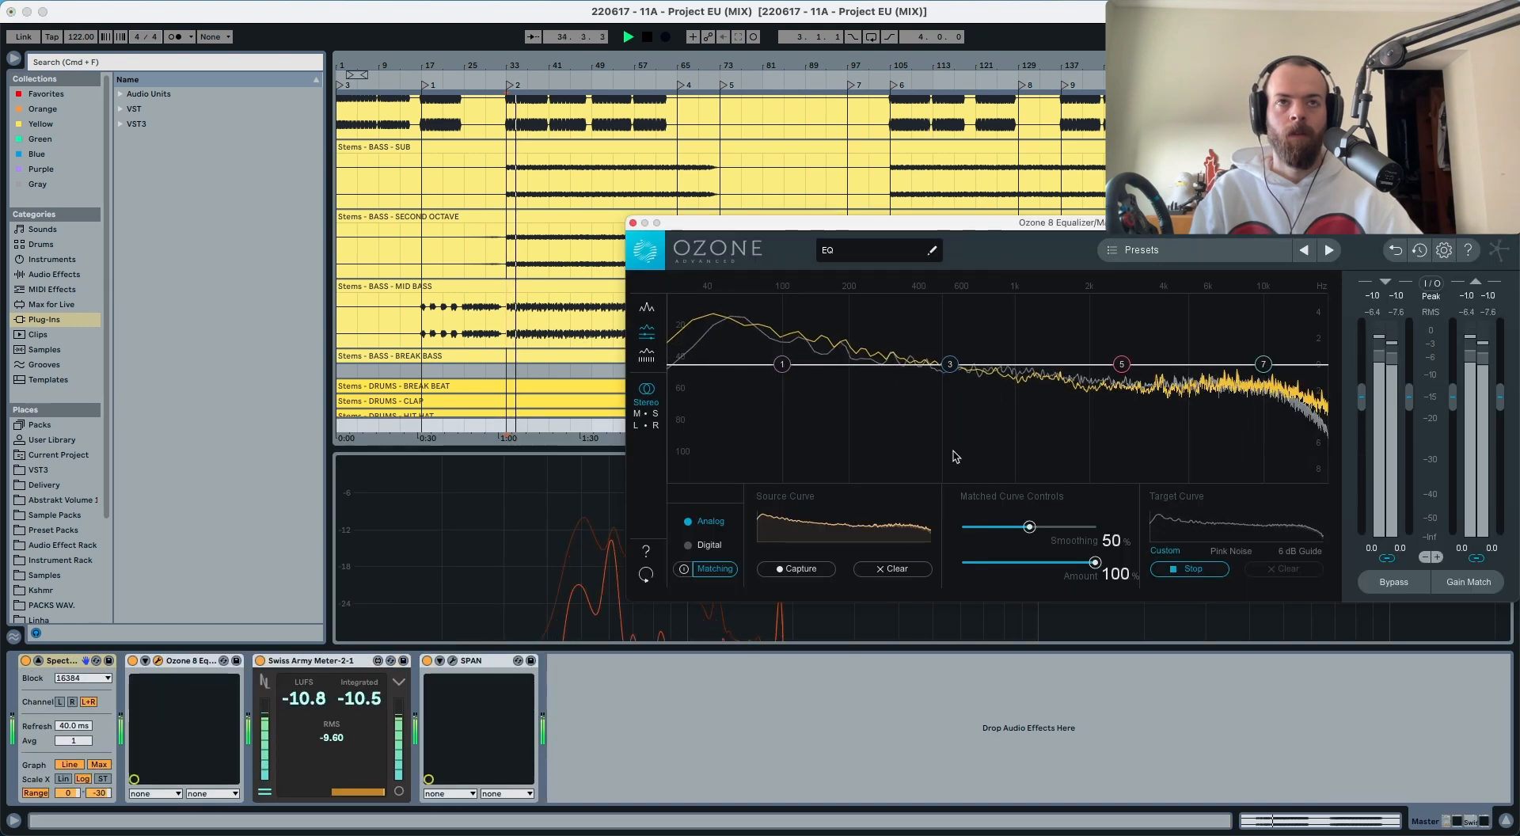
{"action": "left_click", "coordinate": [1191, 568]}
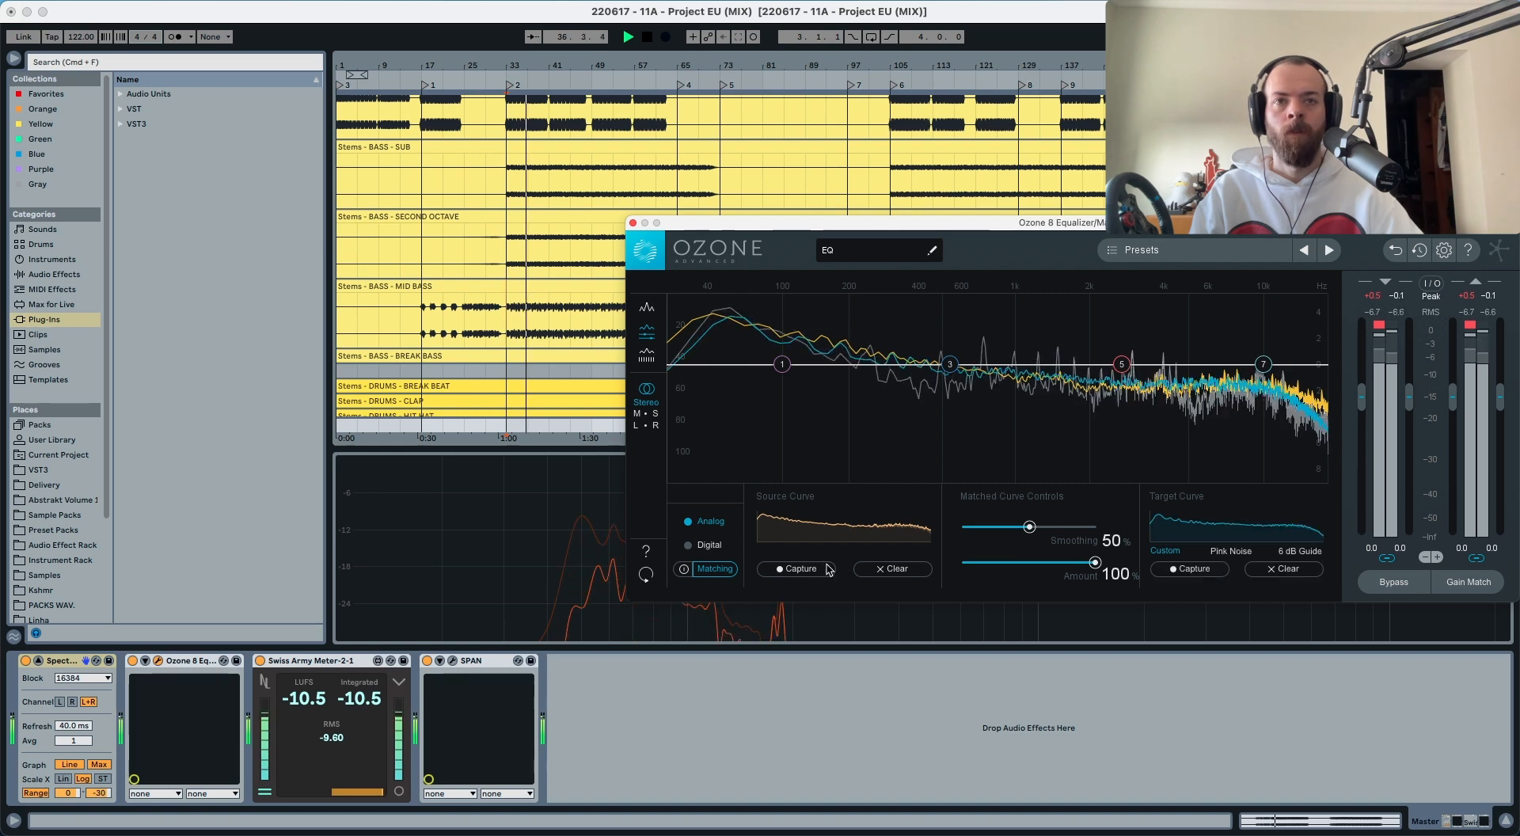
{"action": "key", "text": "space"}
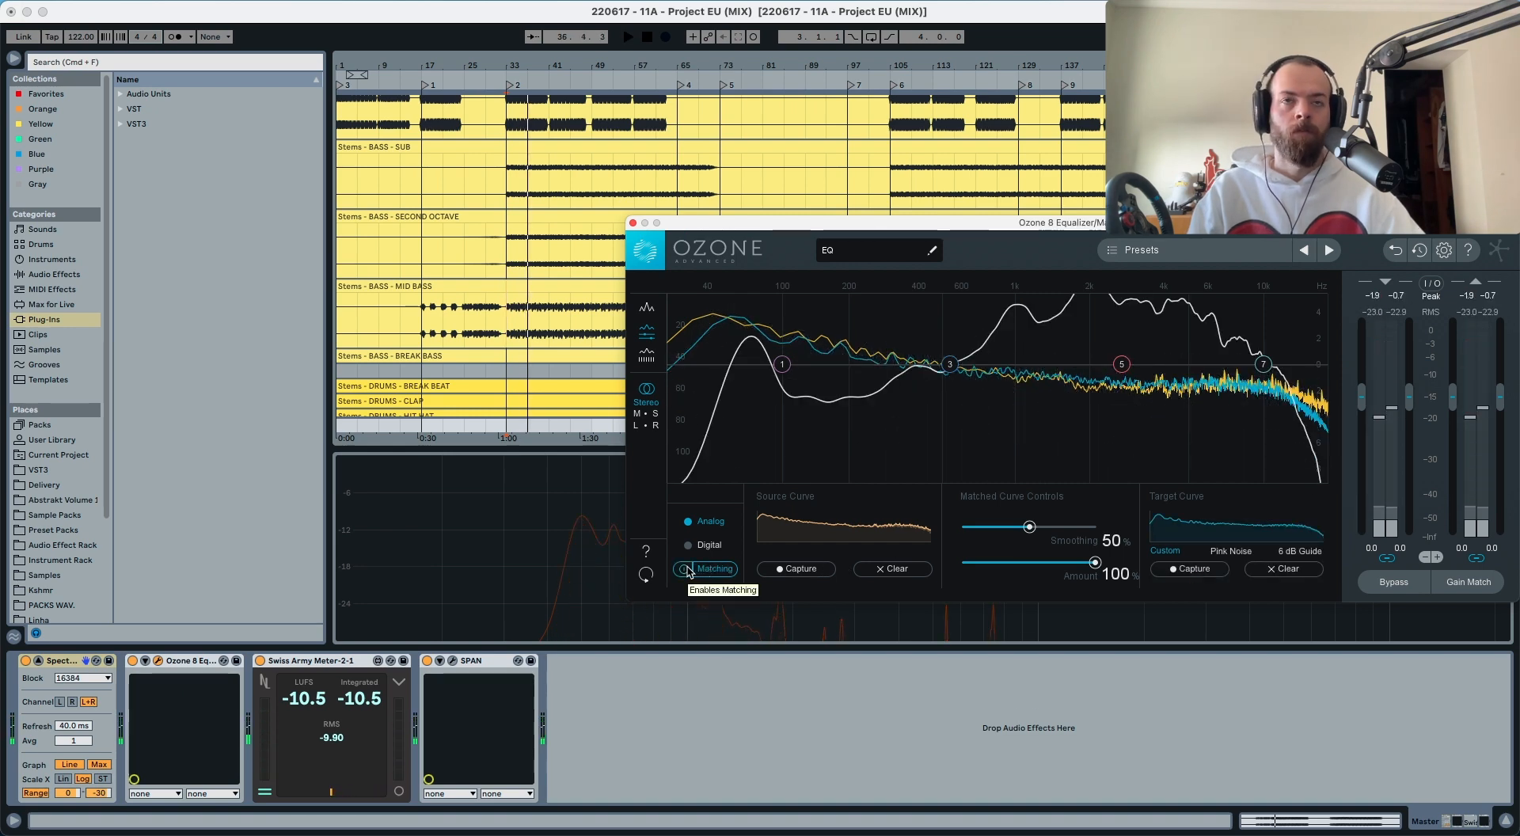
{"action": "left_click", "coordinate": [695, 569]}
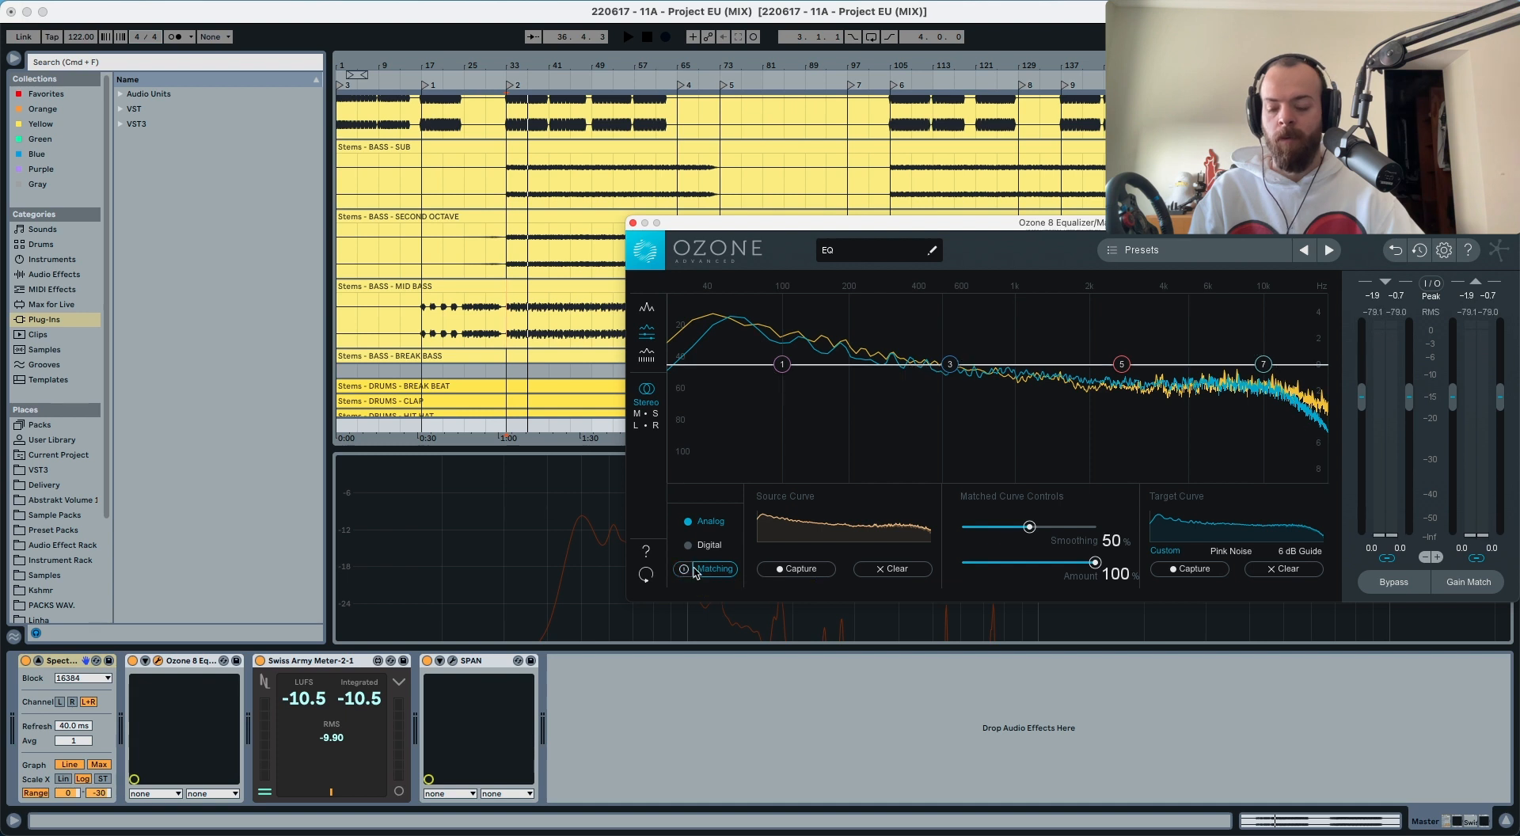
Step: Recapture the mix as the source curve during playback, and view the resulting matched curve before disabling Matching
{"action": "left_click", "coordinate": [788, 570]}
{"action": "key", "text": "space"}
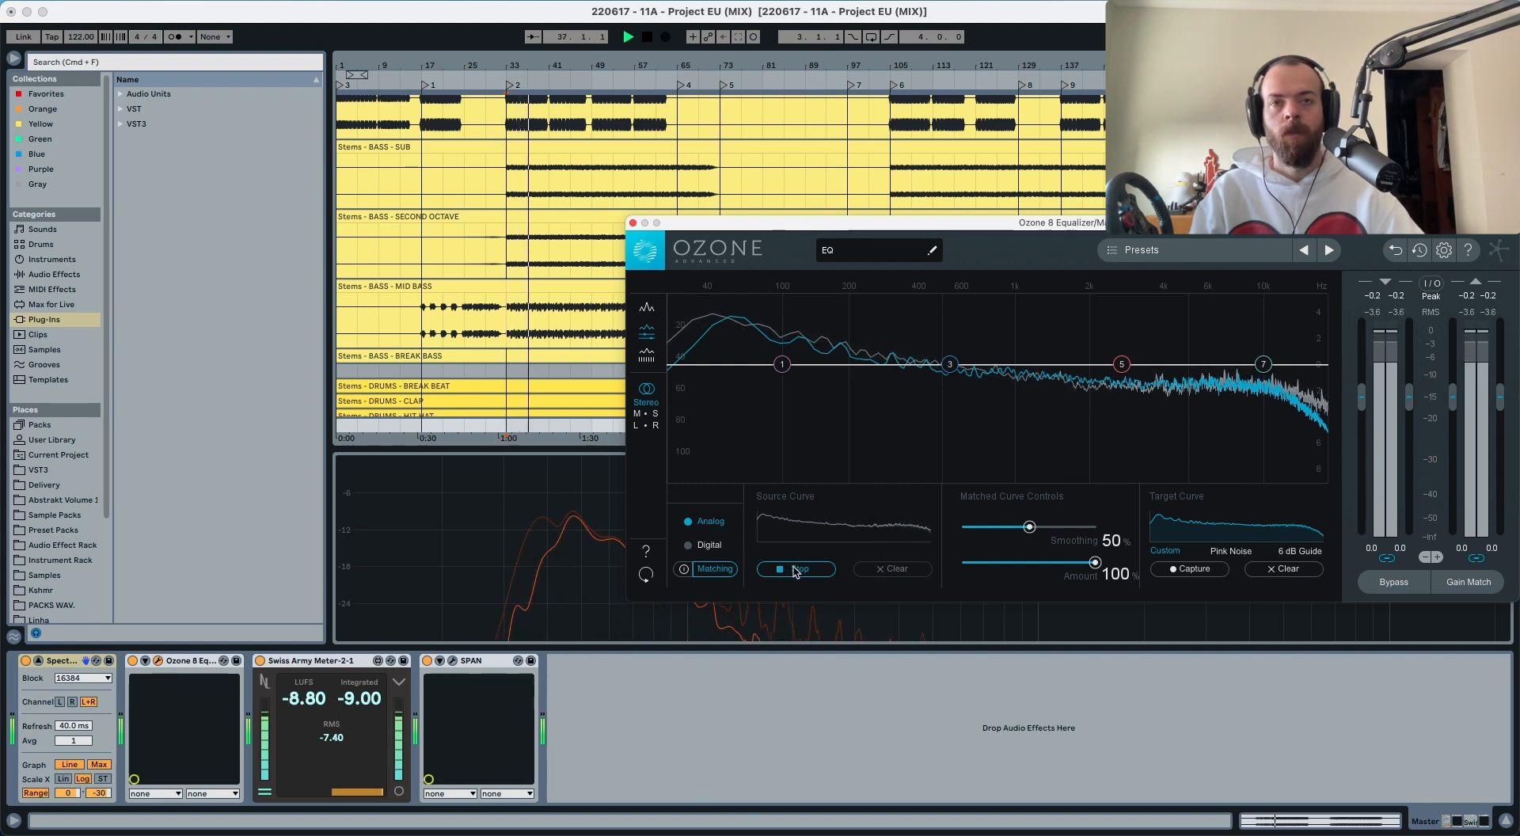
{"action": "left_click", "coordinate": [795, 570]}
{"action": "key", "text": "space"}
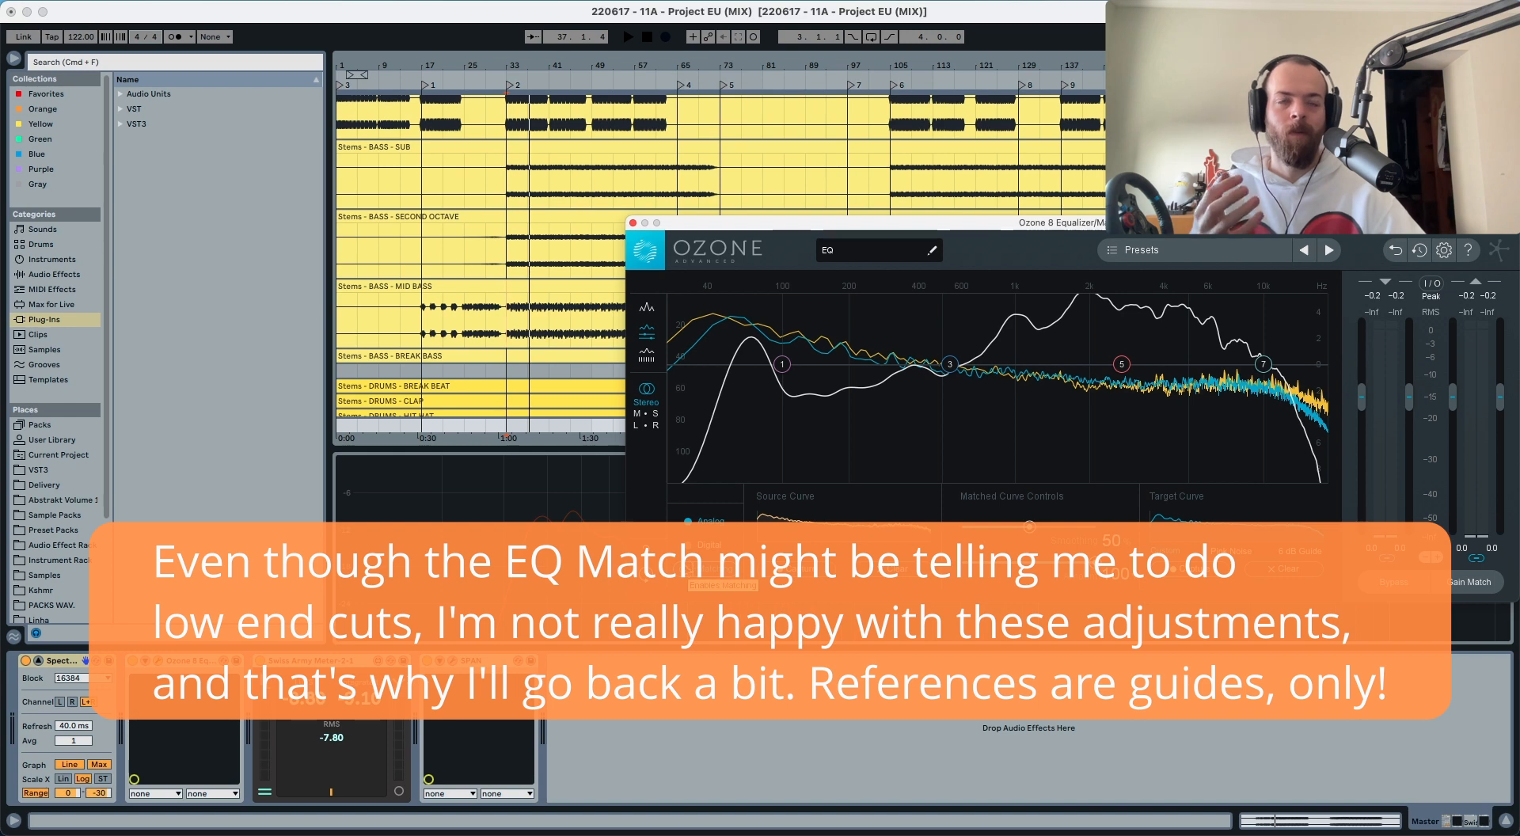
{"action": "left_click", "coordinate": [688, 570]}
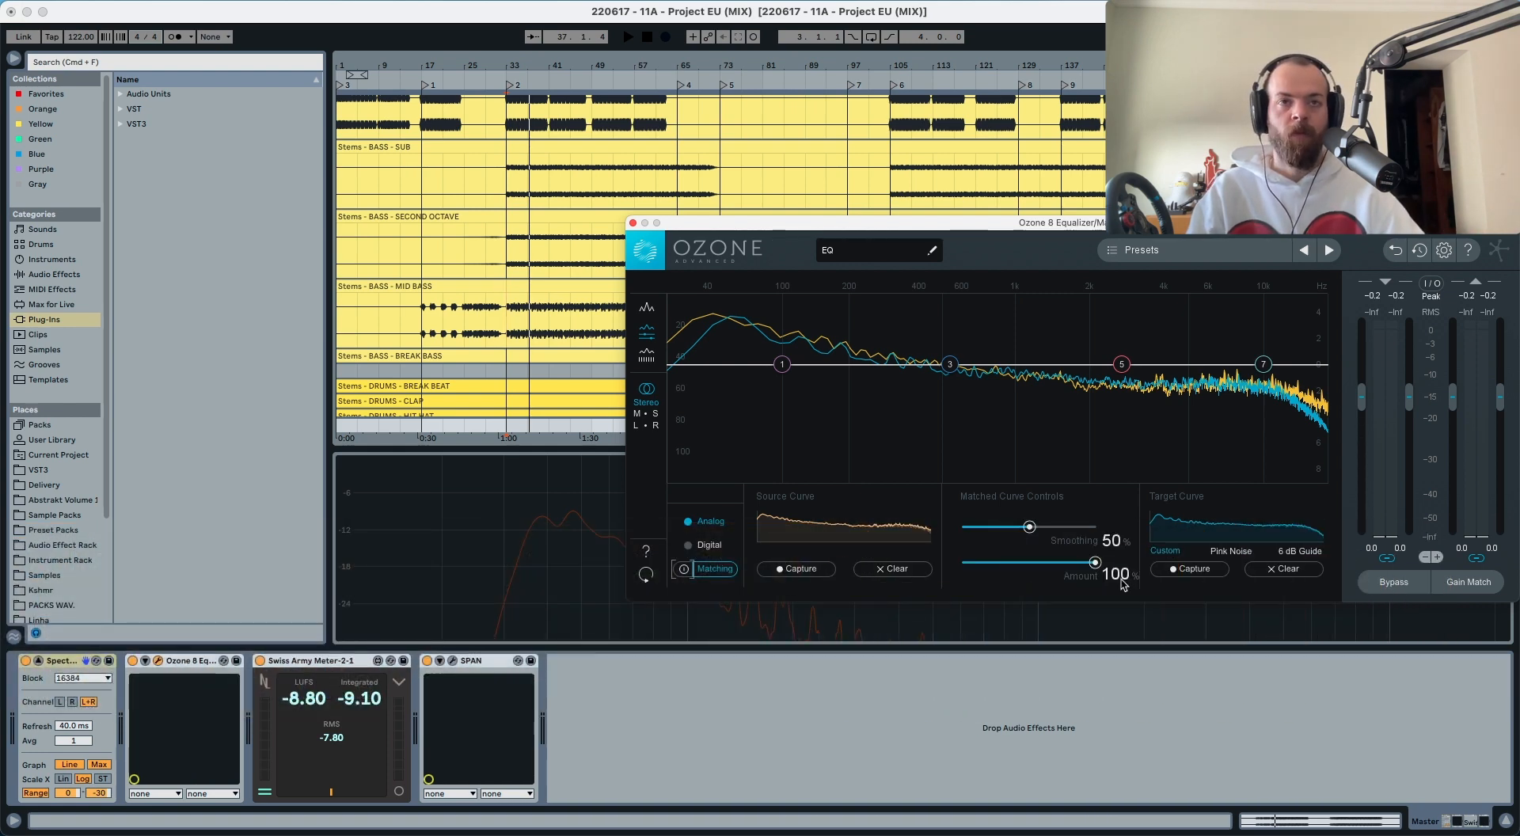
Step: Capture a new target curve from a reference played from bar 37, and examine its matched curve across the low end and mids
{"action": "left_click", "coordinate": [1189, 569]}
{"action": "key", "text": "space"}
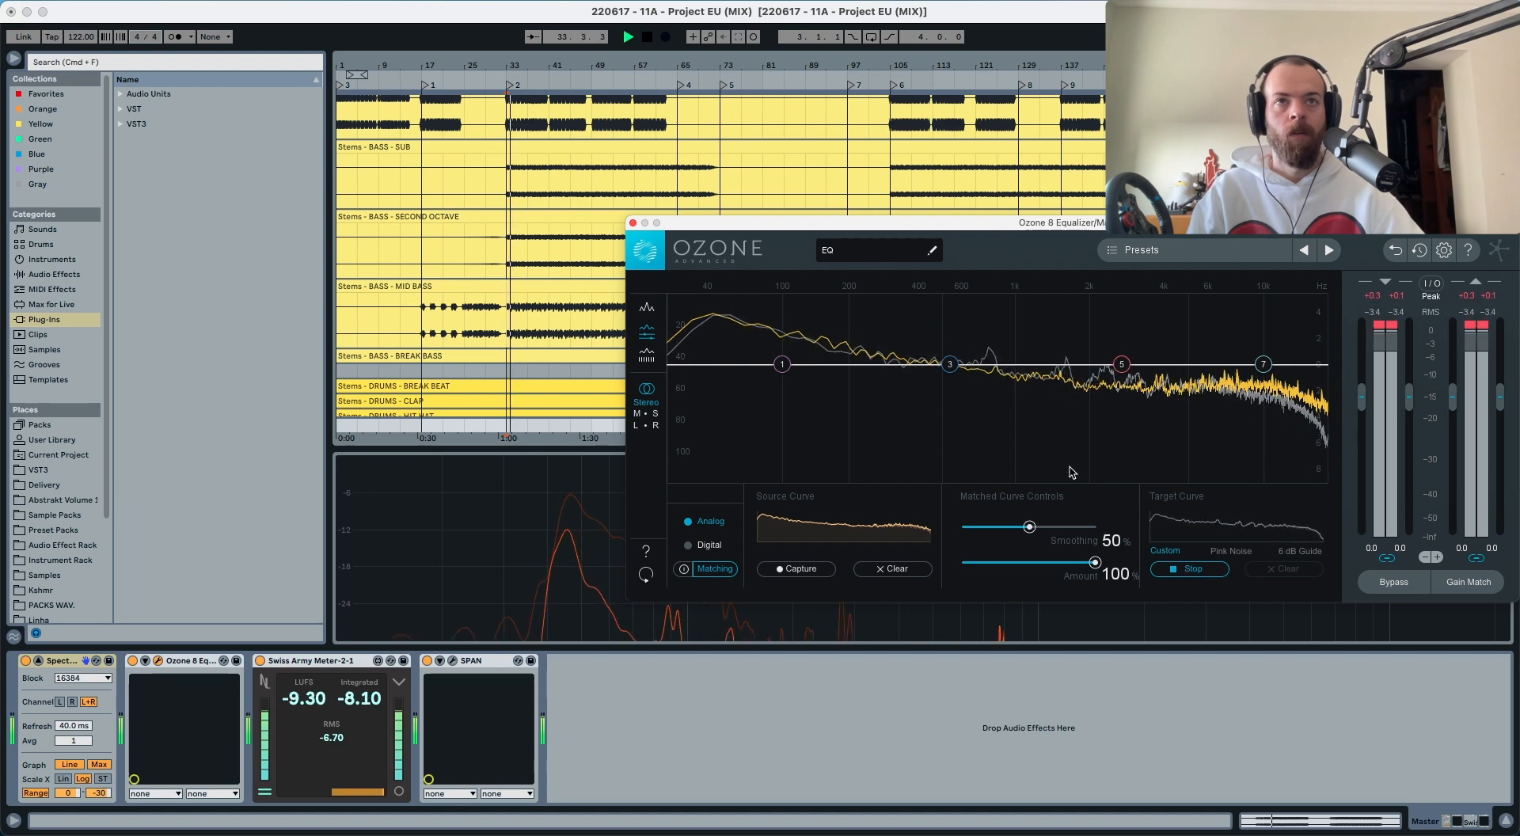
{"action": "left_click", "coordinate": [531, 267]}
{"action": "key", "text": "space"}
{"action": "key", "text": "space"}
{"action": "left_click", "coordinate": [1405, 637]}
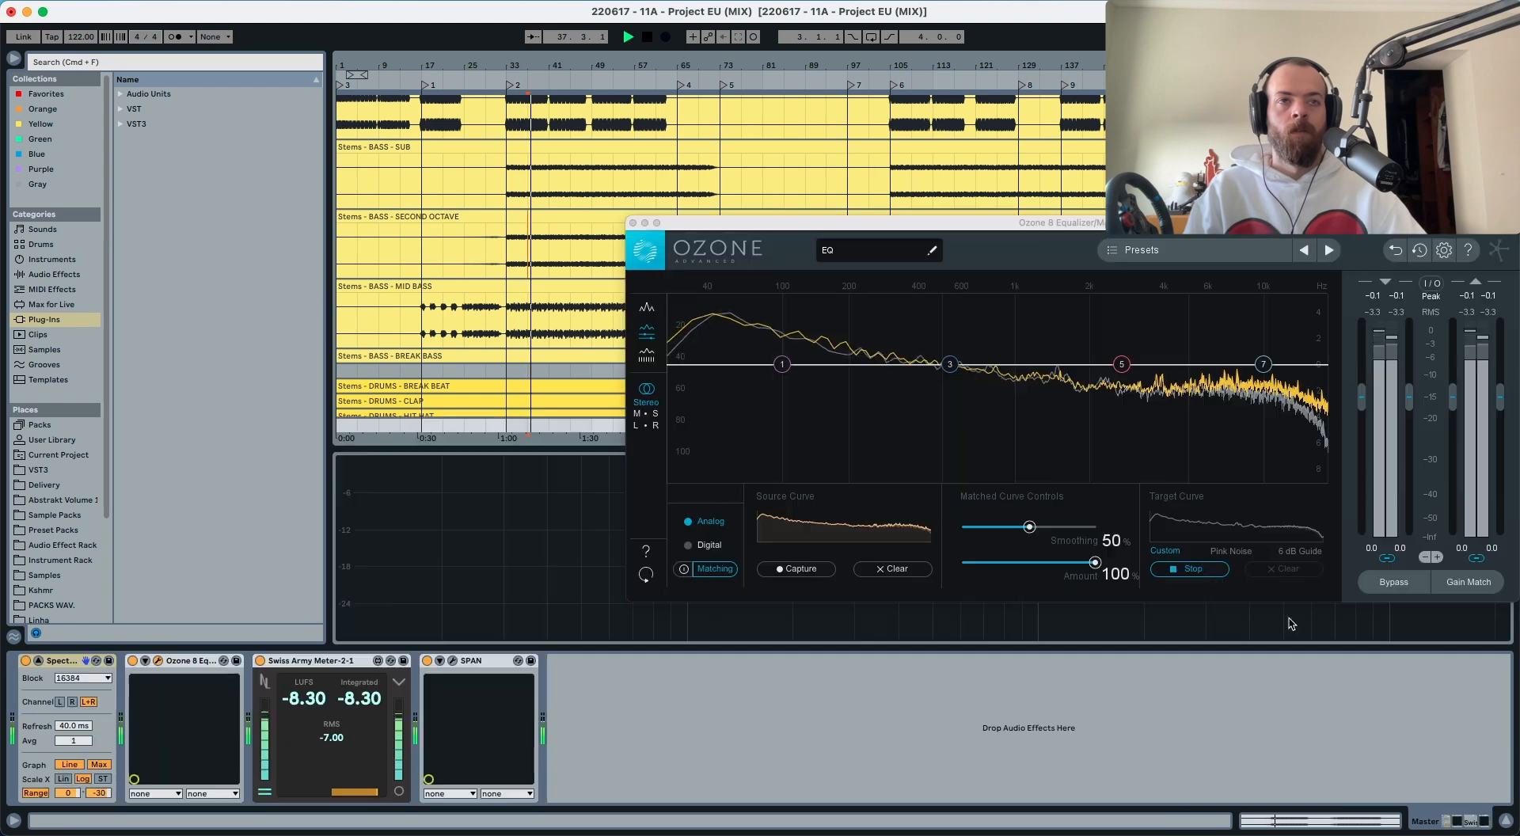
{"action": "left_click", "coordinate": [1185, 569]}
{"action": "key", "text": "space"}
{"action": "left_click", "coordinate": [699, 569]}
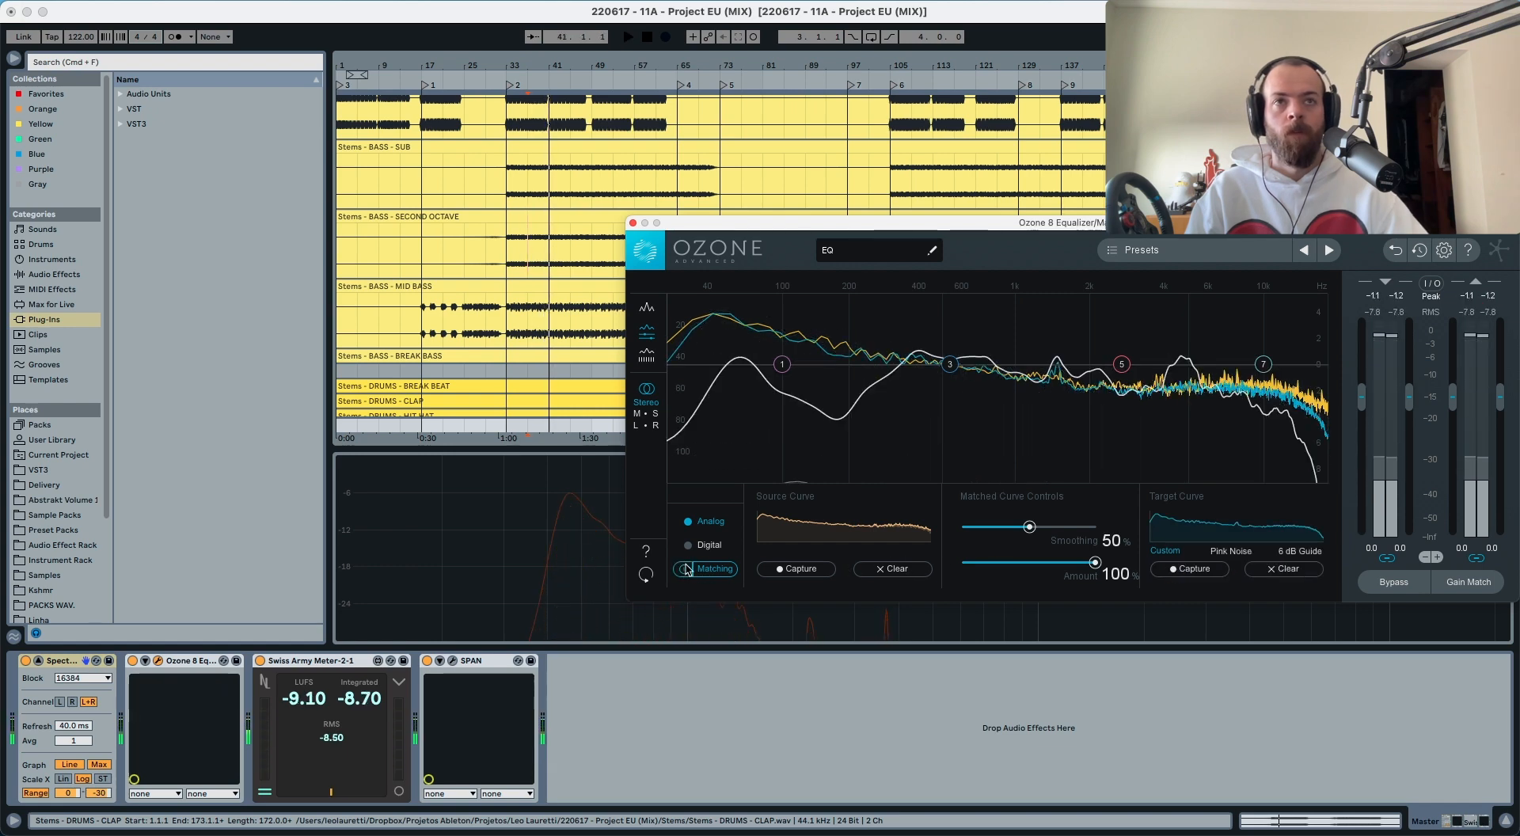
{"action": "left_click_drag", "start_coordinate": [911, 338], "coordinate": [1194, 381]}
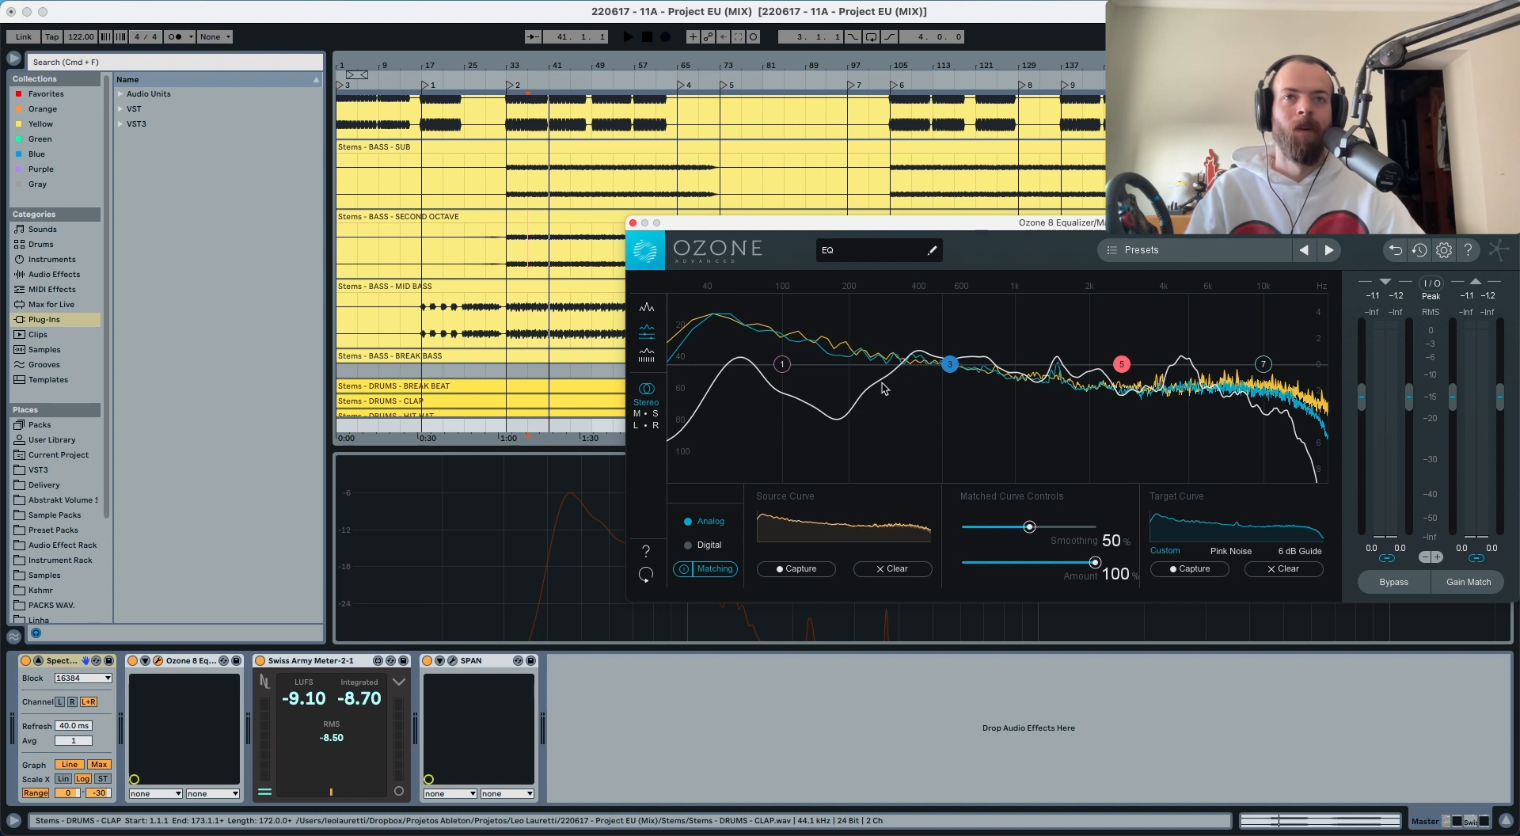
{"action": "left_click_drag", "start_coordinate": [888, 364], "coordinate": [744, 445]}
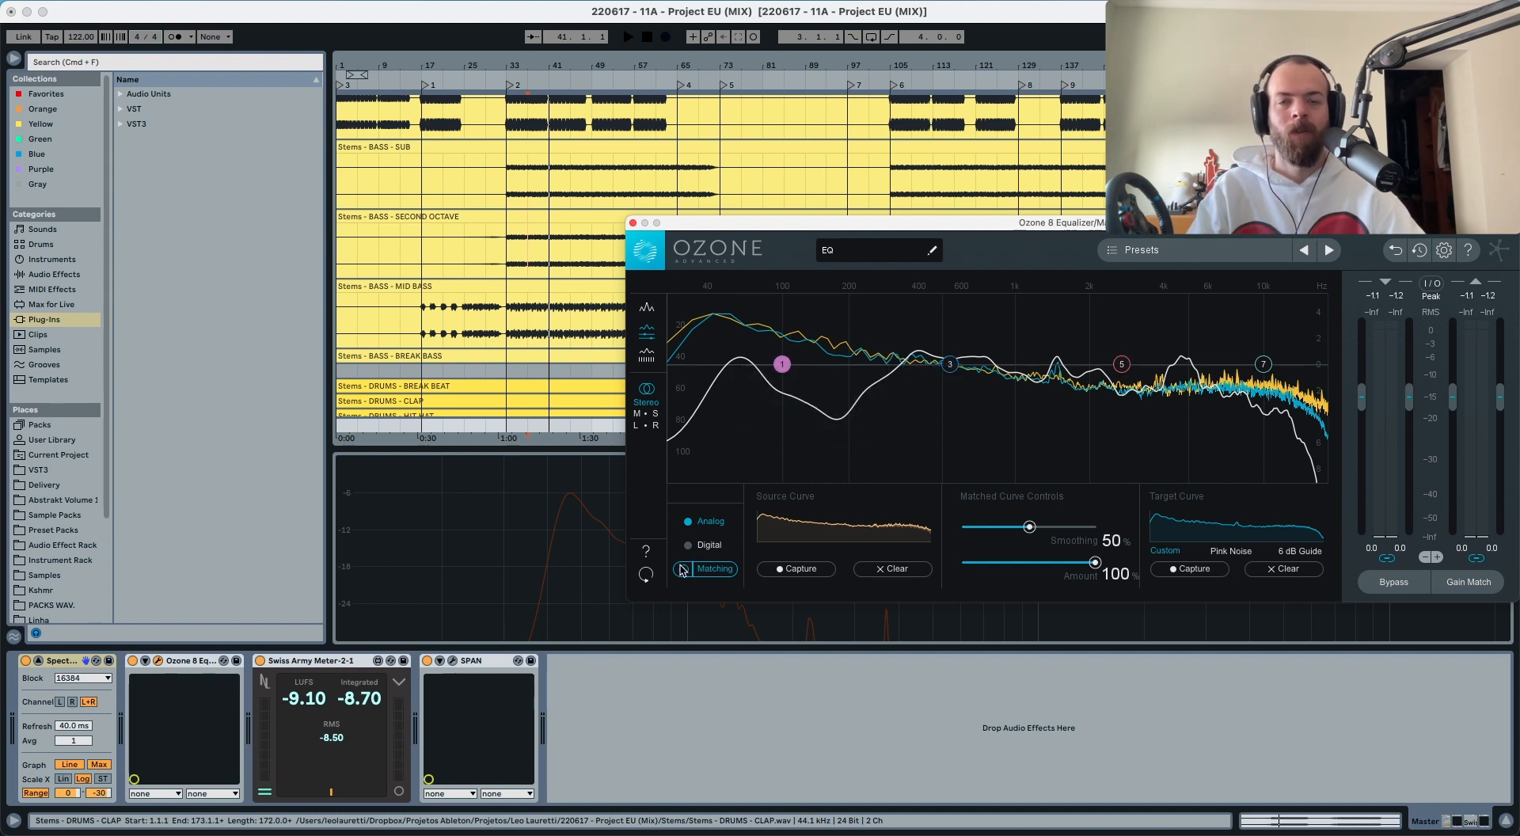
Step: Close the Ozone 8 Equalizer, set mid bass EQ Eight band 3 to -2.52 dB, and play the full mix
{"action": "left_click", "coordinate": [632, 222]}
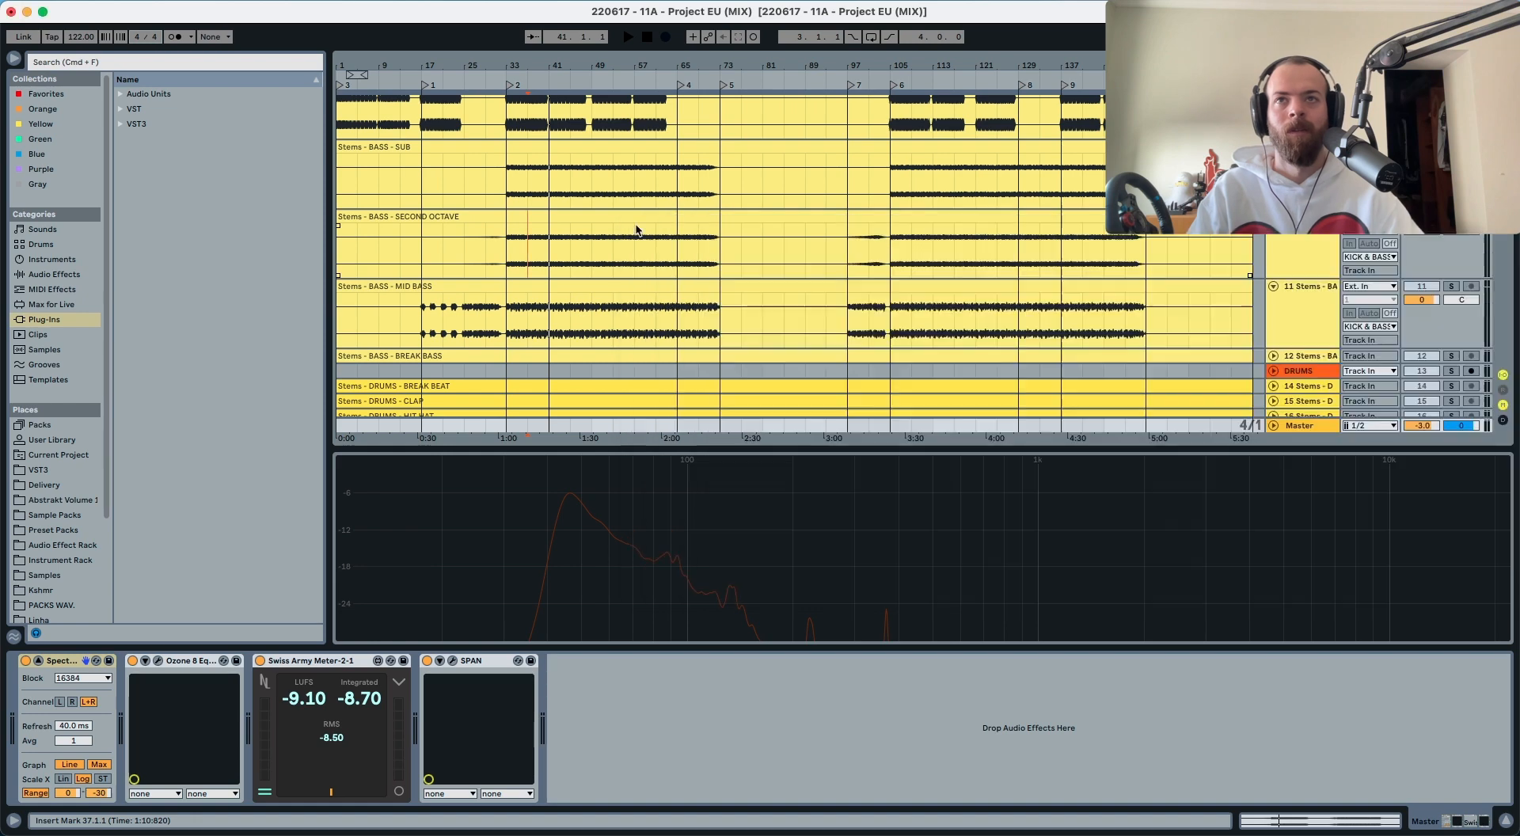
{"action": "left_click", "coordinate": [1290, 263]}
{"action": "left_click", "coordinate": [1290, 321]}
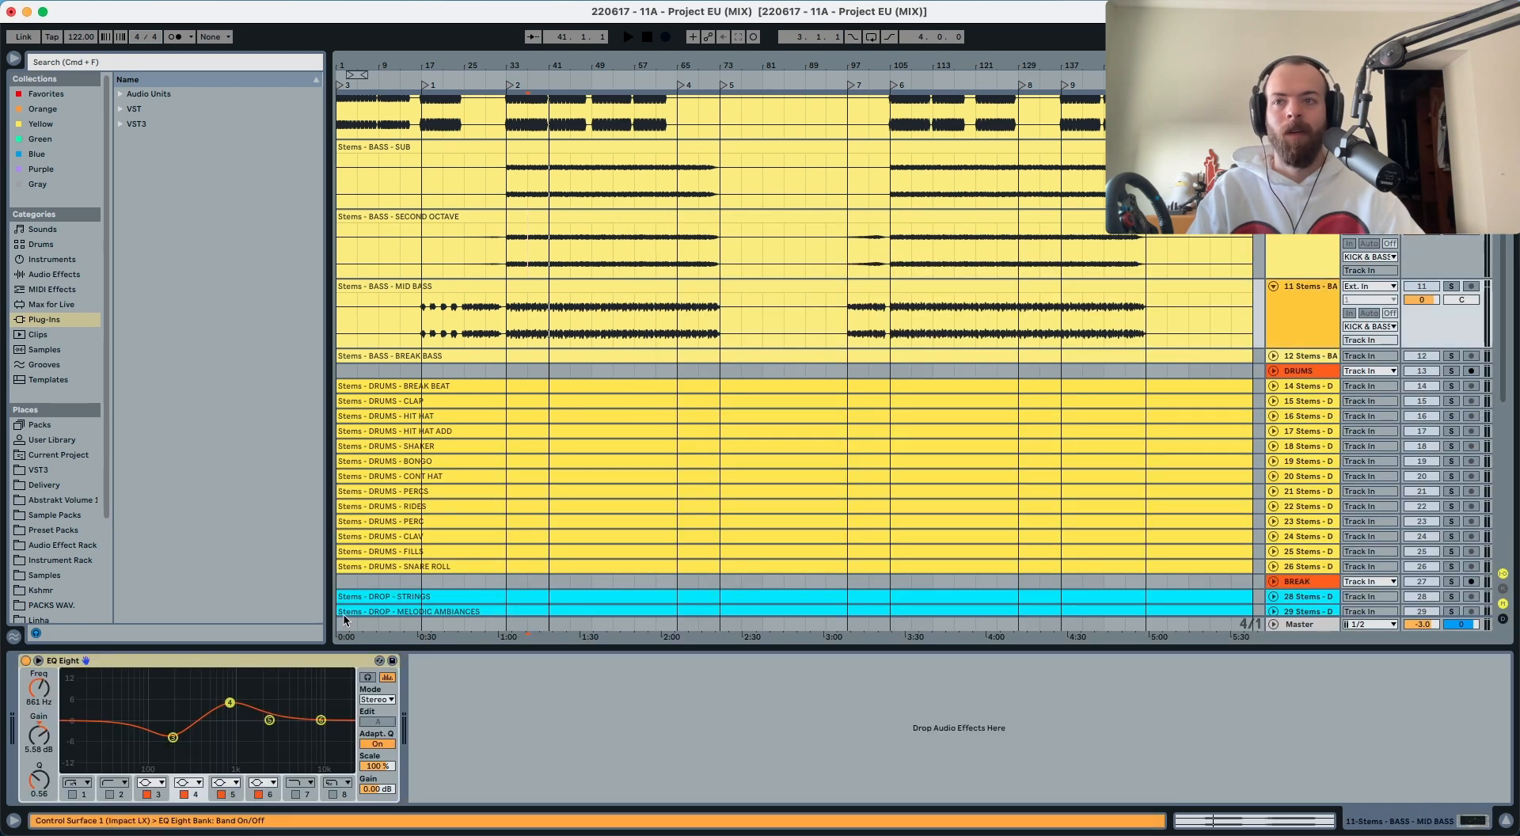
{"action": "left_click", "coordinate": [173, 738]}
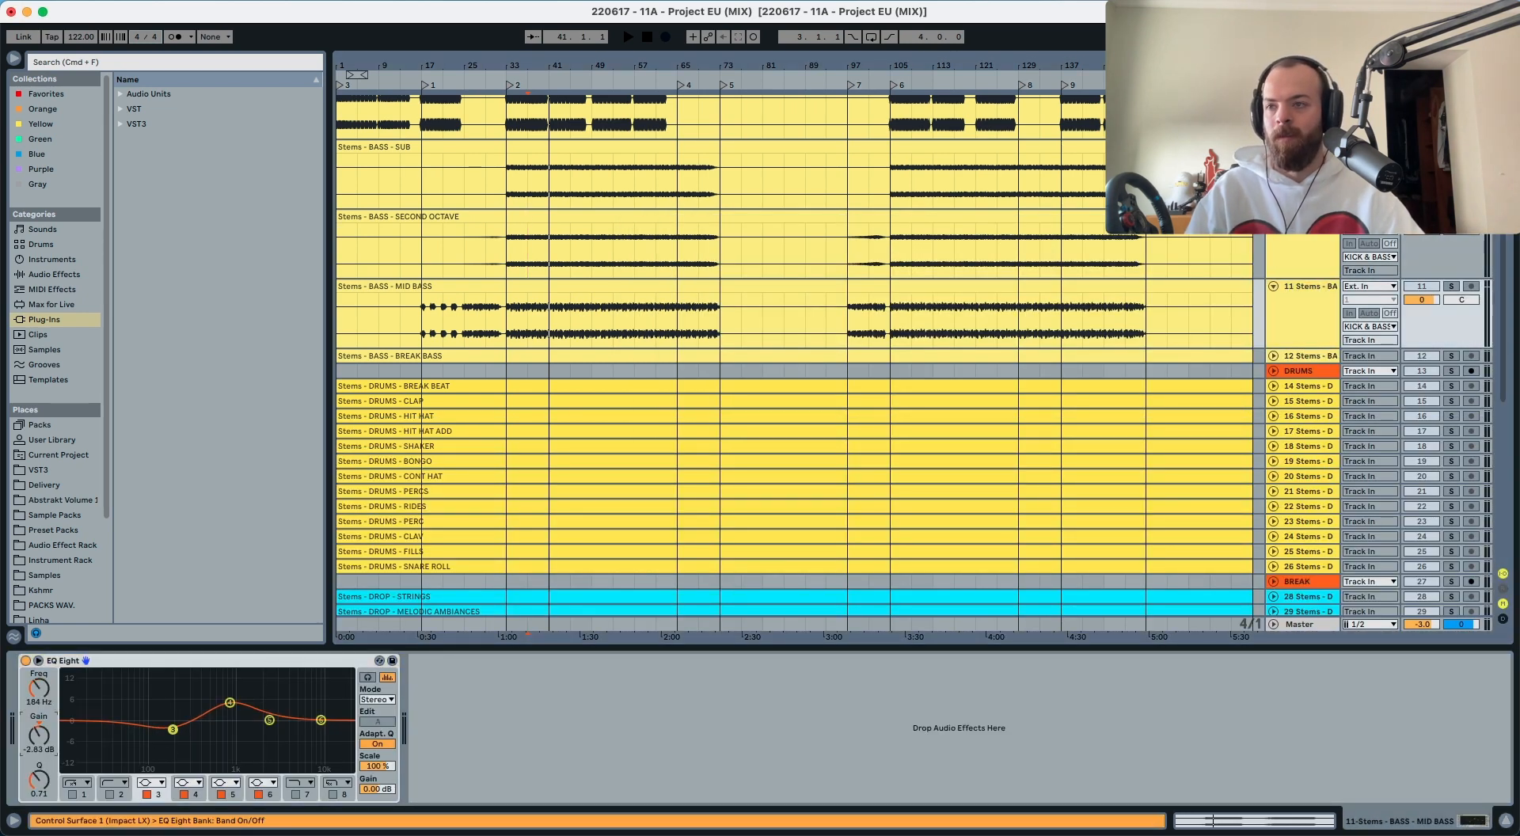
{"action": "left_click_drag", "start_coordinate": [40, 735], "coordinate": [40, 733]}
{"action": "left_click", "coordinate": [1451, 286]}
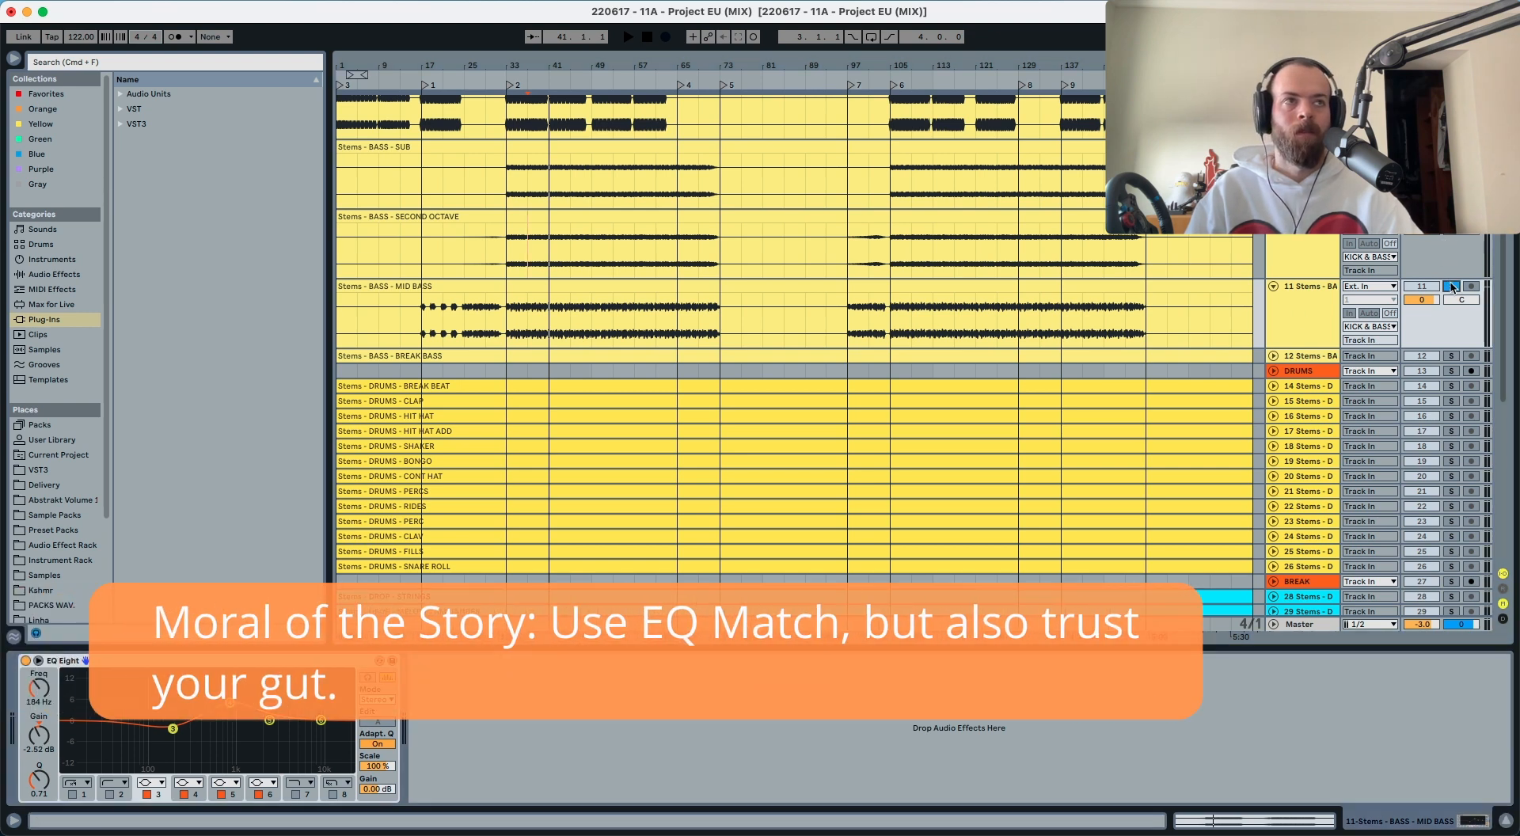
{"action": "key", "text": "space"}
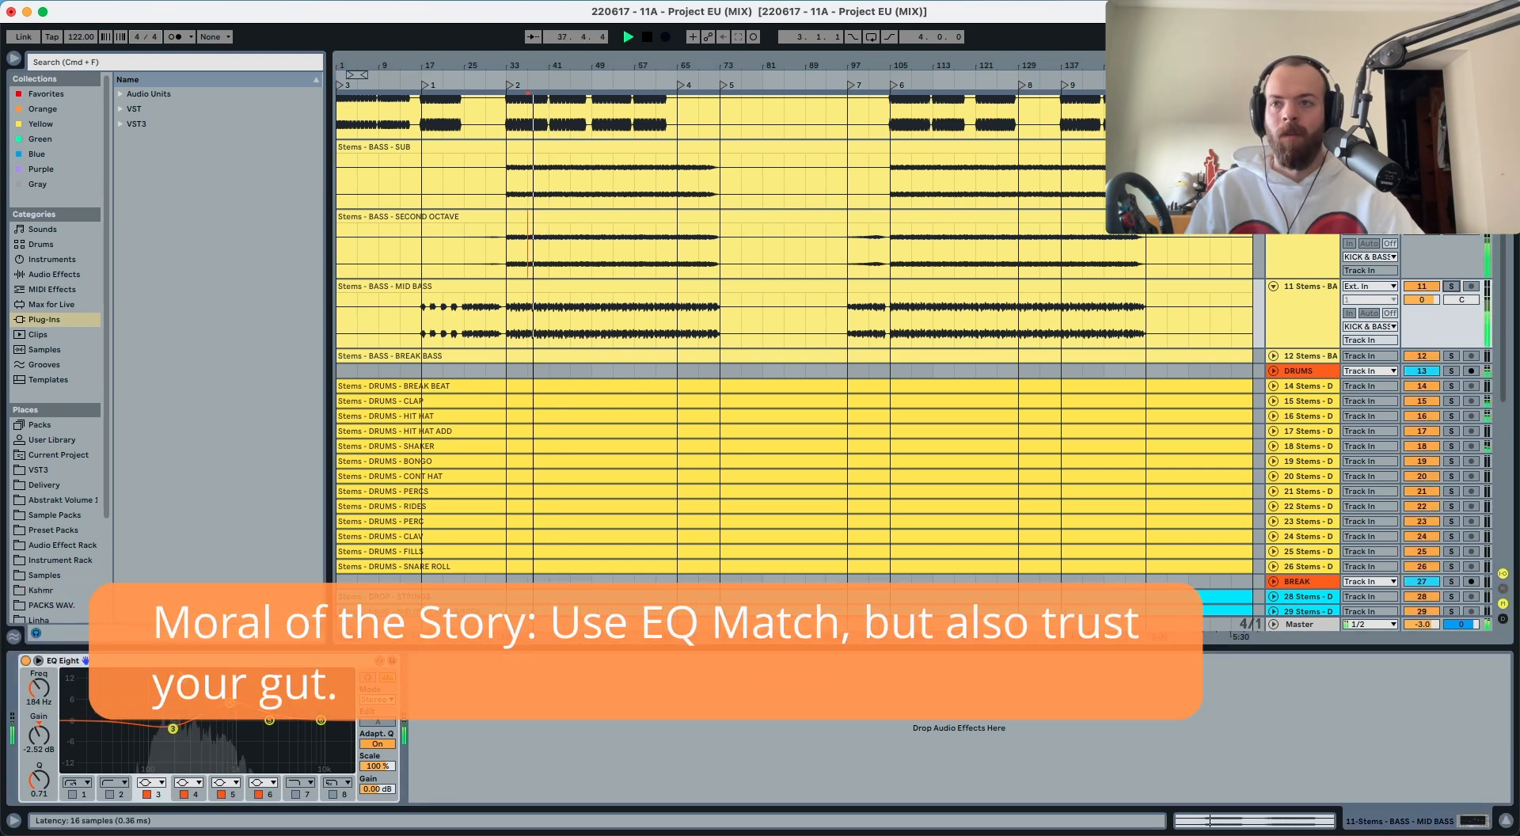
Step: Set mid bass EQ Eight band 4 to 4.09 dB and band 3 to -2.11 dB at 190 Hz, and stop playback
{"action": "left_click_drag", "start_coordinate": [229, 702], "coordinate": [229, 707]}
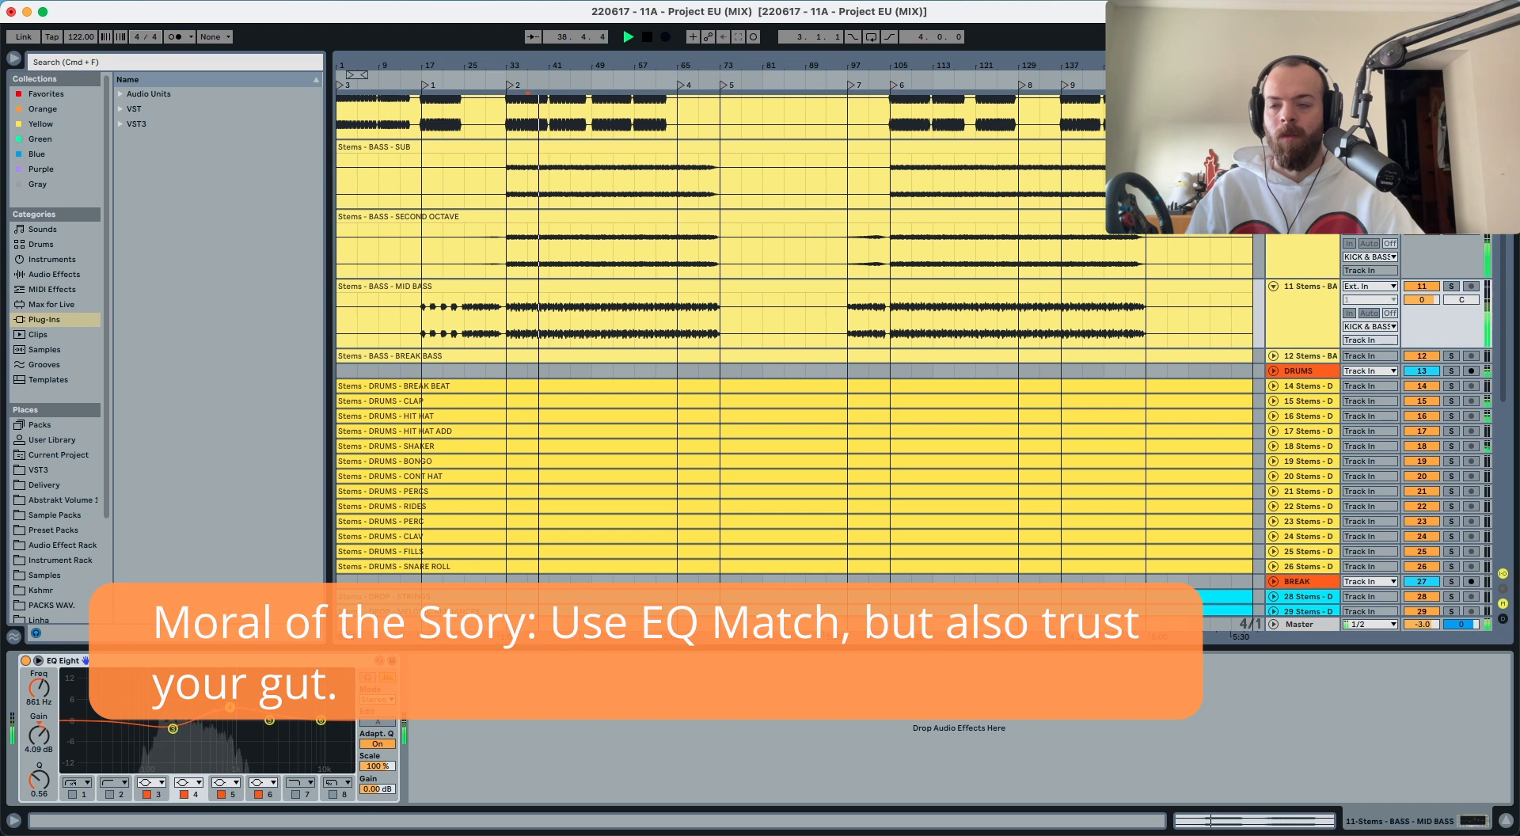
{"action": "left_click", "coordinate": [174, 729]}
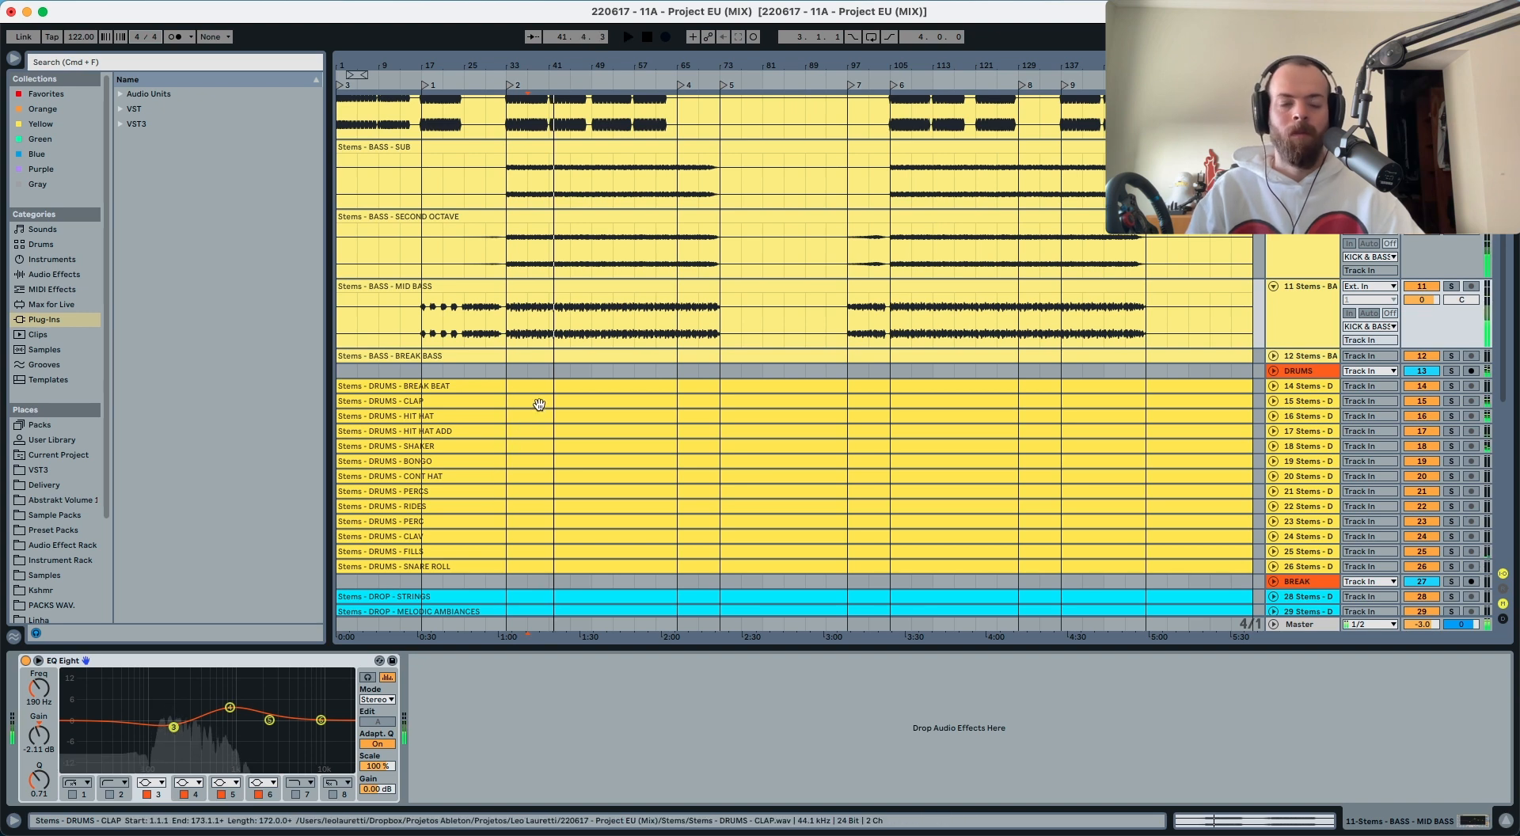
{"action": "key", "text": "space"}
Step: Play the mix from bar 33 and examine the Master's low-end spectrum and loudness
{"action": "left_click", "coordinate": [506, 313]}
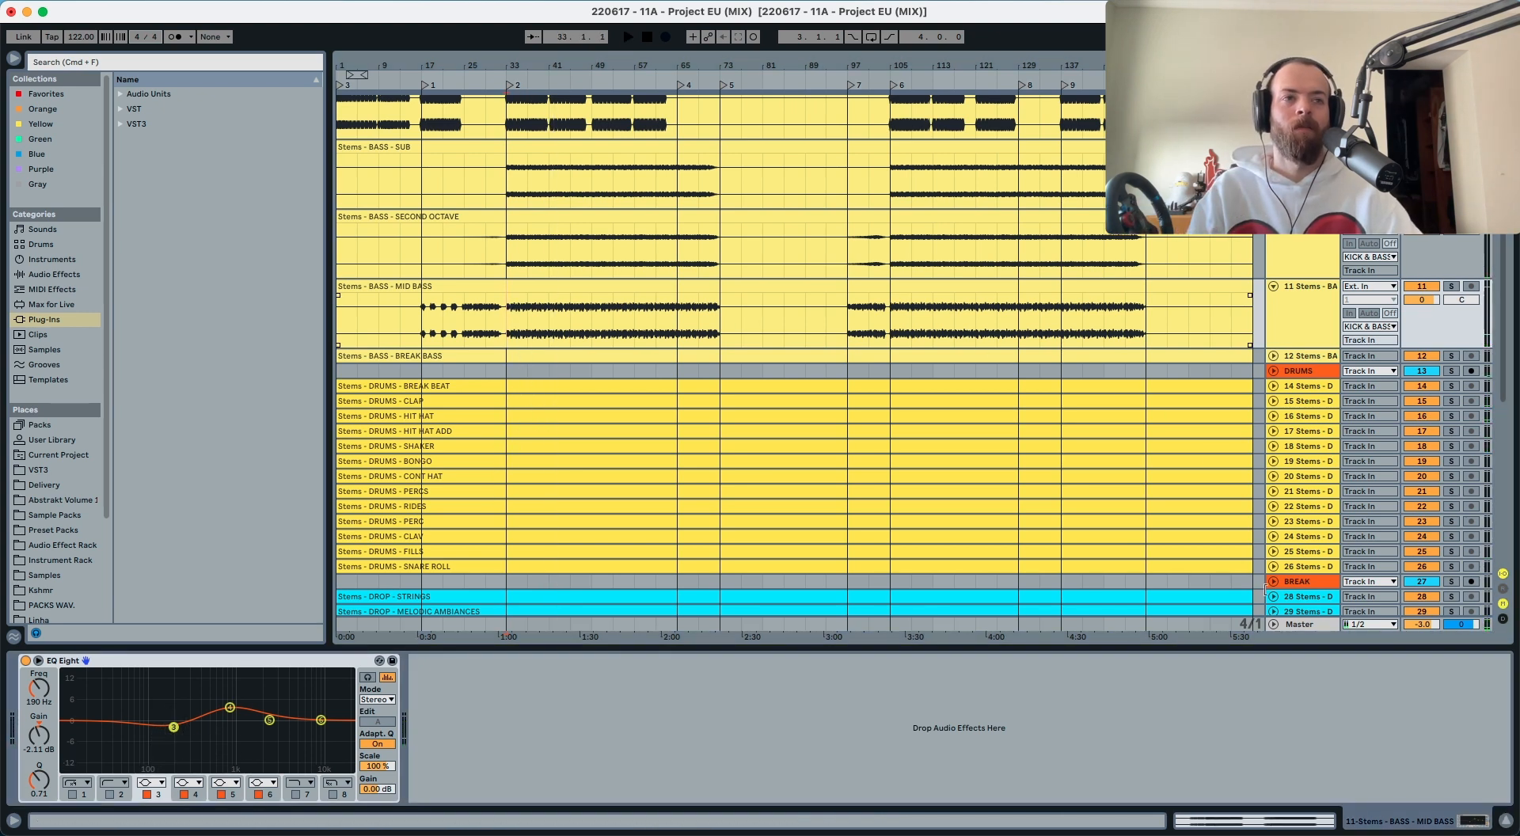
{"action": "left_click", "coordinate": [1299, 625]}
{"action": "key", "text": "space"}
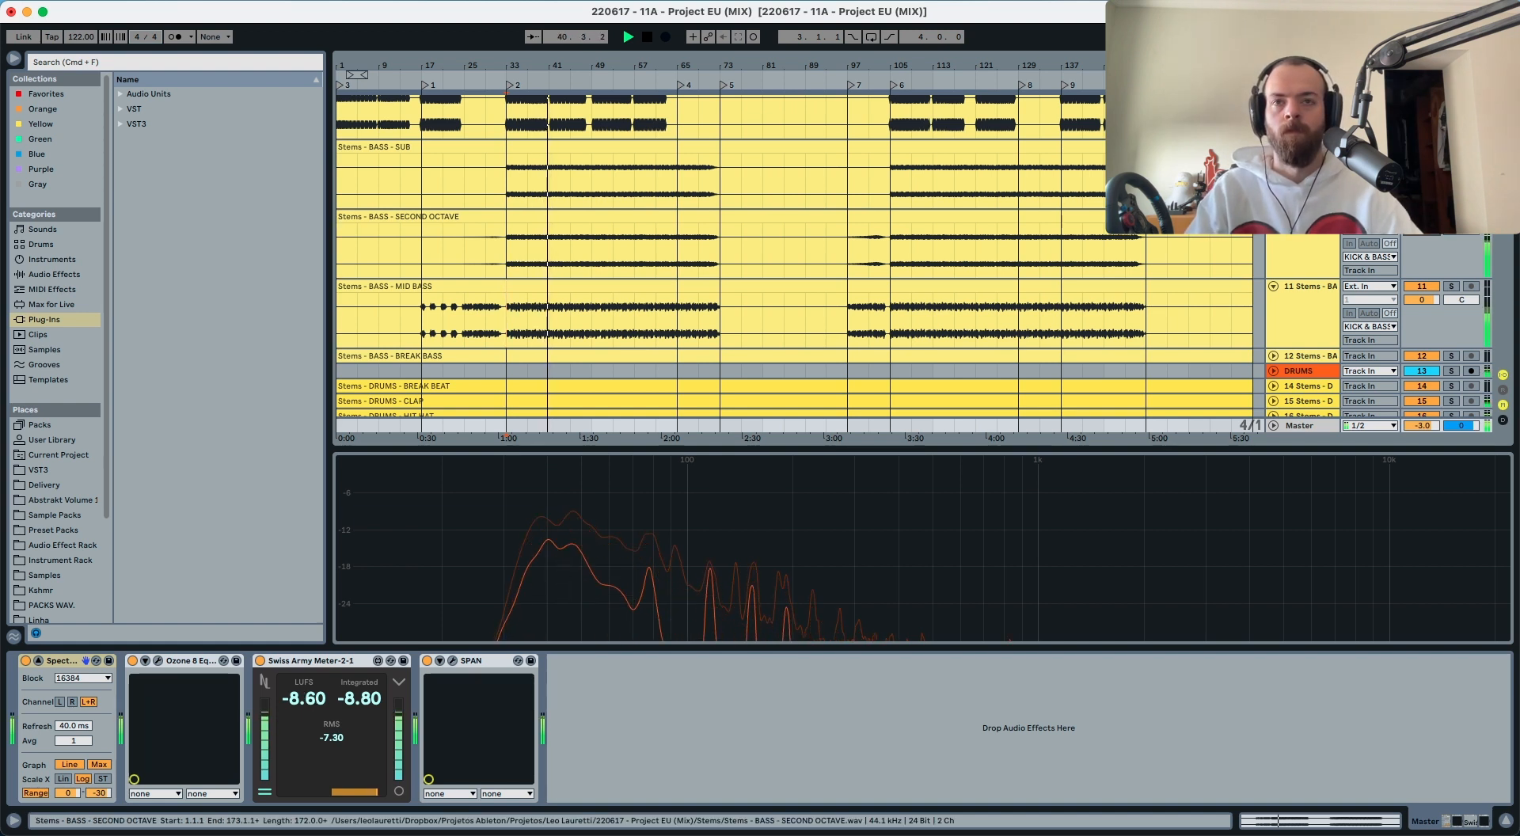
{"action": "left_click", "coordinate": [881, 244]}
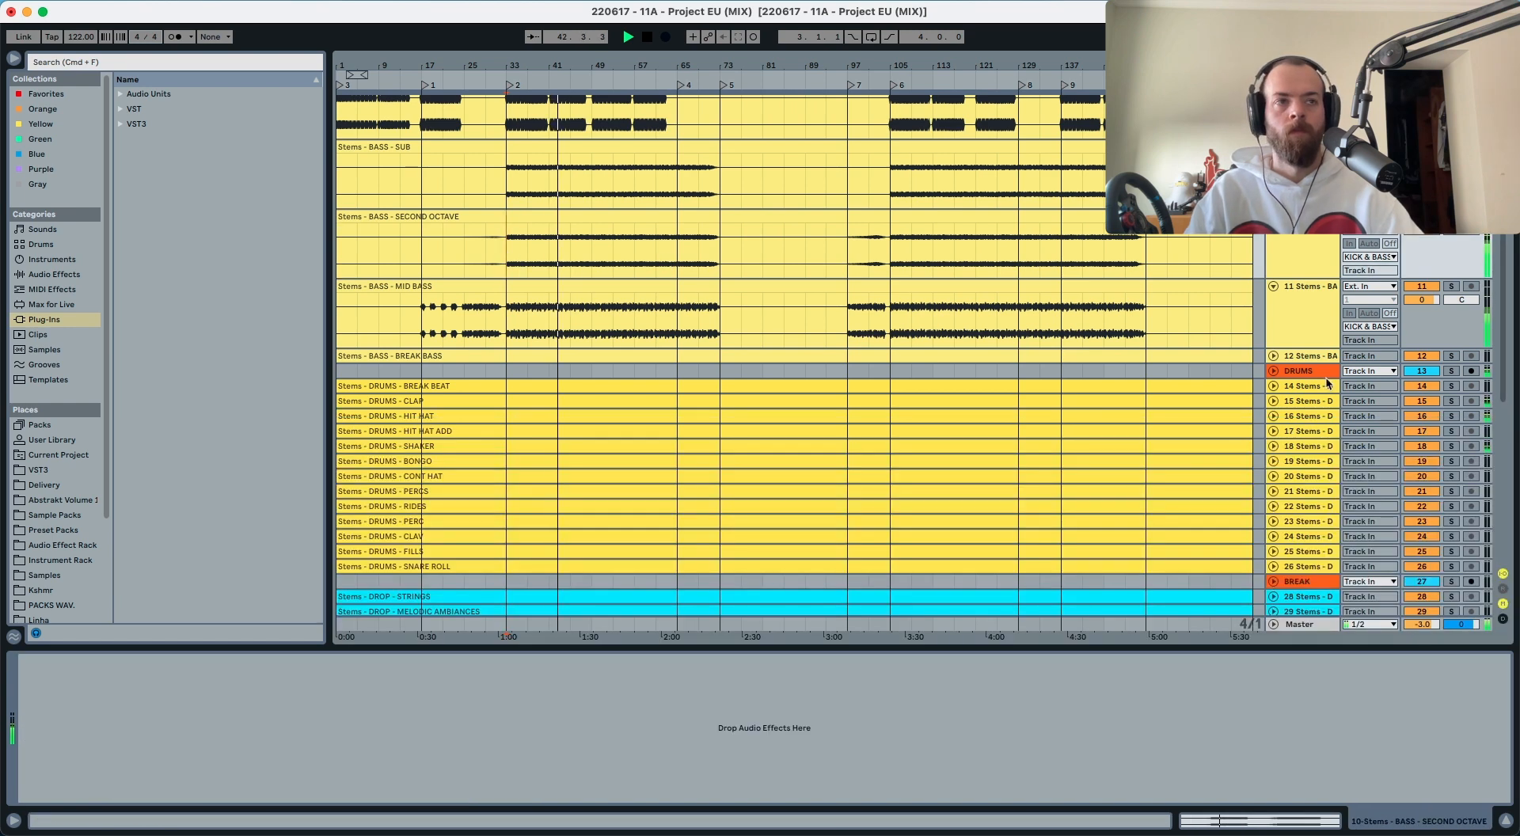
{"action": "left_click", "coordinate": [1299, 624]}
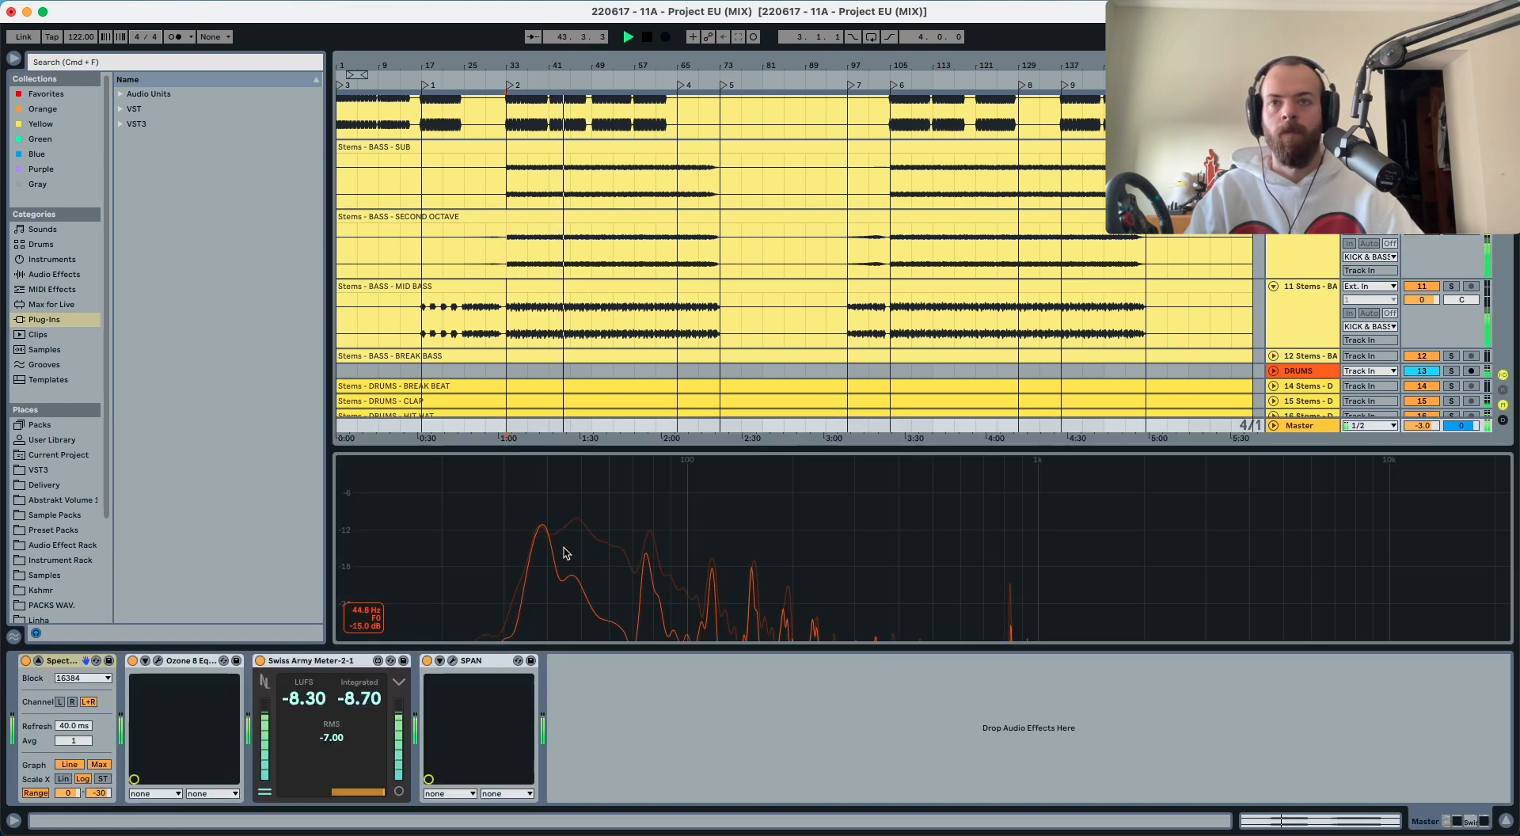
{"action": "key", "text": "space"}
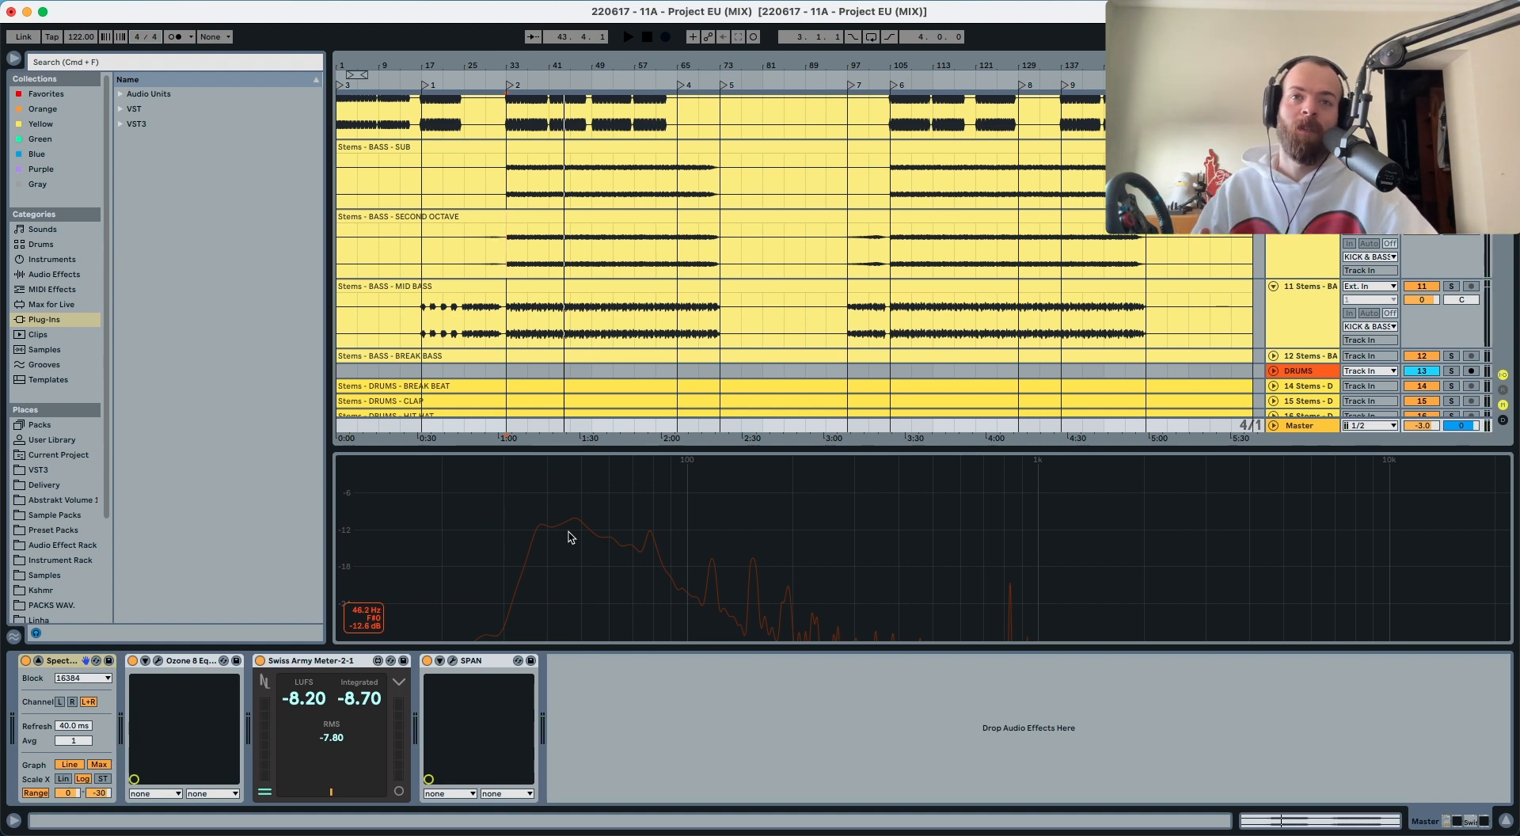
Step: Play the mix from bar 33 while setting the second octave bass volume to -2.0 dB and the sub bass volume to 1.0 dB
{"action": "left_click", "coordinate": [530, 241]}
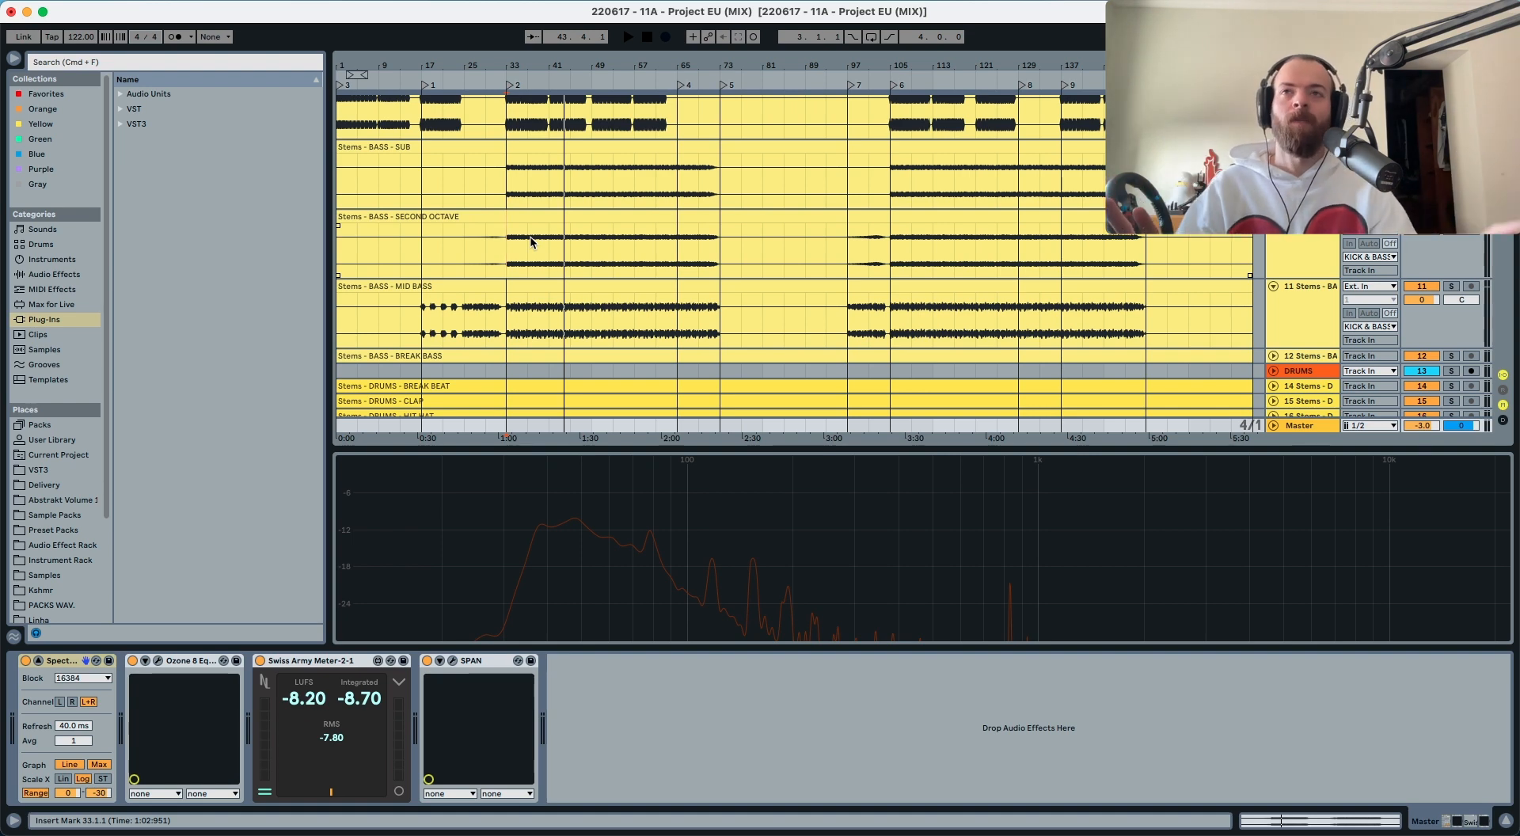
{"action": "scroll", "coordinate": [526, 238], "scroll_direction": "up", "scroll_amount": 5}
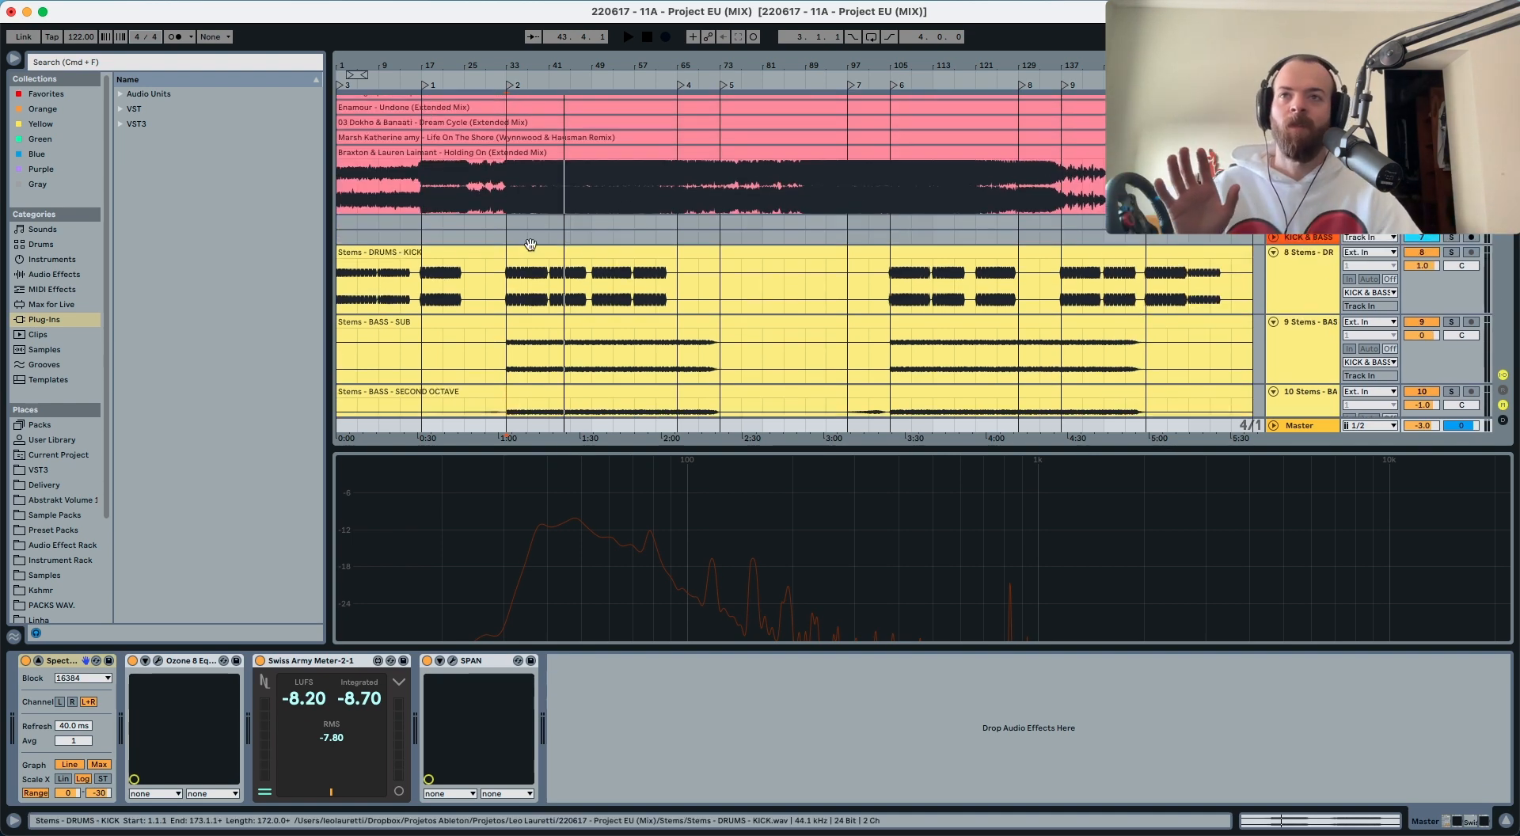
{"action": "left_click", "coordinate": [494, 74]}
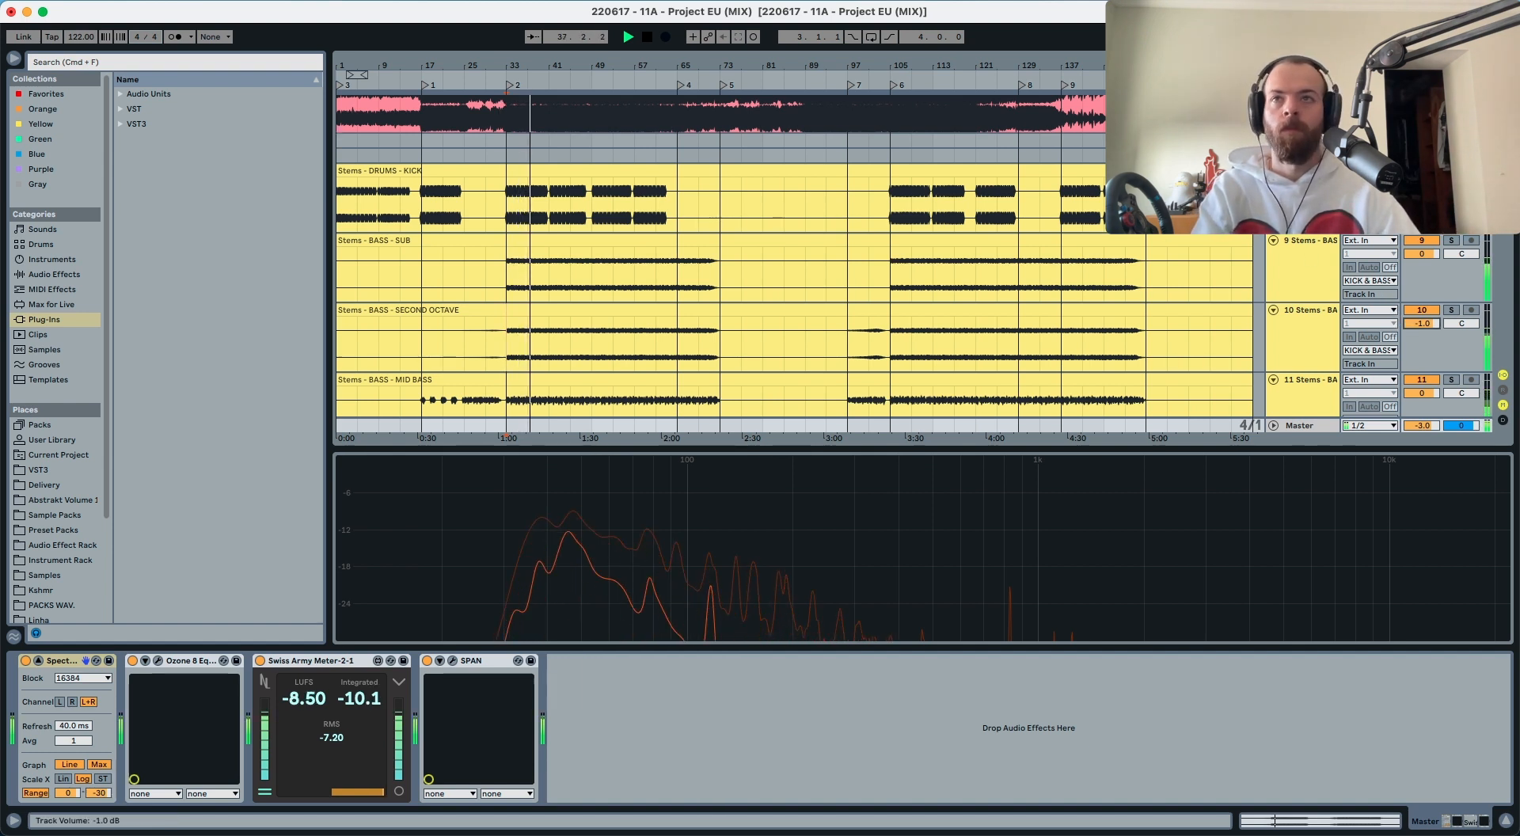
{"action": "left_click_drag", "start_coordinate": [1422, 324], "coordinate": [1421, 327]}
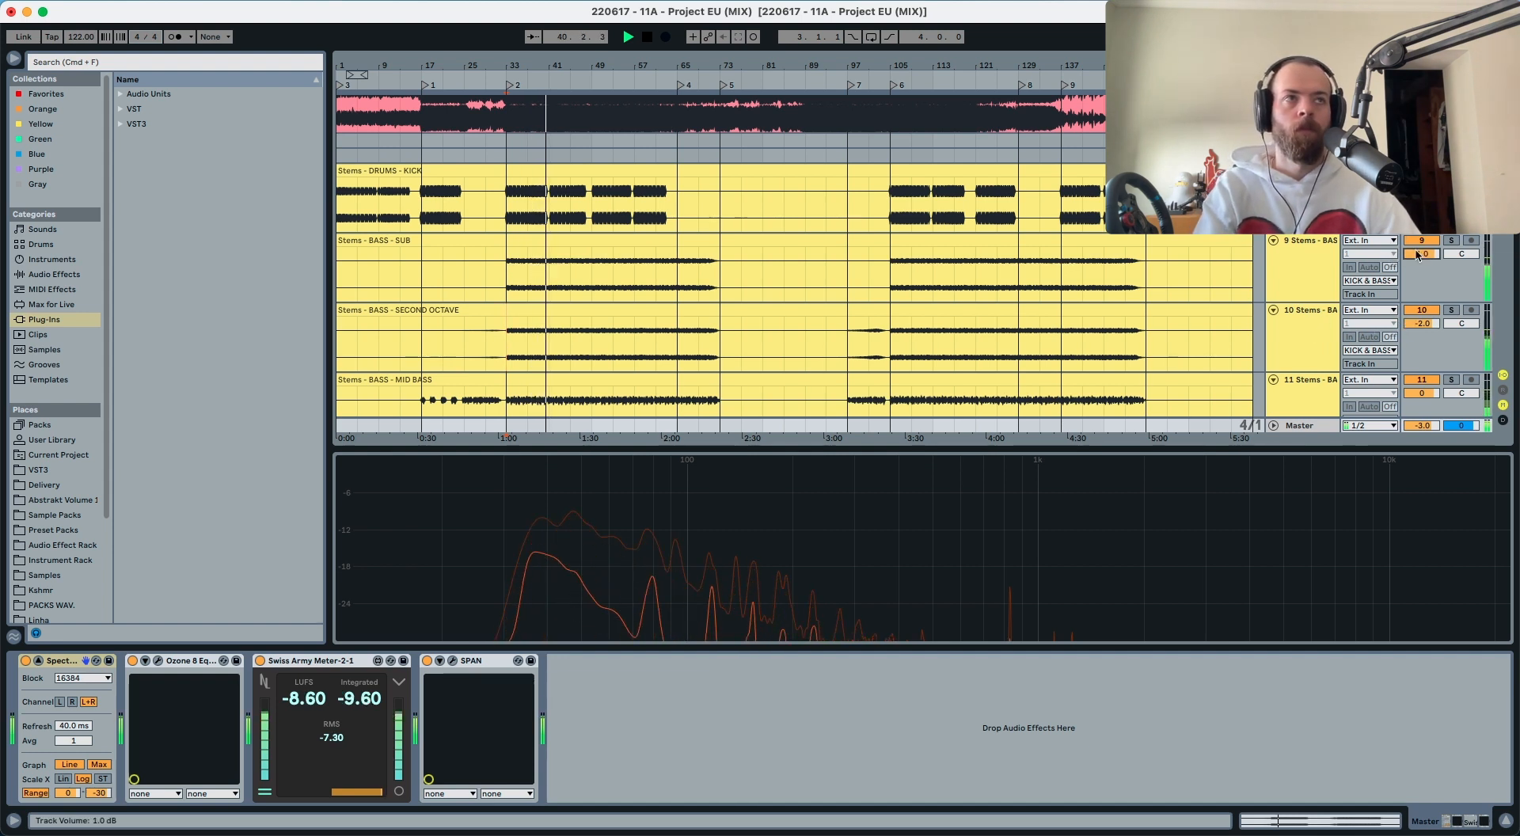
{"action": "left_click_drag", "start_coordinate": [1416, 254], "coordinate": [1417, 252]}
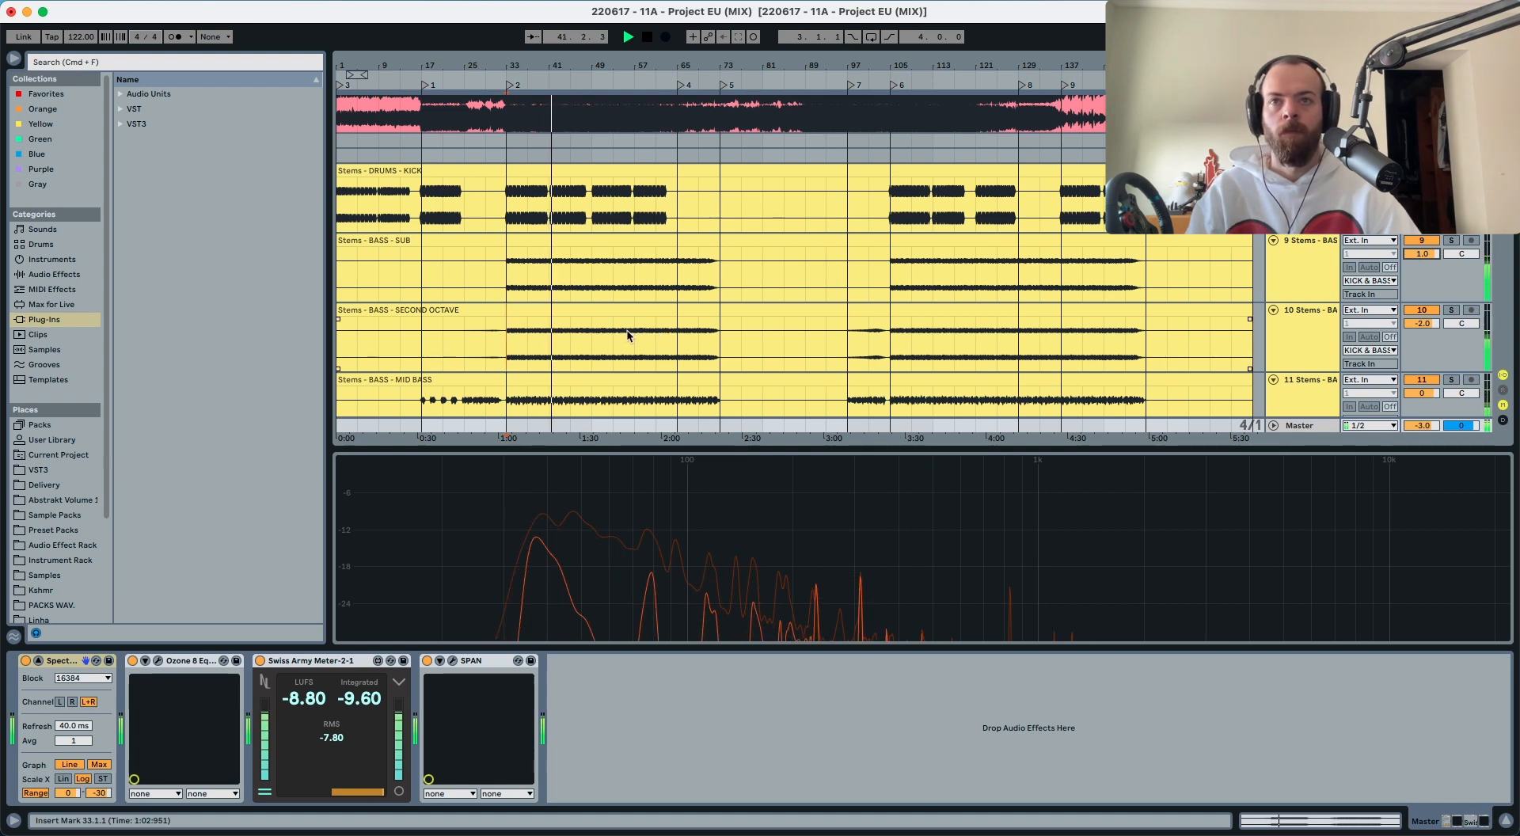
{"action": "scroll", "coordinate": [560, 325], "scroll_direction": "down", "scroll_amount": 5}
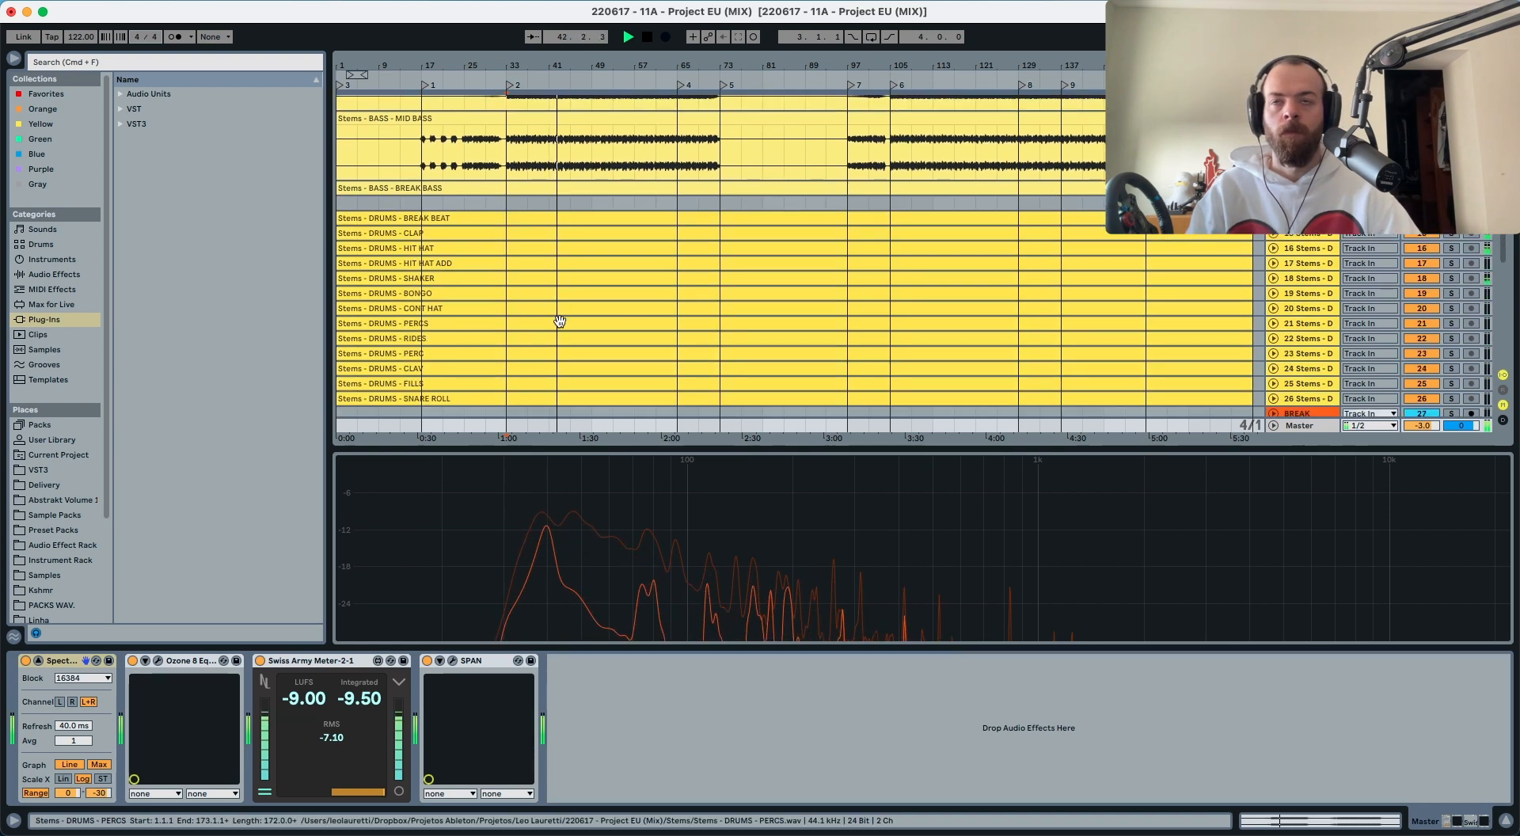
Step: Place the playback start at bar 33 on the BREAK group track
{"action": "scroll", "coordinate": [560, 320], "scroll_direction": "down", "scroll_amount": 10}
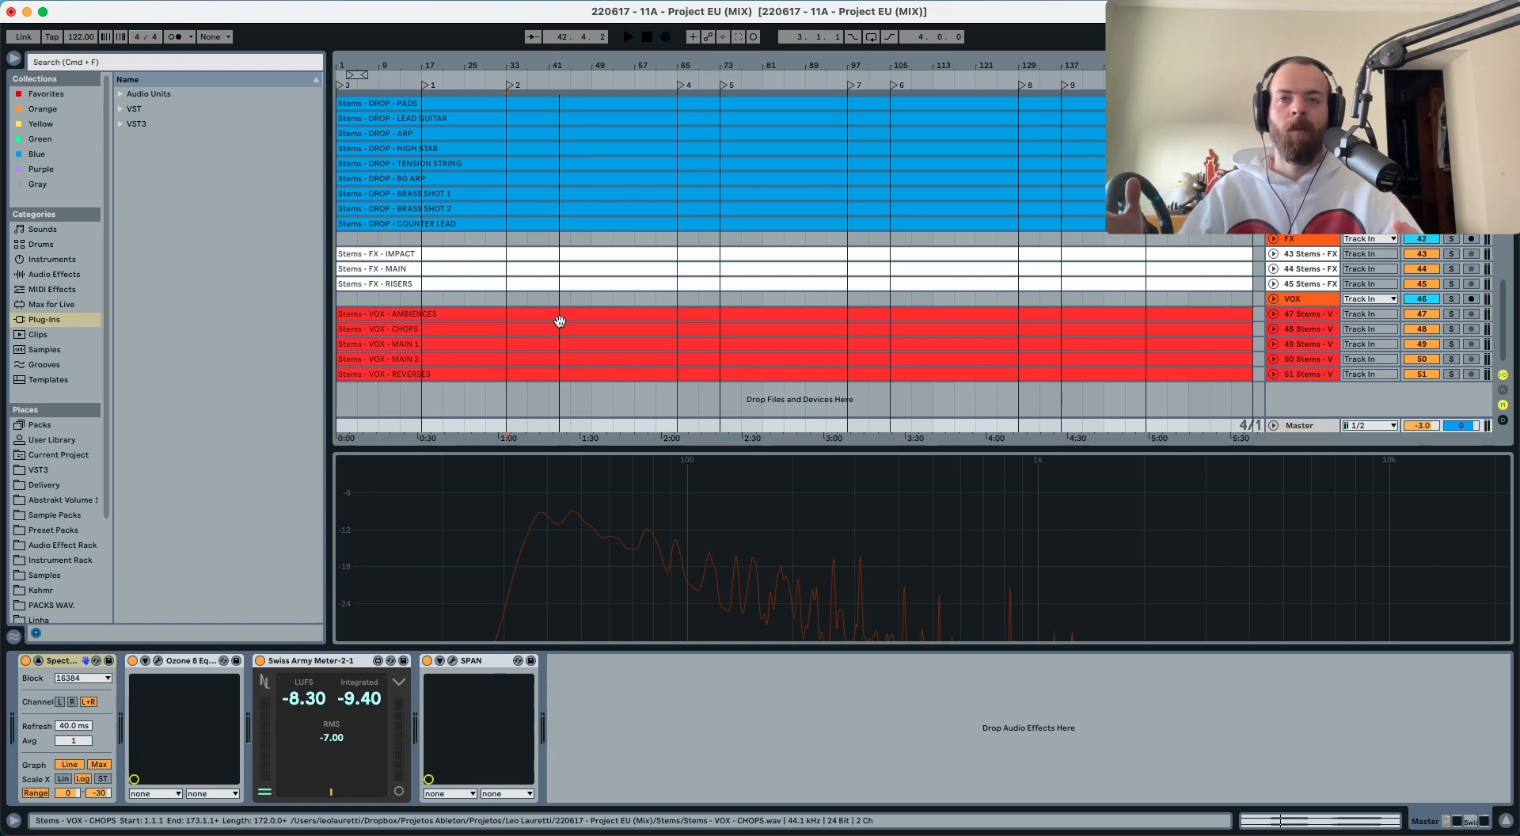
{"action": "scroll", "coordinate": [559, 320], "scroll_direction": "up", "scroll_amount": 10}
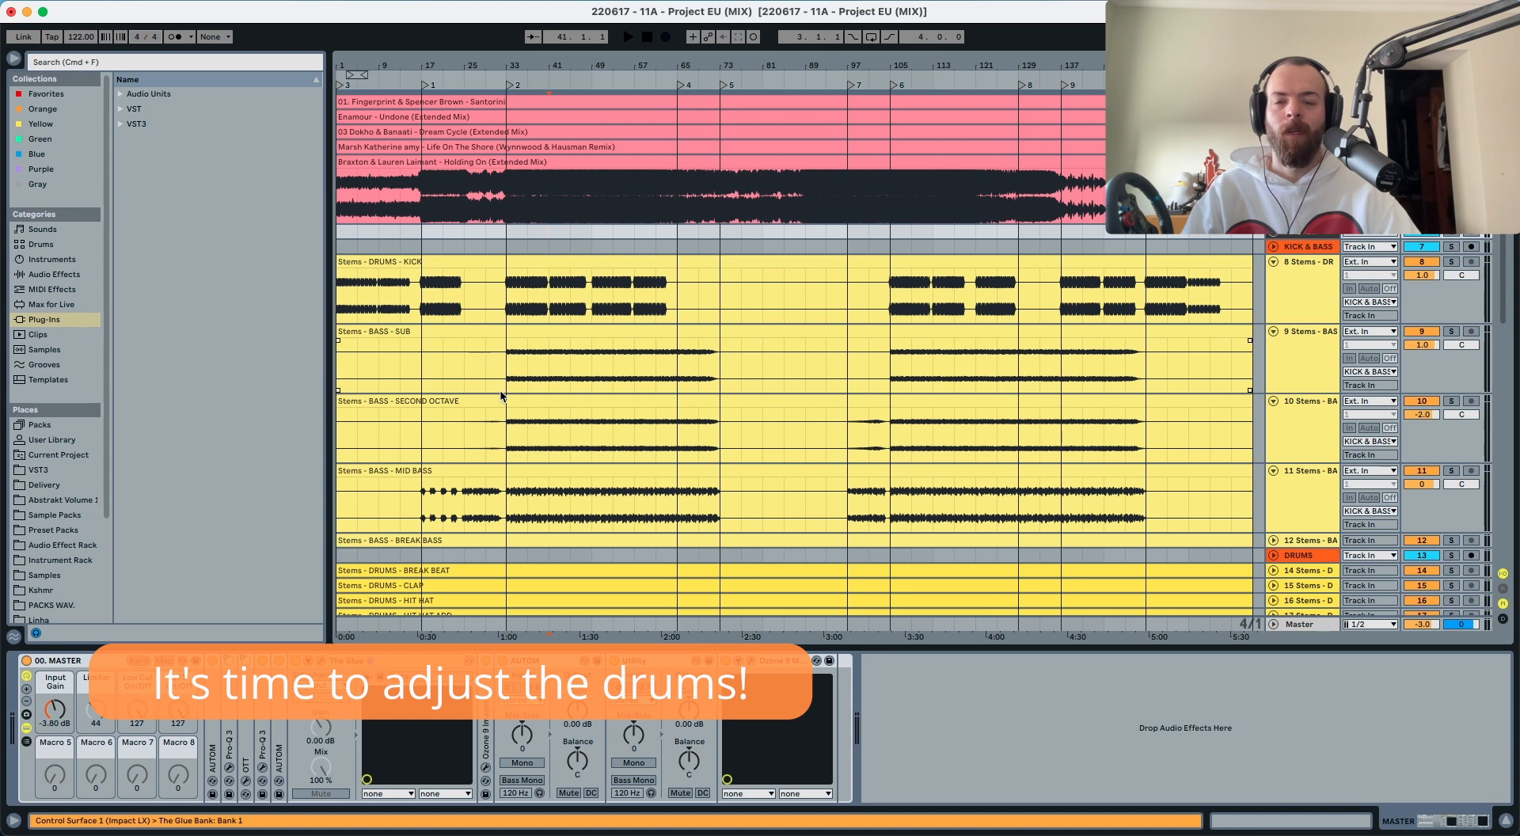
{"action": "scroll", "coordinate": [501, 395], "scroll_direction": "down", "scroll_amount": 5}
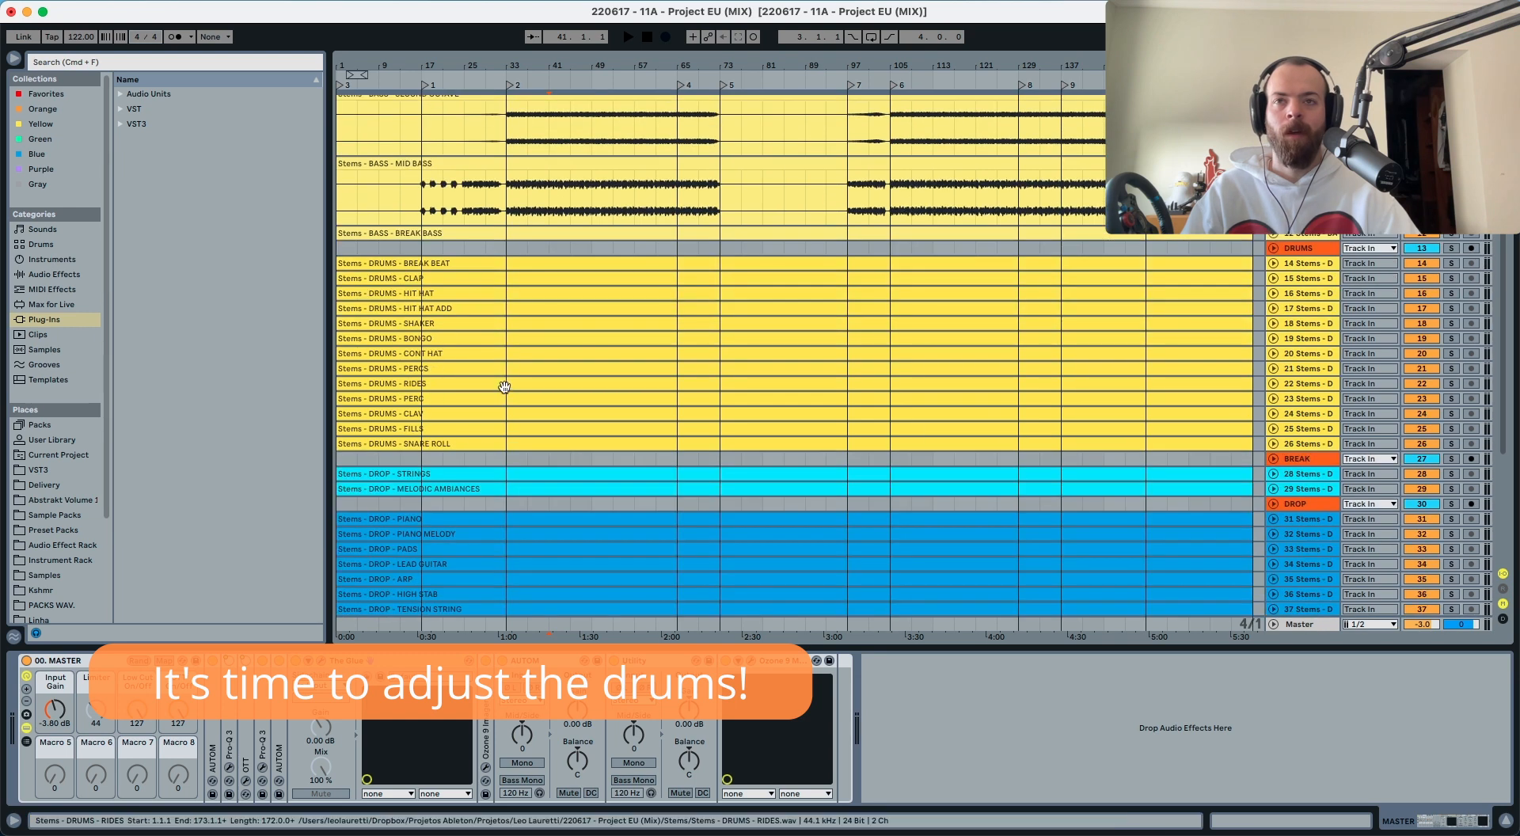
{"action": "left_click", "coordinate": [508, 506]}
{"action": "left_click", "coordinate": [505, 454]}
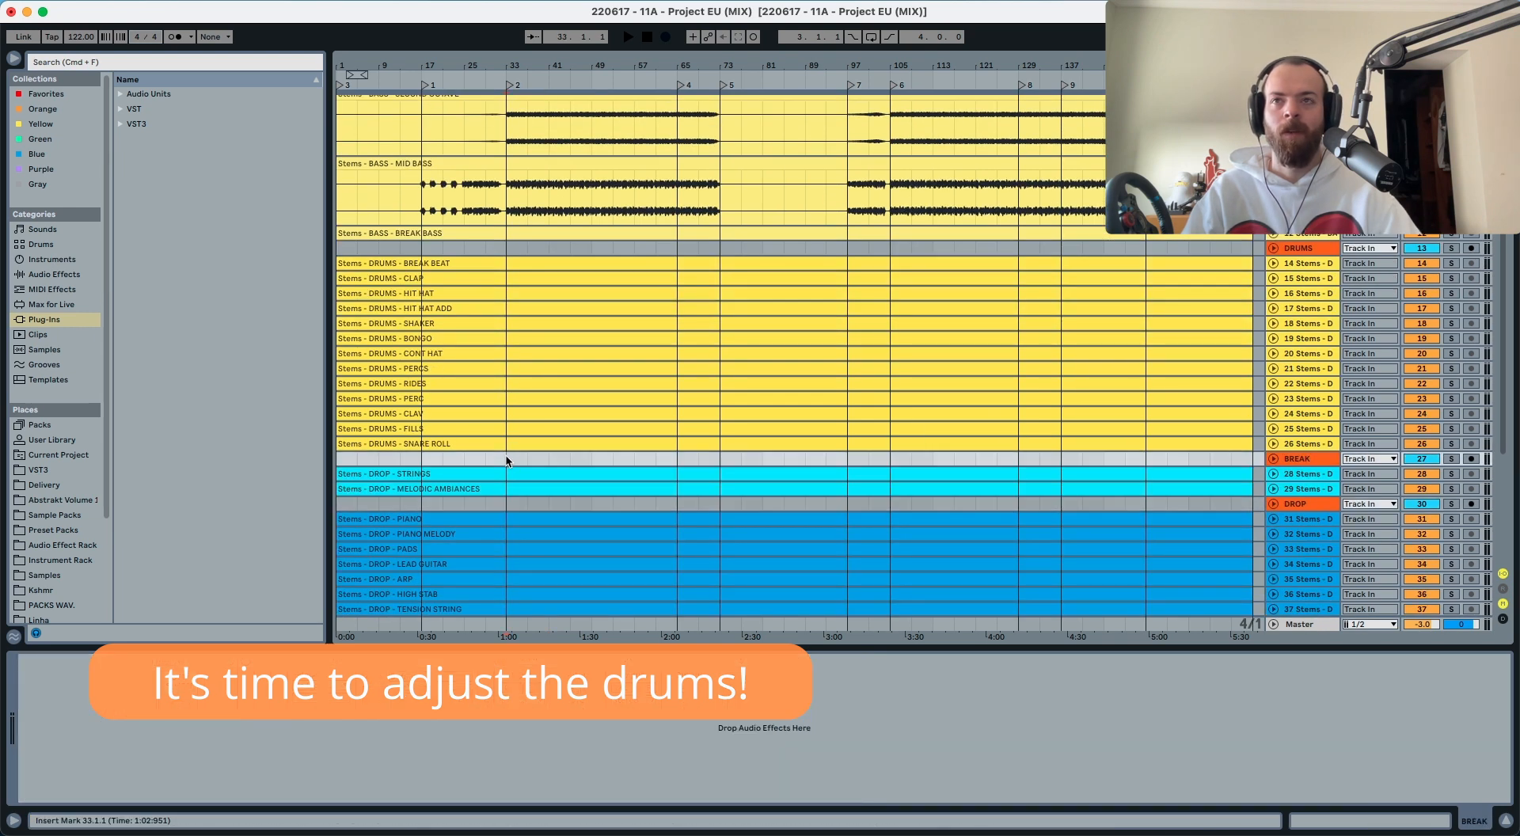
Step: Unfold the break beat, clap, hit hat, hit hat add and shaker tracks, and move the shaker above the hit hat add
{"action": "left_click", "coordinate": [1276, 281]}
{"action": "left_click", "coordinate": [1273, 279]}
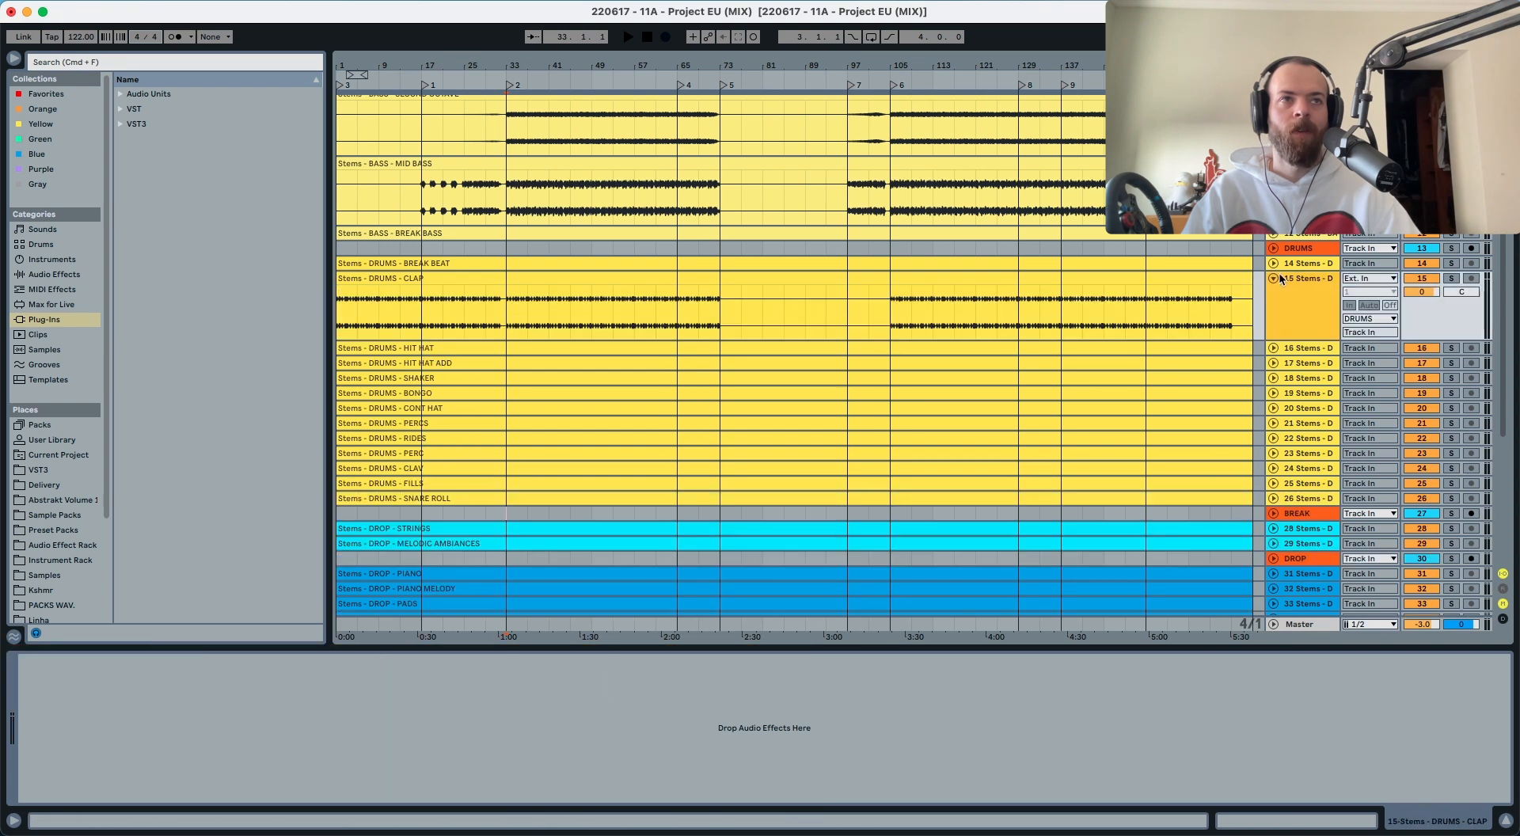
{"action": "left_click", "coordinate": [1272, 347]}
{"action": "left_click", "coordinate": [1272, 263]}
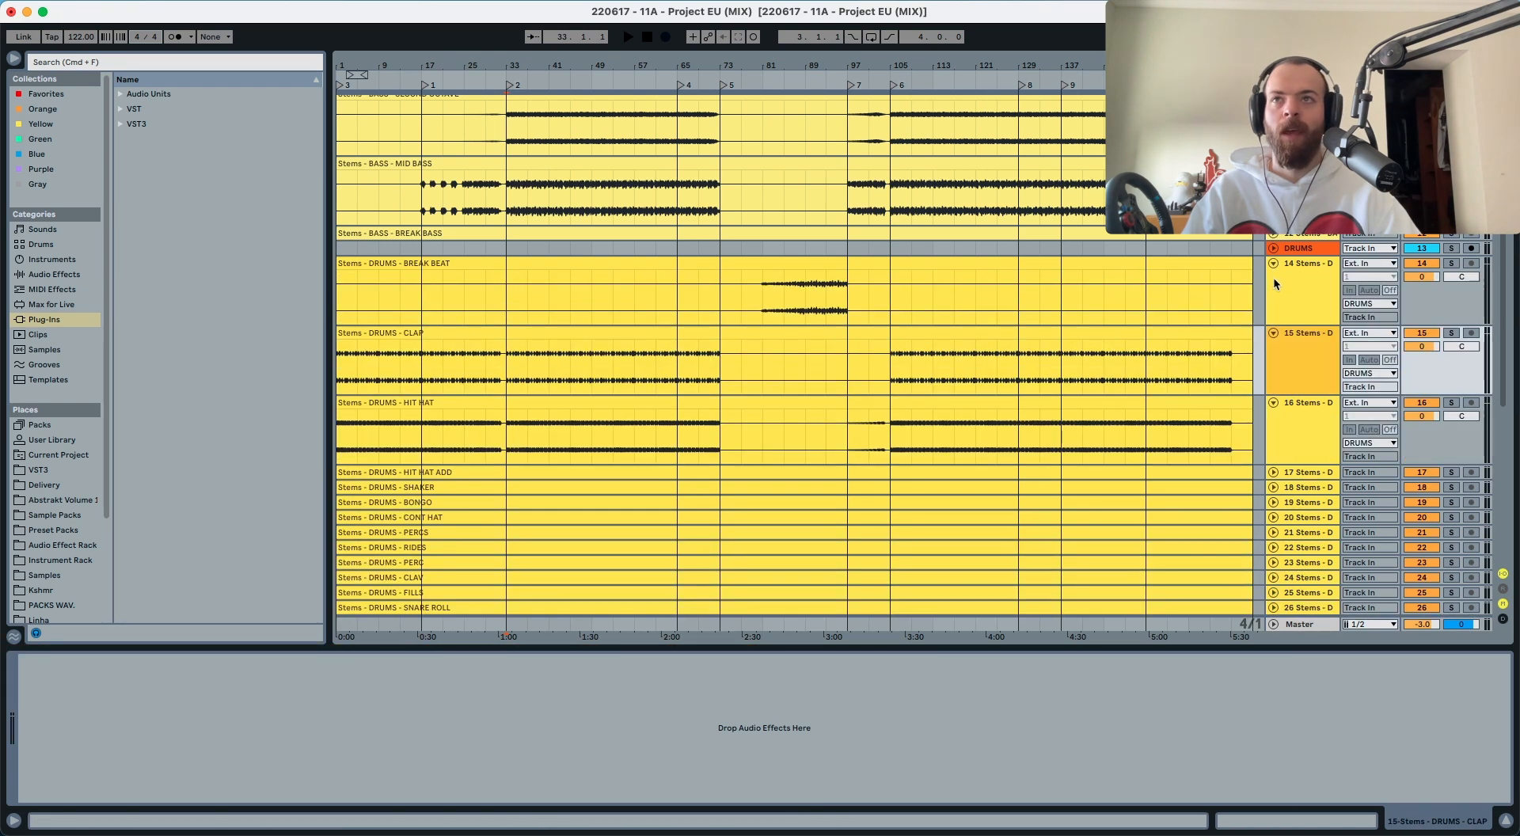
{"action": "scroll", "coordinate": [1284, 333], "scroll_direction": "down", "scroll_amount": 3}
{"action": "left_click", "coordinate": [1274, 342]}
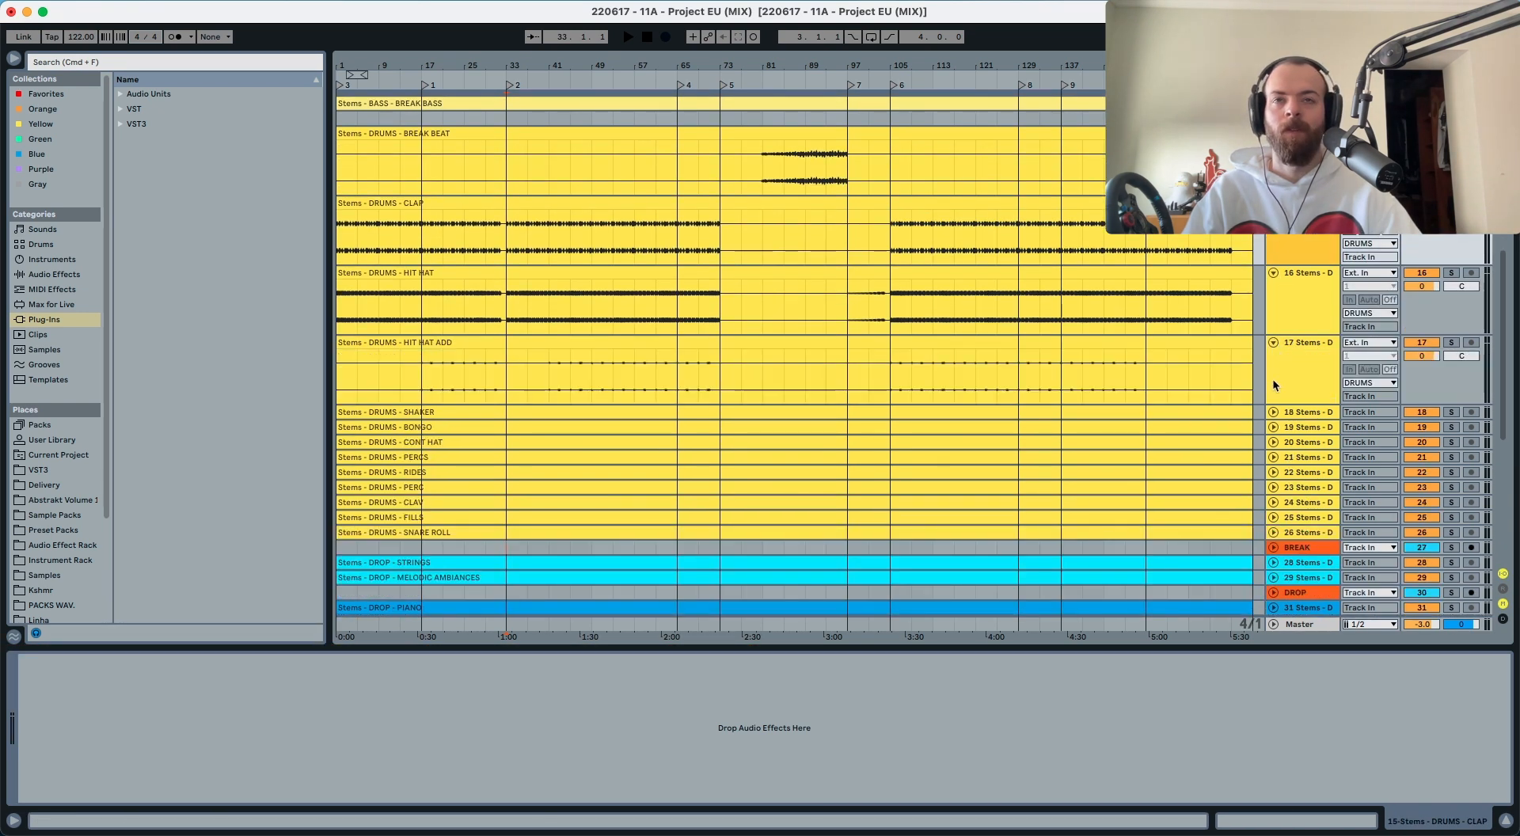
{"action": "left_click", "coordinate": [1272, 412]}
{"action": "left_click_drag", "start_coordinate": [1296, 412], "coordinate": [1302, 345]}
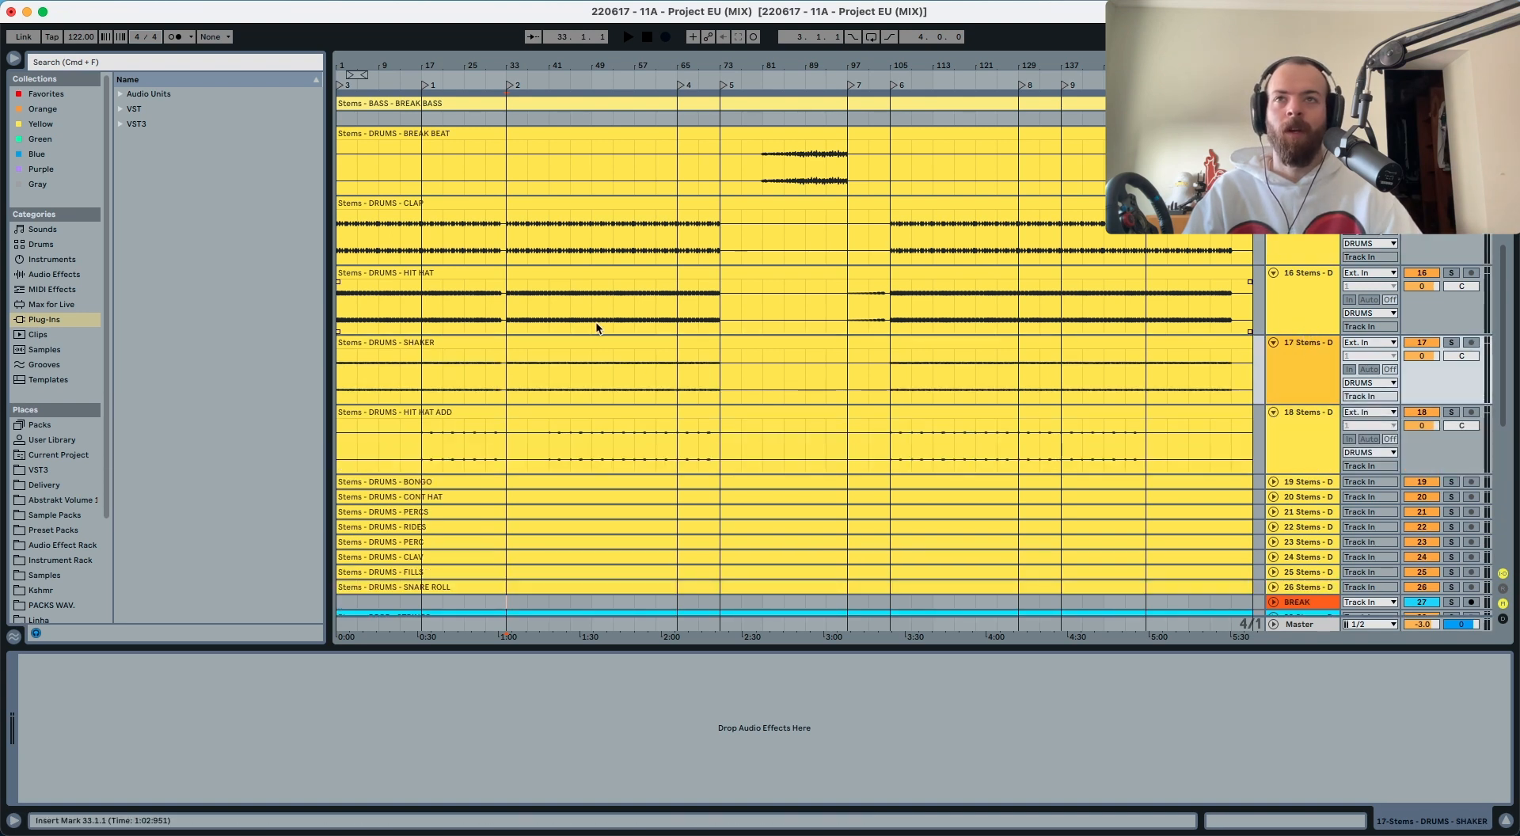
Step: Play from bar 33 with the drum stems in the mix and again with them silenced
{"action": "scroll", "coordinate": [515, 317], "scroll_direction": "up", "scroll_amount": 2}
{"action": "left_click", "coordinate": [514, 310]}
{"action": "scroll", "coordinate": [515, 317], "scroll_direction": "up", "scroll_amount": 1}
{"action": "key", "text": "space"}
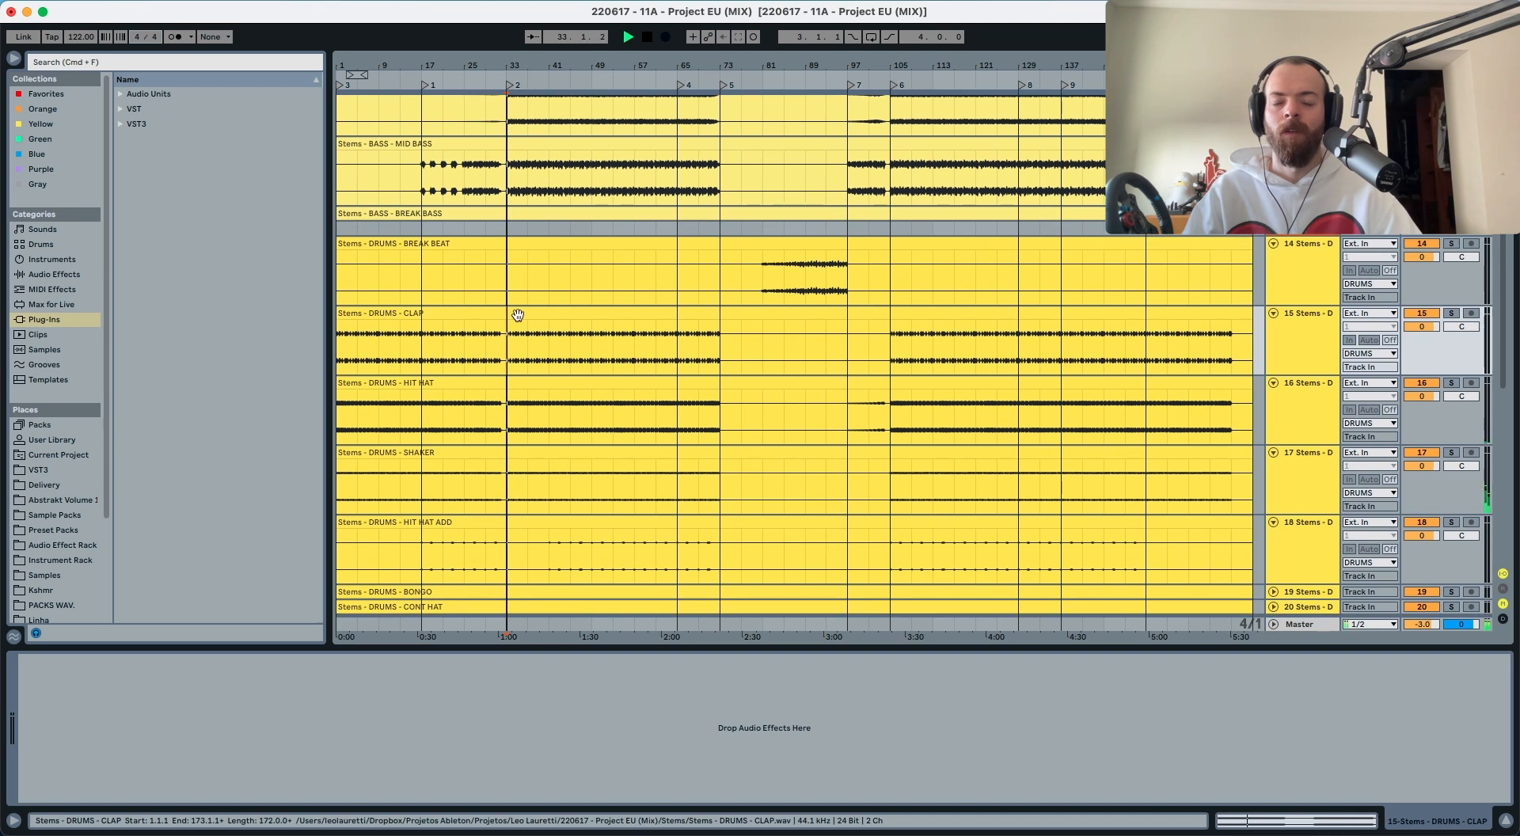
{"action": "key", "text": "space"}
{"action": "scroll", "coordinate": [516, 315], "scroll_direction": "down", "scroll_amount": 1}
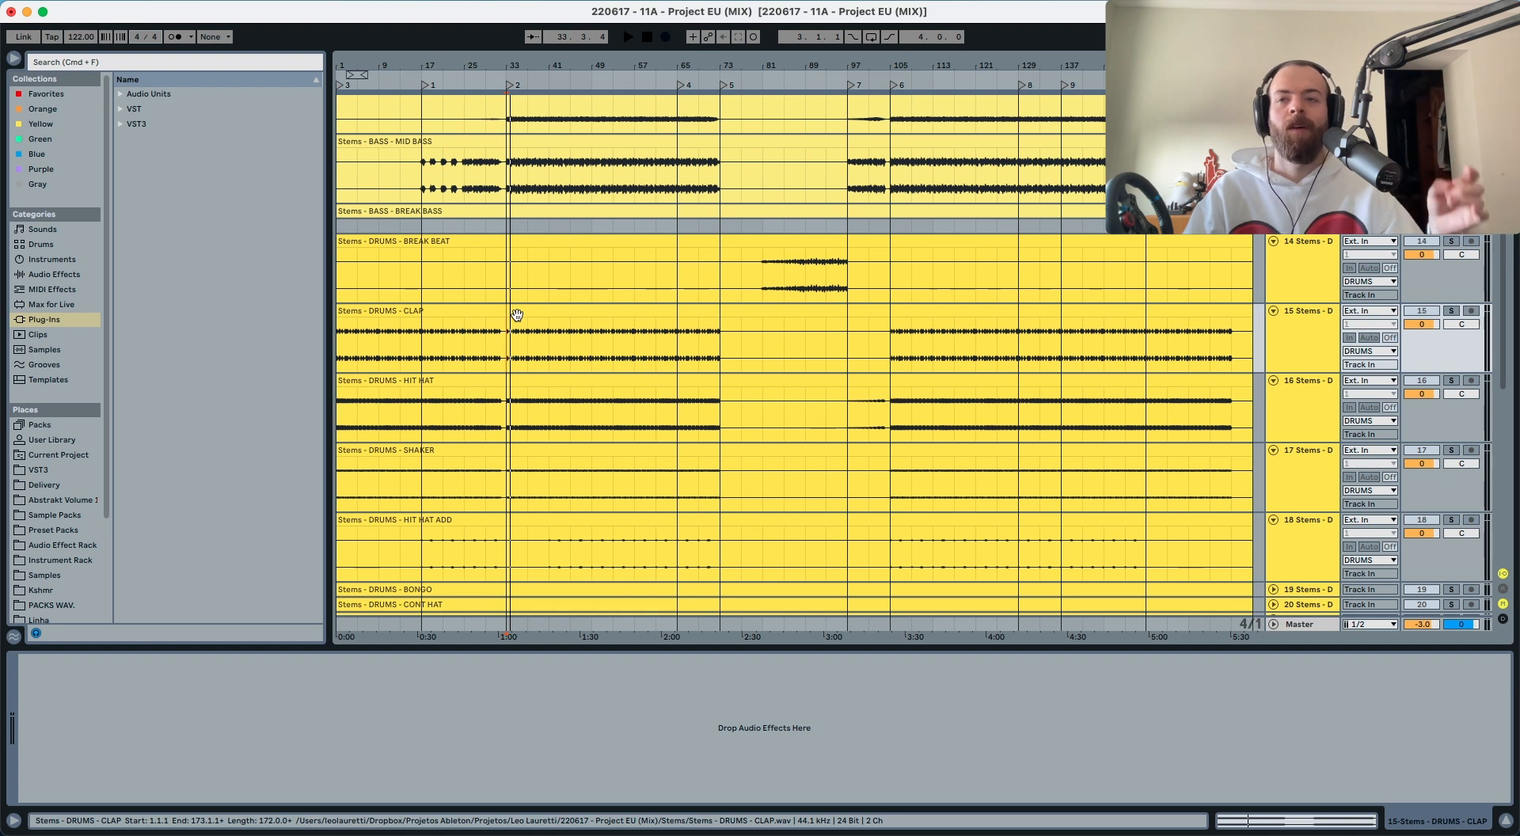
{"action": "key", "text": "space"}
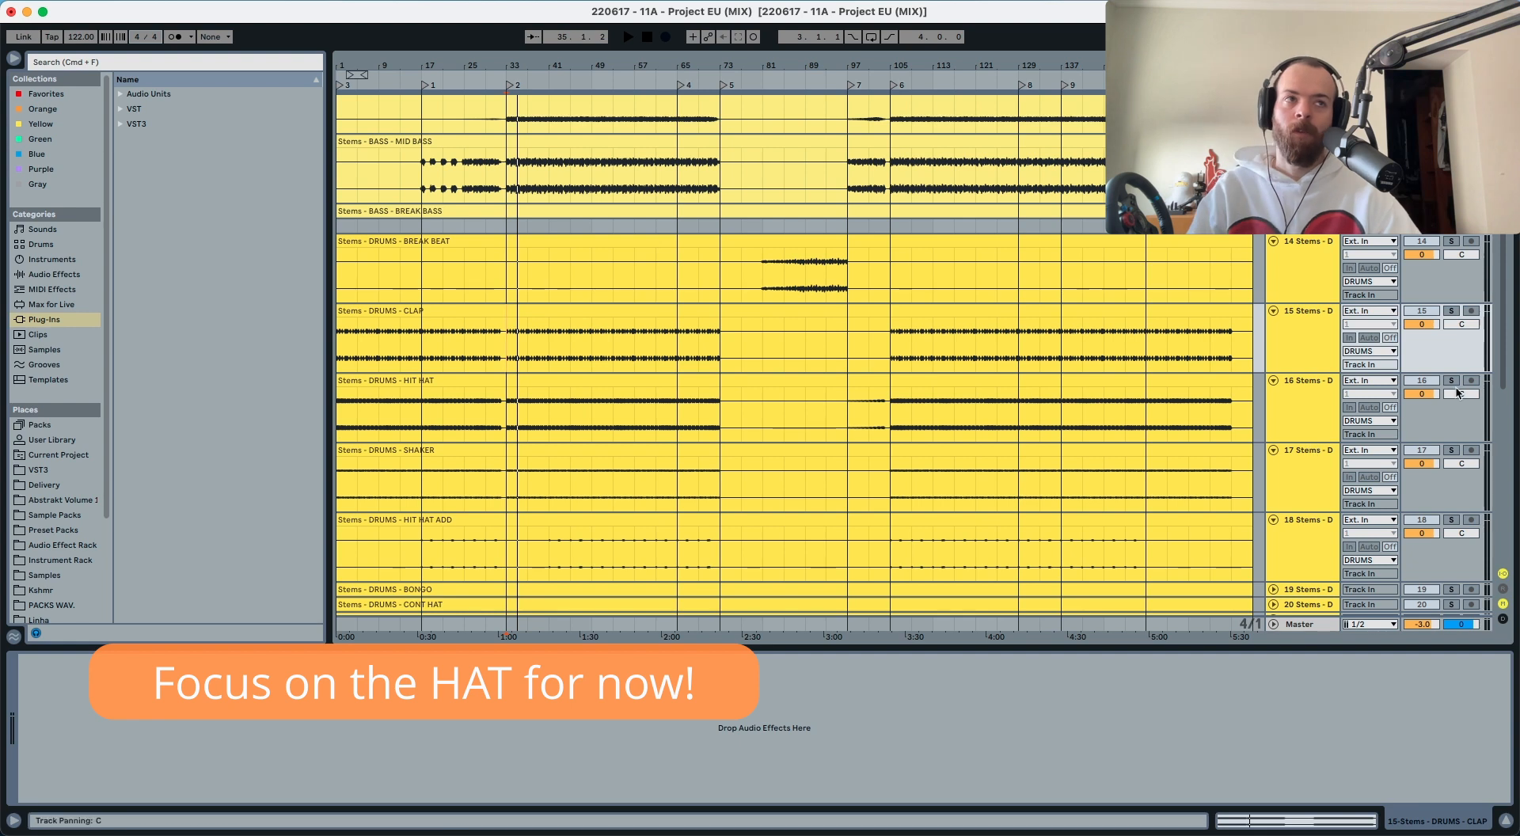
Step: Audition the hit hat stem in solo and within the full mix, starting at bar 33
{"action": "key", "text": "space"}
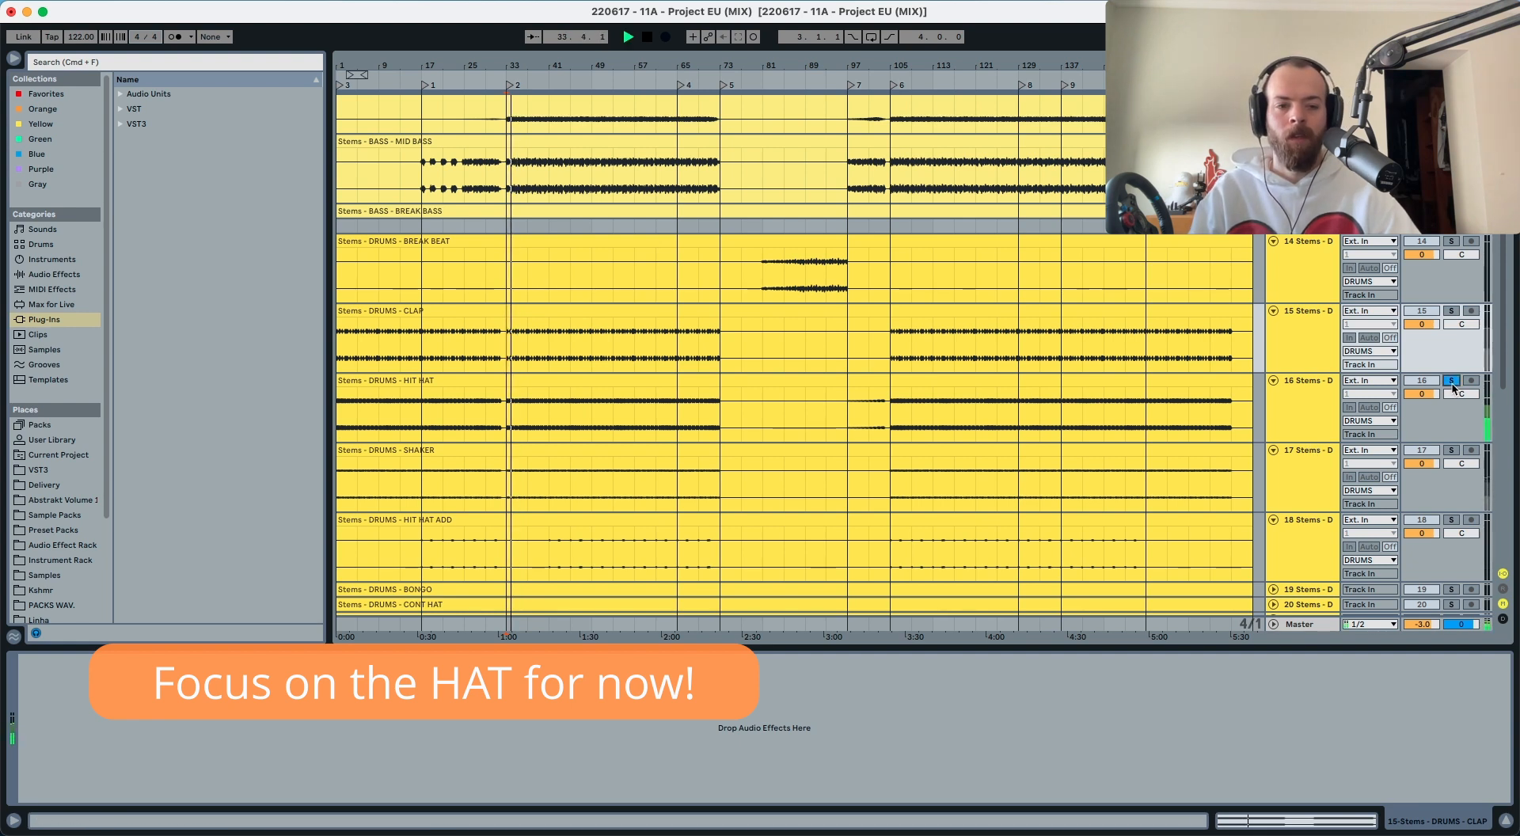
{"action": "left_click", "coordinate": [1452, 381]}
{"action": "left_click", "coordinate": [1311, 413]}
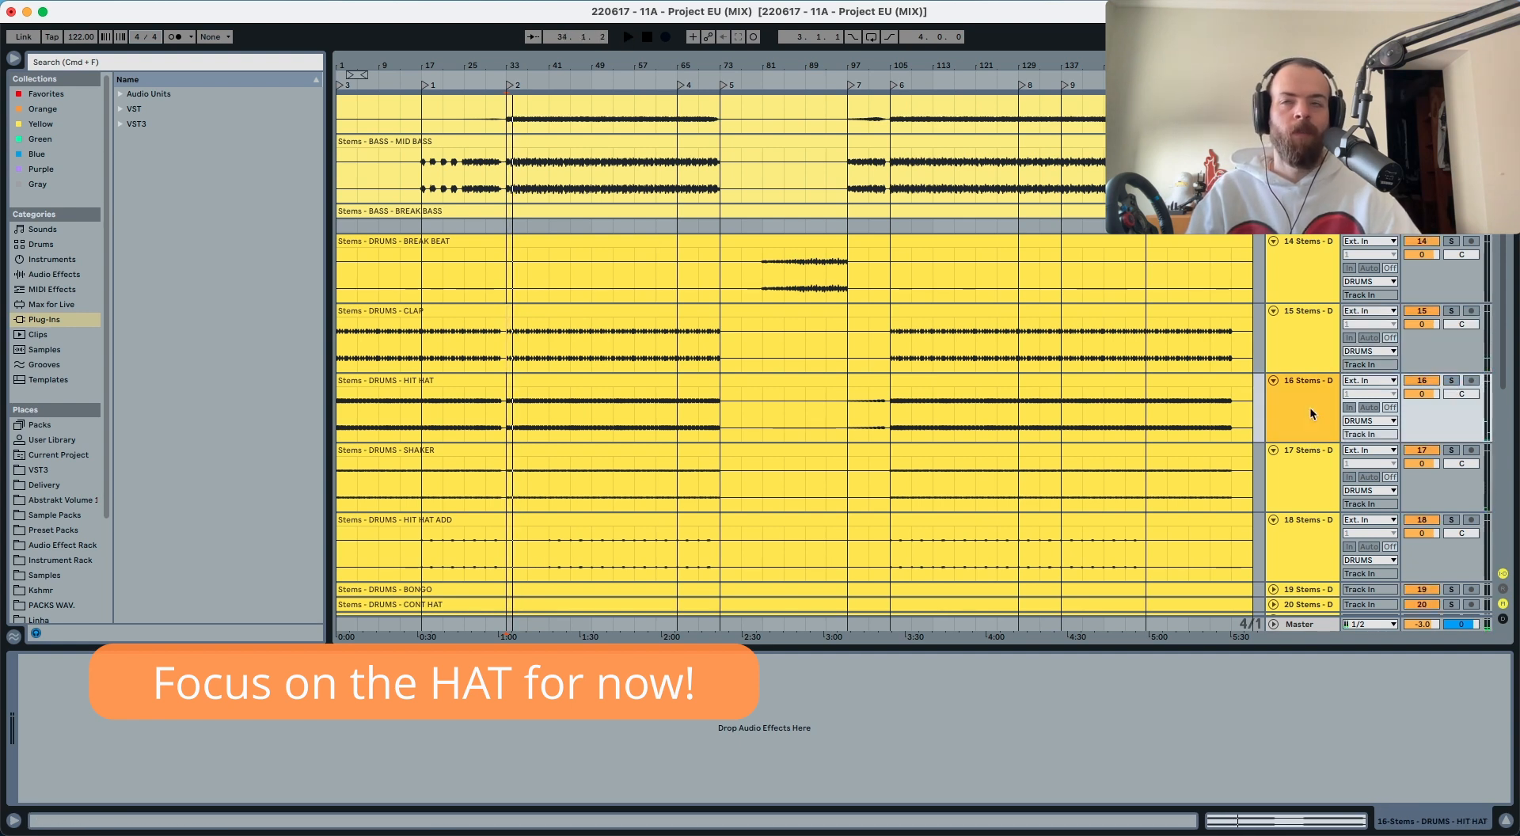
{"action": "key", "text": "space"}
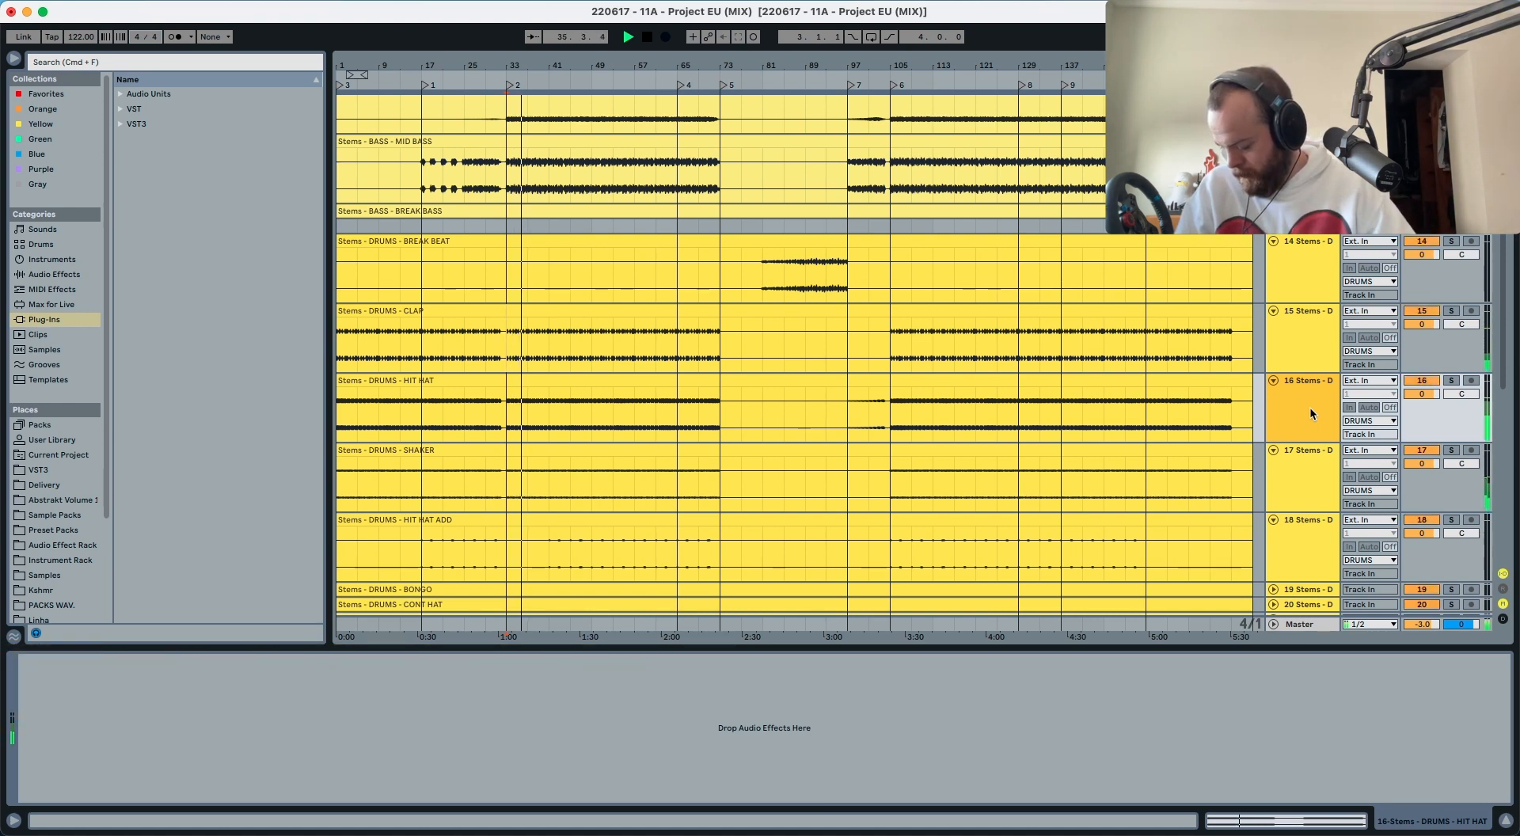
{"action": "key", "text": "space"}
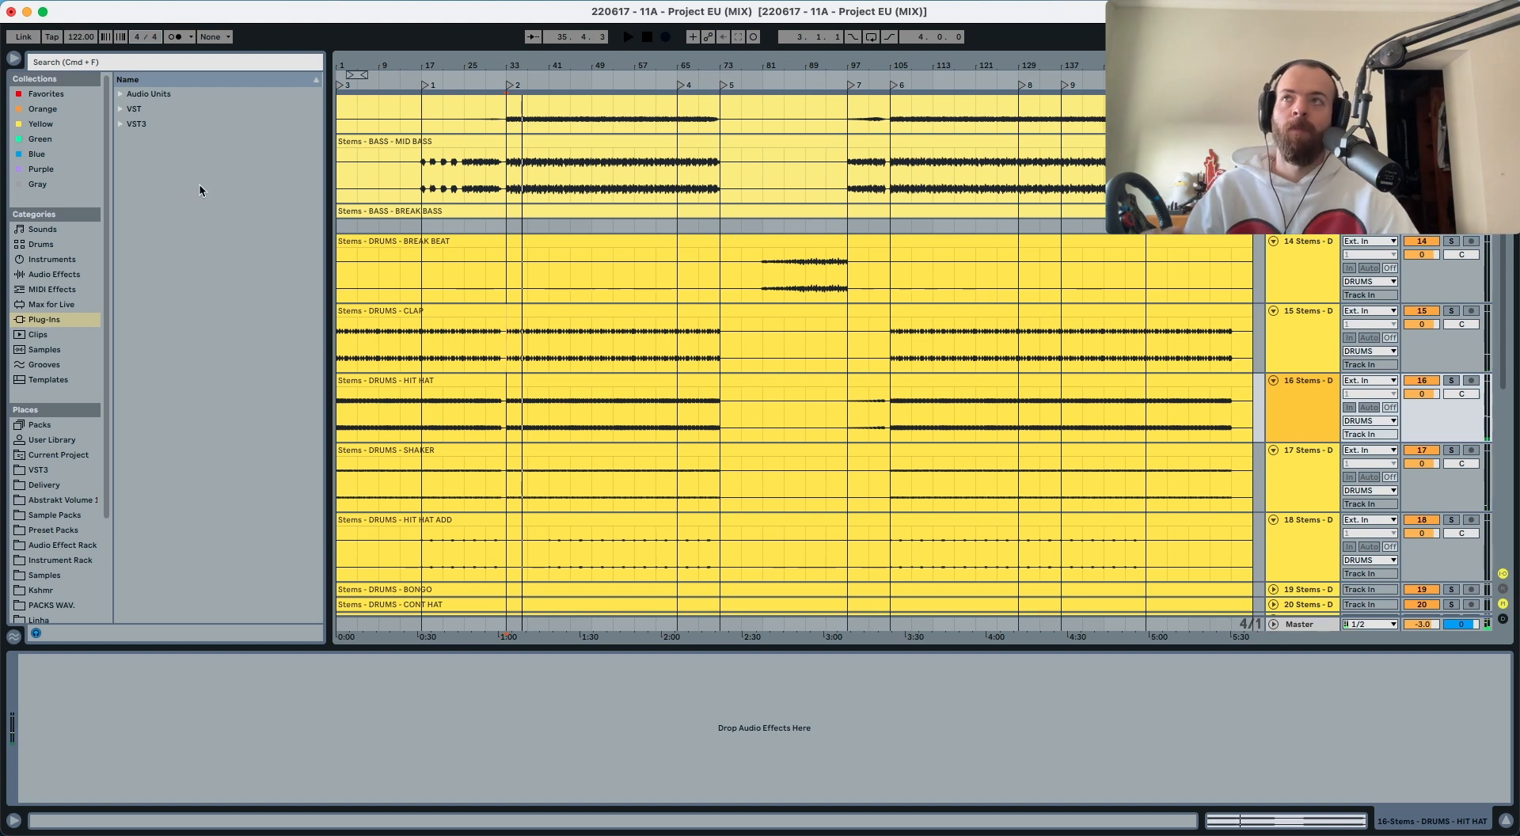
Step: Add an EQ Eight to the hit hat track, cut band 5 by 3.35 dB at 3.23 kHz, and play from bar 33
{"action": "key", "text": "super+v"}
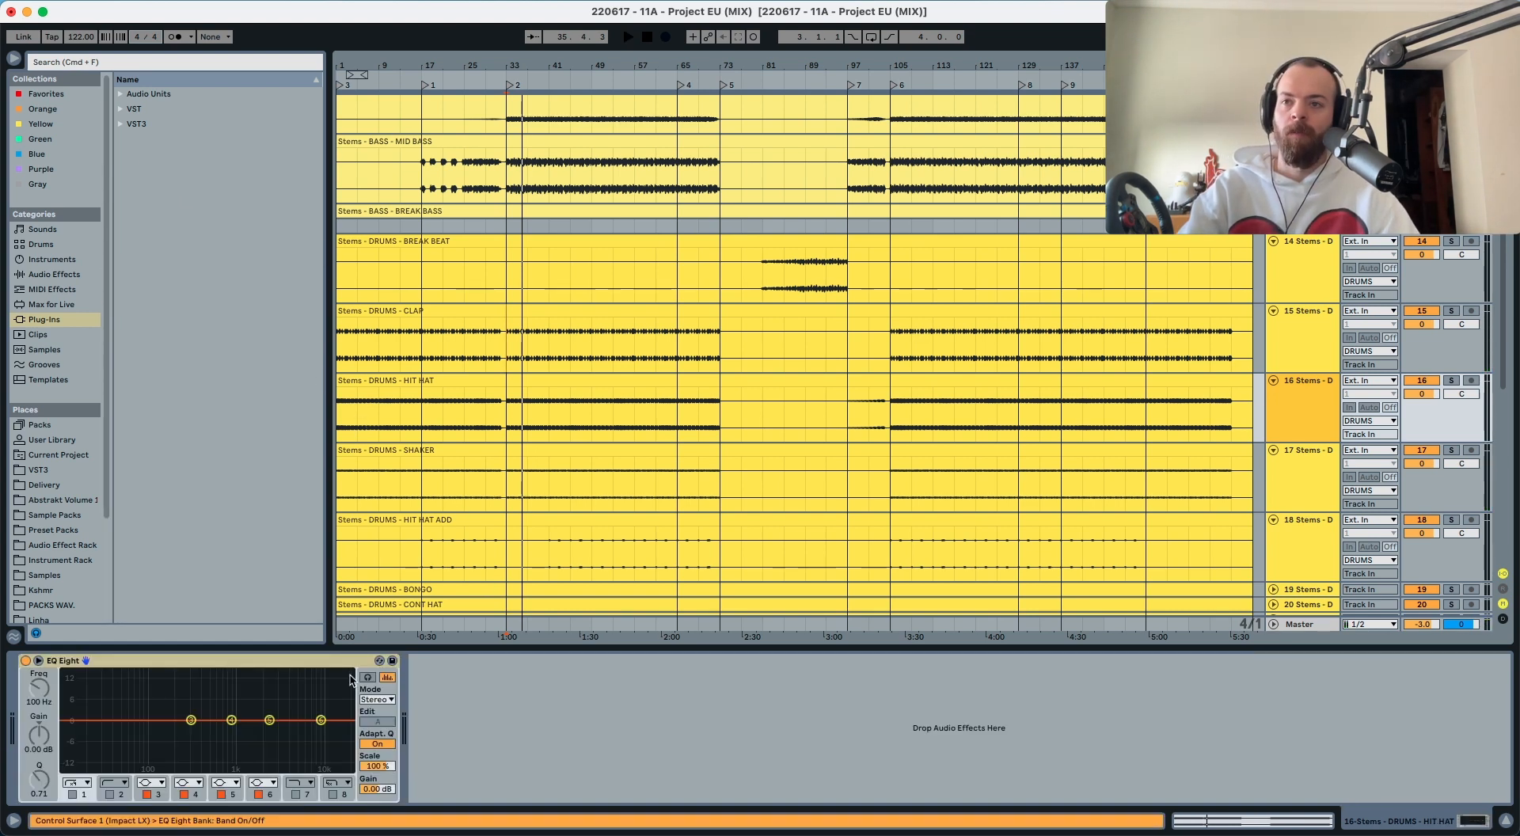
{"action": "left_click", "coordinate": [270, 720]}
{"action": "mouse_move", "coordinate": [269, 721]}
{"action": "left_mouse_down"}
{"action": "mouse_move", "coordinate": [323, 710]}
{"action": "mouse_move", "coordinate": [279, 733]}
{"action": "left_mouse_up"}
{"action": "key", "text": "space"}
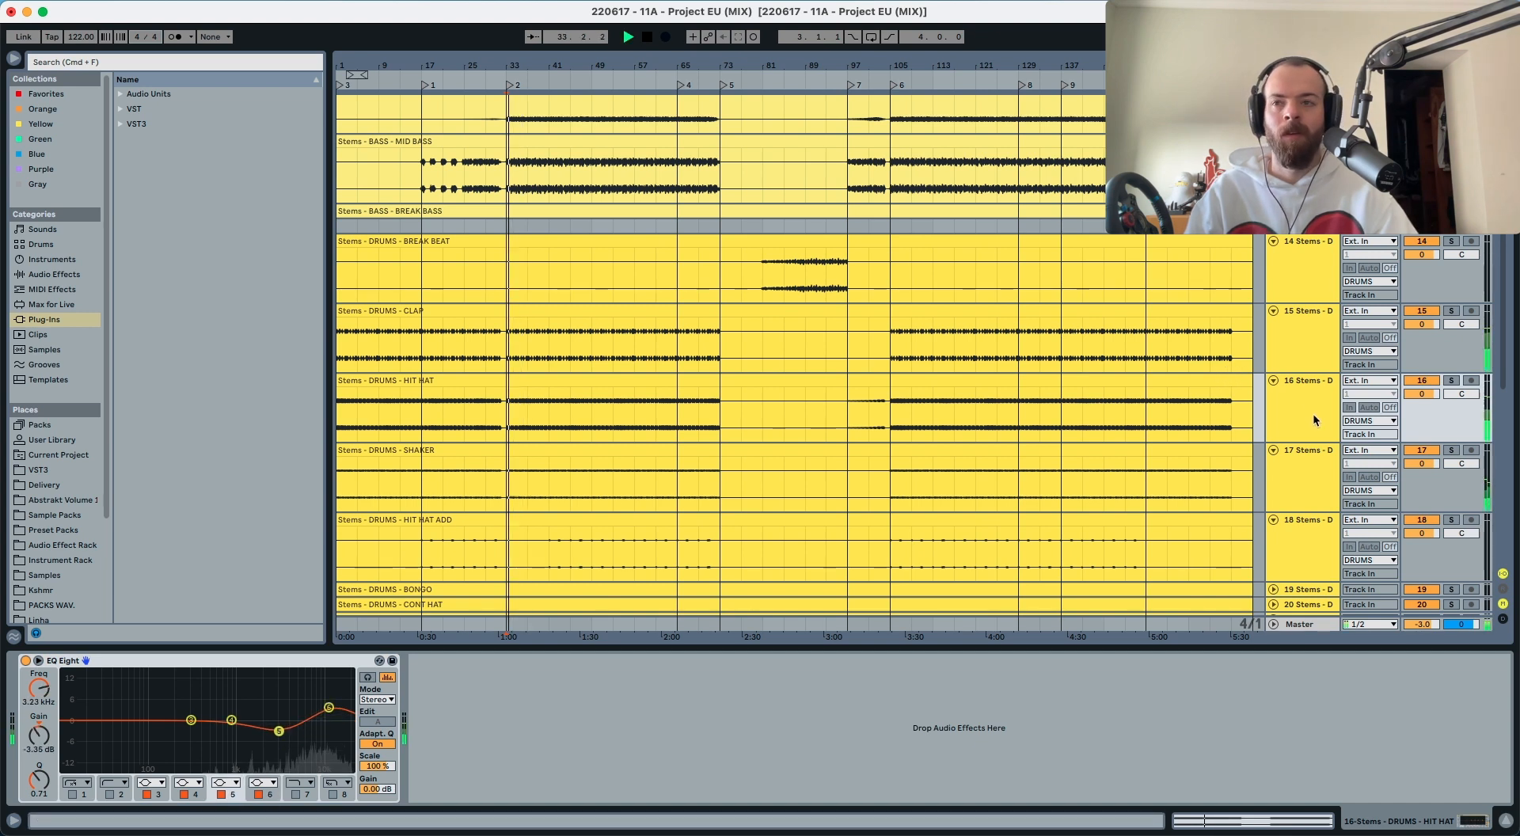
Step: Set the hit hat EQ's band 6 to 2.36 dB at 10.7 kHz and the hit hat track volume to 1.0 dB
{"action": "left_click", "coordinate": [1315, 419]}
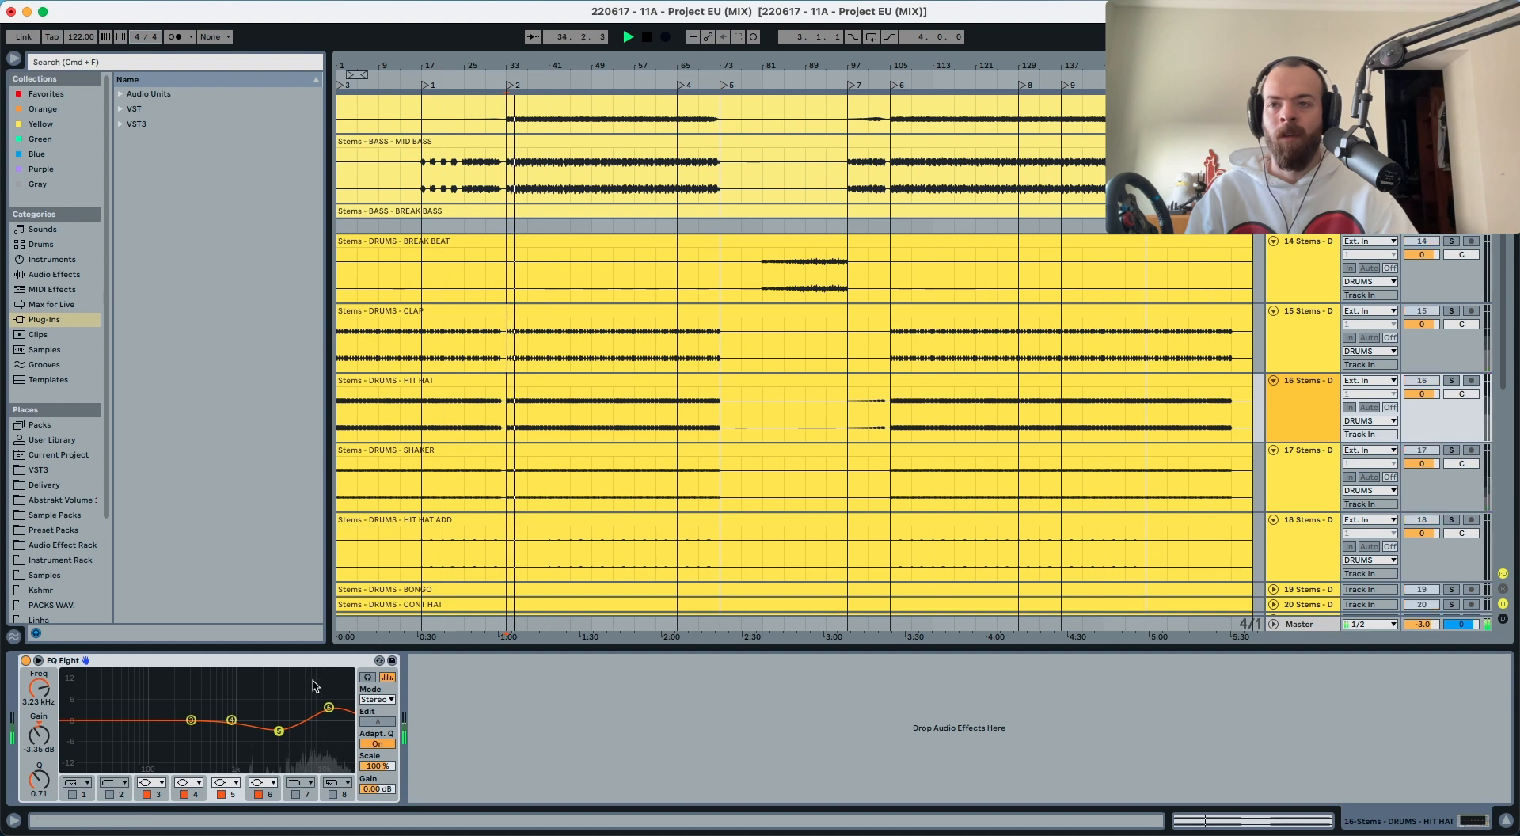
{"action": "left_click_drag", "start_coordinate": [279, 731], "coordinate": [330, 715]}
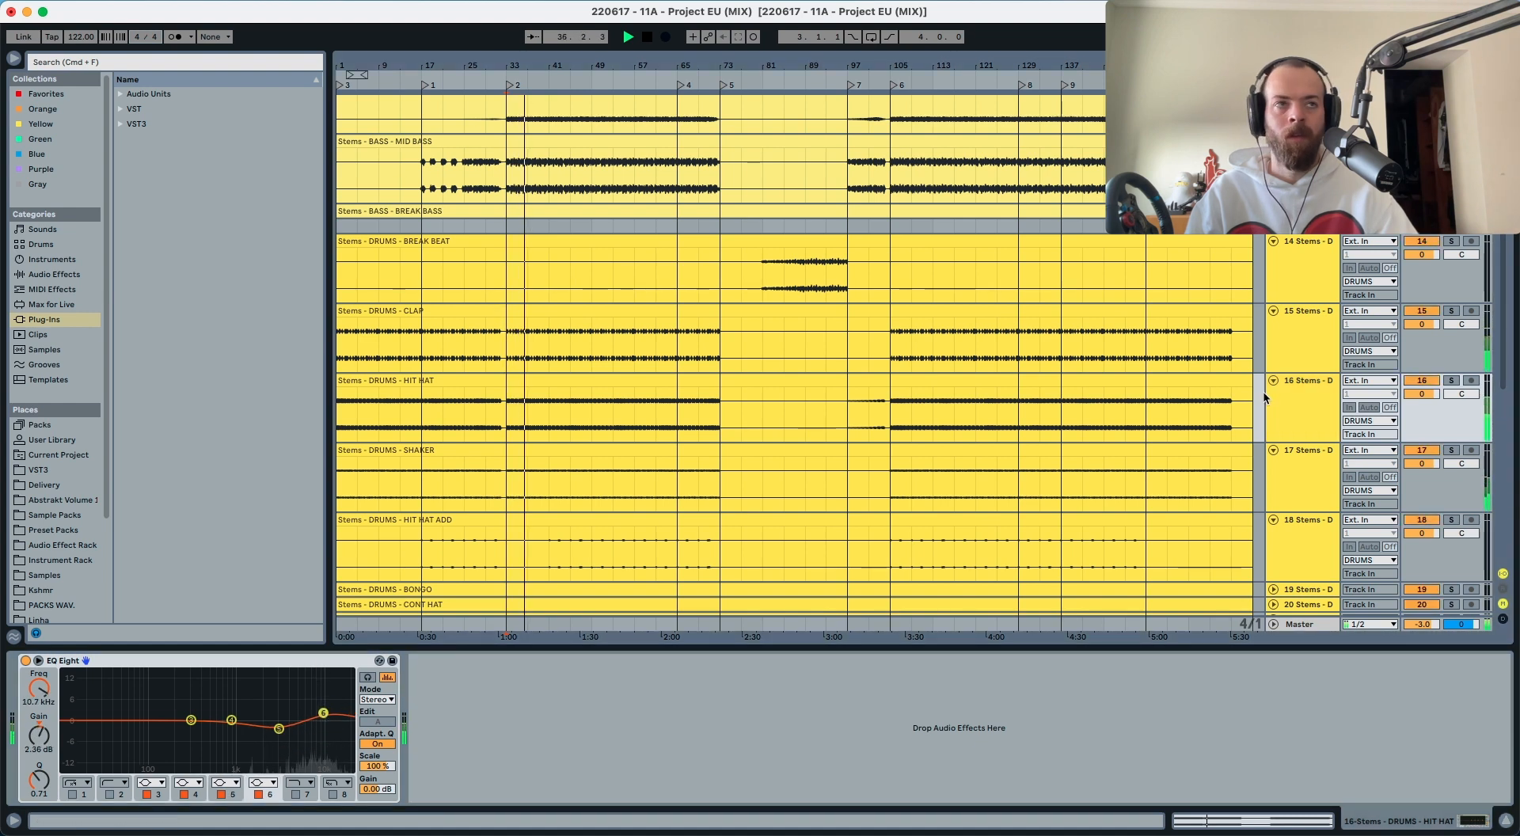
{"action": "left_click", "coordinate": [1299, 401]}
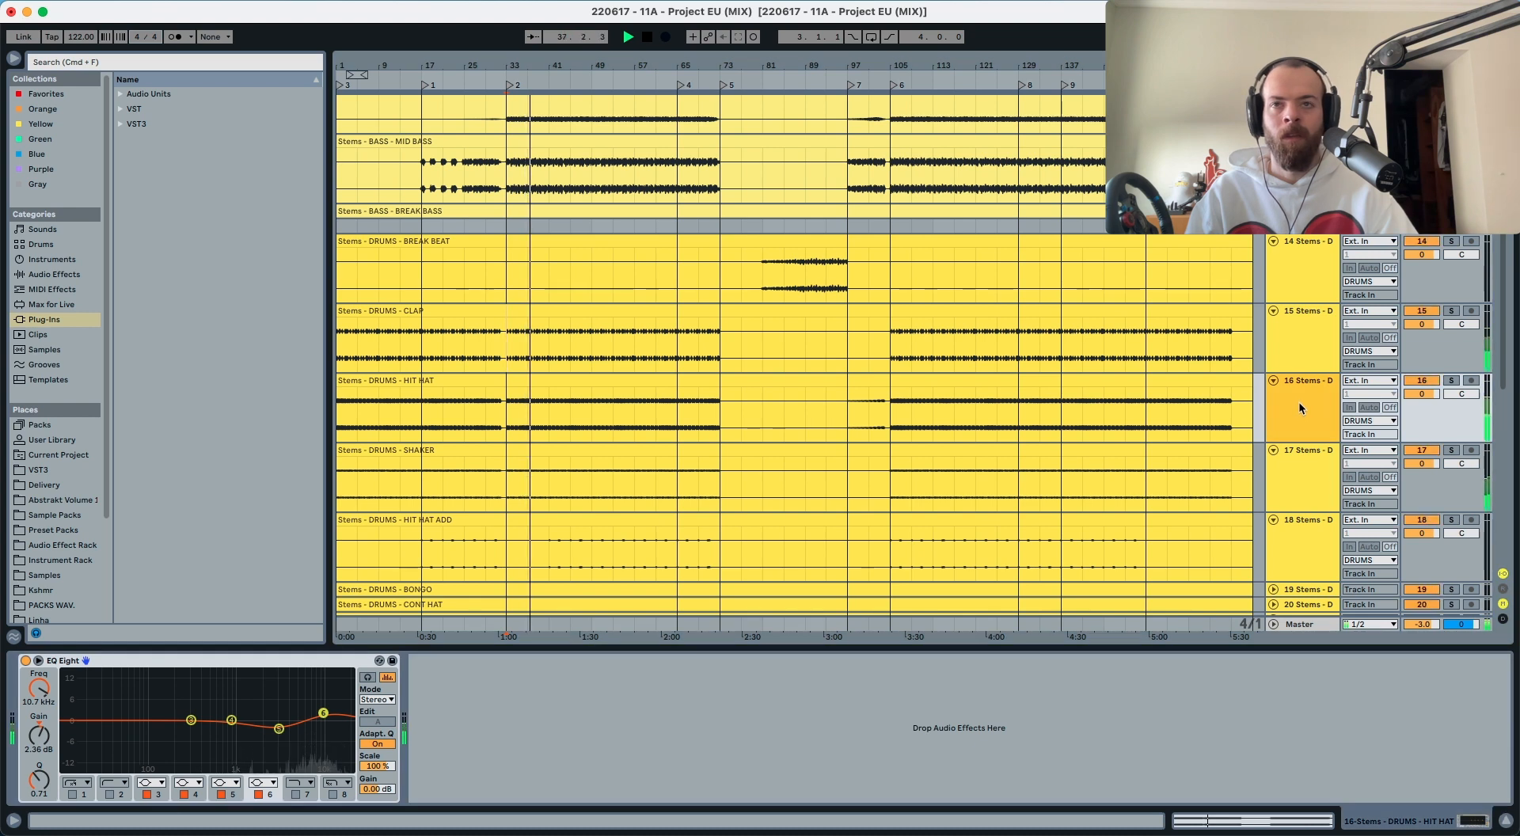
{"action": "key", "text": "s"}
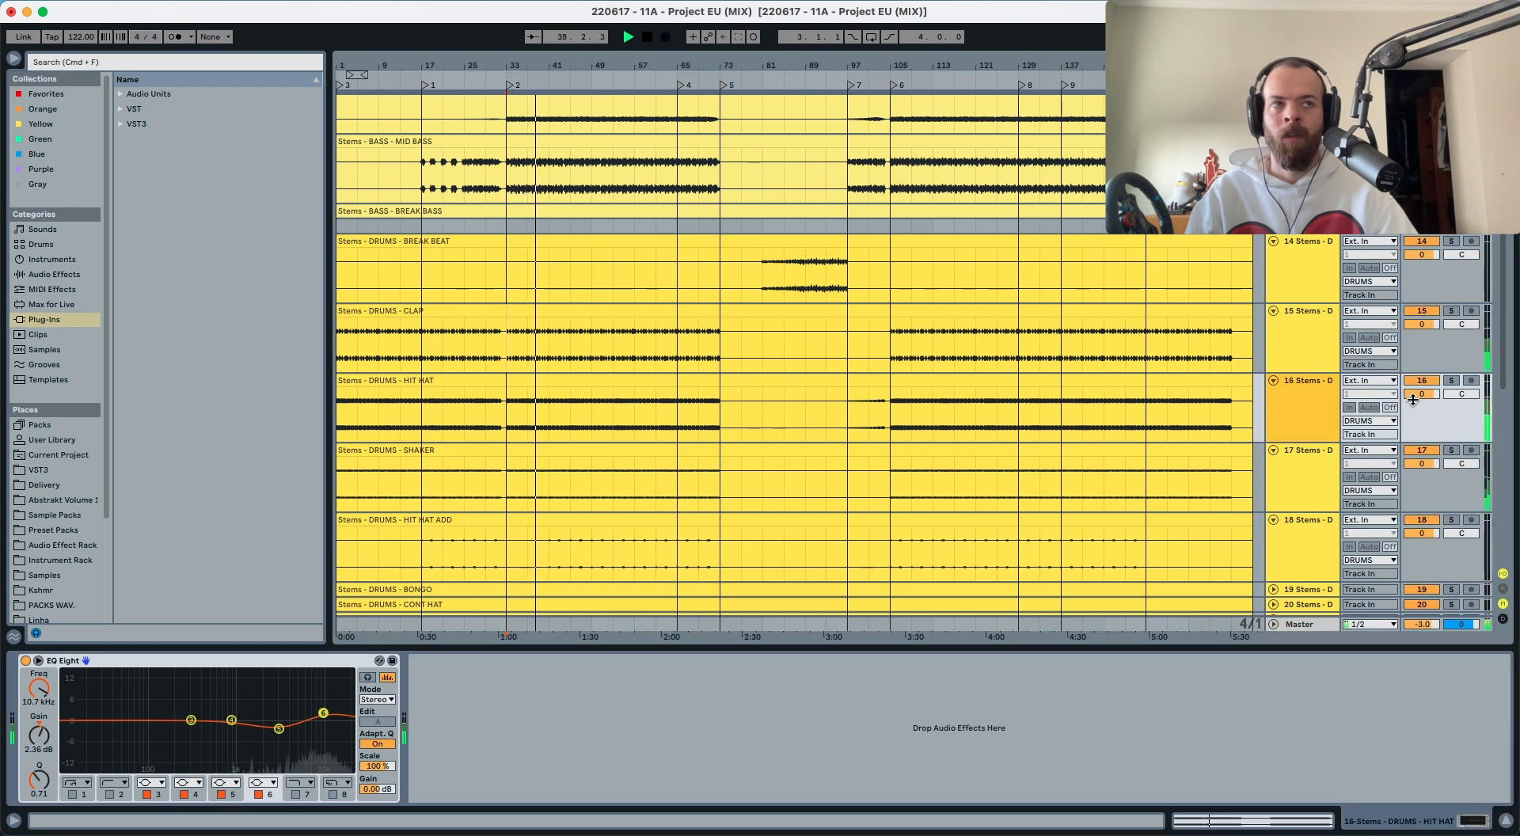
{"action": "left_click_drag", "start_coordinate": [1416, 395], "coordinate": [1416, 390]}
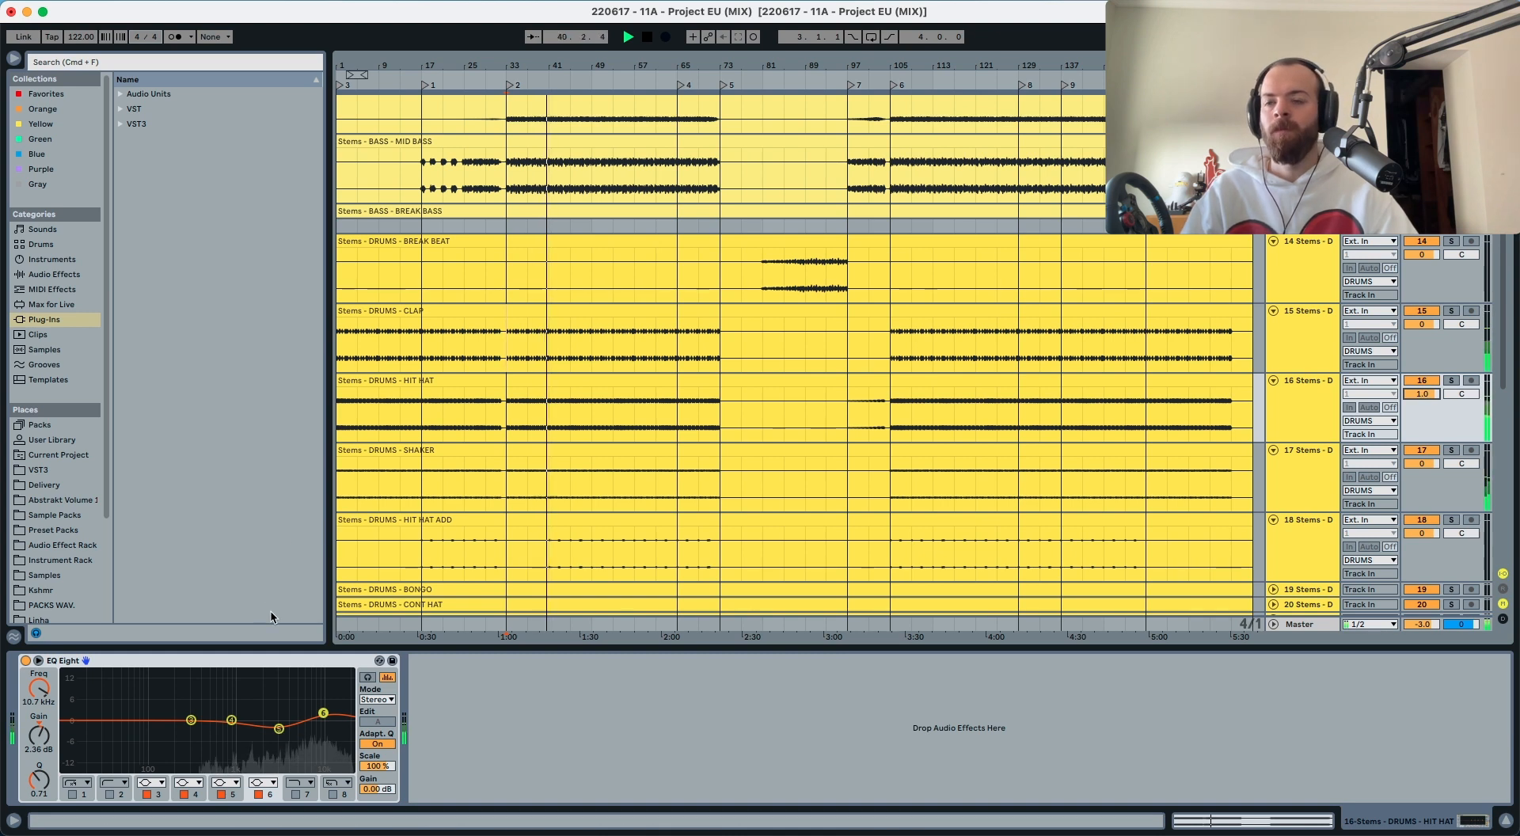
Step: Set the hit hat EQ's band 6 to 3.10 dB at 12.1 kHz with a Q of 1.01 while playing from bar 33
{"action": "left_click", "coordinate": [1243, 405]}
{"action": "left_click", "coordinate": [1308, 392]}
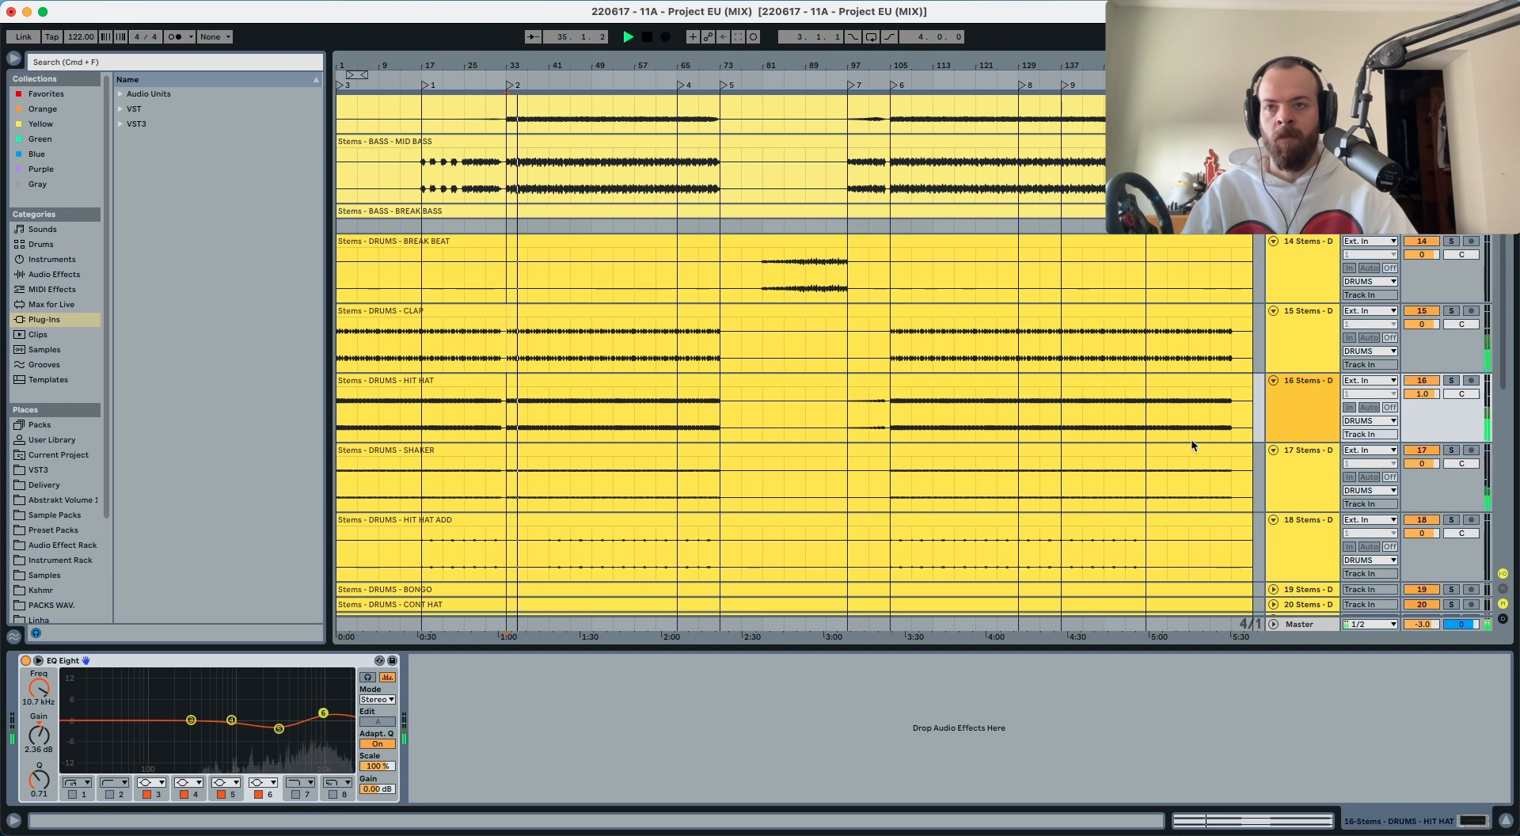
{"action": "left_click_drag", "start_coordinate": [323, 713], "coordinate": [328, 708]}
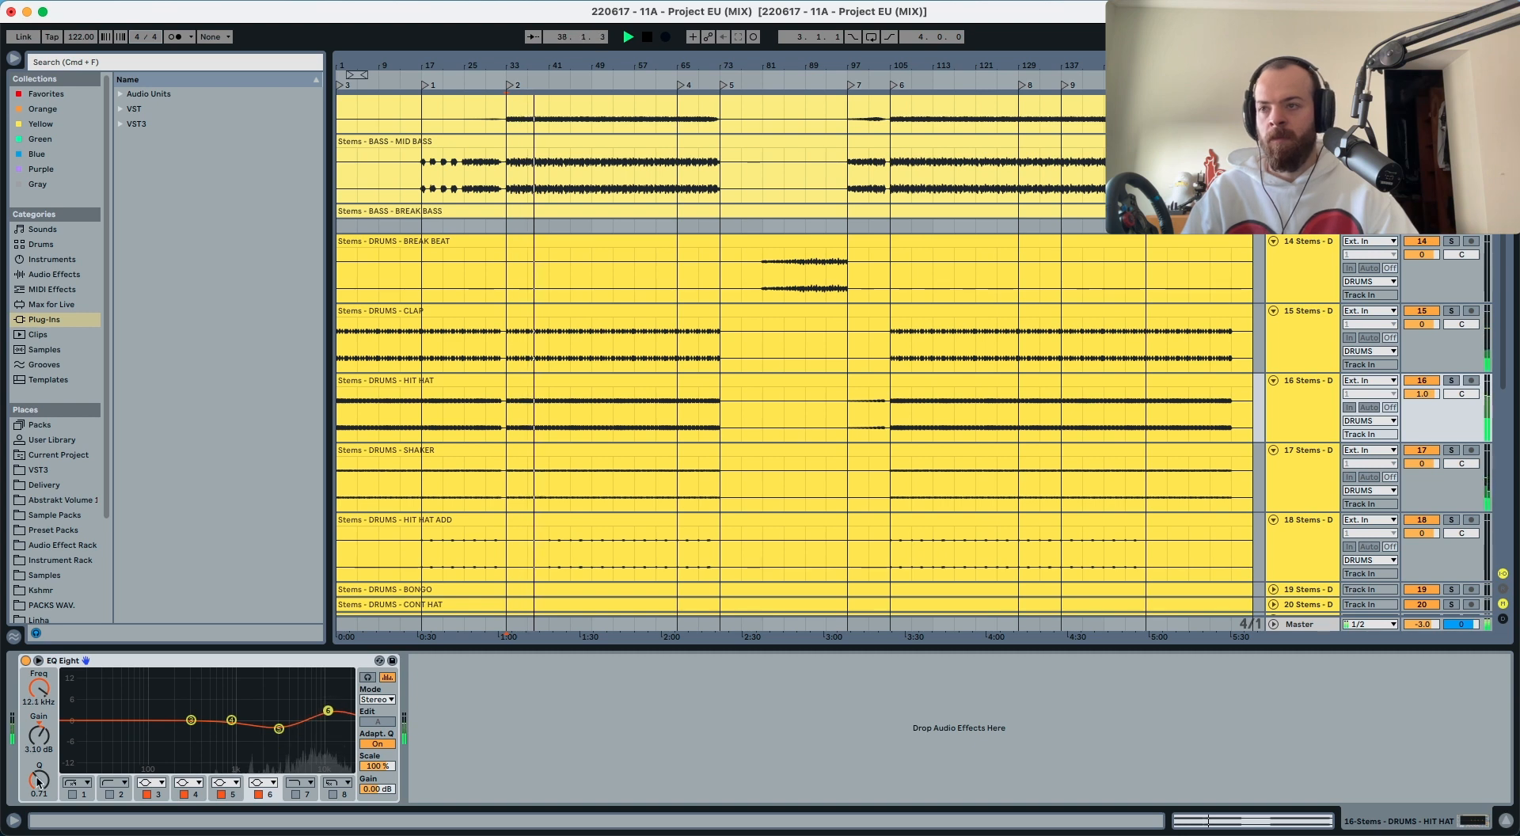
{"action": "left_click_drag", "start_coordinate": [37, 781], "coordinate": [37, 770]}
{"action": "left_click", "coordinate": [1320, 414]}
{"action": "key", "text": "space"}
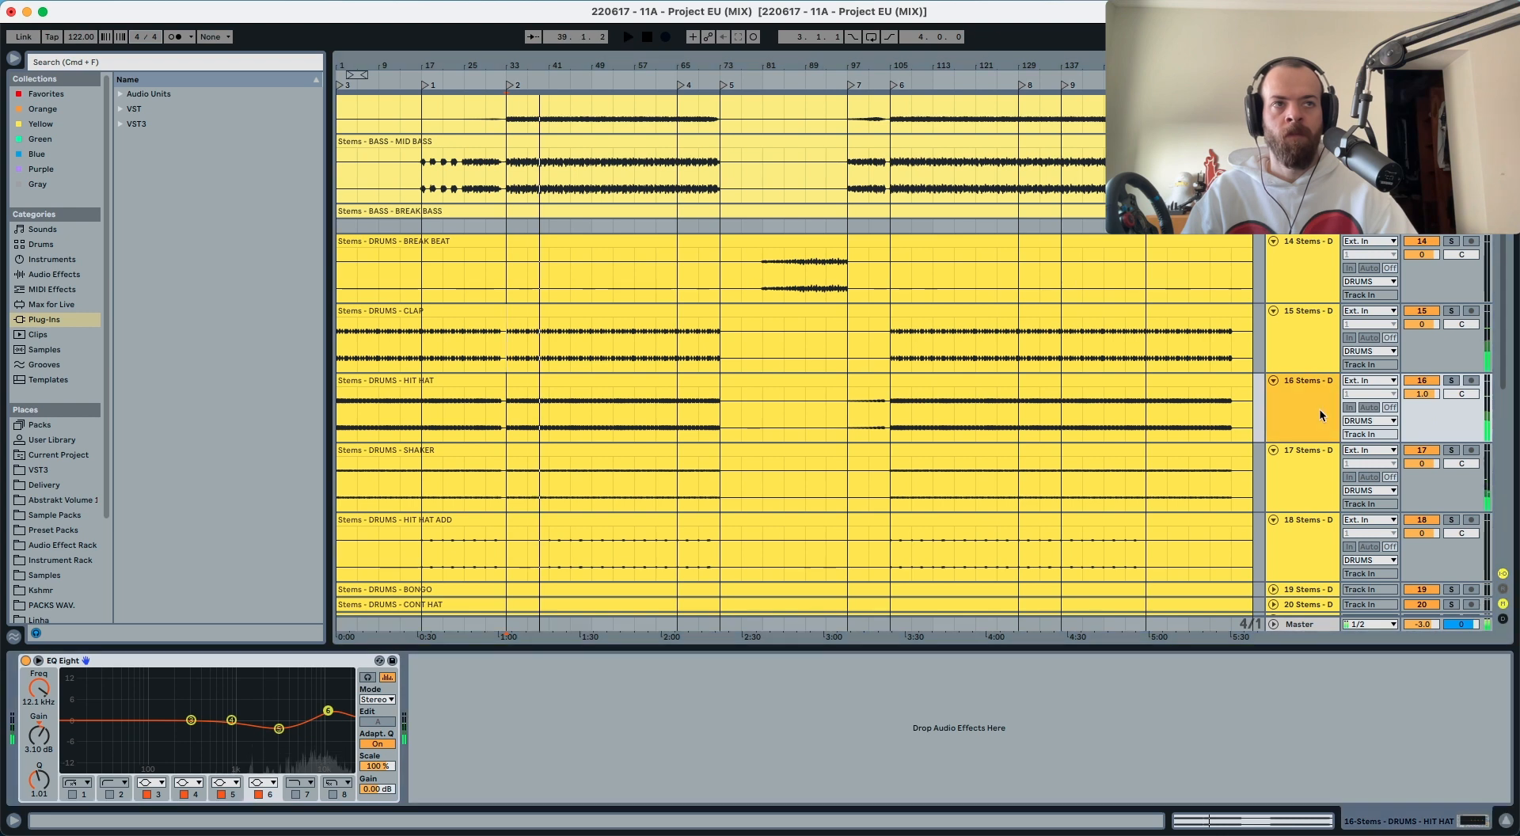
Step: Play the mix repeatedly from bar 33 and judge the equalized hit hat against the other stems
{"action": "key", "text": "space"}
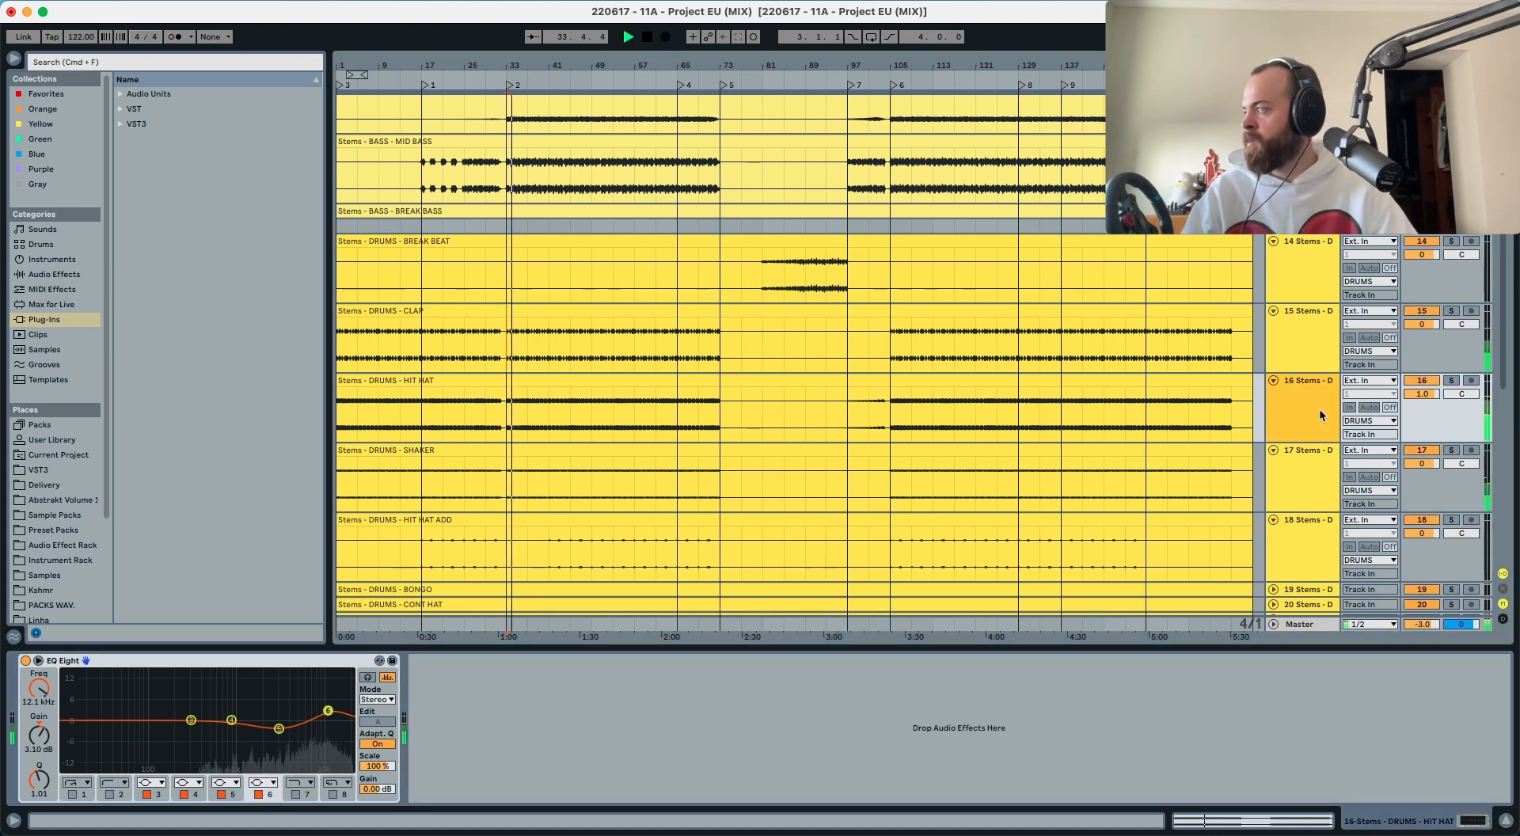
{"action": "key", "text": "s"}
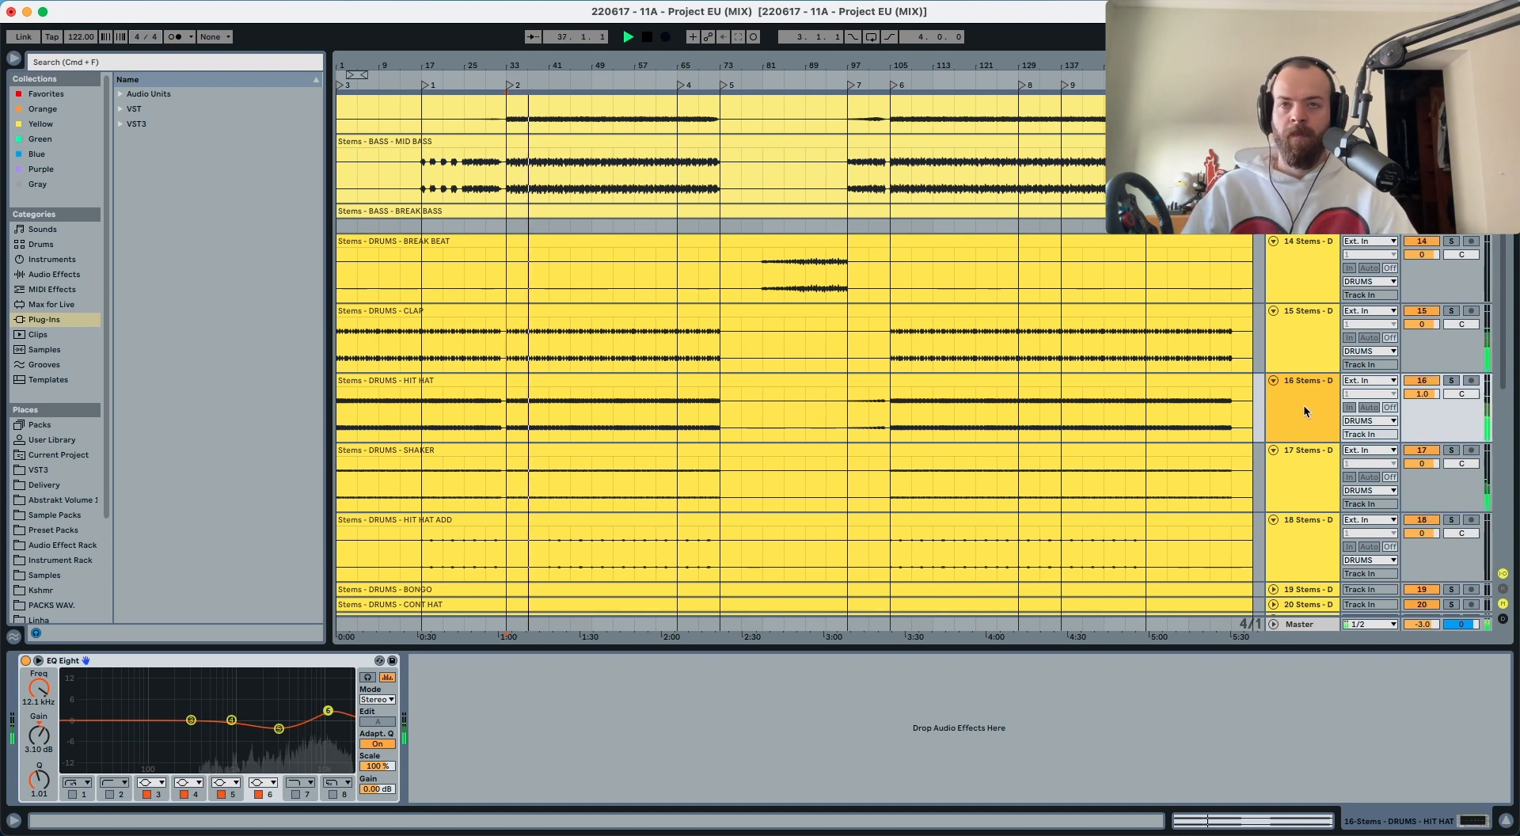
{"action": "key", "text": "space"}
{"action": "key", "text": "Up"}
{"action": "left_click", "coordinate": [1323, 413]}
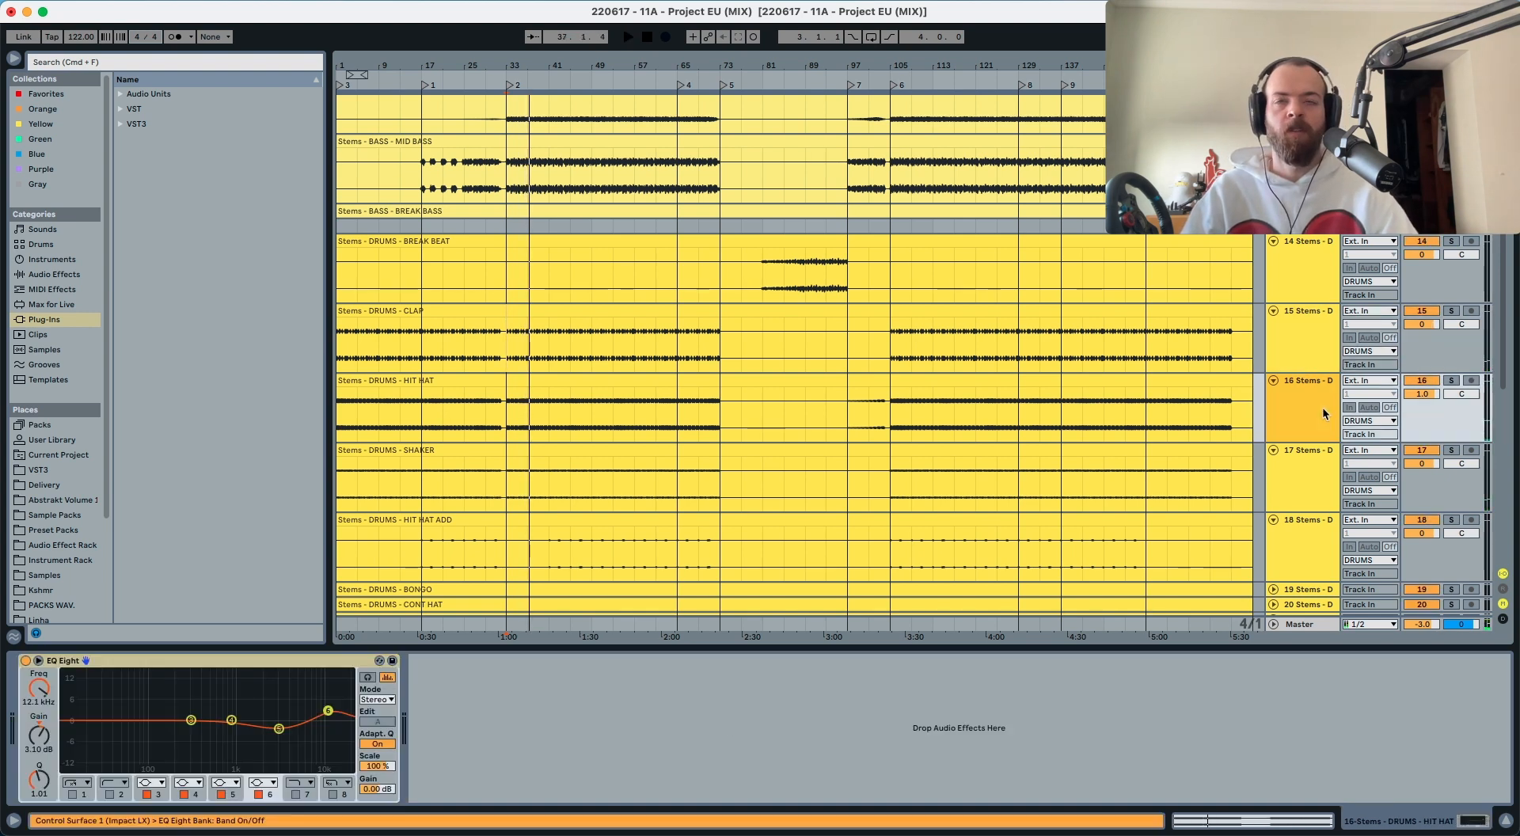
{"action": "key", "text": "space"}
{"action": "key", "text": "space"}
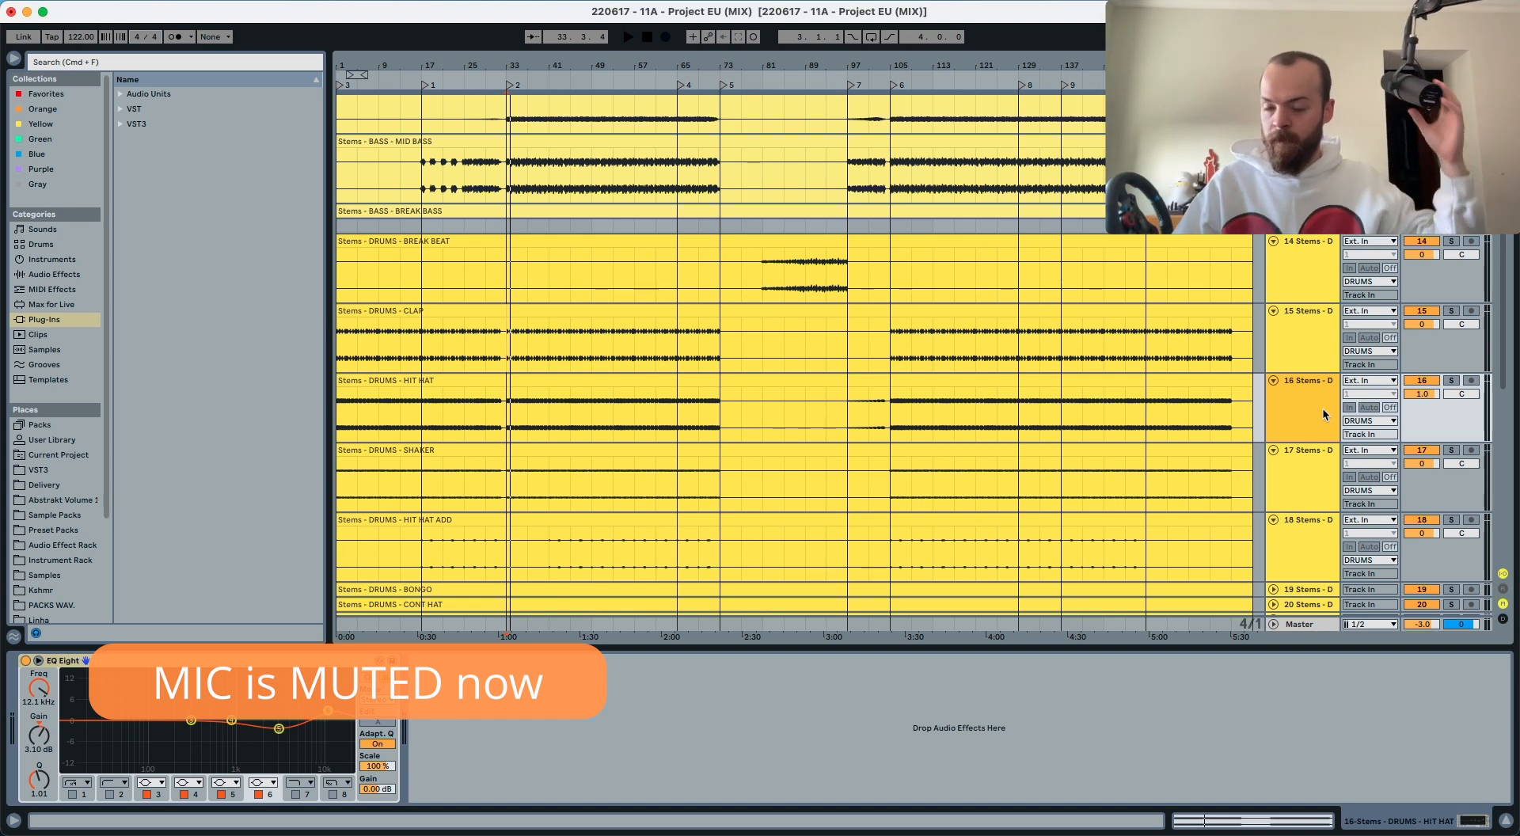
{"action": "key", "text": "space"}
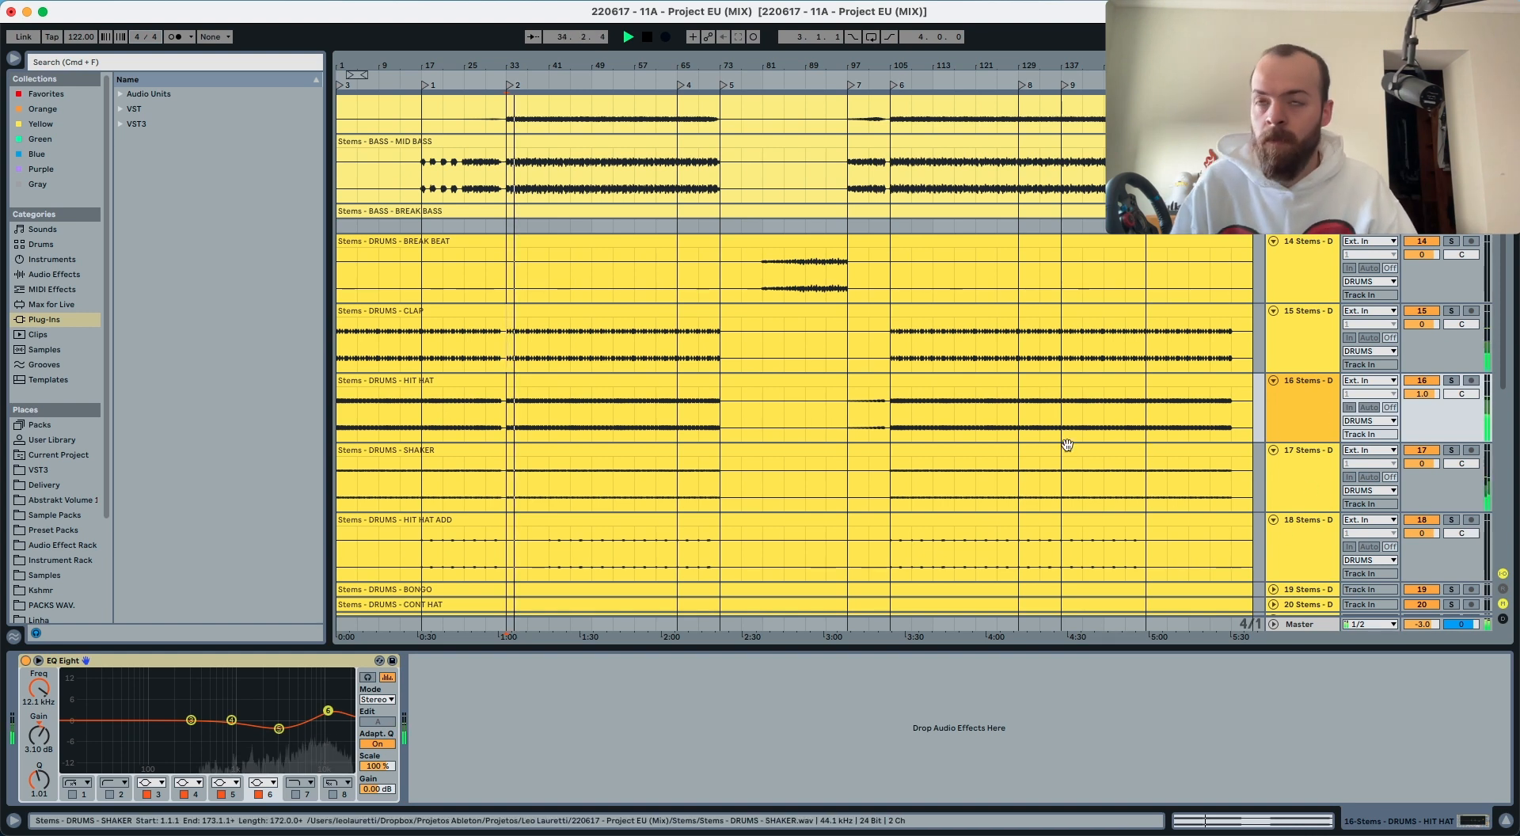
Step: Select the clap track and play from bar 33, switching the drum stems out of and back into playback to judge the clap
{"action": "left_click", "coordinate": [500, 360]}
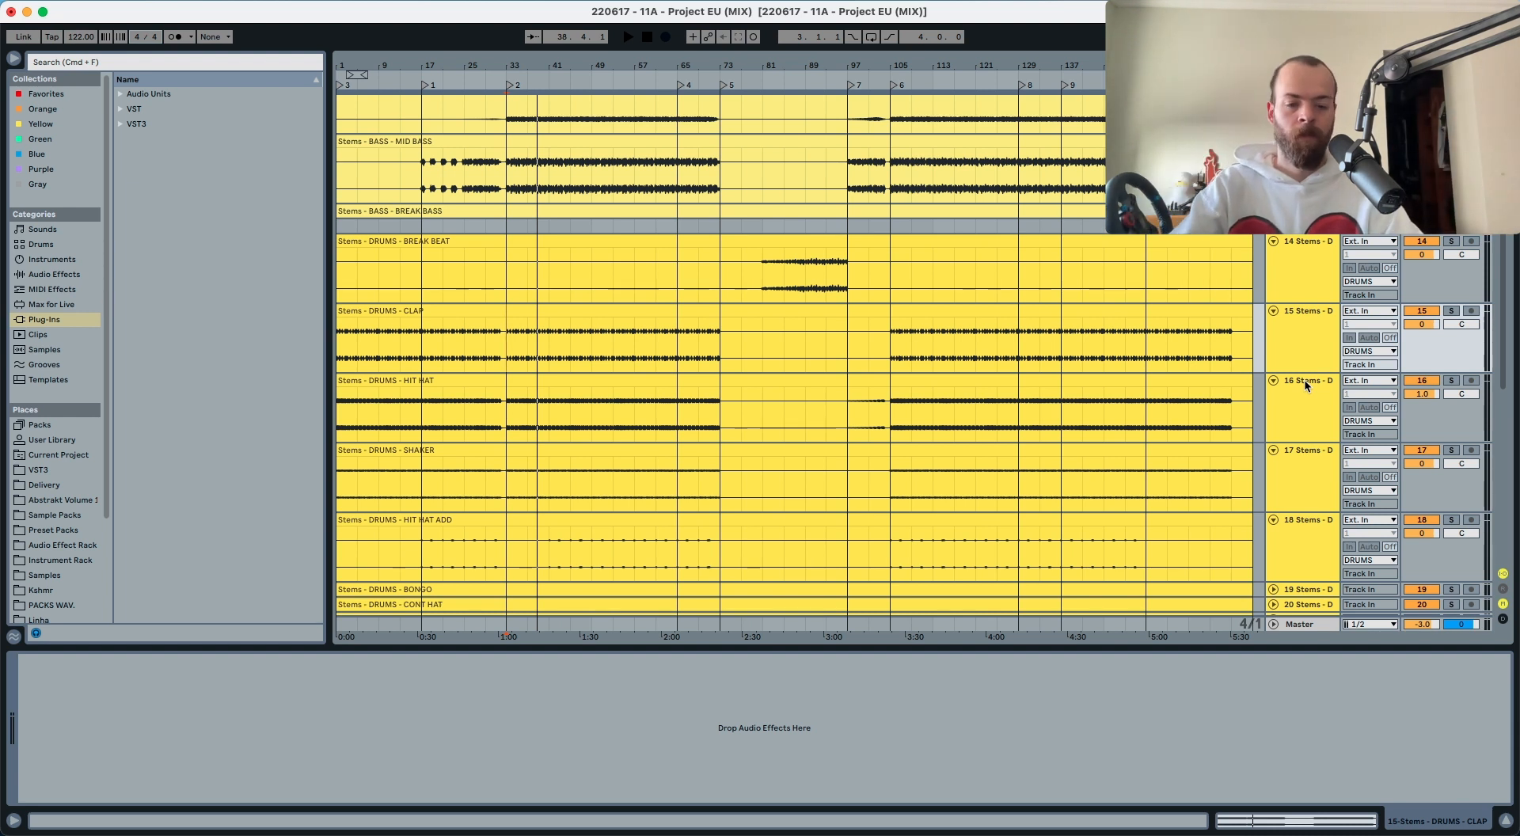
{"action": "key", "text": "space"}
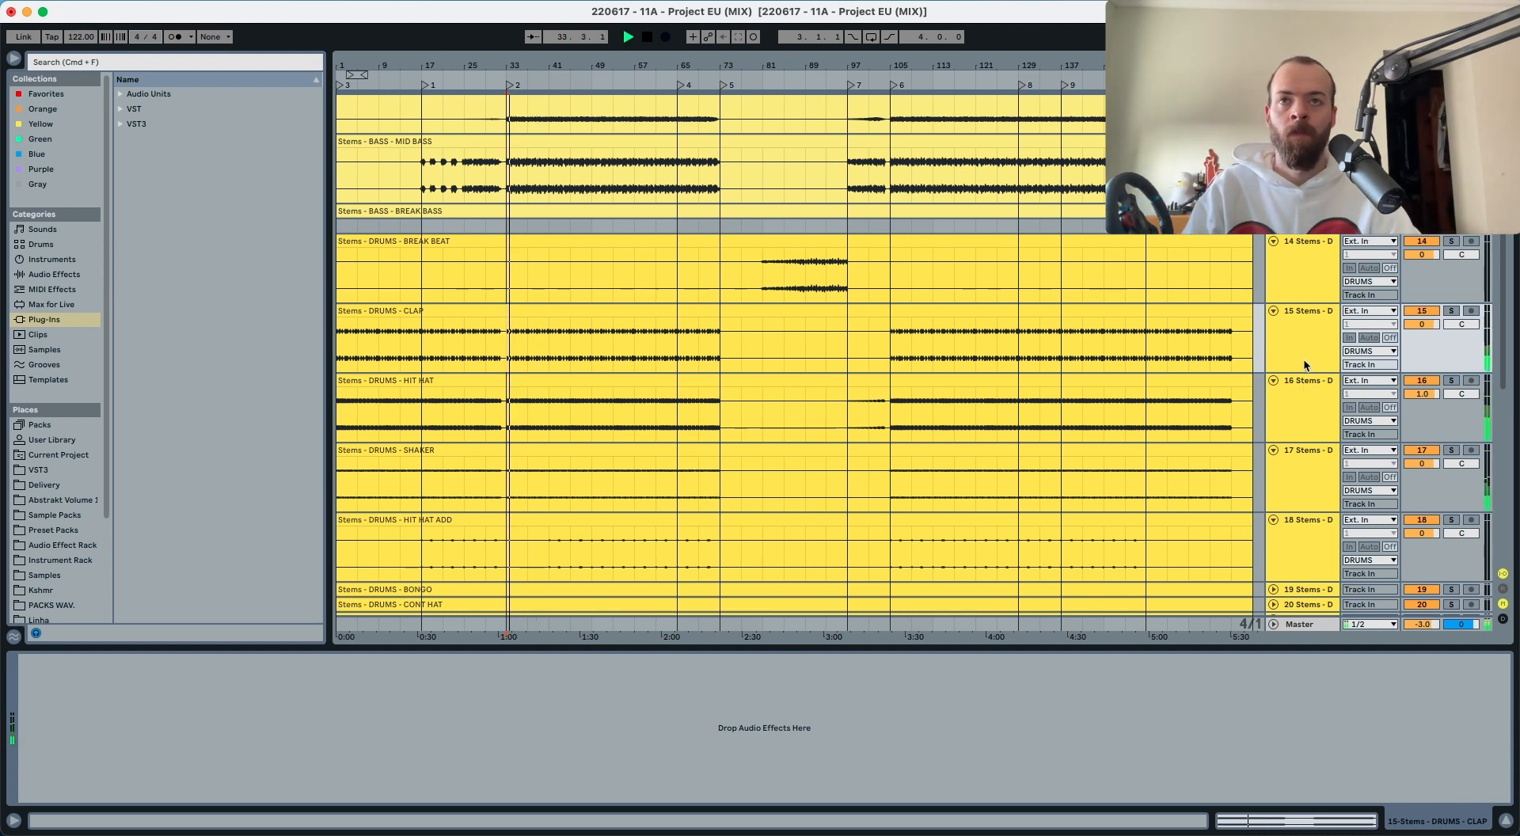
{"action": "left_click", "coordinate": [1303, 359]}
{"action": "key", "text": "s"}
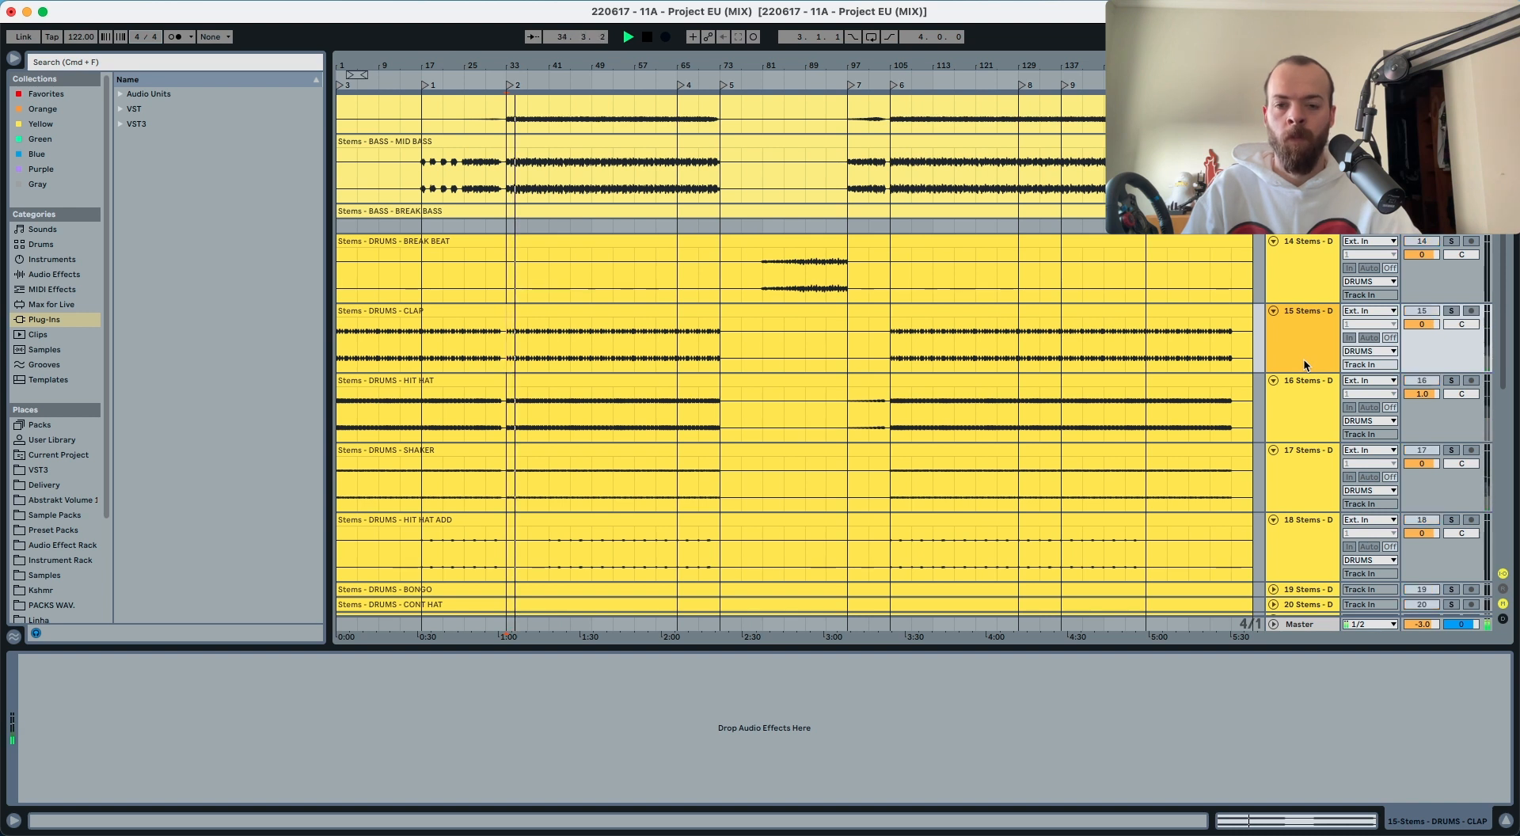
{"action": "key", "text": "0"}
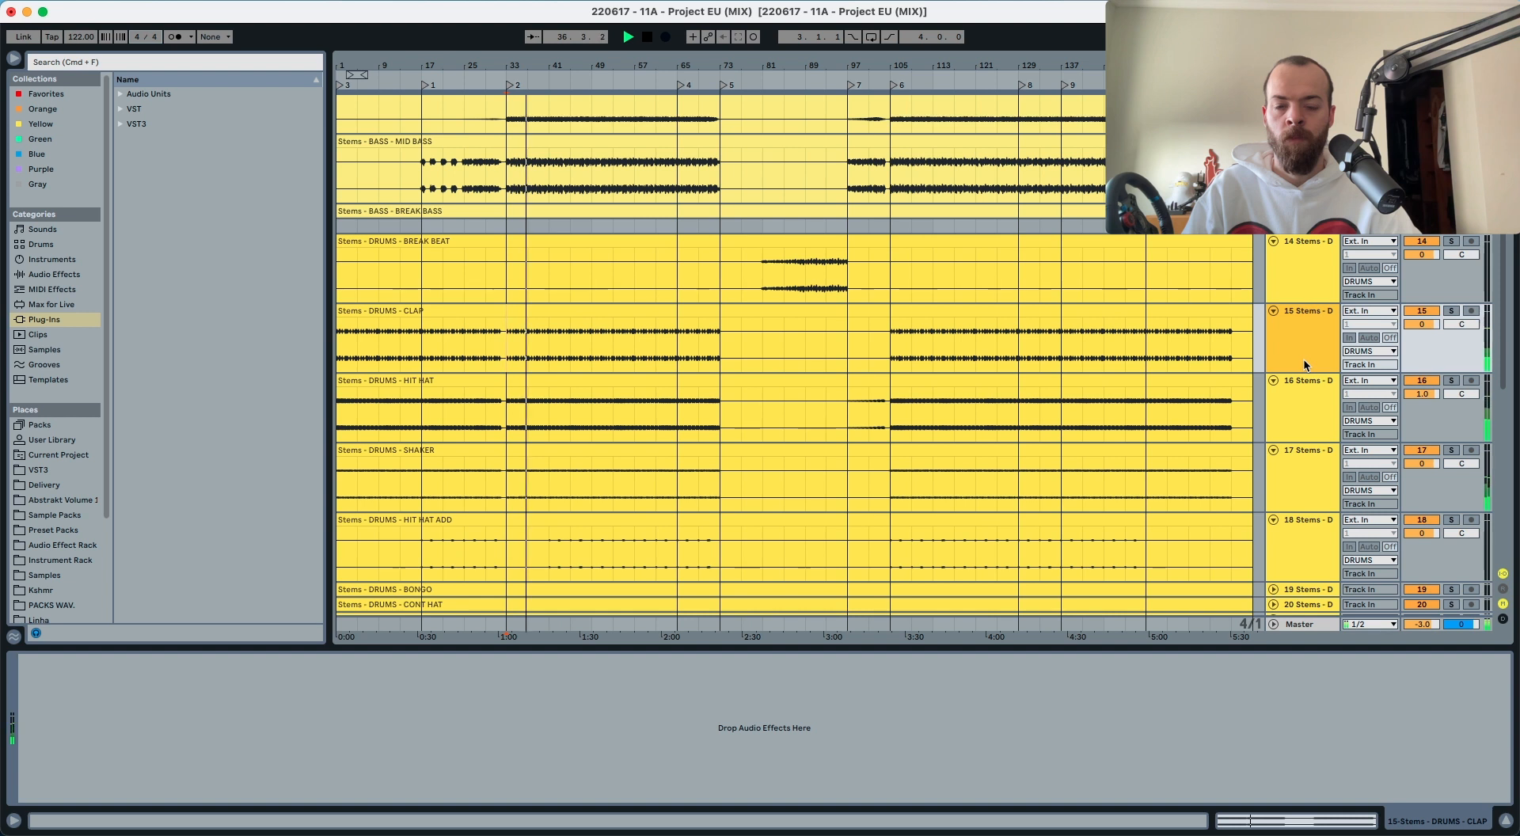
{"action": "key", "text": "0"}
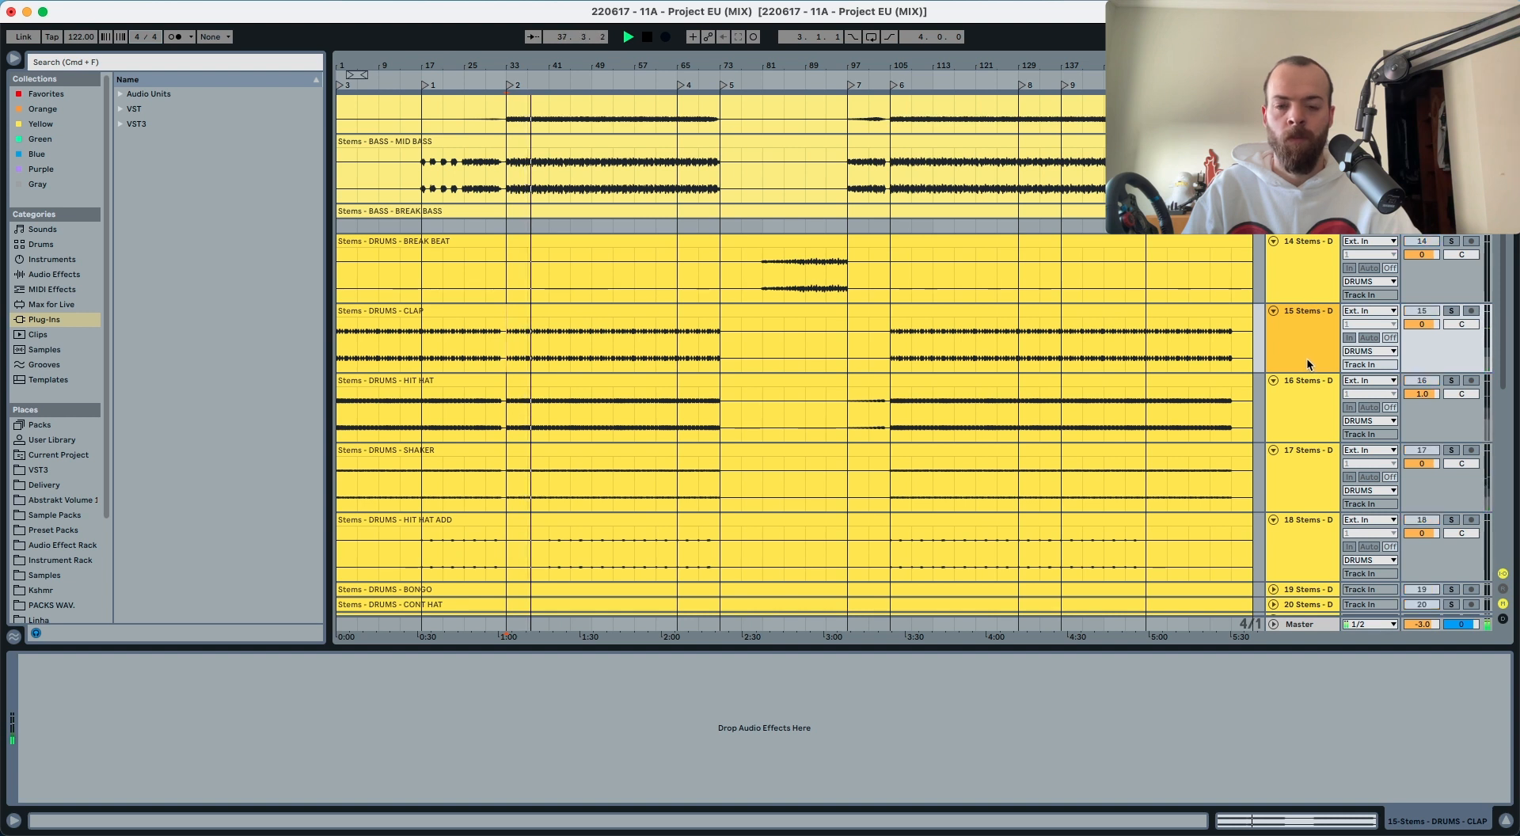
Step: Set the clap track's volume to 1.0 dB and play the mix from bar 33
{"action": "key", "text": "0"}
{"action": "key", "text": "space"}
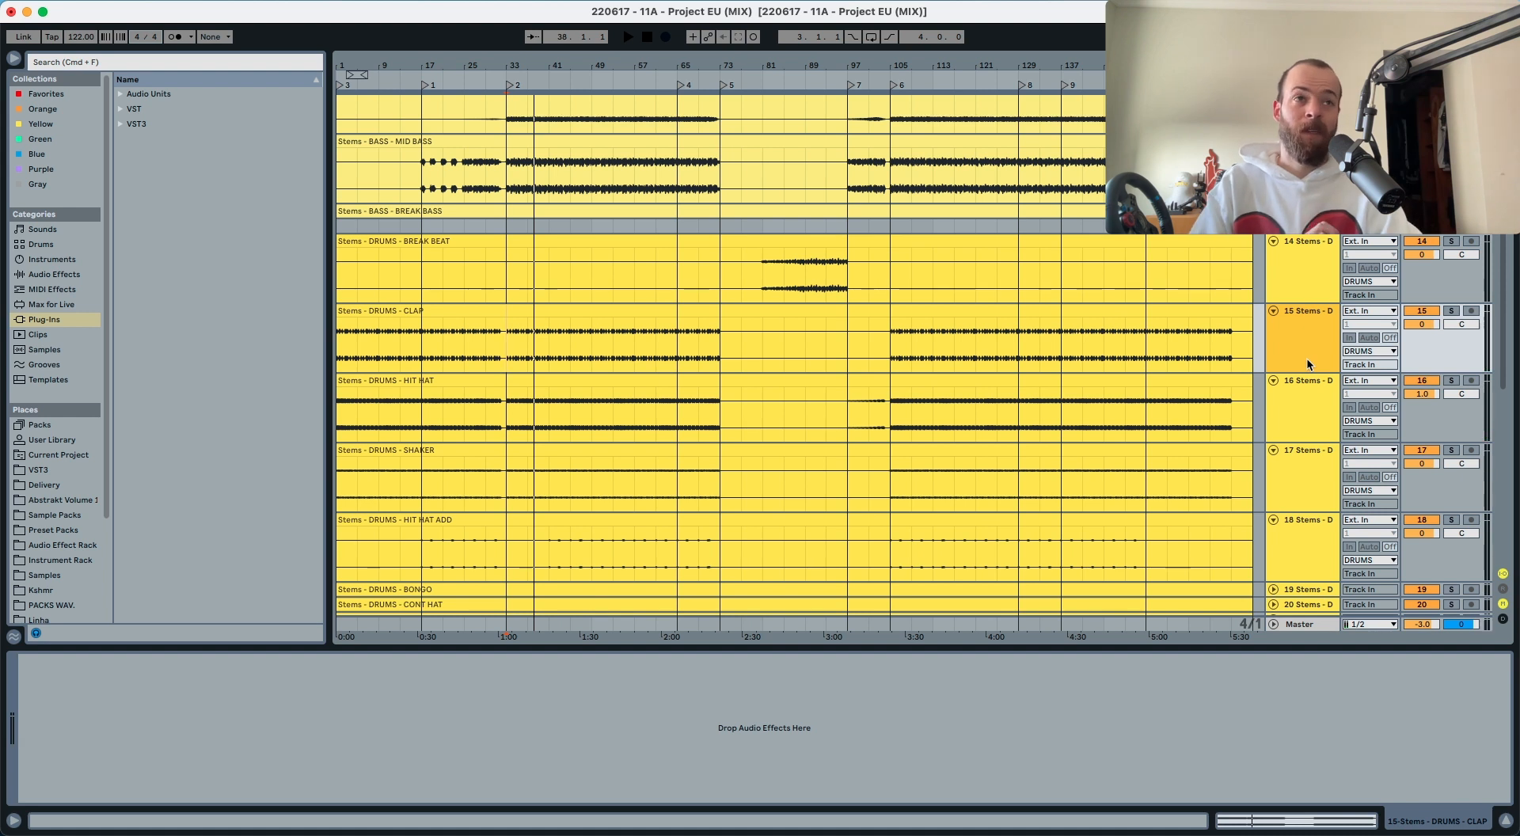
{"action": "left_click", "coordinate": [1418, 325]}
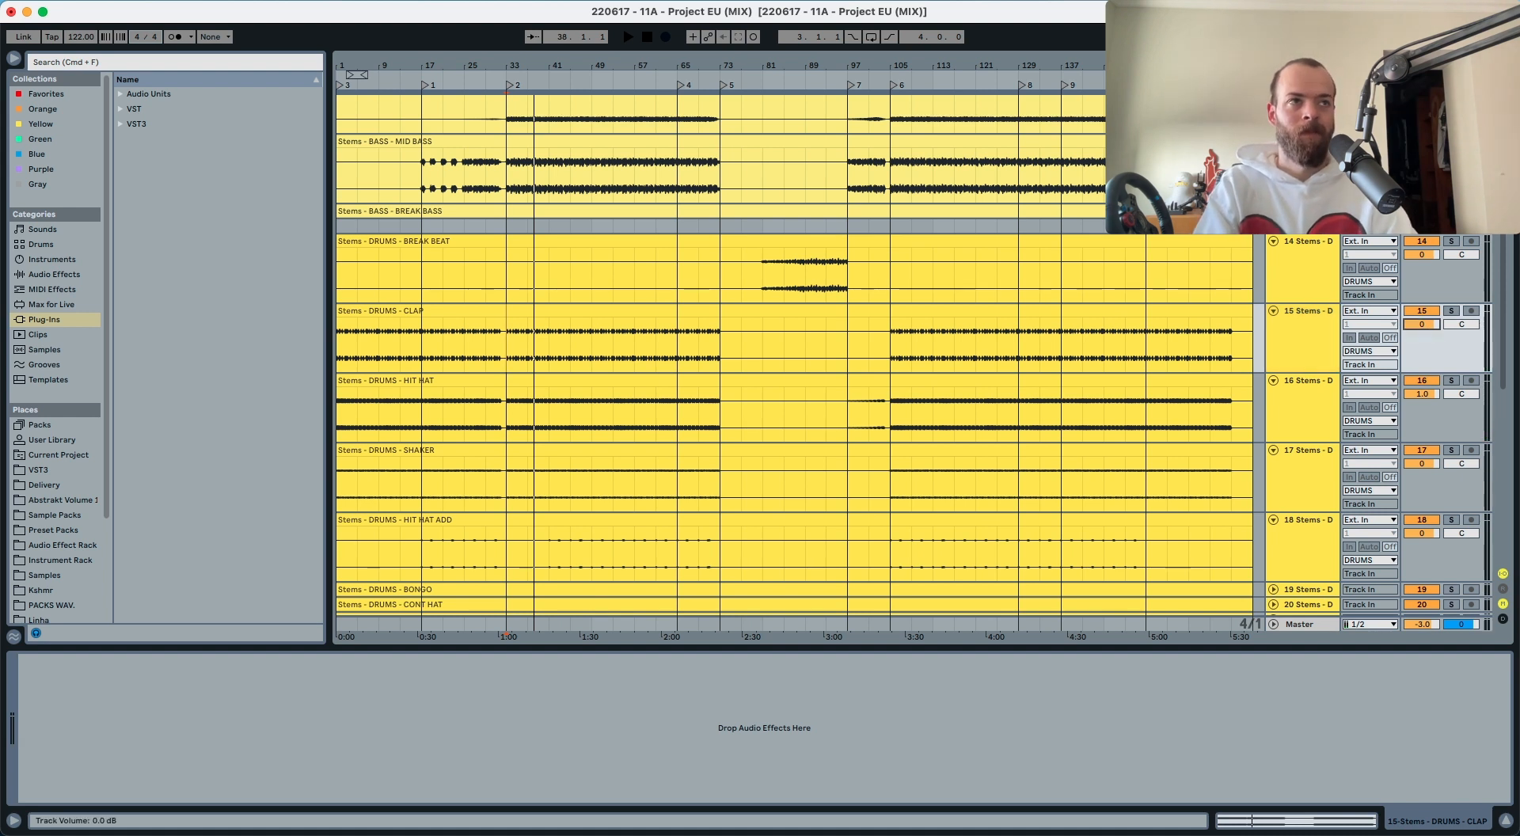
{"action": "left_click", "coordinate": [1327, 343]}
{"action": "key", "text": "0"}
{"action": "key", "text": "space"}
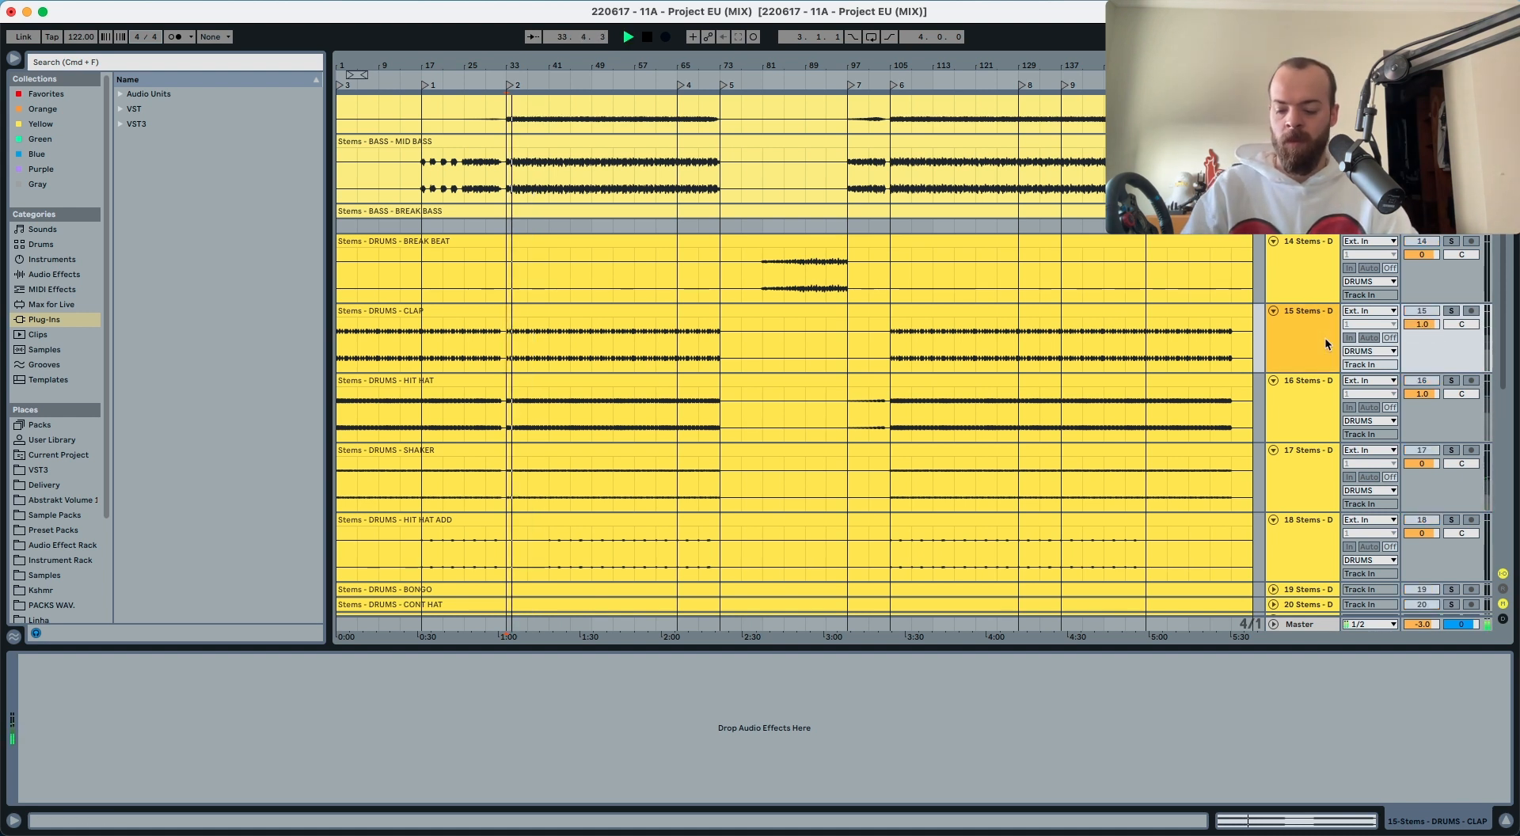
Step: Switch the clap track out of and back into playback repeatedly to judge its level in the mix
{"action": "key", "text": "0"}
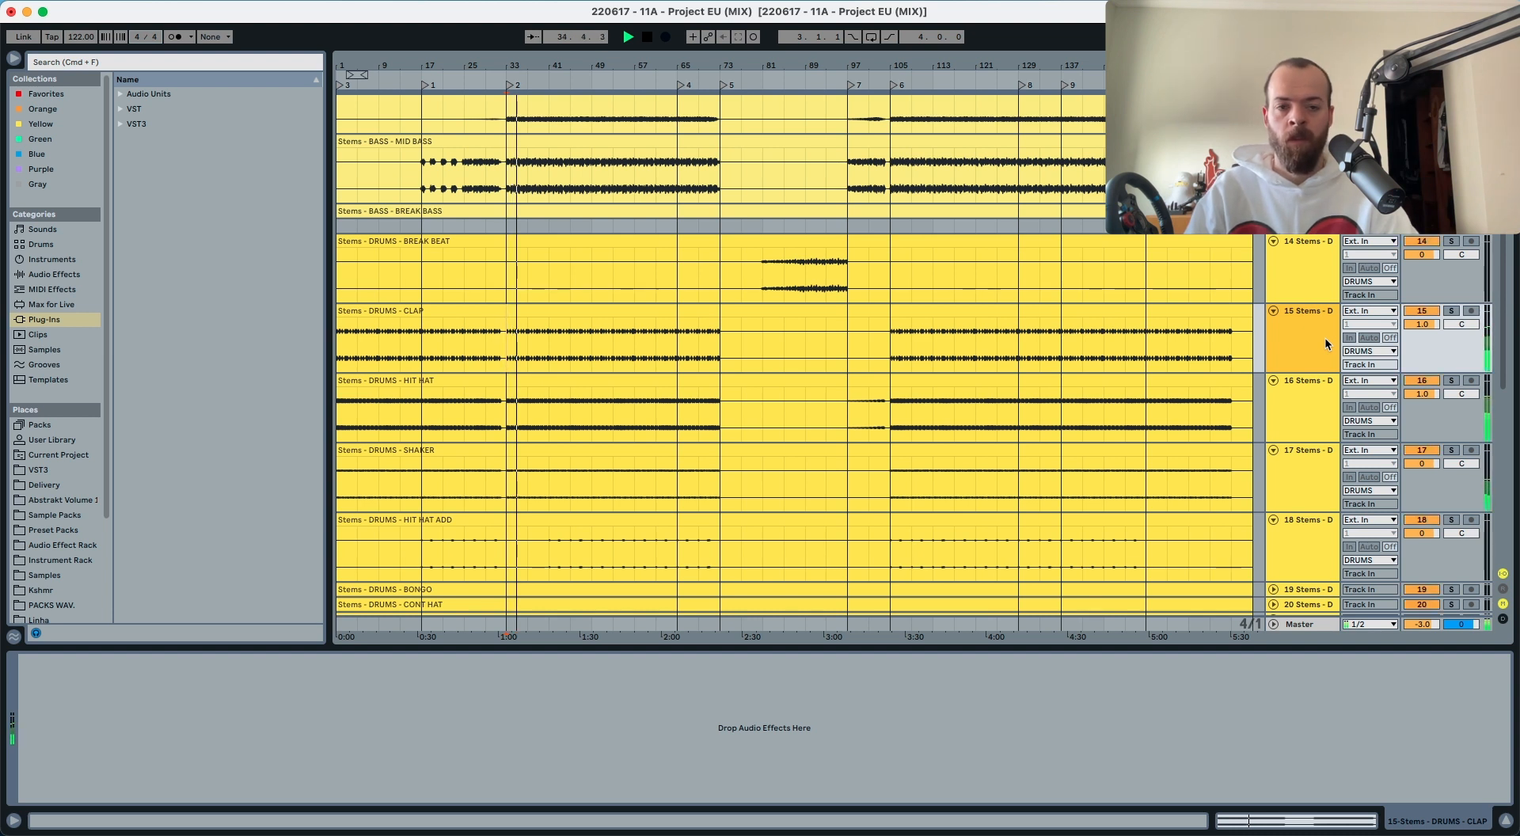
{"action": "key", "text": "0"}
{"action": "key", "text": "0"}
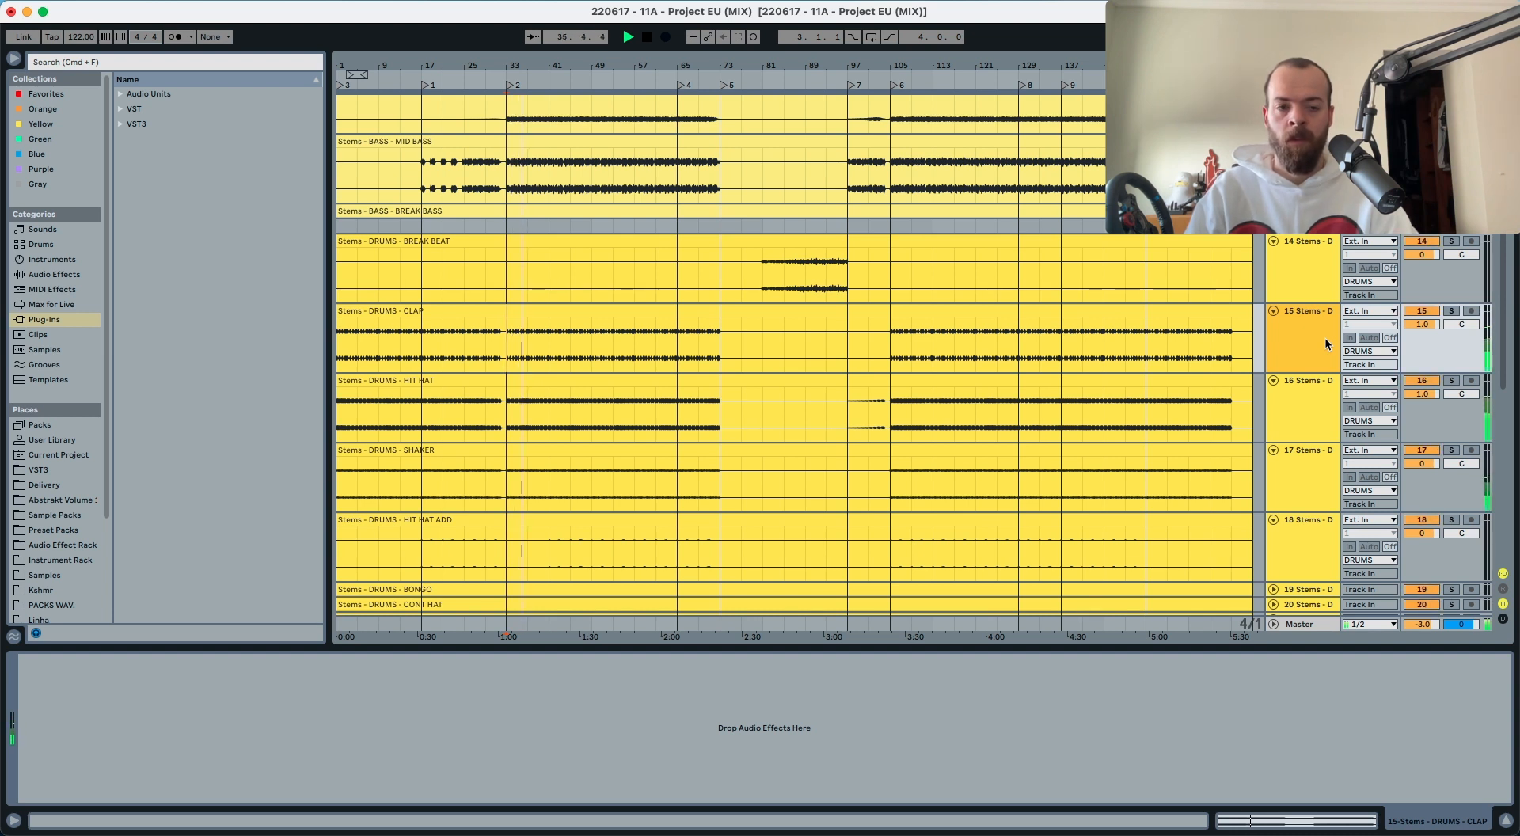
{"action": "key", "text": "0"}
{"action": "key", "text": "0"}
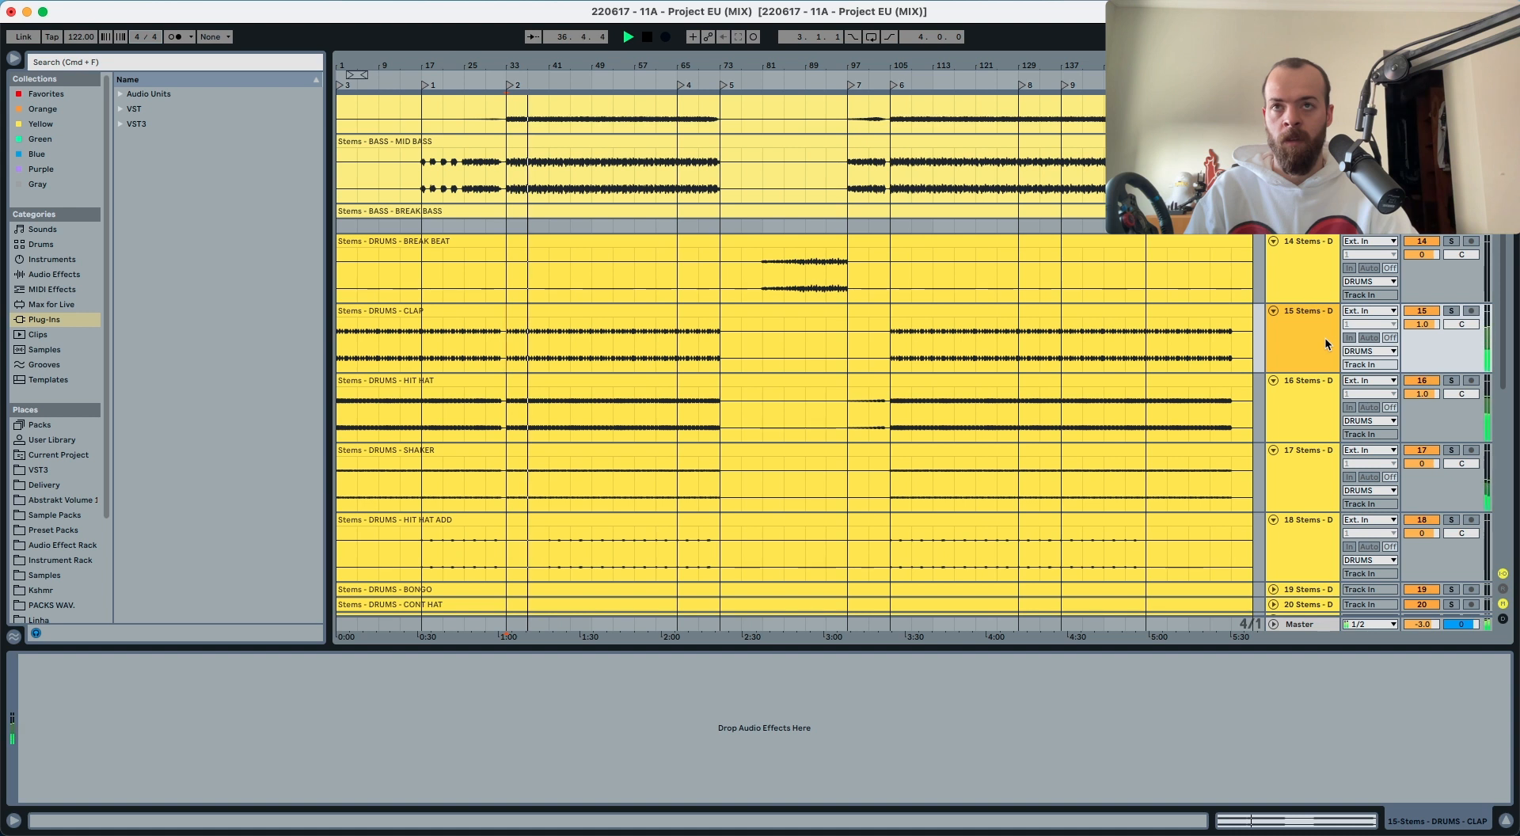
{"action": "key", "text": "space"}
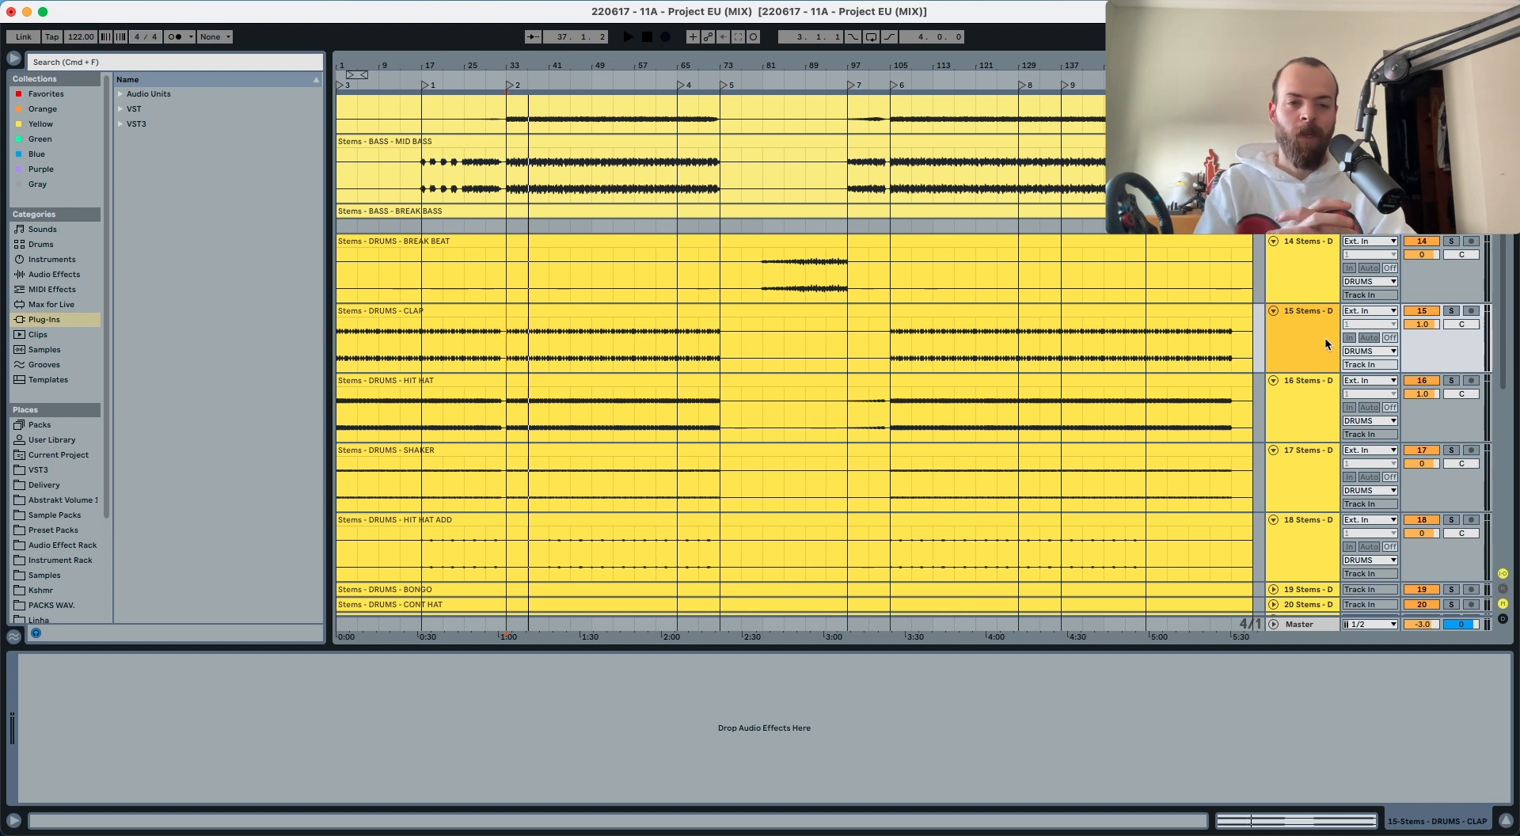
Step: Set the shaker track's volume to -1.0 dB and play from bar 33 to judge it against the other stems
{"action": "left_click", "coordinate": [1313, 475]}
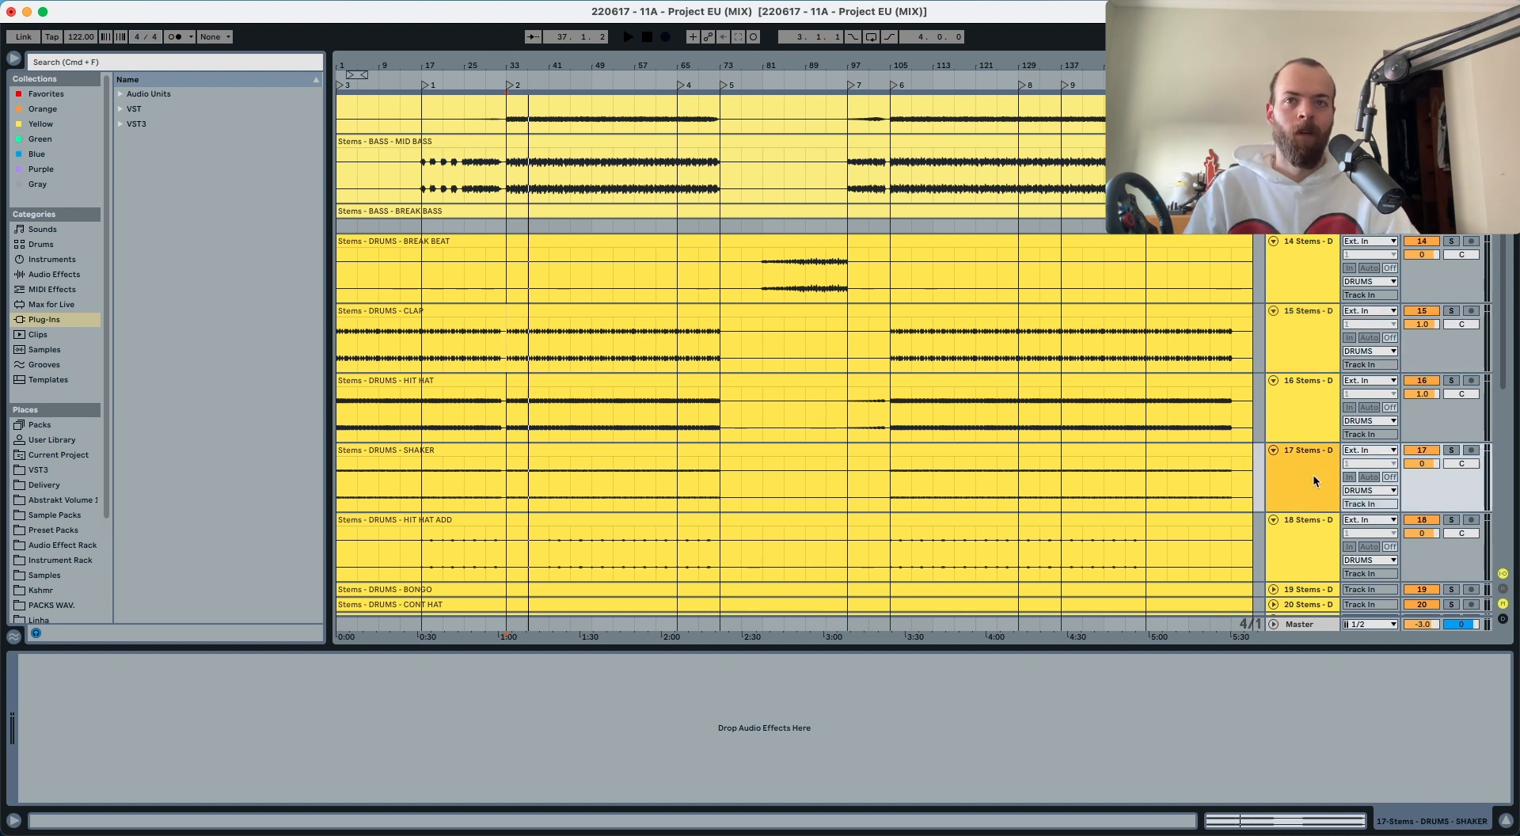
{"action": "key", "text": "space"}
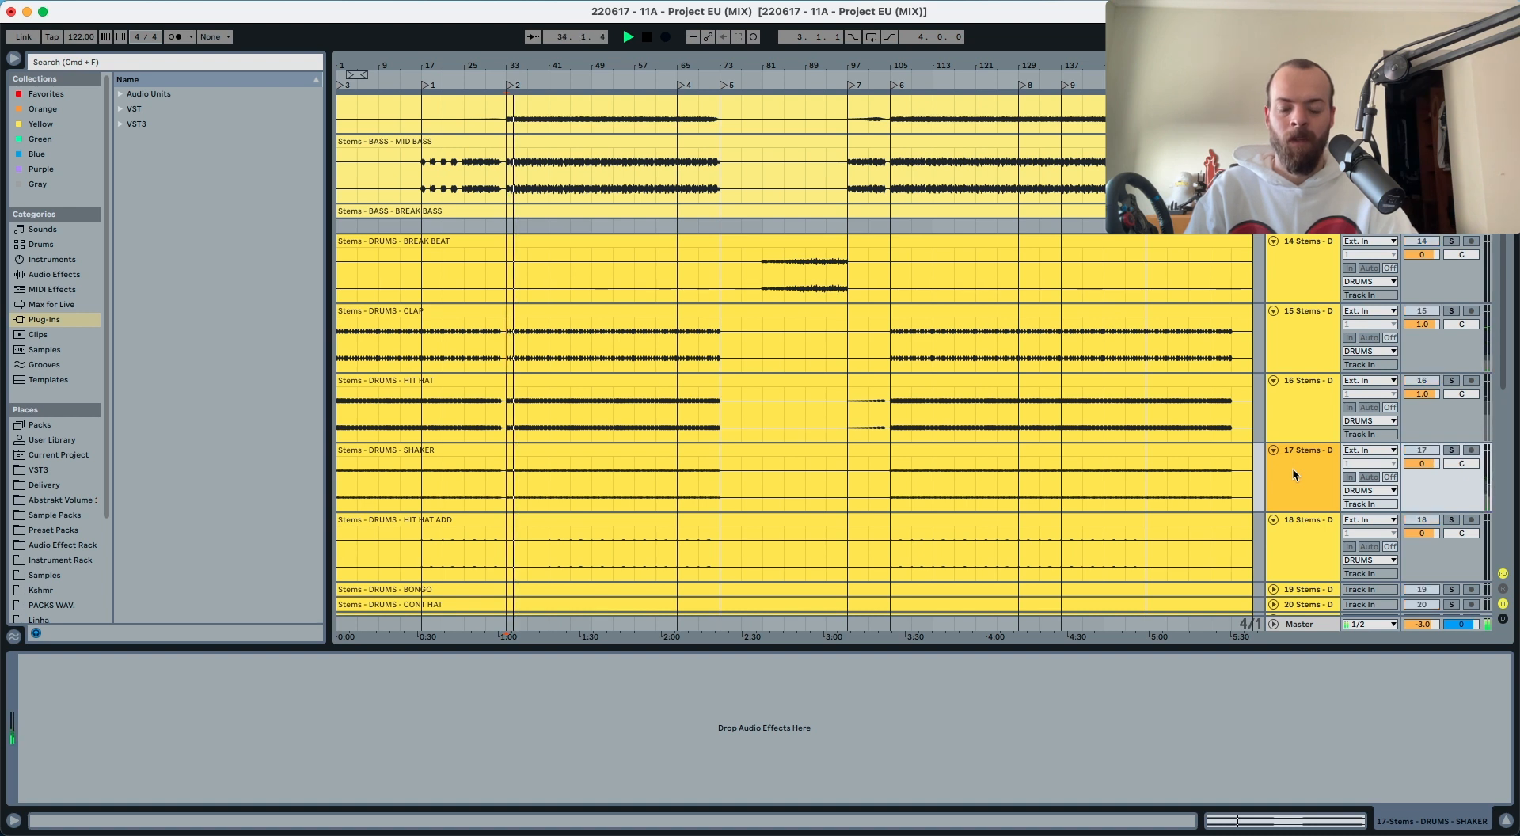
{"action": "key", "text": "s"}
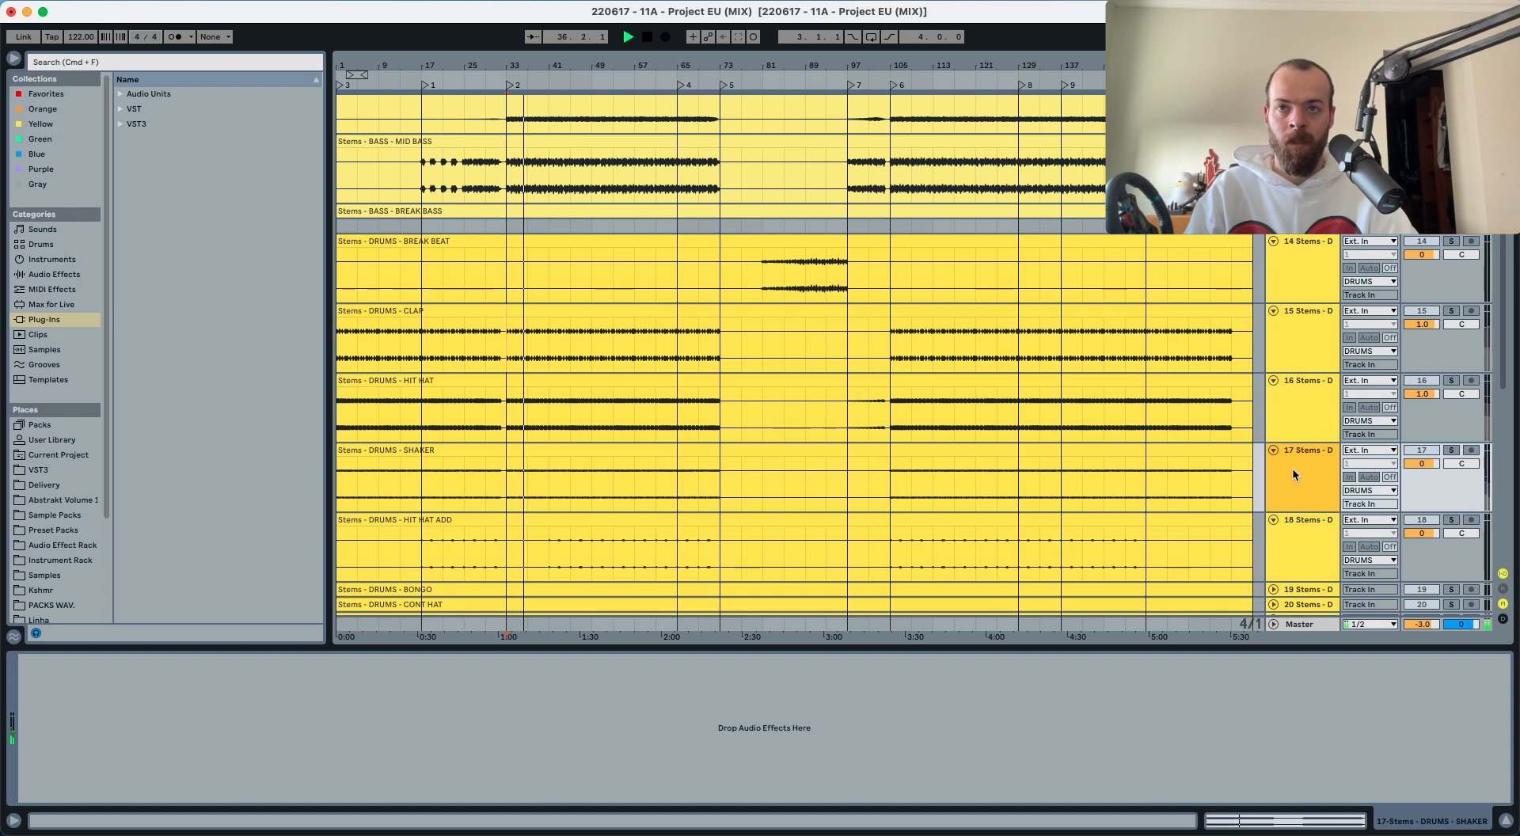
{"action": "left_click_drag", "start_coordinate": [1412, 464], "coordinate": [1411, 470]}
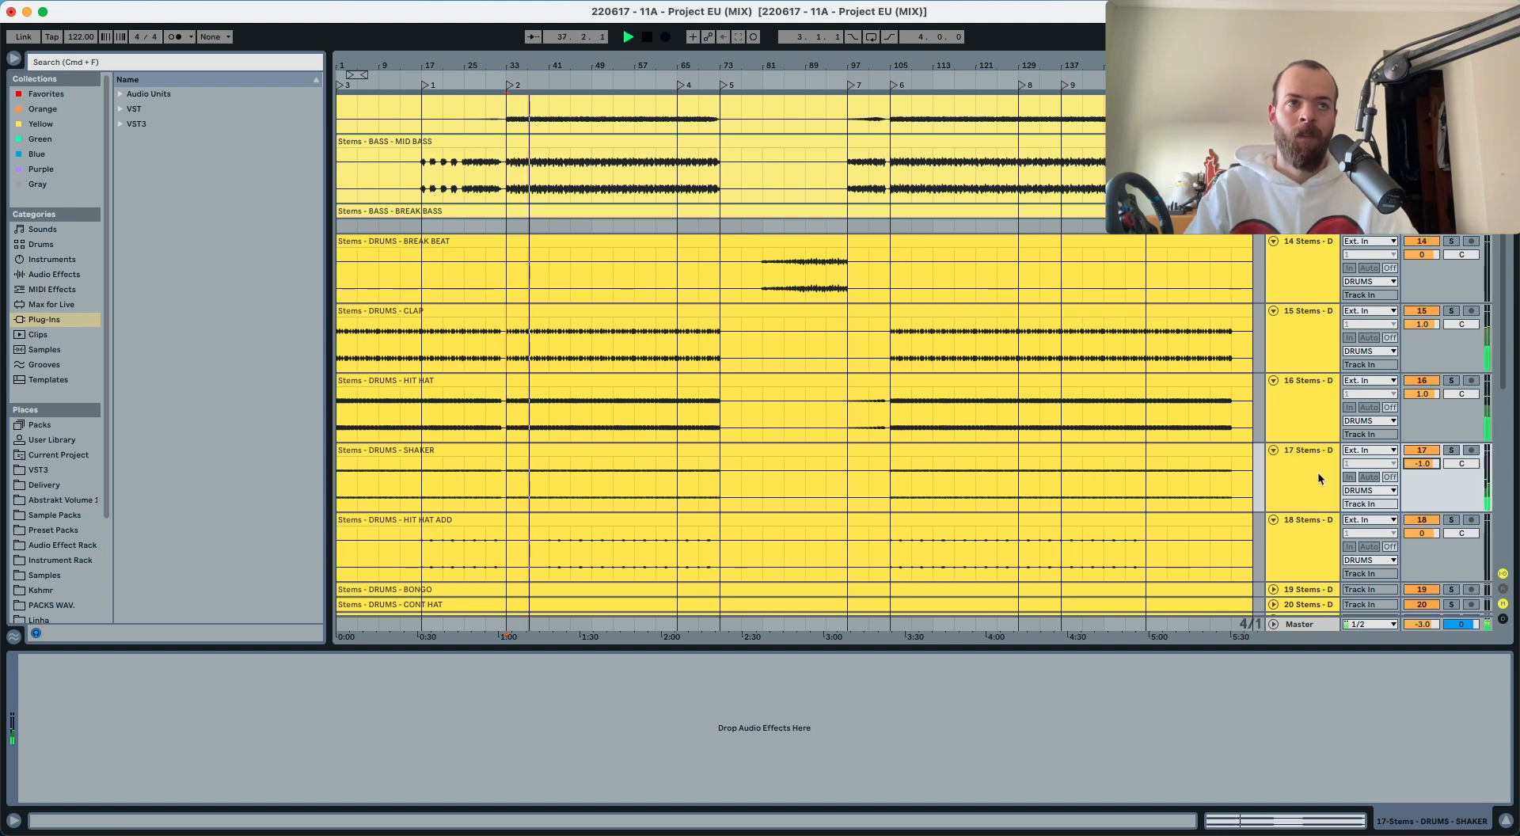
{"action": "left_click", "coordinate": [1311, 478]}
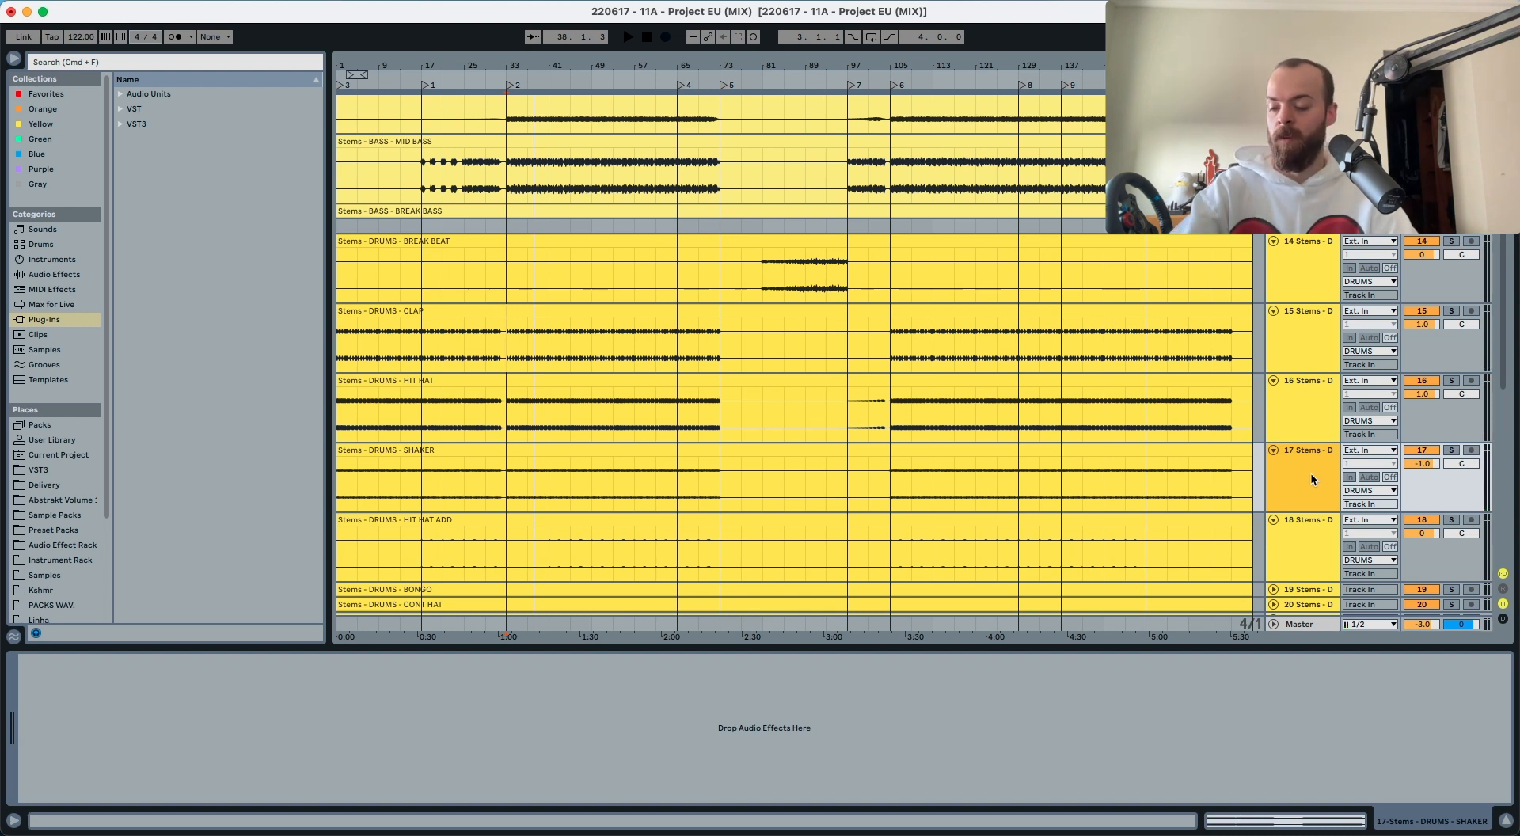
{"action": "key", "text": "space"}
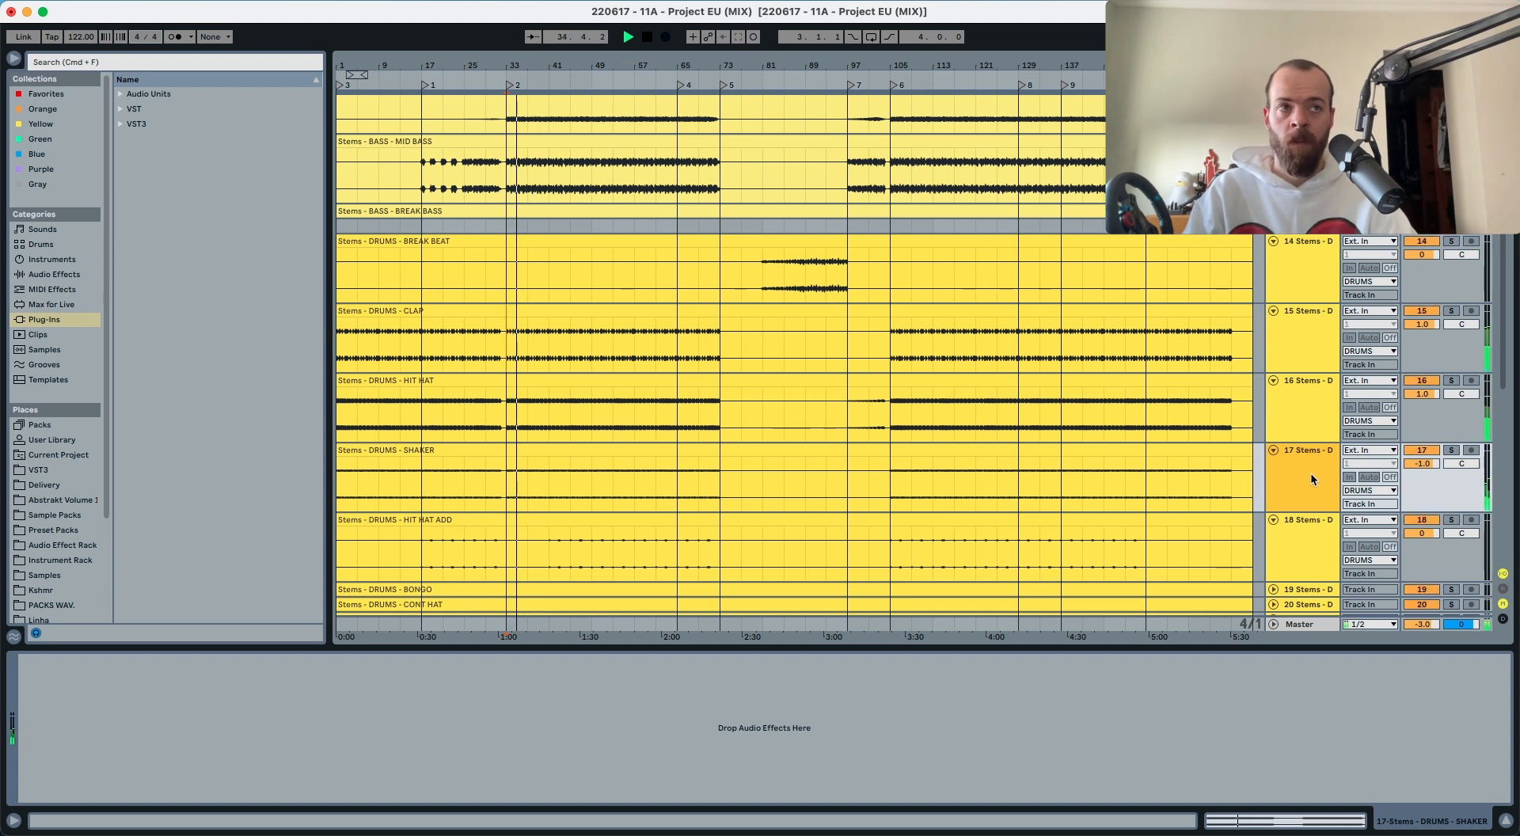
{"action": "key", "text": "s"}
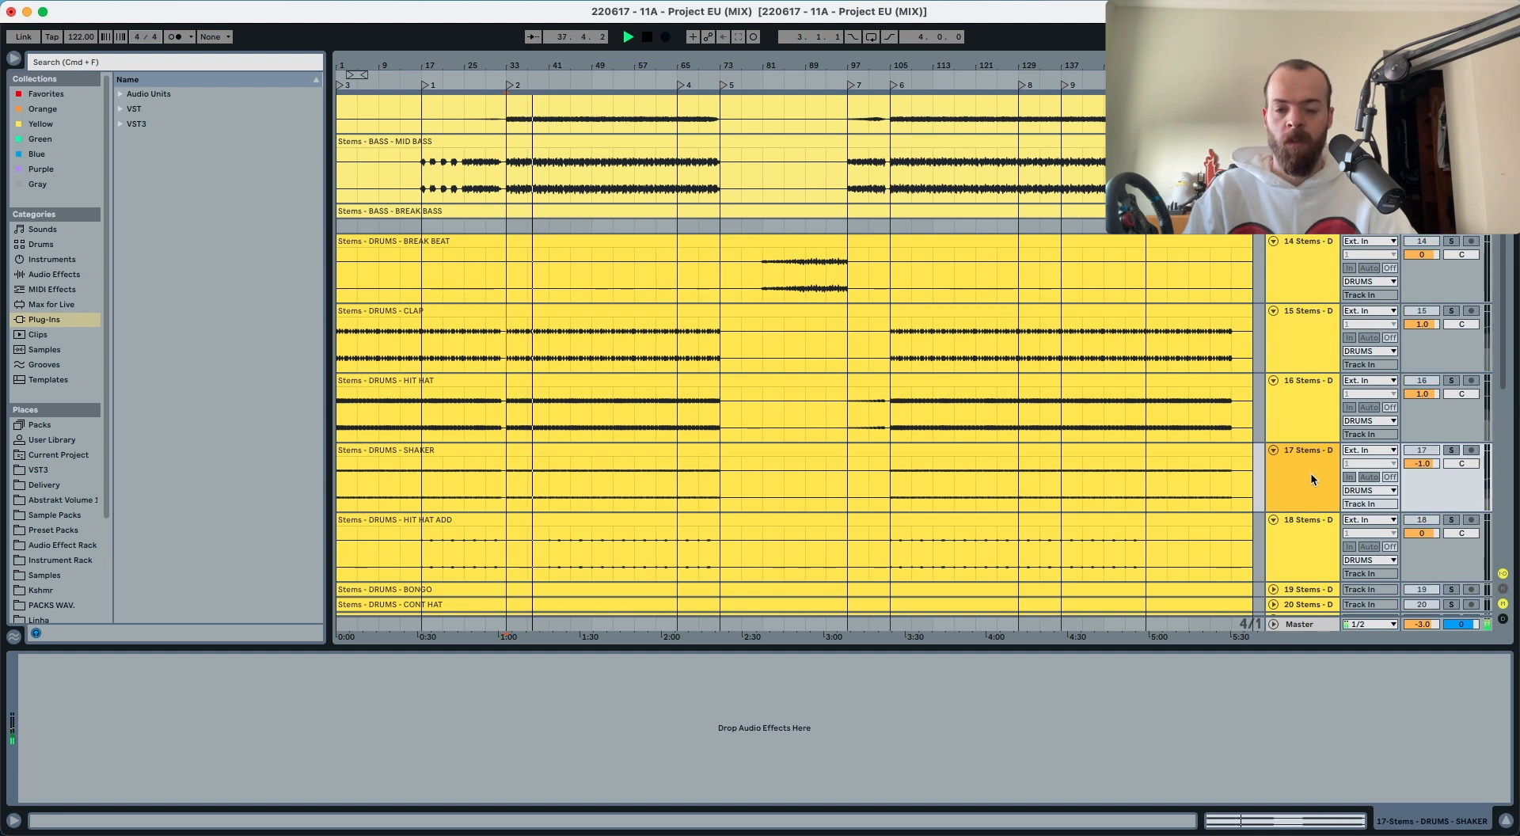
Step: Compare the mix with and without the drum stems on the master track's meters, then try another shaker volume change and undo it
{"action": "key", "text": "End"}
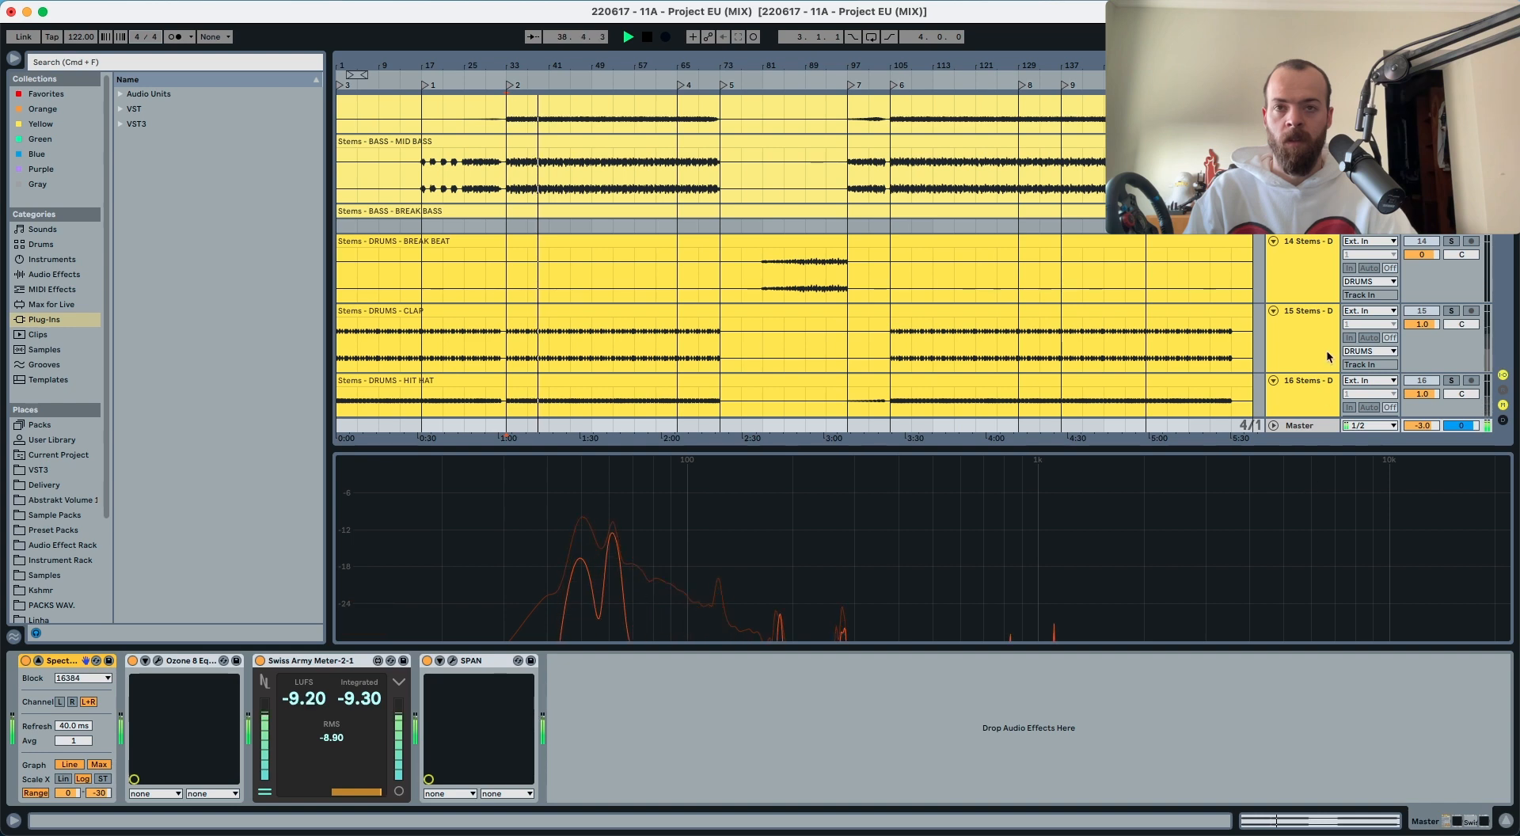
{"action": "scroll", "coordinate": [1326, 348], "scroll_direction": "down", "scroll_amount": 3}
{"action": "key", "text": "s"}
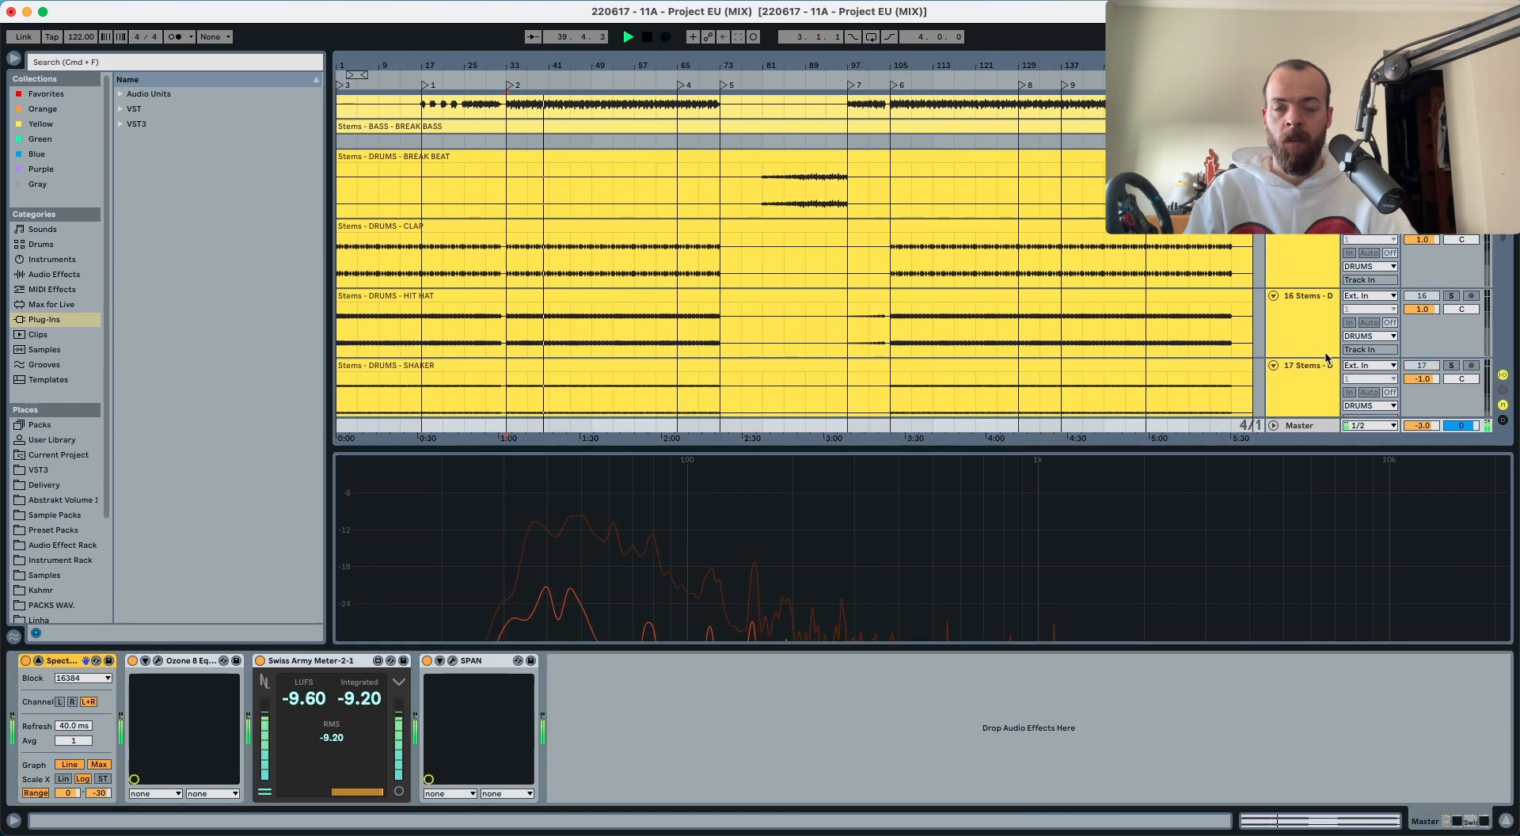
{"action": "key", "text": "0"}
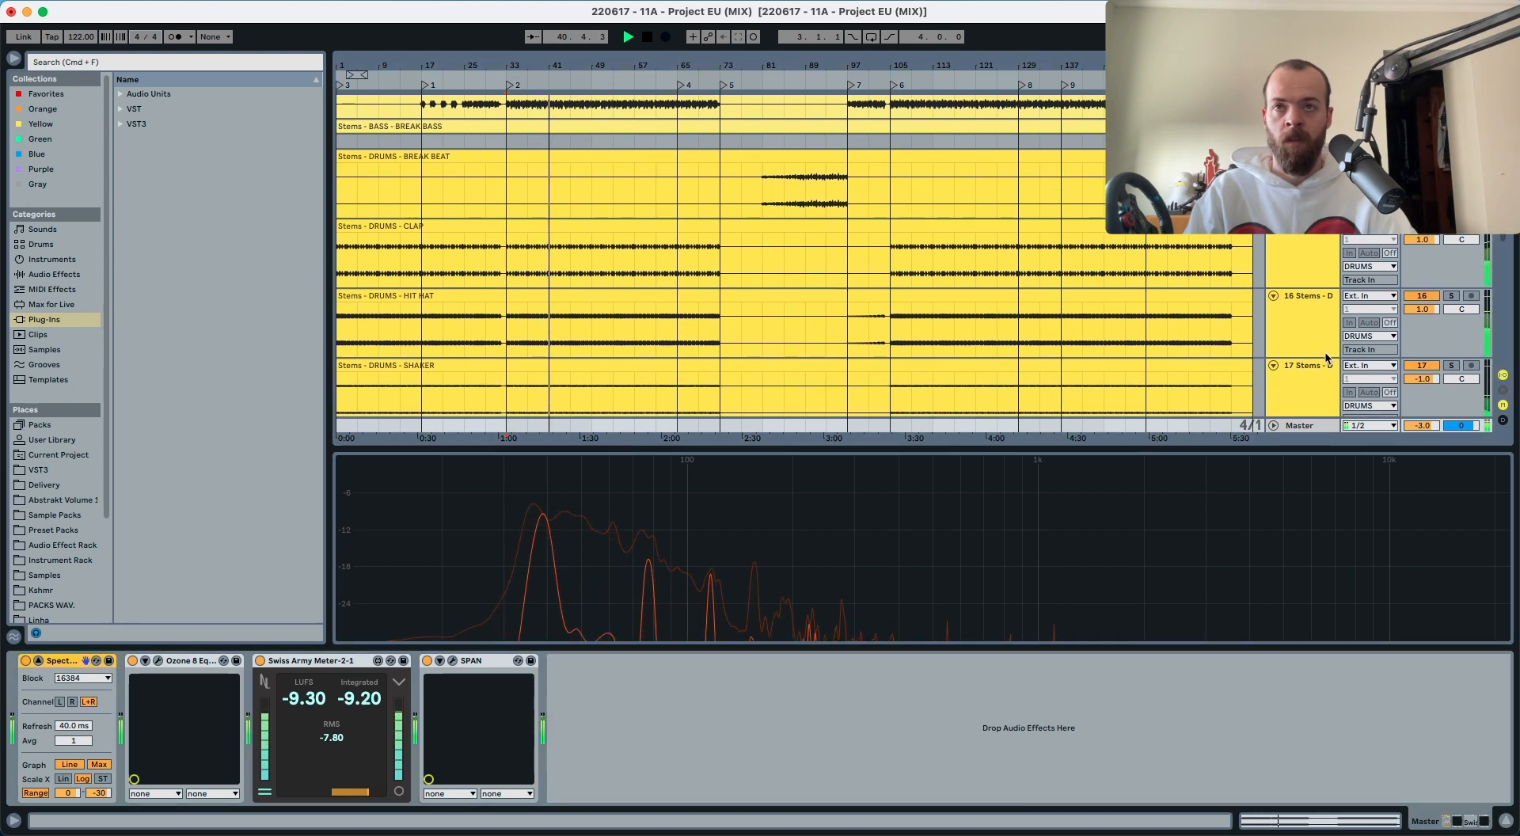
{"action": "key", "text": "0"}
{"action": "key", "text": "0"}
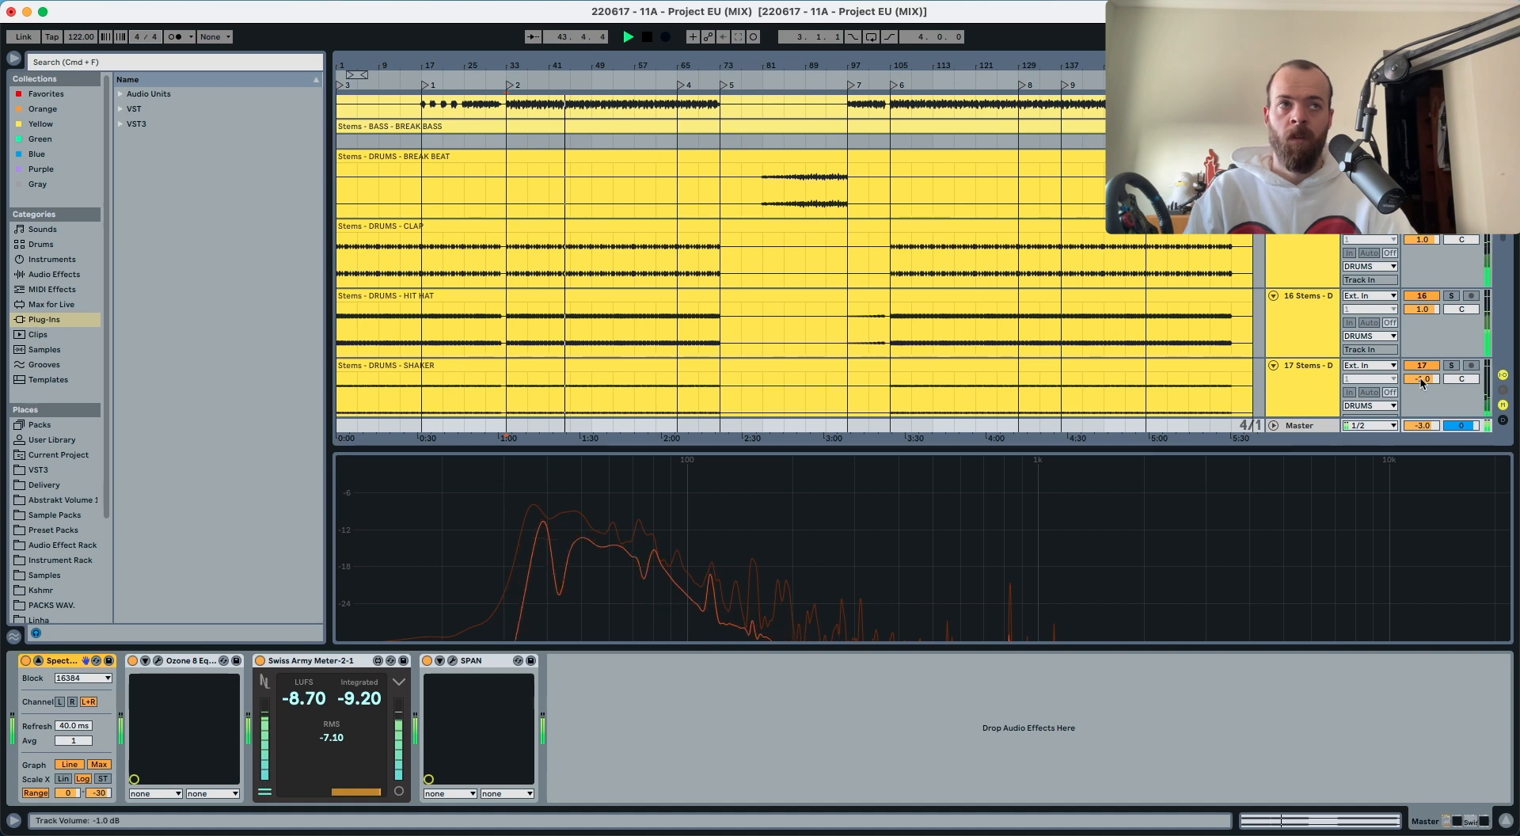
{"action": "left_click_drag", "start_coordinate": [1421, 379], "coordinate": [1422, 384]}
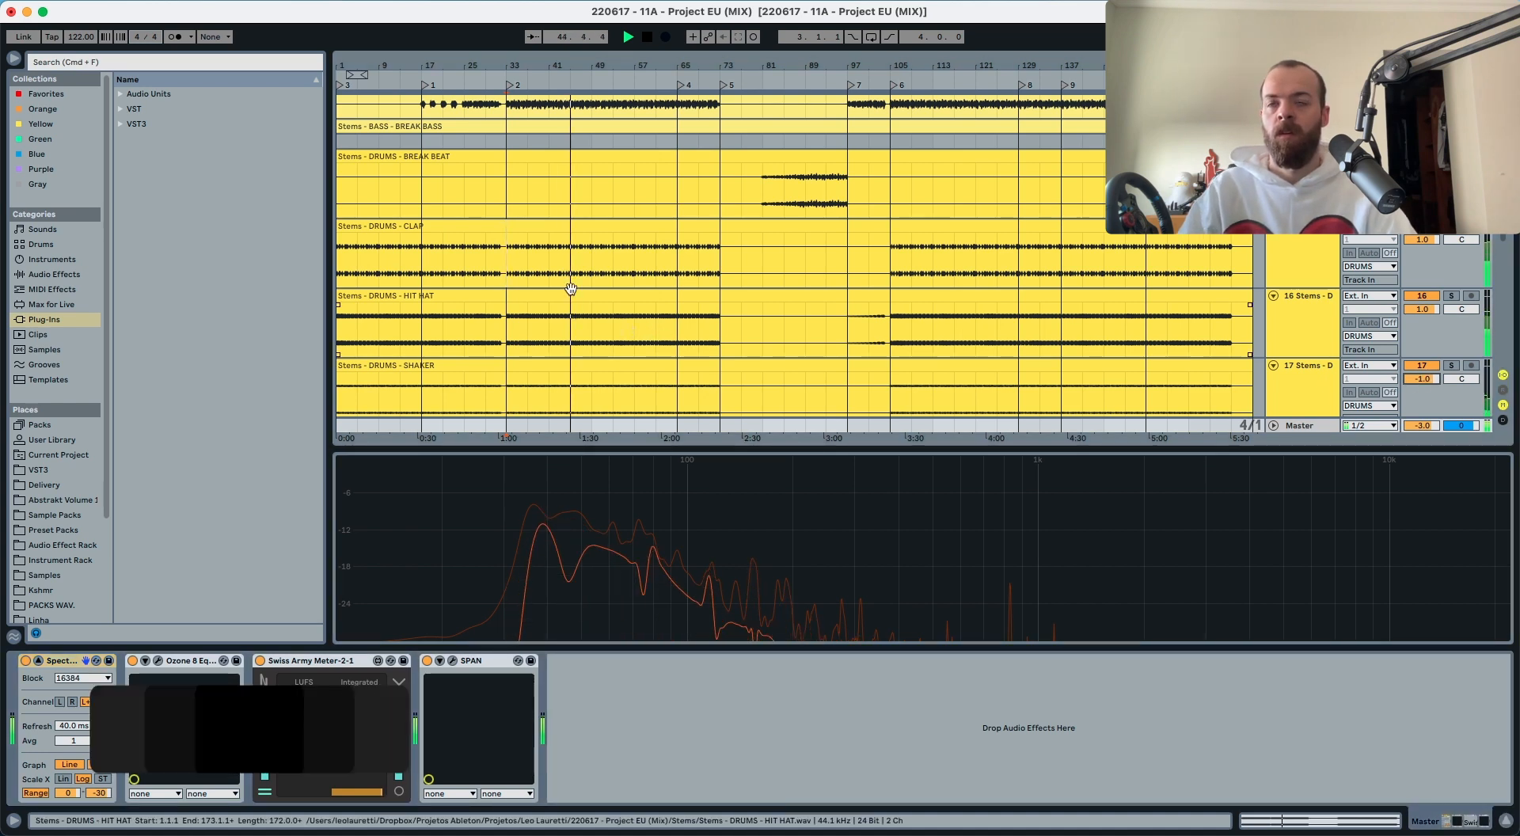
{"action": "key", "text": "super+z"}
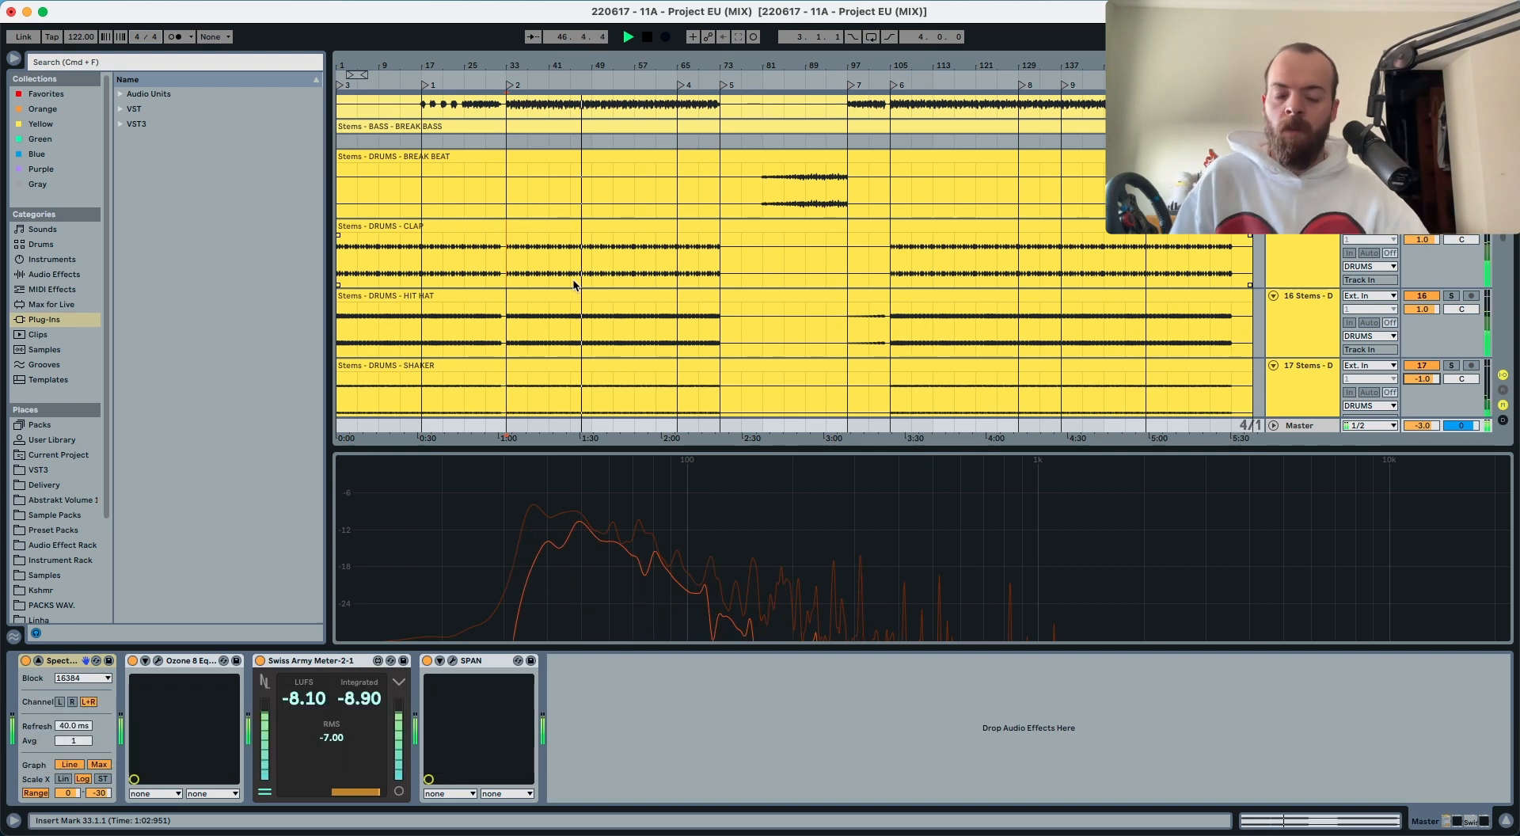
Step: Play from bar 33, check the HIT HAT track in solo and in the mix, and set its volume to 0.5 dB
{"action": "left_click", "coordinate": [1314, 318]}
{"action": "key", "text": "space"}
{"action": "key", "text": "space"}
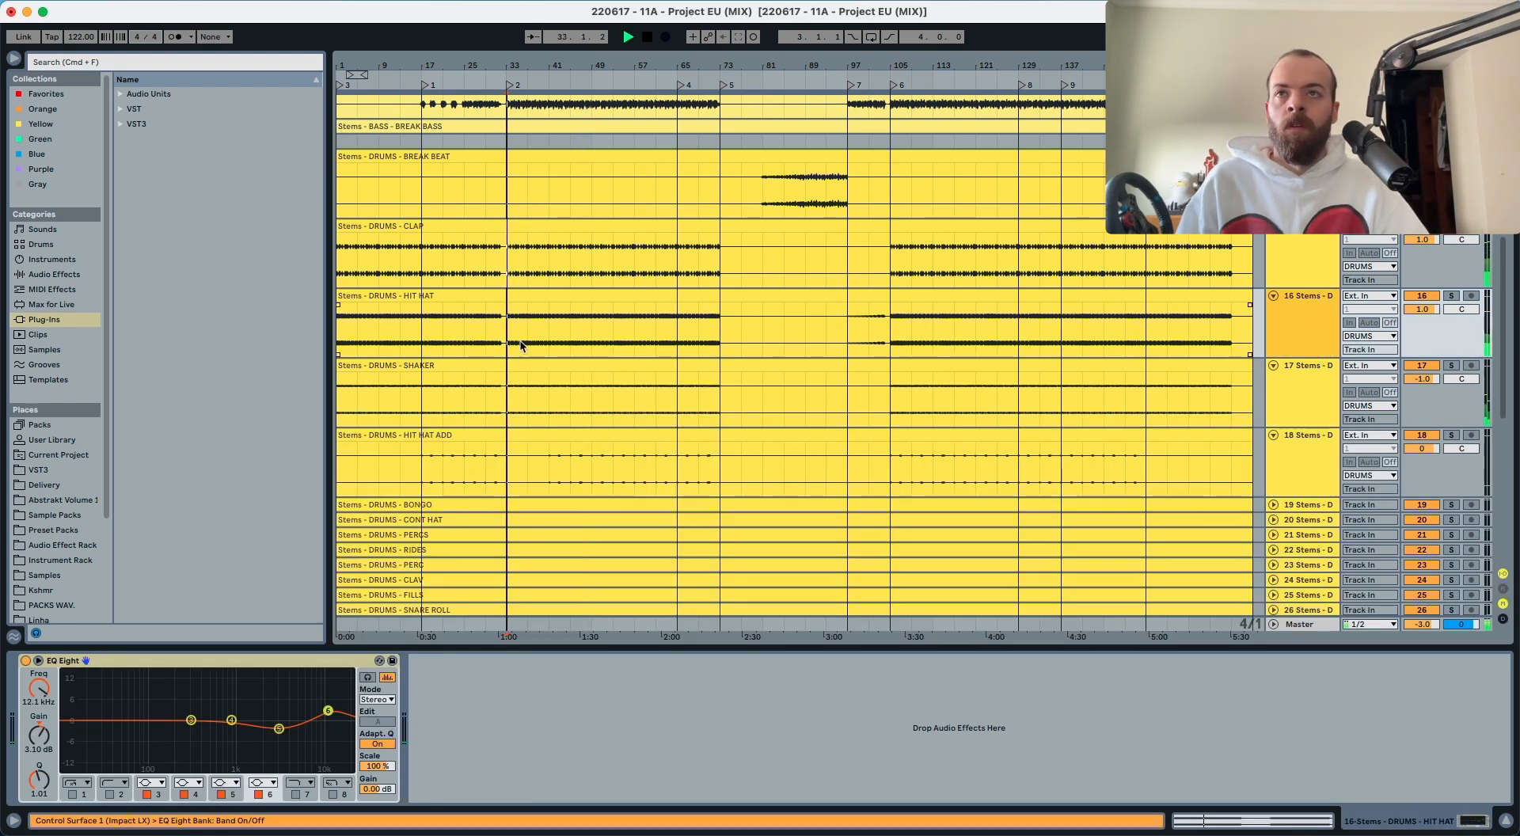
{"action": "key", "text": "s"}
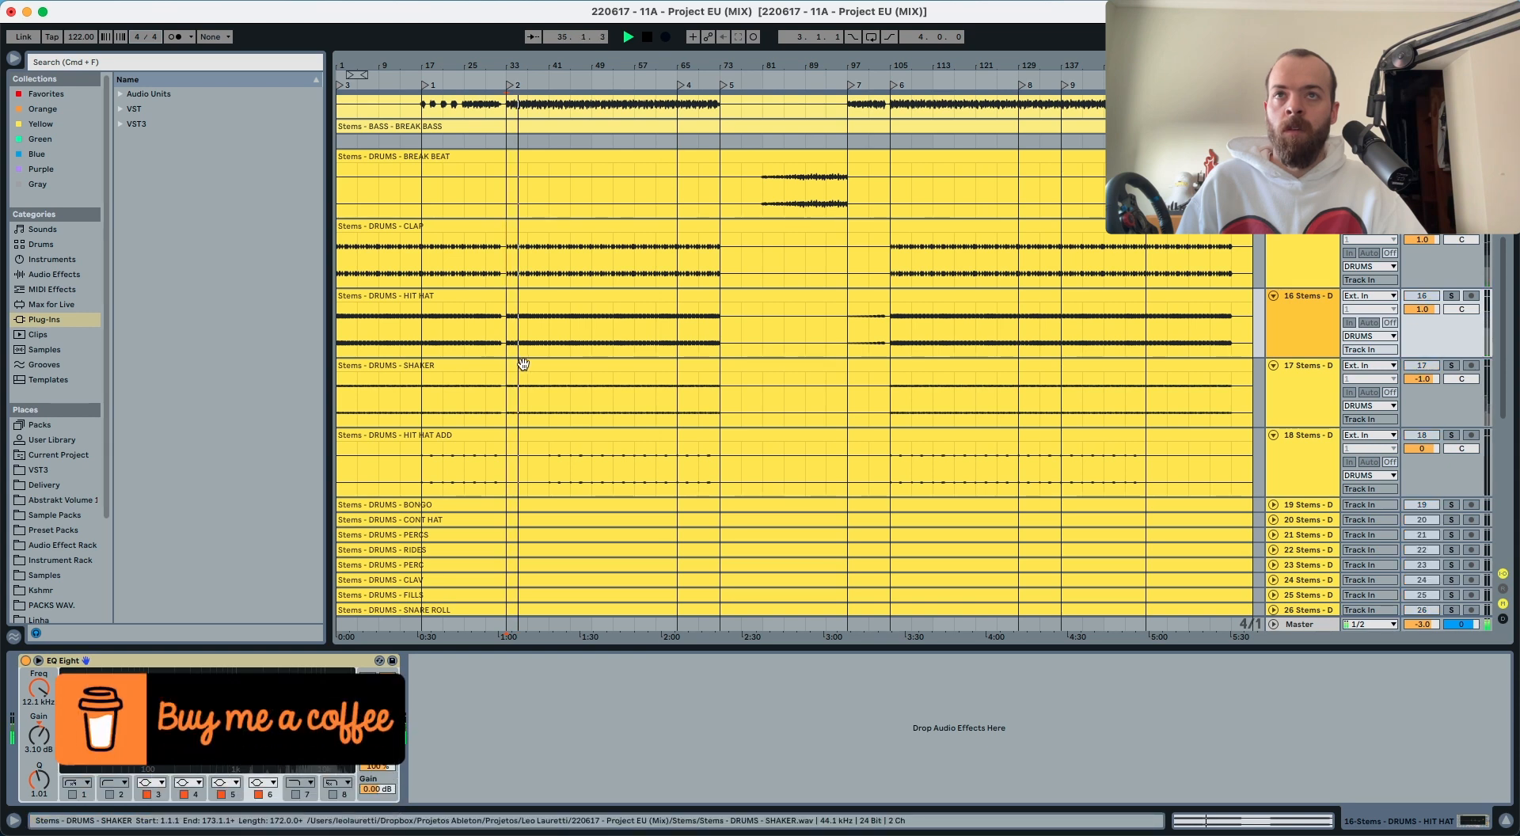
{"action": "key", "text": "s"}
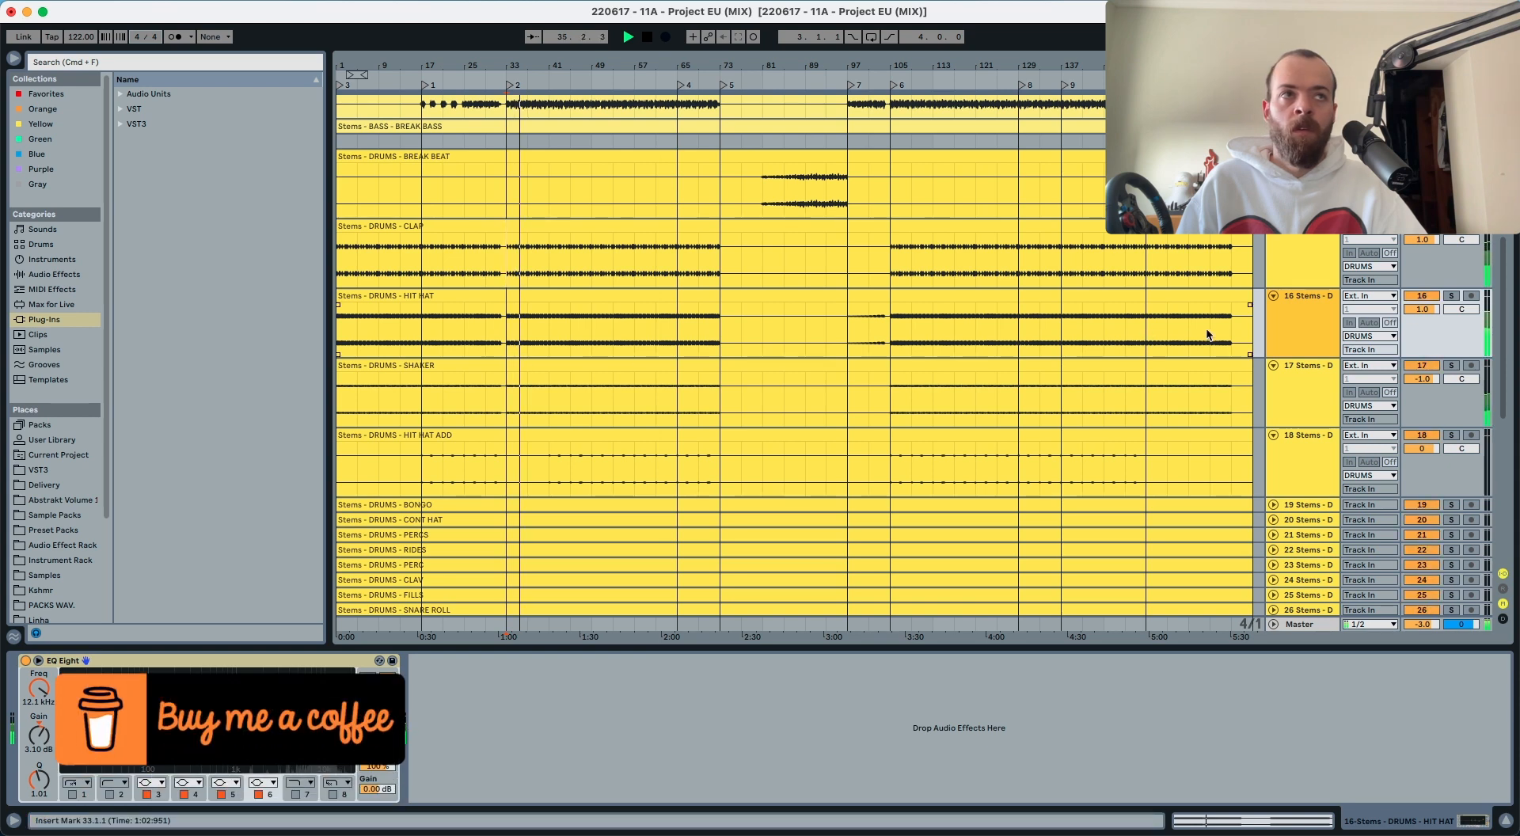
{"action": "left_click", "coordinate": [1421, 309]}
{"action": "type", "text": ".5"}
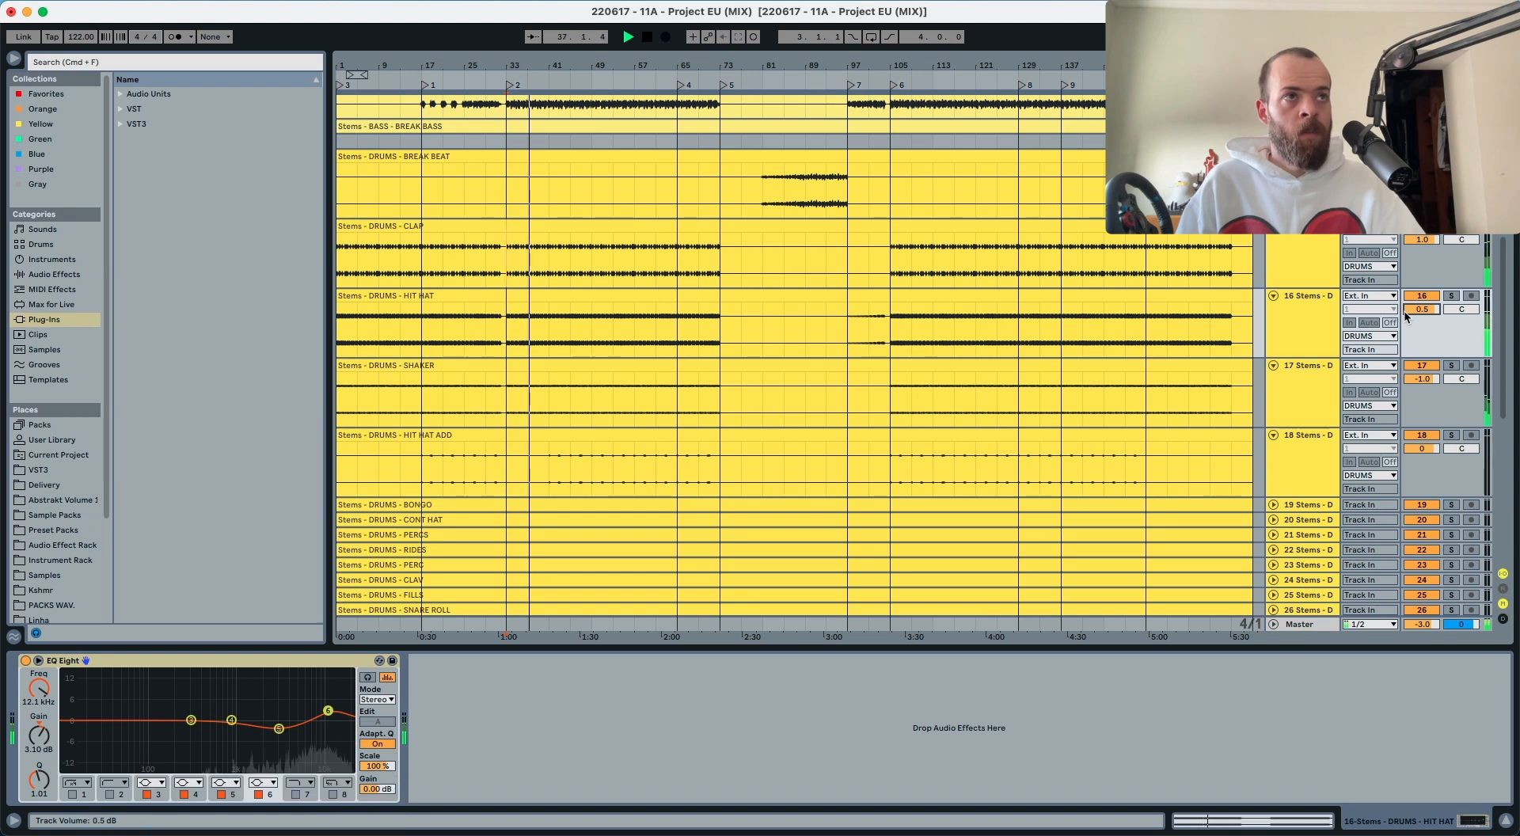
{"action": "key", "text": "Return"}
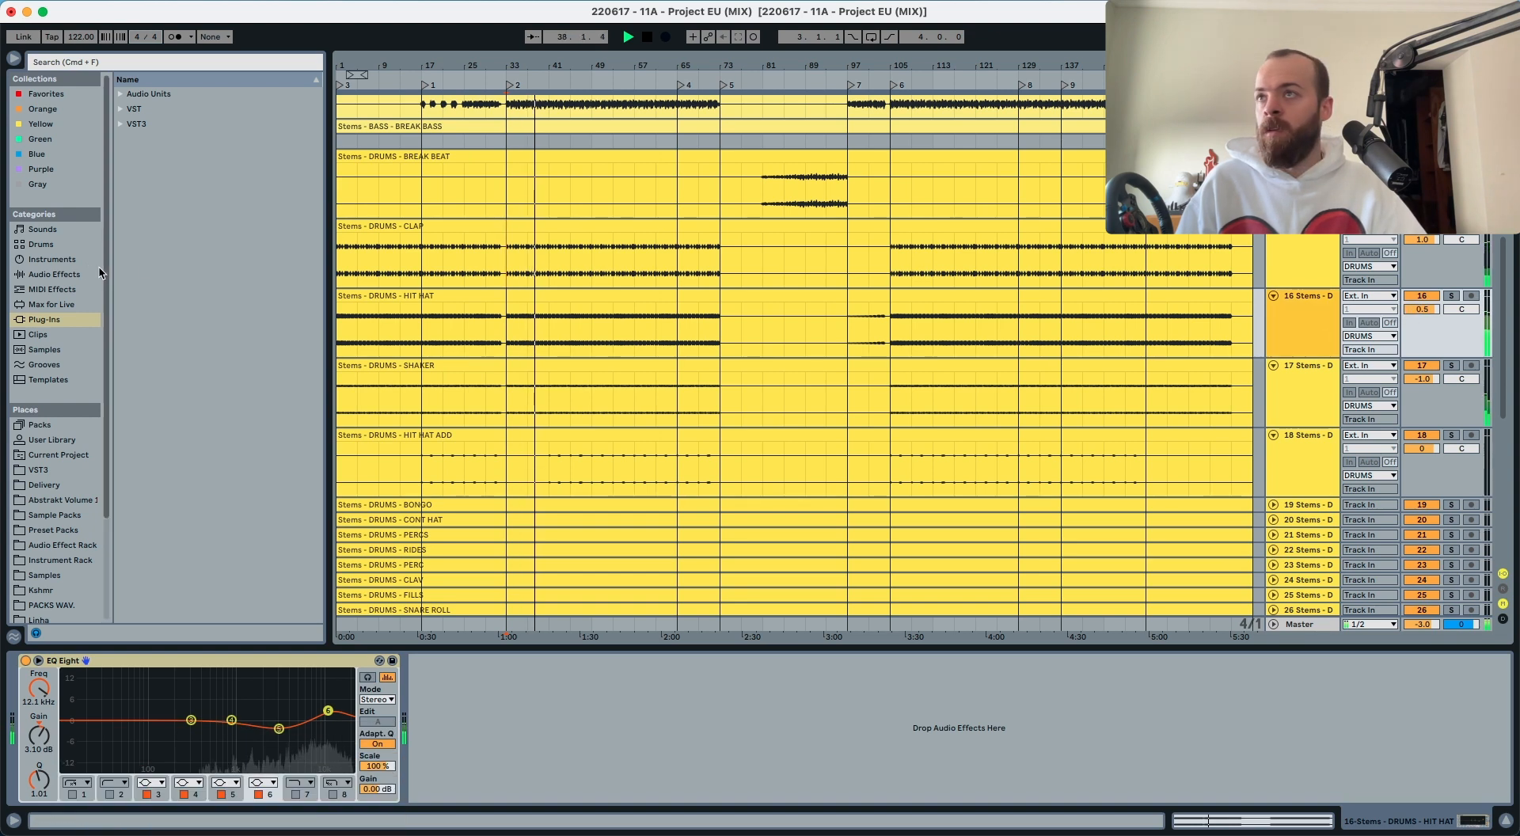
Step: Search the plug-ins for "gate" and add the VST3 Neutron 4 Gate from iZotope to the HIT HAT track
{"action": "left_click", "coordinate": [52, 274]}
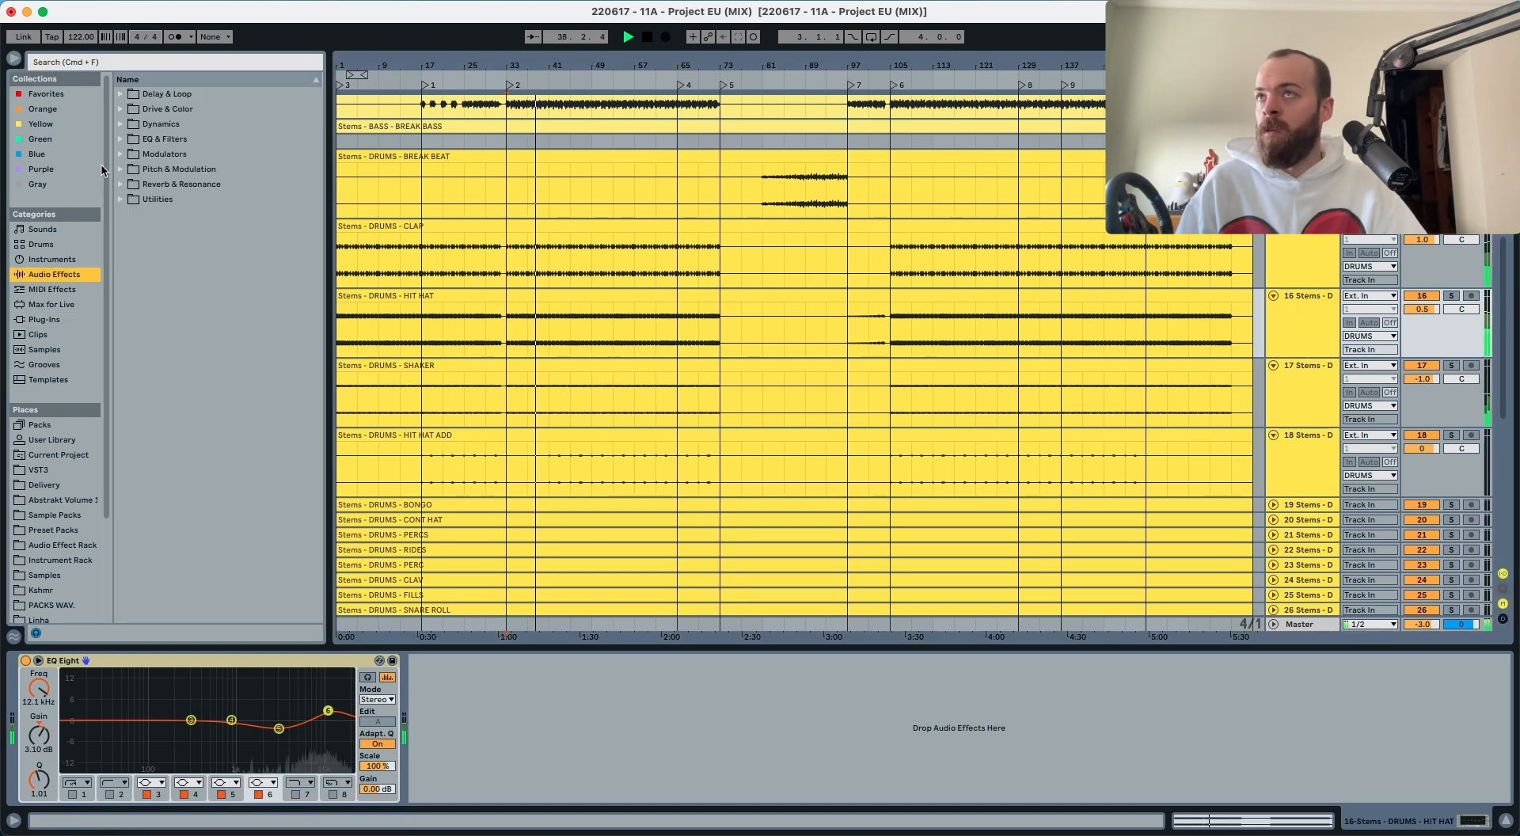
{"action": "left_click", "coordinate": [45, 319]}
{"action": "left_click", "coordinate": [94, 64]}
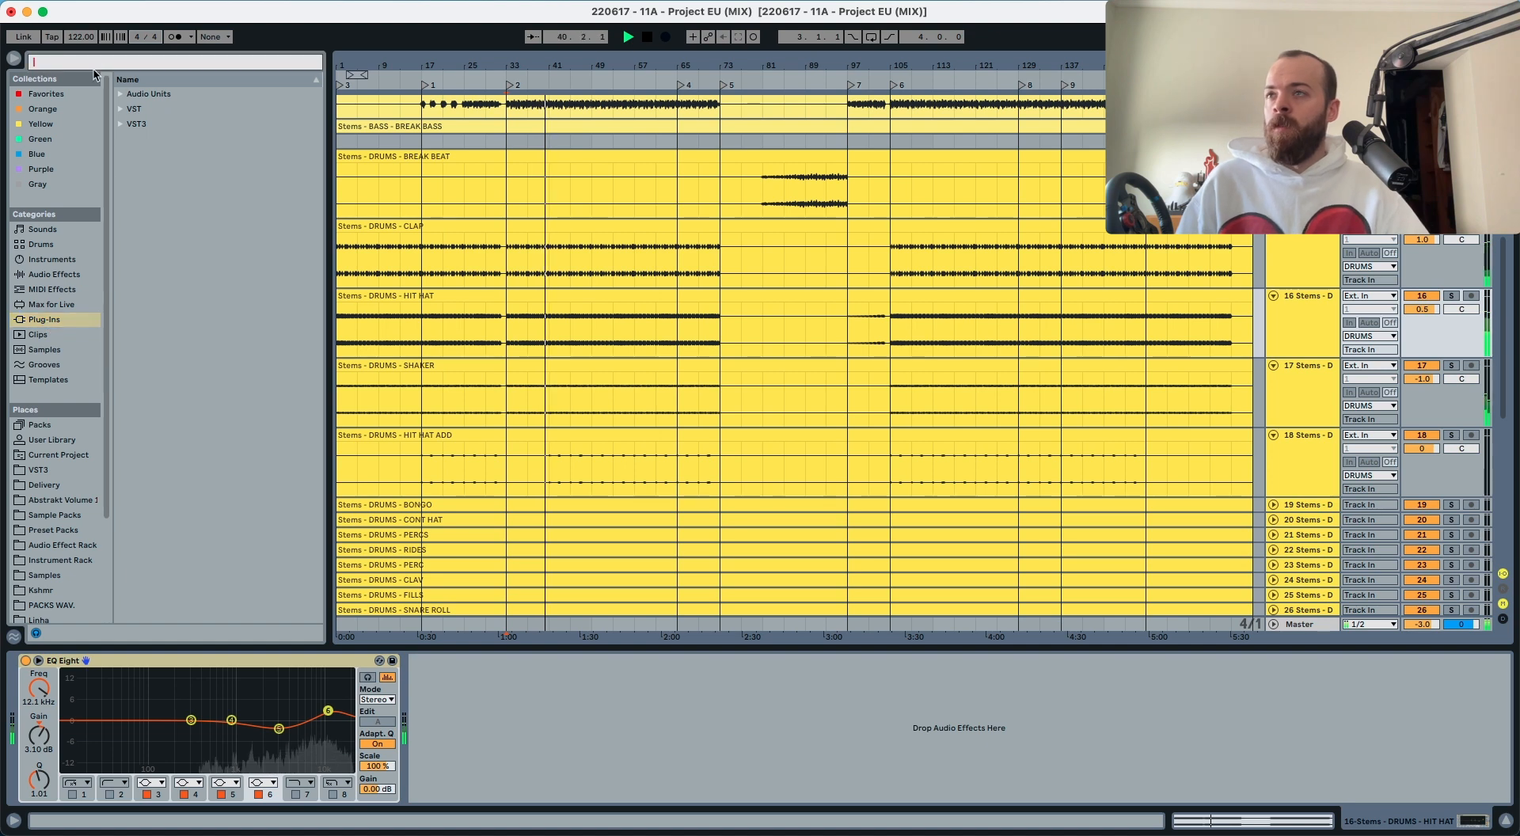
{"action": "type", "text": "gate"}
{"action": "left_click", "coordinate": [120, 125]}
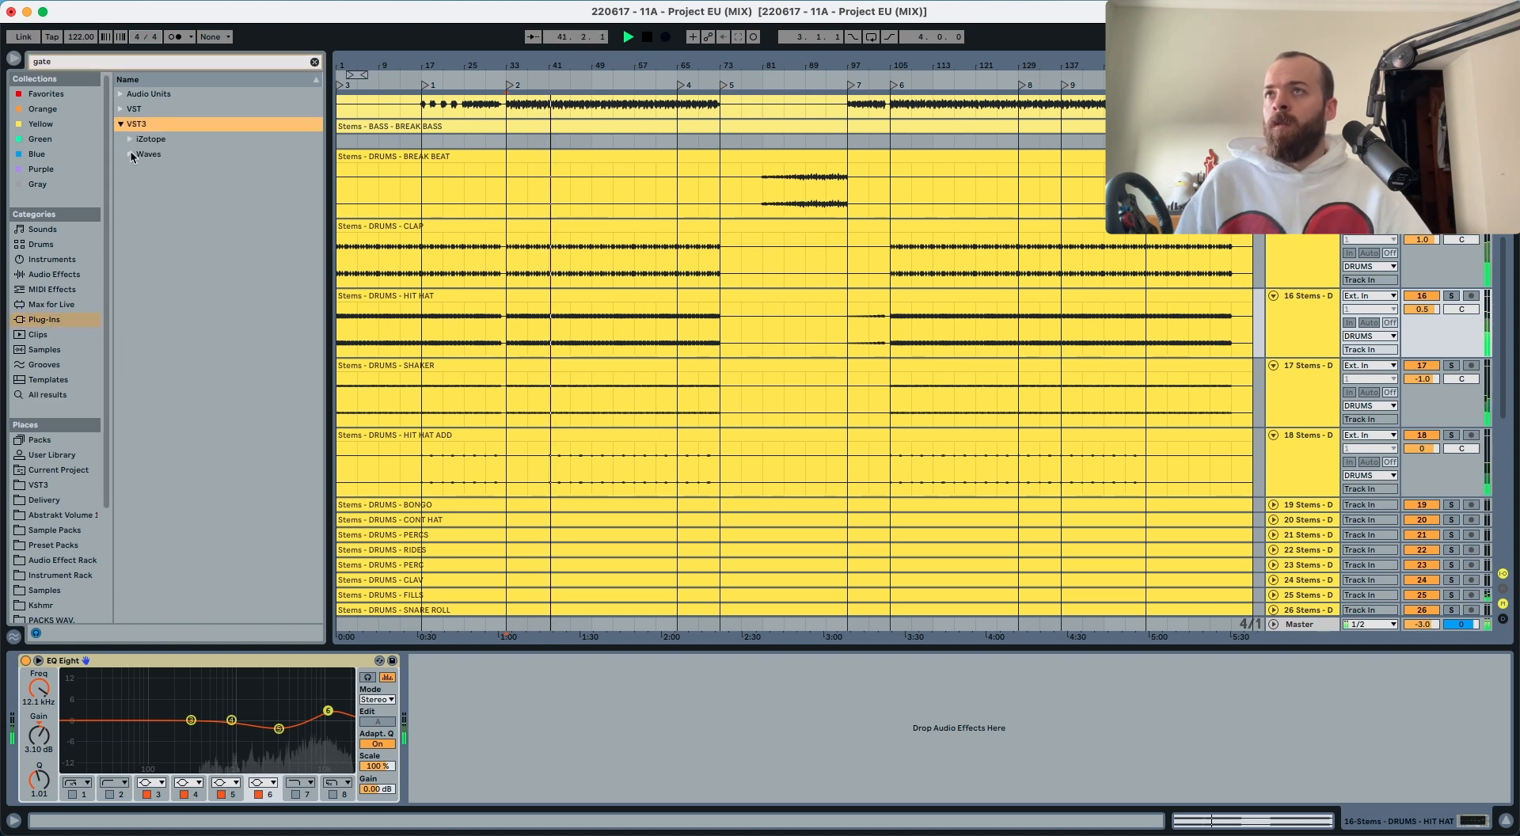
{"action": "left_click", "coordinate": [130, 138]}
{"action": "left_click_drag", "start_coordinate": [190, 169], "coordinate": [570, 372]}
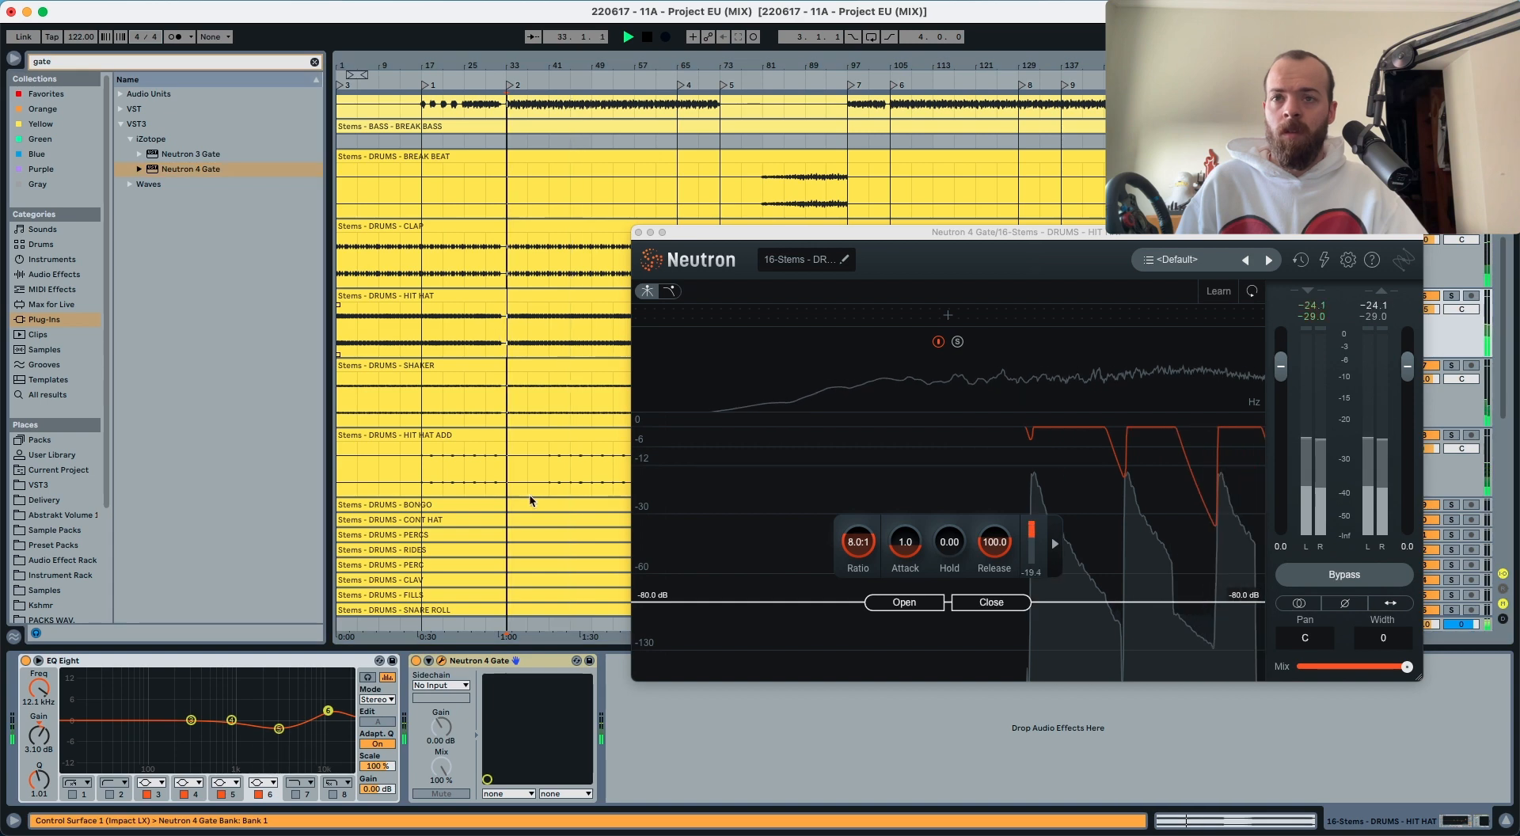
Step: Set the gate's threshold to -30.1 dB and compare the soloed HIT HAT track with the gate off and on
{"action": "left_click_drag", "start_coordinate": [918, 600], "coordinate": [927, 519]}
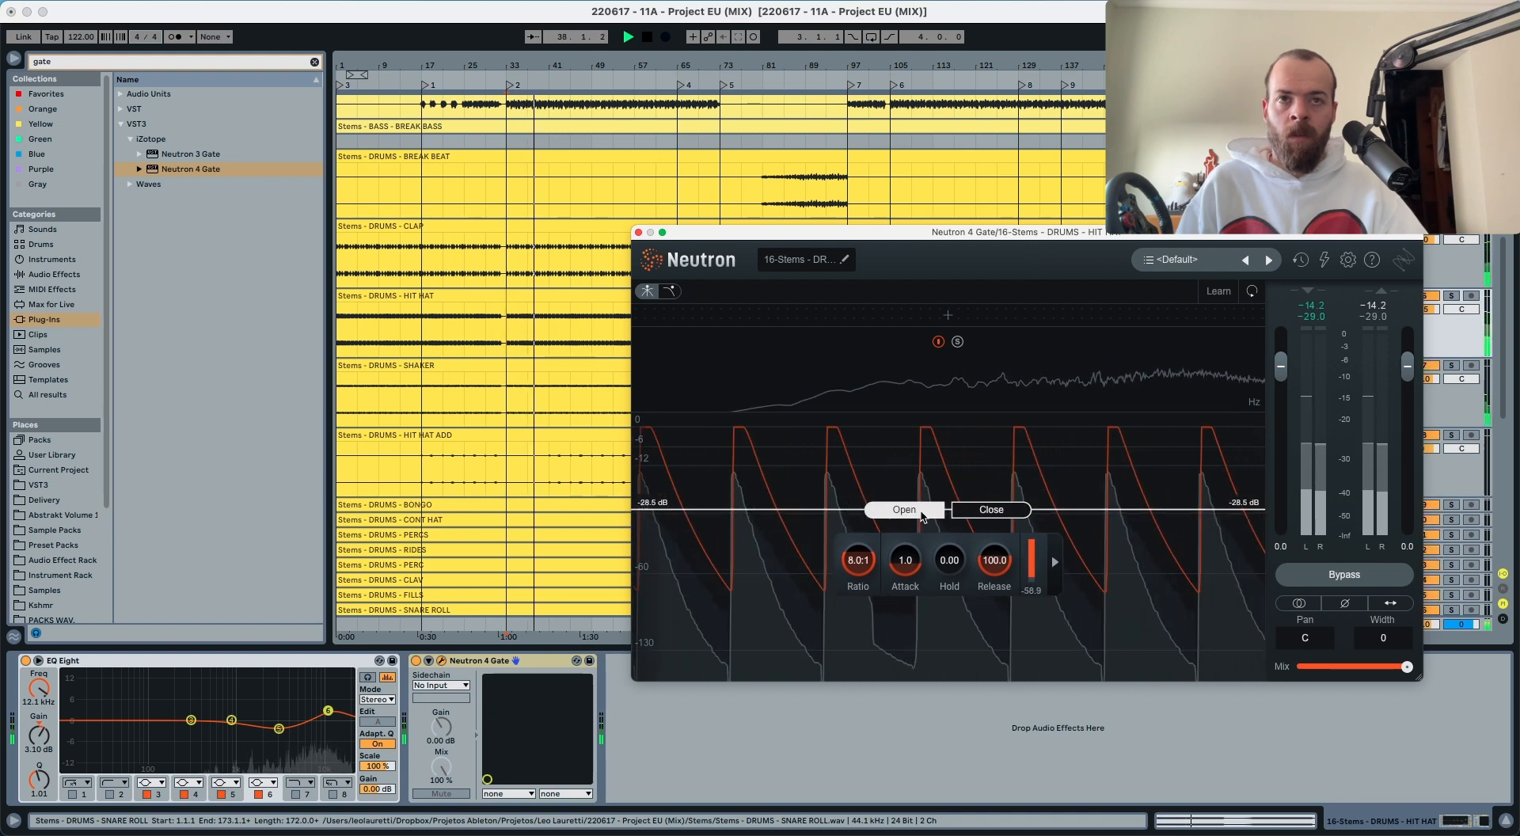
{"action": "left_click_drag", "start_coordinate": [922, 516], "coordinate": [922, 520]}
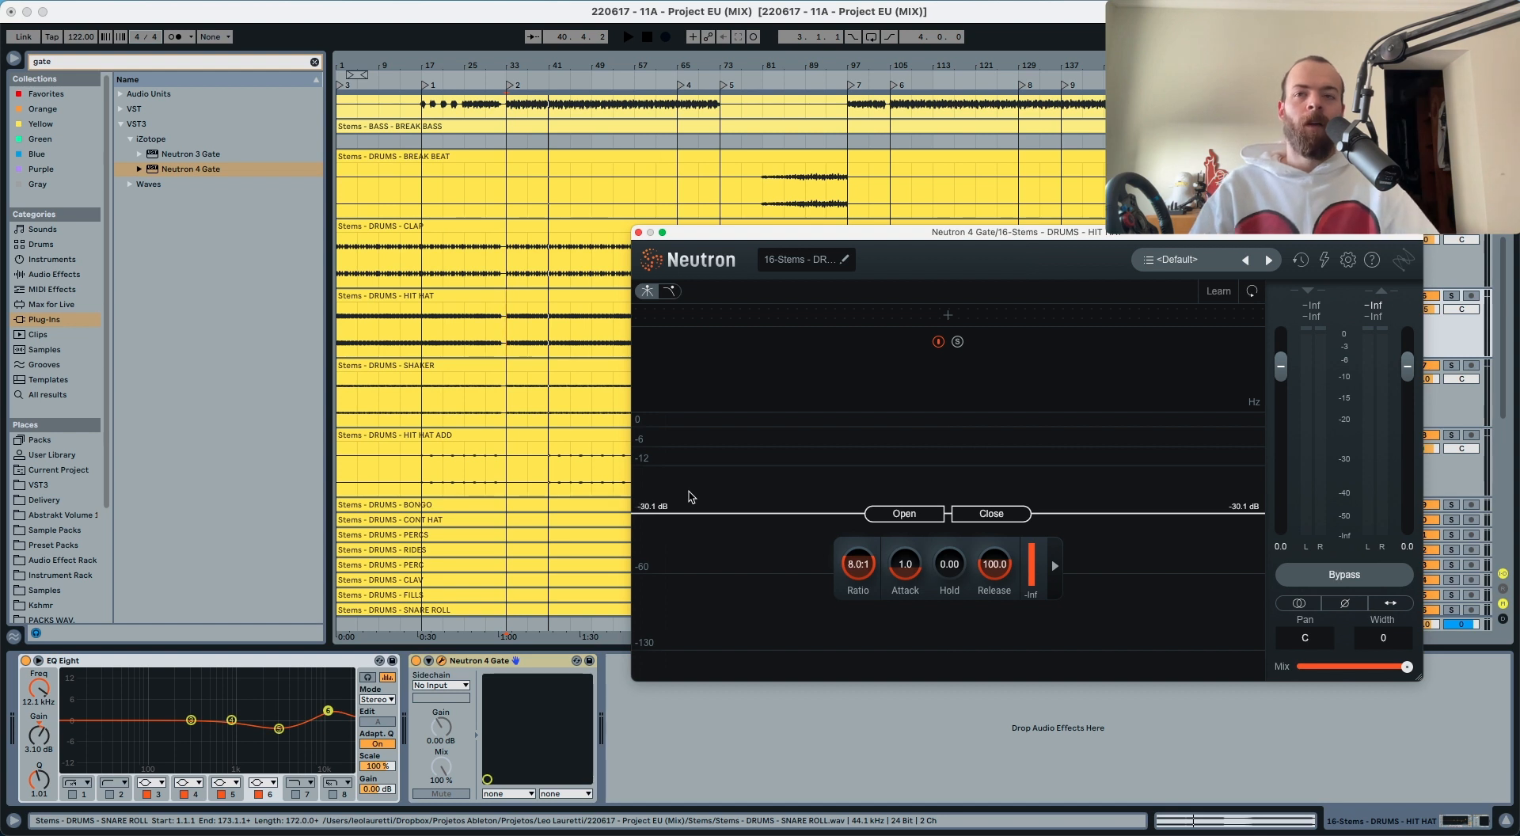
{"action": "left_click", "coordinate": [416, 662]}
{"action": "left_click", "coordinate": [1451, 296]}
{"action": "key", "text": "space"}
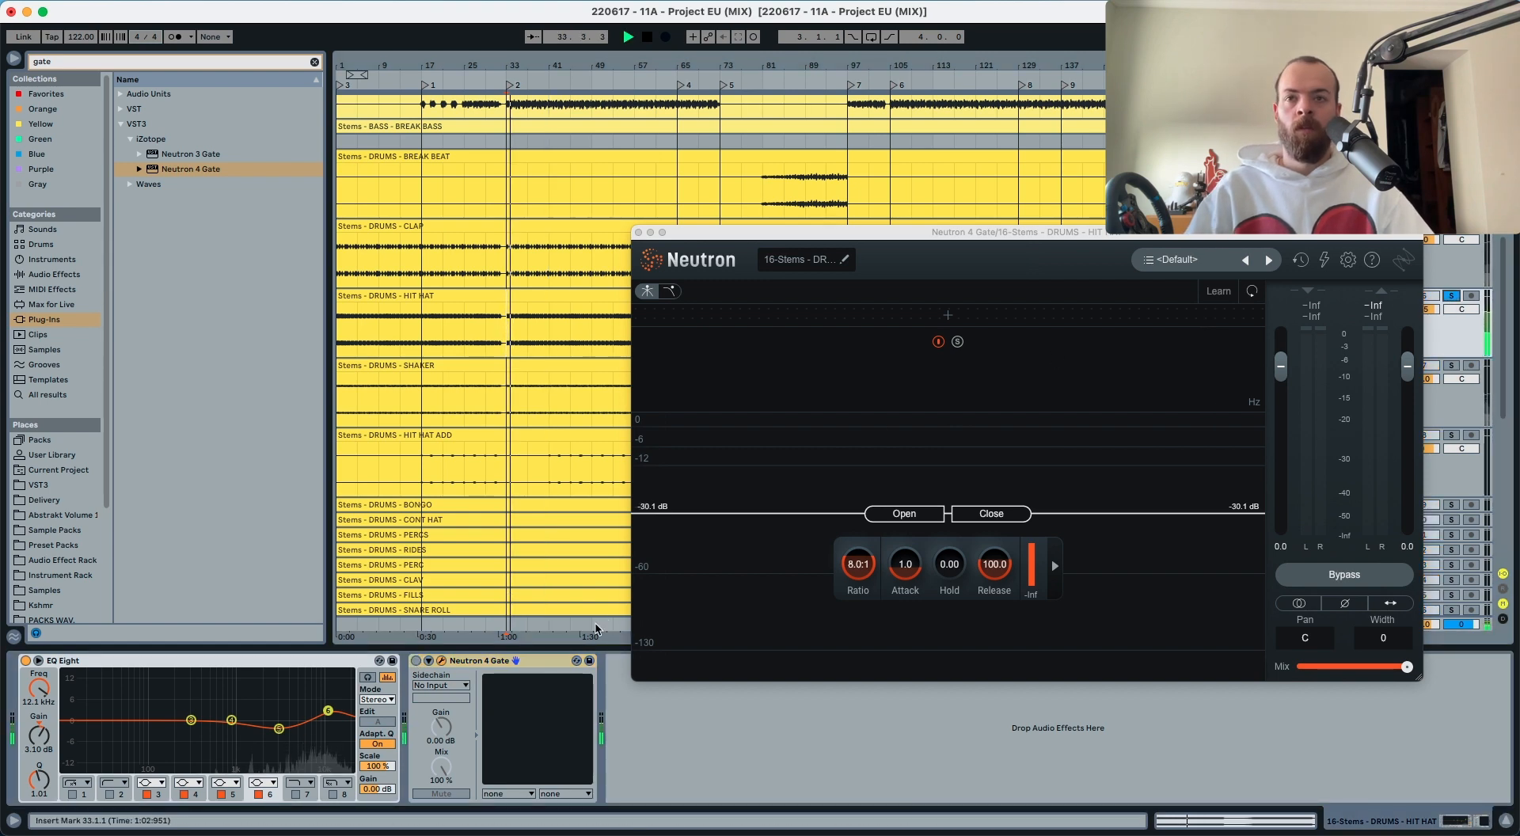
{"action": "left_click", "coordinate": [415, 661]}
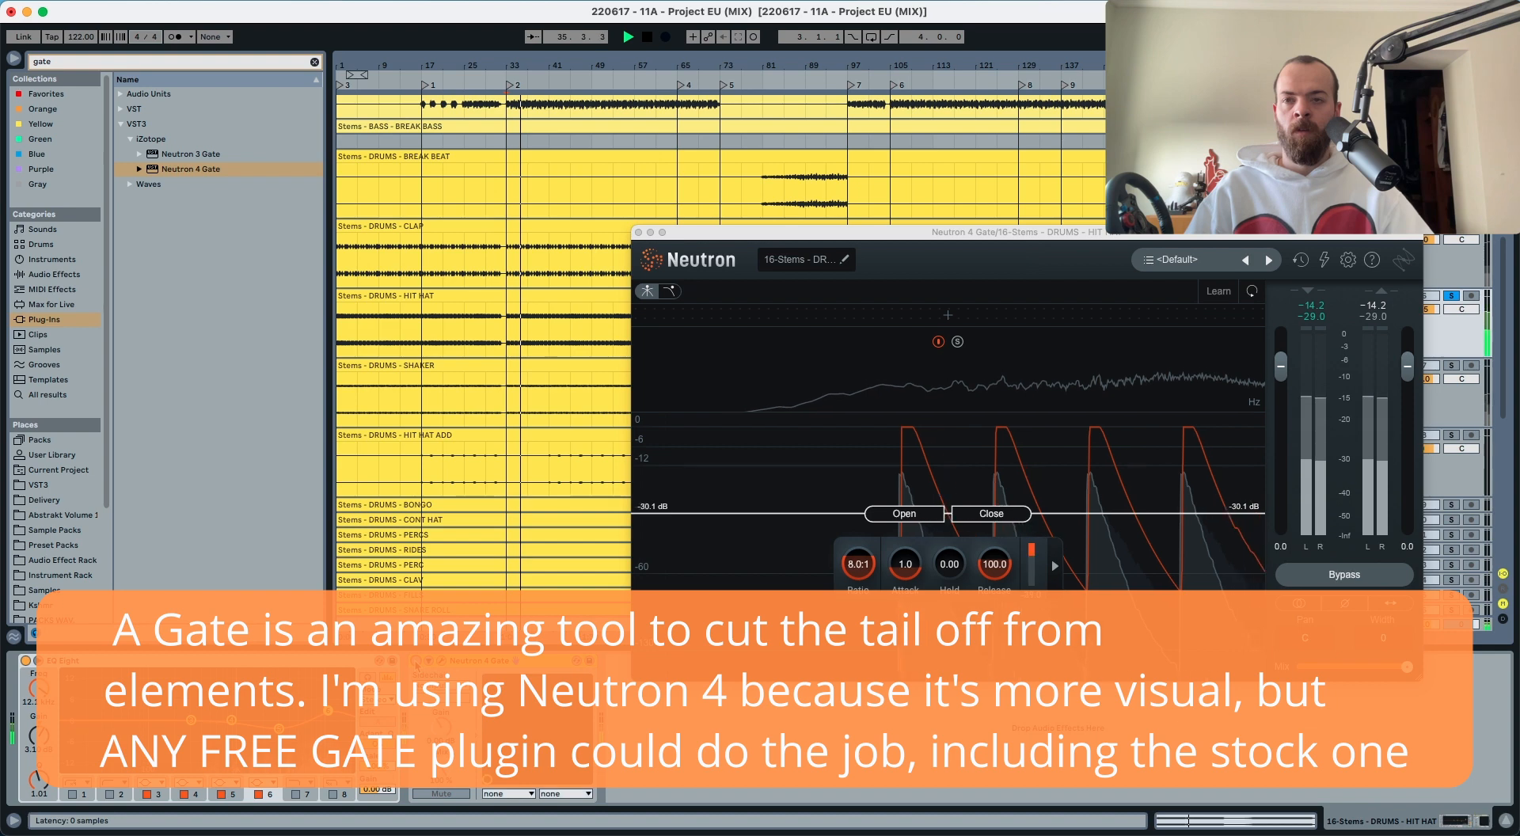
{"action": "key", "text": "space"}
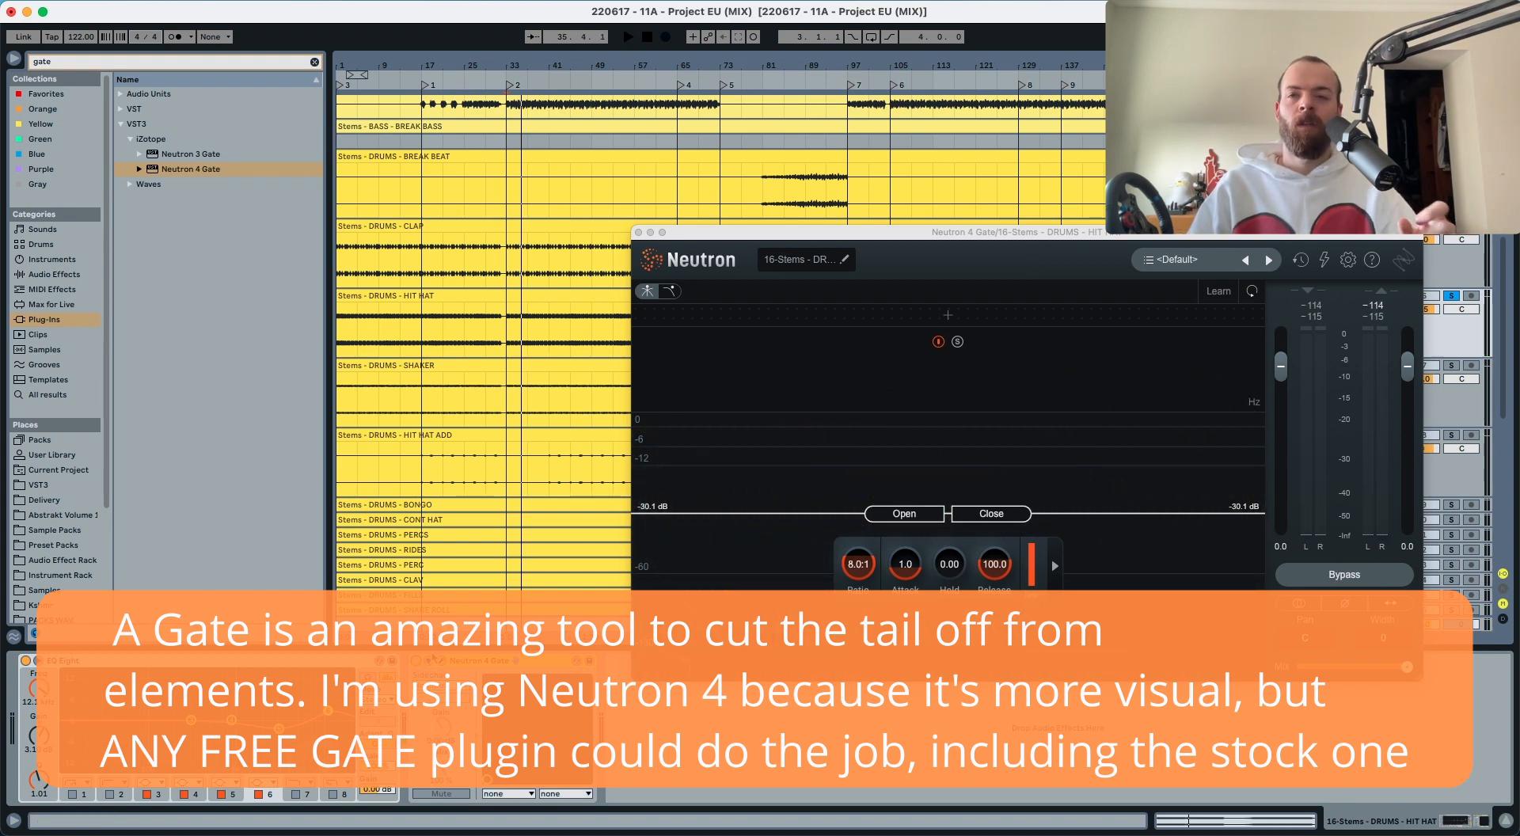
{"action": "key", "text": "space"}
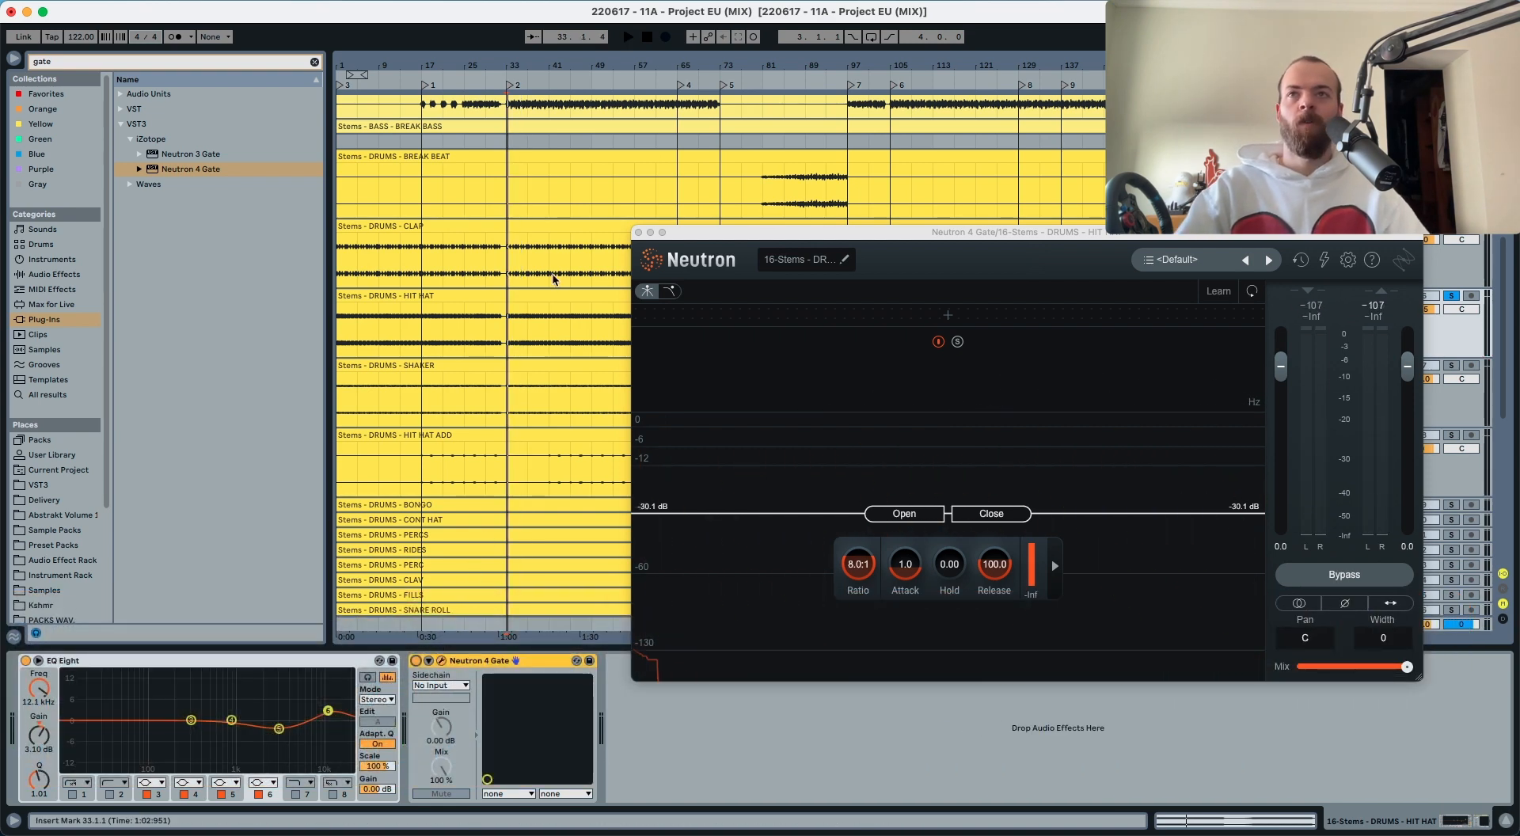
{"action": "left_click", "coordinate": [638, 233]}
Step: Play from bar 33, take the HIT HAT track out of solo, and compare the full mix with the reference
{"action": "scroll", "coordinate": [871, 277], "scroll_direction": "up", "scroll_amount": 5}
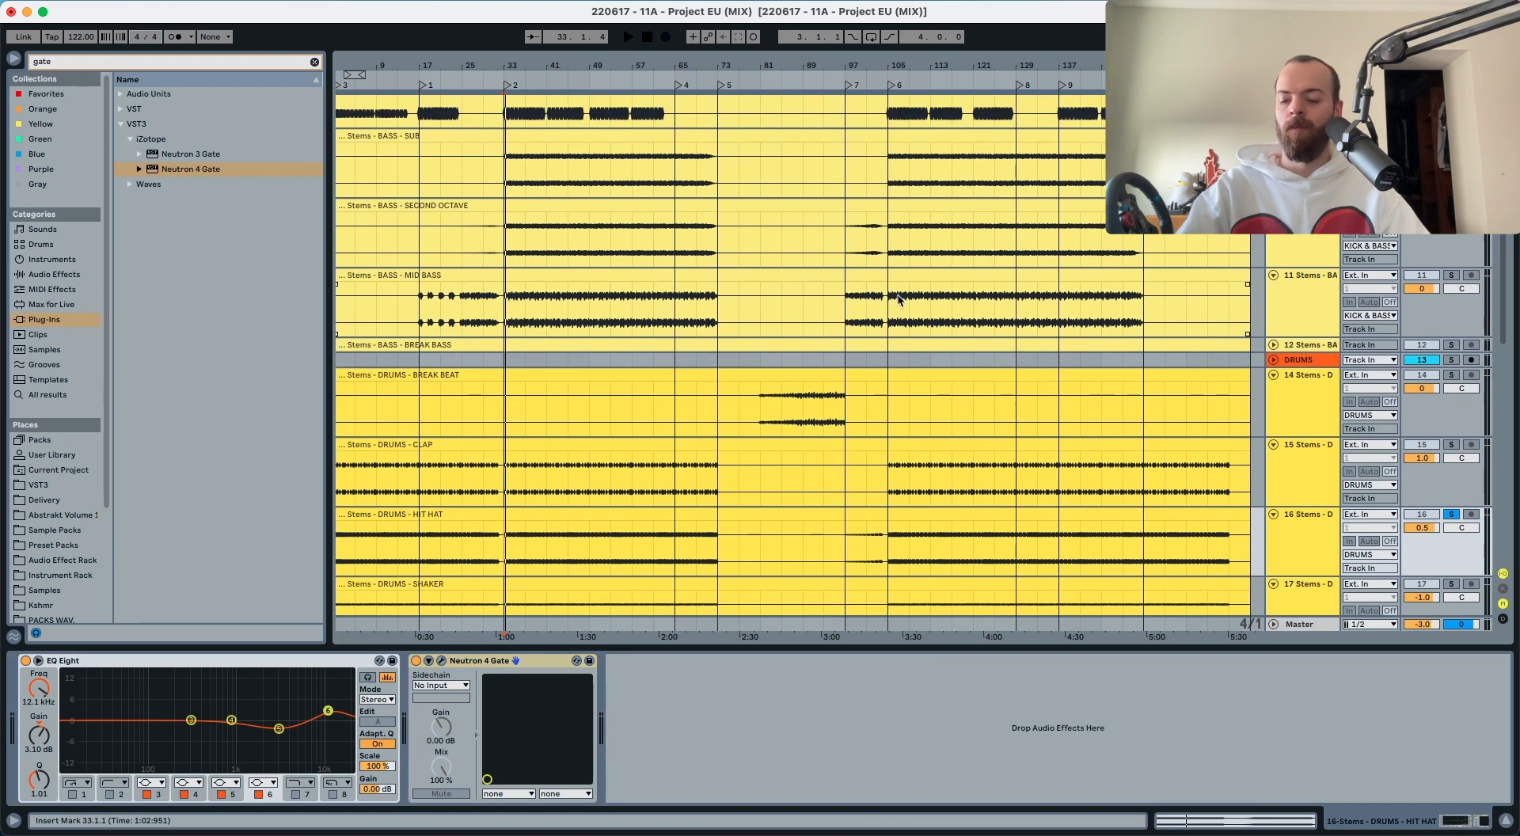
{"action": "key", "text": "space"}
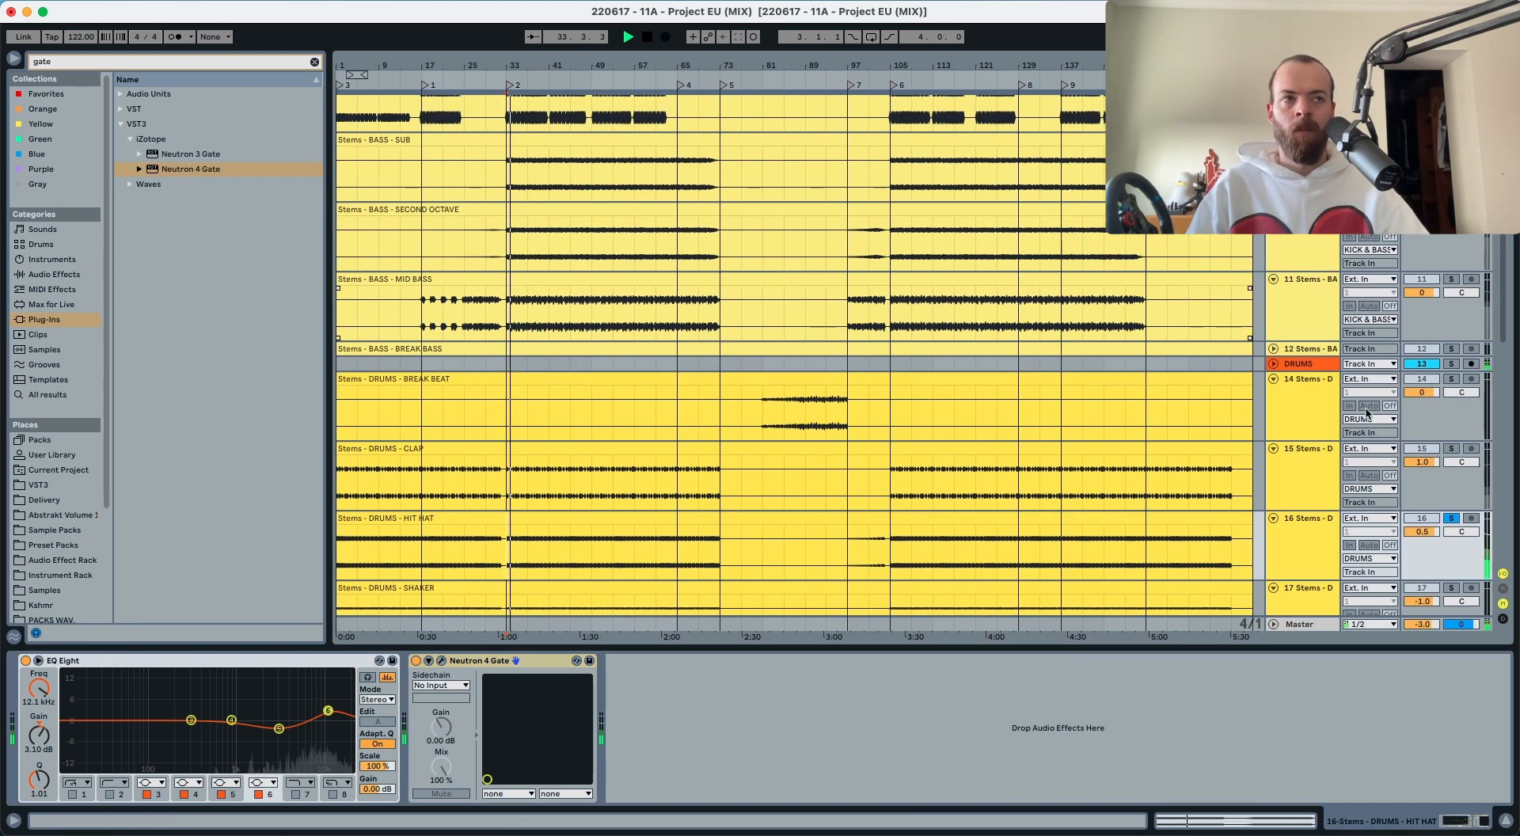
{"action": "left_click", "coordinate": [1449, 517]}
{"action": "left_click", "coordinate": [1286, 535]}
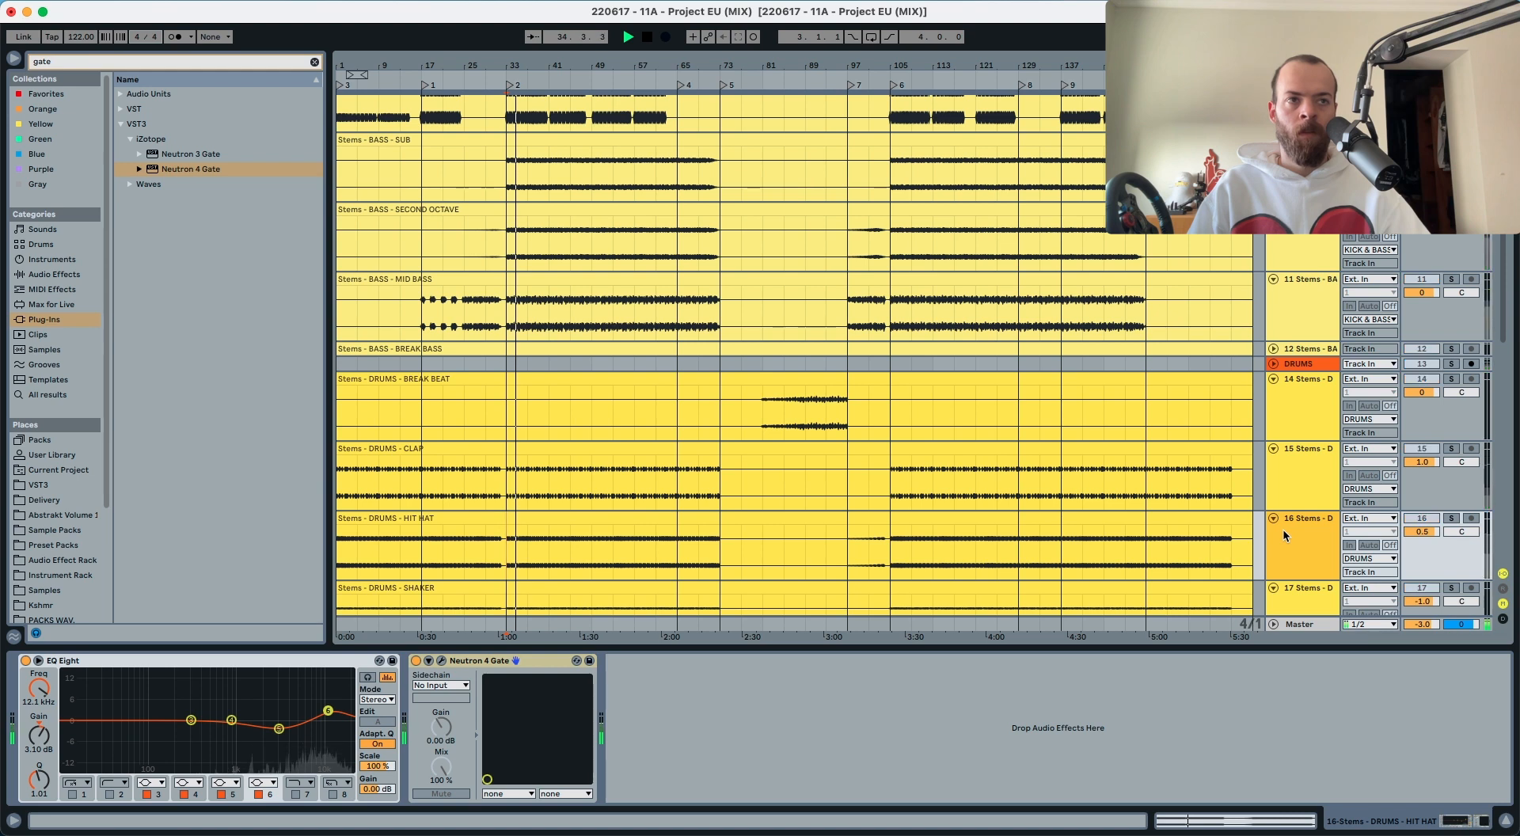
{"action": "key", "text": "s"}
Step: Try the HIT HAT track at 1.0 dB against the reference and return its volume to 0.5 dB
{"action": "left_click_drag", "start_coordinate": [1414, 533], "coordinate": [1413, 530]}
{"action": "left_click", "coordinate": [1326, 536]}
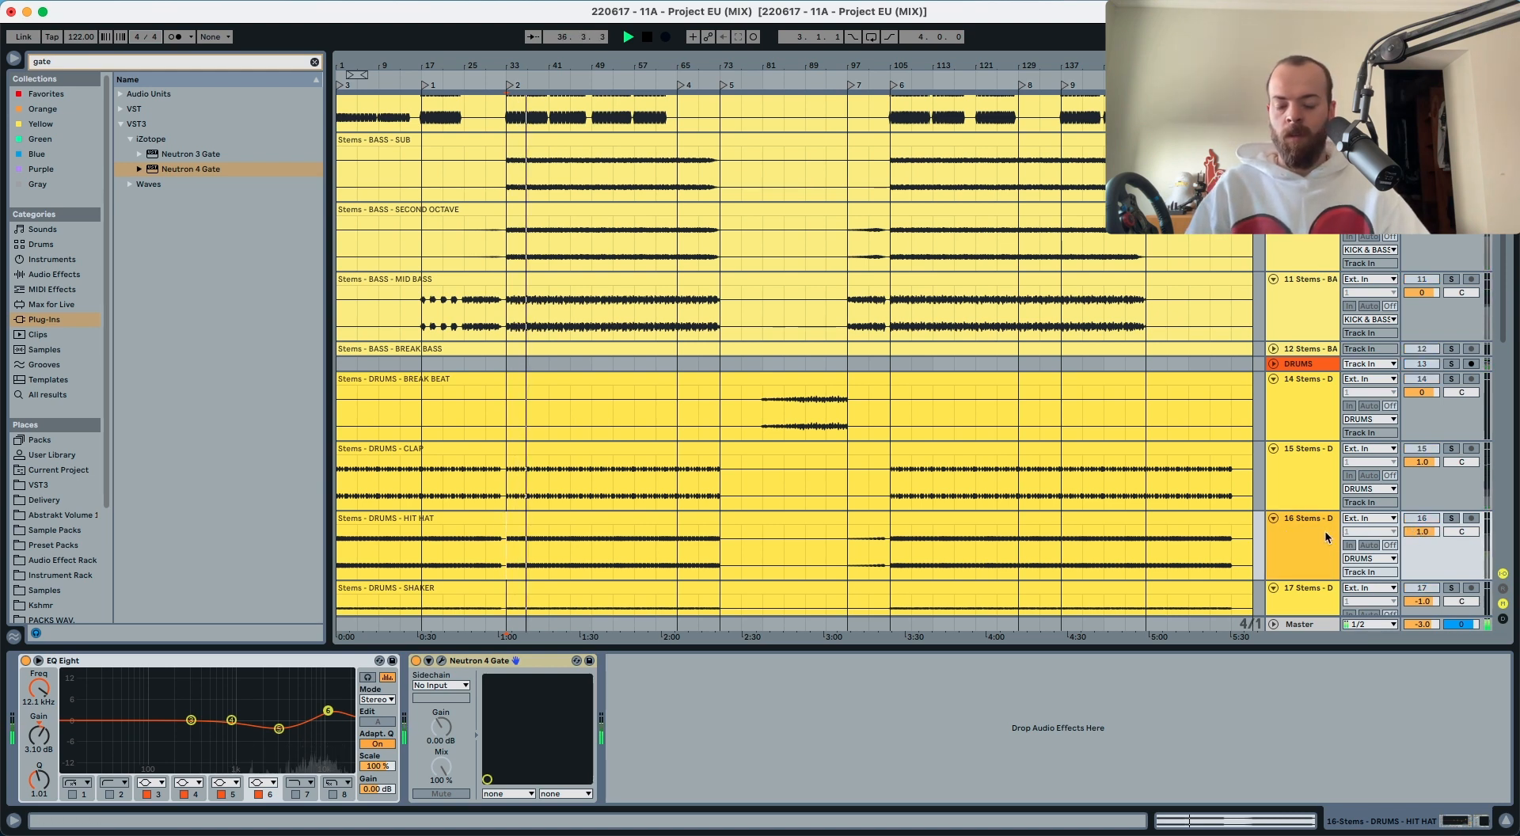
{"action": "type", "text": "s"}
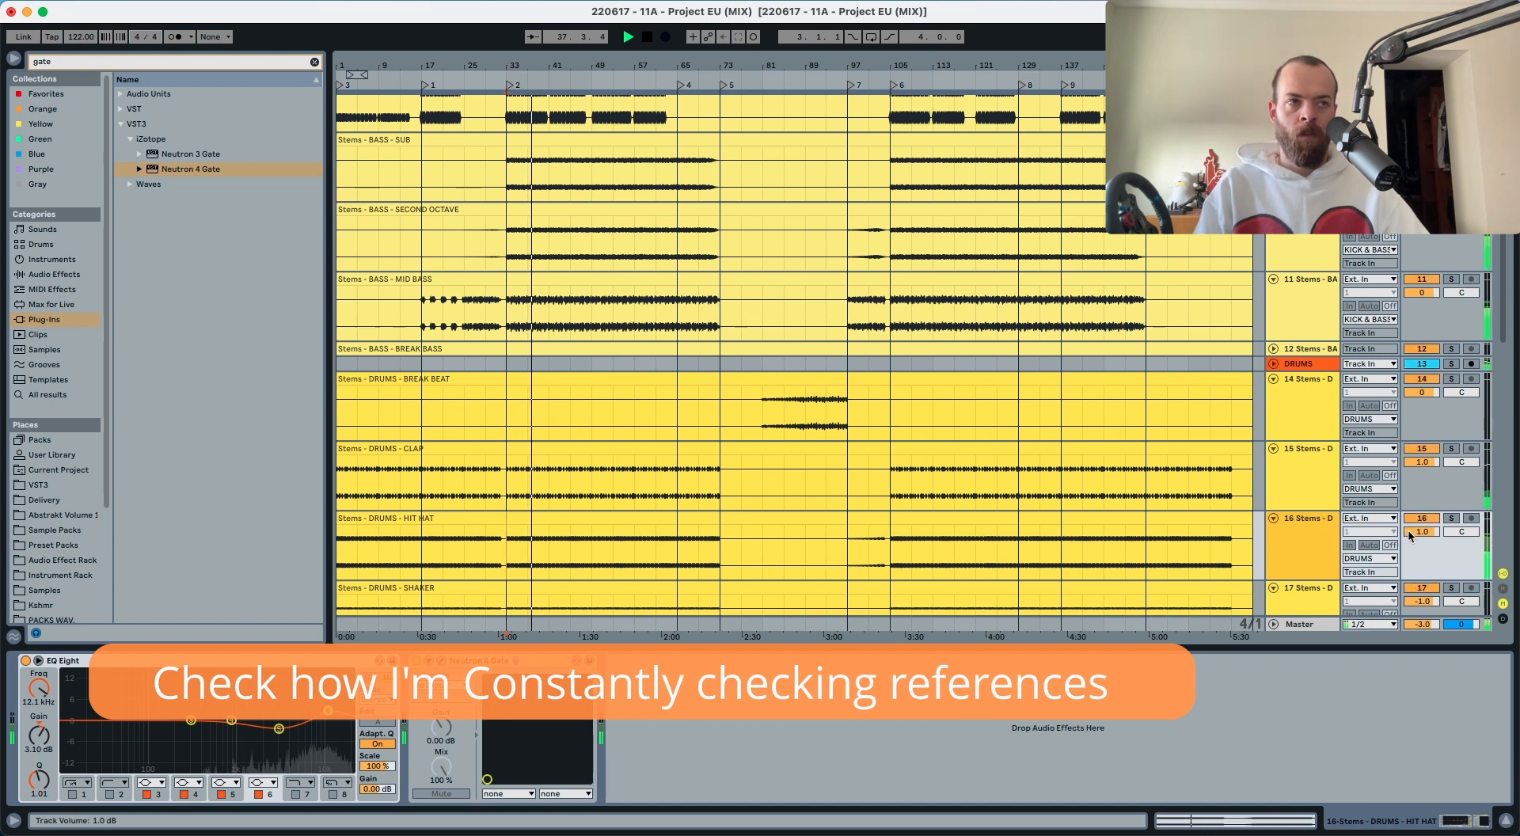
{"action": "type", "text": ".5"}
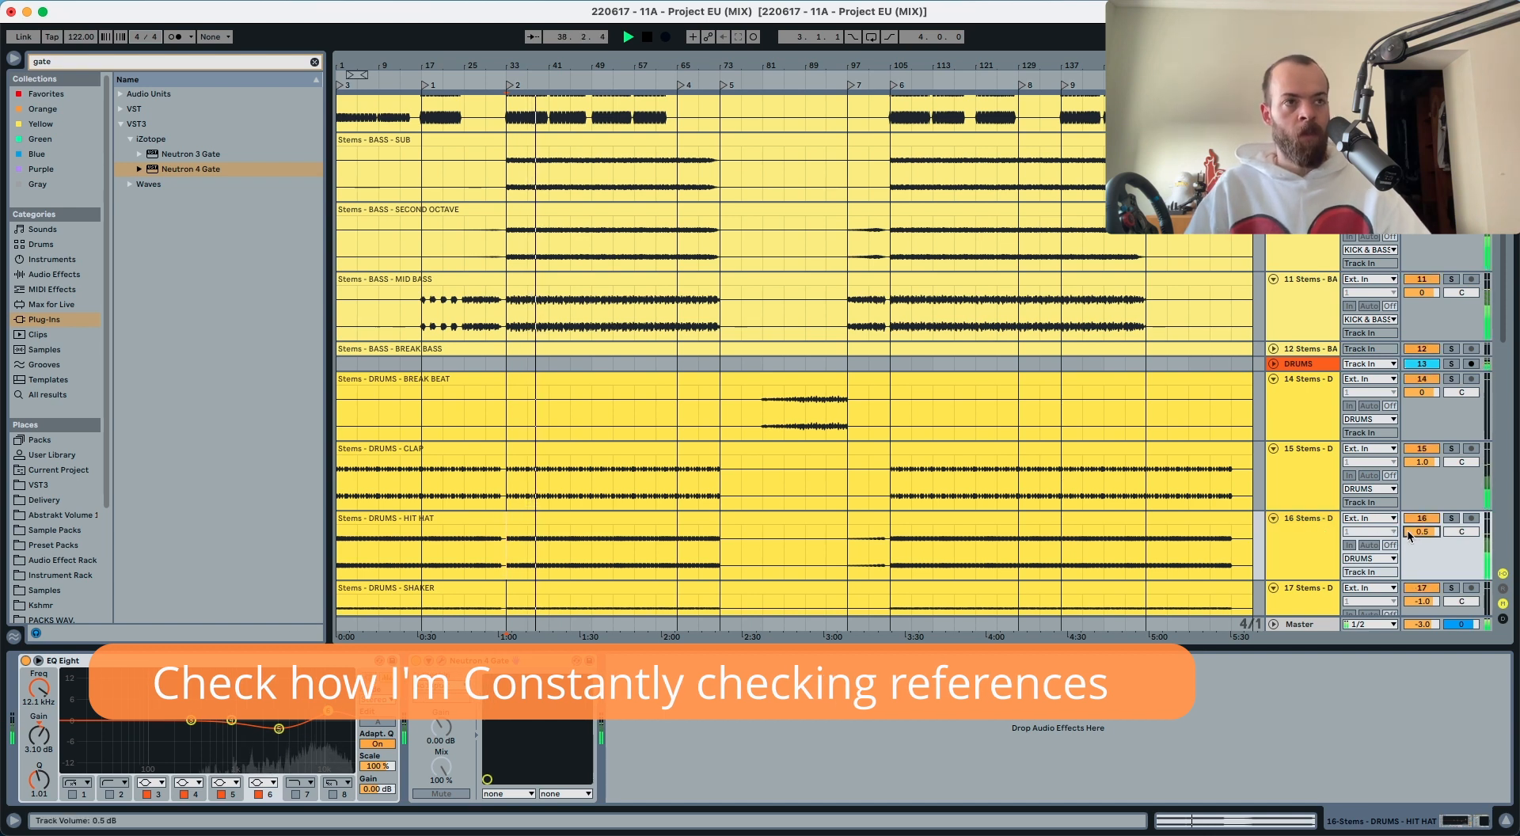
{"action": "left_click", "coordinate": [1326, 534]}
Step: Check the MID BASS track, and compare the mix with the soloed reference using the master's spectrum and loudness meter
{"action": "scroll", "coordinate": [1314, 475], "scroll_direction": "up", "scroll_amount": 3}
{"action": "left_click", "coordinate": [1311, 432]}
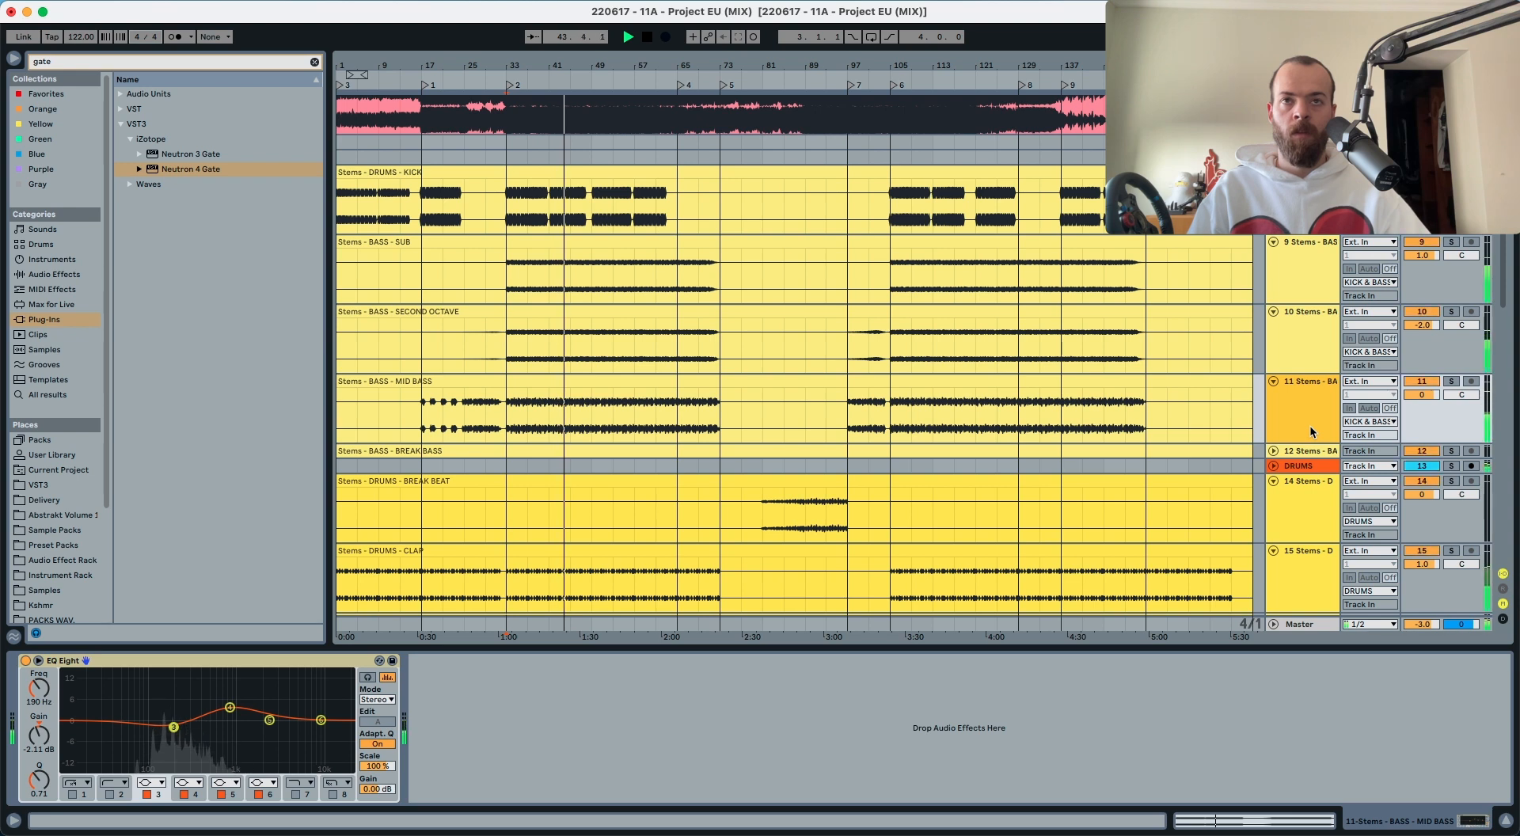
{"action": "key", "text": "End"}
{"action": "scroll", "coordinate": [1308, 350], "scroll_direction": "down", "scroll_amount": 3}
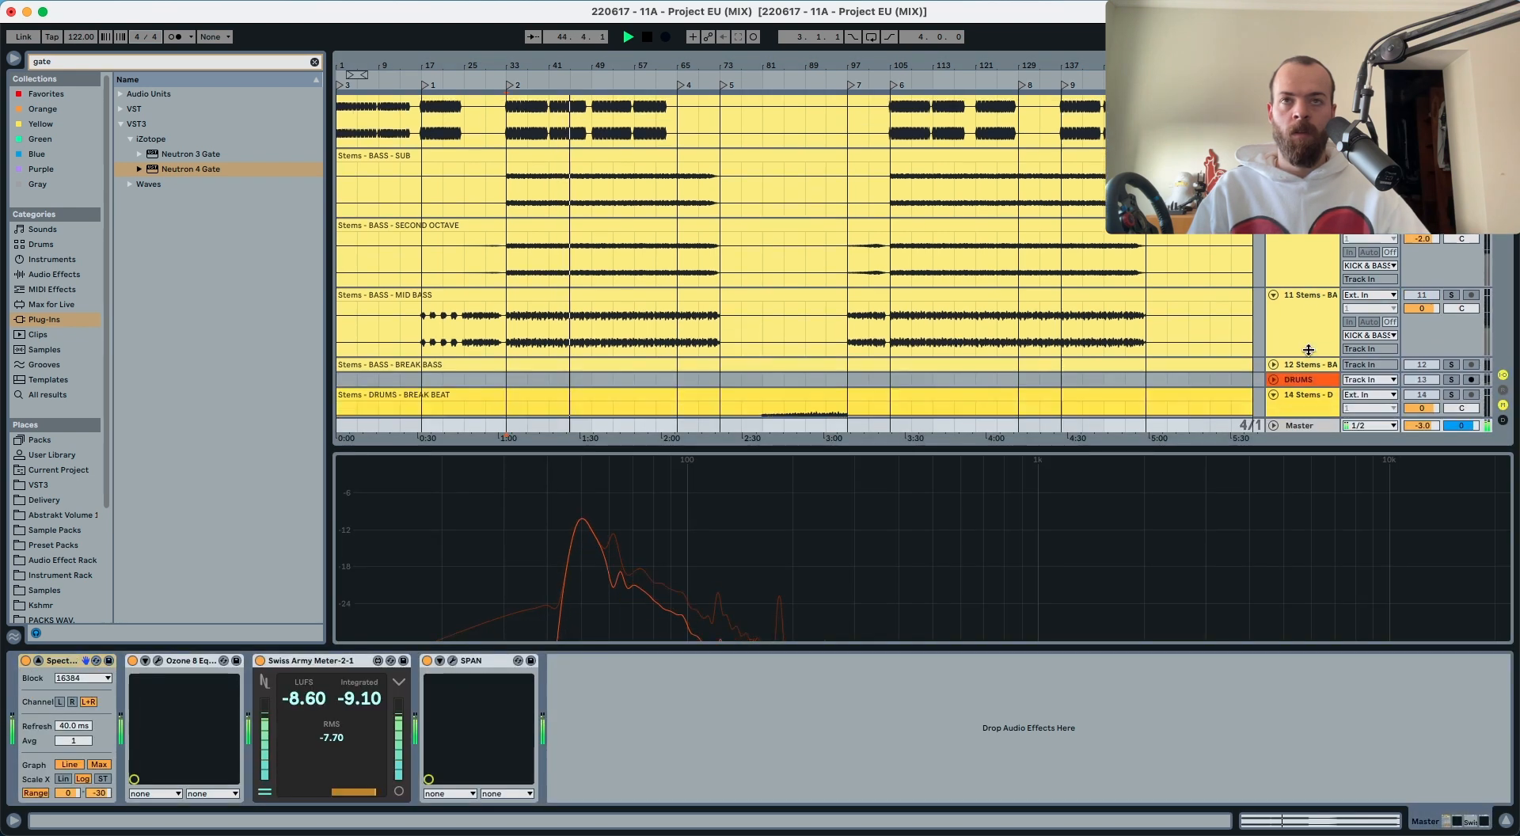
{"action": "scroll", "coordinate": [1309, 349], "scroll_direction": "up", "scroll_amount": 5}
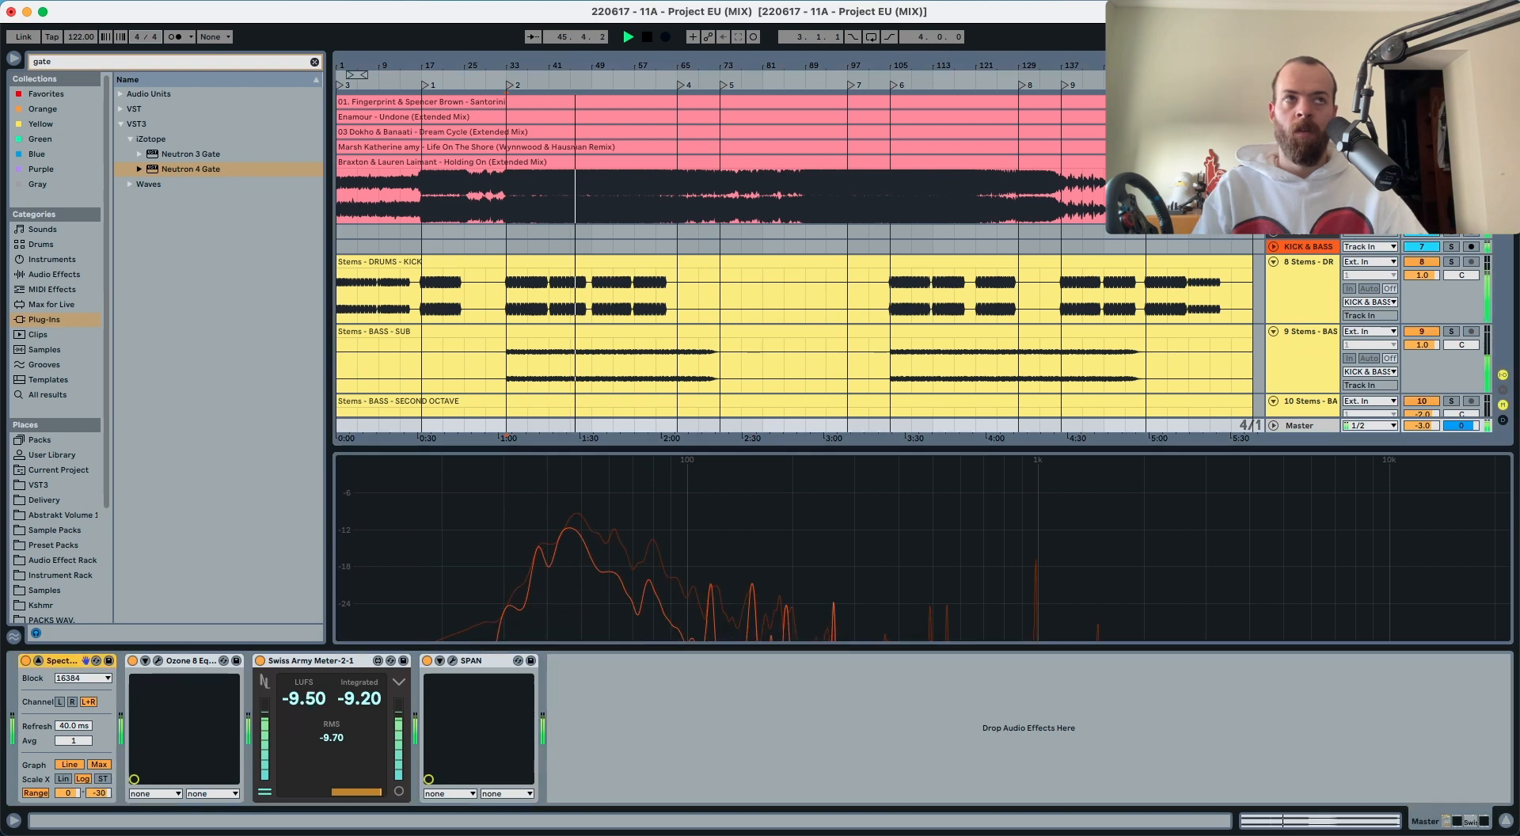
{"action": "left_click", "coordinate": [1451, 162]}
{"action": "left_click", "coordinate": [1300, 624]}
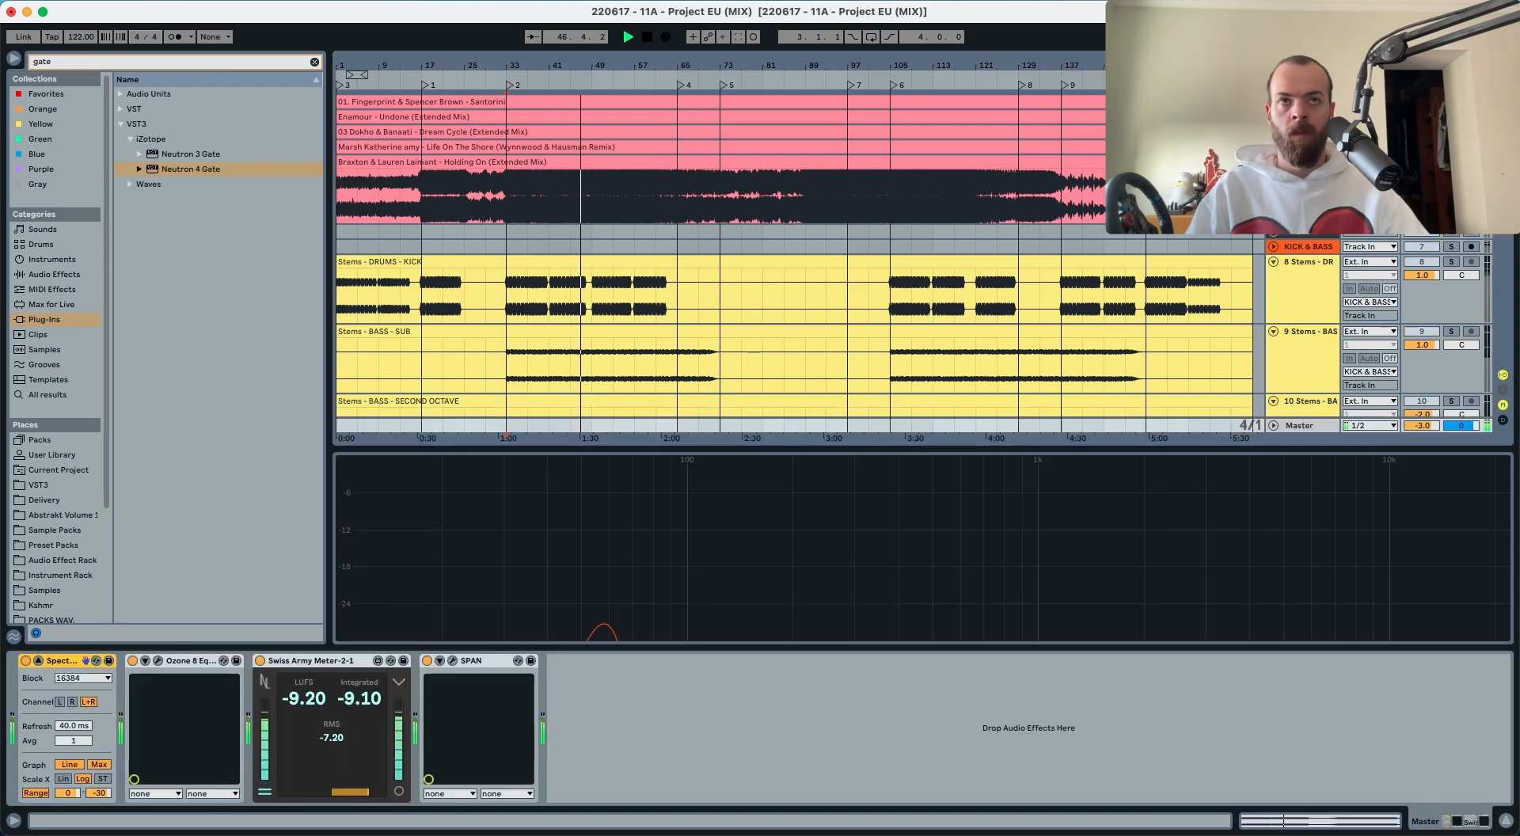
{"action": "left_click", "coordinate": [1451, 161]}
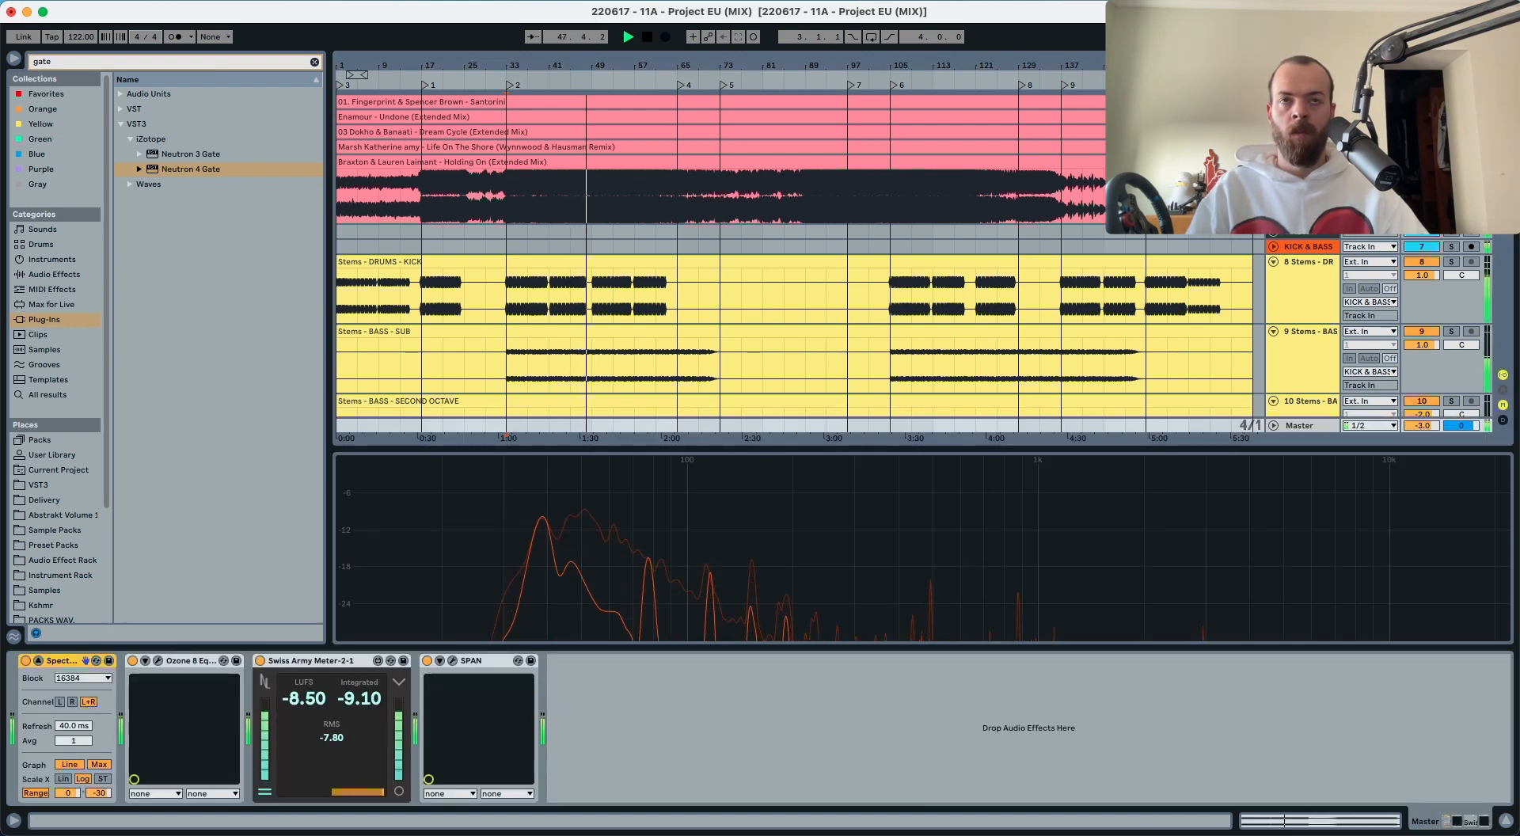
Step: Replay from bar 33, examine the reference and the mix on the master spectrum, and stop playback
{"action": "scroll", "coordinate": [486, 298], "scroll_direction": "down", "scroll_amount": 5}
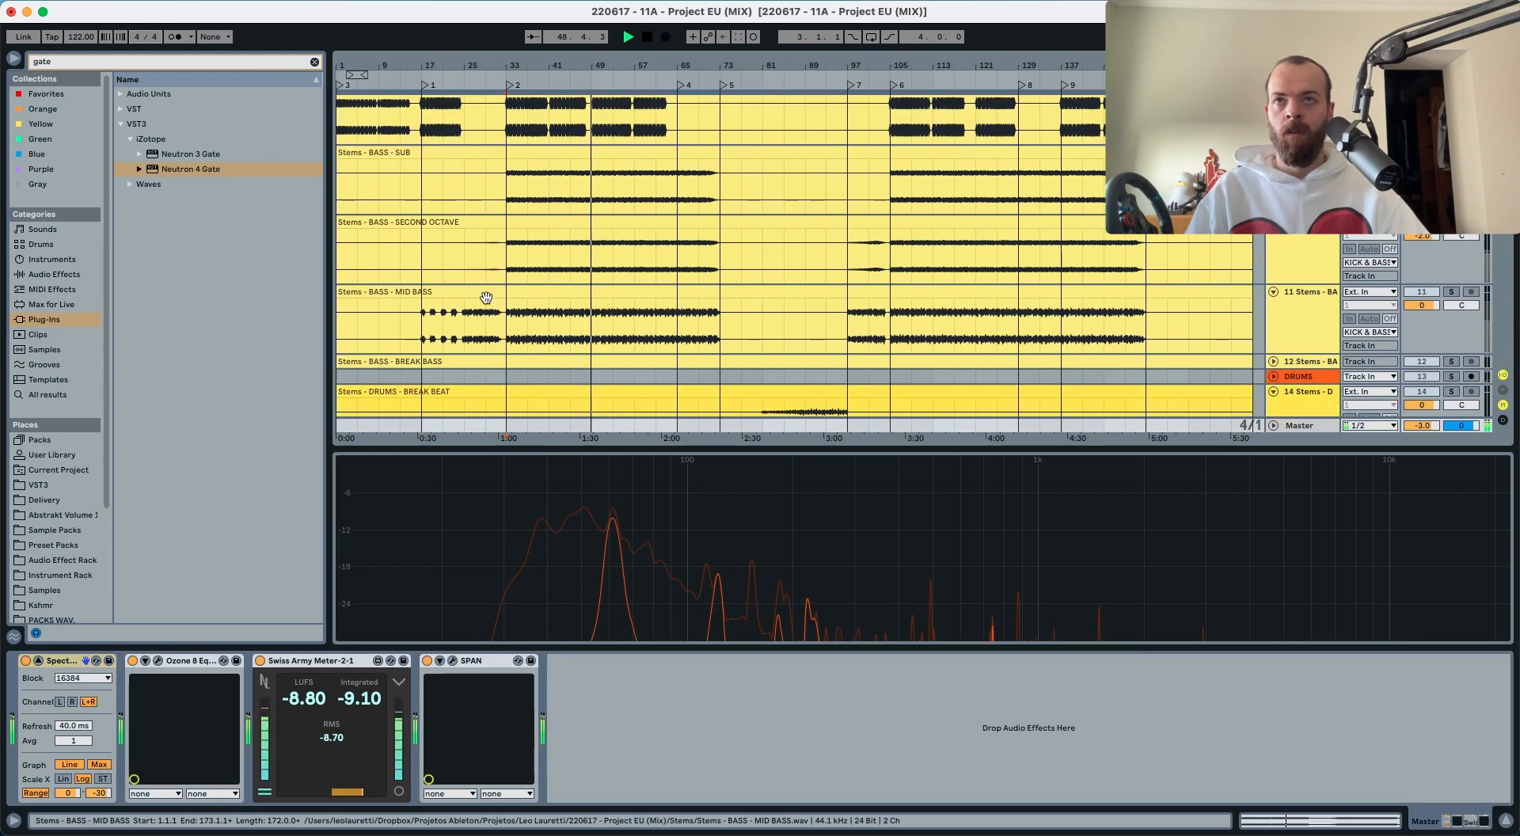
{"action": "left_click", "coordinate": [509, 266]}
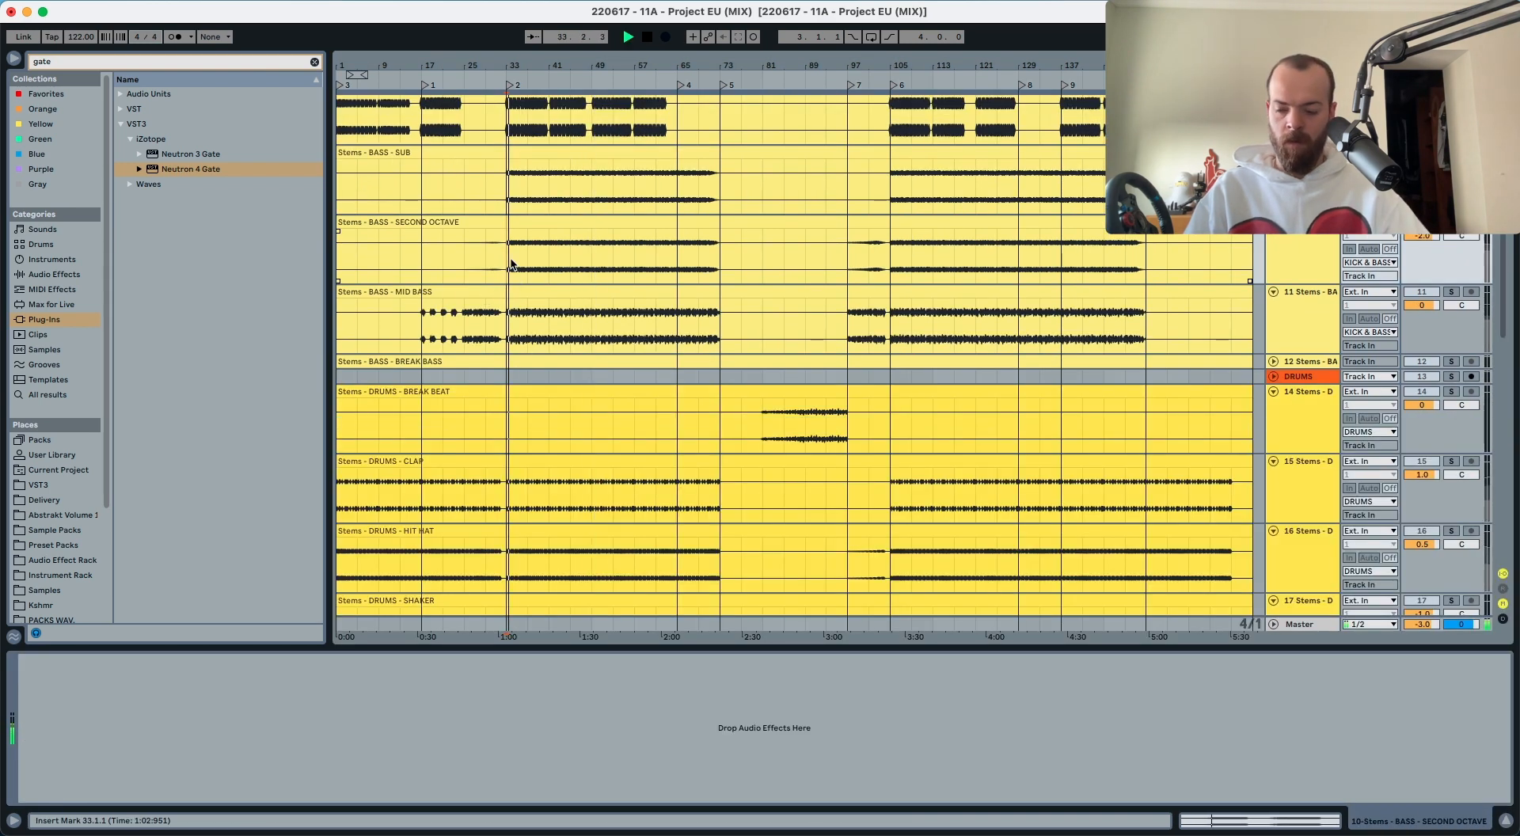
{"action": "key", "text": "s"}
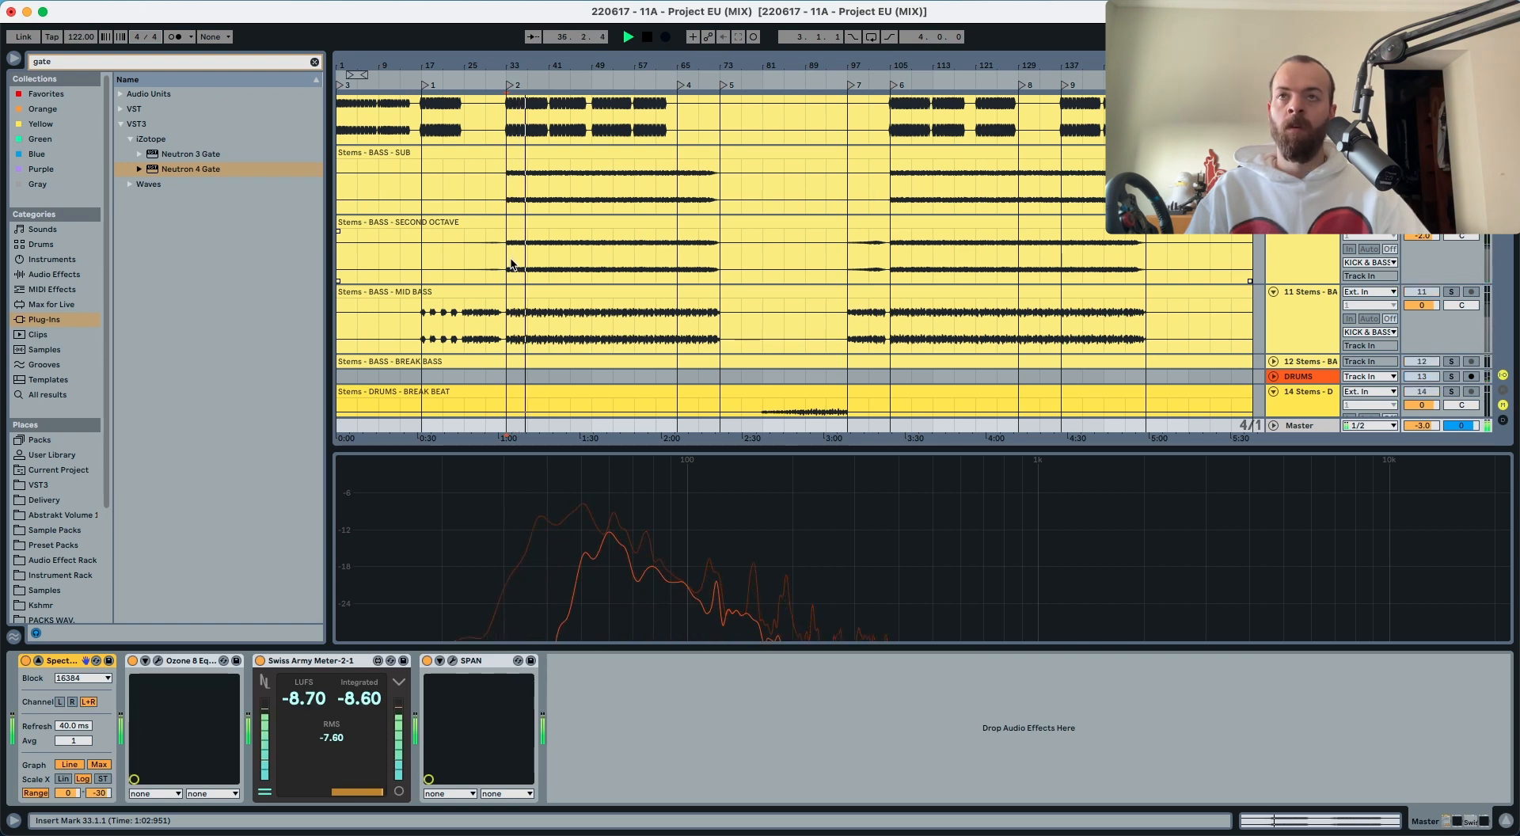
{"action": "scroll", "coordinate": [510, 261], "scroll_direction": "down", "scroll_amount": 3}
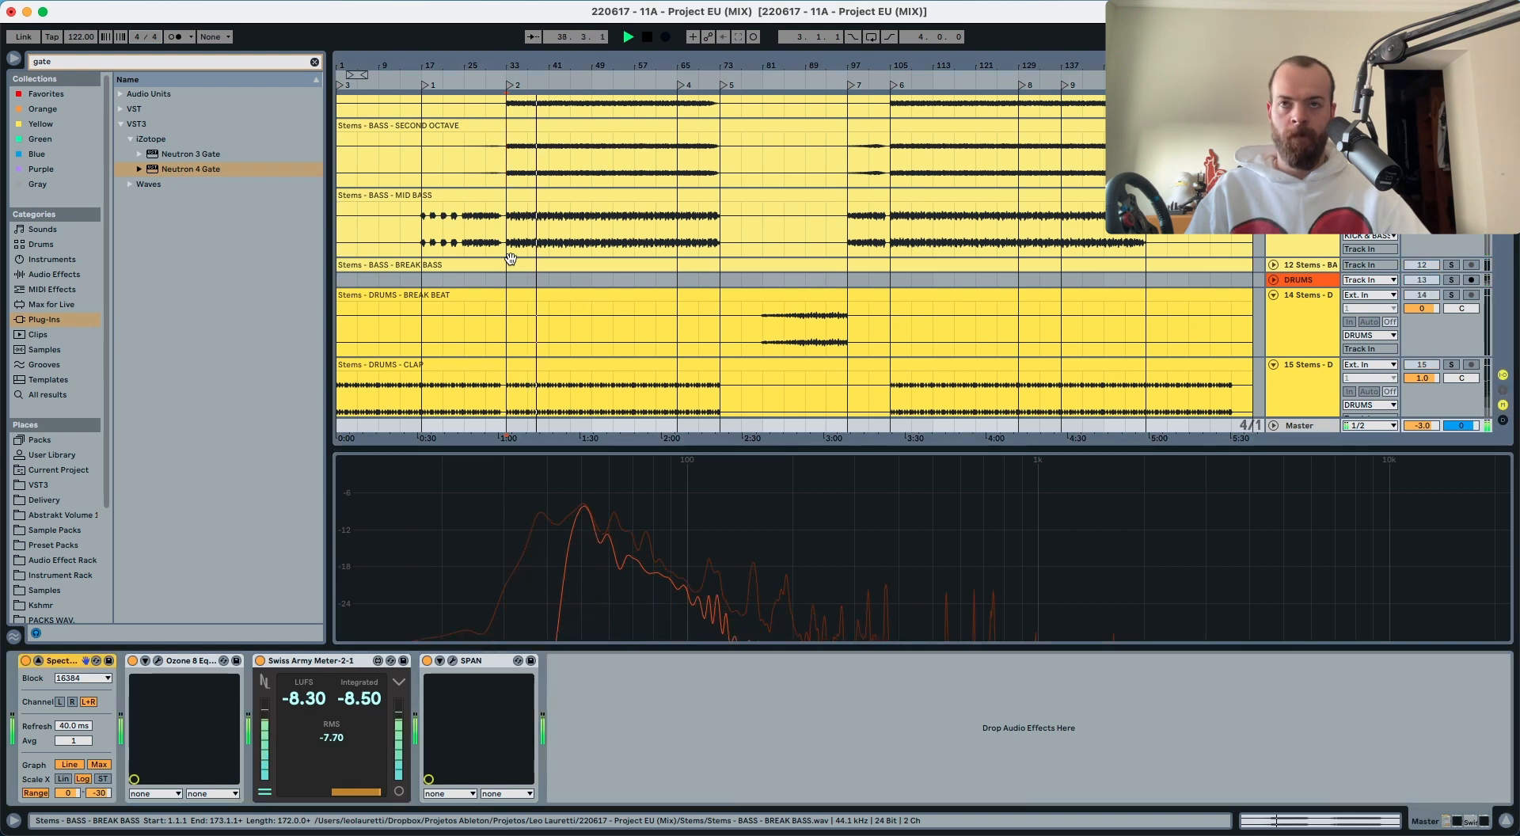
{"action": "key", "text": "space"}
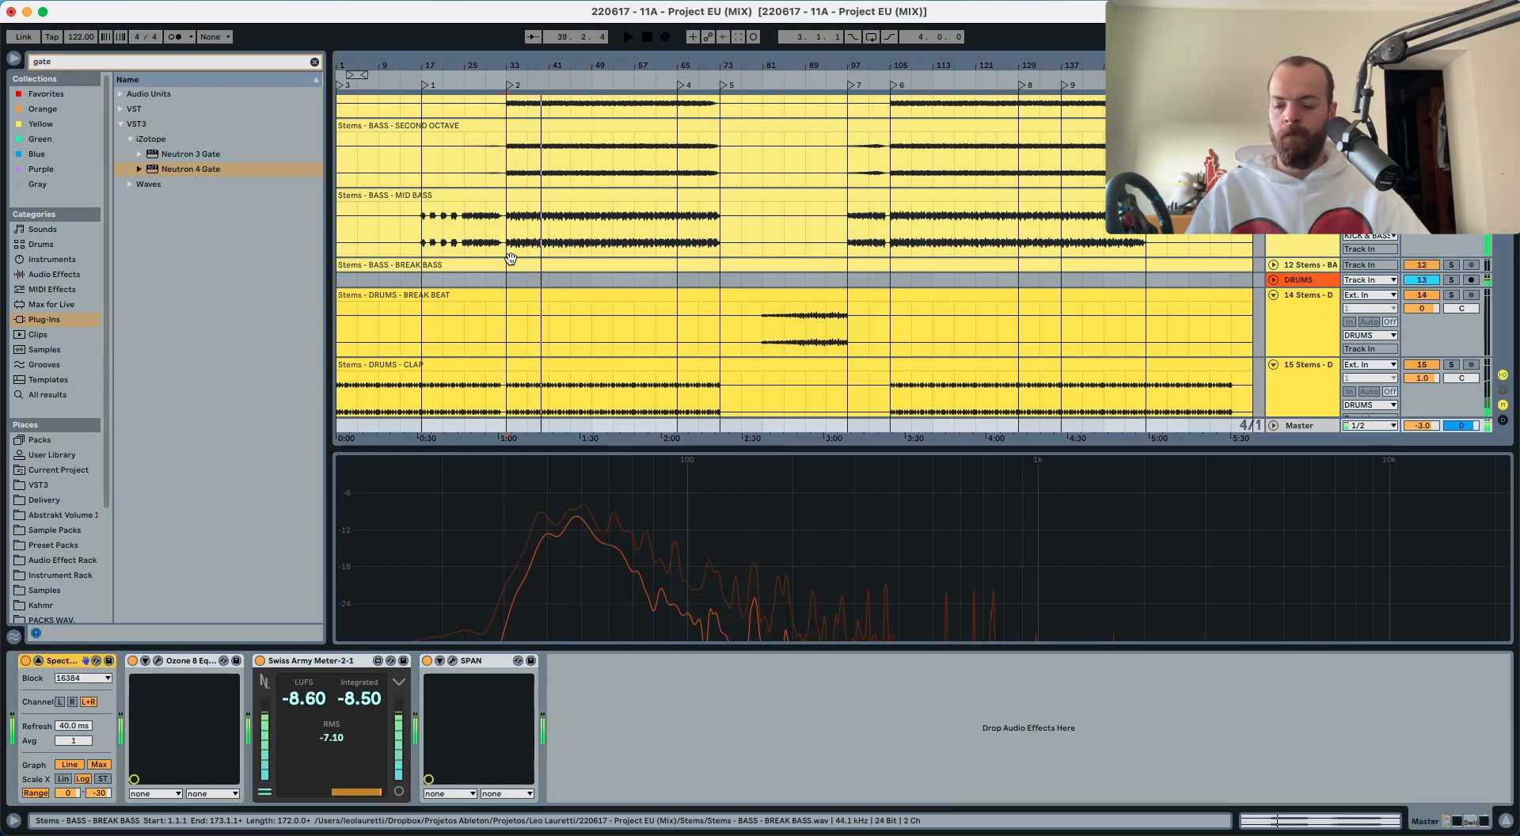
Step: Unfold the SNARE ROLL, FILLS, CLAV, PERC, PERCS, CONT HAT and BONGO drum tracks, leaving RIDES folded
{"action": "scroll", "coordinate": [781, 261], "scroll_direction": "up", "scroll_amount": 5}
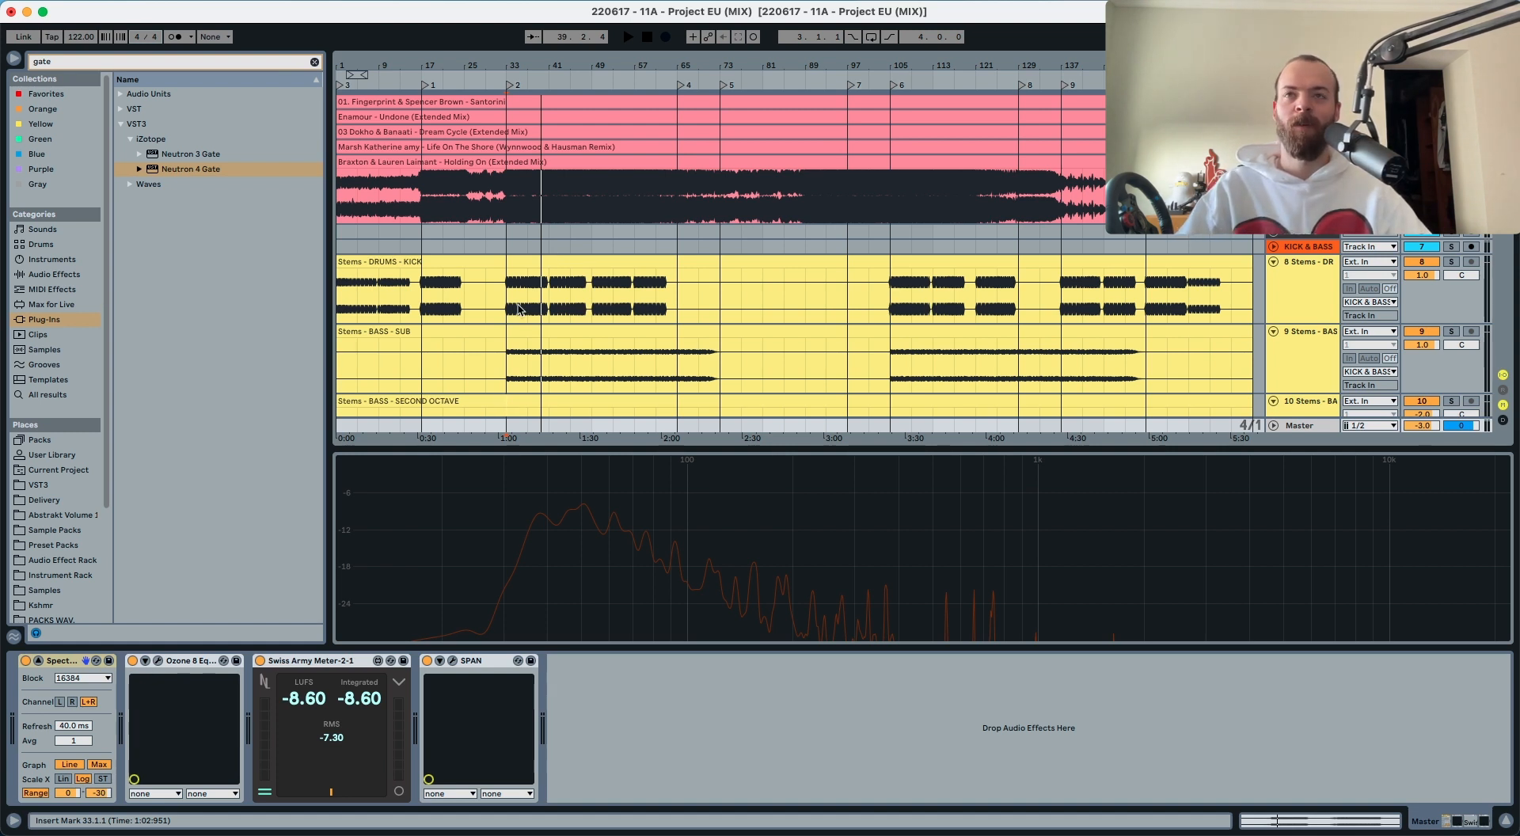
{"action": "scroll", "coordinate": [546, 261], "scroll_direction": "down", "scroll_amount": 10}
{"action": "scroll", "coordinate": [534, 274], "scroll_direction": "down", "scroll_amount": 10}
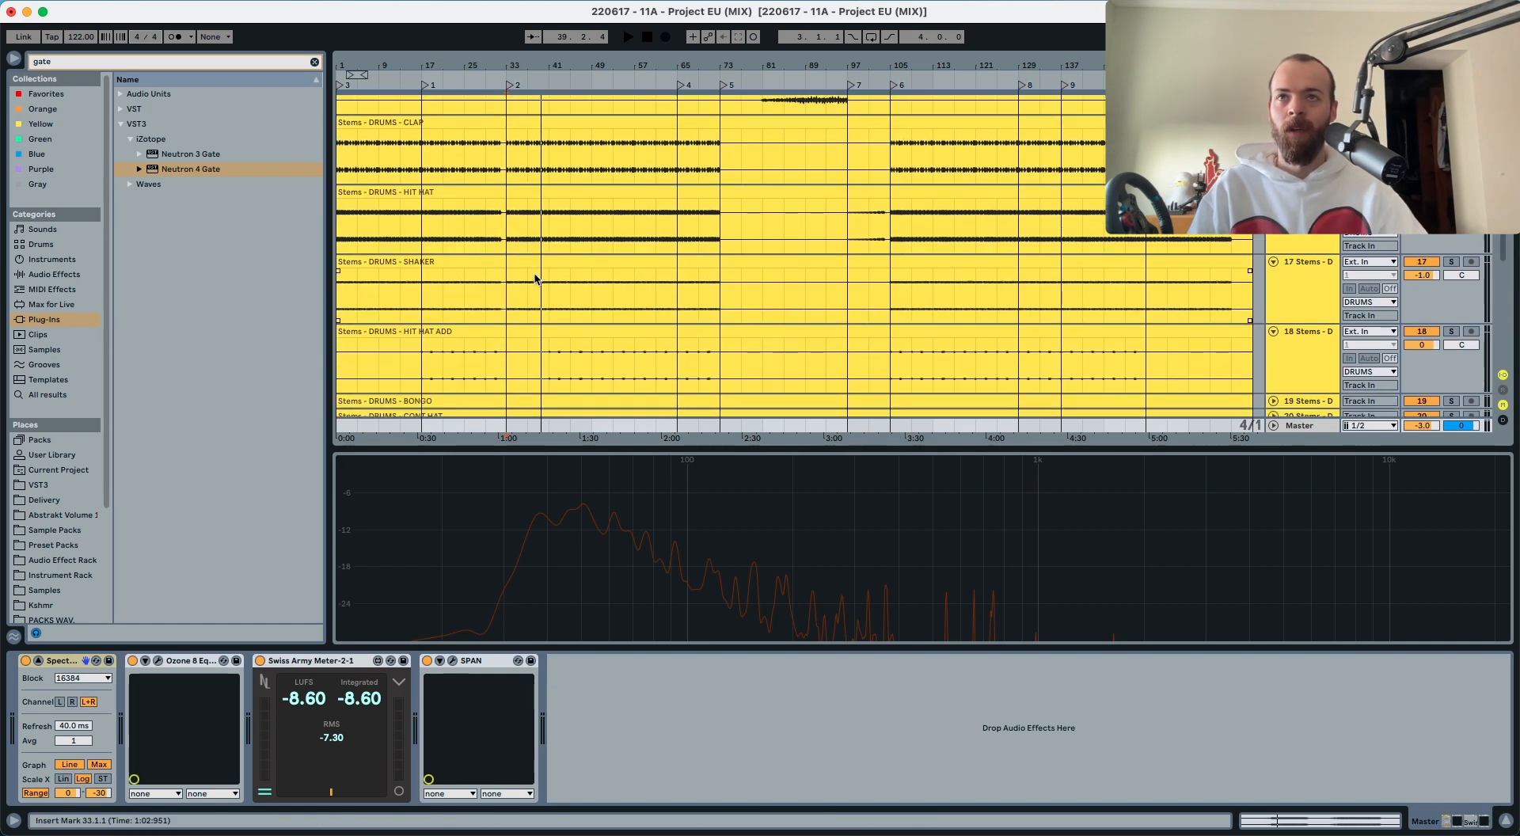
{"action": "left_click", "coordinate": [1286, 261]}
{"action": "key", "text": "u"}
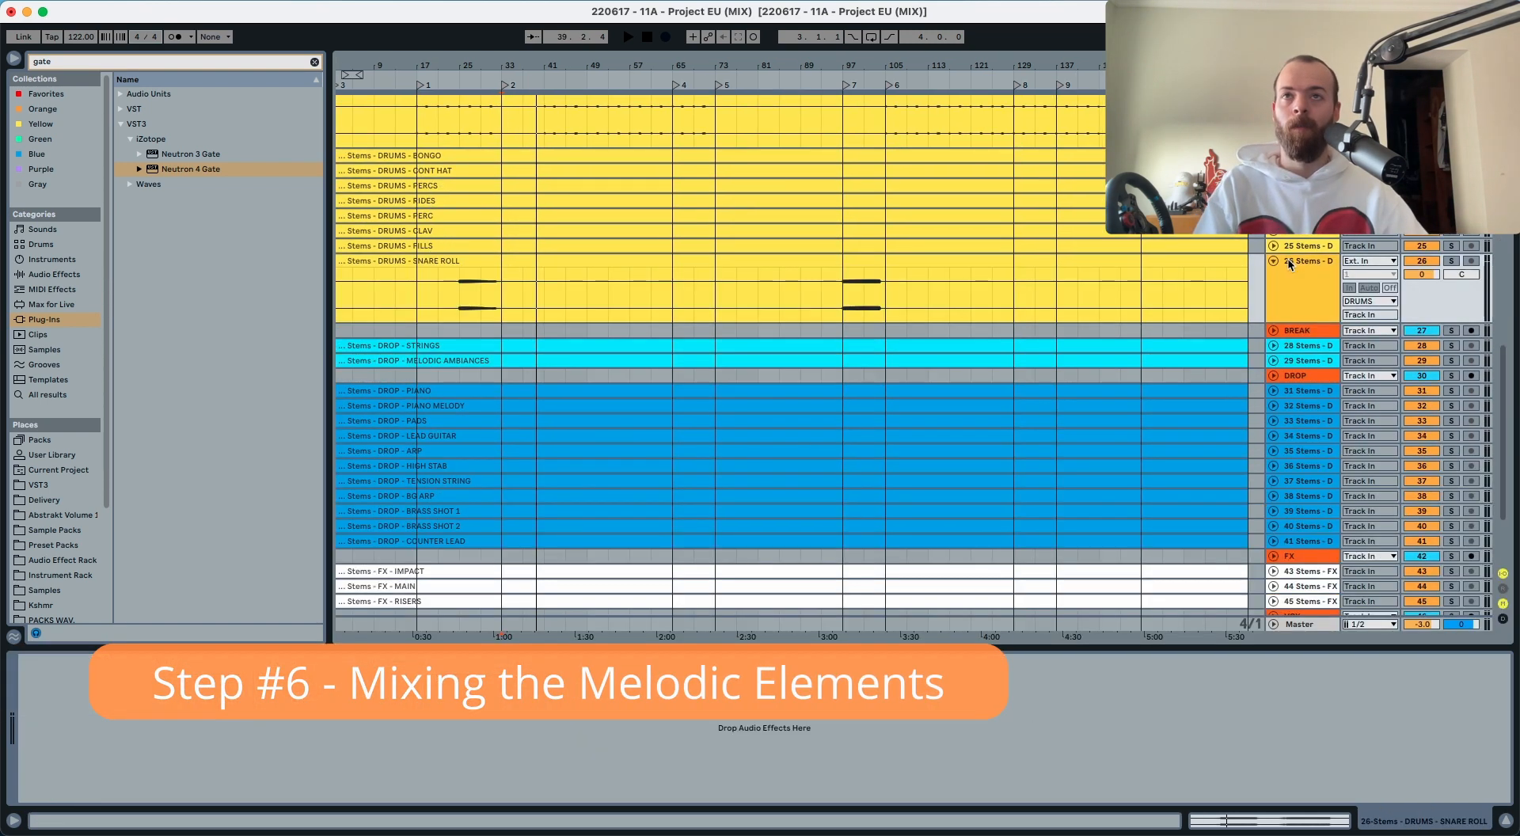
{"action": "key", "text": "Up"}
{"action": "key", "text": "u"}
{"action": "key", "text": "Up"}
{"action": "key", "text": "u"}
{"action": "key", "text": "Up"}
{"action": "key", "text": "u"}
{"action": "key", "text": "Up"}
{"action": "key", "text": "Up"}
{"action": "key", "text": "u"}
{"action": "key", "text": "Up"}
{"action": "key", "text": "u"}
{"action": "key", "text": "Up"}
{"action": "key", "text": "u"}
{"action": "key", "text": "Up"}
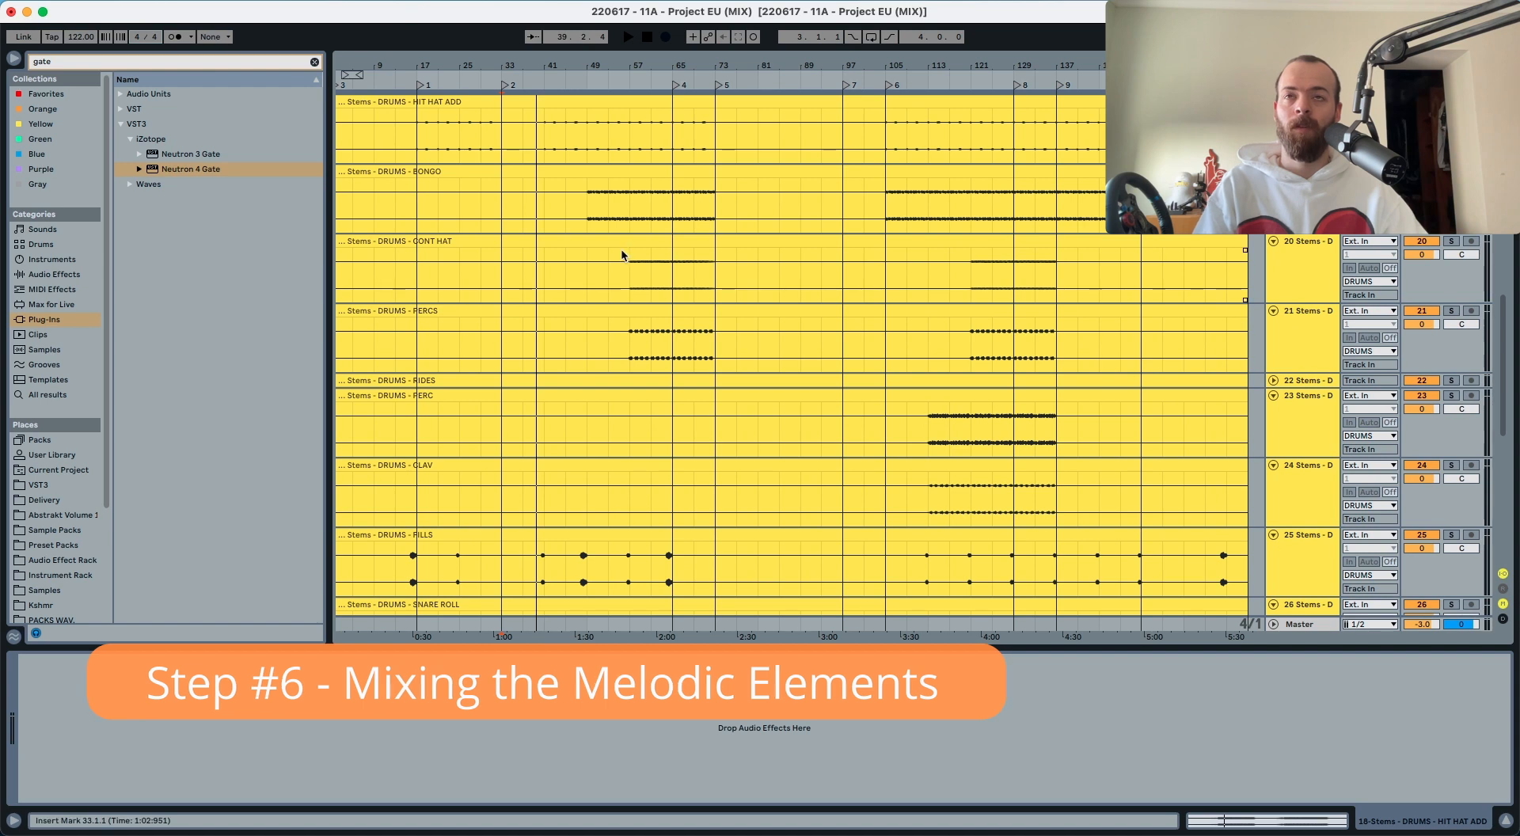
Step: Unfold the PIANO, PIANO MELODY, PADS, LEAD GUITAR and ARP tracks of the DROP group
{"action": "scroll", "coordinate": [546, 252], "scroll_direction": "up", "scroll_amount": 10}
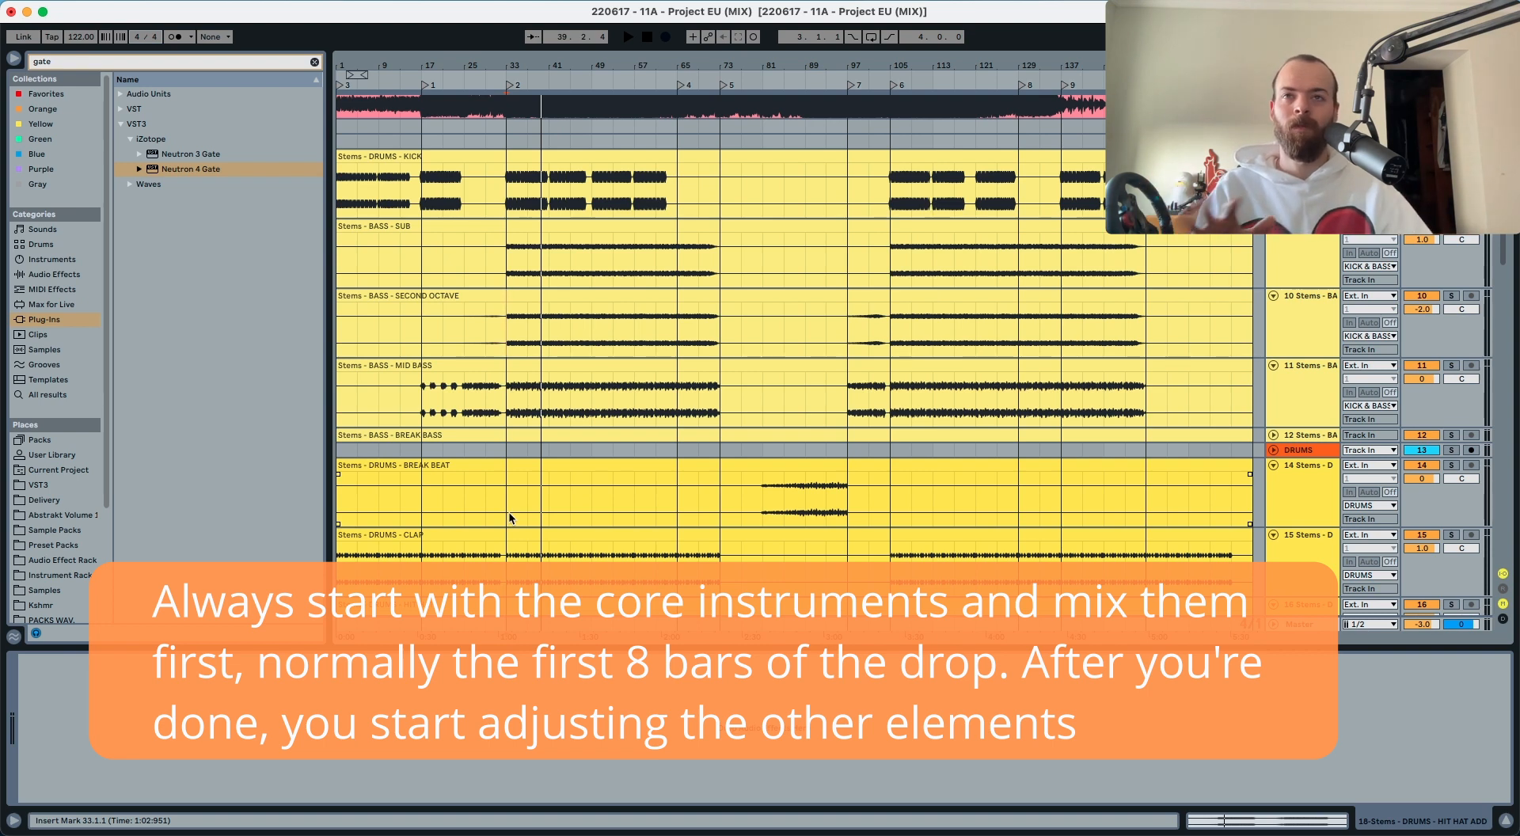
{"action": "scroll", "coordinate": [733, 423], "scroll_direction": "down", "scroll_amount": 3}
{"action": "scroll", "coordinate": [733, 423], "scroll_direction": "down", "scroll_amount": 2}
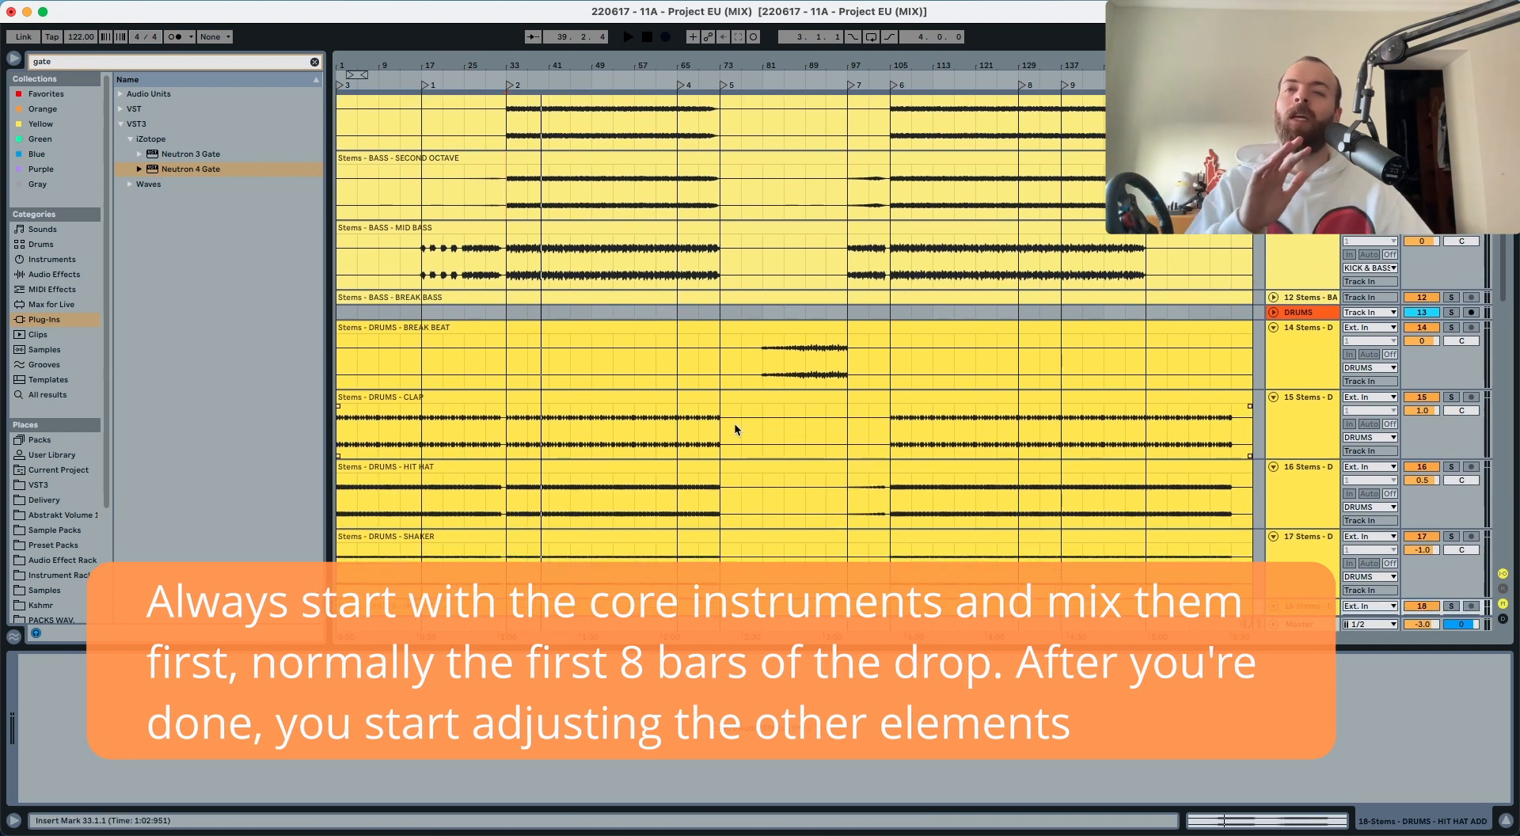
{"action": "scroll", "coordinate": [733, 423], "scroll_direction": "down", "scroll_amount": 8}
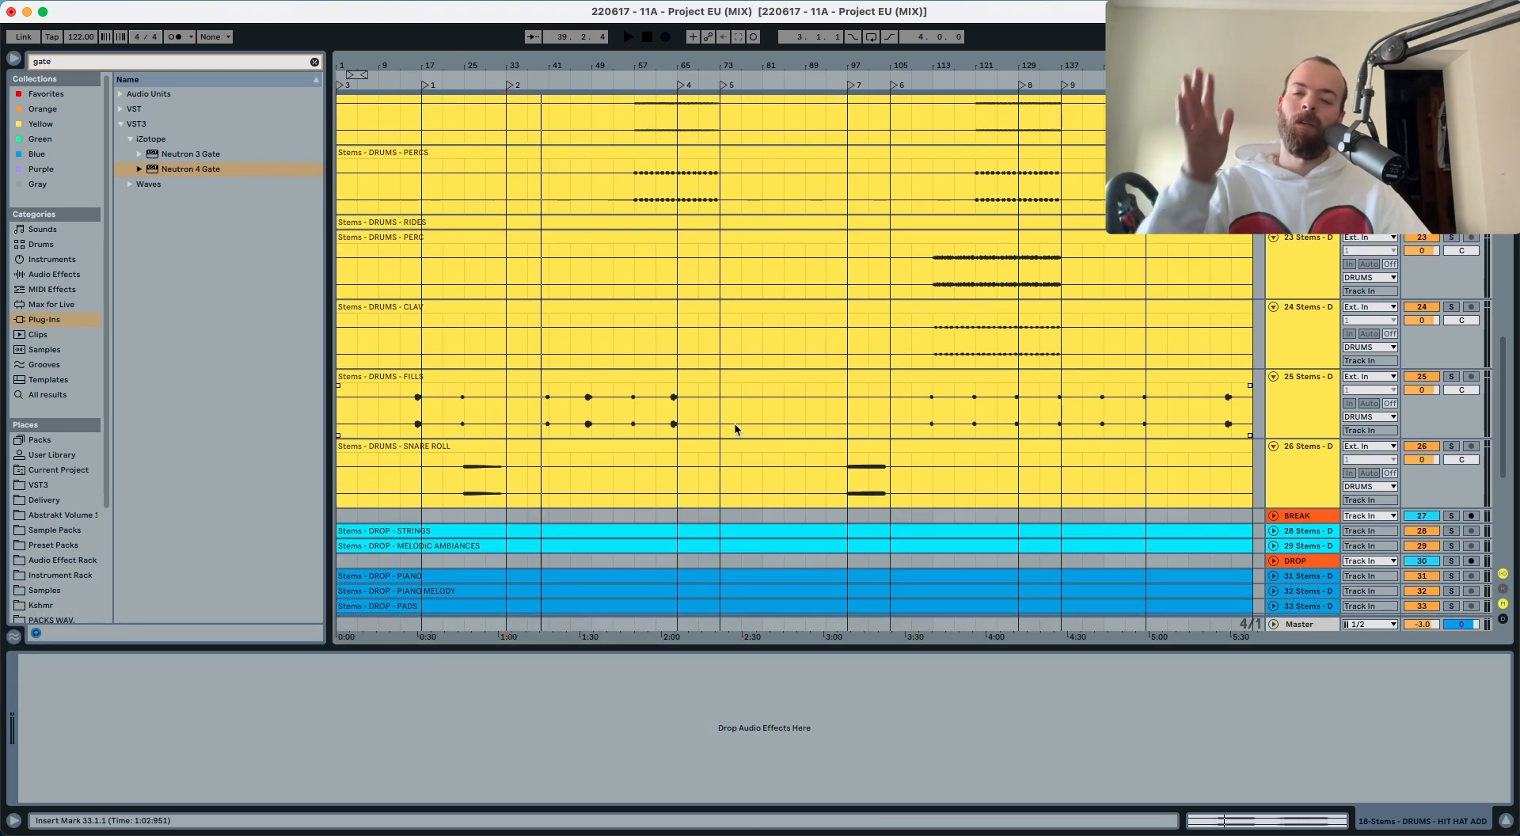
{"action": "scroll", "coordinate": [735, 428], "scroll_direction": "down", "scroll_amount": 6}
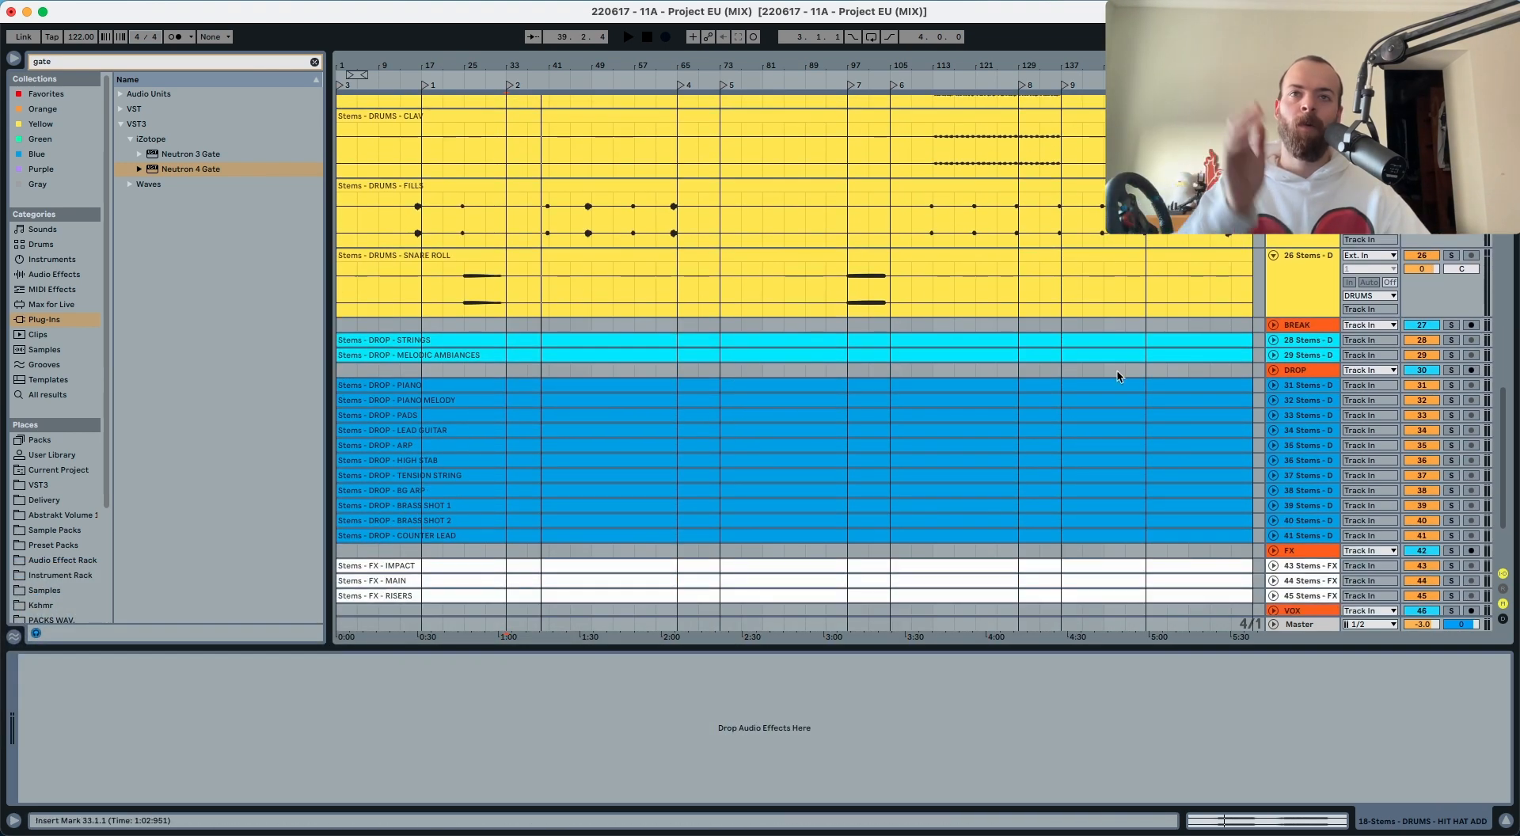
{"action": "left_click", "coordinate": [1311, 388]}
{"action": "key", "text": "u"}
{"action": "key", "text": "Down"}
{"action": "key", "text": "u"}
{"action": "key", "text": "Down"}
{"action": "key", "text": "u"}
{"action": "key", "text": "Down"}
{"action": "key", "text": "u"}
{"action": "key", "text": "Down"}
{"action": "key", "text": "u"}
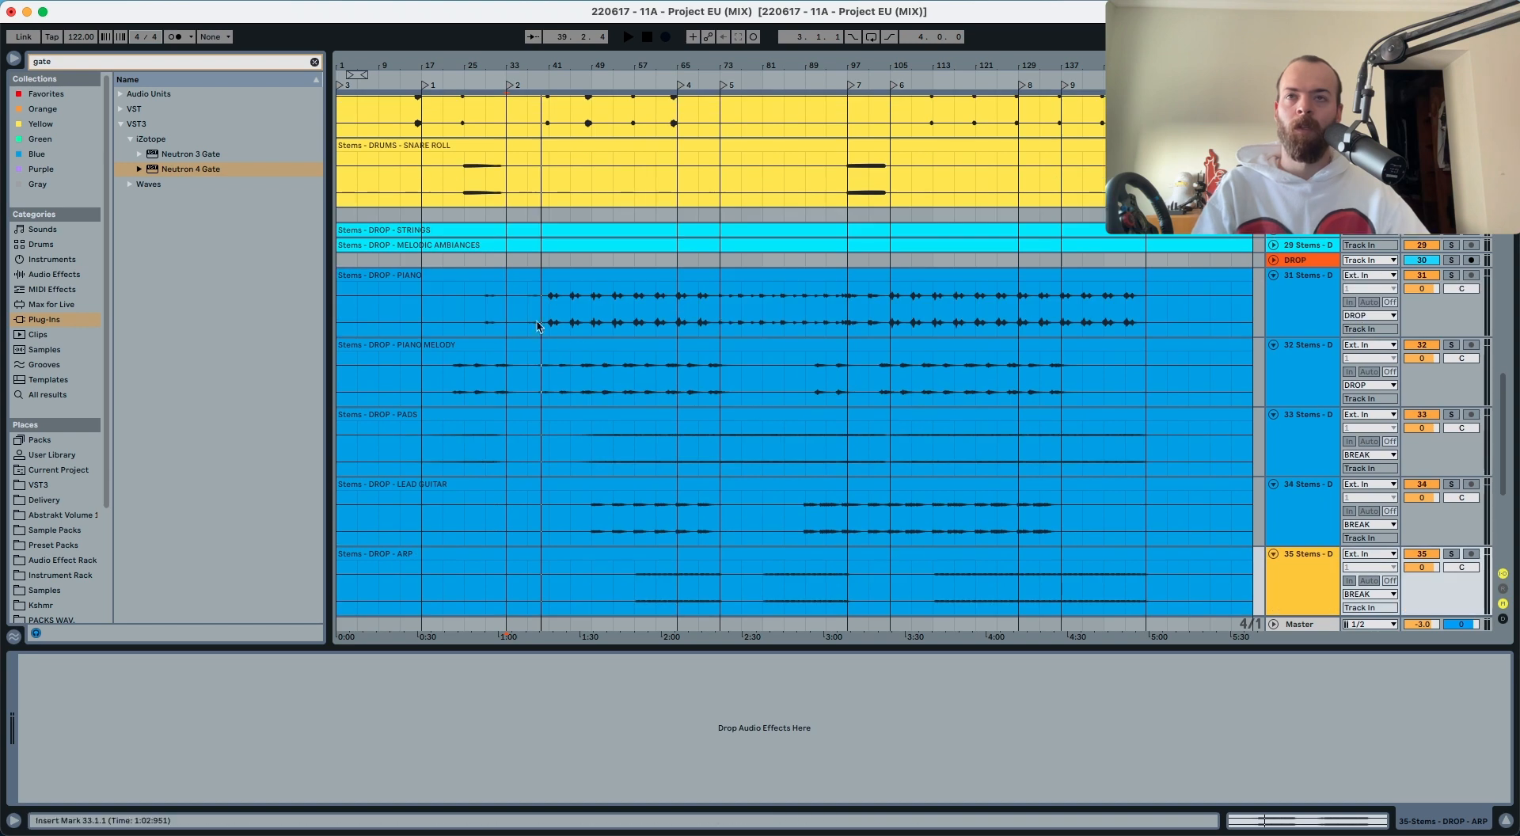
Step: Select bars 41 to 49 across the PIANO and PIANO MELODY tracks
{"action": "left_click", "coordinate": [552, 306]}
{"action": "scroll", "coordinate": [556, 370], "scroll_direction": "down", "scroll_amount": 9}
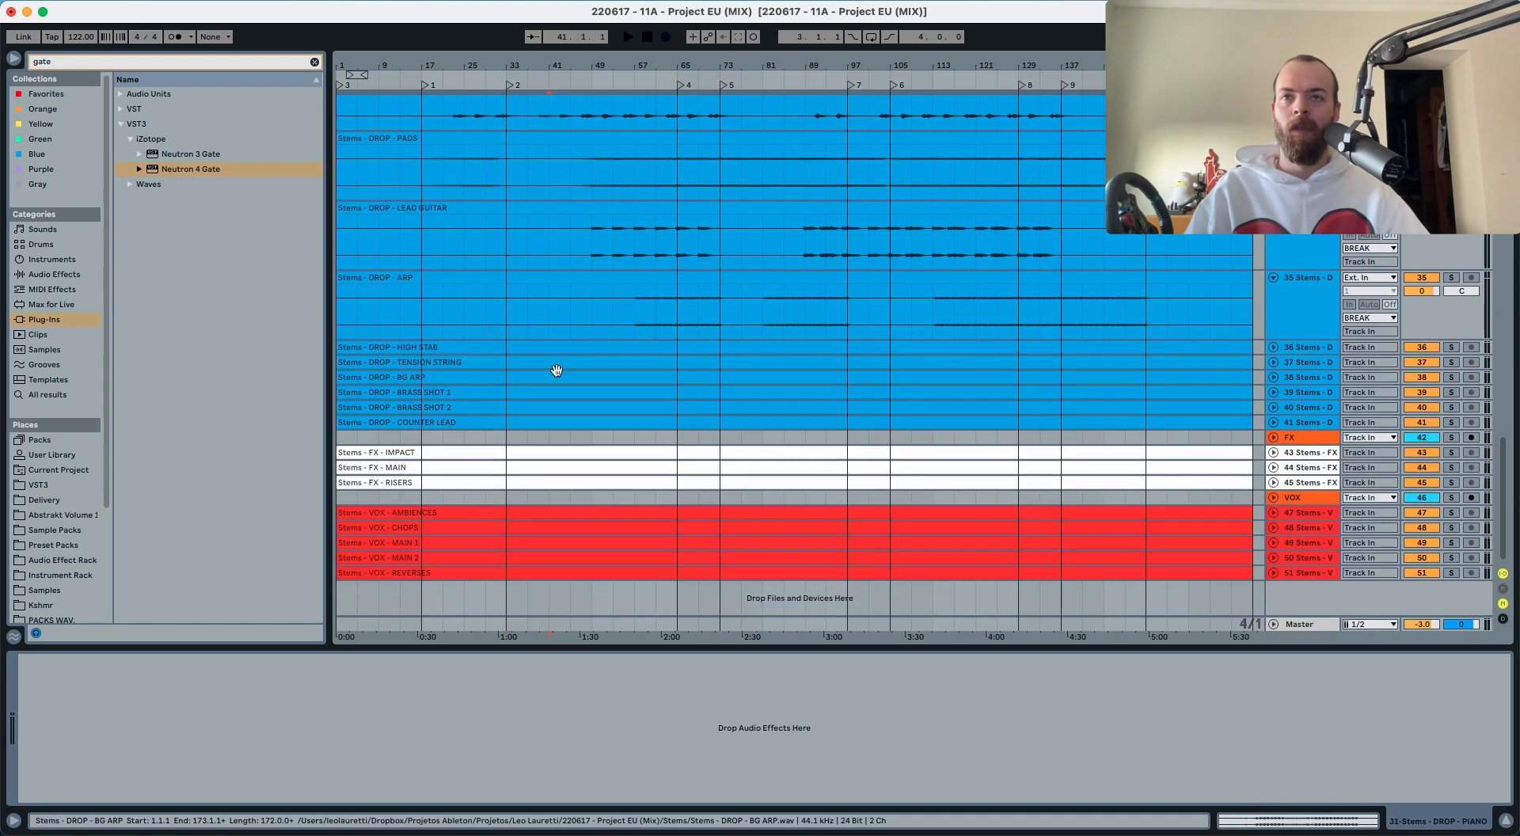
{"action": "scroll", "coordinate": [556, 370], "scroll_direction": "up", "scroll_amount": 8}
{"action": "scroll", "coordinate": [558, 376], "scroll_direction": "up", "scroll_amount": 15}
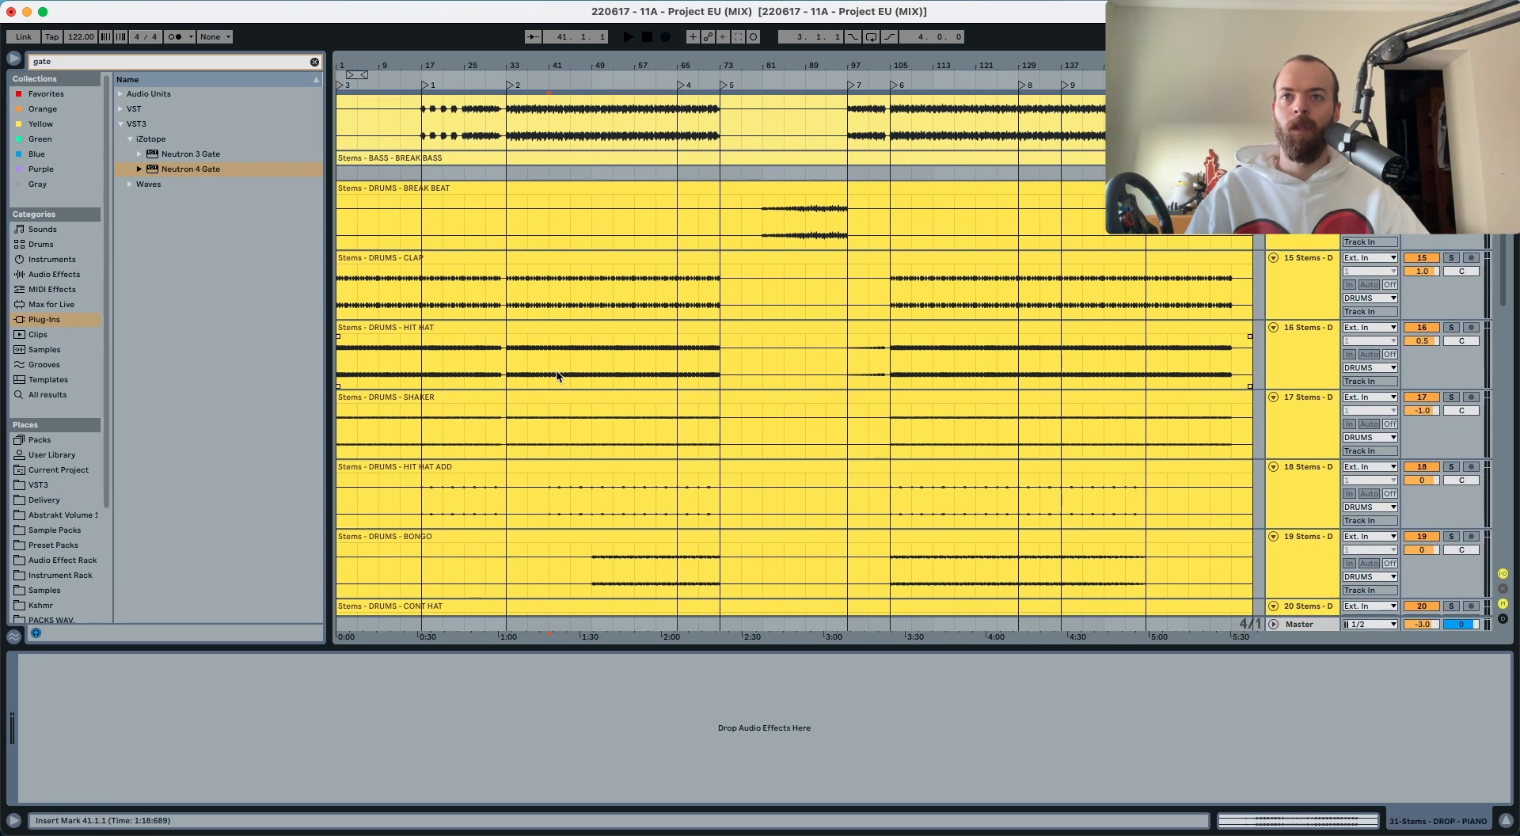
{"action": "scroll", "coordinate": [546, 402], "scroll_direction": "down", "scroll_amount": 10}
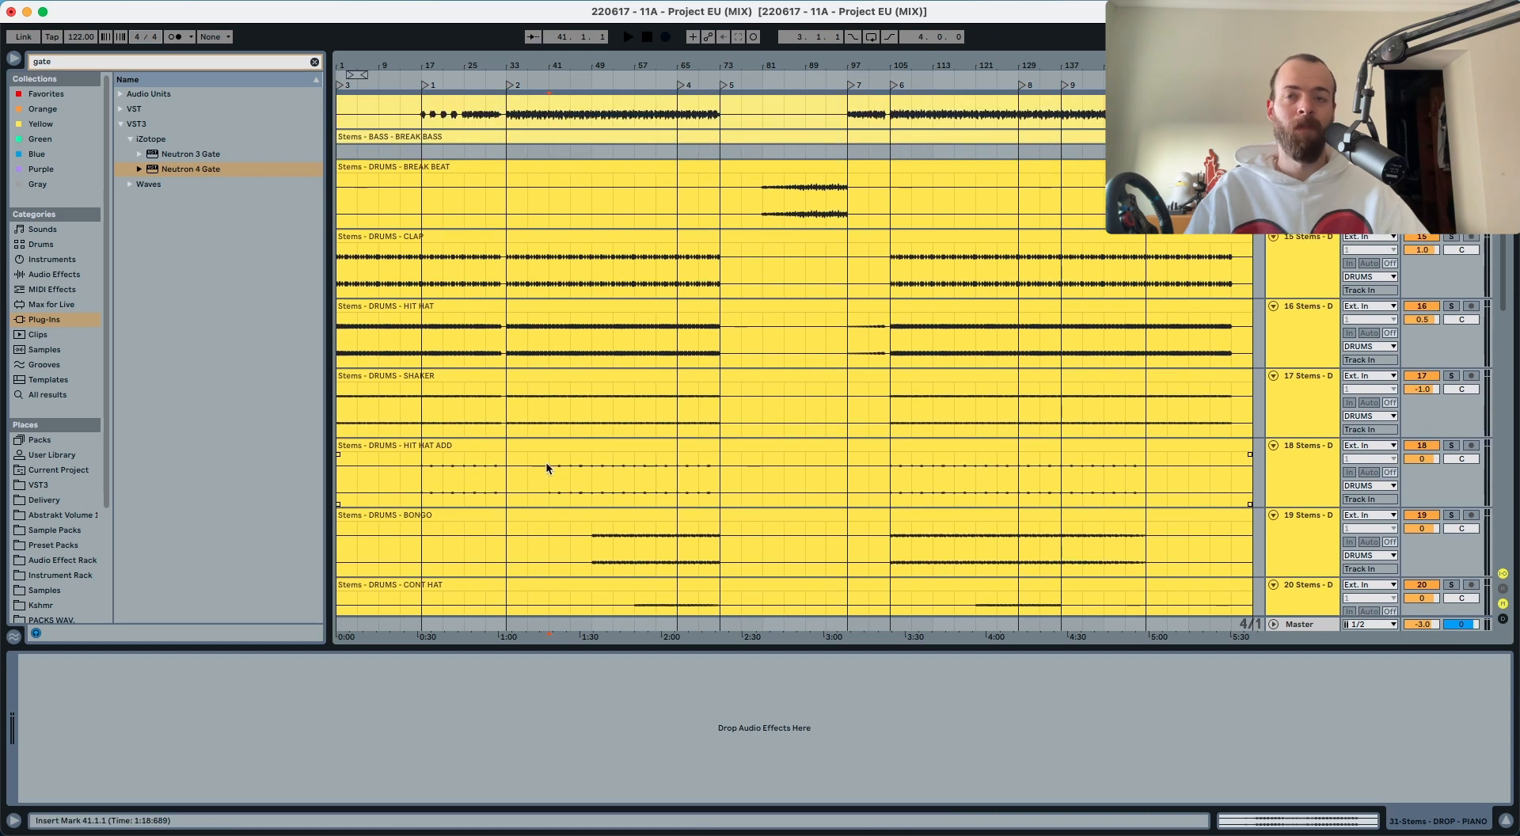
{"action": "scroll", "coordinate": [546, 475], "scroll_direction": "down", "scroll_amount": 5}
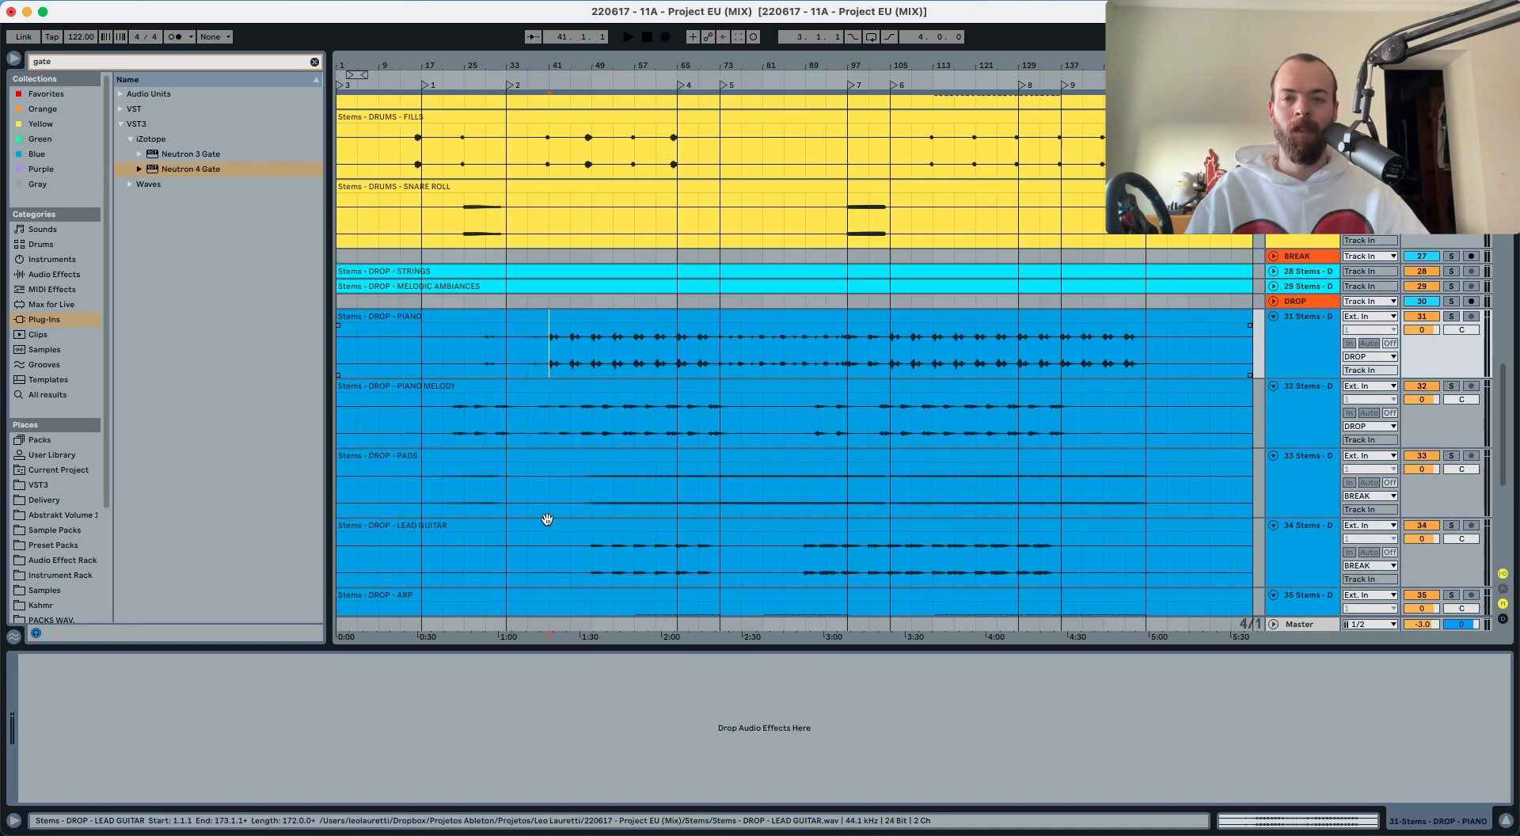
{"action": "left_click_drag", "start_coordinate": [550, 435], "coordinate": [592, 364]}
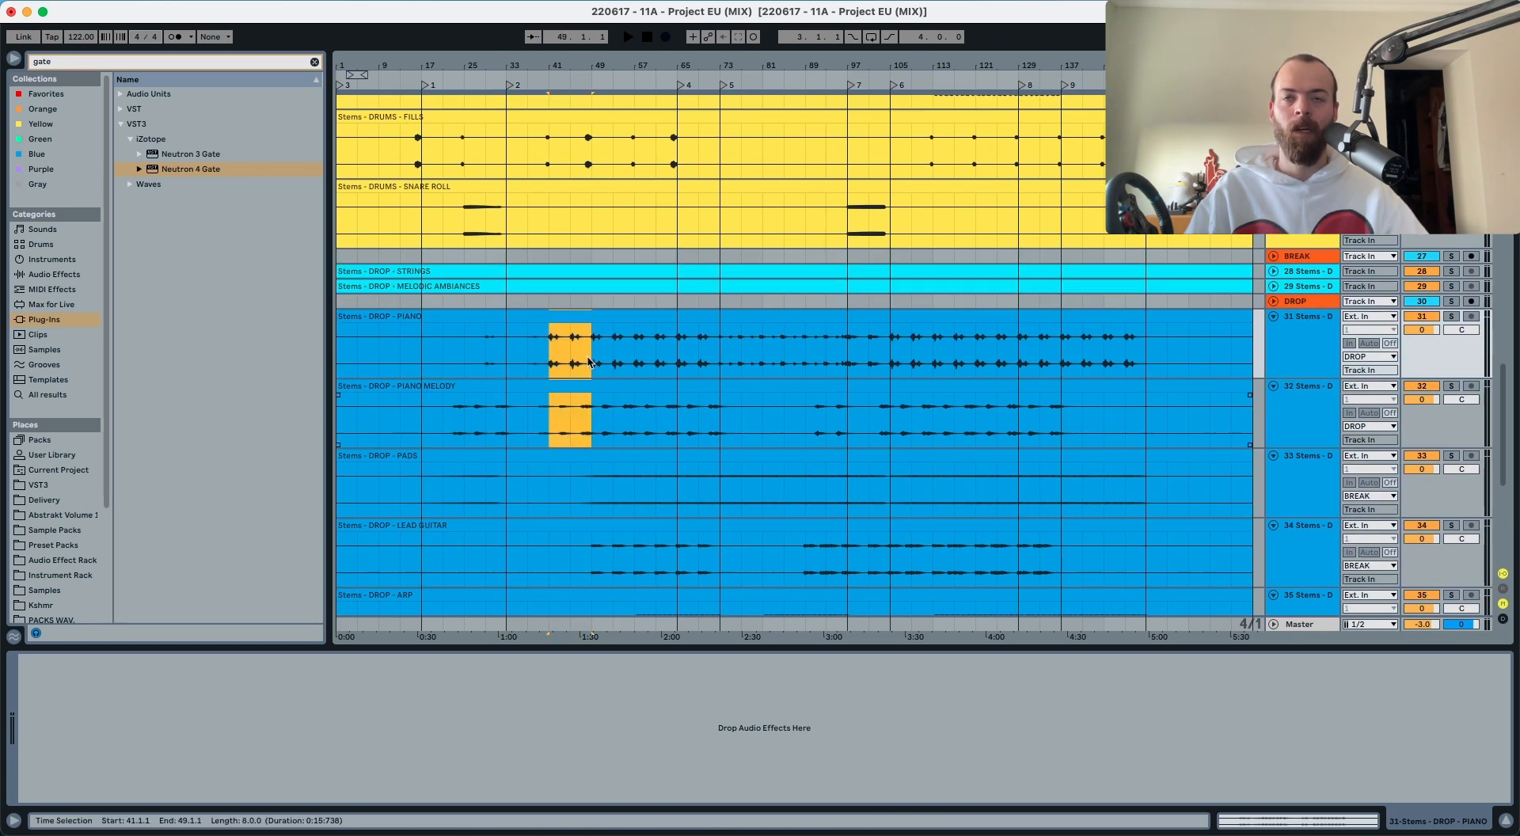
Step: Play the mix from bar 41, checking the PIANO MELODY and PIANO tracks against the soloed reference
{"action": "left_click", "coordinate": [1294, 393]}
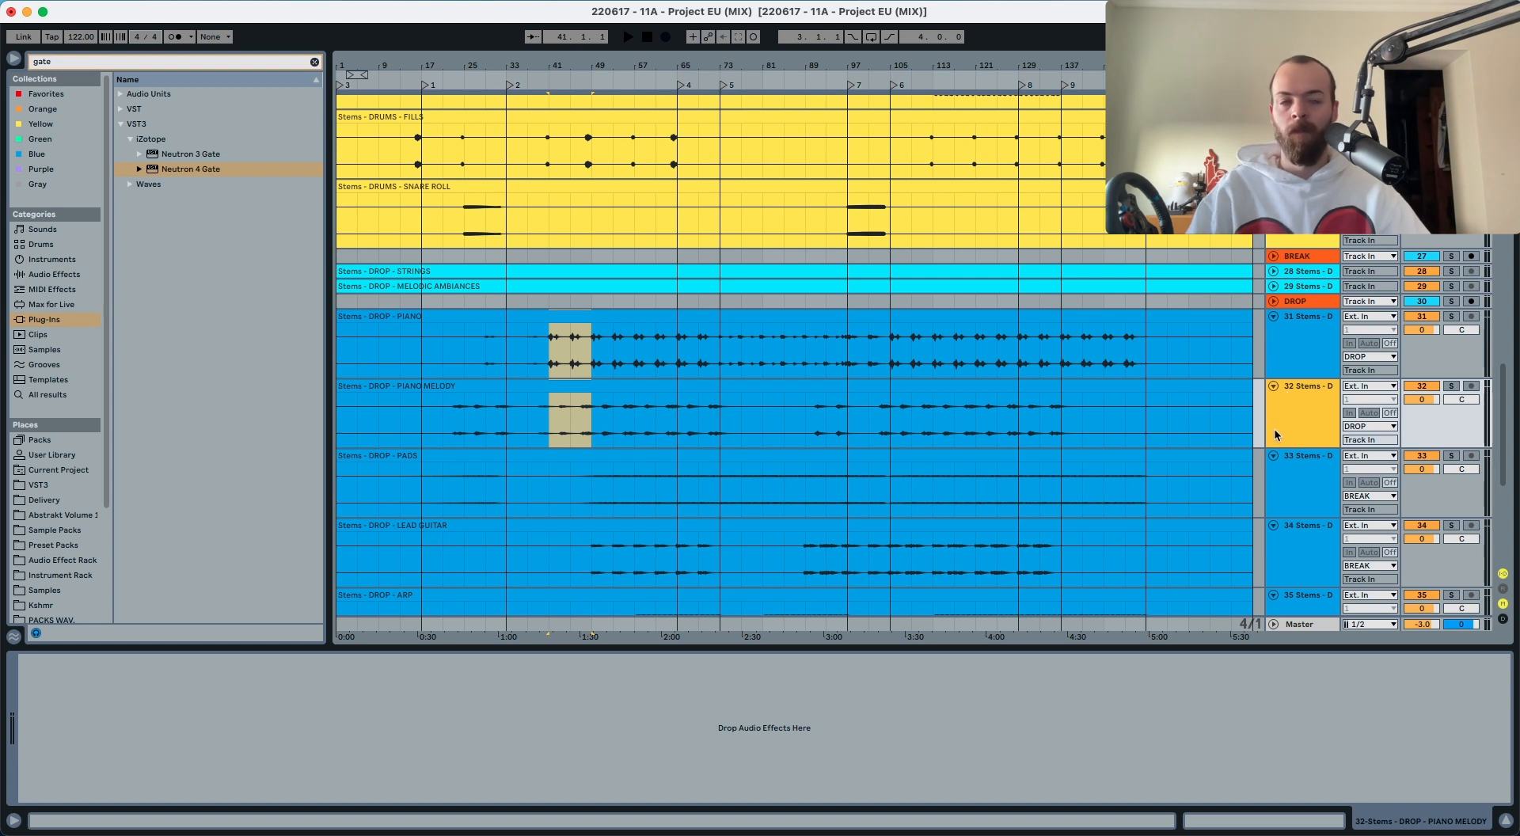
{"action": "key", "text": "space"}
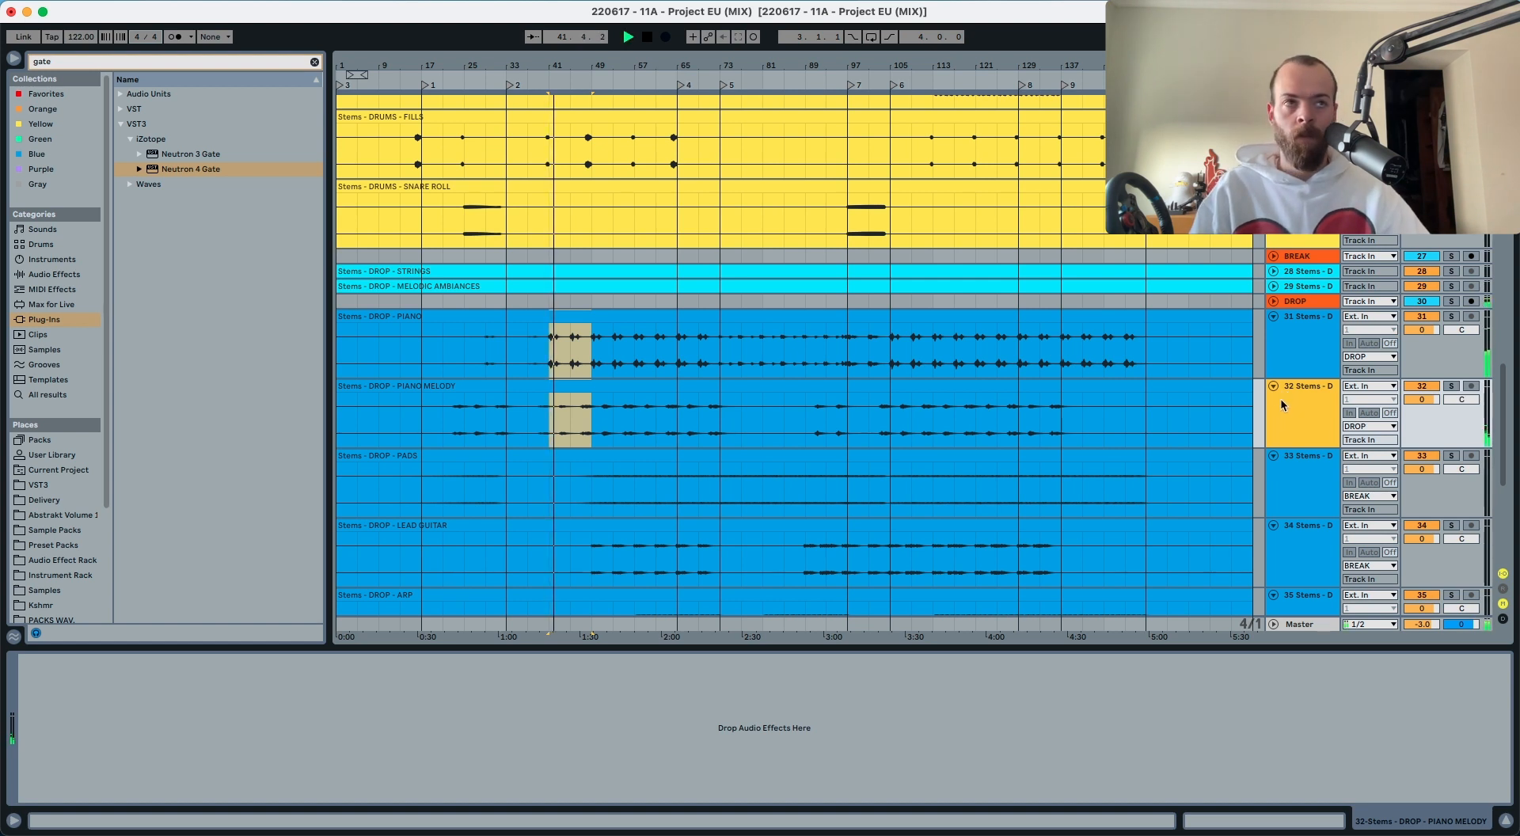
{"action": "left_click", "coordinate": [1290, 372]}
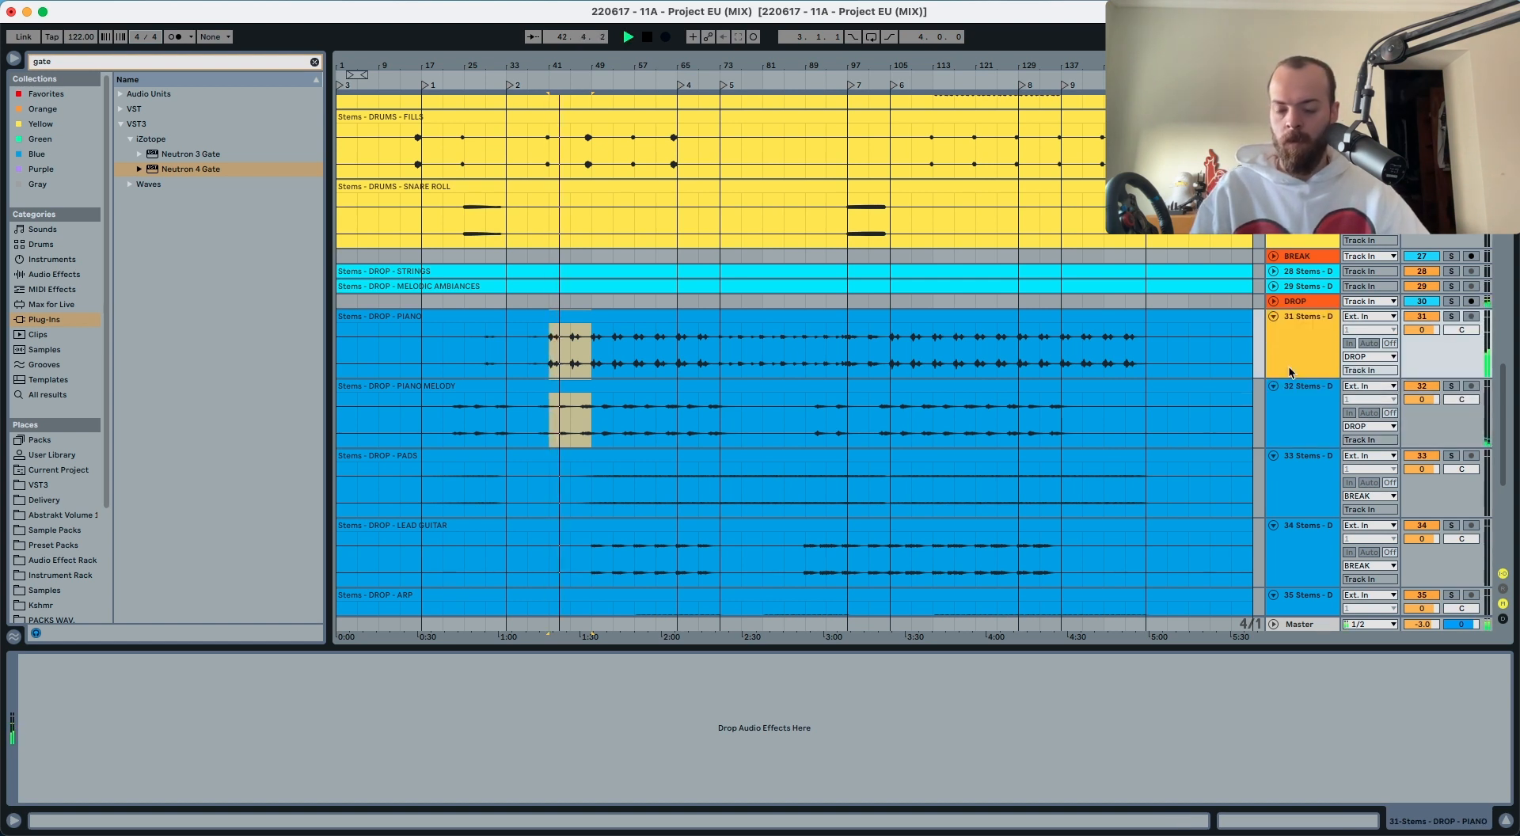
{"action": "key", "text": "s"}
{"action": "key", "text": "space"}
{"action": "key", "text": "space"}
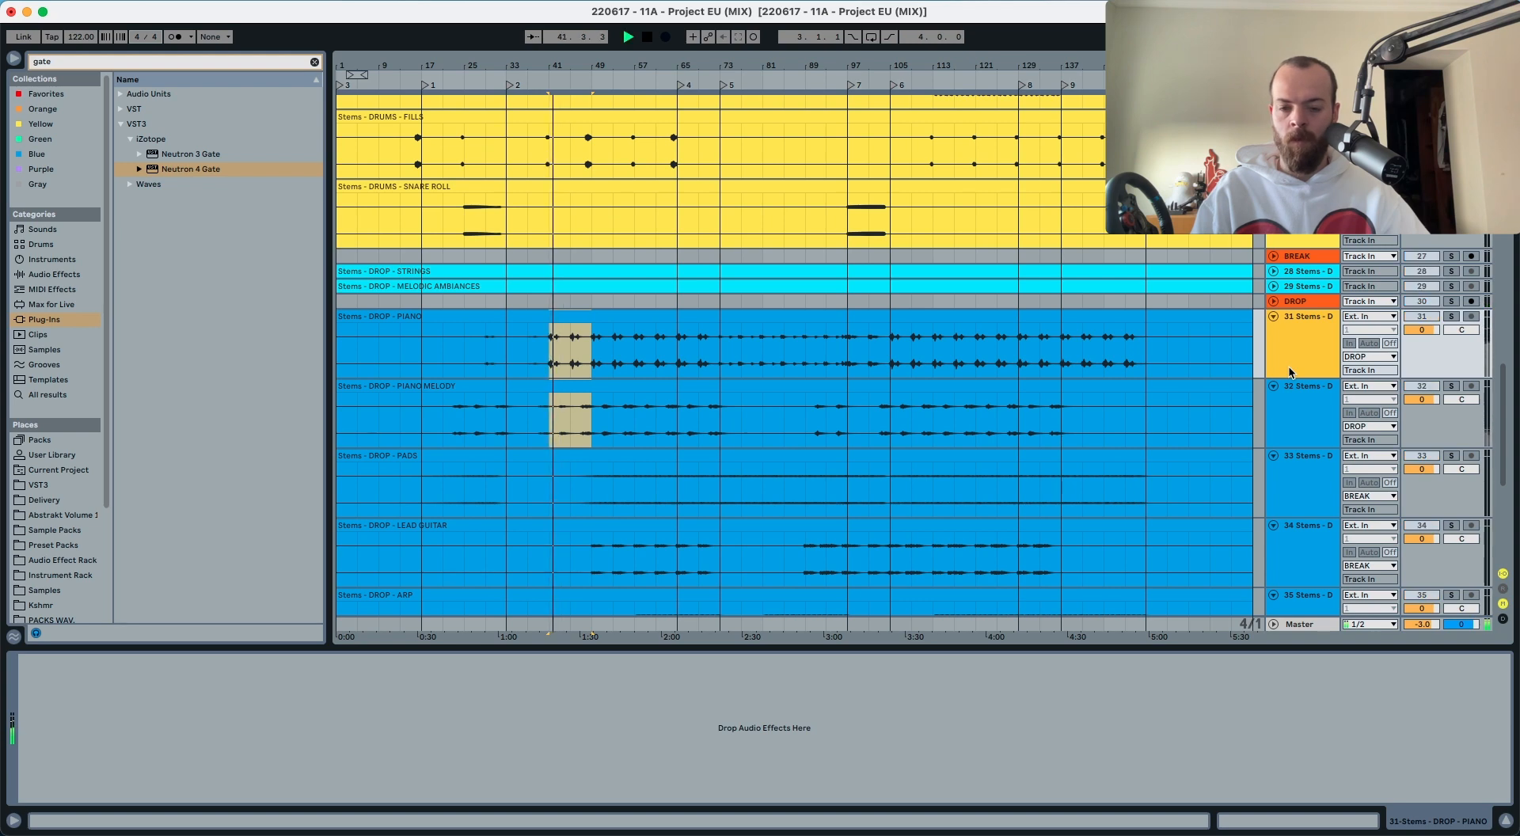
{"action": "key", "text": "s"}
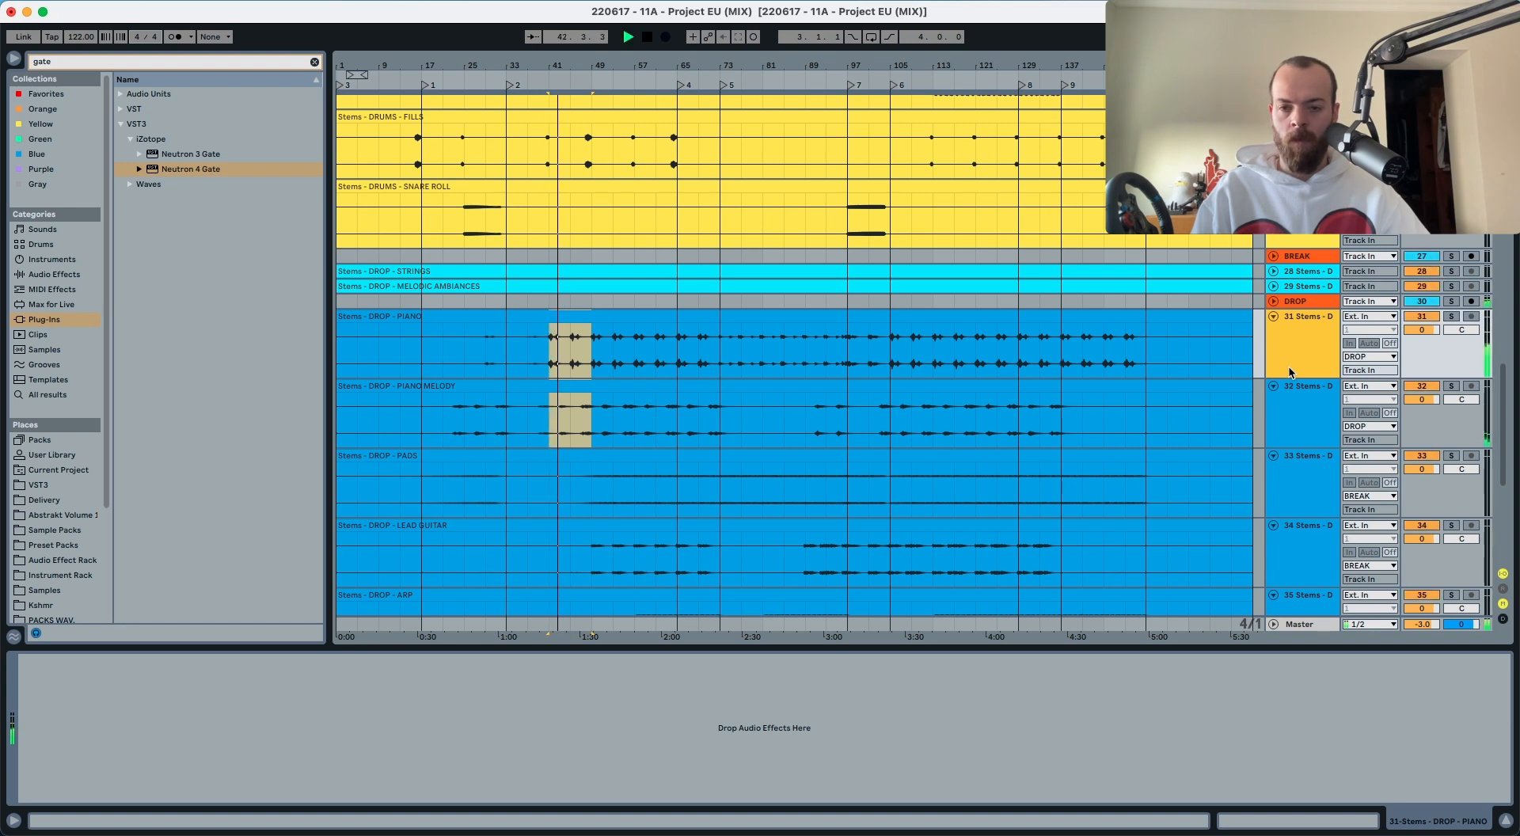
Step: Unfold the Life On The Shore reference track and listen to the reference again from bar 41
{"action": "scroll", "coordinate": [1287, 367], "scroll_direction": "up", "scroll_amount": 10}
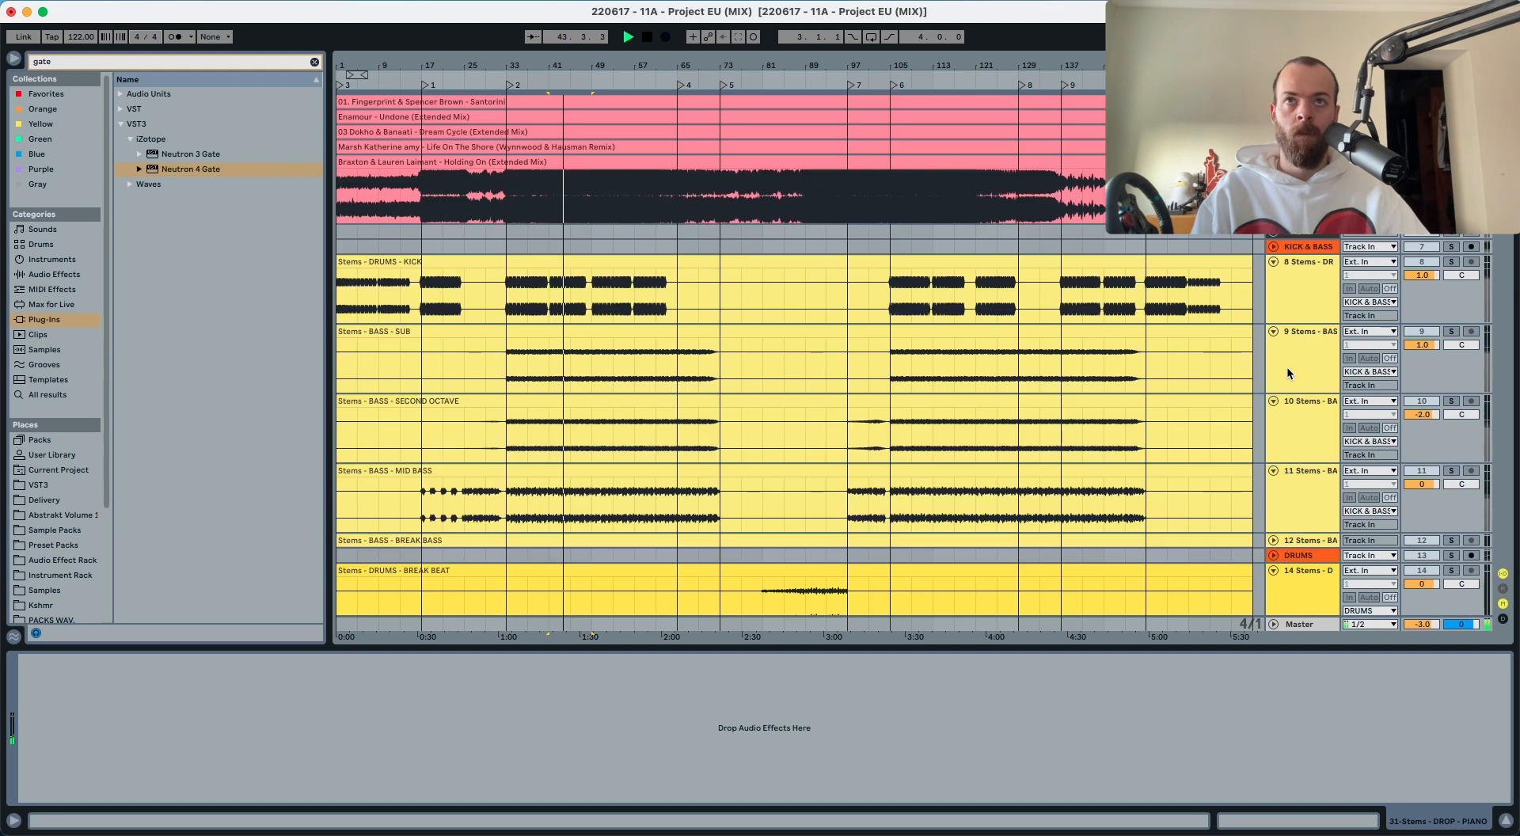
{"action": "left_click", "coordinate": [1273, 147]}
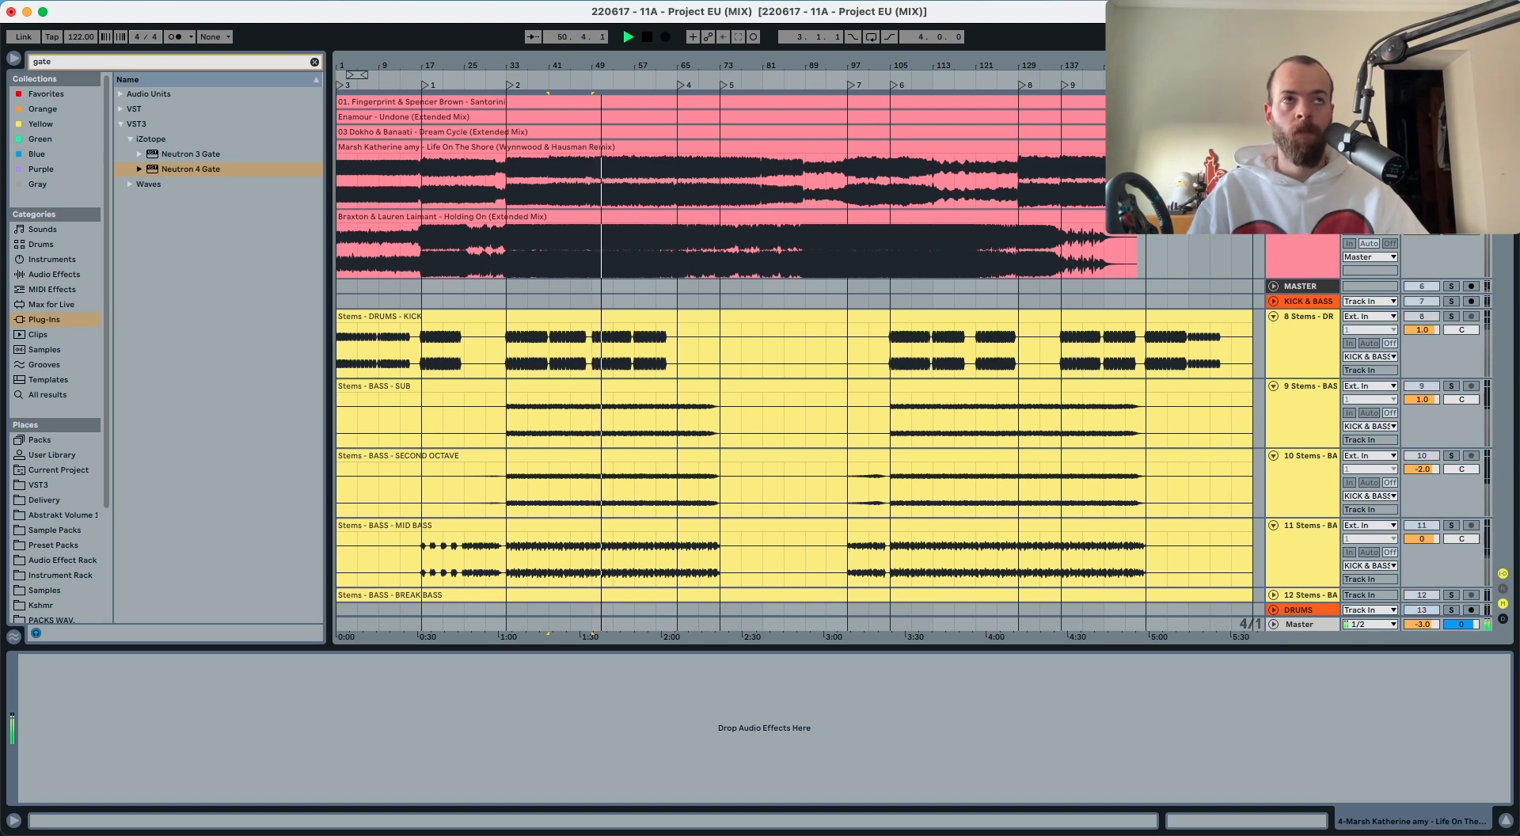
{"action": "key", "text": "space"}
{"action": "key", "text": "space"}
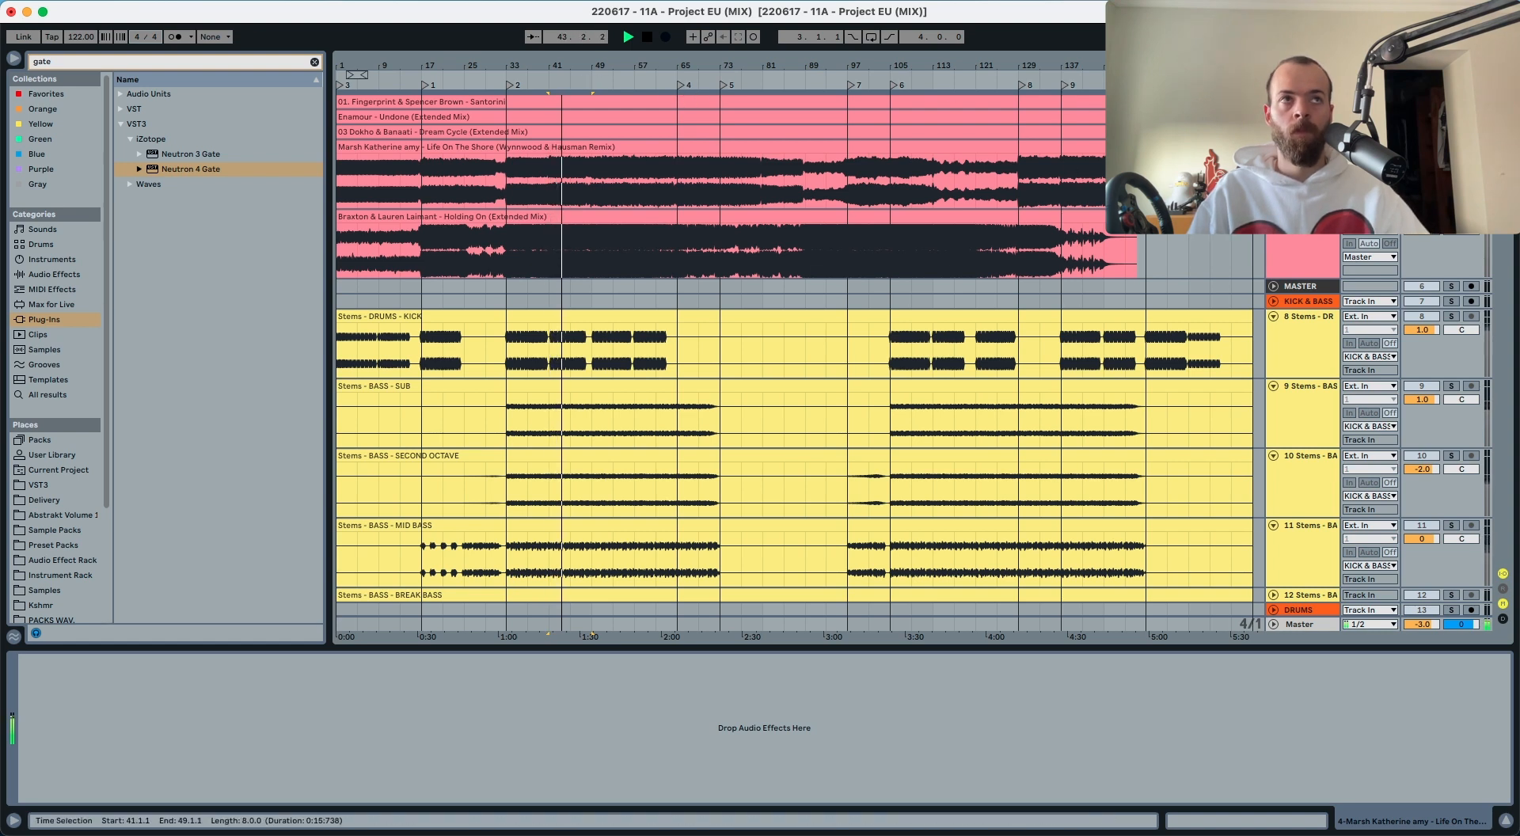
Step: Return to the PIANO track, compare the reference and the mix from bar 41, and stop playback
{"action": "scroll", "coordinate": [1007, 362], "scroll_direction": "down", "scroll_amount": 10}
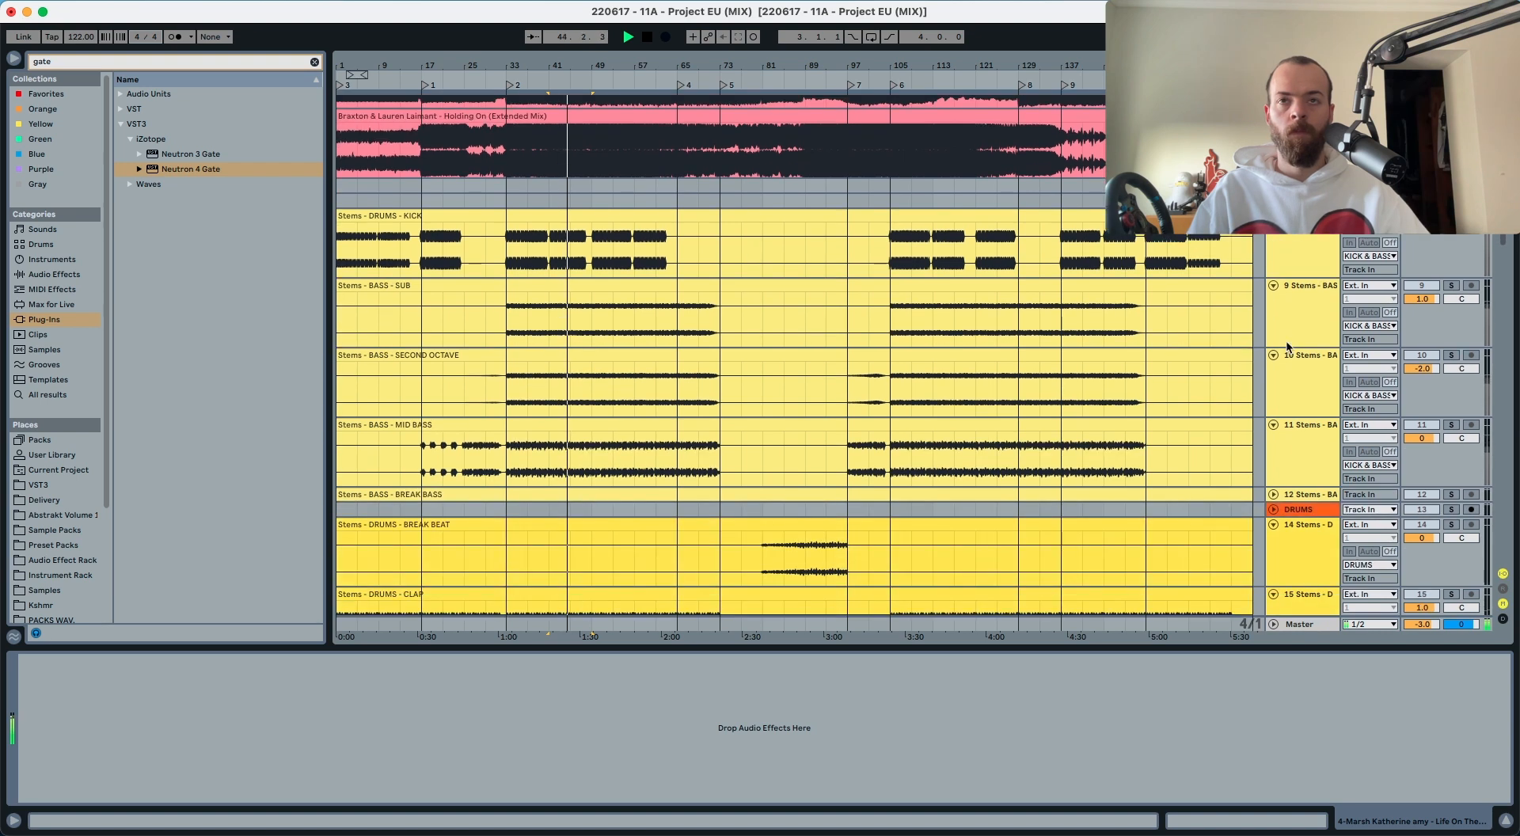
{"action": "scroll", "coordinate": [1006, 363], "scroll_direction": "down", "scroll_amount": 5}
{"action": "scroll", "coordinate": [567, 502], "scroll_direction": "down", "scroll_amount": 10}
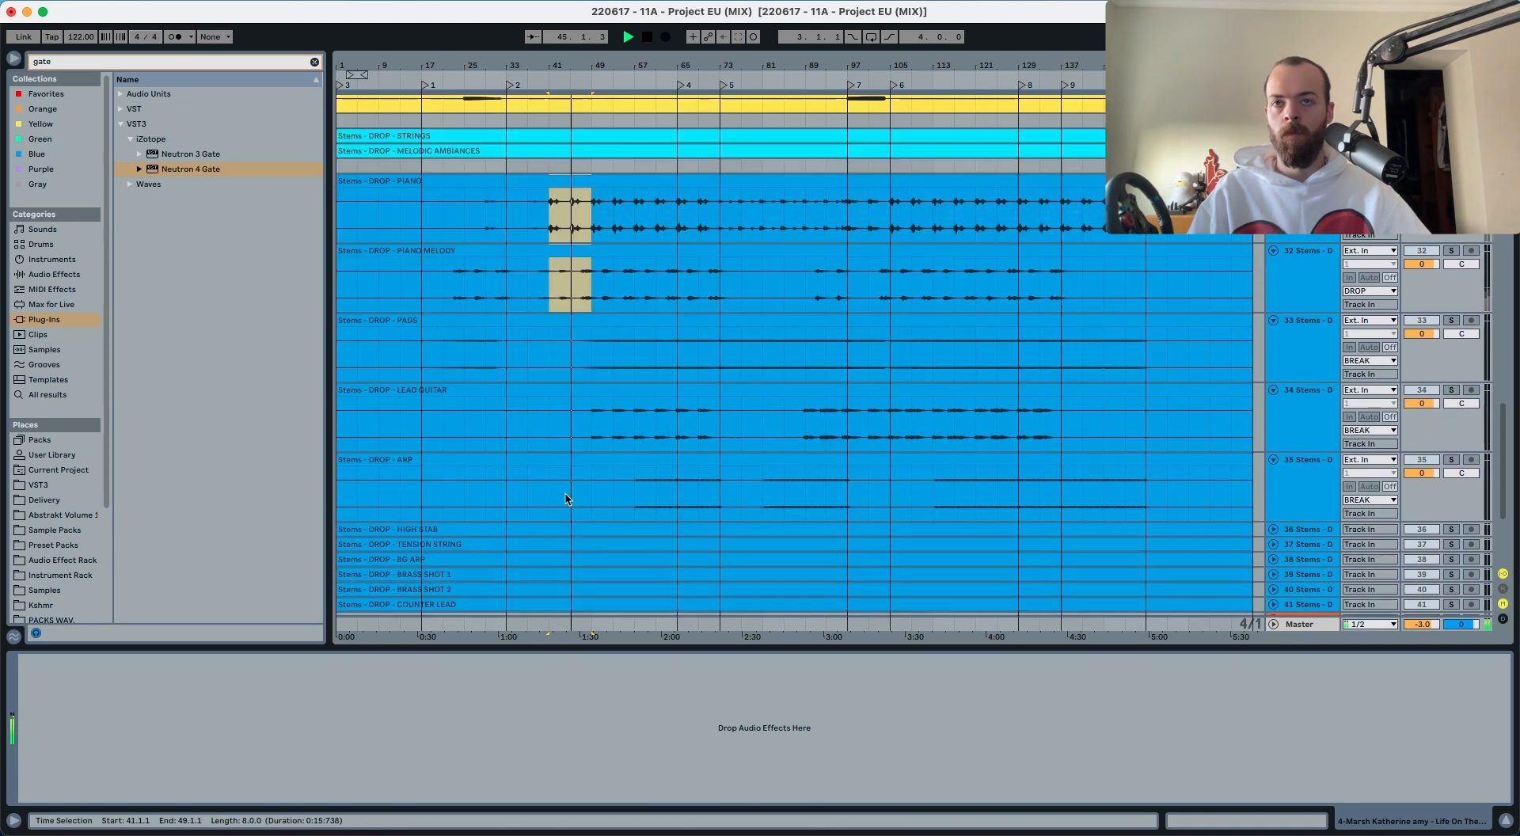
{"action": "left_click", "coordinate": [549, 229]}
{"action": "key", "text": "space"}
{"action": "key", "text": "space"}
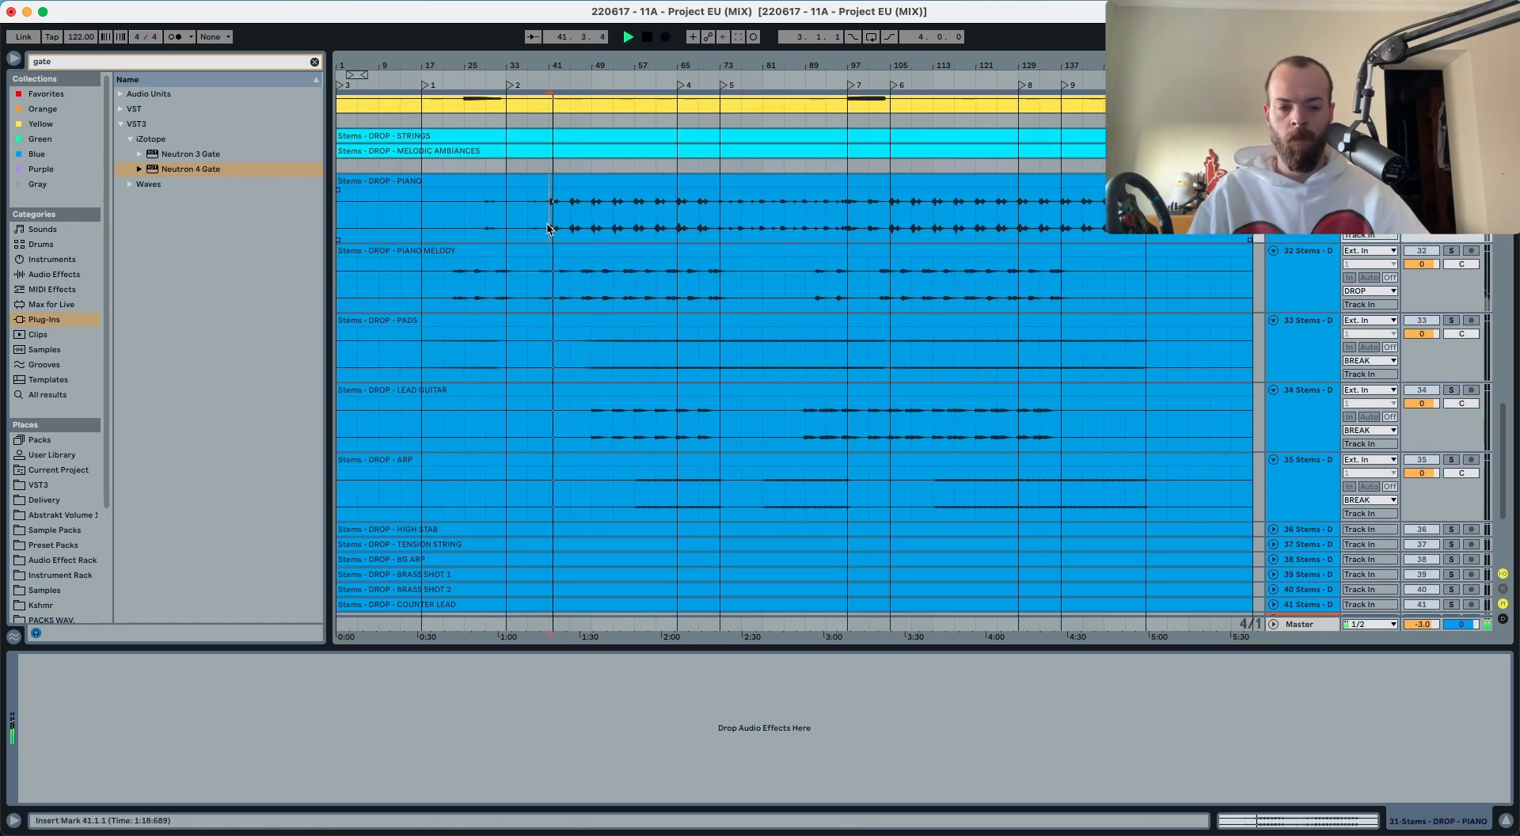
{"action": "key", "text": "space"}
{"action": "key", "text": "space"}
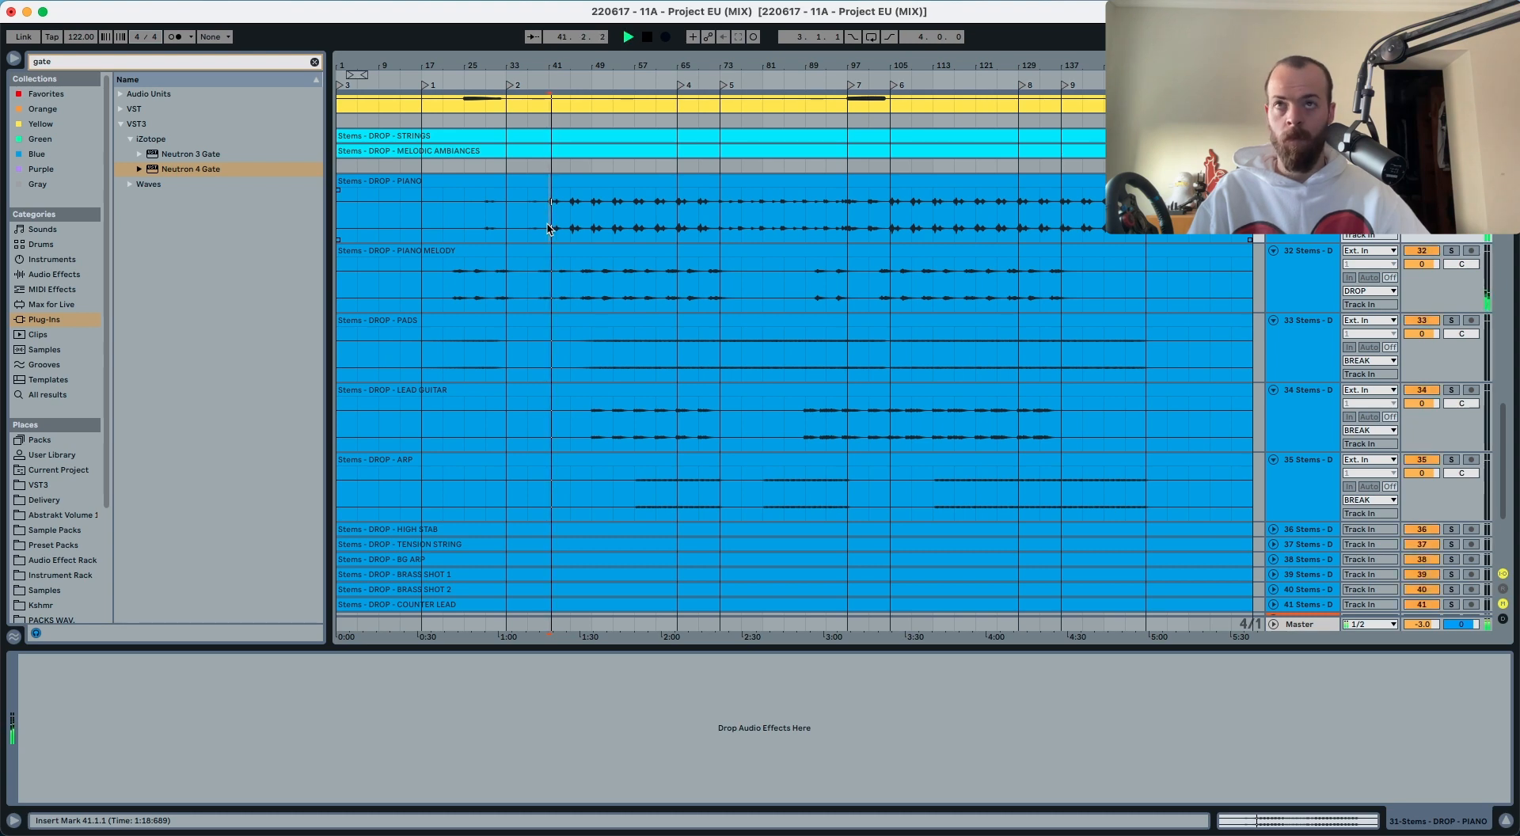
{"action": "key", "text": "space"}
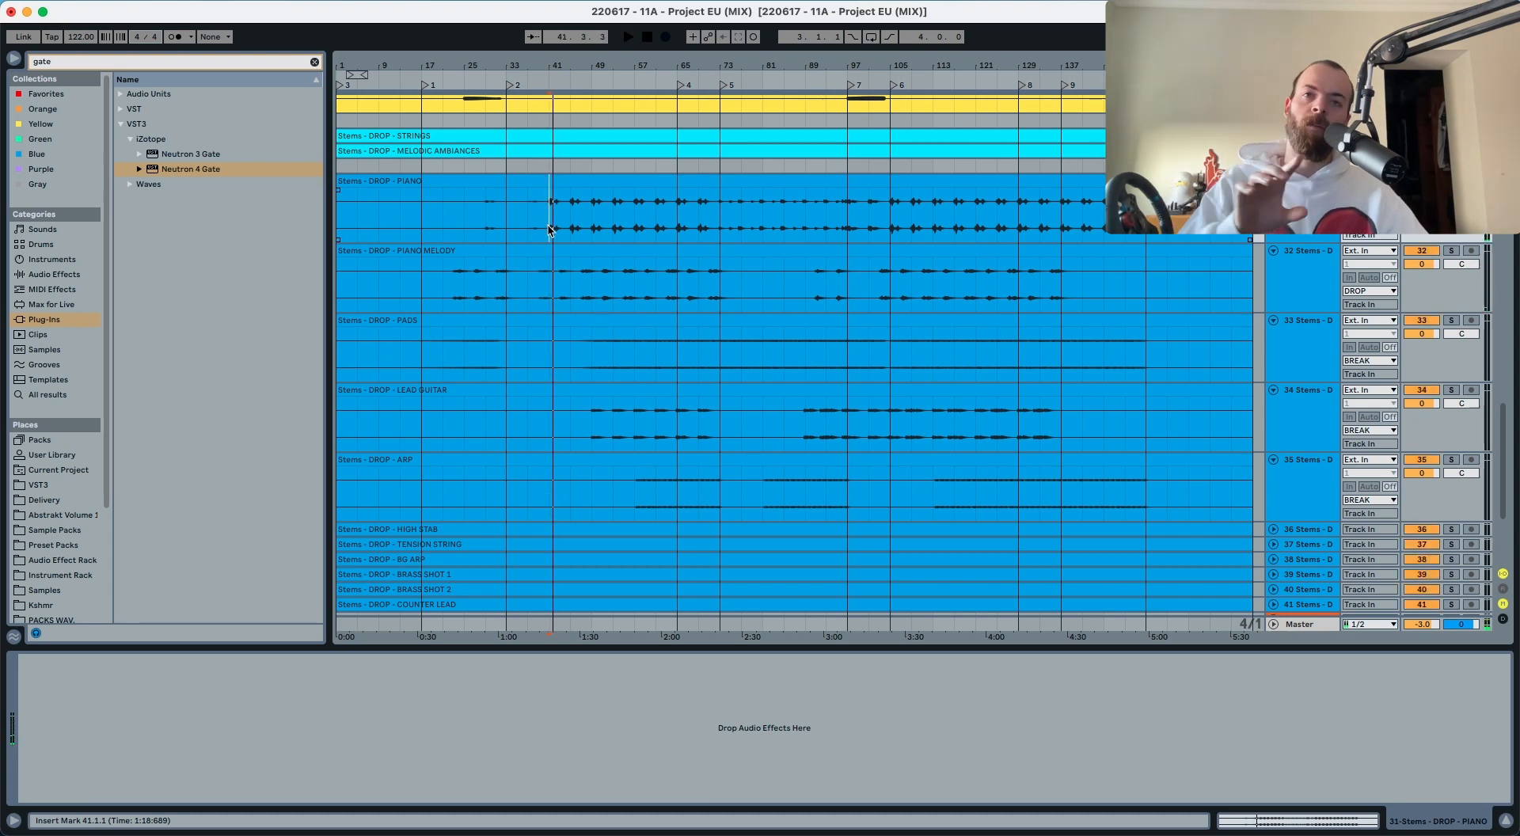
Step: Add an EQ Eight to the PIANO track with a band 2 low cut at 288 Hz and a 3.84 dB band 4 boost at 1.09 kHz
{"action": "scroll", "coordinate": [604, 273], "scroll_direction": "up", "scroll_amount": 1}
{"action": "scroll", "coordinate": [604, 274], "scroll_direction": "up", "scroll_amount": 2}
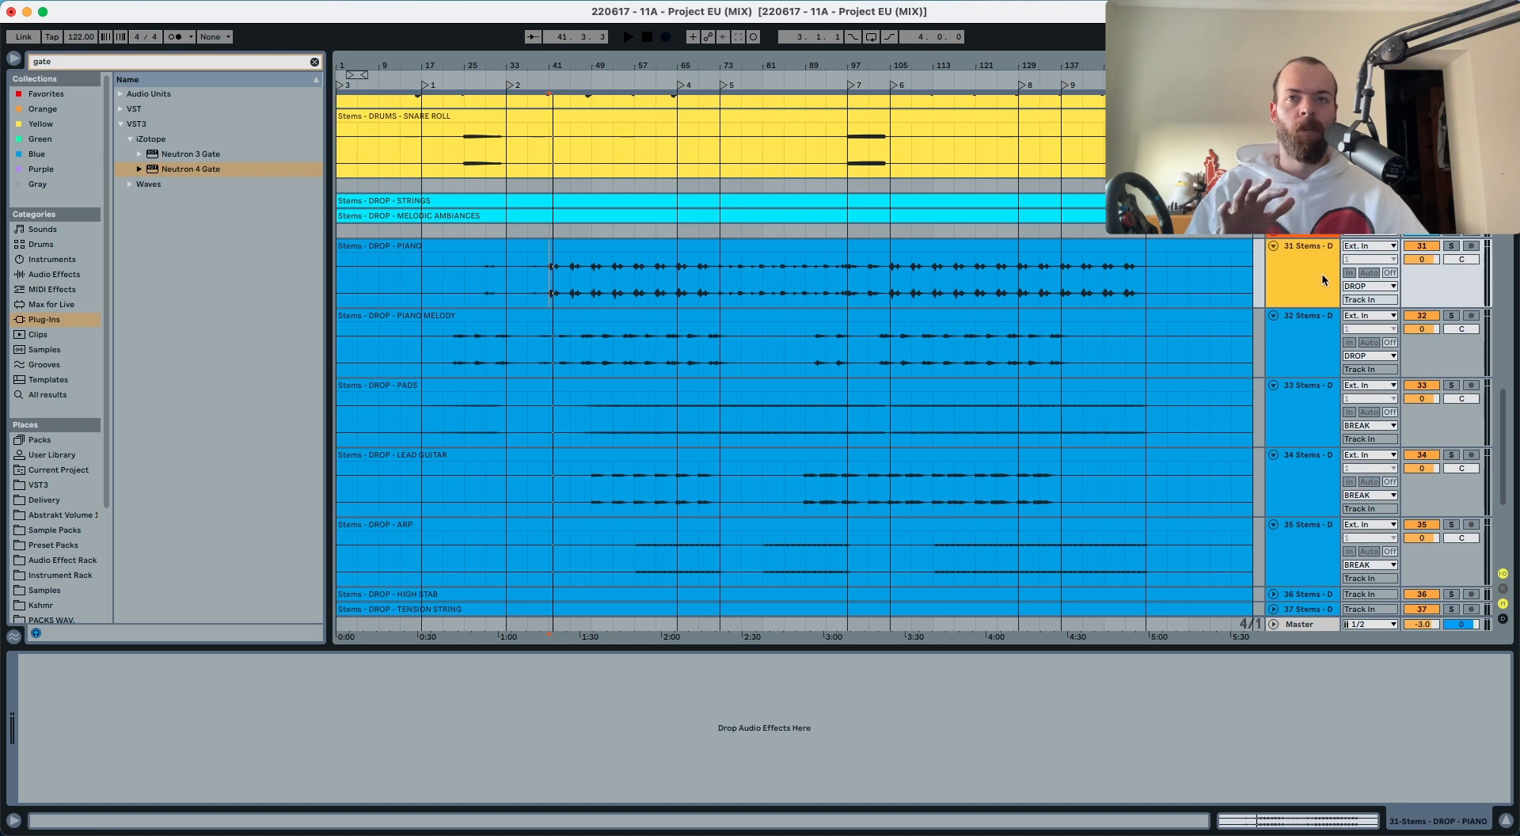
{"action": "key", "text": "super+v"}
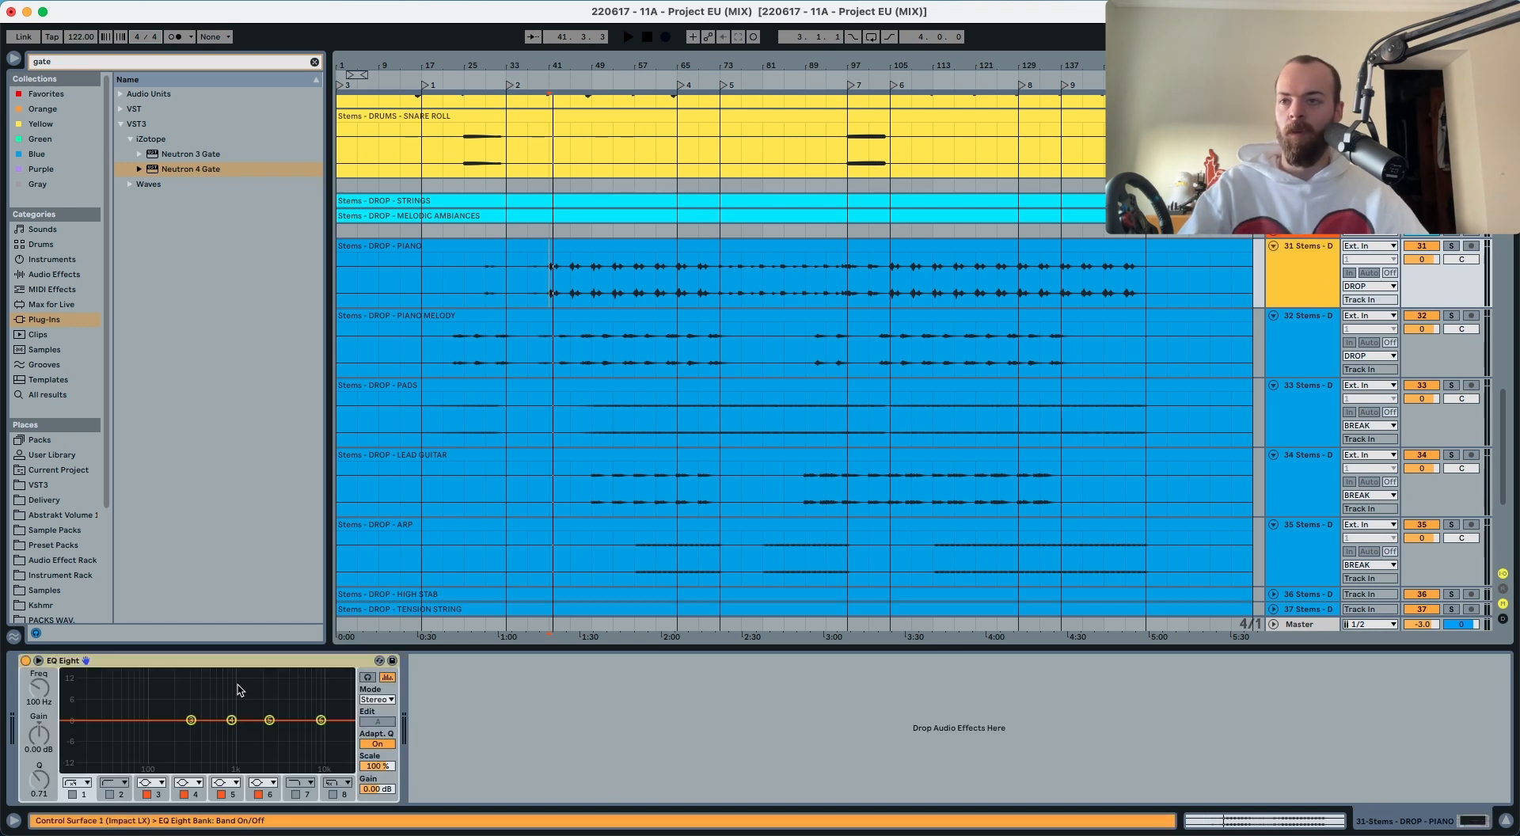
{"action": "left_click", "coordinate": [109, 794]}
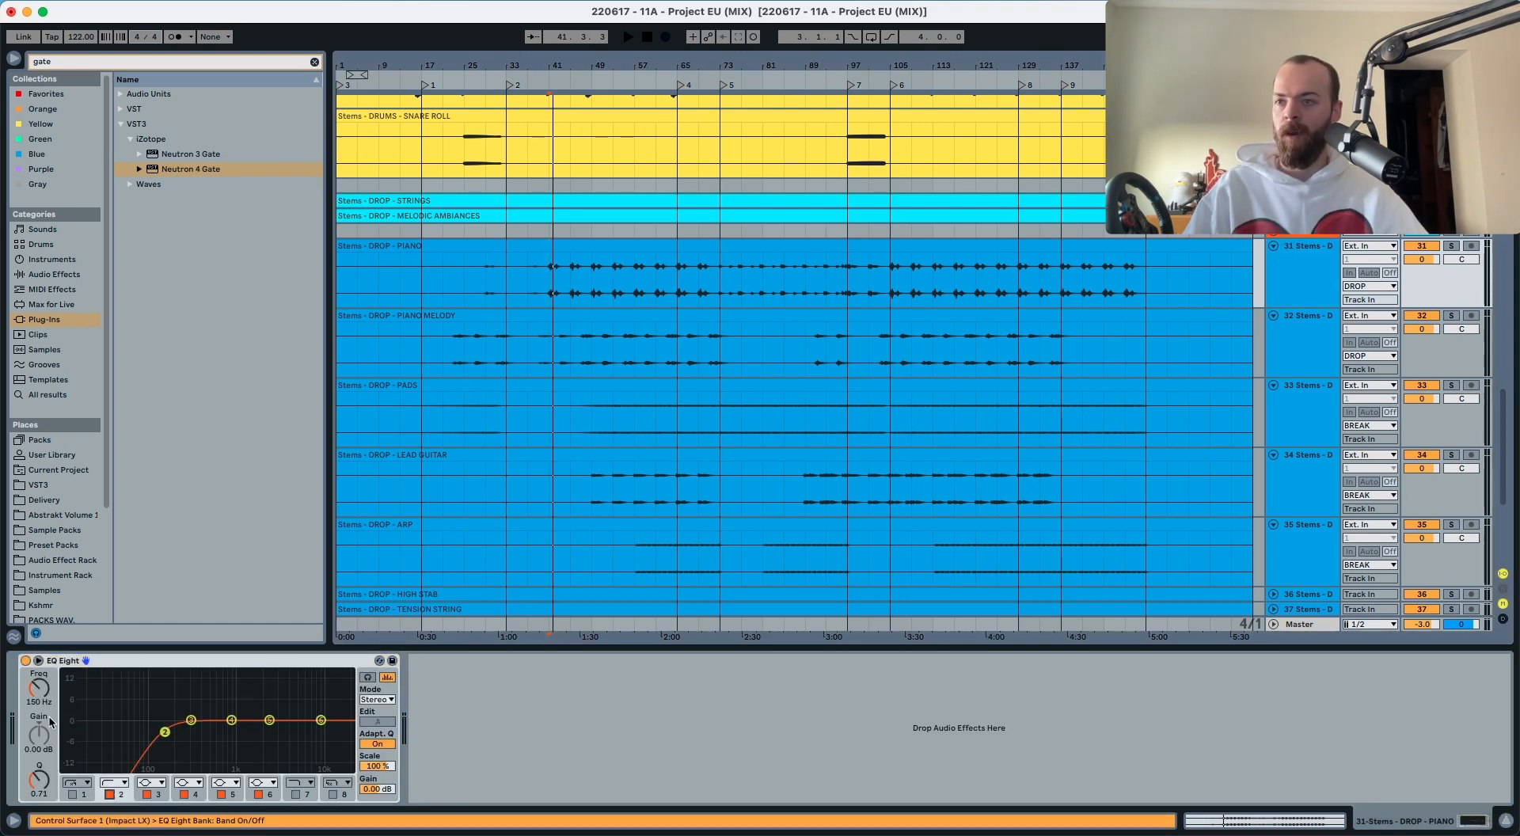
{"action": "left_click_drag", "start_coordinate": [39, 687], "coordinate": [39, 675]}
{"action": "key", "text": "space"}
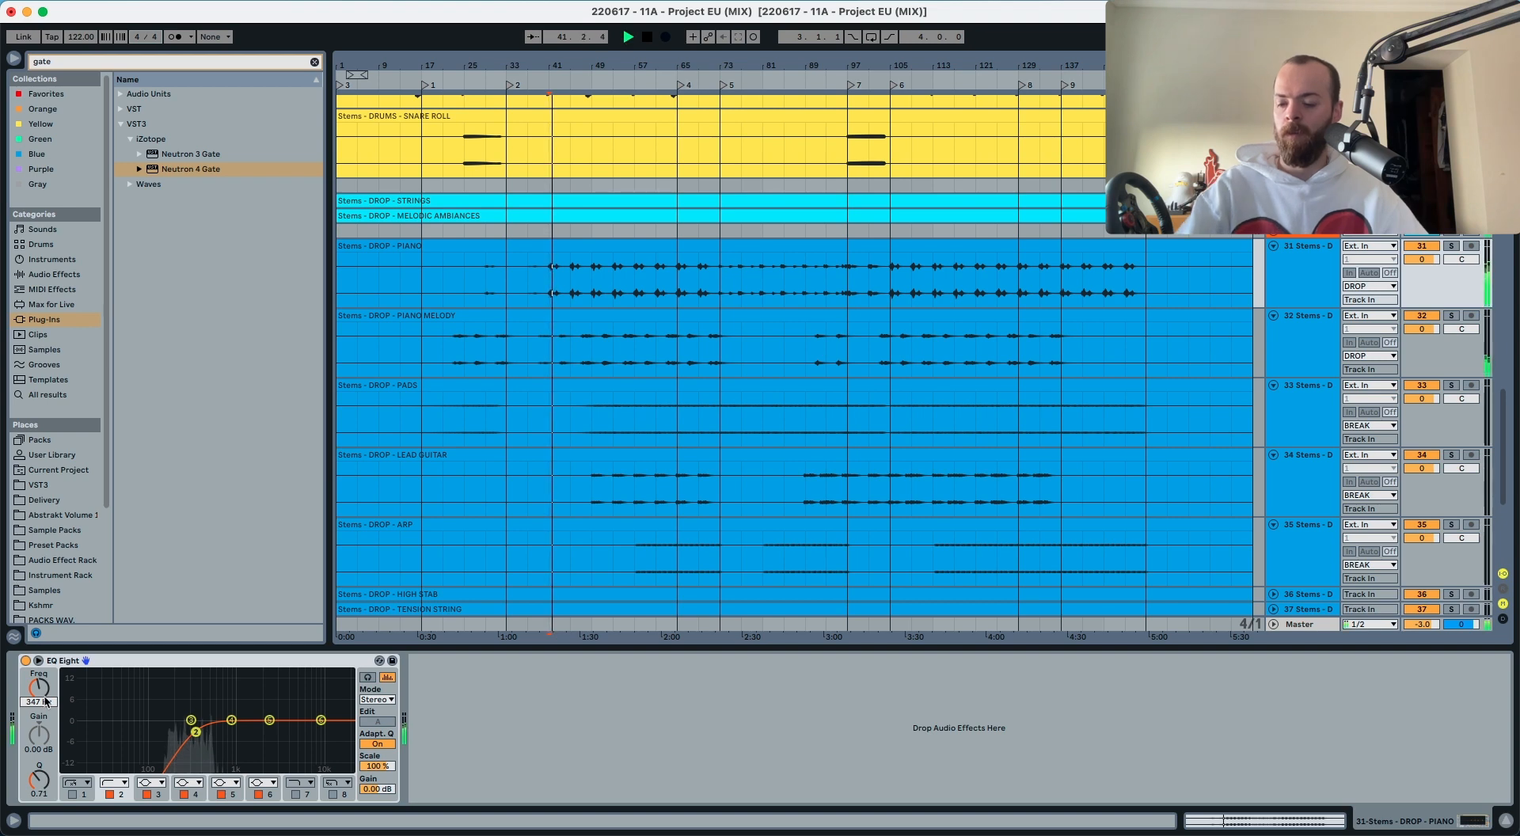
{"action": "left_click", "coordinate": [136, 659]}
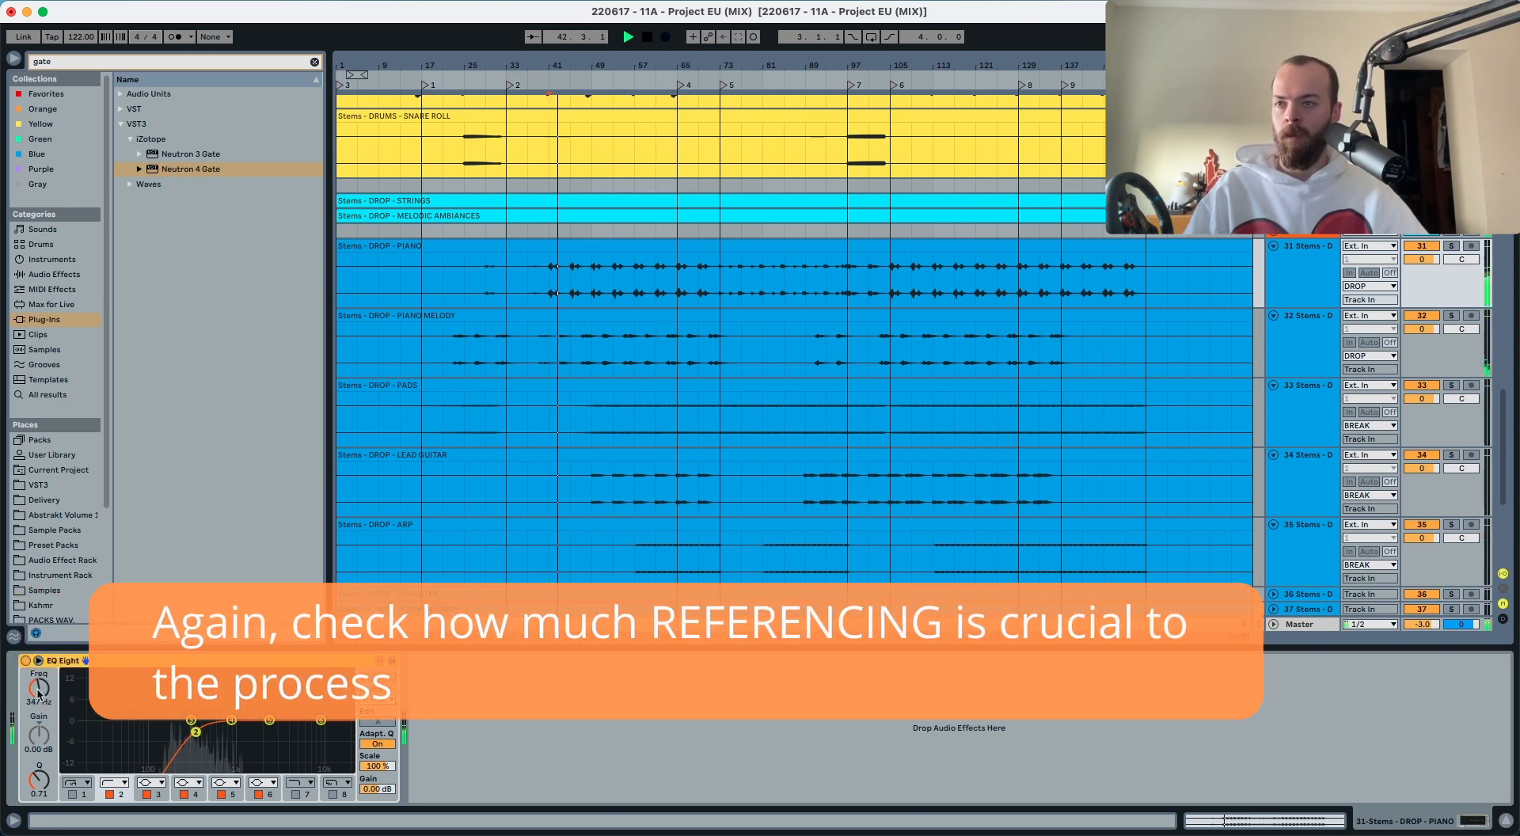
{"action": "left_click_drag", "start_coordinate": [39, 688], "coordinate": [38, 691]}
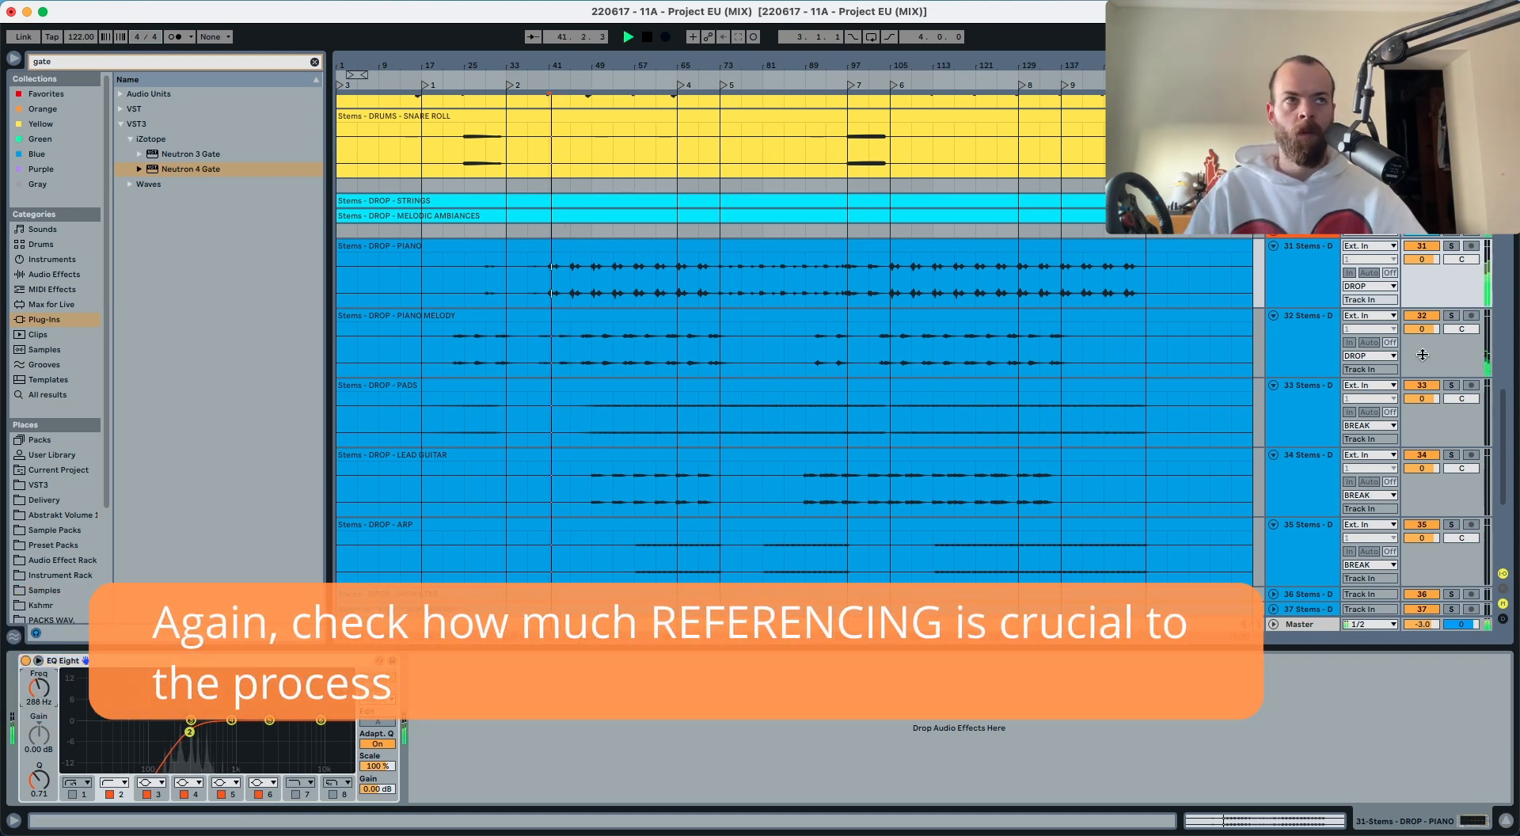
{"action": "left_click_drag", "start_coordinate": [231, 720], "coordinate": [240, 709]}
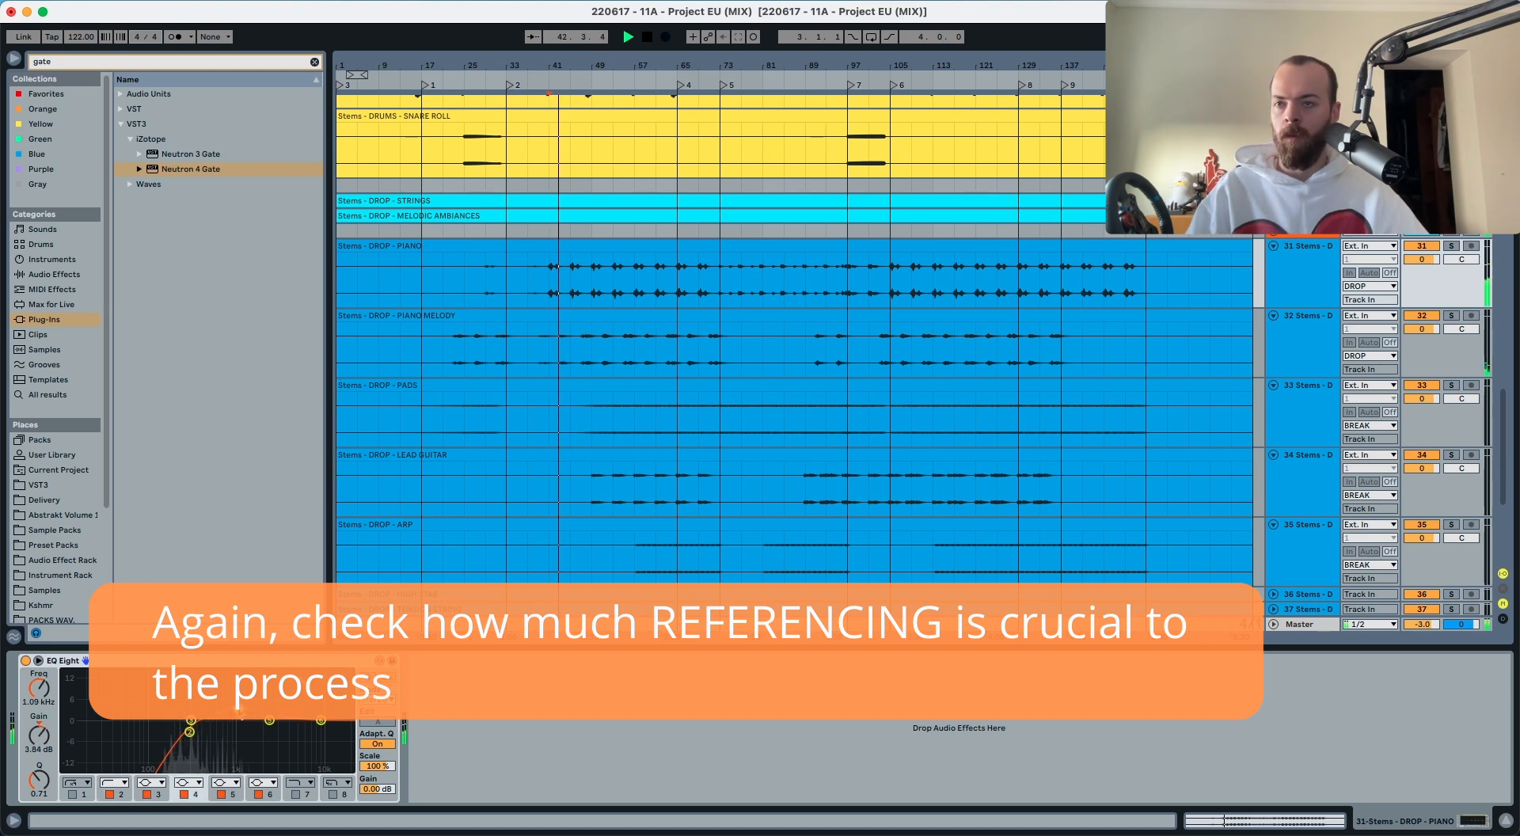
Step: Replay from bar 41 to compare the equalised PIANO in the mix with the soloed reference
{"action": "left_click", "coordinate": [547, 279]}
{"action": "key", "text": "space"}
{"action": "key", "text": "space"}
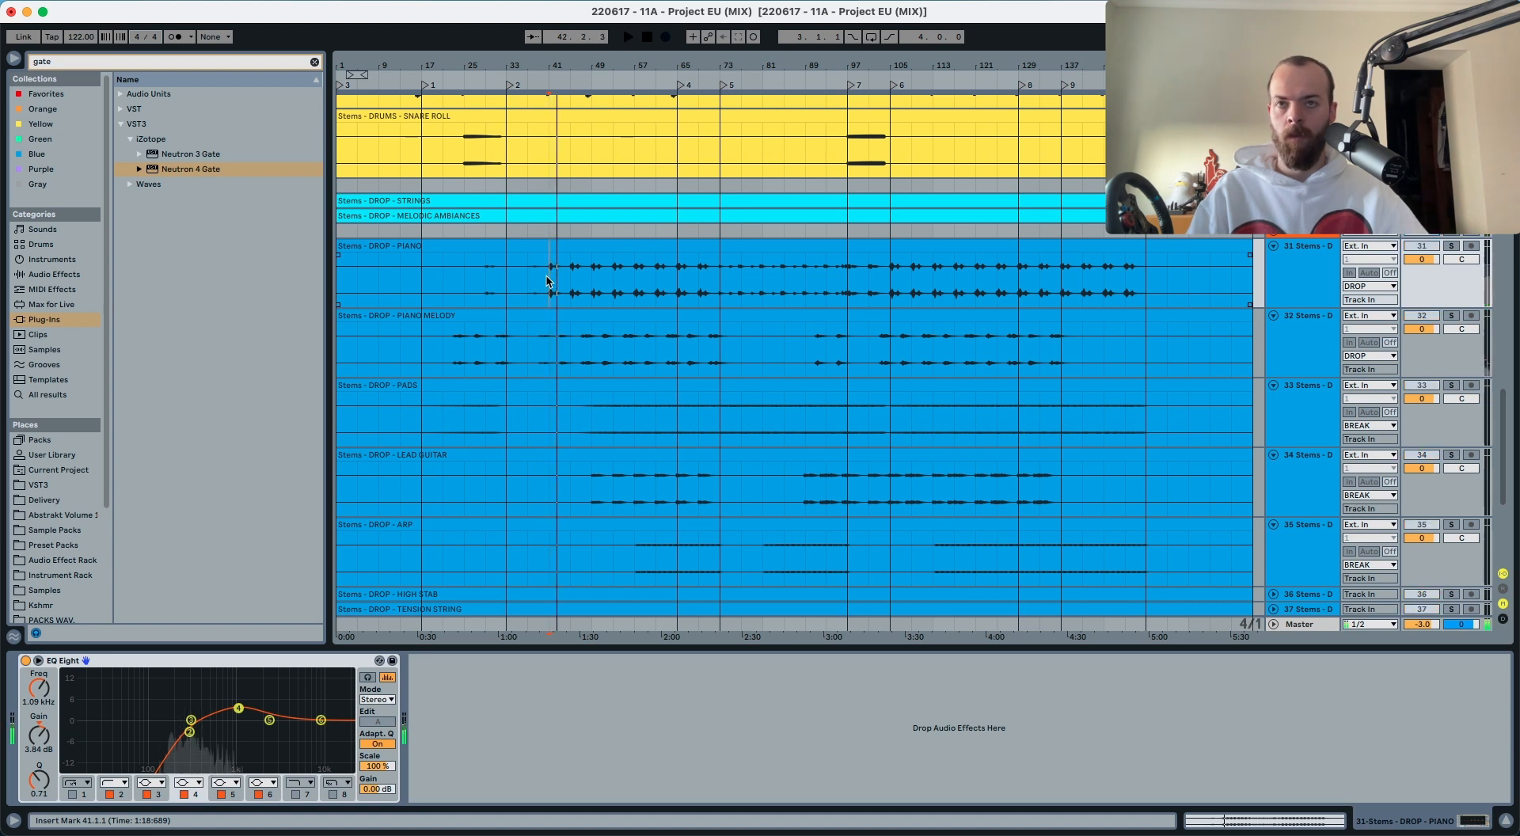
{"action": "key", "text": "space"}
{"action": "key", "text": "space"}
{"action": "key", "text": "s"}
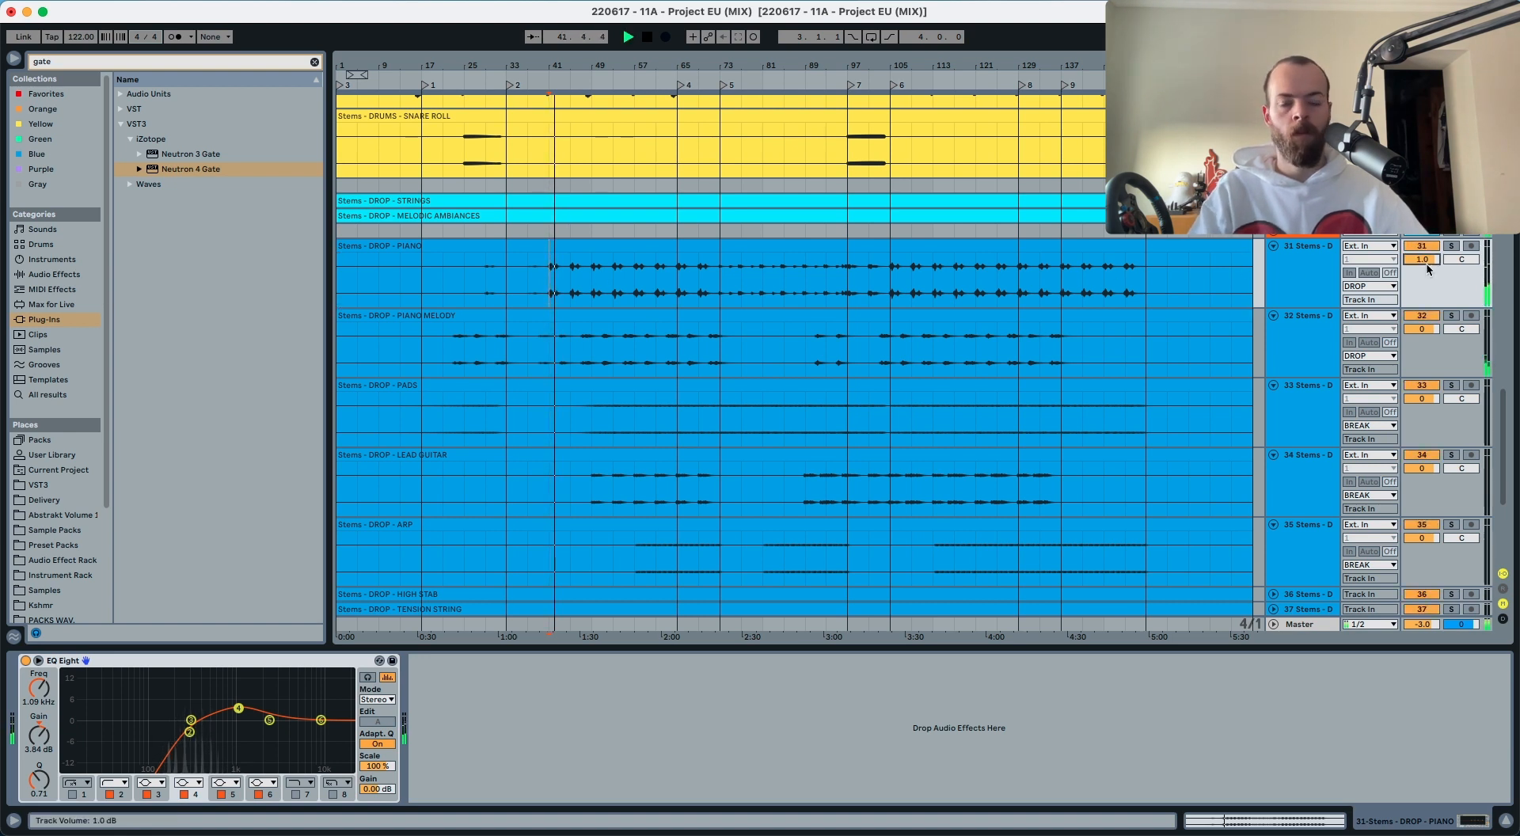
Step: Raise the PIANO and PIANO MELODY track volumes to 1.0 dB during playback, and put the insert marker back at bar 41
{"action": "left_click_drag", "start_coordinate": [1427, 263], "coordinate": [1411, 265]}
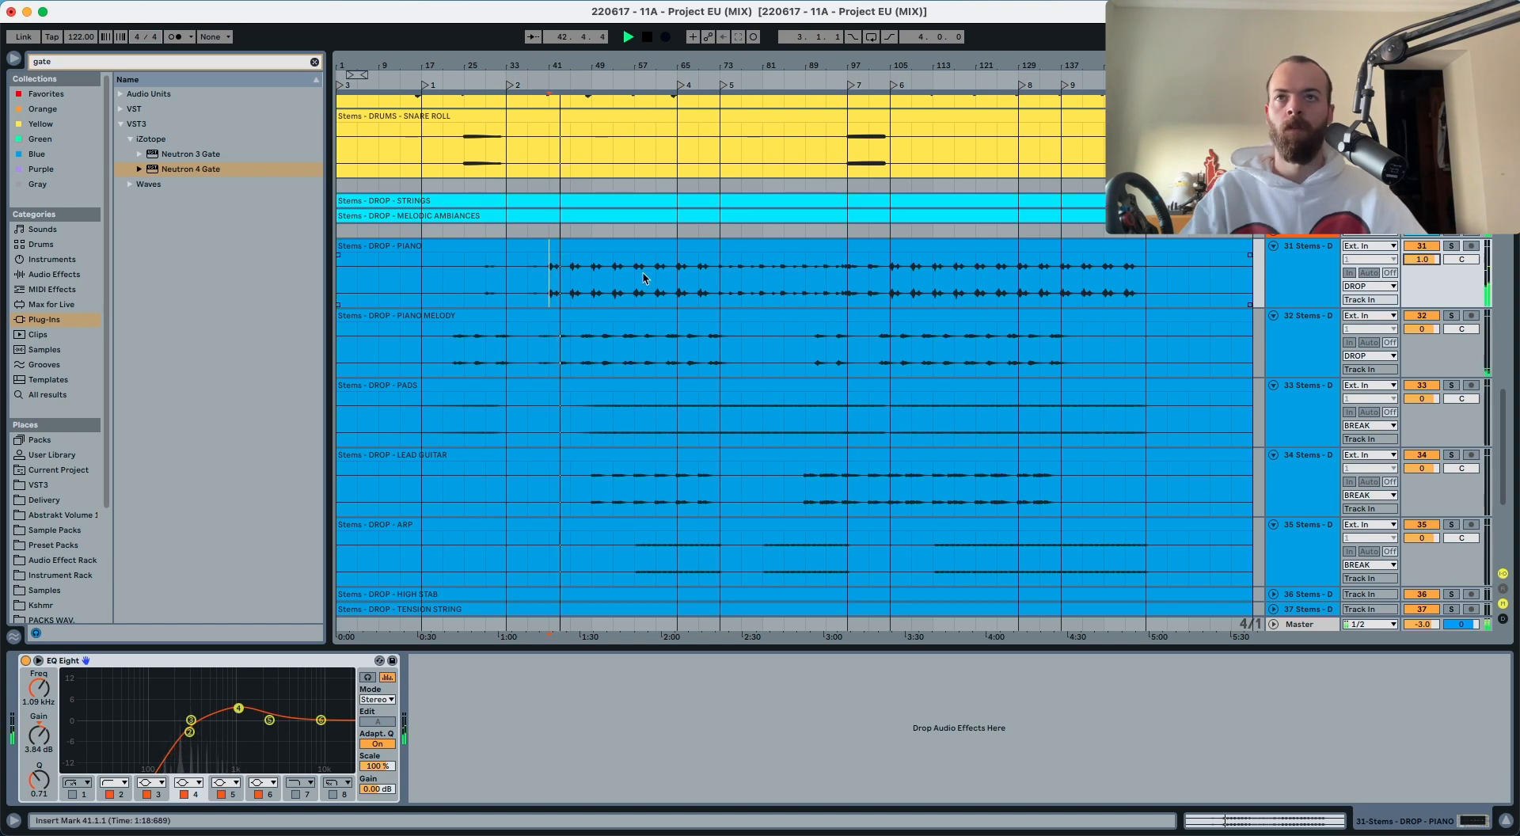
{"action": "left_click", "coordinate": [1440, 326]}
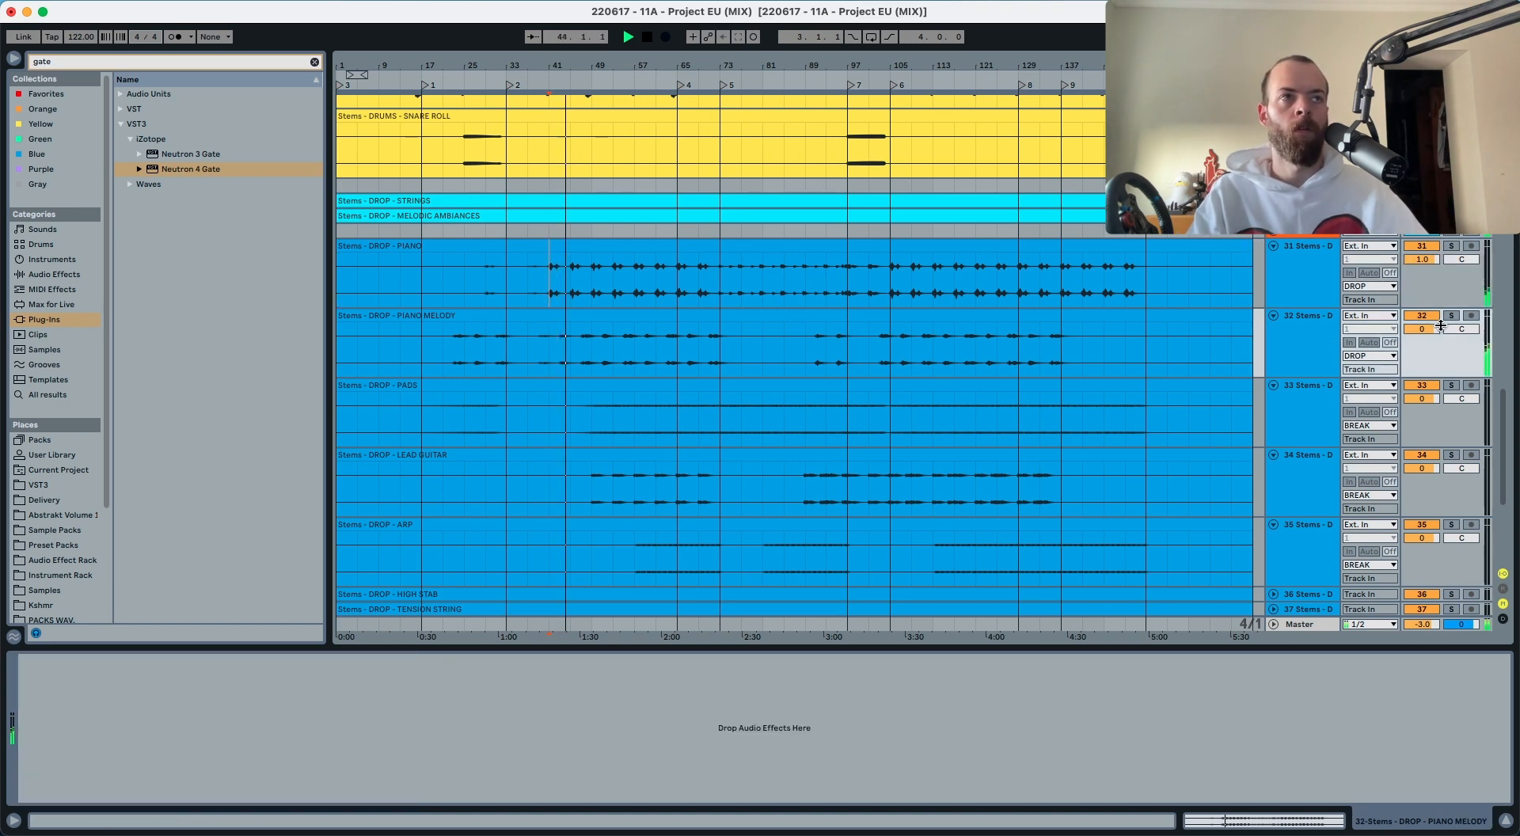
{"action": "left_click", "coordinate": [546, 291]}
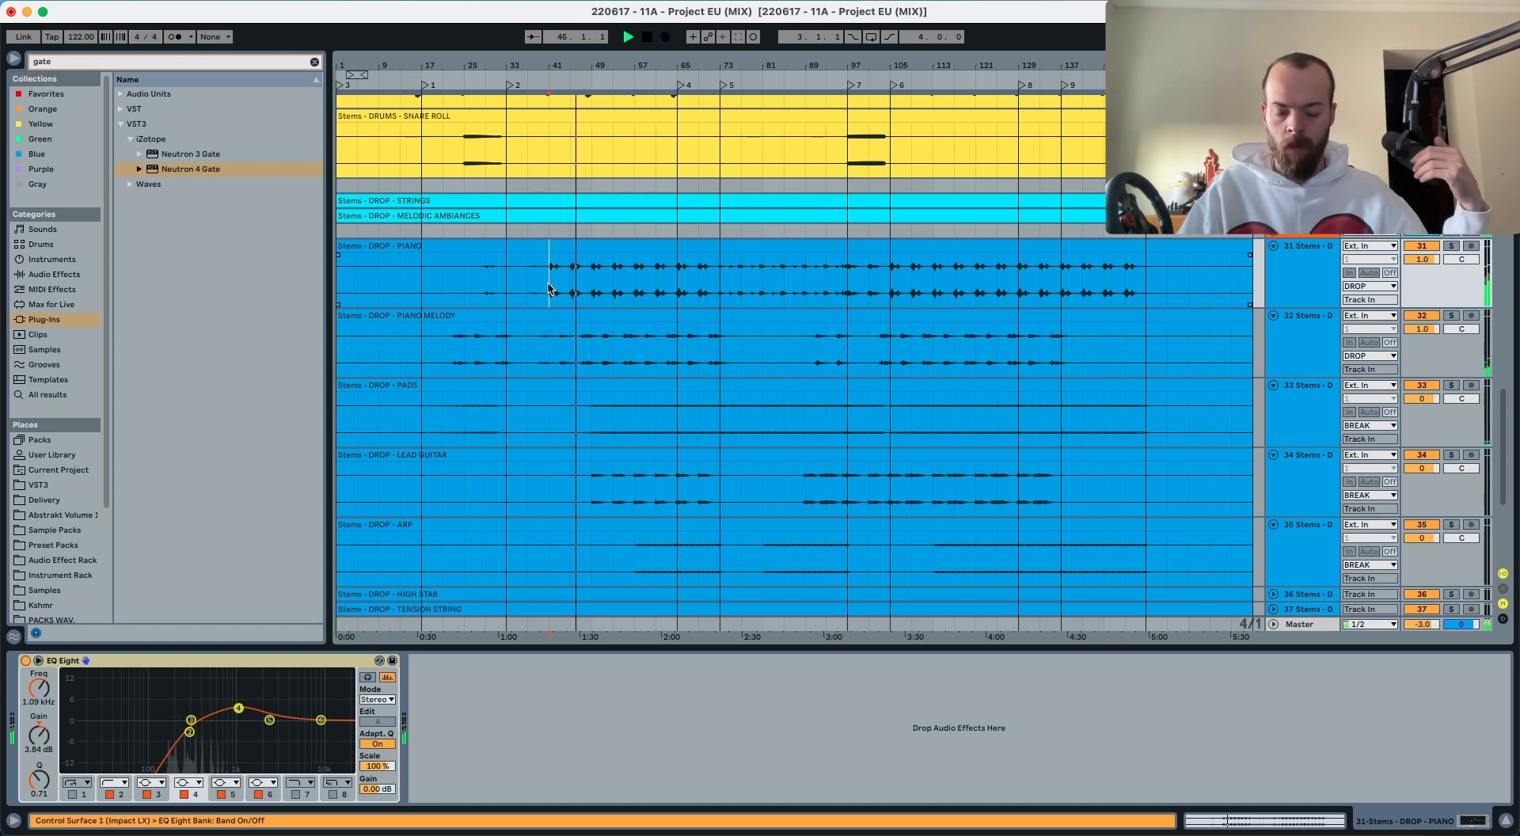
Step: Replay the mix from bar 47 on the DRUMS - FILLS track and lower that track's volume to -1.0 dB
{"action": "scroll", "coordinate": [577, 316], "scroll_direction": "down", "scroll_amount": 3}
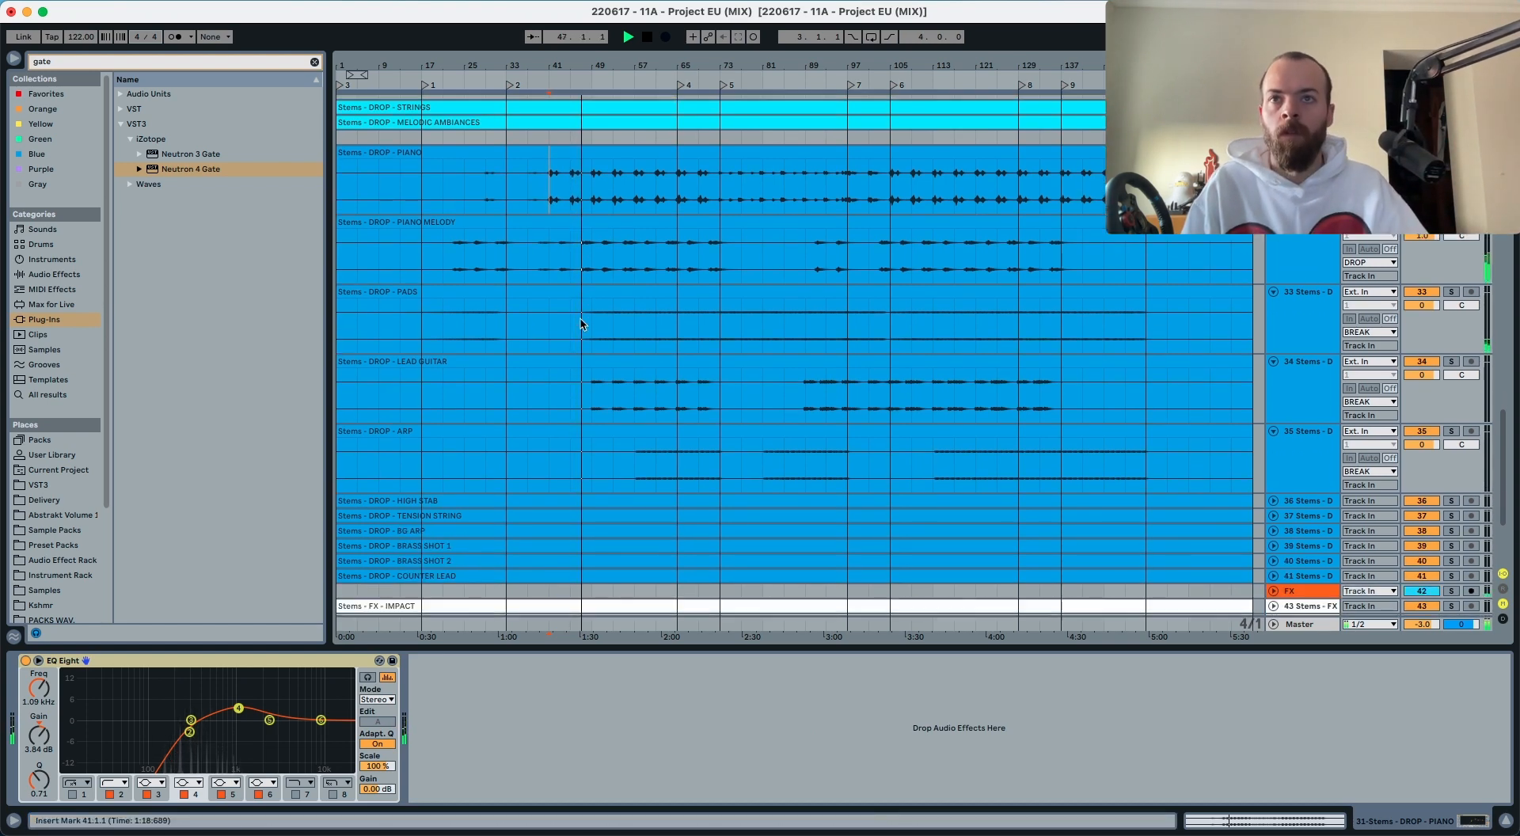
{"action": "scroll", "coordinate": [580, 319], "scroll_direction": "up", "scroll_amount": 3}
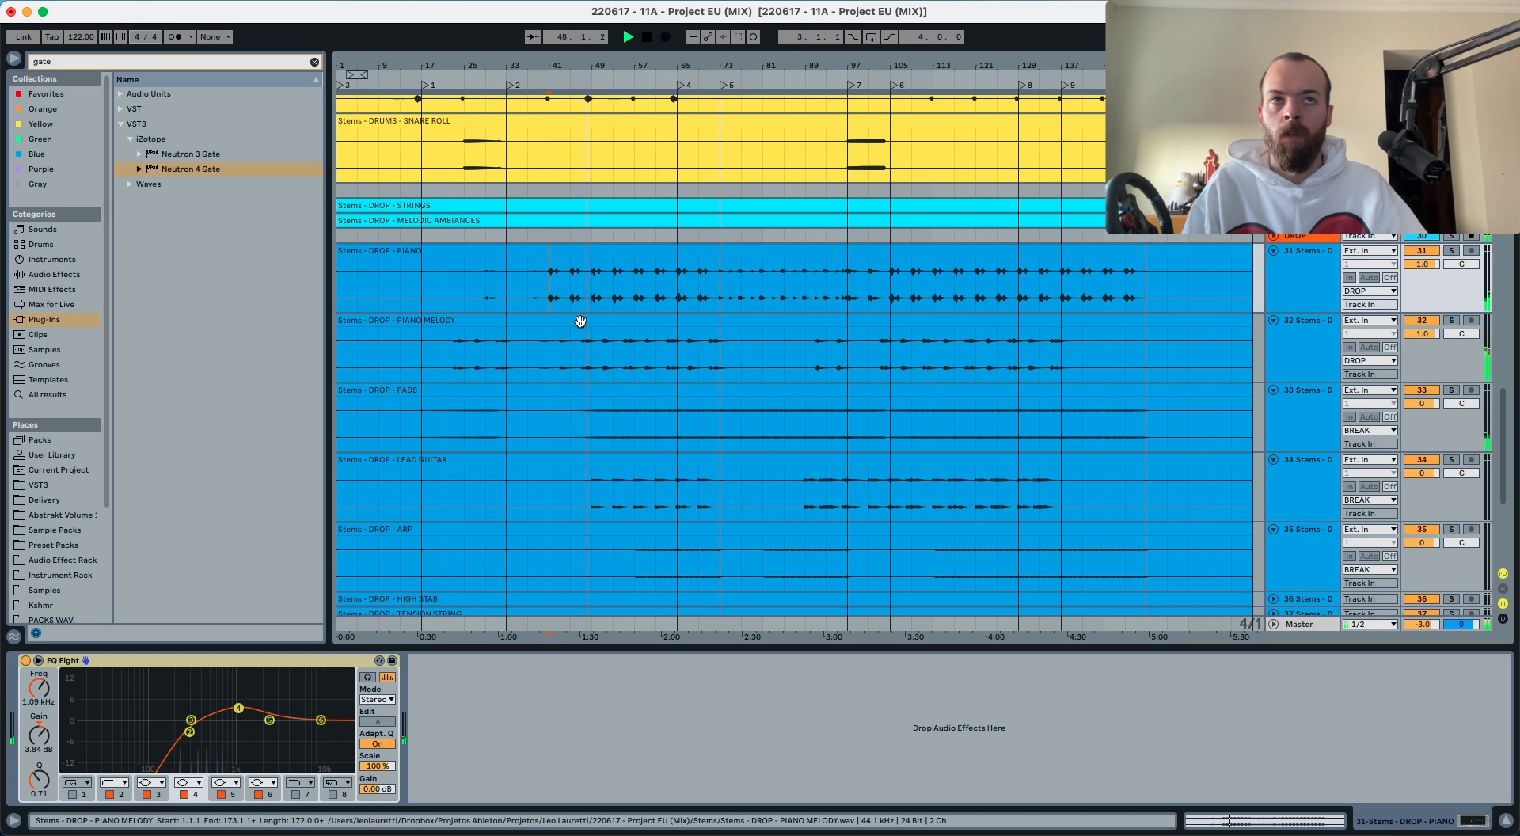
{"action": "scroll", "coordinate": [563, 329], "scroll_direction": "down", "scroll_amount": 2}
{"action": "scroll", "coordinate": [563, 329], "scroll_direction": "up", "scroll_amount": 6}
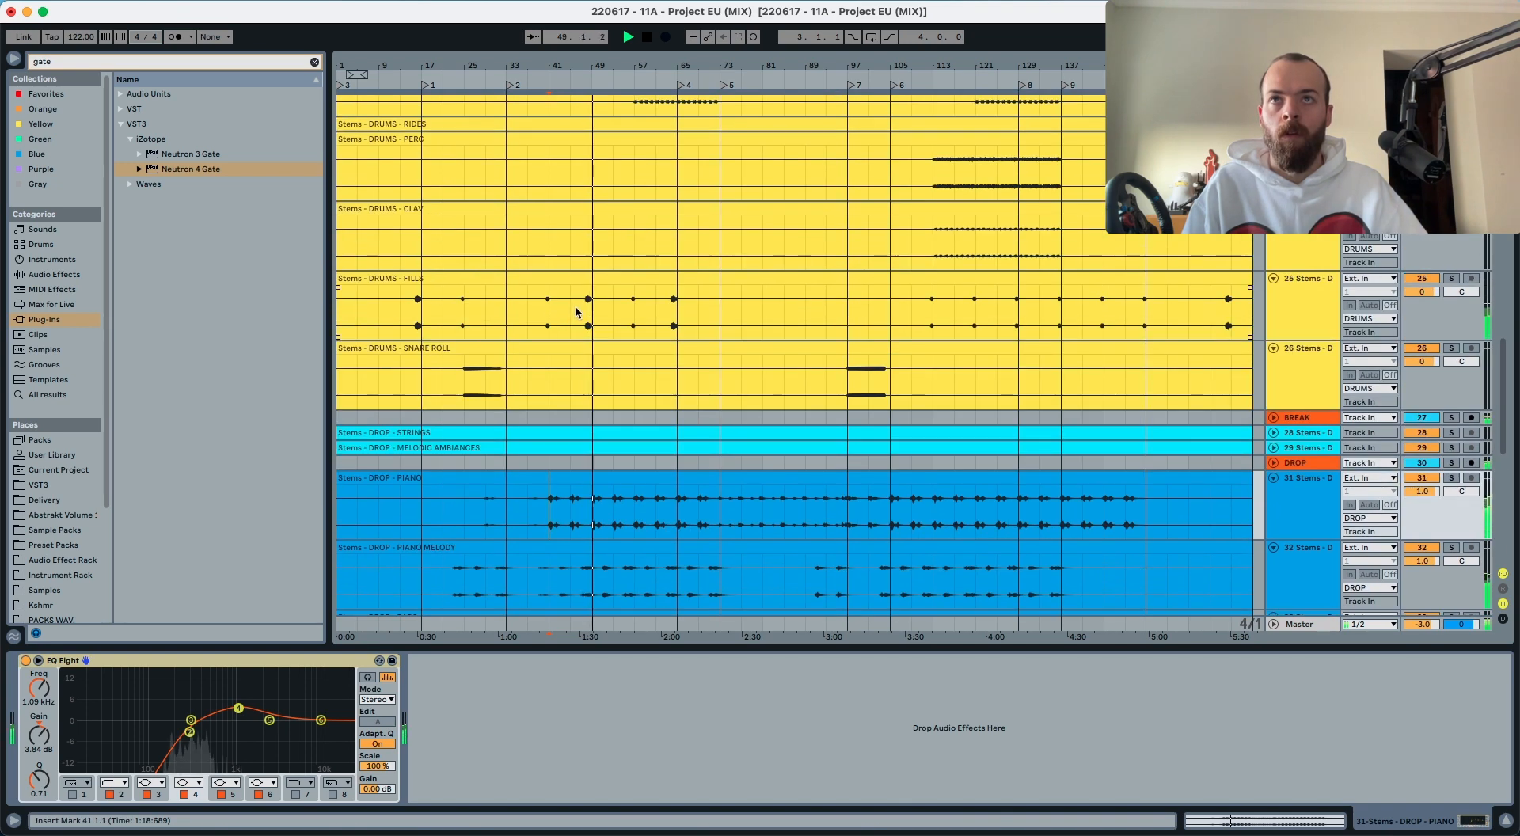
{"action": "left_click", "coordinate": [576, 311]}
{"action": "key", "text": "space"}
{"action": "key", "text": "space"}
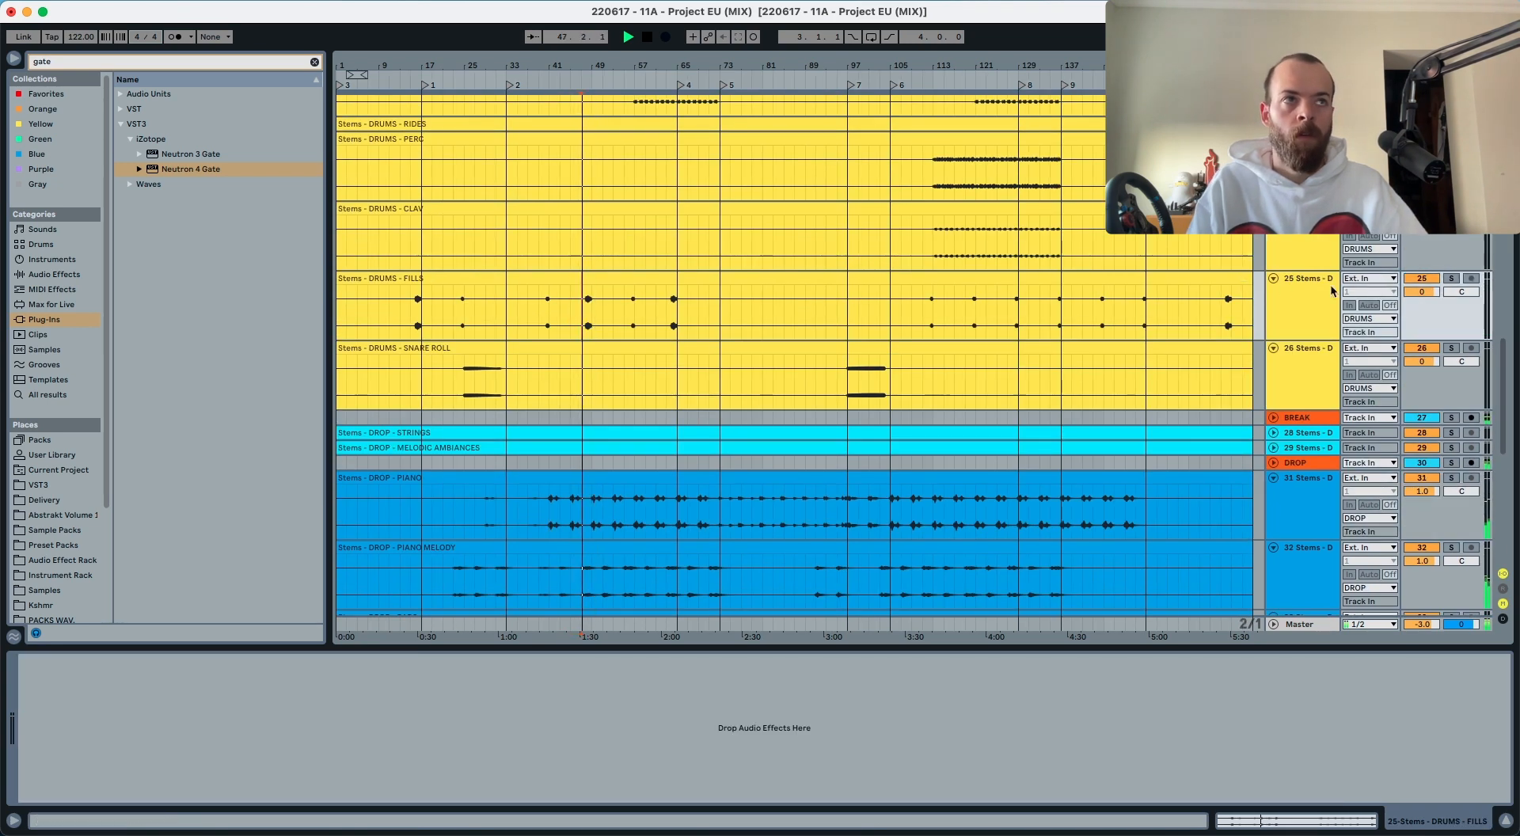
{"action": "left_click_drag", "start_coordinate": [1410, 294], "coordinate": [1414, 295]}
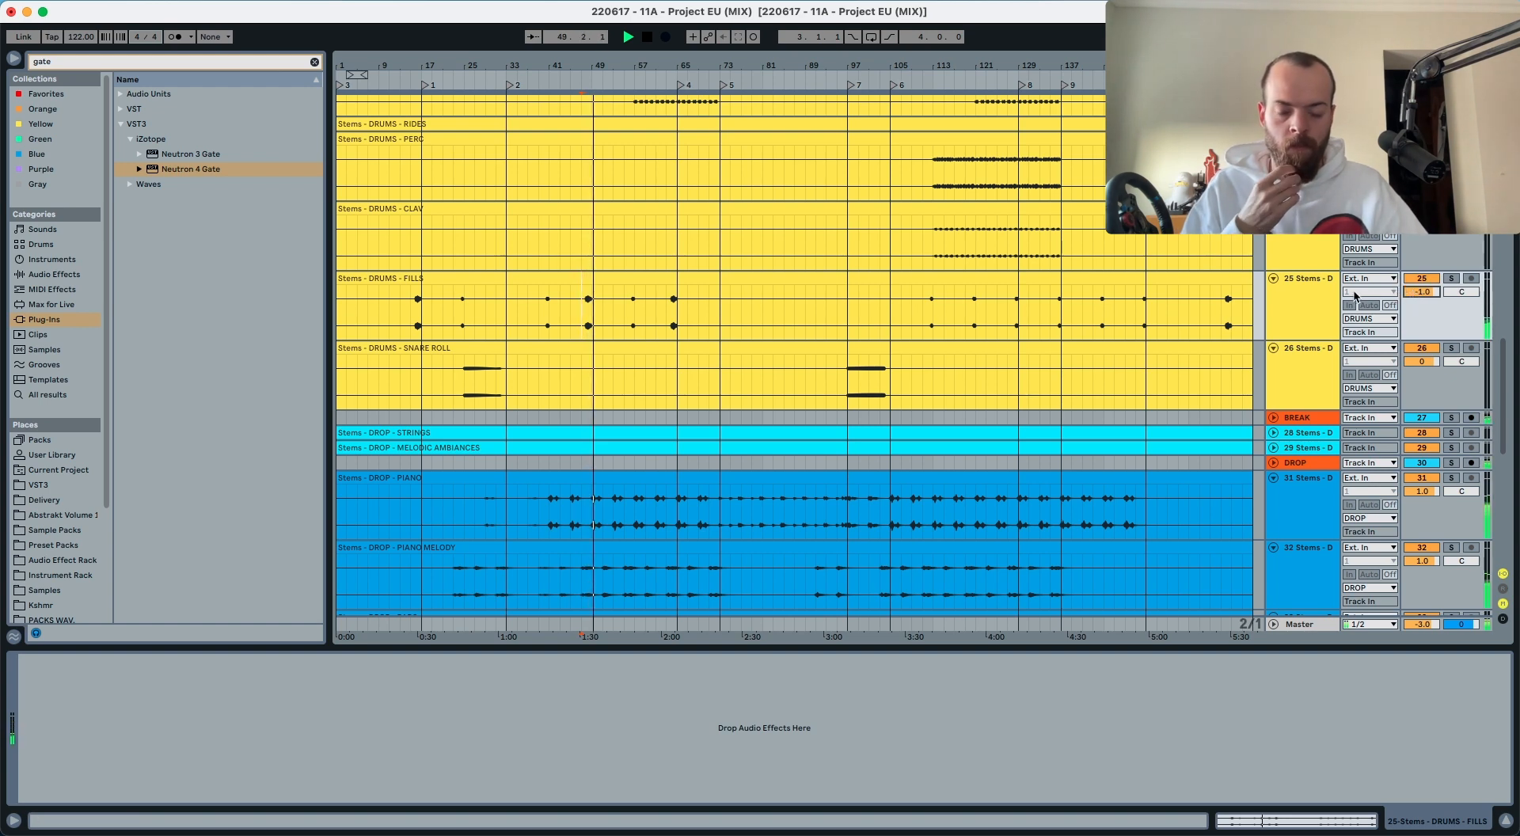
Step: Set the insert marker at bar 49 on the LEAD GUITAR track and audition that track in solo
{"action": "scroll", "coordinate": [586, 374], "scroll_direction": "down", "scroll_amount": 5}
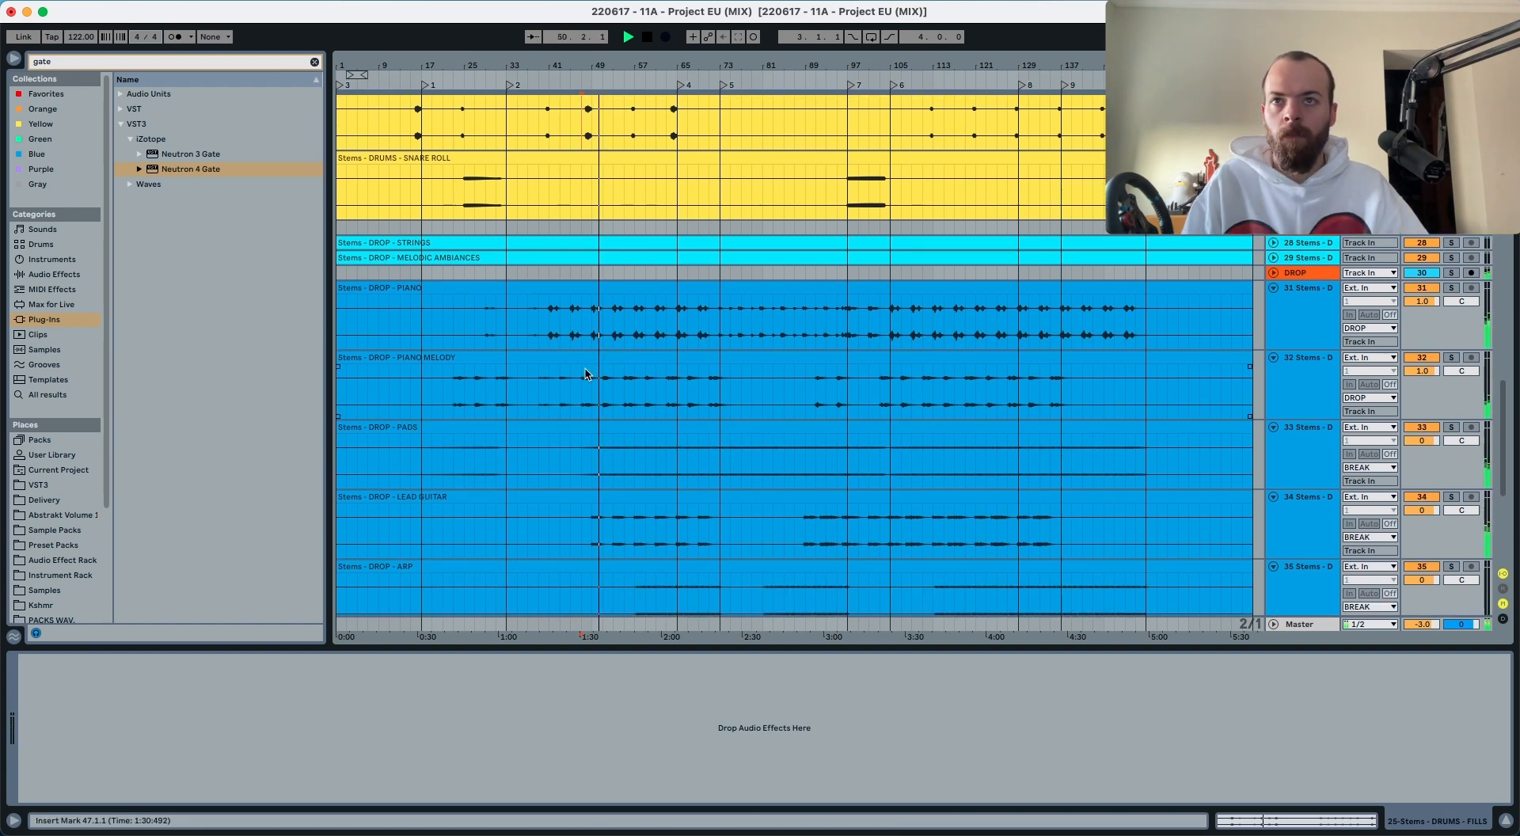
{"action": "scroll", "coordinate": [586, 396], "scroll_direction": "down", "scroll_amount": 2}
{"action": "left_click", "coordinate": [585, 463]}
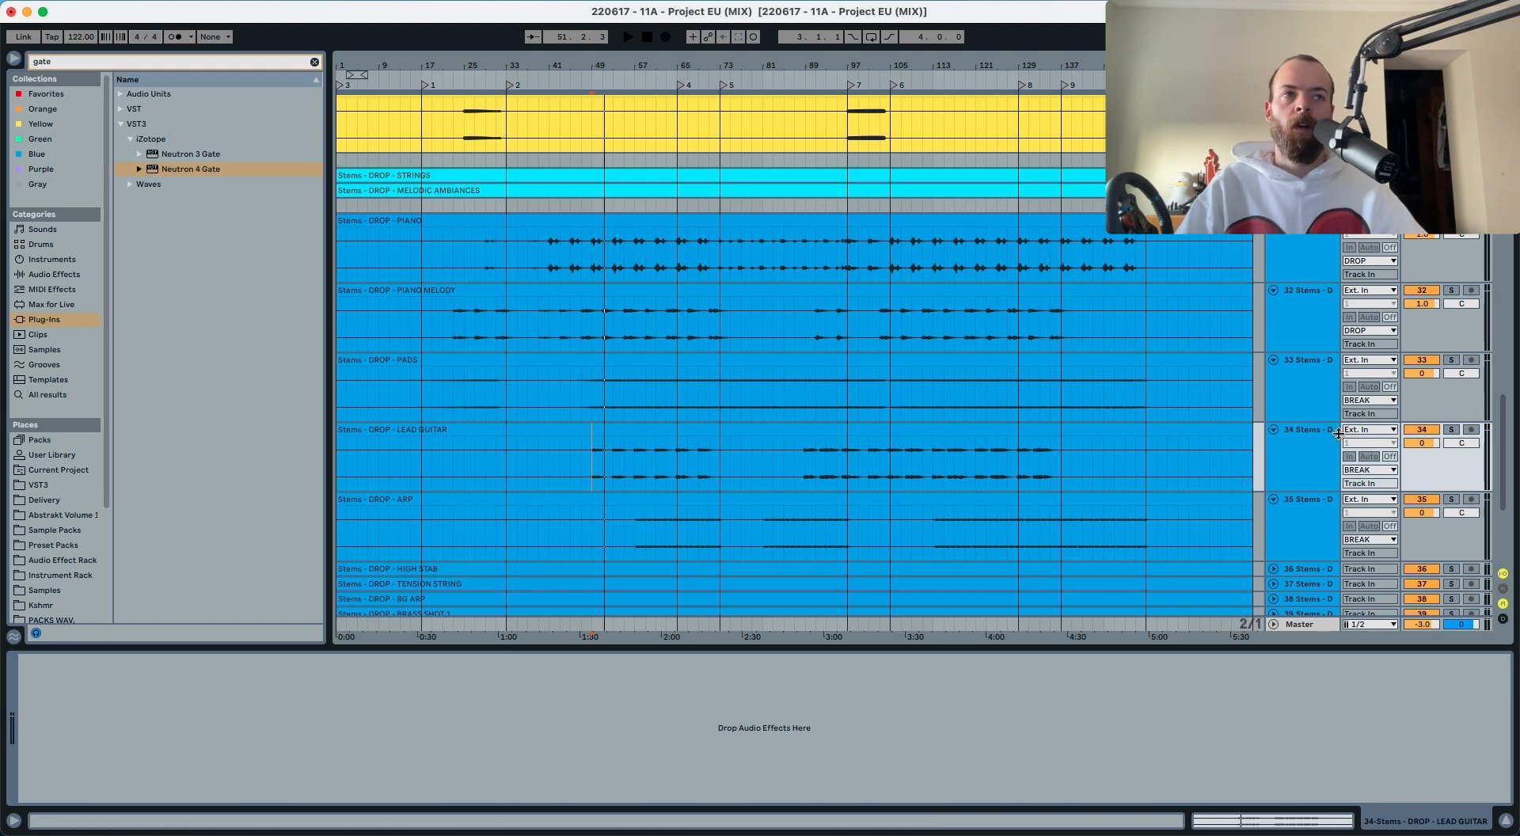
{"action": "left_click", "coordinate": [1450, 430]}
{"action": "key", "text": "space"}
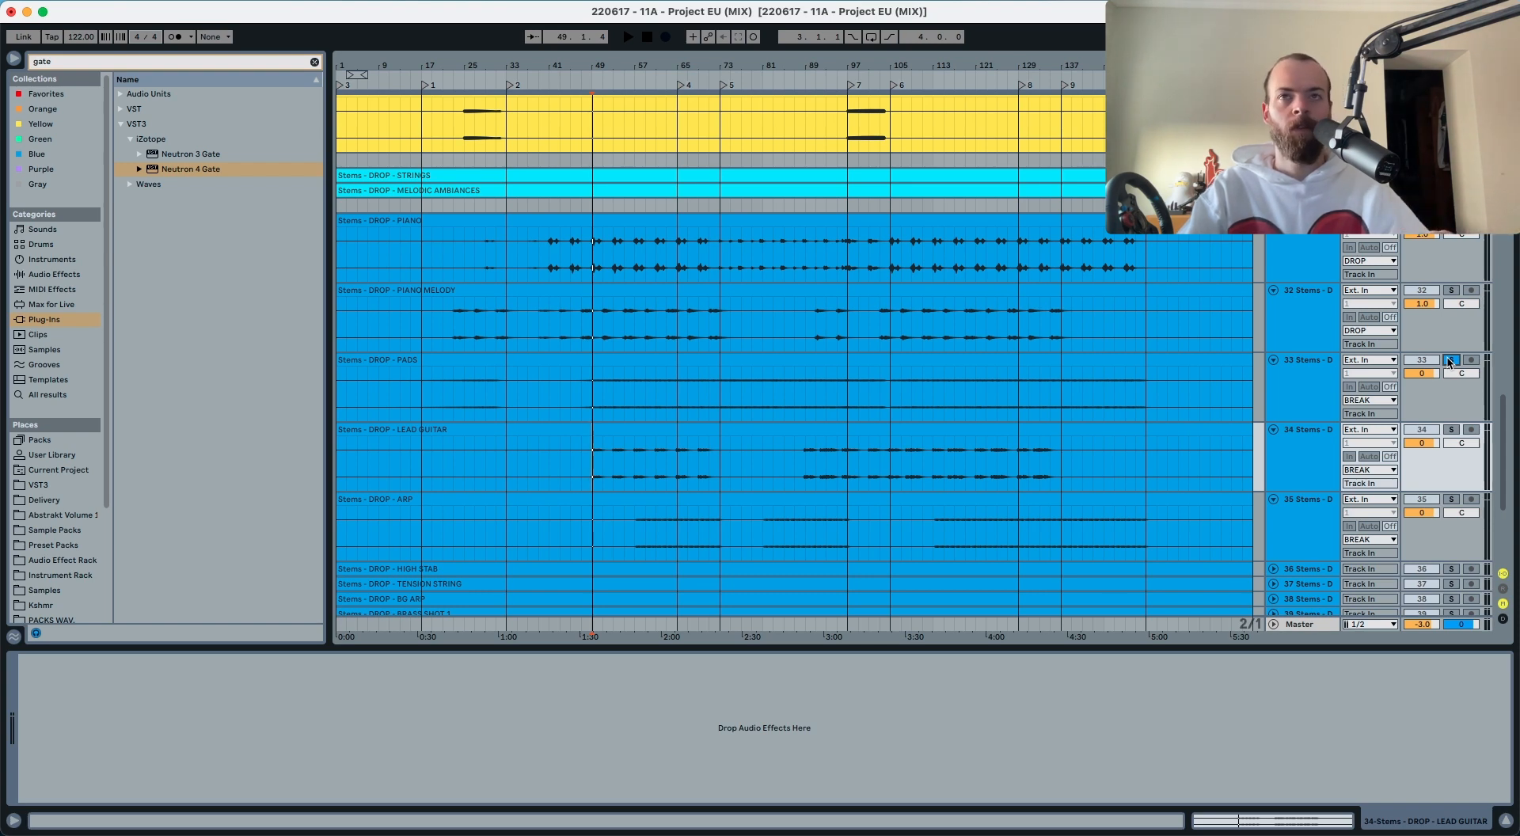
Step: Select the PADS track, listen to it soloed from bar 49, and return to the full mix
{"action": "scroll", "coordinate": [657, 282], "scroll_direction": "up", "scroll_amount": 20}
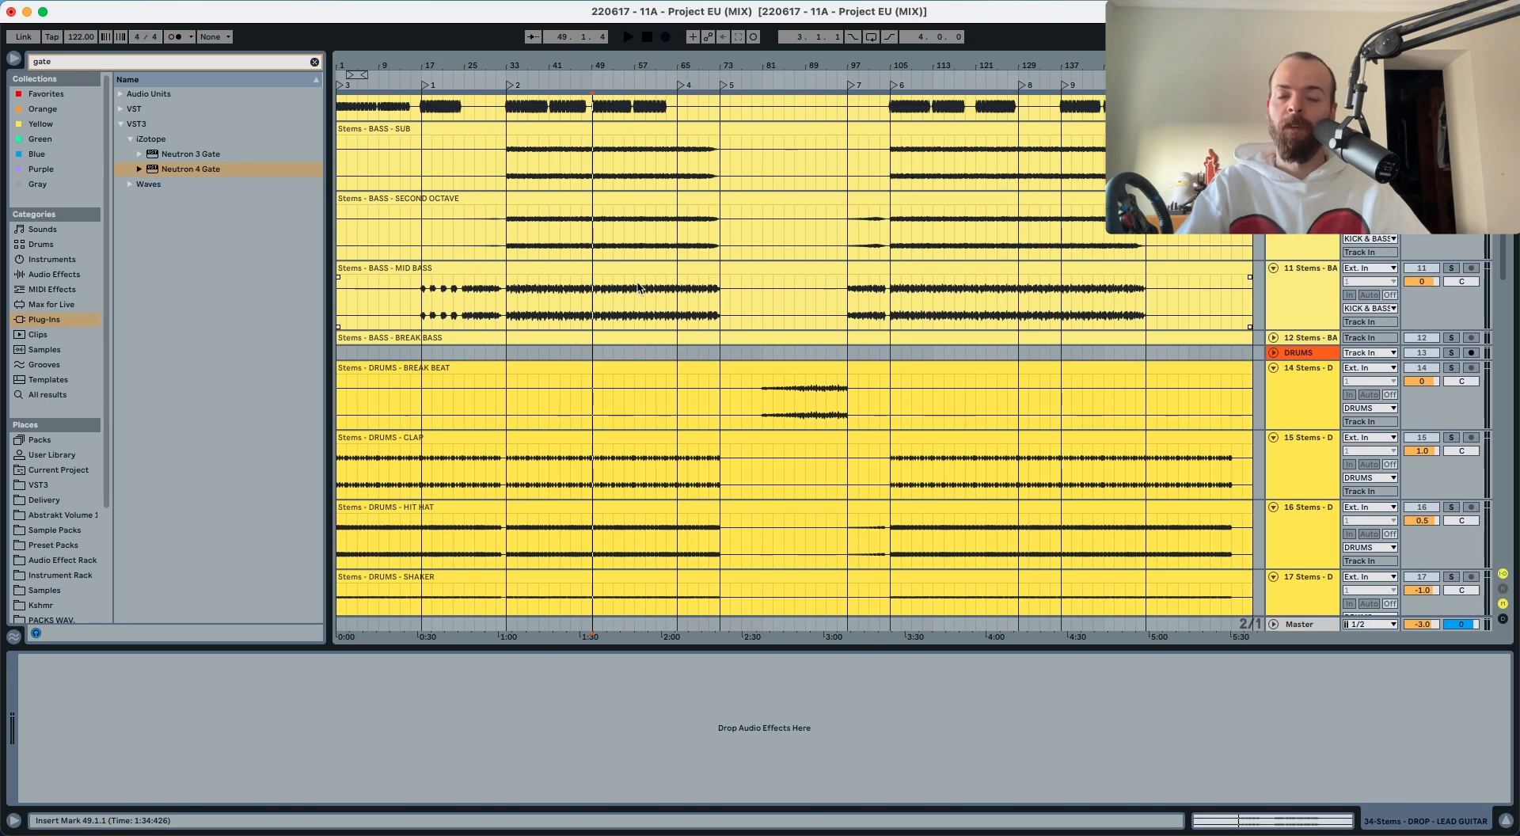
{"action": "scroll", "coordinate": [638, 287], "scroll_direction": "down", "scroll_amount": 20}
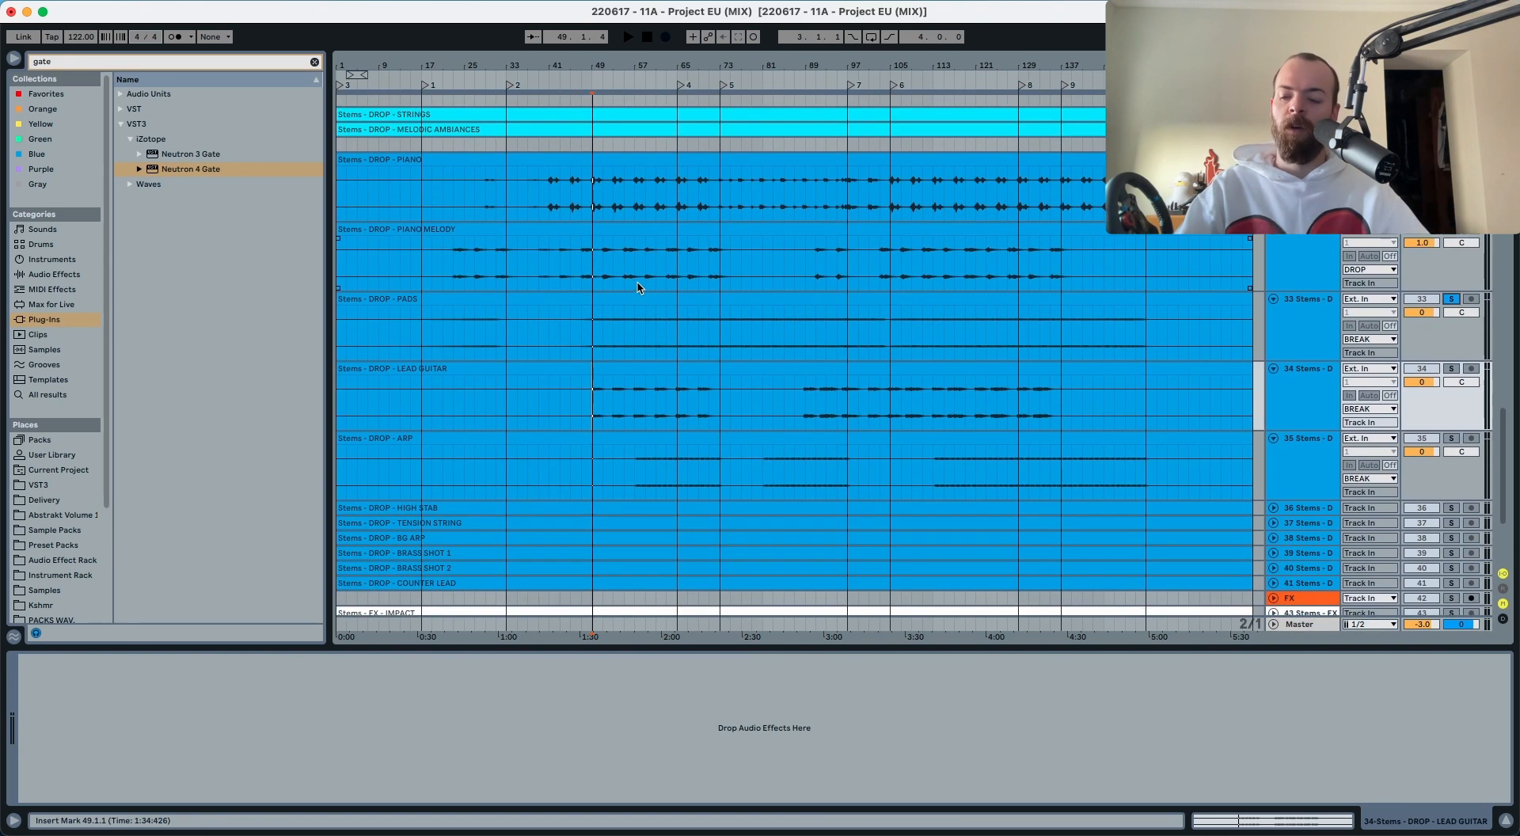
{"action": "scroll", "coordinate": [638, 288], "scroll_direction": "down", "scroll_amount": 5}
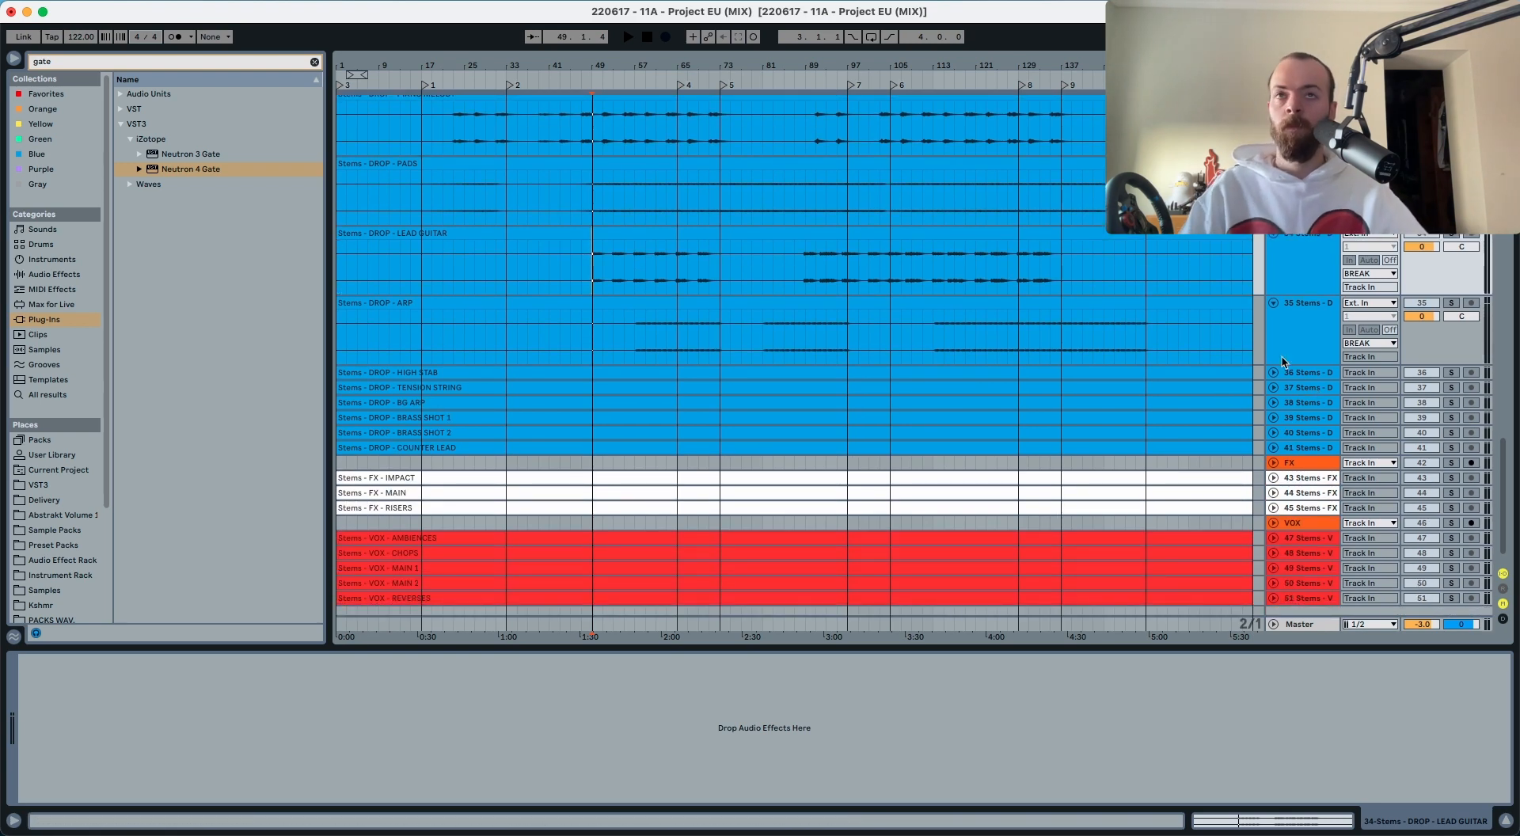
{"action": "left_click", "coordinate": [1422, 176]}
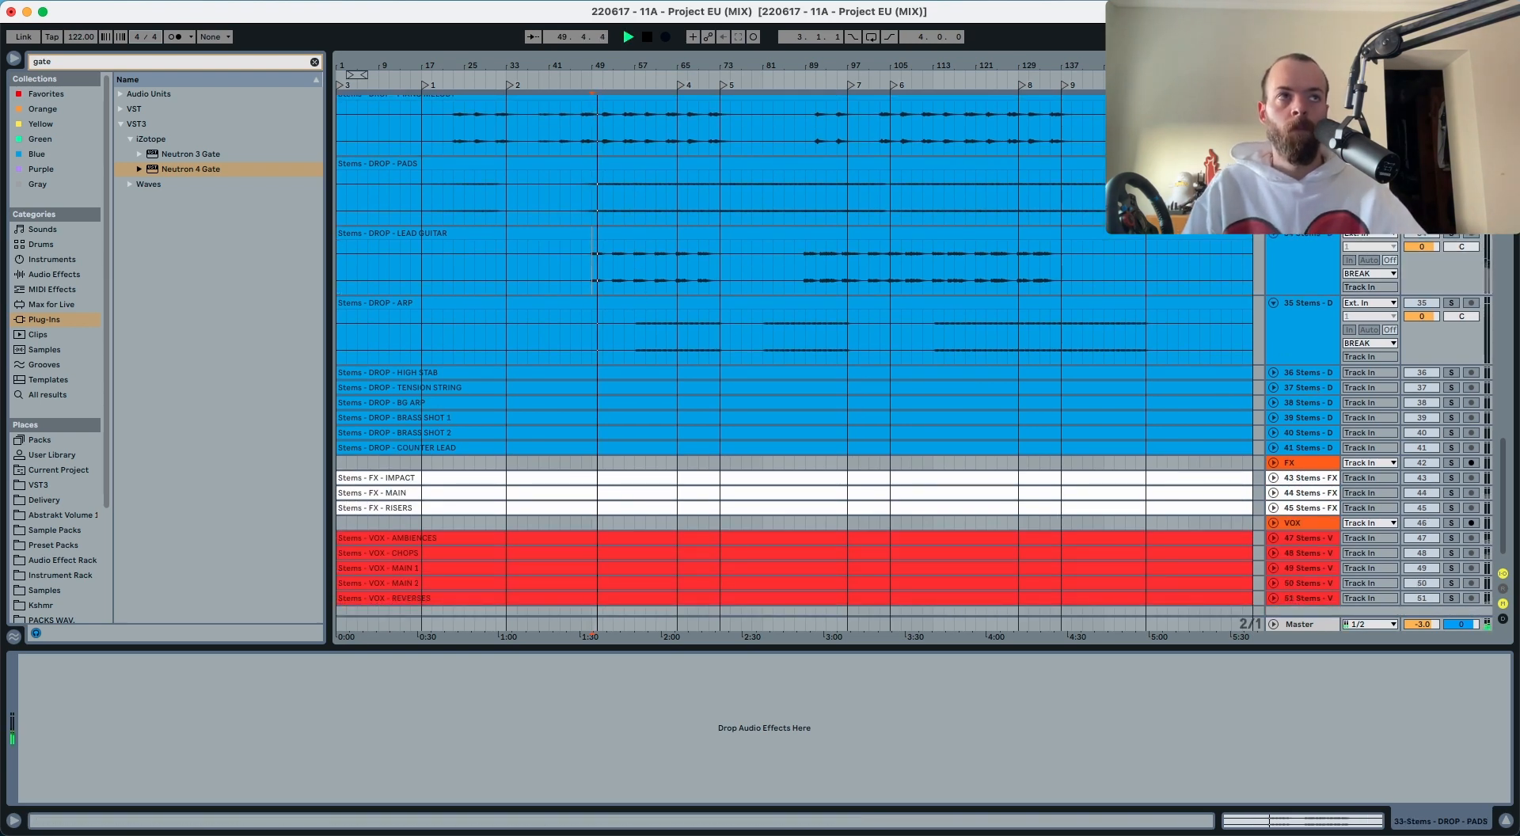
{"action": "left_click", "coordinate": [1451, 163]}
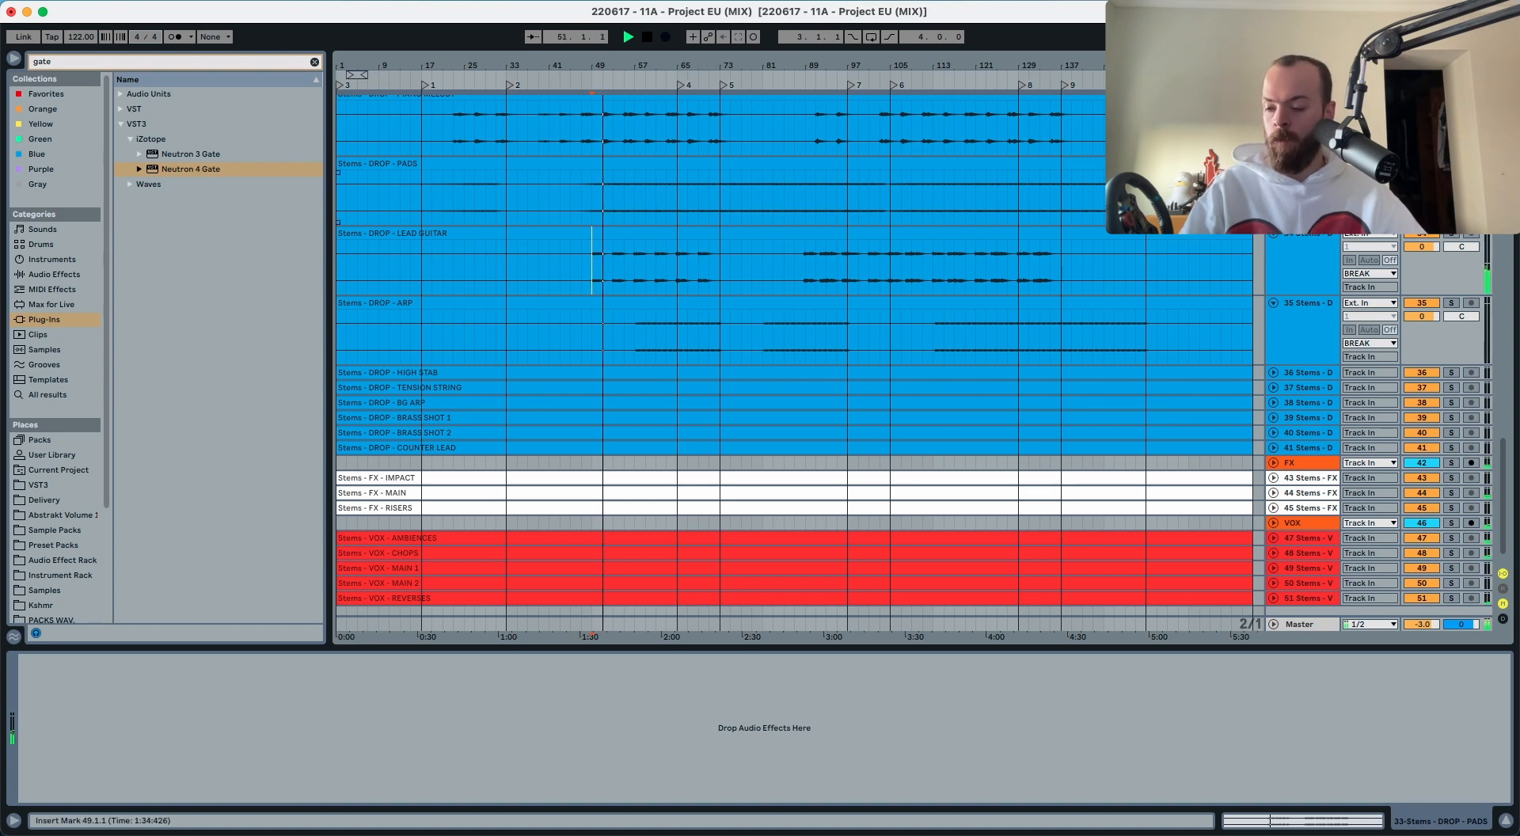
Step: Add an EQ Eight to the PADS track with a 391 Hz band 2 low cut and a 4.09 dB band 5 boost at 2.97 kHz, Q 0.39
{"action": "key", "text": "super+v"}
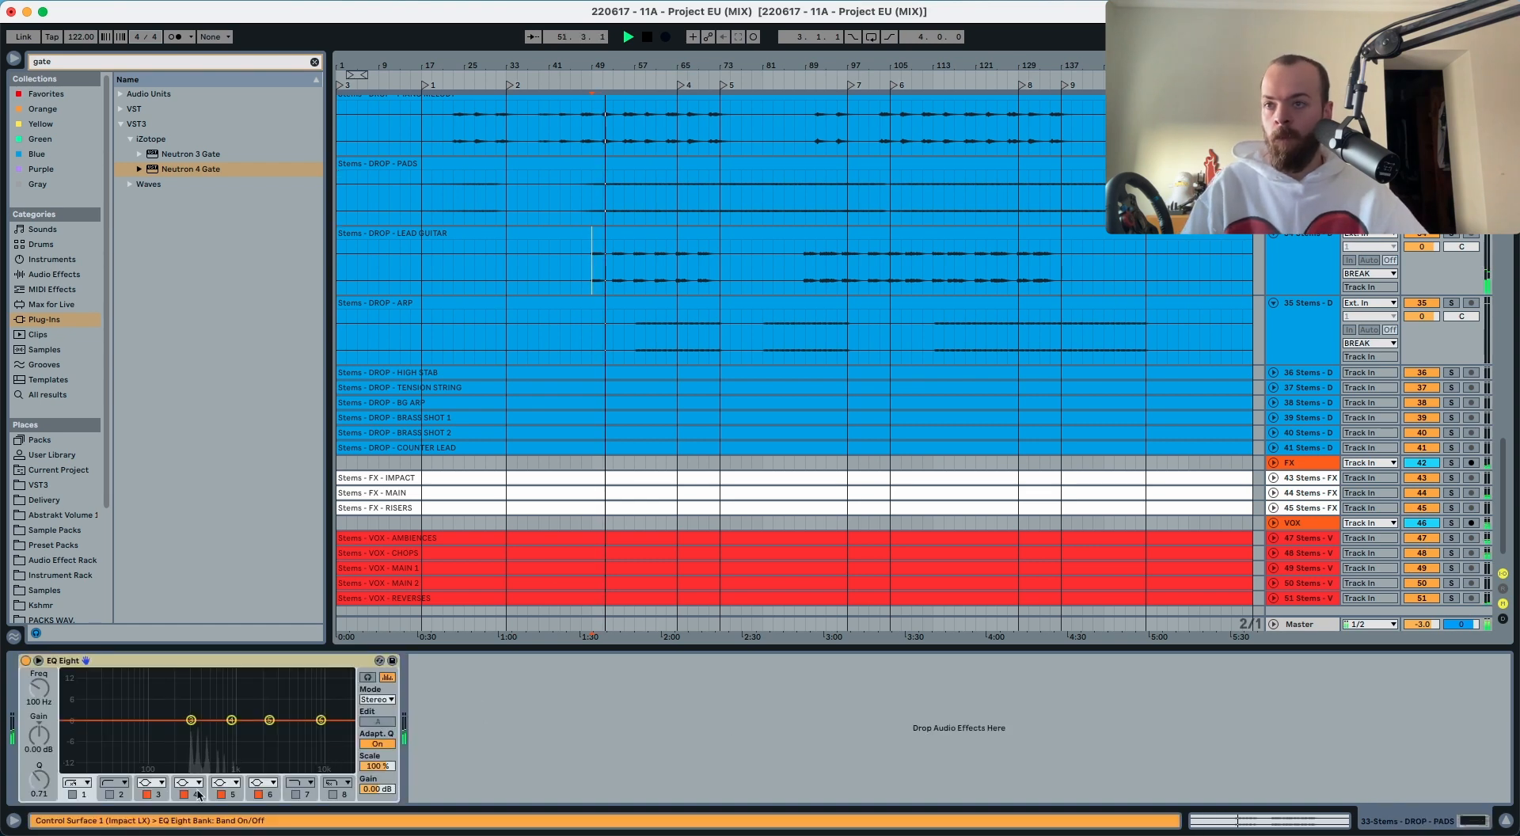
{"action": "left_click", "coordinate": [110, 795]}
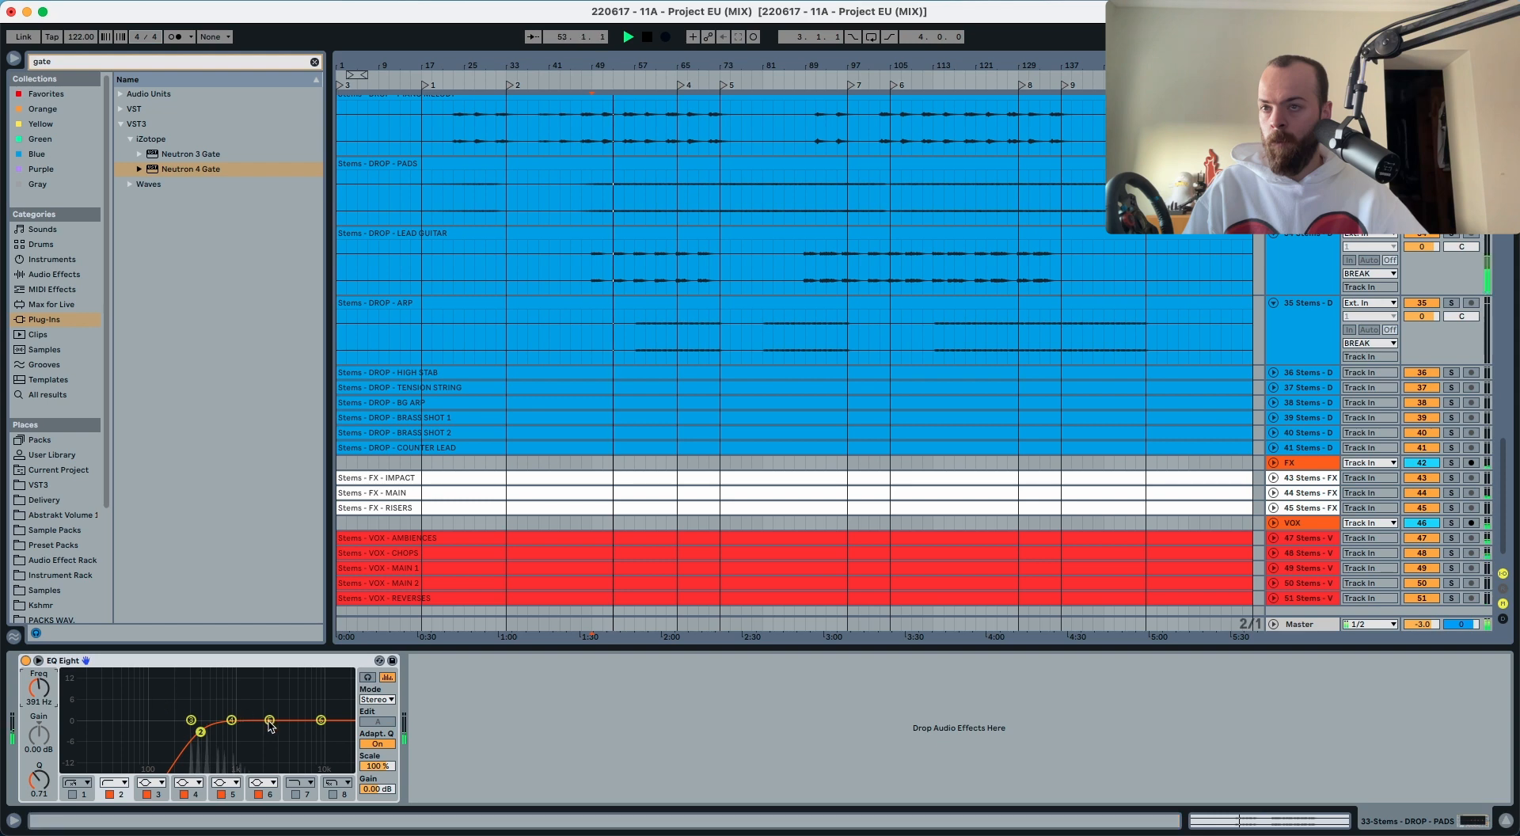
{"action": "left_click_drag", "start_coordinate": [269, 721], "coordinate": [275, 707]}
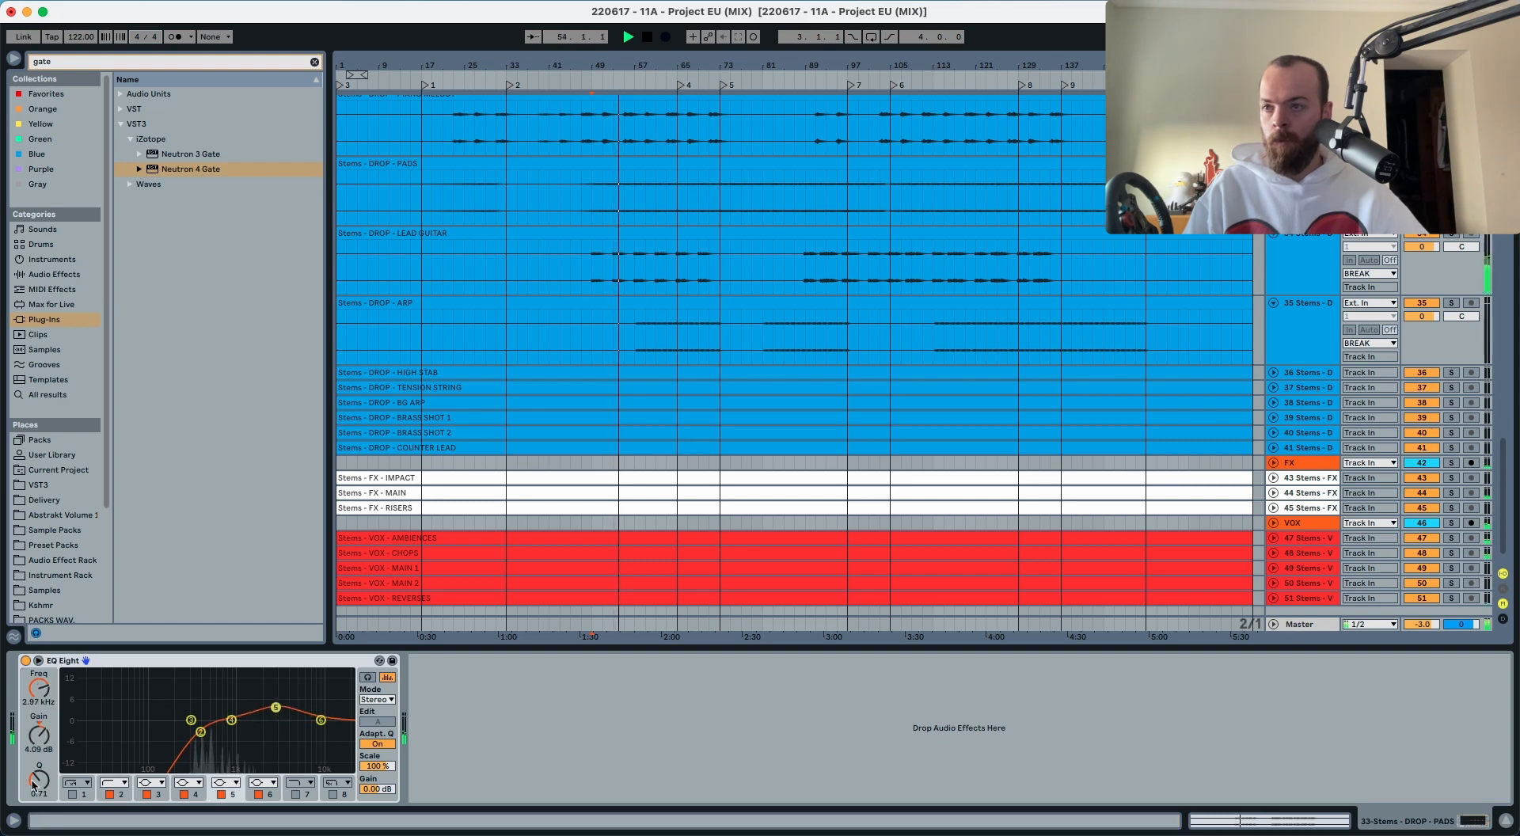
{"action": "left_click_drag", "start_coordinate": [34, 783], "coordinate": [33, 801]}
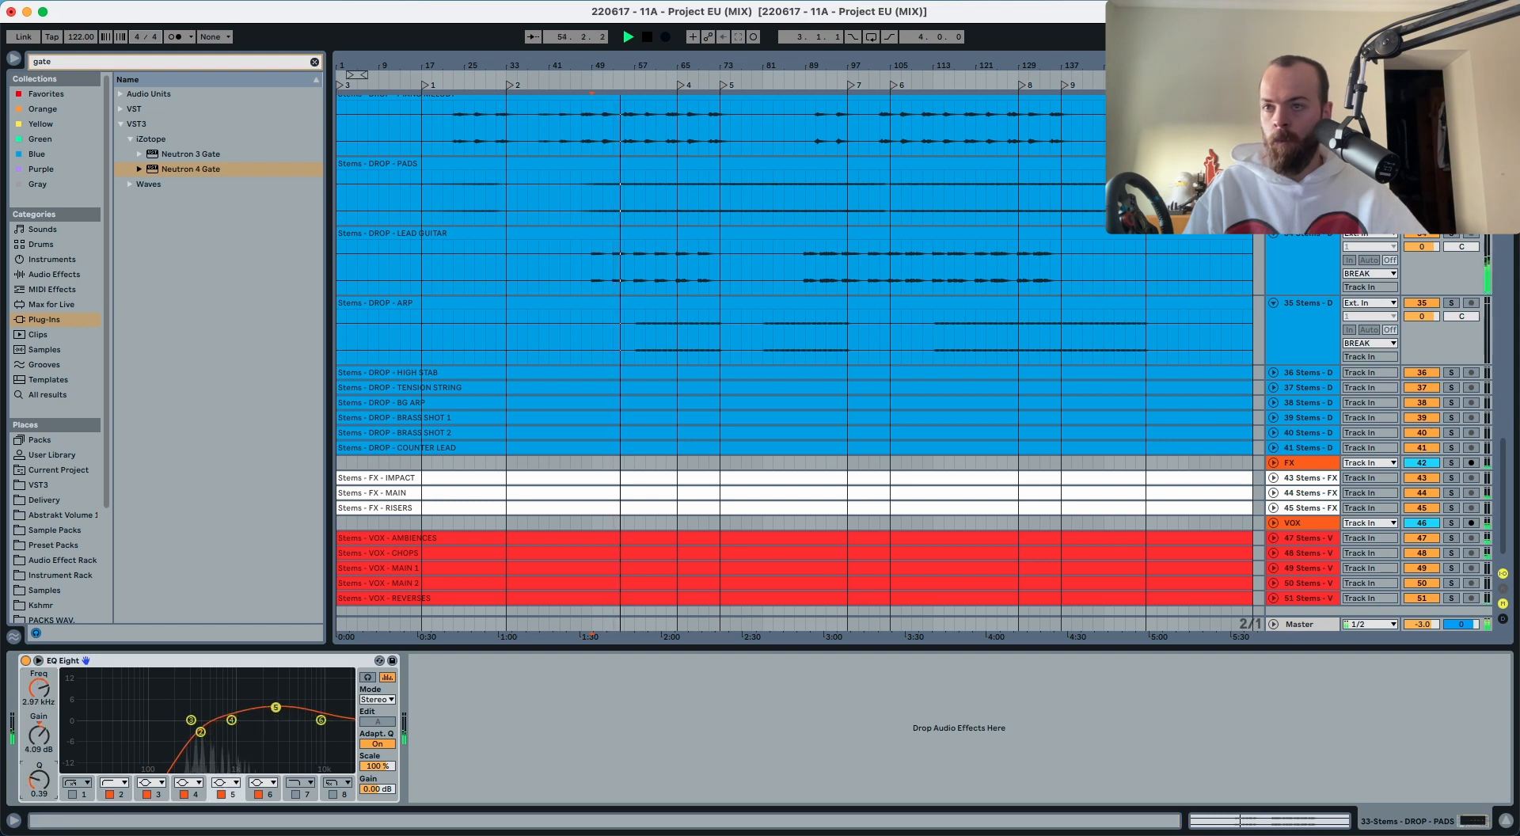
Step: Add an EQ Eight to LEAD GUITAR with a band 2 low cut and a 2.14 dB band 6 boost at 10.0 kHz, Q 0.32, replaying from bar 49
{"action": "left_click", "coordinate": [588, 277]}
{"action": "key", "text": "super+v"}
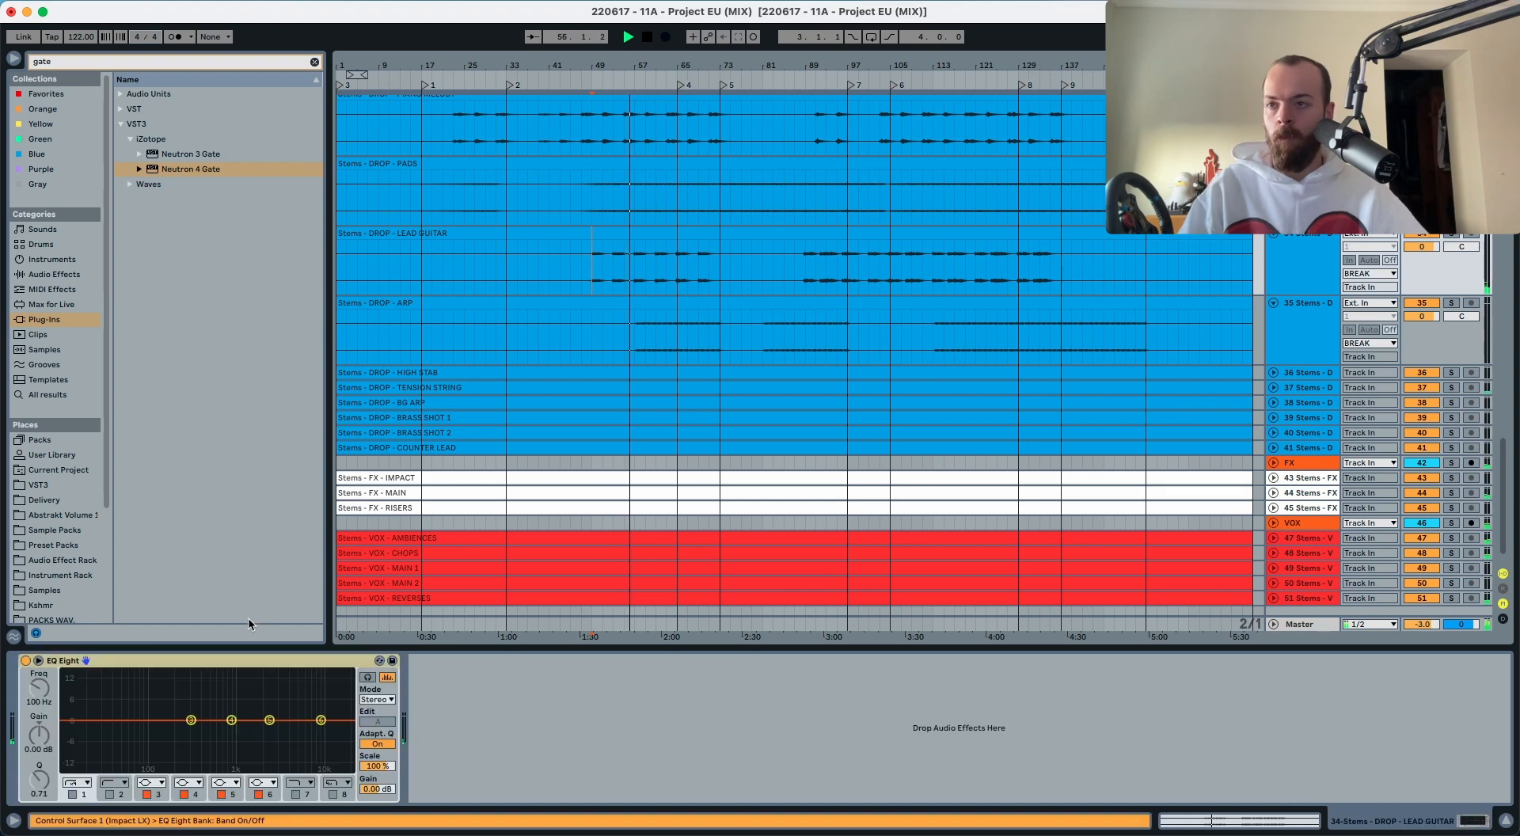
{"action": "key", "text": "space"}
{"action": "key", "text": "space"}
{"action": "left_click", "coordinate": [109, 794]}
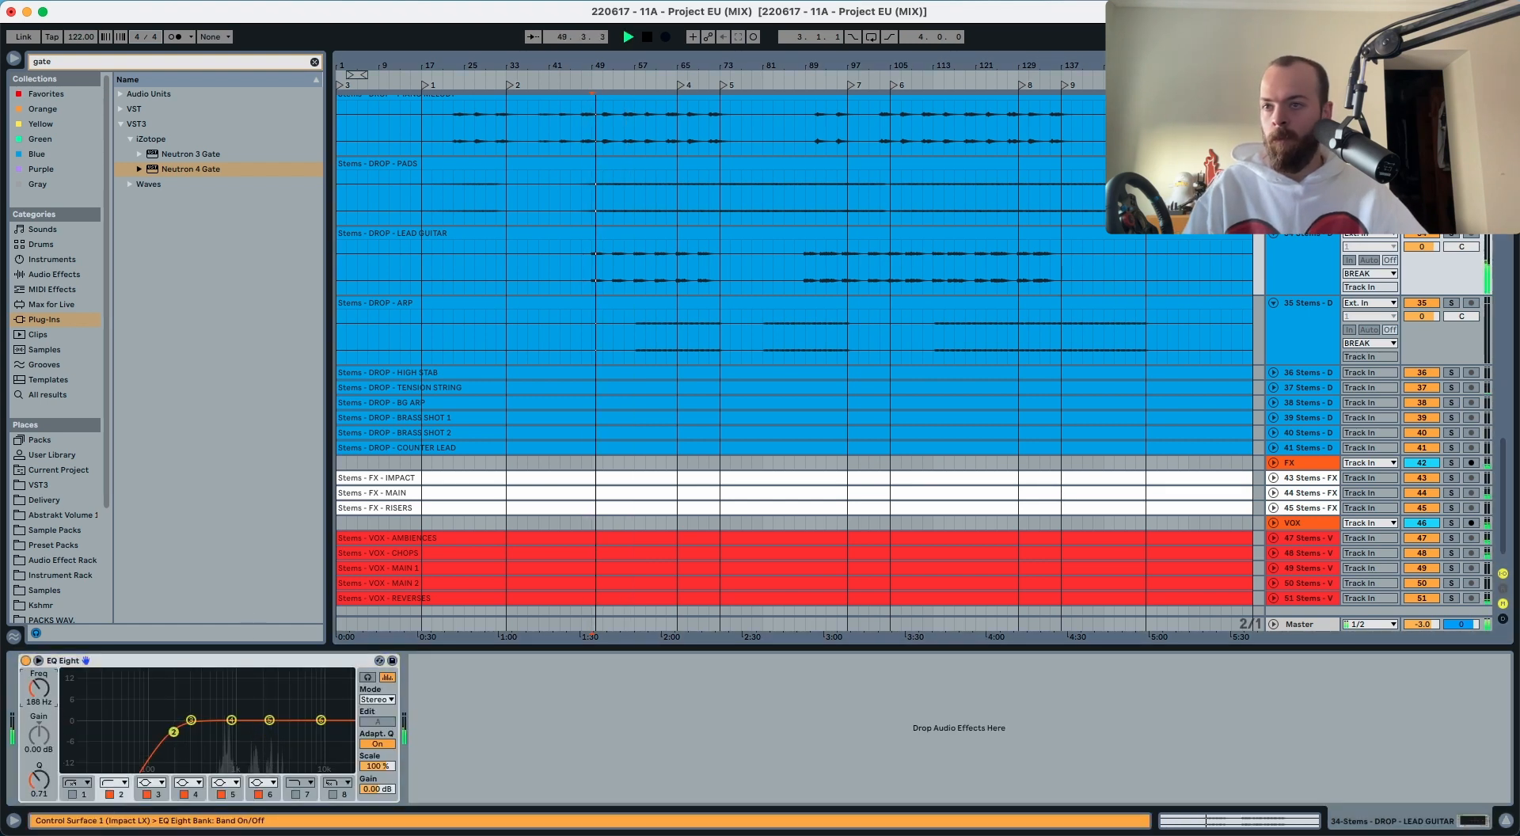
{"action": "left_click_drag", "start_coordinate": [174, 732], "coordinate": [180, 732]}
{"action": "left_click", "coordinate": [320, 720]}
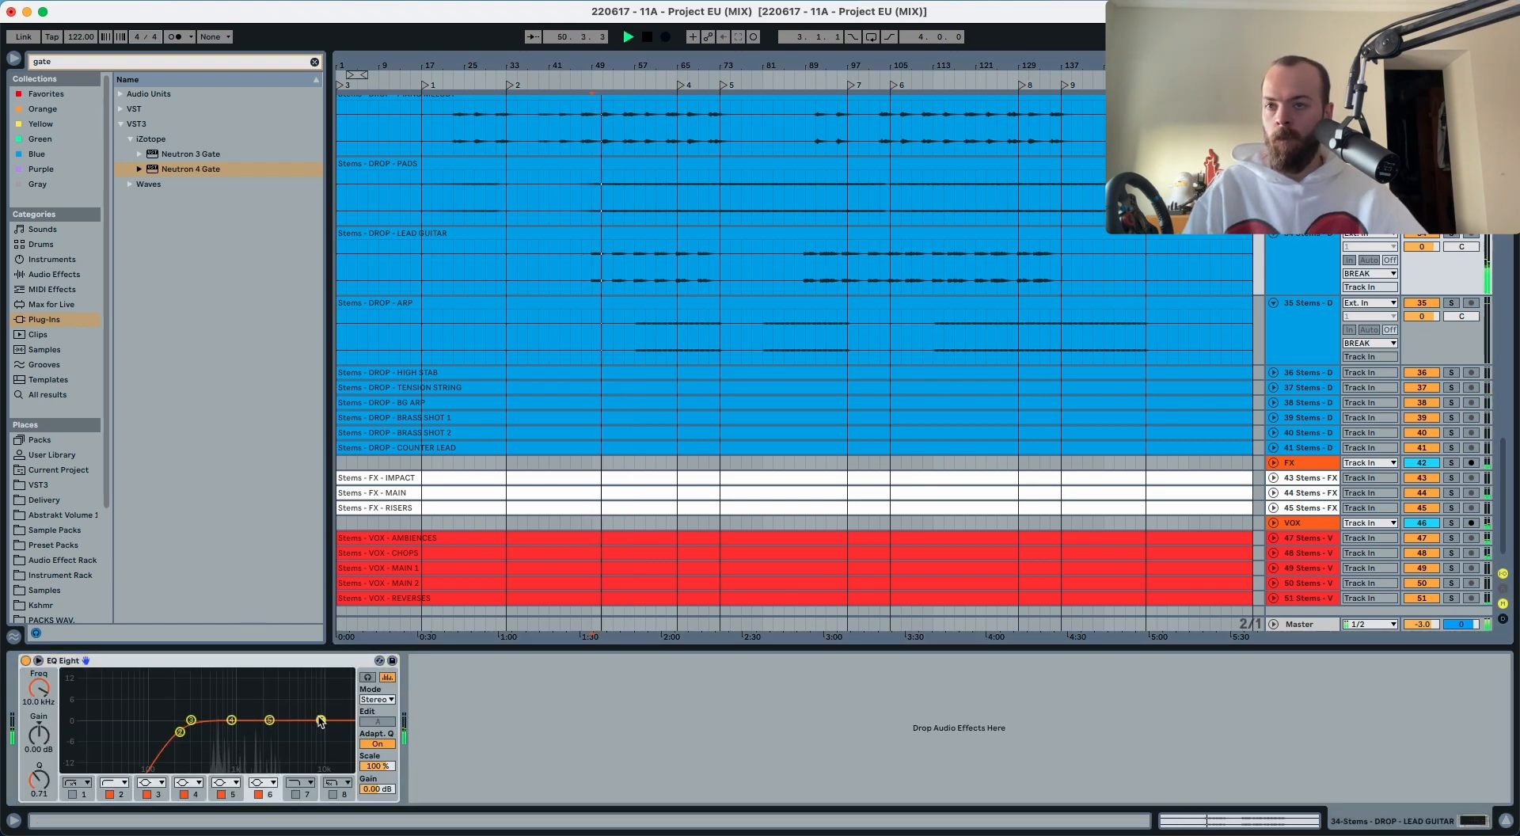
{"action": "left_click_drag", "start_coordinate": [49, 787], "coordinate": [49, 808]}
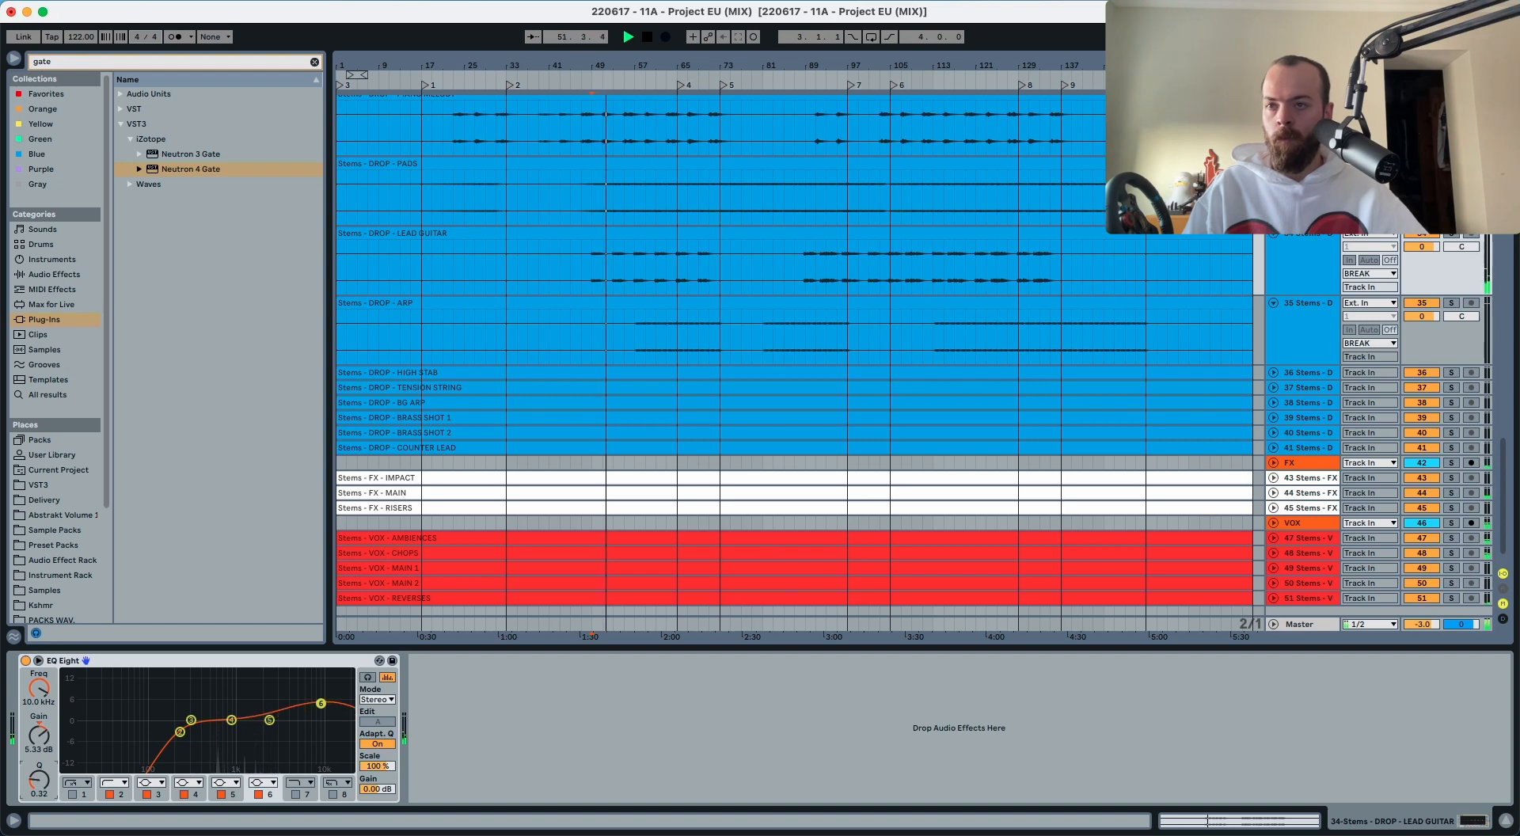
{"action": "left_click", "coordinate": [591, 270]}
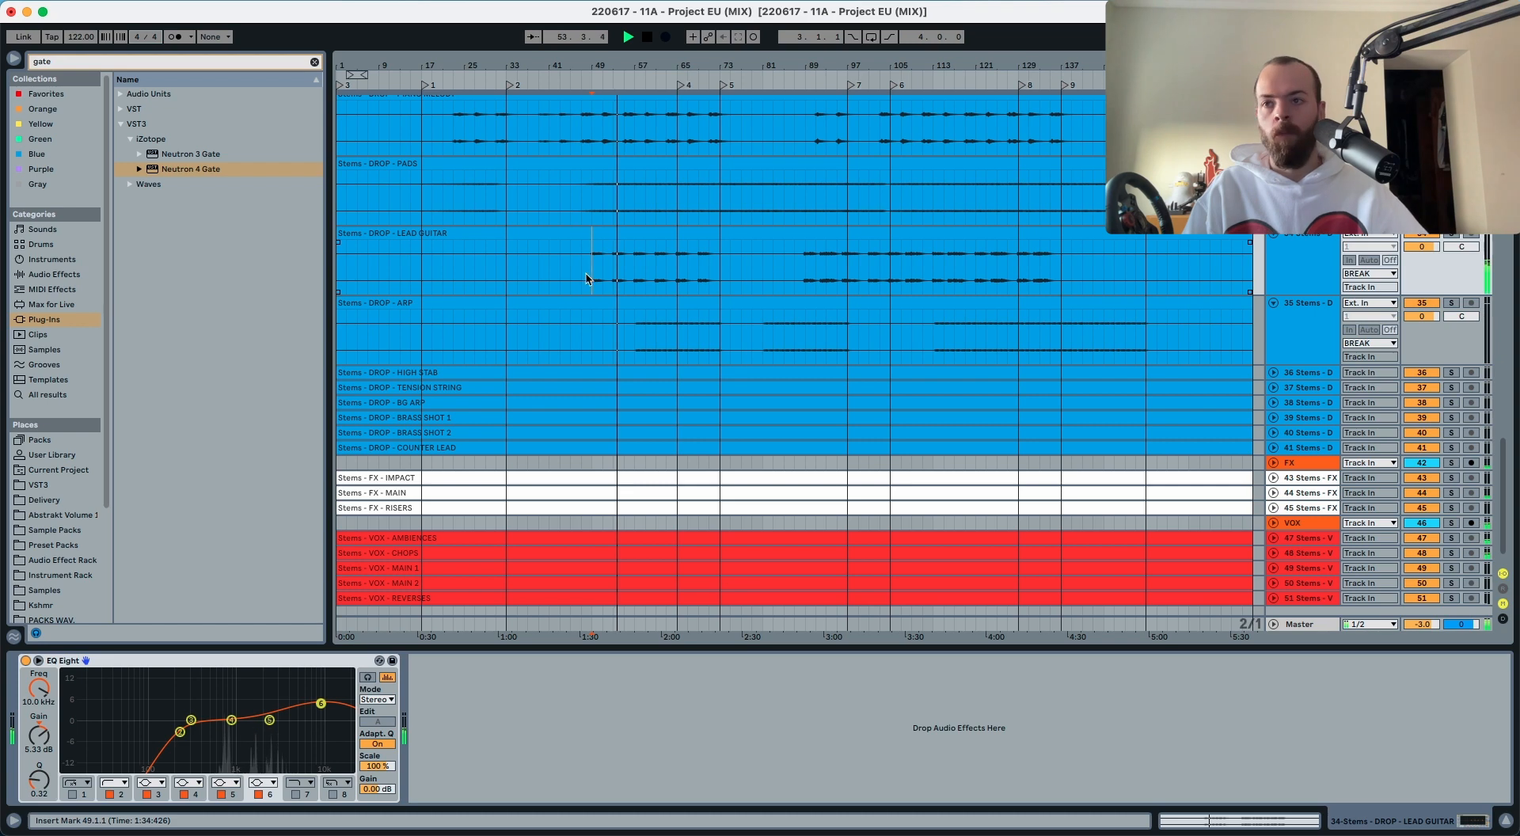
{"action": "left_click_drag", "start_coordinate": [39, 735], "coordinate": [39, 753]}
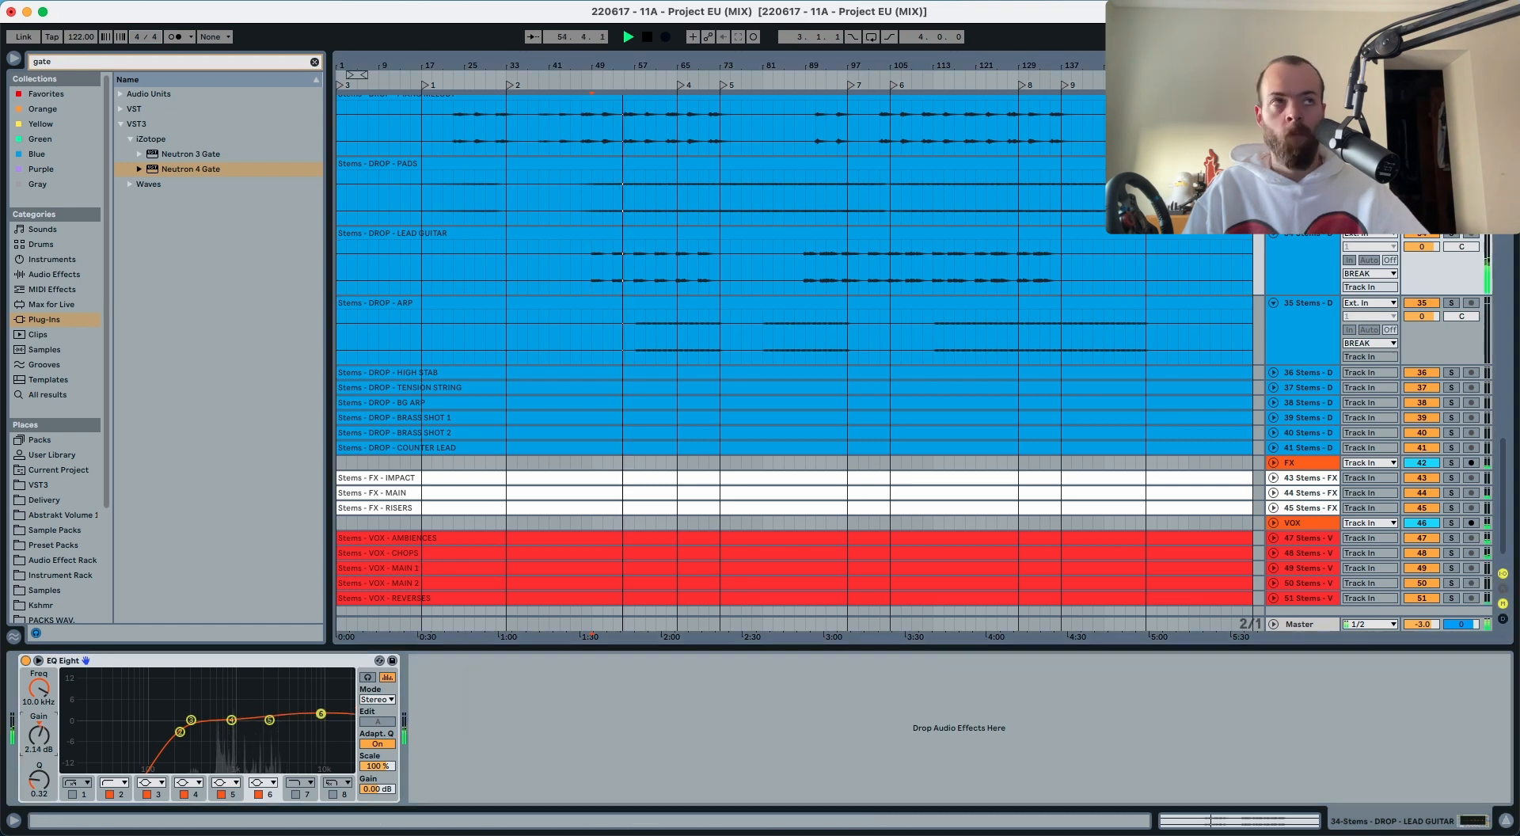
{"action": "left_click", "coordinate": [598, 281]}
Step: Unfold the HIGH STAB, TENSION STRING, BG ARP, BRASS SHOT 1, BRASS SHOT 2 and COUNTER LEAD tracks
{"action": "left_click", "coordinate": [1300, 373]}
{"action": "key", "text": "u"}
{"action": "key", "text": "Down"}
{"action": "key", "text": "u"}
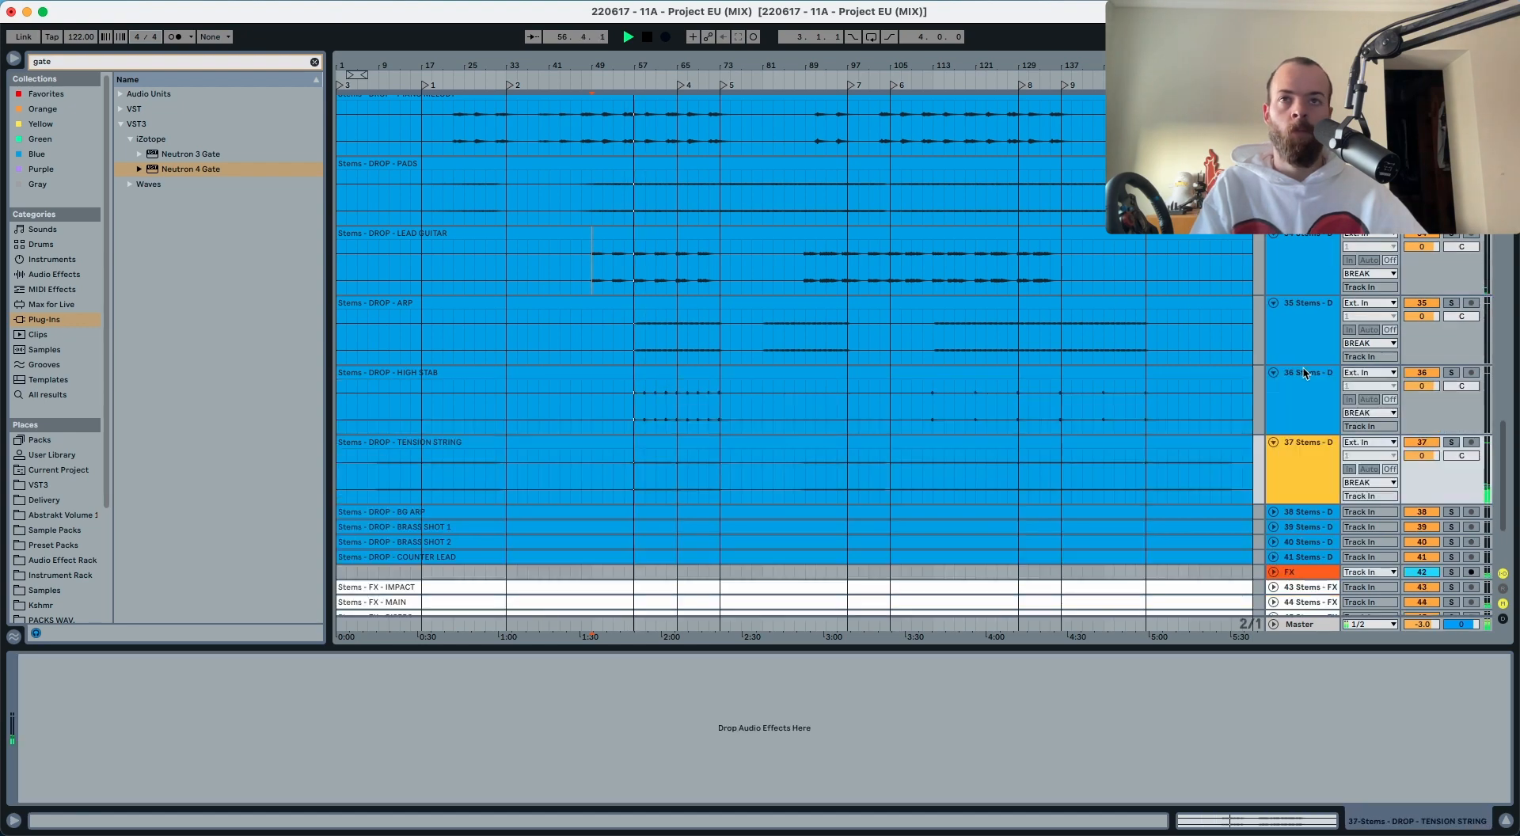
{"action": "key", "text": "Down"}
{"action": "key", "text": "u"}
{"action": "key", "text": "Down"}
{"action": "key", "text": "u"}
{"action": "key", "text": "Down"}
{"action": "key", "text": "u"}
{"action": "scroll", "coordinate": [1300, 373], "scroll_direction": "down", "scroll_amount": 4}
{"action": "key", "text": "Down"}
{"action": "key", "text": "u"}
{"action": "key", "text": "Down"}
{"action": "key", "text": "u"}
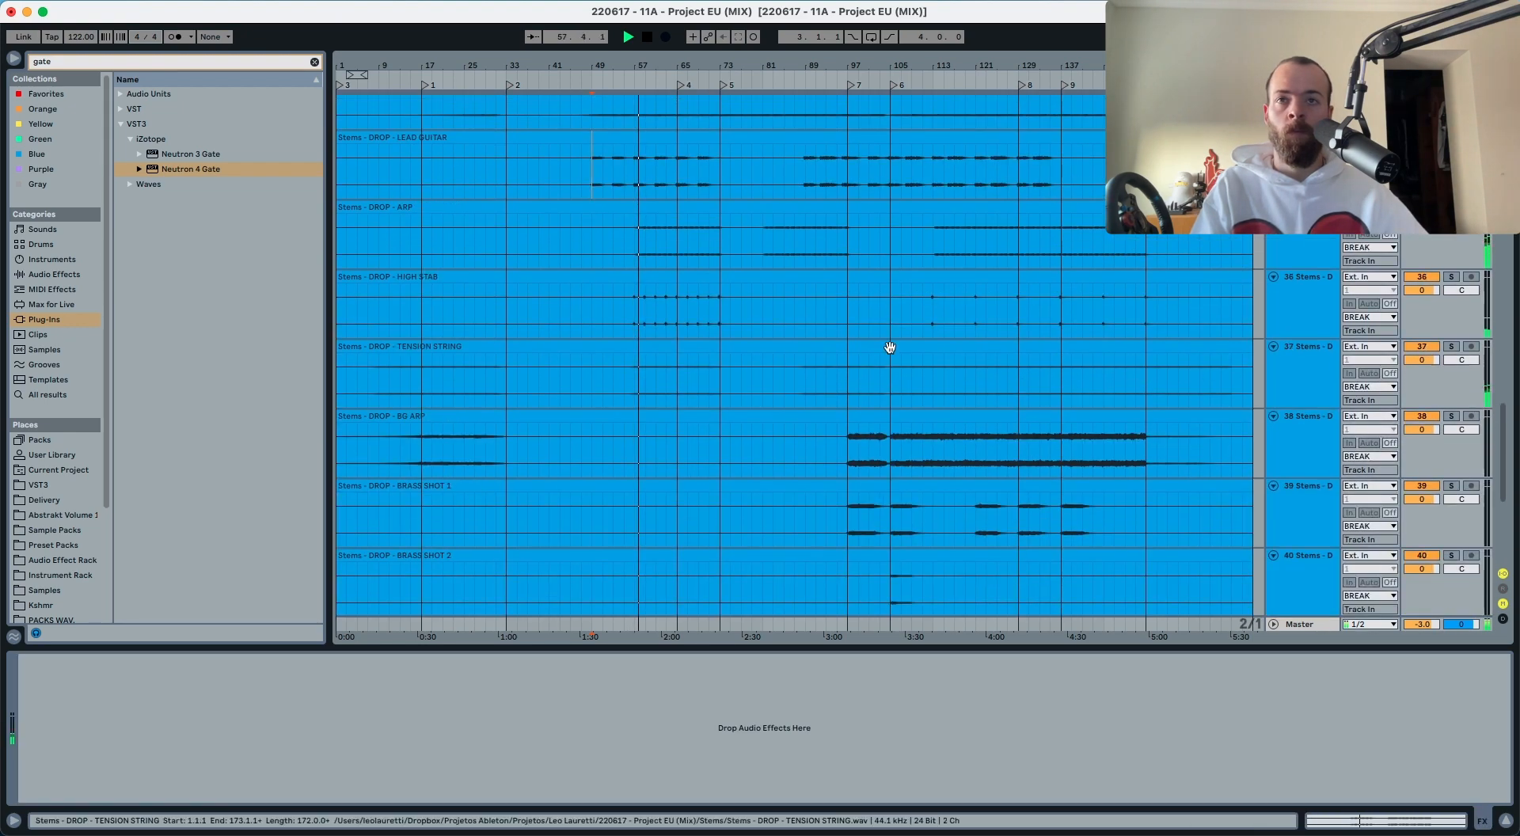
Step: Stop playback and mark the entry of the DRUMS - BONGO track at bar 49 with the insert marker
{"action": "scroll", "coordinate": [792, 352], "scroll_direction": "down", "scroll_amount": 6}
{"action": "scroll", "coordinate": [642, 362], "scroll_direction": "up", "scroll_amount": 15}
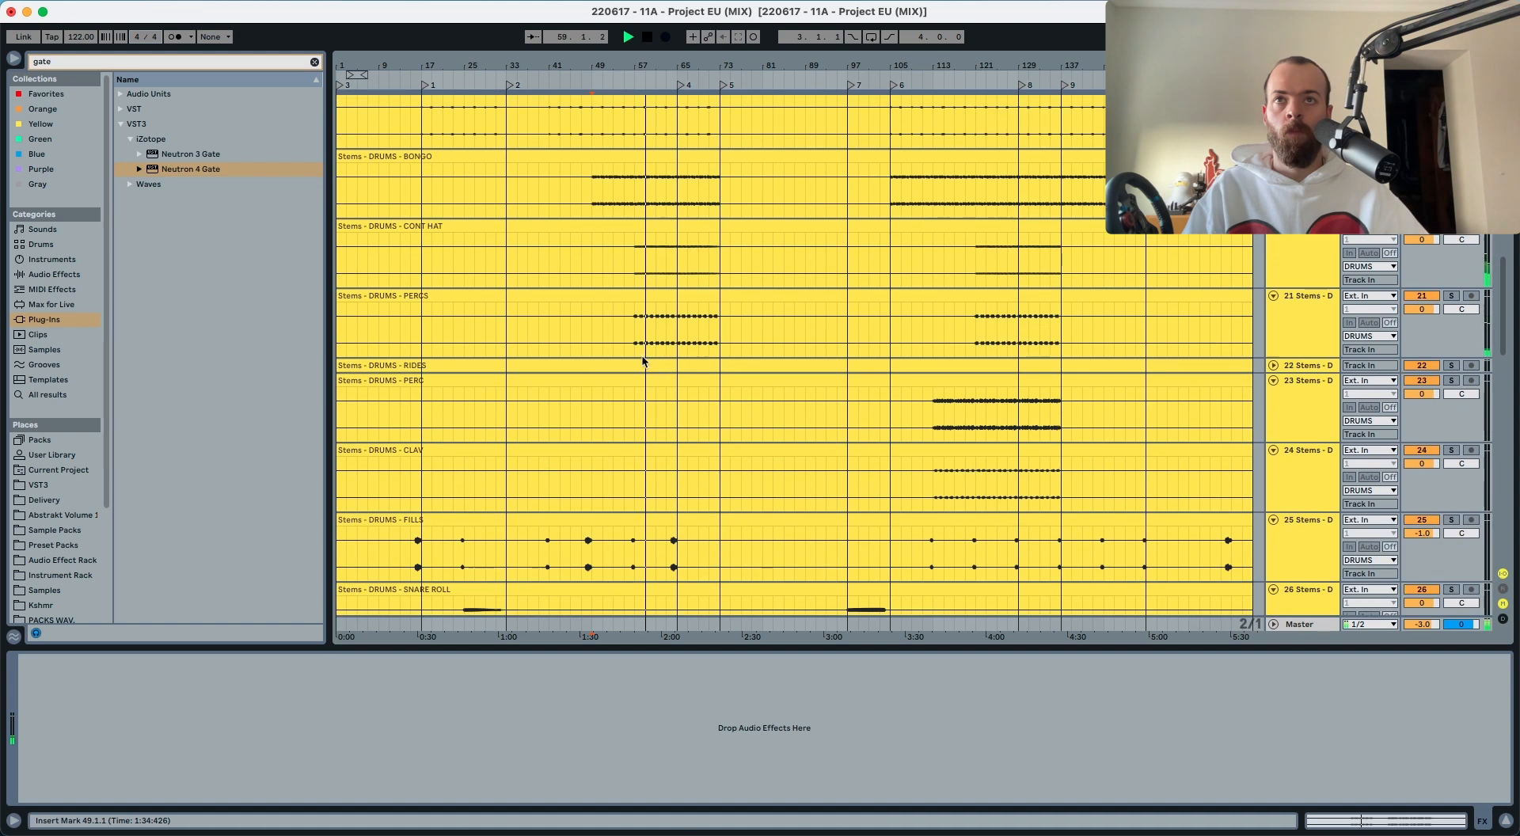
{"action": "key", "text": "space"}
{"action": "scroll", "coordinate": [643, 362], "scroll_direction": "up", "scroll_amount": 5}
{"action": "left_click", "coordinate": [591, 353]}
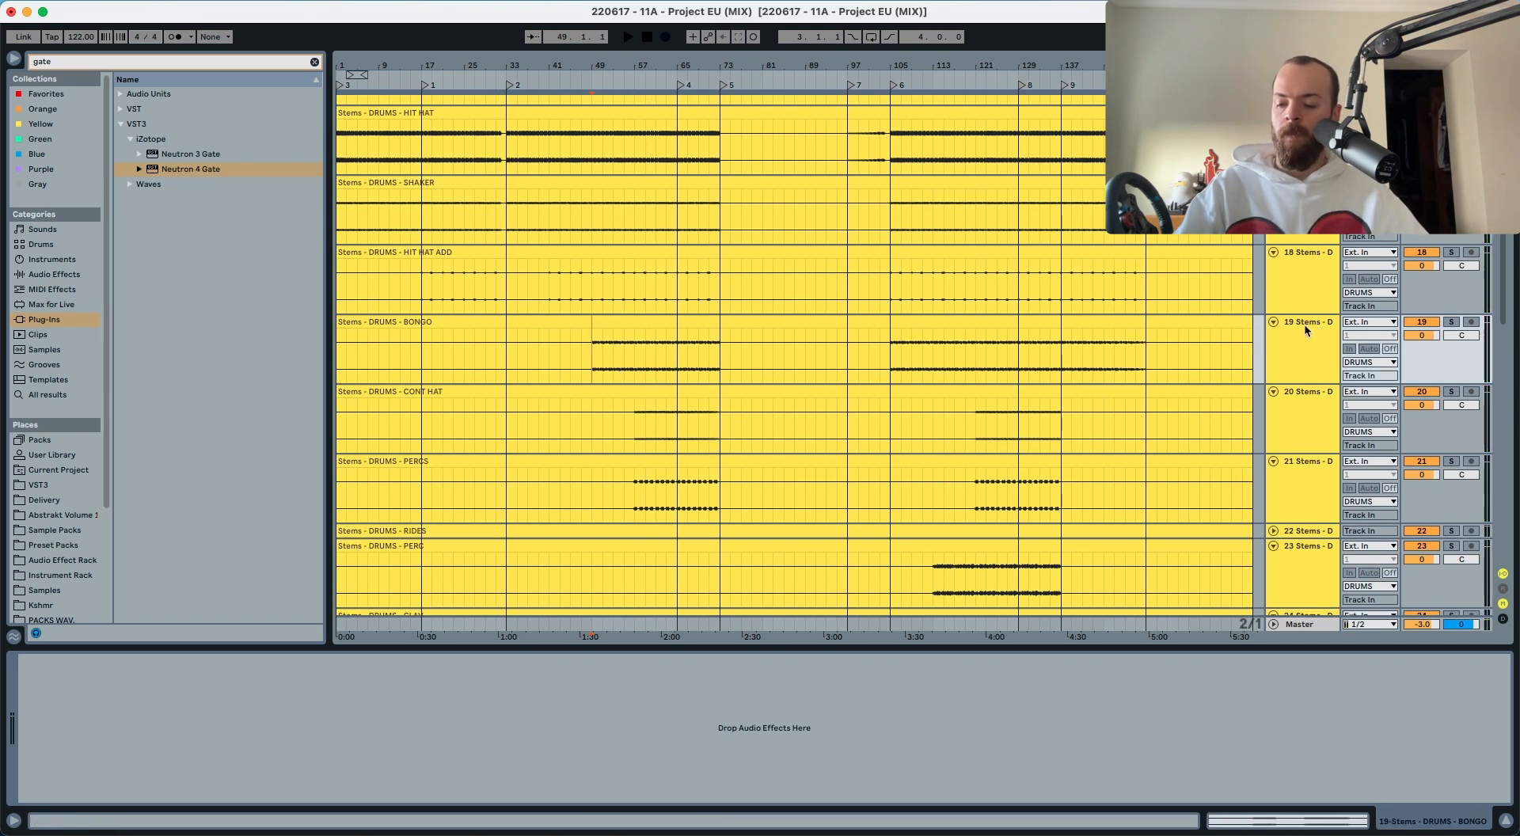
{"action": "scroll", "coordinate": [1248, 354], "scroll_direction": "up", "scroll_amount": 2}
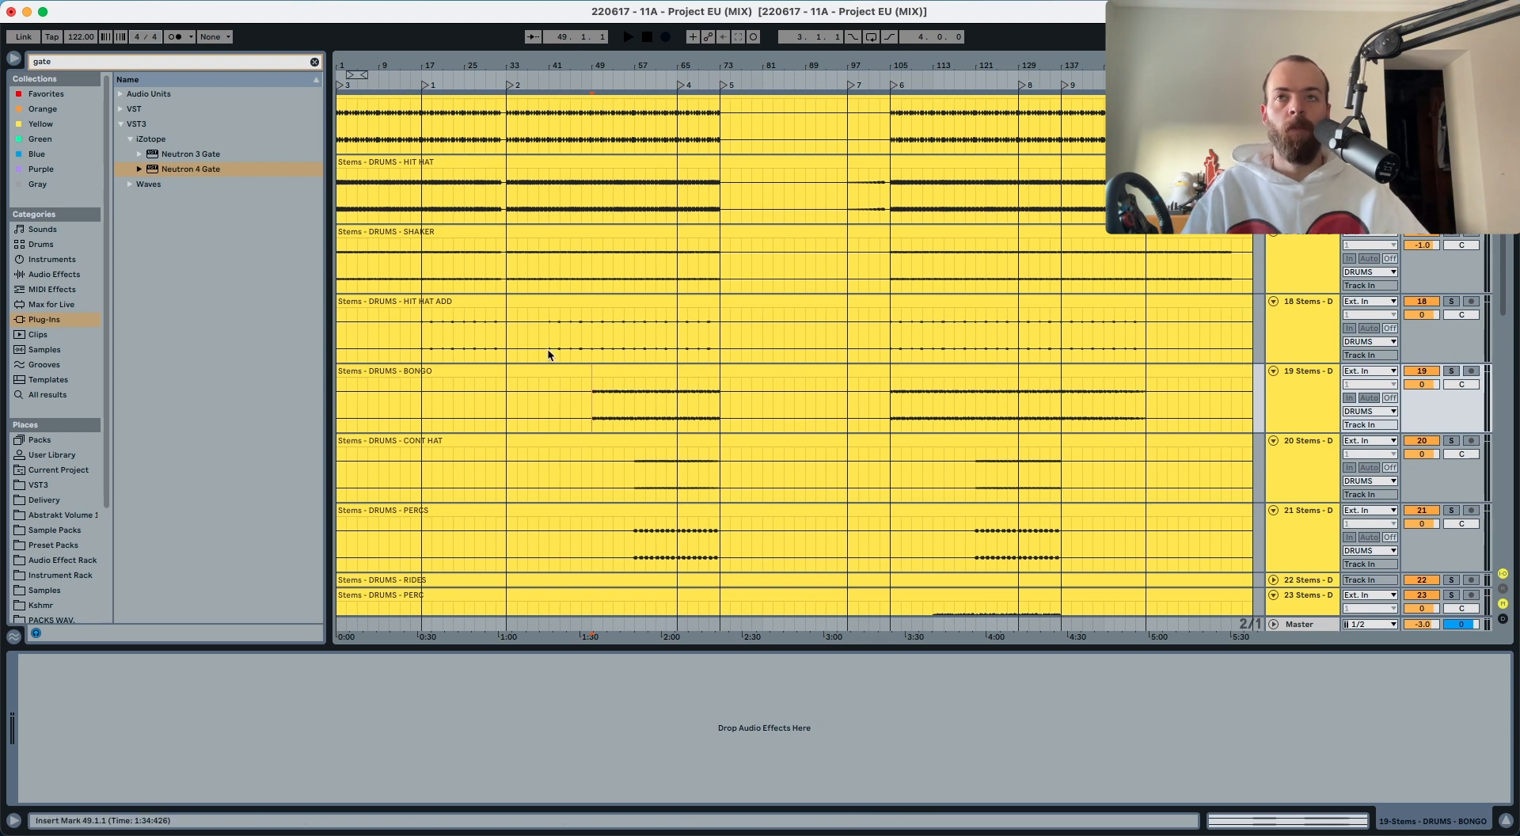
Step: Highlight bars 41 to 51 on HIT HAT ADD and bars 57 to 65 across CONT HAT and PERCS to review the drum entries
{"action": "left_click_drag", "start_coordinate": [551, 335], "coordinate": [598, 331]}
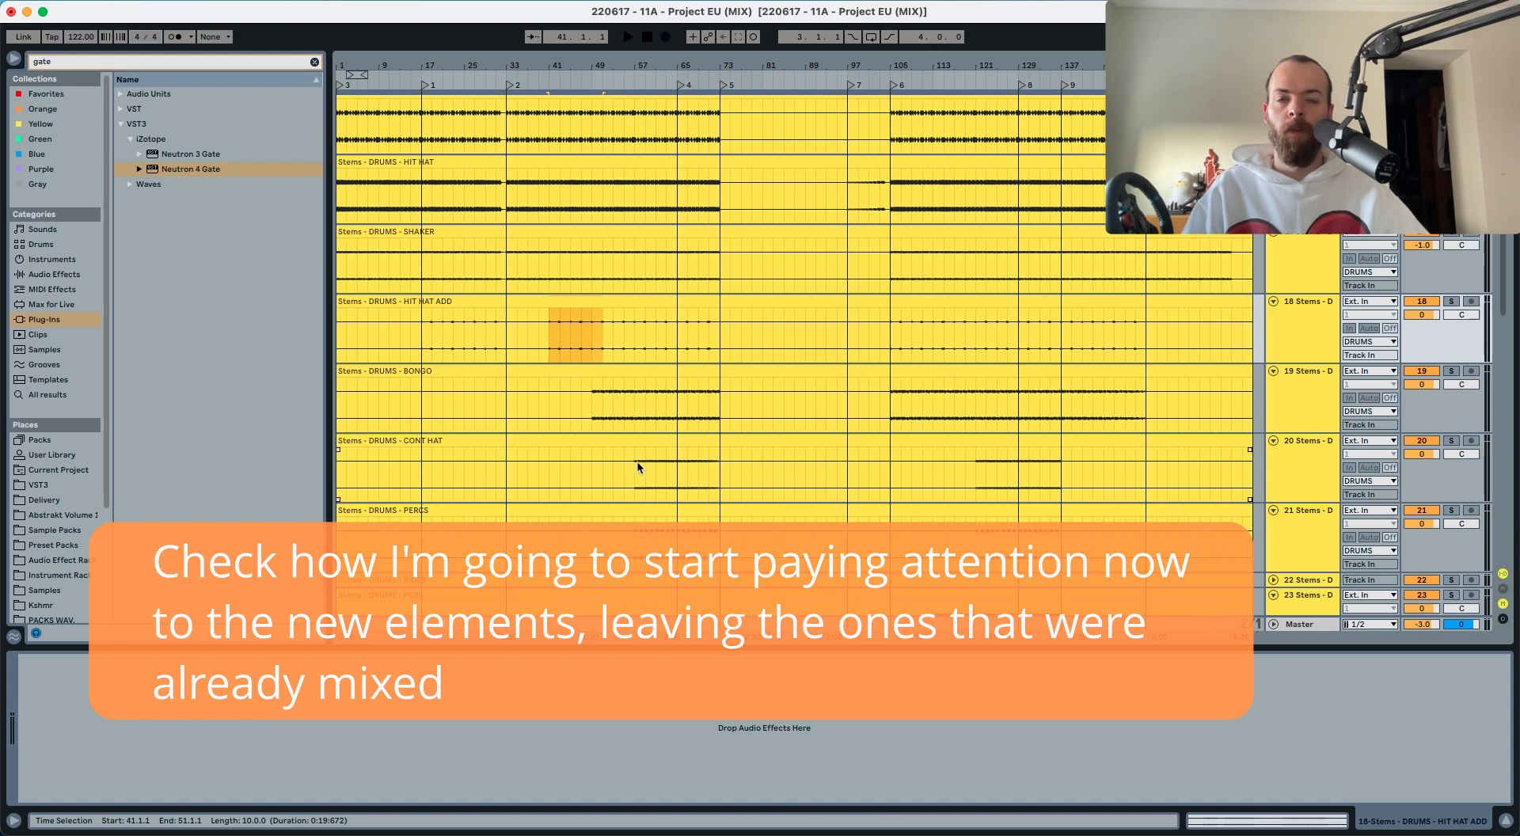
{"action": "left_click_drag", "start_coordinate": [636, 461], "coordinate": [657, 463]}
{"action": "left_click", "coordinate": [677, 521]}
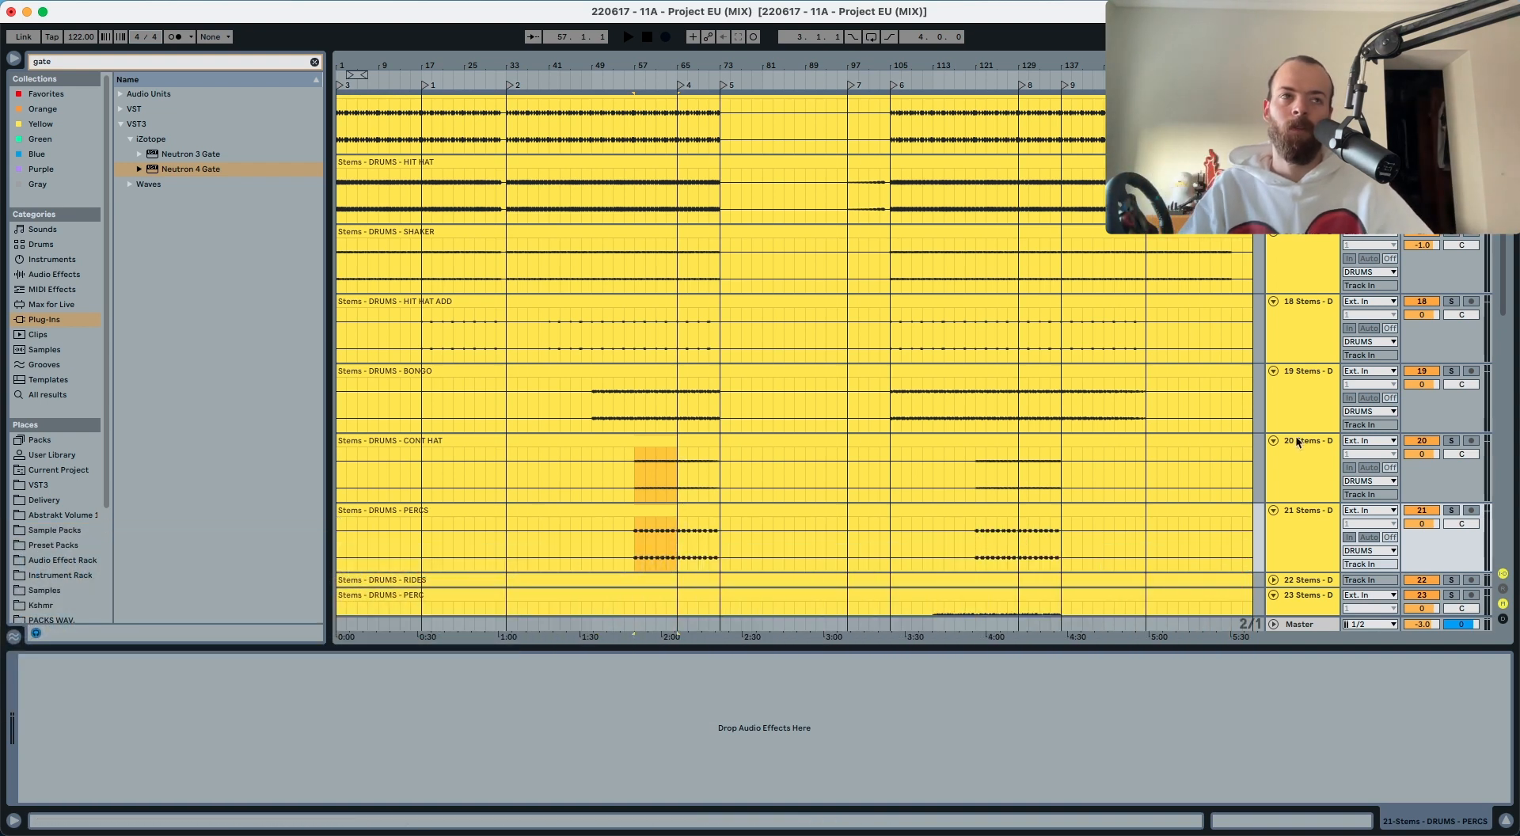
{"action": "left_click", "coordinate": [1299, 514]}
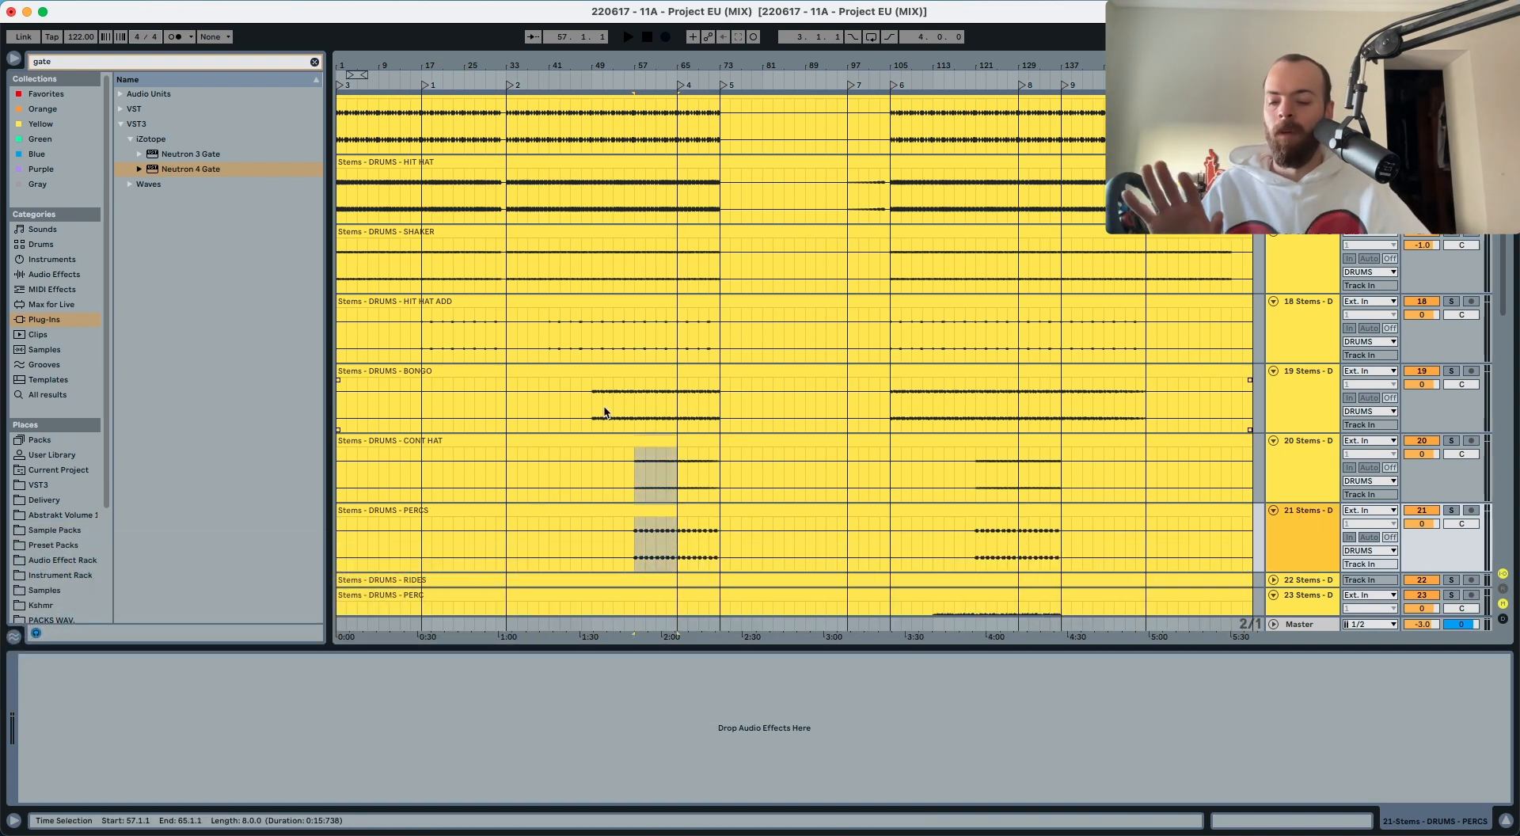
Step: Place the insert marker at bar 57 on the TENSION STRING track and start playback from there
{"action": "scroll", "coordinate": [603, 408], "scroll_direction": "down", "scroll_amount": 15}
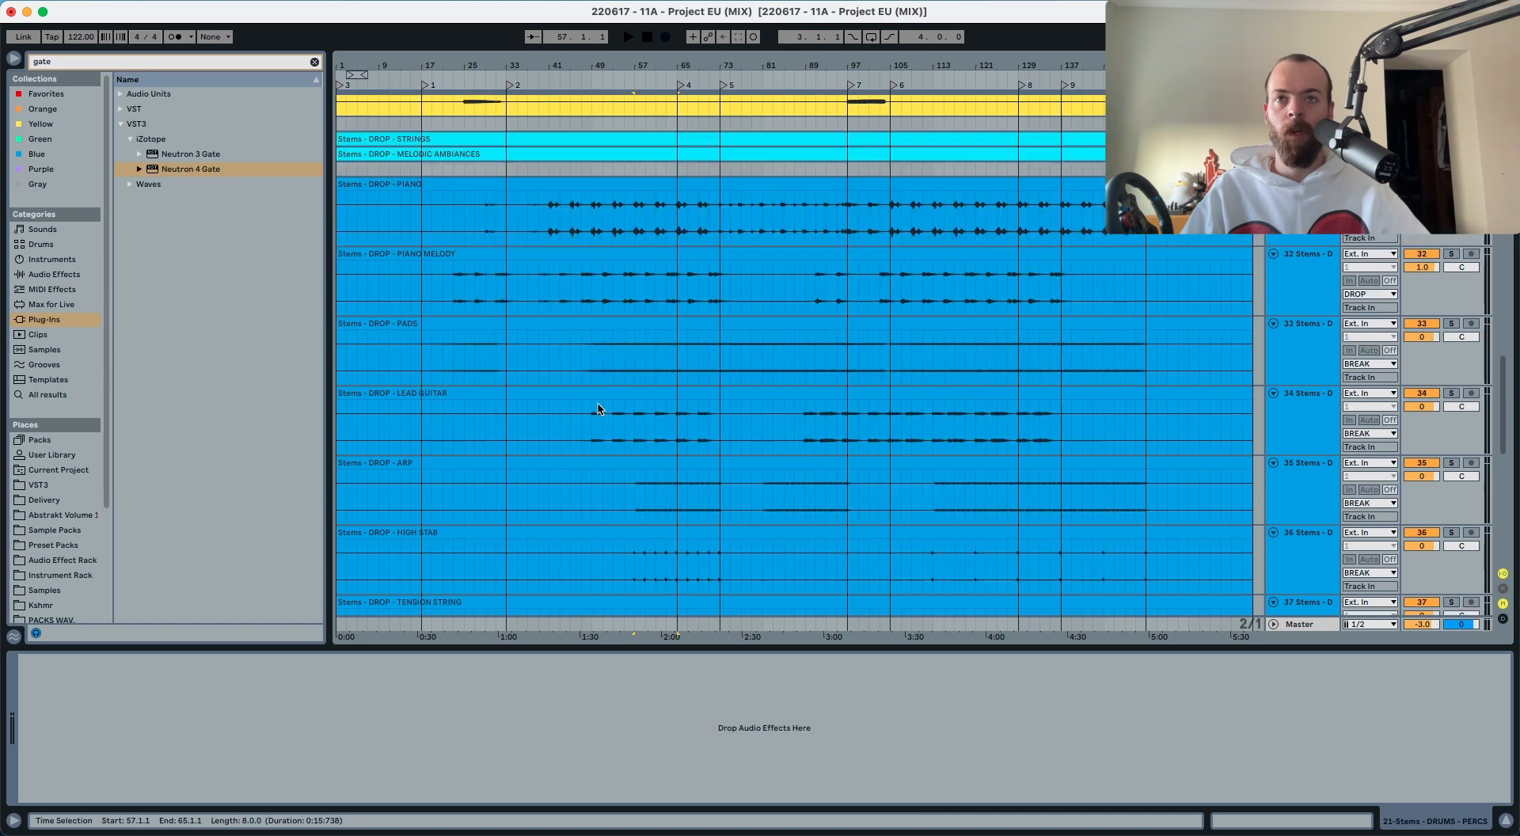
{"action": "scroll", "coordinate": [625, 364], "scroll_direction": "down", "scroll_amount": 2}
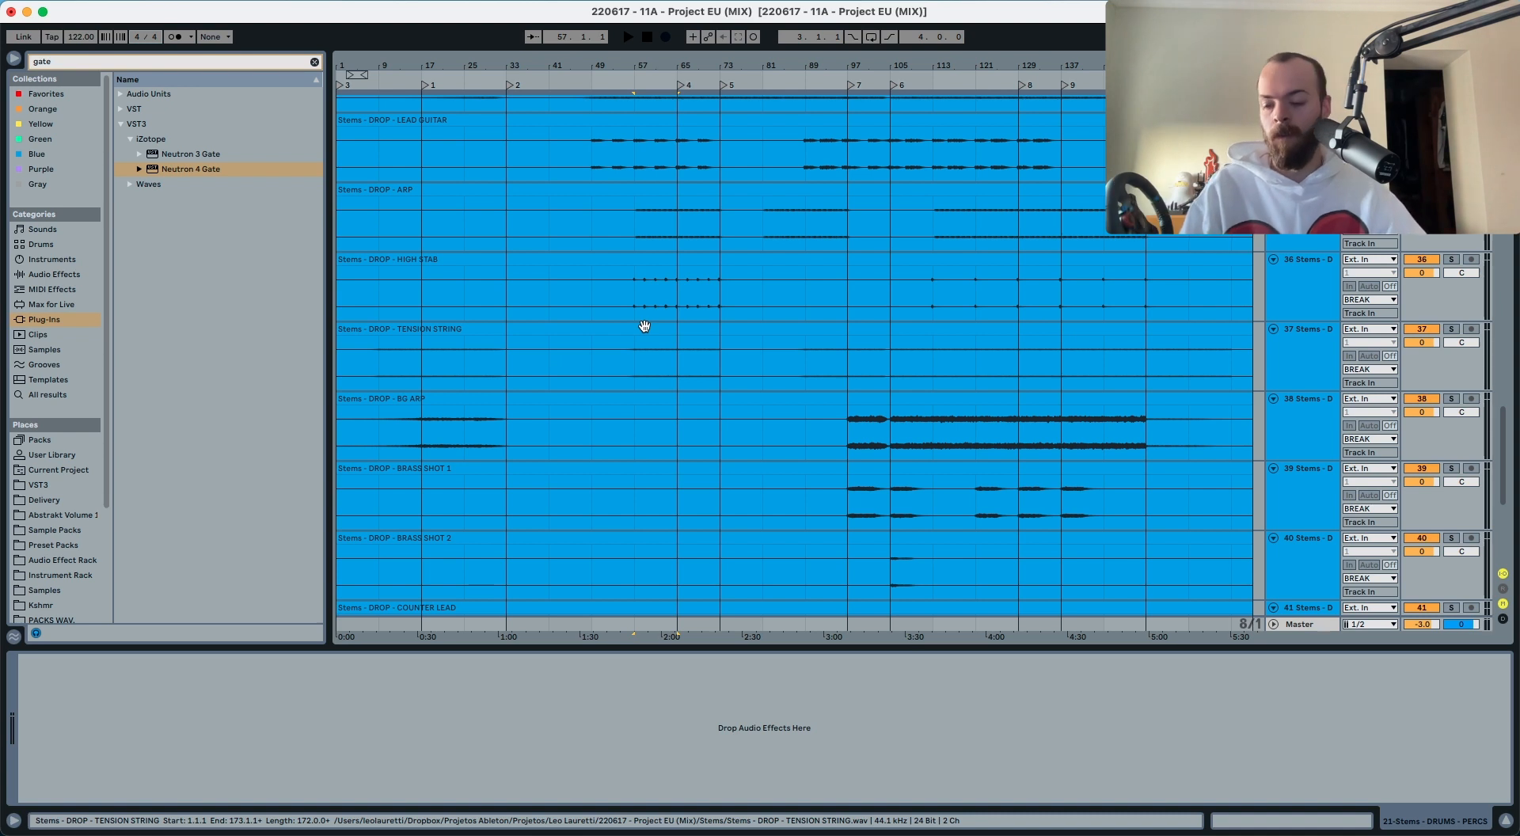
{"action": "left_click", "coordinate": [631, 319]}
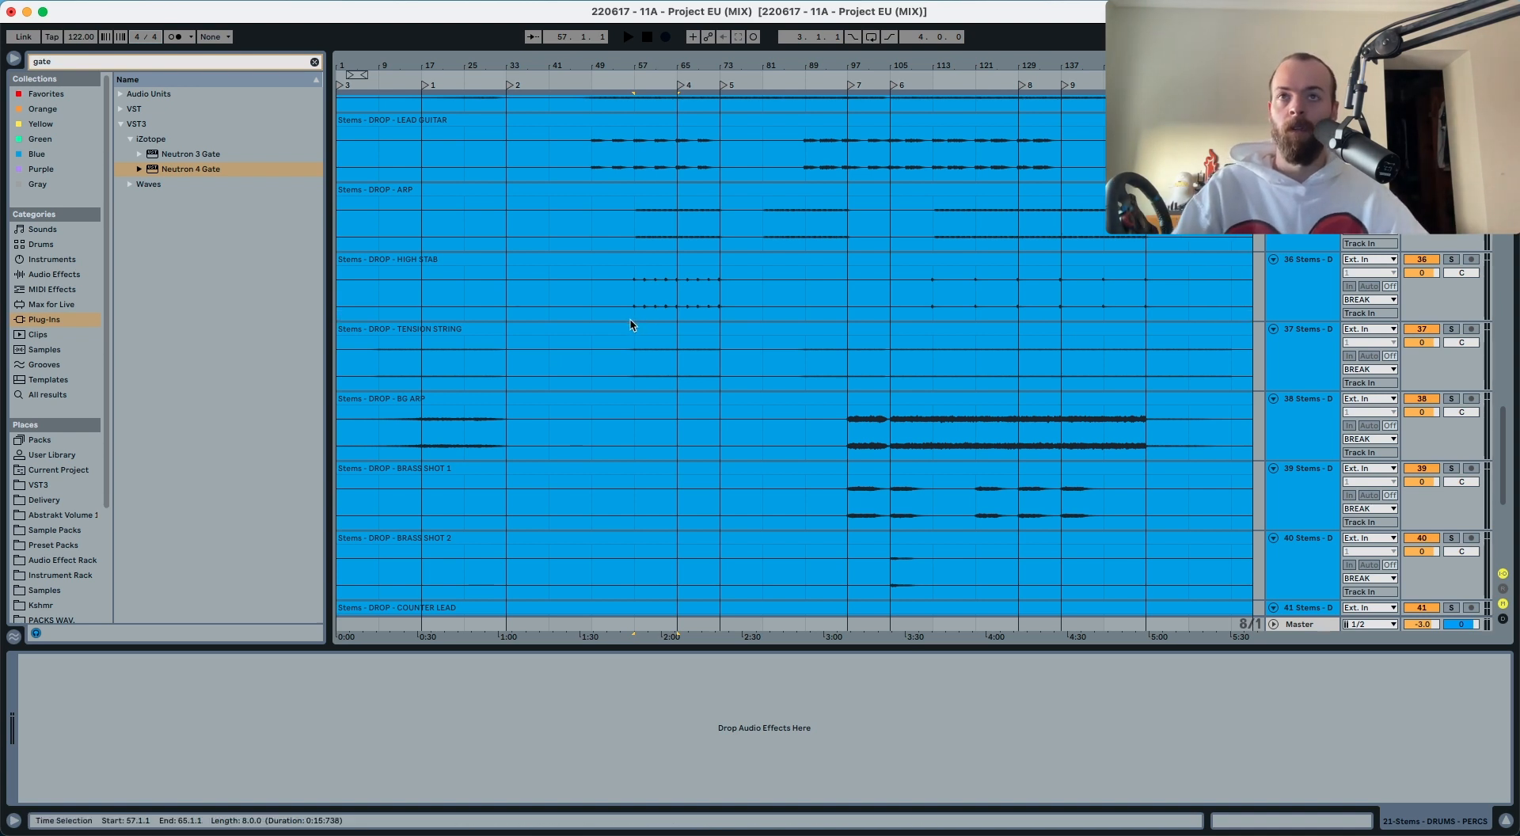
{"action": "left_click", "coordinate": [634, 352]}
{"action": "key", "text": "space"}
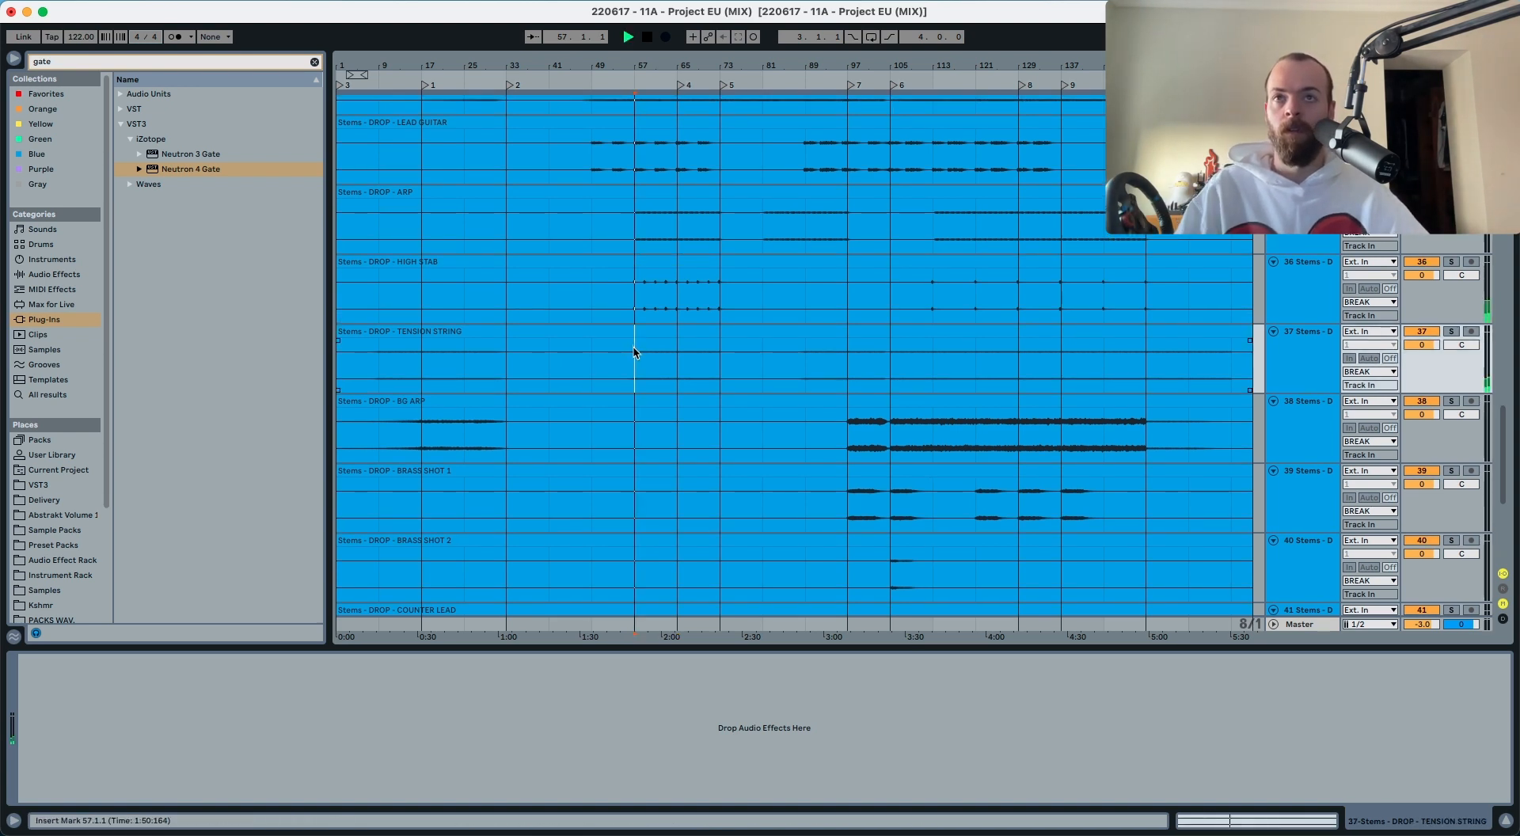
Step: Audition the TENSION STRING track in solo and raise its volume to 1.0 dB
{"action": "left_click", "coordinate": [1449, 331]}
{"action": "left_click", "coordinate": [1448, 331]}
{"action": "left_click", "coordinate": [1432, 345]}
{"action": "key", "text": "Up"}
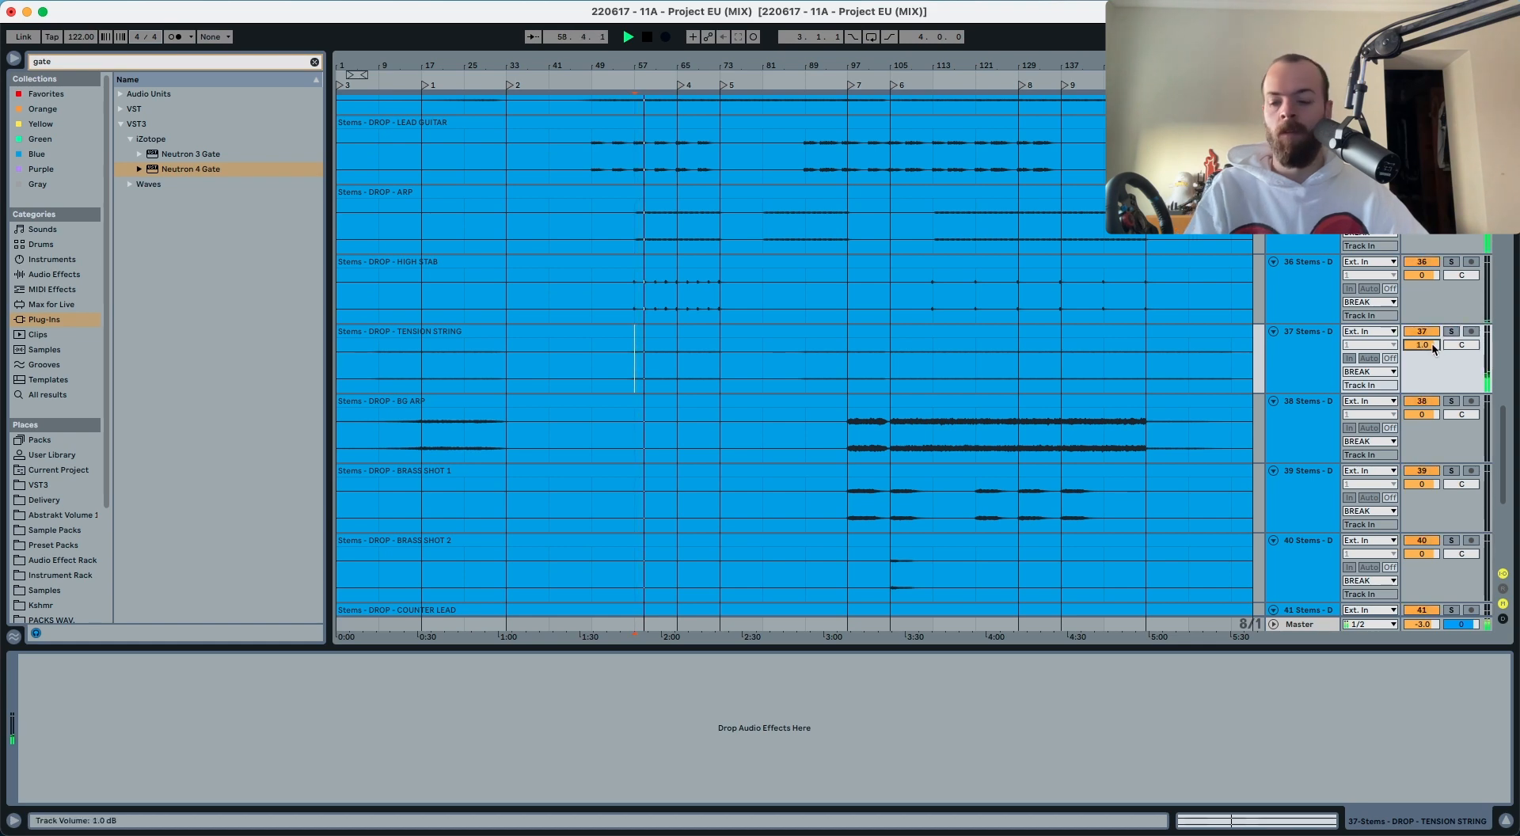
{"action": "left_click", "coordinate": [1327, 311]}
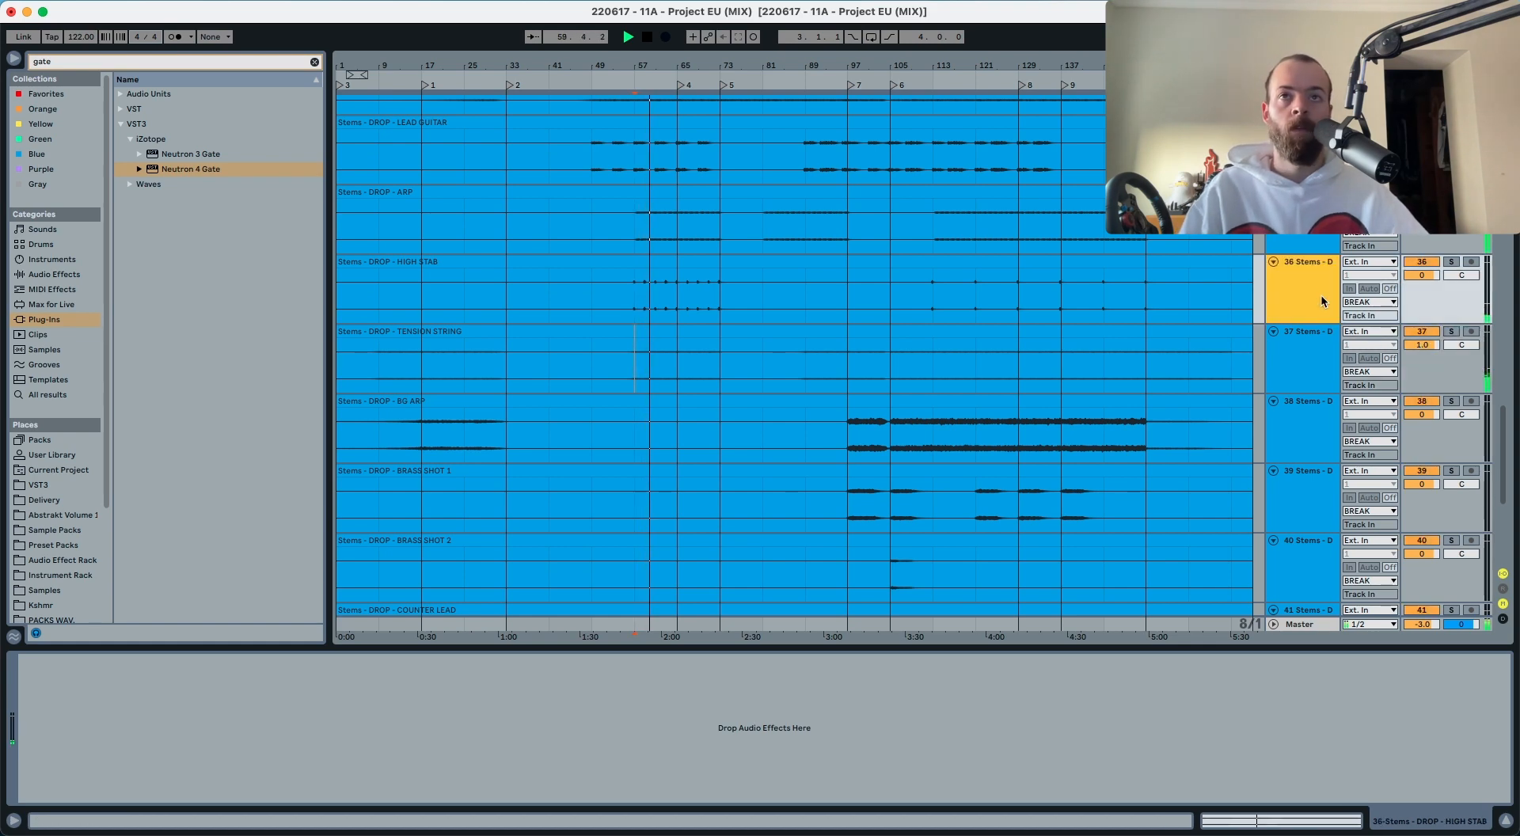
Step: Check the DROP - ARP track in solo, lower its volume to -1.0 dB and replay from bar 57
{"action": "scroll", "coordinate": [1284, 396], "scroll_direction": "up", "scroll_amount": 5}
{"action": "scroll", "coordinate": [1282, 413], "scroll_direction": "down", "scroll_amount": 2}
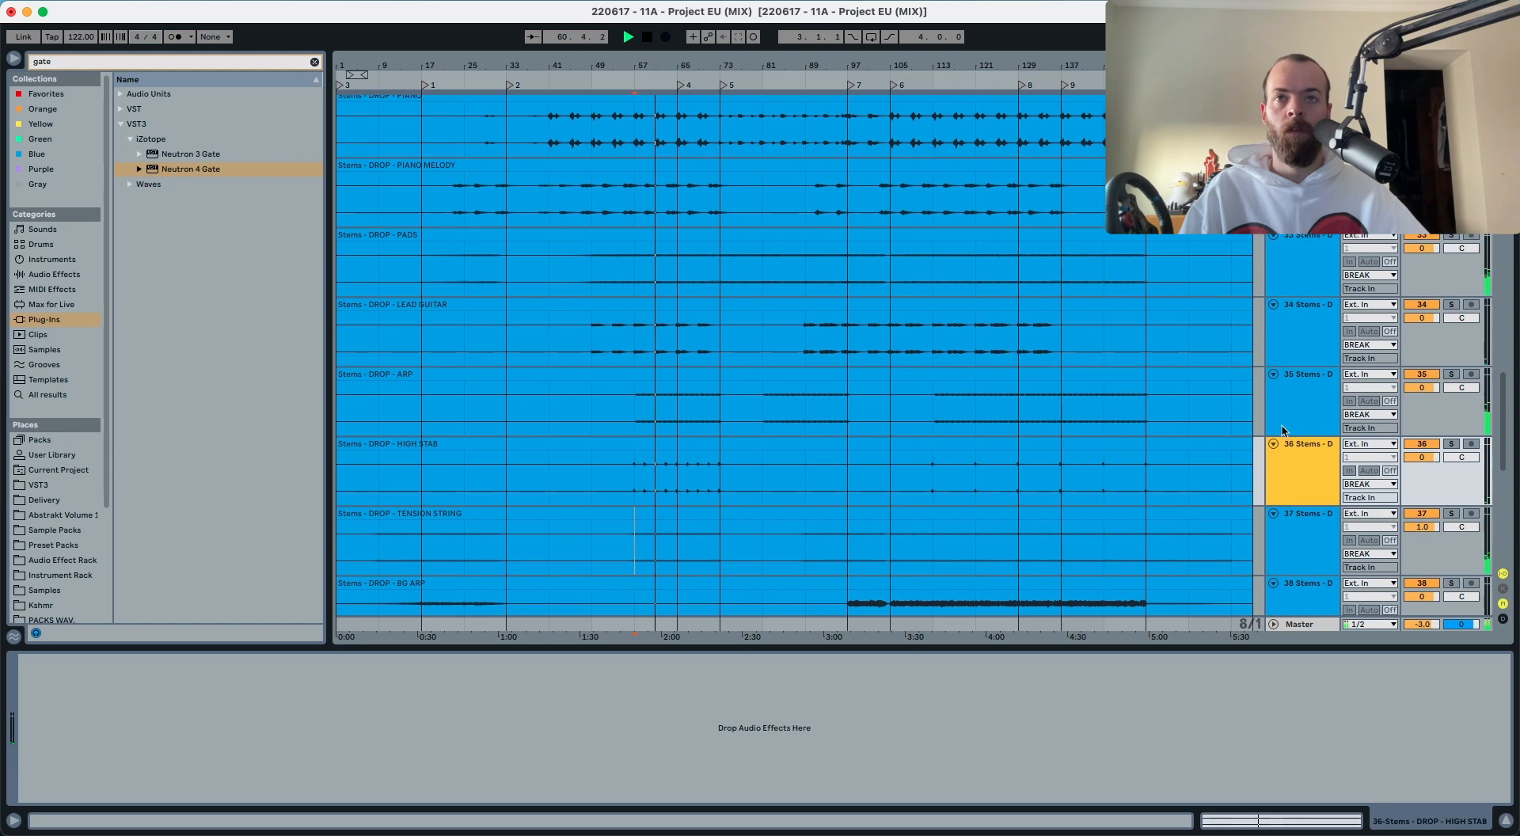
{"action": "left_click", "coordinate": [1450, 337]}
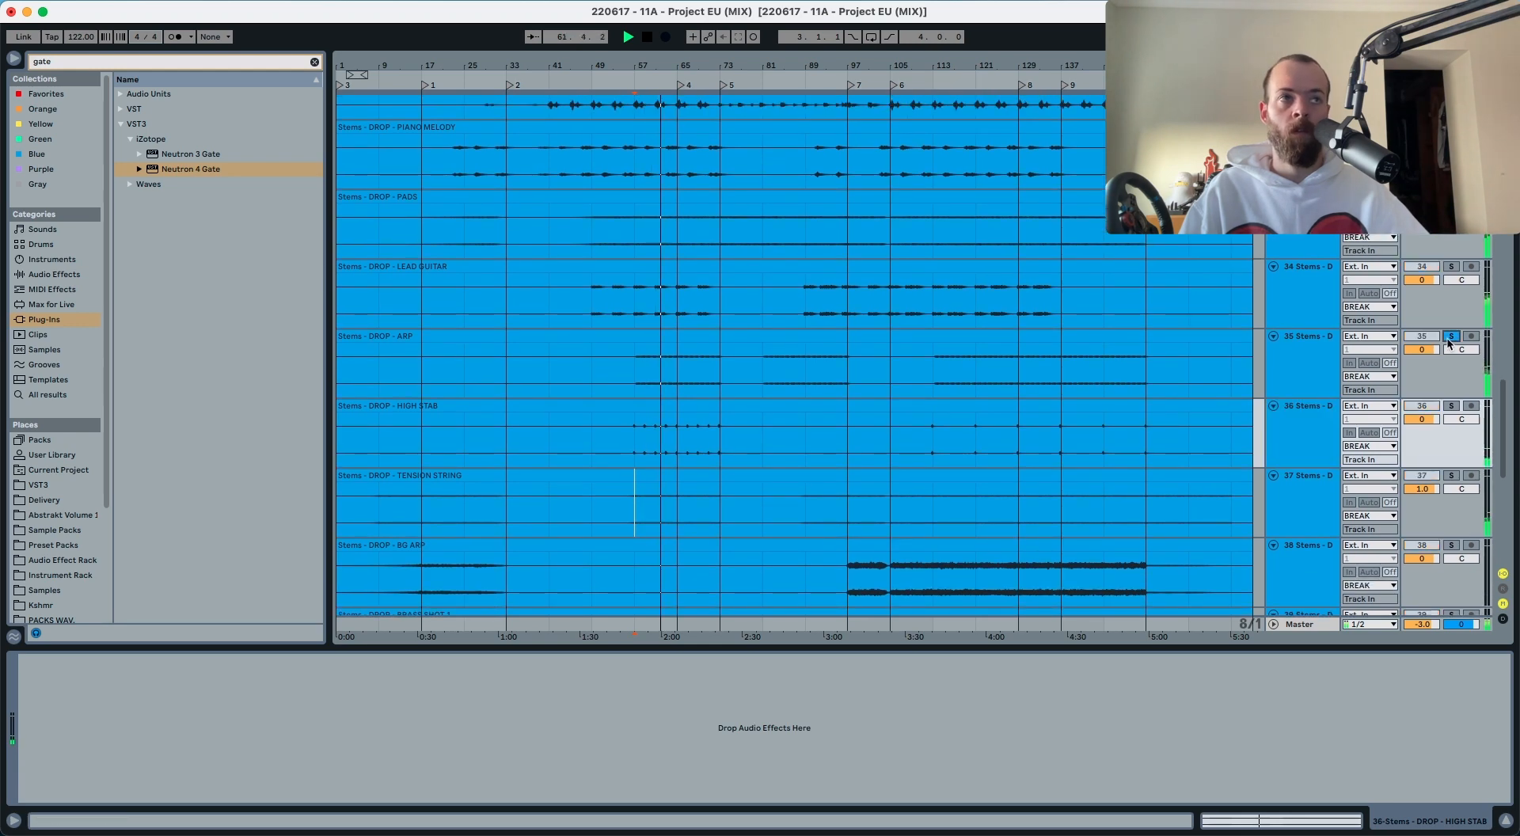
{"action": "left_click", "coordinate": [1450, 338]}
{"action": "left_click_drag", "start_coordinate": [1422, 349], "coordinate": [1421, 353]}
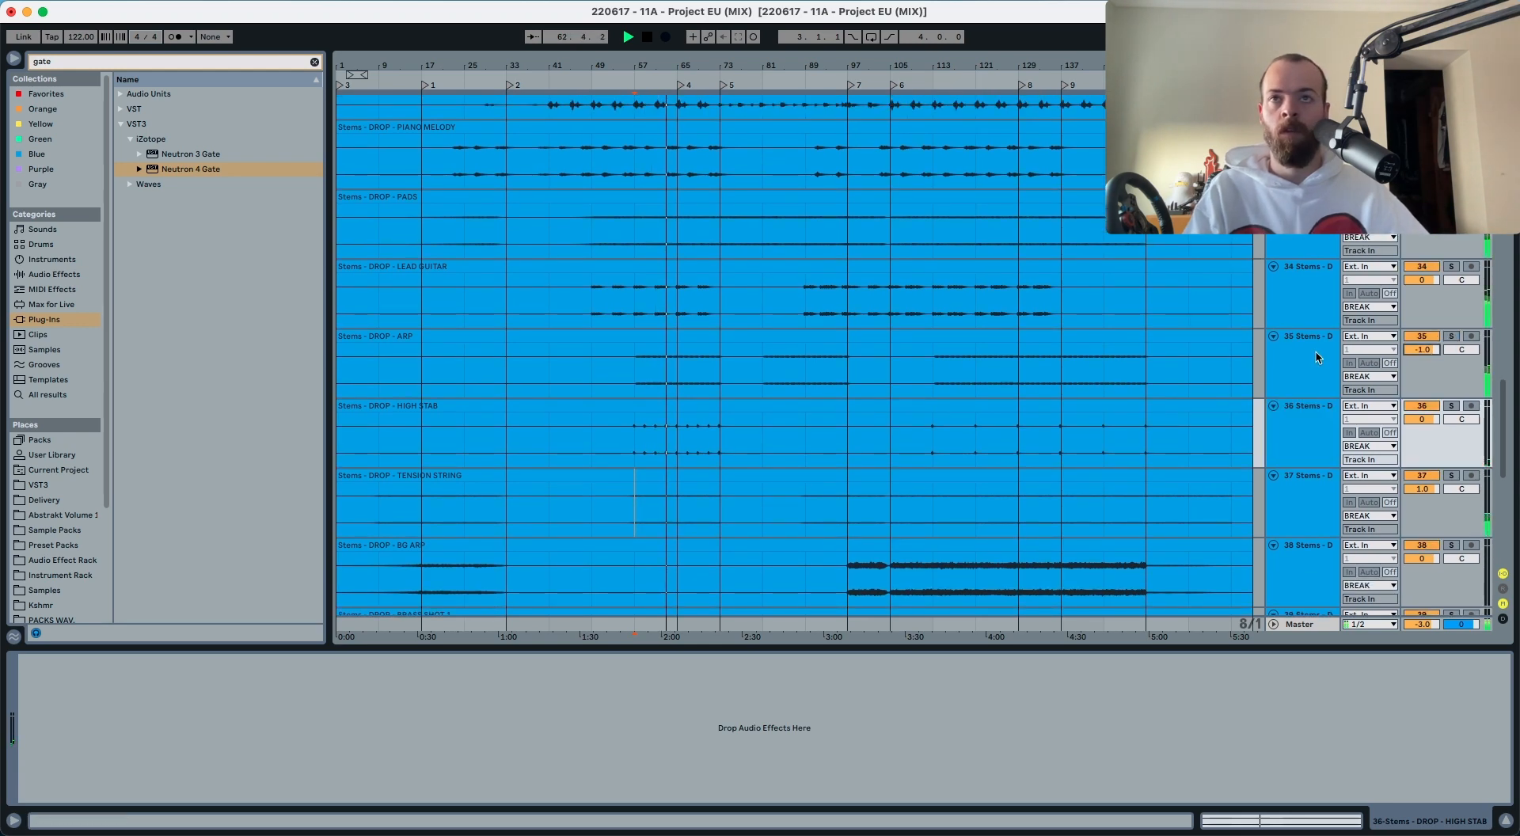
{"action": "left_click", "coordinate": [637, 366]}
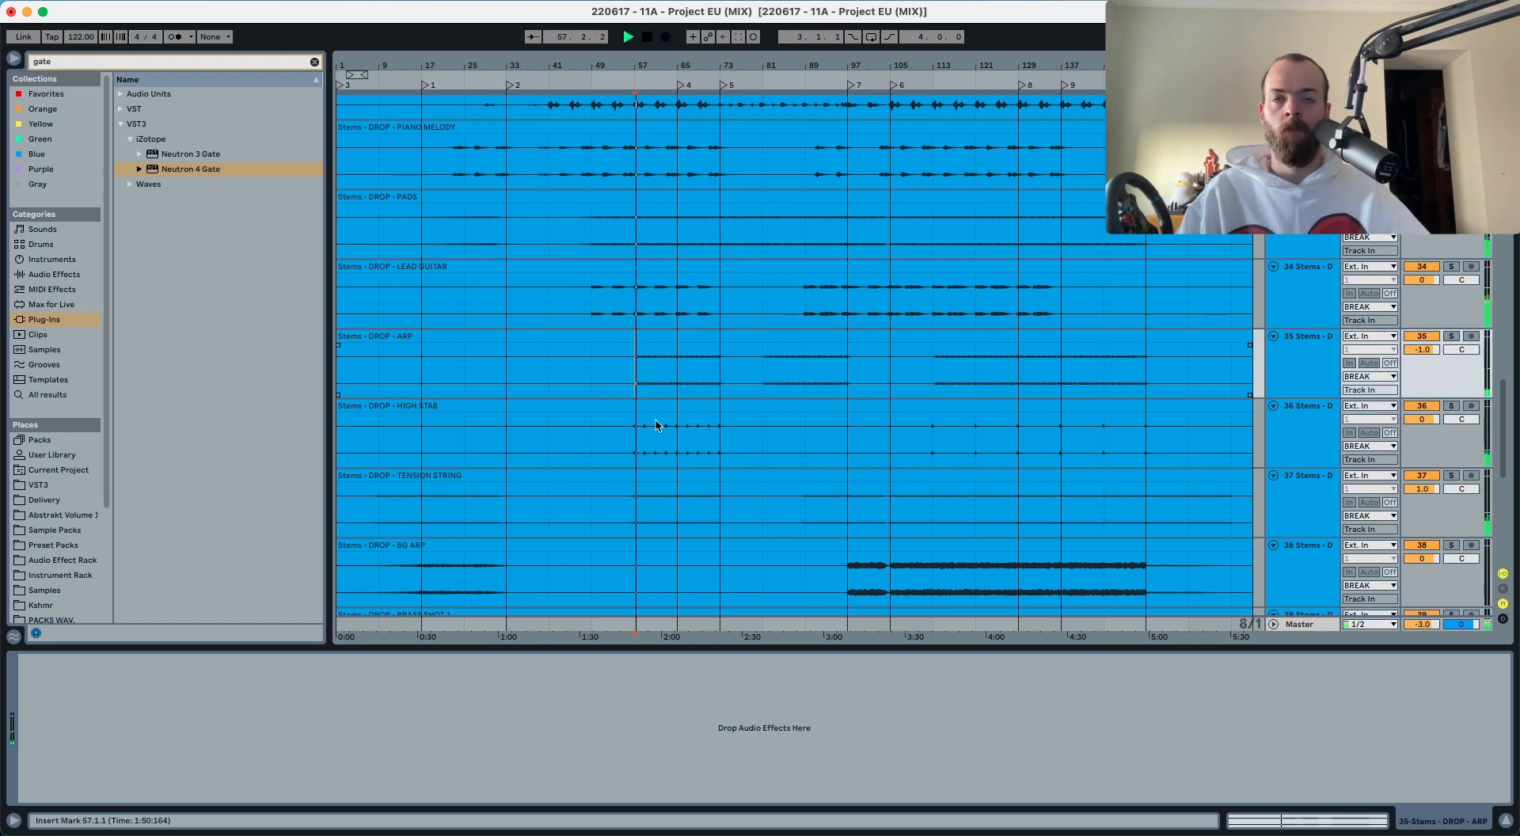
Step: Play the DRUMS - BONGO track in solo from its entry at bar 49
{"action": "scroll", "coordinate": [655, 425], "scroll_direction": "up", "scroll_amount": 8}
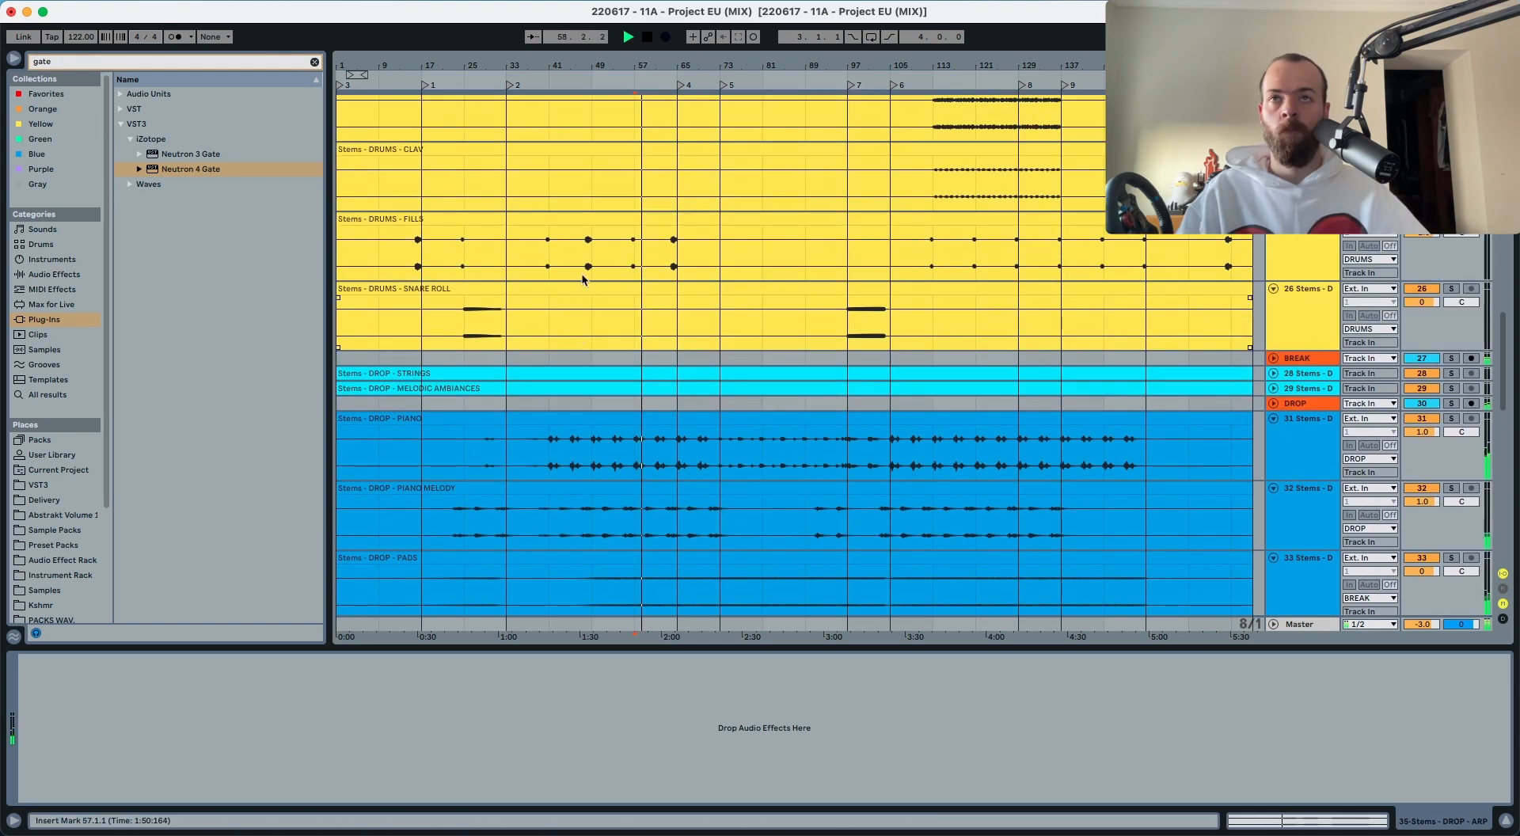
{"action": "scroll", "coordinate": [583, 273], "scroll_direction": "up", "scroll_amount": 10}
{"action": "left_click", "coordinate": [592, 299]}
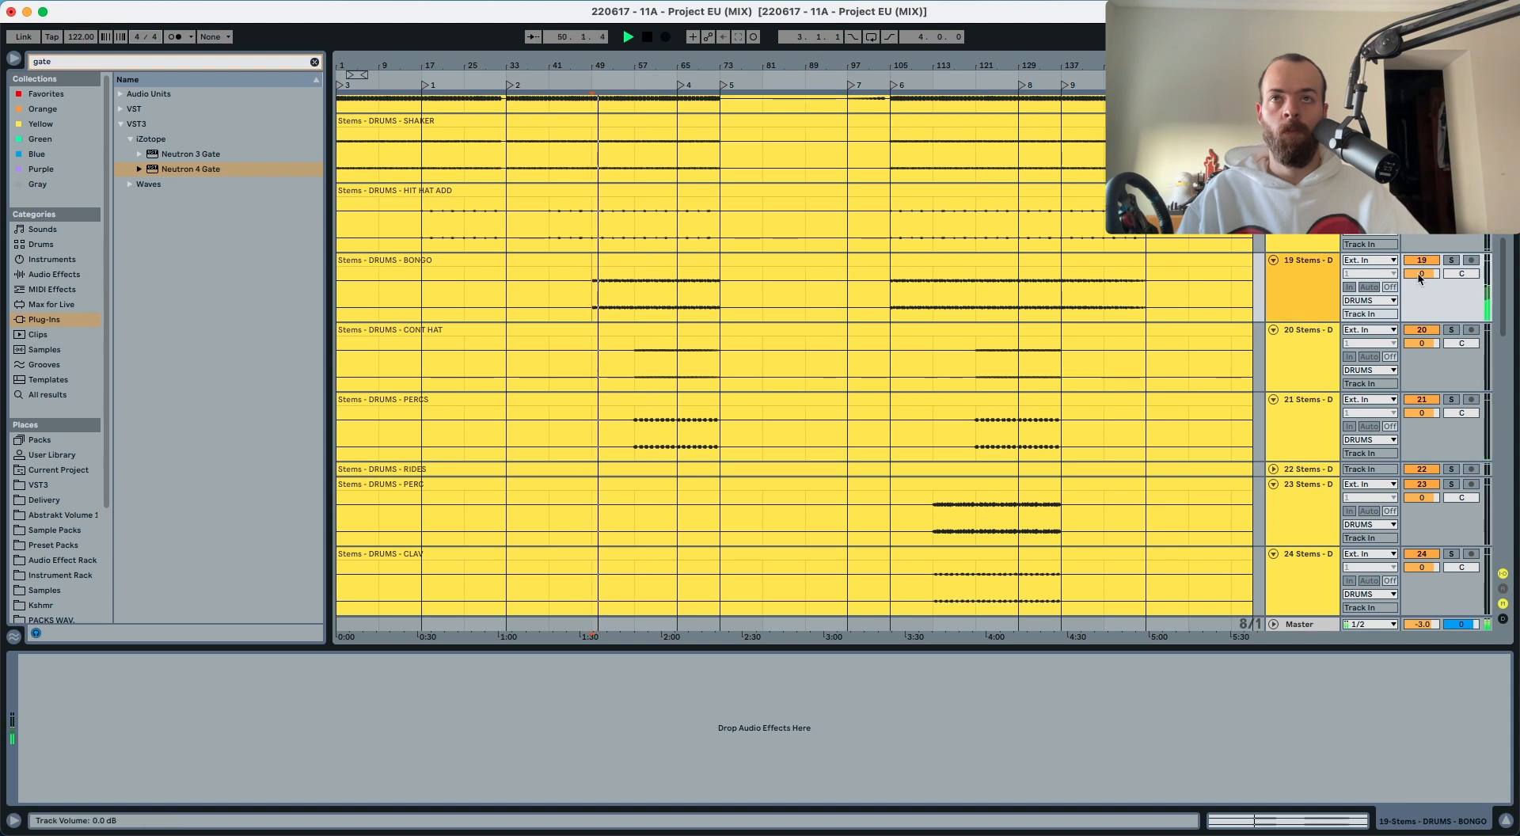
{"action": "left_click", "coordinate": [1447, 262]}
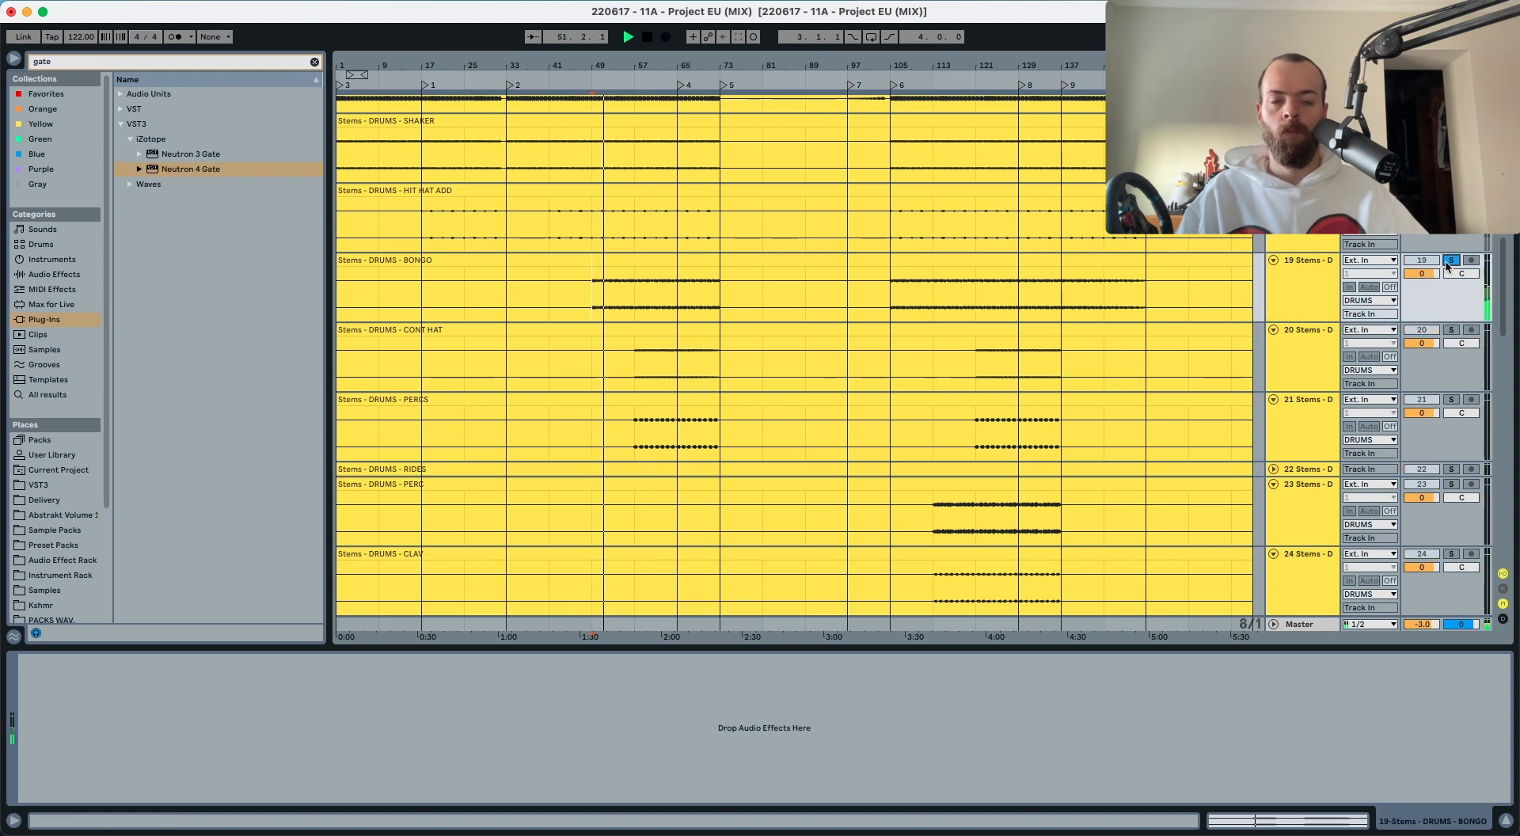
{"action": "left_click", "coordinate": [1316, 291]}
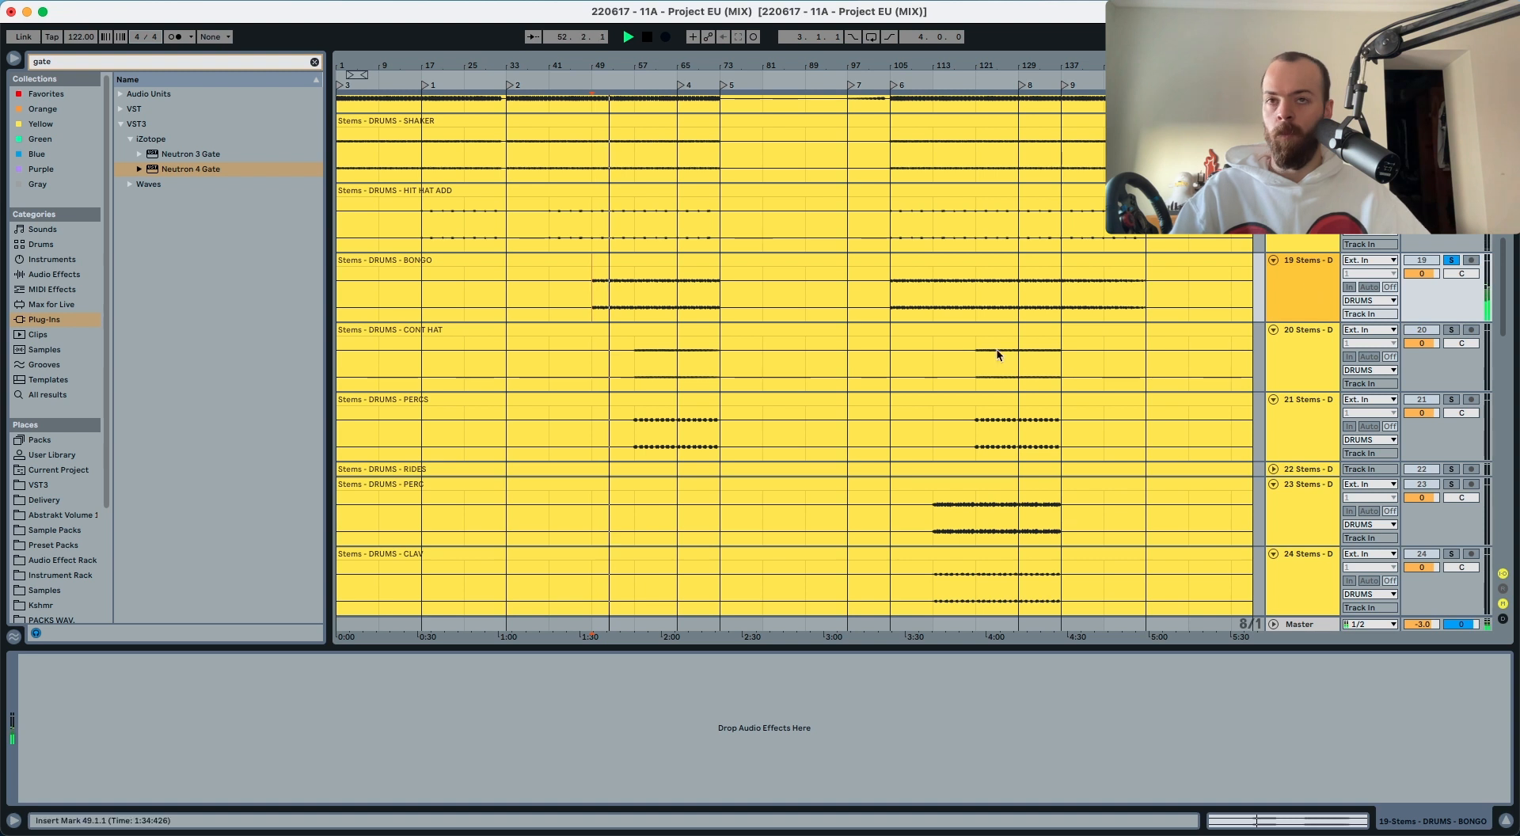
Step: Add EQ Eight to BONGO with a band 2 low cut at about 340 Hz and a 4.59 dB band 5 boost at 3.52 kHz
{"action": "key", "text": "super+v"}
{"action": "left_click", "coordinate": [111, 794]}
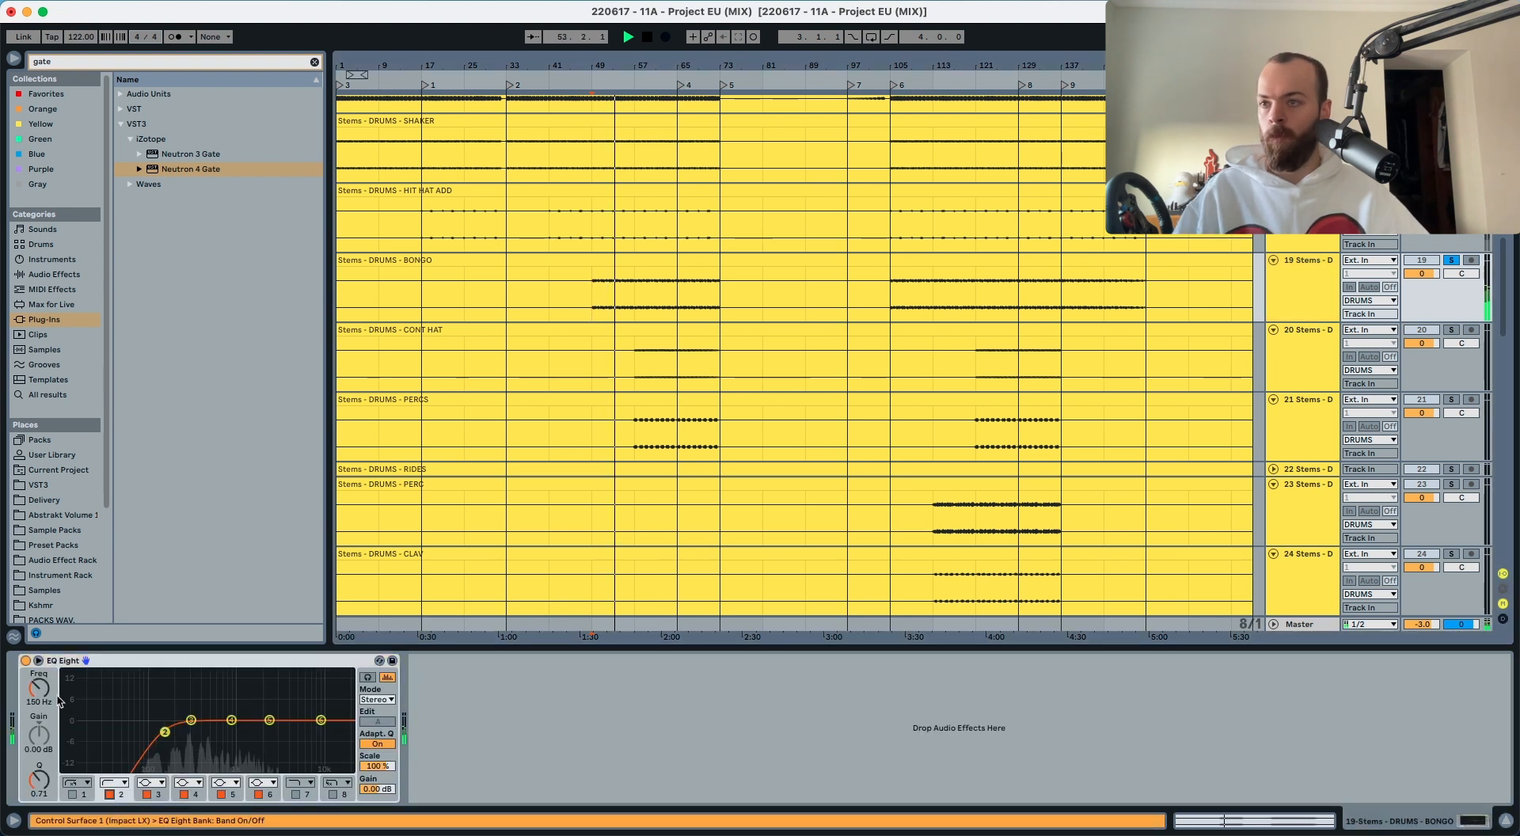
{"action": "left_click_drag", "start_coordinate": [35, 695], "coordinate": [35, 692]}
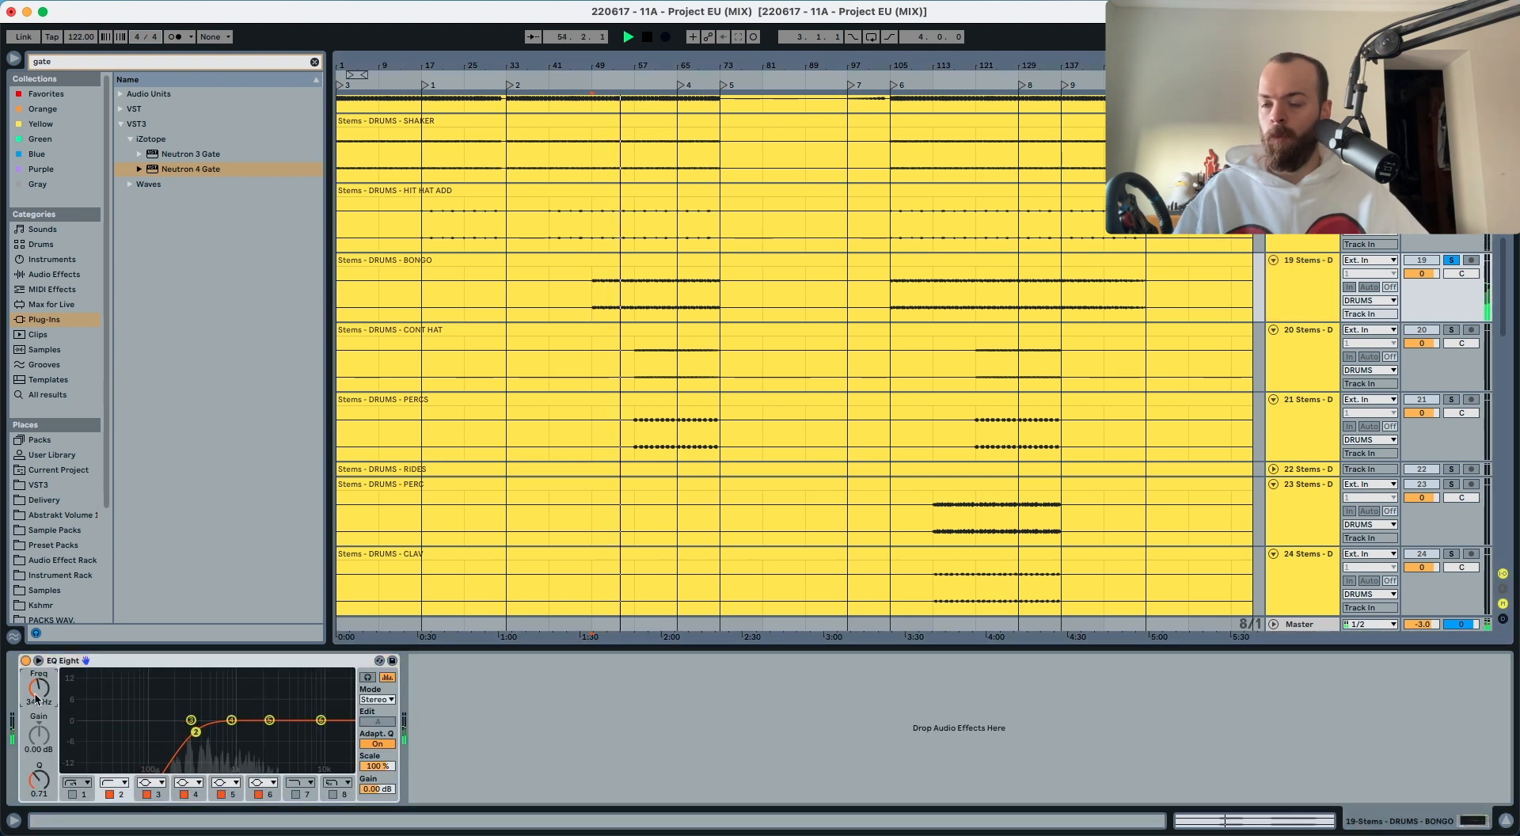
{"action": "mouse_move", "coordinate": [269, 720]}
{"action": "left_mouse_down"}
{"action": "mouse_move", "coordinate": [309, 706]}
{"action": "mouse_move", "coordinate": [282, 705]}
{"action": "left_mouse_up"}
Step: Replay the full mix from bar 49 and raise the BONGO track's volume to 1.0 dB
{"action": "left_click", "coordinate": [596, 305]}
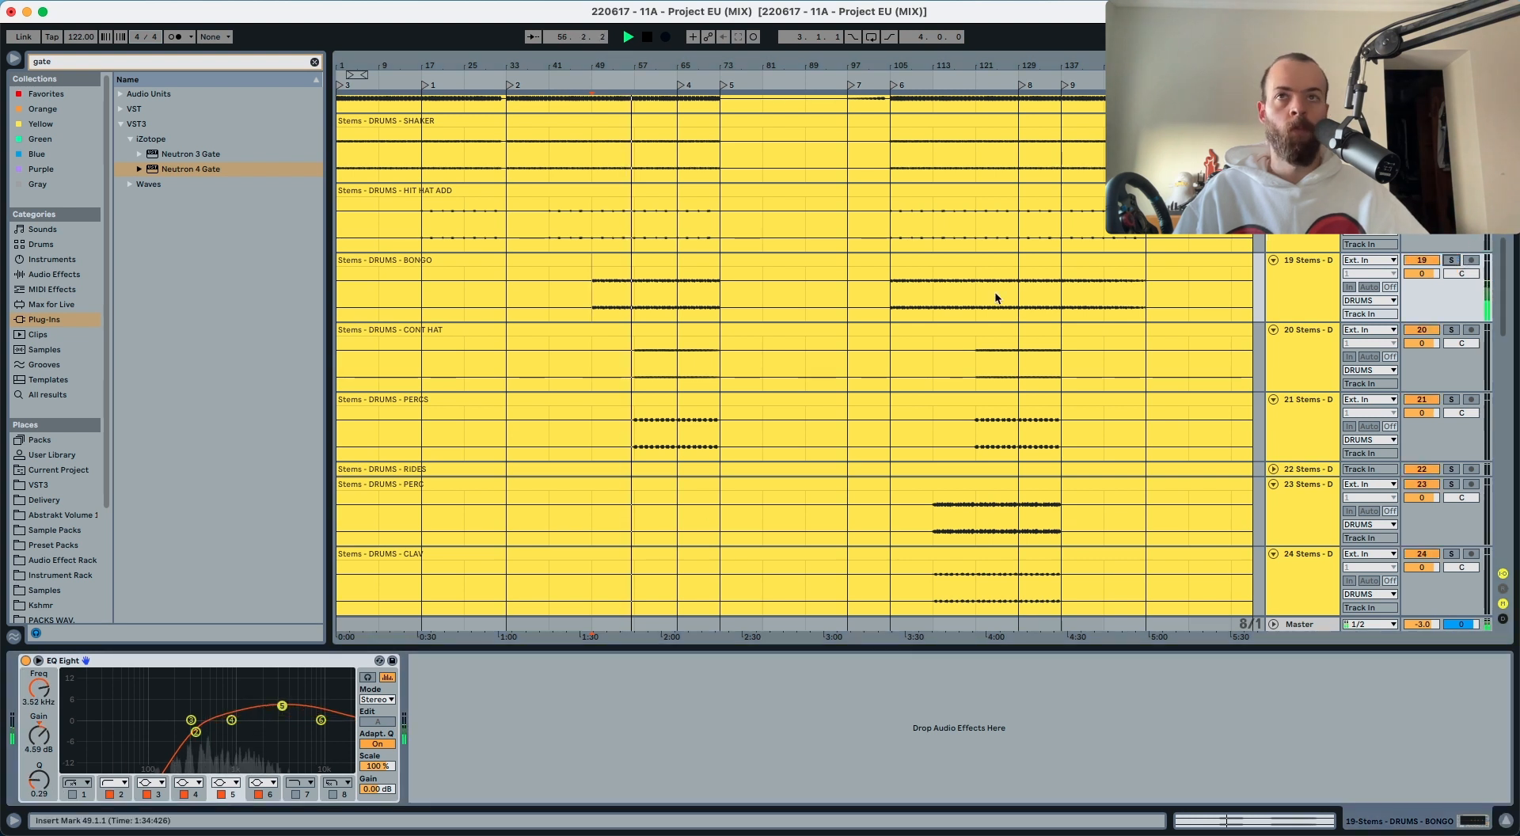
{"action": "key", "text": "space"}
{"action": "key", "text": "space"}
{"action": "left_click_drag", "start_coordinate": [1421, 274], "coordinate": [1421, 268]}
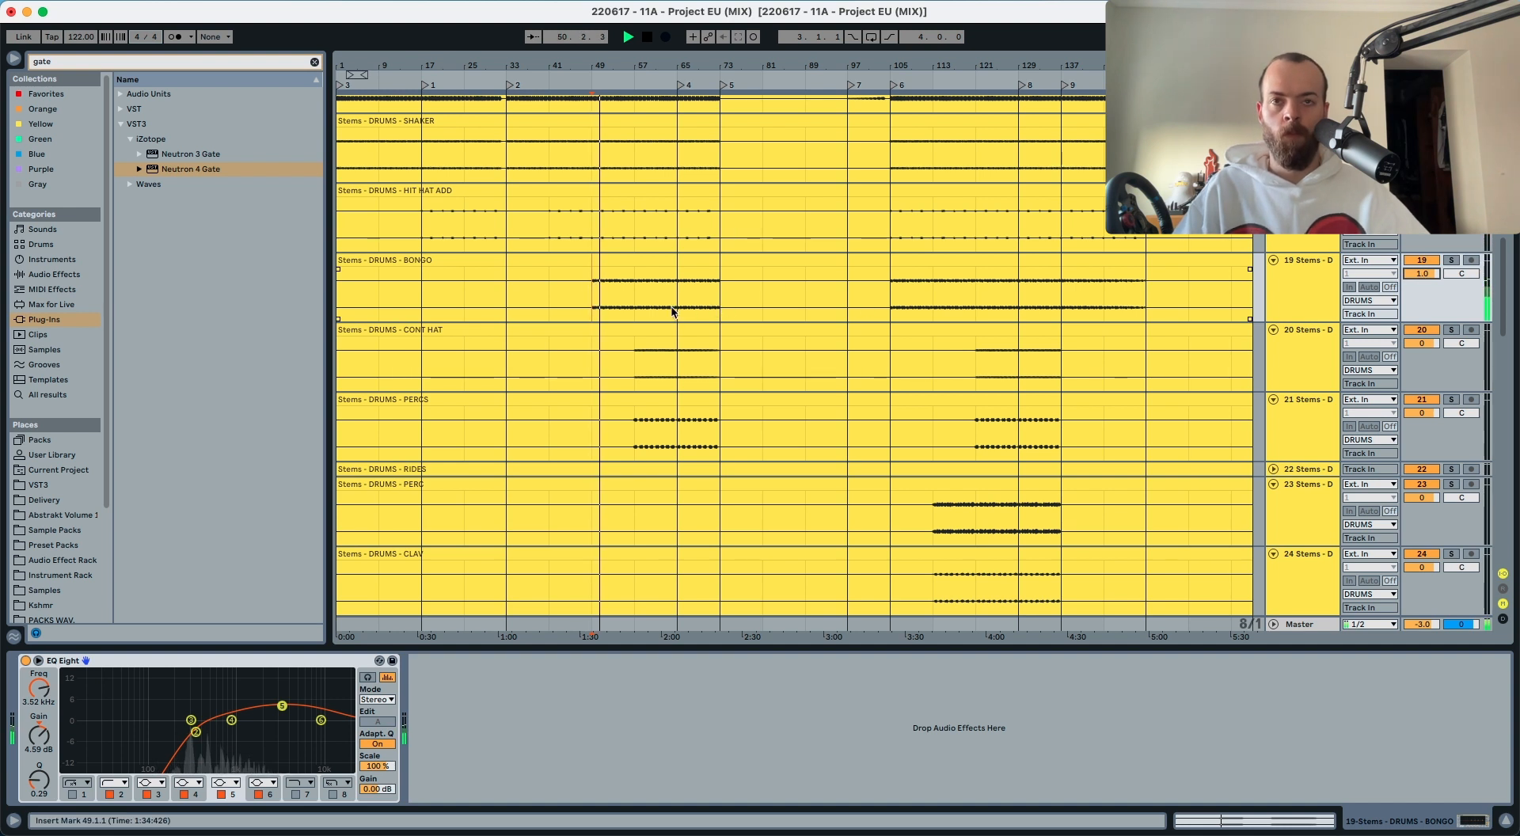
Step: Audition the CONT HAT track in solo from bar 57 and lower its volume to -2.0 dB
{"action": "left_click", "coordinate": [625, 353]}
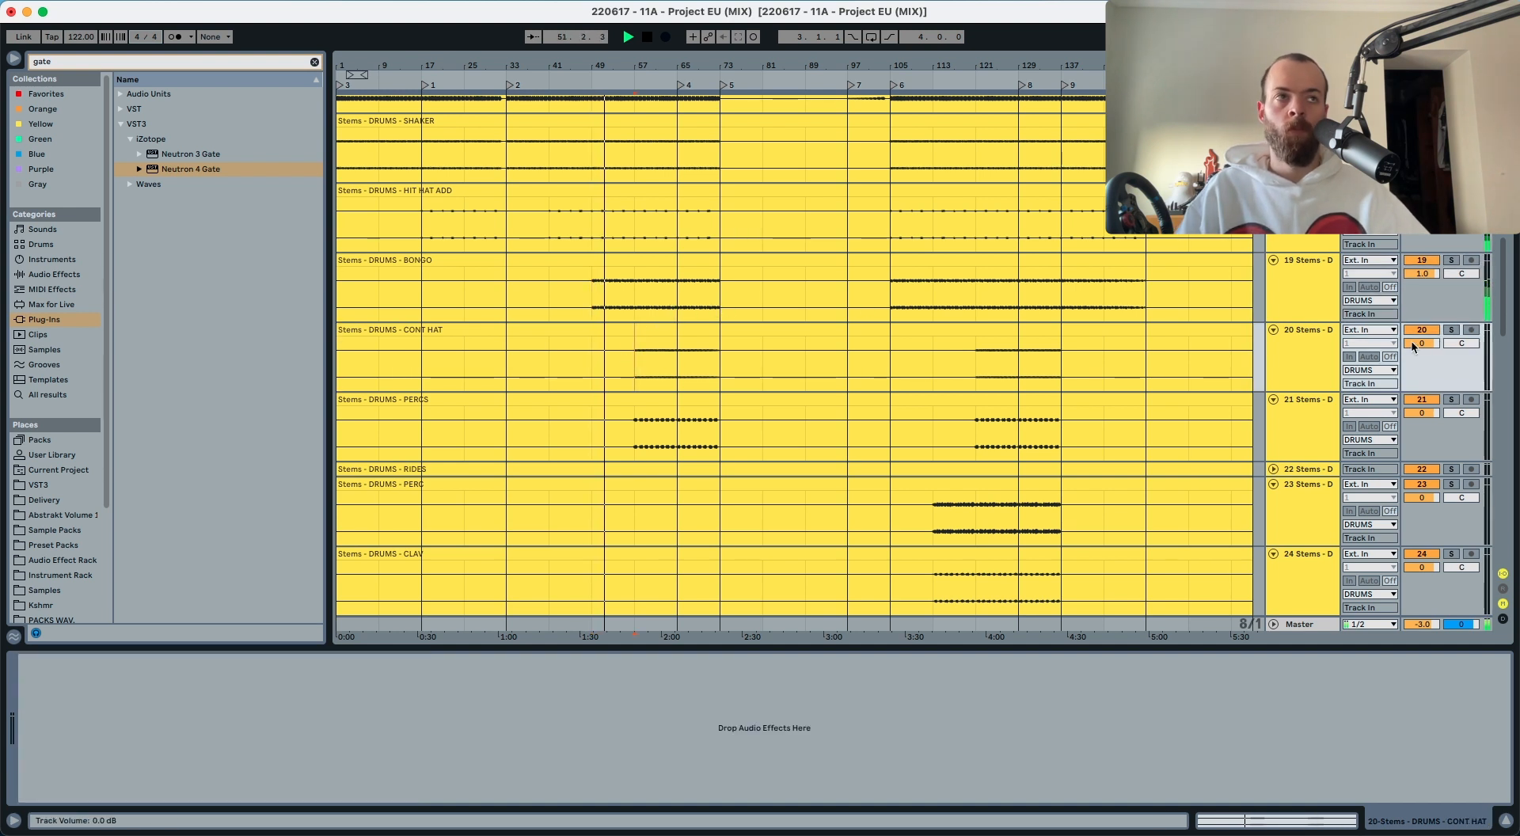
{"action": "left_click", "coordinate": [1451, 331]}
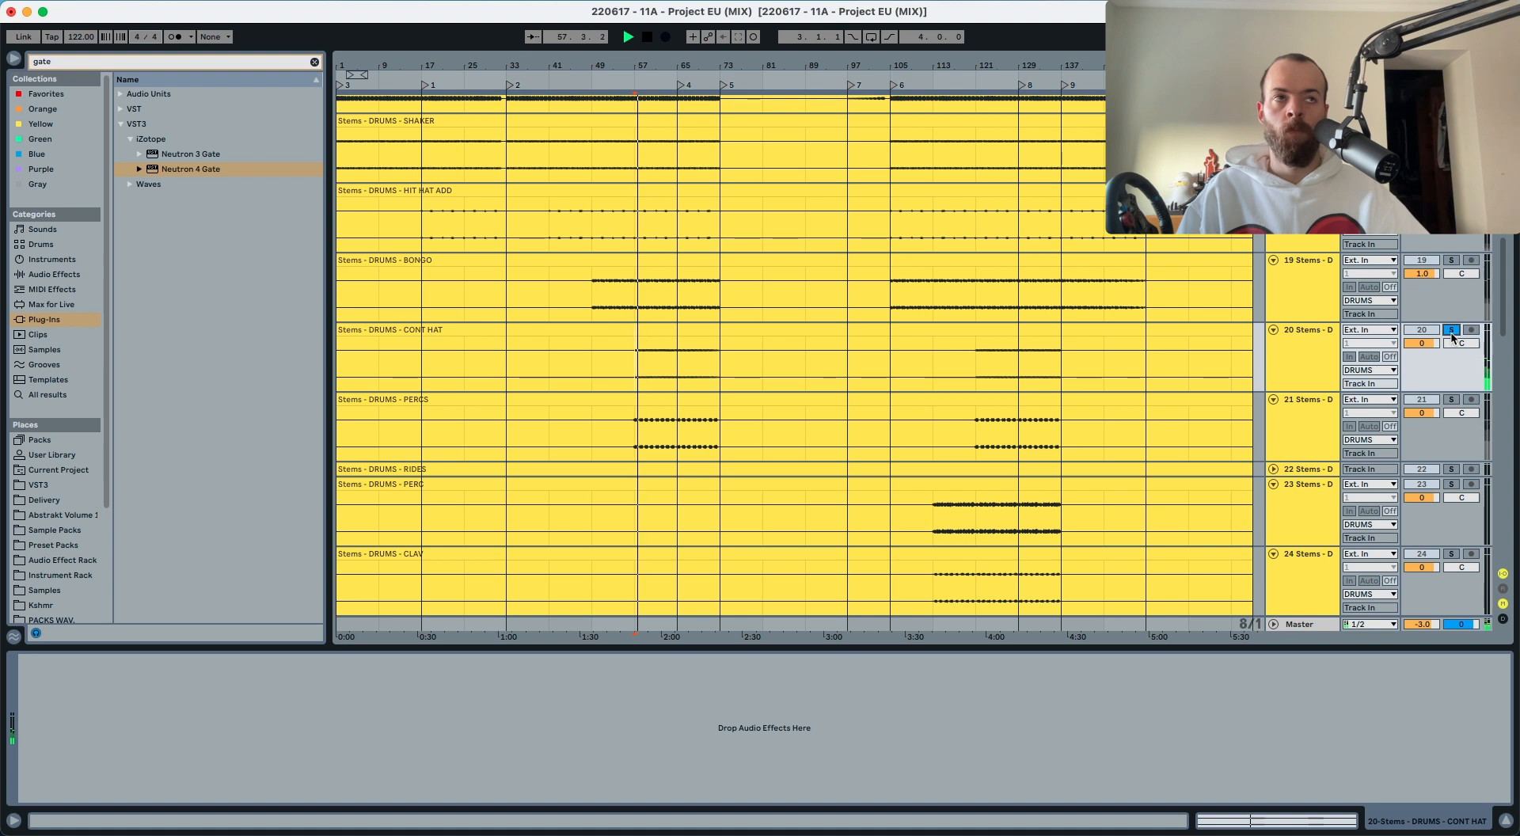
{"action": "left_click", "coordinate": [1451, 330]}
{"action": "left_click_drag", "start_coordinate": [1429, 344], "coordinate": [1429, 355]}
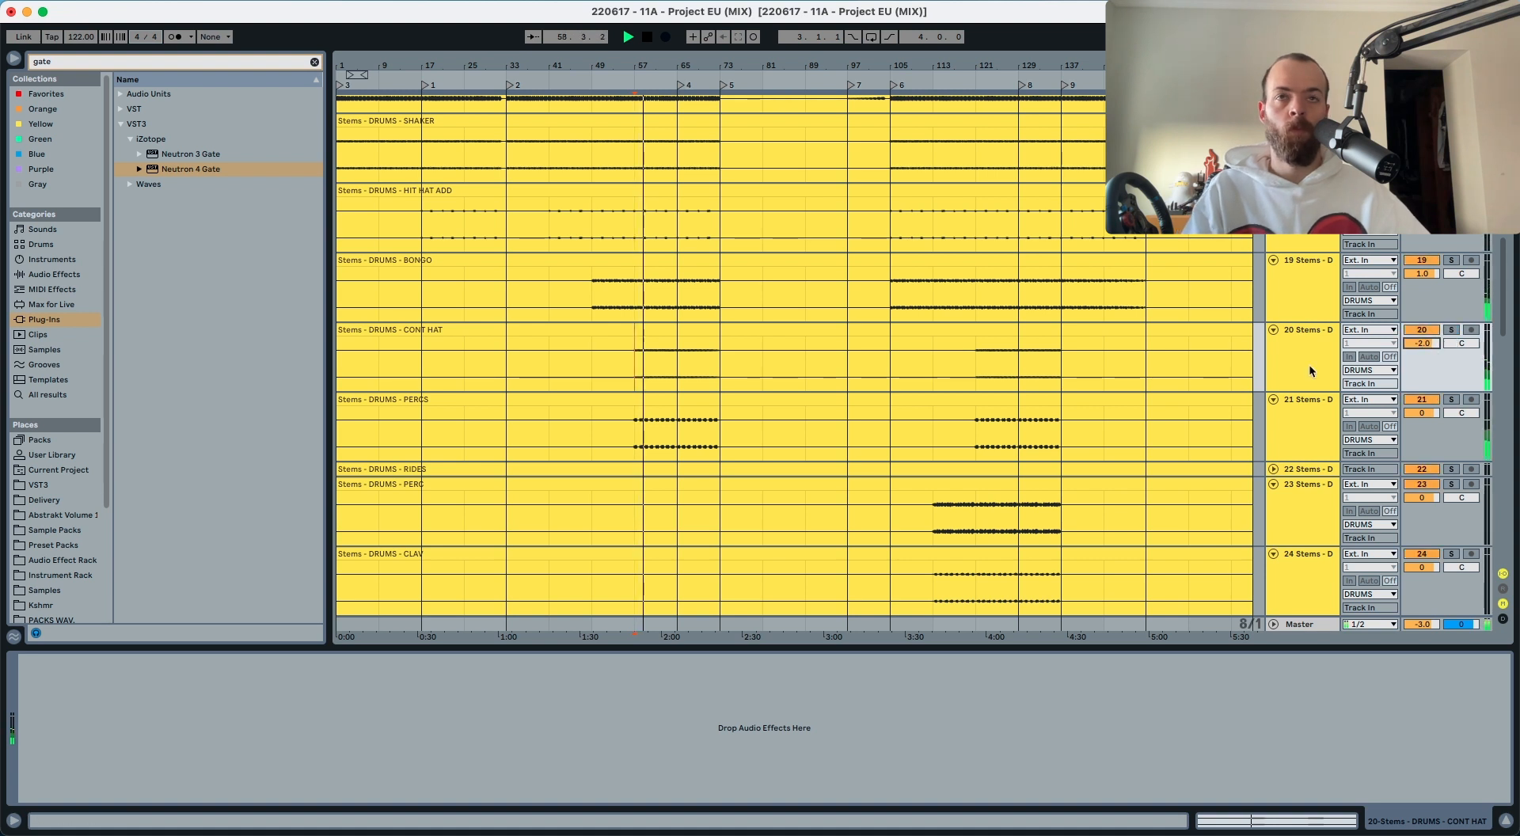
Step: Solo the DRUMS - PERCS track and raise its volume to 2.0 dB
{"action": "left_click", "coordinate": [1451, 399]}
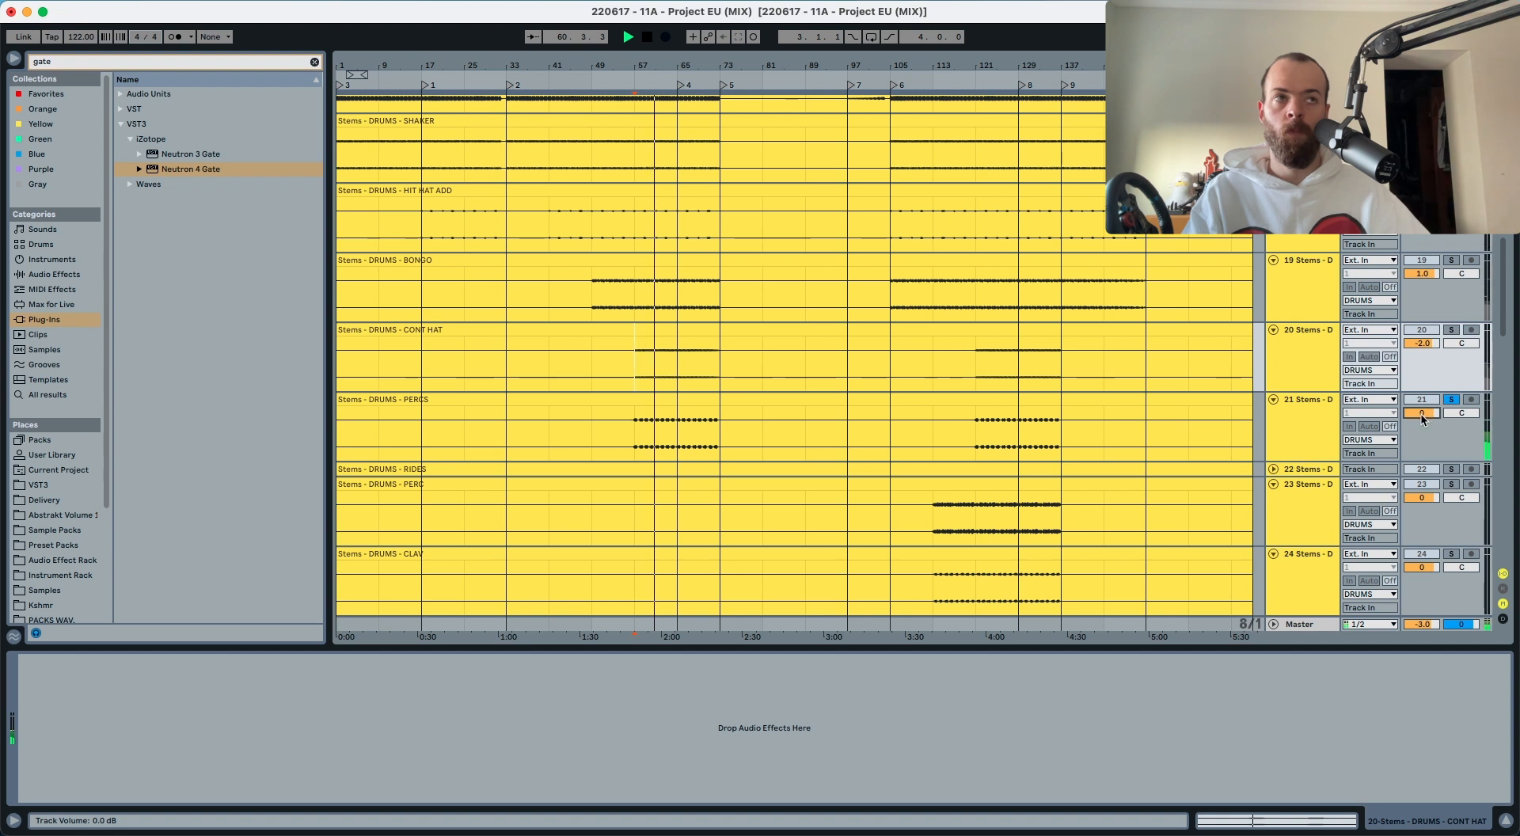
{"action": "left_click_drag", "start_coordinate": [1384, 418], "coordinate": [1384, 417]}
{"action": "left_click", "coordinate": [1314, 416]}
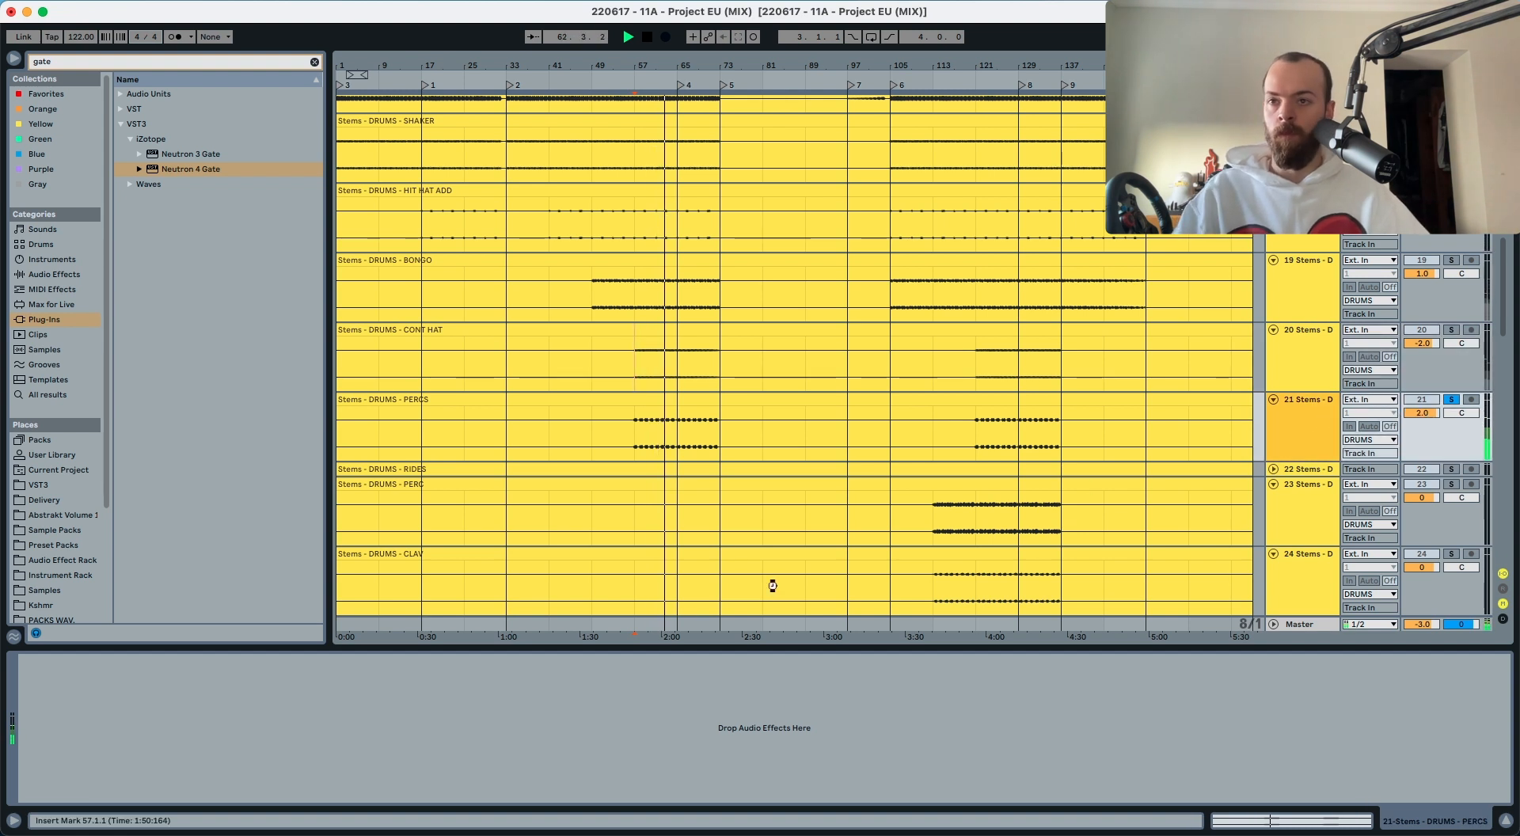
Step: Add EQ Eight to the PERCS track with a band 2 low cut at 634 Hz
{"action": "key", "text": "super+v"}
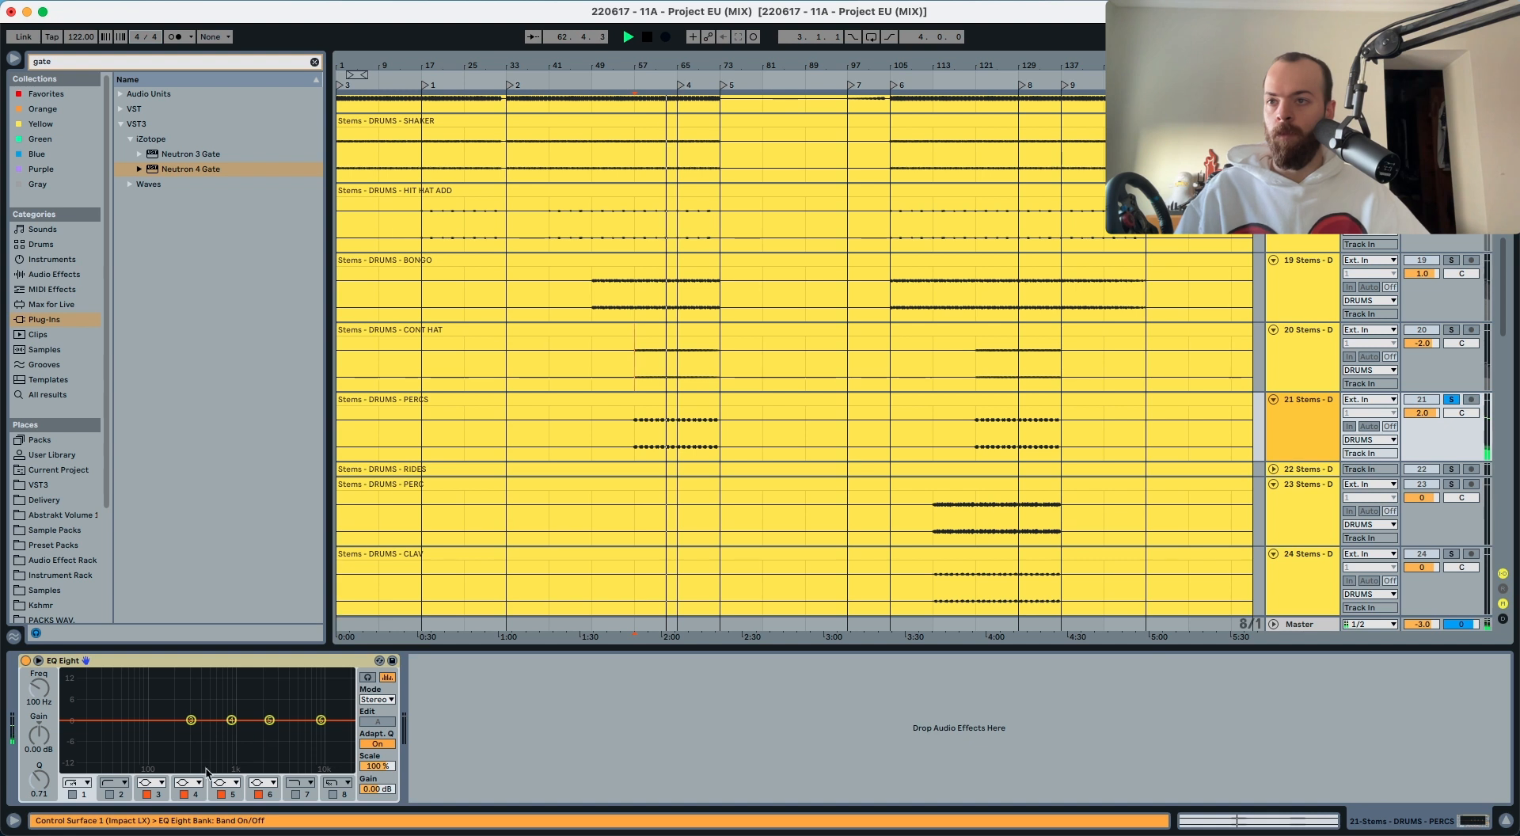
{"action": "left_click", "coordinate": [110, 794]}
{"action": "left_click_drag", "start_coordinate": [38, 689], "coordinate": [39, 660]}
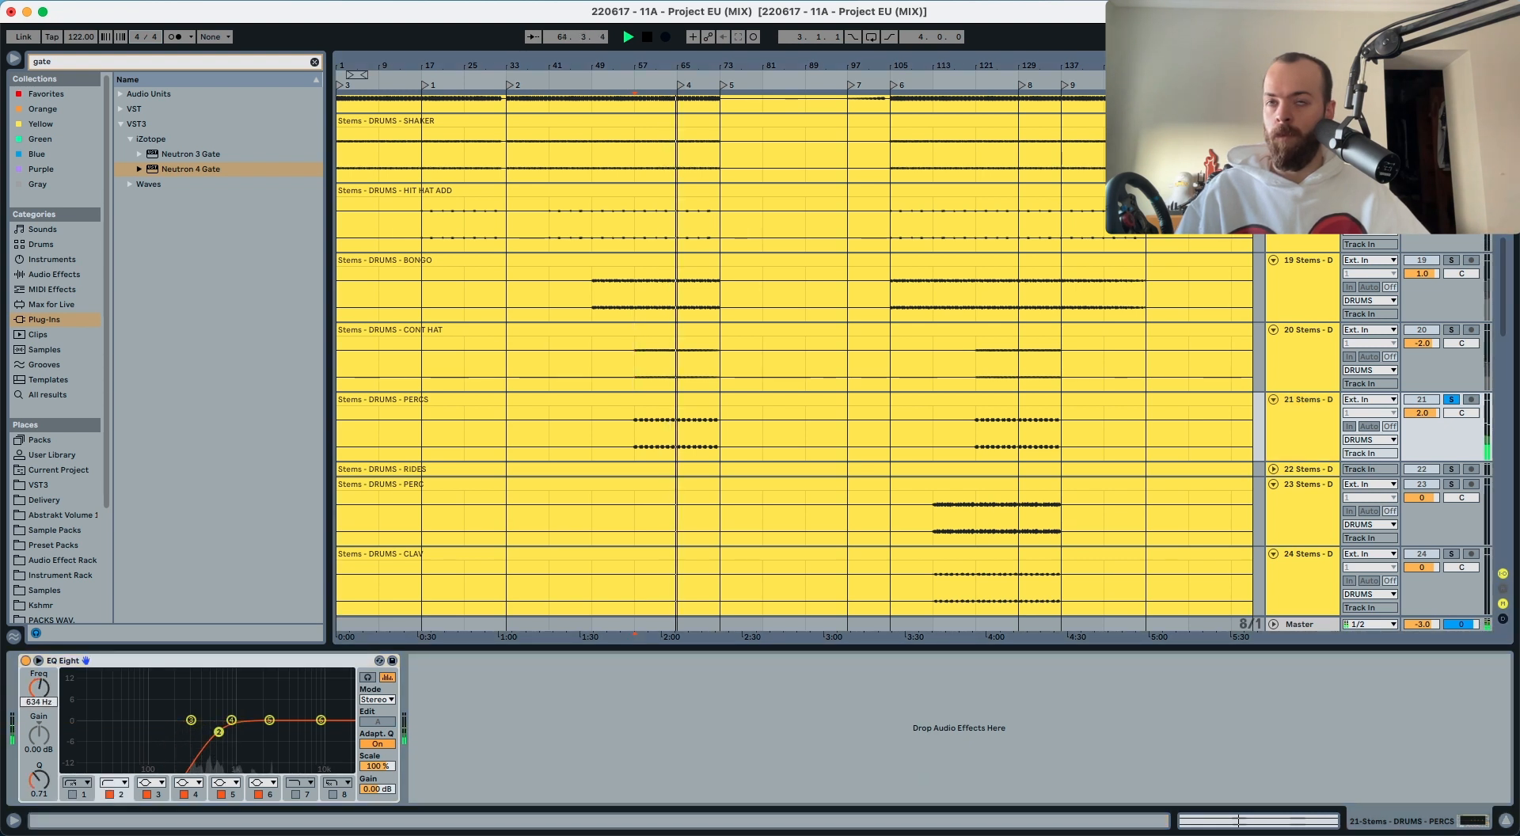
Step: Unsolo PERCS, replay the mix from bar 57 and set the track's volume to 1.0 dB
{"action": "left_click", "coordinate": [1449, 400]}
{"action": "key", "text": "space"}
{"action": "key", "text": "space"}
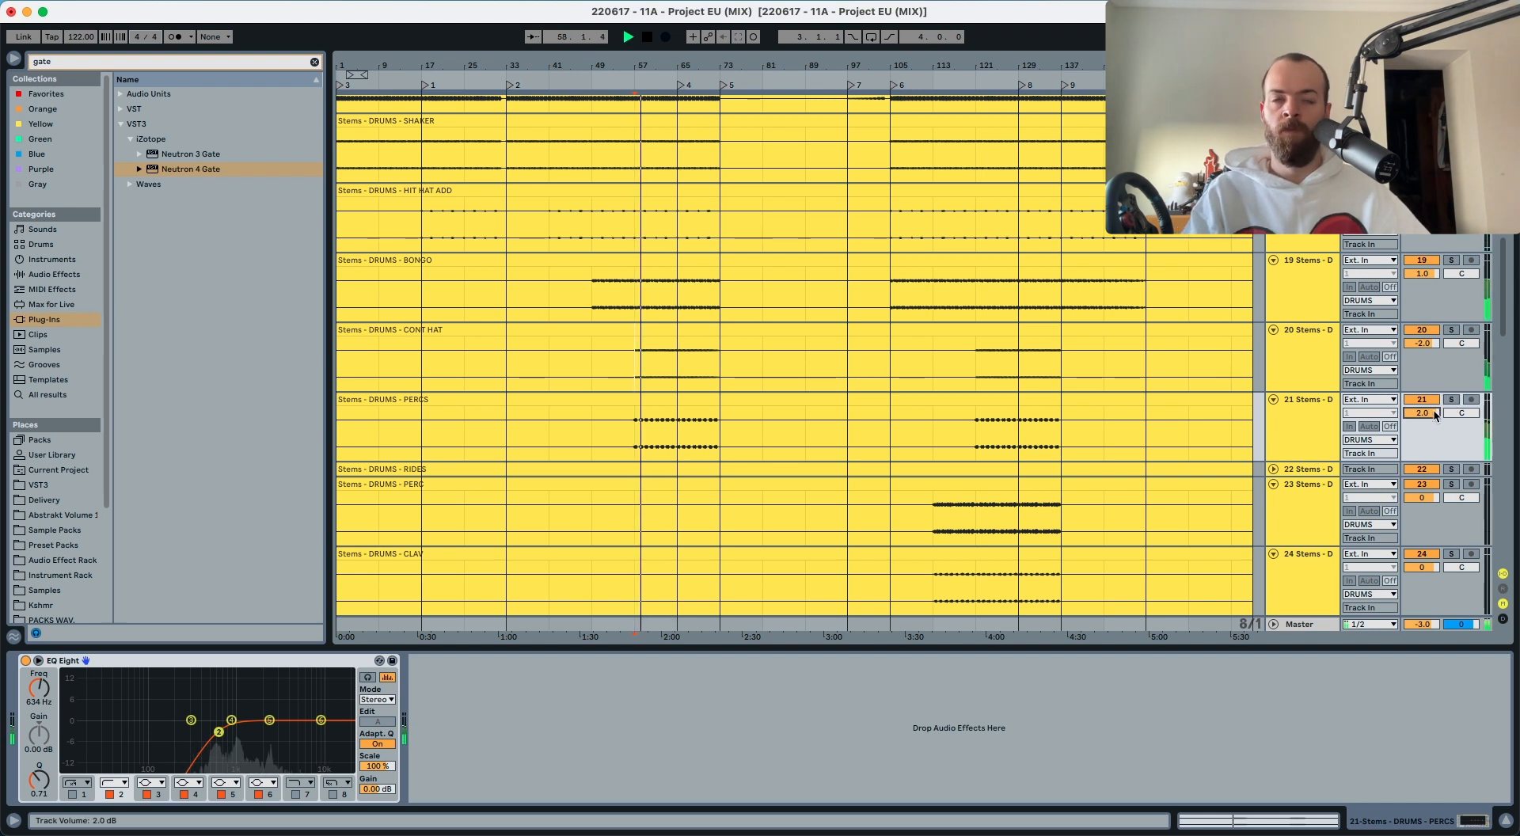
{"action": "key", "text": "Down"}
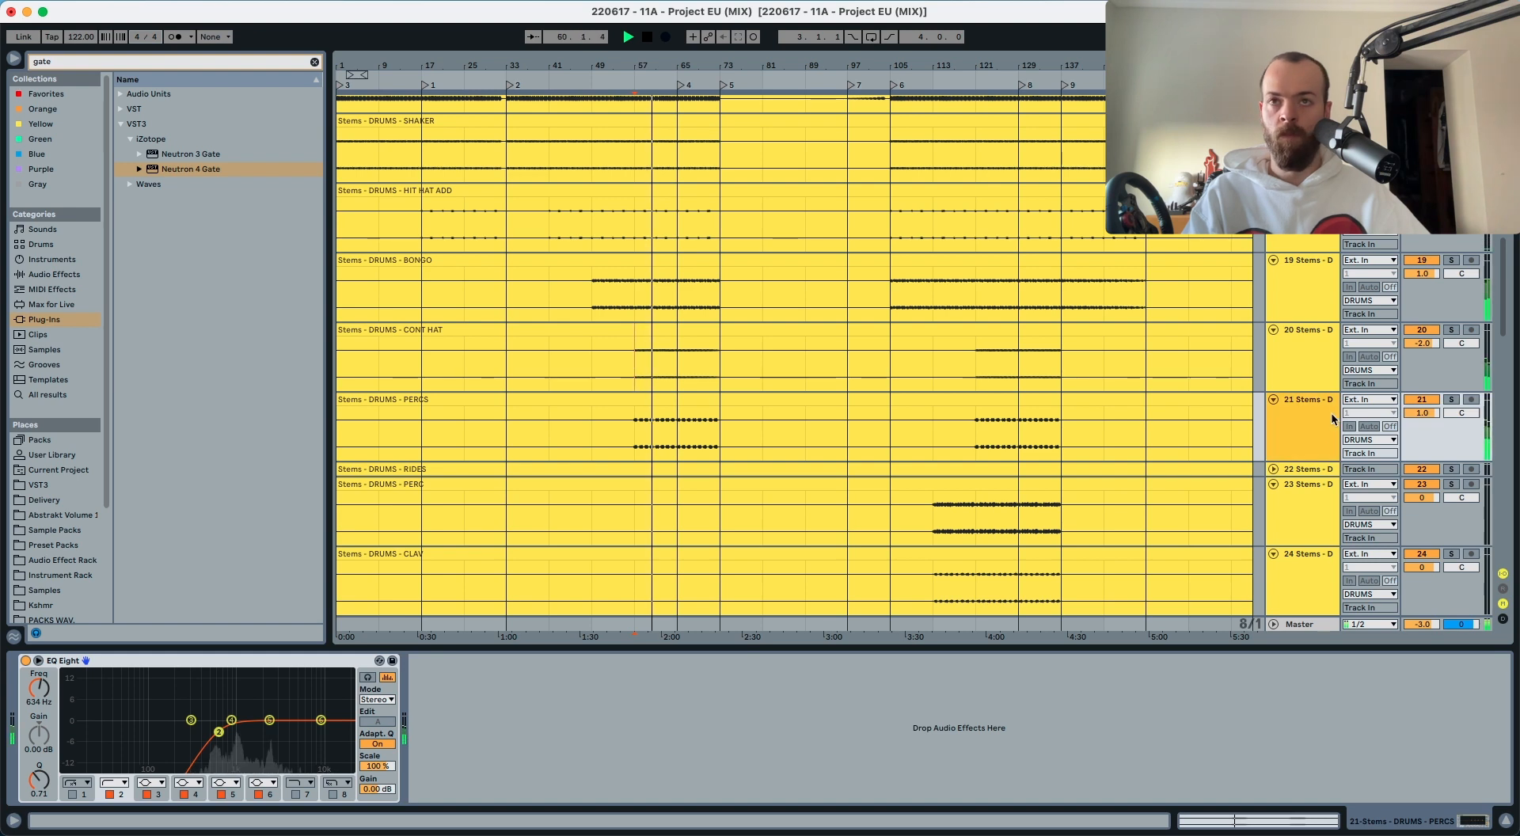
Step: Unfold the DRUMS - RIDES track and place the insert marker at bar 41 on HIT HAT ADD
{"action": "left_click", "coordinate": [1308, 470]}
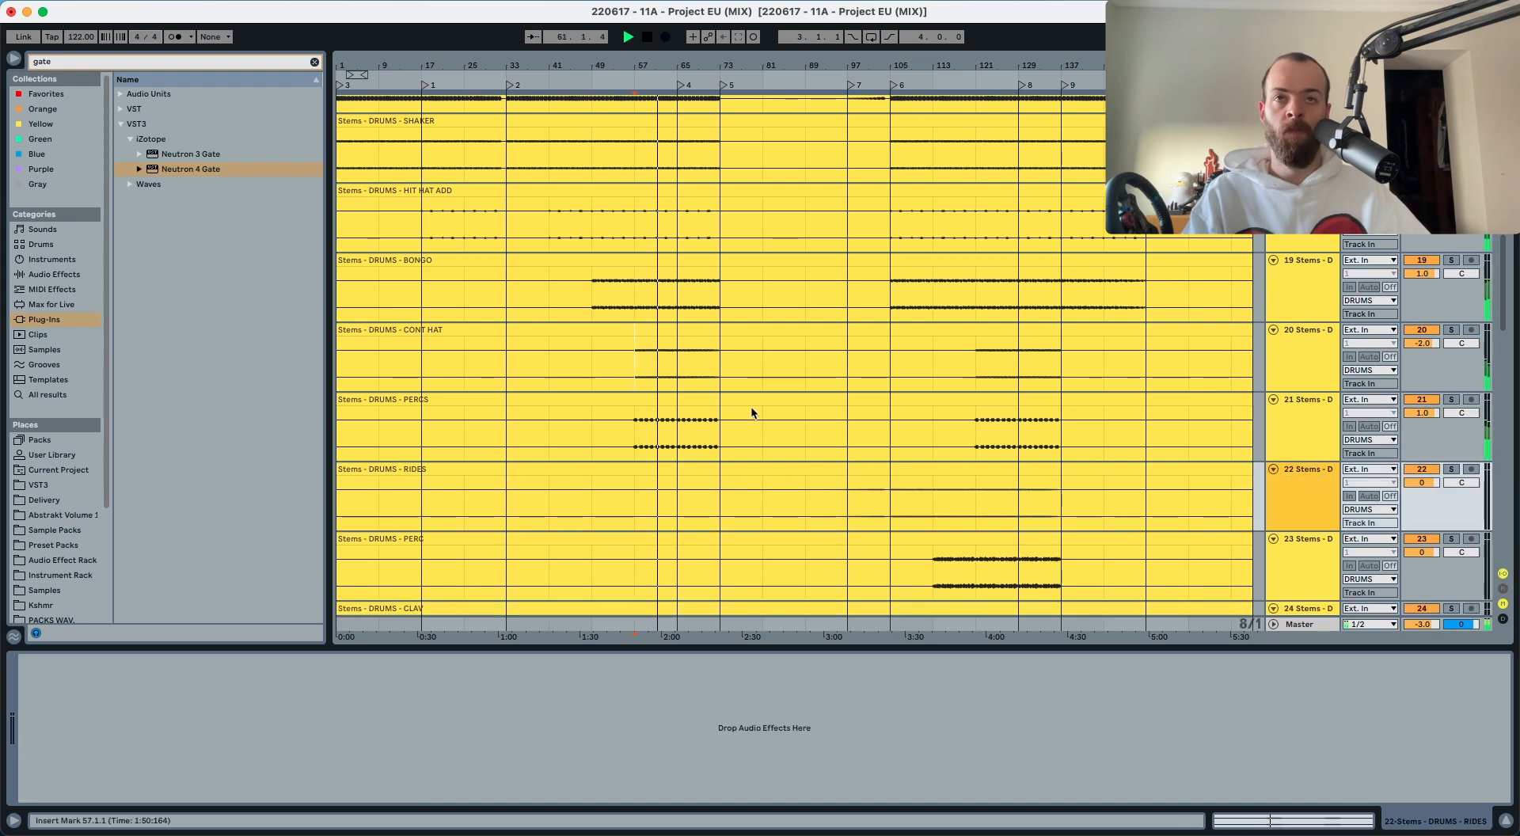
{"action": "scroll", "coordinate": [602, 380], "scroll_direction": "up", "scroll_amount": 5}
{"action": "left_click", "coordinate": [548, 402]}
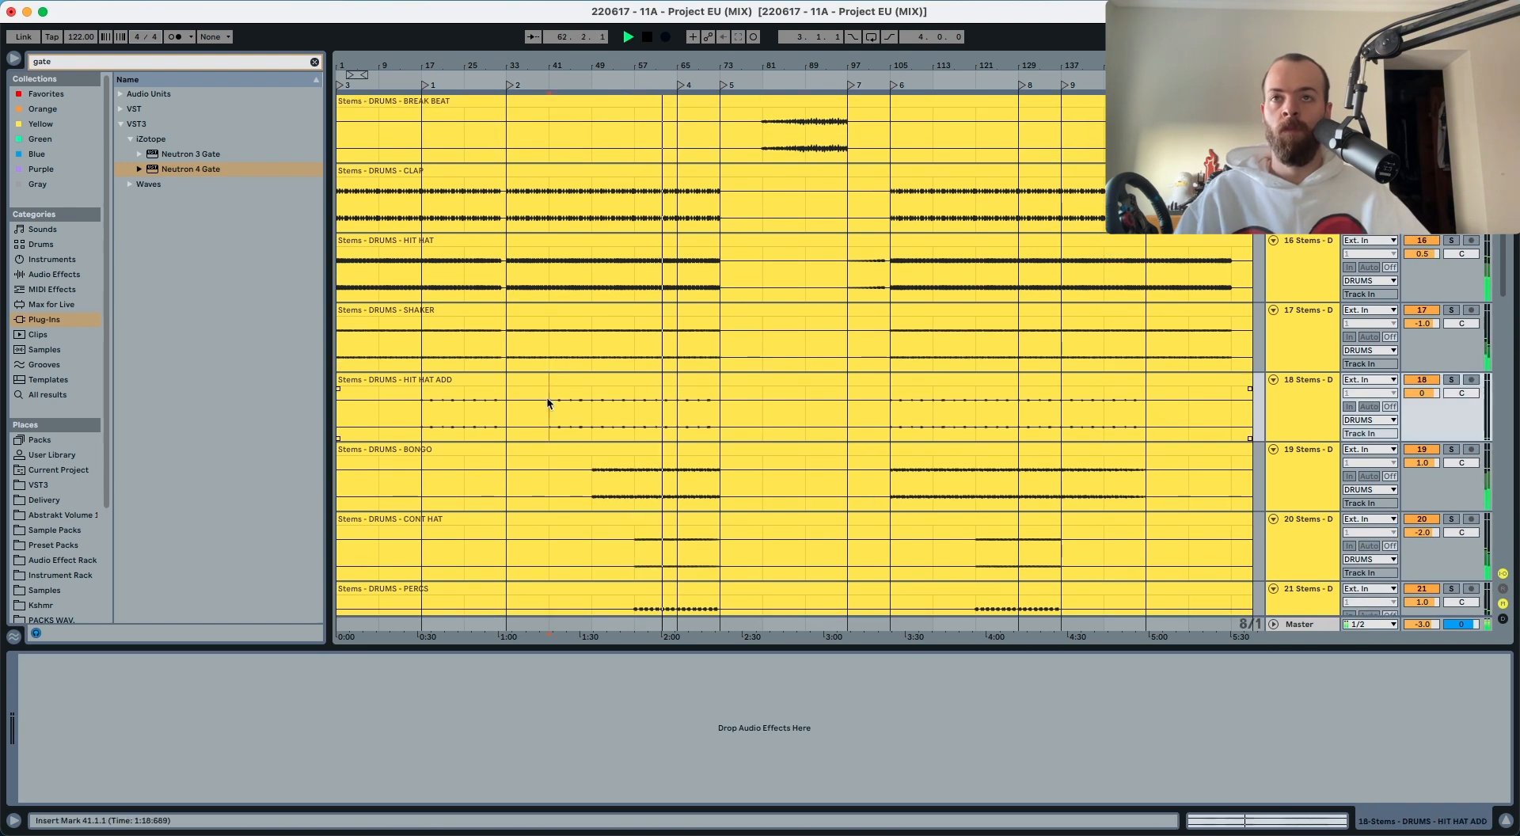
Step: Replay the drop from bar 57 while reviewing the melodic tracks, then stop playback
{"action": "scroll", "coordinate": [565, 401], "scroll_direction": "down", "scroll_amount": 15}
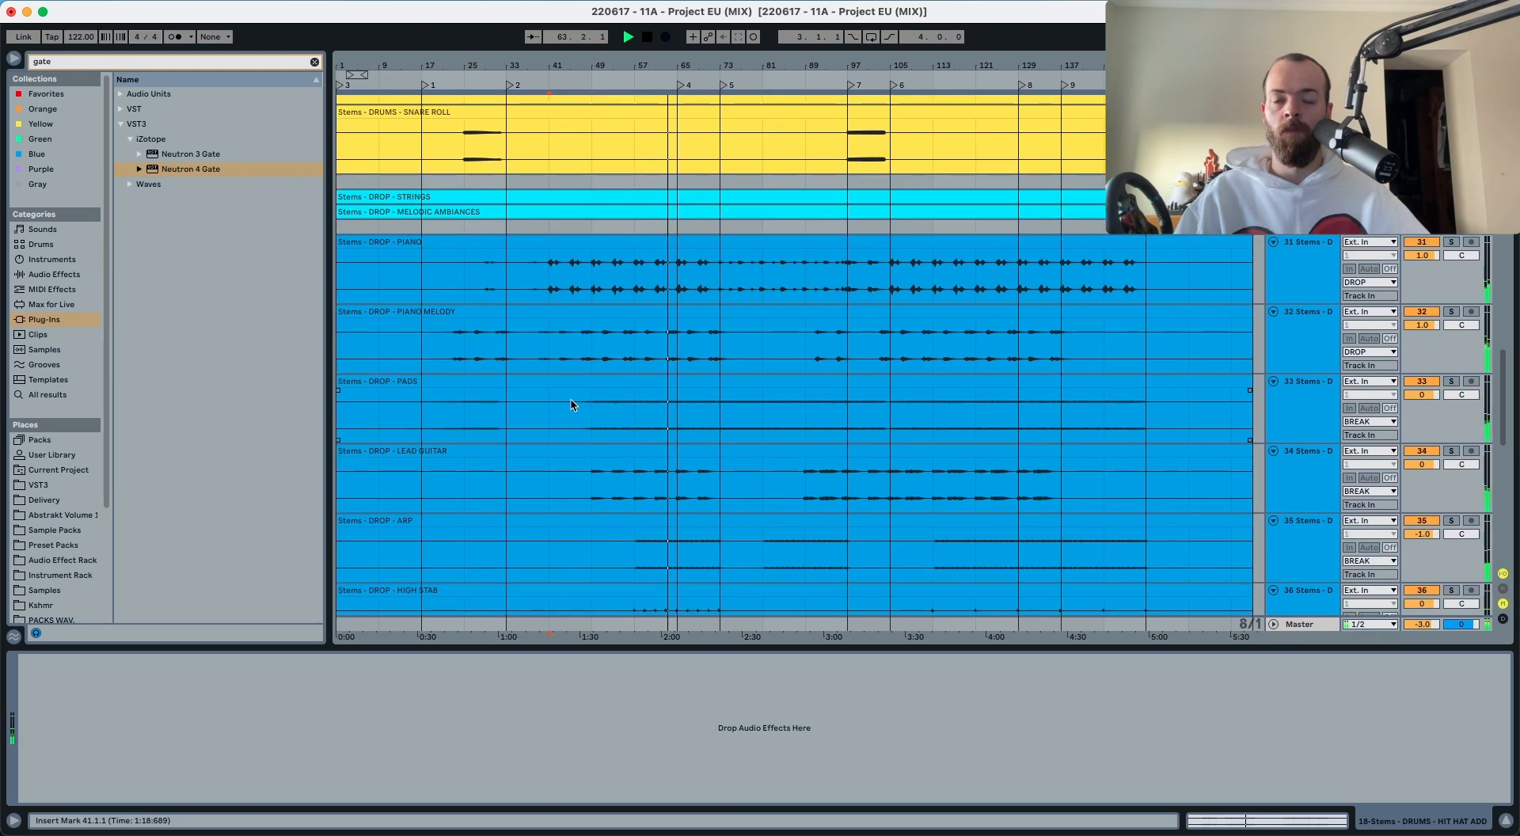
{"action": "scroll", "coordinate": [570, 405], "scroll_direction": "down", "scroll_amount": 3}
{"action": "left_click", "coordinate": [636, 394]}
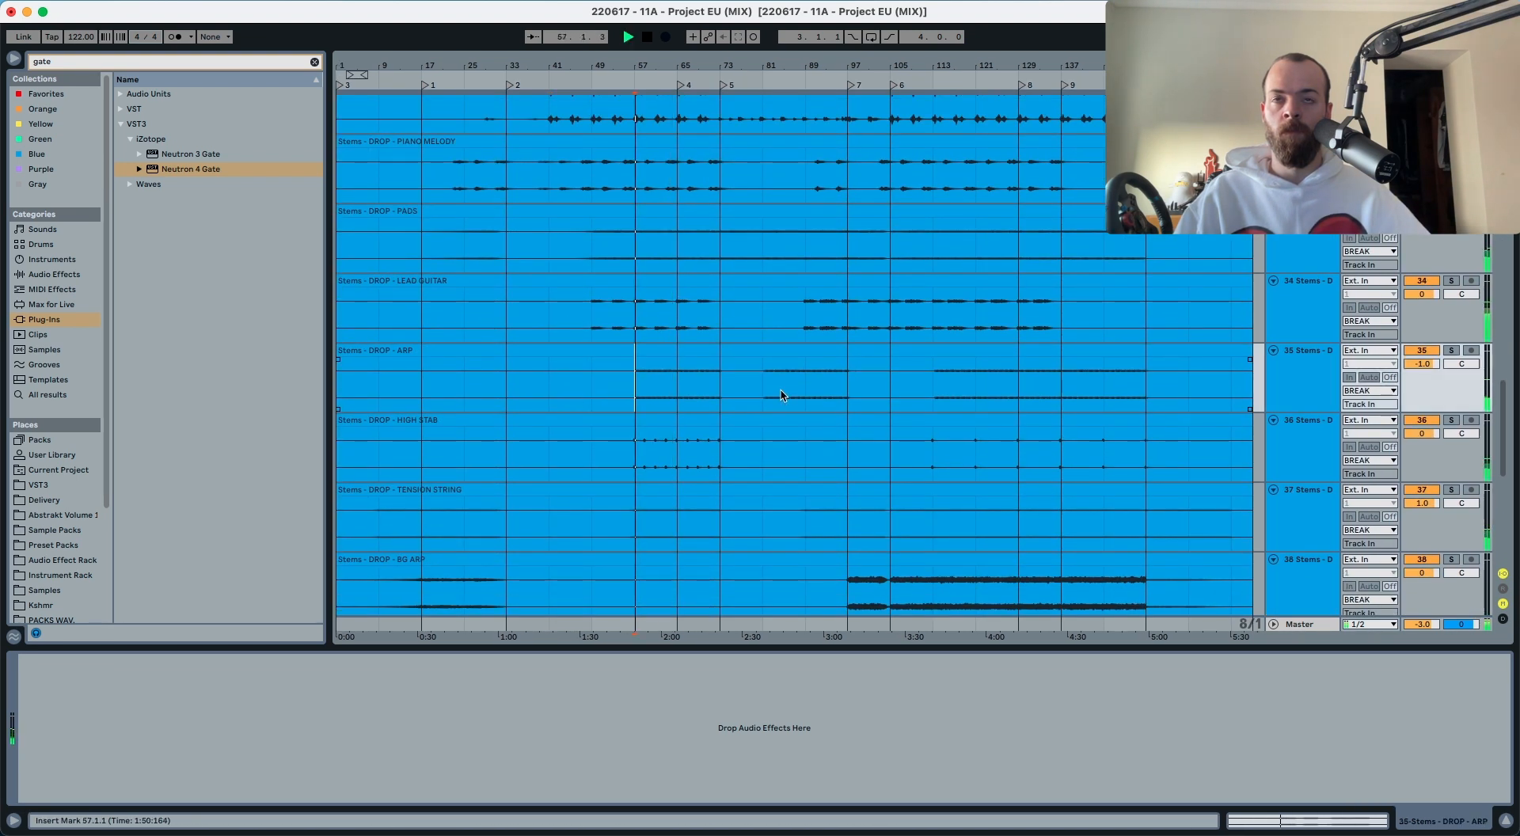
{"action": "scroll", "coordinate": [547, 400], "scroll_direction": "down", "scroll_amount": 5}
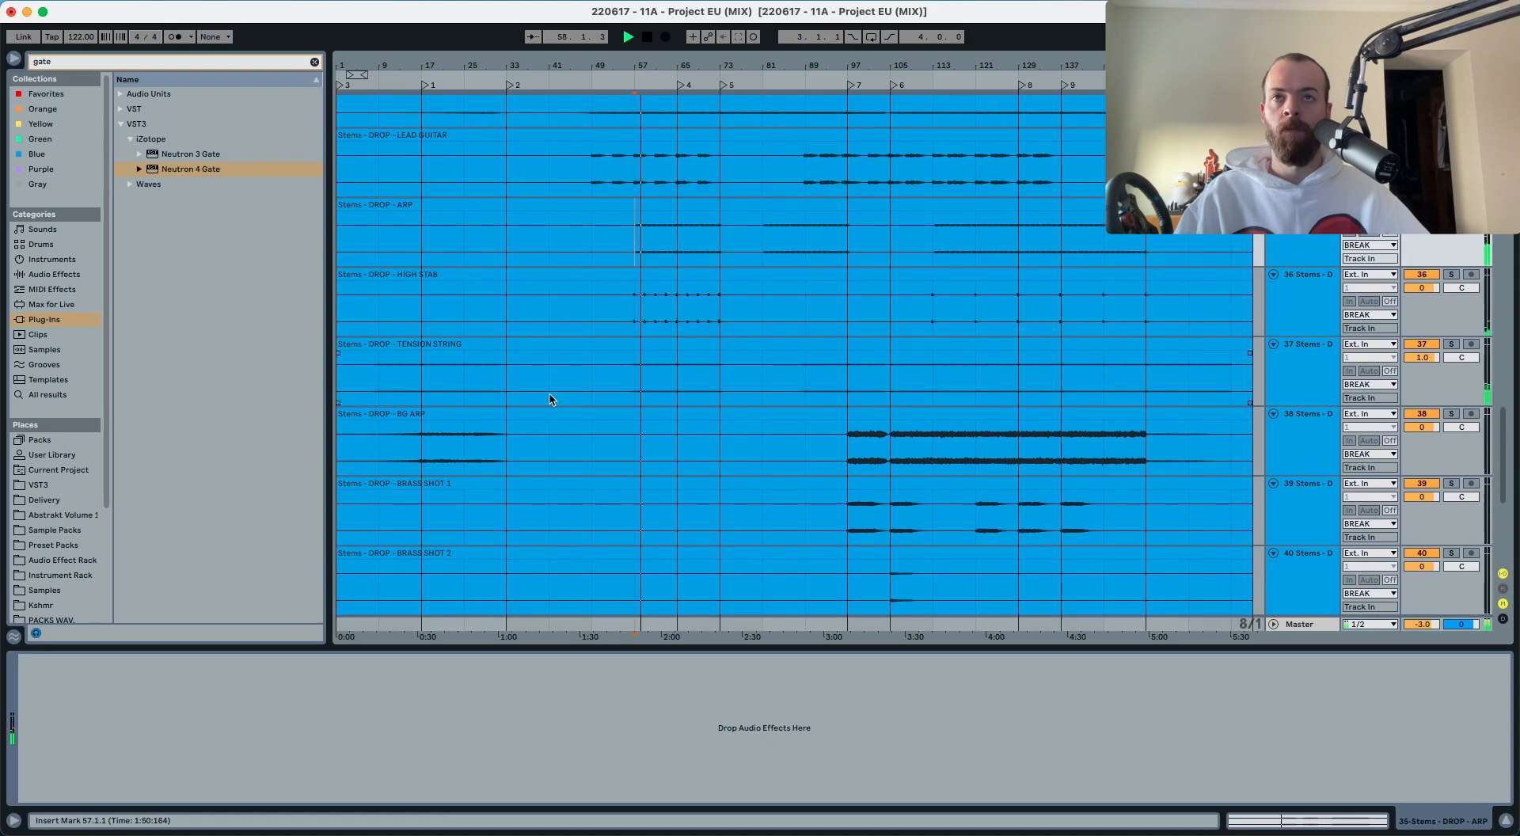
{"action": "scroll", "coordinate": [551, 398], "scroll_direction": "down", "scroll_amount": 4}
{"action": "scroll", "coordinate": [549, 393], "scroll_direction": "up", "scroll_amount": 5}
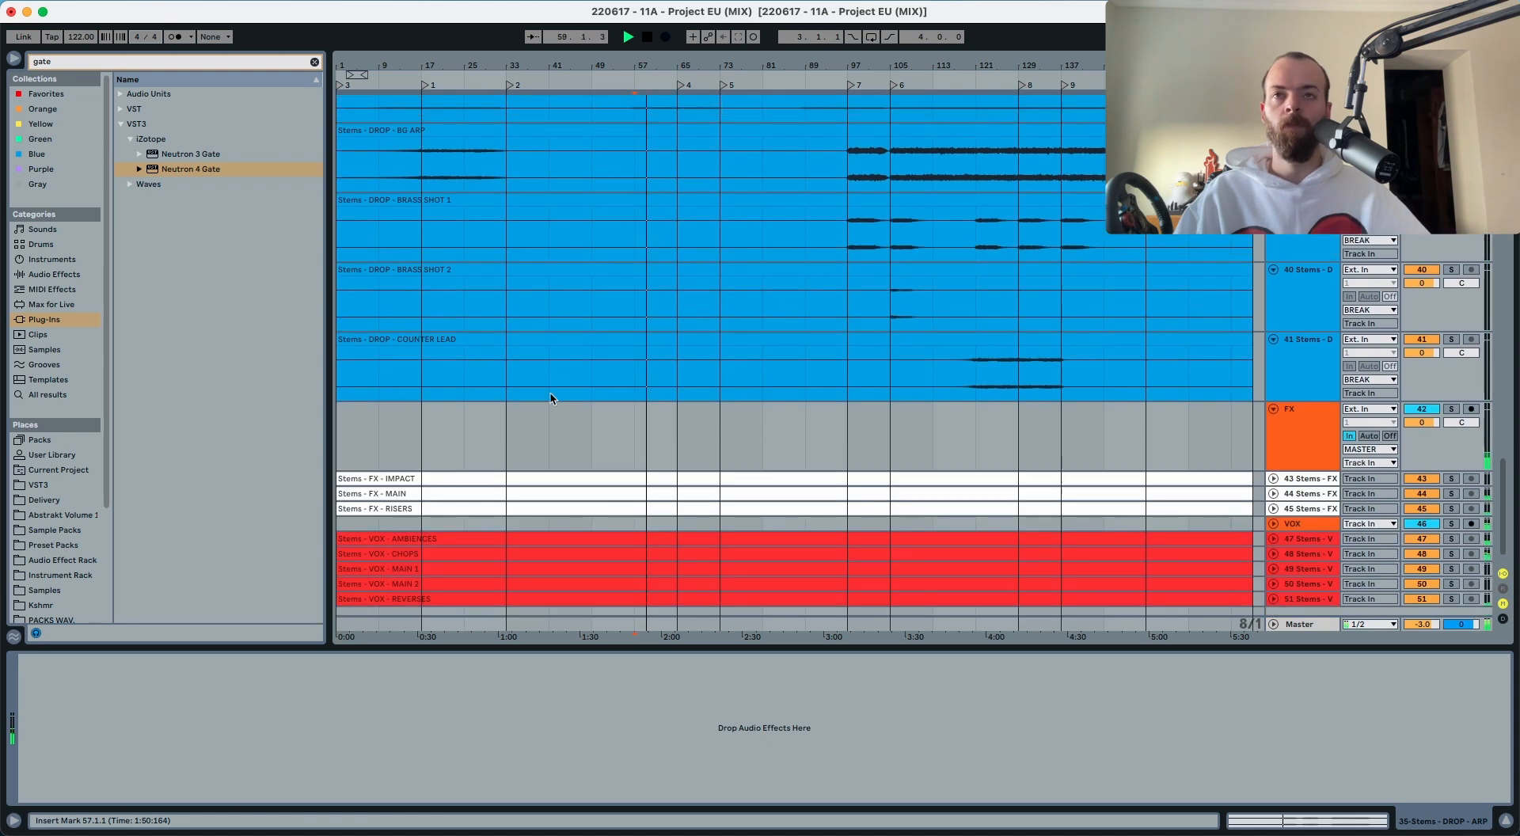
{"action": "scroll", "coordinate": [550, 393], "scroll_direction": "up", "scroll_amount": 5}
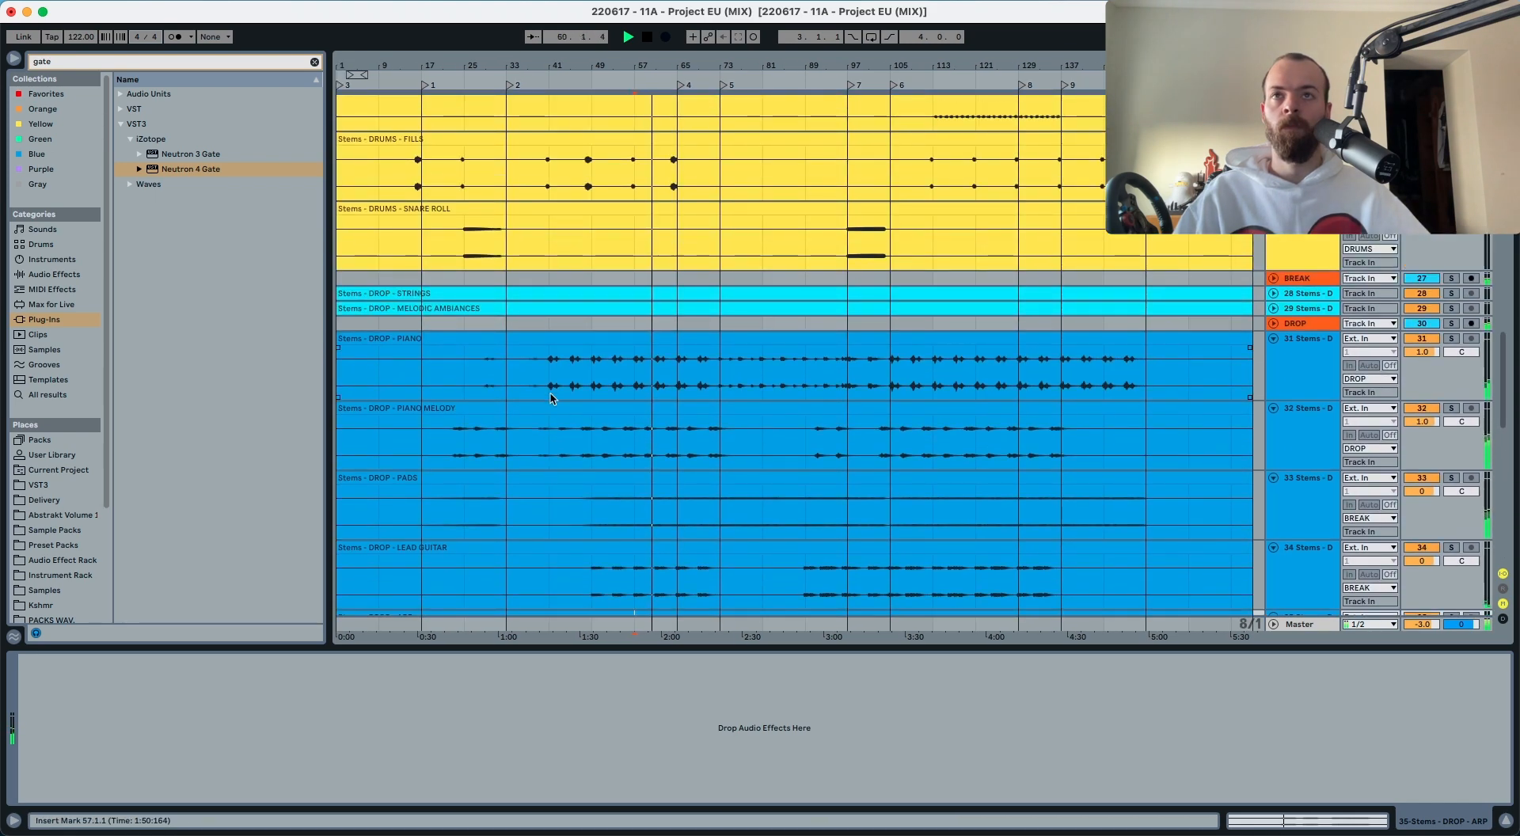
{"action": "key", "text": "space"}
Step: Unfold the VOX tracks CHOPS, MAIN 1, MAIN 2 and REVERSES, and move REVERSES directly below CHOPS
{"action": "scroll", "coordinate": [551, 399], "scroll_direction": "down", "scroll_amount": 1}
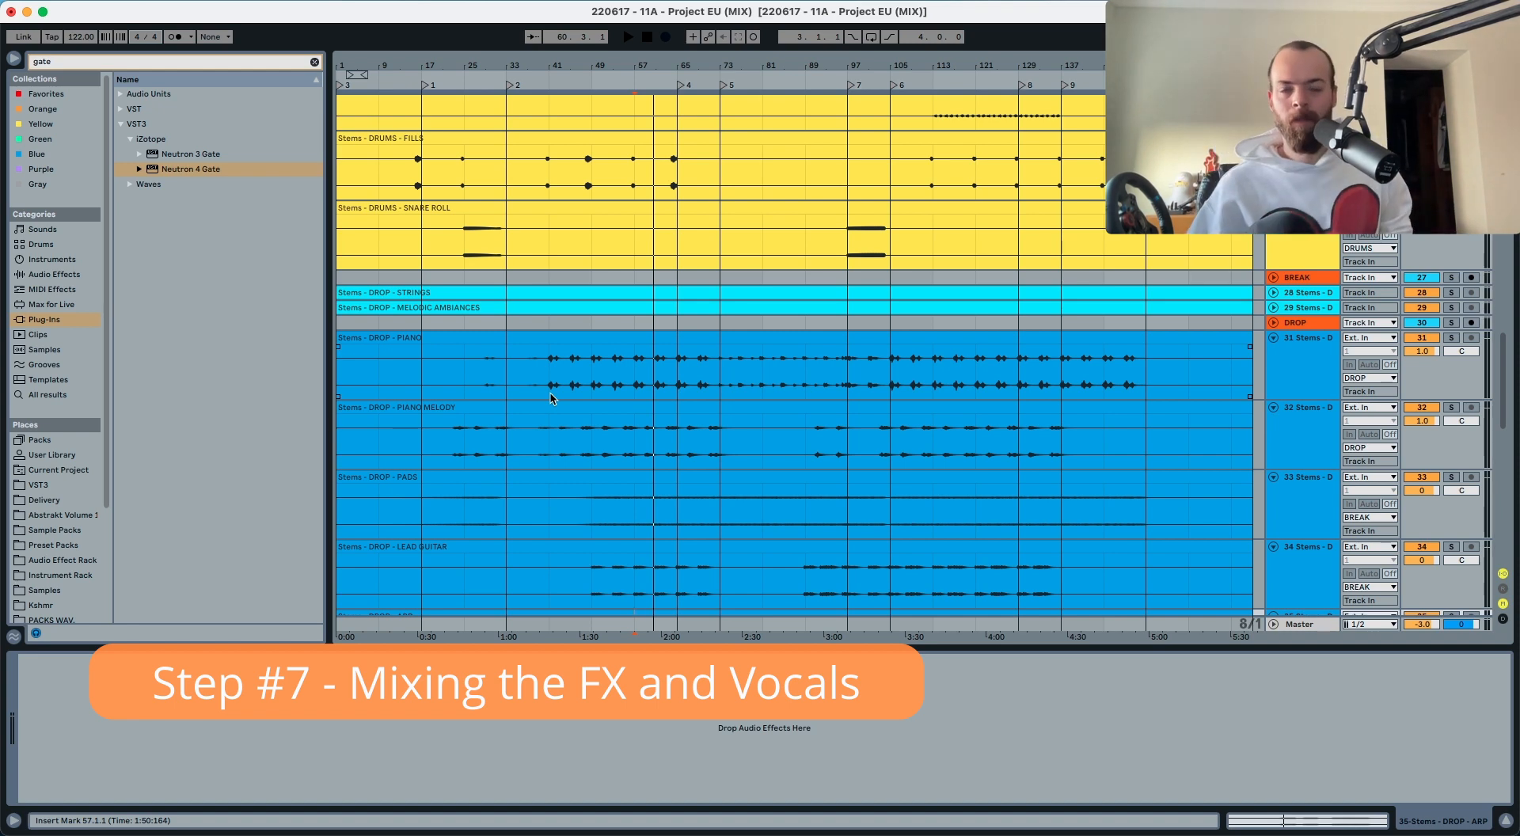
{"action": "scroll", "coordinate": [1211, 357], "scroll_direction": "down", "scroll_amount": 15}
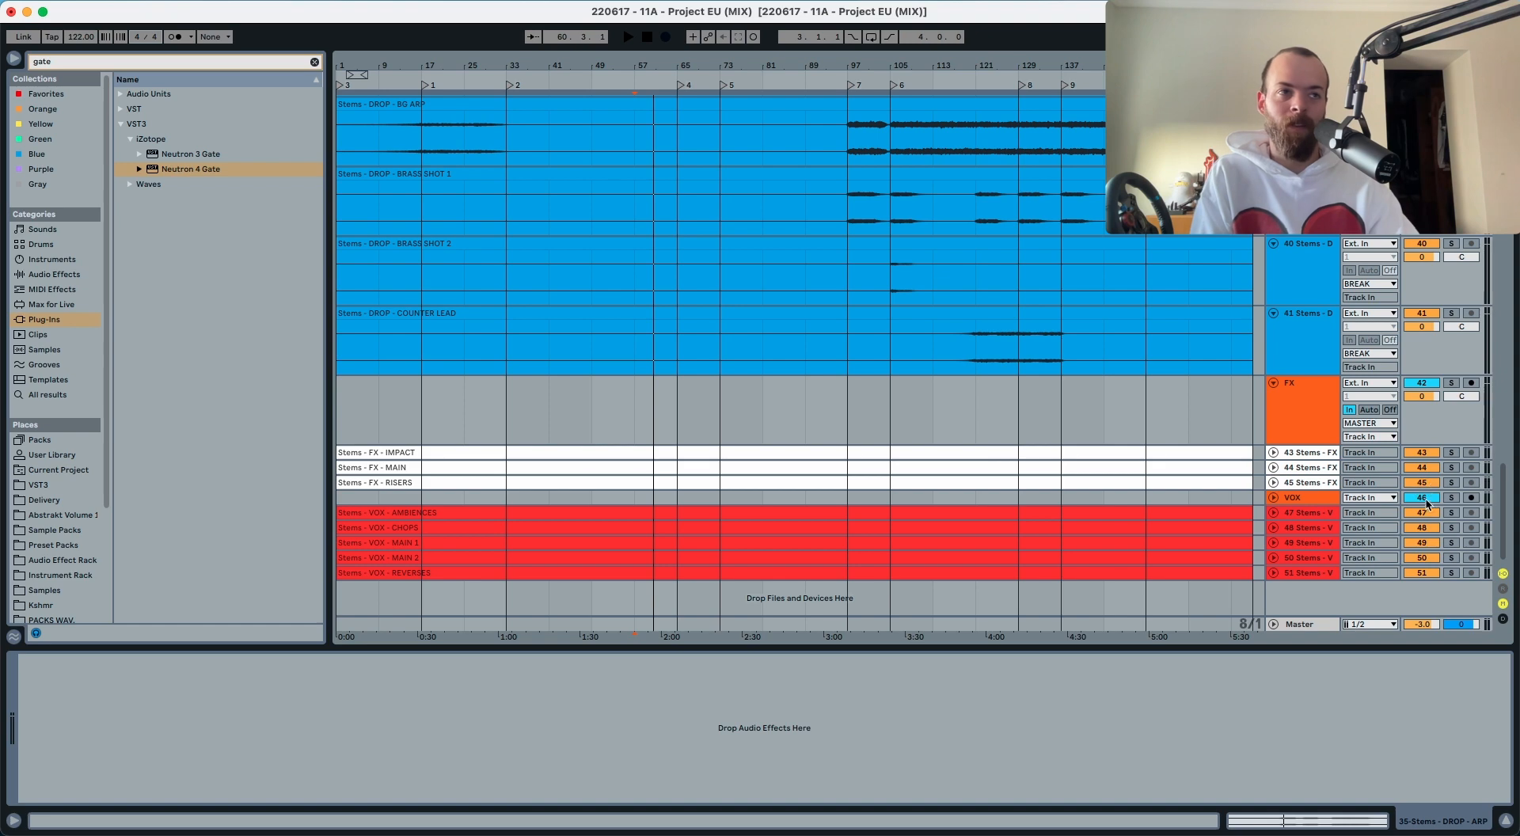
{"action": "left_click", "coordinate": [1320, 530]}
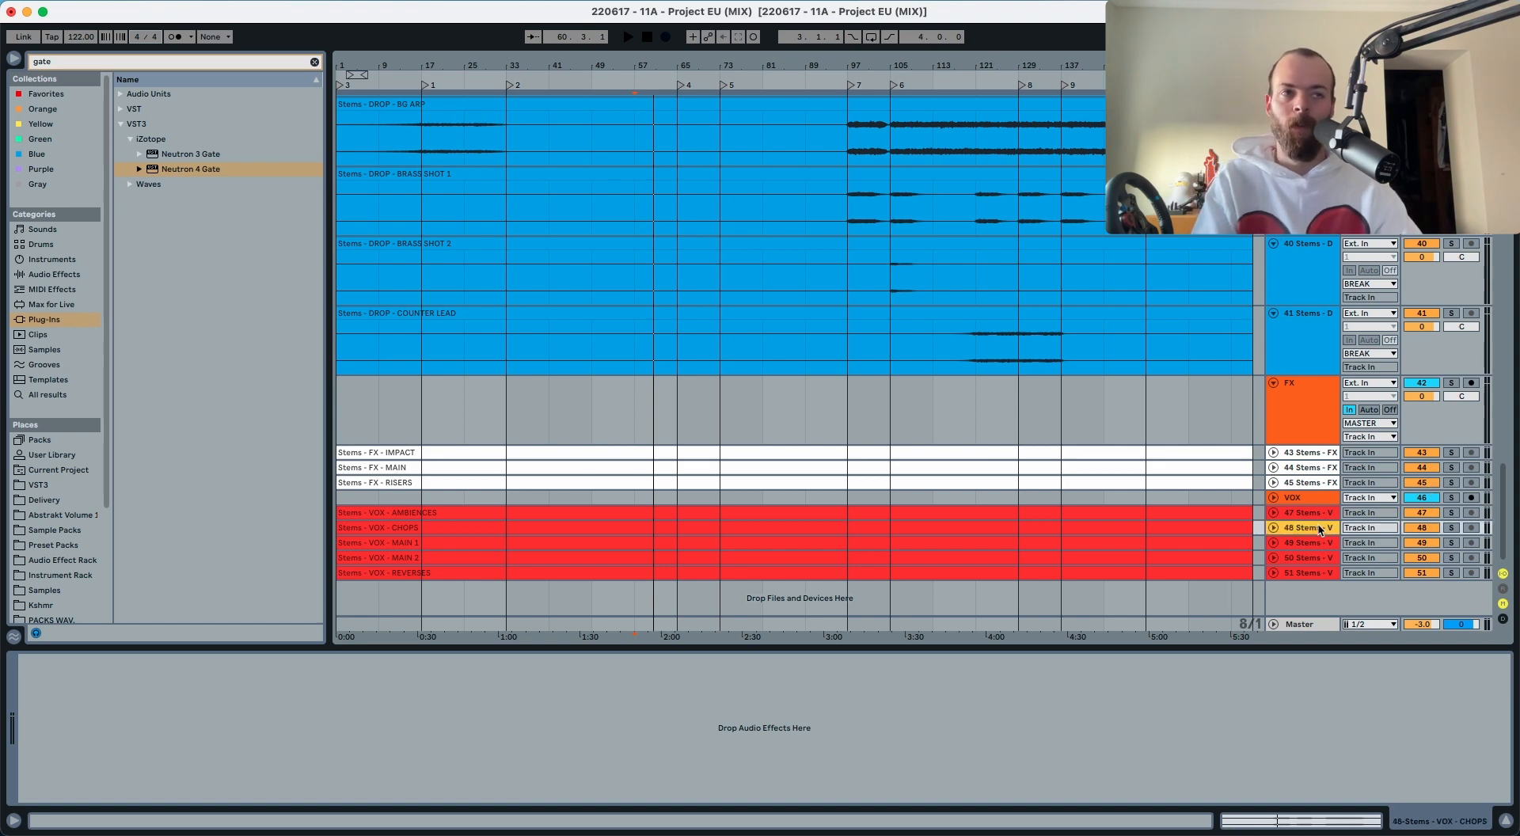
{"action": "scroll", "coordinate": [1267, 332], "scroll_direction": "down", "scroll_amount": 6}
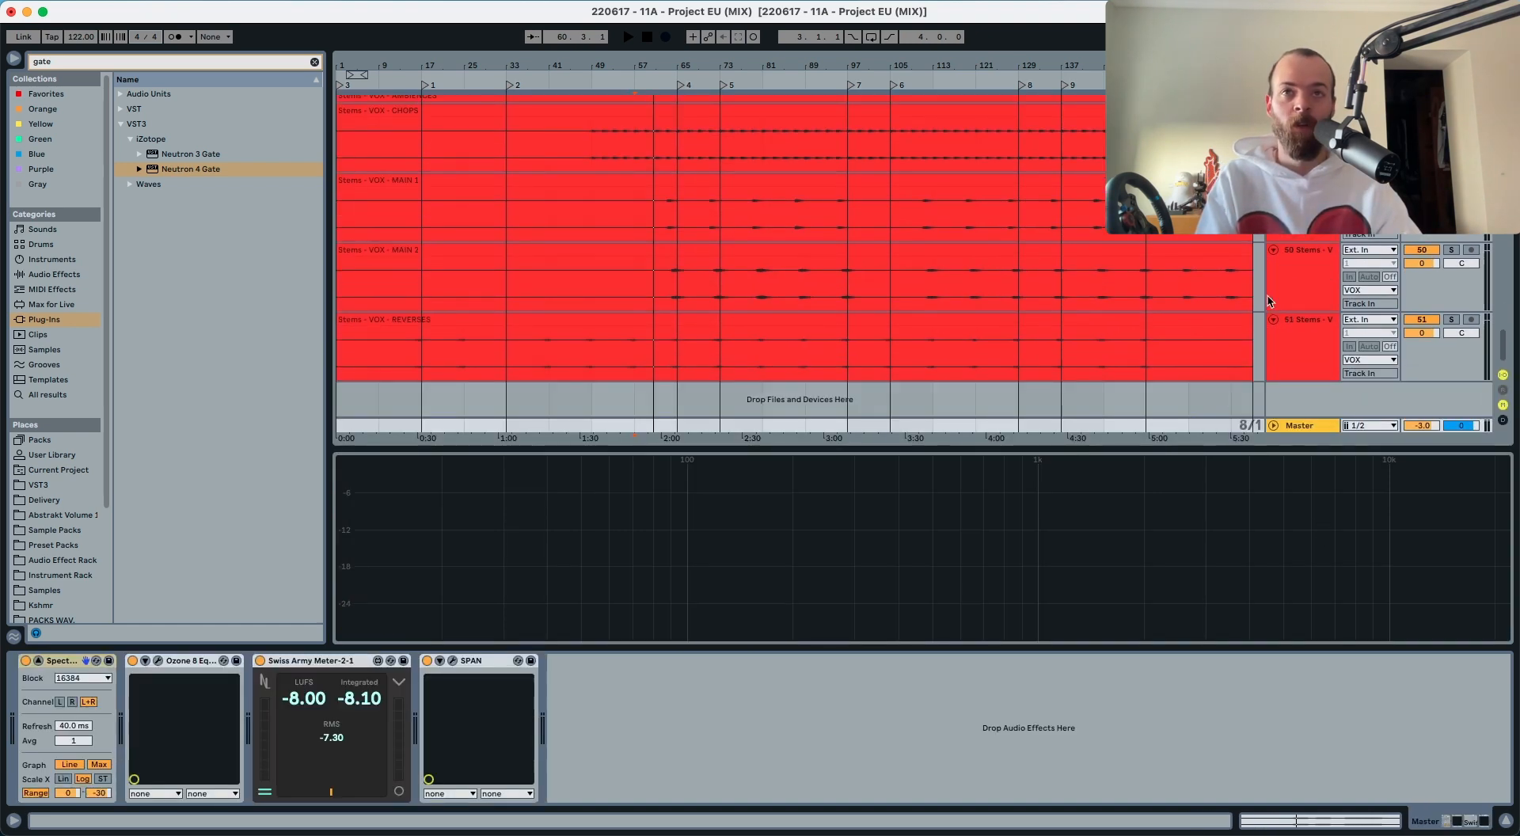
{"action": "left_click", "coordinate": [1299, 337]}
{"action": "left_click_drag", "start_coordinate": [1298, 338], "coordinate": [1291, 364]}
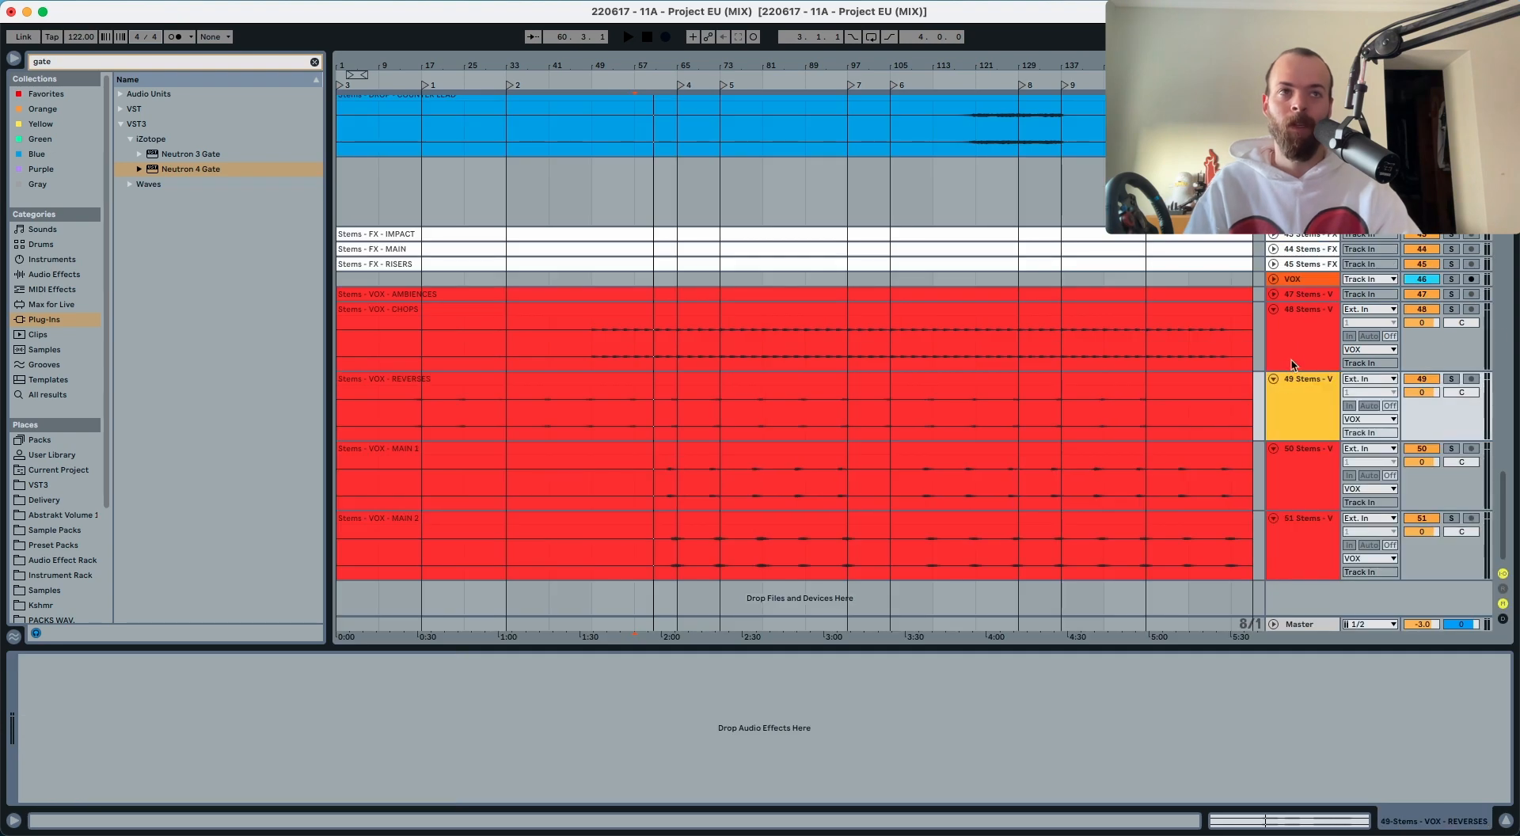
Step: Undo the move of the REVERSES track, then select the MAIN 1 and MAIN 2 vocal tracks
{"action": "key", "text": "super+z"}
{"action": "left_click", "coordinate": [1296, 425]}
{"action": "left_click", "coordinate": [1293, 455], "text": "shift"}
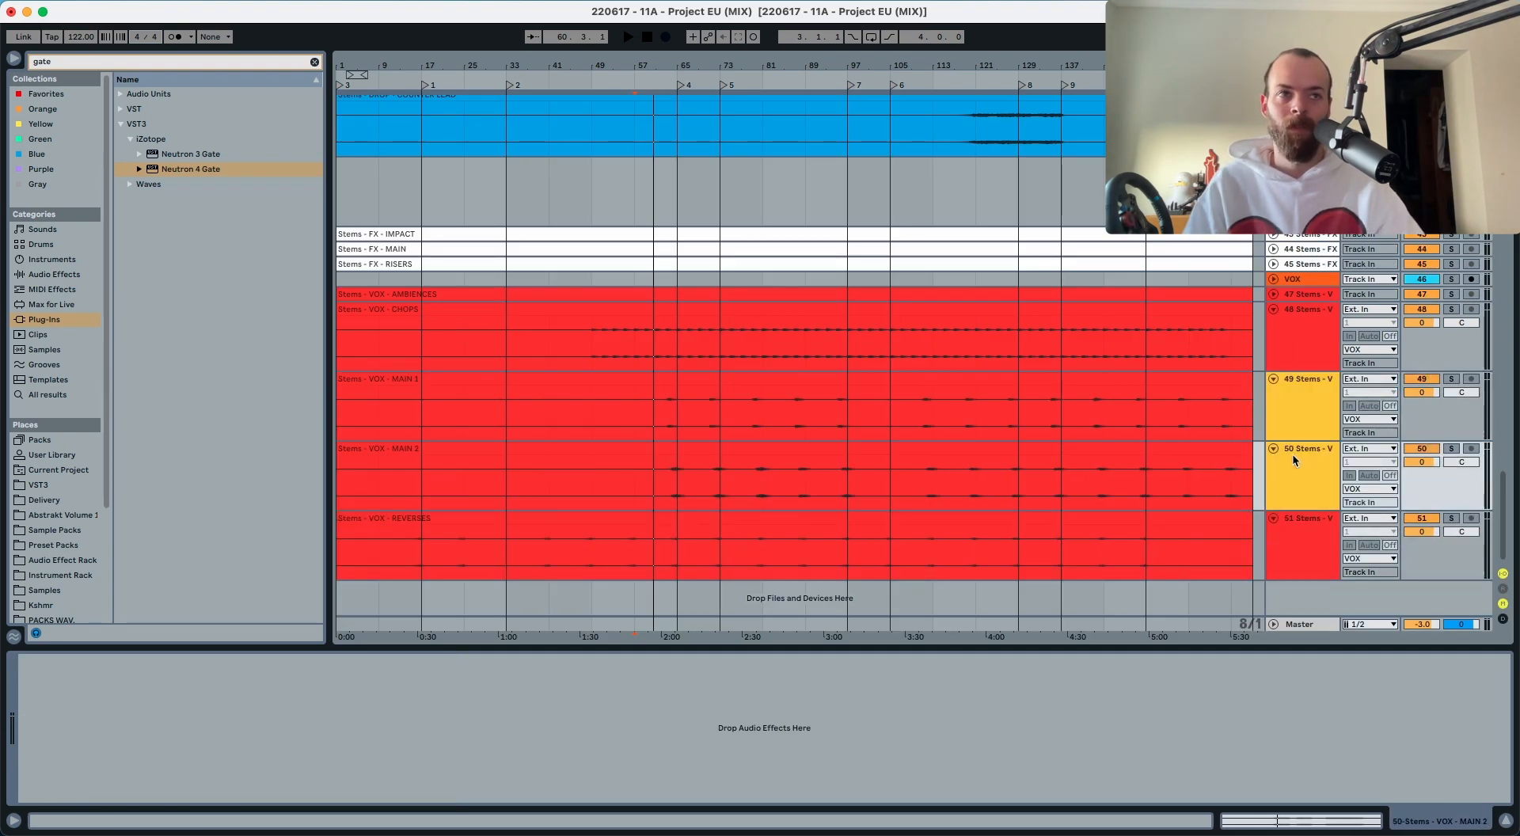
Step: Solo the VOX - CHOPS track with the insert marker at bar 49, and unfold VOX - AMBIENCES
{"action": "left_click", "coordinate": [1294, 341]}
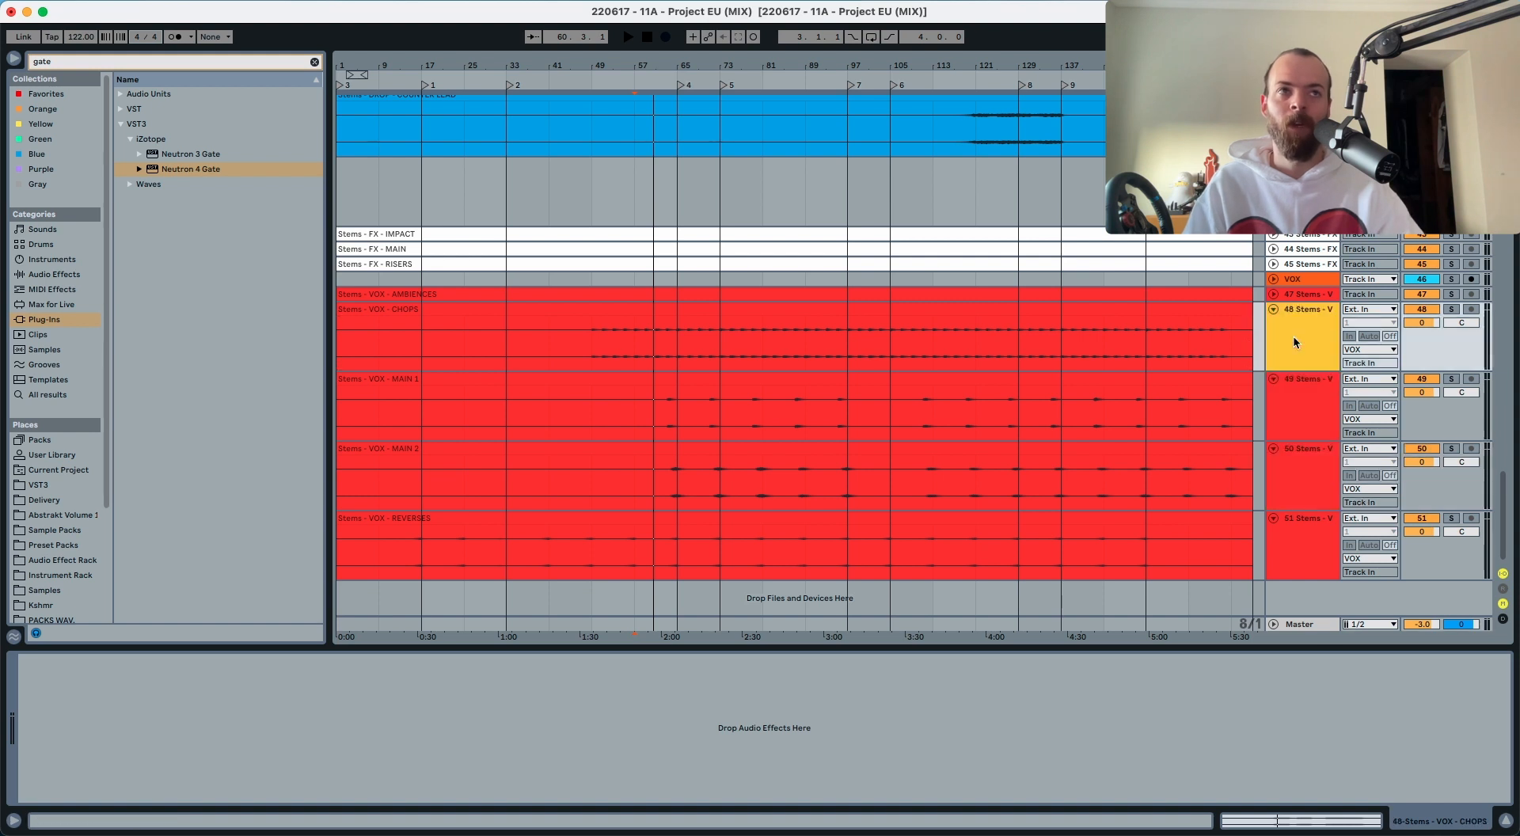
{"action": "left_click", "coordinate": [1451, 309]}
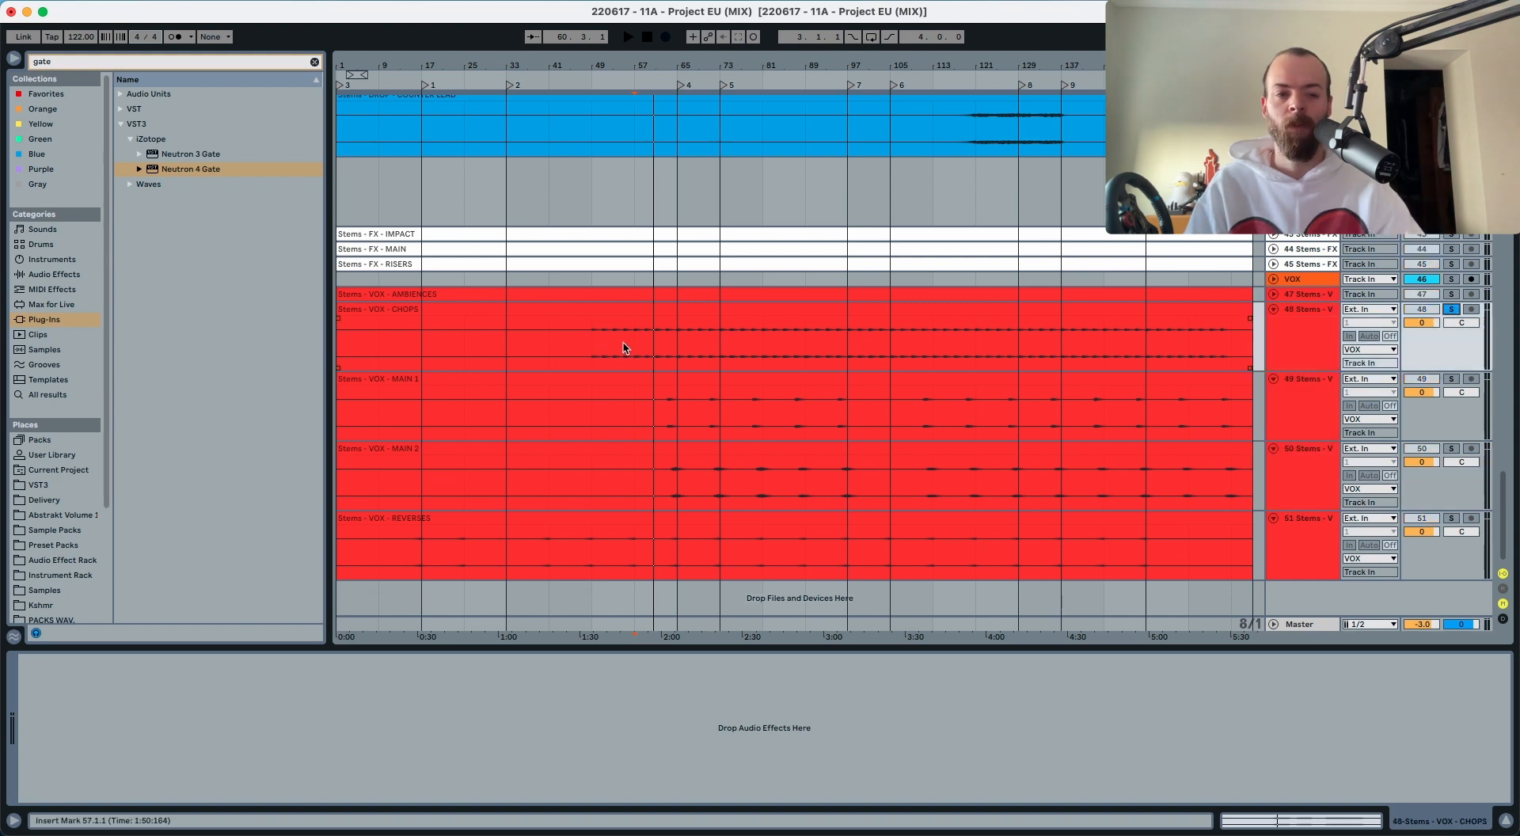
{"action": "left_click", "coordinate": [598, 353]}
{"action": "left_click", "coordinate": [1273, 295]}
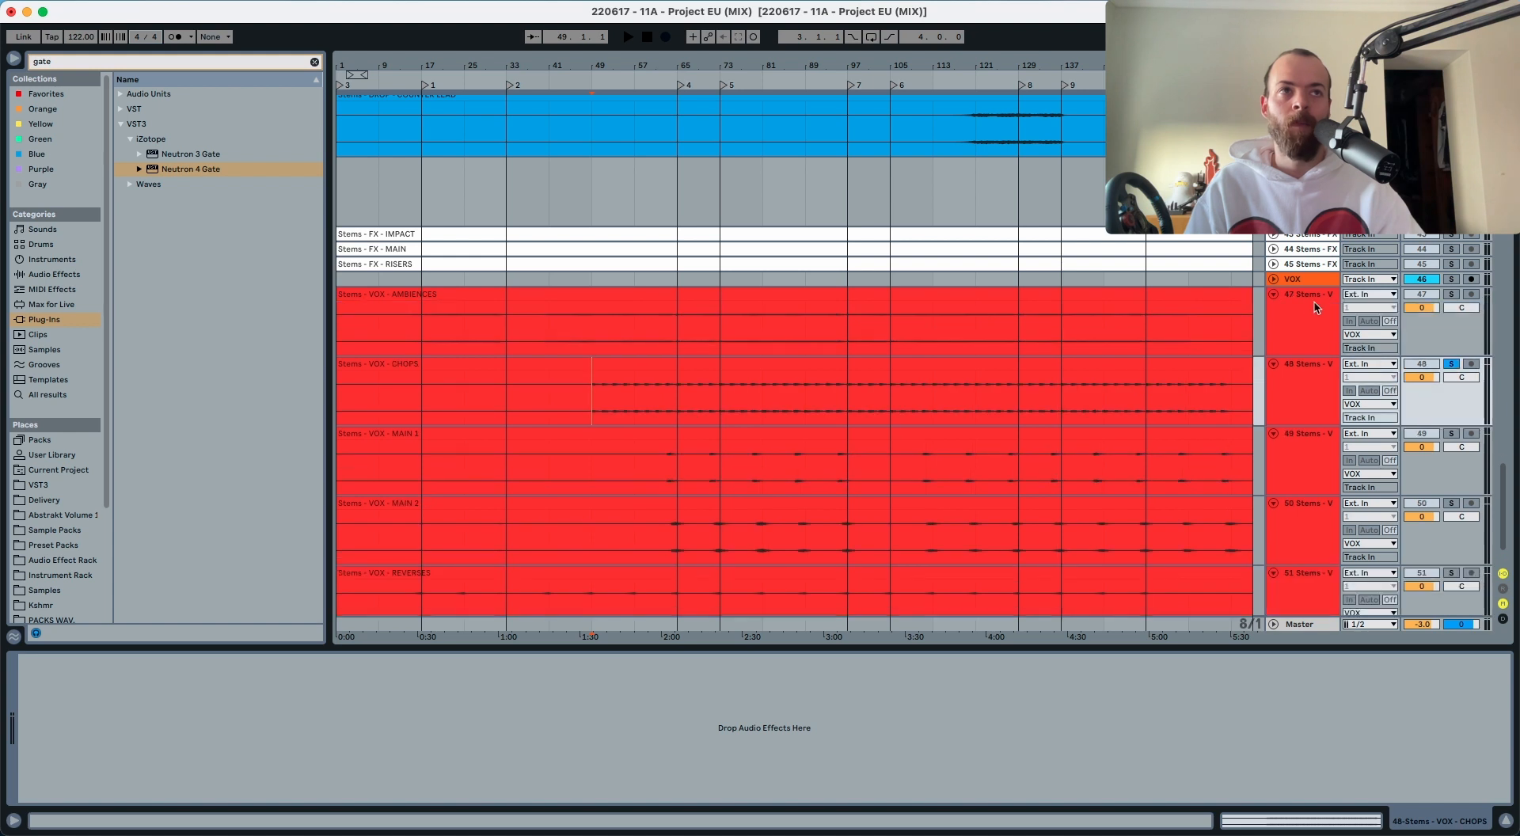
Step: Highlight bars 65 to 73 on MAIN 1 and MAIN 2, then return the insert marker to bar 49 on VOX - AMBIENCES
{"action": "left_click", "coordinate": [1317, 309]}
{"action": "left_click", "coordinate": [614, 331]}
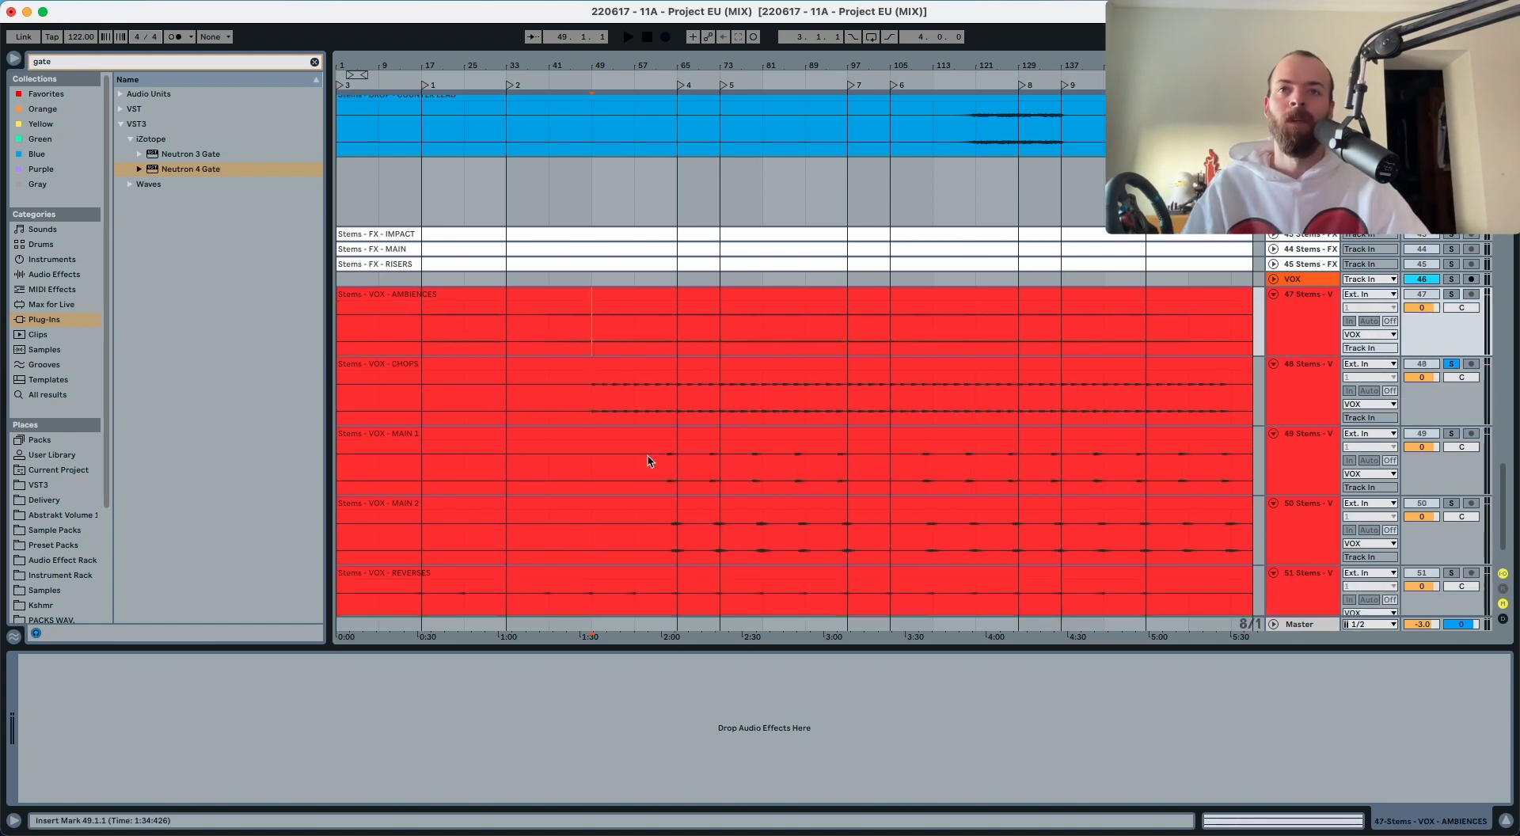
{"action": "left_click_drag", "start_coordinate": [693, 516], "coordinate": [735, 518]}
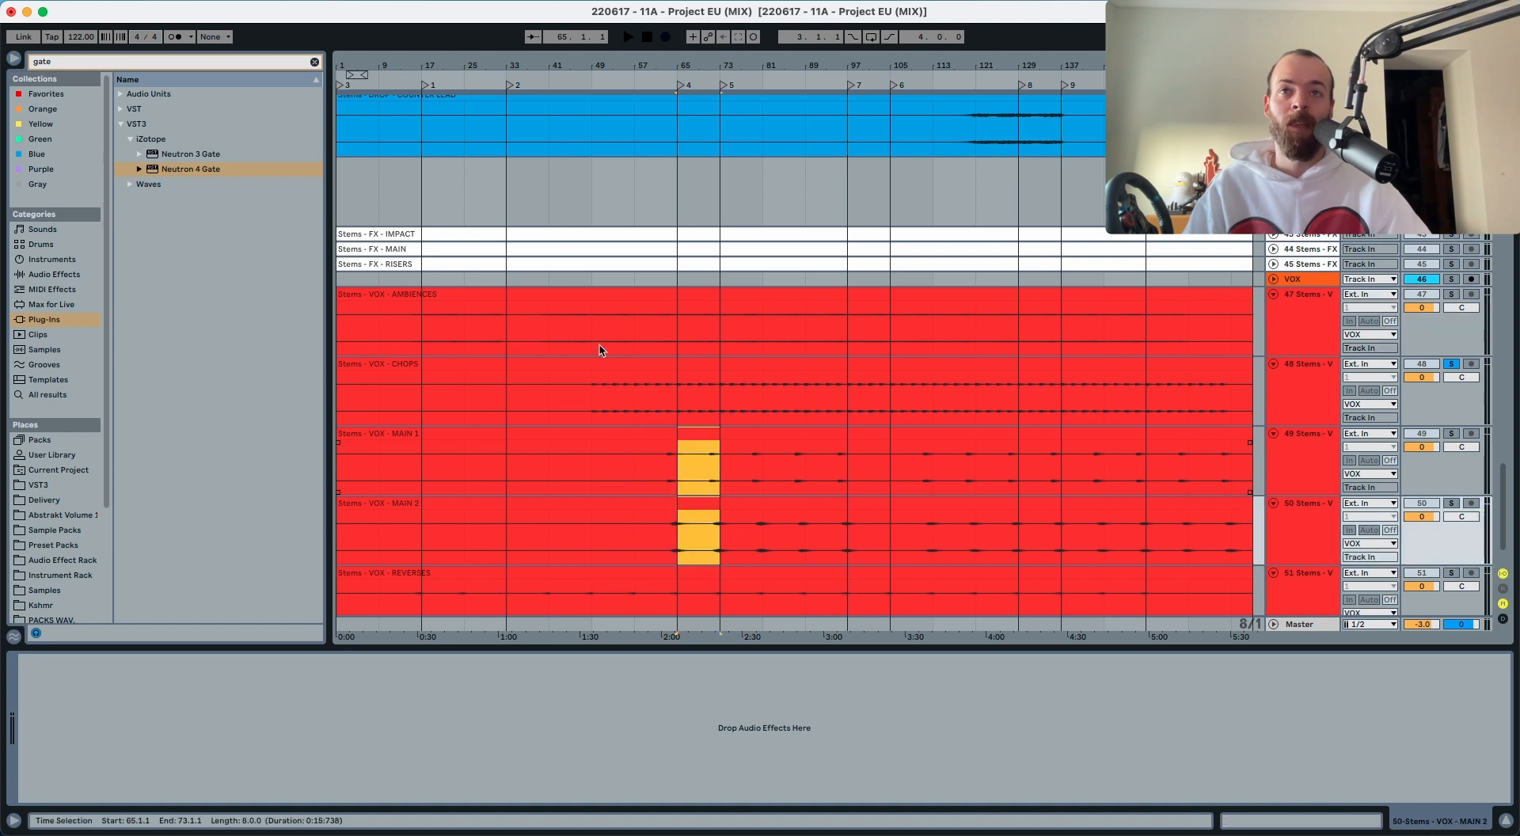
{"action": "left_click", "coordinate": [586, 330]}
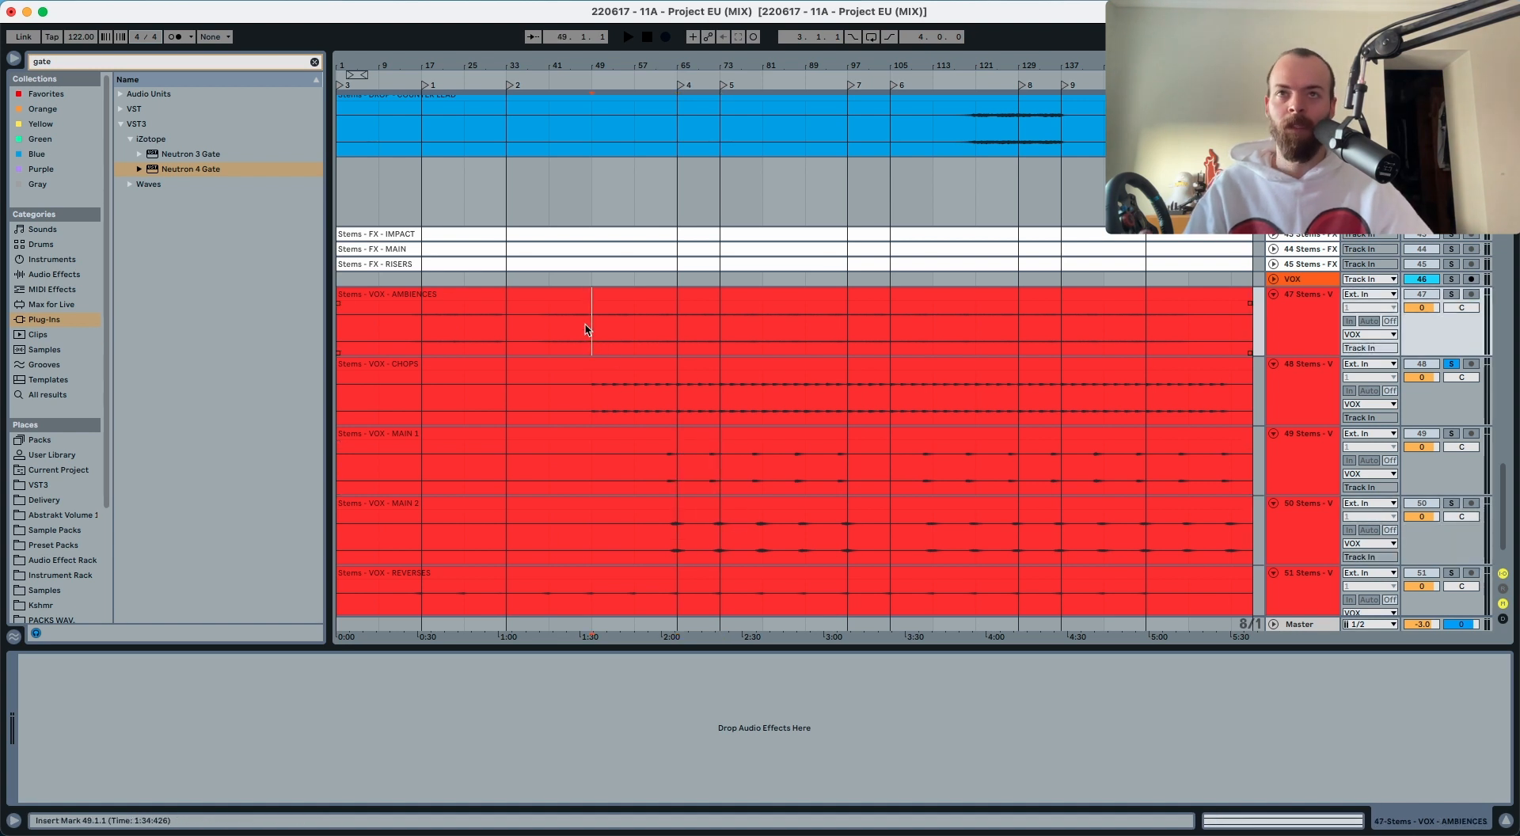
Step: Unfold the FX tracks and play from bar 33 on FX - MAIN with the CHOPS solo removed
{"action": "left_click", "coordinate": [1274, 263], "text": "alt"}
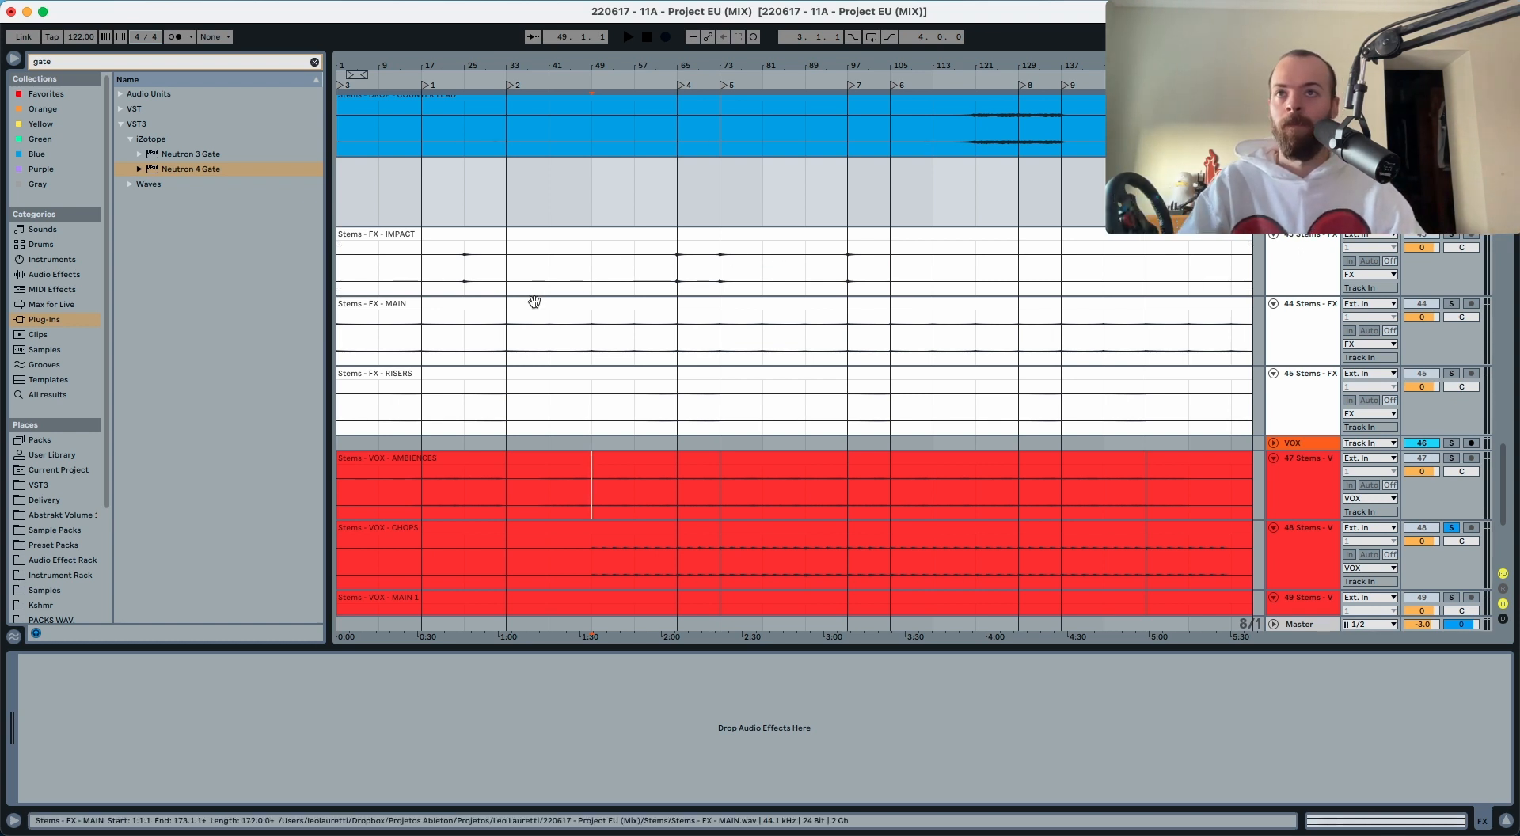
{"action": "left_click", "coordinate": [511, 346]}
{"action": "key", "text": "space"}
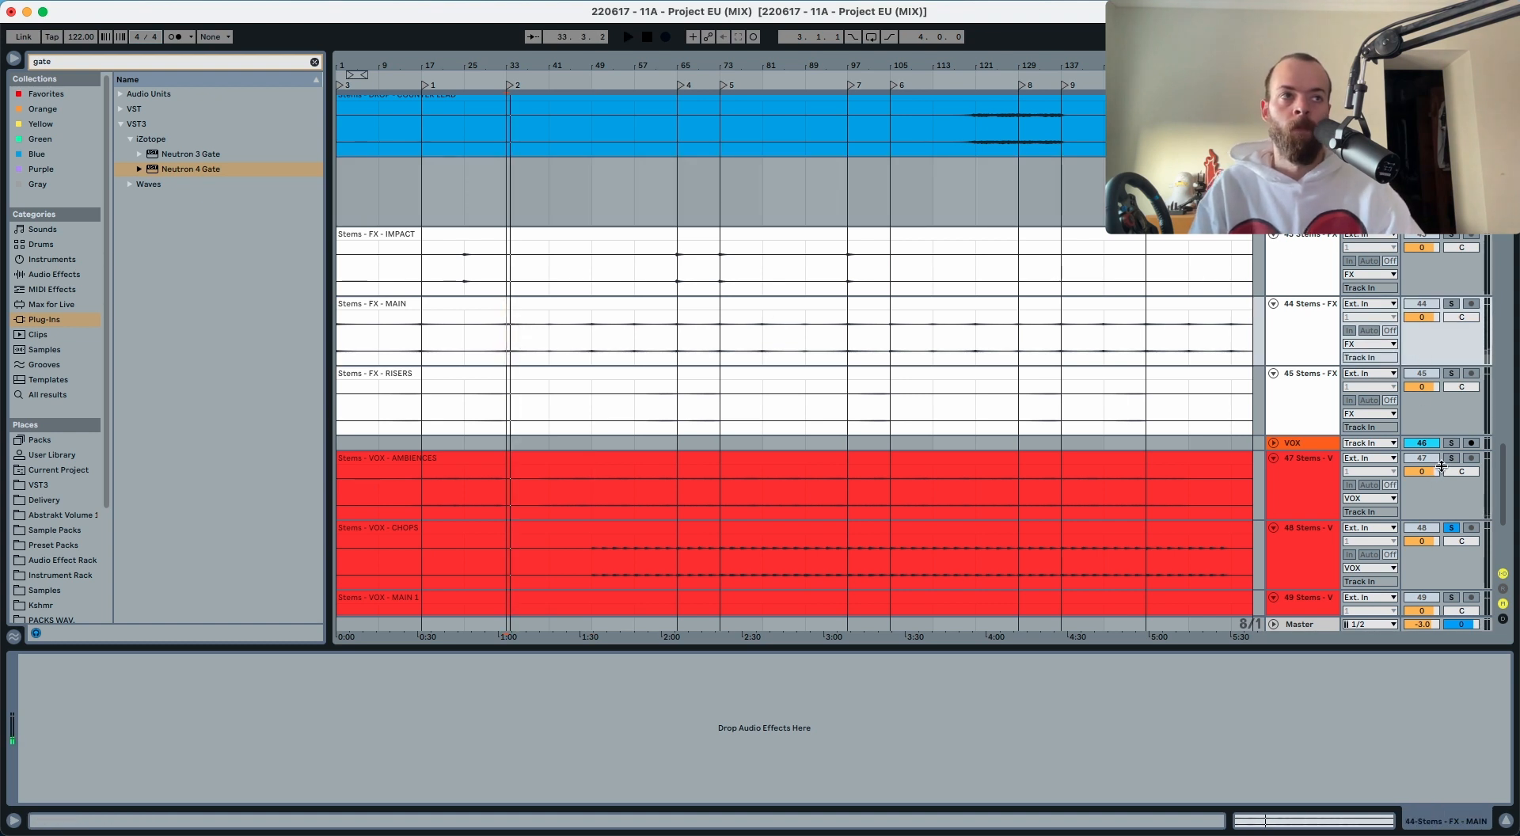
{"action": "left_click", "coordinate": [1450, 459]}
{"action": "left_click", "coordinate": [1450, 459]}
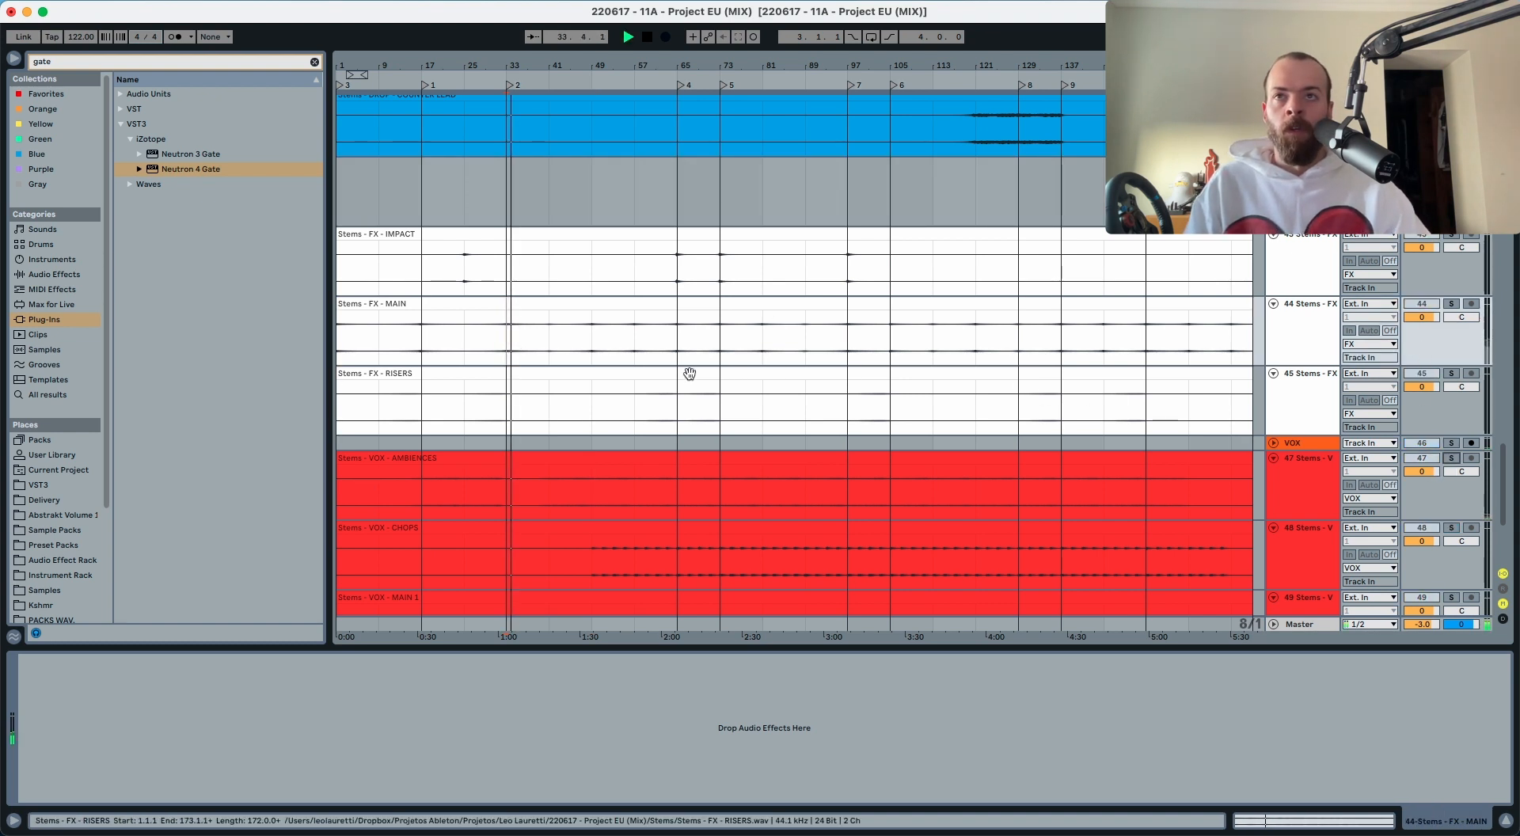
Step: Set the FX - MAIN track's volume to 2.0 dB and replay the crash from bar 33
{"action": "key", "text": "space"}
{"action": "key", "text": "space"}
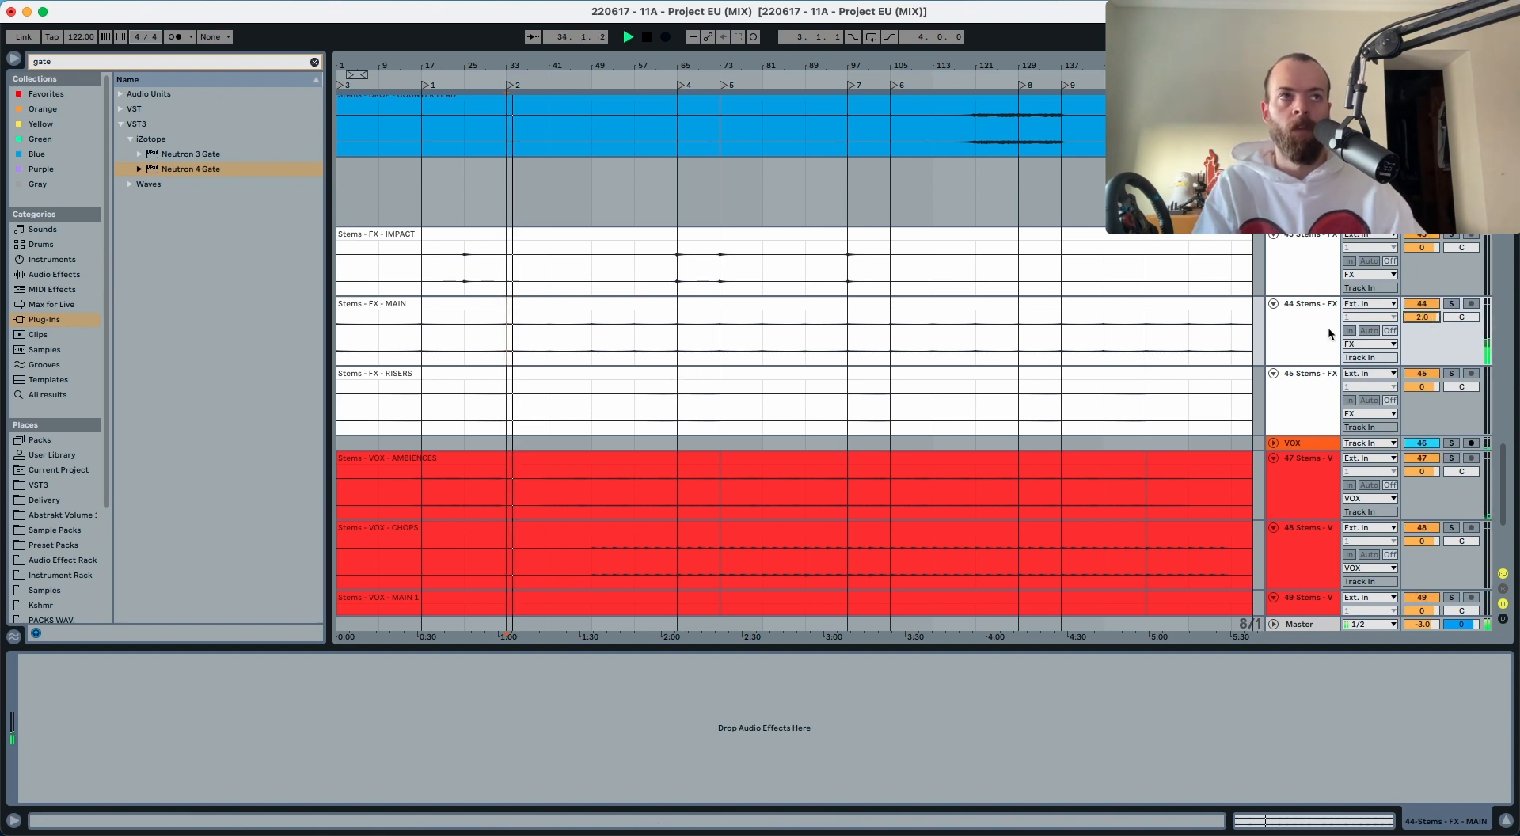
{"action": "left_click", "coordinate": [1277, 333]}
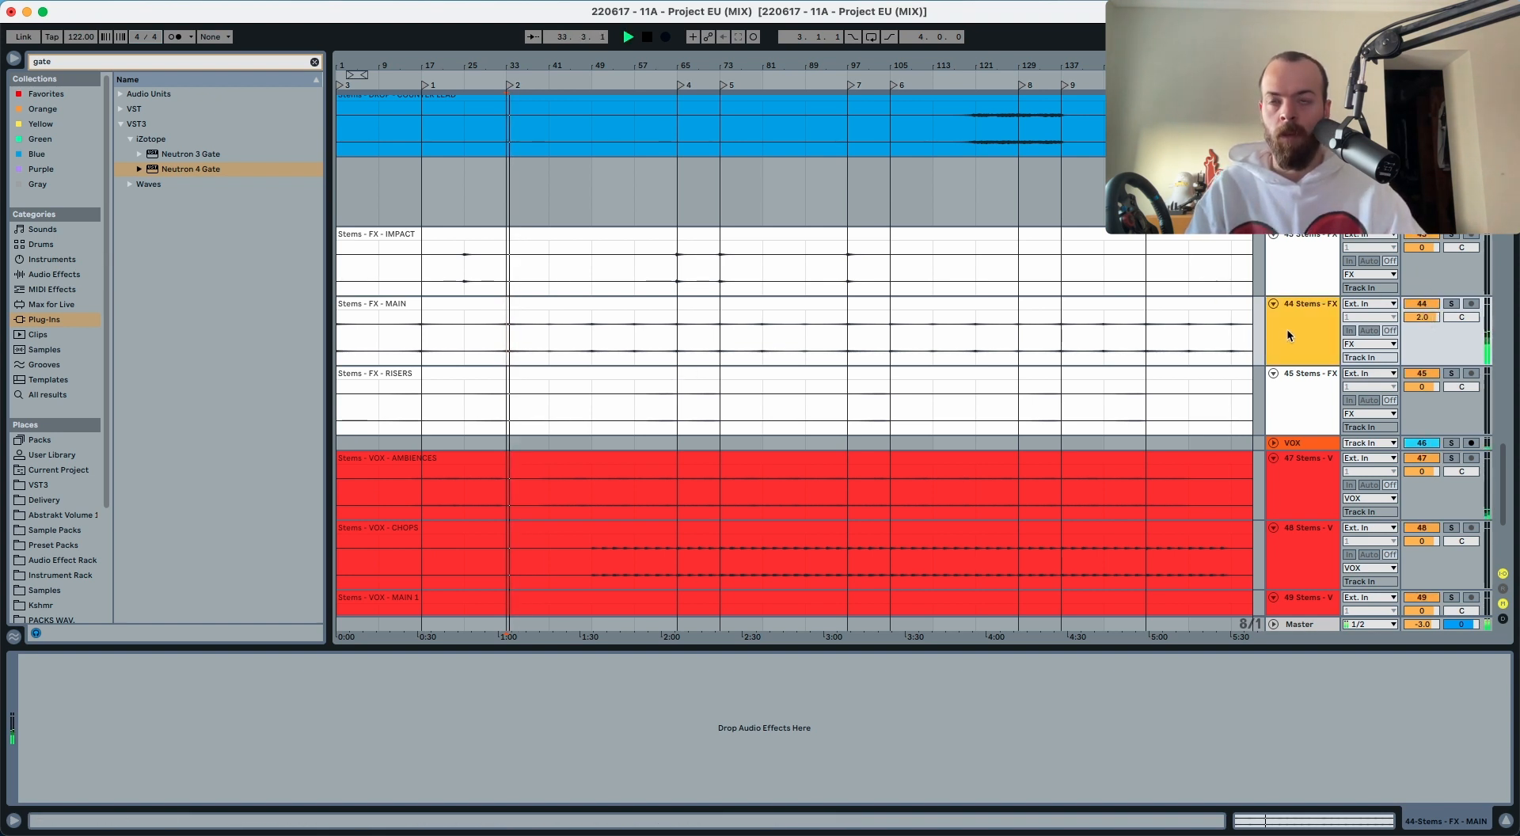
{"action": "key", "text": "s"}
{"action": "key", "text": "space"}
{"action": "key", "text": "space"}
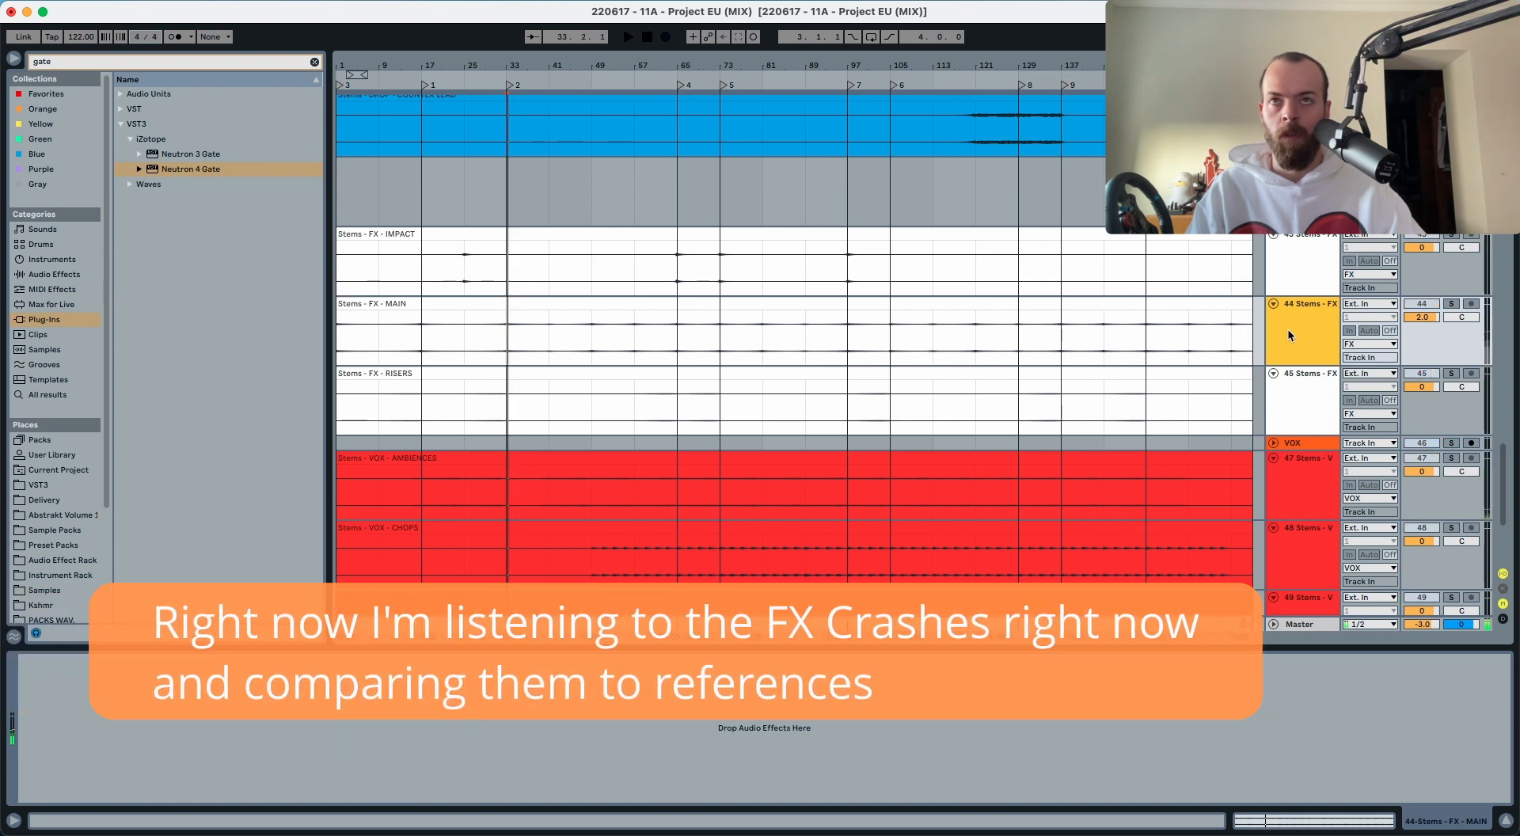
Step: Compare the FX crash at bar 33 with the reference and set the FX - MAIN track's volume to 1.0 dB
{"action": "key", "text": "space"}
{"action": "key", "text": "space"}
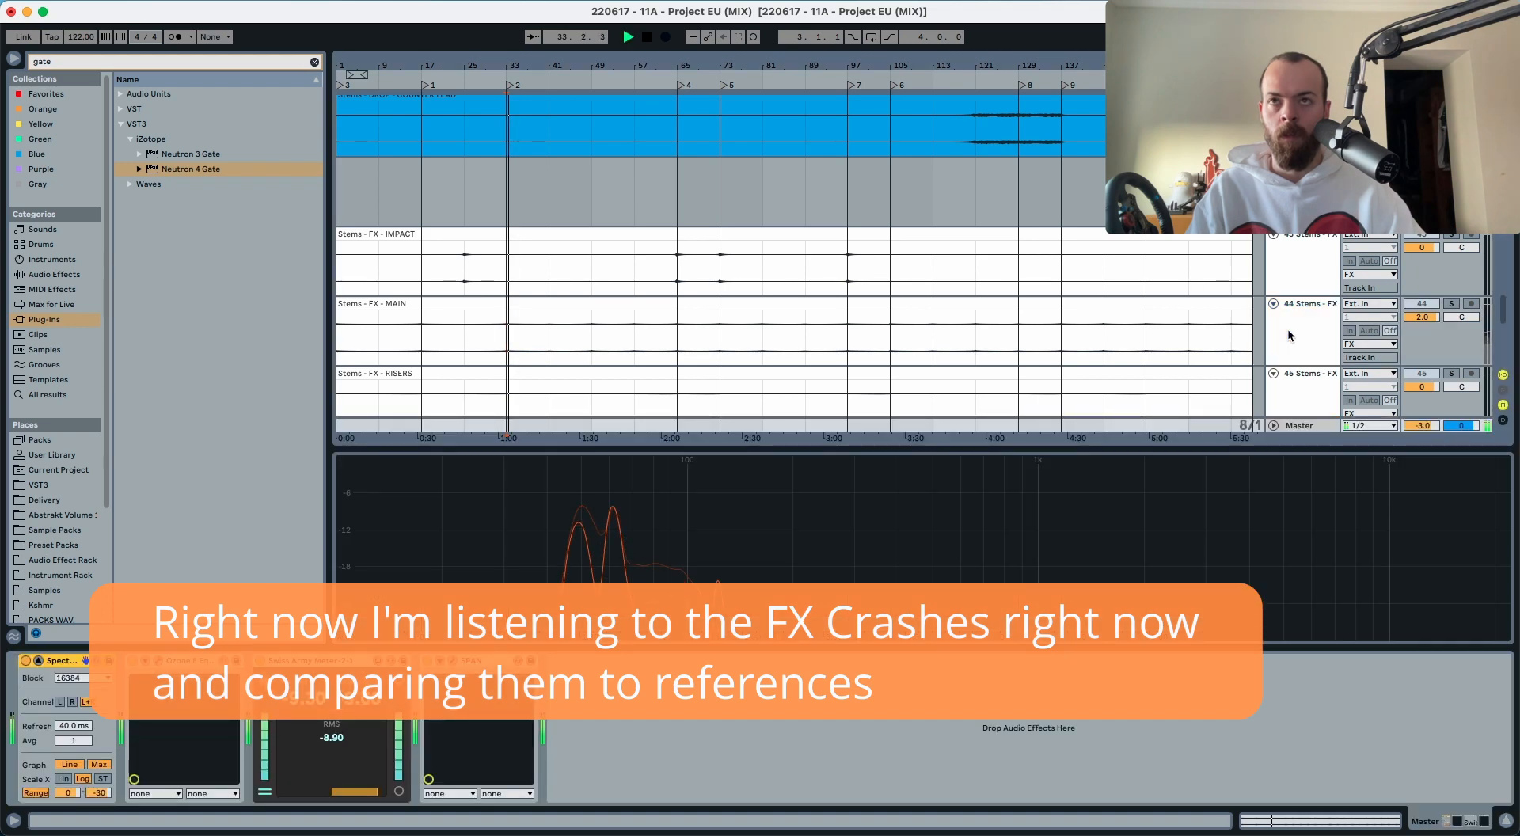
{"action": "scroll", "coordinate": [1287, 331], "scroll_direction": "down", "scroll_amount": 5}
{"action": "scroll", "coordinate": [1288, 334], "scroll_direction": "up", "scroll_amount": 4}
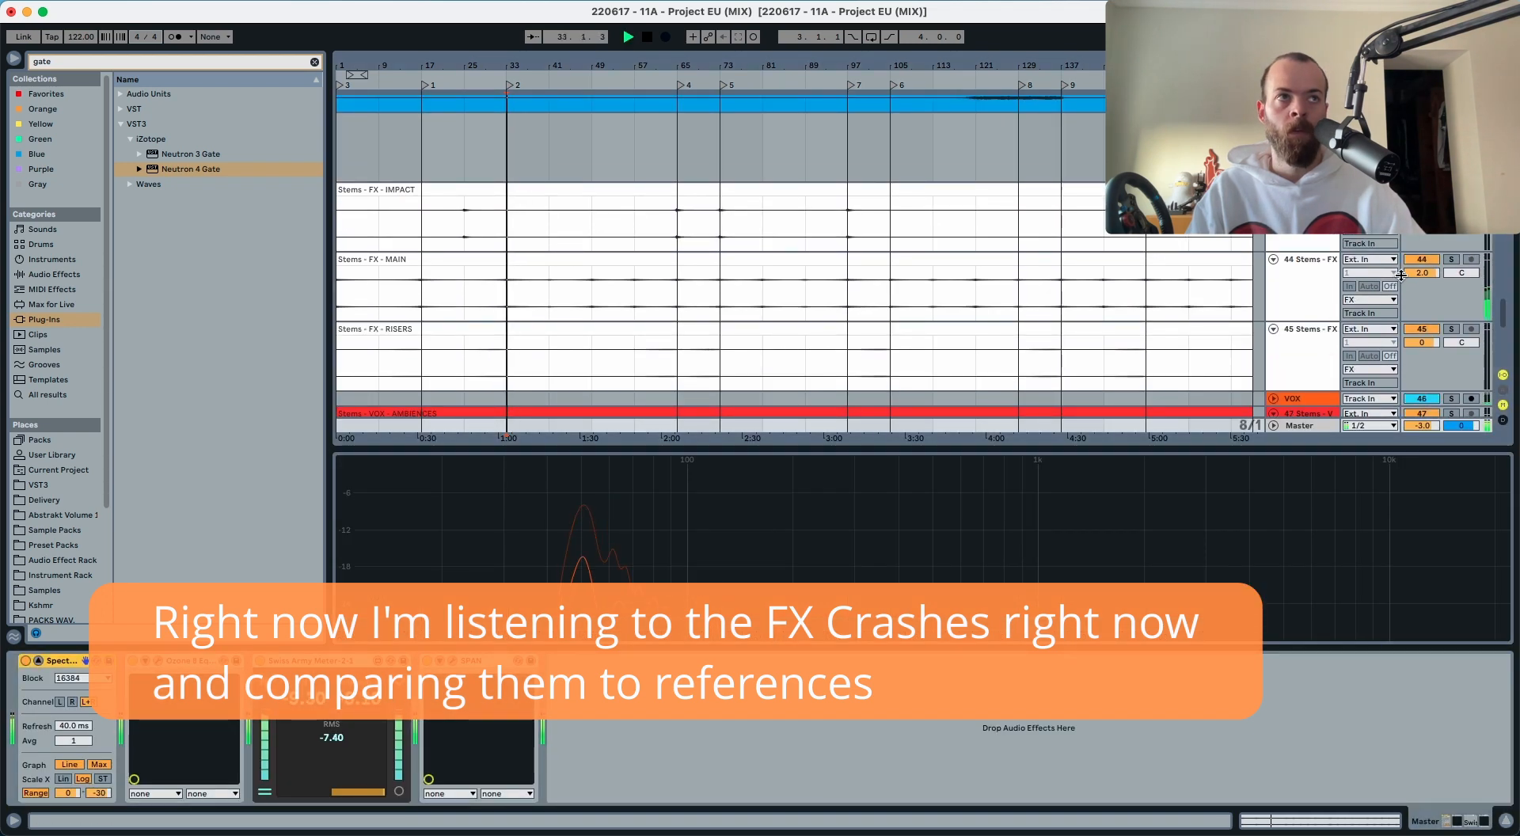
{"action": "left_click", "coordinate": [1316, 285]}
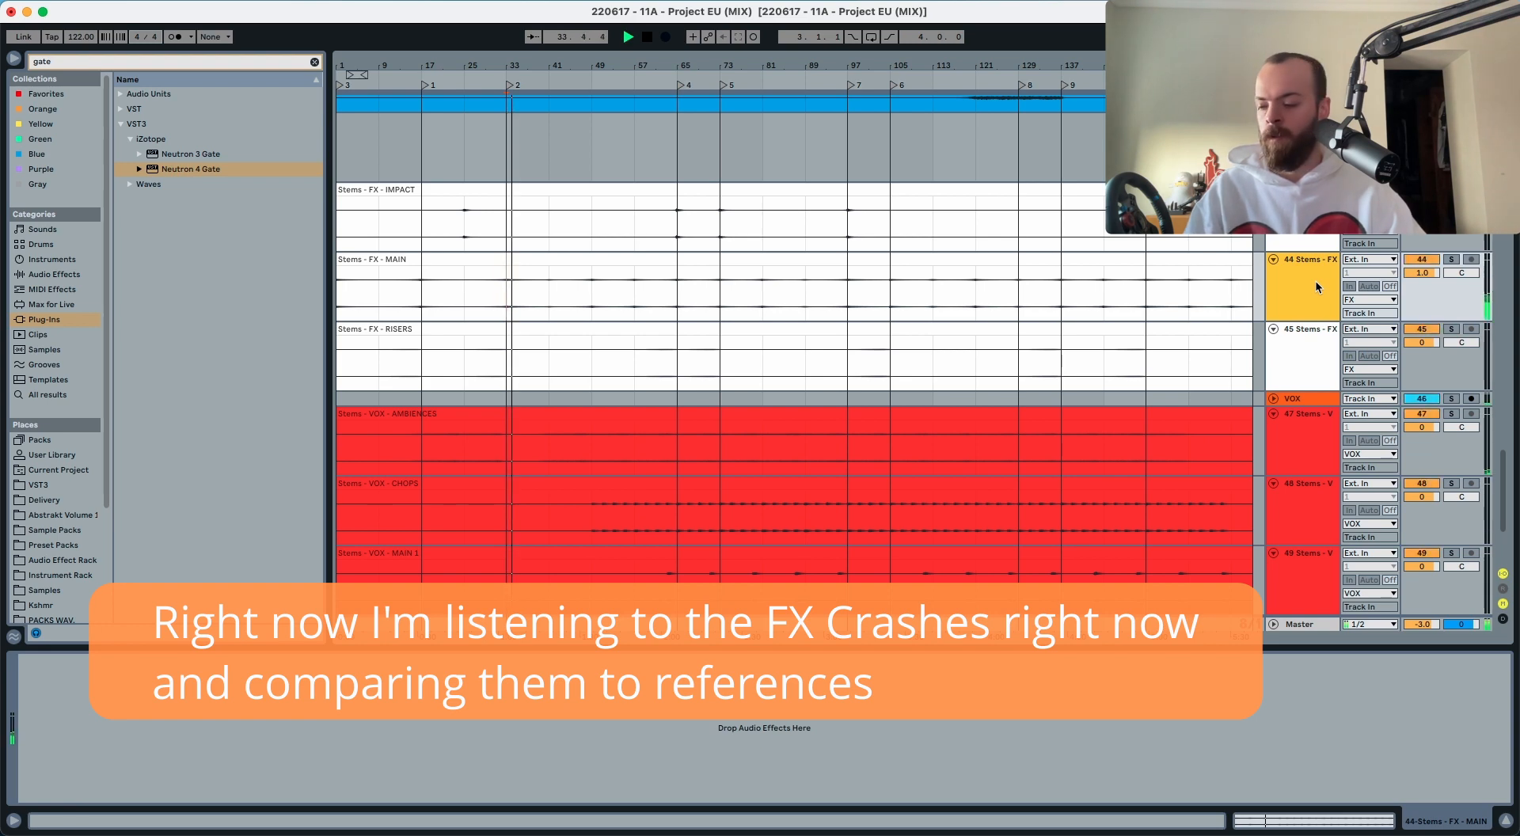
Step: Select the MASTER group and compare the playing mix with the Enamour - Undone reference by toggling its solo
{"action": "scroll", "coordinate": [1313, 280], "scroll_direction": "up", "scroll_amount": 15}
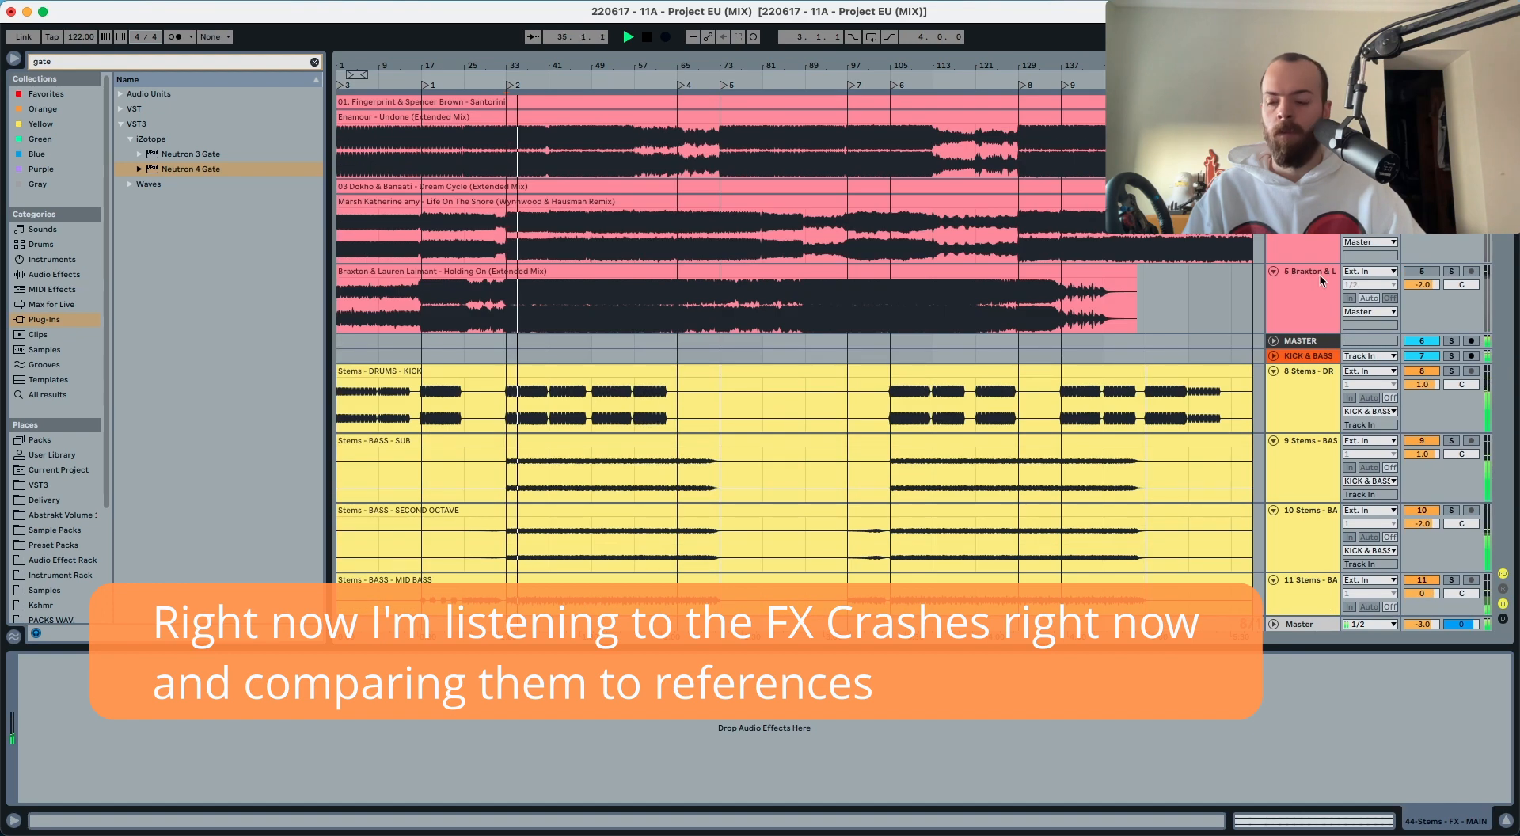
{"action": "left_click", "coordinate": [1300, 341]}
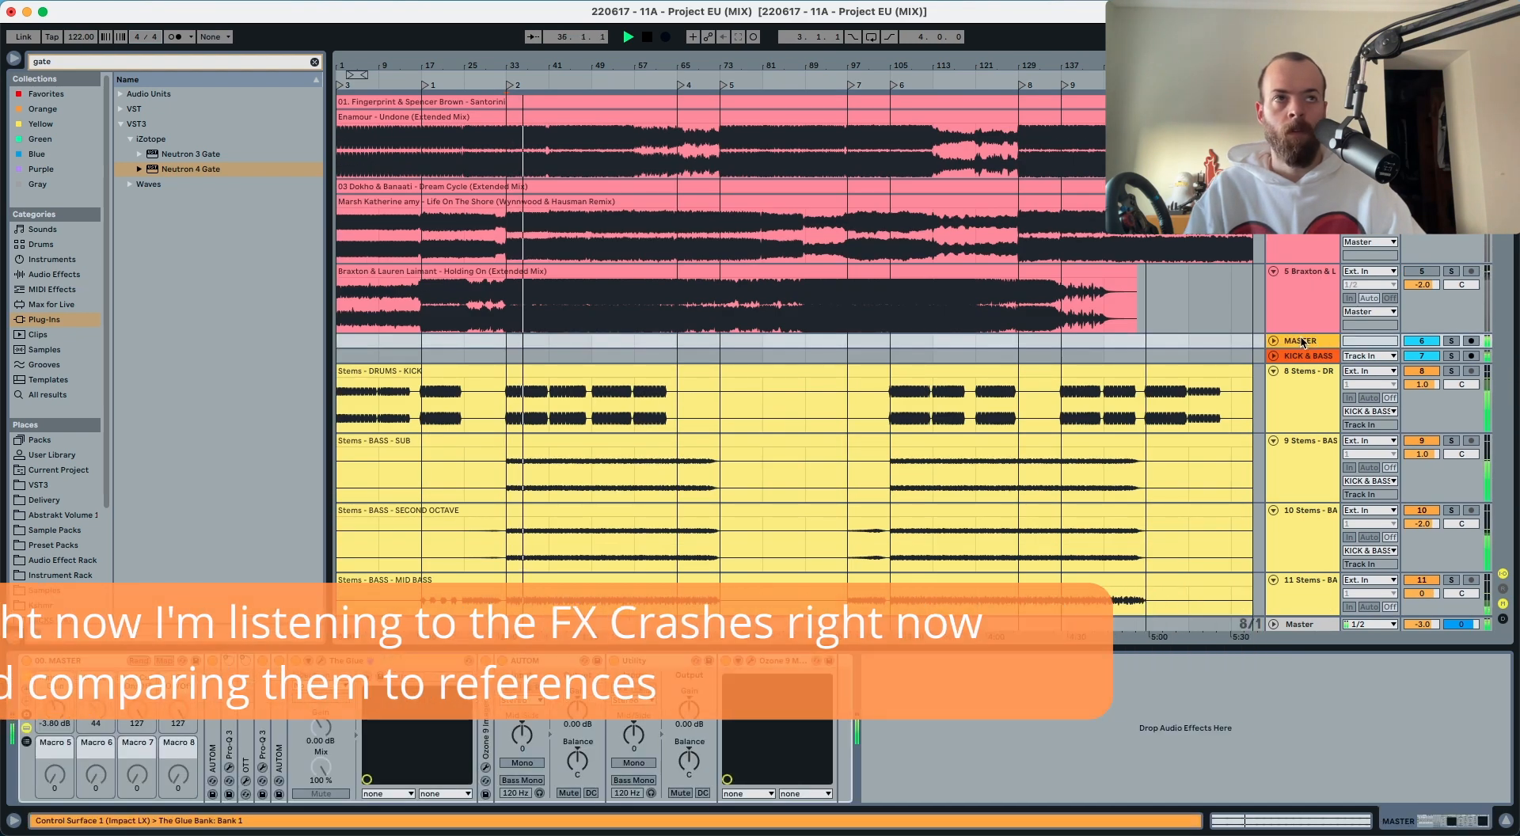
{"action": "left_click", "coordinate": [1451, 116]}
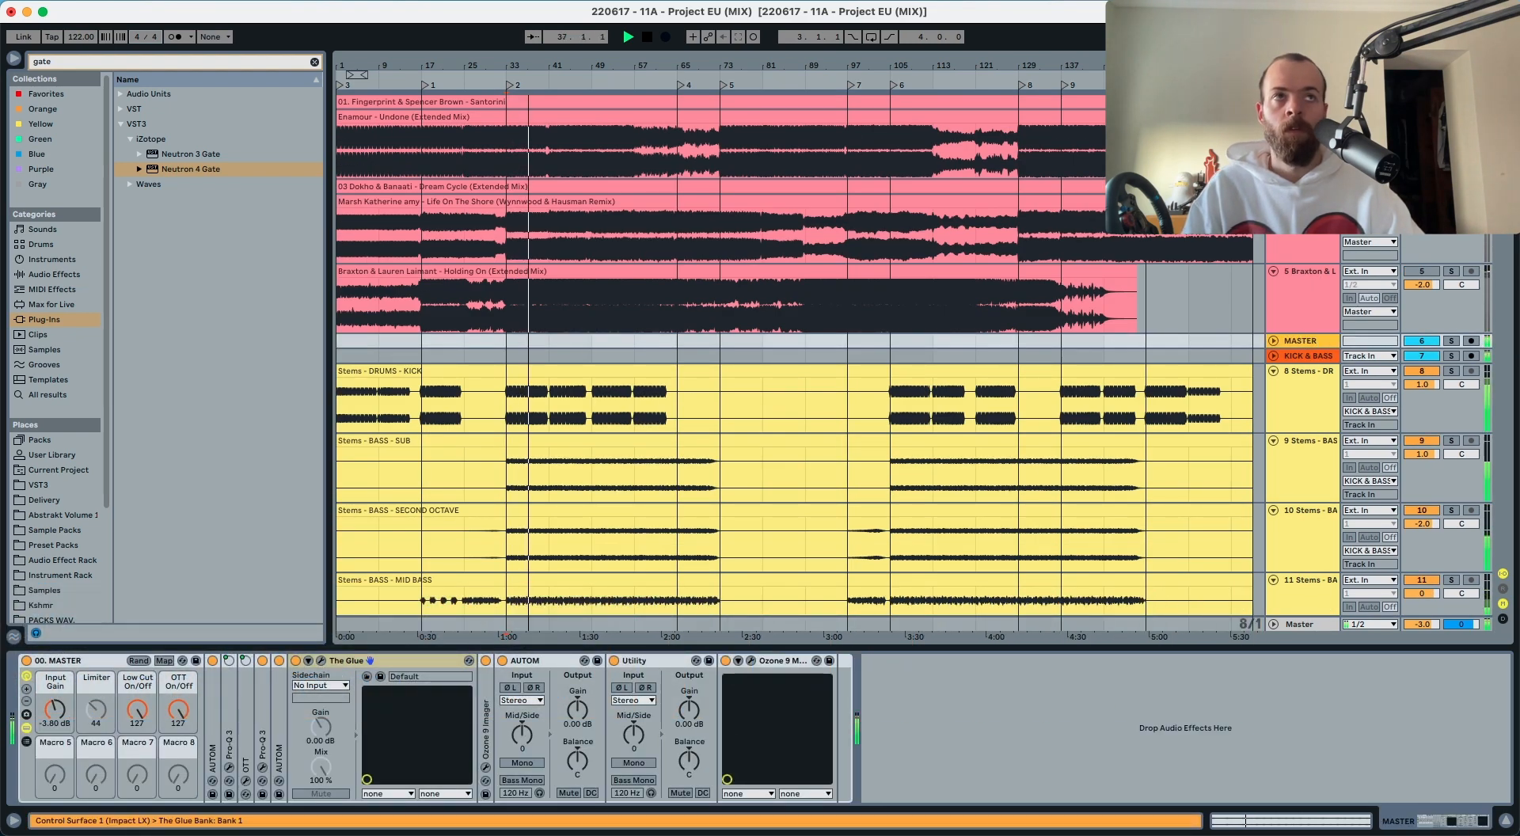
{"action": "left_click", "coordinate": [1451, 116]}
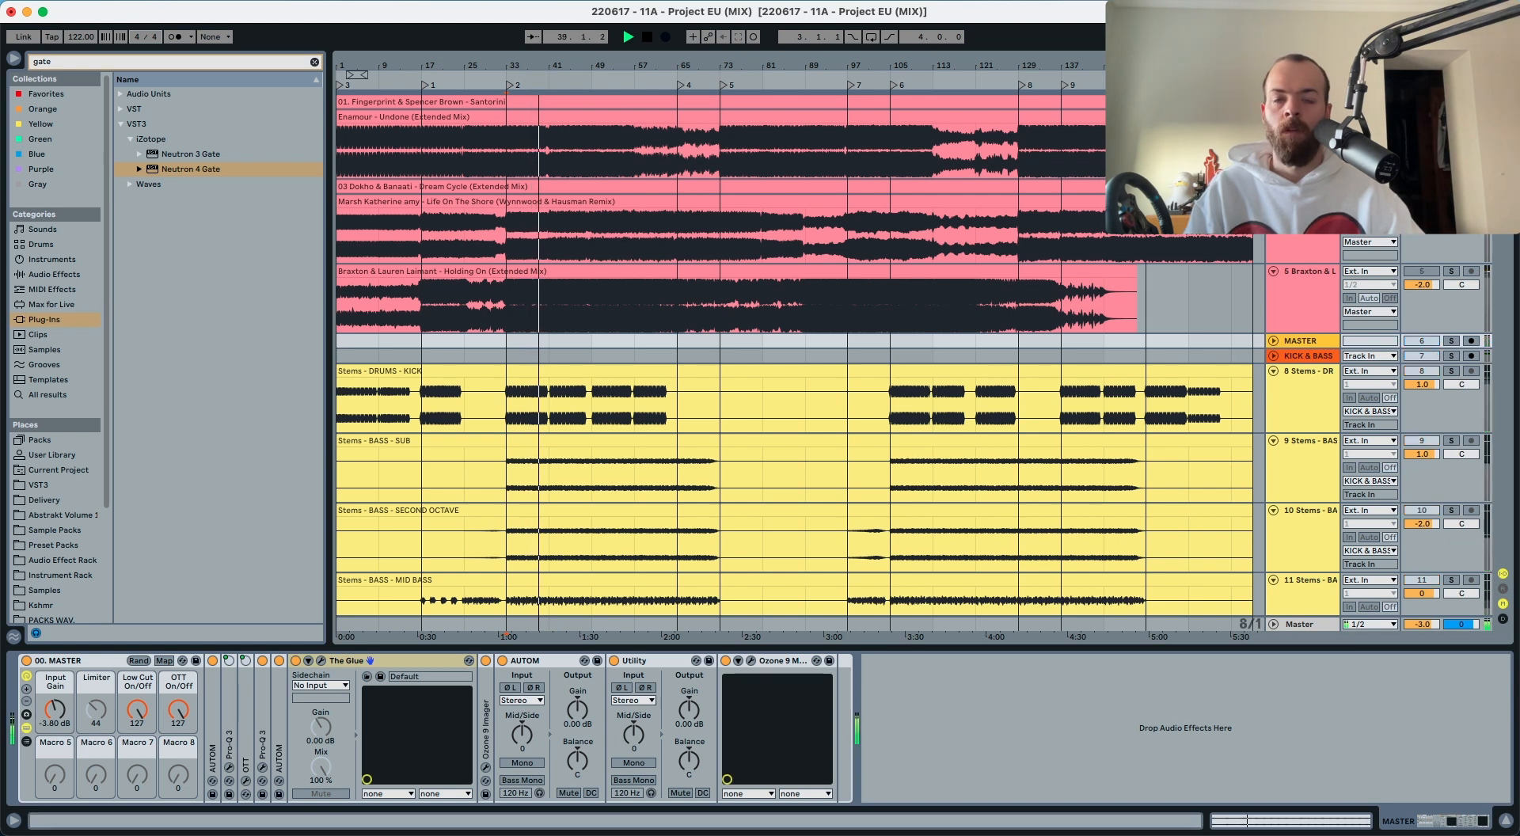
Step: Set the DRUMS - SHAKER track's volume to -2.0 dB while the mix plays
{"action": "scroll", "coordinate": [1303, 253], "scroll_direction": "down", "scroll_amount": 10}
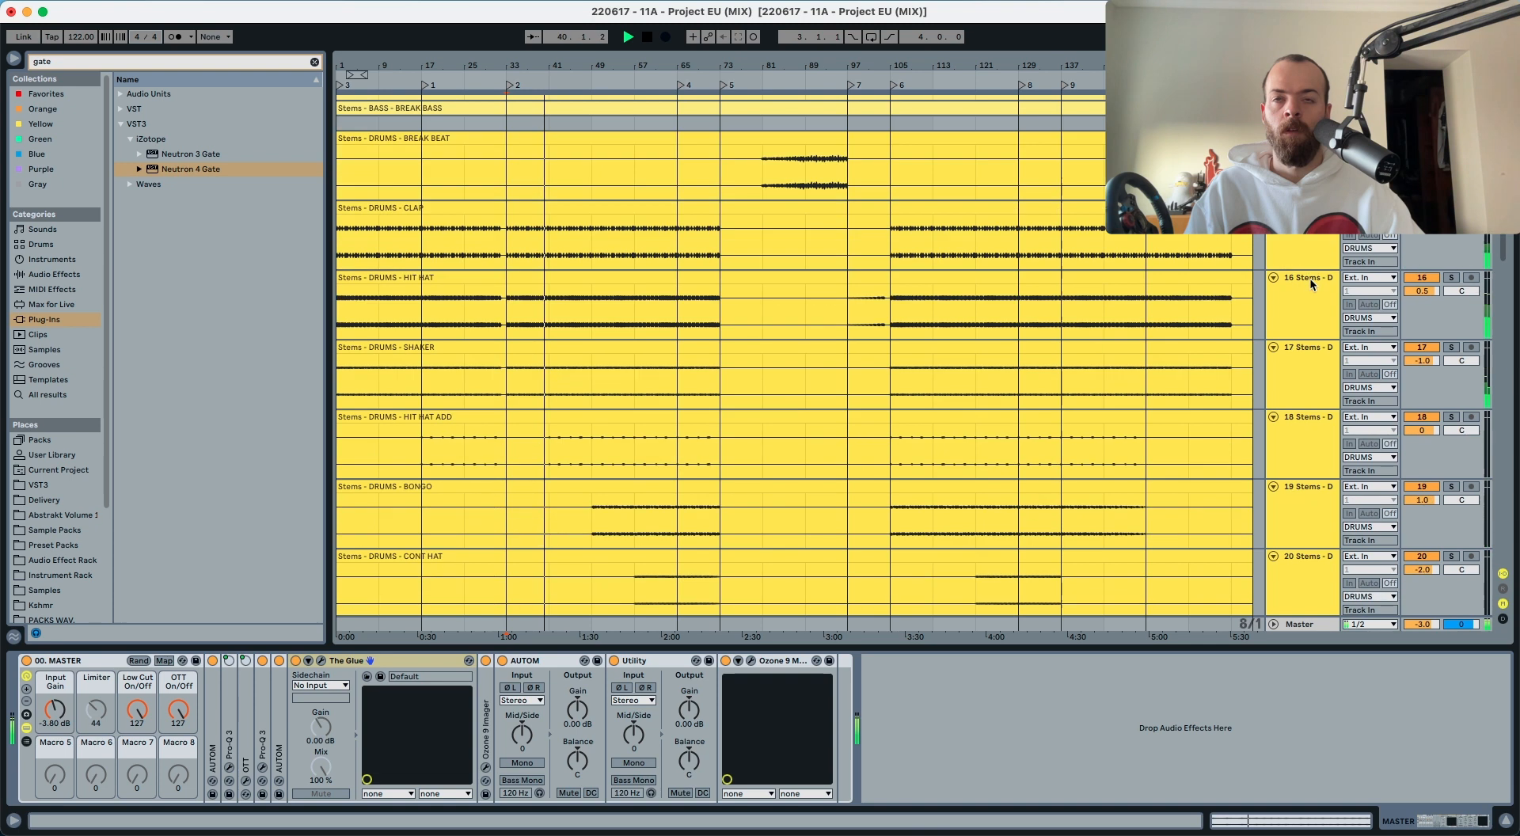
{"action": "scroll", "coordinate": [1309, 278], "scroll_direction": "down", "scroll_amount": 4}
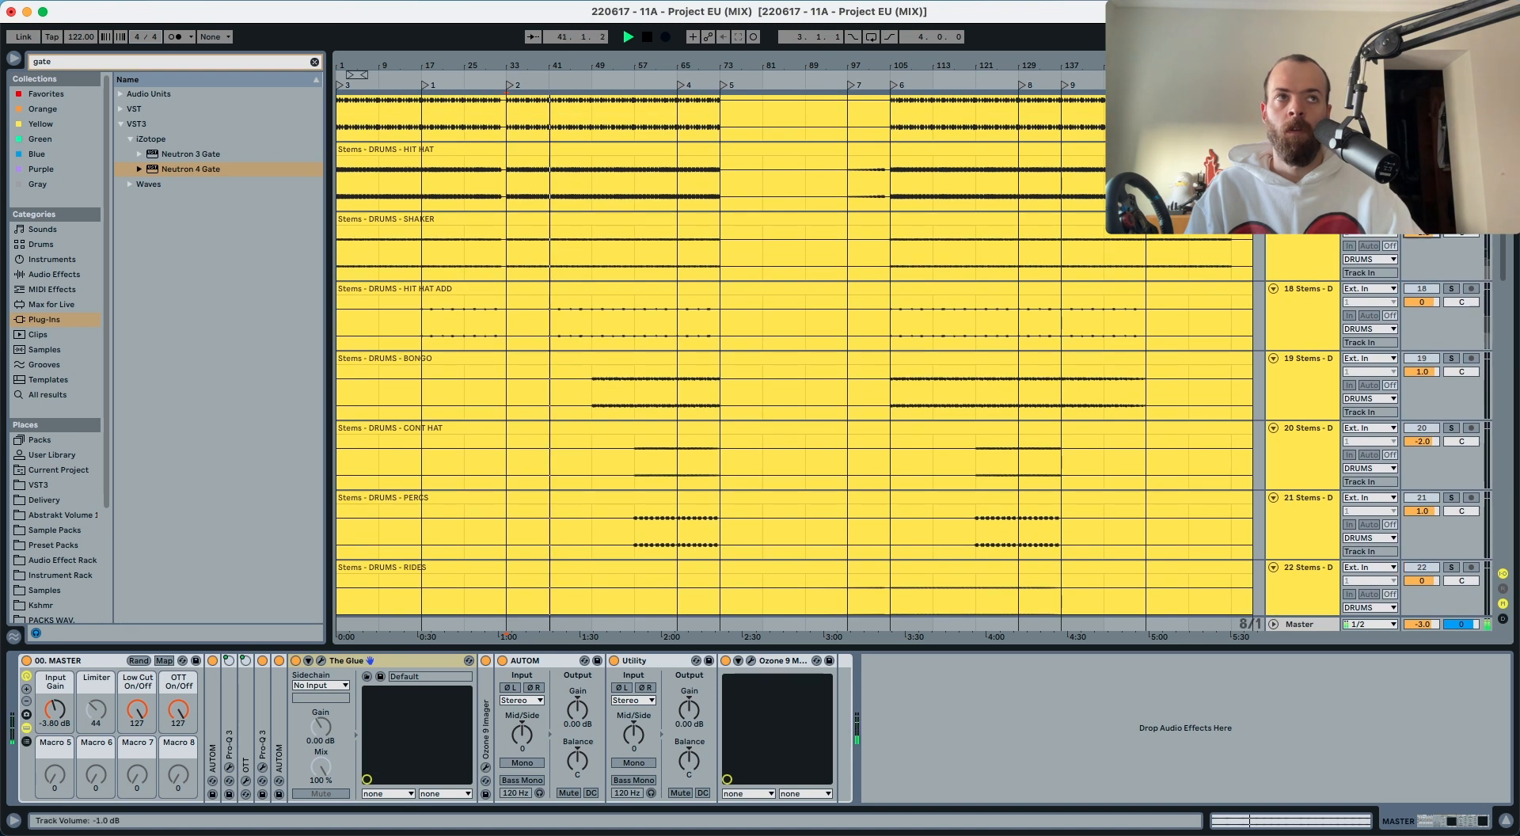
{"action": "left_click", "coordinate": [1316, 238]}
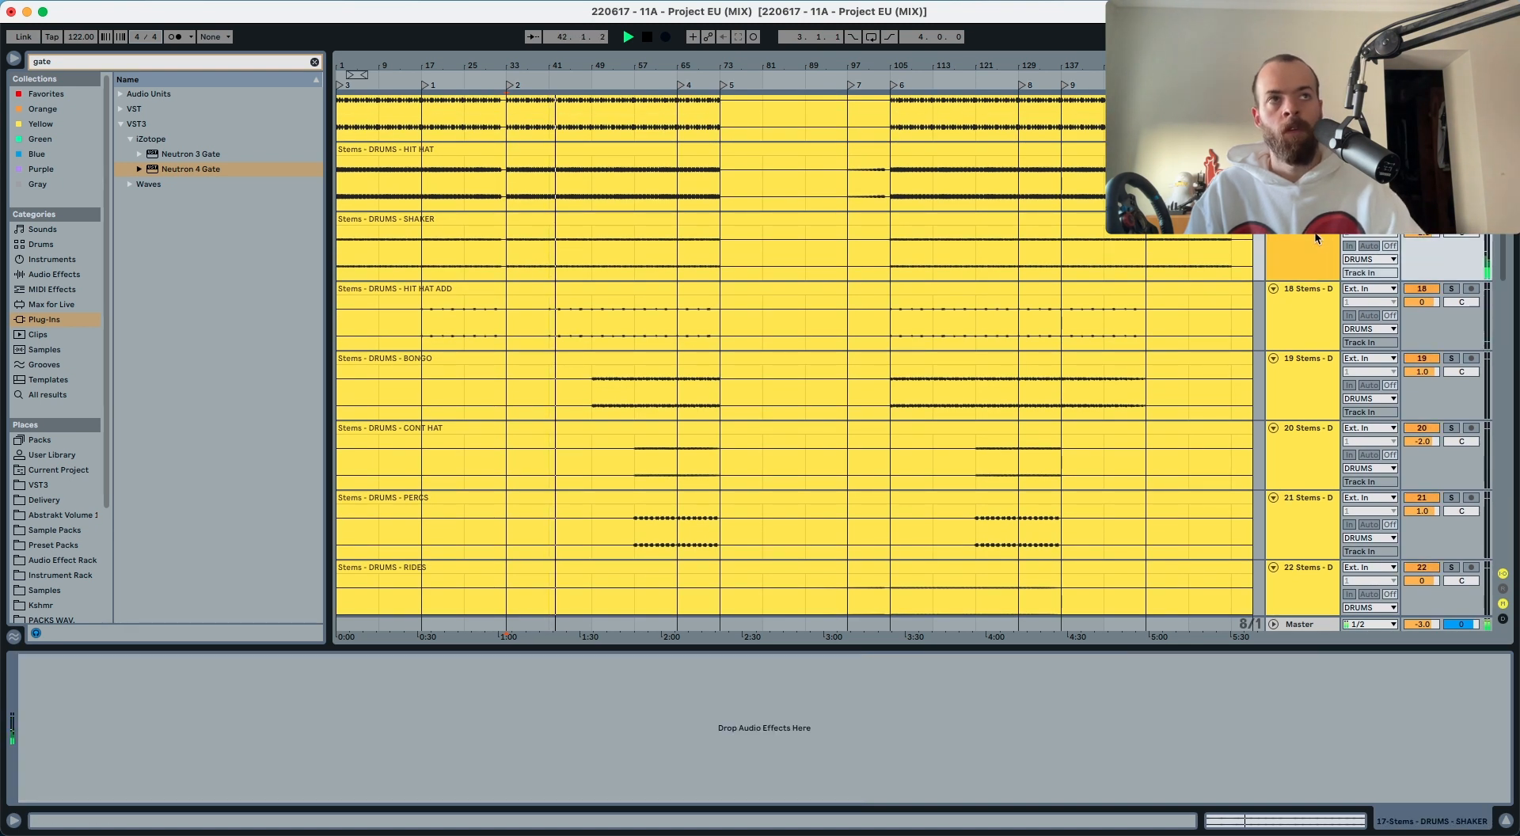
{"action": "scroll", "coordinate": [532, 259], "scroll_direction": "up", "scroll_amount": 3}
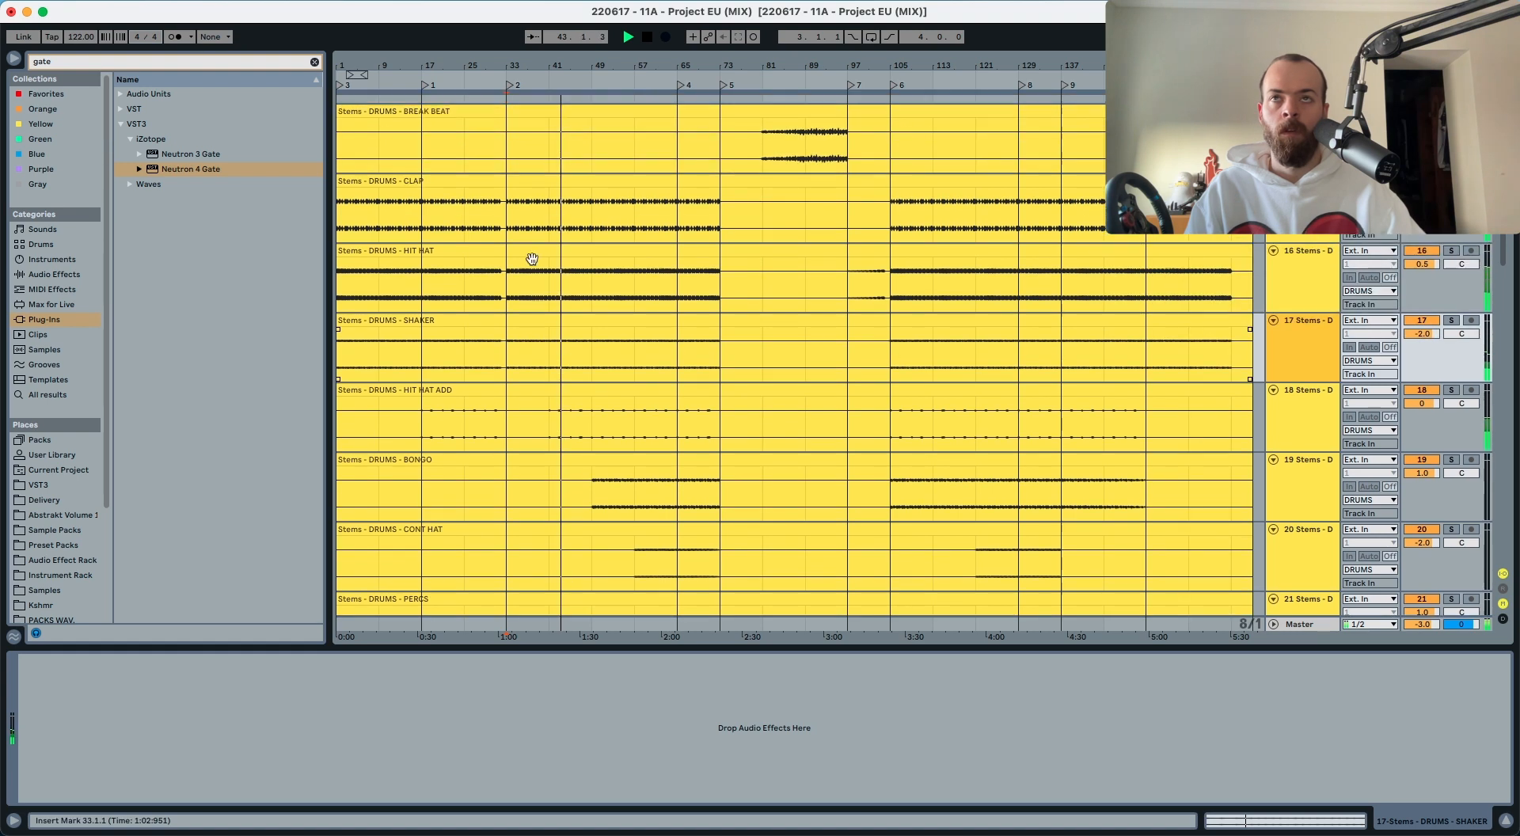
Step: Replay the mix from bar 33 on FX - MAIN, check the master spectrum and loudness meter, and stop playback
{"action": "scroll", "coordinate": [519, 360], "scroll_direction": "down", "scroll_amount": 15}
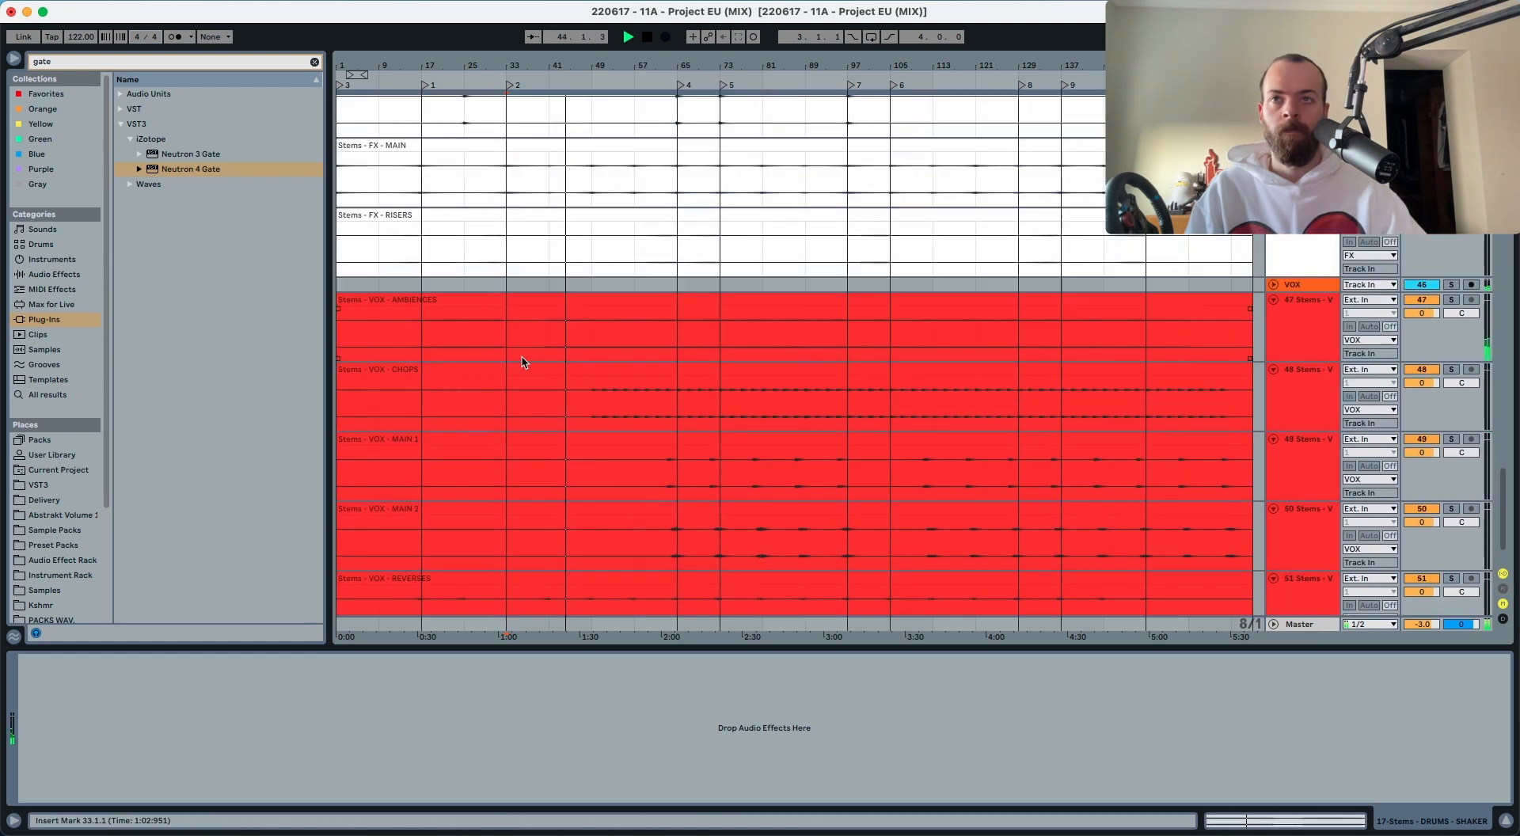
{"action": "scroll", "coordinate": [521, 316], "scroll_direction": "up", "scroll_amount": 1}
{"action": "left_click", "coordinate": [515, 192]}
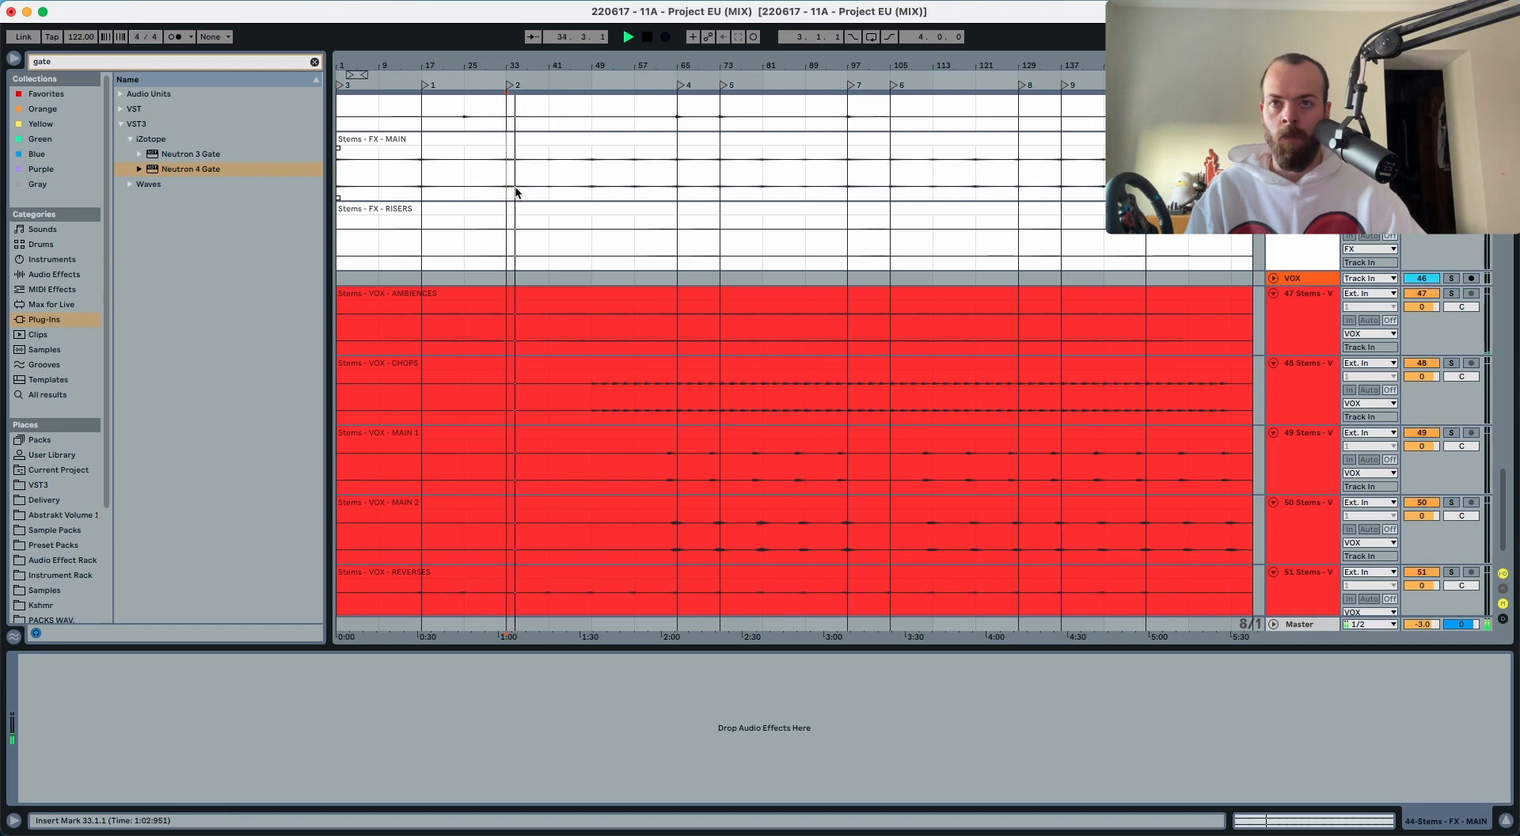
{"action": "scroll", "coordinate": [515, 192], "scroll_direction": "up", "scroll_amount": 3}
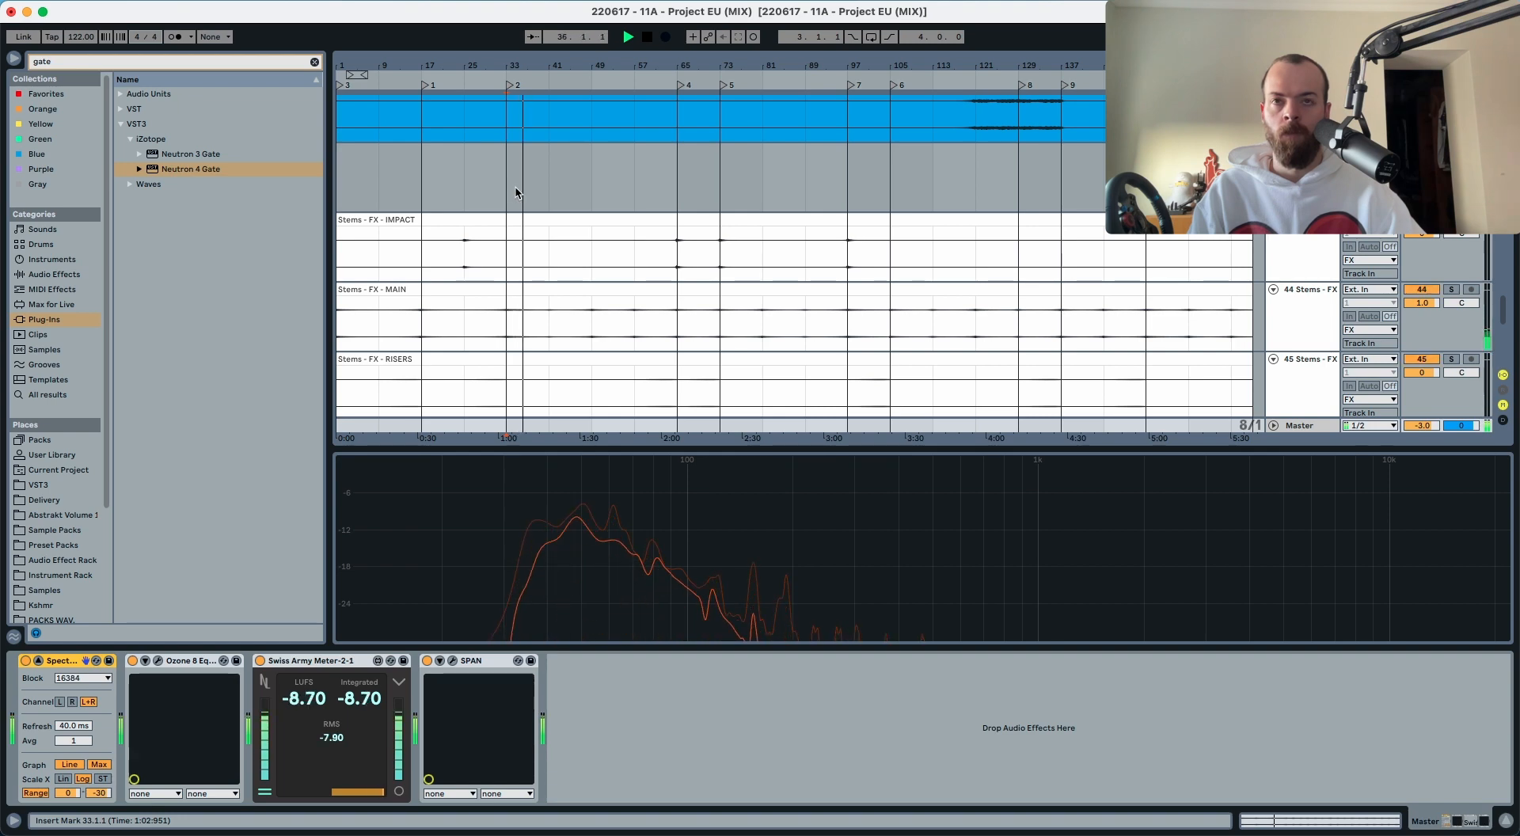
{"action": "scroll", "coordinate": [515, 192], "scroll_direction": "up", "scroll_amount": 3}
{"action": "scroll", "coordinate": [516, 190], "scroll_direction": "up", "scroll_amount": 2}
{"action": "key", "text": "space"}
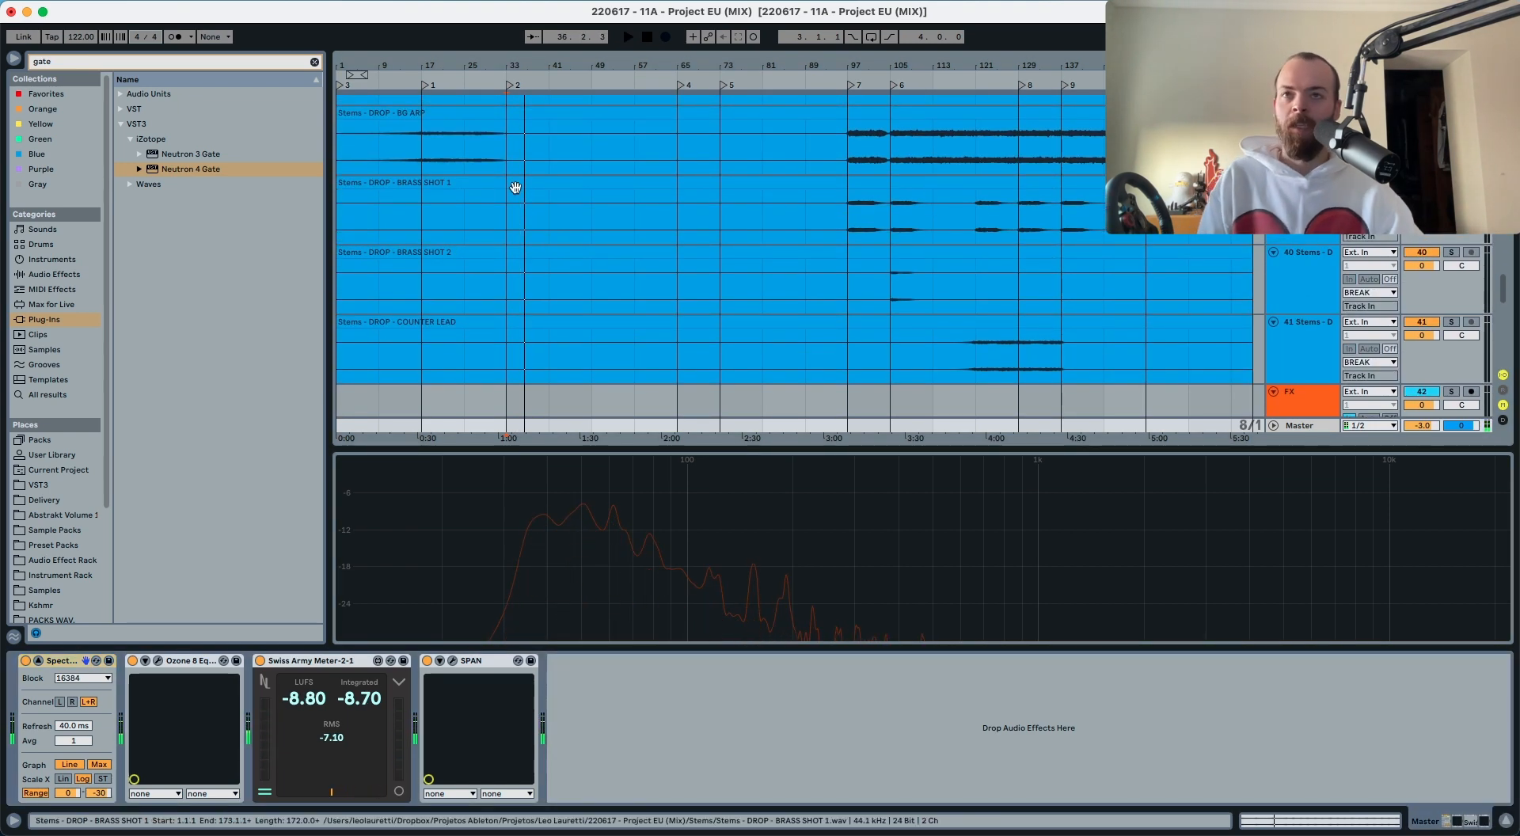
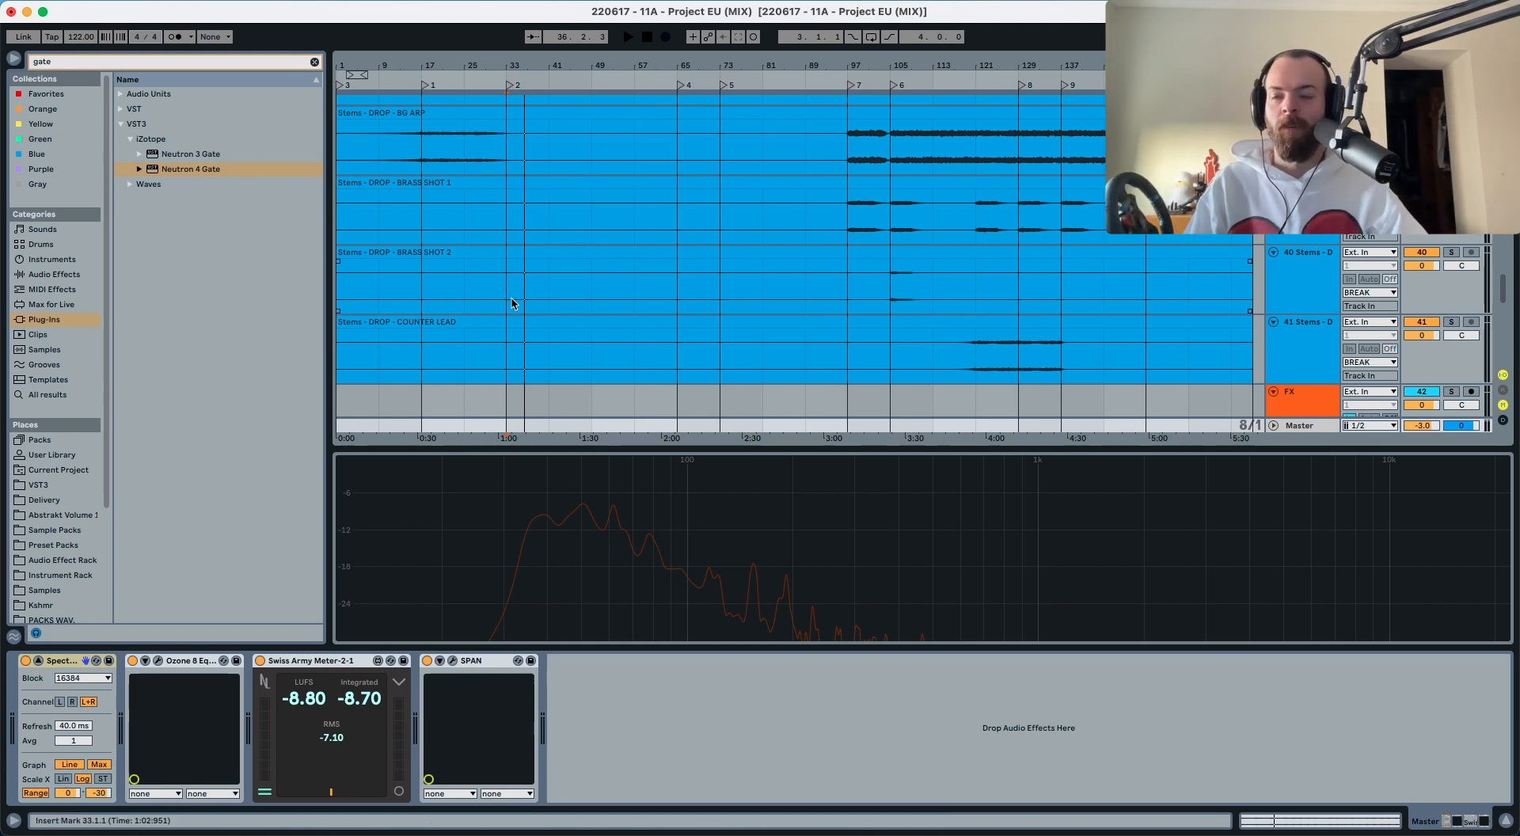
Step: Restart playback repeatedly from bar 33 to check the drop's opening, then review the DROP melodic tracks
{"action": "key", "text": "space"}
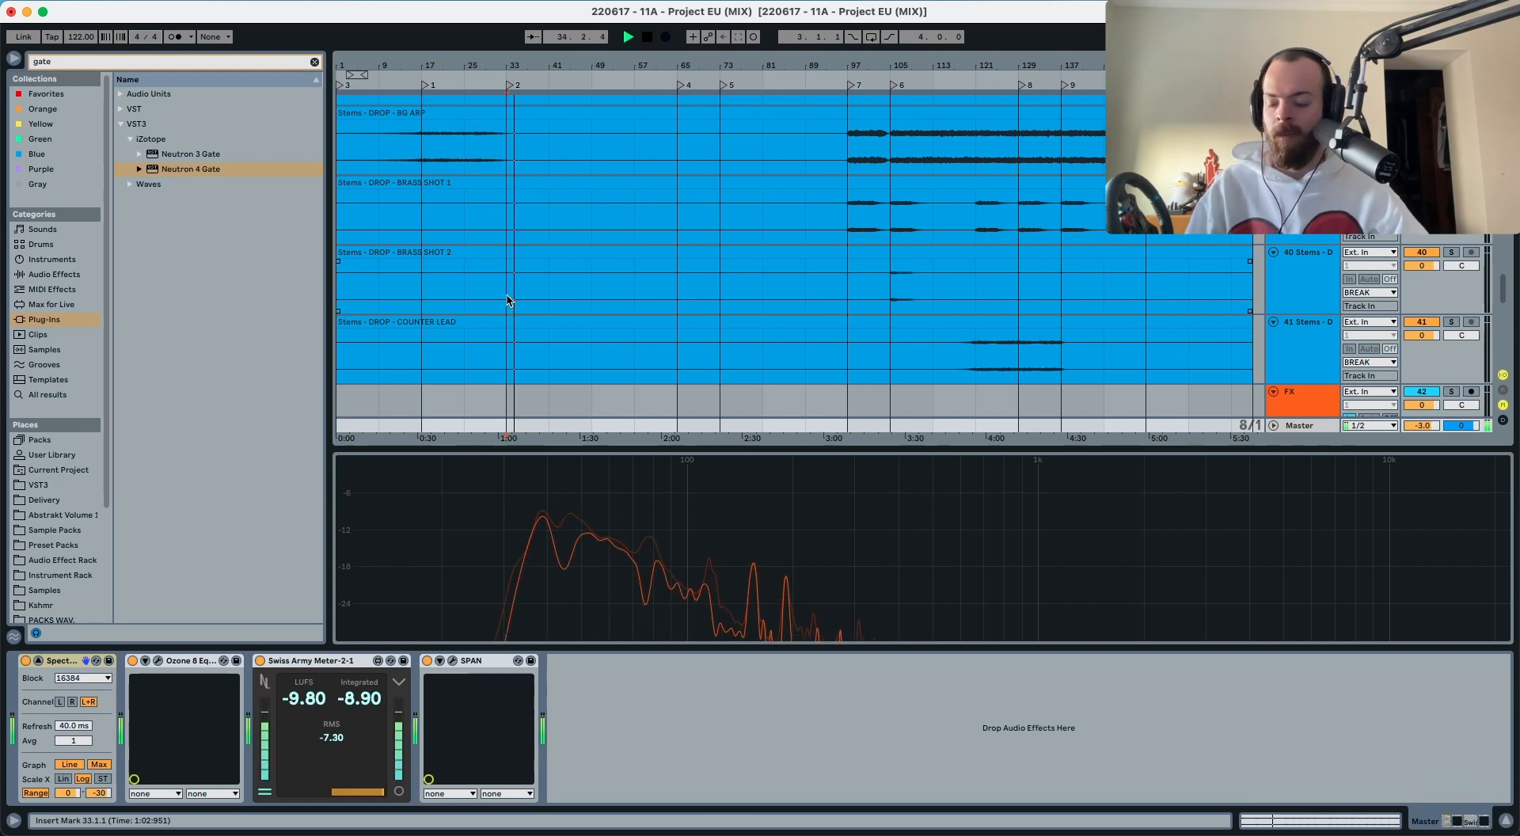
{"action": "key", "text": "space"}
{"action": "left_click", "coordinate": [508, 300]}
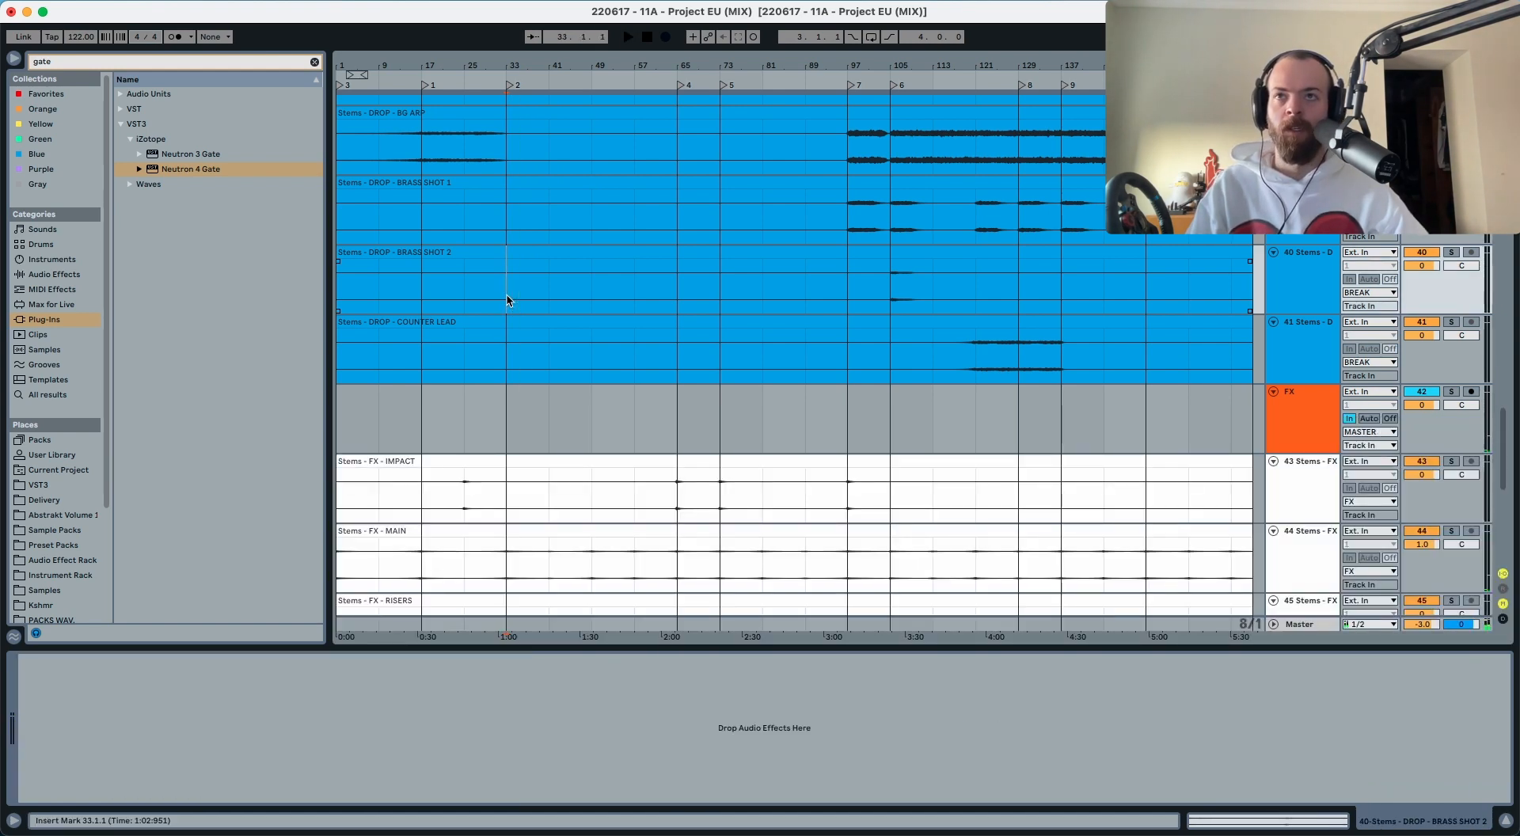
{"action": "key", "text": "space"}
{"action": "key", "text": "space"}
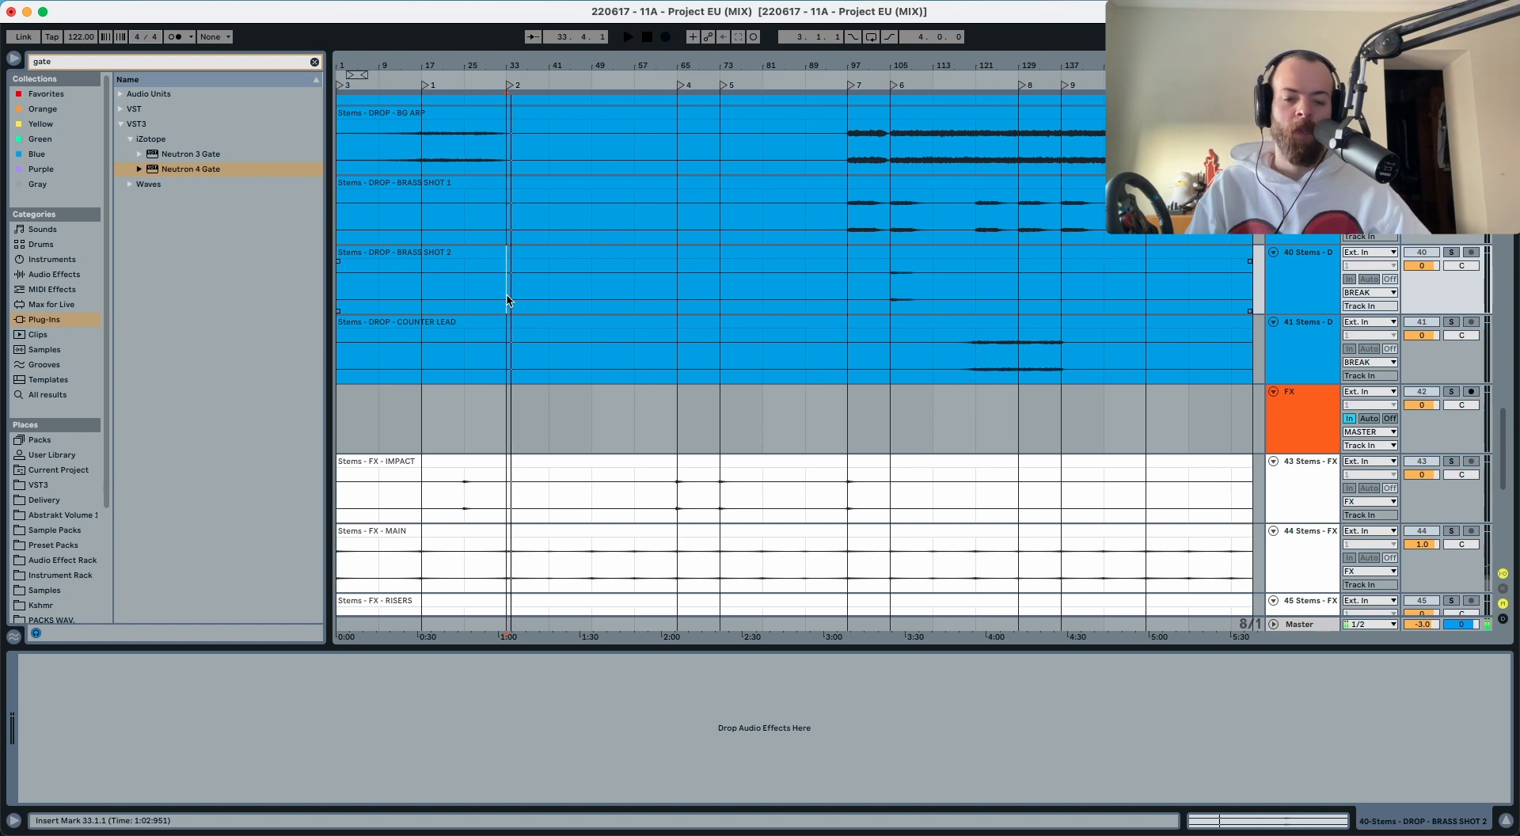
{"action": "key", "text": "space"}
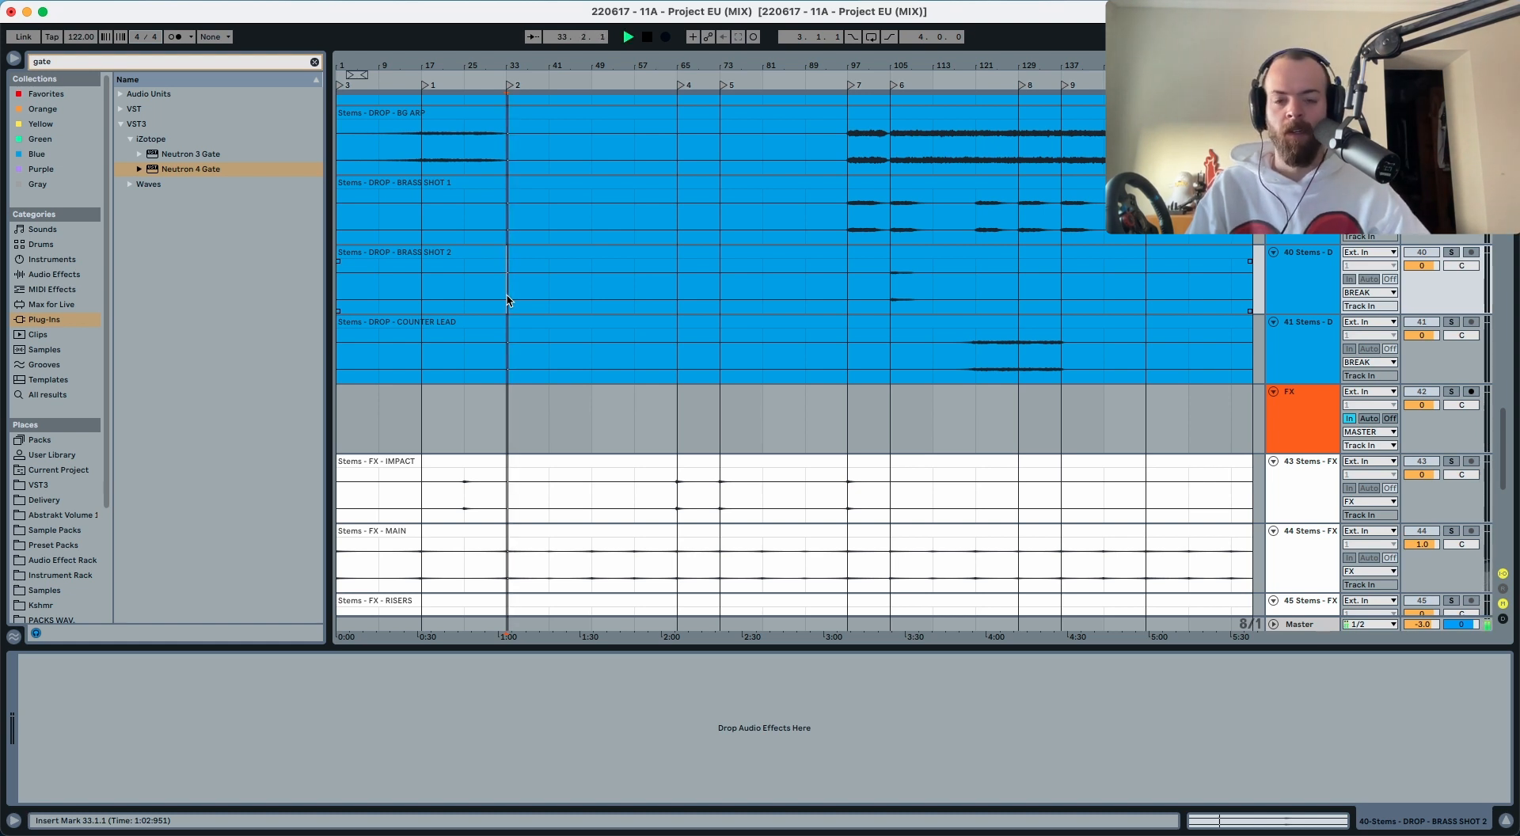
{"action": "key", "text": "space"}
{"action": "key", "text": "space"}
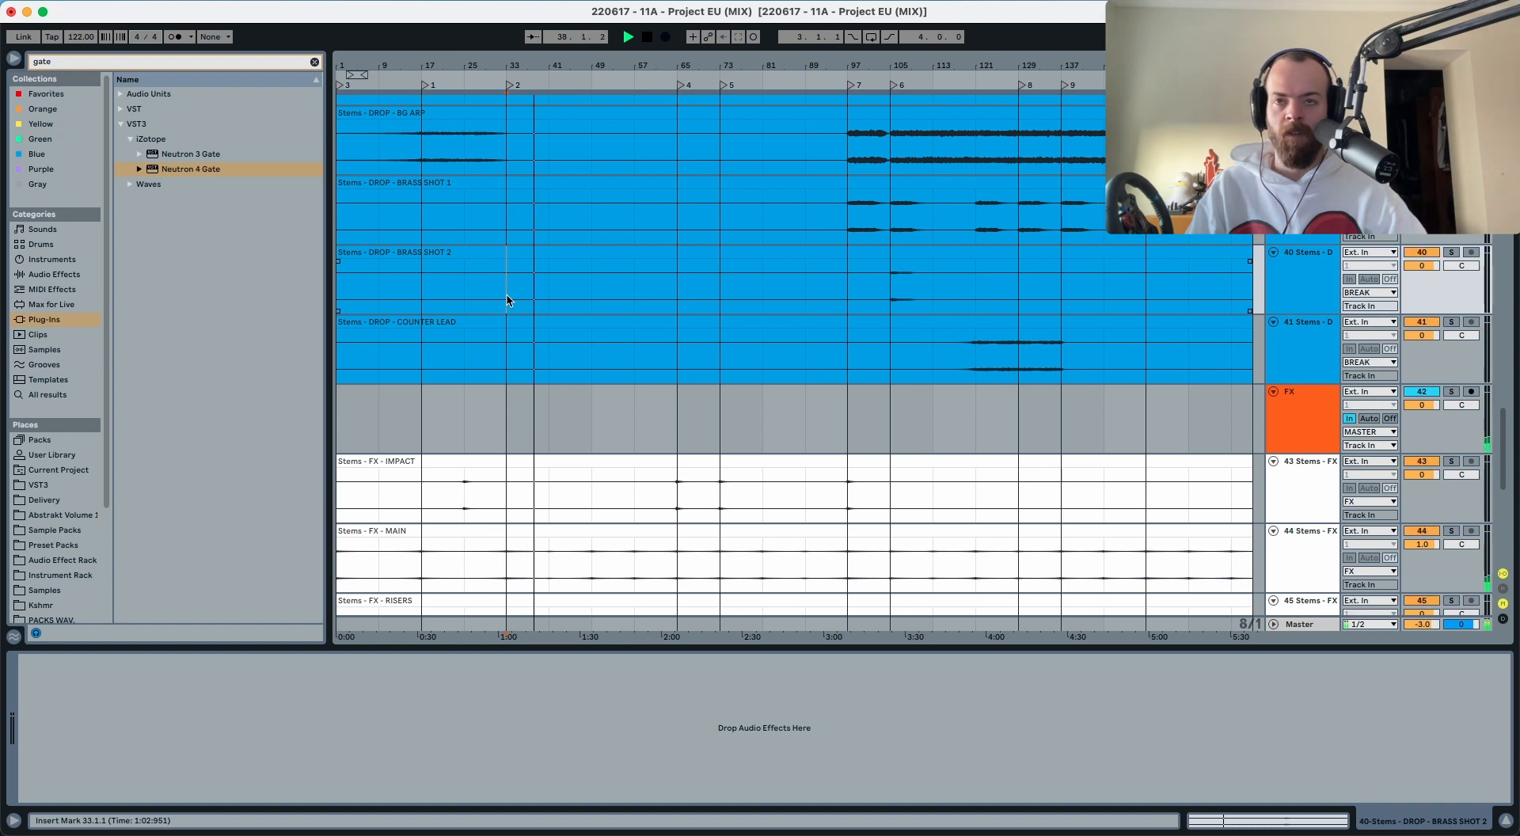
{"action": "scroll", "coordinate": [508, 299], "scroll_direction": "down", "scroll_amount": 1}
{"action": "scroll", "coordinate": [538, 285], "scroll_direction": "up", "scroll_amount": 10}
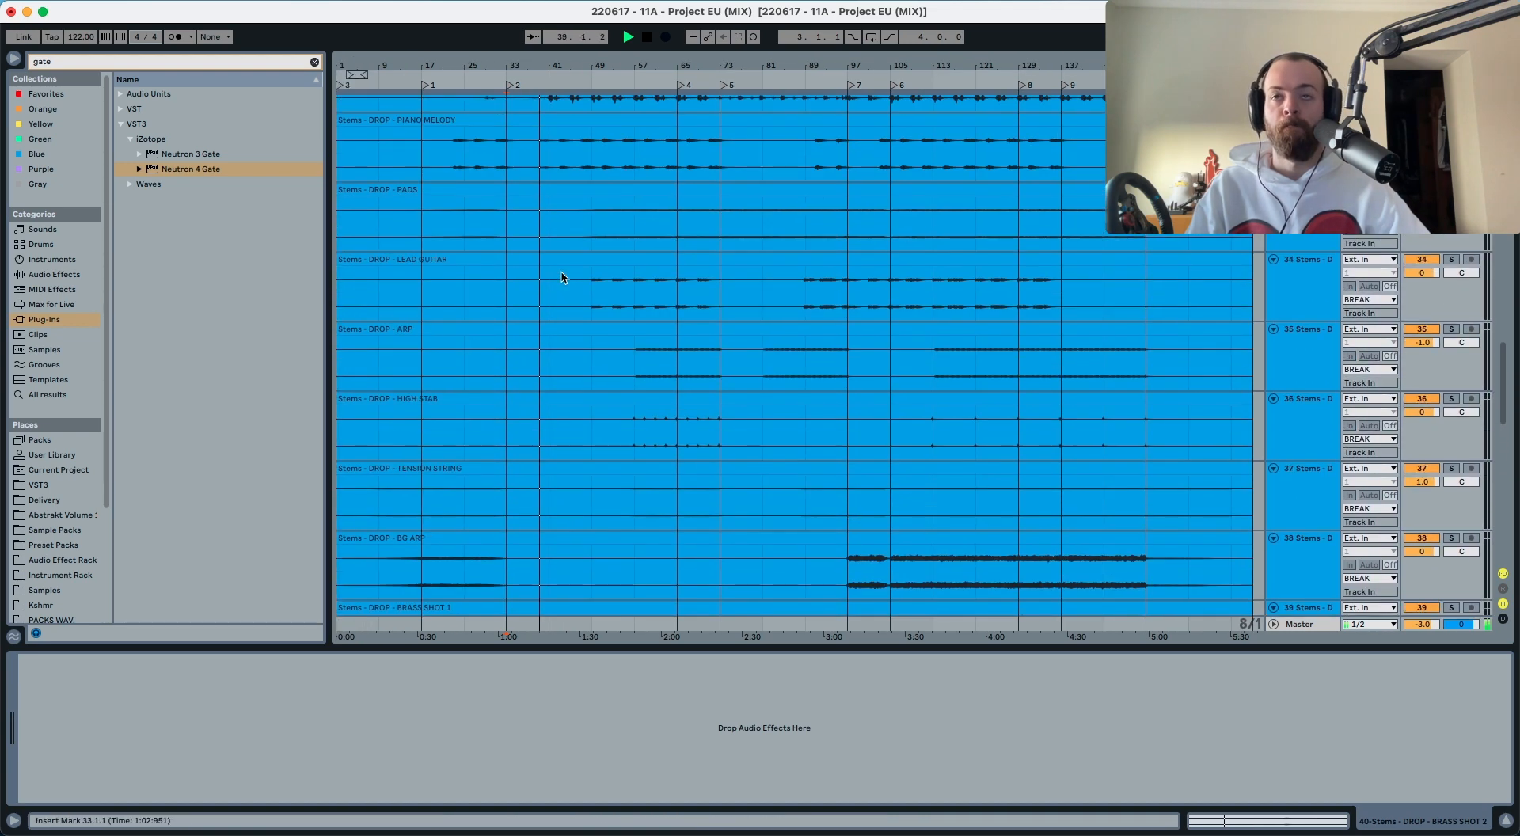
Step: Review the DROP piano tracks while the mix plays up to bar 48, and stop playback
{"action": "scroll", "coordinate": [562, 283], "scroll_direction": "up", "scroll_amount": 6}
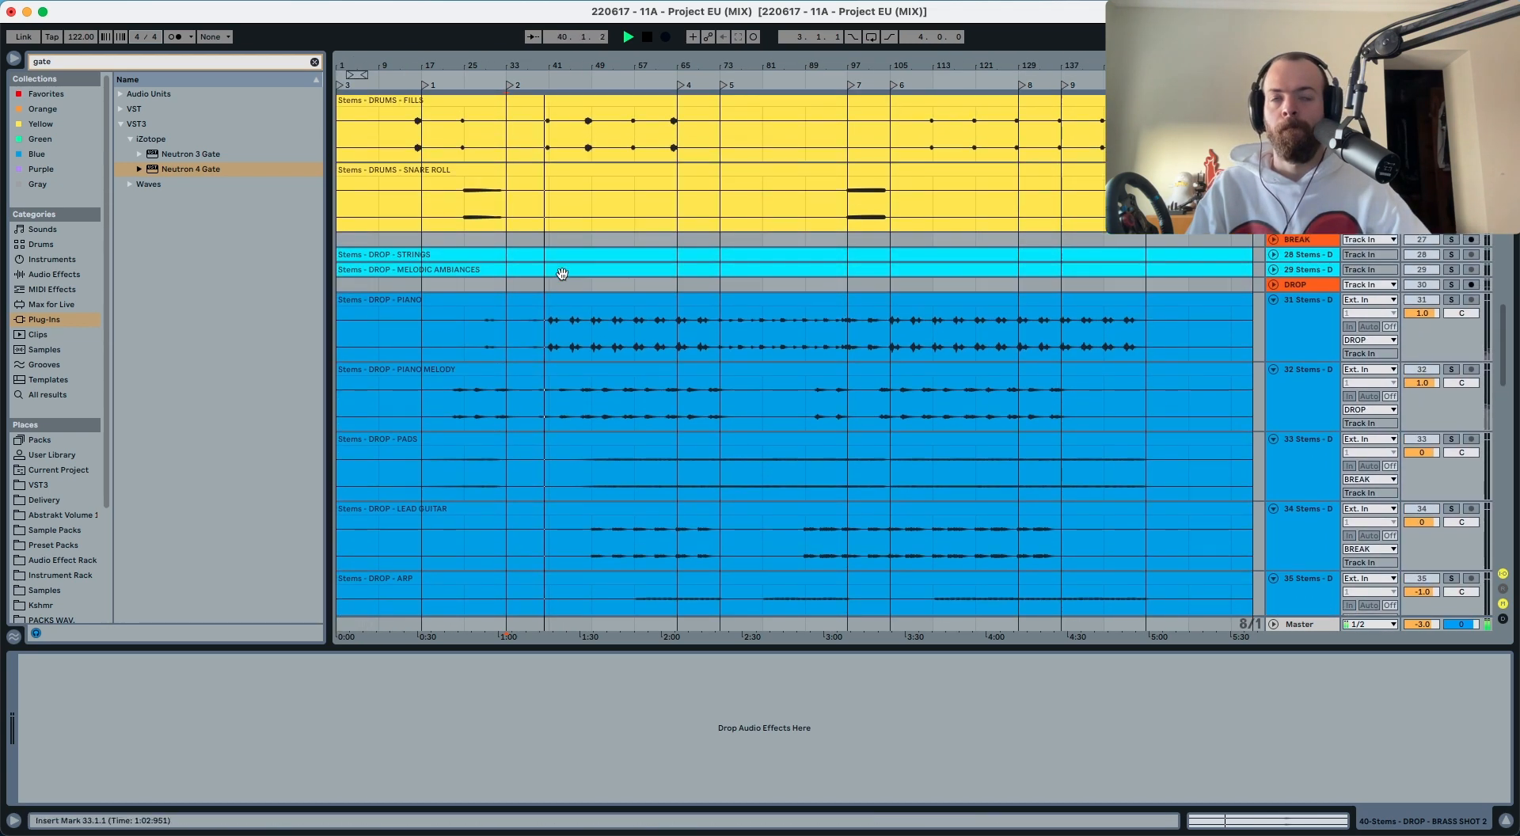
{"action": "left_click", "coordinate": [548, 343]}
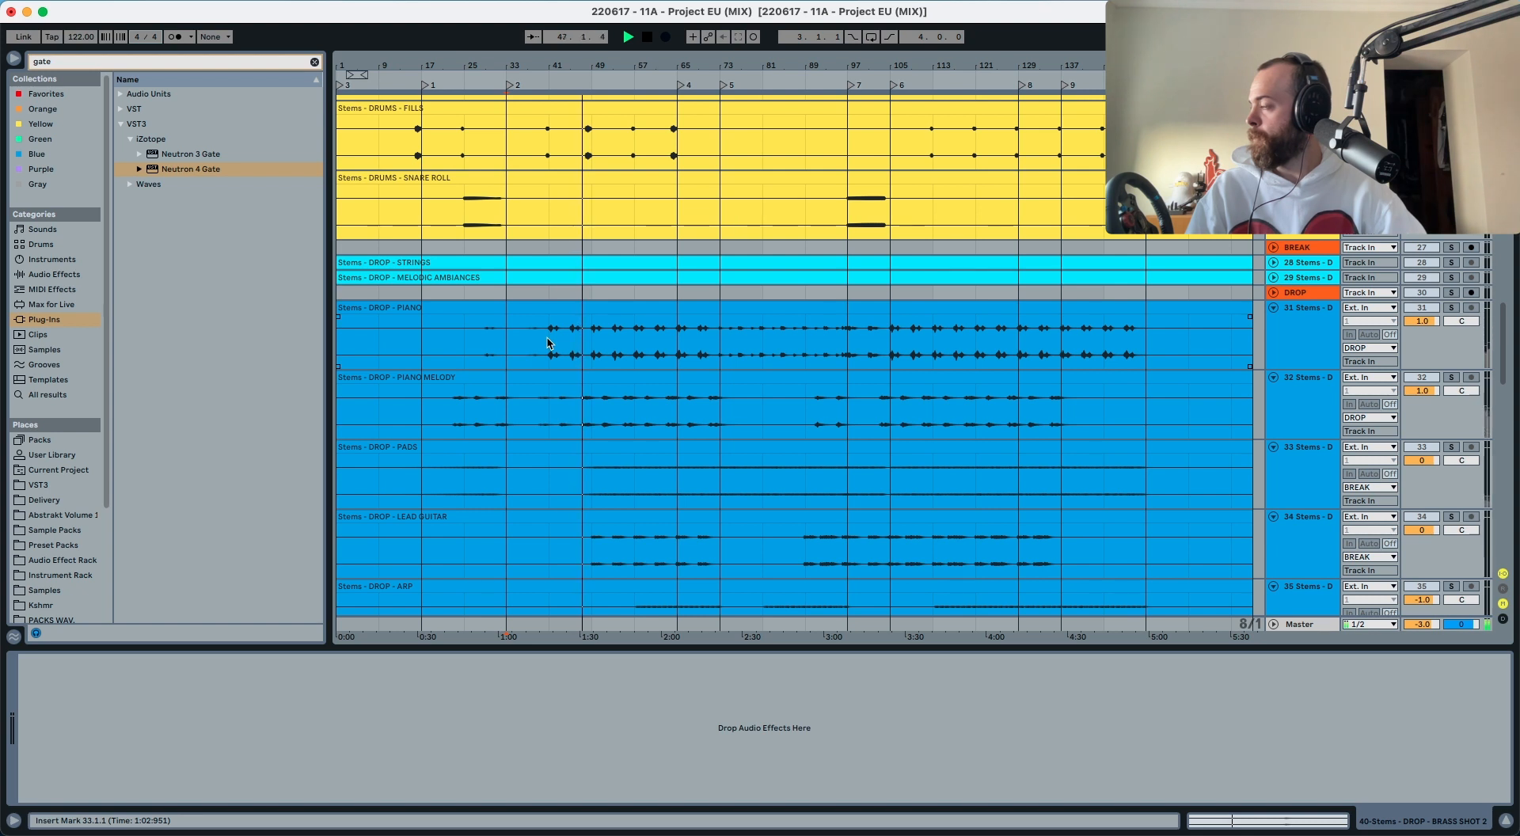
{"action": "key", "text": "s"}
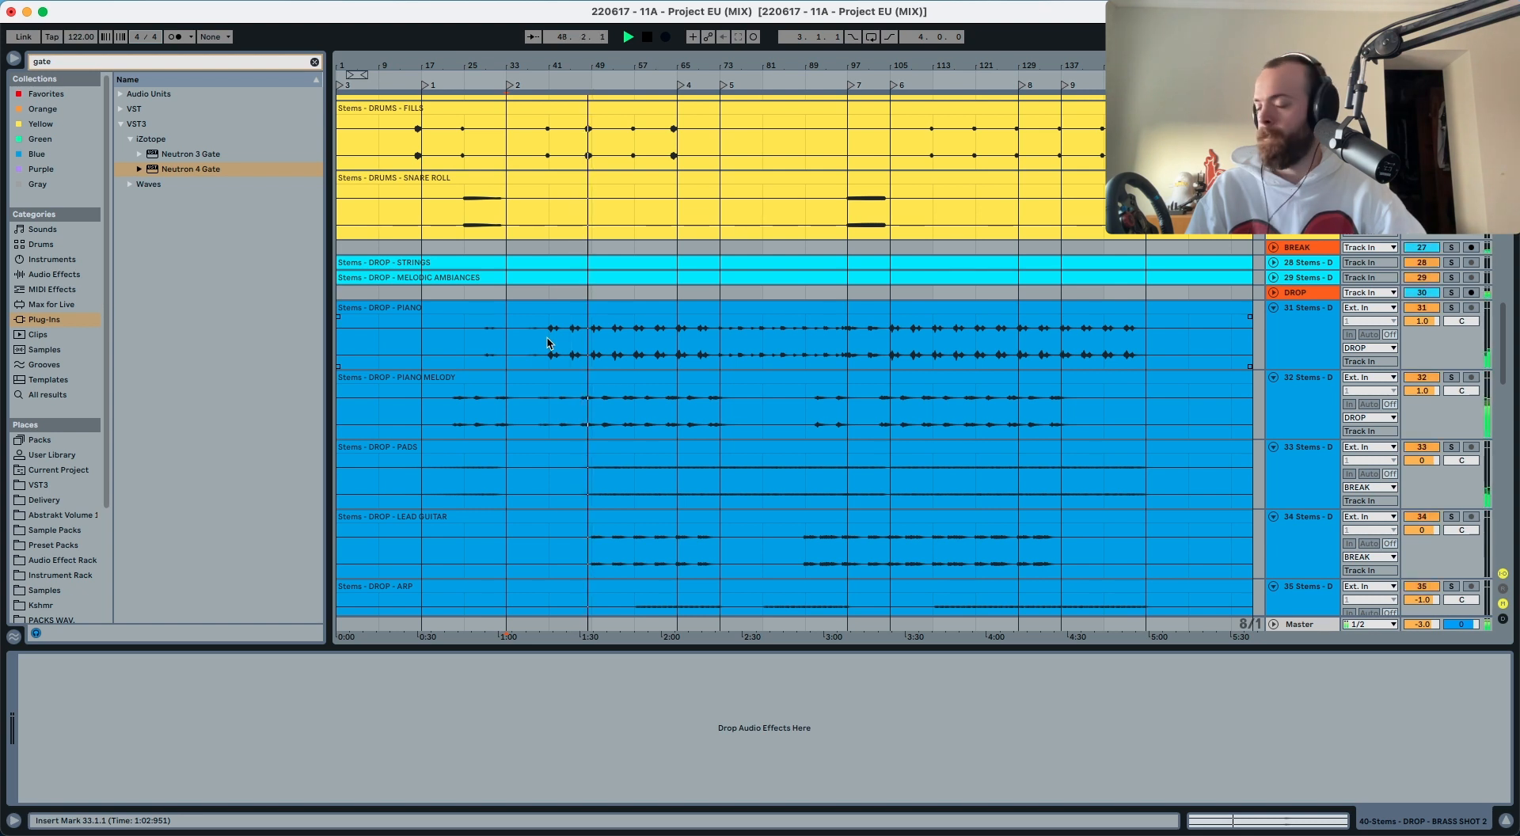
{"action": "key", "text": "space"}
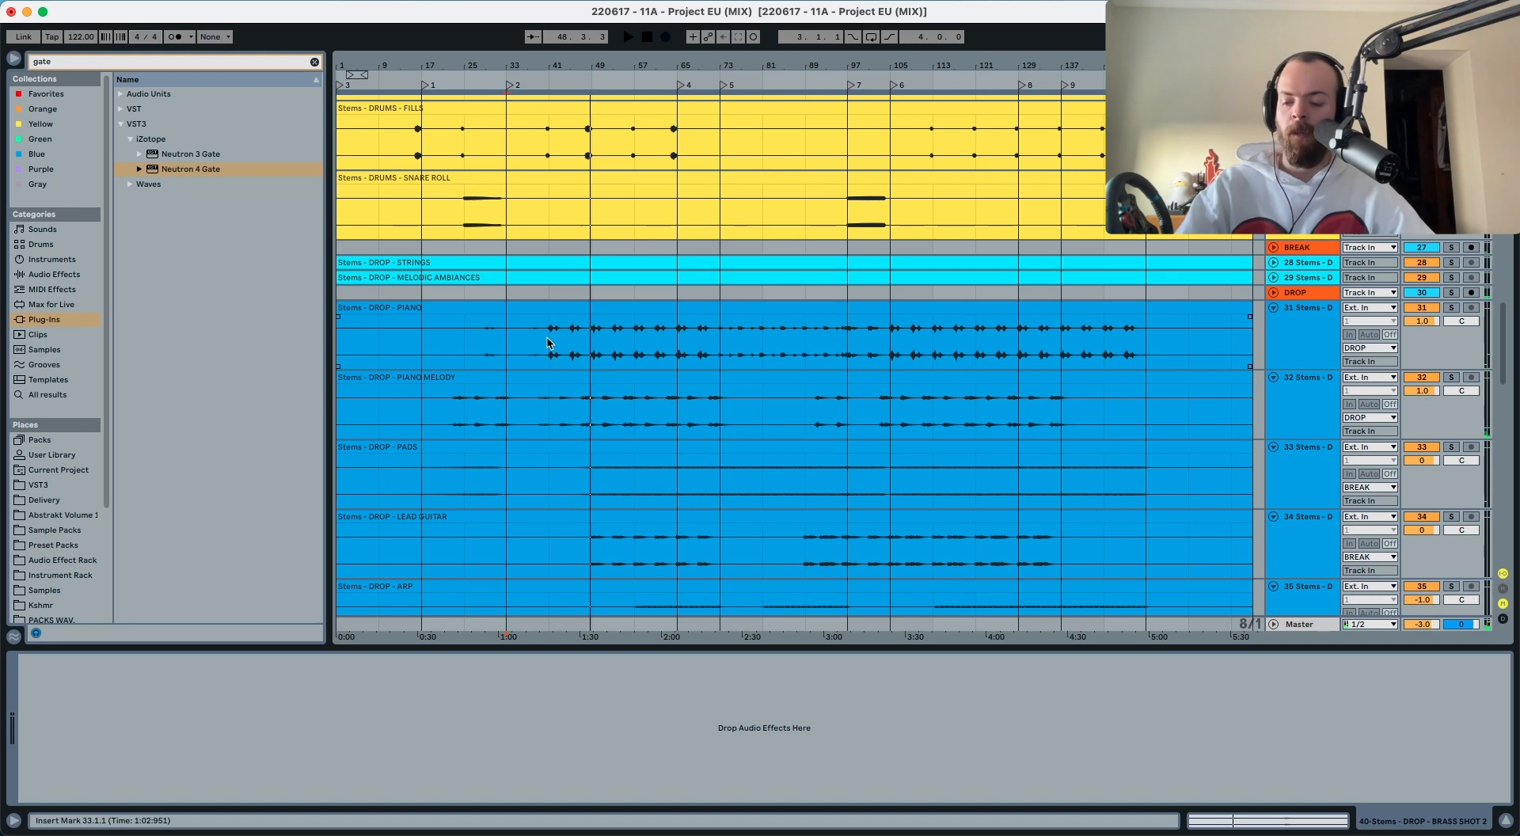
Step: Set the VOX - AMBIENCES track's volume to 1.0 dB and replay the mix from bar 33
{"action": "scroll", "coordinate": [598, 334], "scroll_direction": "down", "scroll_amount": 10}
{"action": "scroll", "coordinate": [601, 333], "scroll_direction": "down", "scroll_amount": 6}
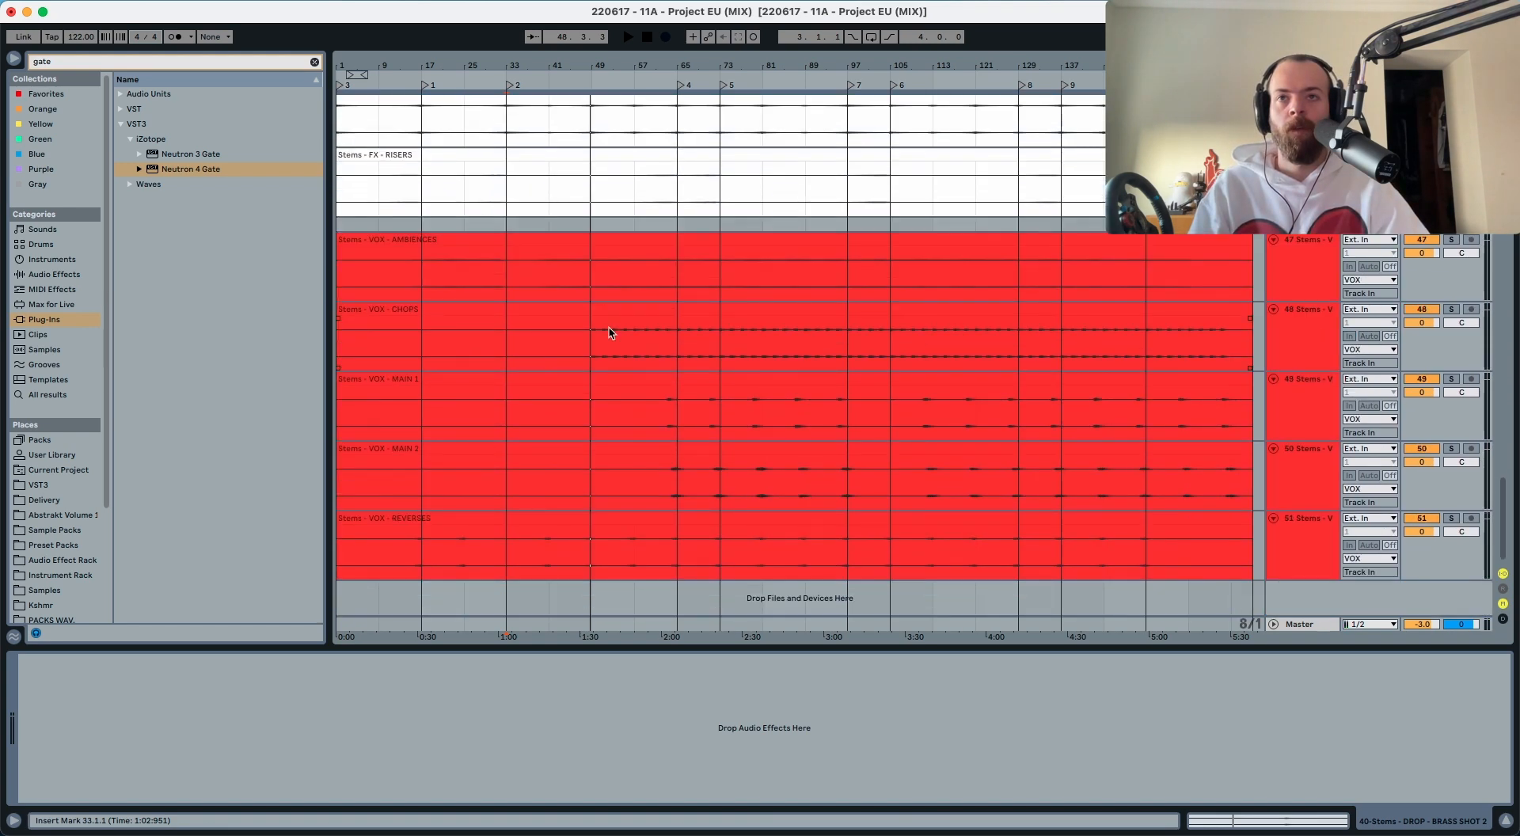
{"action": "left_click", "coordinate": [1284, 285]}
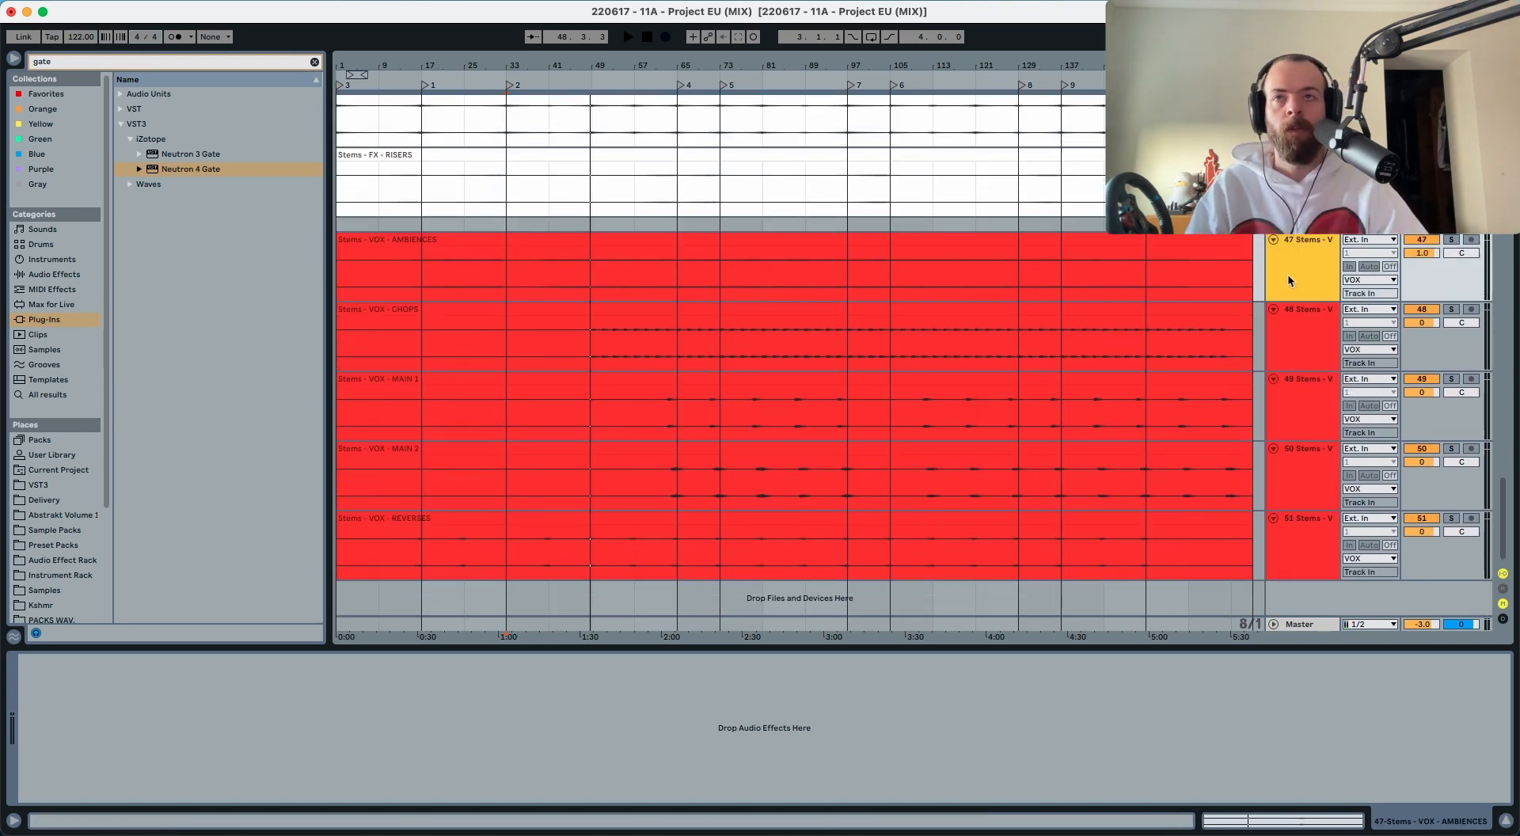
{"action": "key", "text": "space"}
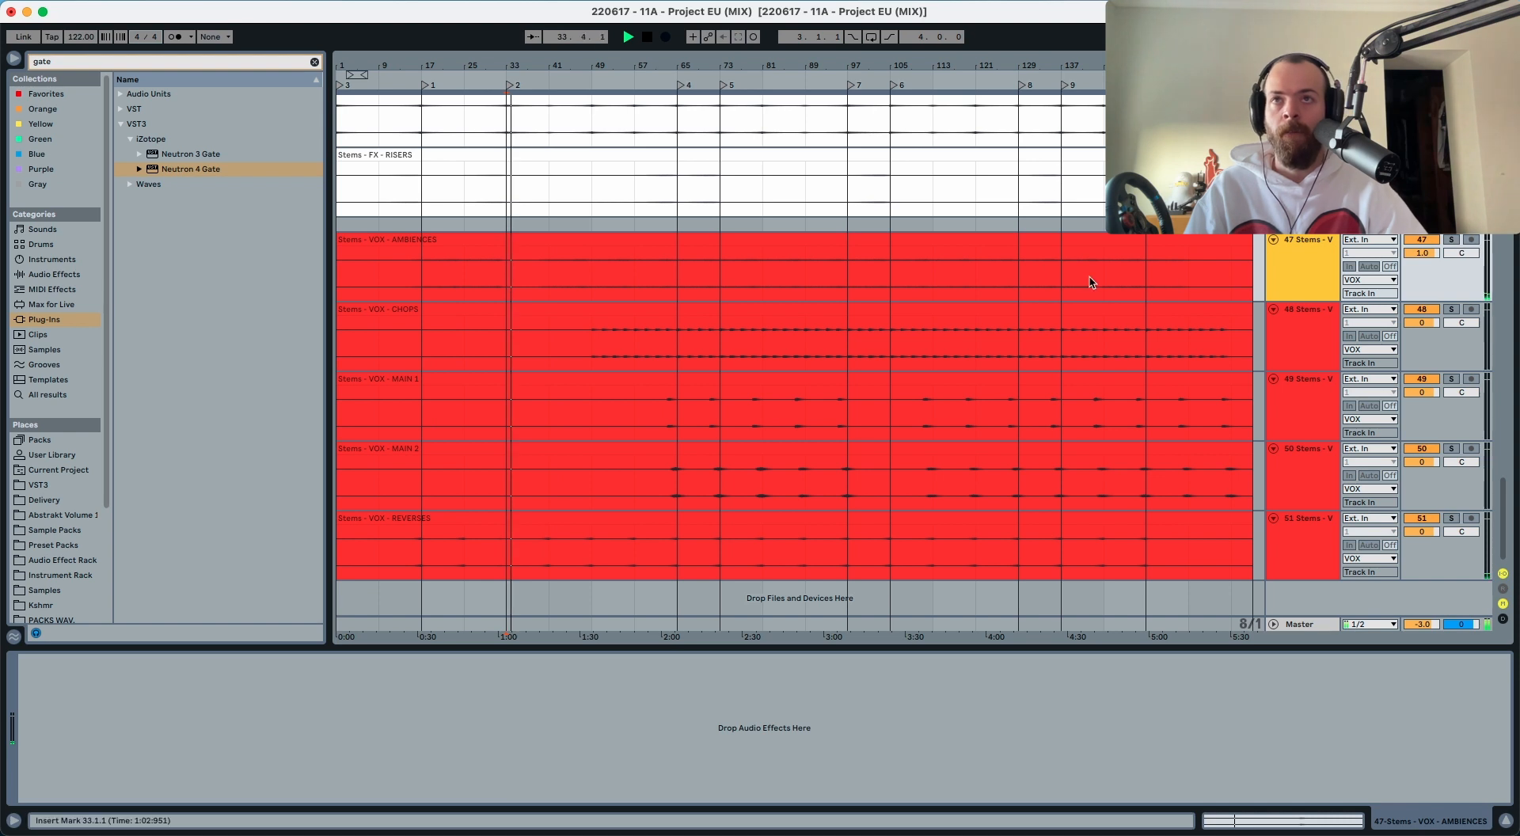
Step: Replay the vocal tracks around bar 41 and check VOX - REVERSES by toggling its solo
{"action": "left_click", "coordinate": [551, 282]}
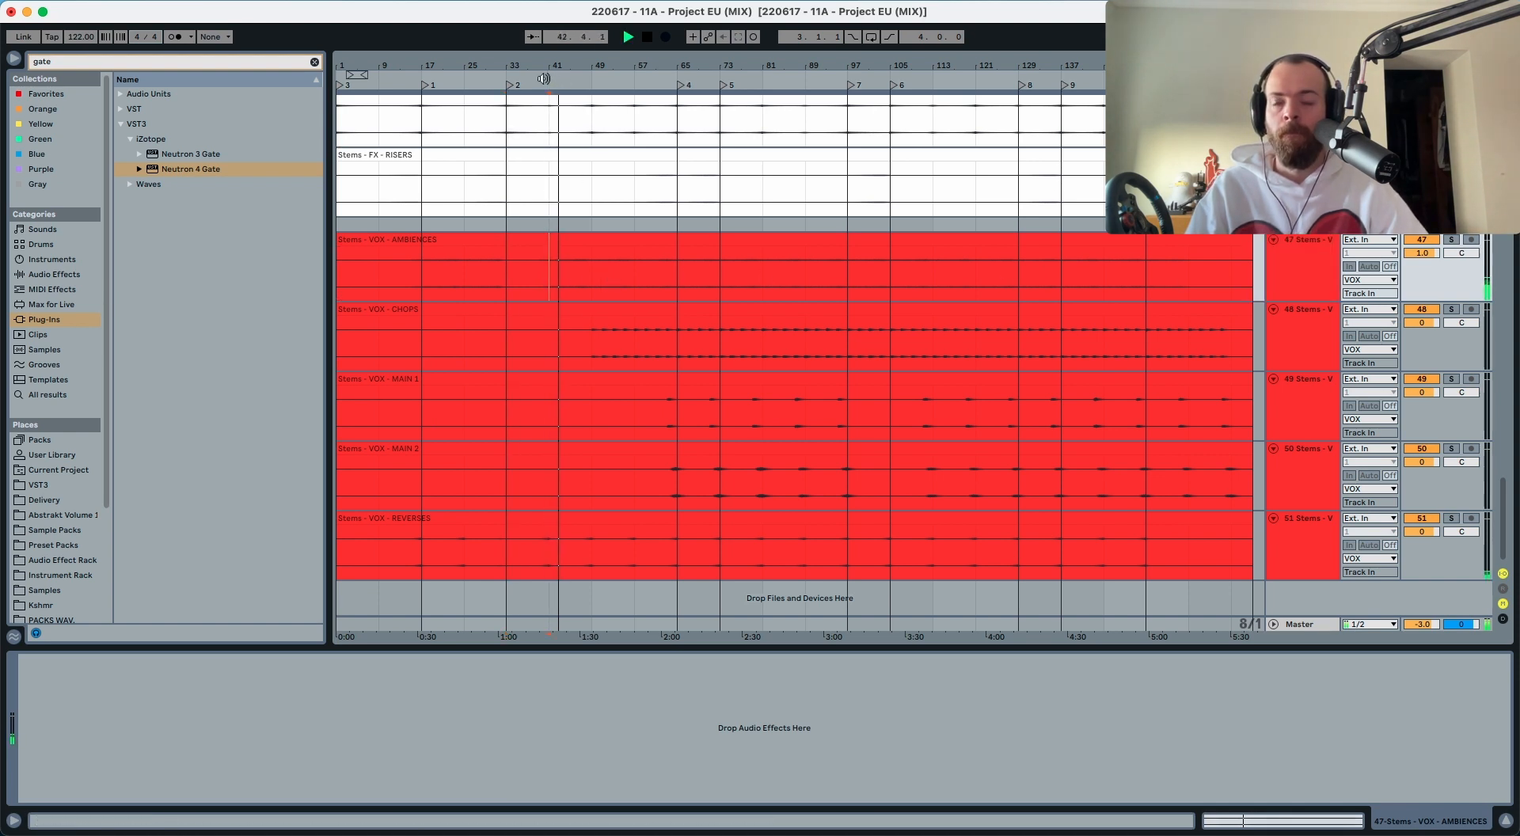
{"action": "left_click", "coordinate": [1310, 275]}
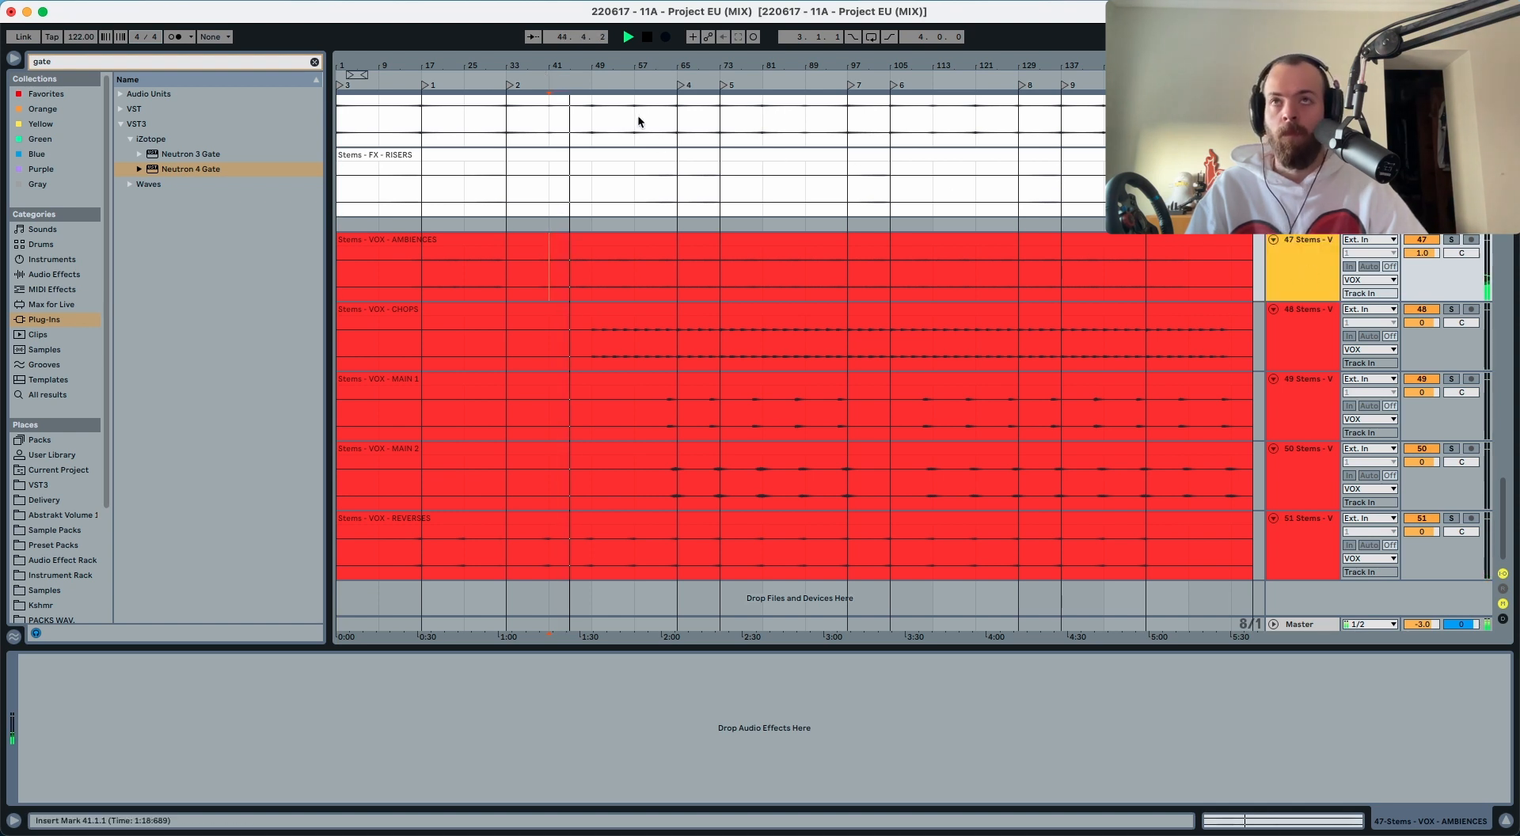
{"action": "left_click", "coordinate": [550, 78]}
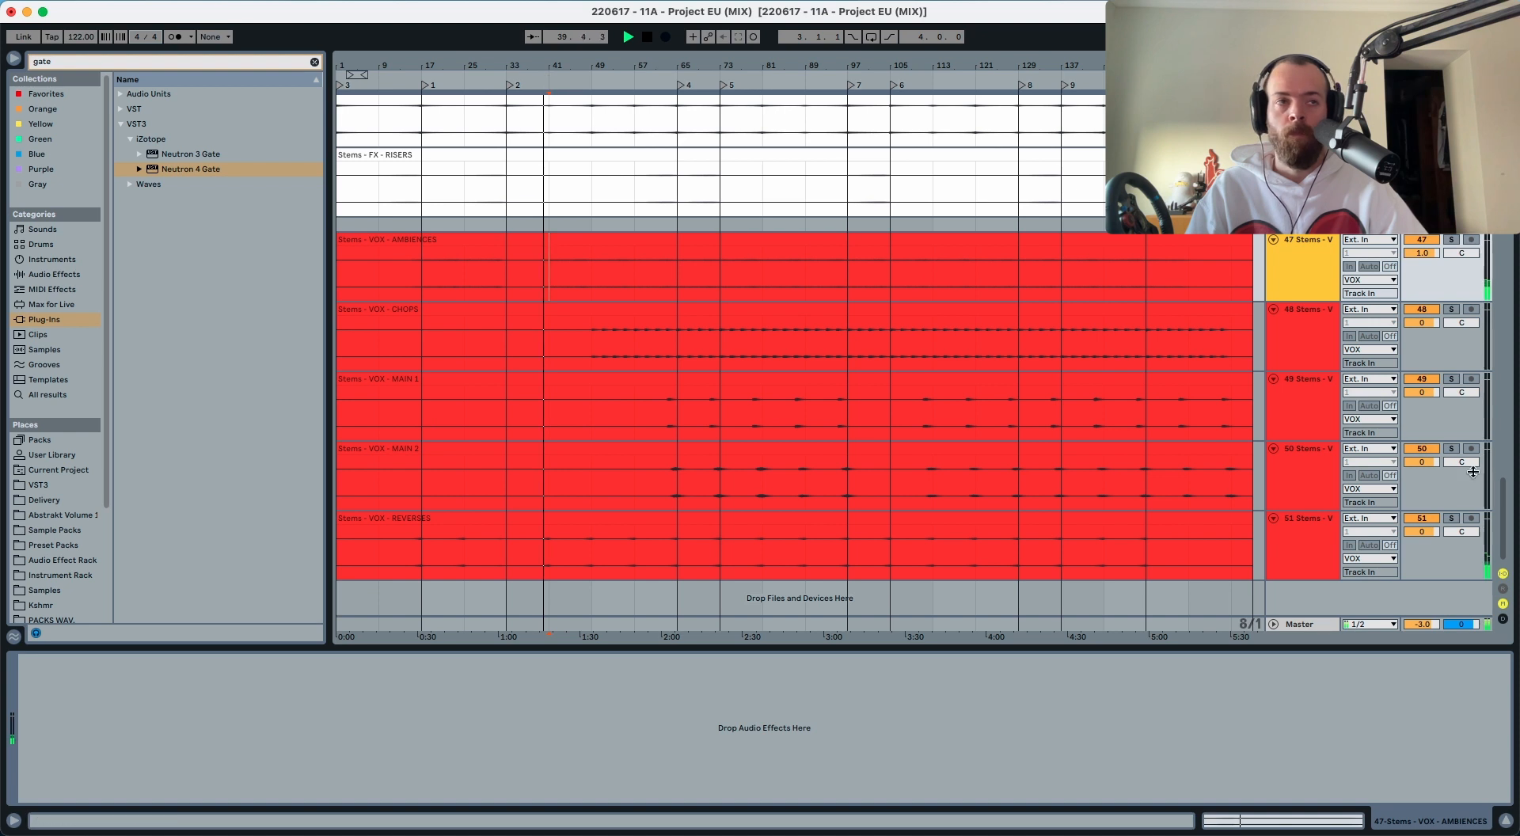
{"action": "left_click", "coordinate": [1455, 517]}
{"action": "left_click", "coordinate": [1455, 517]}
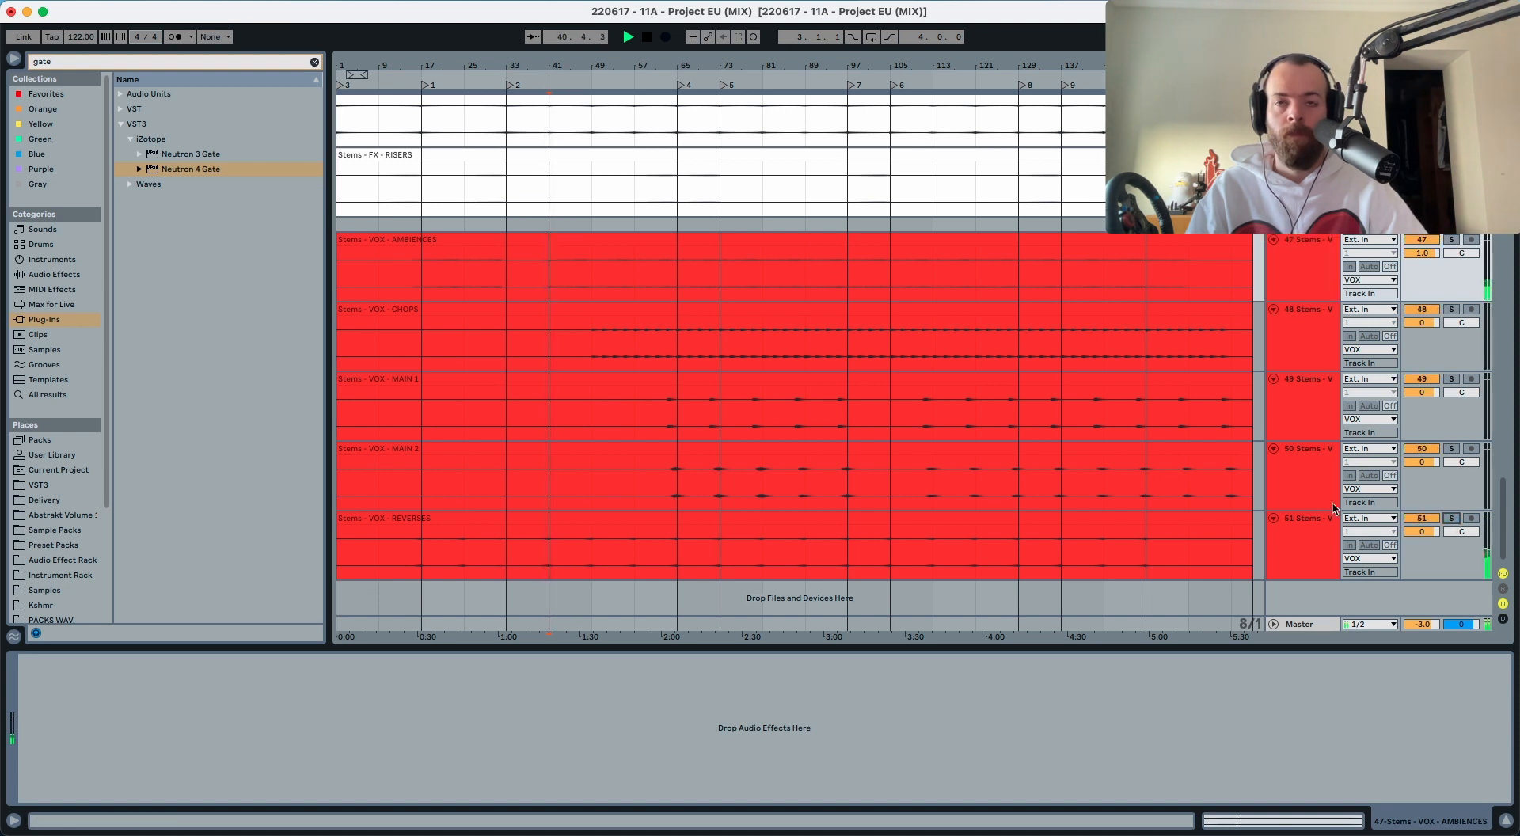
{"action": "left_click", "coordinate": [580, 290]}
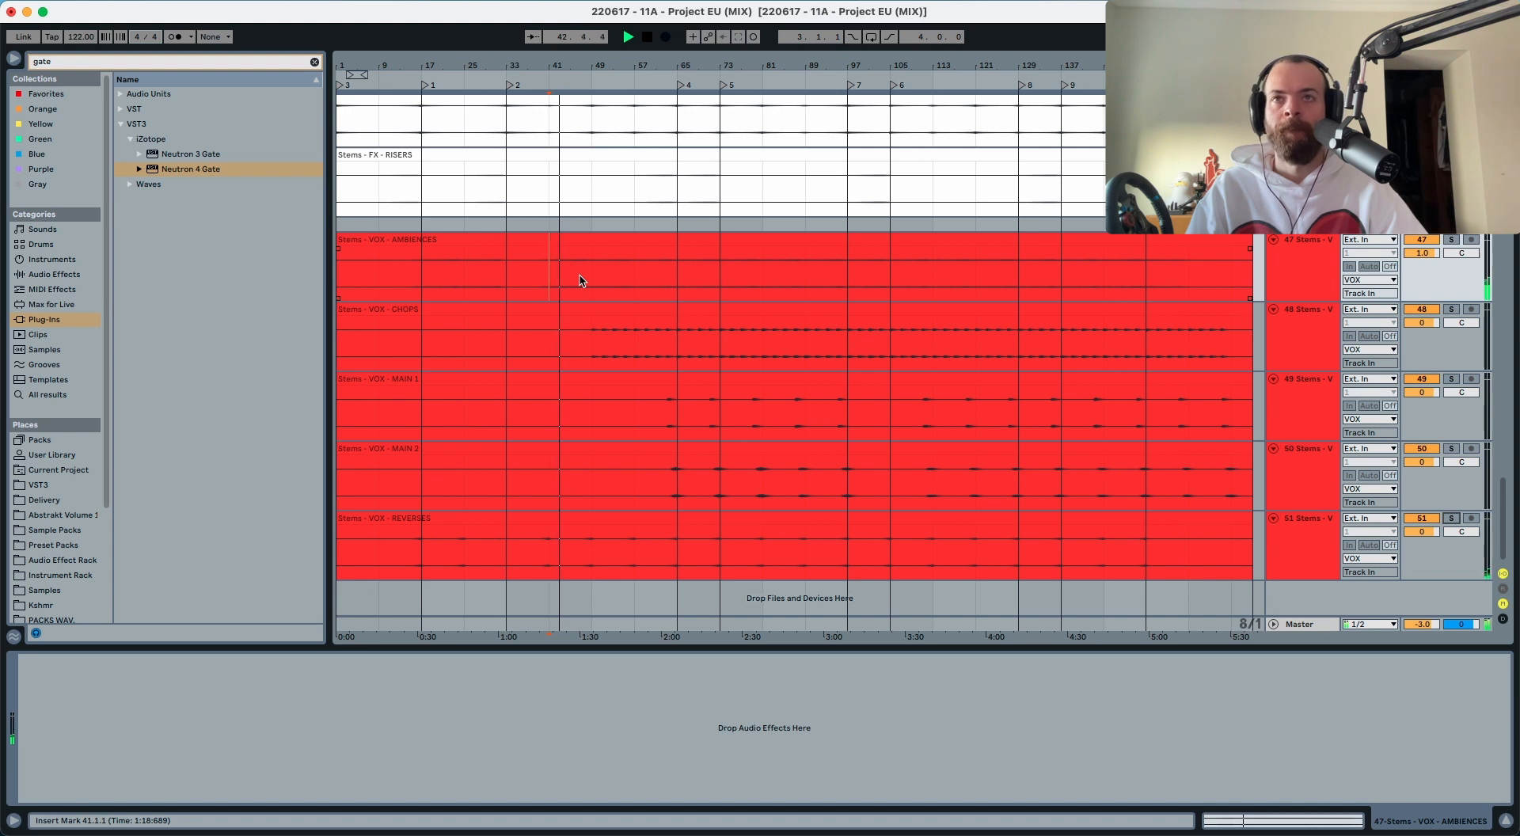
Step: Set the VOX - CHOPS track's volume to 1.5 dB while playing from bar 49
{"action": "left_click", "coordinate": [592, 332]}
{"action": "left_click", "coordinate": [1416, 323]}
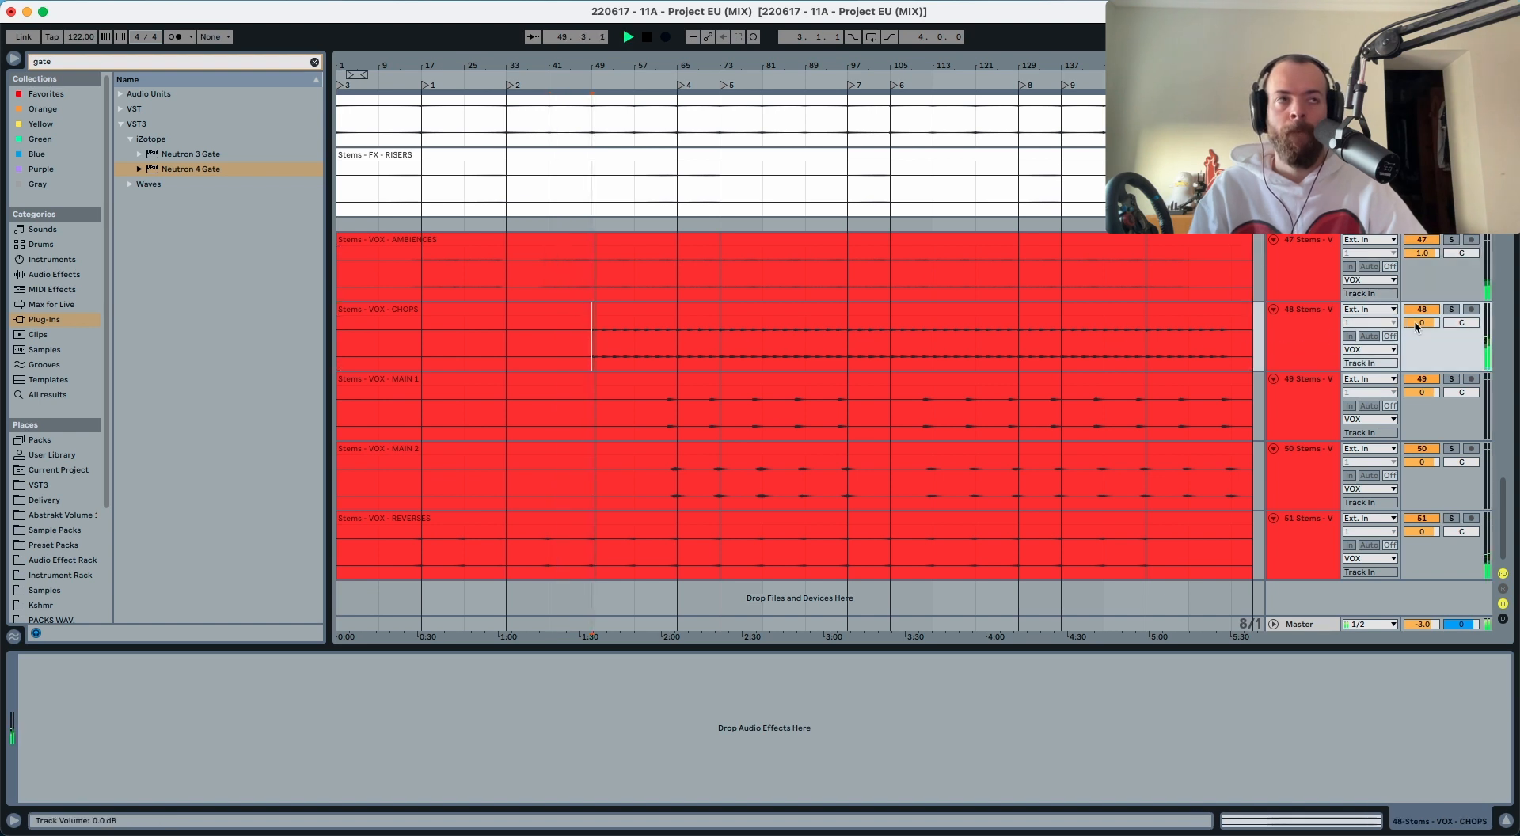
{"action": "key", "text": "Up"}
{"action": "key", "text": "Up"}
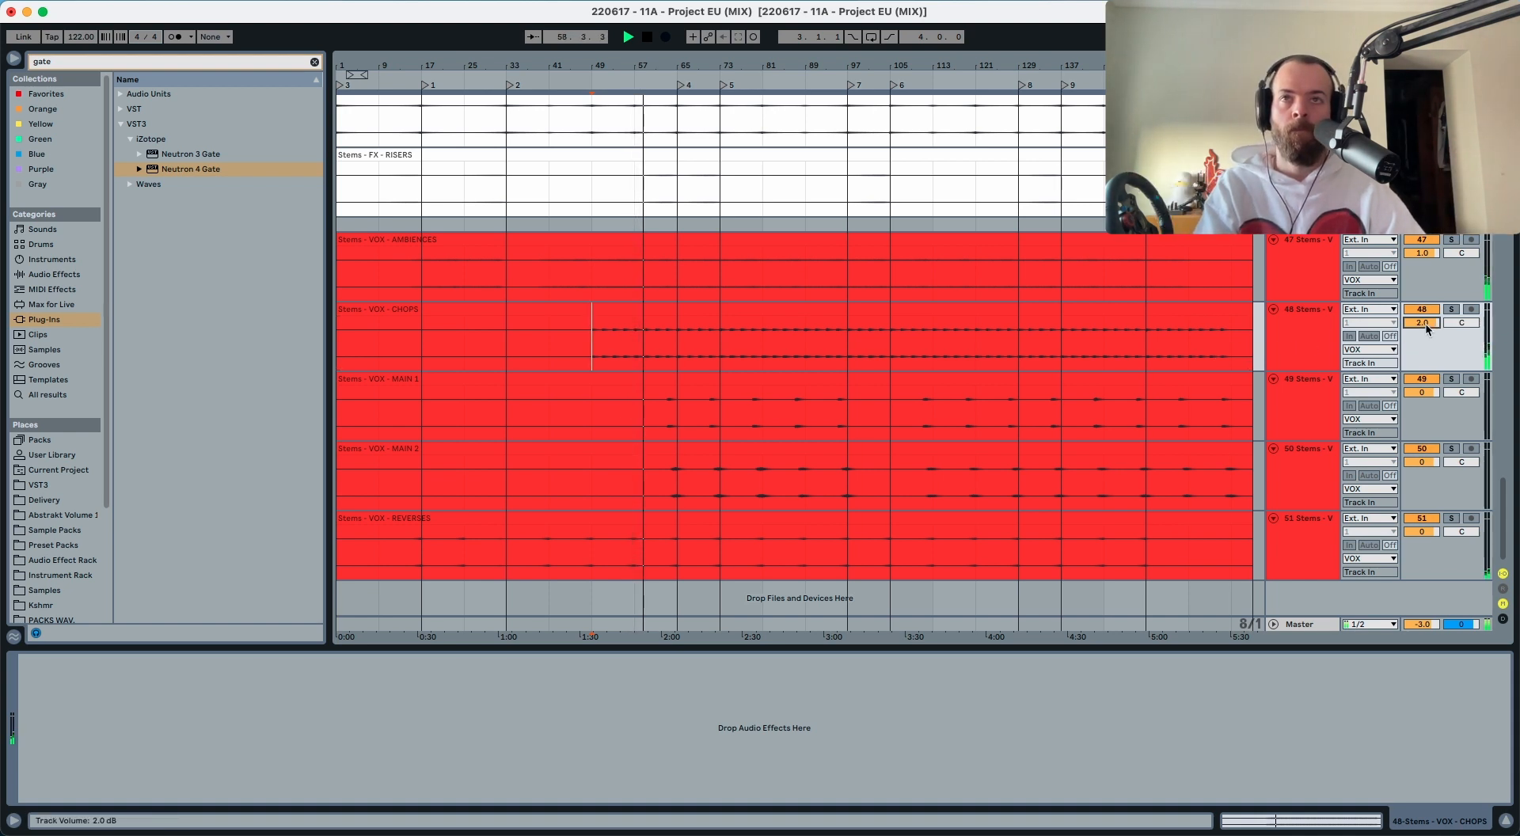
{"action": "key", "text": "Up"}
{"action": "key", "text": "Down"}
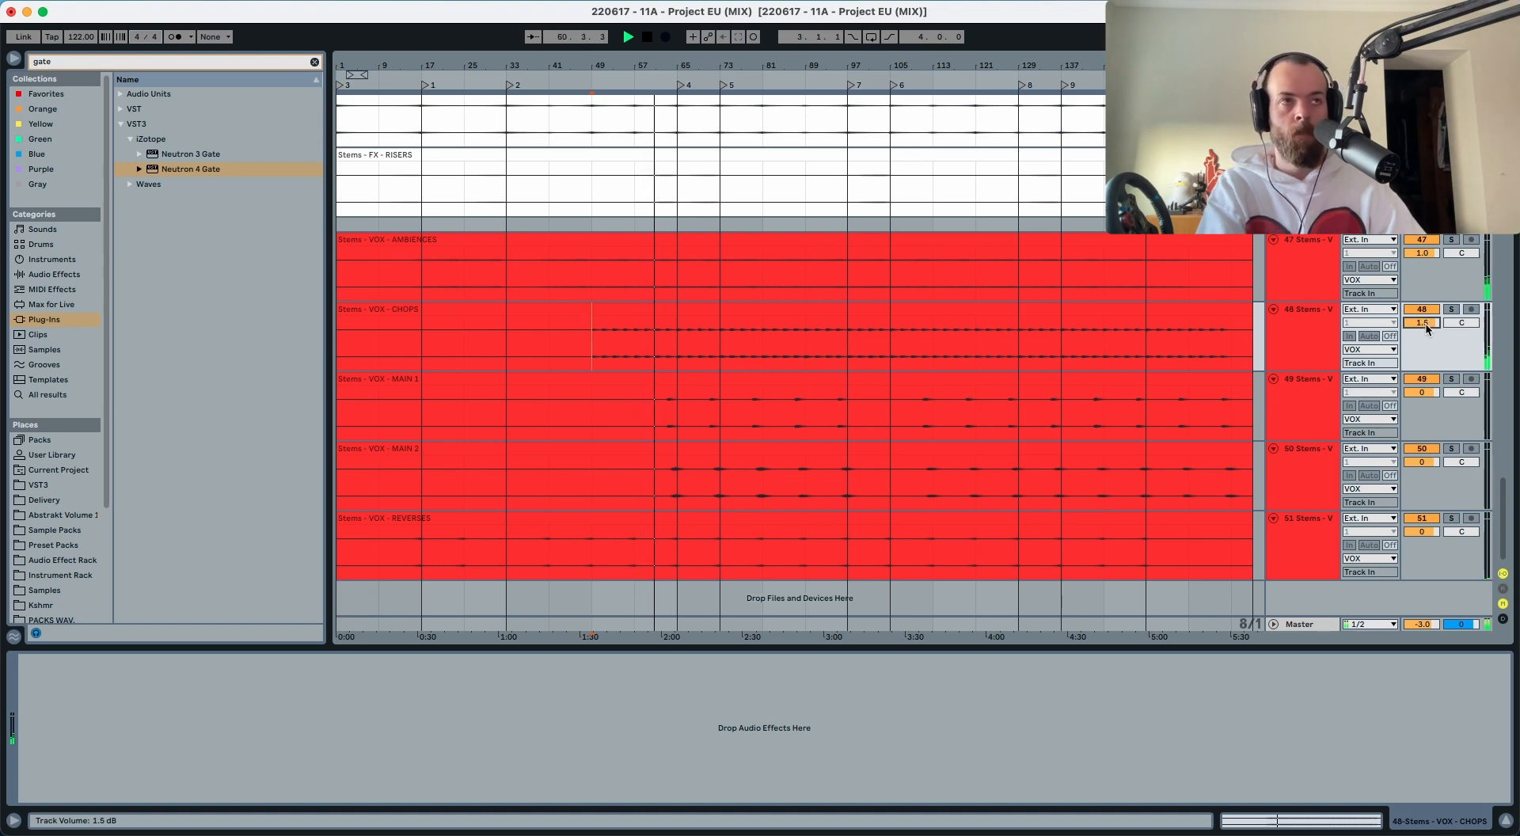
Step: Set the playback start to bar 57, stop playback, and open the Master's Ozone 8 Equalizer with the reference tracks in view
{"action": "scroll", "coordinate": [1305, 346], "scroll_direction": "up", "scroll_amount": 10}
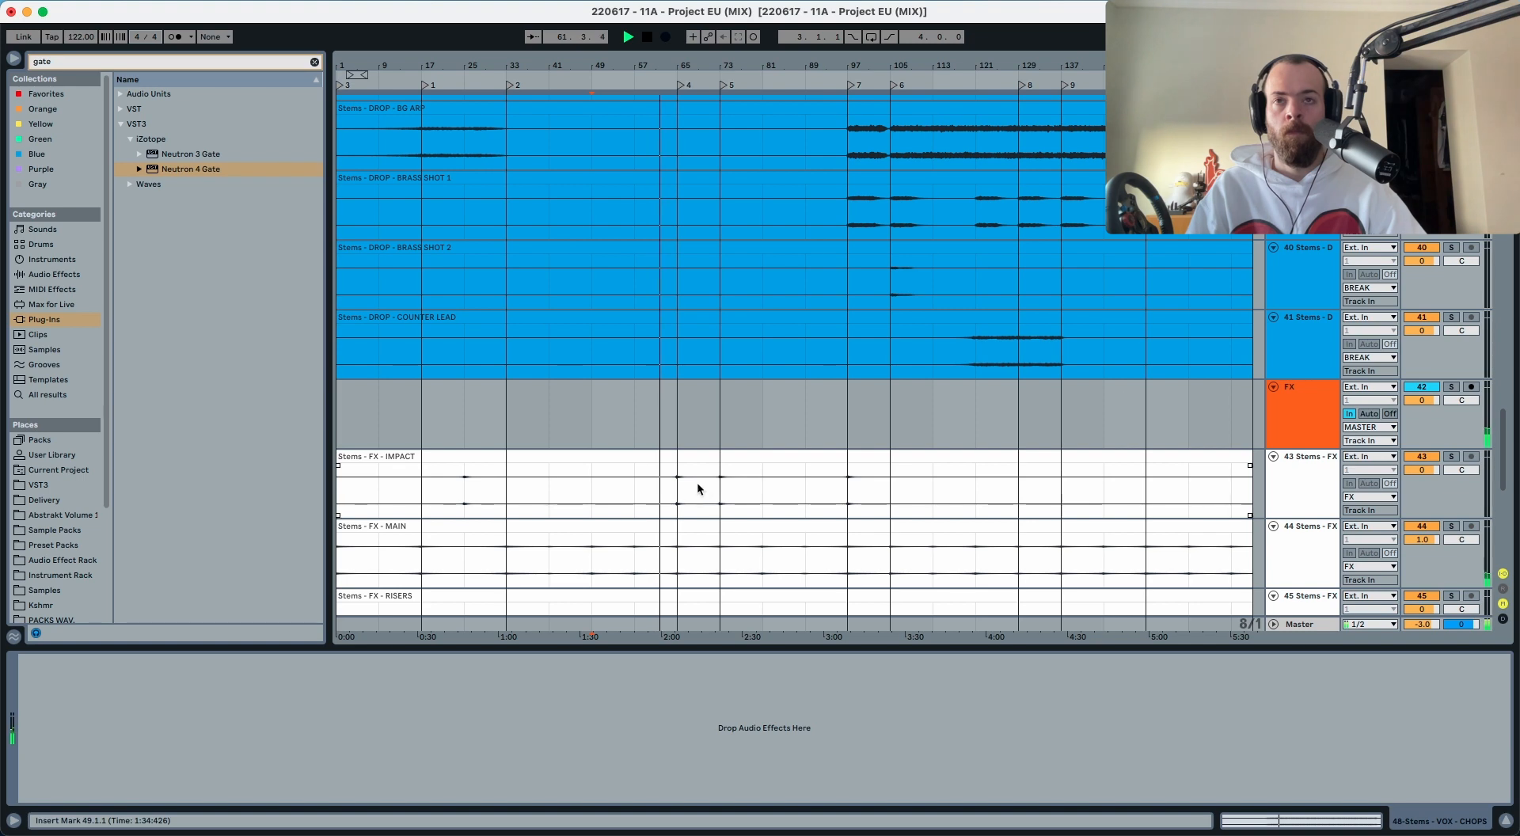
{"action": "scroll", "coordinate": [657, 487], "scroll_direction": "up", "scroll_amount": 7}
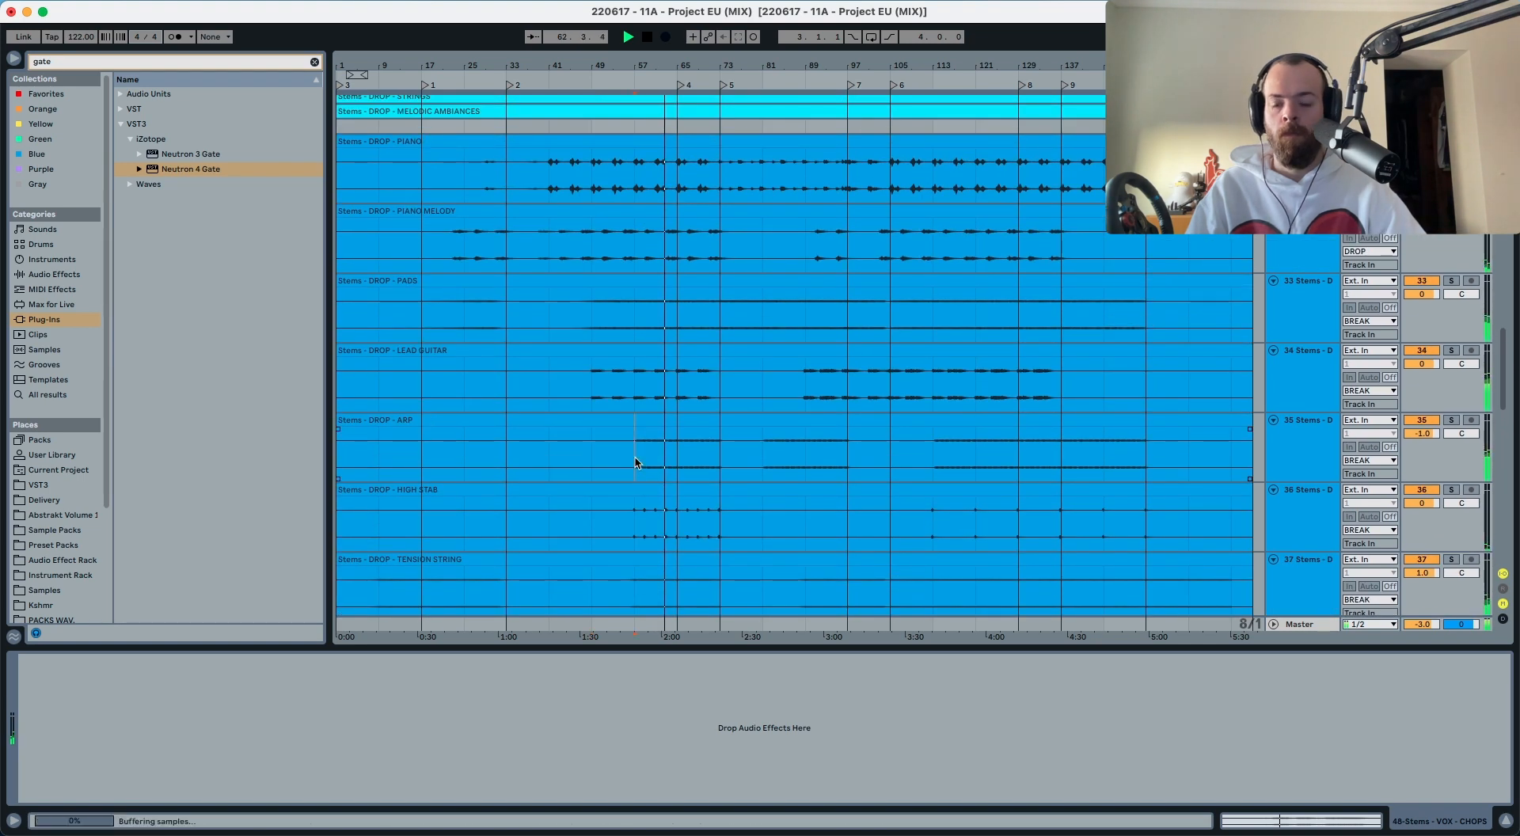
{"action": "key", "text": "space"}
{"action": "left_click", "coordinate": [1311, 625]}
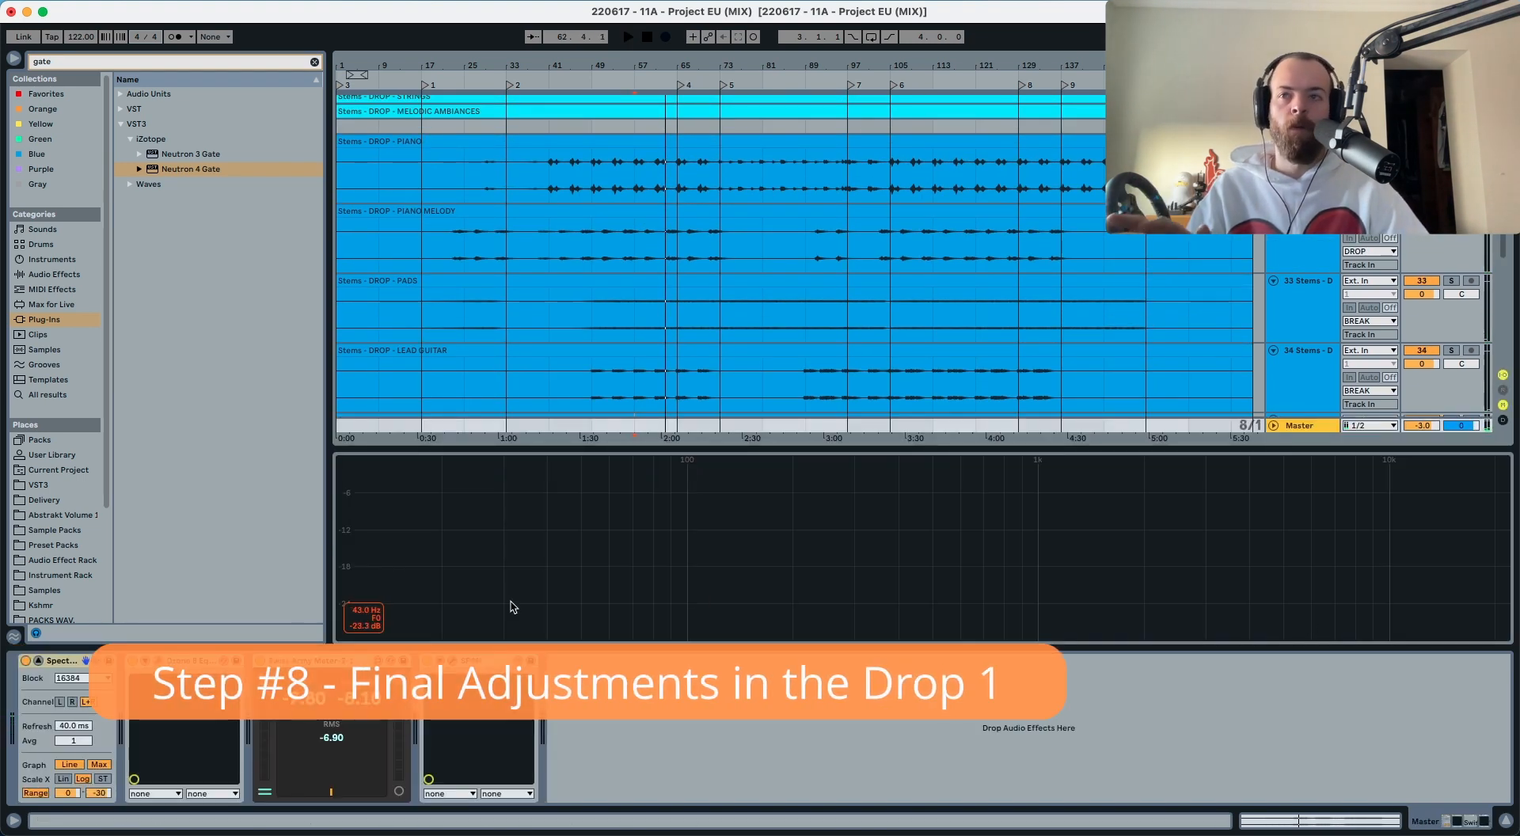
{"action": "left_click", "coordinate": [159, 661]}
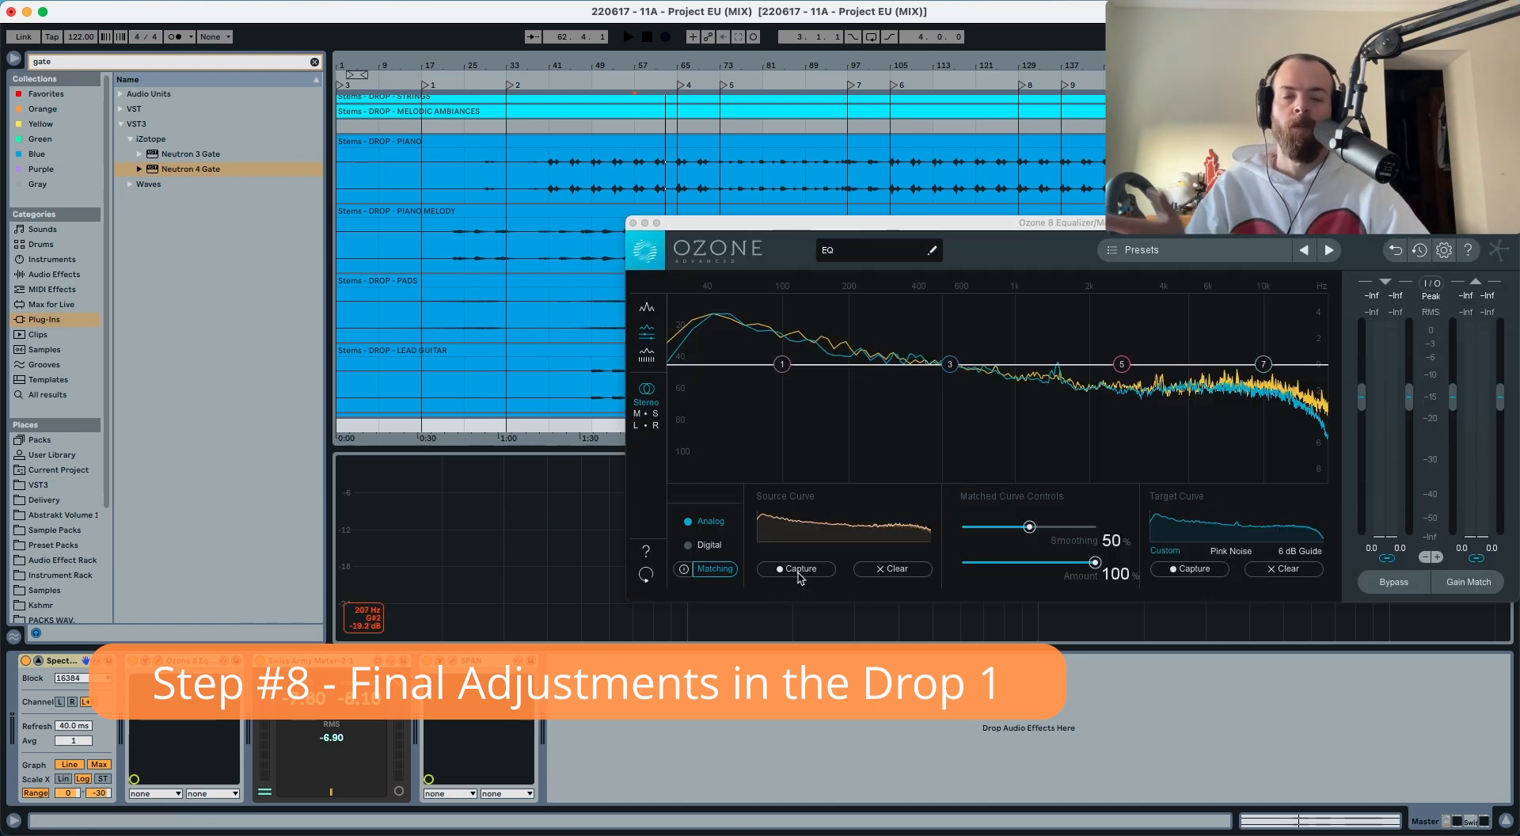
{"action": "scroll", "coordinate": [624, 178], "scroll_direction": "up", "scroll_amount": 2}
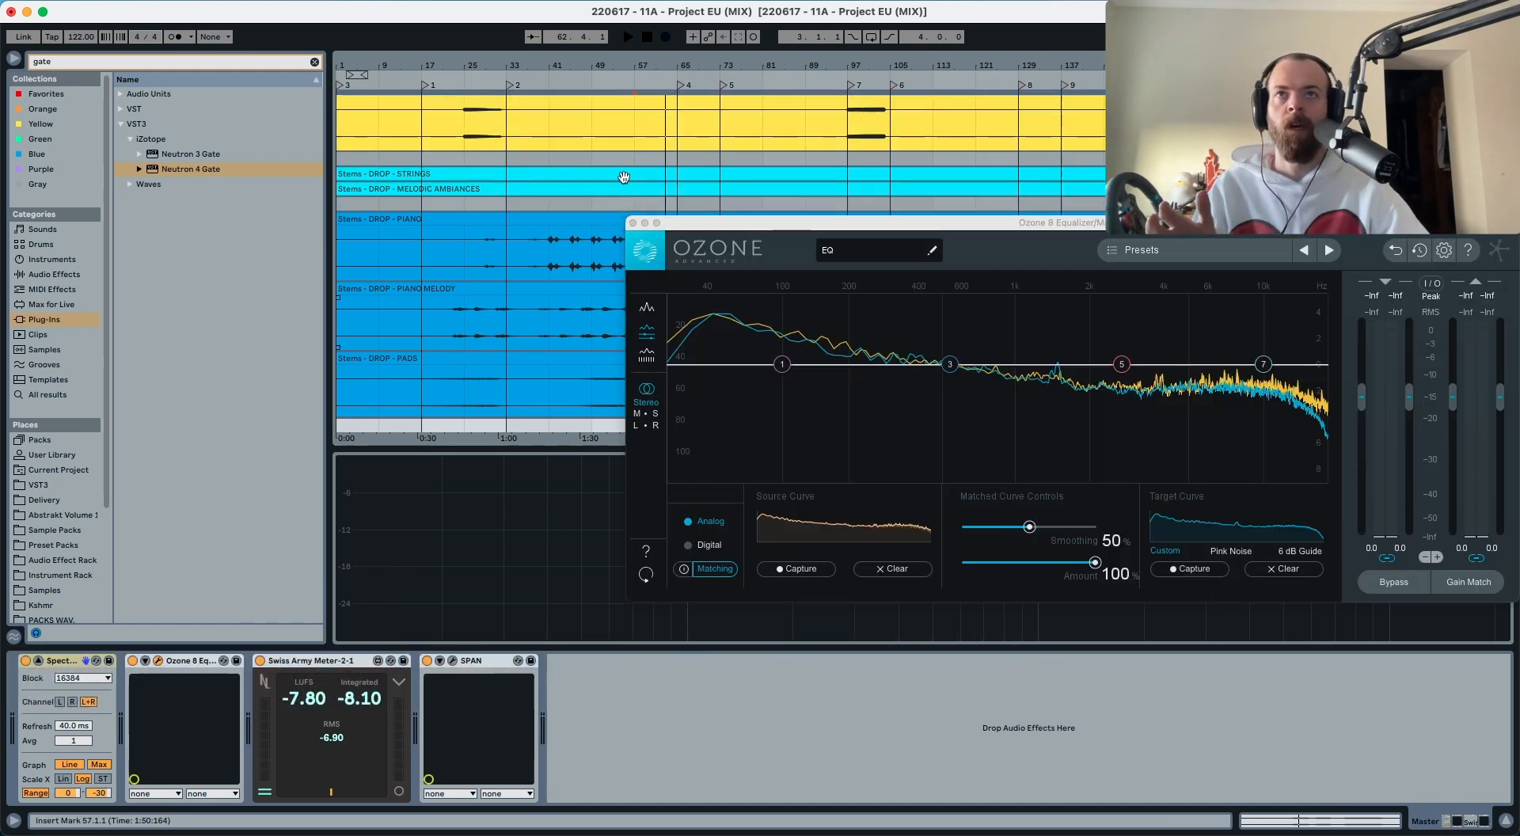
{"action": "scroll", "coordinate": [624, 177], "scroll_direction": "up", "scroll_amount": 6}
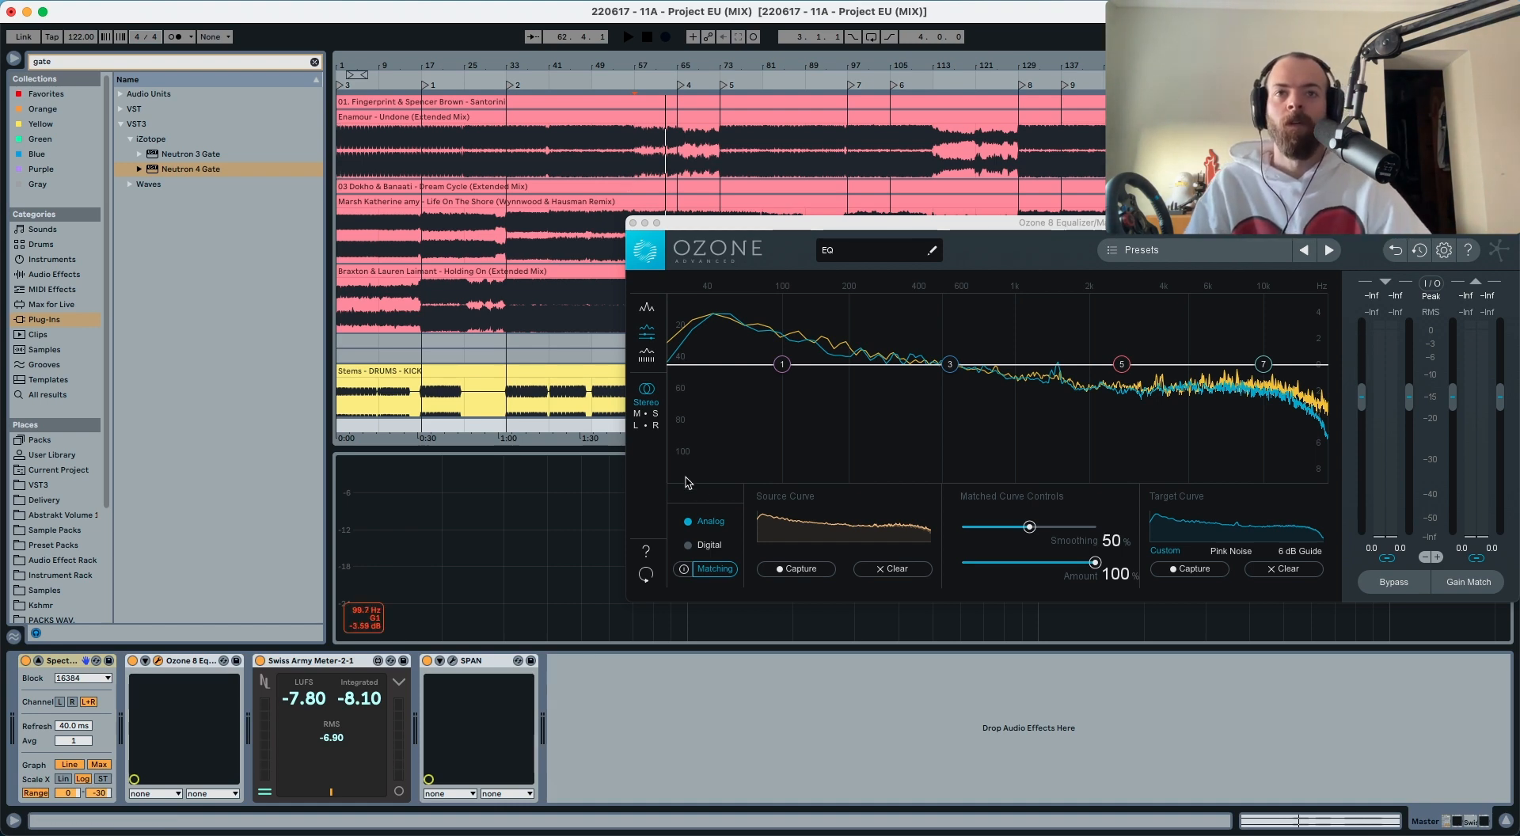
Step: Capture the mix's source curve in the Ozone 8 Equalizer by playing from bar 57, and stop playback
{"action": "left_click", "coordinate": [787, 567]}
{"action": "key", "text": "space"}
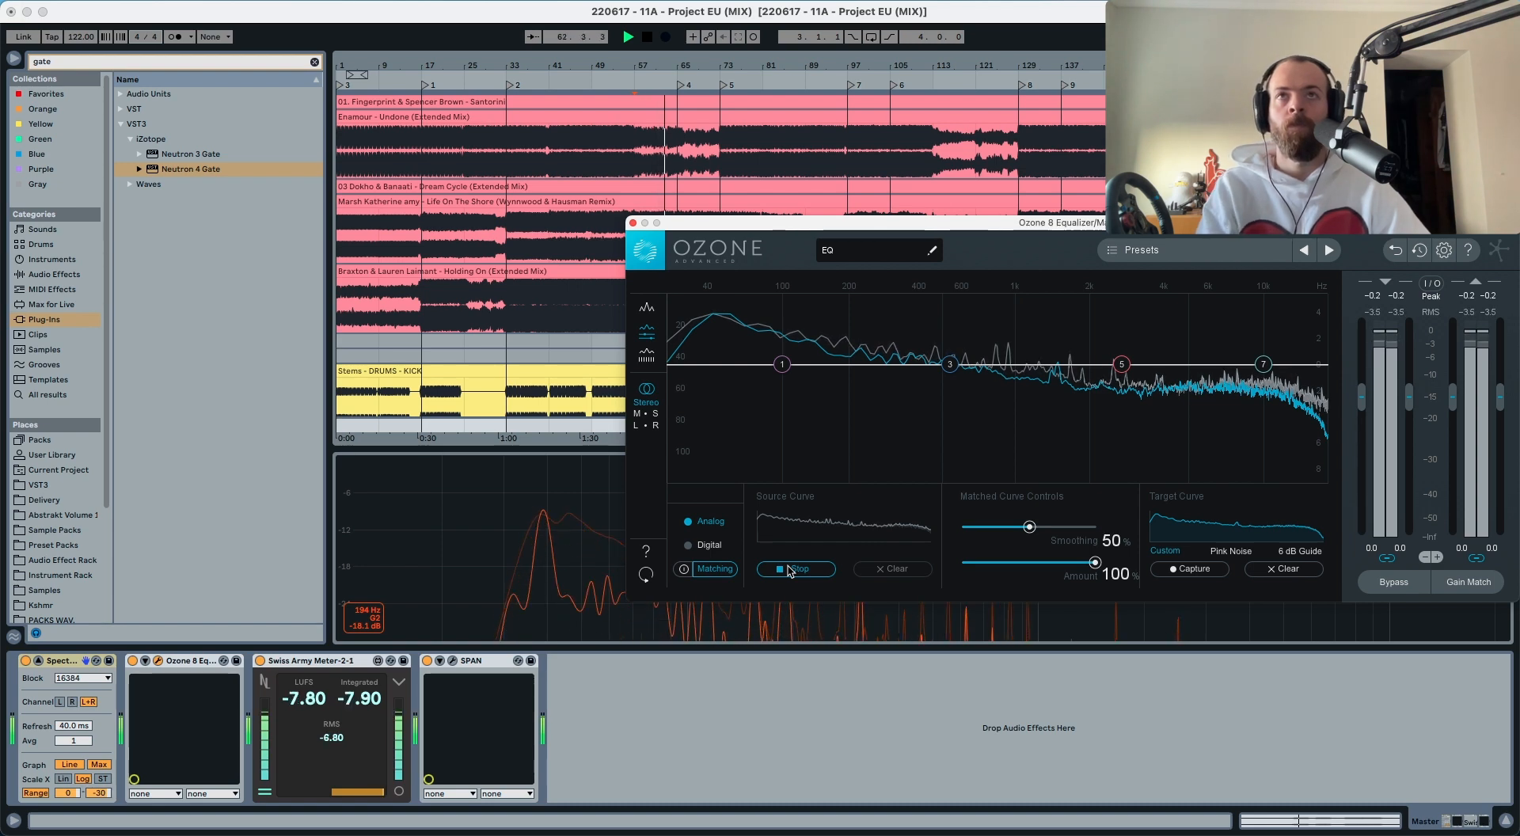
{"action": "left_click", "coordinate": [789, 569]}
{"action": "key", "text": "space"}
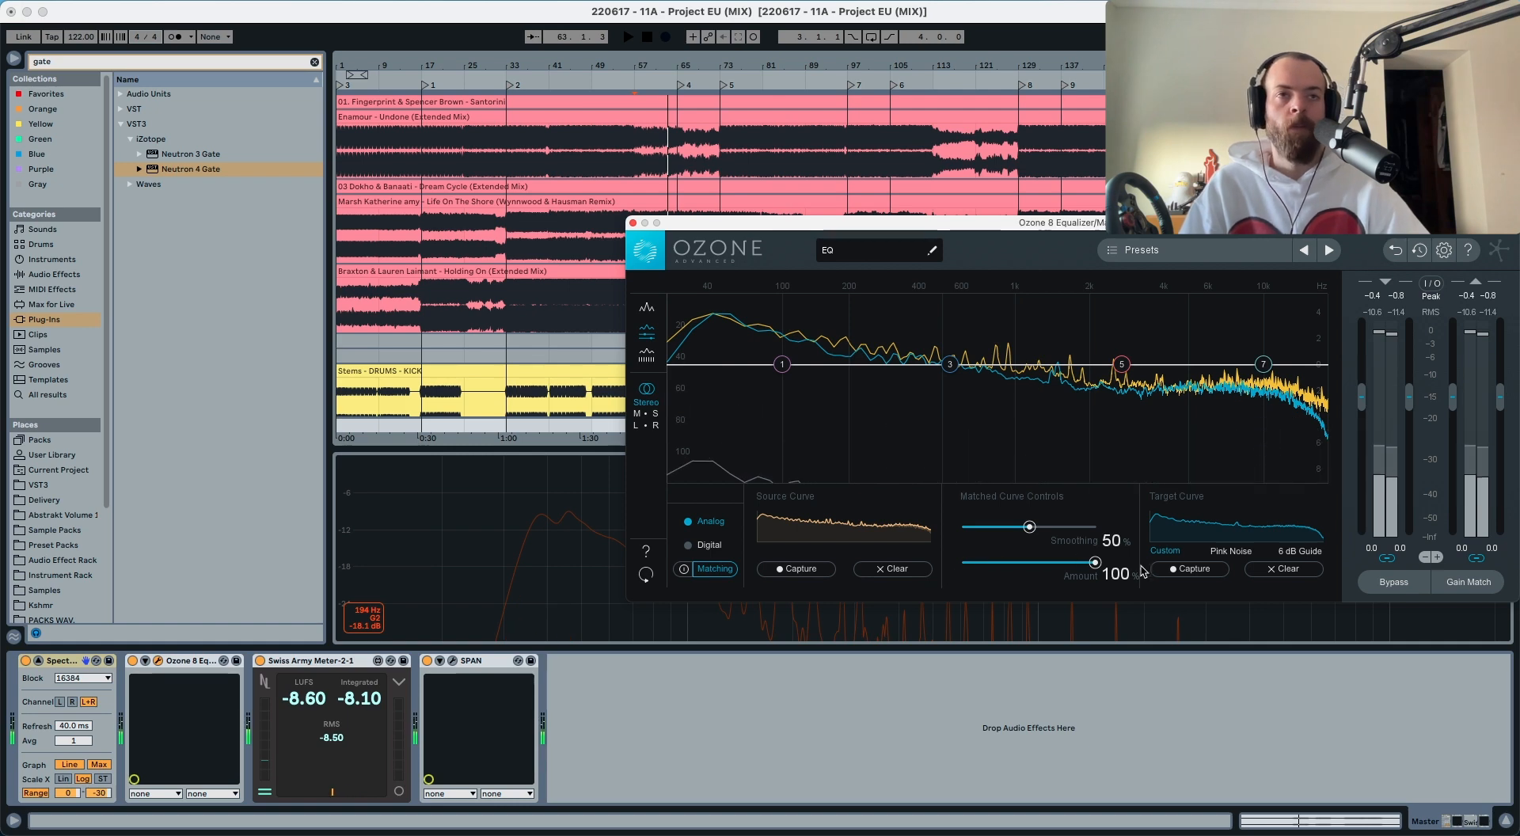
Step: Capture a reference track's target curve and toggle Matching on and off to compare it with the mix
{"action": "left_click", "coordinate": [1197, 570]}
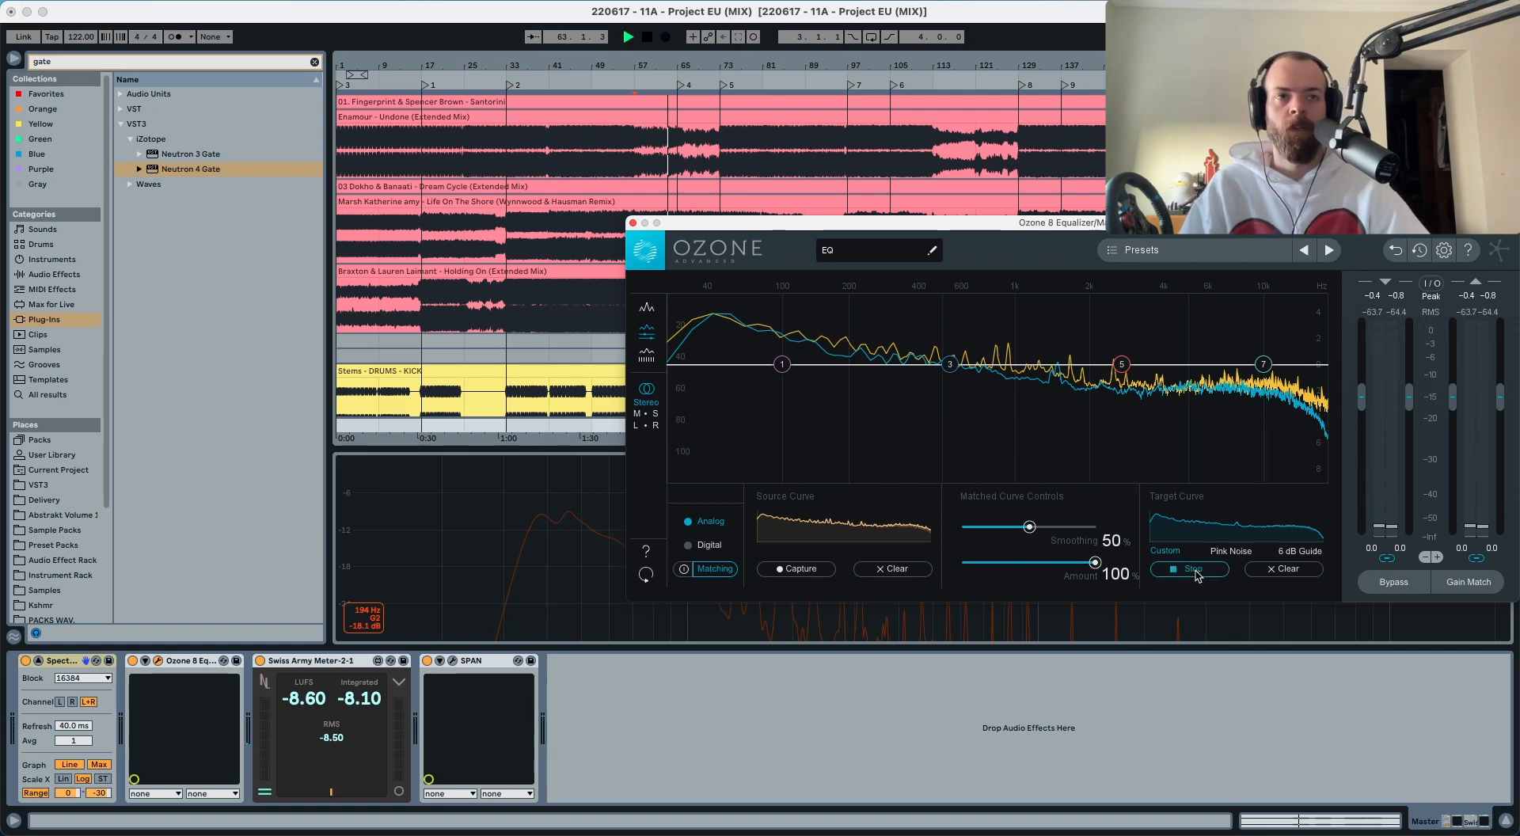
{"action": "key", "text": "space"}
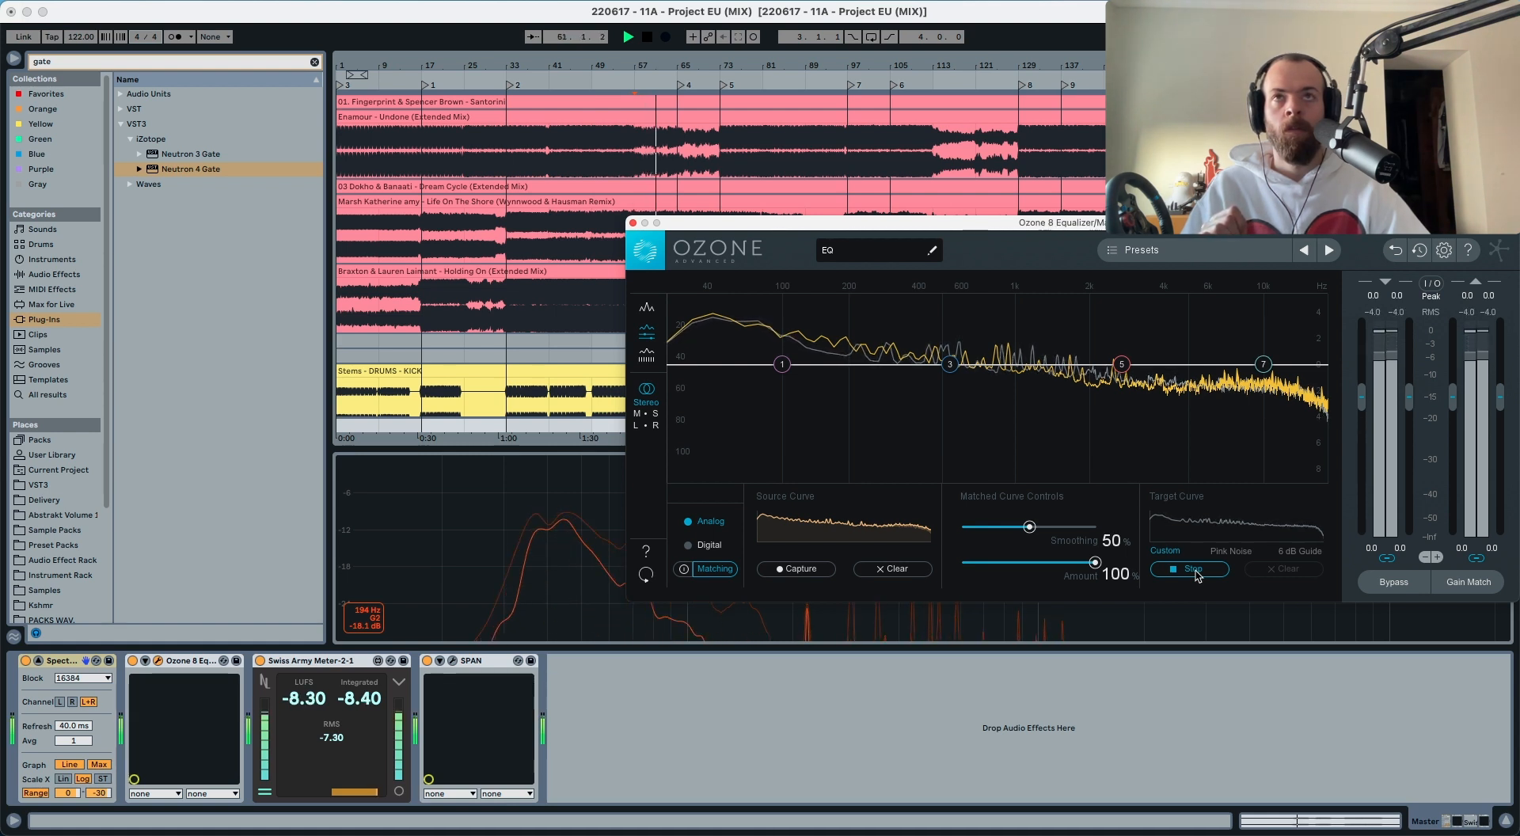
{"action": "left_click", "coordinate": [1195, 570]}
{"action": "left_click", "coordinate": [685, 571]}
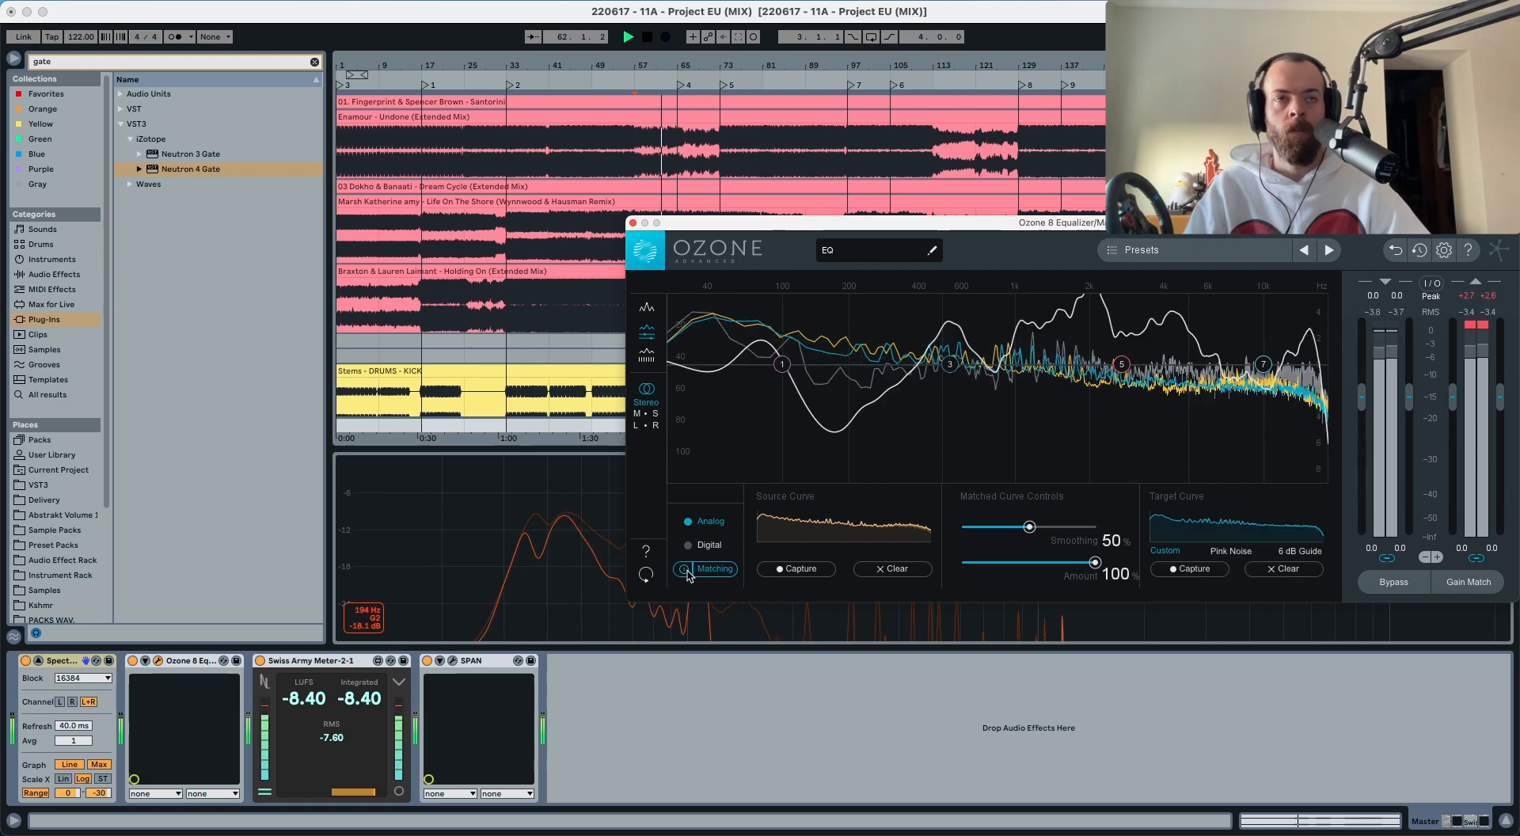
{"action": "left_click", "coordinate": [686, 572]}
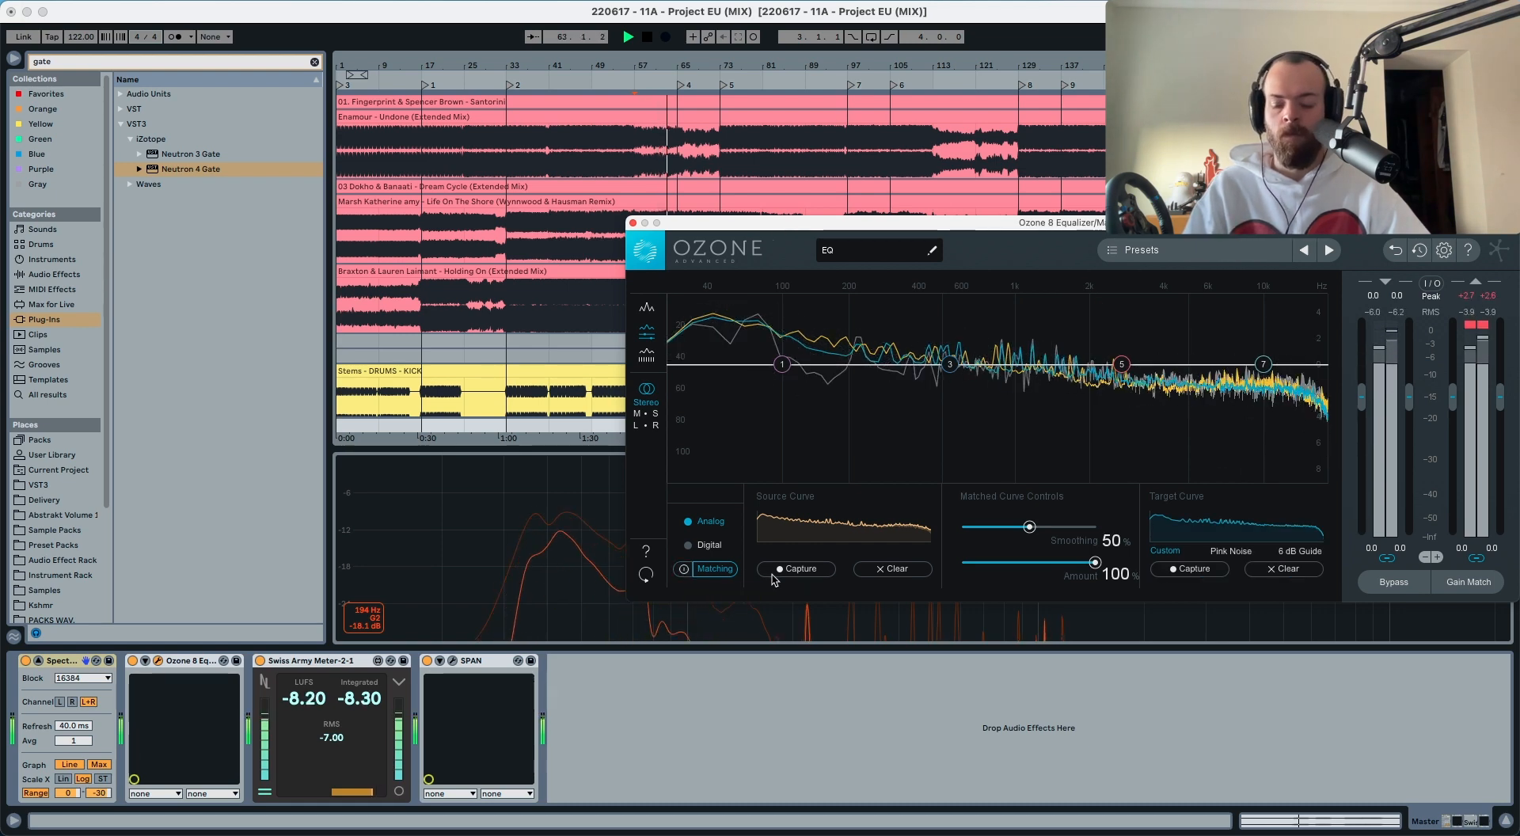
Step: Capture another reference's target curve with the equalizer window moved lower, enable Matching, stop playback, and examine the matched curve's mids and highs
{"action": "left_click", "coordinate": [1193, 569]}
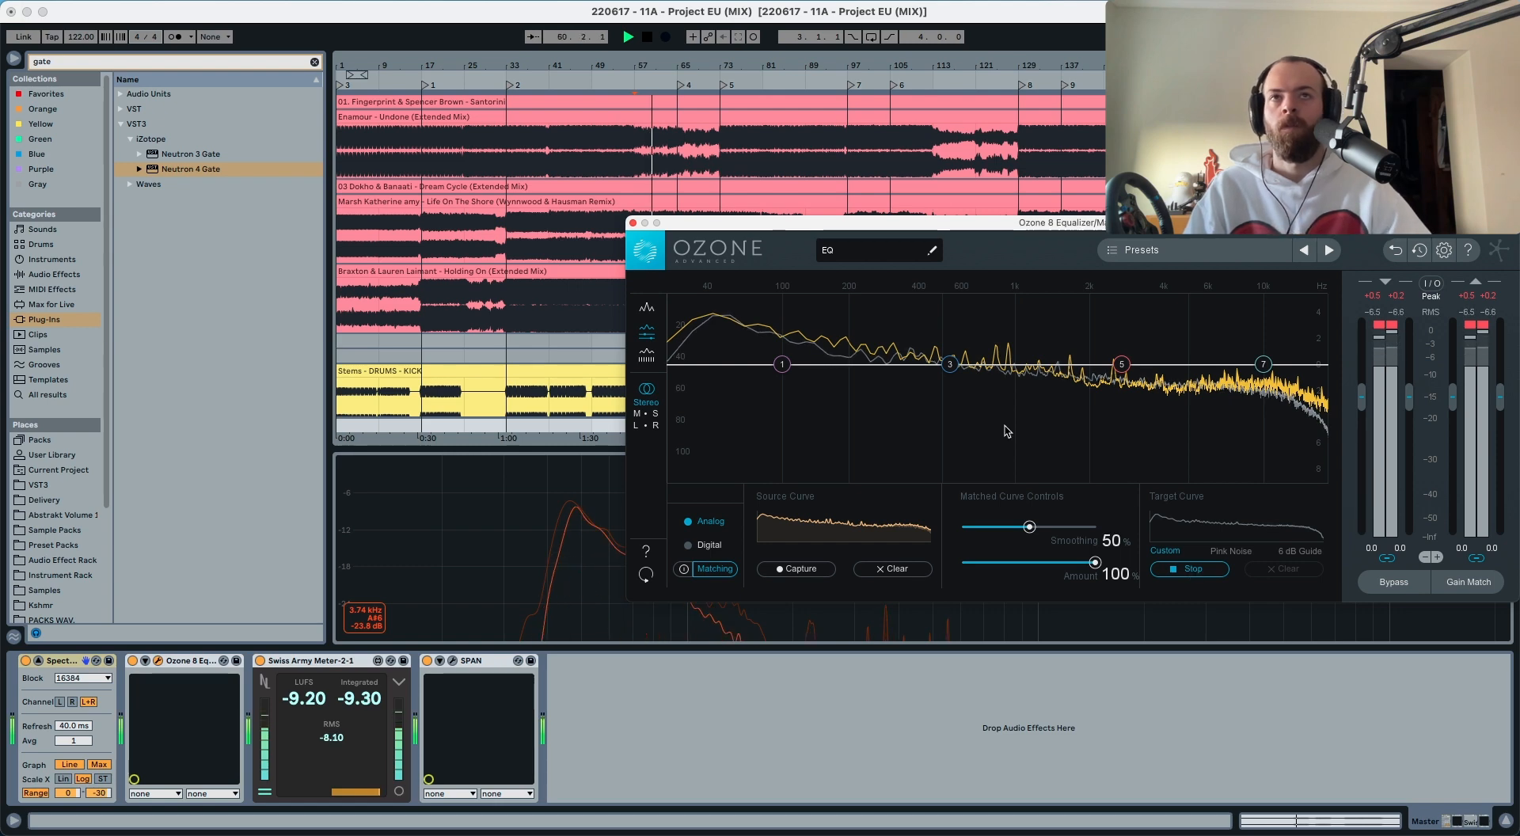
{"action": "left_click_drag", "start_coordinate": [870, 223], "coordinate": [803, 318]}
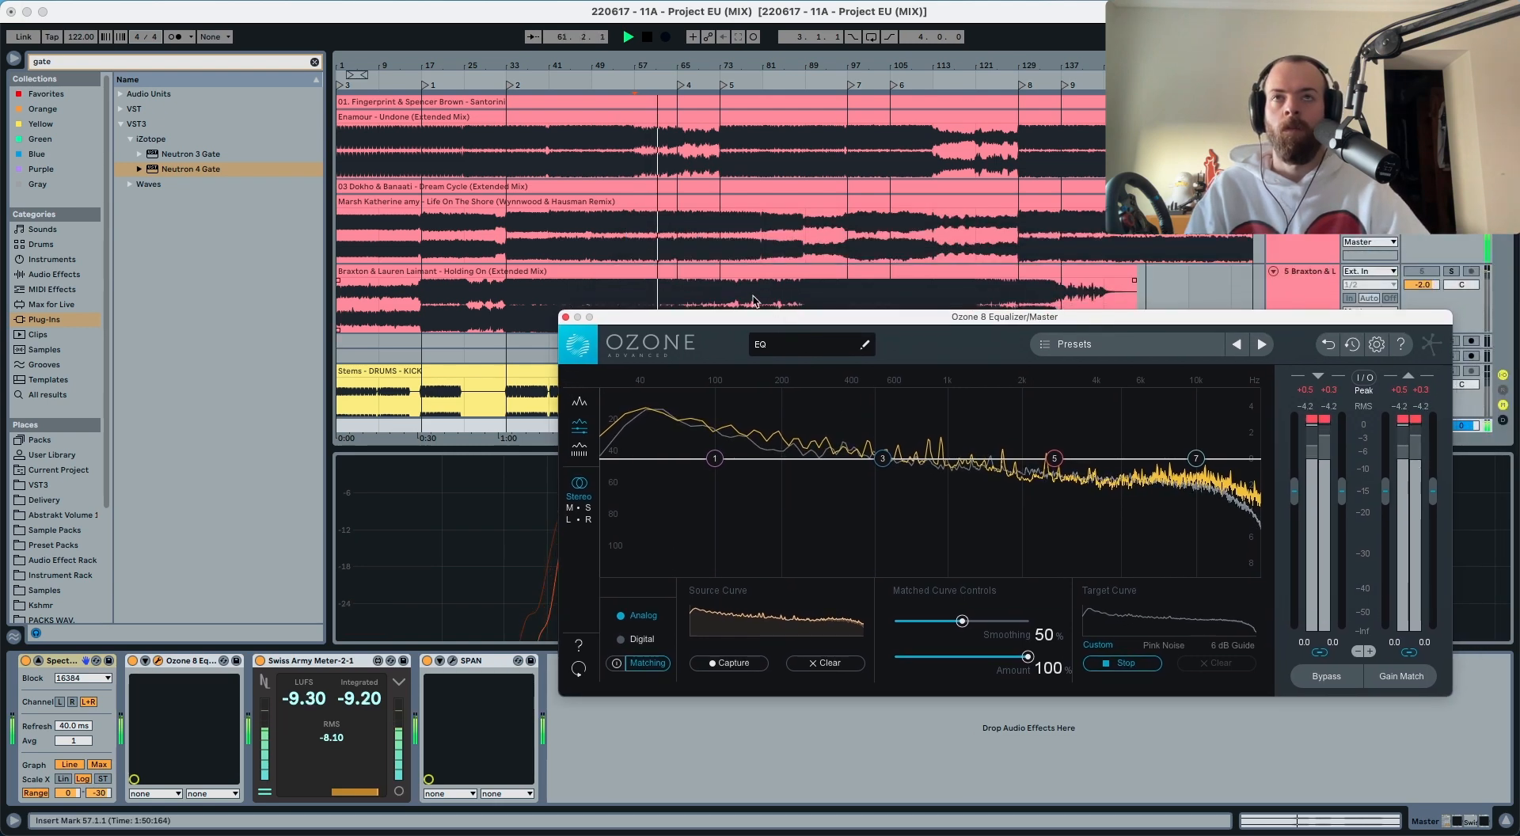
{"action": "left_click", "coordinate": [1120, 664]}
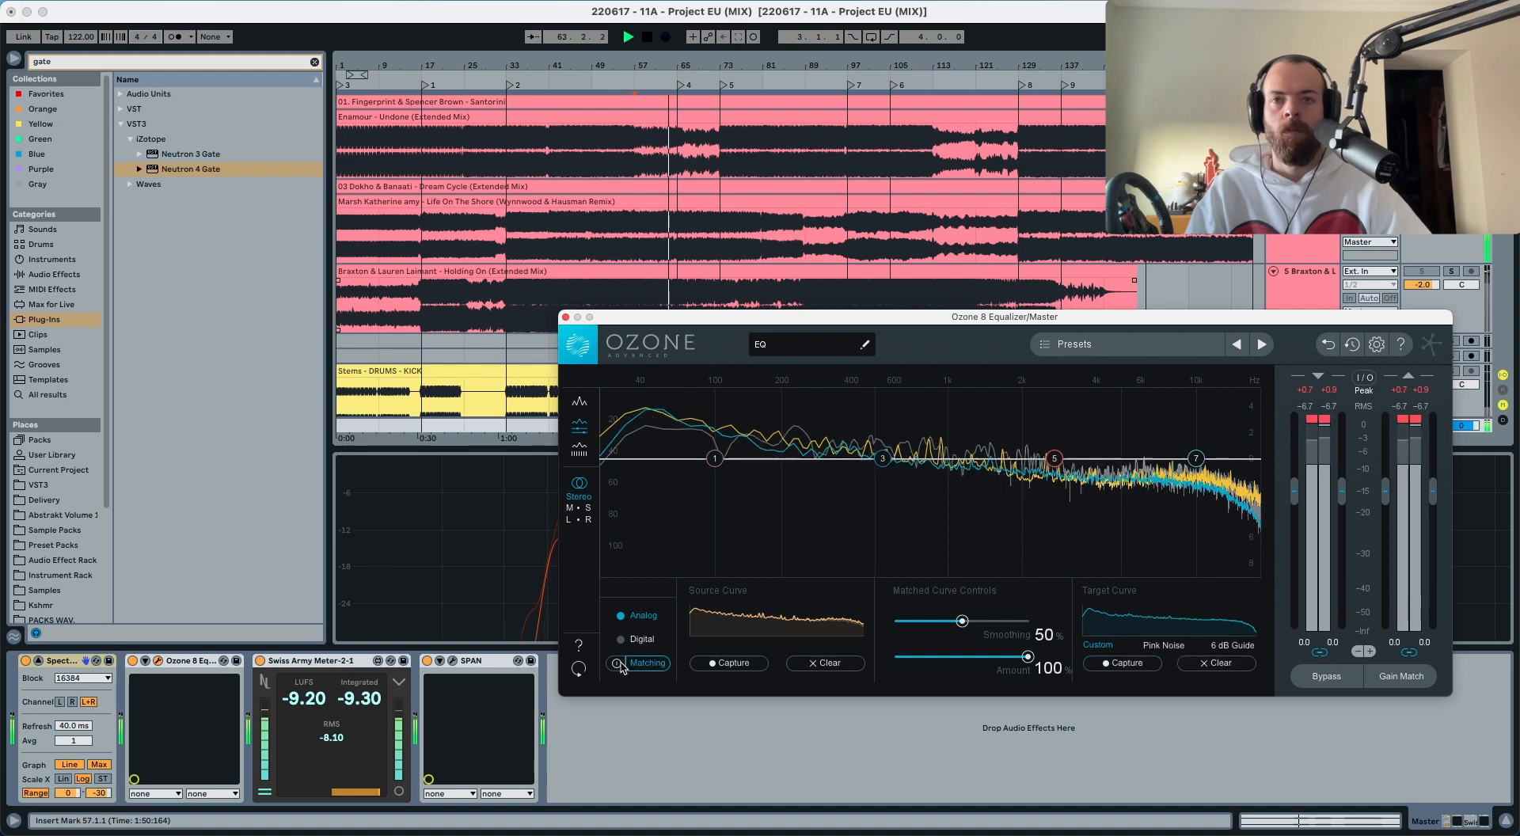
{"action": "key", "text": "space"}
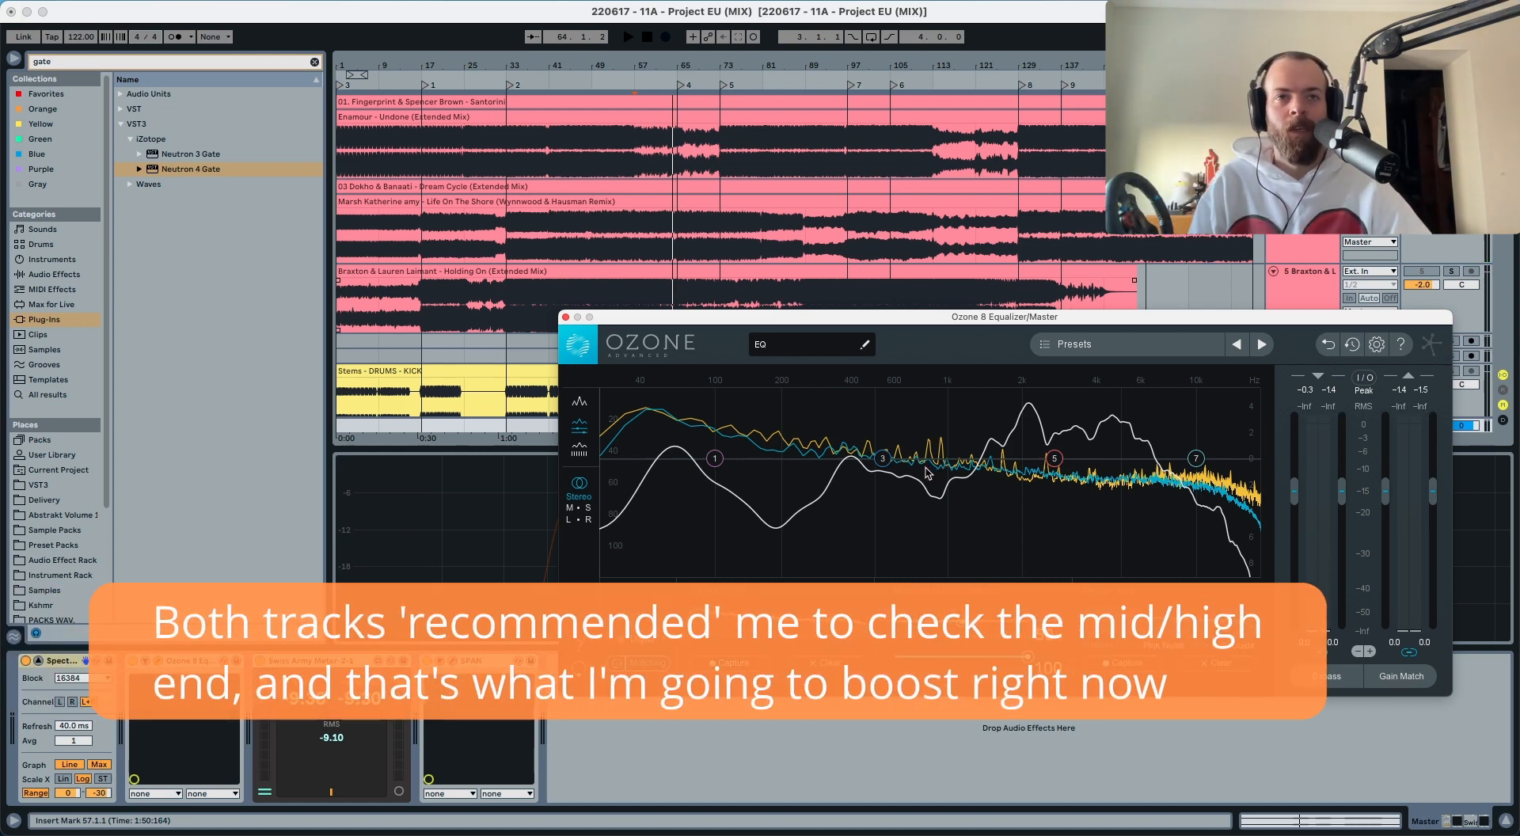
{"action": "left_click_drag", "start_coordinate": [954, 434], "coordinate": [889, 492]}
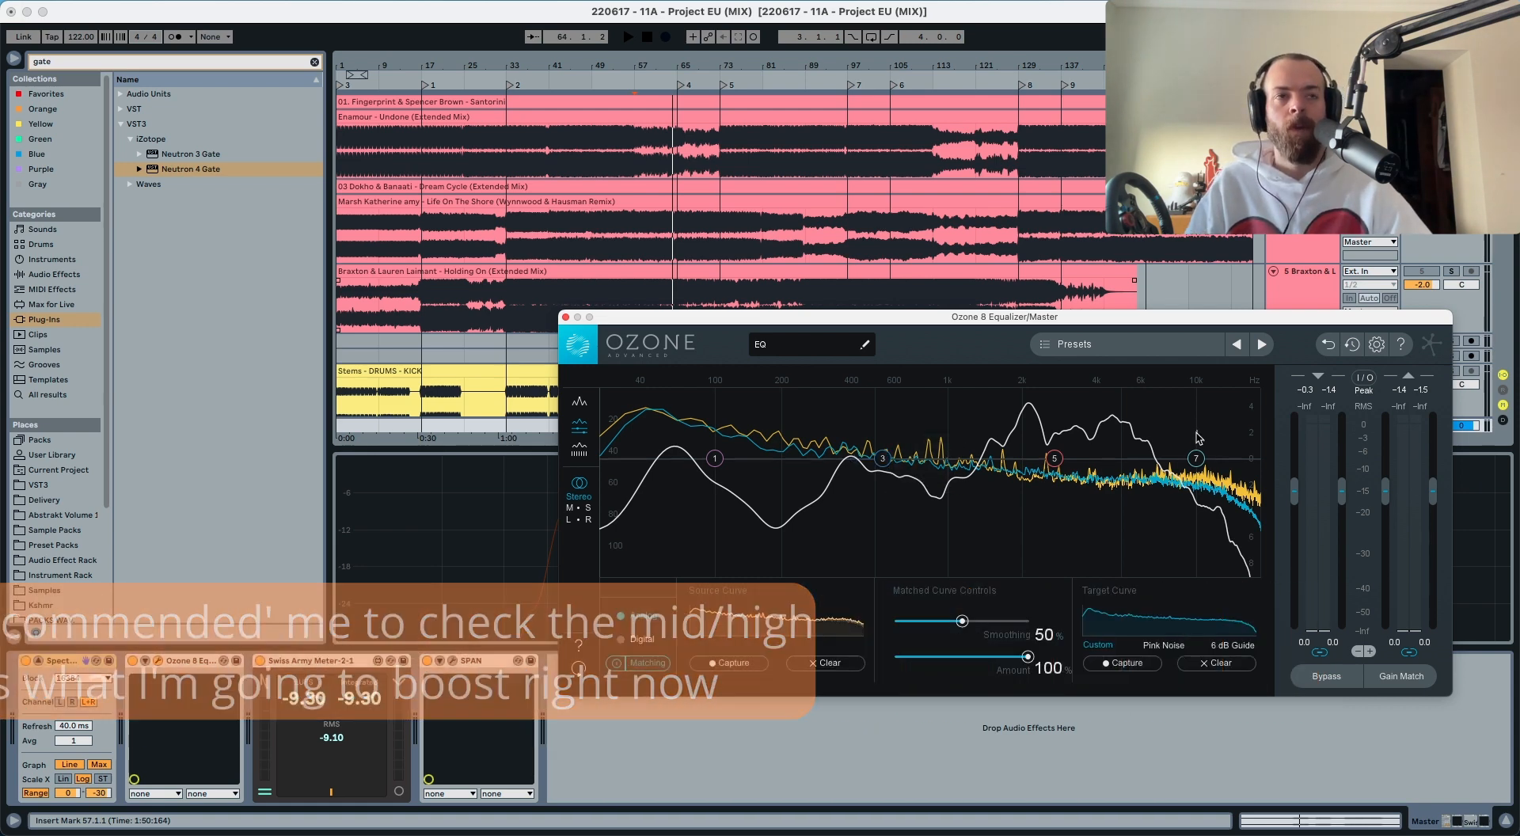
{"action": "left_click", "coordinate": [1195, 456]}
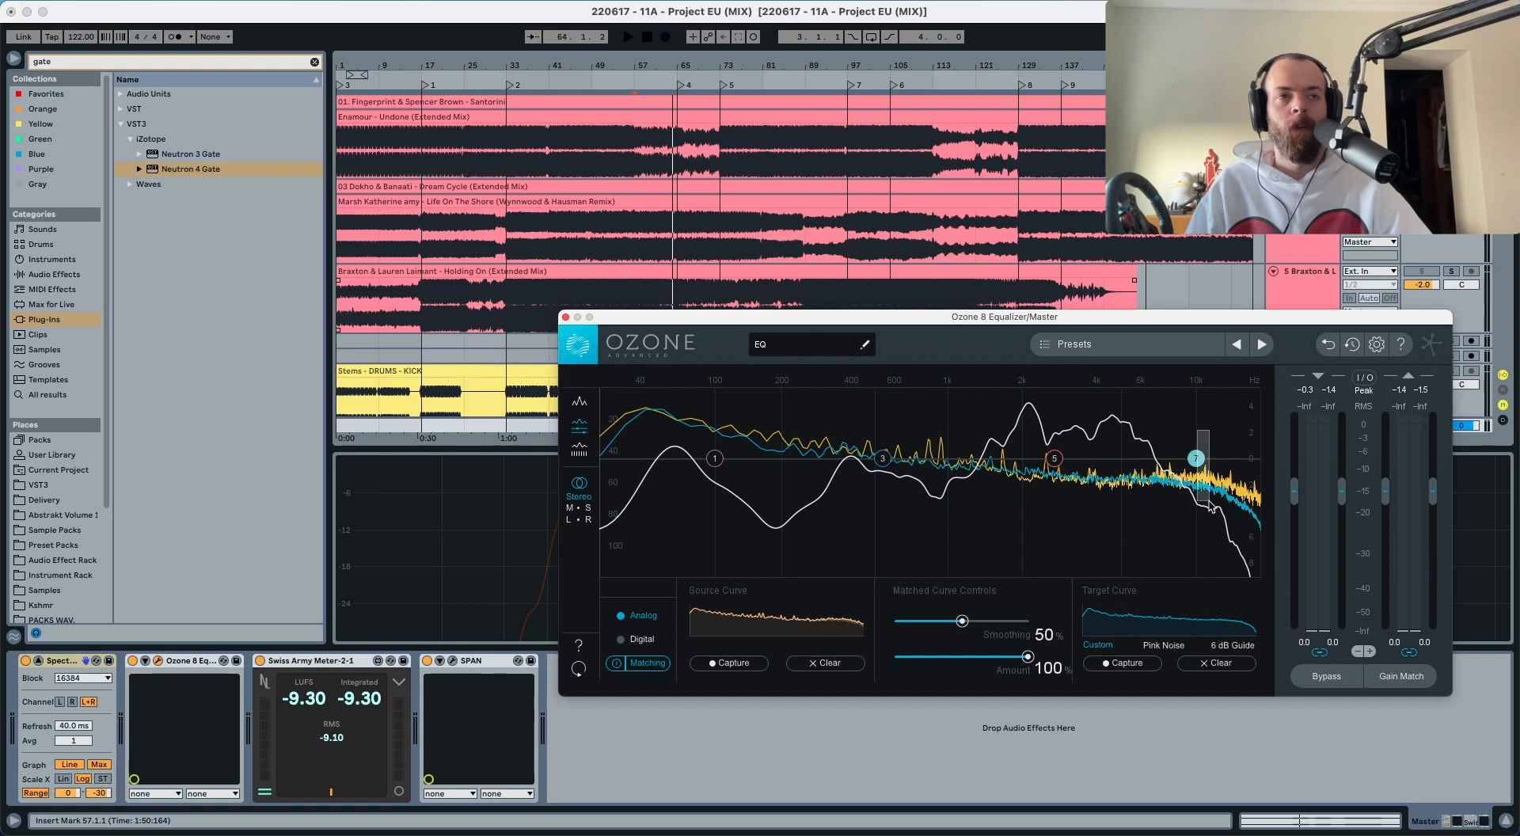
Step: Disable Matching, capture a new target curve while playing from bar 57, and stop playback
{"action": "left_click", "coordinate": [618, 668]}
{"action": "left_click", "coordinate": [1149, 665]}
{"action": "key", "text": "space"}
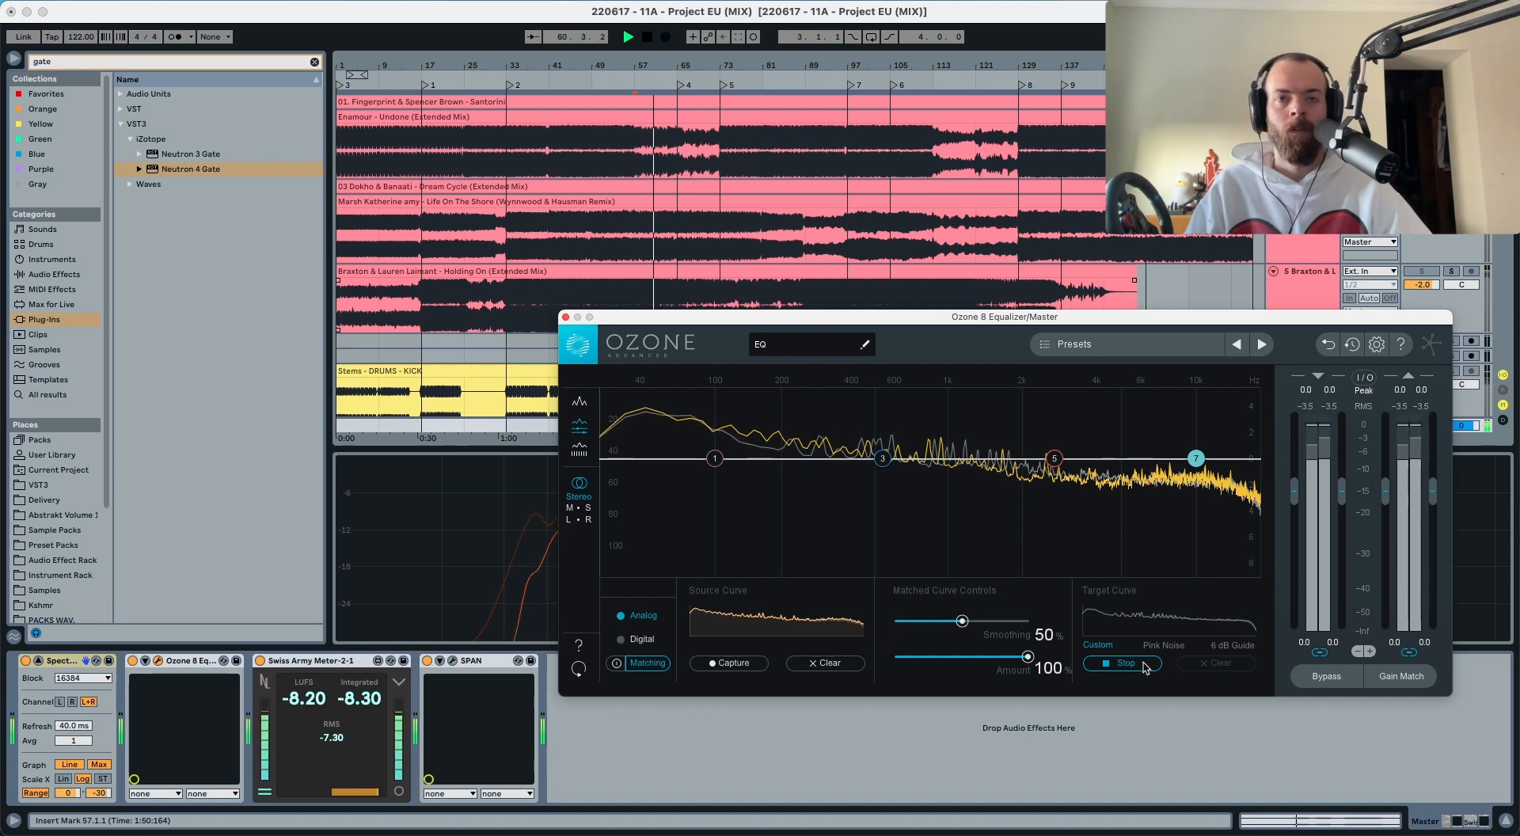
{"action": "left_click", "coordinate": [1143, 664]}
{"action": "key", "text": "space"}
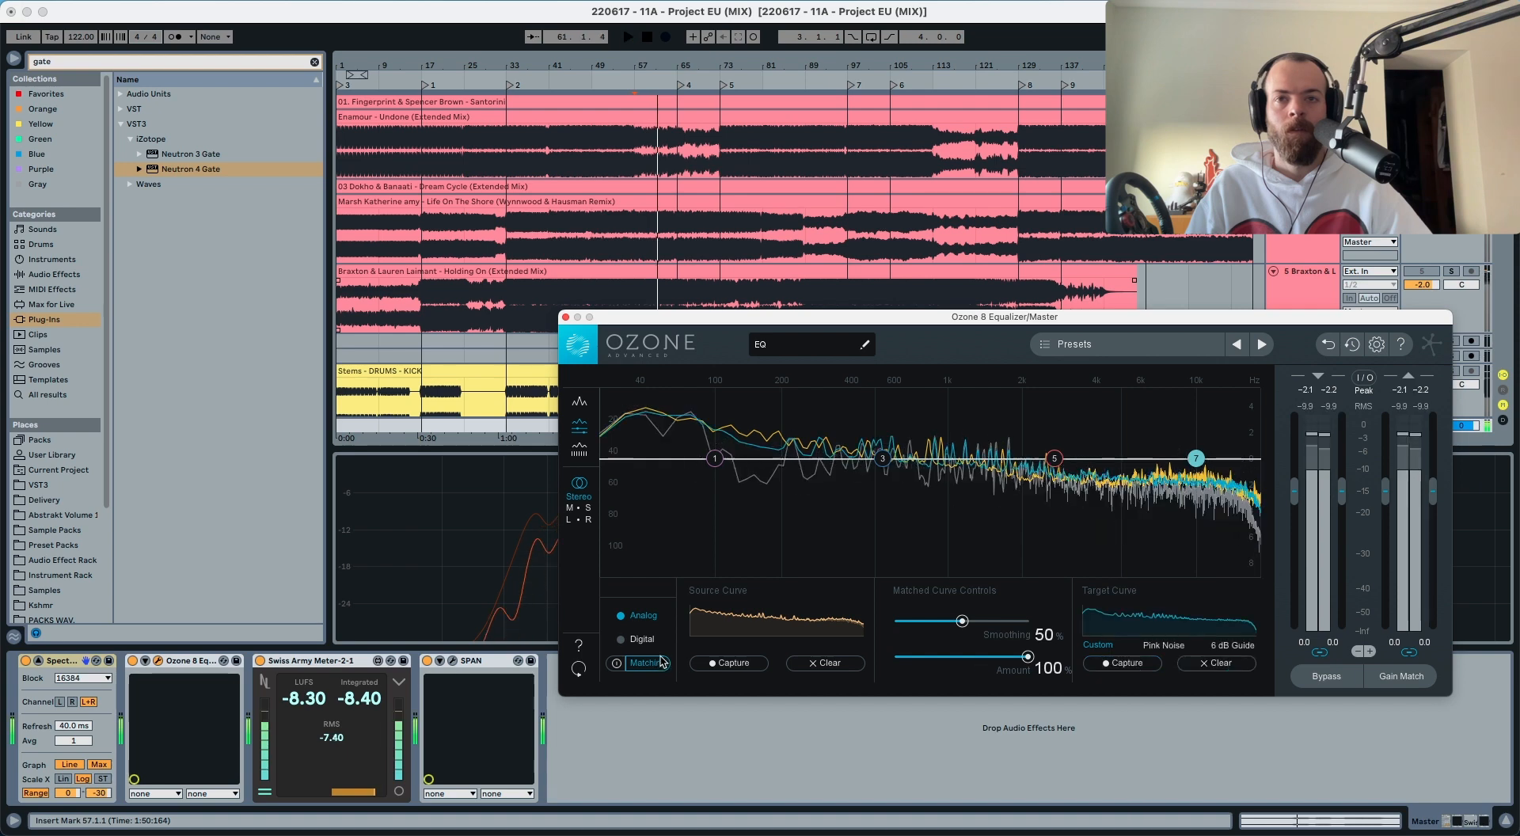
Step: Enable Matching in the Ozone 8 Equalizer, examine the matched curve's mids and highs, disable Matching and close the equalizer
{"action": "left_click", "coordinate": [616, 664]}
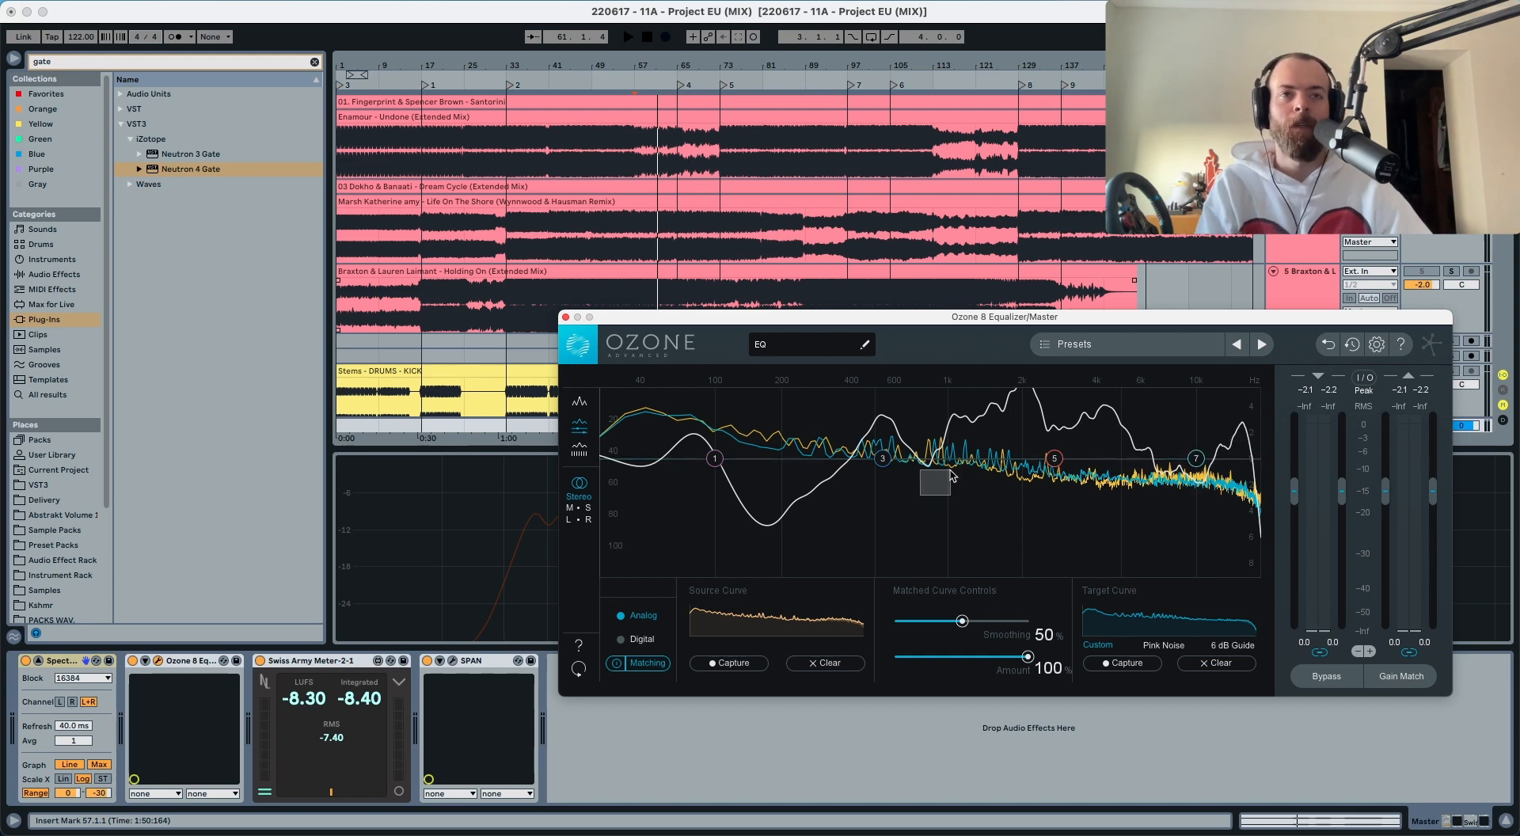
{"action": "left_click_drag", "start_coordinate": [952, 474], "coordinate": [1127, 409]}
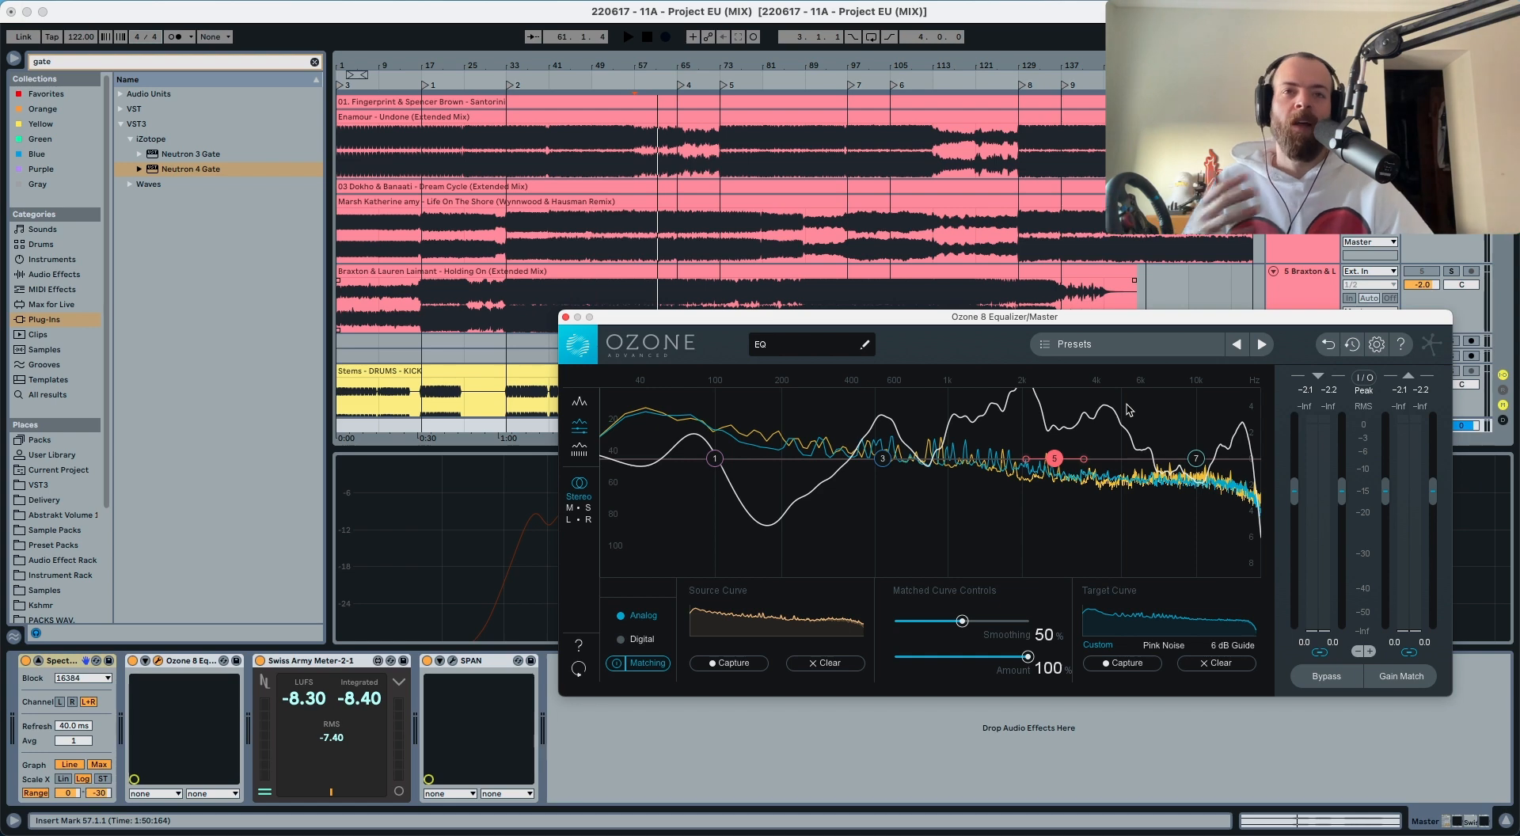
{"action": "left_click", "coordinate": [622, 661]}
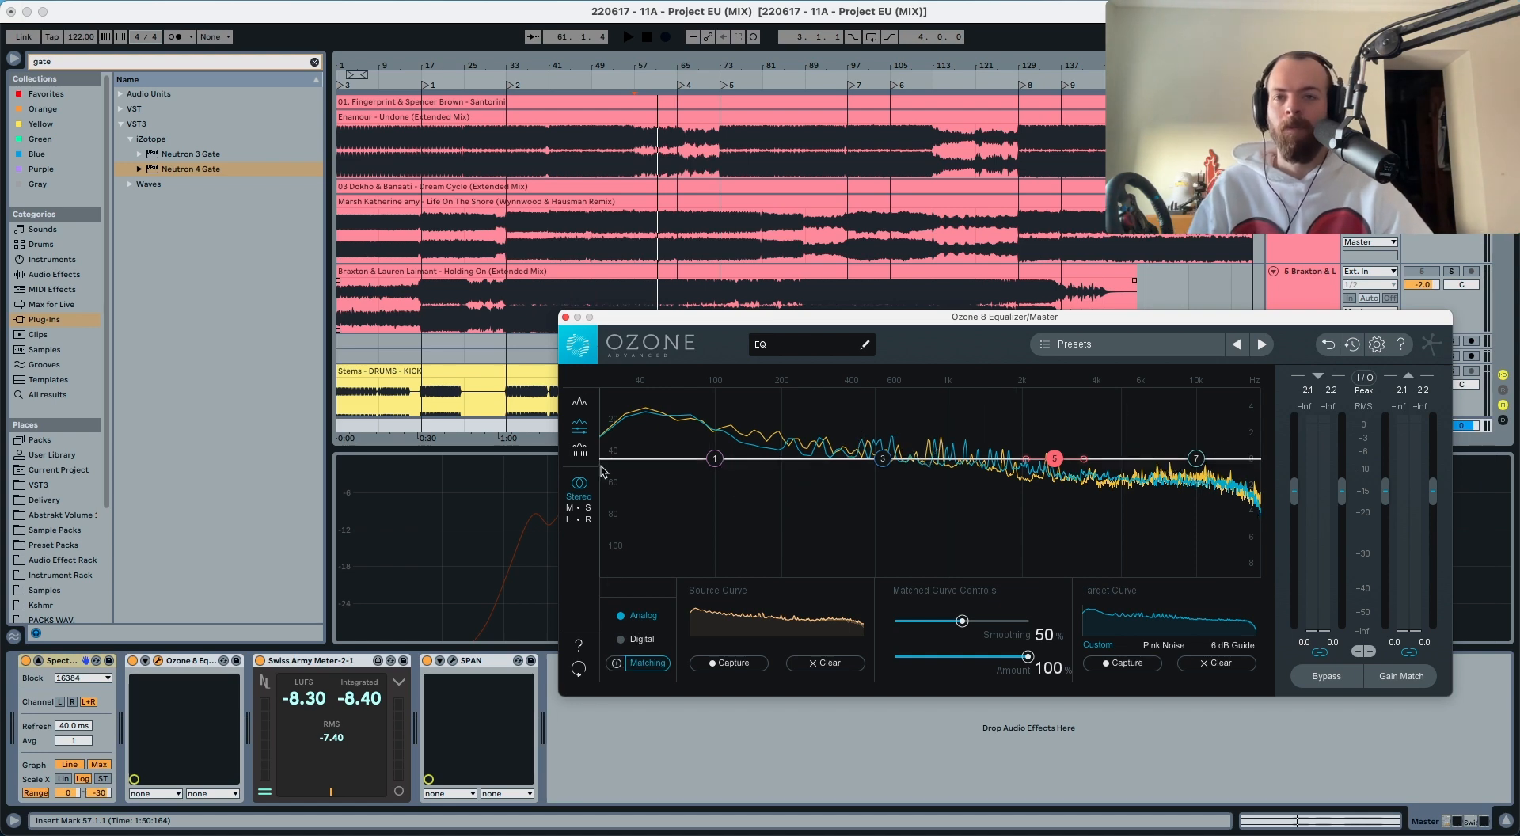
{"action": "left_click", "coordinate": [565, 317]}
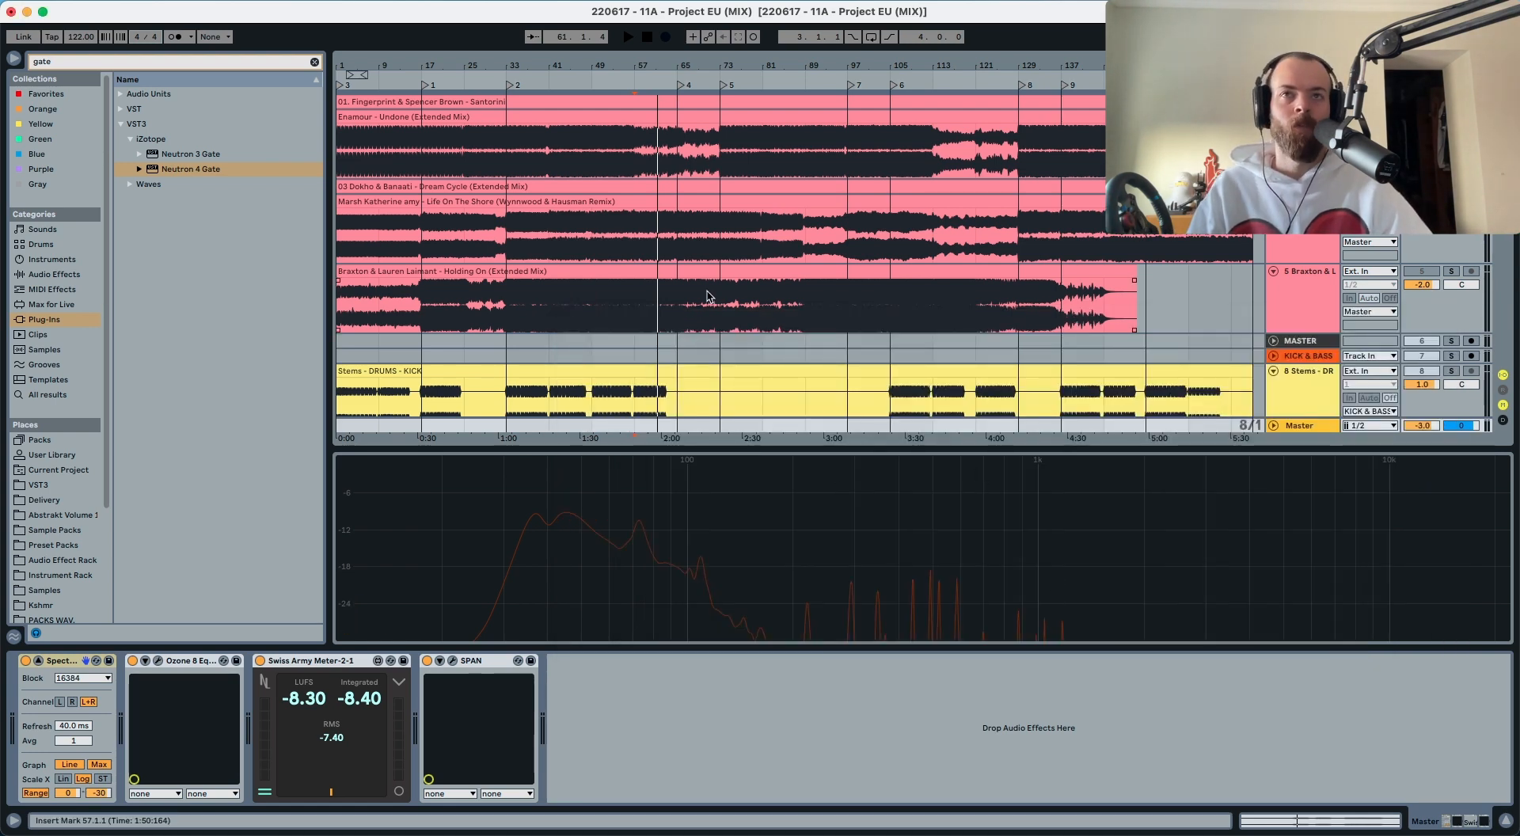
Step: Go to the DROP stems and play the mix from bar 57 while viewing the Master's meters and spectrum
{"action": "scroll", "coordinate": [705, 291], "scroll_direction": "down", "scroll_amount": 10}
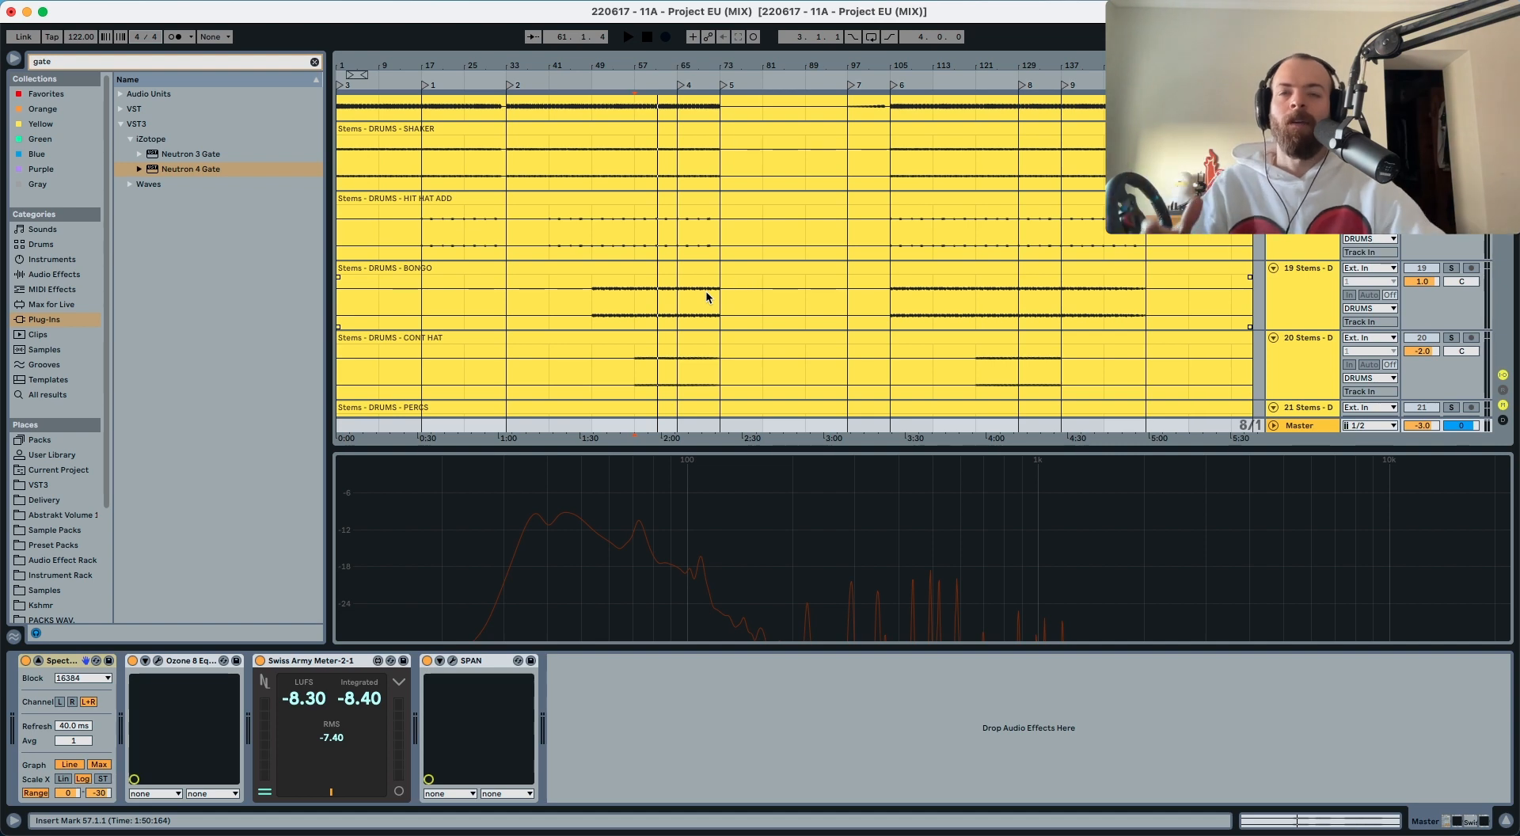
{"action": "scroll", "coordinate": [705, 292], "scroll_direction": "down", "scroll_amount": 15}
{"action": "scroll", "coordinate": [701, 299], "scroll_direction": "up", "scroll_amount": 5}
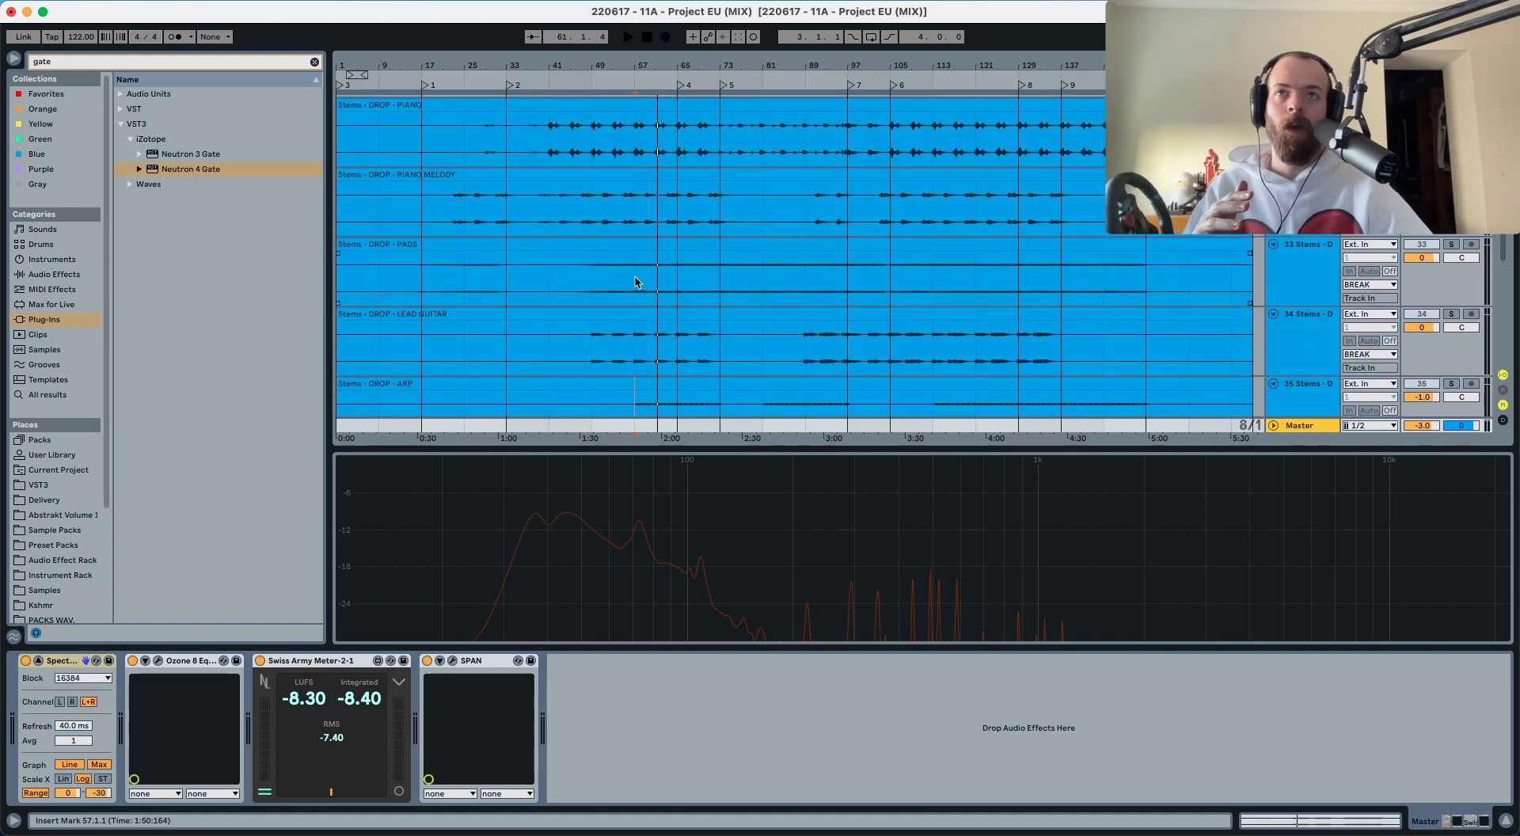
{"action": "left_click", "coordinate": [634, 279]}
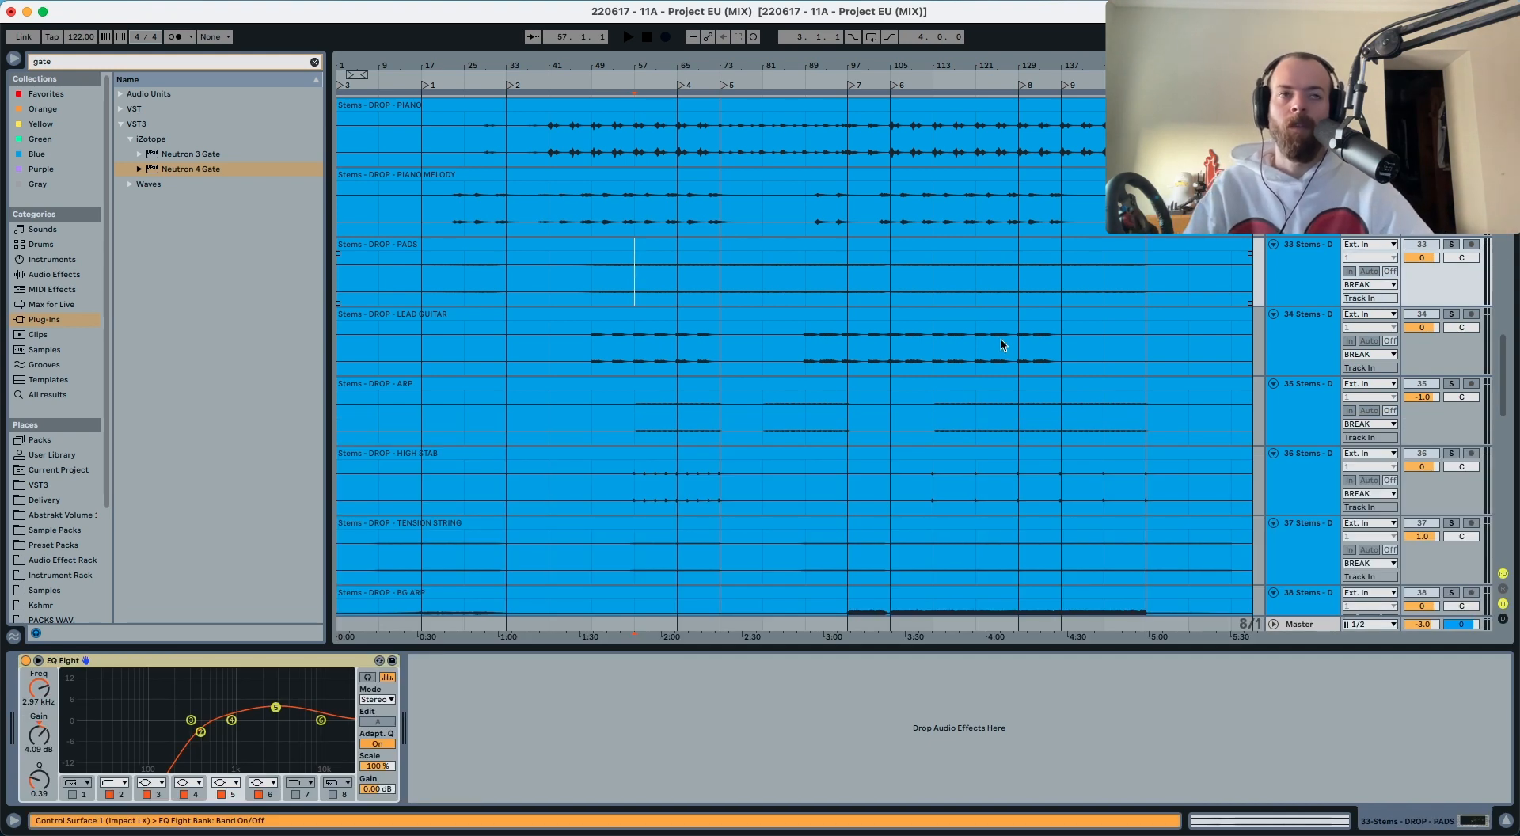
{"action": "left_click", "coordinate": [1297, 624]}
{"action": "key", "text": "space"}
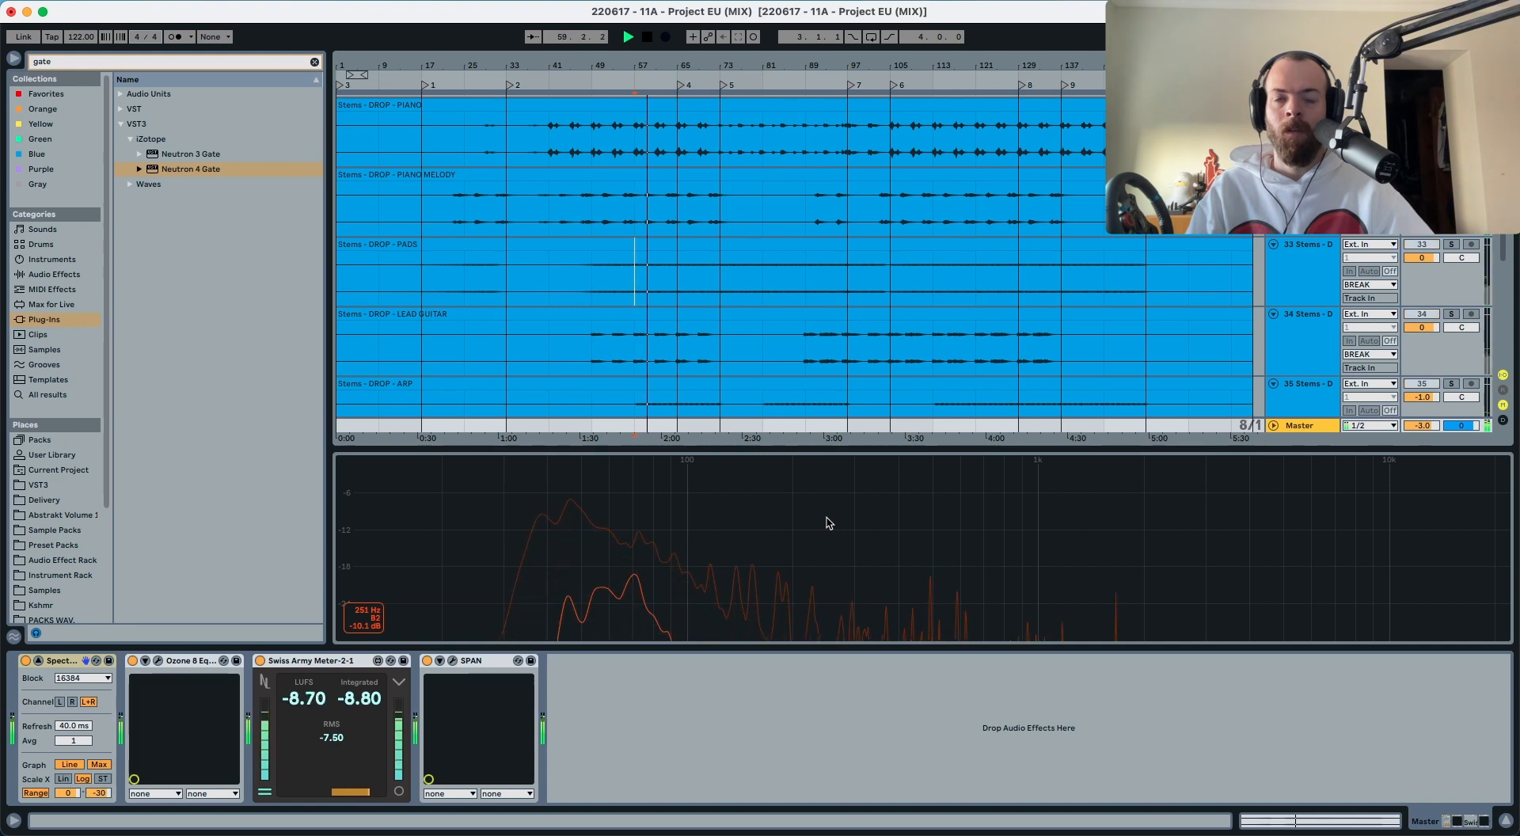
{"action": "key", "text": "space"}
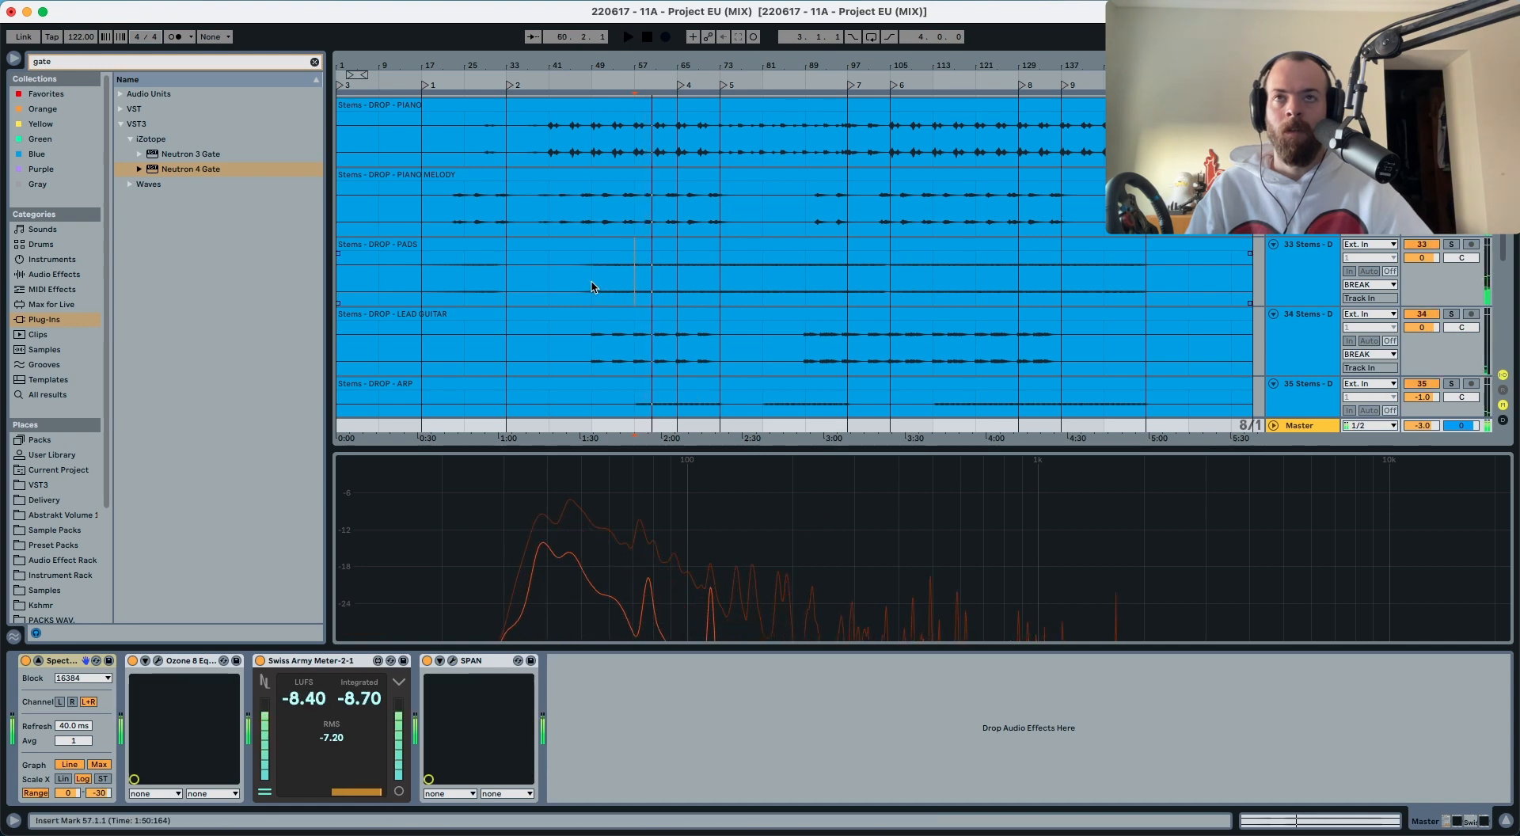
Step: Reopen the Master's Ozone 8 Equalizer, enable Matching, and play the mix from bar 49
{"action": "left_click", "coordinate": [592, 288]}
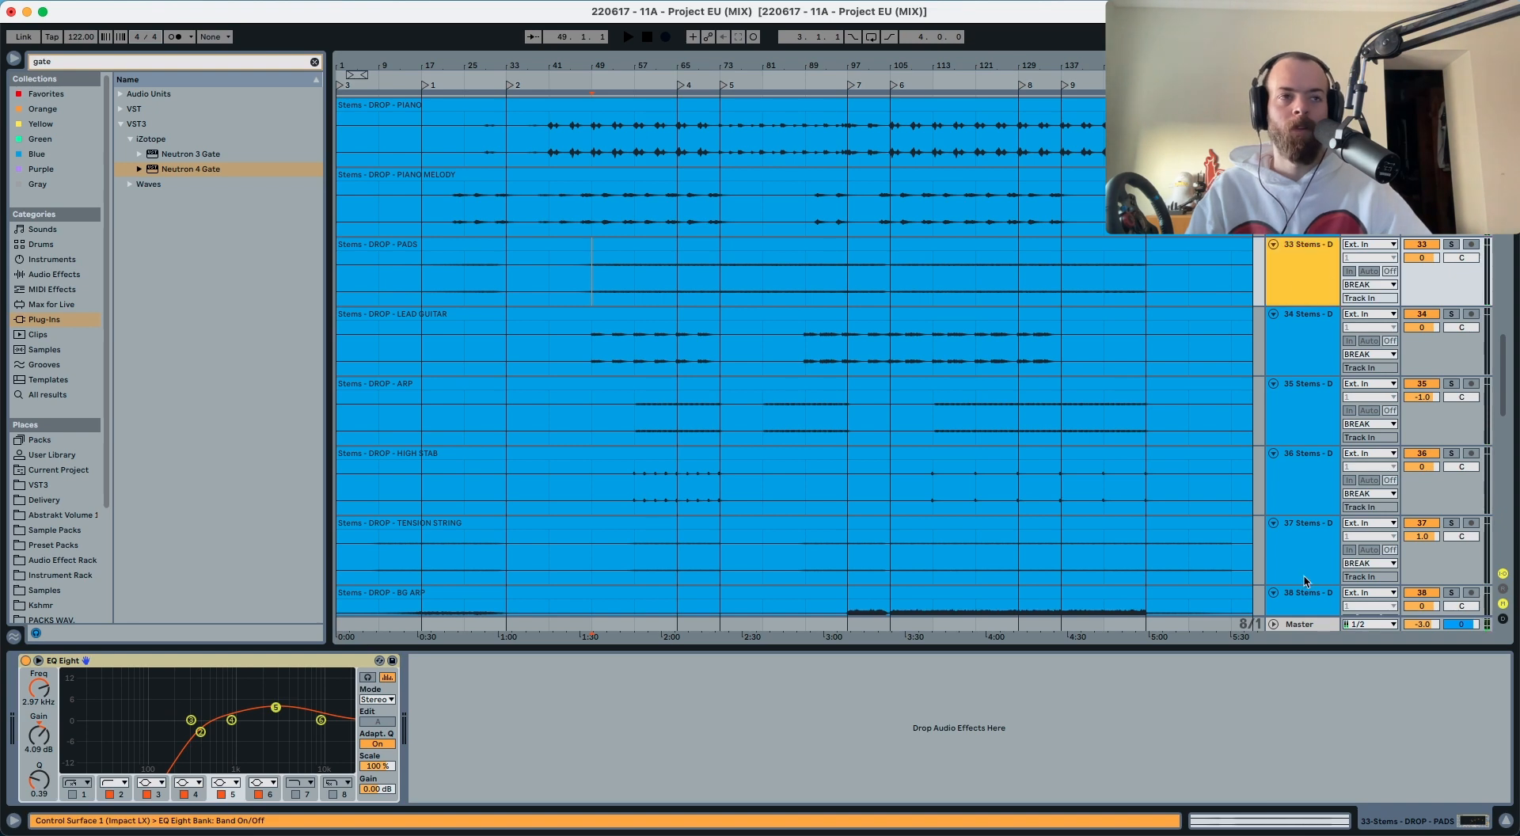
{"action": "left_click", "coordinate": [1314, 625]}
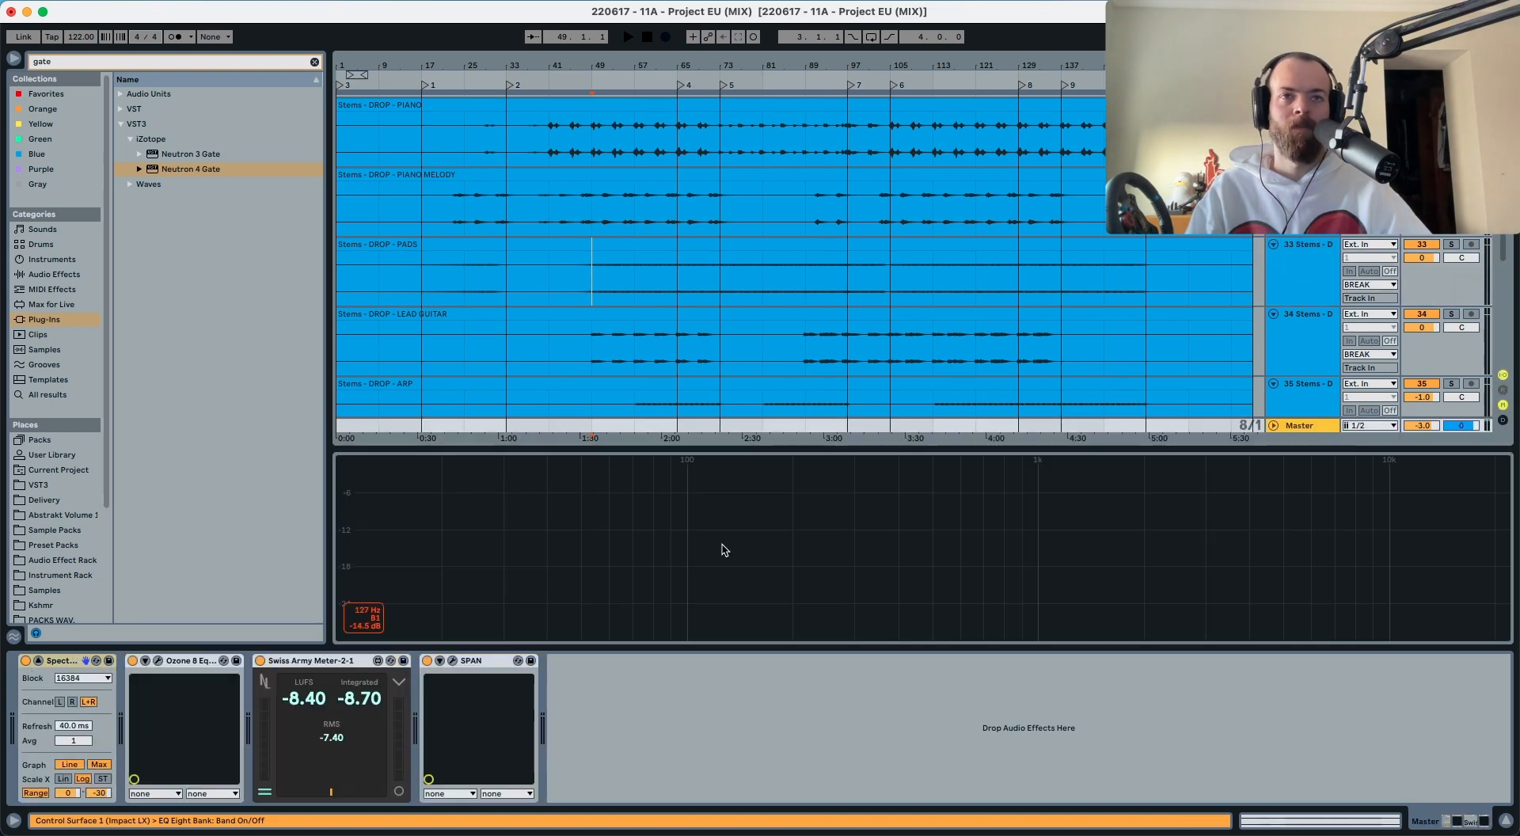
{"action": "left_click", "coordinate": [159, 660]}
{"action": "left_click", "coordinate": [617, 663]}
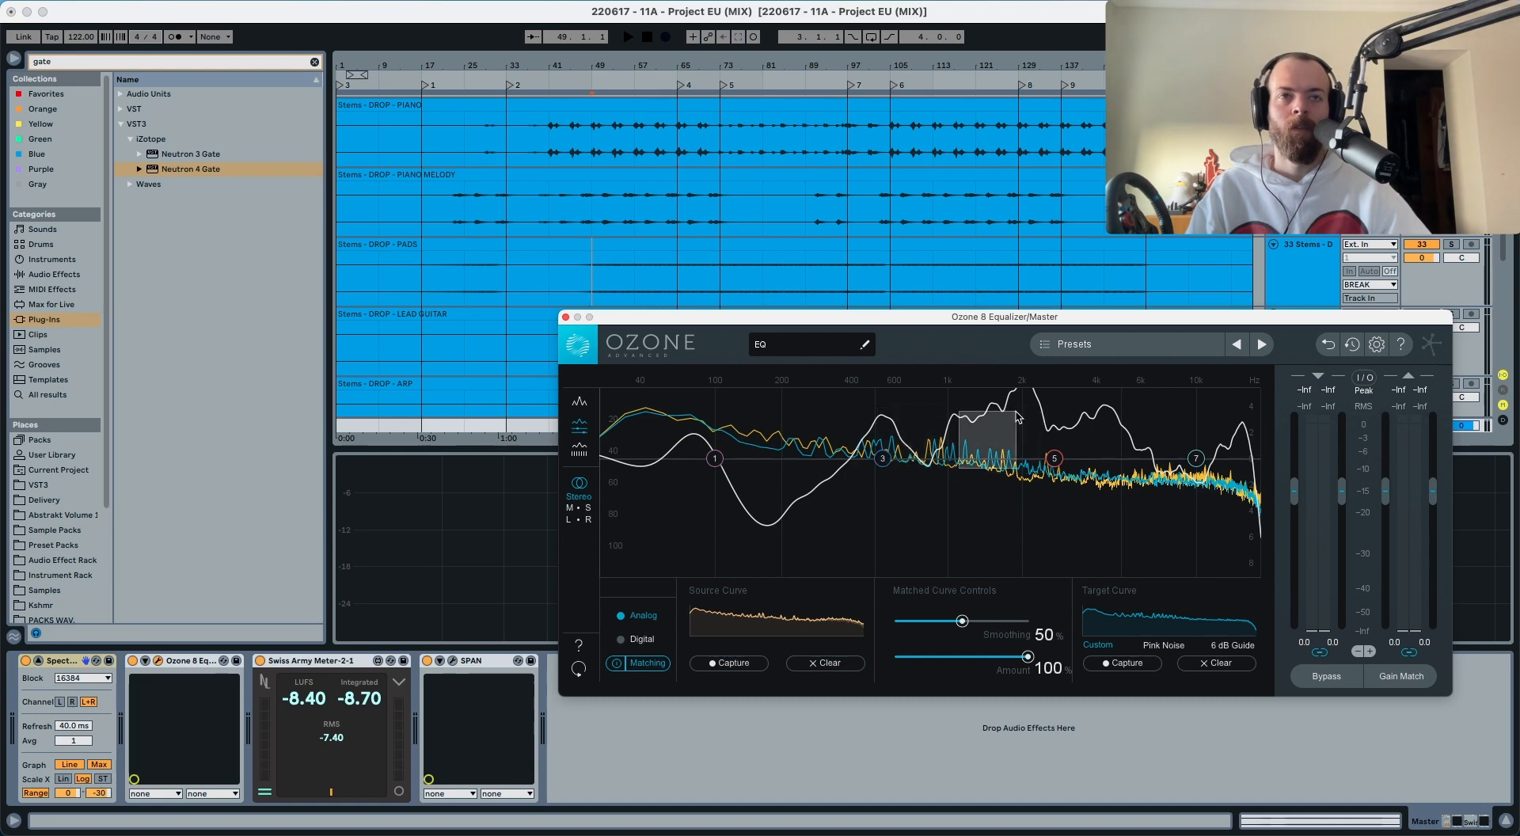
{"action": "key", "text": "space"}
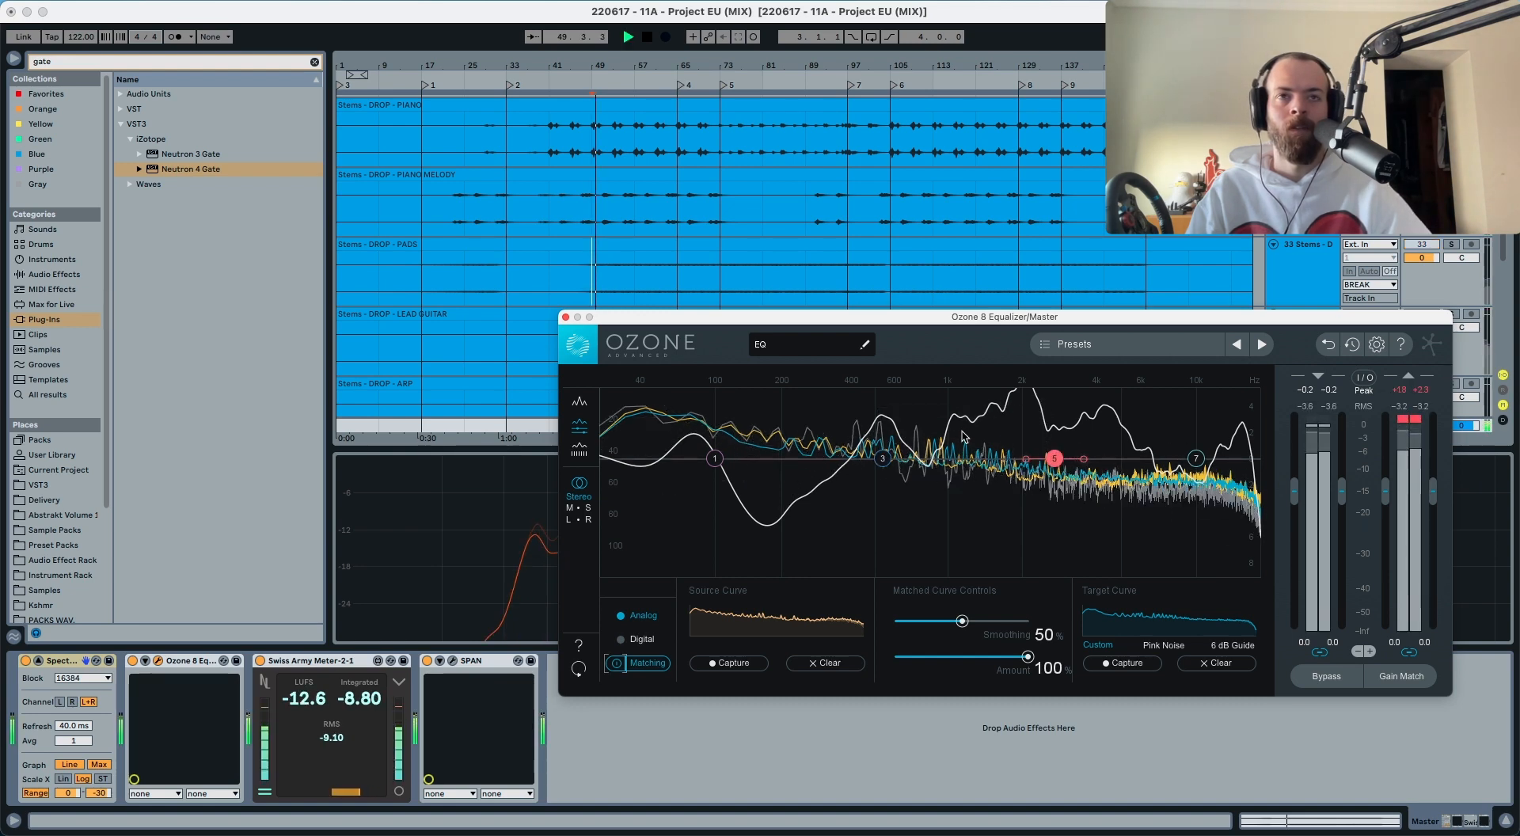
Step: Compare the mix from bar 49 with Matching on and off, leave Matching disabled, and close the equalizer
{"action": "key", "text": "space"}
{"action": "key", "text": "space"}
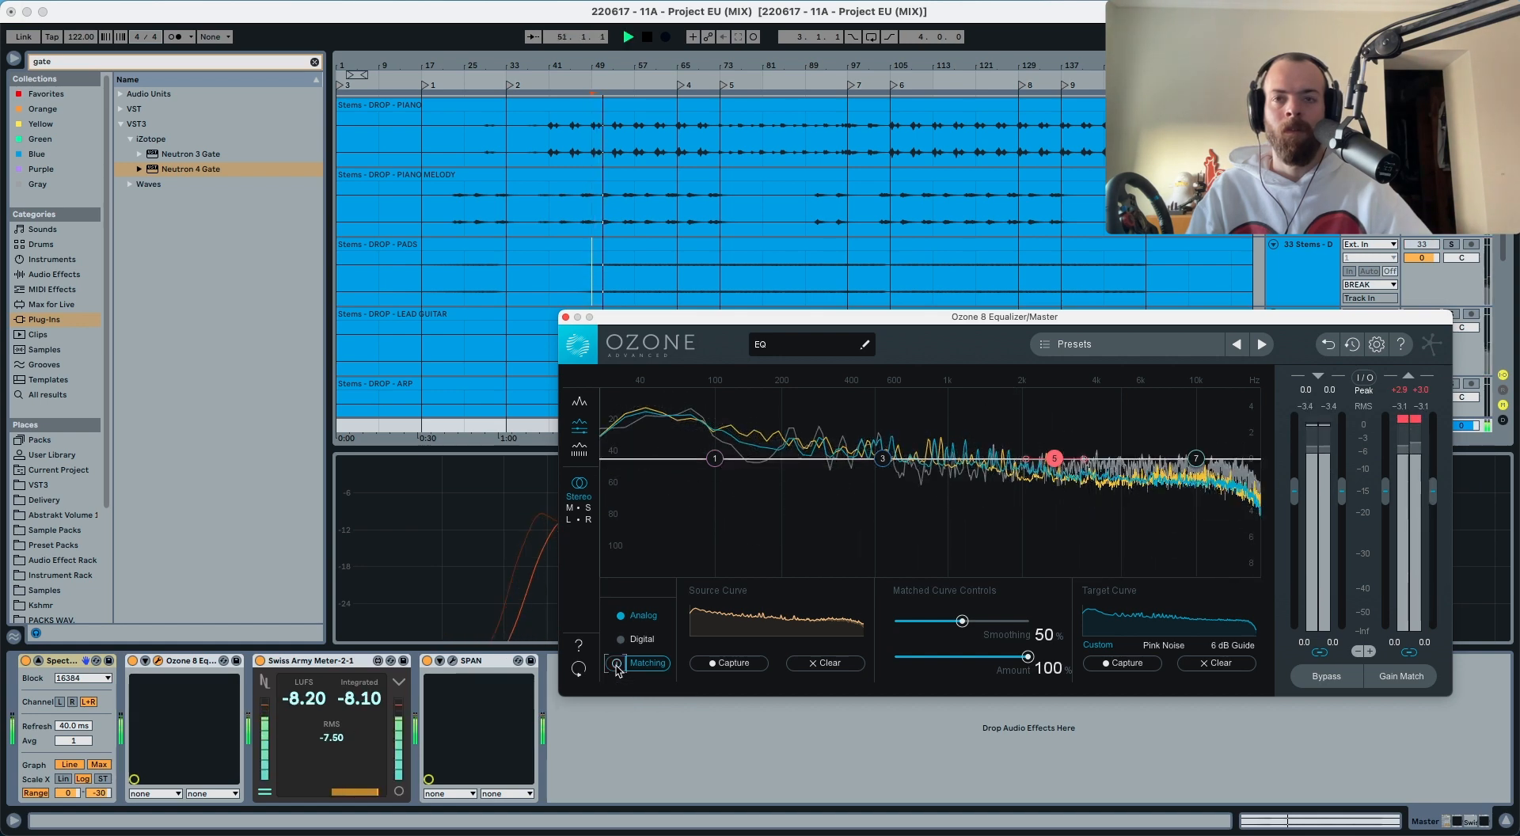
{"action": "key", "text": "space"}
{"action": "key", "text": "space"}
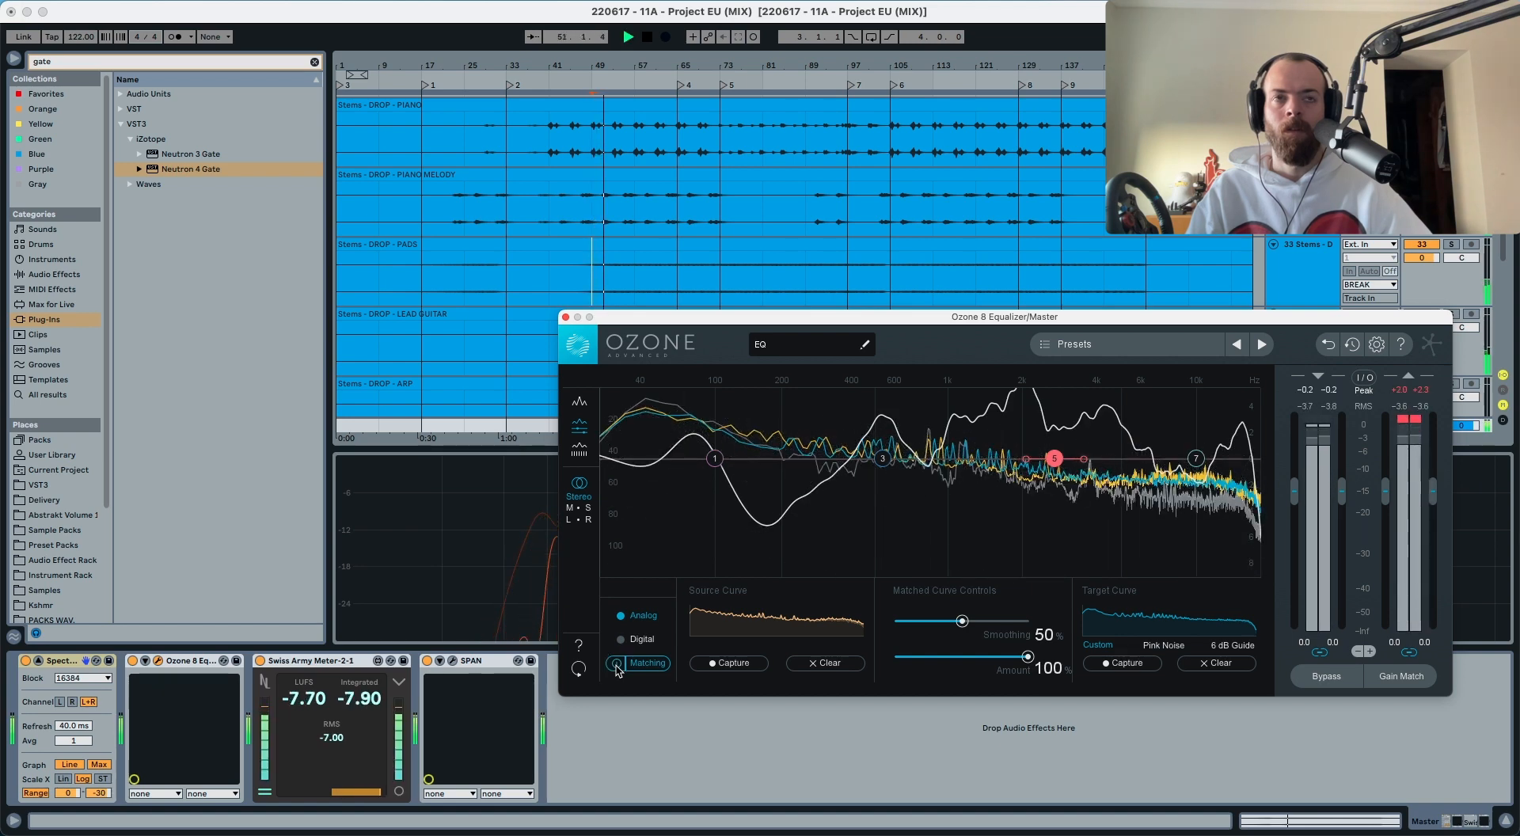
{"action": "key", "text": "space"}
{"action": "key", "text": "space"}
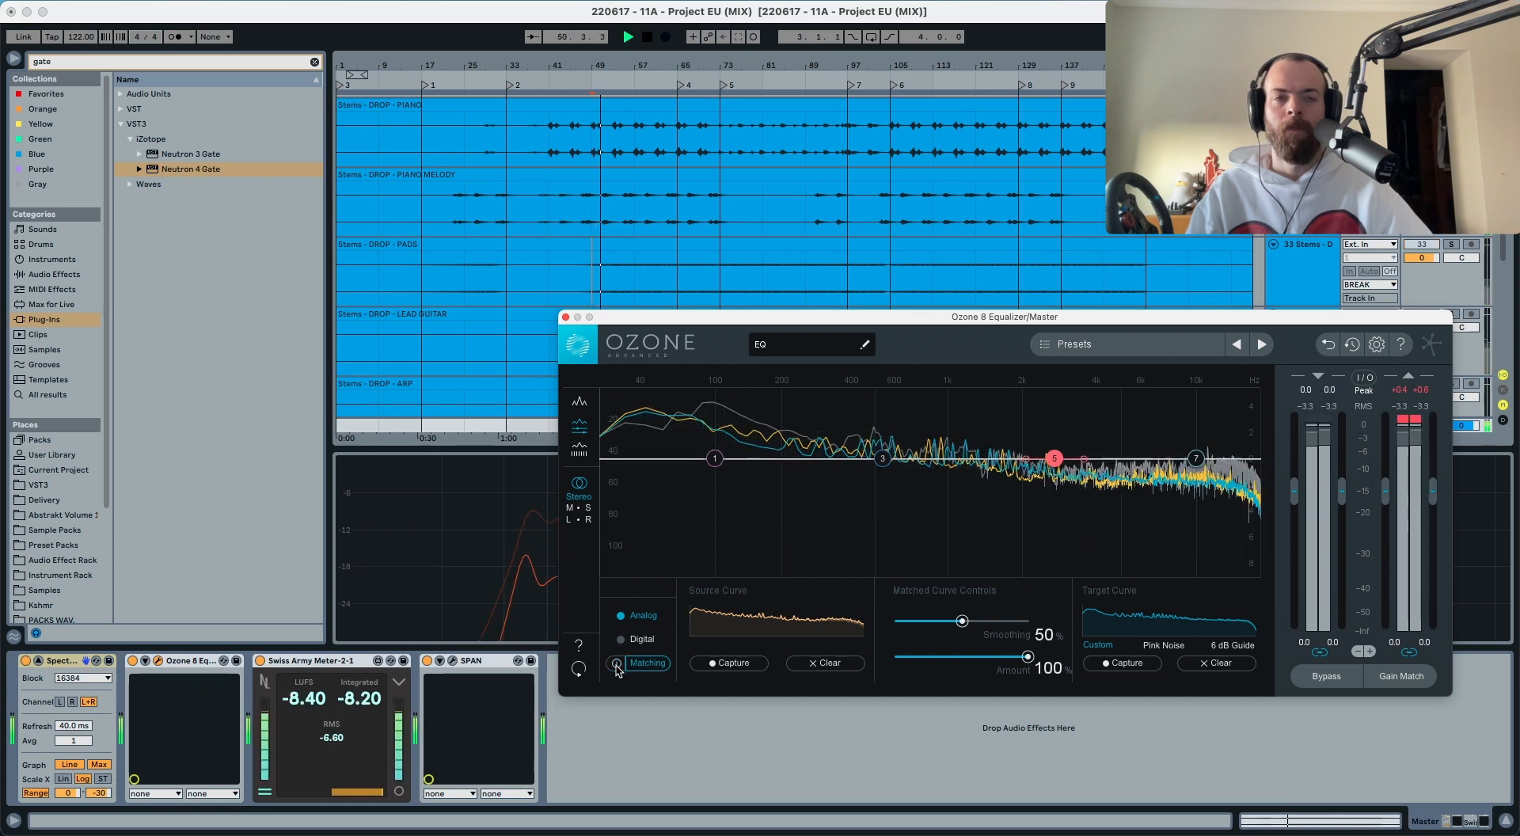
{"action": "key", "text": "space"}
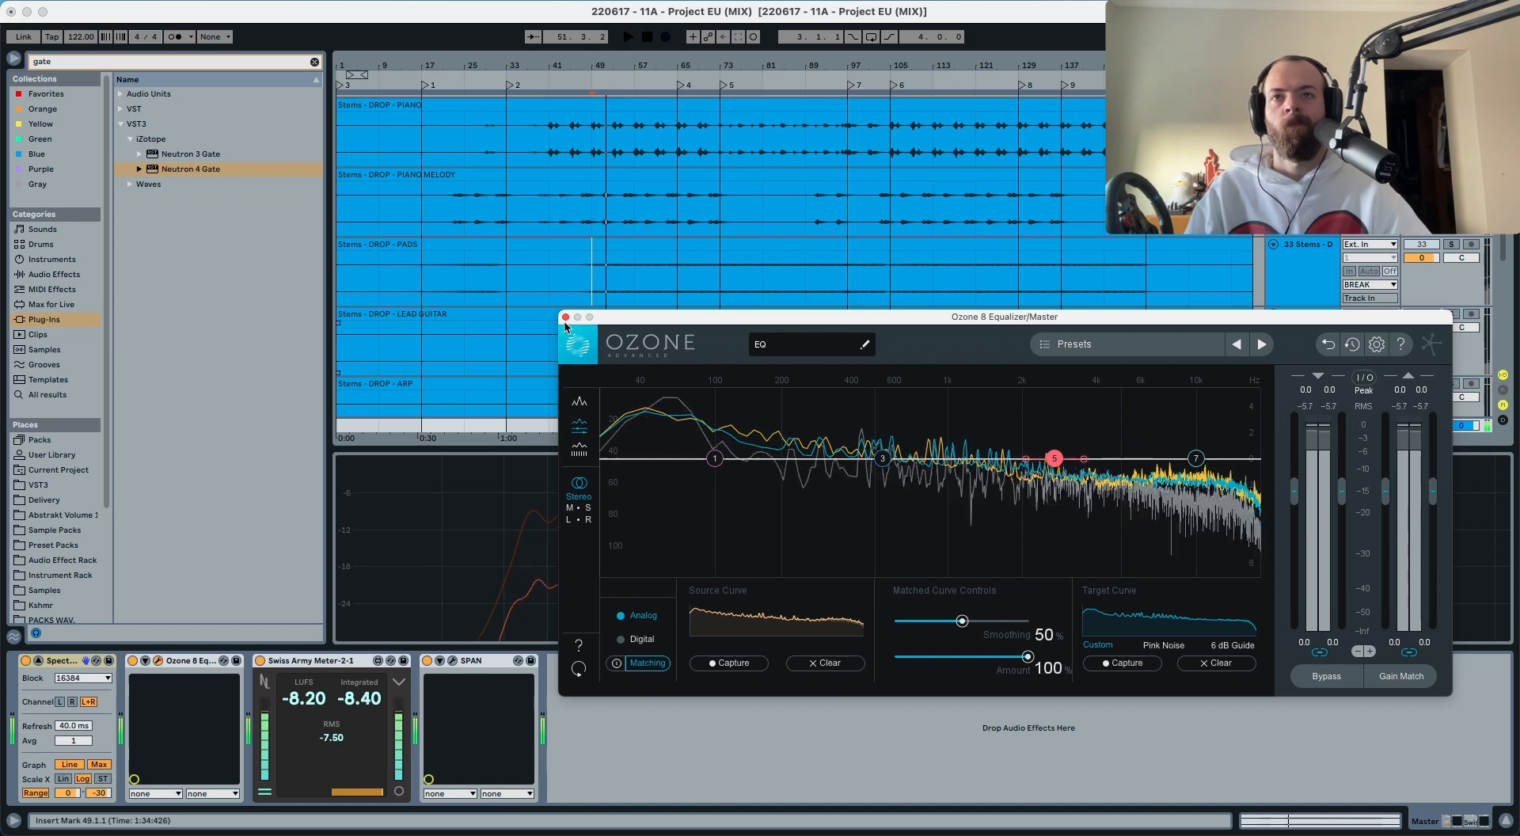
{"action": "left_click", "coordinate": [565, 316]}
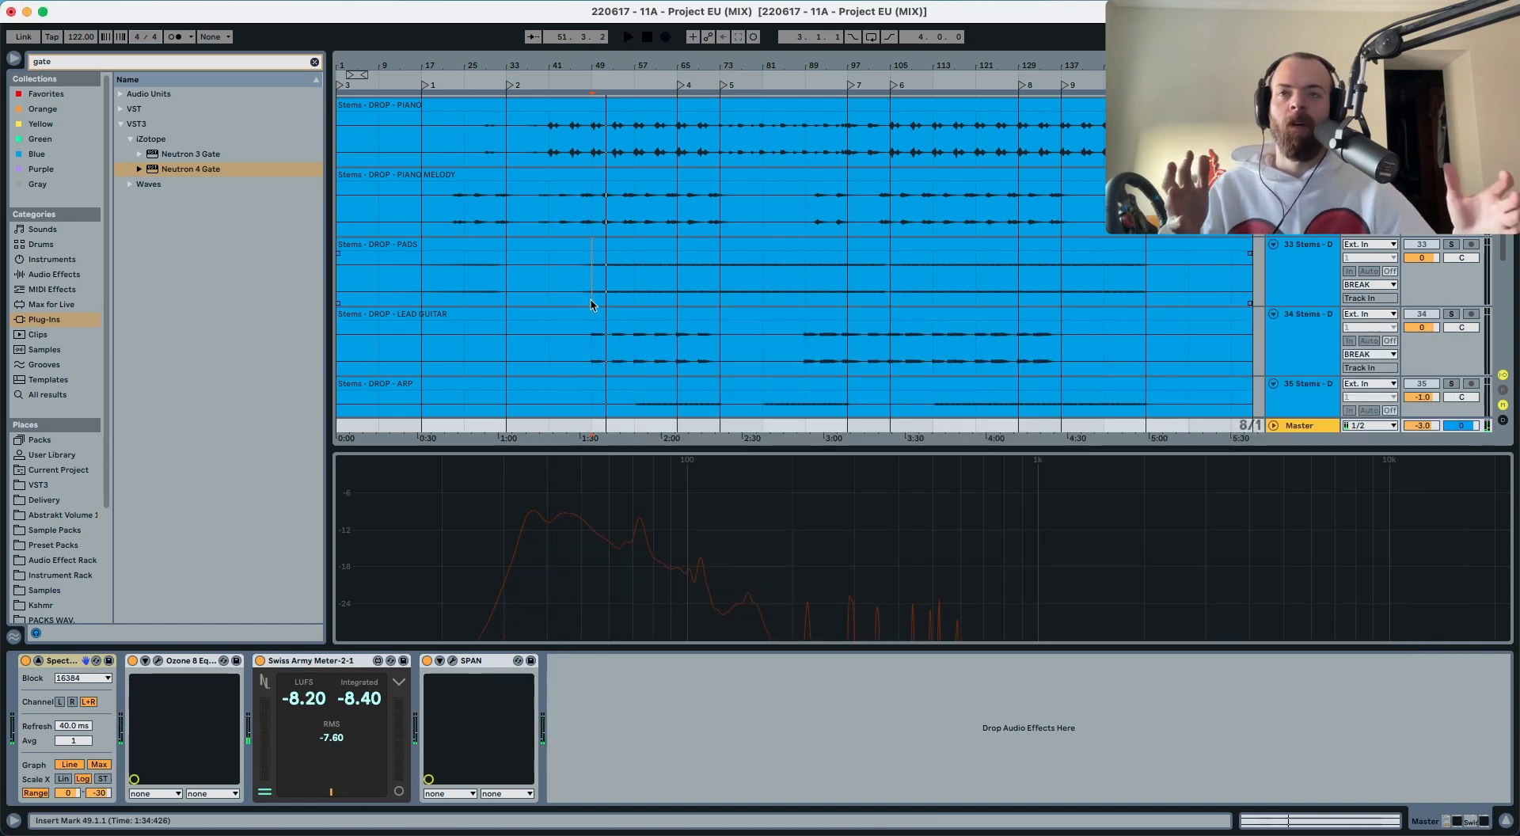
Step: Boost the DROP - PADS highs with EQ Eight band 6 at 8.80 kHz, 5.83 dB and Q 0.36 during playback
{"action": "left_click", "coordinate": [1297, 287]}
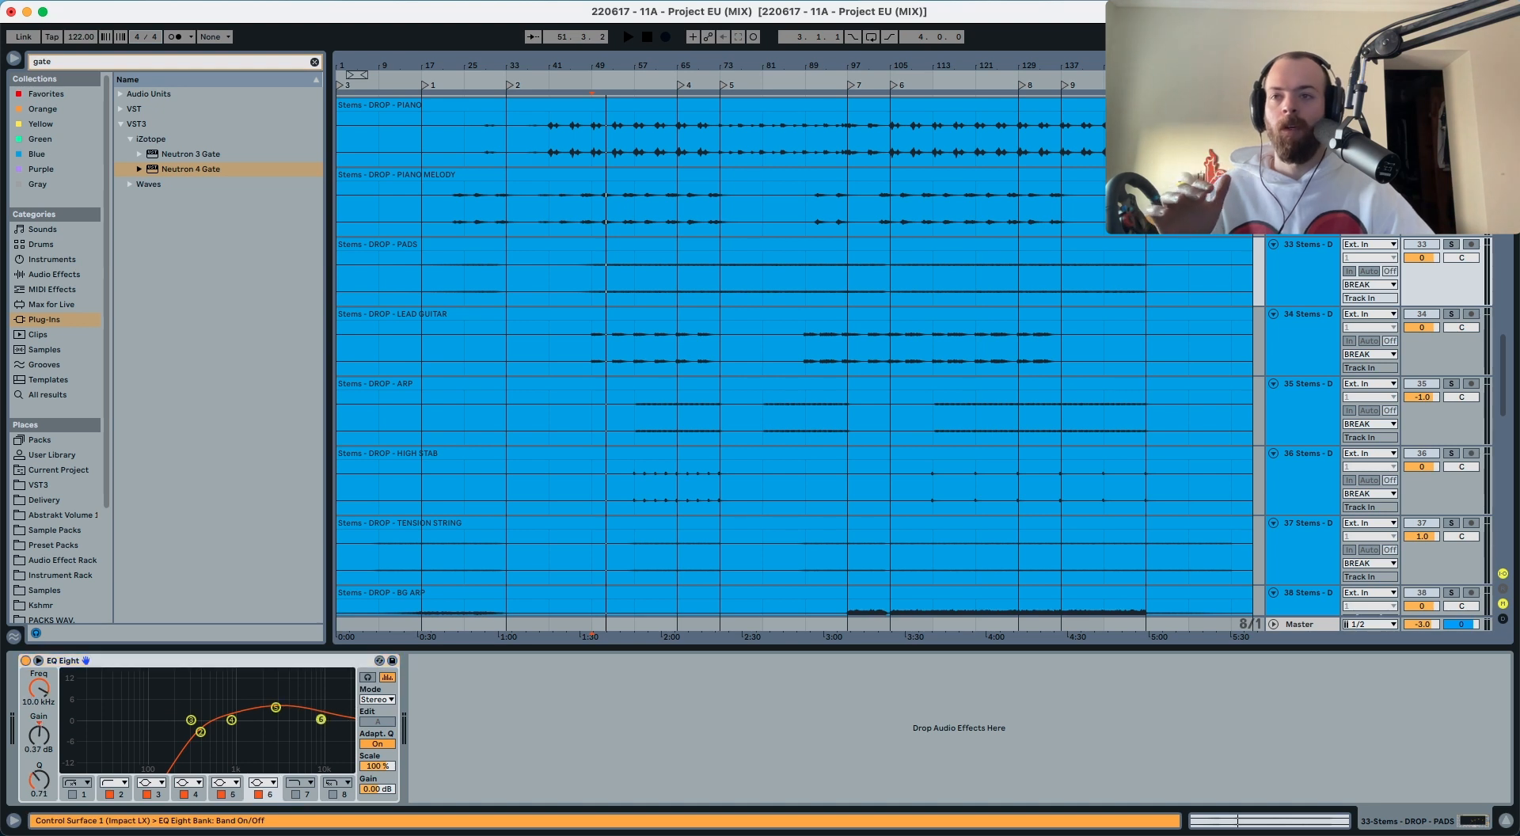
{"action": "left_click_drag", "start_coordinate": [321, 720], "coordinate": [316, 701]}
{"action": "key", "text": "space"}
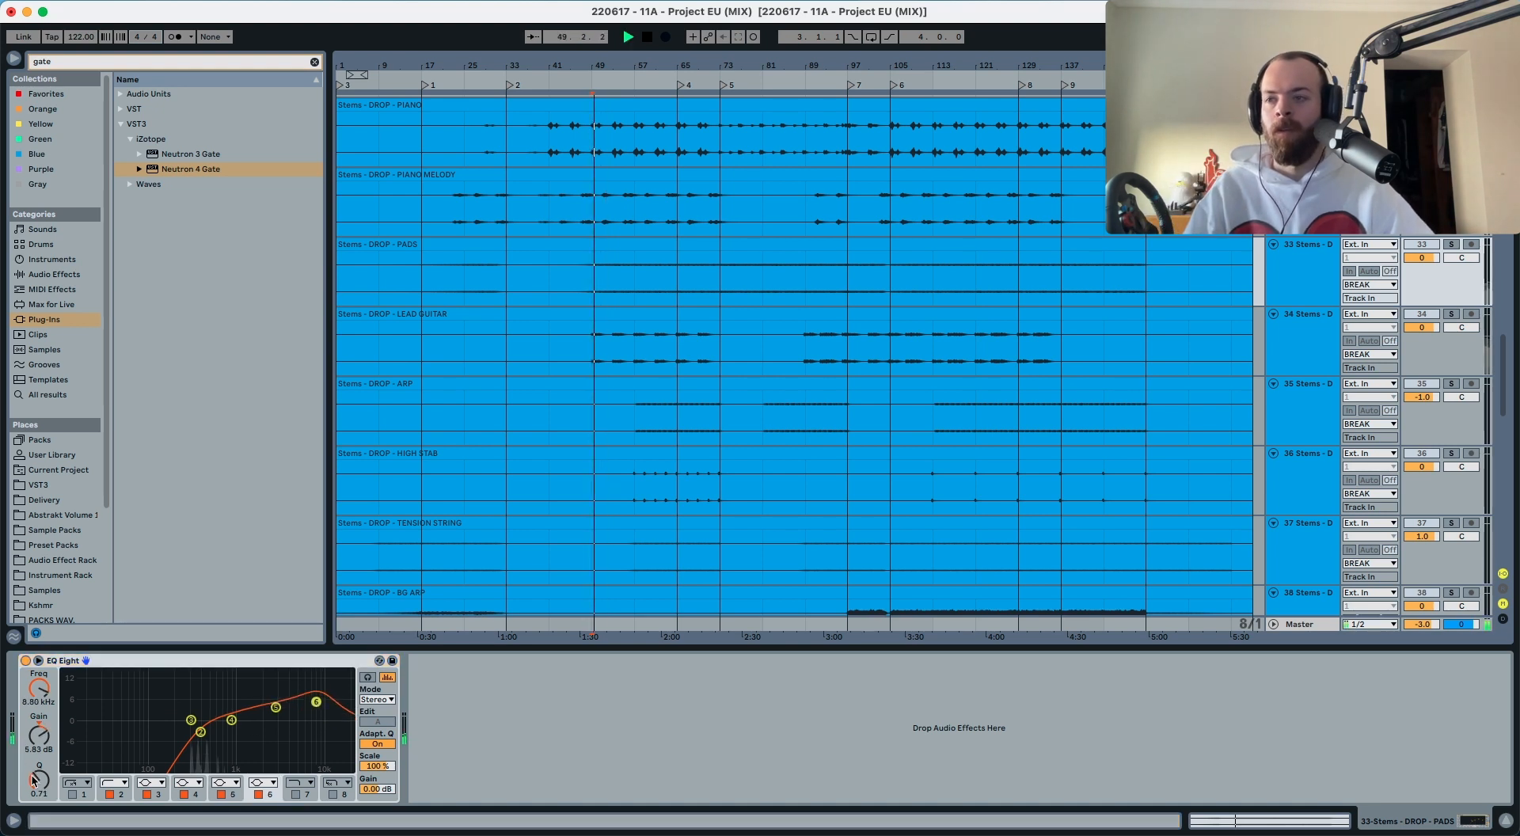
{"action": "left_click_drag", "start_coordinate": [34, 779], "coordinate": [34, 790]}
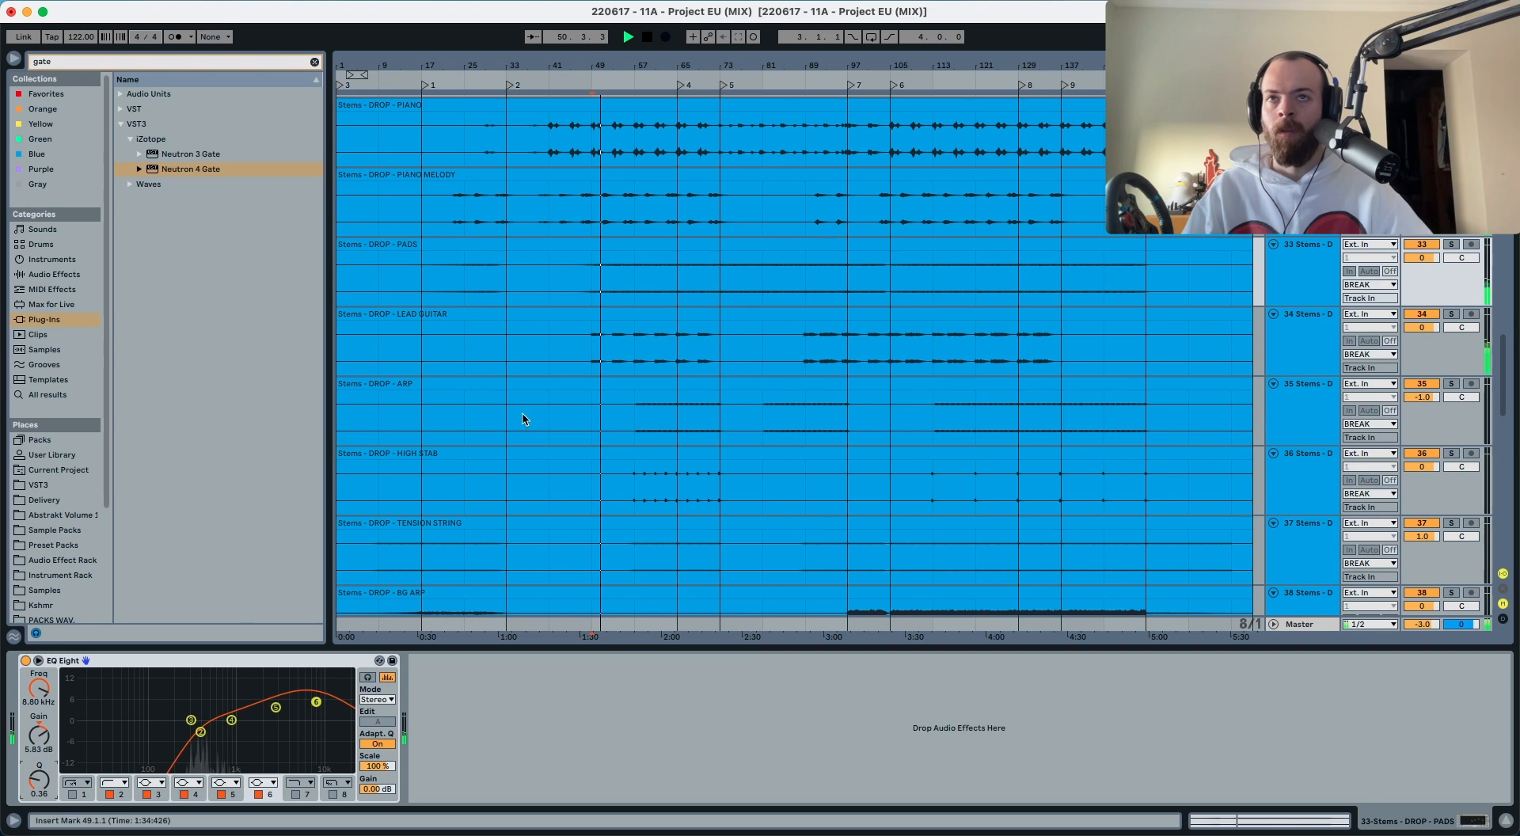
Step: Boost the LEAD GUITAR in EQ Eight with band 6 at 12.6 kHz, 5.58 dB, Q 0.32 and band 5 at 3.67 kHz, 1.36 dB
{"action": "left_click", "coordinate": [1291, 334]}
{"action": "left_click_drag", "start_coordinate": [322, 711], "coordinate": [330, 701]}
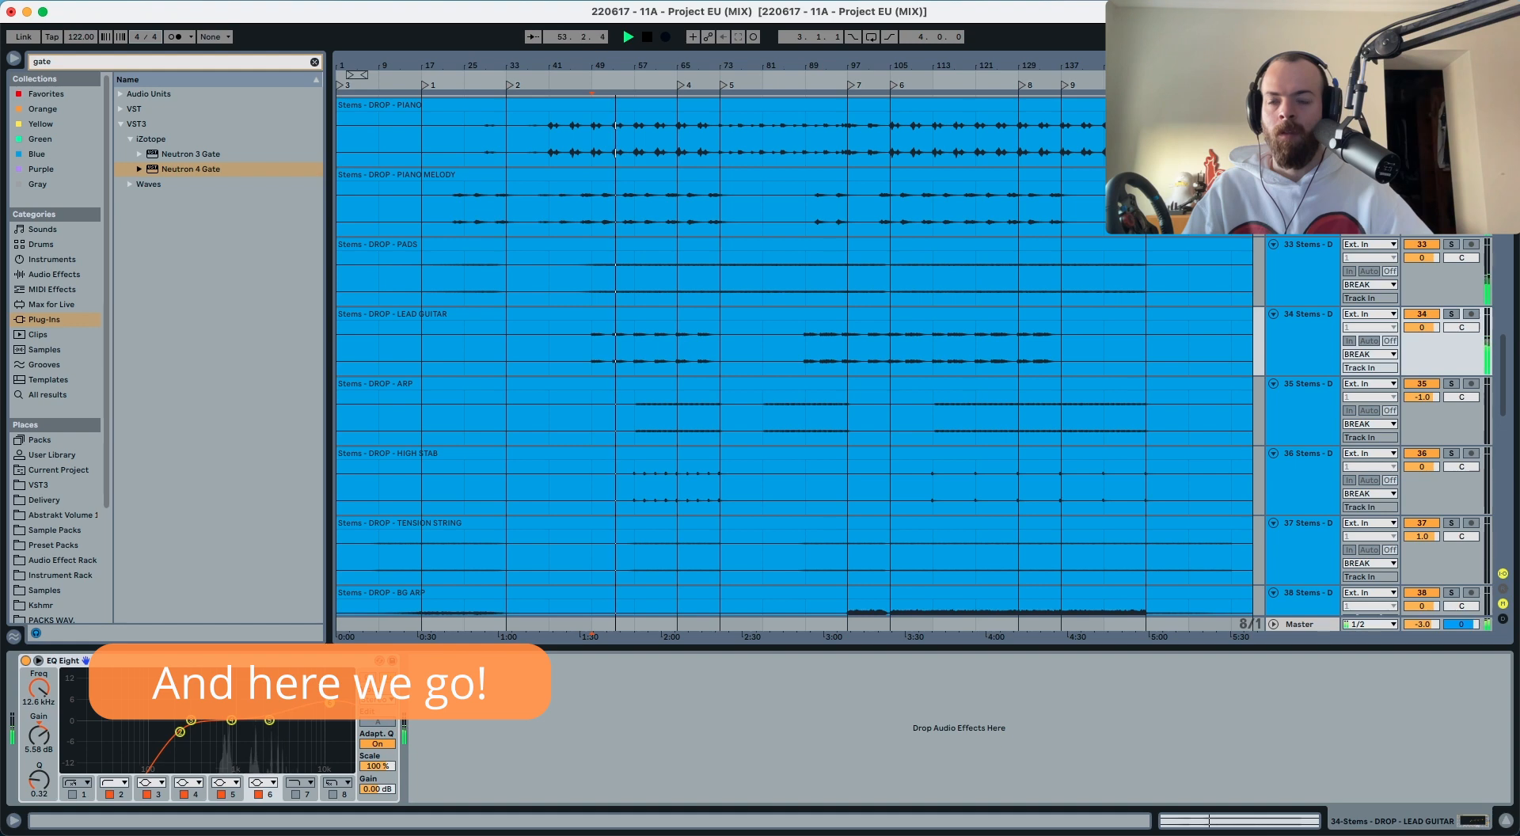
{"action": "left_click", "coordinate": [270, 719]}
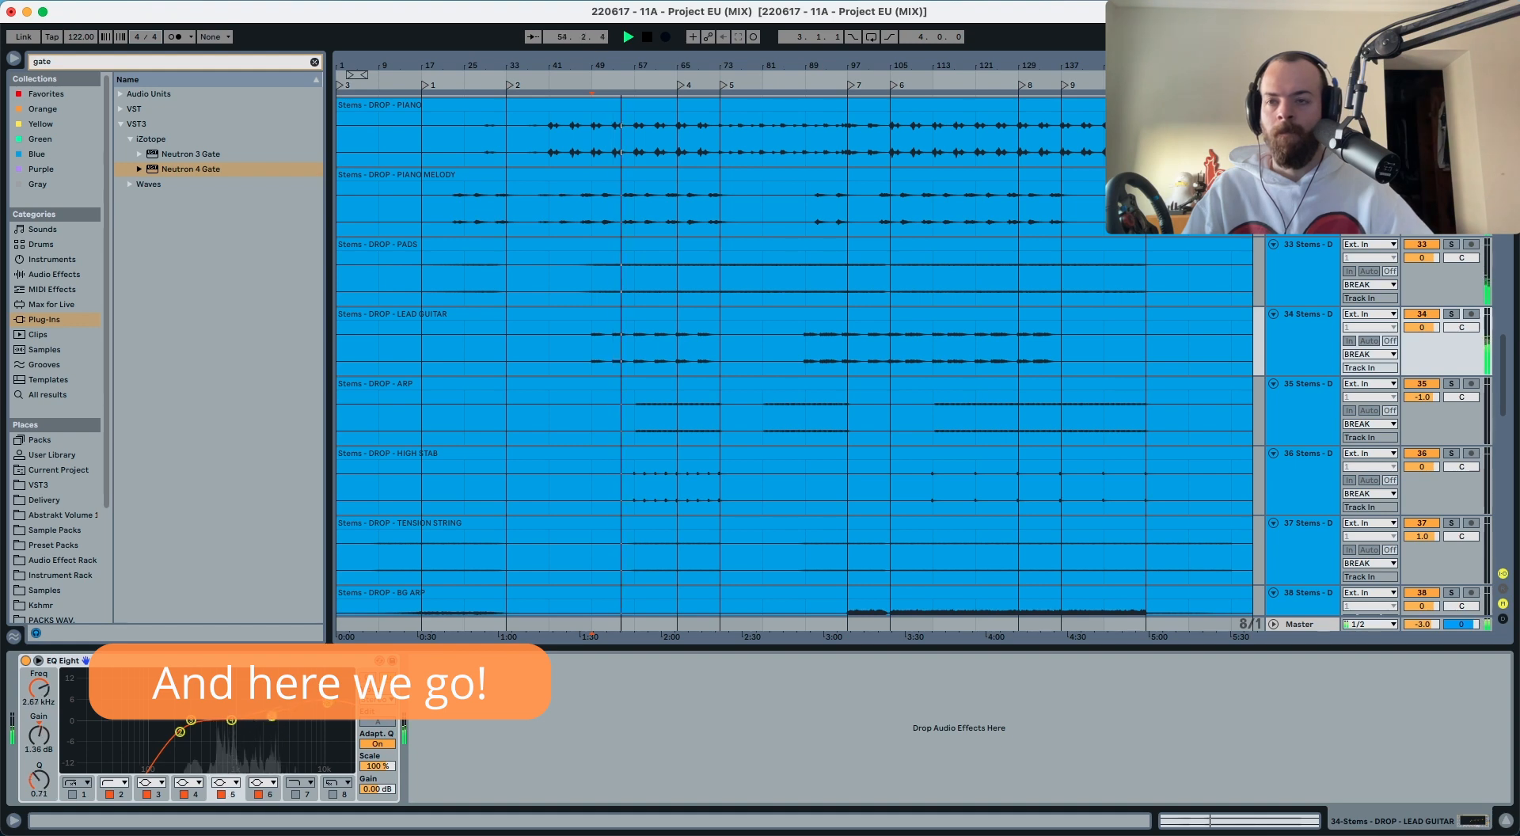
Step: Audition the PIANO MELODY track soloed and in the mix, setting EQ Eight band 5 to 11.1 kHz, 6.07 dB and Q 0.29
{"action": "scroll", "coordinate": [1075, 309], "scroll_direction": "up", "scroll_amount": 4}
{"action": "left_click", "coordinate": [1310, 279]}
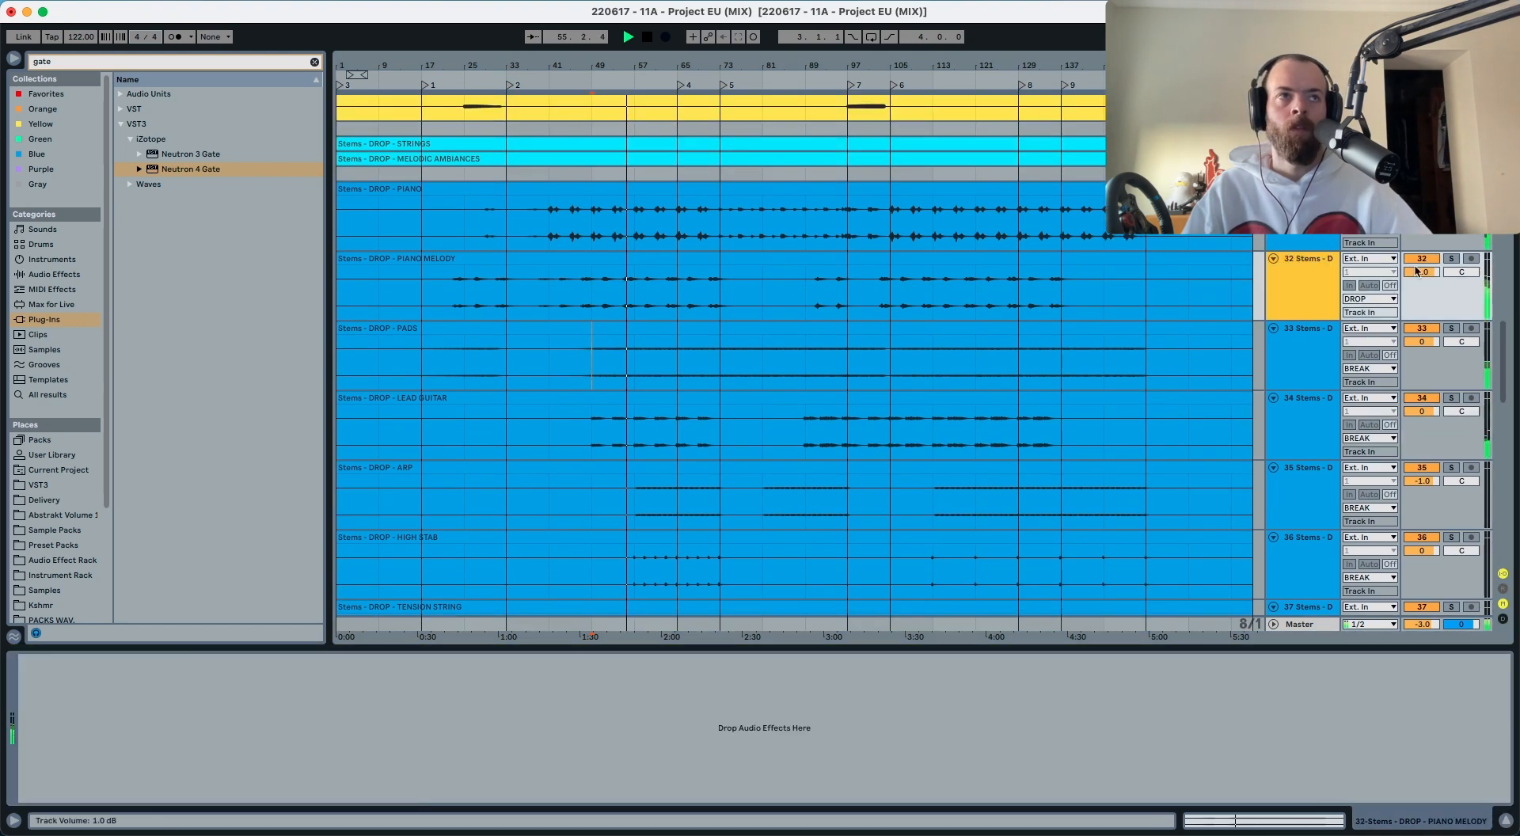
{"action": "left_click", "coordinate": [1449, 260]}
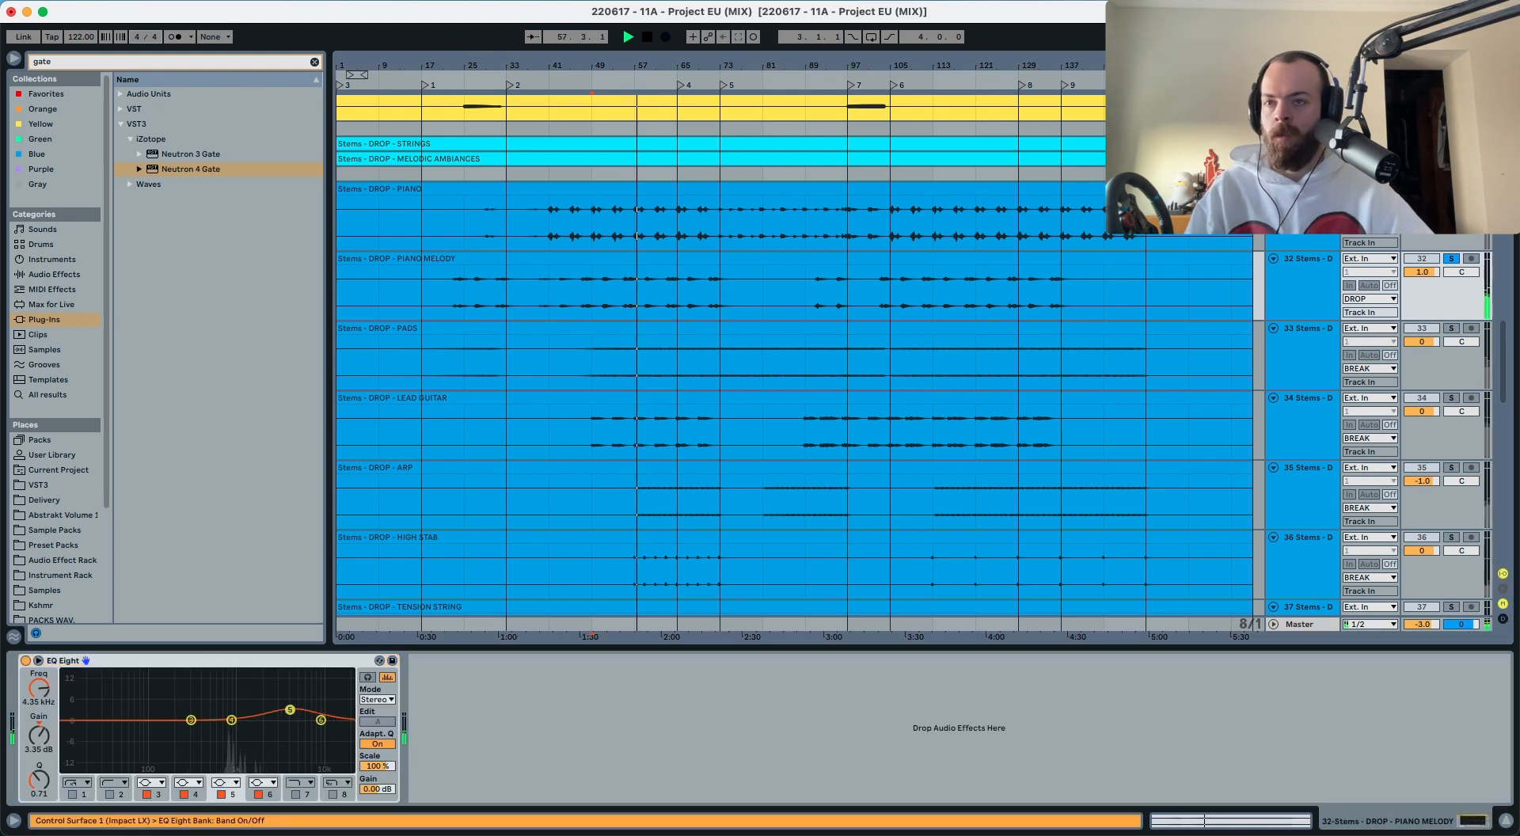
{"action": "key", "text": "space"}
{"action": "key", "text": "space"}
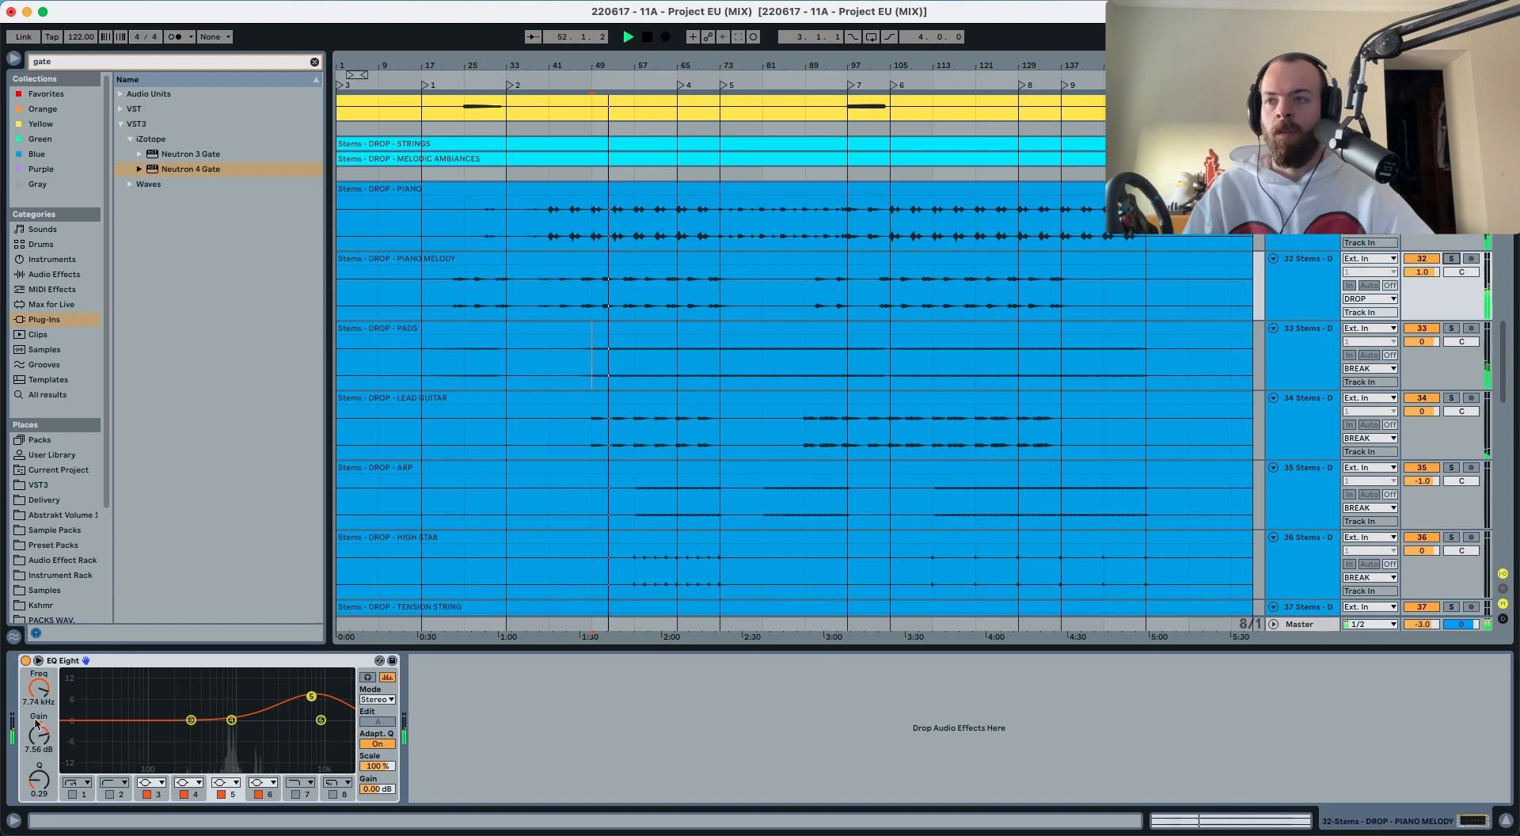
{"action": "left_click", "coordinate": [230, 721]}
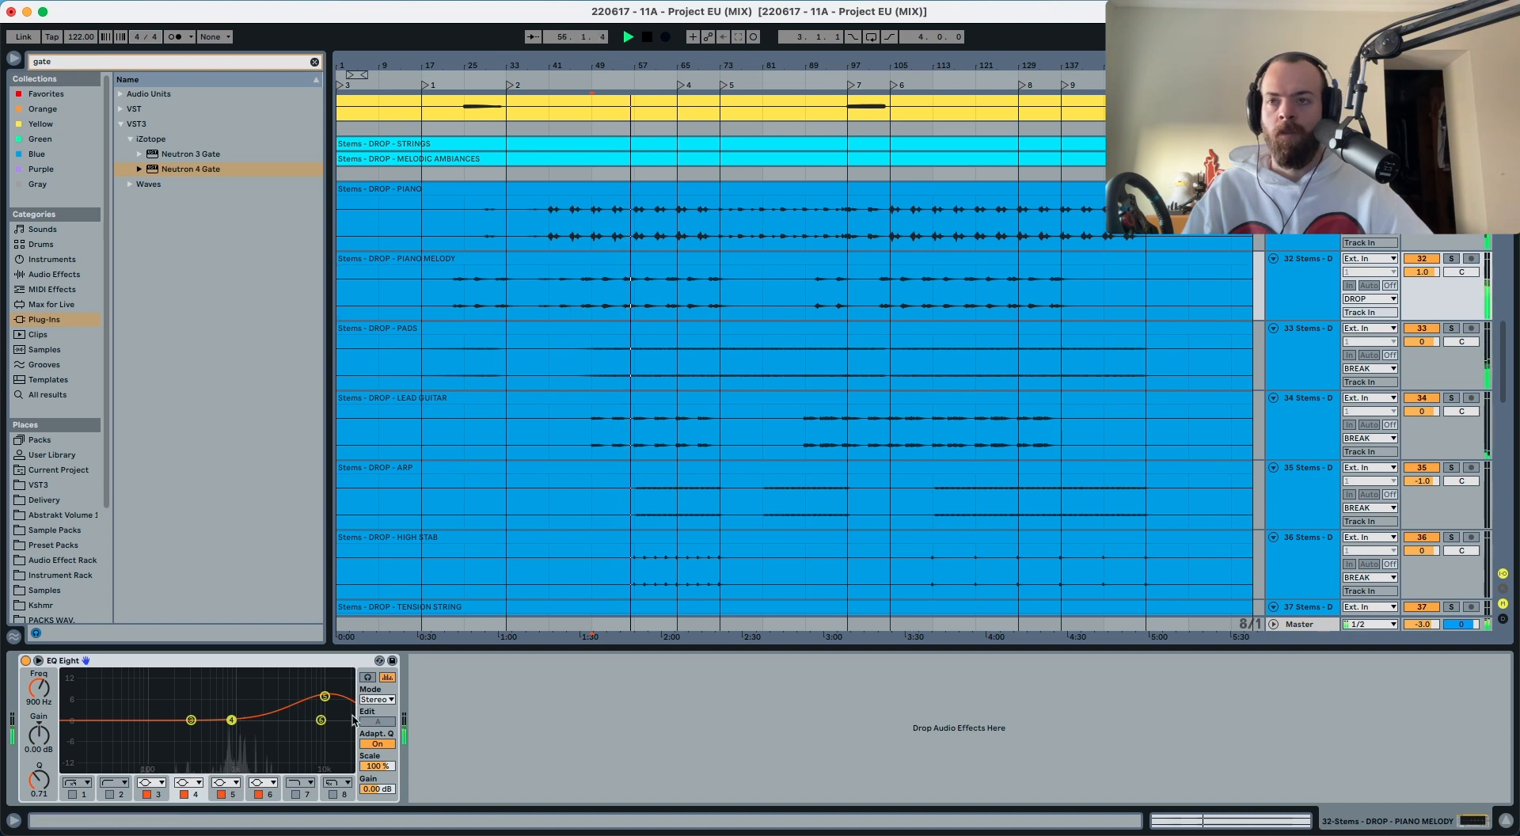
{"action": "left_click_drag", "start_coordinate": [325, 699], "coordinate": [326, 705]}
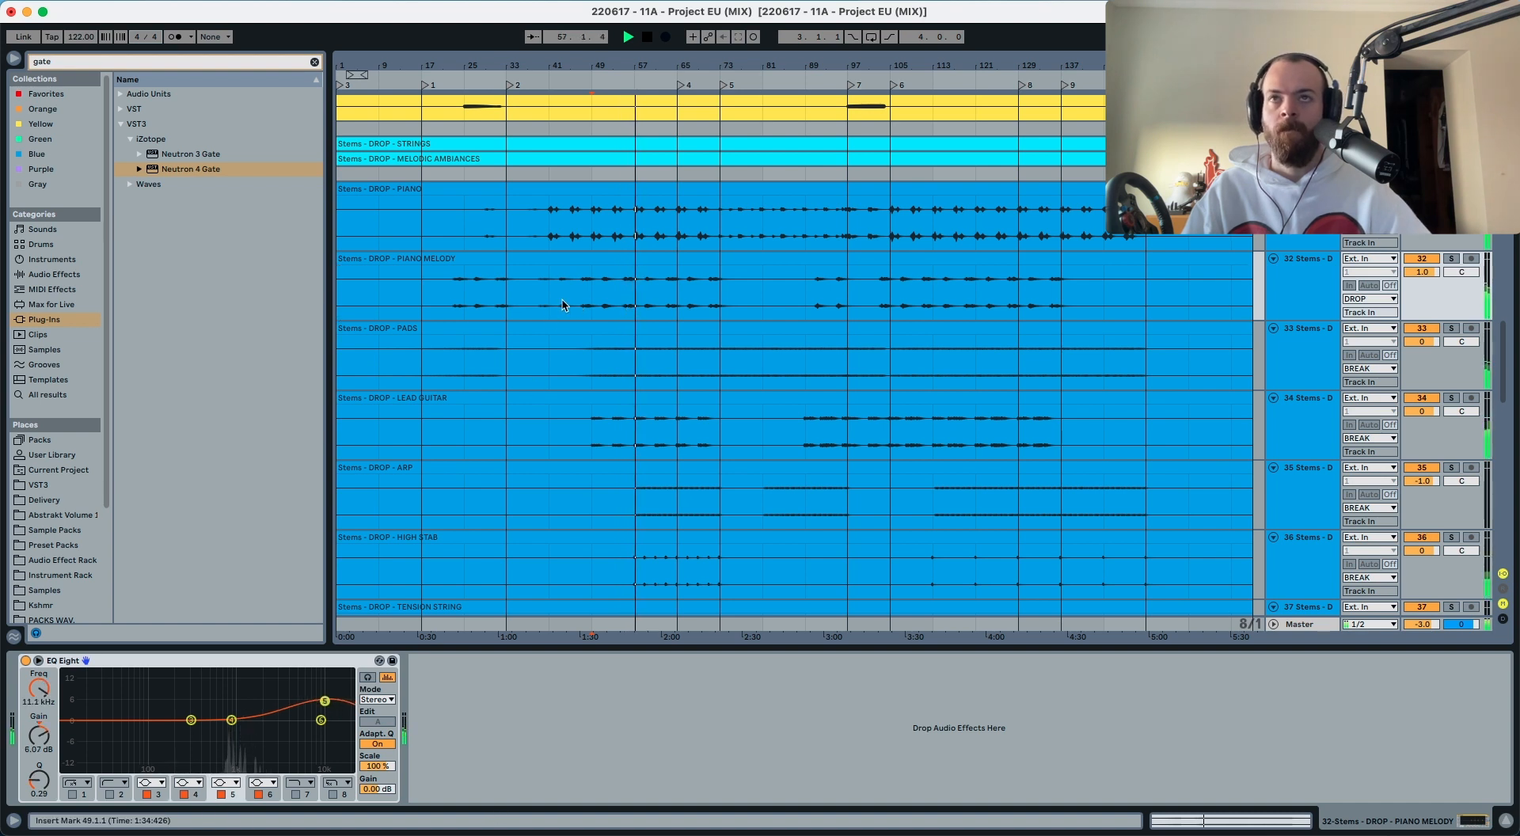
Step: Select the DROP - PIANO track and add a second EQ Eight after its existing one
{"action": "left_click", "coordinate": [606, 221]}
{"action": "left_click", "coordinate": [1451, 189]}
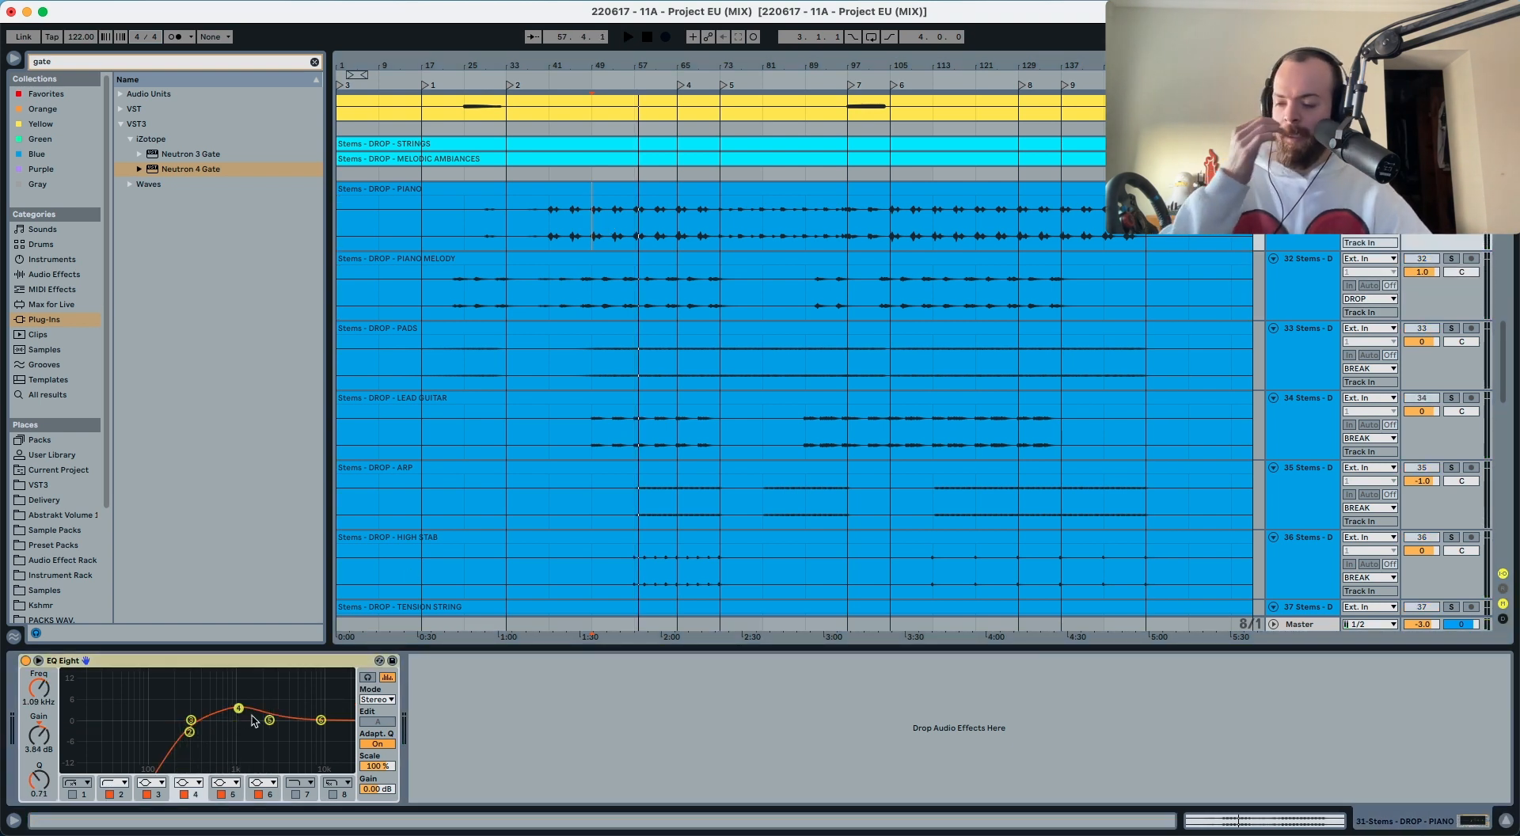
{"action": "left_click", "coordinate": [452, 731]}
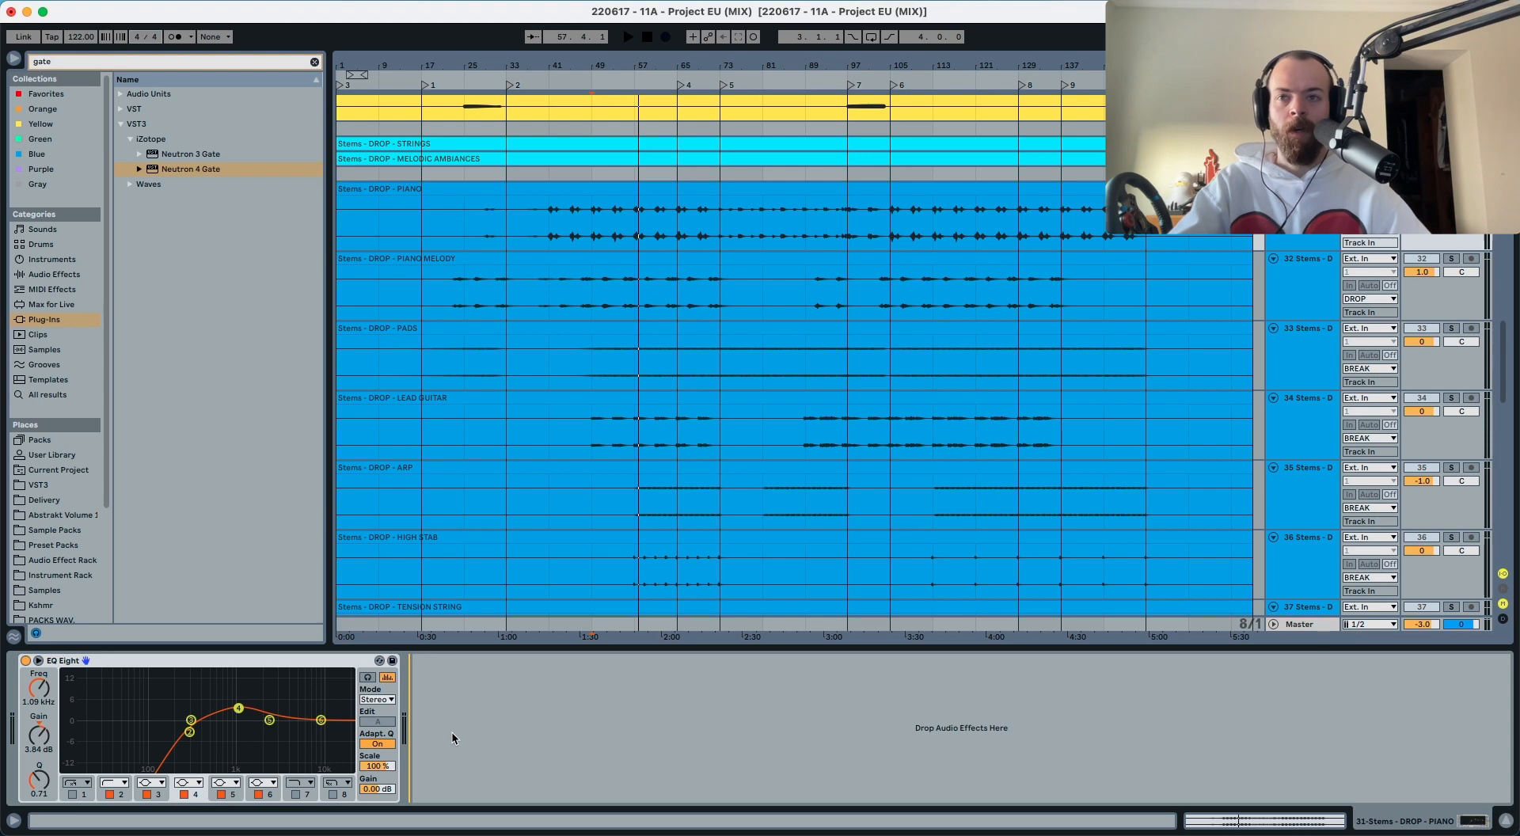
{"action": "key", "text": "super+v"}
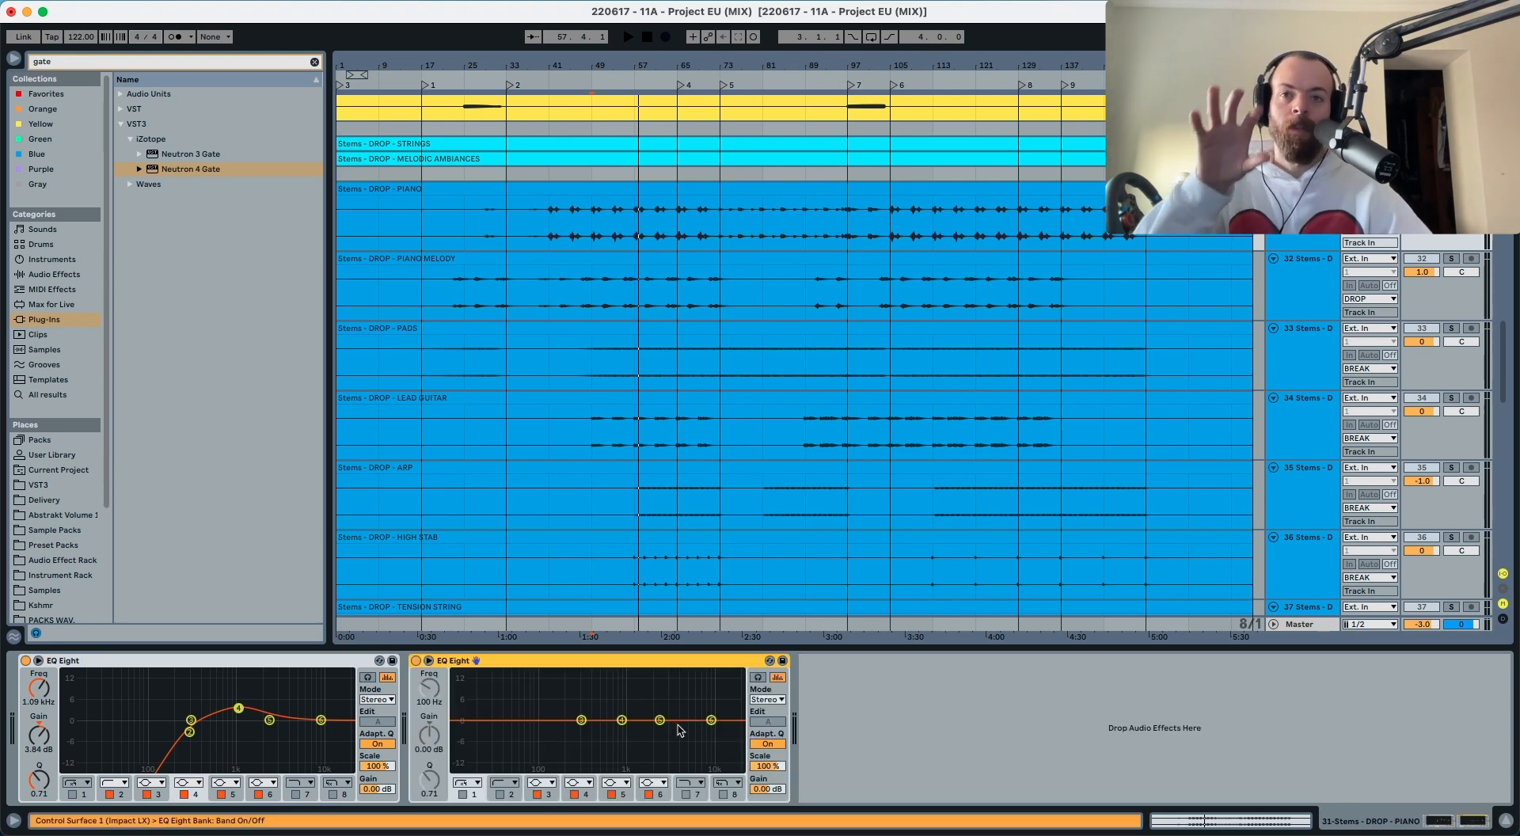
Step: Boost the piano's highs in the second EQ Eight with band 5 at 7.11 kHz, Q 0.25 and band 6 at 14.1 kHz, 4.34 dB
{"action": "left_click_drag", "start_coordinate": [660, 719], "coordinate": [682, 711]}
{"action": "key", "text": "space"}
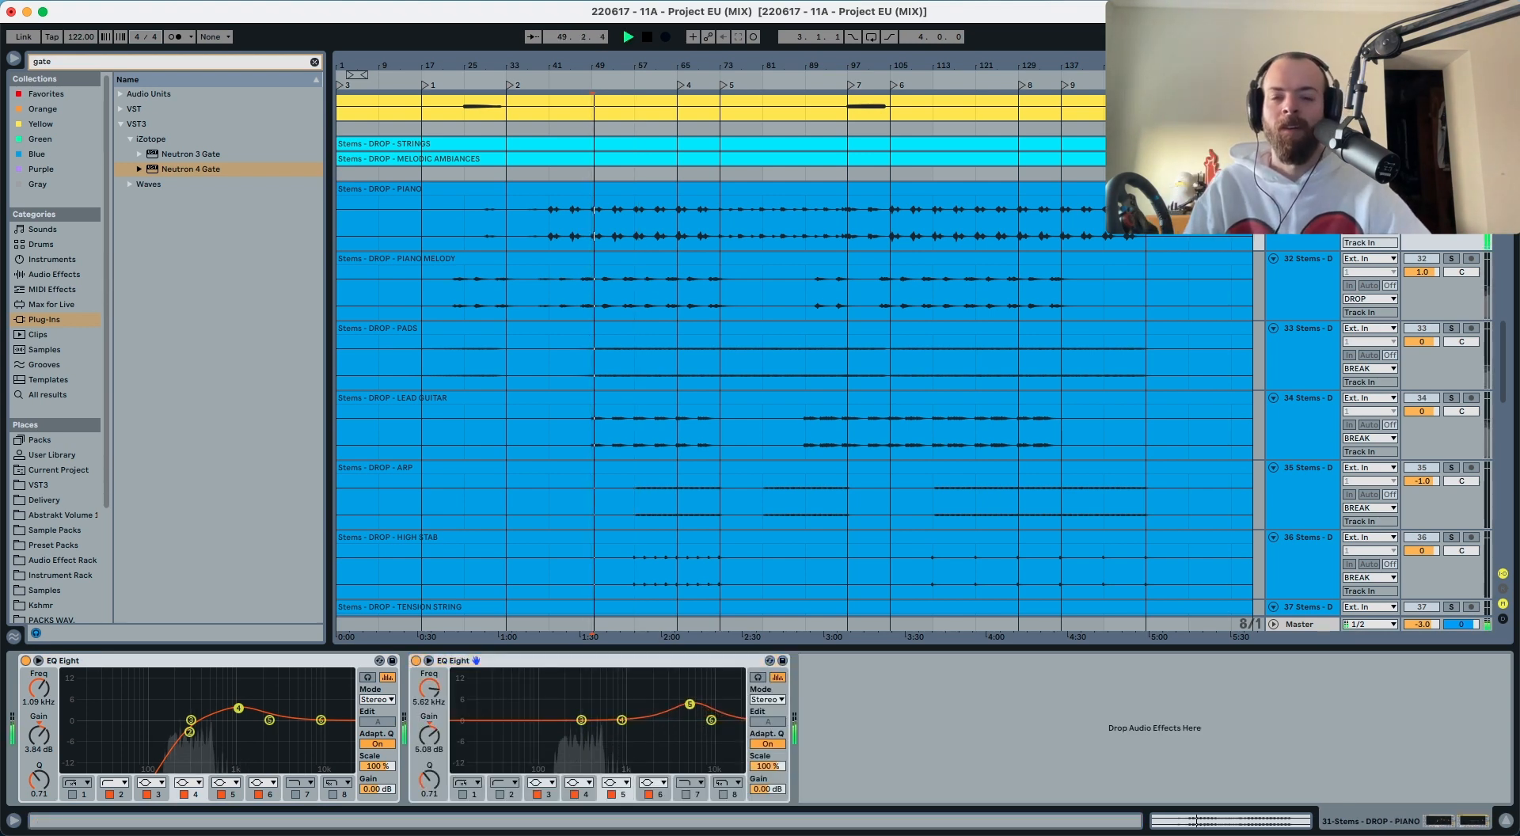
{"action": "left_click_drag", "start_coordinate": [433, 764], "coordinate": [433, 787]}
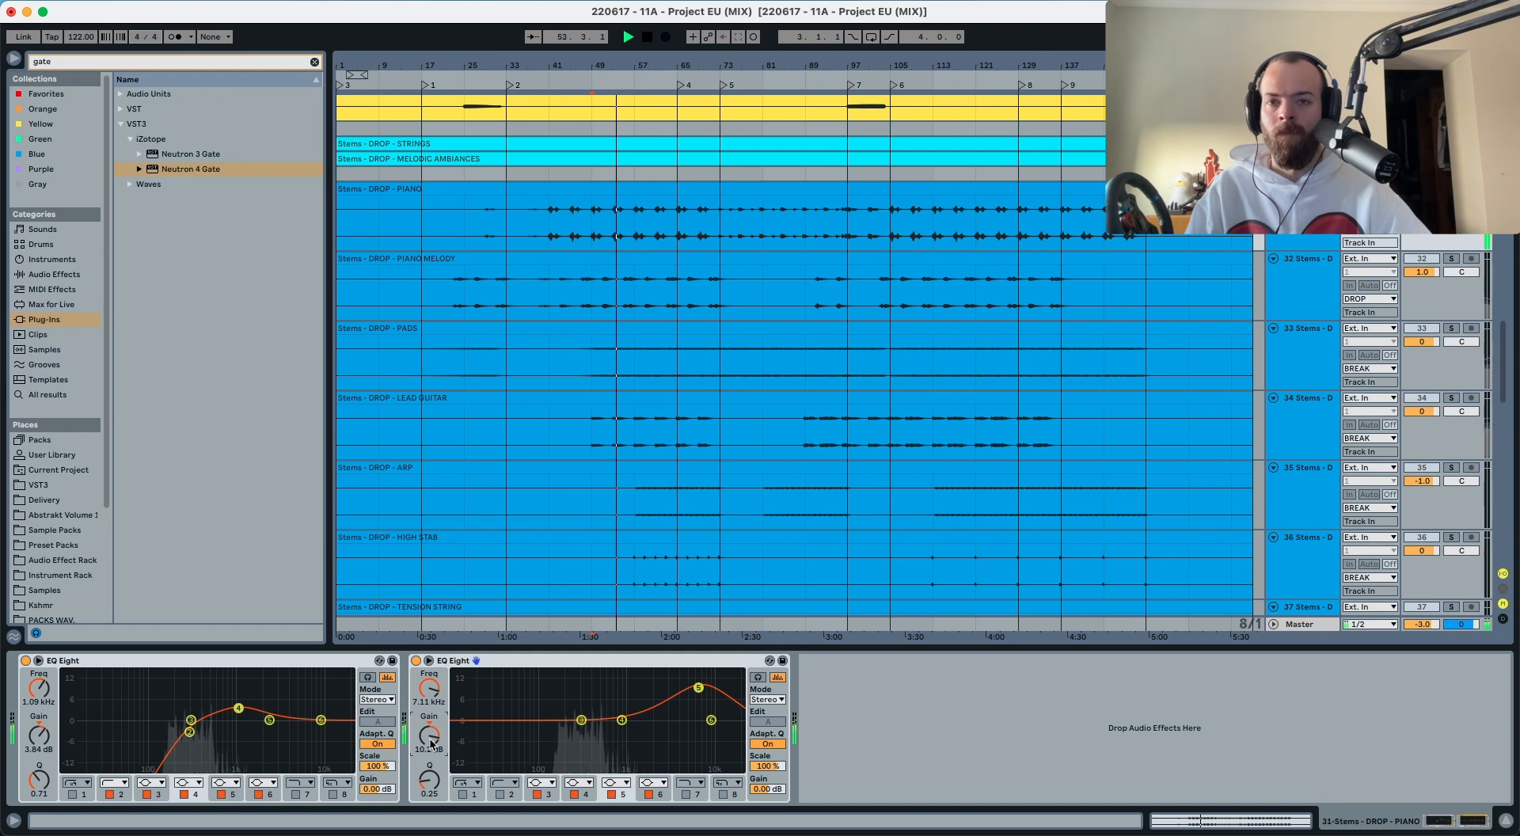
{"action": "left_click_drag", "start_coordinate": [711, 720], "coordinate": [724, 706]}
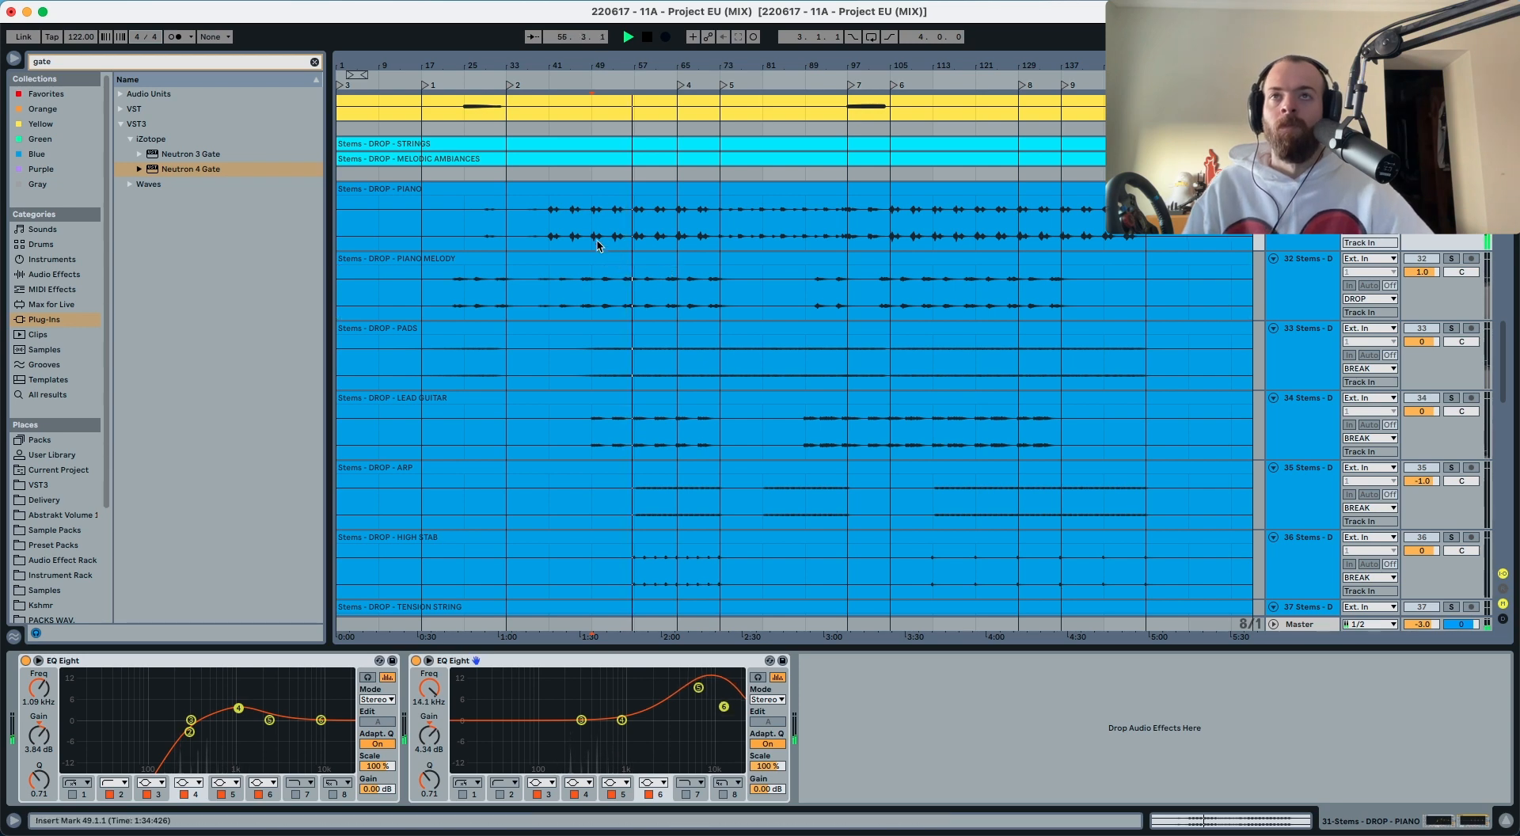
{"action": "scroll", "coordinate": [602, 255], "scroll_direction": "down", "scroll_amount": 3}
{"action": "scroll", "coordinate": [601, 255], "scroll_direction": "down", "scroll_amount": 1}
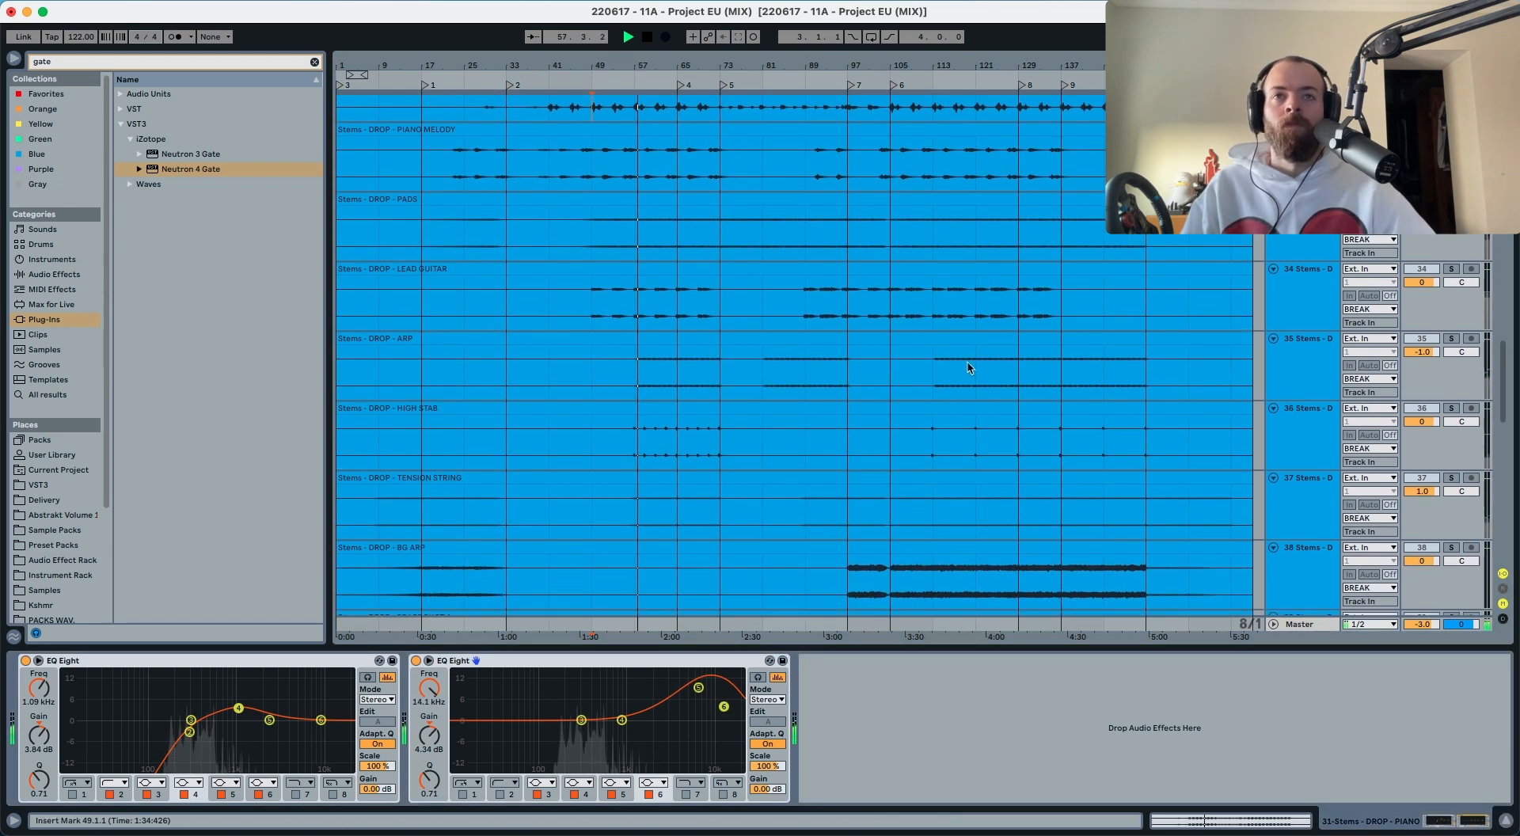
Step: Solo the DROP - ARP track, add an EQ Eight to it and restart playback
{"action": "left_click", "coordinate": [1396, 336]}
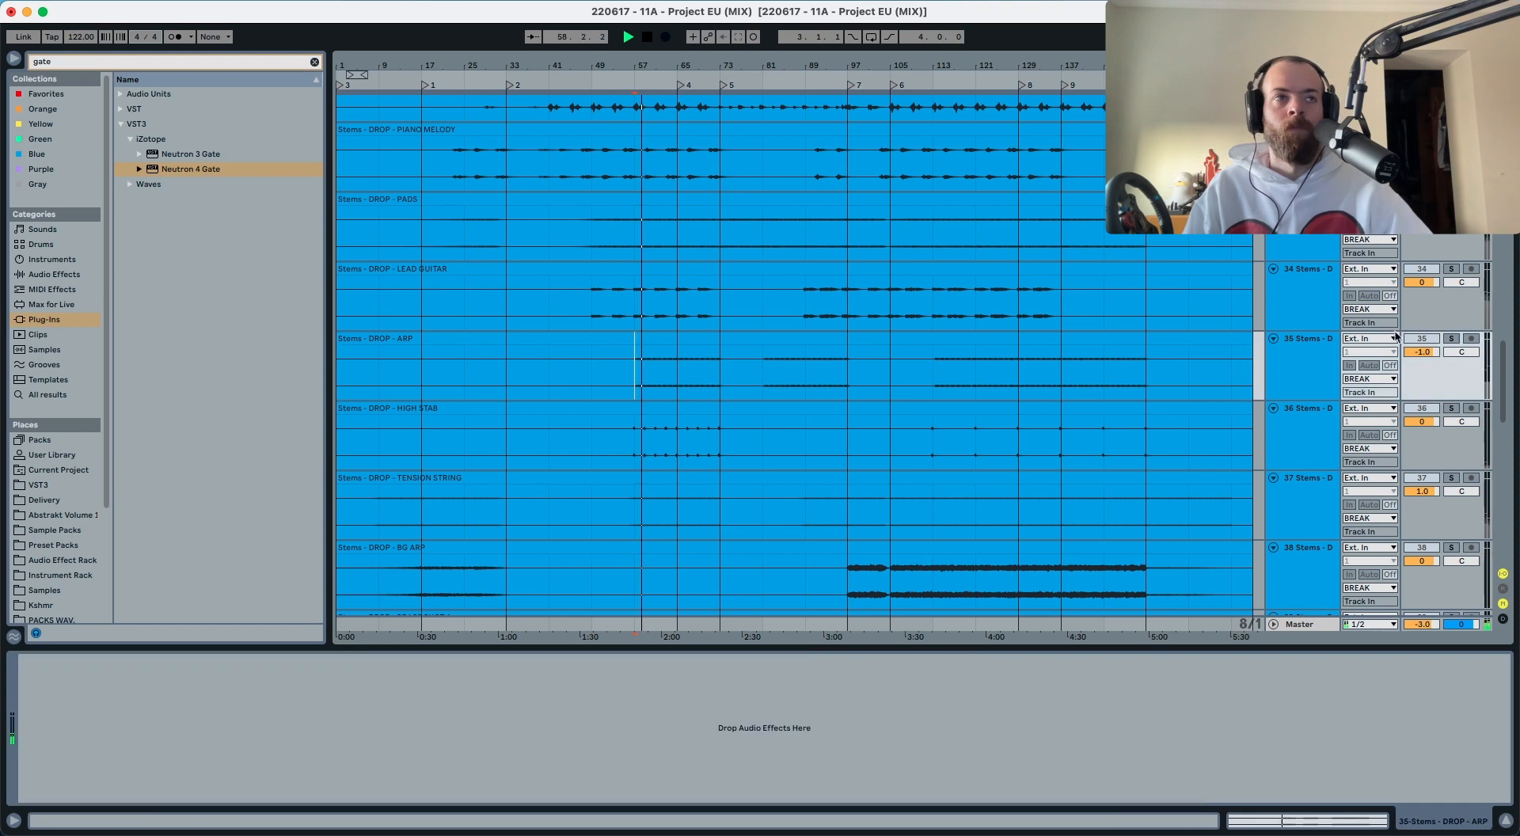
{"action": "left_click", "coordinate": [1451, 339]}
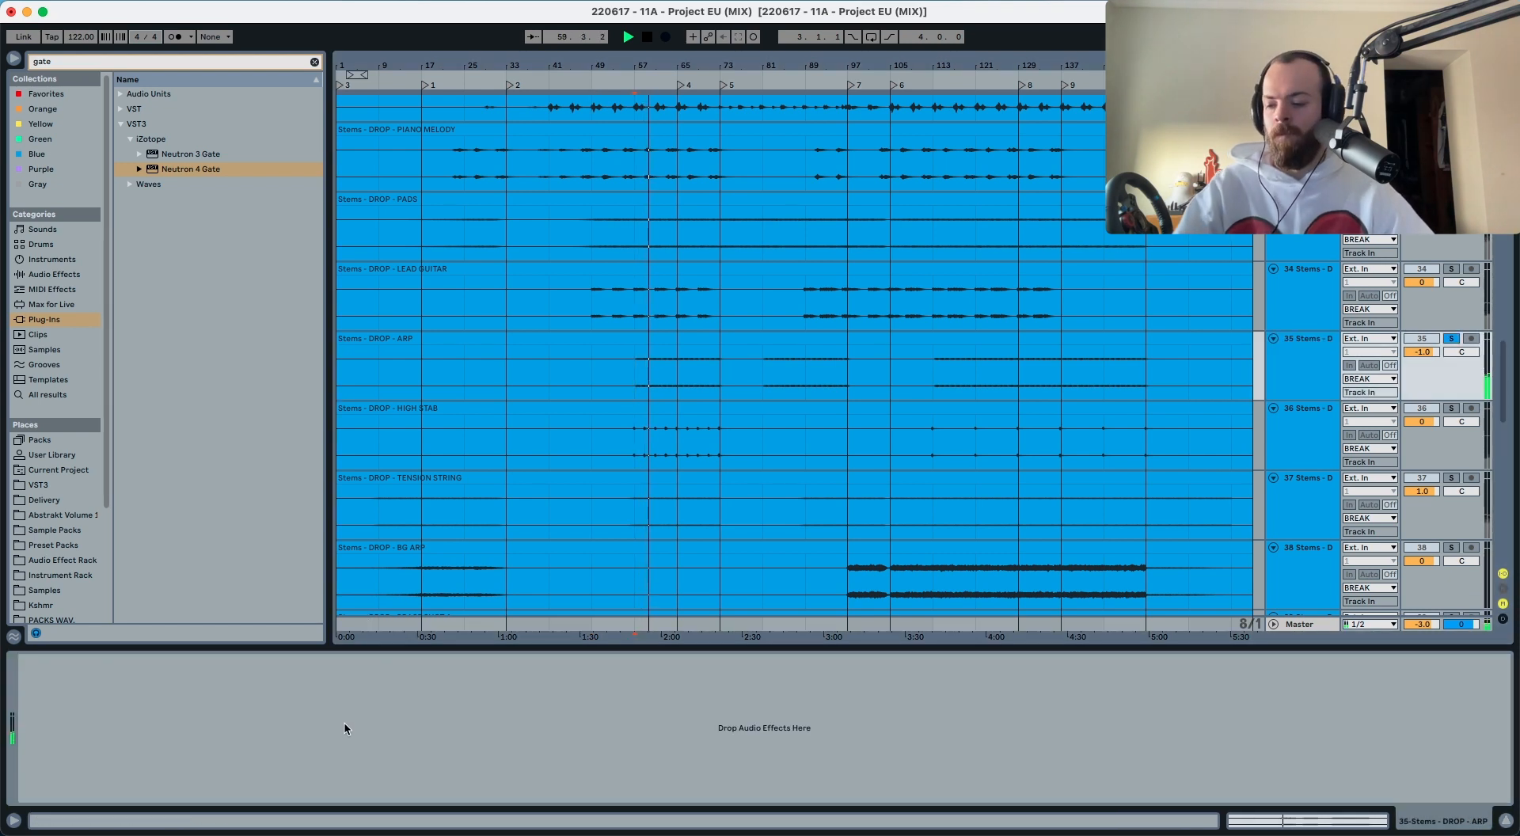
{"action": "key", "text": "super+v"}
{"action": "key", "text": "space"}
{"action": "key", "text": "space"}
Step: Shape the ARP's EQ Eight with band 6 at 5.40 kHz, 6.07 dB, Q 0.41 and band 4 at 958 Hz, -1.36 dB
{"action": "left_click_drag", "start_coordinate": [321, 722], "coordinate": [323, 701]}
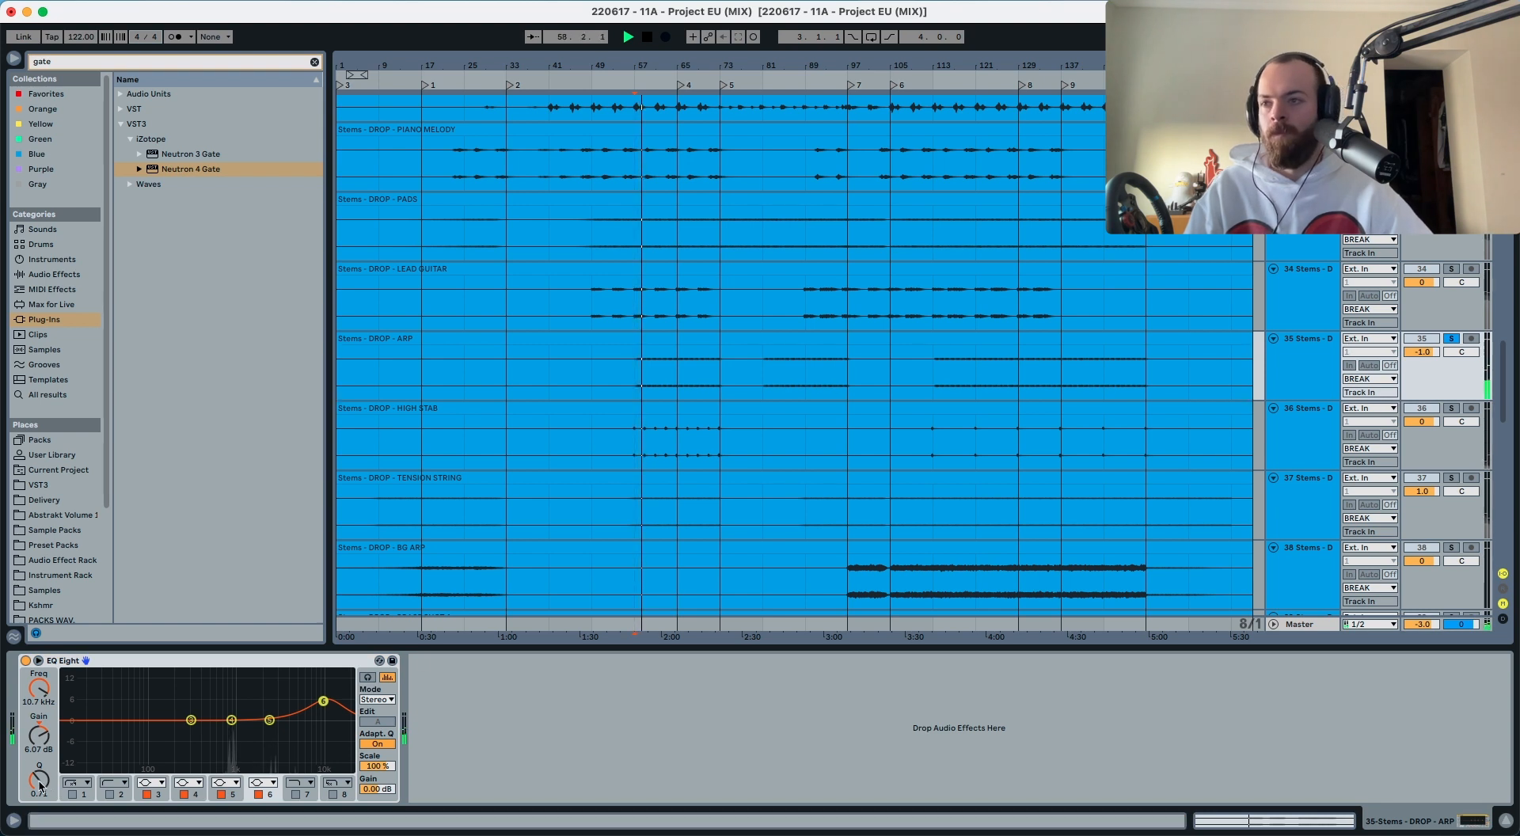
{"action": "left_click_drag", "start_coordinate": [39, 689], "coordinate": [39, 700]}
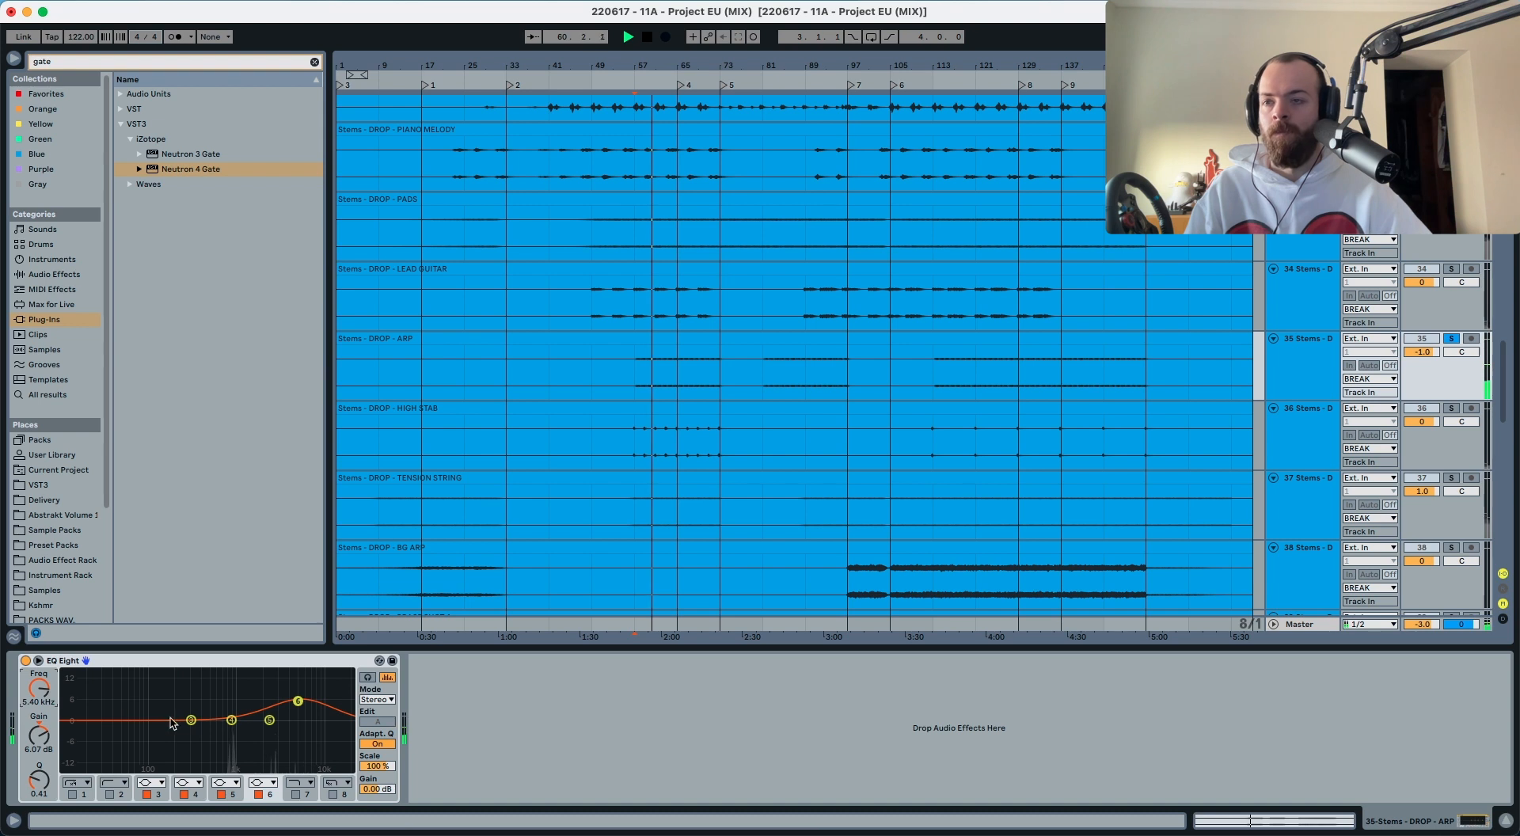
{"action": "left_click_drag", "start_coordinate": [231, 719], "coordinate": [234, 725]}
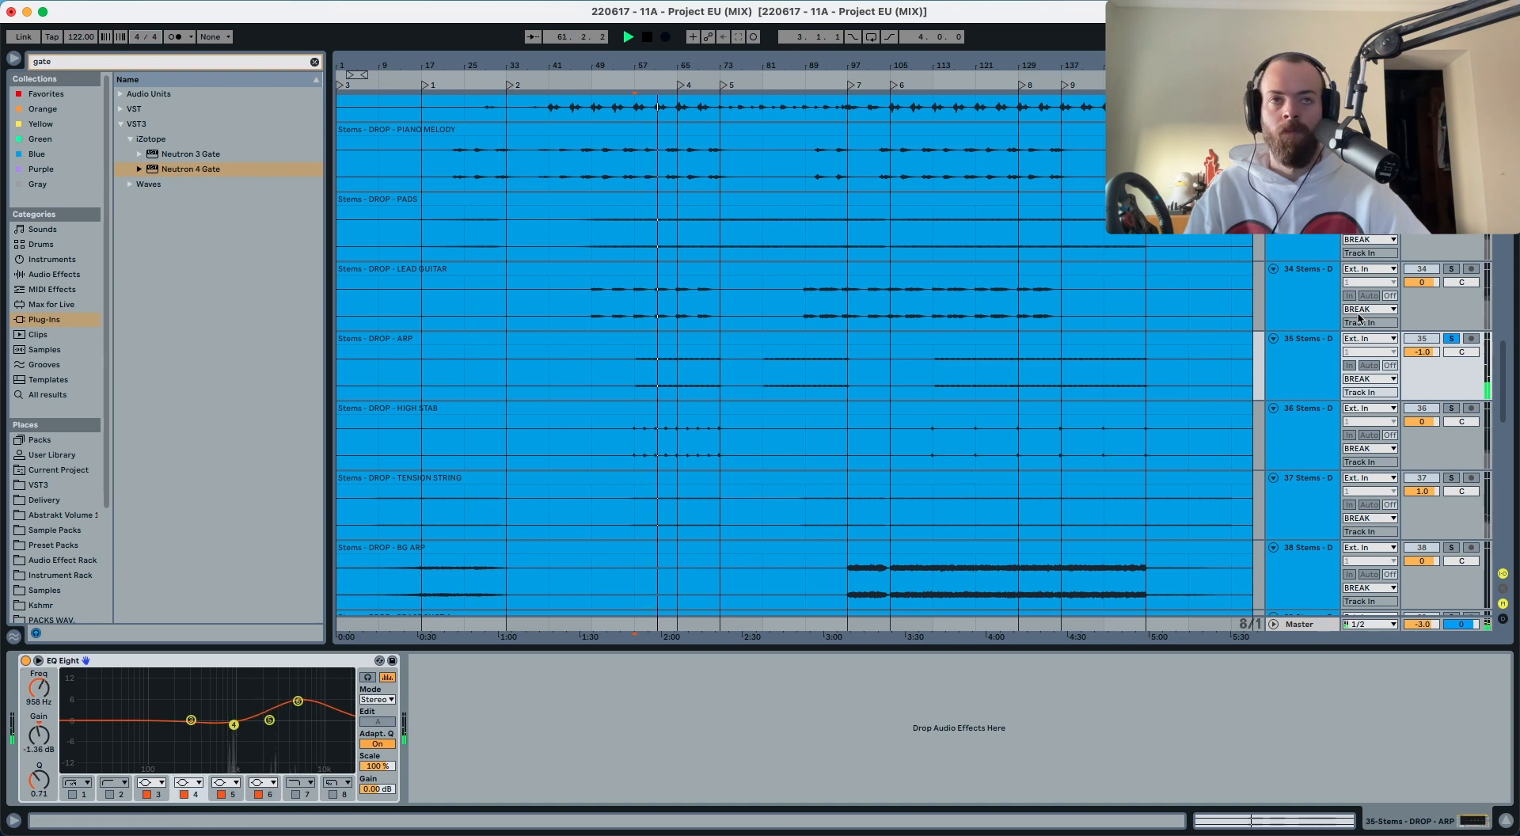
Step: Solo the DROP - HIGH STAB track and add an EQ Eight to it
{"action": "left_click", "coordinate": [1297, 421]}
{"action": "left_click", "coordinate": [1445, 411]}
{"action": "key", "text": "space"}
{"action": "key", "text": "space"}
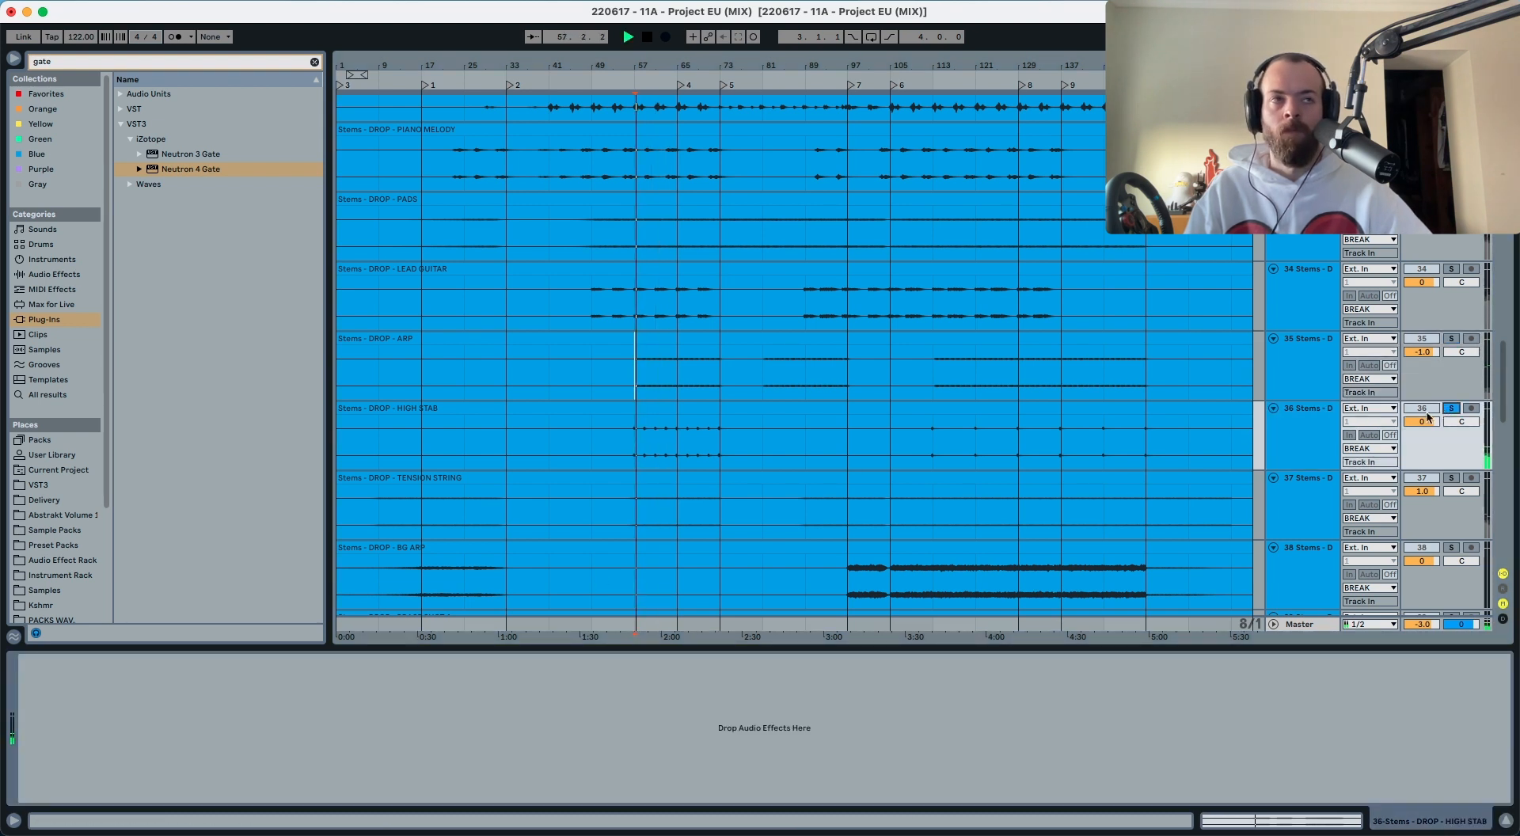
{"action": "left_click", "coordinate": [1308, 434]}
{"action": "left_click", "coordinate": [215, 774]}
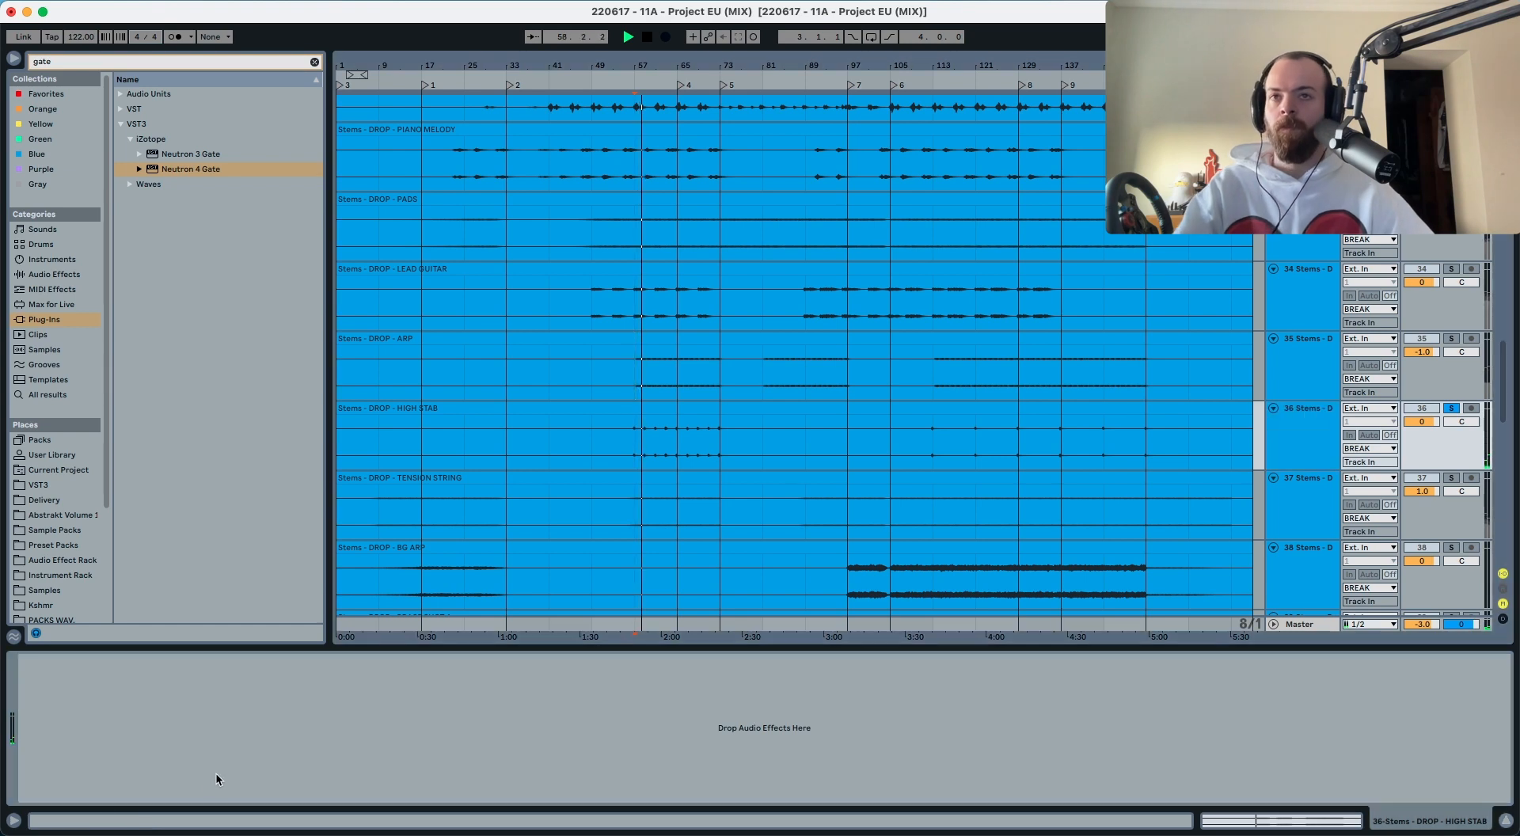
{"action": "key", "text": "super+v"}
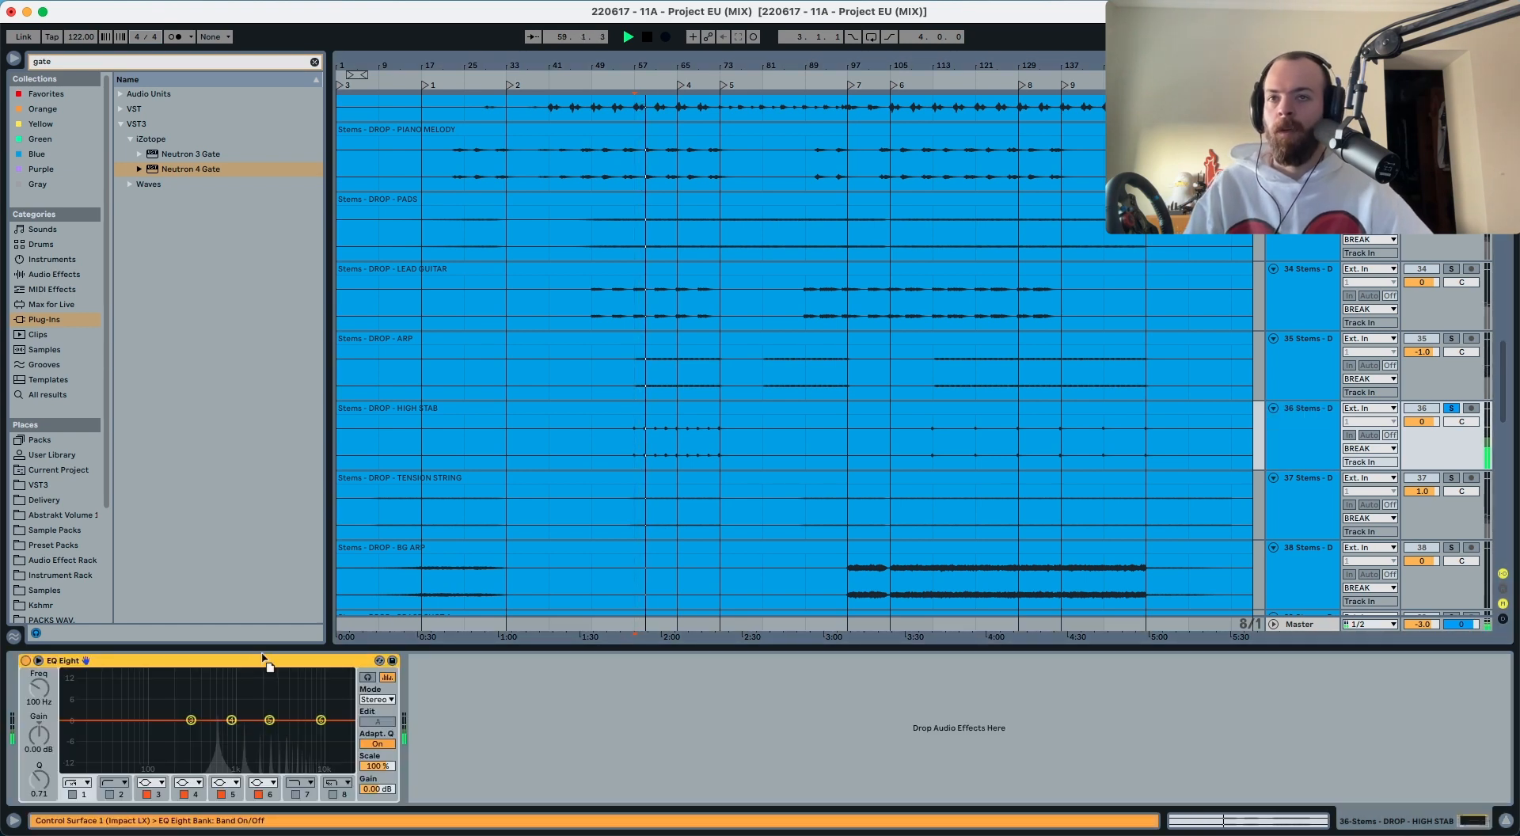
Step: Take the HIGH STAB out of solo and set the DROP - TENSION STRING volume to 2.0 dB
{"action": "left_click", "coordinate": [650, 505]}
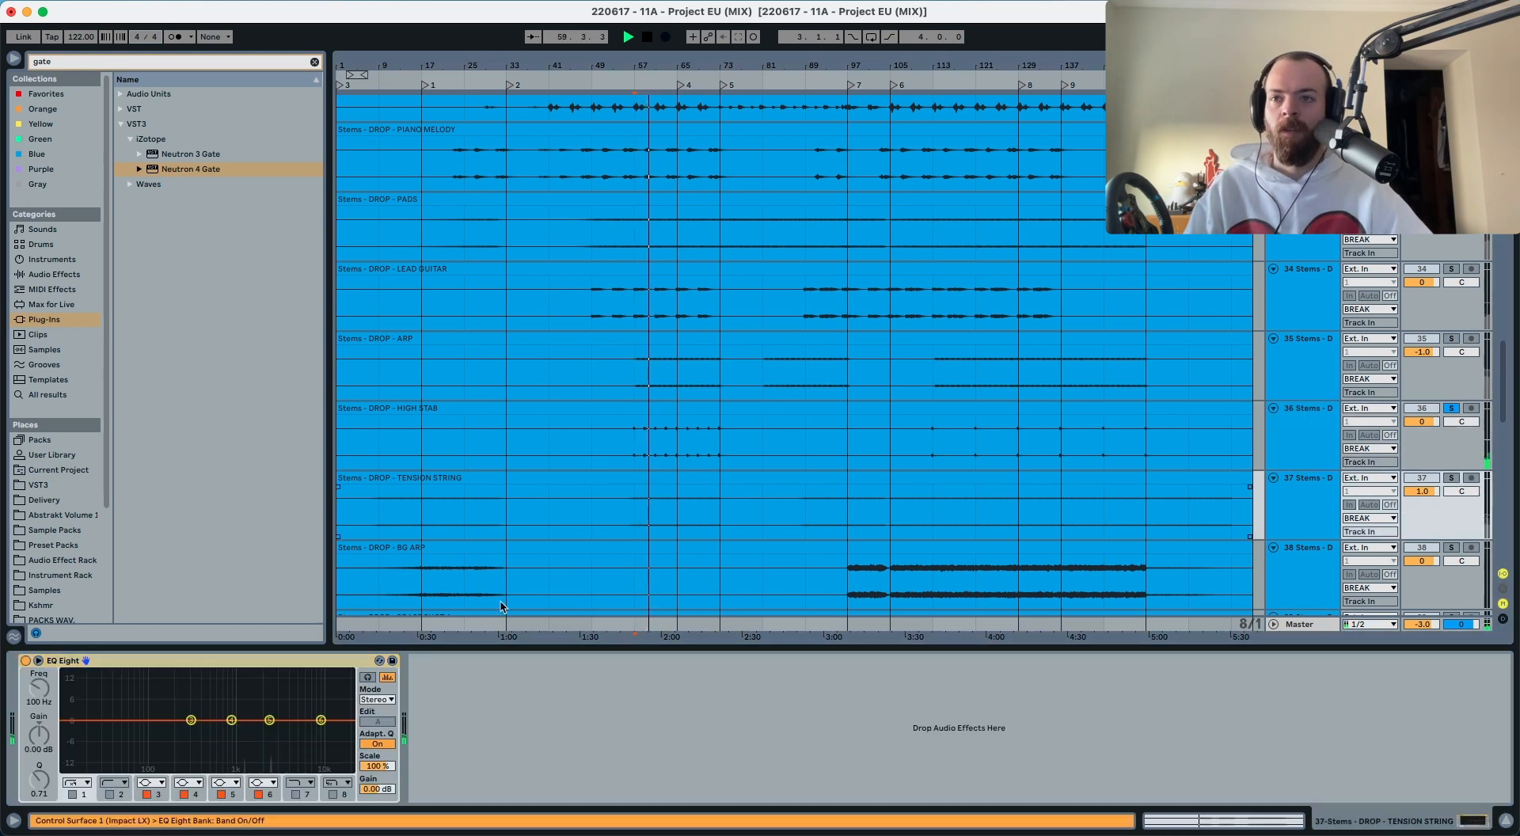
{"action": "left_click", "coordinate": [1451, 408]}
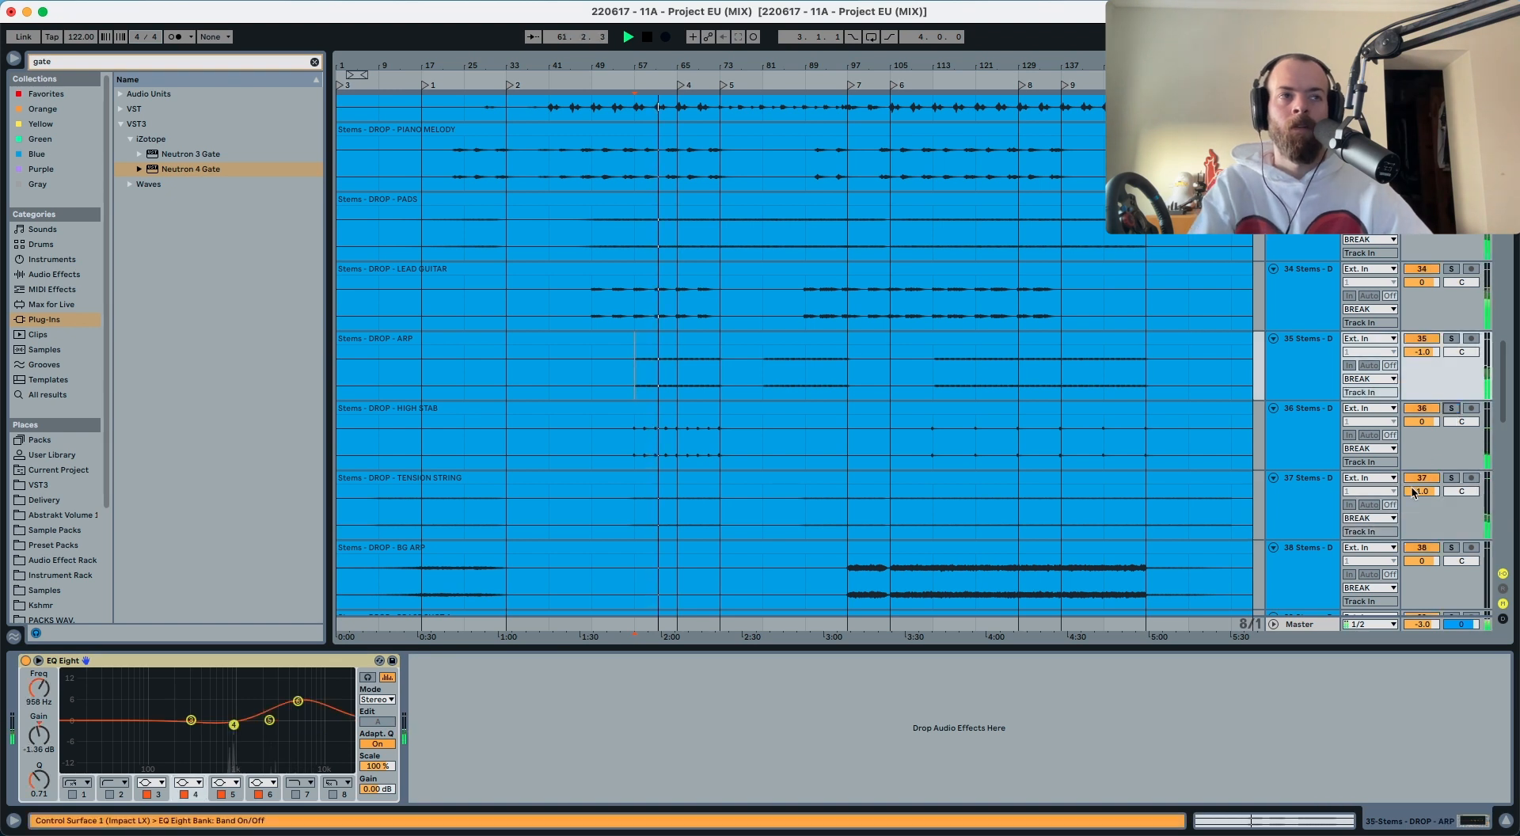
{"action": "left_click", "coordinate": [656, 524]}
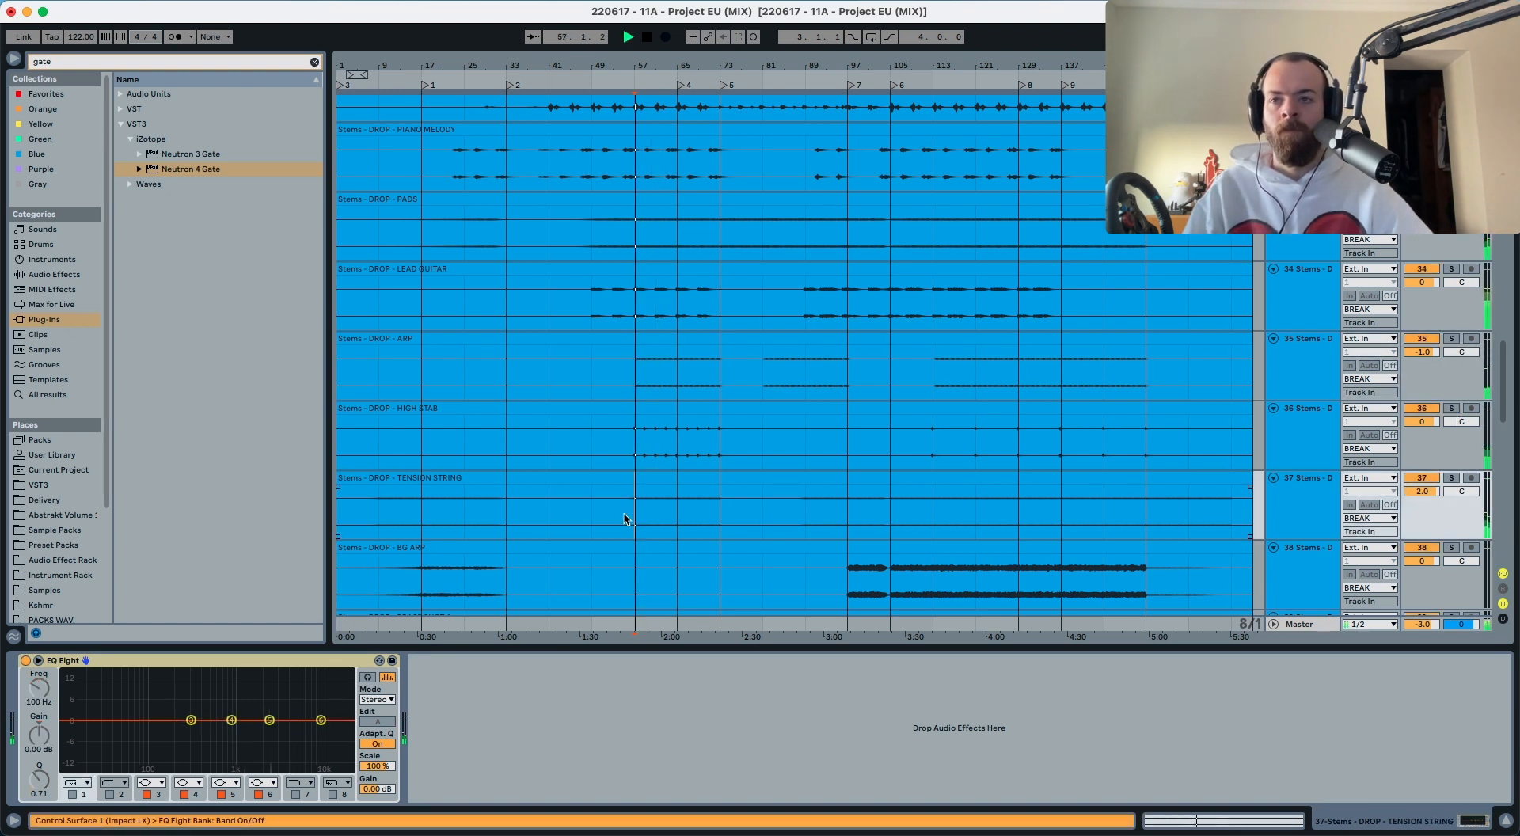
{"action": "left_click", "coordinate": [1275, 493]}
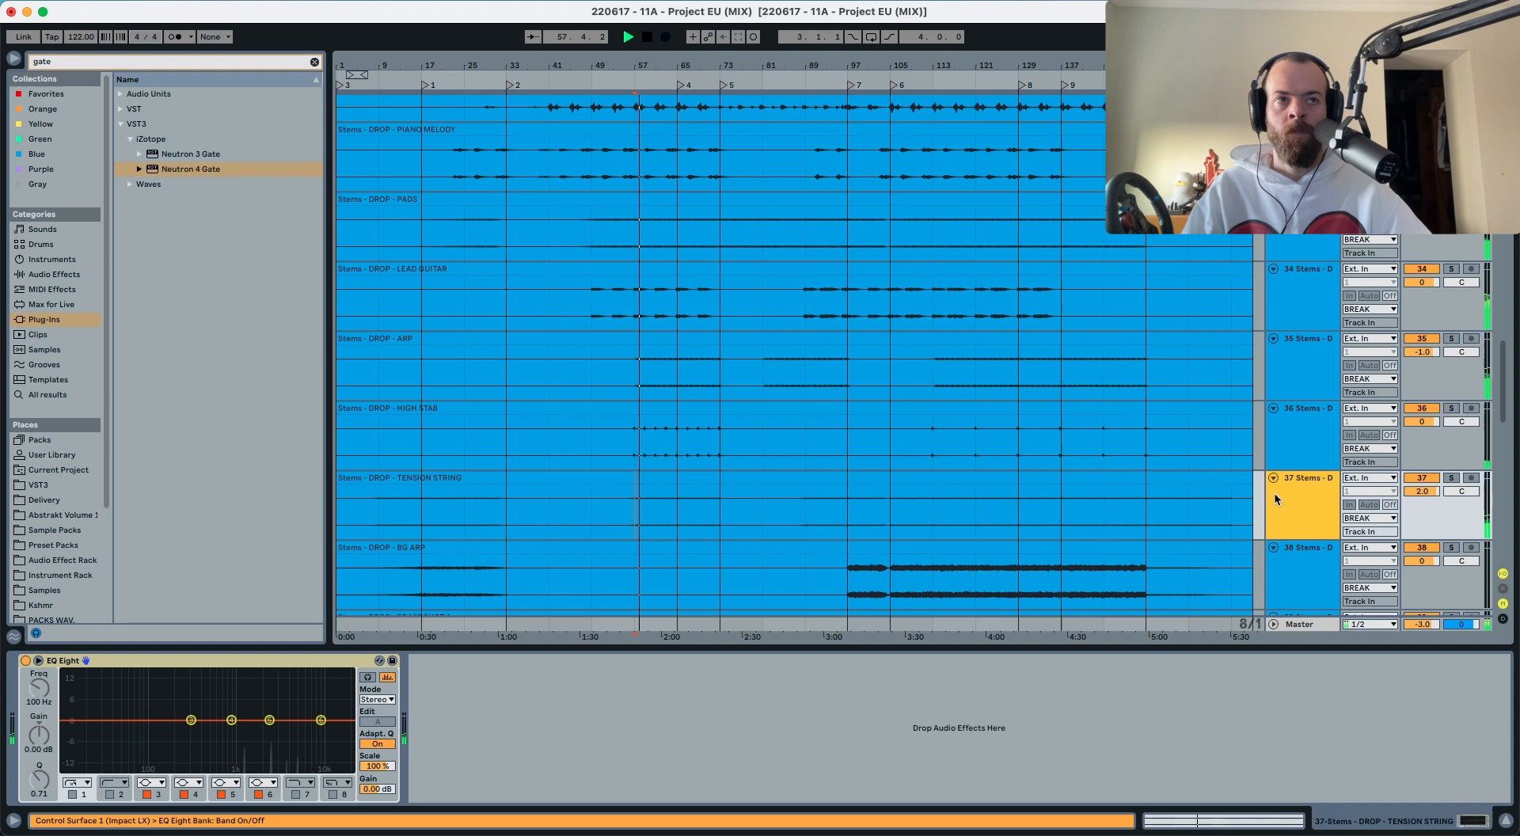
Step: Capture the mix as the source curve in the master's Ozone 8 Equalizer and enable EQ matching to inspect the curve
{"action": "left_click", "coordinate": [1290, 624]}
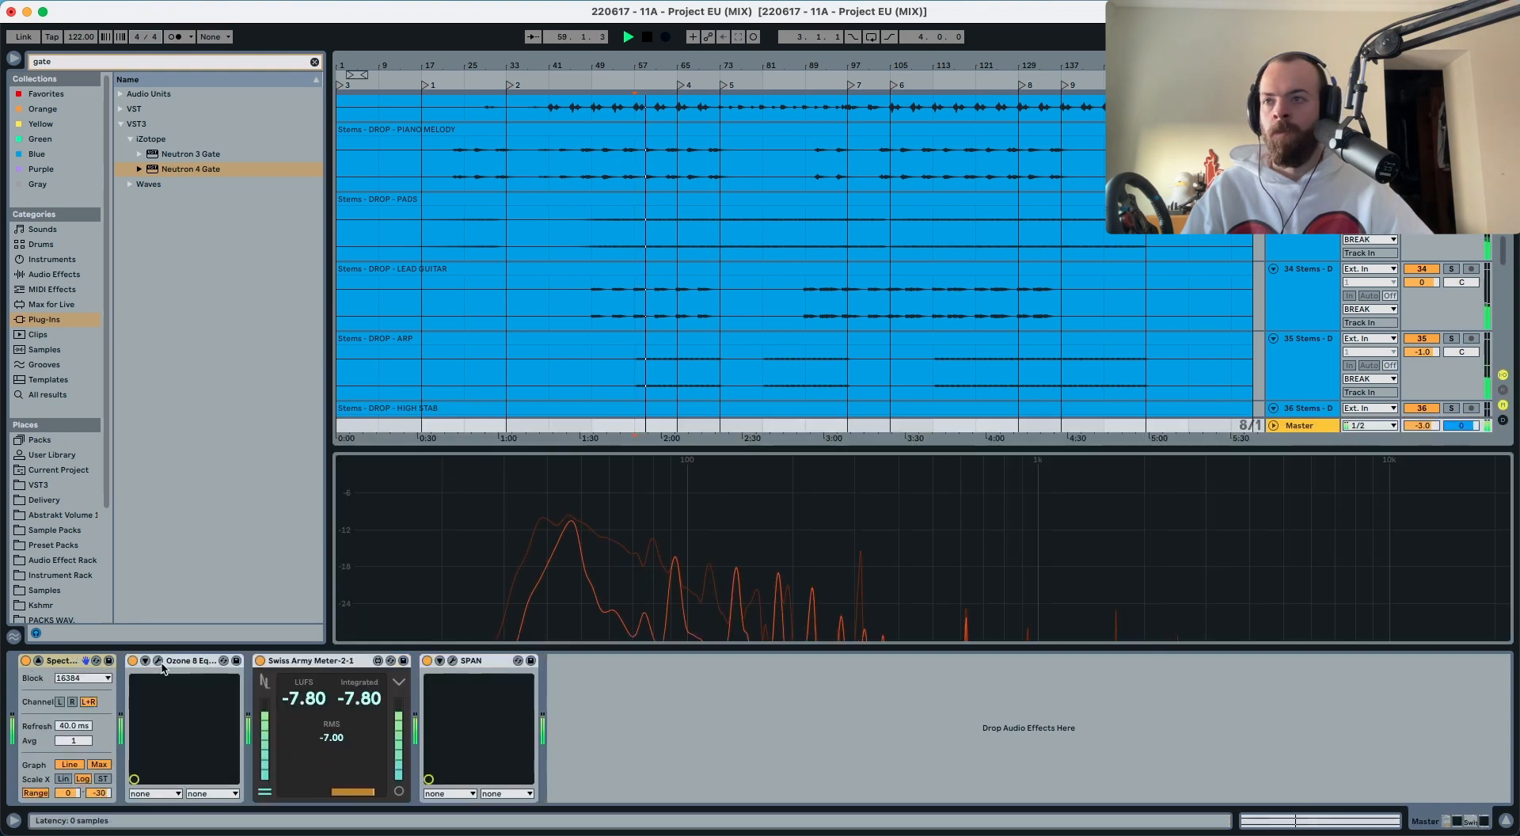
{"action": "left_click", "coordinate": [235, 660]}
{"action": "key", "text": "space"}
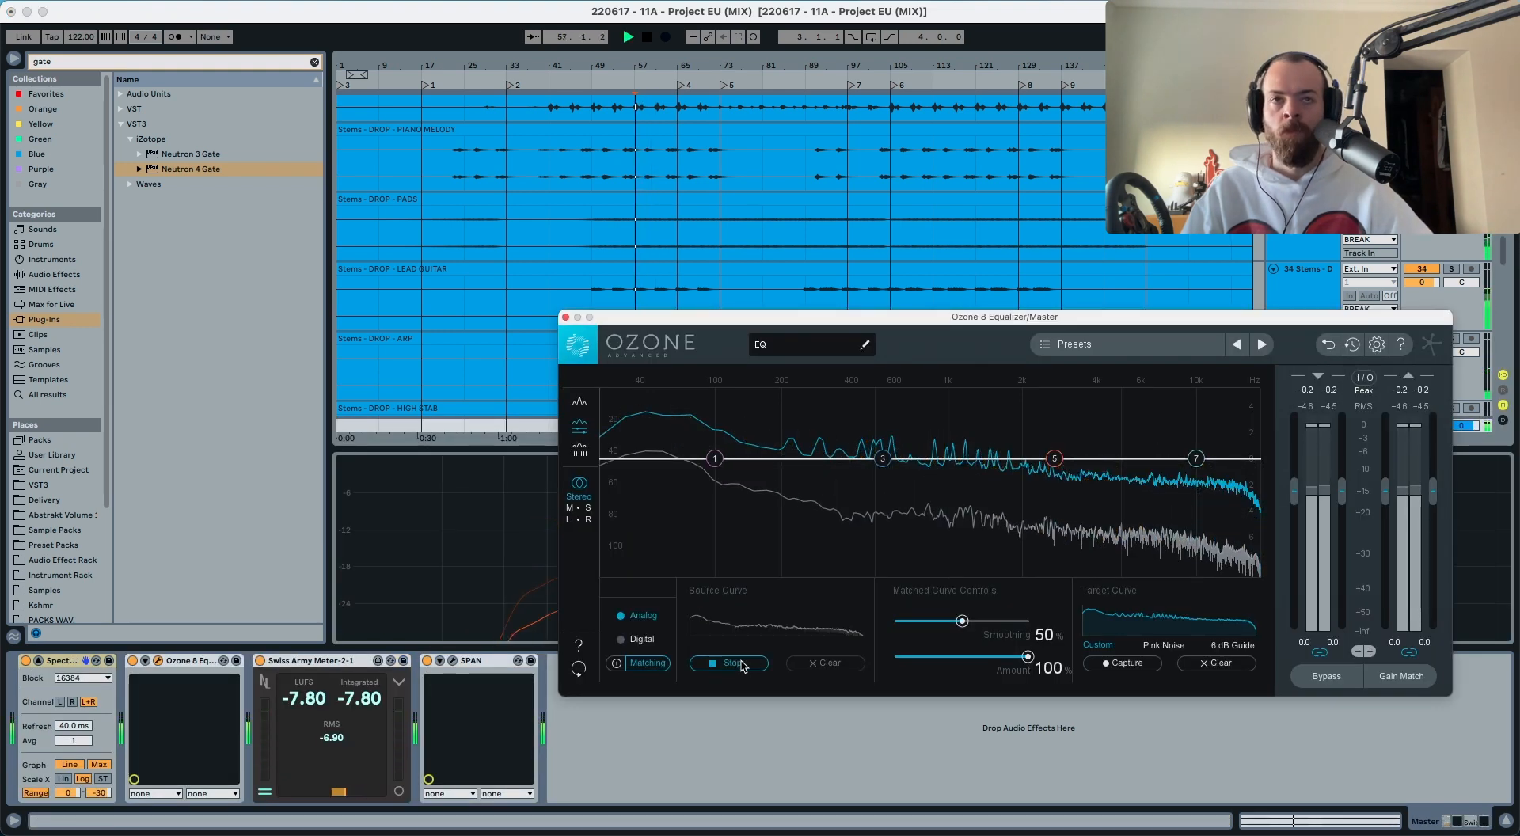
{"action": "left_click", "coordinate": [744, 663]}
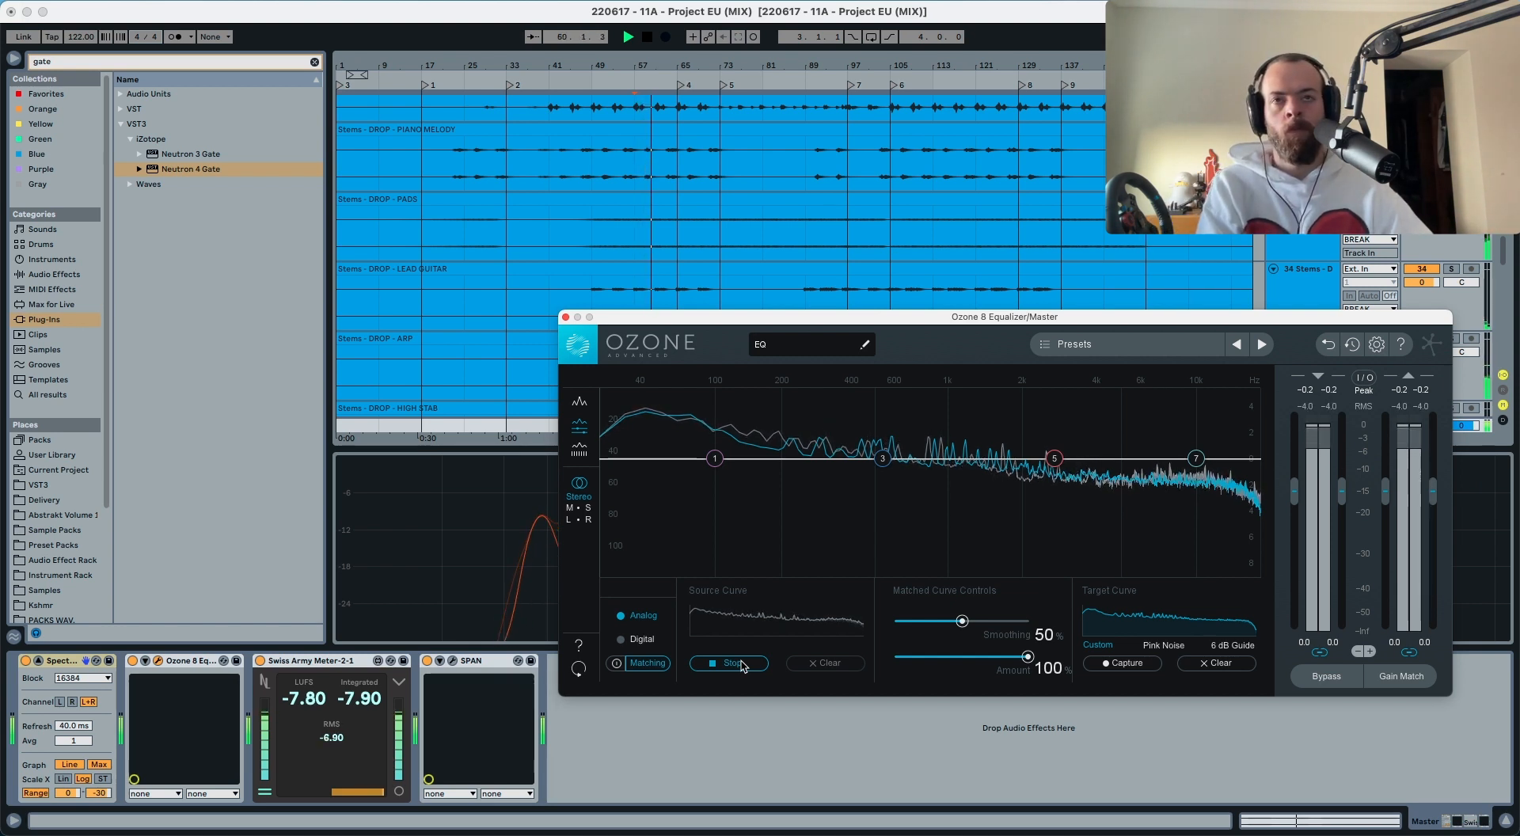
{"action": "left_click", "coordinate": [733, 663]}
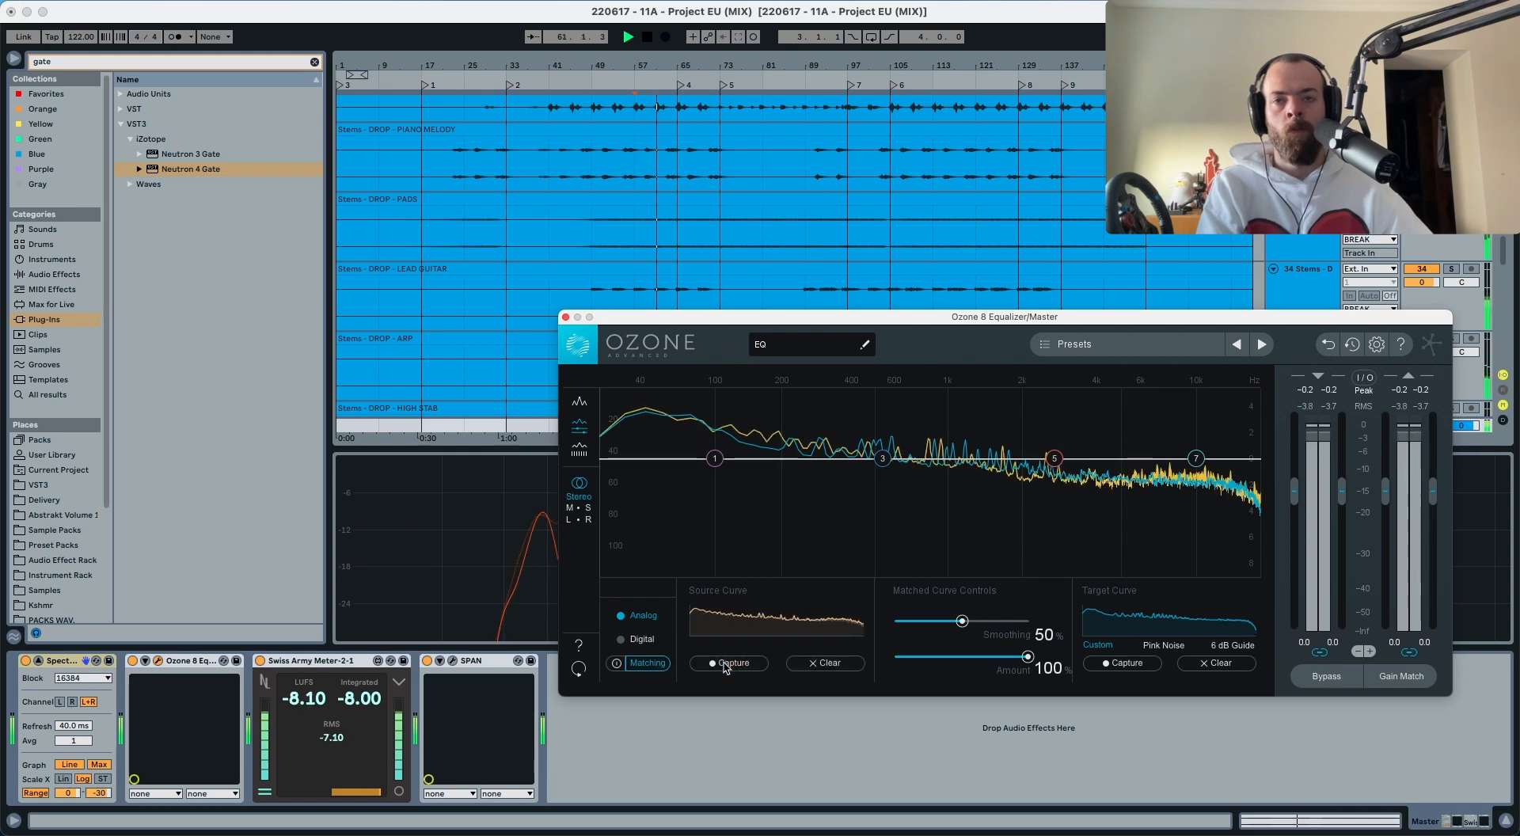
{"action": "left_click", "coordinate": [617, 664]}
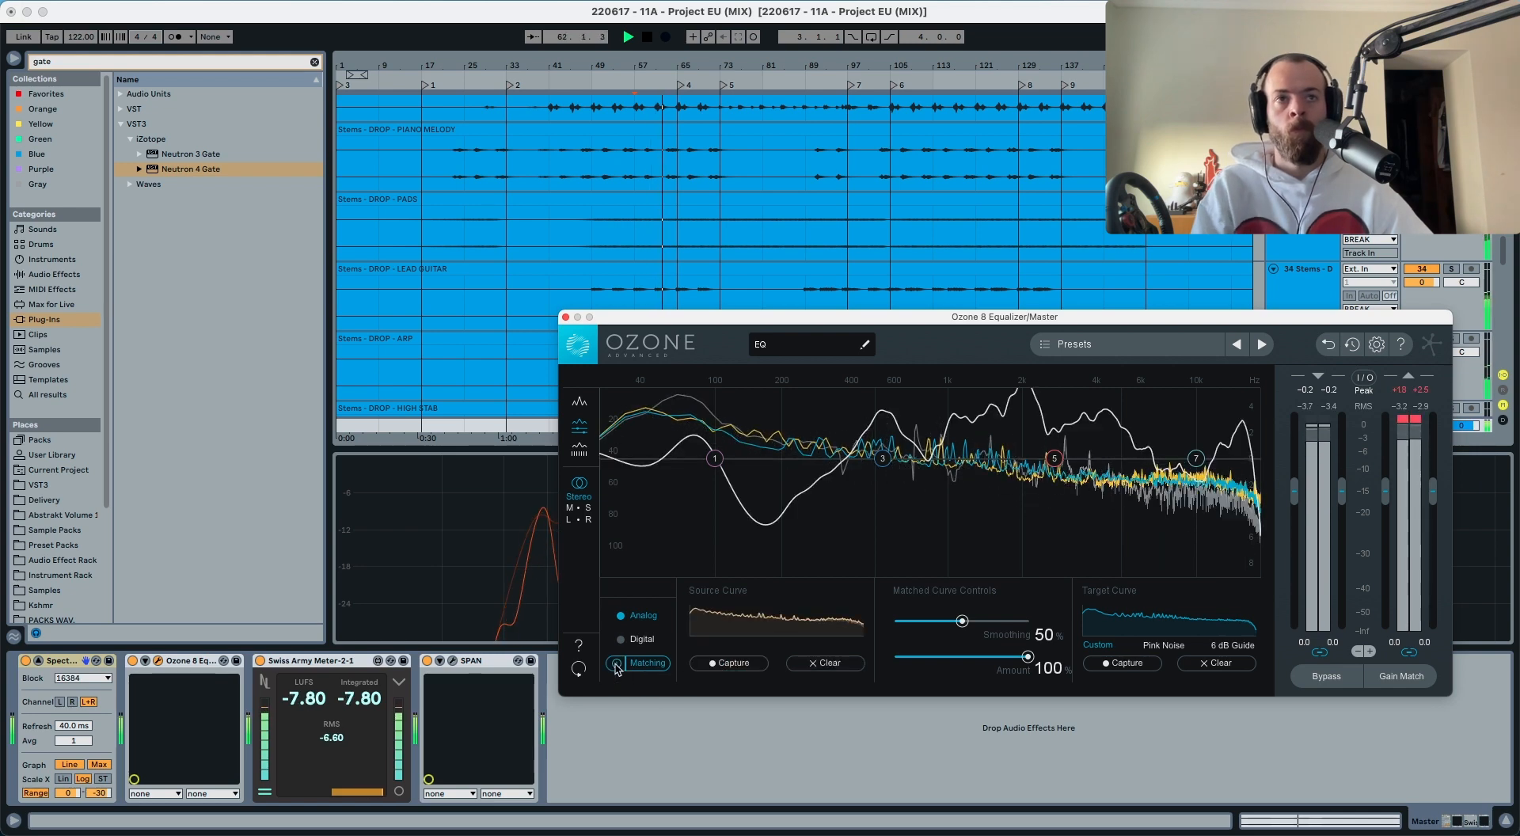
Step: Capture a reference track as Ozone's target curve, inspect the matching curve, then disable matching and close the plugin
{"action": "left_click", "coordinate": [1106, 663]}
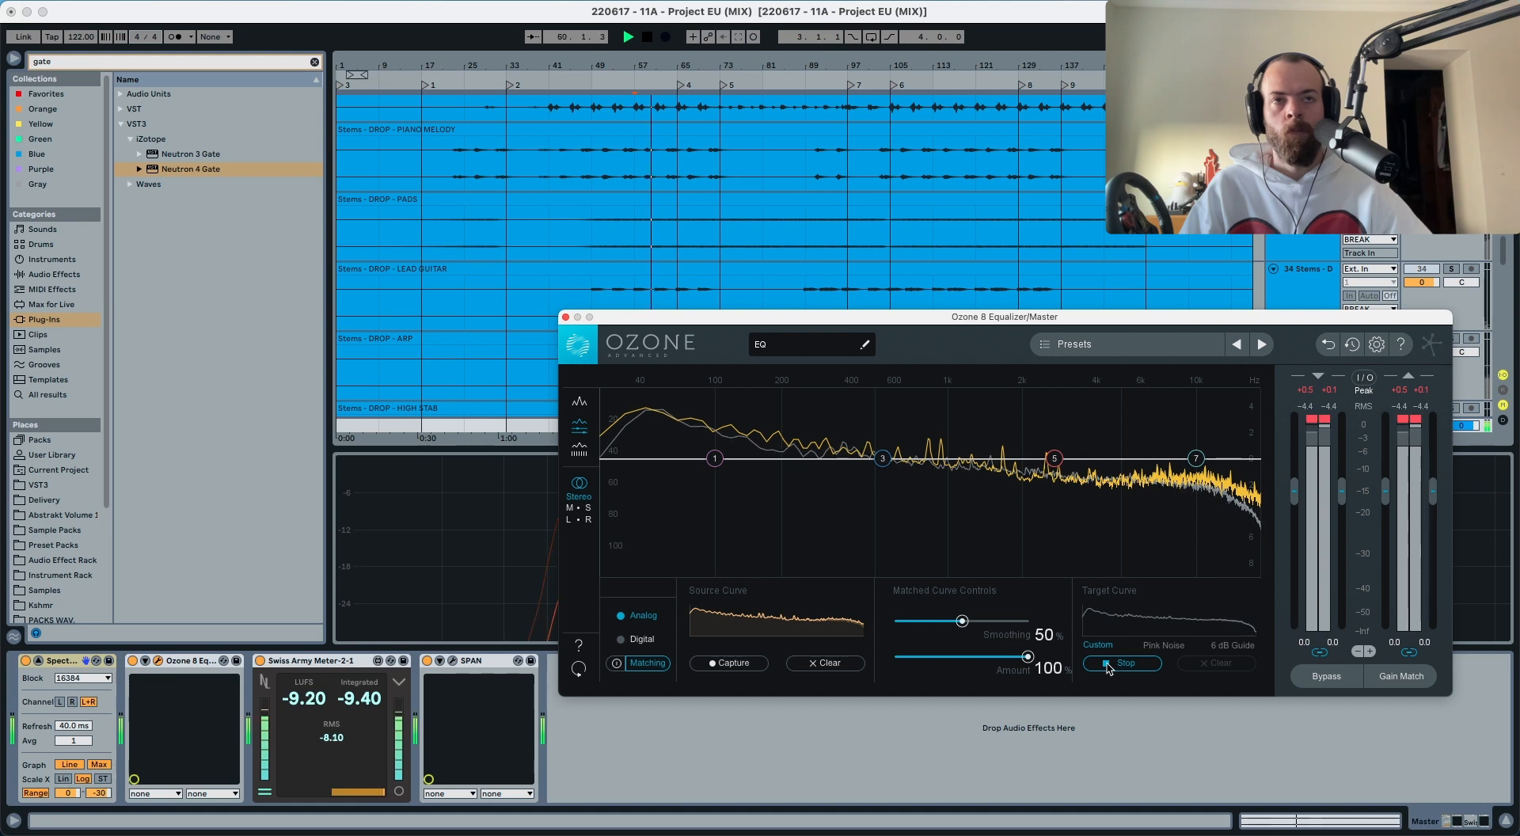
{"action": "left_click", "coordinate": [1107, 667]}
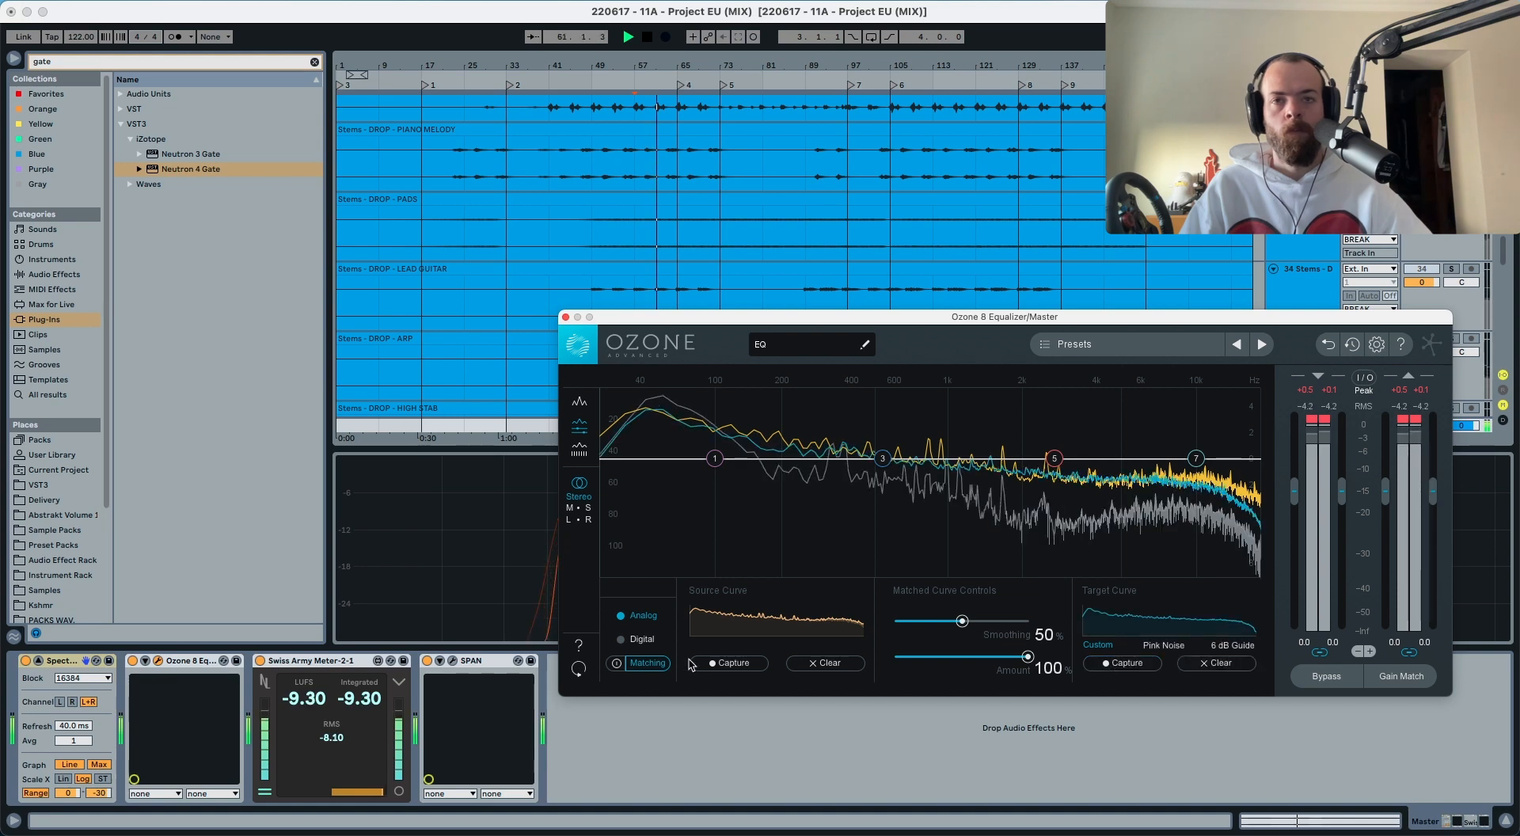
{"action": "left_click", "coordinate": [617, 664]}
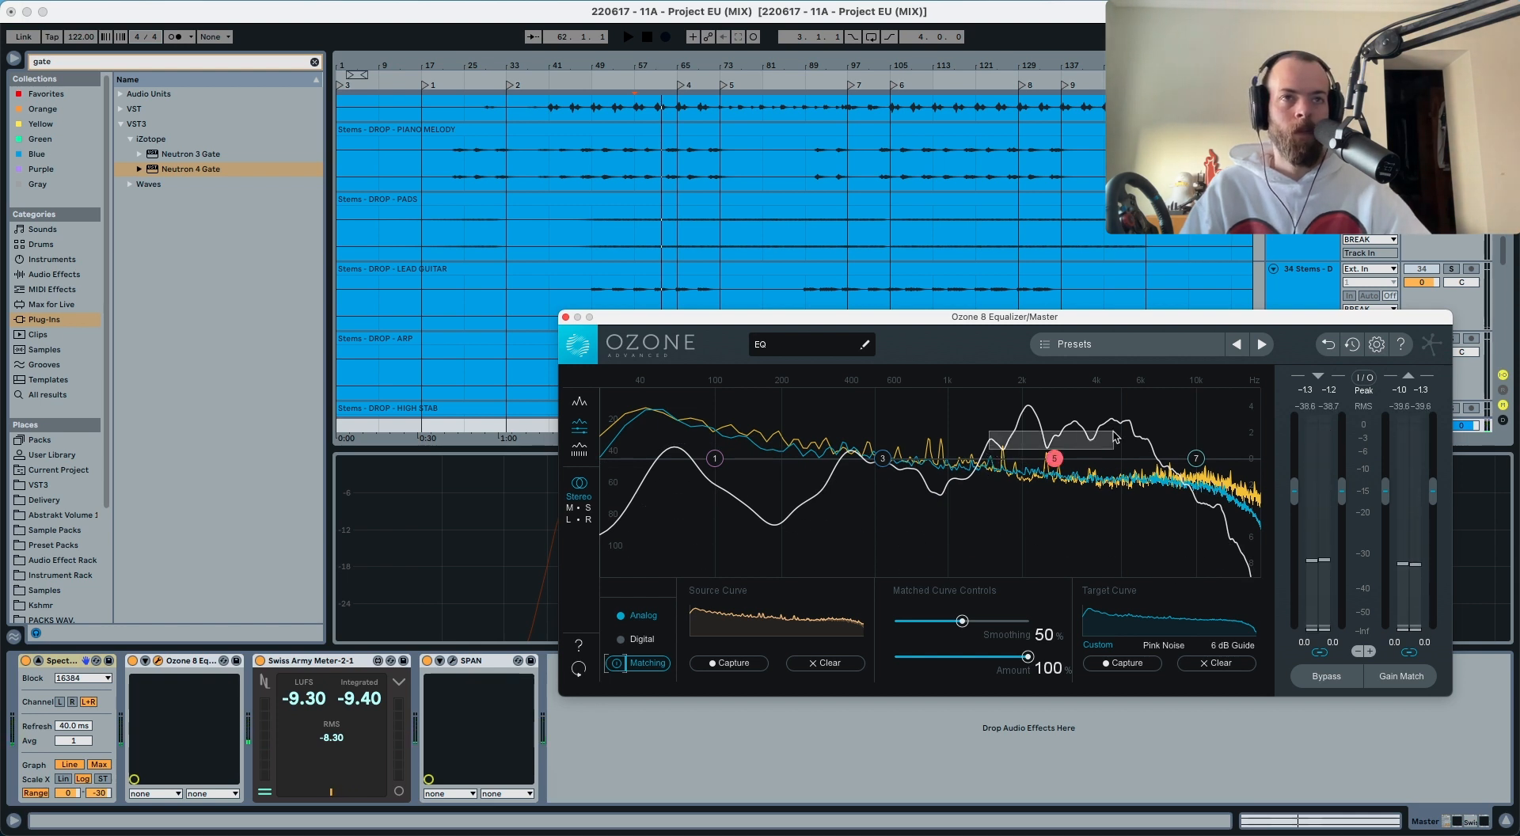
{"action": "left_click", "coordinate": [617, 664]}
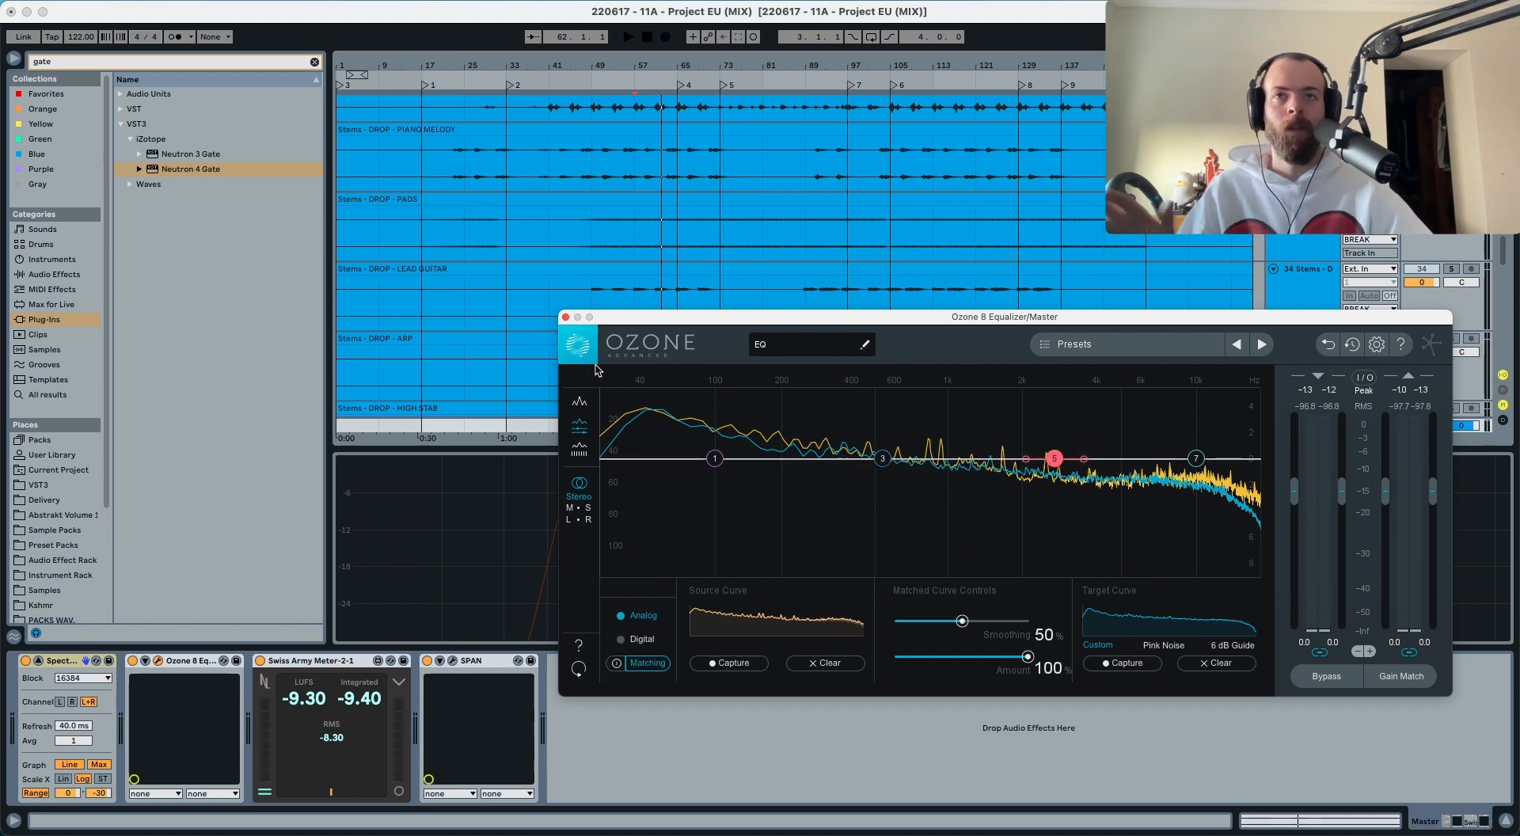
{"action": "left_click", "coordinate": [567, 317]}
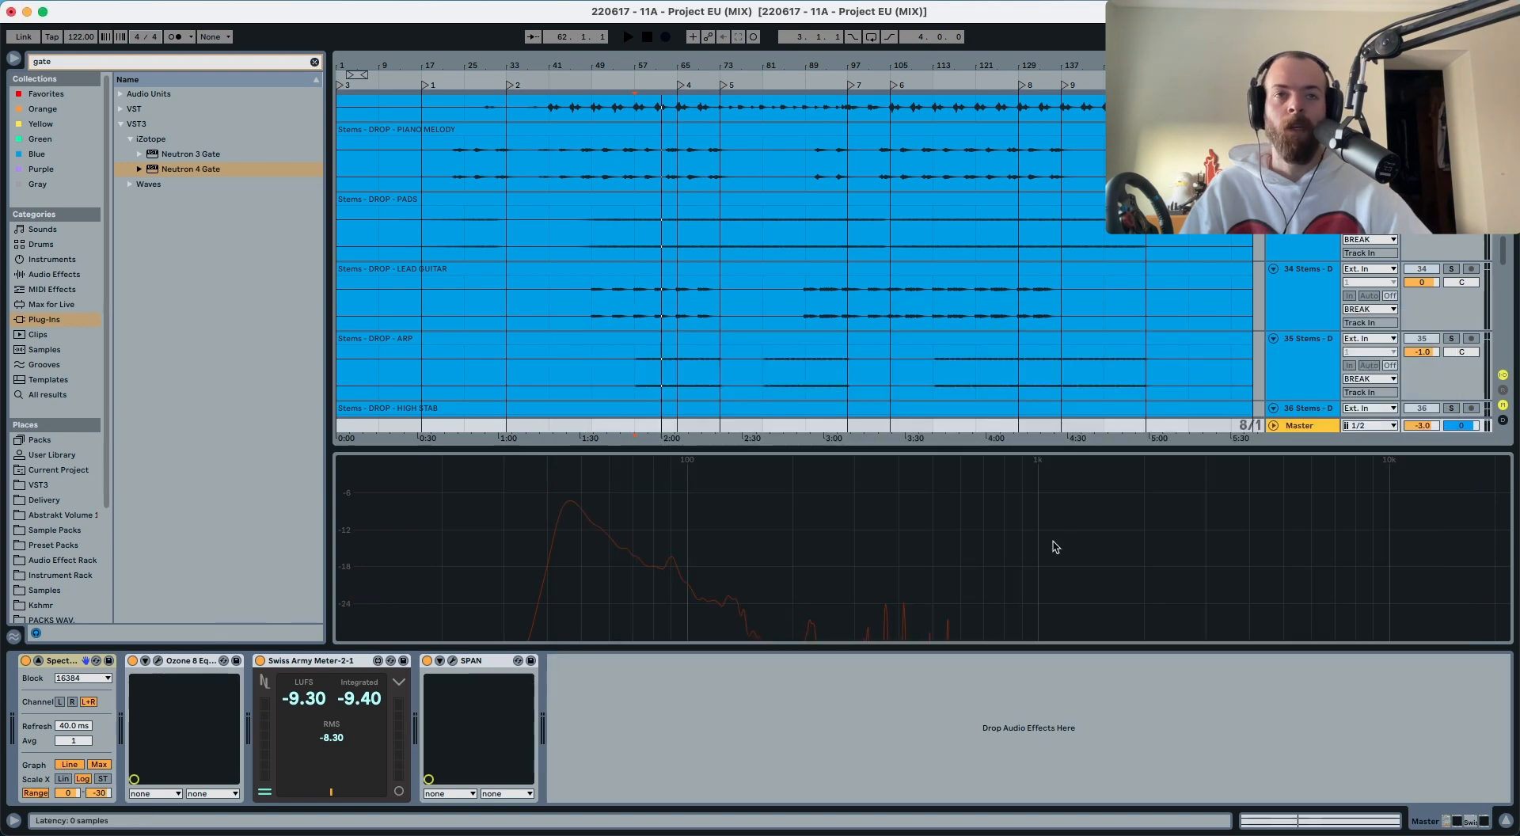
Step: Capture a new target curve in Ozone from another reference passage and stop playback
{"action": "left_click", "coordinate": [1114, 663]}
{"action": "key", "text": "space"}
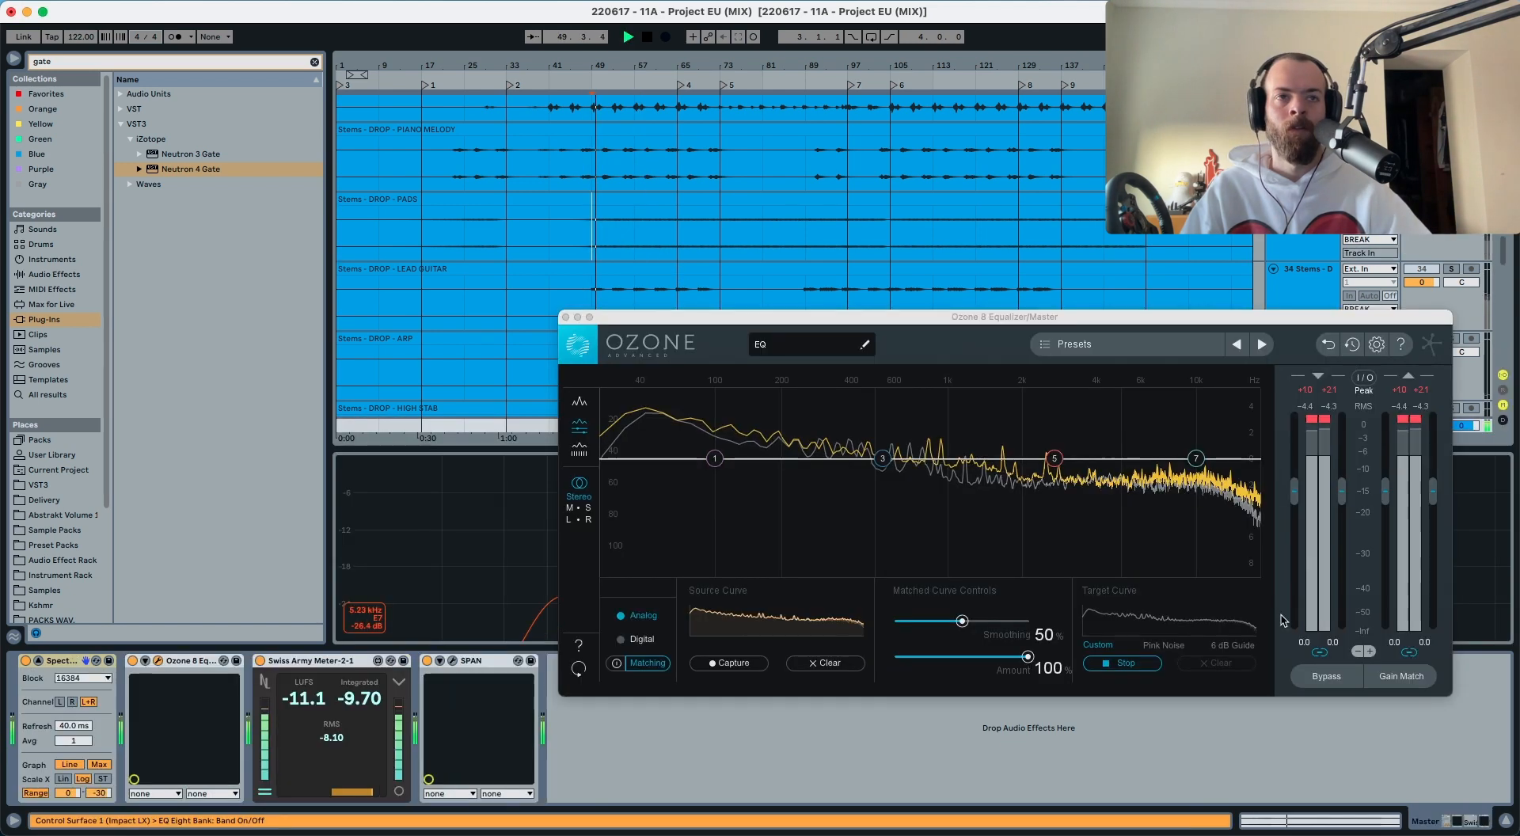
{"action": "left_click", "coordinate": [1005, 552]}
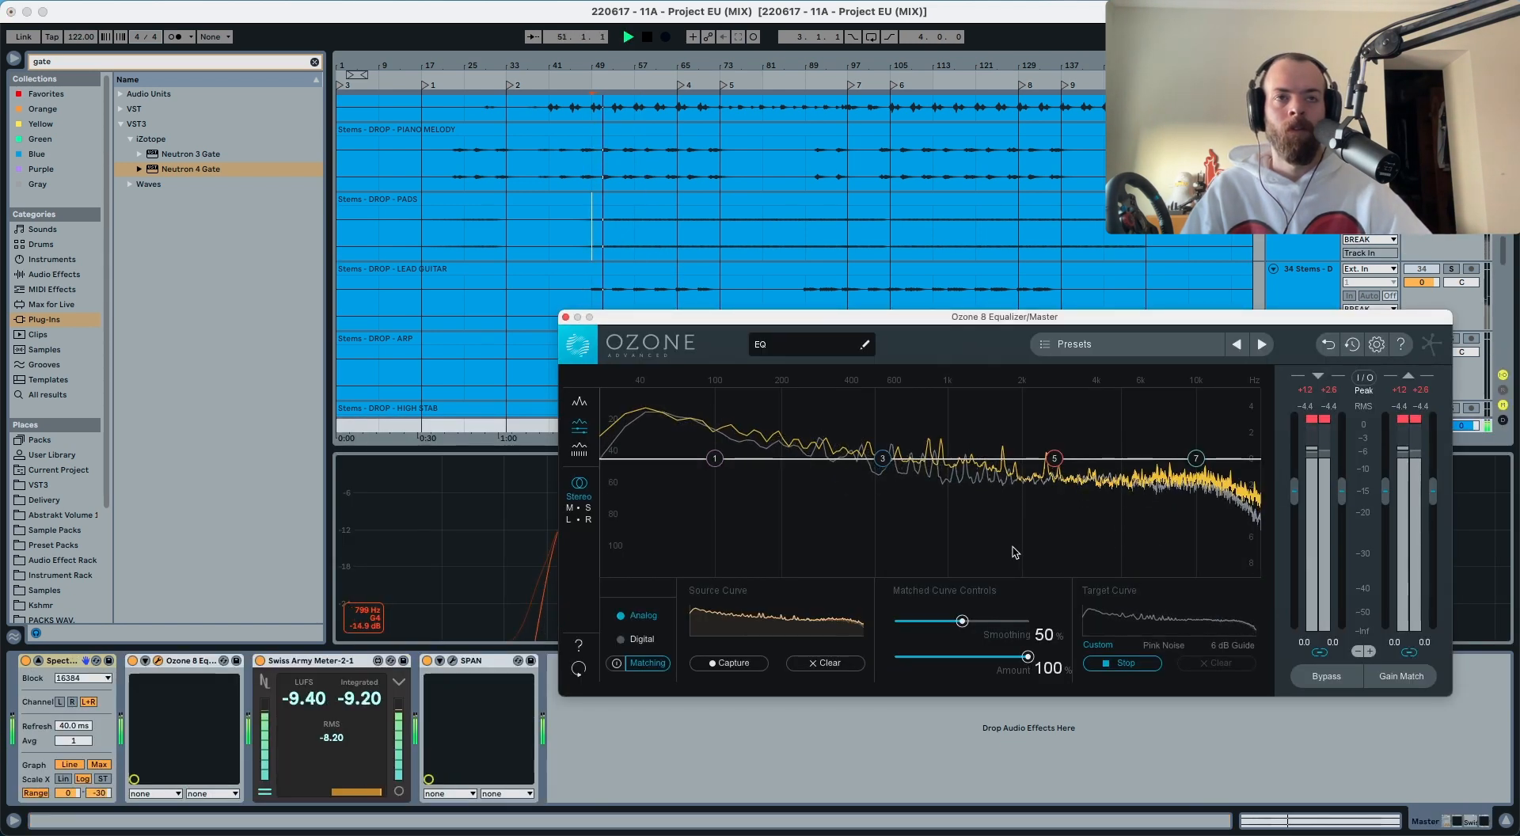
{"action": "left_click", "coordinate": [1106, 666]}
{"action": "key", "text": "space"}
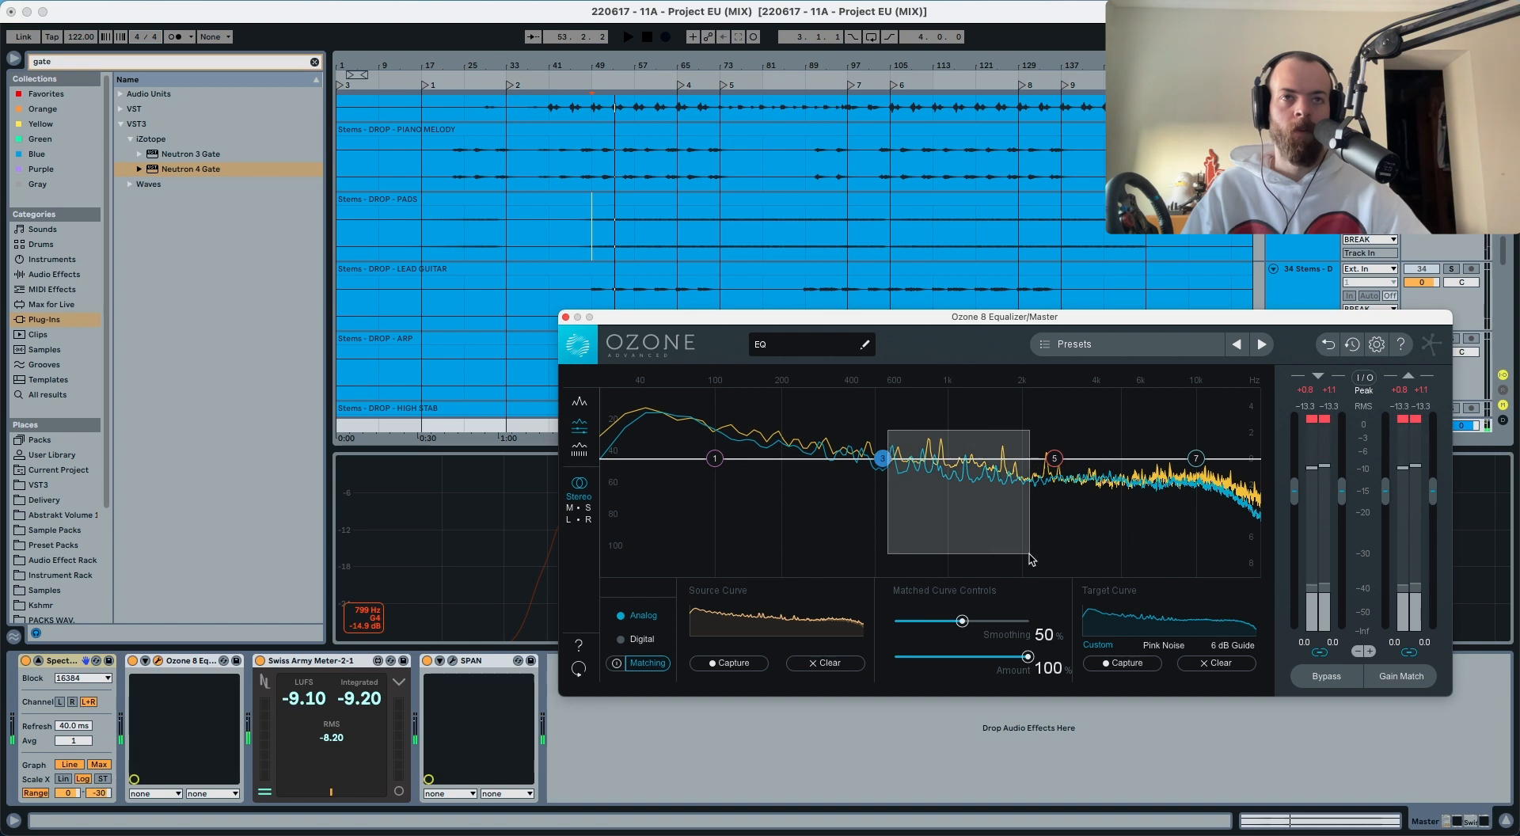
Step: Examine the new EQ matching curve around the upper mids, then disable matching and close Ozone
{"action": "left_click", "coordinate": [617, 665]}
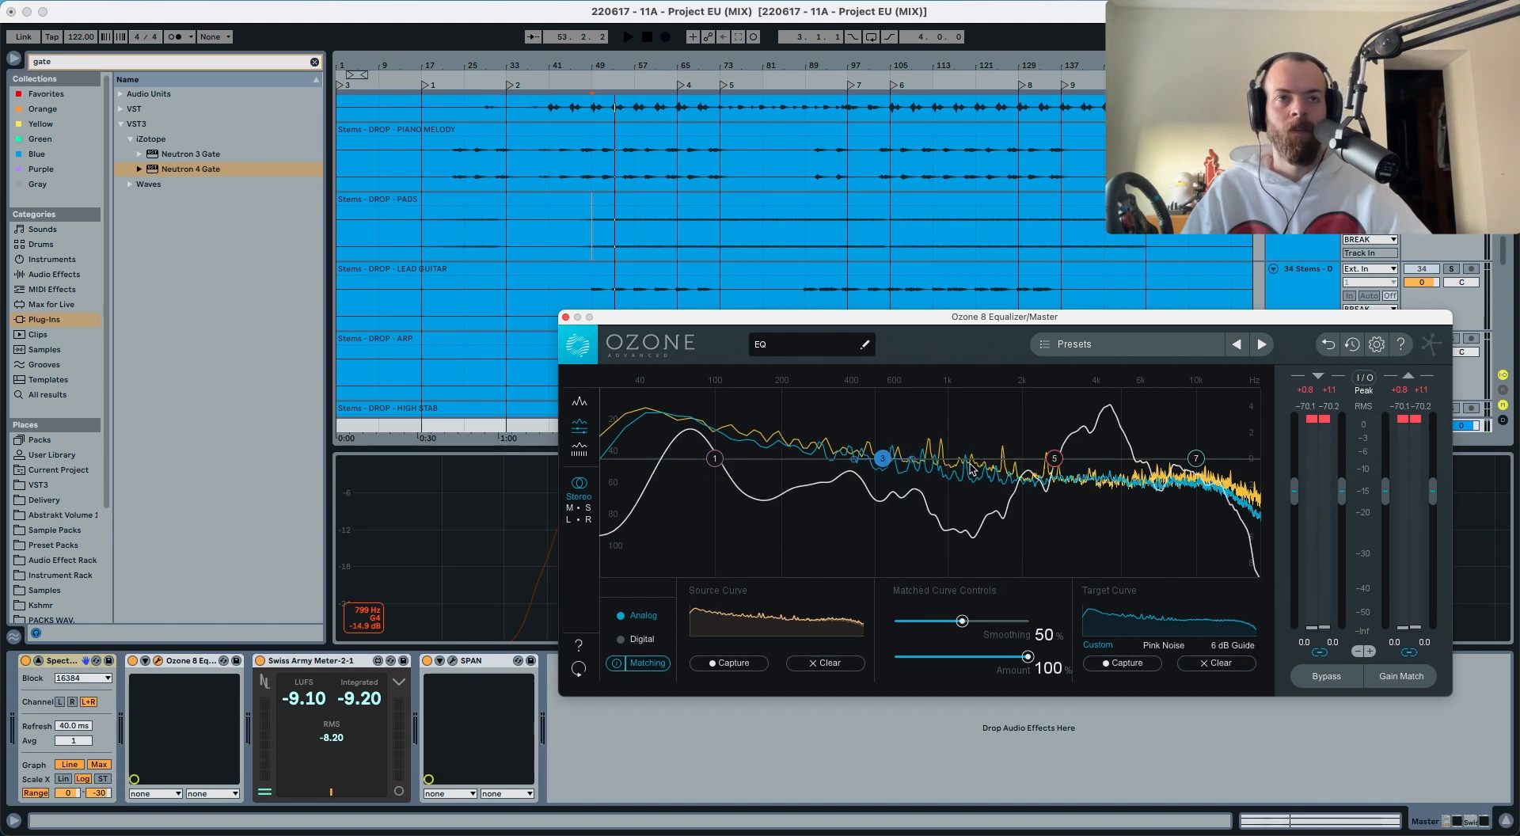
{"action": "left_click_drag", "start_coordinate": [1061, 485], "coordinate": [1136, 420]}
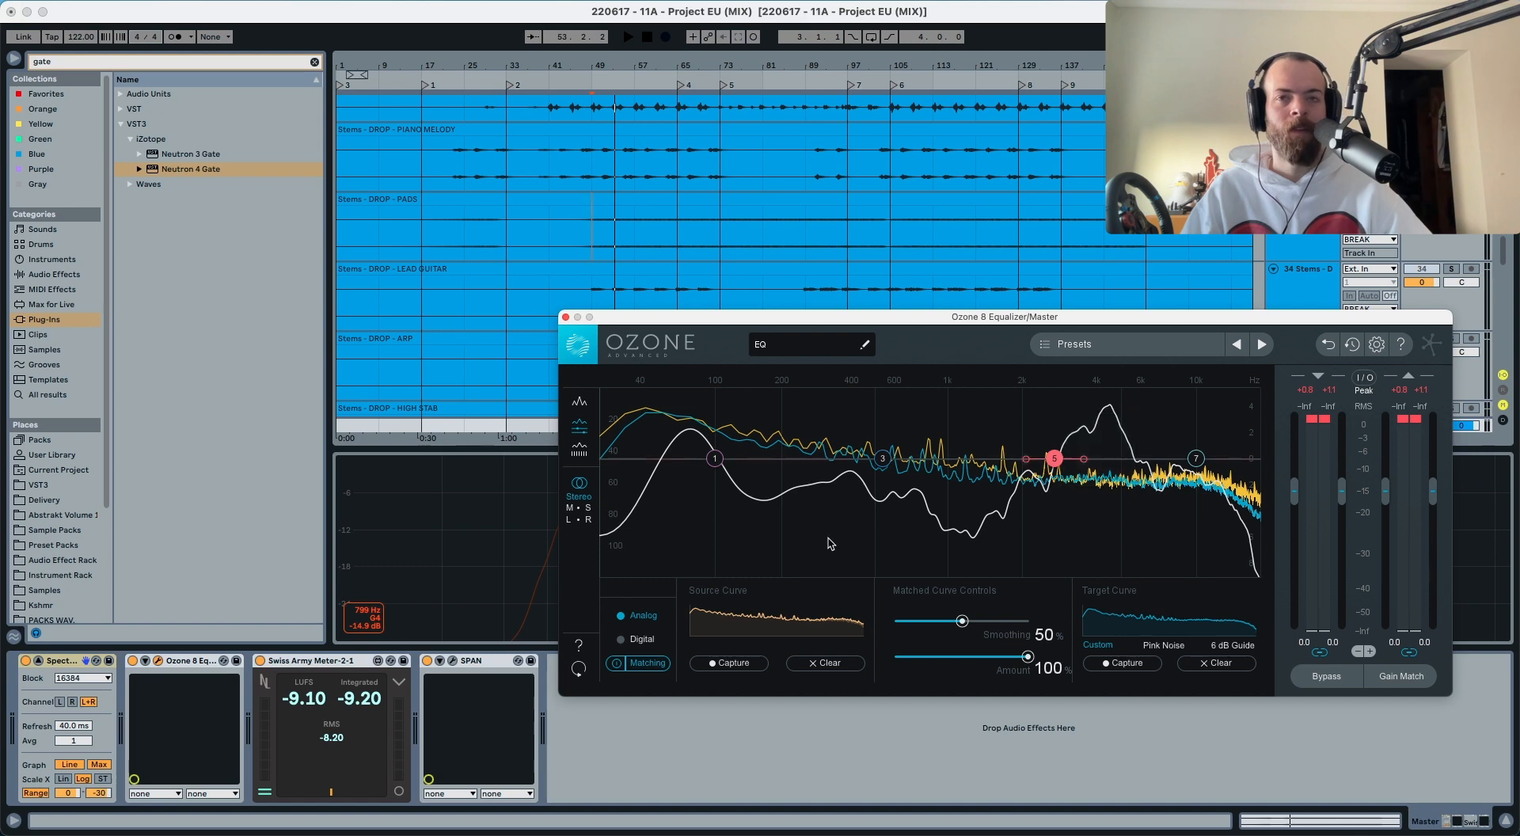
{"action": "left_click", "coordinate": [614, 664]}
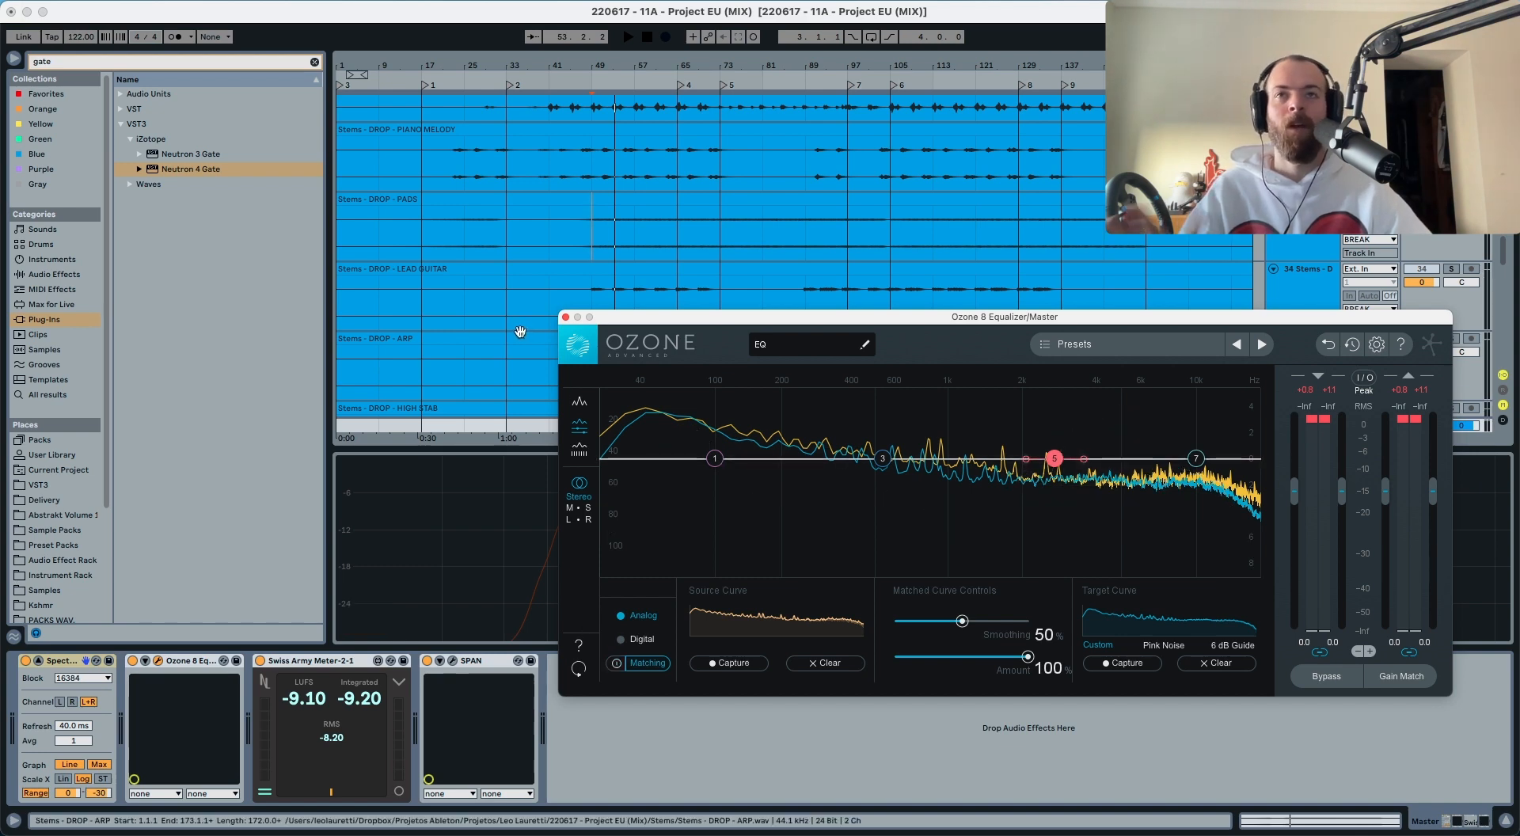
{"action": "left_click", "coordinate": [565, 317]}
Step: Solo the DROP group, review the captured curves in the master's Ozone 8 Equalizer and resume playback of the stems
{"action": "scroll", "coordinate": [1109, 353], "scroll_direction": "up", "scroll_amount": 5}
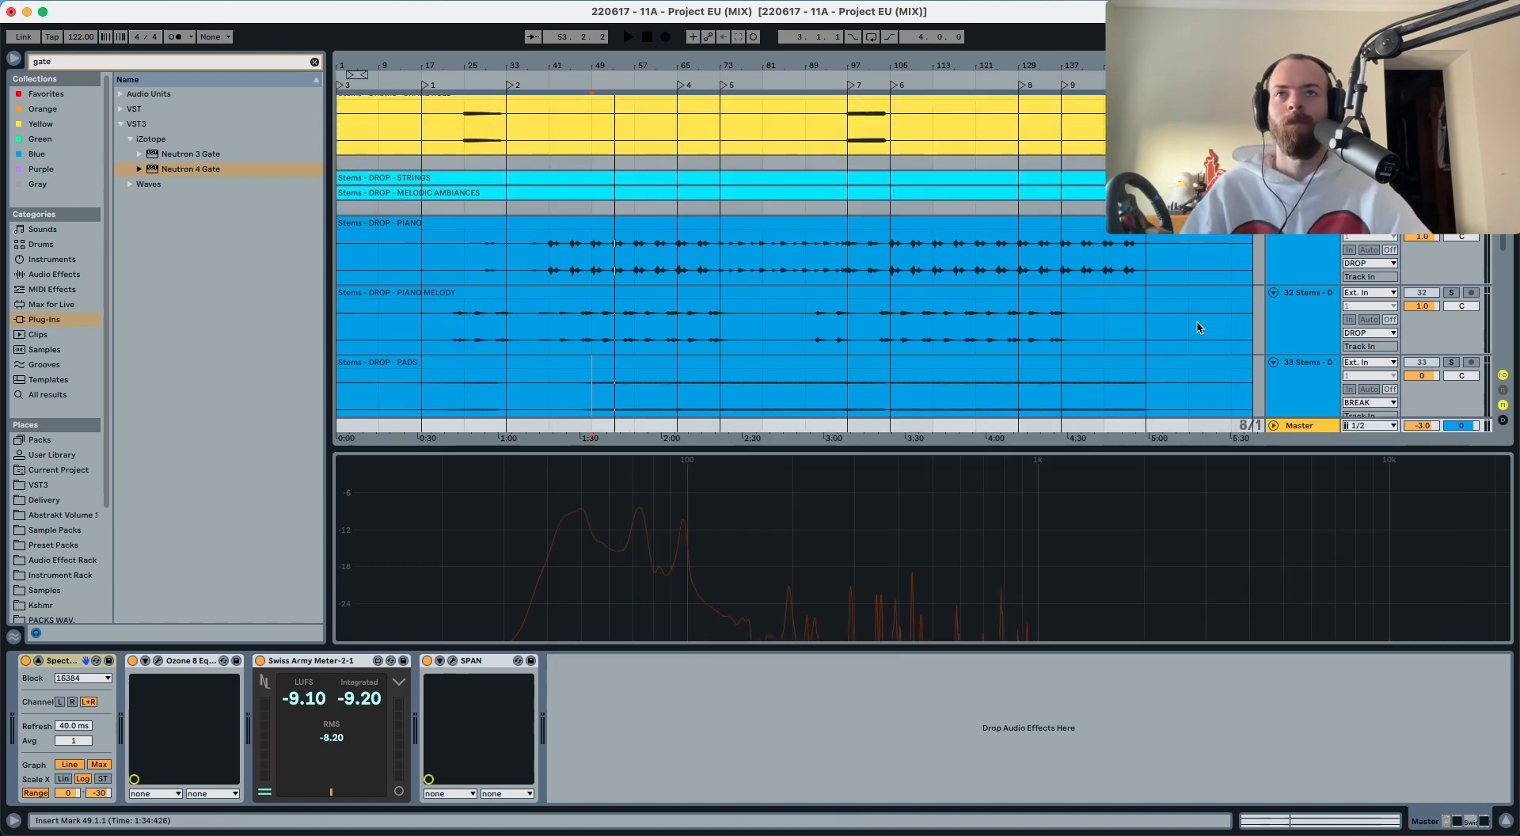
{"action": "left_click", "coordinate": [1314, 320]}
{"action": "left_click", "coordinate": [1451, 319]}
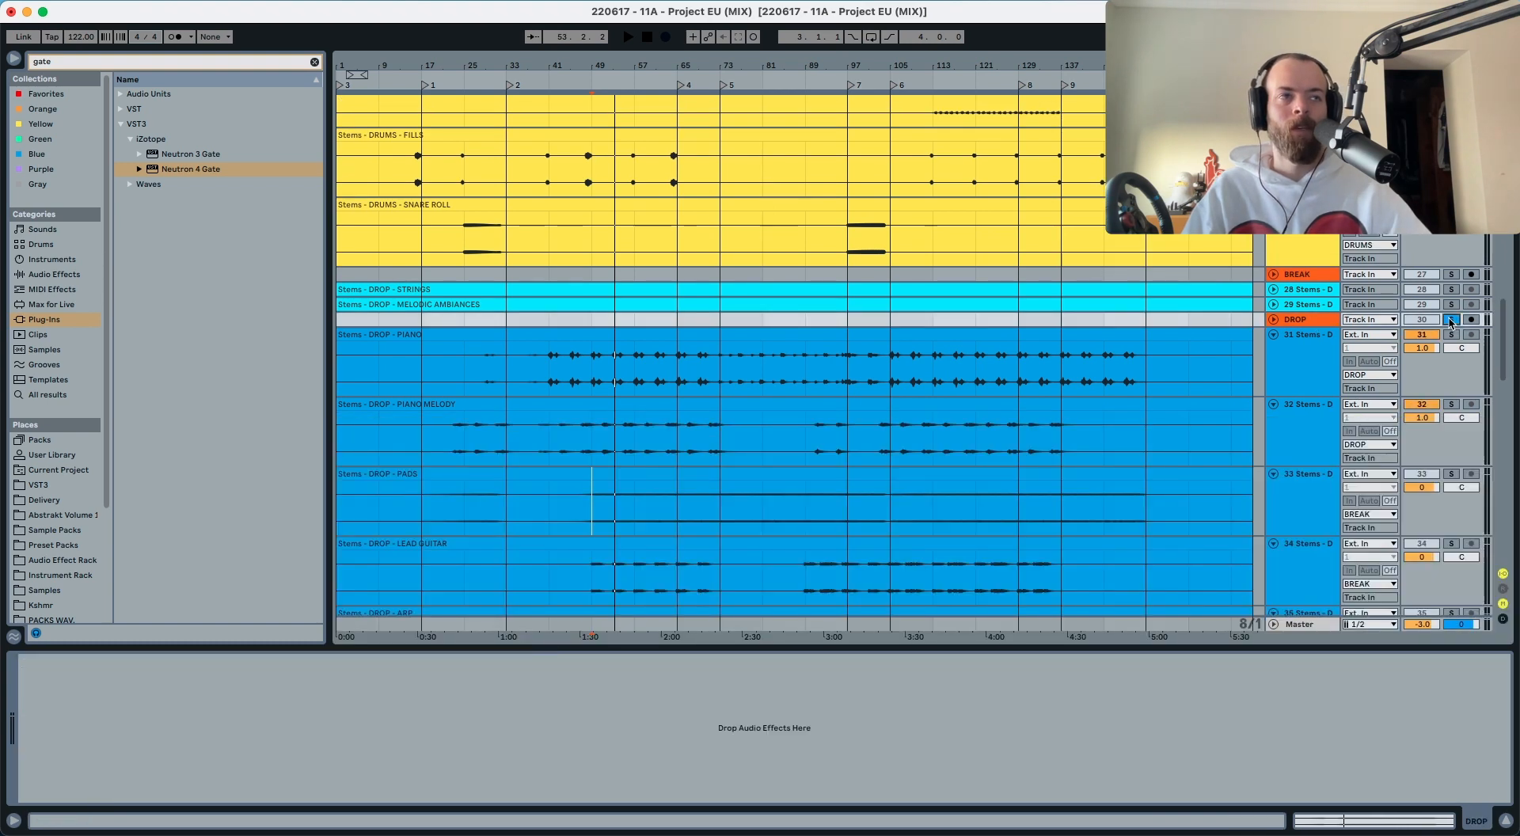
{"action": "left_click", "coordinate": [1298, 623]}
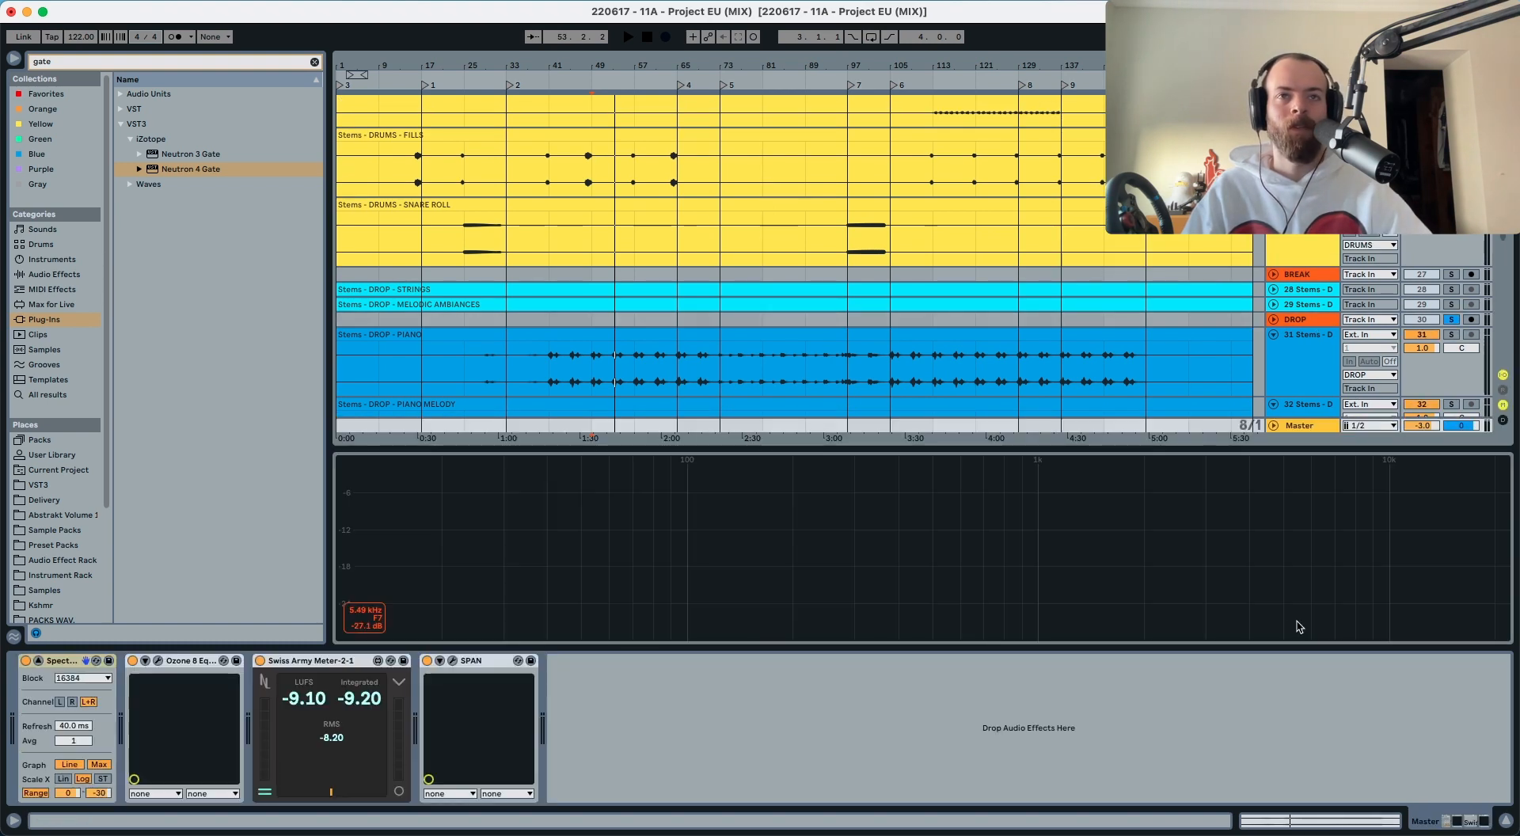
{"action": "left_click", "coordinate": [158, 660]}
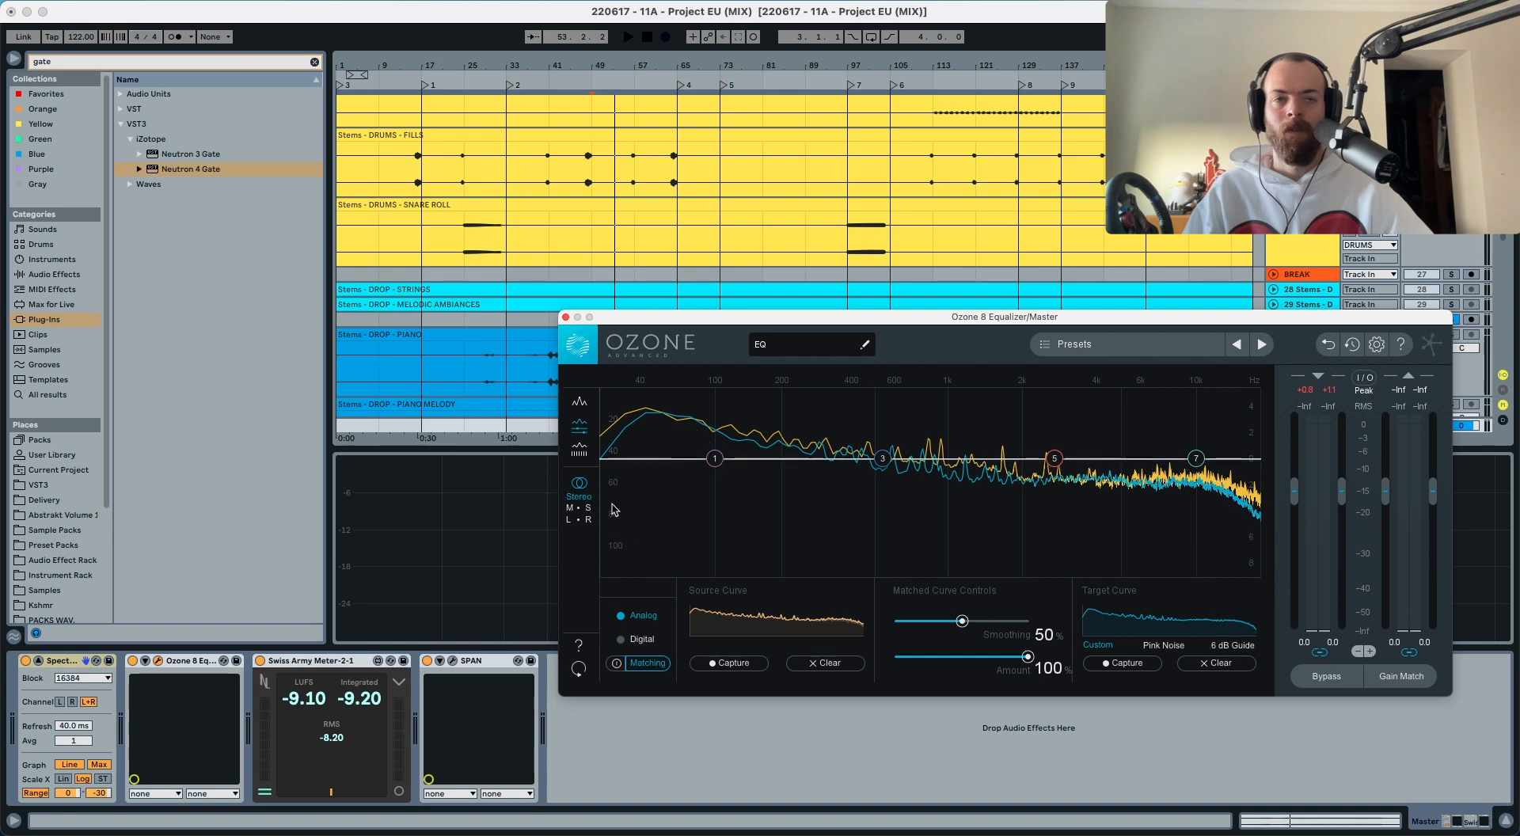
{"action": "left_click", "coordinate": [565, 318]}
{"action": "key", "text": "space"}
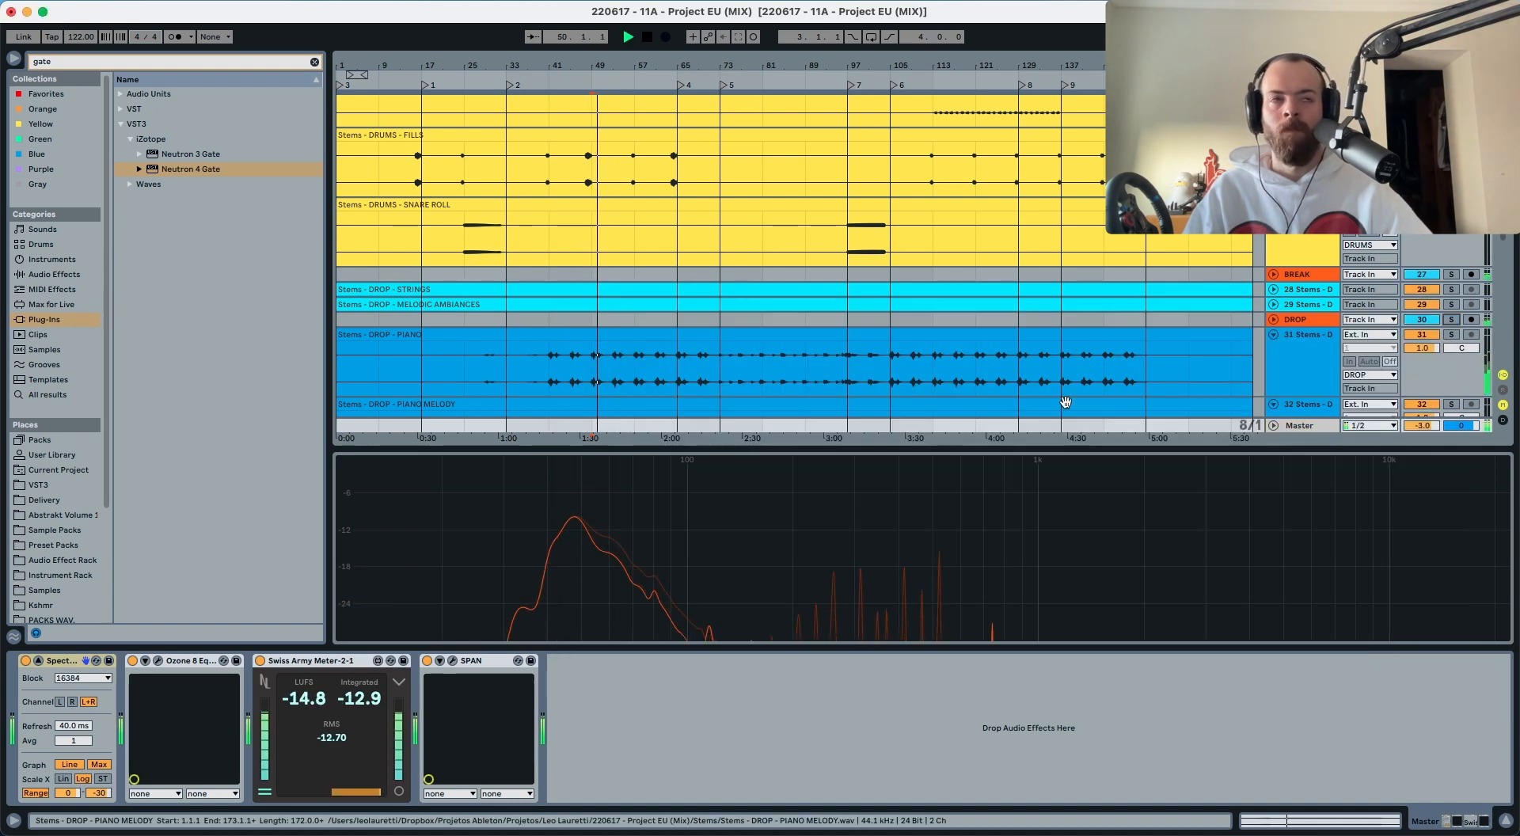
Step: Add an EQ Eight to the DROP group and boost band 5 at 4.45 kHz by 7.07 dB
{"action": "left_click", "coordinate": [1296, 320]}
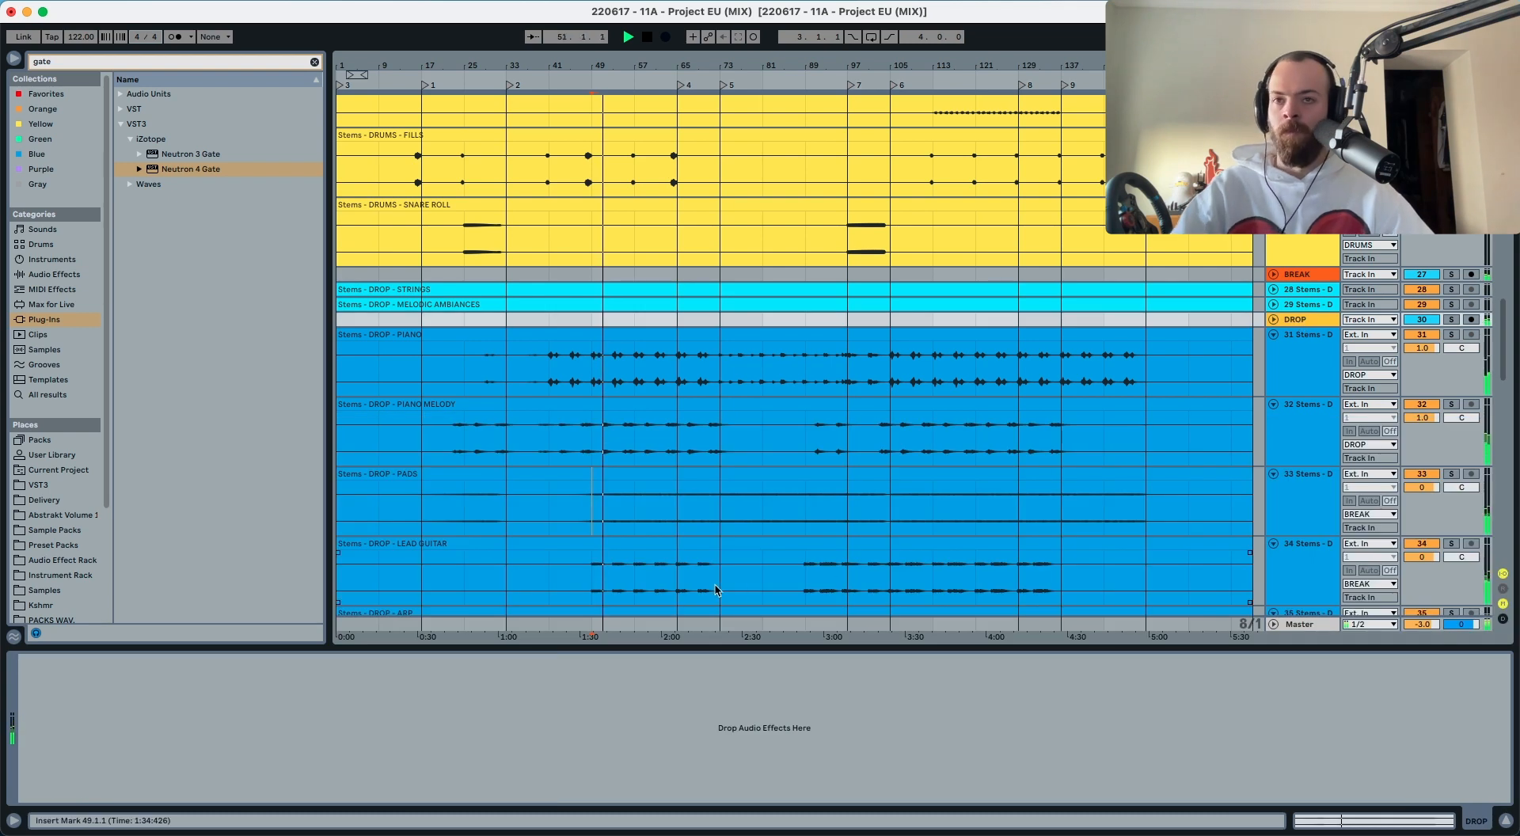
{"action": "left_click", "coordinate": [513, 698]}
{"action": "key", "text": "super+v"}
{"action": "left_click_drag", "start_coordinate": [271, 721], "coordinate": [292, 697]}
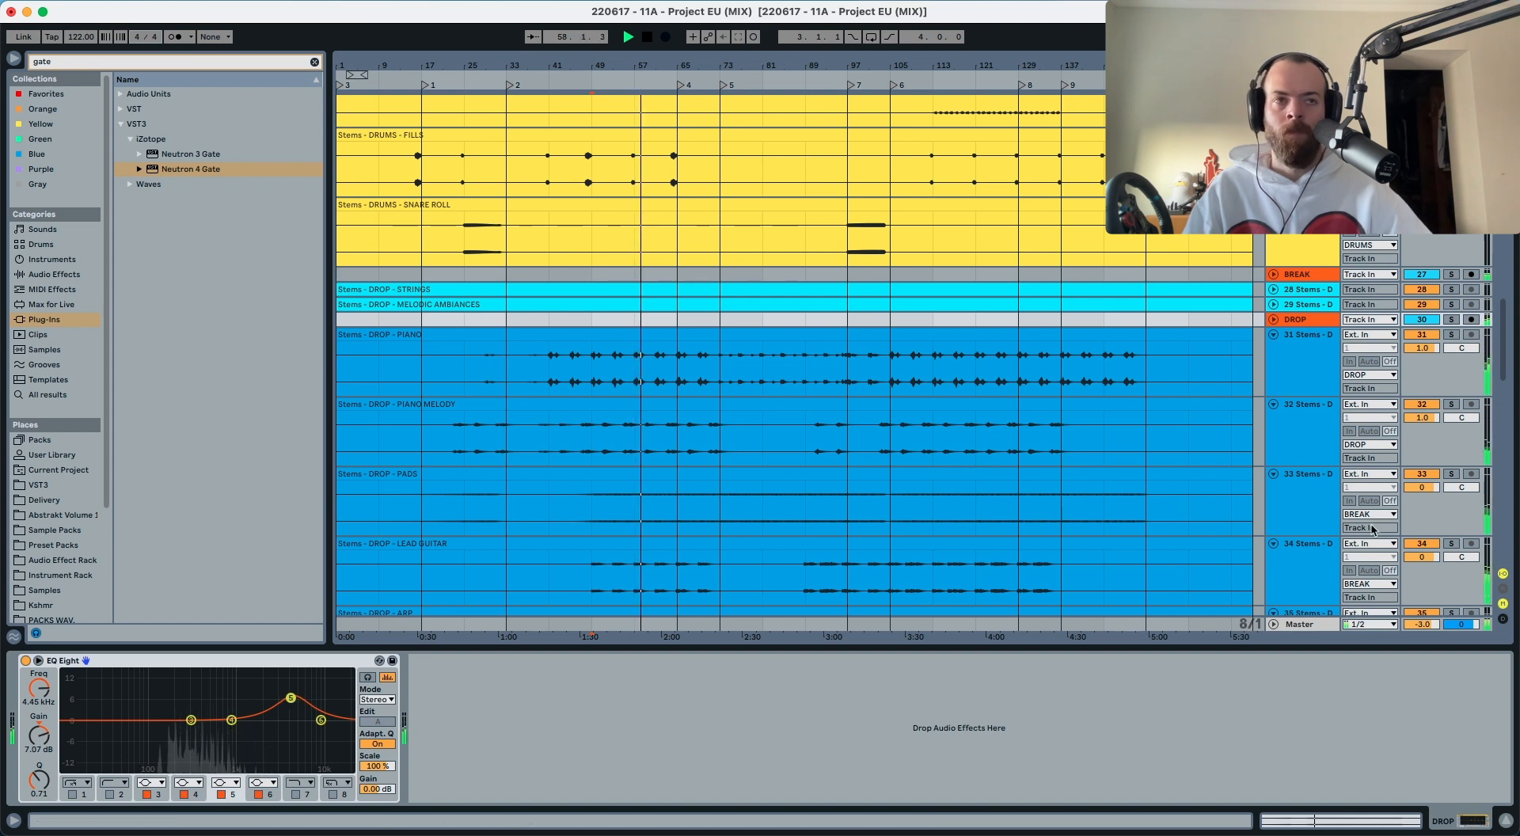
Step: Try the DROP lead guitar stem at 1.0 dB and place the insert marker at bar 49 on its track
{"action": "left_click_drag", "start_coordinate": [1411, 559], "coordinate": [1410, 556]}
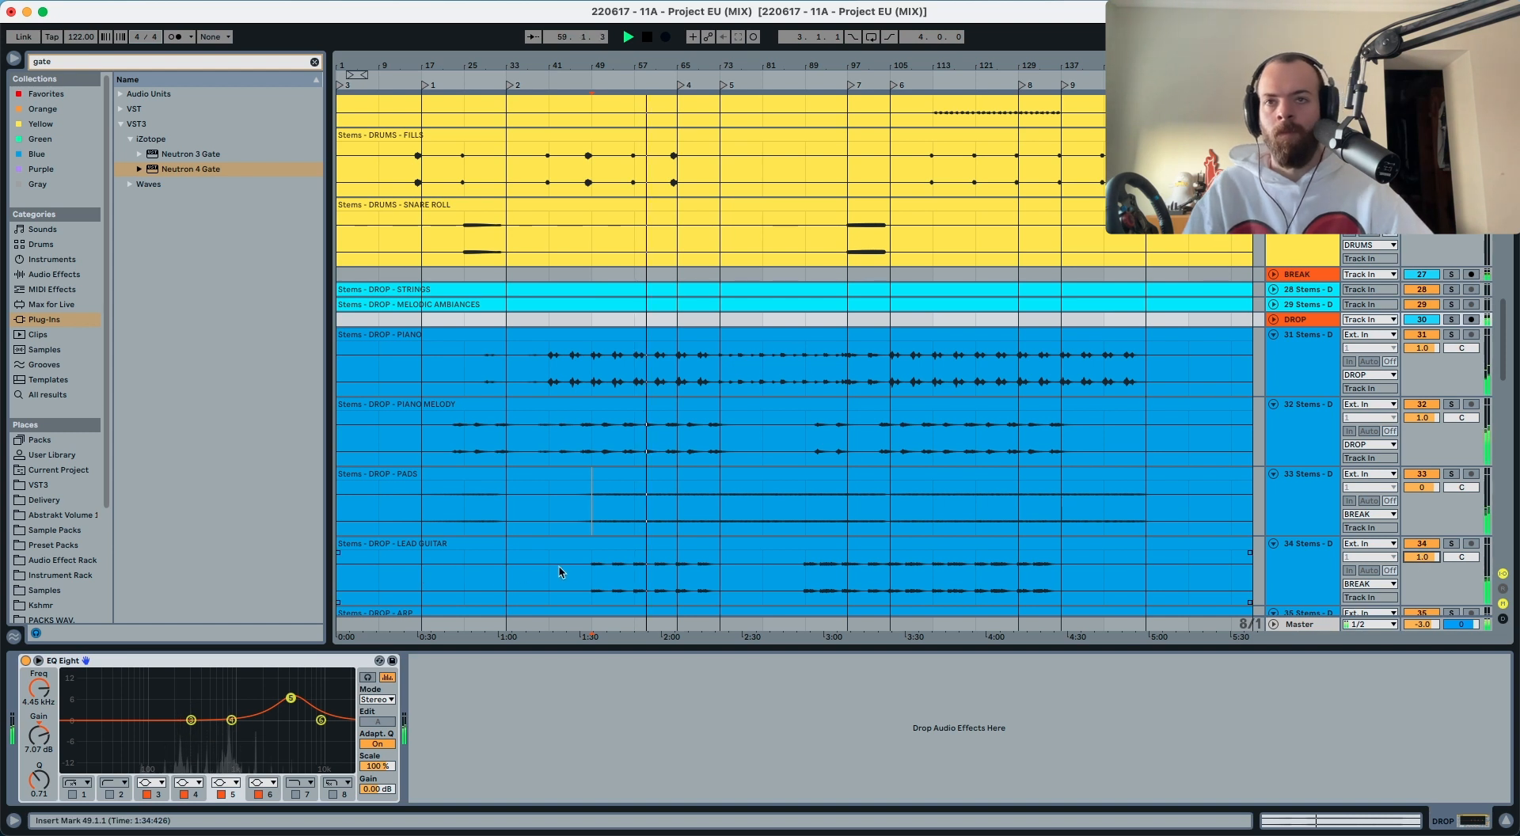
{"action": "left_click", "coordinate": [592, 570]}
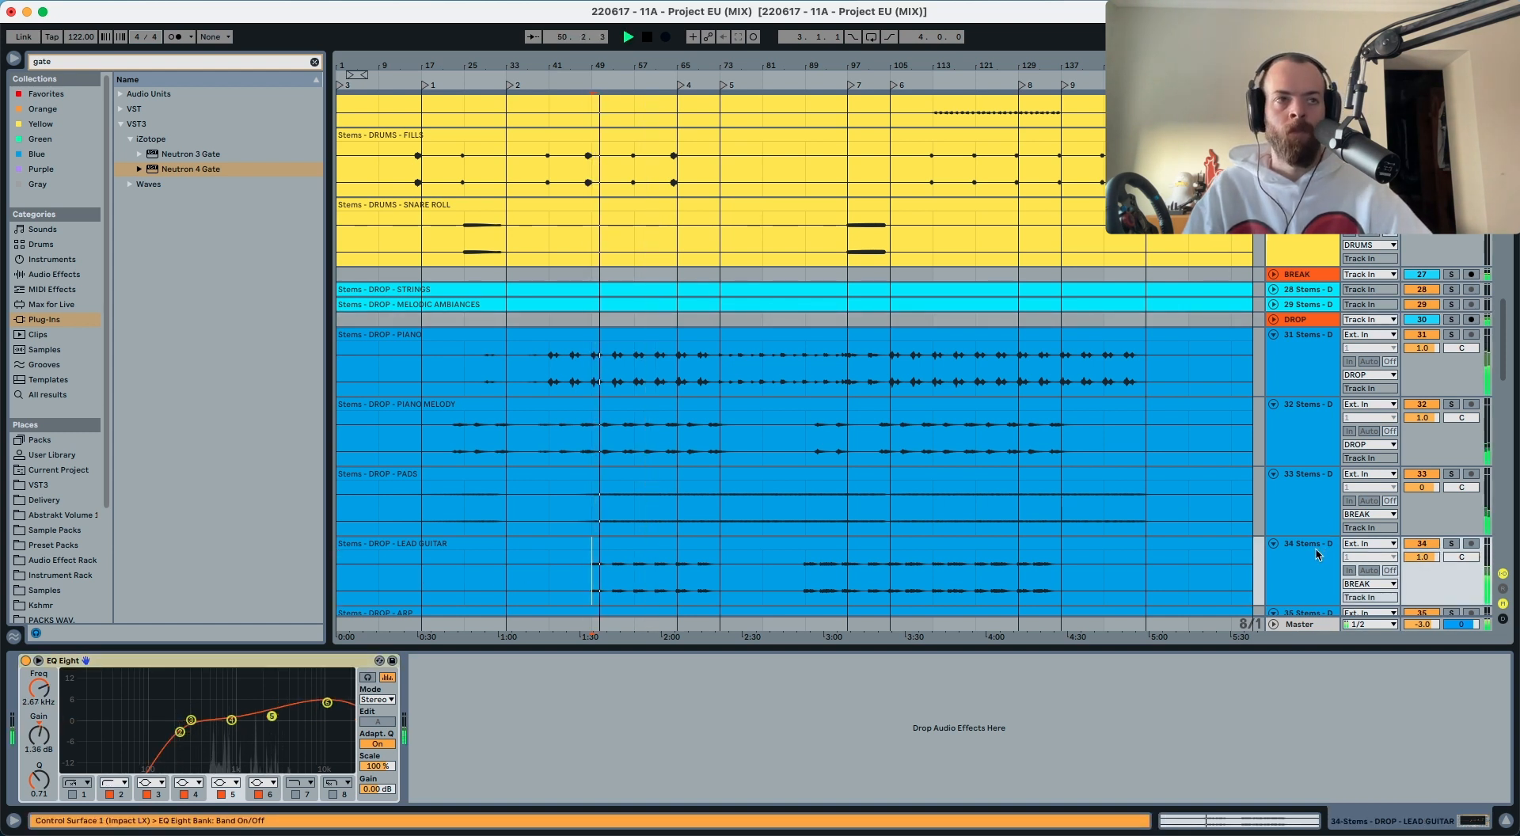
Step: Reduce band 5 of the DROP group's EQ Eight to 1.12 dB at 4.74 kHz while playing from bar 49
{"action": "left_click", "coordinate": [1306, 321]}
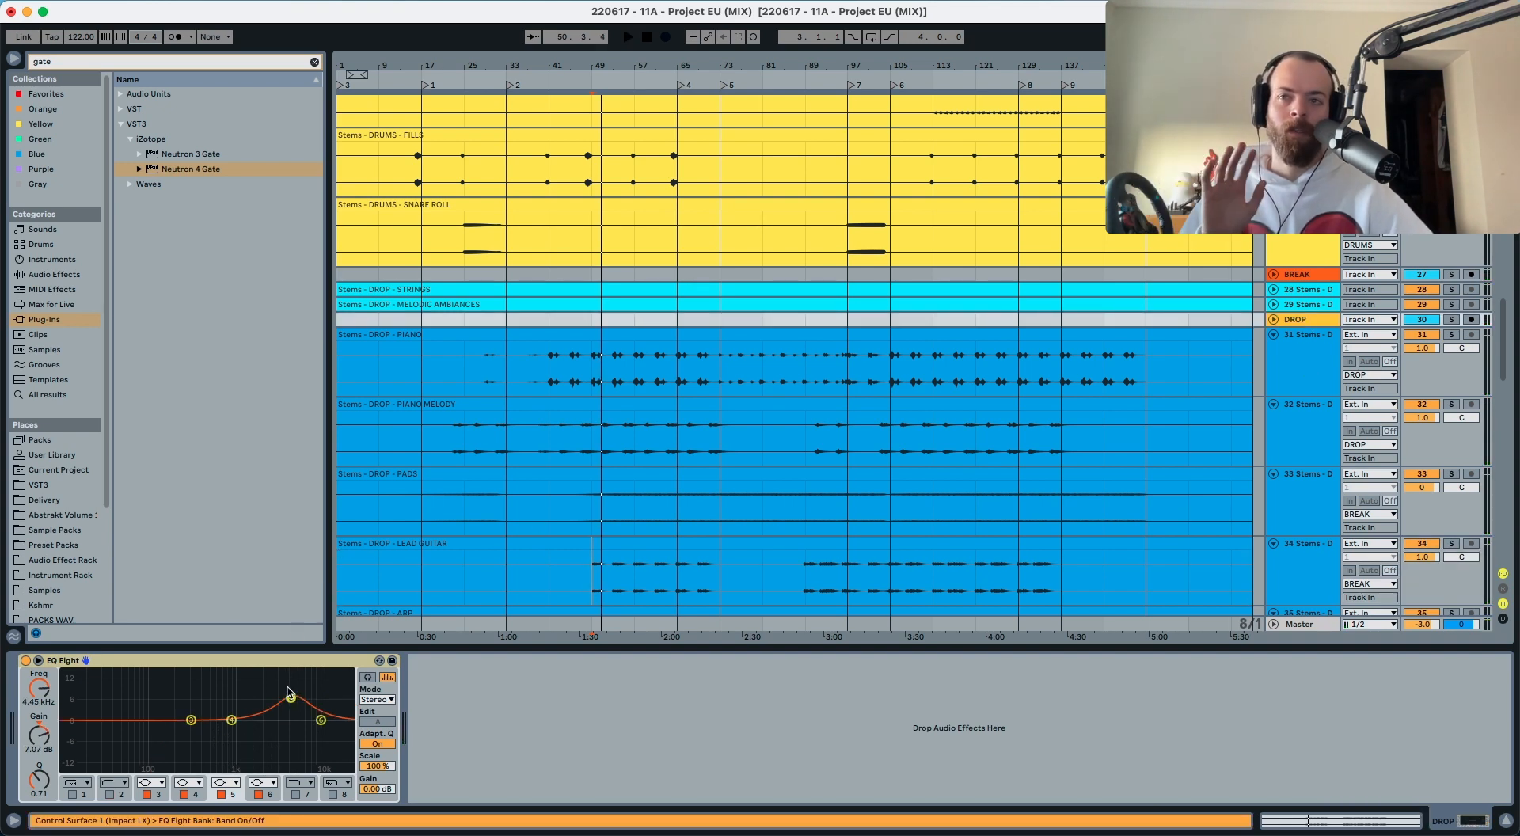
{"action": "left_click_drag", "start_coordinate": [291, 700], "coordinate": [290, 713]}
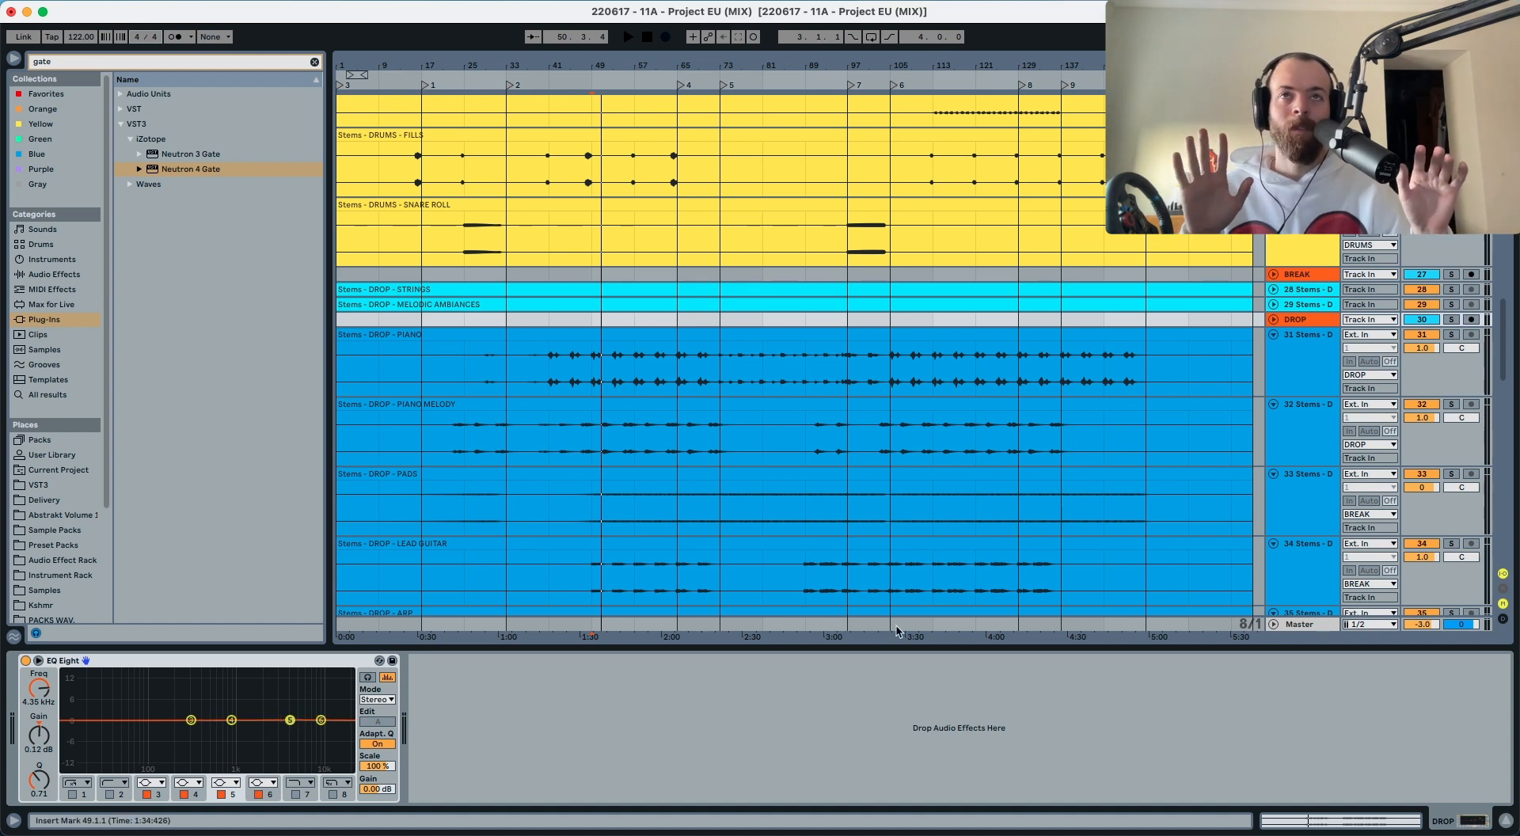
{"action": "key", "text": "space"}
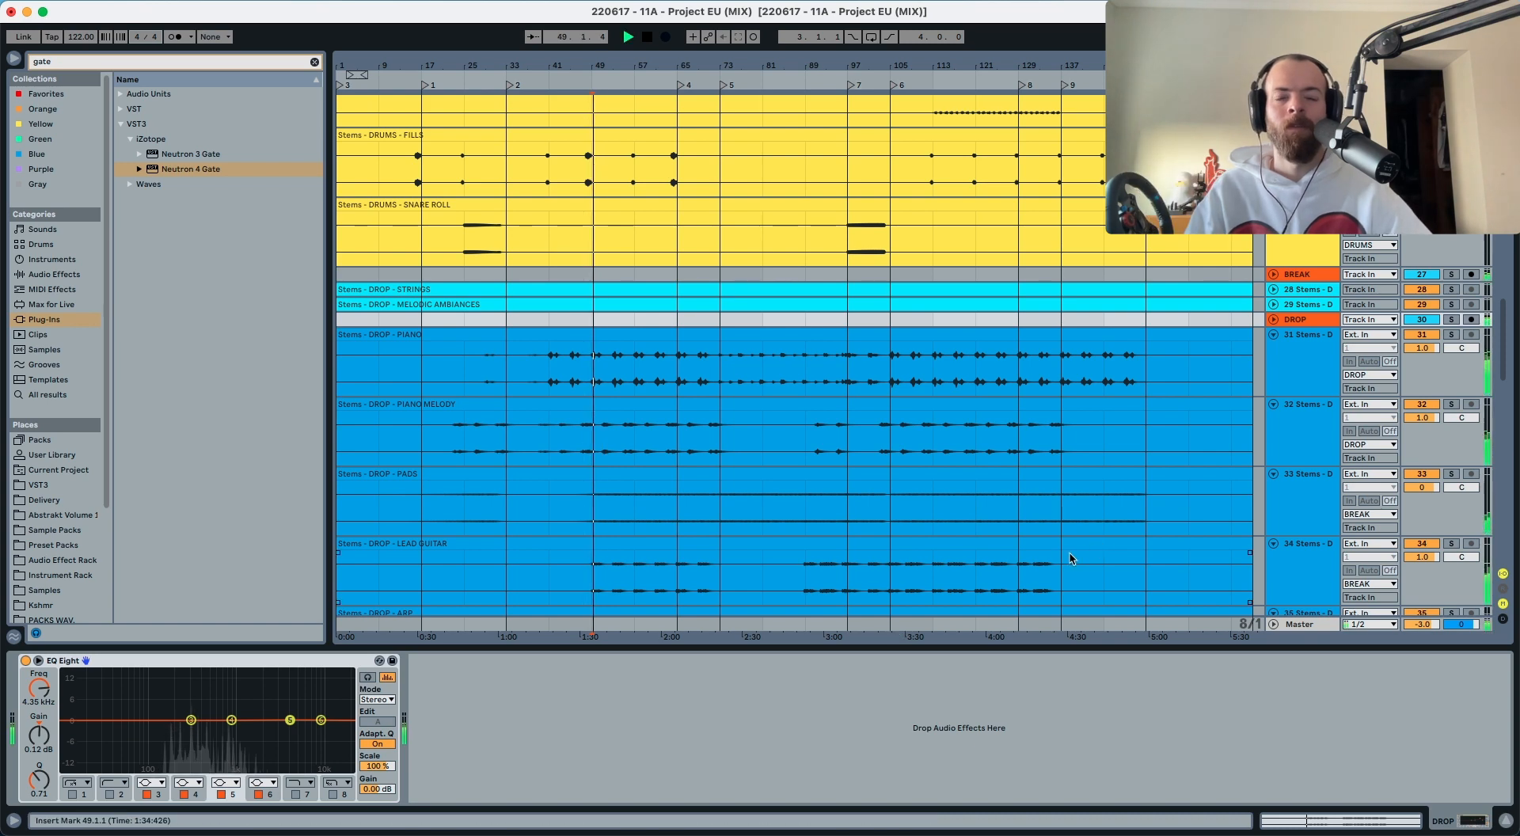
{"action": "left_click_drag", "start_coordinate": [290, 719], "coordinate": [292, 717]}
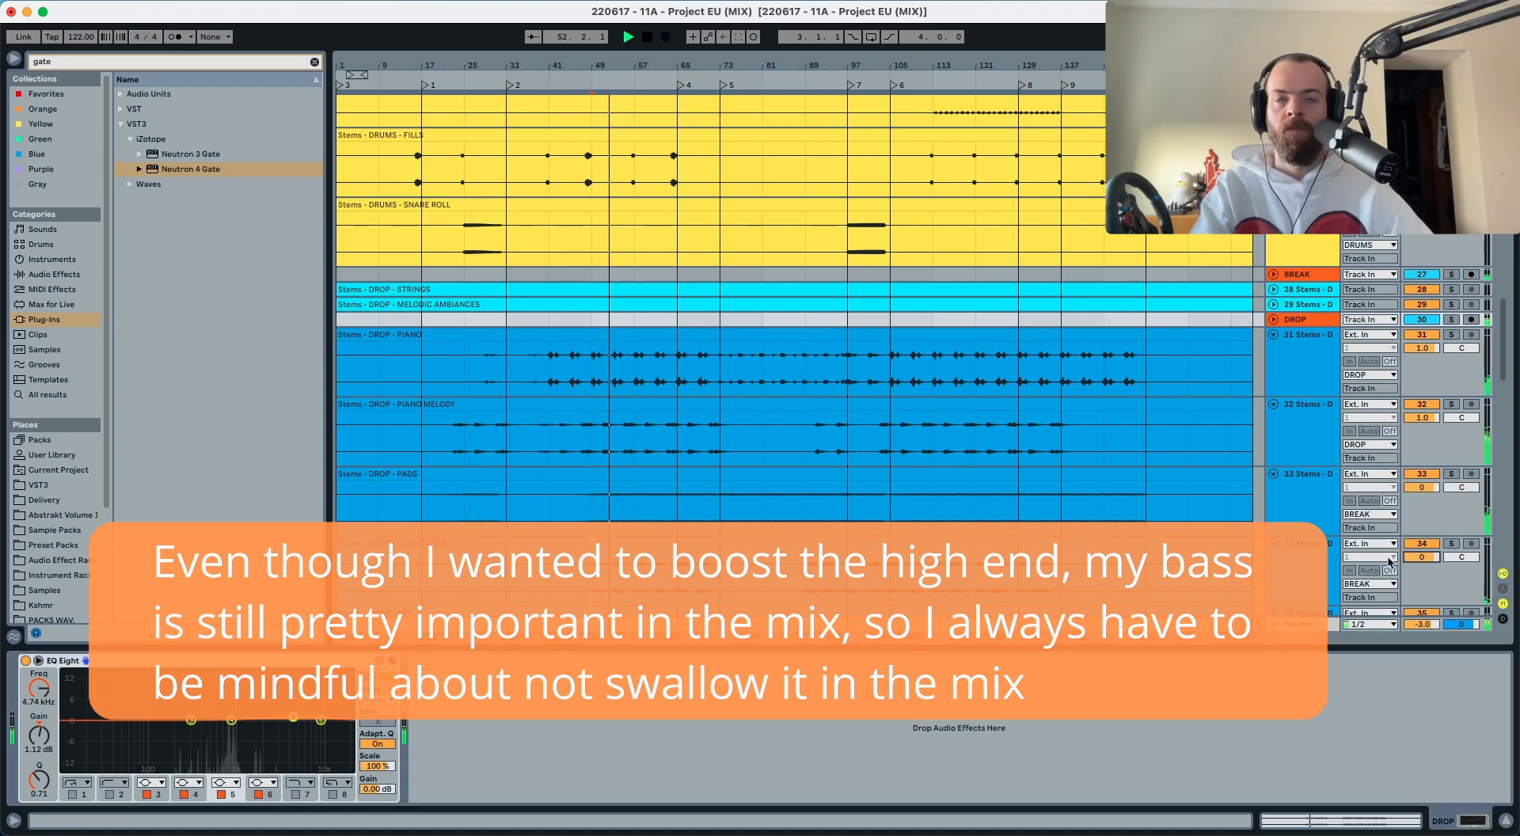
Step: Boost the MID BASS stem's EQ Eight by 4.59 dB at 2.97 kHz on band 5 and 4.34 dB at 8.08 kHz on band 6
{"action": "scroll", "coordinate": [638, 474], "scroll_direction": "up", "scroll_amount": 10}
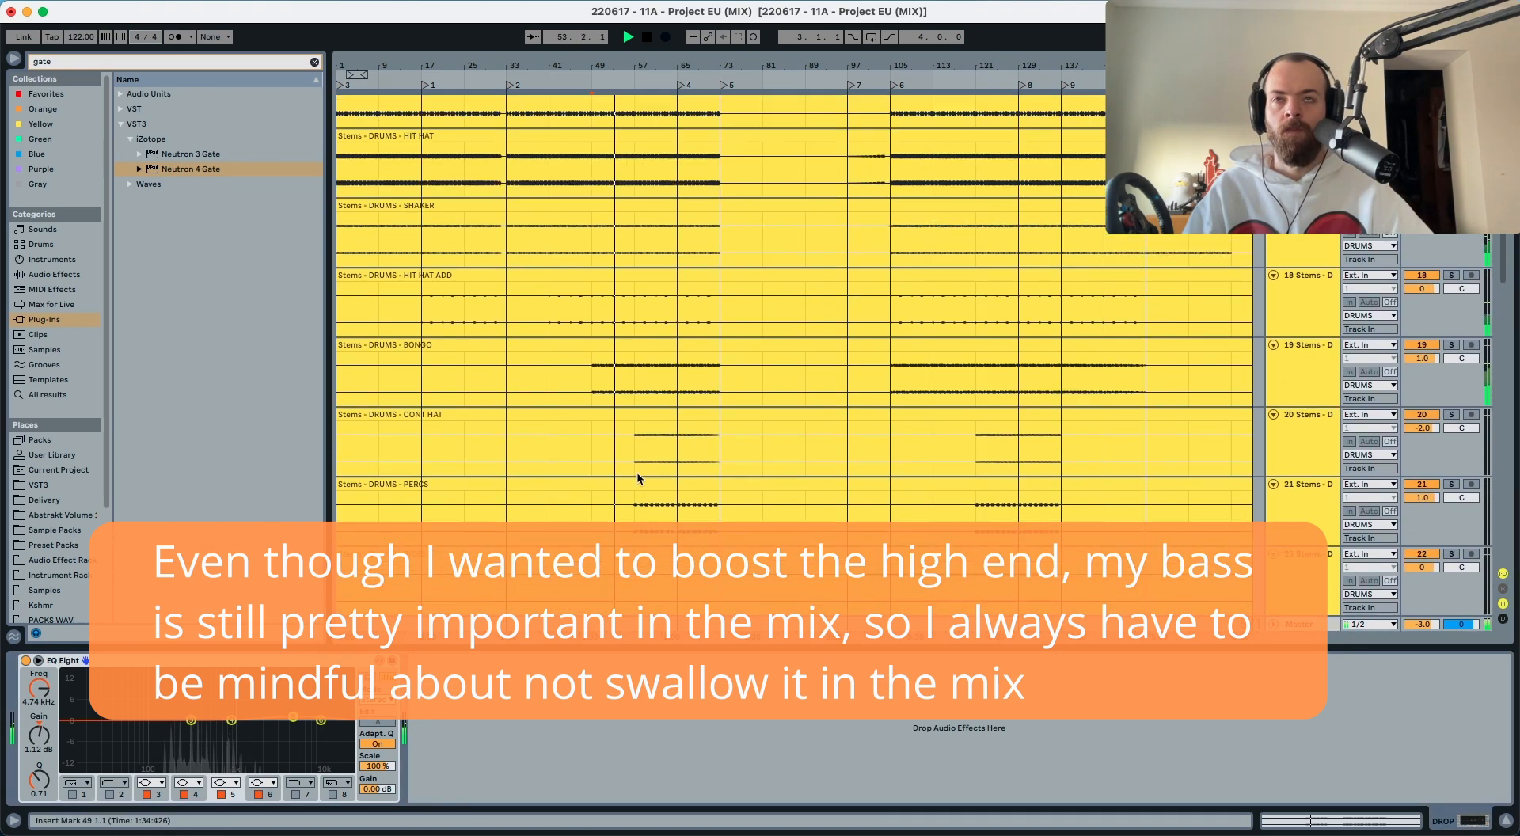
{"action": "scroll", "coordinate": [638, 475], "scroll_direction": "up", "scroll_amount": 8}
{"action": "left_click", "coordinate": [1287, 520]}
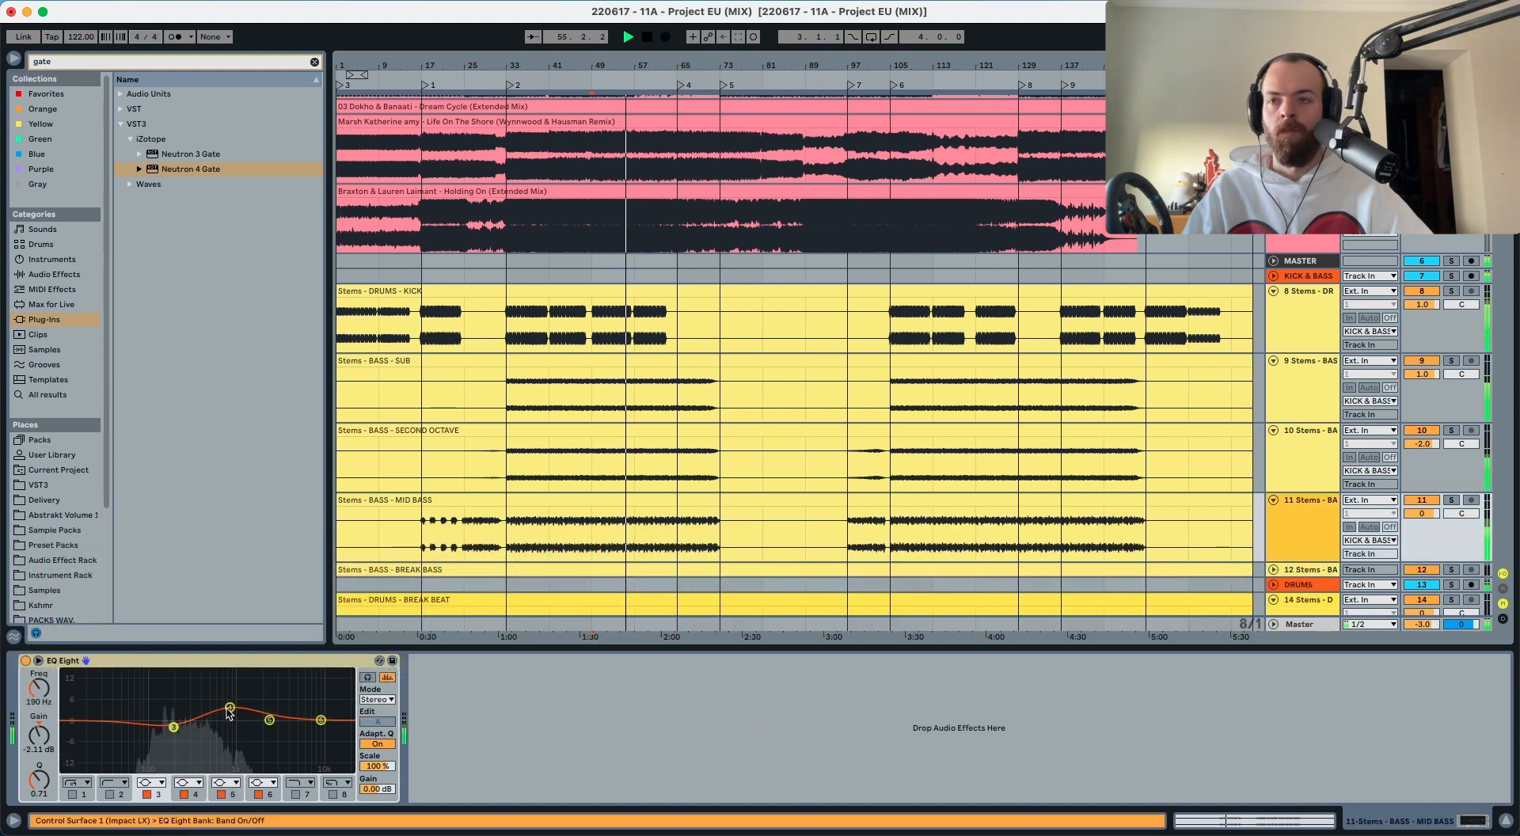
{"action": "left_click_drag", "start_coordinate": [269, 719], "coordinate": [275, 706]}
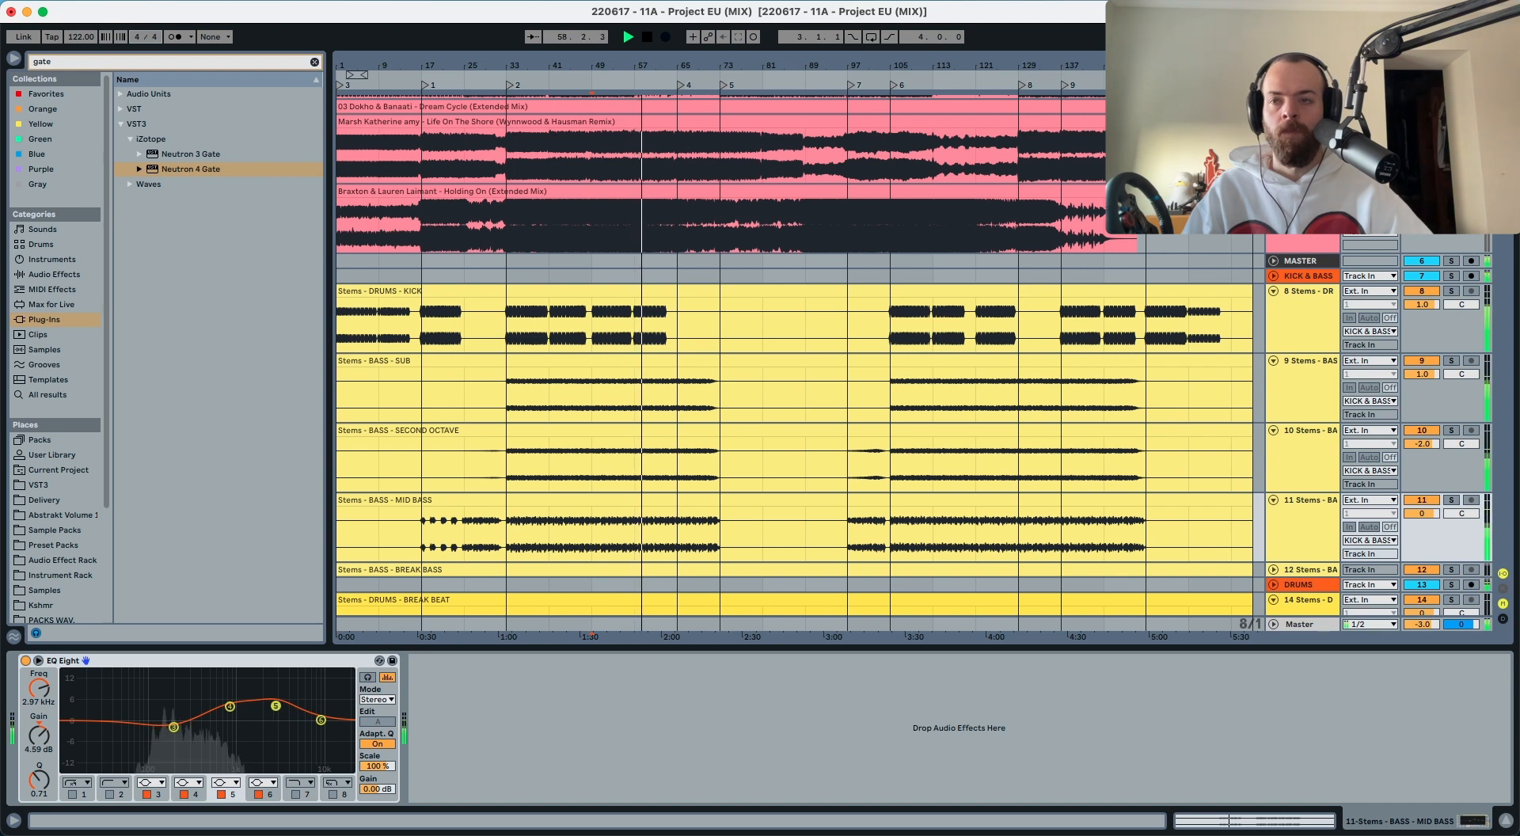
{"action": "left_click_drag", "start_coordinate": [318, 711], "coordinate": [313, 706]}
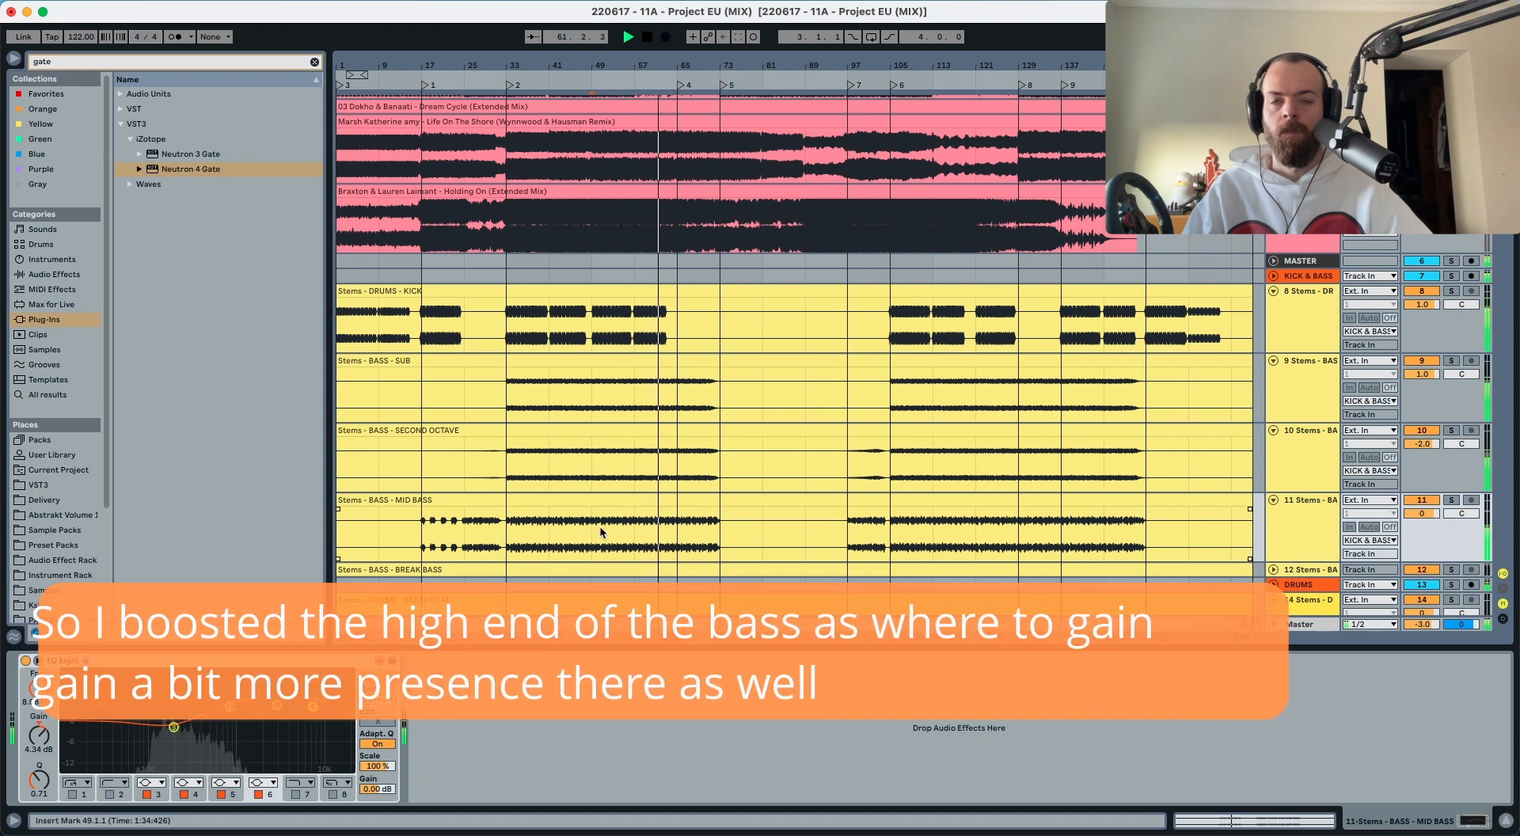
Step: Audition the mix from bar 33, stop, and replay the drop from bar 49 with the PADS stem selected
{"action": "scroll", "coordinate": [602, 522], "scroll_direction": "down", "scroll_amount": 5}
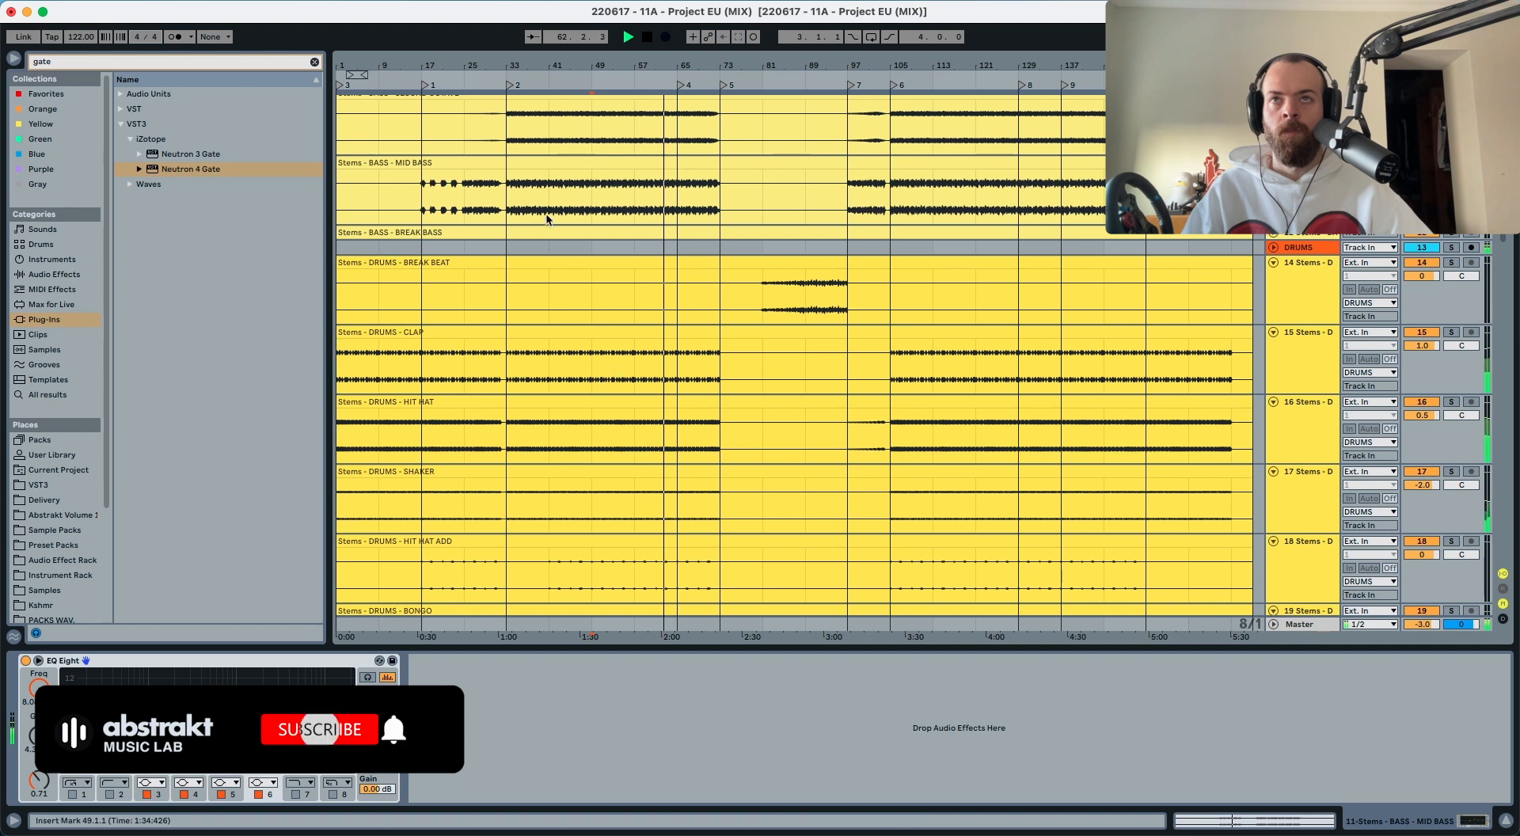
{"action": "left_click", "coordinate": [511, 210]}
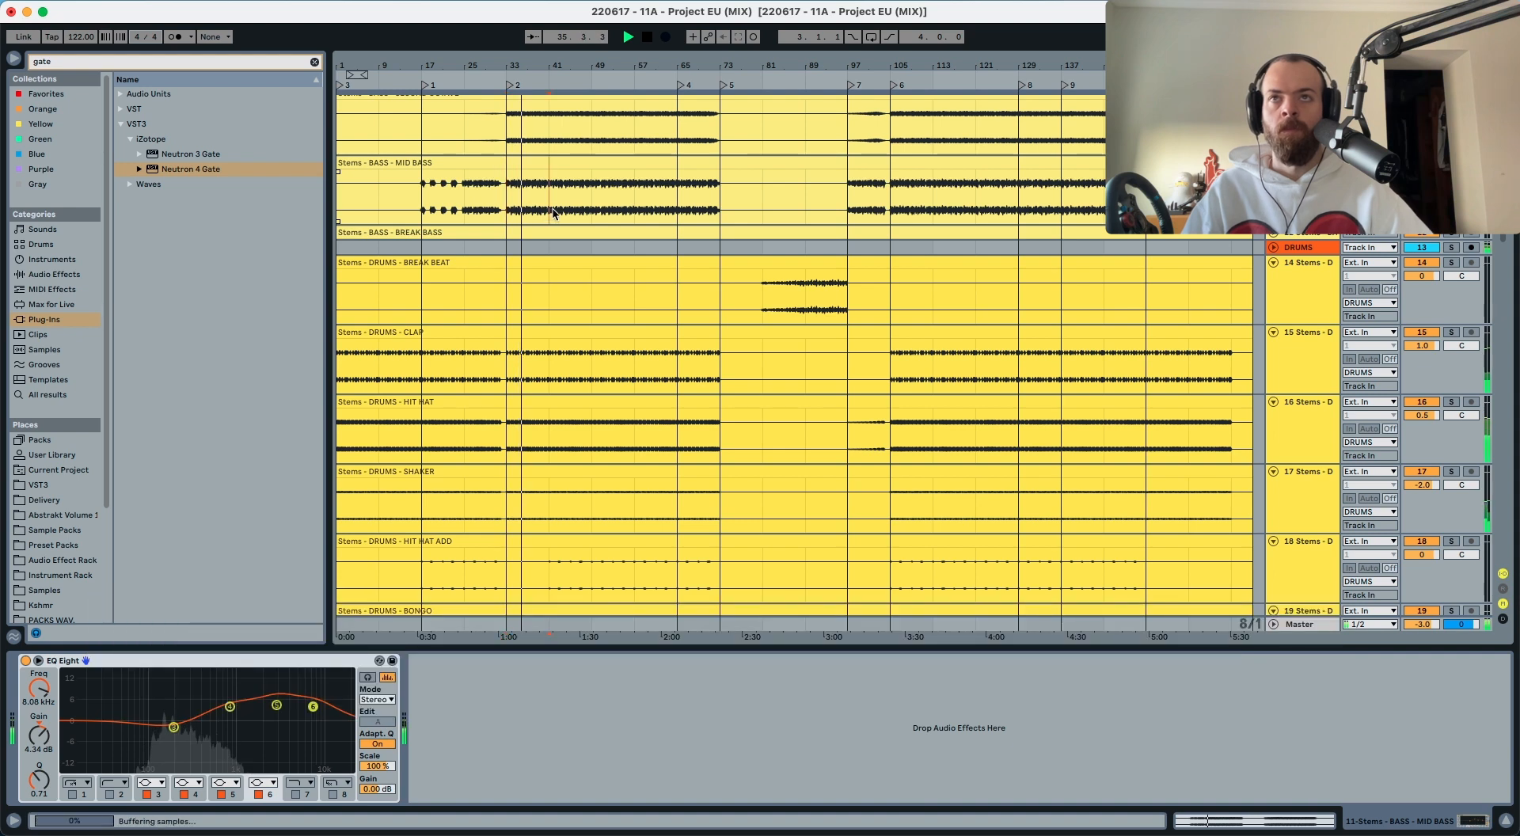
{"action": "left_click", "coordinate": [607, 383]}
{"action": "scroll", "coordinate": [606, 372], "scroll_direction": "down", "scroll_amount": 15}
{"action": "key", "text": "space"}
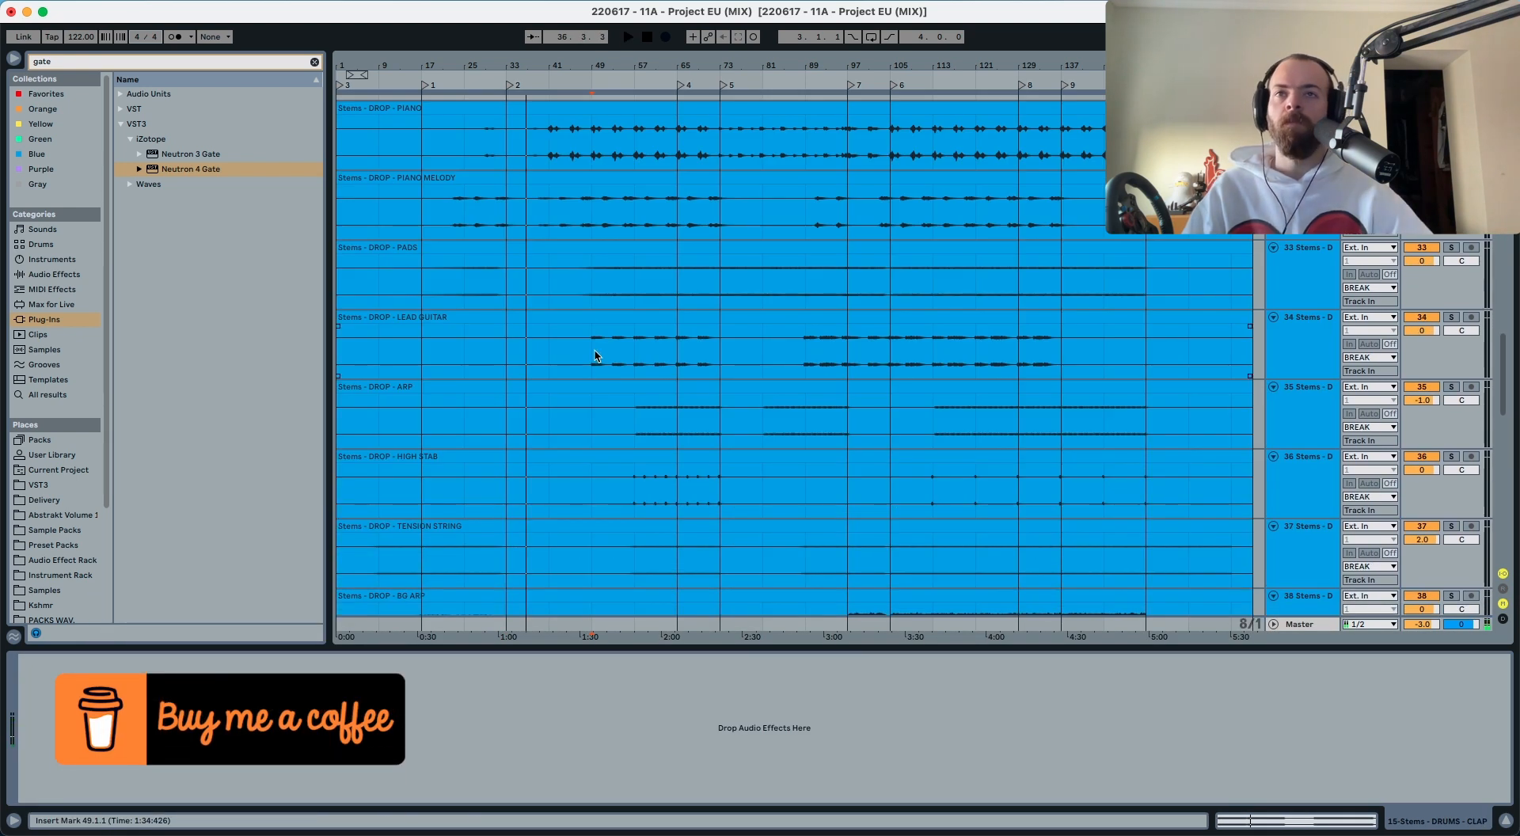
{"action": "left_click", "coordinate": [591, 279]}
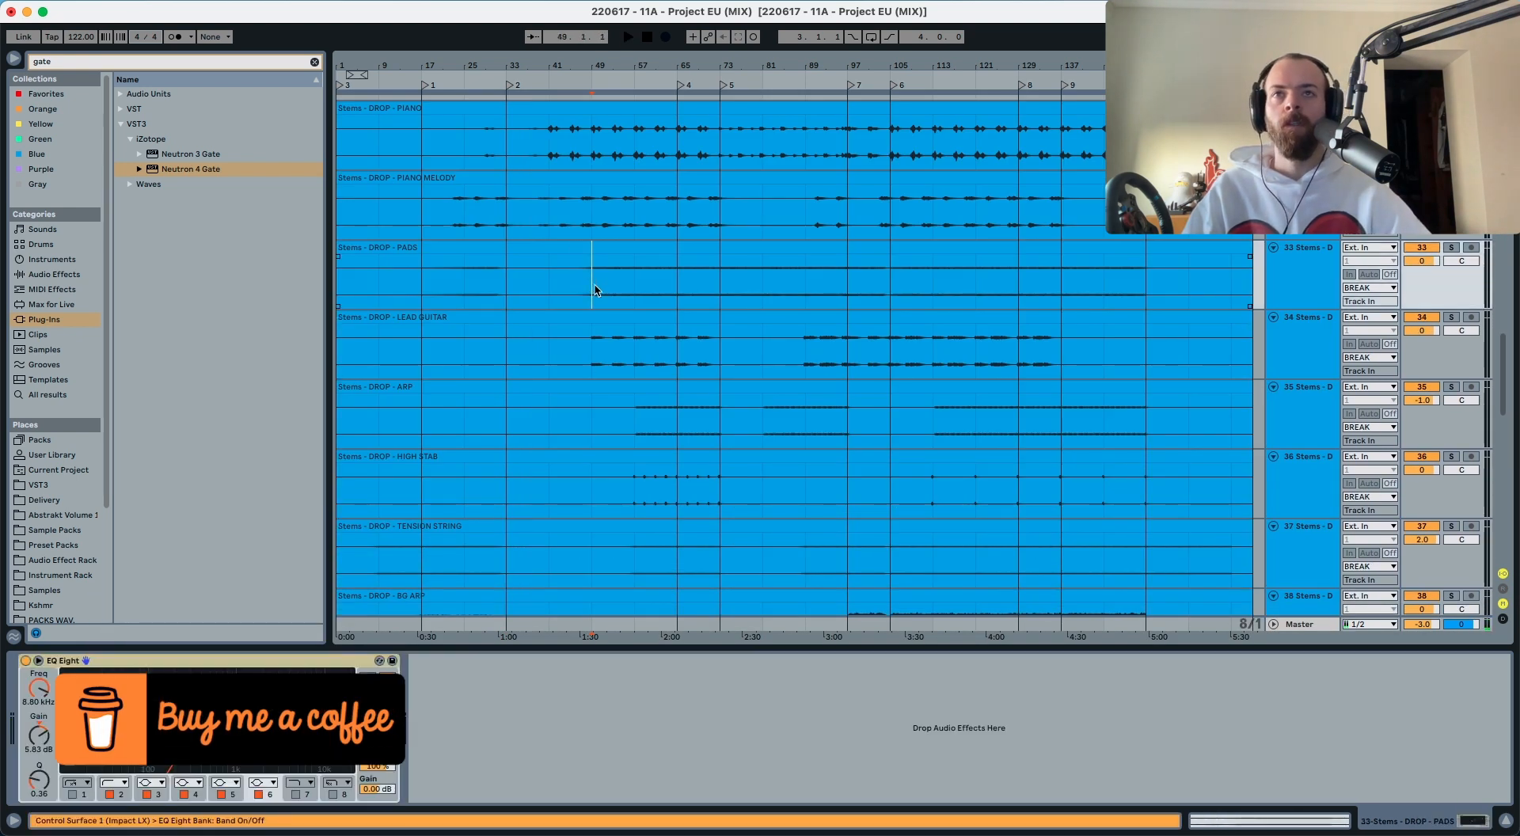
{"action": "key", "text": "space"}
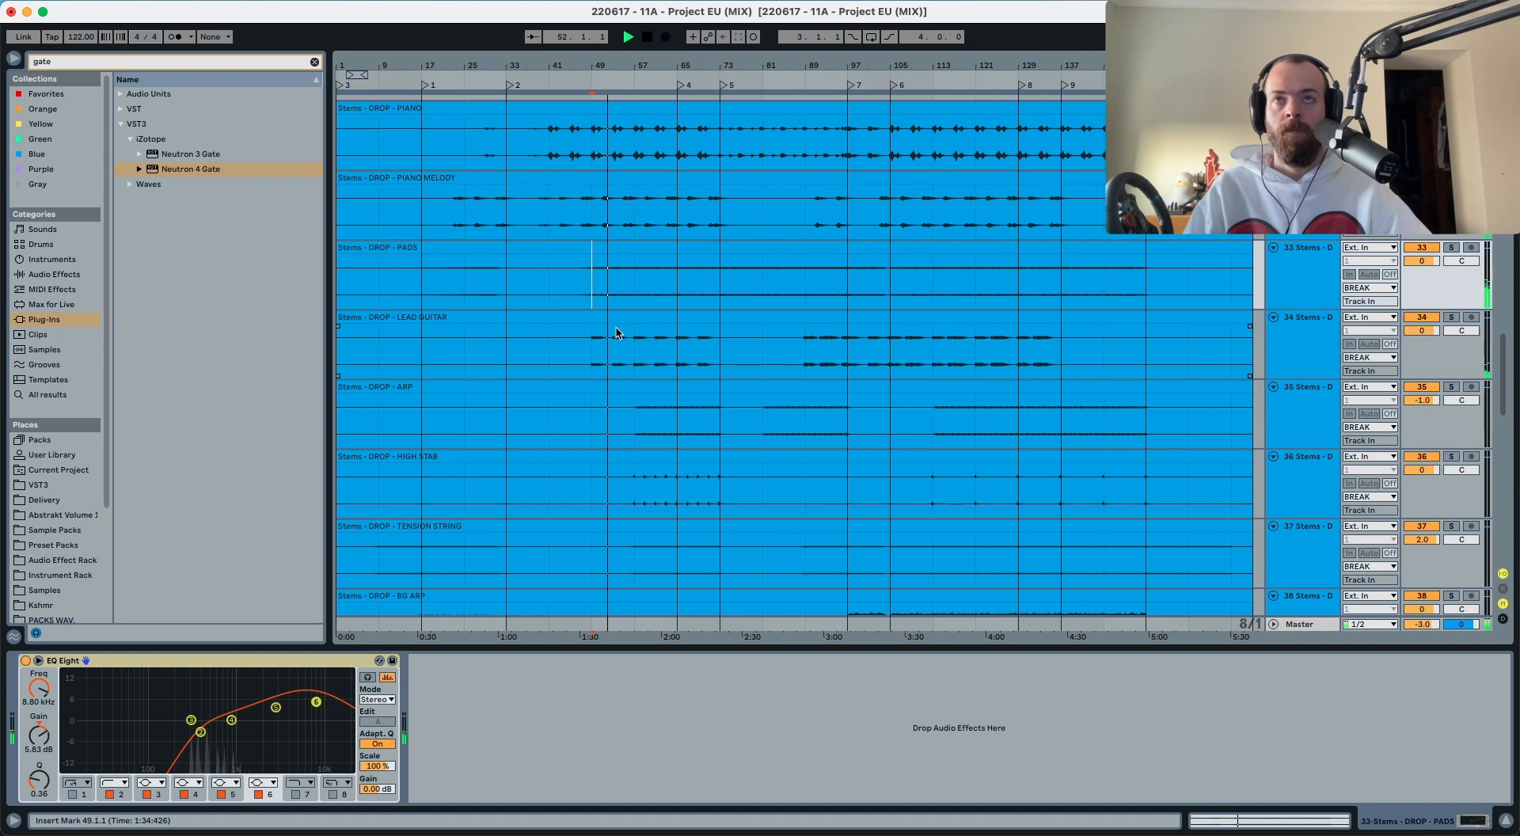
Step: Raise the VOX CHOPS stem's volume to 2.0 dB during playback and select its track
{"action": "scroll", "coordinate": [617, 333], "scroll_direction": "down", "scroll_amount": 15}
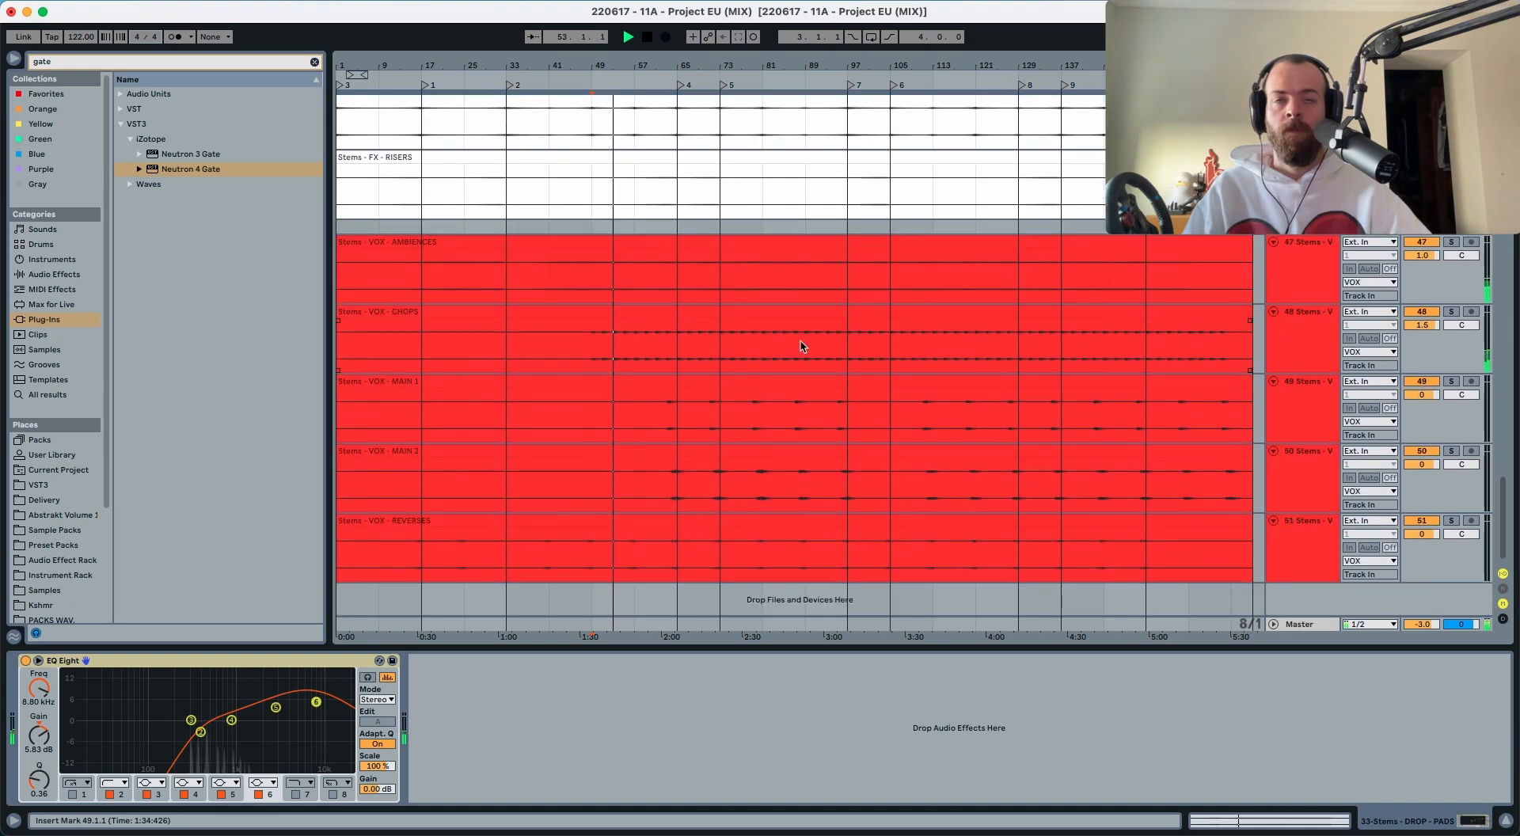
{"action": "left_click_drag", "start_coordinate": [1433, 329], "coordinate": [1431, 324]}
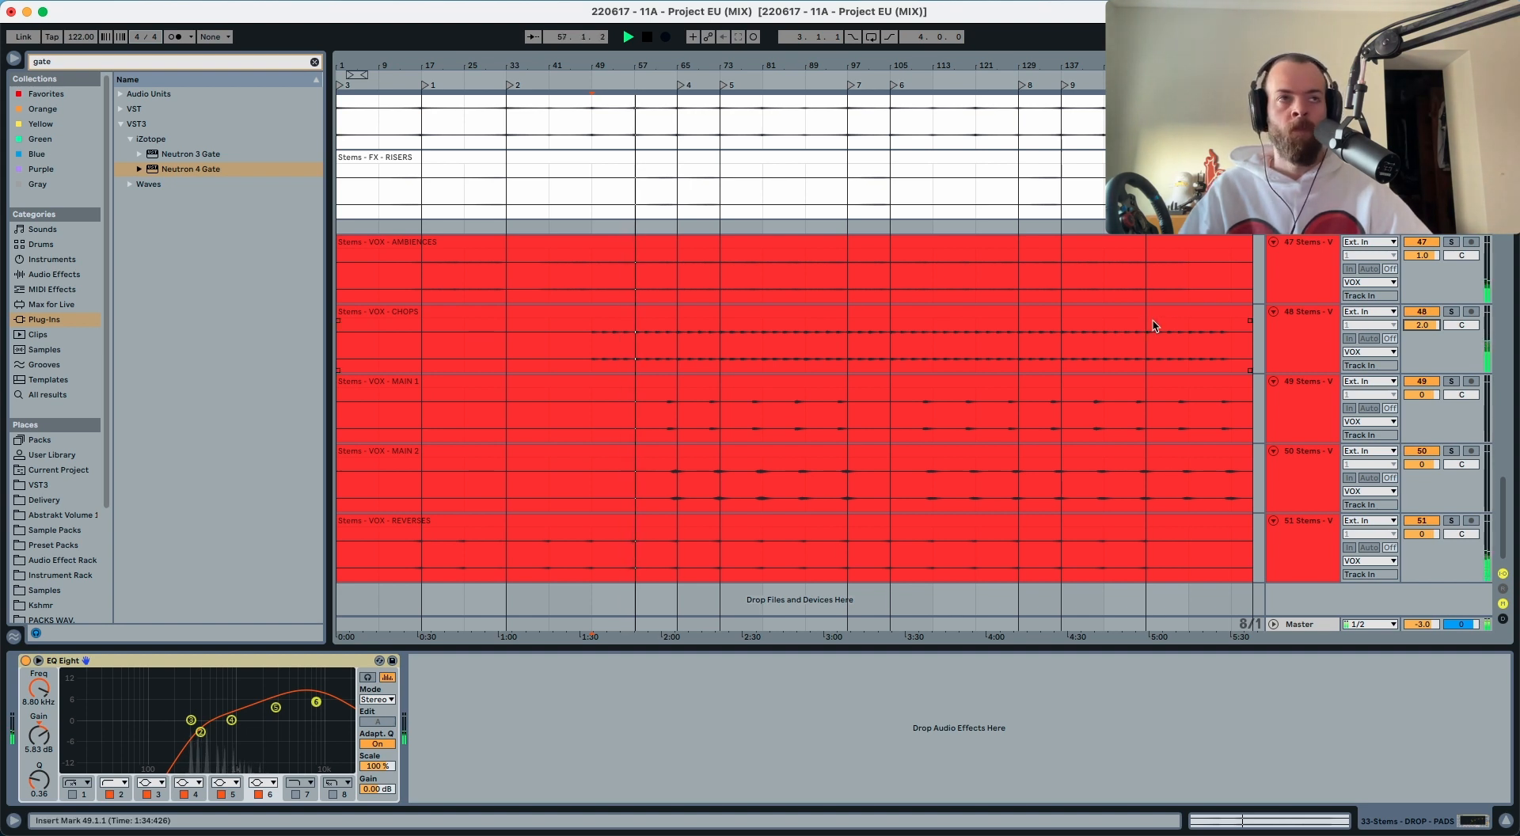
{"action": "left_click", "coordinate": [1304, 335]}
Step: Raise the DROP ARP stem's volume to -0.5 dB during playback
{"action": "scroll", "coordinate": [1306, 333], "scroll_direction": "up", "scroll_amount": 15}
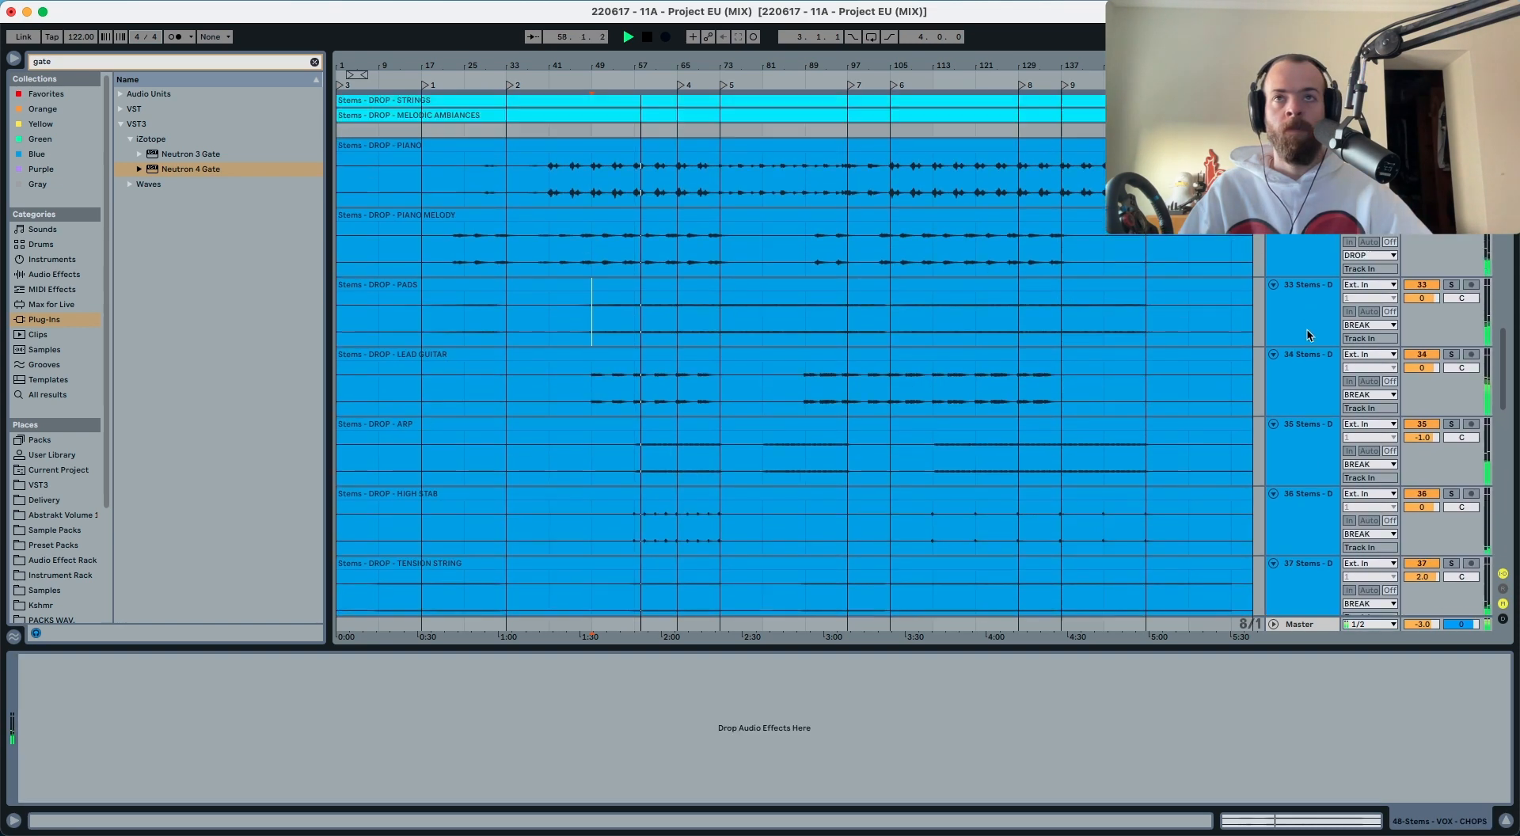
{"action": "scroll", "coordinate": [1308, 335], "scroll_direction": "down", "scroll_amount": 10}
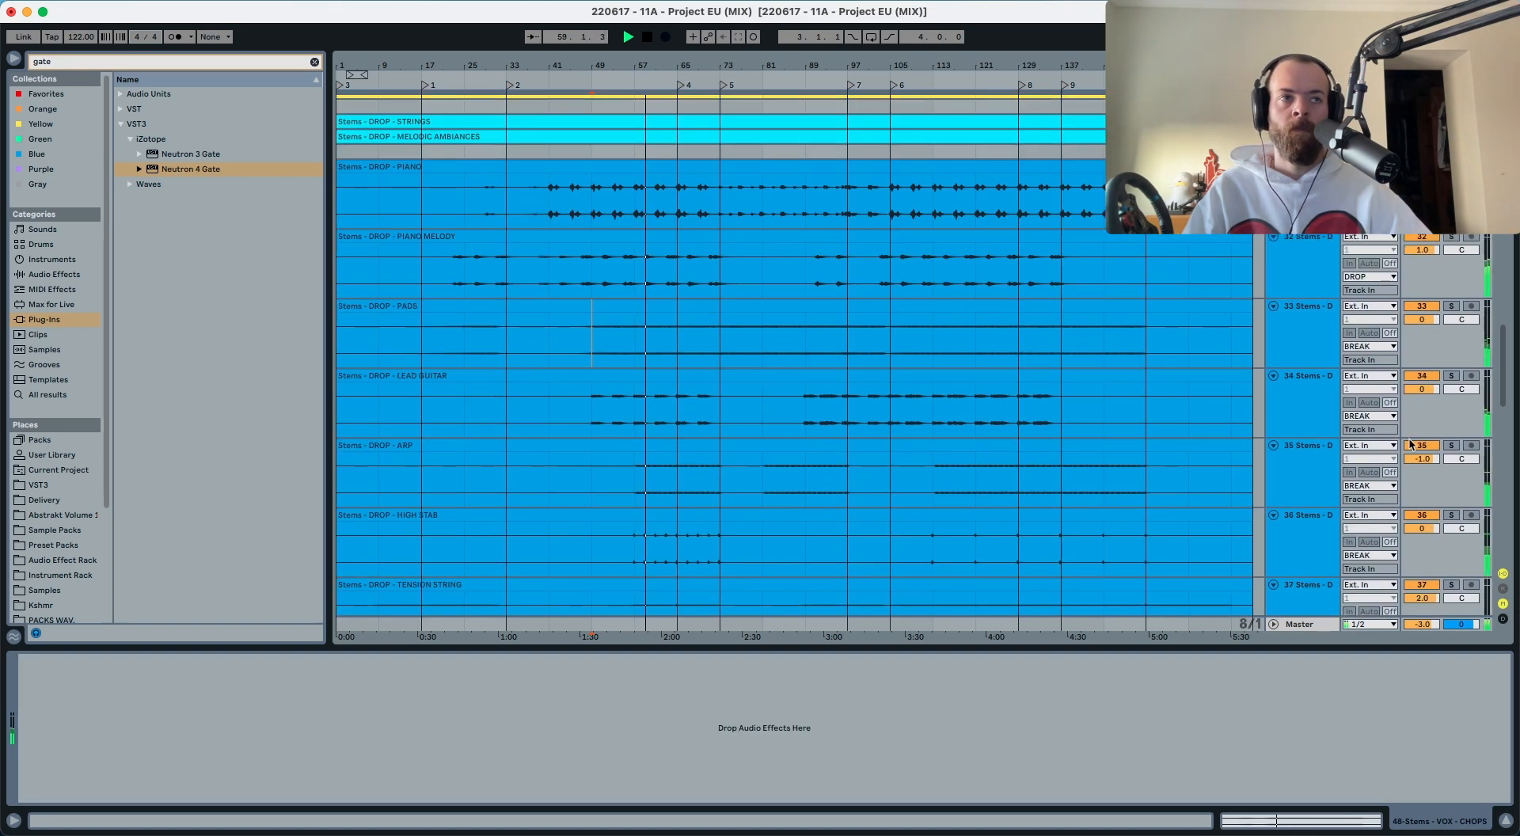
{"action": "left_click_drag", "start_coordinate": [1414, 457], "coordinate": [1414, 453]}
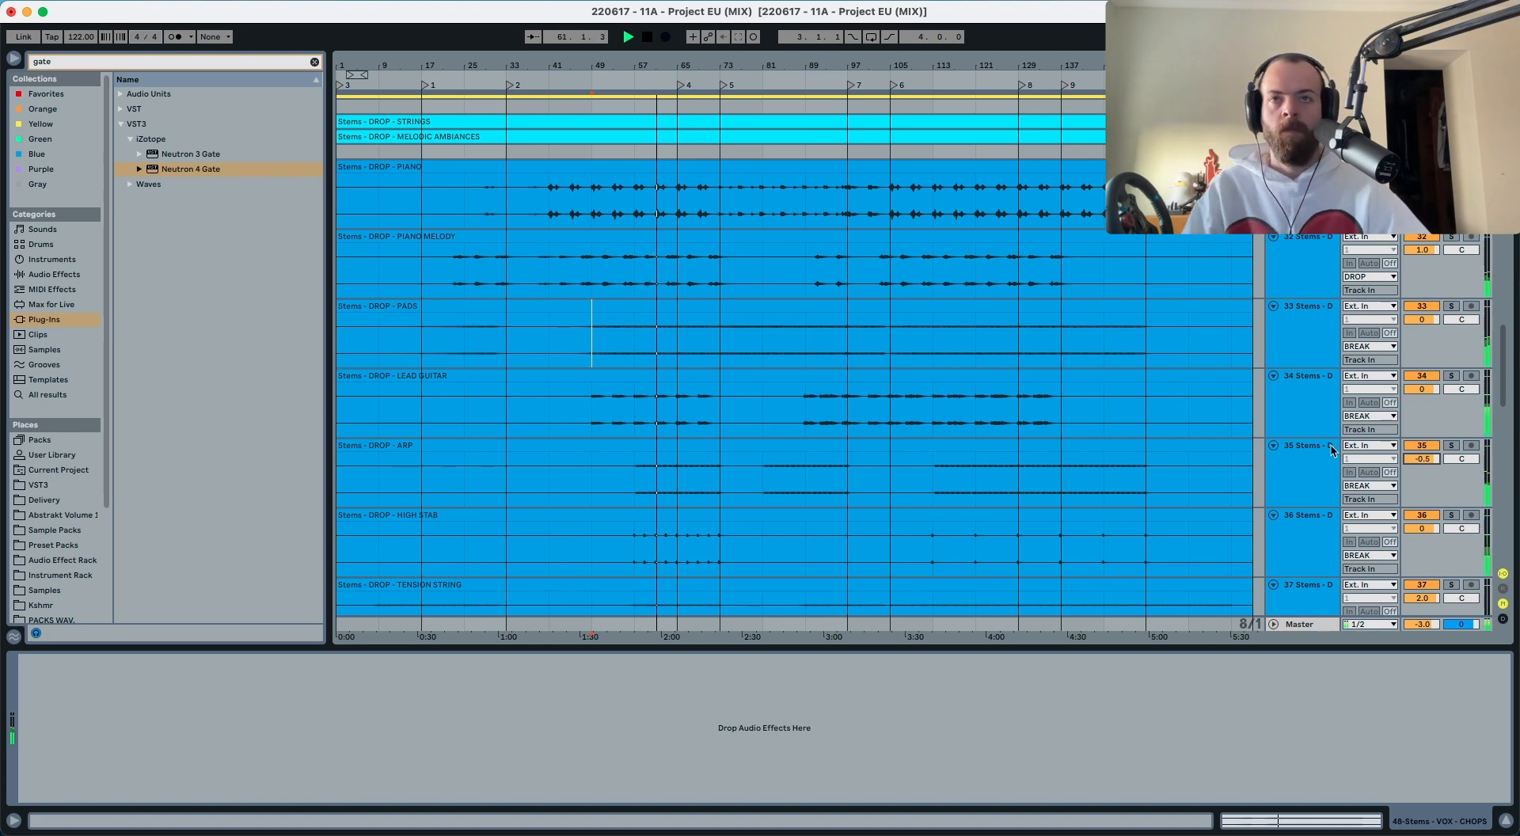
Step: Review the EQ Eight curves on the lead guitar and piano melody stems, then mark bar 57 on the lead guitar
{"action": "left_click", "coordinate": [1310, 411]}
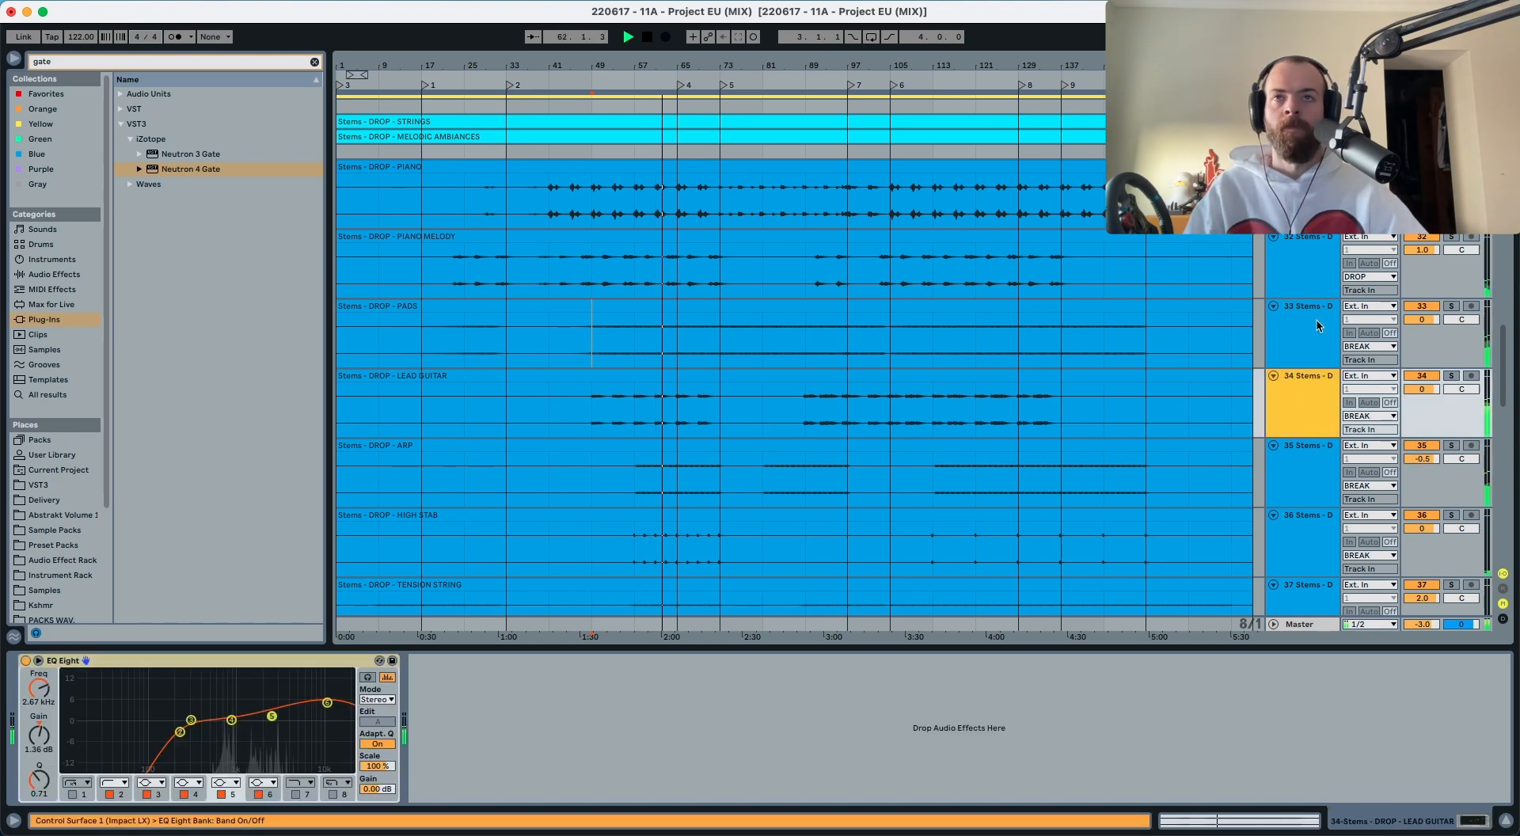
{"action": "left_click", "coordinate": [1389, 257], "text": "super"}
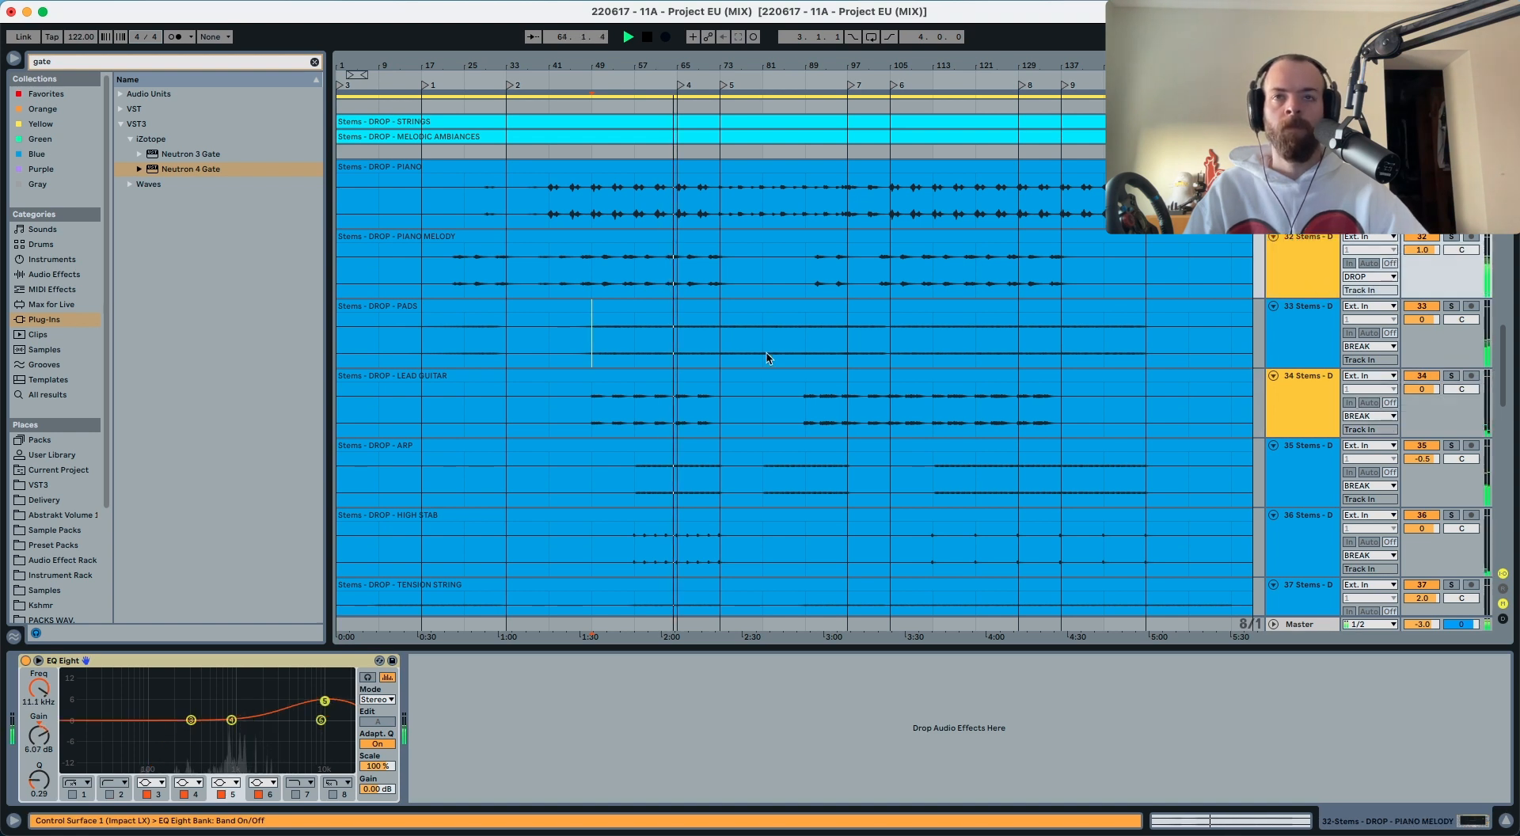
{"action": "left_click", "coordinate": [634, 417]}
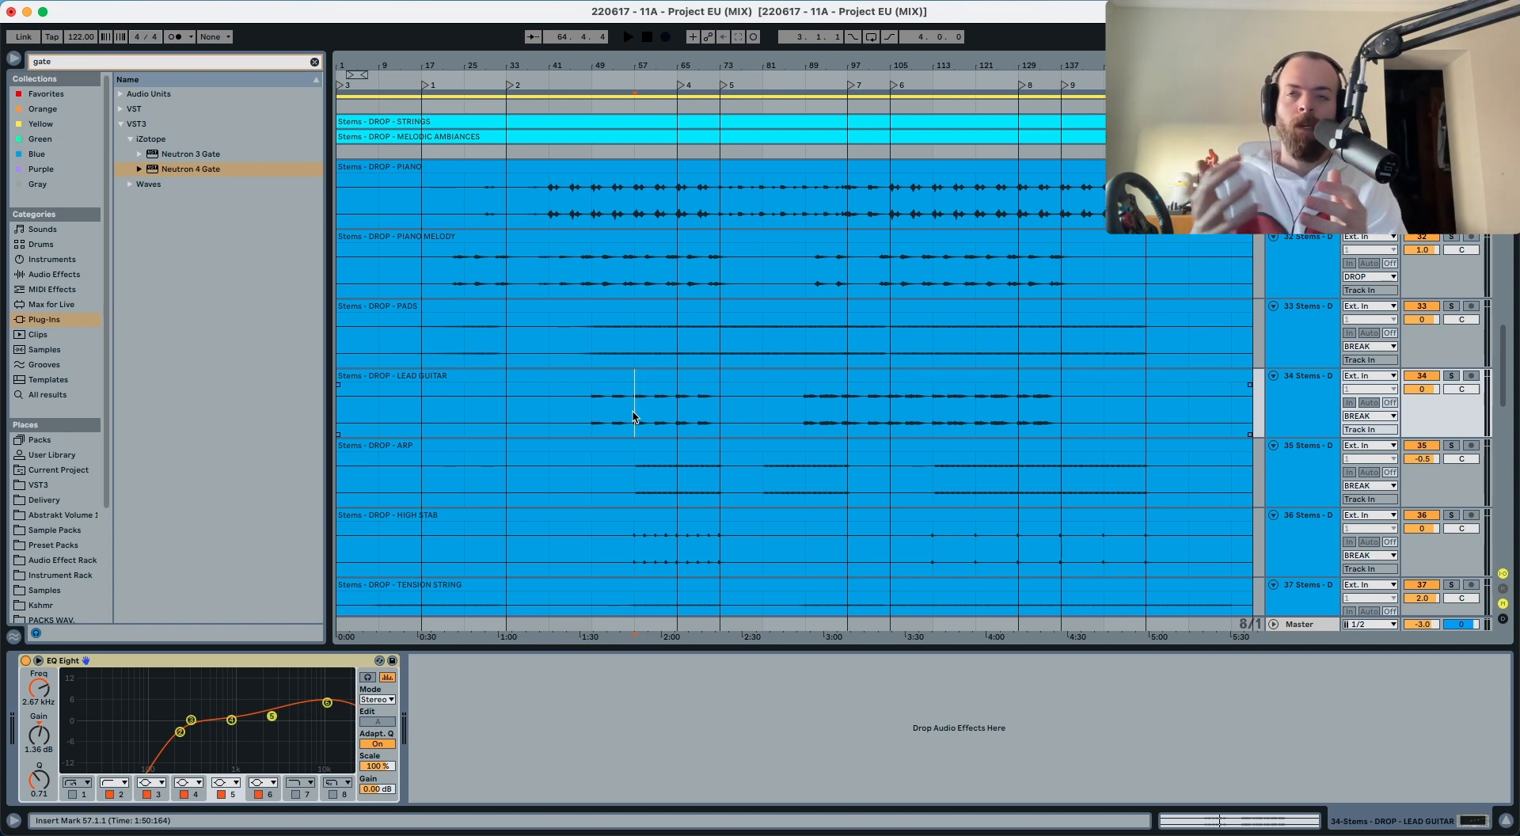
Step: Review the kick and bass arrangement by selecting bars 33 to 41 across the stems and bars 33 to 153 on MID BASS
{"action": "scroll", "coordinate": [633, 417], "scroll_direction": "up", "scroll_amount": 20}
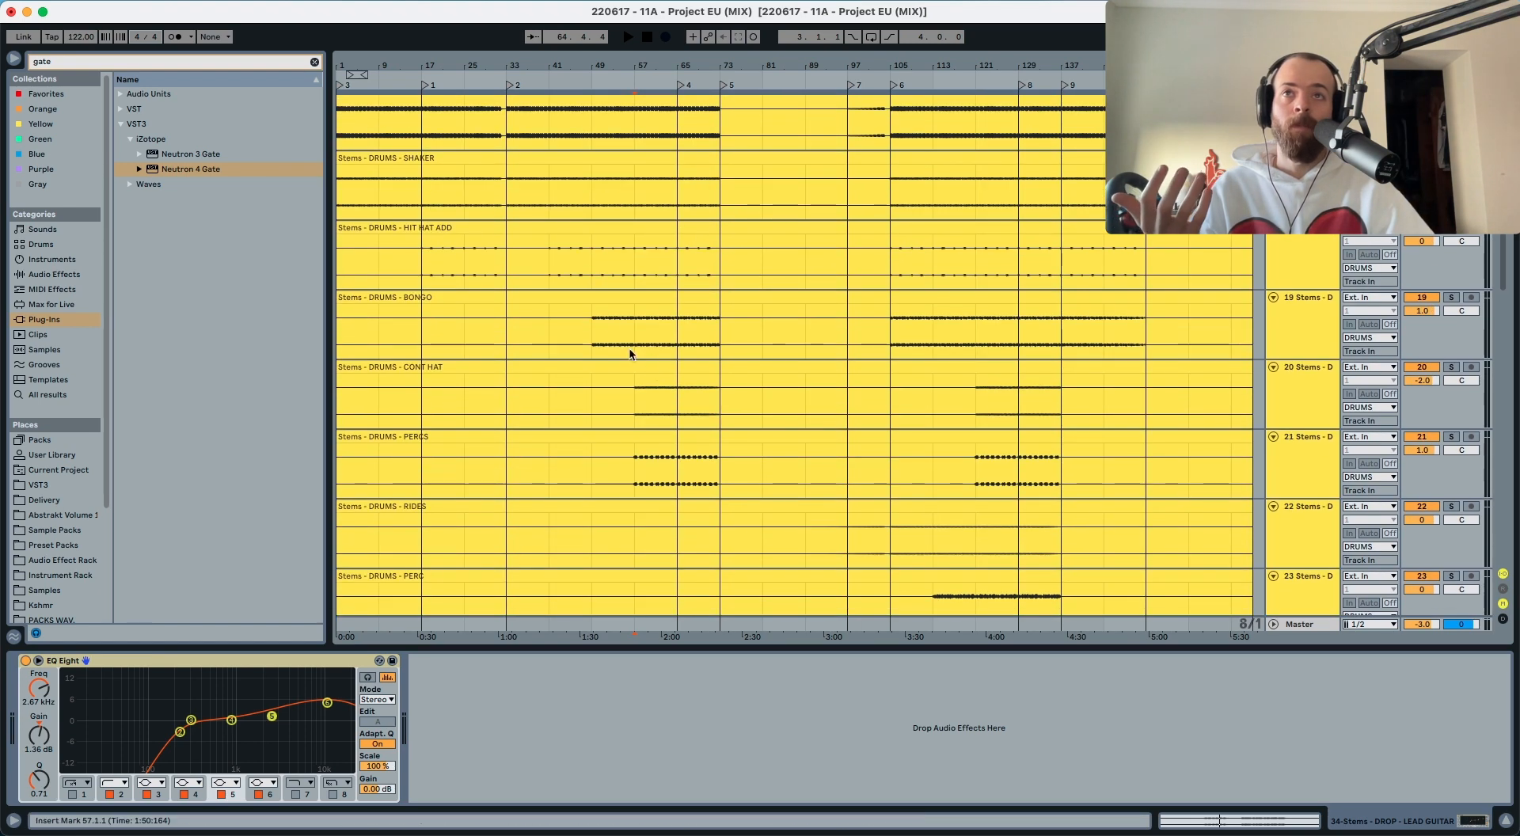
{"action": "left_click_drag", "start_coordinate": [601, 428], "coordinate": [637, 424]}
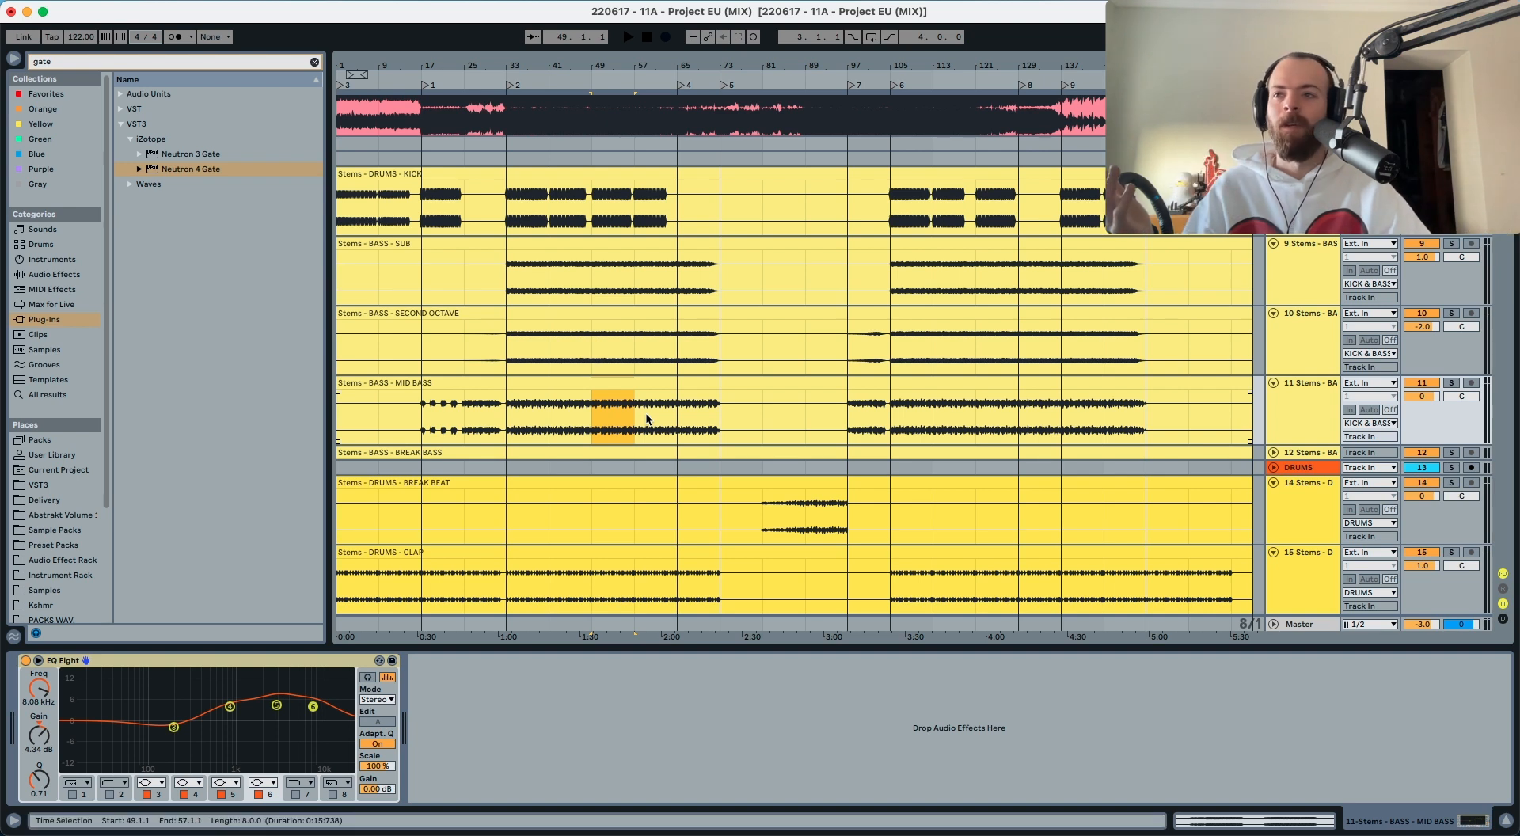
{"action": "left_click_drag", "start_coordinate": [504, 419], "coordinate": [552, 222]}
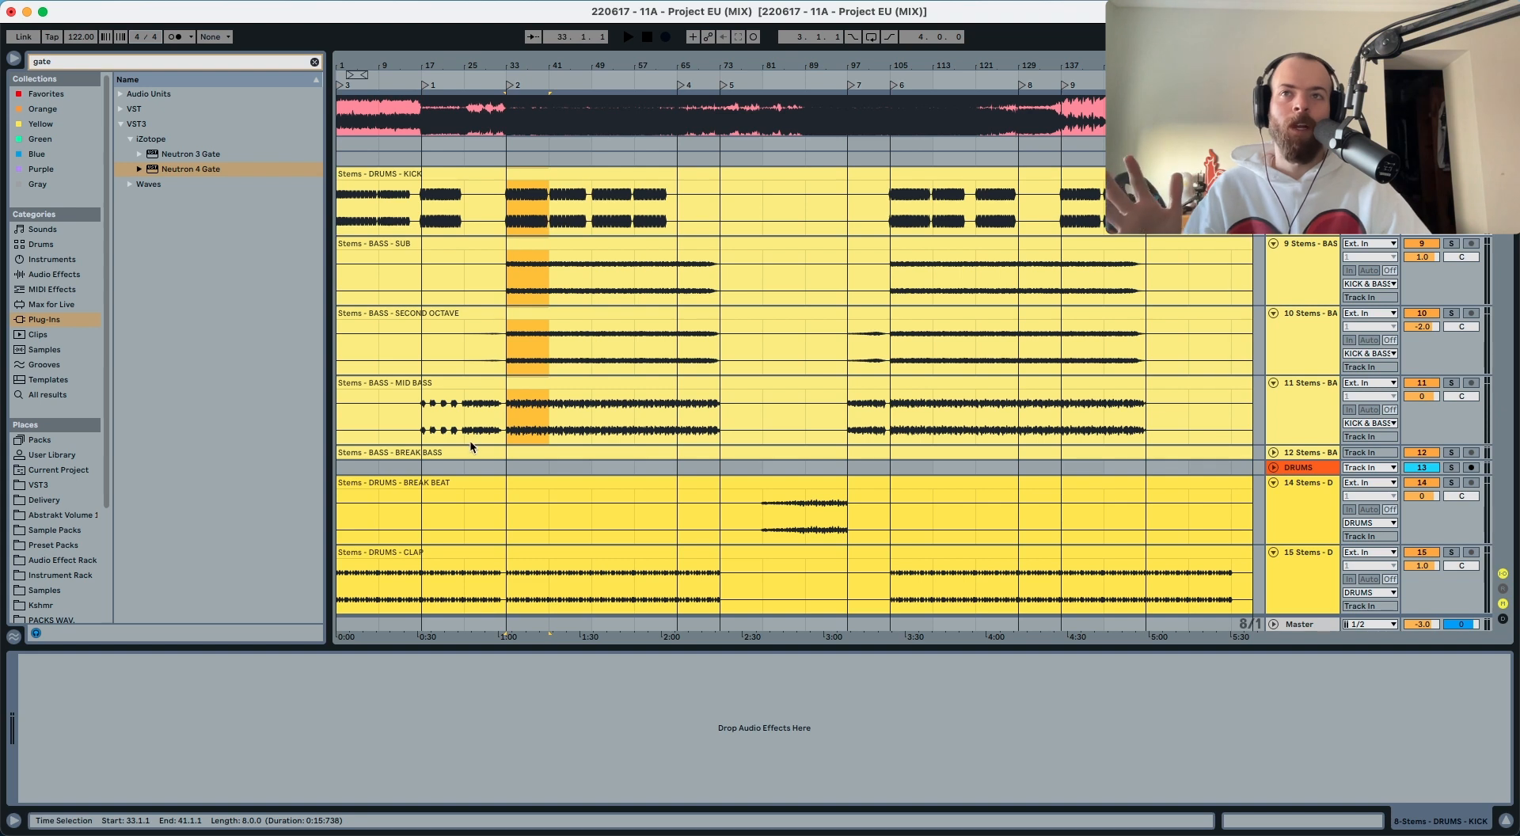
{"action": "left_click", "coordinate": [506, 427]}
{"action": "left_click_drag", "start_coordinate": [525, 252], "coordinate": [1143, 403]}
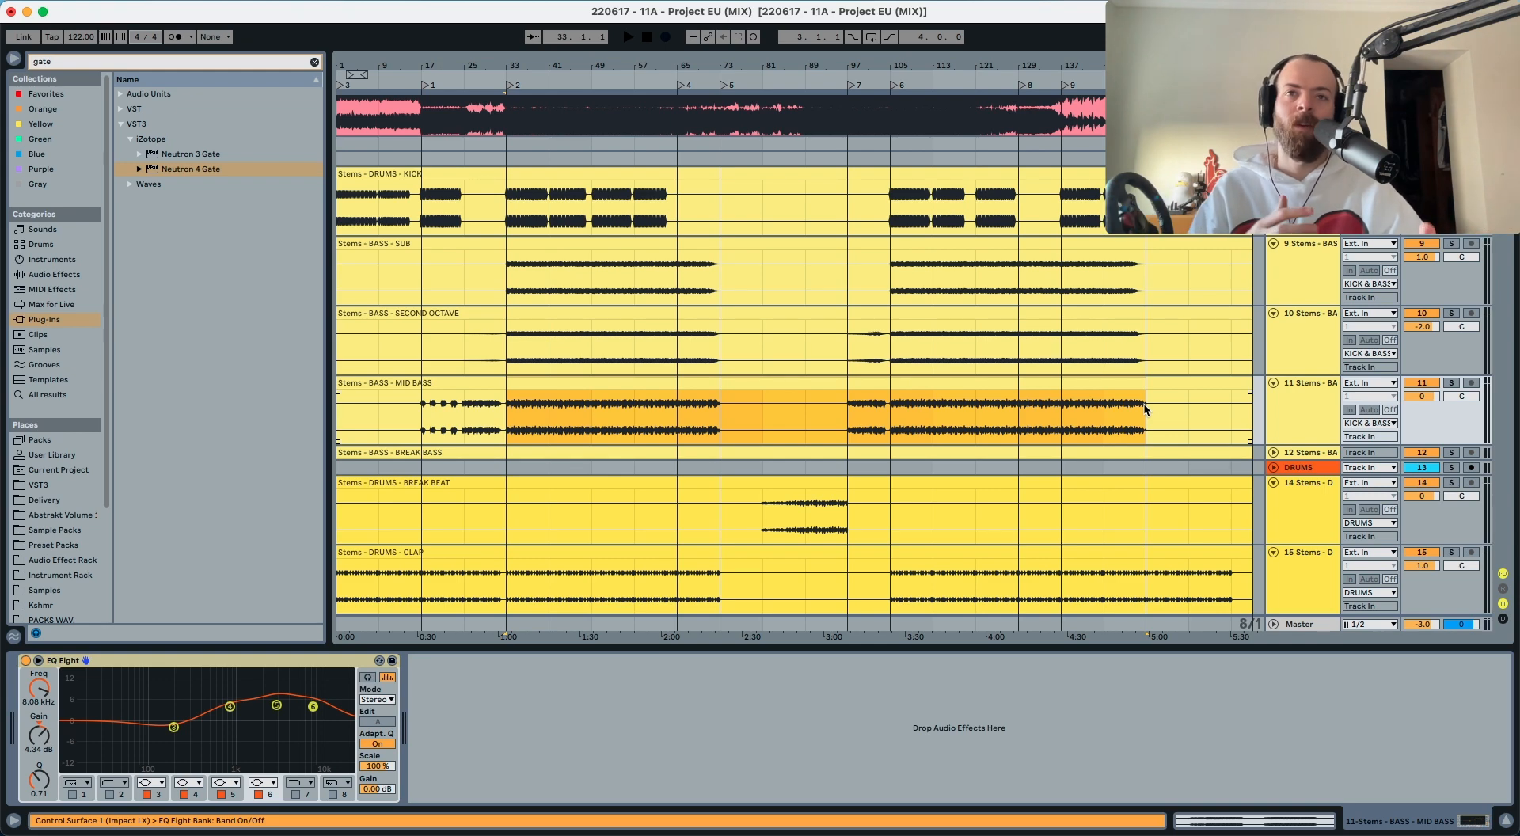
Step: Examine the EQ Eight settings on the DROP piano, pads and lead guitar stems, following where each element enters the arrangement
{"action": "scroll", "coordinate": [703, 411], "scroll_direction": "down", "scroll_amount": 15}
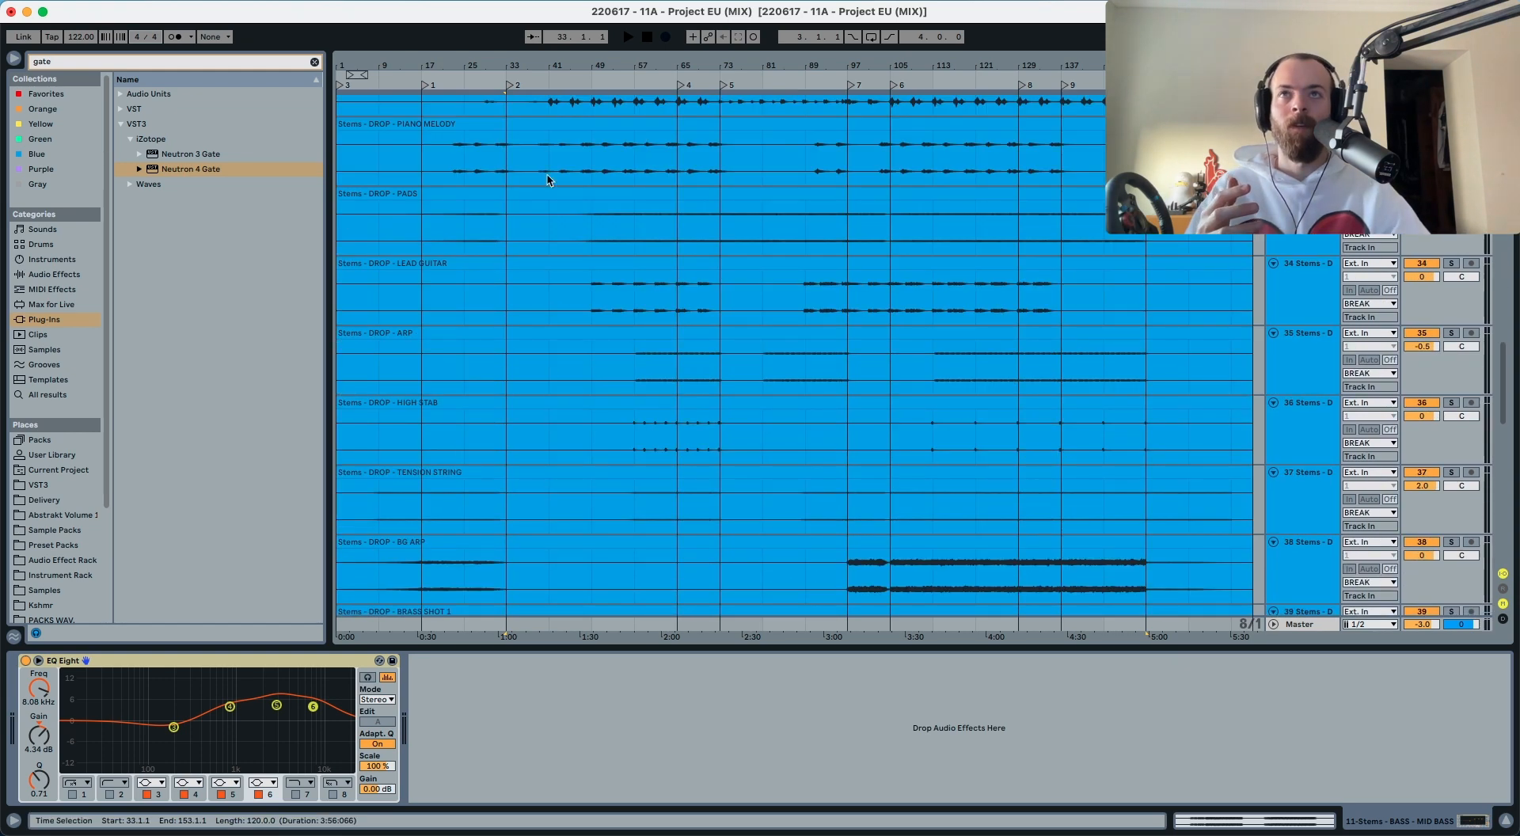
{"action": "scroll", "coordinate": [547, 179], "scroll_direction": "up", "scroll_amount": 3}
{"action": "left_click_drag", "start_coordinate": [551, 210], "coordinate": [578, 210]}
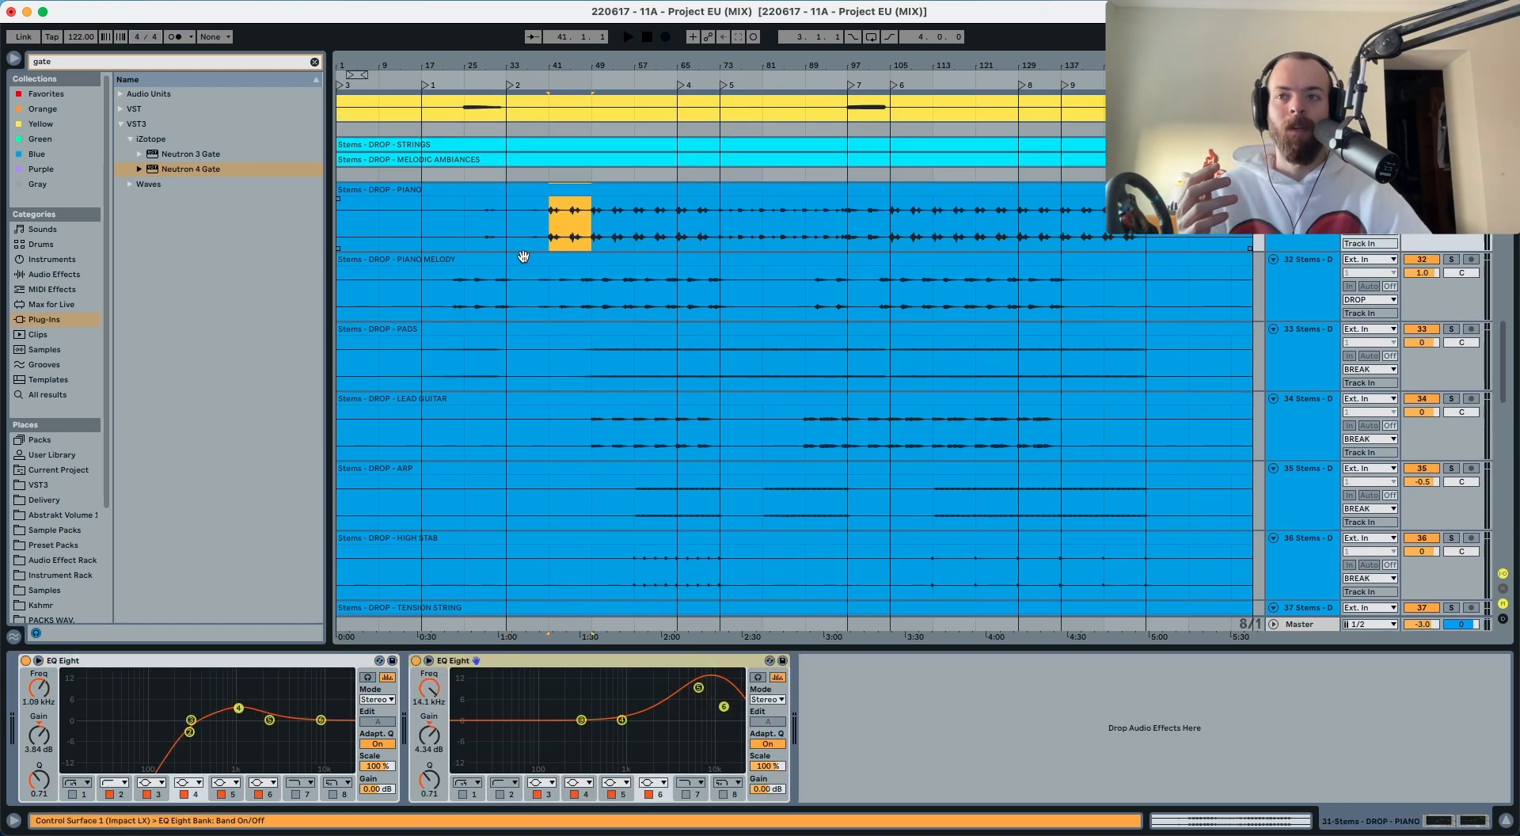
{"action": "left_click_drag", "start_coordinate": [252, 700], "coordinate": [174, 728]}
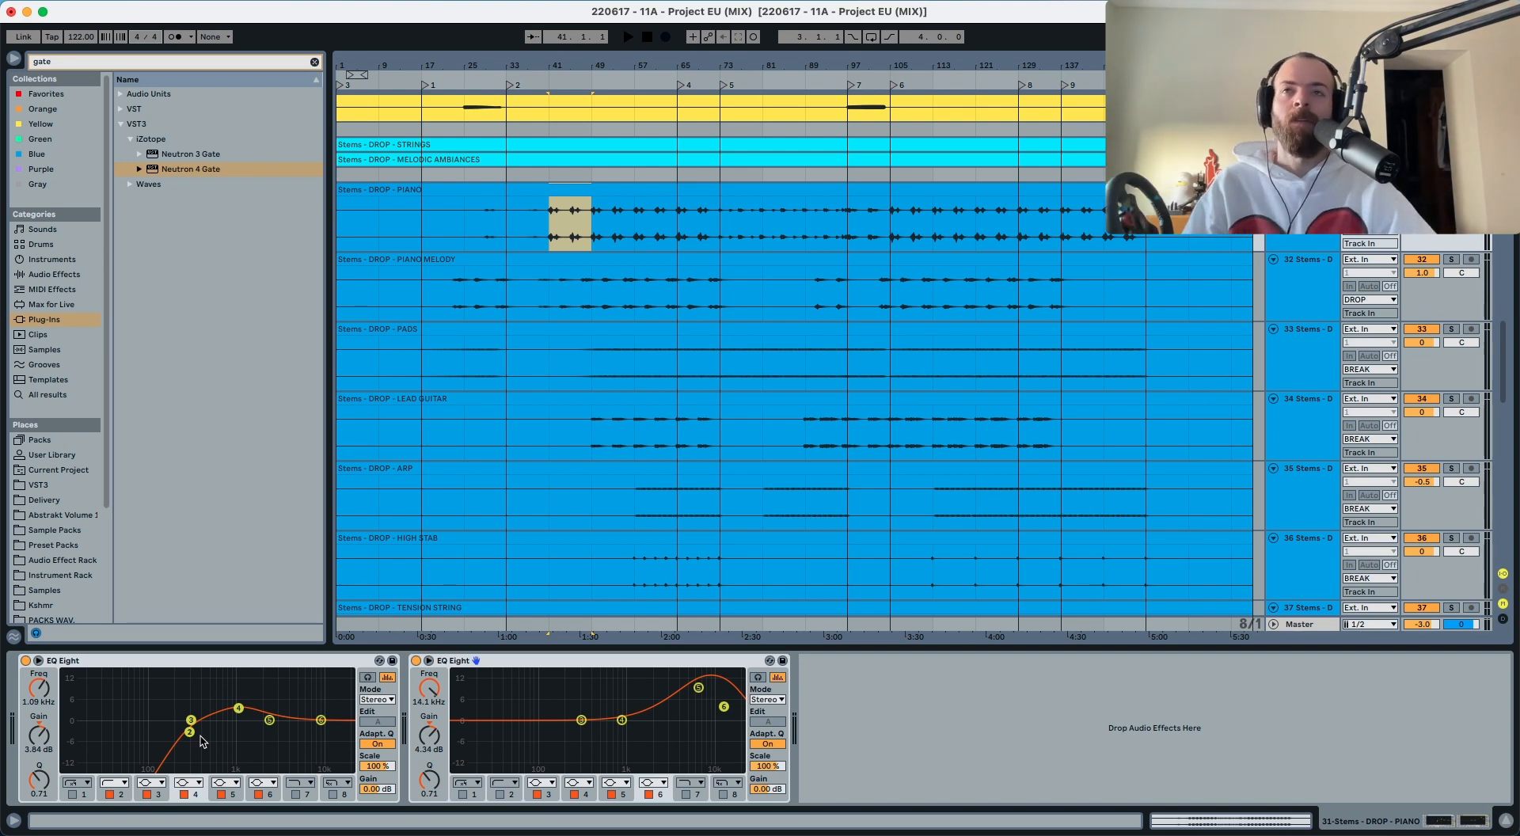
{"action": "left_click", "coordinate": [595, 352]}
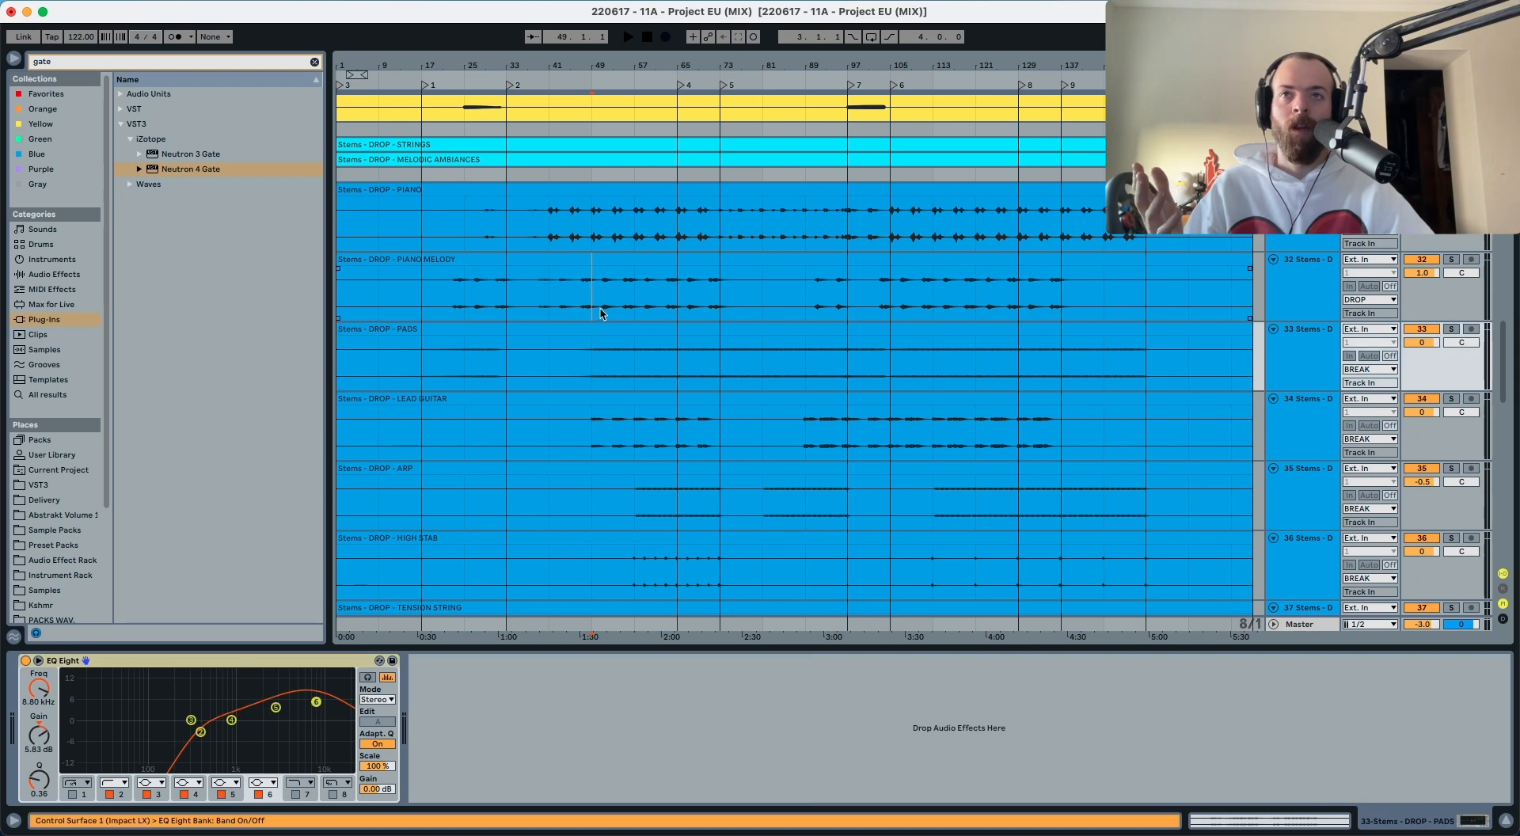
{"action": "left_click", "coordinate": [602, 382]}
{"action": "left_click", "coordinate": [608, 428]}
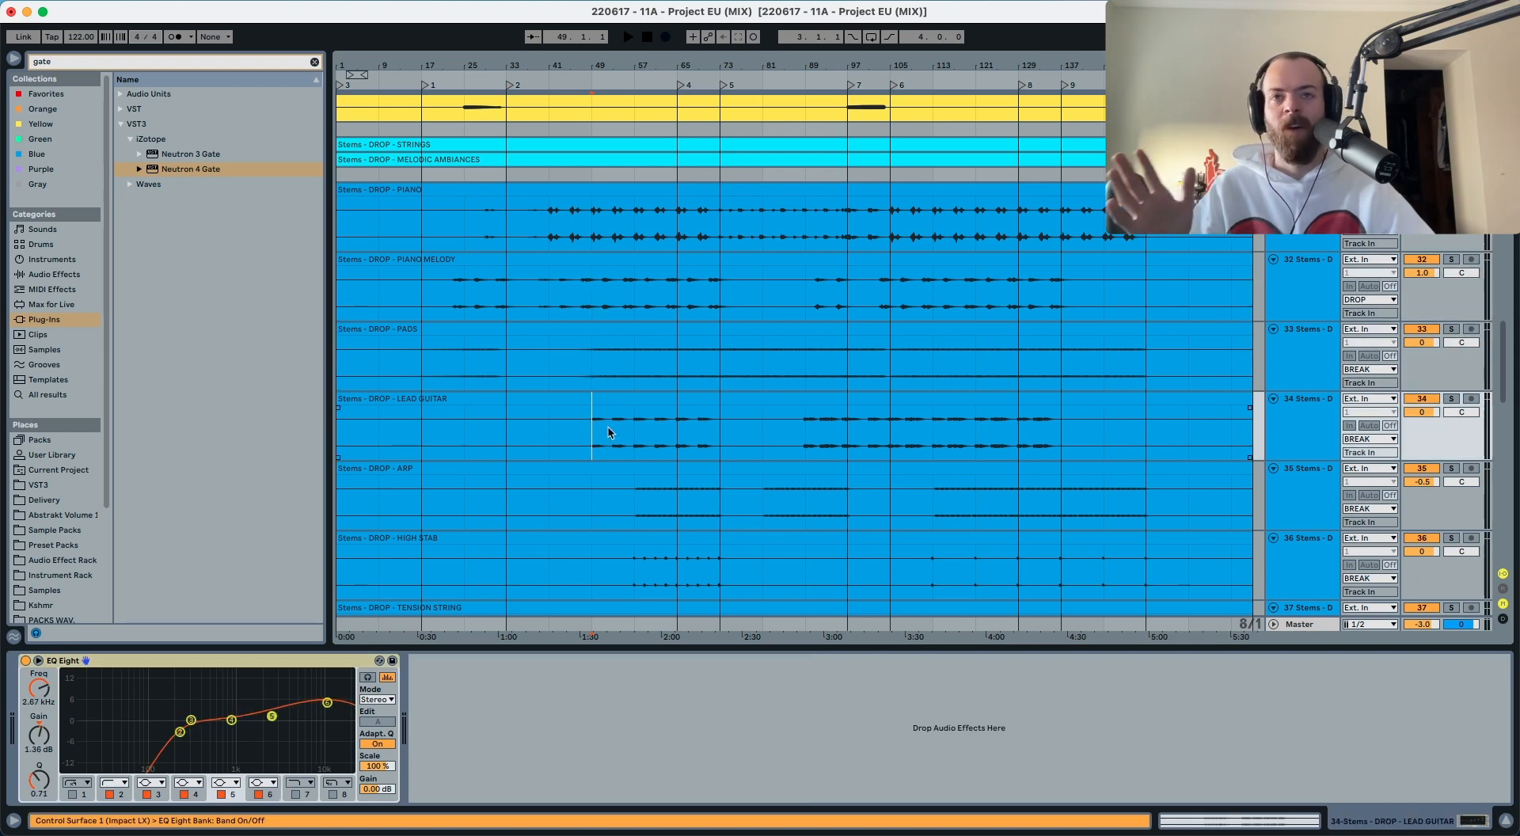
{"action": "left_click_drag", "start_coordinate": [258, 736], "coordinate": [329, 681]}
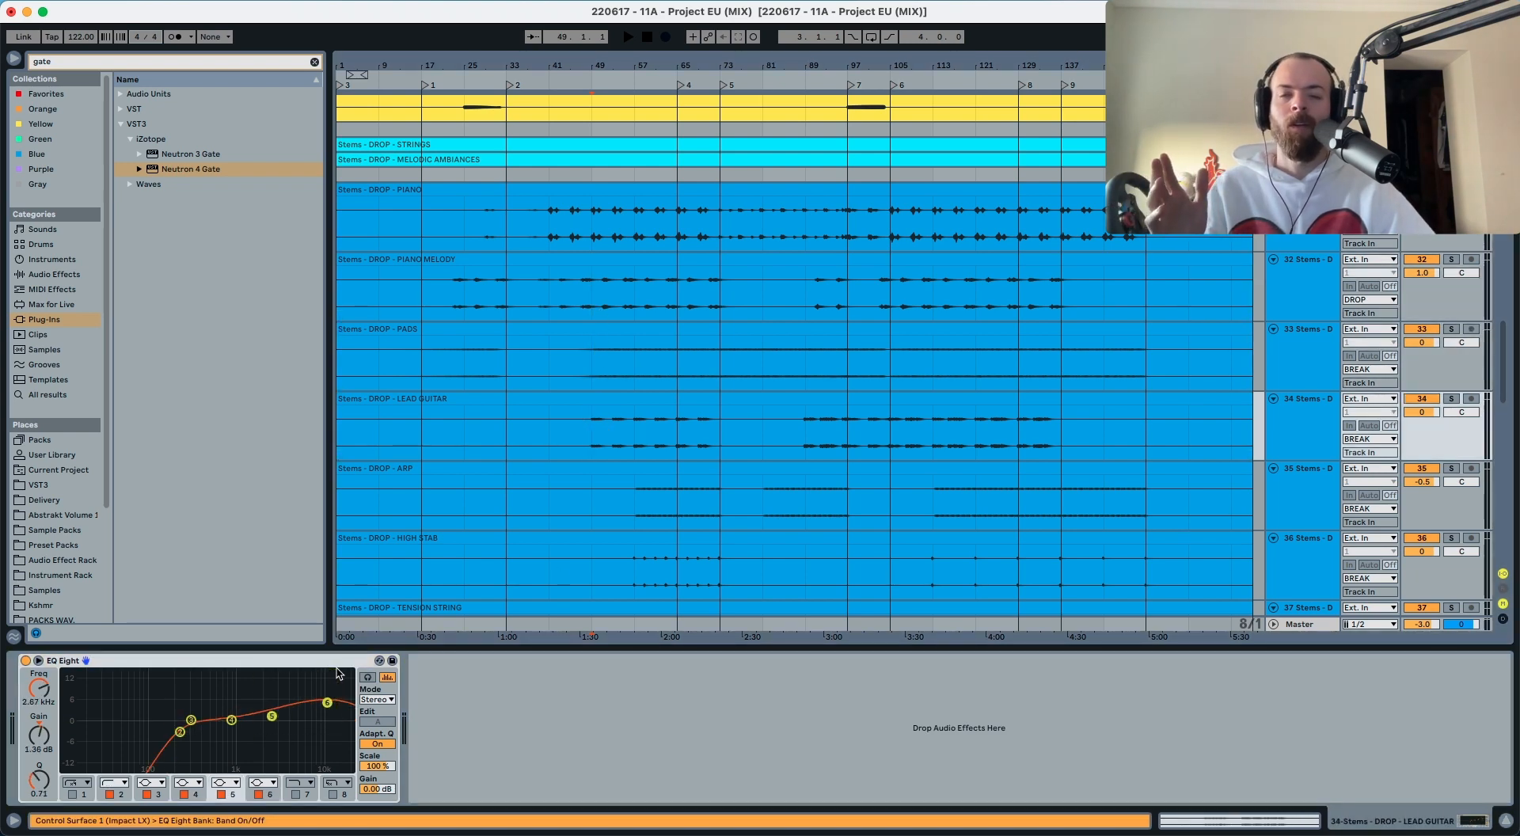
Step: Select and unfold the DROP MELODIC AMBIANCES track
{"action": "scroll", "coordinate": [633, 367], "scroll_direction": "up", "scroll_amount": 2}
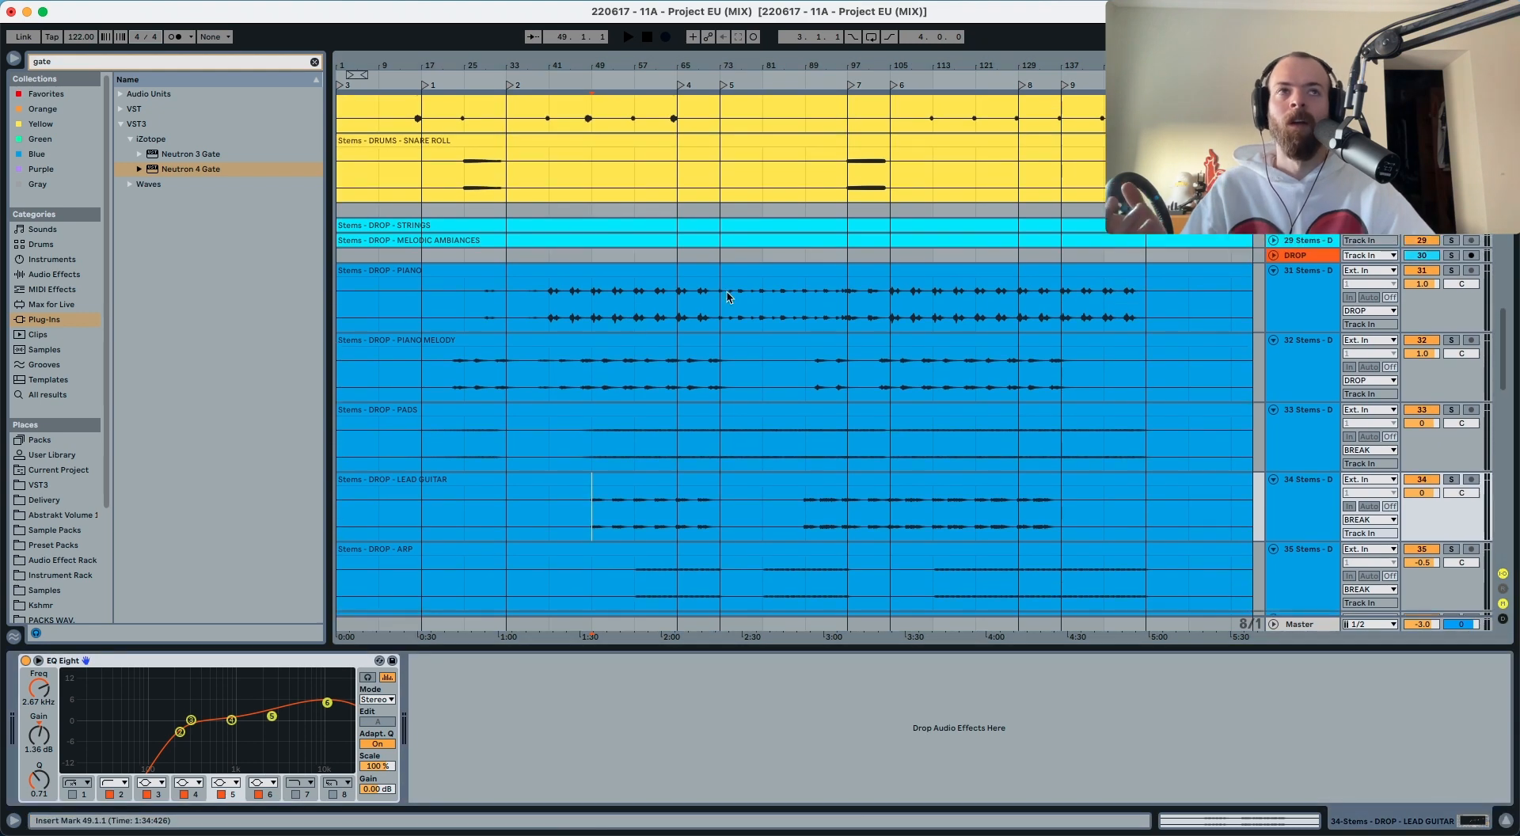
{"action": "left_click", "coordinate": [1298, 240]}
{"action": "left_click", "coordinate": [1274, 241]}
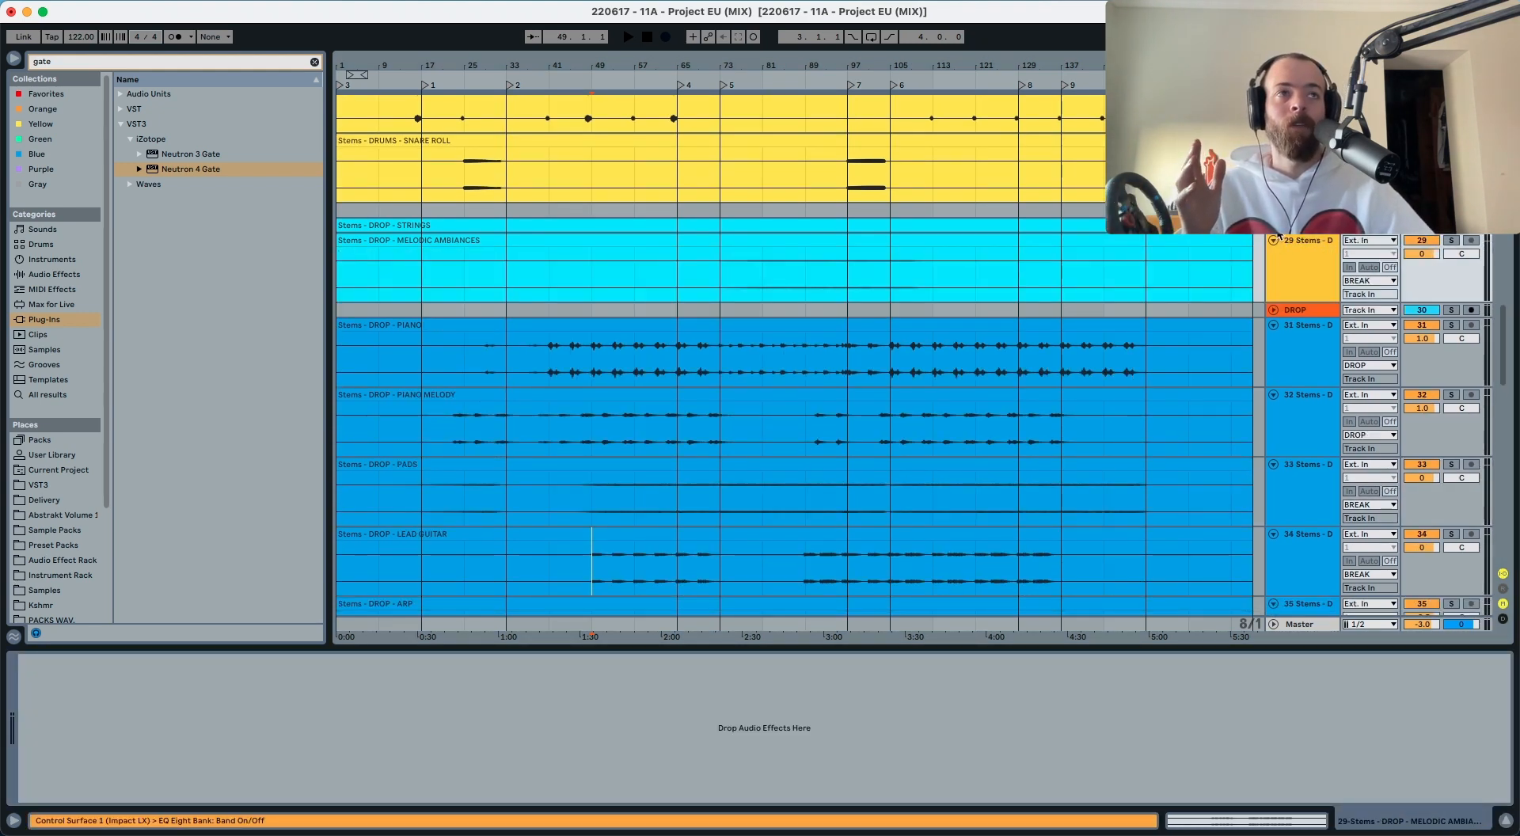
Step: Solo the VOX - AMBIENCES track, add an EQ Eight to it and start playback
{"action": "left_click", "coordinate": [1273, 226]}
{"action": "scroll", "coordinate": [1204, 312], "scroll_direction": "down", "scroll_amount": 15}
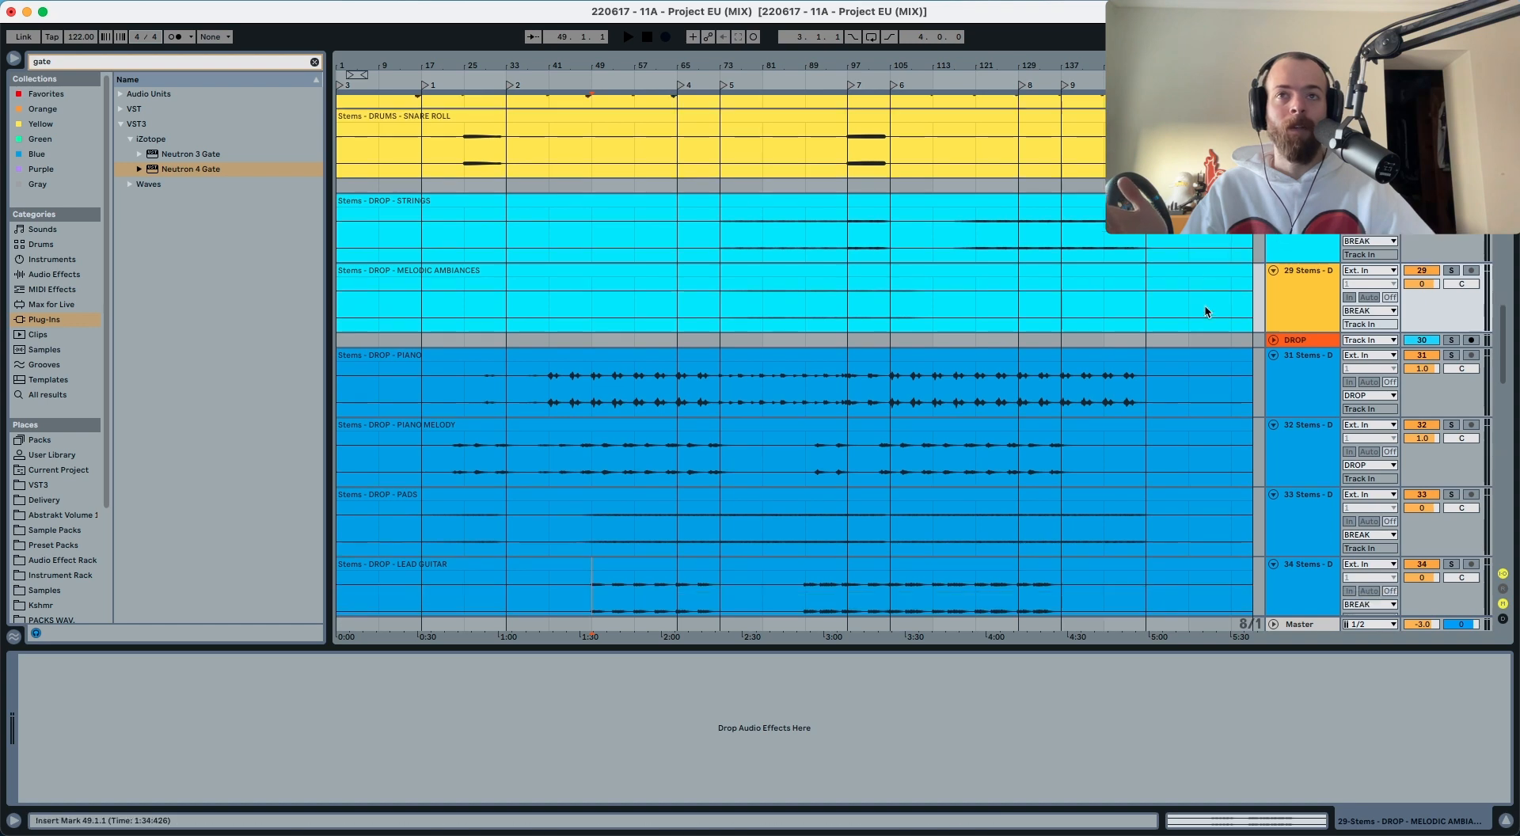
{"action": "scroll", "coordinate": [1204, 312], "scroll_direction": "down", "scroll_amount": 5}
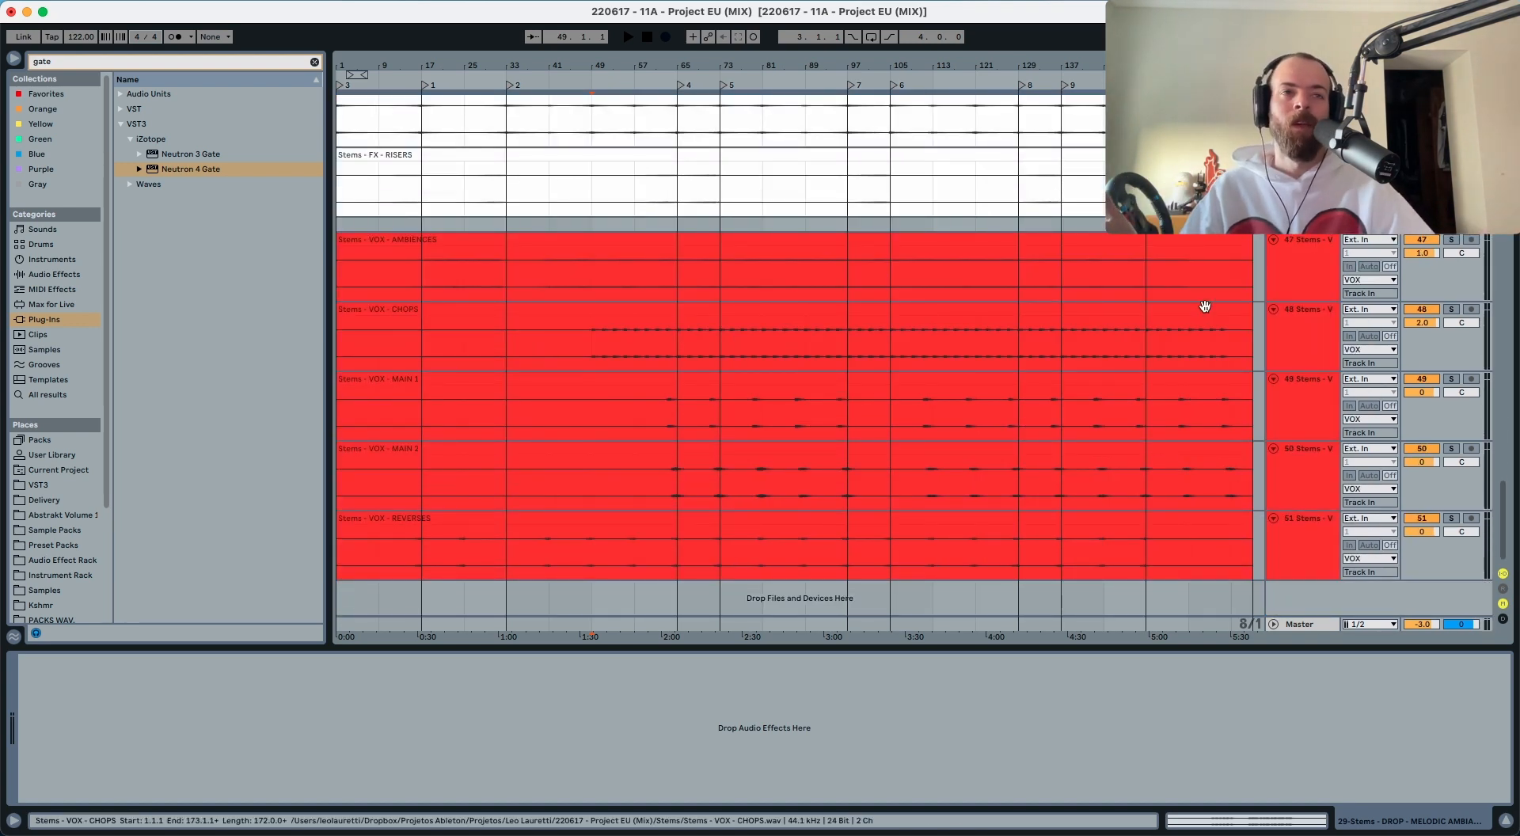
{"action": "left_click", "coordinate": [1302, 624]}
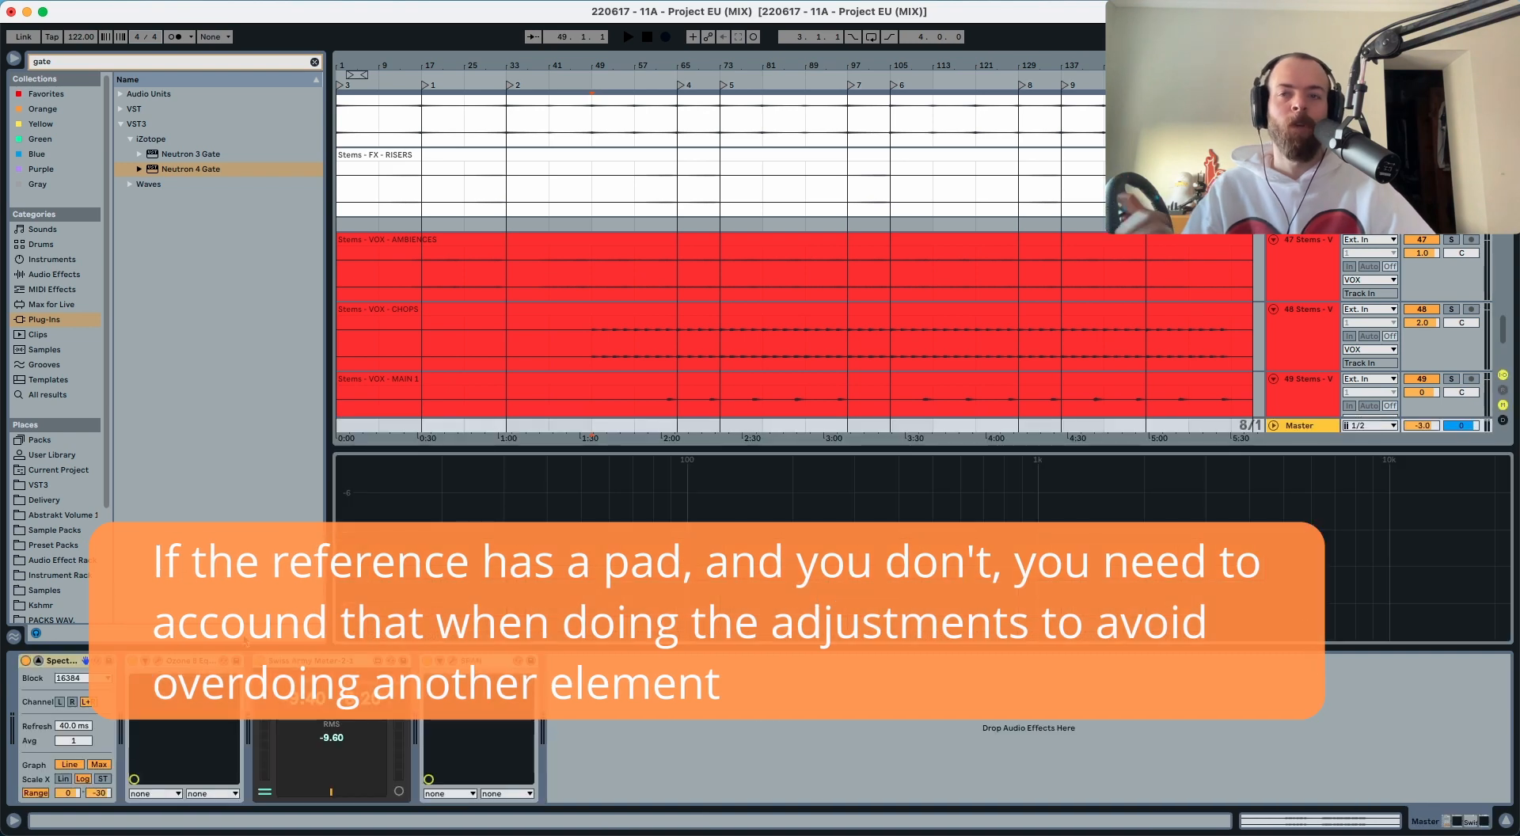
{"action": "left_click", "coordinate": [1306, 261]}
{"action": "left_click", "coordinate": [1451, 239]}
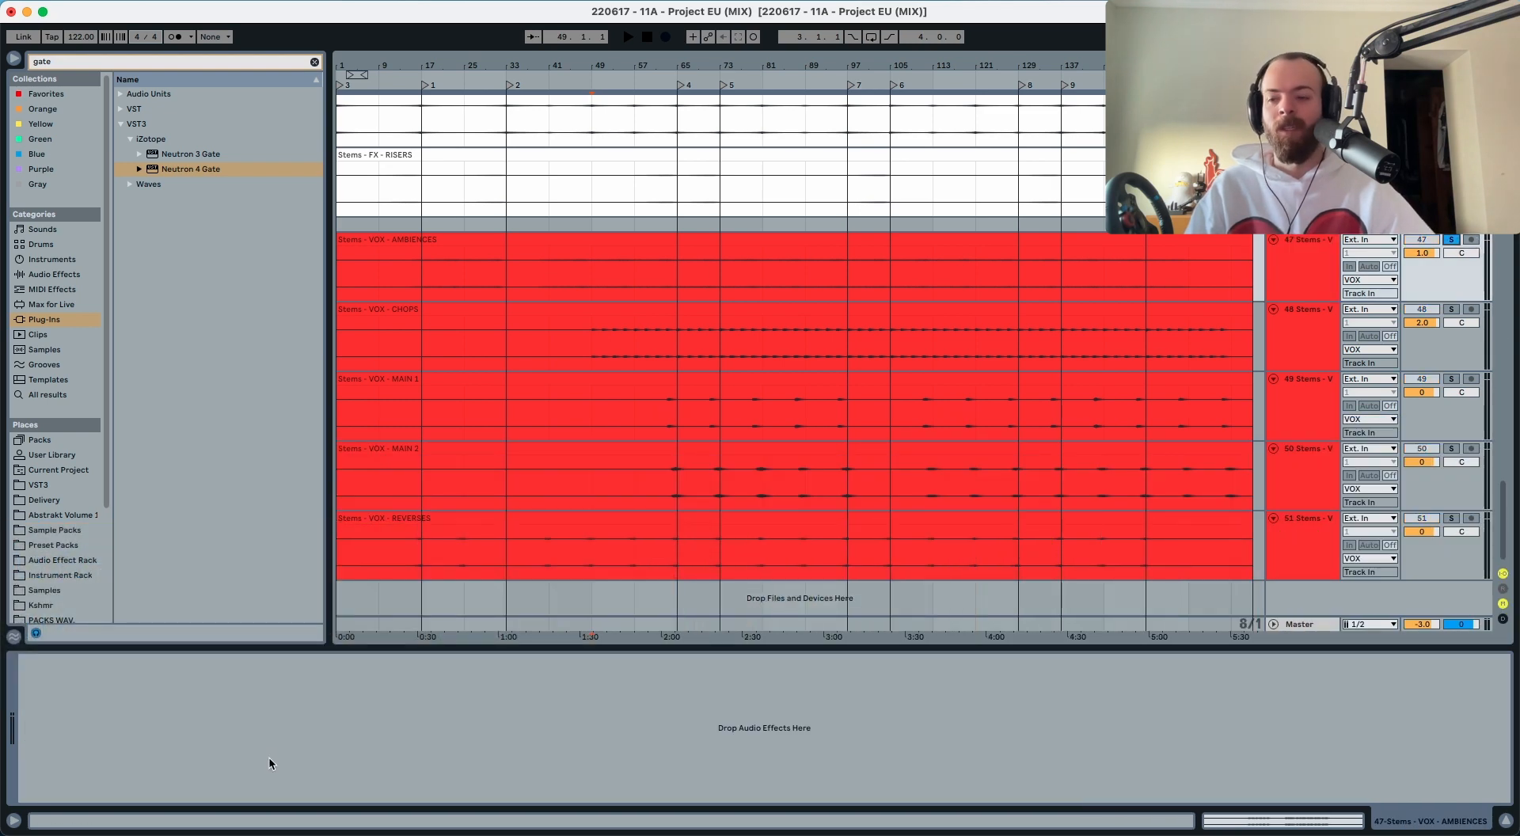
{"action": "key", "text": "super+v"}
{"action": "key", "text": "space"}
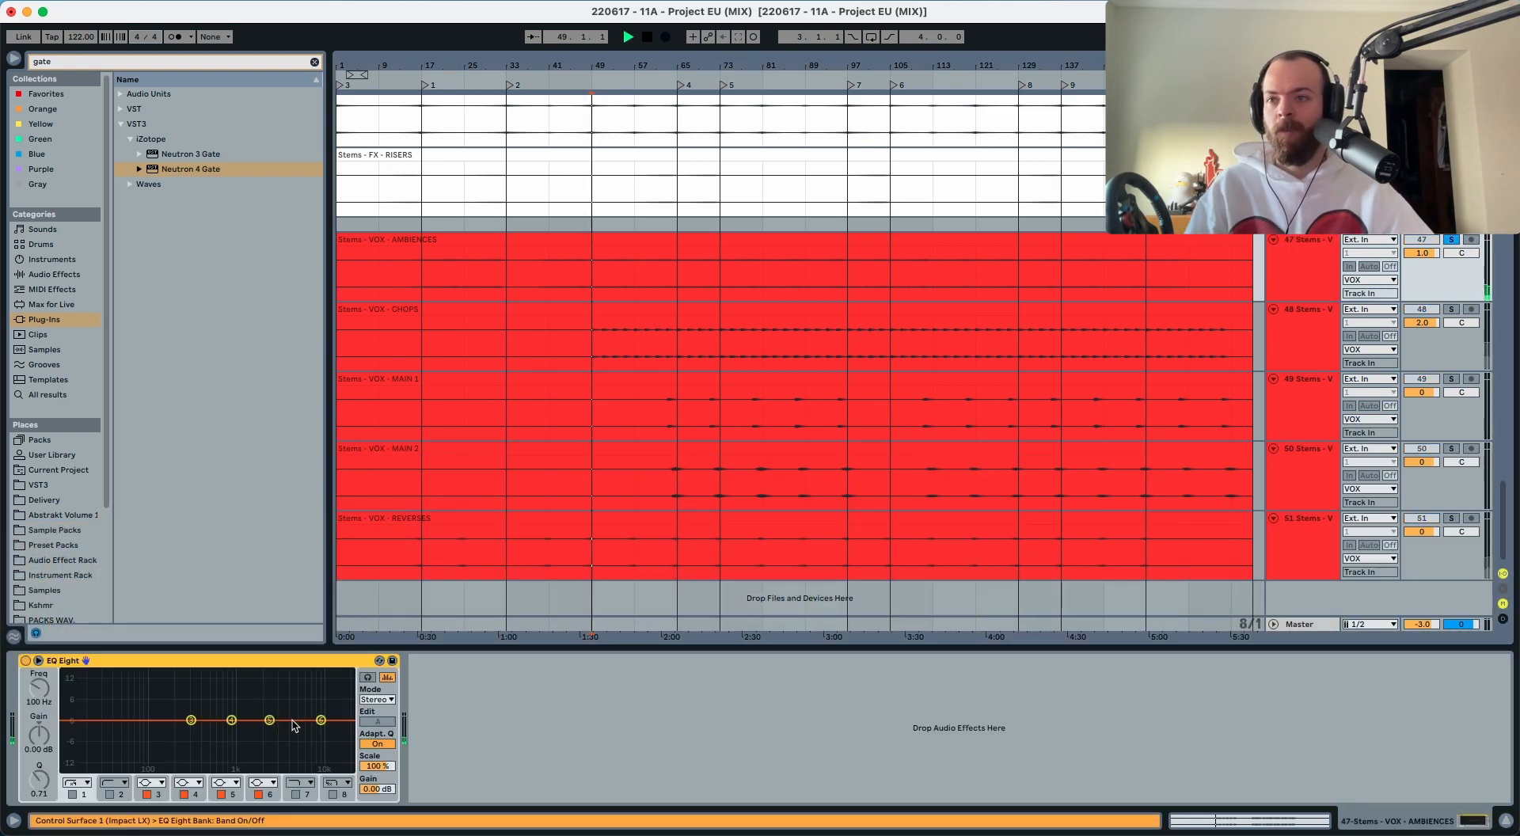
Step: Boost VOX - AMBIENCES by about 8 dB at 4.35 kHz and 2.1 dB at 2.3 kHz, checking it unsoloed in the full mix
{"action": "left_click_drag", "start_coordinate": [271, 723], "coordinate": [291, 698]}
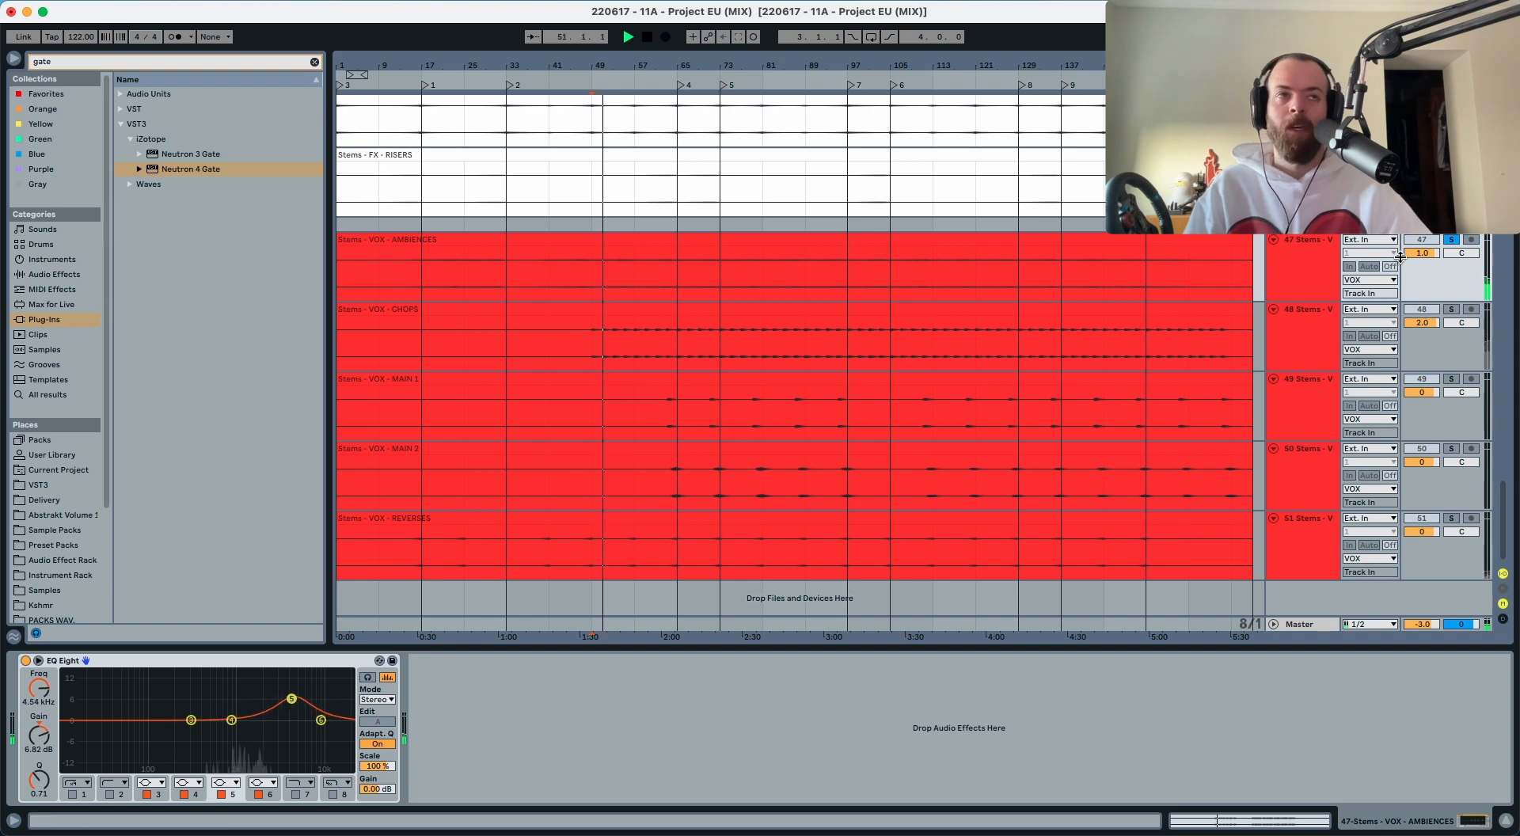
{"action": "left_click", "coordinate": [1454, 241]}
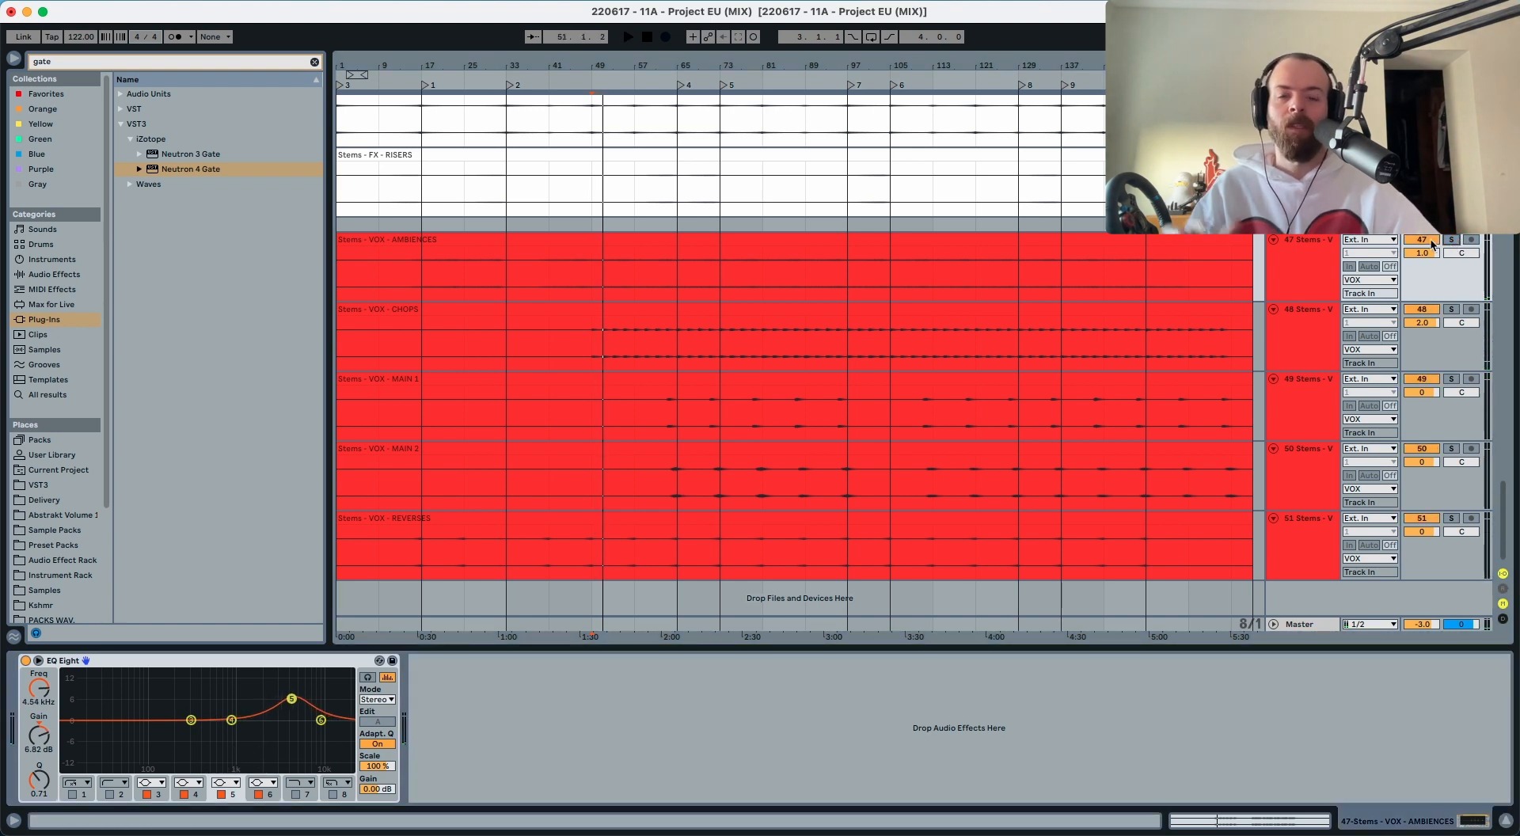
{"action": "key", "text": "space"}
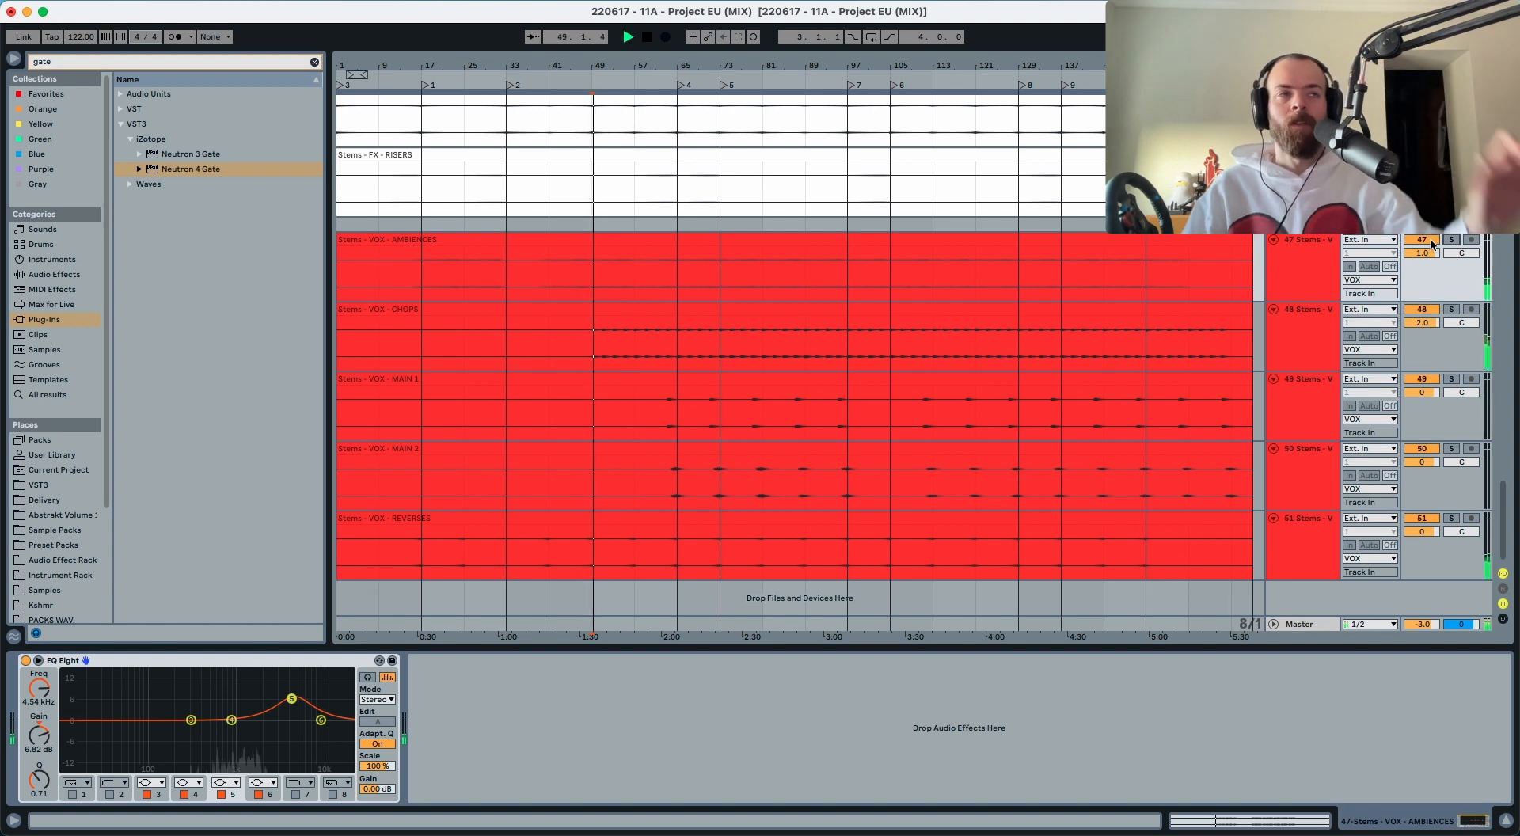
{"action": "left_click_drag", "start_coordinate": [231, 720], "coordinate": [266, 713]}
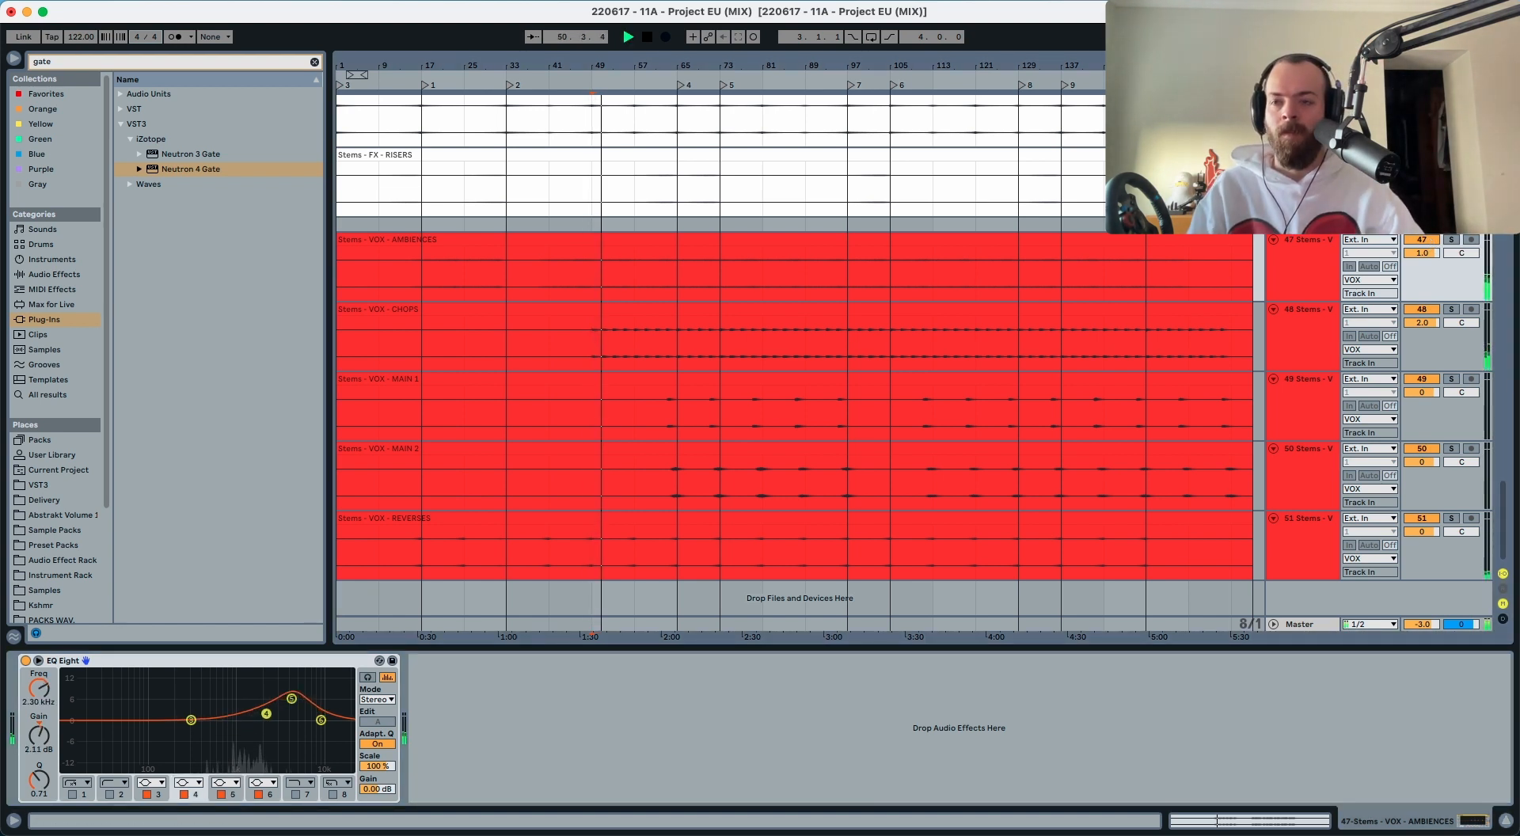
{"action": "left_click", "coordinate": [292, 697]}
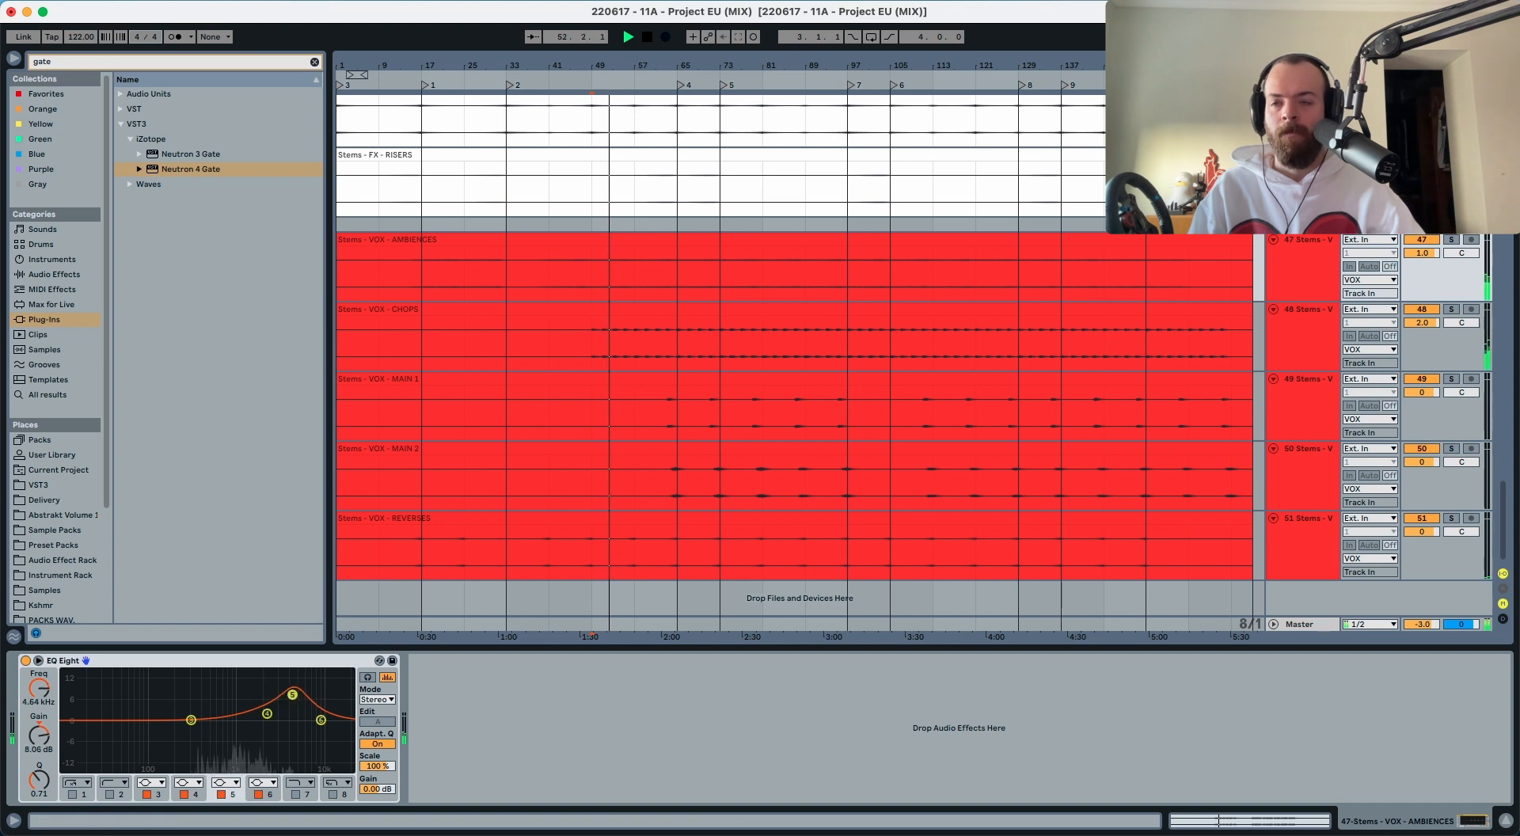
{"action": "left_click_drag", "start_coordinate": [292, 694], "coordinate": [291, 694]}
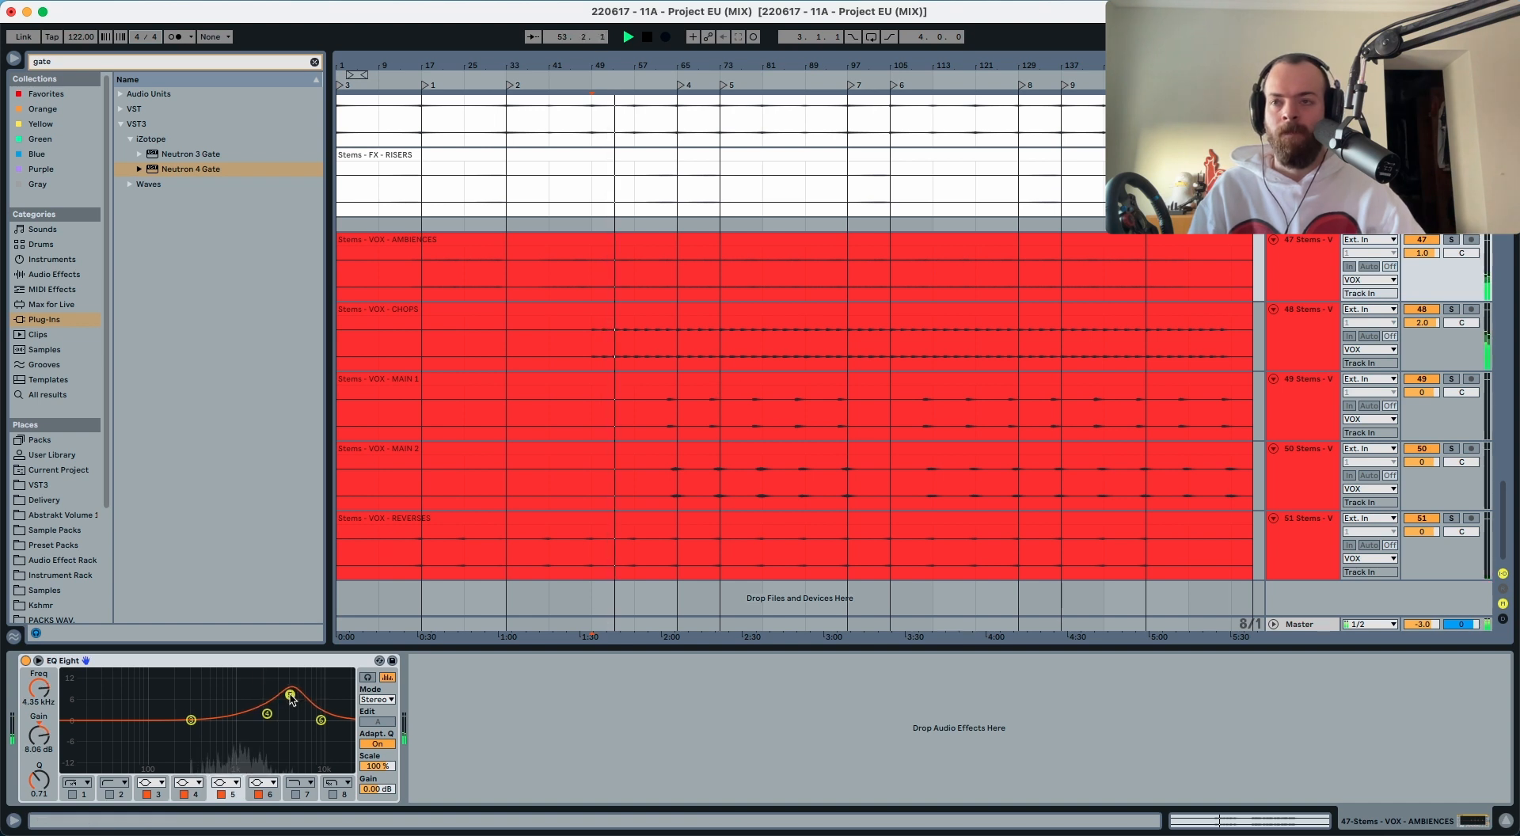
Step: Add an EQ Eight to VOX - CHOPS and raise band 5 by about 2.65 dB at 4.64 kHz
{"action": "left_click", "coordinate": [1330, 325]}
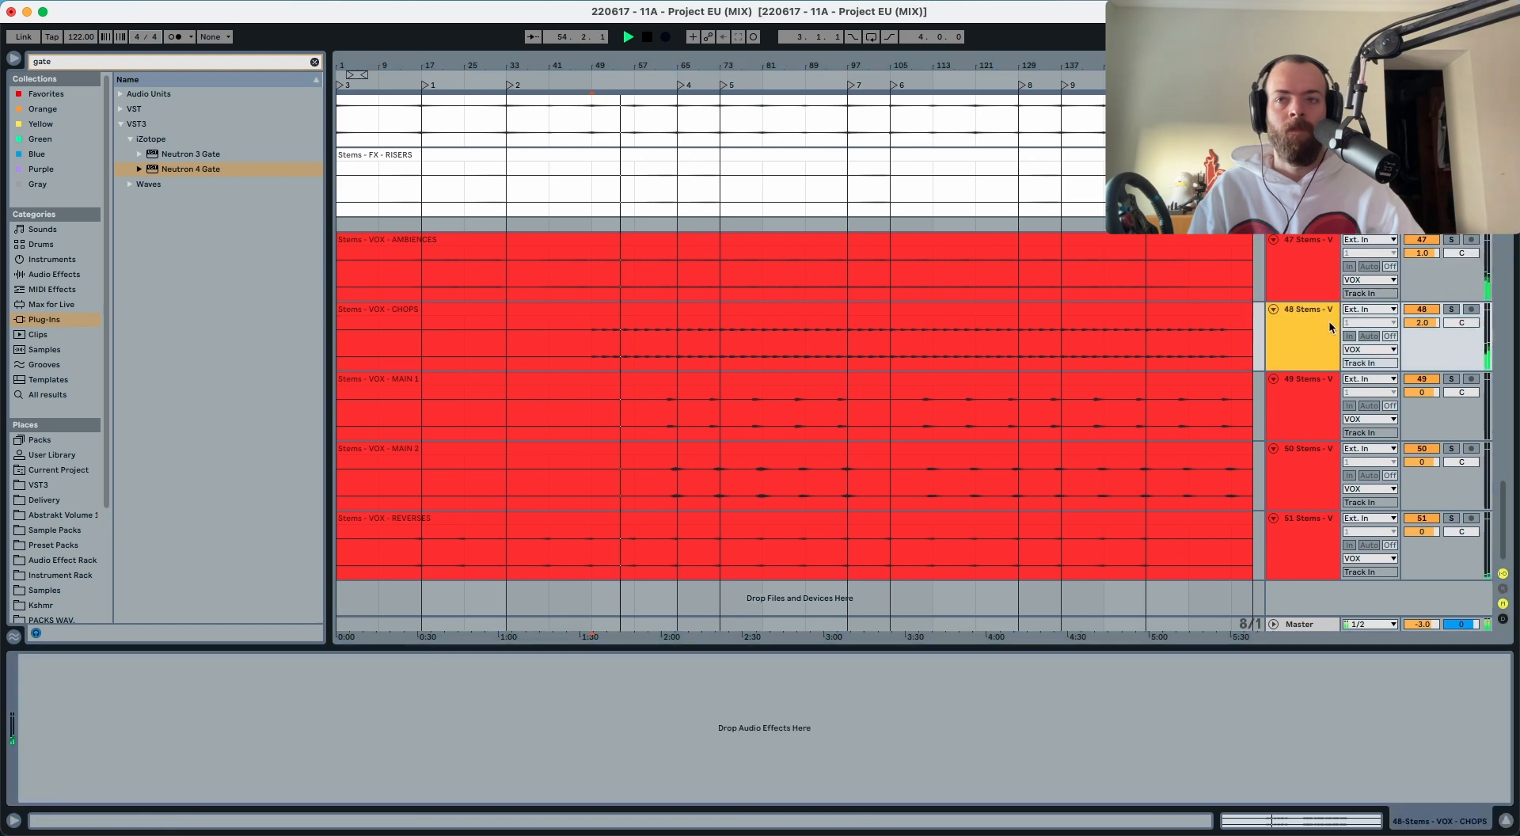
{"action": "left_click", "coordinate": [349, 702]}
{"action": "key", "text": "super+v"}
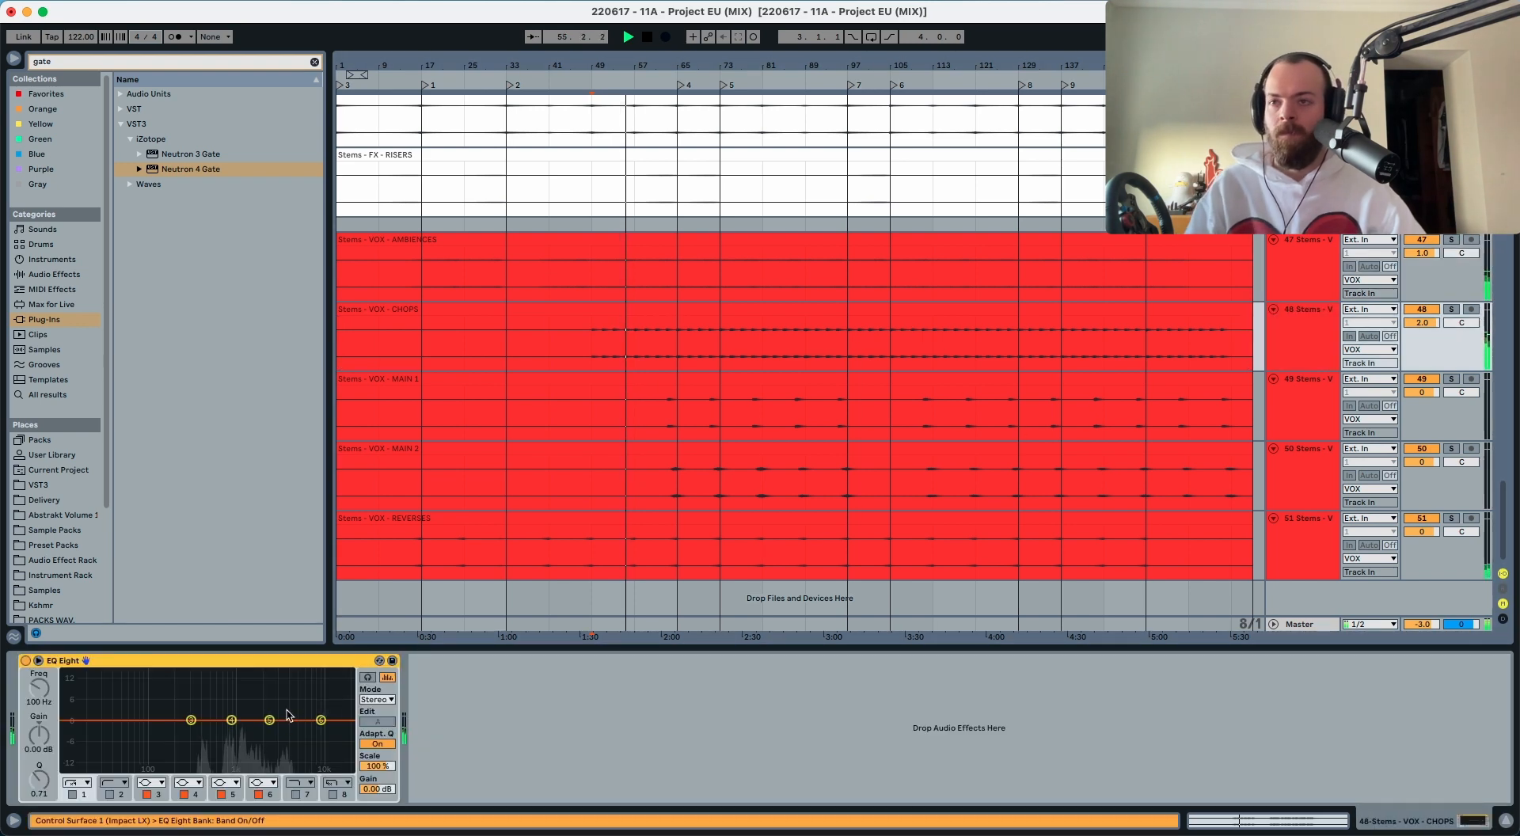
{"action": "left_click_drag", "start_coordinate": [270, 724], "coordinate": [292, 712]}
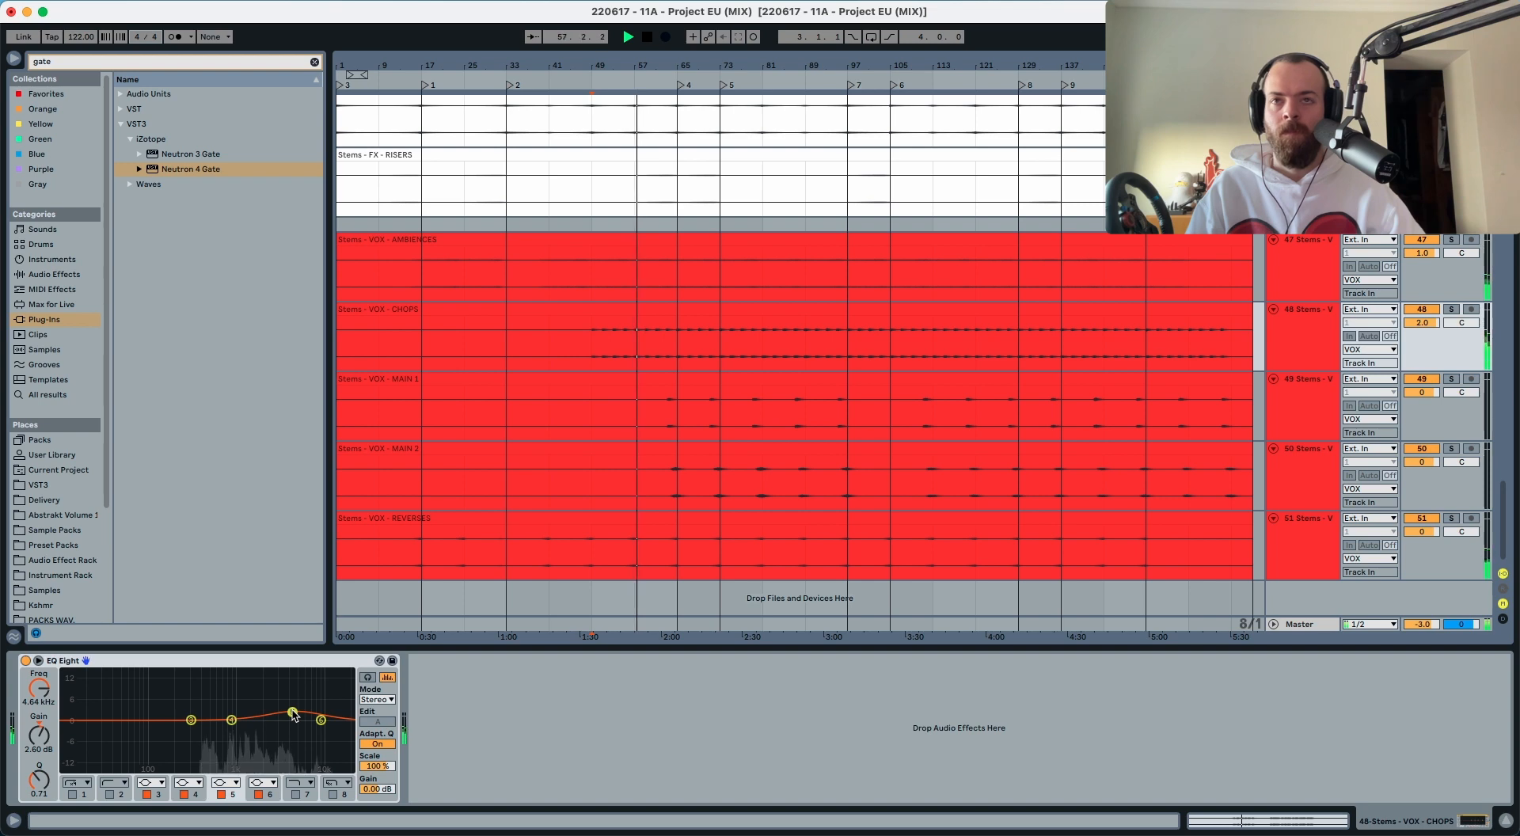
{"action": "left_click_drag", "start_coordinate": [293, 714], "coordinate": [292, 711]}
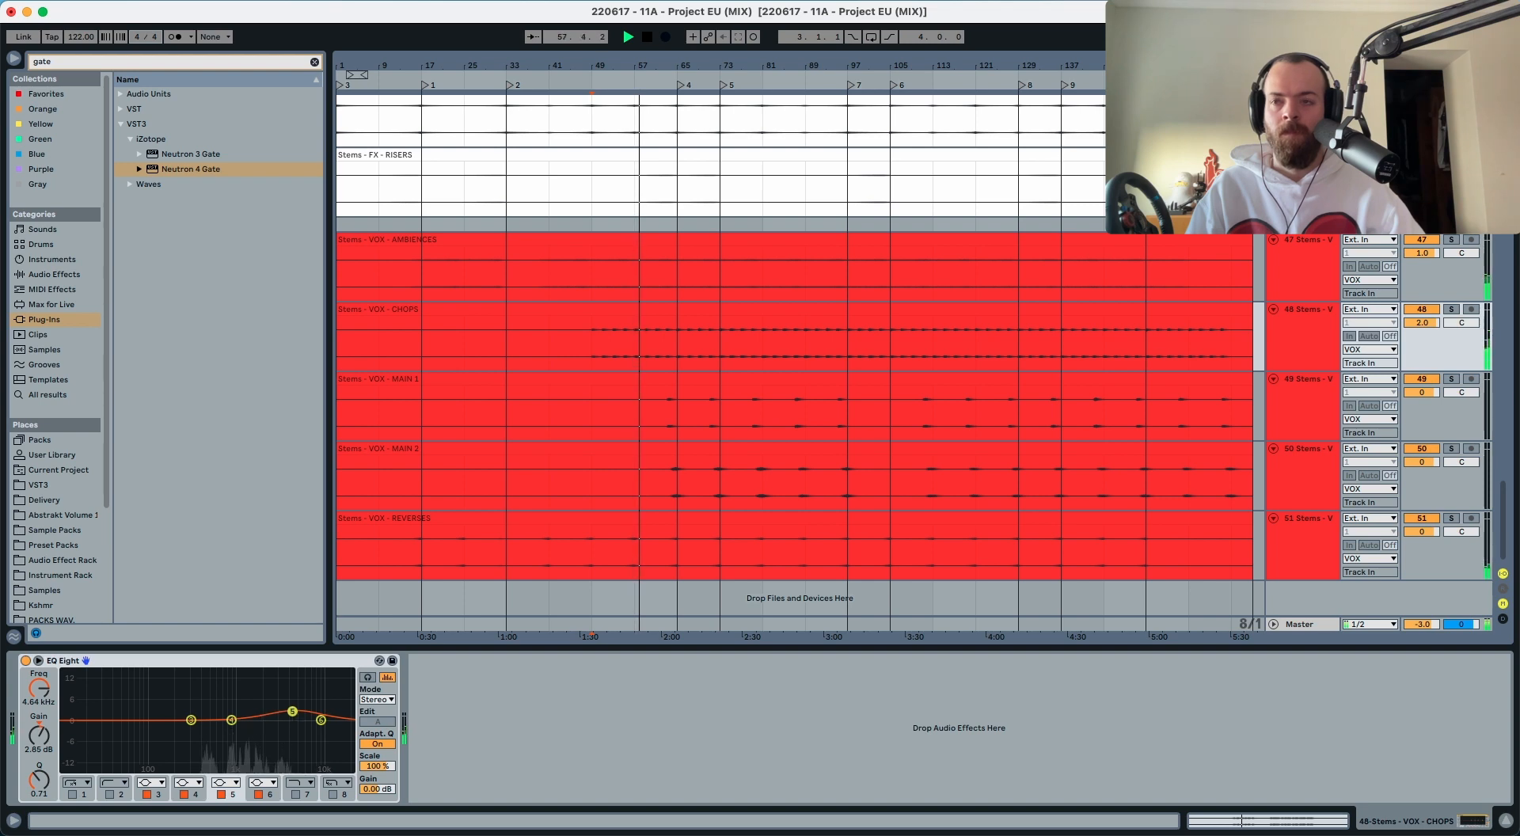
Step: Mark bar 57 on VOX - CHOPS, capture the mix as source curve in the Master's Ozone 8 Equalizer, and stop playback
{"action": "left_click", "coordinate": [635, 348]}
{"action": "left_click", "coordinate": [1300, 624]}
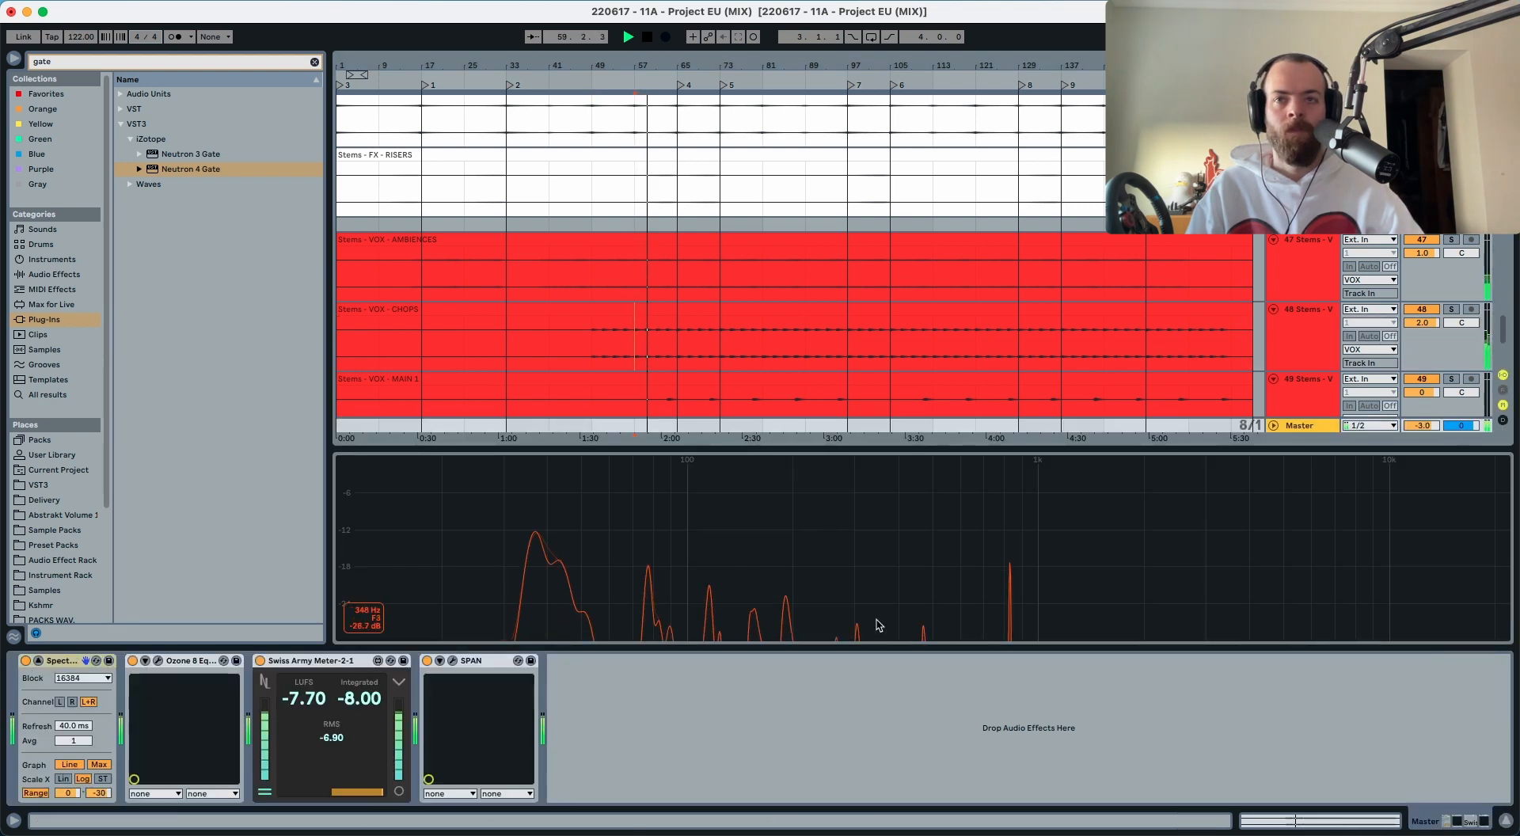
{"action": "left_click", "coordinate": [158, 661]}
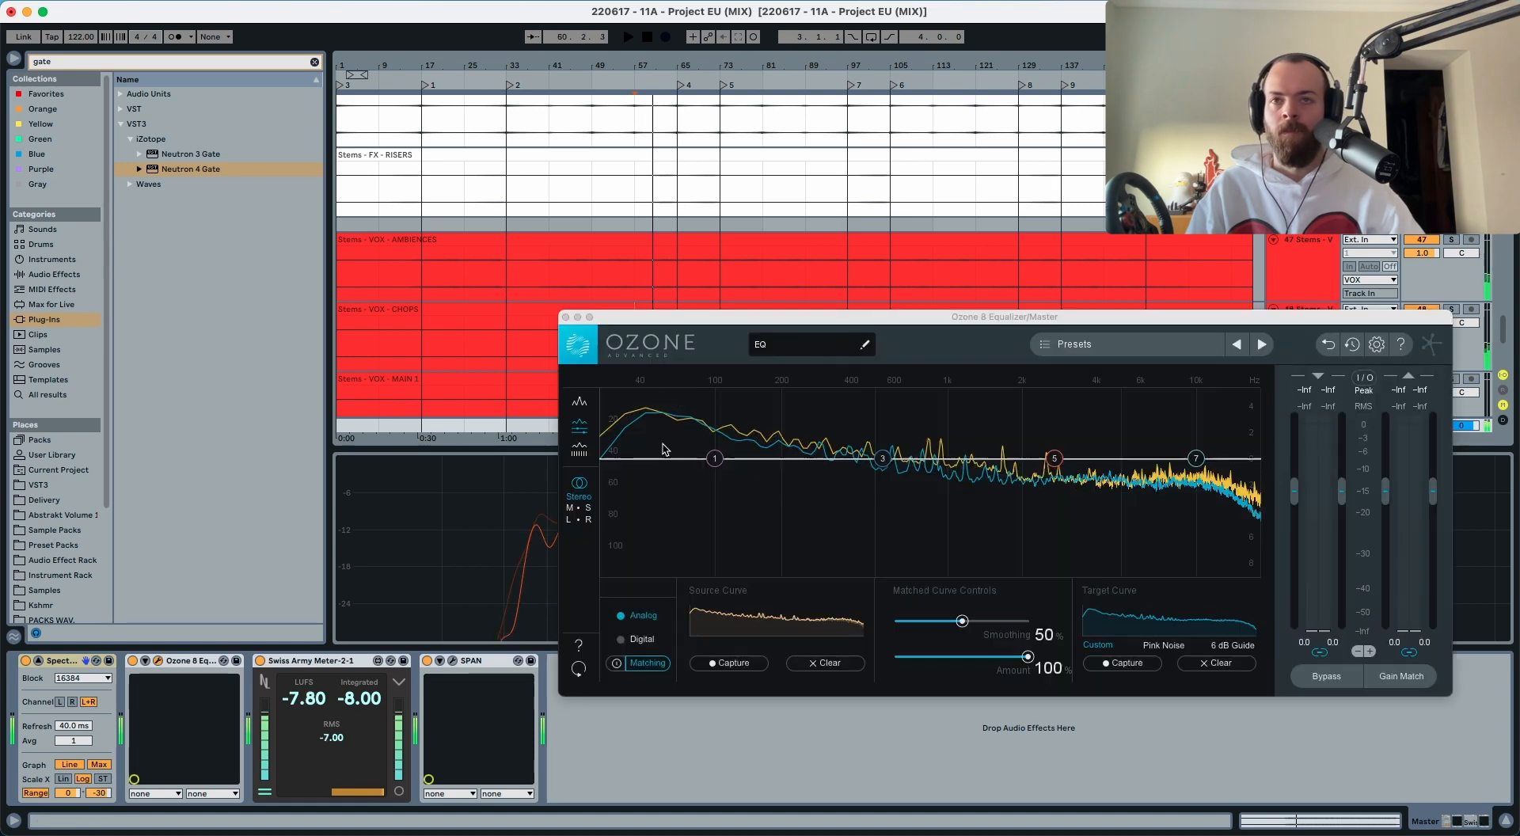
{"action": "left_click", "coordinate": [744, 663]}
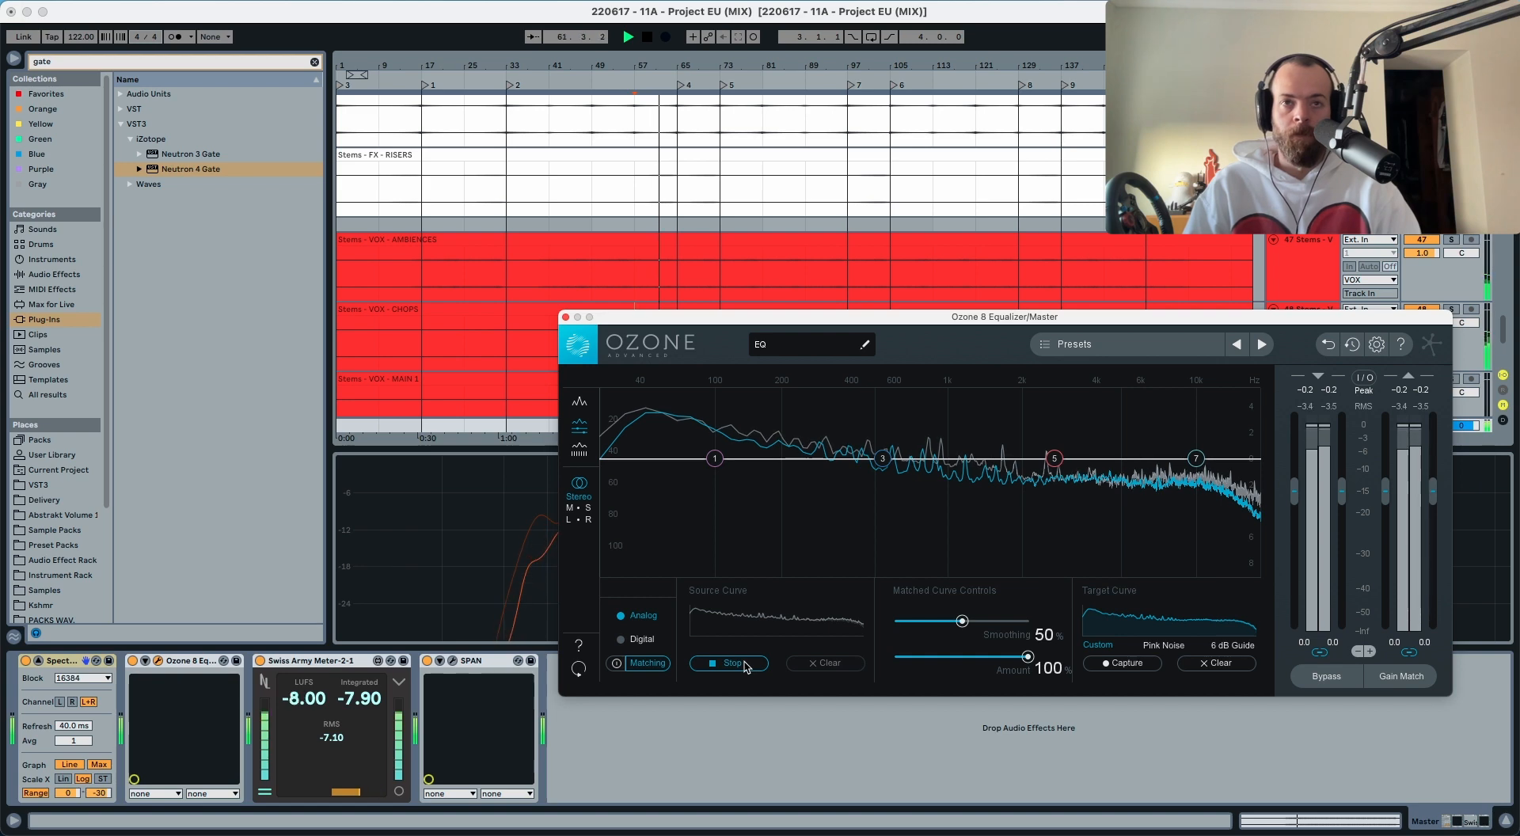
{"action": "left_click", "coordinate": [744, 664]}
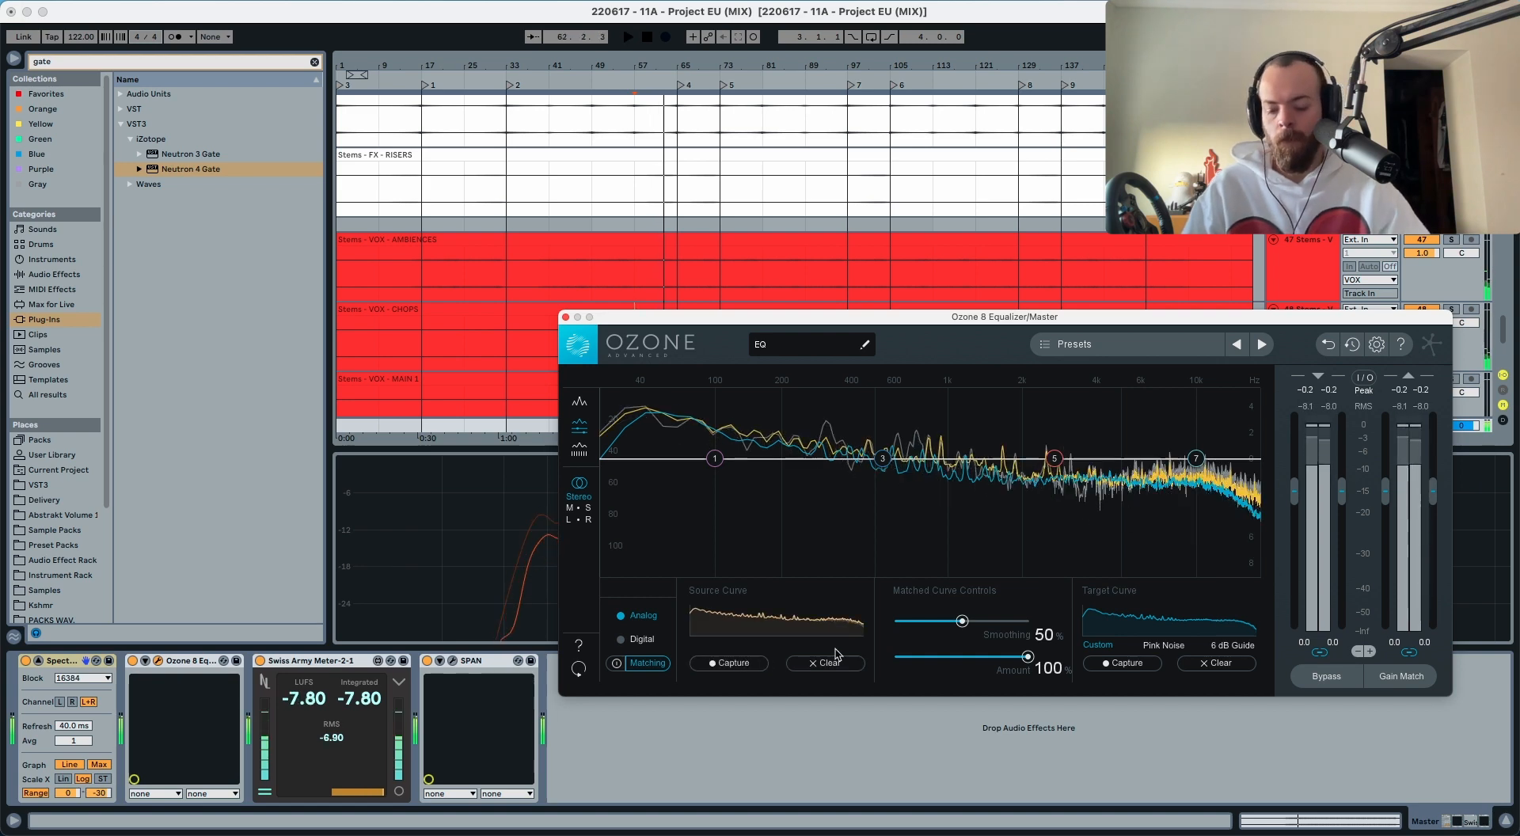
{"action": "key", "text": "space"}
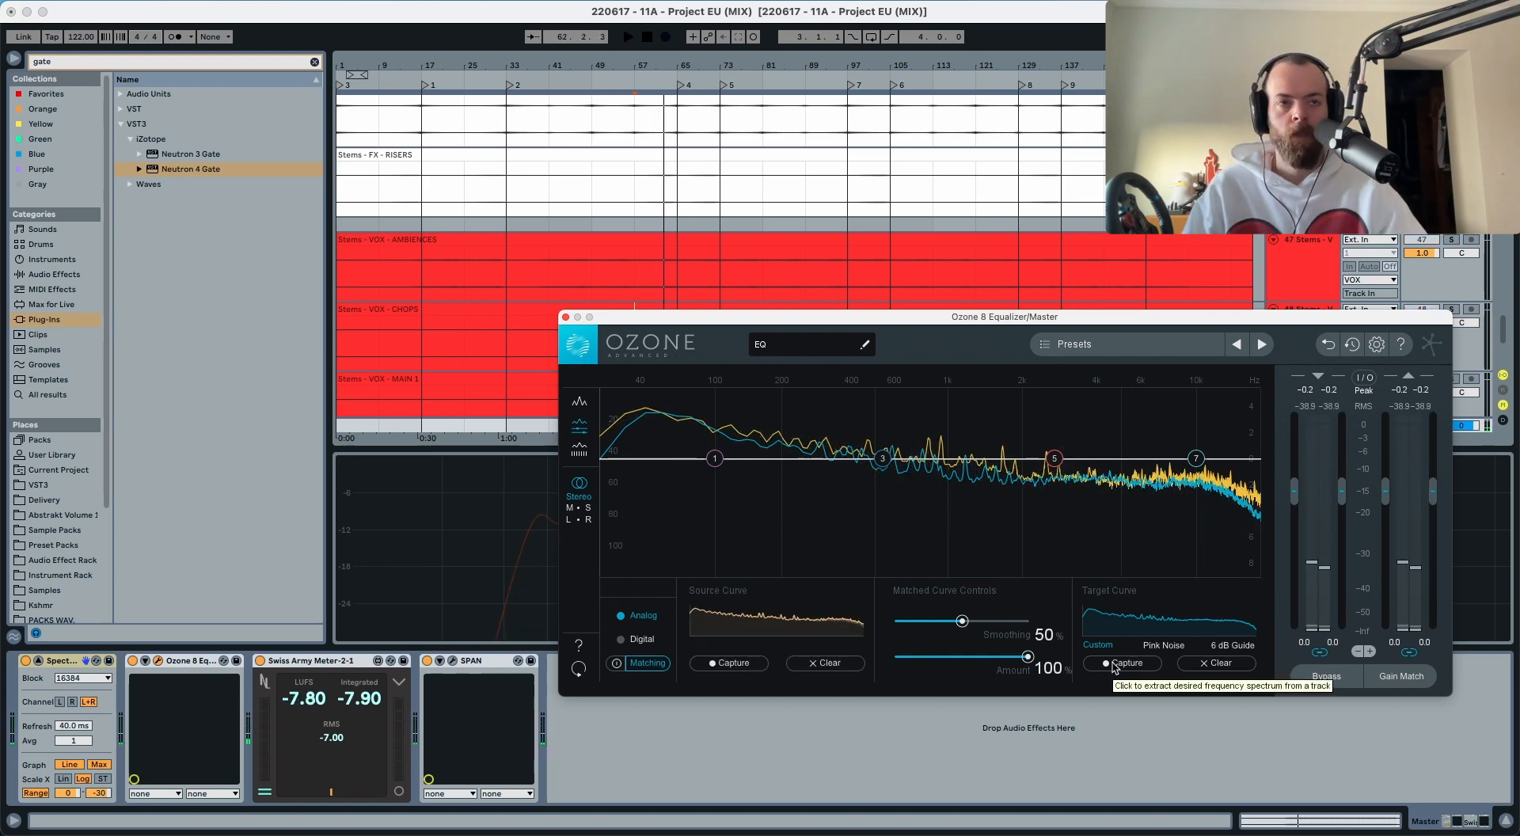
Step: Capture the playing audio as the EQ's custom target curve and turn on Matching to display the matched curve
{"action": "left_click", "coordinate": [1113, 664]}
{"action": "key", "text": "space"}
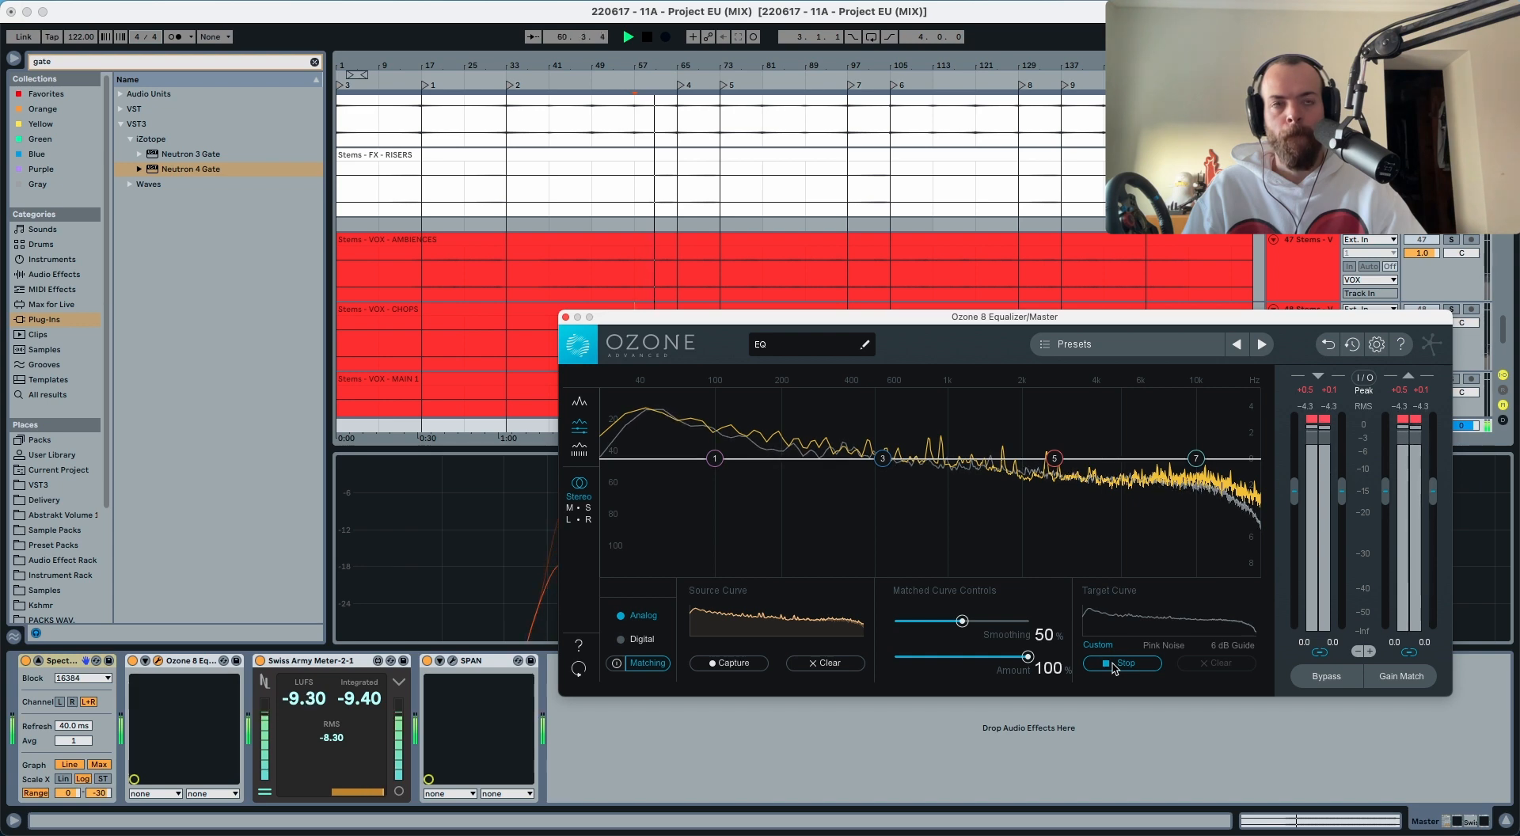
{"action": "left_click", "coordinate": [1114, 663]}
{"action": "key", "text": "space"}
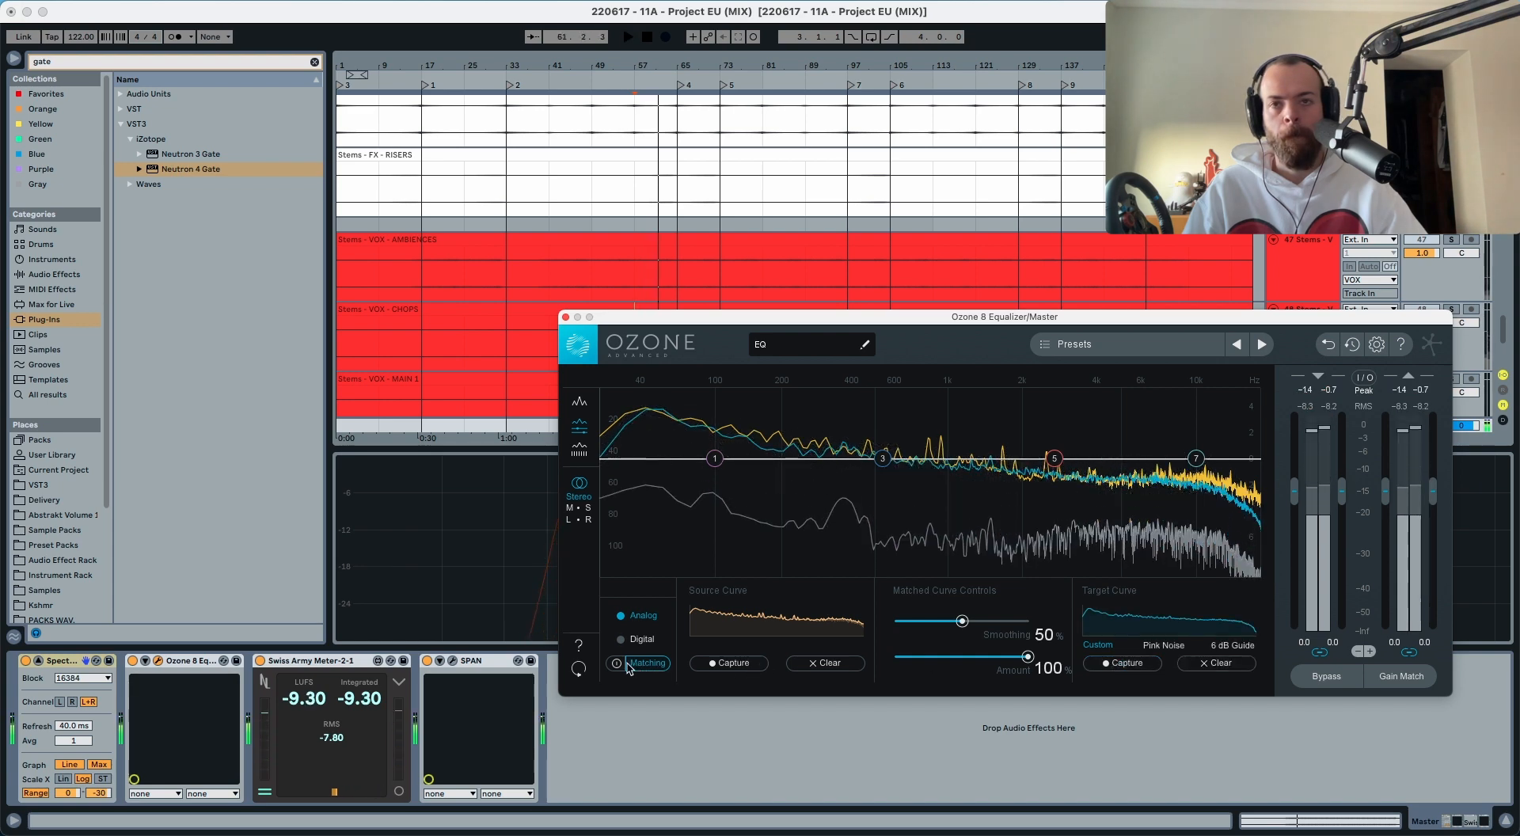
{"action": "left_click", "coordinate": [645, 665]}
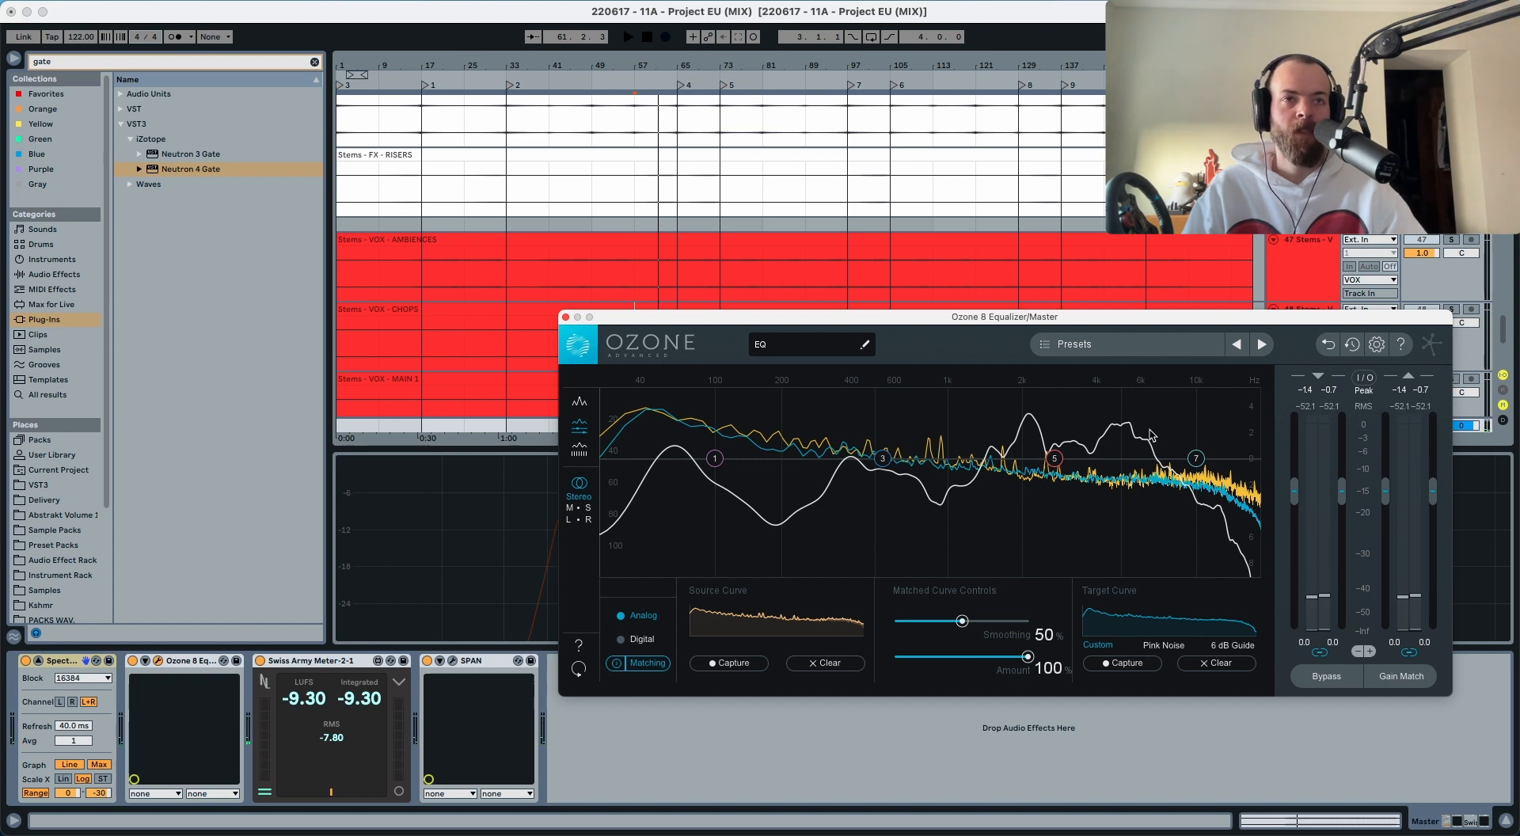
Step: Examine the matched curve in the low, mid and high frequencies against the captured source and target curves
{"action": "left_click", "coordinate": [1055, 458]}
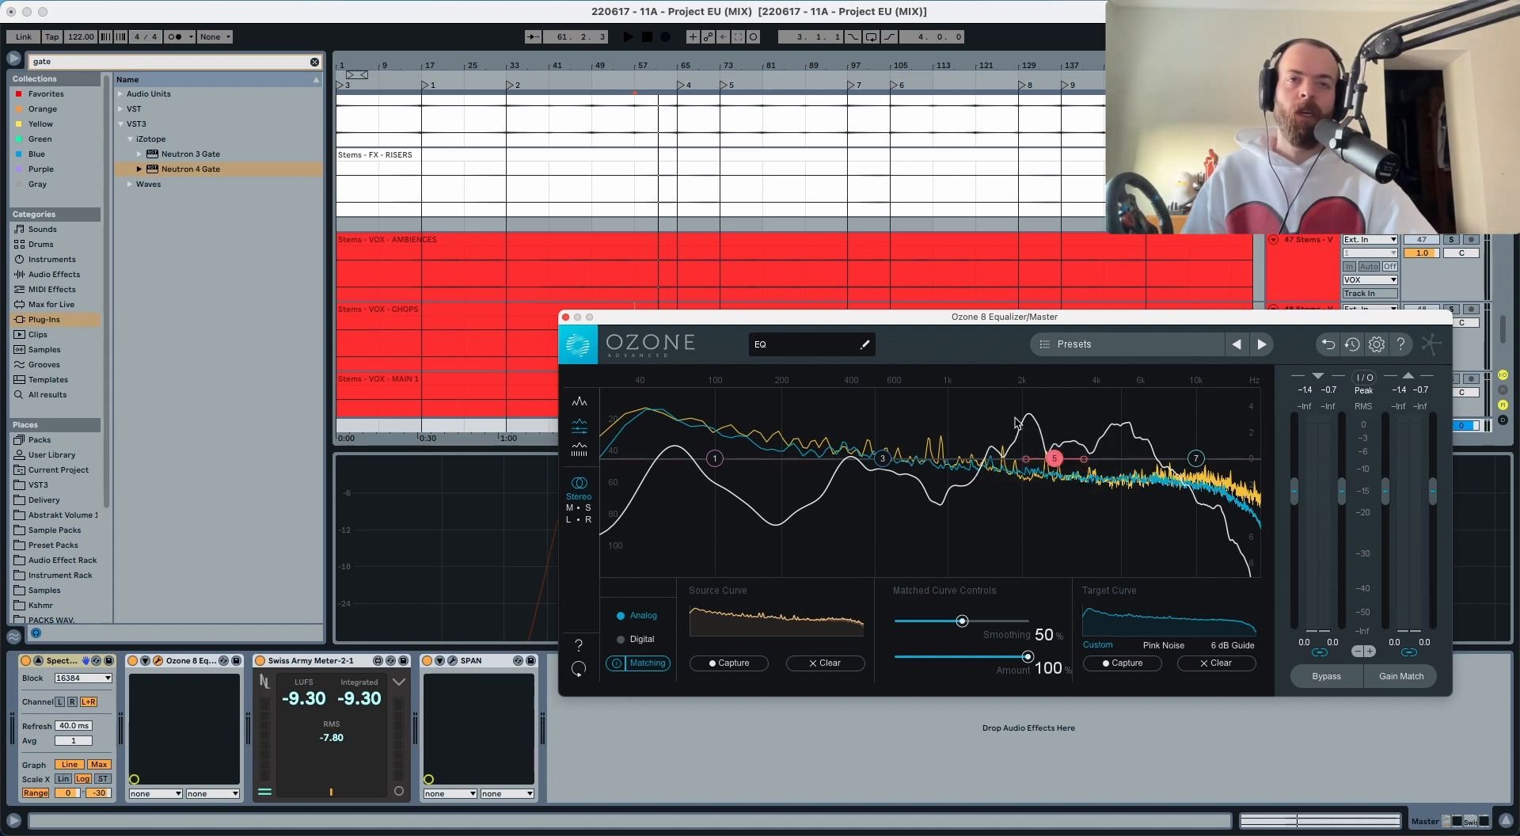
{"action": "left_click", "coordinate": [882, 458]}
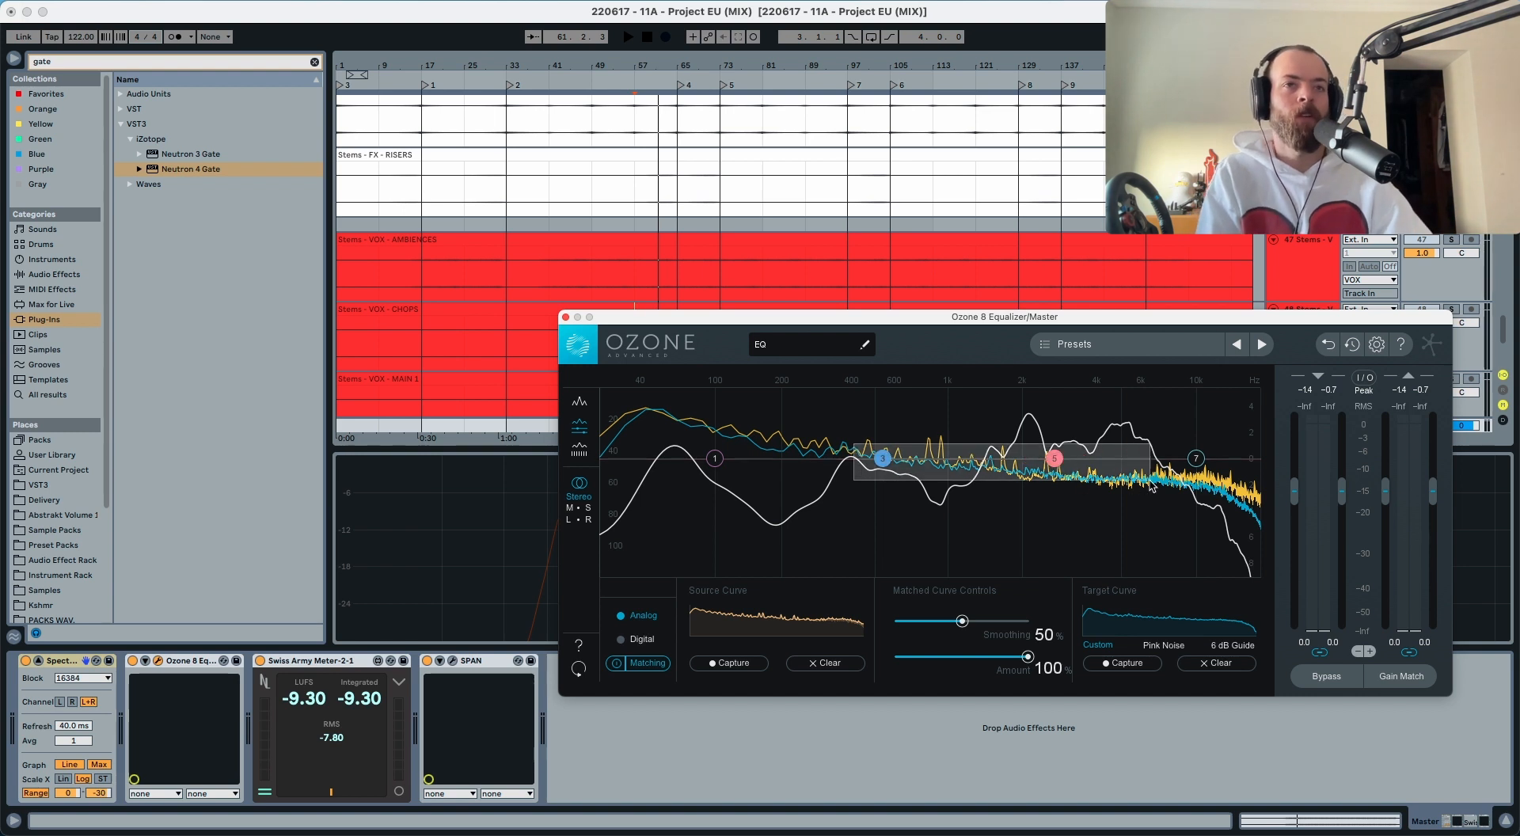
{"action": "mouse_move", "coordinate": [946, 431]}
{"action": "left_mouse_down"}
{"action": "mouse_move", "coordinate": [921, 488]}
{"action": "mouse_move", "coordinate": [949, 427]}
{"action": "left_mouse_up"}
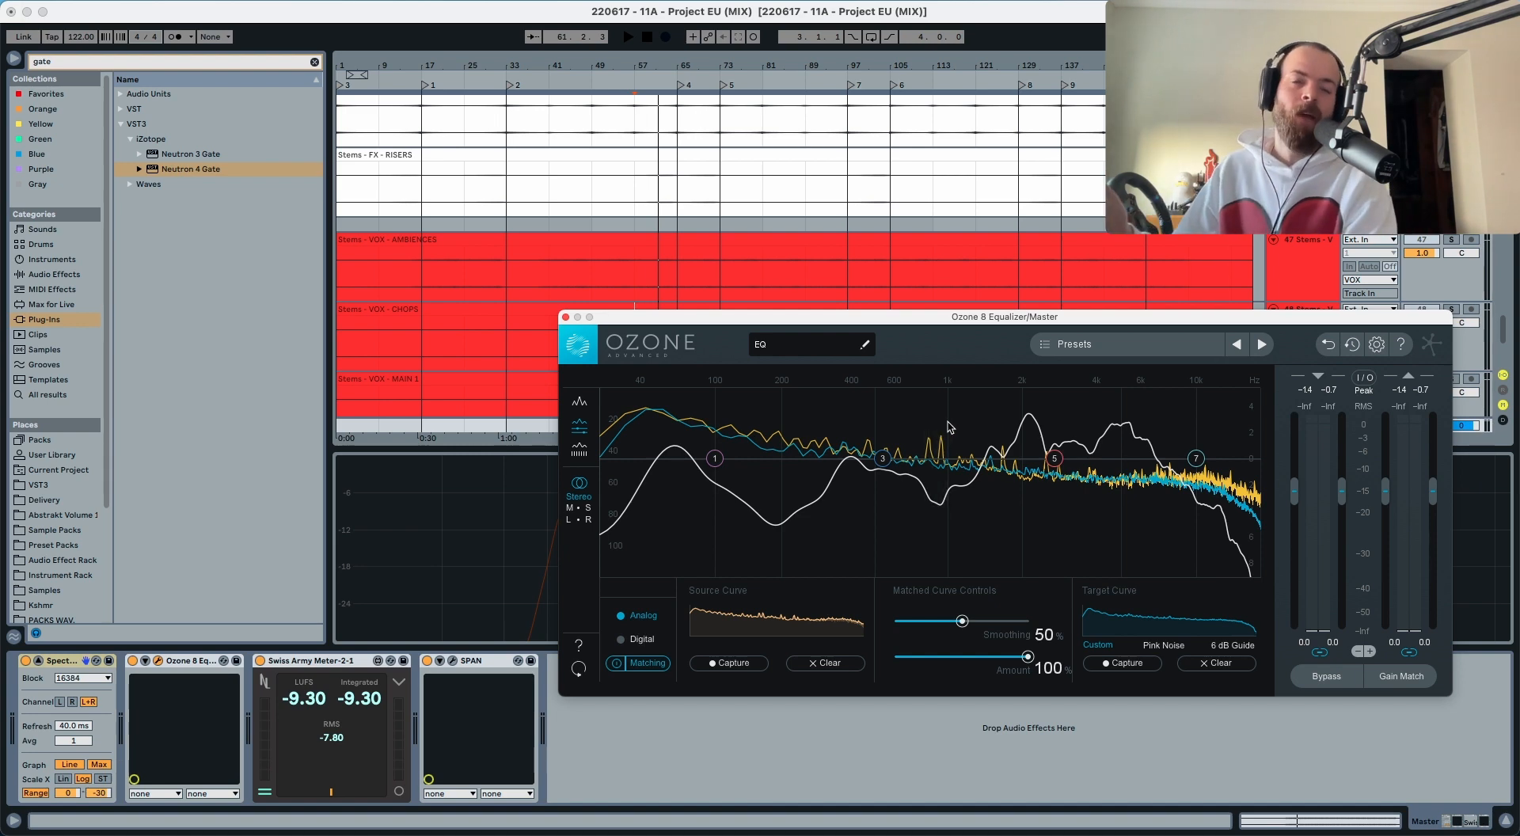
{"action": "scroll", "coordinate": [606, 244], "scroll_direction": "up", "scroll_amount": 5}
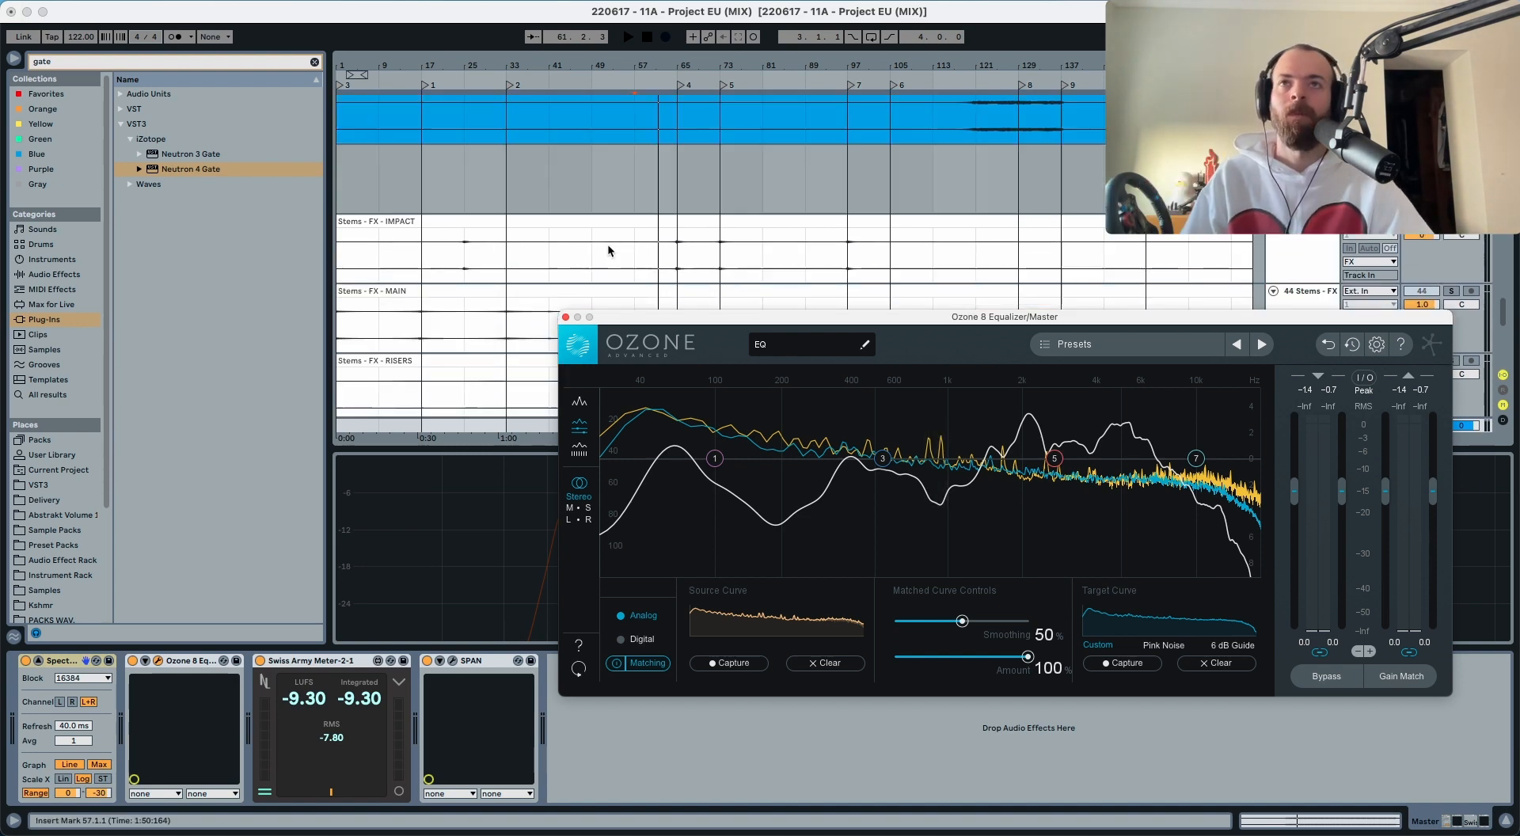
{"action": "left_click_drag", "start_coordinate": [1152, 419], "coordinate": [1009, 489]}
{"action": "scroll", "coordinate": [689, 279], "scroll_direction": "up", "scroll_amount": 5}
{"action": "scroll", "coordinate": [688, 278], "scroll_direction": "up", "scroll_amount": 6}
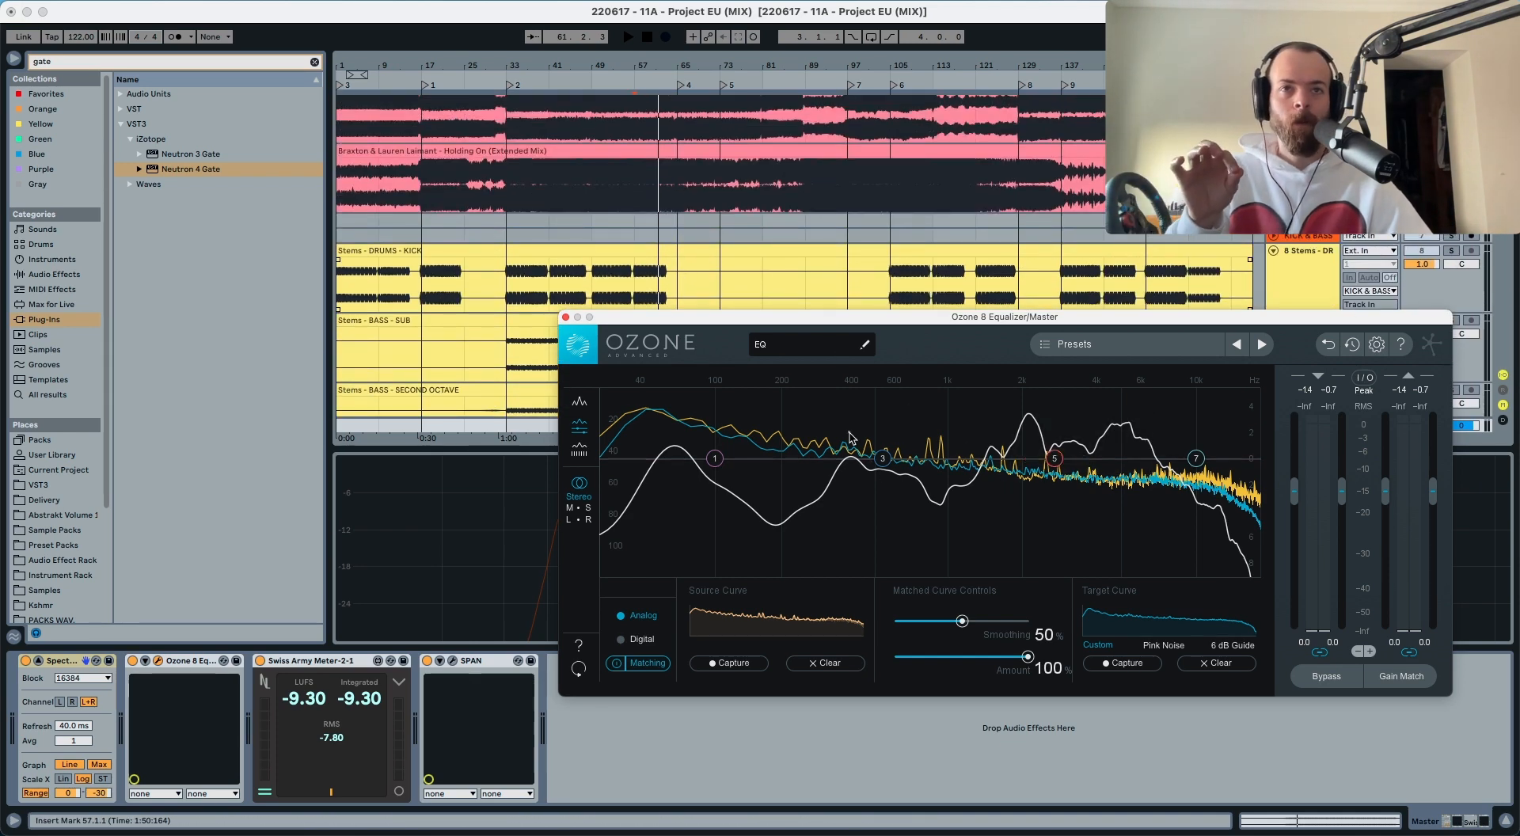
{"action": "left_click_drag", "start_coordinate": [848, 431], "coordinate": [1143, 478]}
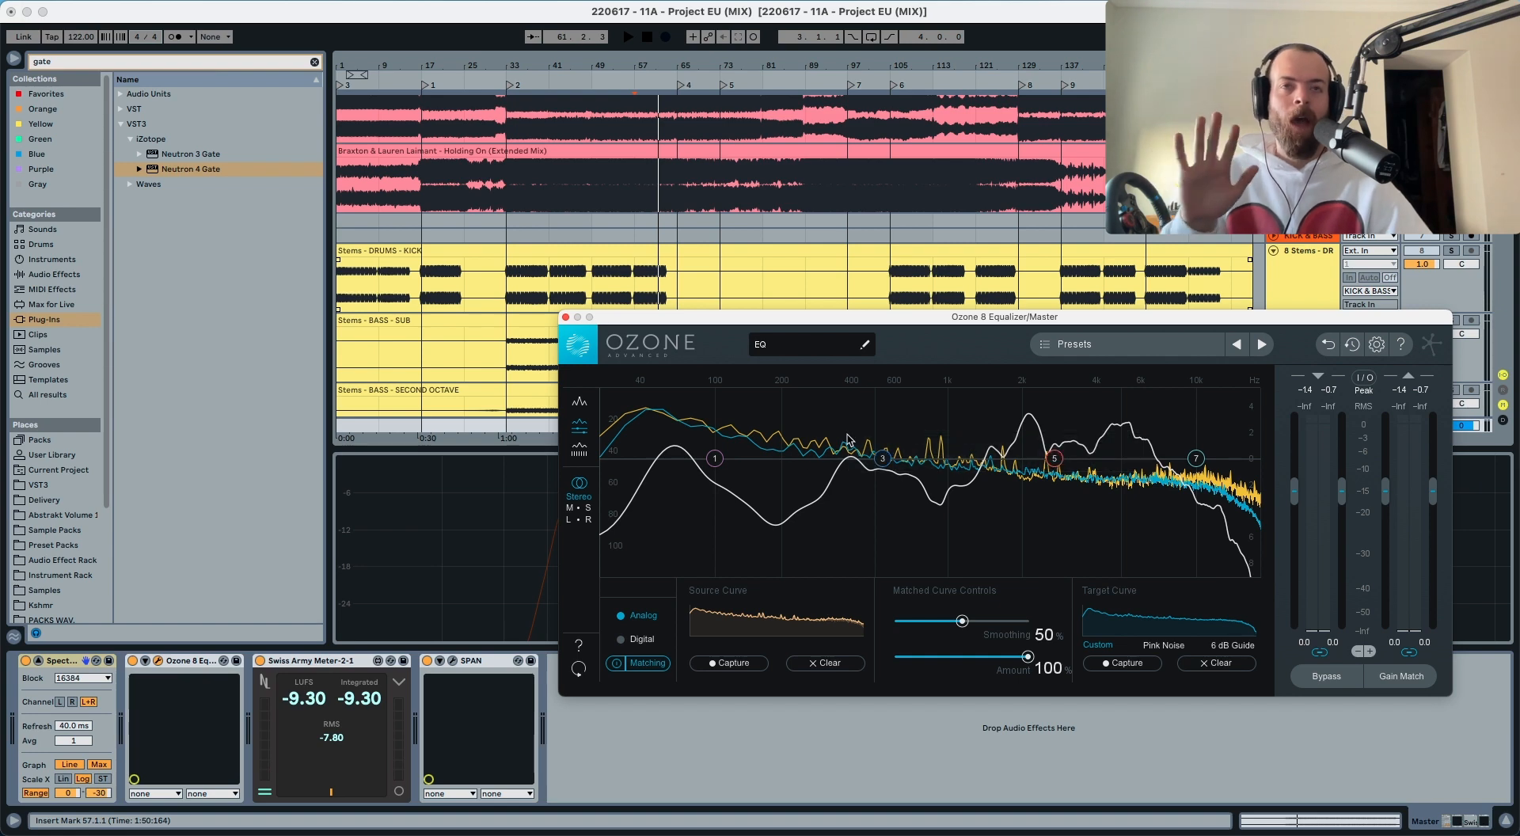
{"action": "left_click_drag", "start_coordinate": [847, 435], "coordinate": [646, 502]}
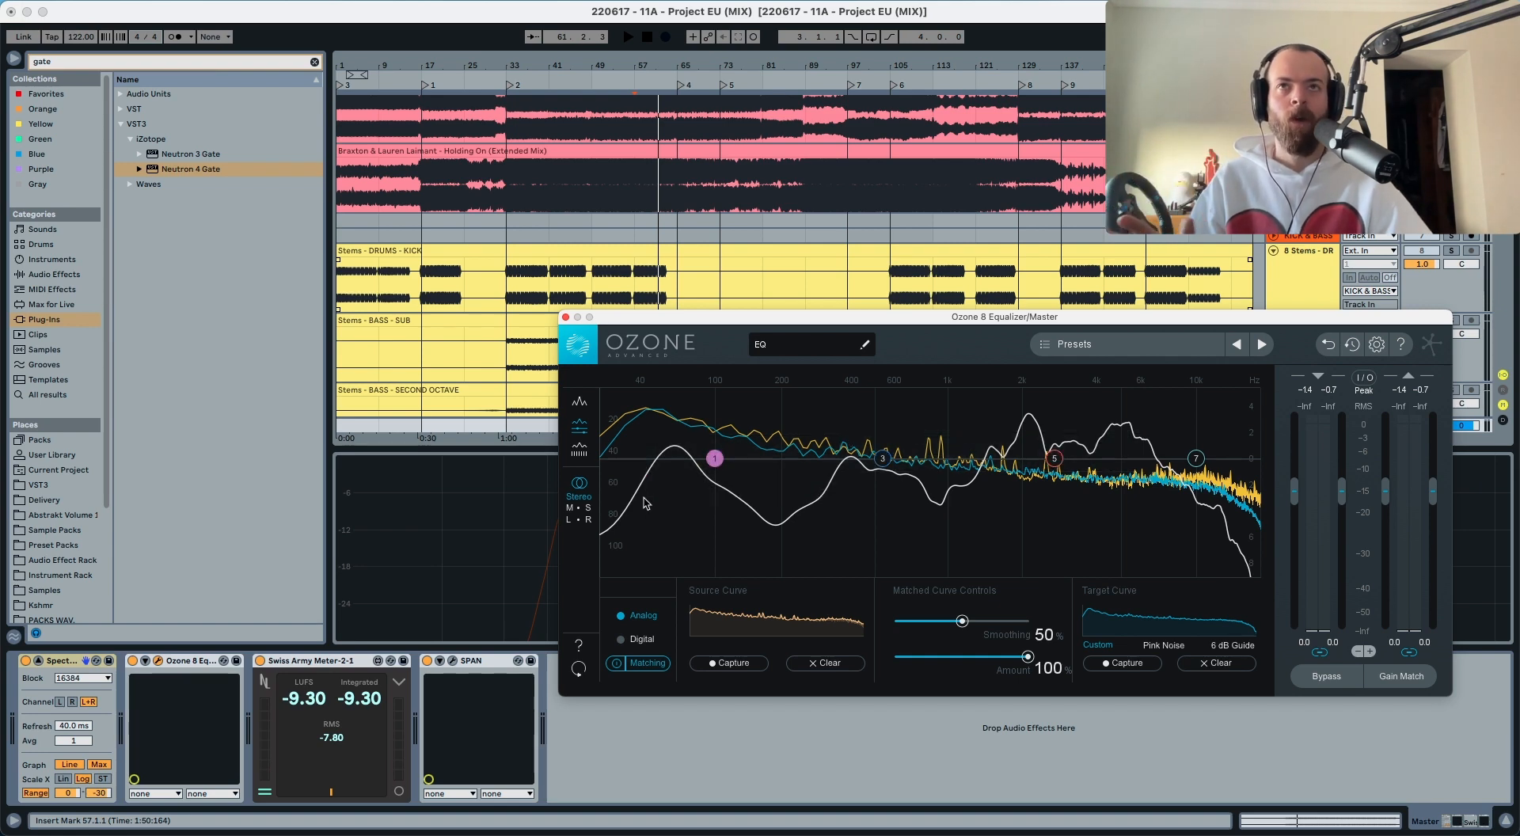
Step: Split the Life On The Shore reference clip at bar 73 and move its second part to start at bar 57
{"action": "scroll", "coordinate": [720, 261], "scroll_direction": "up", "scroll_amount": 3}
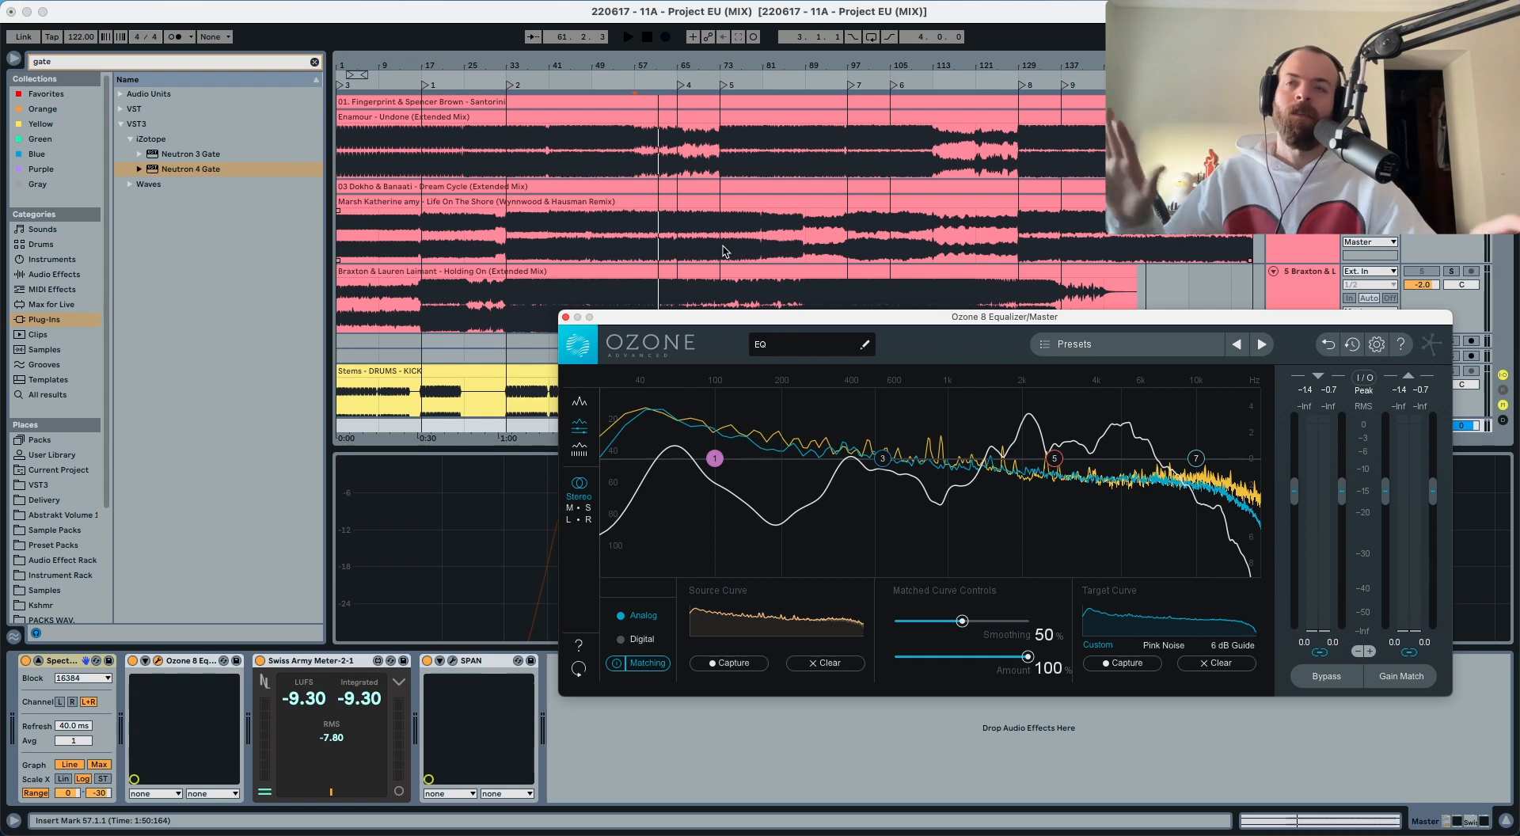
{"action": "left_click", "coordinate": [723, 251]}
{"action": "key", "text": "super+e"}
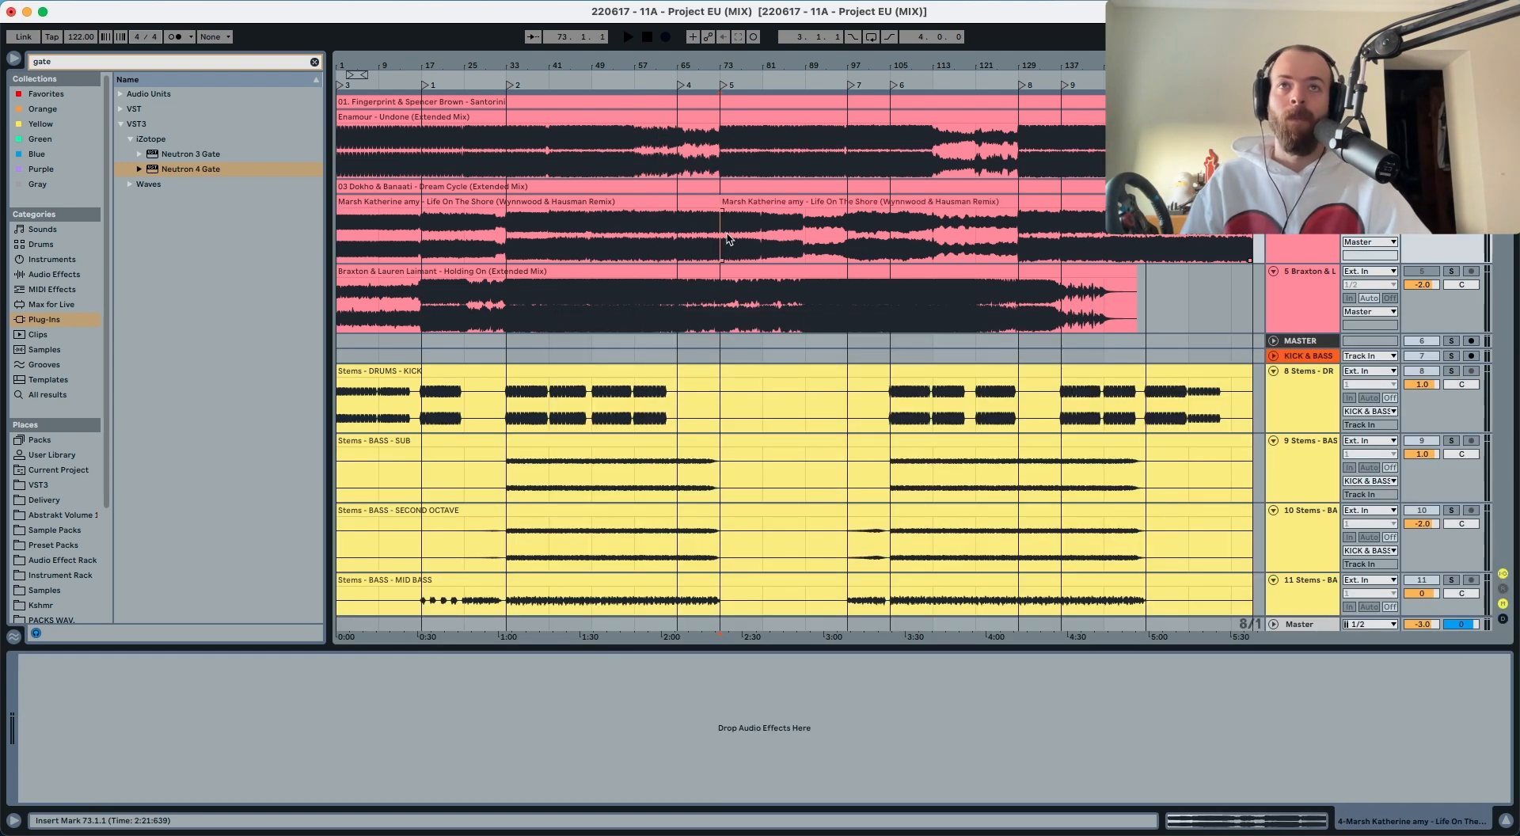
{"action": "key", "text": "space"}
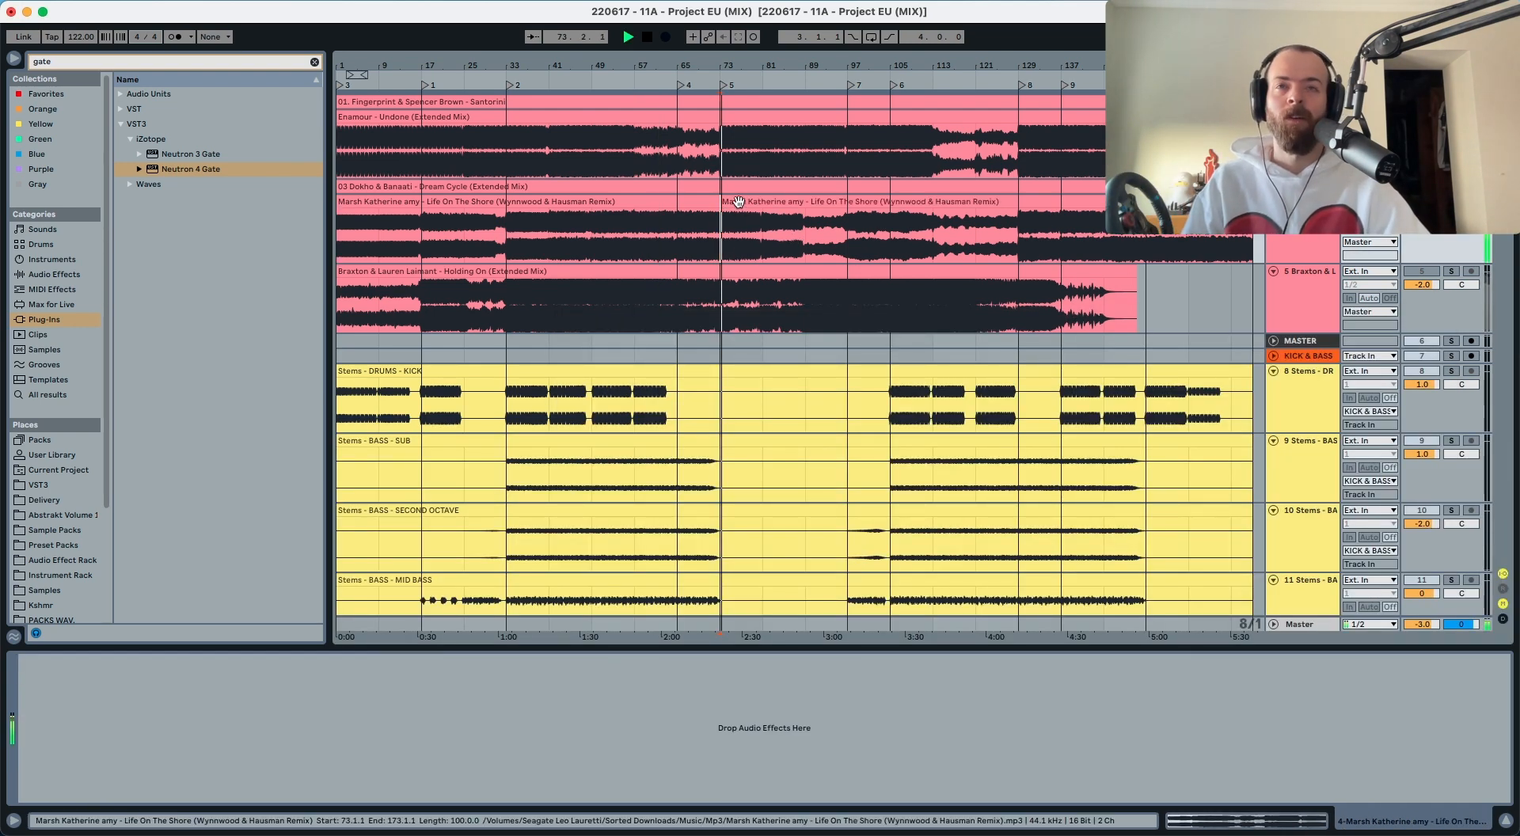
{"action": "left_click_drag", "start_coordinate": [721, 210], "coordinate": [657, 212]}
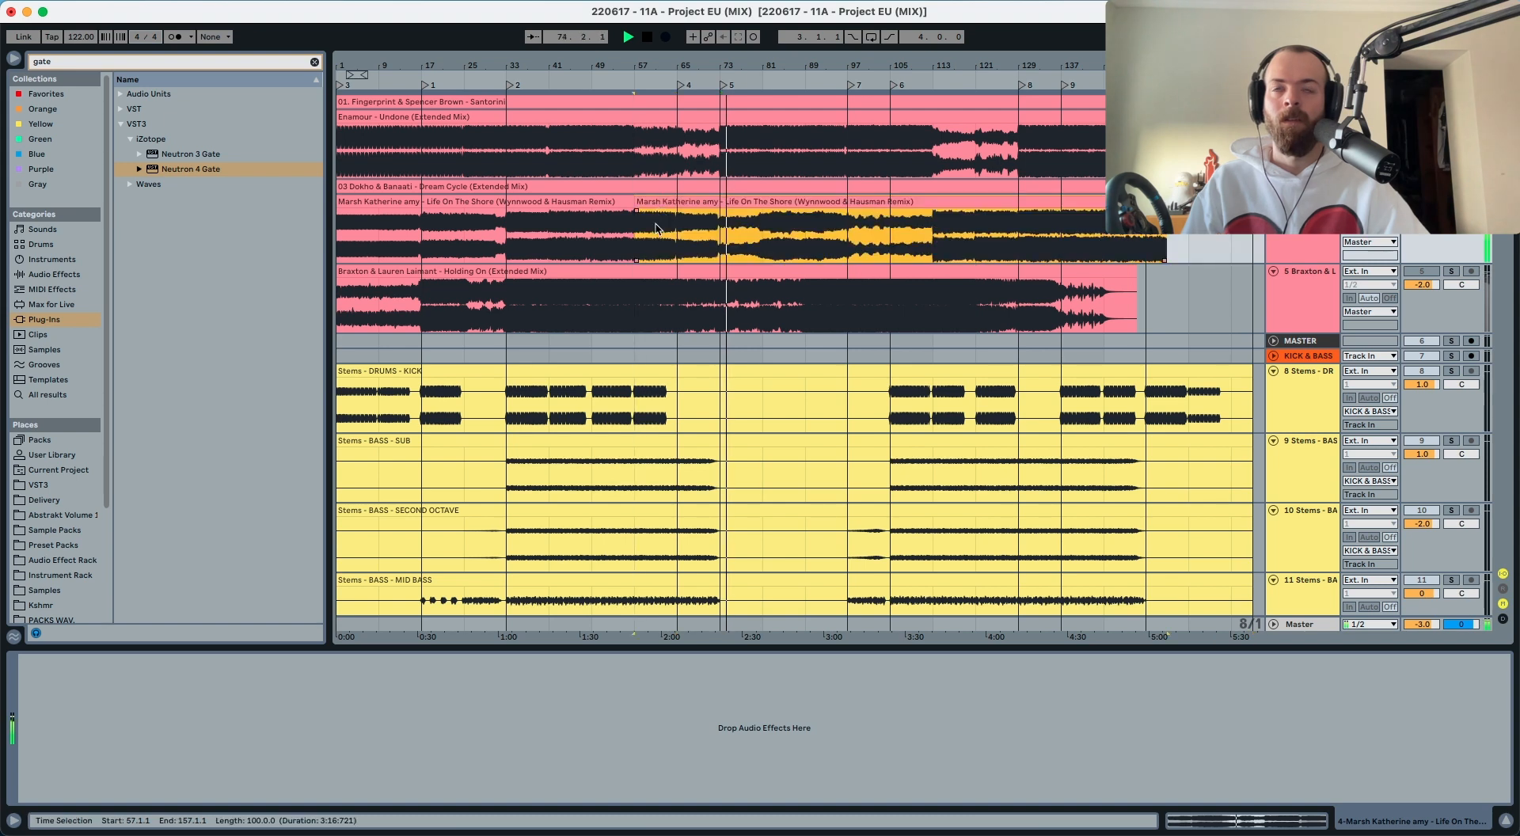
Step: Capture the Life On The Shore reference from bar 57 as the master EQ's target curve and turn on Matching
{"action": "key", "text": "space"}
{"action": "key", "text": "space"}
{"action": "left_click", "coordinate": [1314, 625]}
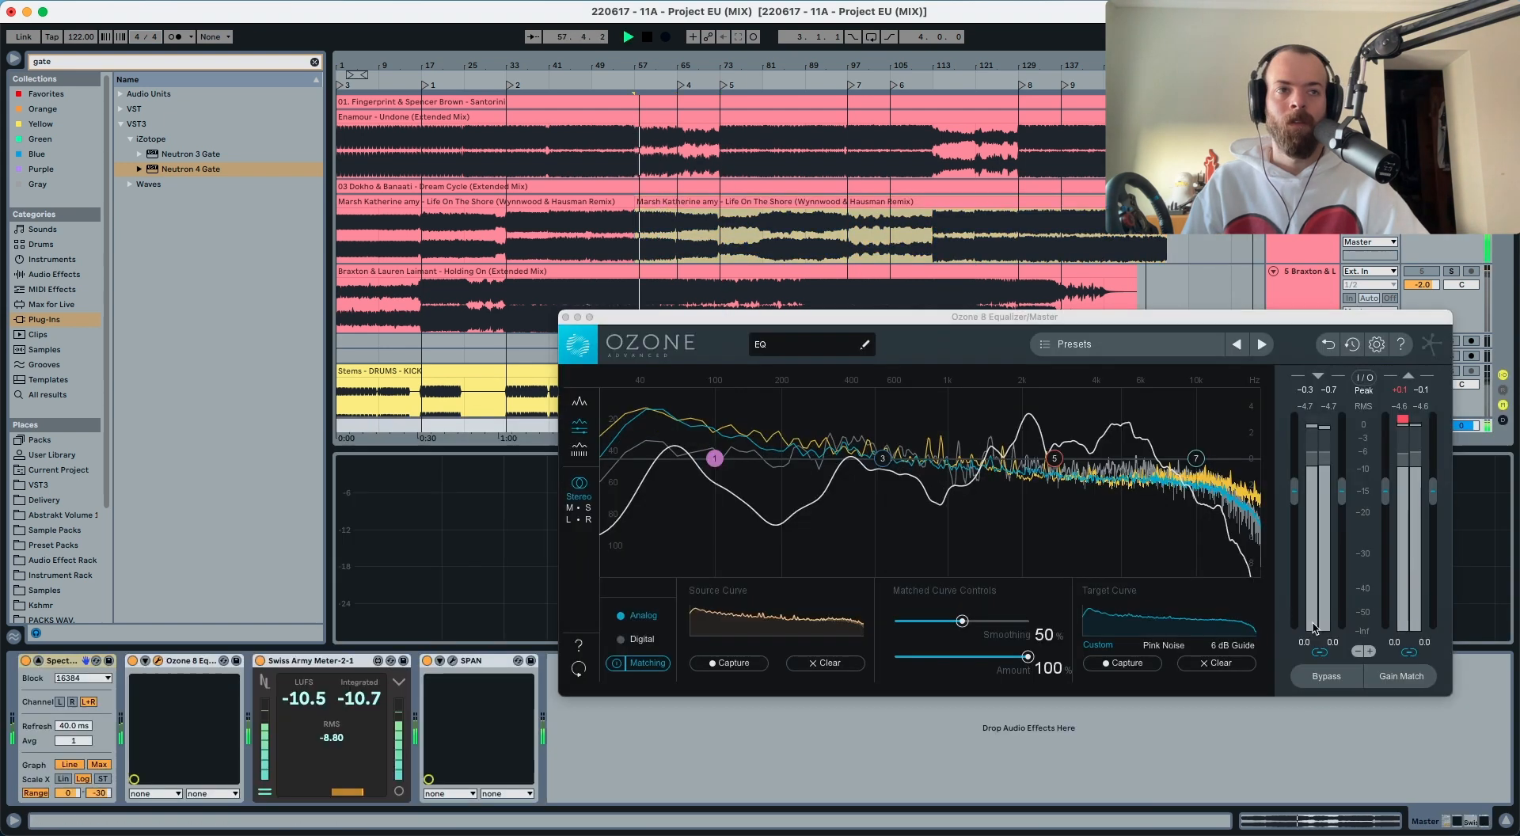
{"action": "key", "text": "space"}
{"action": "left_click", "coordinate": [1116, 663]}
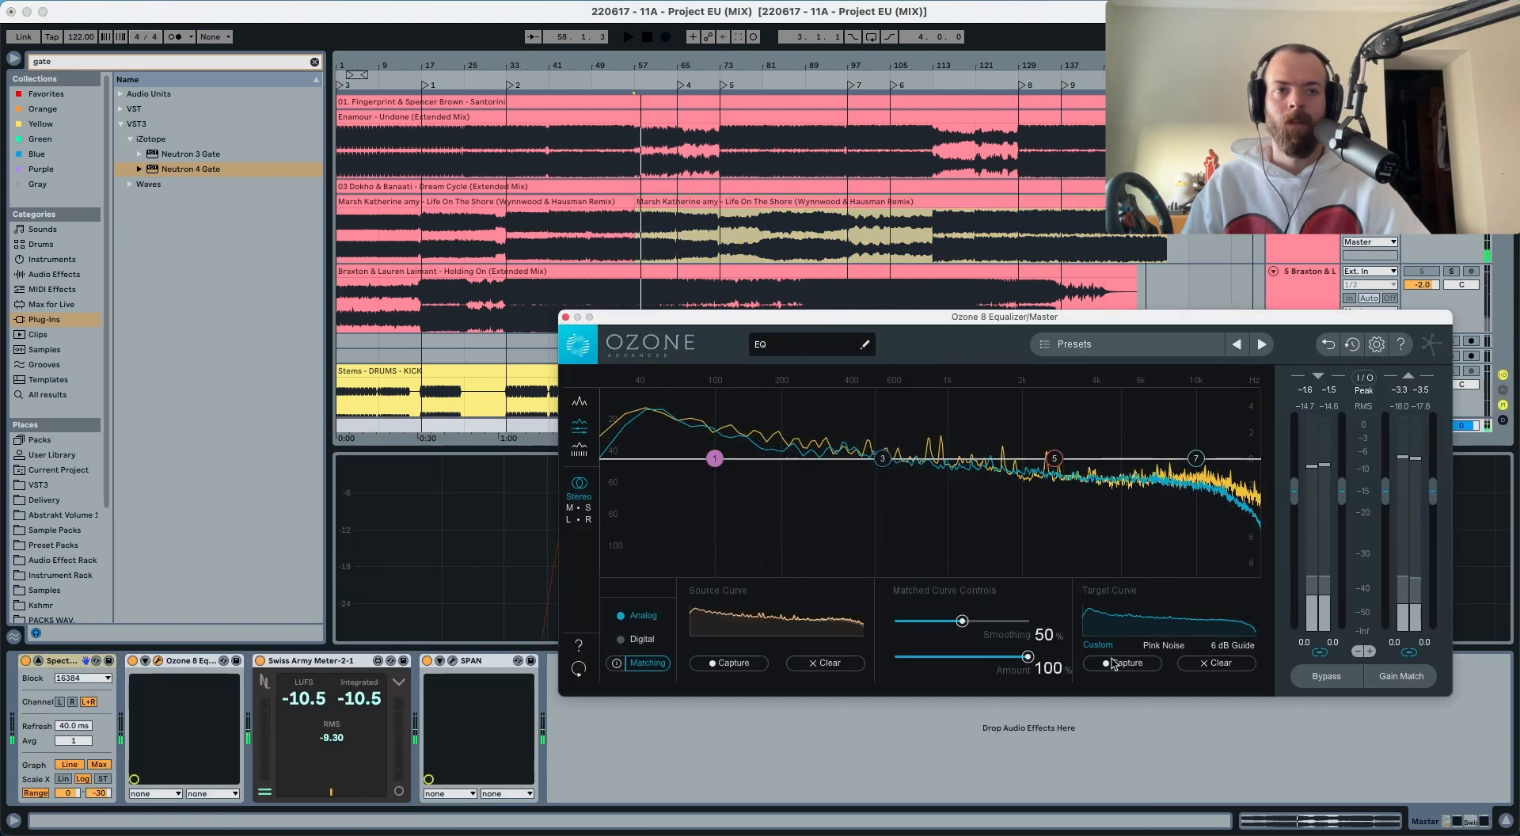
{"action": "key", "text": "space"}
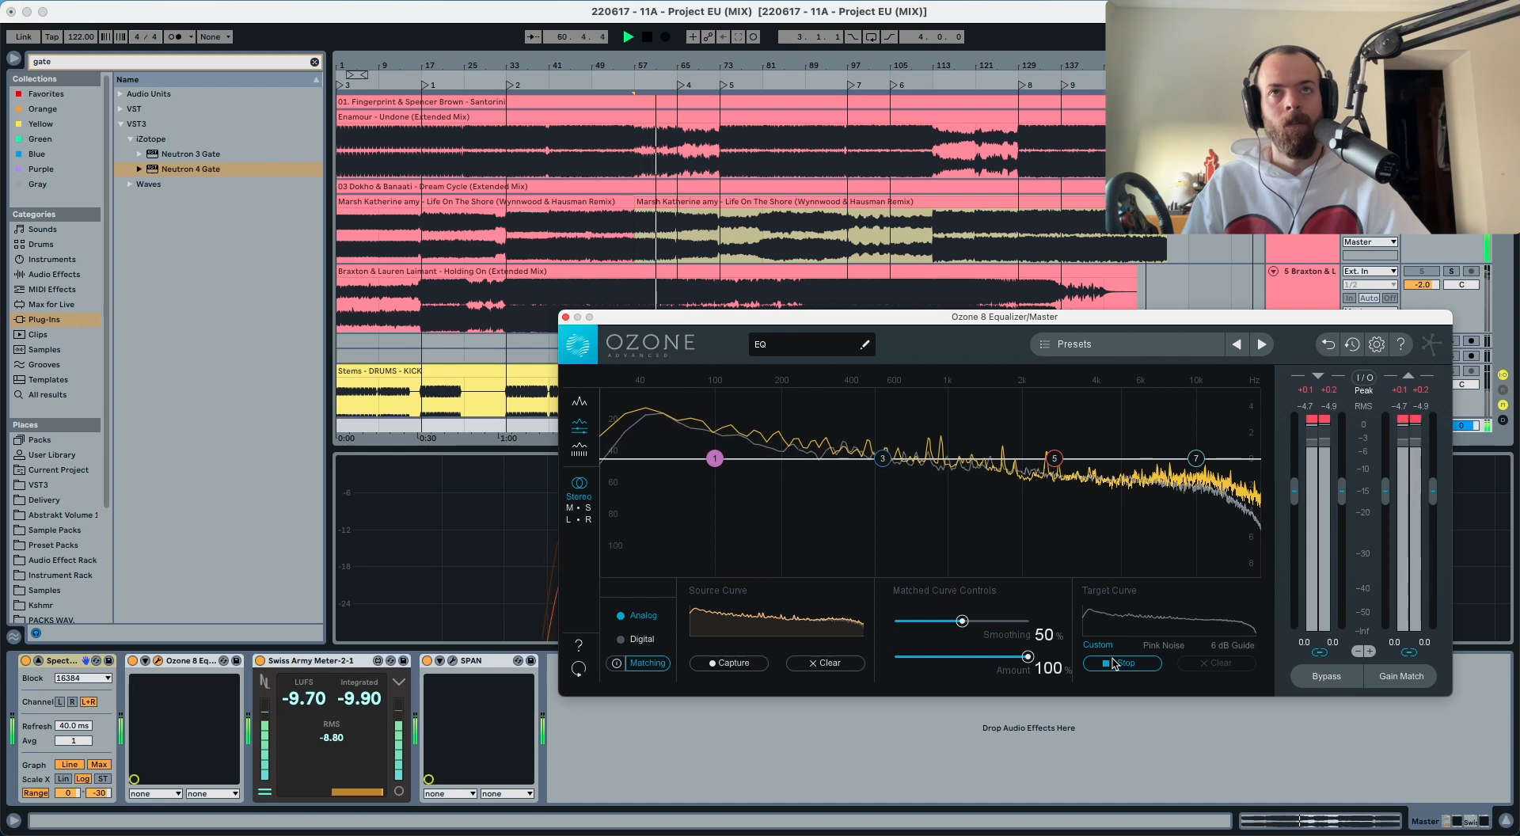
{"action": "left_click", "coordinate": [1112, 663]}
{"action": "key", "text": "space"}
{"action": "left_click", "coordinate": [638, 664]}
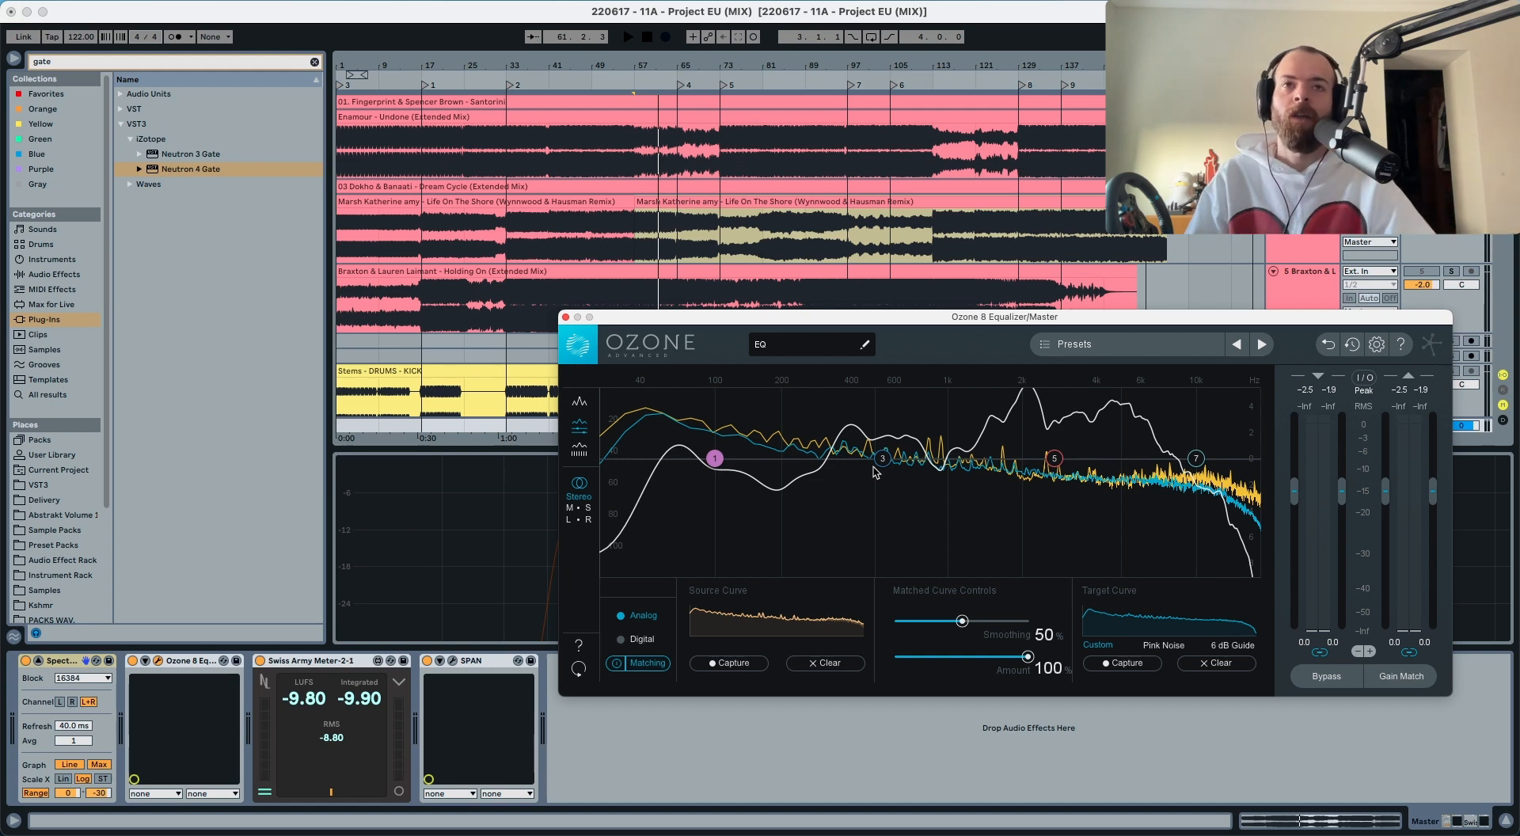
{"action": "left_click_drag", "start_coordinate": [987, 491], "coordinate": [1147, 406]}
Step: Move the second Life On The Shore clip to start at bar 81 and audition the track from bars 65 and 57
{"action": "left_click", "coordinate": [636, 202]}
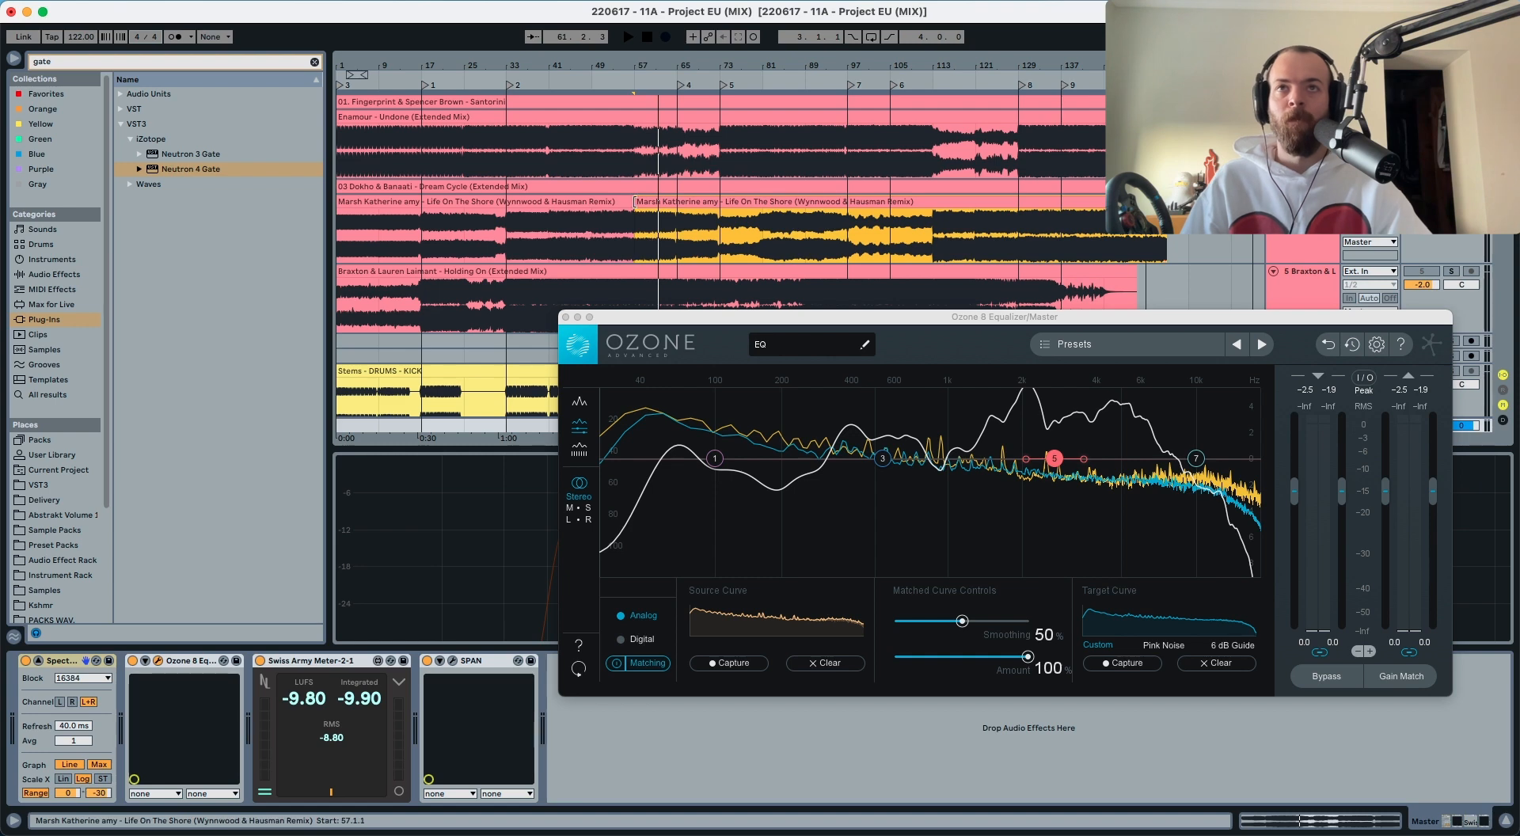
{"action": "left_click_drag", "start_coordinate": [634, 202], "coordinate": [766, 201]}
{"action": "left_click", "coordinate": [677, 239]}
{"action": "key", "text": "space"}
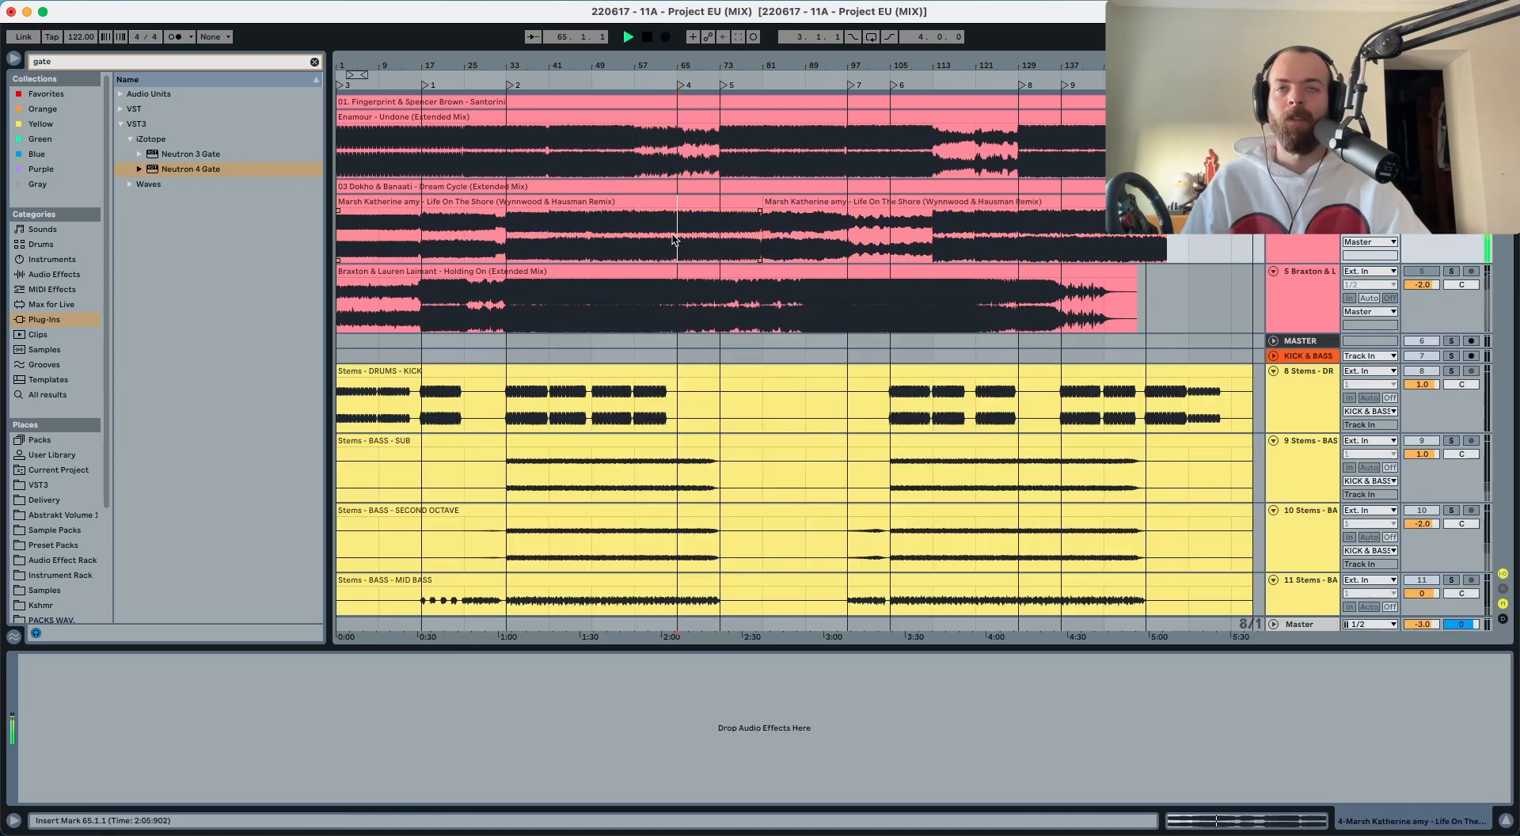
{"action": "left_click", "coordinate": [635, 238]}
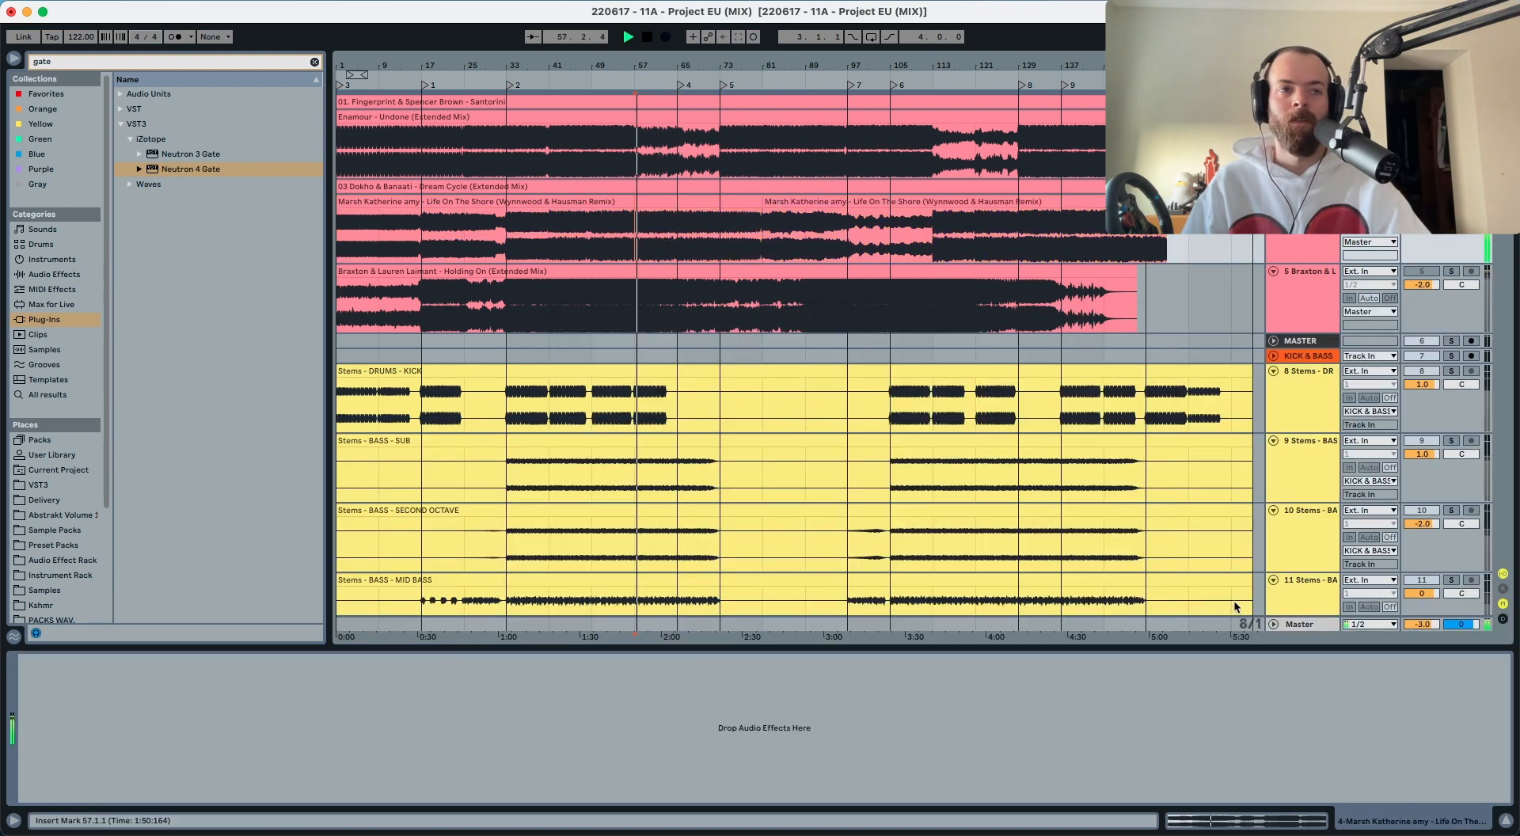
Step: Turn off Matching in the master EQ and recapture the Life On The Shore reference around bar 57 as the target curve
{"action": "left_click", "coordinate": [1295, 623]}
{"action": "key", "text": "space"}
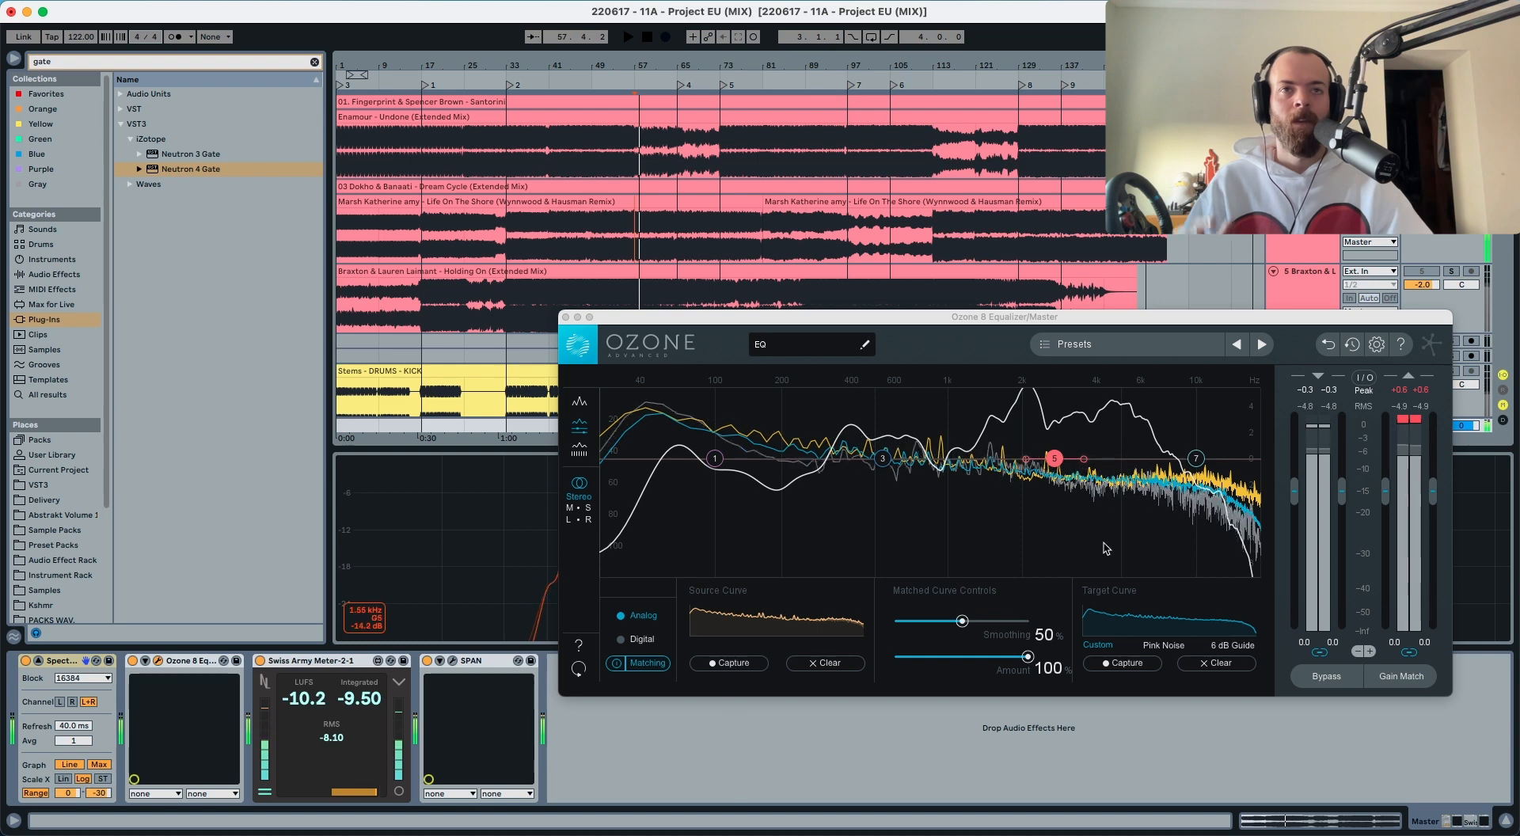
{"action": "left_click", "coordinate": [617, 663]}
{"action": "left_click", "coordinate": [1128, 663]}
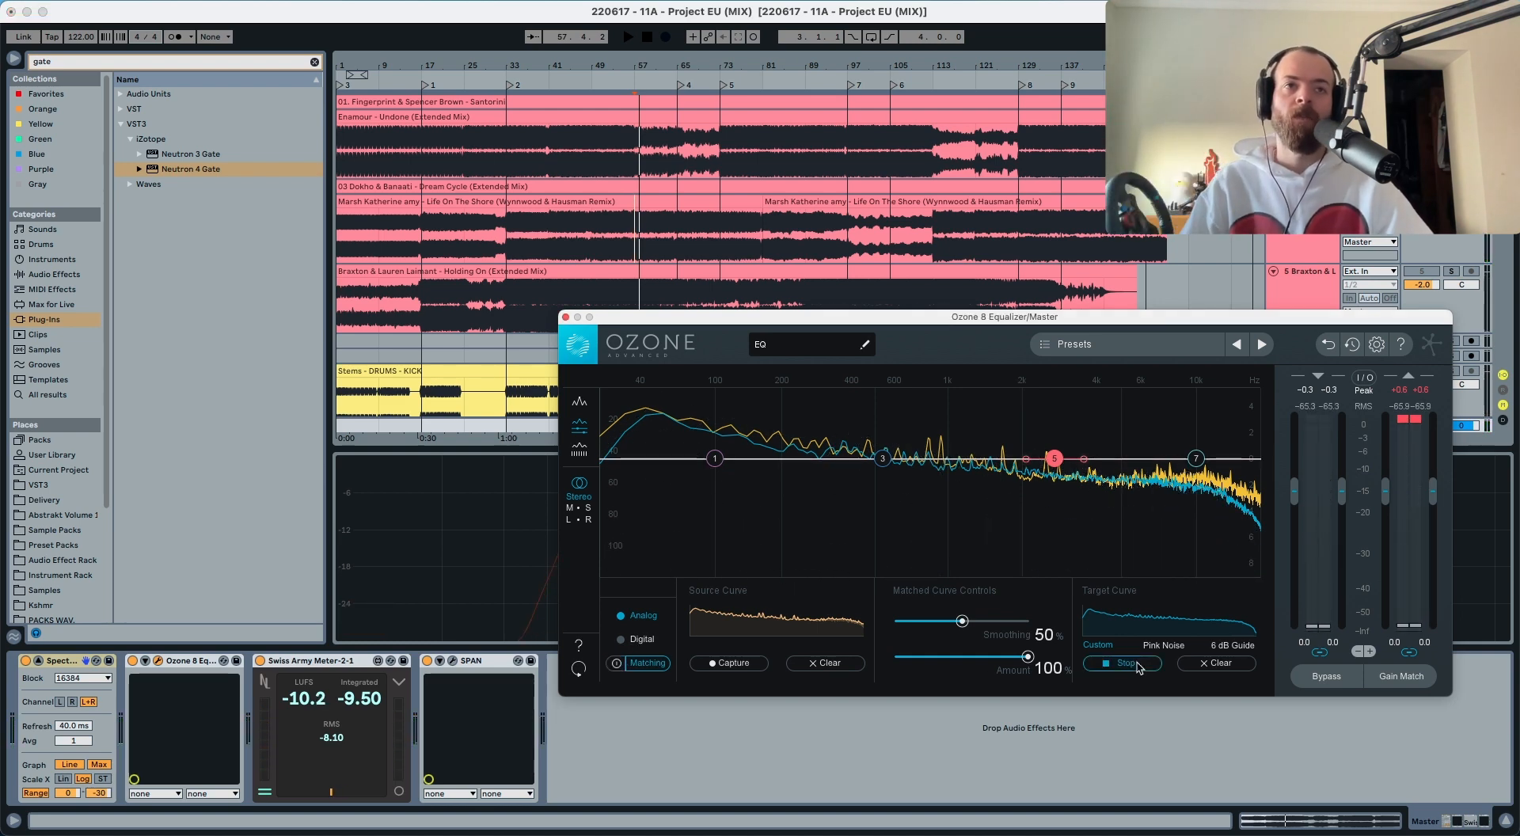
{"action": "key", "text": "space"}
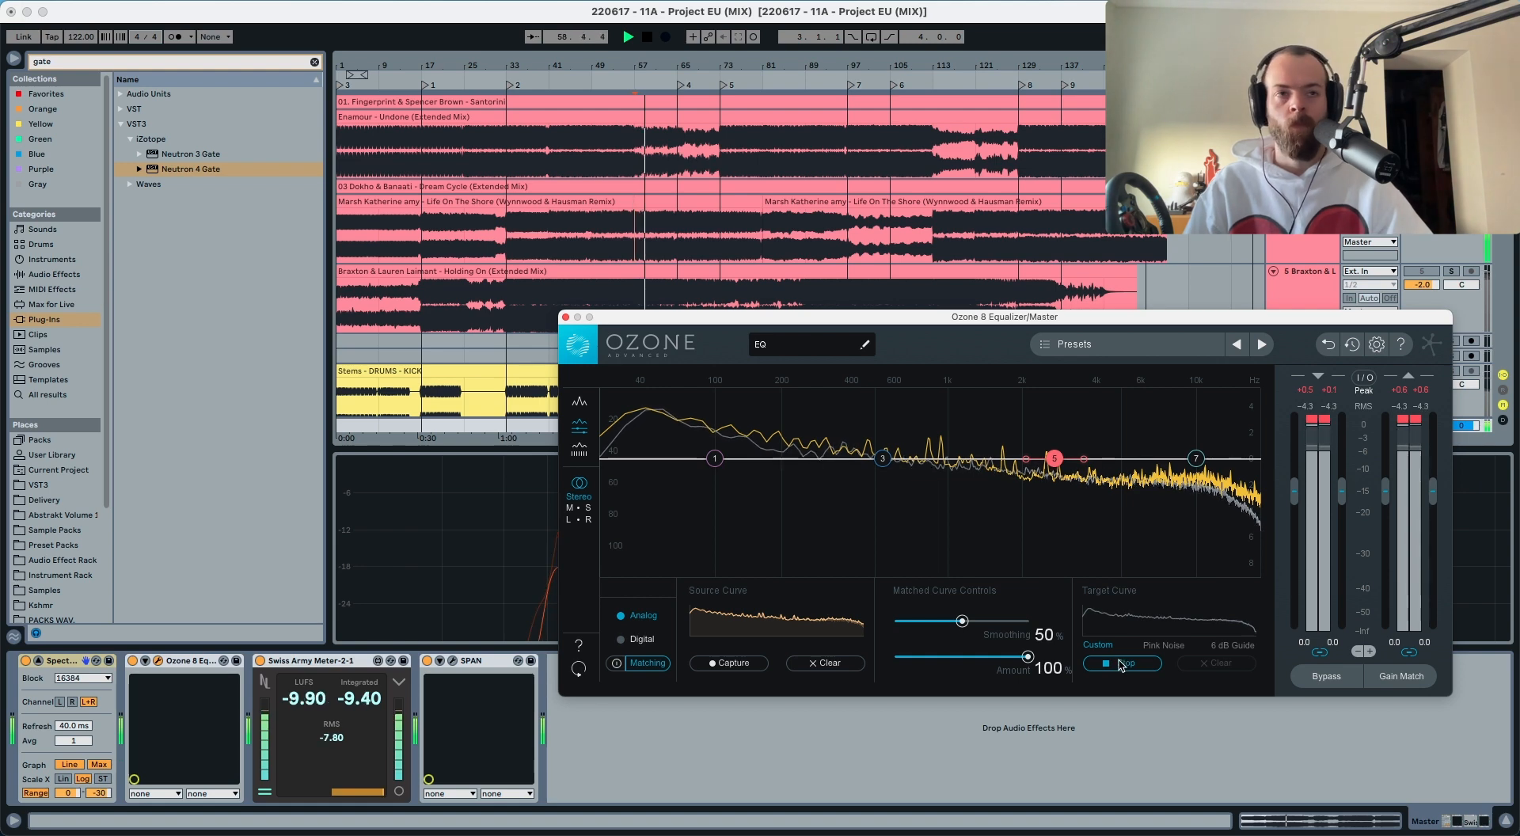
{"action": "left_click", "coordinate": [1121, 664]}
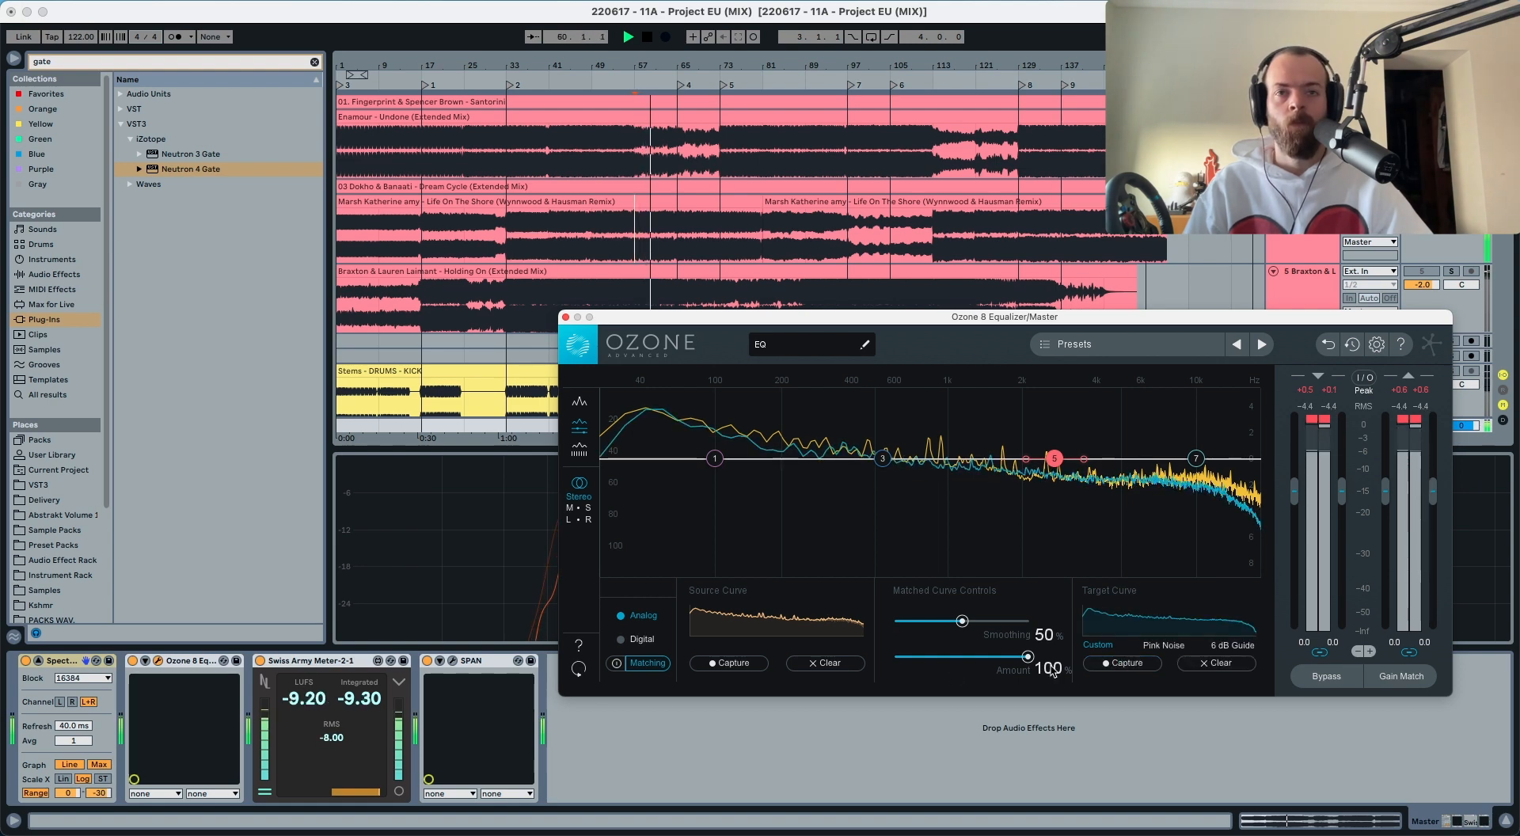
{"action": "key", "text": "space"}
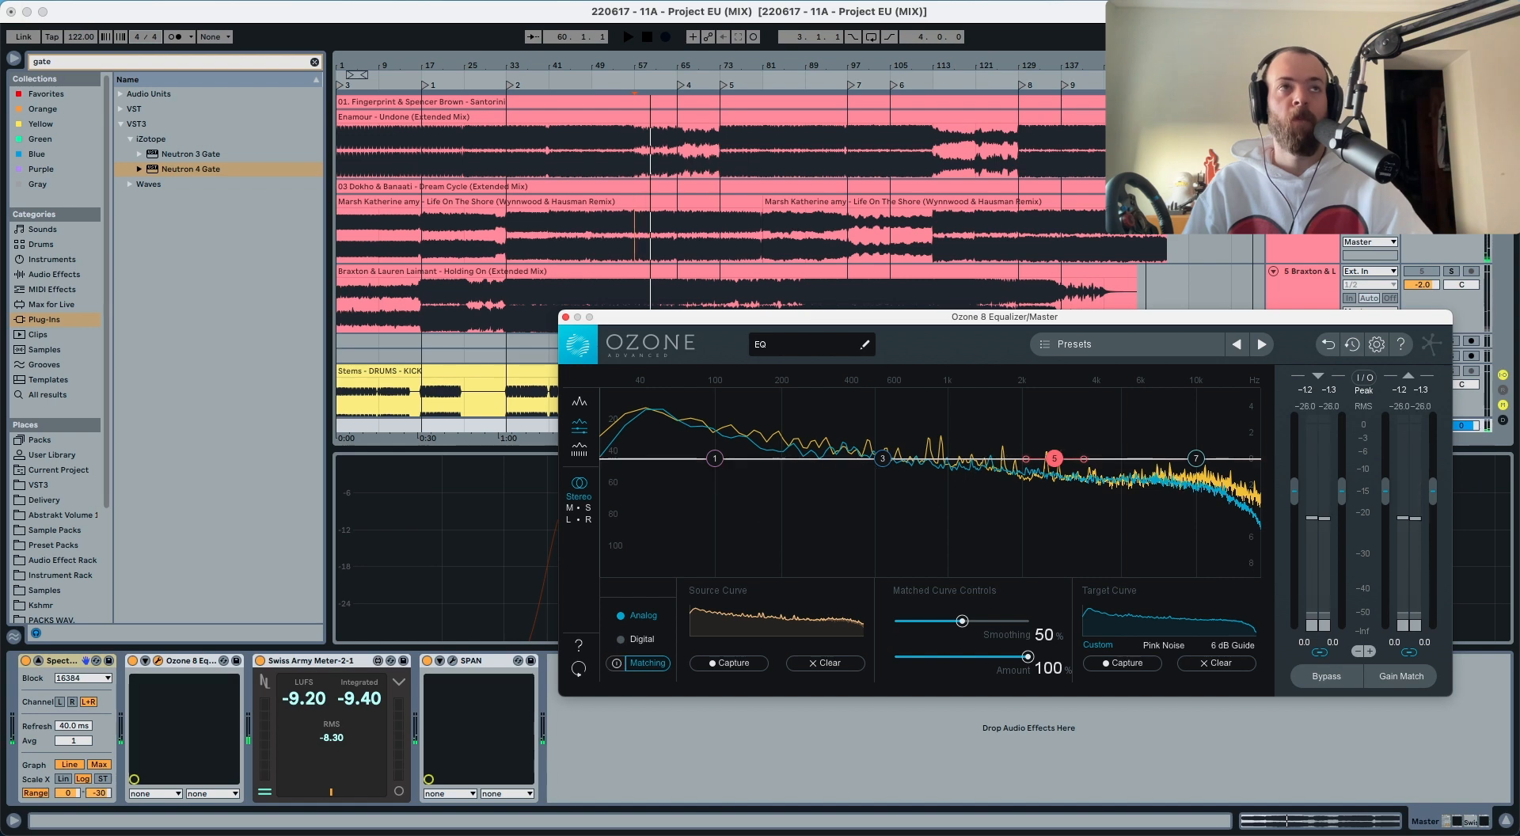
Step: Unfold the Santorini reference track and audition it from bars 81, 73 and 57
{"action": "left_click", "coordinate": [1272, 101]}
{"action": "key", "text": "space"}
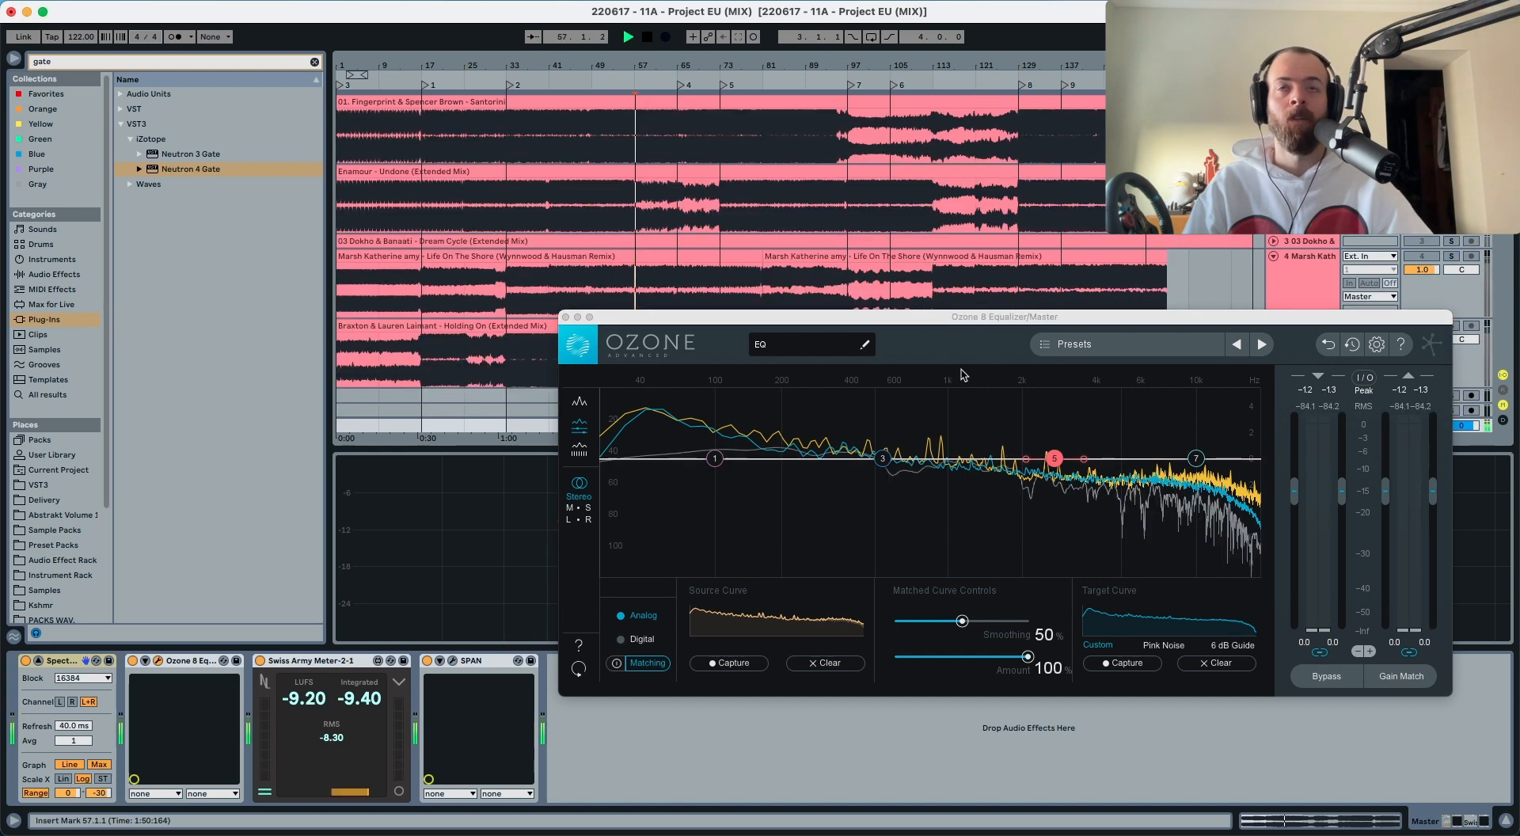
{"action": "left_click", "coordinate": [757, 147]}
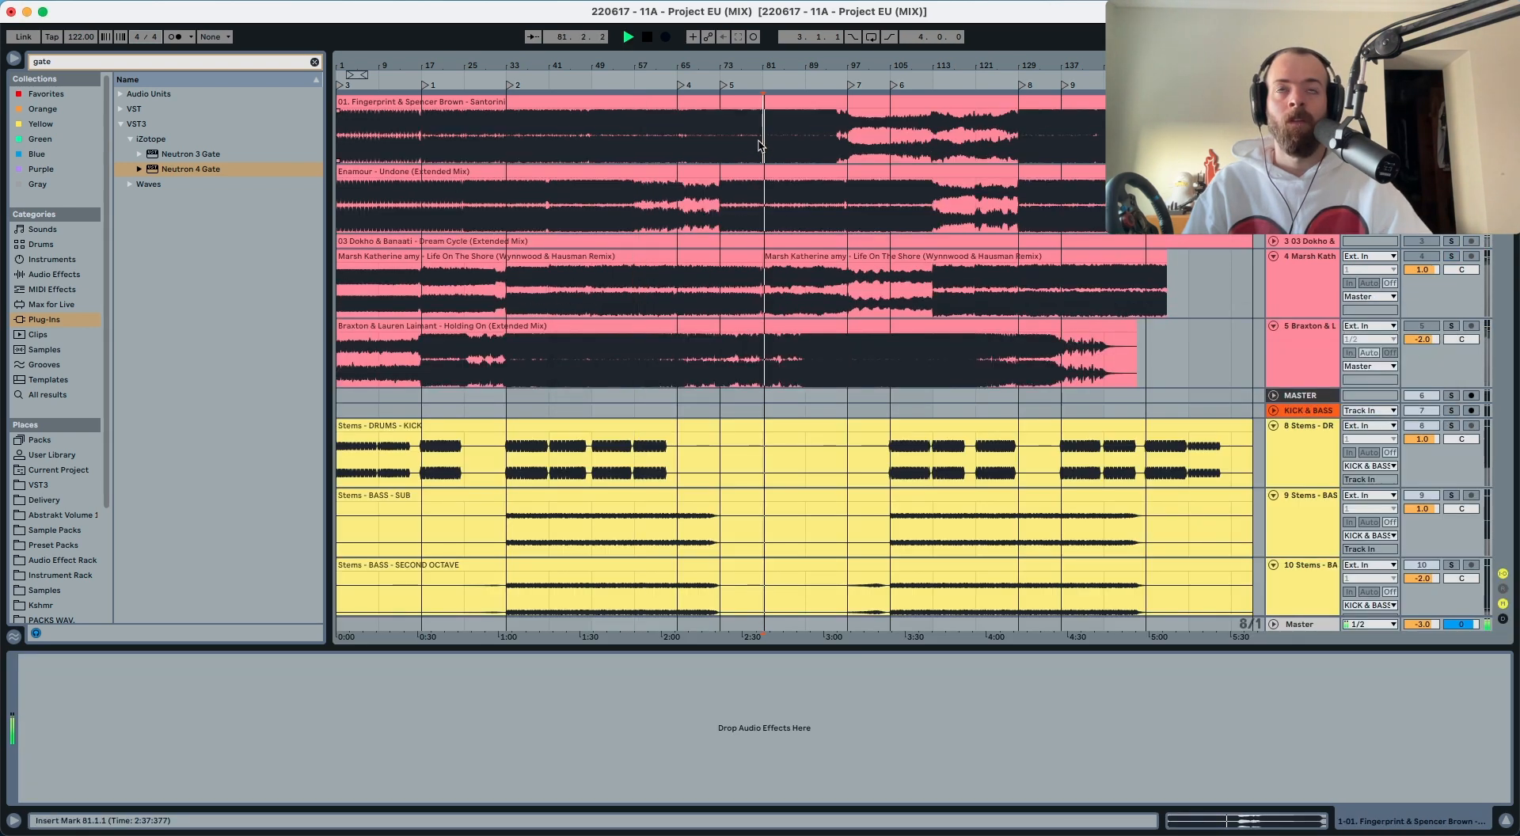
{"action": "key", "text": "space"}
{"action": "left_click", "coordinate": [729, 141]}
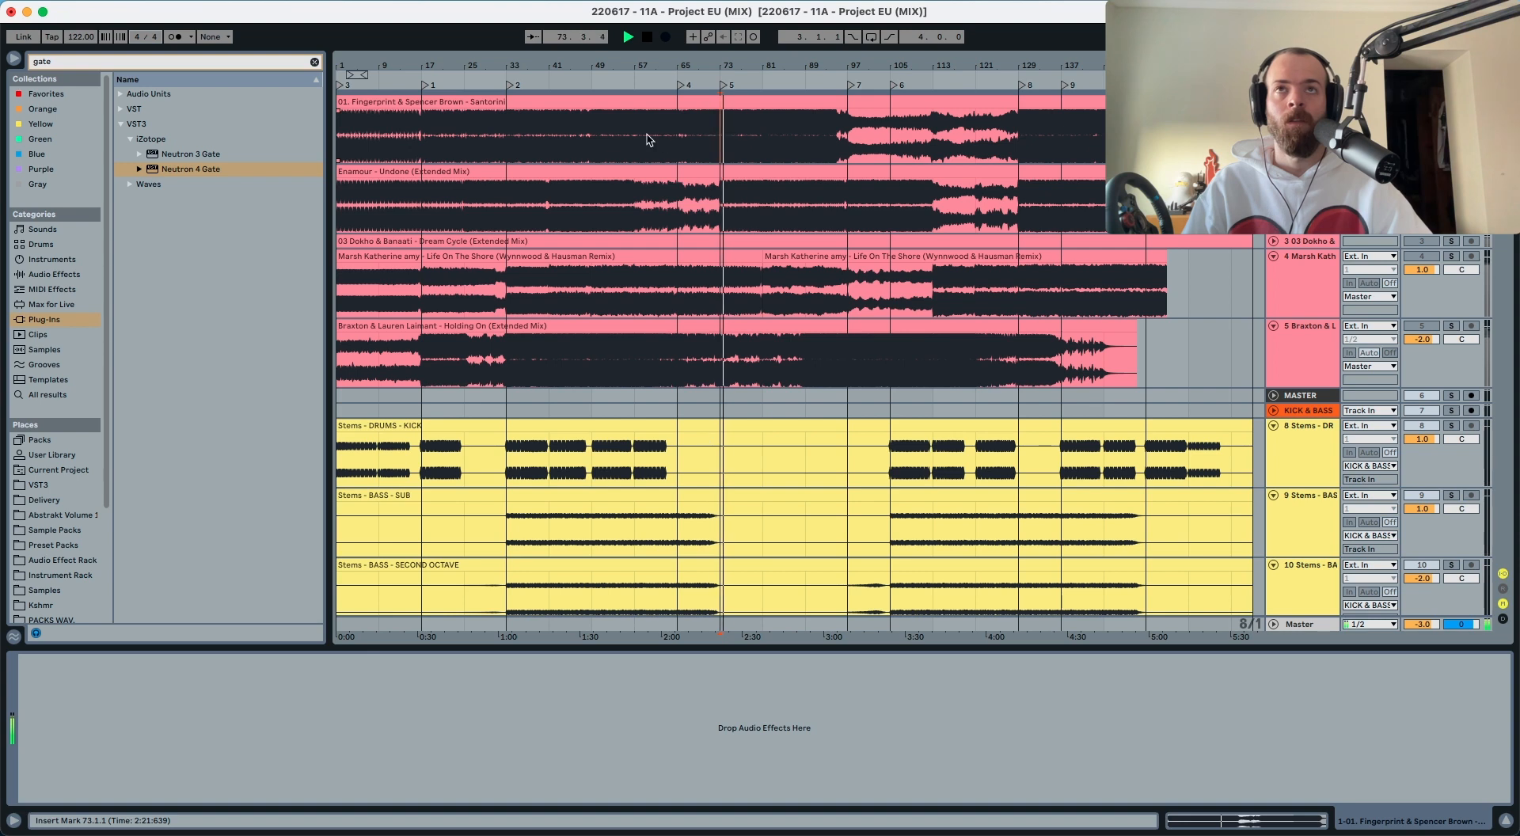
{"action": "left_click", "coordinate": [638, 140]}
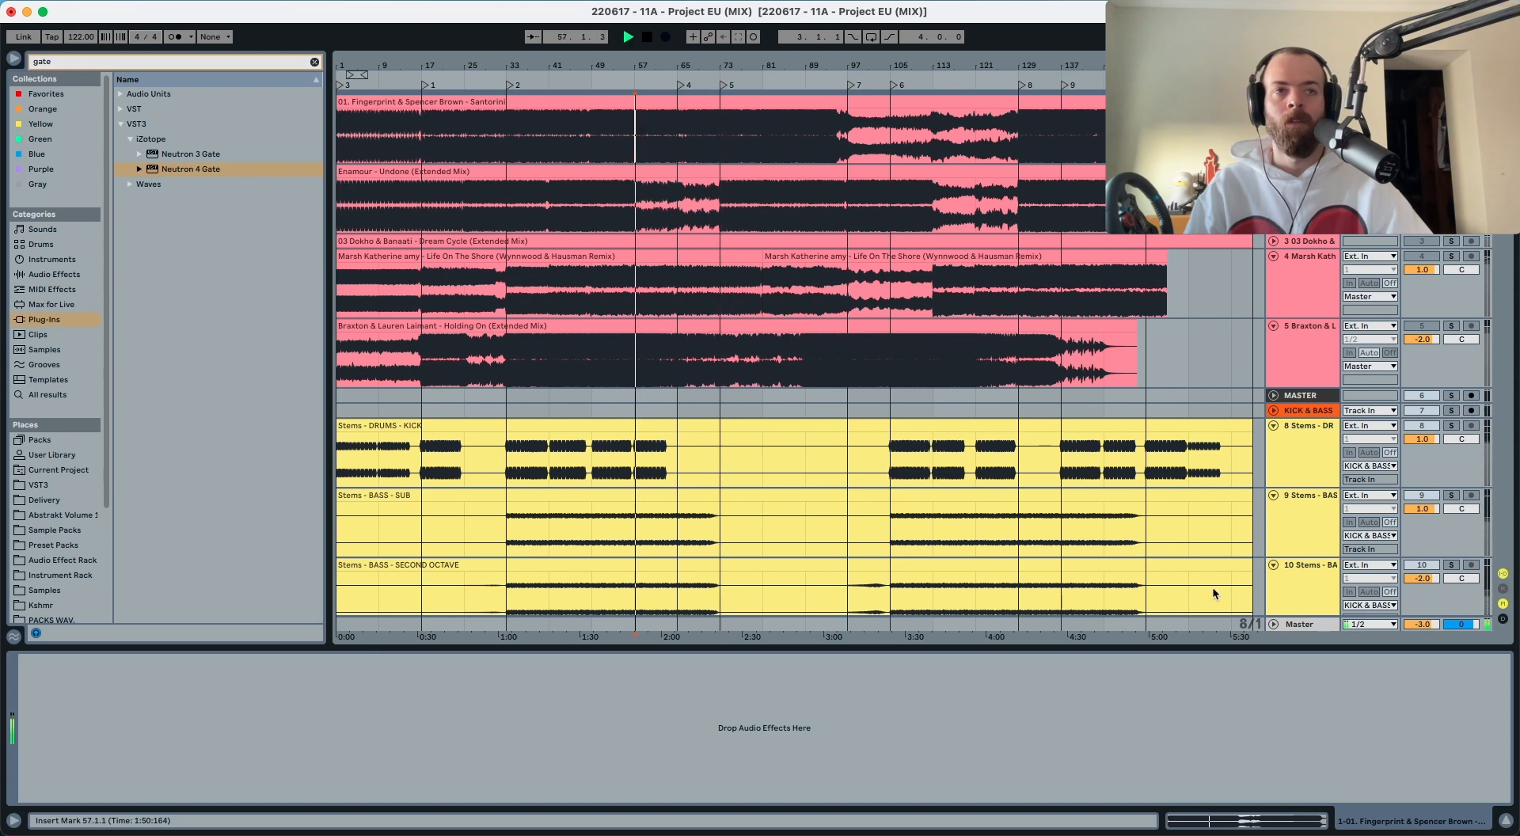
Step: Capture the Santorini reference from bar 57 as the master EQ's target curve and turn on Matching
{"action": "left_click", "coordinate": [1297, 625]}
{"action": "left_click", "coordinate": [1110, 664]}
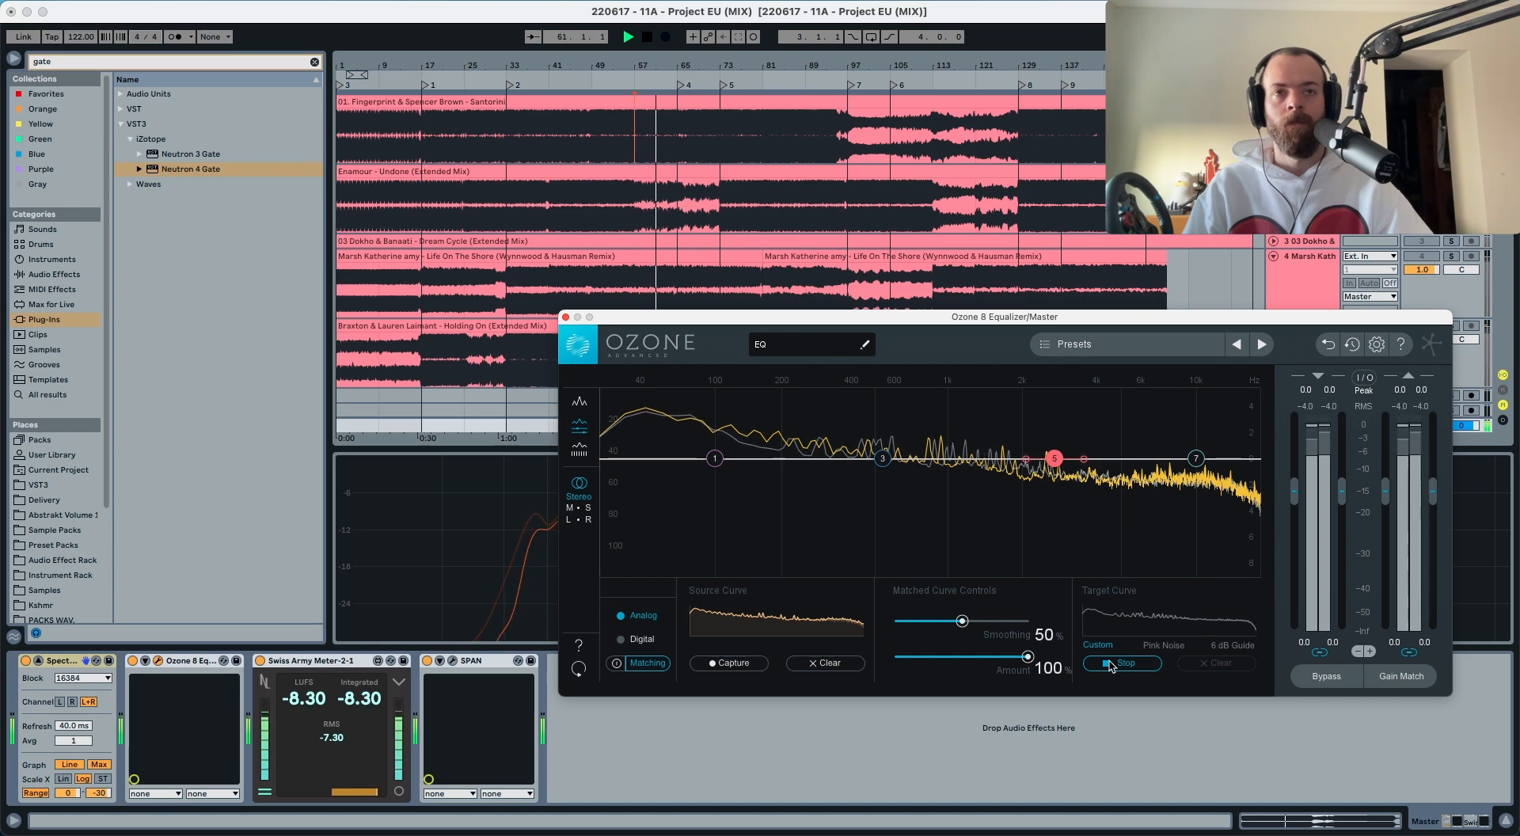
{"action": "left_click", "coordinate": [1111, 667]}
{"action": "key", "text": "space"}
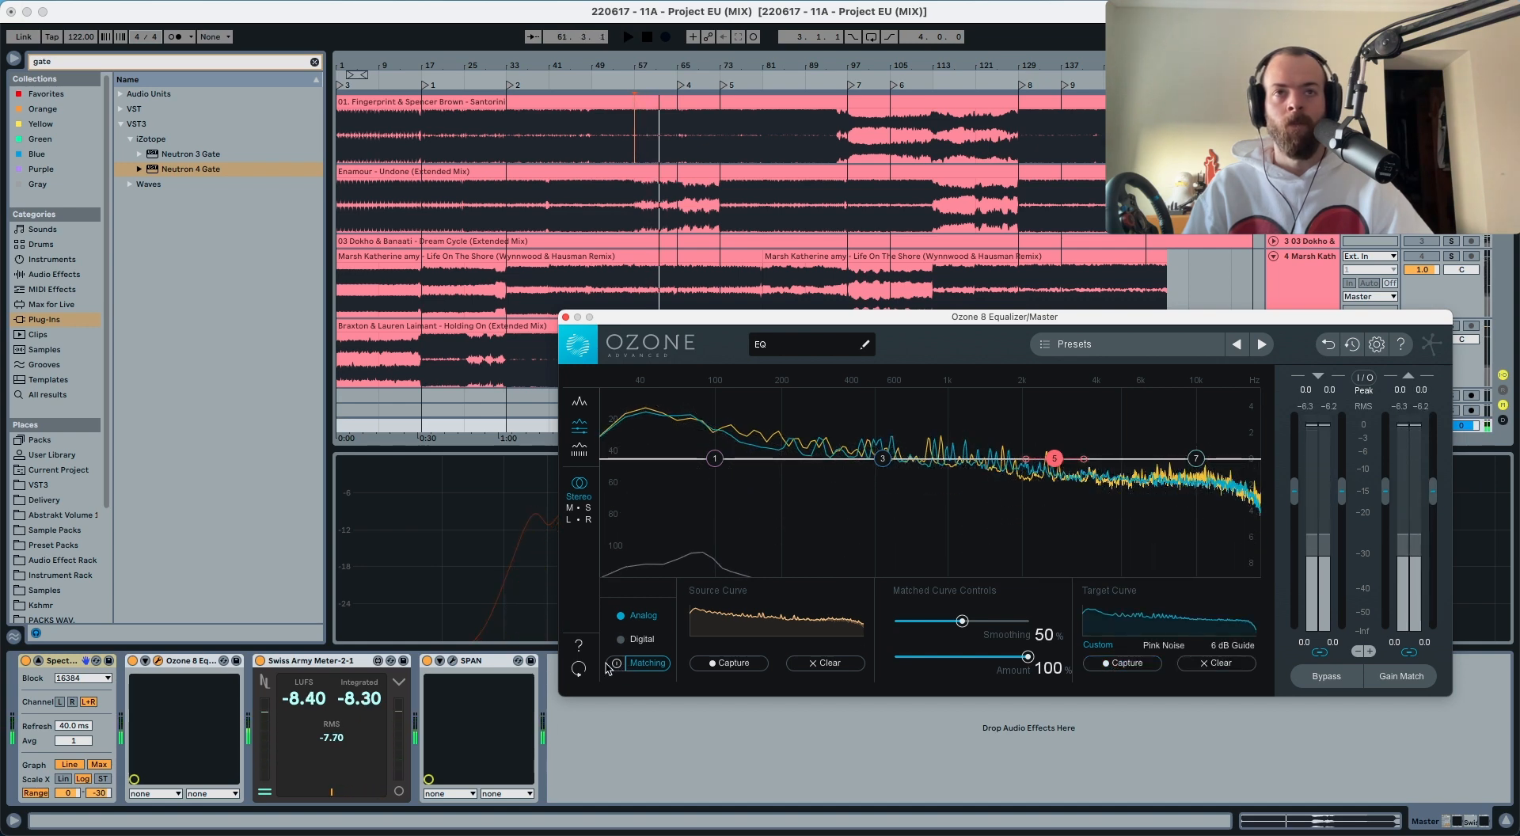
{"action": "left_click", "coordinate": [615, 663]}
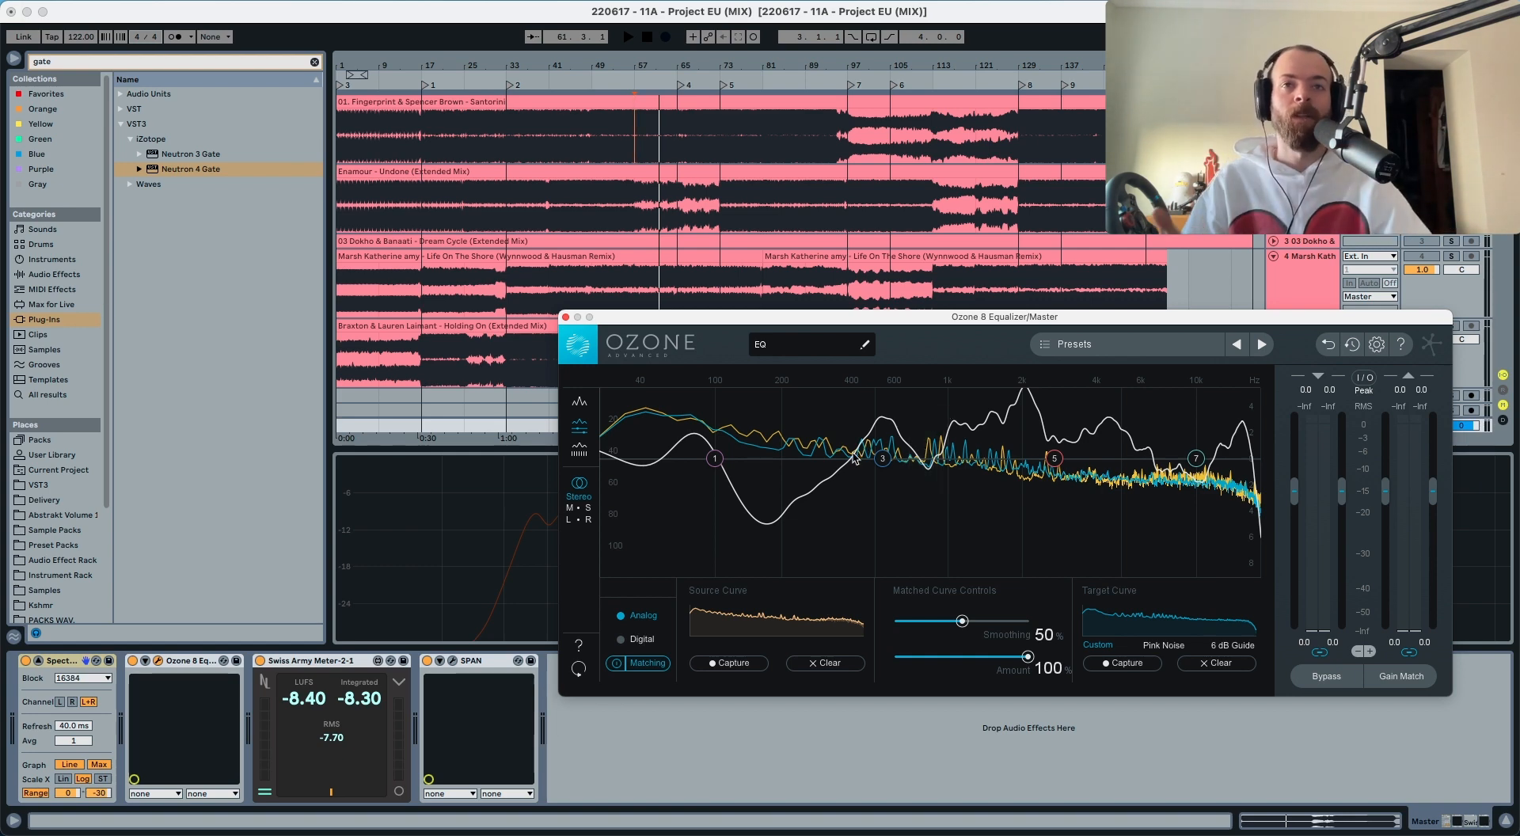
Step: Turn off Matching, play the song briefly, and place the insert mark at bar 49 on the Enamour - Undone track
{"action": "left_click", "coordinate": [615, 665]}
{"action": "key", "text": "space"}
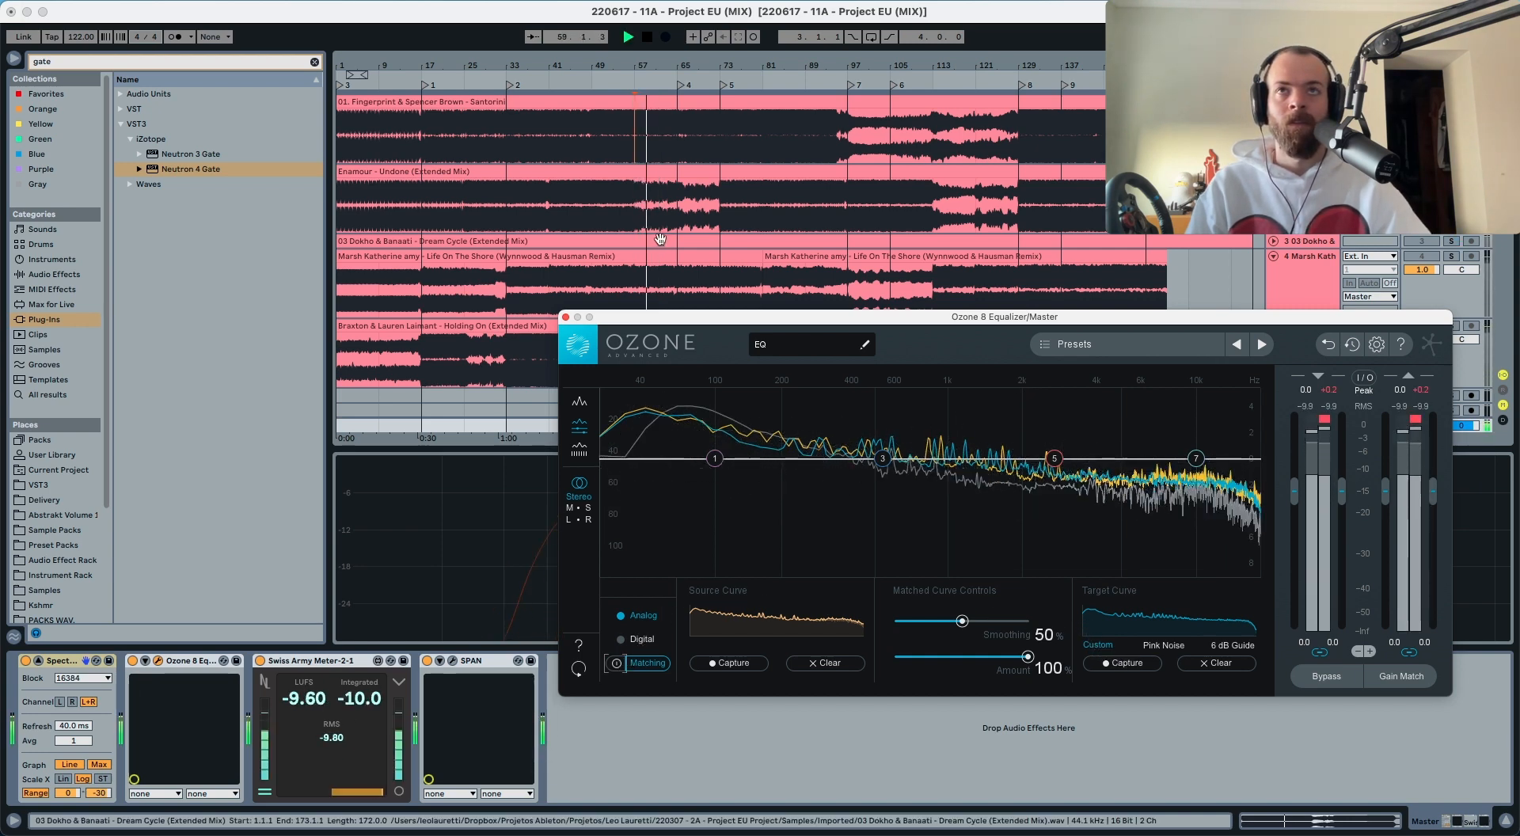
{"action": "left_click", "coordinate": [609, 207]}
{"action": "key", "text": "space"}
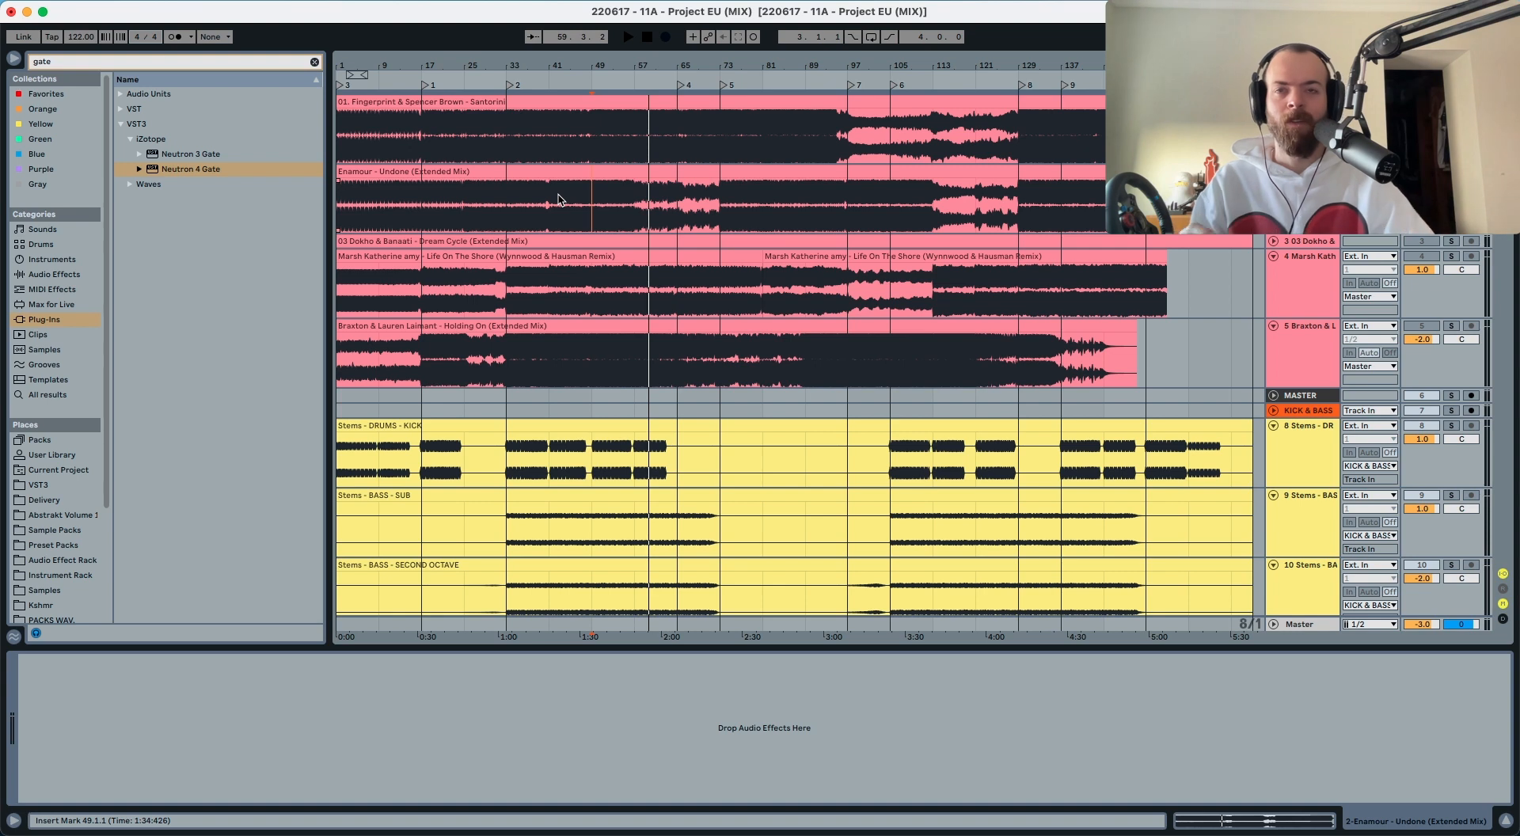
Step: Highlight bars 57 to 65 across the kick, sub, second octave and mid bass stems to review the low end
{"action": "scroll", "coordinate": [558, 200], "scroll_direction": "down", "scroll_amount": 10}
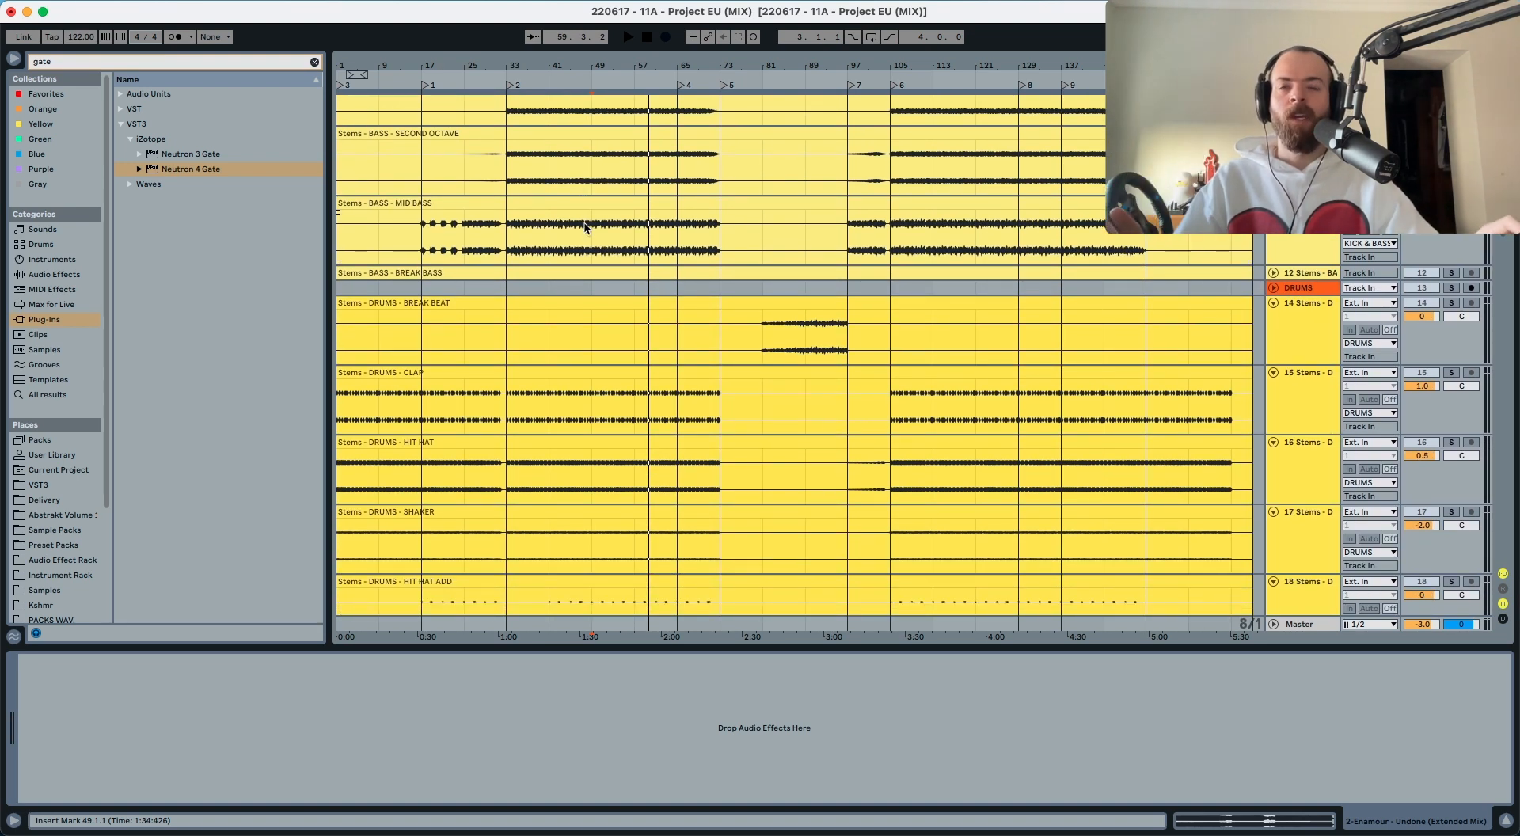
{"action": "scroll", "coordinate": [584, 230], "scroll_direction": "up", "scroll_amount": 5}
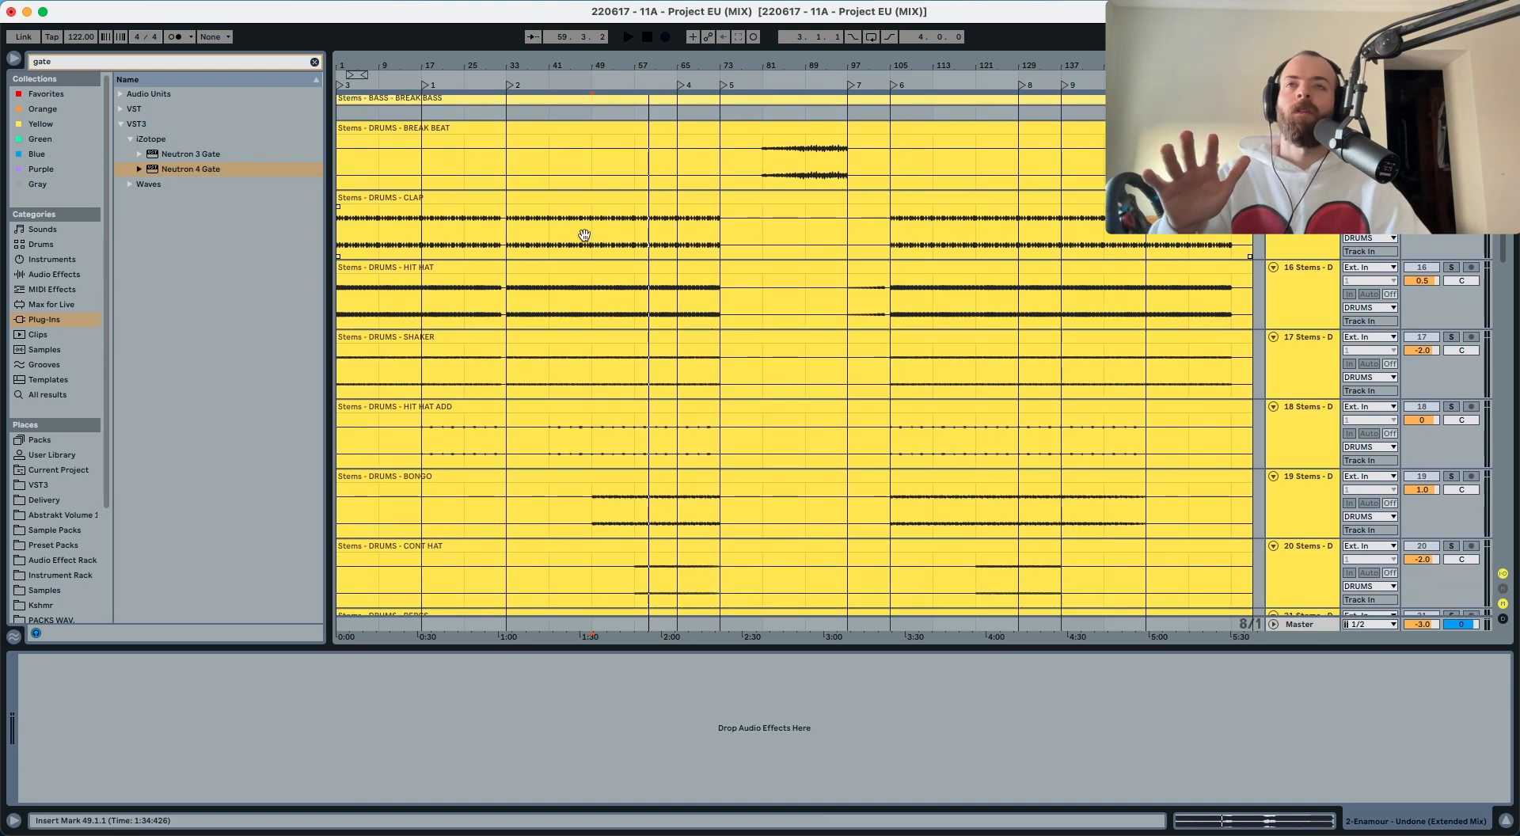
{"action": "scroll", "coordinate": [584, 240], "scroll_direction": "down", "scroll_amount": 2}
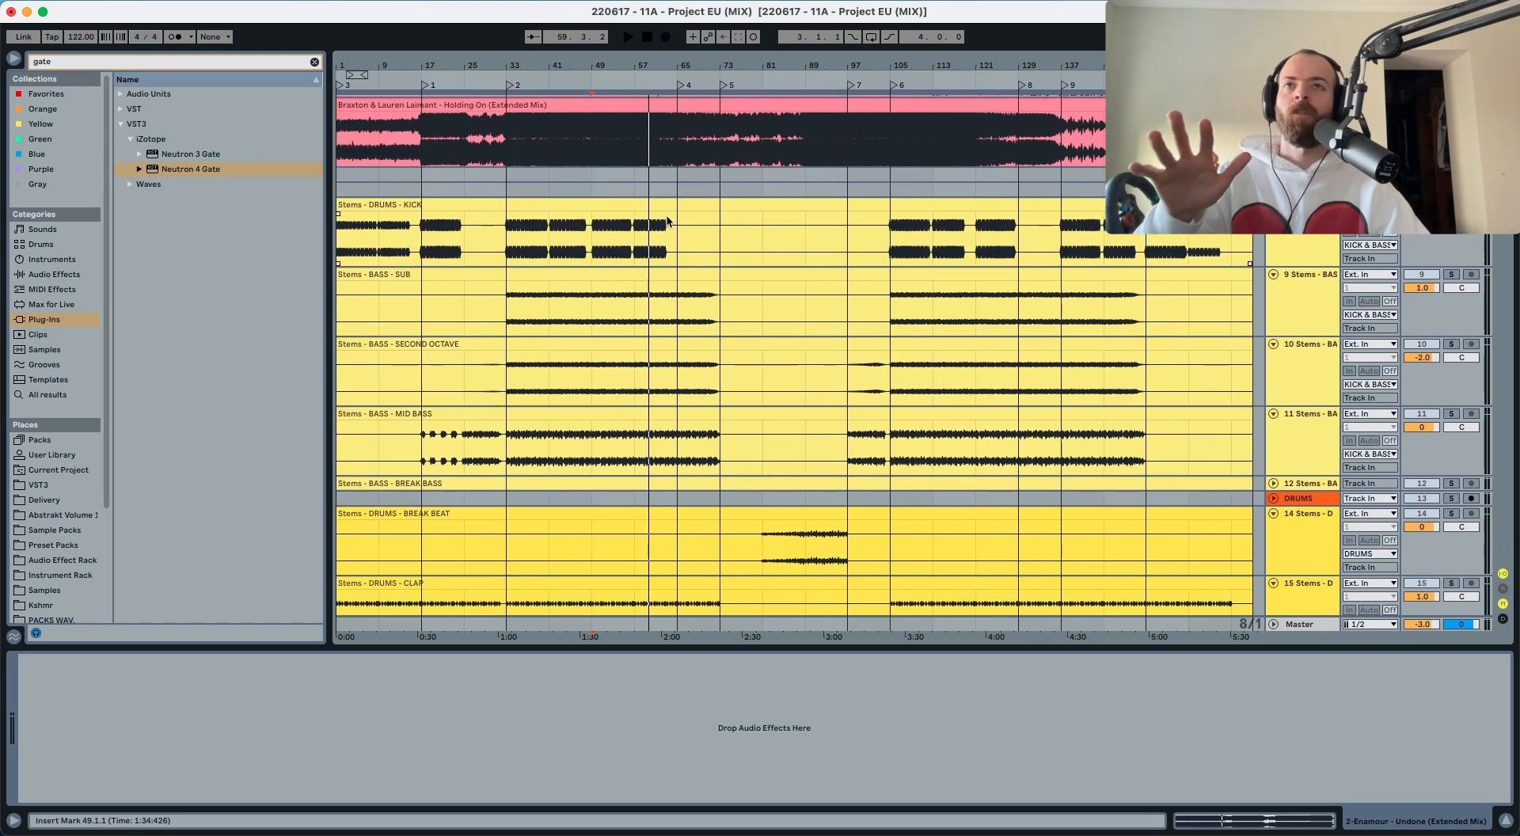
{"action": "left_click_drag", "start_coordinate": [633, 229], "coordinate": [669, 434]}
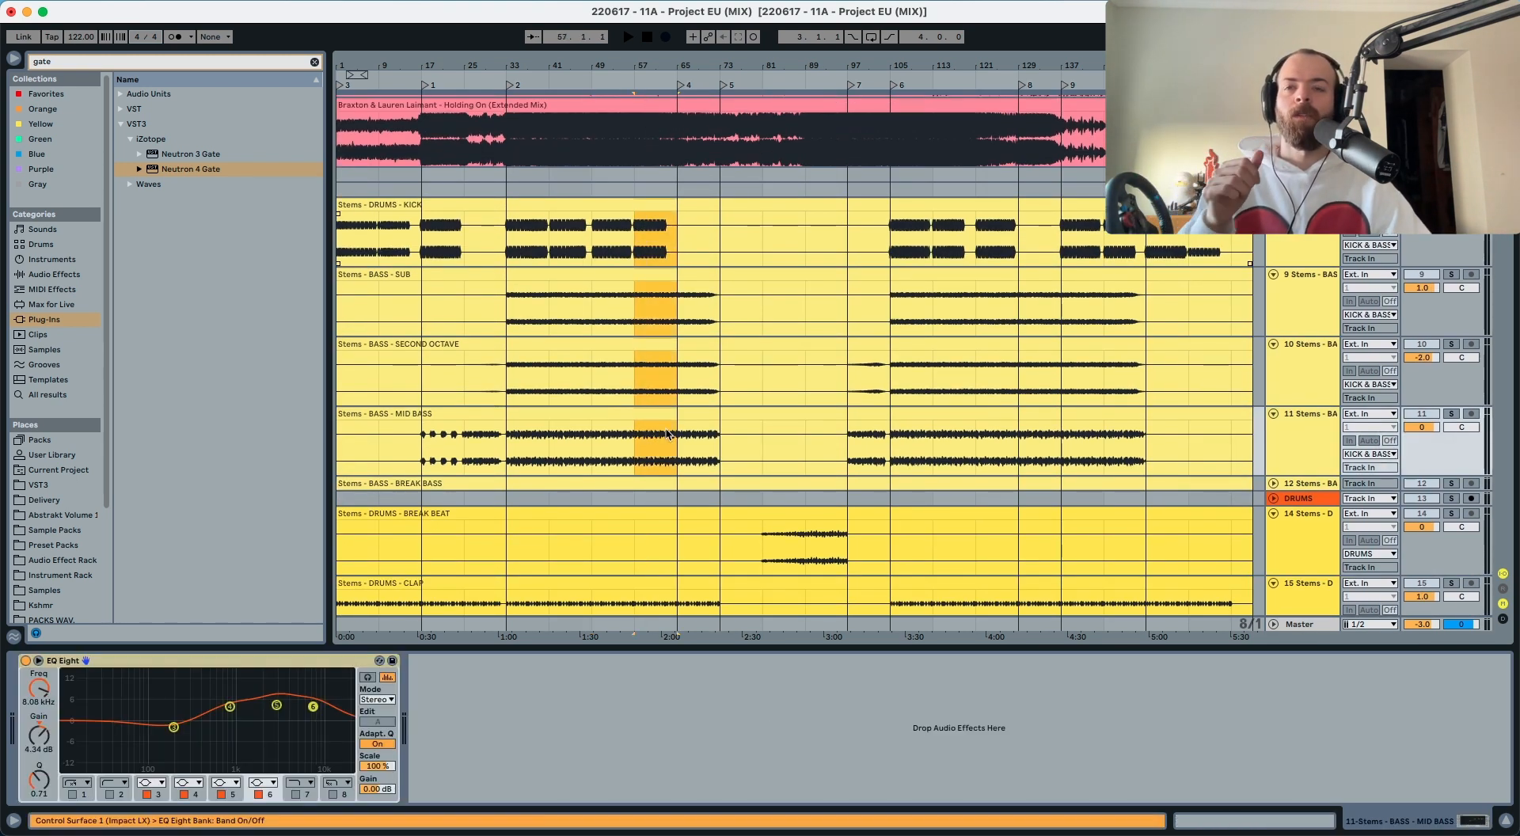
Step: Highlight bars 33 to 41 from the clap to the shaker stem and bars 41 to 65 from HIT HAT ADD to PERCS
{"action": "scroll", "coordinate": [662, 420], "scroll_direction": "down", "scroll_amount": 8}
{"action": "left_click_drag", "start_coordinate": [519, 295], "coordinate": [554, 393]}
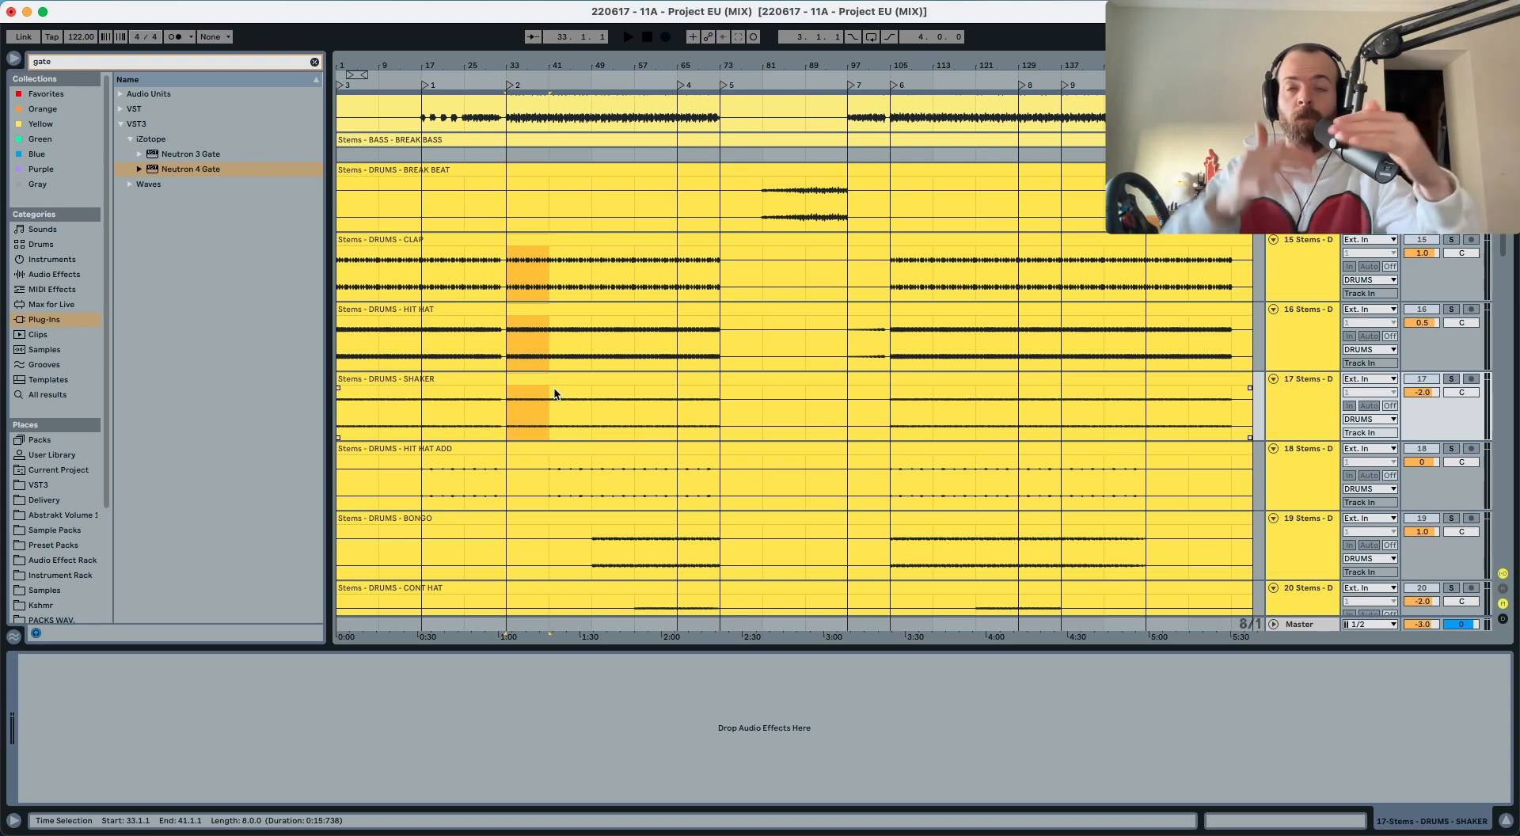
{"action": "scroll", "coordinate": [554, 393], "scroll_direction": "down", "scroll_amount": 5}
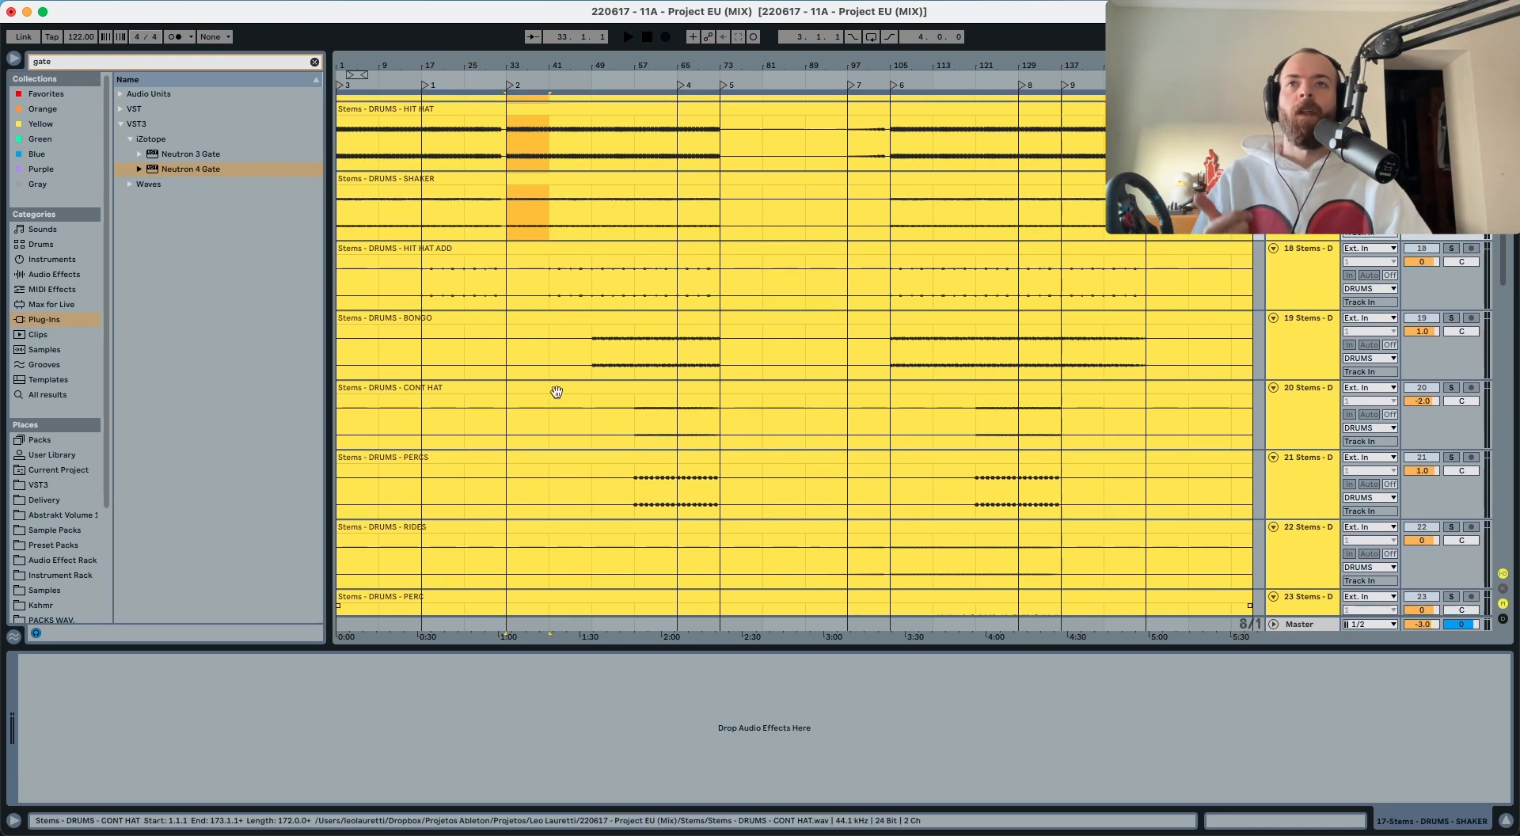
{"action": "left_click_drag", "start_coordinate": [546, 292], "coordinate": [669, 460]}
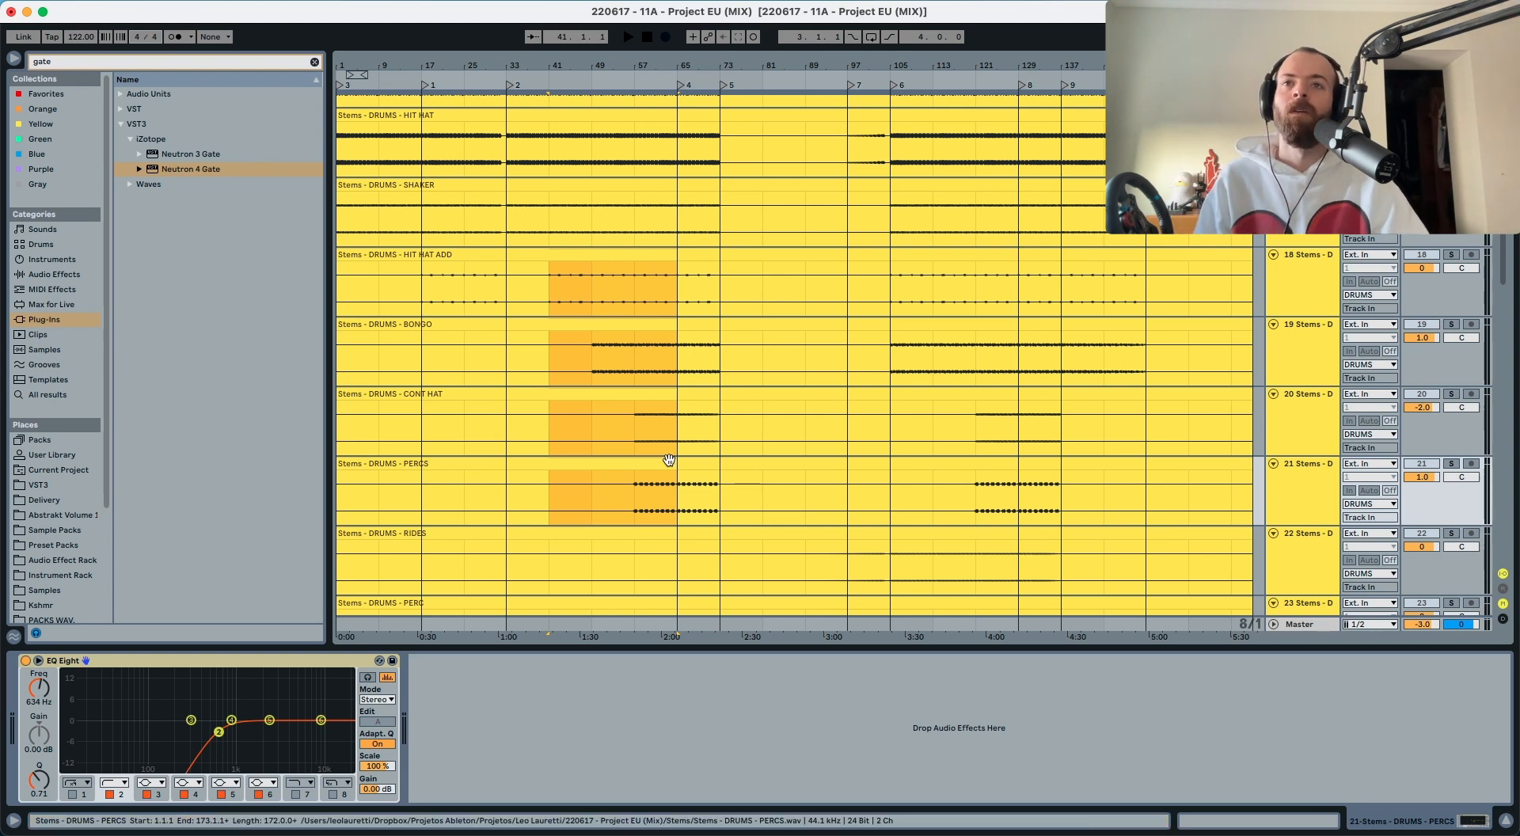
Step: Examine the drop piano stem from bar 41 and select band 2 in its first EQ Eight
{"action": "scroll", "coordinate": [669, 460], "scroll_direction": "down", "scroll_amount": 10}
{"action": "scroll", "coordinate": [647, 308], "scroll_direction": "down", "scroll_amount": 2}
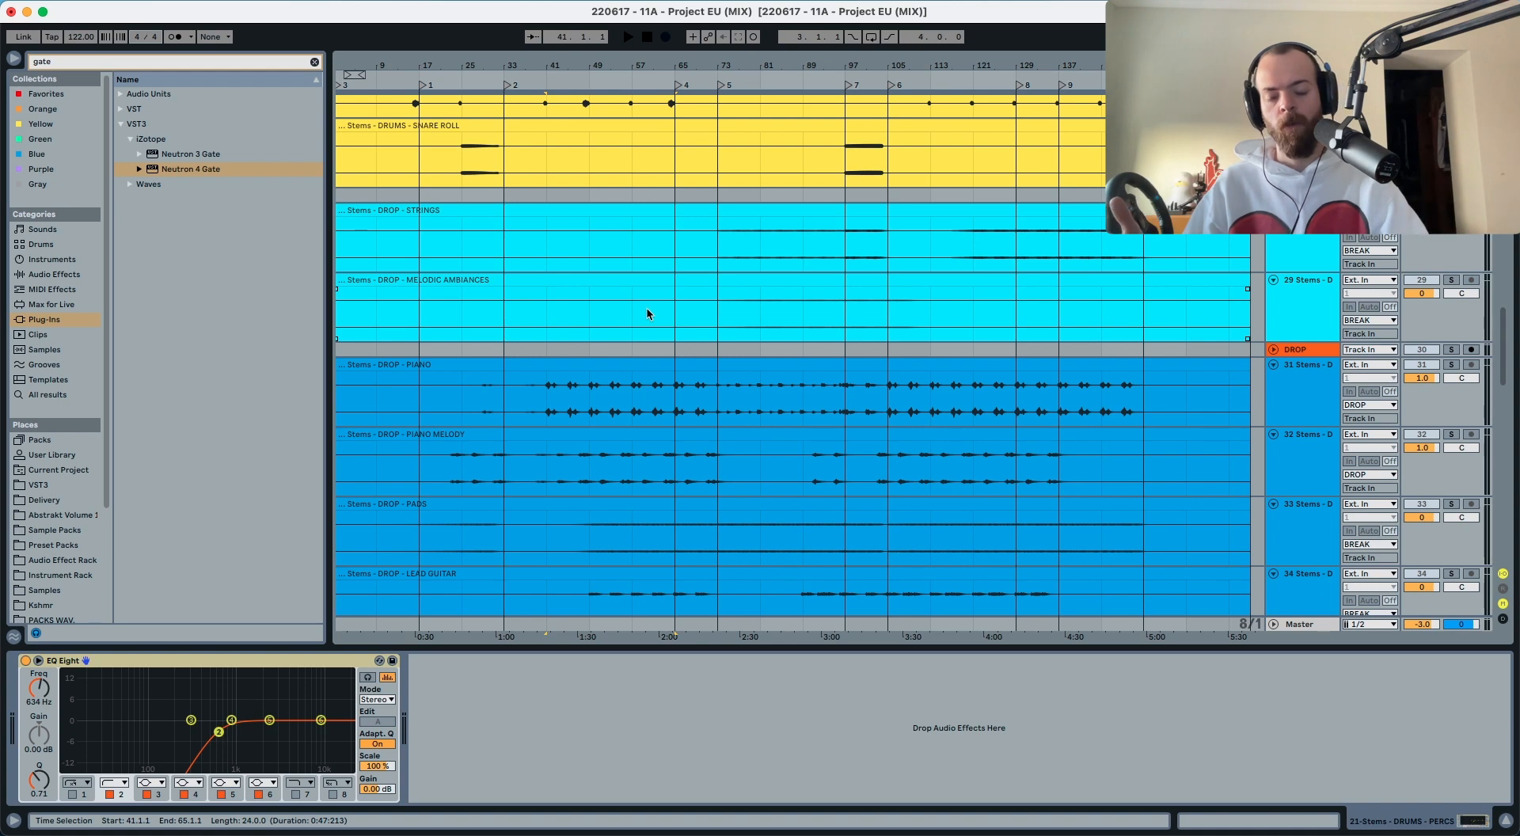
{"action": "scroll", "coordinate": [647, 312], "scroll_direction": "down", "scroll_amount": 4}
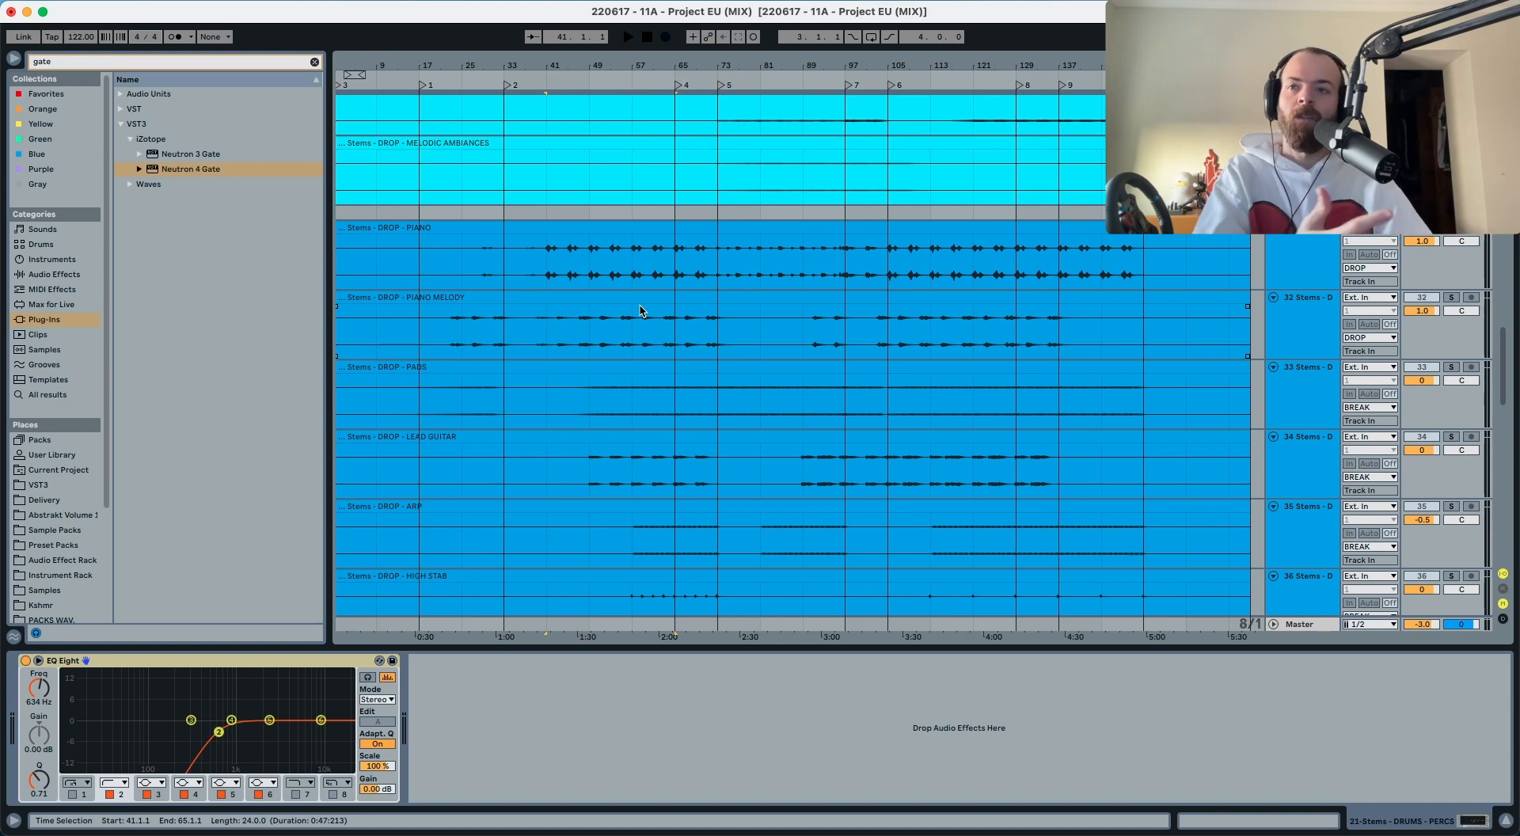
{"action": "left_click", "coordinate": [541, 261]}
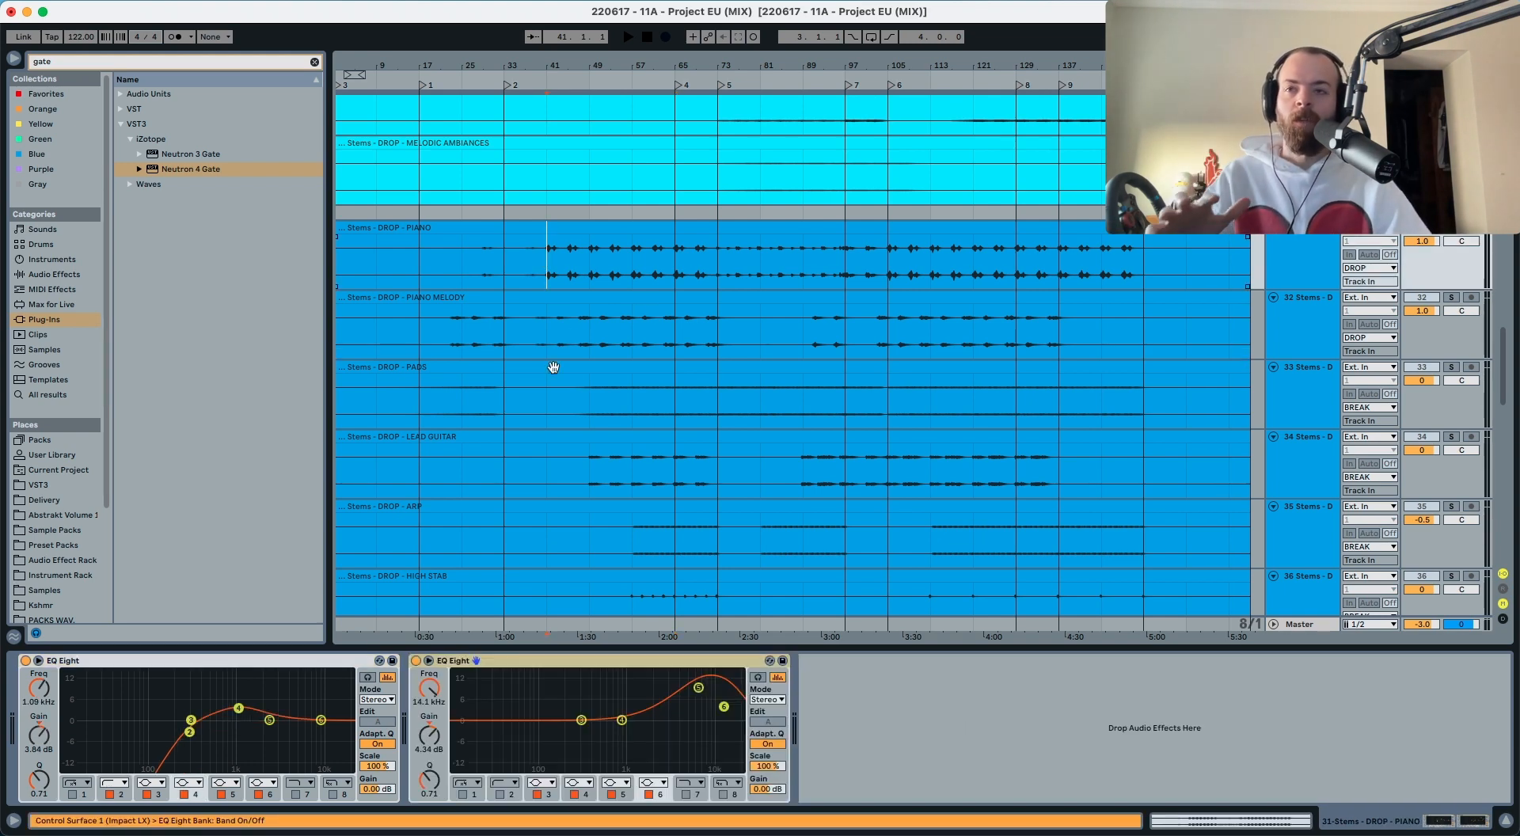
{"action": "left_click", "coordinate": [188, 732]}
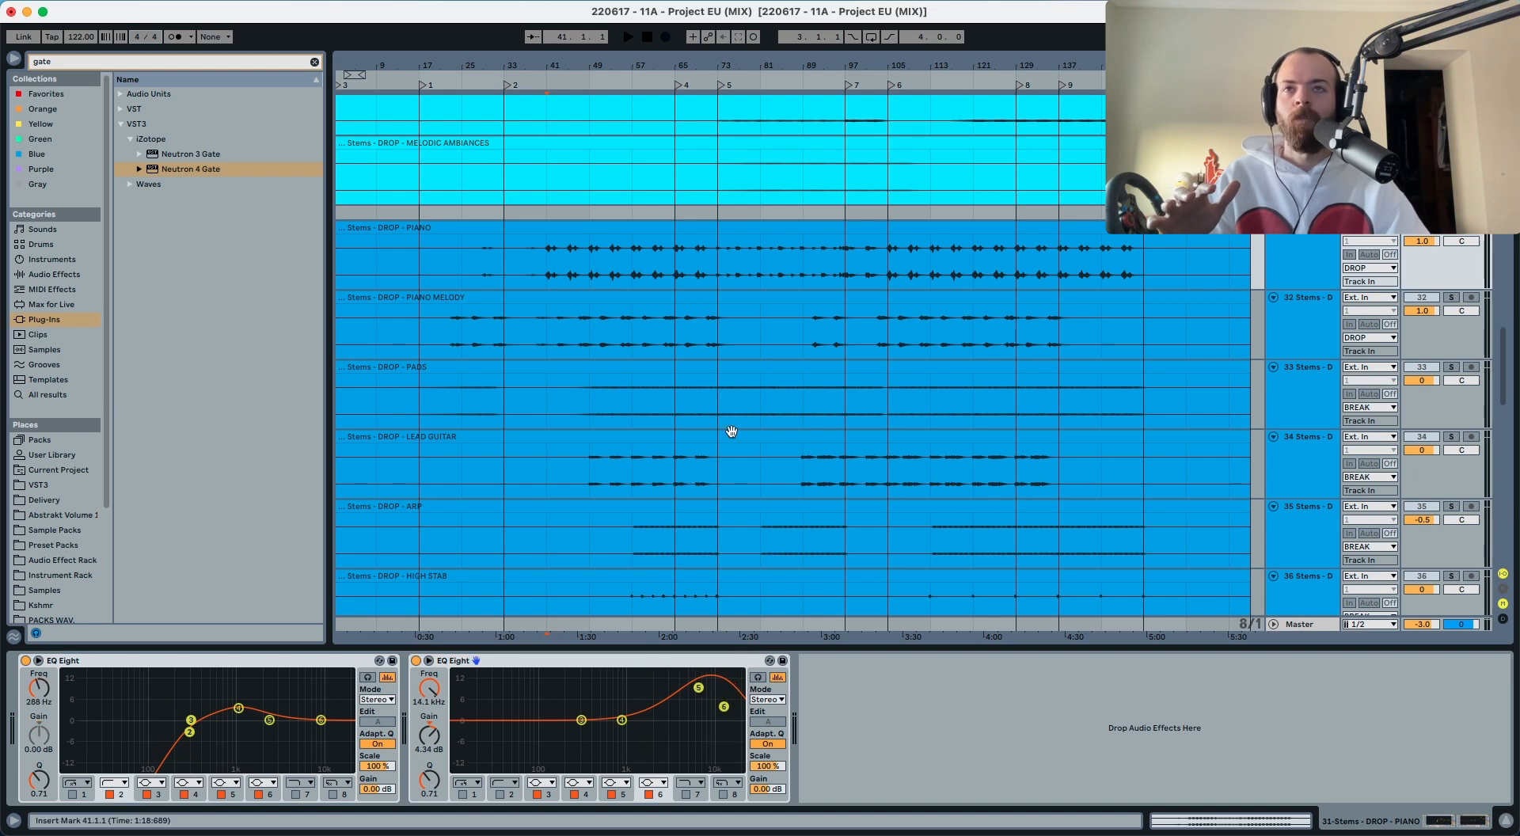
Step: Review the entry points of the pads, lead guitar, arp and high stab stems between bars 33 and 57
{"action": "left_click", "coordinate": [589, 329]}
{"action": "left_click", "coordinate": [585, 416]}
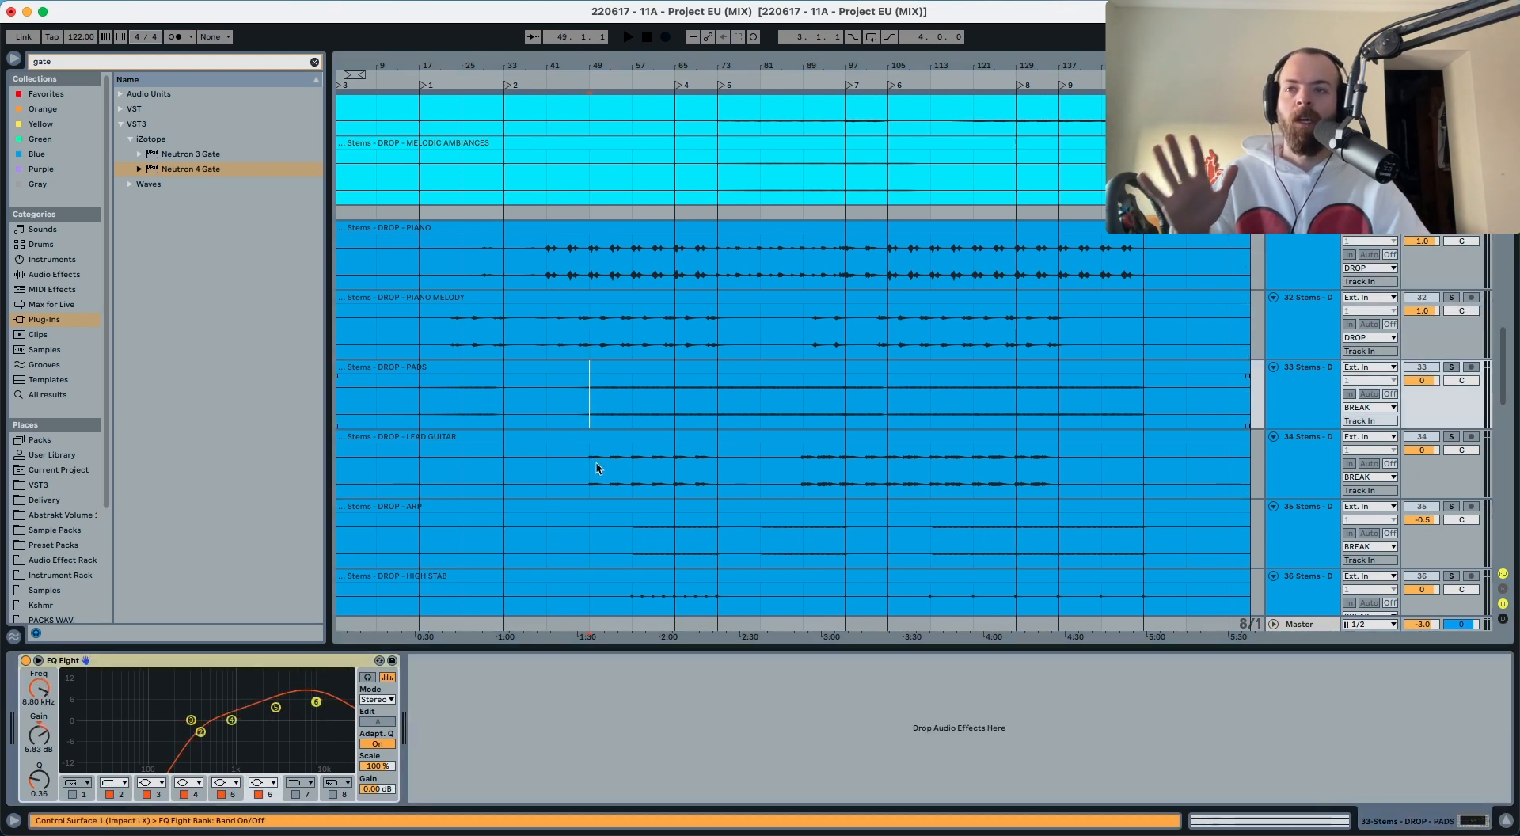
{"action": "left_click", "coordinate": [600, 463]}
{"action": "left_click", "coordinate": [643, 526]}
{"action": "scroll", "coordinate": [633, 475], "scroll_direction": "down", "scroll_amount": 5}
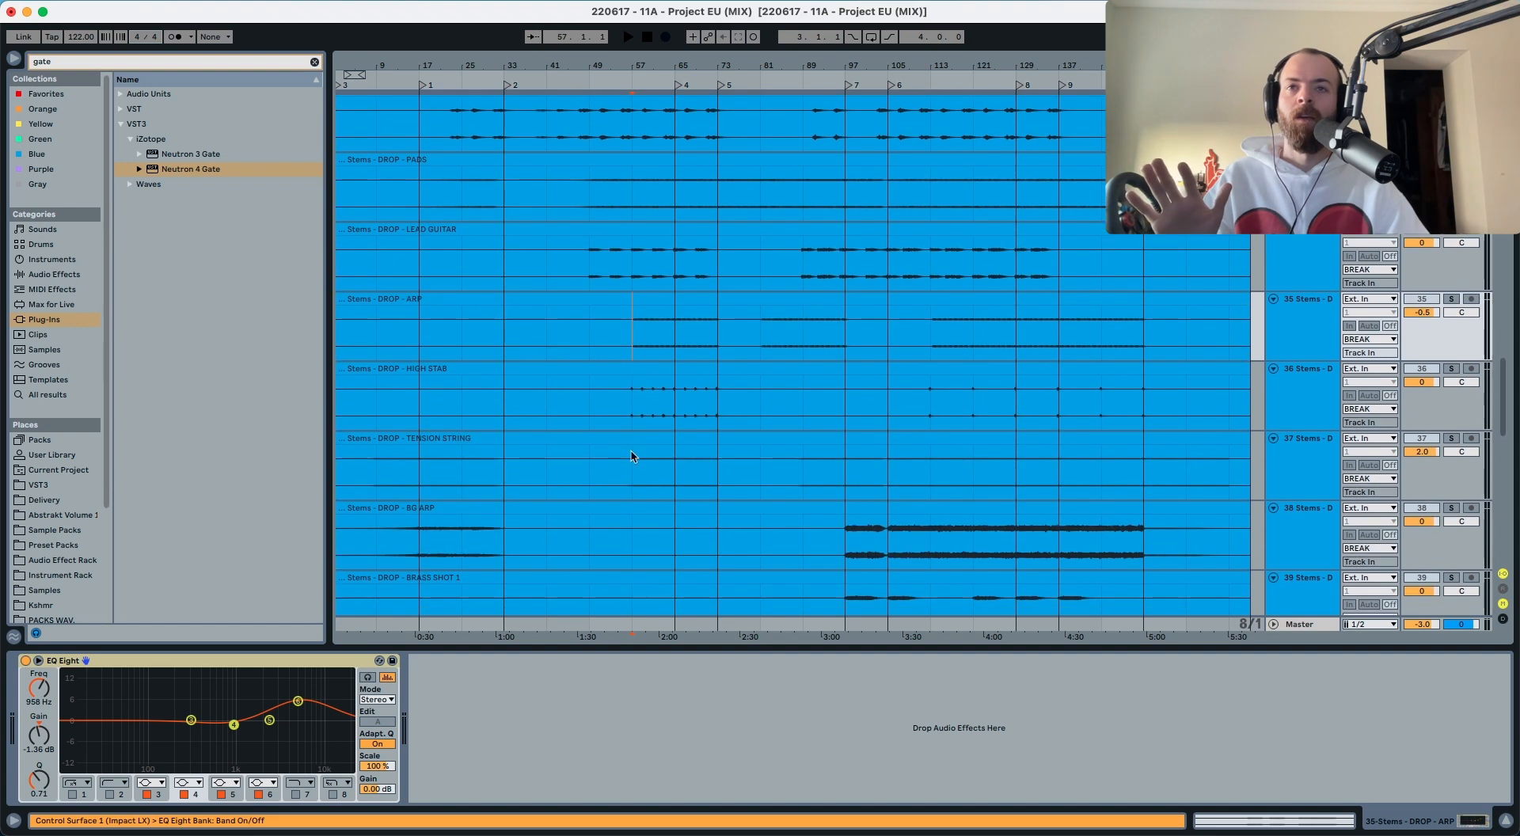
{"action": "left_click", "coordinate": [624, 404]}
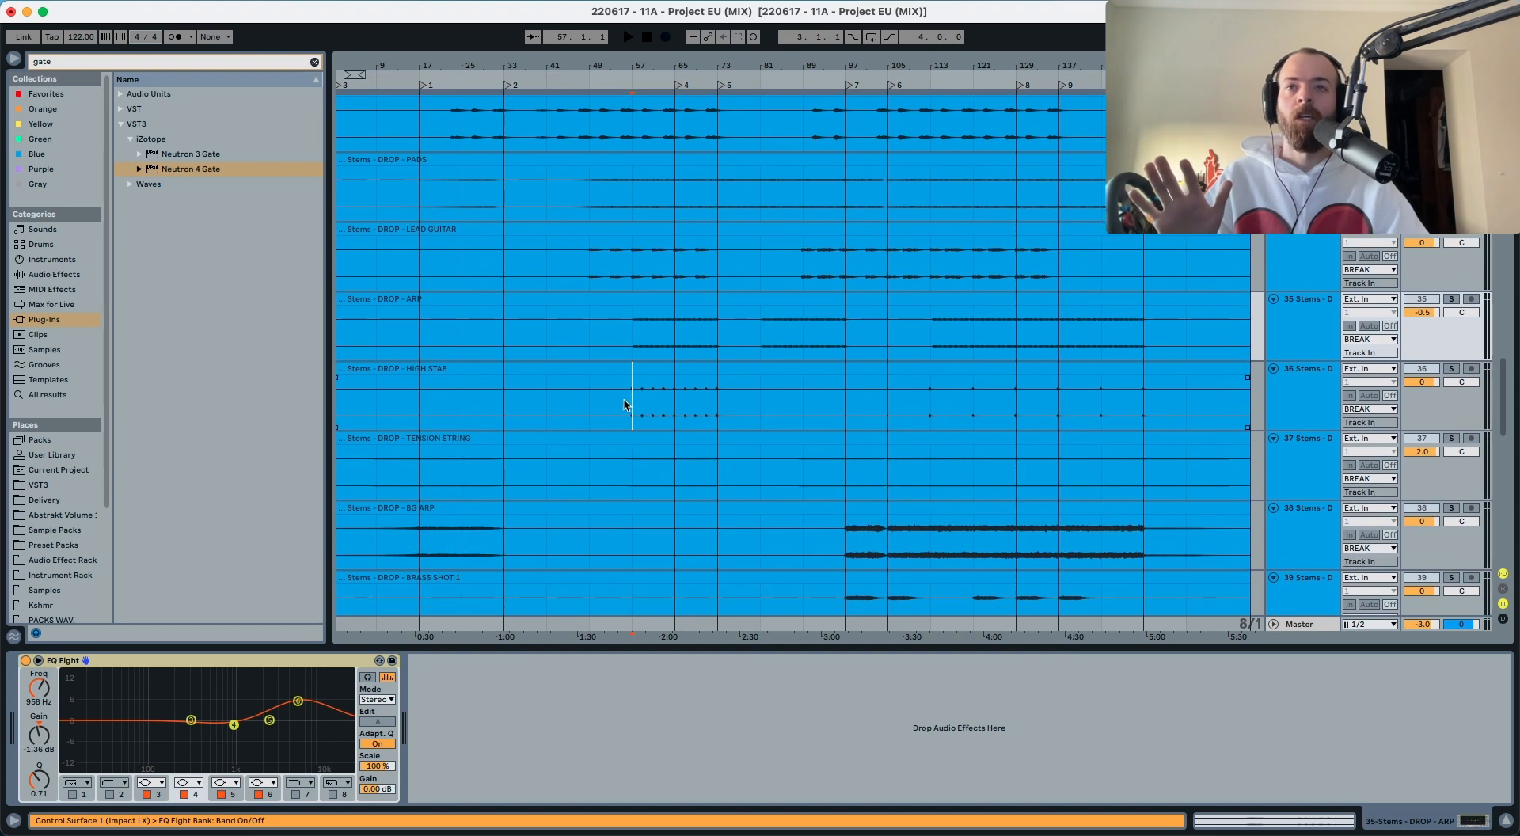
{"action": "left_click", "coordinate": [502, 412]}
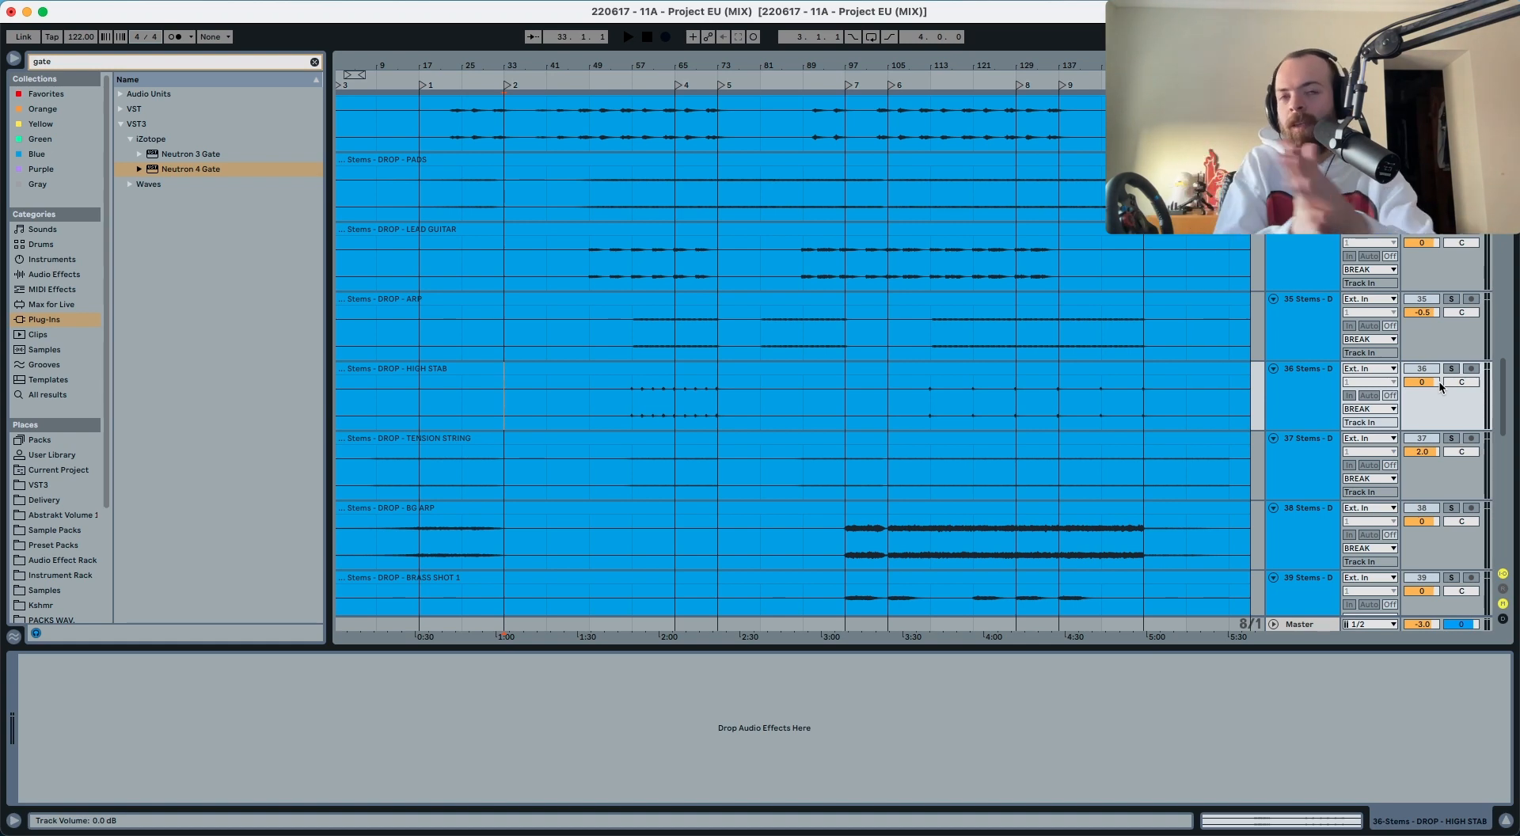
Step: Highlight bars 97 to 145 on both brass shot stems and place the insert mark at bar 97 on the BG ARP stem
{"action": "scroll", "coordinate": [894, 487], "scroll_direction": "down", "scroll_amount": 3}
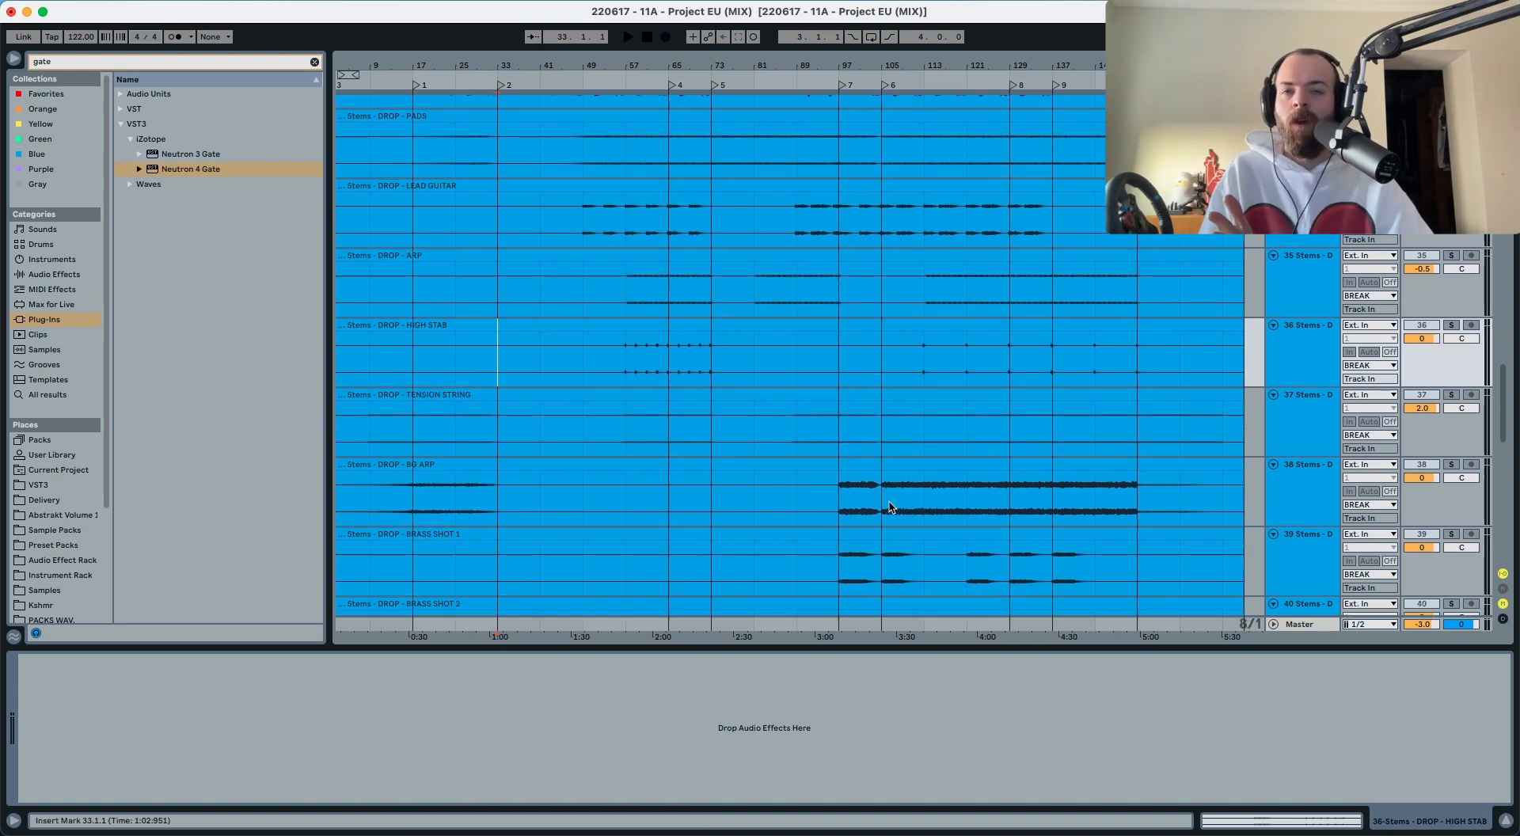
{"action": "left_click_drag", "start_coordinate": [849, 467], "coordinate": [961, 473]}
{"action": "scroll", "coordinate": [960, 483], "scroll_direction": "down", "scroll_amount": 2}
{"action": "scroll", "coordinate": [960, 483], "scroll_direction": "down", "scroll_amount": 1}
{"action": "left_click_drag", "start_coordinate": [851, 420], "coordinate": [1090, 503]}
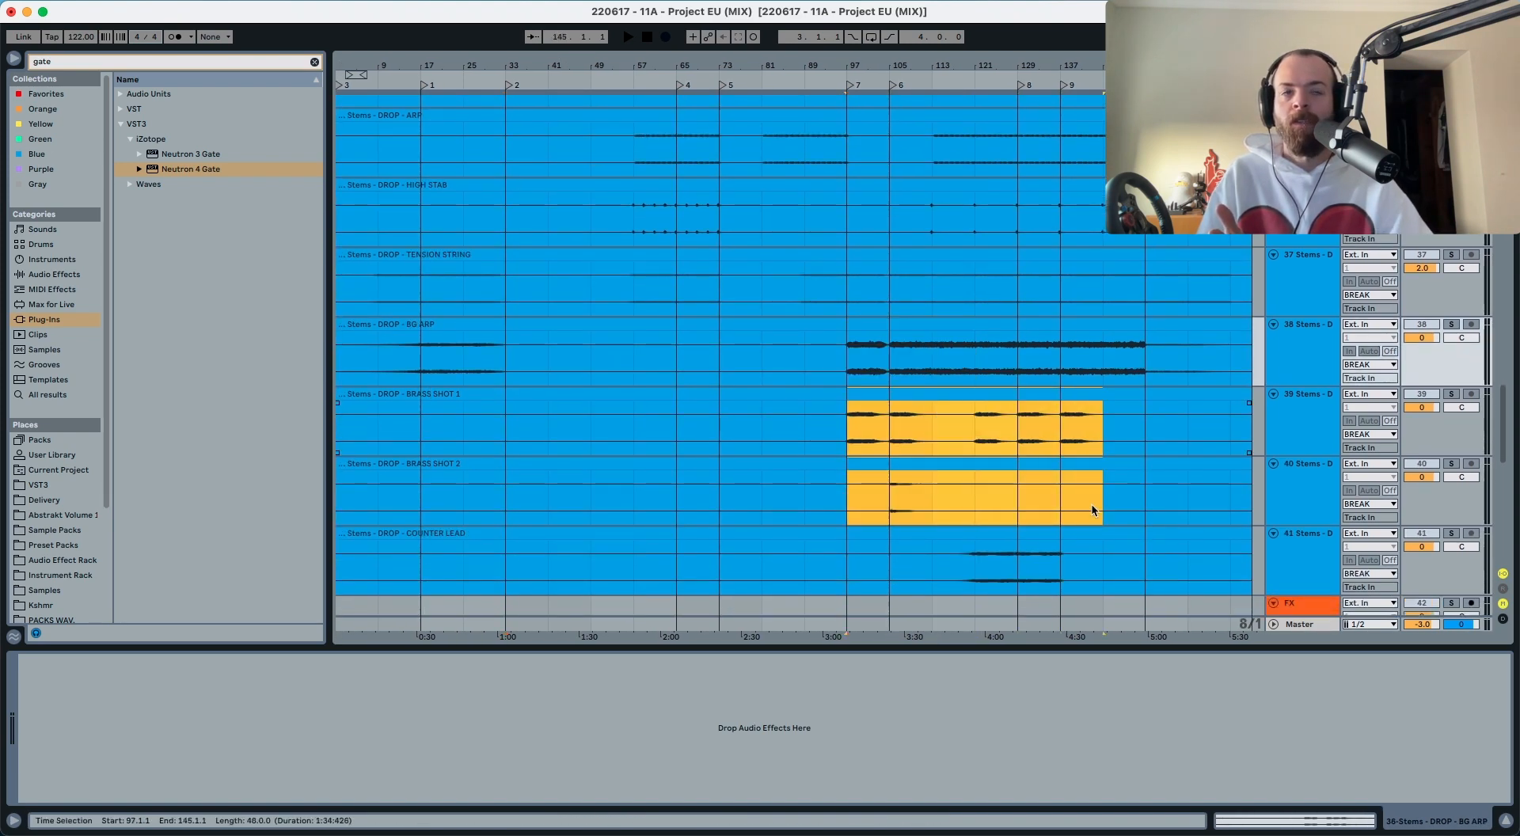
{"action": "left_click", "coordinate": [853, 369]}
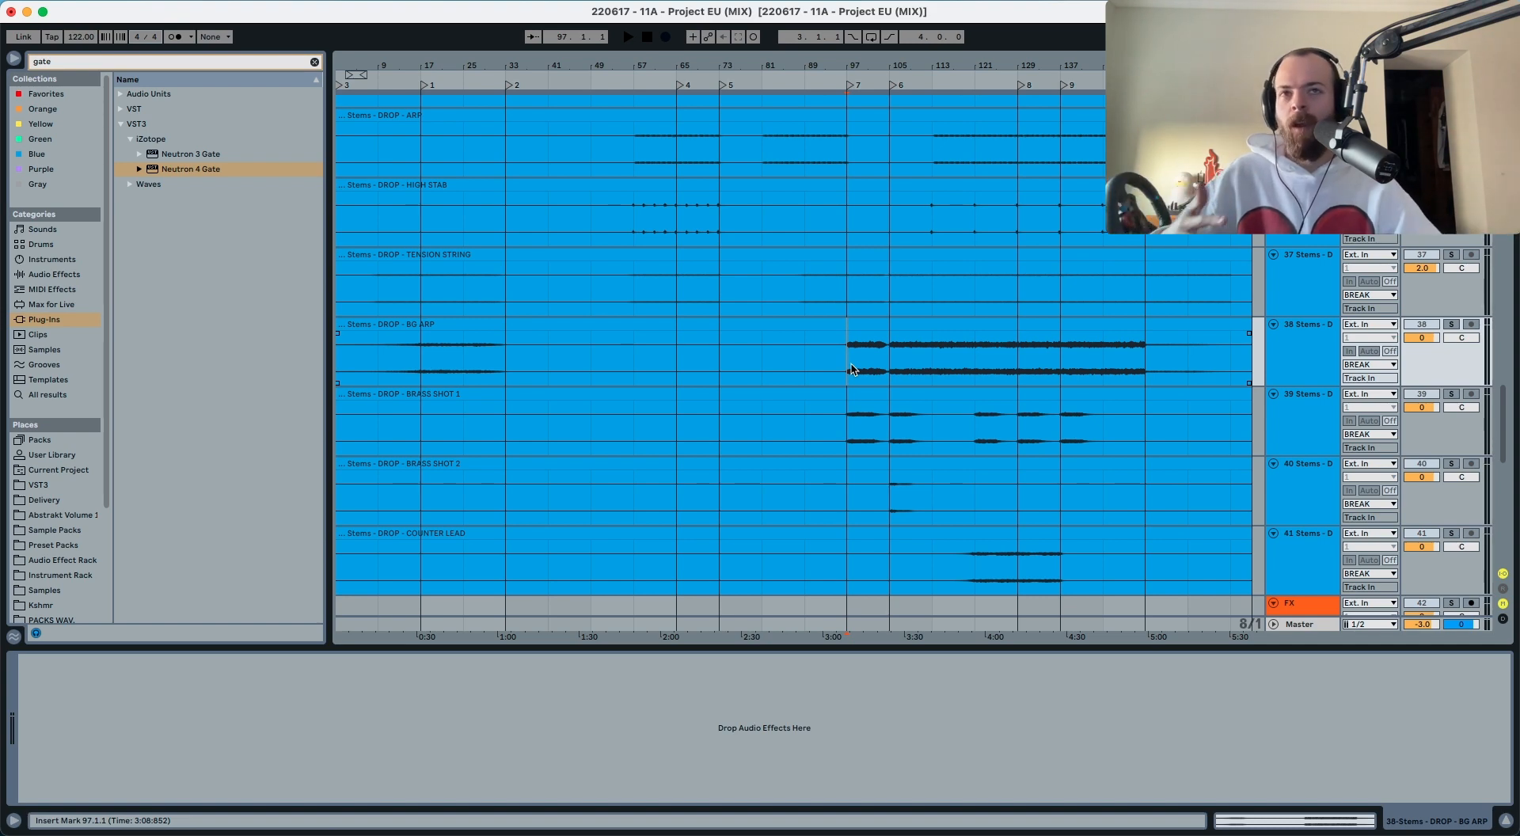
Step: Activate the song's stem tracks and audition the mix from bar 33, leaving the insert mark at bar 41 on the strings stem
{"action": "scroll", "coordinate": [853, 369], "scroll_direction": "up", "scroll_amount": 10}
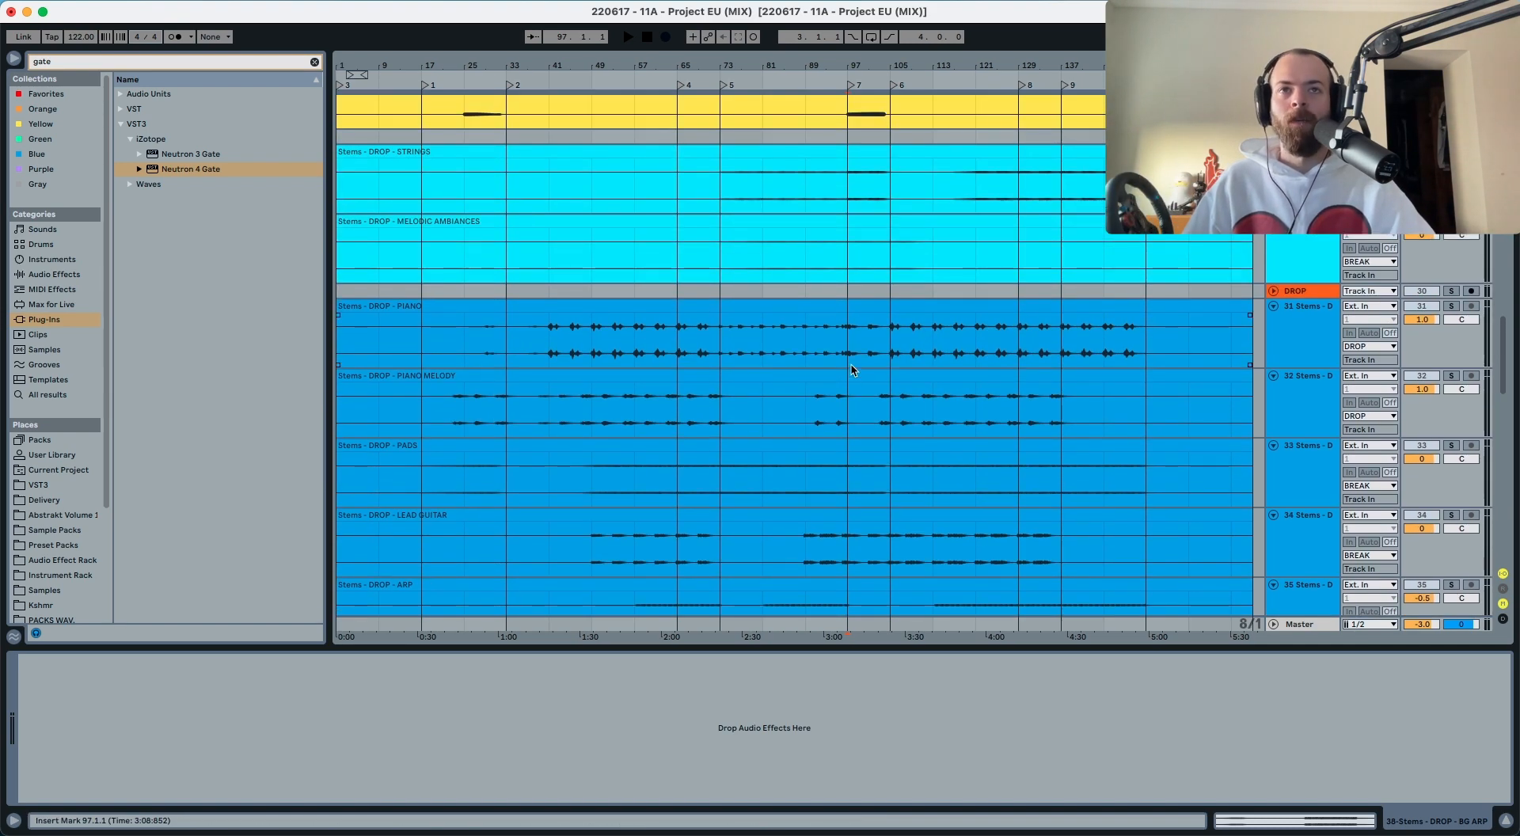
{"action": "scroll", "coordinate": [850, 364], "scroll_direction": "up", "scroll_amount": 2}
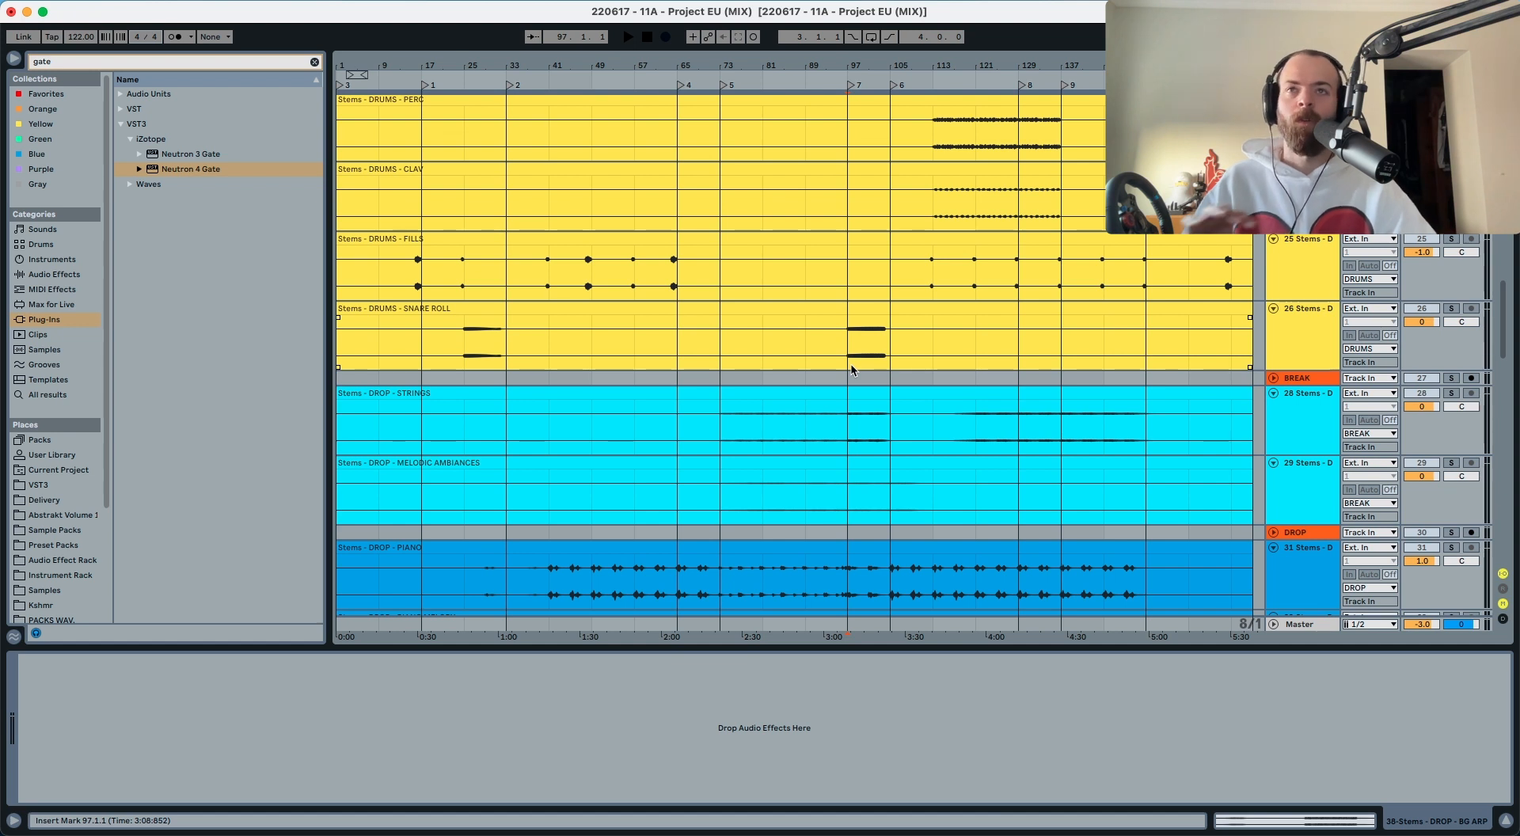
{"action": "left_click", "coordinate": [572, 419]}
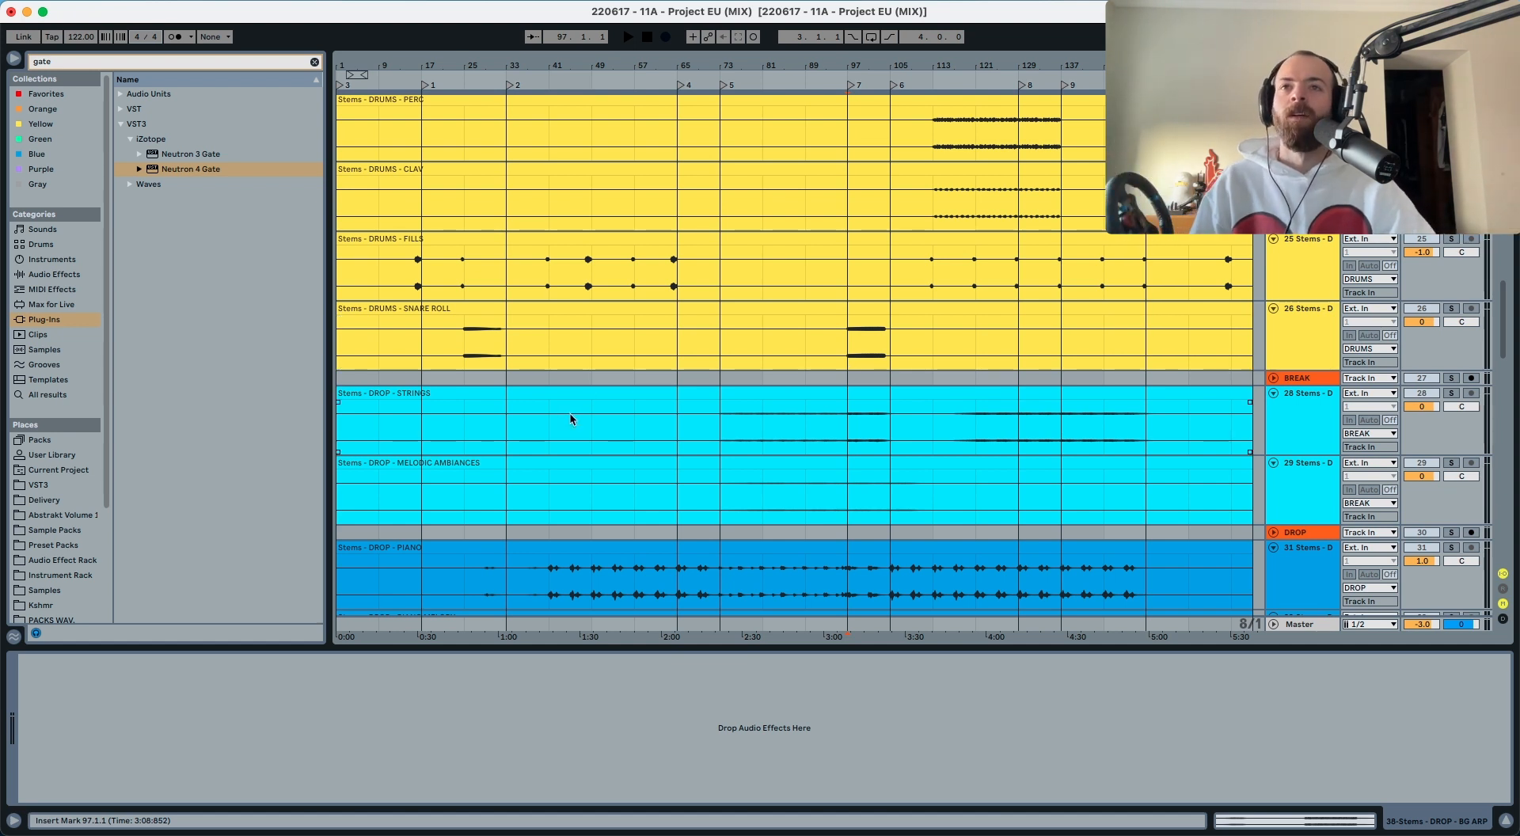
{"action": "left_click", "coordinate": [614, 417]}
{"action": "key", "text": "space"}
{"action": "left_click", "coordinate": [512, 426]}
{"action": "key", "text": "space"}
{"action": "key", "text": "space"}
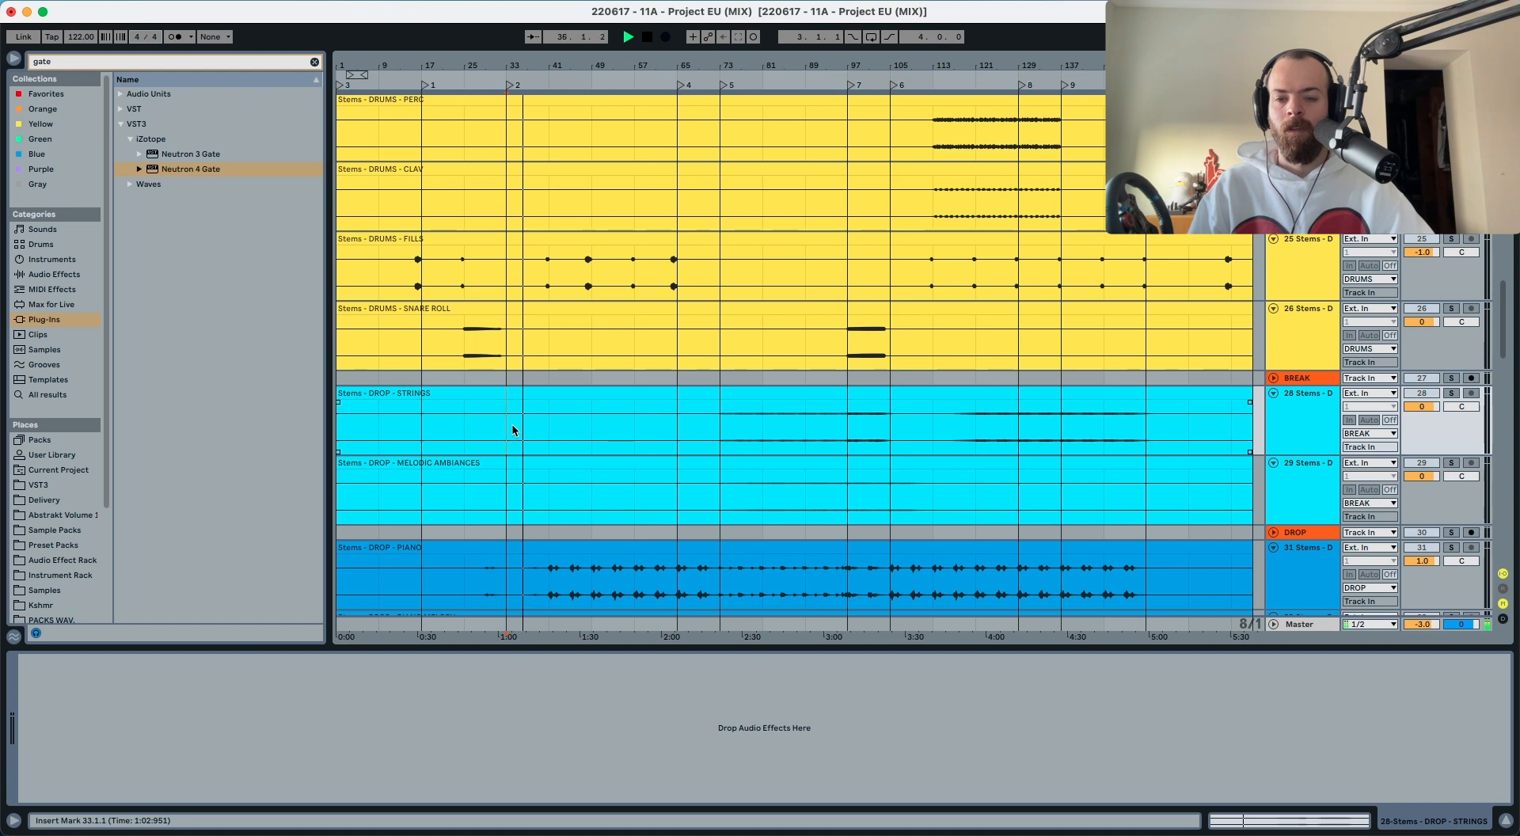
{"action": "key", "text": "space"}
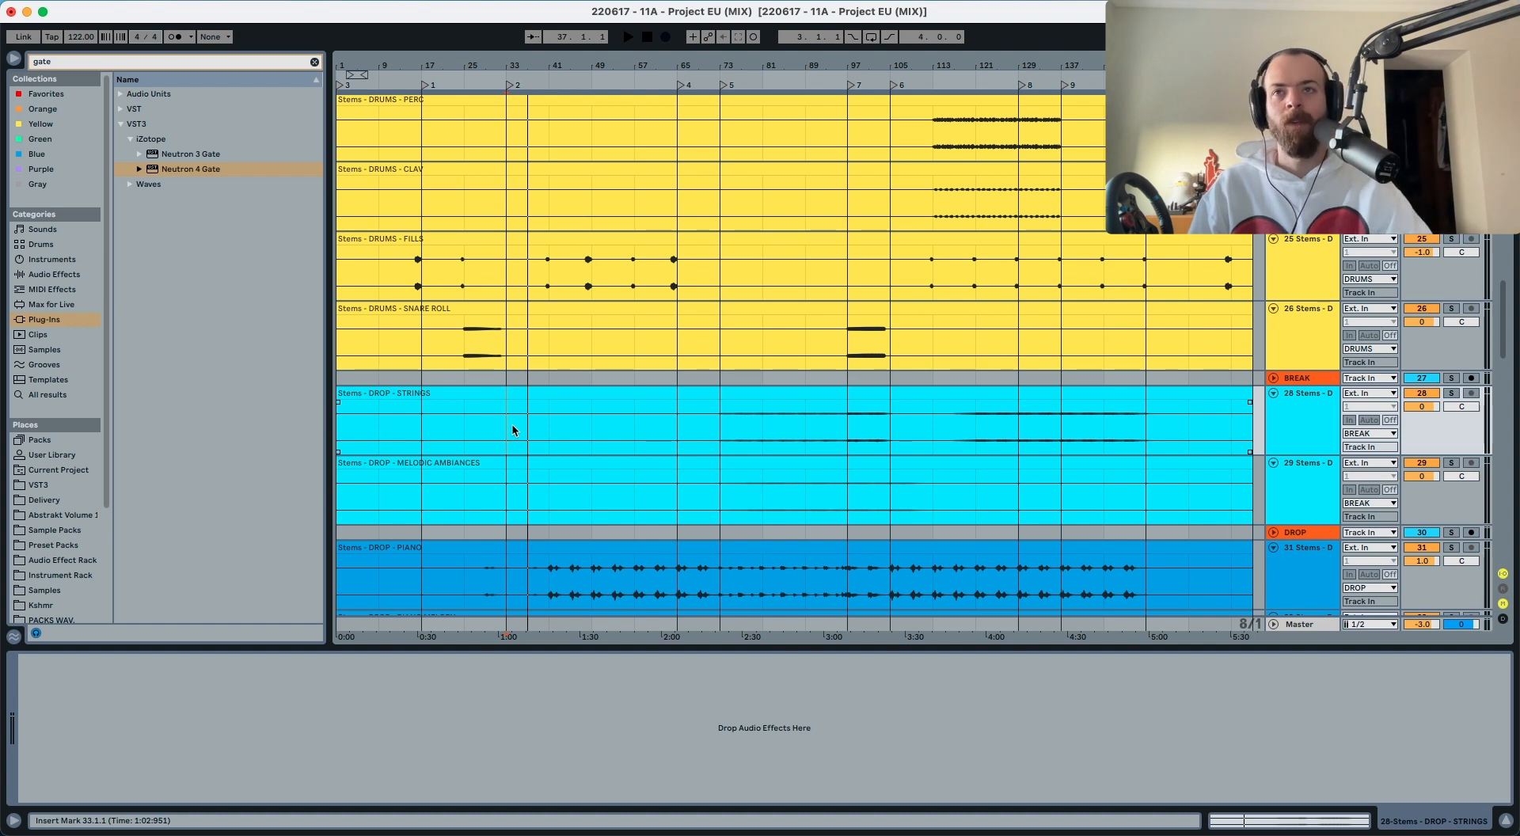
{"action": "key", "text": "space"}
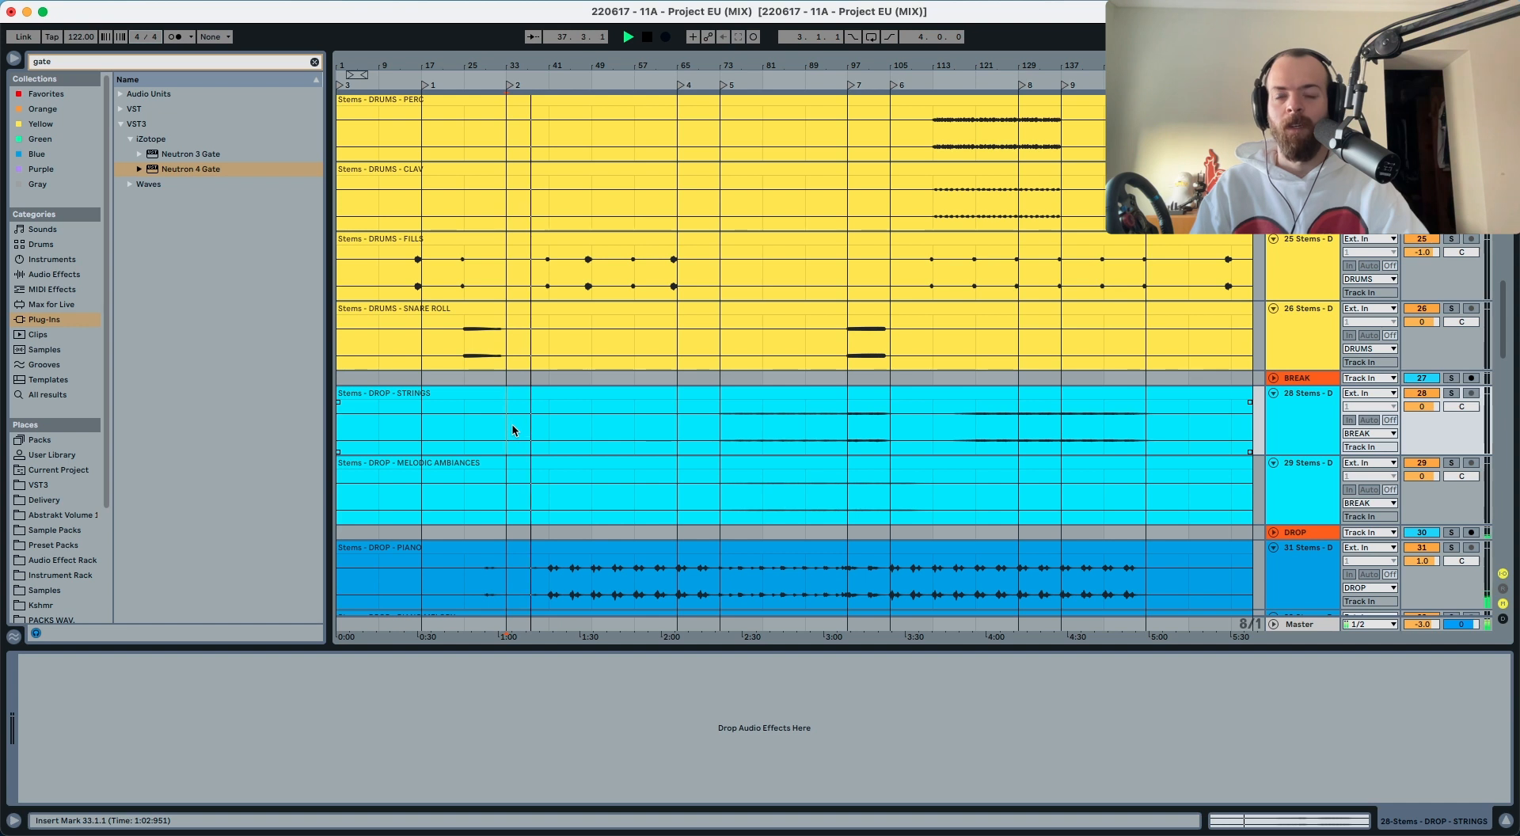
{"action": "left_click", "coordinate": [549, 423]}
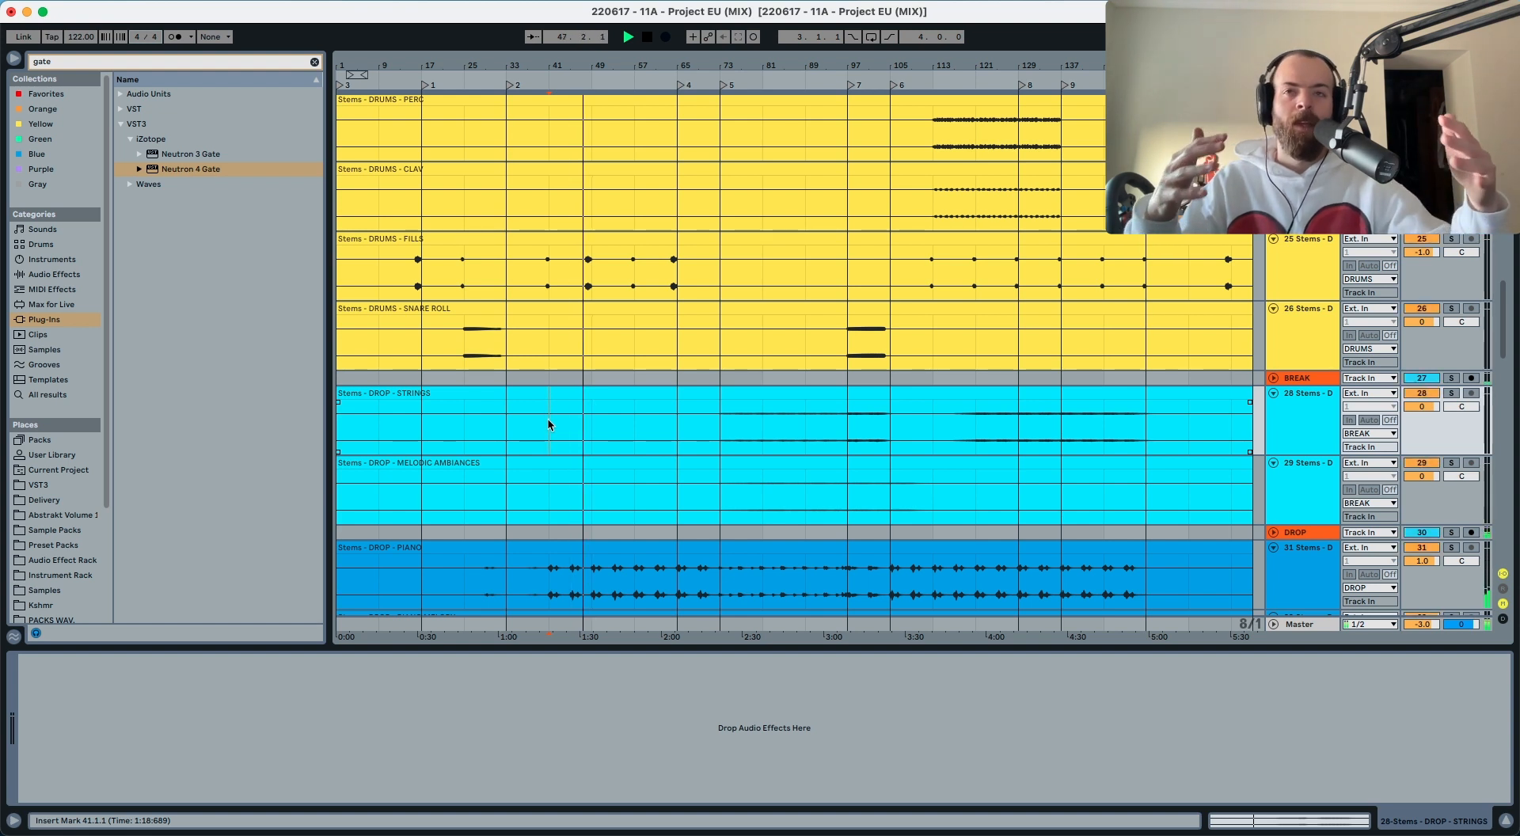
Step: Raise the lead guitar stem's track volume to 1.0 dB during playback
{"action": "scroll", "coordinate": [548, 419], "scroll_direction": "down", "scroll_amount": 5}
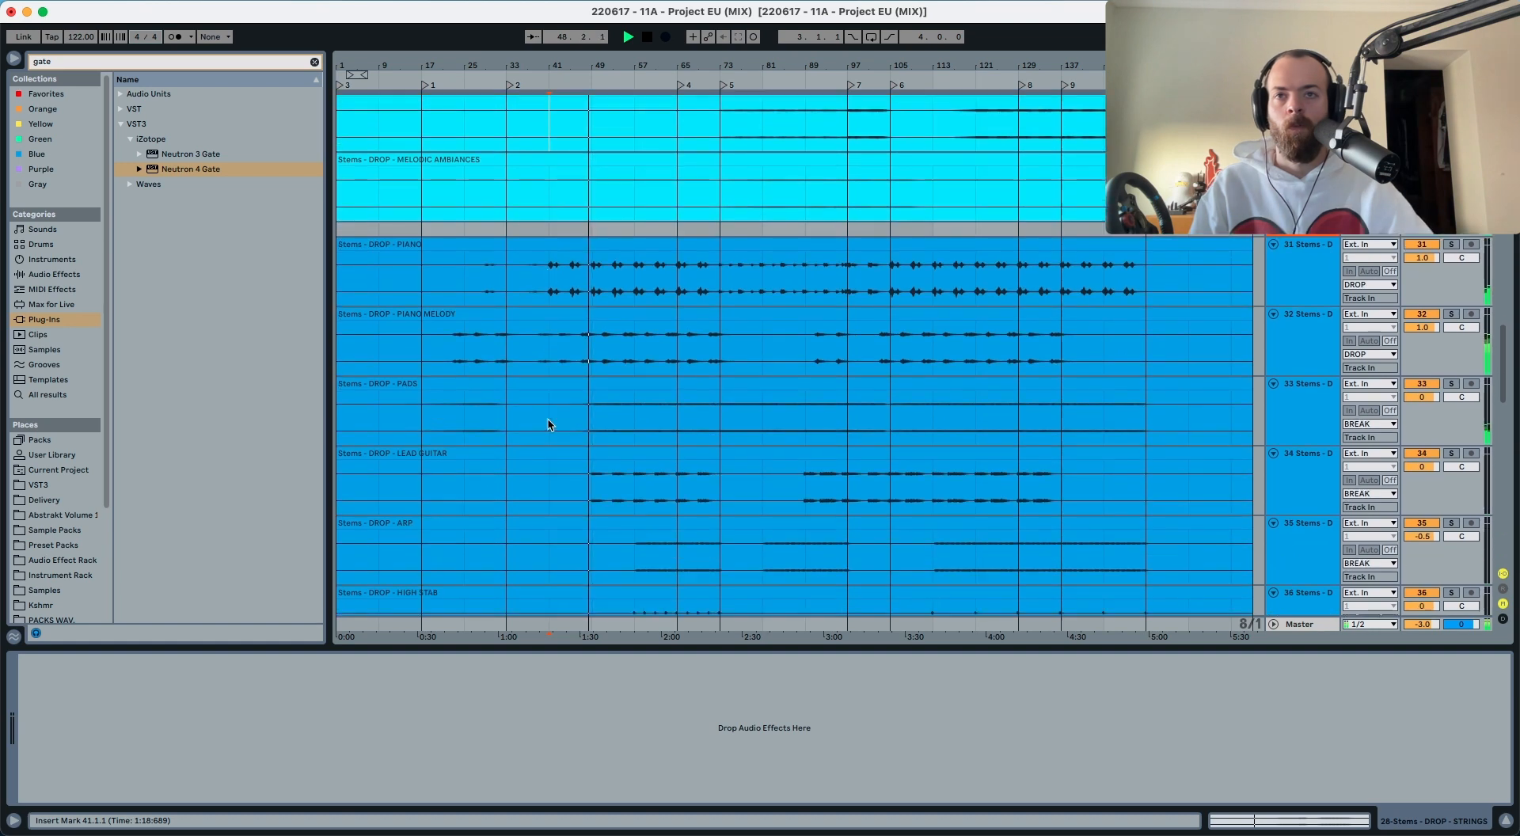
{"action": "scroll", "coordinate": [548, 424], "scroll_direction": "up", "scroll_amount": 1}
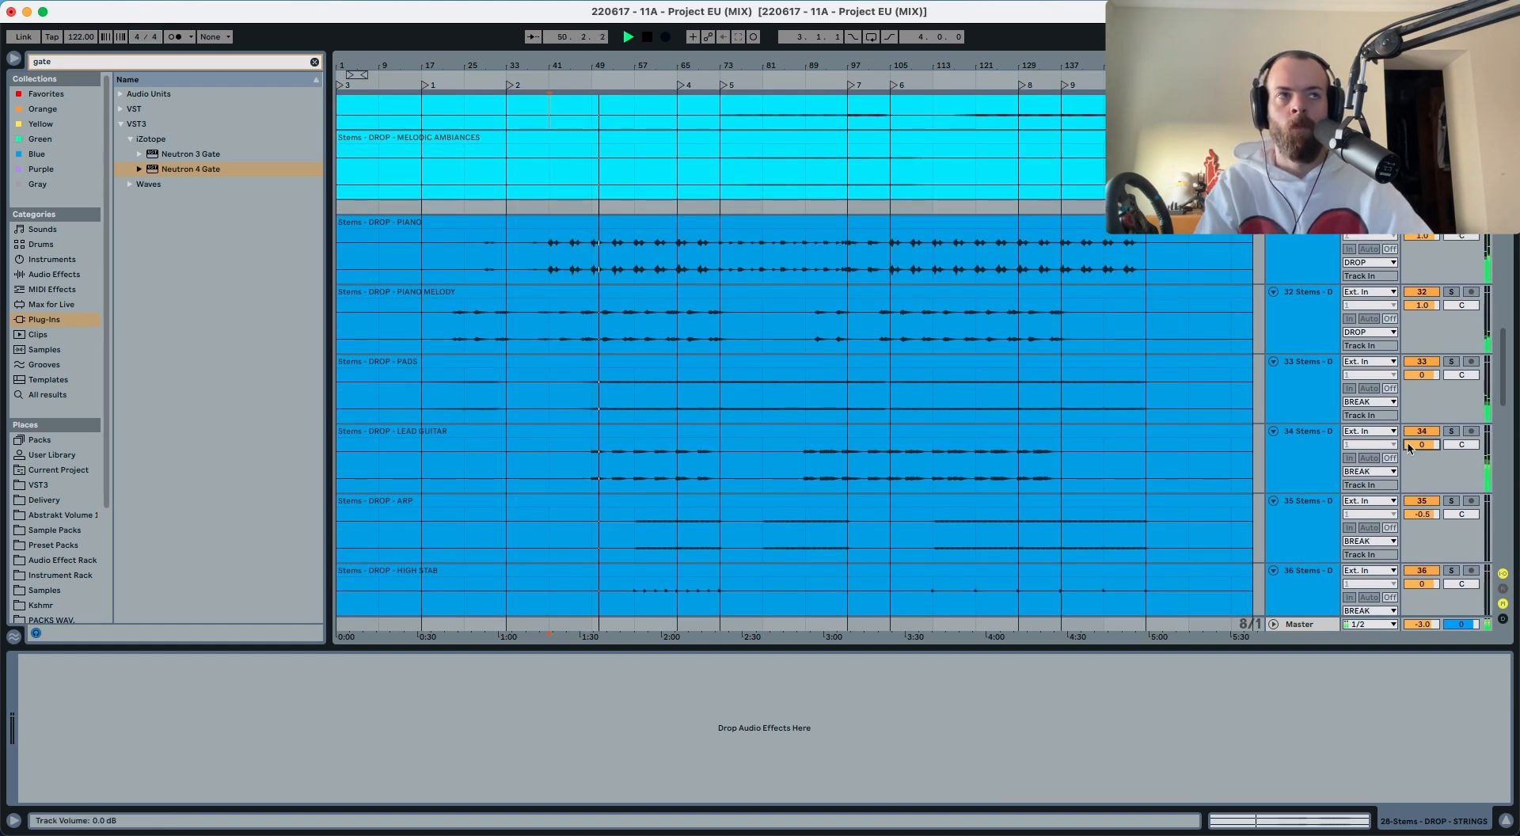
{"action": "left_click_drag", "start_coordinate": [1408, 441], "coordinate": [1407, 437]}
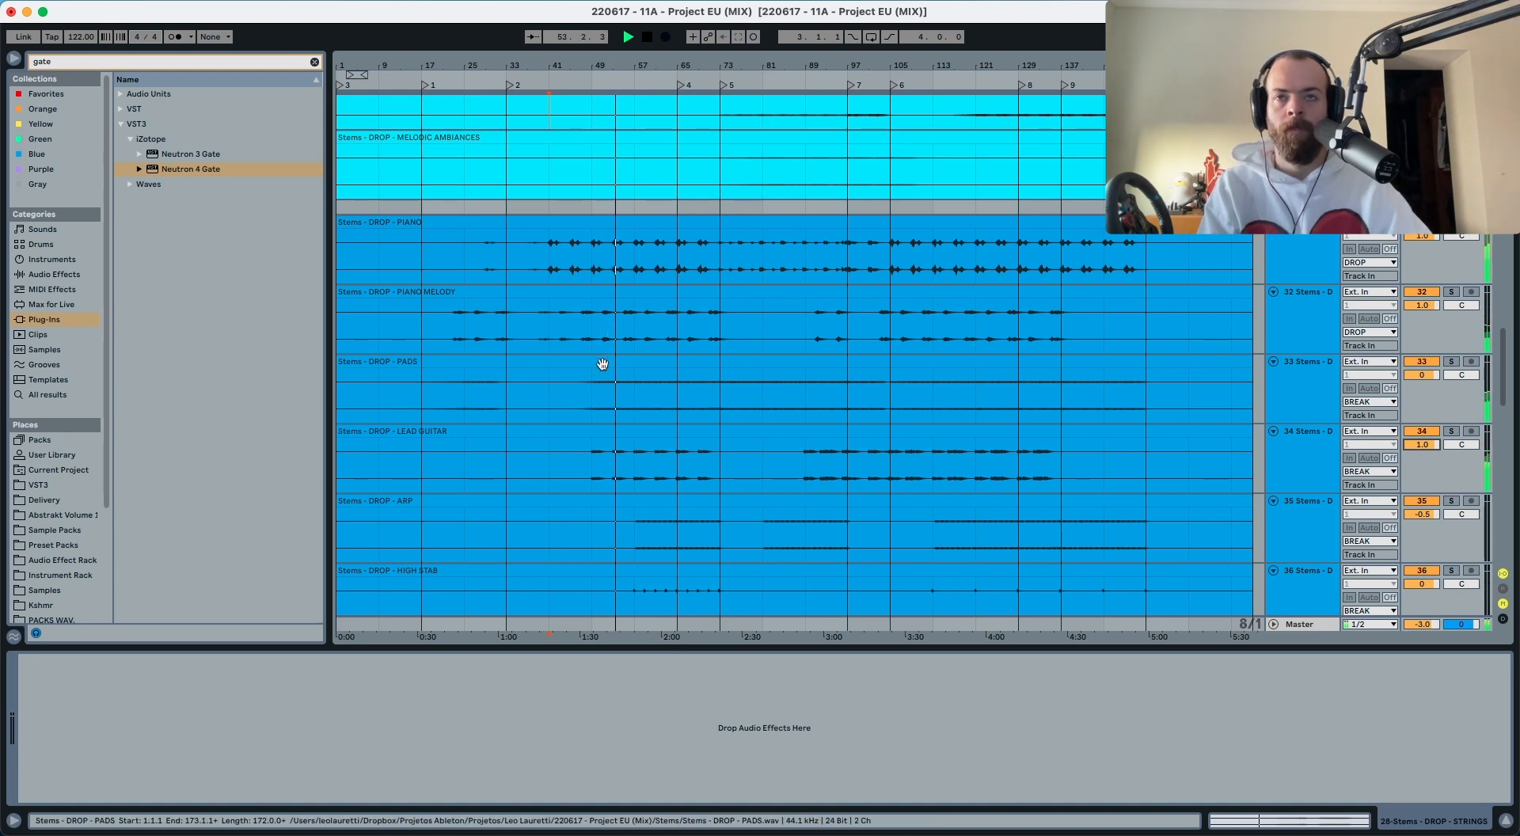
Step: Set band 5 of the vocal chops stem's EQ Eight to 0.87 dB gain at 4.64 kHz
{"action": "scroll", "coordinate": [668, 396], "scroll_direction": "down", "scroll_amount": 15}
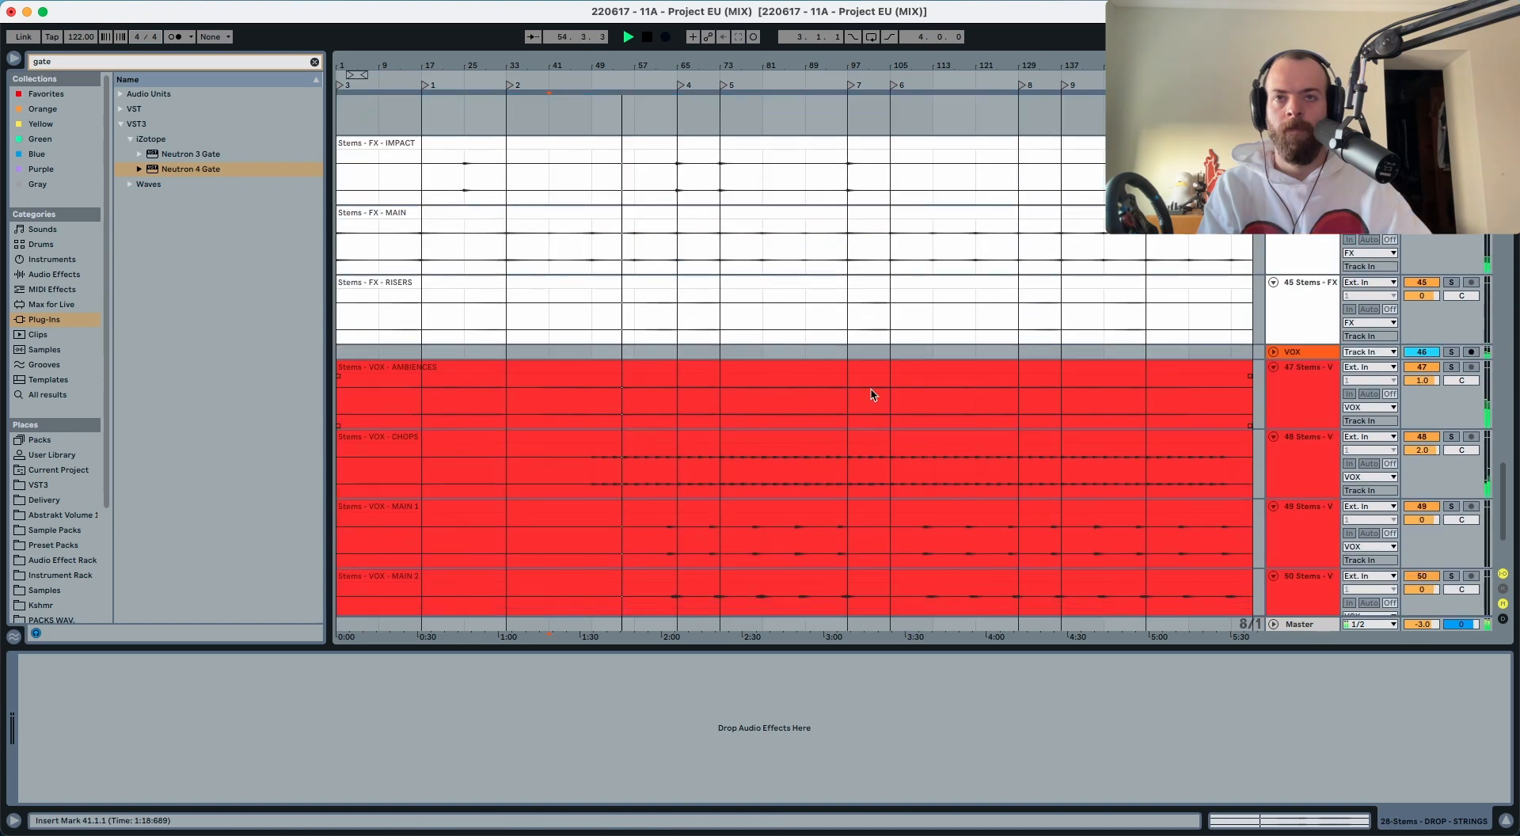
{"action": "left_click", "coordinate": [1316, 459]}
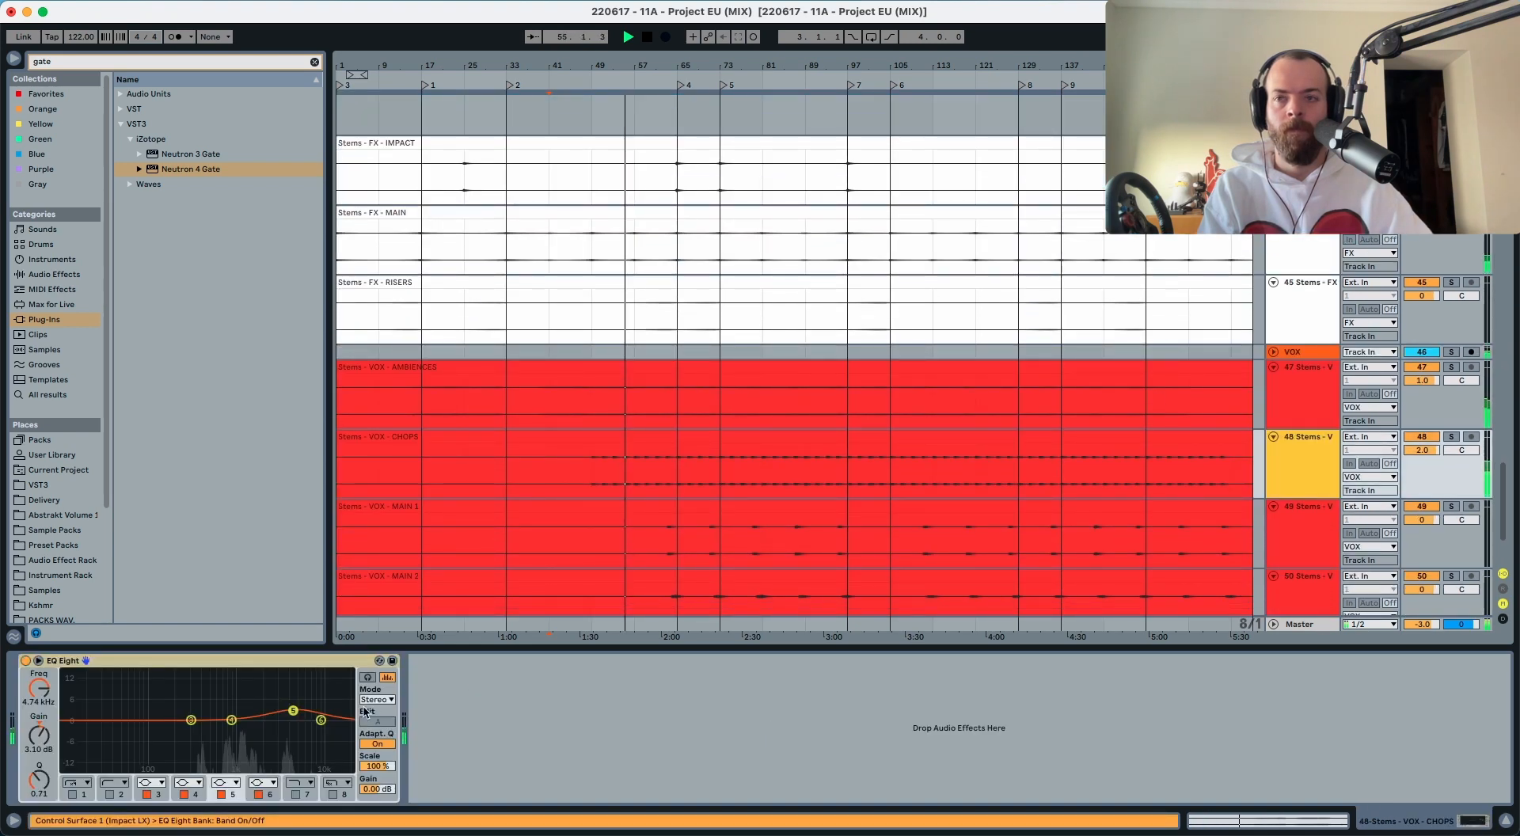
{"action": "left_click", "coordinate": [293, 714]}
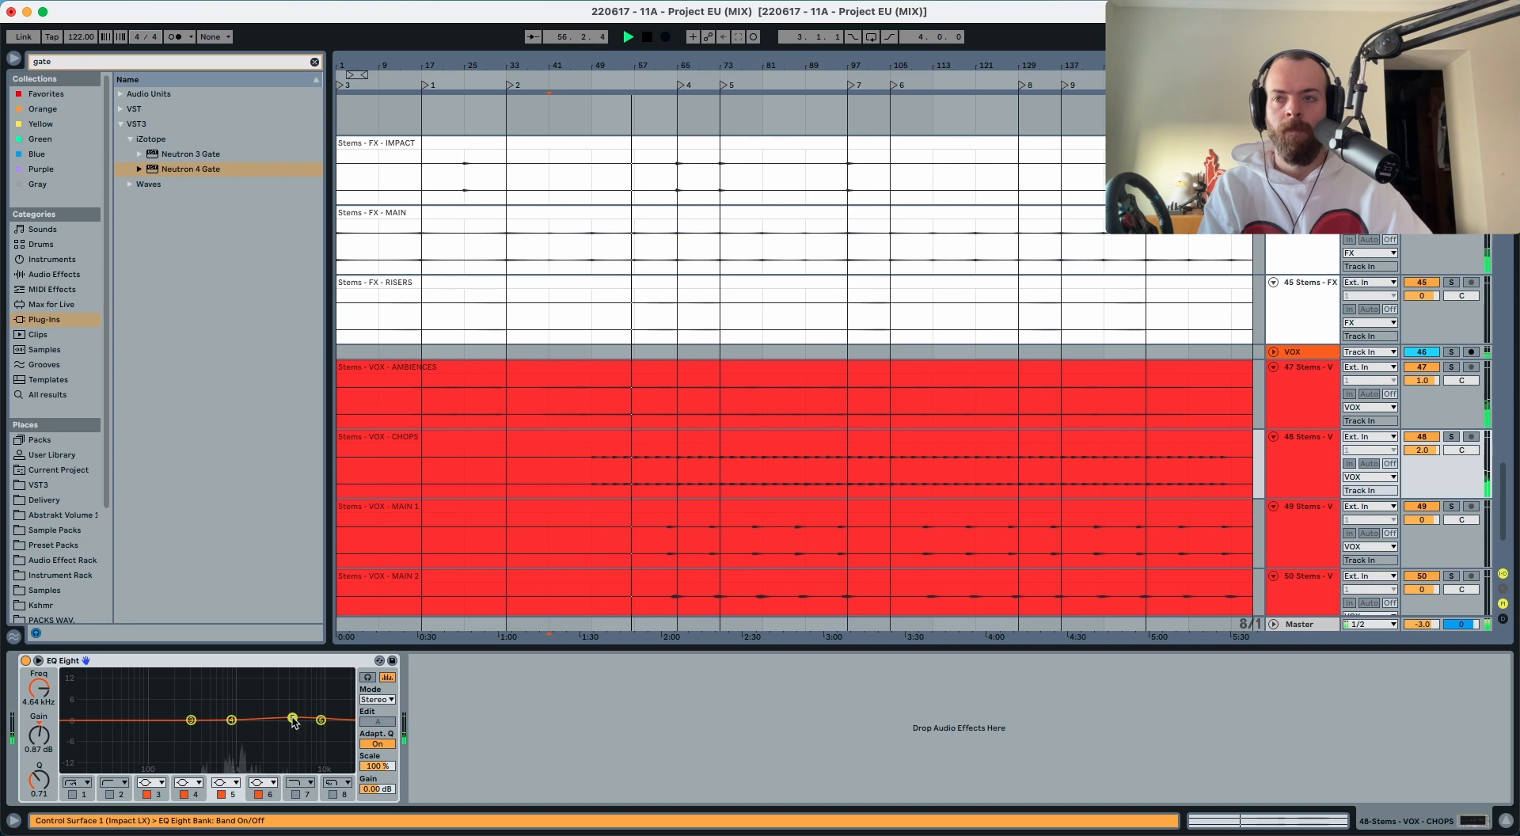
Step: Examine the EQ Eight settings of the arp and tension string stems while the song plays
{"action": "scroll", "coordinate": [1295, 235], "scroll_direction": "up", "scroll_amount": 15}
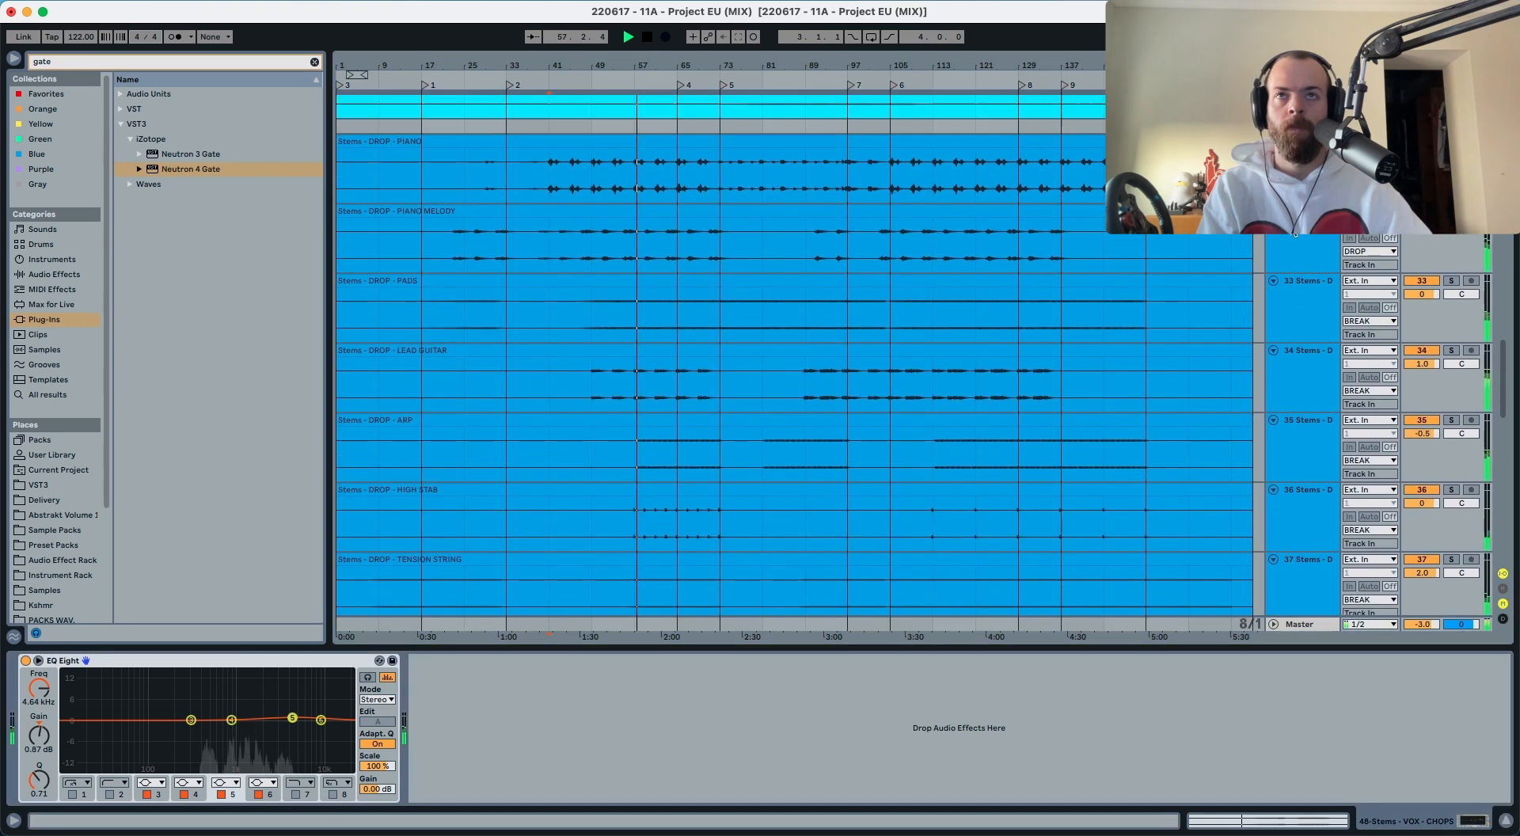
{"action": "scroll", "coordinate": [1287, 285], "scroll_direction": "down", "scroll_amount": 1}
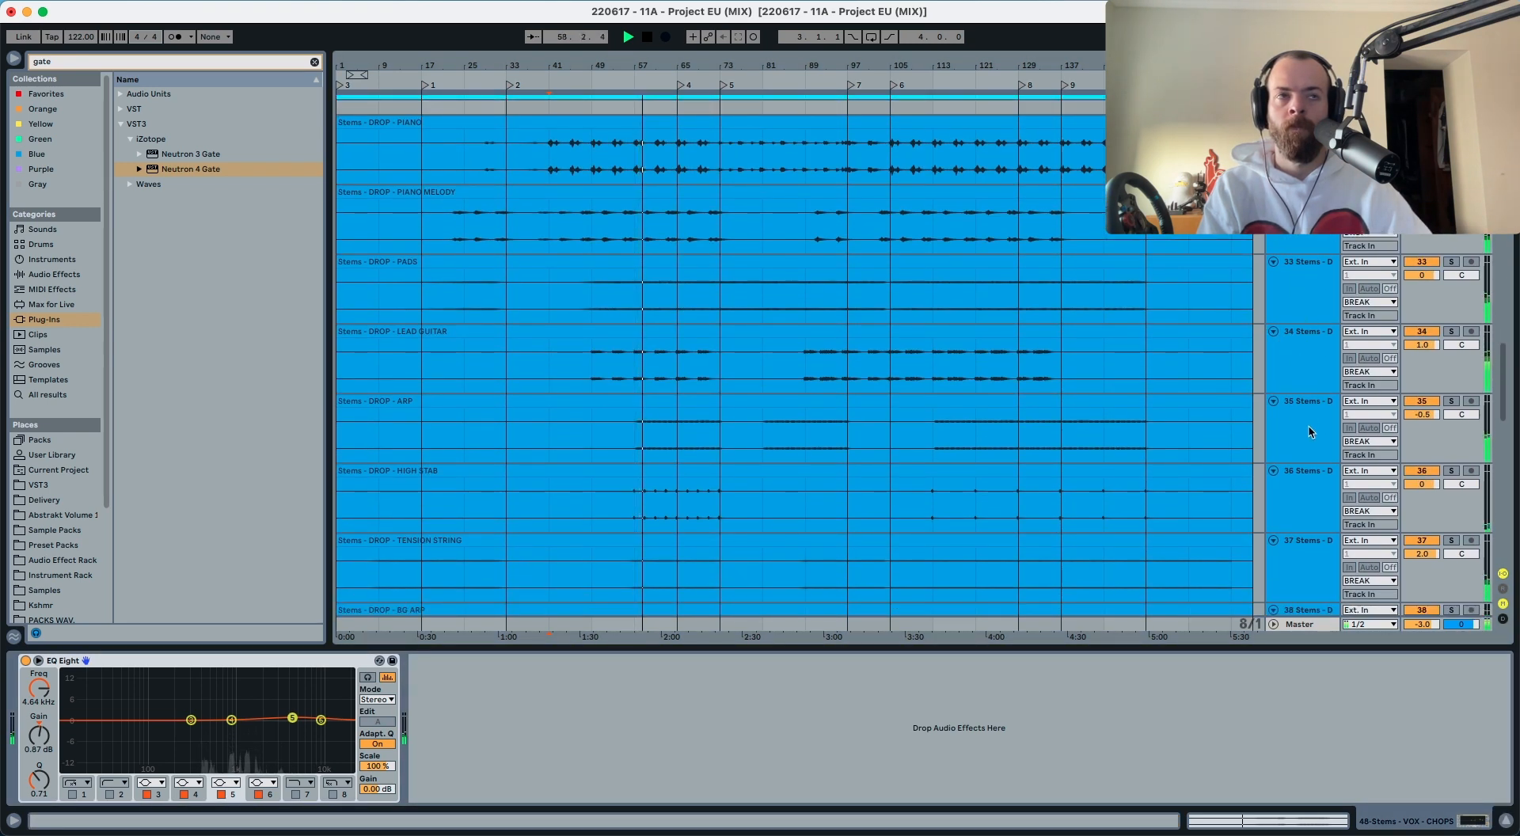
{"action": "left_click", "coordinate": [1328, 427]}
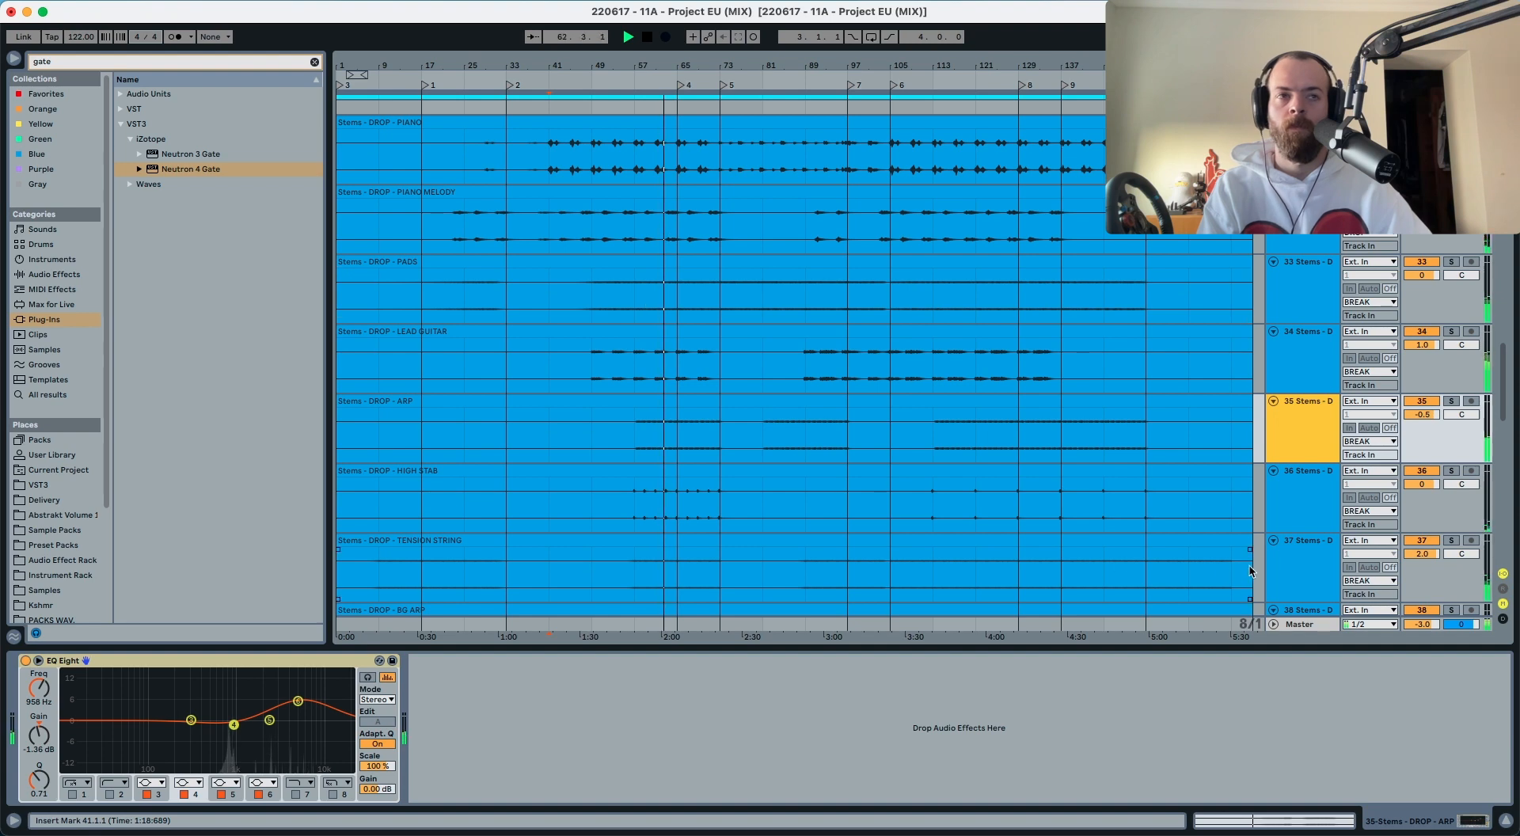
{"action": "left_click", "coordinate": [1301, 567]}
{"action": "scroll", "coordinate": [752, 475], "scroll_direction": "down", "scroll_amount": 8}
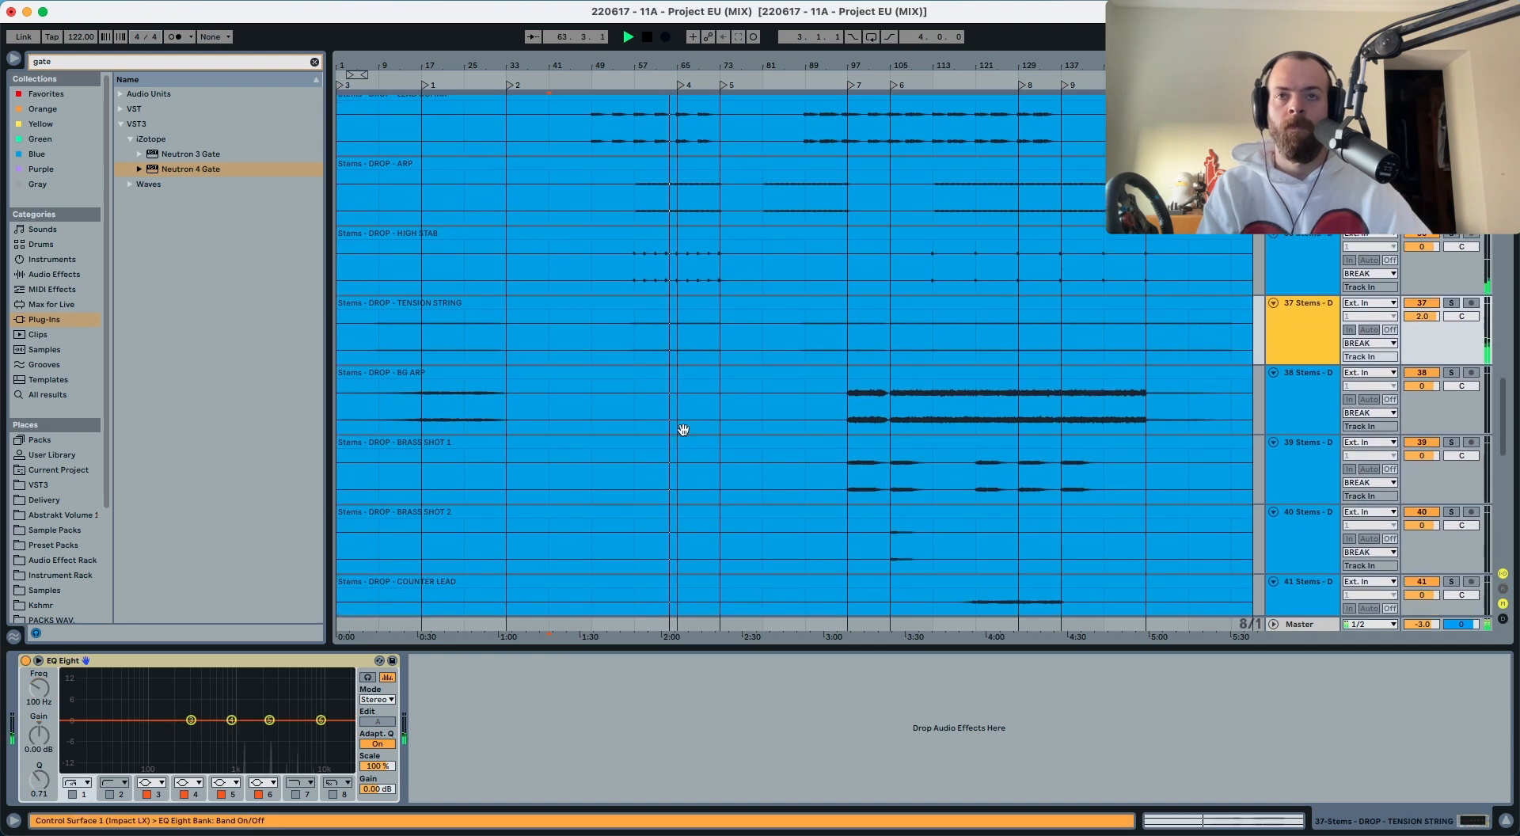
Step: Audition the song with the VOX - MAIN 2 stem muted, and stop playback at bar 73
{"action": "scroll", "coordinate": [682, 429], "scroll_direction": "down", "scroll_amount": 10}
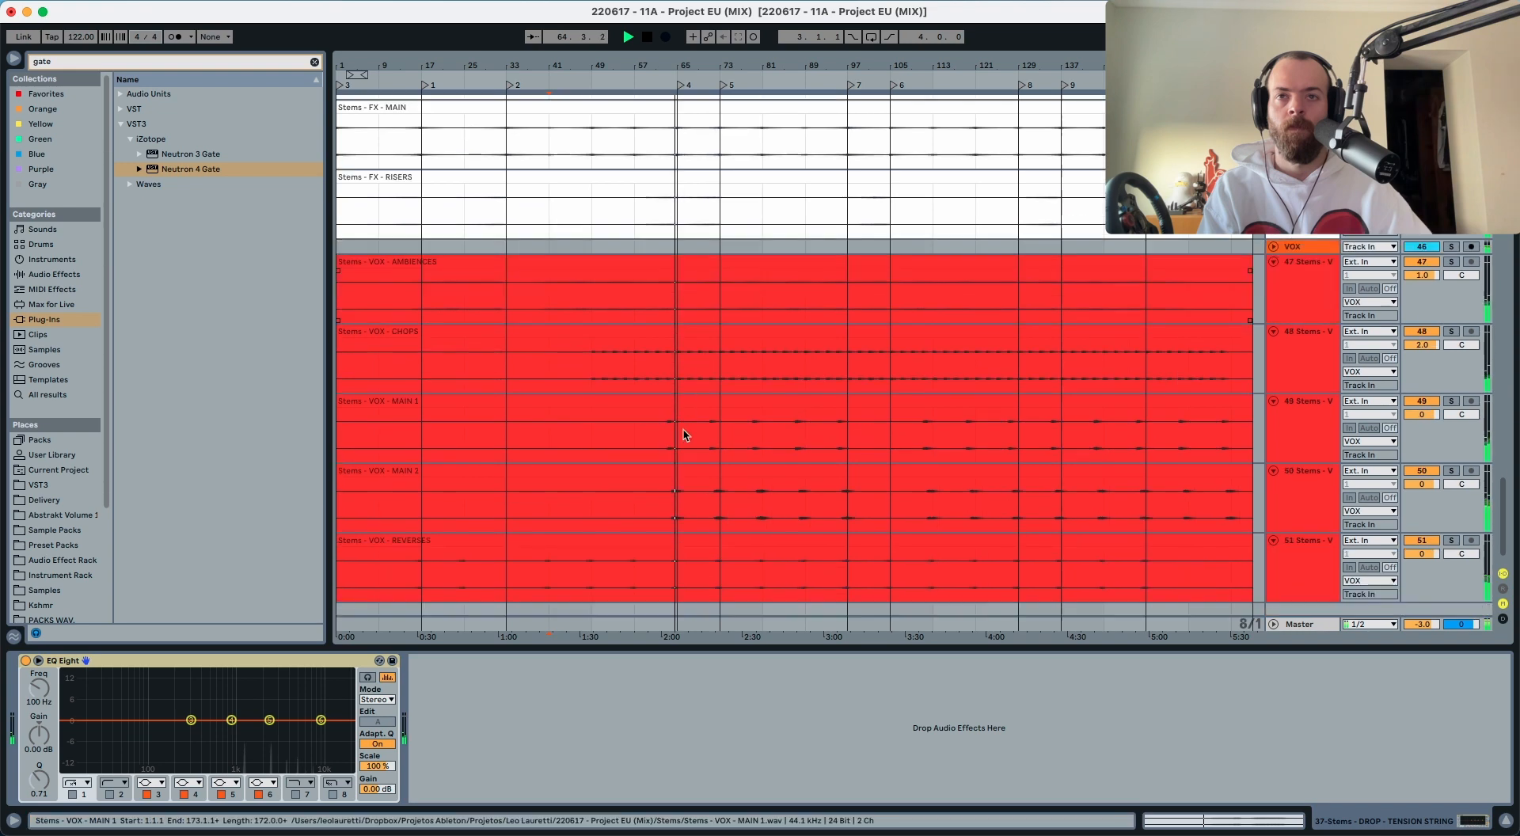
{"action": "left_click", "coordinate": [1424, 380]}
{"action": "left_click", "coordinate": [1423, 454]}
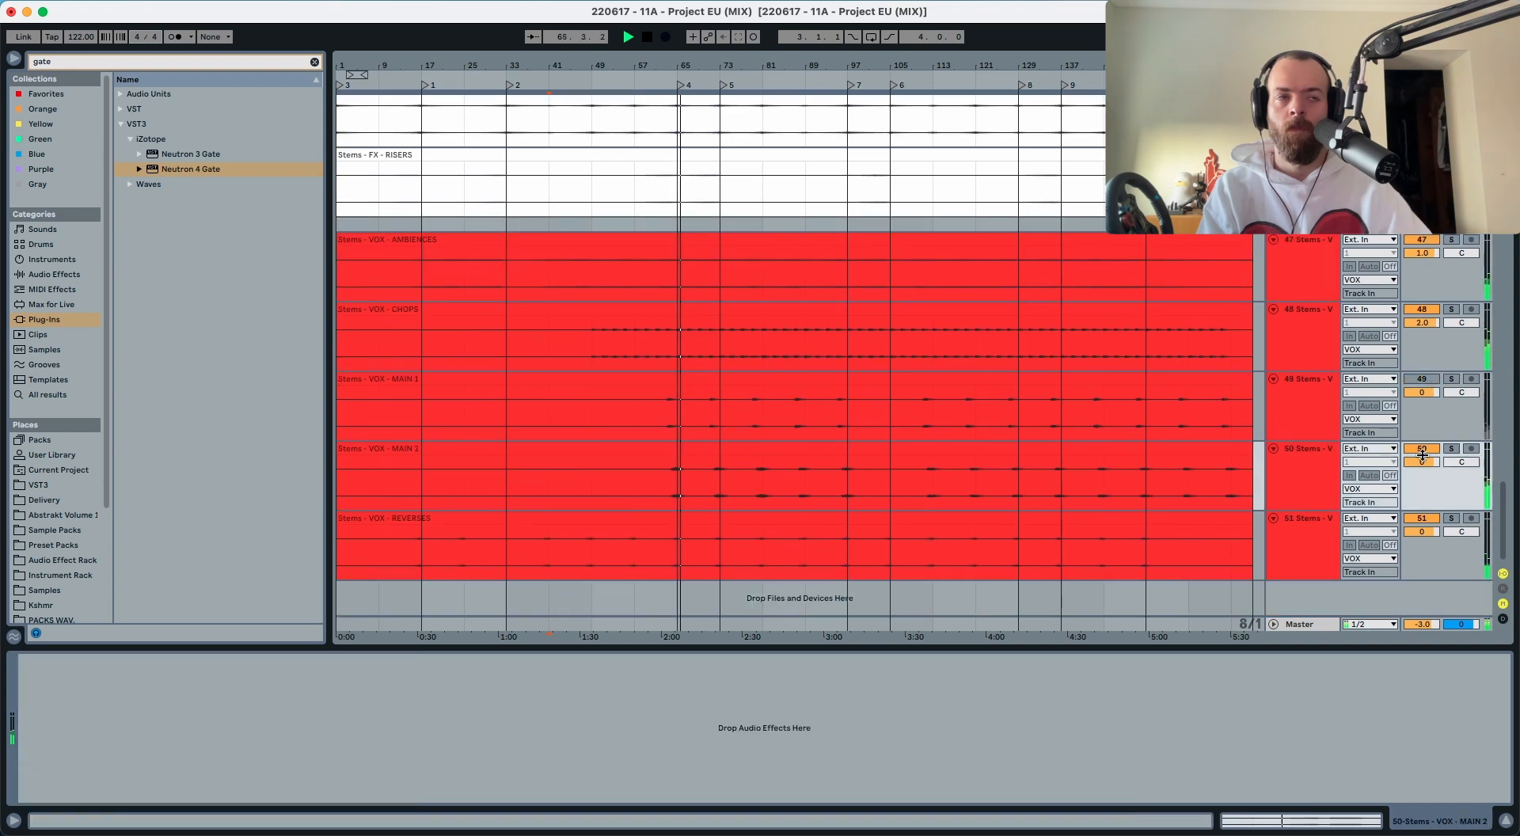
{"action": "left_click", "coordinate": [1423, 449]}
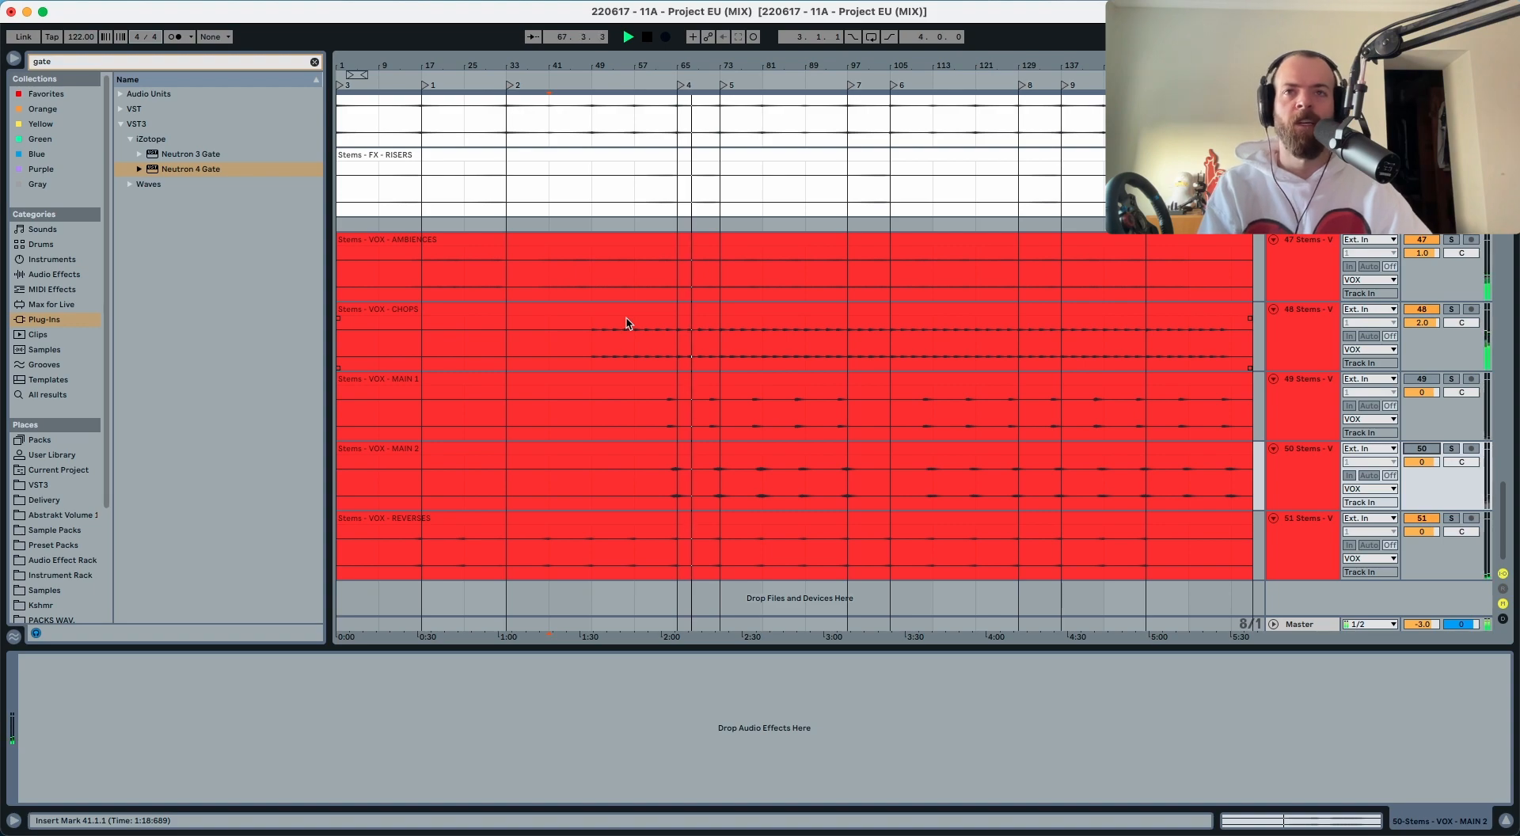
{"action": "scroll", "coordinate": [627, 323], "scroll_direction": "up", "scroll_amount": 15}
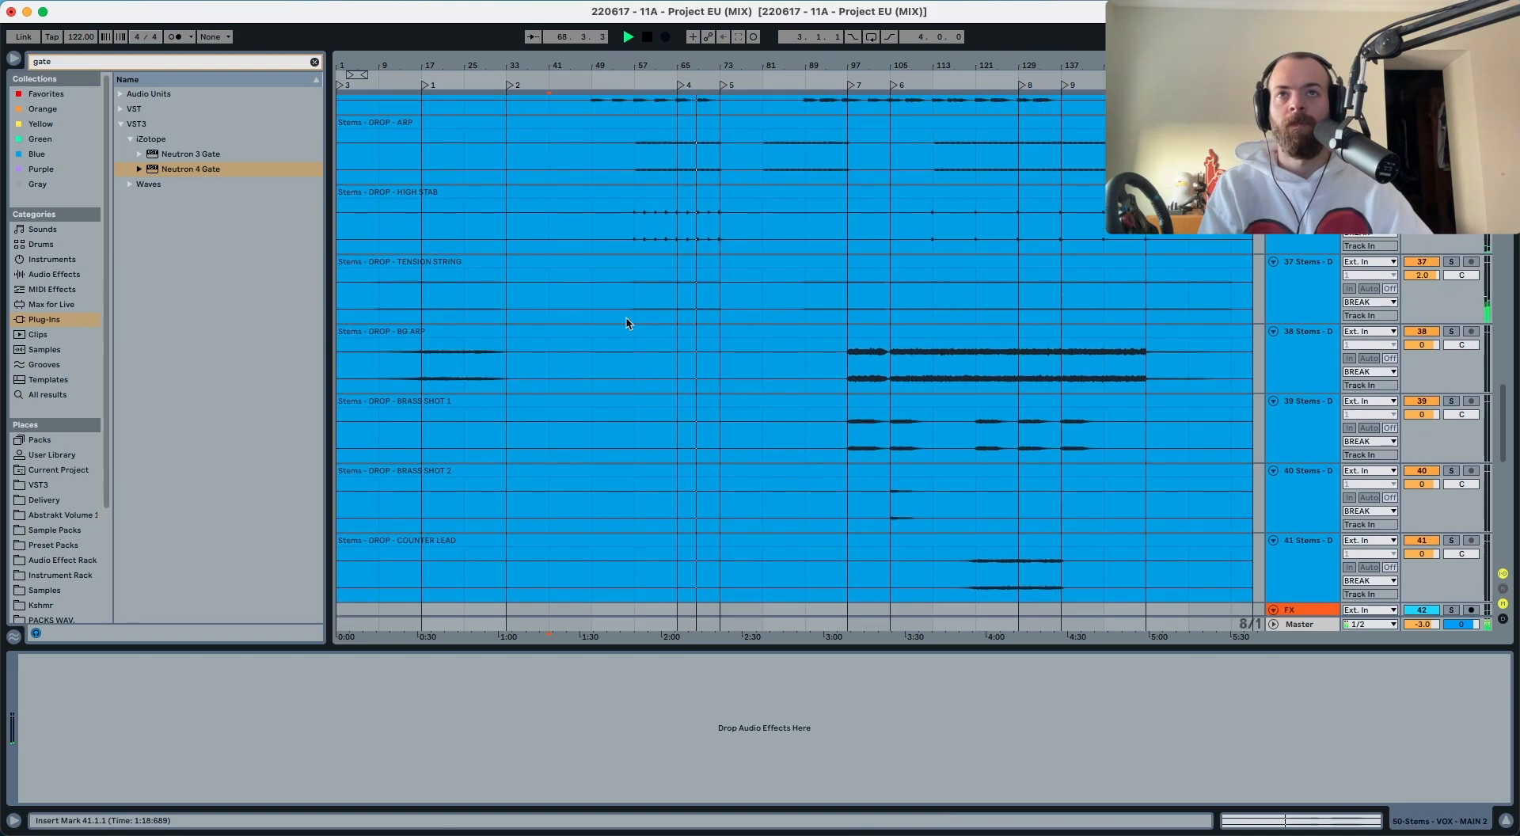
{"action": "scroll", "coordinate": [626, 323], "scroll_direction": "up", "scroll_amount": 13}
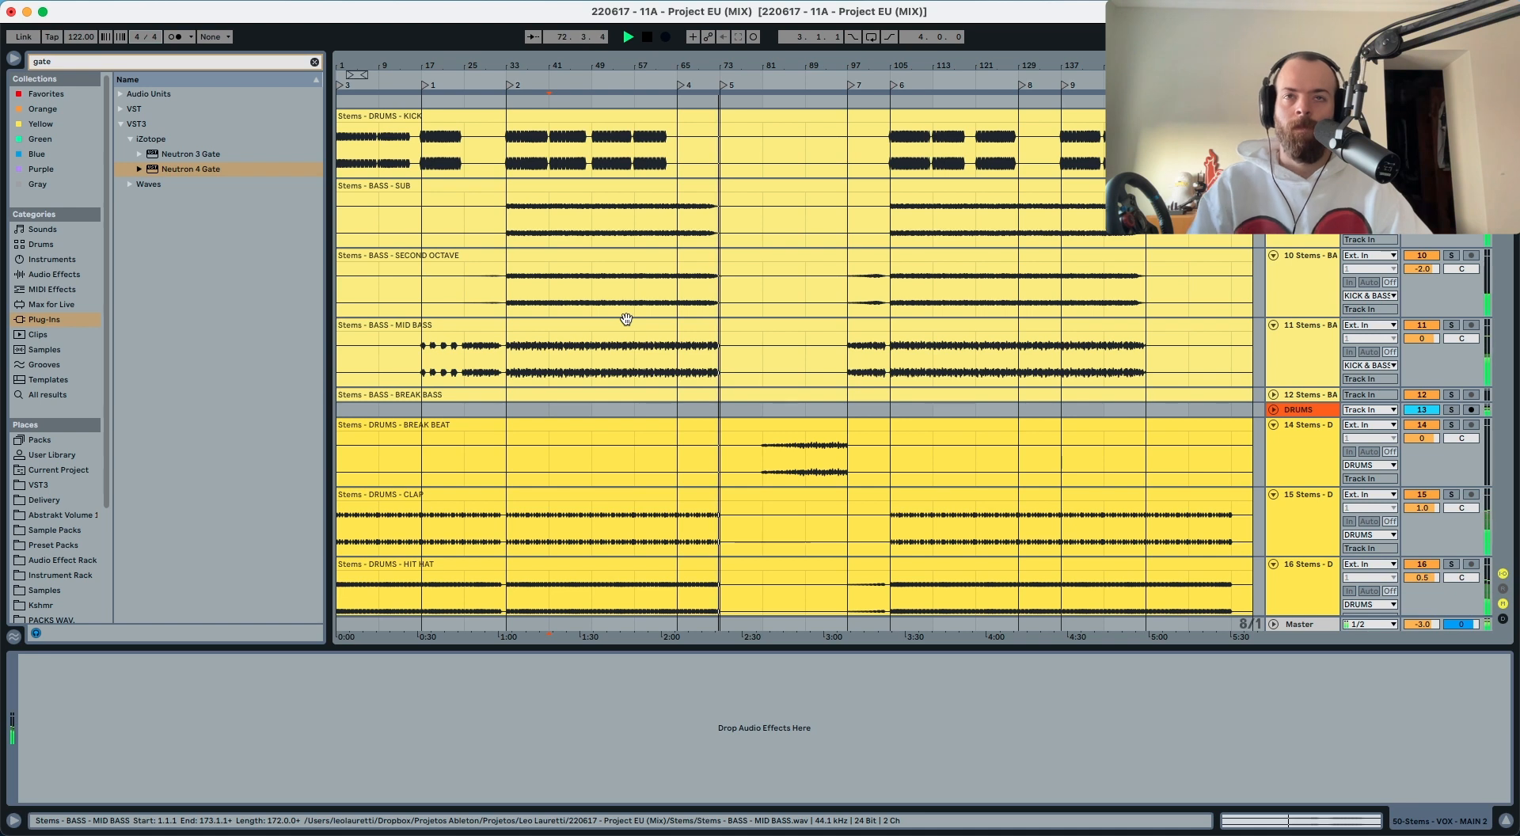
{"action": "key", "text": "space"}
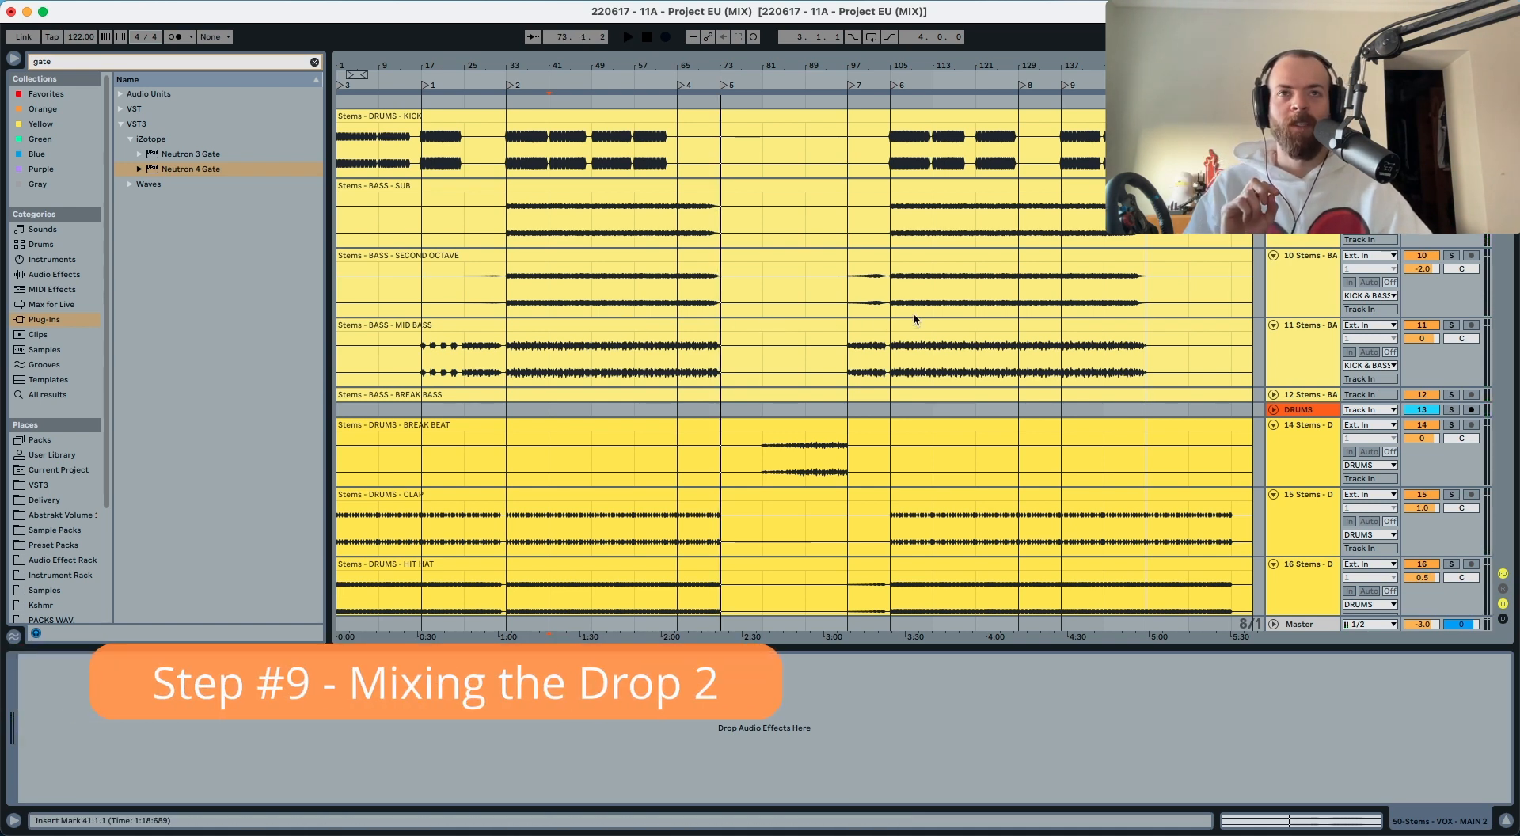
Step: Place the insert mark at bar 105 on the mid bass stem and audition the start of the second drop
{"action": "left_click", "coordinate": [893, 349]}
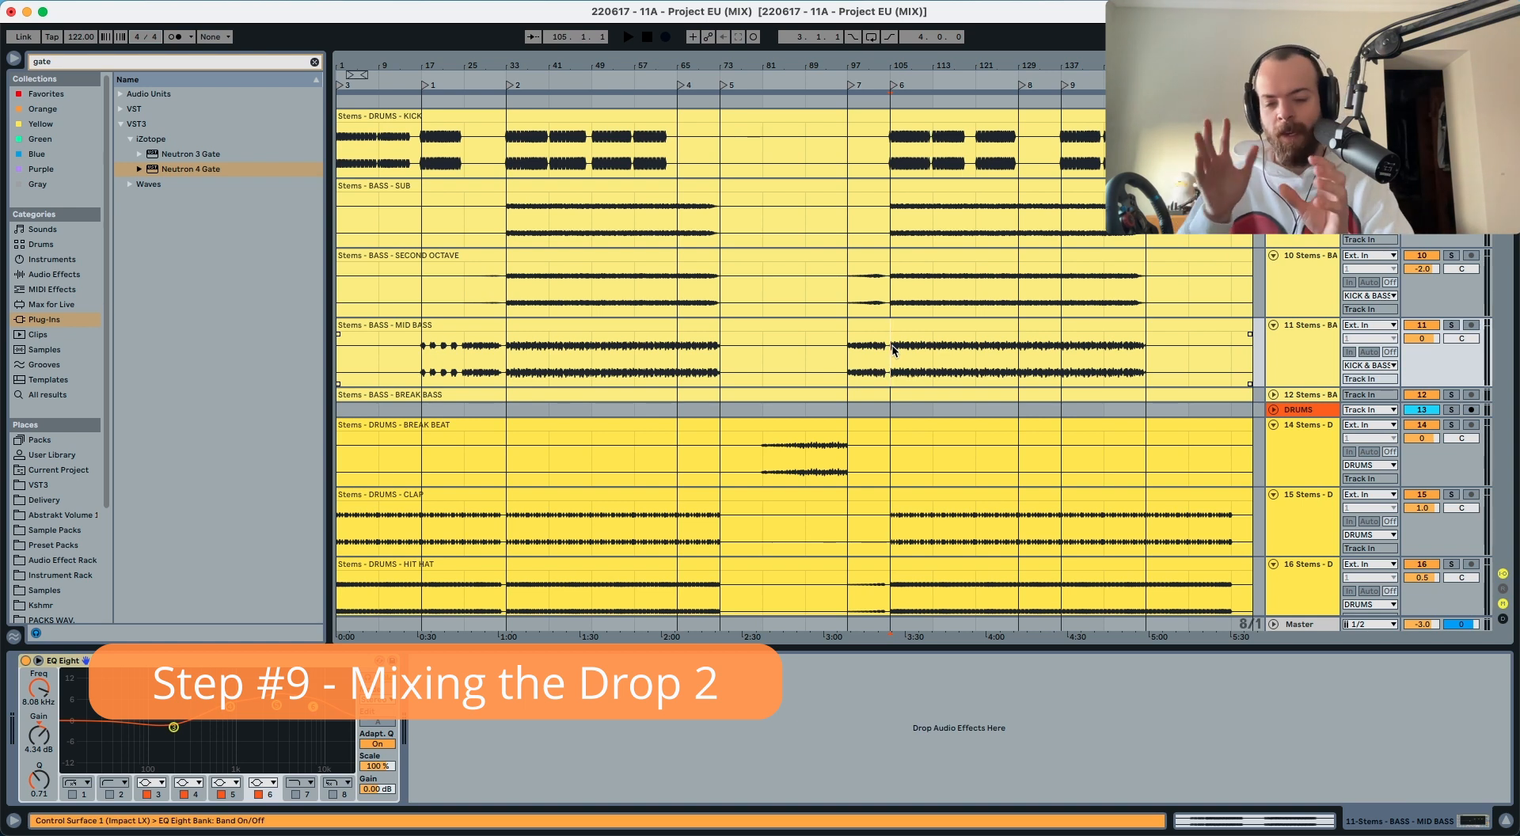
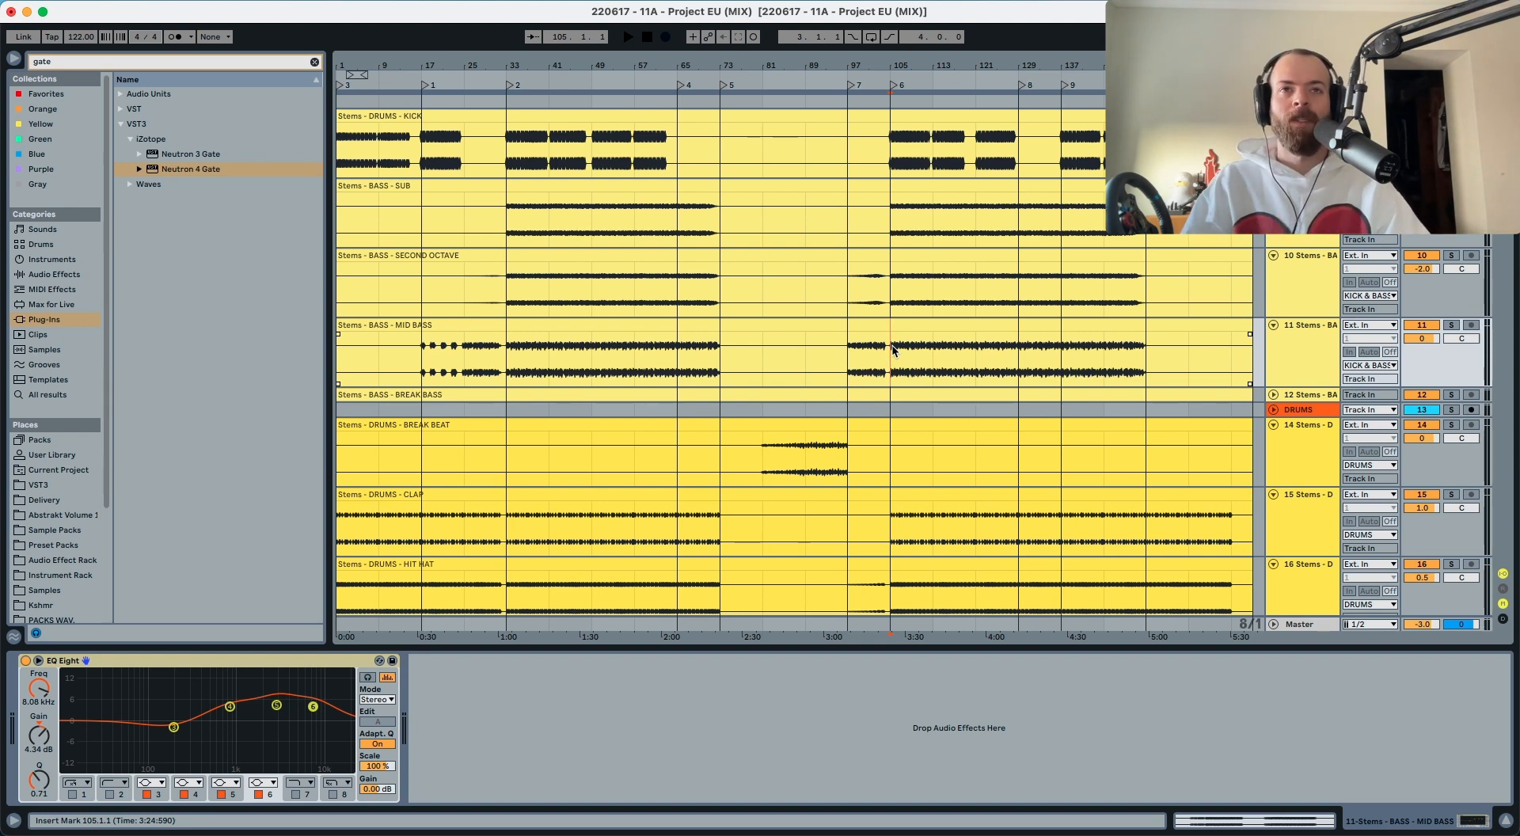
{"action": "scroll", "coordinate": [890, 372], "scroll_direction": "down", "scroll_amount": 20}
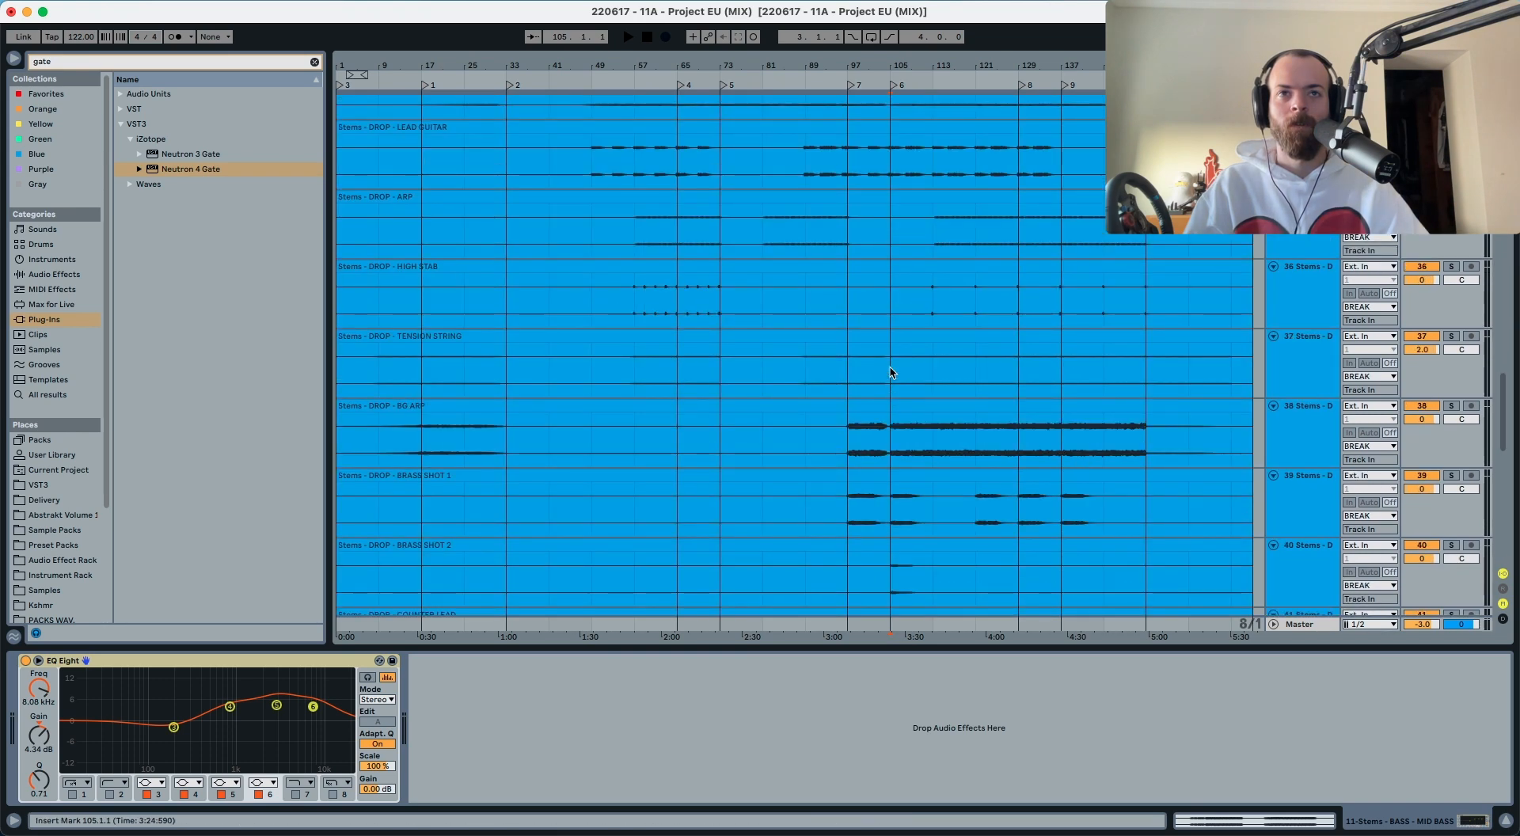
{"action": "key", "text": "space"}
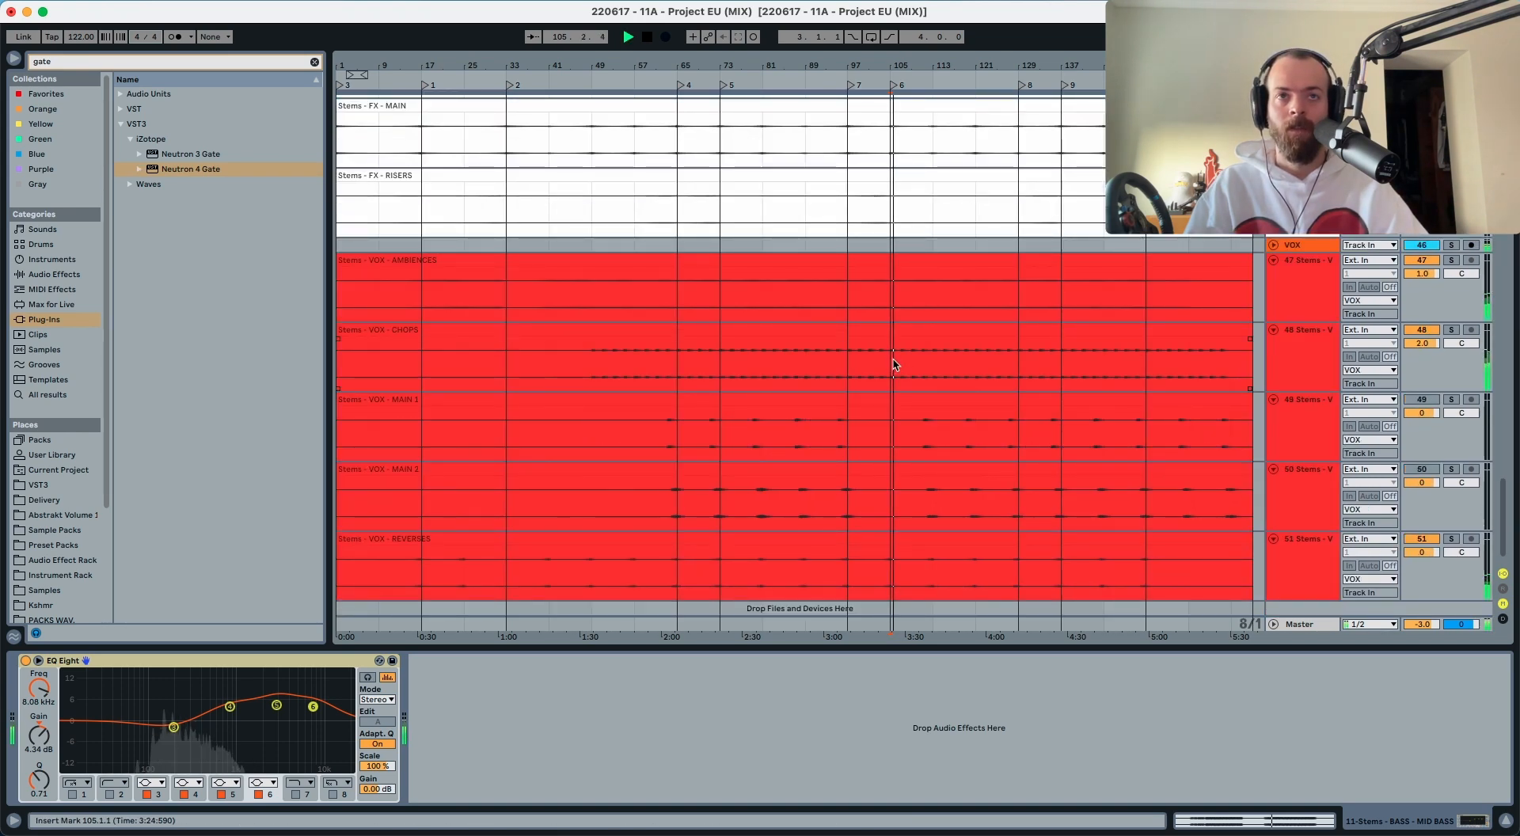
{"action": "scroll", "coordinate": [894, 364], "scroll_direction": "up", "scroll_amount": 10}
{"action": "key", "text": "space"}
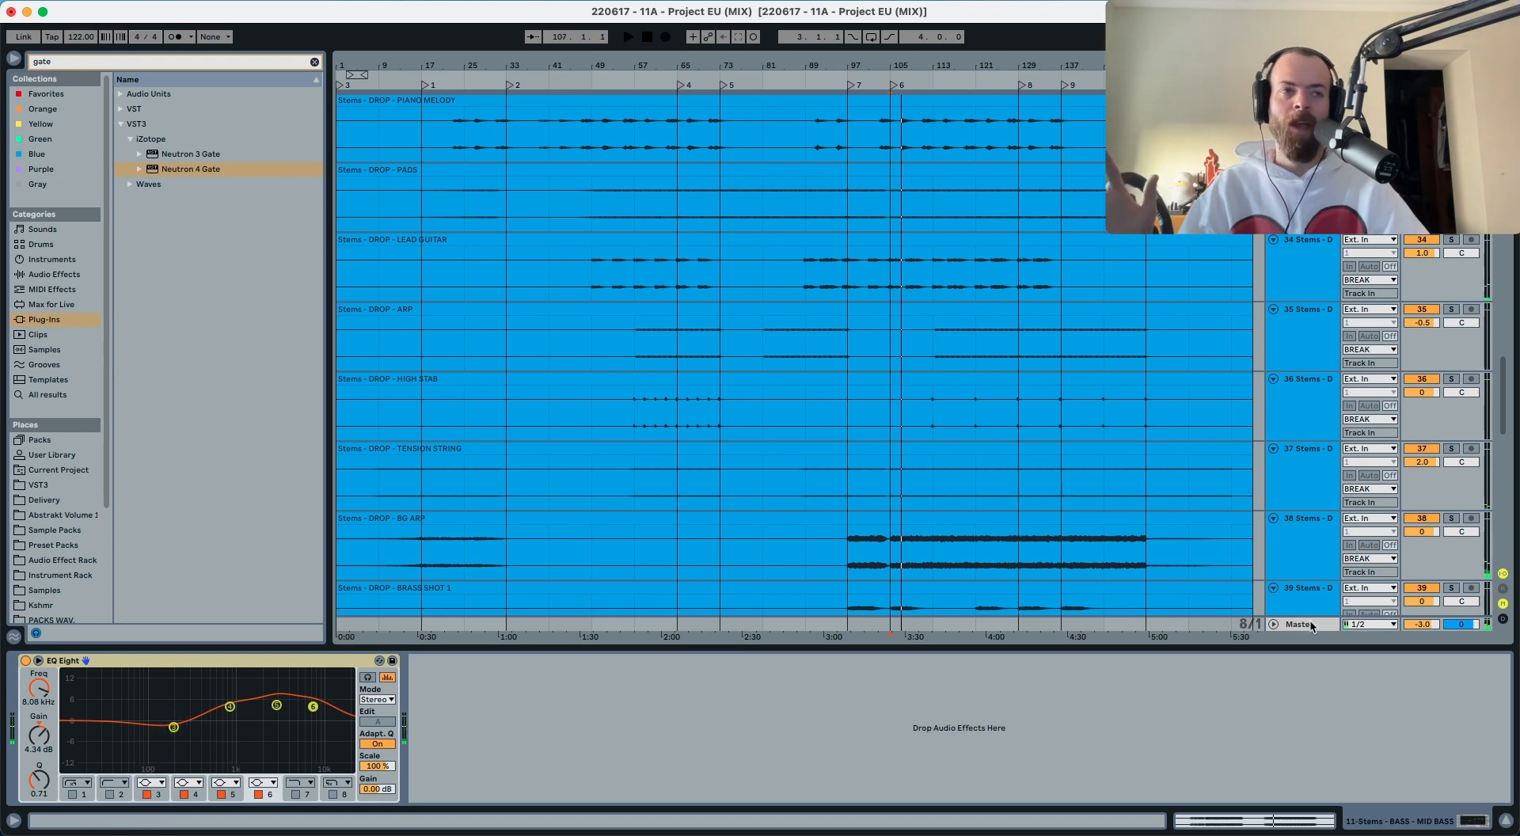
Step: Capture the mix's second drop as the source curve in the master's Ozone 8 equalizer and briefly preview the matched curve
{"action": "left_click", "coordinate": [1311, 627]}
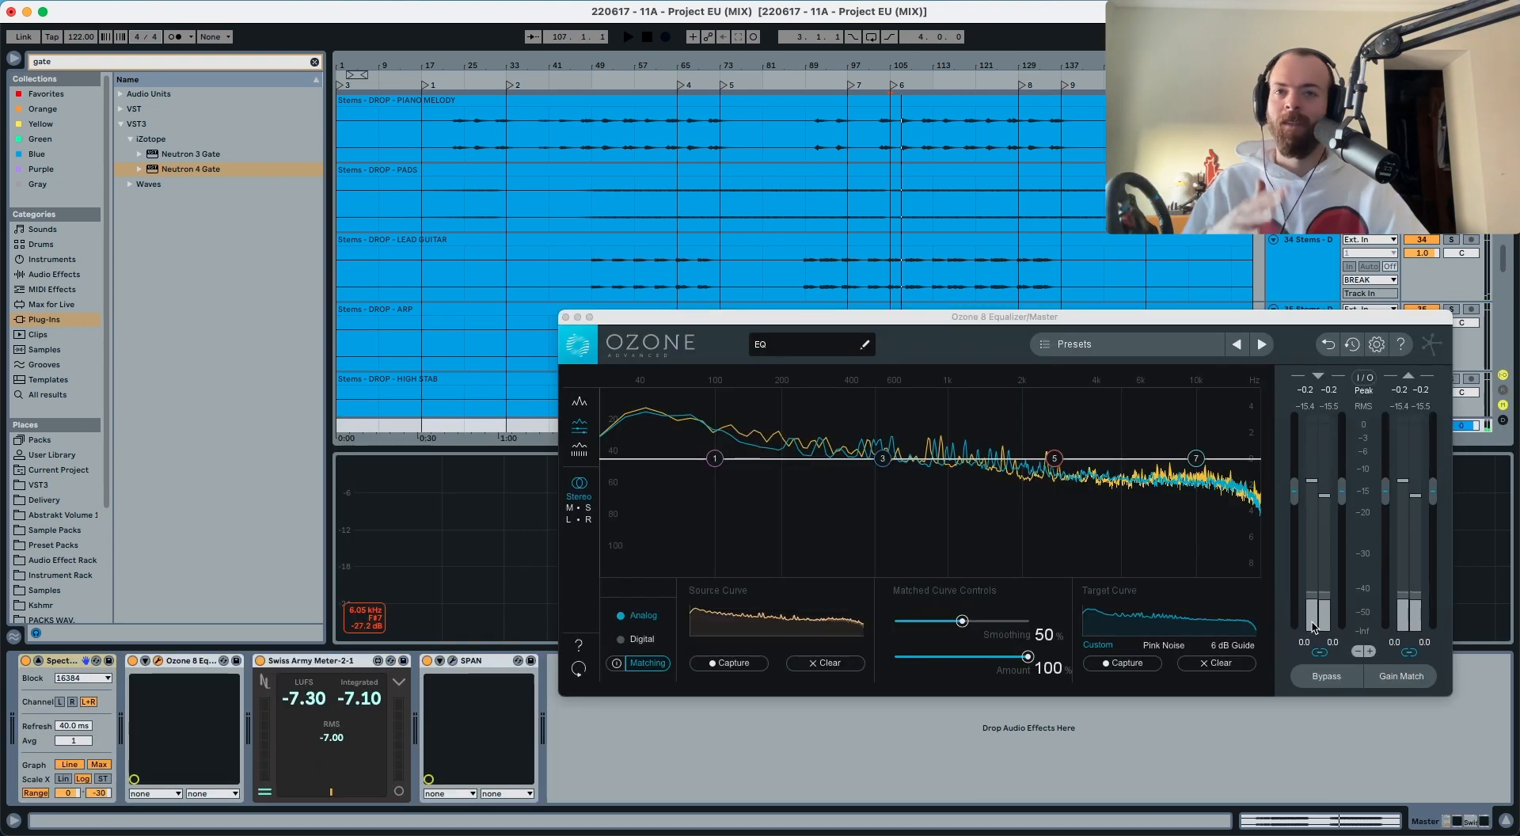
{"action": "left_click", "coordinate": [738, 663]}
{"action": "key", "text": "space"}
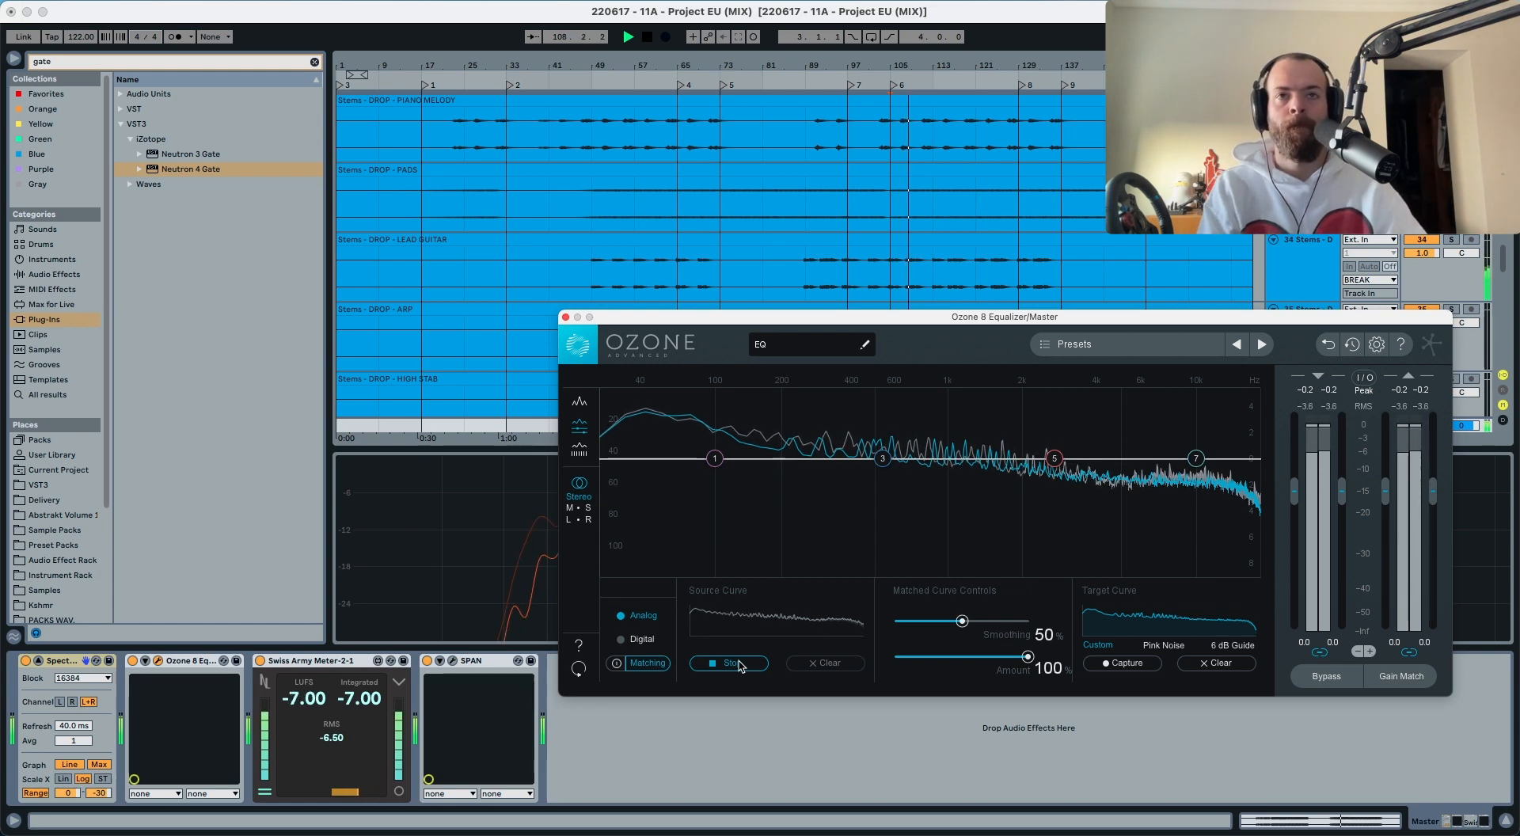
{"action": "left_click", "coordinate": [740, 663]}
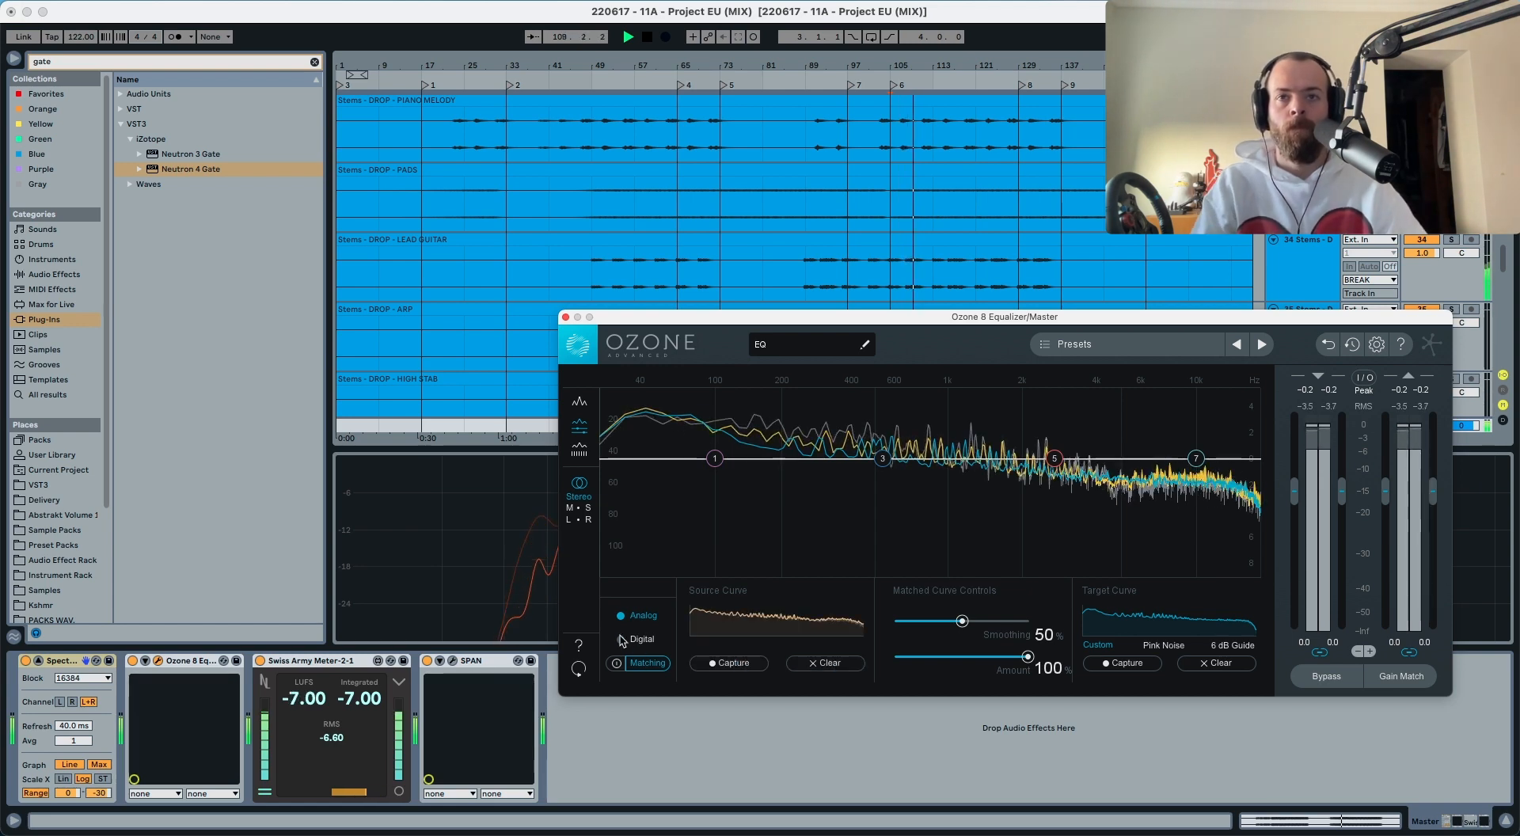
{"action": "left_click", "coordinate": [617, 665]}
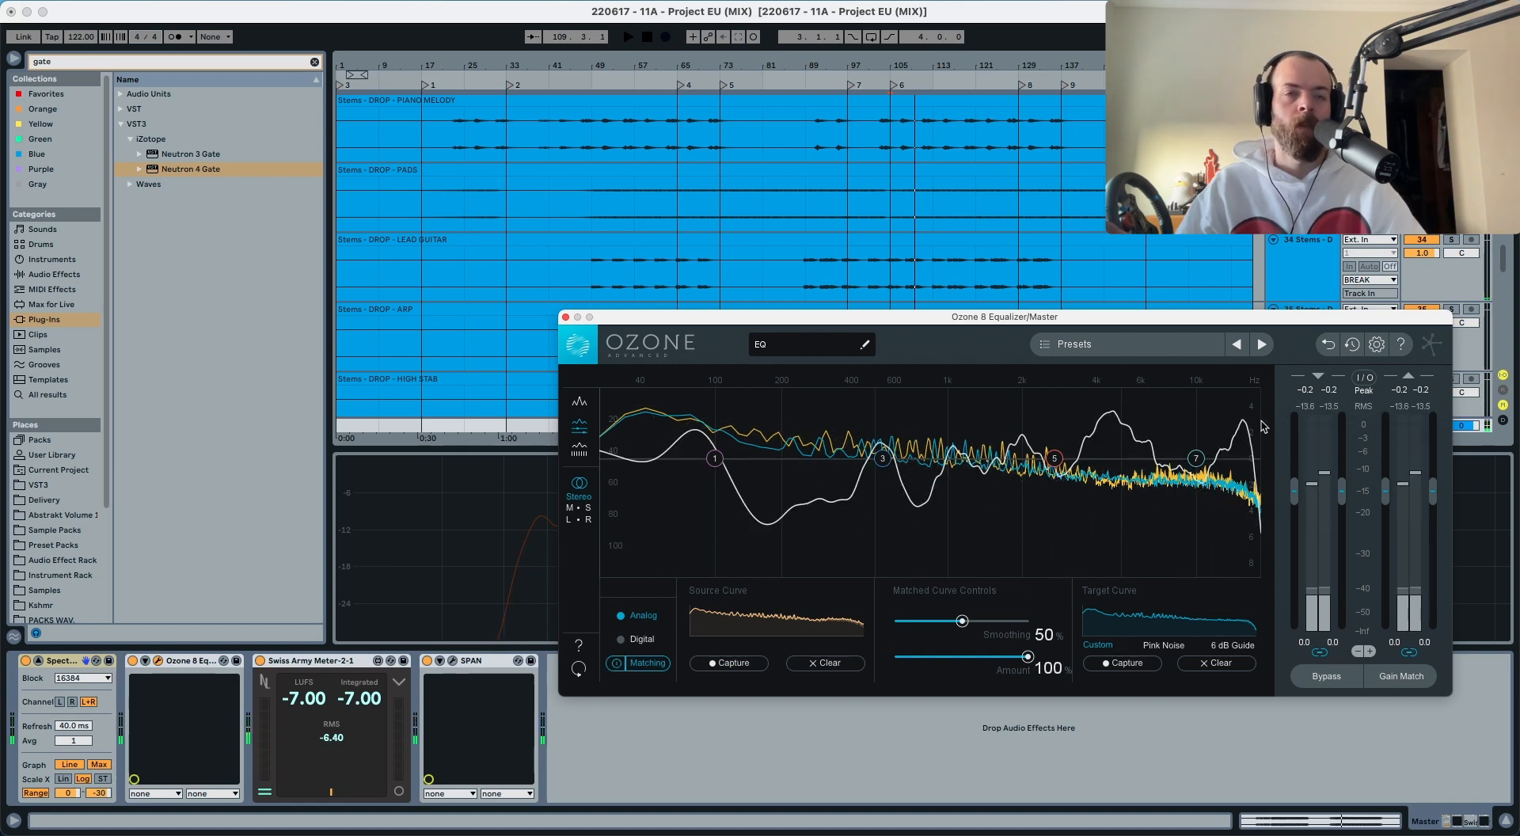
{"action": "left_click", "coordinate": [624, 661]}
Step: Split the Santorini reference clip at bar 129 and move its second part to bar 105
{"action": "scroll", "coordinate": [1033, 170], "scroll_direction": "up", "scroll_amount": 10}
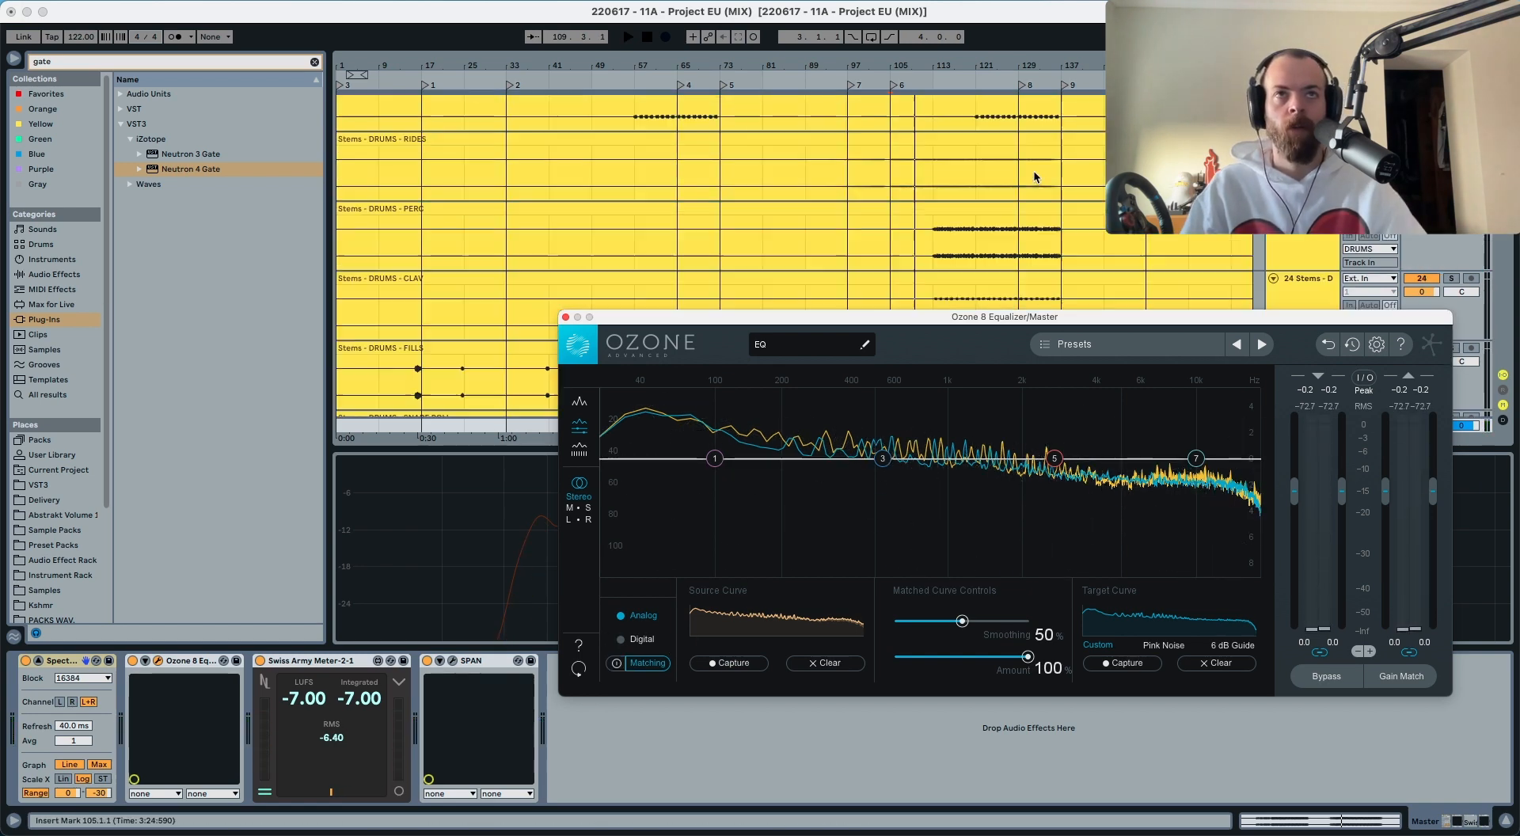
{"action": "left_click", "coordinate": [1017, 143]}
{"action": "key", "text": "super+e"}
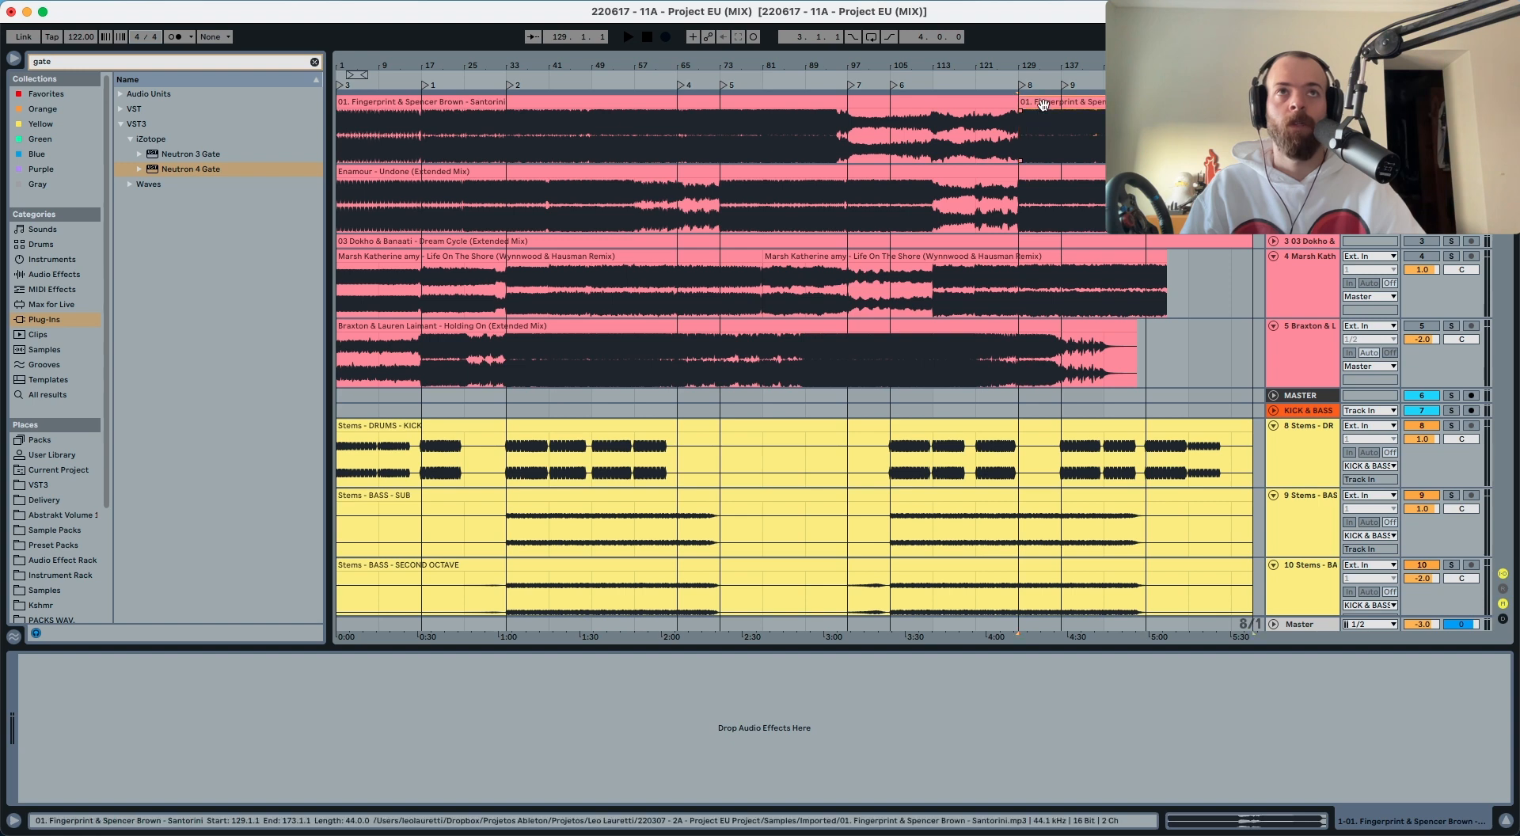
{"action": "left_click_drag", "start_coordinate": [1046, 103], "coordinate": [924, 117]}
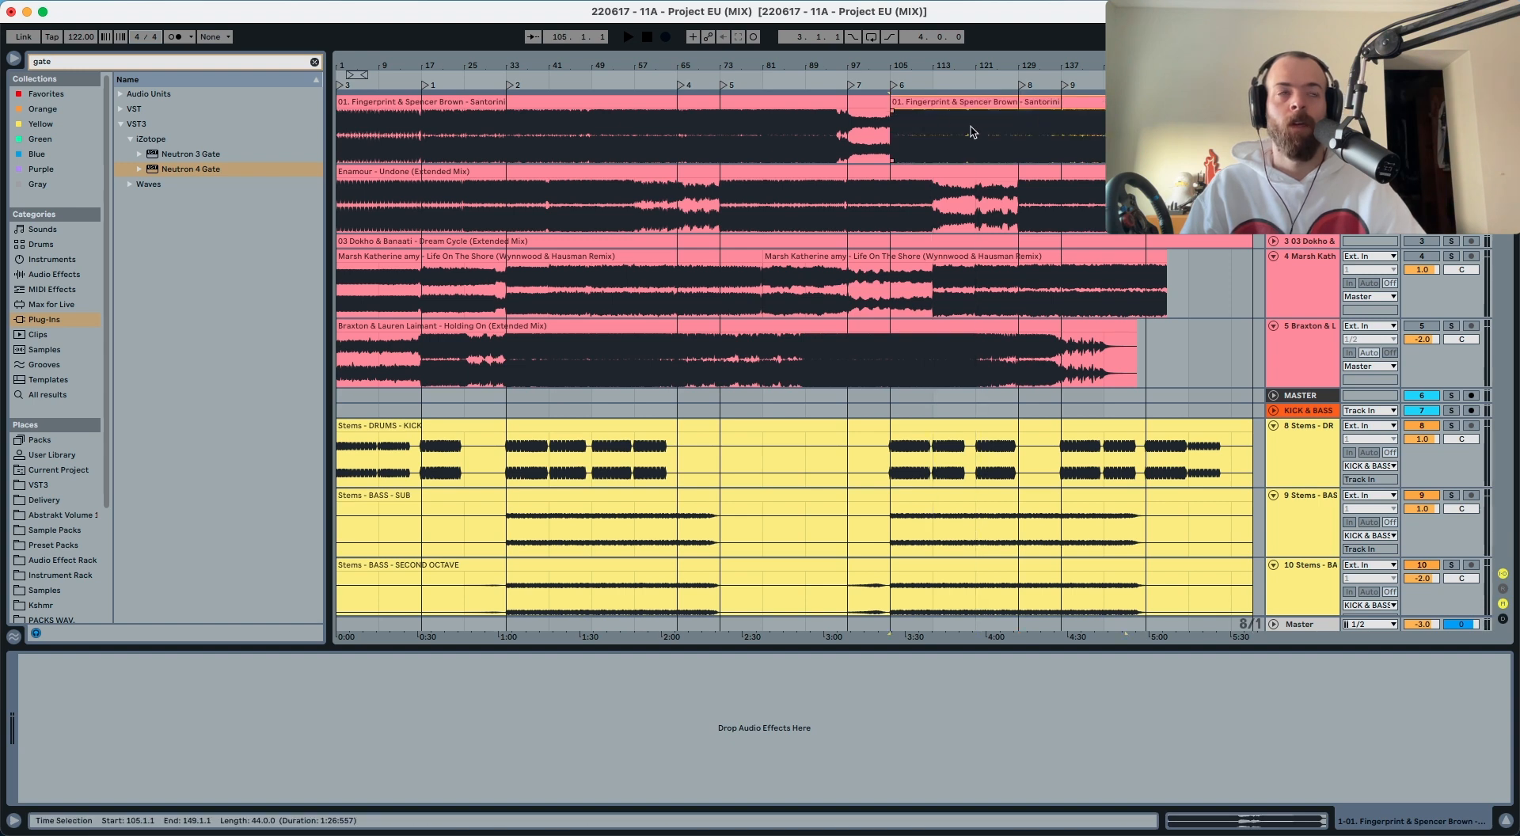
Step: Capture the Santorini reference's drop from bar 105 as Ozone's target curve and examine the matched curve against the mix
{"action": "left_click", "coordinate": [1299, 624]}
{"action": "left_click", "coordinate": [1107, 663]}
{"action": "key", "text": "space"}
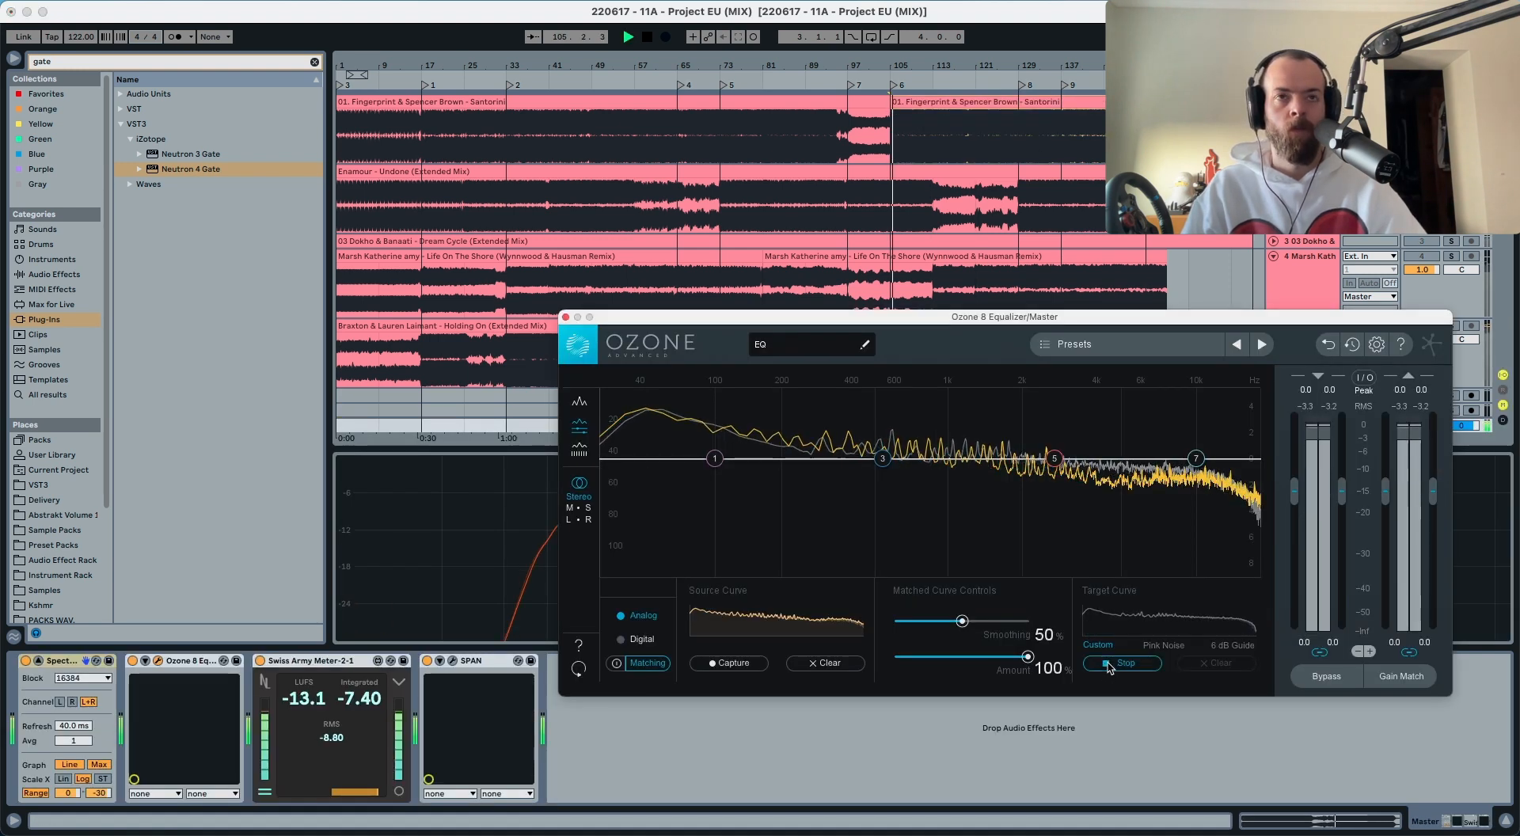
{"action": "scroll", "coordinate": [956, 279], "scroll_direction": "down", "scroll_amount": 1}
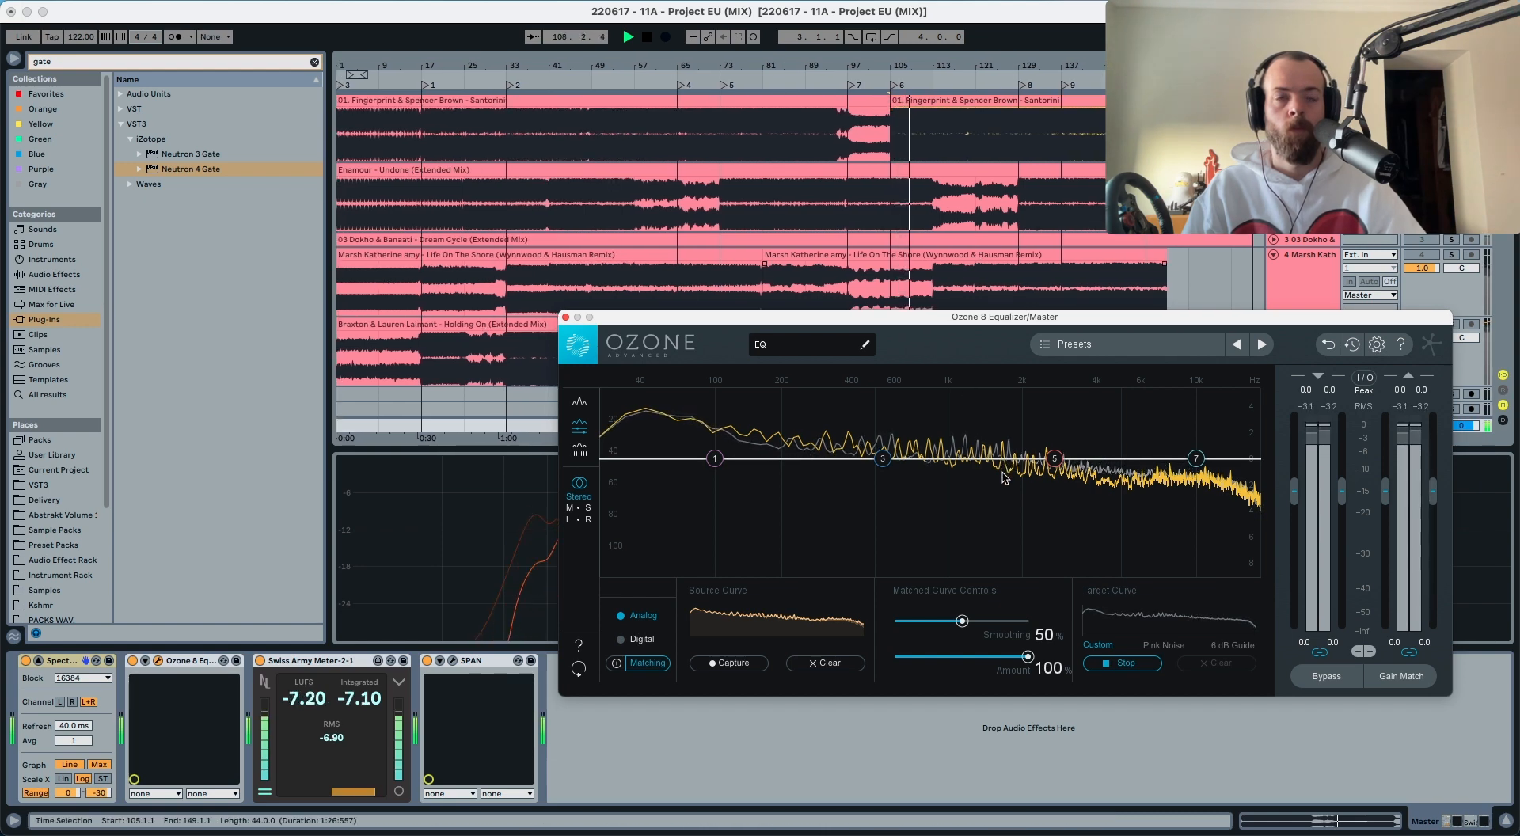
{"action": "left_click", "coordinate": [1101, 667]}
{"action": "key", "text": "space"}
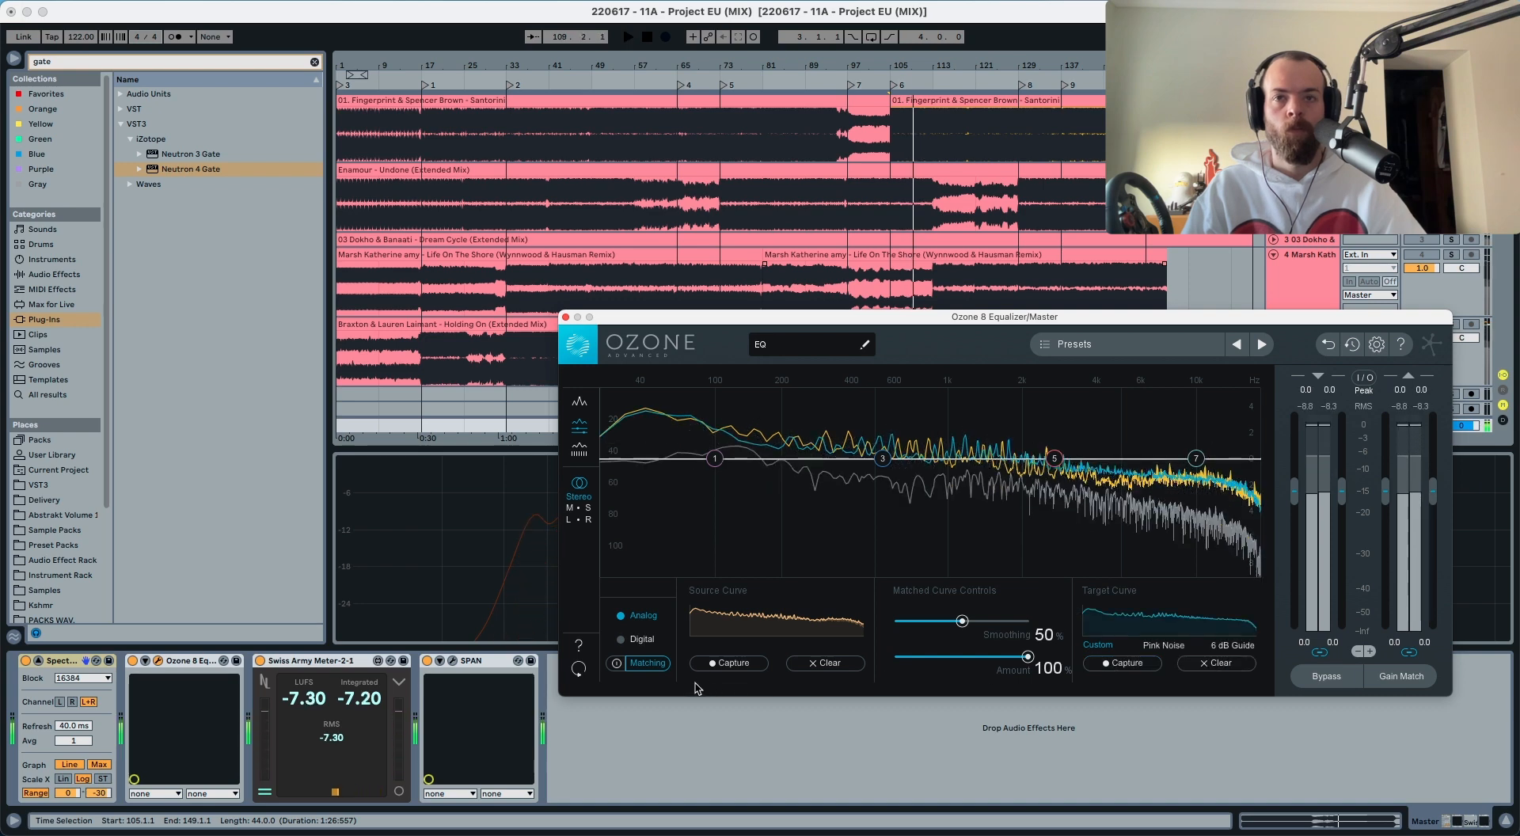
{"action": "left_click", "coordinate": [620, 667]}
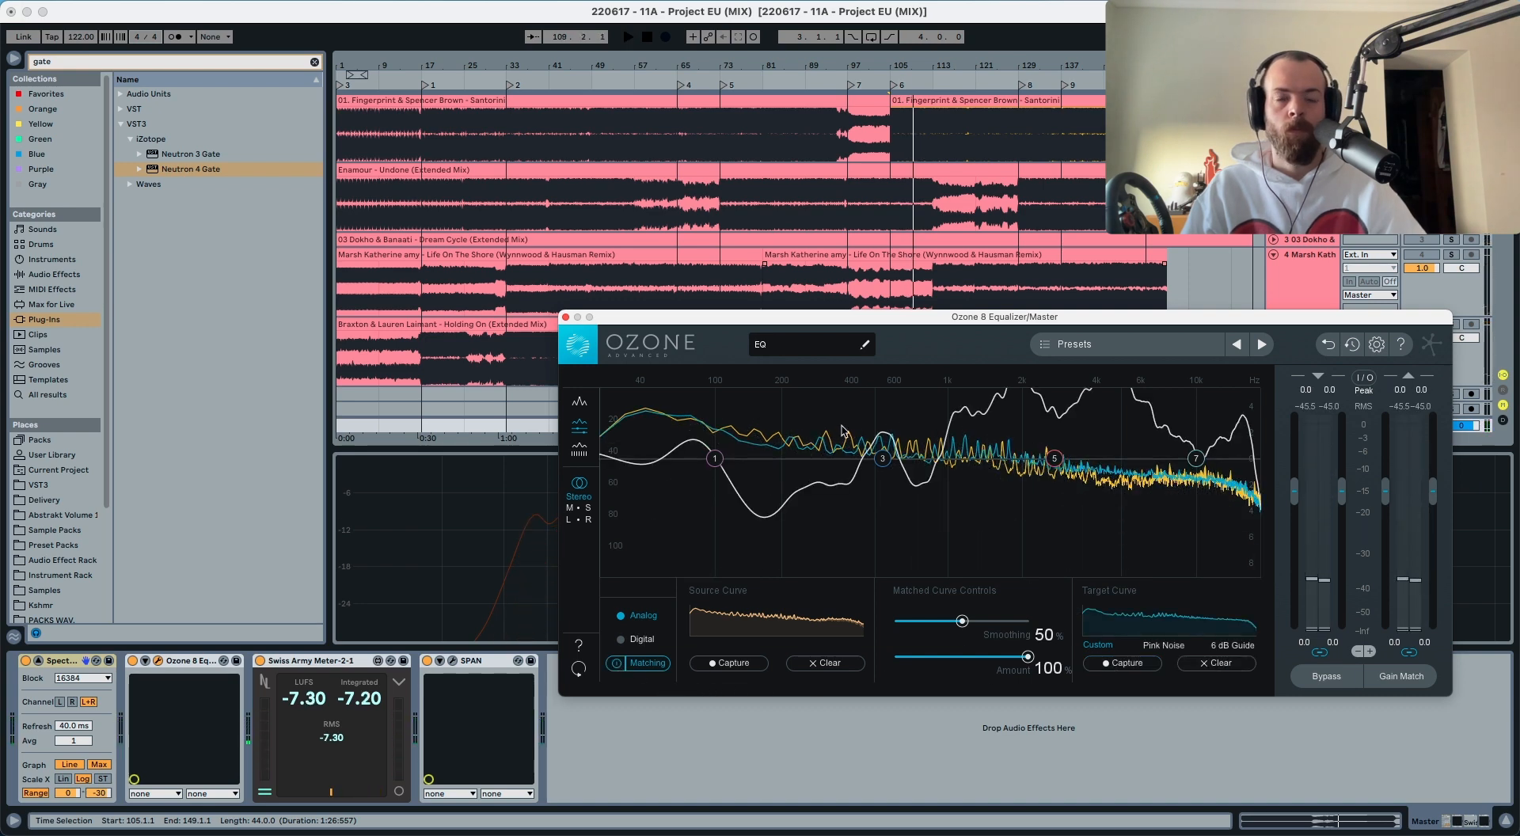
{"action": "left_click_drag", "start_coordinate": [949, 458], "coordinate": [1157, 404]}
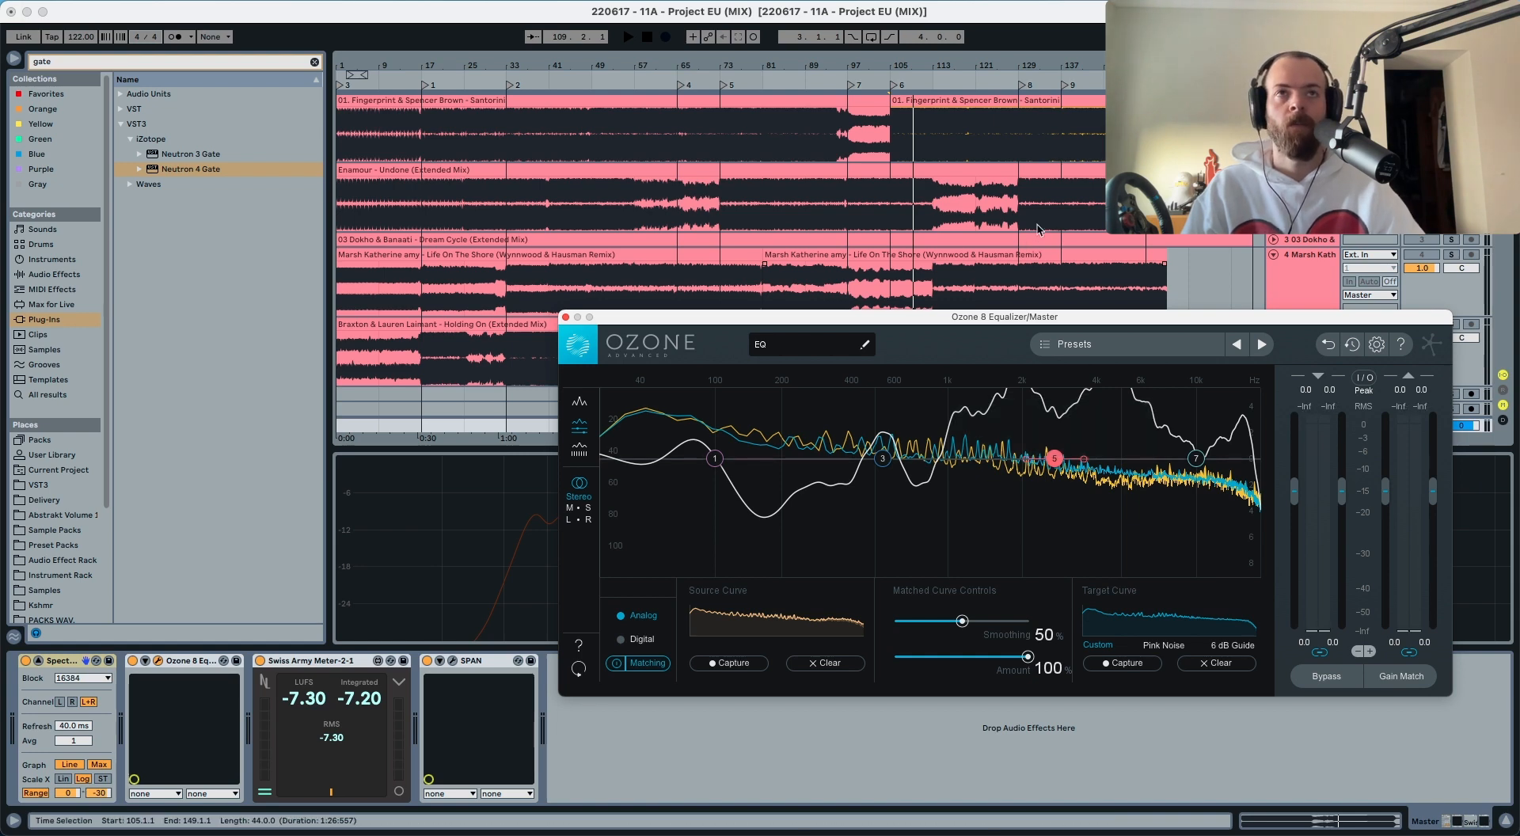
Step: Split the Life On The Shore reference at bar 113, move the second part to bar 105, and play its track soloed
{"action": "left_click", "coordinate": [934, 268]}
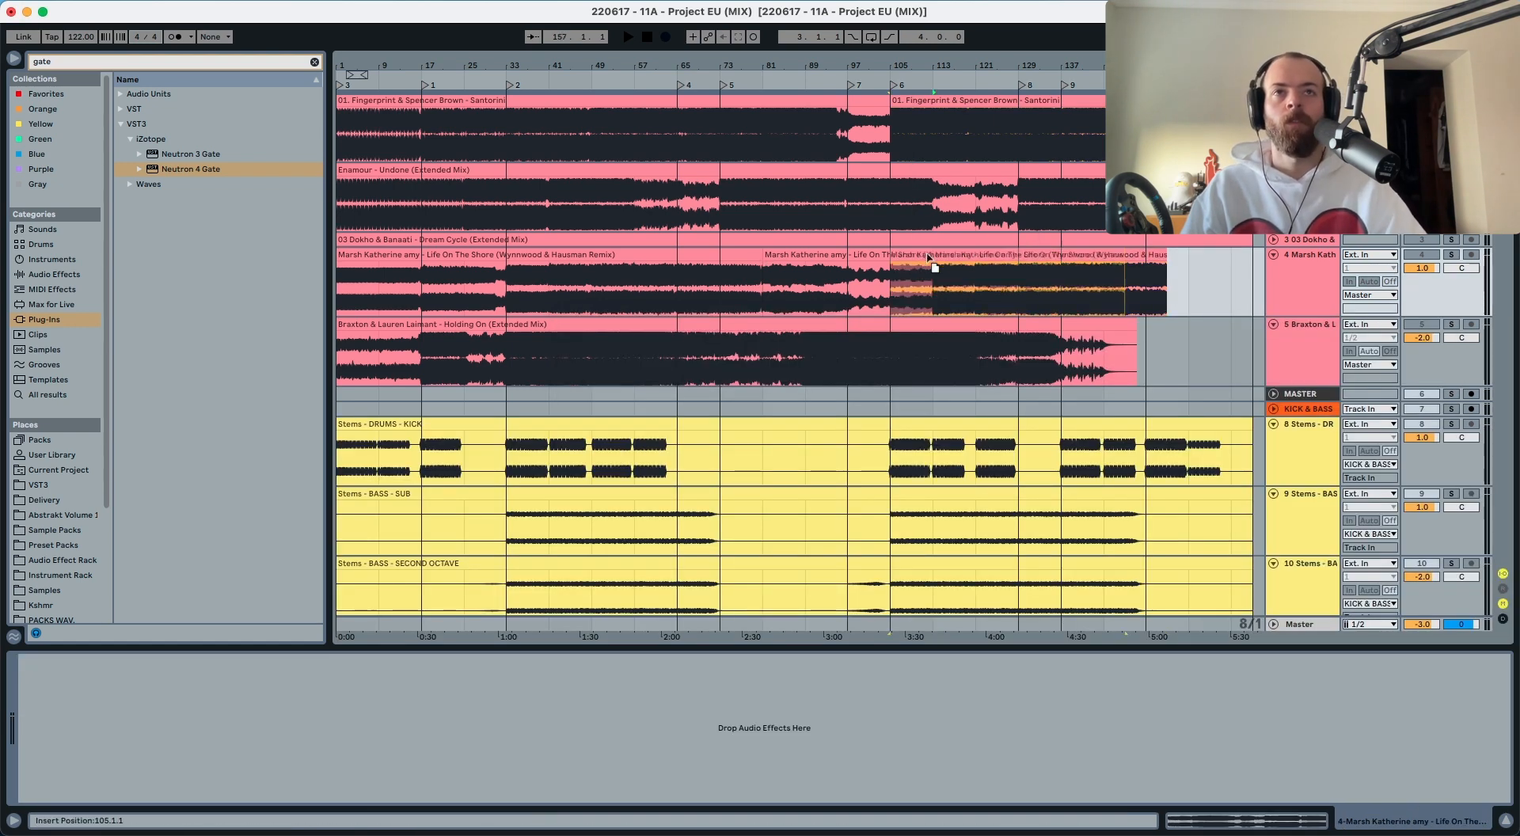
{"action": "left_click_drag", "start_coordinate": [934, 268], "coordinate": [912, 266]}
{"action": "left_click", "coordinate": [1451, 254]}
{"action": "key", "text": "space"}
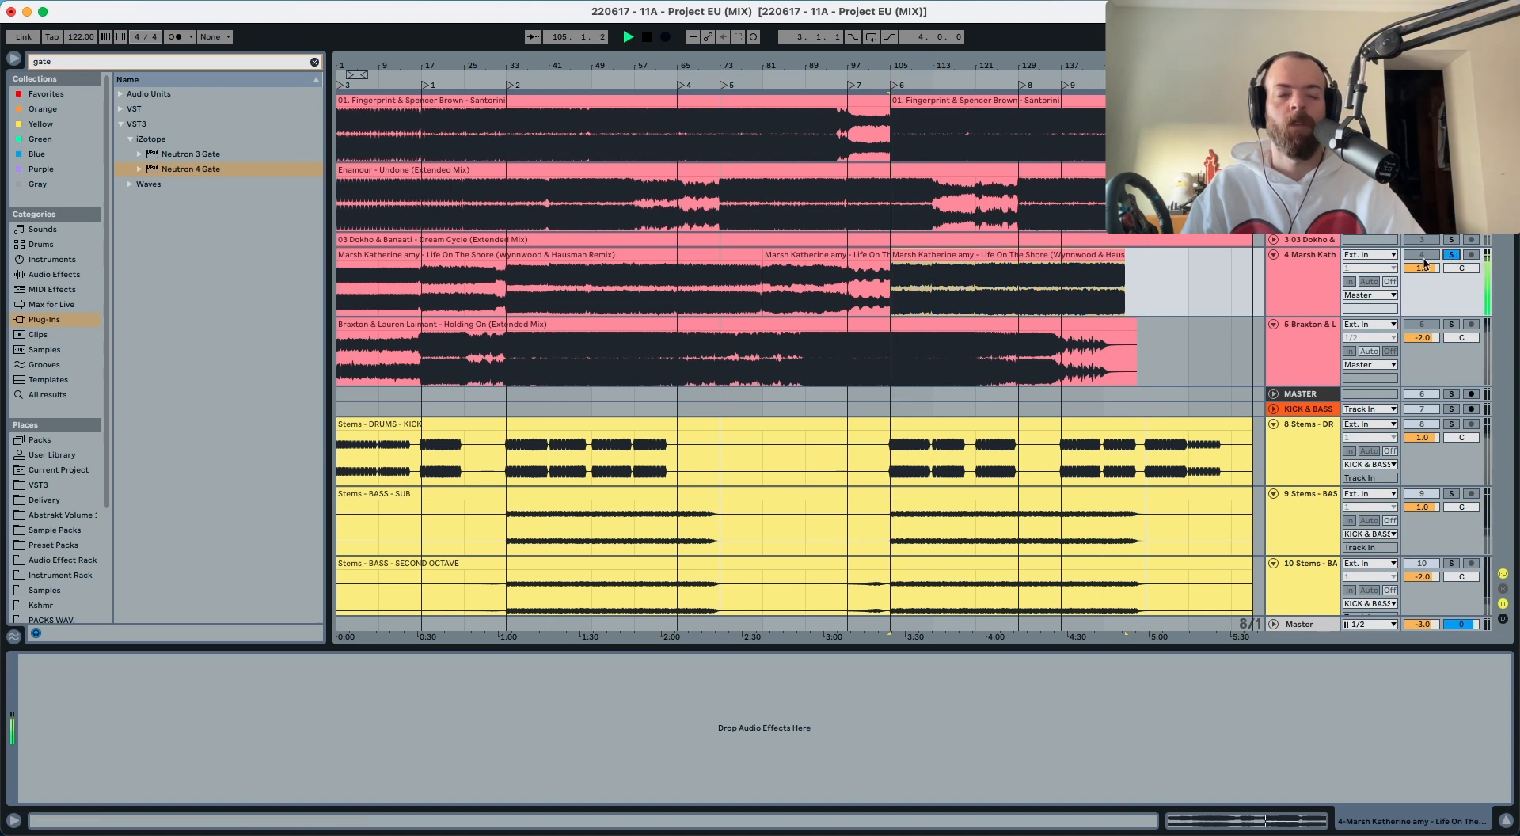
Step: Capture the soloed Life On The Shore drop as Ozone's new target curve and examine the matched curve against the mix
{"action": "left_click", "coordinate": [1298, 623]}
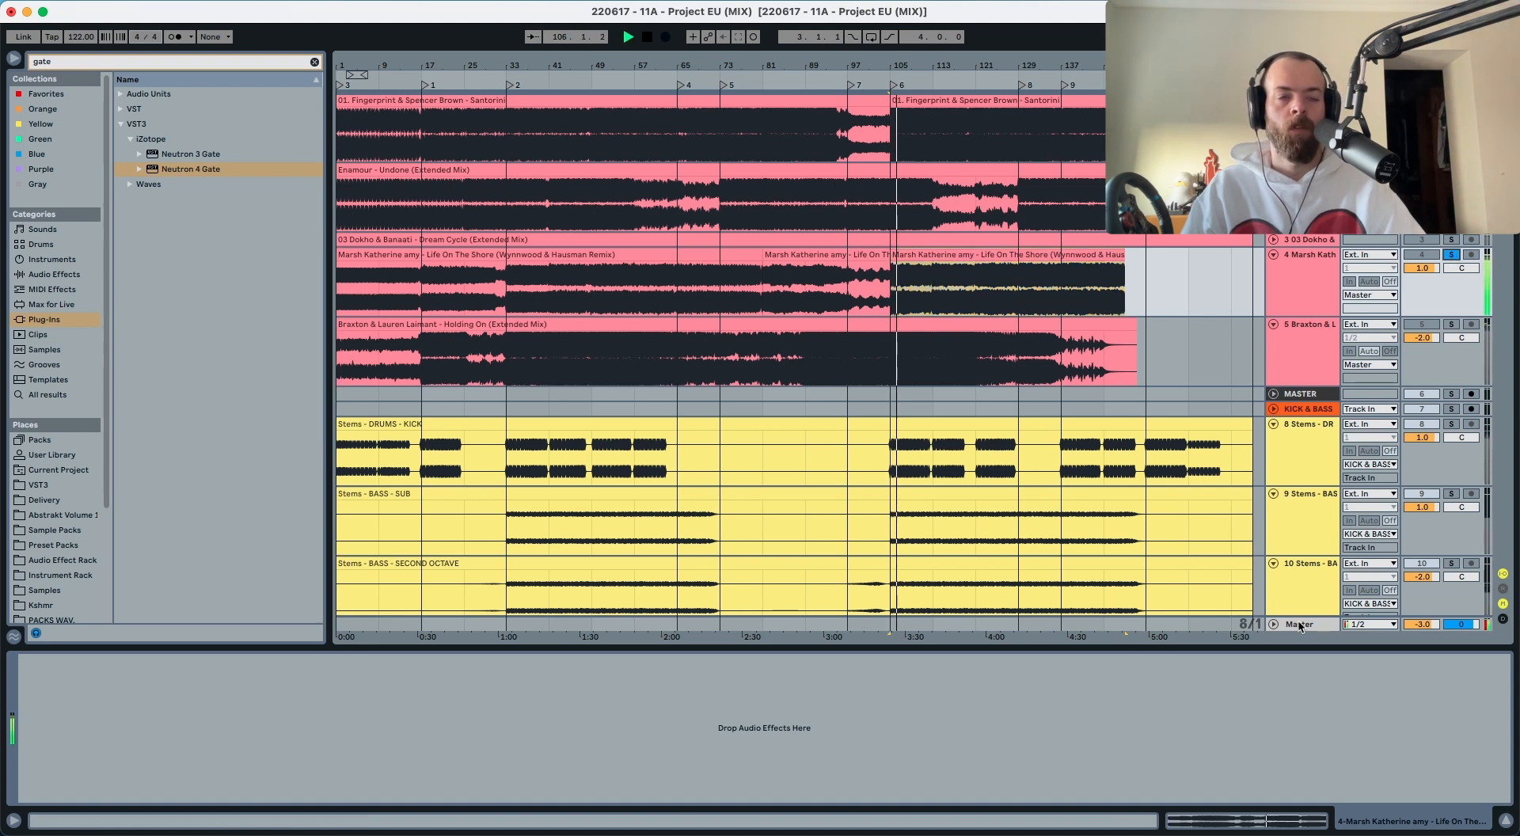
{"action": "left_click", "coordinate": [617, 662]}
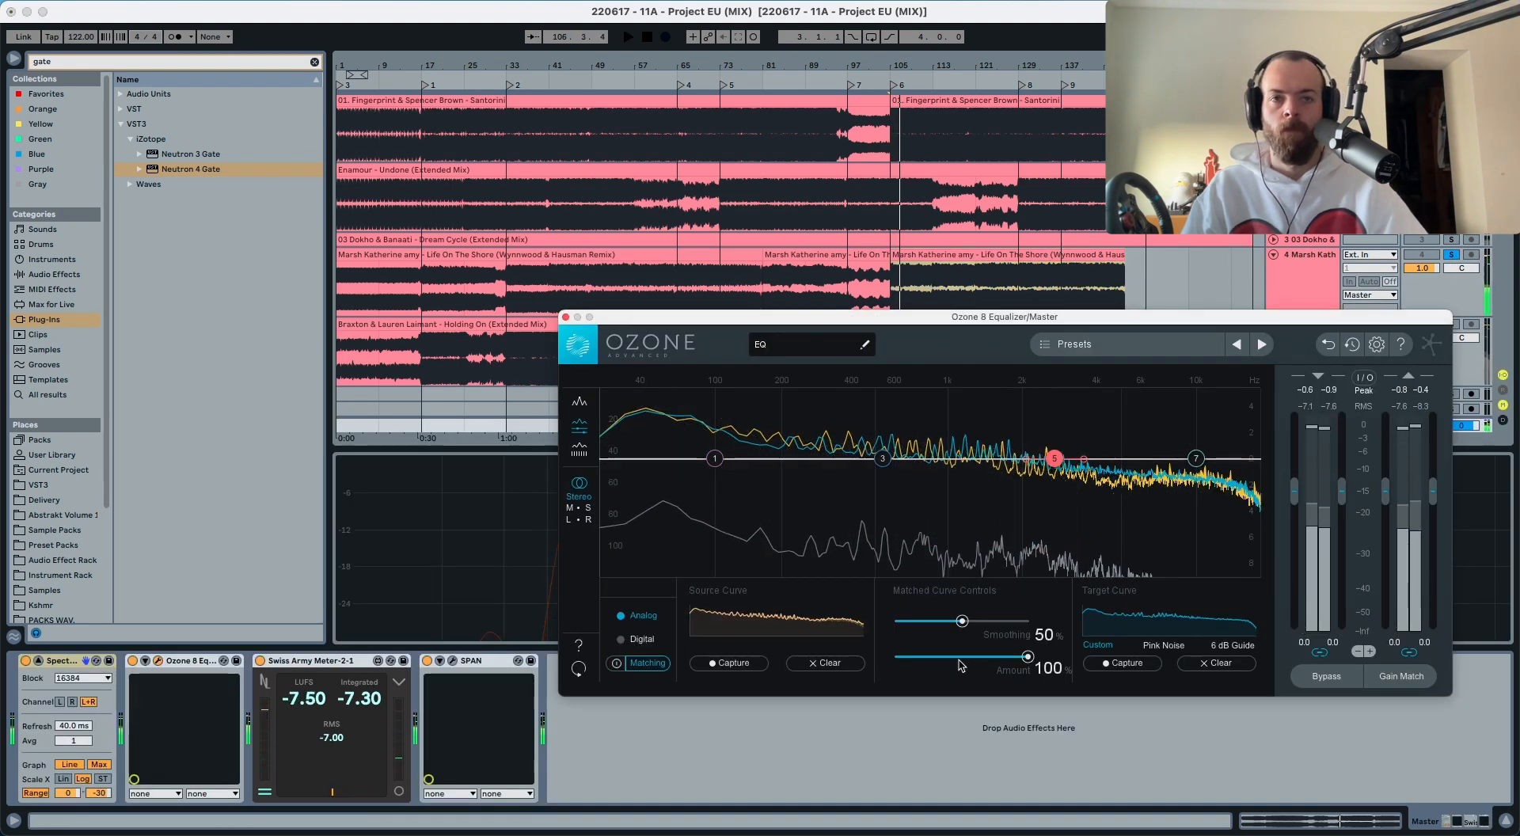
{"action": "left_click", "coordinate": [1113, 664]}
{"action": "key", "text": "space"}
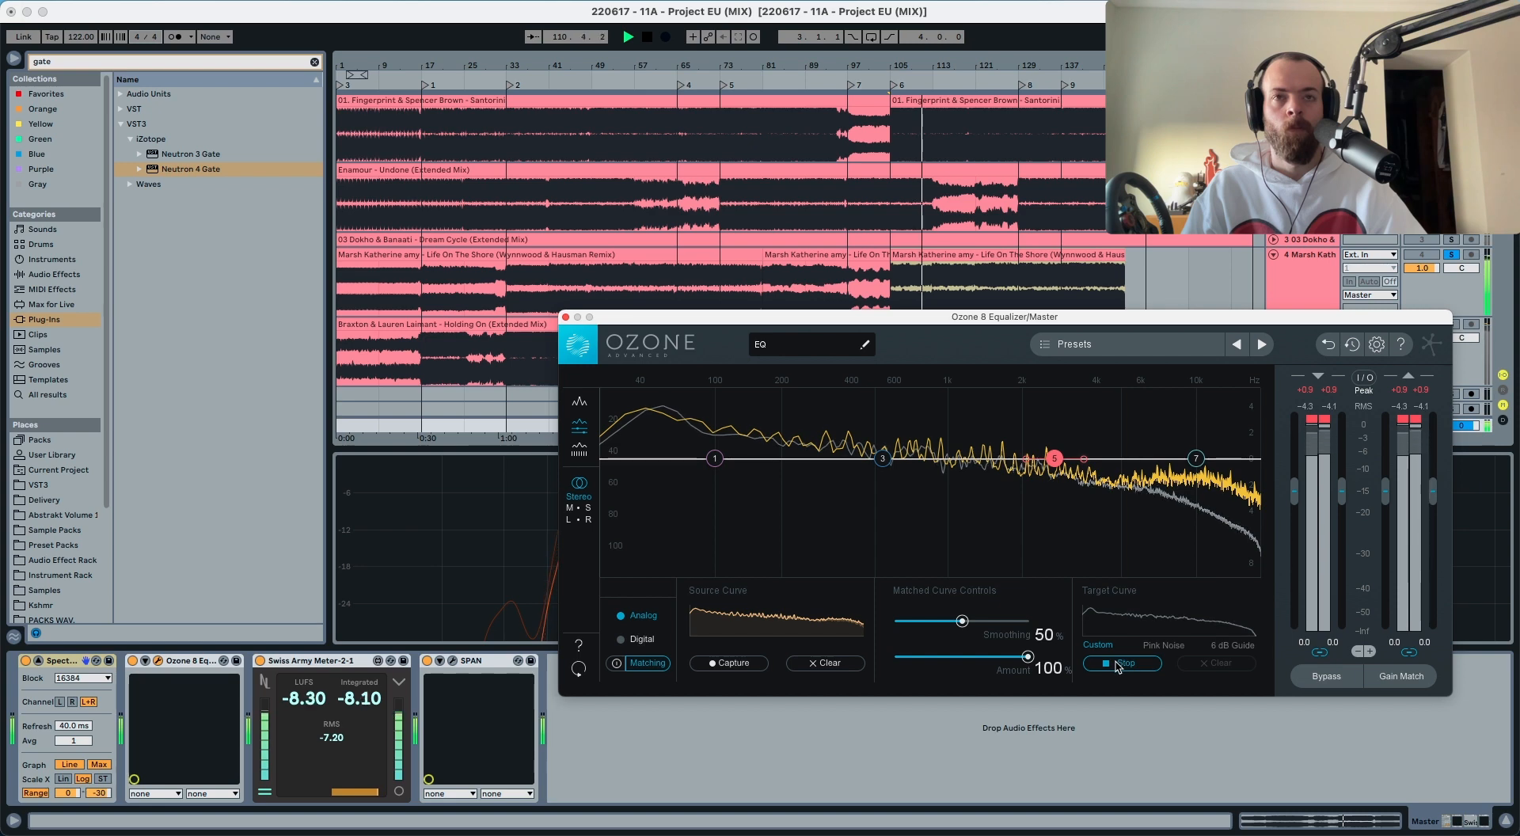
{"action": "key", "text": "space"}
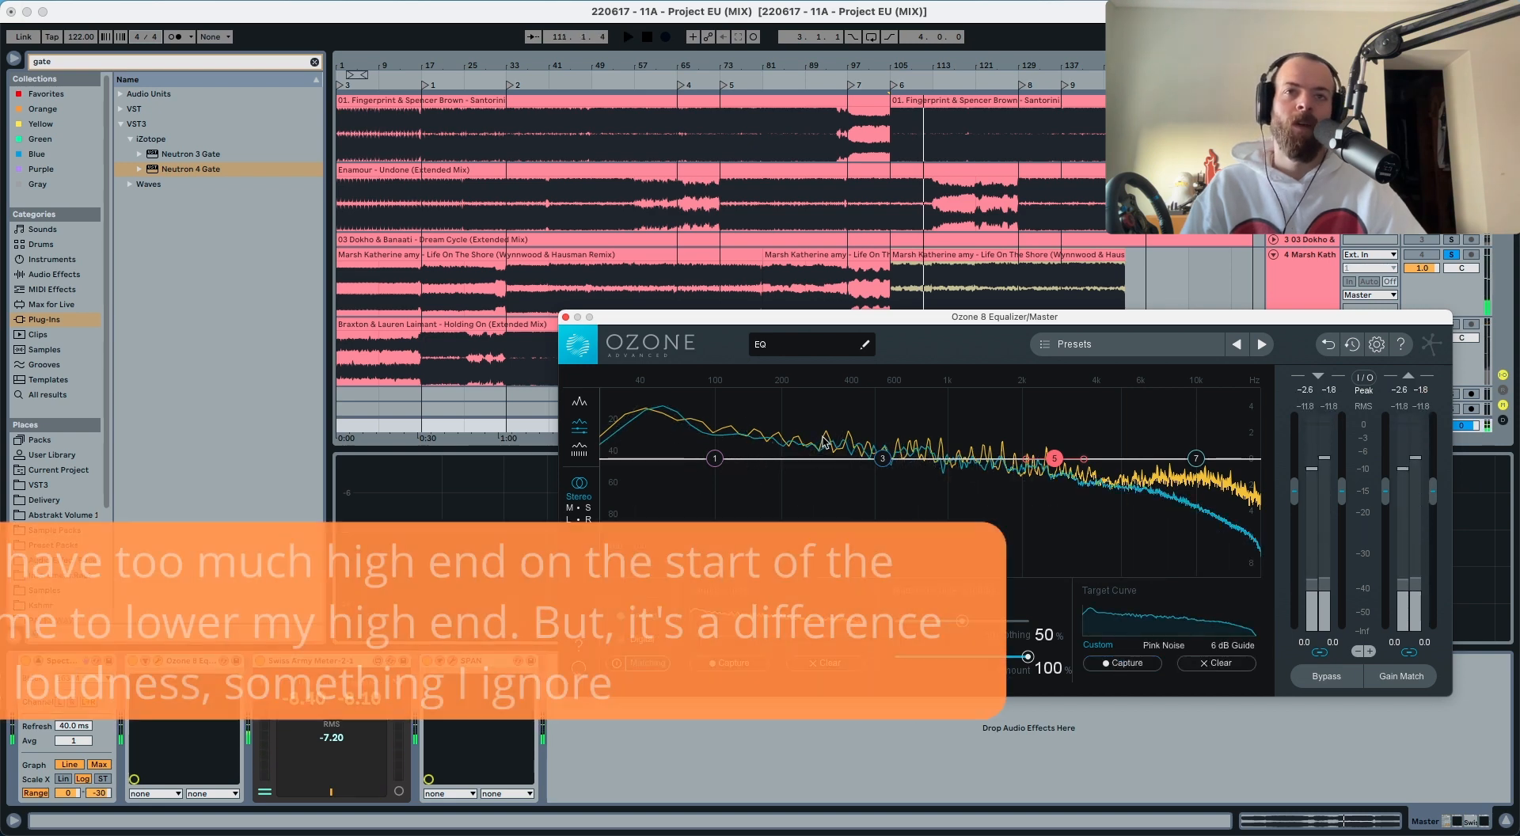
{"action": "left_click_drag", "start_coordinate": [825, 433], "coordinate": [683, 458]}
{"action": "left_click", "coordinate": [617, 666]}
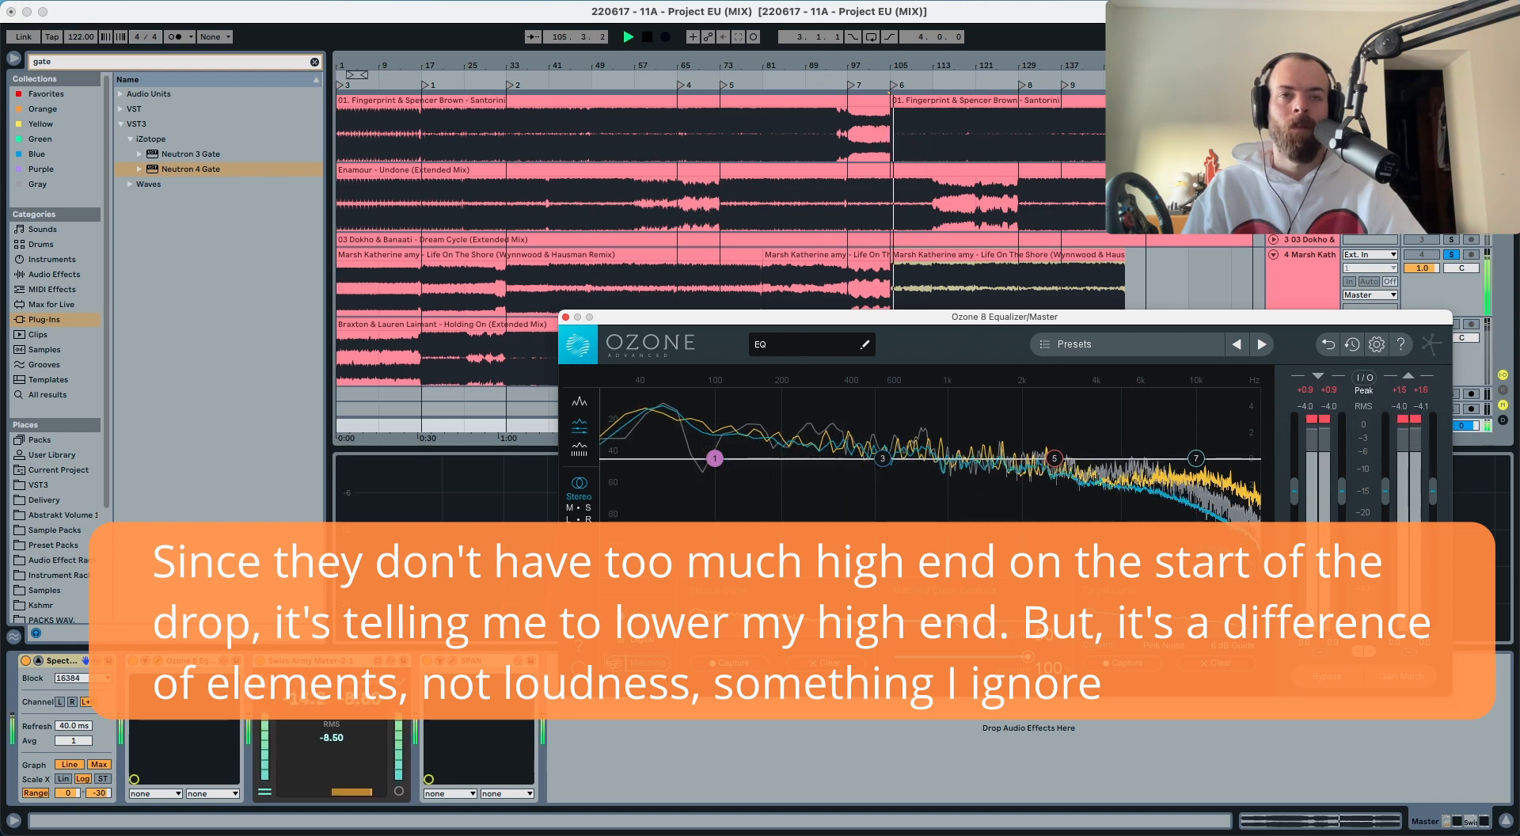
{"action": "key", "text": "space"}
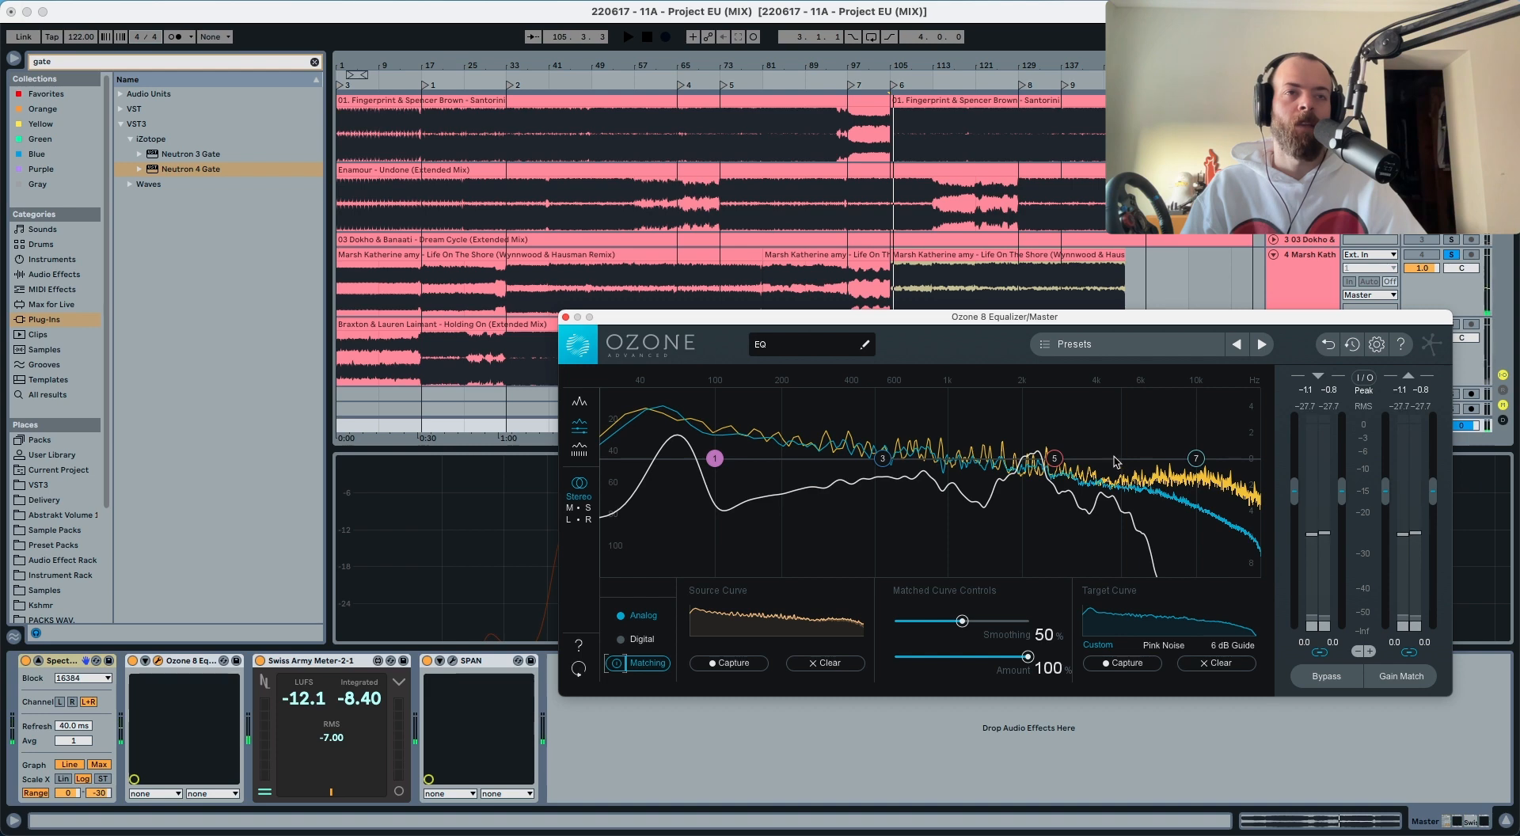
Step: Audition the Life On The Shore reference from bar 113 and bar 121, checking its spectrum in Ozone
{"action": "left_click", "coordinate": [931, 279]}
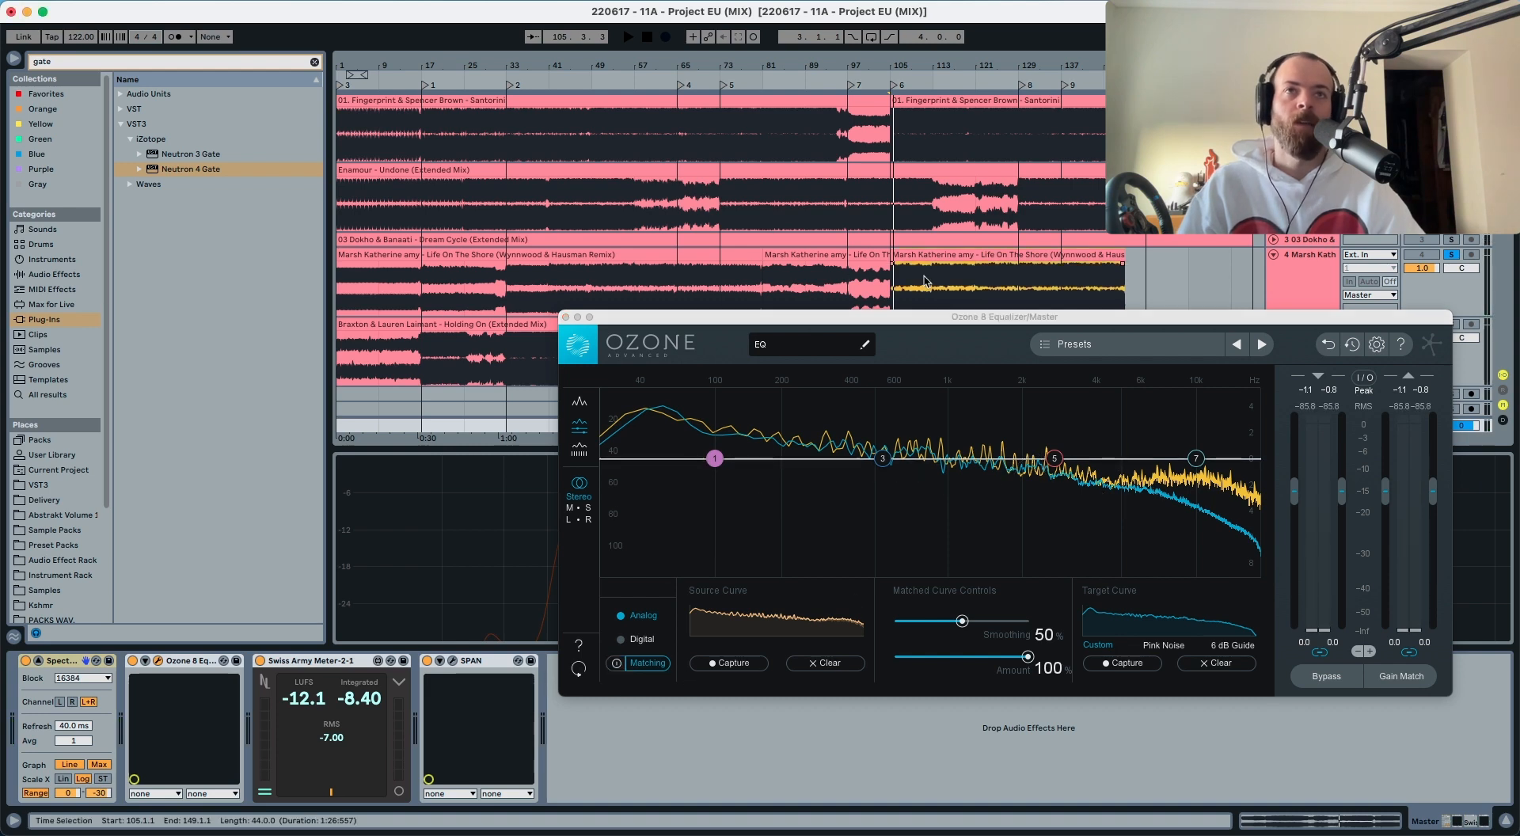
{"action": "key", "text": "space"}
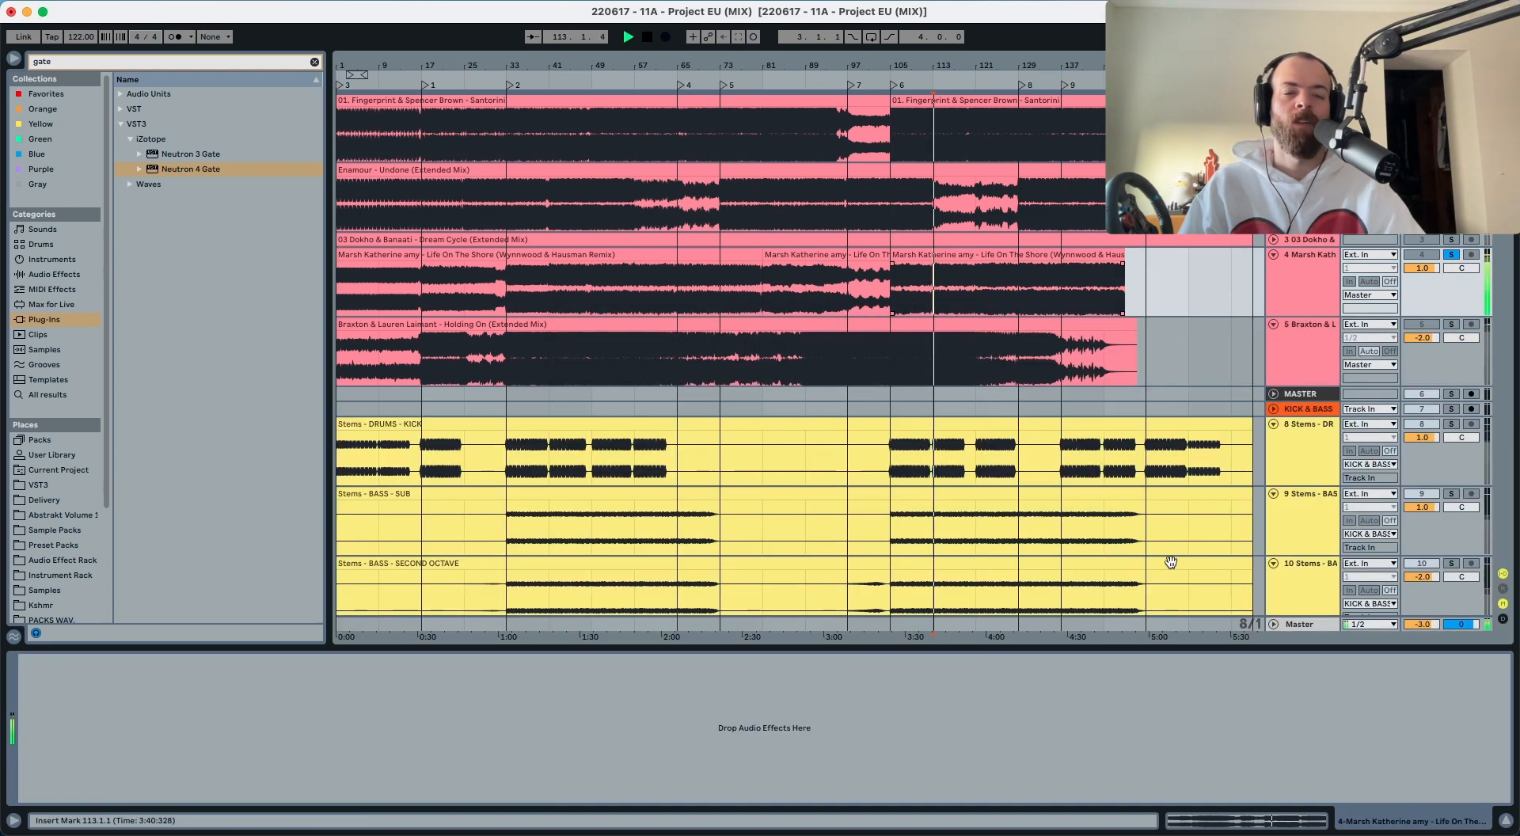
{"action": "left_click", "coordinate": [1290, 626]}
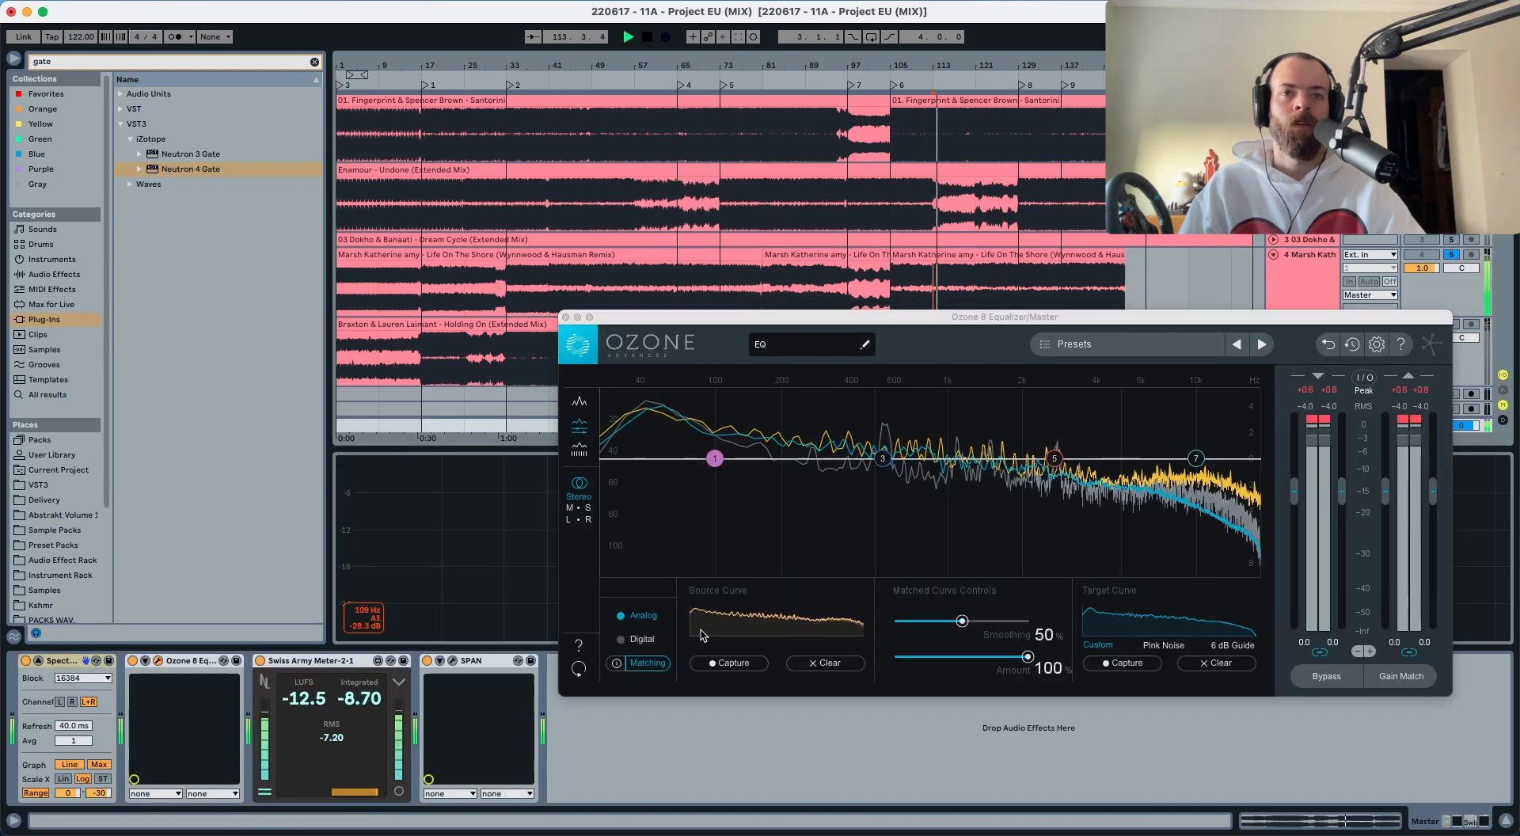
{"action": "left_click", "coordinate": [978, 293]}
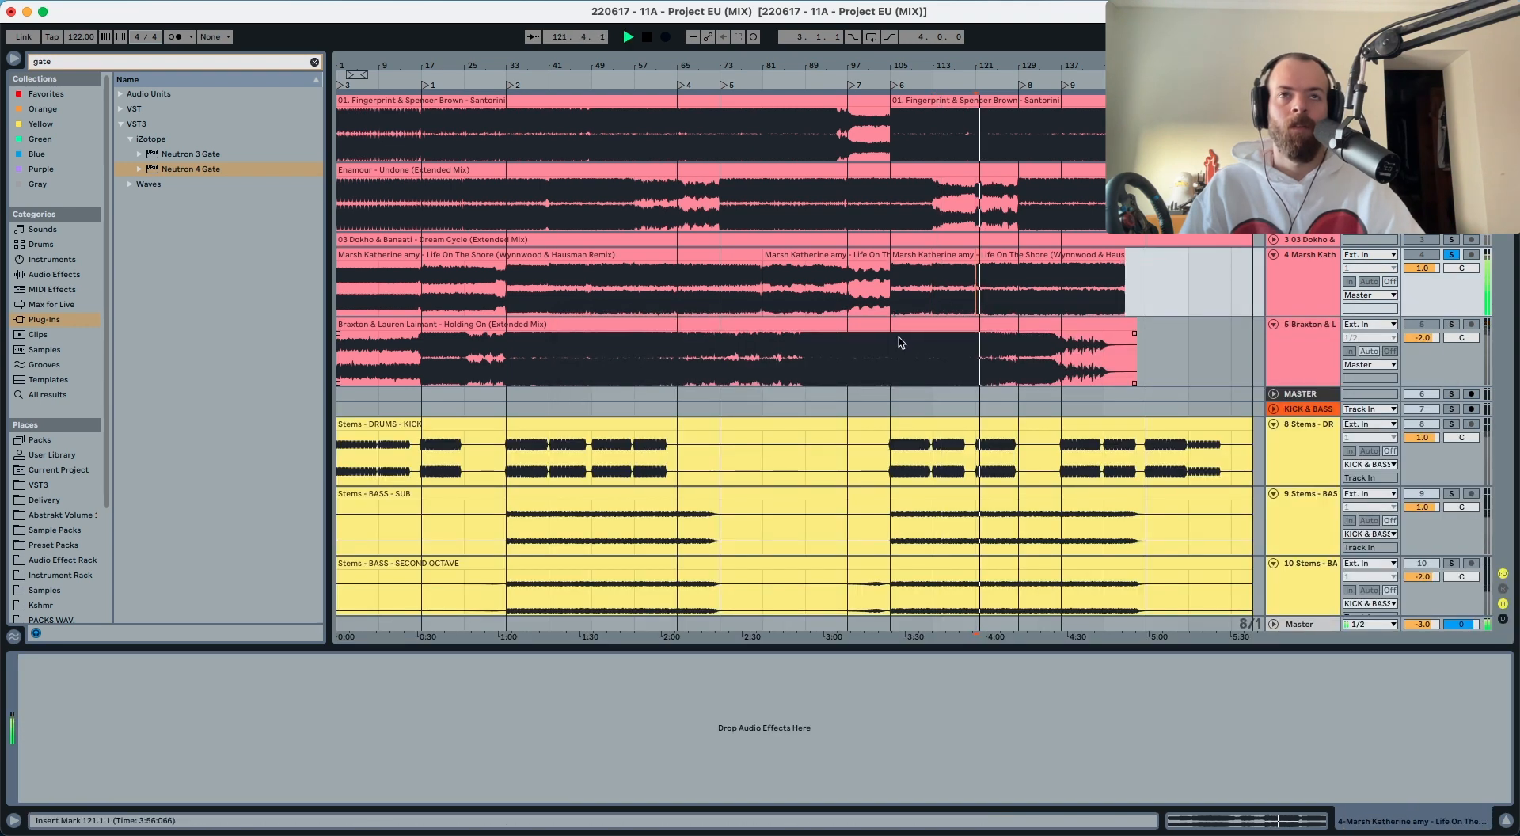
Step: Capture the soloed Life On The Shore reference from bar 121 as Ozone's target curve and stop playback
{"action": "left_click", "coordinate": [1299, 625]}
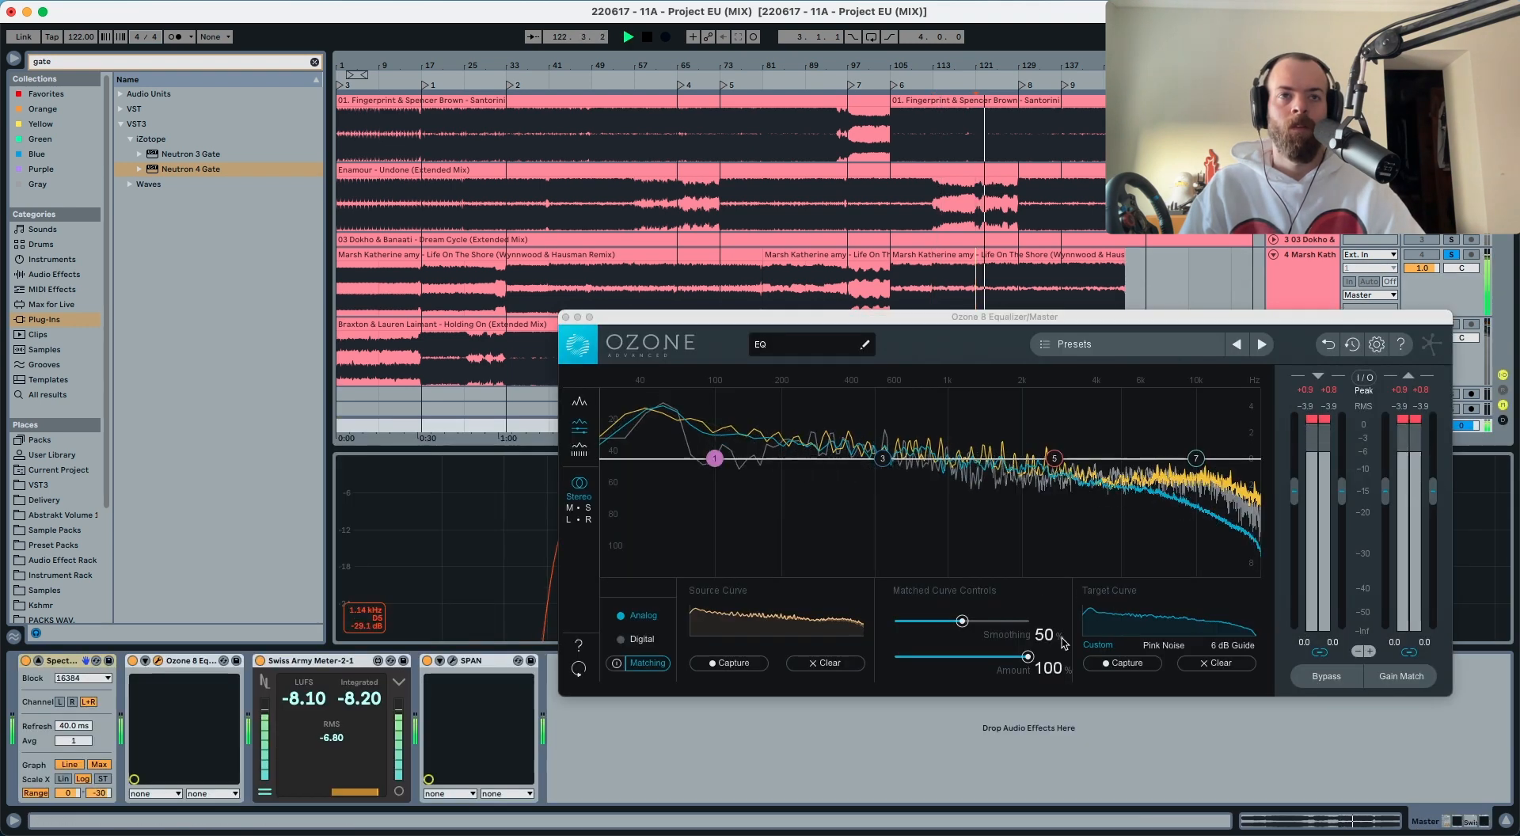
{"action": "left_click", "coordinate": [1118, 664]}
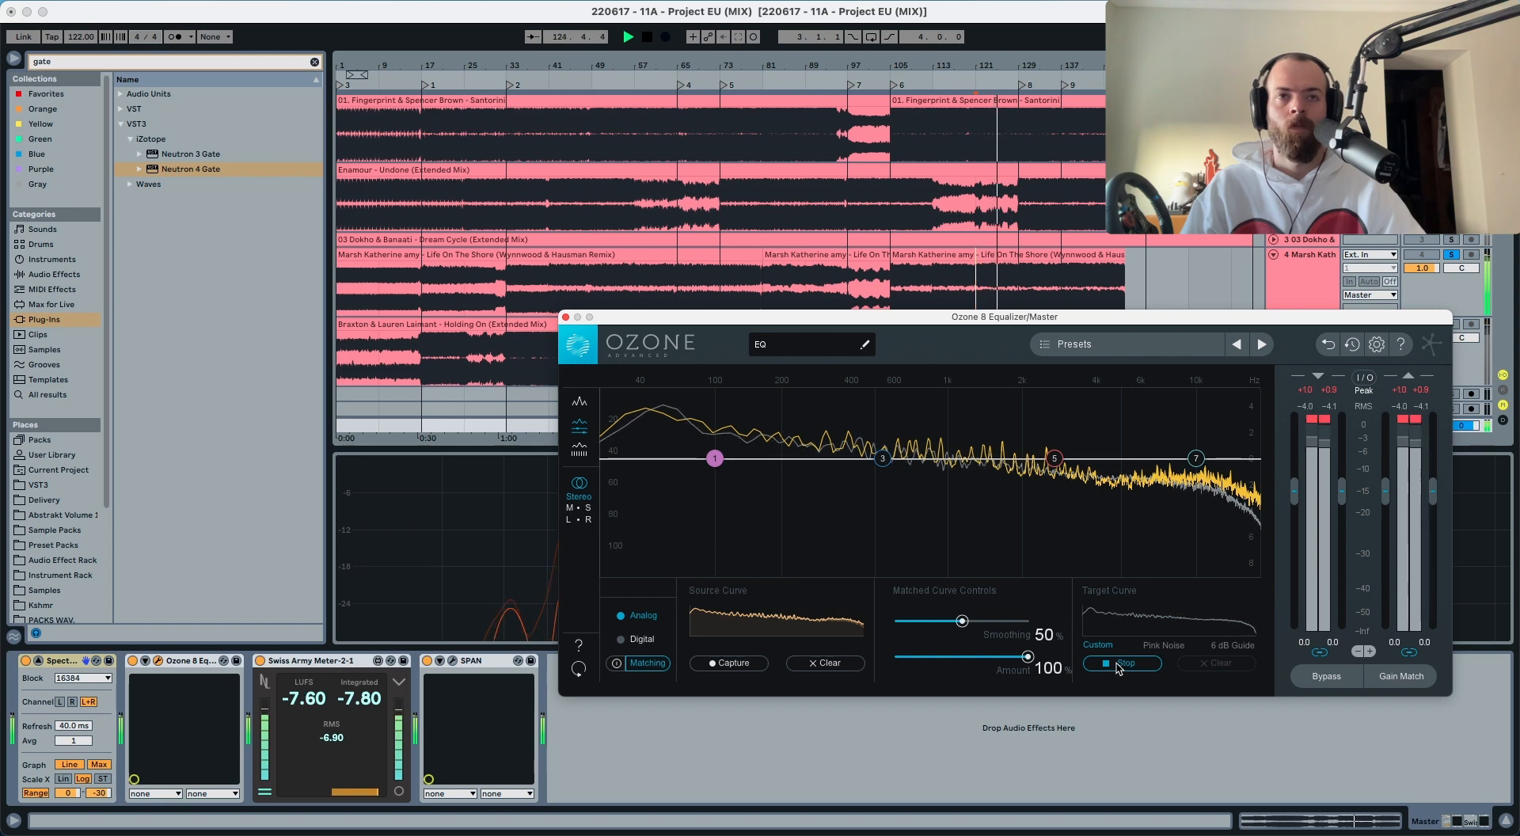
{"action": "left_click", "coordinate": [1119, 665]}
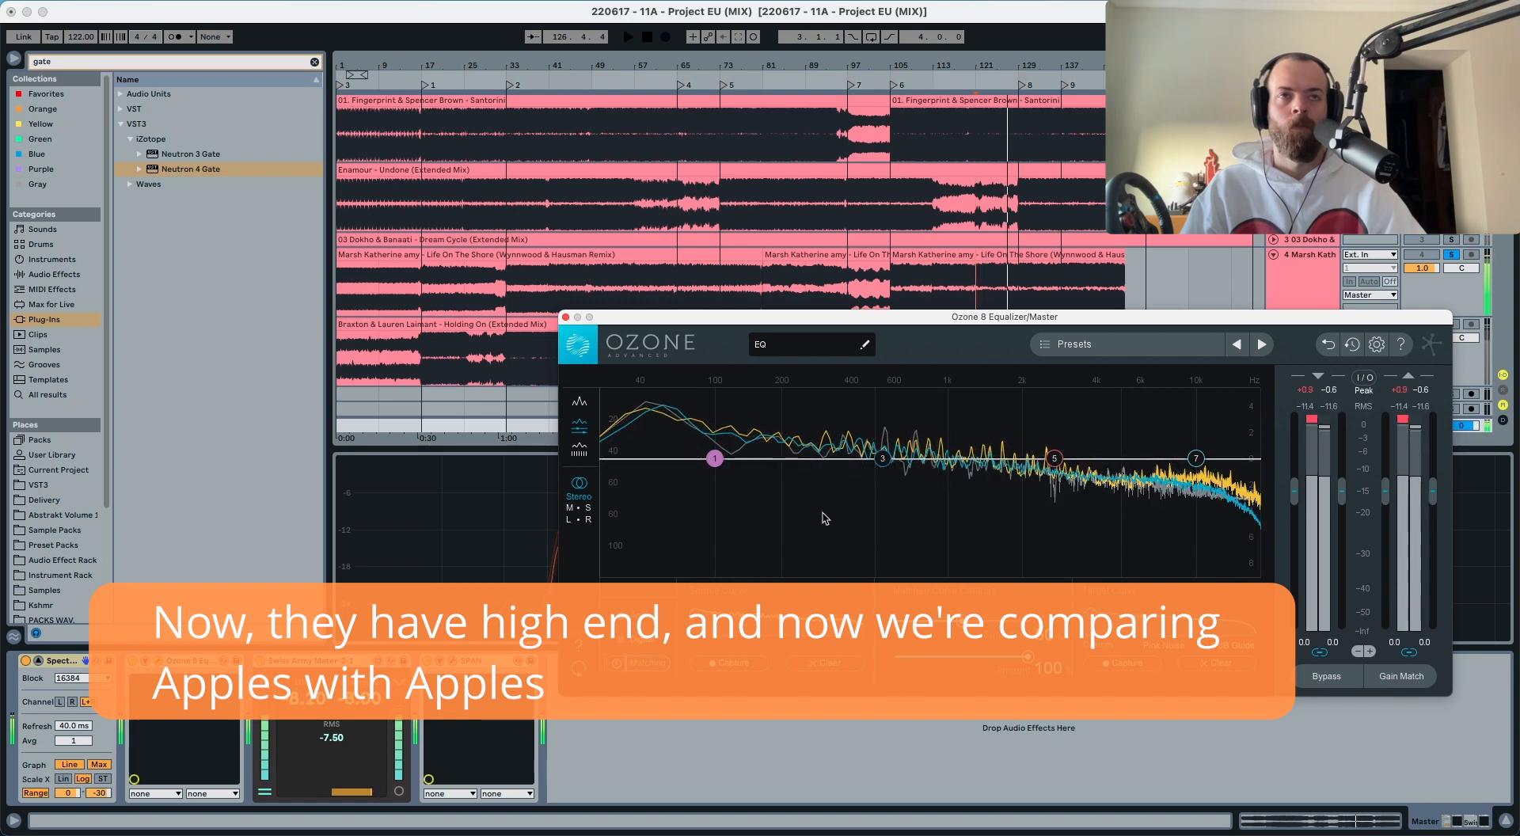
{"action": "key", "text": "space"}
Step: Audition the Holding On reference from bar 105 and then from bar 97
{"action": "scroll", "coordinate": [881, 212], "scroll_direction": "down", "scroll_amount": 3}
{"action": "left_click", "coordinate": [888, 231]}
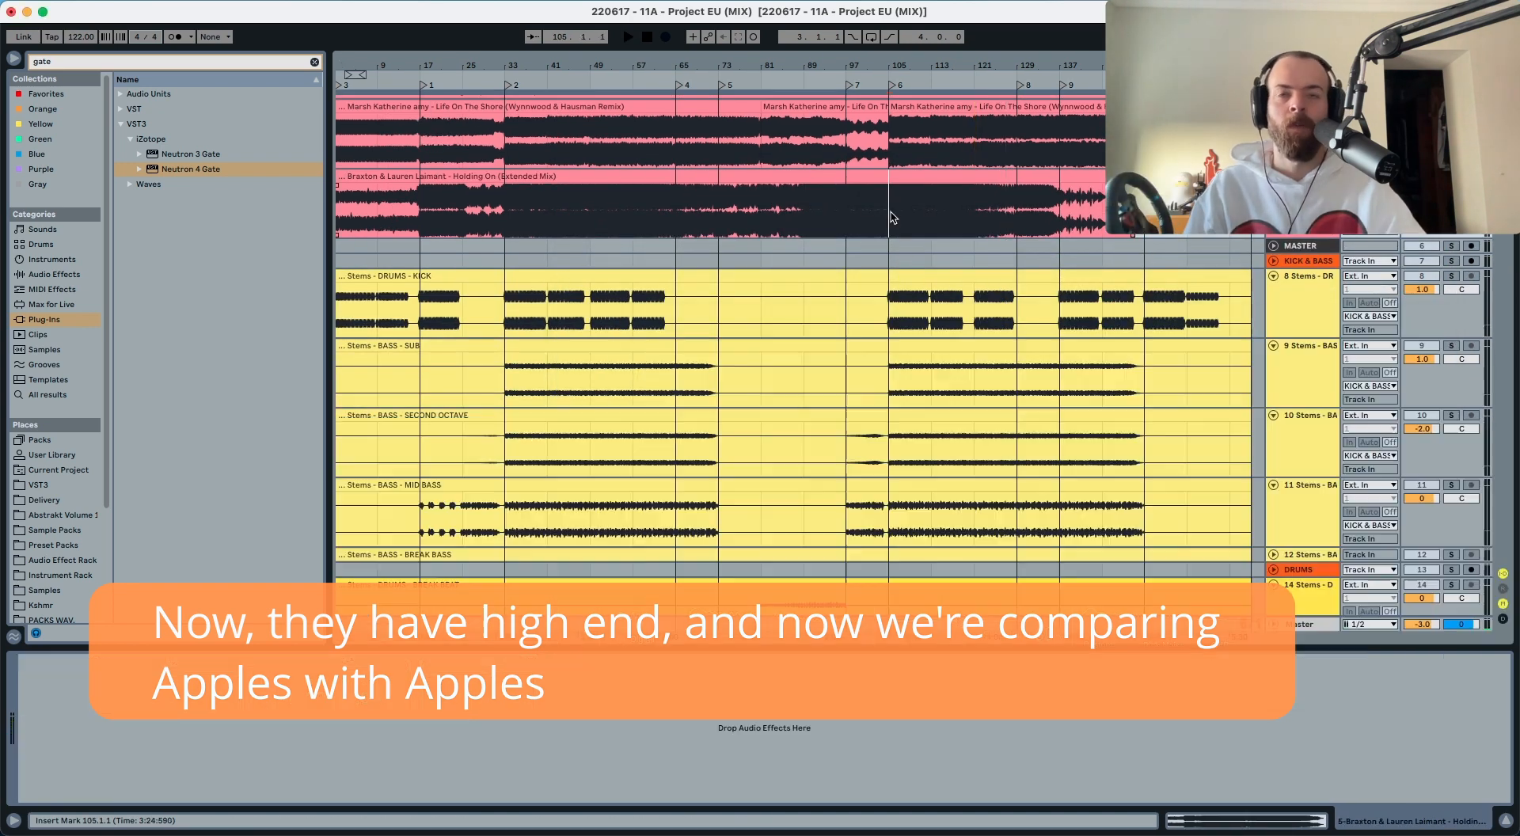
{"action": "key", "text": "space"}
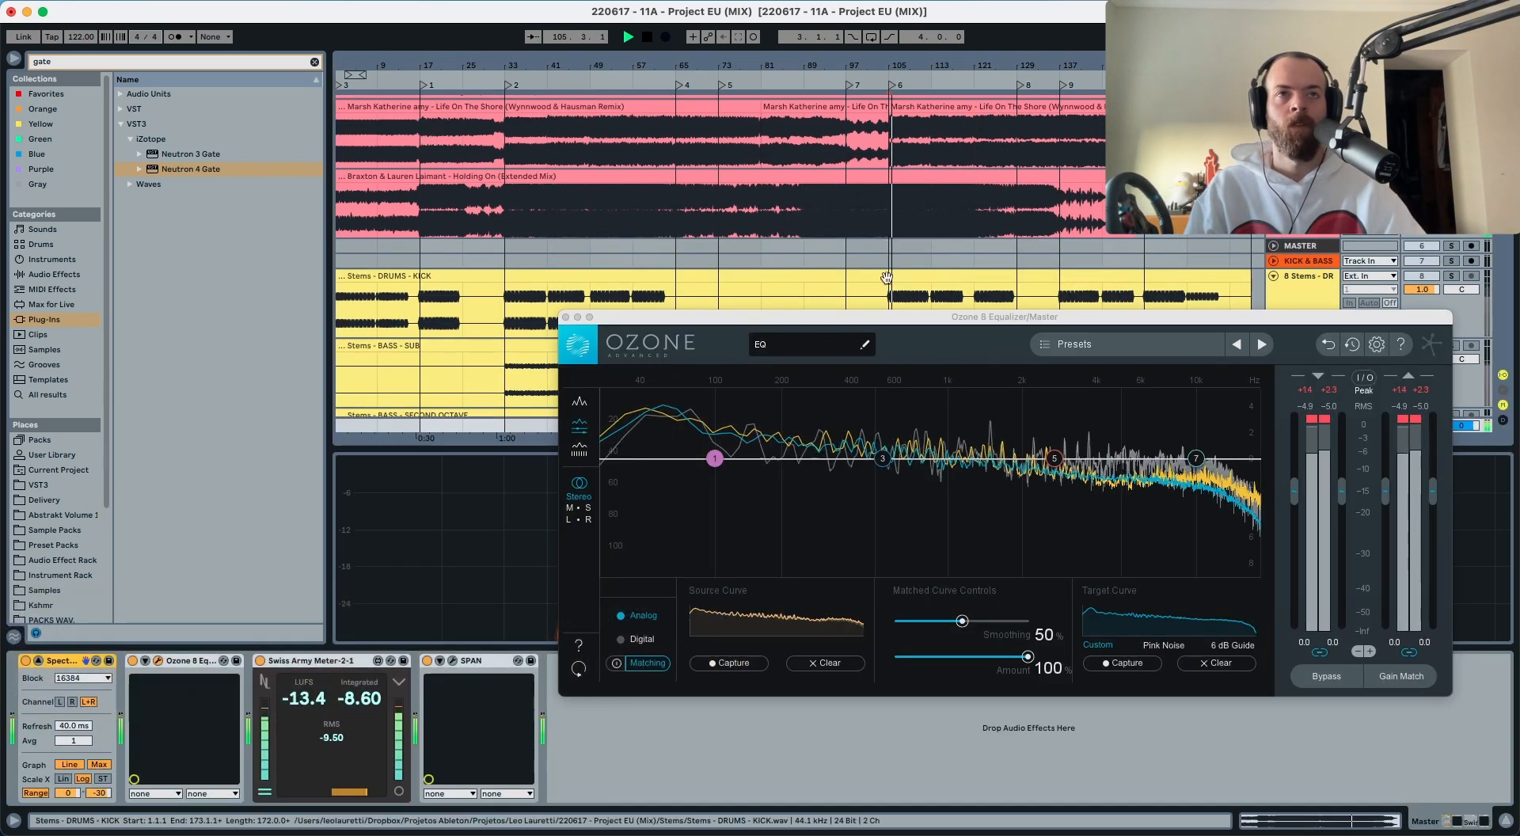
{"action": "left_click", "coordinate": [864, 218]}
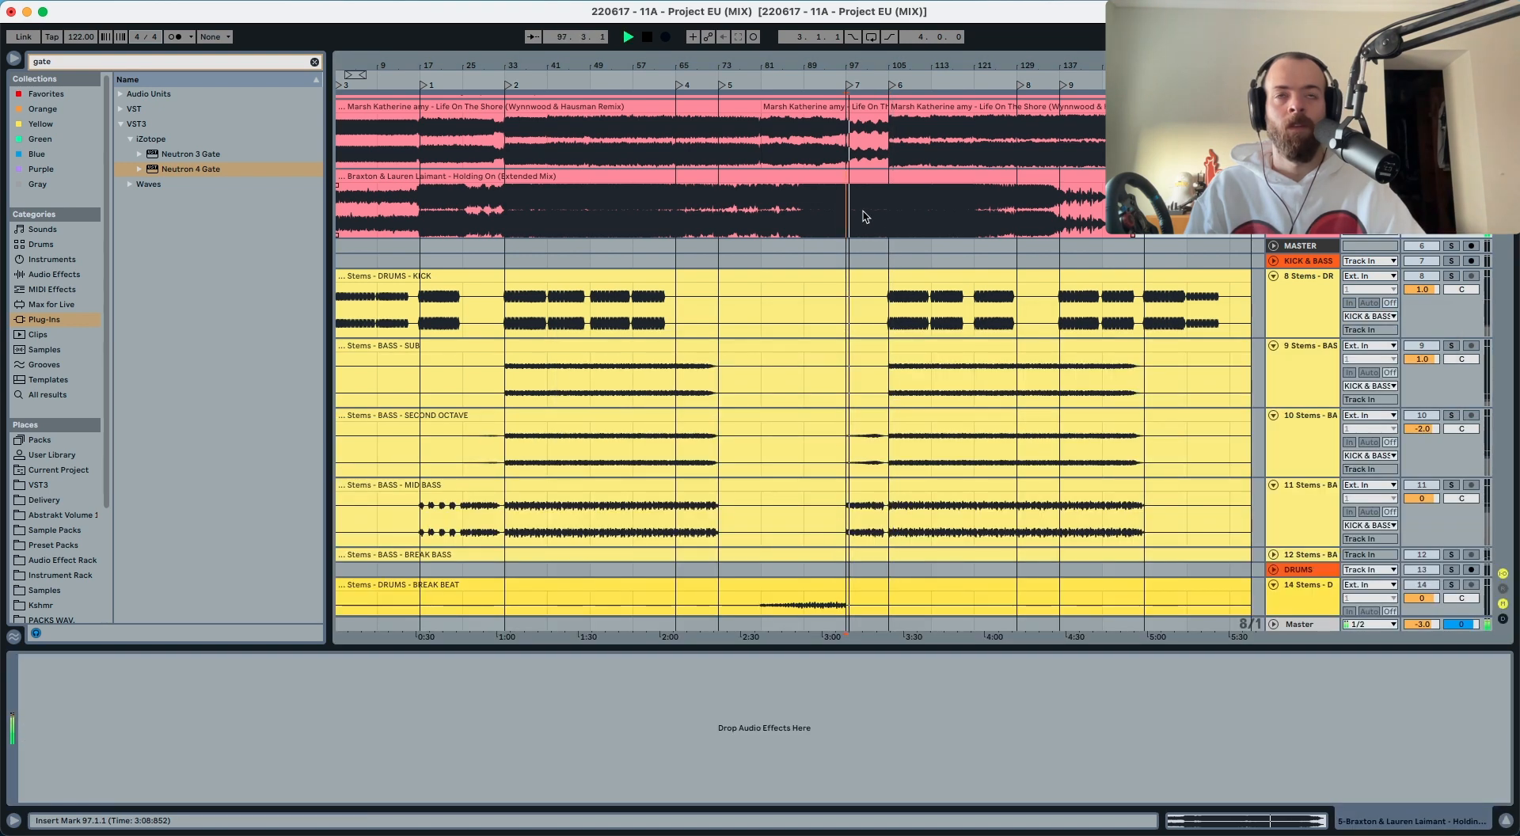
Step: Capture the Holding On section from bar 97 as Ozone's new target curve and stop playback
{"action": "left_click", "coordinate": [1284, 625]}
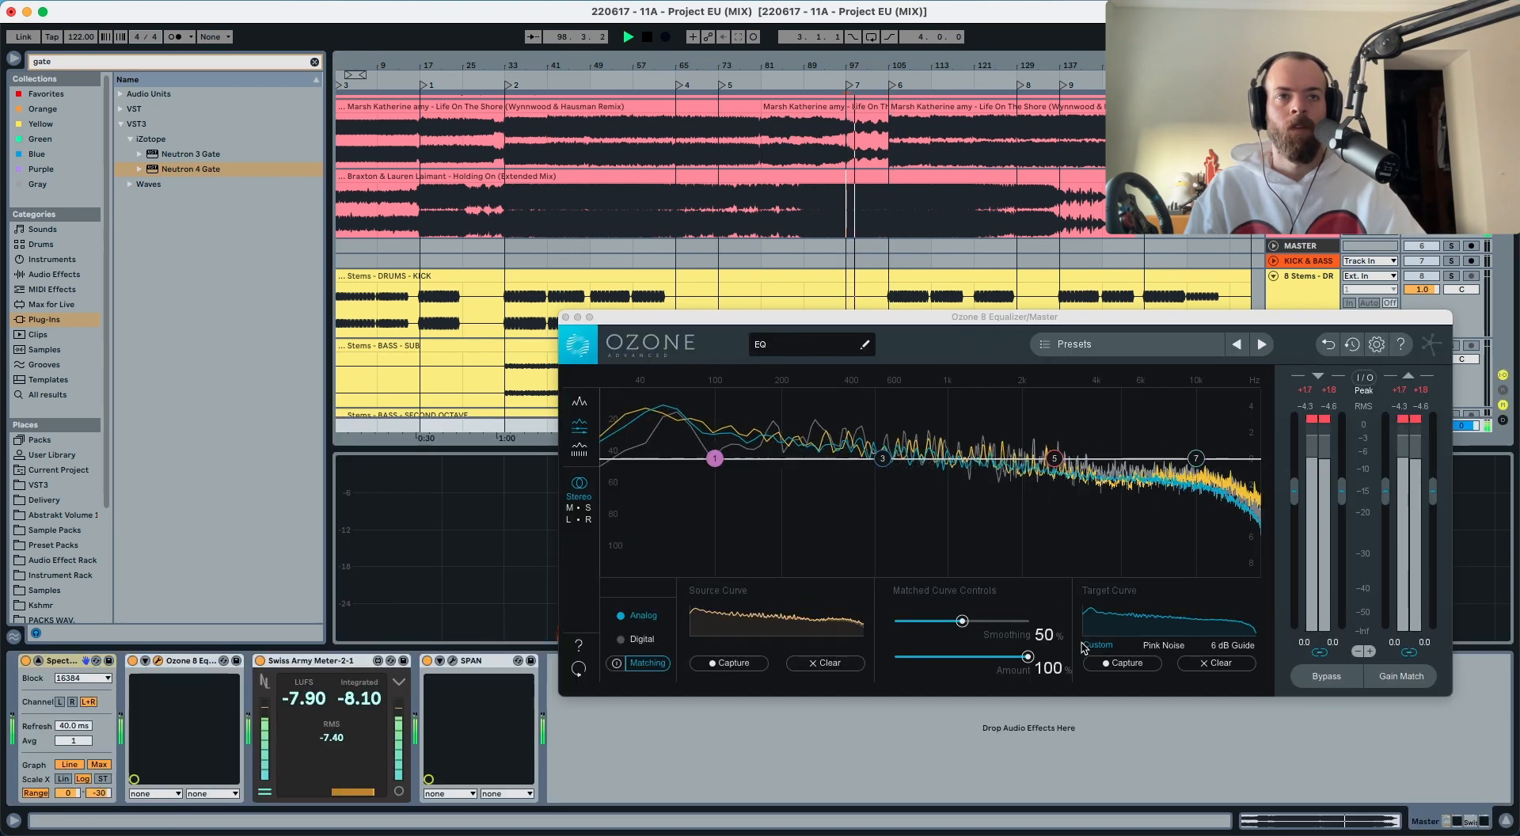
{"action": "left_click", "coordinate": [1118, 663]}
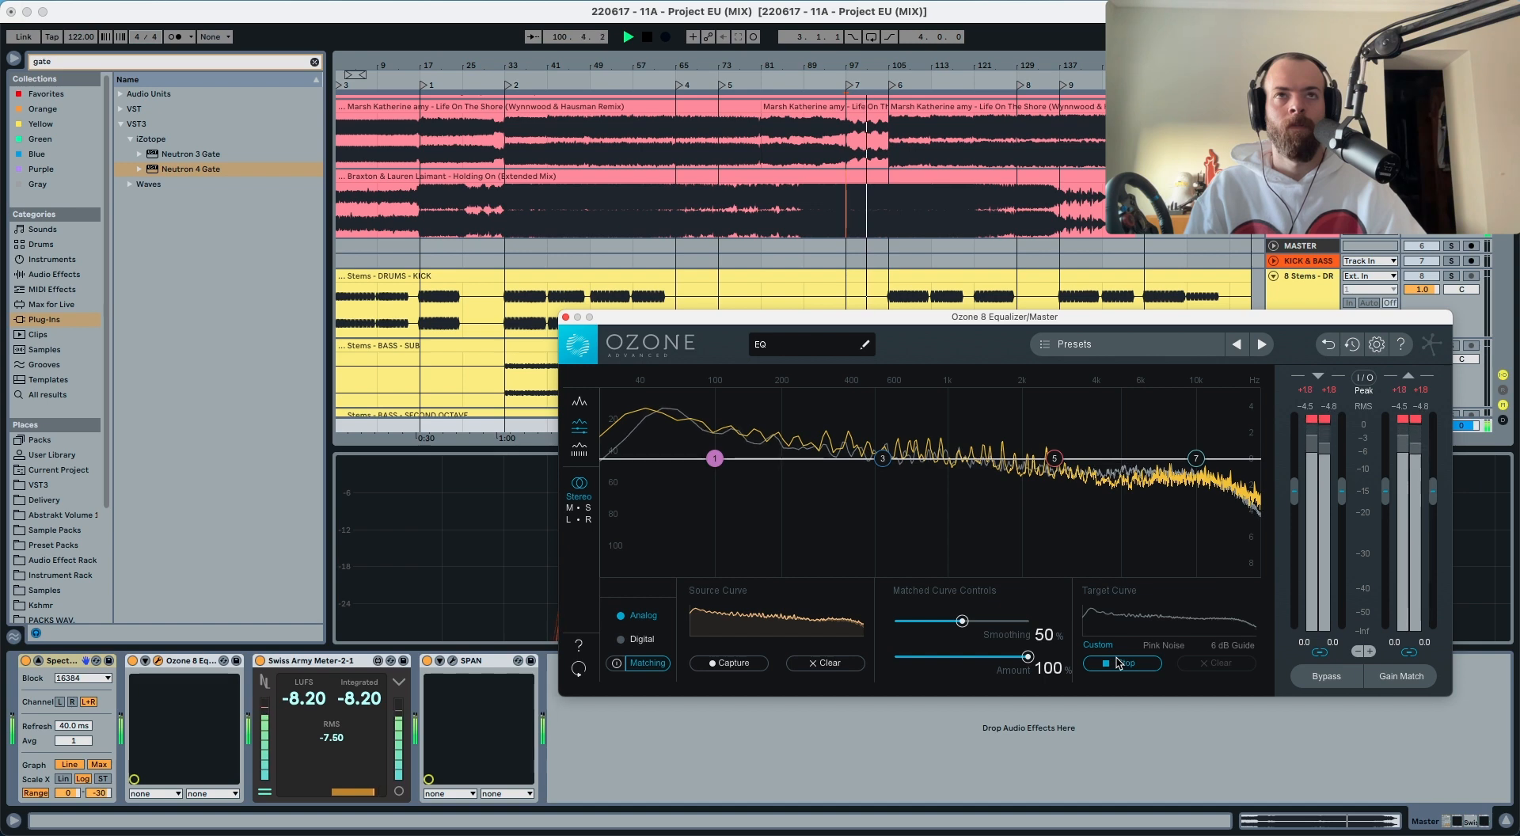
{"action": "left_click", "coordinate": [1119, 663]}
{"action": "key", "text": "space"}
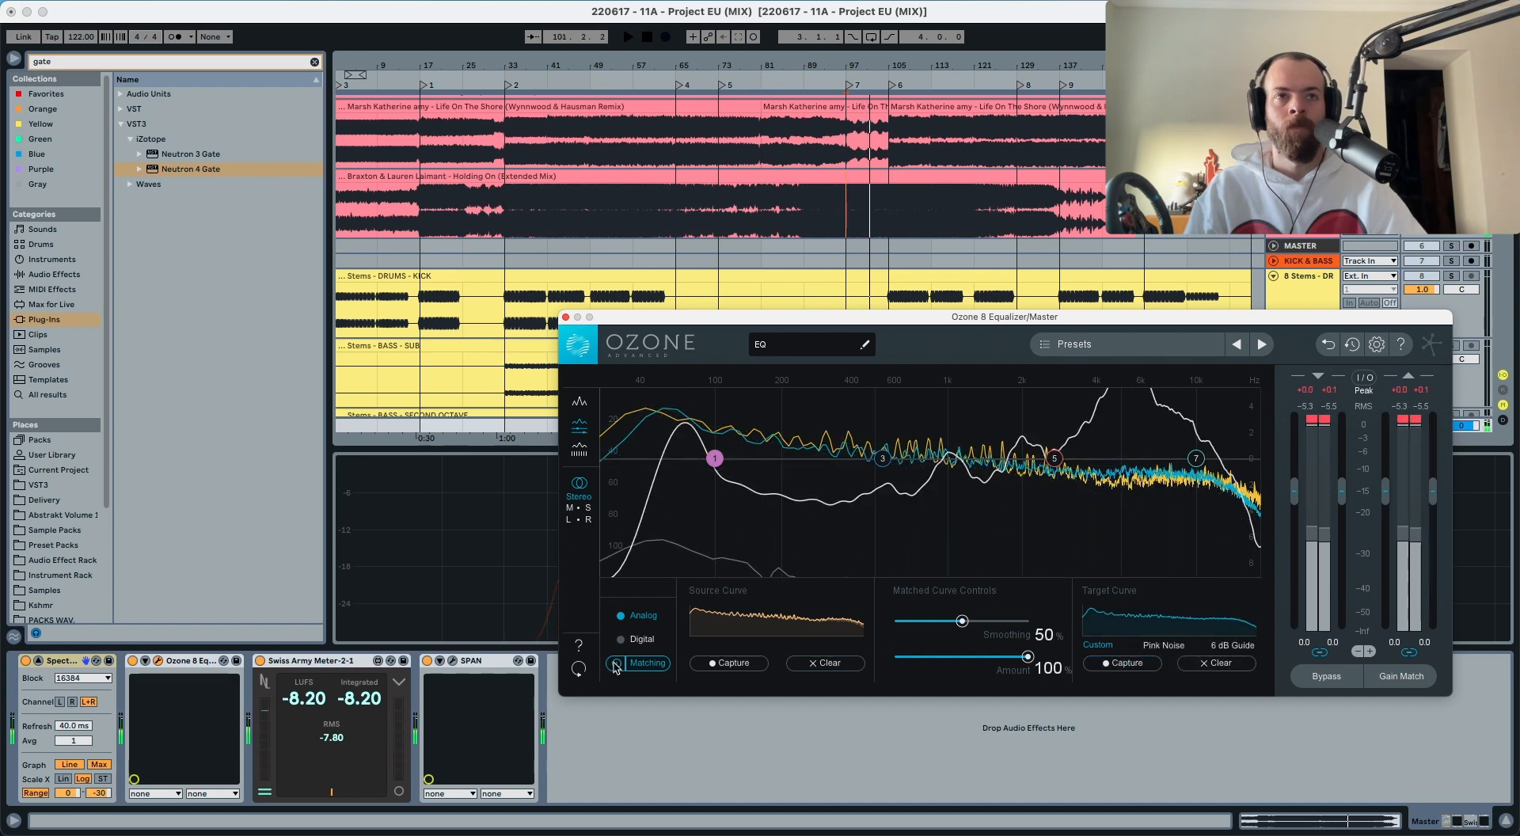
Step: Examine Ozone's matched curve across the low, mid and high frequencies against the mix, and close the Ozone window
{"action": "left_click_drag", "start_coordinate": [933, 442], "coordinate": [711, 494]}
{"action": "left_click_drag", "start_coordinate": [1076, 467], "coordinate": [1182, 389]}
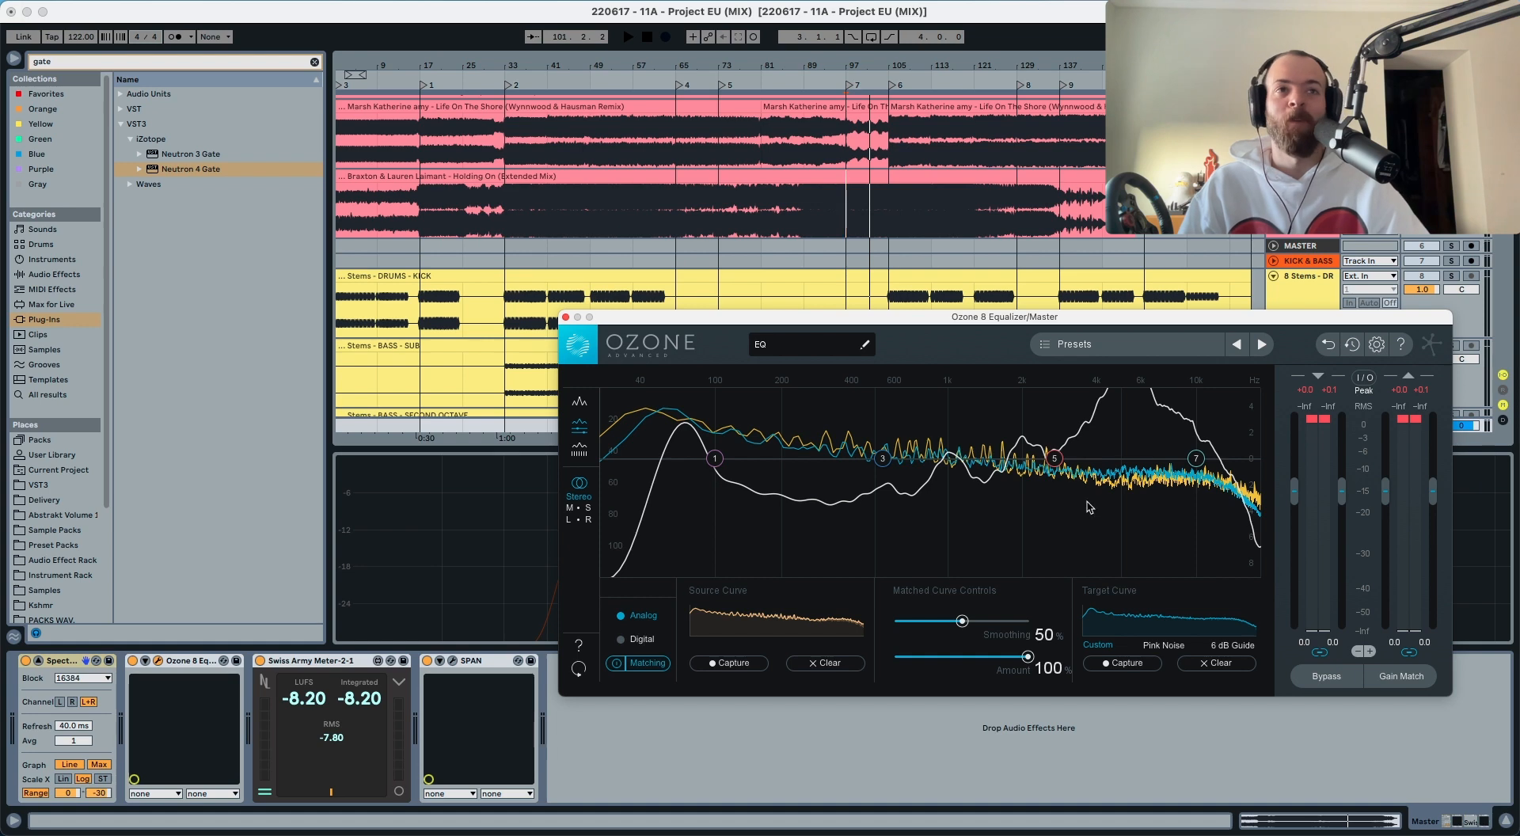
{"action": "left_click_drag", "start_coordinate": [1088, 500], "coordinate": [1145, 399]}
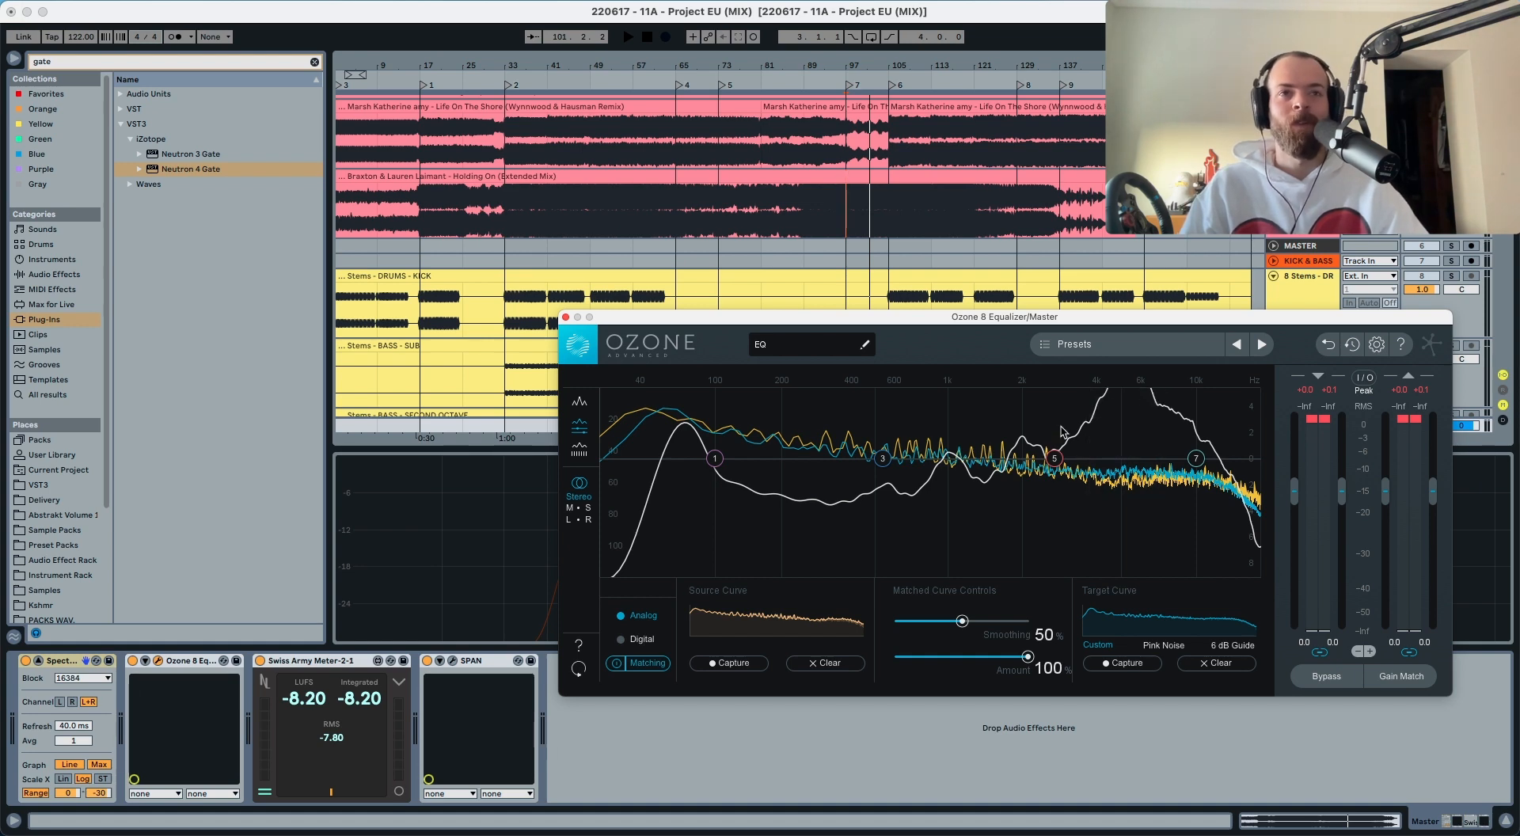
{"action": "left_click_drag", "start_coordinate": [1061, 431], "coordinate": [890, 501]}
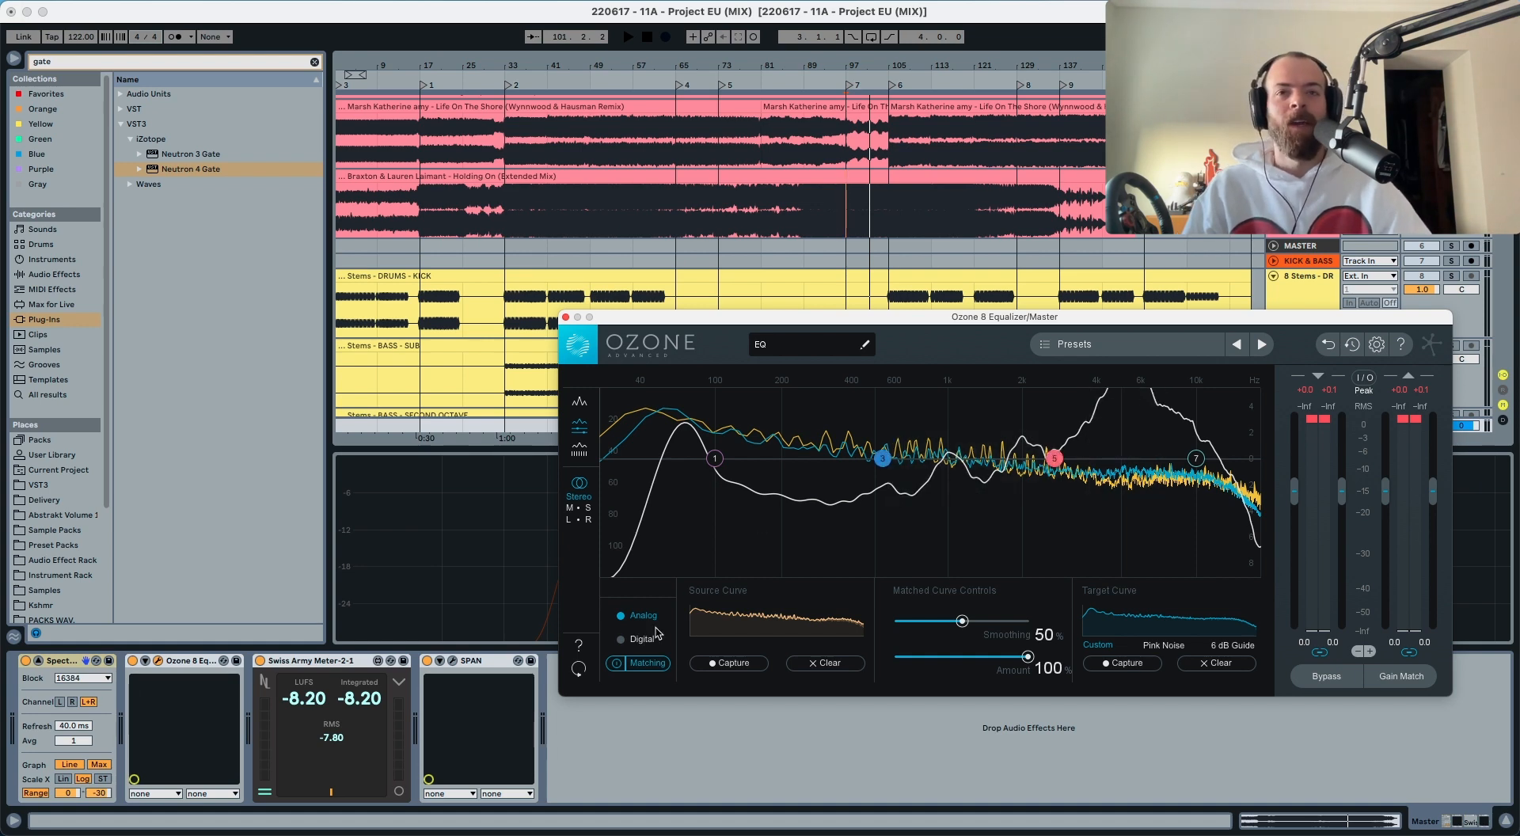
{"action": "left_click", "coordinate": [618, 662]}
{"action": "left_click", "coordinate": [565, 317]}
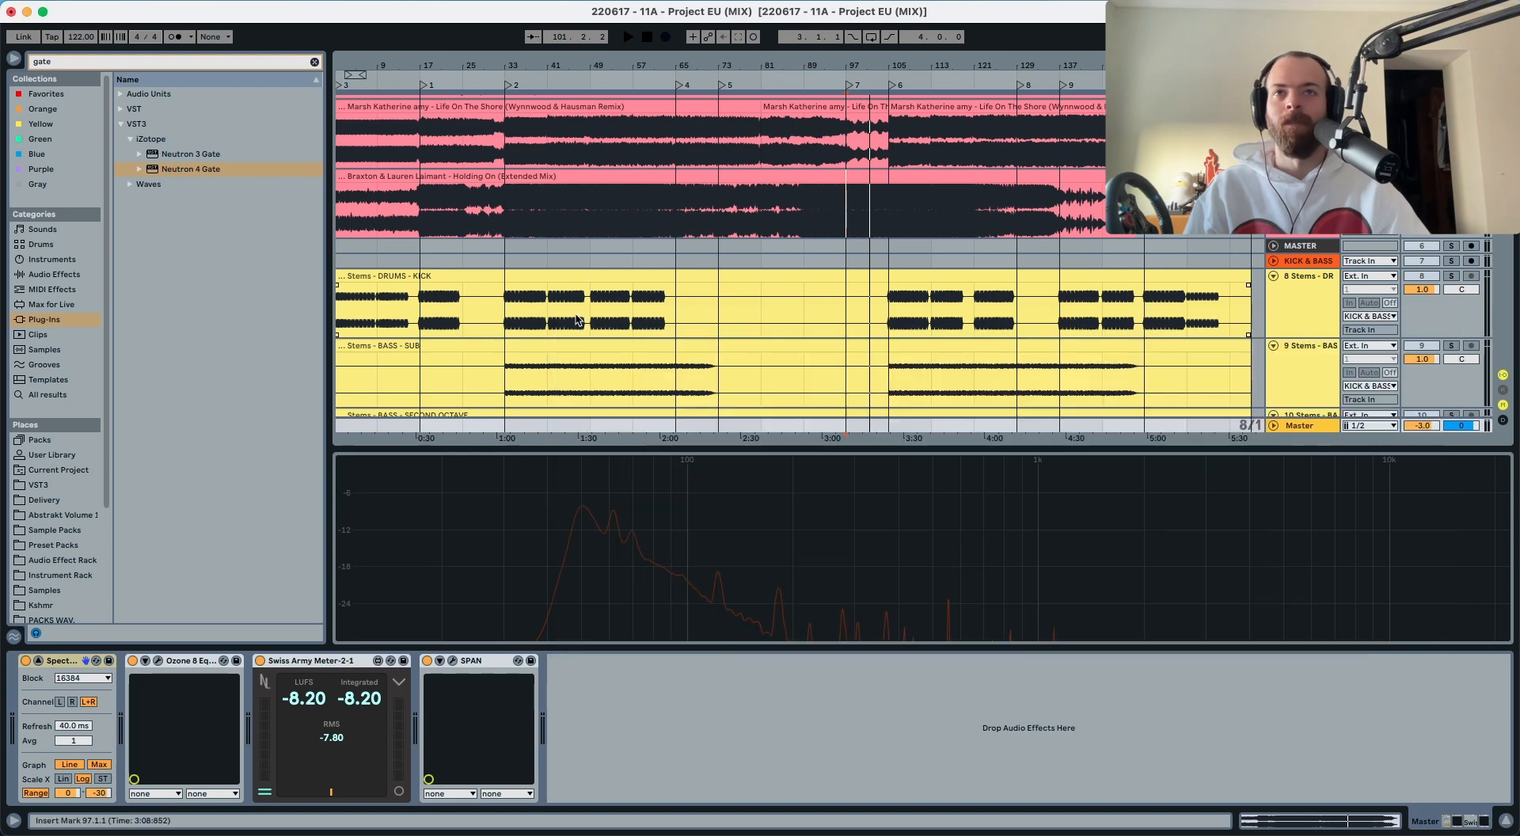
Step: Play the mix's second drop from bar 105, look through the drum, drop and FX stems, and return to the references
{"action": "scroll", "coordinate": [896, 268], "scroll_direction": "down", "scroll_amount": 5}
{"action": "left_click", "coordinate": [896, 269]}
{"action": "scroll", "coordinate": [936, 293], "scroll_direction": "down", "scroll_amount": 7}
{"action": "key", "text": "space"}
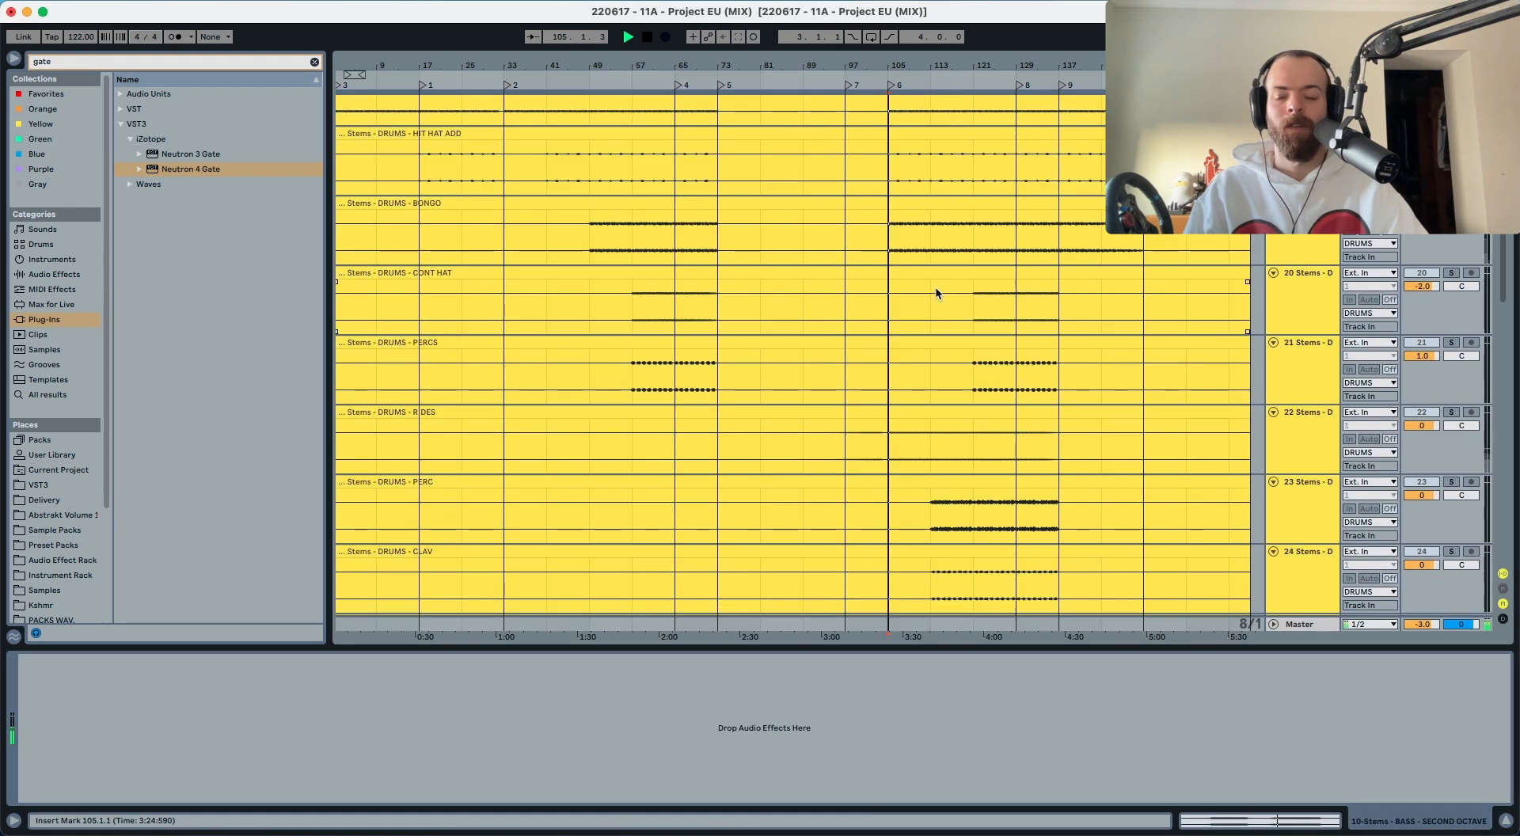
{"action": "scroll", "coordinate": [928, 299], "scroll_direction": "down", "scroll_amount": 15}
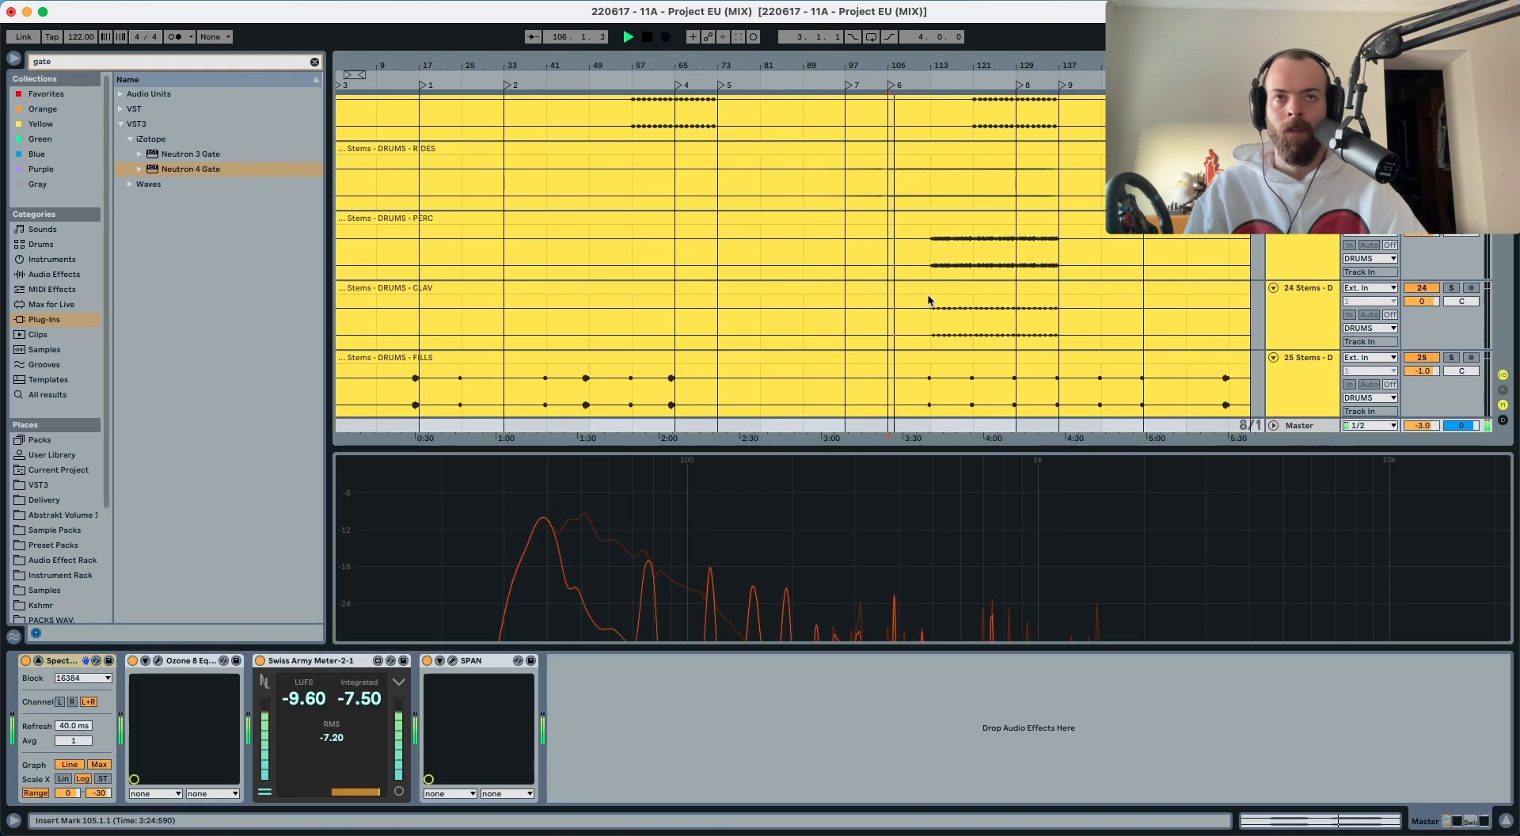
{"action": "scroll", "coordinate": [928, 299], "scroll_direction": "down", "scroll_amount": 4}
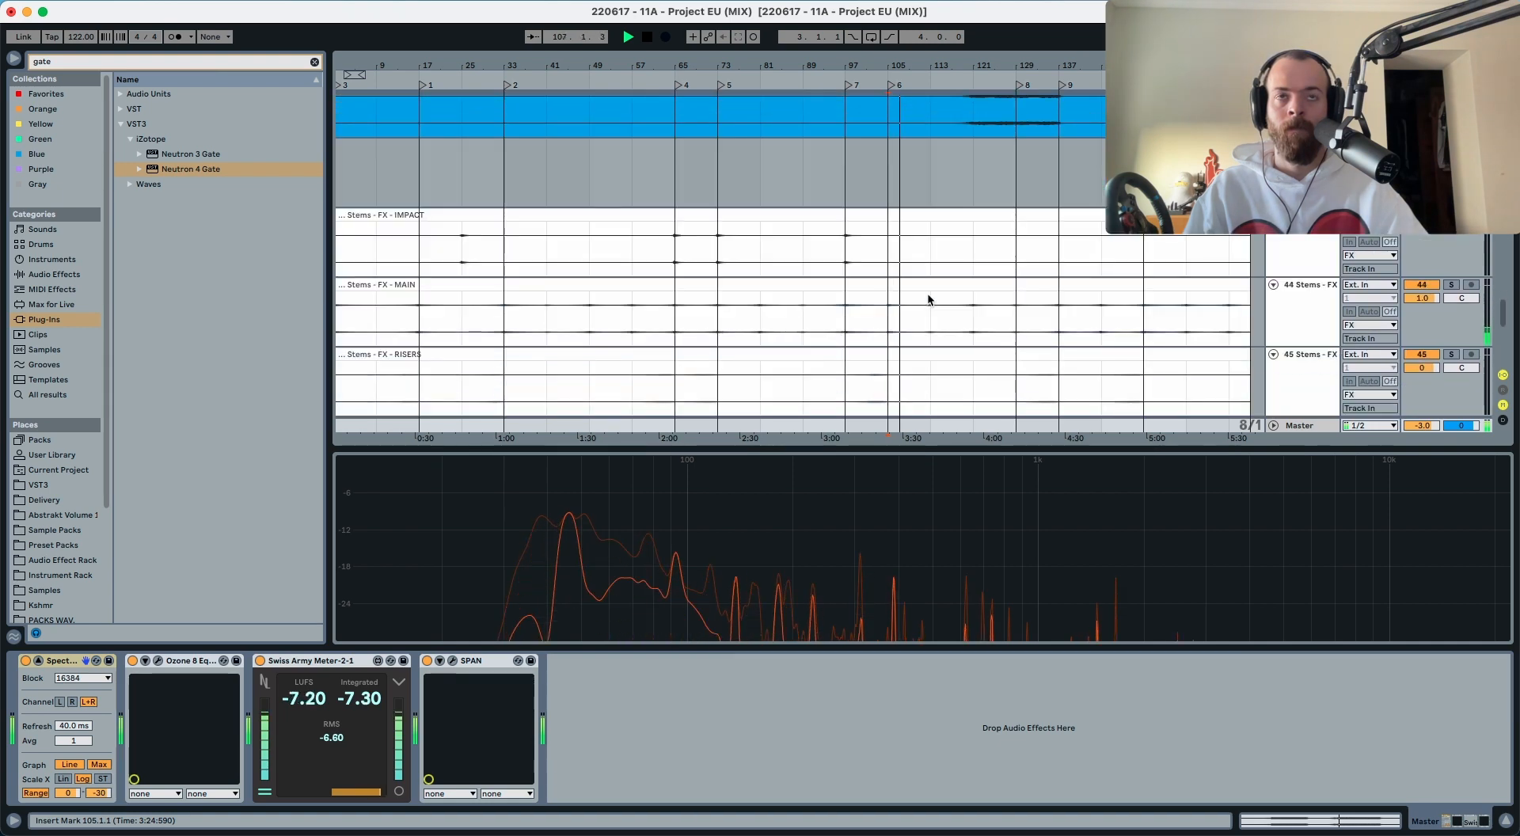
{"action": "scroll", "coordinate": [928, 298], "scroll_direction": "up", "scroll_amount": 5}
{"action": "scroll", "coordinate": [928, 296], "scroll_direction": "up", "scroll_amount": 5}
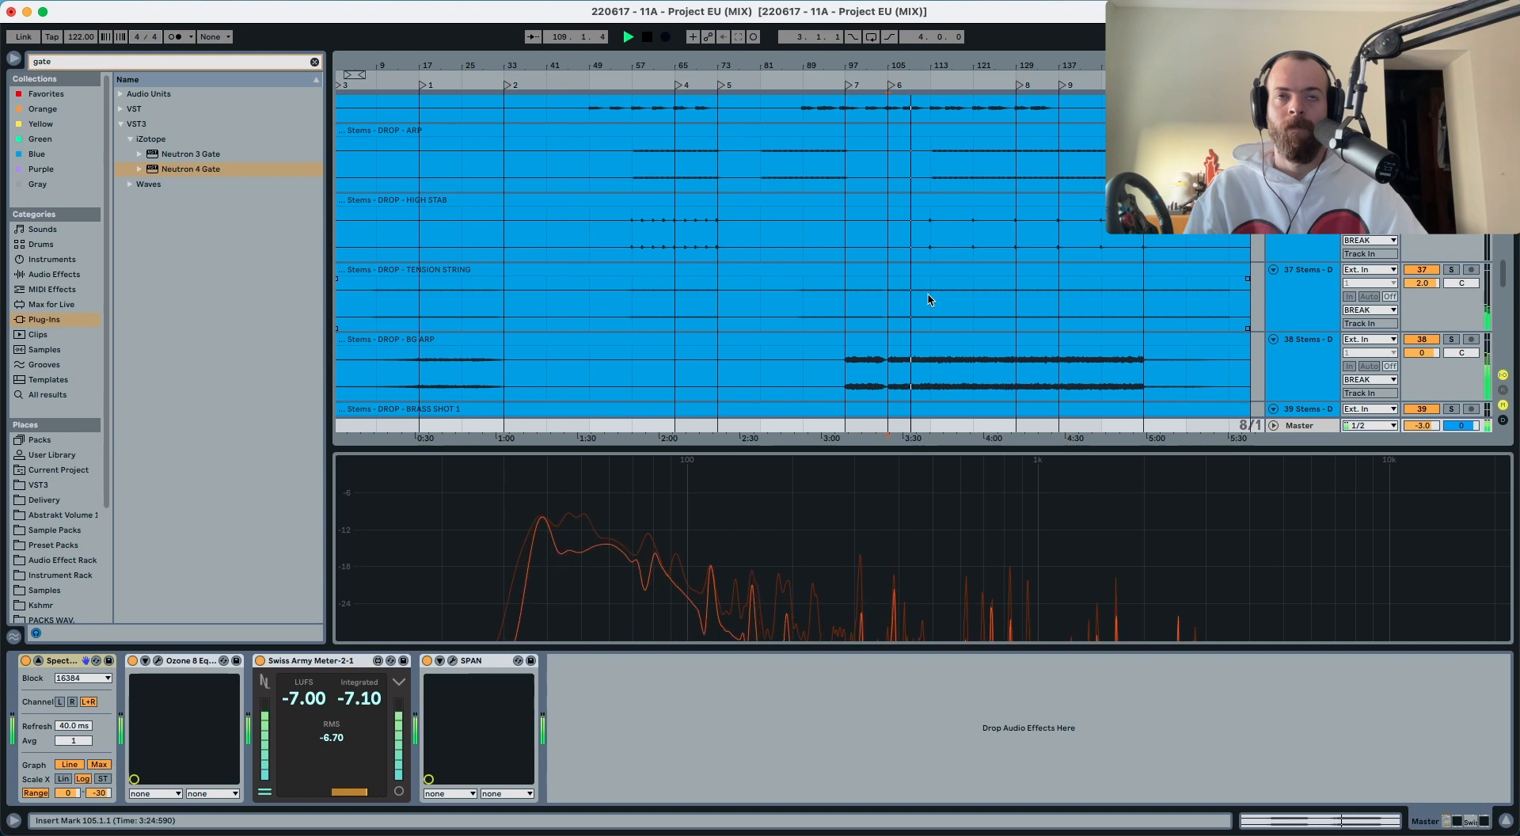
{"action": "key", "text": "space"}
{"action": "scroll", "coordinate": [928, 299], "scroll_direction": "up", "scroll_amount": 20}
{"action": "scroll", "coordinate": [927, 299], "scroll_direction": "up", "scroll_amount": 8}
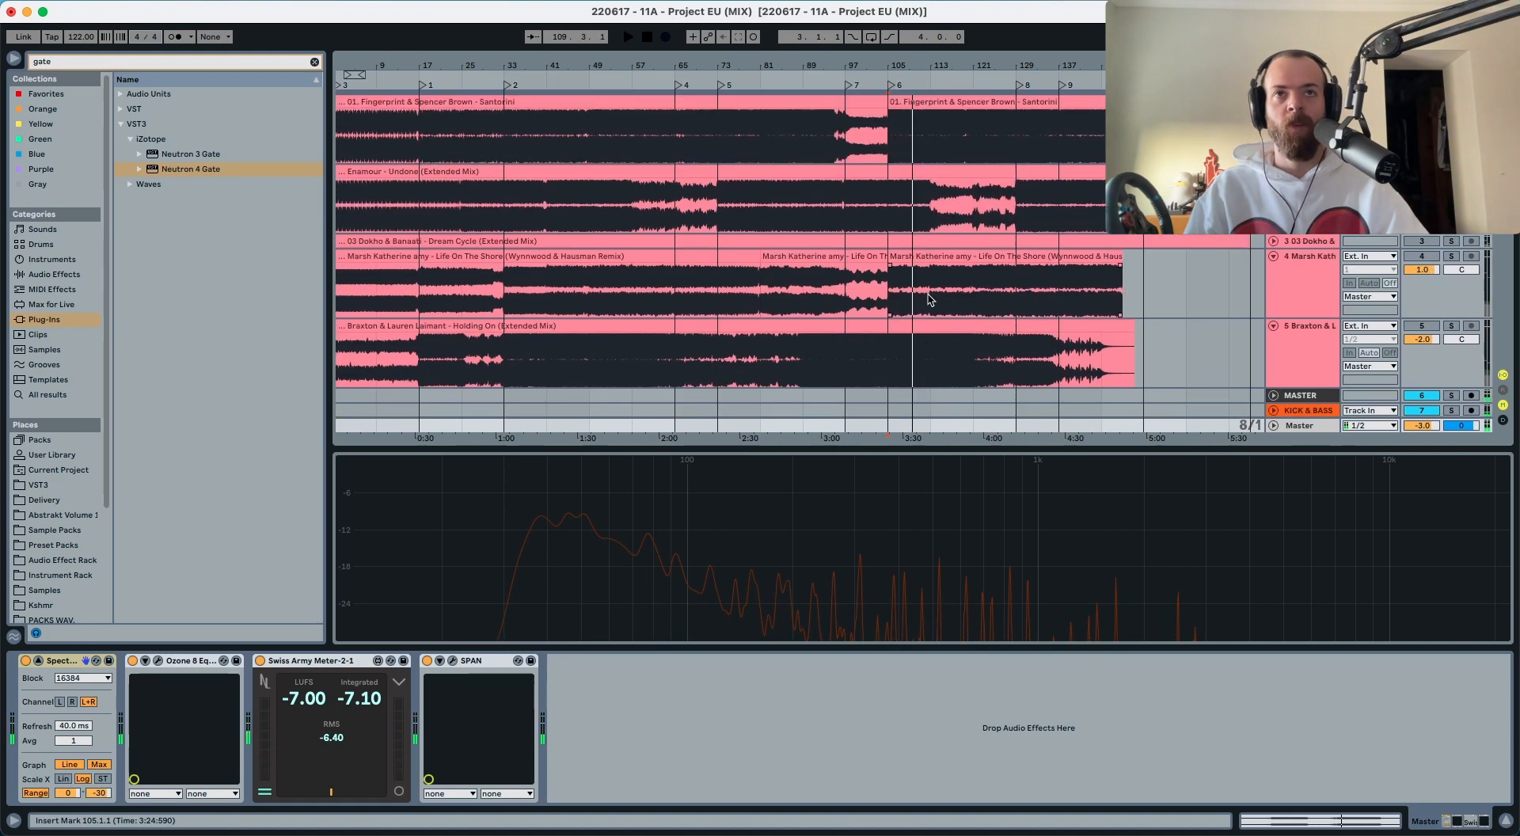
Step: Find the file "Dokho - The Journey (Extended Mix)" and put it on reference track 3 in place of Dream Cycle
{"action": "key", "text": "alt+space"}
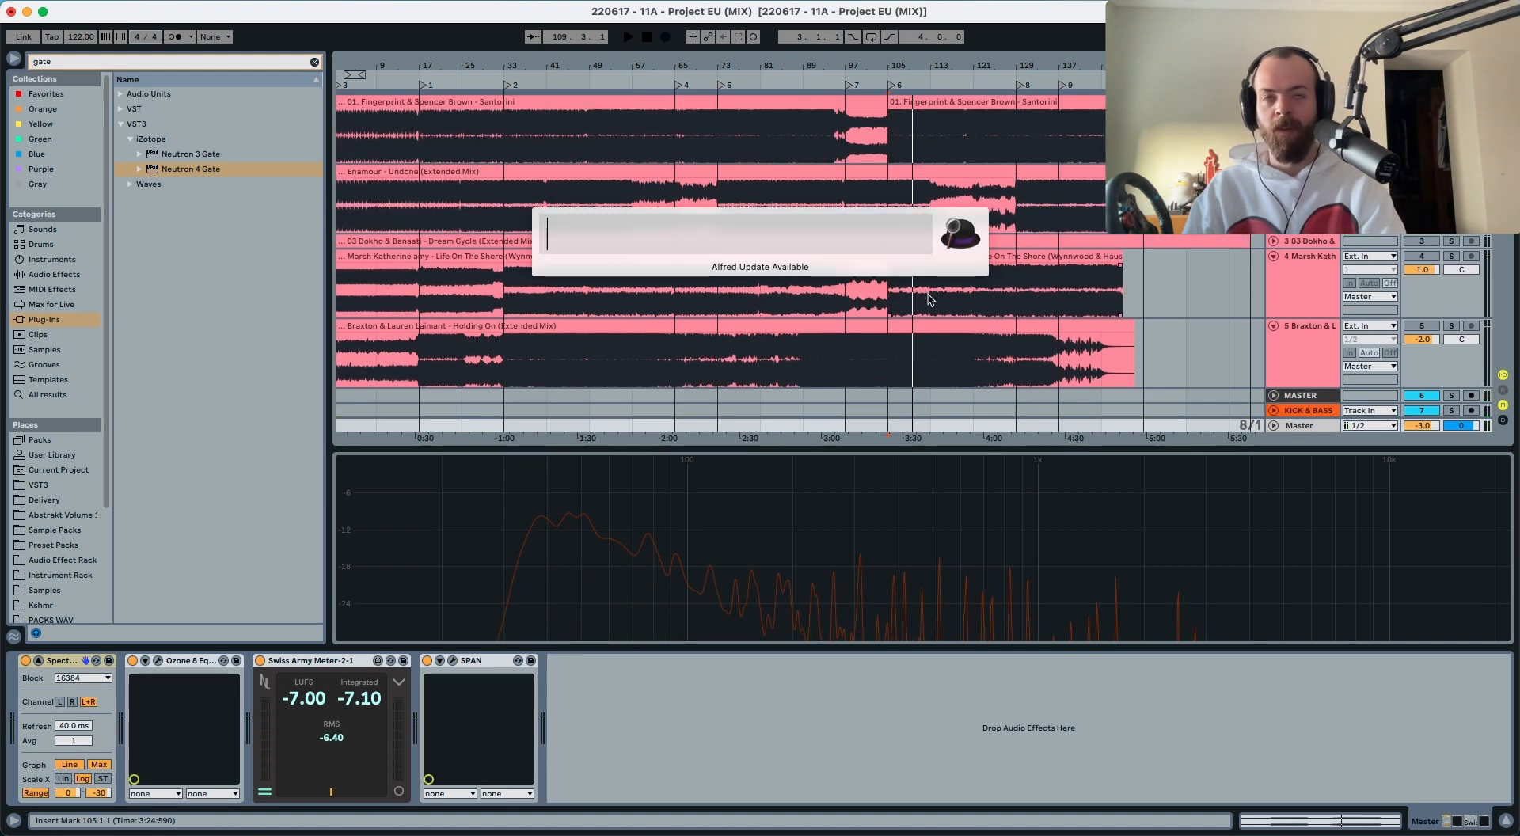
{"action": "type", "text": "find"}
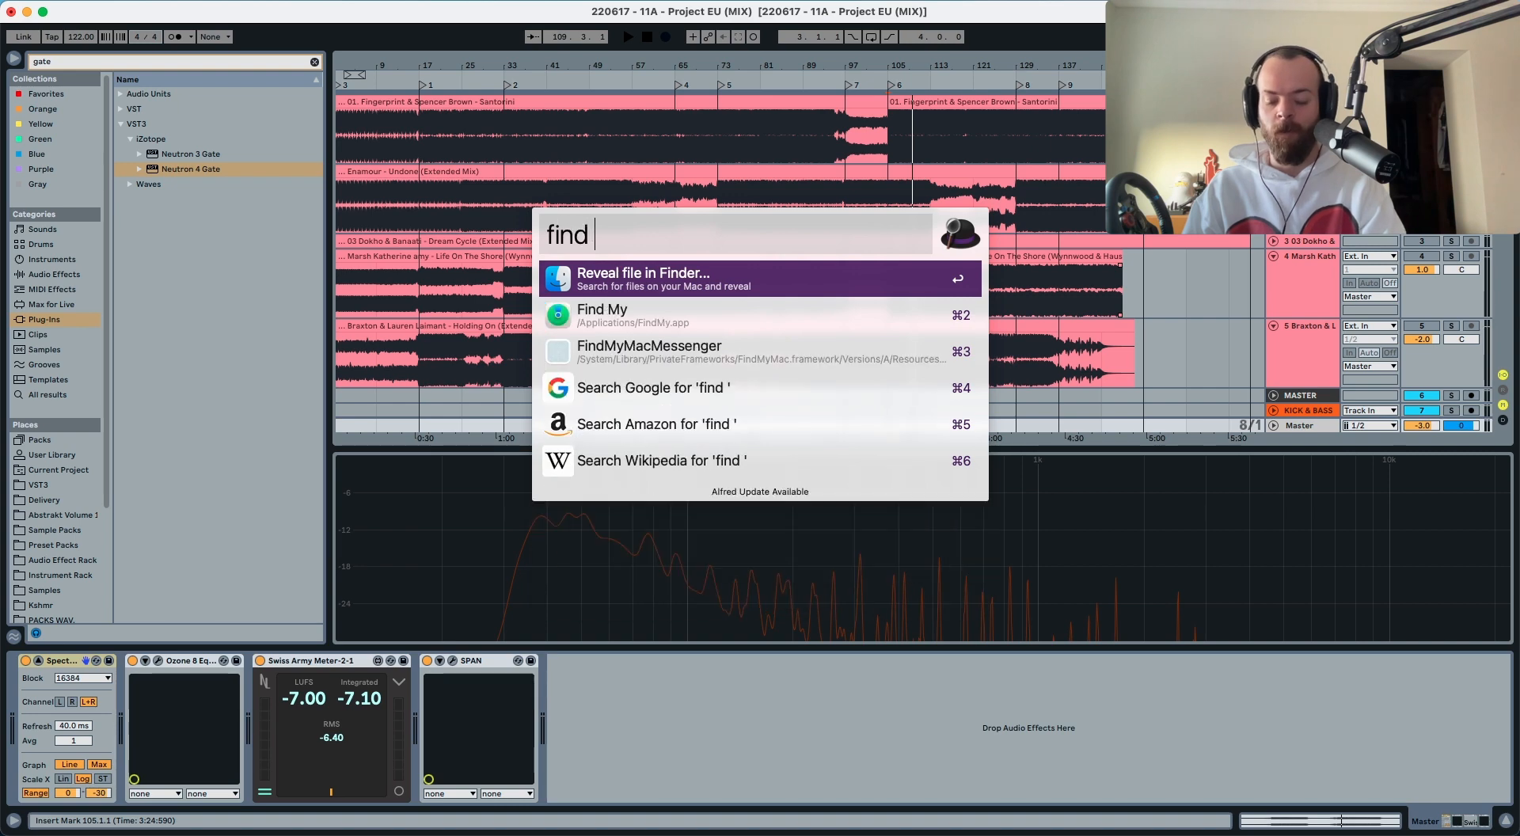
{"action": "key", "text": "Escape"}
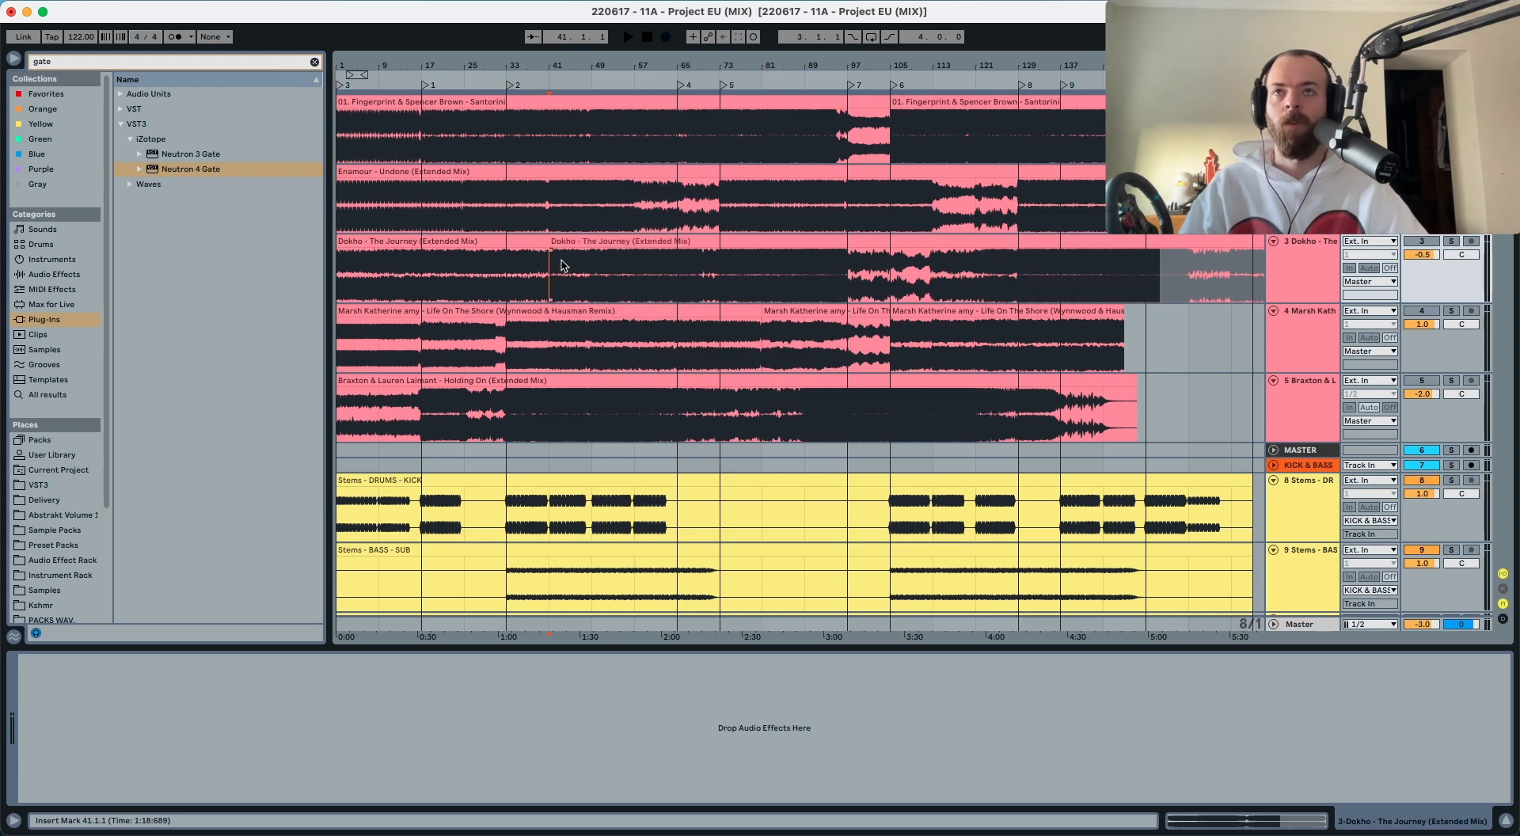
Step: Split The Journey clip at its first kick transient and, with its track soloed, move the remainder to start at bar 1
{"action": "left_click", "coordinate": [372, 242]}
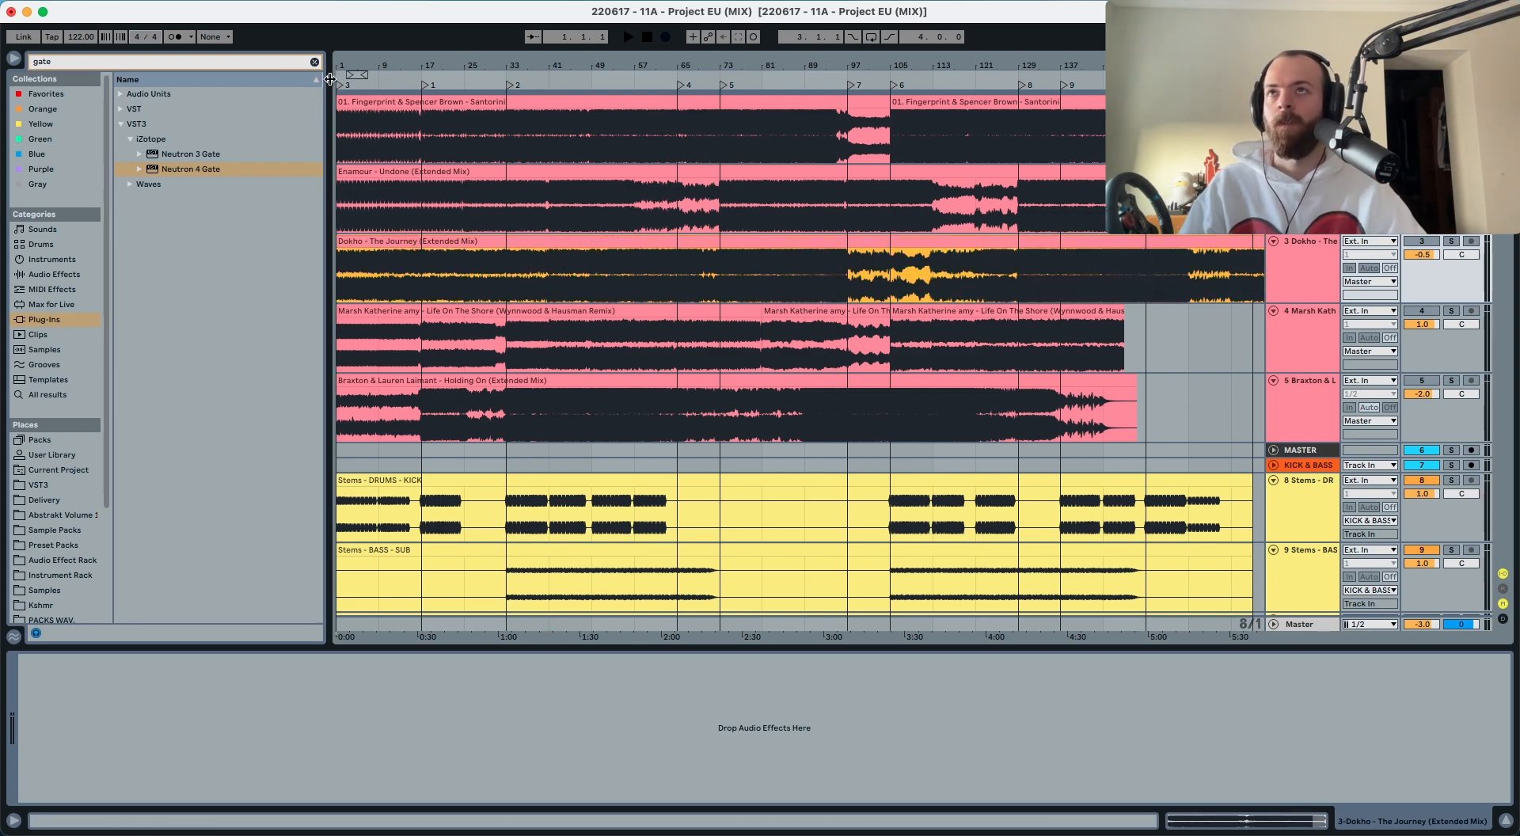
{"action": "left_click_drag", "start_coordinate": [339, 67], "coordinate": [341, 348]}
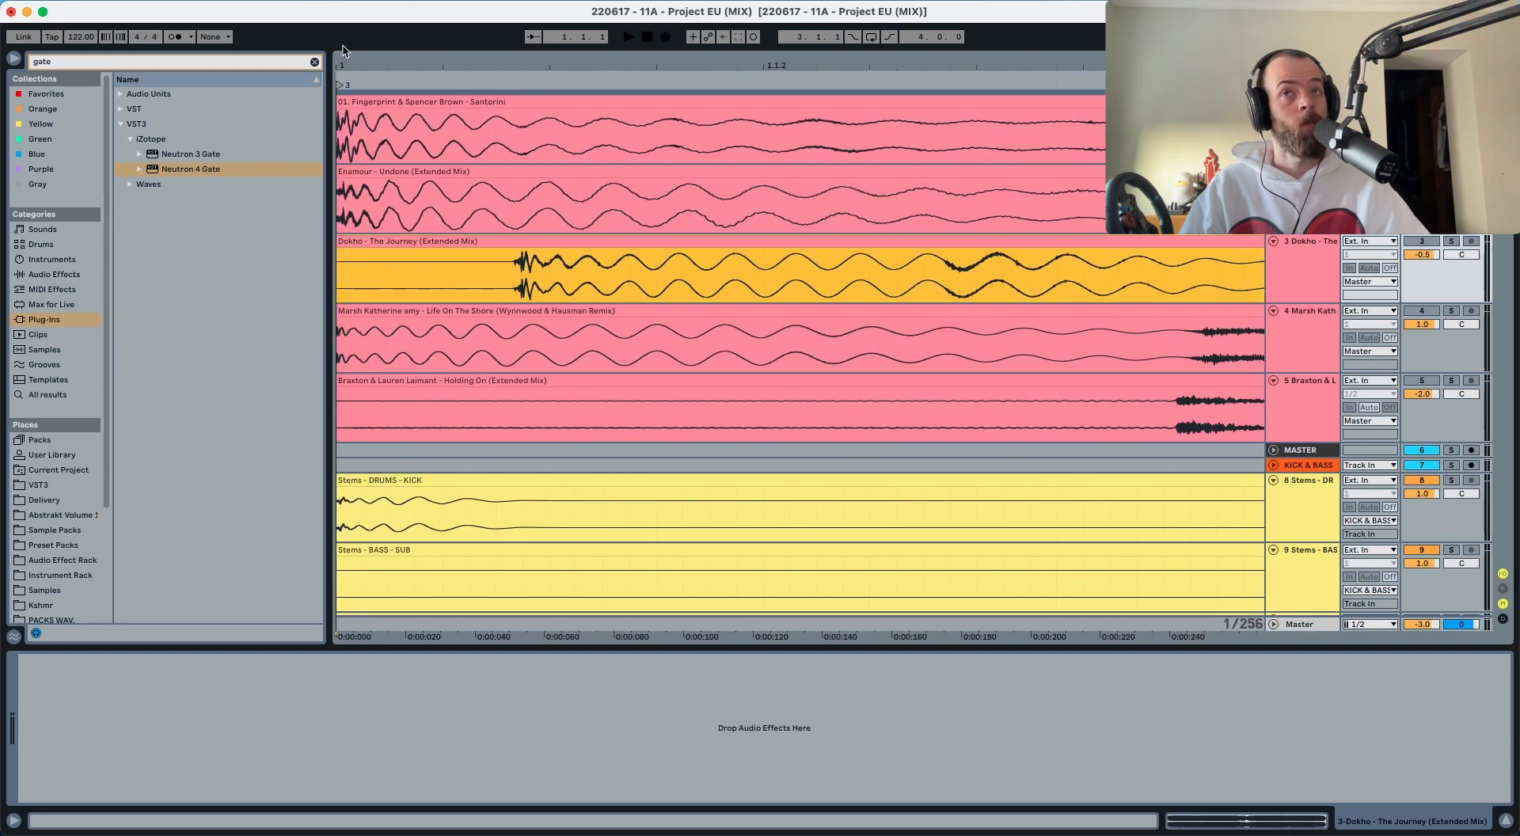
{"action": "left_click_drag", "start_coordinate": [516, 67], "coordinate": [516, 206]}
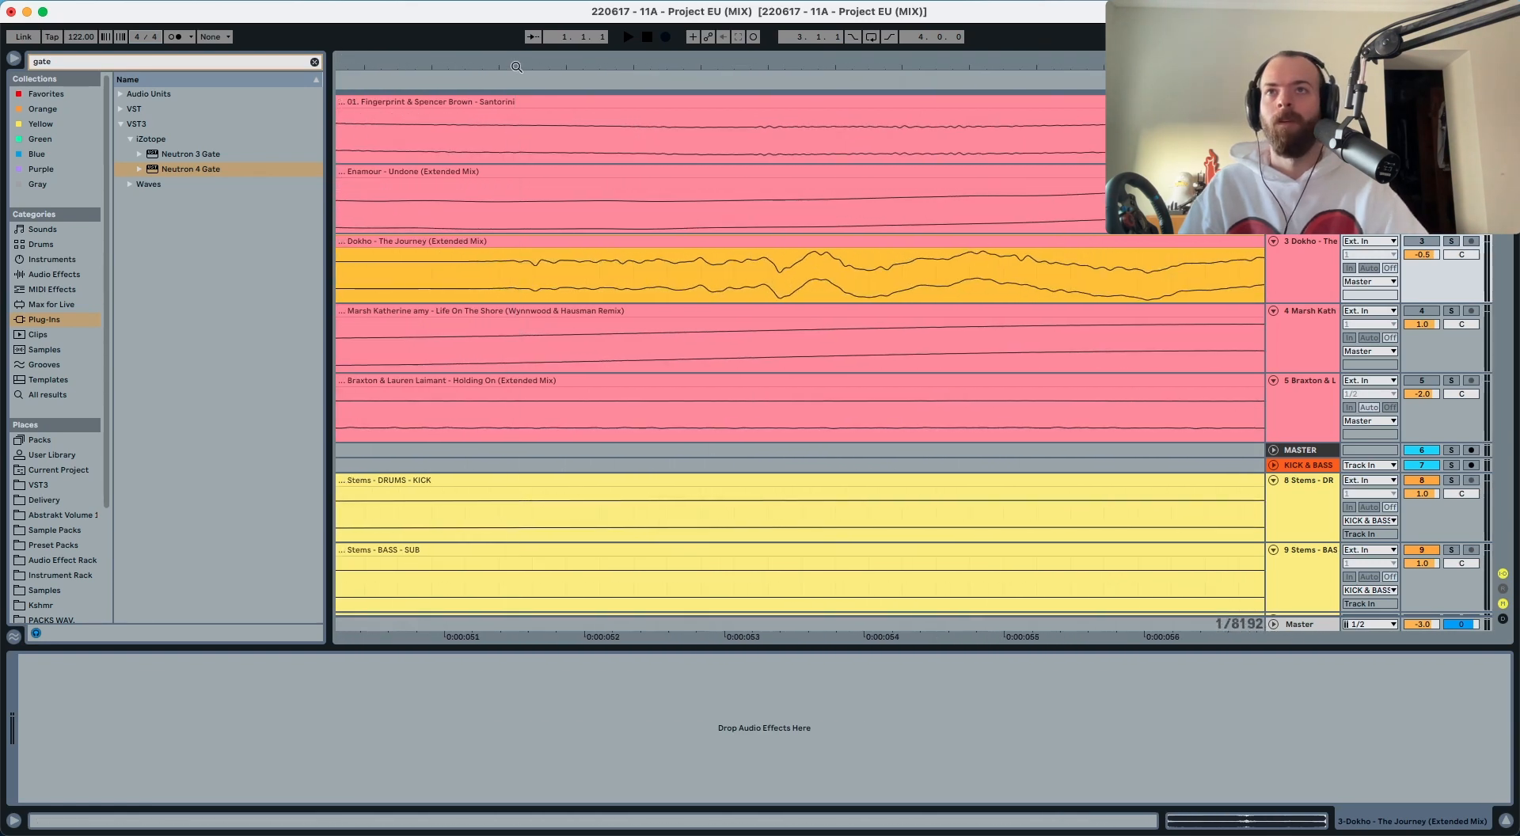
{"action": "left_click", "coordinate": [466, 268]}
{"action": "key", "text": "super+e"}
{"action": "left_click", "coordinate": [1451, 241]}
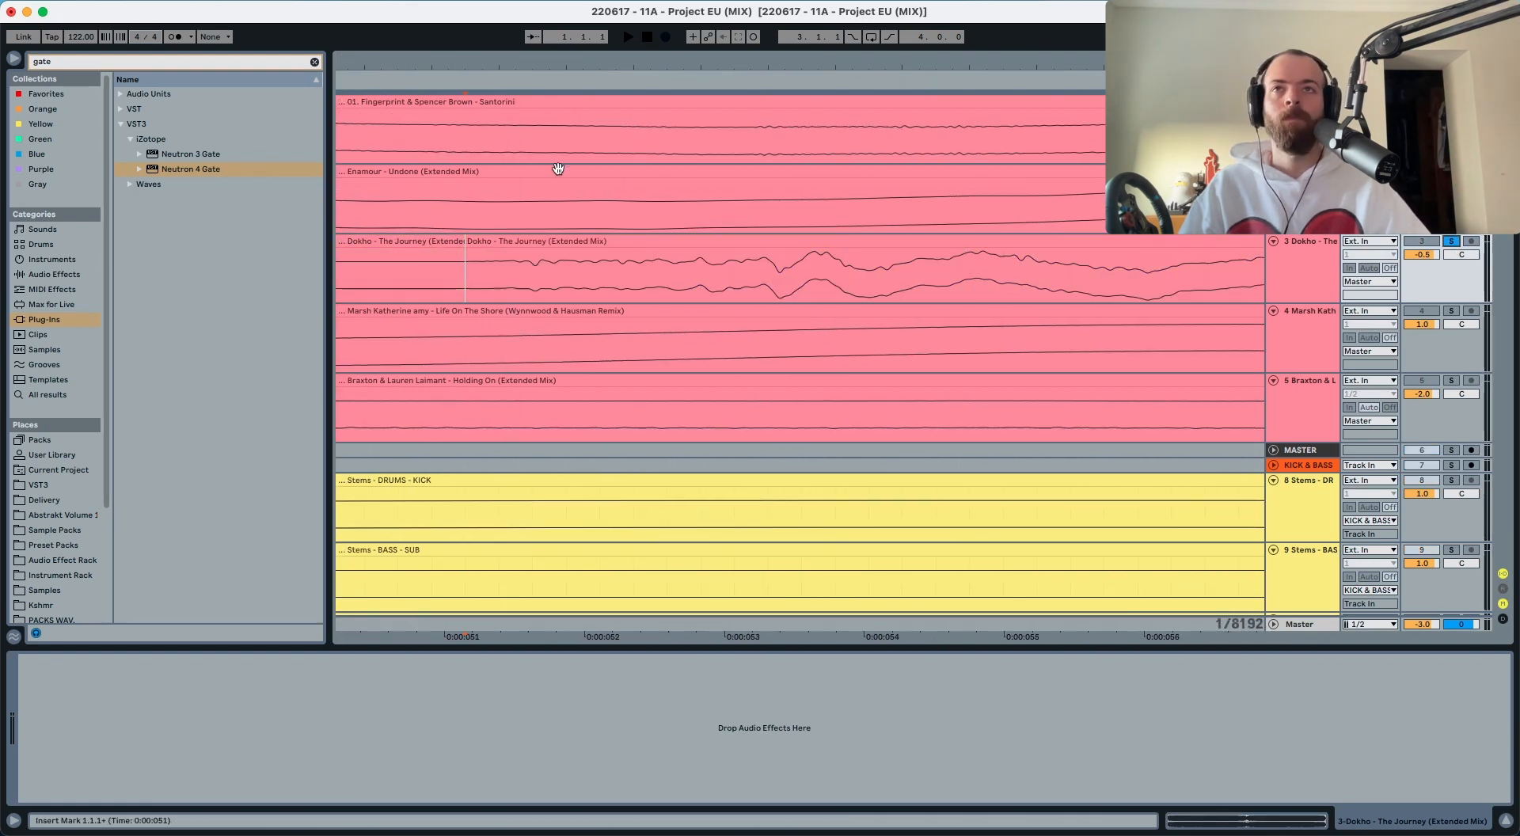
{"action": "left_click_drag", "start_coordinate": [518, 71], "coordinate": [518, 6]}
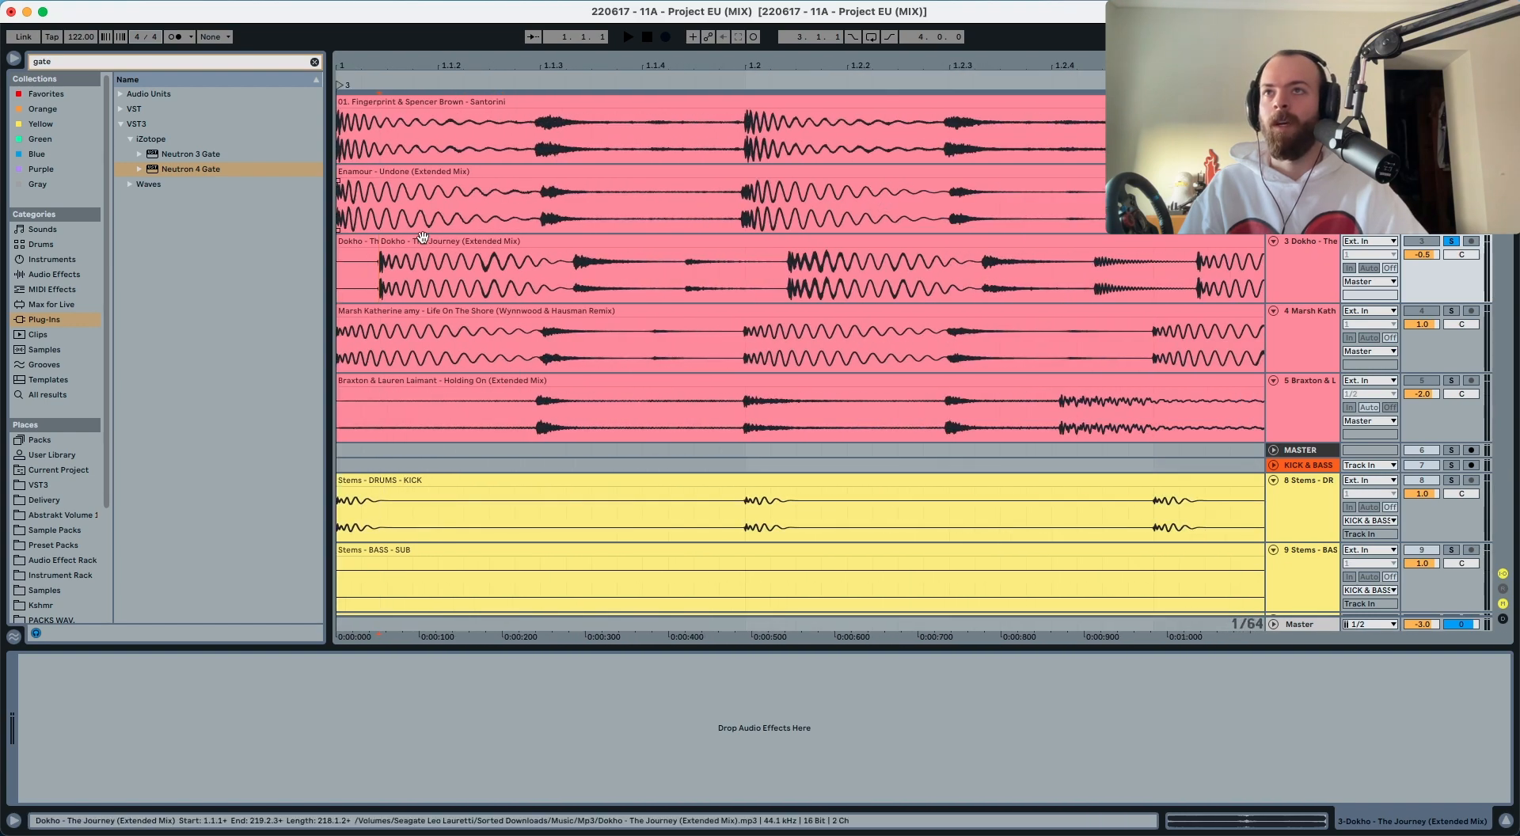
{"action": "left_click_drag", "start_coordinate": [423, 241], "coordinate": [381, 247]}
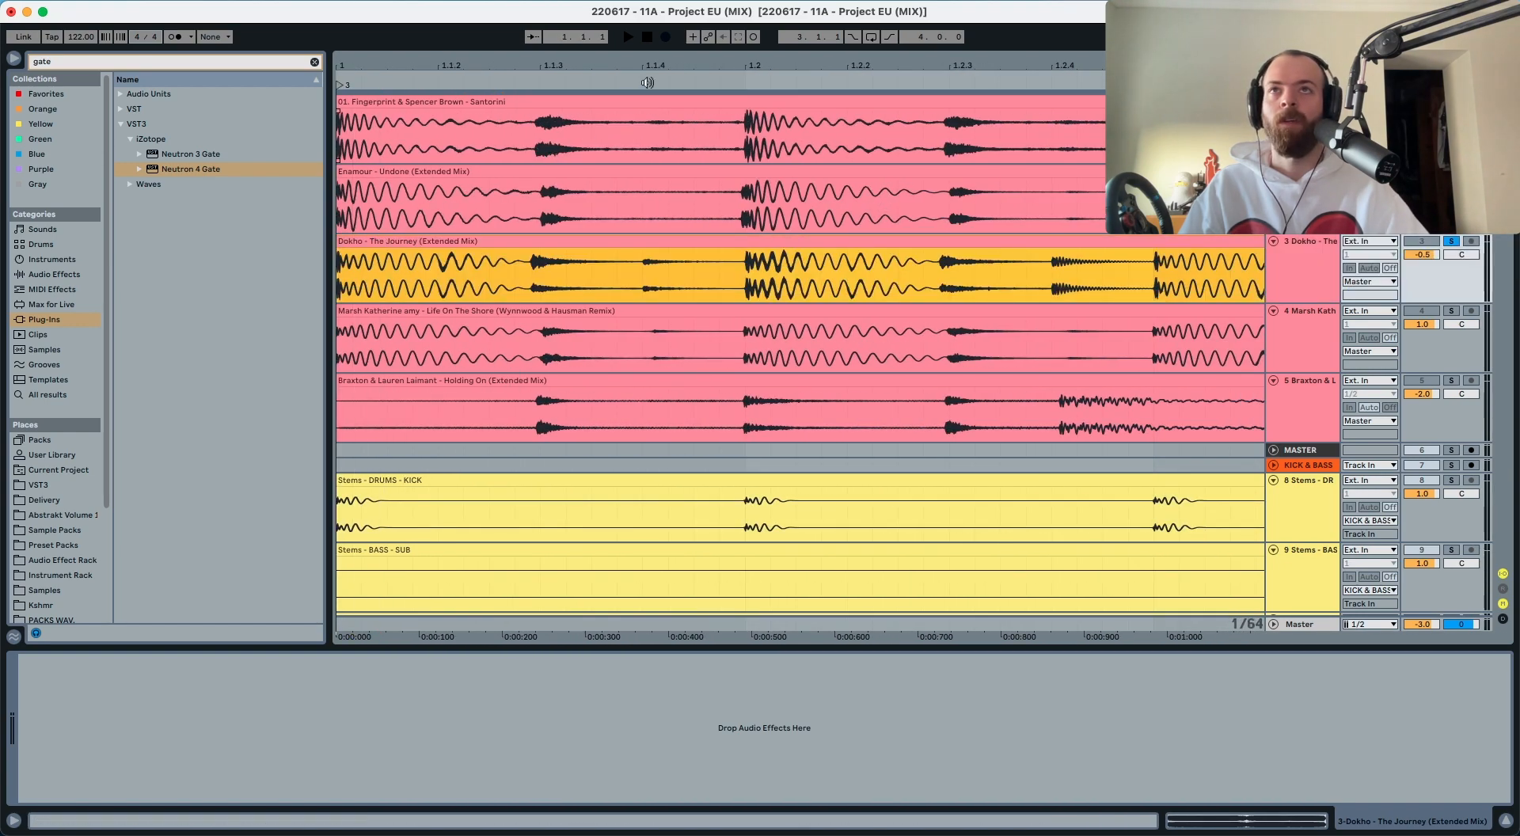
Step: Split The Journey at bar 41, move the second part to bar 33, and play it from there
{"action": "left_click_drag", "start_coordinate": [650, 67], "coordinate": [650, 6]}
{"action": "left_click", "coordinate": [692, 278]}
{"action": "key", "text": "super+e"}
{"action": "left_click_drag", "start_coordinate": [717, 245], "coordinate": [650, 248]}
{"action": "key", "text": "space"}
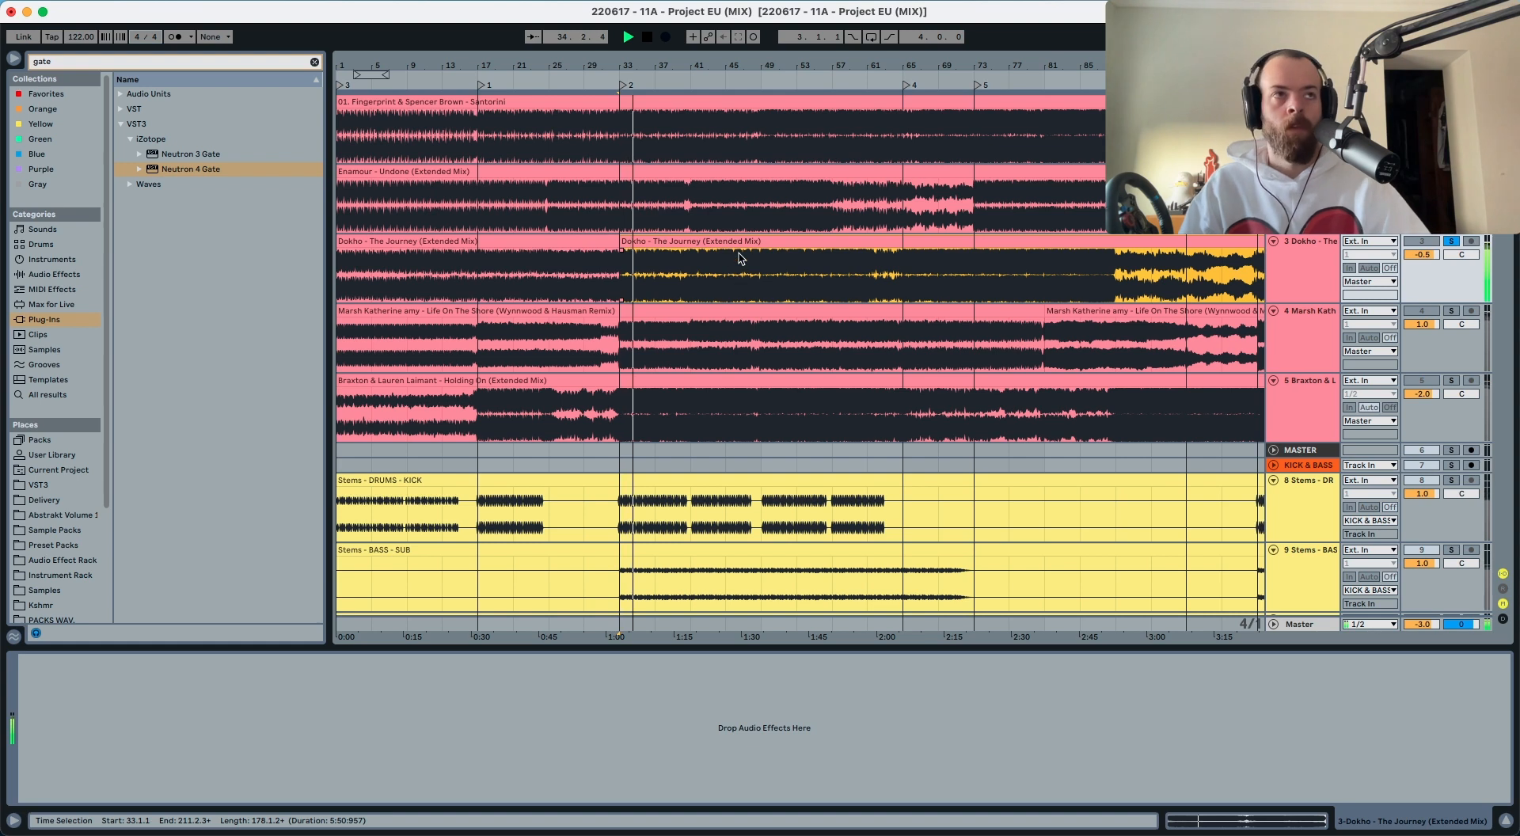
Step: Compare The Journey's level with Life On The Shore, set its track volume to 0 dB, and show the master meters
{"action": "key", "text": "4"}
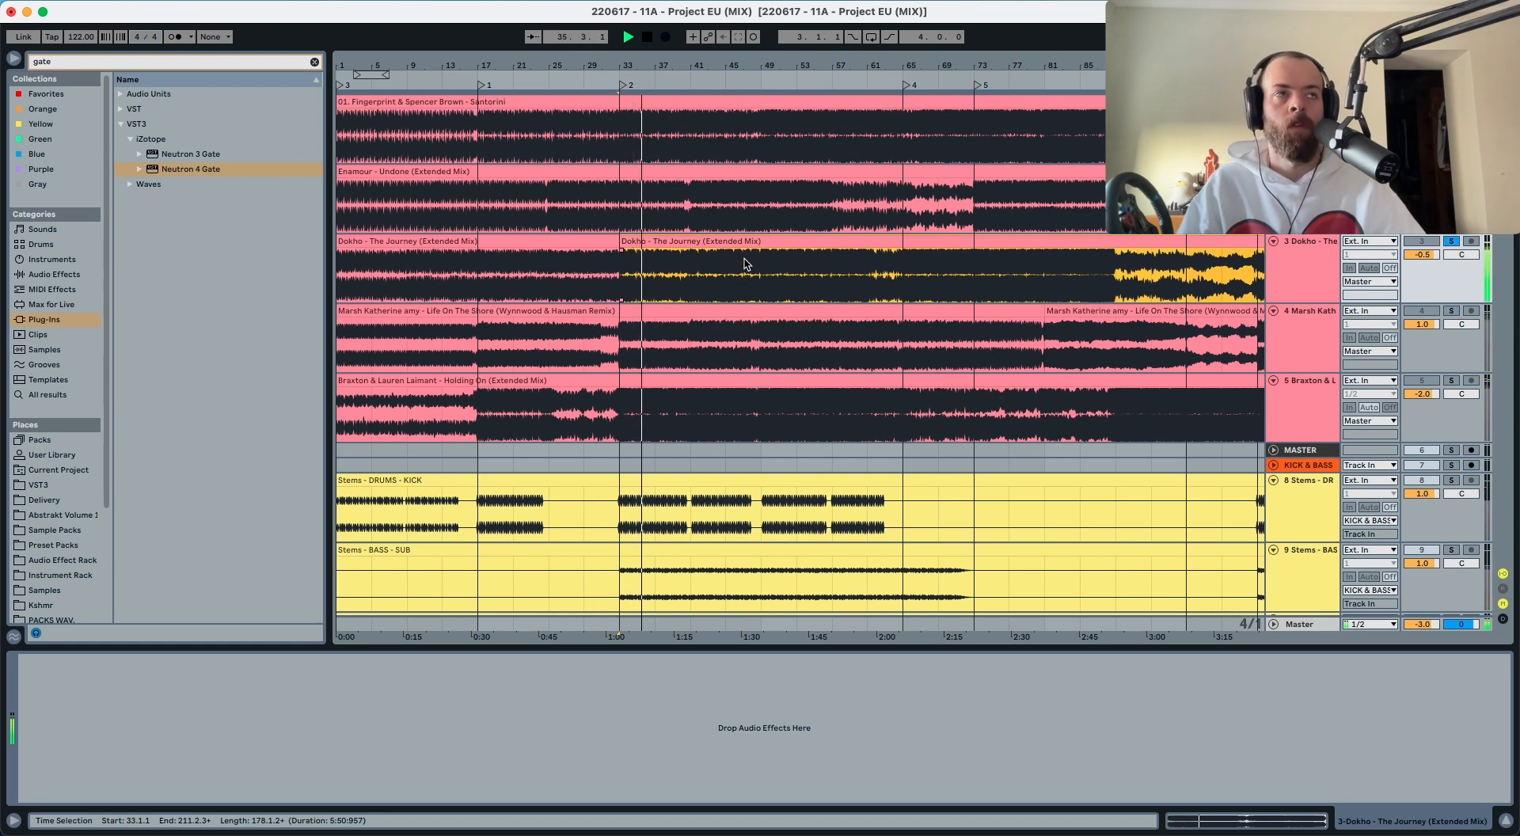
{"action": "key", "text": "3"}
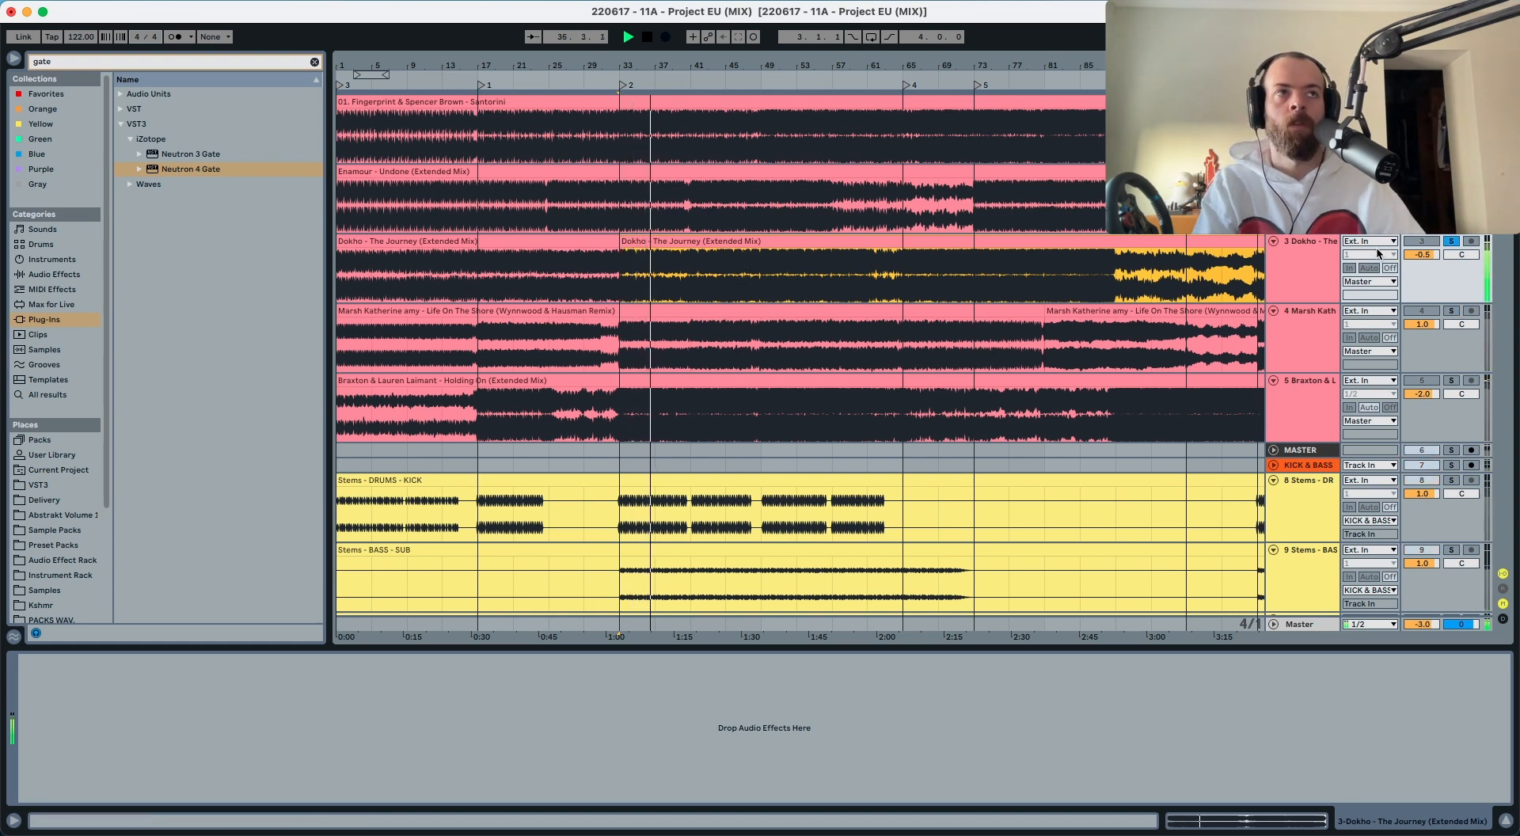
{"action": "double_click", "coordinate": [1409, 255]}
{"action": "left_click", "coordinate": [1313, 264]}
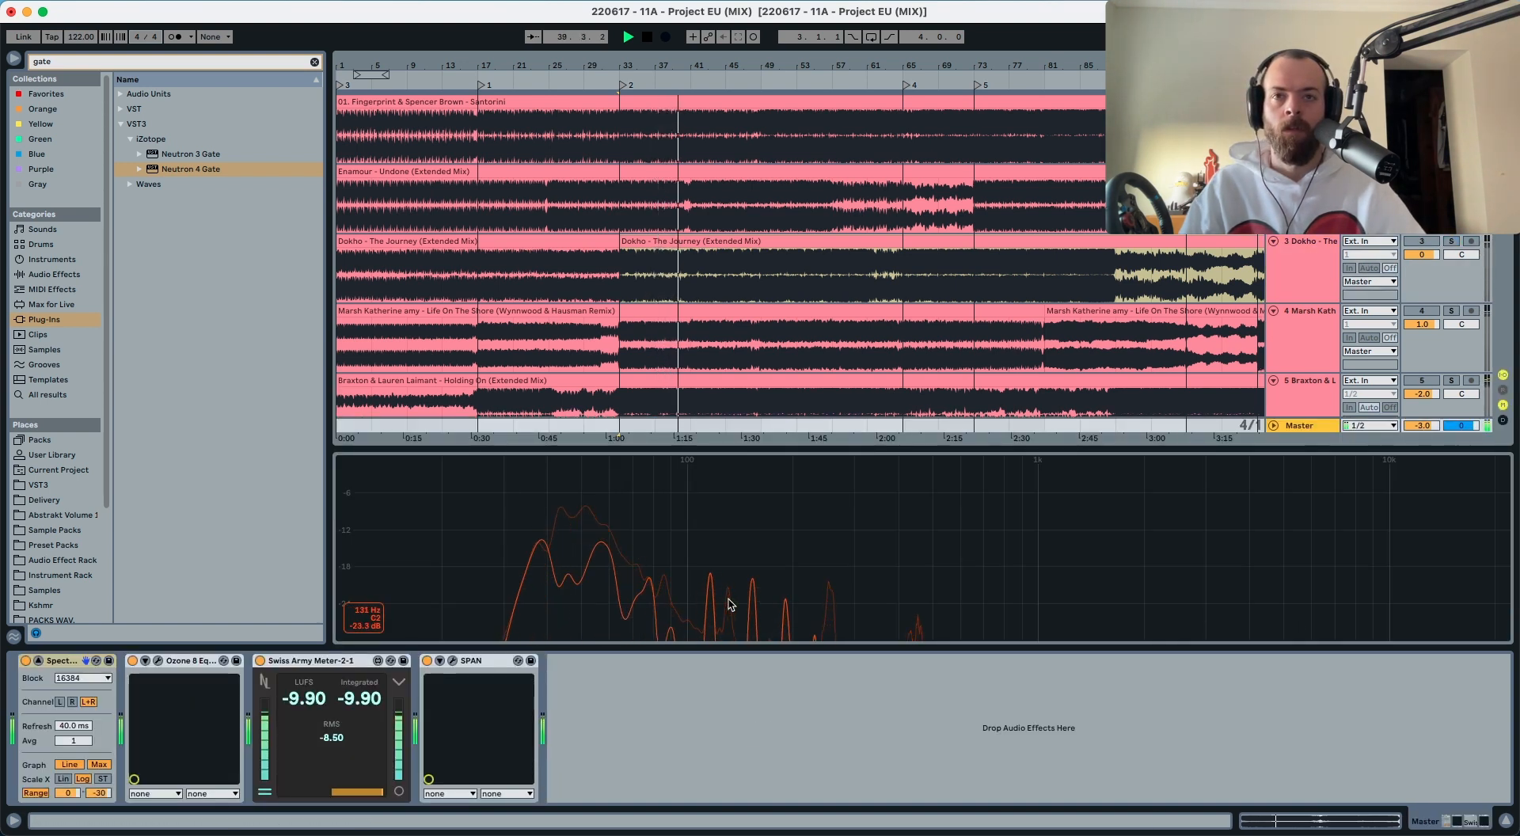
Step: Audition The Journey from bar 121, split the clip there, and move the second part to bar 105
{"action": "left_click", "coordinate": [896, 242]}
{"action": "key", "text": "space"}
{"action": "scroll", "coordinate": [863, 230], "scroll_direction": "right", "scroll_amount": 5}
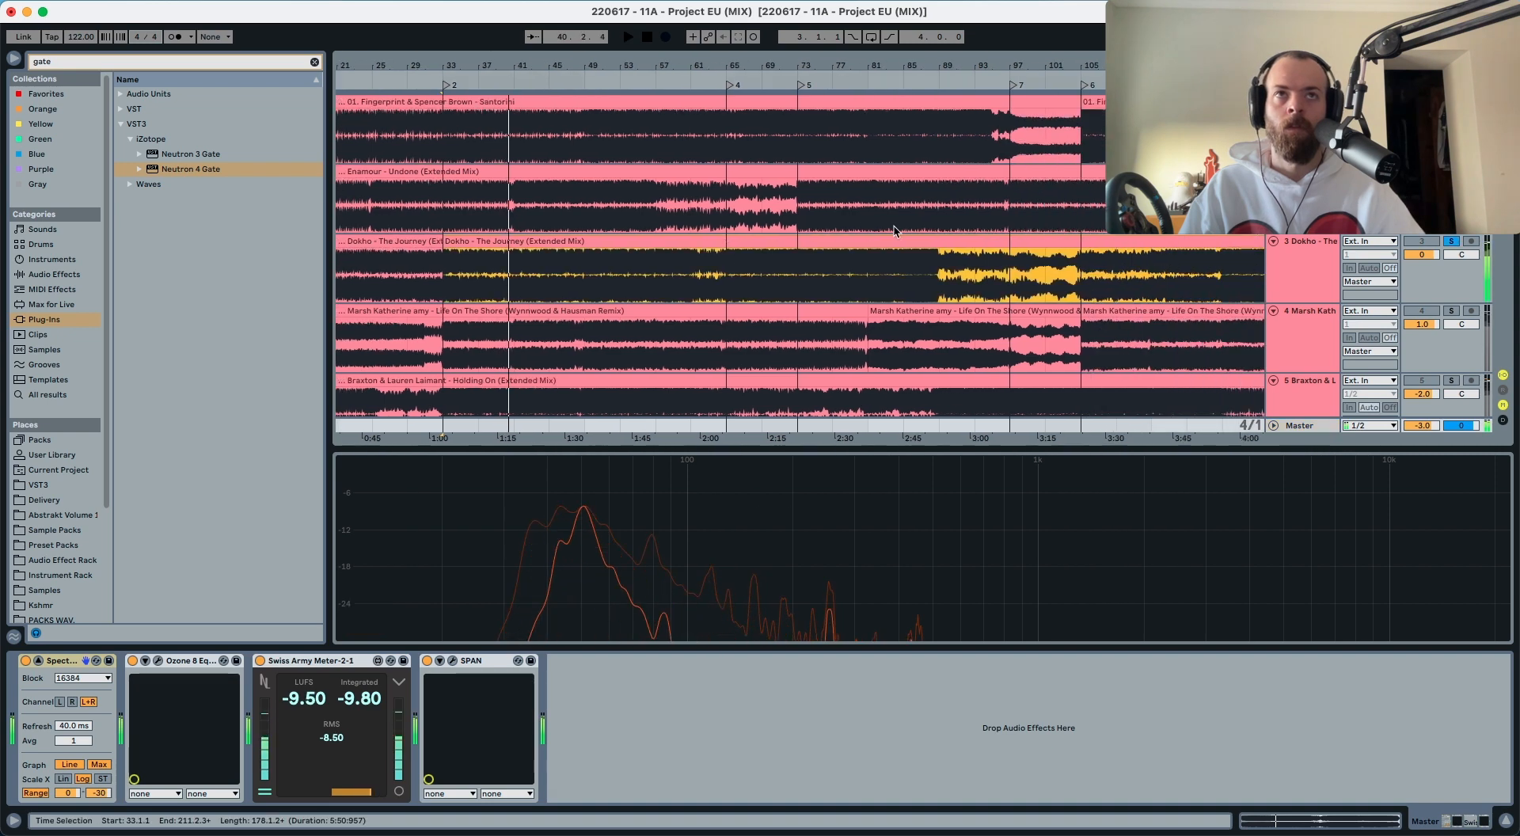
{"action": "scroll", "coordinate": [864, 231], "scroll_direction": "right", "scroll_amount": 3}
{"action": "left_click", "coordinate": [1081, 268]}
{"action": "key", "text": "space"}
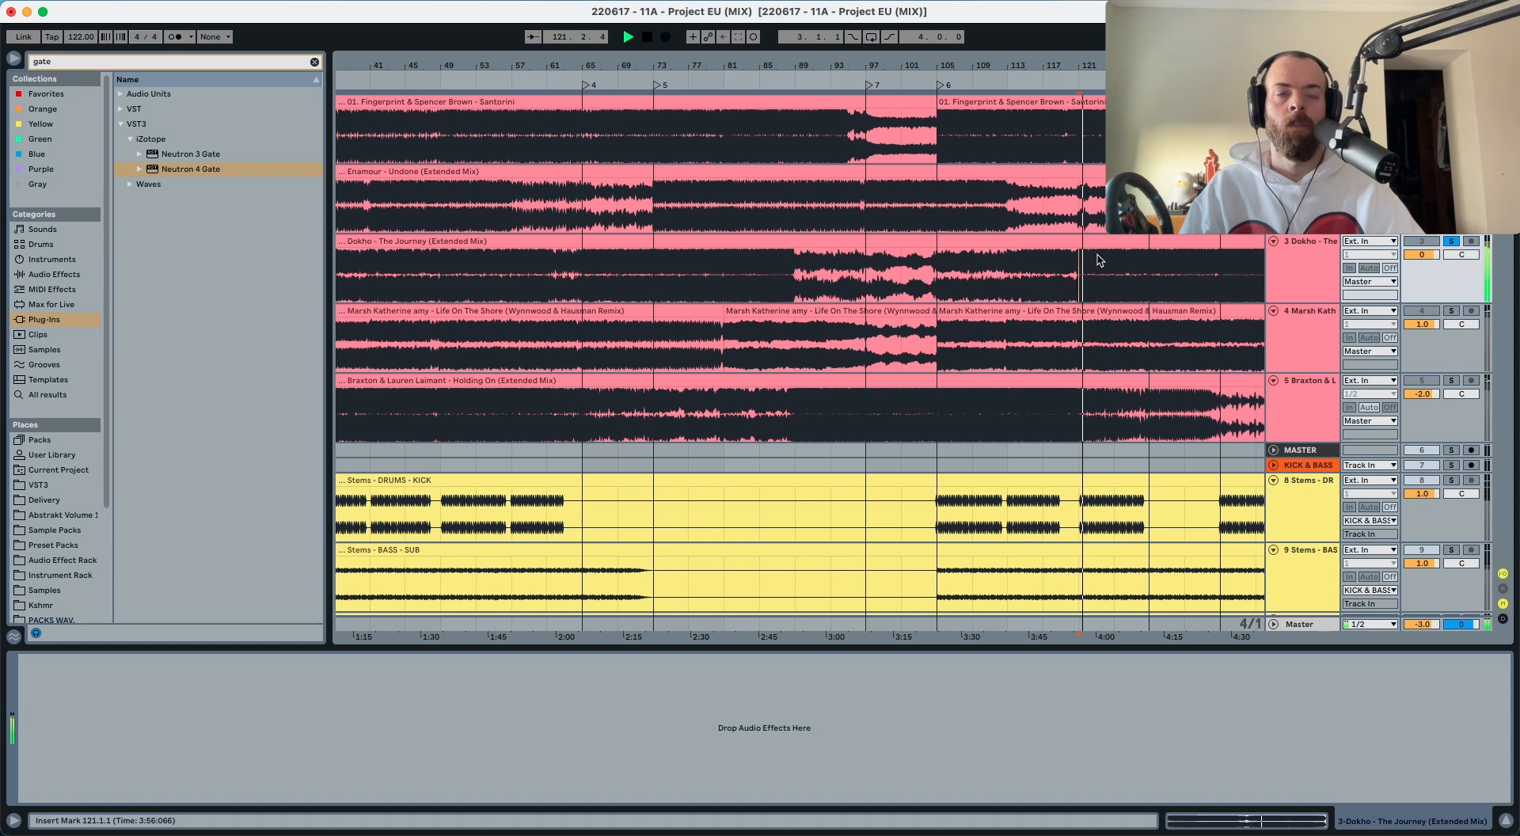
{"action": "key", "text": "space"}
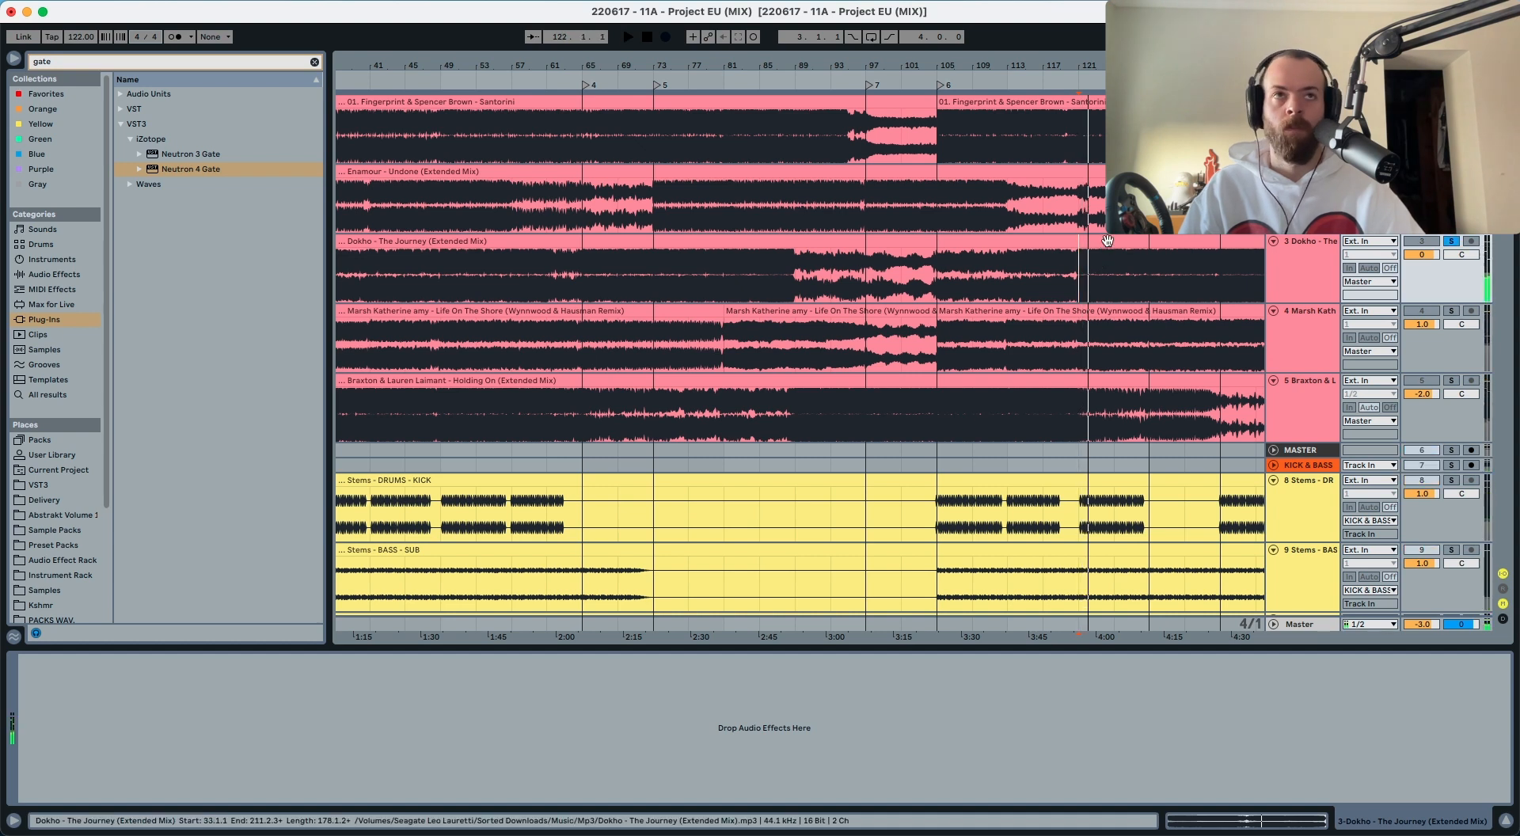
{"action": "key", "text": "super+e"}
{"action": "left_click_drag", "start_coordinate": [1108, 241], "coordinate": [972, 254]}
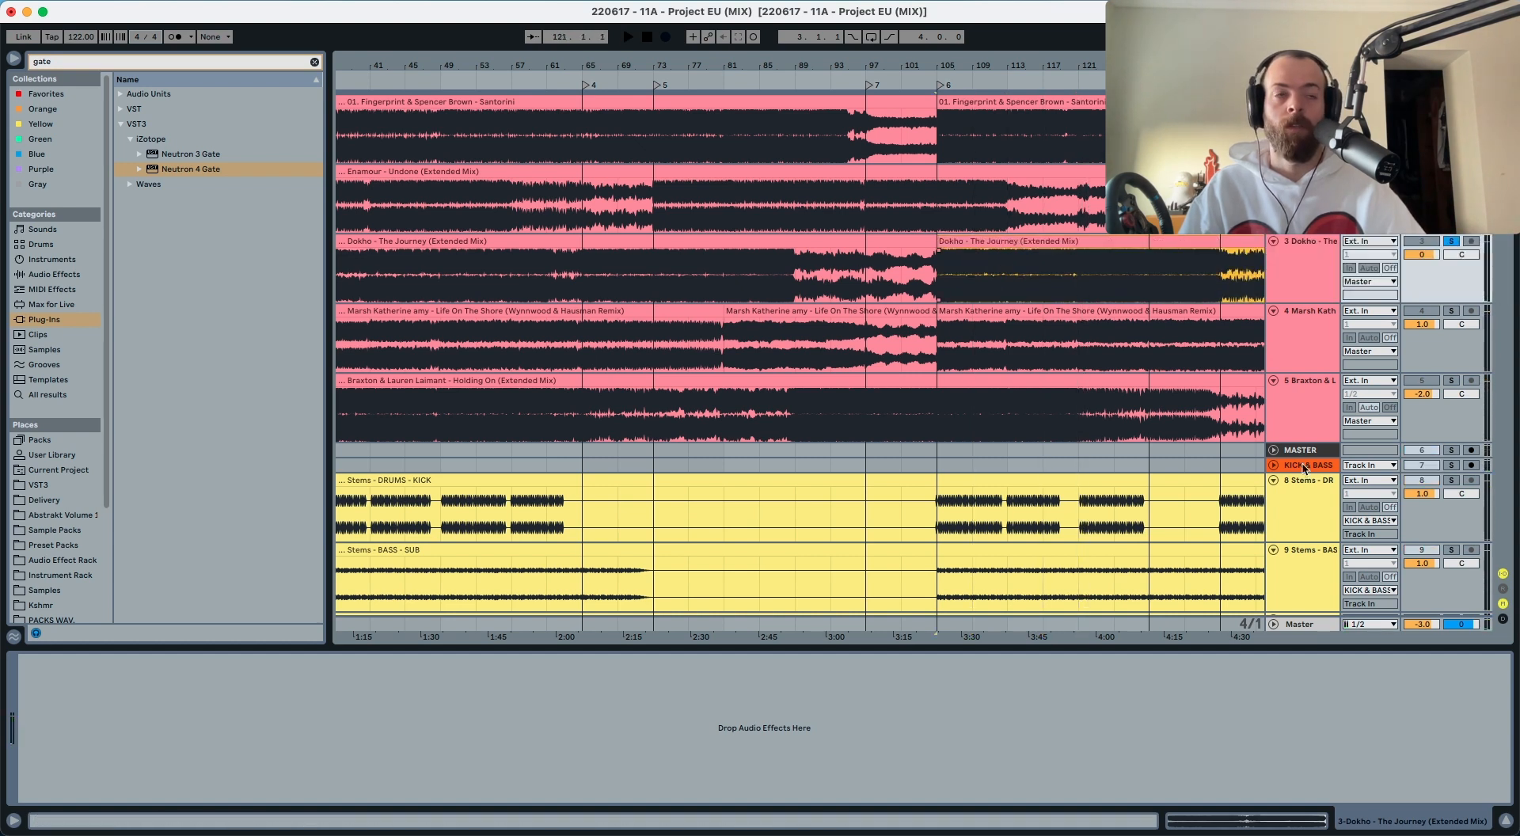
Step: Open Ozone 8 Equalizer on the master and capture The Journey's drop from bar 105 as the custom target curve
{"action": "left_click", "coordinate": [1299, 624]}
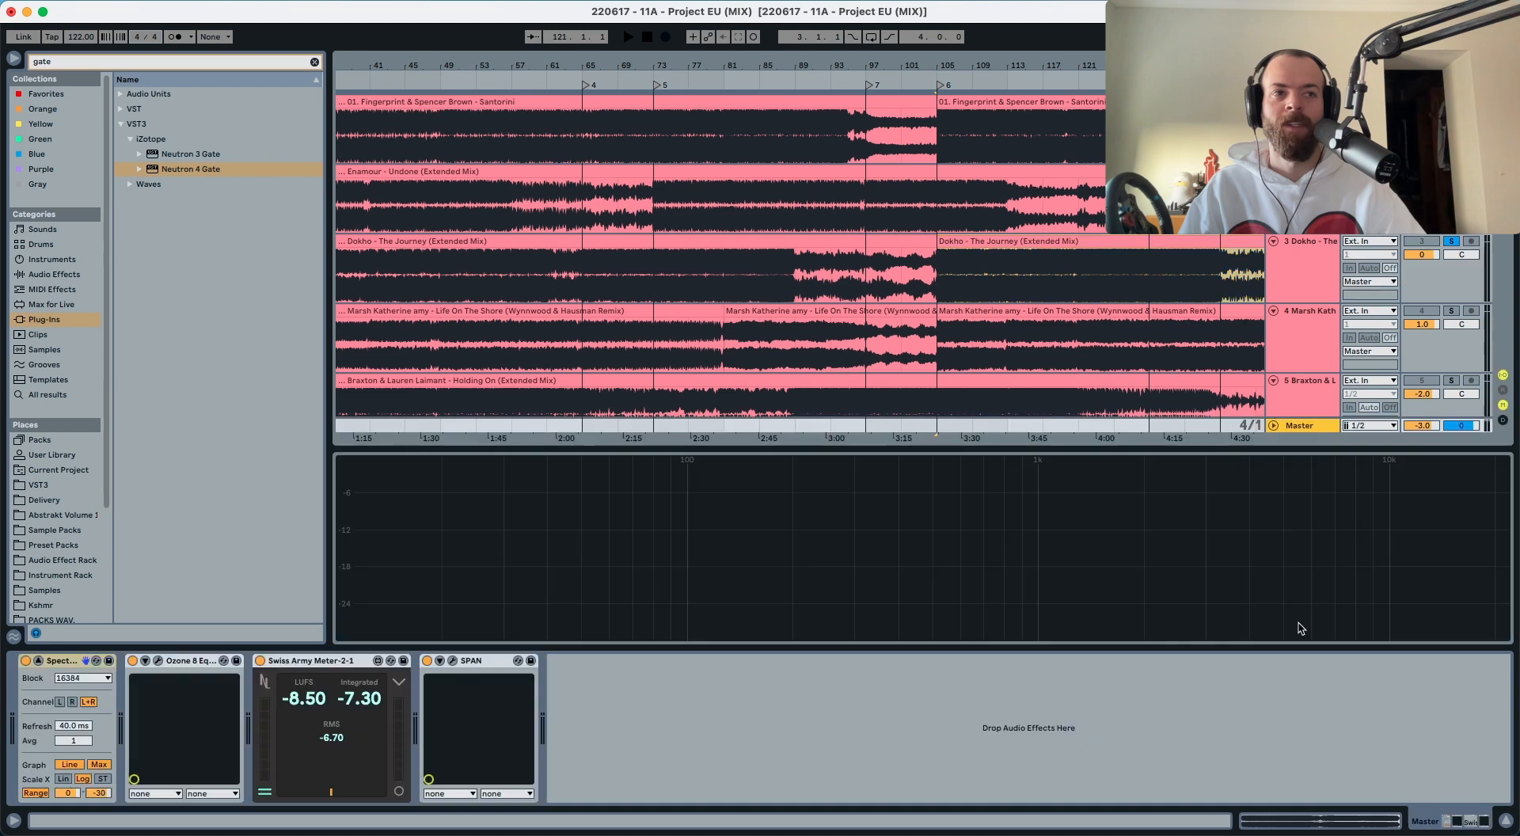
{"action": "left_click", "coordinate": [159, 661]}
{"action": "left_click", "coordinate": [1100, 663]}
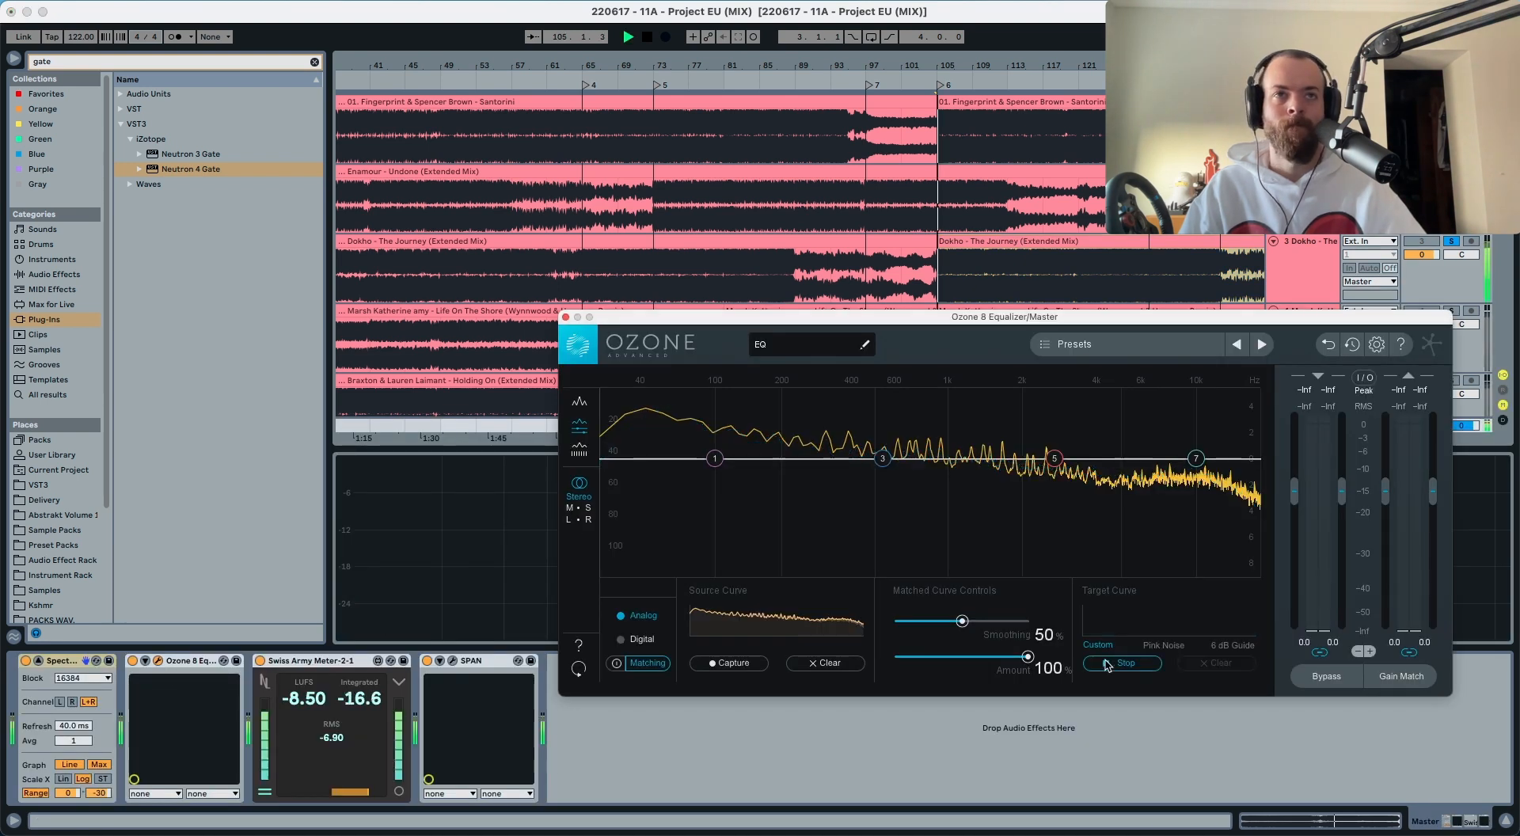
{"action": "key", "text": "space"}
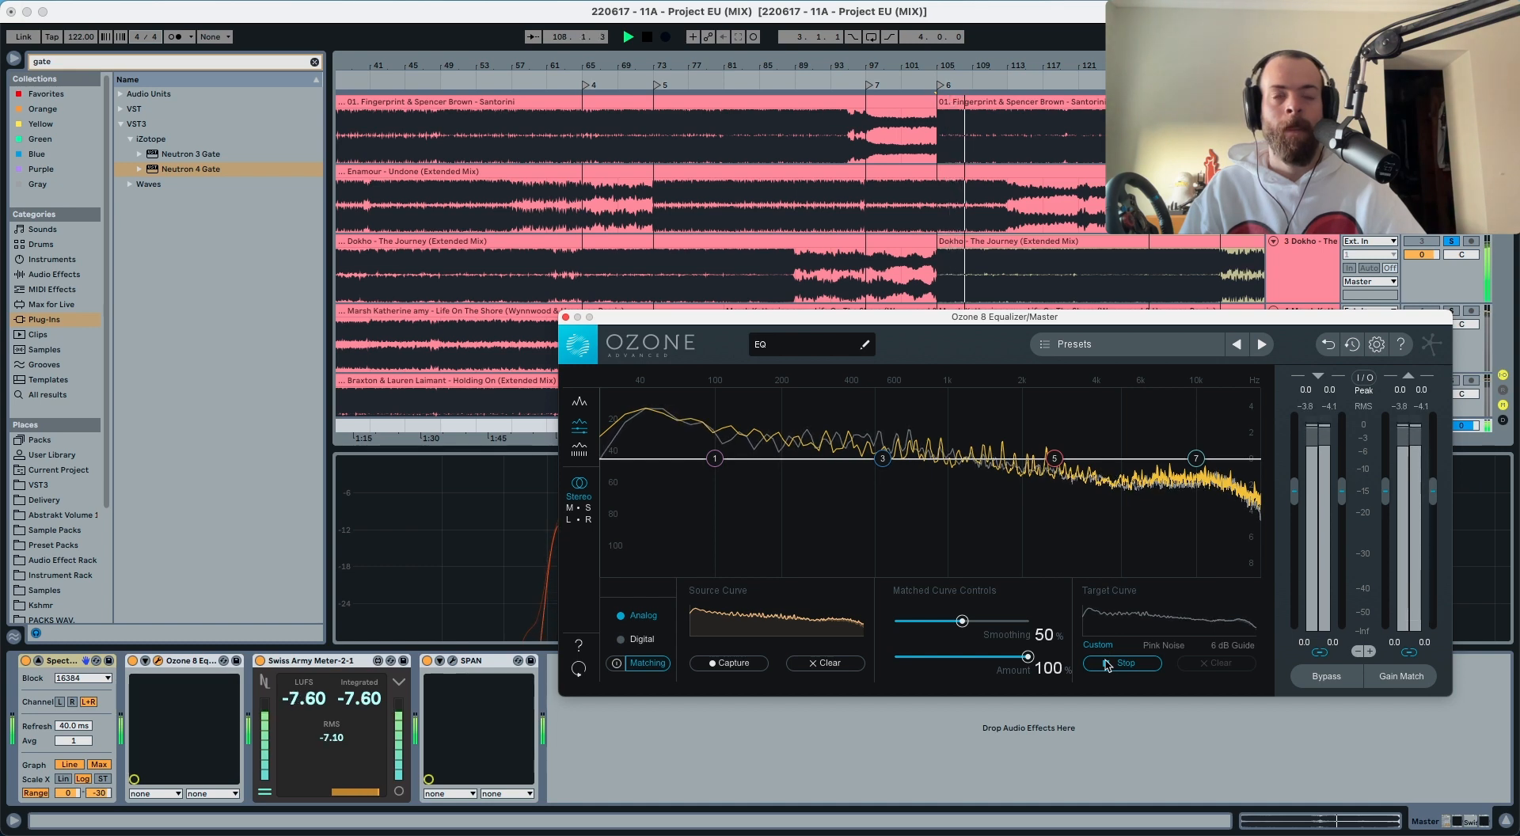
{"action": "left_click", "coordinate": [1107, 663]}
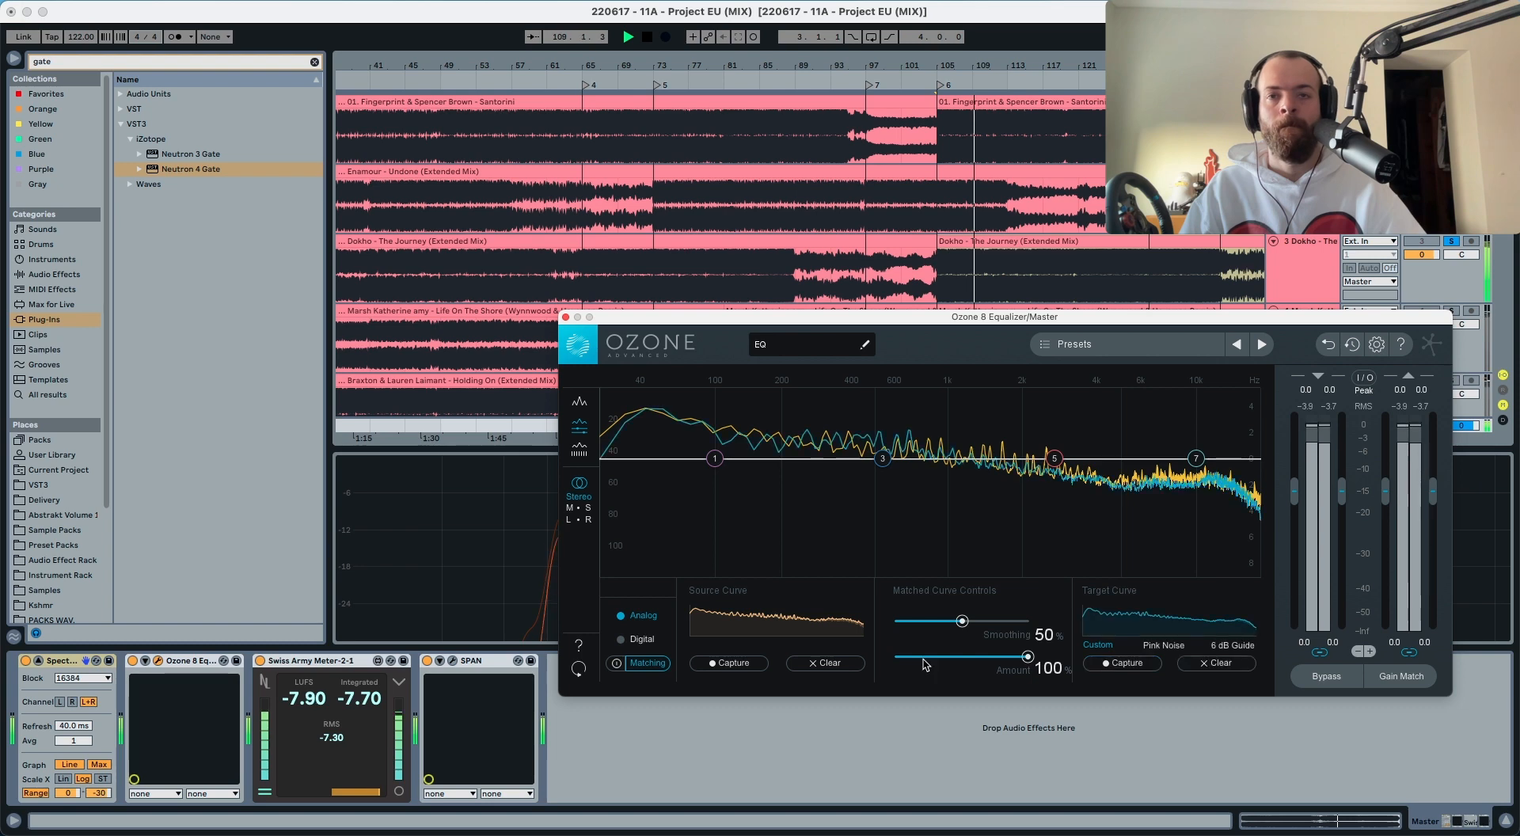
Step: Capture the mix's second drop from bar 105 as Ozone's source curve and turn on matching
{"action": "left_click", "coordinate": [727, 665]}
{"action": "key", "text": "space"}
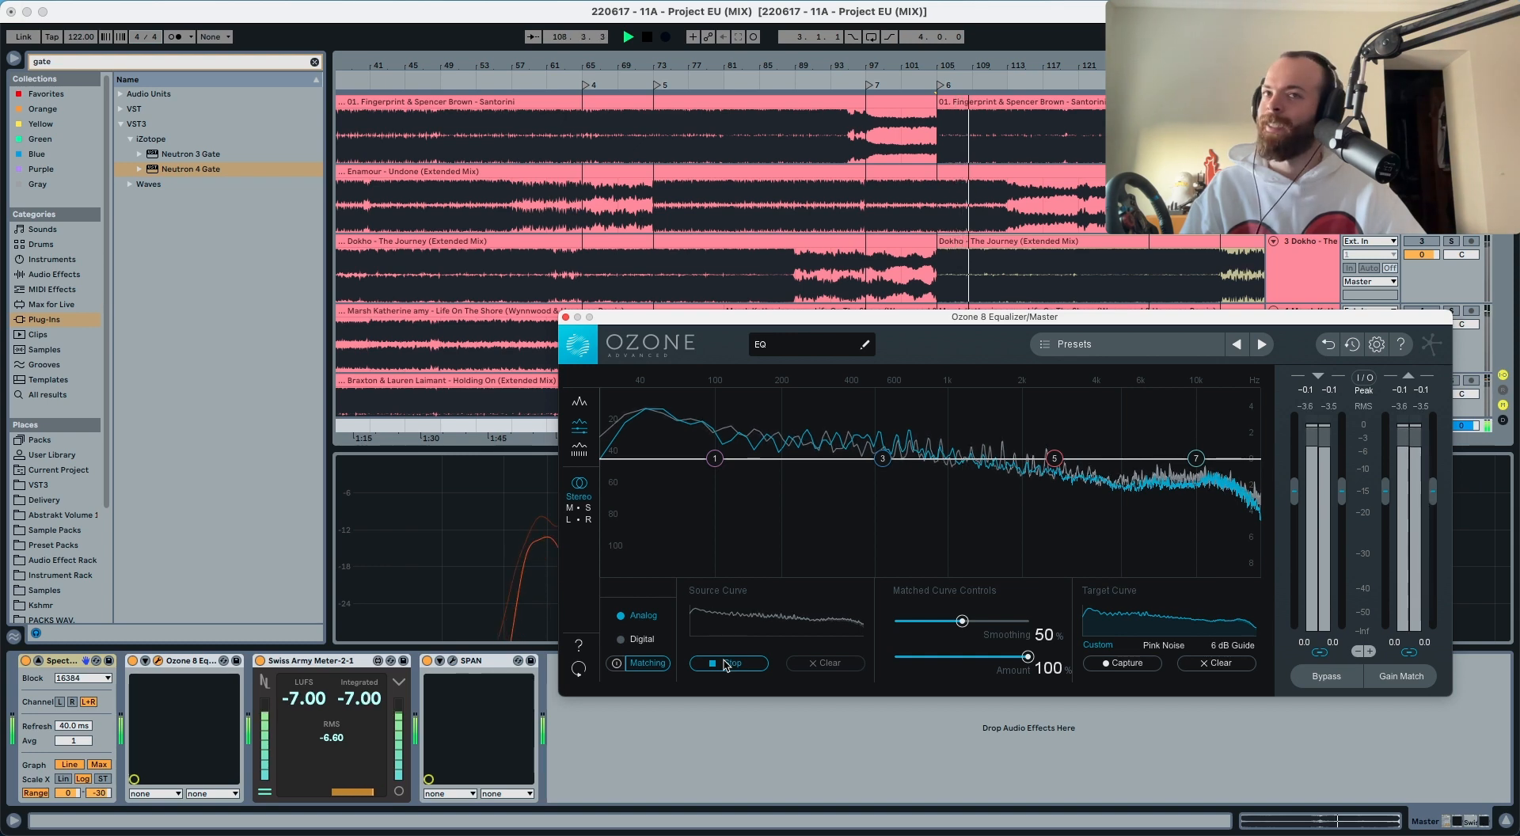
{"action": "key", "text": "space"}
{"action": "left_click", "coordinate": [725, 663]}
{"action": "left_click", "coordinate": [616, 663]}
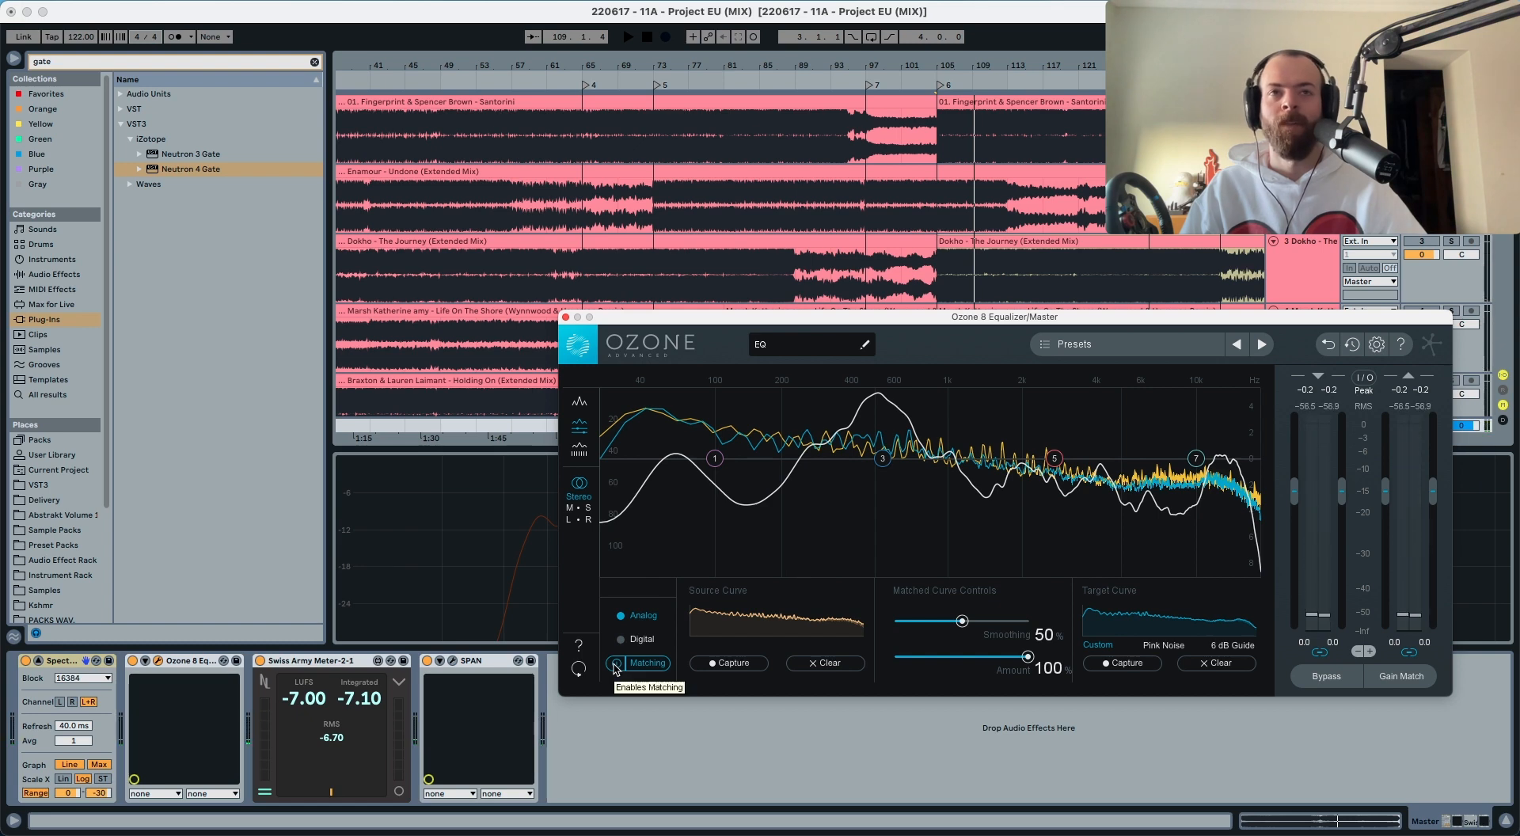
Step: Examine the trends of the matched EQ curve, turn matching off, and close the equalizer window
{"action": "left_click_drag", "start_coordinate": [900, 457], "coordinate": [849, 393]}
{"action": "left_click_drag", "start_coordinate": [1181, 438], "coordinate": [1115, 507]}
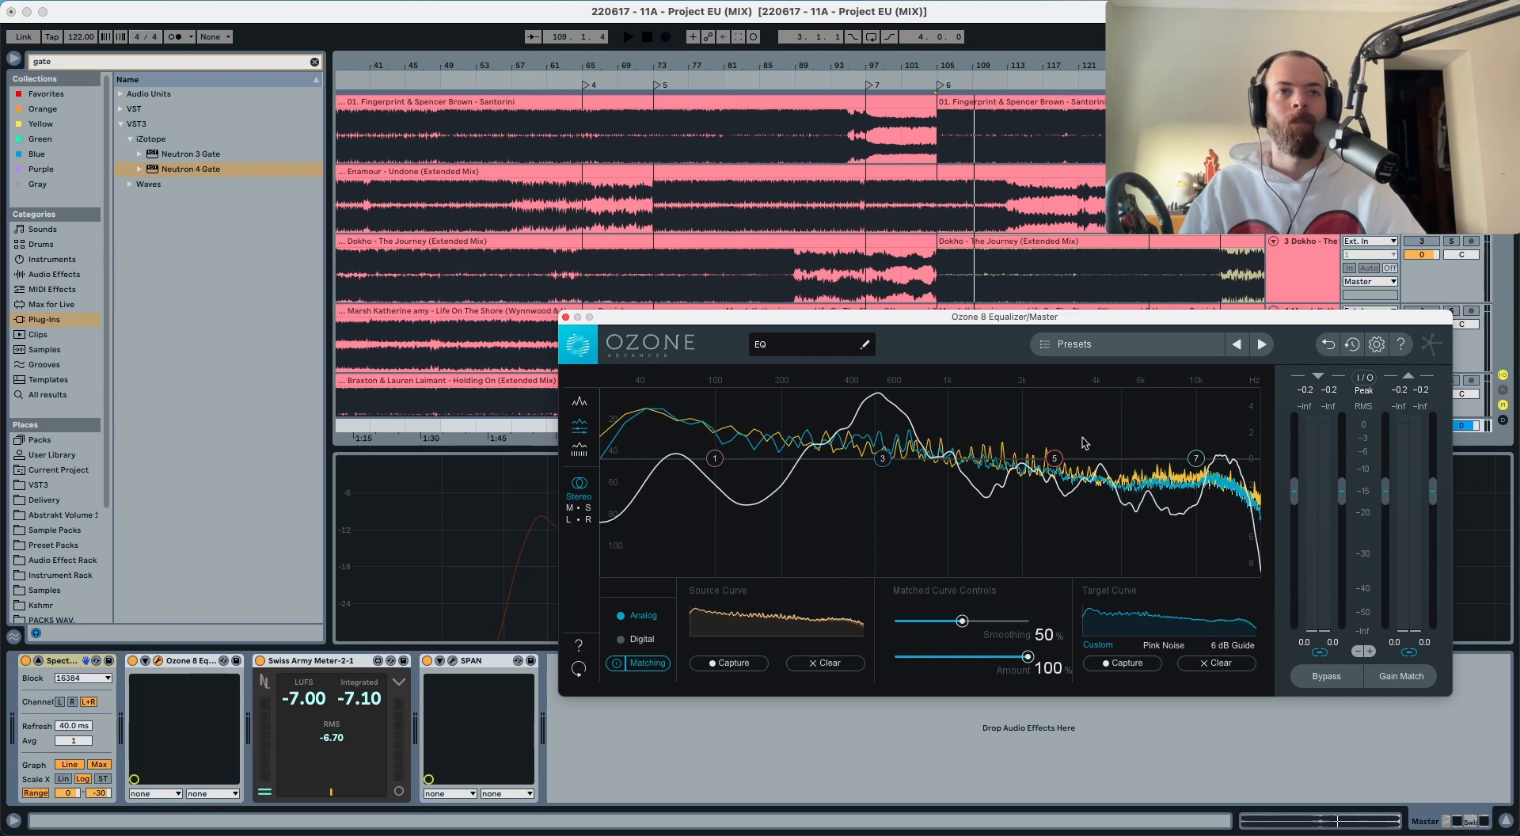
{"action": "left_click_drag", "start_coordinate": [1083, 438], "coordinate": [915, 492]}
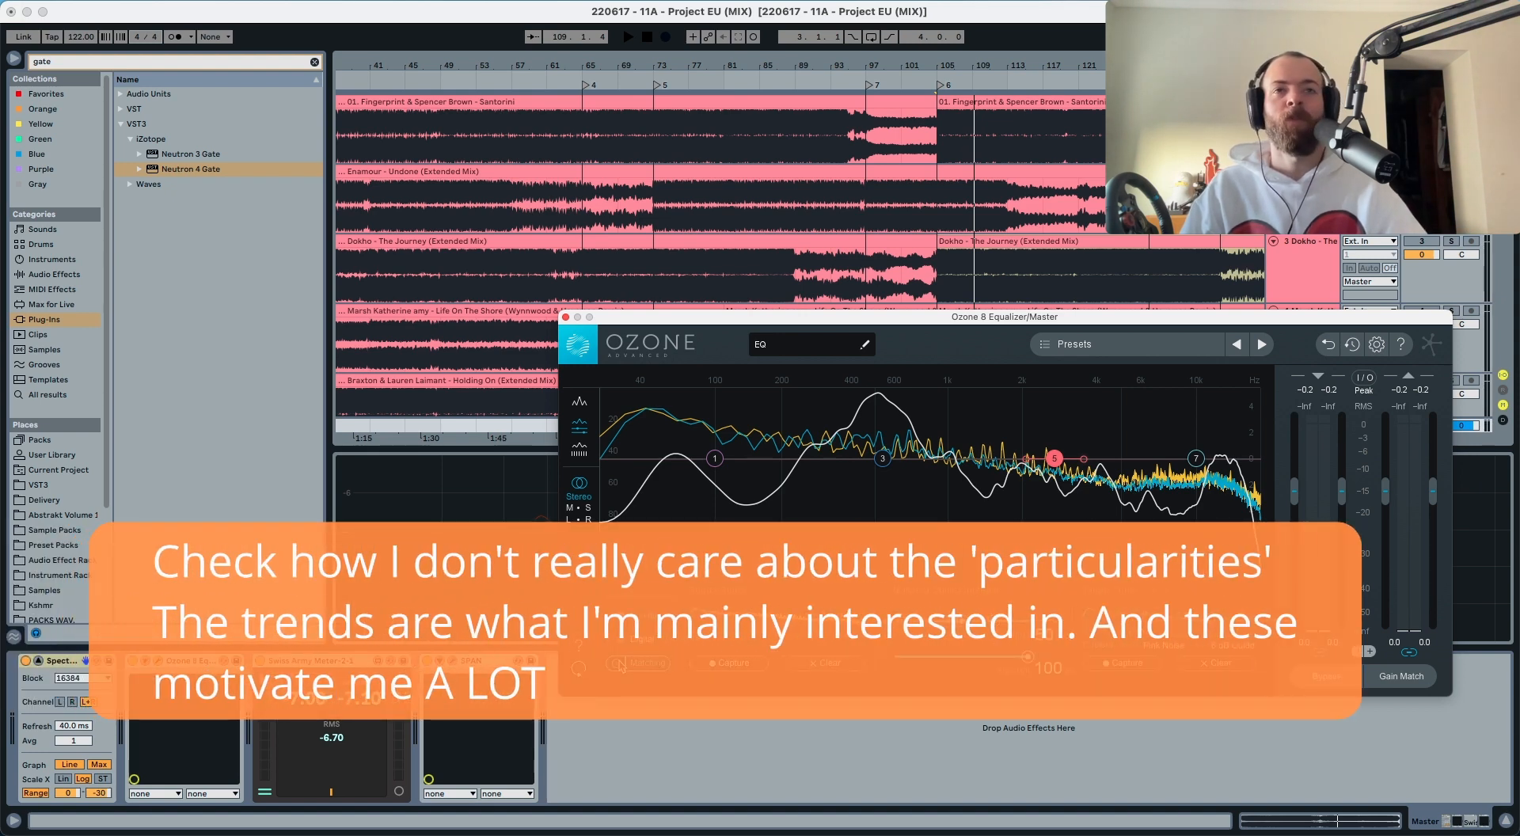
{"action": "left_click", "coordinate": [621, 665]}
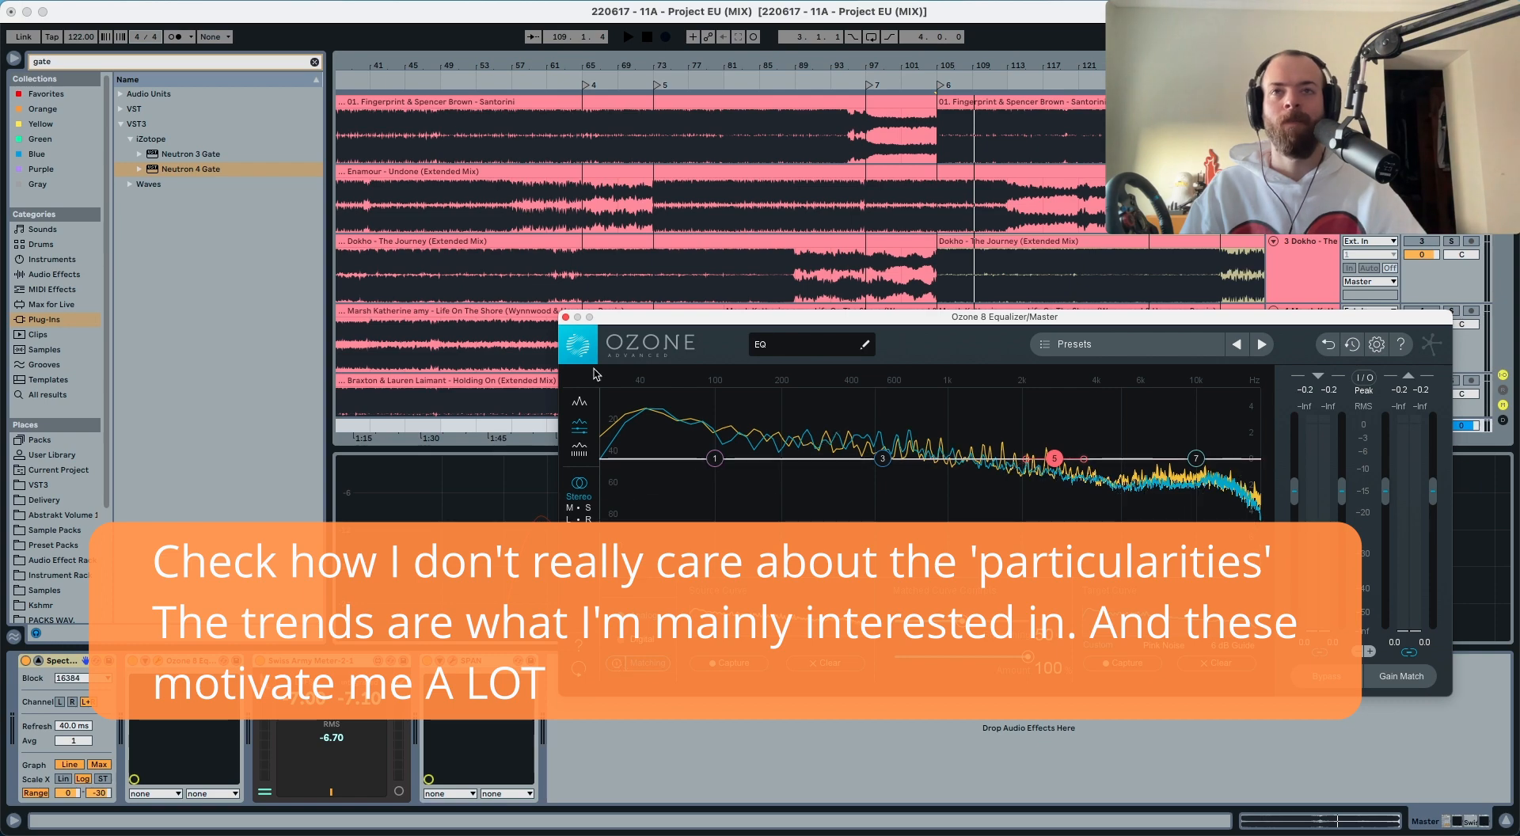
{"action": "left_click", "coordinate": [565, 317]}
Step: Play the second drop from bar 105 and set the BRASS SHOT 1 and BRASS SHOT 2 track volumes to 2.0 dB
{"action": "scroll", "coordinate": [936, 329], "scroll_direction": "down", "scroll_amount": 15}
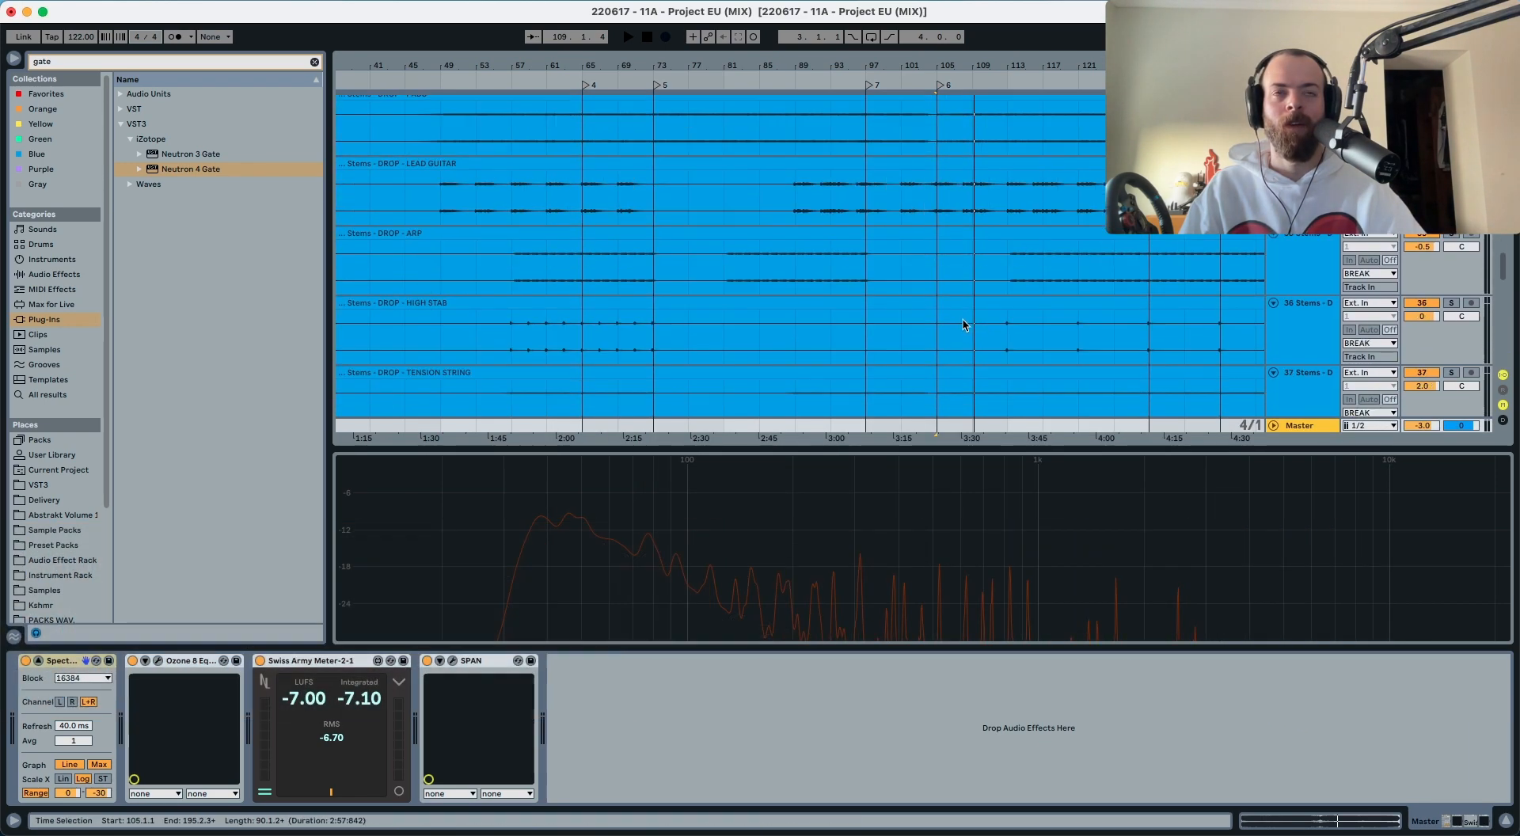
{"action": "scroll", "coordinate": [964, 324], "scroll_direction": "down", "scroll_amount": 4}
{"action": "left_click", "coordinate": [938, 214]}
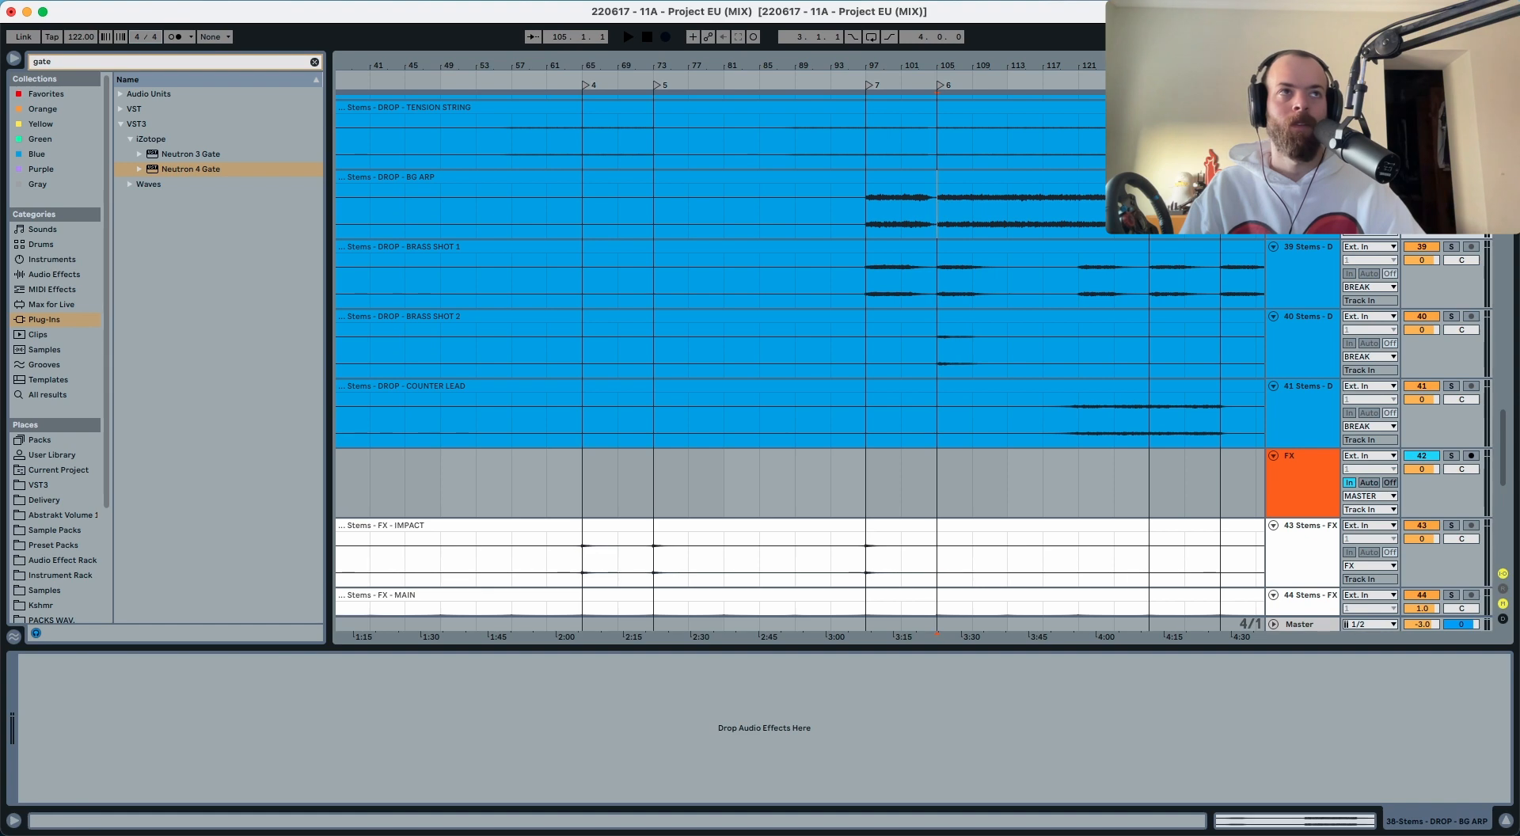
{"action": "key", "text": "space"}
{"action": "scroll", "coordinate": [1362, 276], "scroll_direction": "up", "scroll_amount": 1}
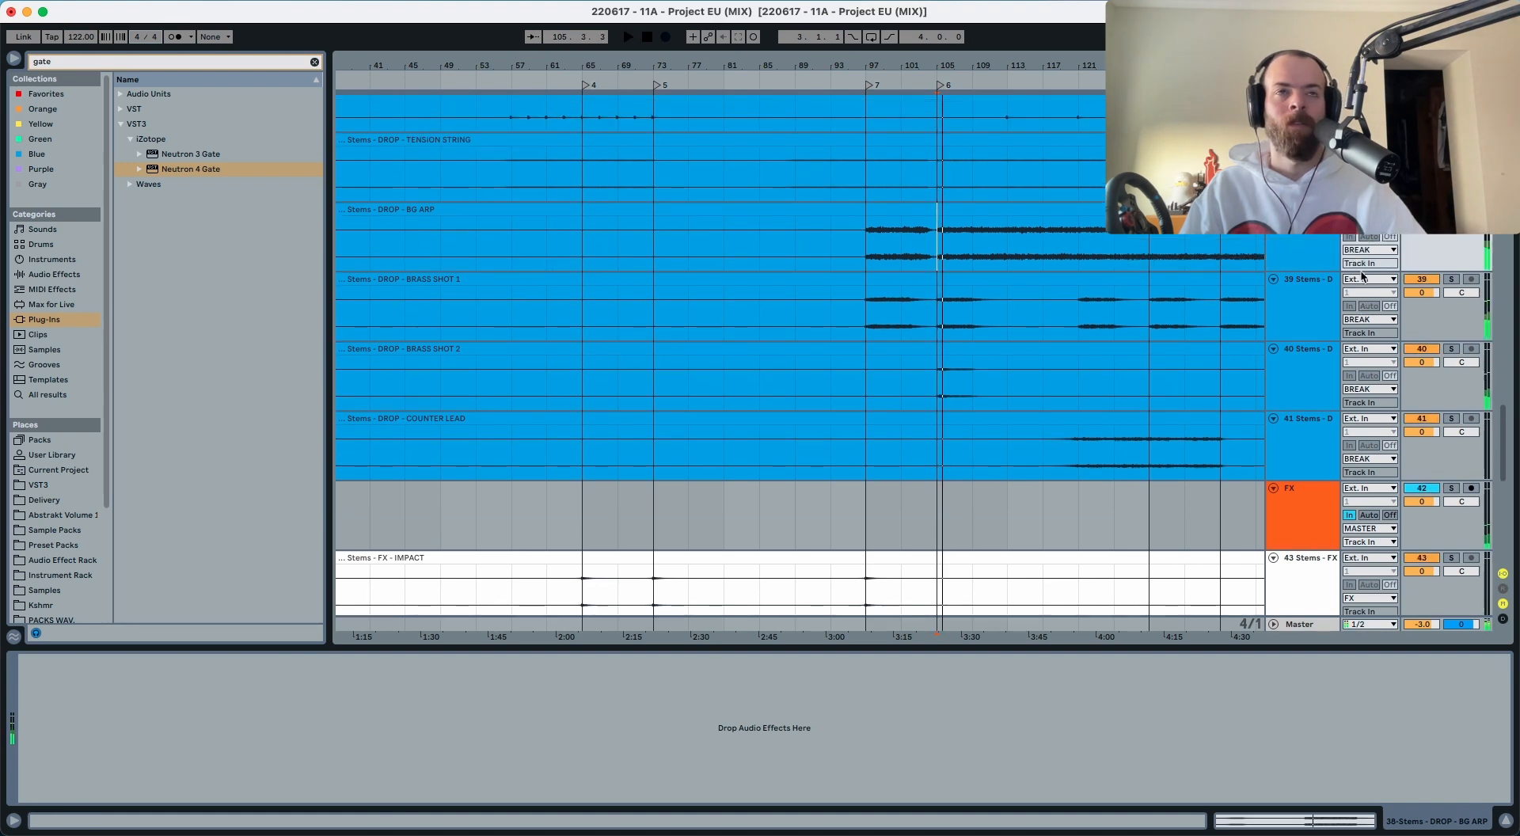
{"action": "scroll", "coordinate": [1361, 276], "scroll_direction": "up", "scroll_amount": 4}
{"action": "left_click", "coordinate": [1453, 401]}
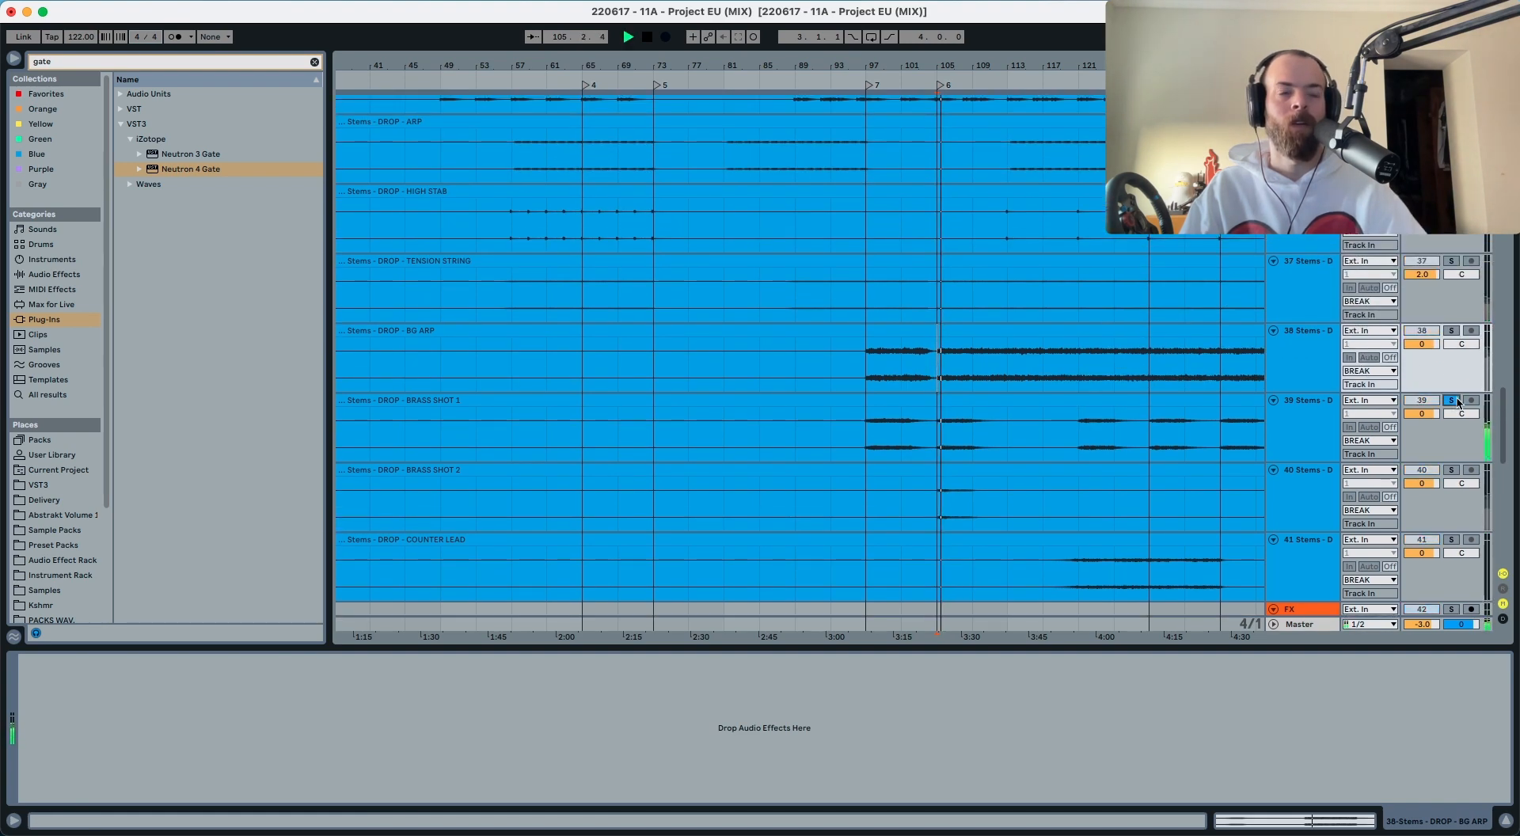
{"action": "left_click", "coordinate": [1457, 402]}
{"action": "left_click_drag", "start_coordinate": [1423, 419], "coordinate": [1427, 410]}
{"action": "left_click_drag", "start_coordinate": [1417, 482], "coordinate": [1417, 476]}
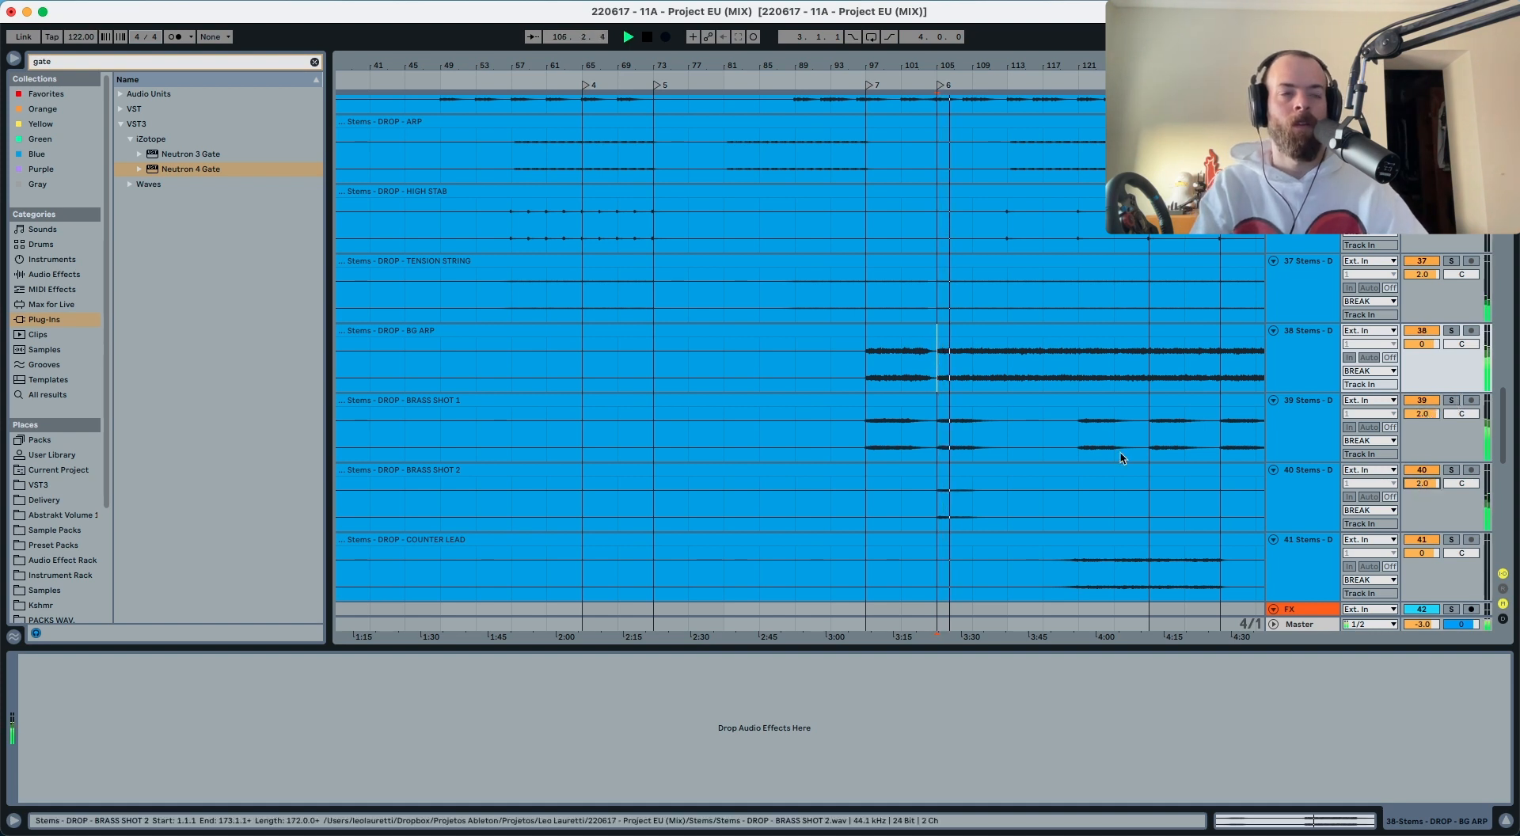
Step: Add EQ Eight to the BG ARP track, boost band 5 by 3.60 dB at 5.39 kHz, and set the track volume to -1.0 dB
{"action": "left_click", "coordinate": [926, 76]}
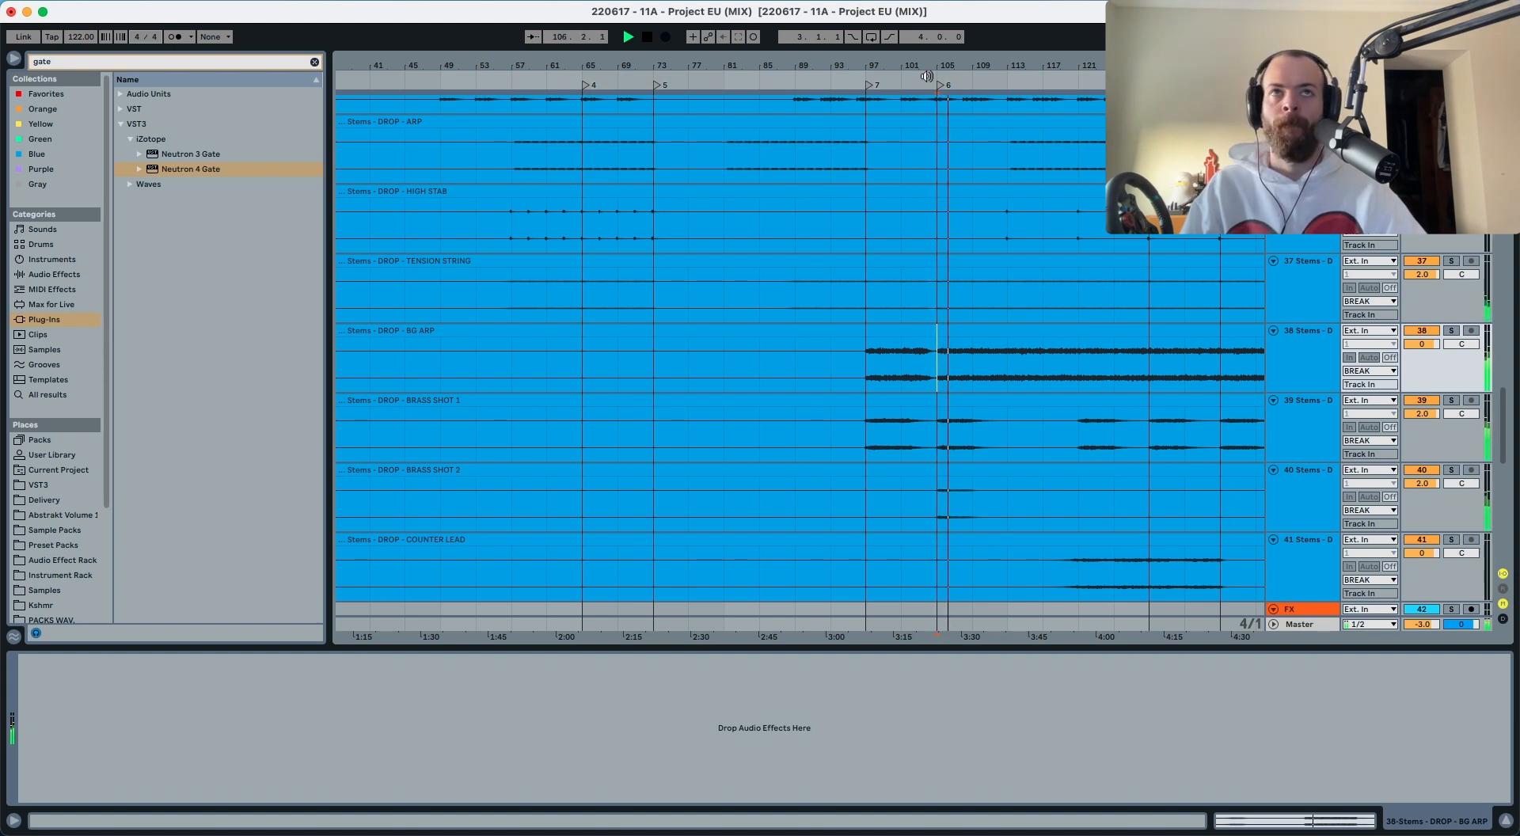
{"action": "key", "text": "w"}
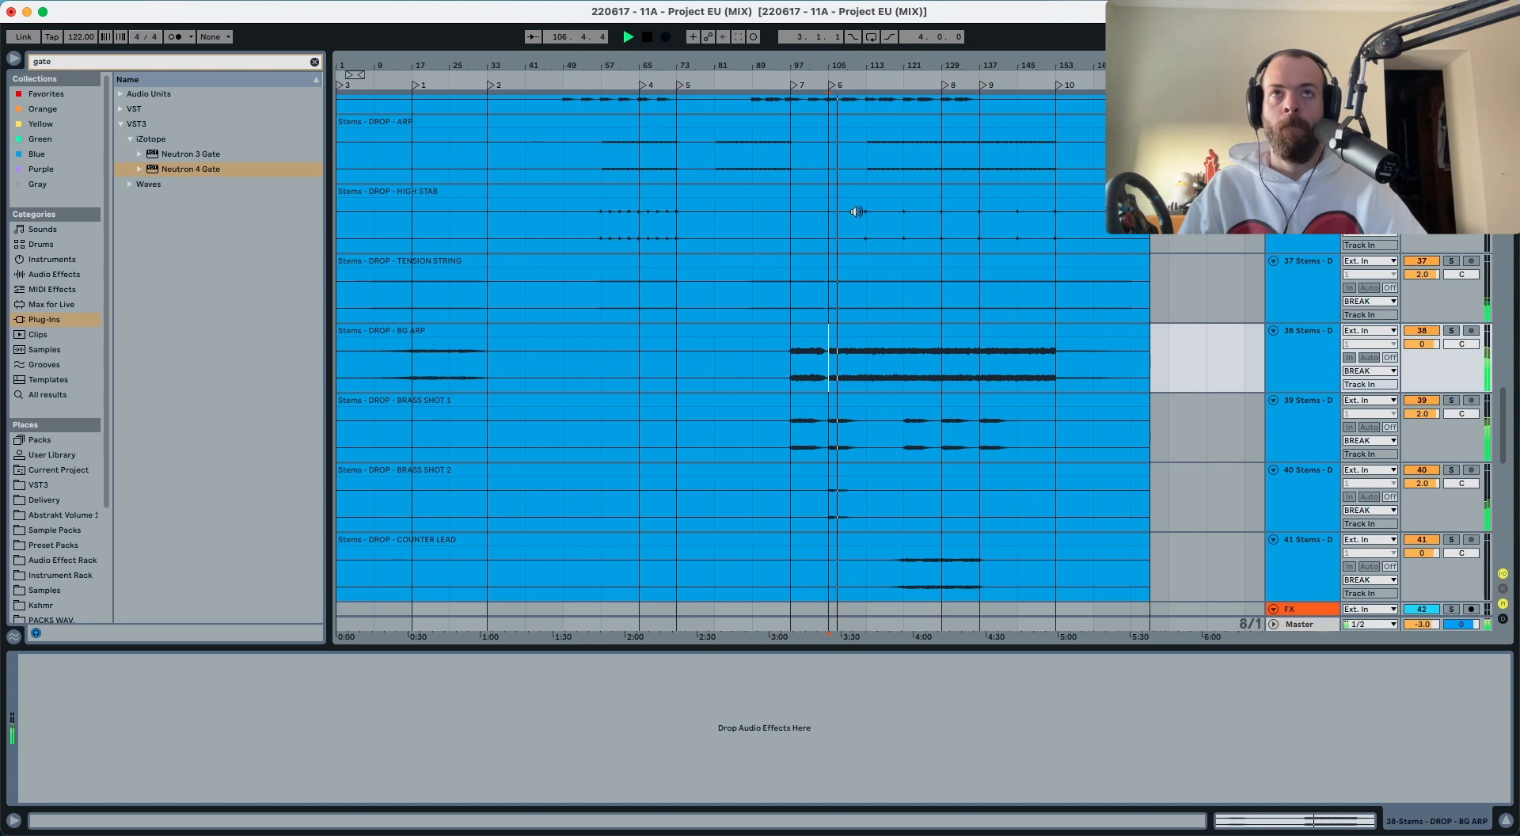
{"action": "scroll", "coordinate": [833, 237], "scroll_direction": "up", "scroll_amount": 10}
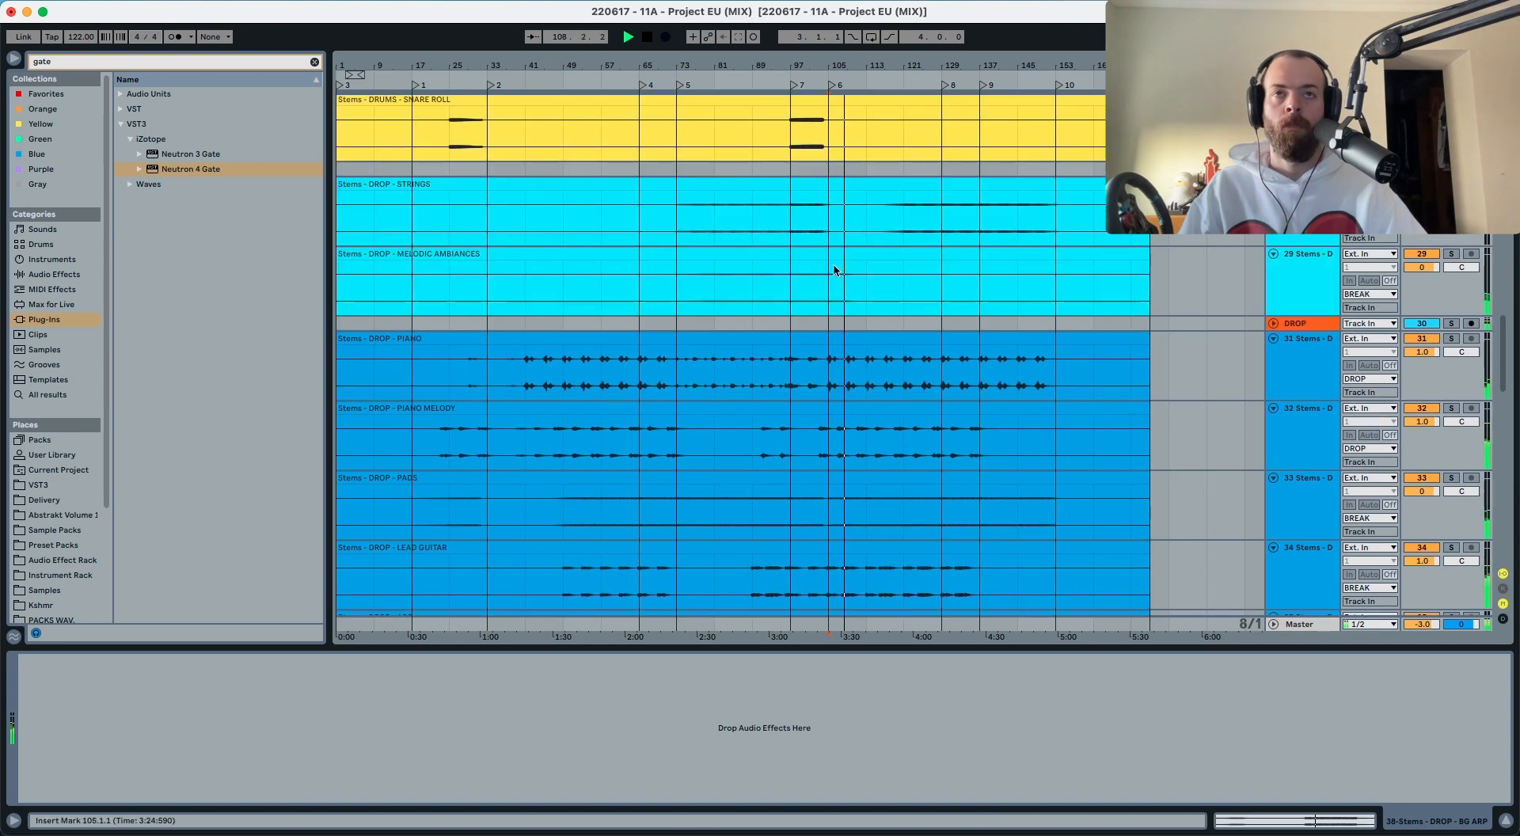
{"action": "scroll", "coordinate": [834, 265], "scroll_direction": "down", "scroll_amount": 10}
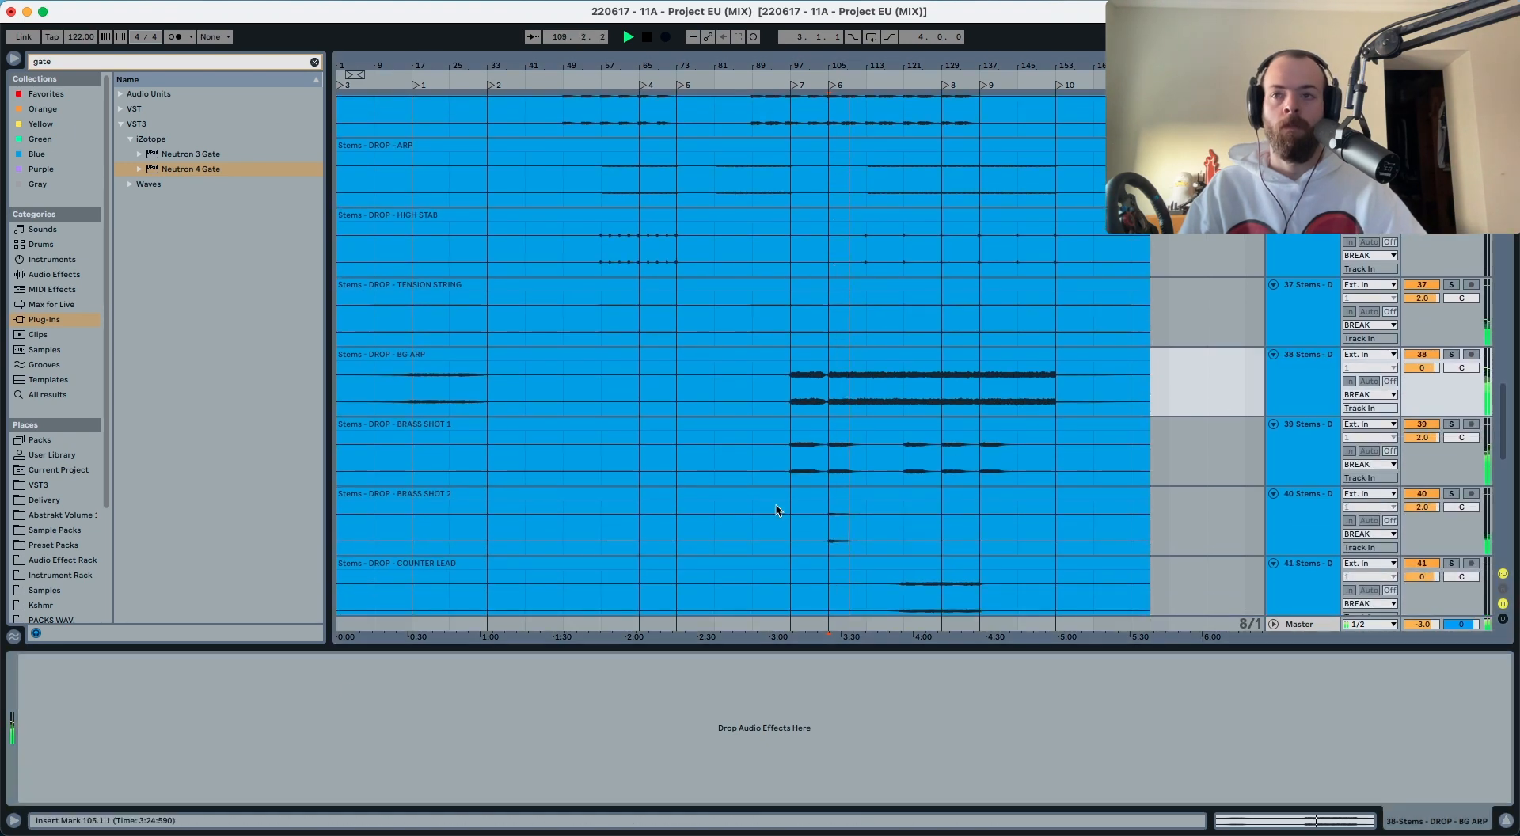
{"action": "key", "text": "alt+e"}
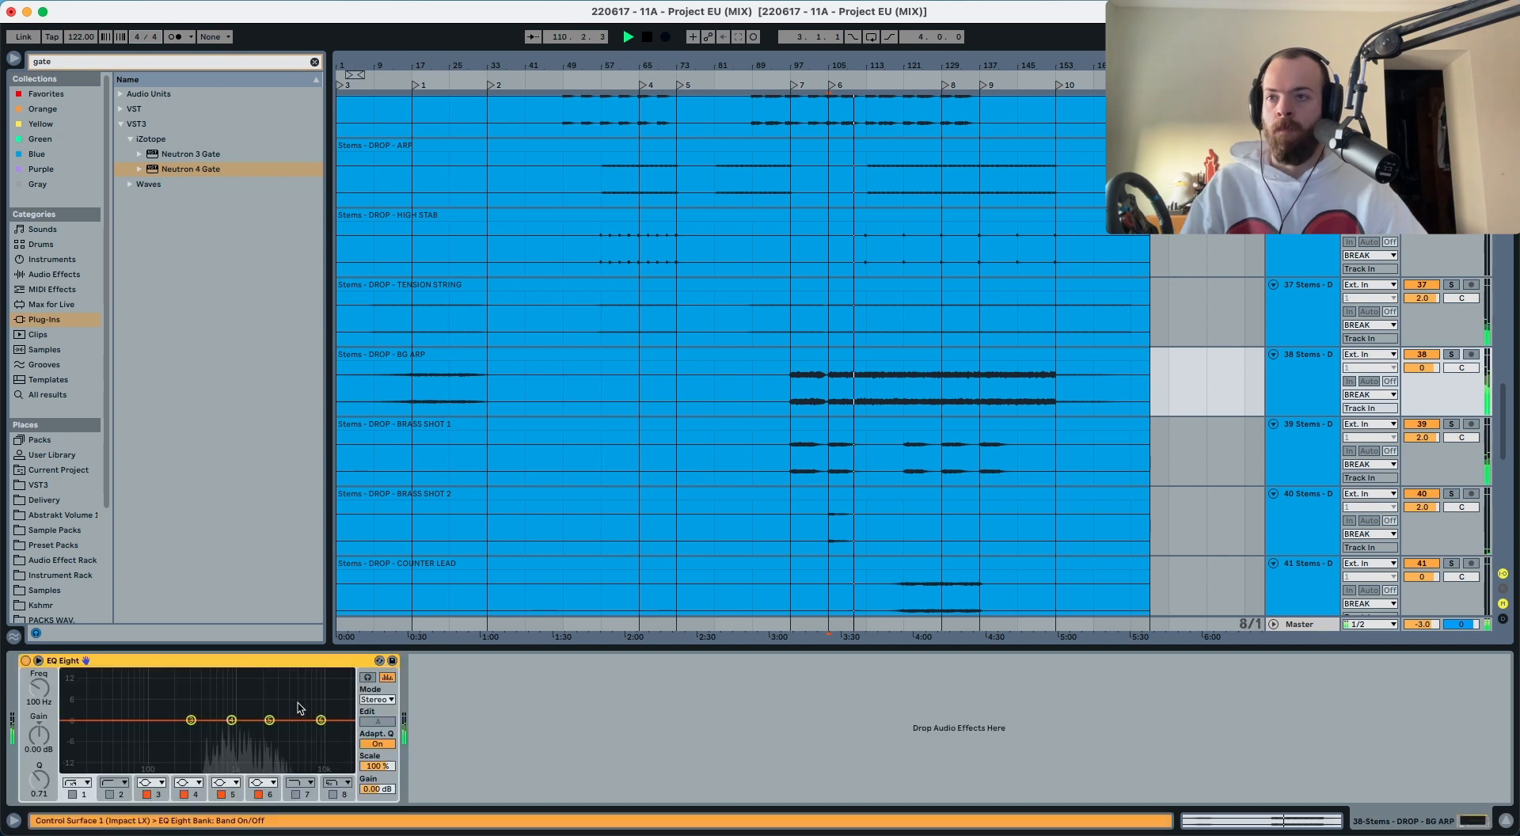
{"action": "mouse_move", "coordinate": [273, 721]}
{"action": "left_mouse_down"}
{"action": "mouse_move", "coordinate": [298, 696]}
{"action": "mouse_move", "coordinate": [298, 709]}
{"action": "left_mouse_up"}
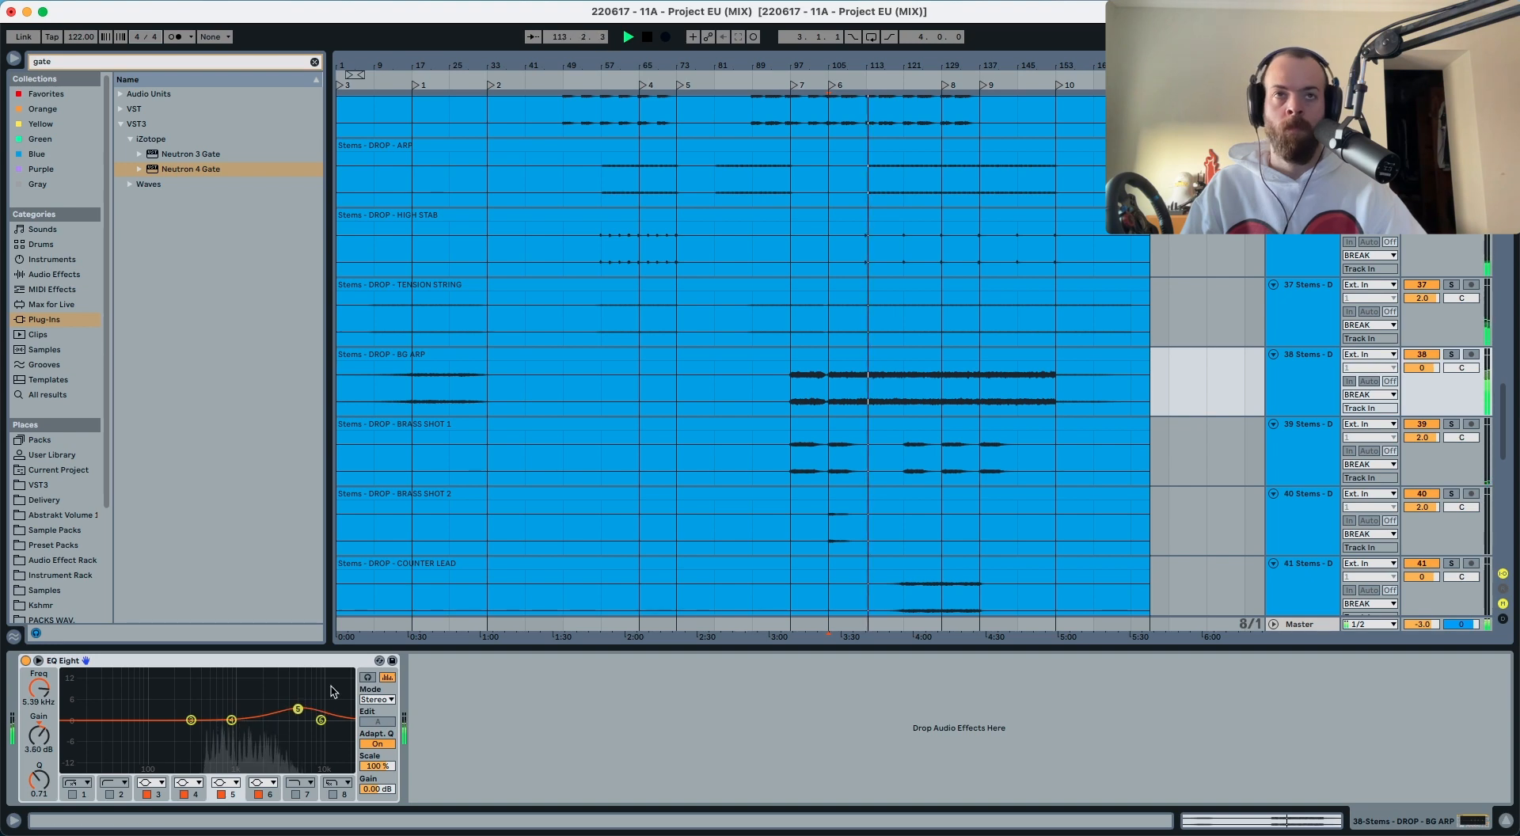
{"action": "scroll", "coordinate": [1405, 327], "scroll_direction": "down", "scroll_amount": 3}
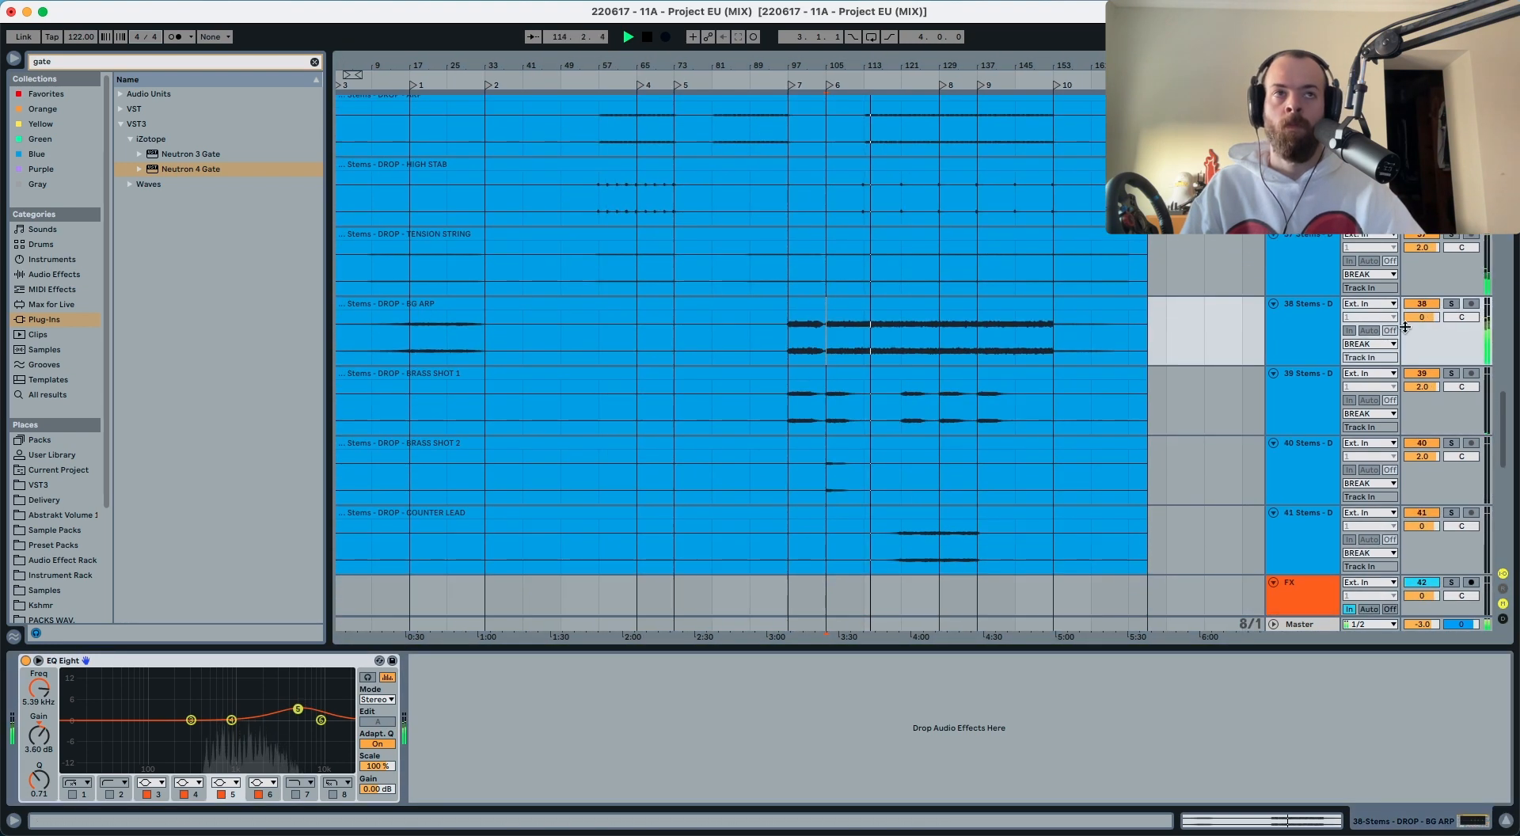
{"action": "left_click_drag", "start_coordinate": [1425, 317], "coordinate": [1425, 320]}
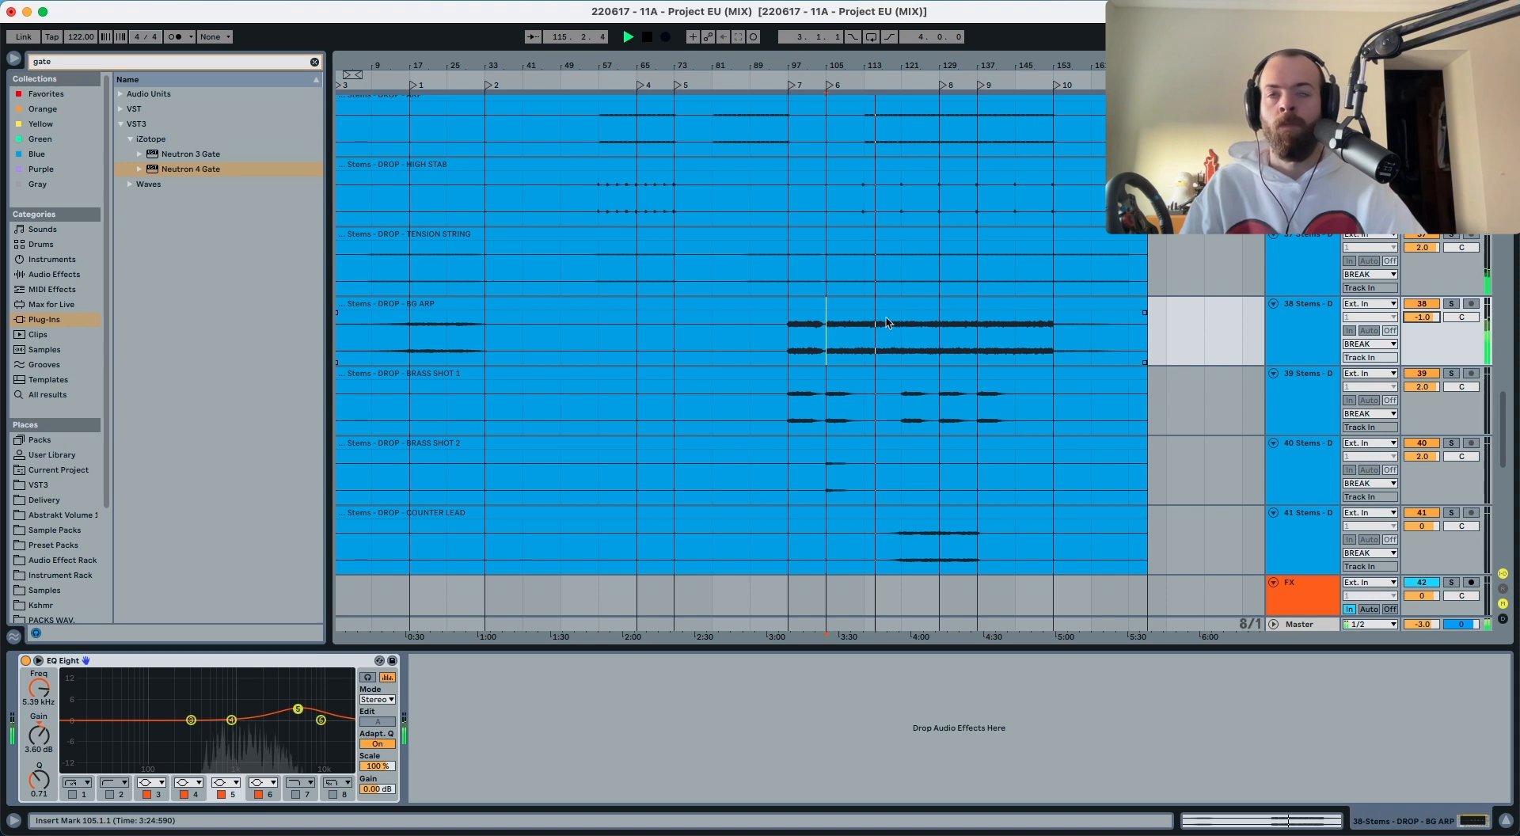
Step: Stop playback and examine where the PERC and CLAV drum stems play in bars 113 to 121, compared with bar 105
{"action": "left_click", "coordinate": [831, 135]}
{"action": "scroll", "coordinate": [831, 138], "scroll_direction": "up", "scroll_amount": 10}
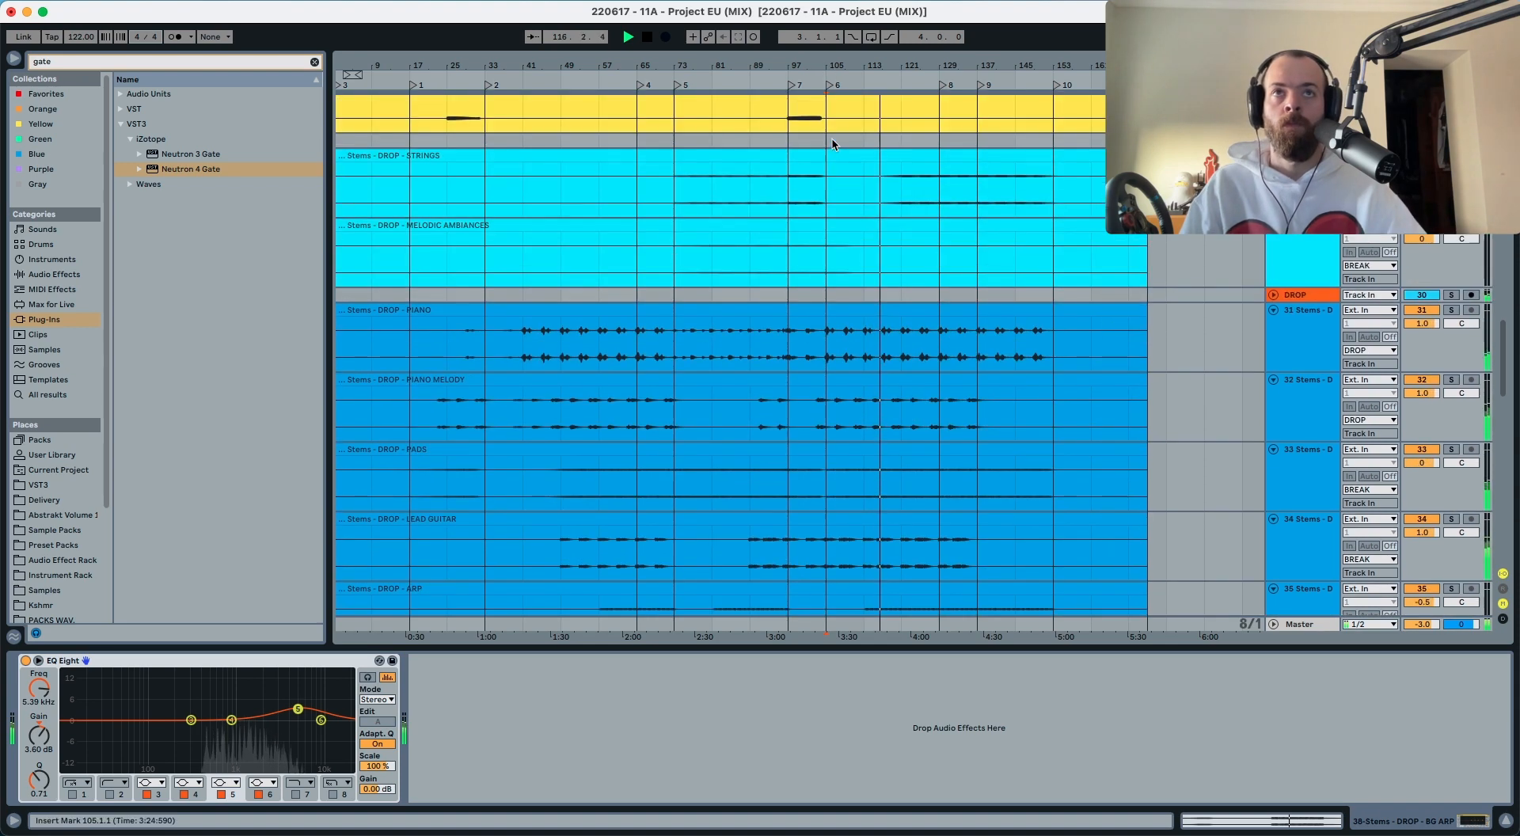
{"action": "key", "text": "space"}
{"action": "left_click", "coordinate": [840, 268]}
{"action": "scroll", "coordinate": [839, 267], "scroll_direction": "up", "scroll_amount": 8}
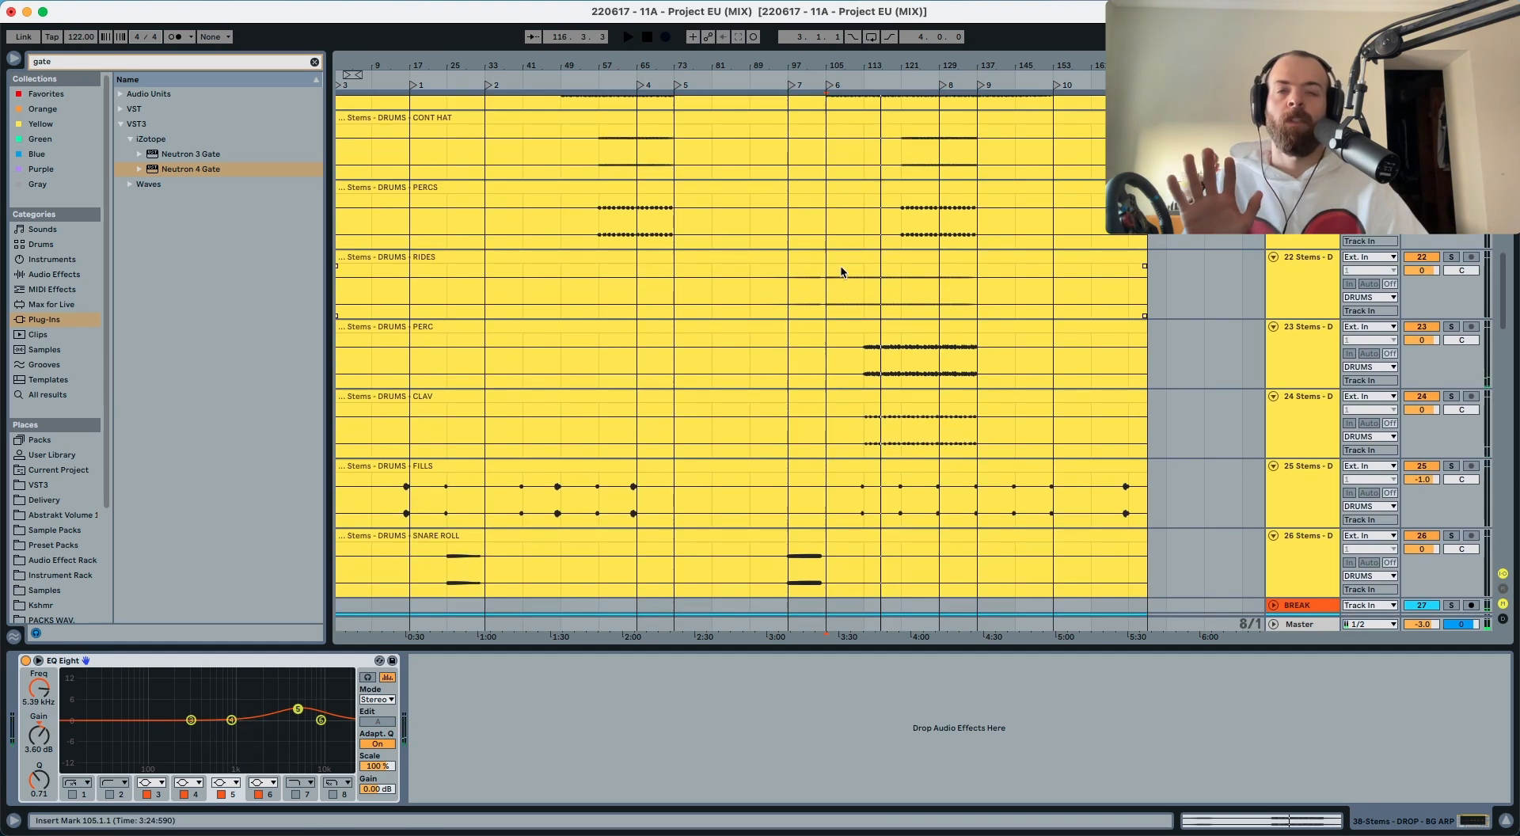
{"action": "left_click_drag", "start_coordinate": [865, 417], "coordinate": [906, 354]}
{"action": "left_click", "coordinate": [827, 360]}
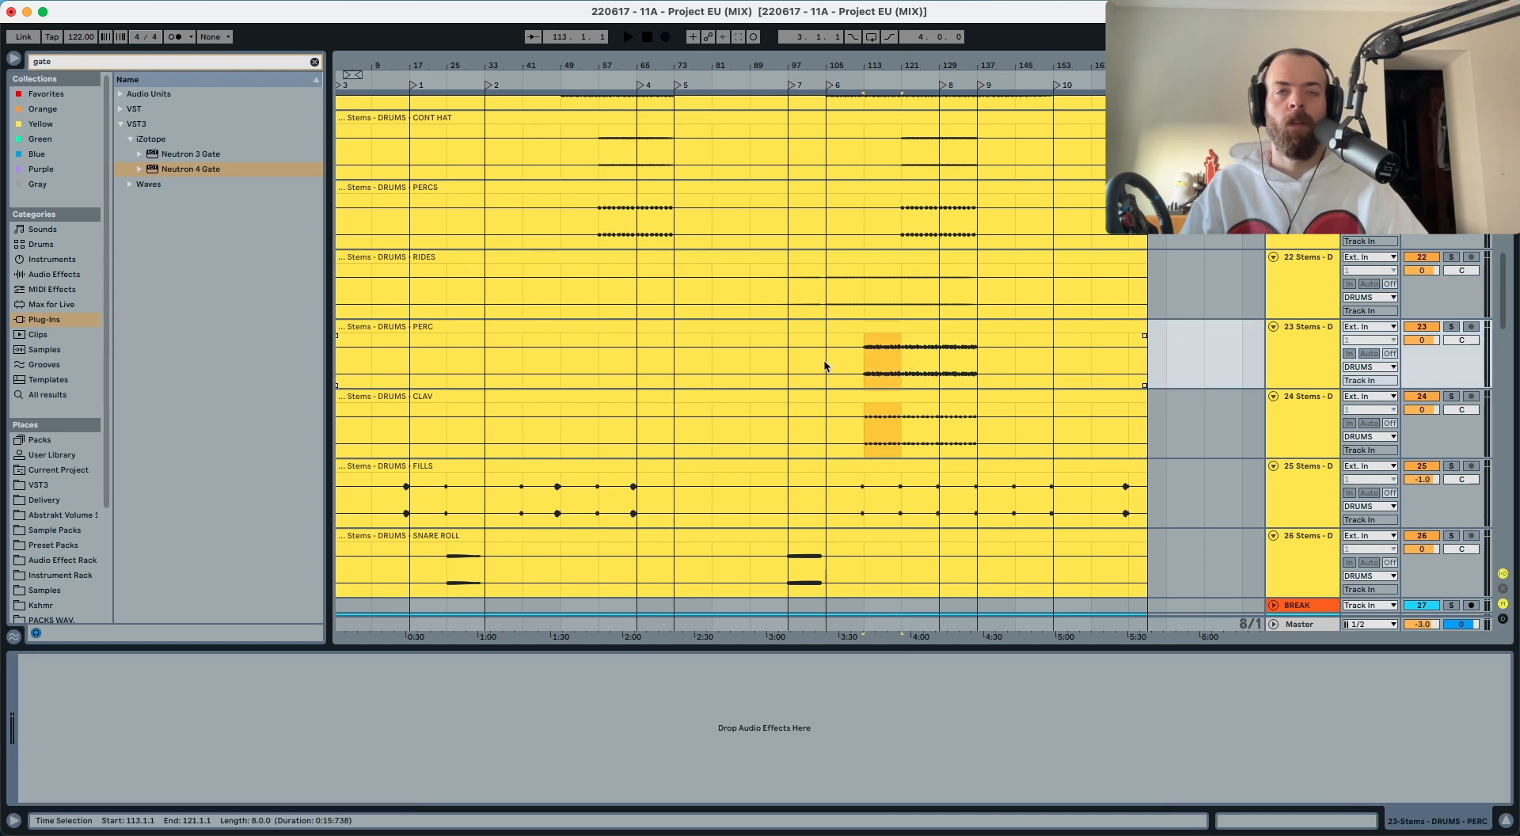
{"action": "left_click_drag", "start_coordinate": [866, 351], "coordinate": [895, 425]}
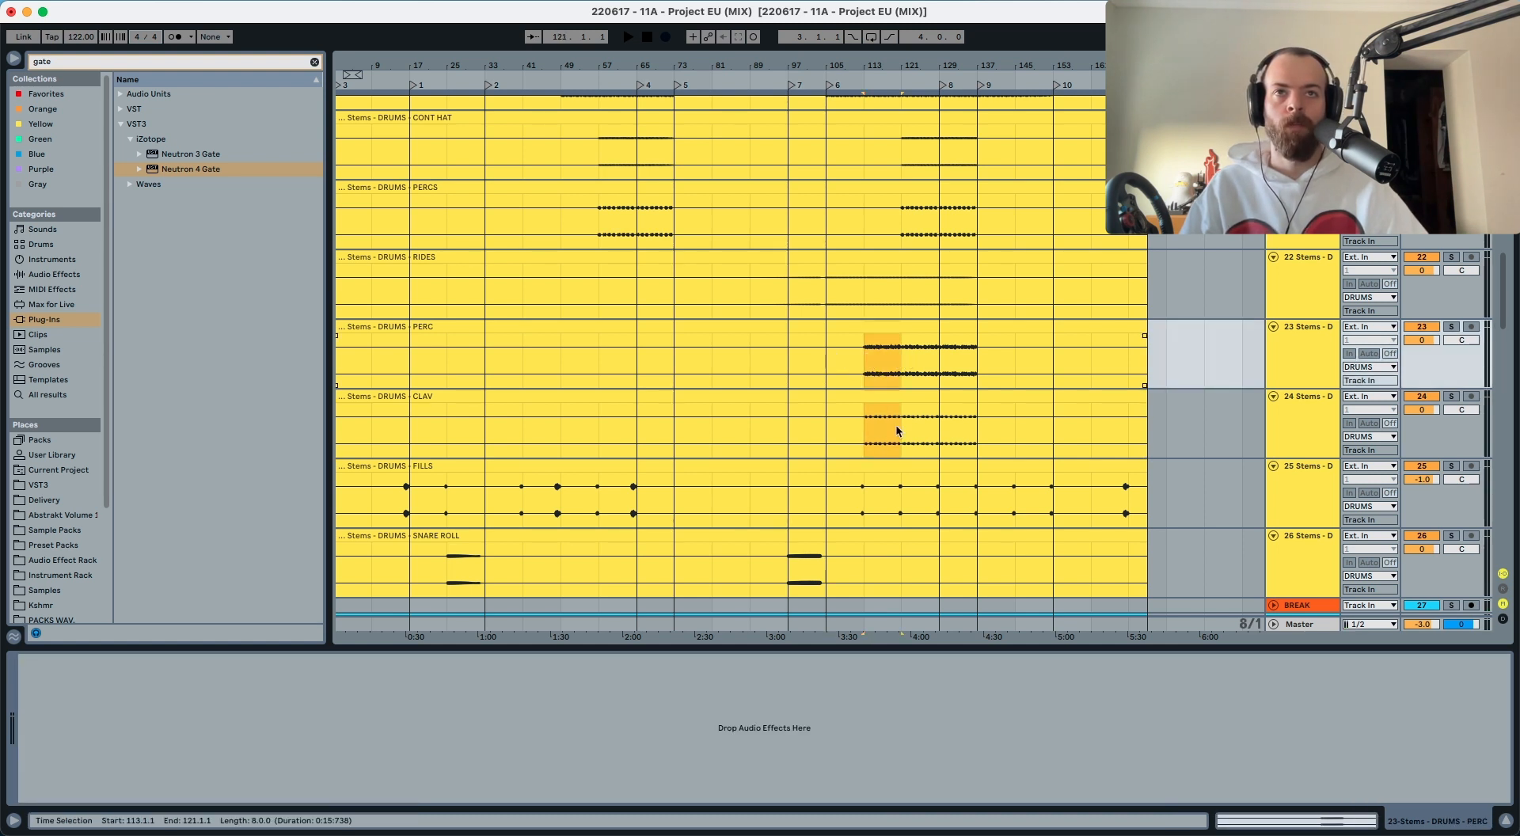
{"action": "left_click", "coordinate": [831, 367]}
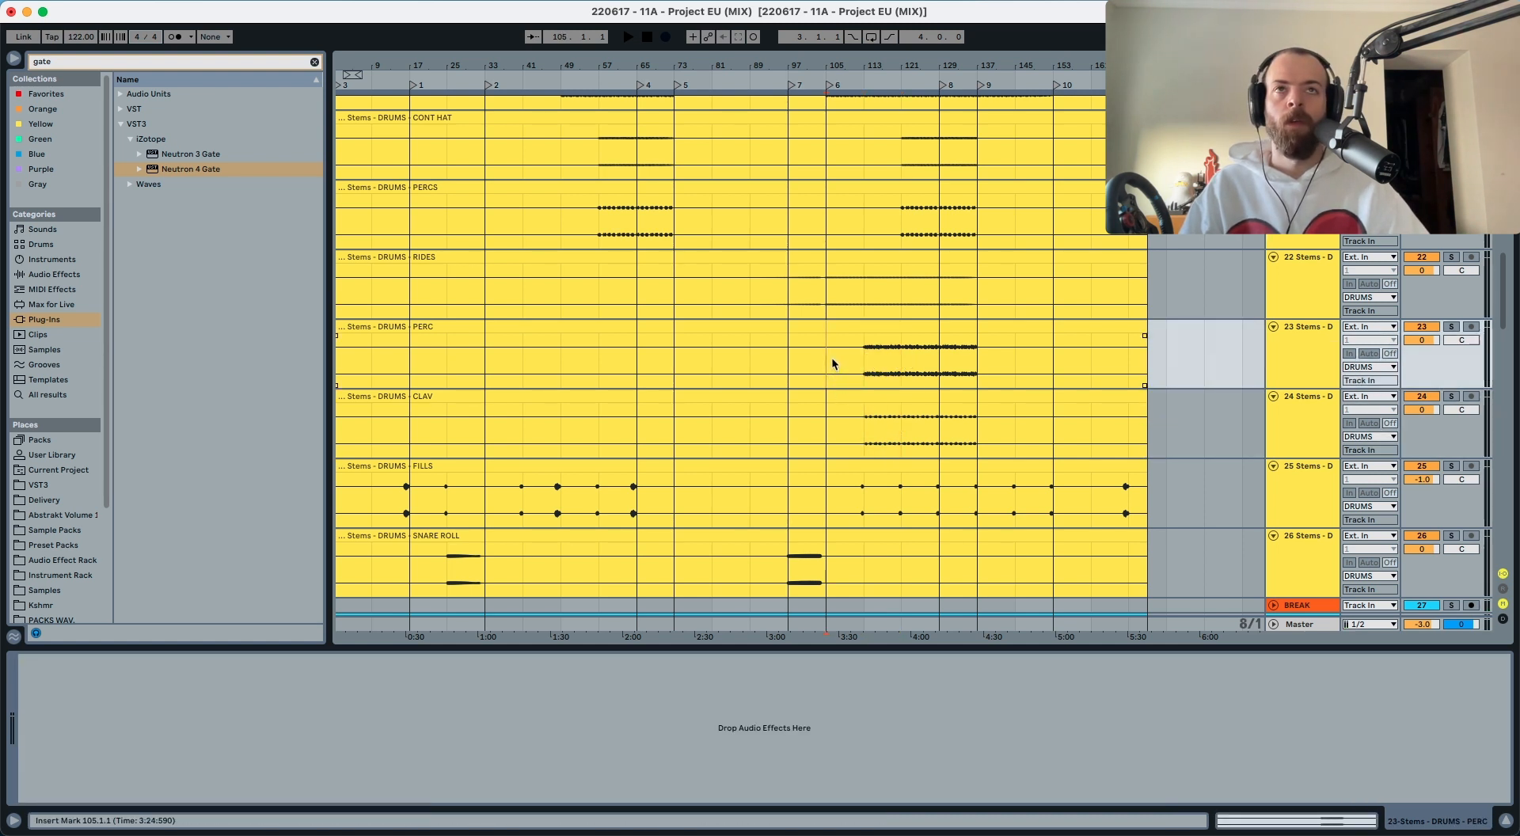
Step: Examine the BG ARP, BRASS SHOT 1 and BRASS SHOT 2 stems over bars 105 to 113
{"action": "scroll", "coordinate": [832, 358], "scroll_direction": "down", "scroll_amount": 5}
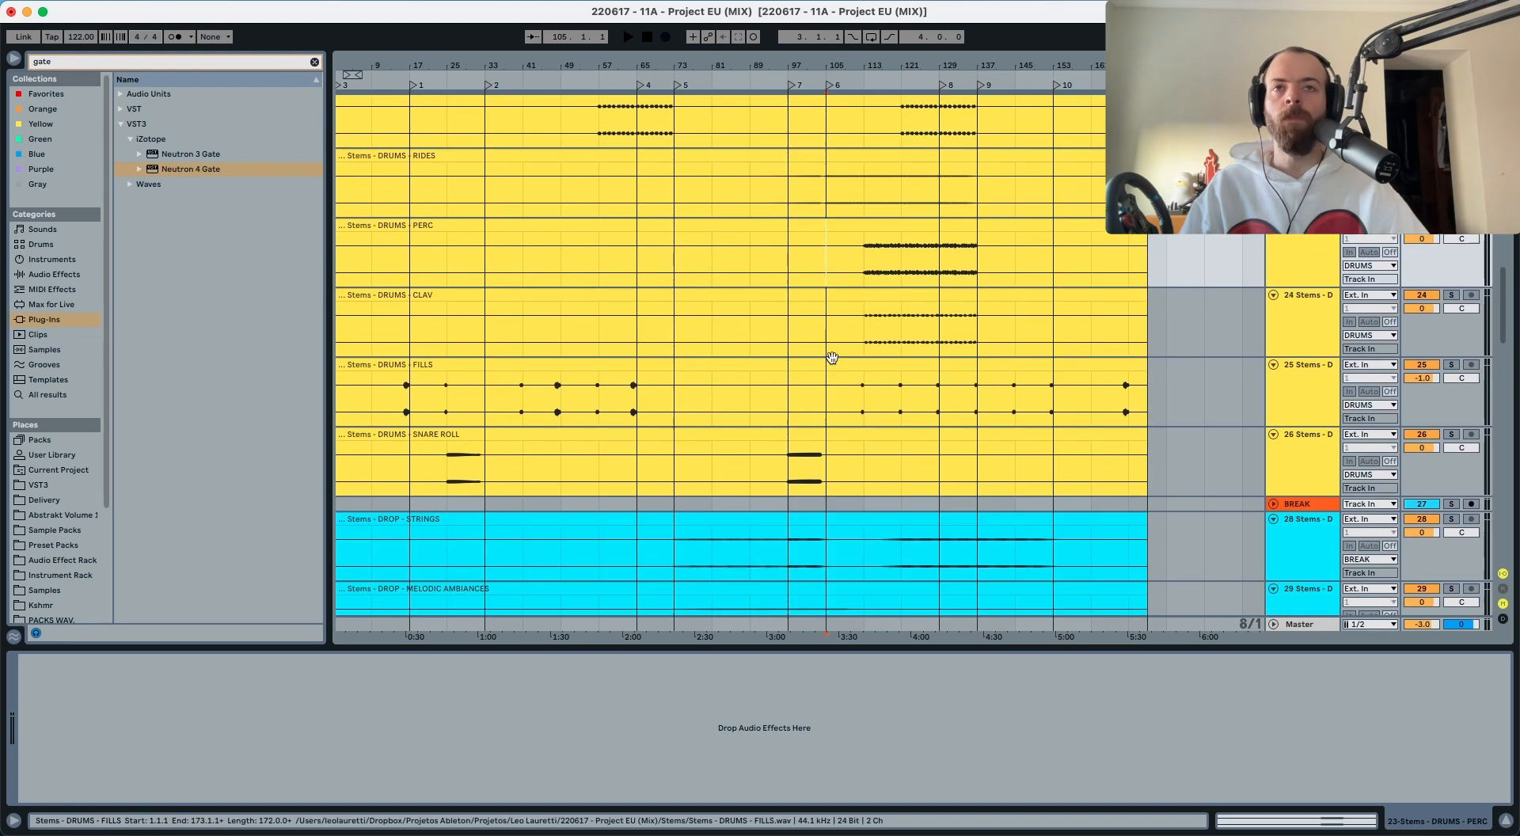
{"action": "scroll", "coordinate": [832, 358], "scroll_direction": "down", "scroll_amount": 15}
{"action": "left_click", "coordinate": [823, 340]}
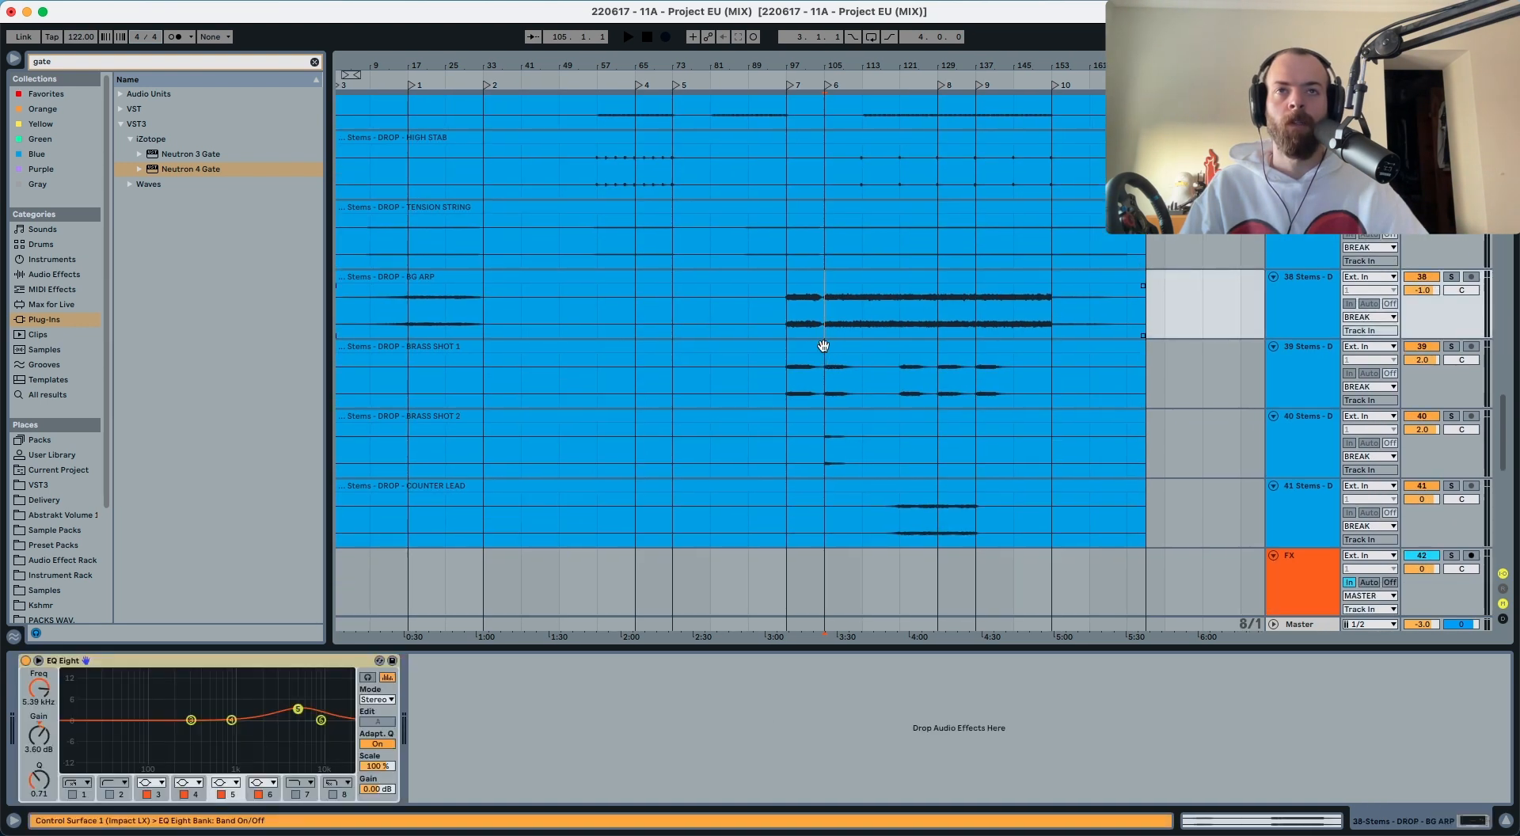
{"action": "left_click_drag", "start_coordinate": [824, 345], "coordinate": [849, 440]}
{"action": "scroll", "coordinate": [848, 433], "scroll_direction": "up", "scroll_amount": 9}
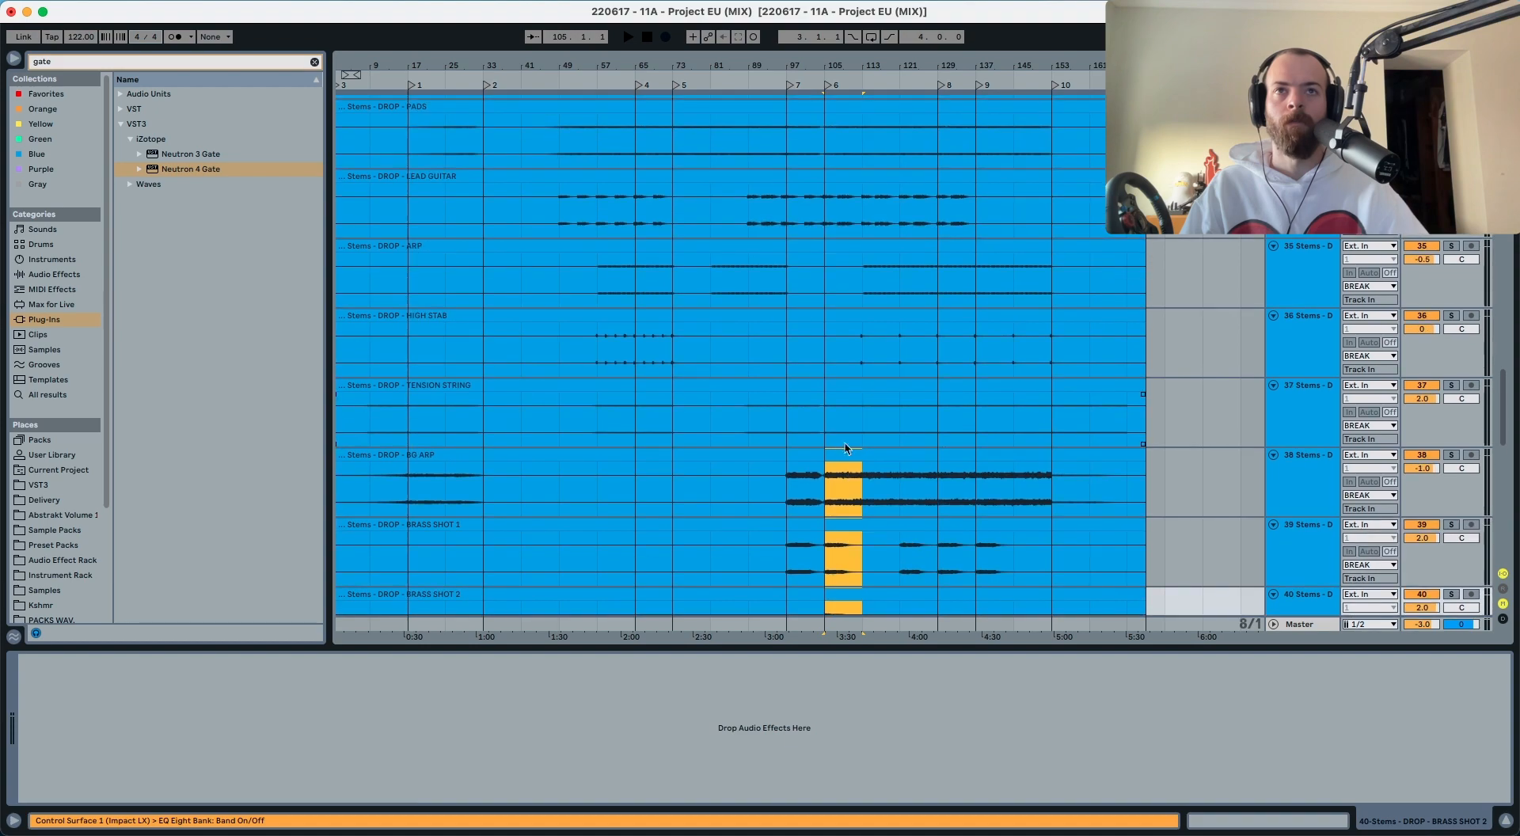
Step: Audition the second drop from bar 105 while reviewing the drum, bass and melodic stems, and replay it from there
{"action": "left_click", "coordinate": [828, 481]}
{"action": "key", "text": "space"}
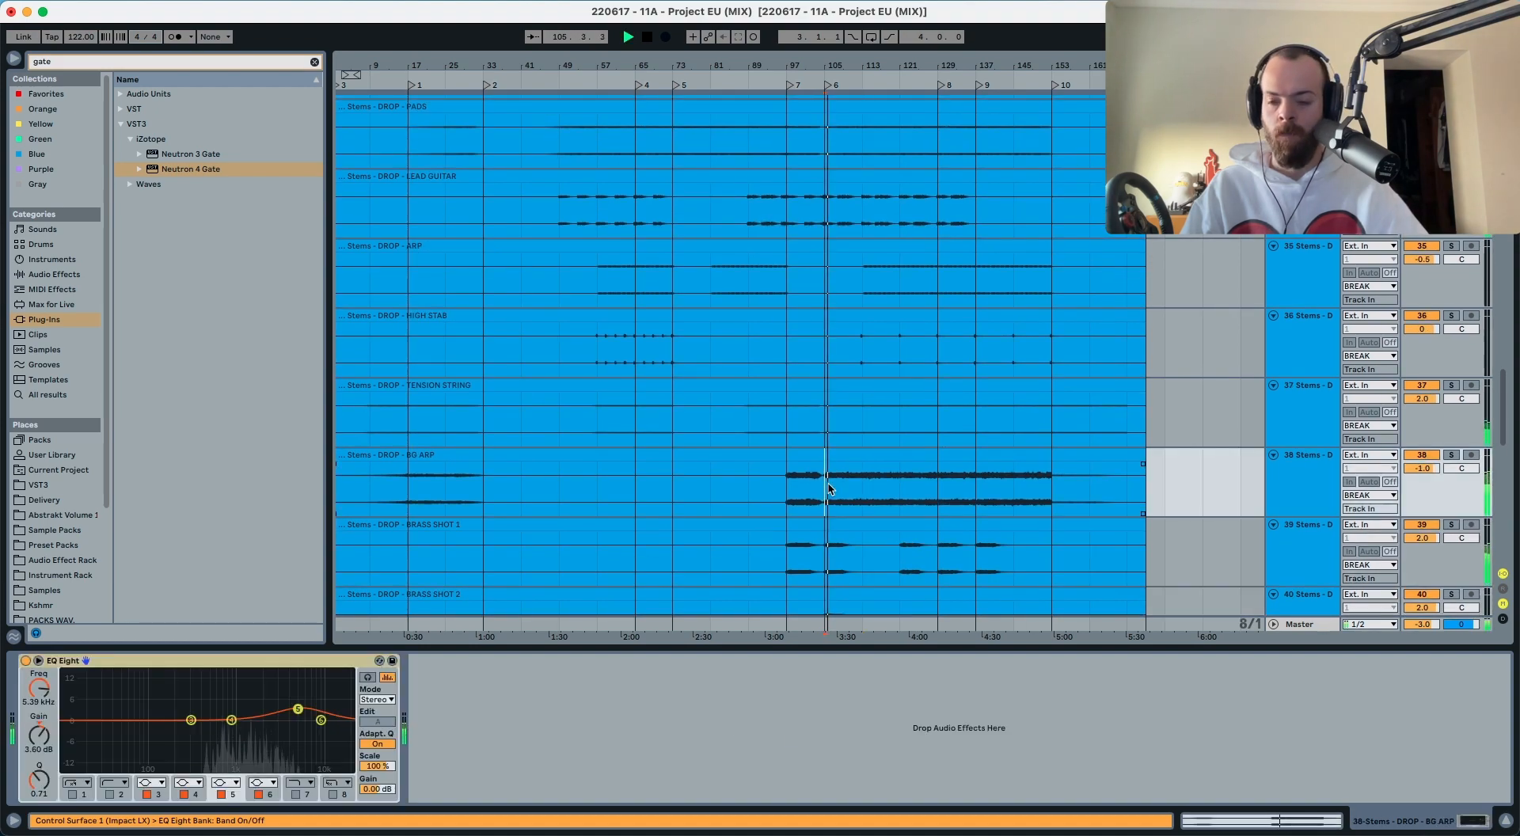
{"action": "scroll", "coordinate": [829, 485], "scroll_direction": "up", "scroll_amount": 20}
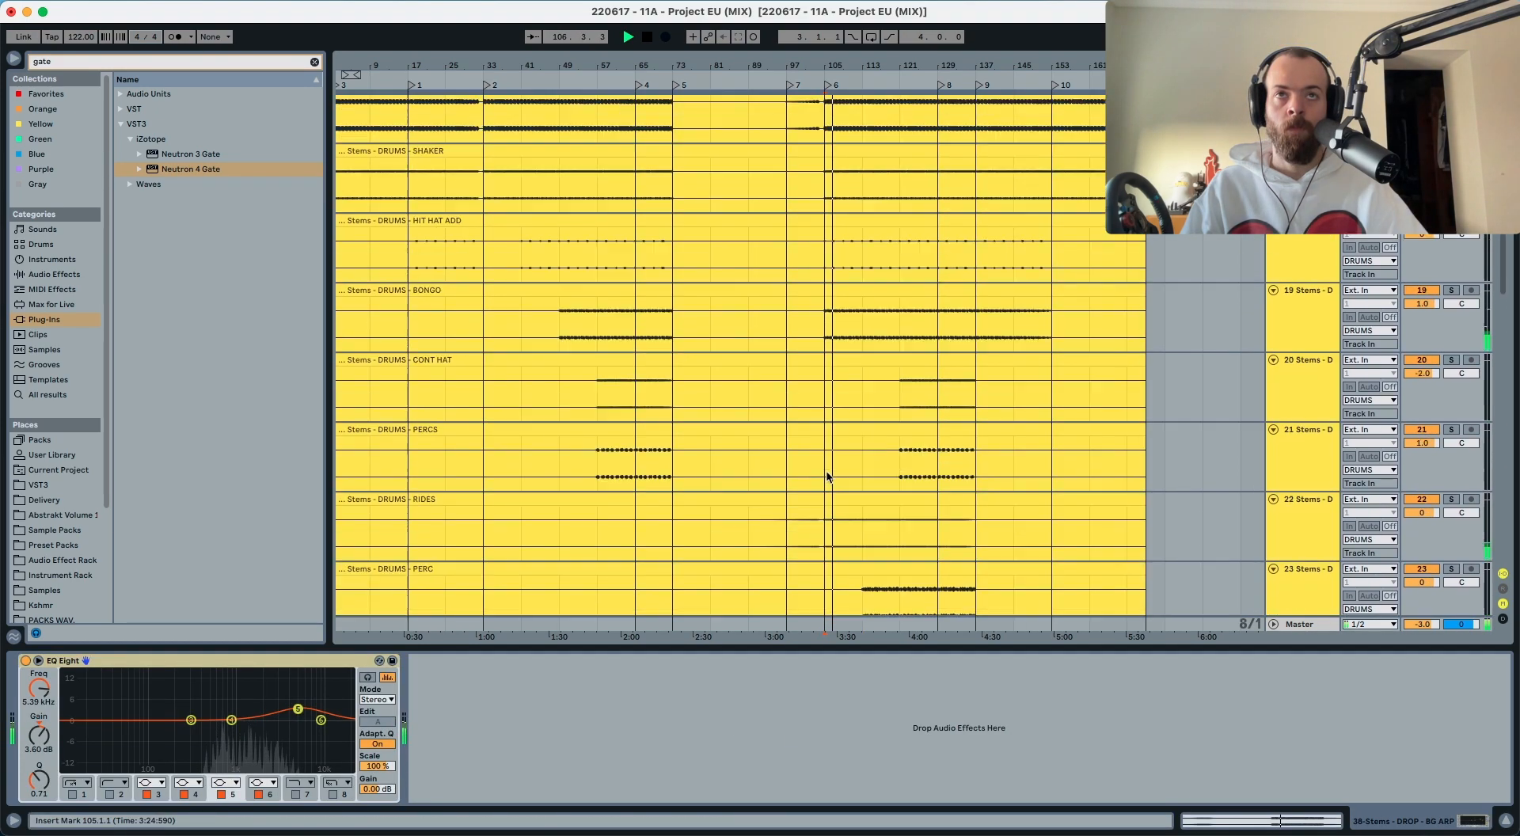
{"action": "scroll", "coordinate": [826, 475], "scroll_direction": "down", "scroll_amount": 15}
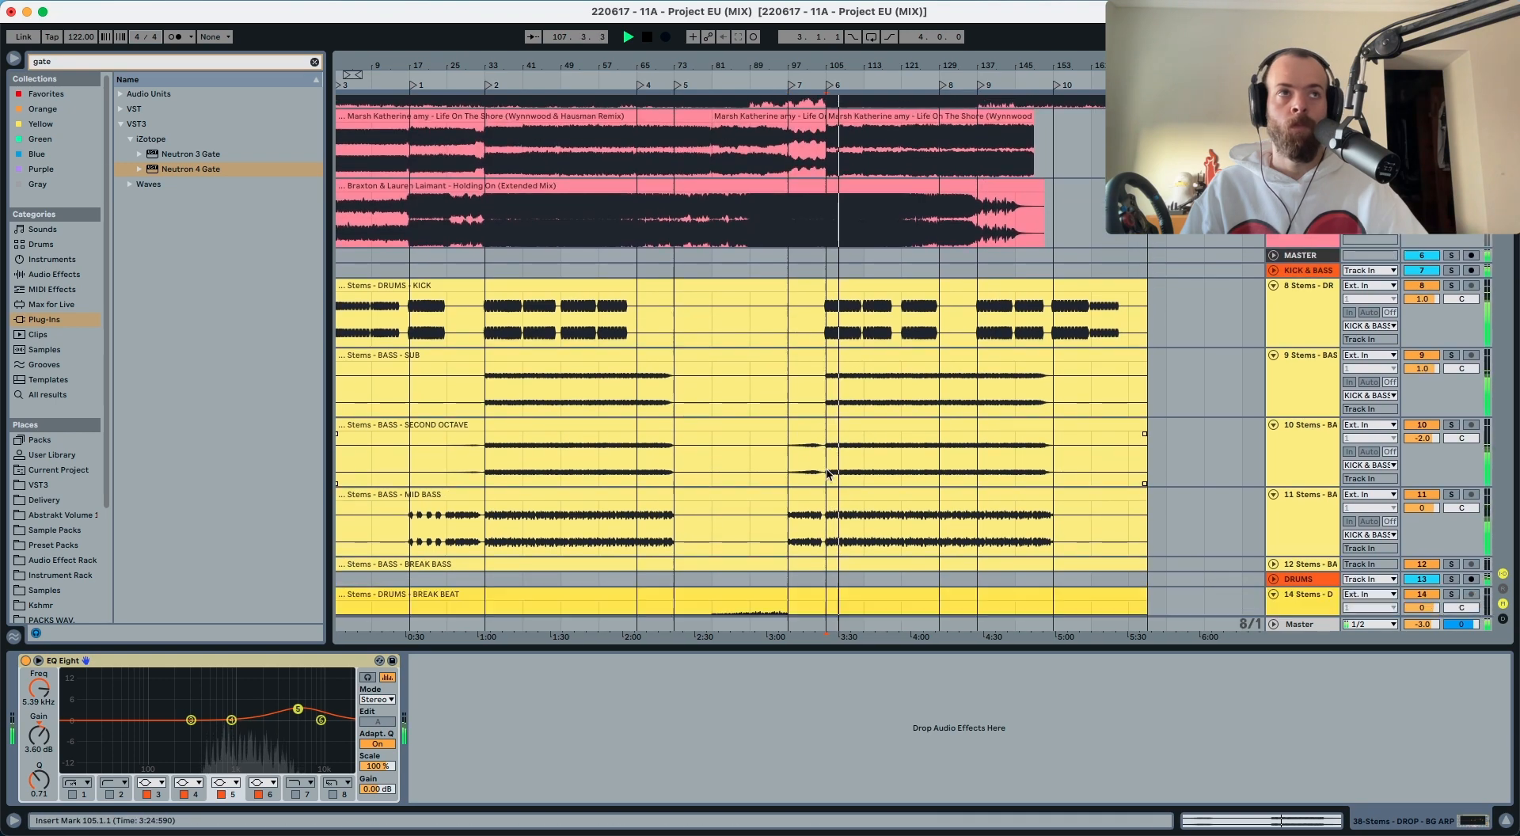
{"action": "scroll", "coordinate": [826, 474], "scroll_direction": "down", "scroll_amount": 5}
{"action": "scroll", "coordinate": [826, 474], "scroll_direction": "down", "scroll_amount": 15}
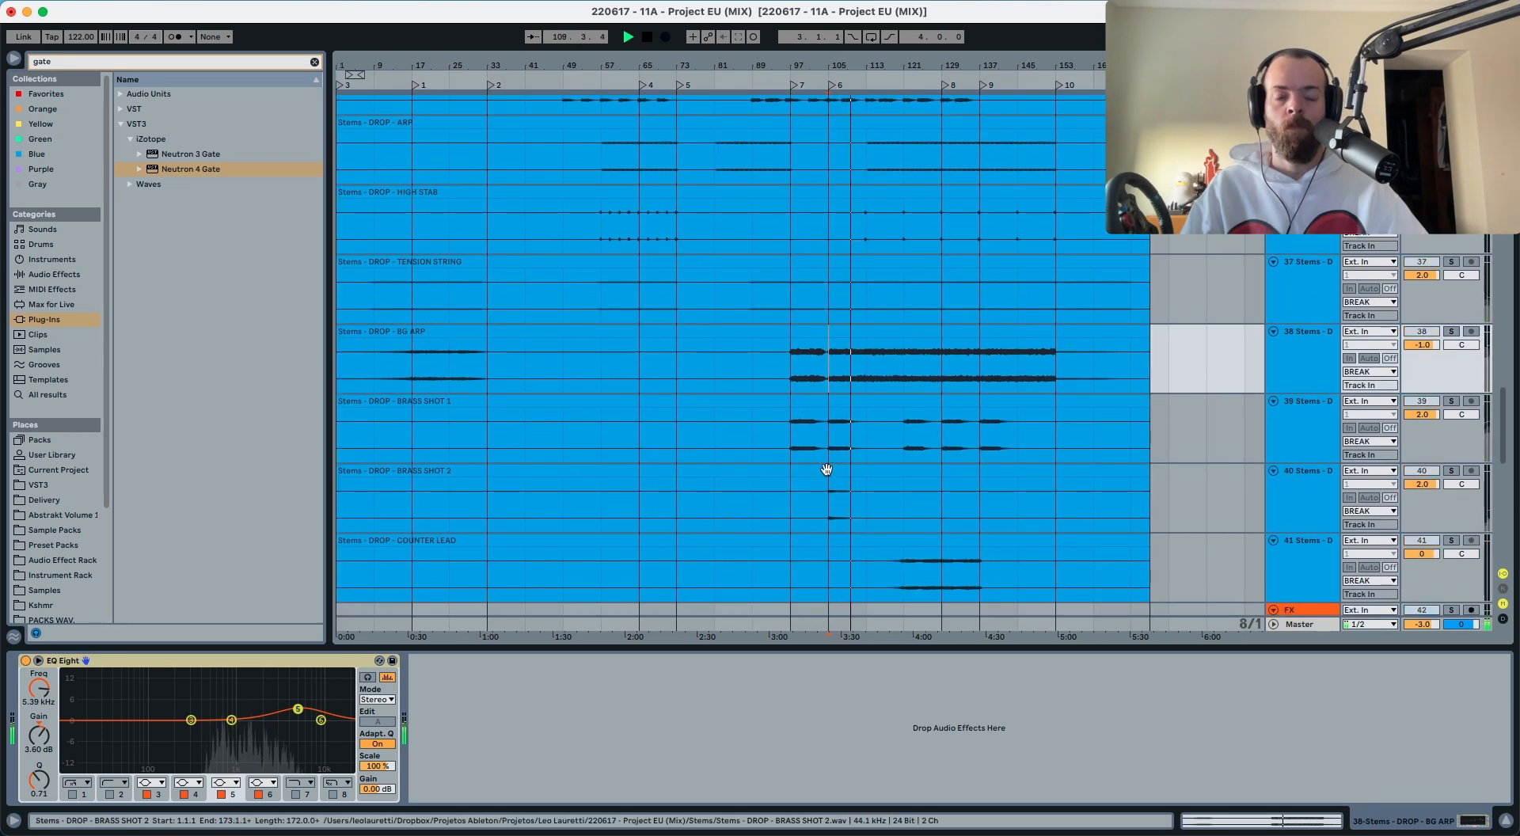
{"action": "key", "text": "space"}
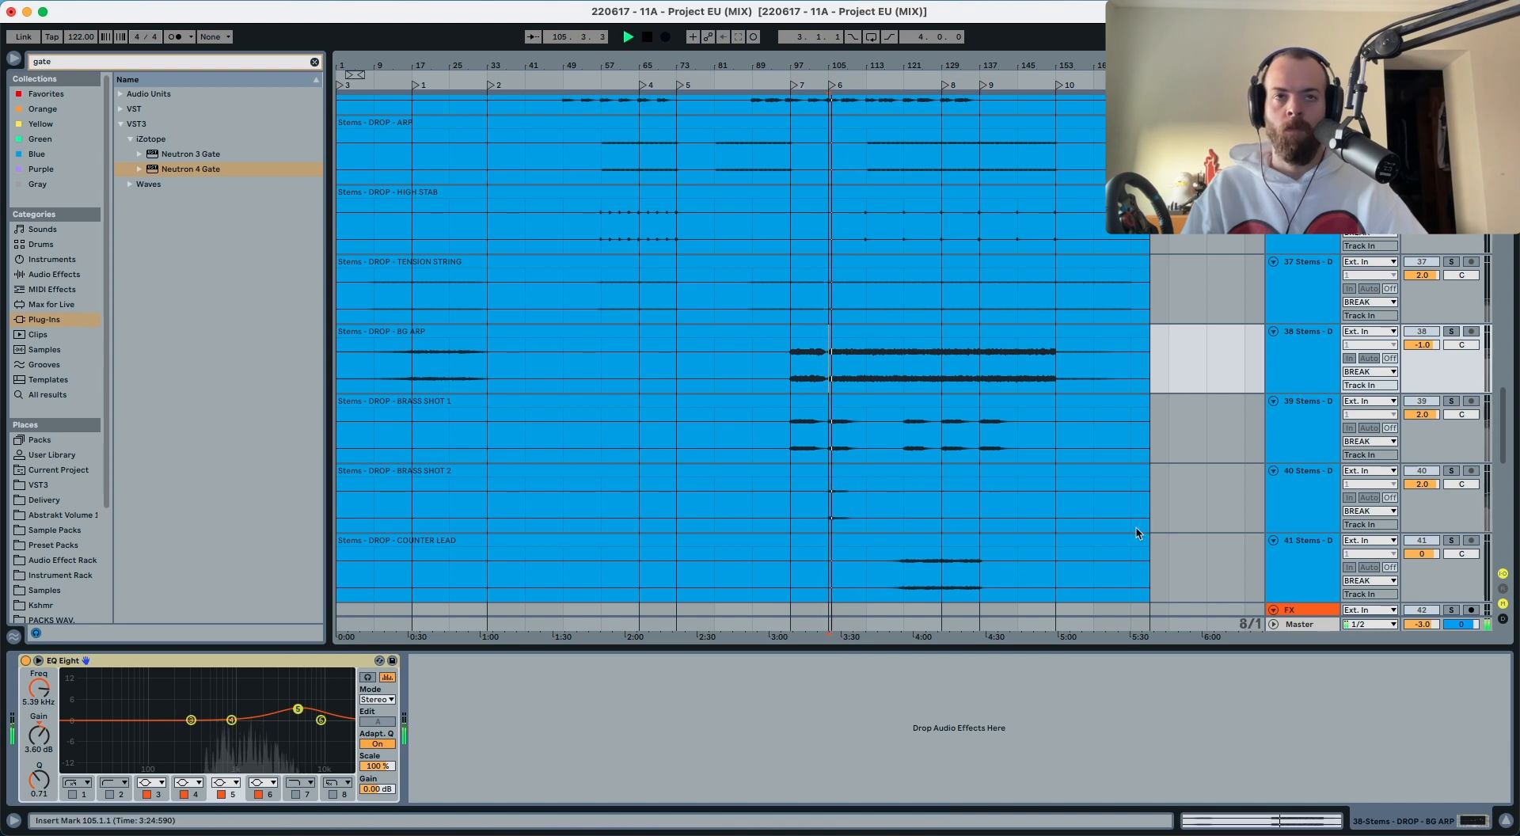
Step: Capture the second drop as the target curve in the Master track's Ozone 8 Equalizer
{"action": "left_click", "coordinate": [1302, 625]}
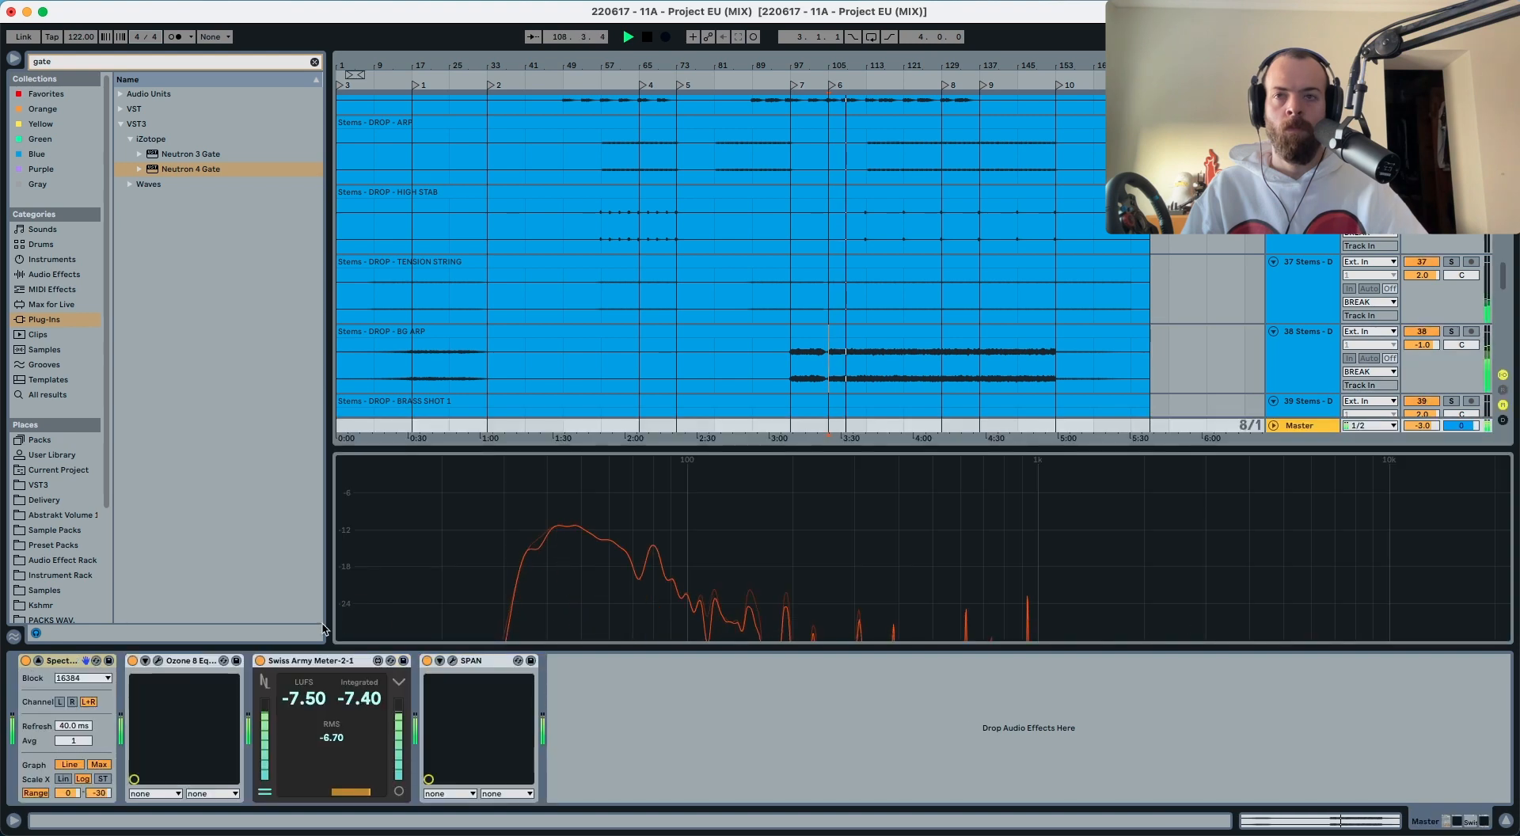
{"action": "left_click", "coordinate": [158, 660]}
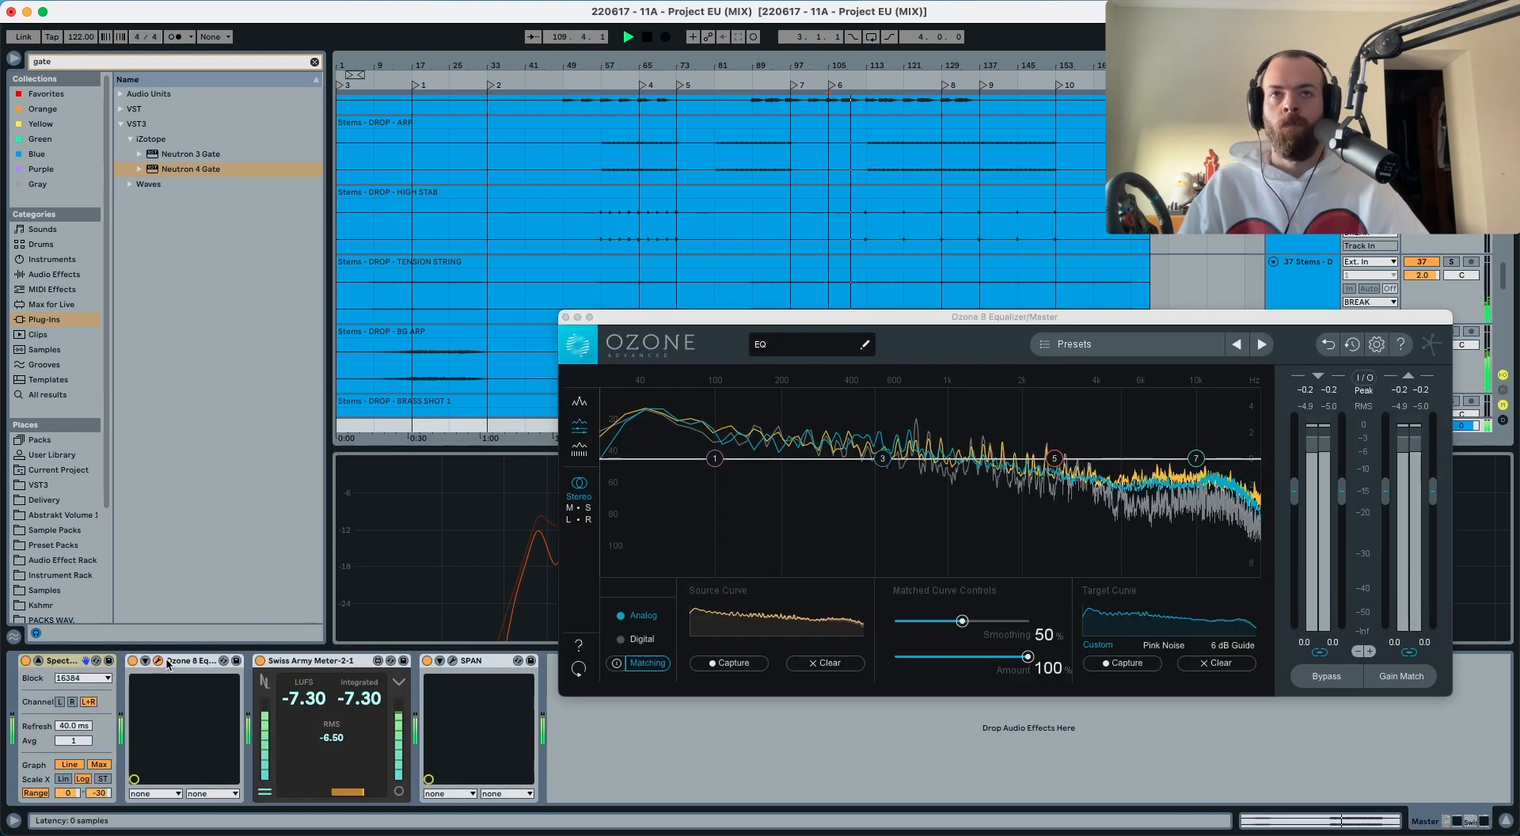
{"action": "left_click", "coordinate": [1120, 663]}
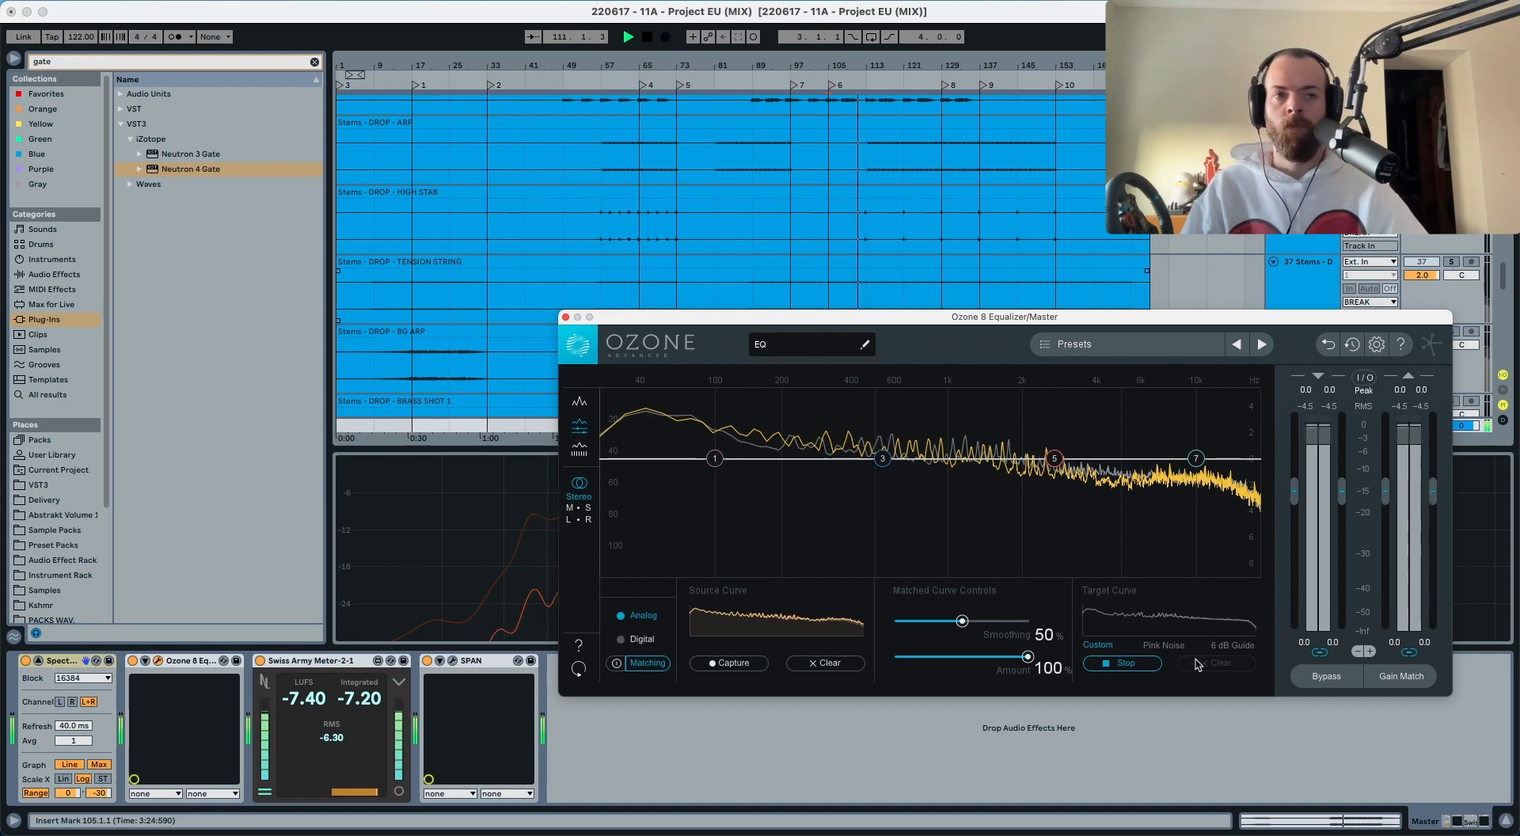
{"action": "left_click", "coordinate": [1133, 667]}
{"action": "key", "text": "space"}
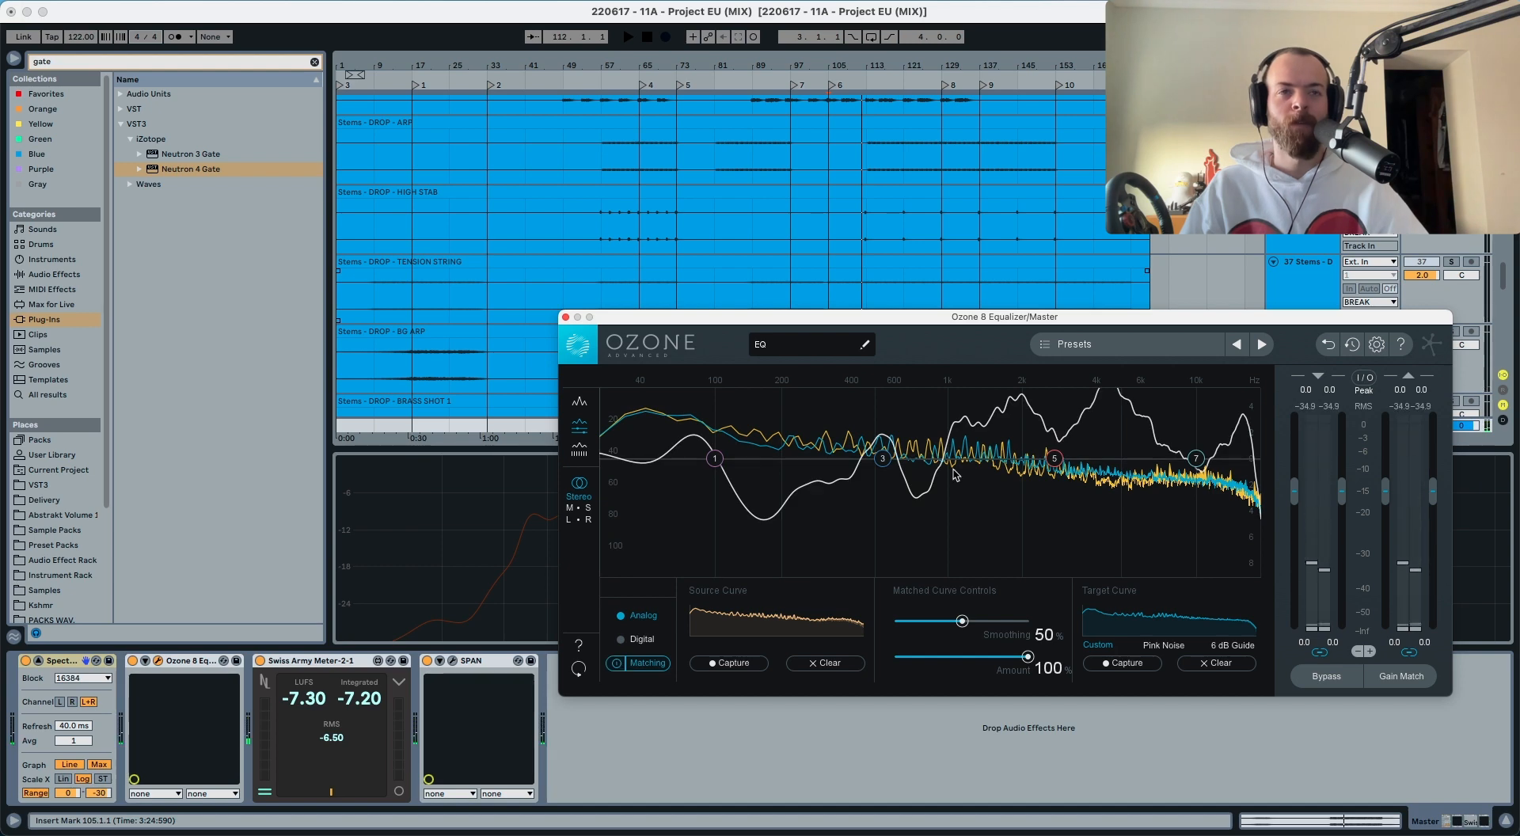
Step: Examine the matched EQ curve across the mids and highs, disable the match, and replay from bar 105
{"action": "left_click_drag", "start_coordinate": [938, 471], "coordinate": [1134, 413]}
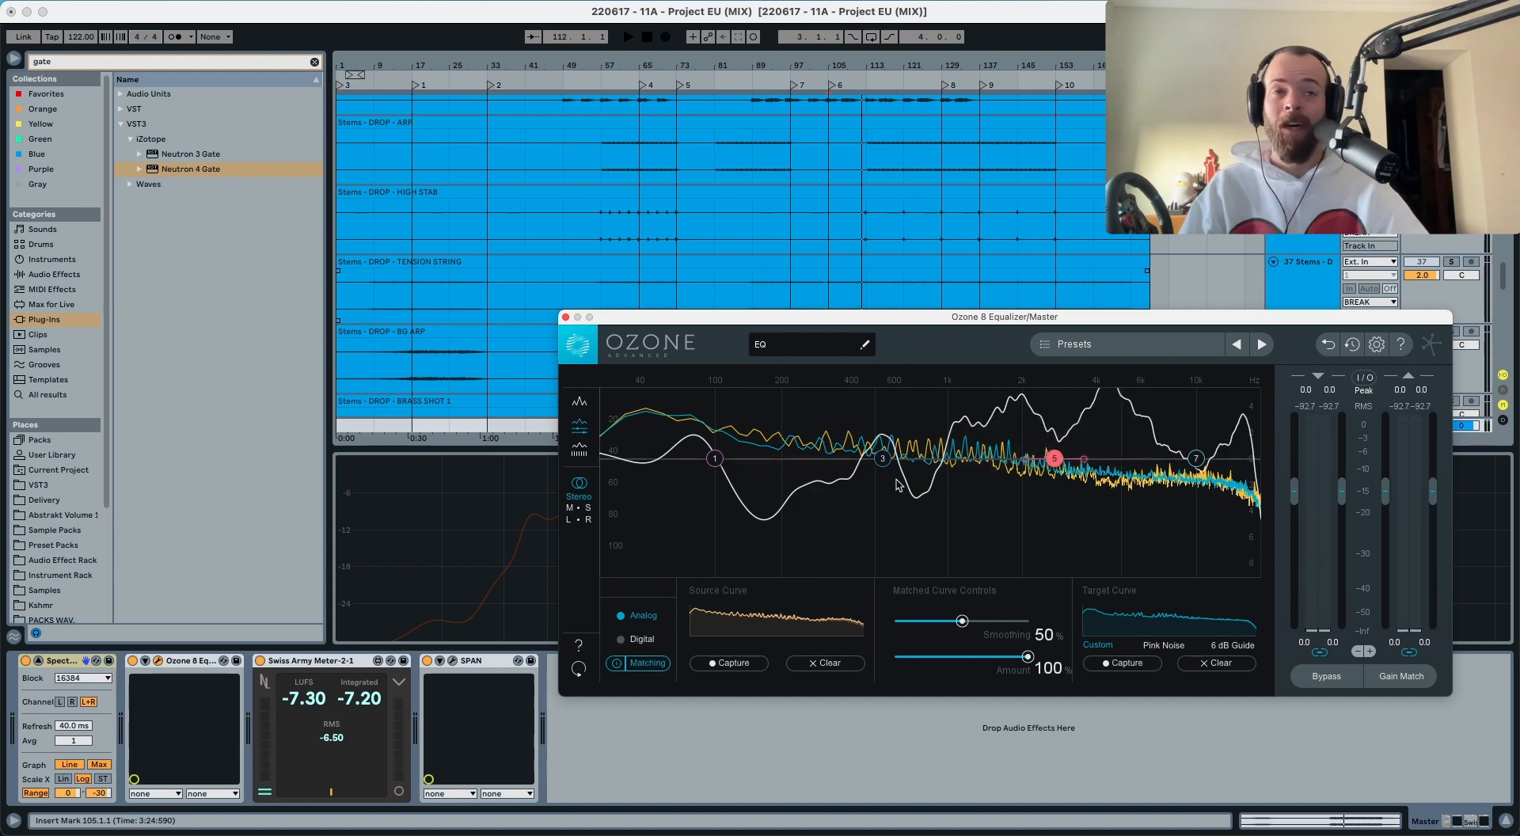
{"action": "left_click", "coordinate": [616, 663]}
{"action": "key", "text": "space"}
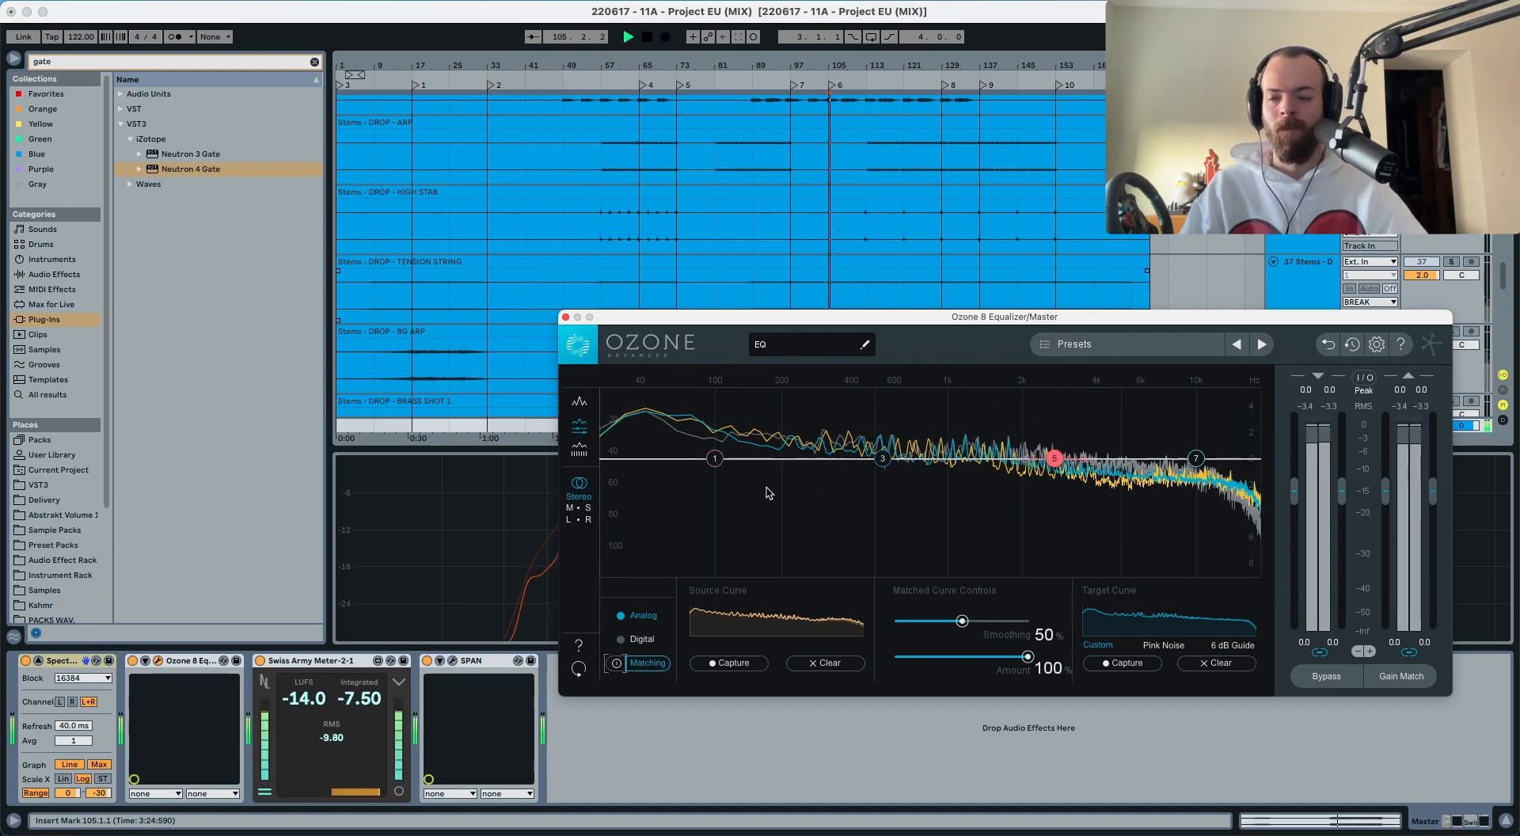
{"action": "left_click", "coordinate": [565, 317]}
Step: Solo the PADS track and set its EQ Eight band 5 to a 15.0 dB boost at 4.26 kHz with Q 0.27
{"action": "scroll", "coordinate": [791, 316], "scroll_direction": "up", "scroll_amount": 1}
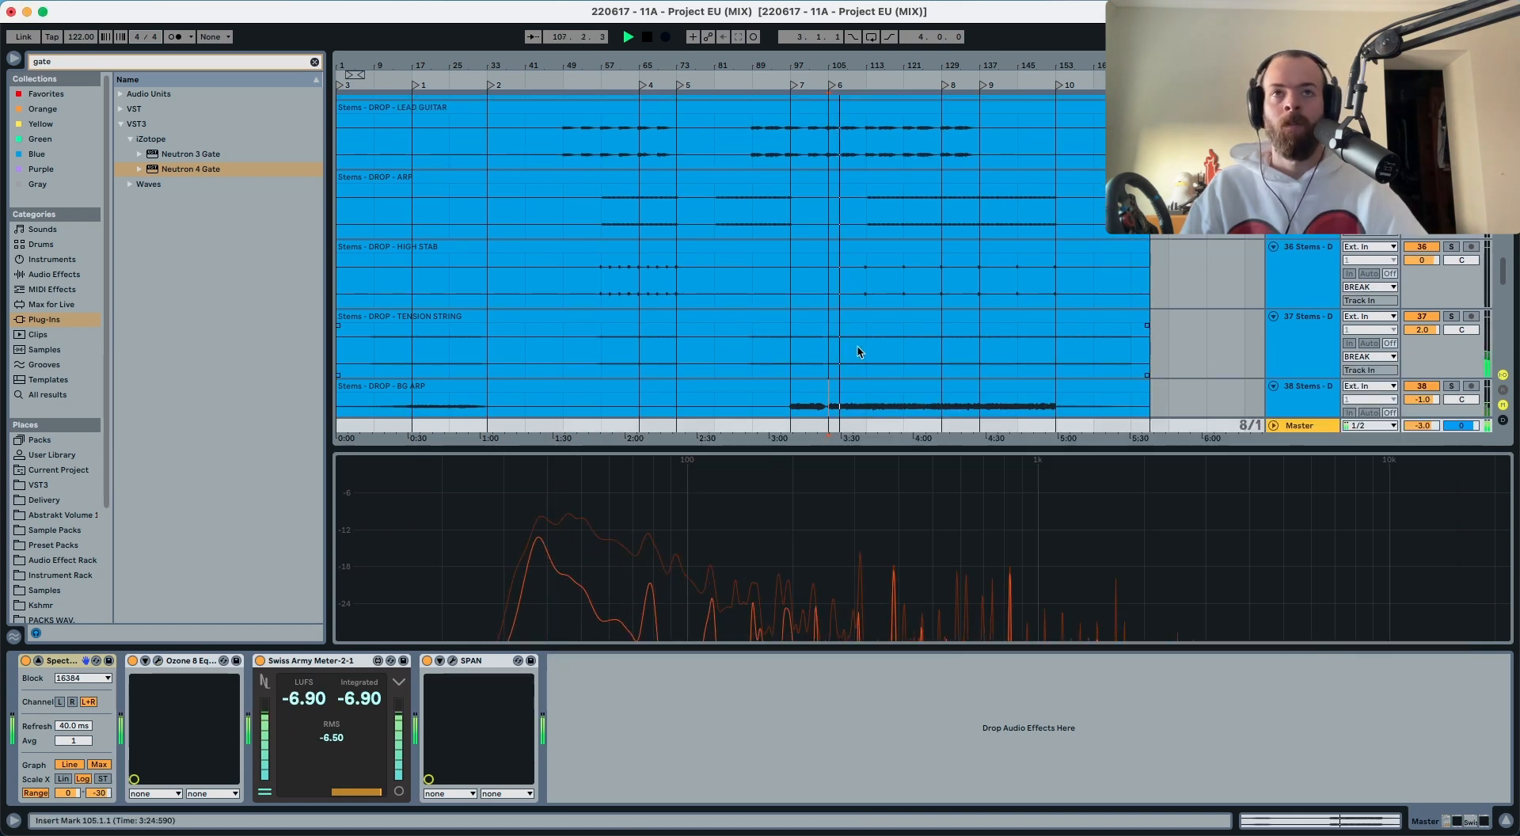
{"action": "scroll", "coordinate": [795, 310], "scroll_direction": "up", "scroll_amount": 4}
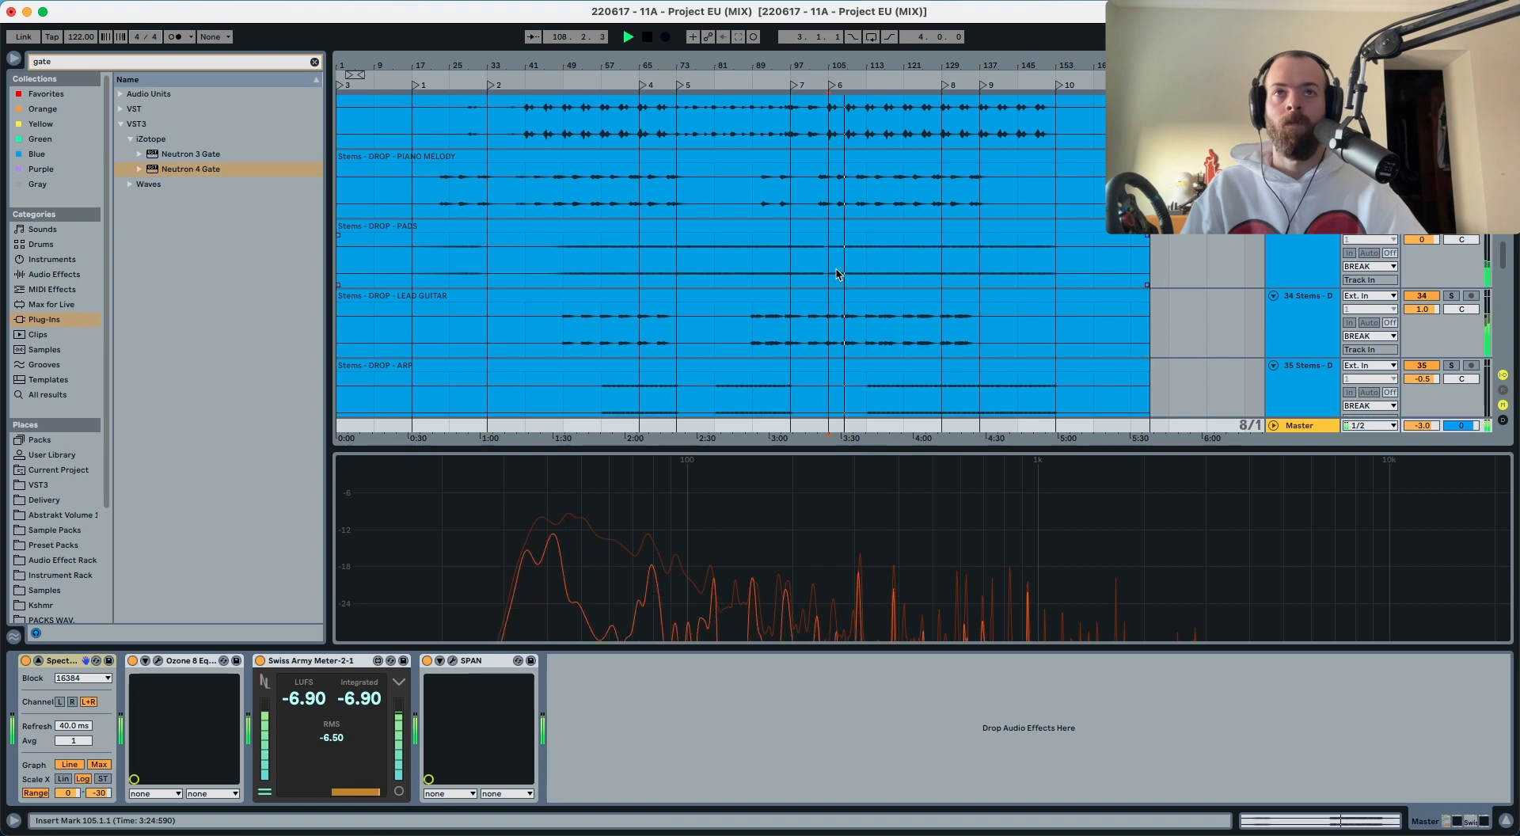
{"action": "left_click", "coordinate": [1314, 225]}
{"action": "left_click", "coordinate": [1451, 226]}
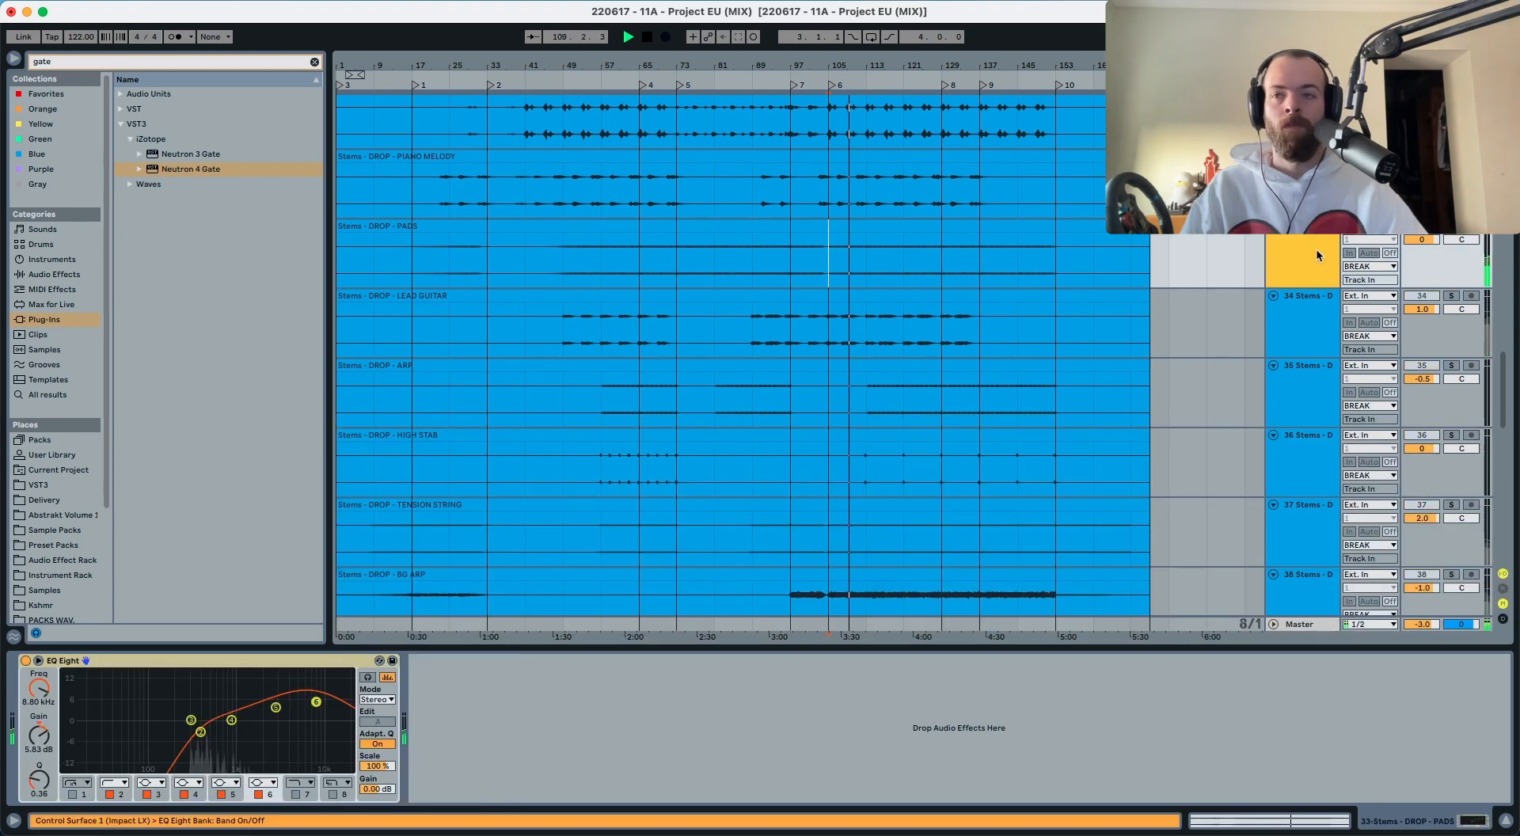
{"action": "left_click", "coordinate": [275, 707]}
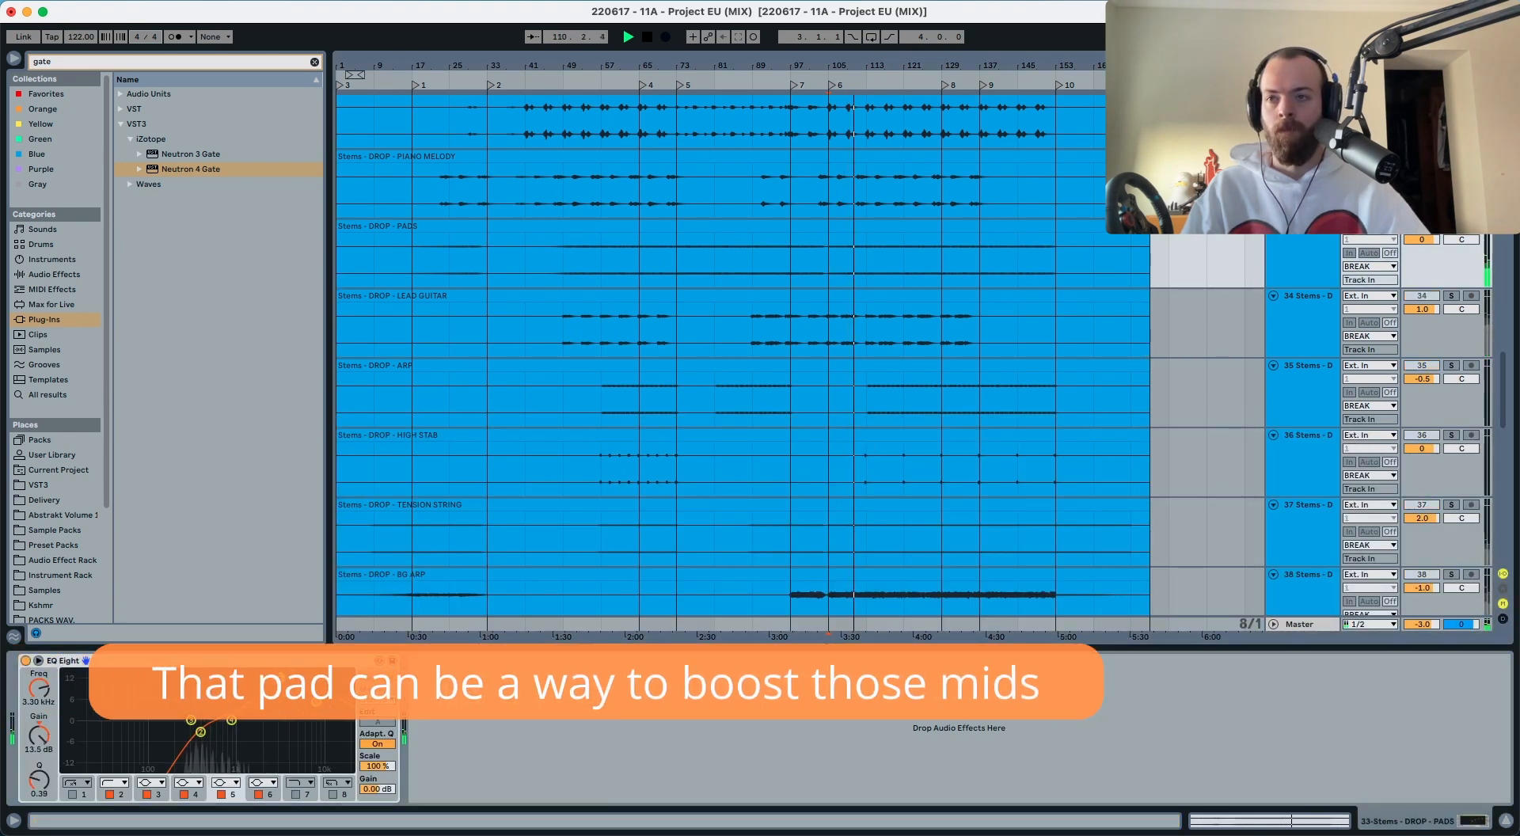
{"action": "mouse_move", "coordinate": [282, 673]}
{"action": "left_mouse_down"}
{"action": "mouse_move", "coordinate": [276, 685]}
{"action": "mouse_move", "coordinate": [291, 671]}
{"action": "left_mouse_up"}
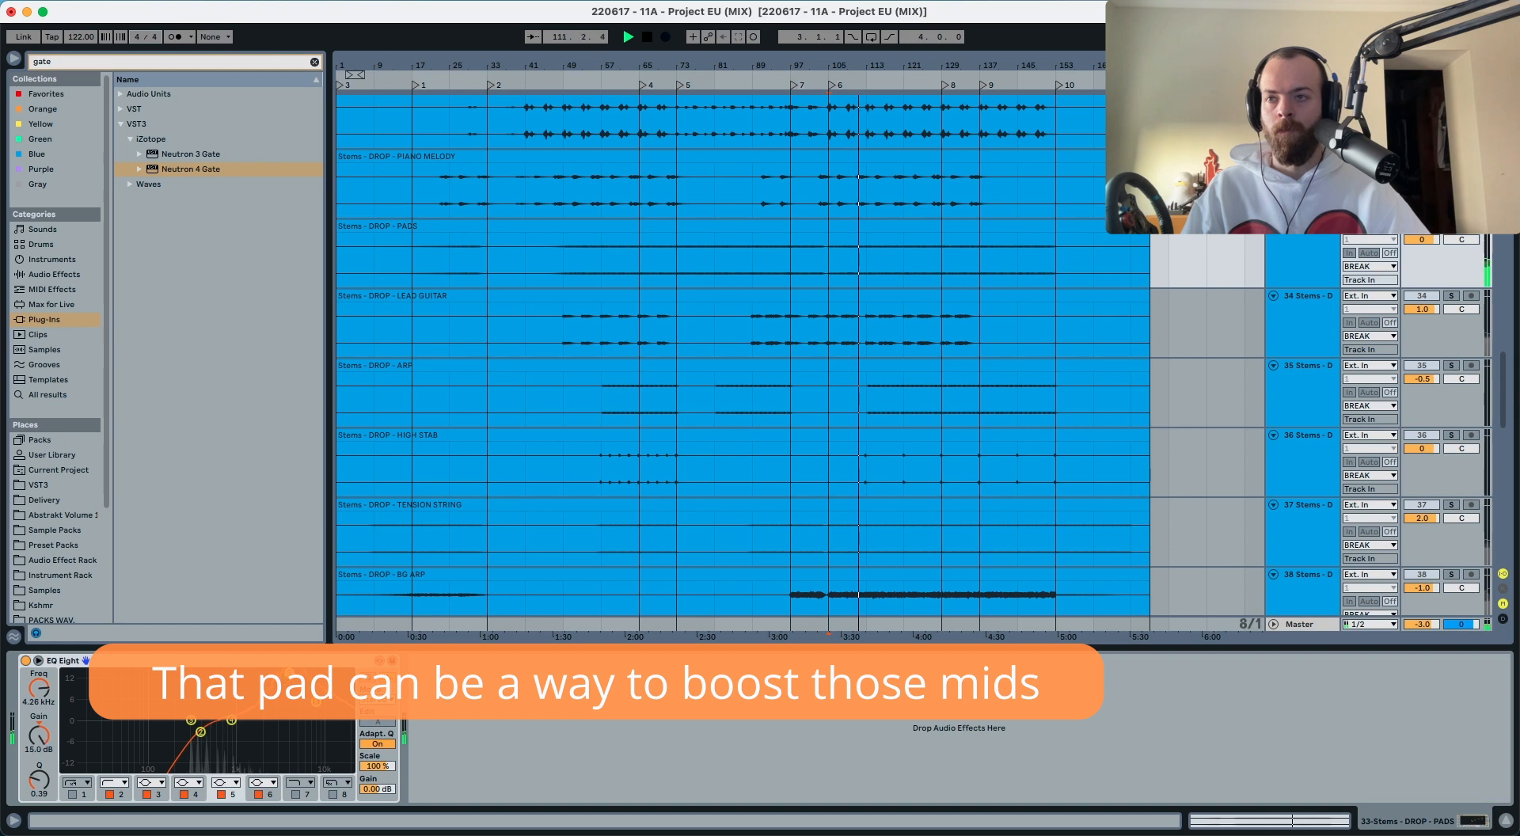
{"action": "left_click_drag", "start_coordinate": [39, 779], "coordinate": [40, 784]}
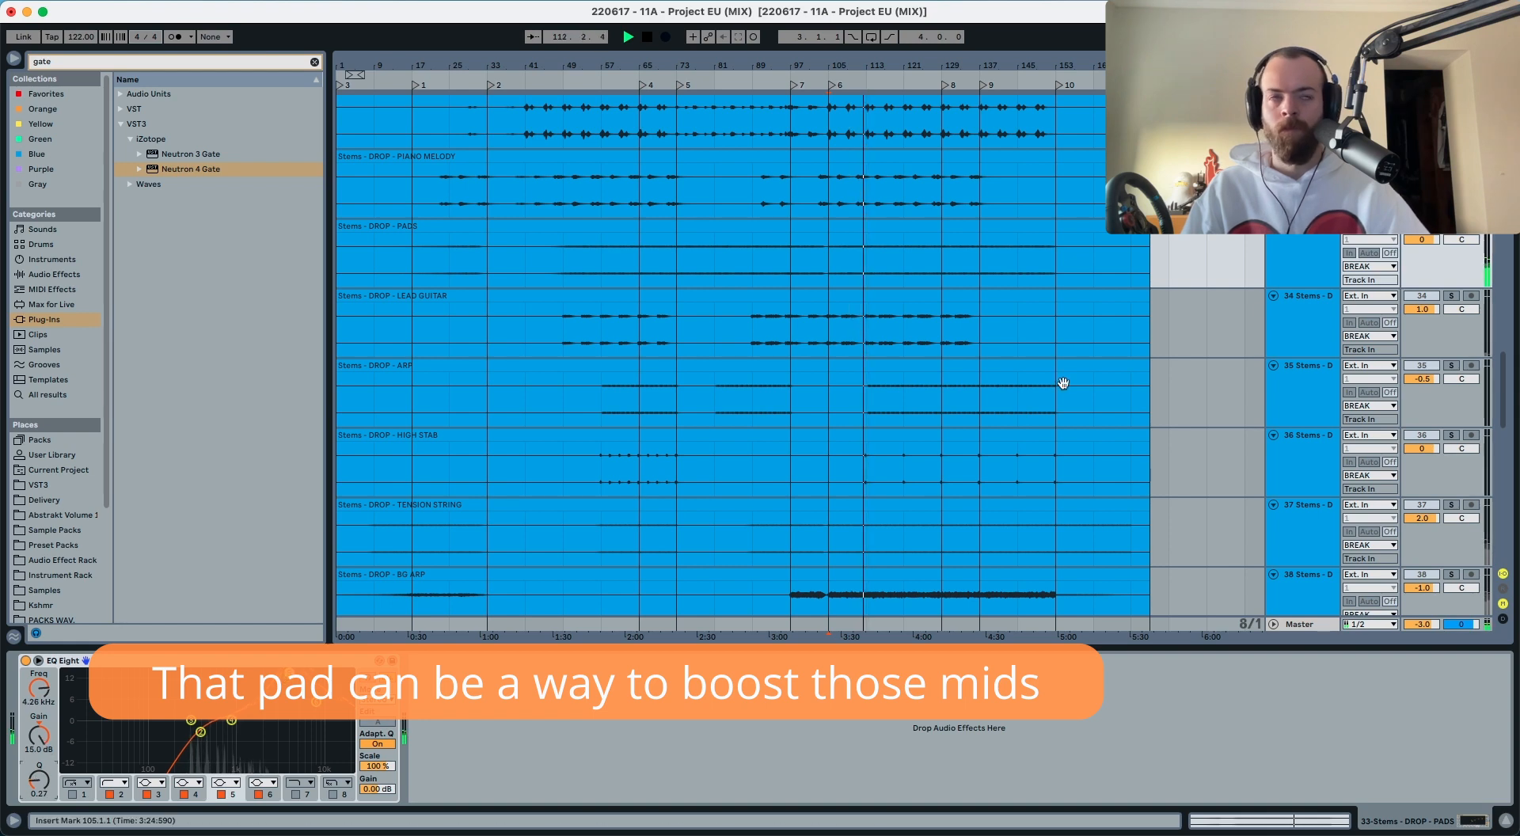
Step: Audition the soloed pads from bar 57 with EQ Eight bypassed and re-enabled, then unsolo them
{"action": "left_click", "coordinate": [604, 261]}
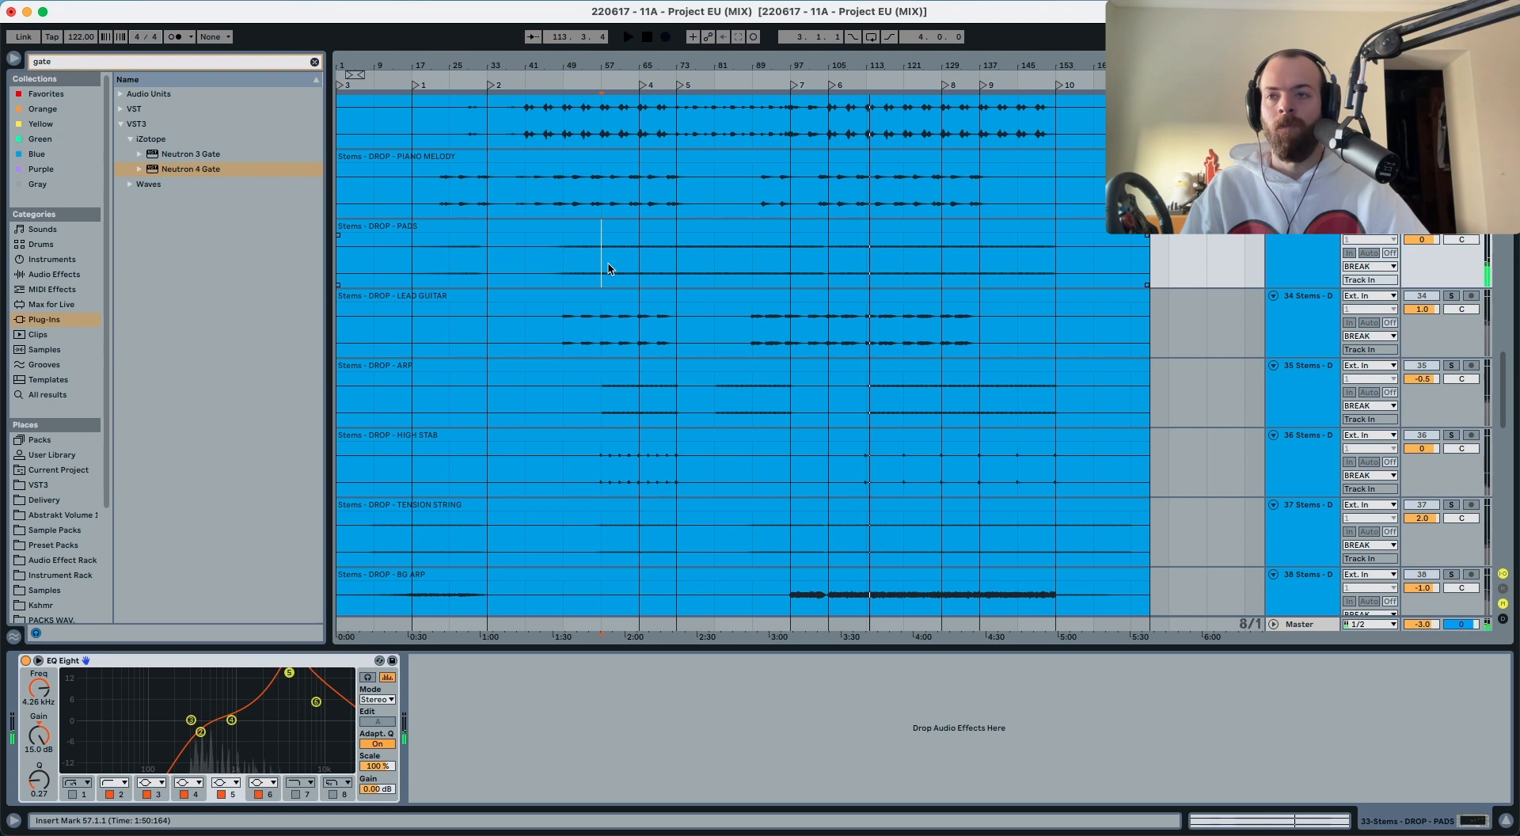
{"action": "left_click", "coordinate": [26, 660]}
{"action": "left_click", "coordinate": [25, 660]}
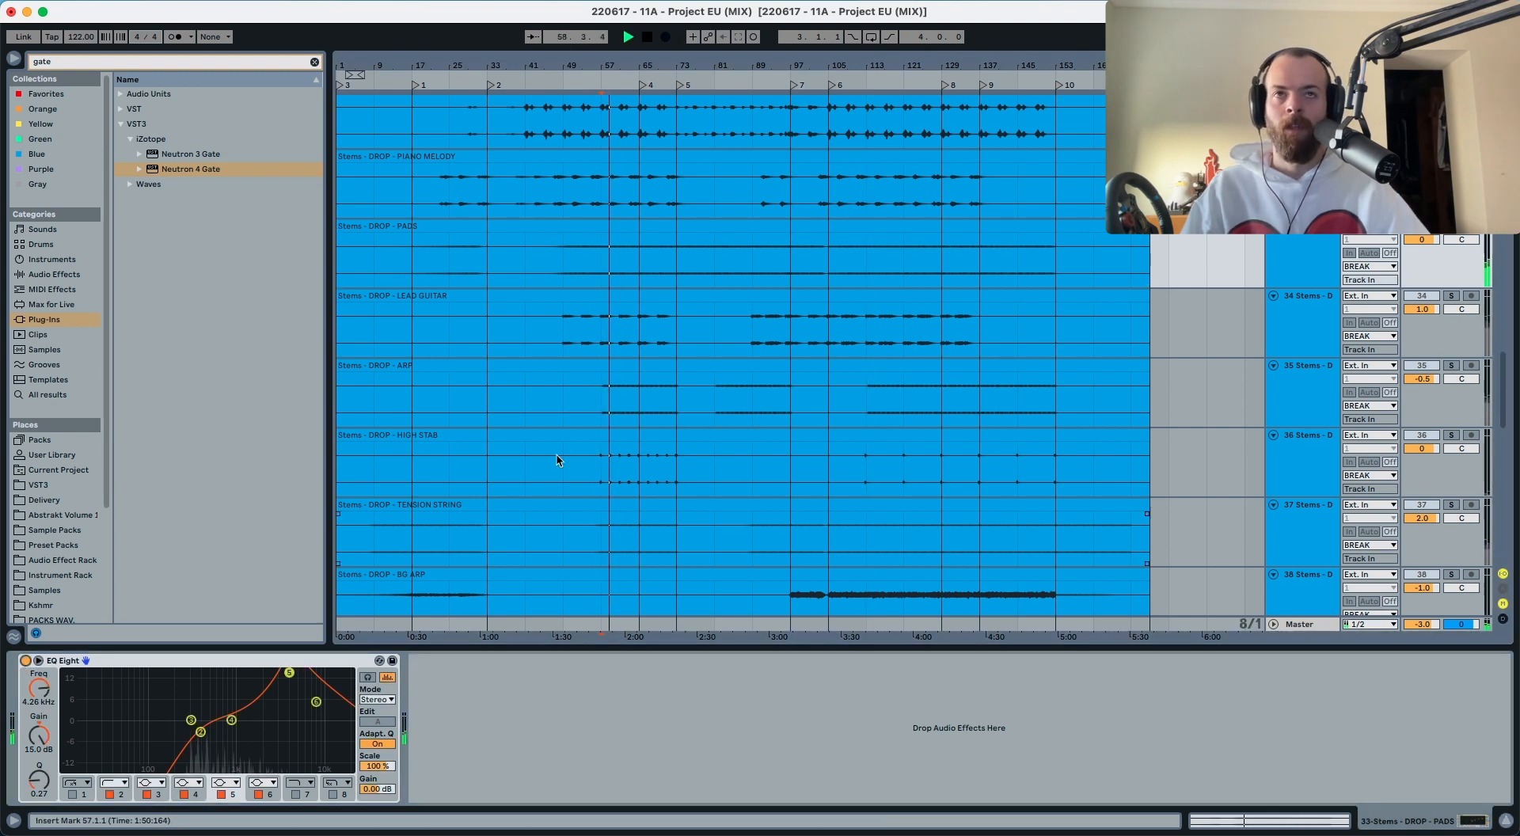
{"action": "left_click", "coordinate": [1453, 235]}
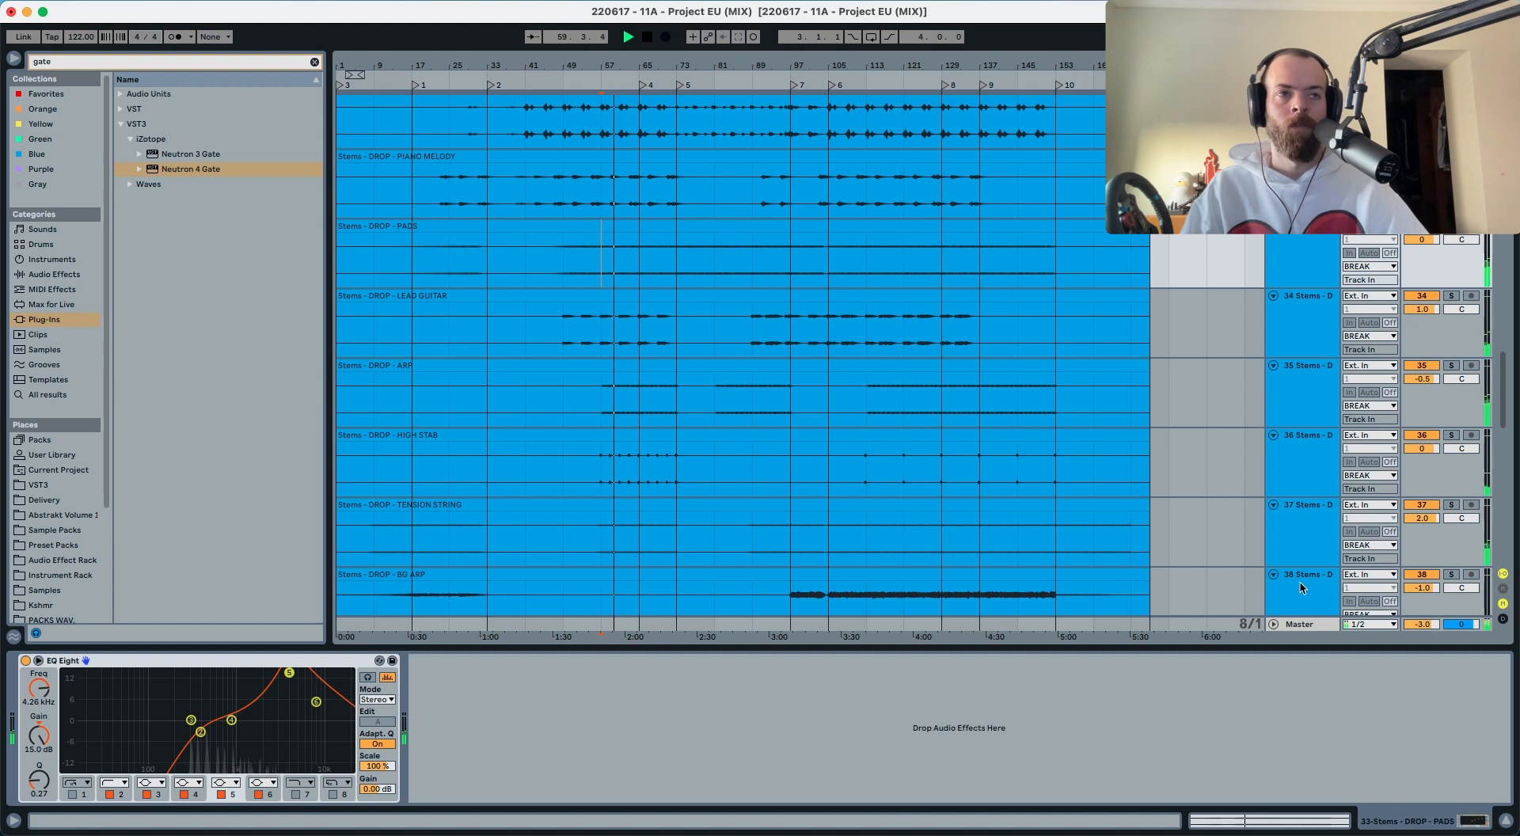
Step: Raise the PADS track volume to 4.0 dB while auditioning the first drop from bar 57
{"action": "left_click_drag", "start_coordinate": [1416, 240], "coordinate": [1416, 232]}
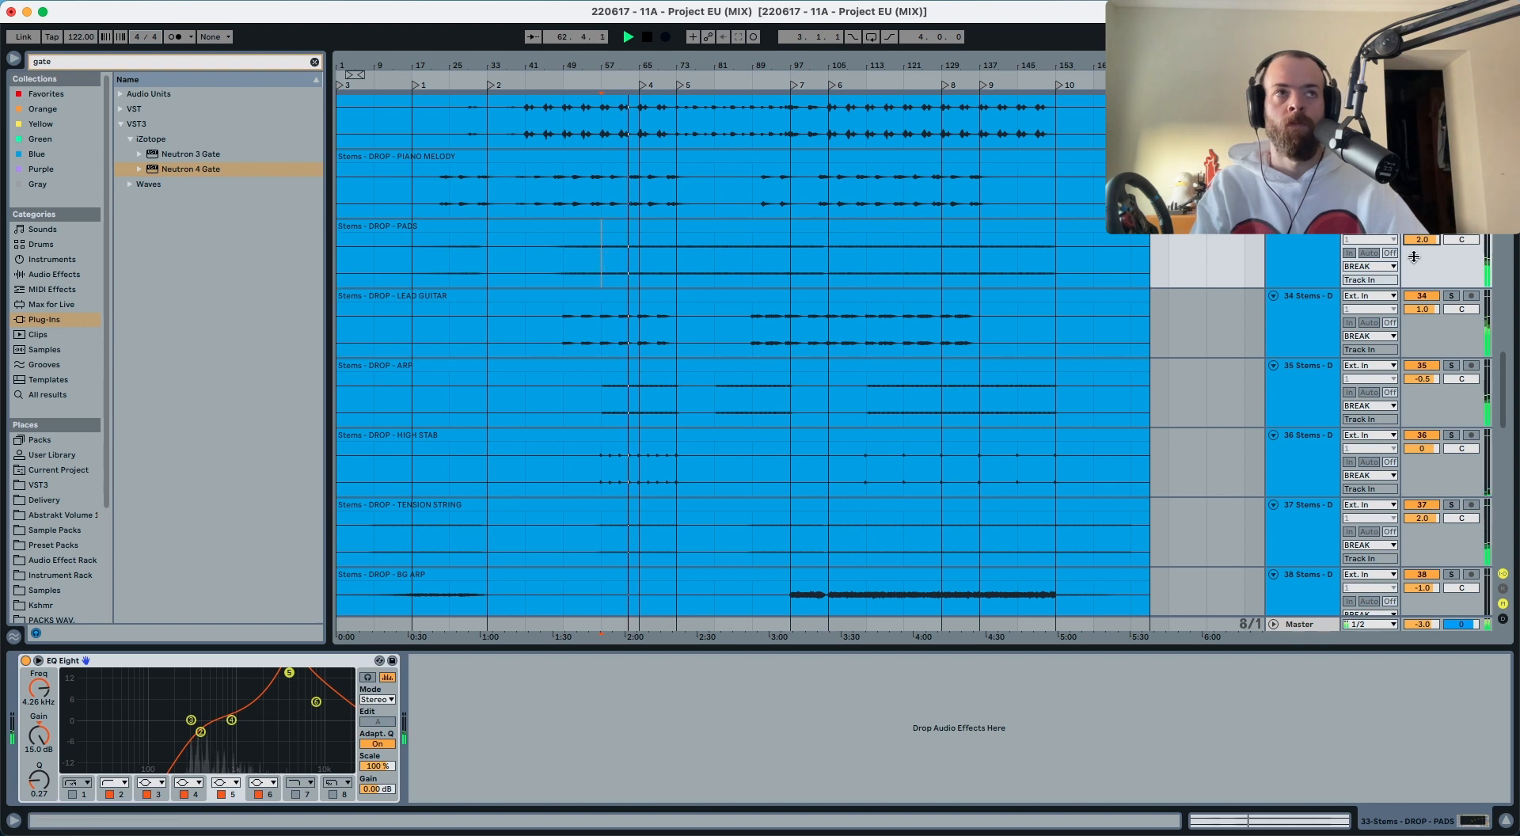
{"action": "left_click_drag", "start_coordinate": [1415, 241], "coordinate": [1415, 232]}
{"action": "key", "text": "space"}
{"action": "key", "text": "space"}
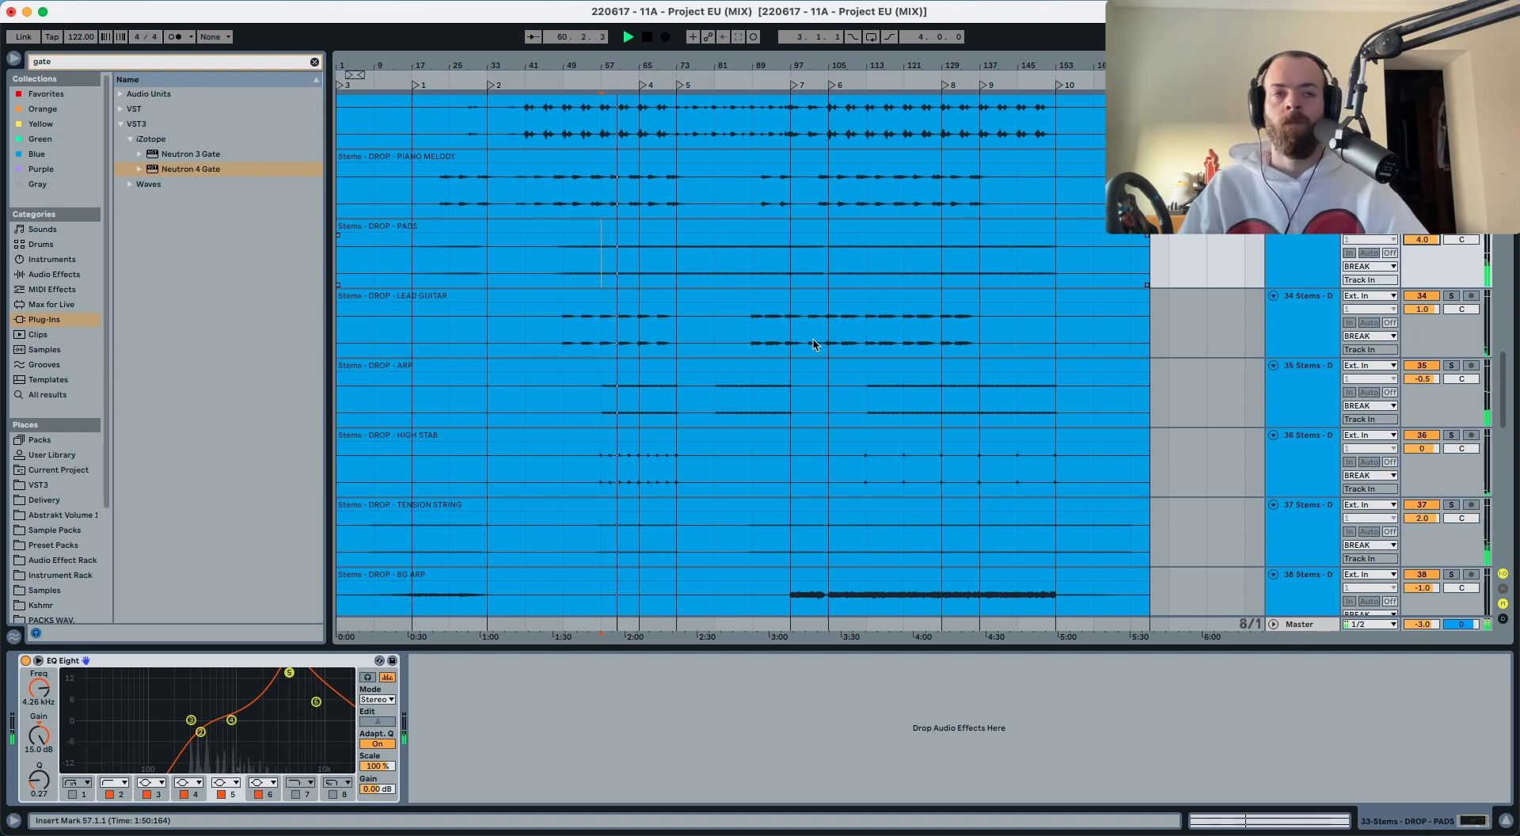
{"action": "left_click", "coordinate": [600, 264]}
{"action": "key", "text": "space"}
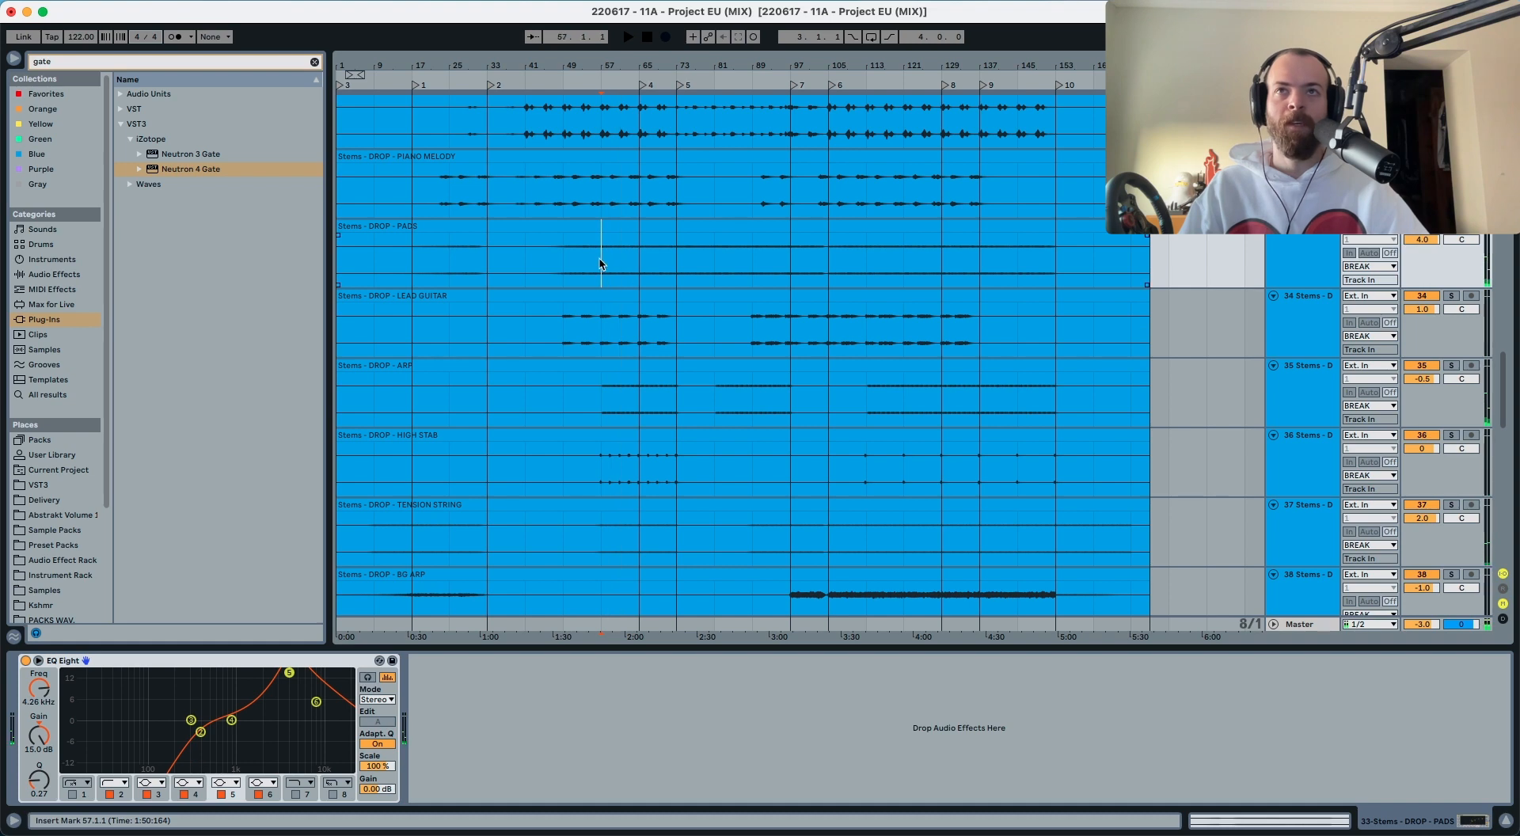
Step: Capture the source curve from bar 57 in the Master track's Ozone 8 Equalizer
{"action": "left_click", "coordinate": [1290, 625]}
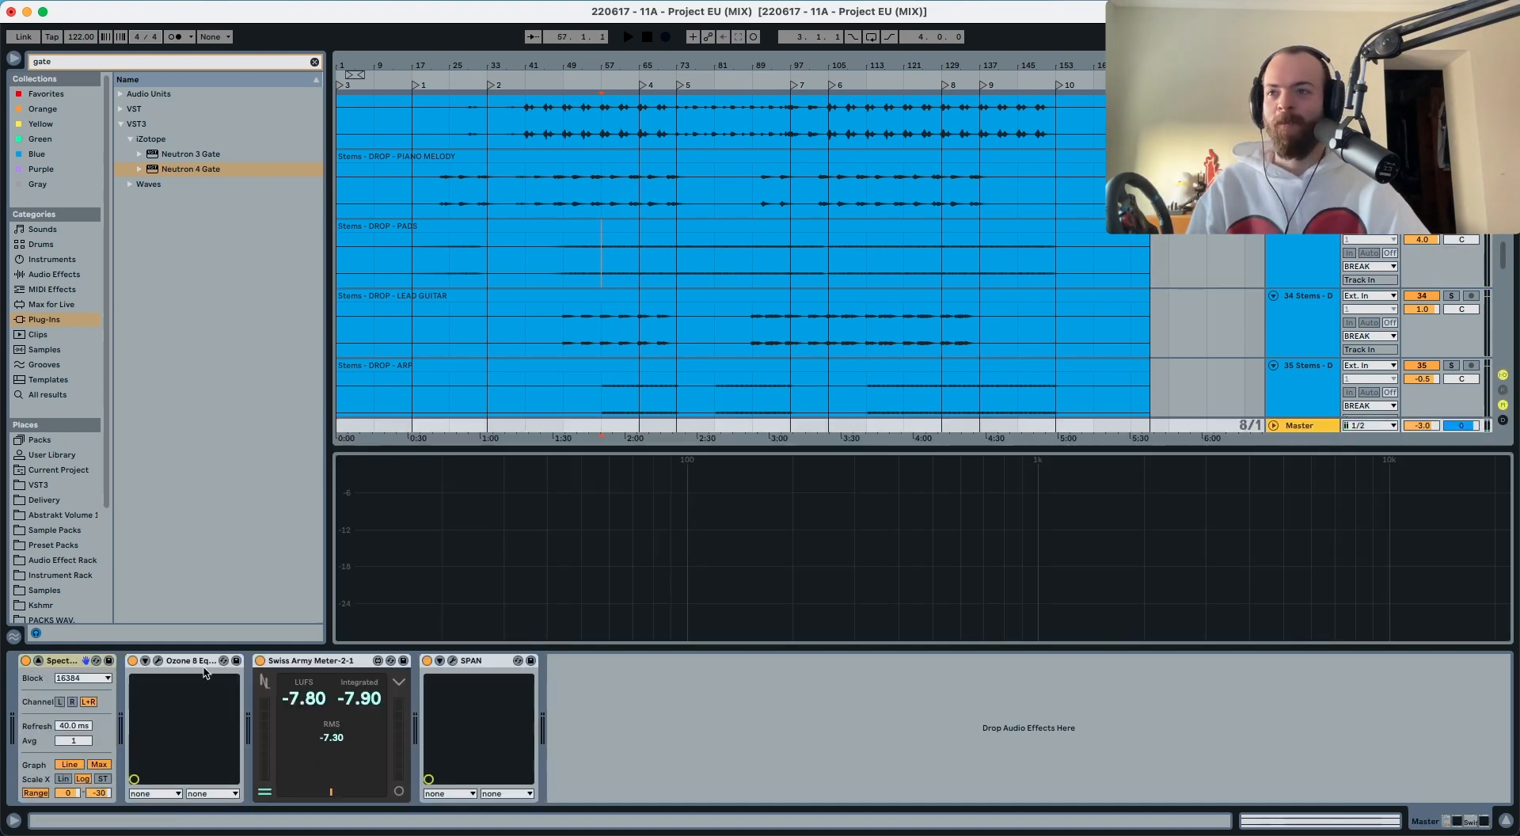
{"action": "left_click", "coordinate": [157, 661]}
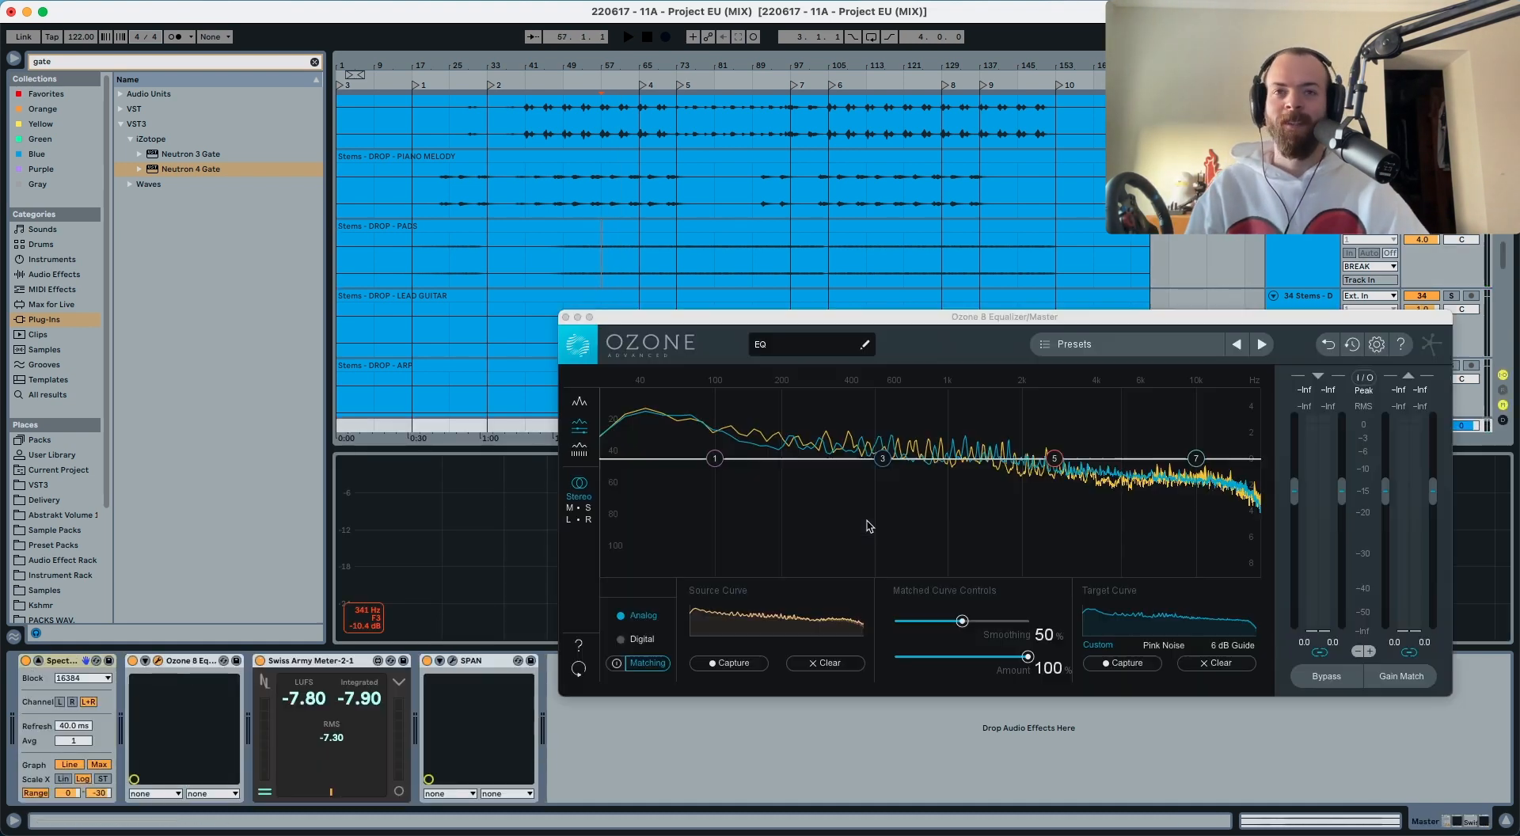
{"action": "left_click", "coordinate": [733, 663]}
{"action": "key", "text": "space"}
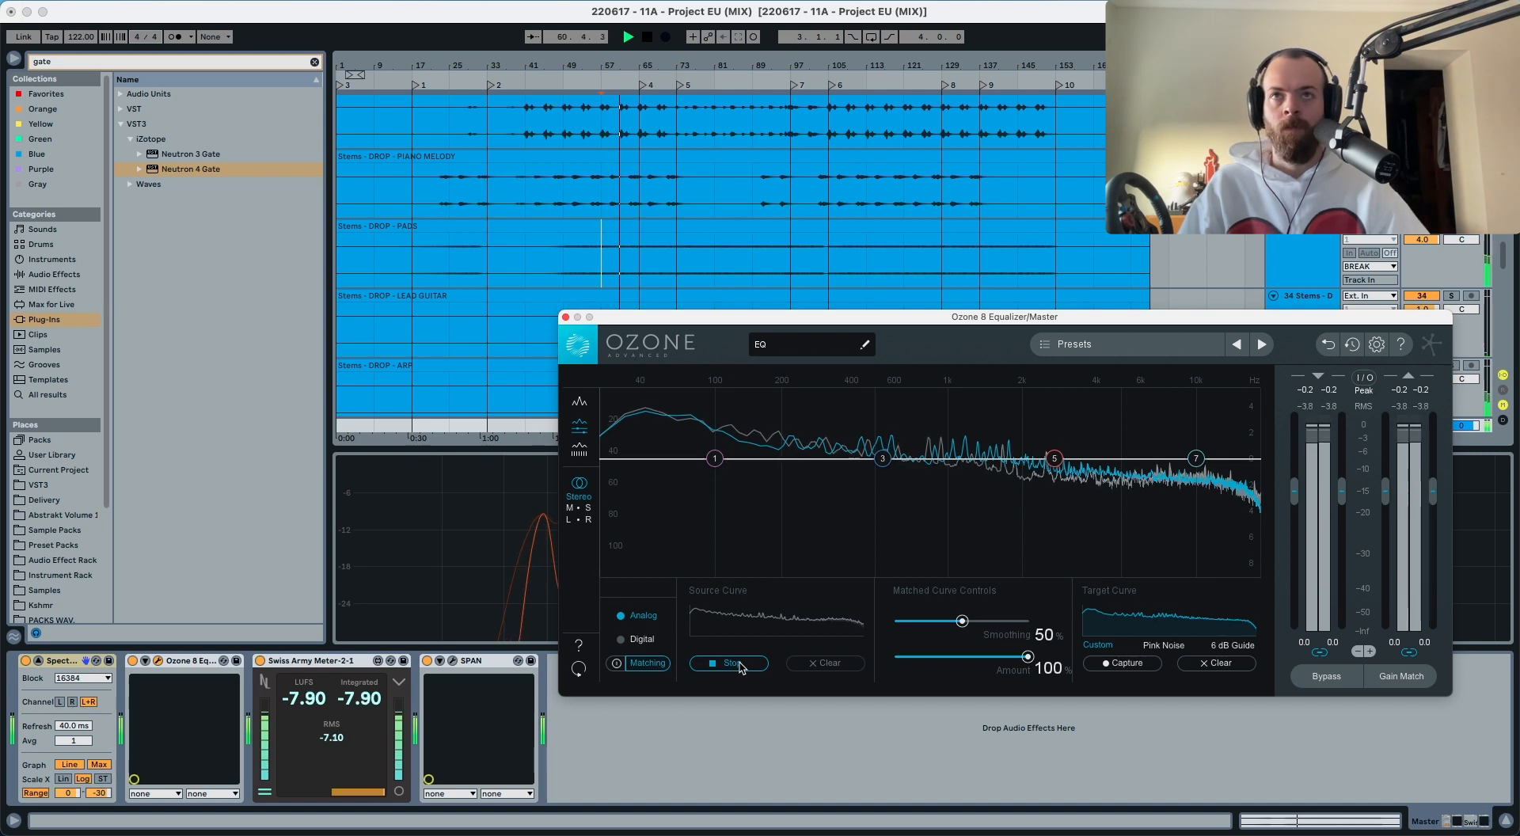
{"action": "left_click", "coordinate": [741, 663]}
{"action": "key", "text": "space"}
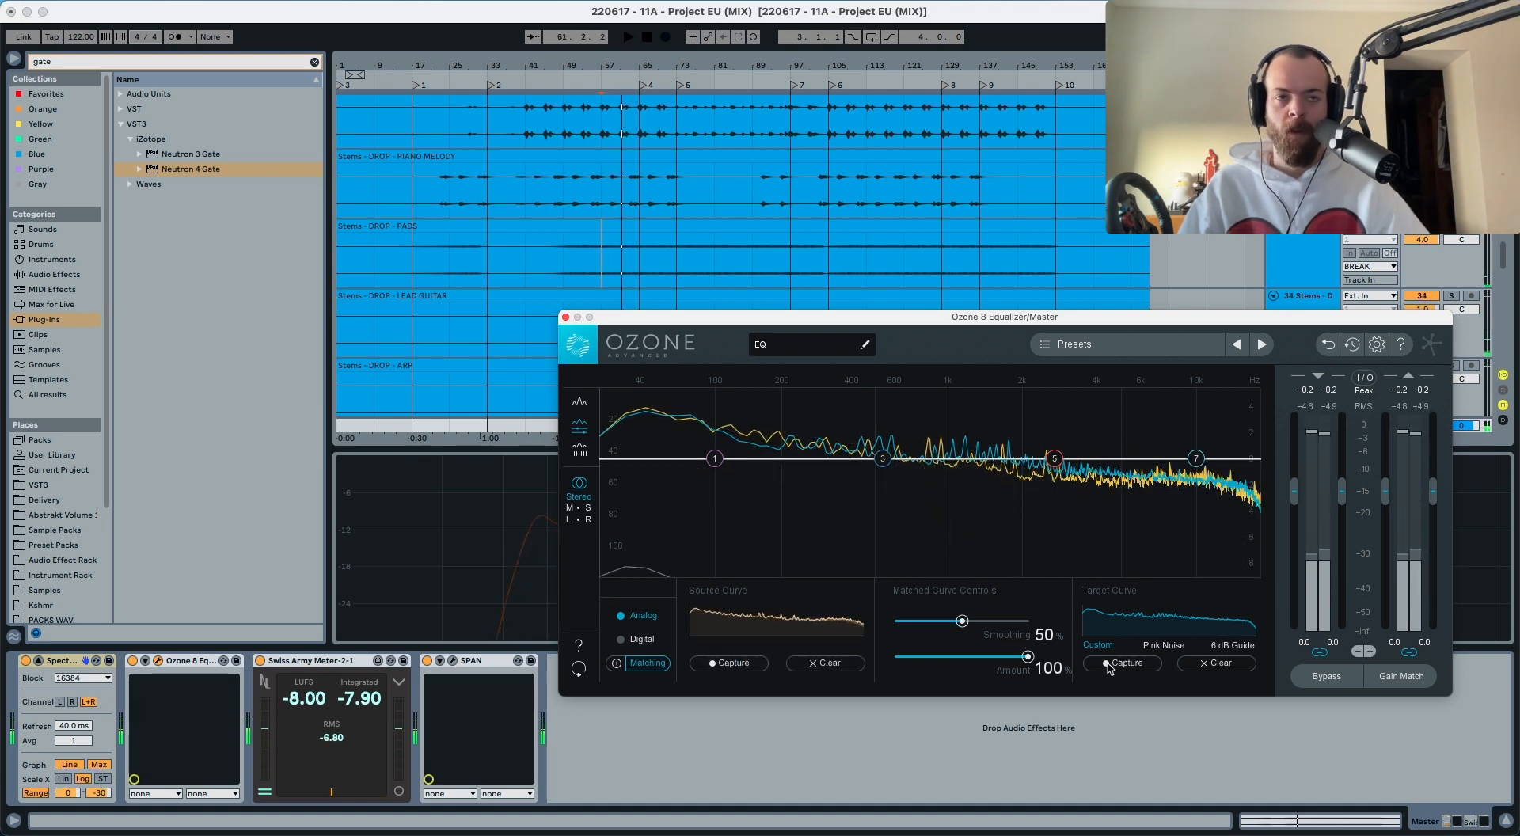
Step: Capture the target curve from bar 57 in Ozone 8 Equalizer and disable the resulting match
{"action": "left_click", "coordinate": [1107, 663]}
{"action": "key", "text": "space"}
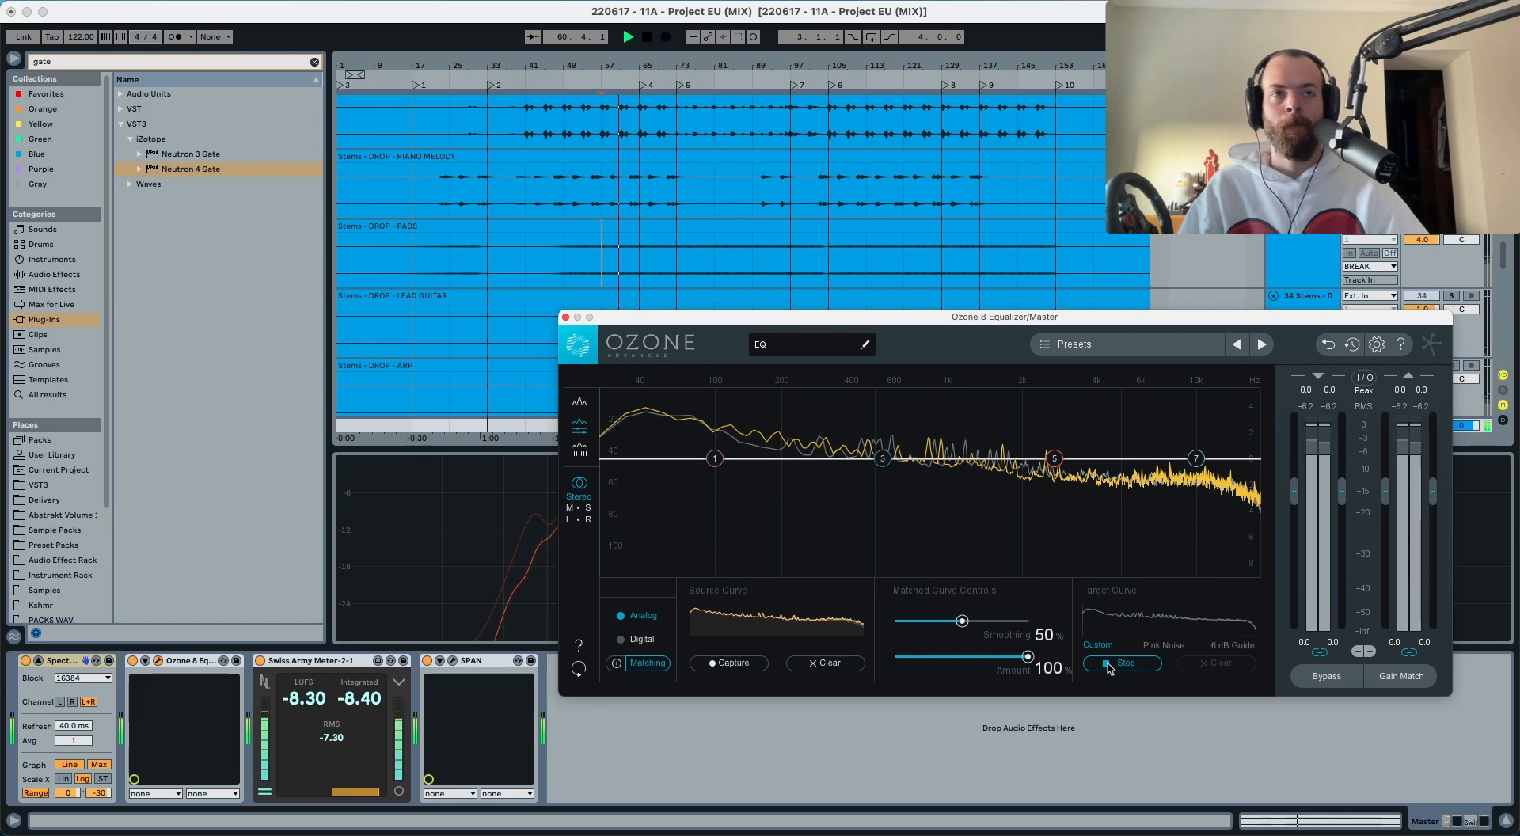
{"action": "left_click", "coordinate": [1109, 669]}
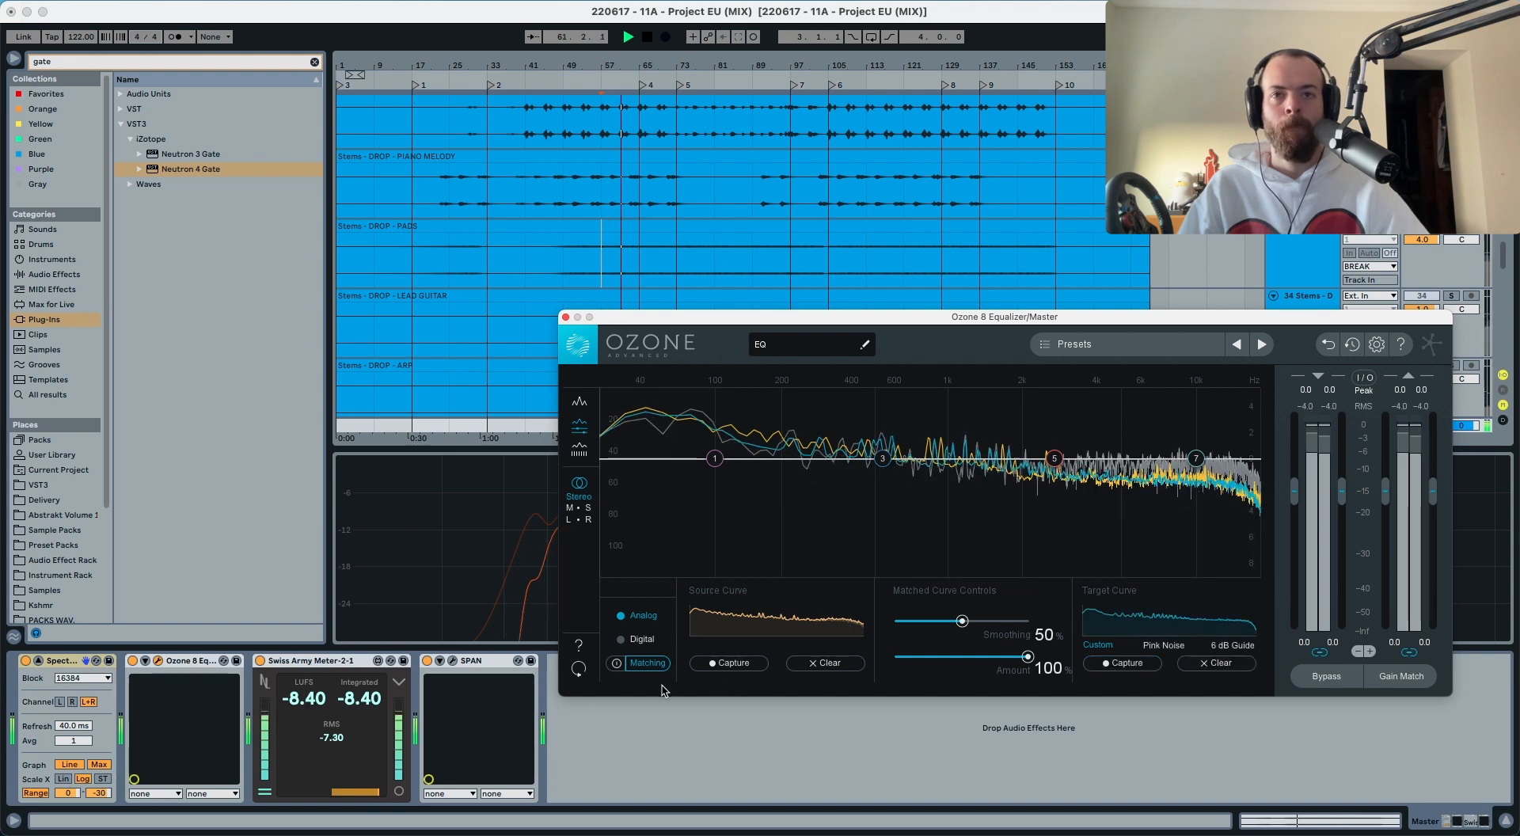
{"action": "left_click", "coordinate": [618, 665]}
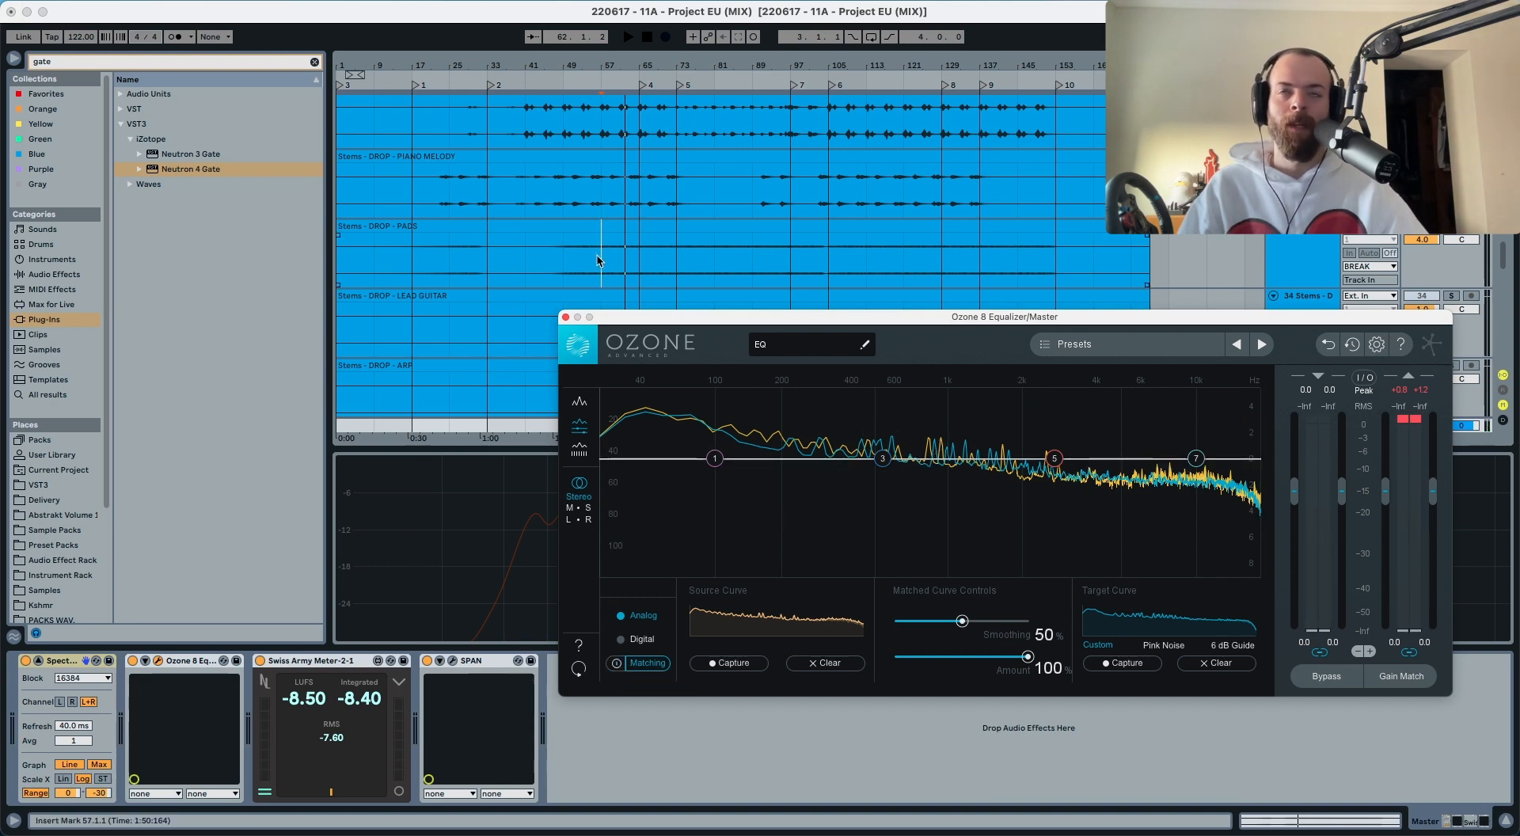
Step: Select bars 57 to 65 of the PADS clip and play them while viewing the Master spectrum in Ozone
{"action": "left_click_drag", "start_coordinate": [603, 258], "coordinate": [636, 259]}
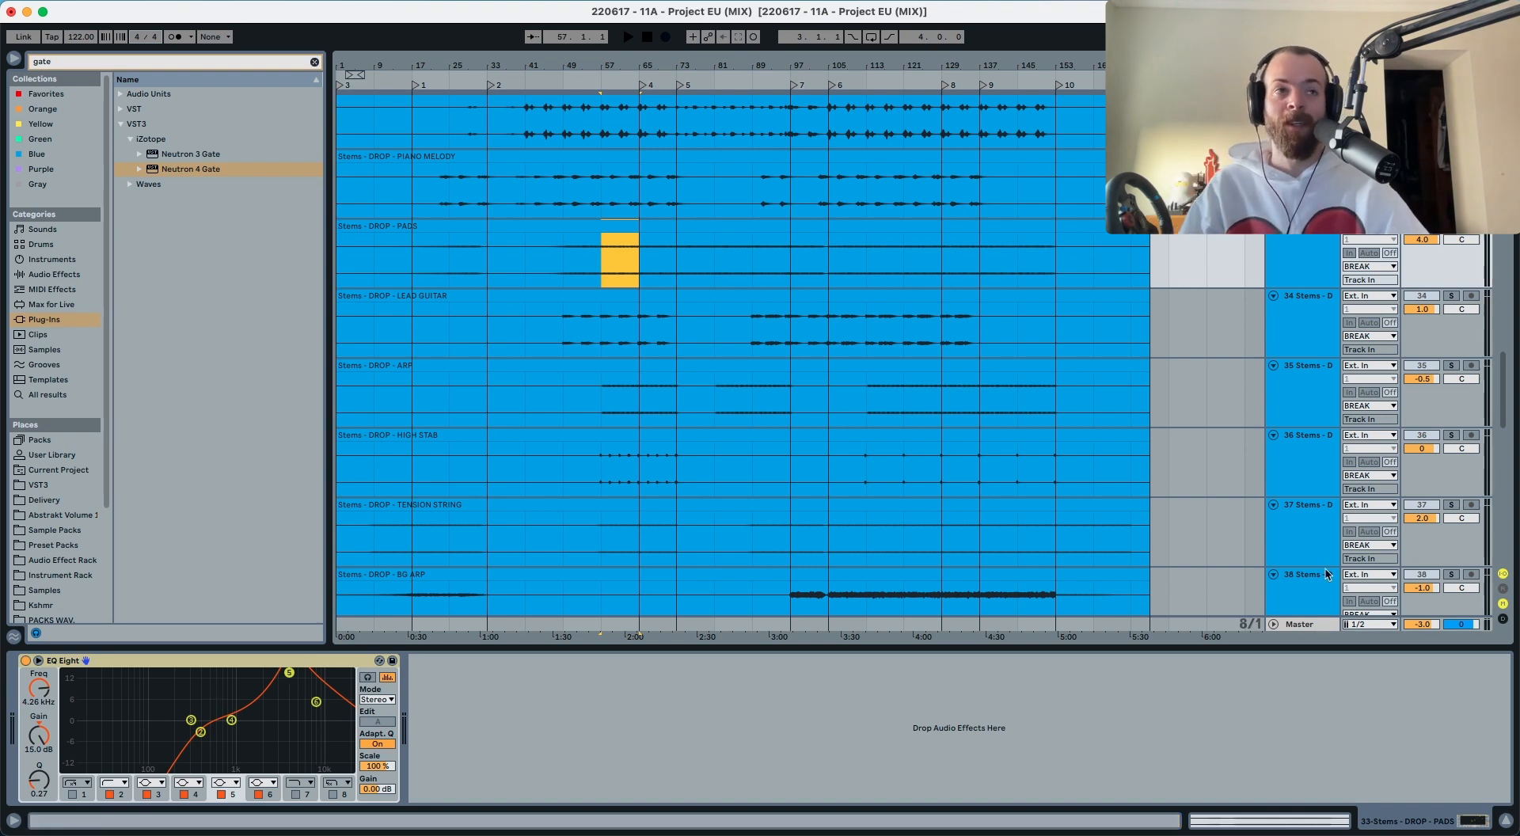
{"action": "left_click", "coordinate": [1326, 625]}
{"action": "key", "text": "space"}
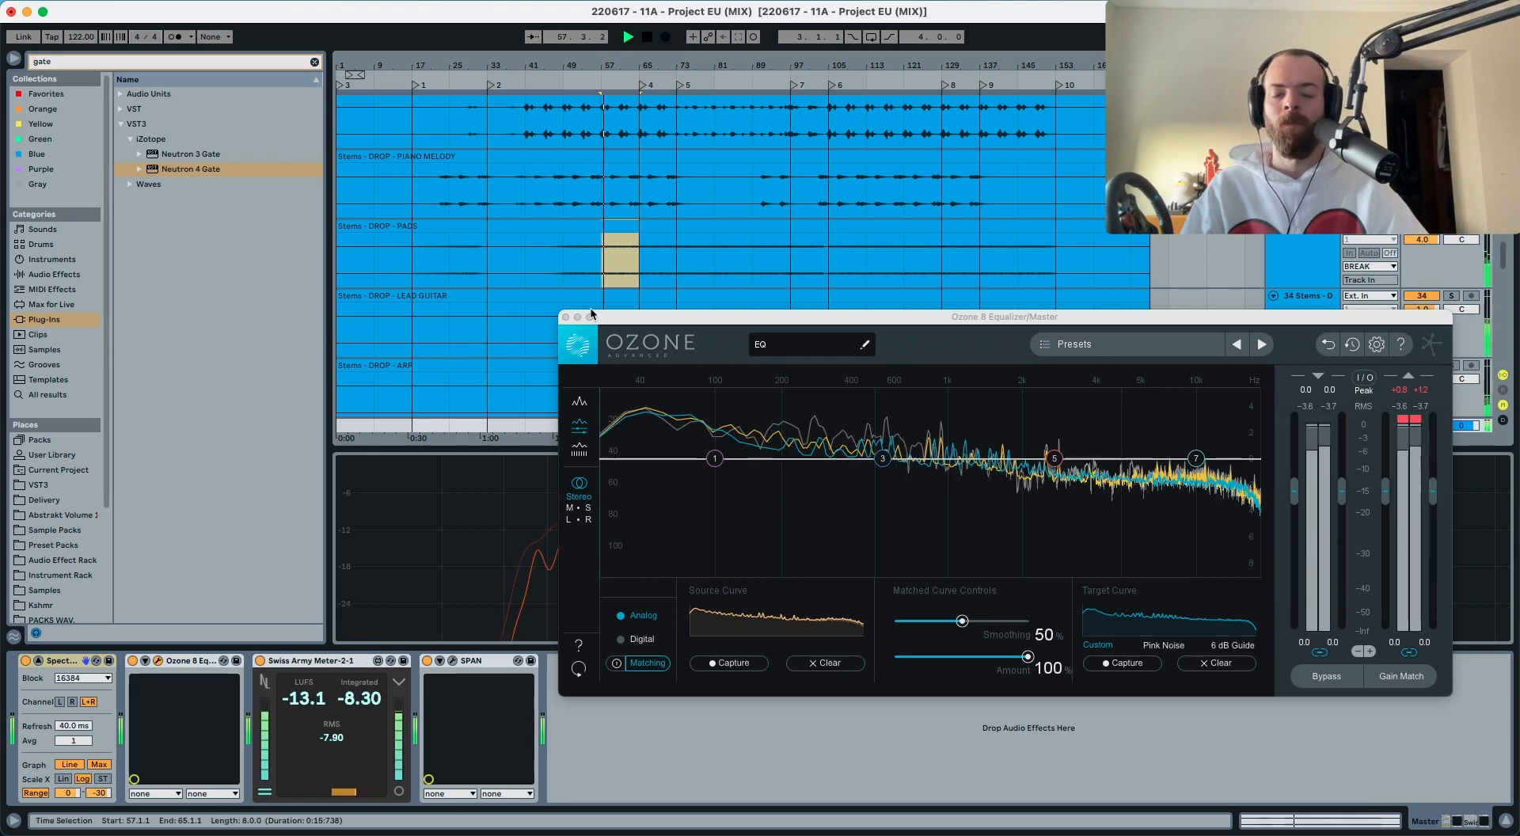
Step: Stop playback and set the output gain of the PADS track's EQ Eight to 4.00 dB
{"action": "left_click", "coordinate": [1293, 264]}
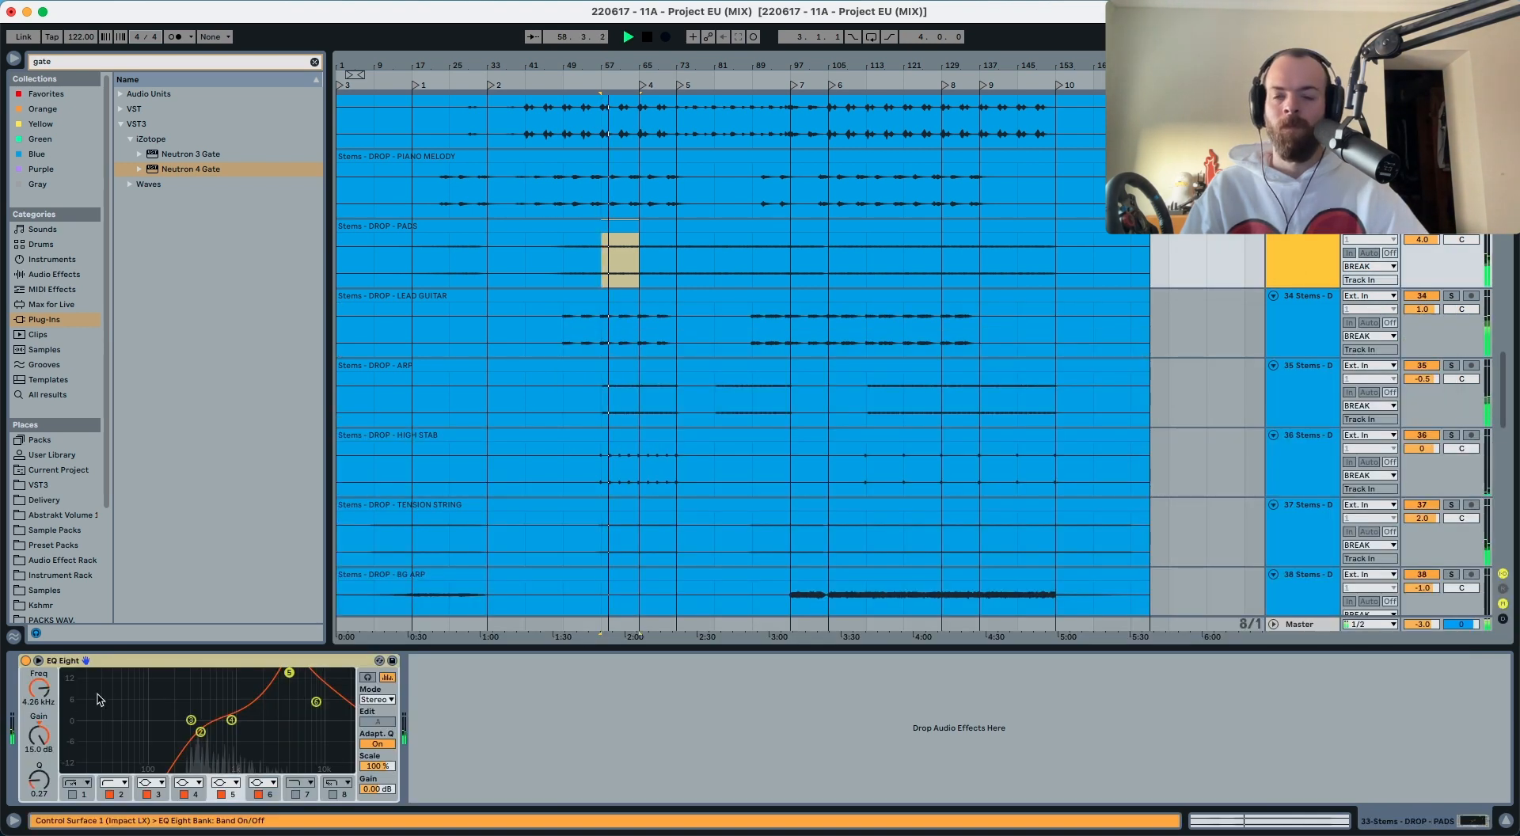
{"action": "key", "text": "space"}
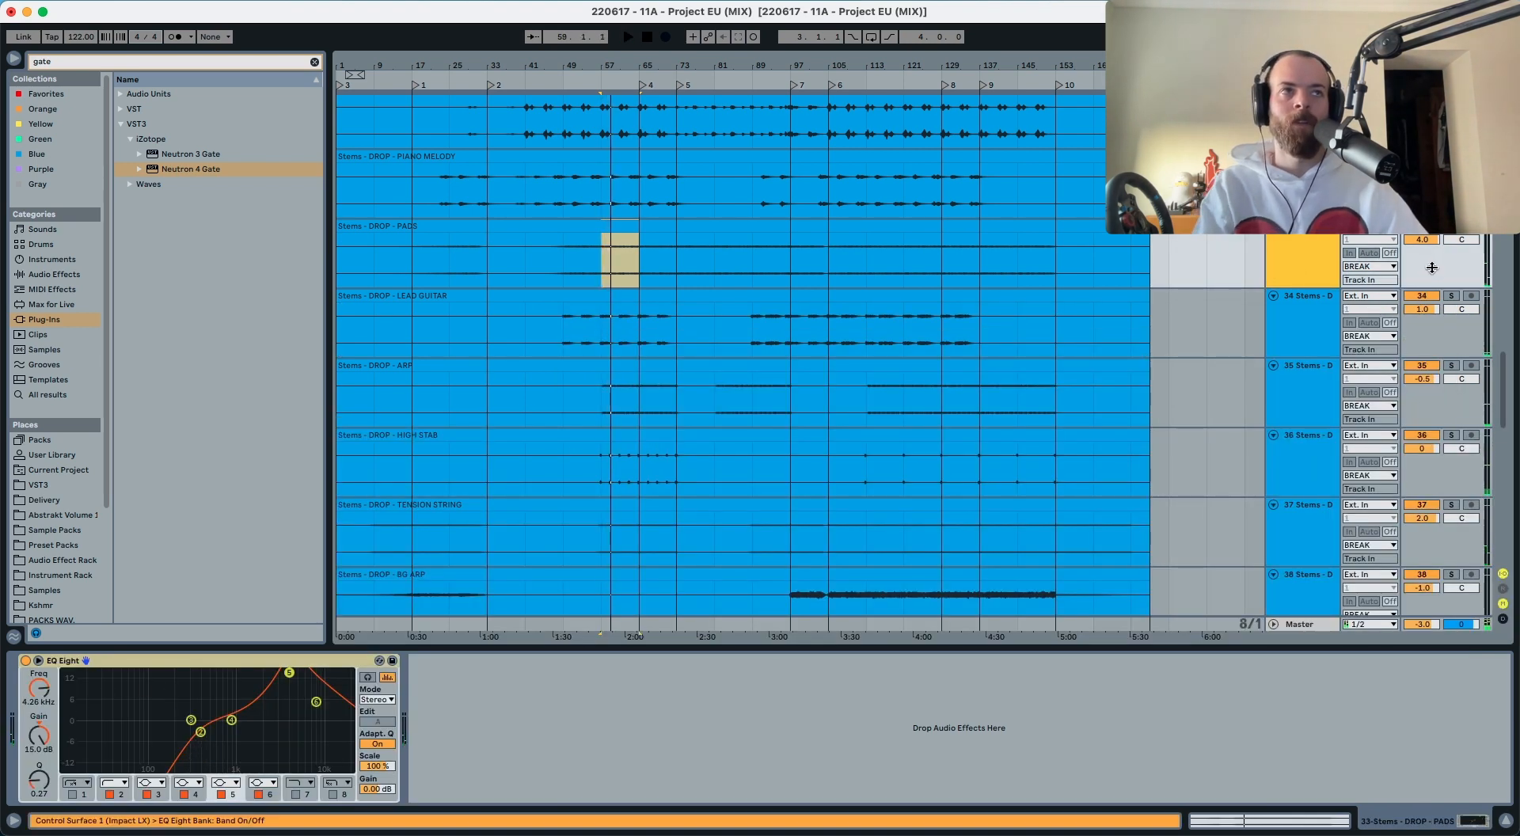
{"action": "left_click", "coordinate": [377, 788]}
{"action": "type", "text": "4"}
{"action": "key", "text": "Return"}
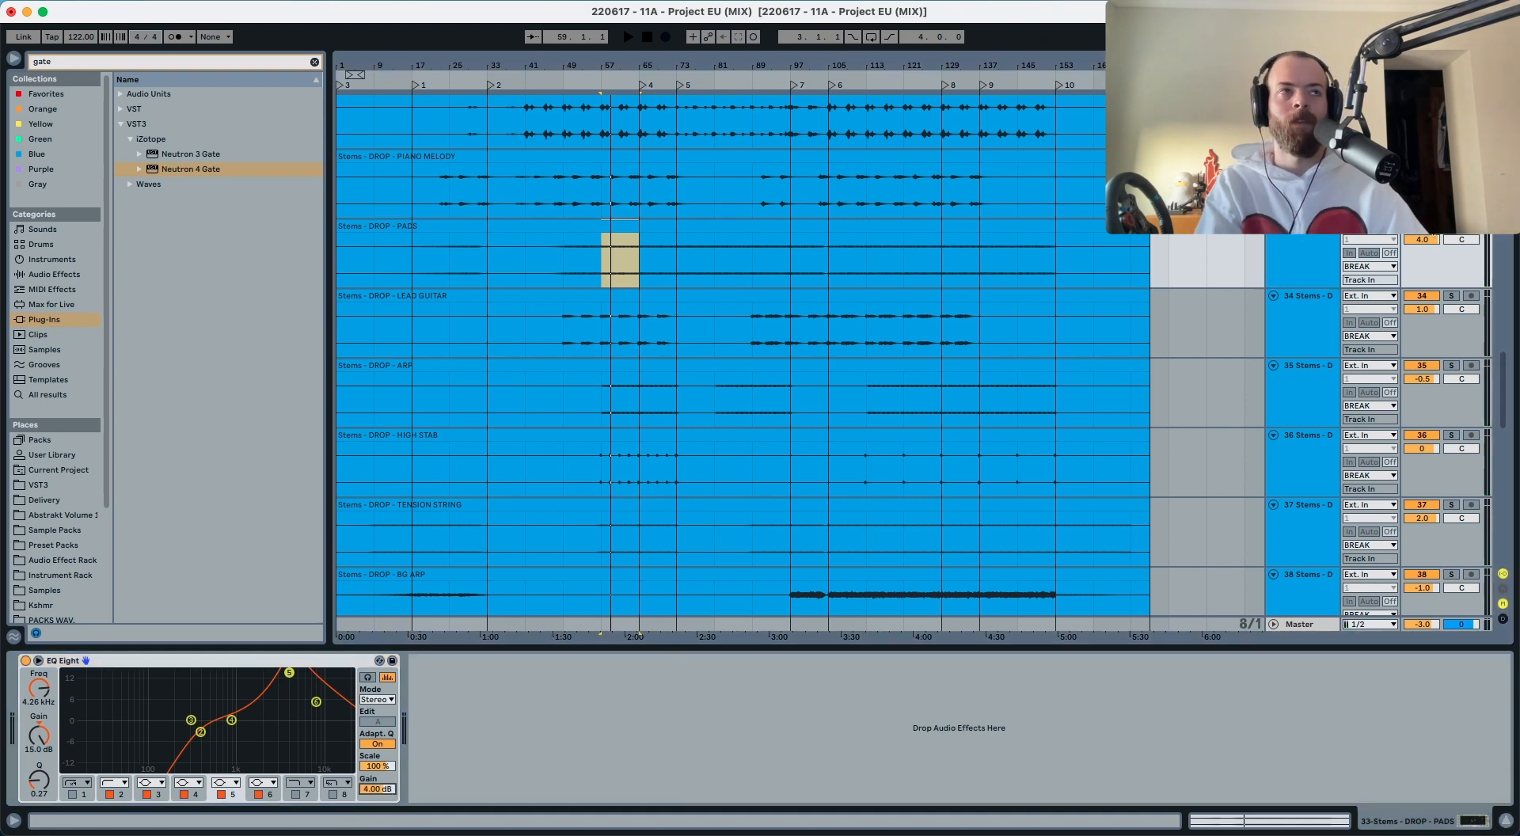
Step: Undo the recent PADS volume, EQ output gain and band 5 changes, and play from bar 57 for comparison
{"action": "key", "text": "super+z"}
{"action": "key", "text": "super+z"}
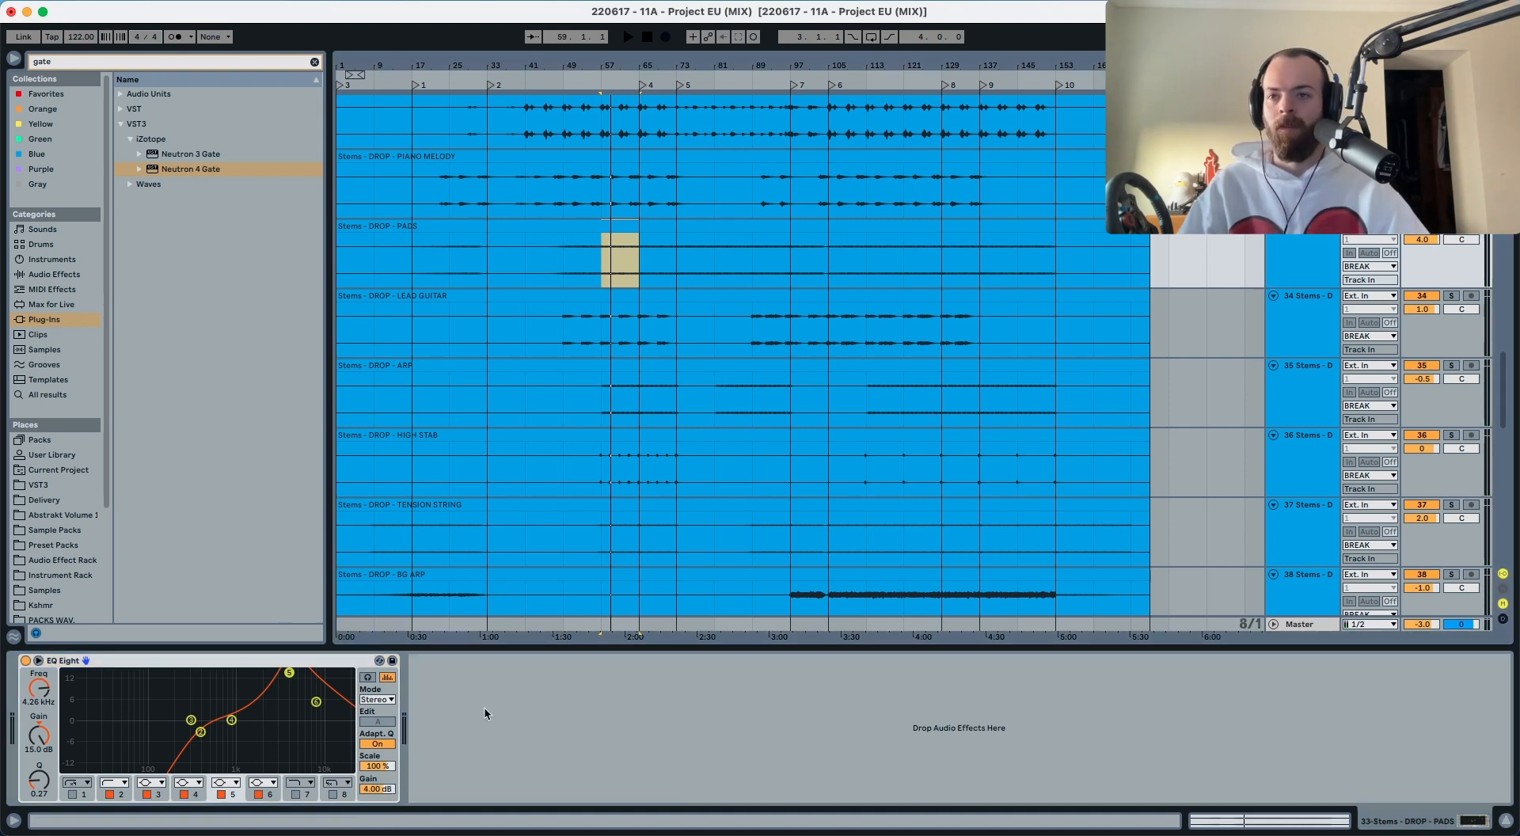
{"action": "key", "text": "super+z"}
{"action": "key", "text": "super+z"}
{"action": "key", "text": "super+z"}
{"action": "key", "text": "super+z"}
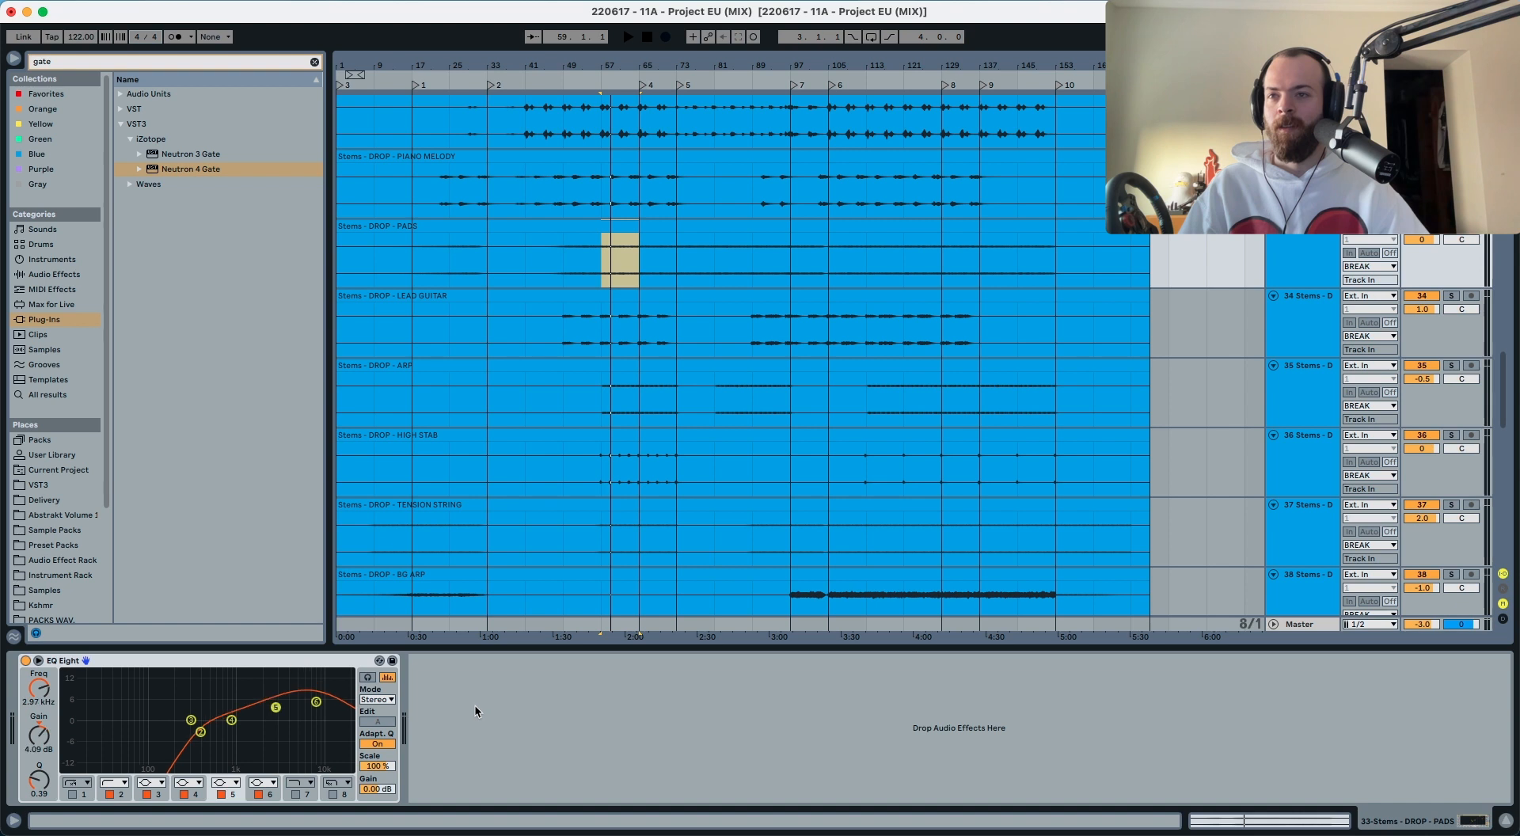
{"action": "key", "text": "space"}
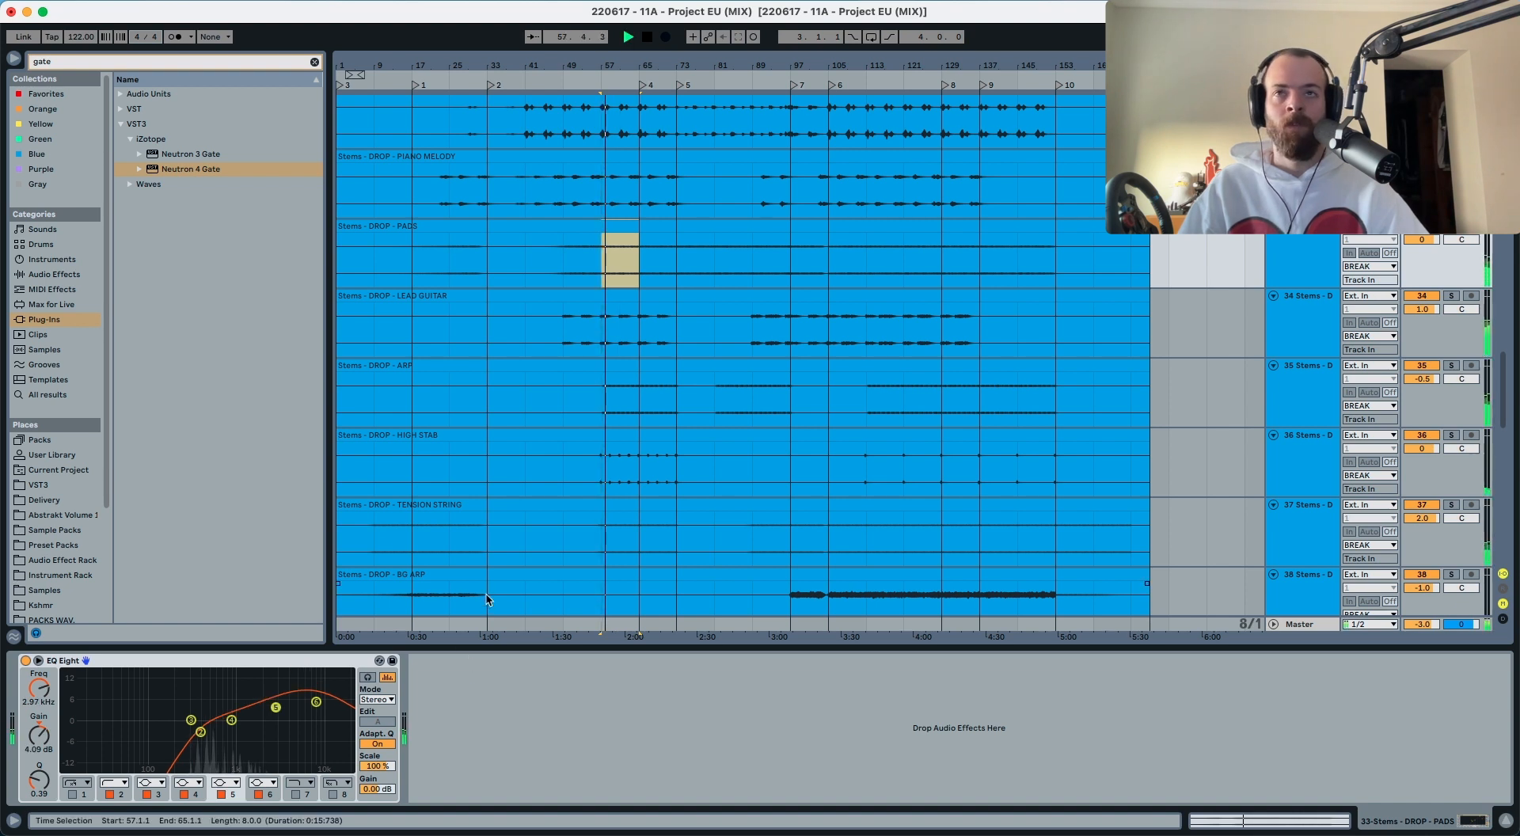
Step: Redo the PADS volume, EQ output gain and band 5 changes during playback, listen, and stop
{"action": "key", "text": "super+shift+z"}
{"action": "key", "text": "super+shift+z"}
{"action": "key", "text": "super+shift+z"}
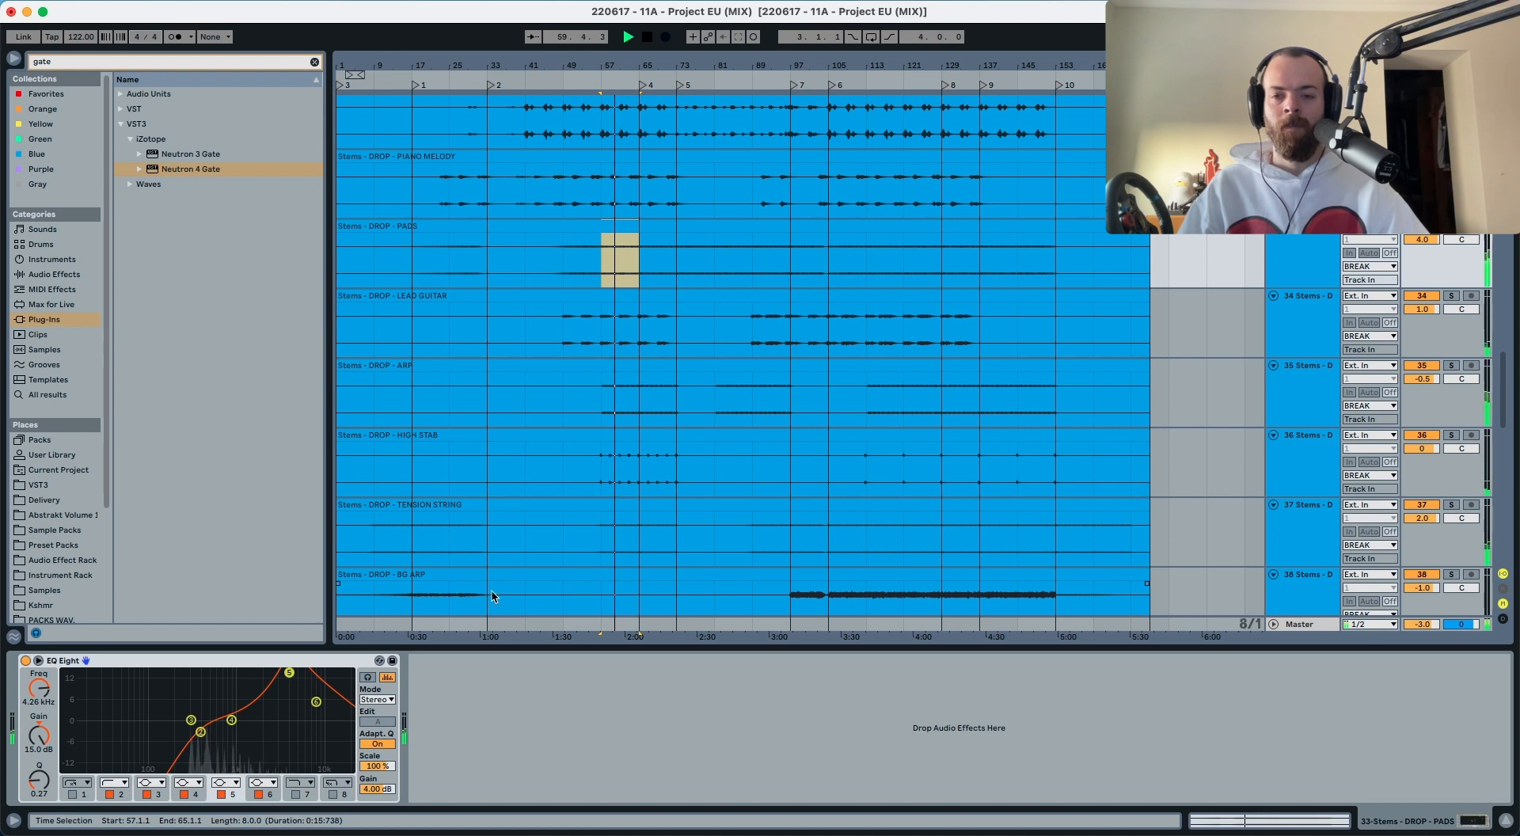
{"action": "key", "text": "space"}
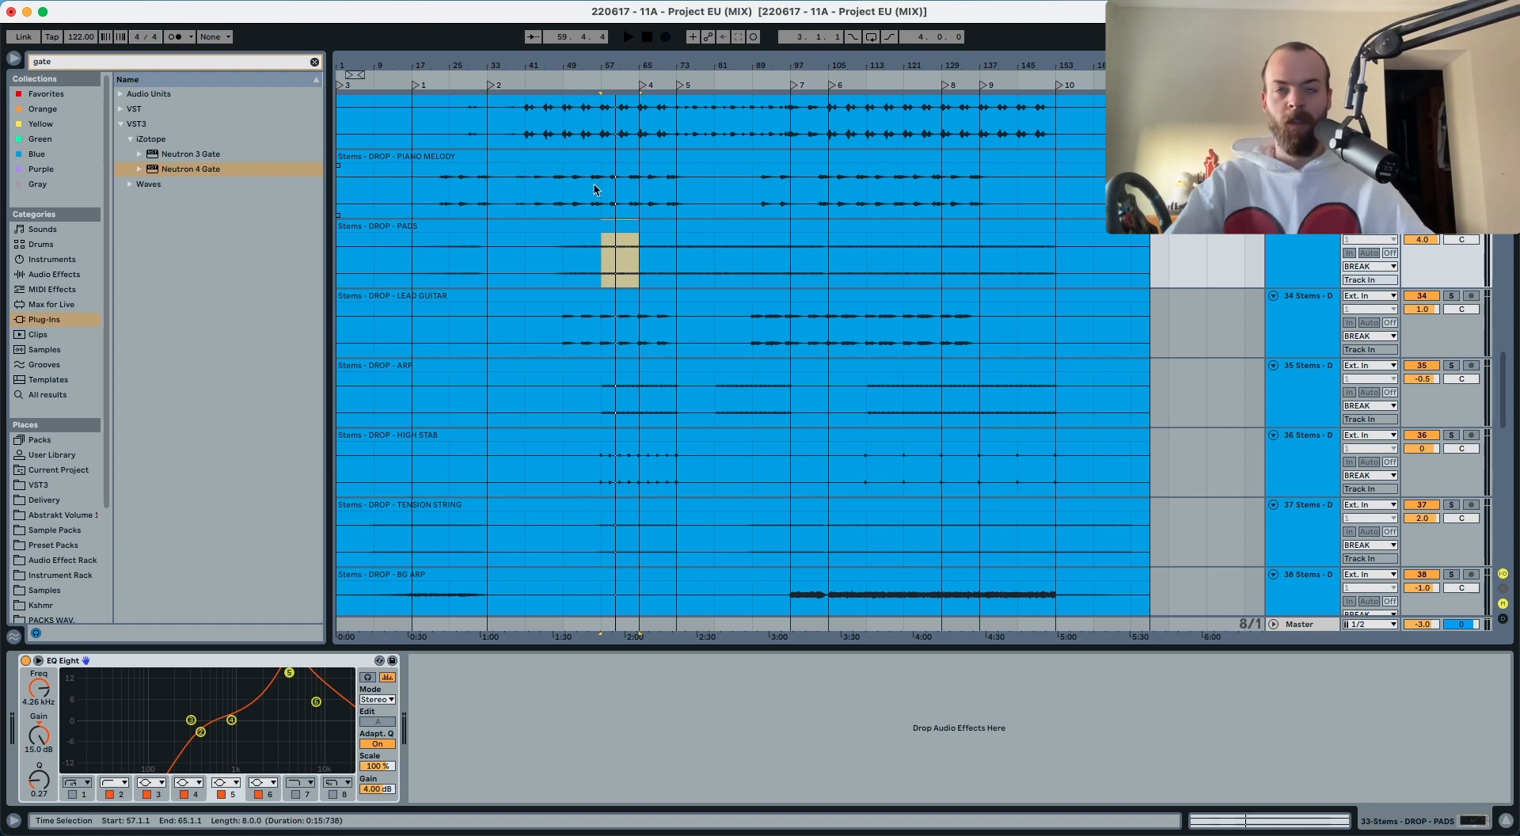
Step: Play the mix from bar 57 and jump playback to bar 105 to compare the two drops
{"action": "left_click", "coordinate": [601, 273]}
{"action": "key", "text": "space"}
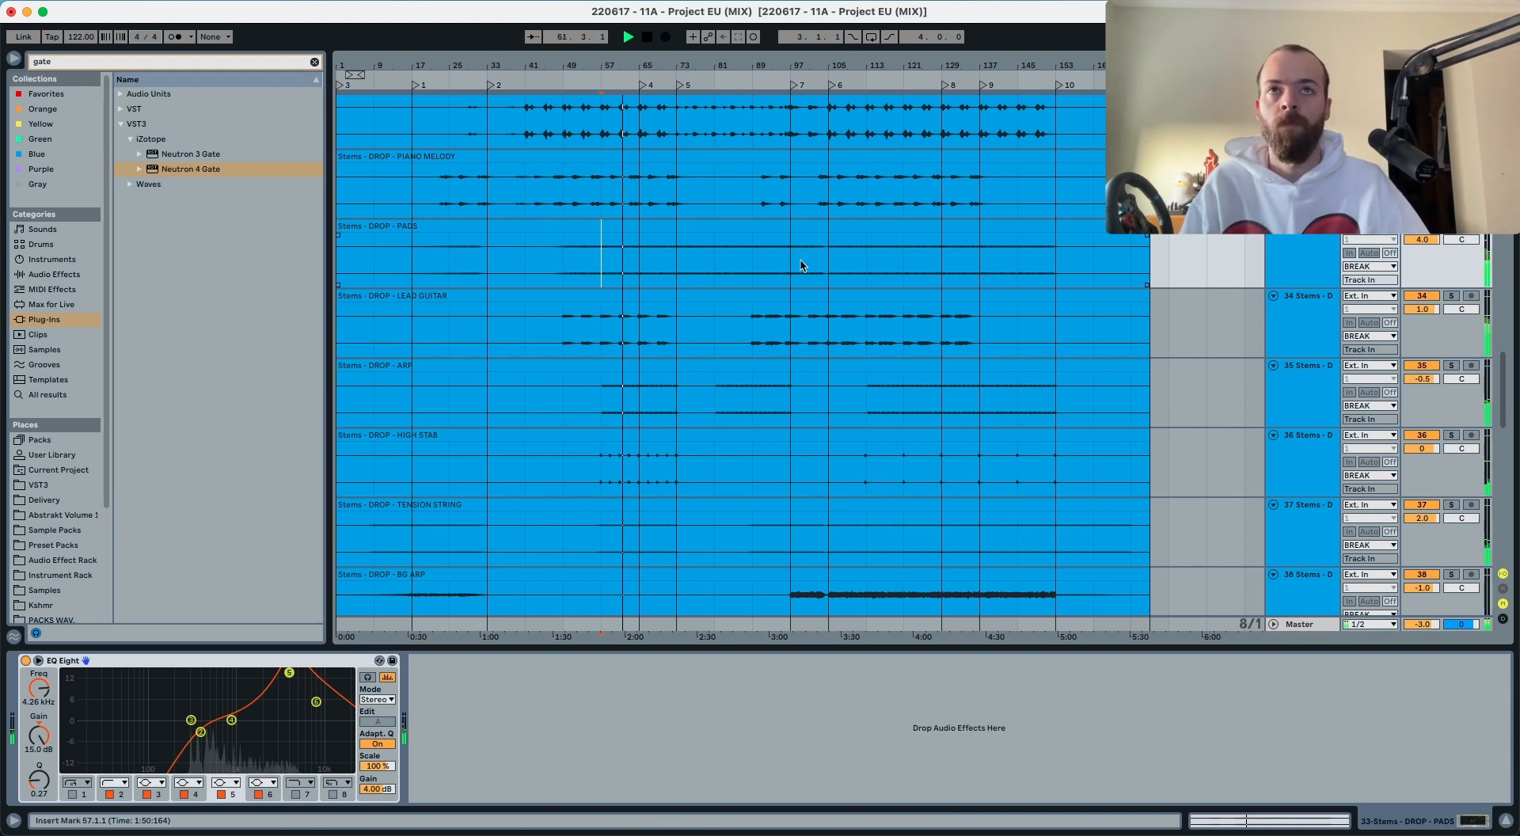
{"action": "left_click", "coordinate": [823, 250]}
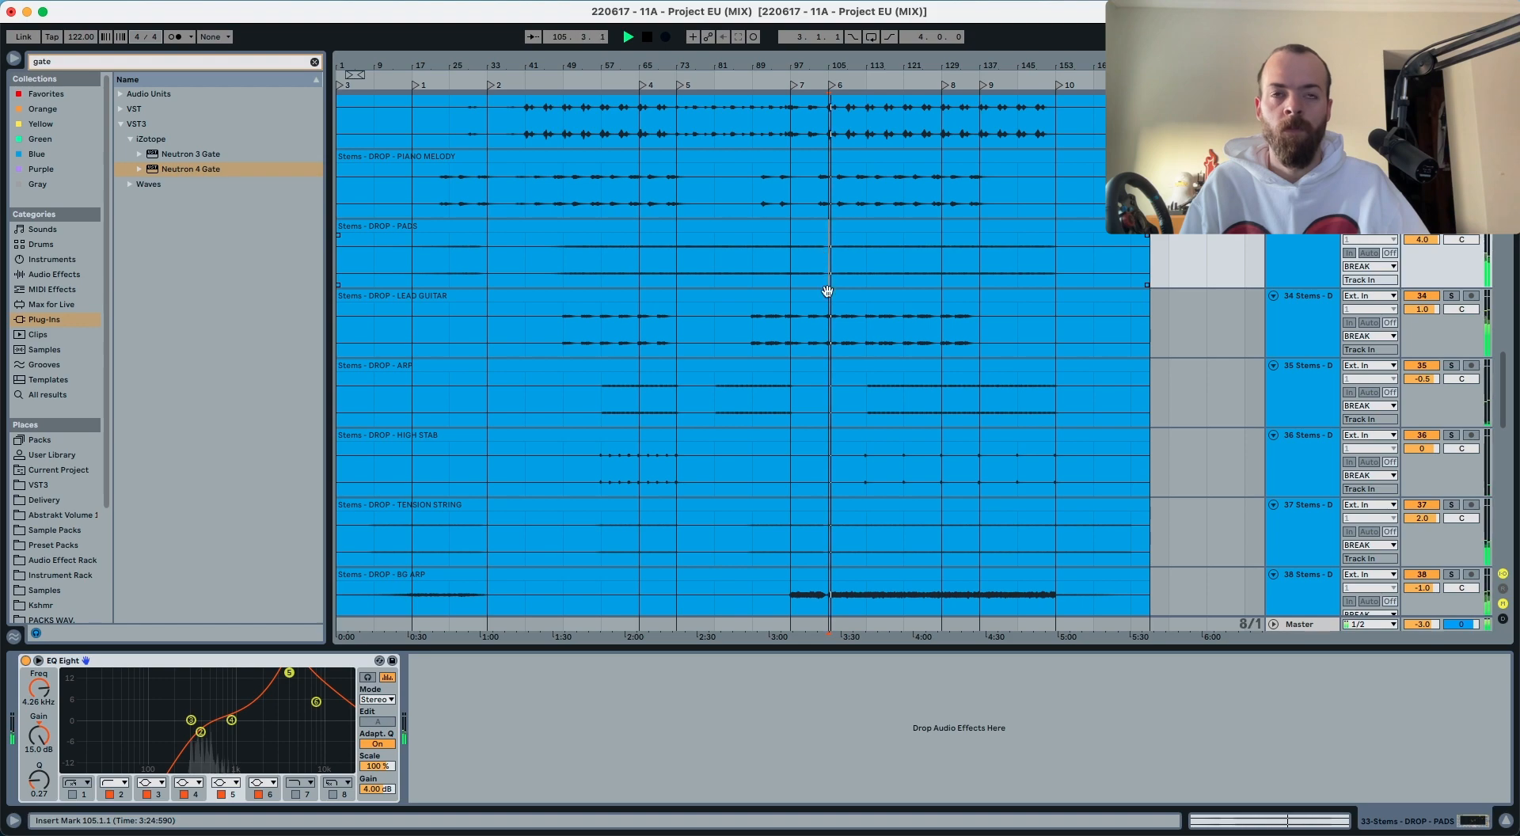
Step: Lower the BG ARP track's volume to -2.0 dB during playback of the second drop, listen, and stop
{"action": "scroll", "coordinate": [827, 291], "scroll_direction": "down", "scroll_amount": 8}
{"action": "scroll", "coordinate": [835, 305], "scroll_direction": "down", "scroll_amount": 4}
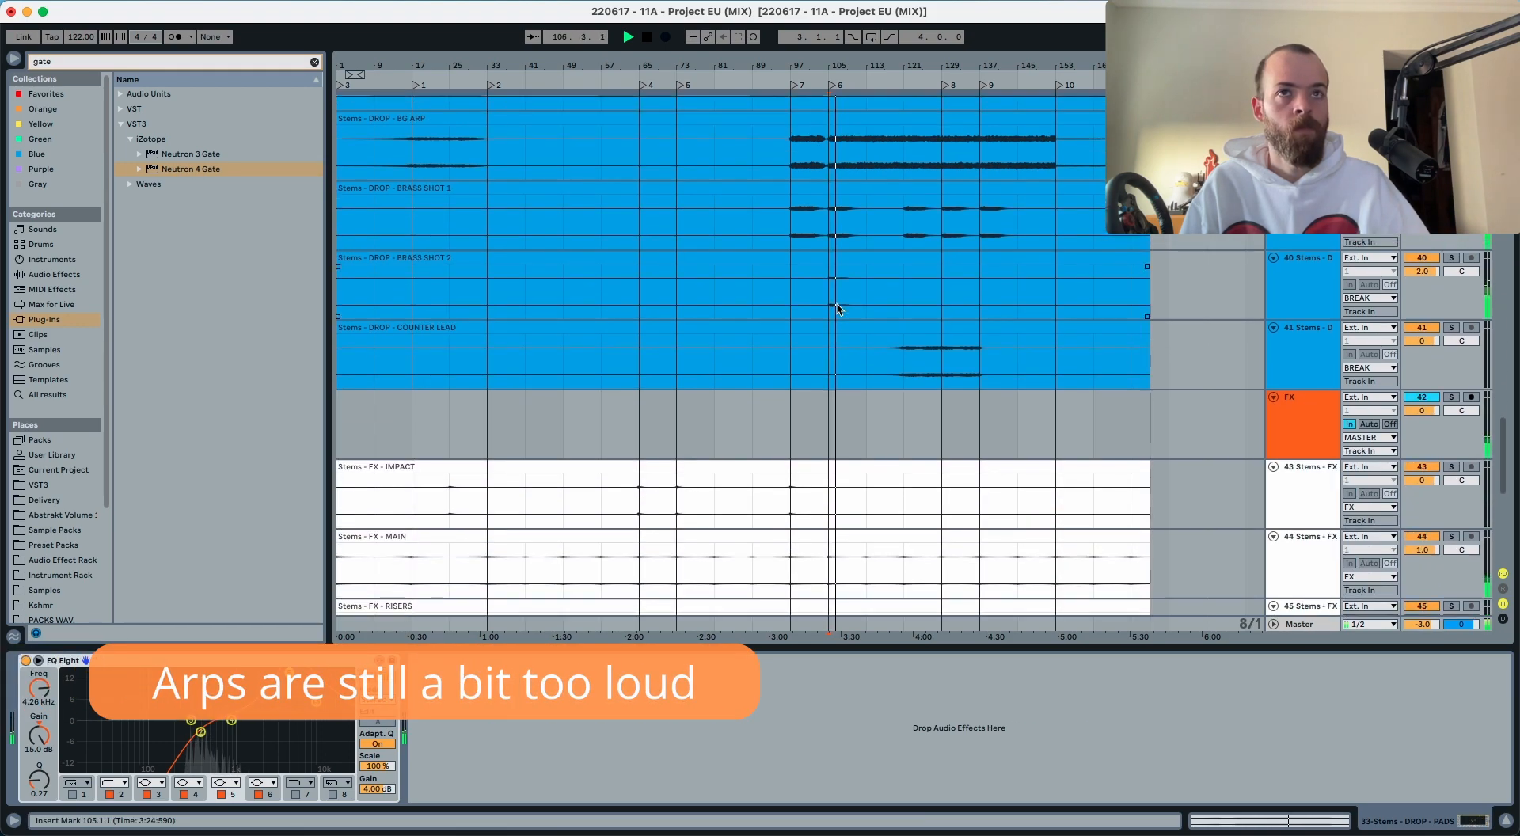
{"action": "scroll", "coordinate": [837, 305], "scroll_direction": "up", "scroll_amount": 15}
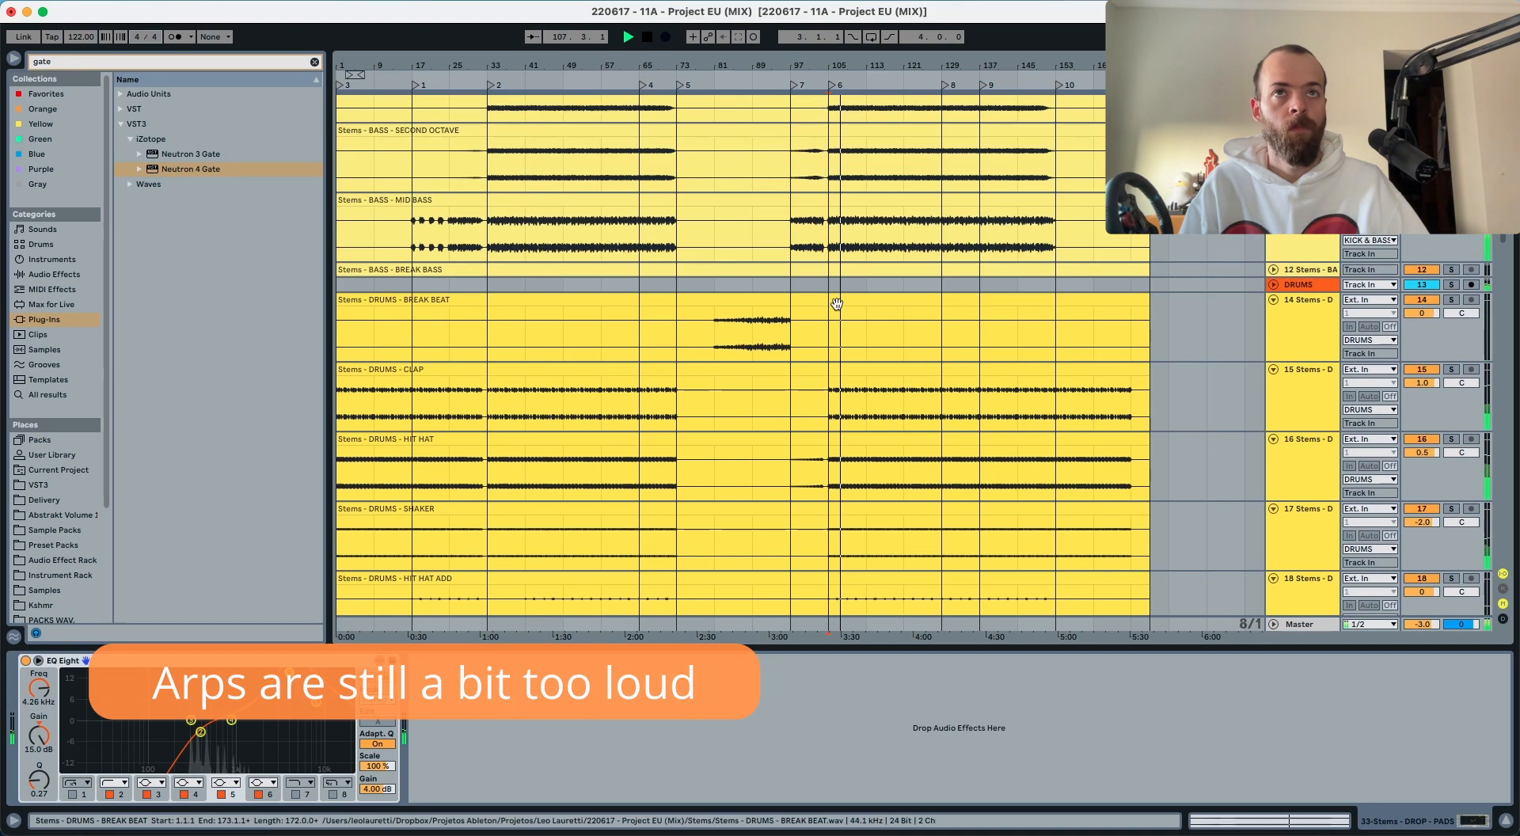
{"action": "scroll", "coordinate": [836, 304], "scroll_direction": "down", "scroll_amount": 4}
{"action": "scroll", "coordinate": [838, 308], "scroll_direction": "down", "scroll_amount": 10}
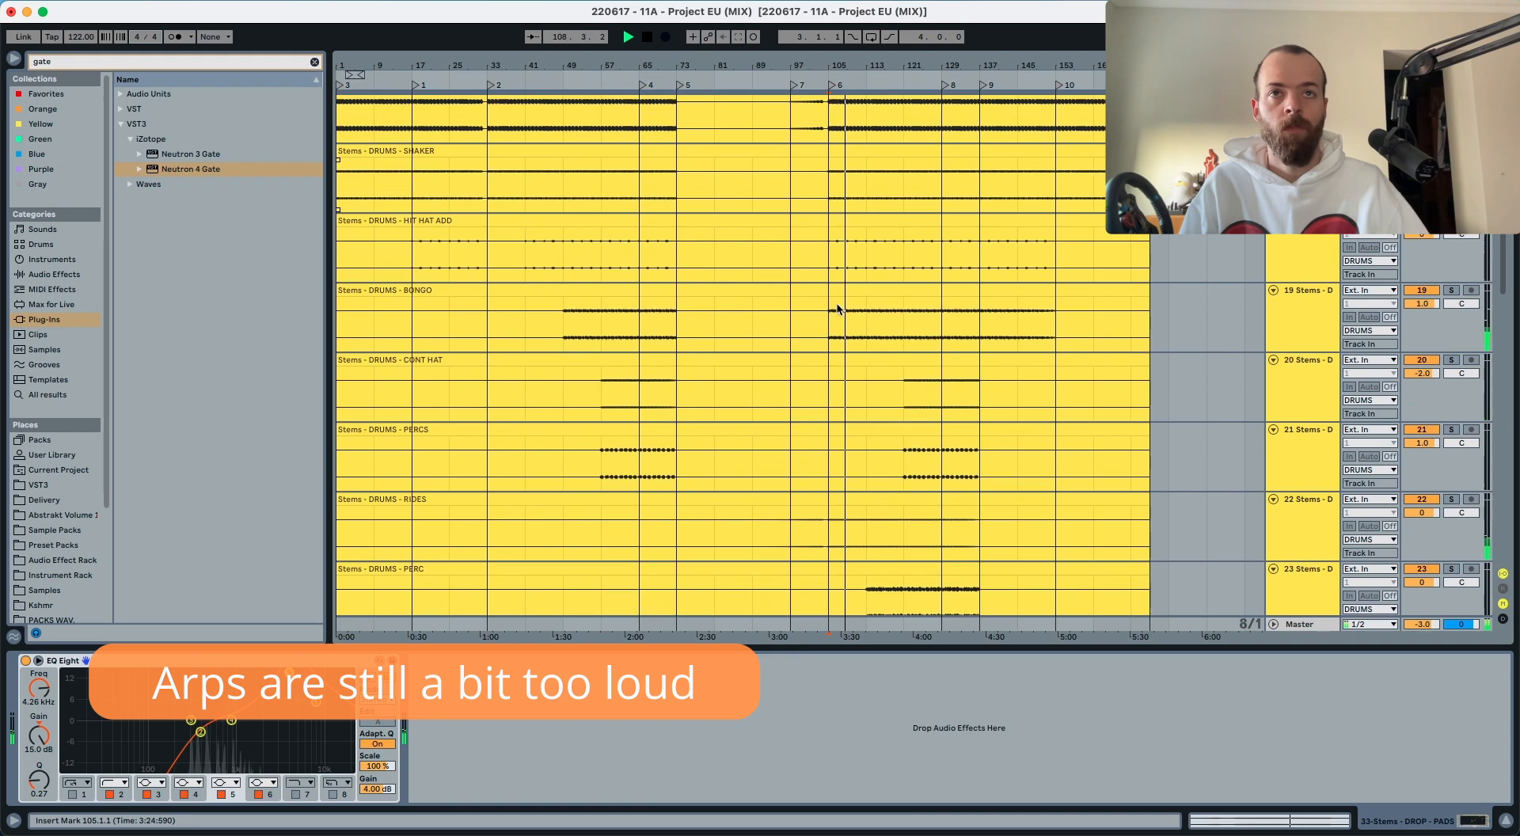
{"action": "scroll", "coordinate": [837, 308], "scroll_direction": "up", "scroll_amount": 20}
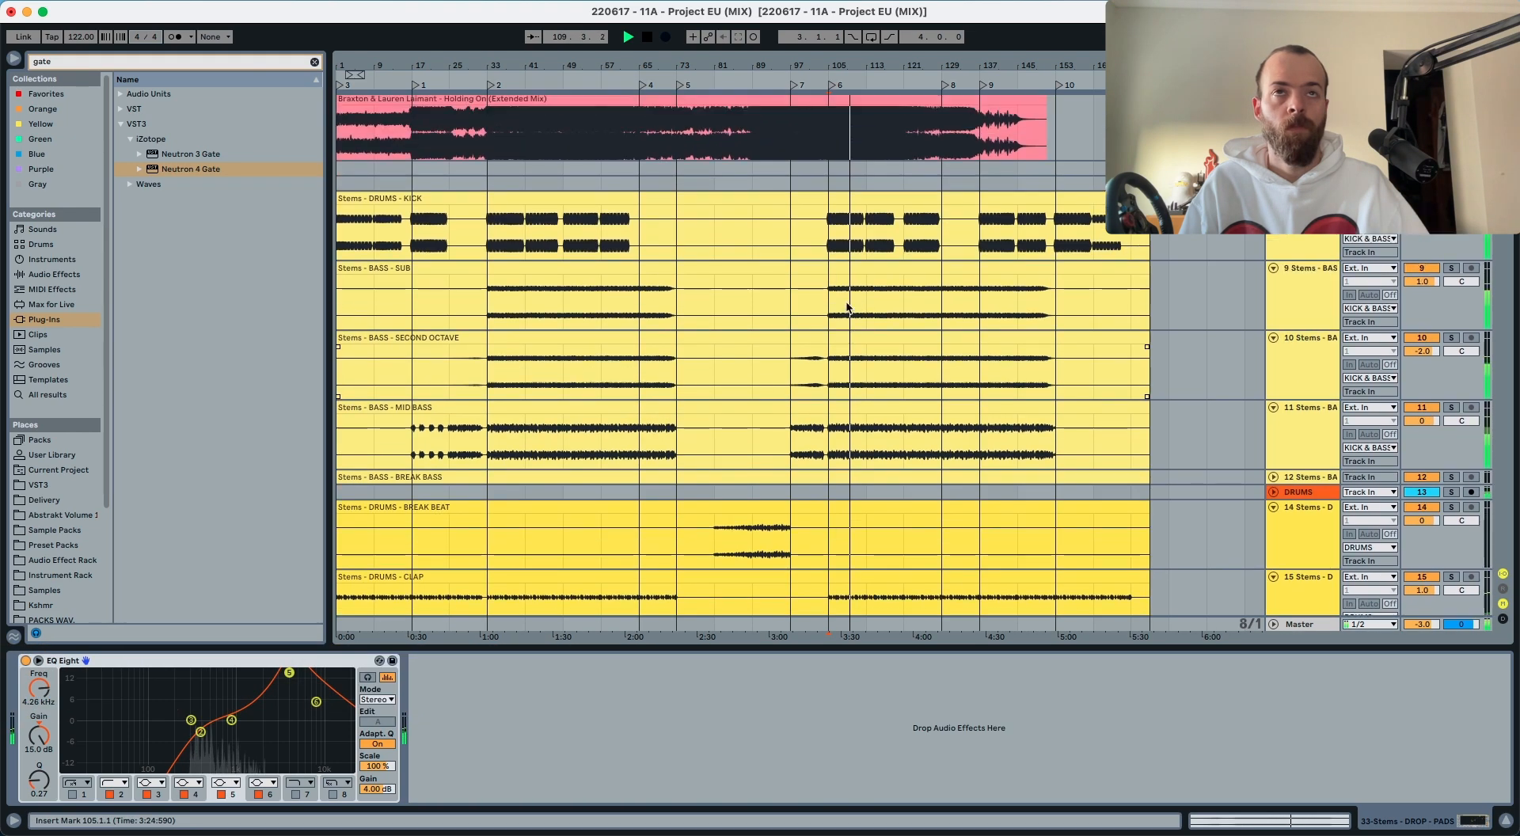
{"action": "scroll", "coordinate": [1177, 449], "scroll_direction": "down", "scroll_amount": 20}
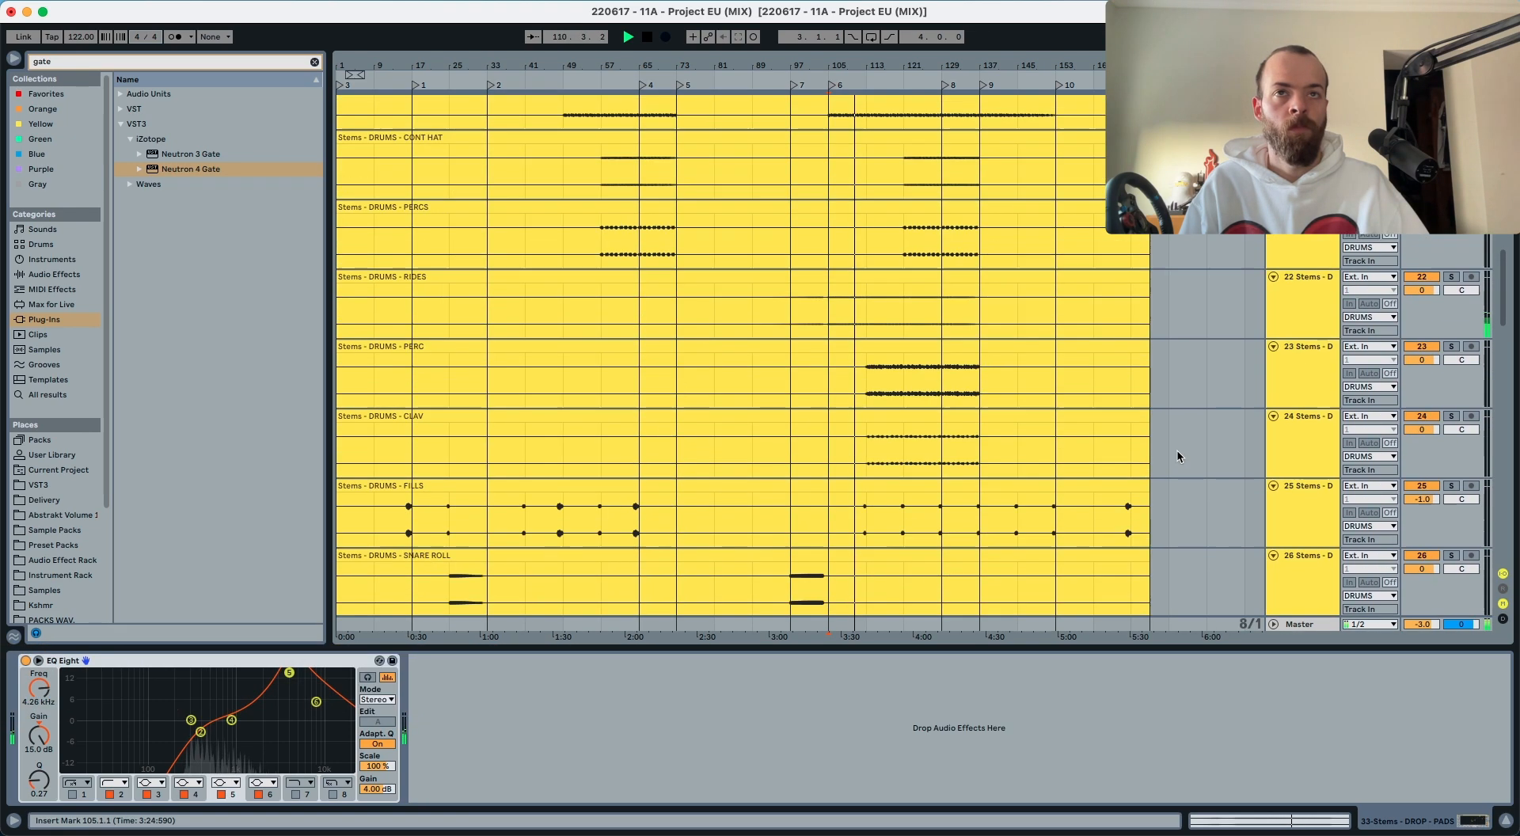
{"action": "scroll", "coordinate": [1186, 429], "scroll_direction": "up", "scroll_amount": 2}
{"action": "left_click", "coordinate": [1408, 325]}
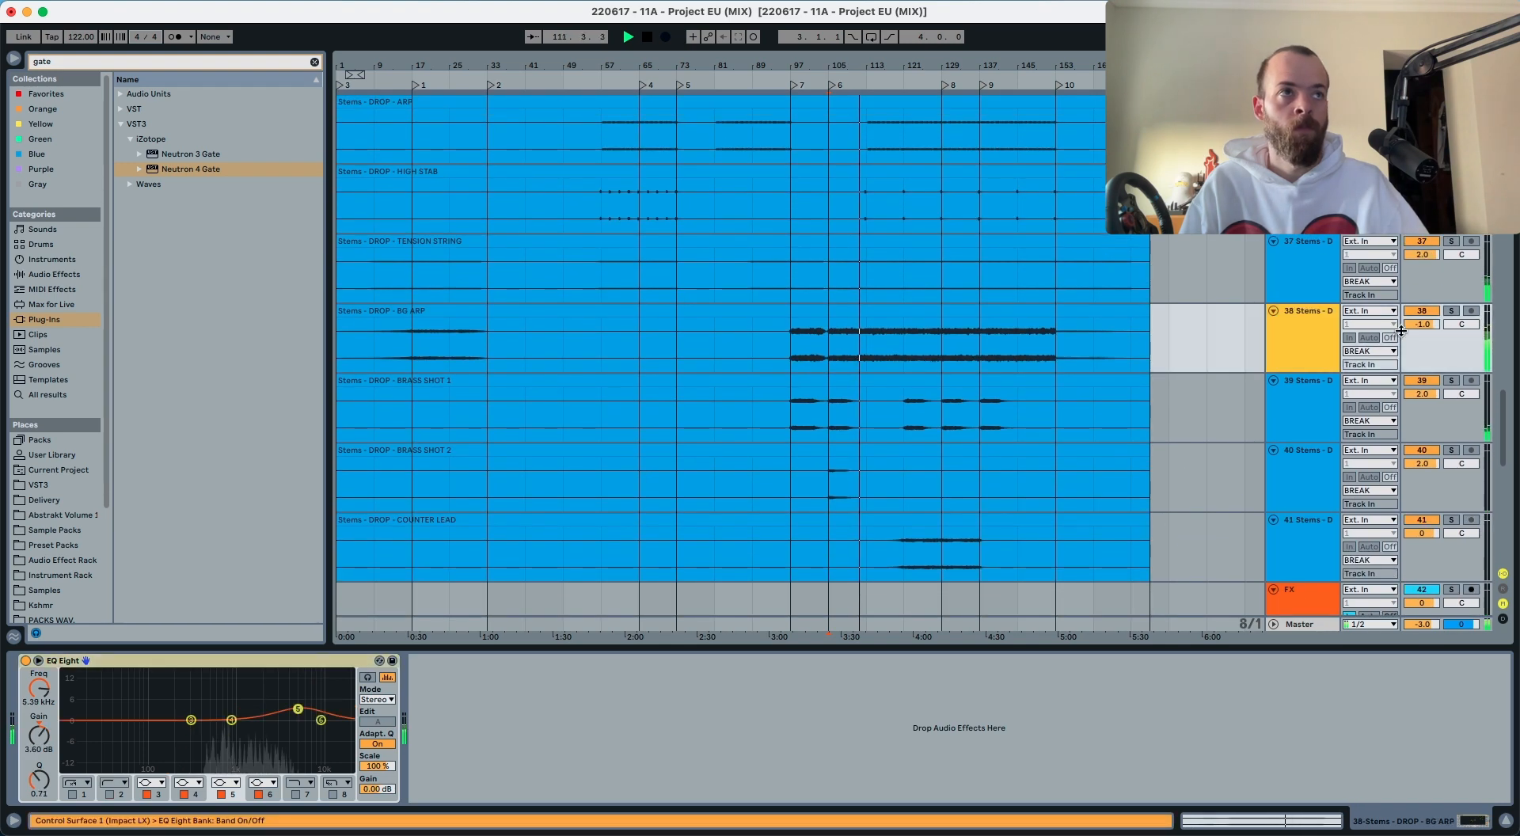
{"action": "key", "text": "Down"}
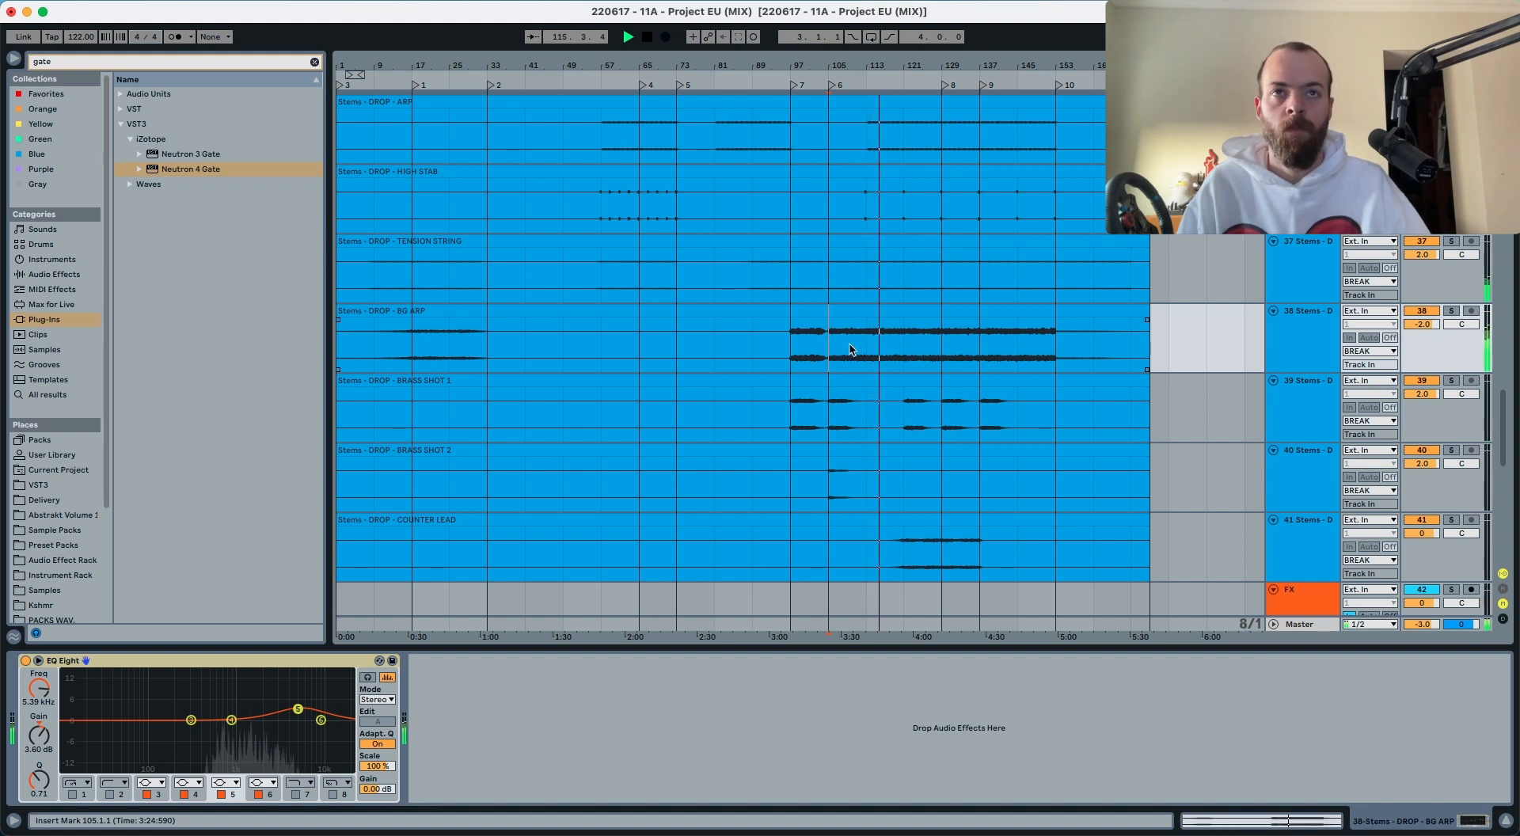
{"action": "key", "text": "space"}
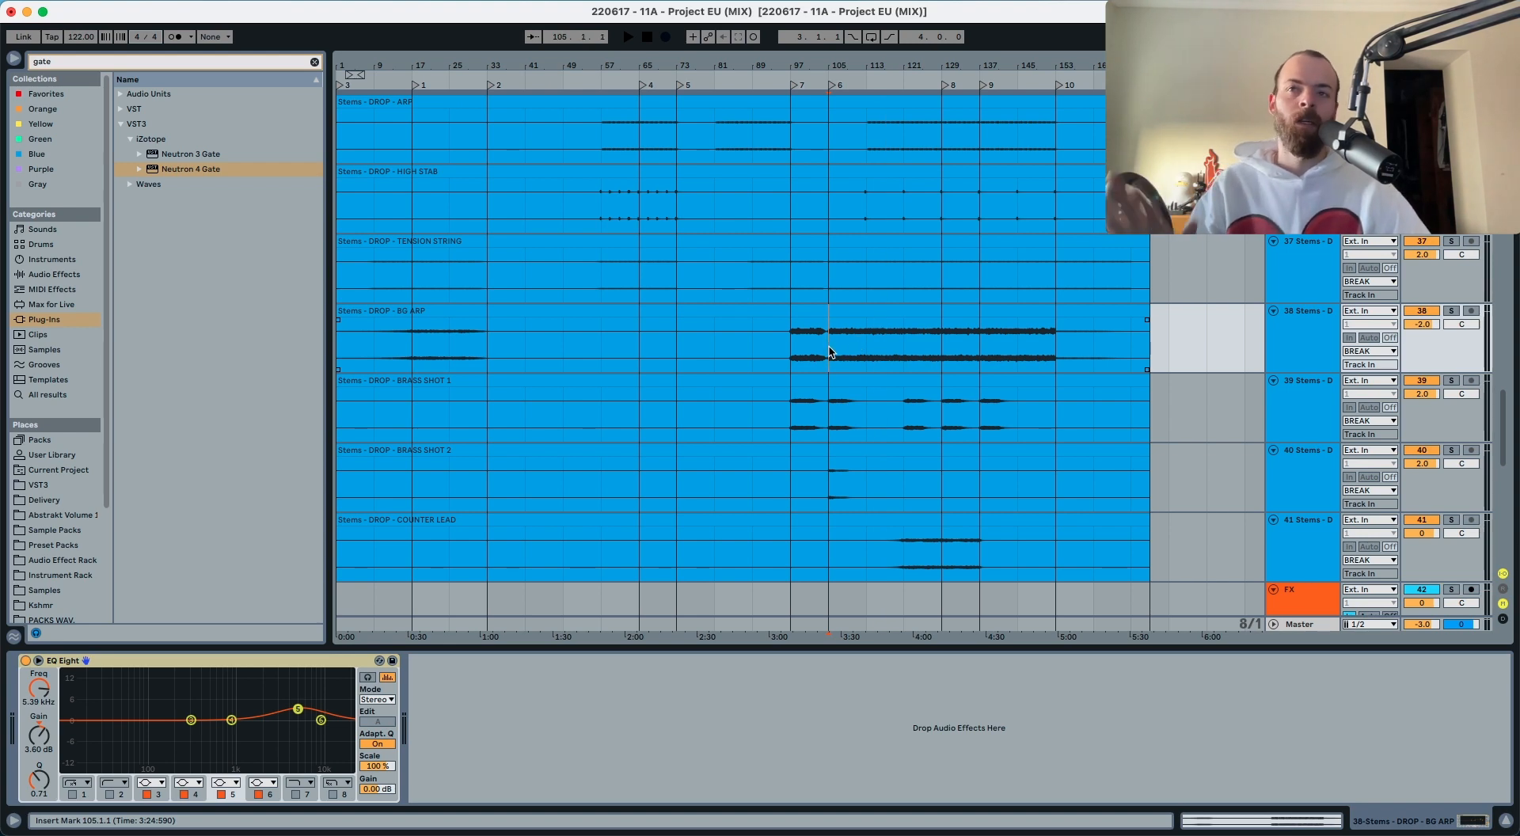
{"action": "scroll", "coordinate": [829, 352], "scroll_direction": "up", "scroll_amount": 15}
{"action": "scroll", "coordinate": [829, 351], "scroll_direction": "up", "scroll_amount": 15}
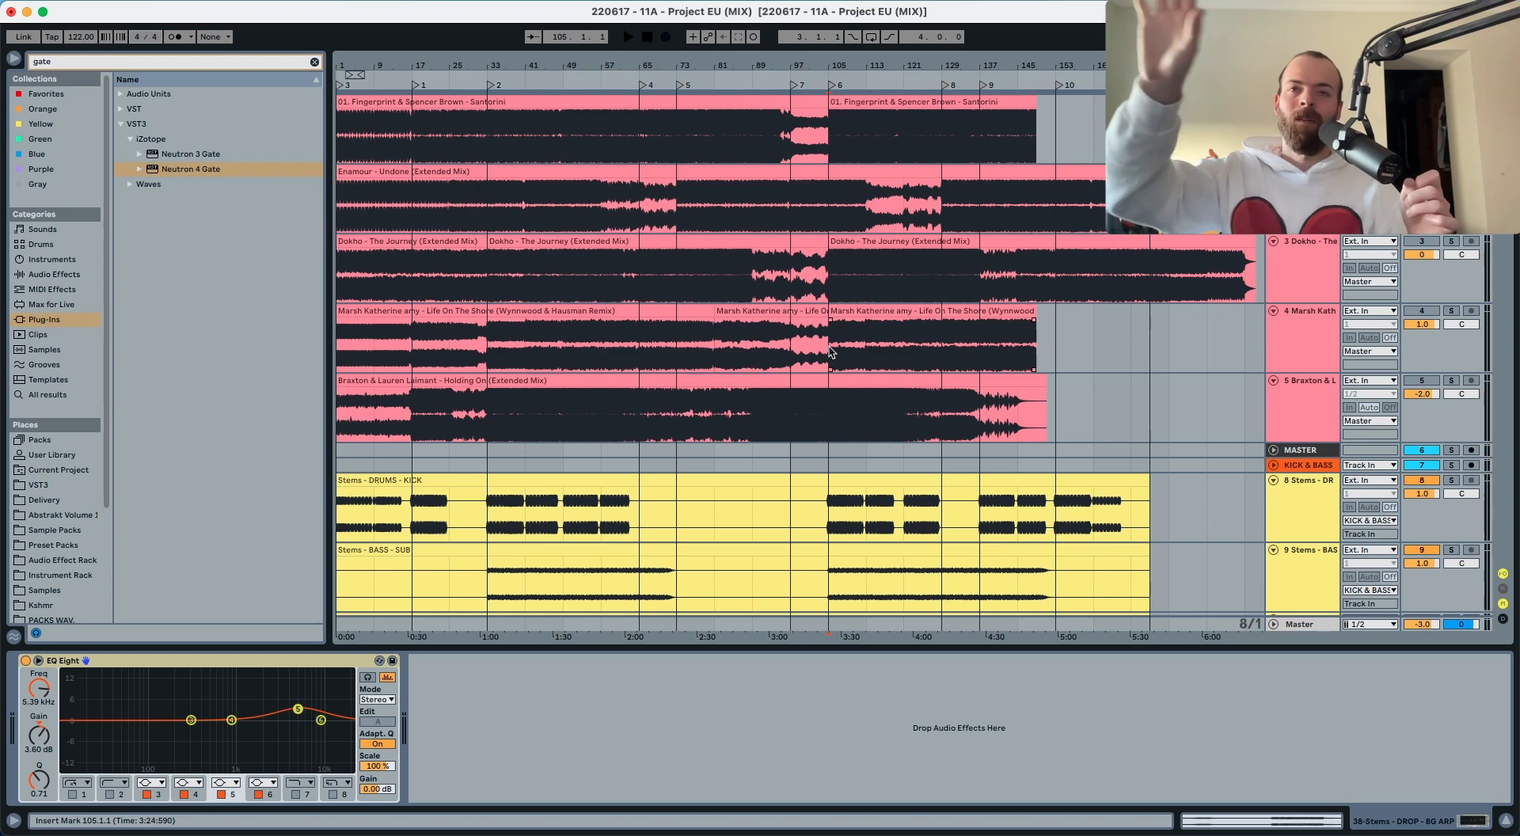
{"action": "scroll", "coordinate": [830, 353], "scroll_direction": "down", "scroll_amount": 5}
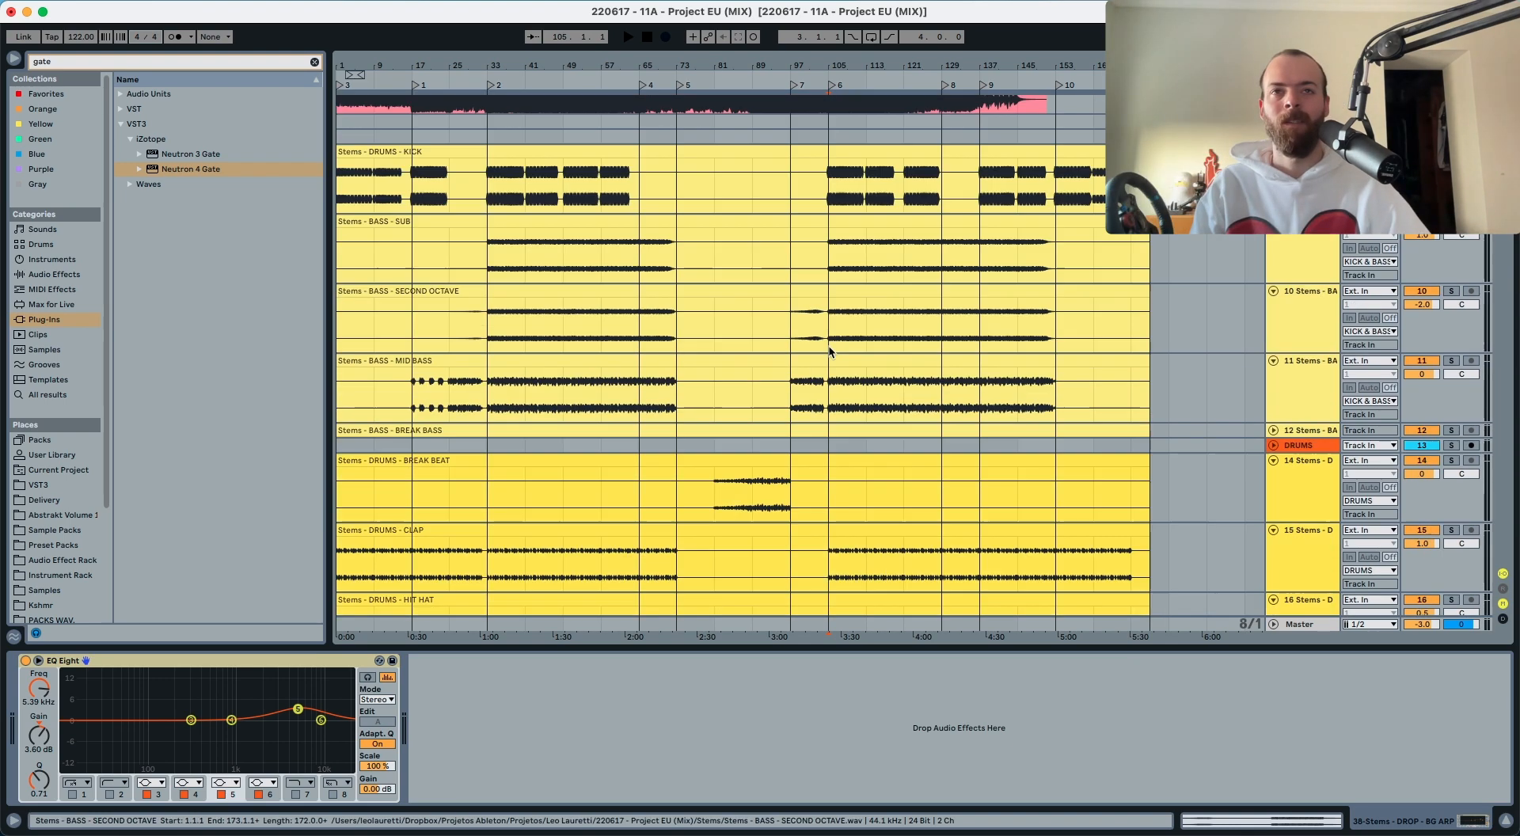
{"action": "scroll", "coordinate": [829, 352], "scroll_direction": "down", "scroll_amount": 20}
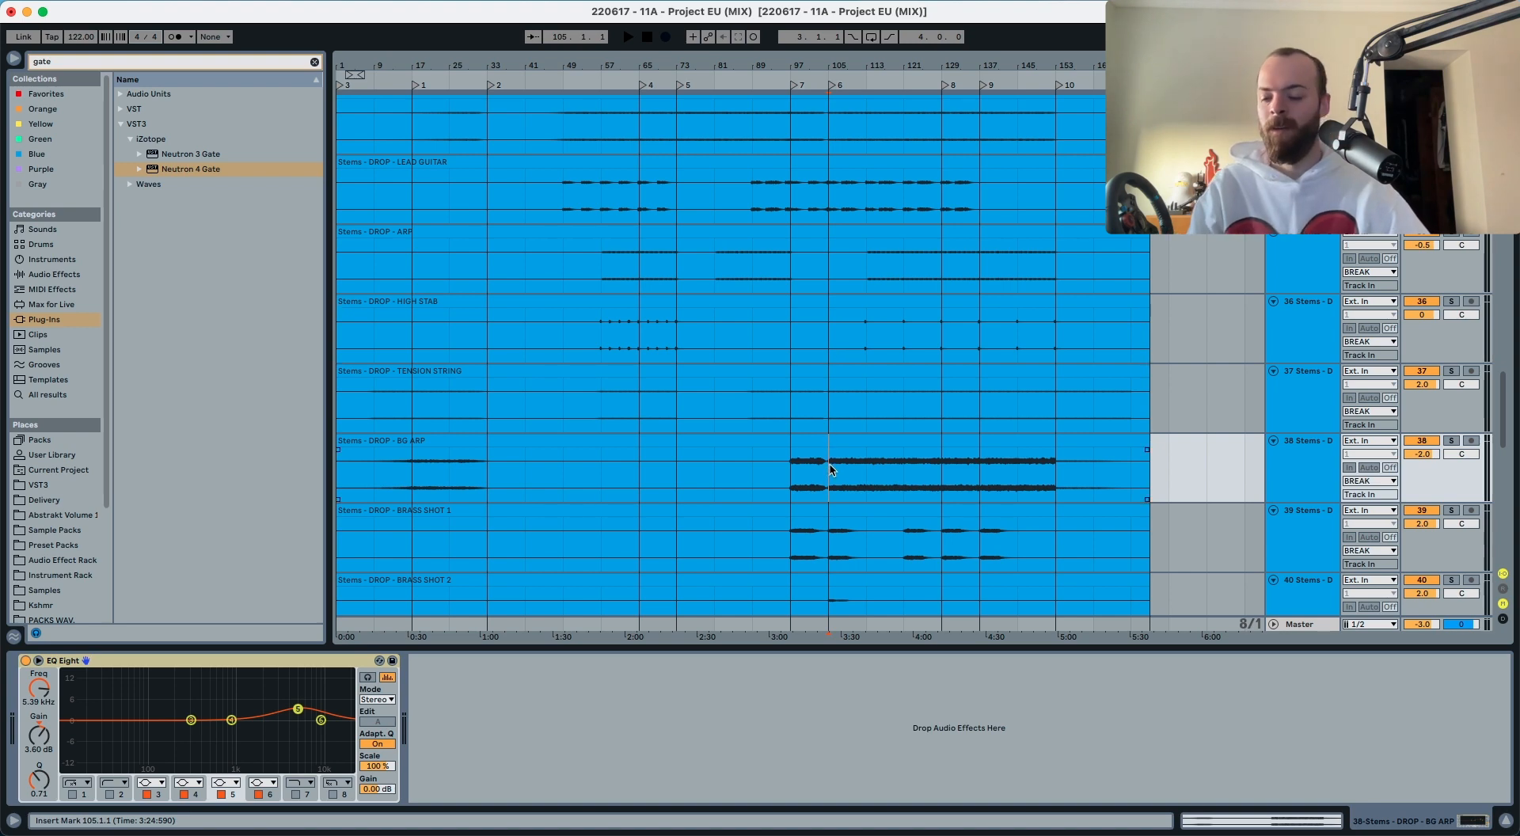
Step: Play from bar 105 on the PADS track and set its track volume to 5.0 dB while listening
{"action": "left_click", "coordinate": [830, 208]}
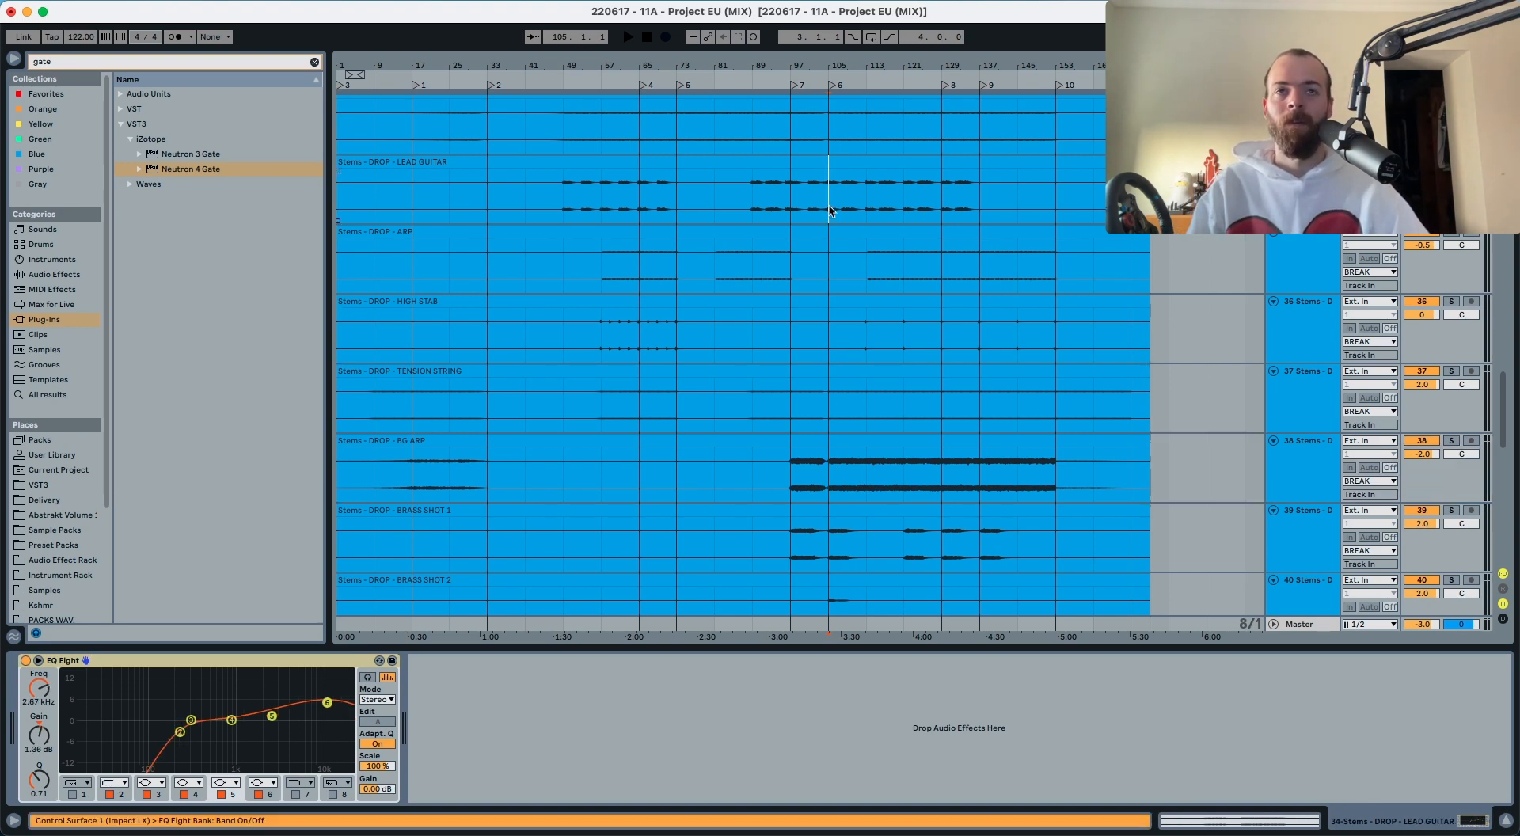
{"action": "scroll", "coordinate": [830, 209], "scroll_direction": "up", "scroll_amount": 3}
{"action": "left_click_drag", "start_coordinate": [829, 438], "coordinate": [891, 253]}
{"action": "left_click", "coordinate": [828, 356]}
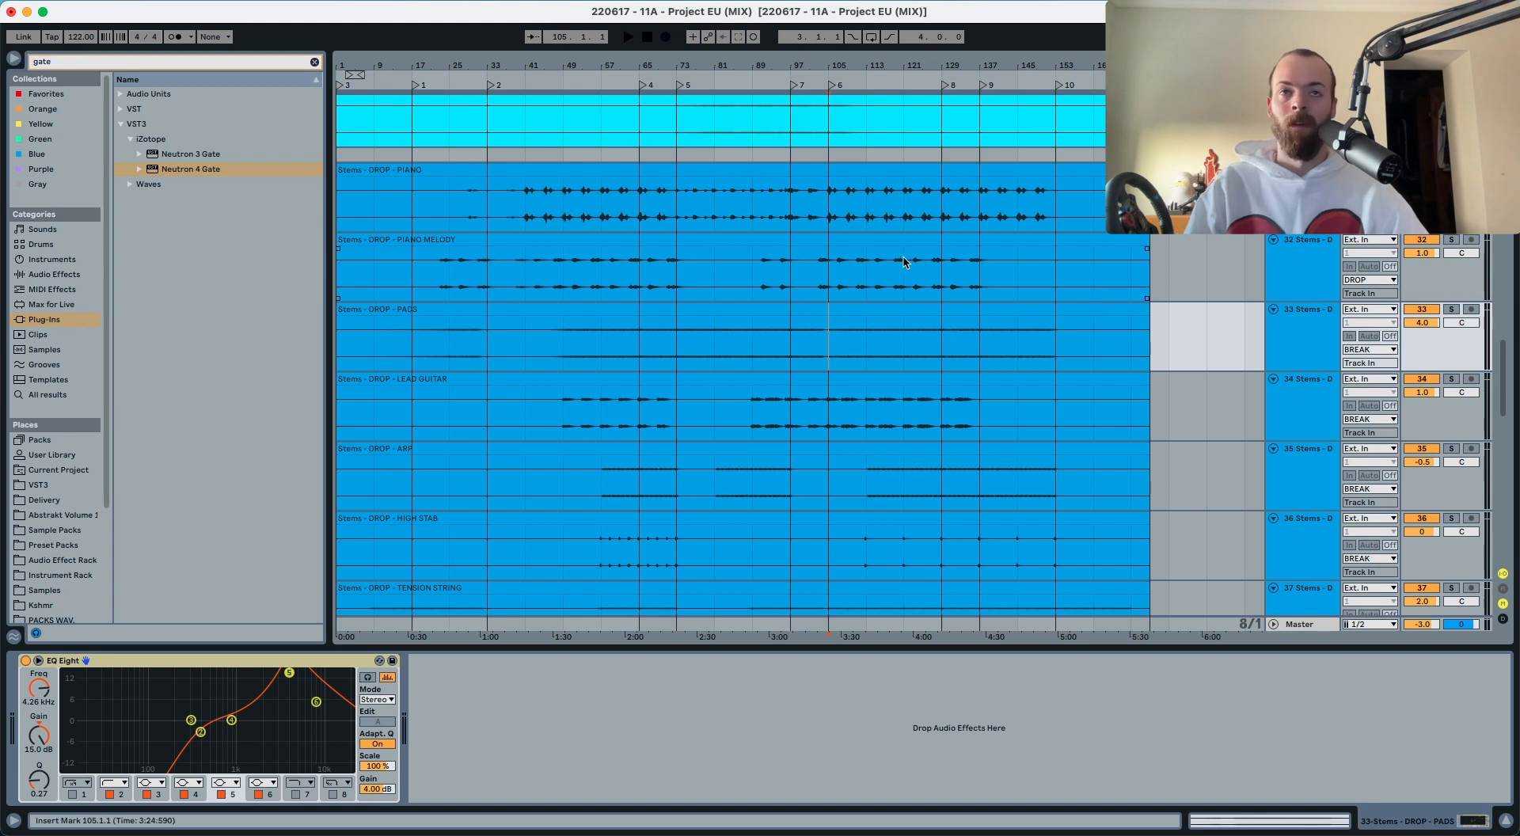
{"action": "key", "text": "space"}
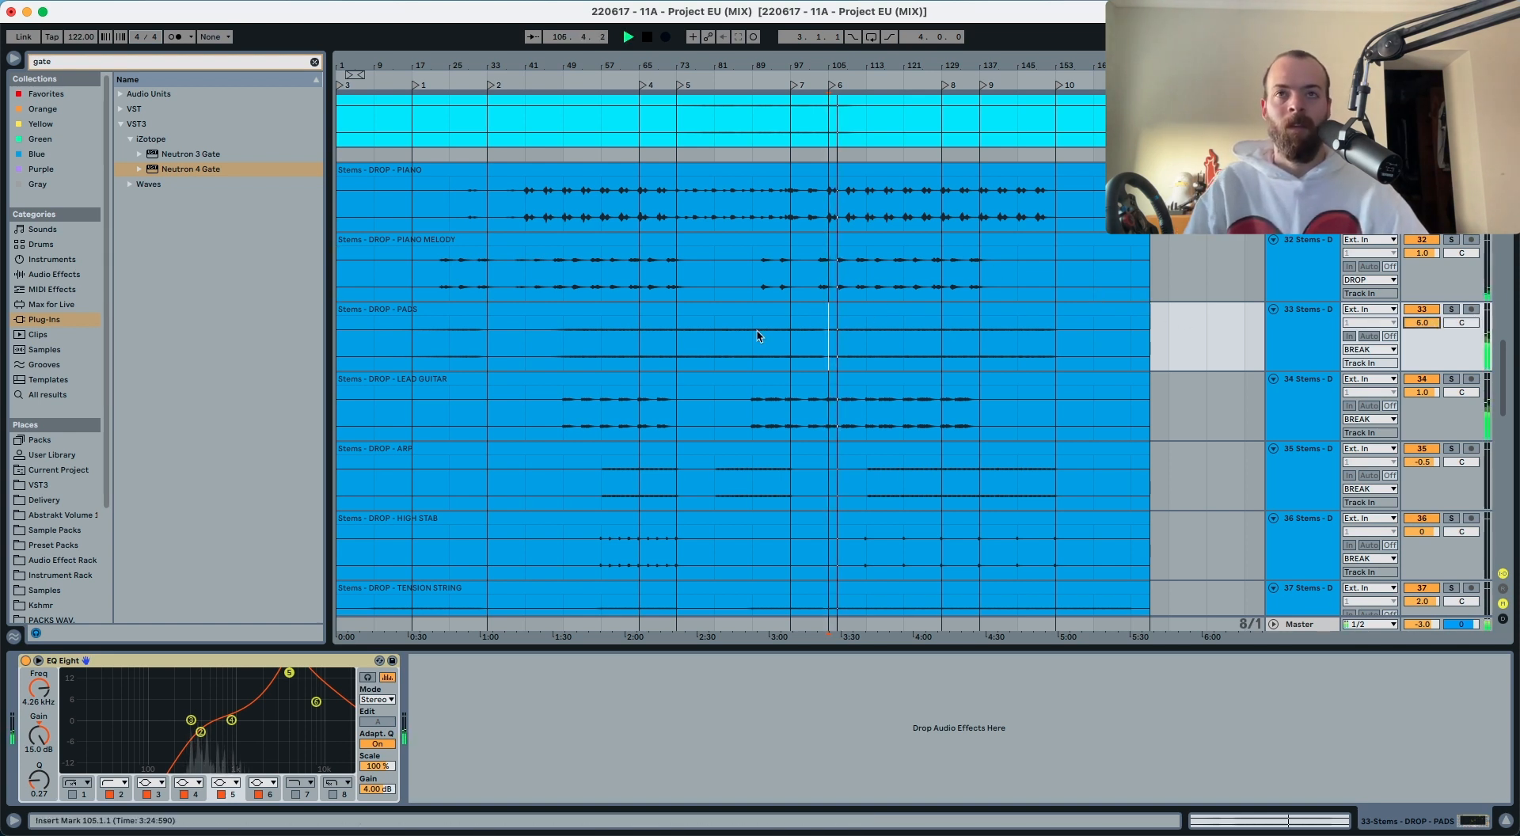
{"action": "scroll", "coordinate": [681, 346], "scroll_direction": "up", "scroll_amount": 5}
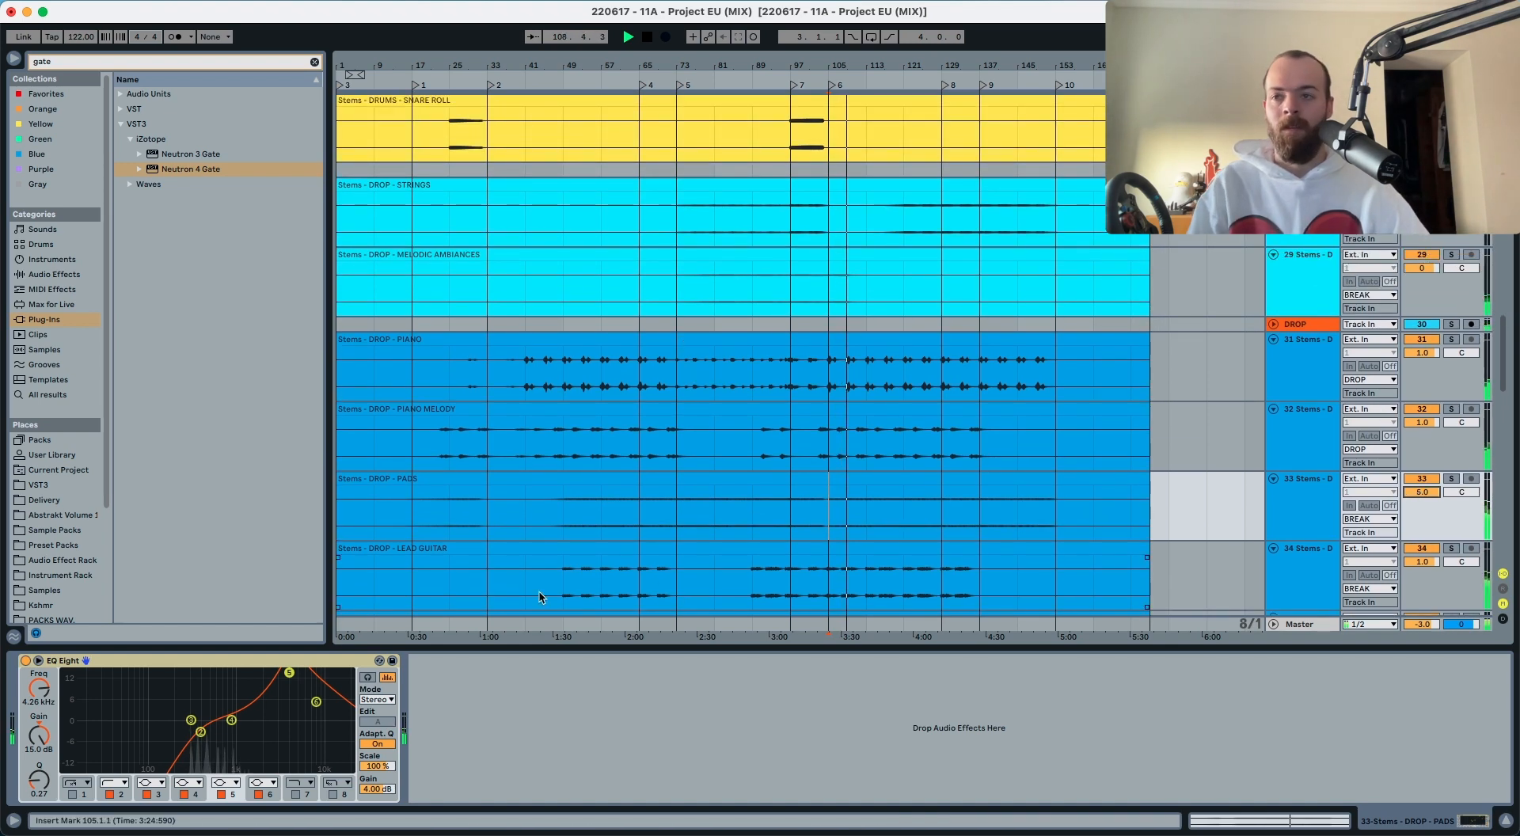
Step: Play from bar 49, solo the PADS track, and try its EQ Eight output gain at 0.00 dB before stopping playback
{"action": "left_click", "coordinate": [603, 515]}
{"action": "key", "text": "space"}
{"action": "key", "text": "space"}
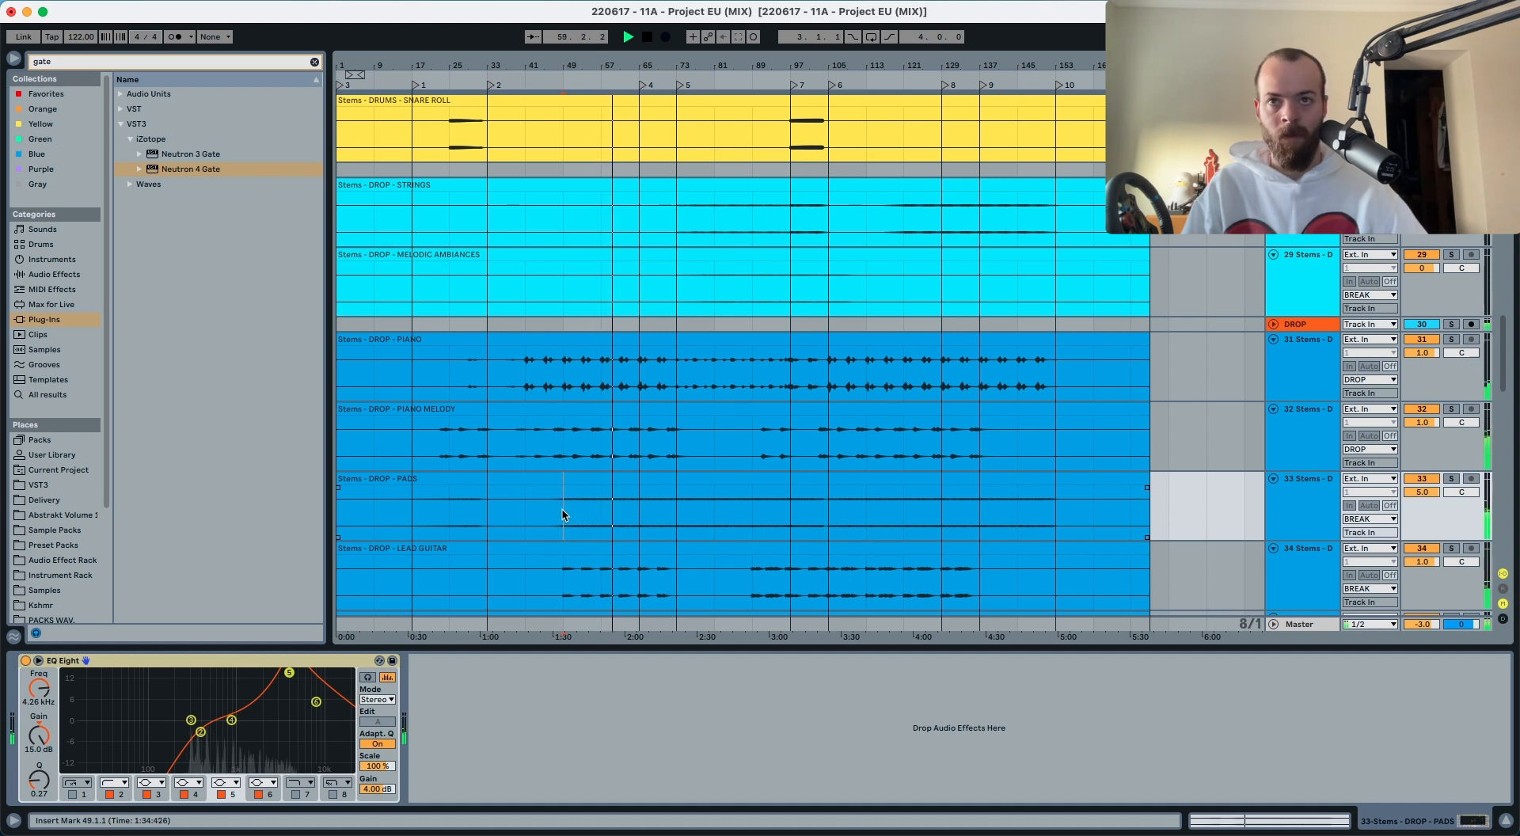
{"action": "left_click", "coordinate": [1452, 480]}
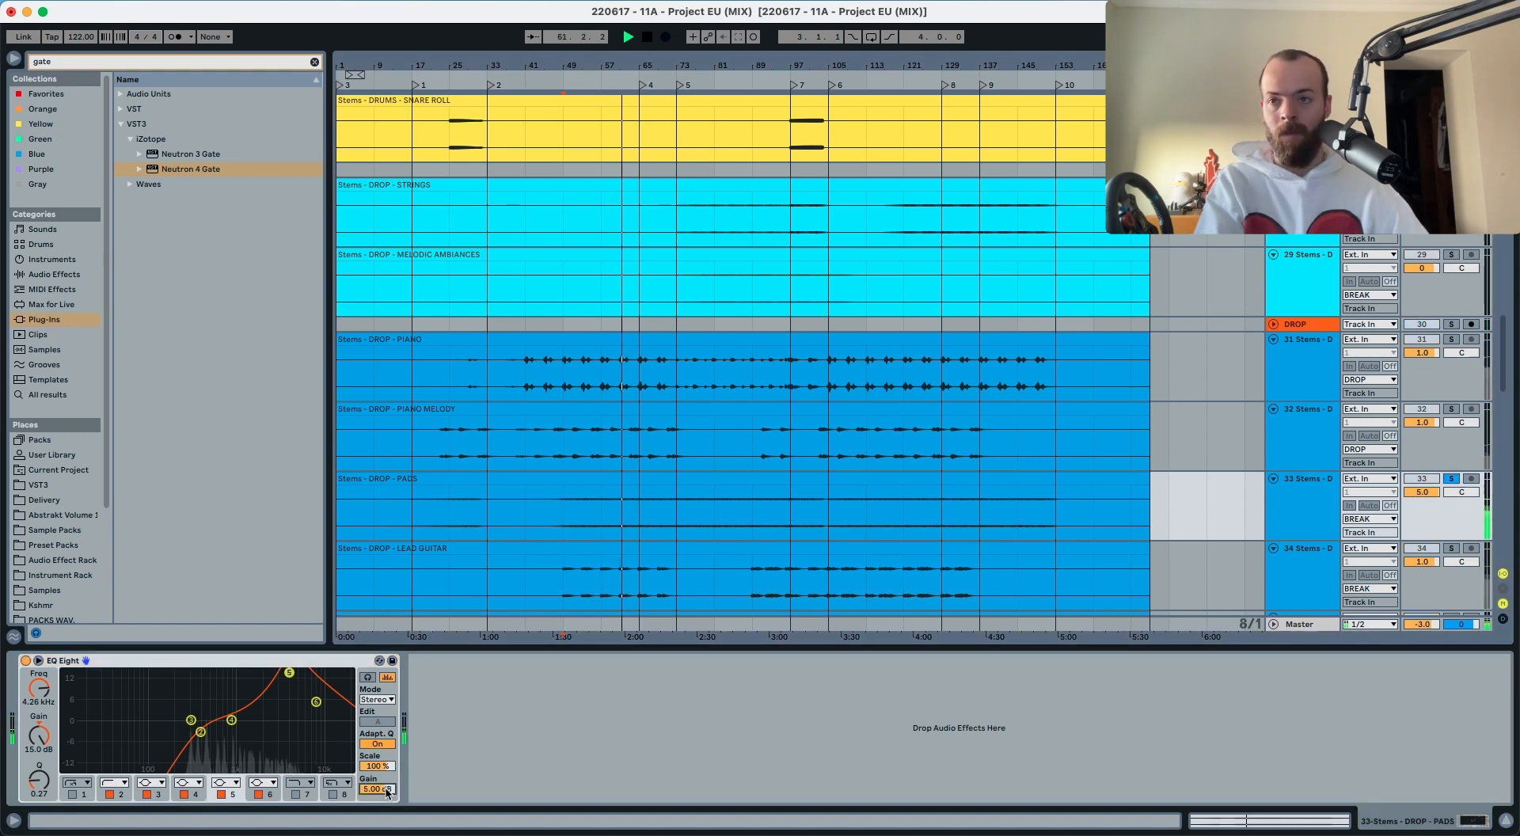
{"action": "type", "text": "0"}
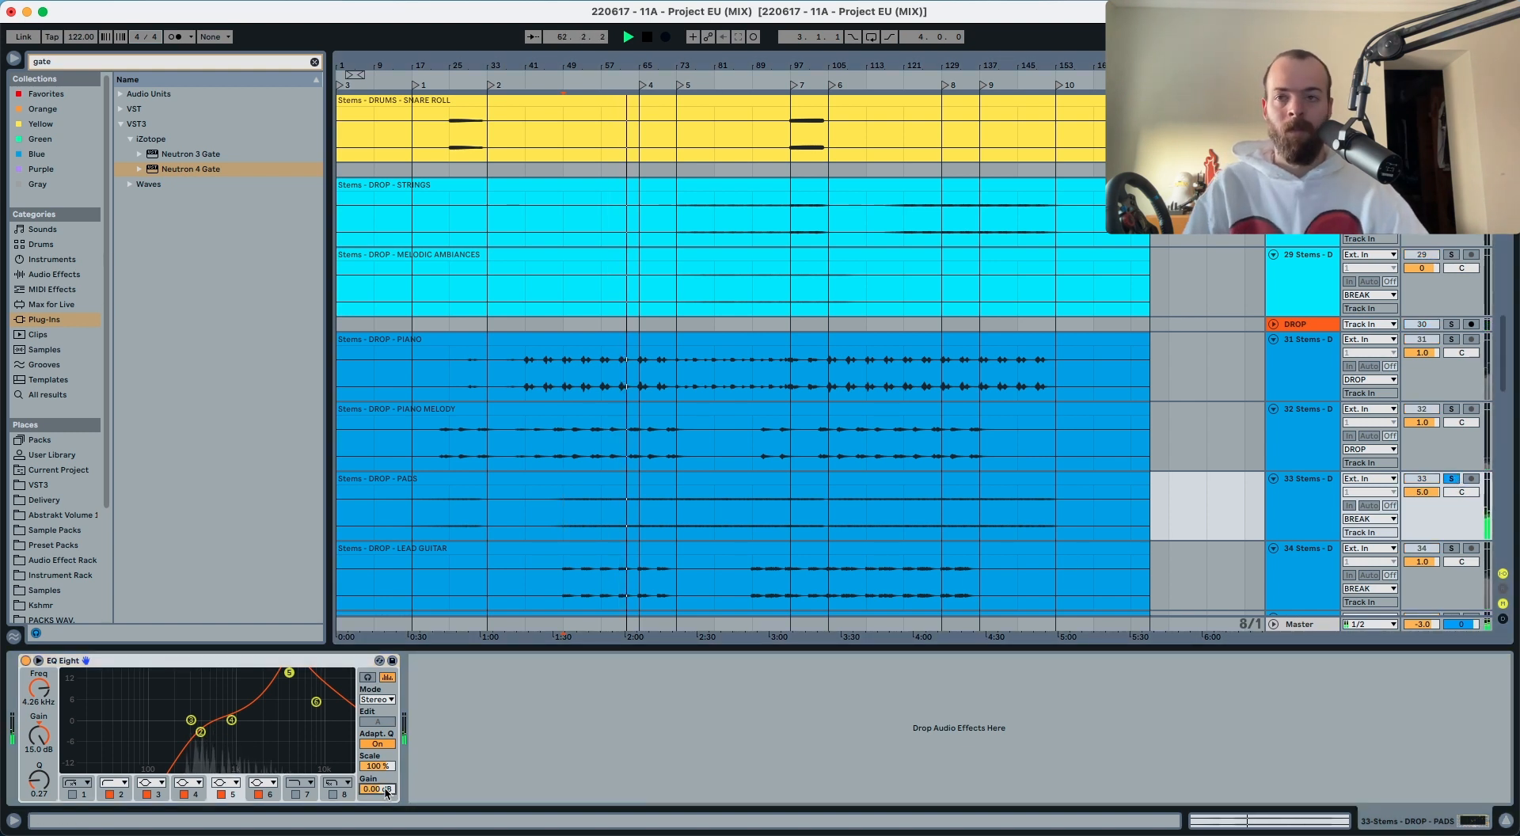
{"action": "key", "text": "space"}
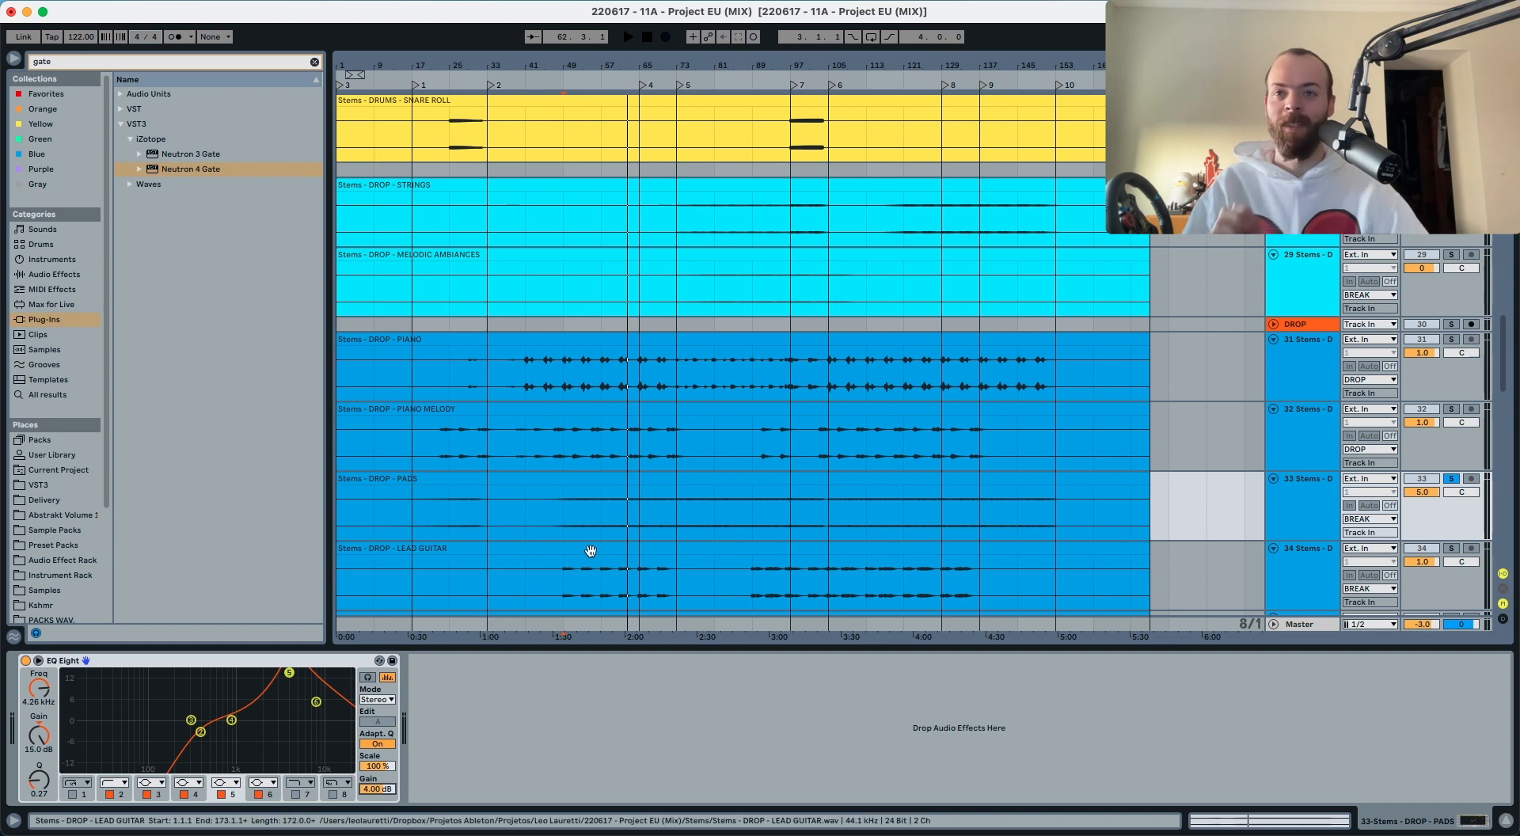
Step: Set the PADS track volume to 0 dB and its EQ Eight output gain to 9.00 dB, and briefly play from bar 49
{"action": "left_click", "coordinate": [569, 514]}
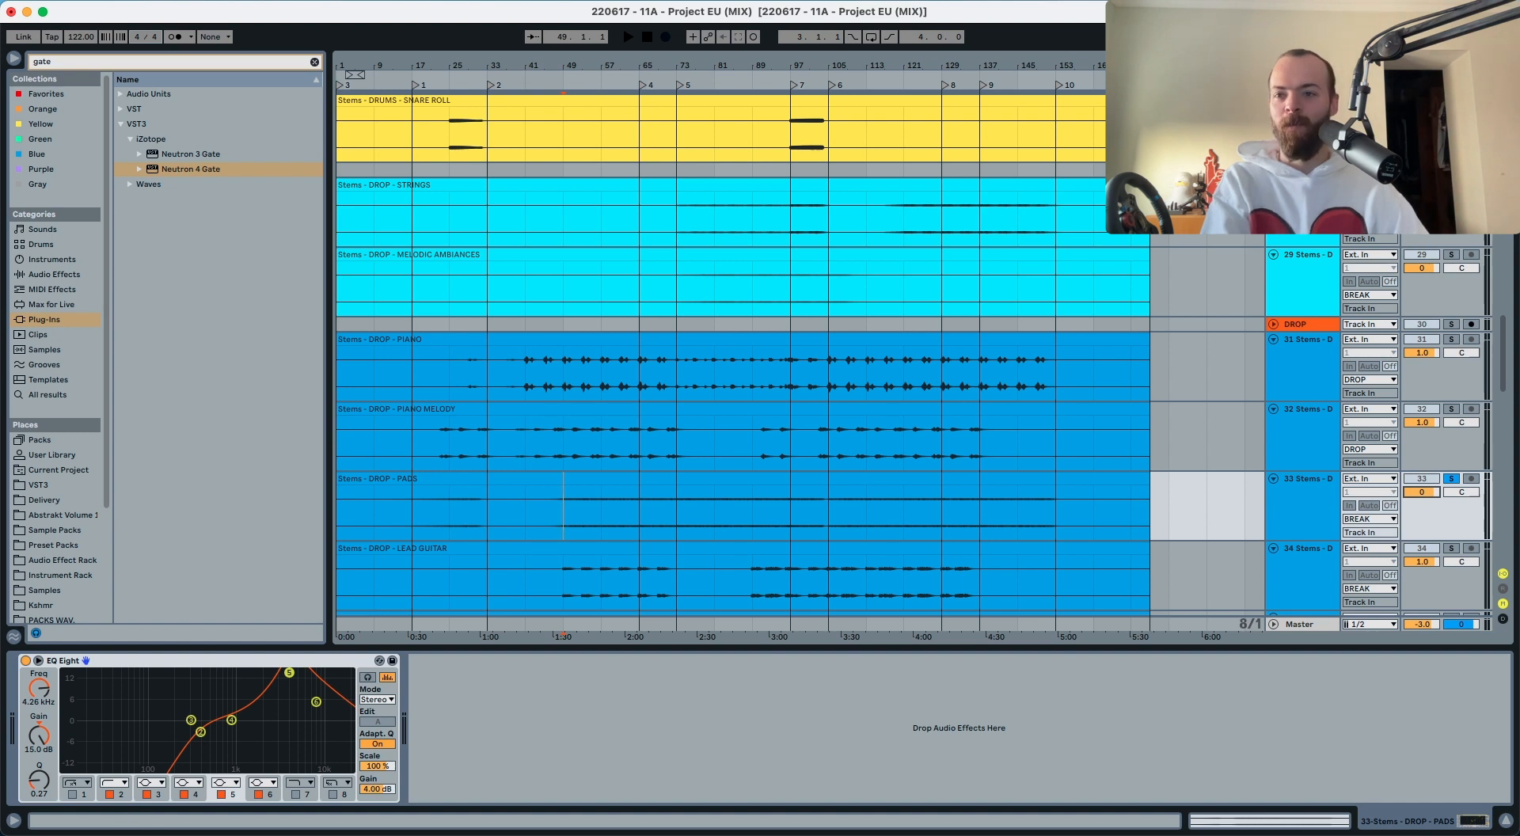
{"action": "left_click_drag", "start_coordinate": [374, 789], "coordinate": [375, 784]}
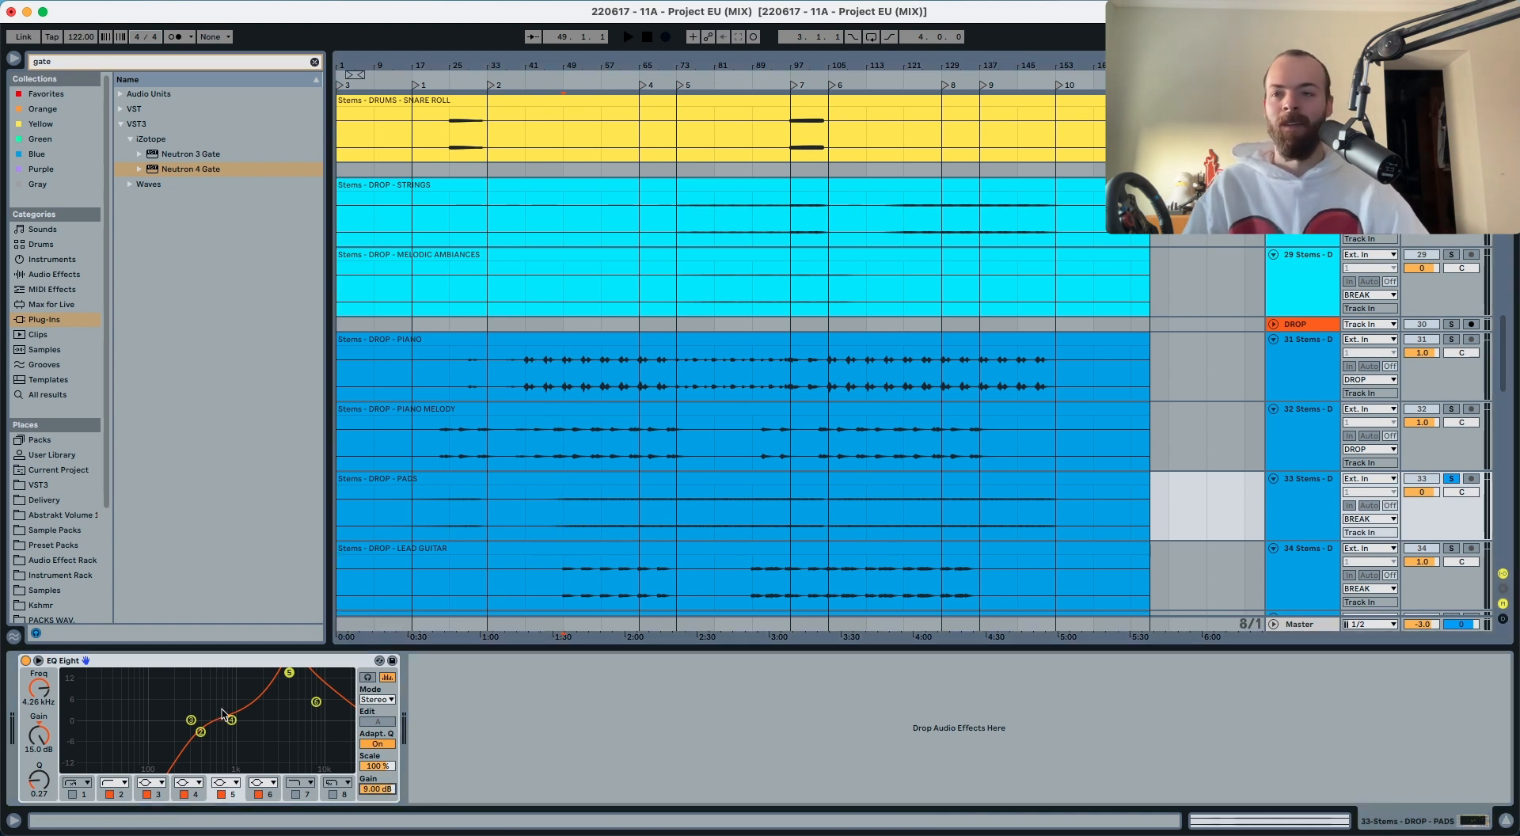
{"action": "key", "text": "space"}
{"action": "key", "text": "space"}
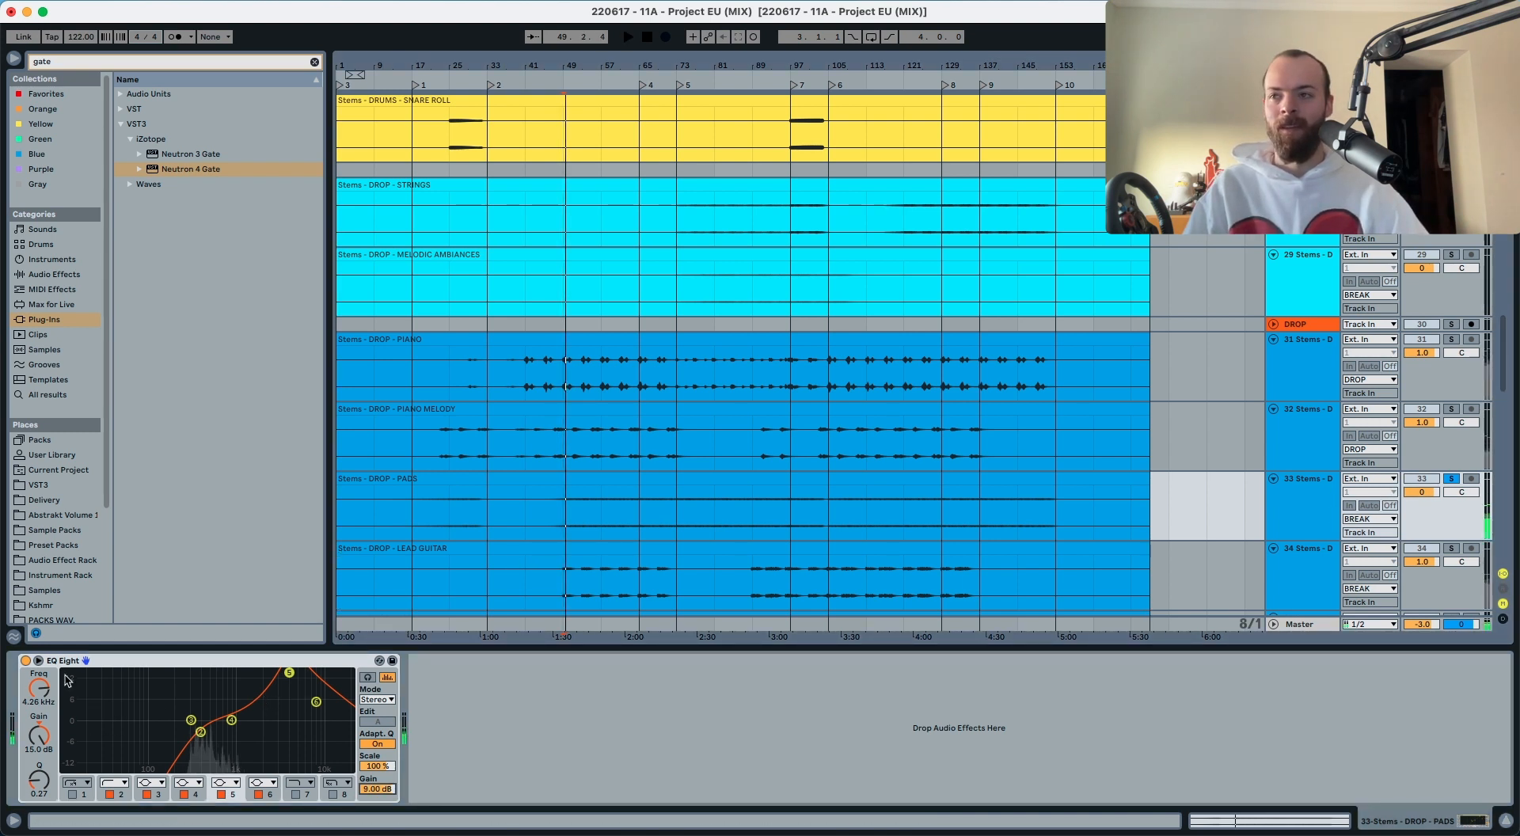
Step: Play the soloed PADS track and toggle its EQ Eight off and on to compare the loudness
{"action": "key", "text": "space"}
{"action": "left_click", "coordinate": [25, 661]}
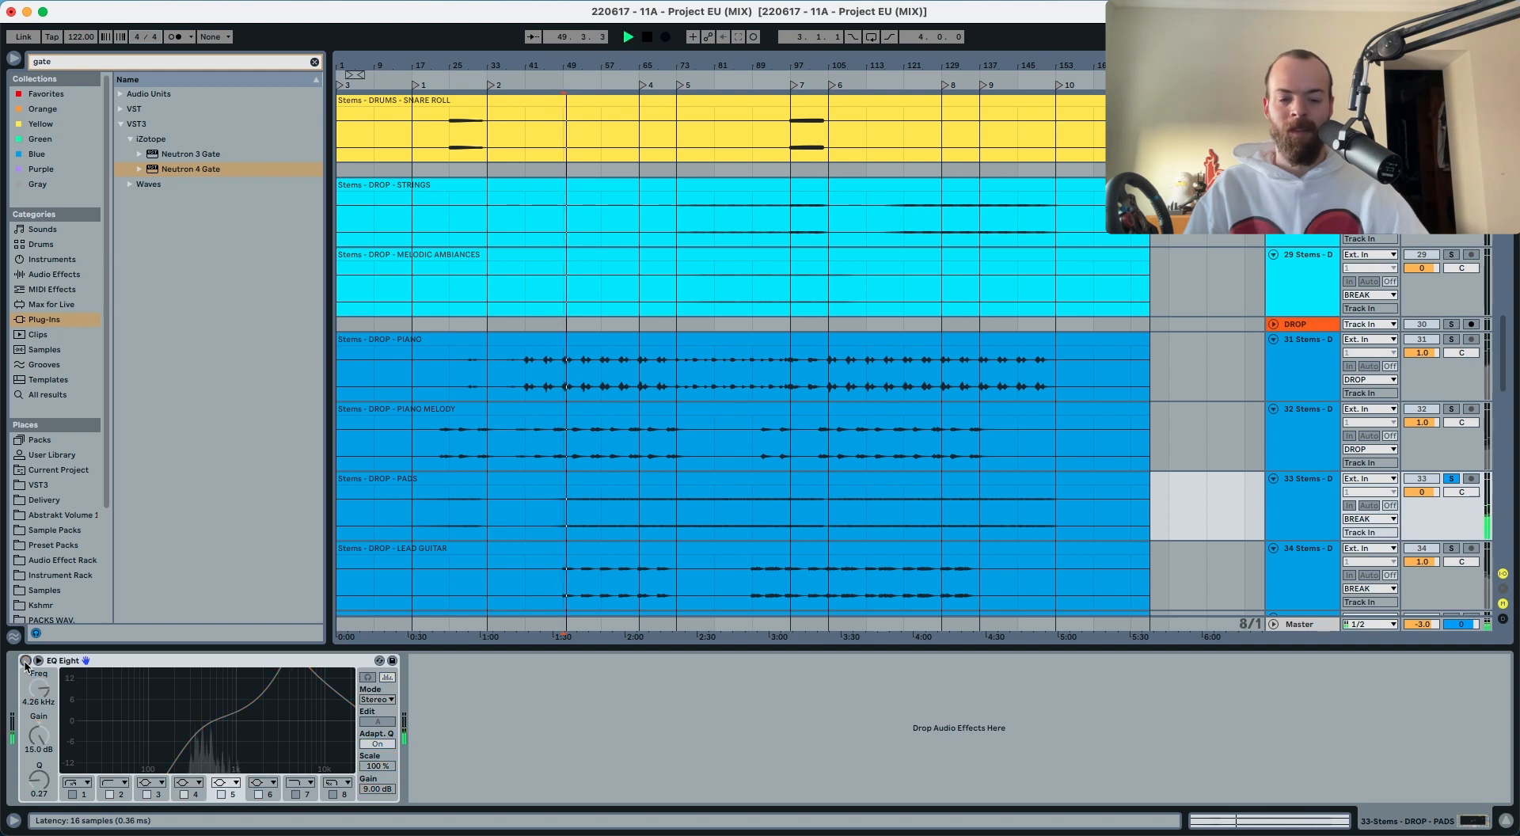
{"action": "left_click", "coordinate": [25, 660]}
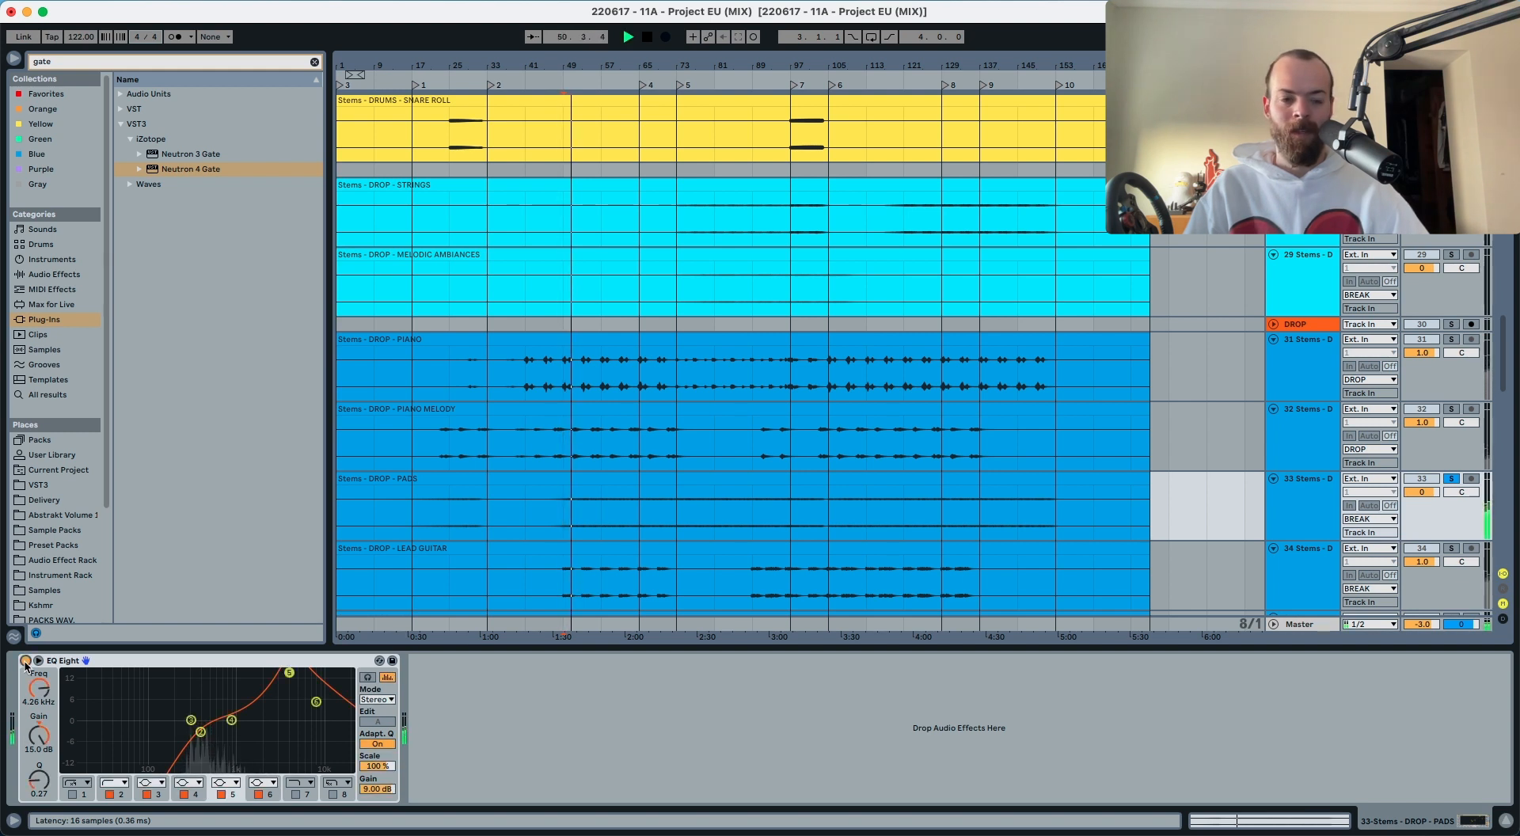
{"action": "left_click", "coordinate": [25, 661]}
{"action": "left_click", "coordinate": [26, 661]}
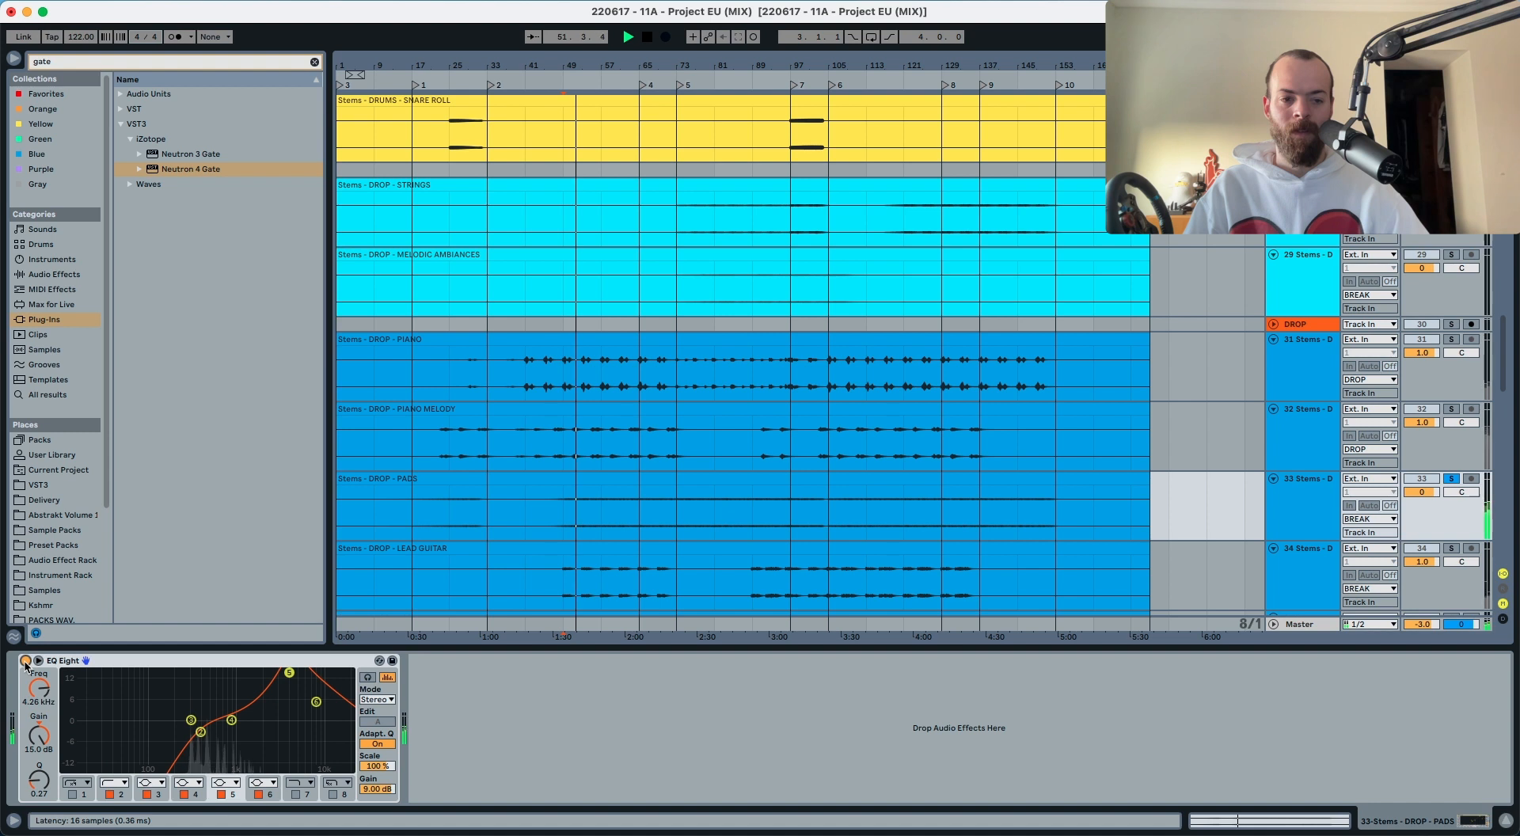
Step: Unsolo the PADS track and play from bar 49, bypassing and re-enabling its EQ Eight to compare within the full mix
{"action": "left_click", "coordinate": [1451, 479]}
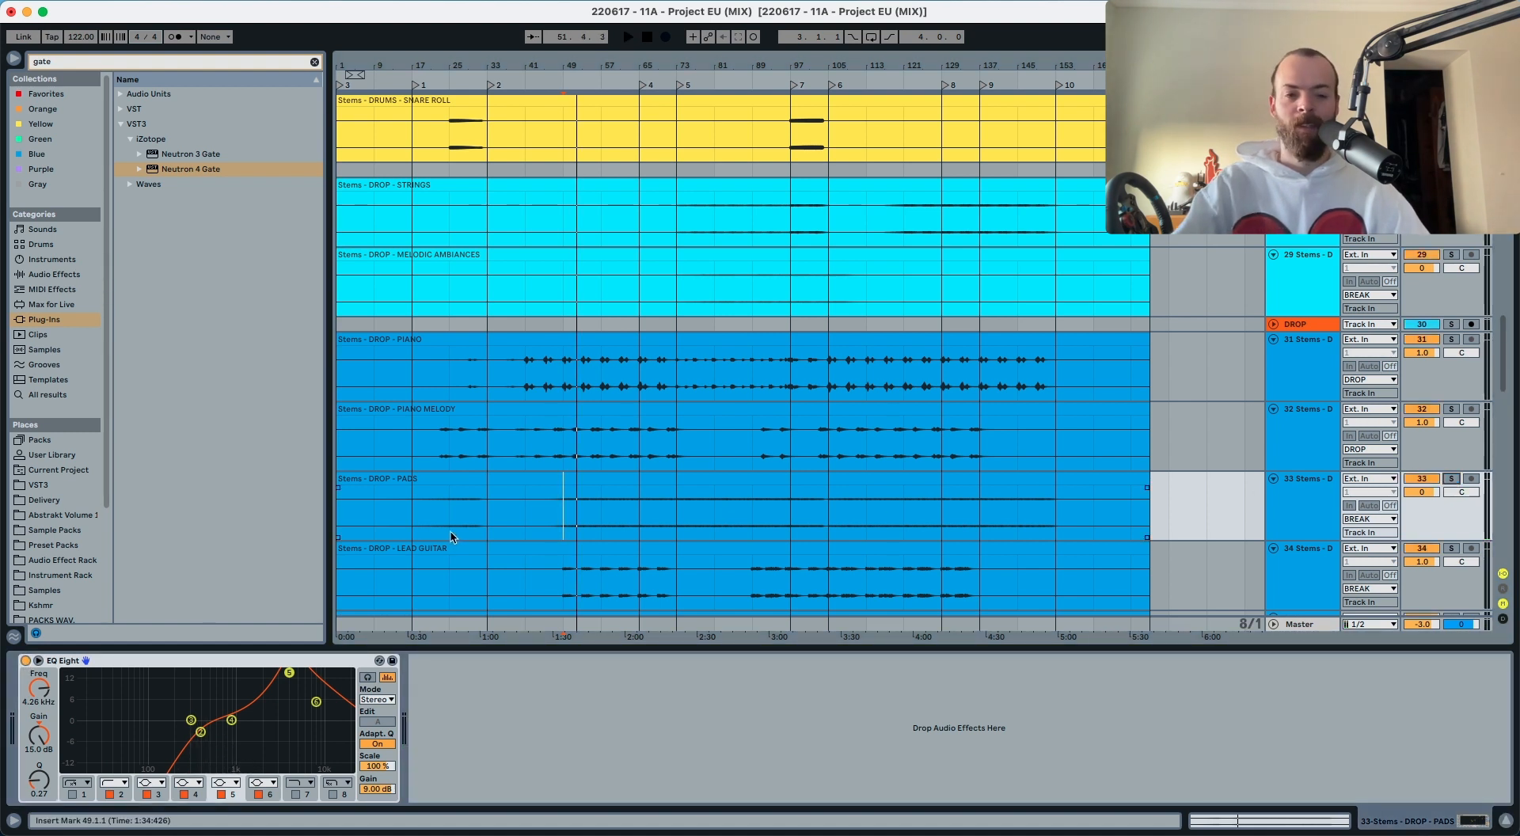
{"action": "key", "text": "space"}
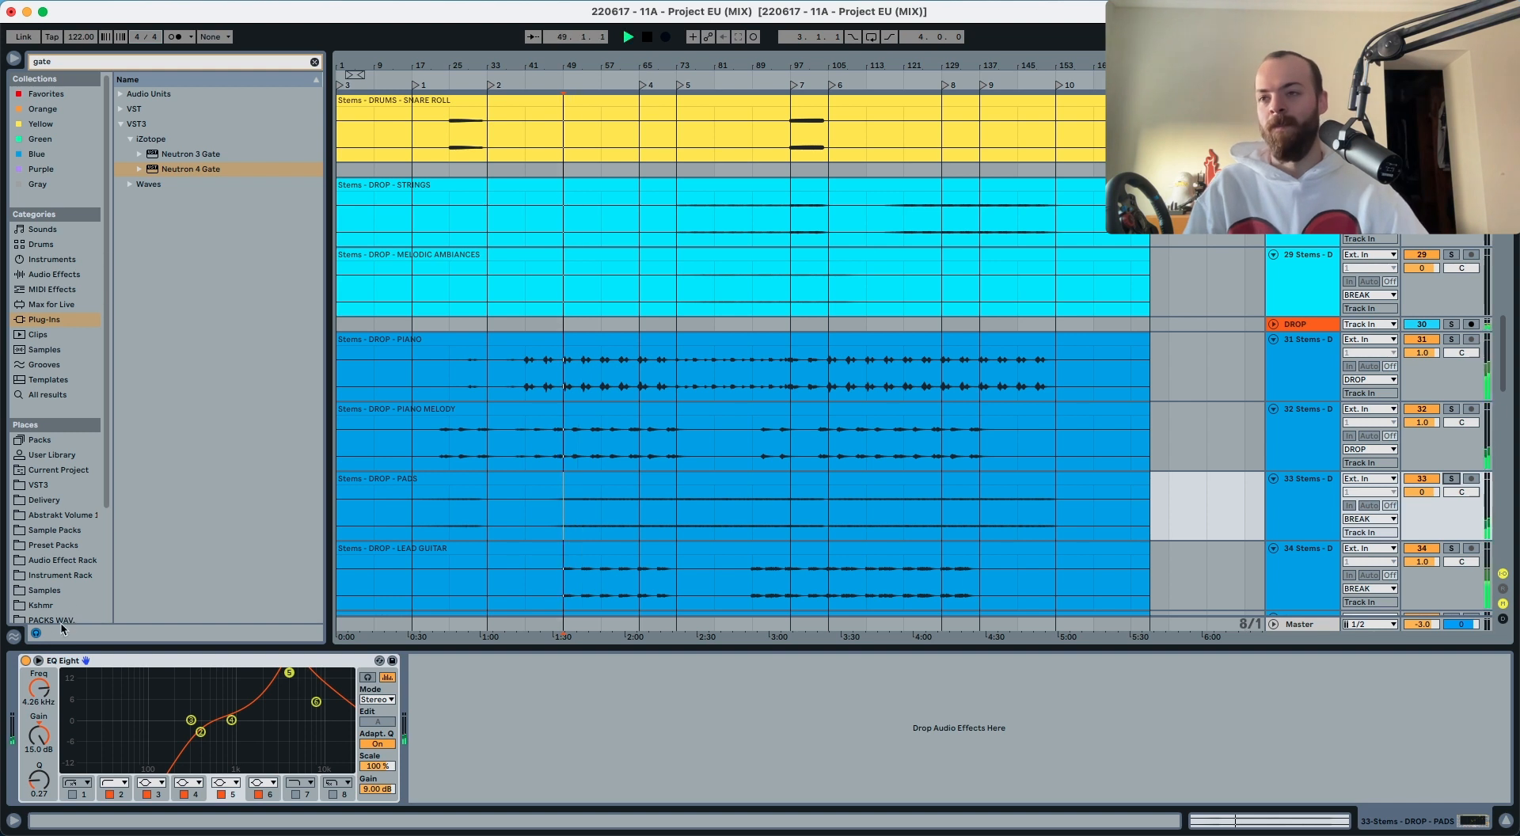
{"action": "left_click", "coordinate": [27, 660]}
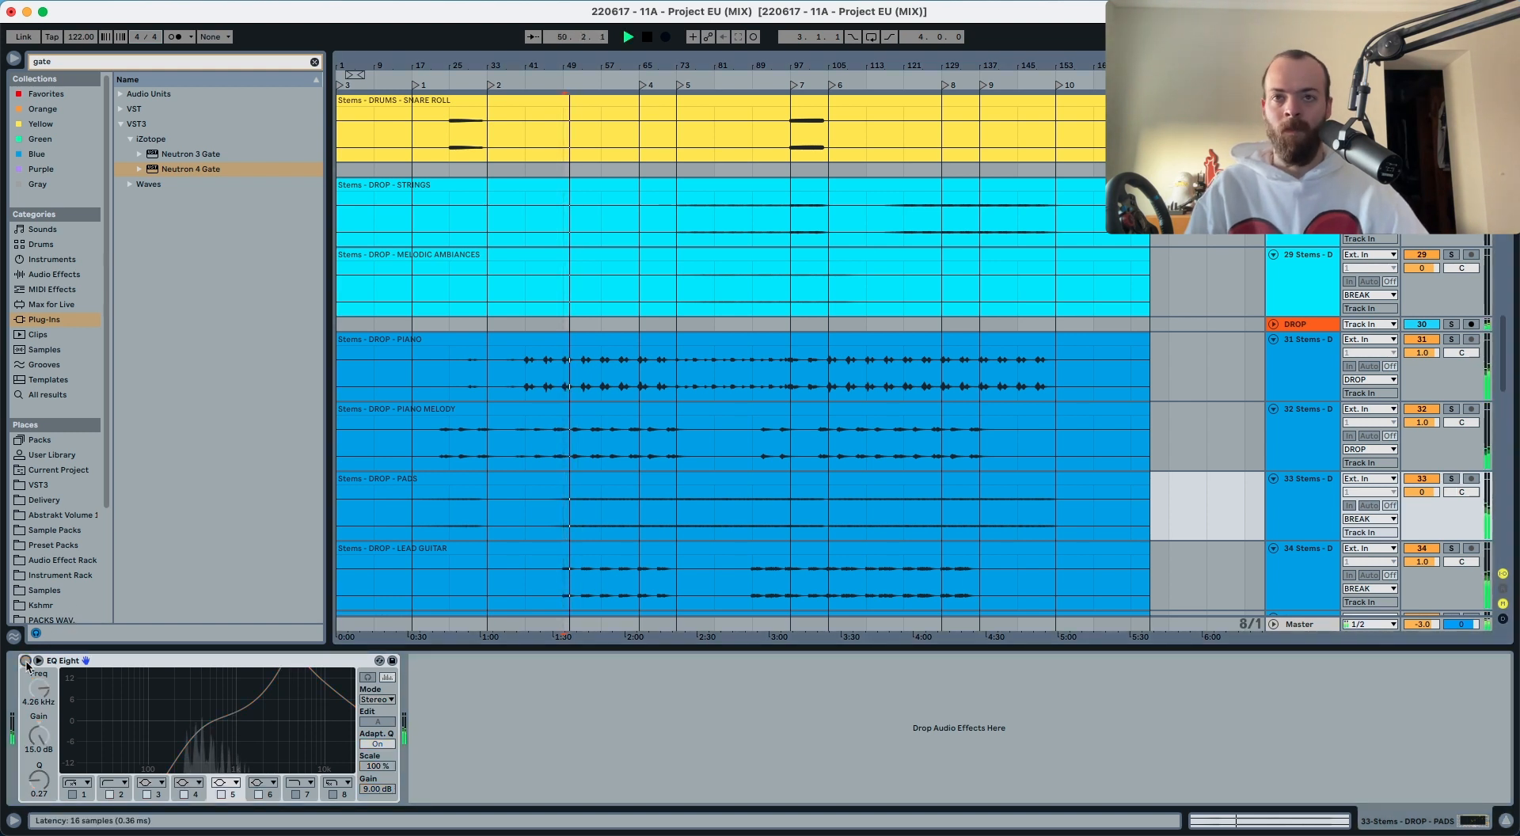
{"action": "left_click", "coordinate": [26, 661]}
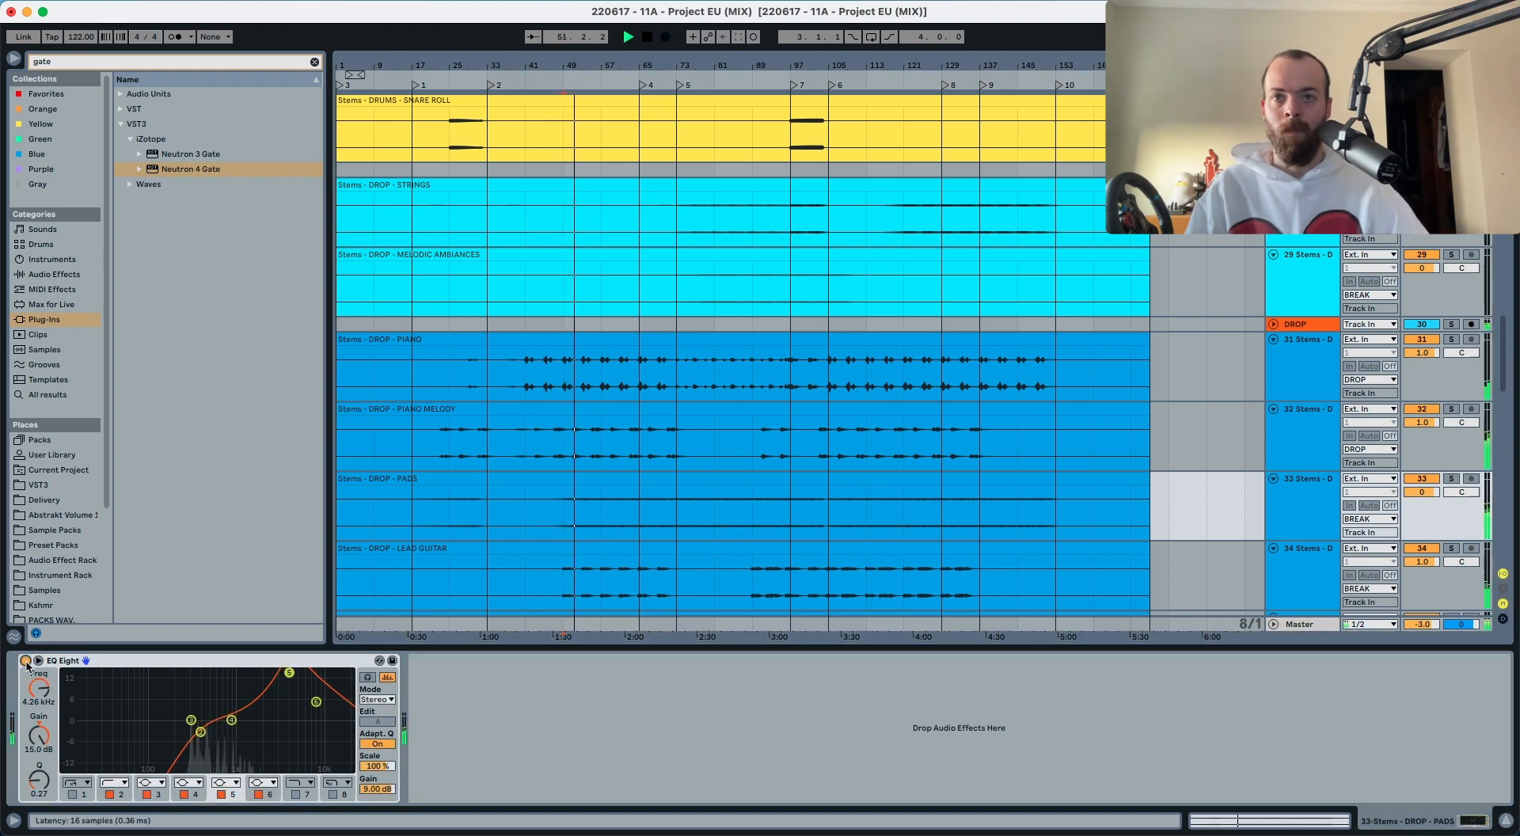
{"action": "left_click", "coordinate": [26, 661]}
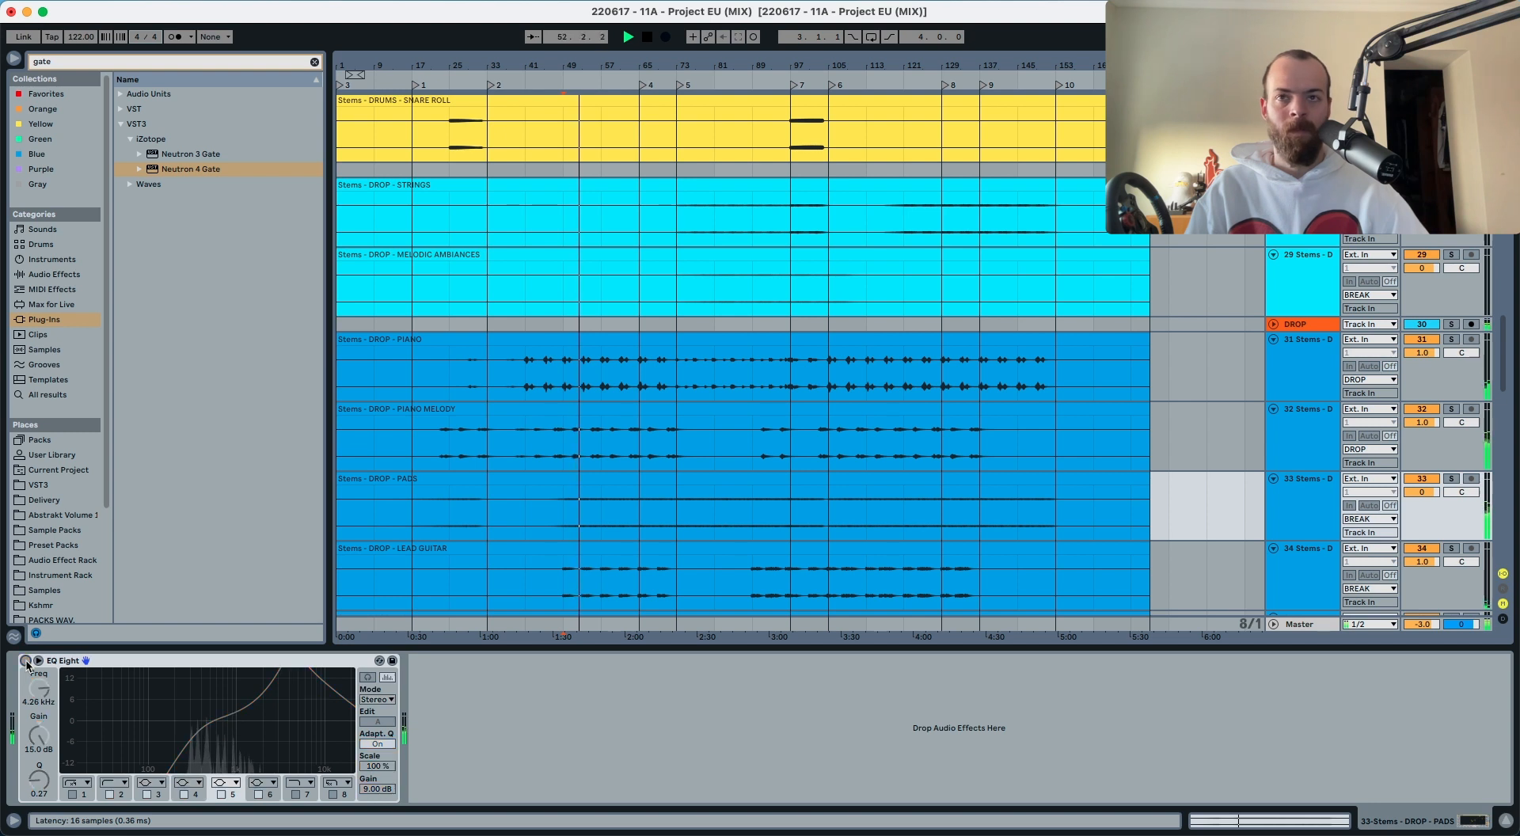
{"action": "left_click", "coordinate": [26, 661]}
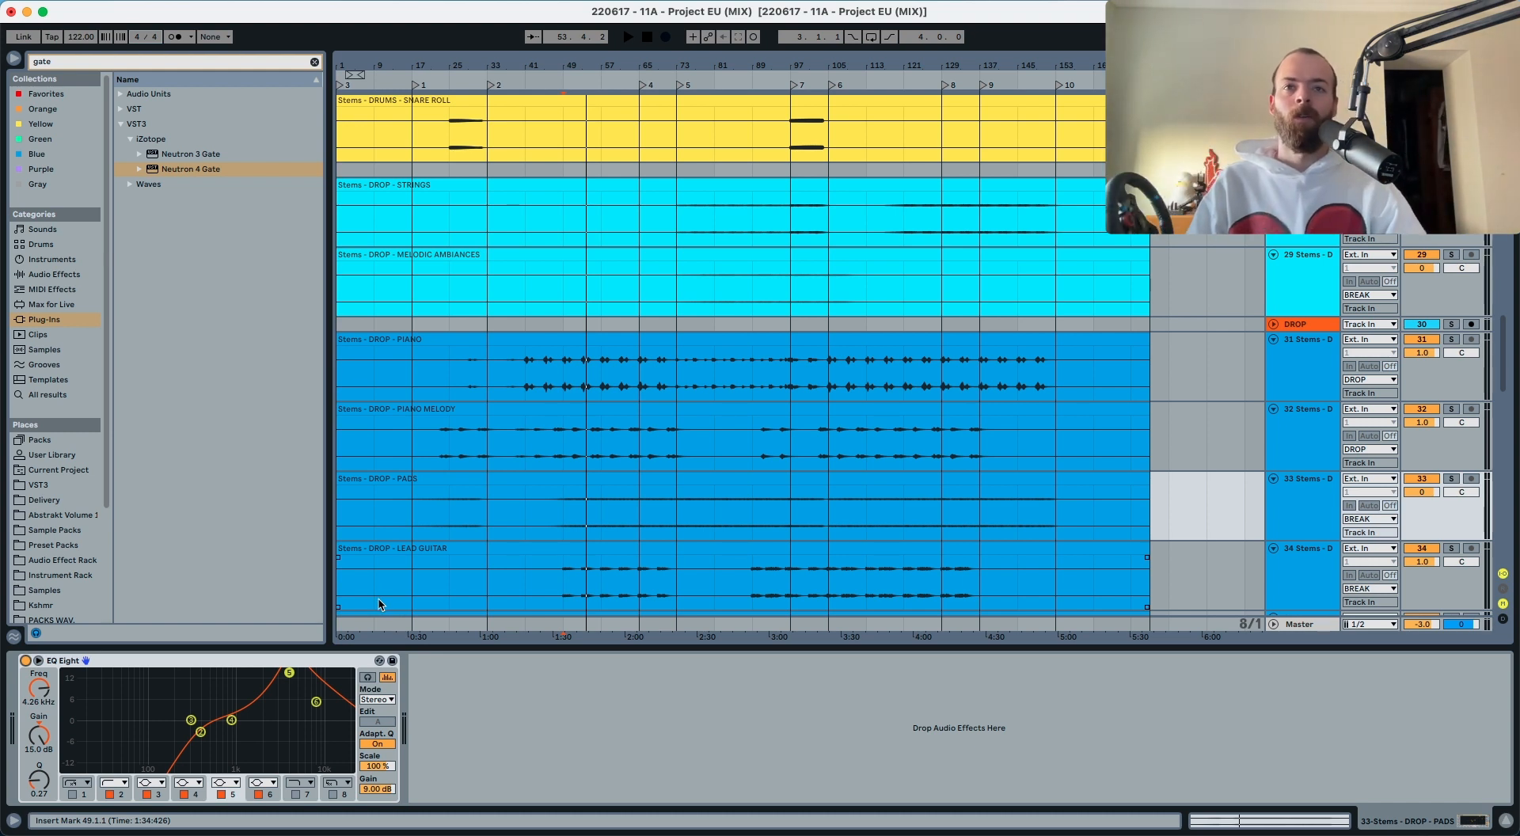
Step: Play the full mix from bar 105 to check the pads in the second drop
{"action": "left_click", "coordinate": [835, 499]}
{"action": "scroll", "coordinate": [838, 478], "scroll_direction": "down", "scroll_amount": 3}
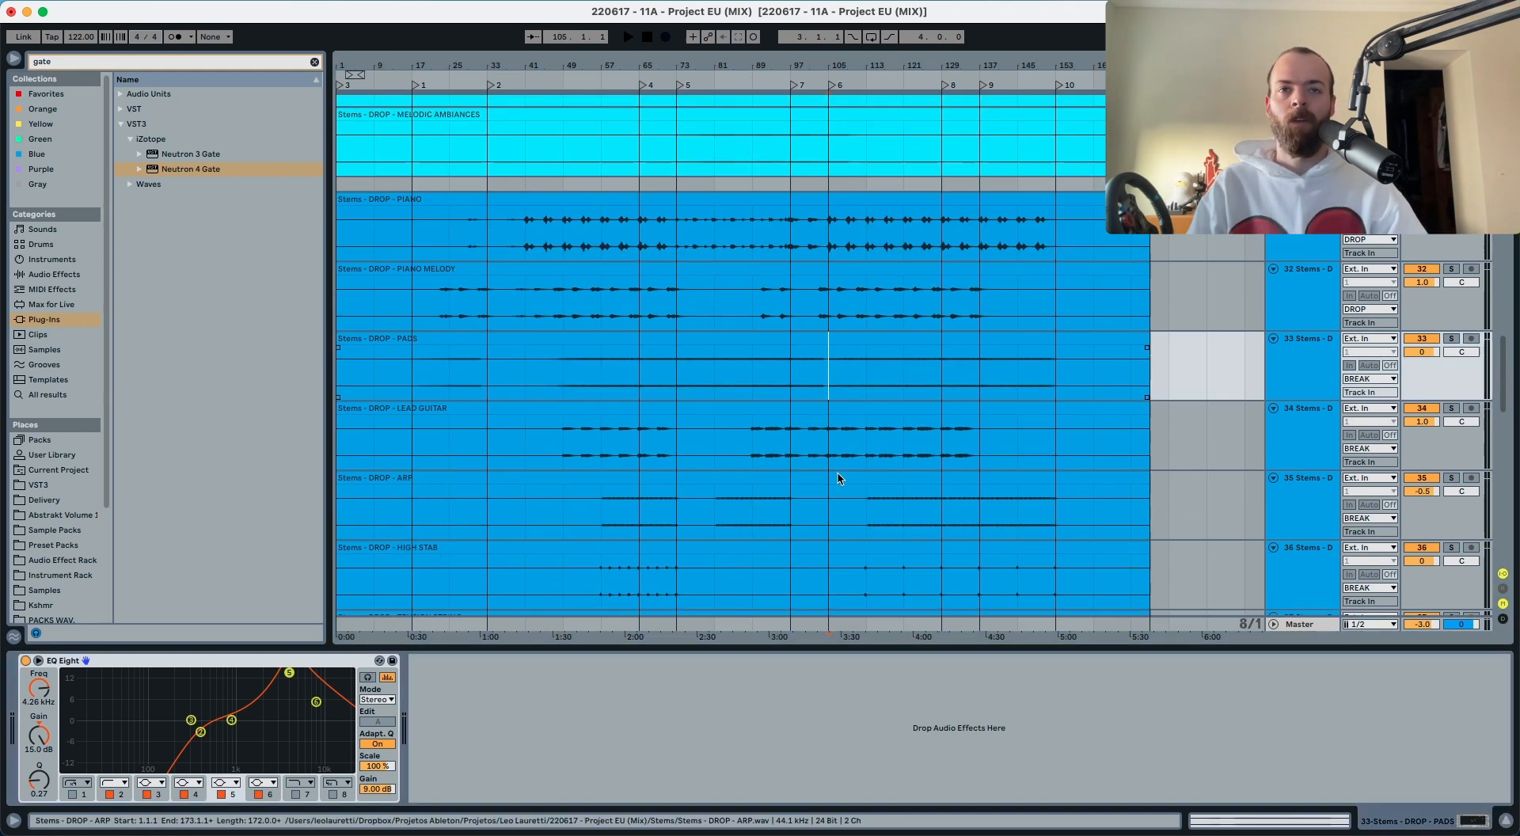
{"action": "scroll", "coordinate": [838, 478], "scroll_direction": "down", "scroll_amount": 1}
{"action": "left_click", "coordinate": [841, 474]}
{"action": "key", "text": "space"}
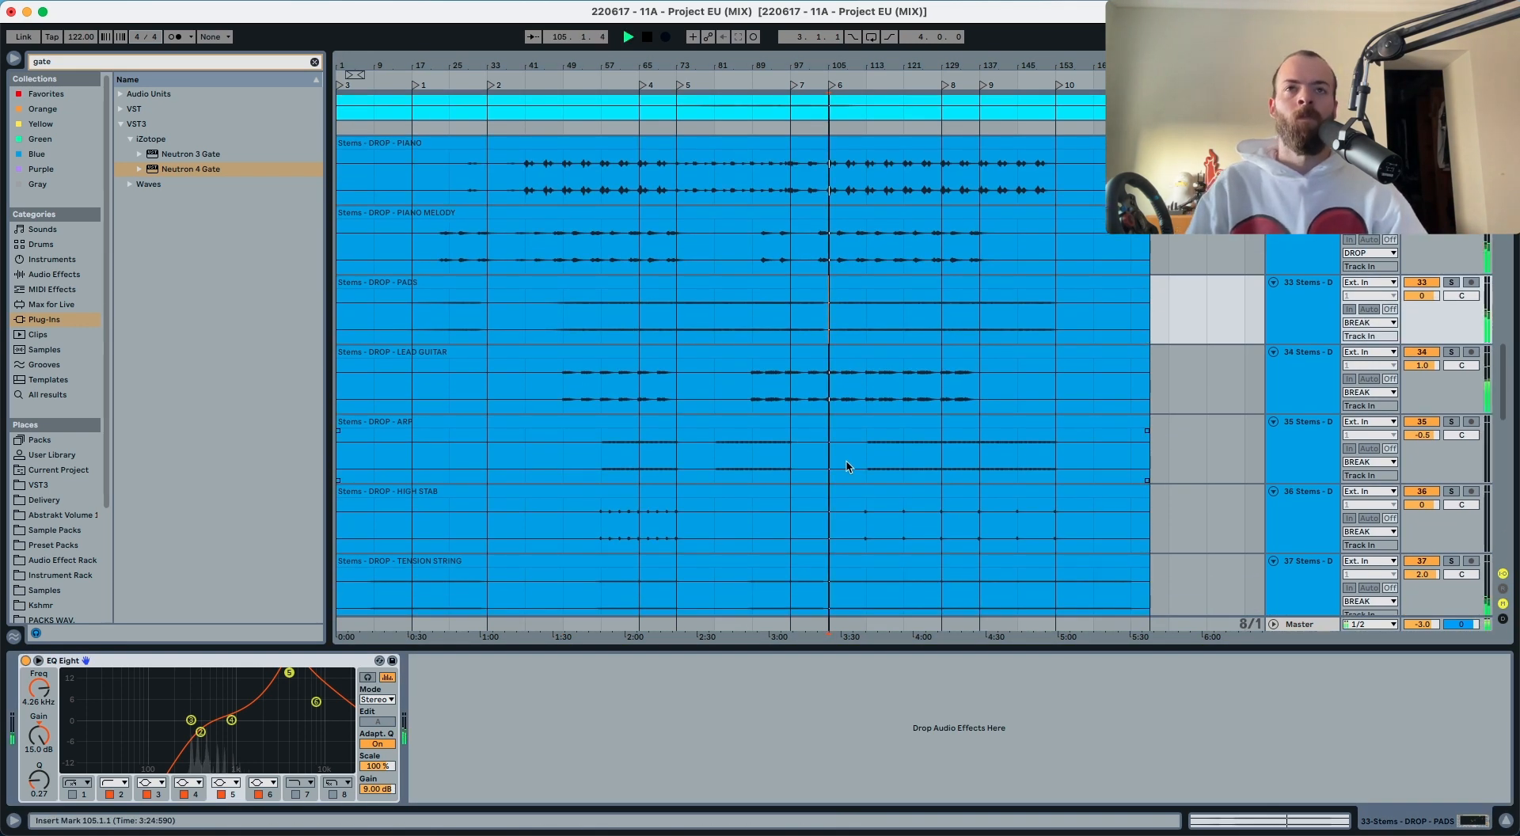
Step: Solo the BG ARP track and shift its EQ Eight boost toward the highs, placing band 6 at 14.7 kHz with 4.34 dB gain
{"action": "scroll", "coordinate": [851, 452], "scroll_direction": "down", "scroll_amount": 5}
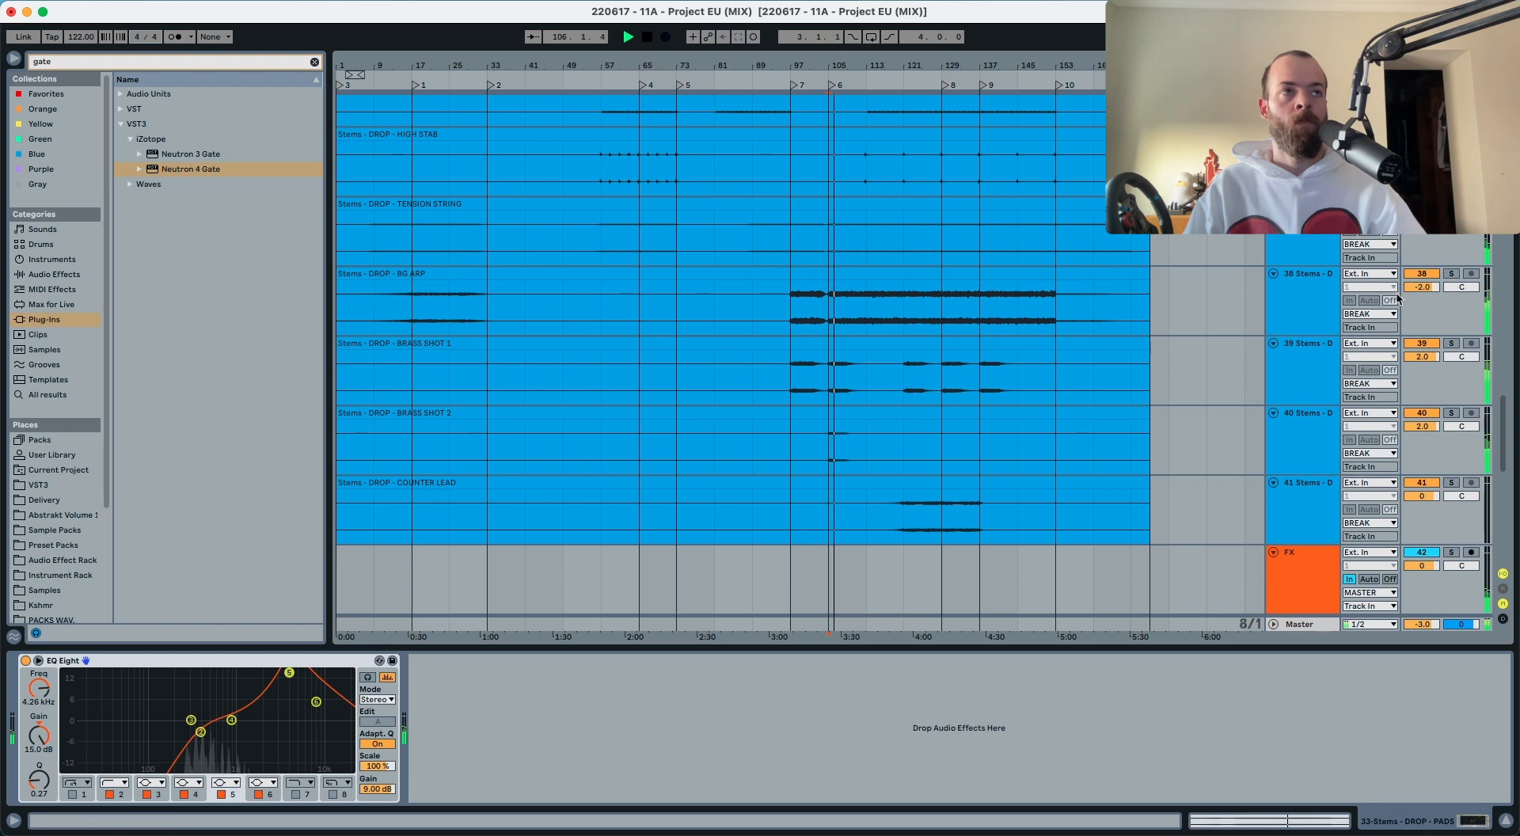
{"action": "left_click", "coordinate": [1303, 312]}
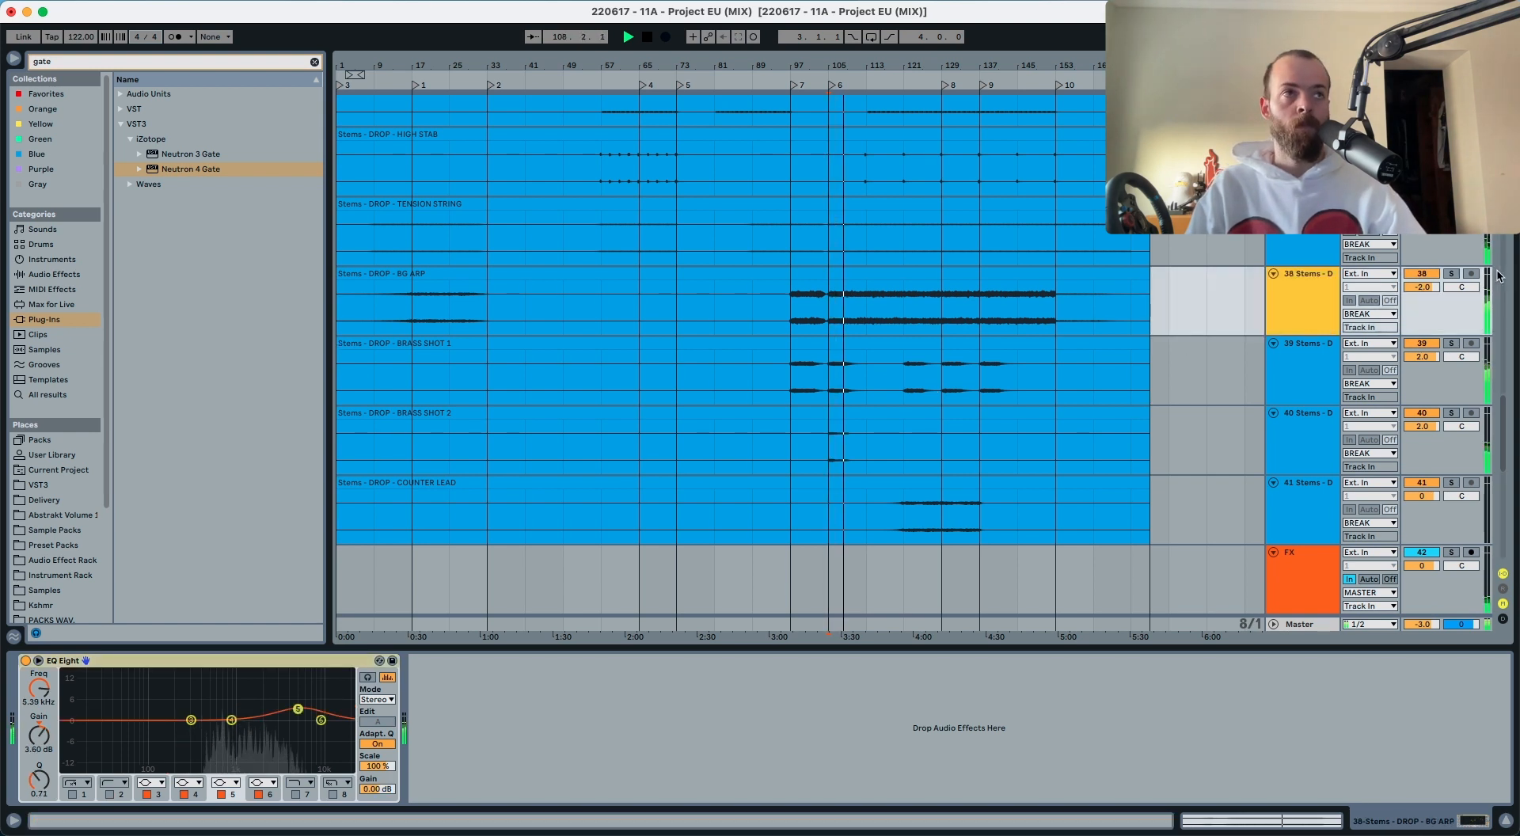
{"action": "left_click", "coordinate": [1456, 274]}
{"action": "left_click", "coordinate": [1459, 275]}
{"action": "left_click_drag", "start_coordinate": [231, 720], "coordinate": [274, 713]}
{"action": "left_click_drag", "start_coordinate": [298, 711], "coordinate": [336, 710]}
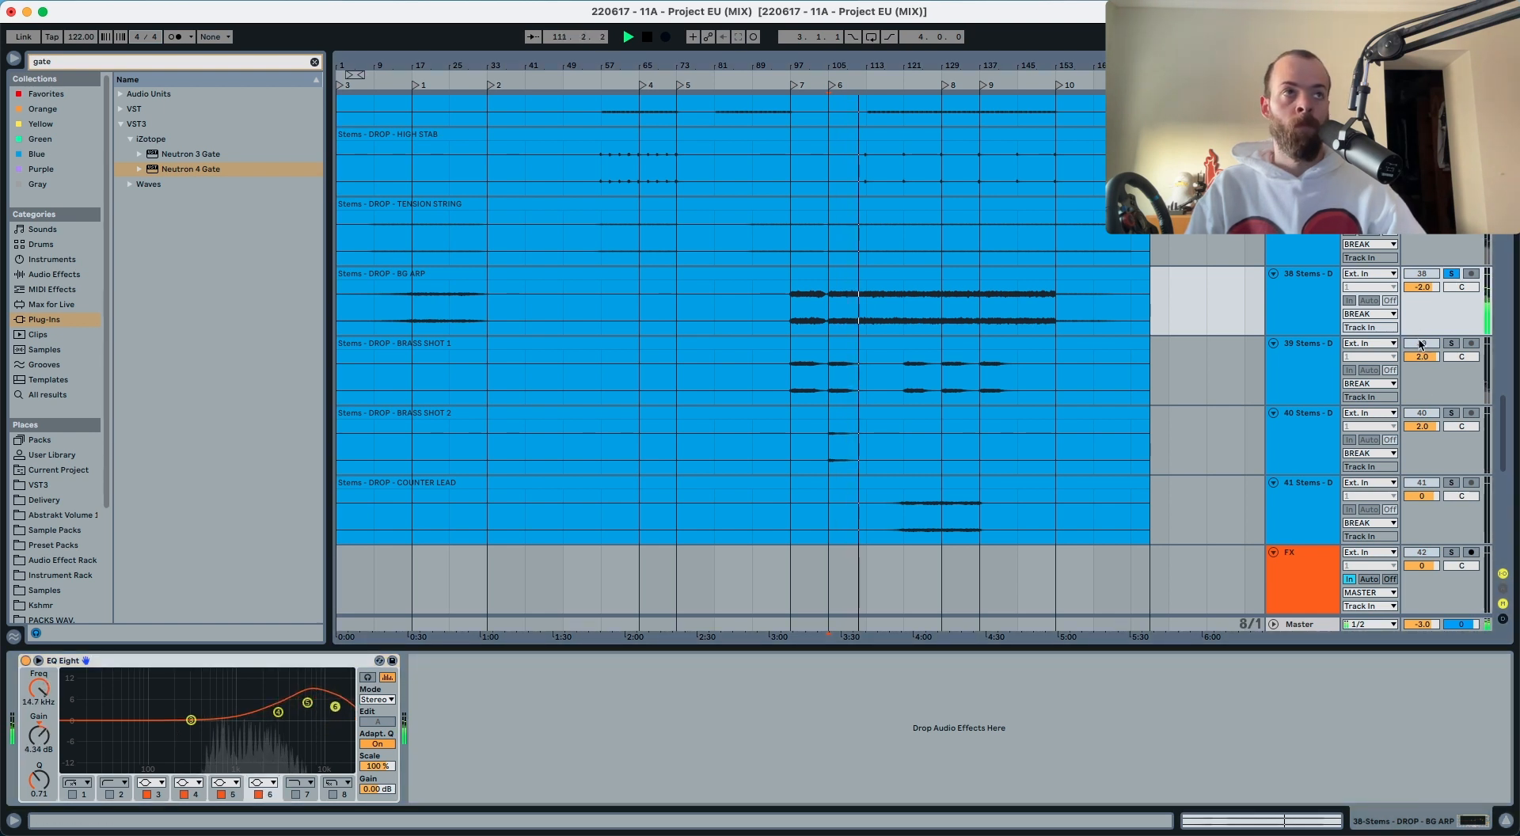
Step: Unsolo BG ARP and, with the full mix playing, set its EQ Eight band 3 to 728 Hz at -0.62 dB and band 5 to 6.67 kHz at 1.61 dB
{"action": "left_click", "coordinate": [1453, 275]}
{"action": "key", "text": "space"}
{"action": "key", "text": "space"}
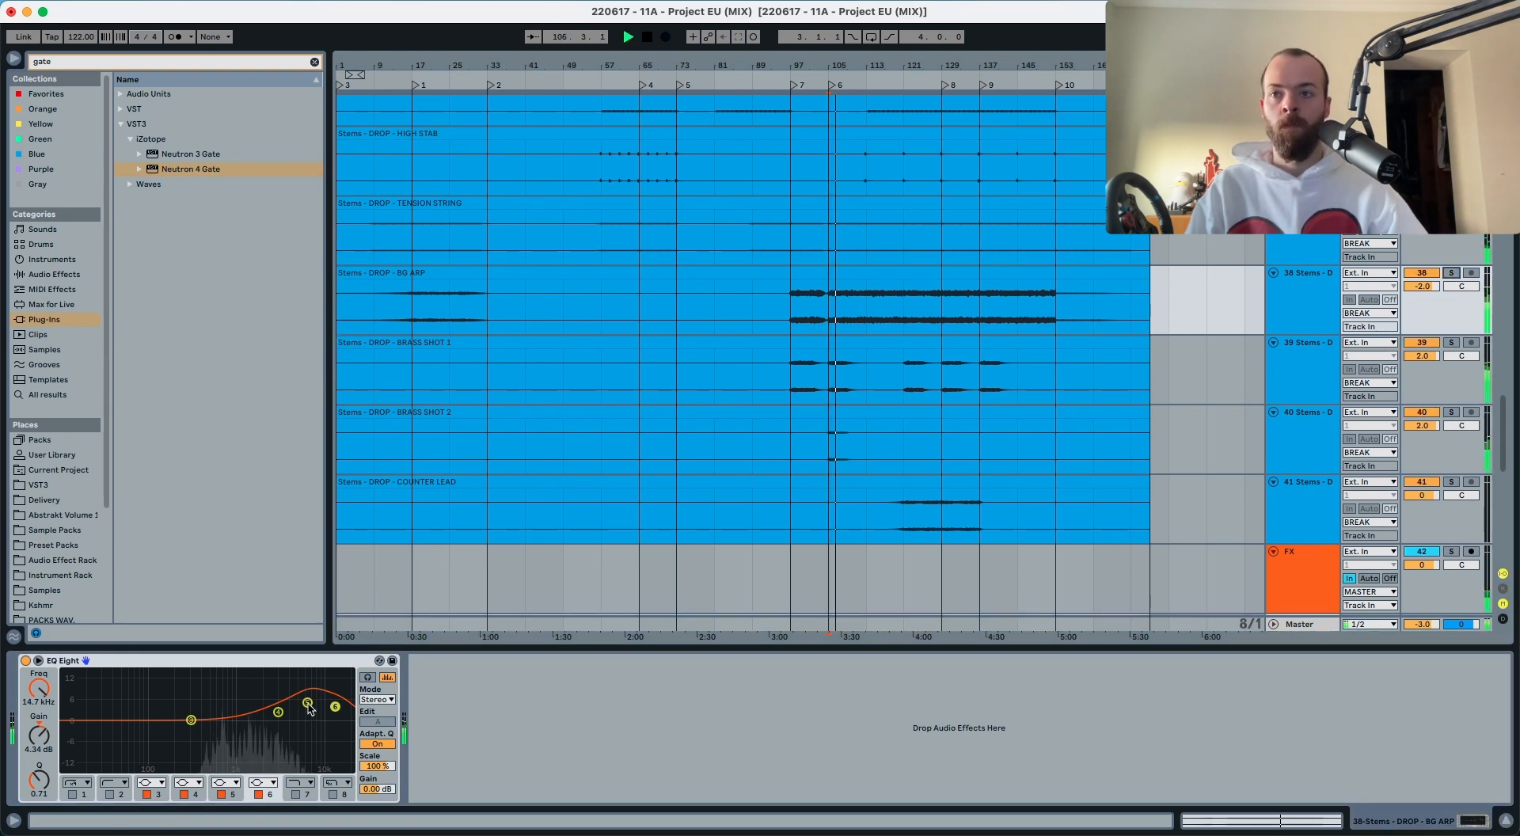
{"action": "left_click_drag", "start_coordinate": [307, 703], "coordinate": [222, 723]}
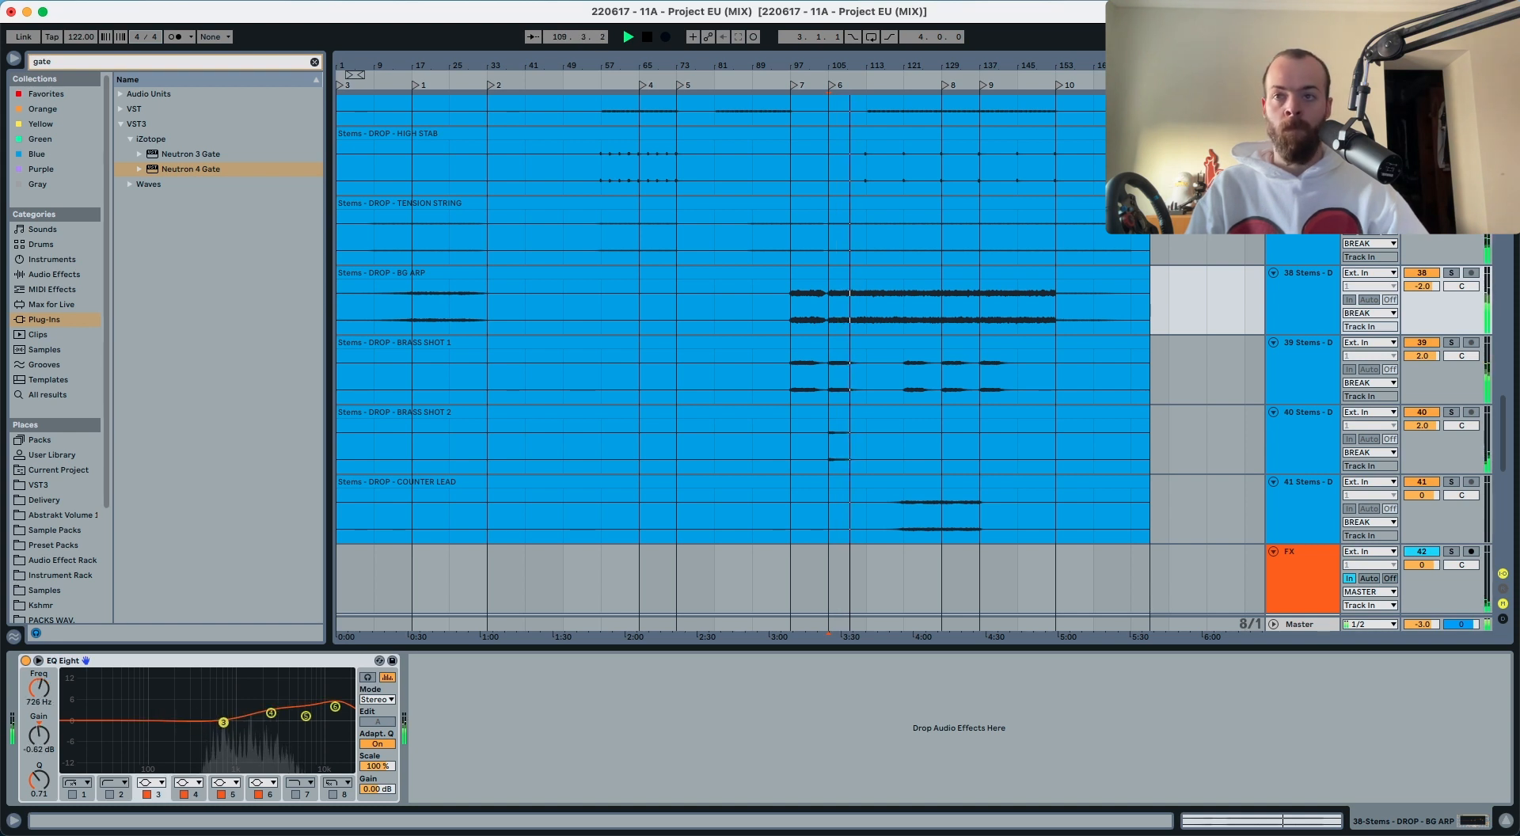
{"action": "left_click", "coordinate": [305, 714]}
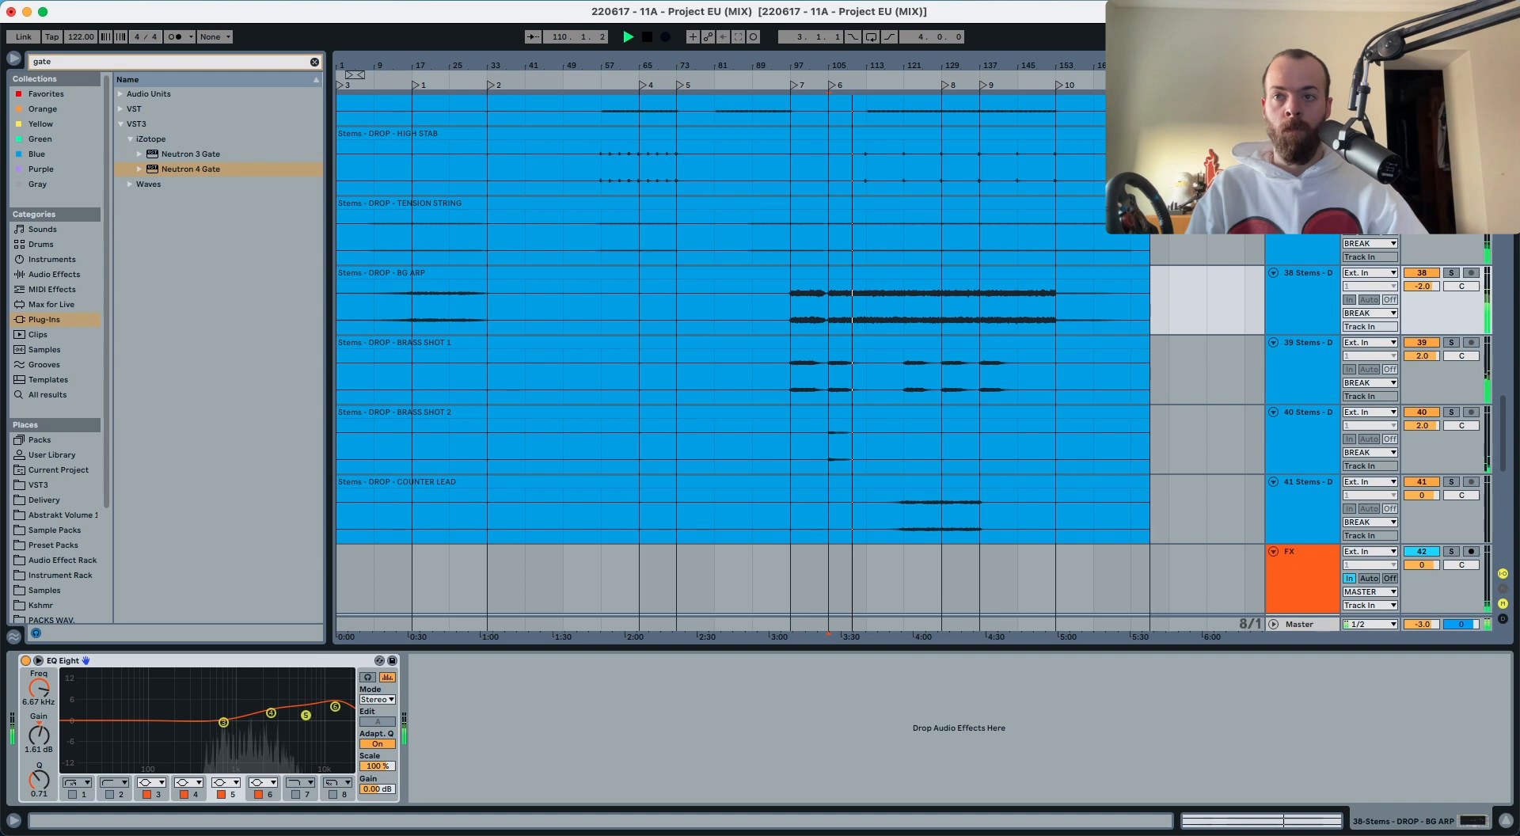
Step: Set the BRASS SHOT 1 track volume to 3 dB while the second drop plays
{"action": "left_click", "coordinate": [1297, 376]}
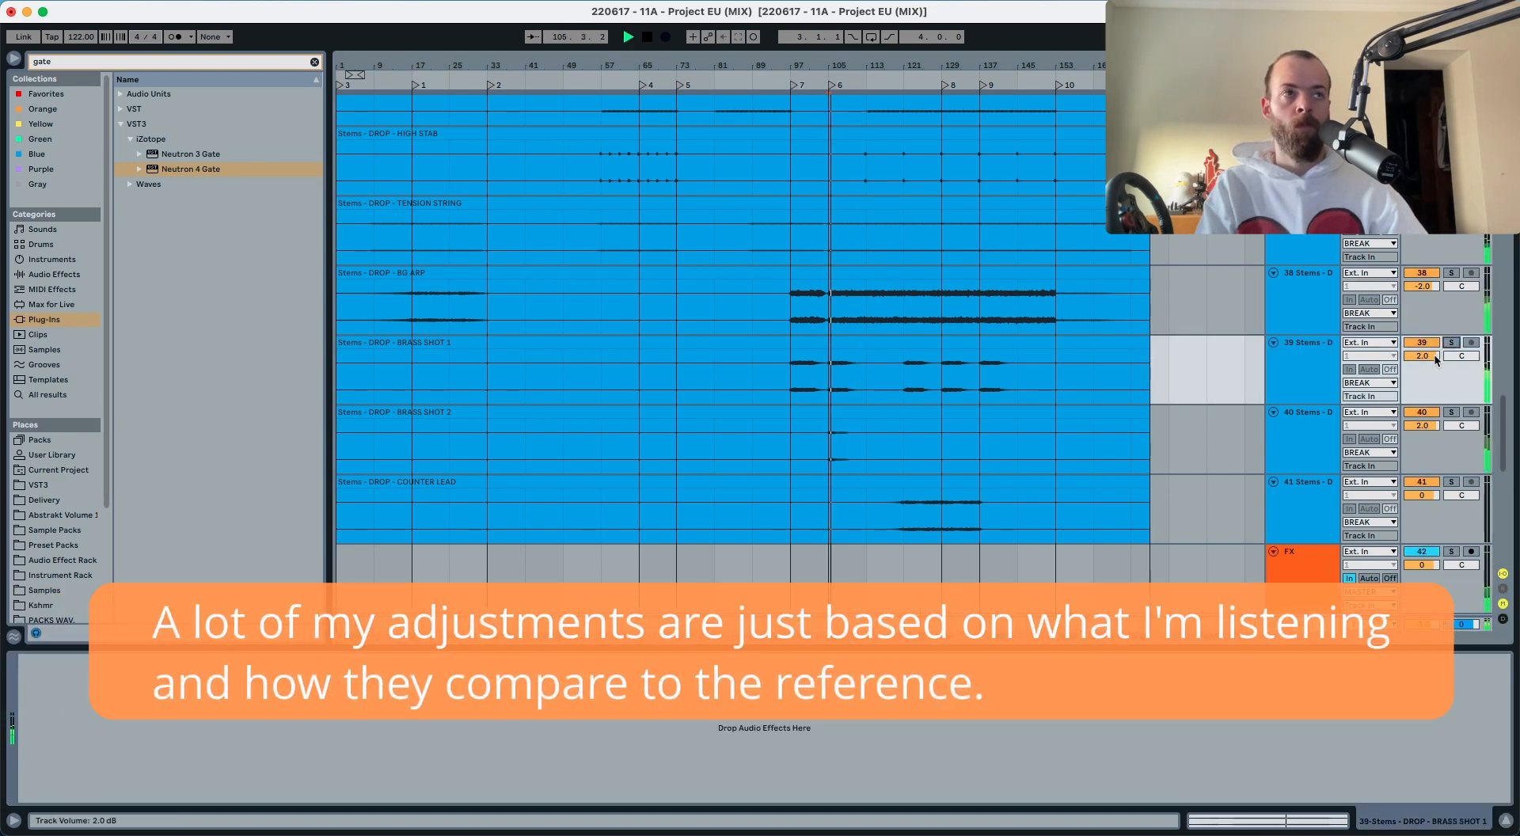
{"action": "left_click", "coordinate": [1434, 359]}
{"action": "type", "text": "3"}
{"action": "key", "text": "Return"}
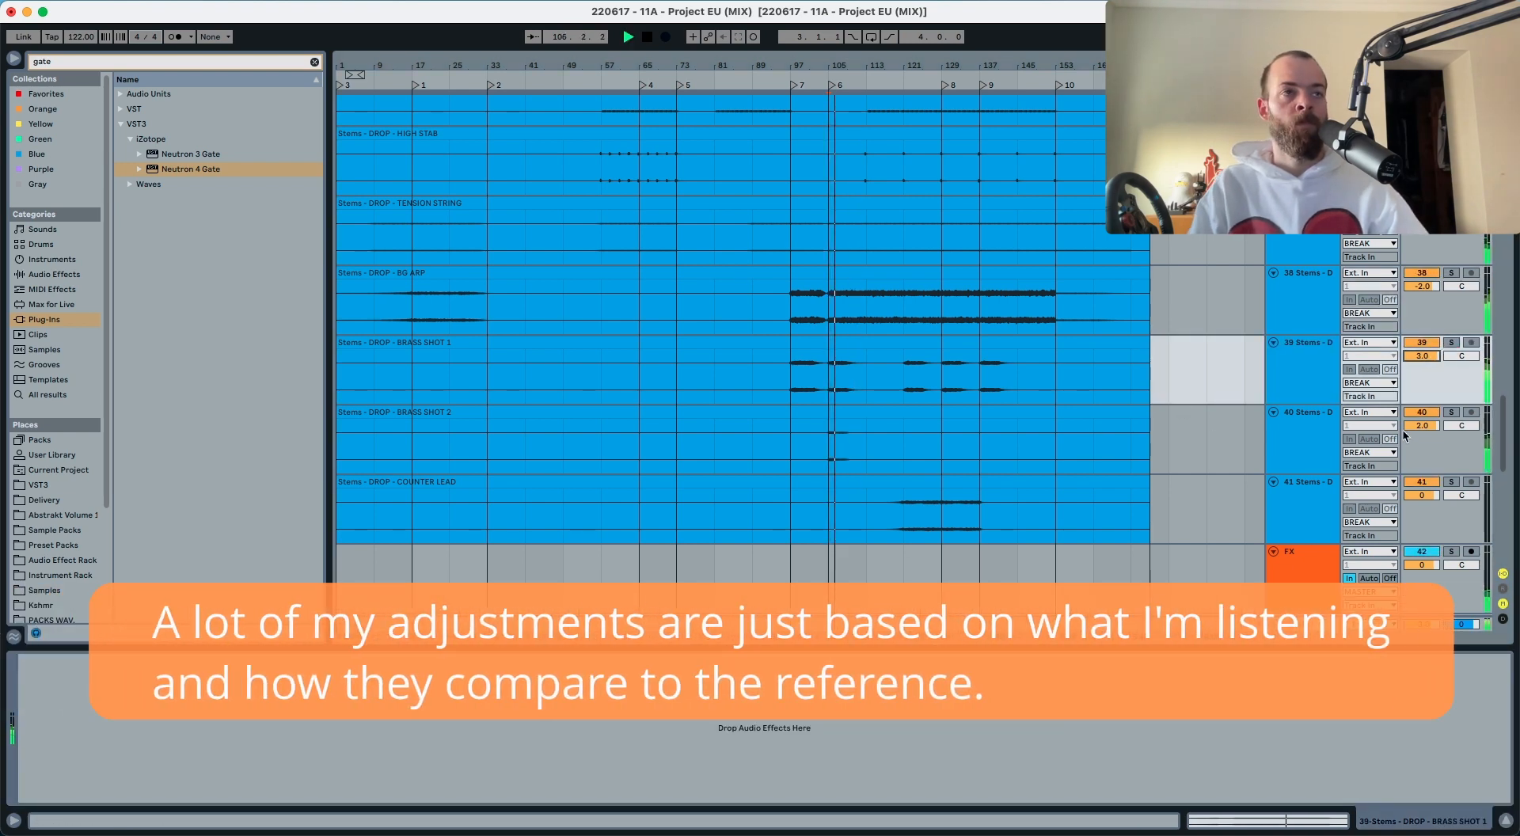
Step: Briefly solo the BRASS SHOT 2 track, set its volume to 4 dB and replay the full mix from bar 105
{"action": "left_click", "coordinate": [1451, 412]}
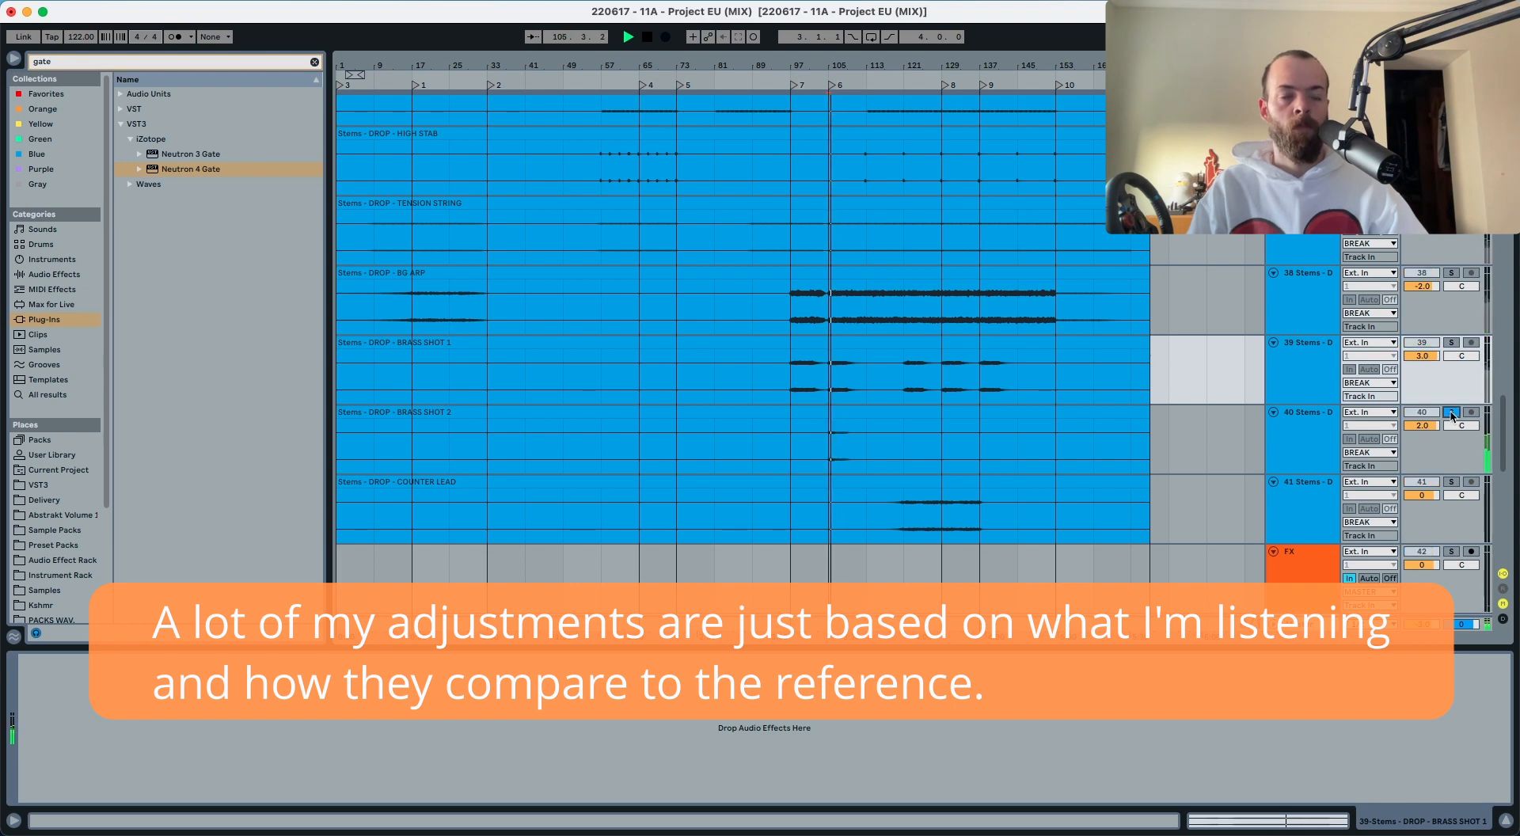
{"action": "left_click", "coordinate": [1451, 414]}
{"action": "left_click_drag", "start_coordinate": [1429, 428], "coordinate": [1429, 419]}
{"action": "key", "text": "space"}
{"action": "key", "text": "space"}
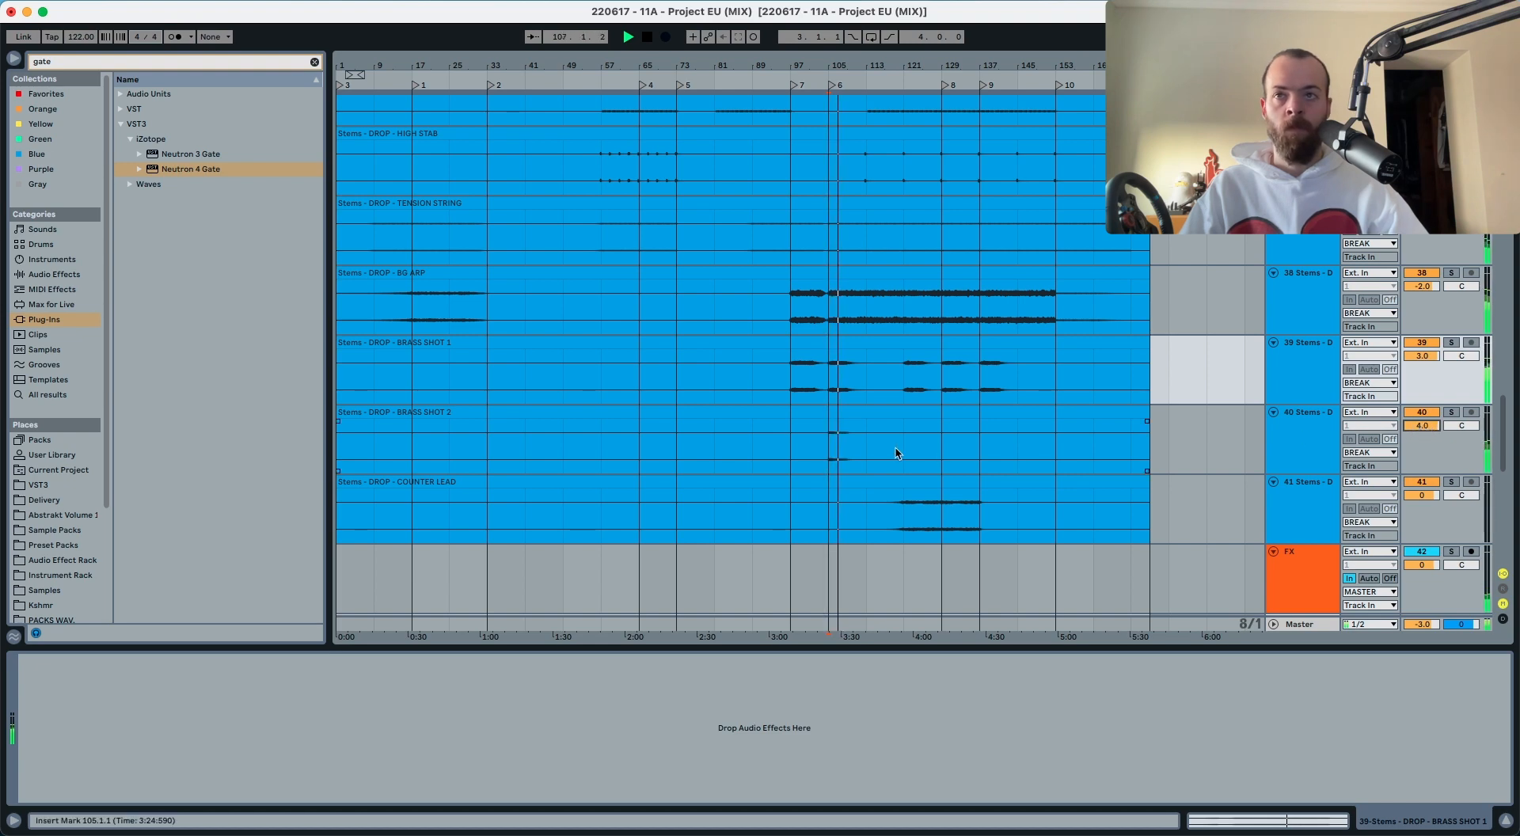
Step: Select the BRASS SHOT 1 and BRASS SHOT 2 tracks together and lower their volumes to 2 dB and 3 dB
{"action": "scroll", "coordinate": [897, 452], "scroll_direction": "up", "scroll_amount": 12}
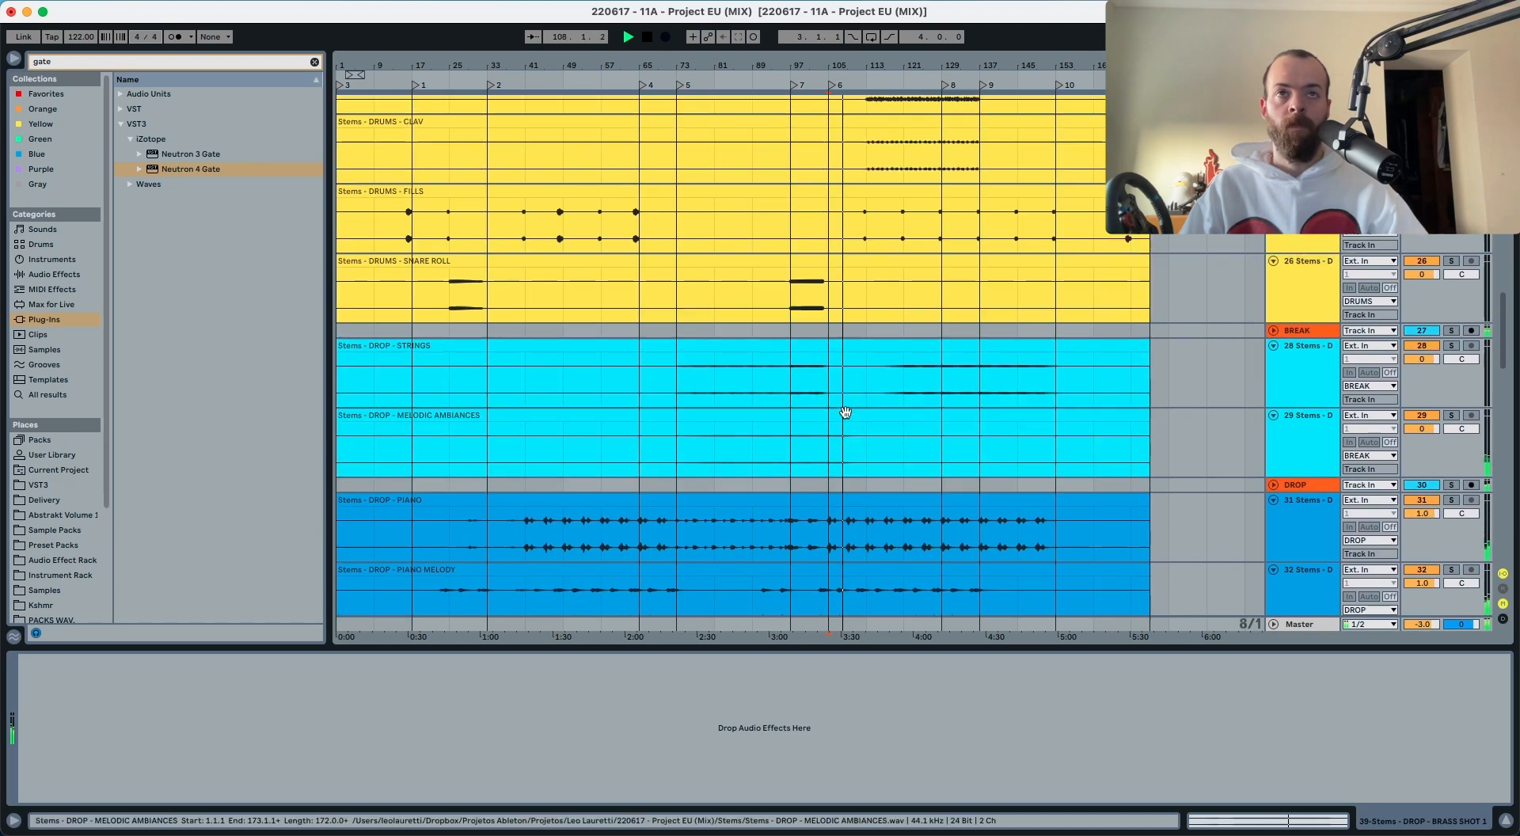
{"action": "scroll", "coordinate": [846, 411], "scroll_direction": "up", "scroll_amount": 8}
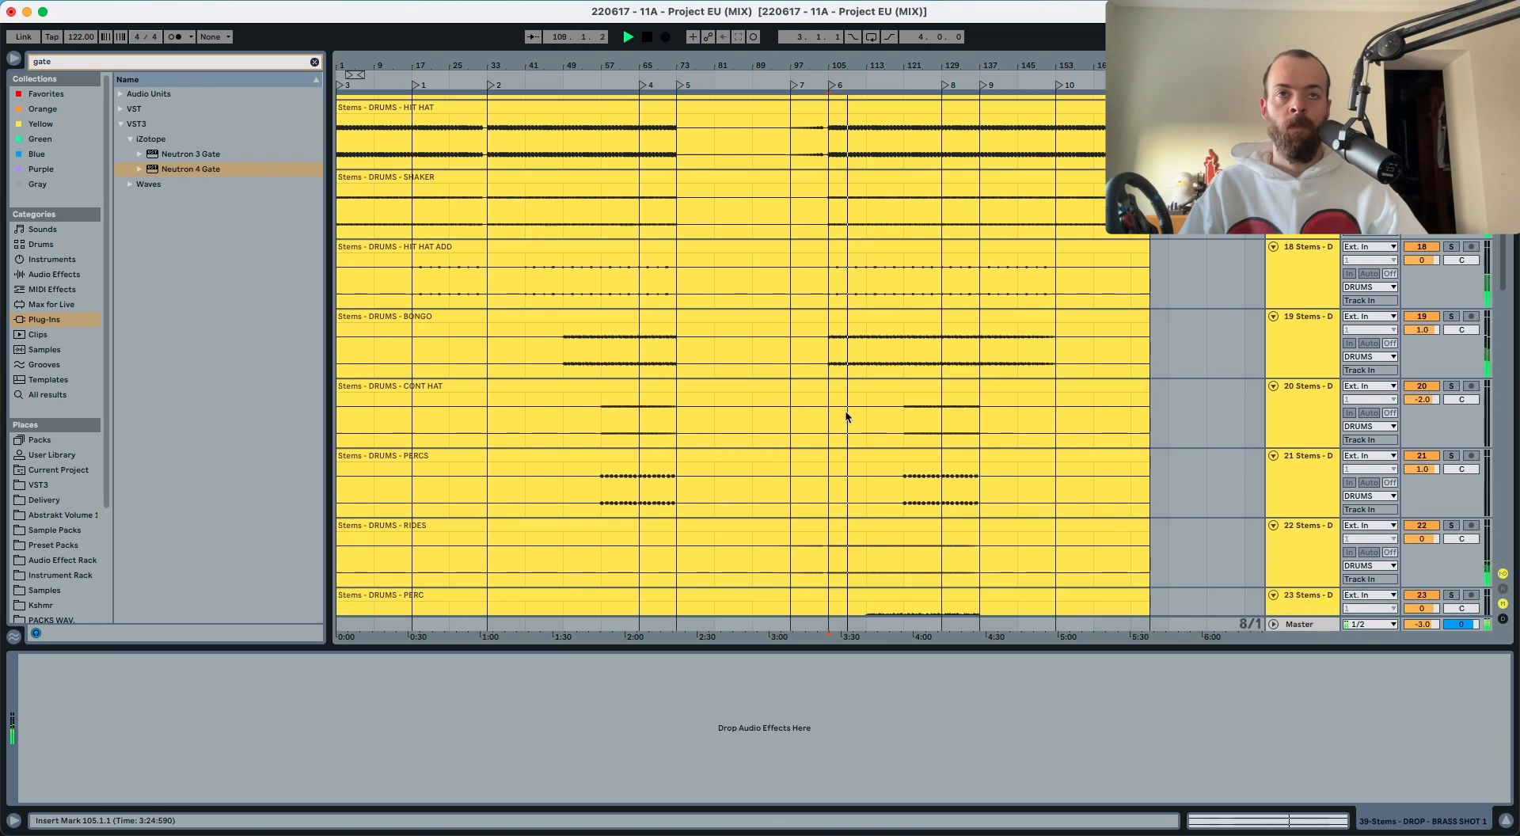
{"action": "scroll", "coordinate": [845, 412], "scroll_direction": "down", "scroll_amount": 18}
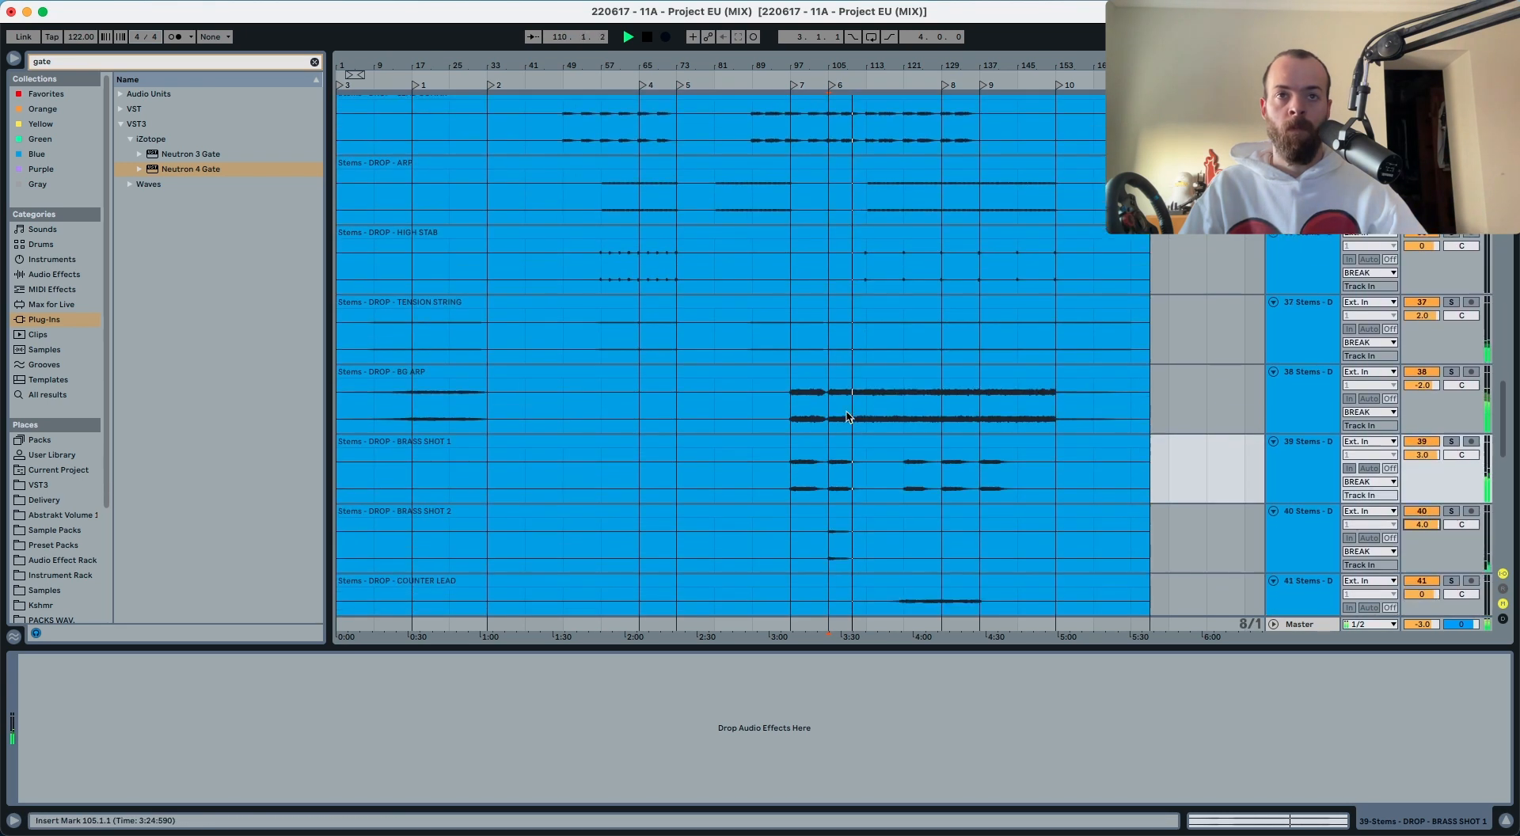
{"action": "left_click", "coordinate": [1320, 522]}
{"action": "left_click", "coordinate": [1323, 479], "text": "shift"}
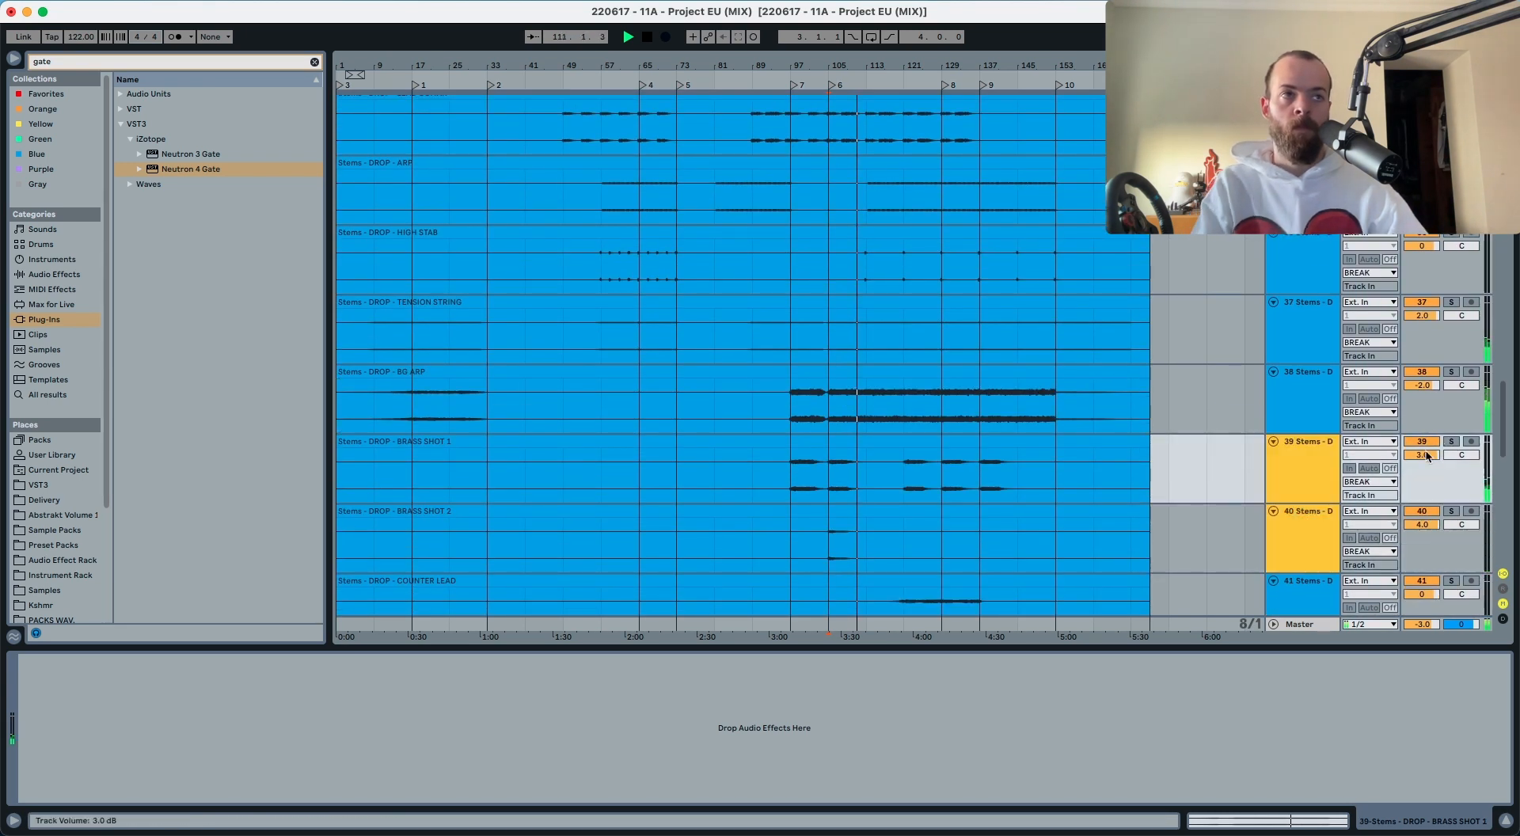
{"action": "left_click_drag", "start_coordinate": [1425, 456], "coordinate": [1426, 465]}
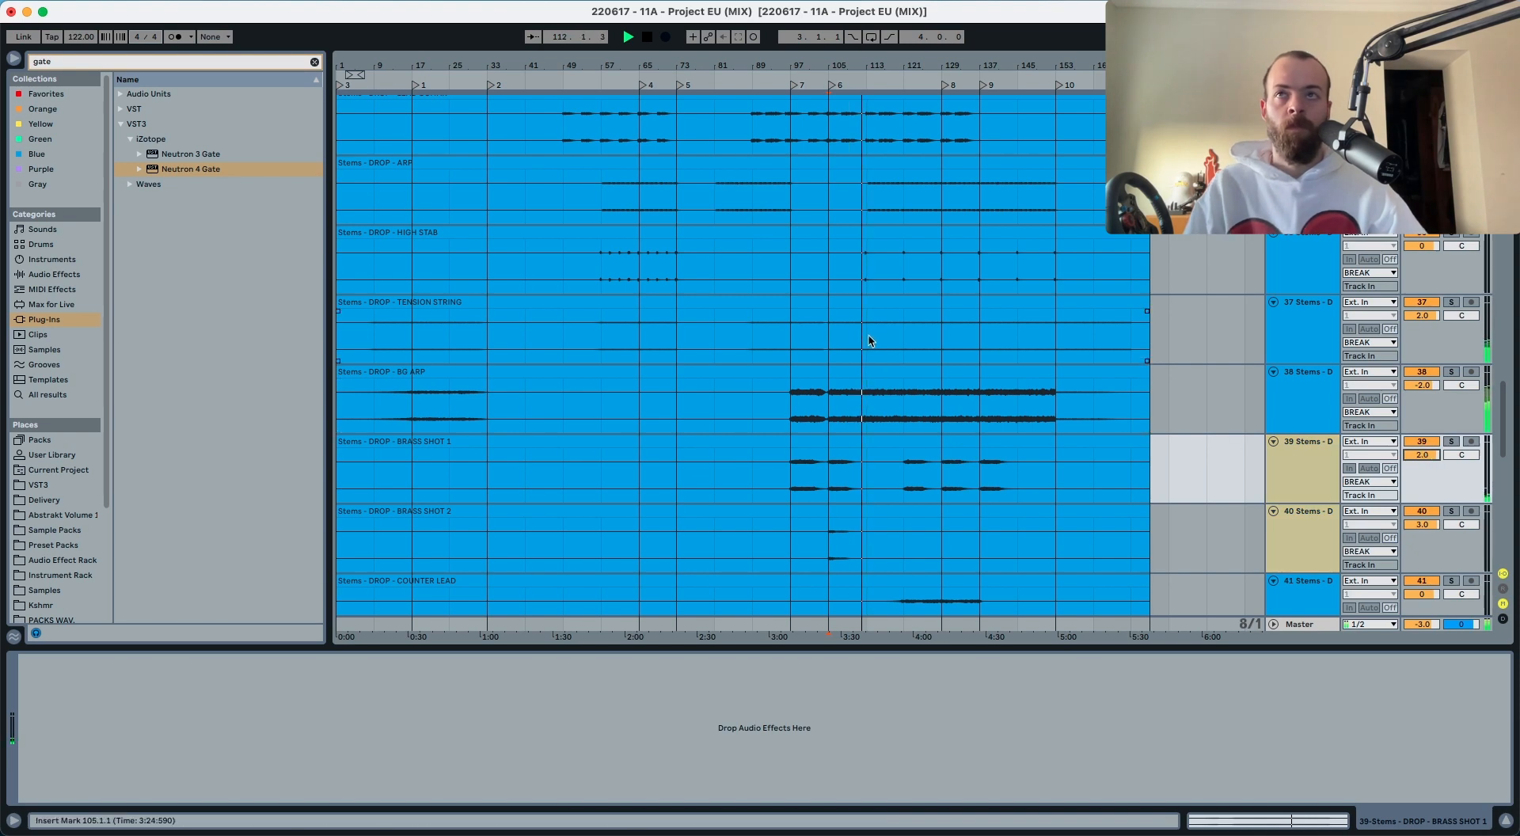
Step: Play the HIGH STAB track from bar 57, soloing it briefly, and set its volume to 3 dB
{"action": "scroll", "coordinate": [868, 340], "scroll_direction": "up", "scroll_amount": 2}
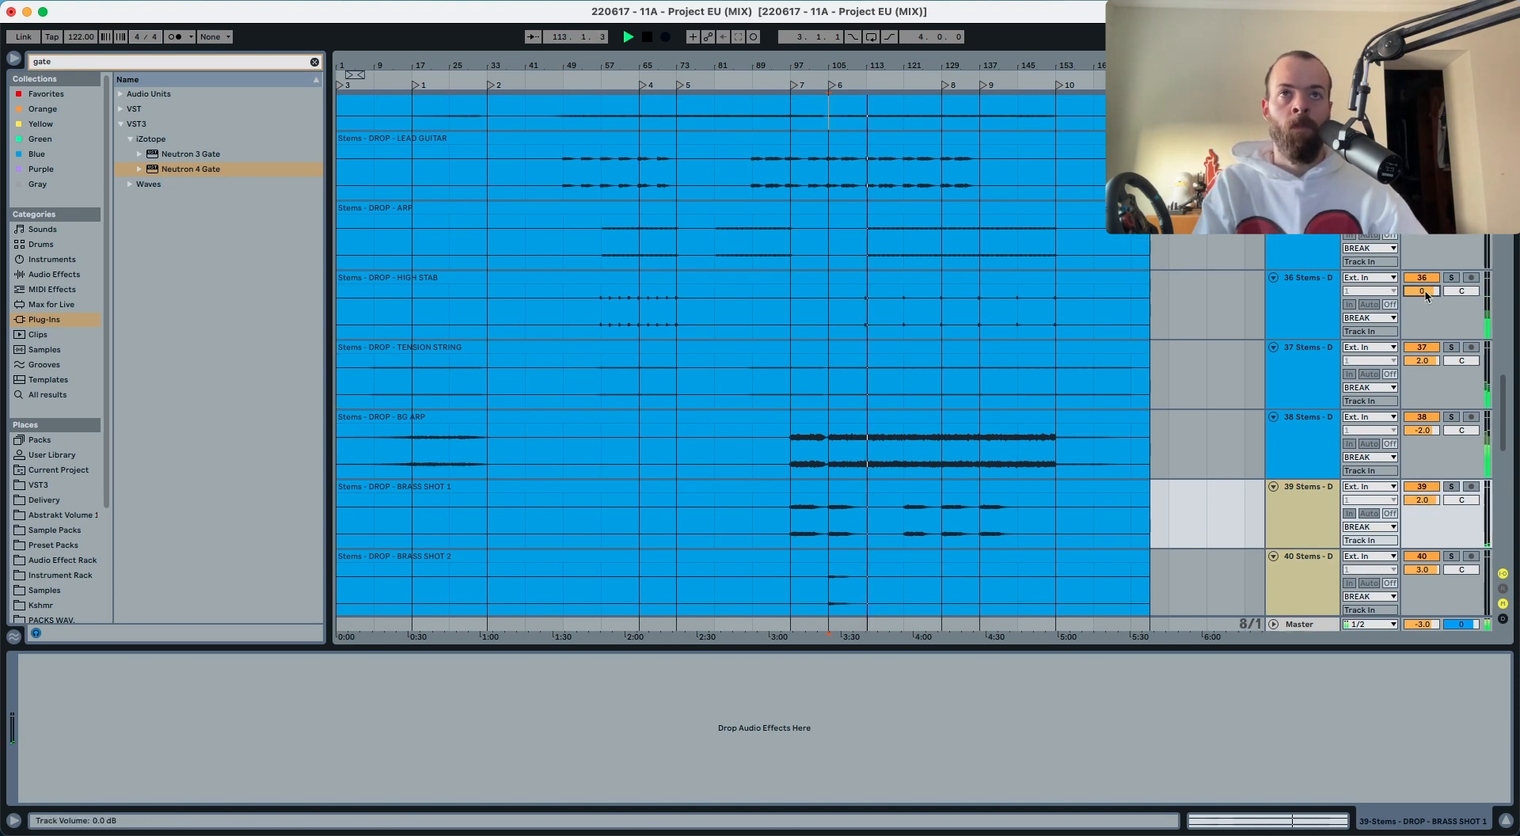
{"action": "left_click", "coordinate": [603, 315]}
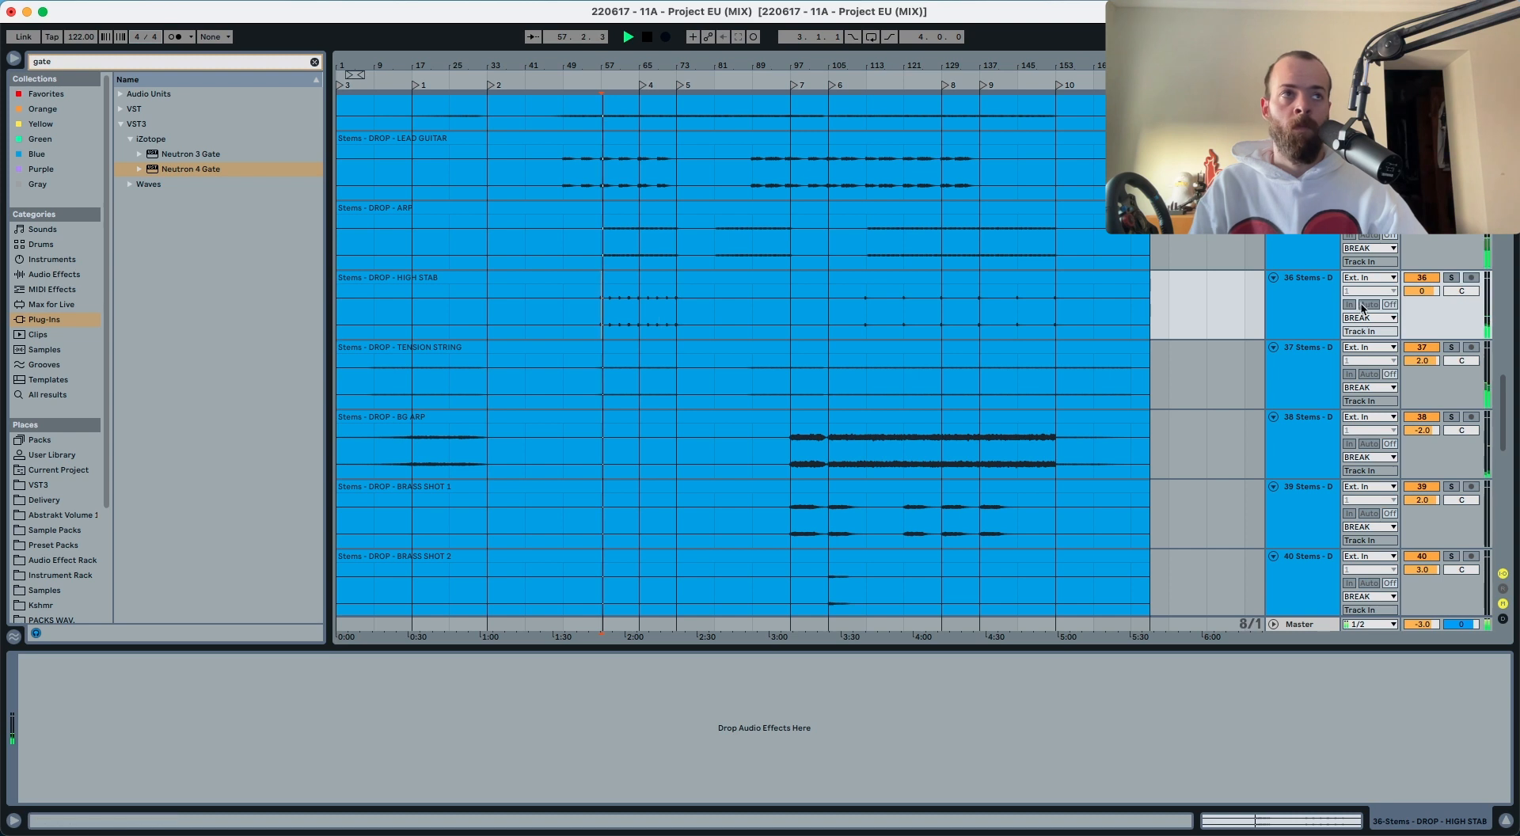
{"action": "left_click", "coordinate": [1451, 278]}
{"action": "left_click", "coordinate": [1451, 279]}
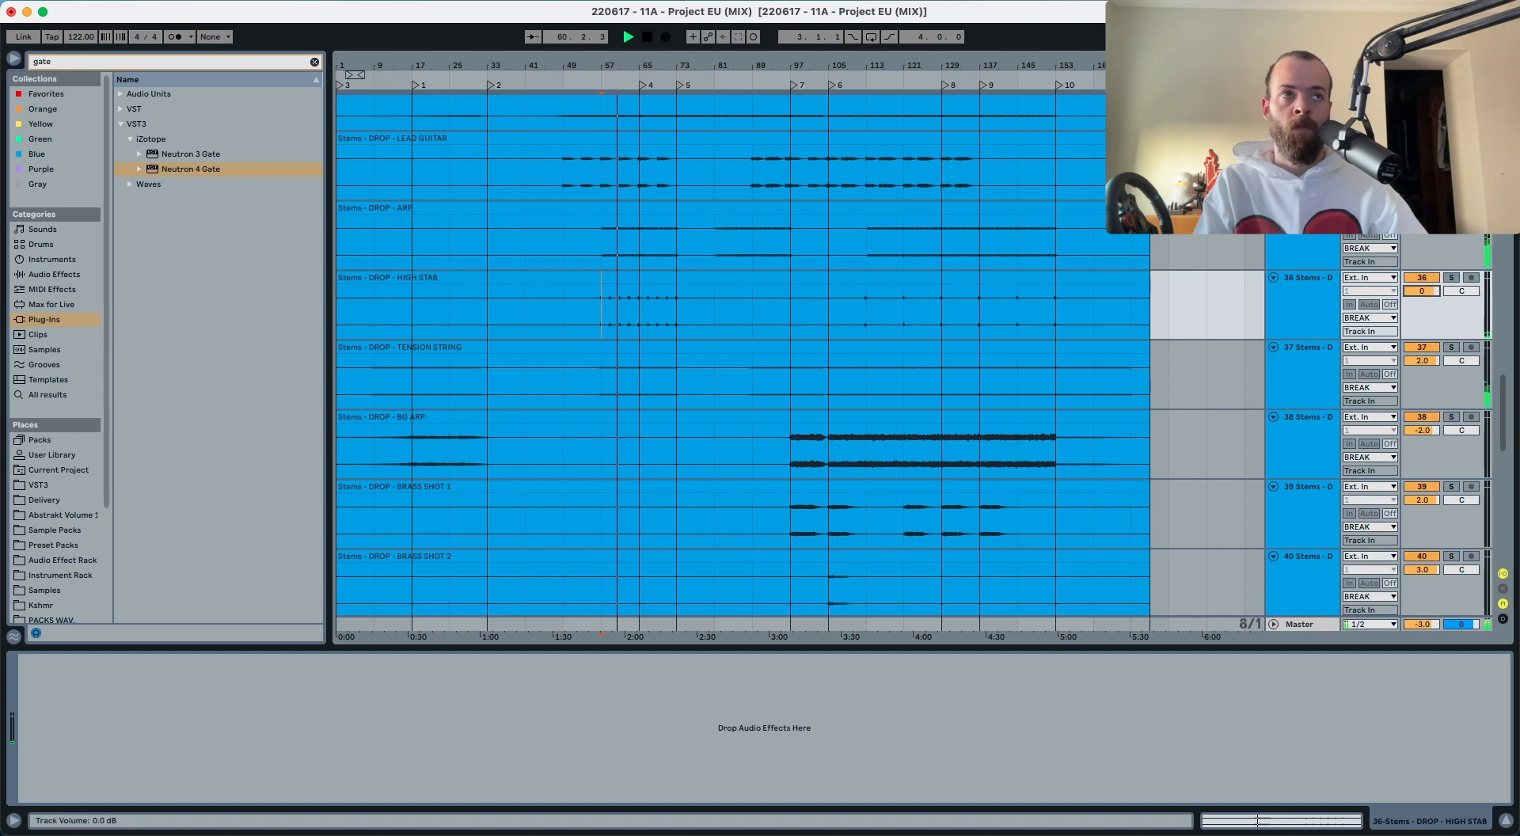
{"action": "left_click_drag", "start_coordinate": [1438, 294], "coordinate": [1438, 286]}
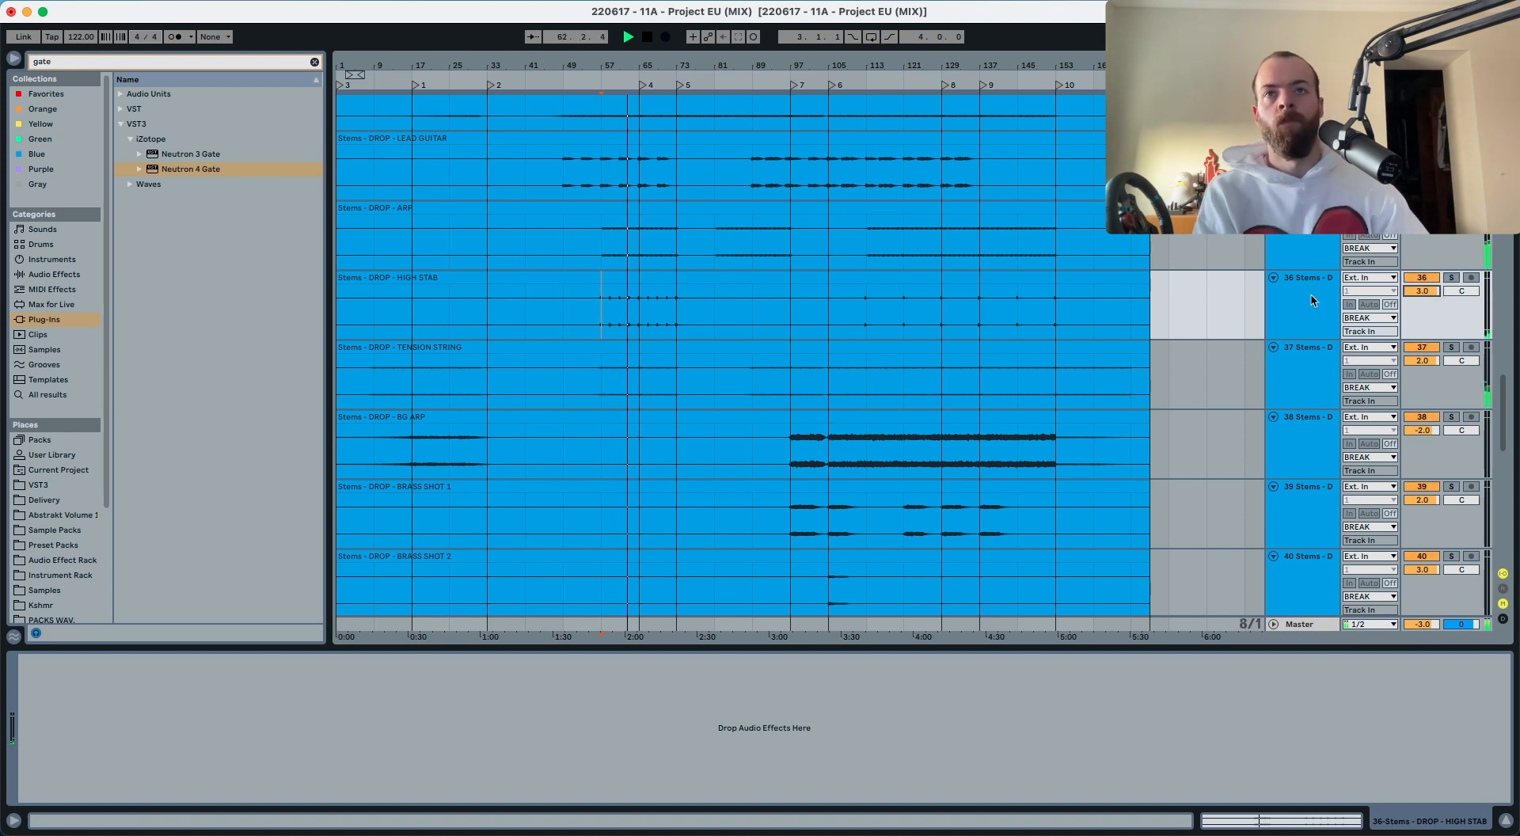
Step: Play the full mix from bar 109 and select the DRUMS PERC track
{"action": "left_click", "coordinate": [849, 324]}
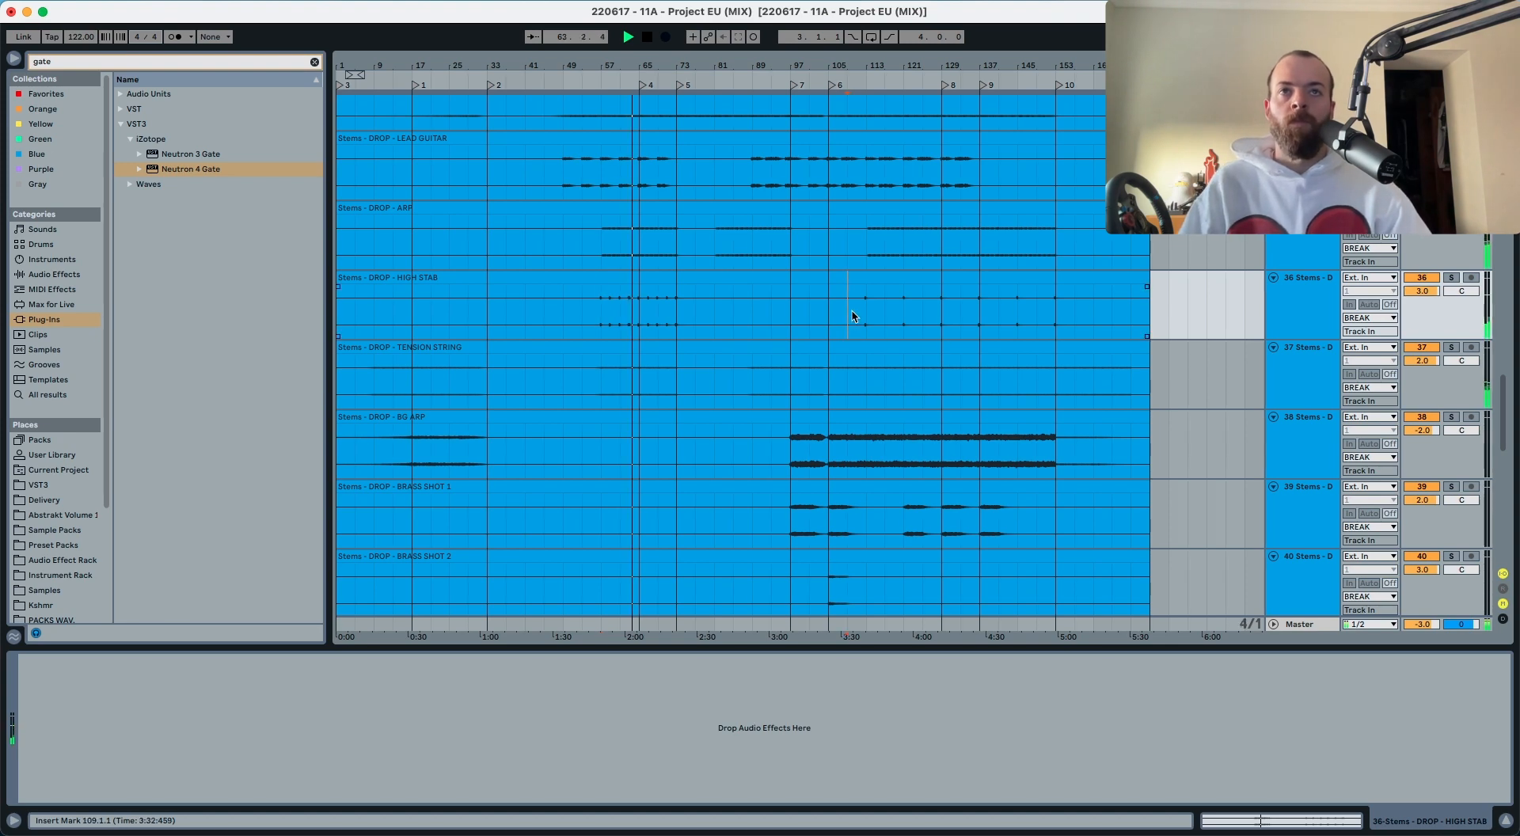
{"action": "scroll", "coordinate": [854, 317], "scroll_direction": "up", "scroll_amount": 5}
{"action": "scroll", "coordinate": [857, 314], "scroll_direction": "up", "scroll_amount": 10}
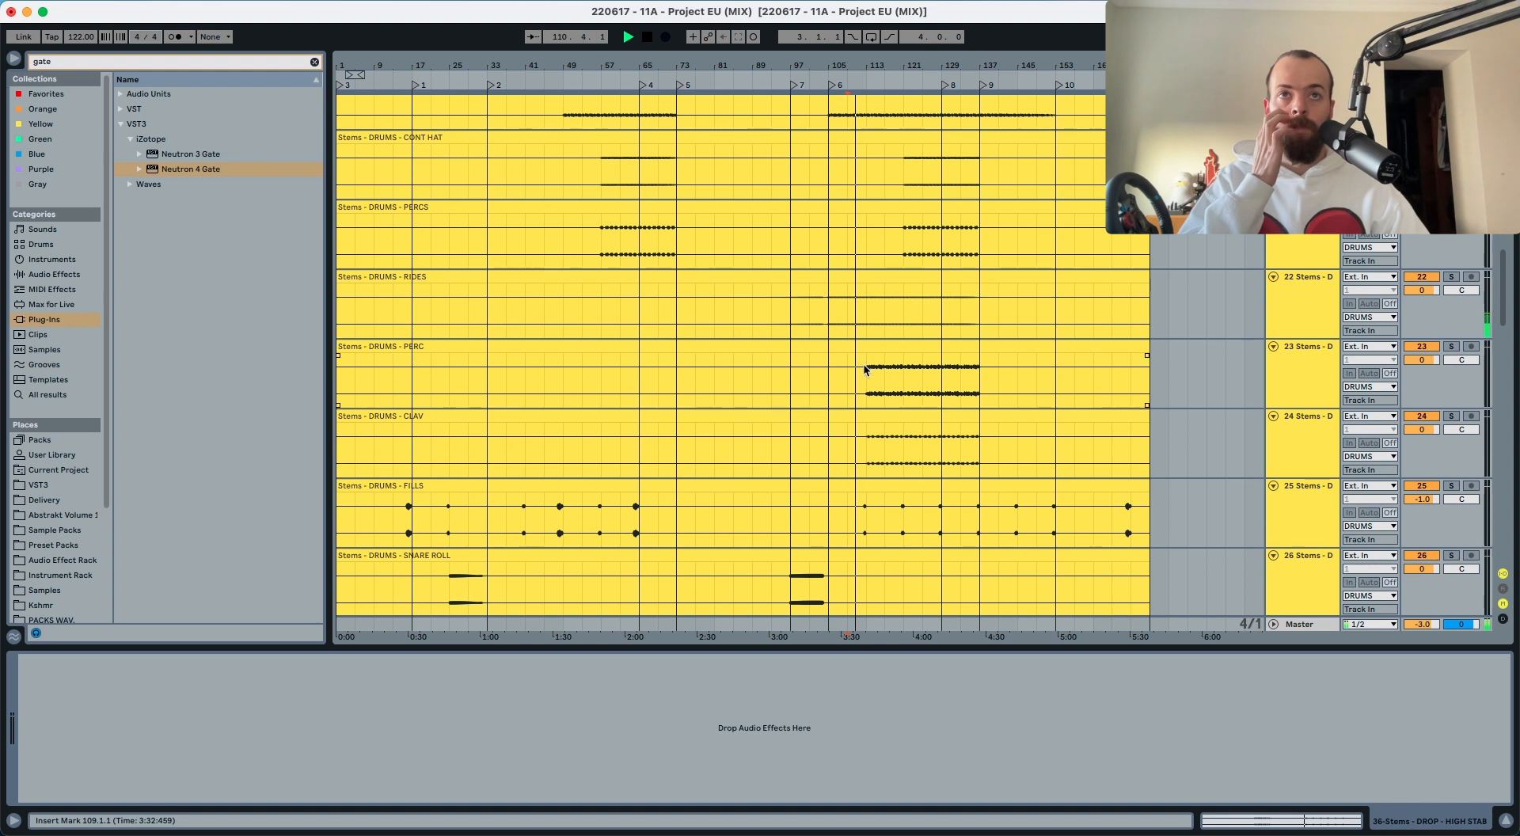
{"action": "left_click", "coordinate": [1312, 368]}
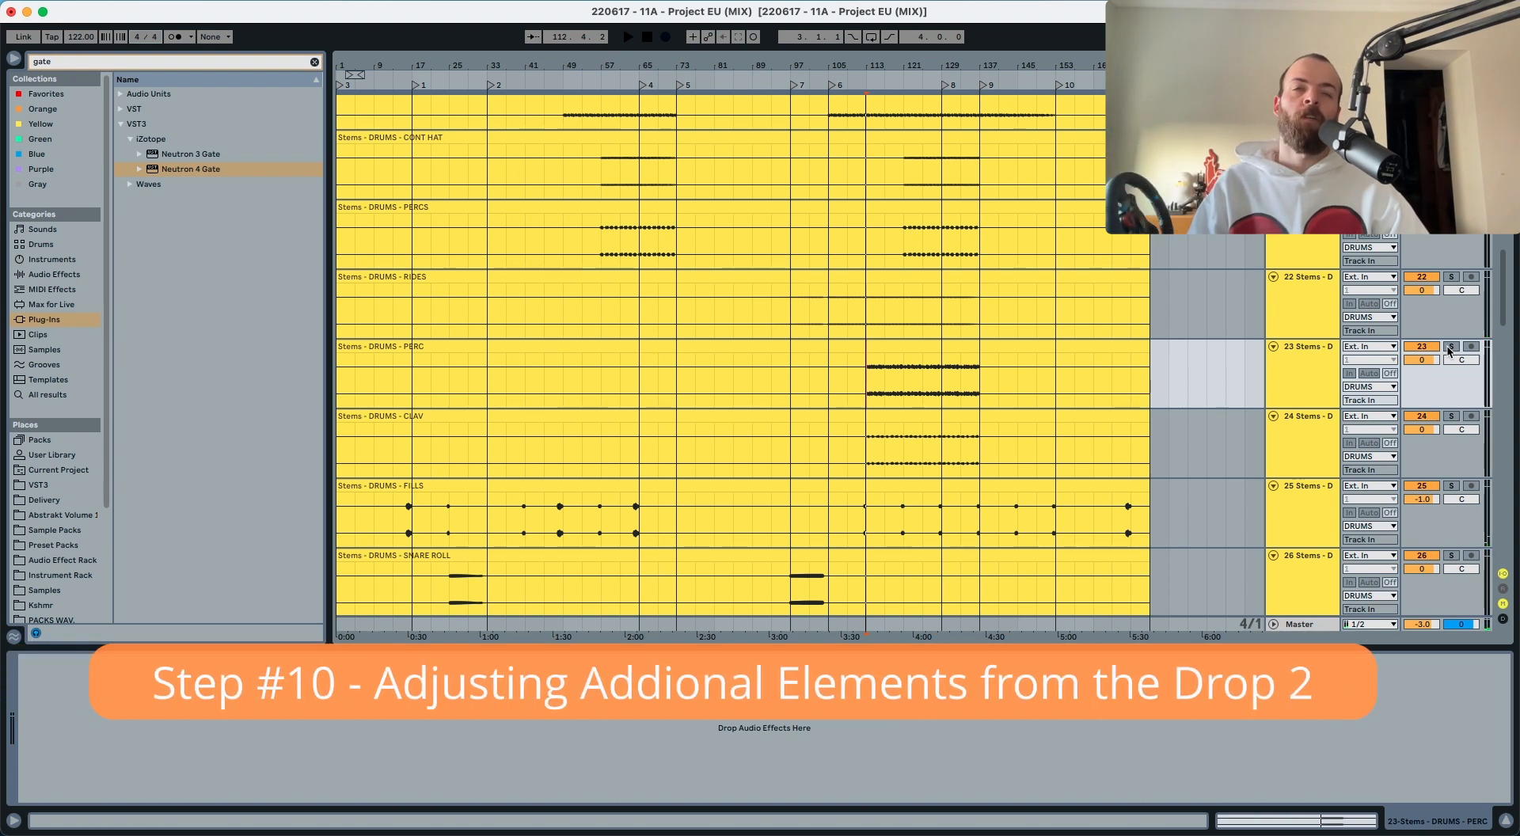
Step: Highlight bars 113 to 125 on the PERC and CLAV tracks to examine the additional drum elements of the second drop
{"action": "left_click", "coordinate": [867, 386]}
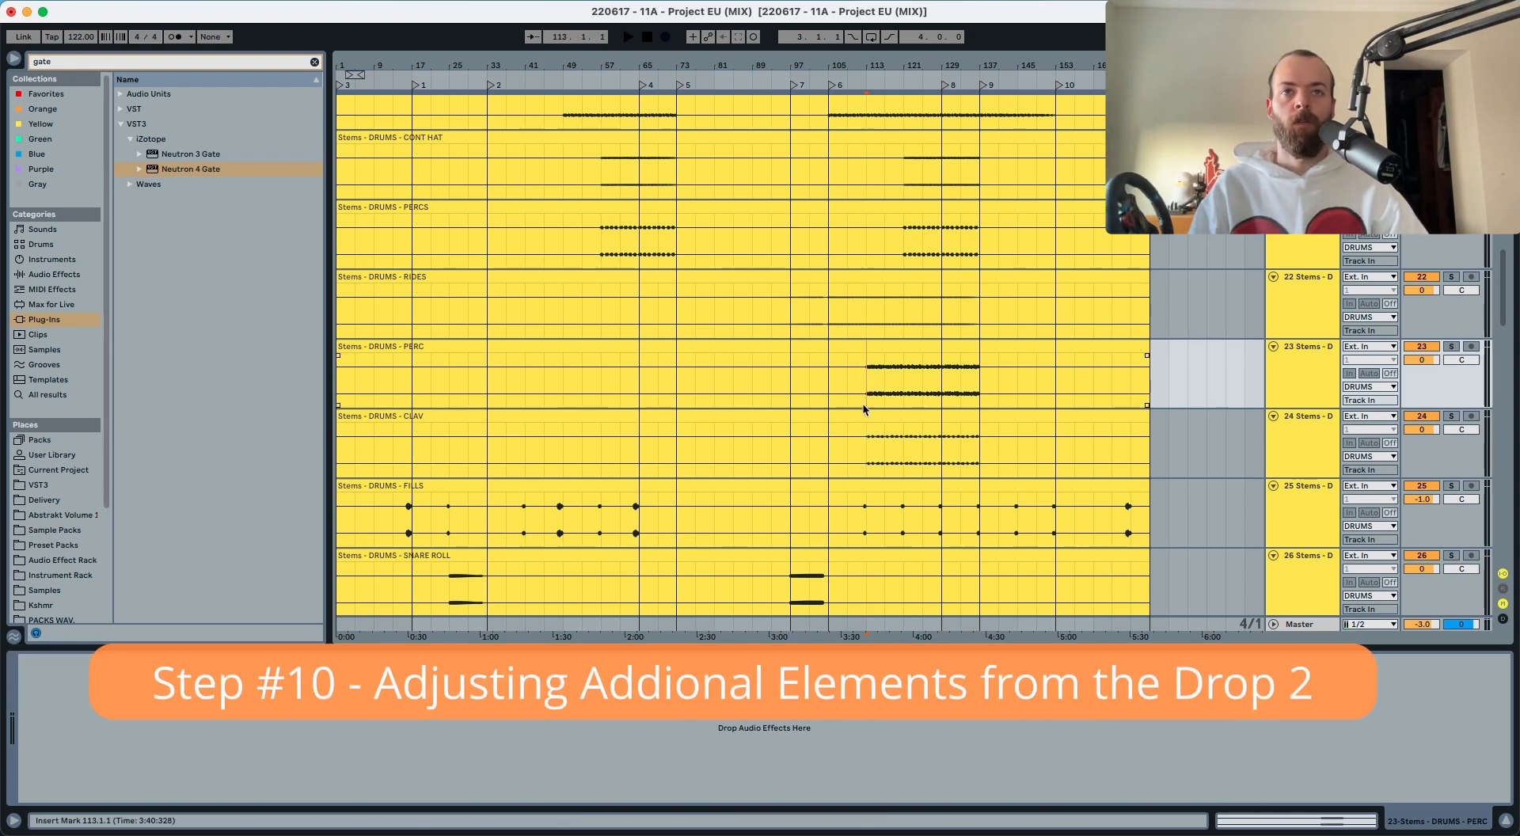
{"action": "left_click_drag", "start_coordinate": [862, 430], "coordinate": [913, 367]}
{"action": "scroll", "coordinate": [914, 368], "scroll_direction": "down", "scroll_amount": 3}
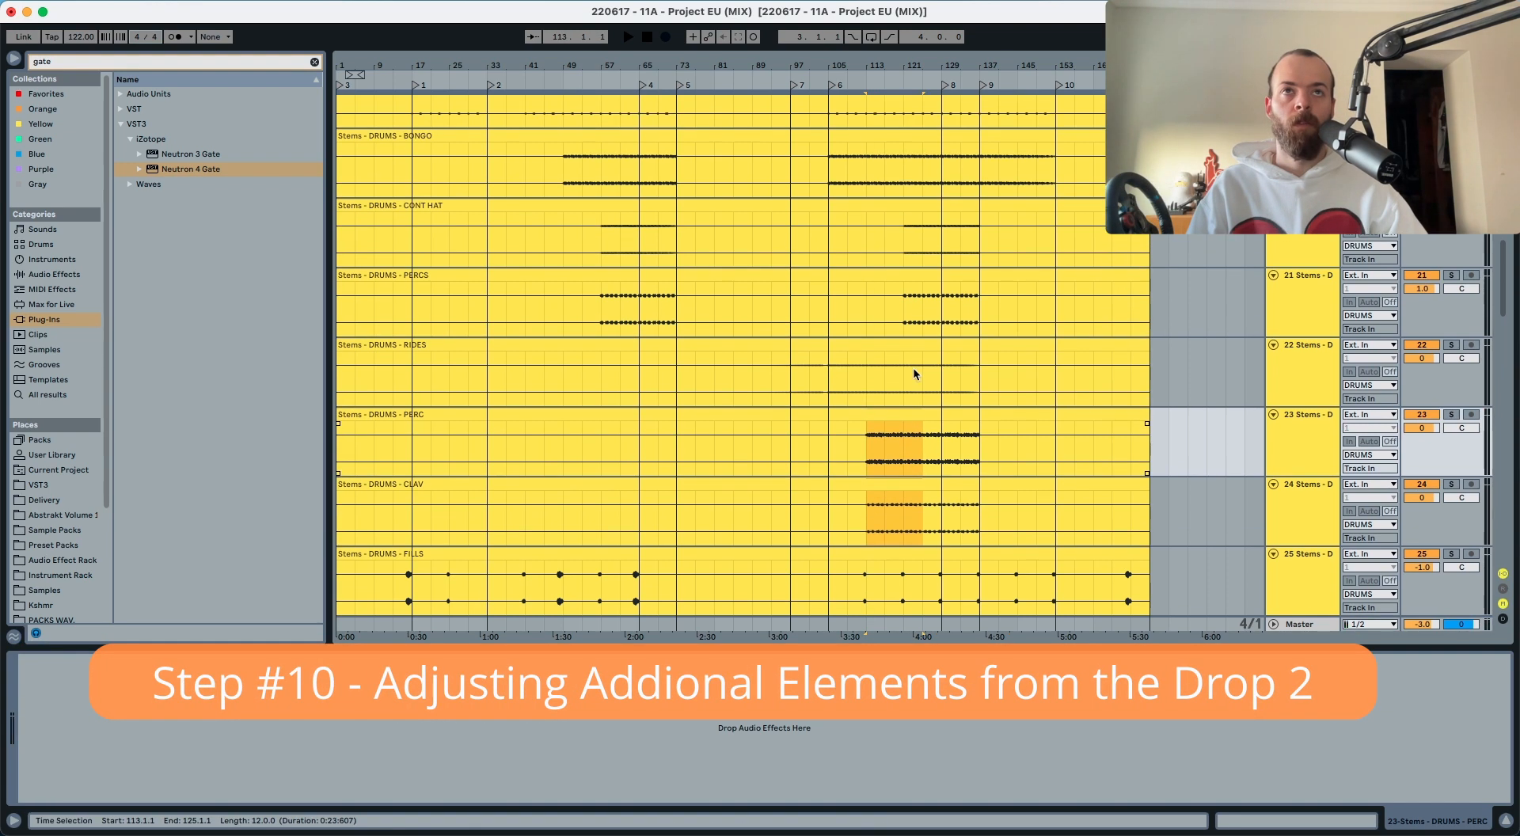
{"action": "scroll", "coordinate": [913, 369], "scroll_direction": "up", "scroll_amount": 5}
{"action": "scroll", "coordinate": [913, 369], "scroll_direction": "down", "scroll_amount": 5}
{"action": "scroll", "coordinate": [891, 383], "scroll_direction": "up", "scroll_amount": 4}
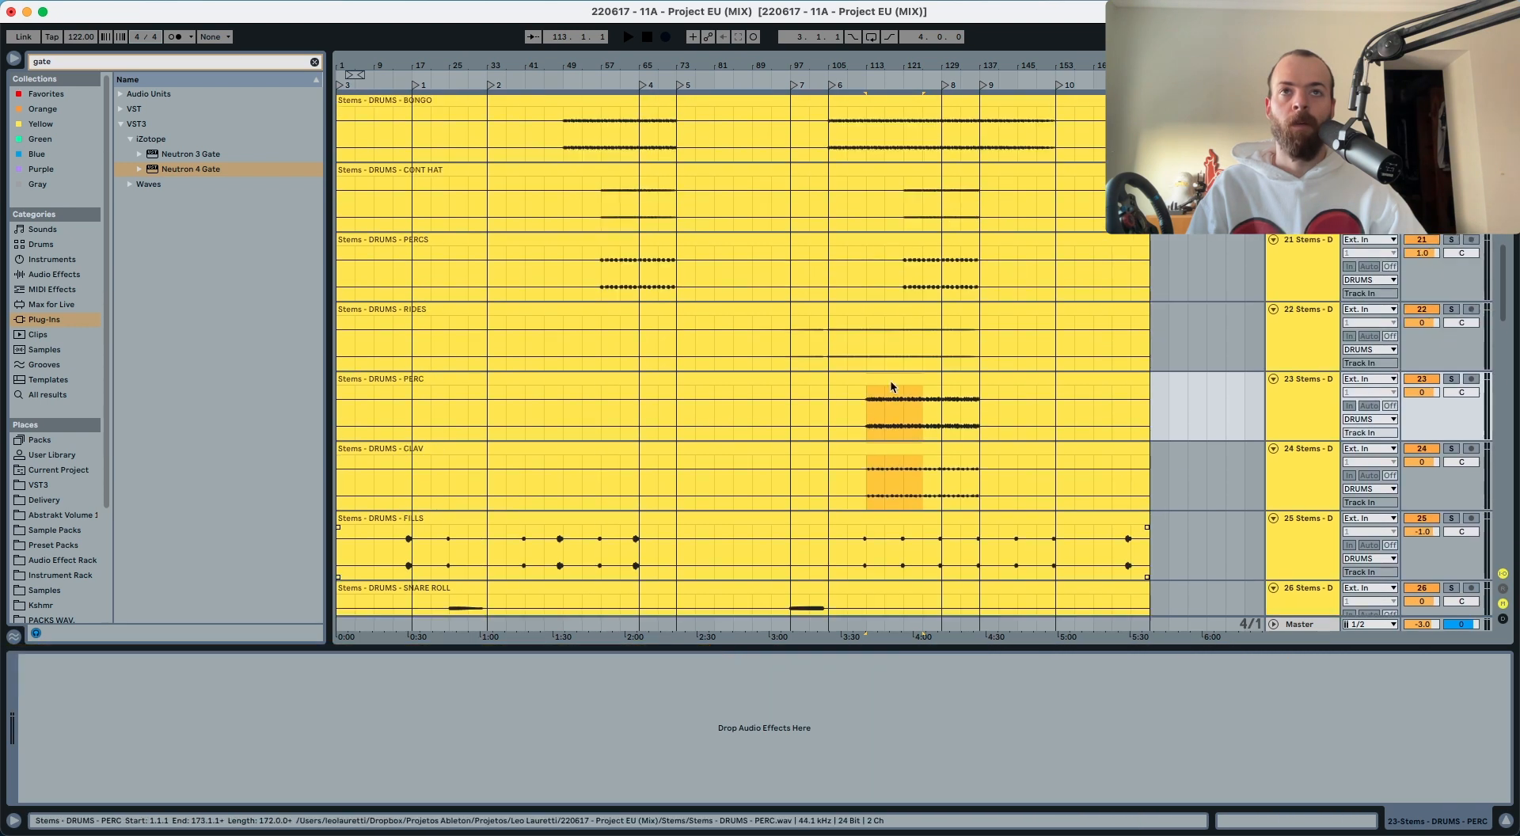
Step: Play the soloed RIDES track from bar 105 and unsolo it to hear it in the full mix
{"action": "left_click", "coordinate": [834, 404]}
{"action": "left_click", "coordinate": [1451, 372]}
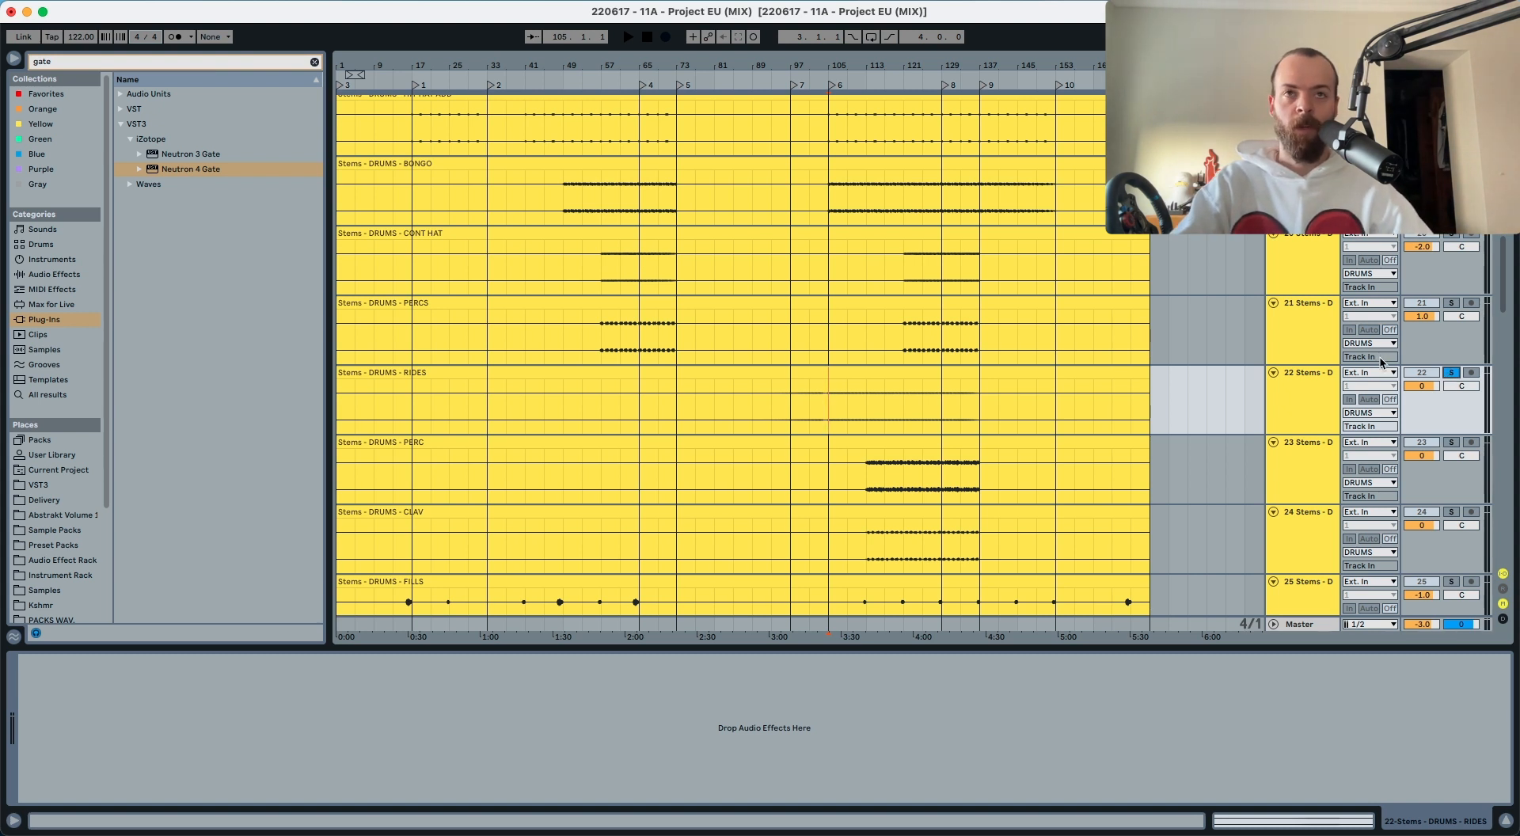
{"action": "key", "text": "space"}
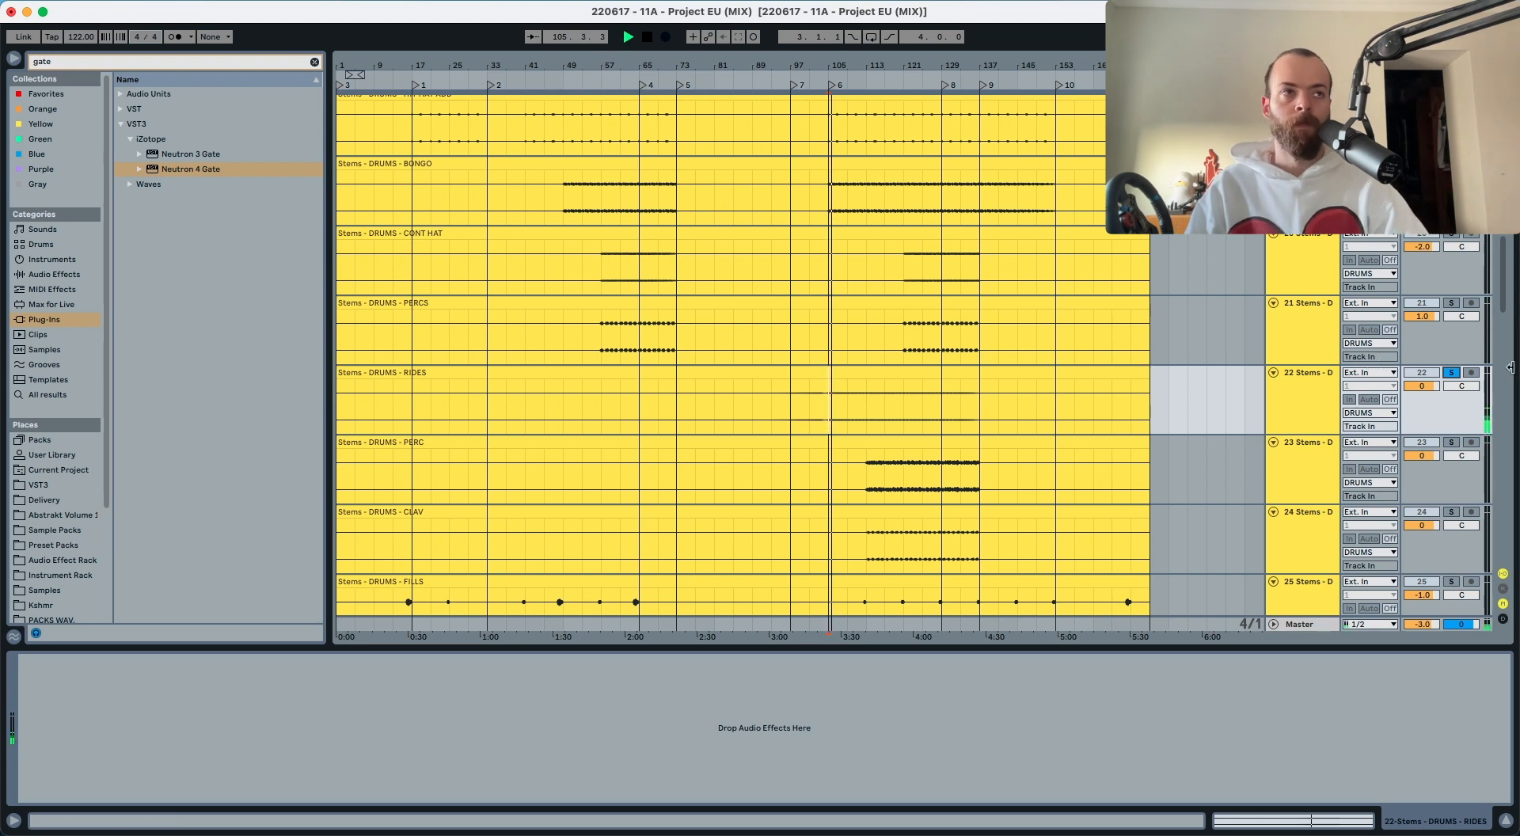
{"action": "left_click", "coordinate": [982, 388]}
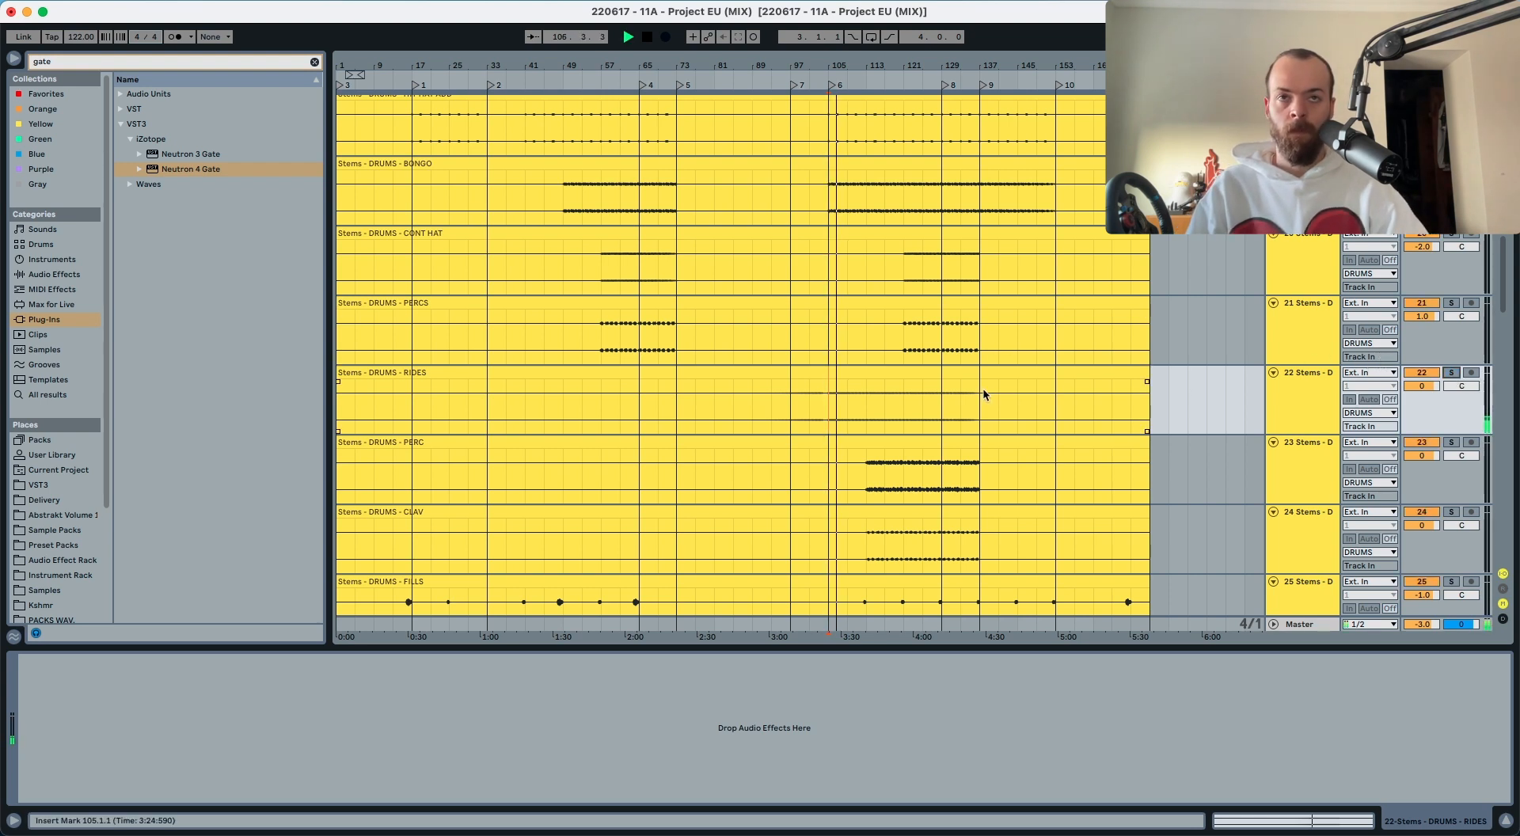
Step: Close the Ozone 8 Equalizer window on the master and set the RIDES track volume to -2 dB
{"action": "key", "text": "super+z"}
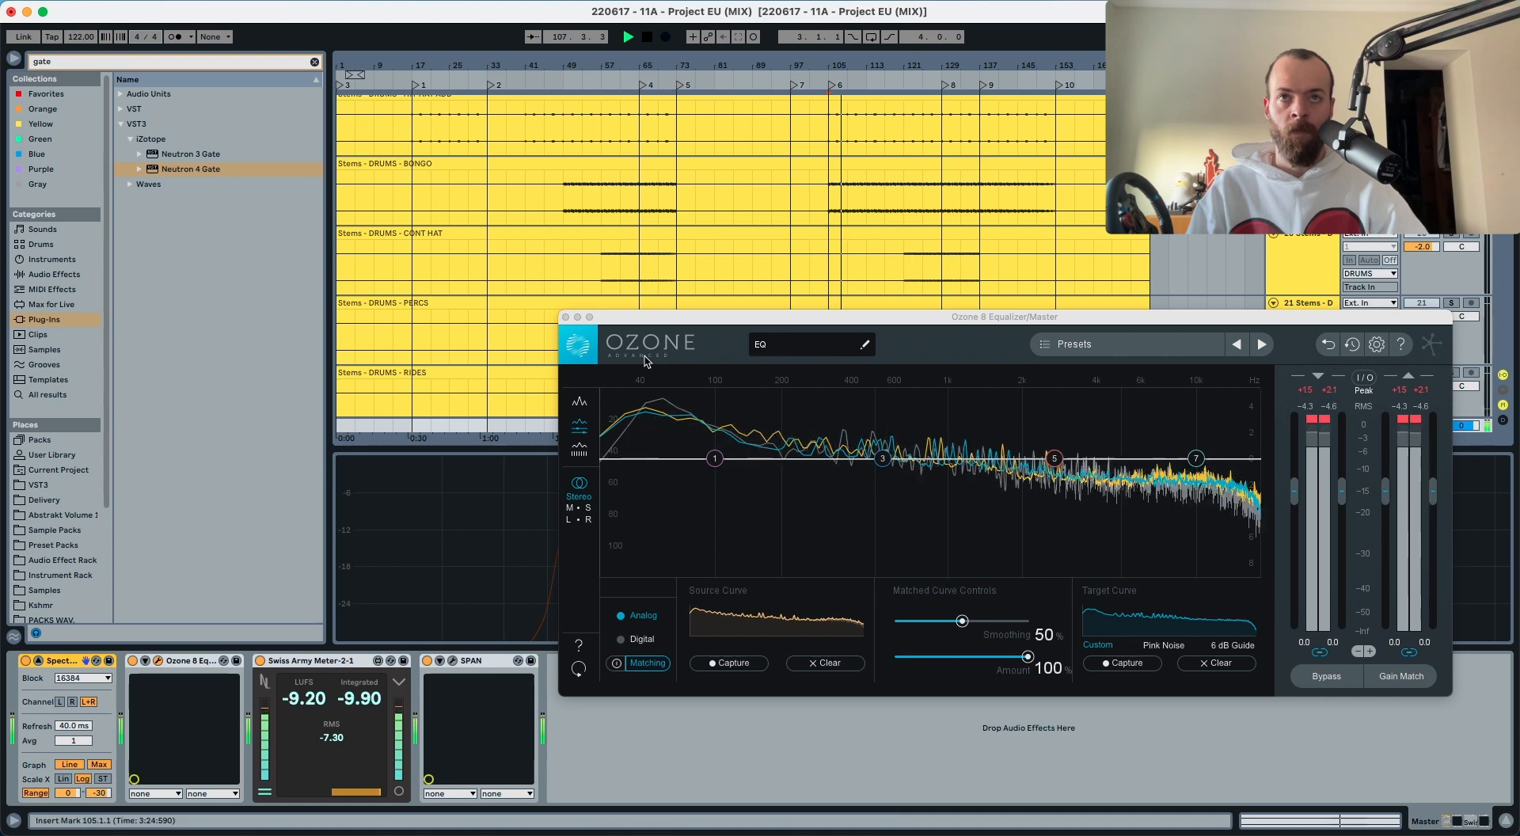
{"action": "left_click", "coordinate": [601, 321]}
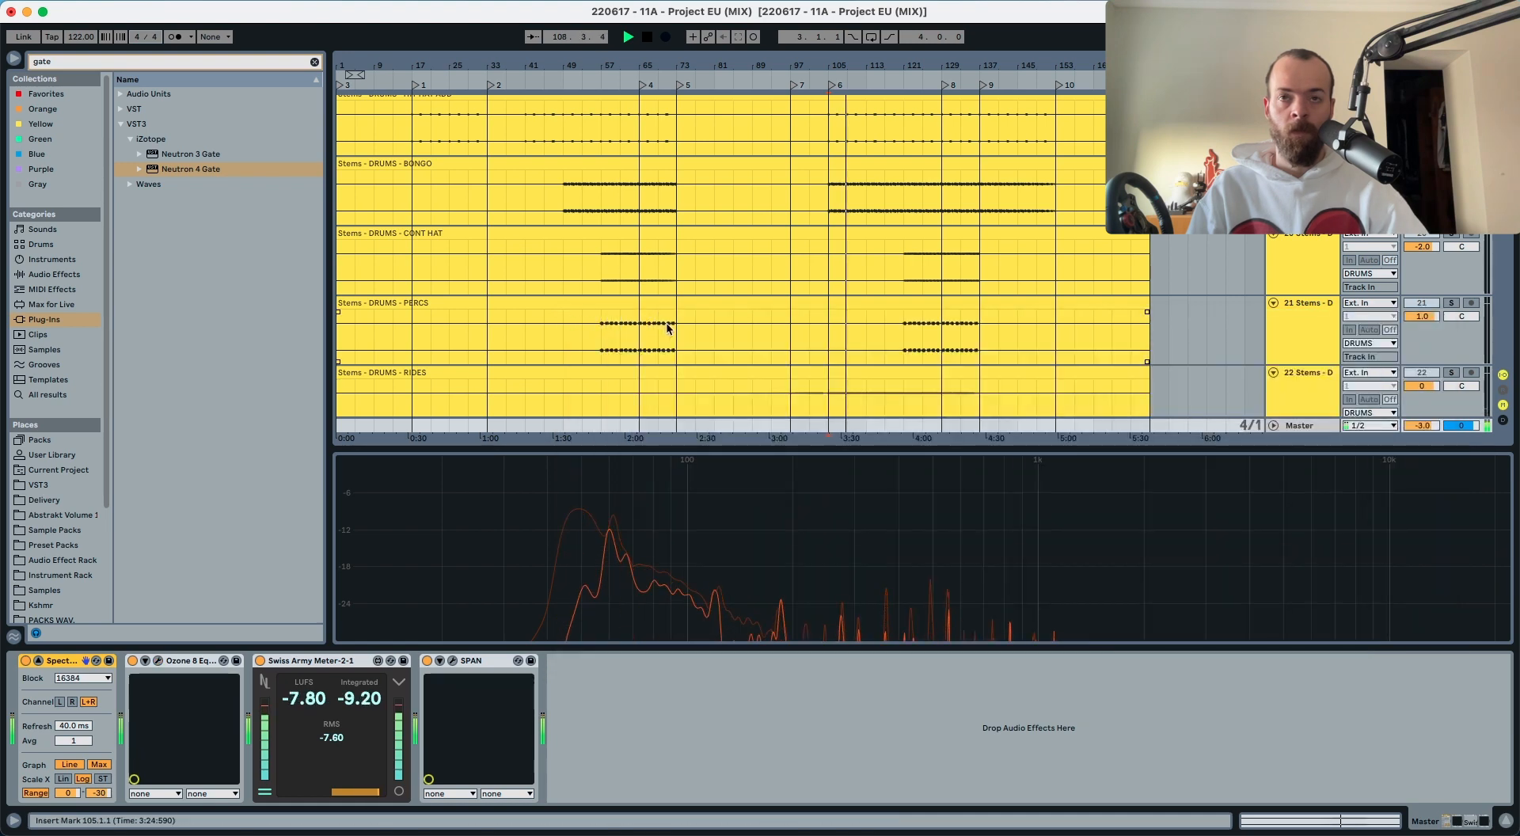
{"action": "scroll", "coordinate": [835, 339], "scroll_direction": "down", "scroll_amount": 1}
{"action": "scroll", "coordinate": [835, 339], "scroll_direction": "down", "scroll_amount": 1}
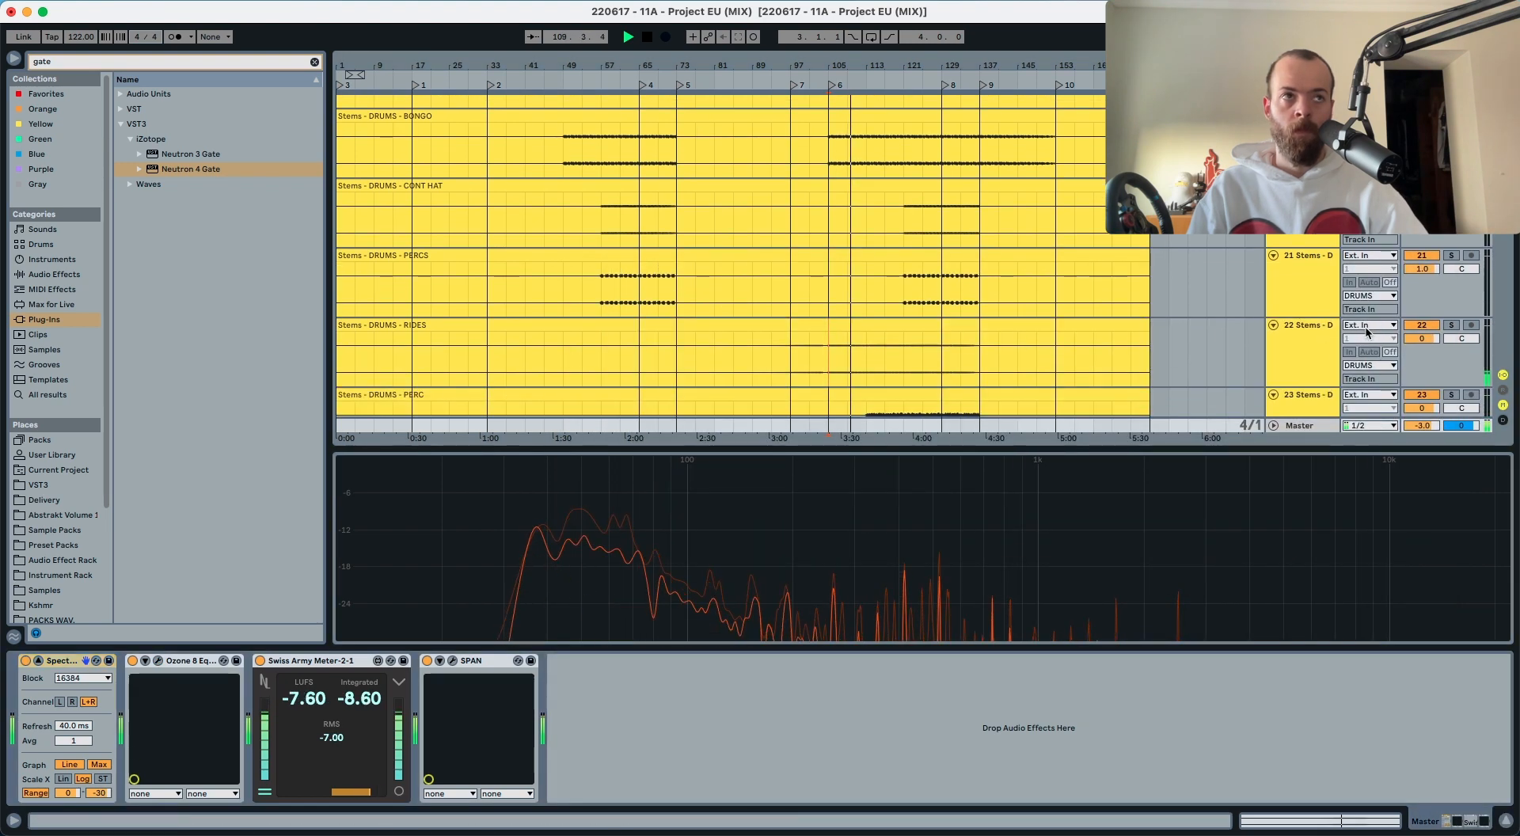
{"action": "left_click_drag", "start_coordinate": [1417, 338], "coordinate": [1407, 341]}
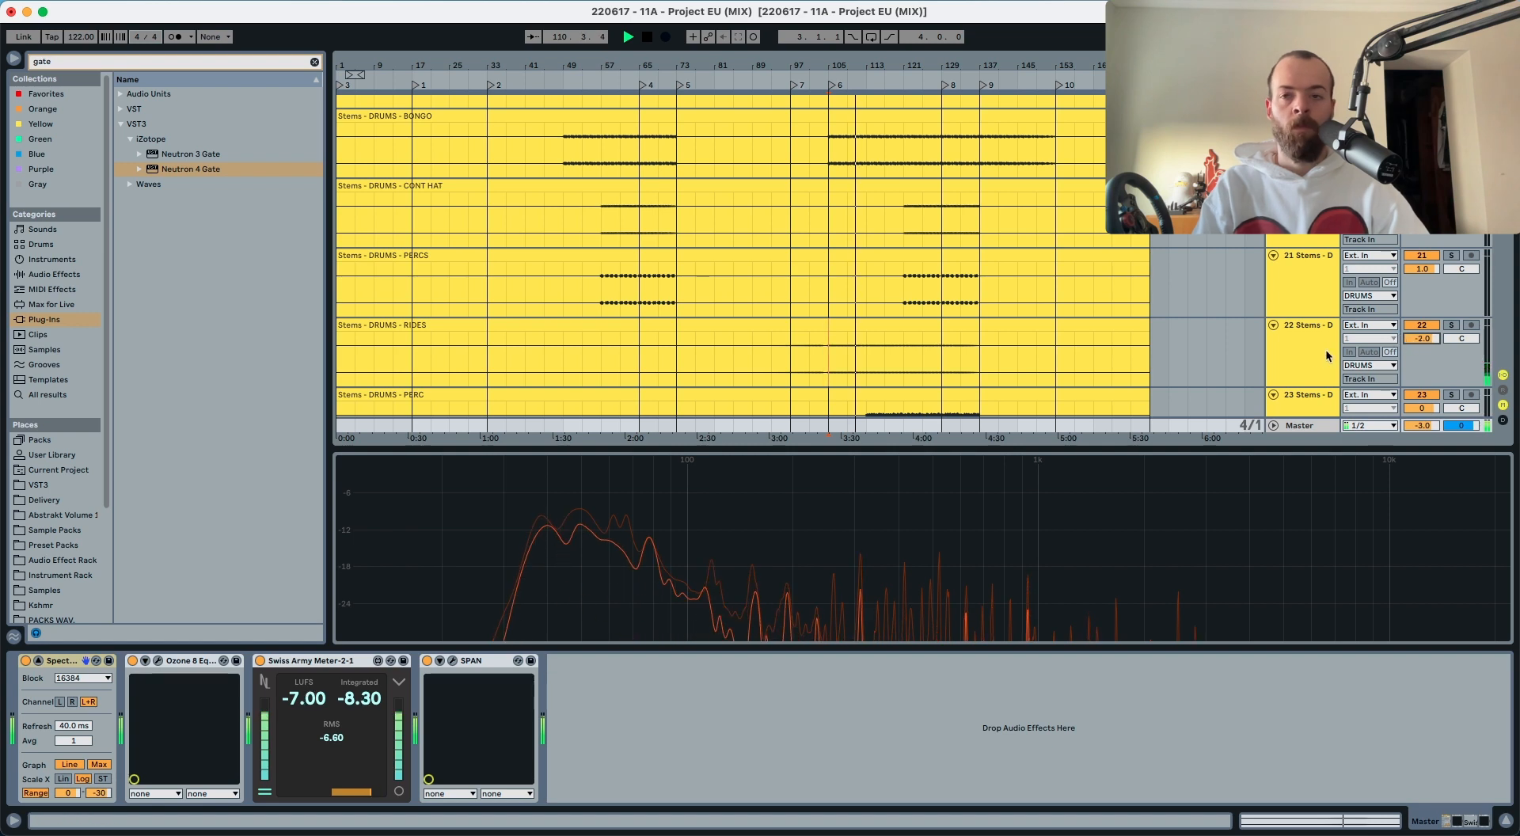
{"action": "scroll", "coordinate": [1273, 354], "scroll_direction": "down", "scroll_amount": 4}
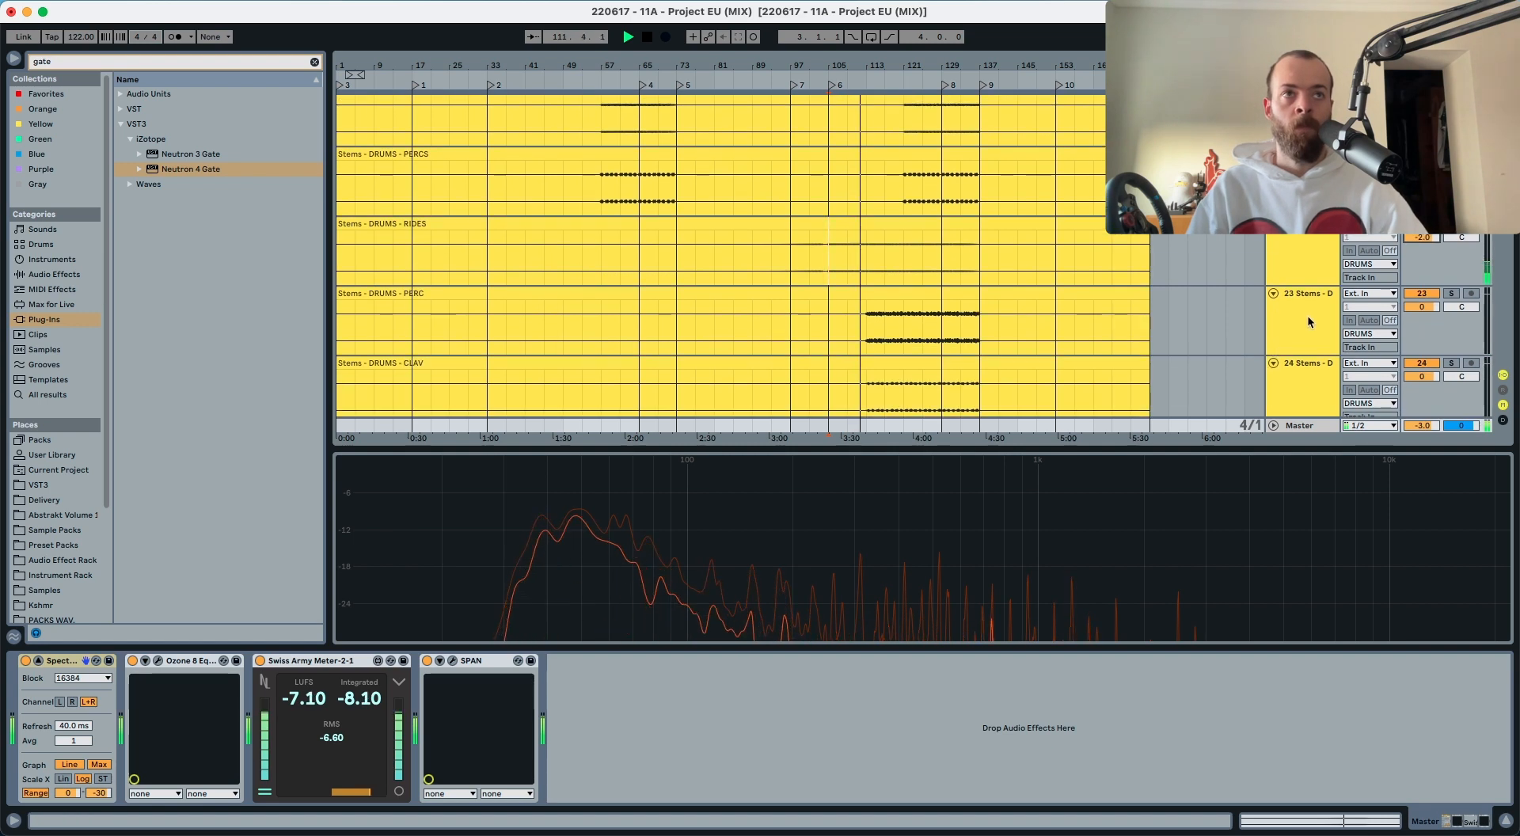
{"action": "scroll", "coordinate": [1307, 315], "scroll_direction": "down", "scroll_amount": 20}
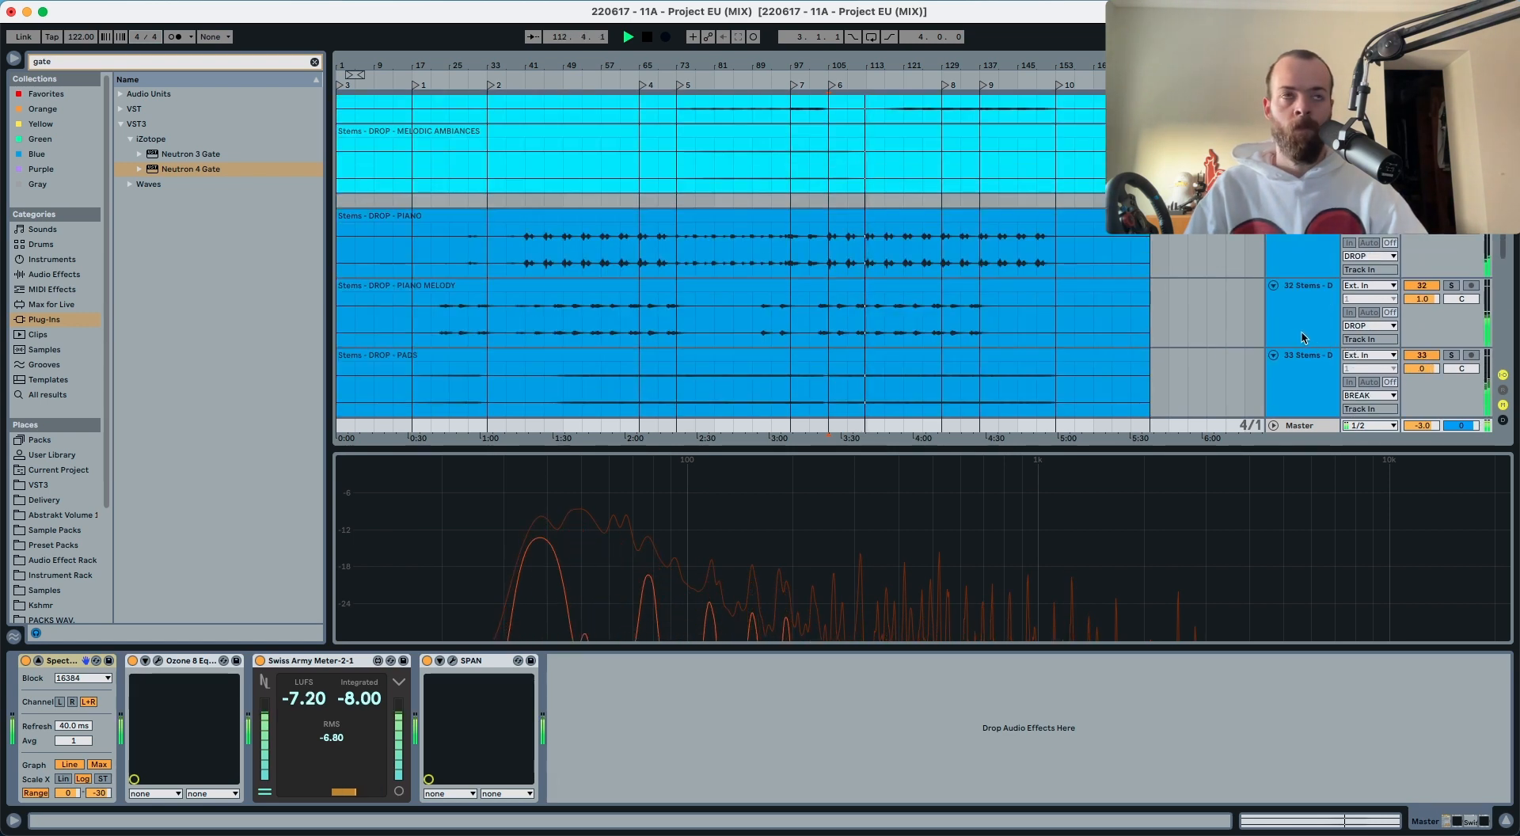
{"action": "scroll", "coordinate": [1306, 336], "scroll_direction": "up", "scroll_amount": 20}
{"action": "scroll", "coordinate": [1299, 324], "scroll_direction": "up", "scroll_amount": 7}
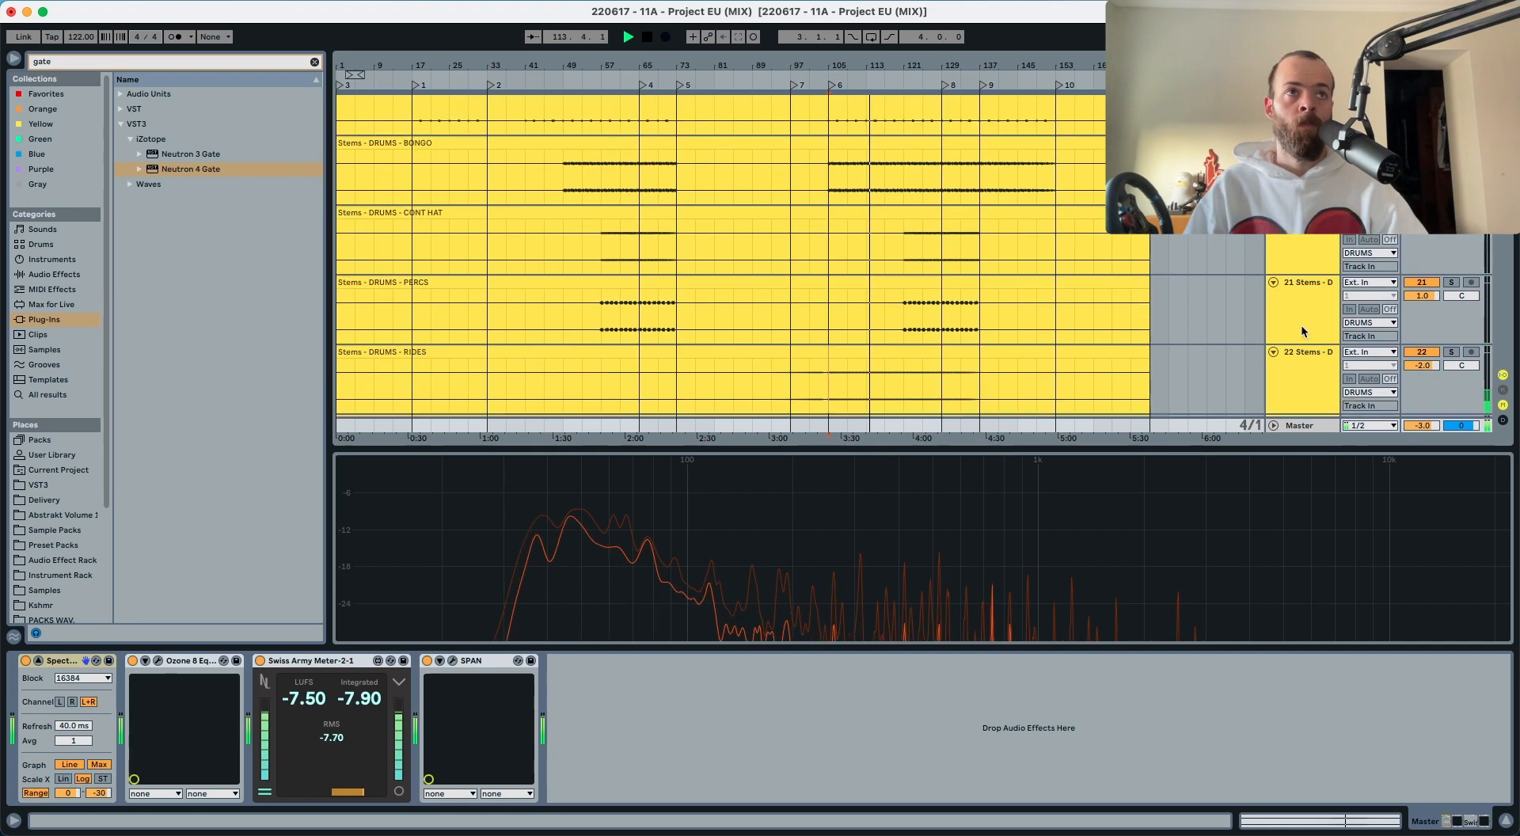
Step: Restart playback from bar 105 and compare the RIDES track soloed against the full mix
{"action": "left_click", "coordinate": [1303, 370]}
{"action": "key", "text": "space"}
{"action": "key", "text": "space"}
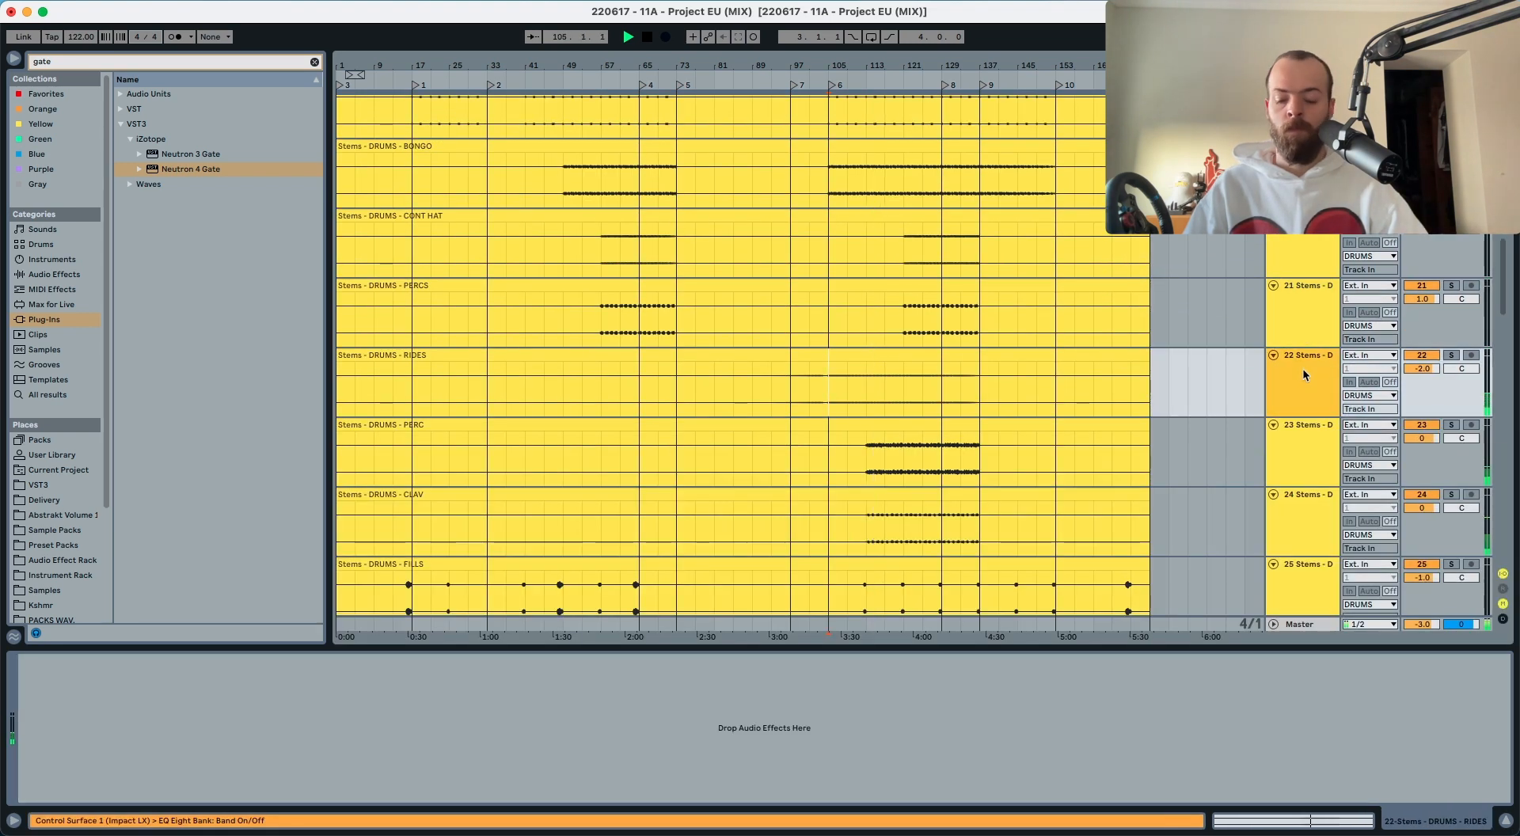
{"action": "key", "text": "s"}
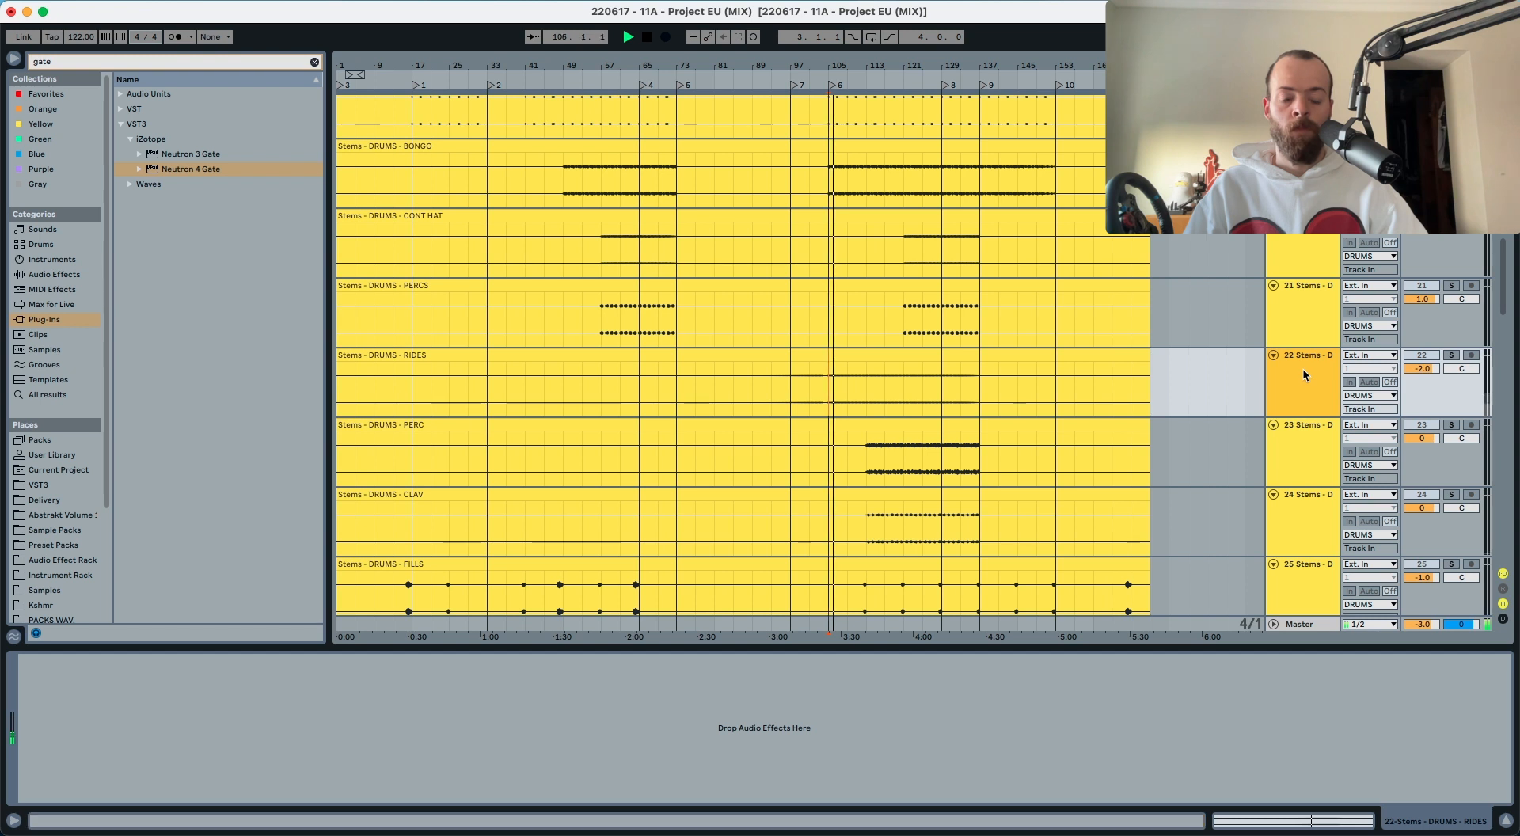
{"action": "key", "text": "s"}
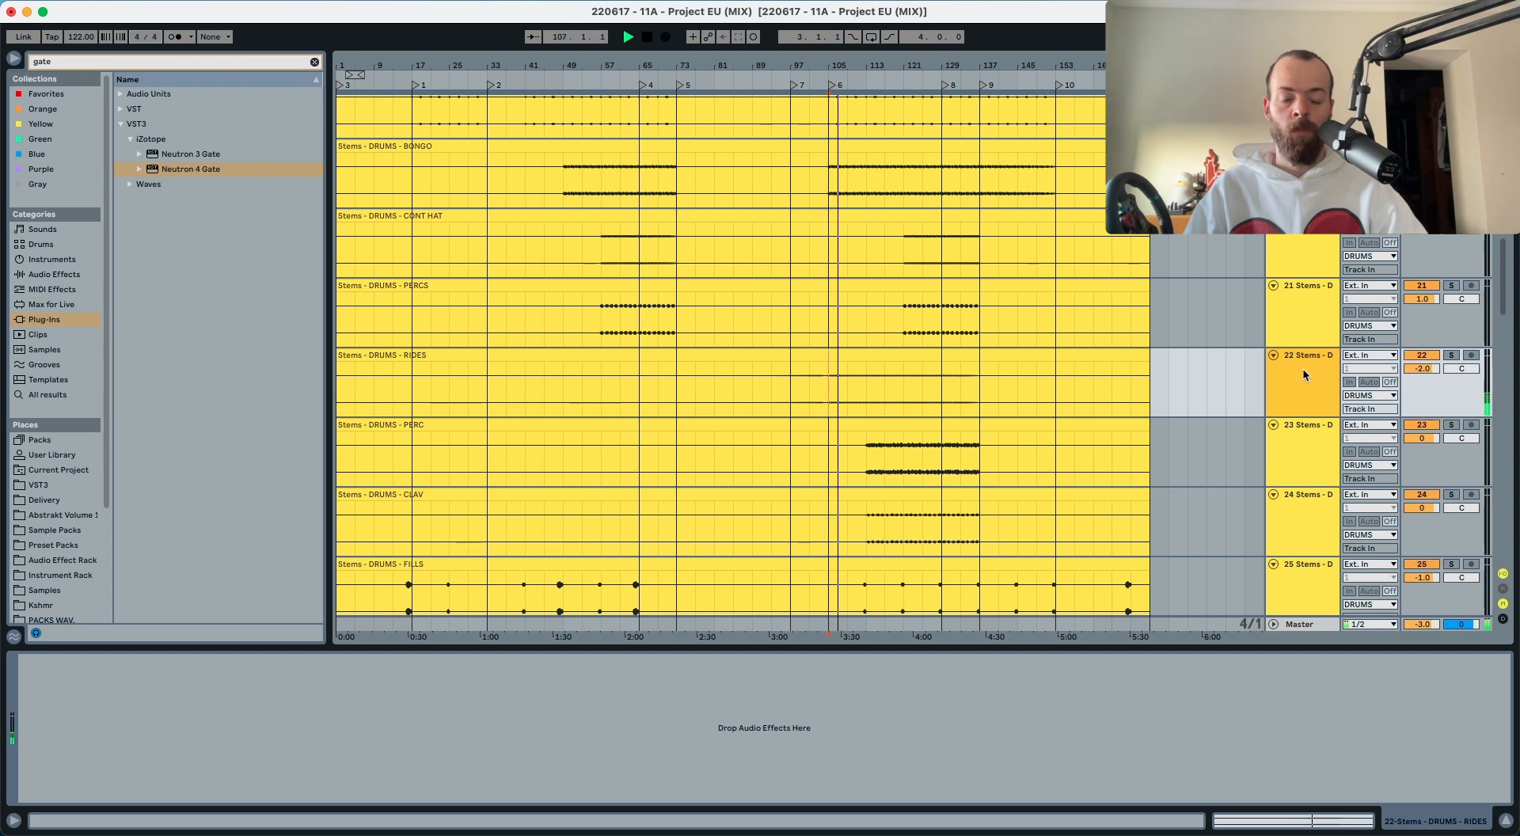
{"action": "key", "text": "s"}
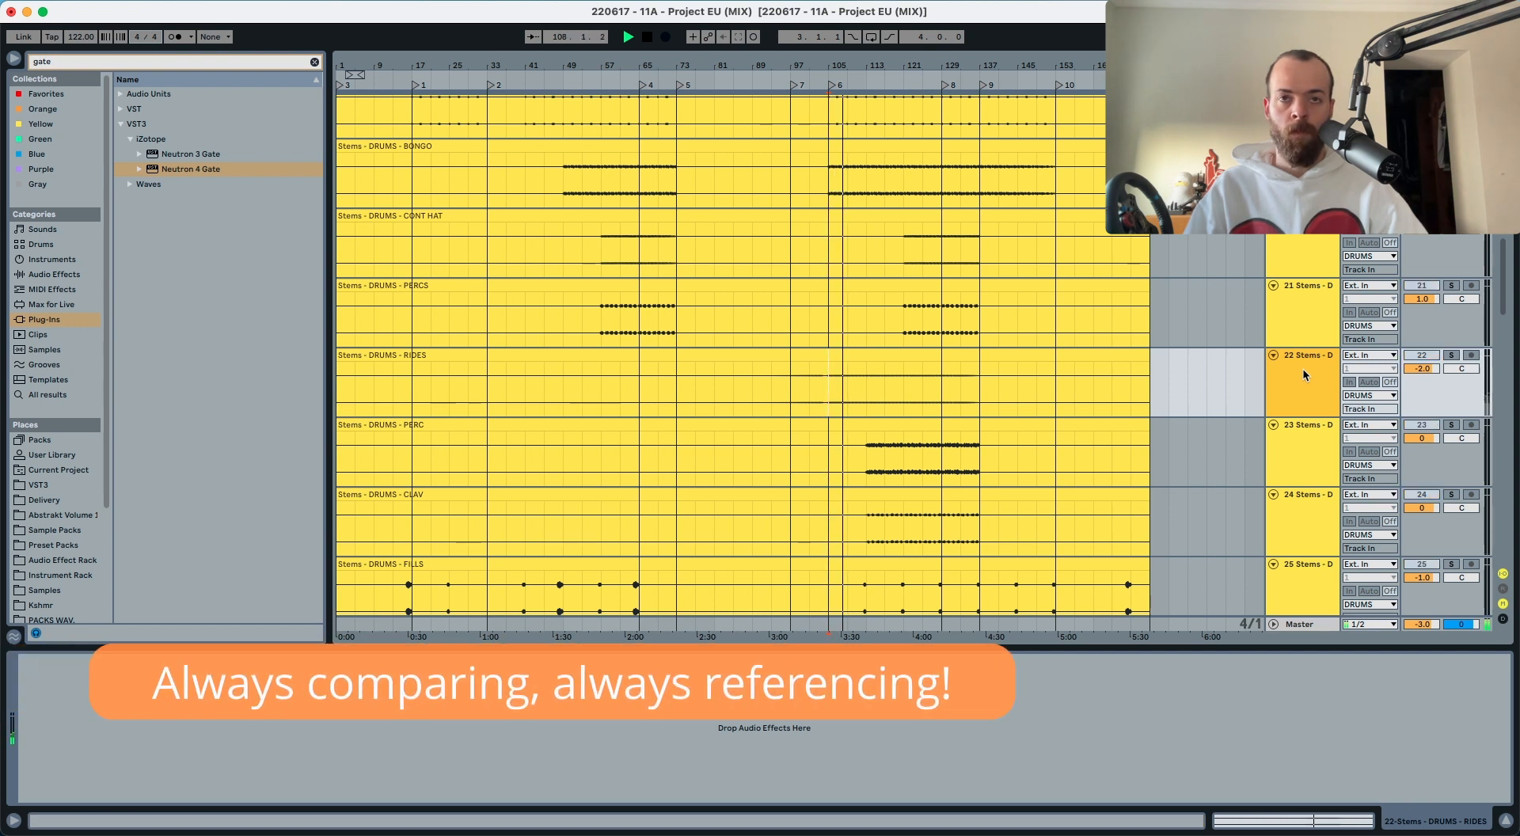
{"action": "key", "text": "s"}
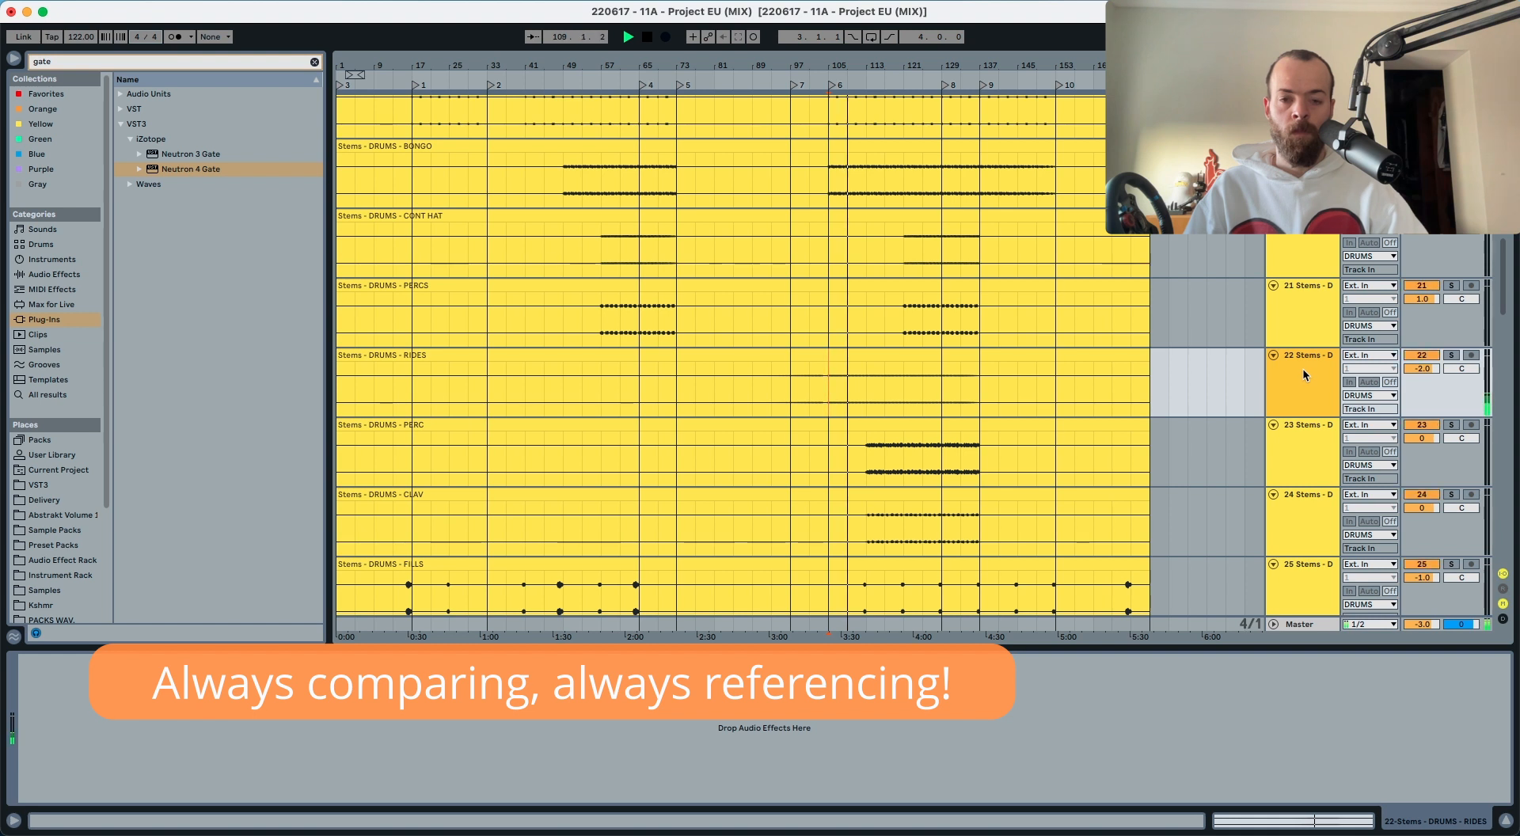
Step: Audition the PERC and CLAV tracks in solo from bar 113 and set the PERC track volume to -2 dB
{"action": "left_click", "coordinate": [868, 444]}
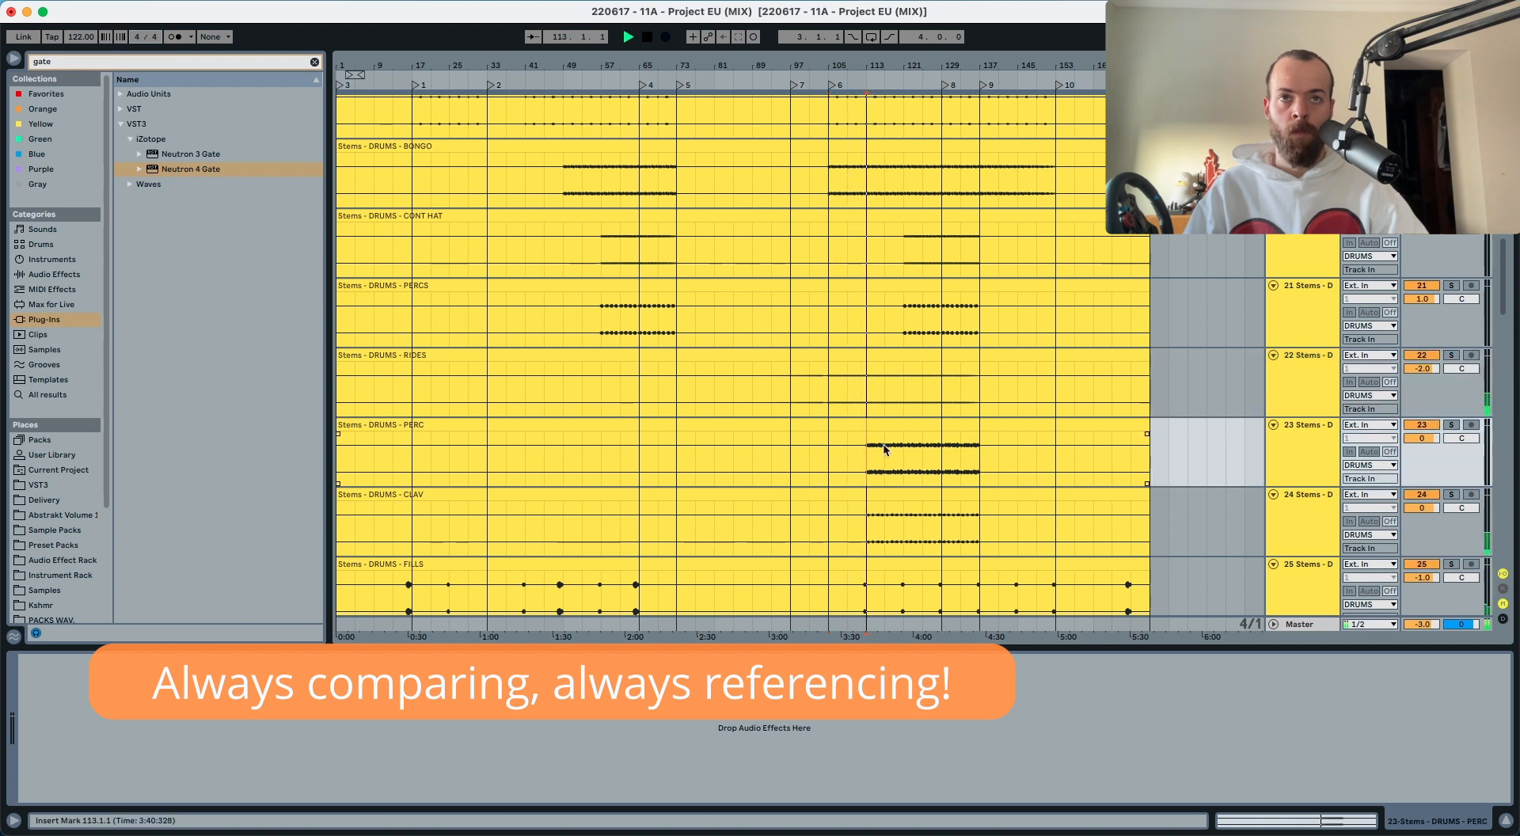
{"action": "left_click", "coordinate": [1449, 426]}
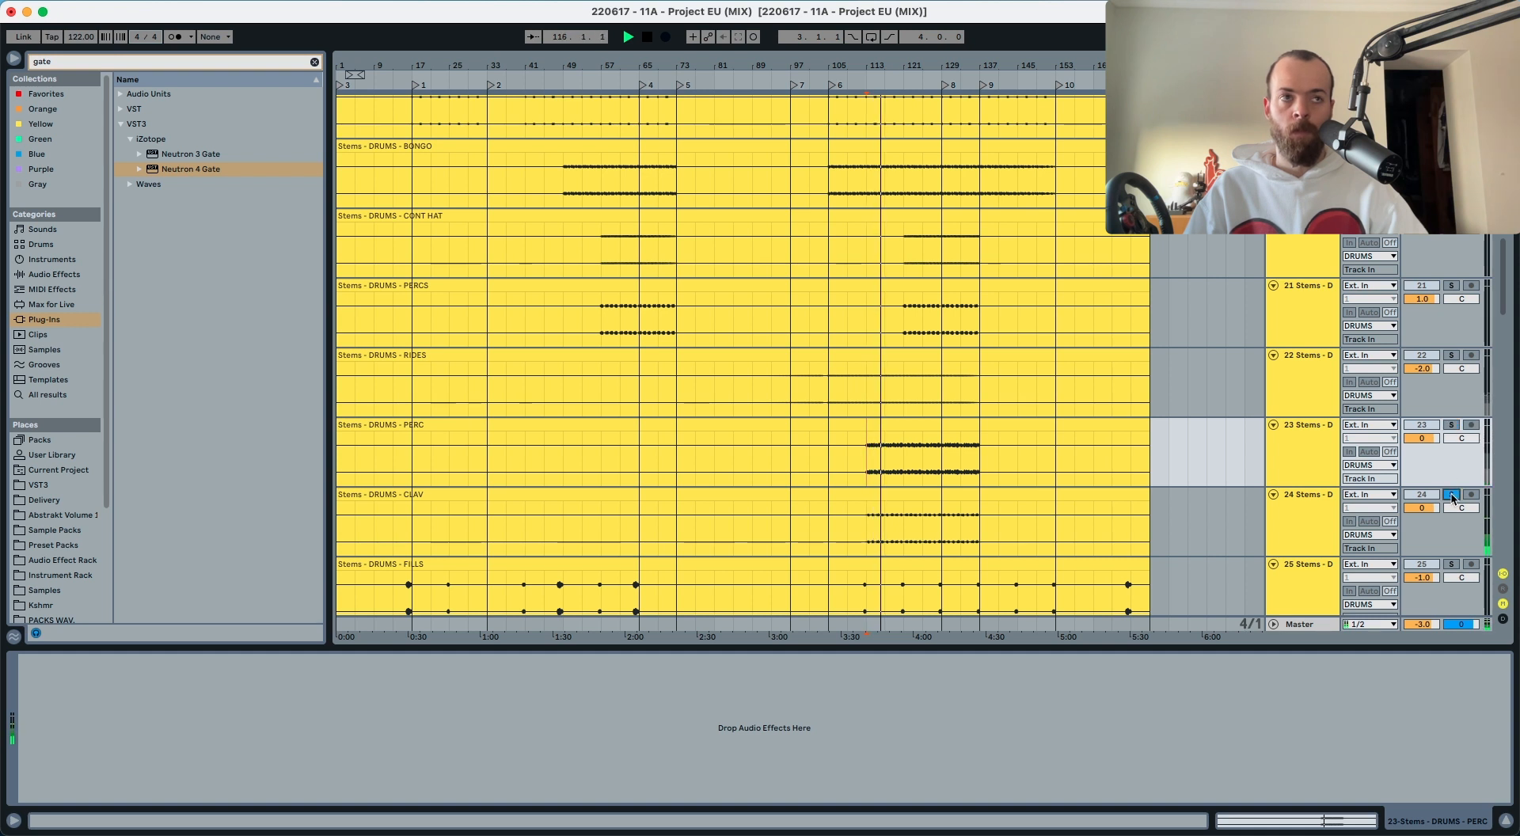
{"action": "left_click", "coordinate": [1451, 496]}
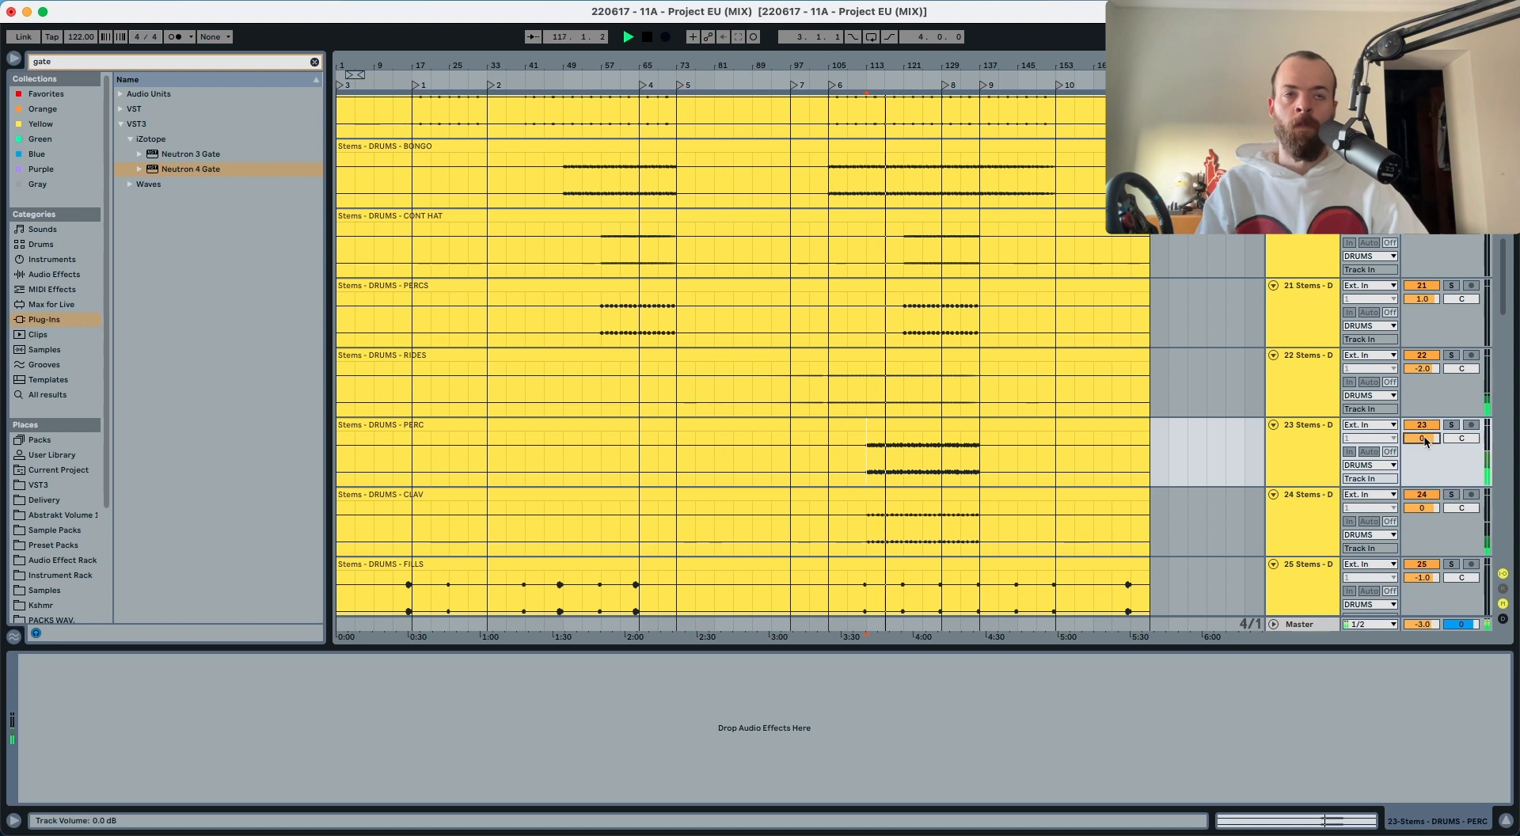
{"action": "scroll", "coordinate": [1424, 442], "scroll_direction": "down", "scroll_amount": 1}
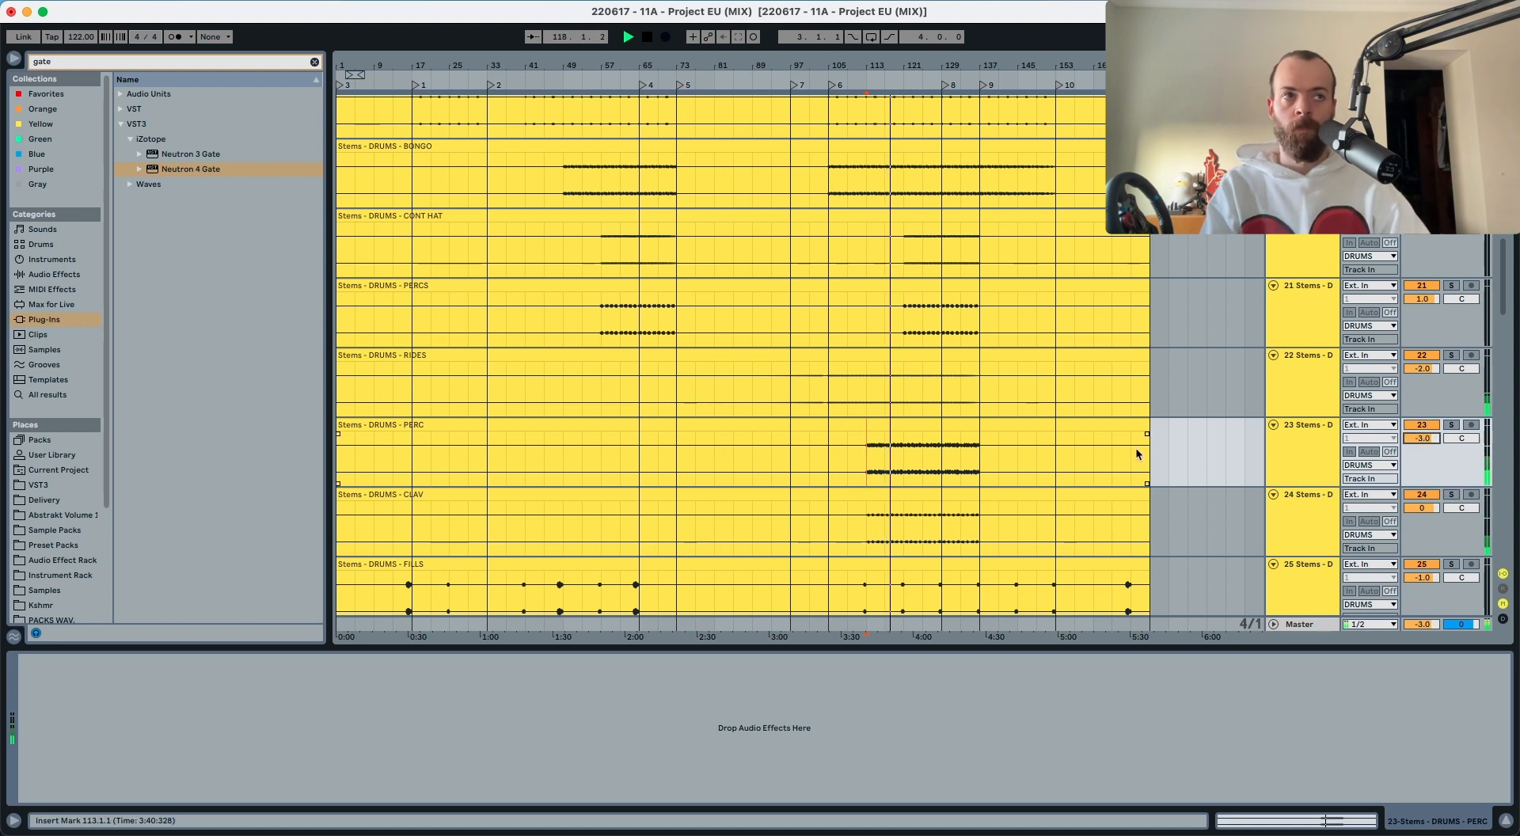
{"action": "scroll", "coordinate": [865, 467], "scroll_direction": "down", "scroll_amount": 1}
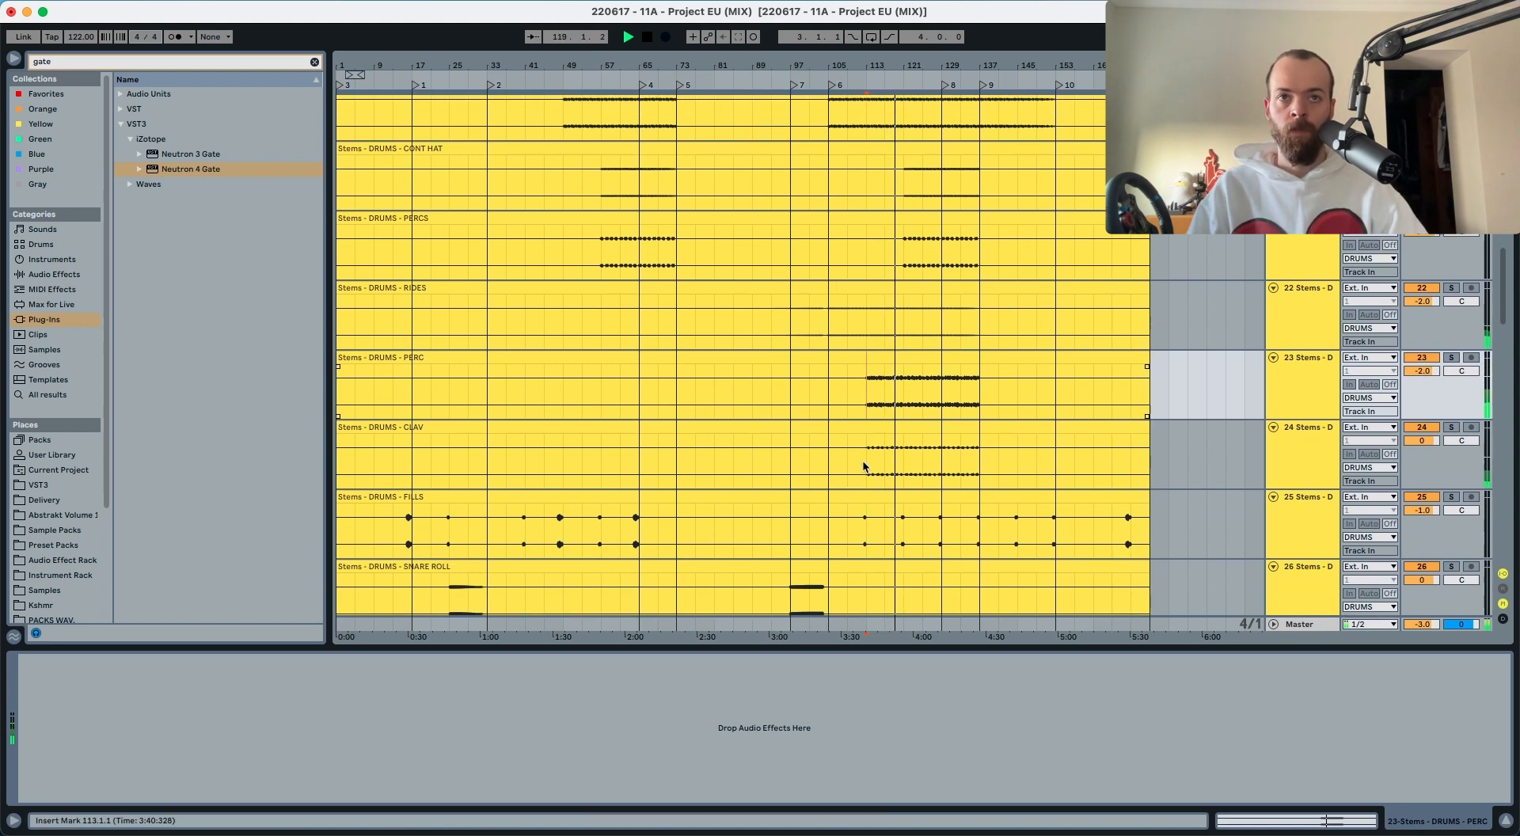
{"action": "scroll", "coordinate": [864, 467], "scroll_direction": "down", "scroll_amount": 1}
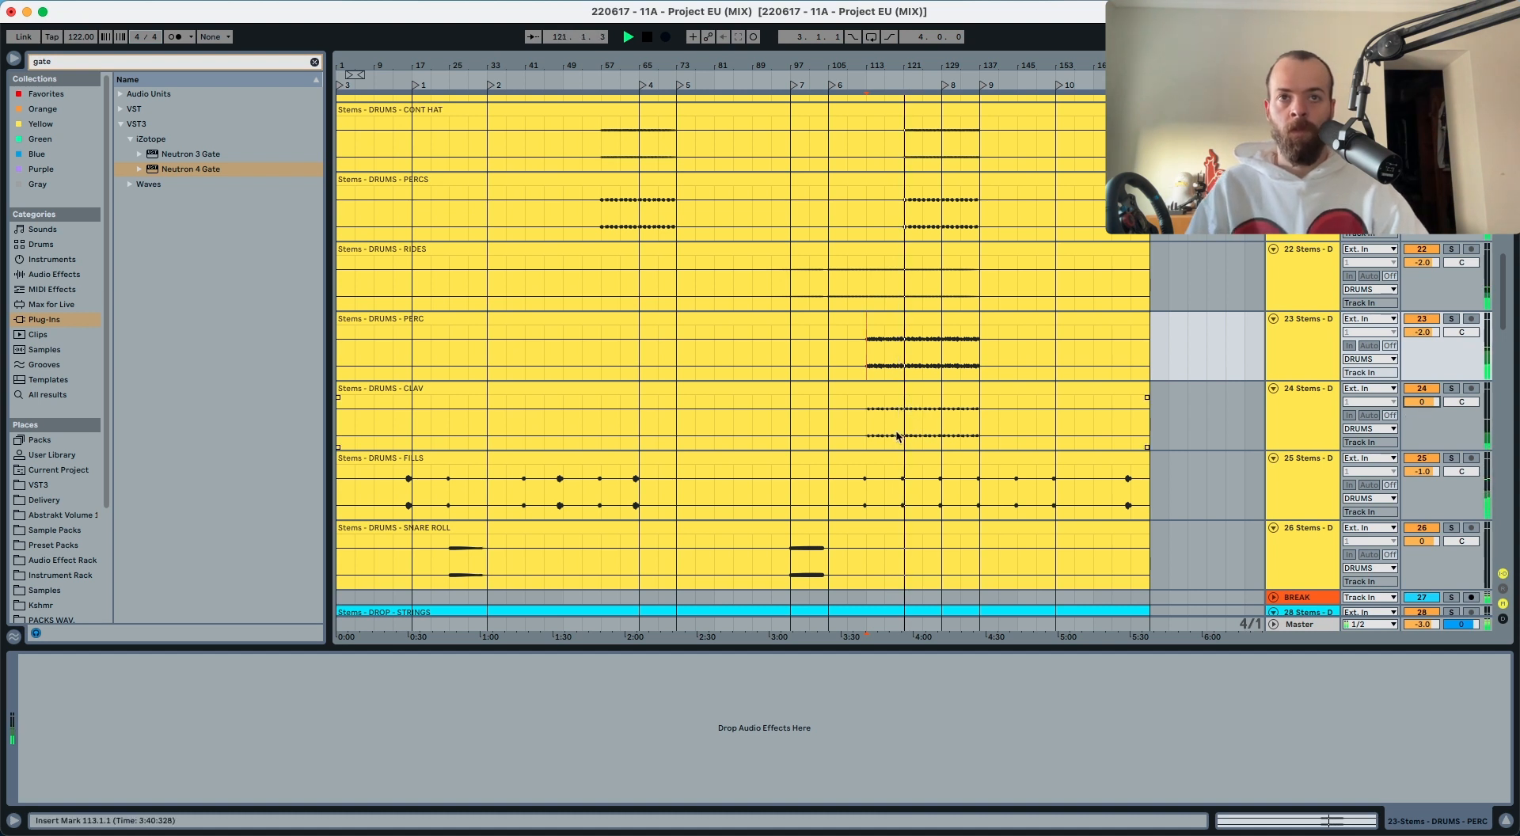
Step: Stop playback, split the FILLS clip around bars 109 to 141, and set that section's clip gain to 2 dB
{"action": "key", "text": "space"}
{"action": "left_click_drag", "start_coordinate": [847, 478], "coordinate": [983, 479]}
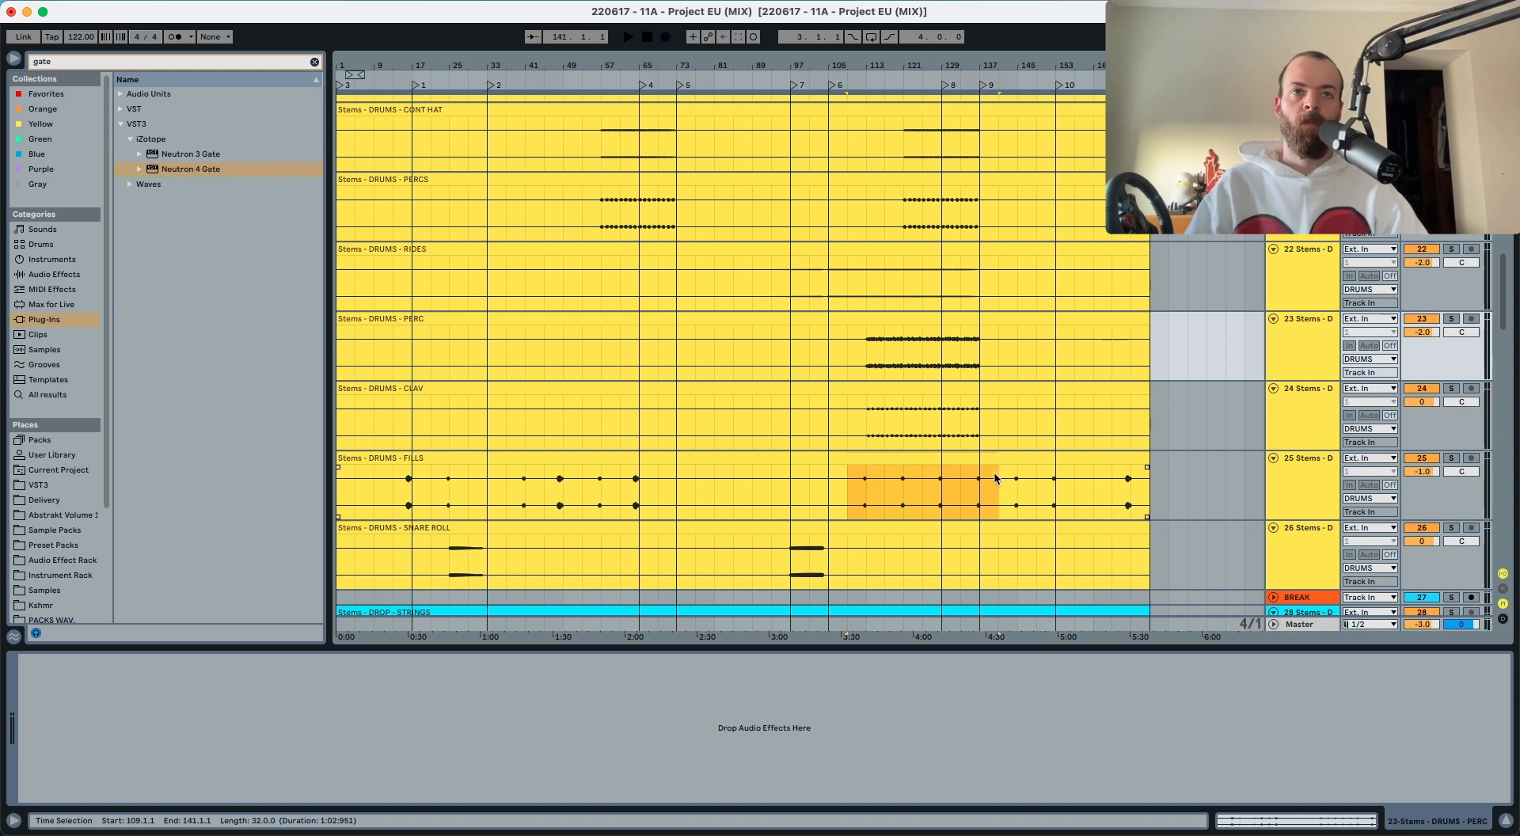
{"action": "key", "text": "super+e"}
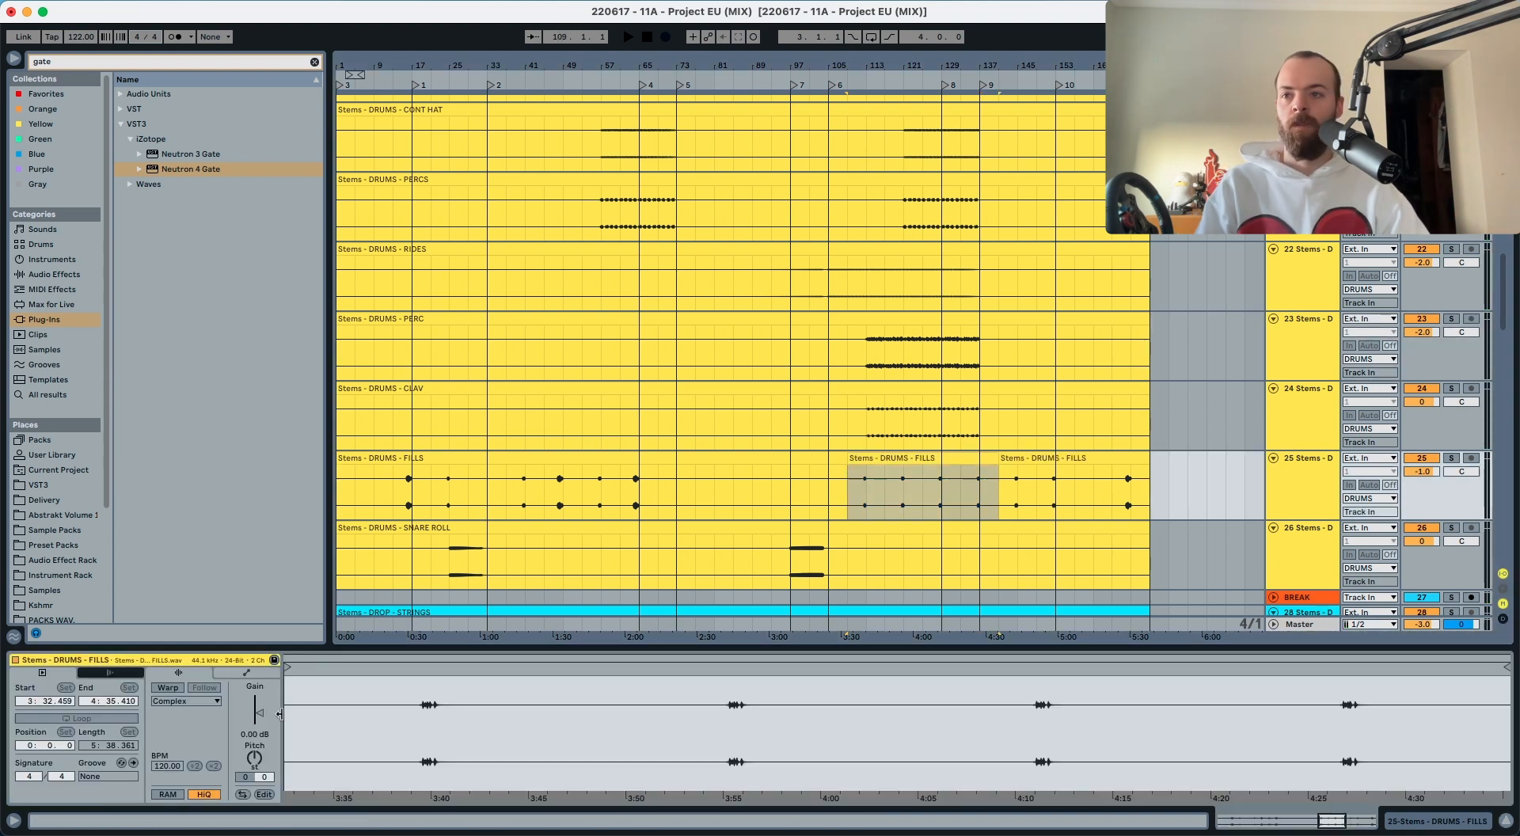
{"action": "left_click", "coordinate": [255, 734]}
{"action": "type", "text": "2"}
{"action": "key", "text": "Return"}
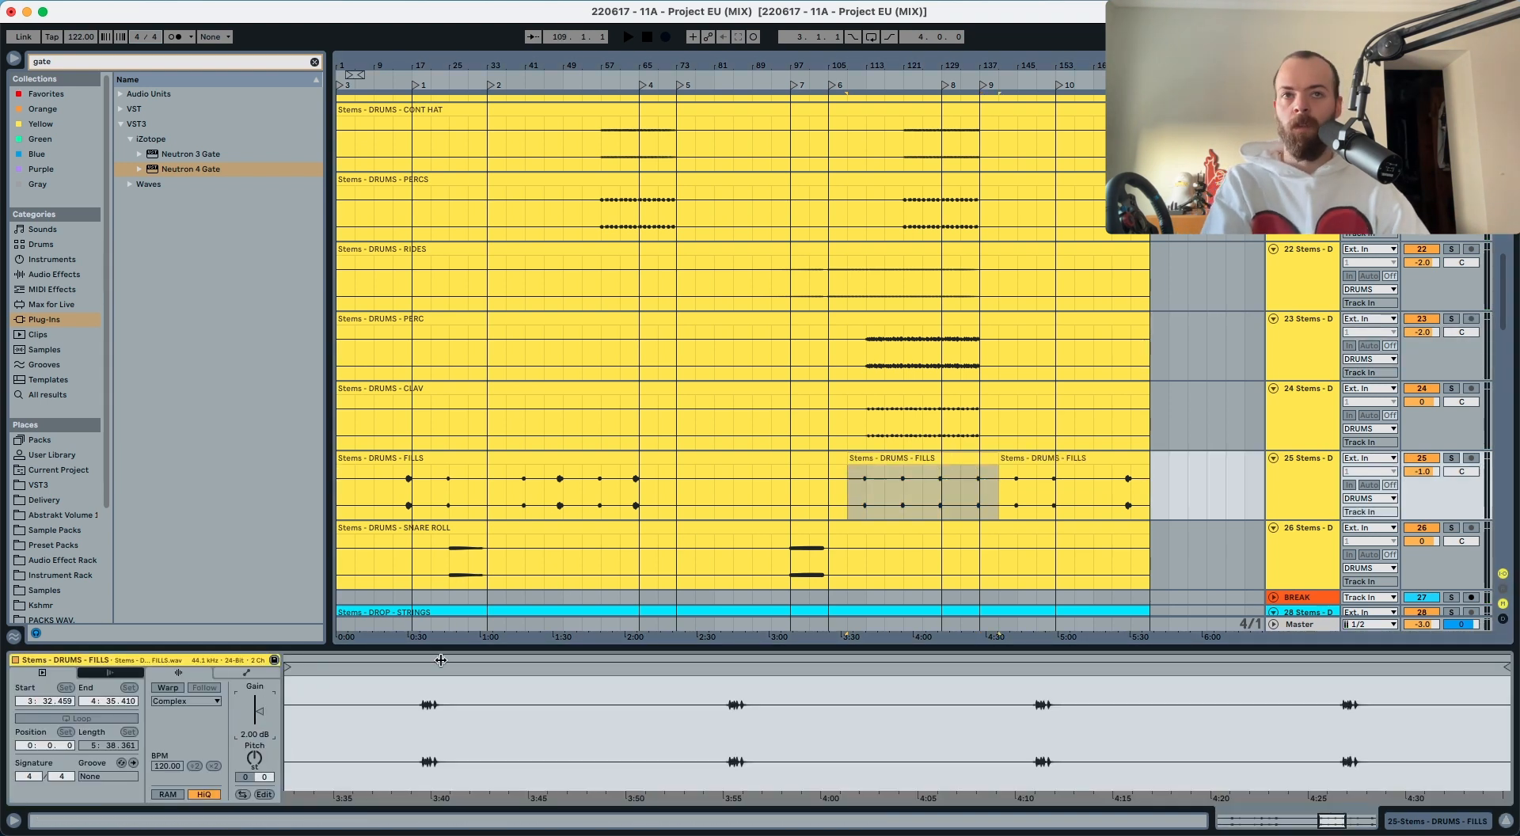
Step: Play the full mix from bar 111 and examine the ARP, BRASS SHOT 1 and COUNTER LEAD tracks in the second drop
{"action": "left_click", "coordinate": [856, 495]}
{"action": "key", "text": "space"}
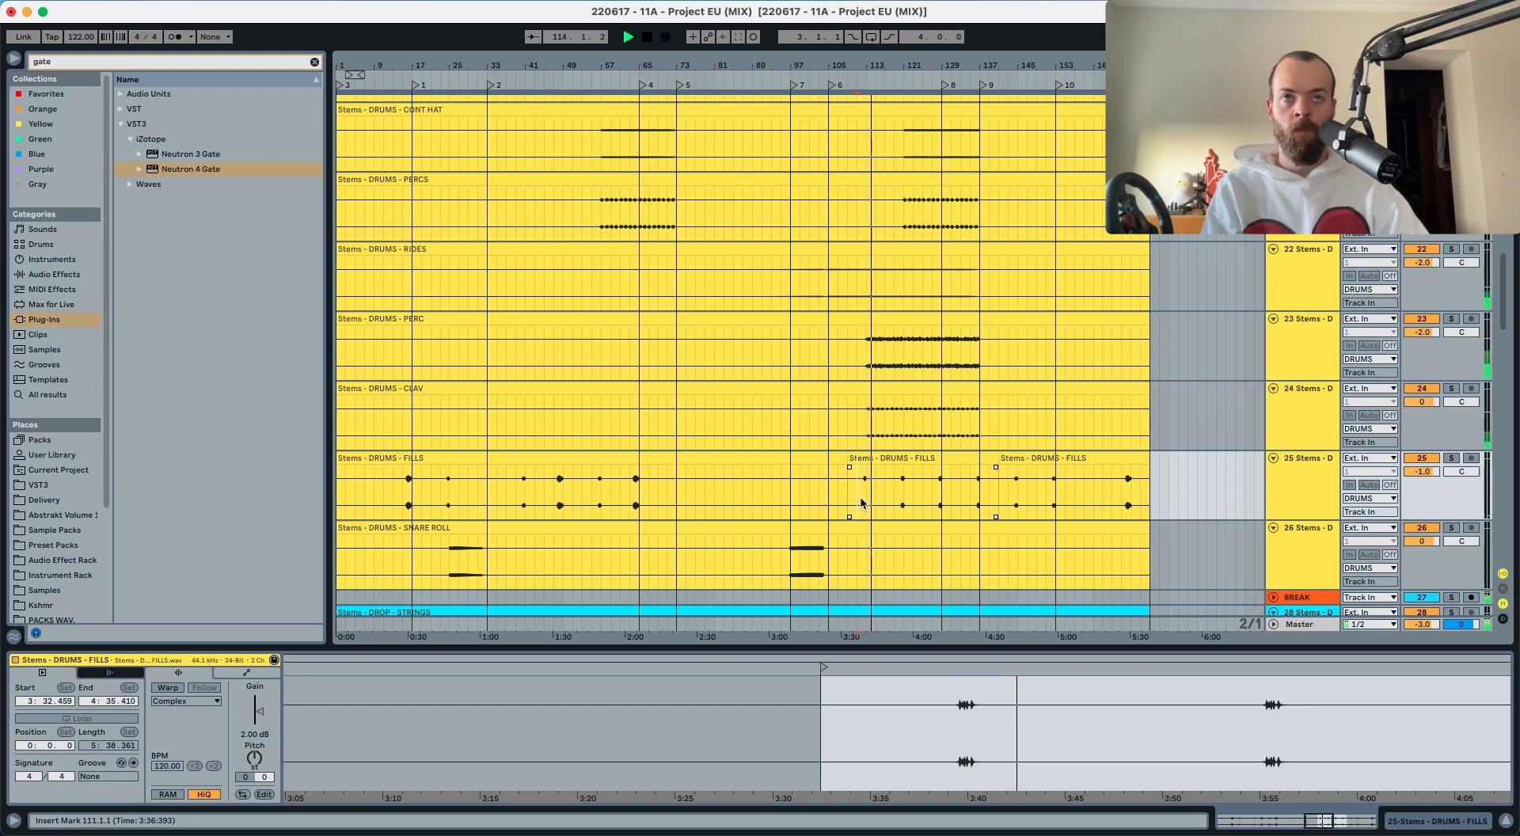
{"action": "scroll", "coordinate": [870, 483], "scroll_direction": "down", "scroll_amount": 15}
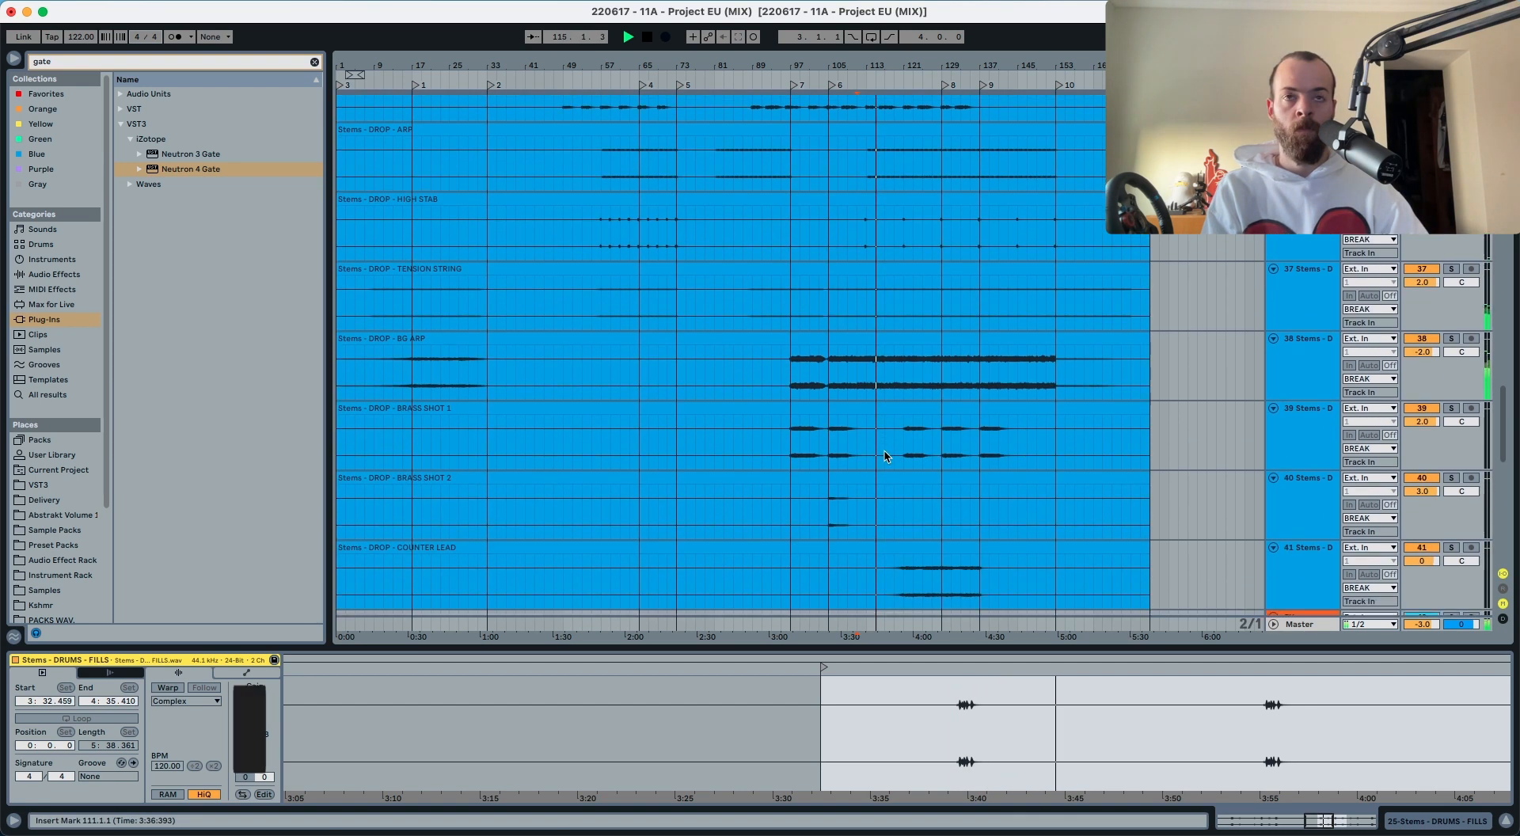
{"action": "scroll", "coordinate": [875, 333], "scroll_direction": "up", "scroll_amount": 3}
{"action": "left_click", "coordinate": [866, 254]}
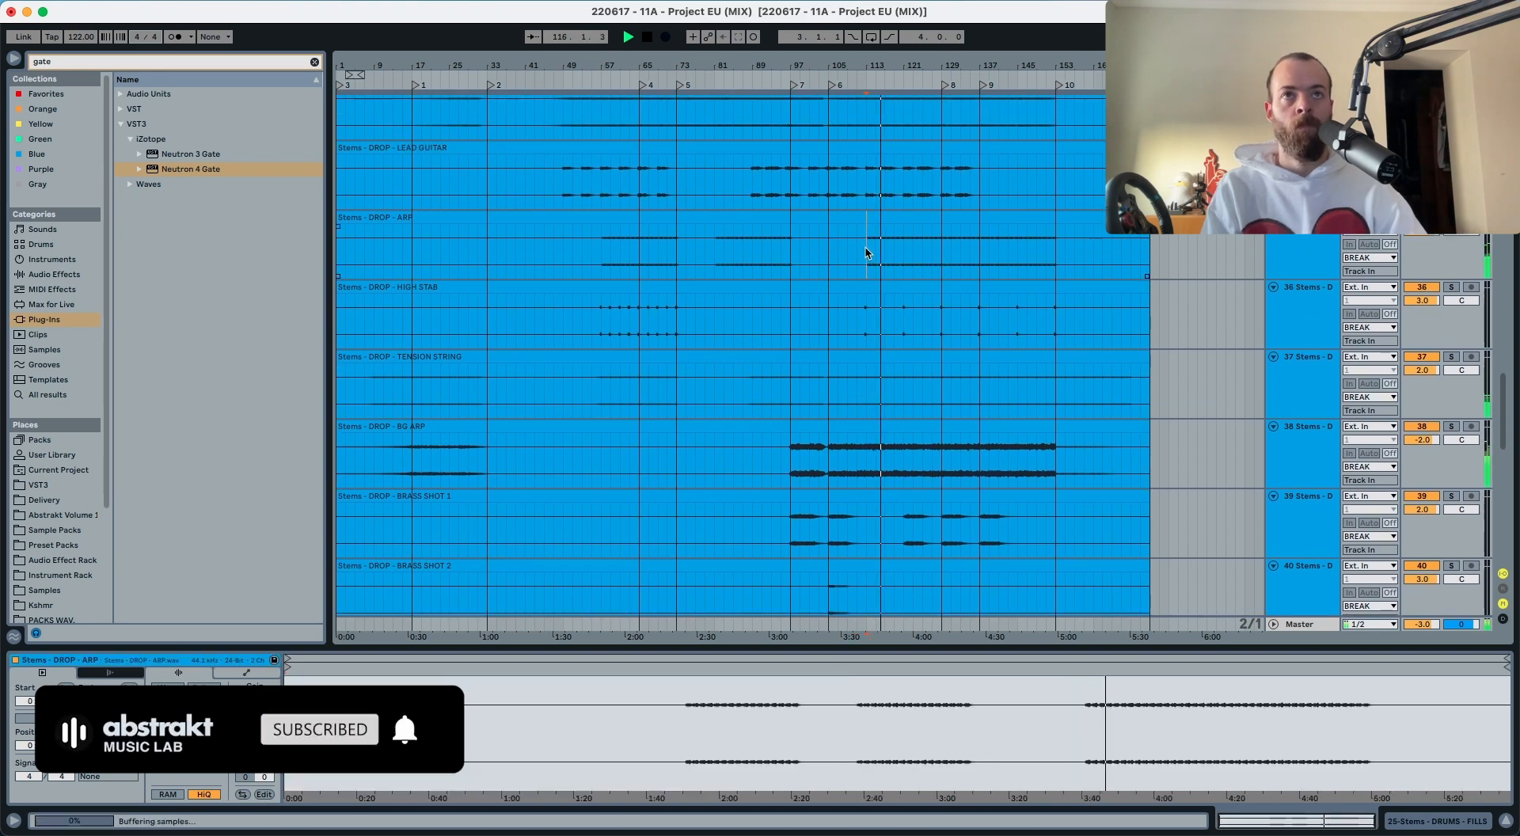
{"action": "scroll", "coordinate": [871, 255], "scroll_direction": "up", "scroll_amount": 2}
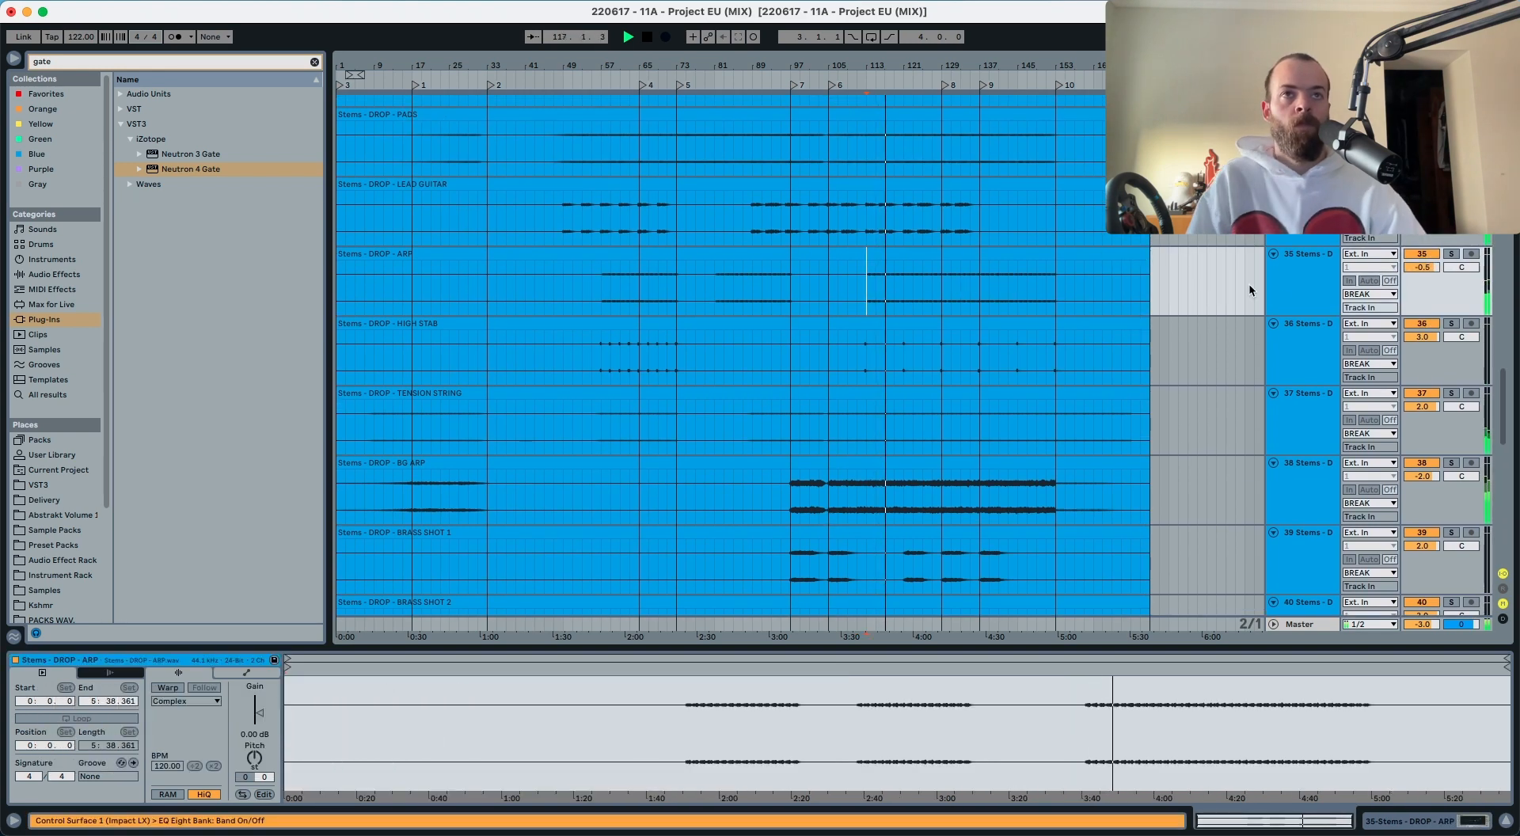
{"action": "scroll", "coordinate": [1259, 291], "scroll_direction": "up", "scroll_amount": 3}
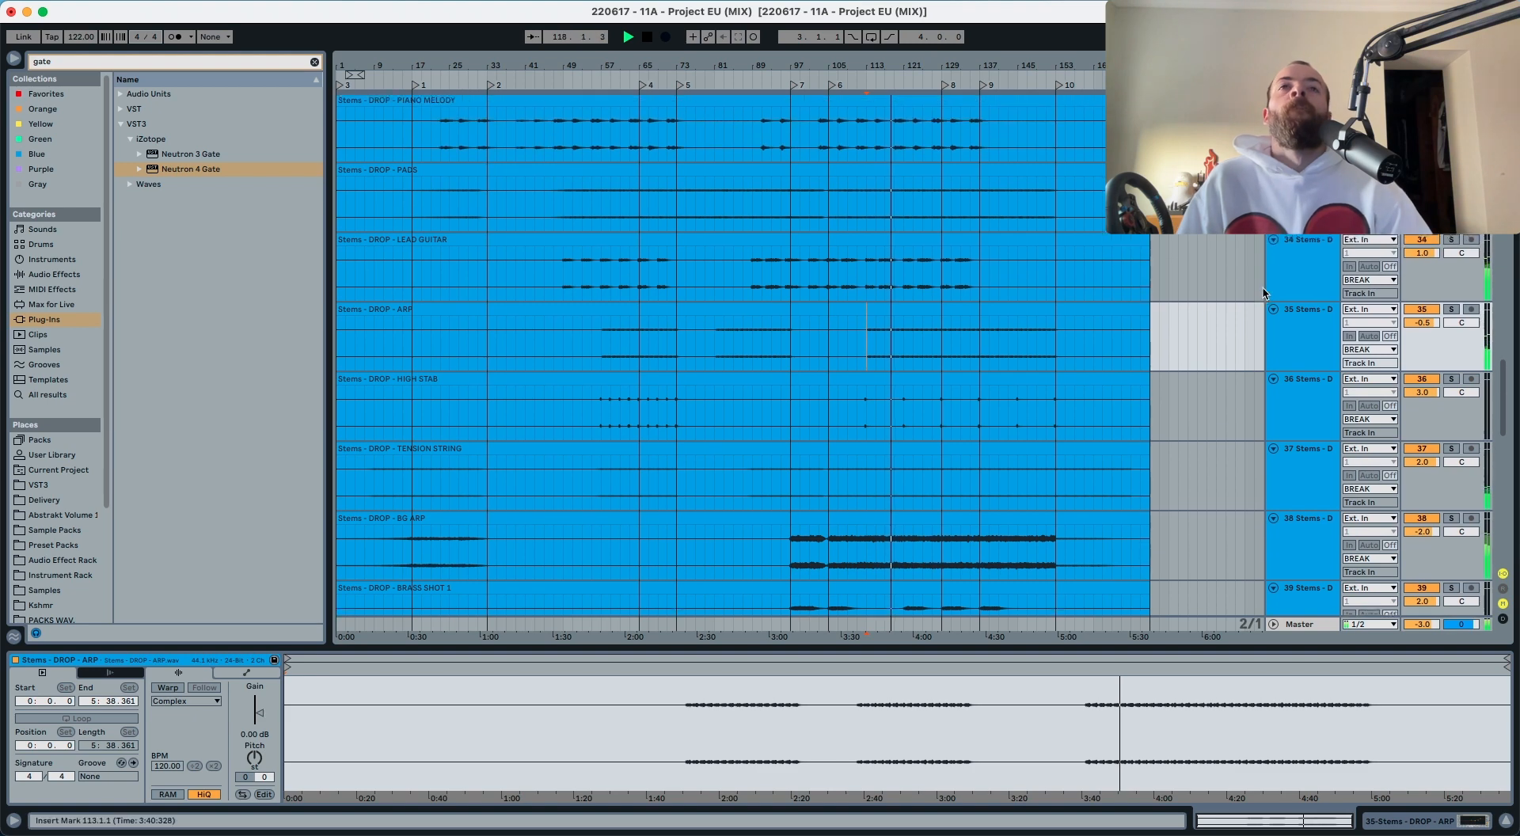
{"action": "scroll", "coordinate": [1187, 309], "scroll_direction": "down", "scroll_amount": 9}
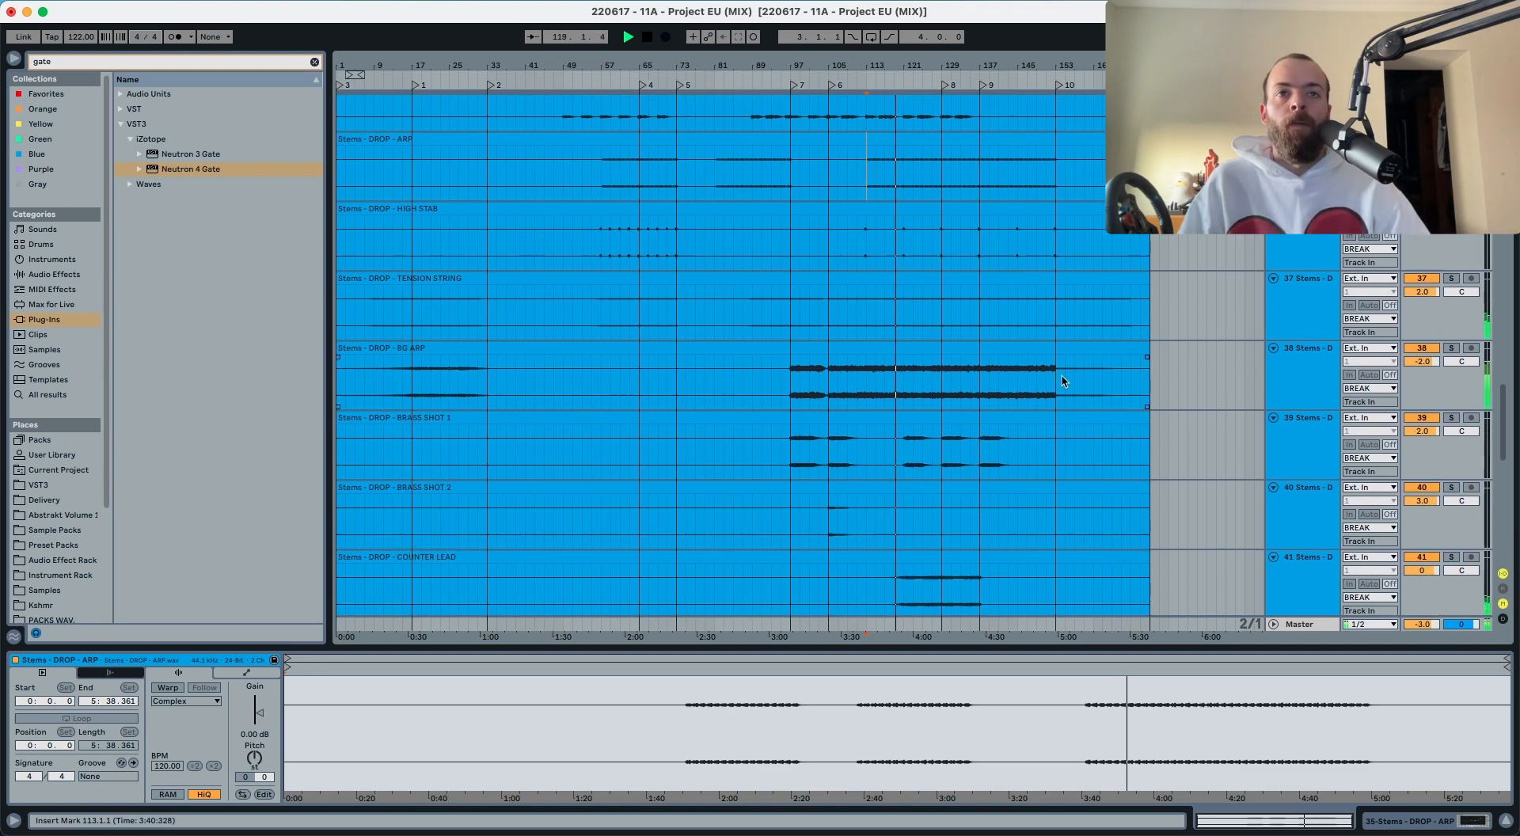
{"action": "left_click", "coordinate": [905, 457]}
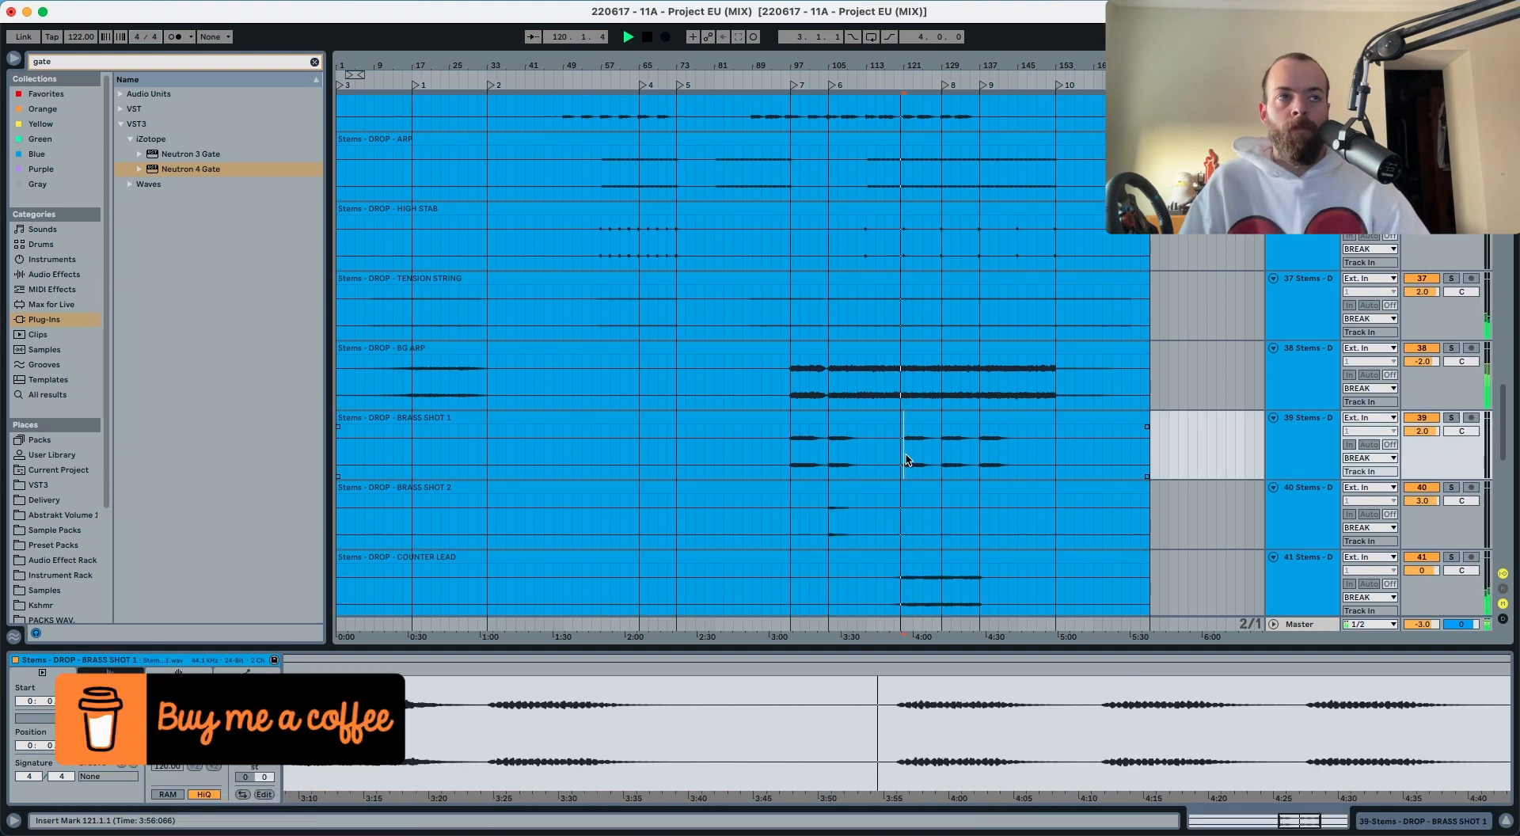
{"action": "scroll", "coordinate": [918, 451], "scroll_direction": "down", "scroll_amount": 5}
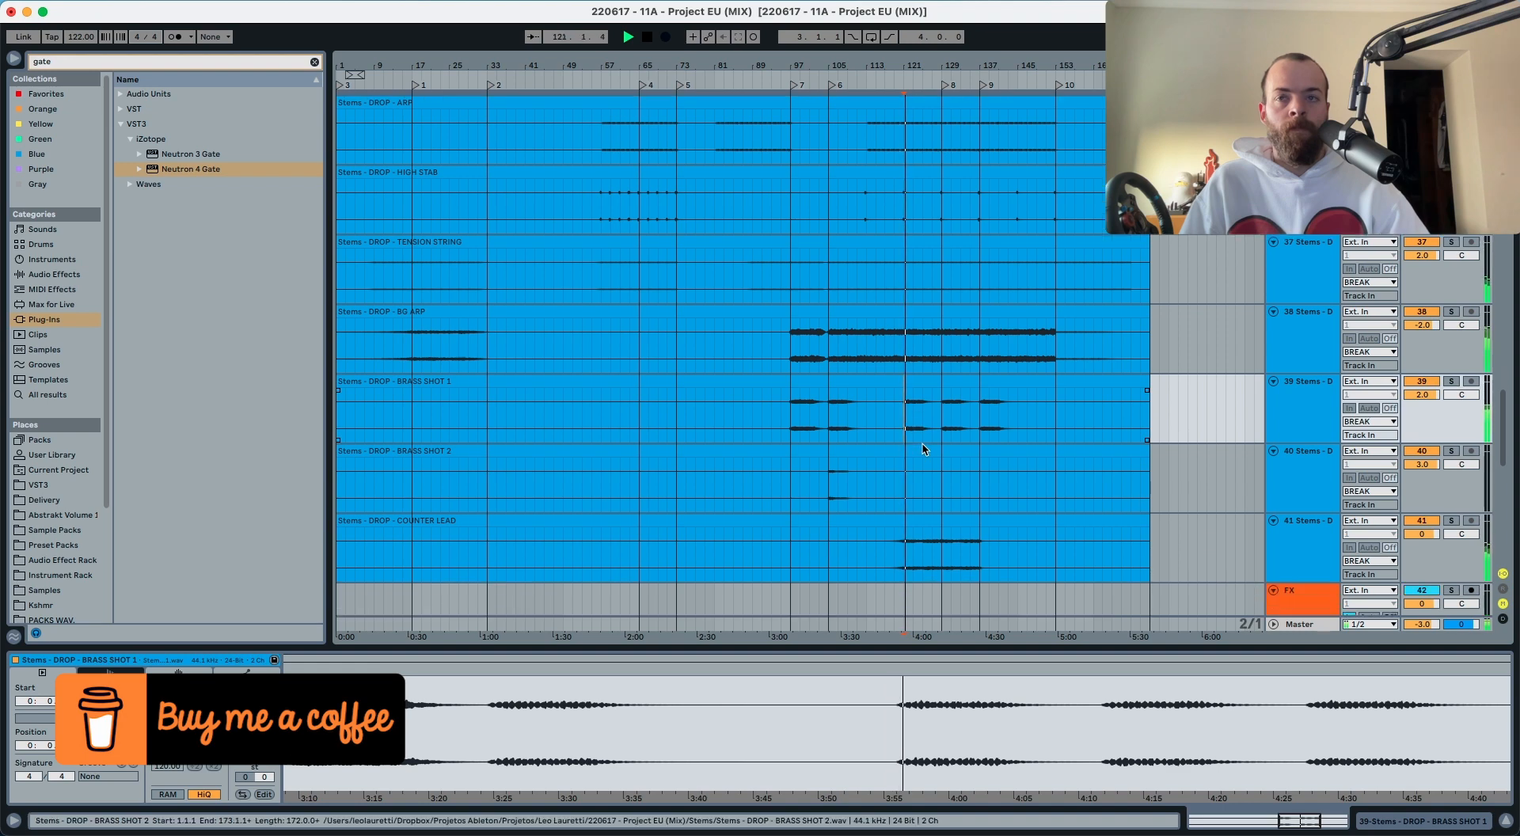
{"action": "left_click", "coordinate": [1218, 505]}
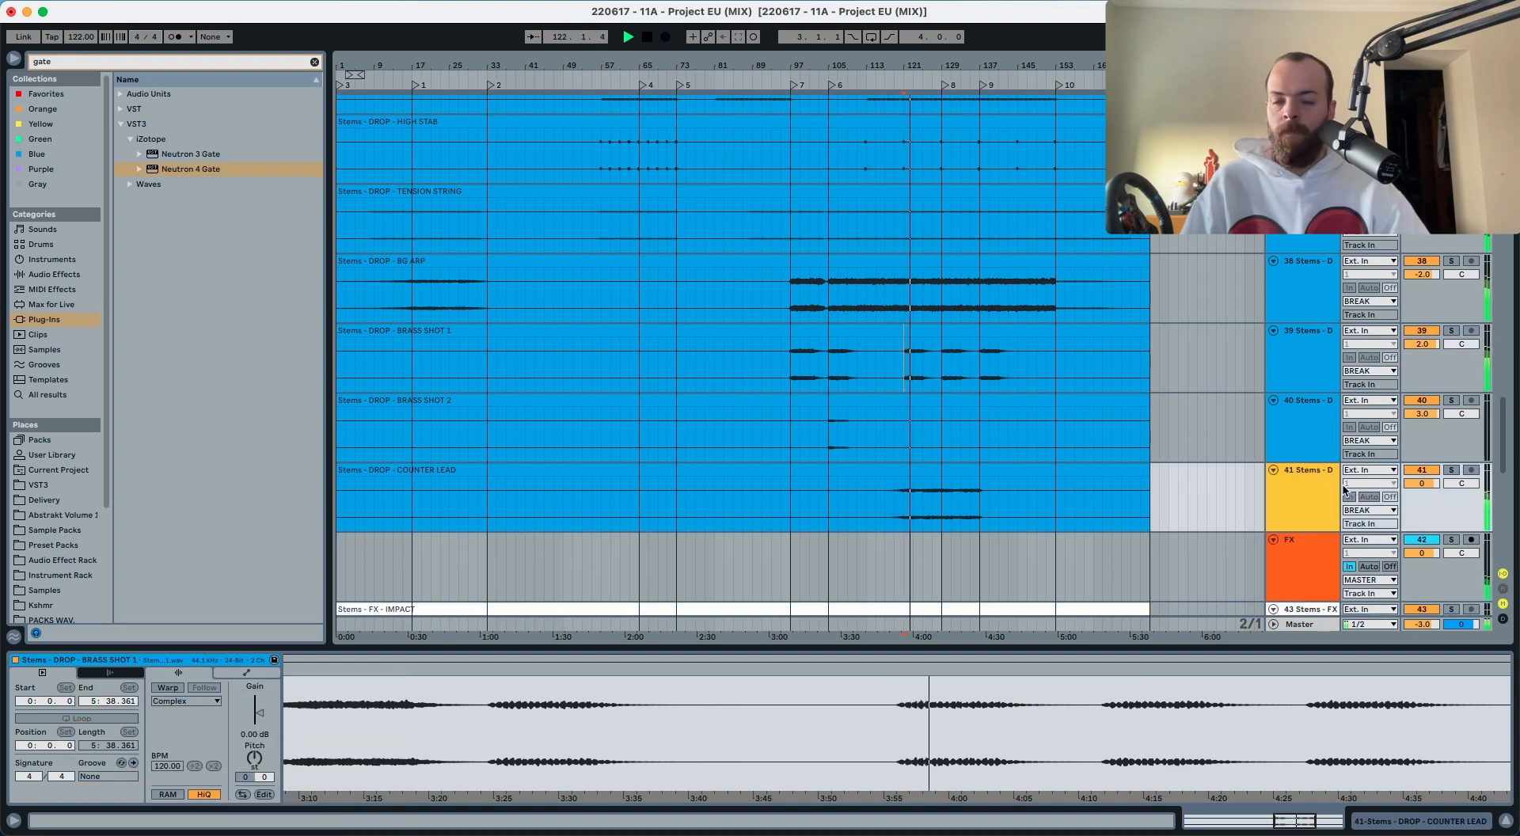
{"action": "key", "text": "space"}
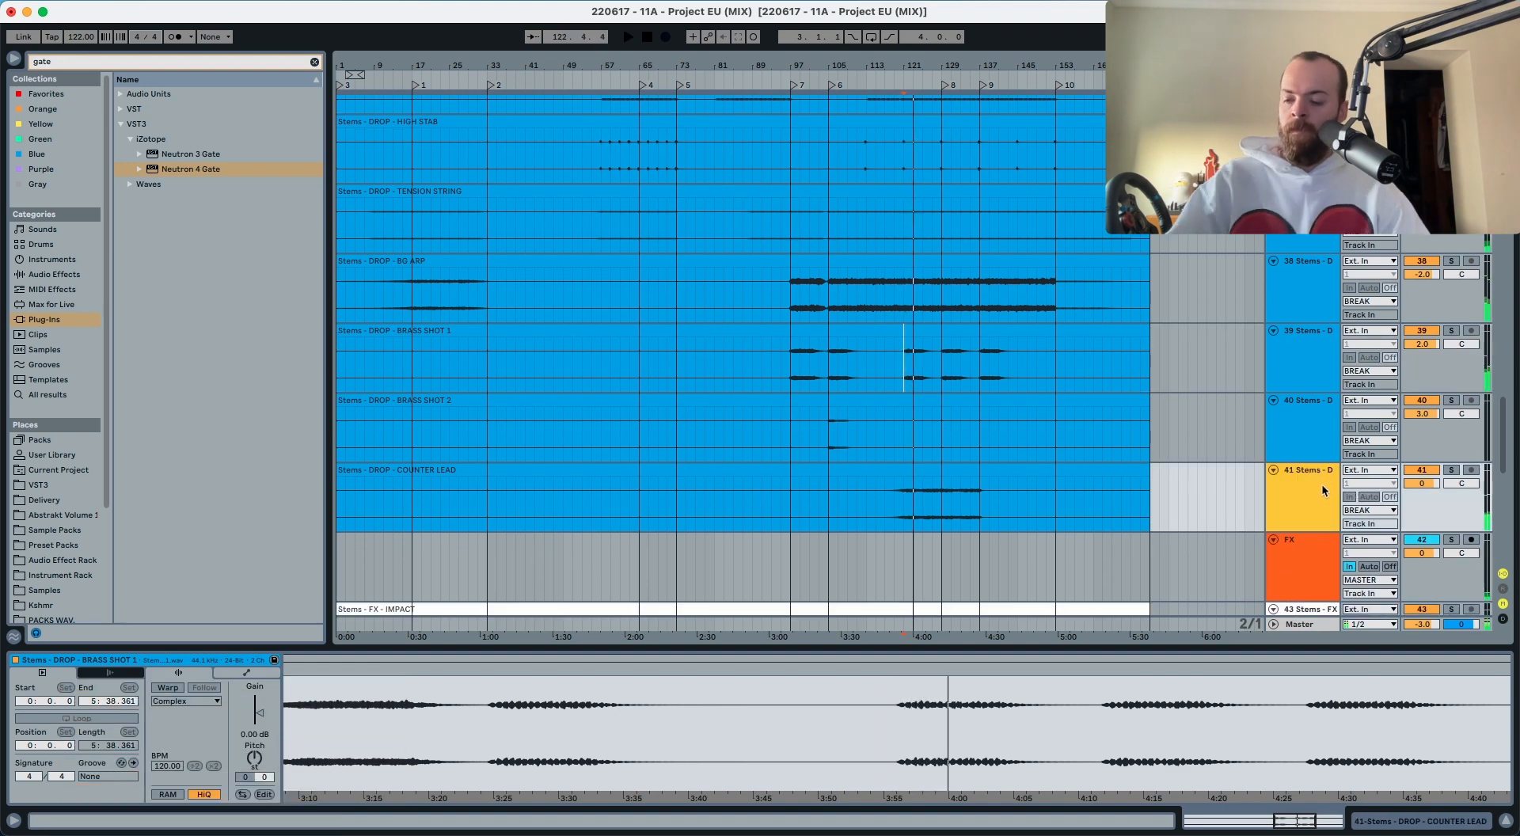
Step: Solo the COUNTER LEAD track, play it from bar 121, and set its volume to 2 dB
{"action": "left_click", "coordinate": [1450, 470]}
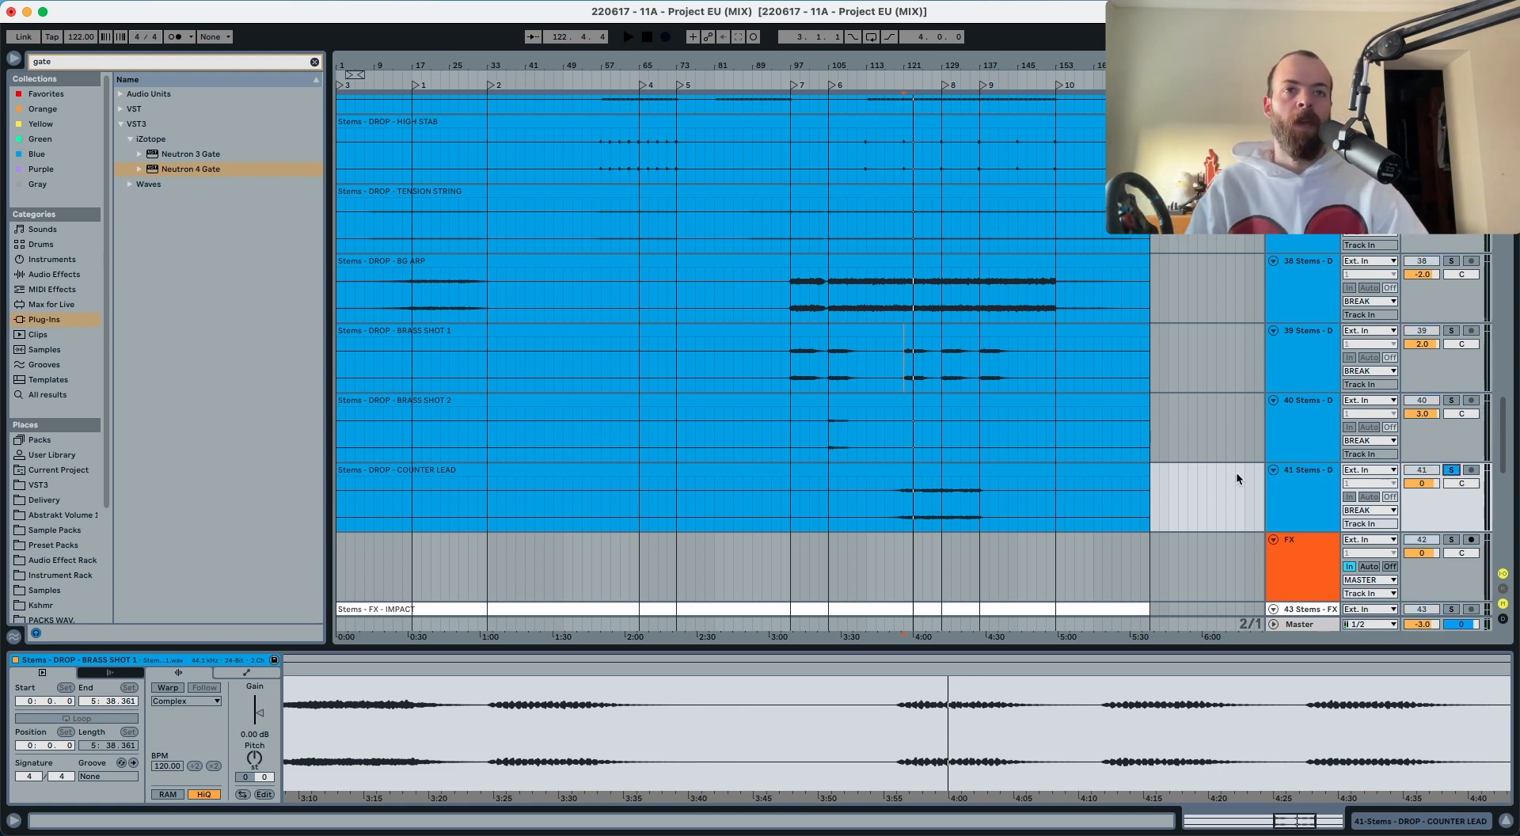
{"action": "left_click", "coordinate": [913, 510]}
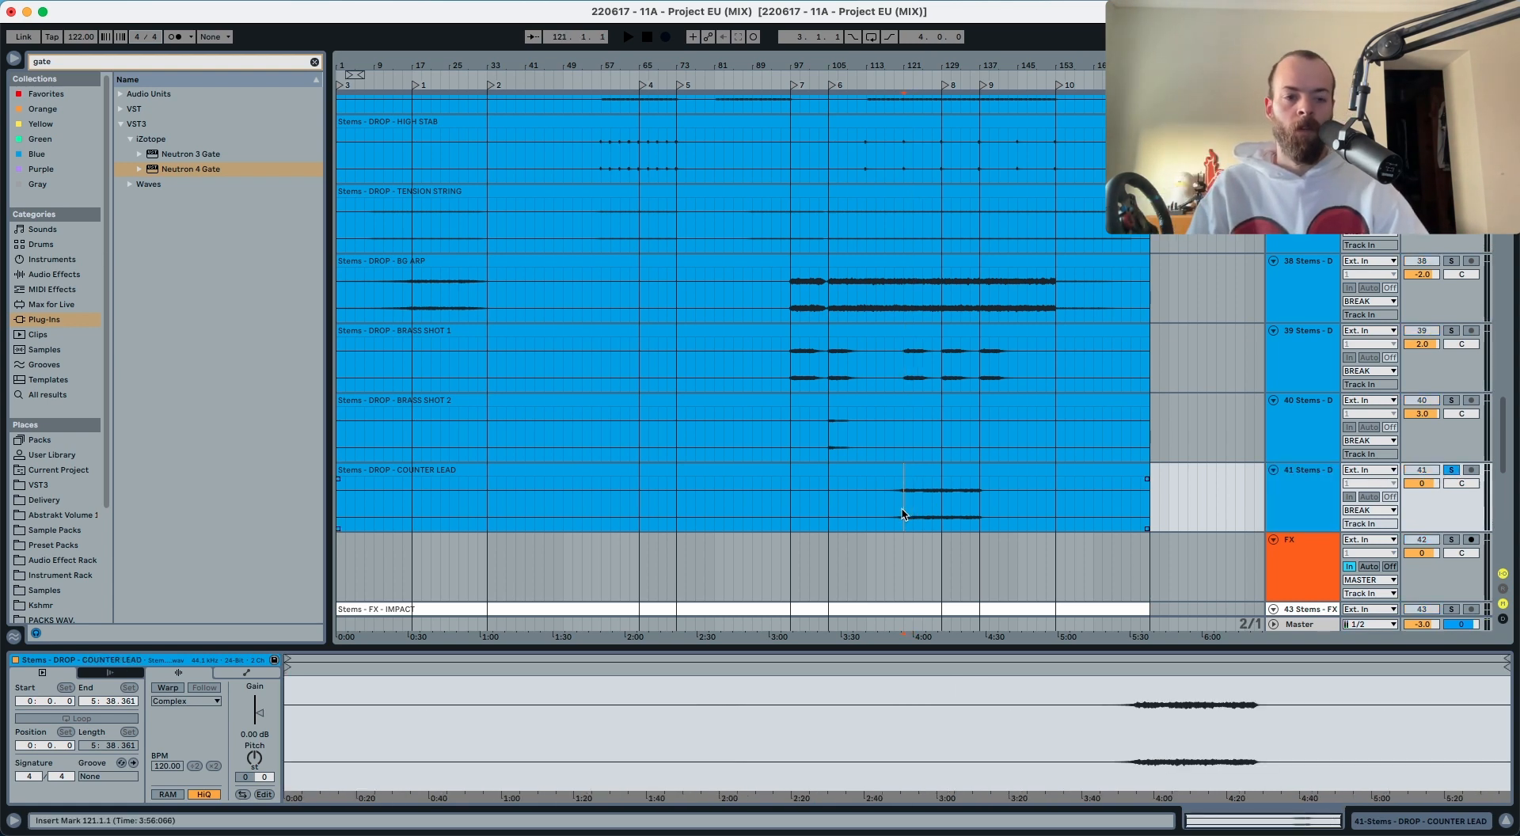
{"action": "key", "text": "space"}
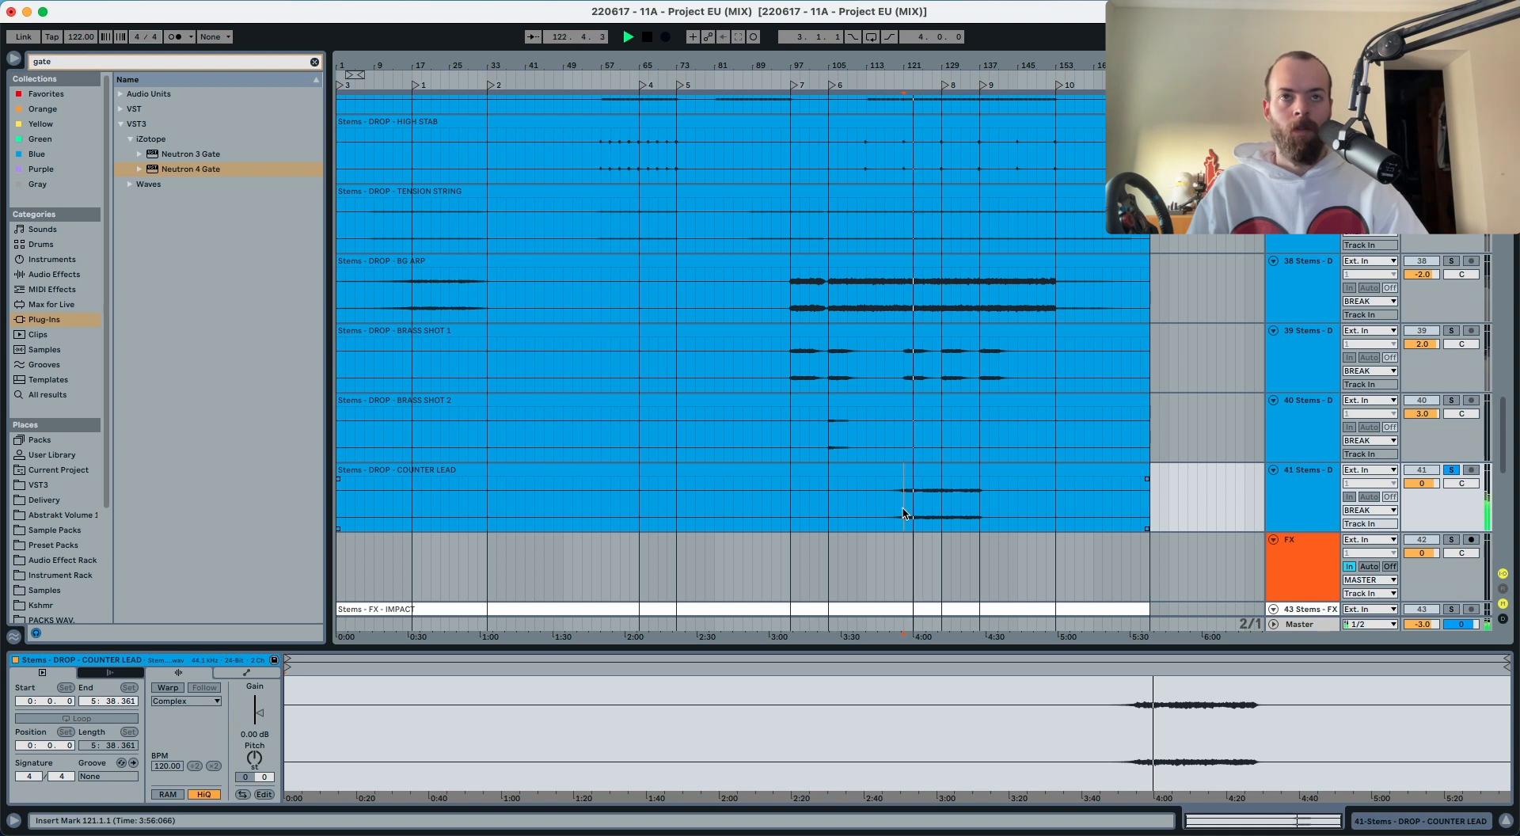
{"action": "key", "text": "space"}
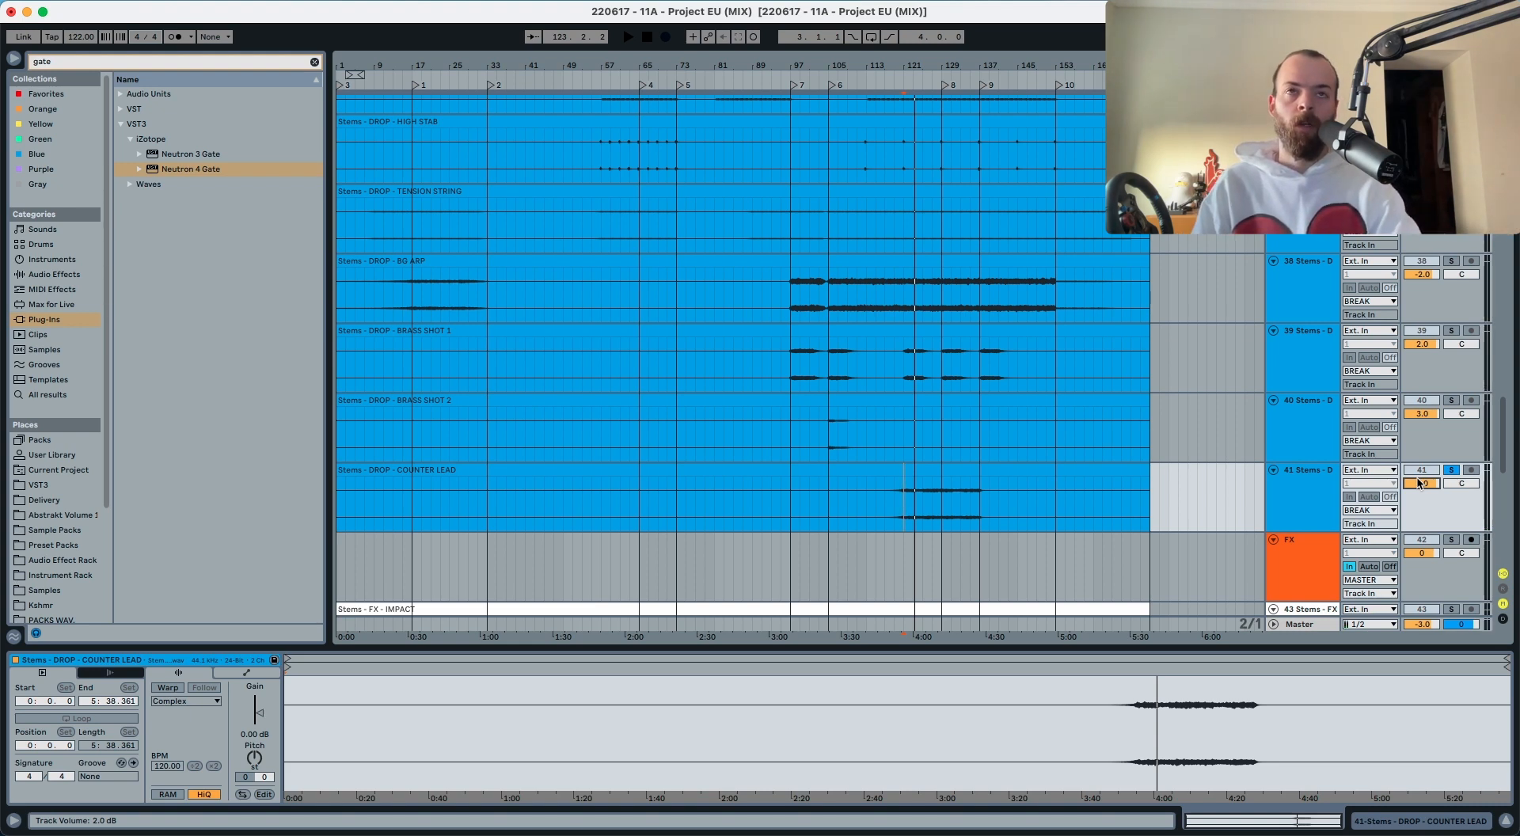
{"action": "left_click", "coordinate": [1311, 481]}
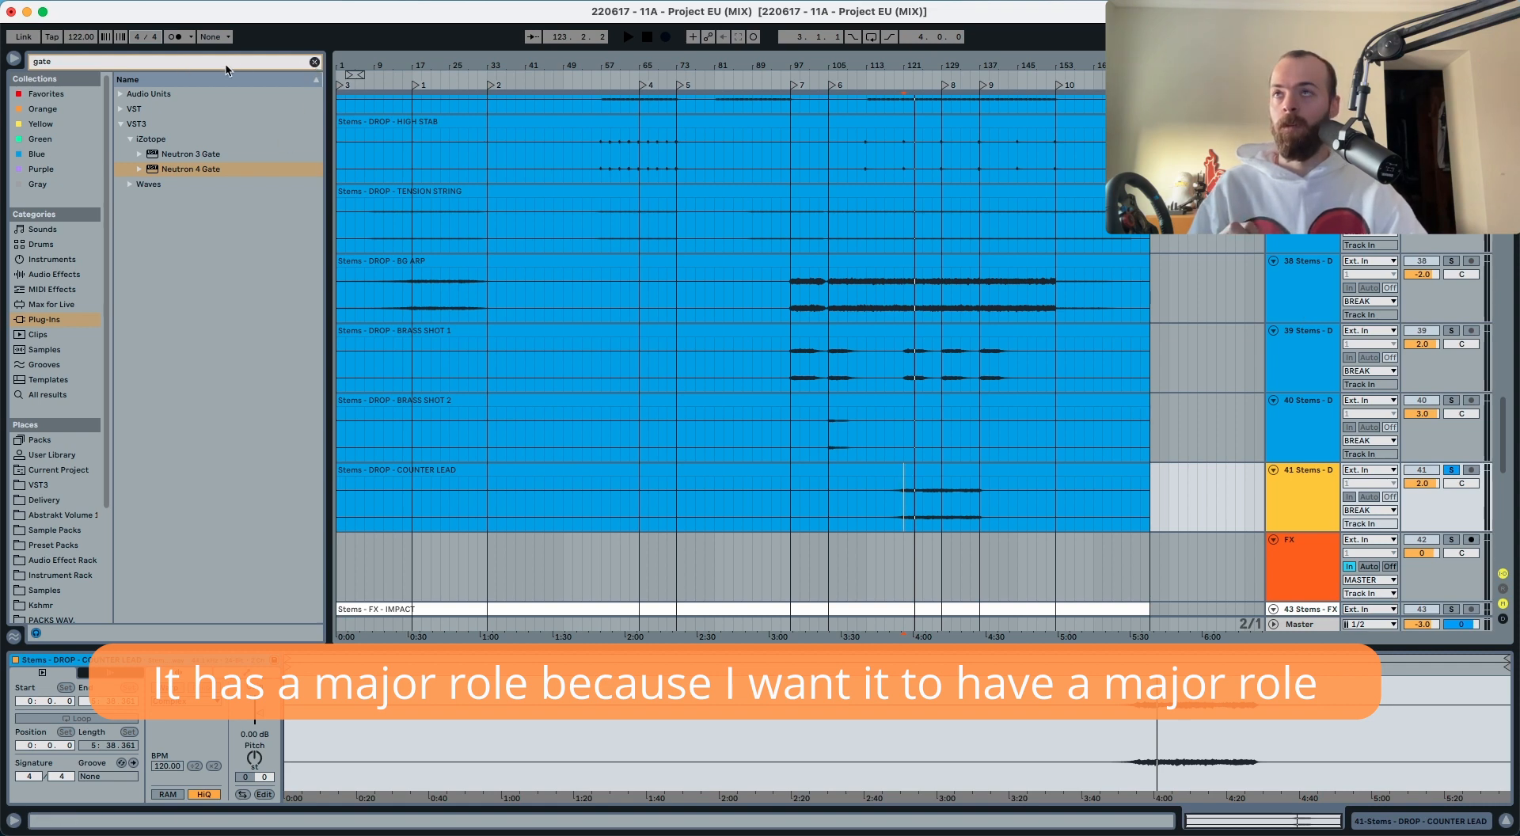
Step: Clear the browser search and insert Neutron 4 Unmask on the BG ARP track
{"action": "left_click", "coordinate": [314, 61]}
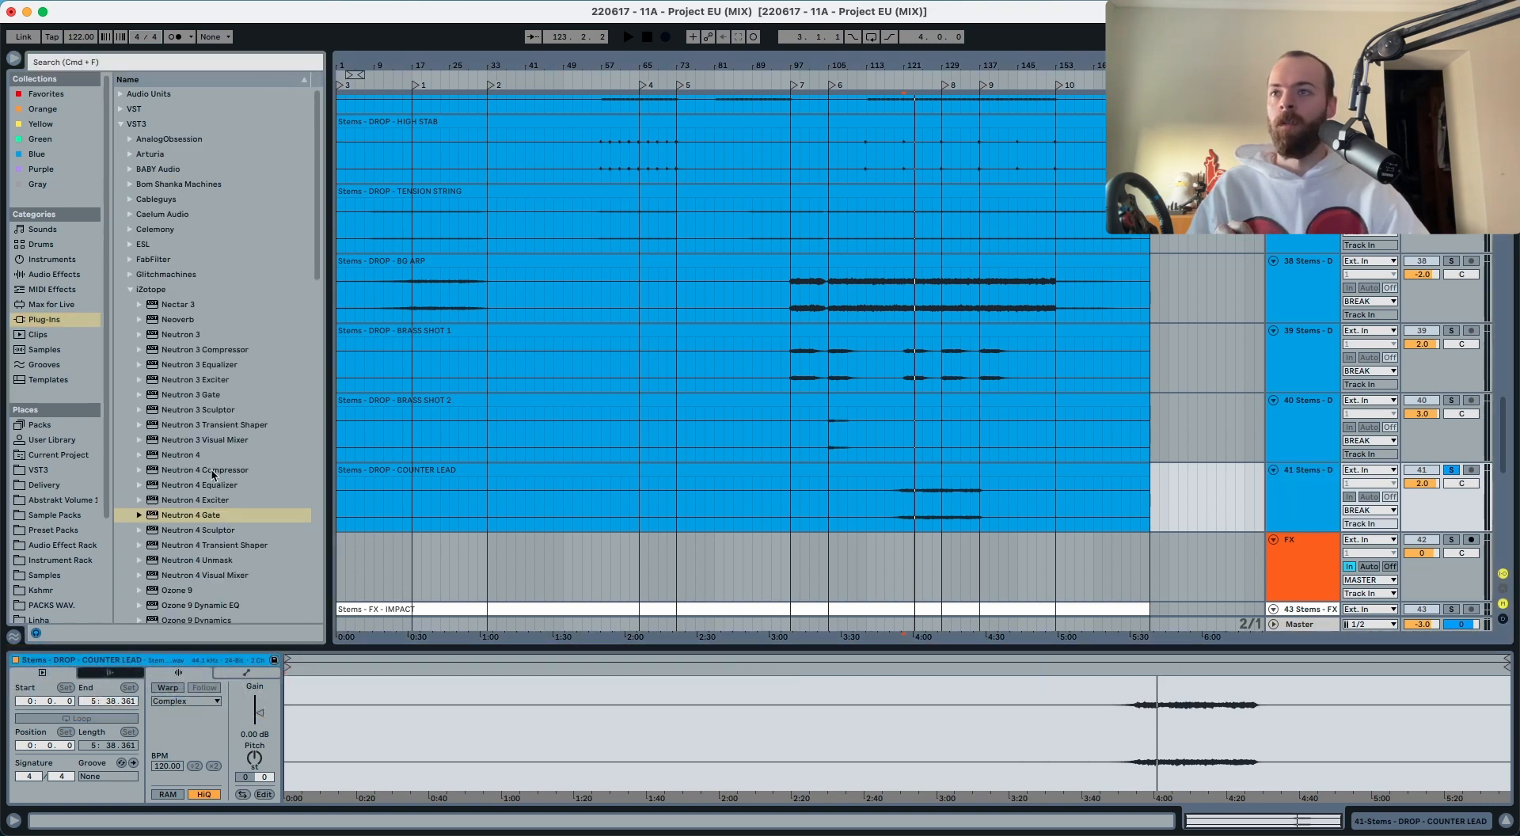
{"action": "left_click_drag", "start_coordinate": [228, 560], "coordinate": [906, 475]}
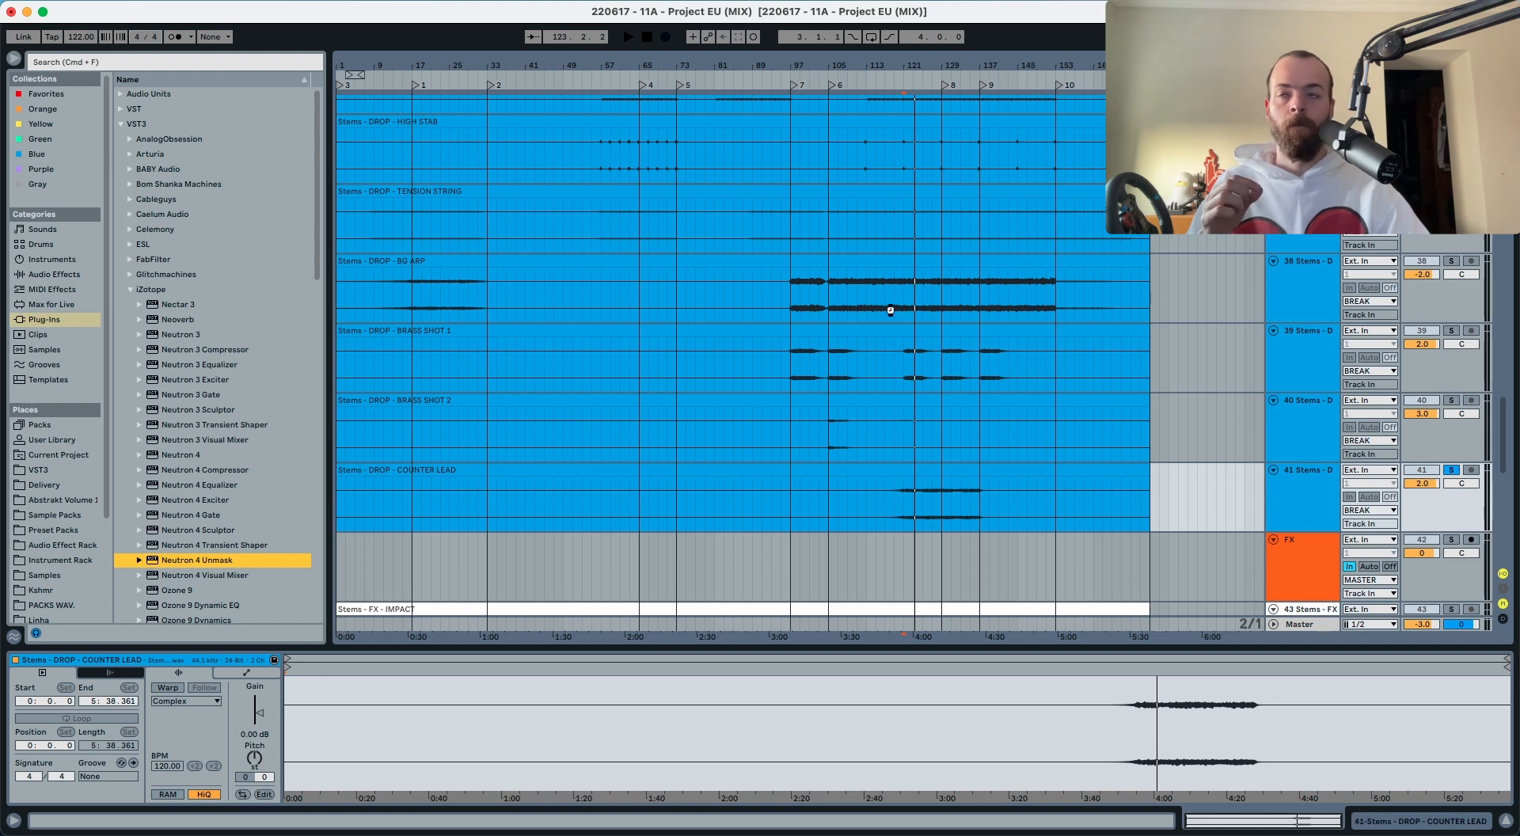
{"action": "left_click_drag", "start_coordinate": [888, 309], "coordinate": [890, 312]}
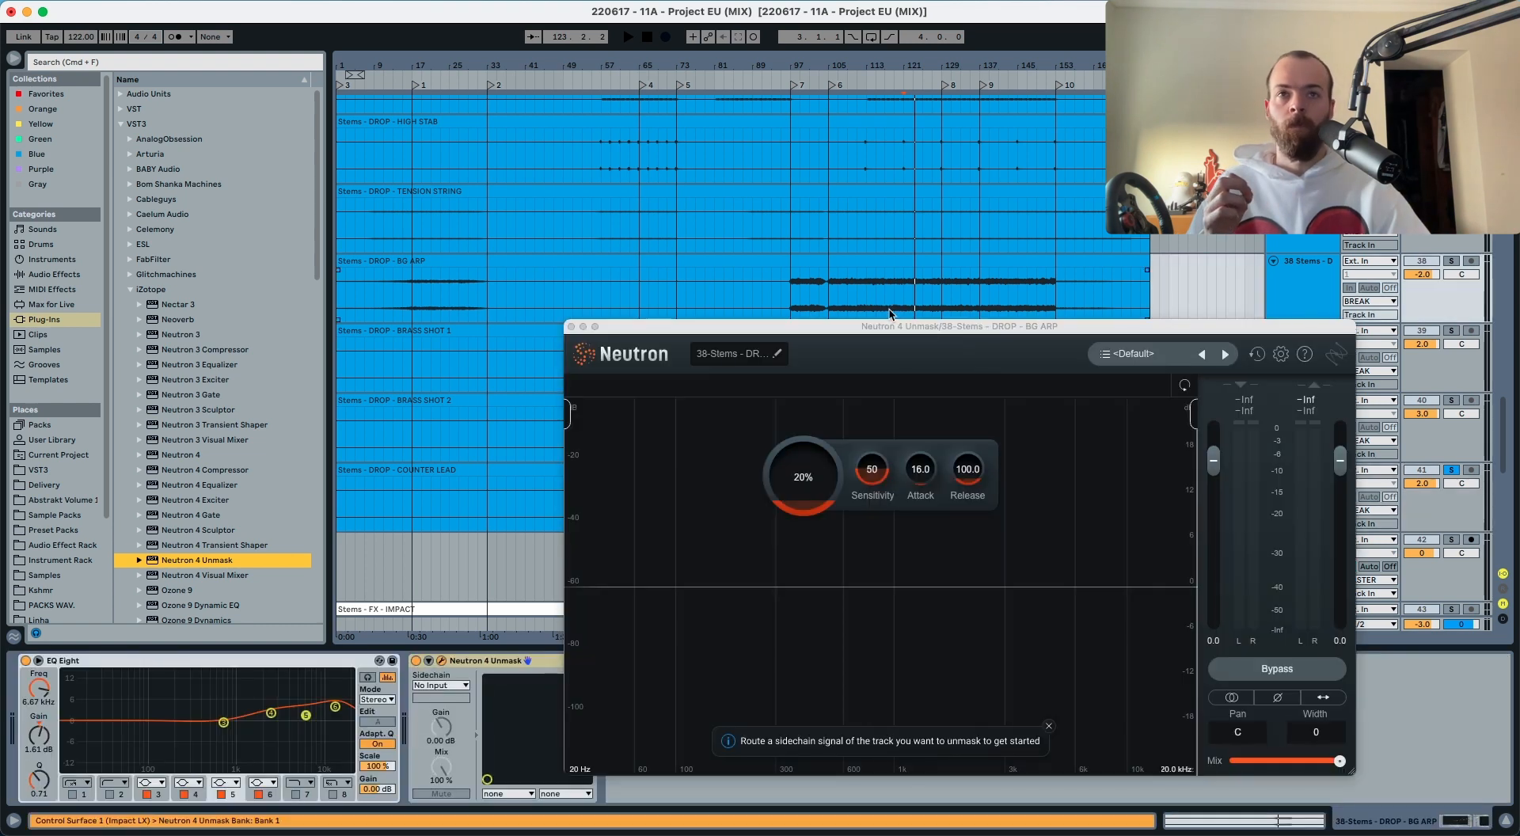
Step: Sidechain Unmask from the COUNTER LEAD track and raise its lower frequency limit to about 729 Hz
{"action": "left_click", "coordinate": [424, 687]}
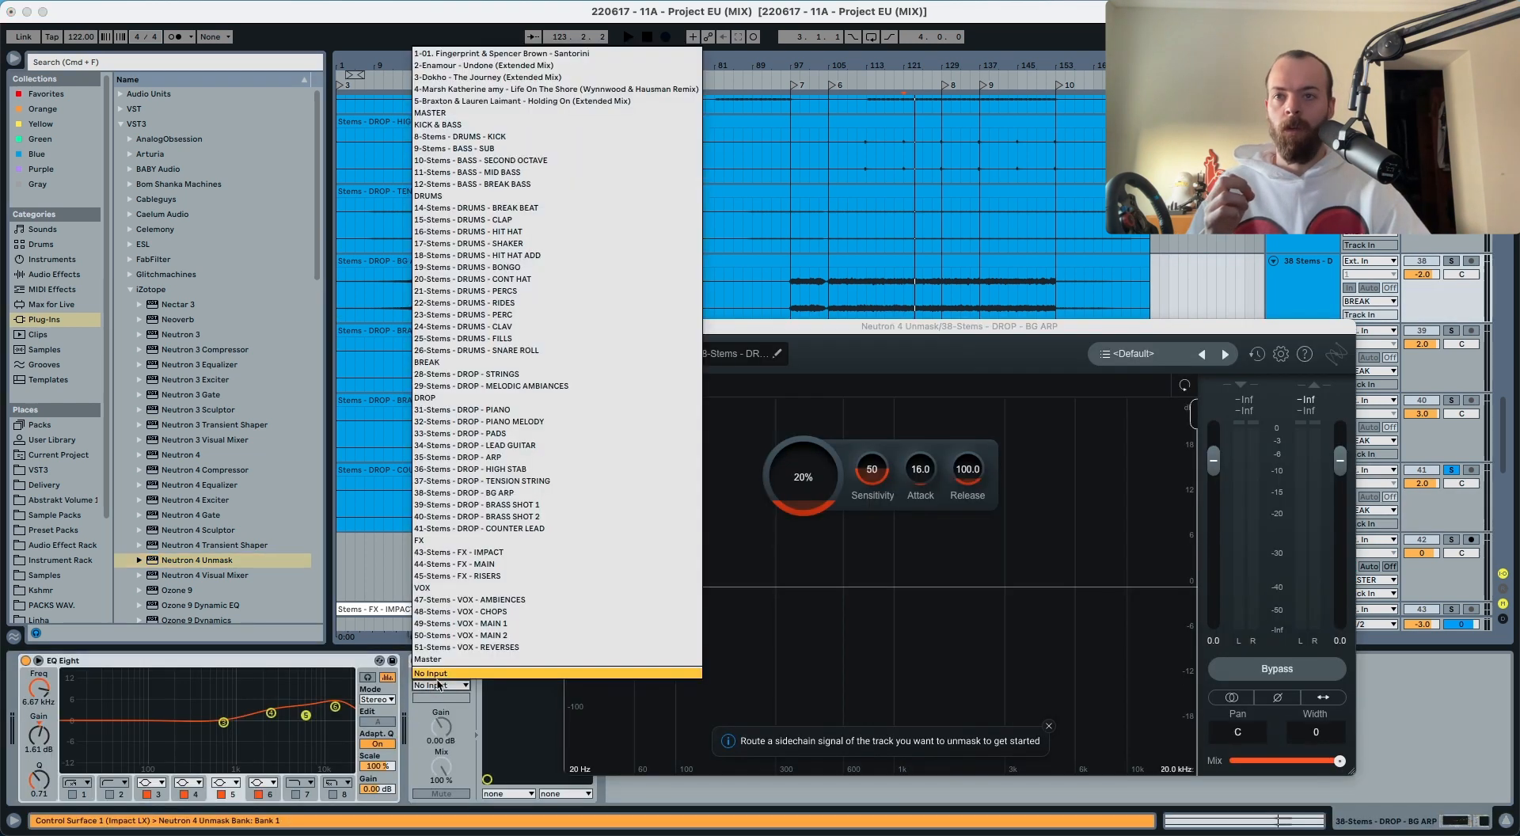
{"action": "left_click", "coordinate": [488, 529]}
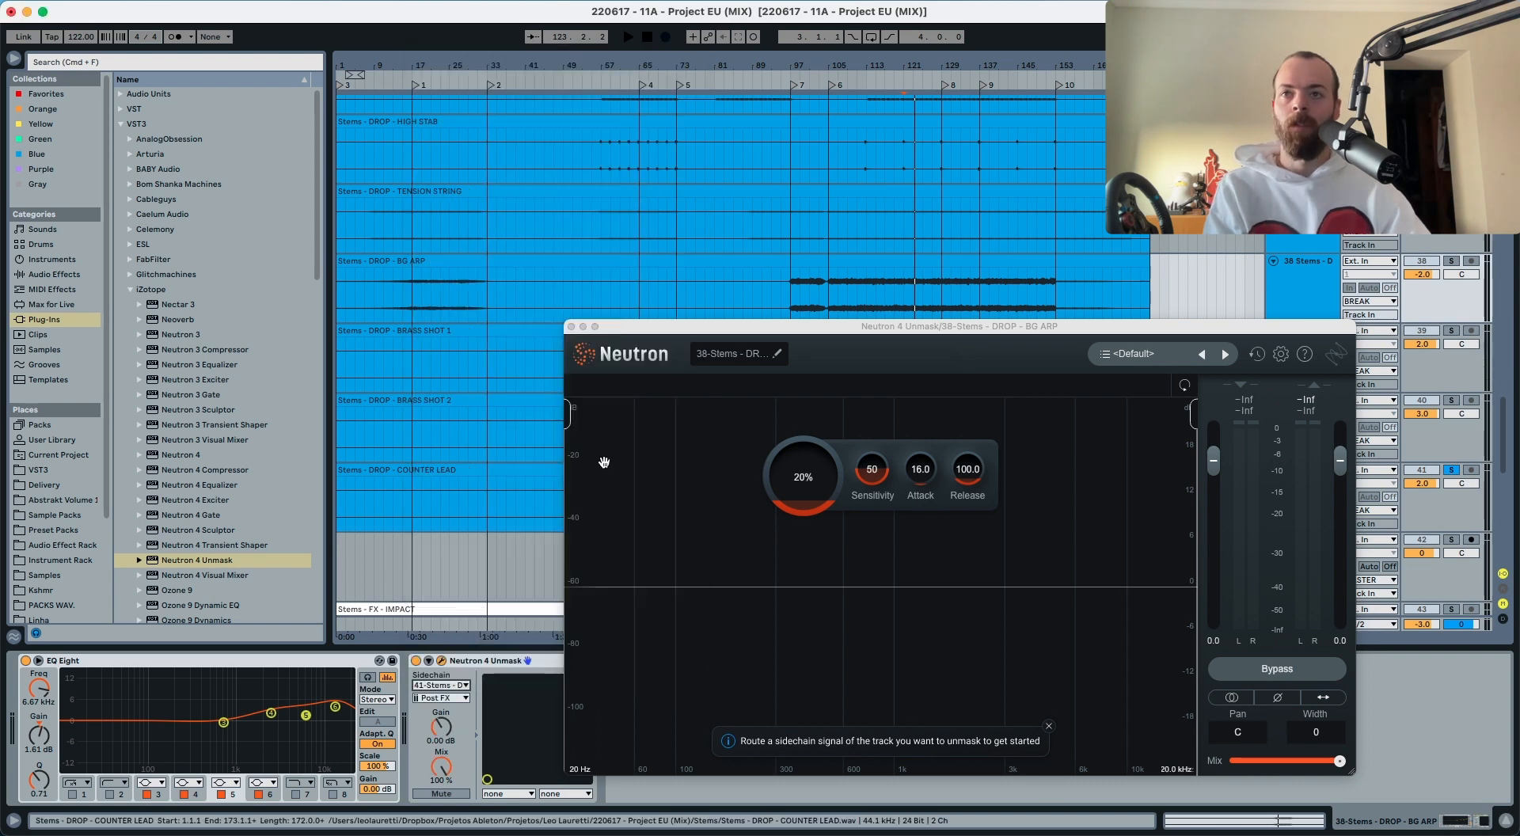
{"action": "left_click_drag", "start_coordinate": [568, 411], "coordinate": [869, 407]}
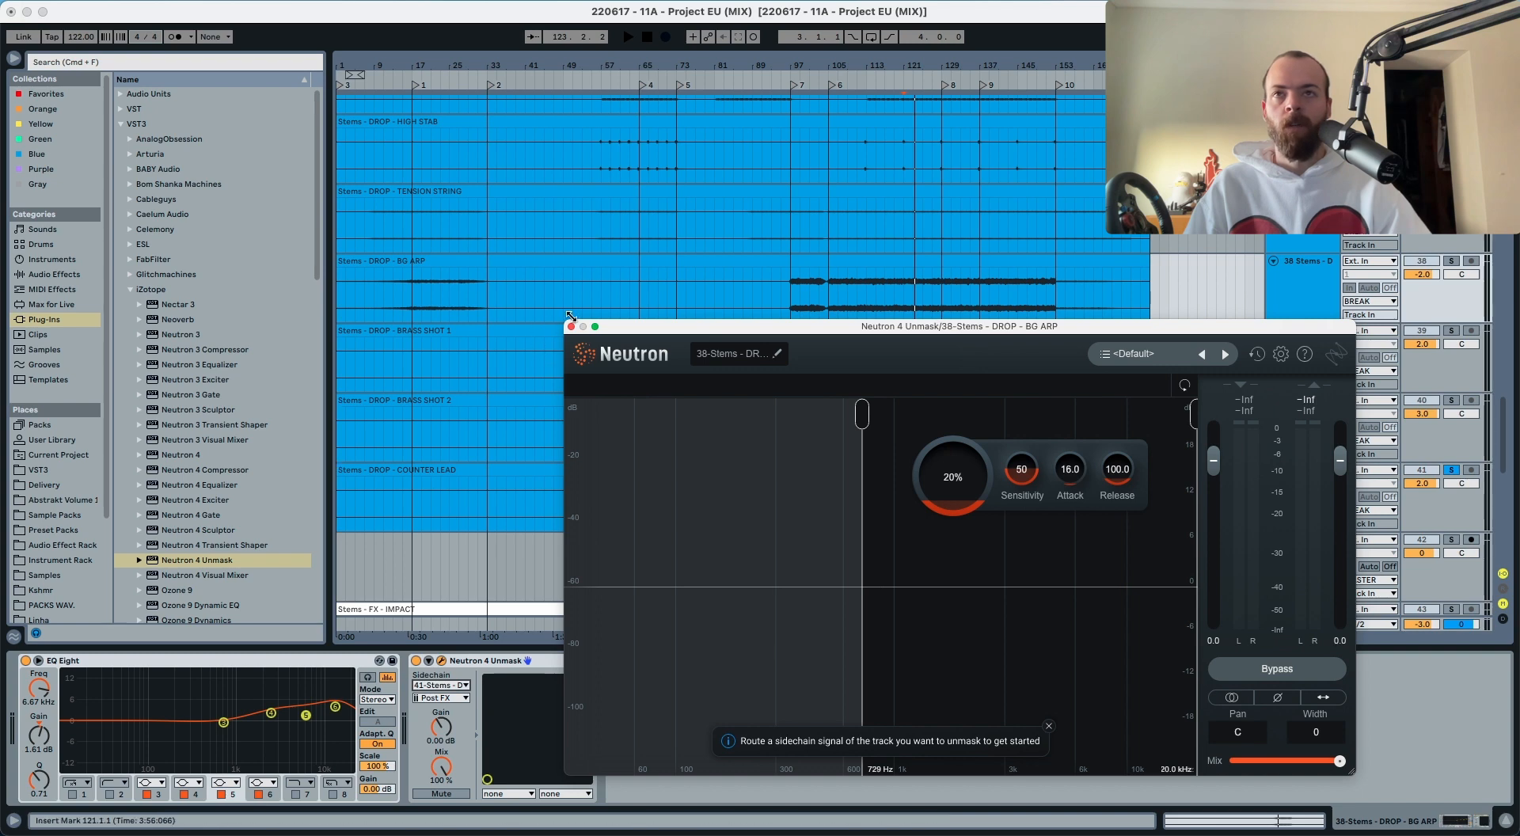
Step: Play the soloed COUNTER LEAD from bar 121 and examine how Unmask reacts on the BG ARP track
{"action": "left_click_drag", "start_coordinate": [710, 333], "coordinate": [534, 355]}
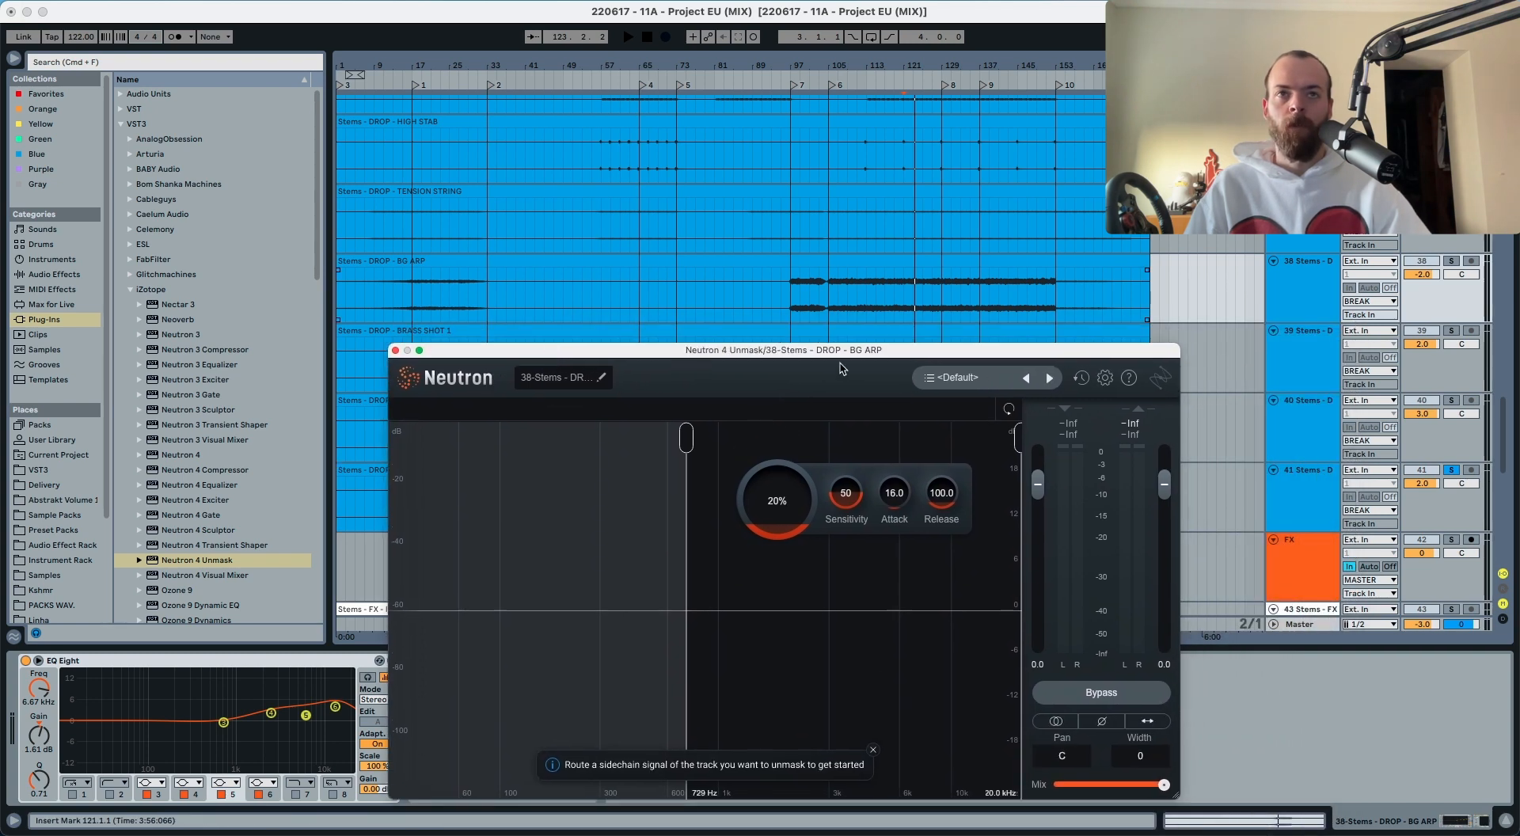
{"action": "left_click_drag", "start_coordinate": [846, 352], "coordinate": [804, 468]}
{"action": "left_click", "coordinate": [902, 369]}
{"action": "key", "text": "space"}
{"action": "scroll", "coordinate": [1292, 462], "scroll_direction": "down", "scroll_amount": 3}
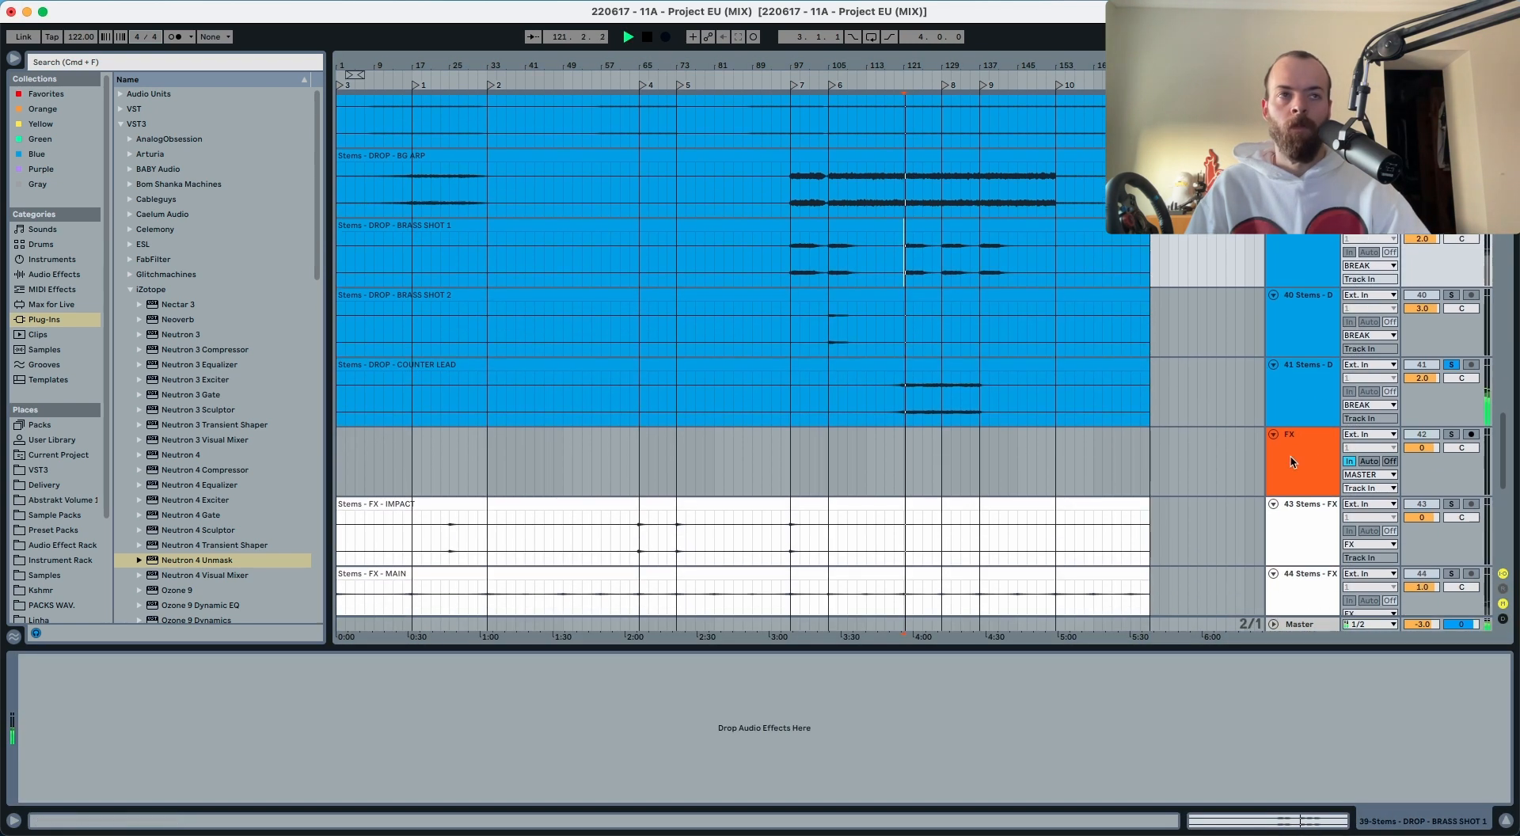
{"action": "left_click", "coordinate": [1306, 229]}
{"action": "left_click", "coordinate": [1306, 156]}
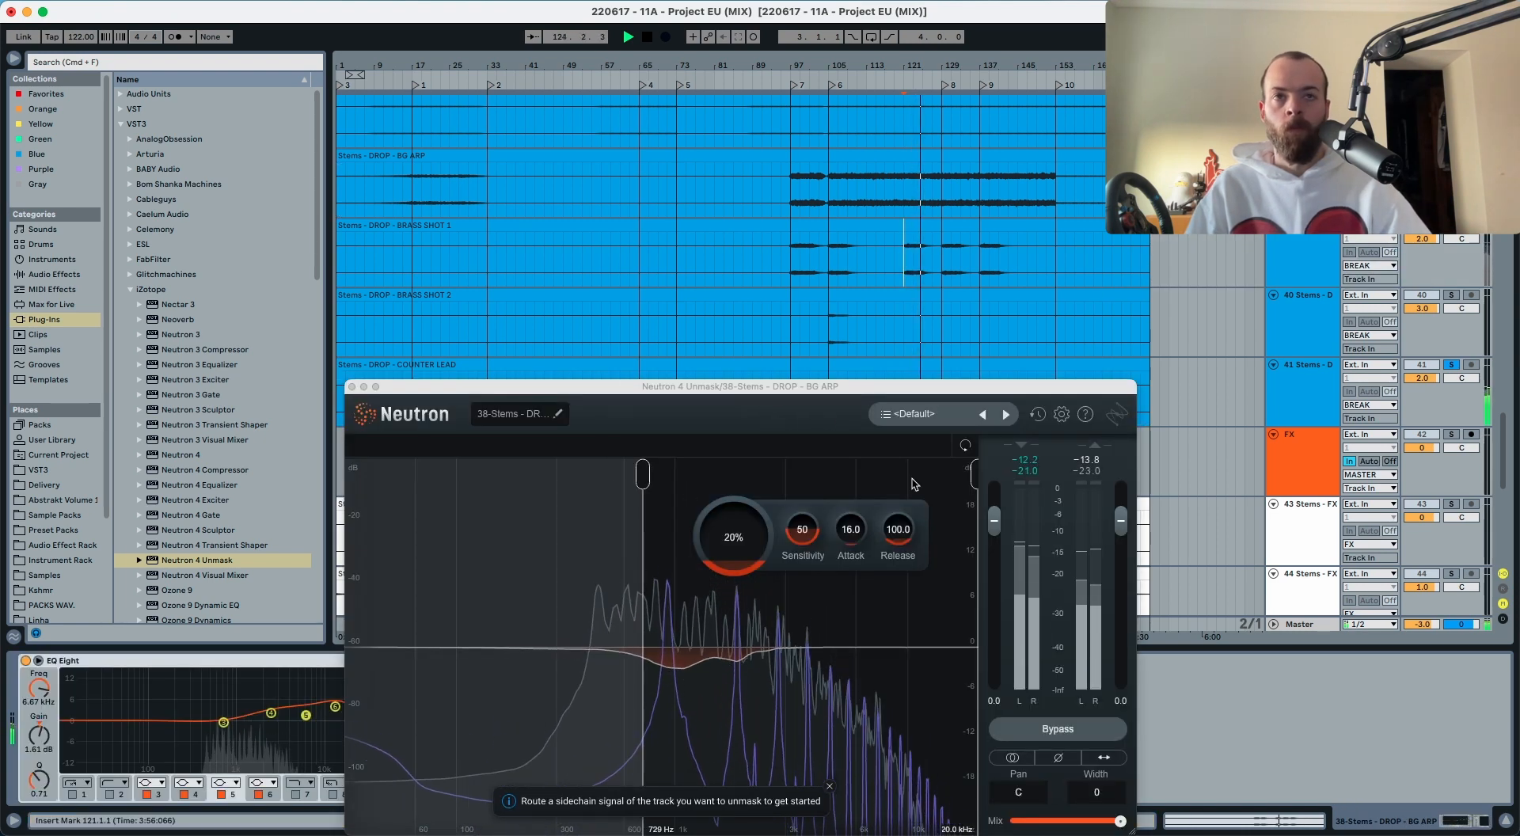
{"action": "scroll", "coordinate": [1343, 302], "scroll_direction": "down", "scroll_amount": 3}
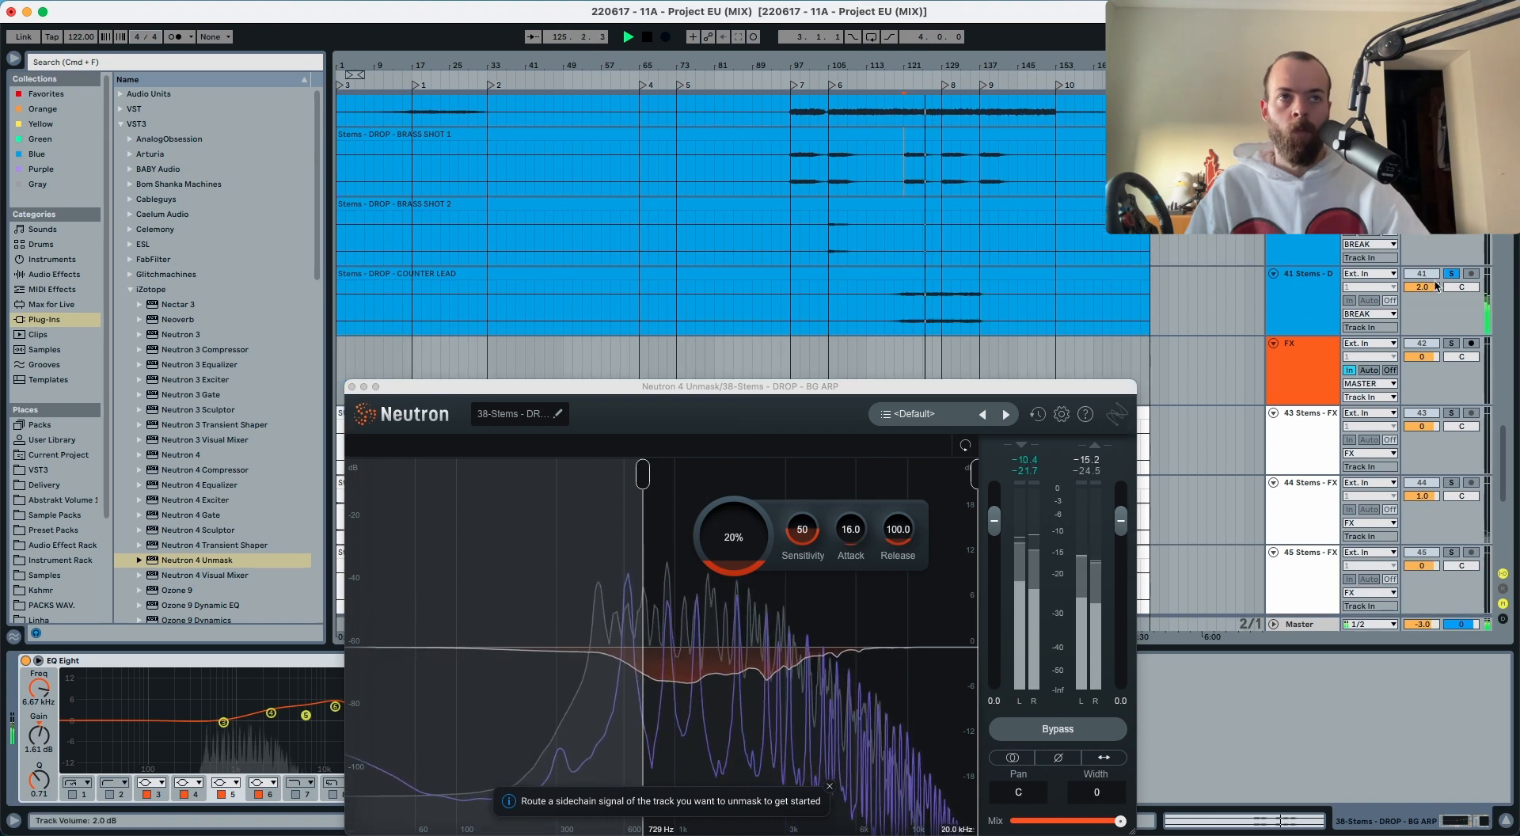
Step: Set the COUNTER LEAD track's volume to 3 dB and turn off its solo
{"action": "scroll", "coordinate": [1425, 290], "scroll_direction": "down", "scroll_amount": 1}
{"action": "left_click_drag", "start_coordinate": [1425, 290], "coordinate": [1425, 286]}
{"action": "scroll", "coordinate": [1425, 290], "scroll_direction": "down", "scroll_amount": 1}
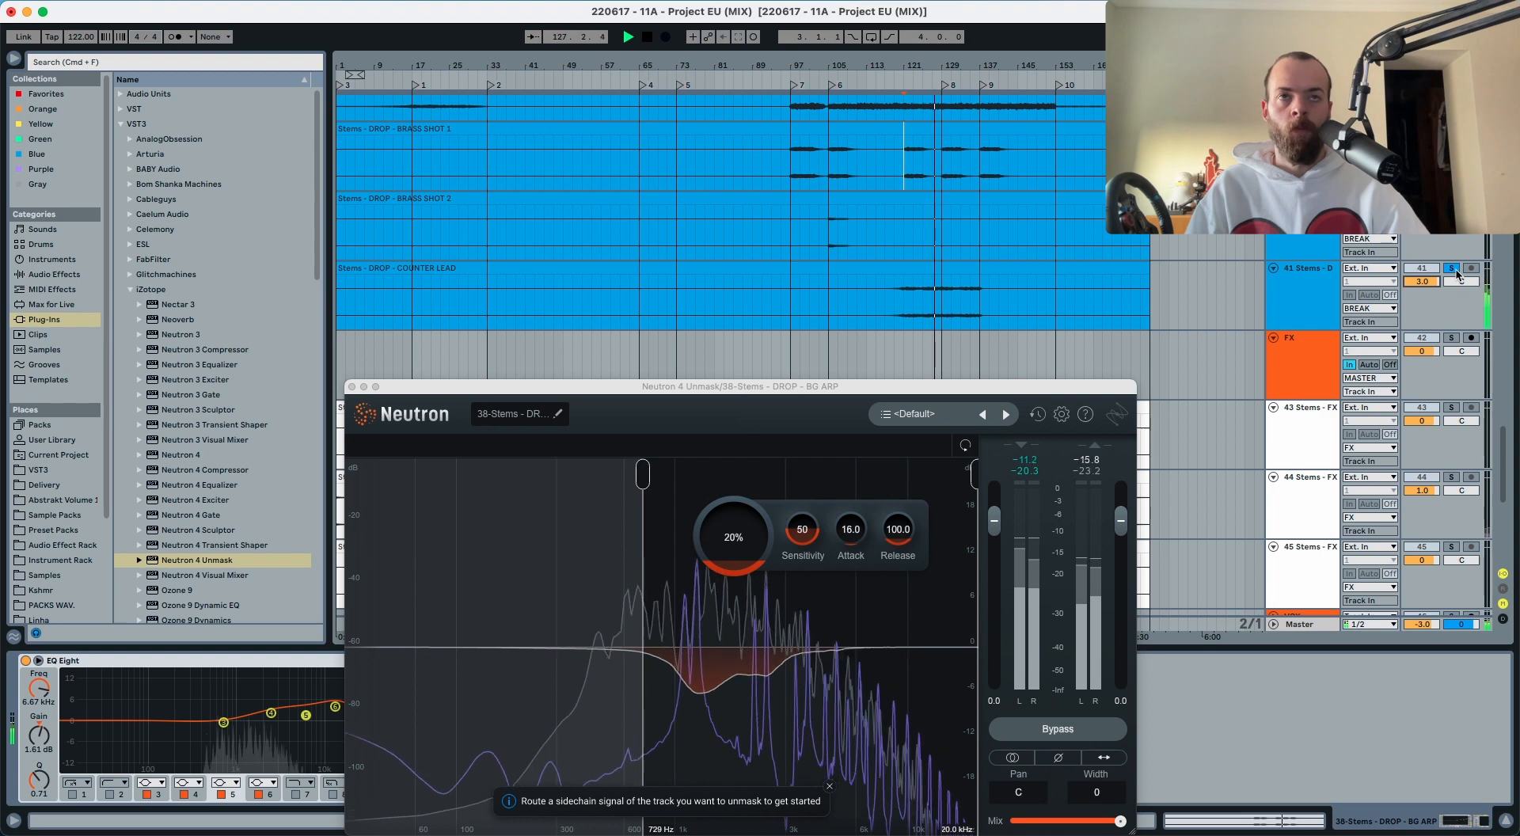
{"action": "key", "text": "space"}
{"action": "scroll", "coordinate": [983, 285], "scroll_direction": "up", "scroll_amount": 3}
{"action": "scroll", "coordinate": [942, 313], "scroll_direction": "down", "scroll_amount": 1}
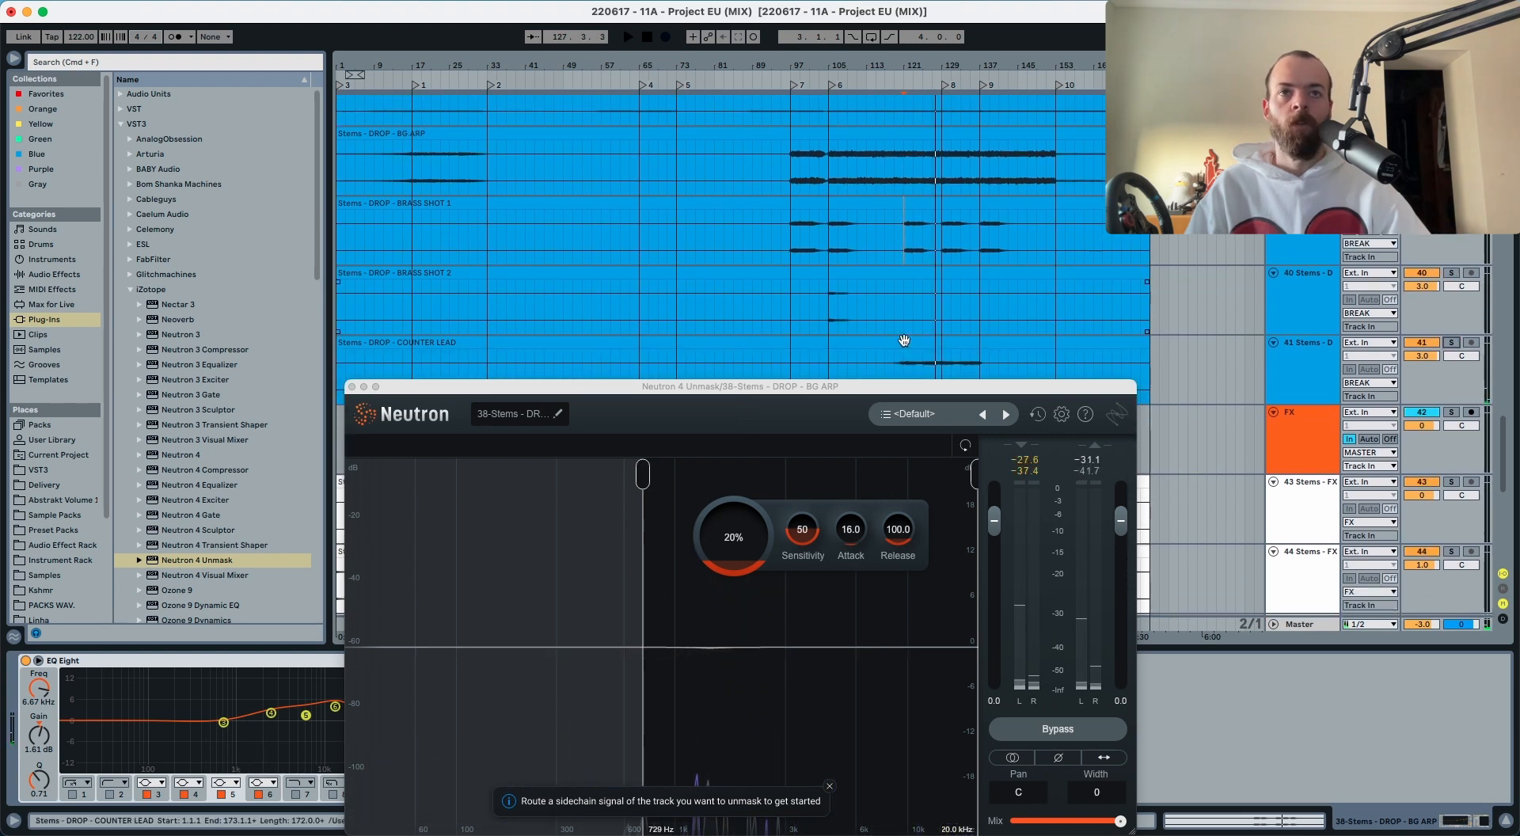
Step: Play the full mix from bar 119 and try the COUNTER LEAD volume at 5 dB and 4 dB
{"action": "left_click", "coordinate": [893, 351]}
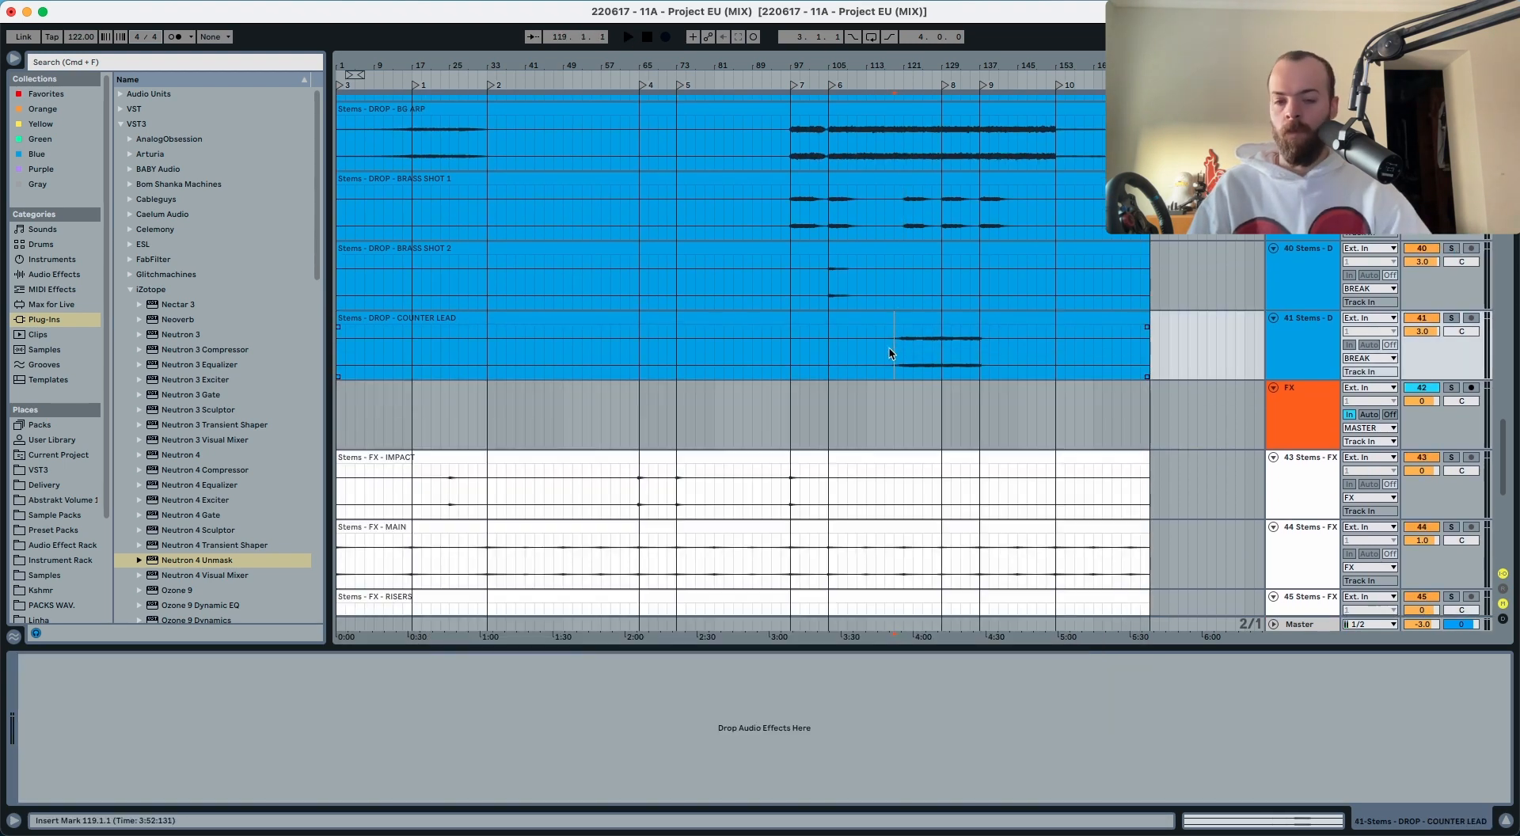
{"action": "key", "text": "space"}
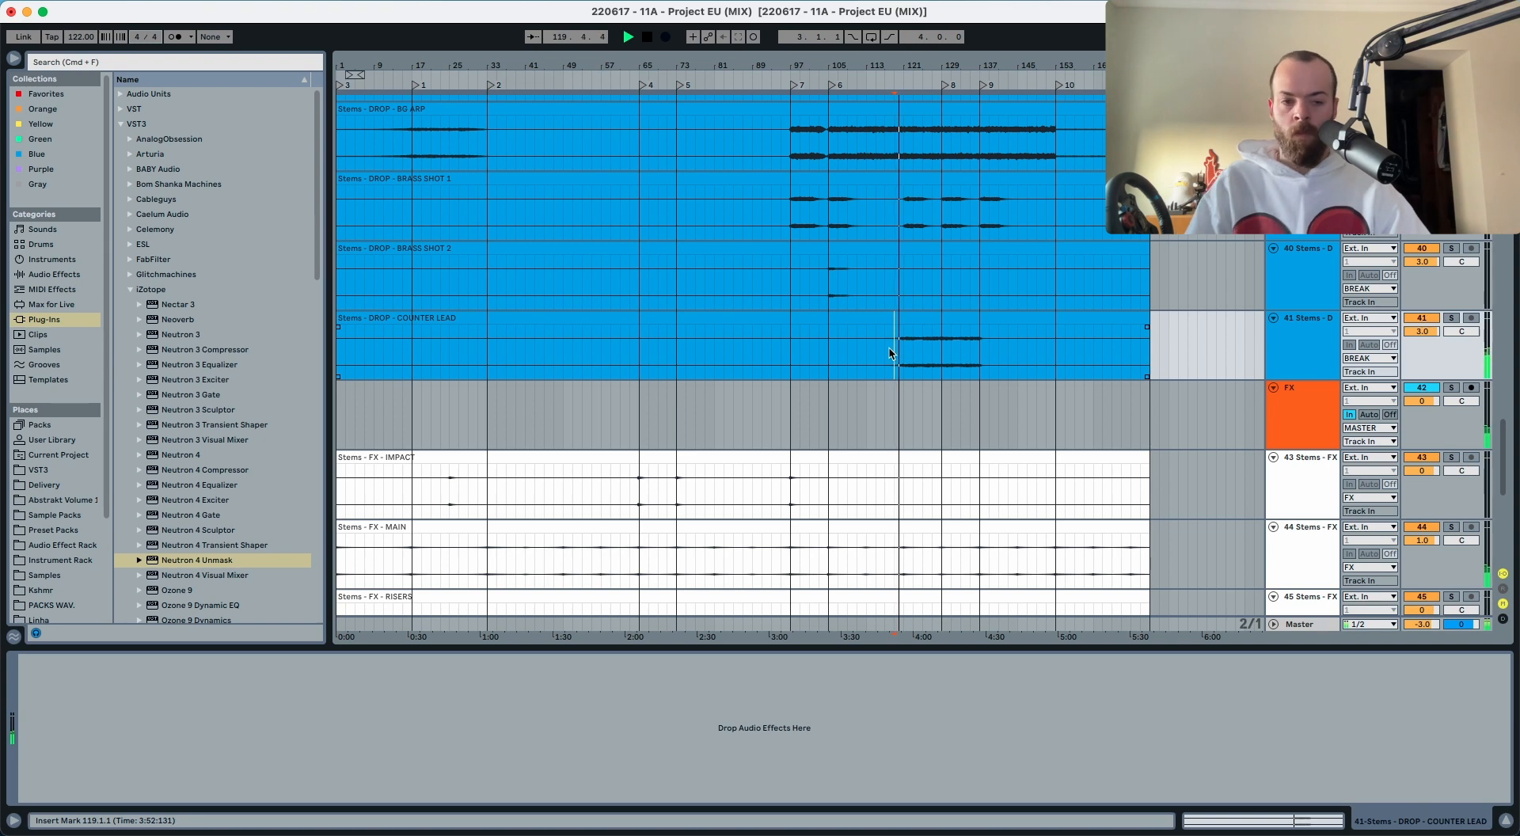
{"action": "scroll", "coordinate": [890, 353], "scroll_direction": "up", "scroll_amount": 6}
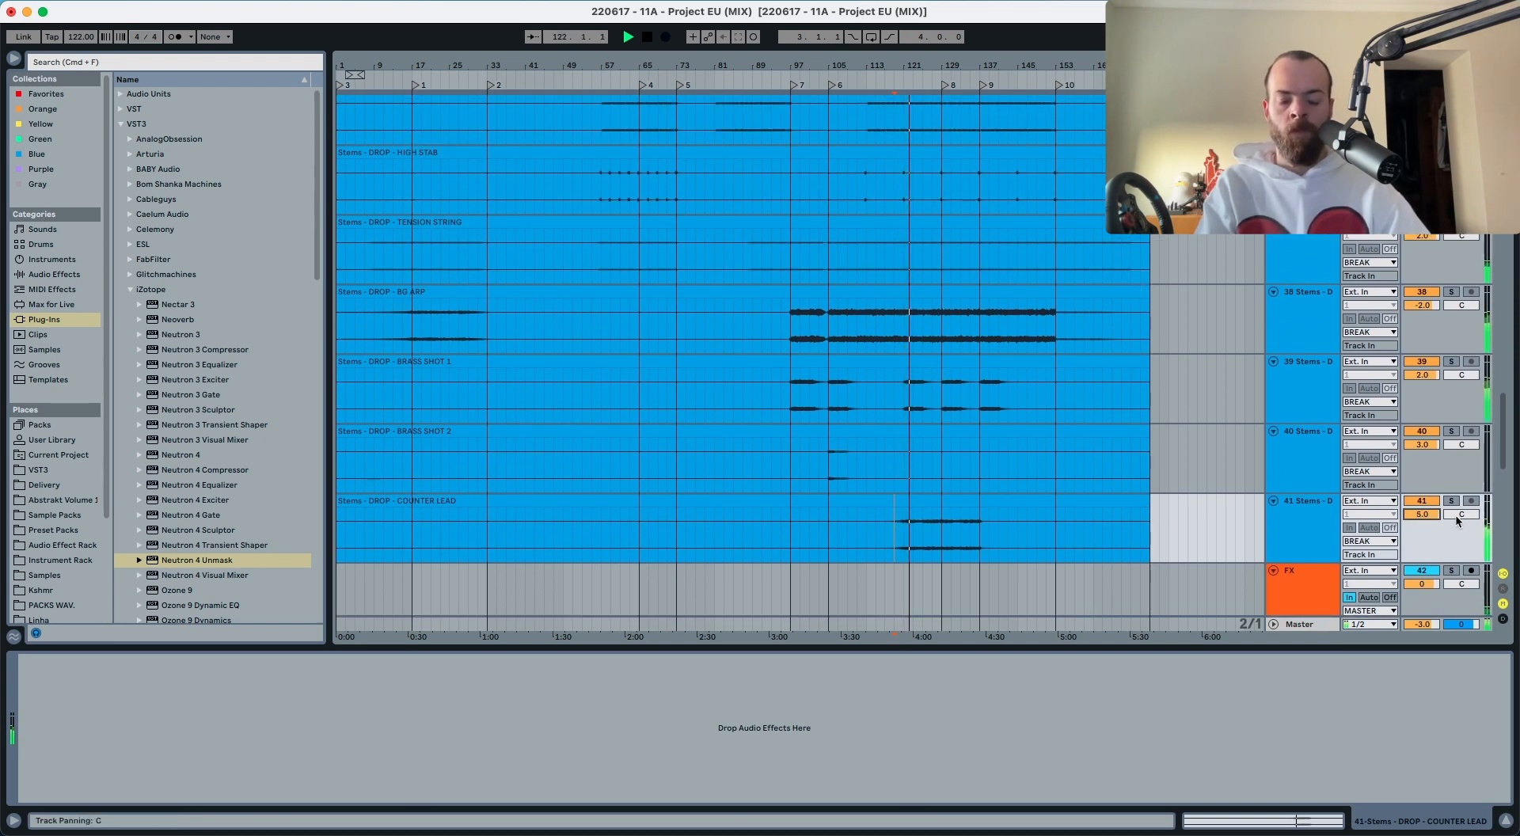
{"action": "key", "text": "Down"}
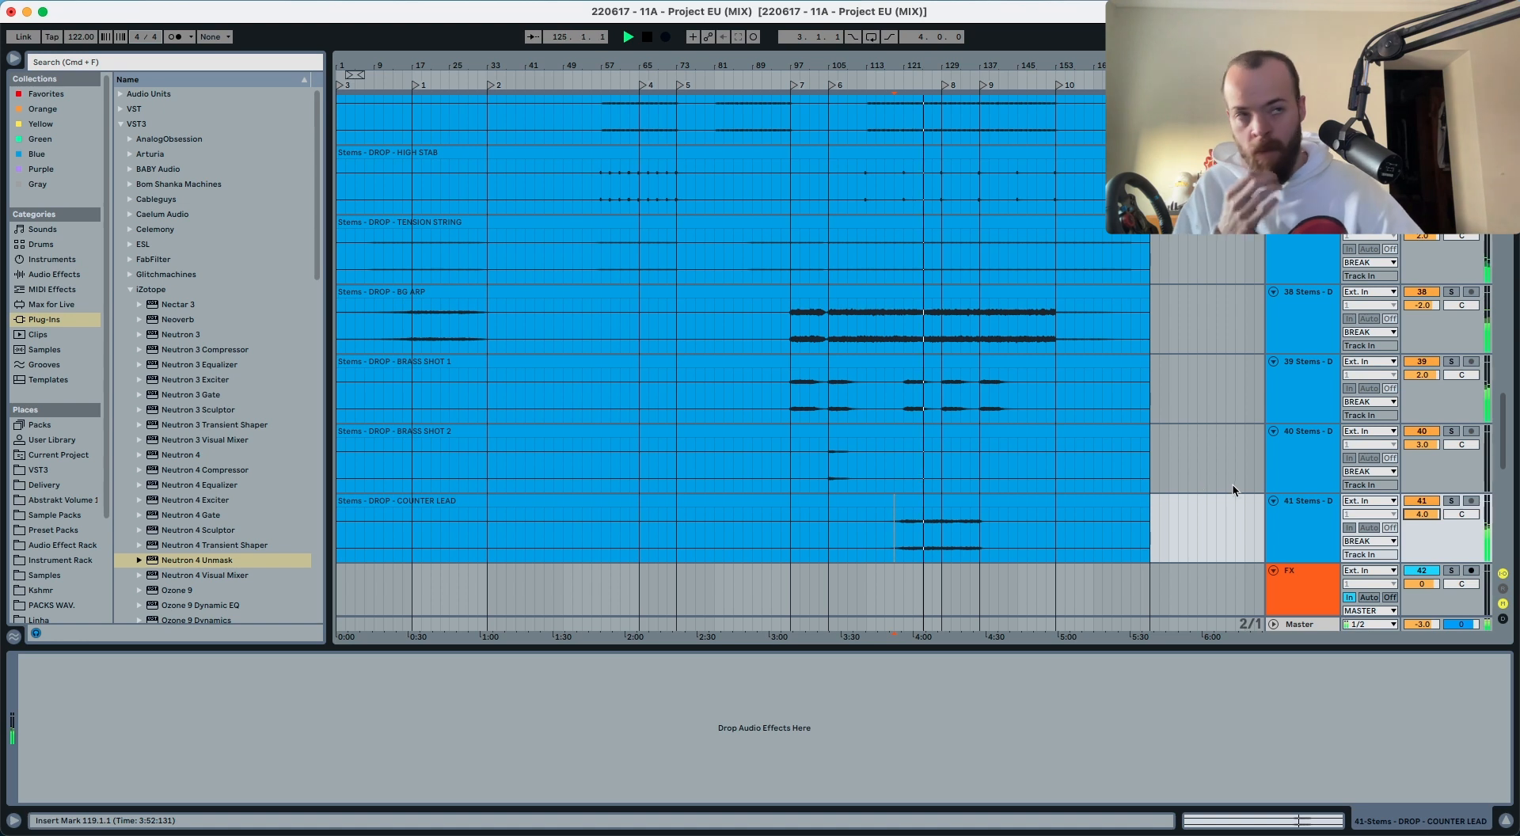
Step: Solo the BRASS SHOT 1 track, play it from bar 121, and add an EQ Eight to it
{"action": "left_click", "coordinate": [907, 405]}
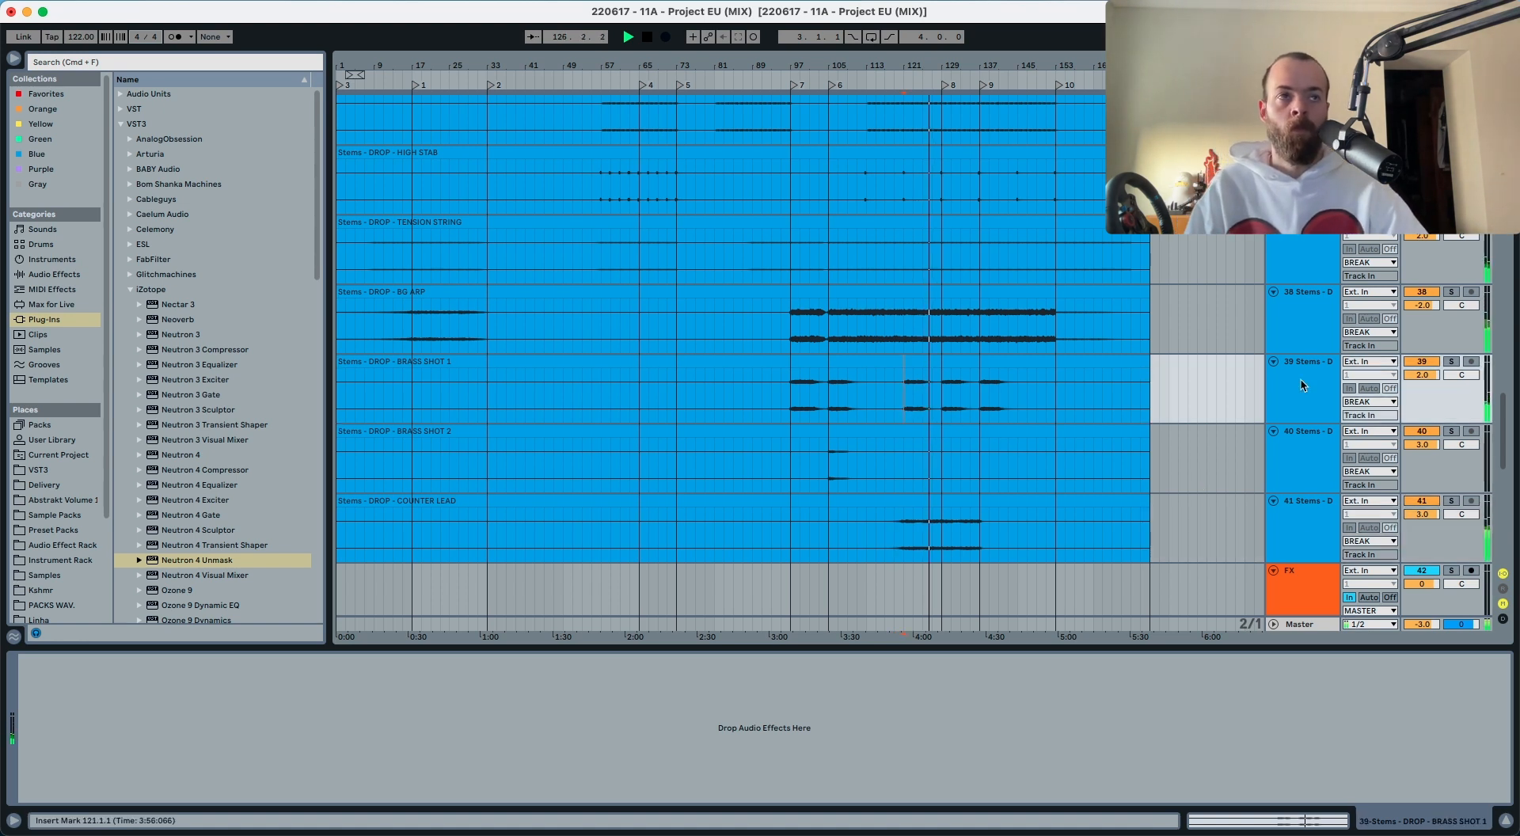
{"action": "left_click", "coordinate": [1450, 362]}
{"action": "key", "text": "space"}
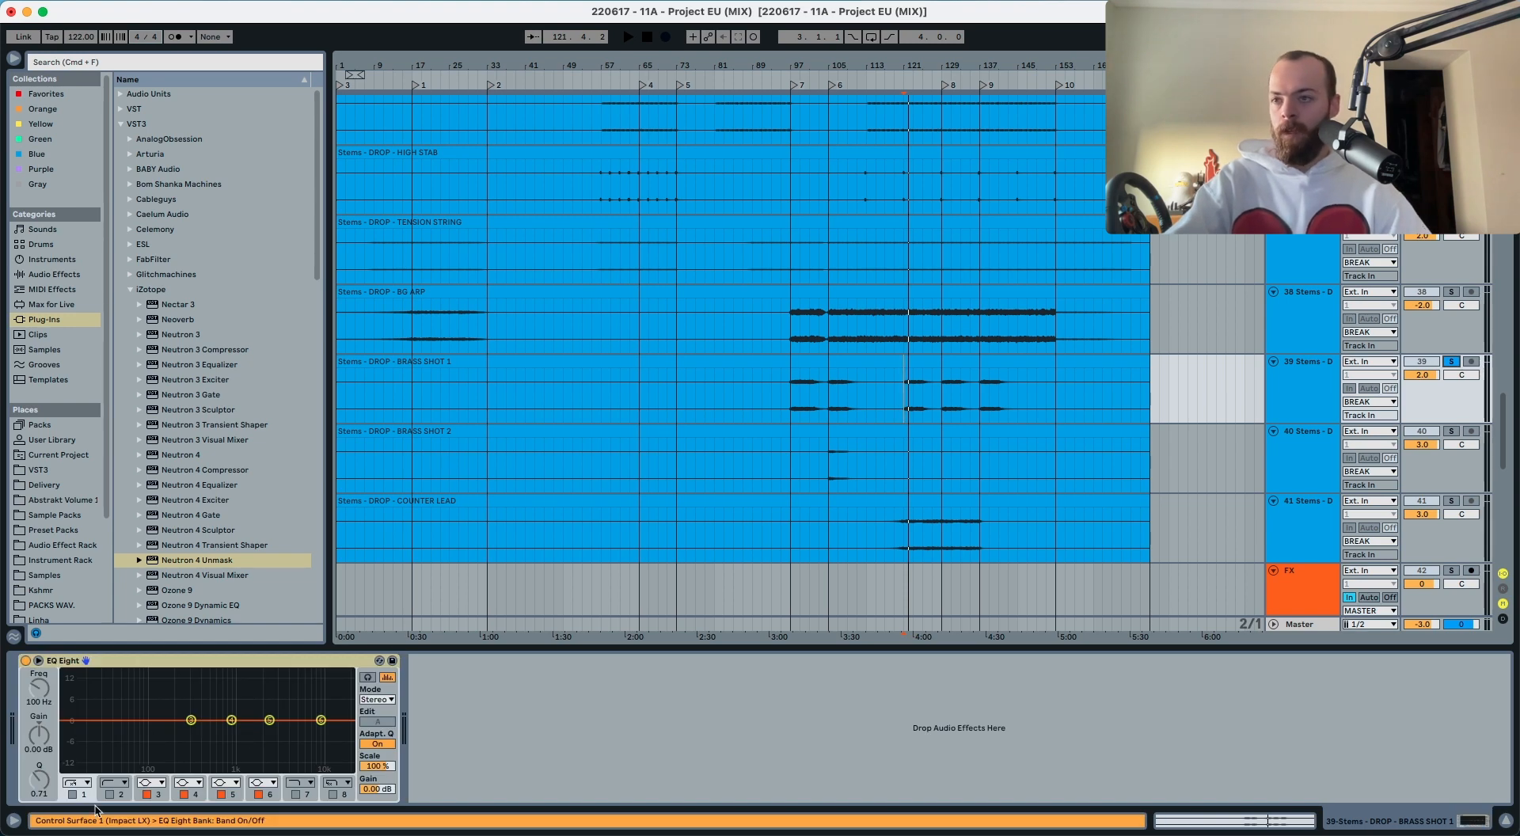
Step: Enable low-cut band 2 in the BRASS SHOT 1 EQ Eight and set its frequency to about 271 Hz during playback
{"action": "left_click", "coordinate": [110, 795]}
{"action": "left_click_drag", "start_coordinate": [37, 693], "coordinate": [37, 680]}
{"action": "key", "text": "super+z"}
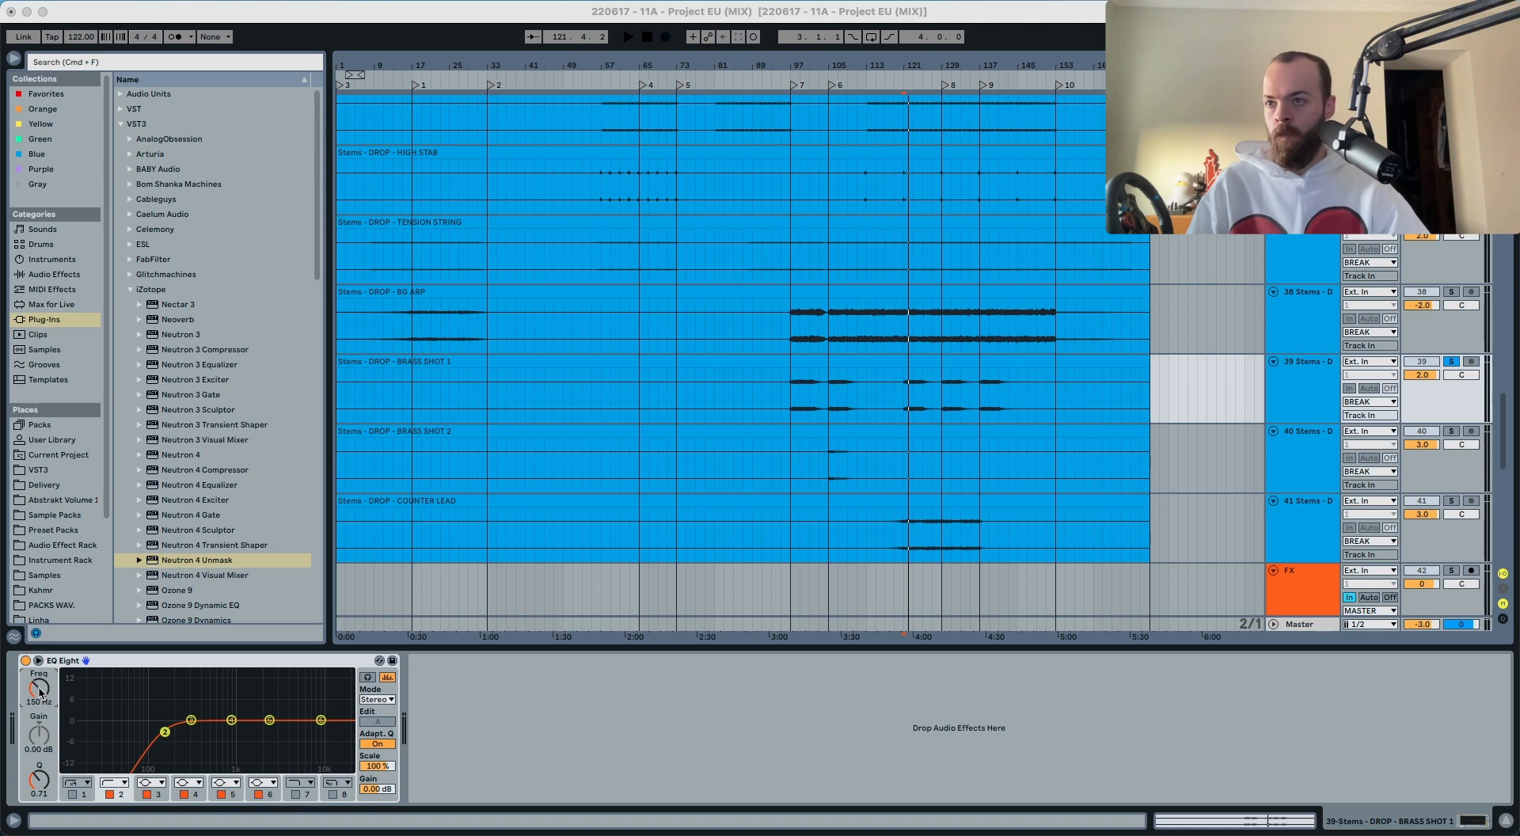
{"action": "left_click", "coordinate": [39, 688]}
{"action": "key", "text": "space"}
{"action": "left_click_drag", "start_coordinate": [40, 689], "coordinate": [40, 684]}
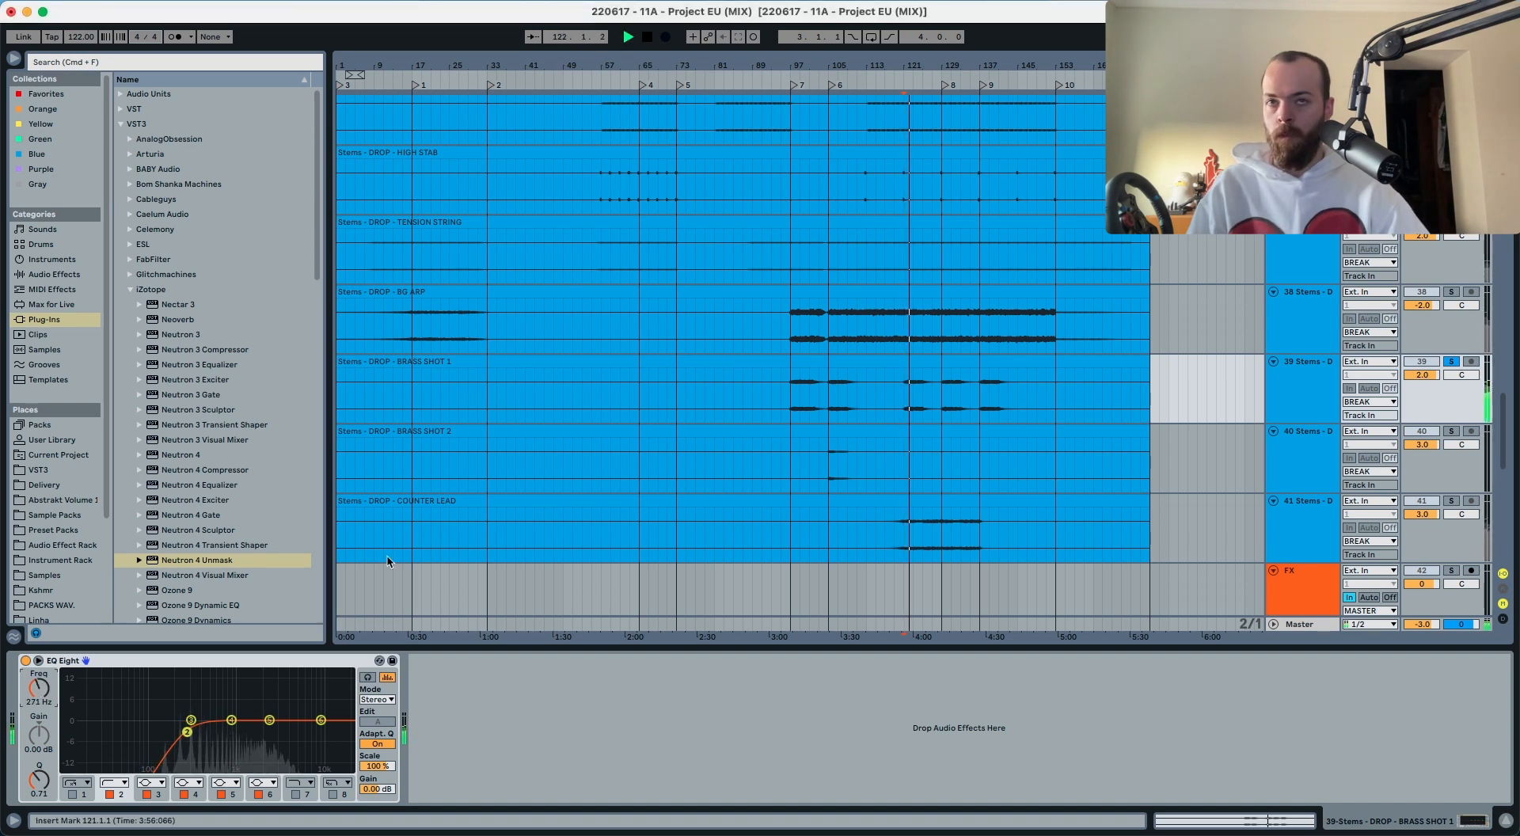
Step: Play BRASS SHOT 1 from bar 105, turn off its solo, and play the full mix from bar 121
{"action": "left_click", "coordinate": [830, 398]}
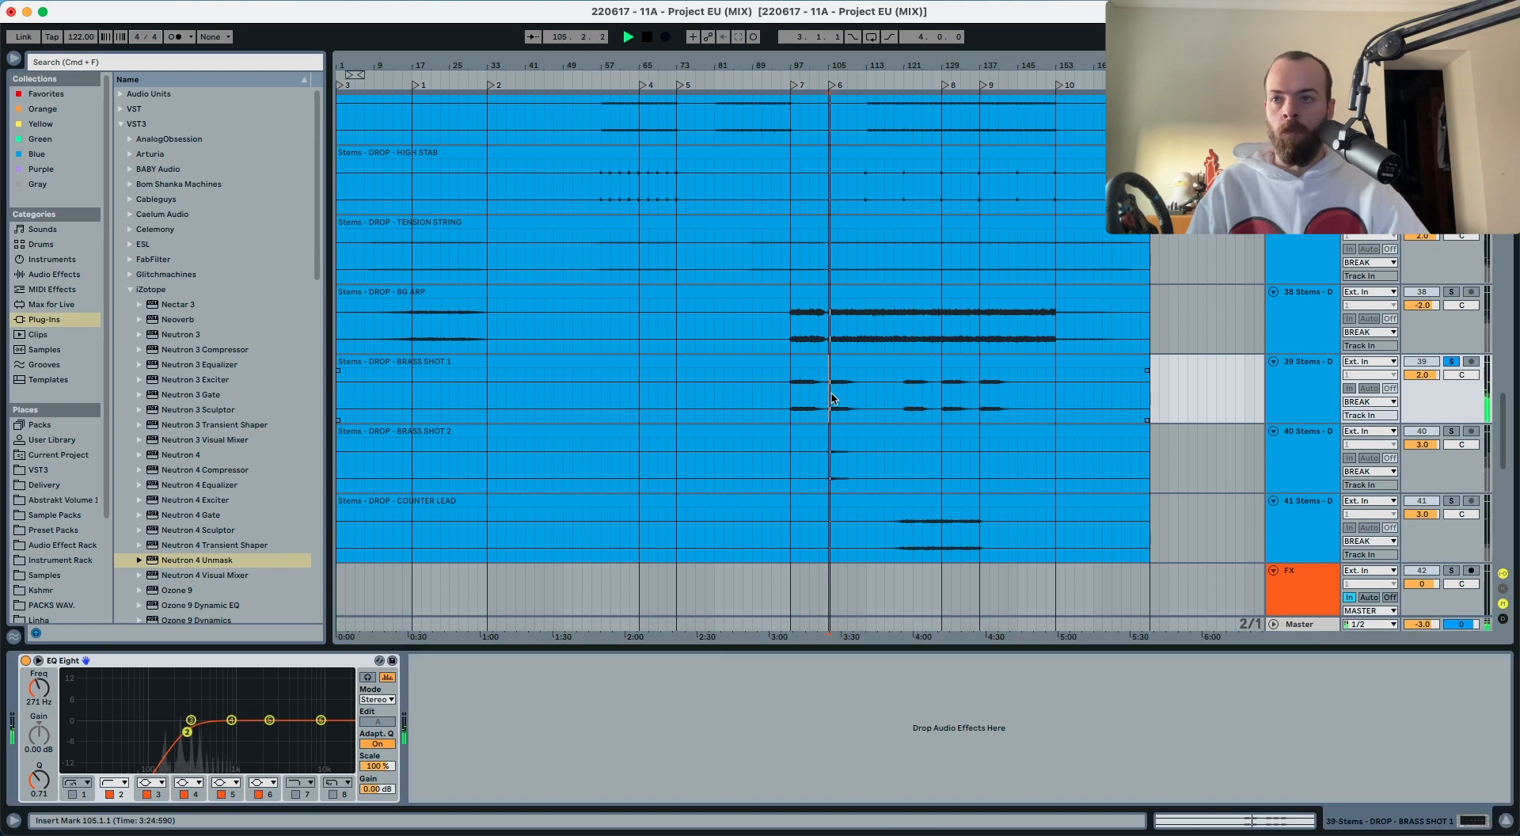
{"action": "left_click", "coordinate": [1459, 362]}
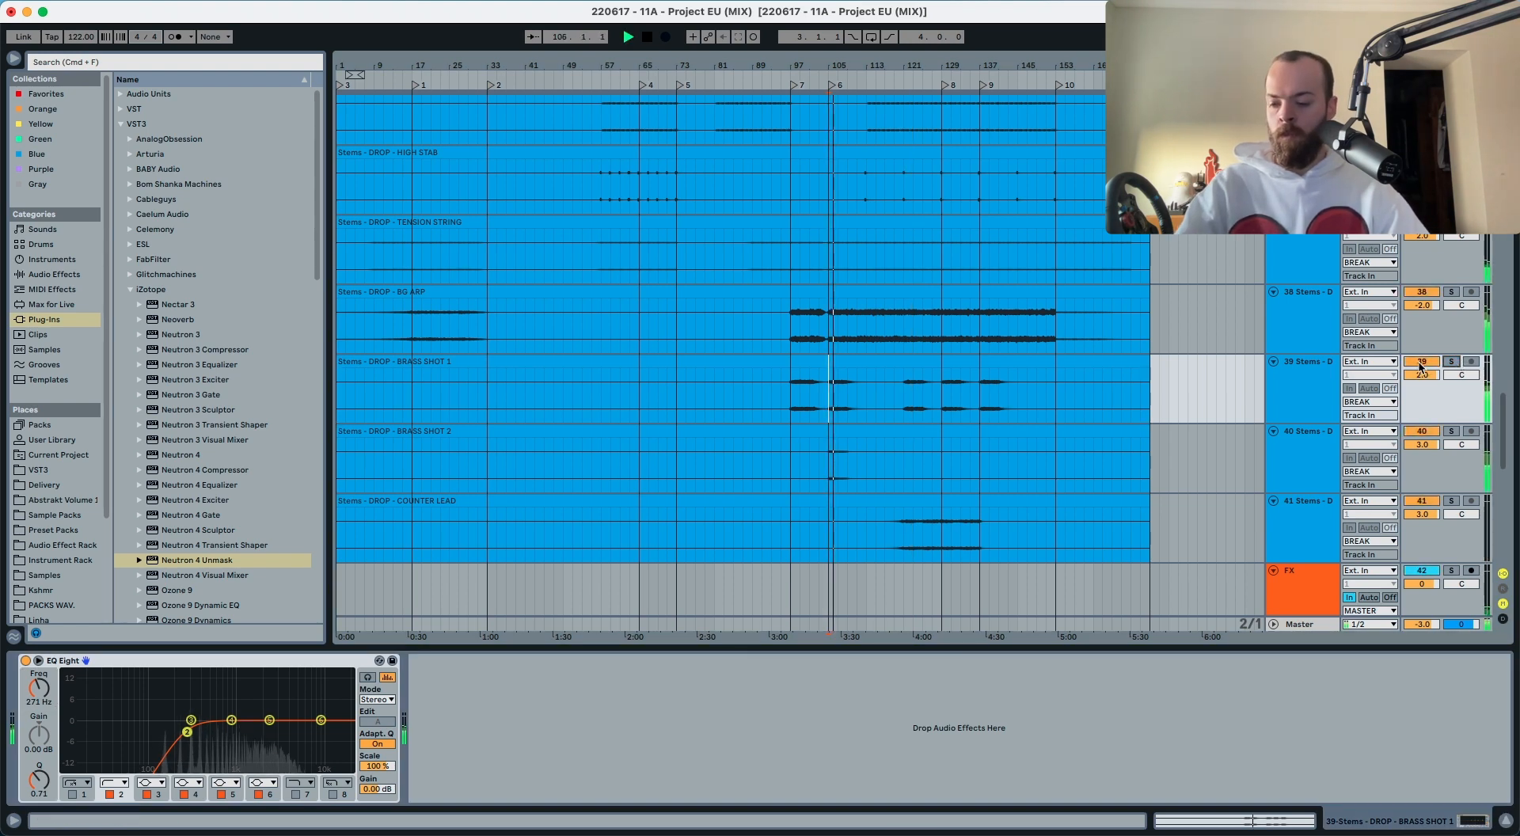
{"action": "left_click", "coordinate": [910, 390]}
{"action": "key", "text": "space"}
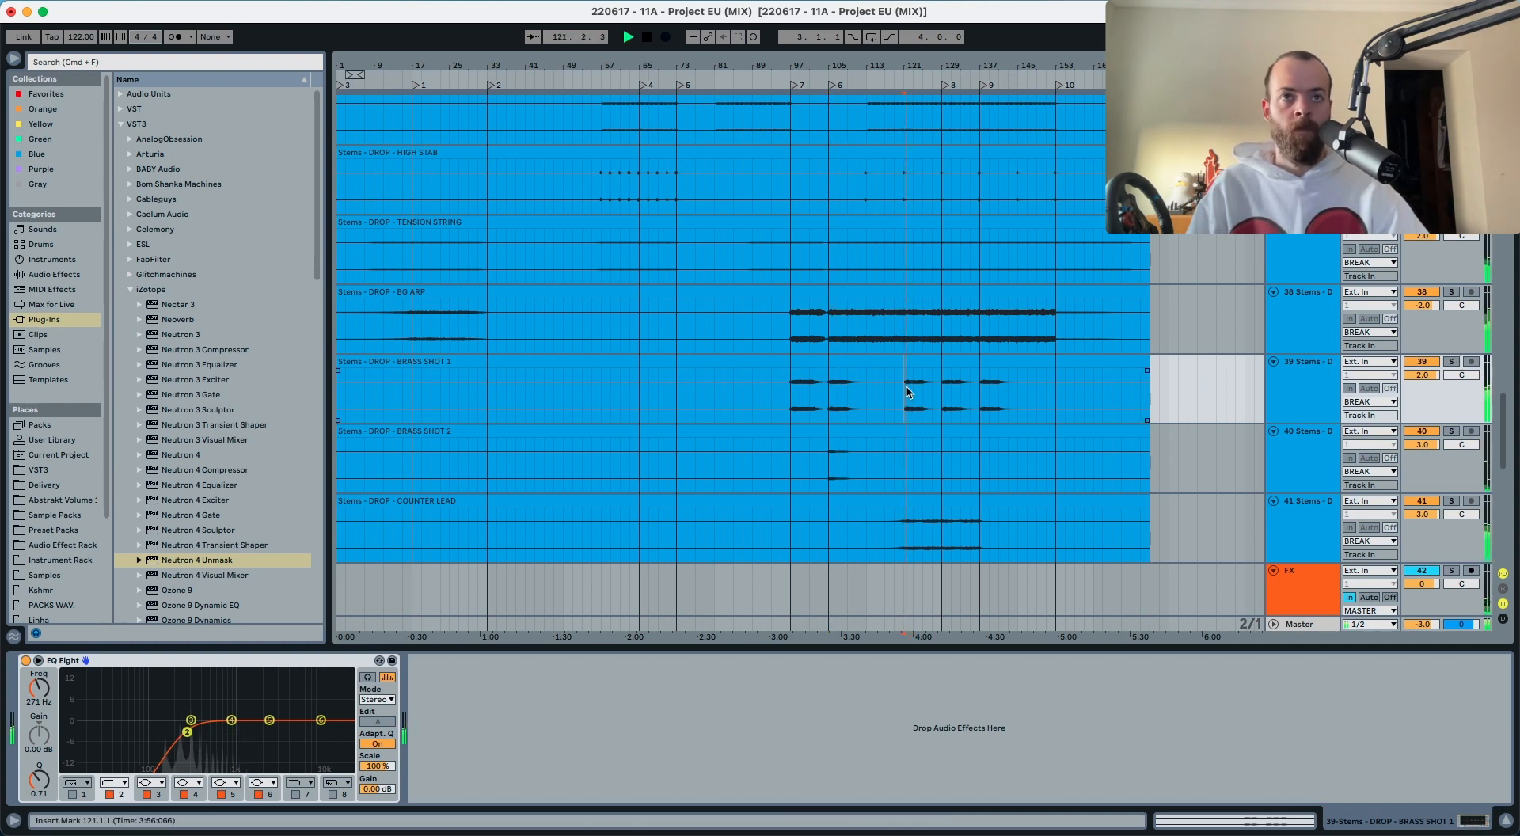
Step: Check Neutron 4 Unmask on the BG ARP track in the full mix, close its window, and select the LEAD GUITAR track
{"action": "scroll", "coordinate": [909, 389], "scroll_direction": "up", "scroll_amount": 3}
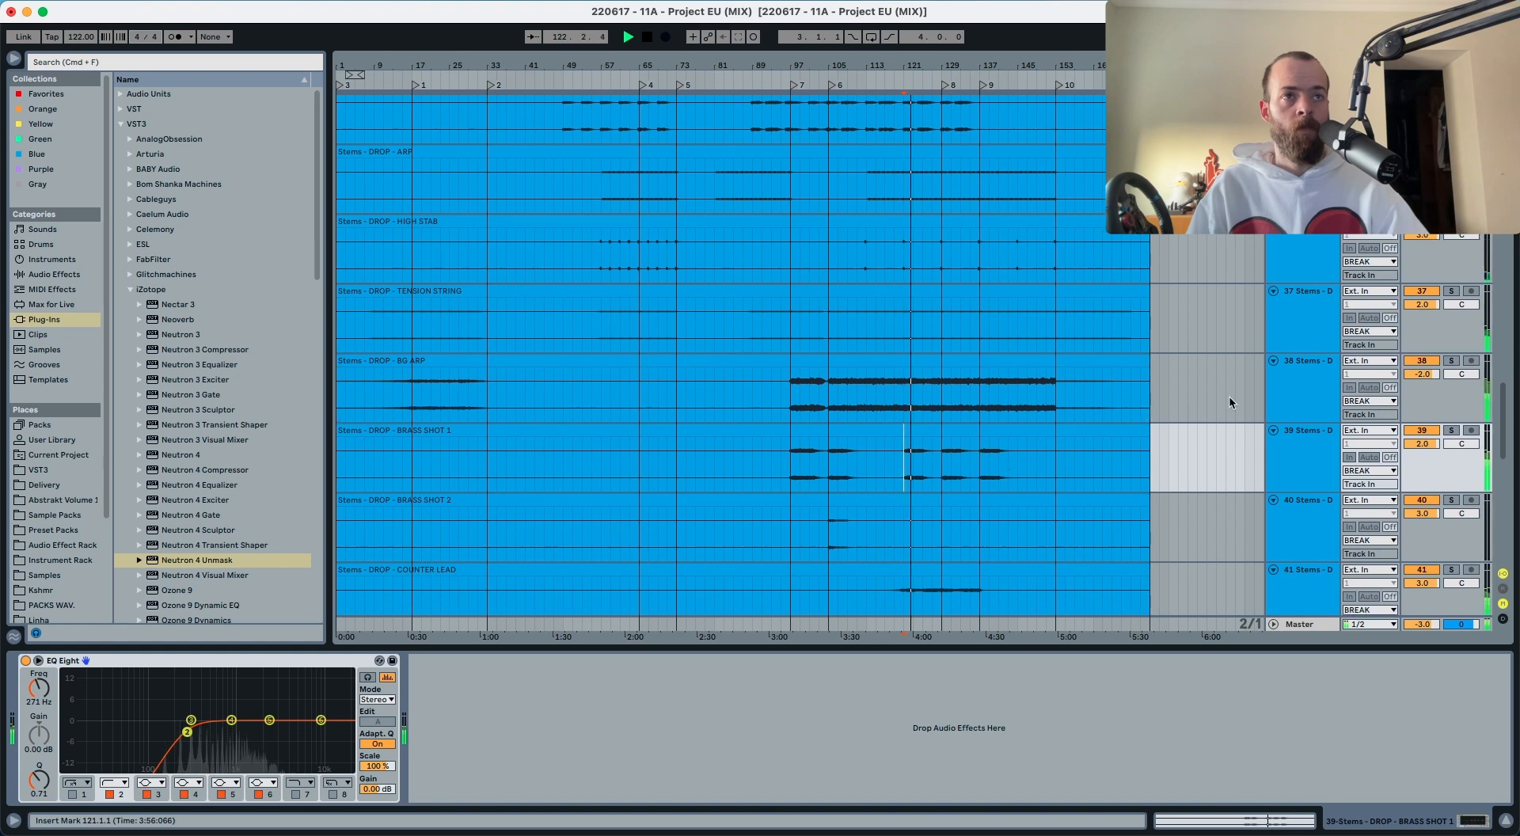
{"action": "left_click", "coordinate": [1213, 410]}
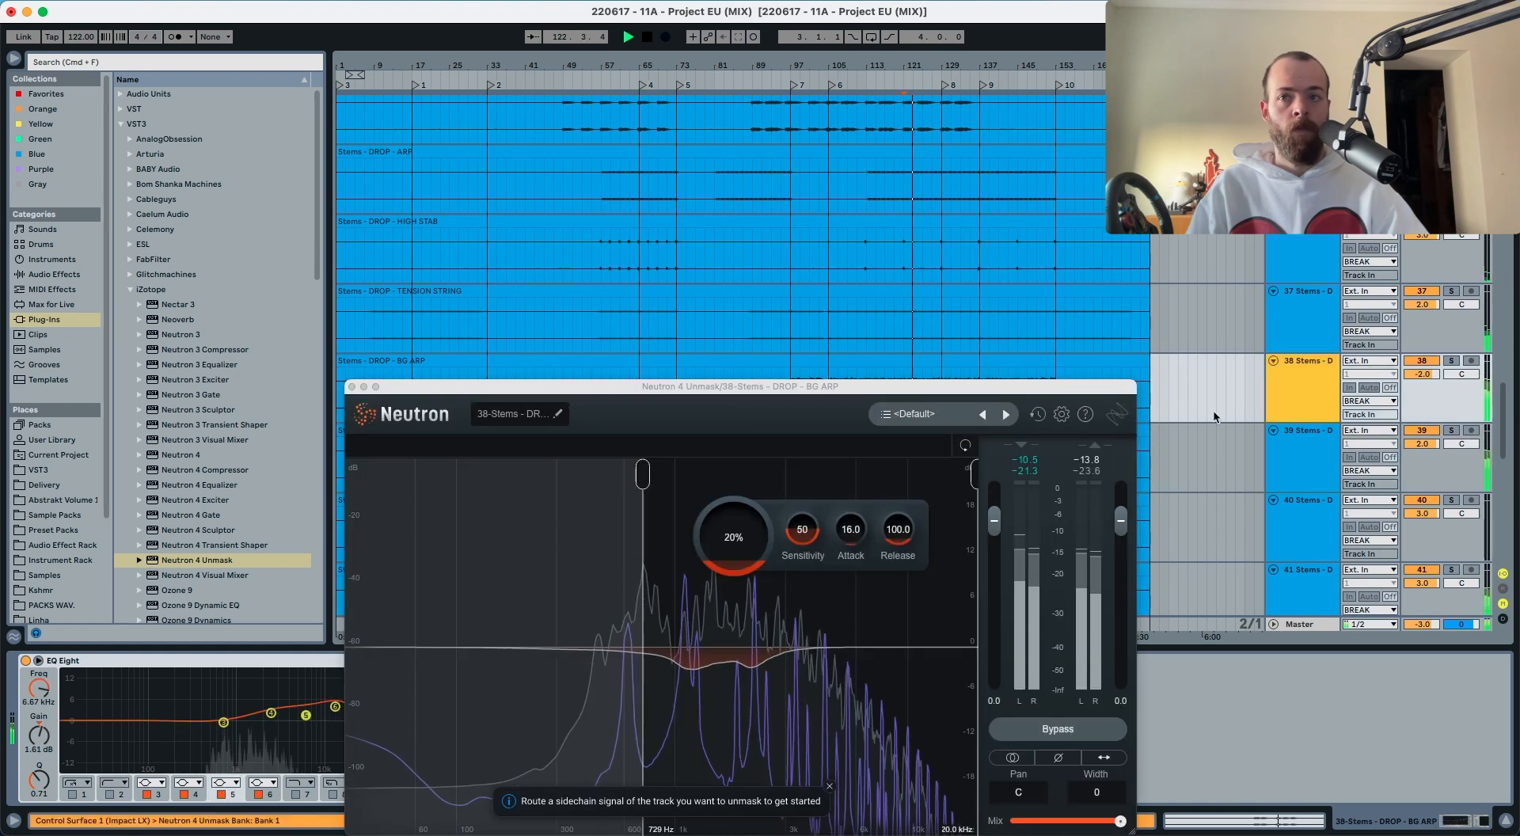
{"action": "left_click", "coordinate": [352, 387]}
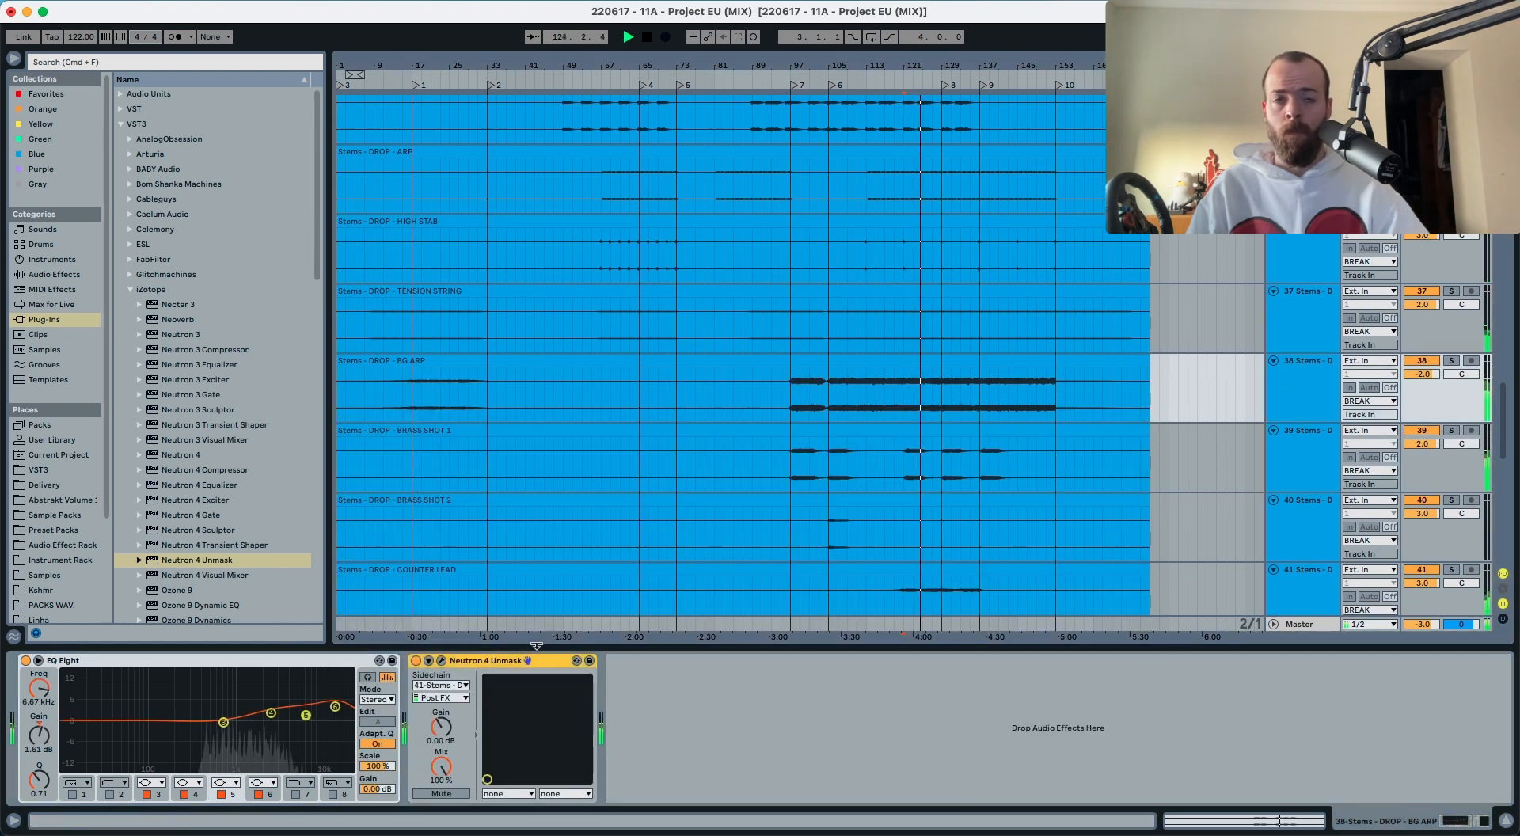
{"action": "scroll", "coordinate": [1298, 273], "scroll_direction": "up", "scroll_amount": 3}
{"action": "left_click", "coordinate": [1308, 287]}
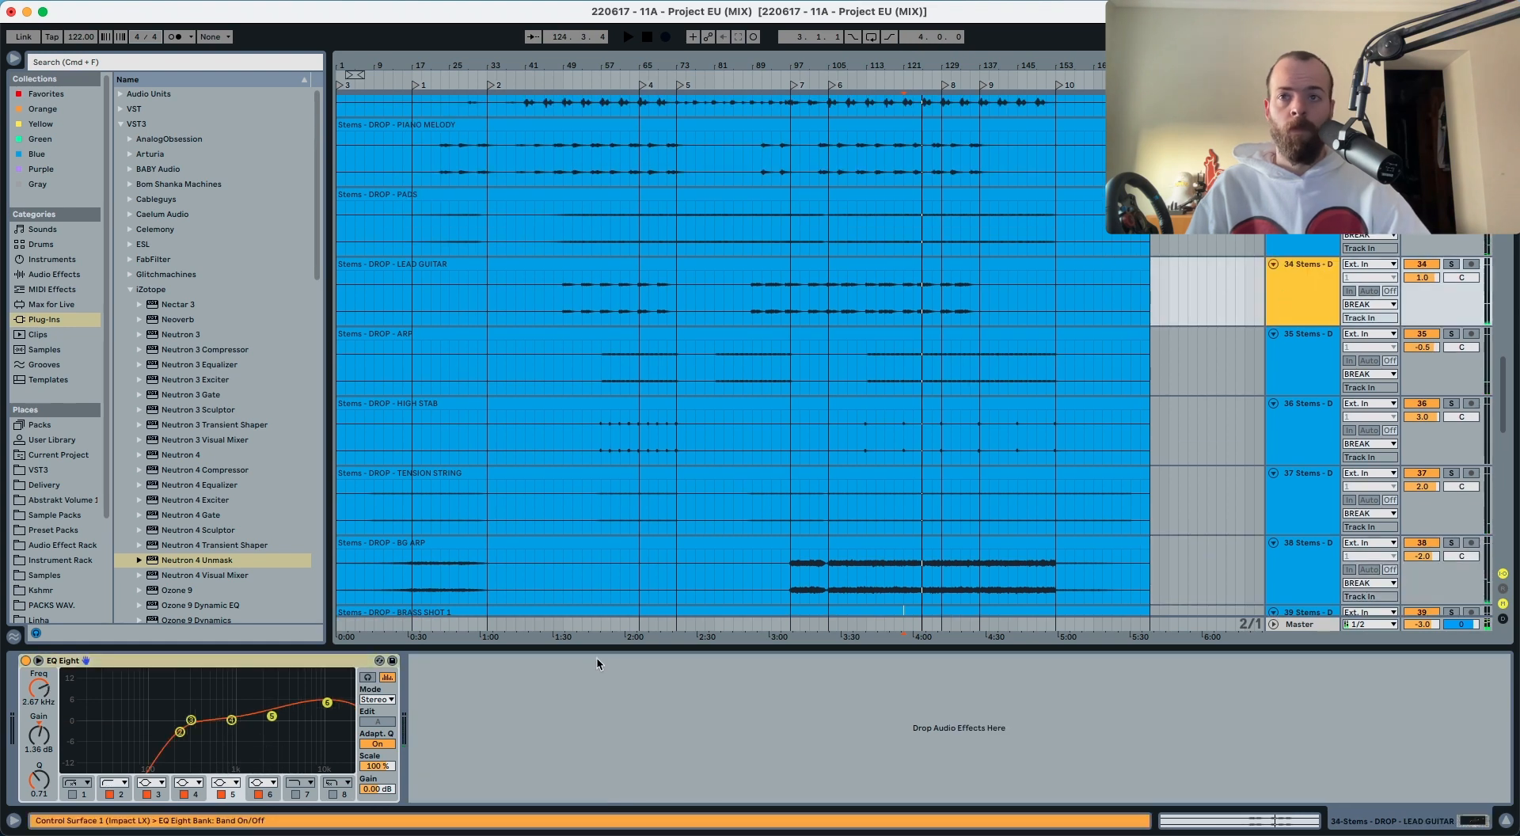
Step: Paste the copied Neutron 4 Unmask device after EQ Eight on the Lead Guitar and Piano Melody tracks
{"action": "left_click", "coordinate": [644, 725]}
{"action": "key", "text": "super+v"}
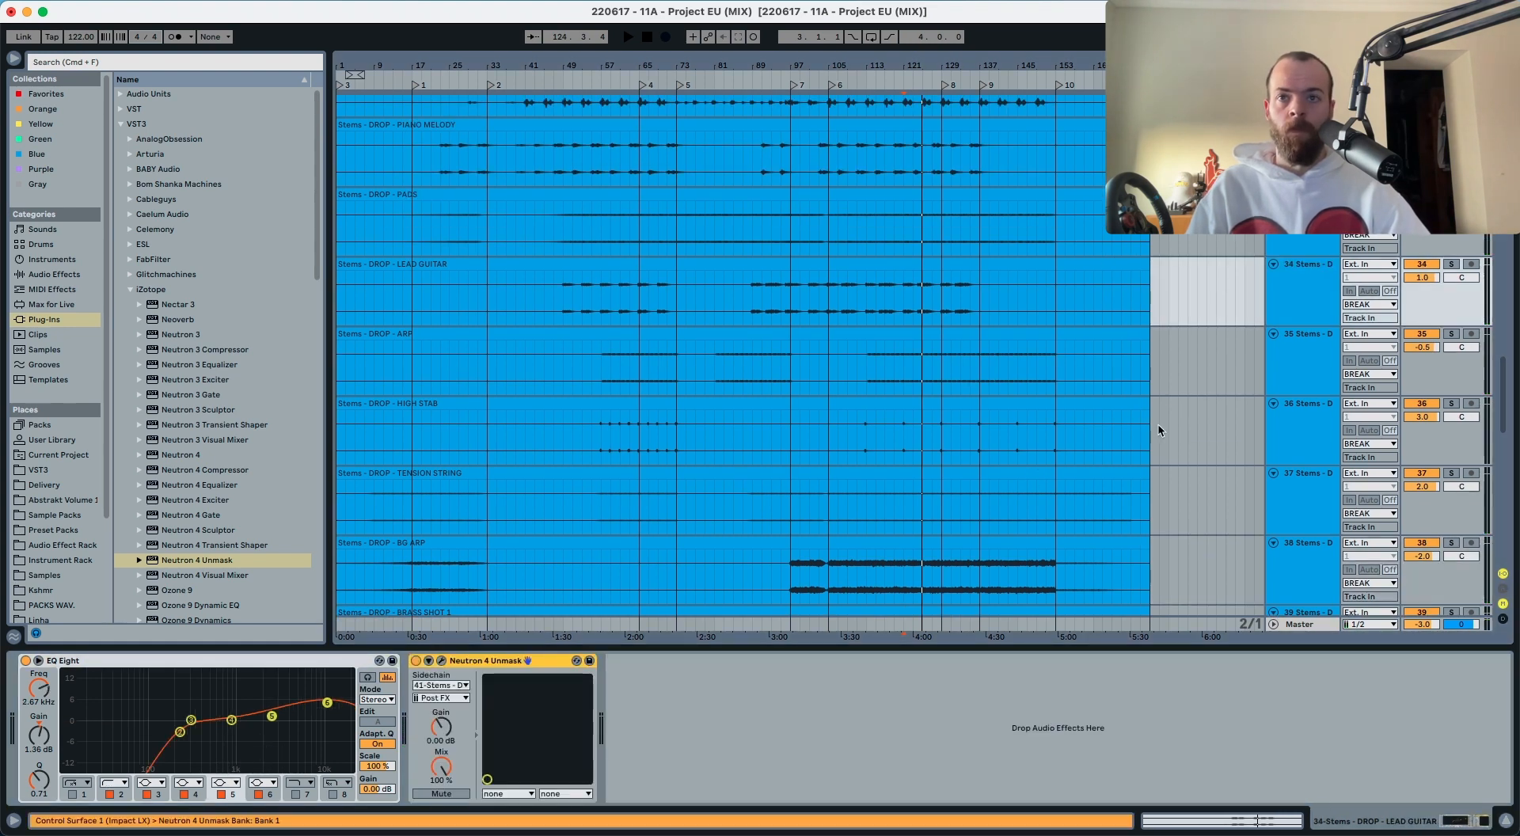
{"action": "scroll", "coordinate": [1230, 310], "scroll_direction": "up", "scroll_amount": 2}
{"action": "left_click", "coordinate": [1301, 262]}
{"action": "left_click", "coordinate": [665, 715]}
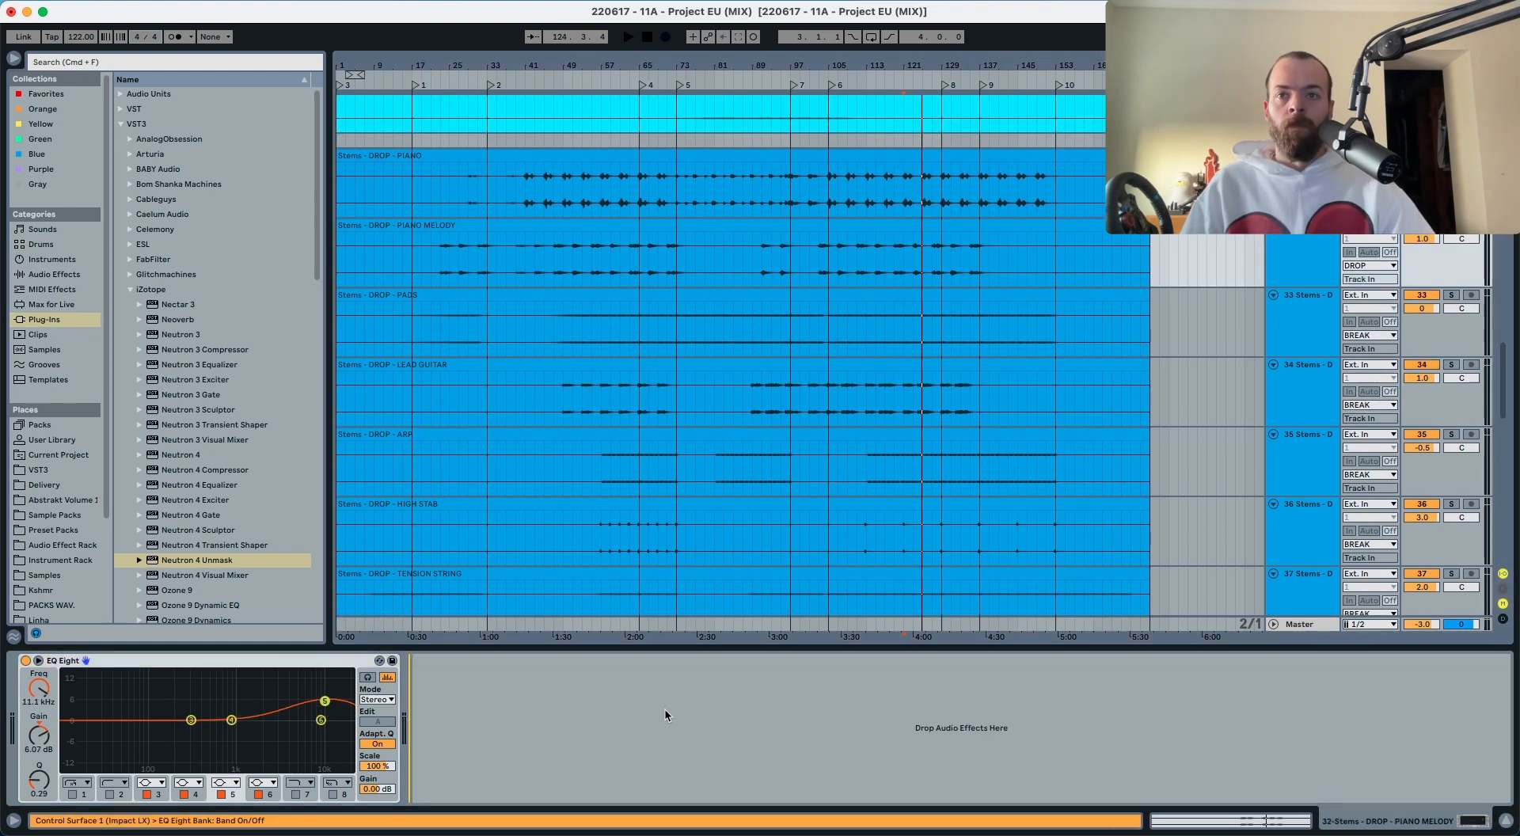
{"action": "key", "text": "super+v"}
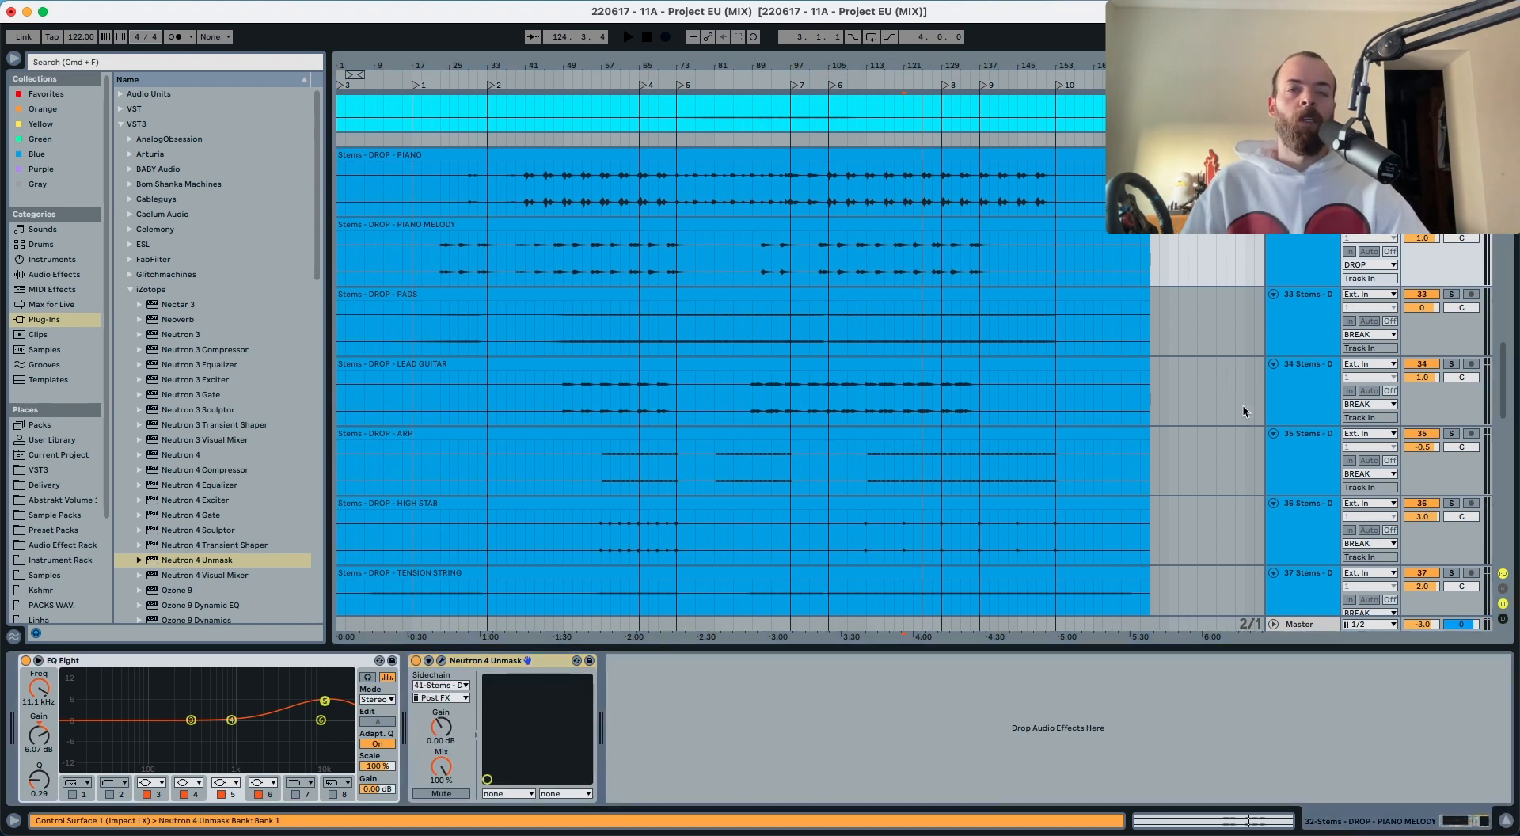
Step: Check the device chains on the Lead Guitar, Piano Melody and Counter Lead tracks and play the arrangement from bar 119
{"action": "left_click", "coordinate": [1297, 391]}
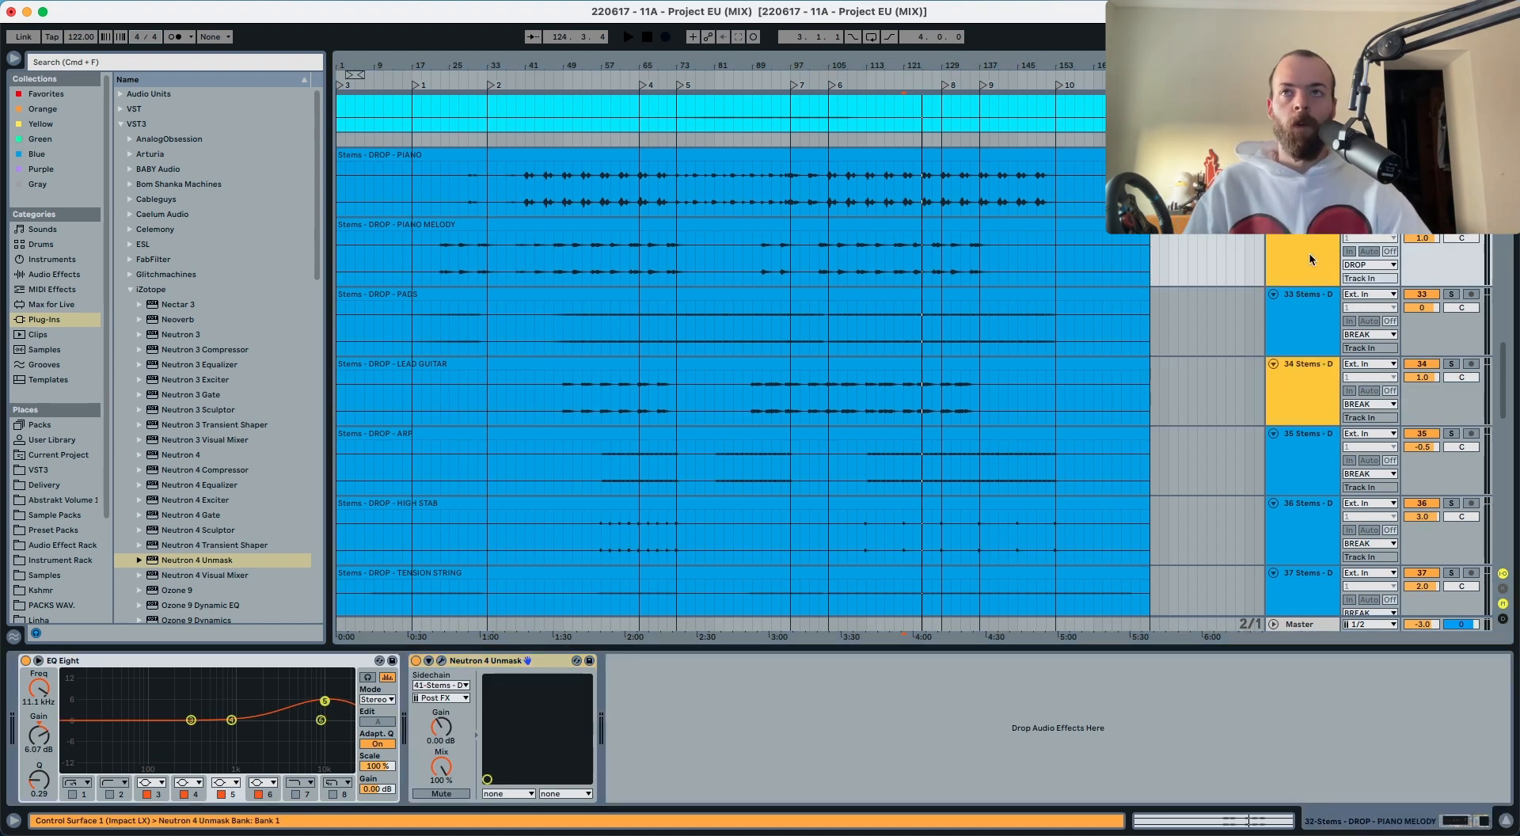
{"action": "scroll", "coordinate": [1298, 356], "scroll_direction": "down", "scroll_amount": 8}
{"action": "left_click", "coordinate": [1288, 467]}
{"action": "scroll", "coordinate": [1292, 431], "scroll_direction": "up", "scroll_amount": 7}
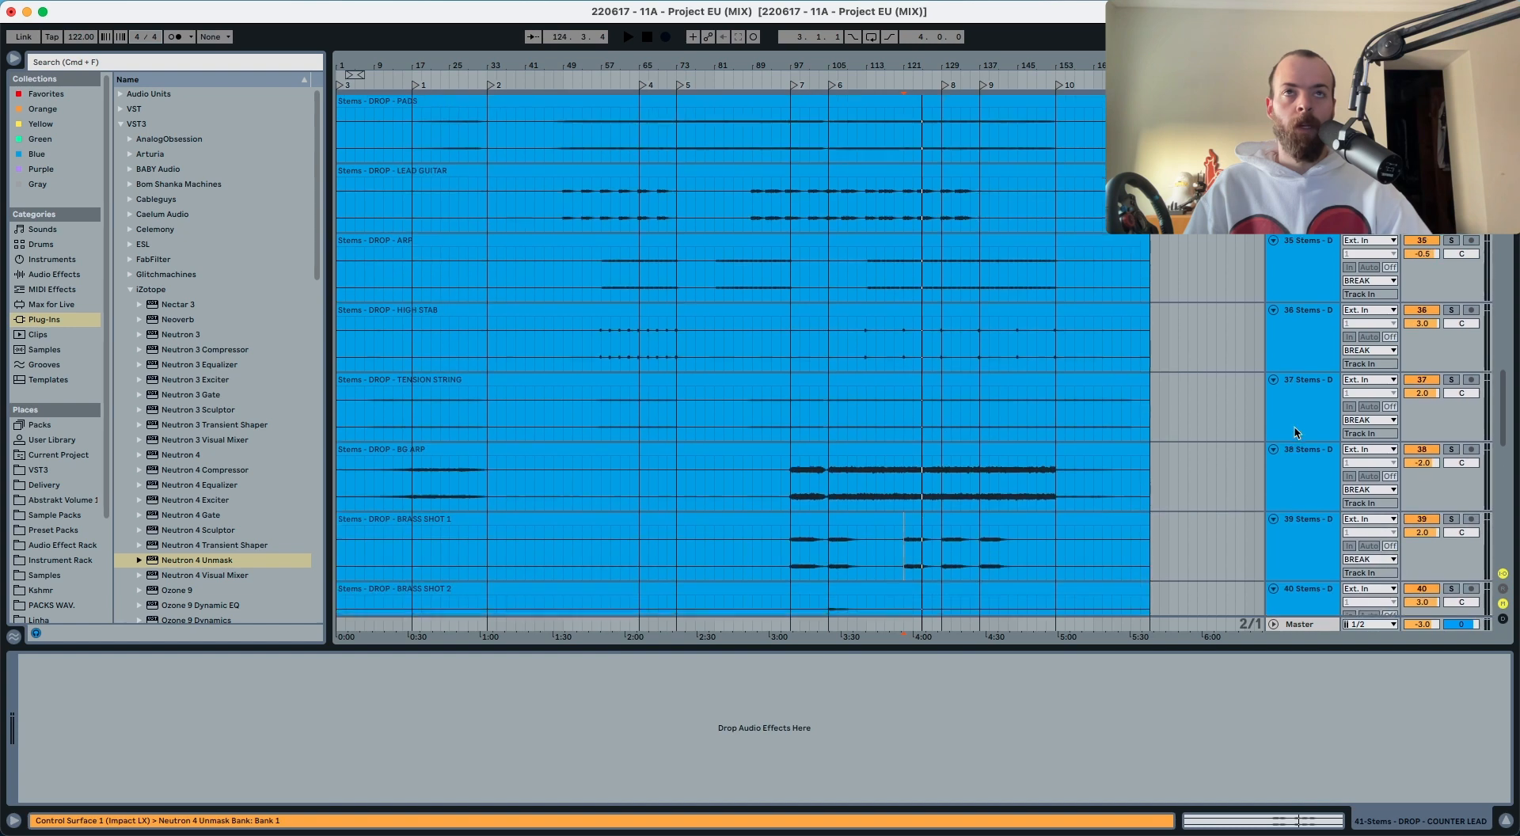
{"action": "left_click", "coordinate": [1294, 340]}
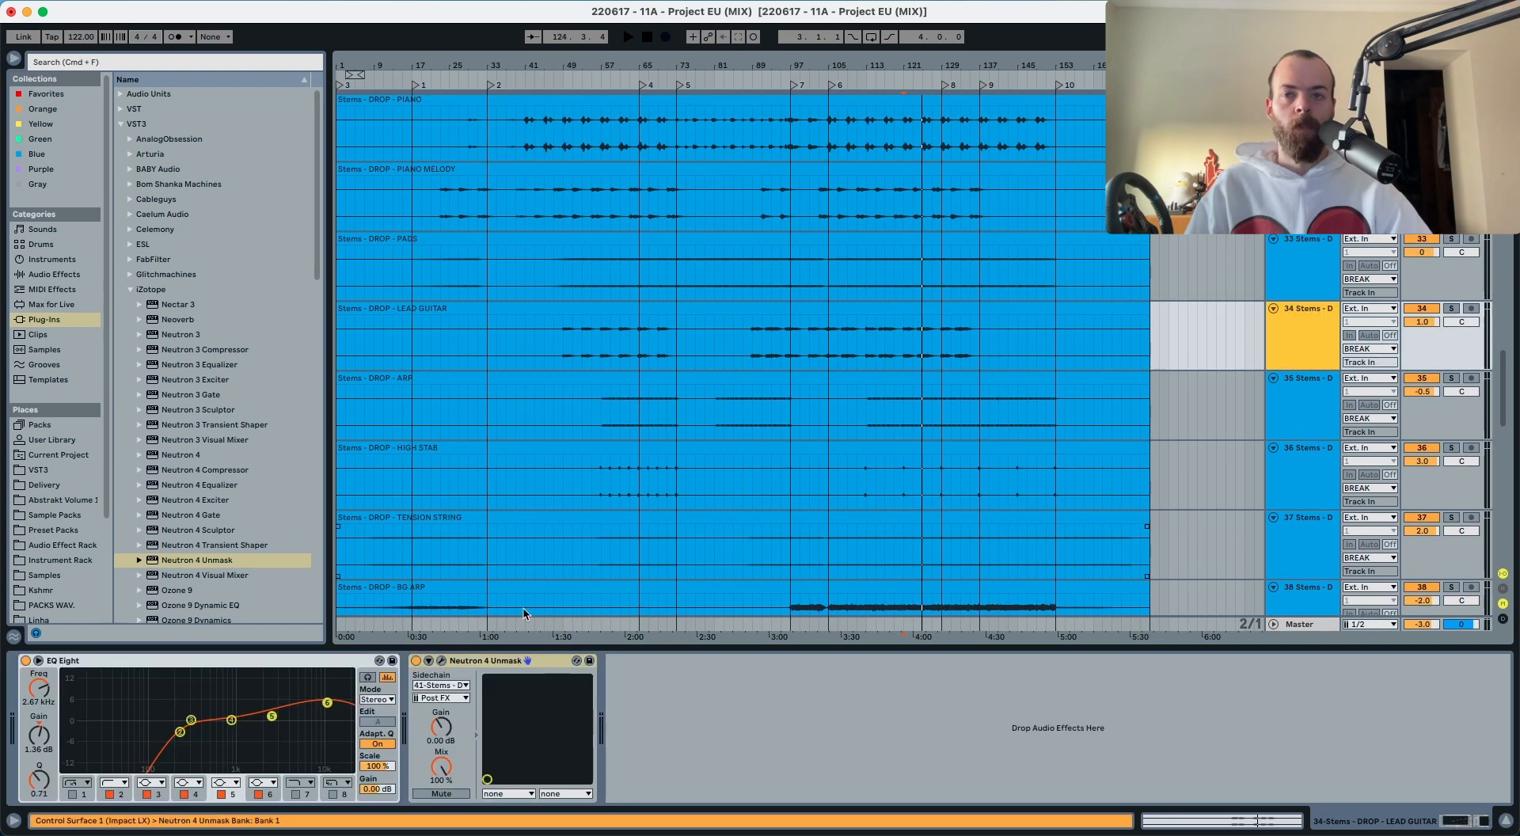
{"action": "left_click", "coordinate": [910, 347]}
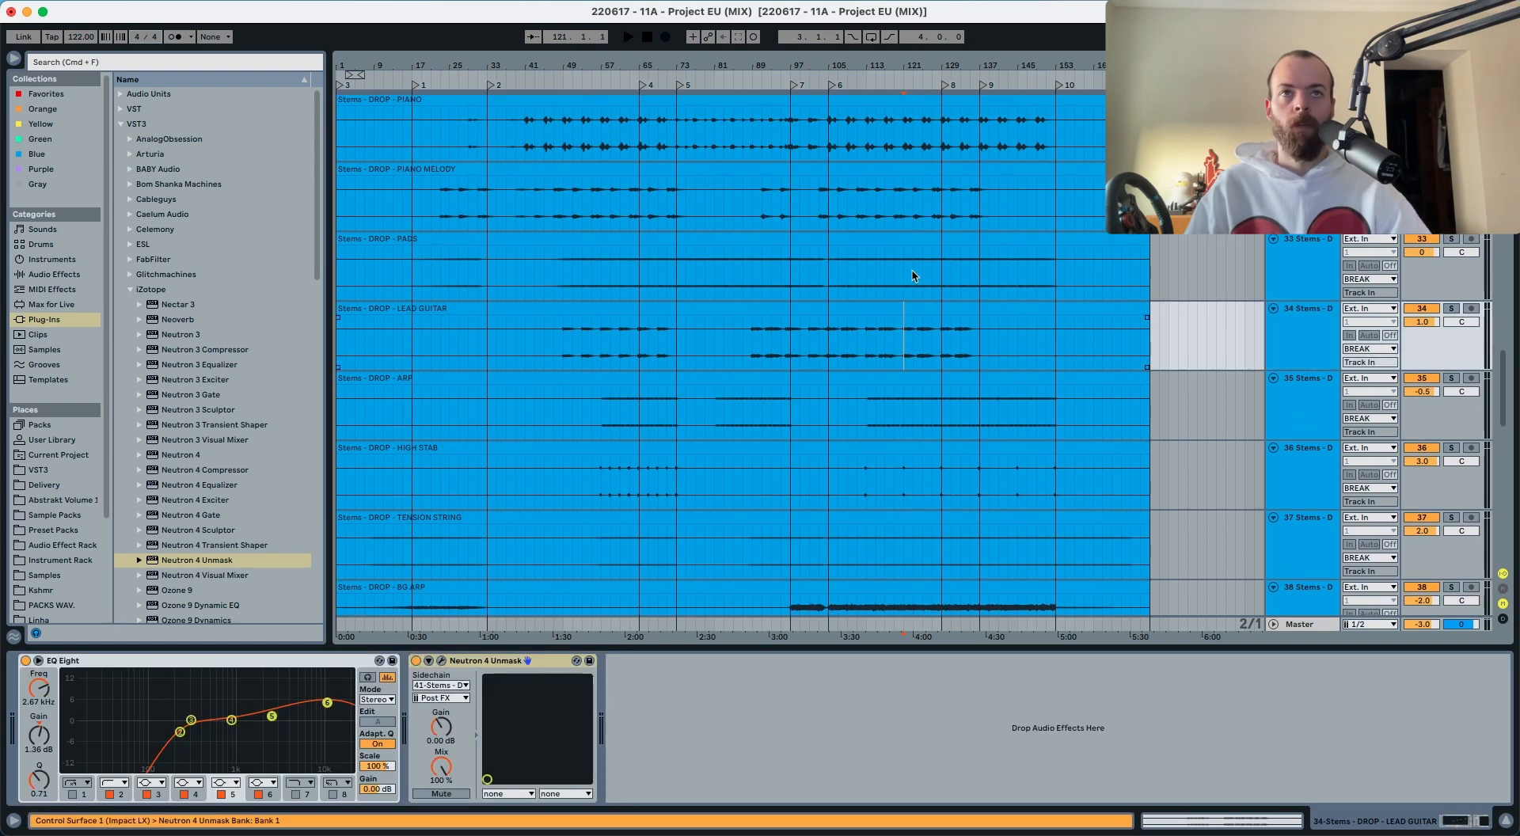
{"action": "left_click", "coordinate": [913, 193]}
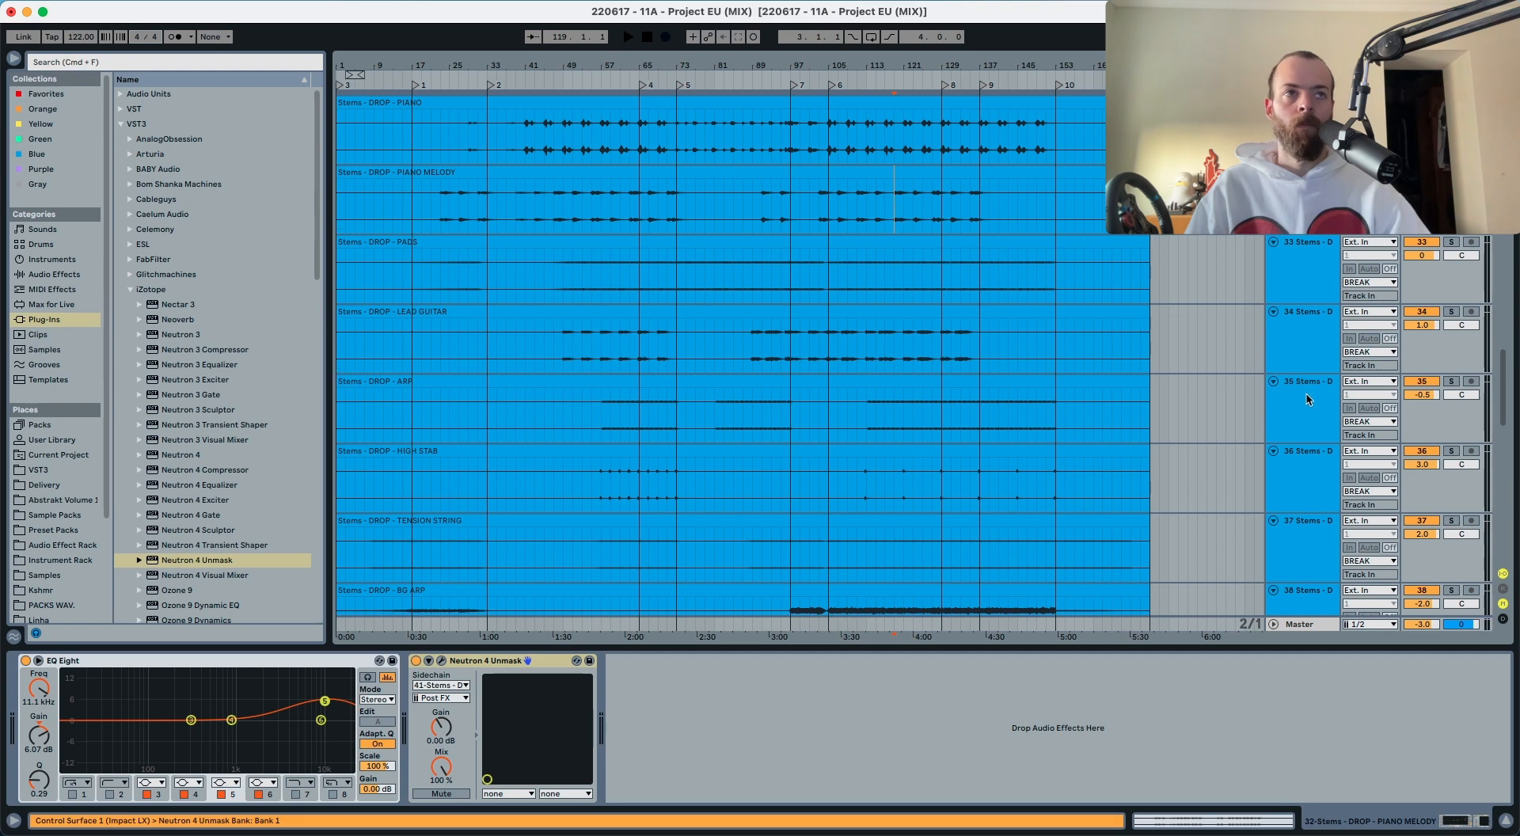
{"action": "left_click", "coordinate": [1309, 400]}
{"action": "left_click", "coordinate": [905, 349]}
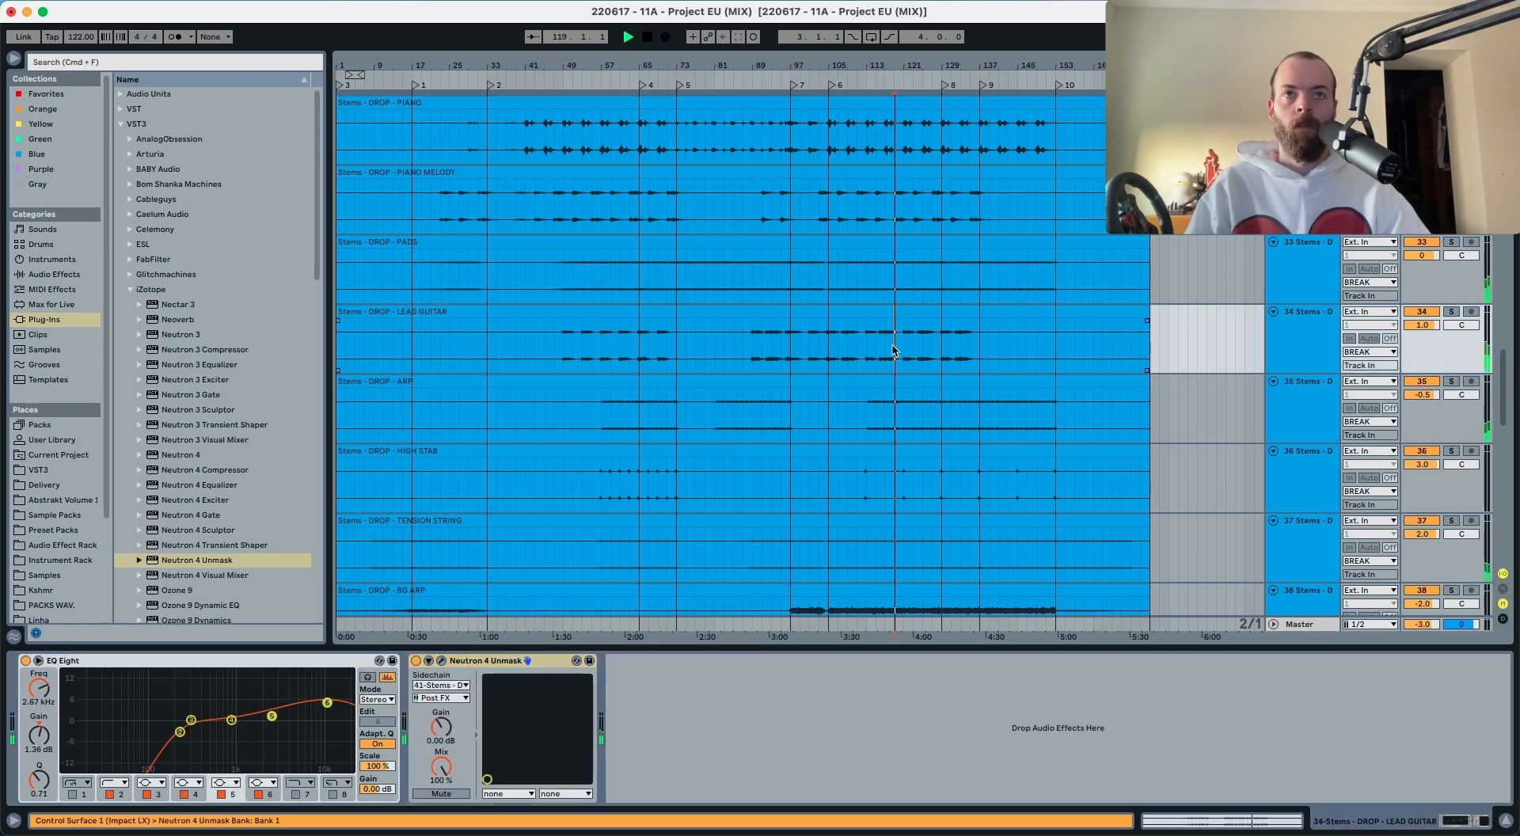
{"action": "key", "text": "space"}
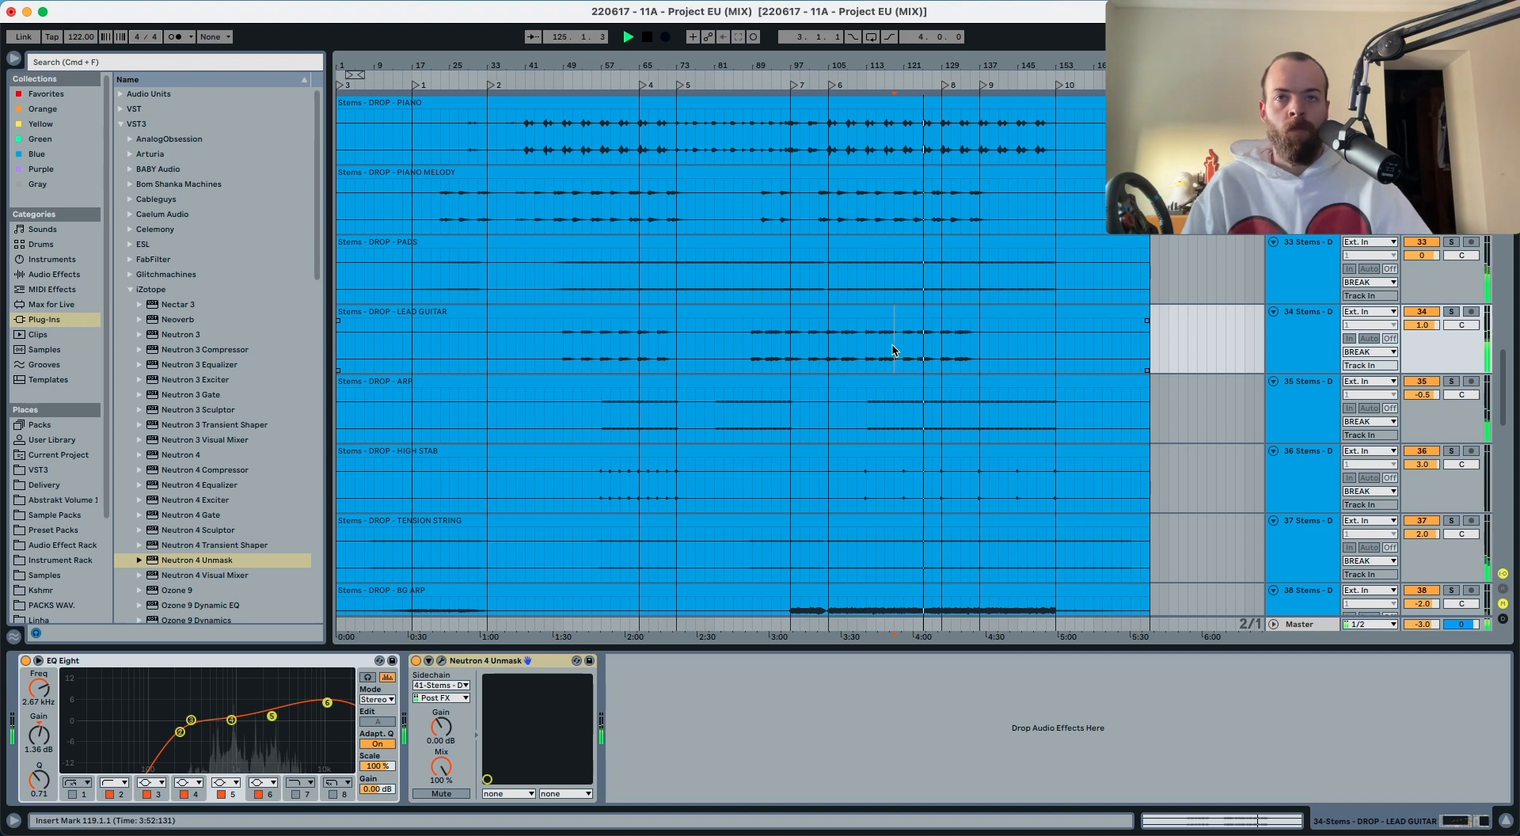
Step: Lower the low frequency limit of the Piano Melody track's Neutron 4 Unmask to 559 Hz
{"action": "left_click", "coordinate": [1307, 172]}
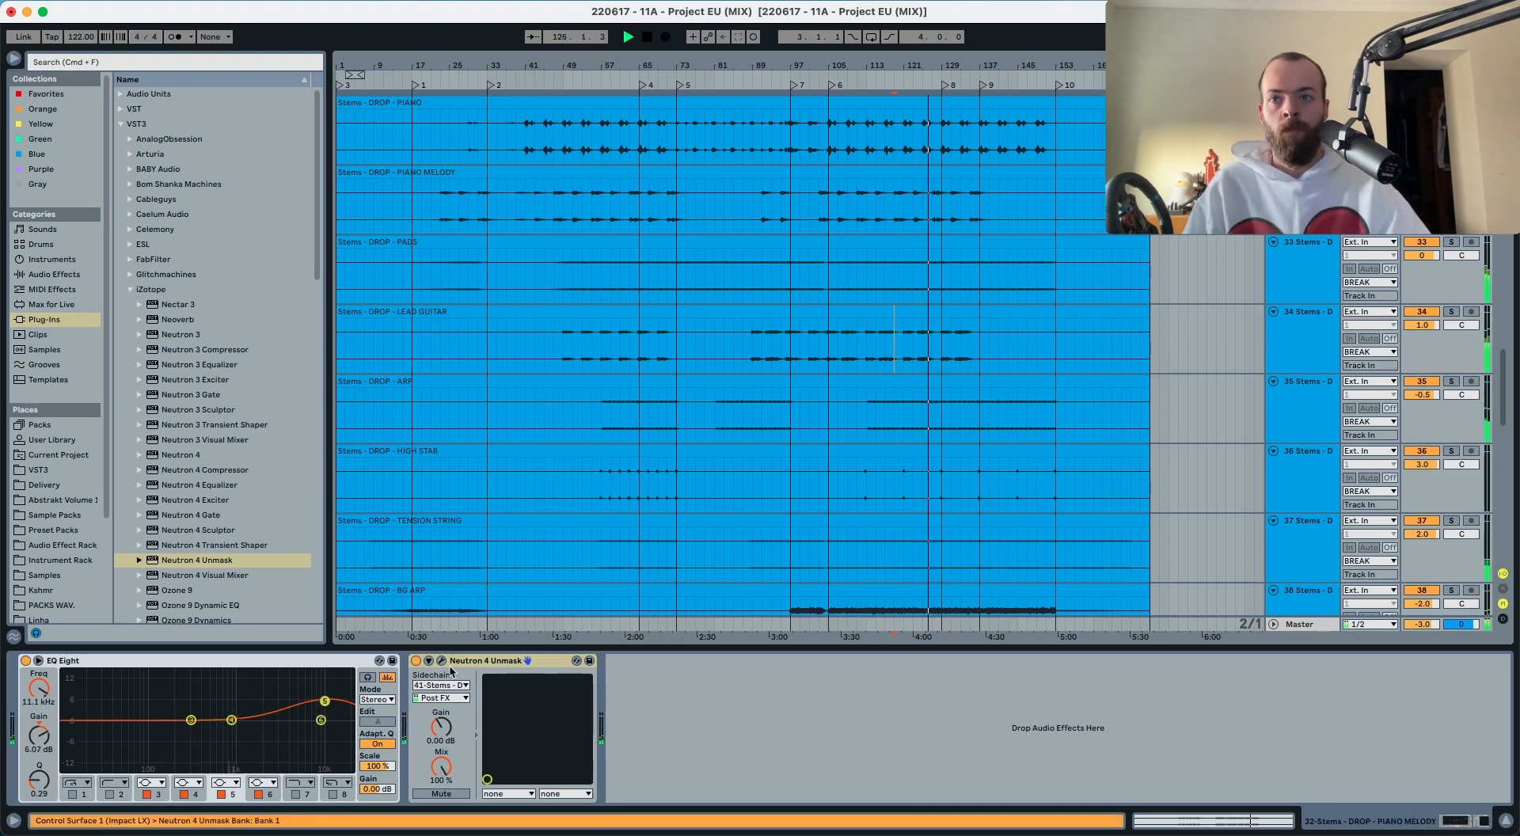
{"action": "left_click", "coordinate": [443, 661]}
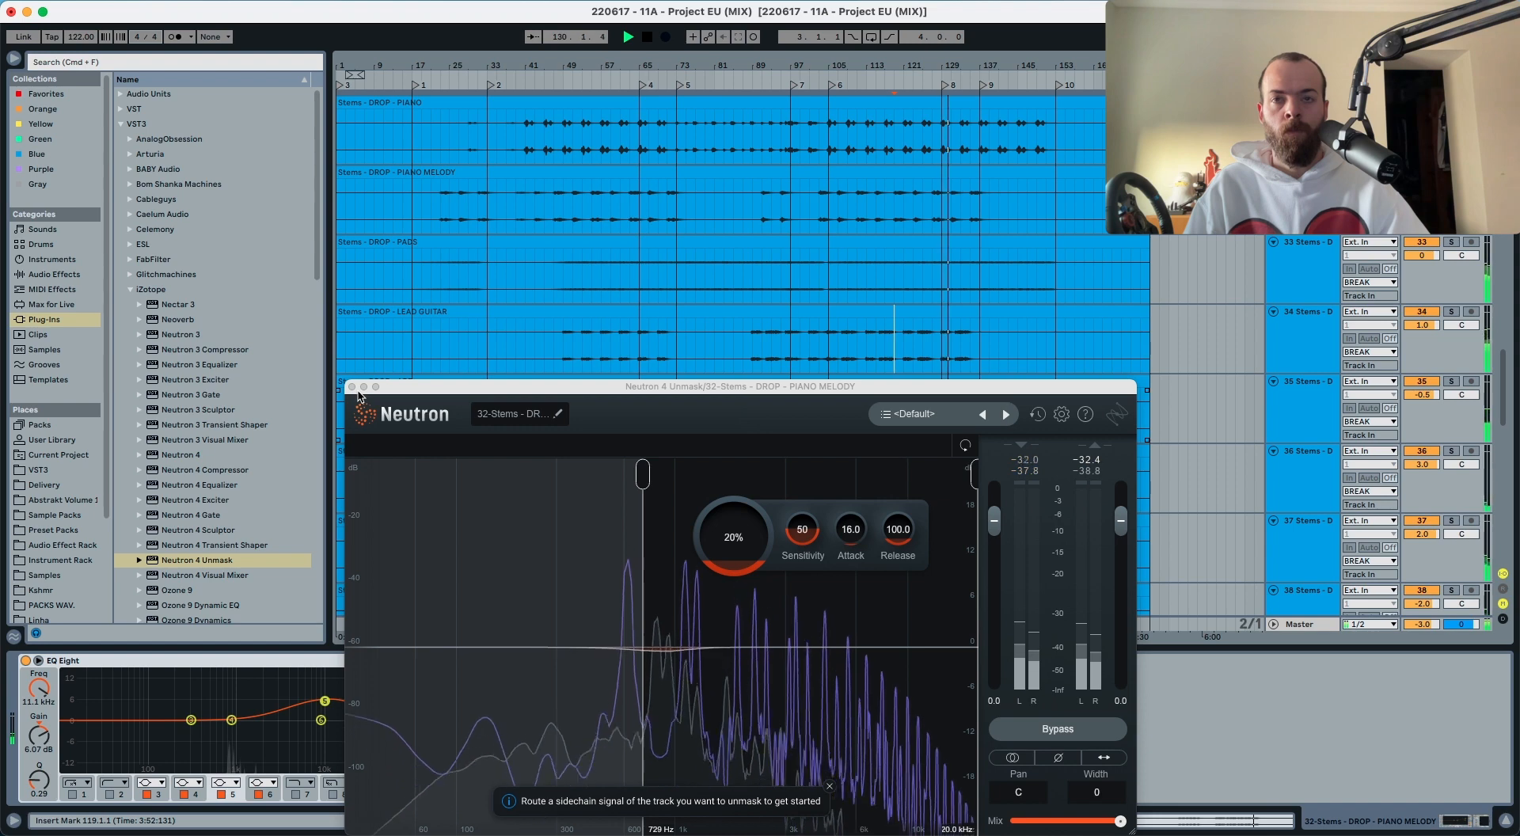
{"action": "left_click_drag", "start_coordinate": [637, 474], "coordinate": [610, 476]}
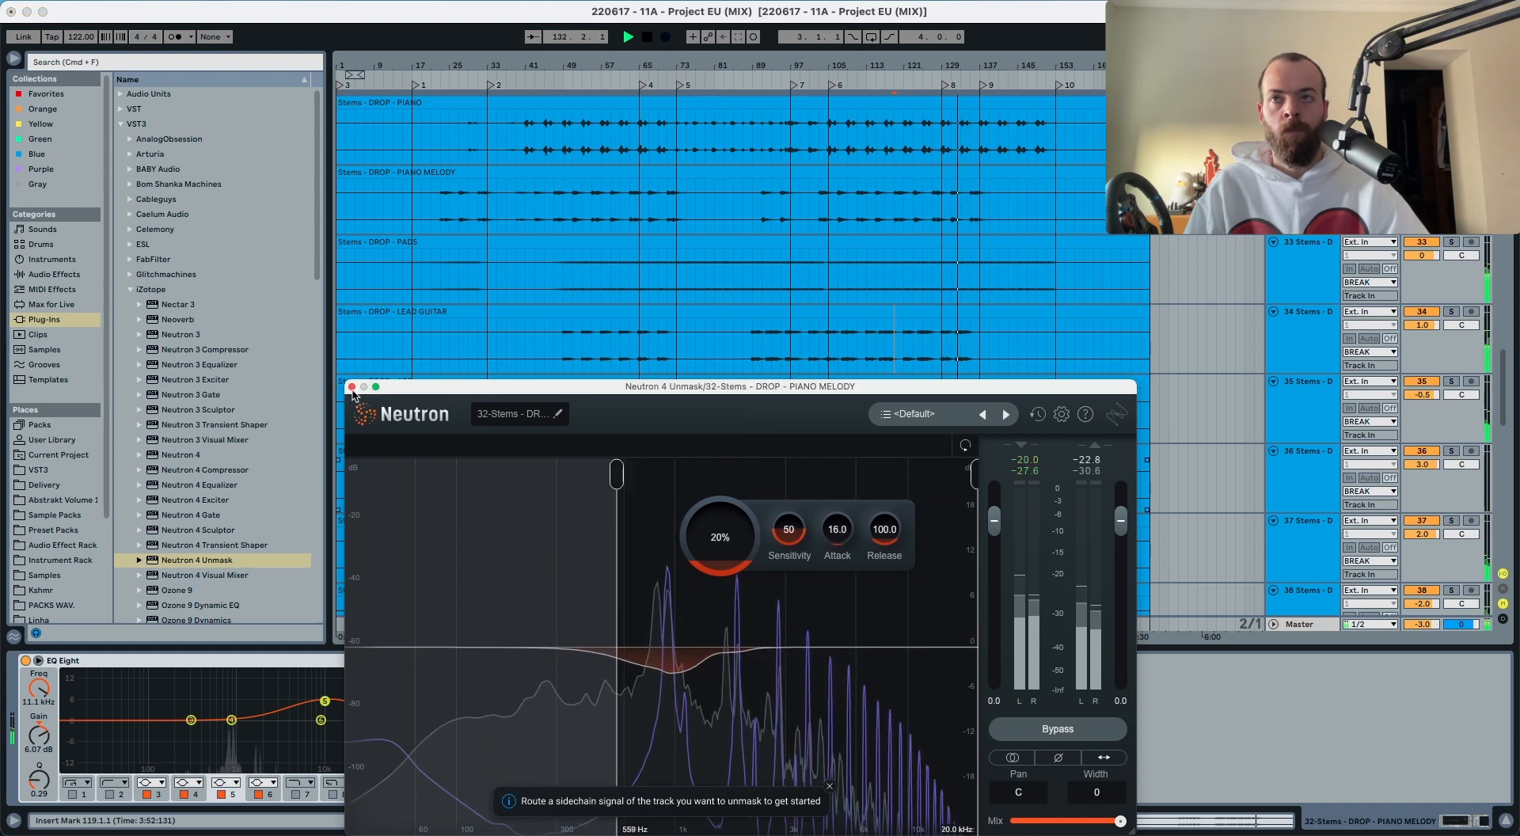
{"action": "left_click", "coordinate": [351, 387]}
Step: Replay the arrangement from bar 117 to hear the Counter Lead entry against the other drop stems
{"action": "scroll", "coordinate": [722, 401], "scroll_direction": "down", "scroll_amount": 10}
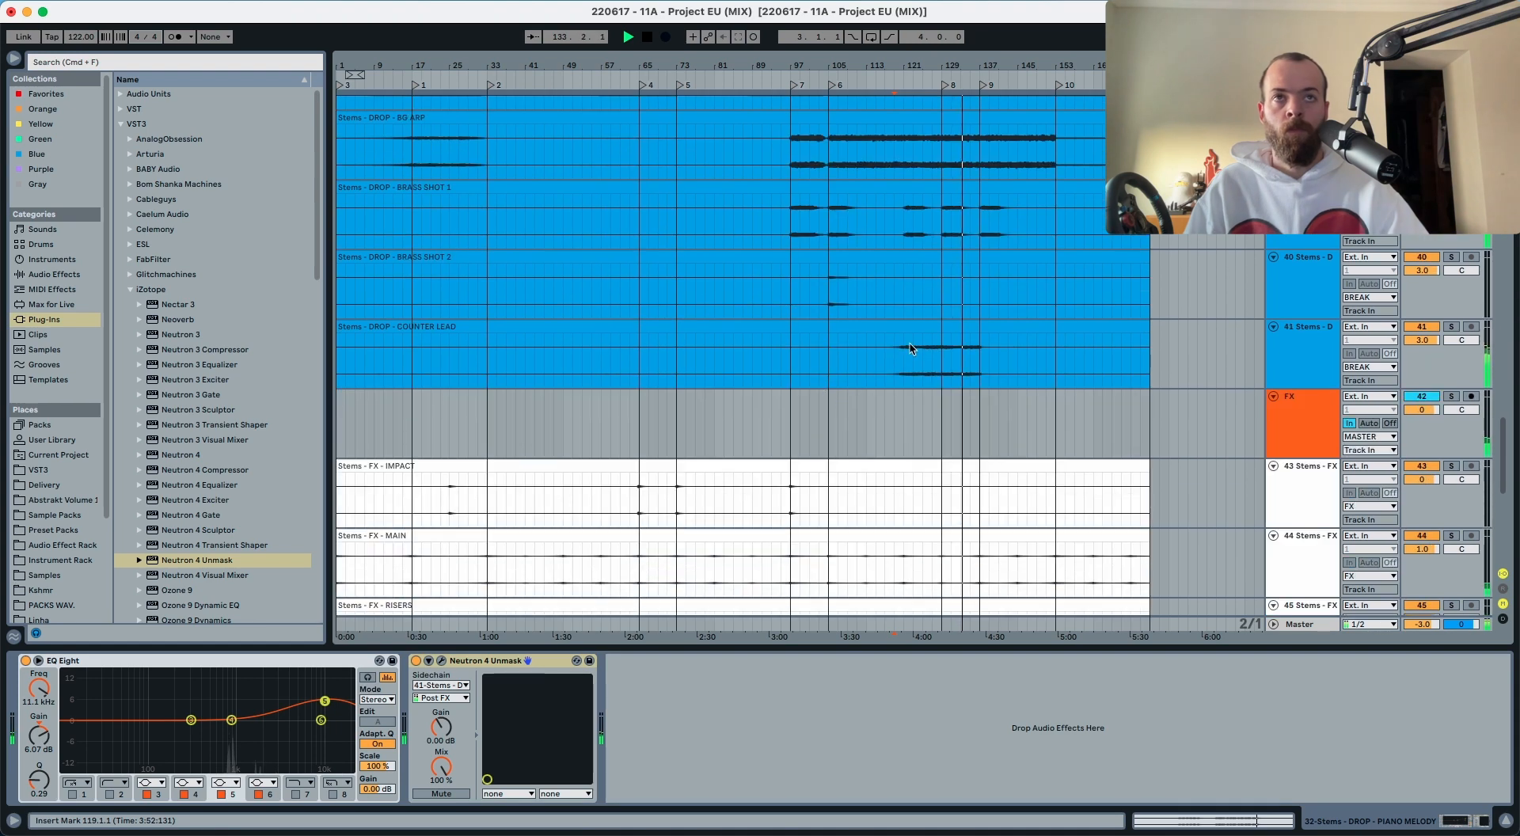
{"action": "left_click", "coordinate": [885, 293]}
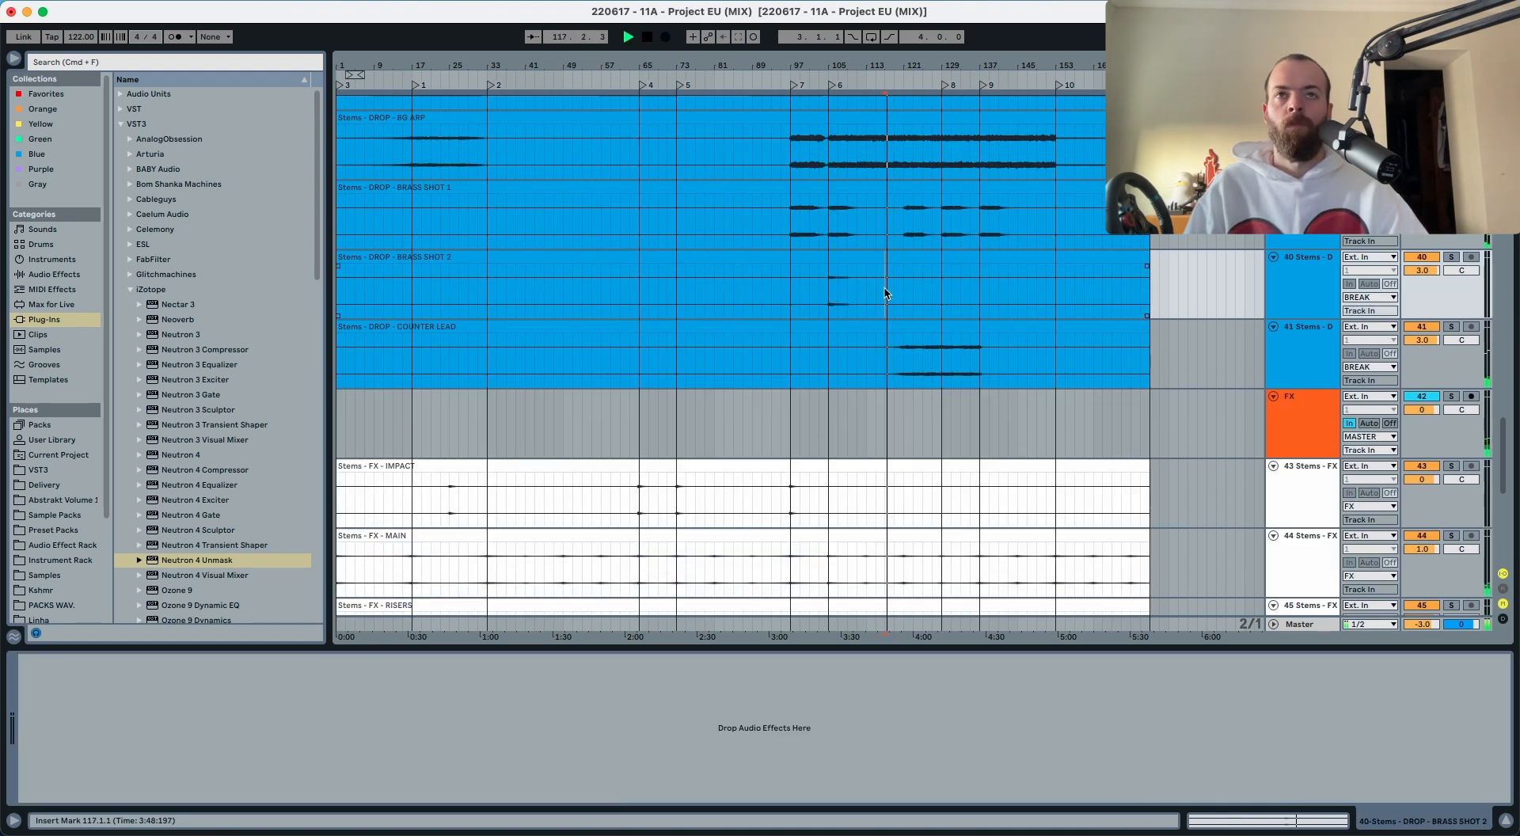
{"action": "scroll", "coordinate": [880, 295], "scroll_direction": "up", "scroll_amount": 5}
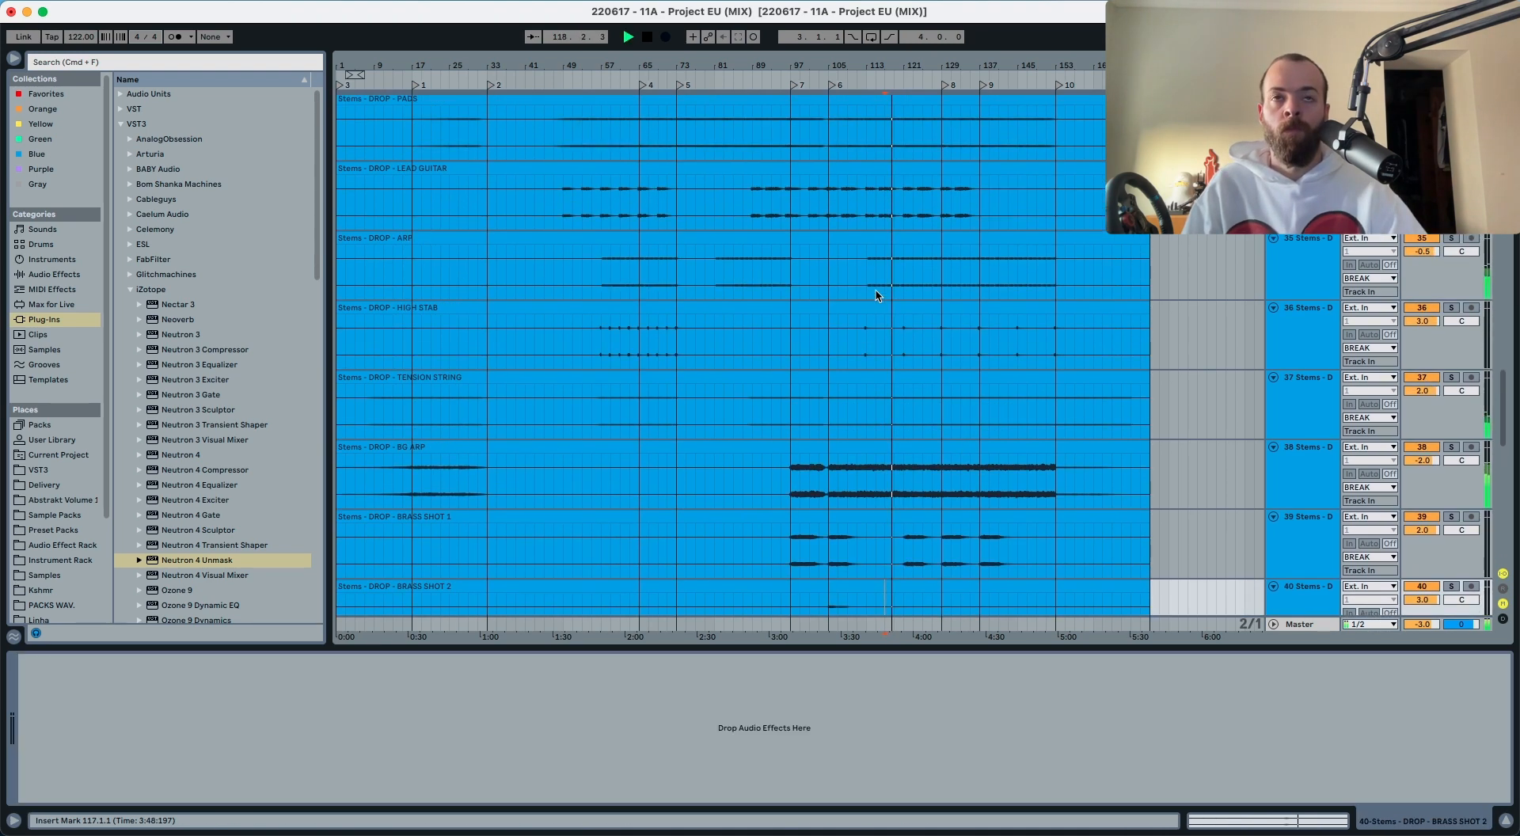
{"action": "scroll", "coordinate": [876, 295], "scroll_direction": "up", "scroll_amount": 5}
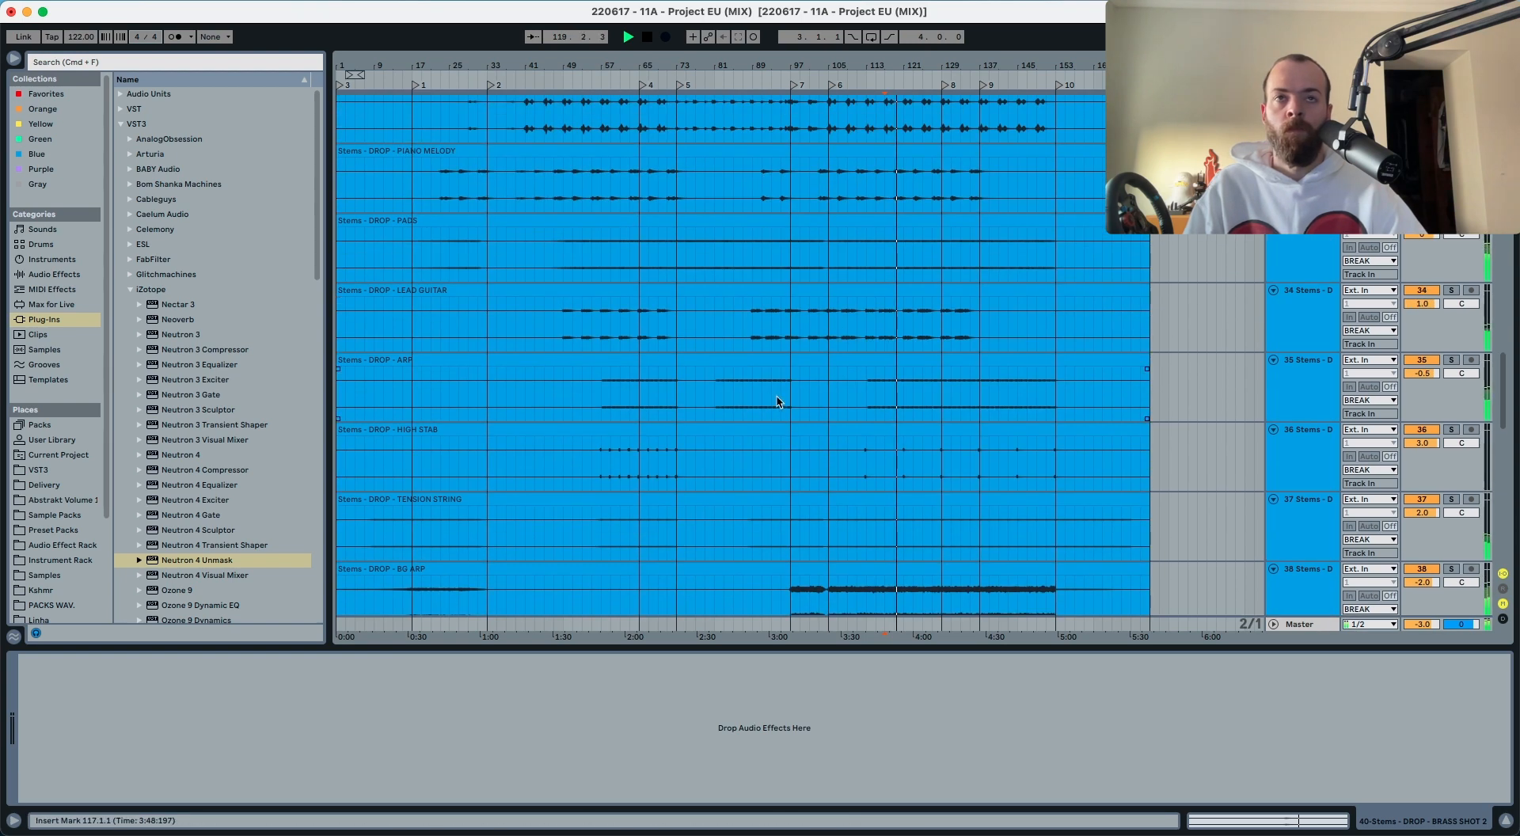
Step: Raise the Neutron 4 Unmask processing amount on the BG Arp track to 24% during playback
{"action": "scroll", "coordinate": [838, 390], "scroll_direction": "down", "scroll_amount": 6}
{"action": "left_click", "coordinate": [1233, 310]}
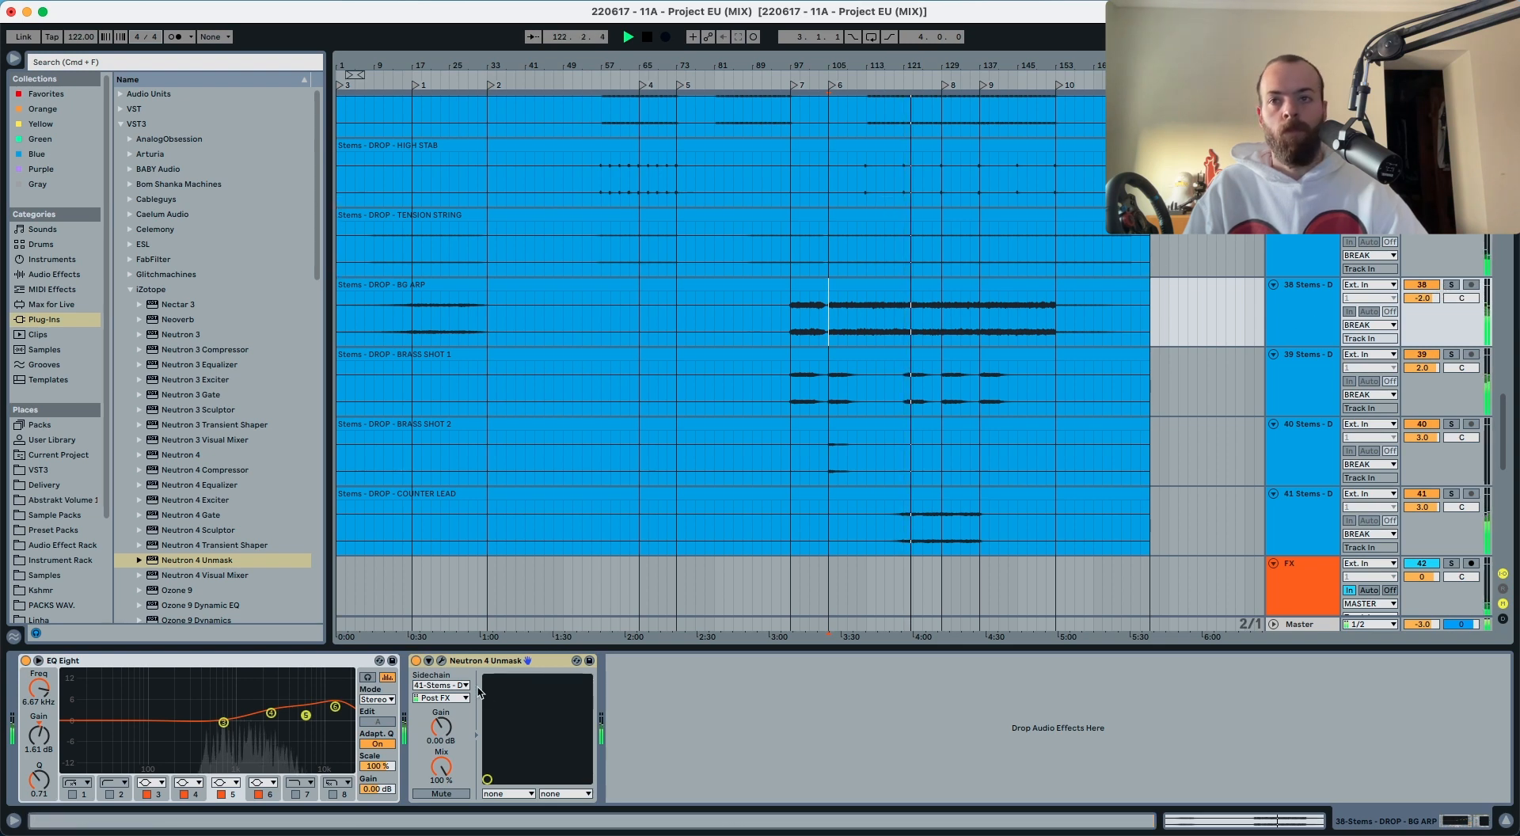
{"action": "left_click", "coordinate": [441, 660]}
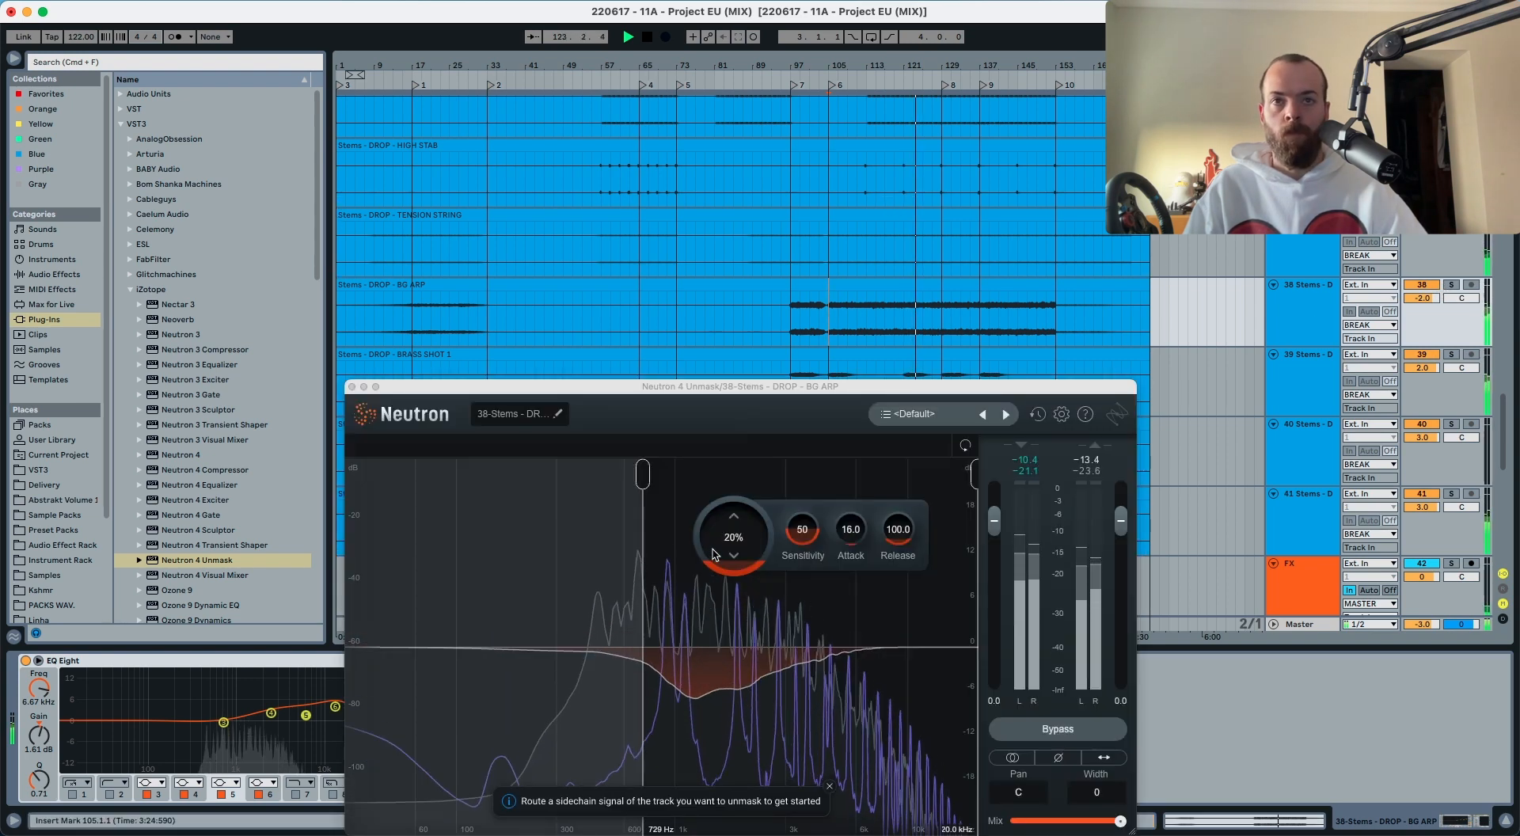
{"action": "left_click_drag", "start_coordinate": [713, 553], "coordinate": [721, 546]}
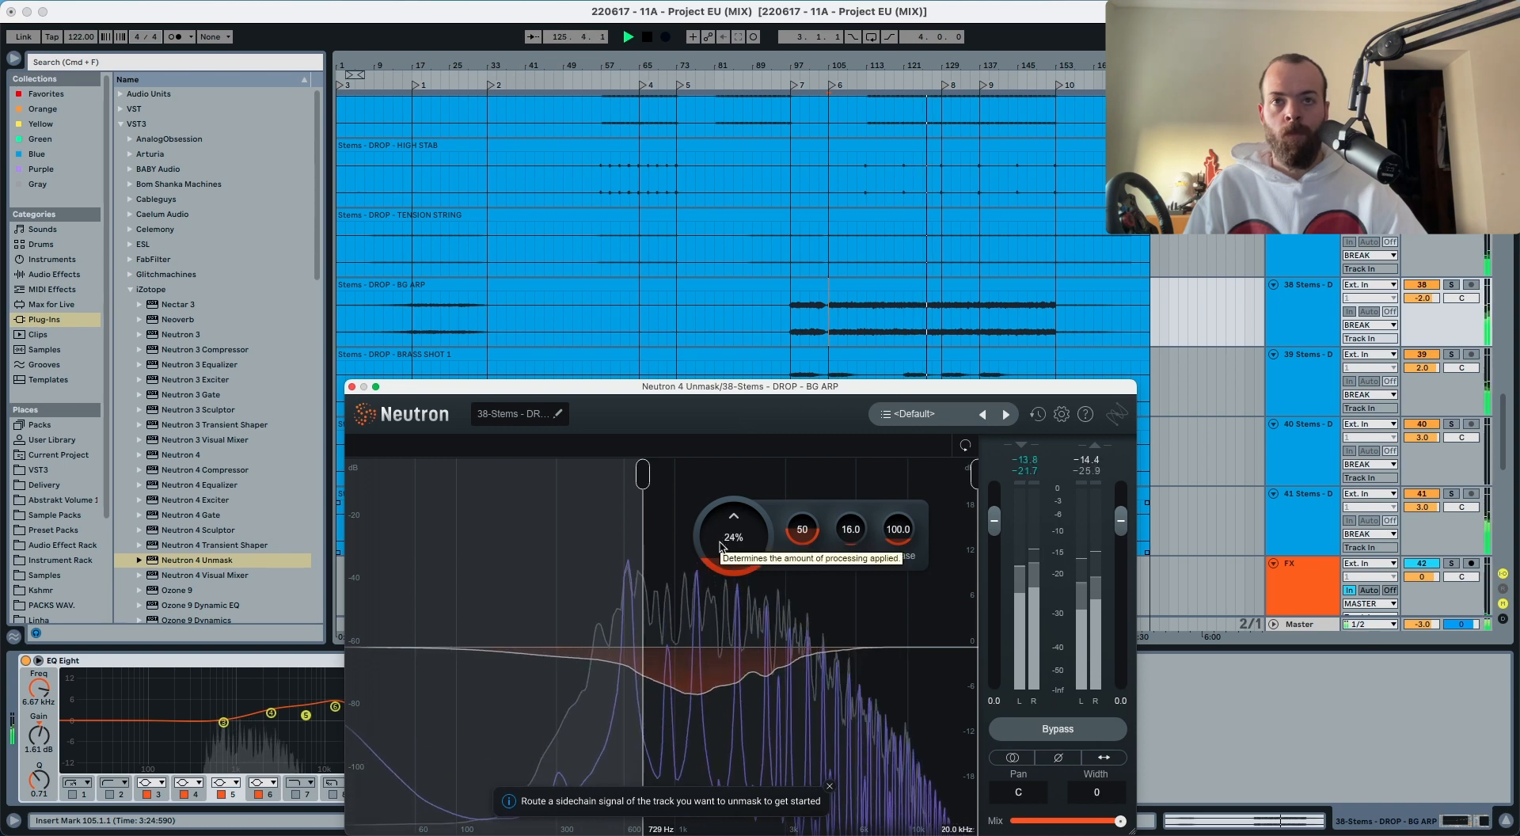
{"action": "left_click", "coordinate": [350, 387]}
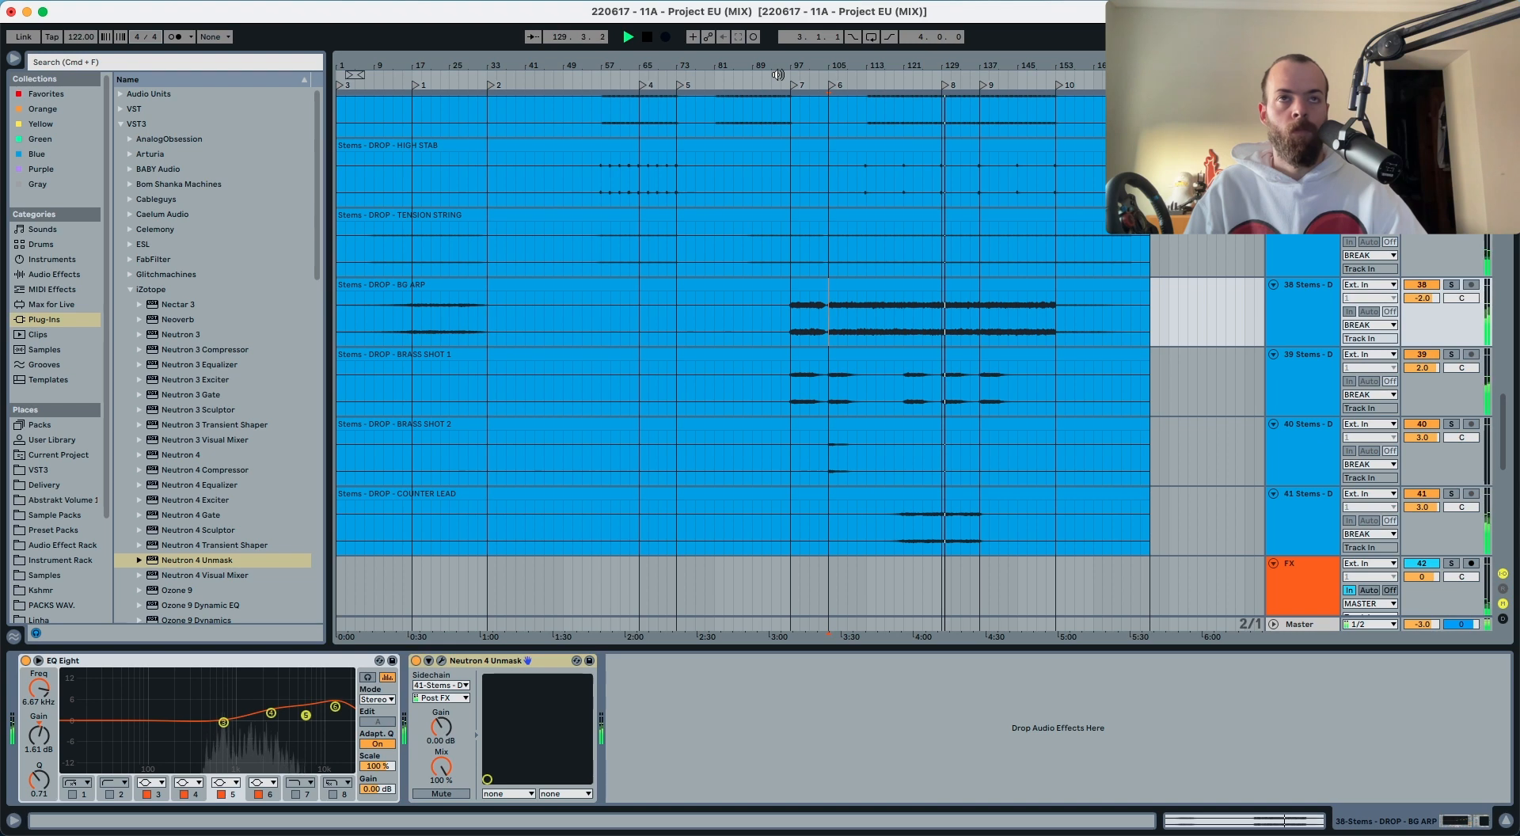
Step: Solo the Strings track and audition it from bar 121
{"action": "scroll", "coordinate": [1037, 251], "scroll_direction": "up", "scroll_amount": 10}
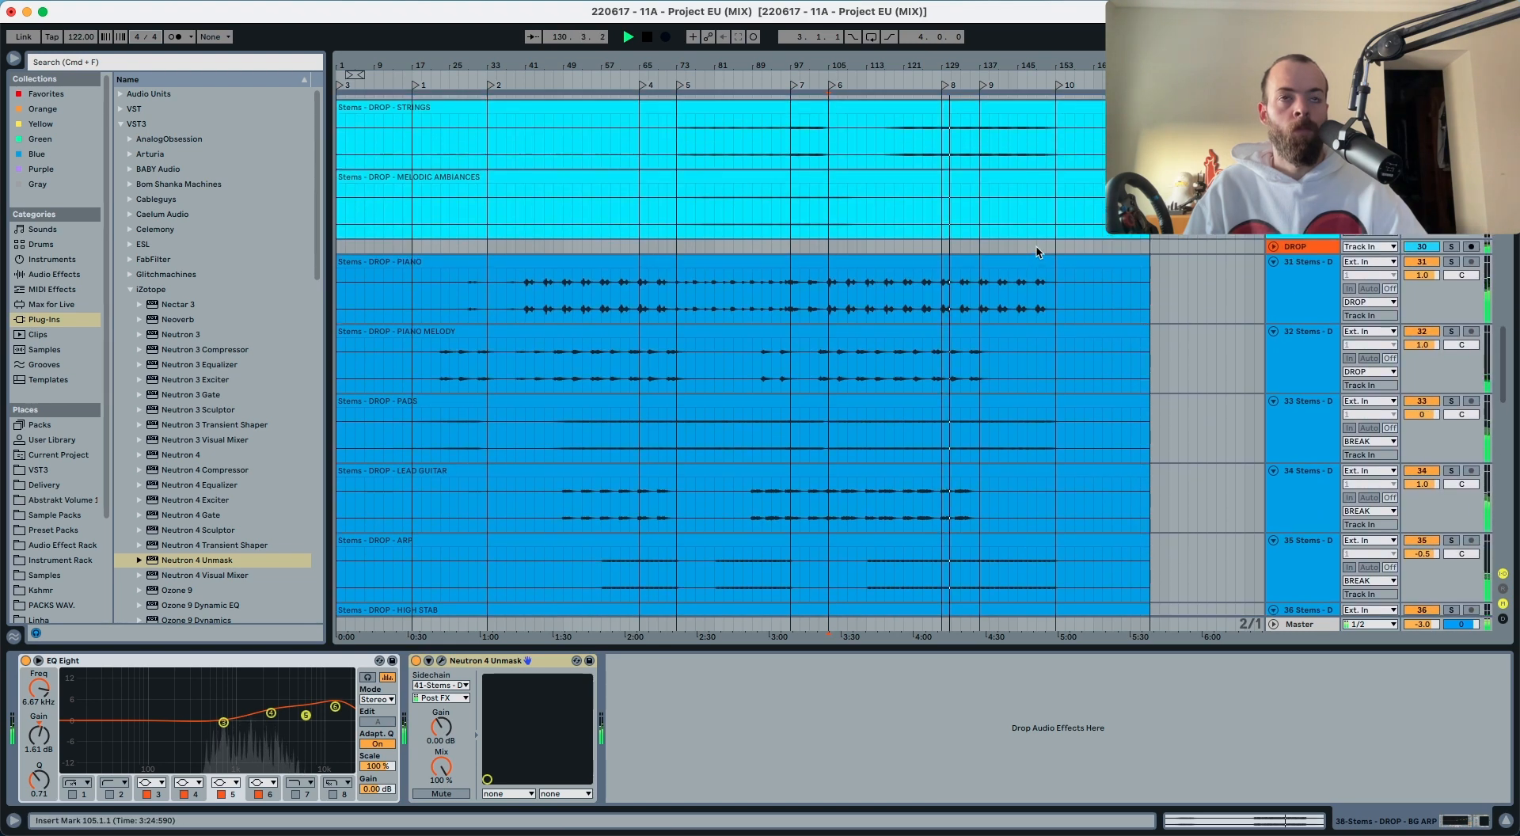
{"action": "scroll", "coordinate": [1037, 251], "scroll_direction": "down", "scroll_amount": 1}
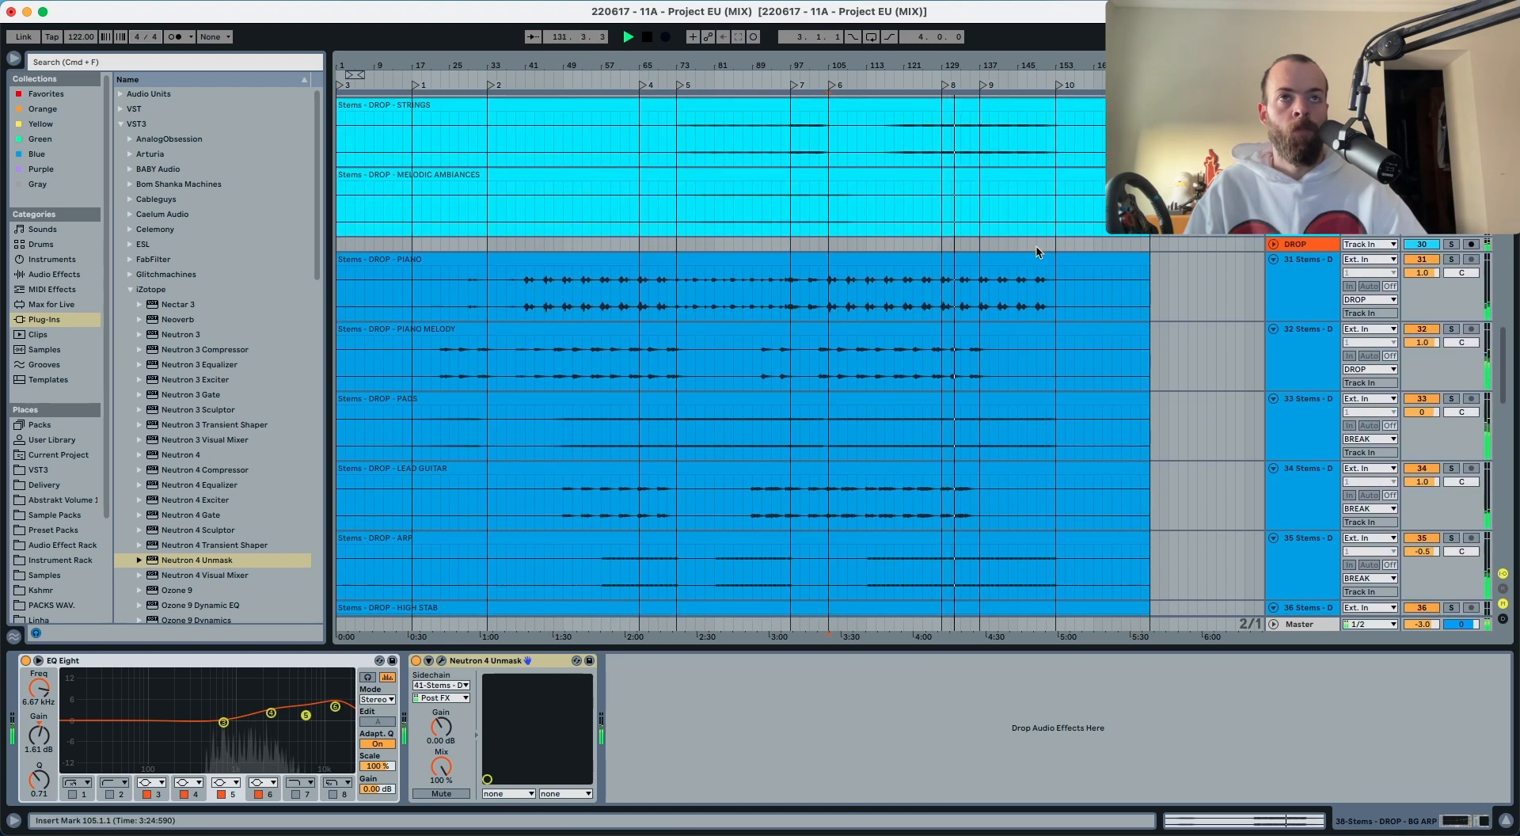
{"action": "left_click", "coordinate": [930, 297]}
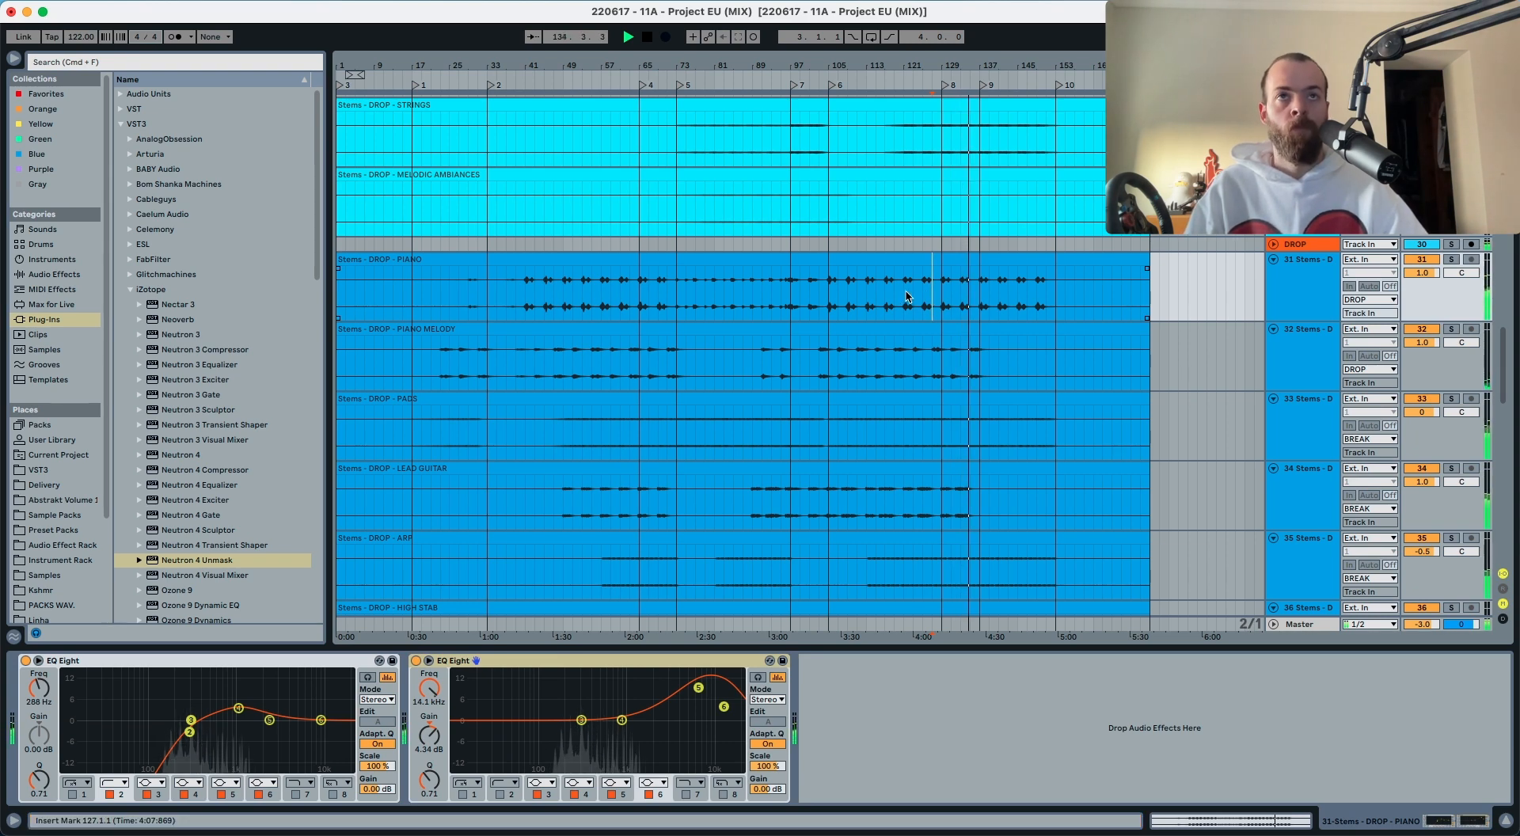
{"action": "scroll", "coordinate": [900, 280], "scroll_direction": "up", "scroll_amount": 4}
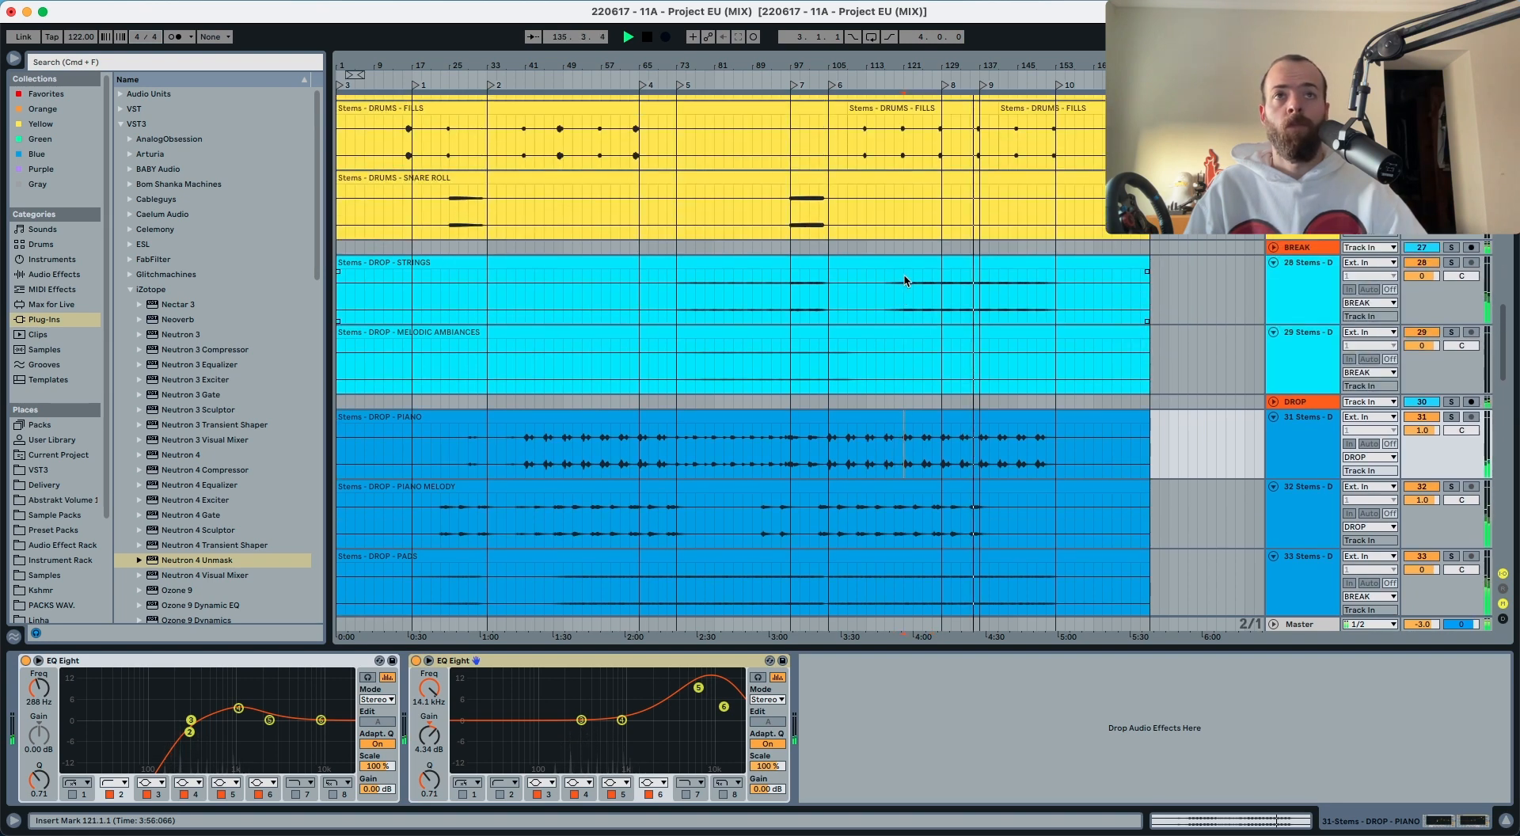
{"action": "left_click", "coordinate": [908, 286]}
{"action": "left_click", "coordinate": [1450, 263]}
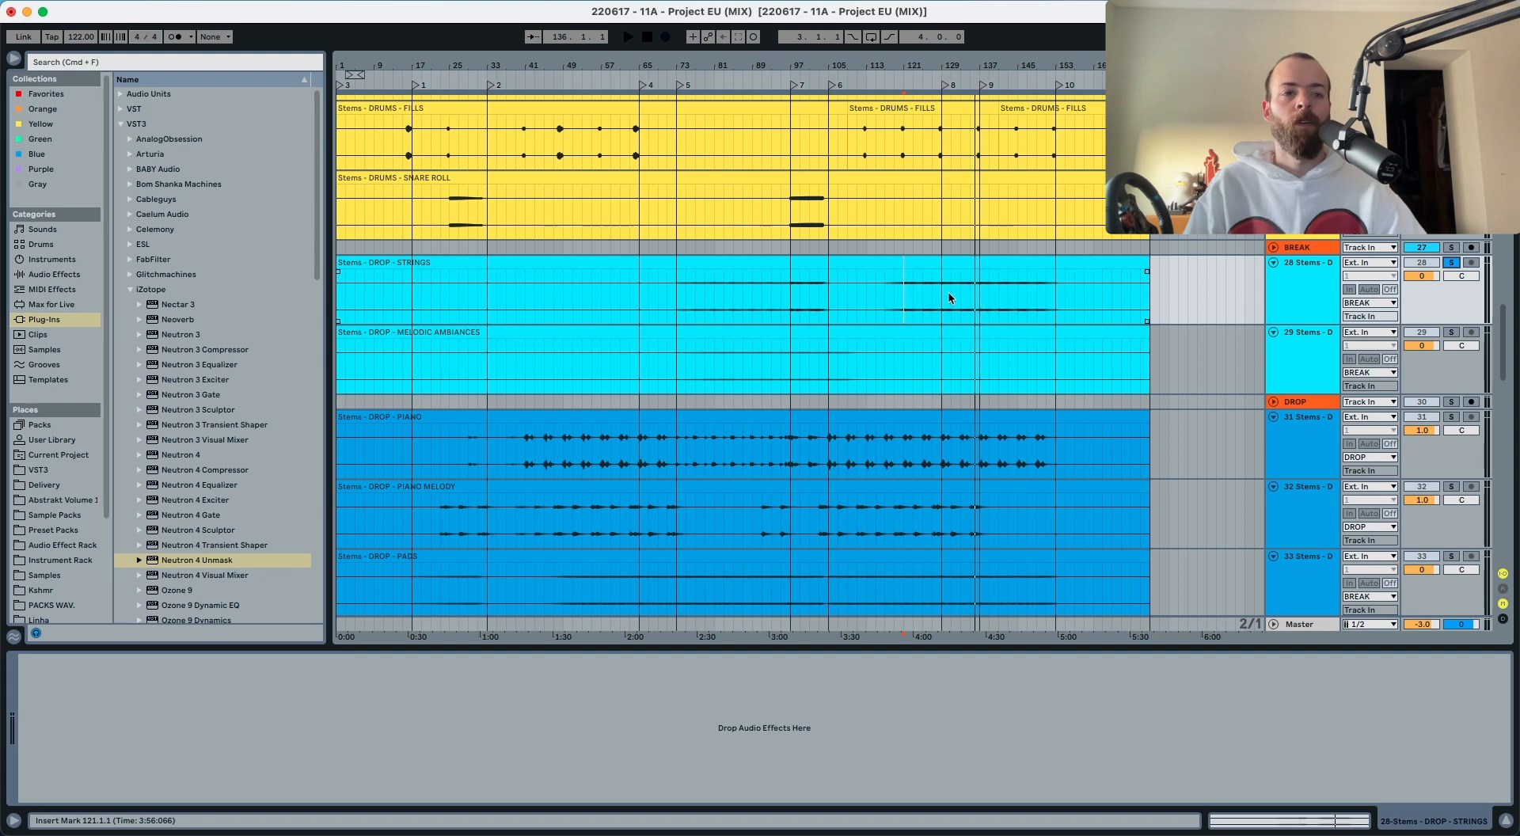
{"action": "key", "text": "space"}
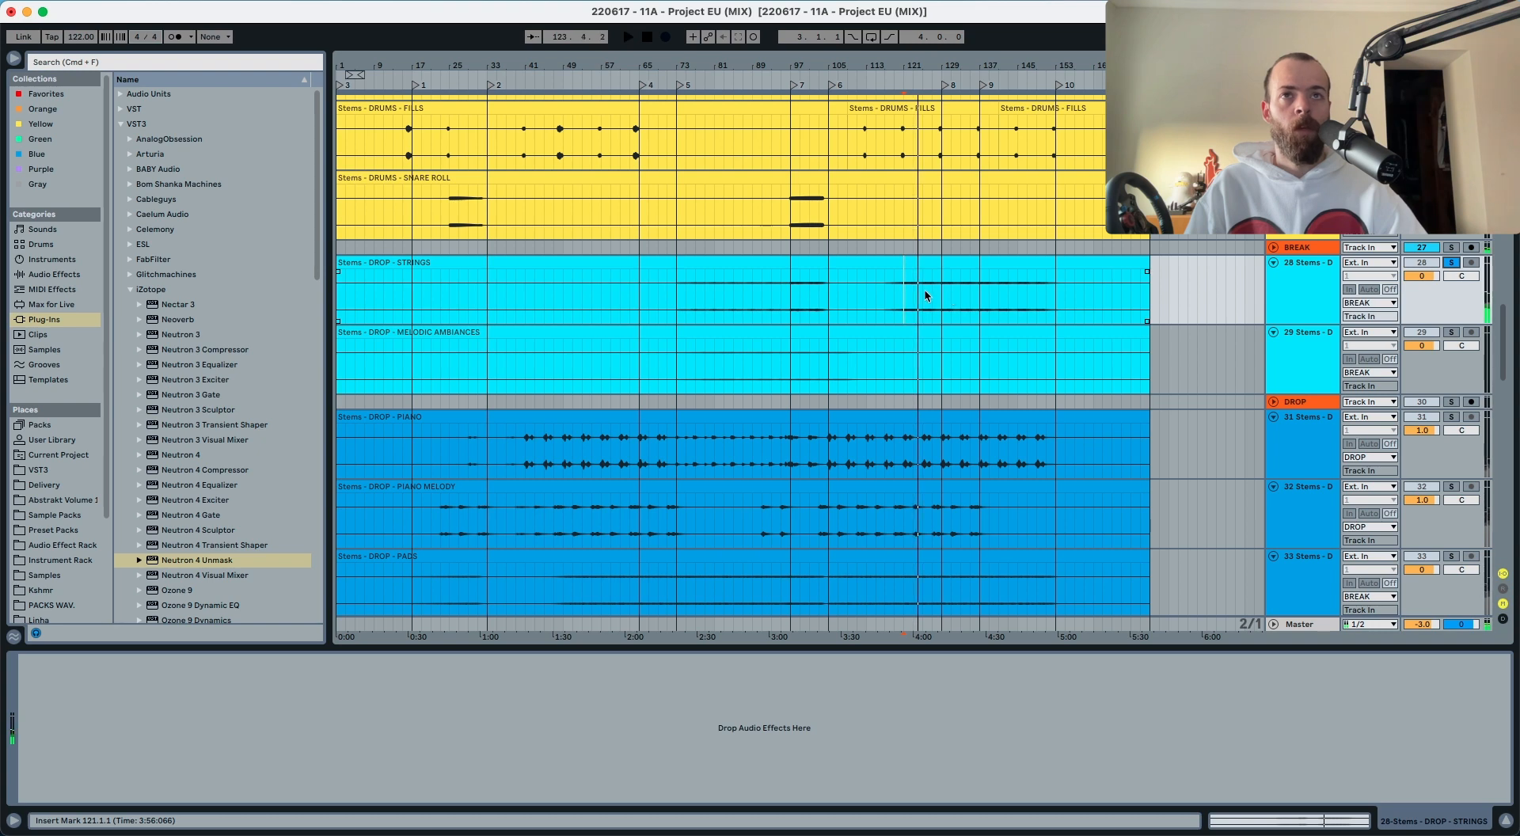
{"action": "left_click", "coordinate": [880, 291]}
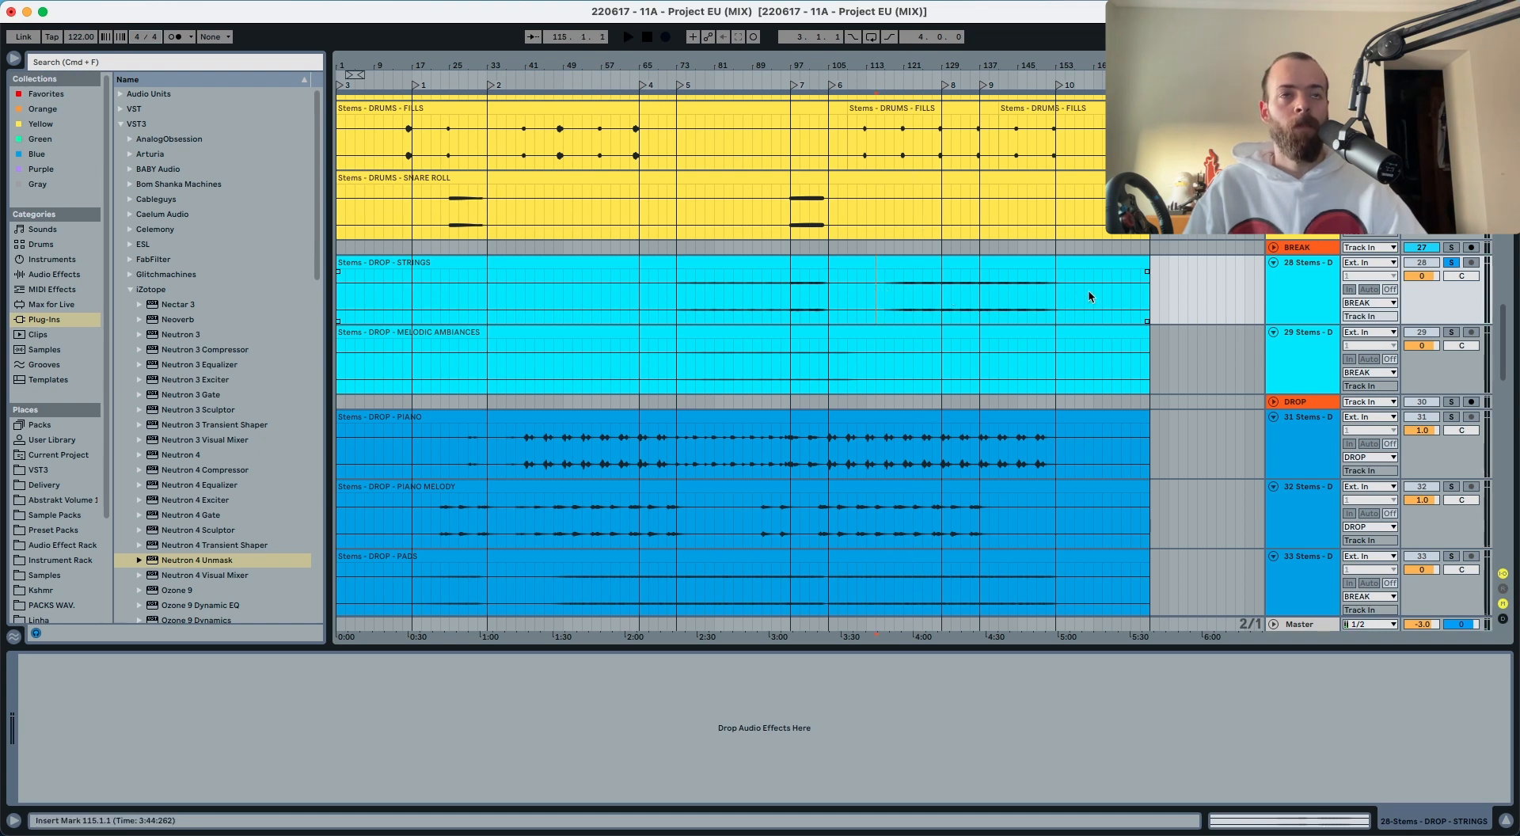
Step: Duplicate the Strings track and divide its audio at bar 113, keeping the earlier part on the original and the rest on the copy
{"action": "left_click", "coordinate": [1303, 291]}
{"action": "key", "text": "super+d"}
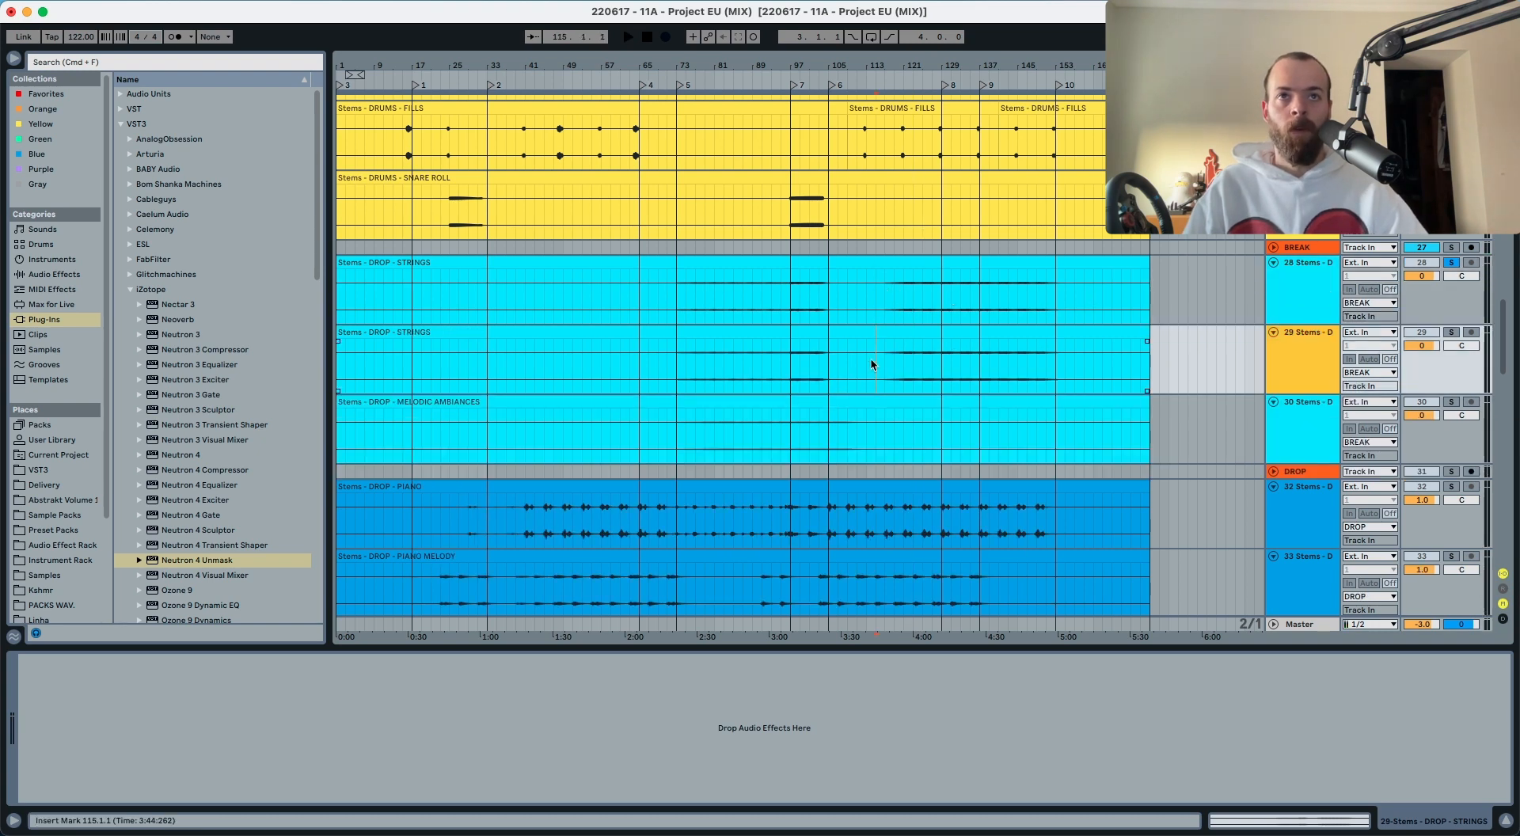
{"action": "left_click", "coordinate": [865, 361]}
{"action": "key", "text": "super+e"}
{"action": "left_click", "coordinate": [799, 335]}
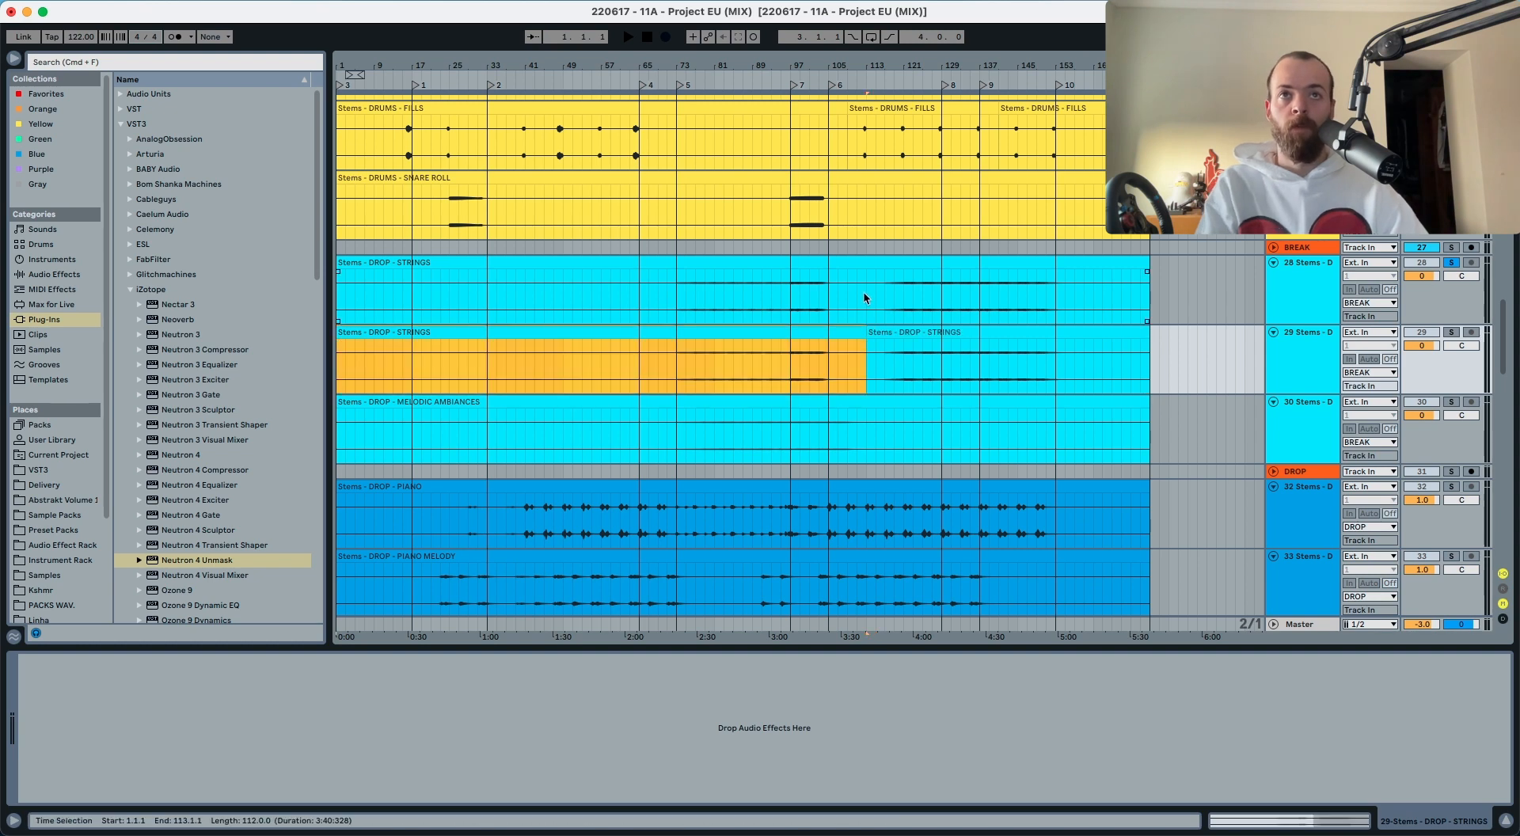
{"action": "key", "text": "Delete"}
{"action": "left_click", "coordinate": [885, 327]}
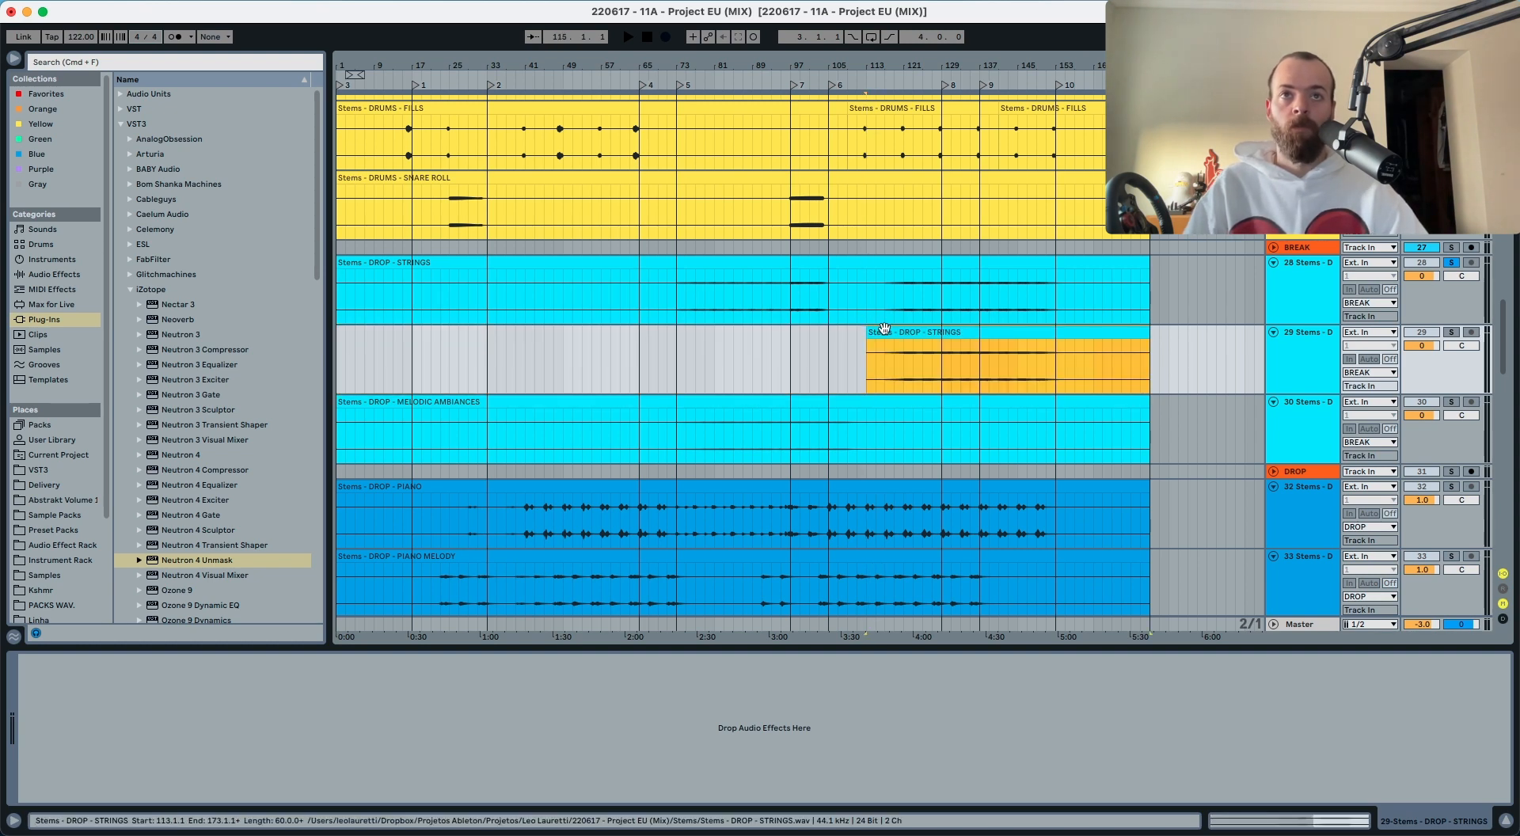
{"action": "mouse_move", "coordinate": [885, 329]}
{"action": "left_mouse_down"}
{"action": "mouse_move", "coordinate": [883, 290]}
{"action": "mouse_move", "coordinate": [890, 345]}
{"action": "left_mouse_up"}
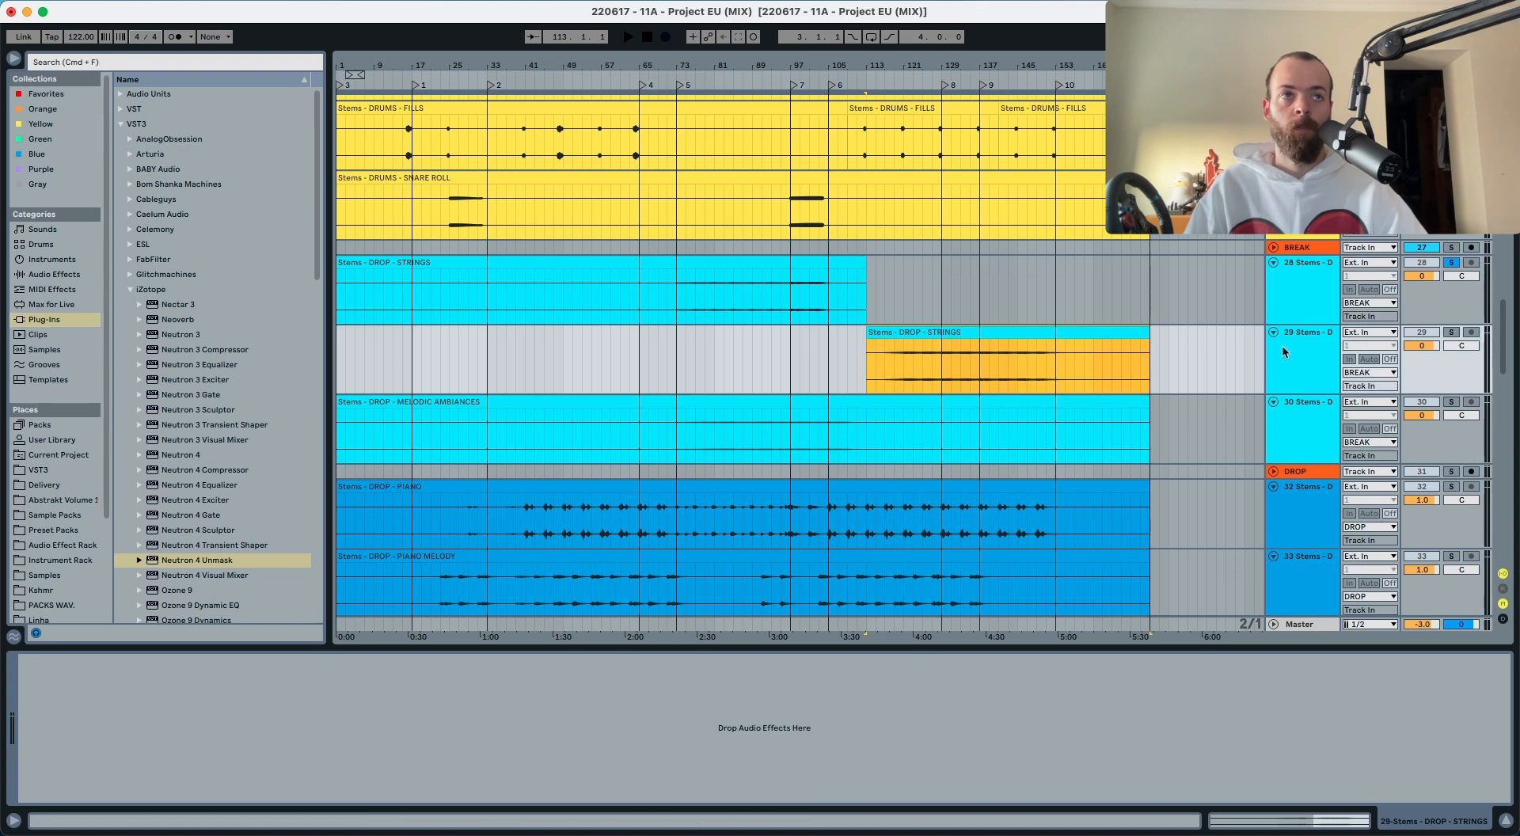
Step: Add EQ Eight to the duplicated Strings track, boost bands 5 and 6 with band 6 at 10.9 kHz and 3.10 dB, and play from bar 121
{"action": "left_click", "coordinate": [1280, 345]}
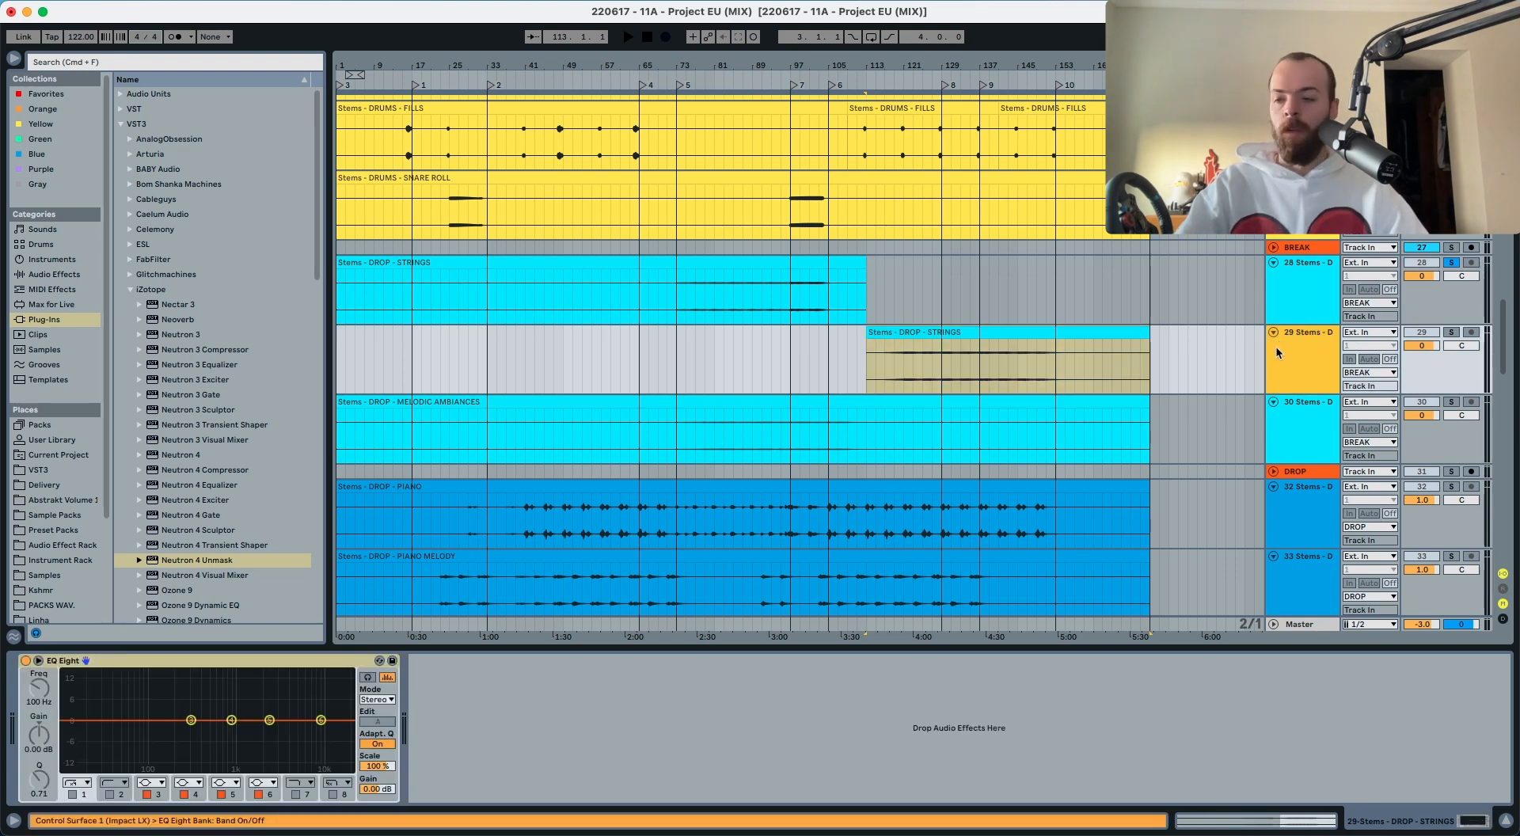
{"action": "left_click_drag", "start_coordinate": [256, 744], "coordinate": [327, 715]}
{"action": "left_click_drag", "start_coordinate": [322, 720], "coordinate": [324, 710]}
{"action": "left_click", "coordinate": [905, 372]}
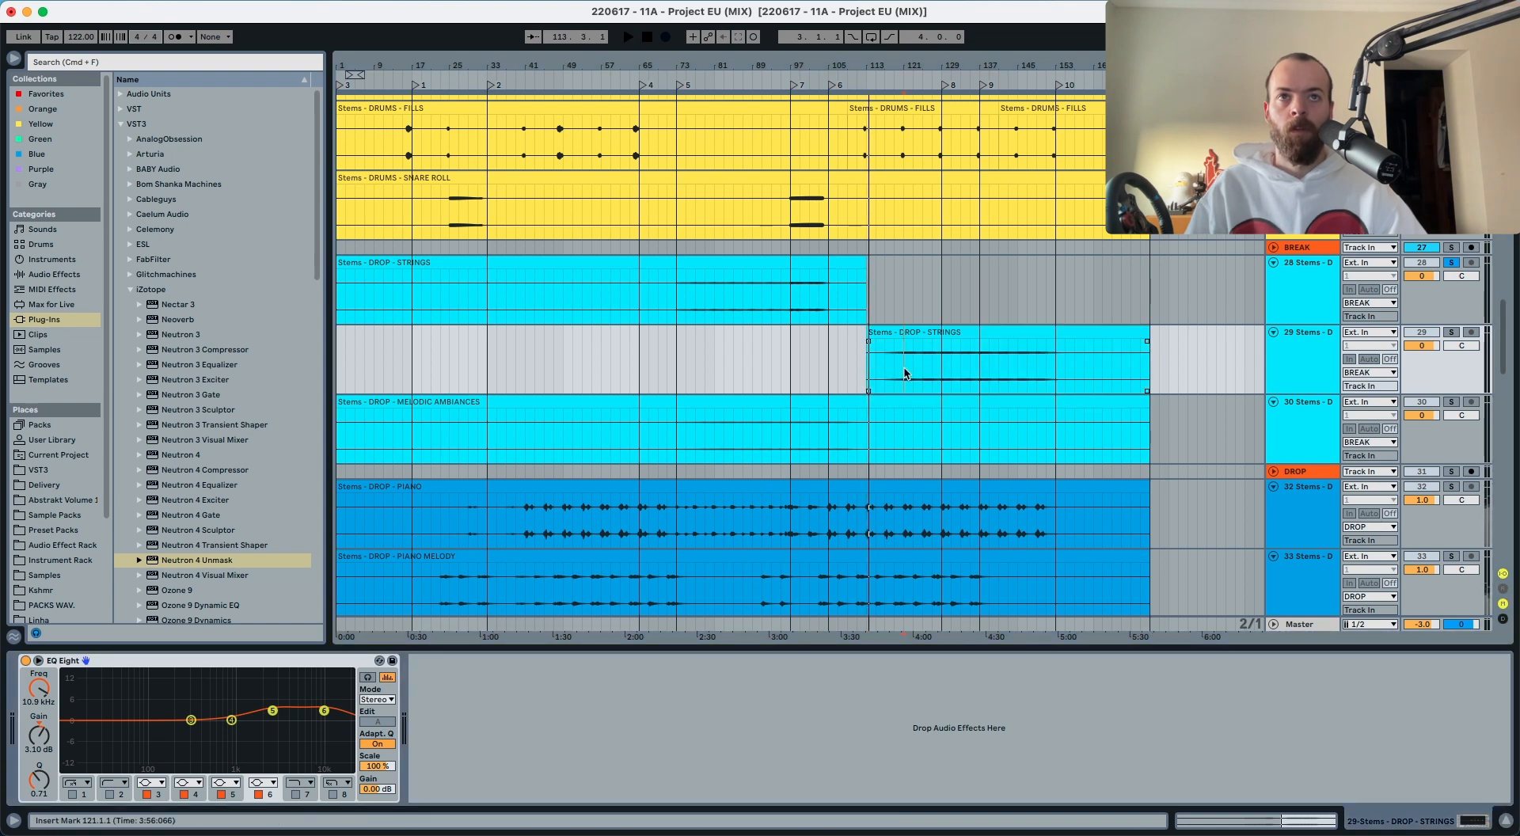
{"action": "key", "text": "space"}
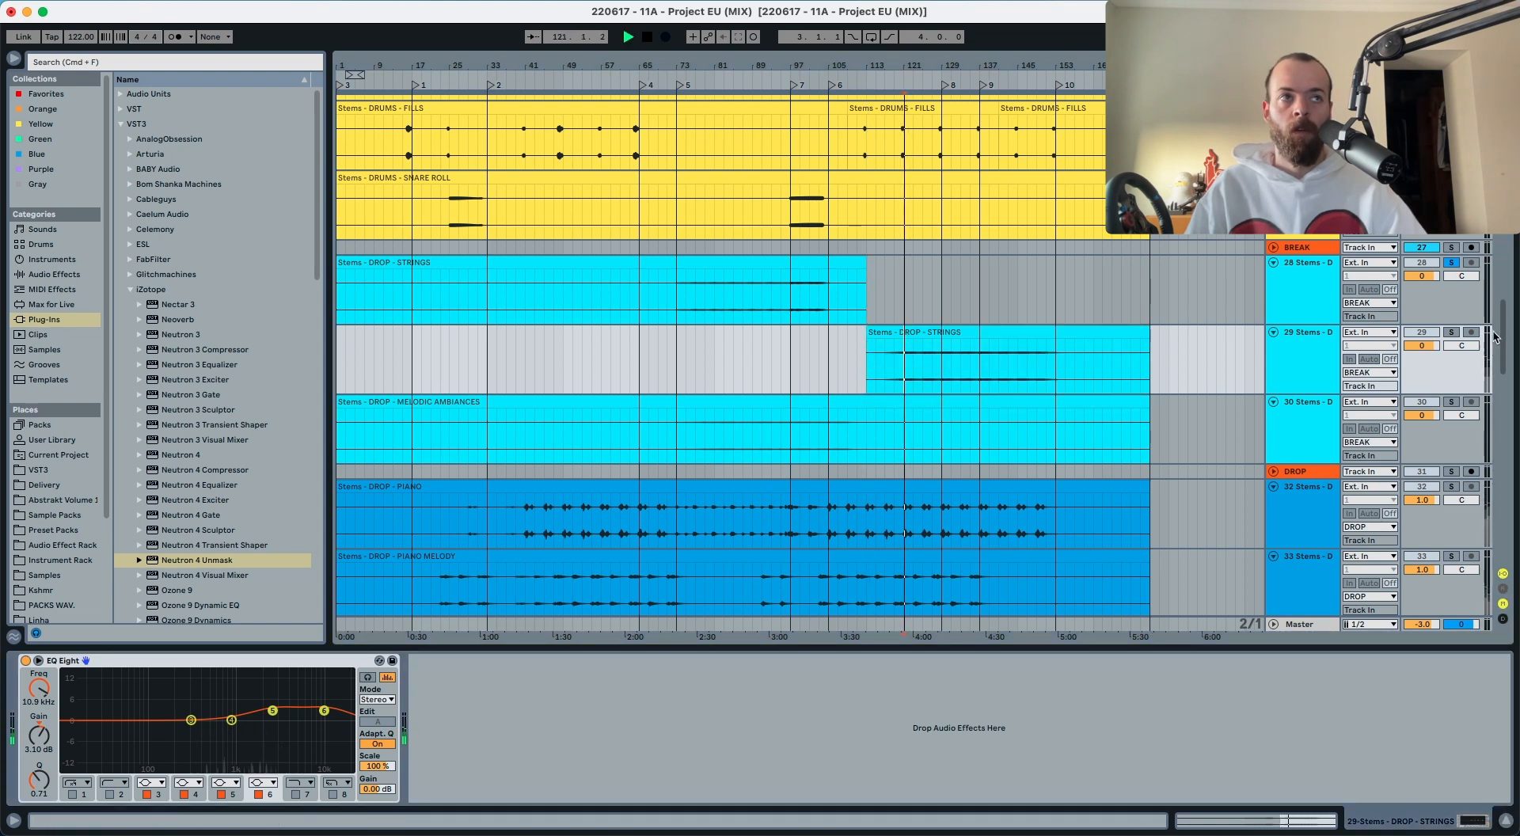
Step: Compare the duplicated Strings track soloed and in the full mix during playback, and stop playback
{"action": "left_click", "coordinate": [1453, 332]}
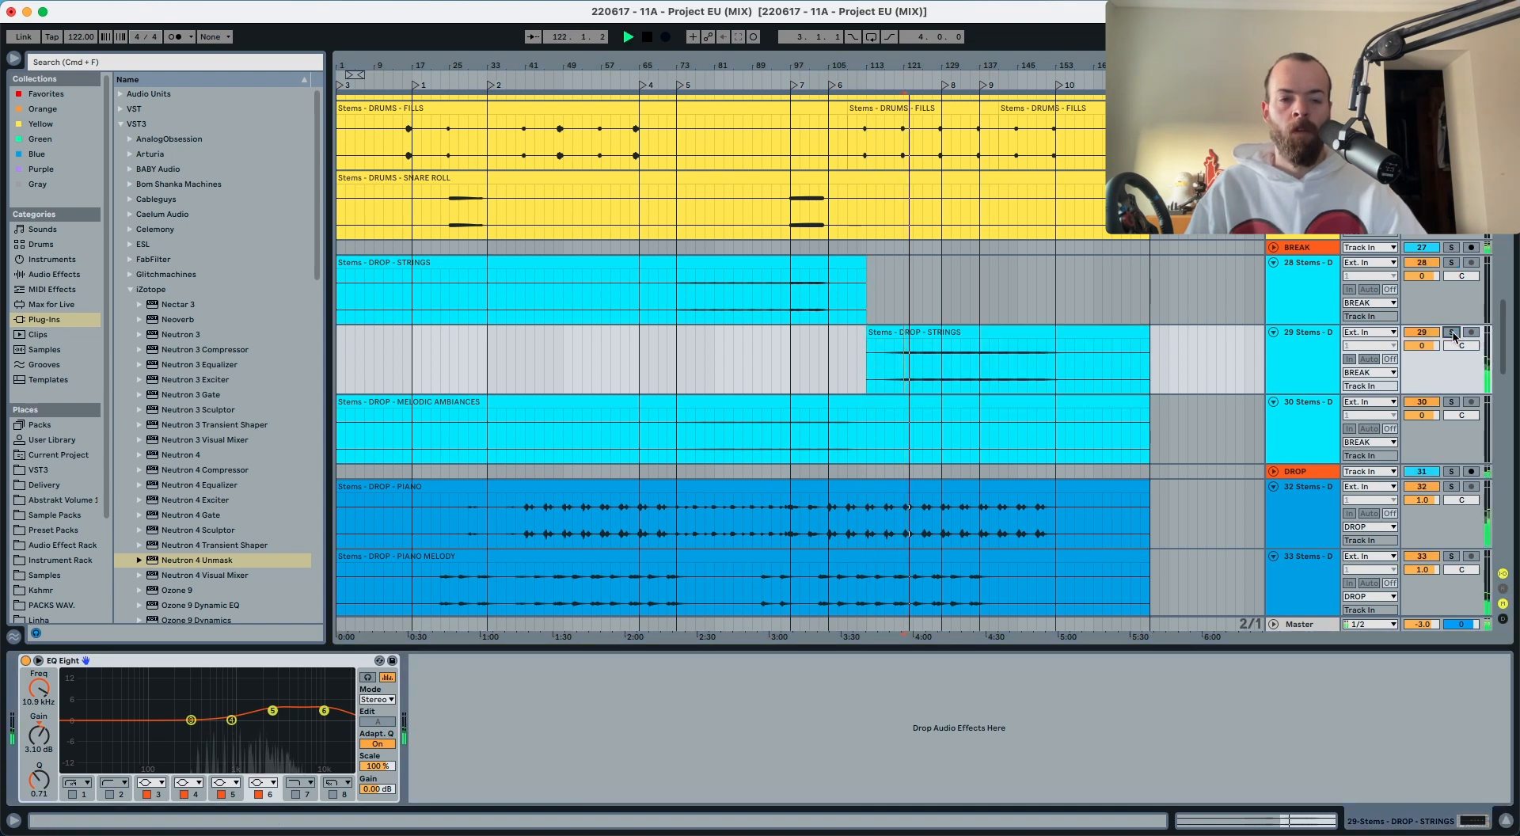
{"action": "key", "text": "space"}
{"action": "key", "text": "space"}
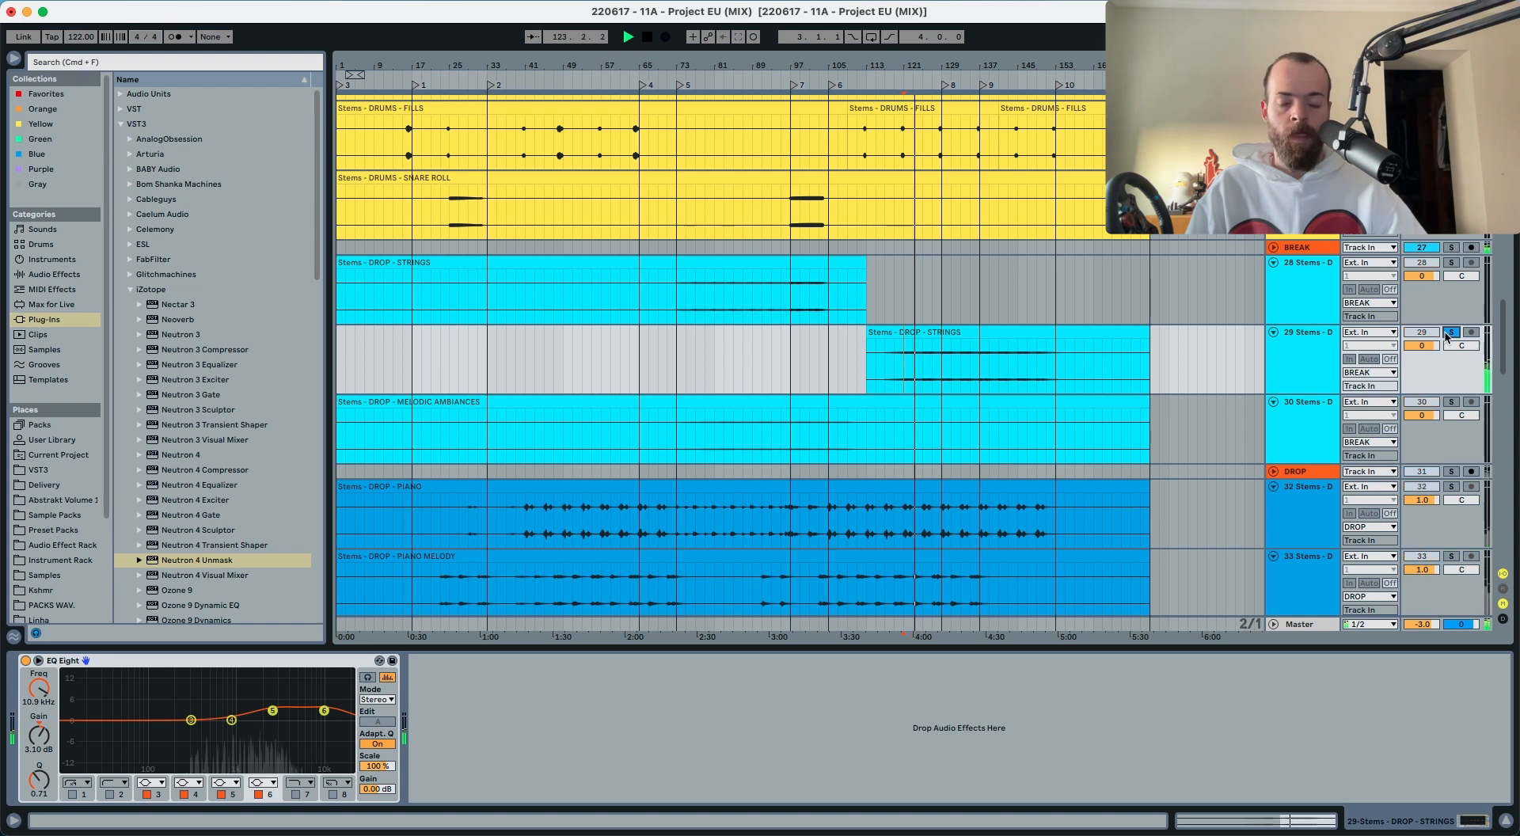
{"action": "left_click", "coordinate": [1417, 334]}
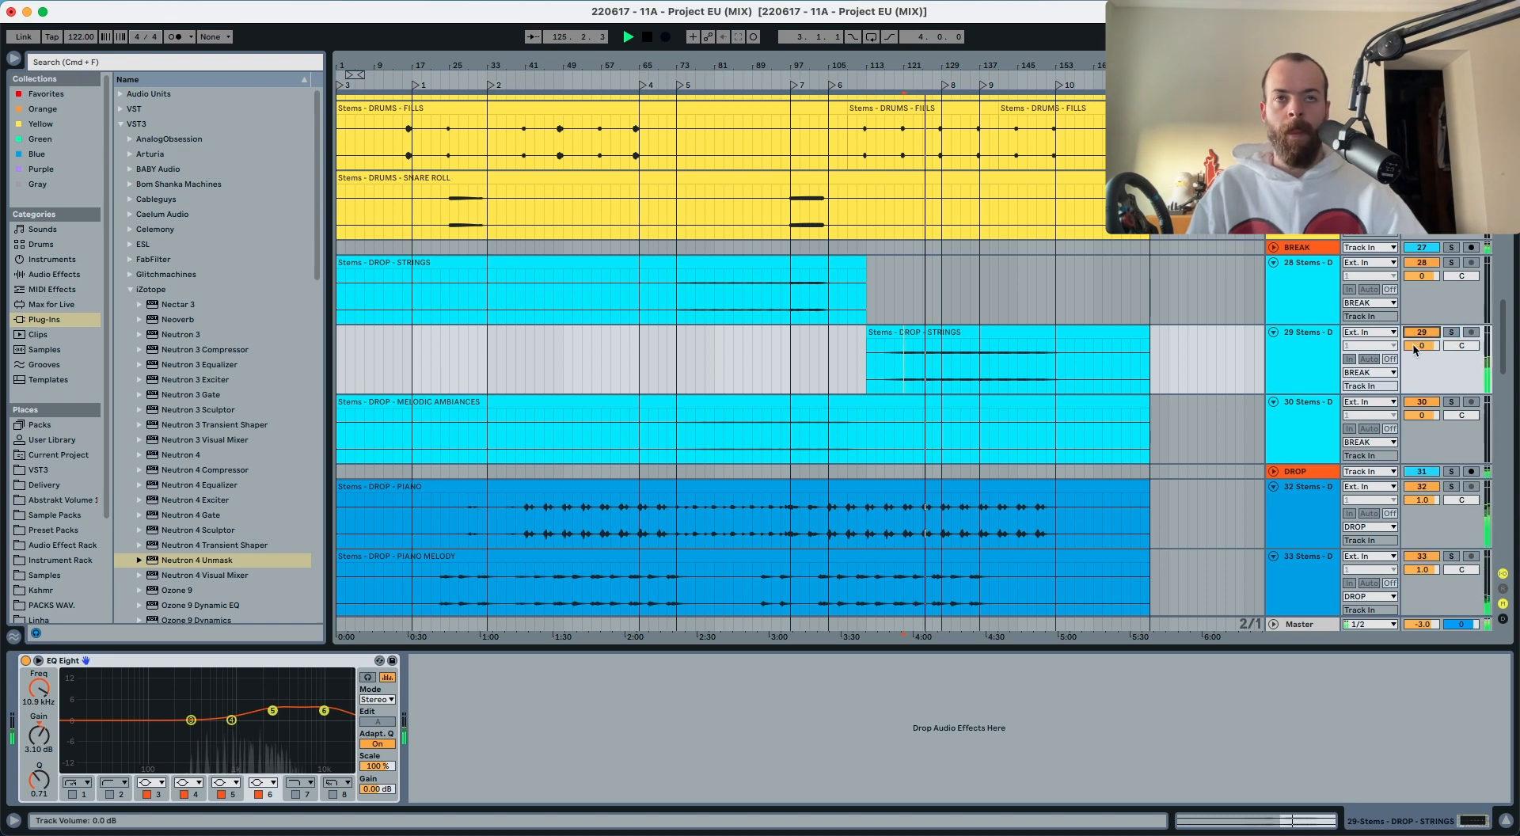
{"action": "scroll", "coordinate": [872, 338], "scroll_direction": "down", "scroll_amount": 5}
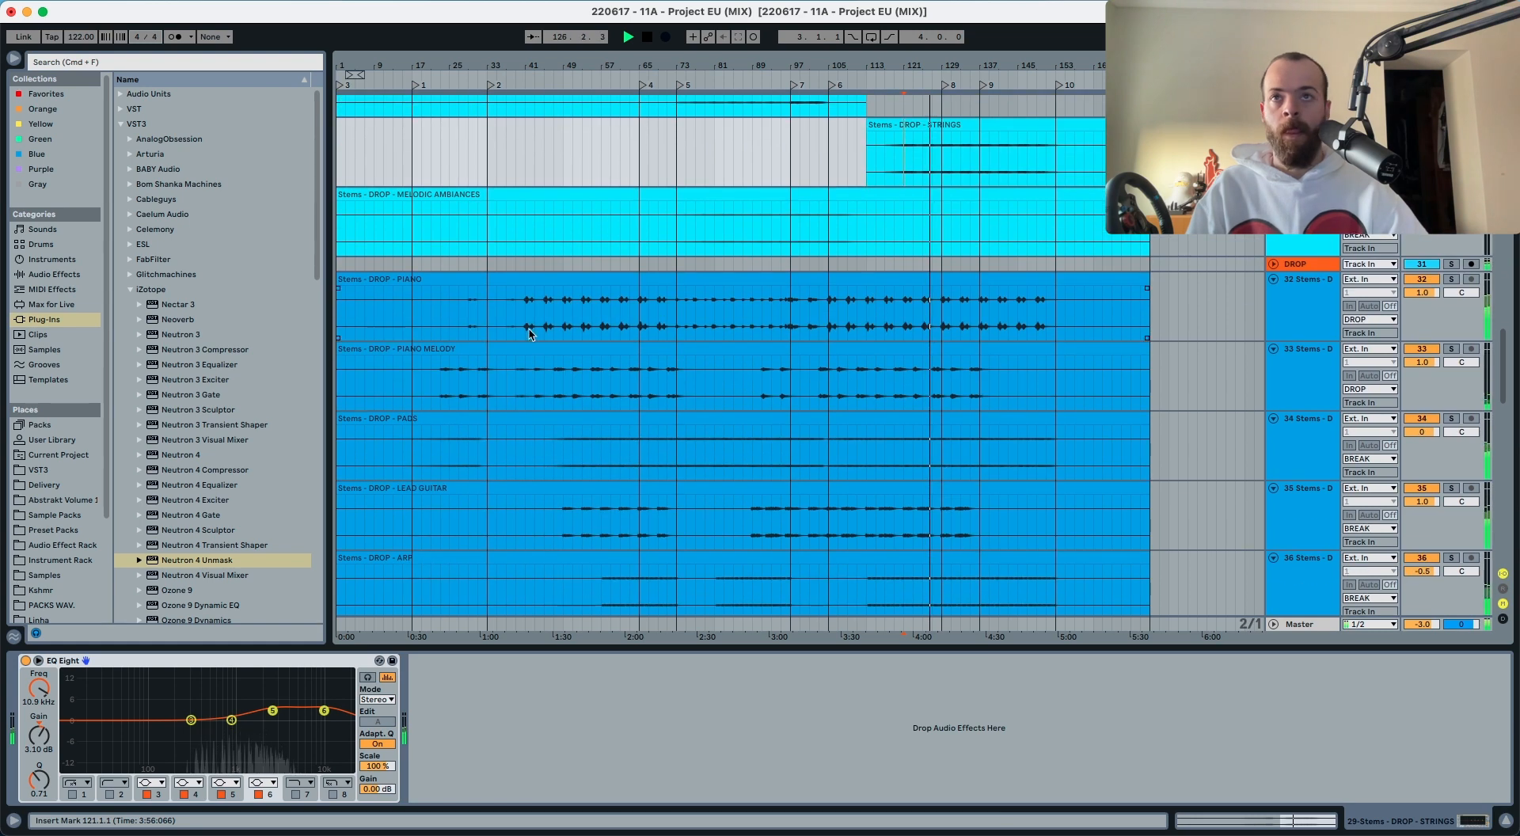
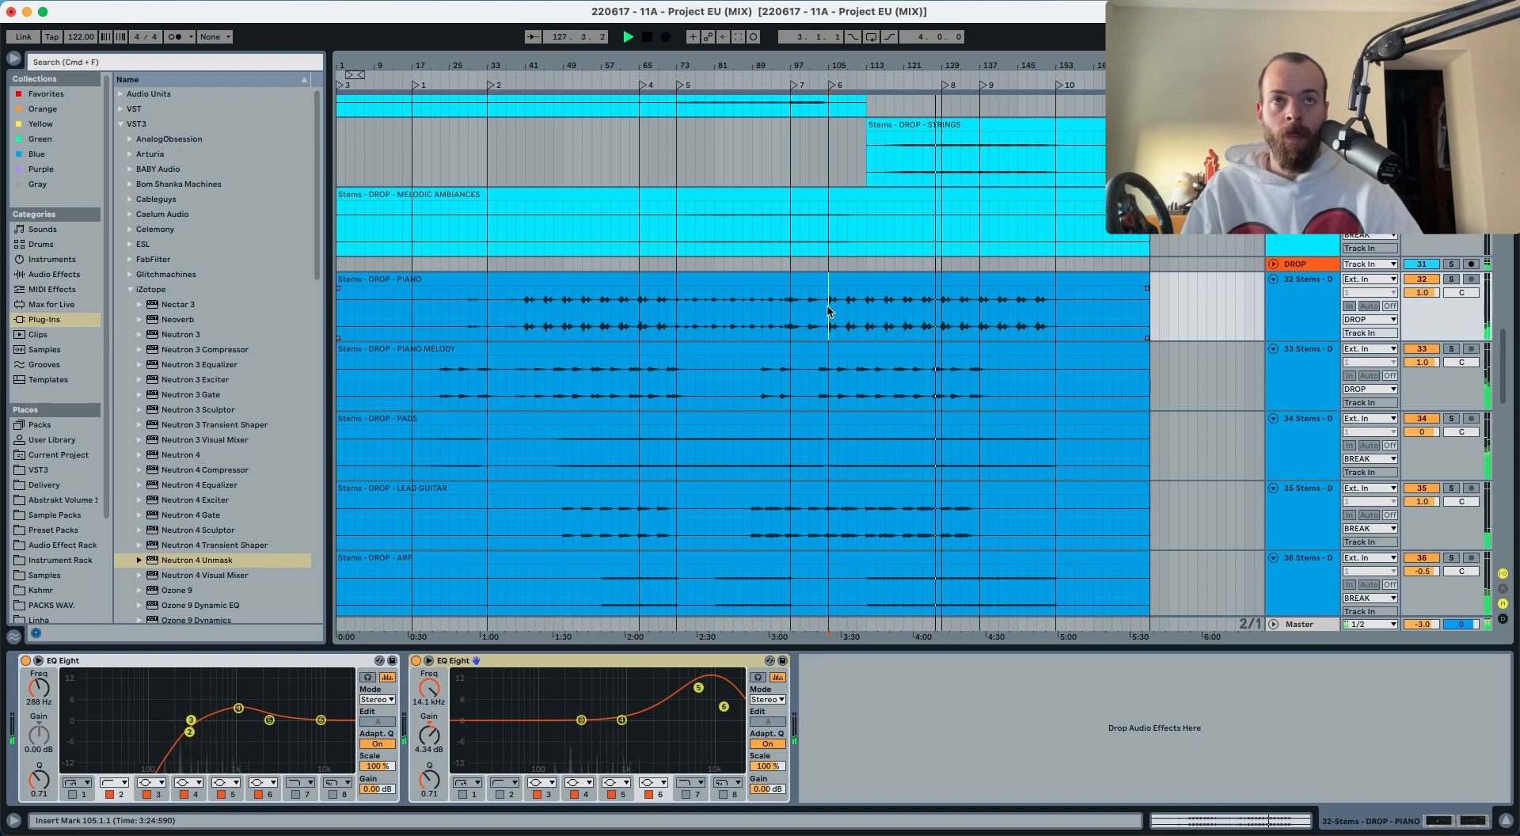
{"action": "key", "text": "space"}
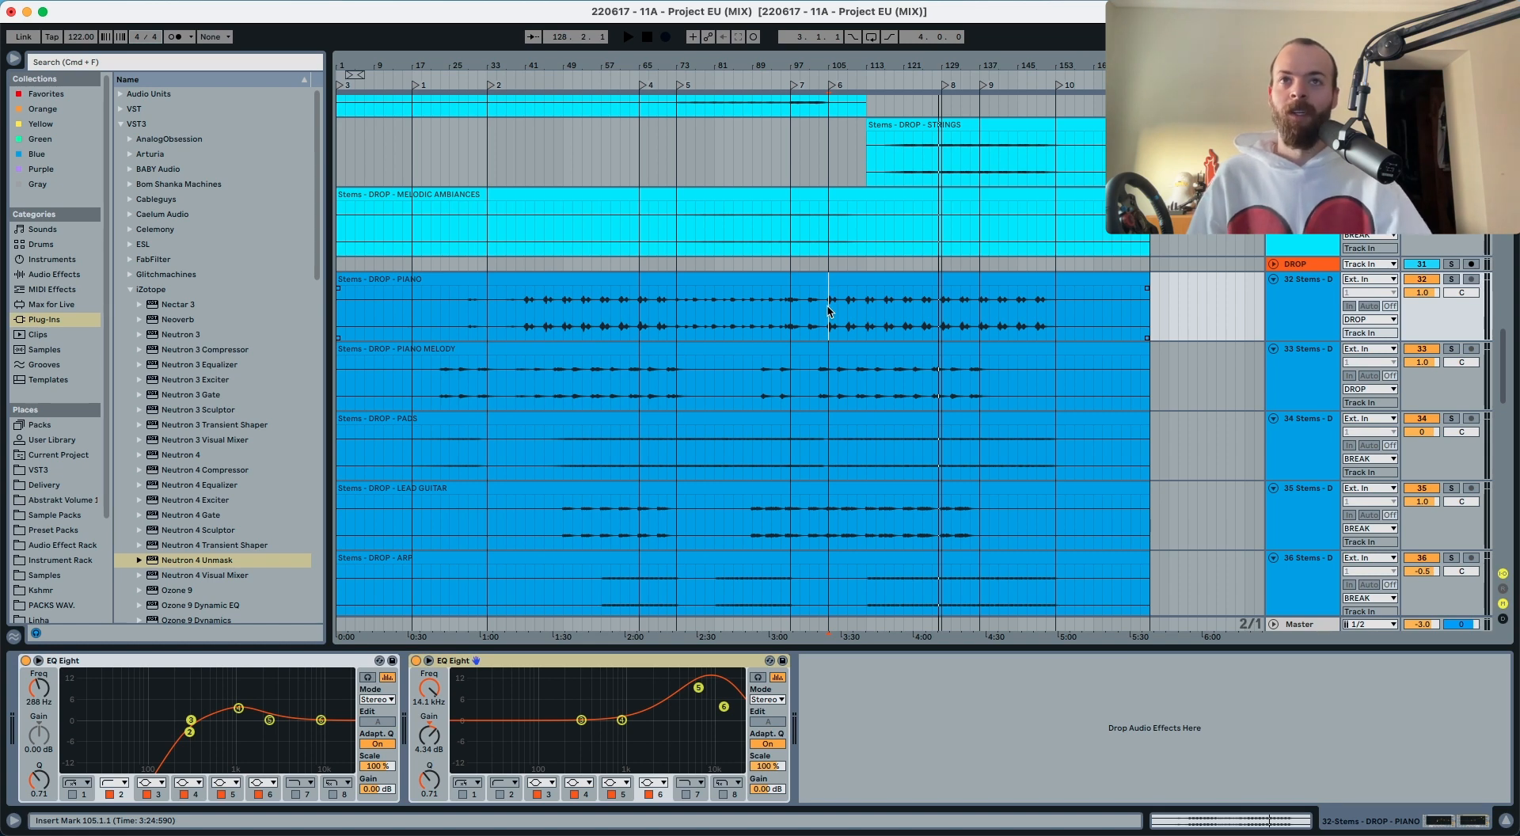
Step: Place the insert mark at bar 33 on the Mid Bass track and start playback there
{"action": "scroll", "coordinate": [828, 310], "scroll_direction": "up", "scroll_amount": 15}
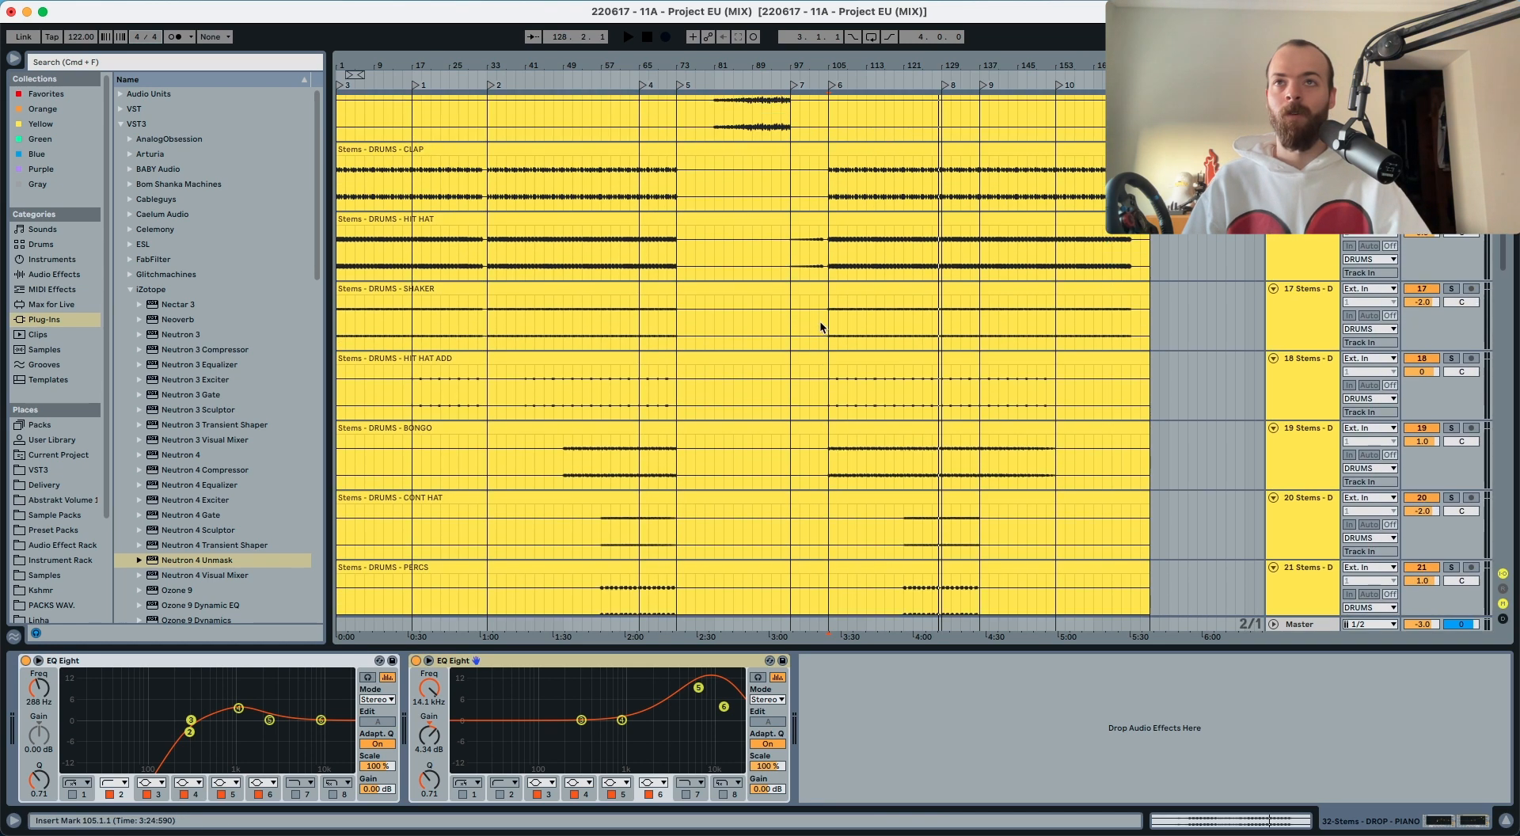
{"action": "scroll", "coordinate": [819, 321], "scroll_direction": "up", "scroll_amount": 3}
{"action": "scroll", "coordinate": [553, 279], "scroll_direction": "up", "scroll_amount": 2}
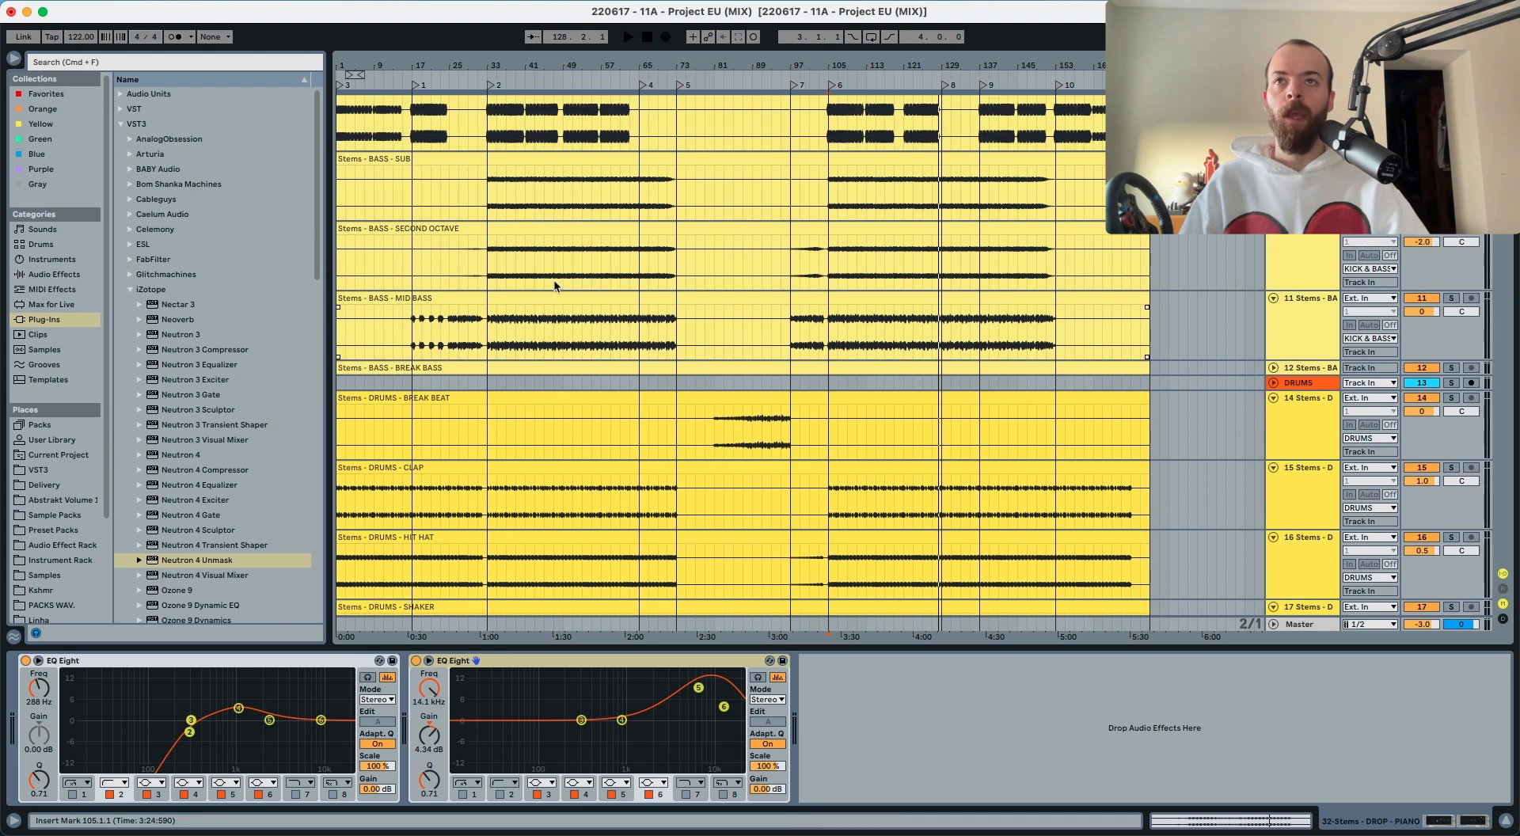
{"action": "left_click", "coordinate": [487, 335]}
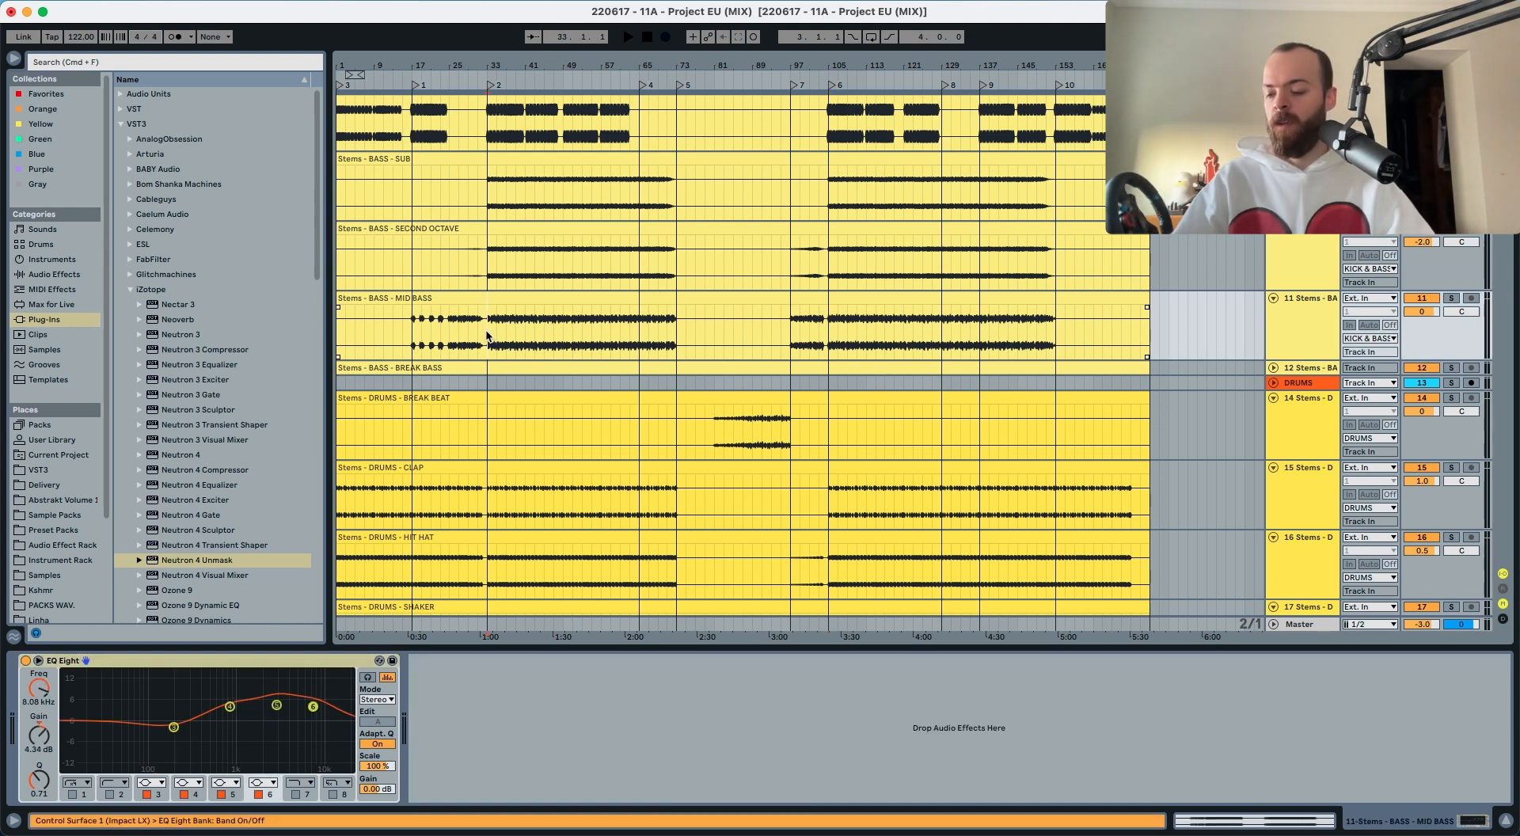
{"action": "key", "text": "space"}
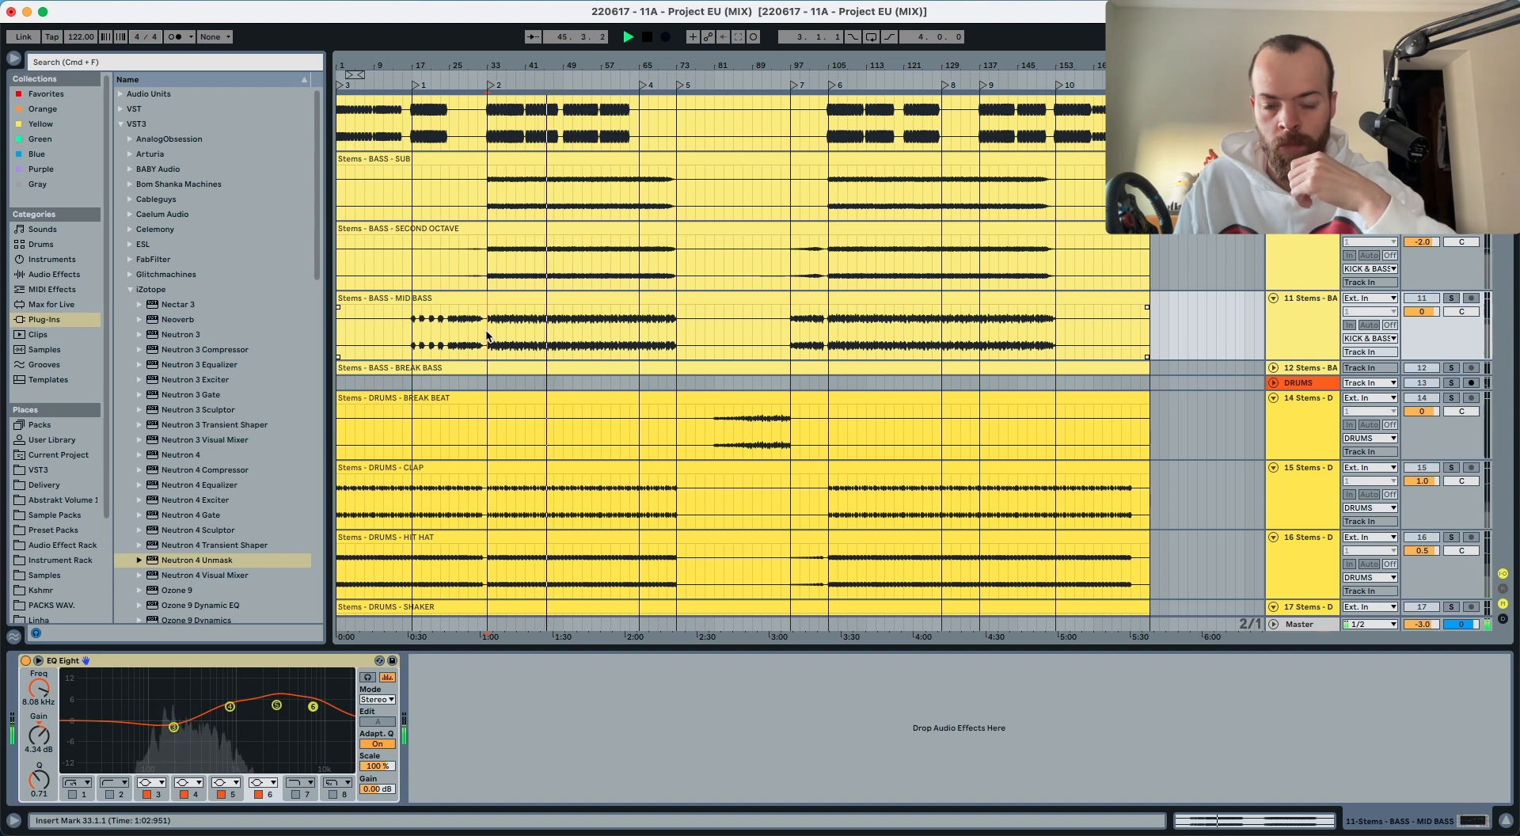
Step: Show the Master track's devices to check its spectrum and loudness meters while the song plays
{"action": "key", "text": "End"}
{"action": "key", "text": "s"}
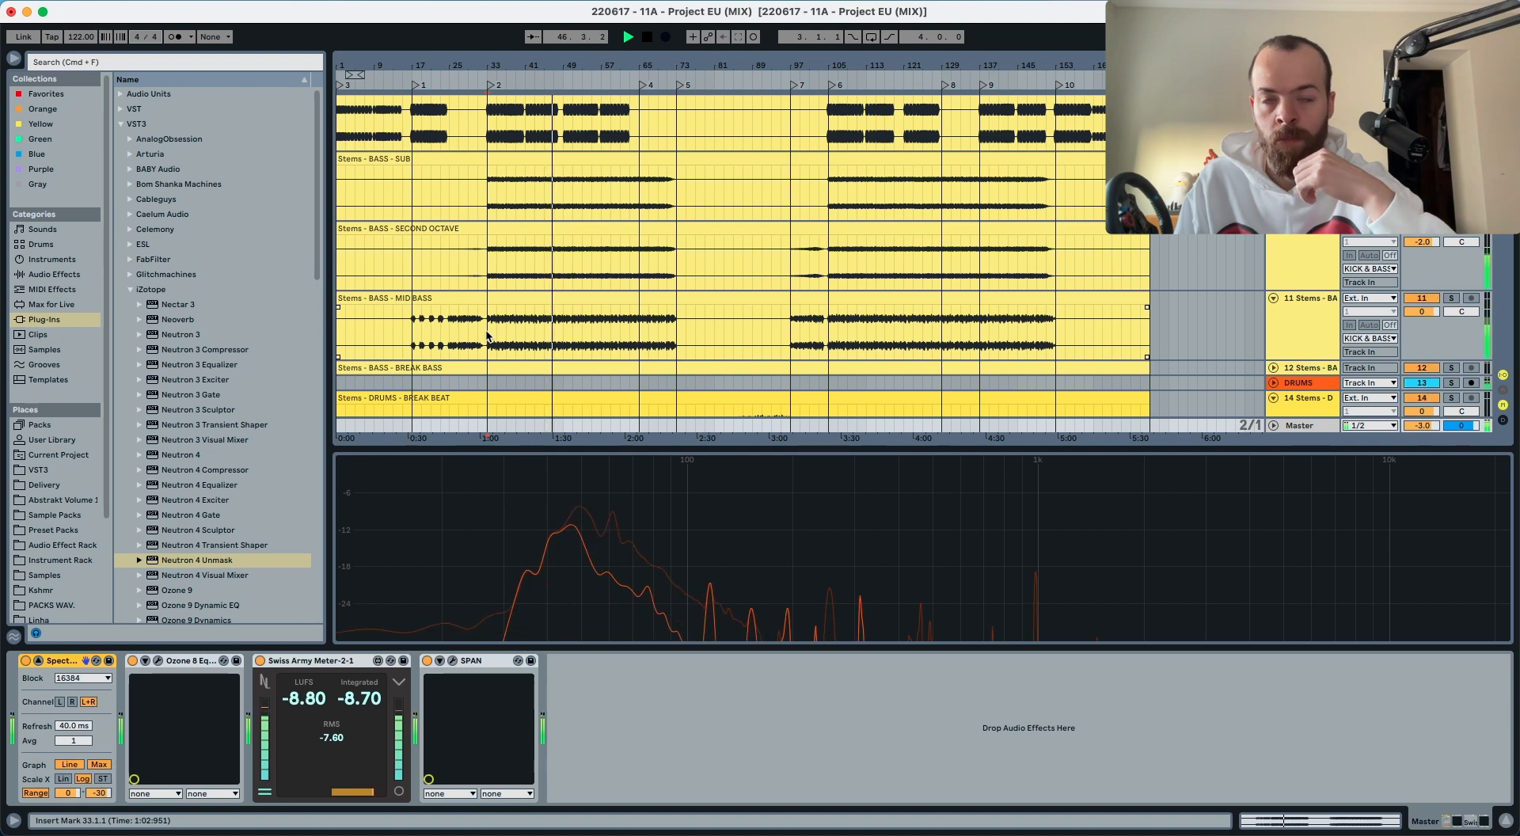
{"action": "key", "text": "s"}
{"action": "key", "text": "s"}
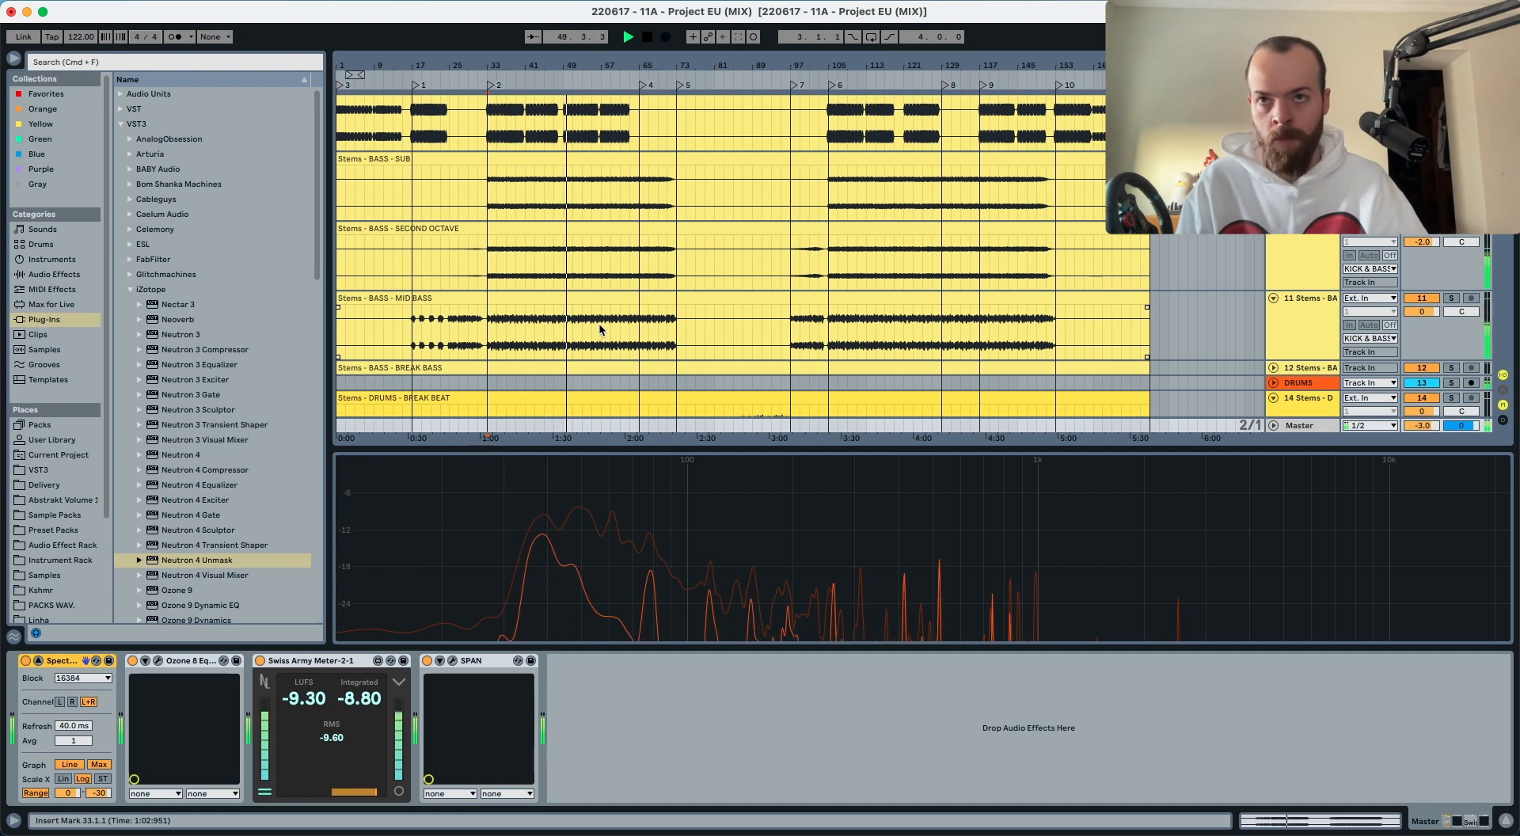
Step: Select the Piano Melody track, audition it in solo during playback and return to the full mix
{"action": "scroll", "coordinate": [580, 328], "scroll_direction": "down", "scroll_amount": 10}
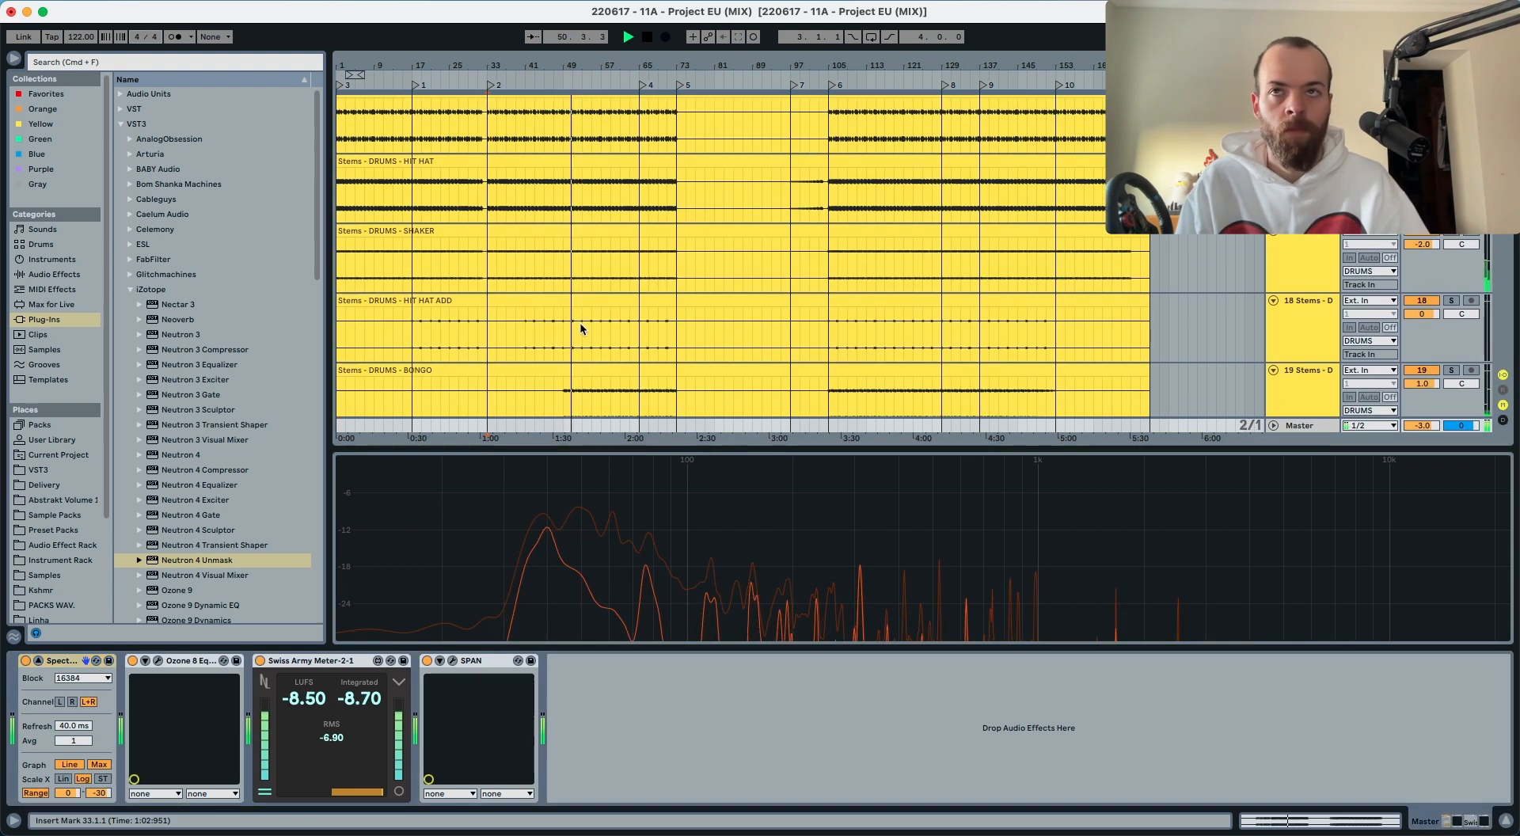
{"action": "scroll", "coordinate": [580, 327], "scroll_direction": "down", "scroll_amount": 13}
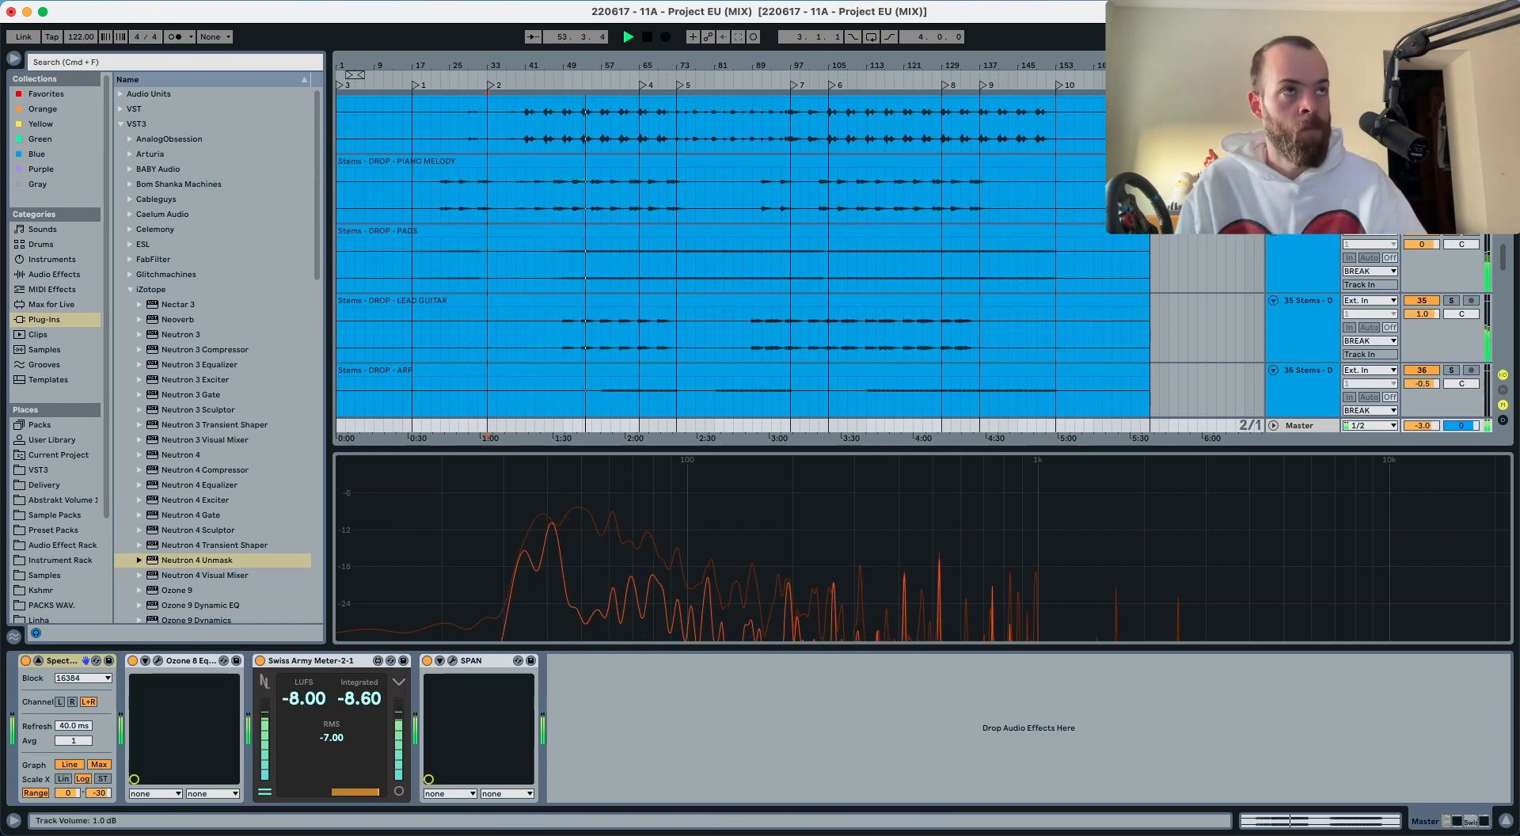
{"action": "left_click", "coordinate": [1308, 161]}
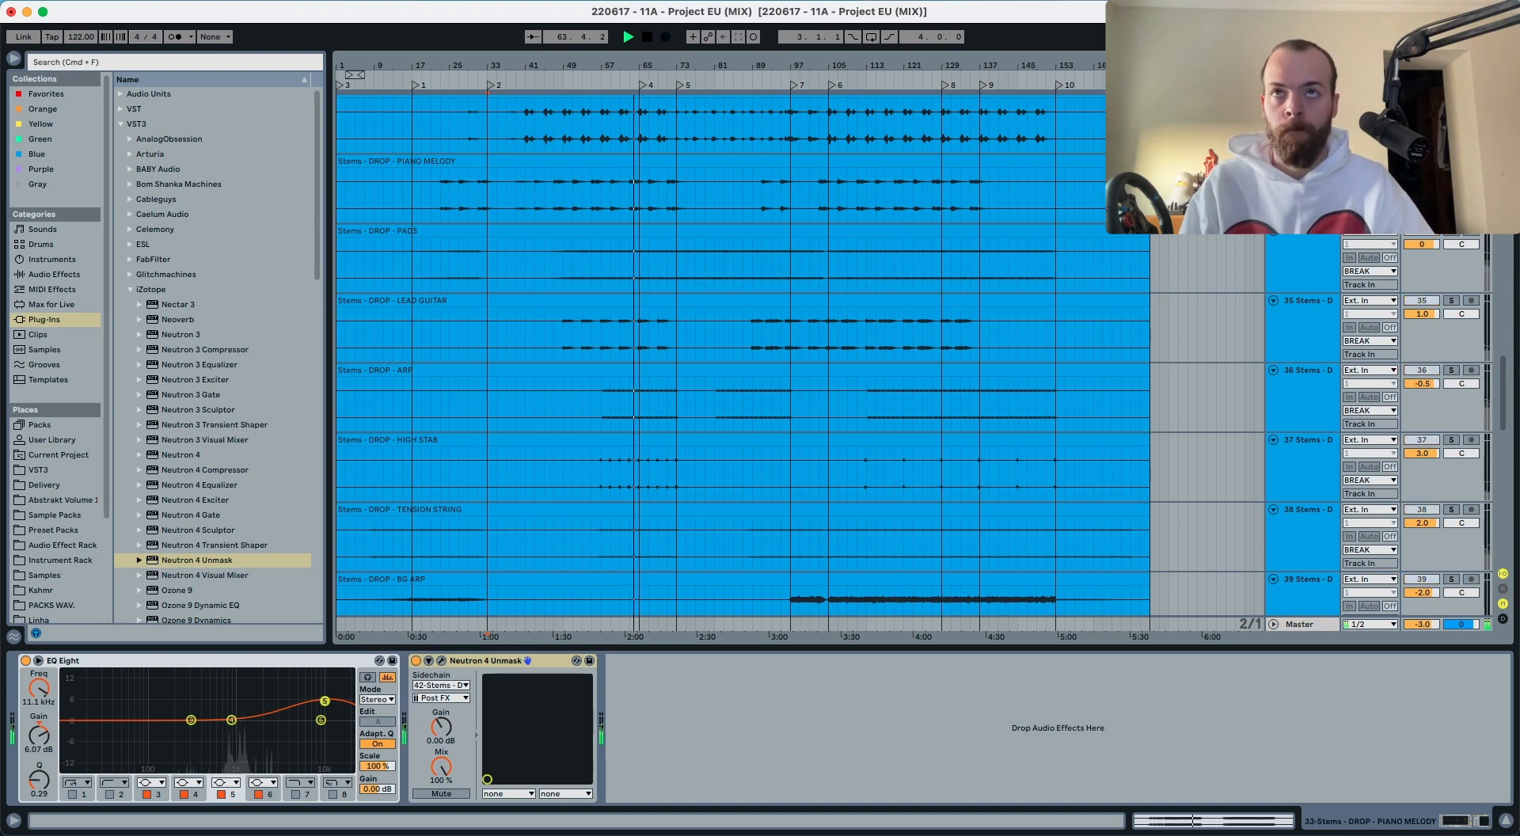
{"action": "left_click", "coordinate": [1451, 161]}
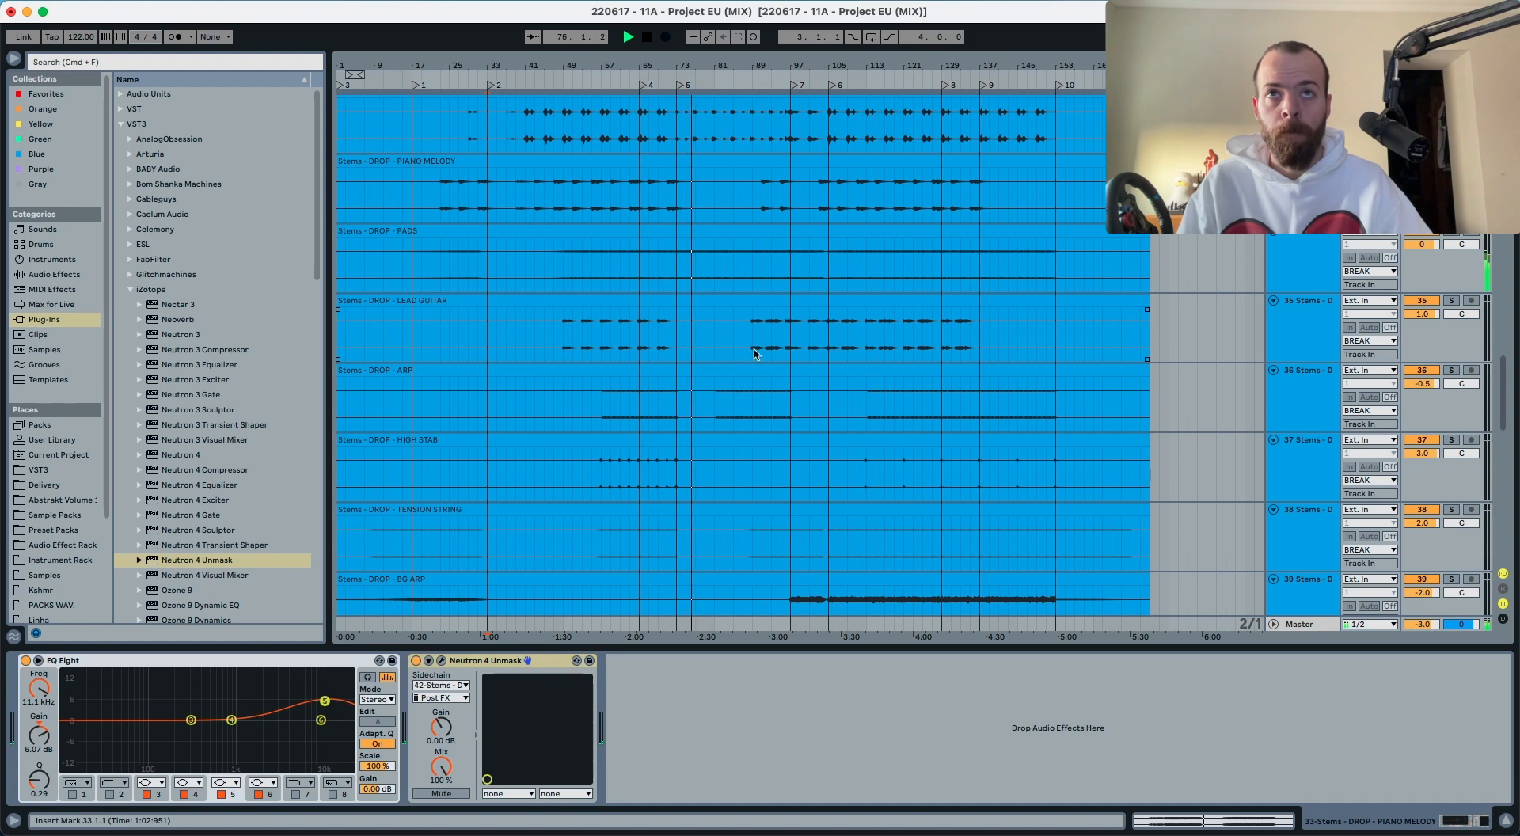
Step: Select the Pads track, stop playback and place its insert mark at bar 73, where the breakdown starts
{"action": "scroll", "coordinate": [744, 329], "scroll_direction": "up", "scroll_amount": 2}
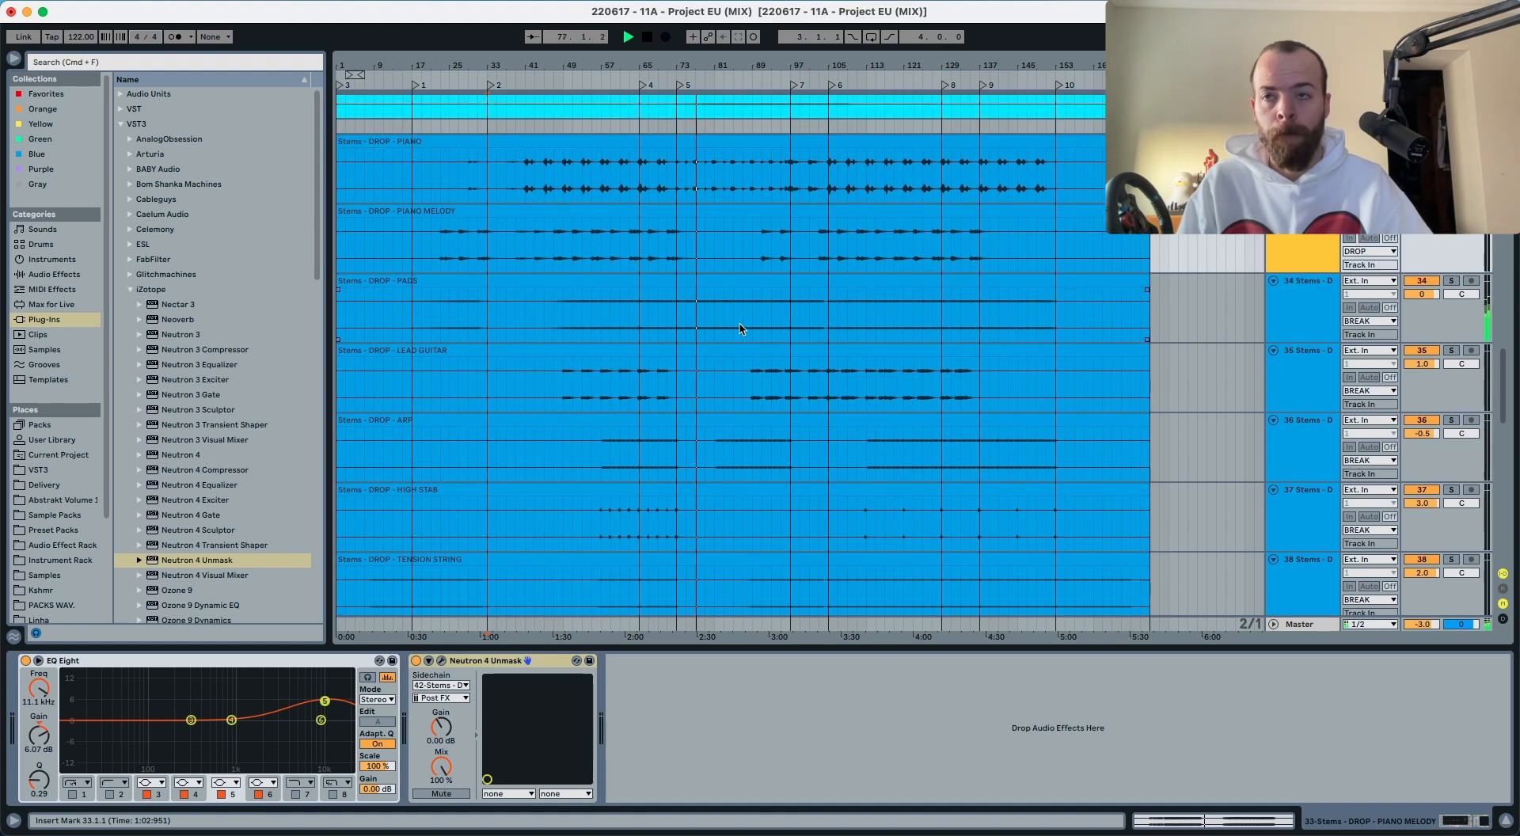
{"action": "left_click", "coordinate": [1299, 322]}
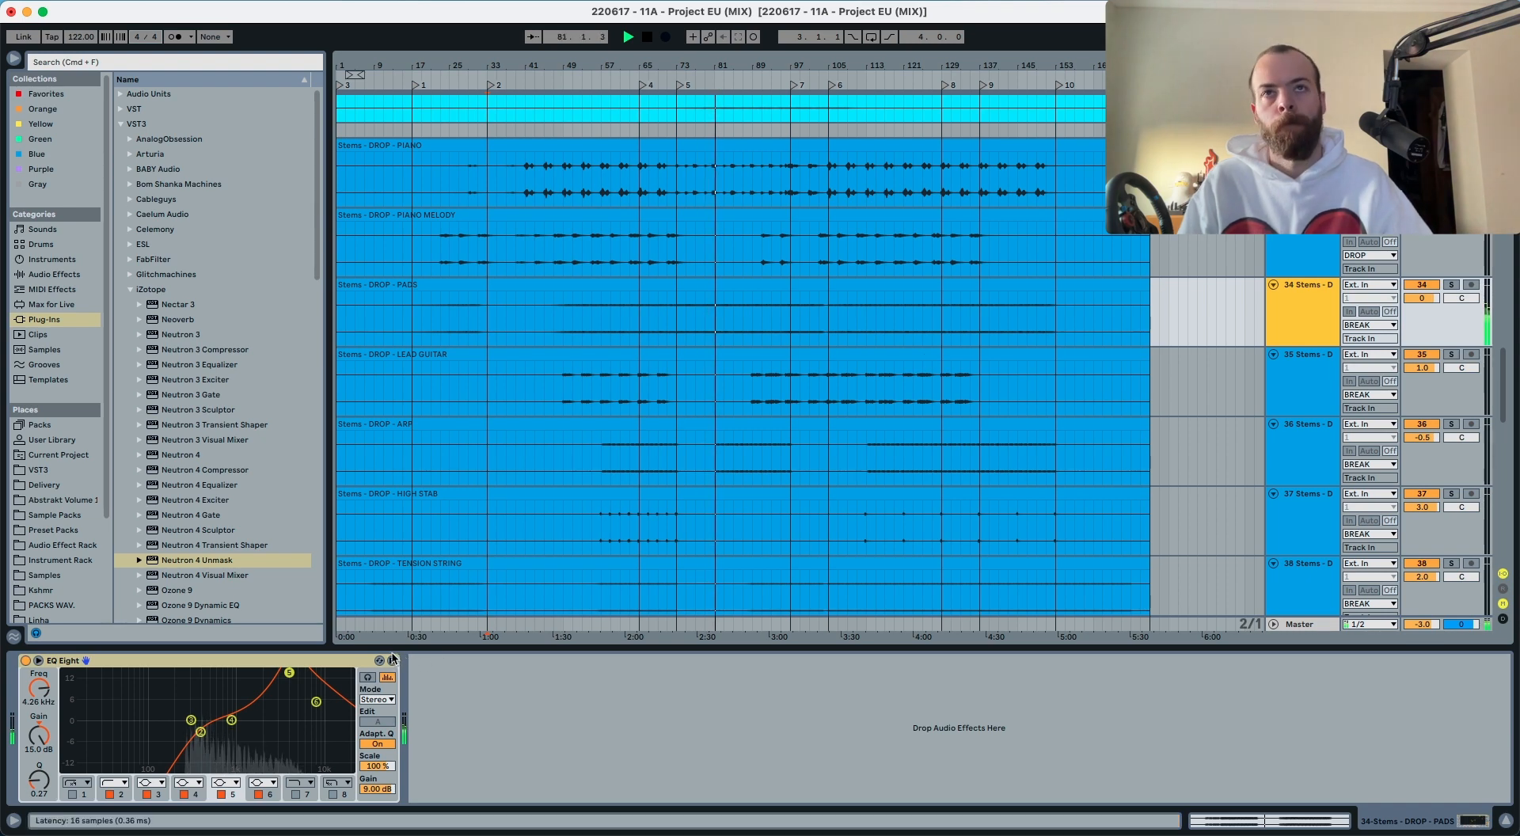
{"action": "key", "text": "space"}
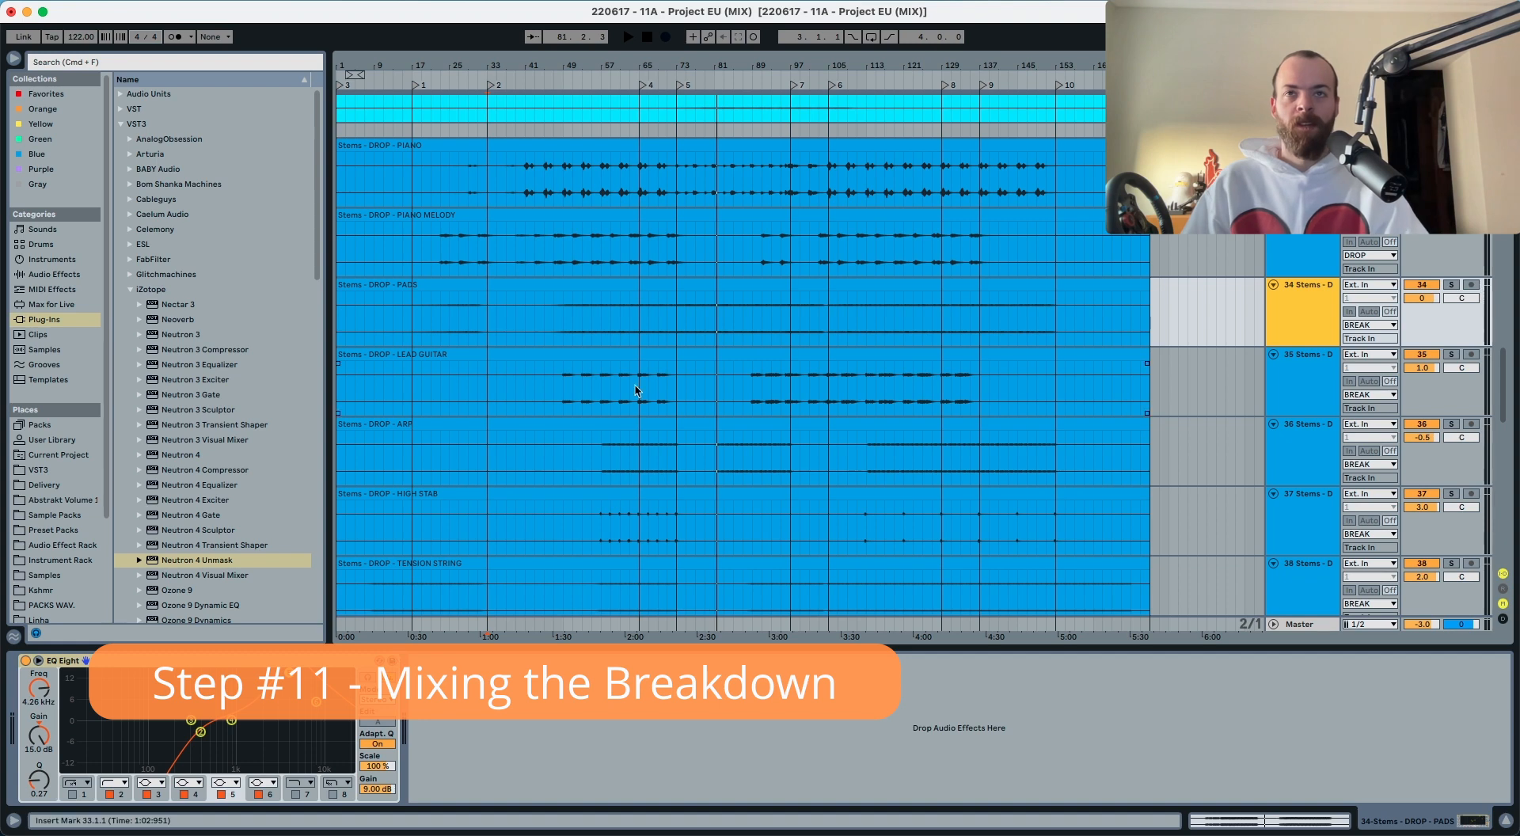
{"action": "left_click", "coordinate": [675, 332]}
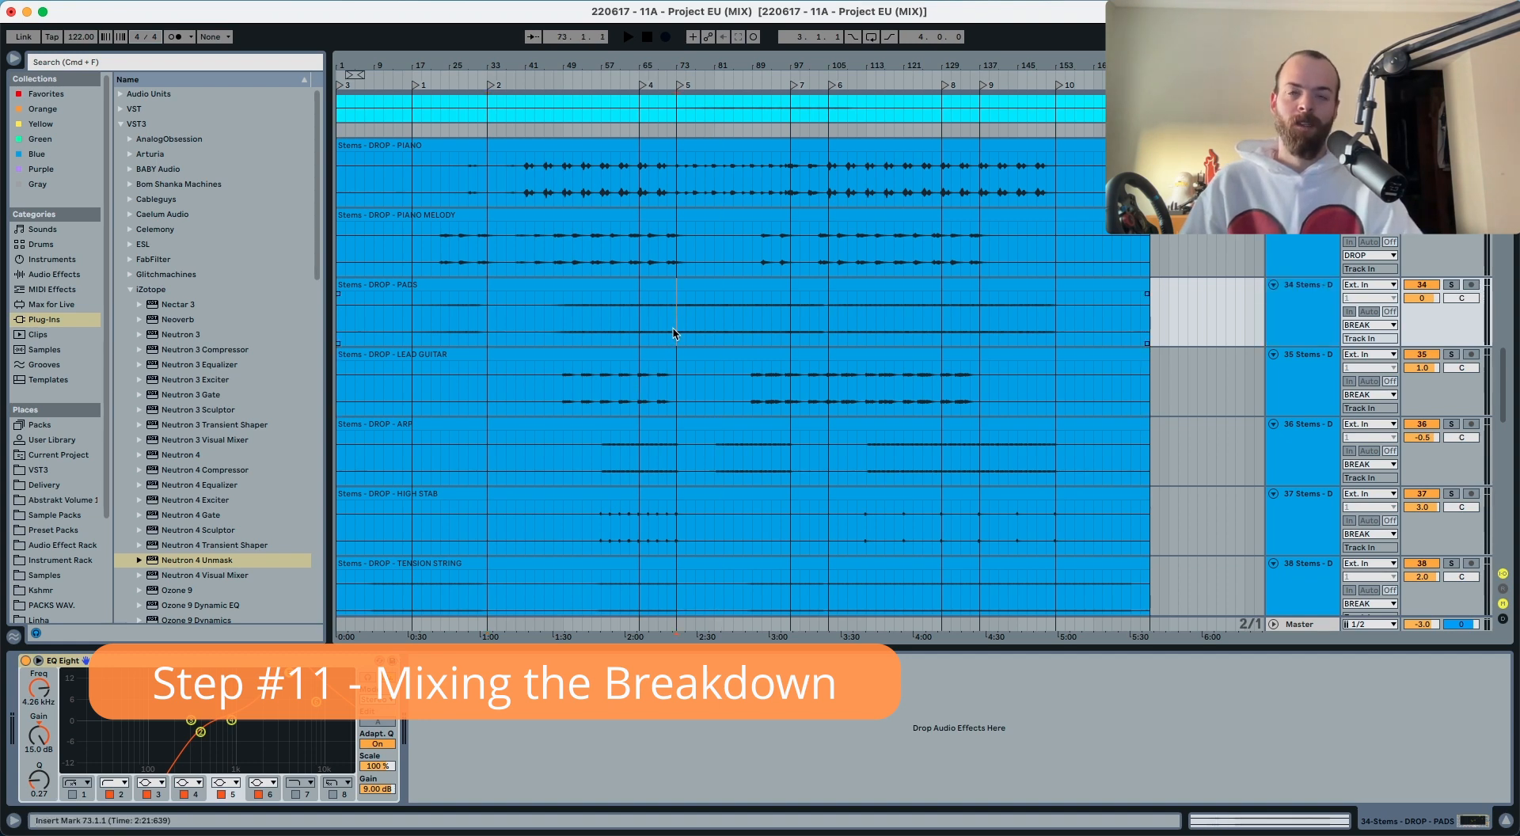
Step: Automate the Pads track's EQ Eight Scale down to 43% between bars 73 and 97, with ramps from bar 65 and up to bar 105
{"action": "left_click", "coordinate": [1271, 317]}
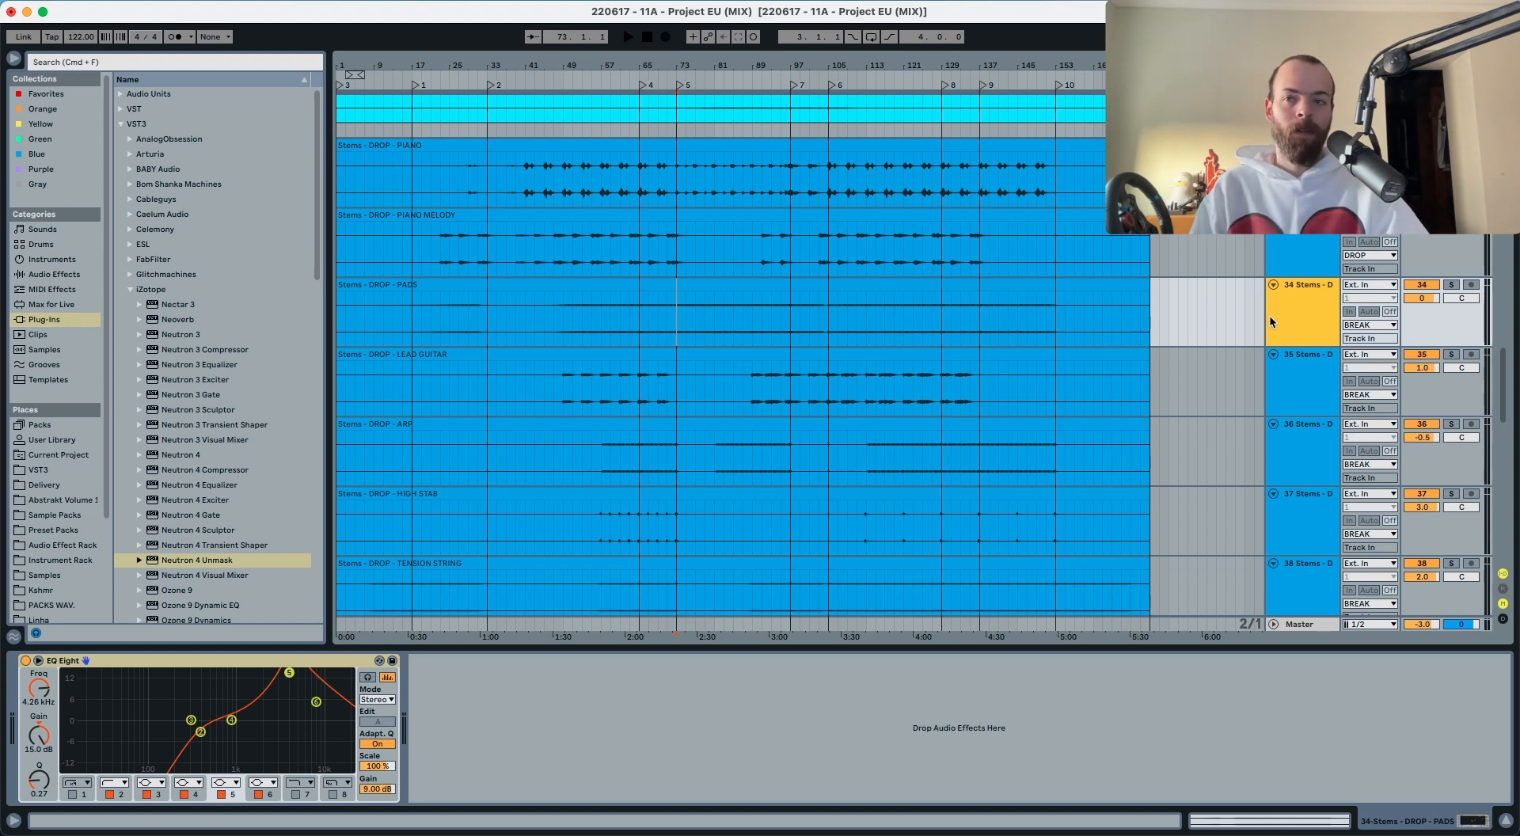
{"action": "left_click", "coordinate": [373, 766]}
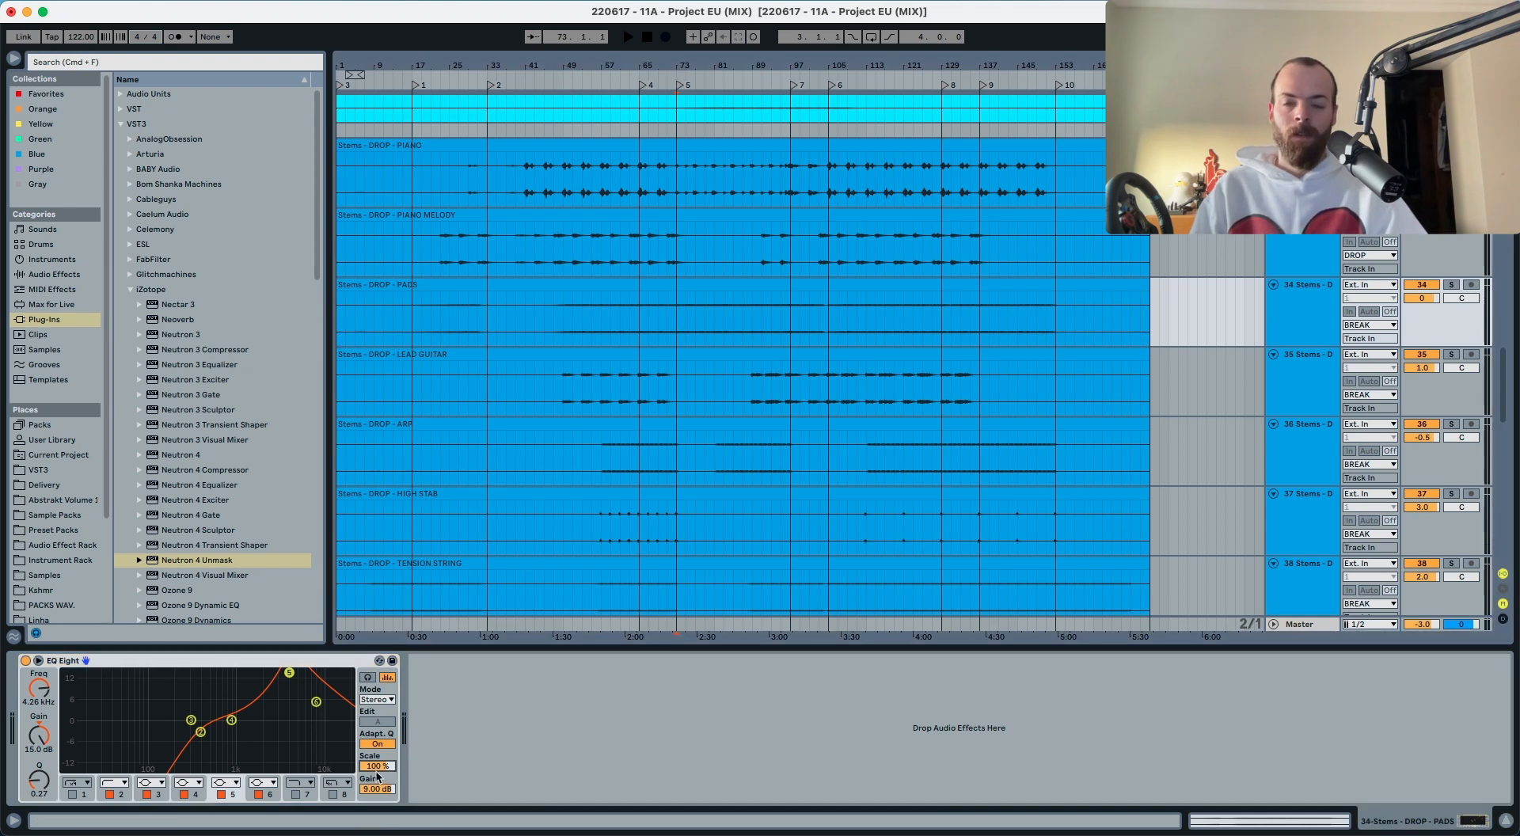
{"action": "mouse_move", "coordinate": [373, 766]}
{"action": "left_mouse_down"}
{"action": "mouse_move", "coordinate": [373, 798]}
{"action": "mouse_move", "coordinate": [381, 774]}
{"action": "left_mouse_up"}
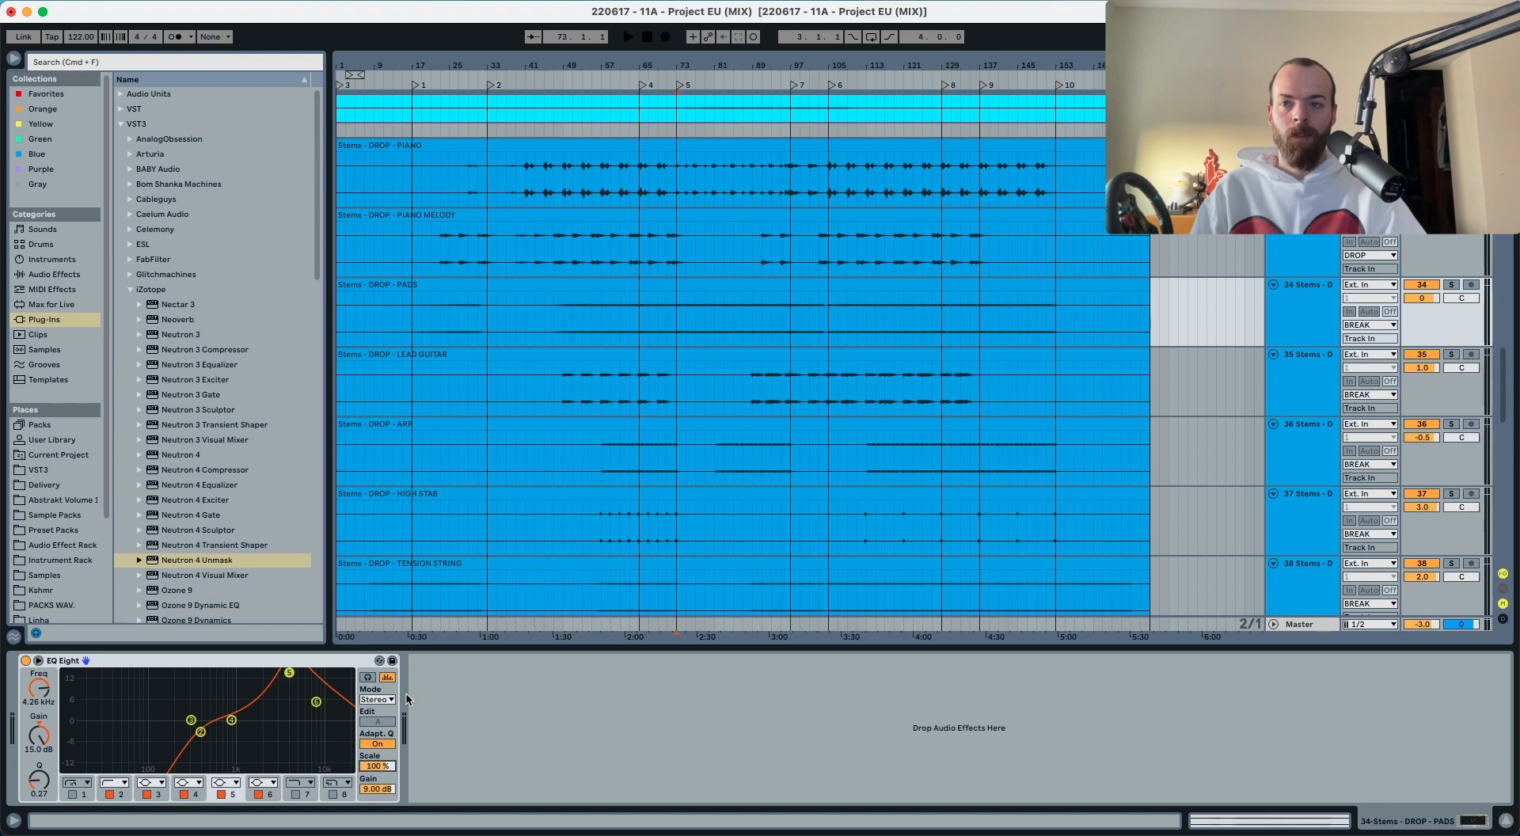
{"action": "key", "text": "a"}
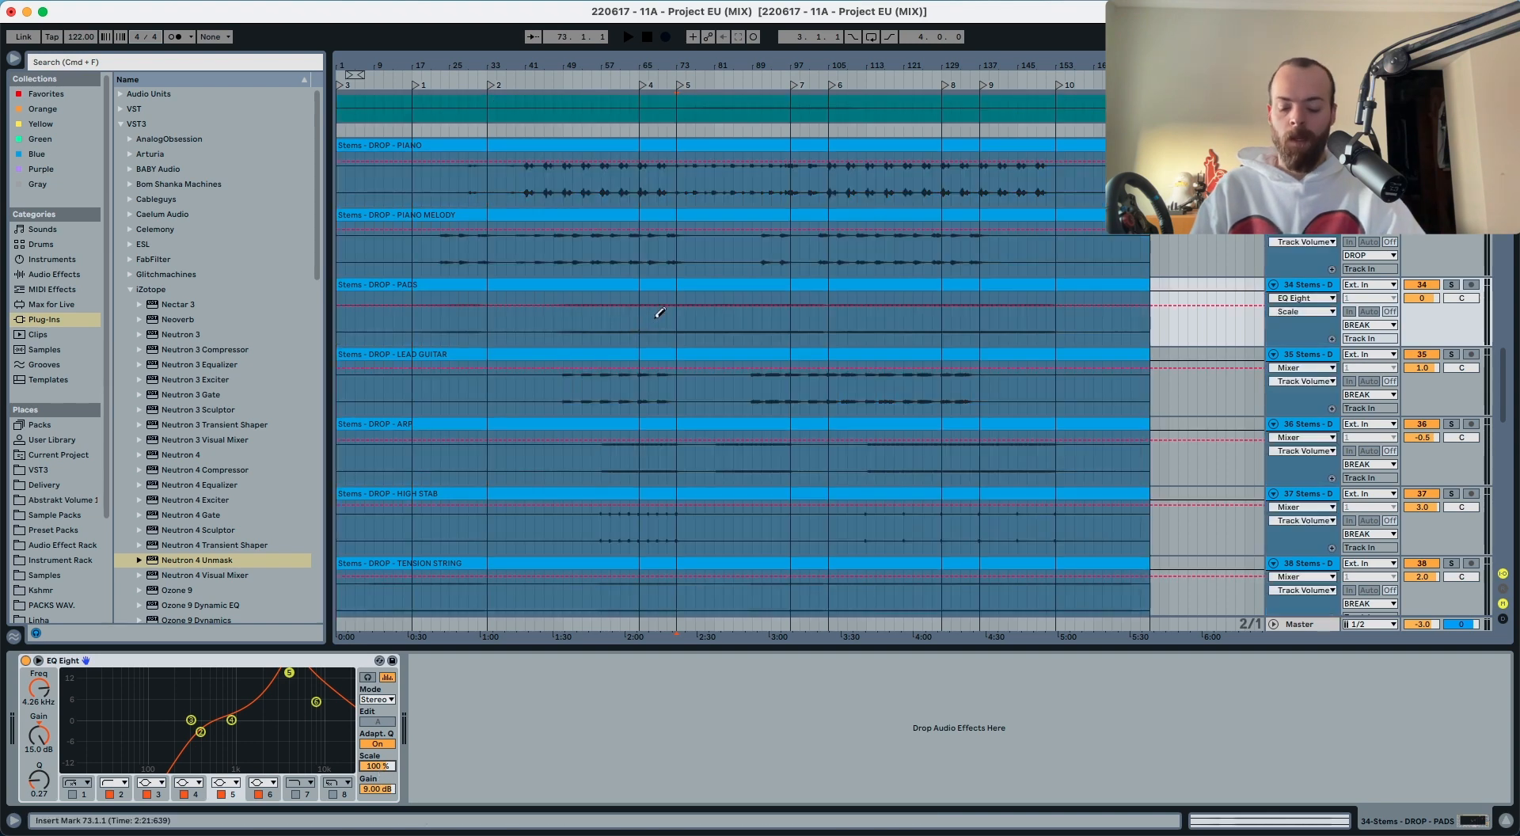
{"action": "left_click", "coordinate": [641, 313]}
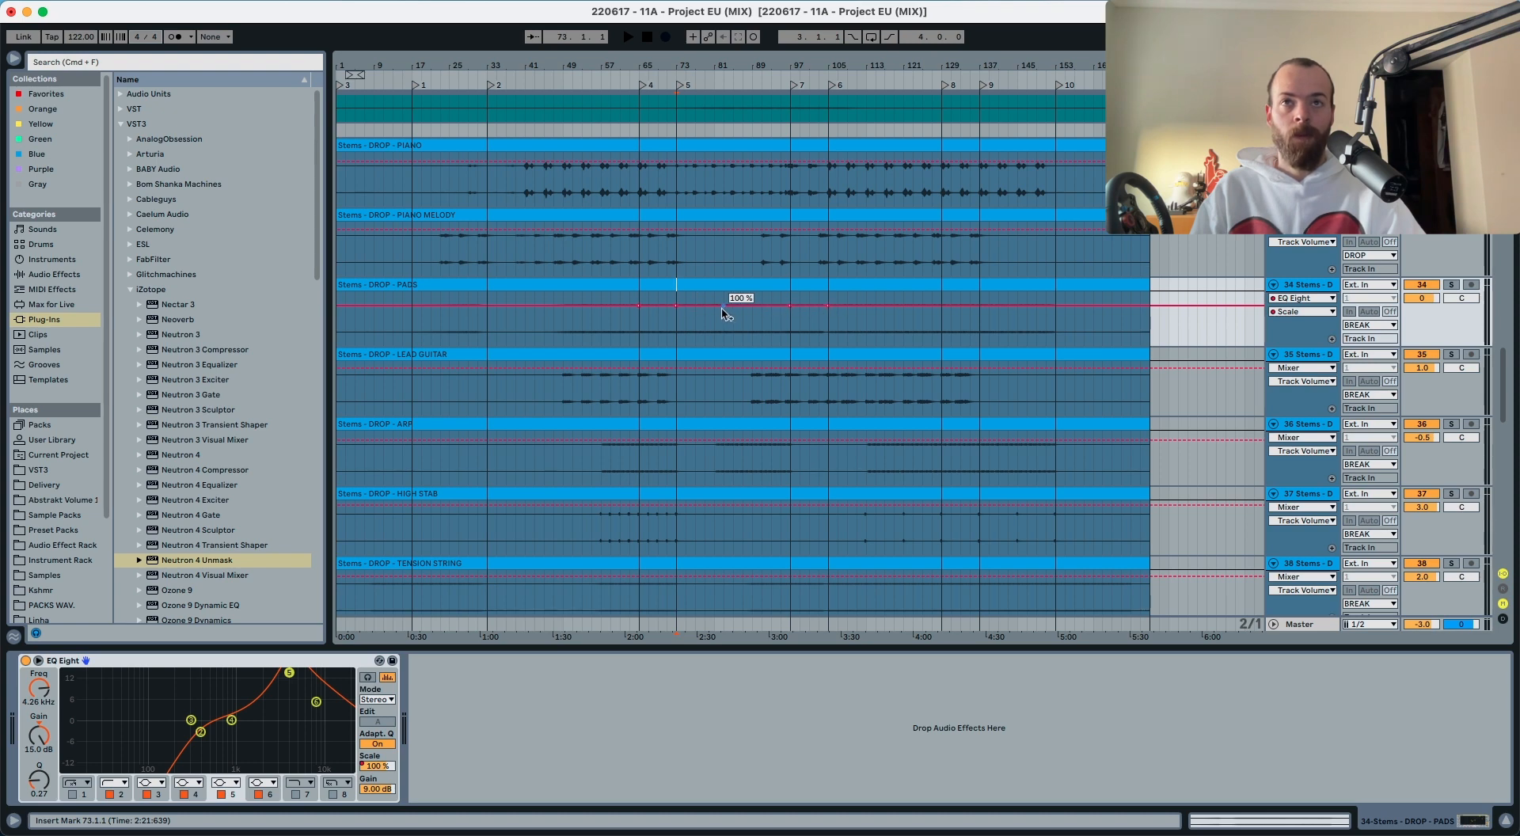
{"action": "left_click_drag", "start_coordinate": [721, 307], "coordinate": [720, 313]}
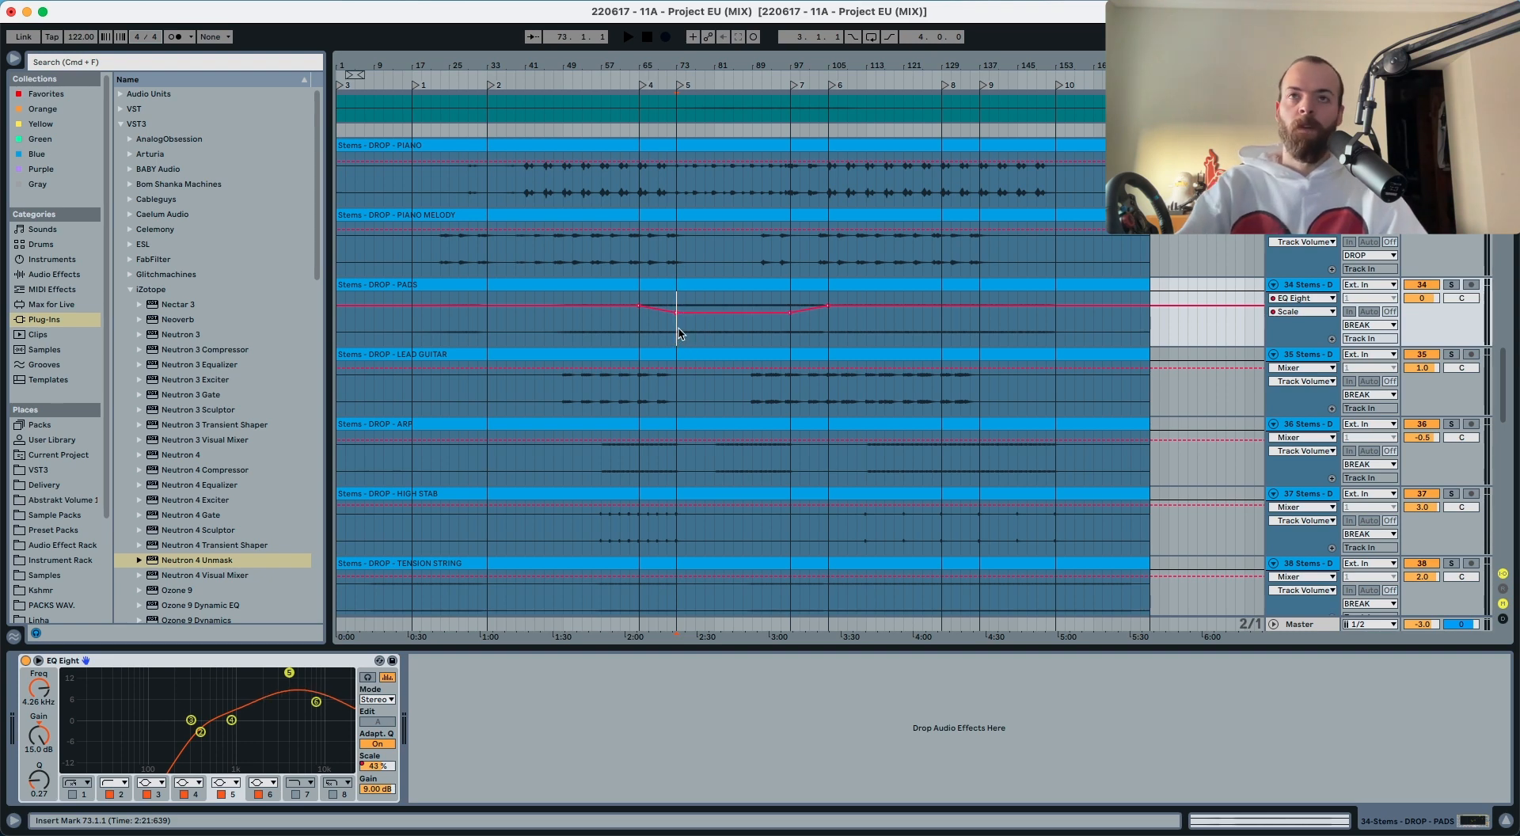
Step: Play from bar 73, raise the original Strings track's volume to 2.0 dB and bring up its EQ Eight
{"action": "key", "text": "space"}
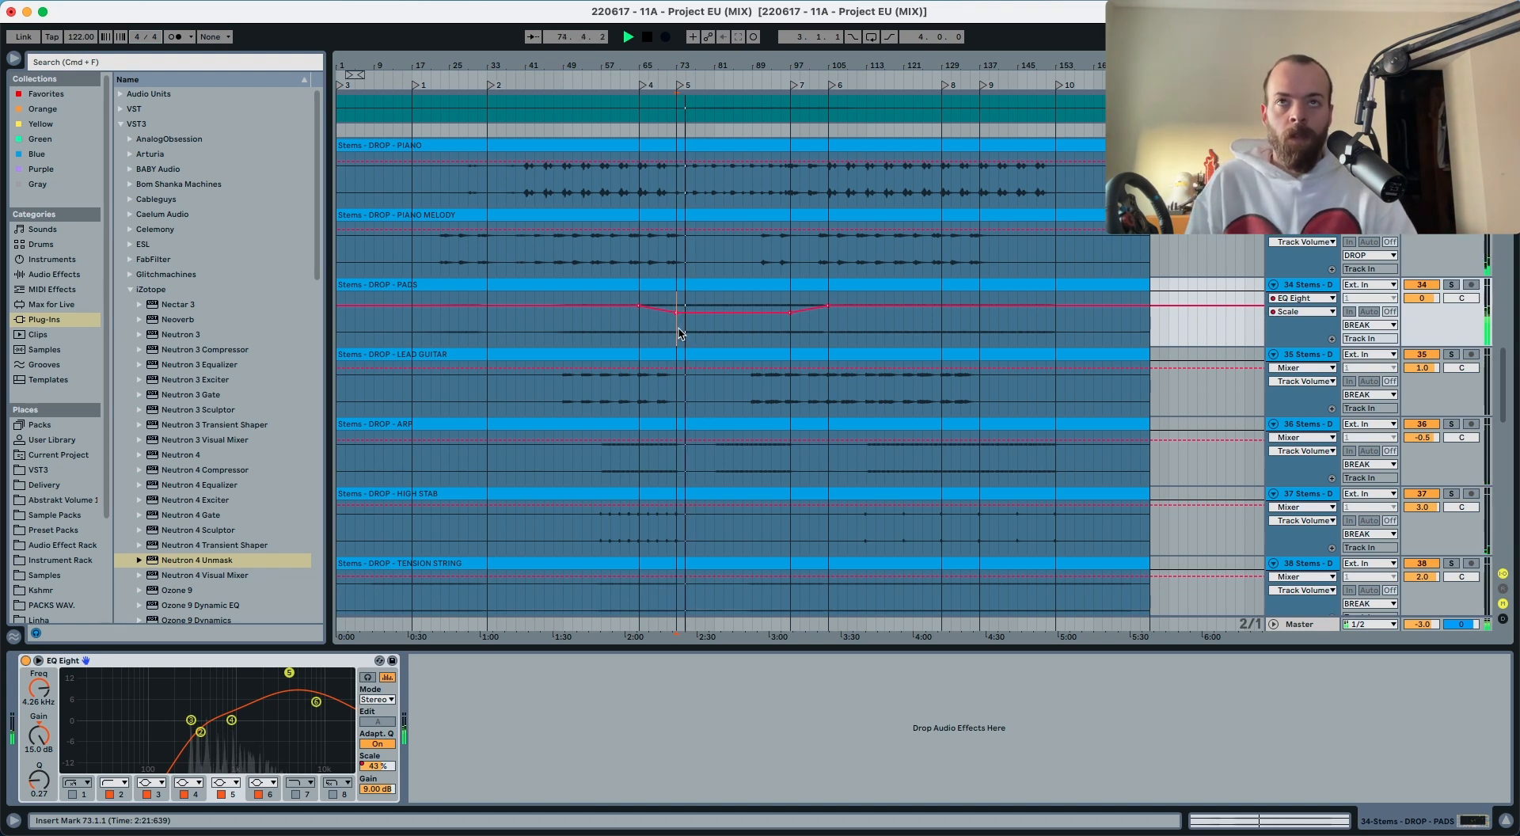
{"action": "scroll", "coordinate": [1359, 276], "scroll_direction": "up", "scroll_amount": 5}
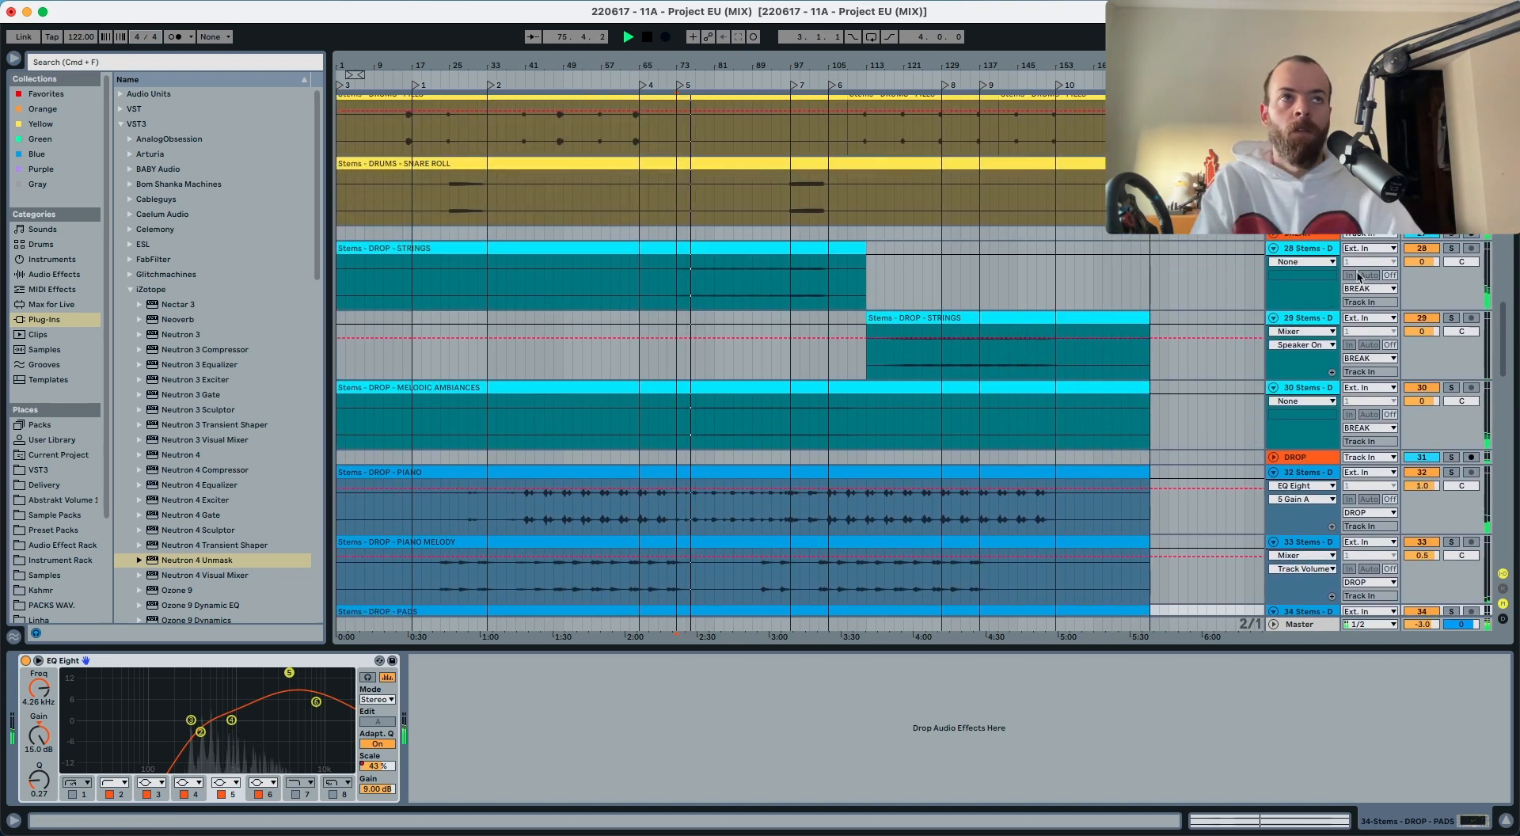
{"action": "left_click", "coordinate": [1422, 262]}
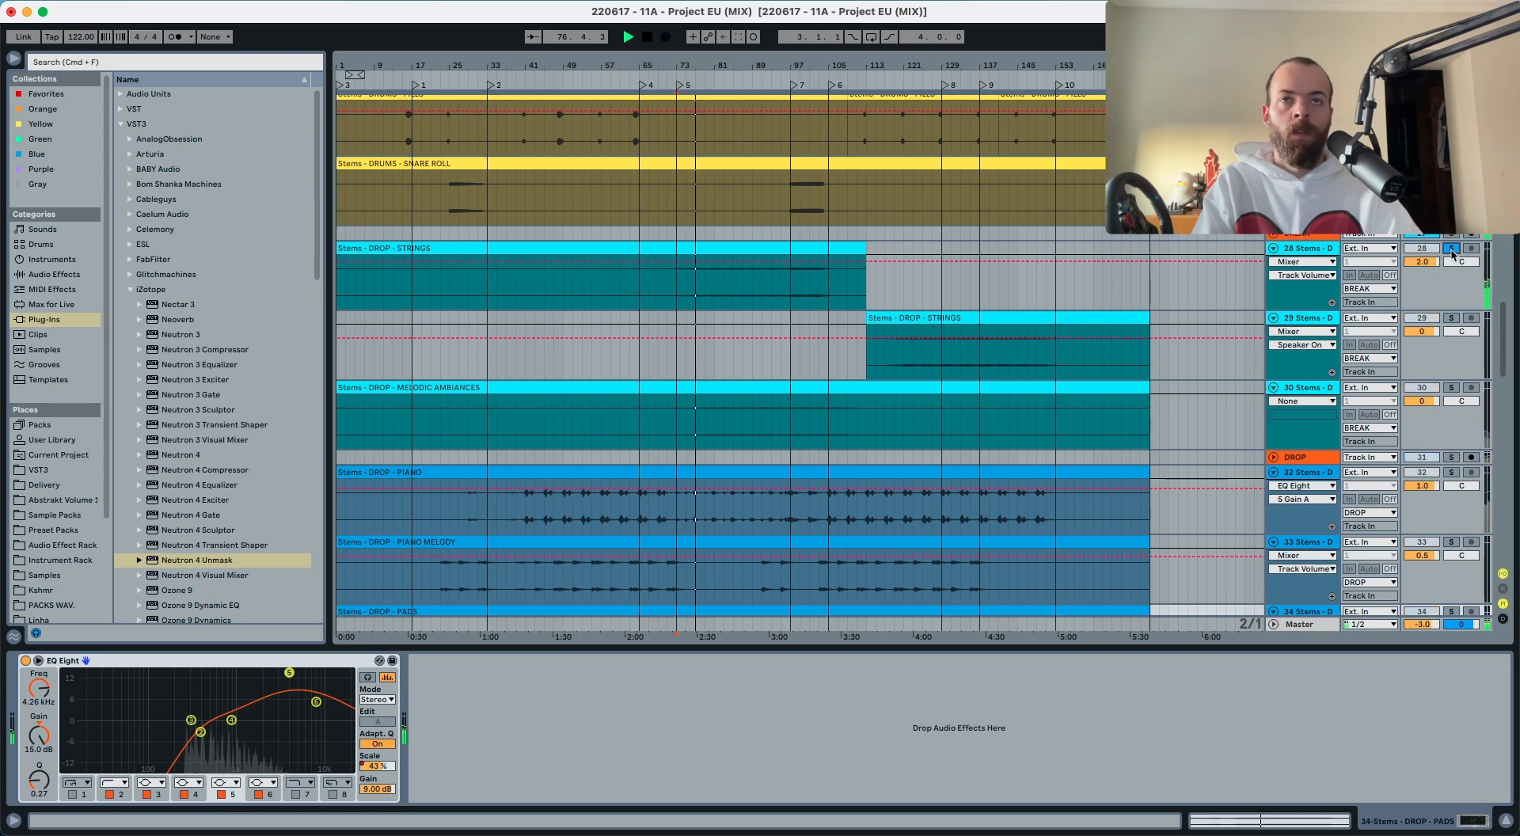
{"action": "left_click", "coordinate": [1304, 269]}
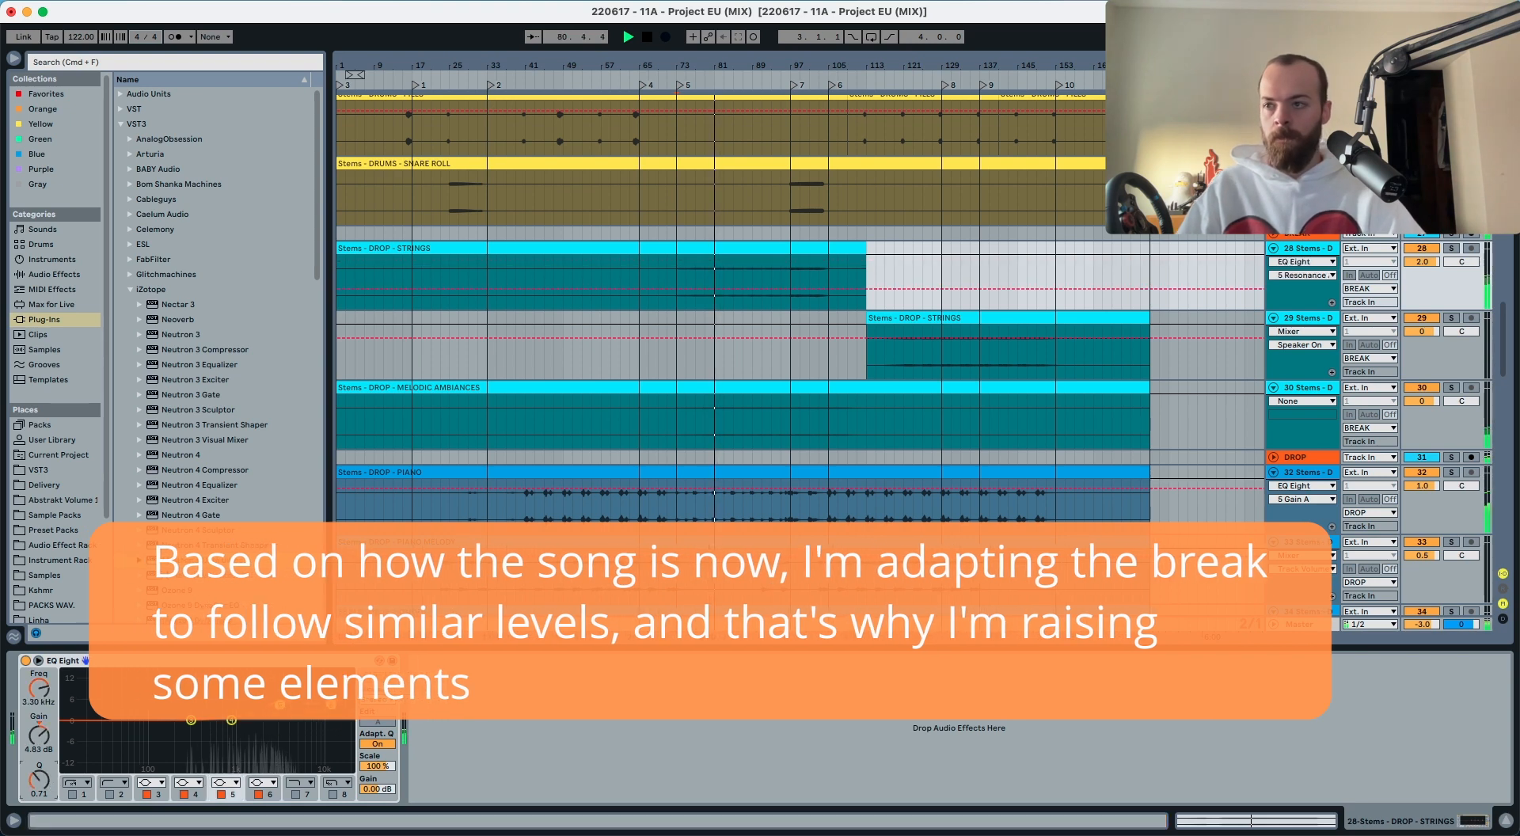
Step: Set the original Strings track's EQ Eight band 5 Q to 0.50 and lower the track's volume to 1.0 dB
{"action": "scroll", "coordinate": [677, 396], "scroll_direction": "up", "scroll_amount": 12}
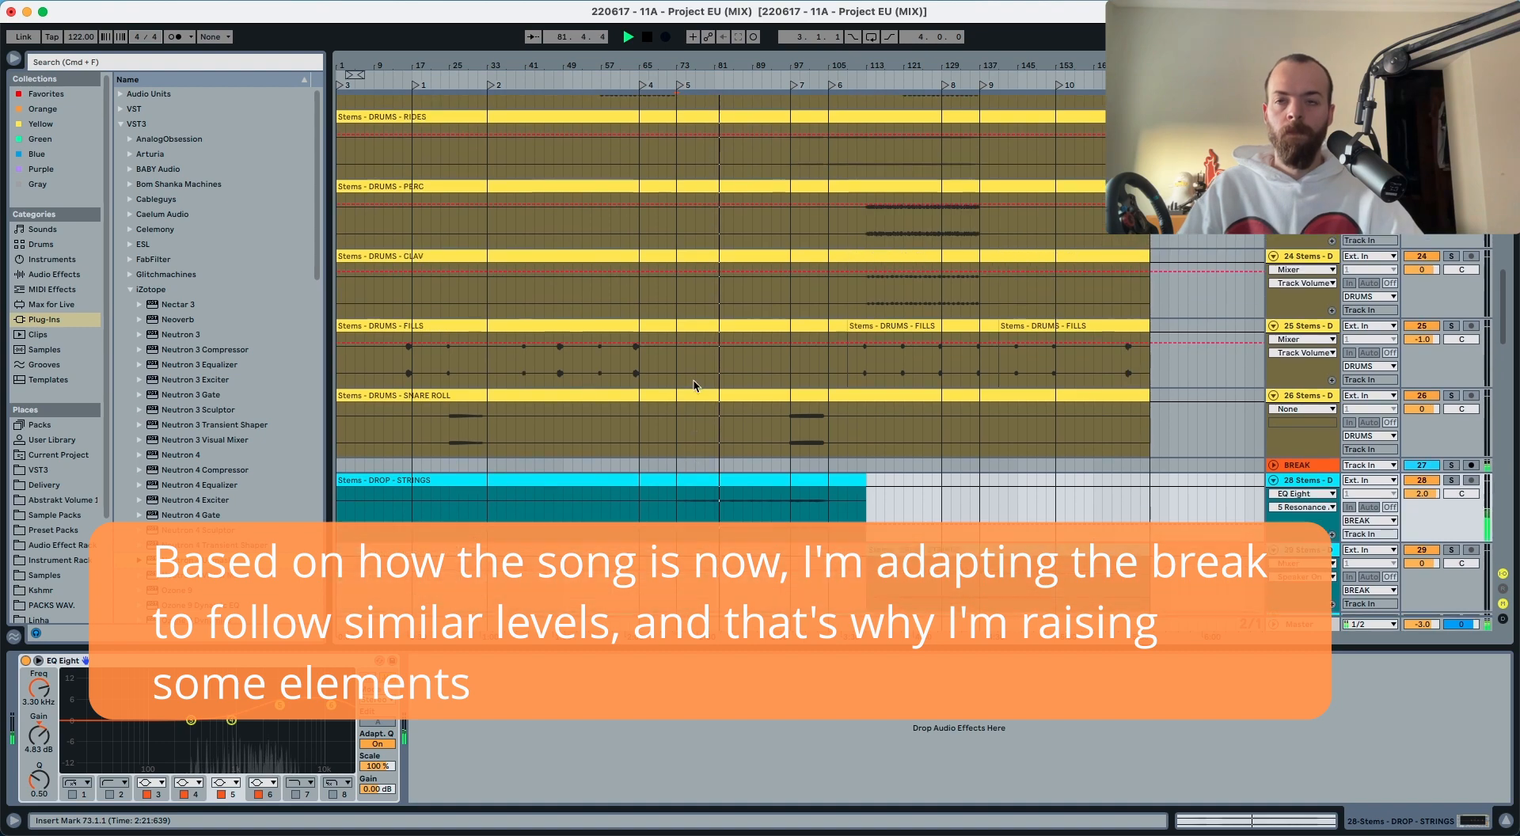
{"action": "scroll", "coordinate": [696, 383], "scroll_direction": "up", "scroll_amount": 5}
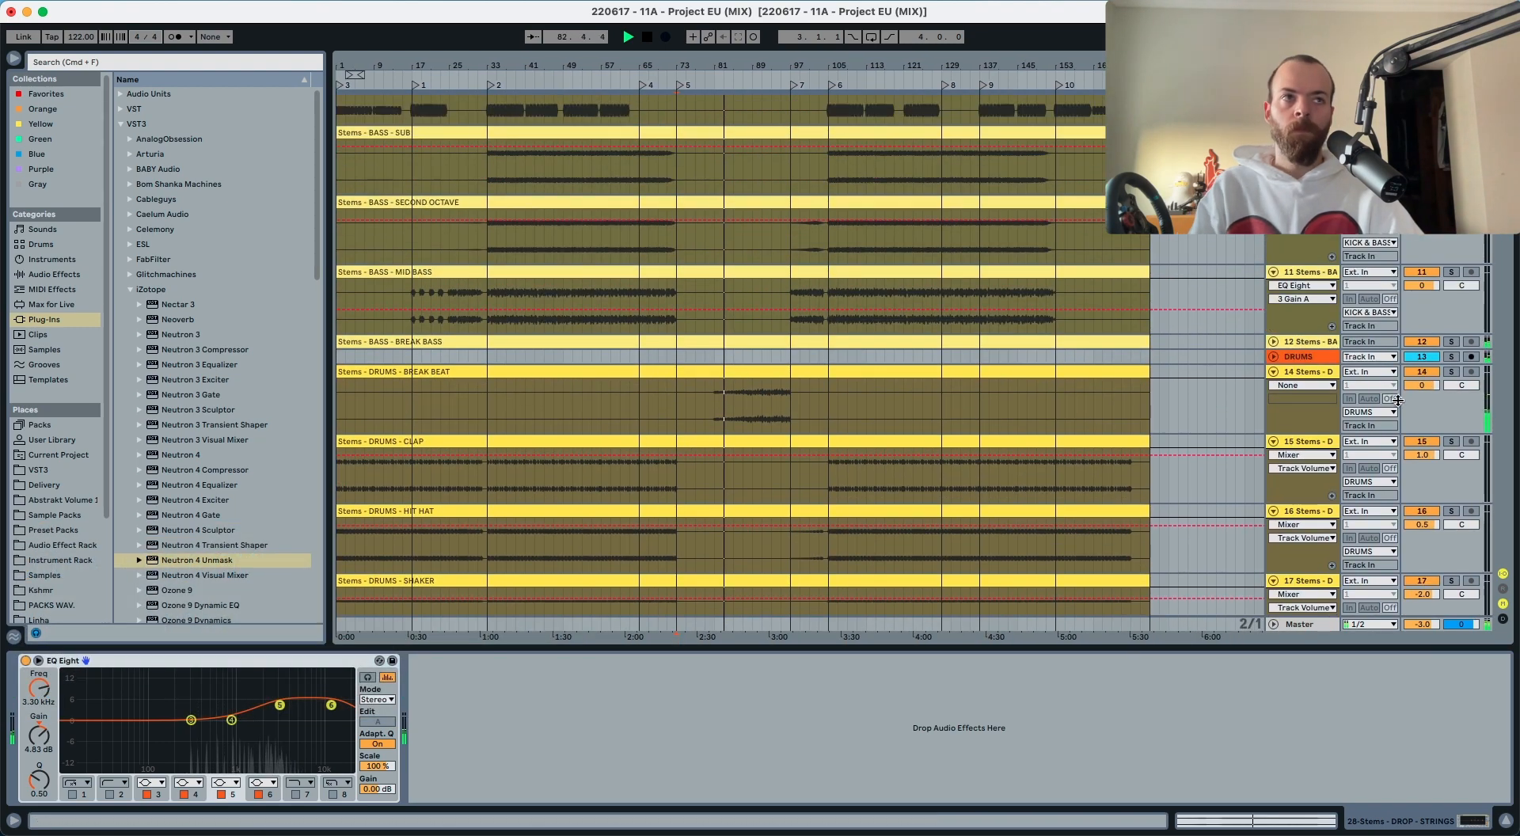
{"action": "scroll", "coordinate": [788, 396], "scroll_direction": "up", "scroll_amount": 5}
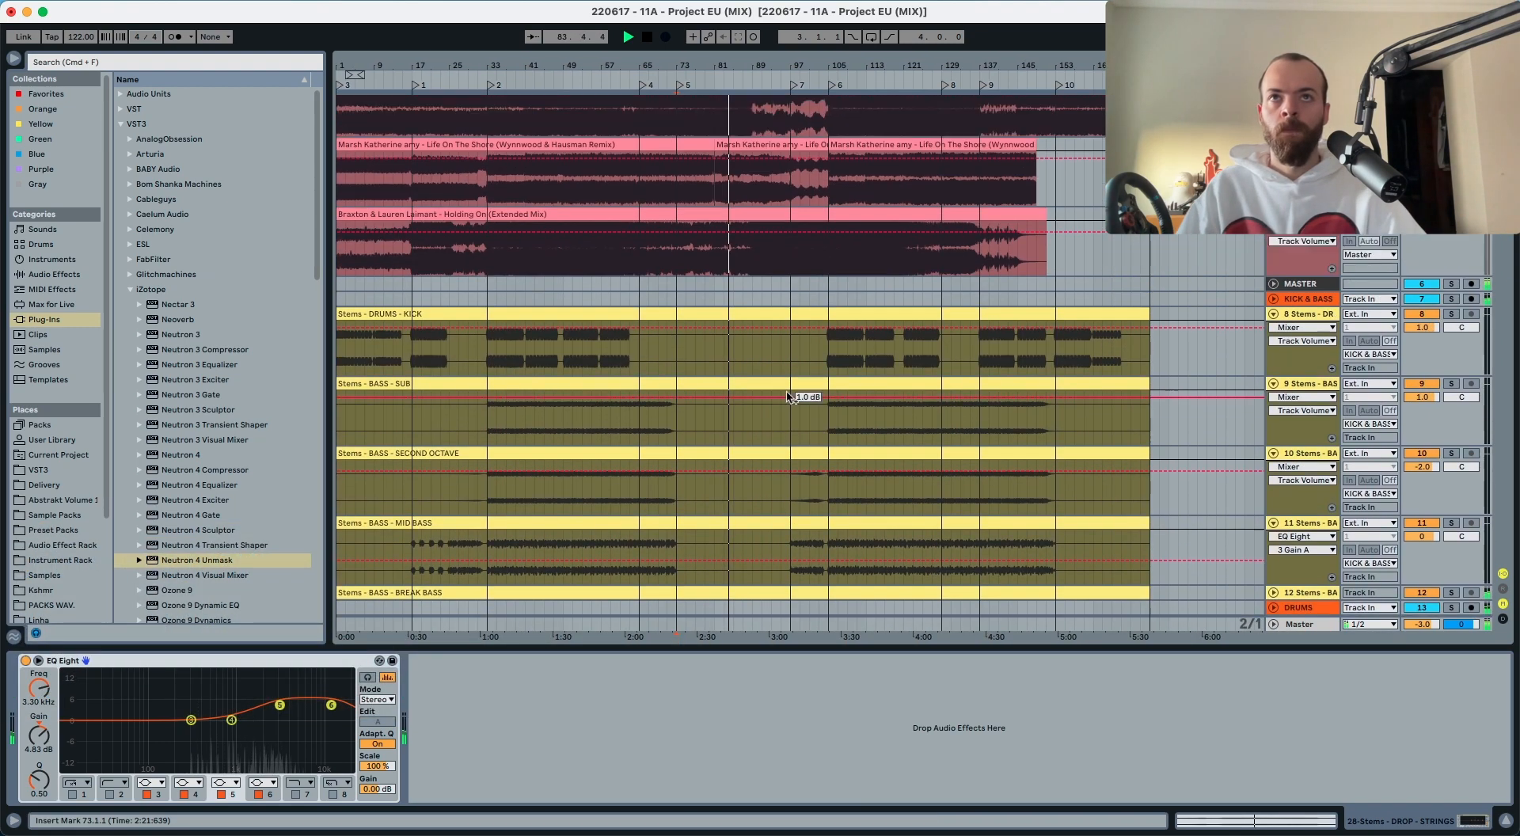
{"action": "scroll", "coordinate": [789, 396], "scroll_direction": "down", "scroll_amount": 15}
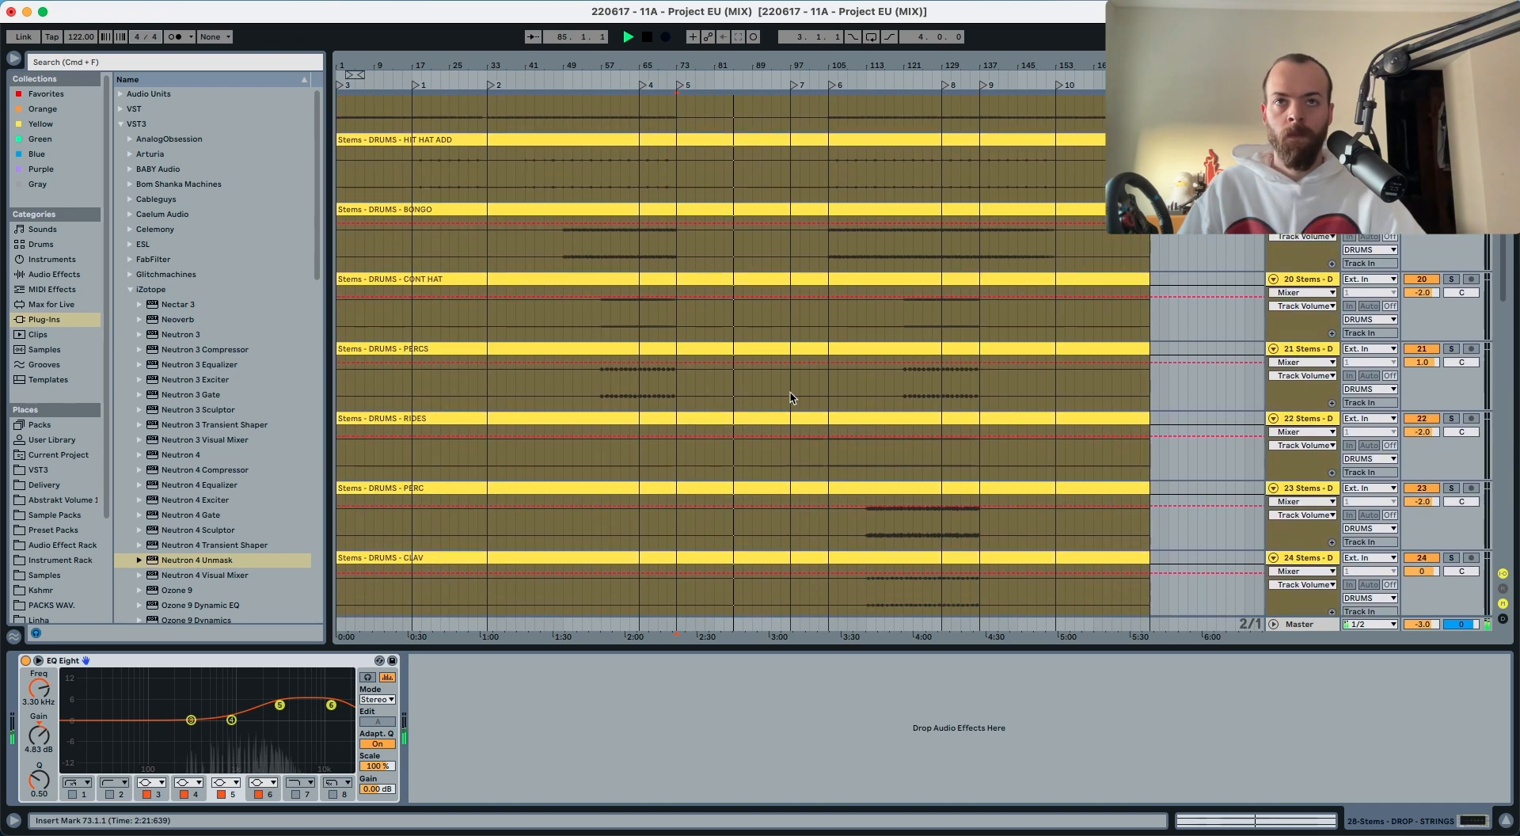
{"action": "left_click_drag", "start_coordinate": [1415, 309], "coordinate": [1415, 314]}
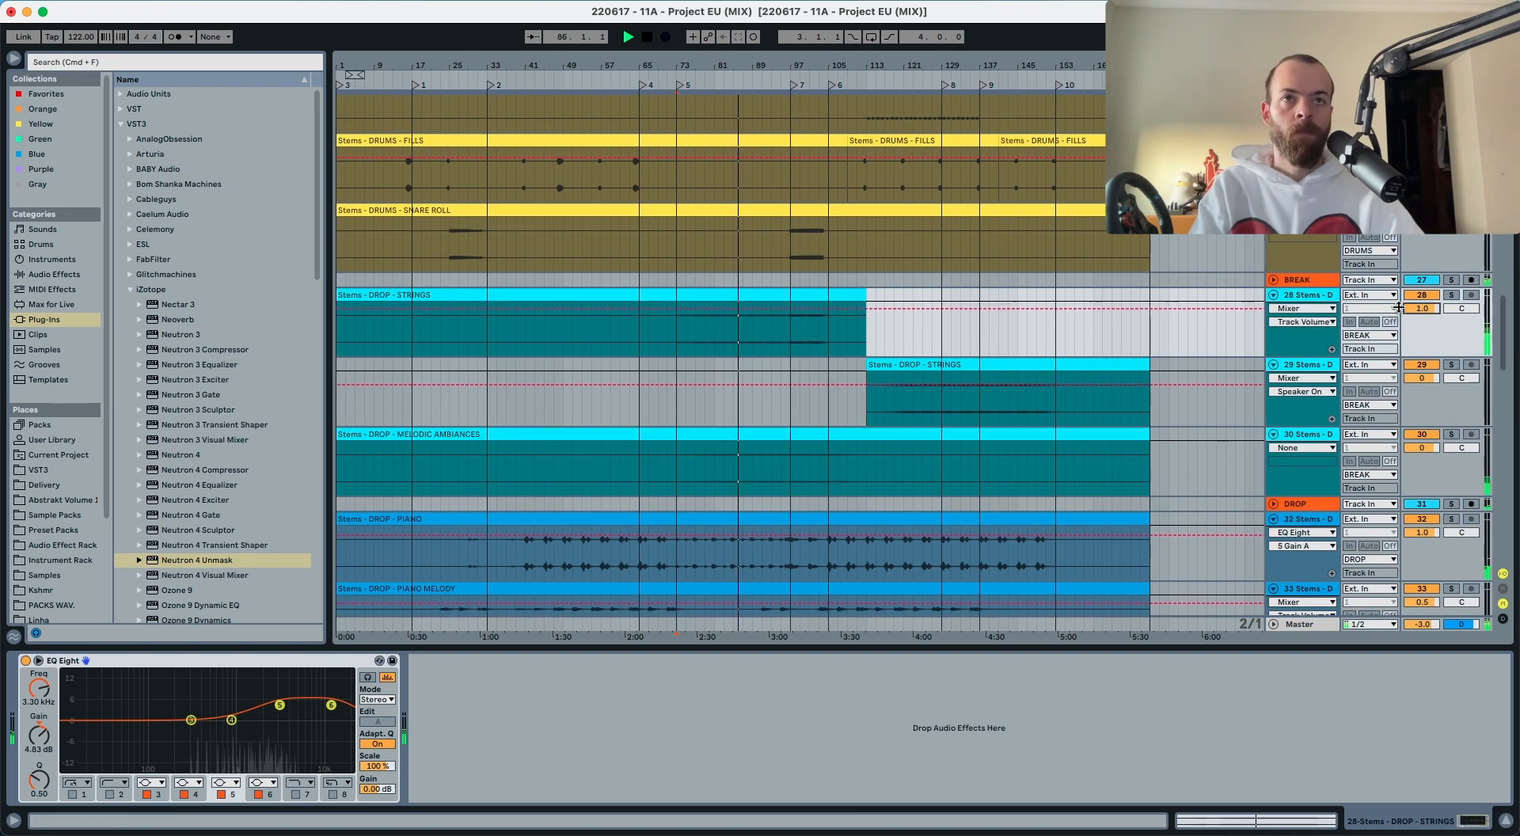
Step: Check the Melodic Ambiances track in solo during playback and raise its volume to 6.0 dB
{"action": "scroll", "coordinate": [779, 334], "scroll_direction": "down", "scroll_amount": 1}
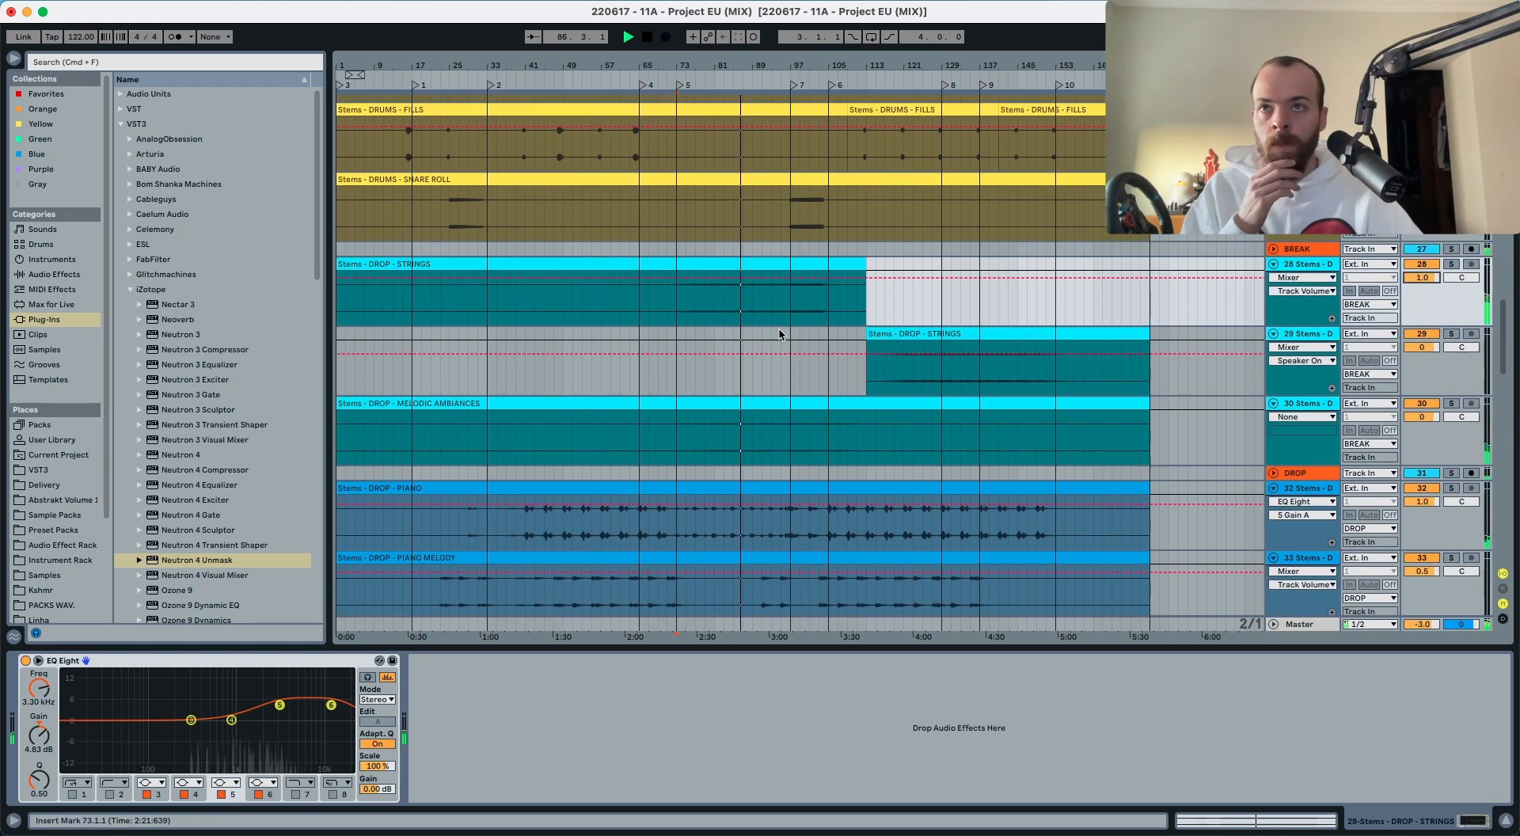
{"action": "left_click", "coordinate": [1450, 404]}
{"action": "left_click", "coordinate": [1451, 403]}
{"action": "left_click_drag", "start_coordinate": [1423, 428], "coordinate": [1423, 422]}
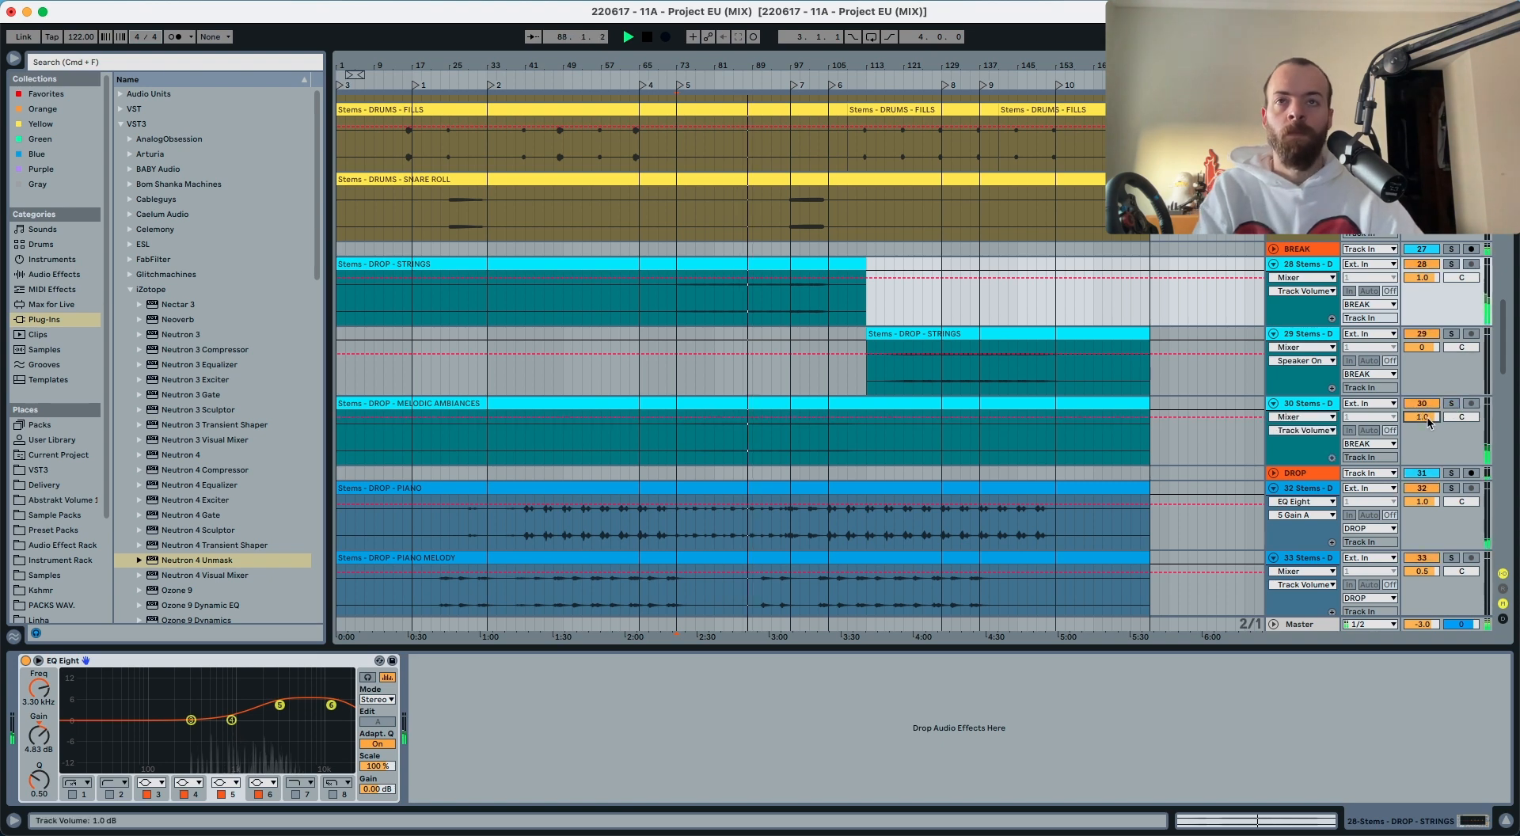
{"action": "left_click", "coordinate": [1451, 404]}
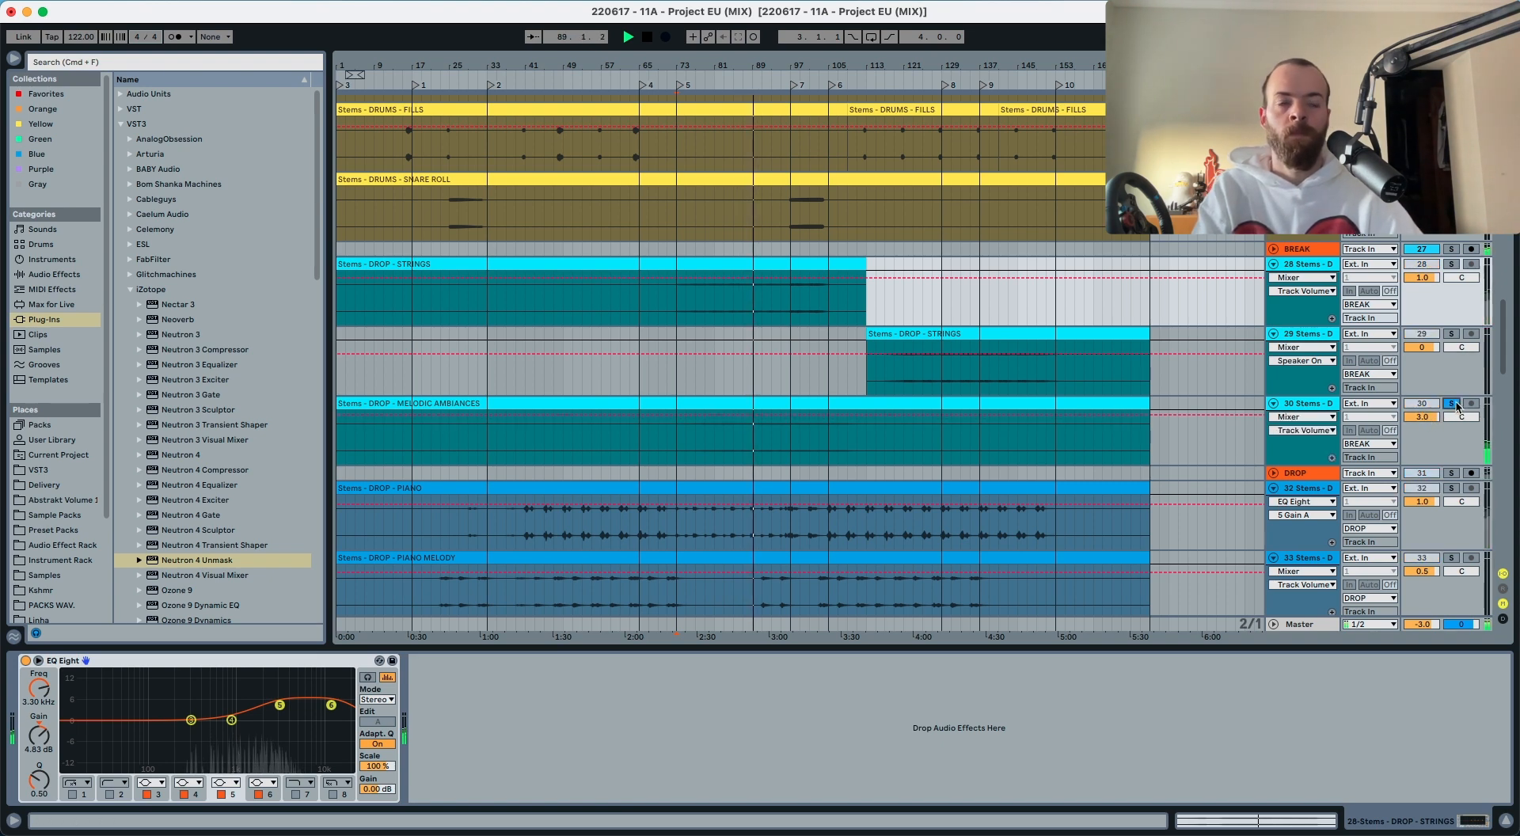
{"action": "left_click", "coordinate": [1452, 403]}
{"action": "left_click_drag", "start_coordinate": [1427, 417], "coordinate": [1427, 411]}
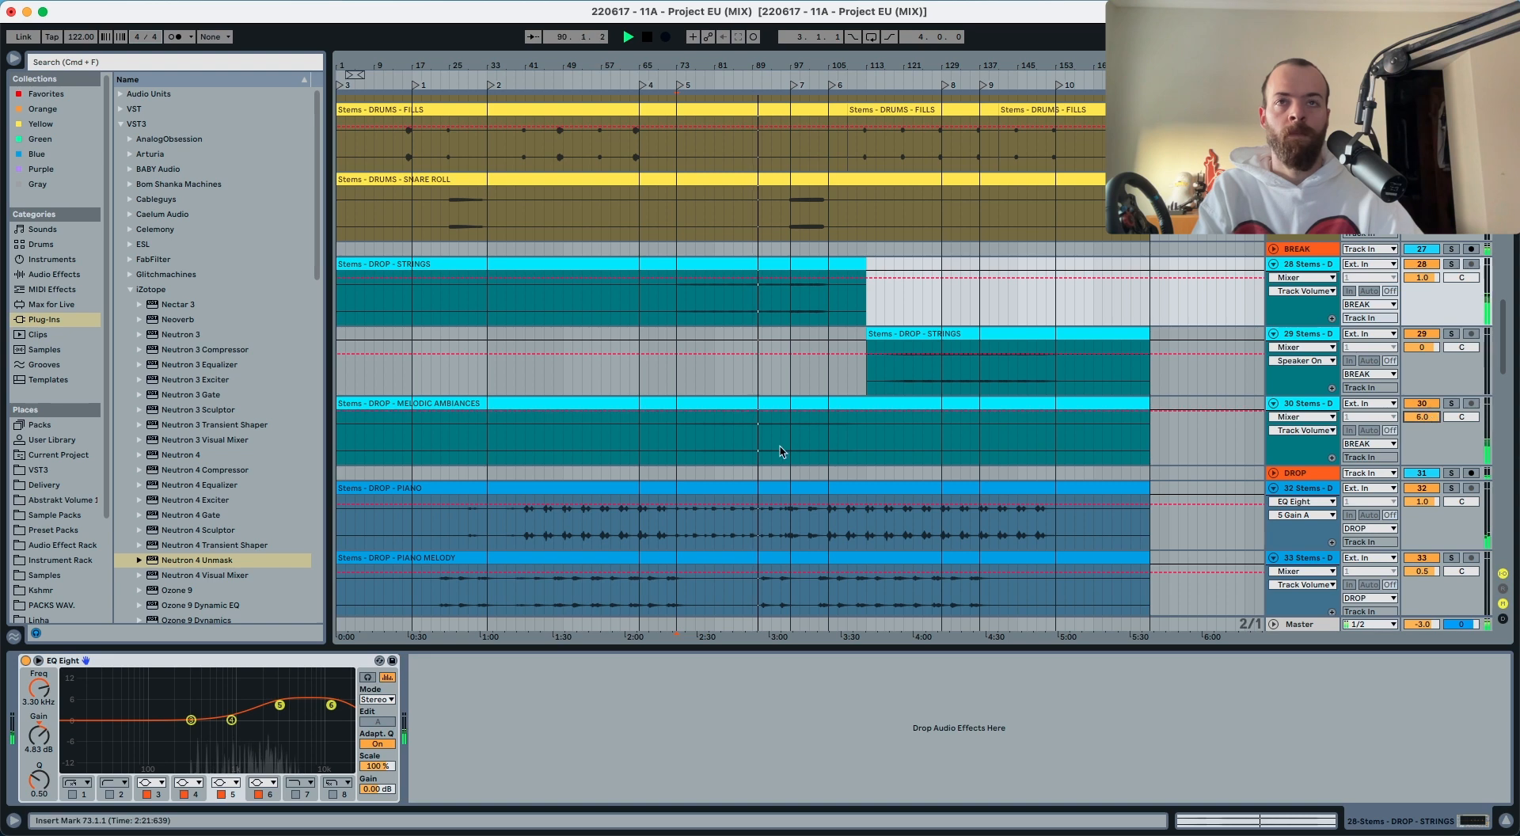
Step: Replay from bar 73 and paste a Utility onto the Melodic Ambiances track with its Gain set to 10.0 dB
{"action": "left_click", "coordinate": [673, 86]}
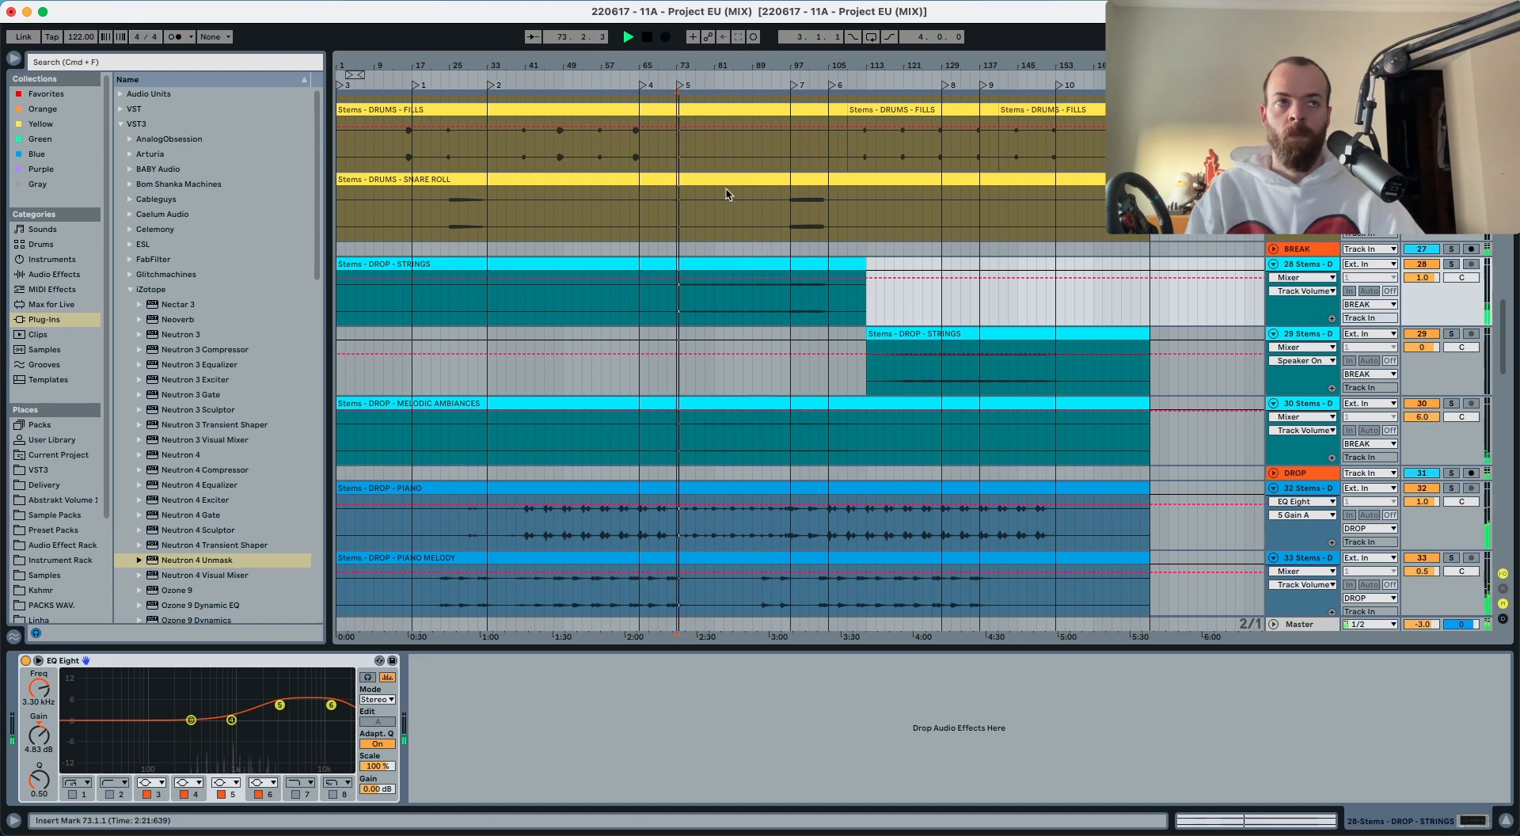
{"action": "left_click", "coordinate": [1324, 406]}
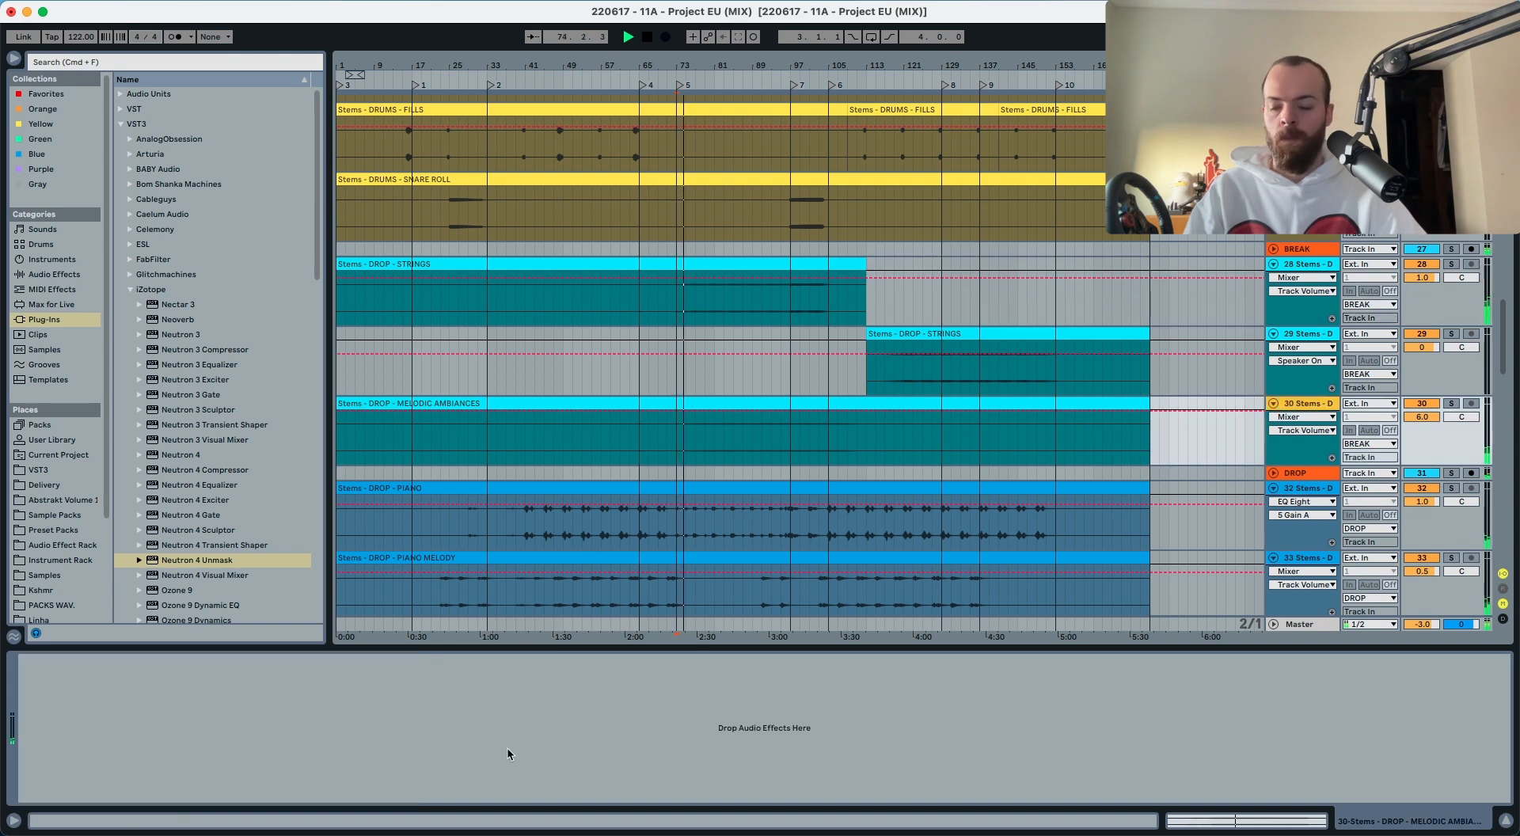
{"action": "key", "text": "super+v"}
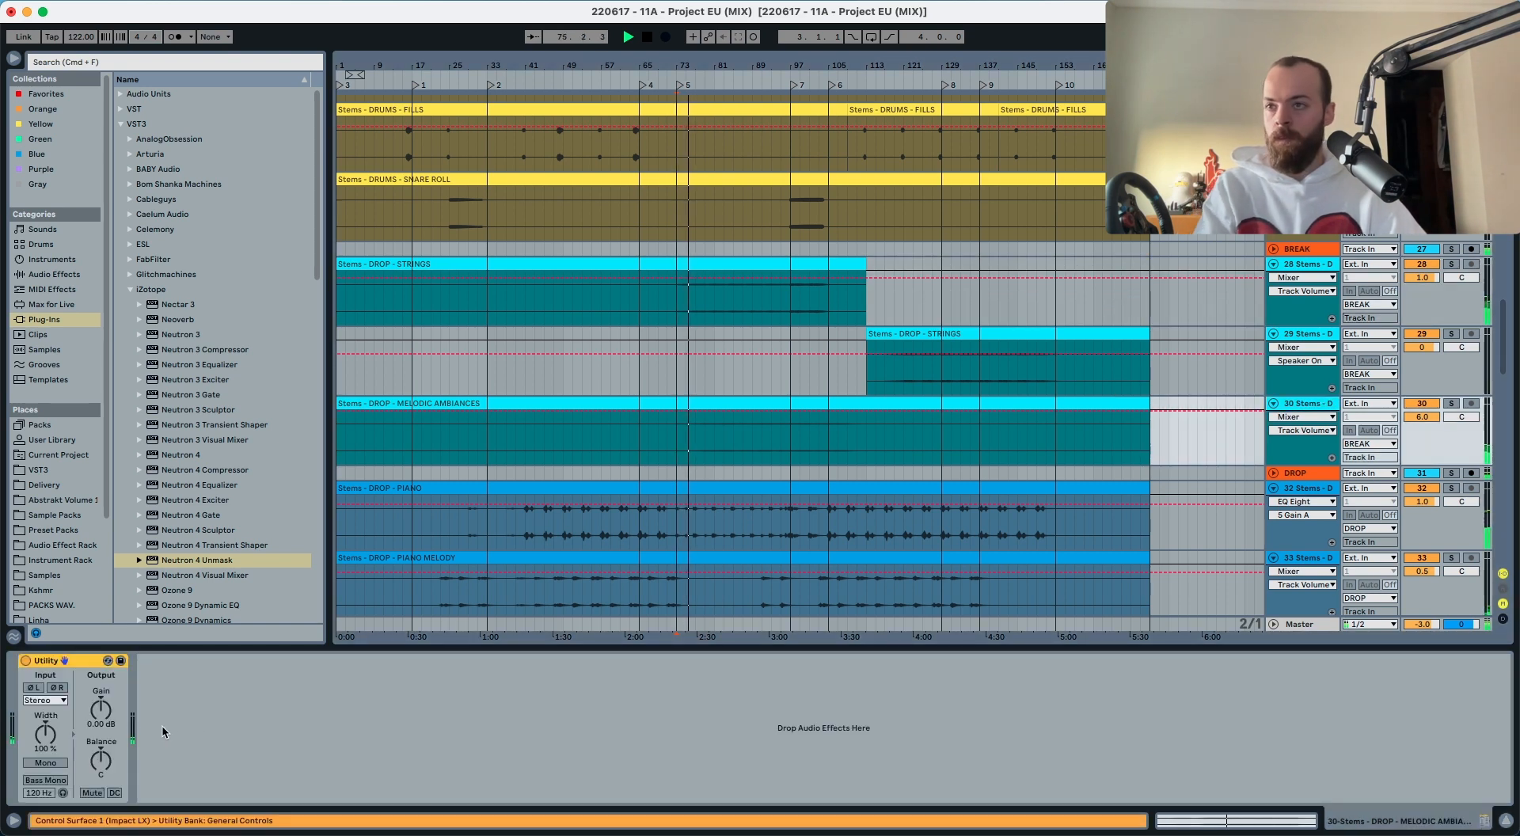
{"action": "left_click_drag", "start_coordinate": [101, 710], "coordinate": [101, 679]}
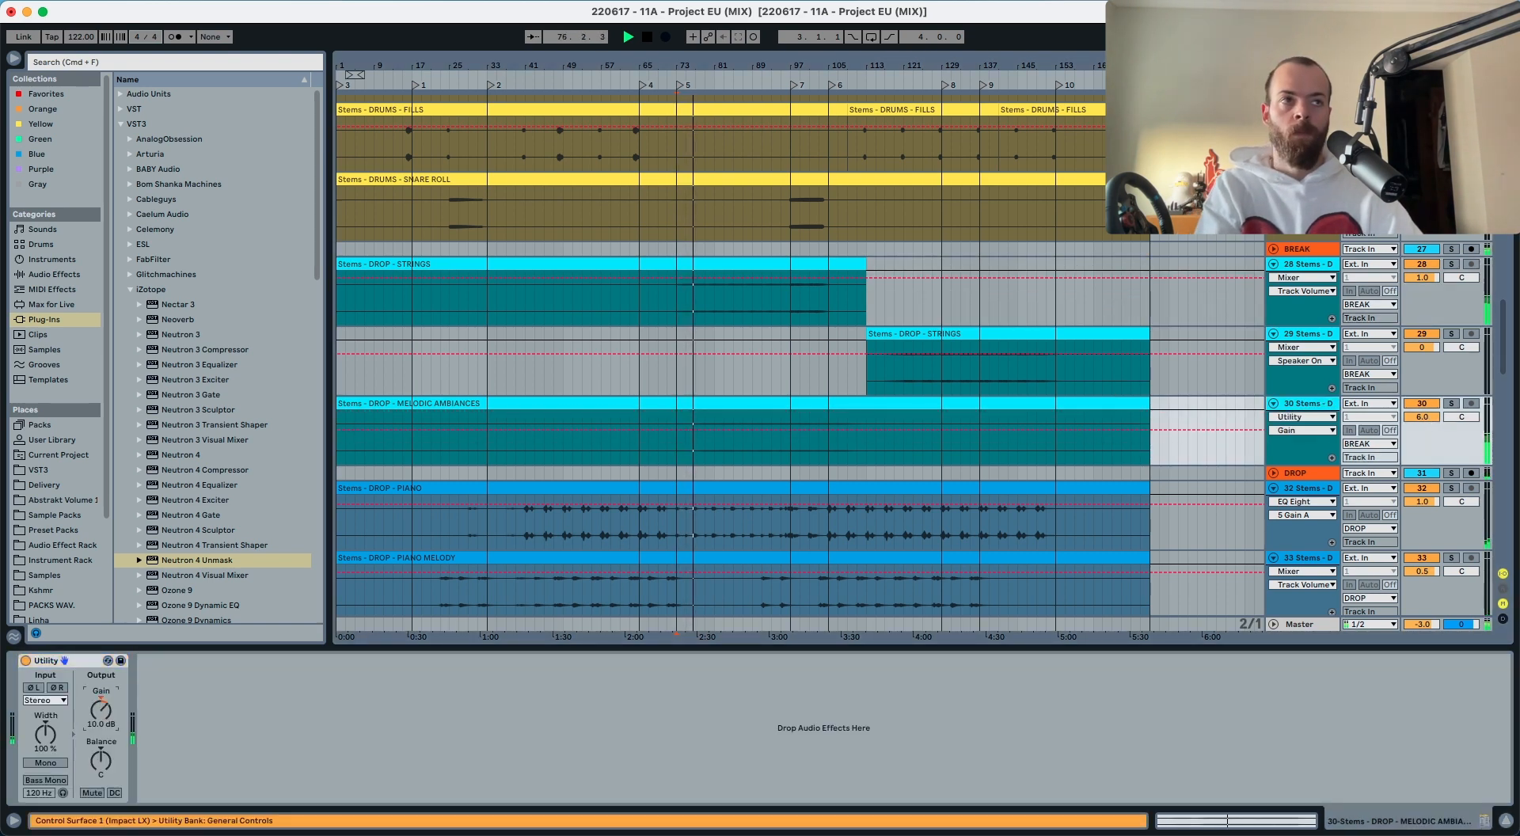
Step: Lower the Melodic Ambiances track's volume to -4.0 dB and replay the breakdown from bar 73
{"action": "left_click", "coordinate": [1424, 417]}
{"action": "type", "text": "-4"}
{"action": "key", "text": "Return"}
{"action": "key", "text": "space"}
{"action": "left_click", "coordinate": [1311, 407]}
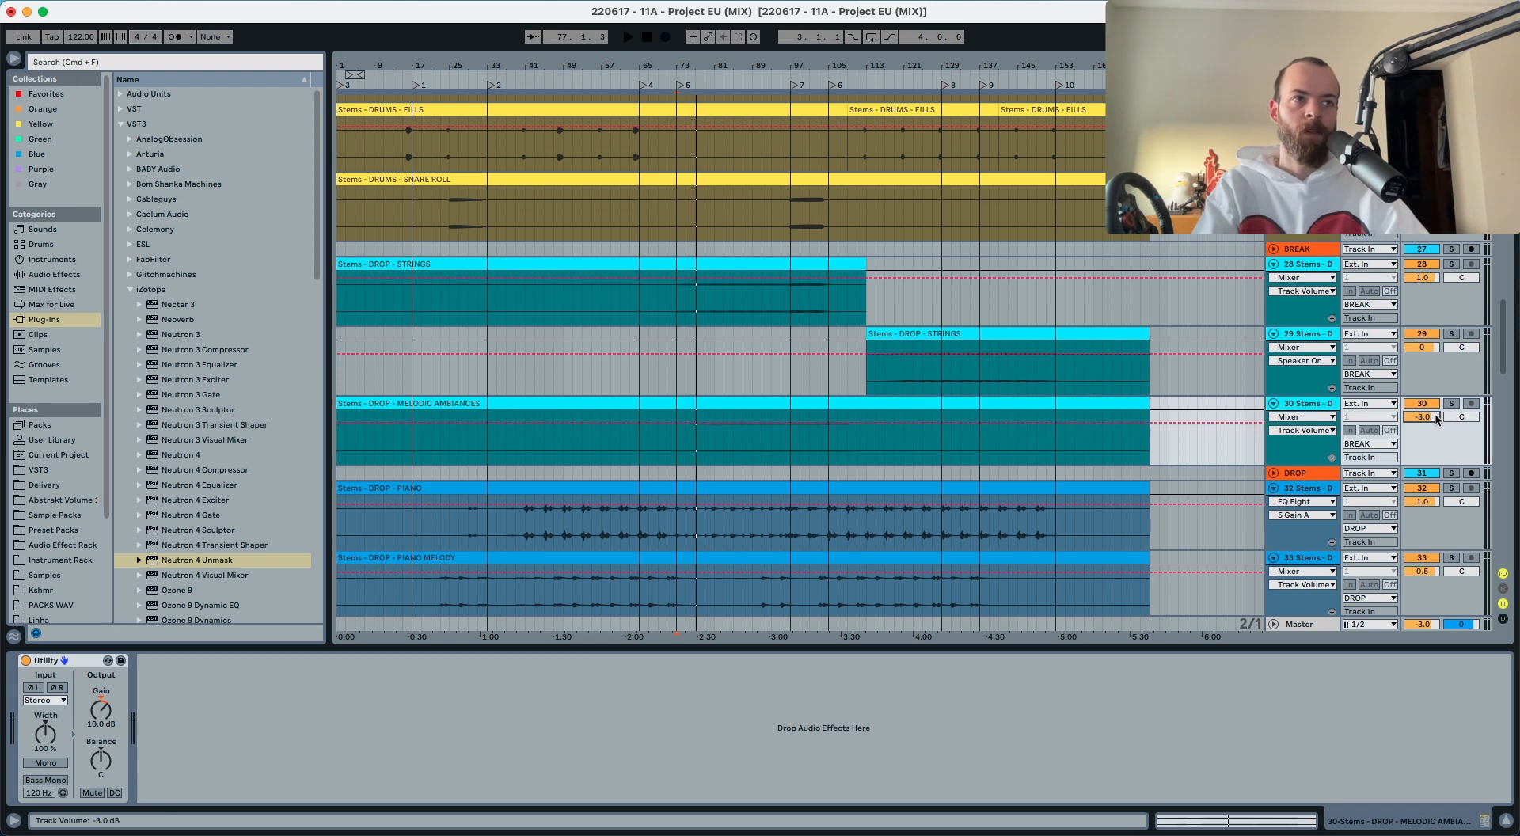
{"action": "key", "text": "super+z"}
{"action": "left_click", "coordinate": [1311, 405]}
{"action": "key", "text": "space"}
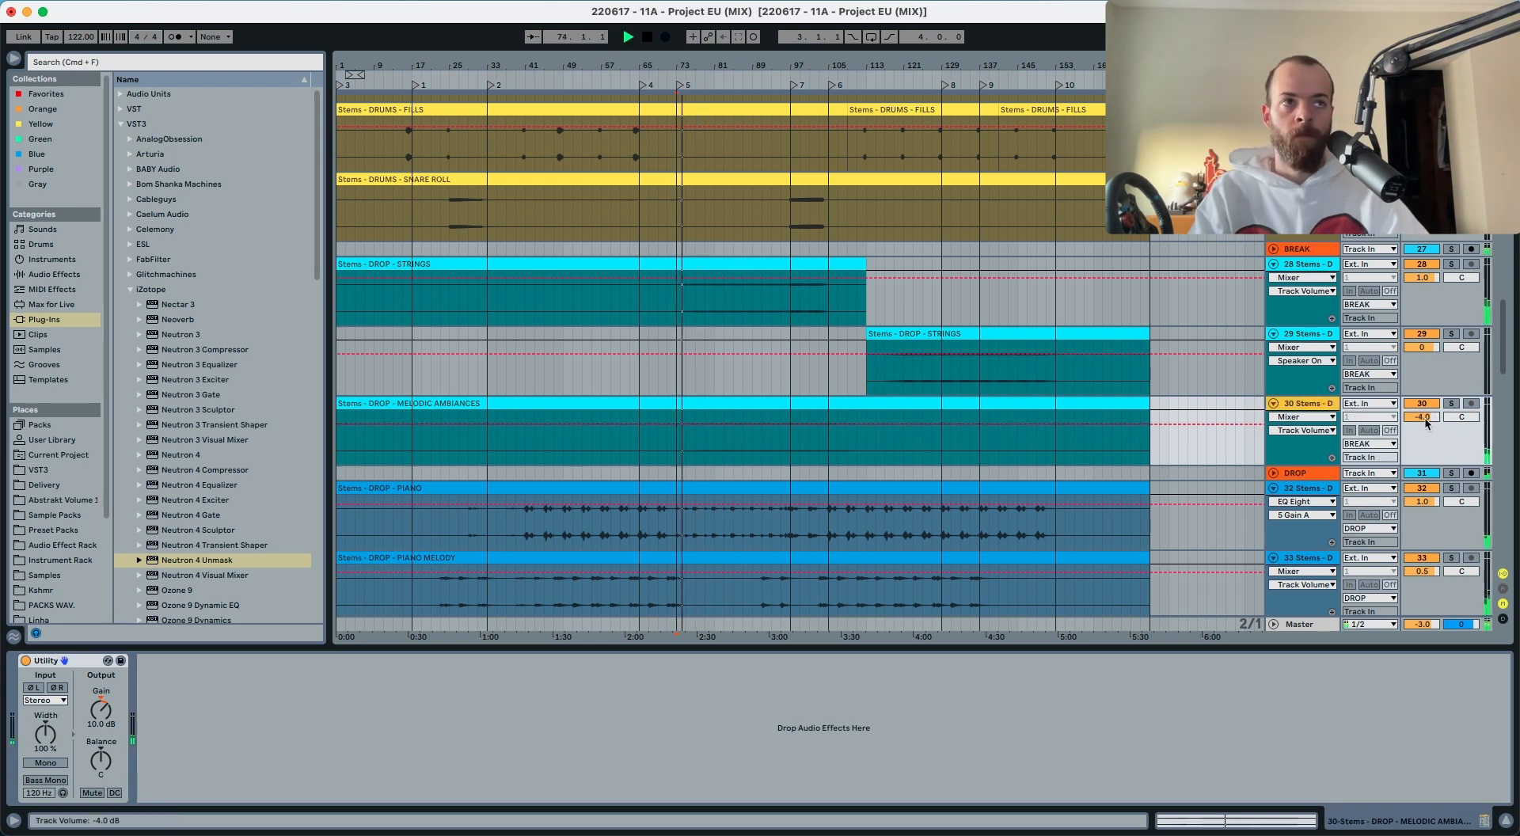
Step: Check the Melodic Ambiances track in solo and raise its volume to -2.0 dB
{"action": "left_click", "coordinate": [1447, 406]}
{"action": "left_click", "coordinate": [1448, 407]}
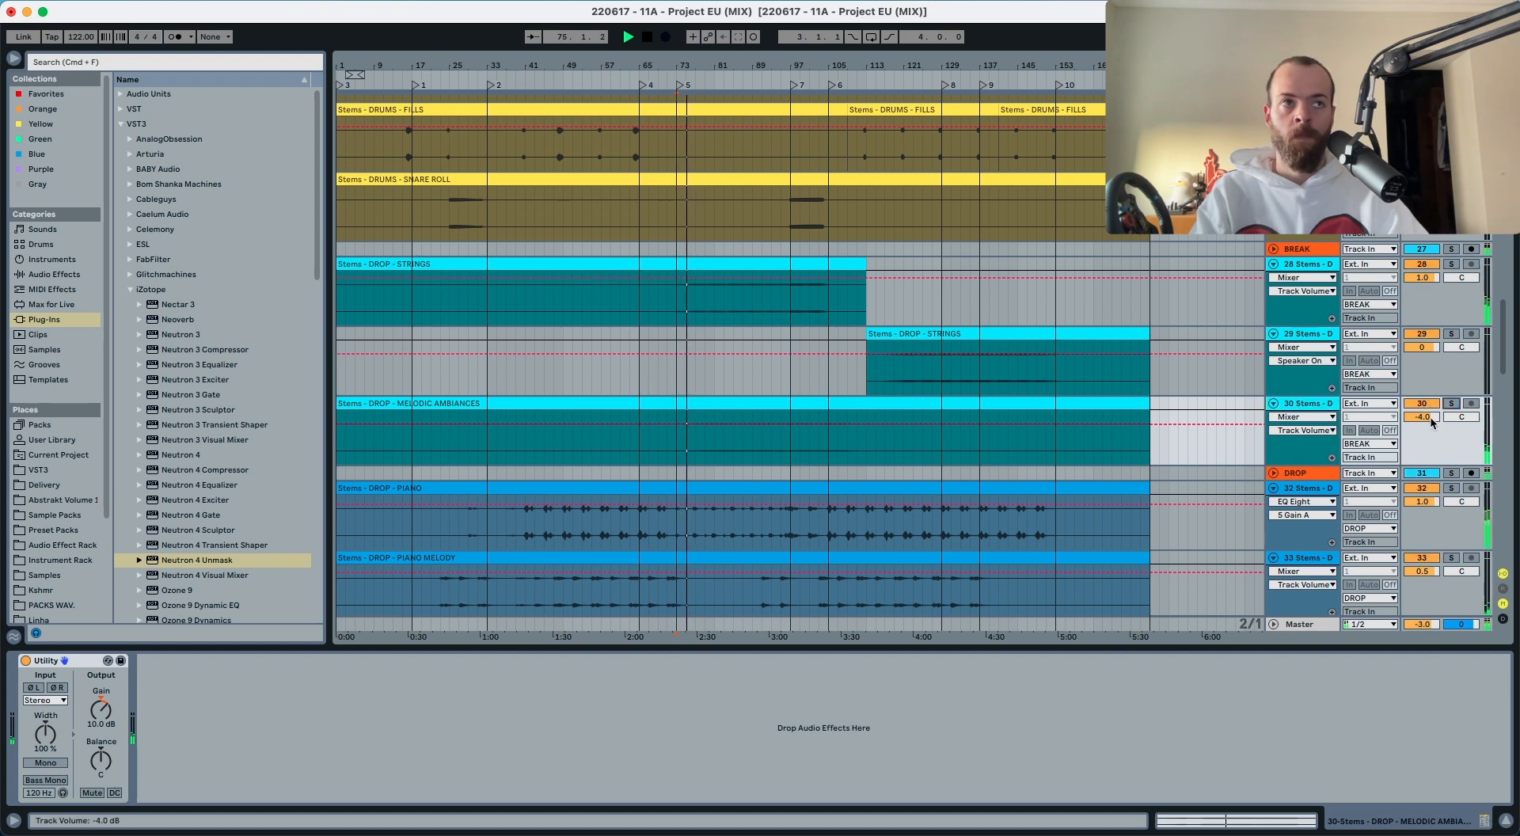
{"action": "left_click_drag", "start_coordinate": [1429, 420], "coordinate": [1431, 418]}
{"action": "scroll", "coordinate": [1430, 418], "scroll_direction": "down", "scroll_amount": 1}
{"action": "scroll", "coordinate": [1430, 418], "scroll_direction": "down", "scroll_amount": 1}
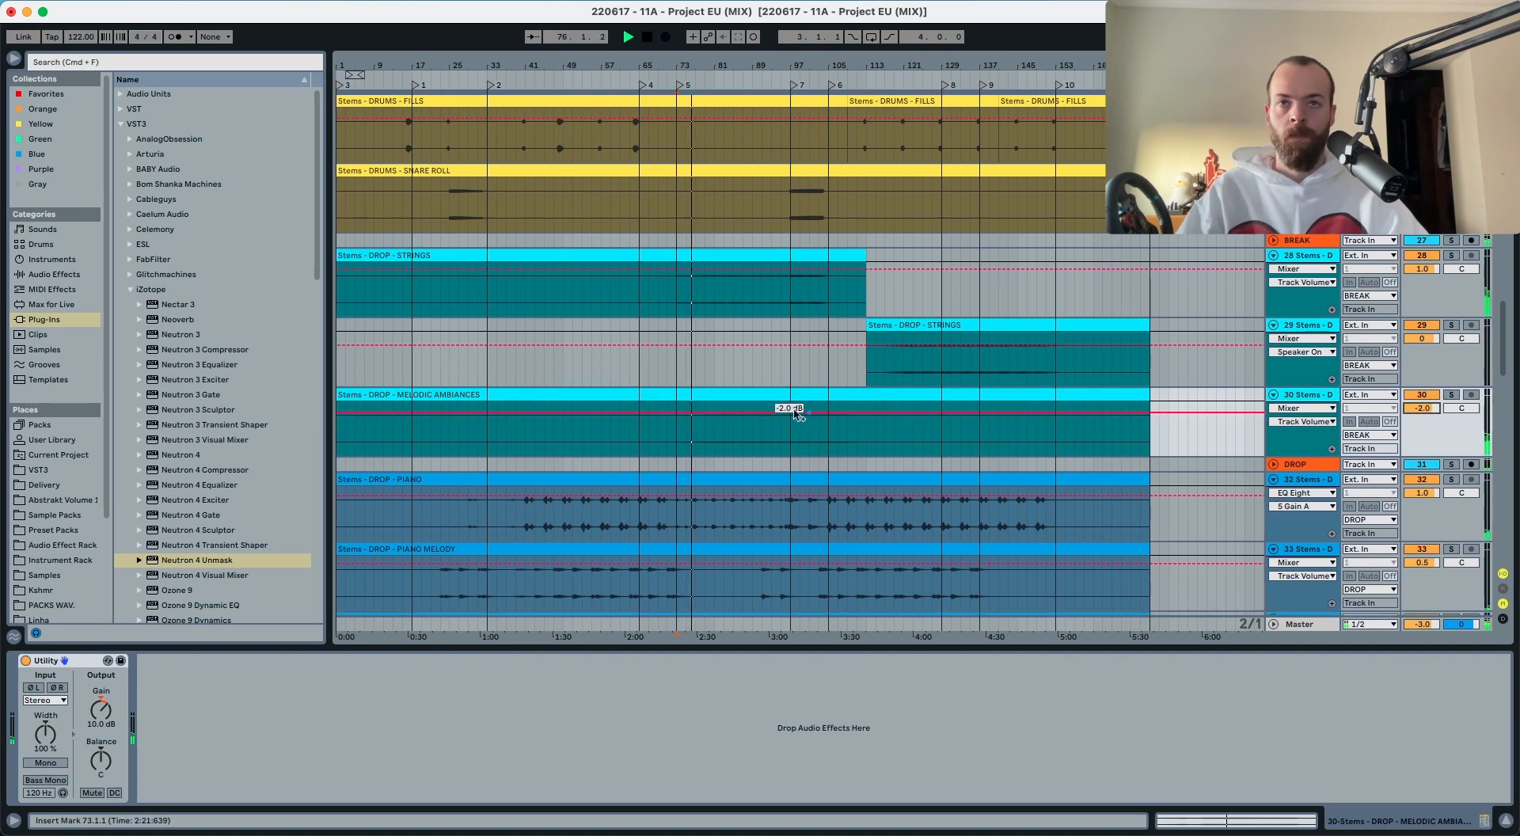
Step: Find the Break Bass track among the bass stems, unfold it and stop playback
{"action": "scroll", "coordinate": [810, 351], "scroll_direction": "up", "scroll_amount": 15}
{"action": "scroll", "coordinate": [811, 351], "scroll_direction": "up", "scroll_amount": 8}
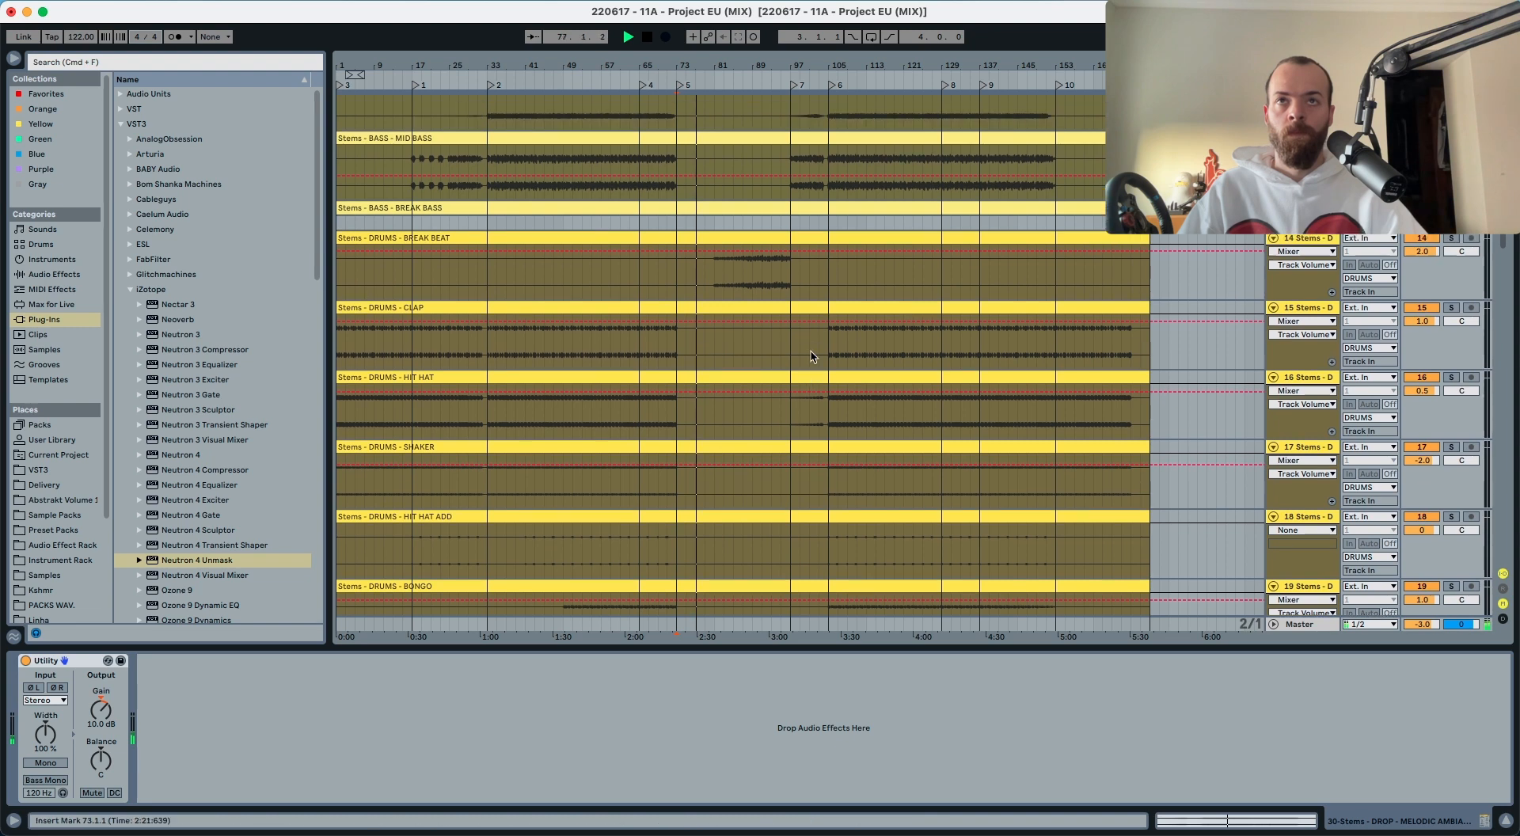
{"action": "scroll", "coordinate": [810, 352], "scroll_direction": "down", "scroll_amount": 10}
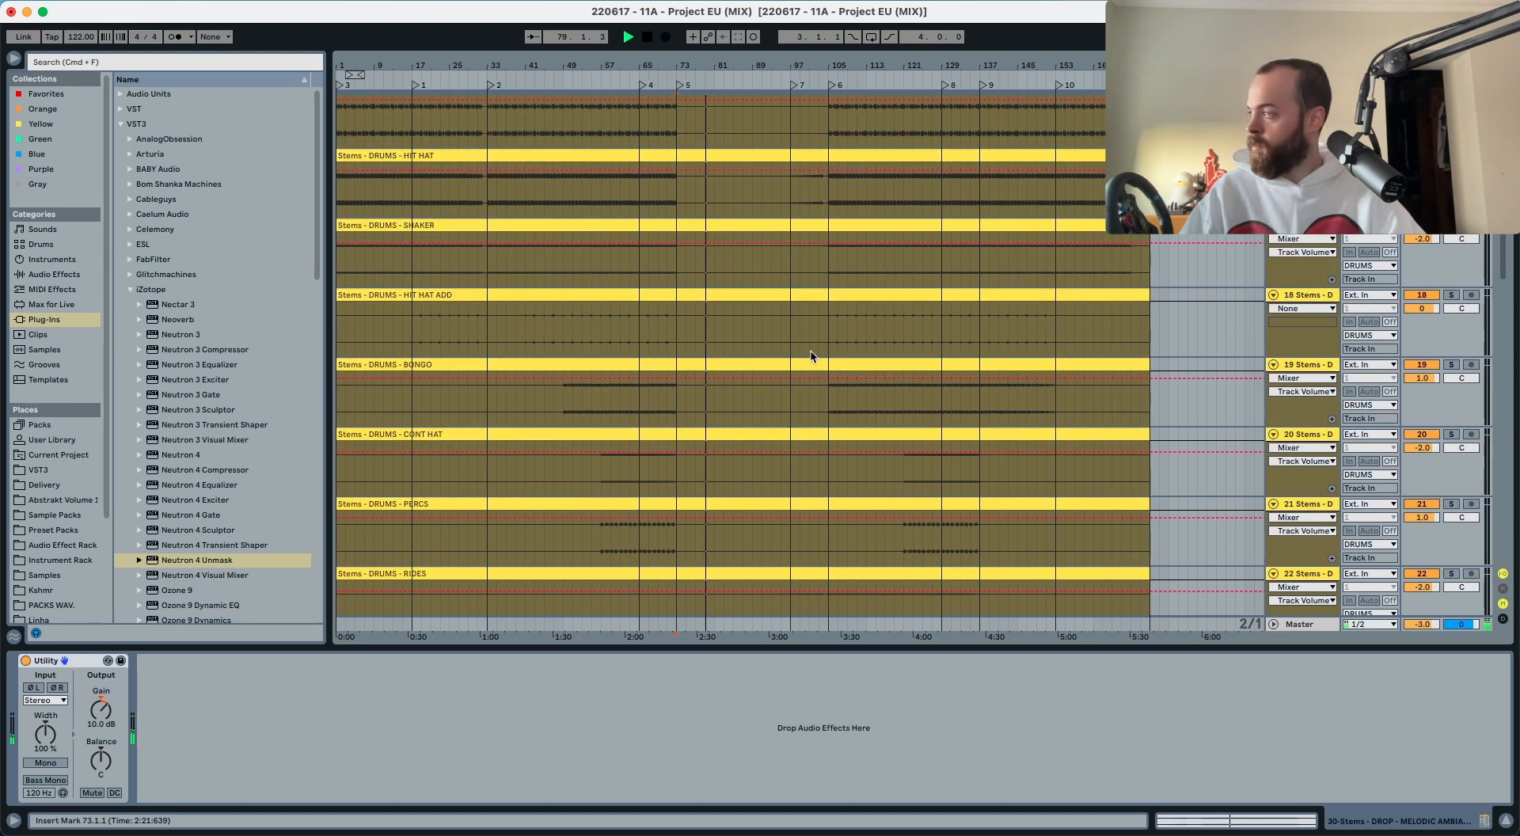
{"action": "scroll", "coordinate": [812, 356], "scroll_direction": "up", "scroll_amount": 8}
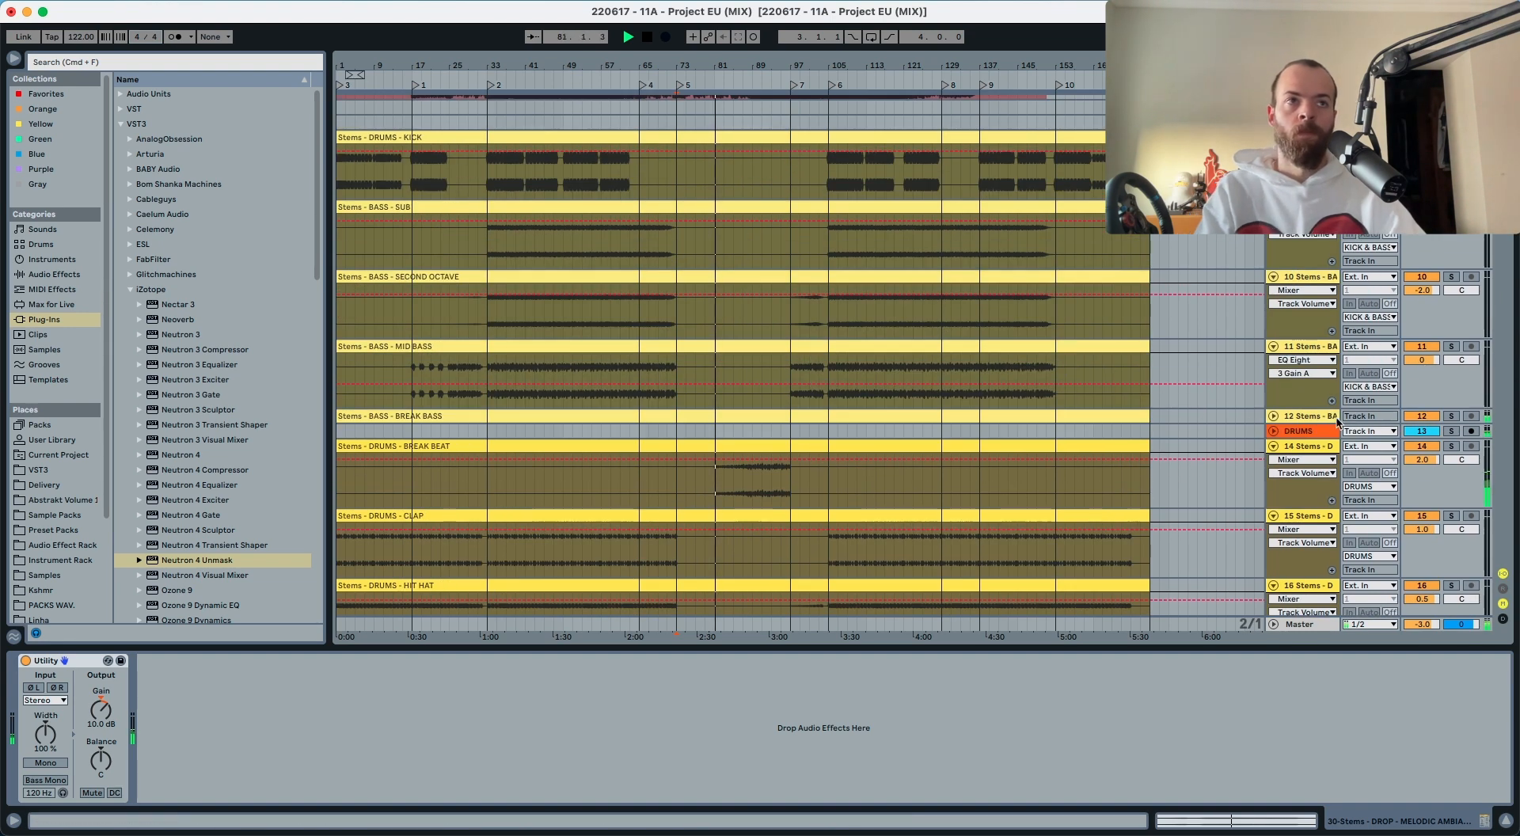
{"action": "left_click", "coordinate": [1273, 416]}
{"action": "key", "text": "space"}
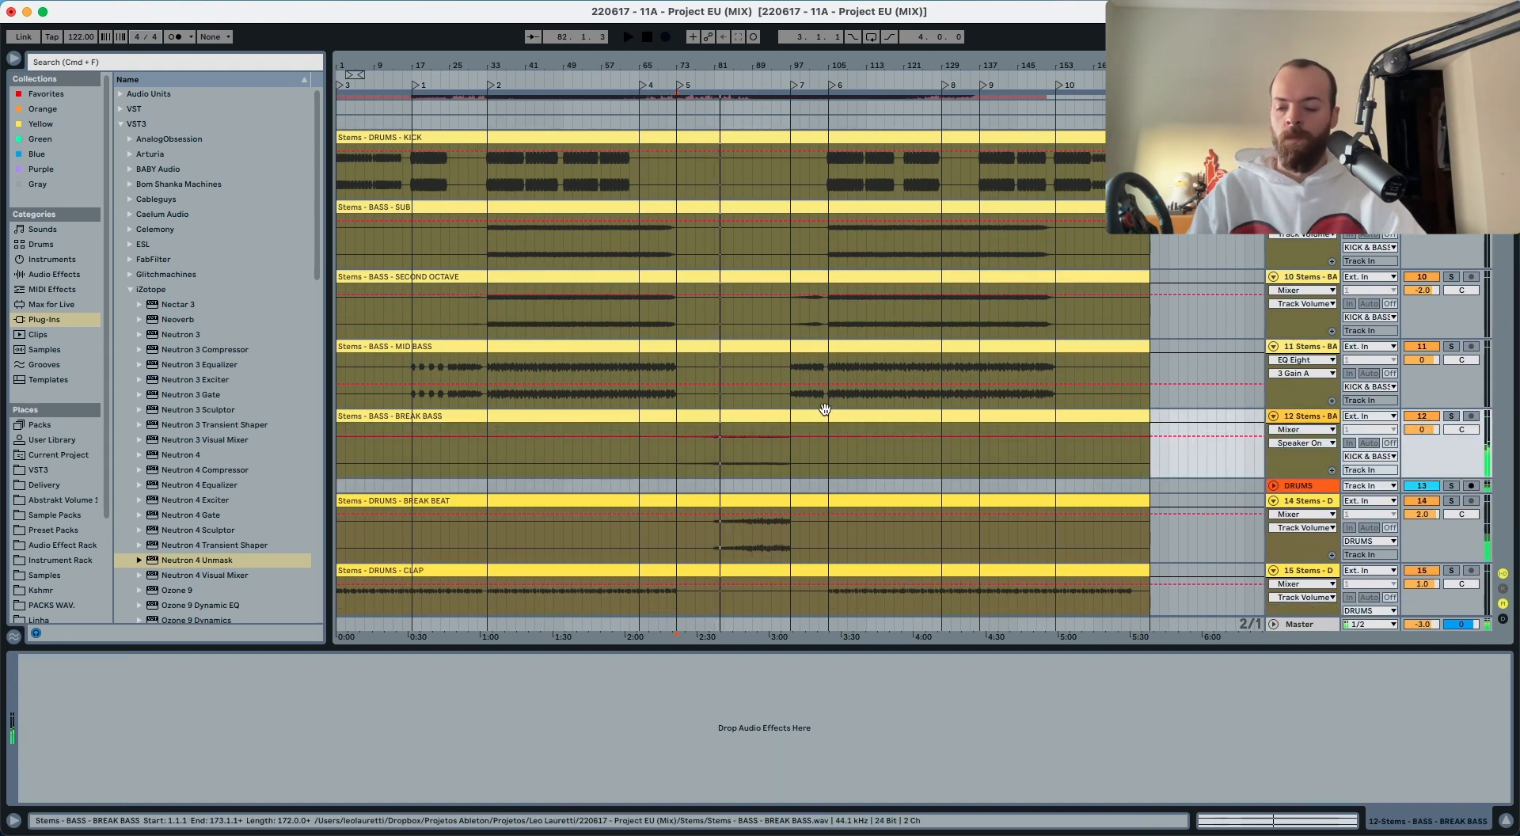
Step: Bring up the Master track's Spectrum and play the breakdown from bar 81 to examine the break bass level
{"action": "left_click", "coordinate": [741, 456]}
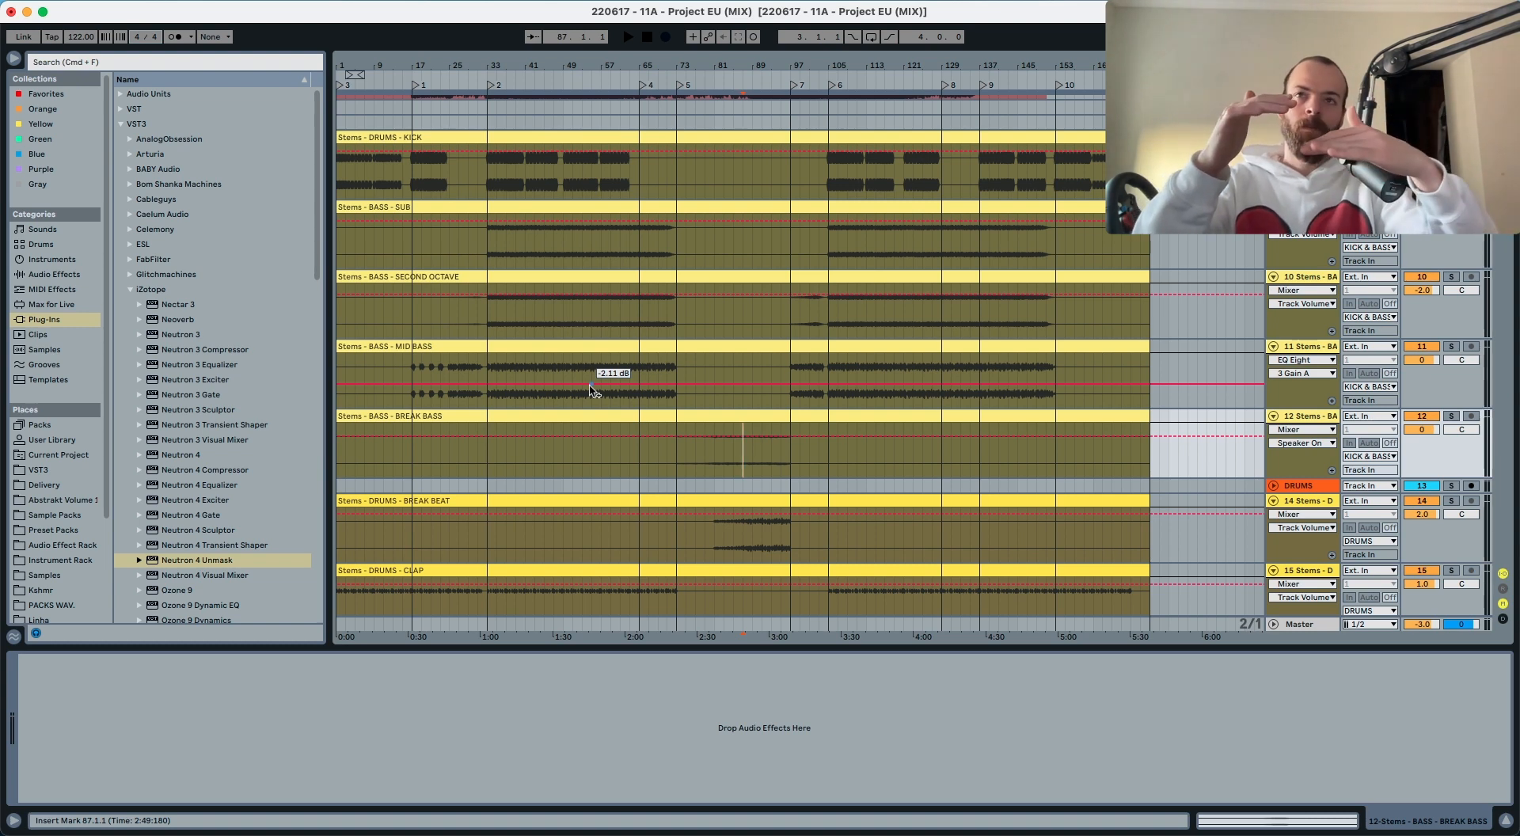
{"action": "left_click", "coordinate": [601, 259]}
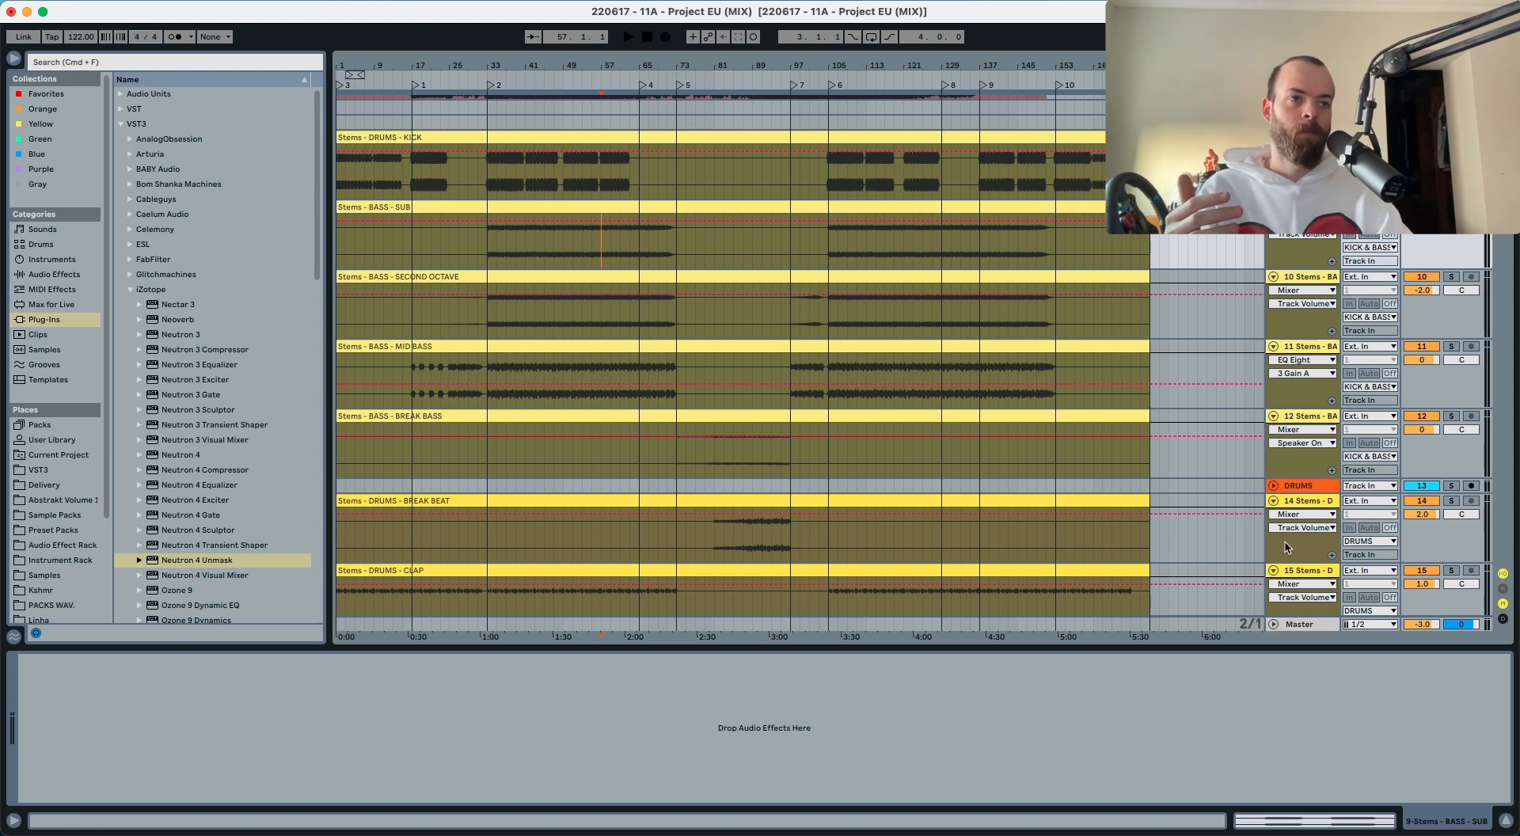
{"action": "left_click", "coordinate": [1292, 626]}
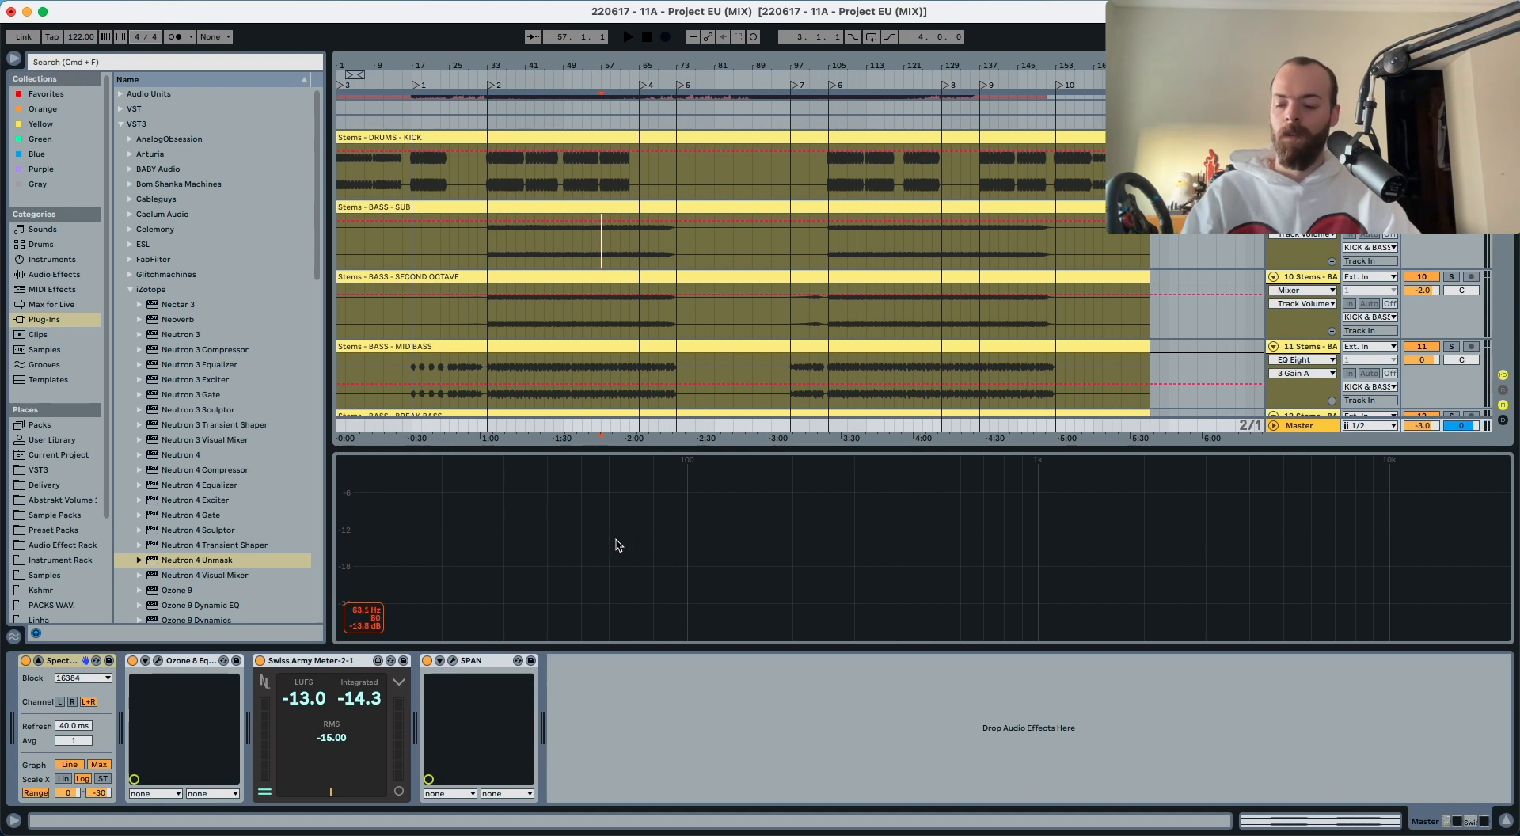
{"action": "scroll", "coordinate": [834, 227], "scroll_direction": "down", "scroll_amount": 3}
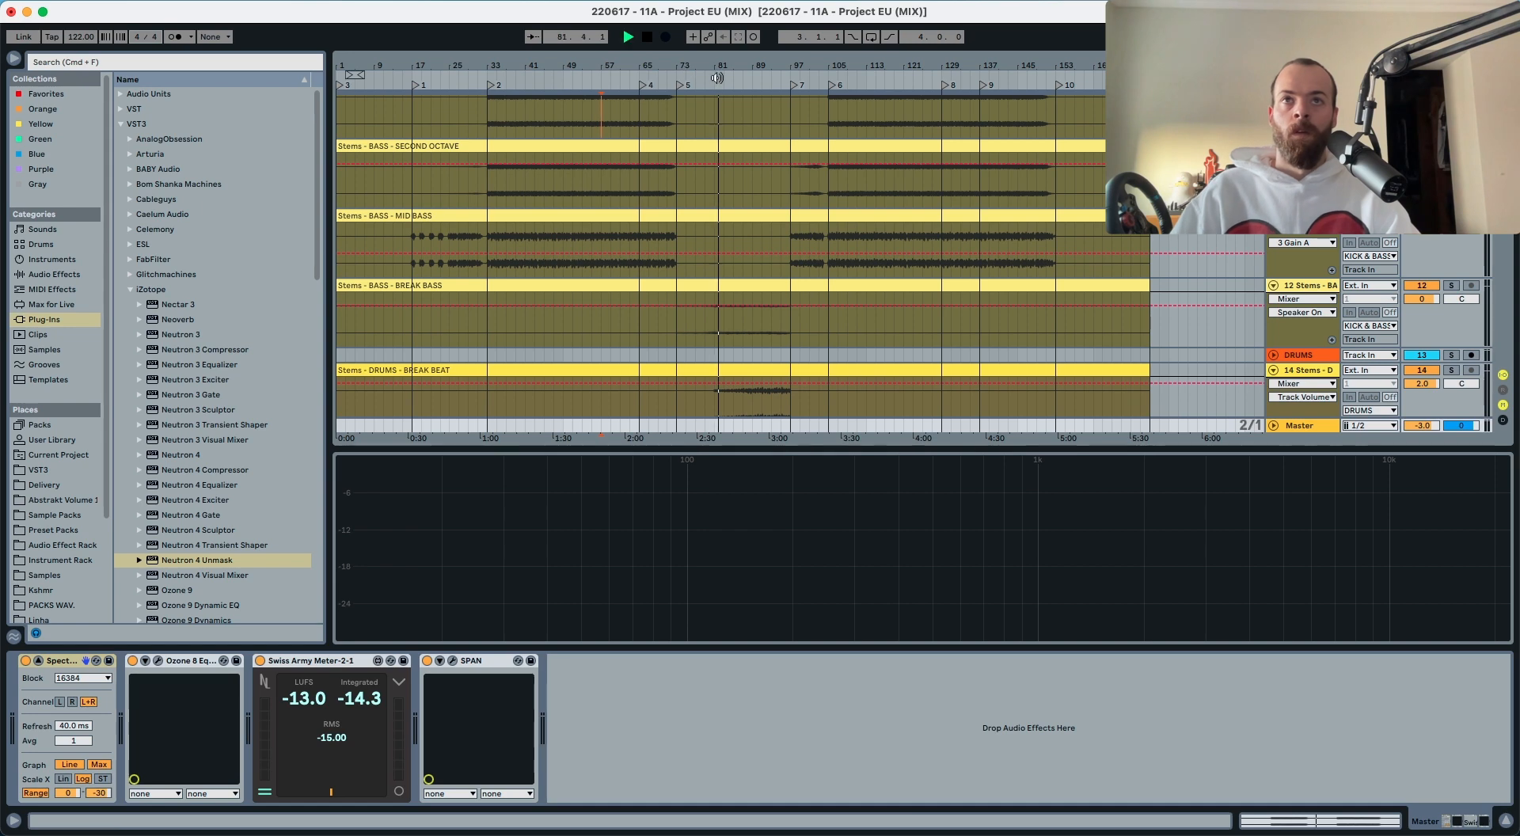
{"action": "key", "text": "space"}
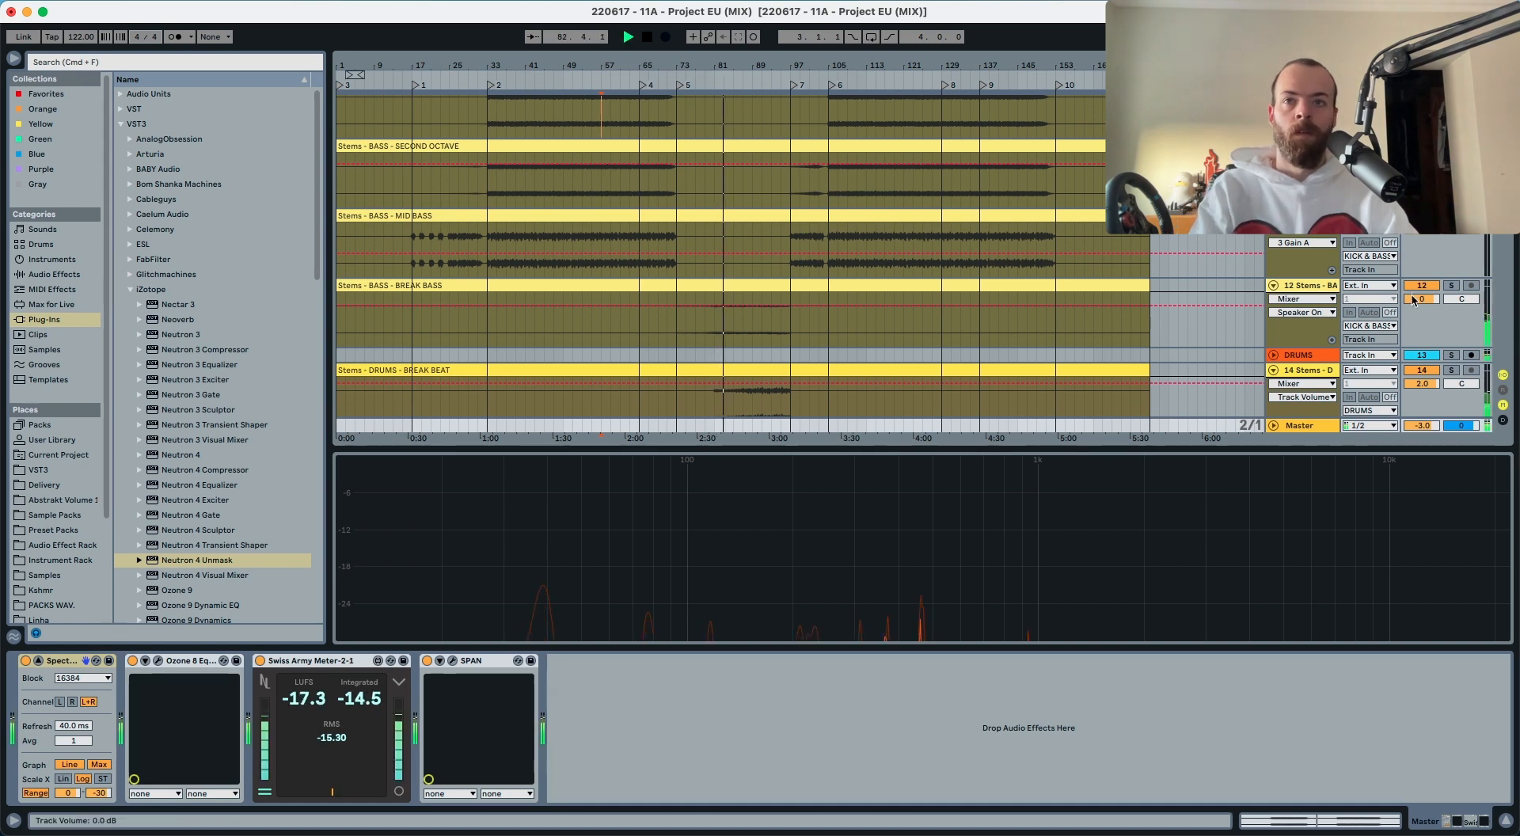
Step: Raise the Break Bass track's volume to 5.0 dB and paste a Utility on it with Gain at 10.0 dB
{"action": "left_click_drag", "start_coordinate": [1413, 298], "coordinate": [1416, 305]}
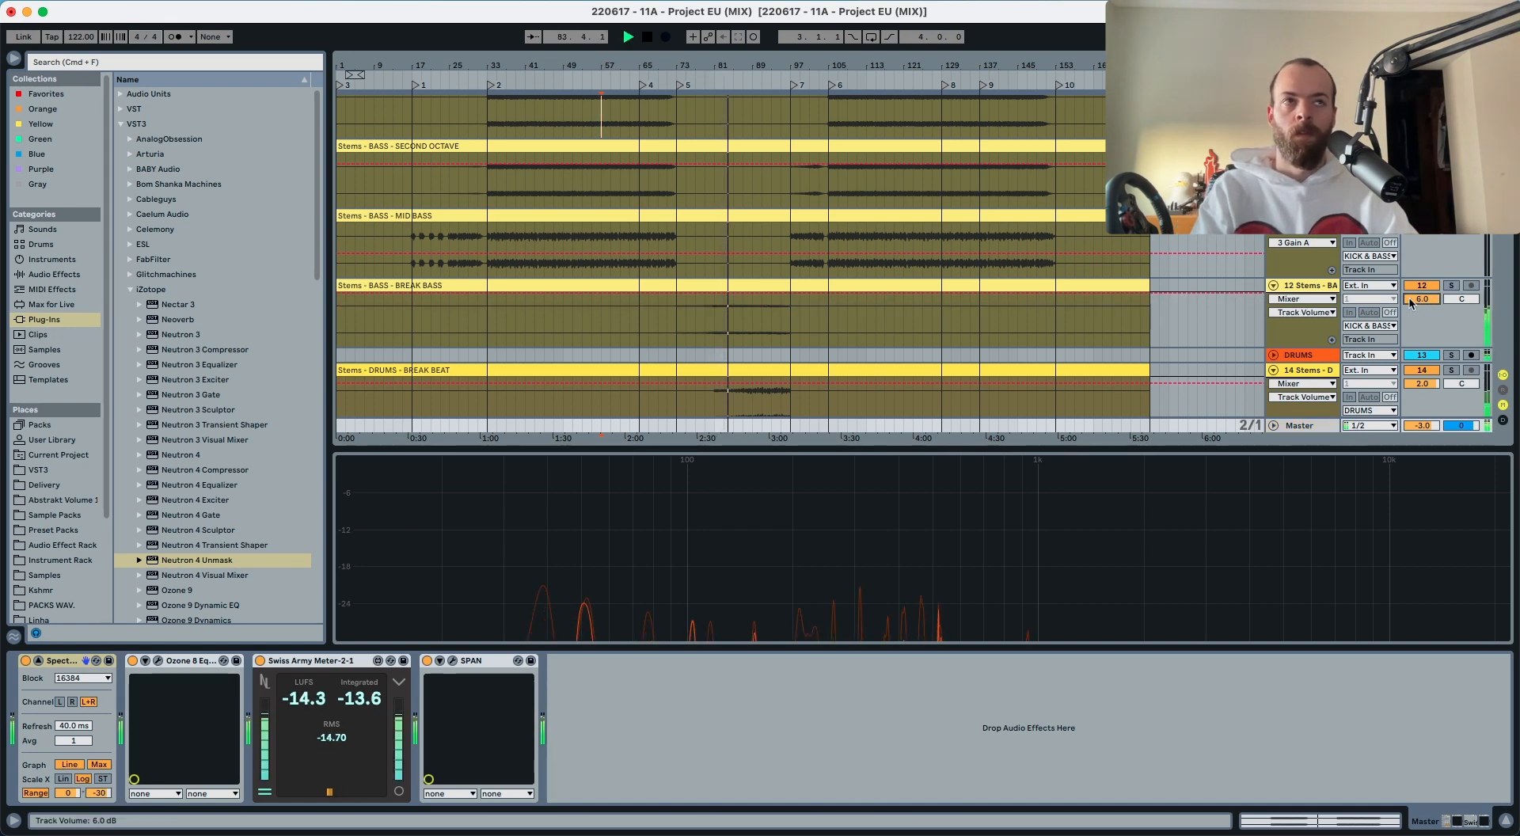
{"action": "left_click", "coordinate": [1318, 288]}
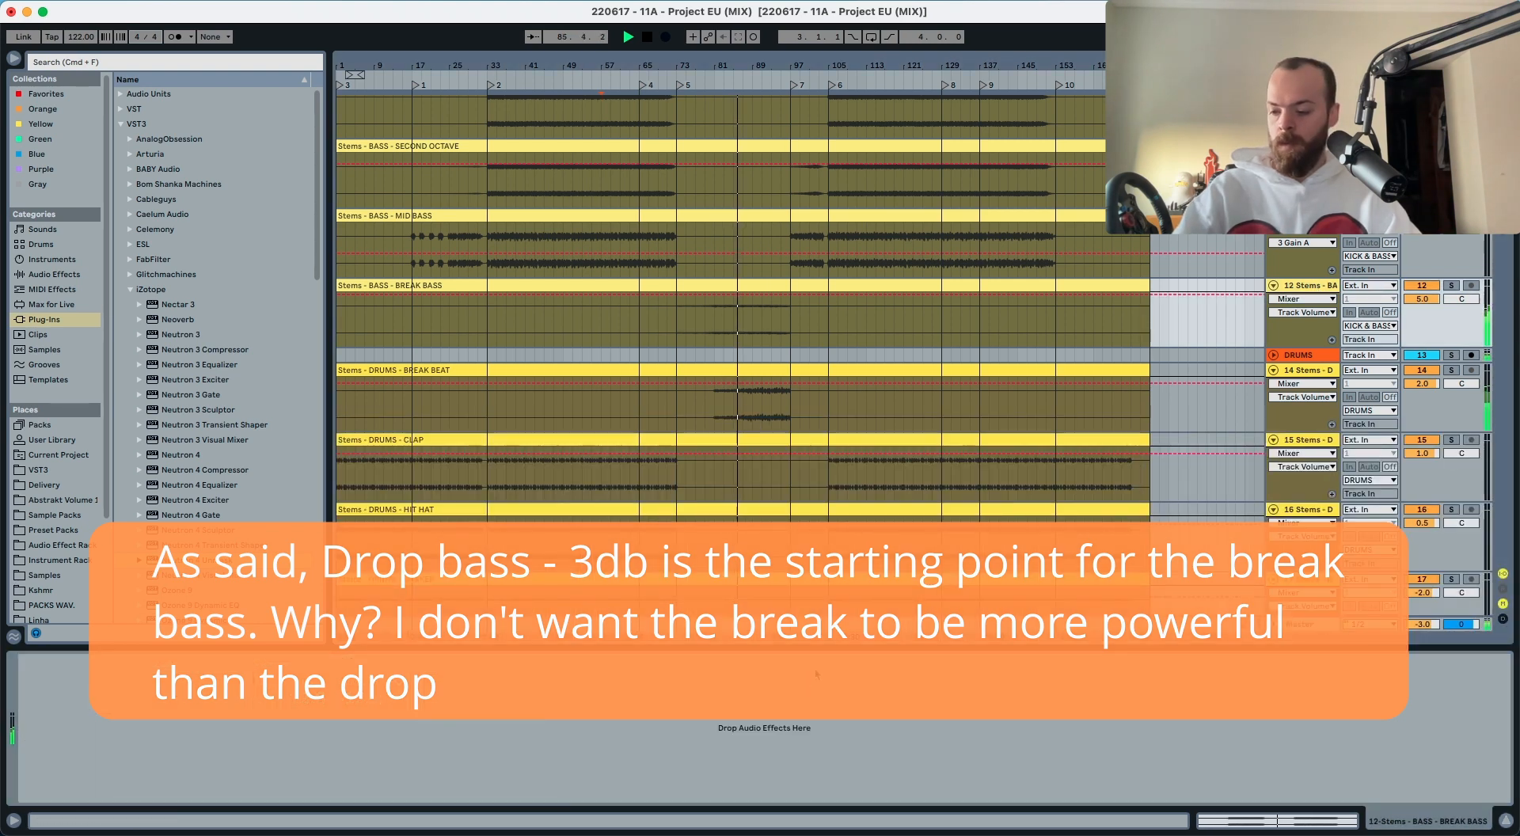
{"action": "key", "text": "super+v"}
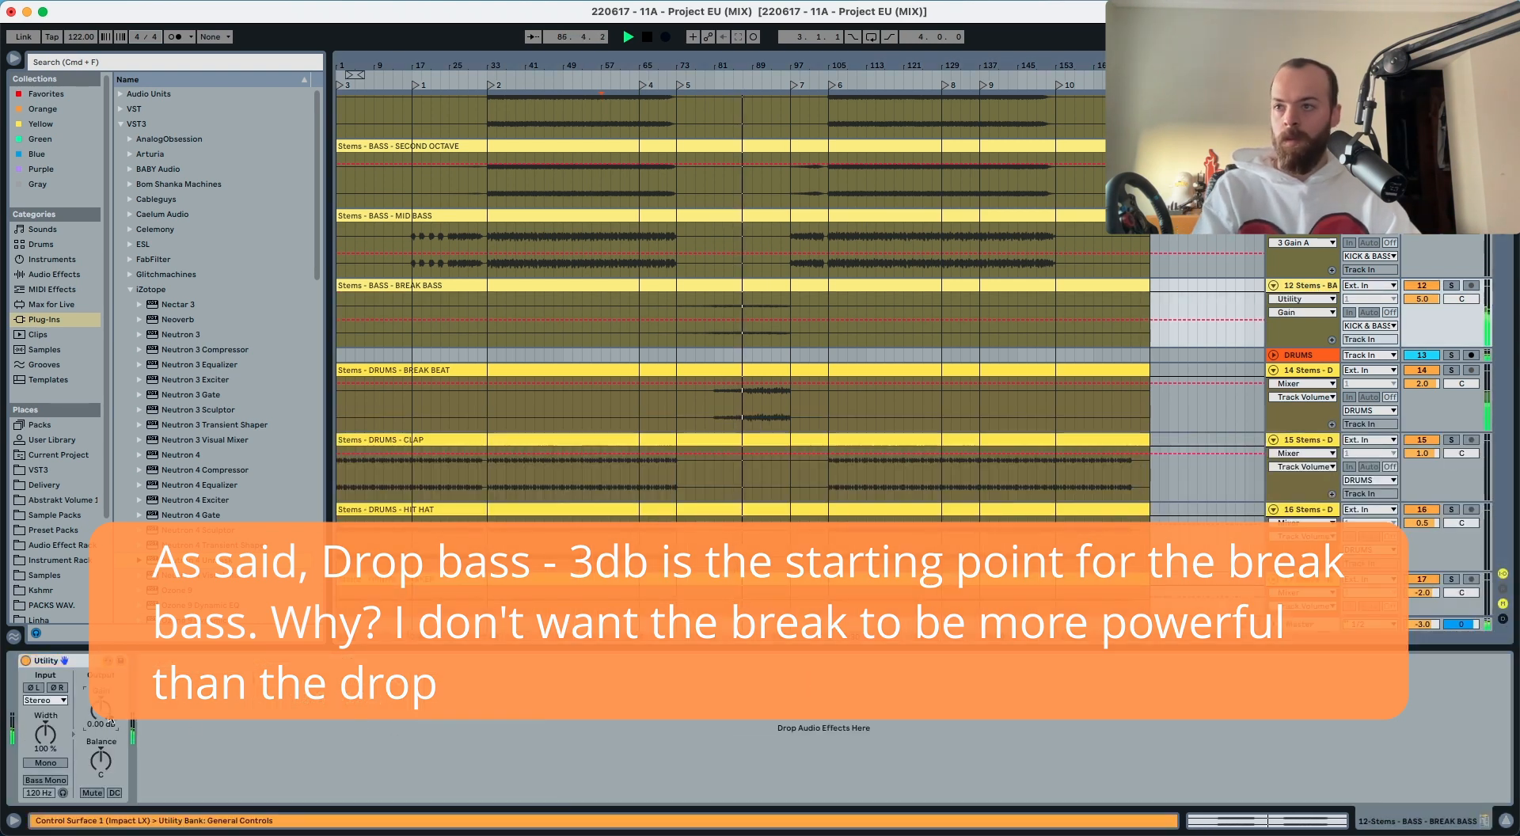
{"action": "left_click_drag", "start_coordinate": [100, 710], "coordinate": [100, 719]}
Step: Set the Break Bass track's volume to -5.0 dB and fine-tune it to -3.0 dB
{"action": "left_click", "coordinate": [1422, 299]}
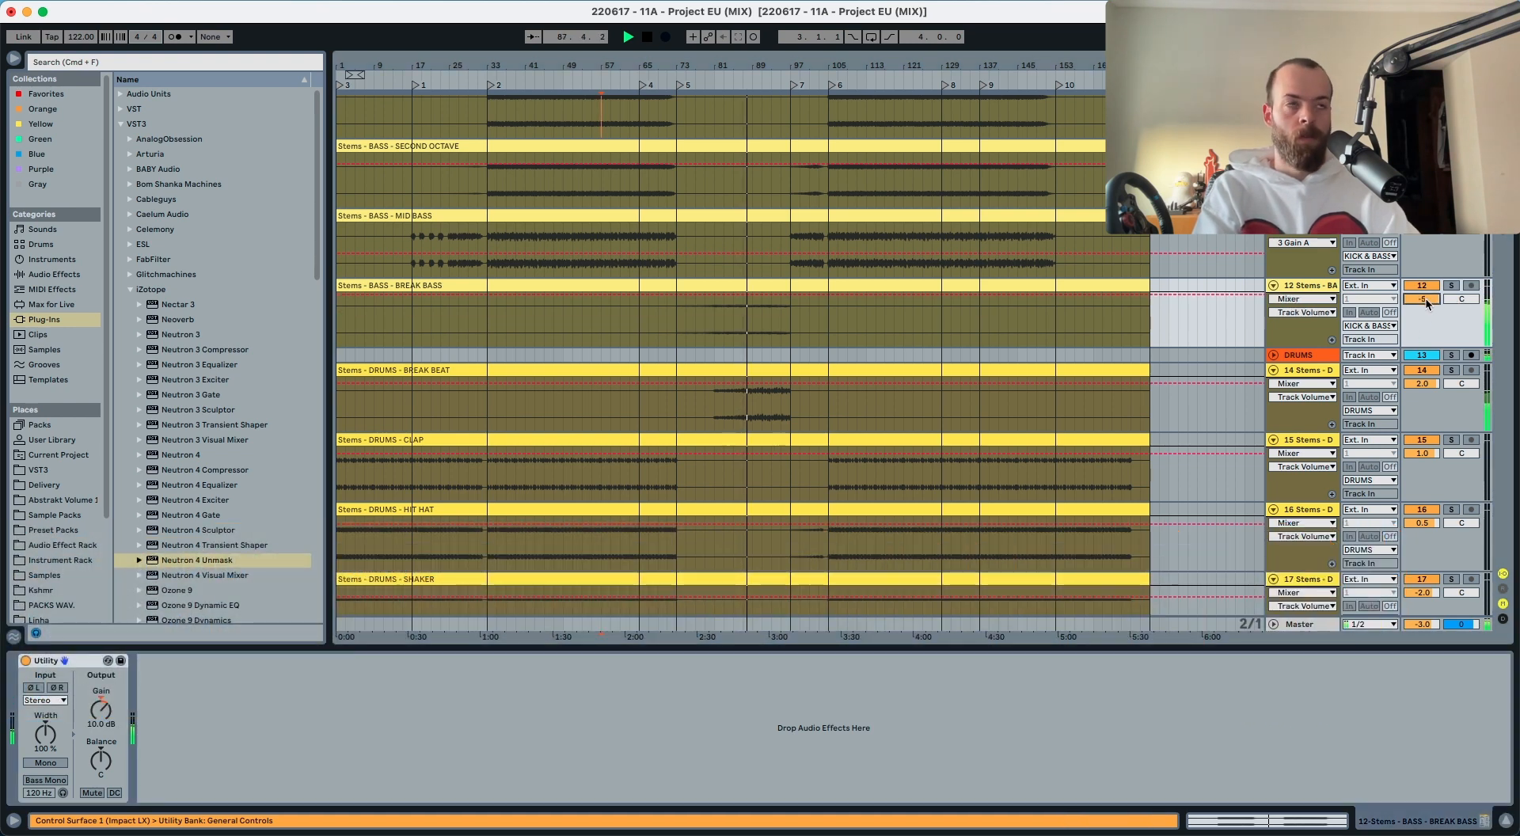
{"action": "key", "text": "Return"}
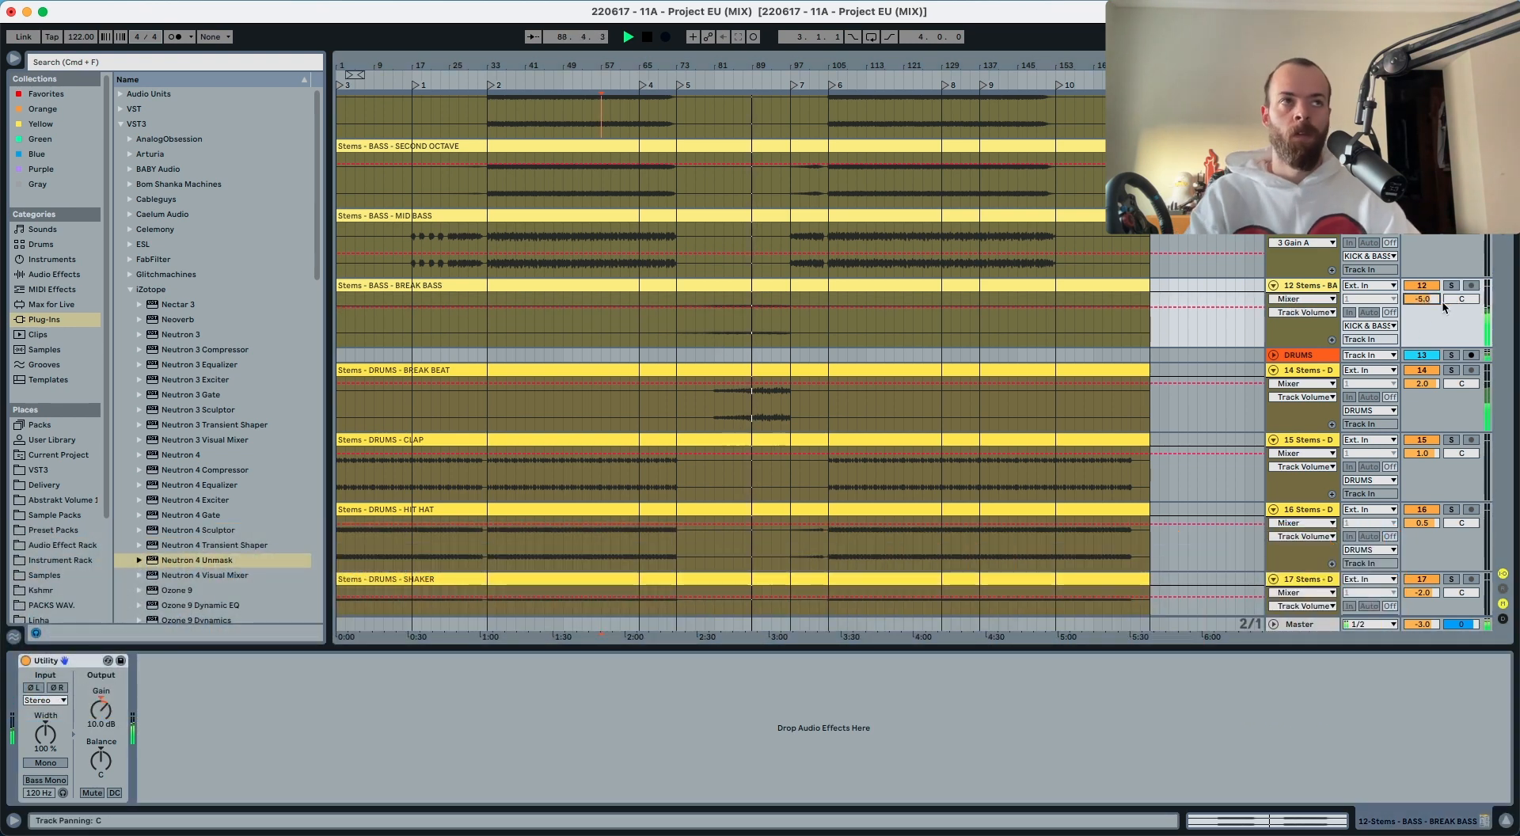
{"action": "left_click_drag", "start_coordinate": [1431, 302], "coordinate": [1431, 299]}
Step: Examine the breakdown on the Master track's Spectrum while looking through the stems down to the vocals, and stop playback
{"action": "left_click", "coordinate": [1318, 625]}
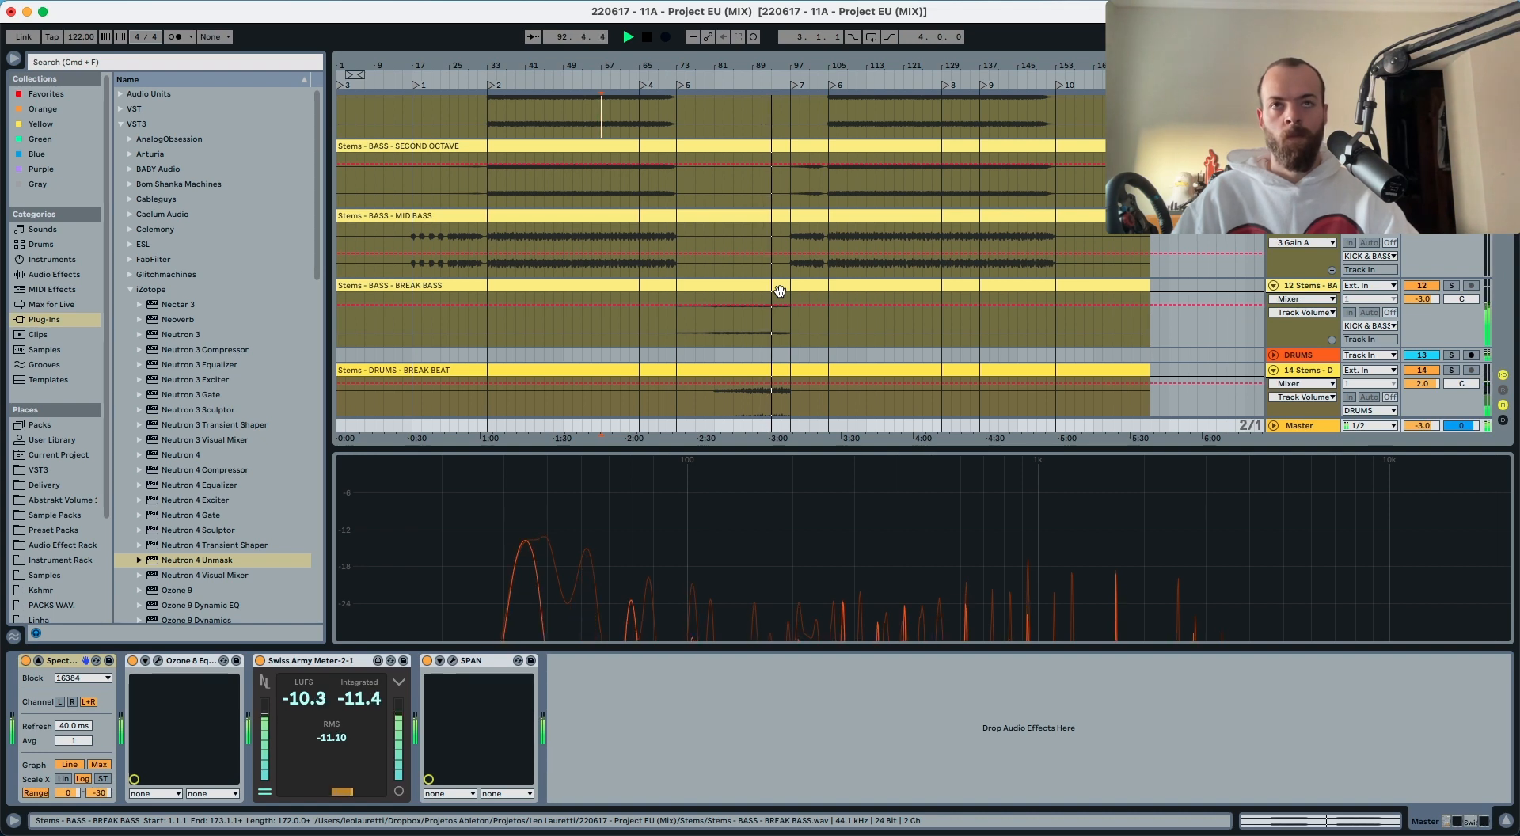
{"action": "scroll", "coordinate": [780, 301], "scroll_direction": "down", "scroll_amount": 4}
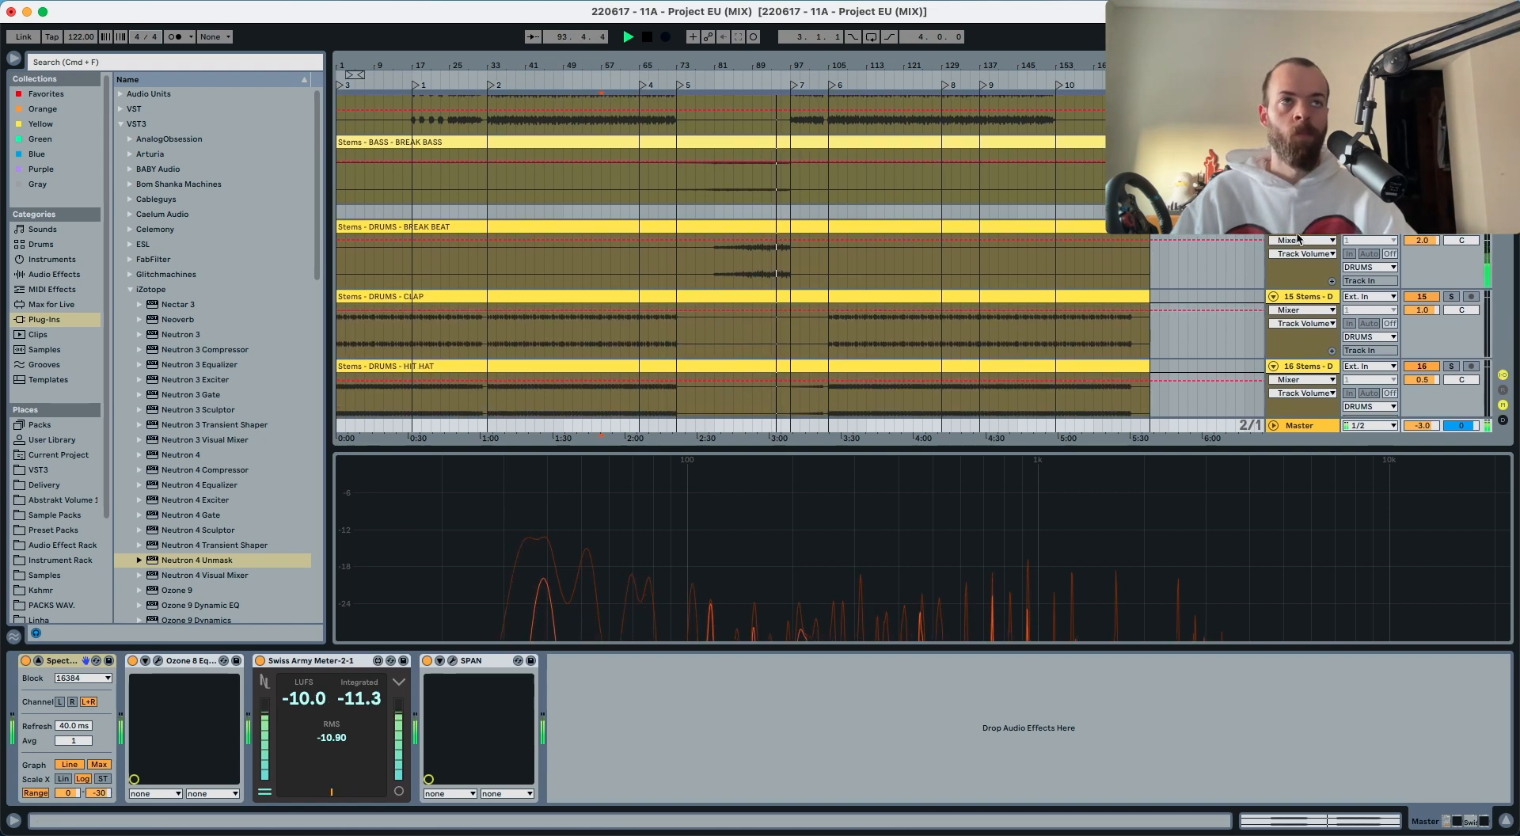
{"action": "scroll", "coordinate": [611, 269], "scroll_direction": "down", "scroll_amount": 15}
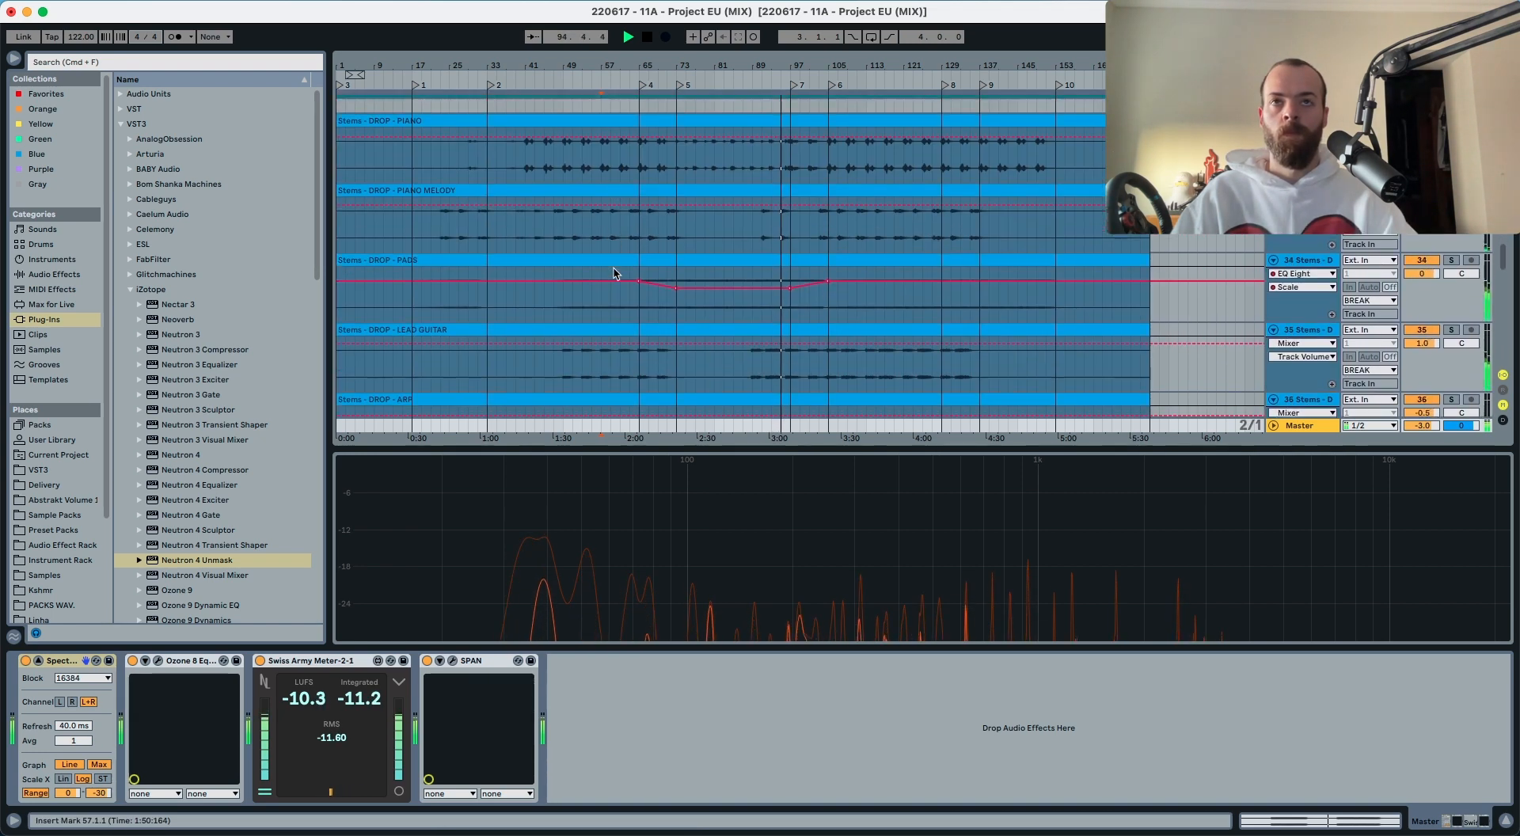
{"action": "scroll", "coordinate": [613, 273], "scroll_direction": "down", "scroll_amount": 15}
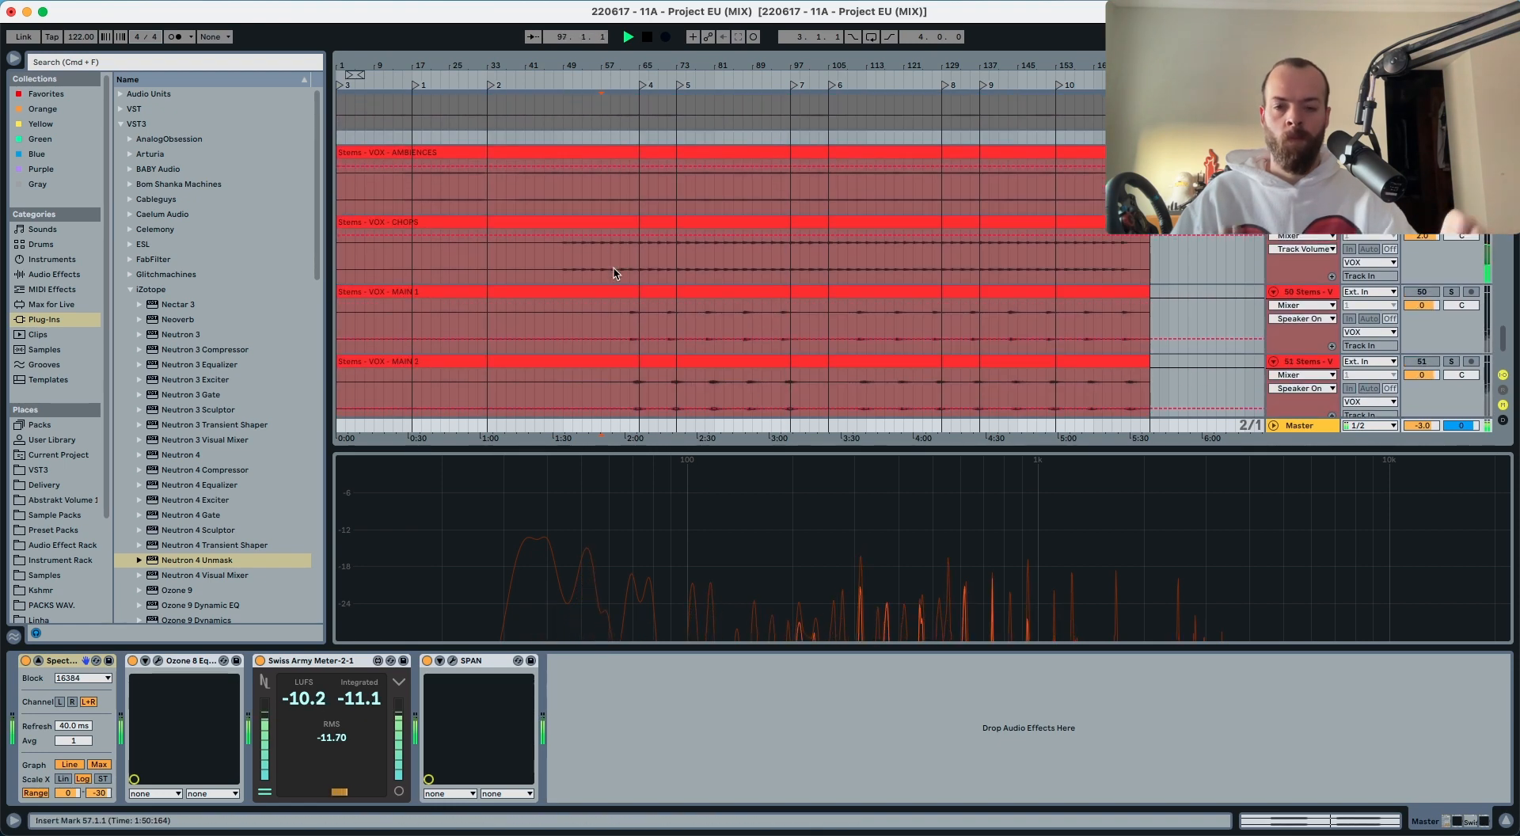
{"action": "scroll", "coordinate": [617, 273], "scroll_direction": "up", "scroll_amount": 6}
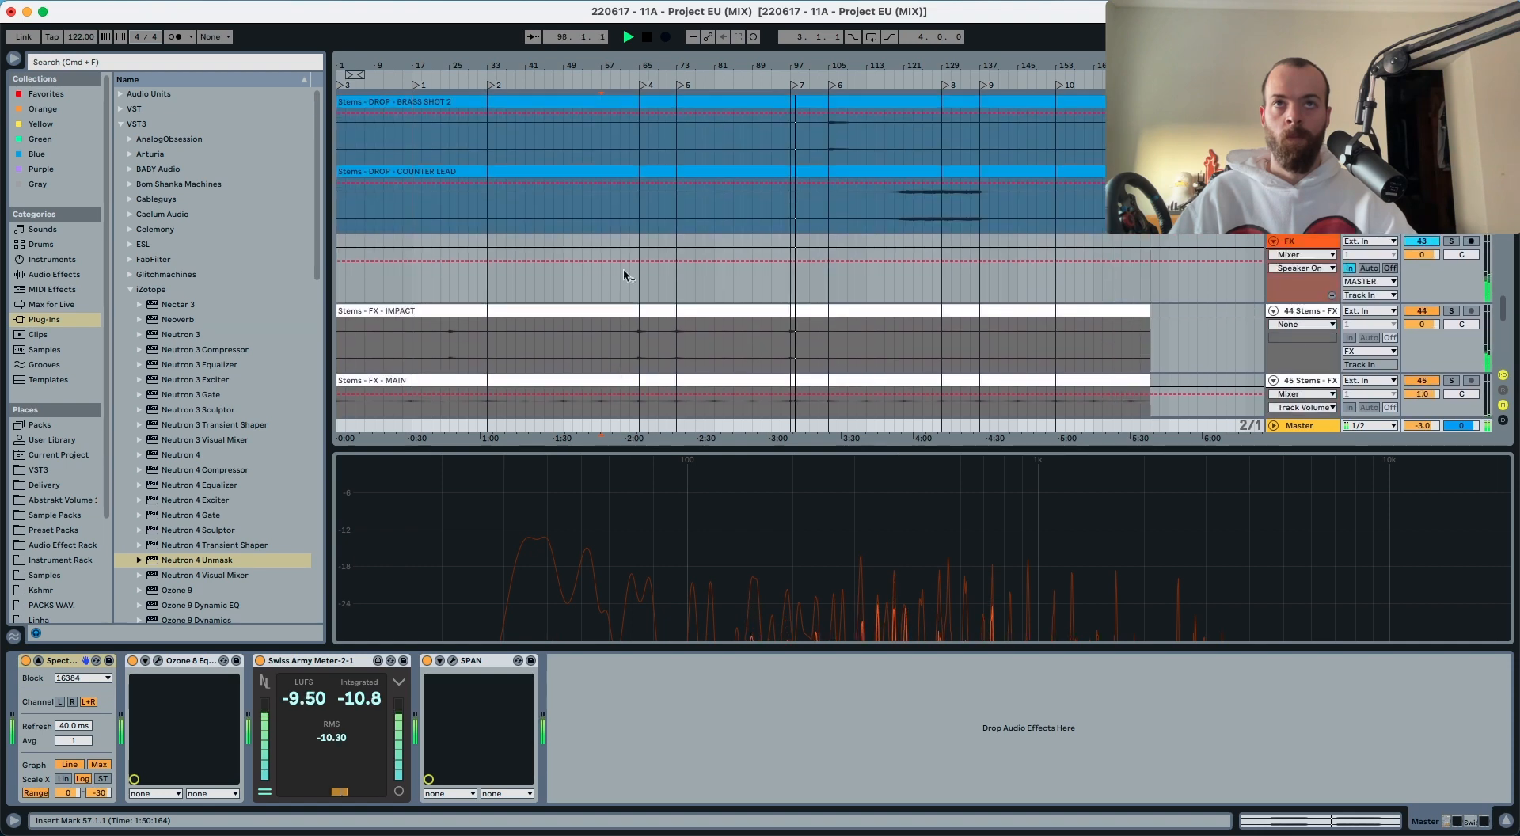
{"action": "scroll", "coordinate": [624, 275], "scroll_direction": "up", "scroll_amount": 5}
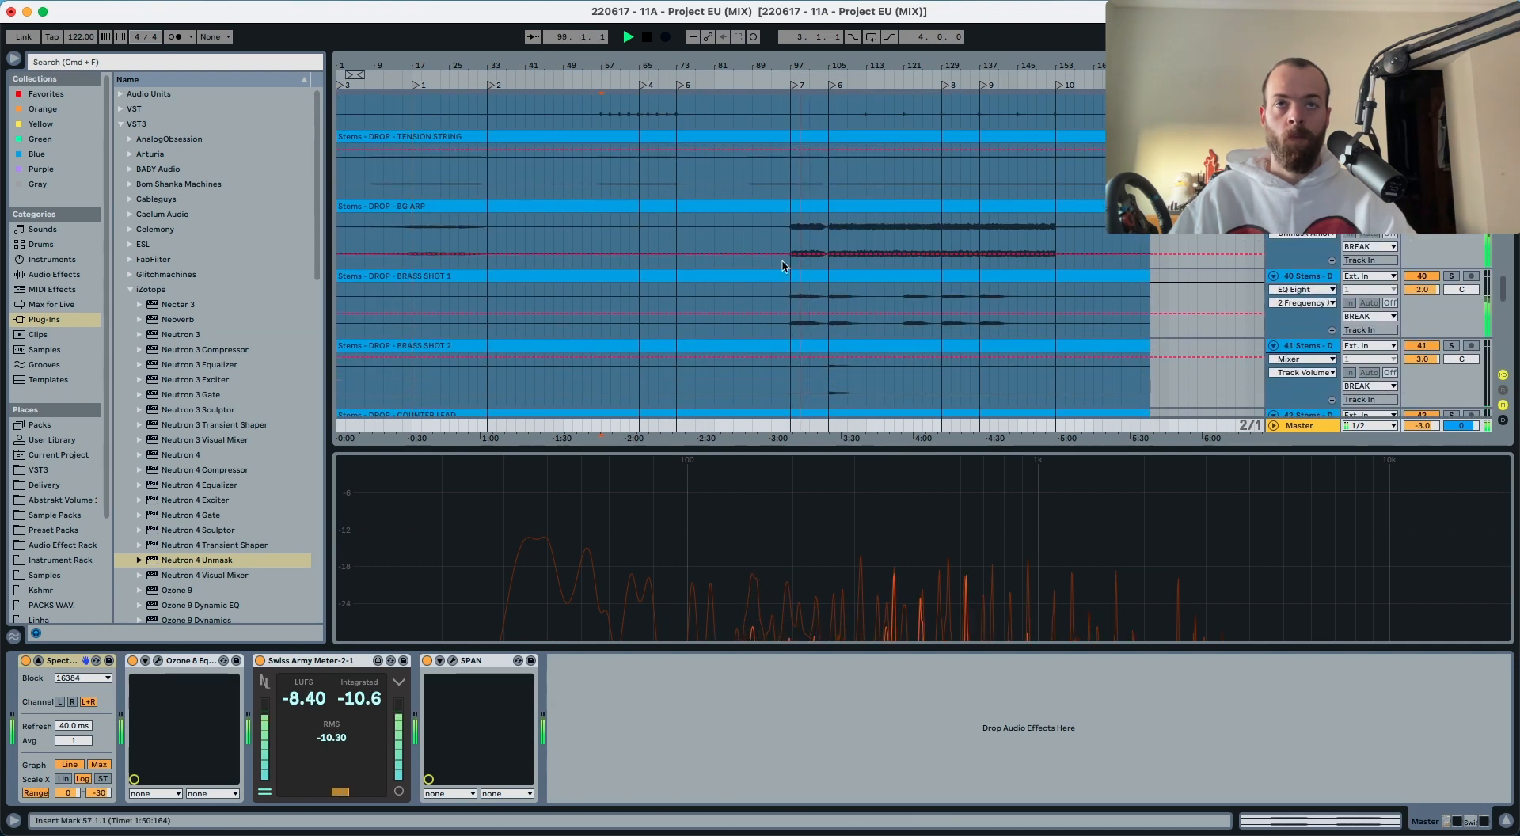
{"action": "key", "text": "space"}
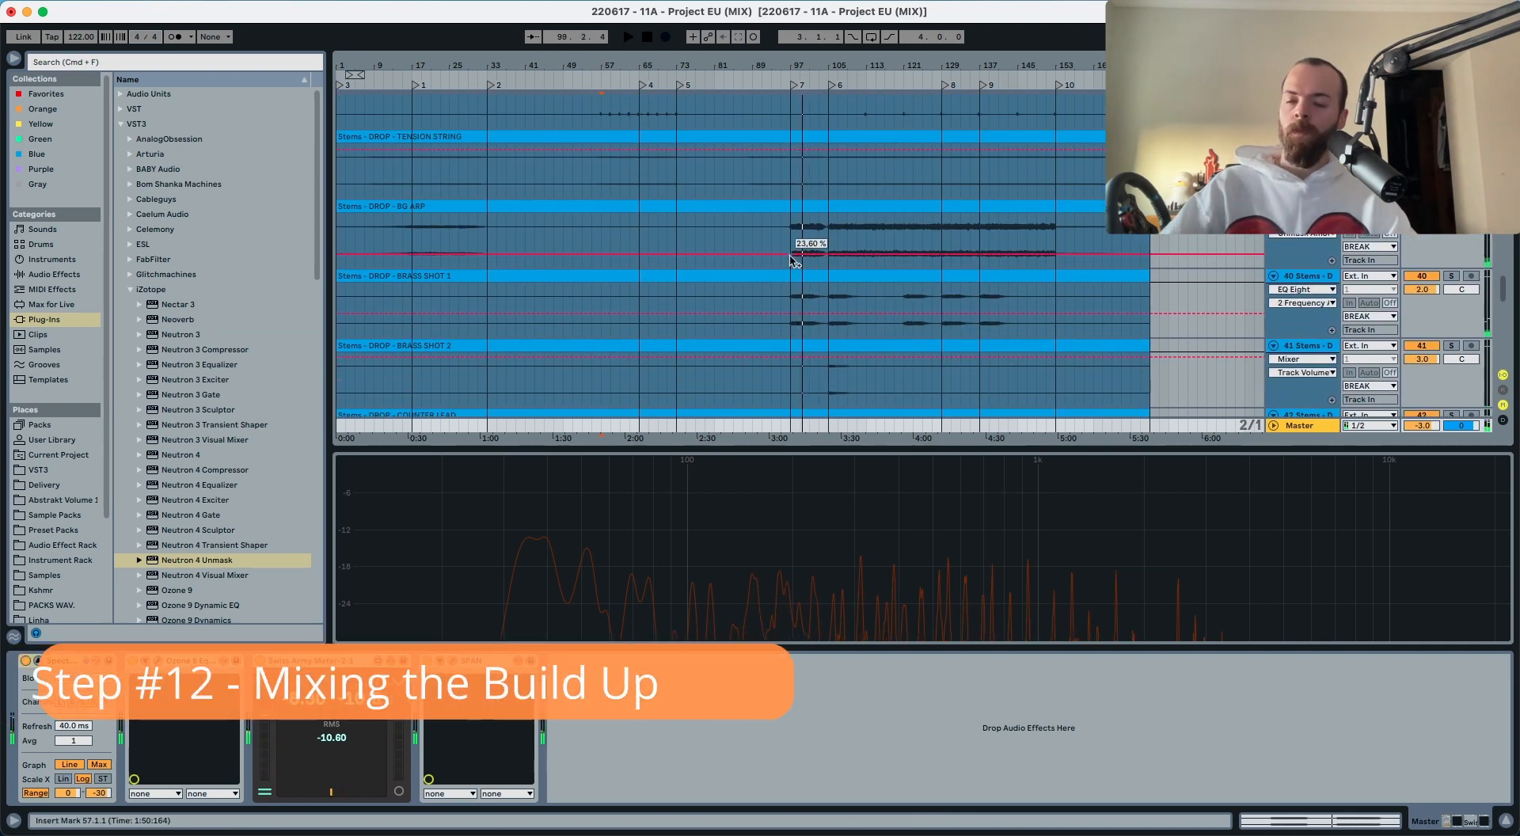
Step: Paste a Utility after Neutron 4 Unmask on the BG Arp track
{"action": "left_click_drag", "start_coordinate": [828, 65], "coordinate": [828, 99]}
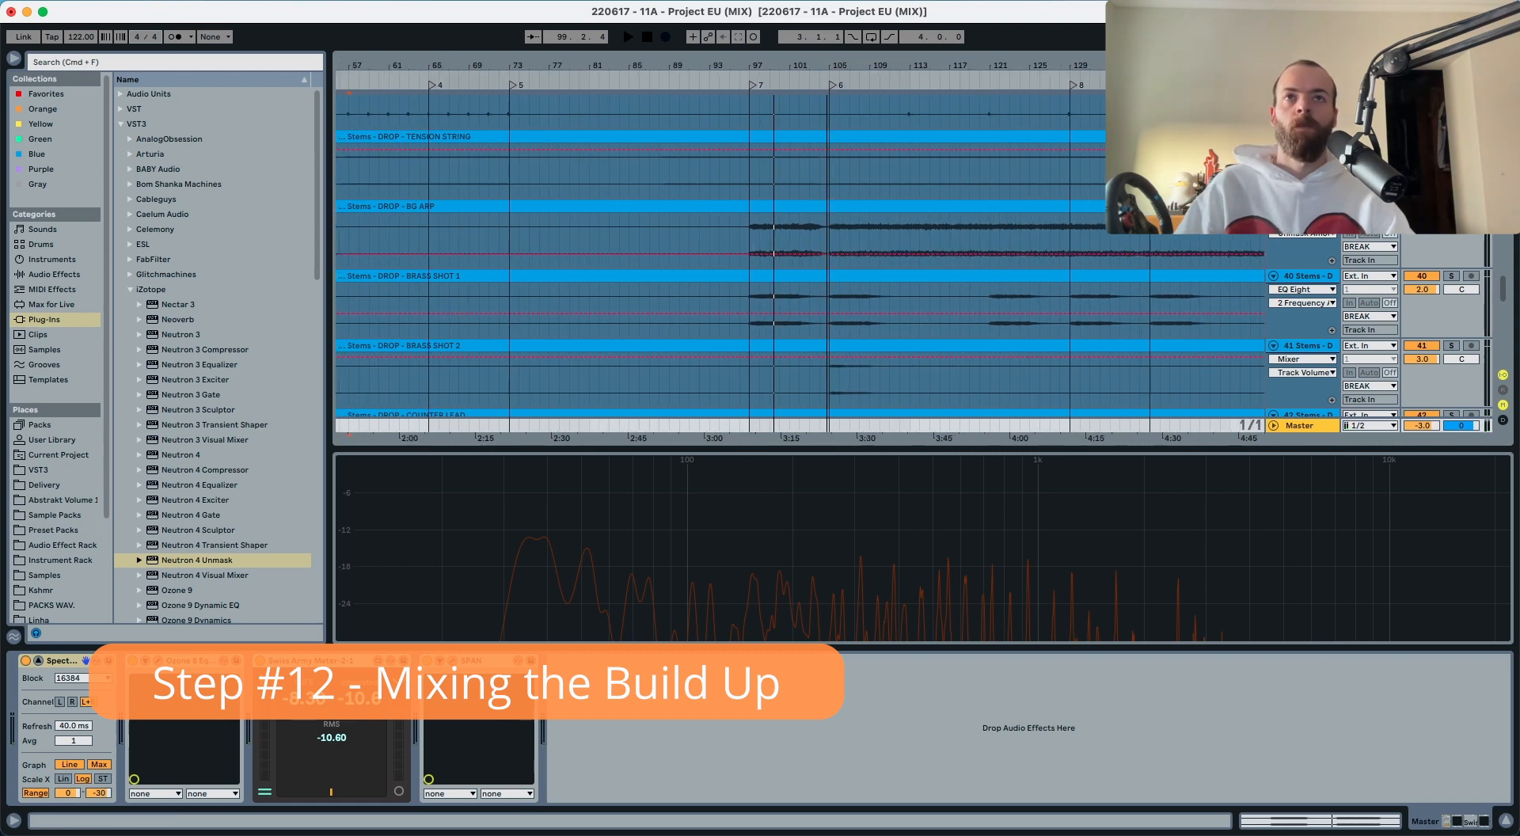
{"action": "left_click_drag", "start_coordinate": [827, 162], "coordinate": [859, 202]}
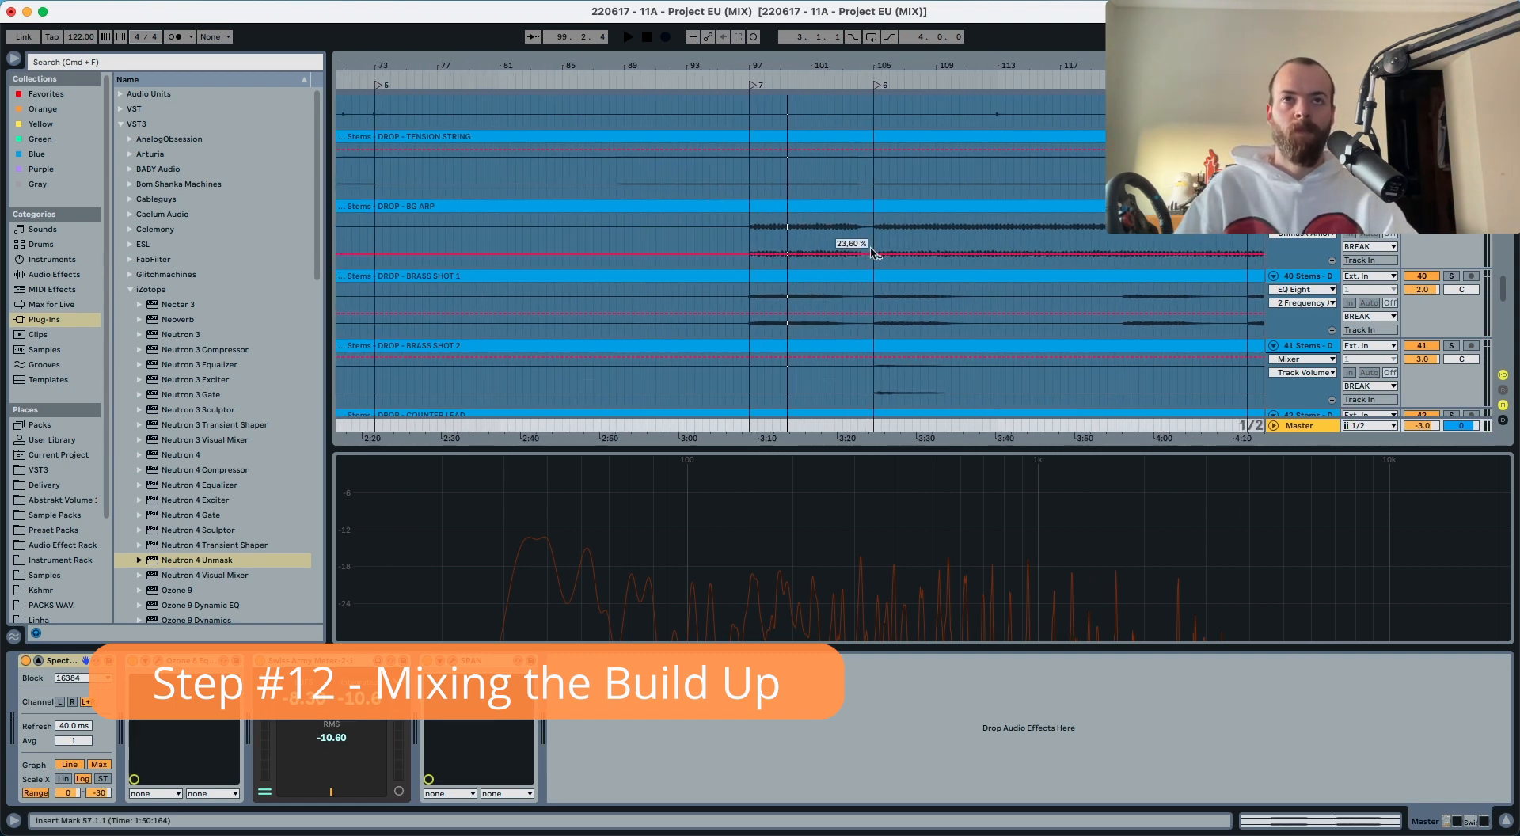
{"action": "double_click", "coordinate": [1302, 206]}
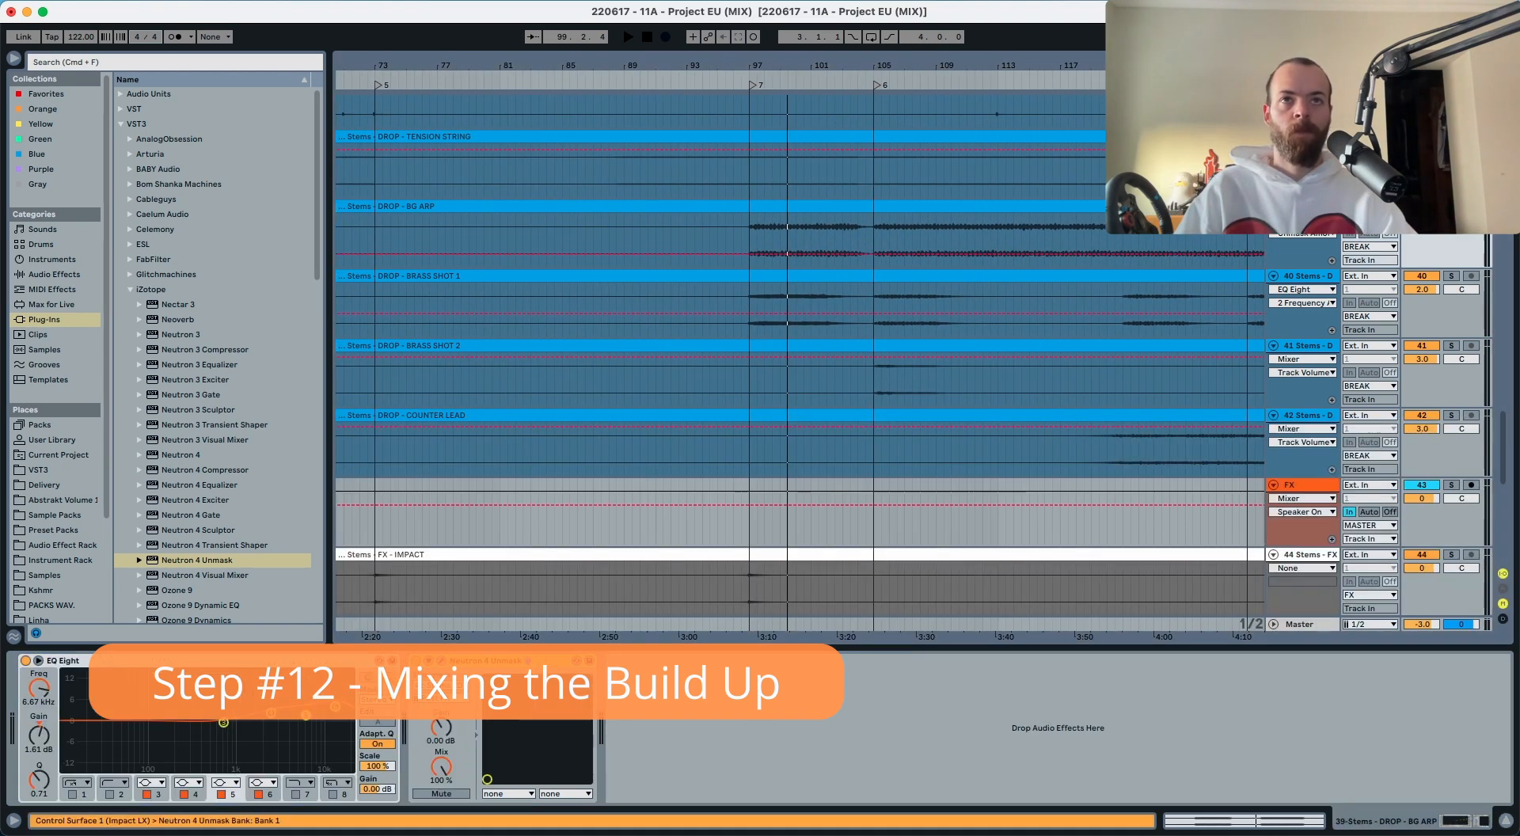
{"action": "left_click", "coordinate": [693, 685]}
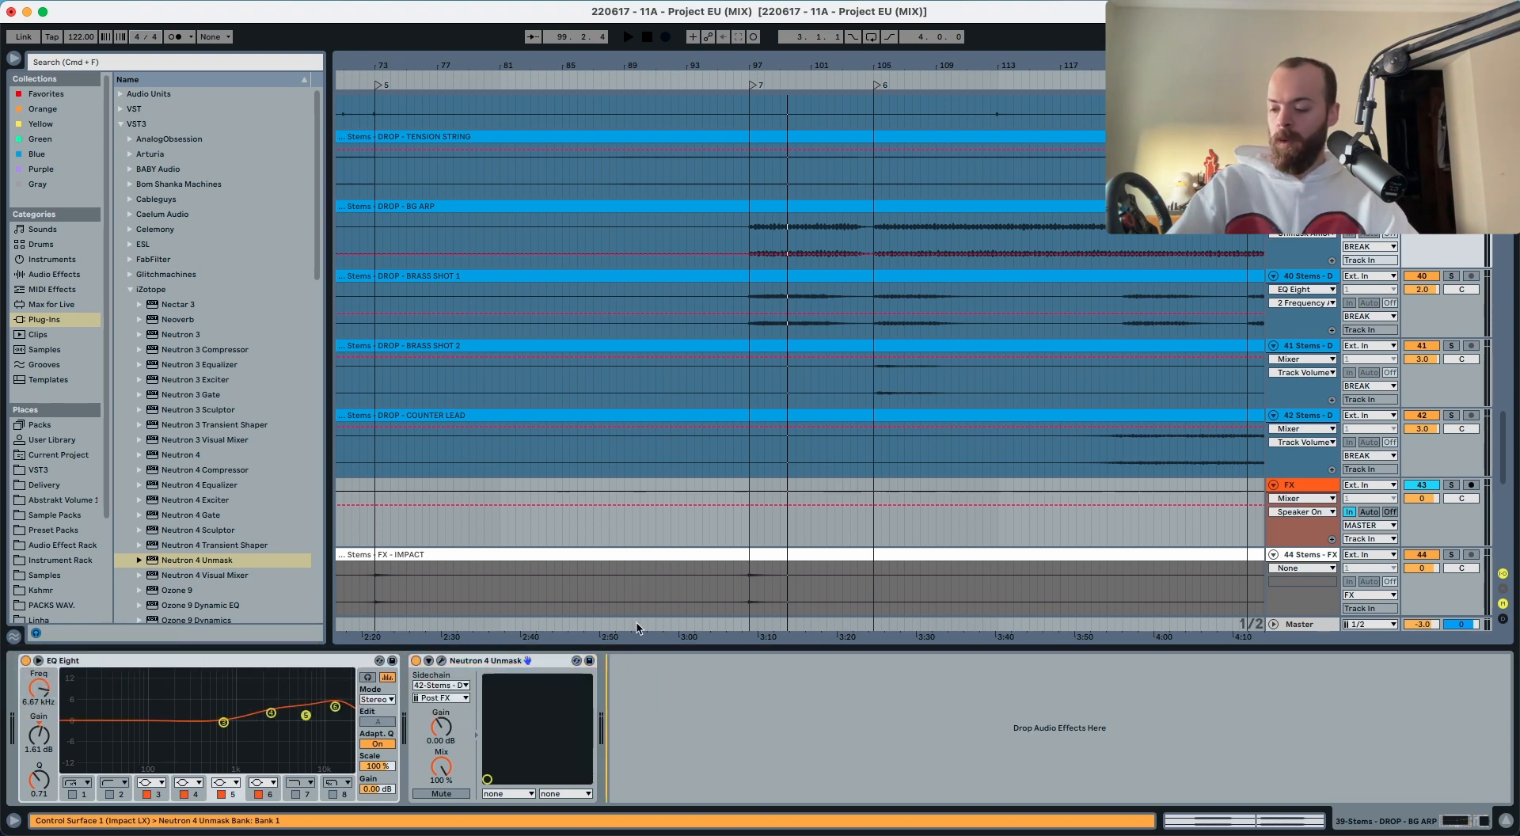
{"action": "key", "text": "super+v"}
{"action": "left_click", "coordinate": [687, 712]}
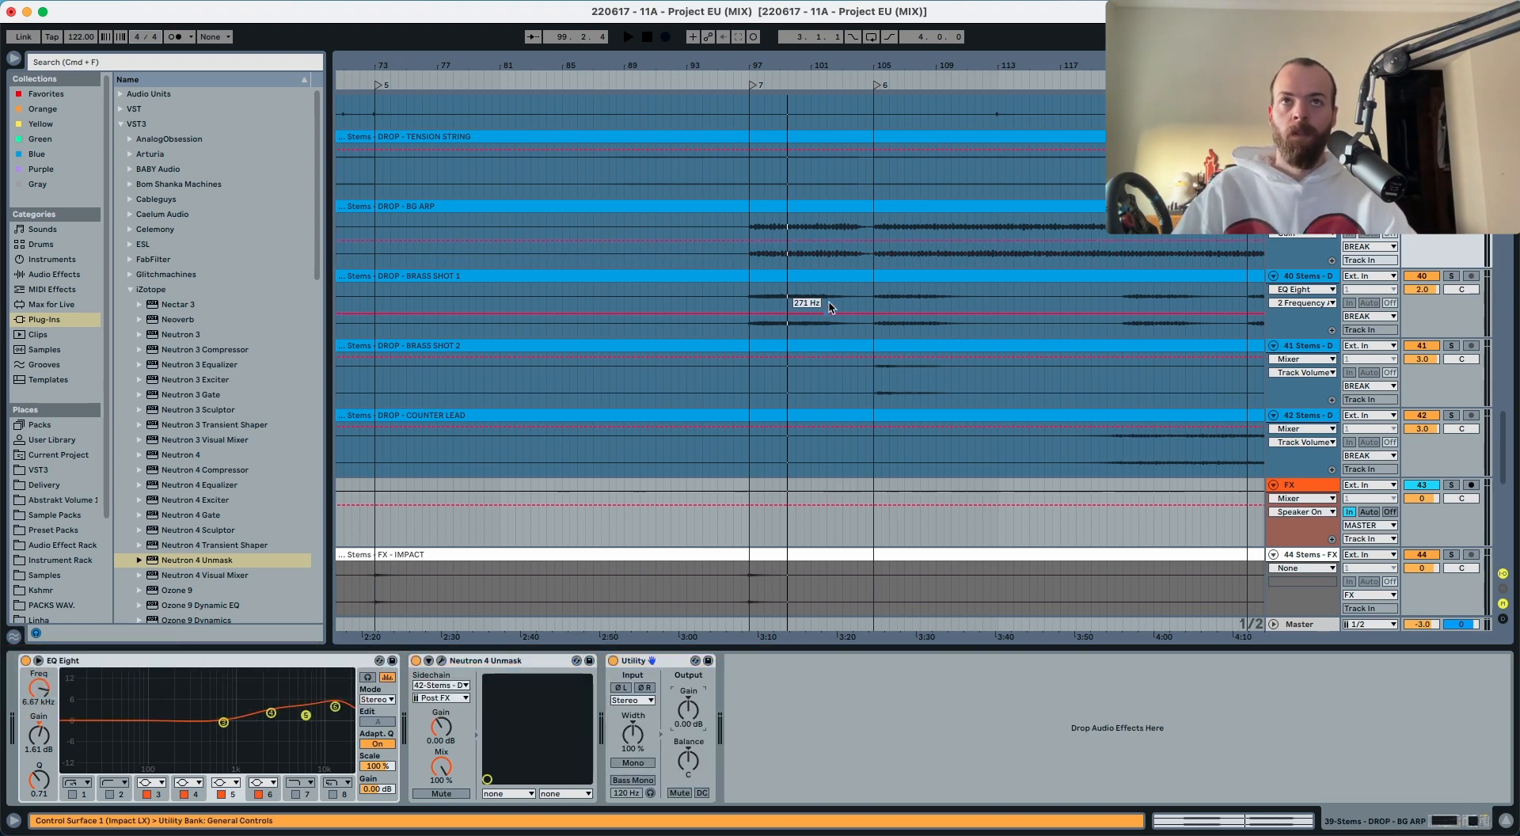
Step: Automate the BG Arp Utility's Gain from -2.09 dB at bar 97 up to 0.00 dB at bar 105, and play from bar 96
{"action": "left_click", "coordinate": [872, 241]}
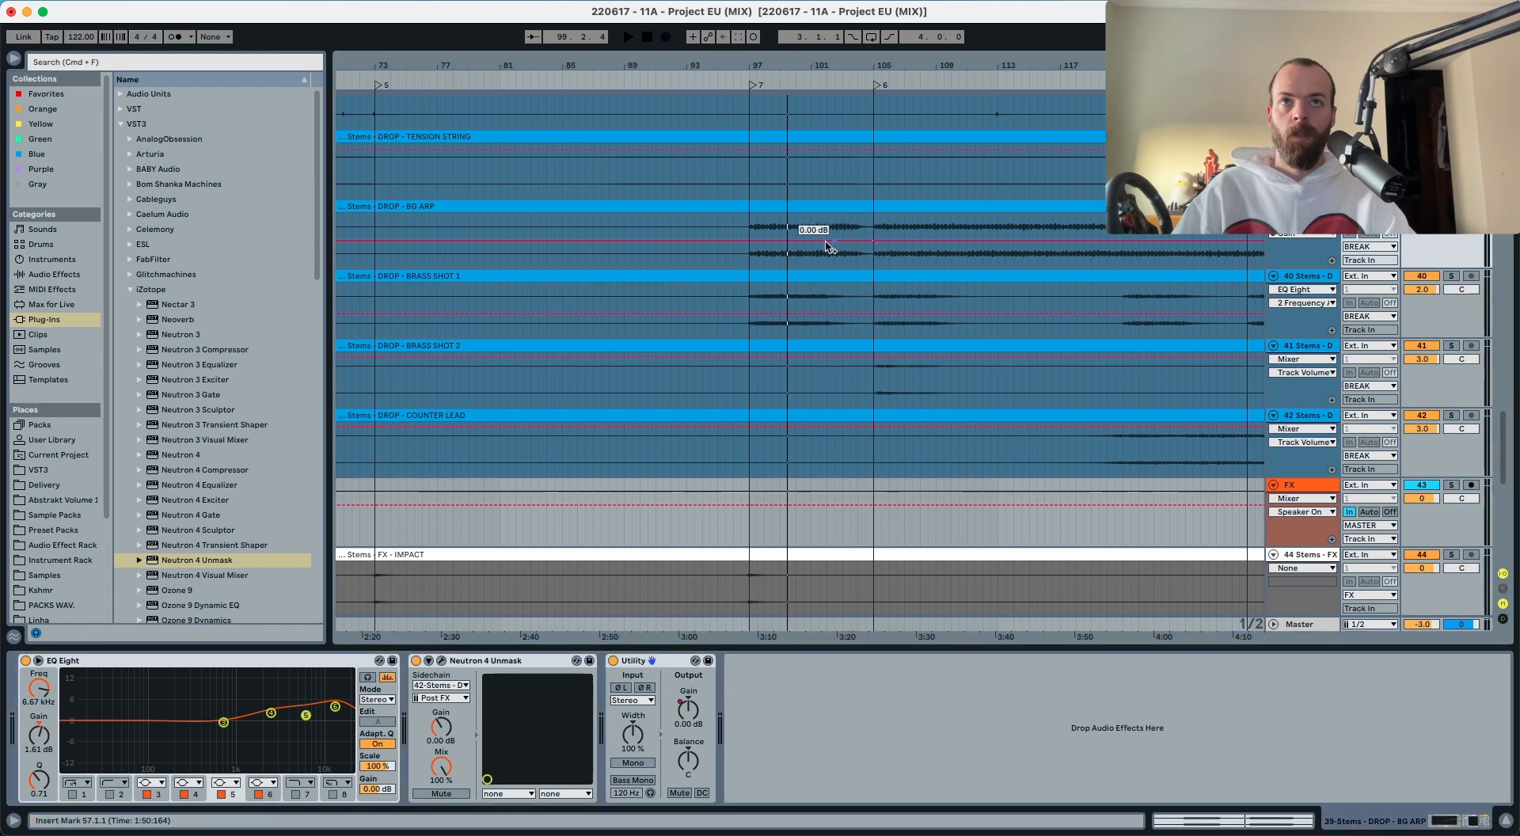
{"action": "left_click_drag", "start_coordinate": [749, 243], "coordinate": [750, 246]}
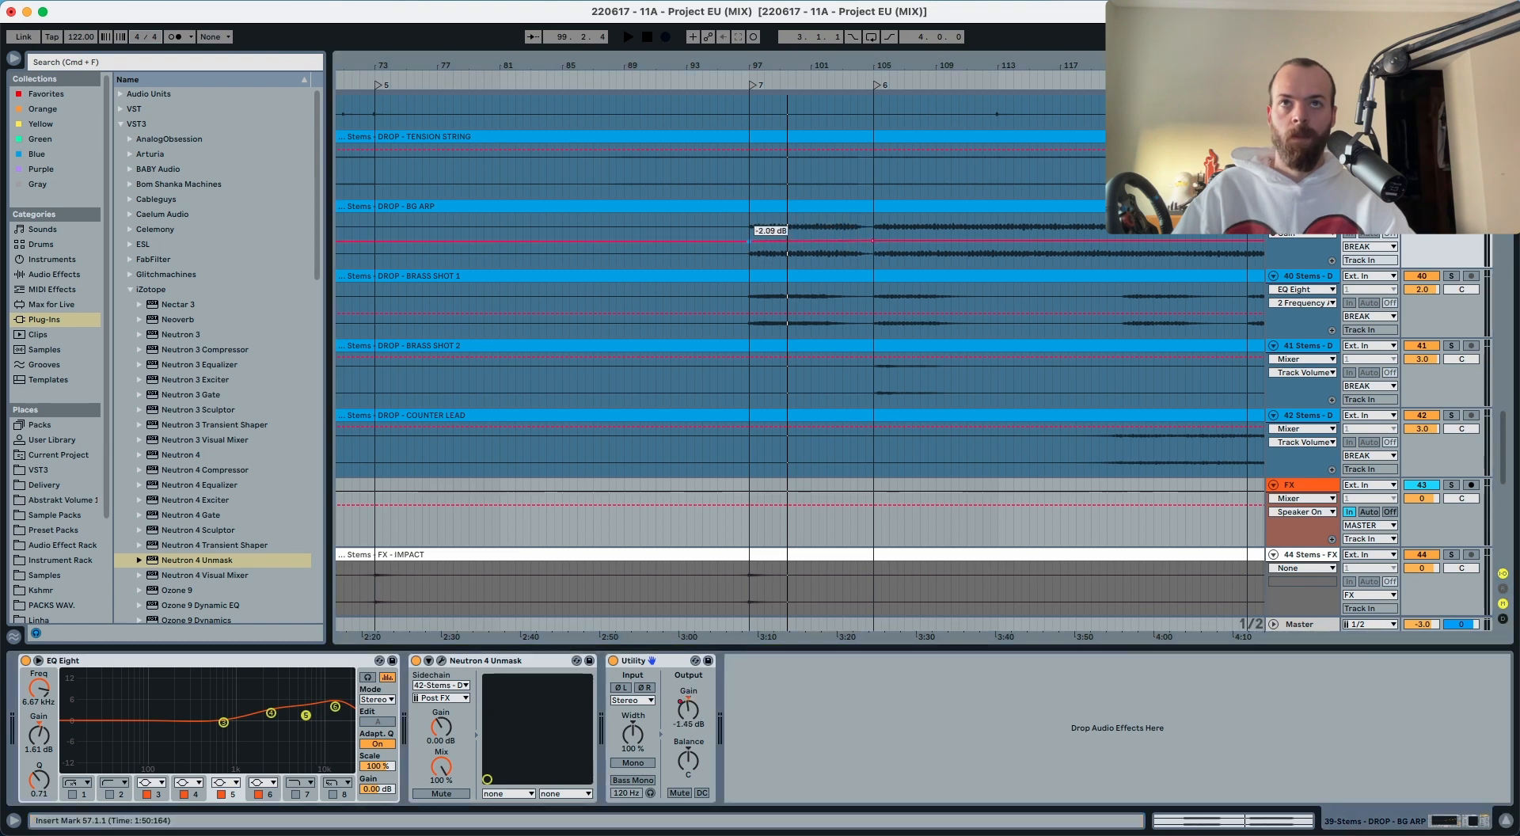
{"action": "left_click", "coordinate": [733, 230]}
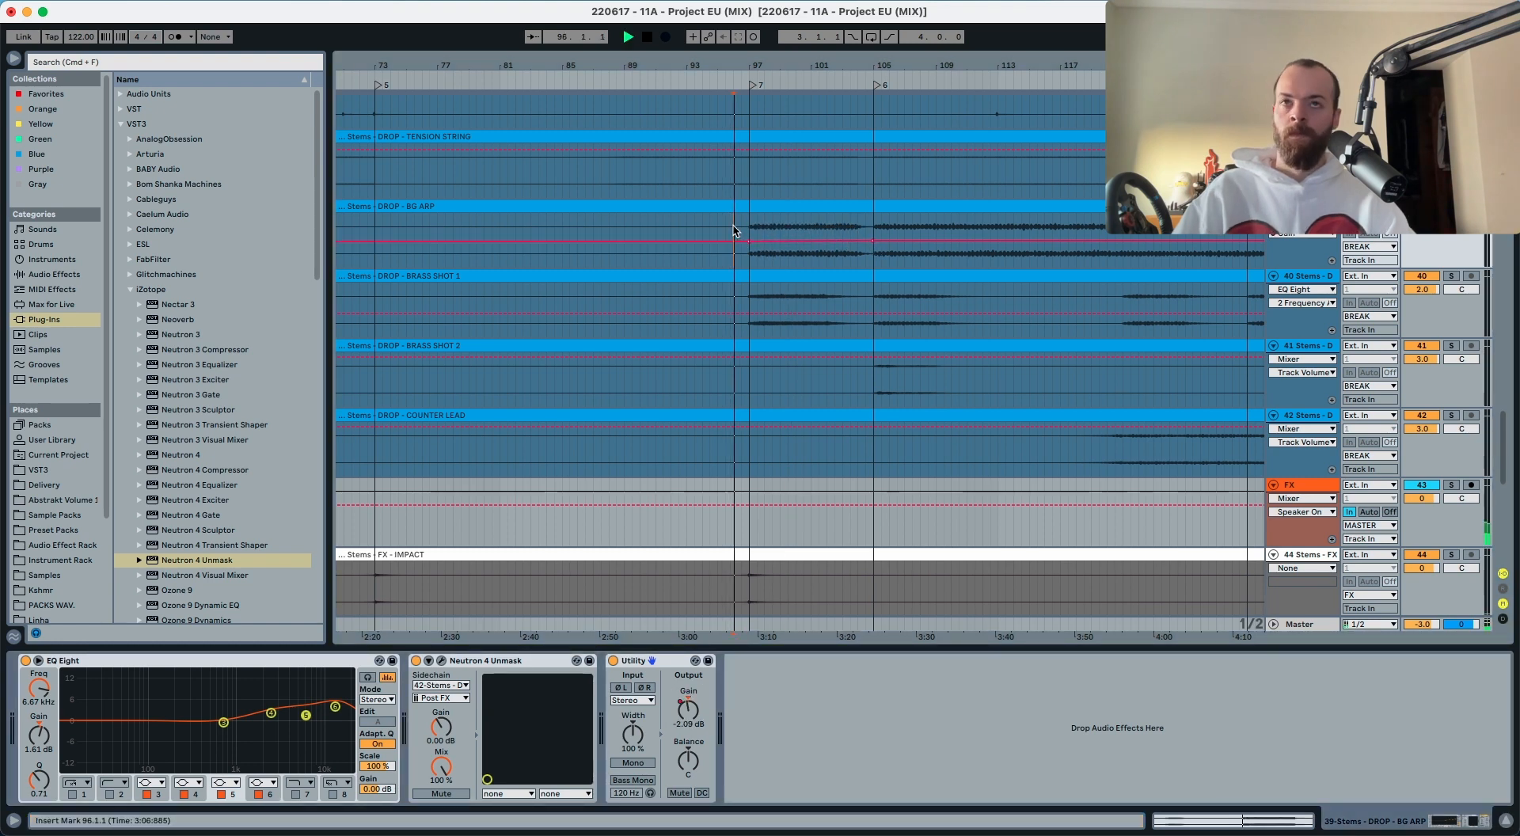
{"action": "key", "text": "space"}
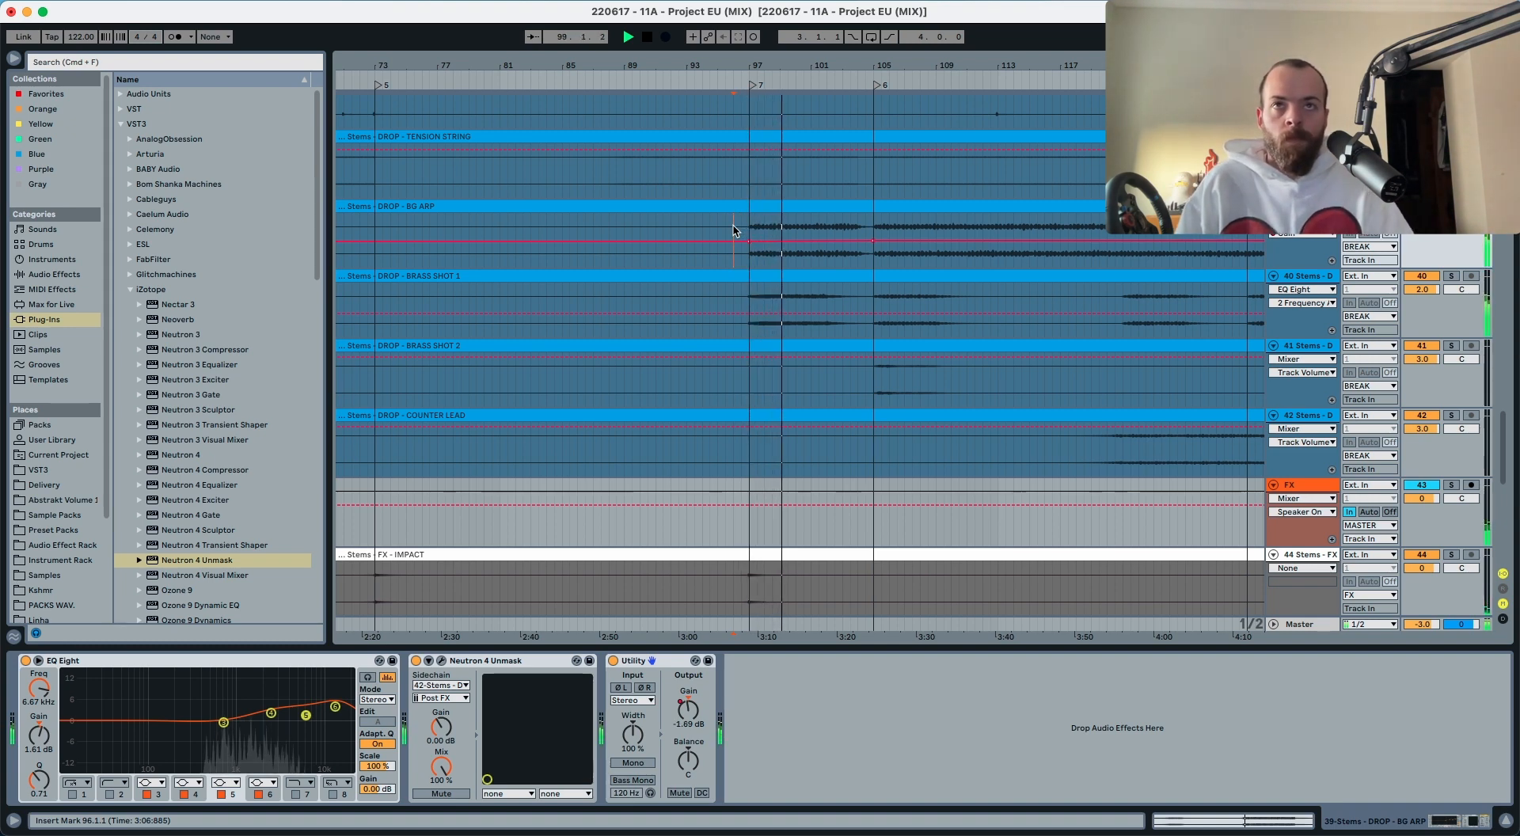
Step: Split the Drop Strings clip on track 28 at bar 97 and move the part from bar 97 onward to track 29
{"action": "scroll", "coordinate": [733, 230], "scroll_direction": "up", "scroll_amount": 10}
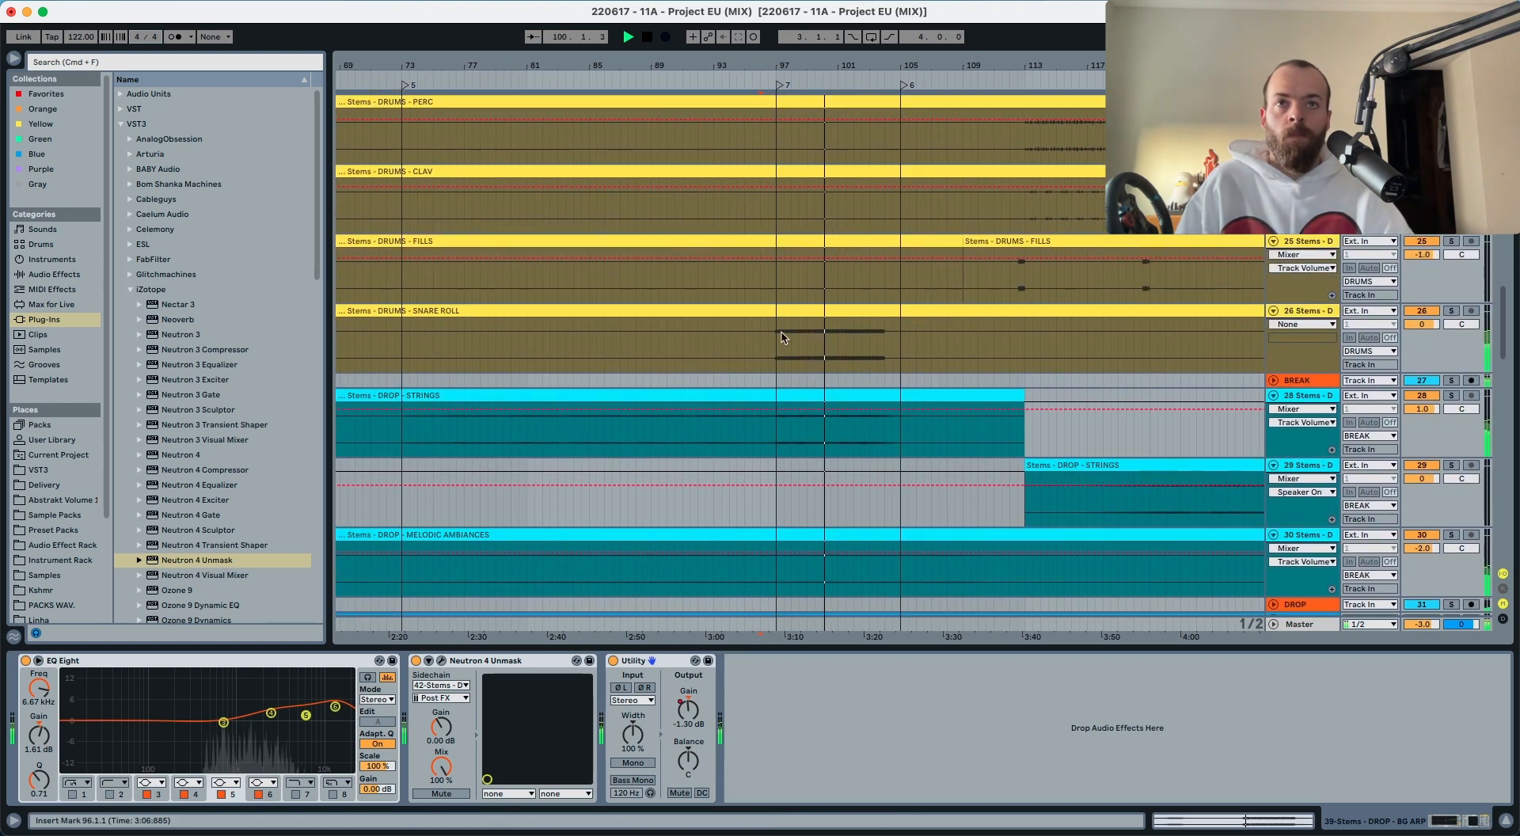
{"action": "left_click", "coordinate": [1313, 401]}
{"action": "key", "text": "space"}
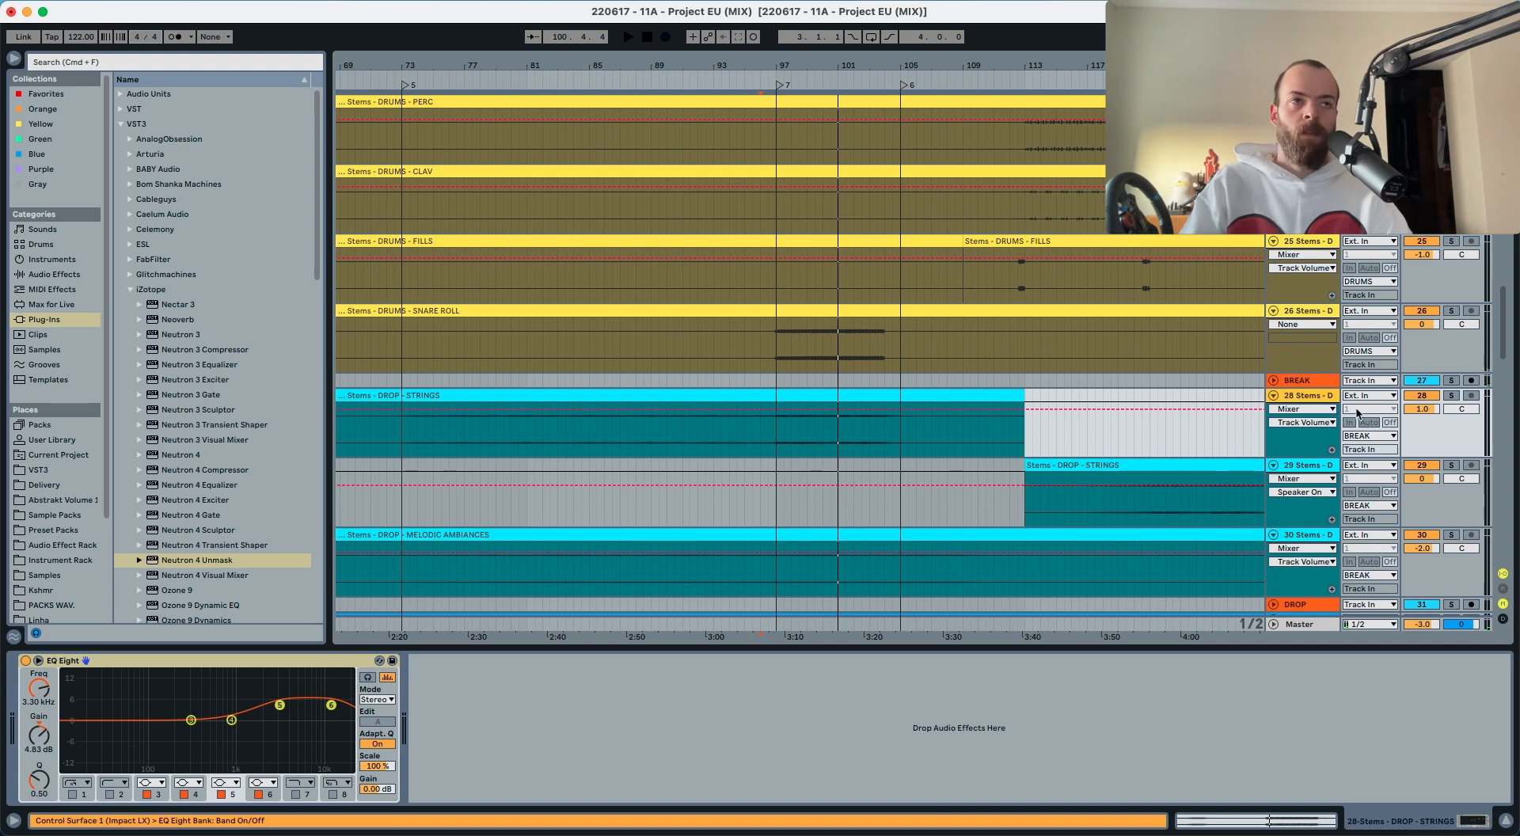
{"action": "left_click", "coordinate": [777, 434]}
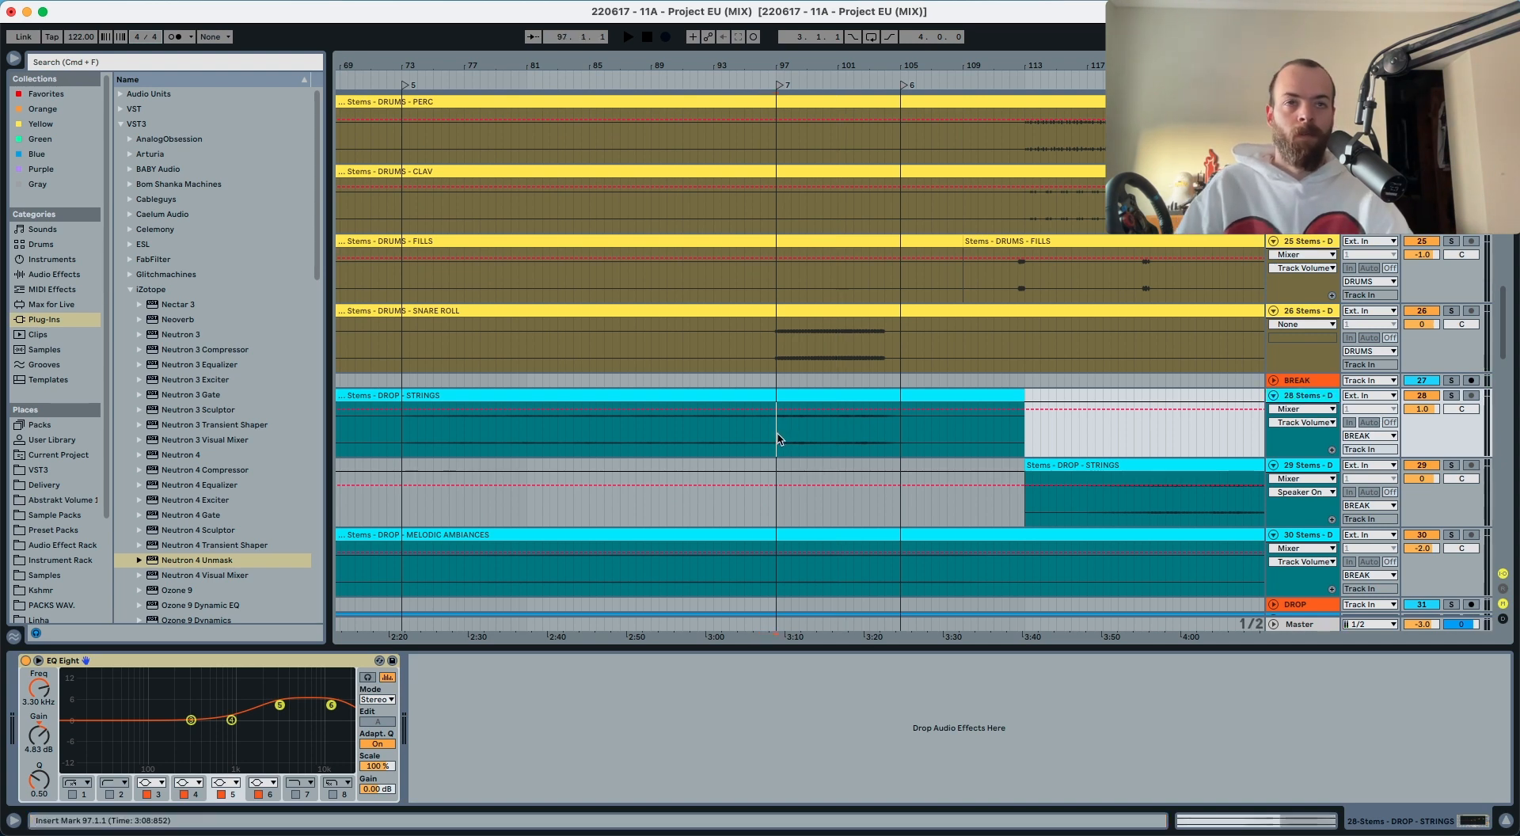
{"action": "key", "text": "super+e"}
{"action": "left_click_drag", "start_coordinate": [798, 407], "coordinate": [798, 457]}
Step: Play the build-up from bar 92 and raise the Snare Roll track's volume to 1.0 dB and on to 2.0 dB
{"action": "left_click", "coordinate": [700, 428]}
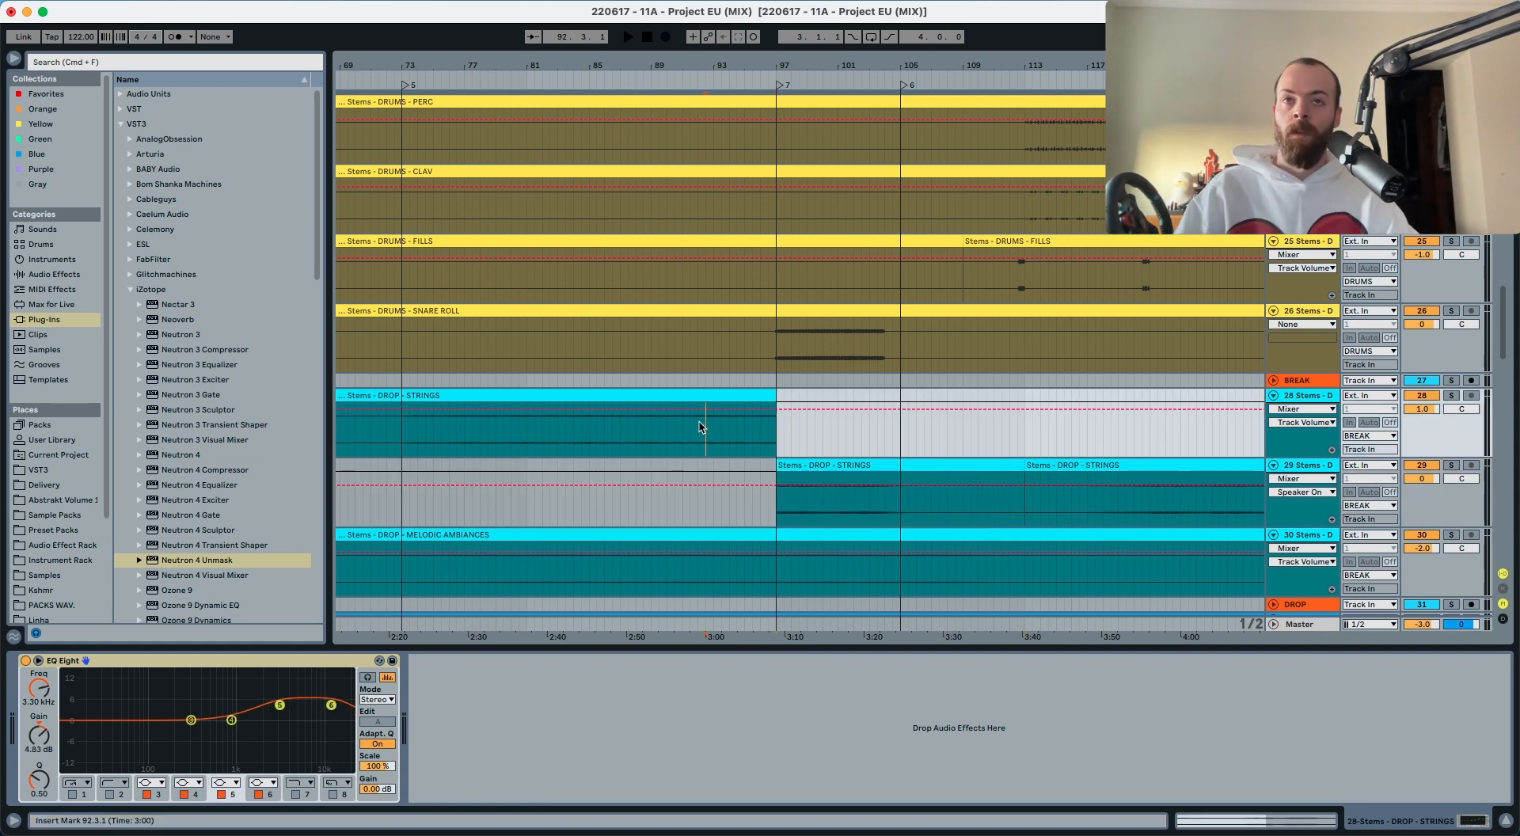
{"action": "key", "text": "space"}
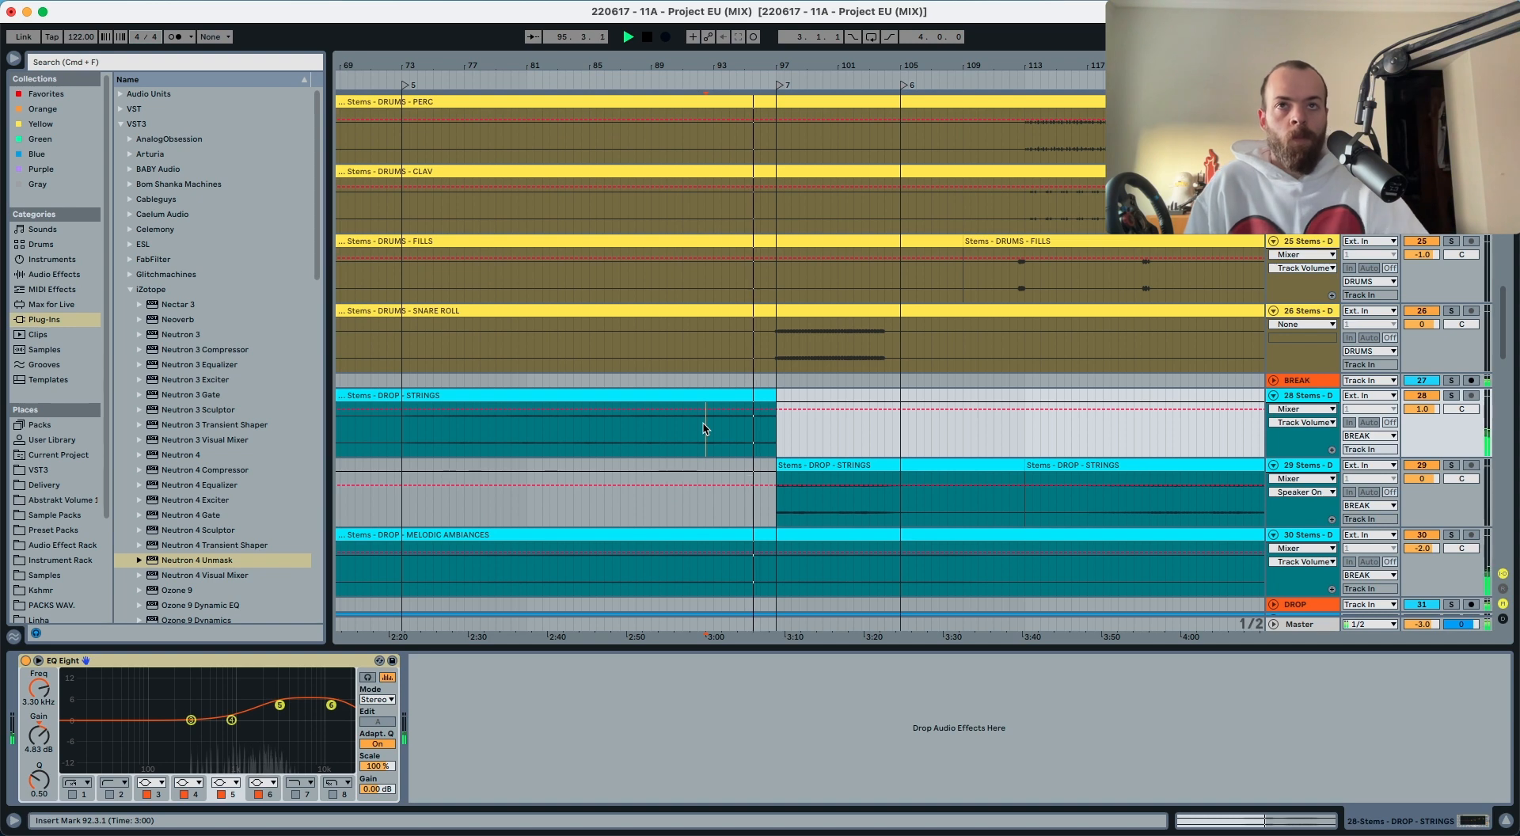
{"action": "left_click", "coordinate": [1430, 325]}
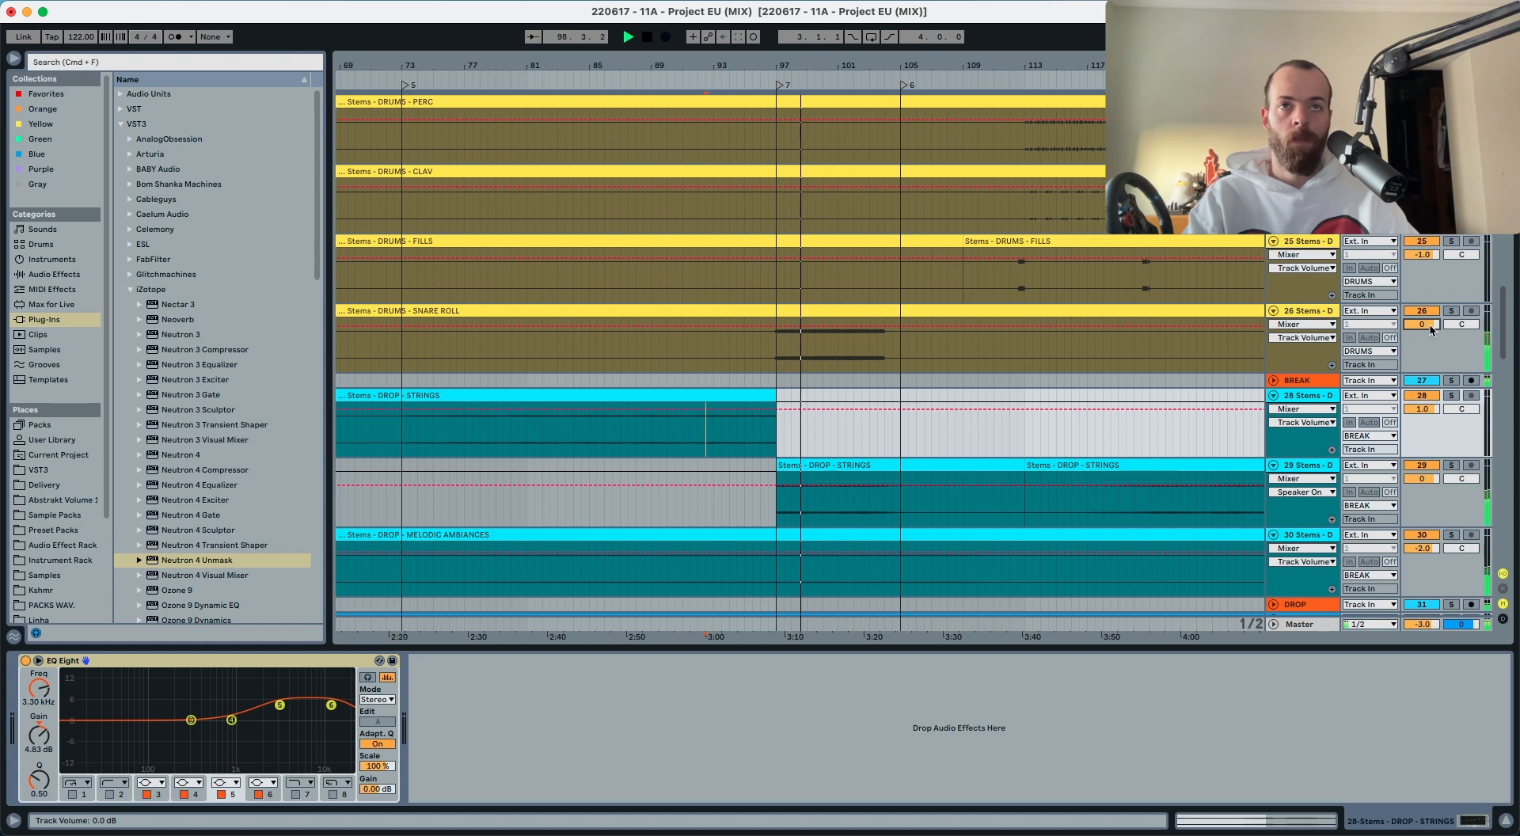
{"action": "key", "text": "Up"}
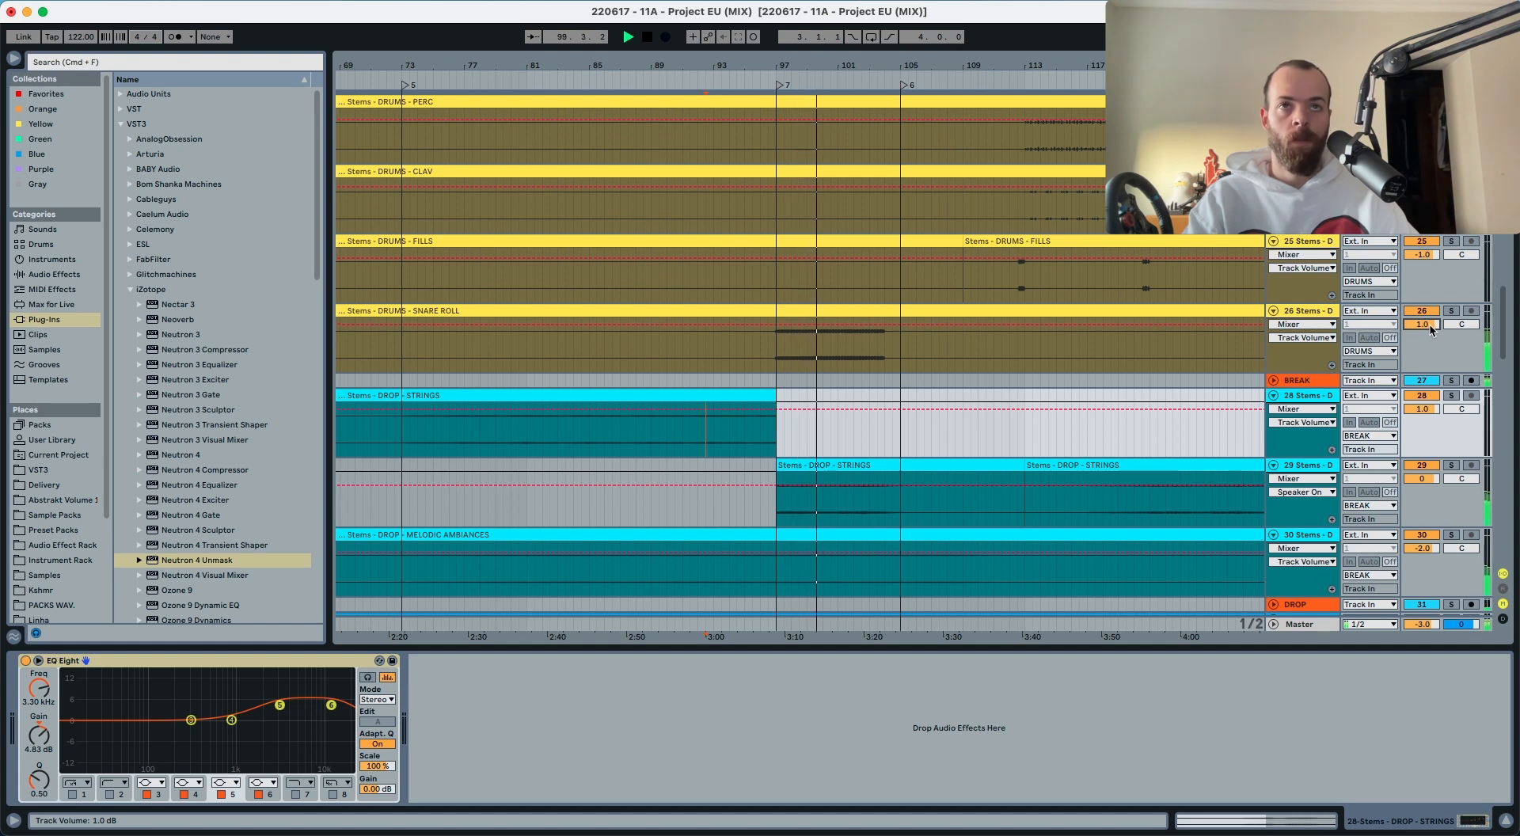
{"action": "scroll", "coordinate": [928, 315], "scroll_direction": "down", "scroll_amount": 3}
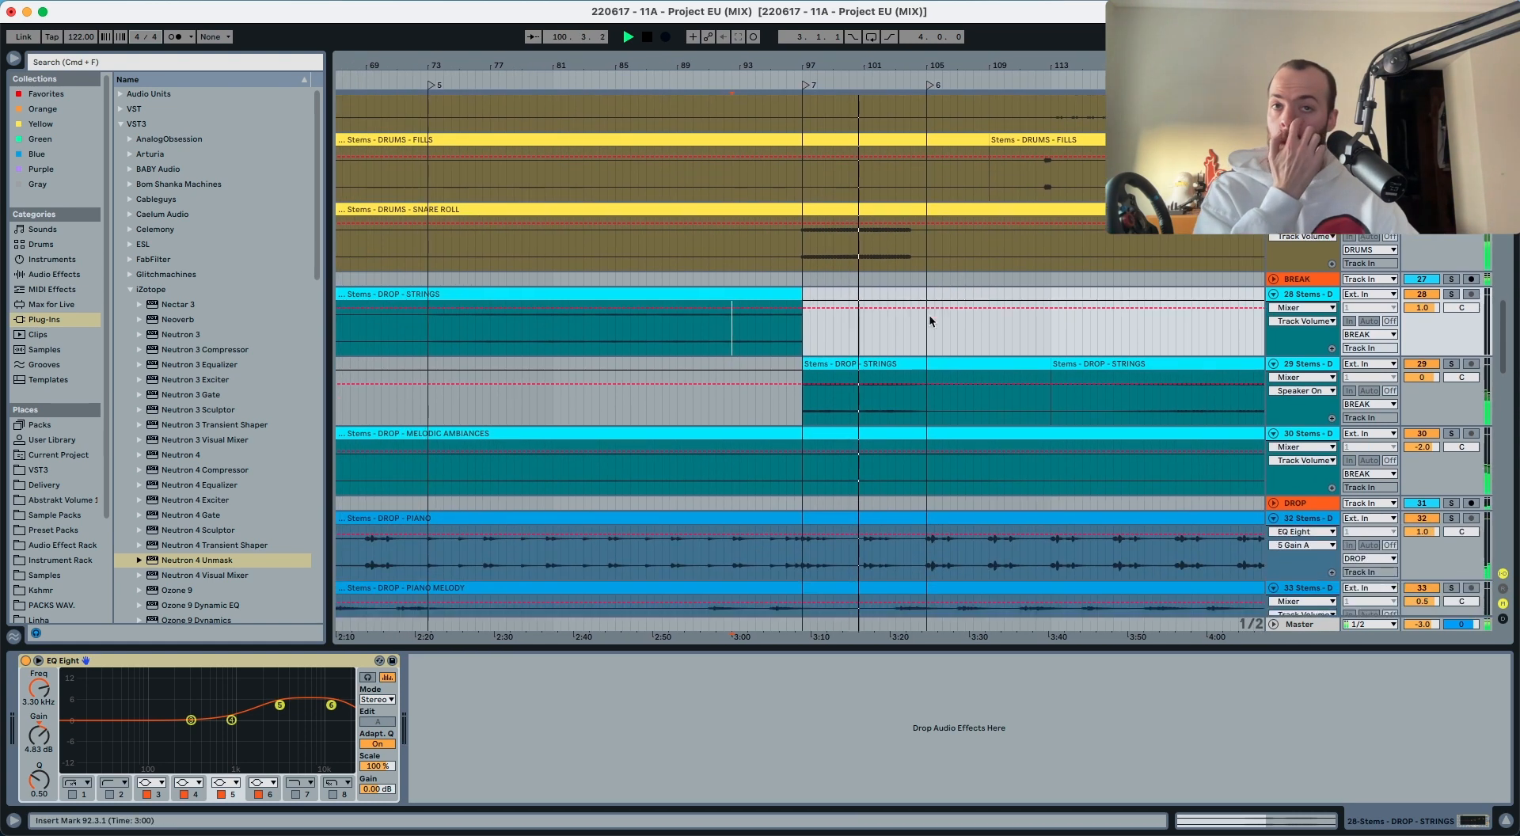
{"action": "scroll", "coordinate": [928, 315], "scroll_direction": "up", "scroll_amount": 7}
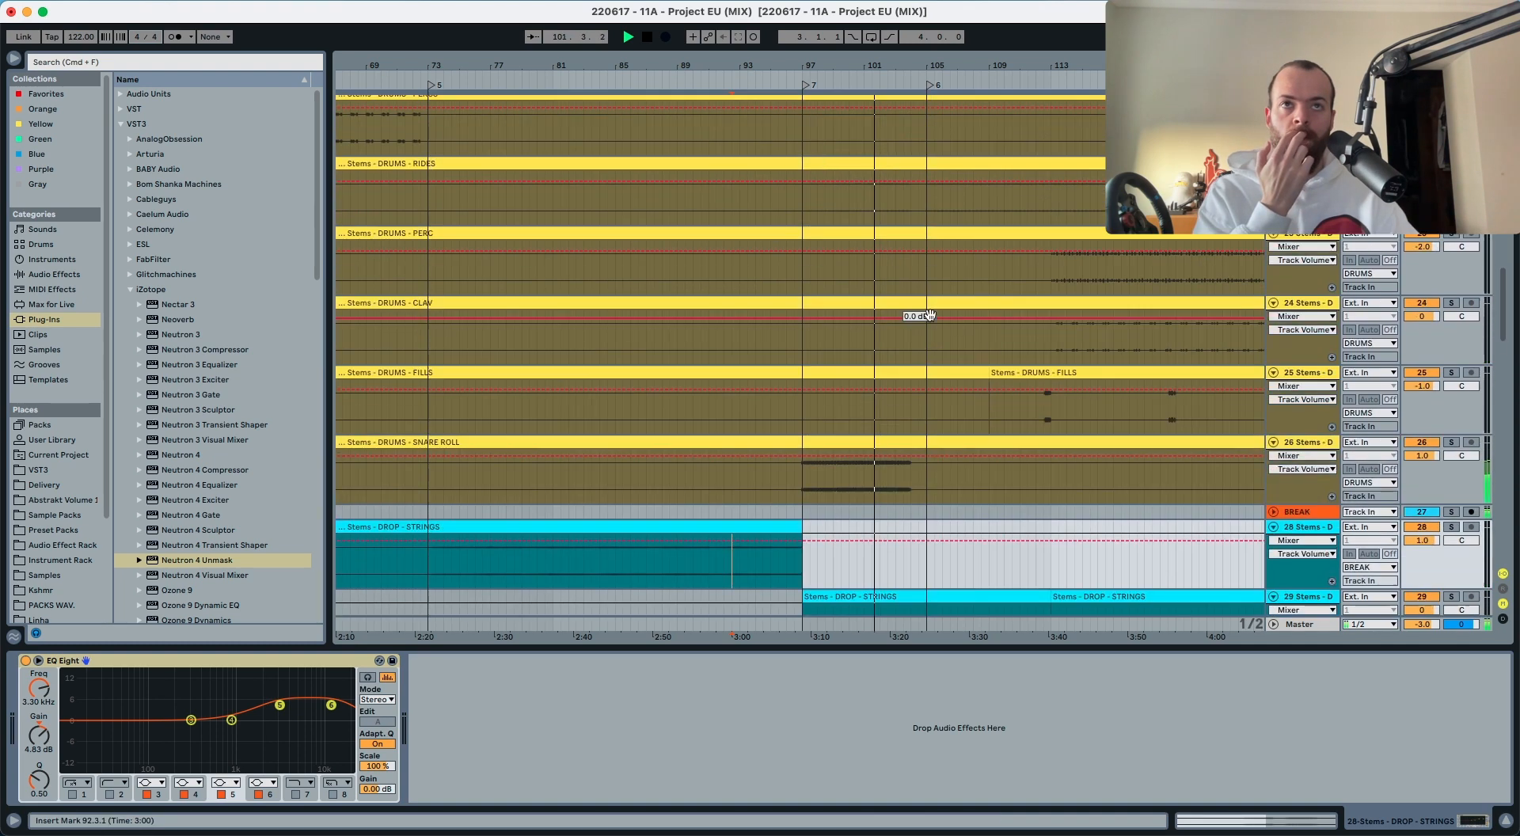
{"action": "scroll", "coordinate": [930, 320], "scroll_direction": "up", "scroll_amount": 5}
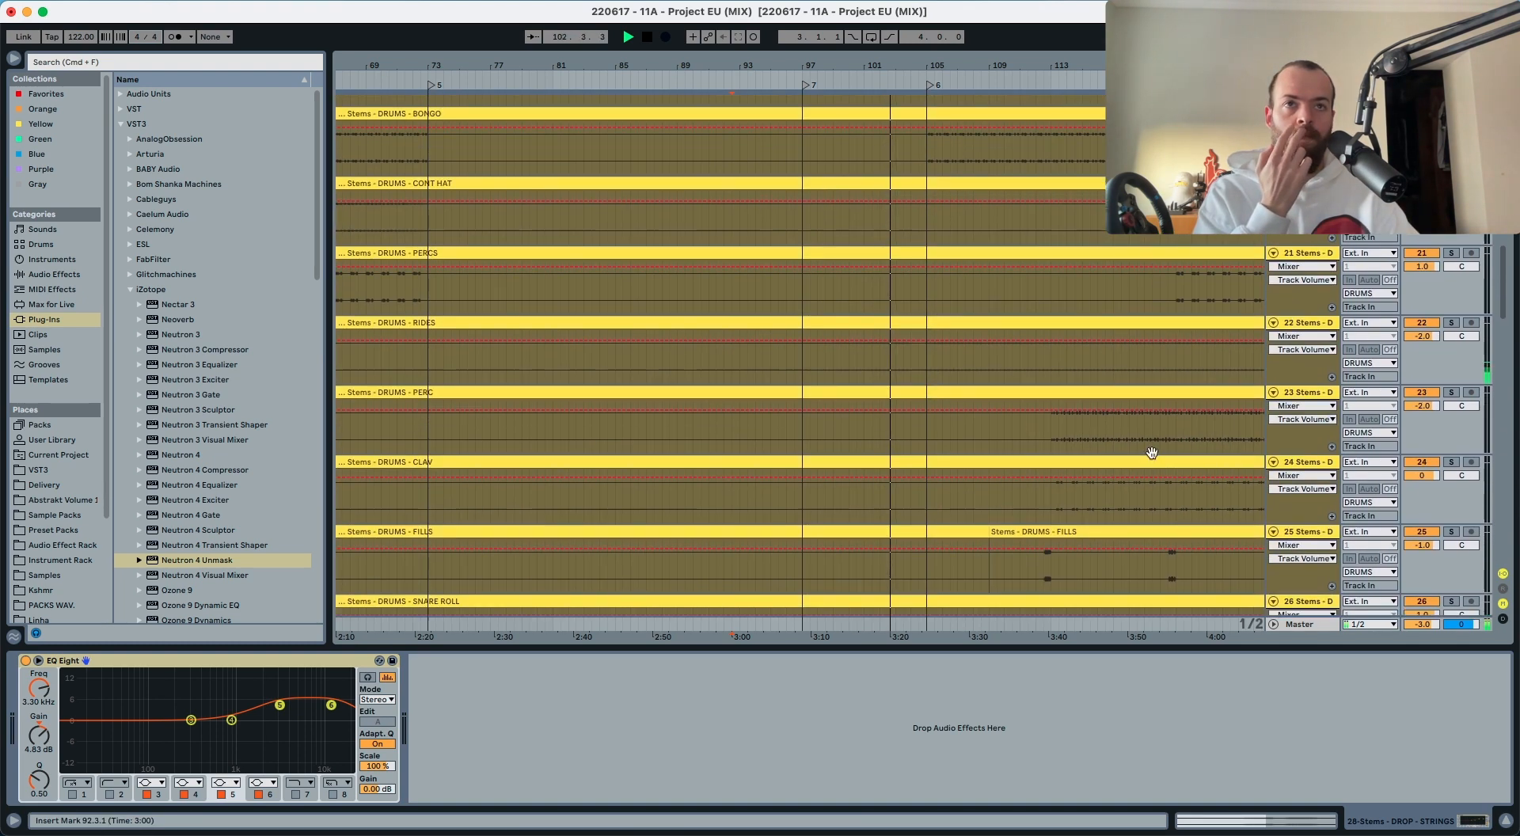
{"action": "scroll", "coordinate": [1151, 452], "scroll_direction": "down", "scroll_amount": 2}
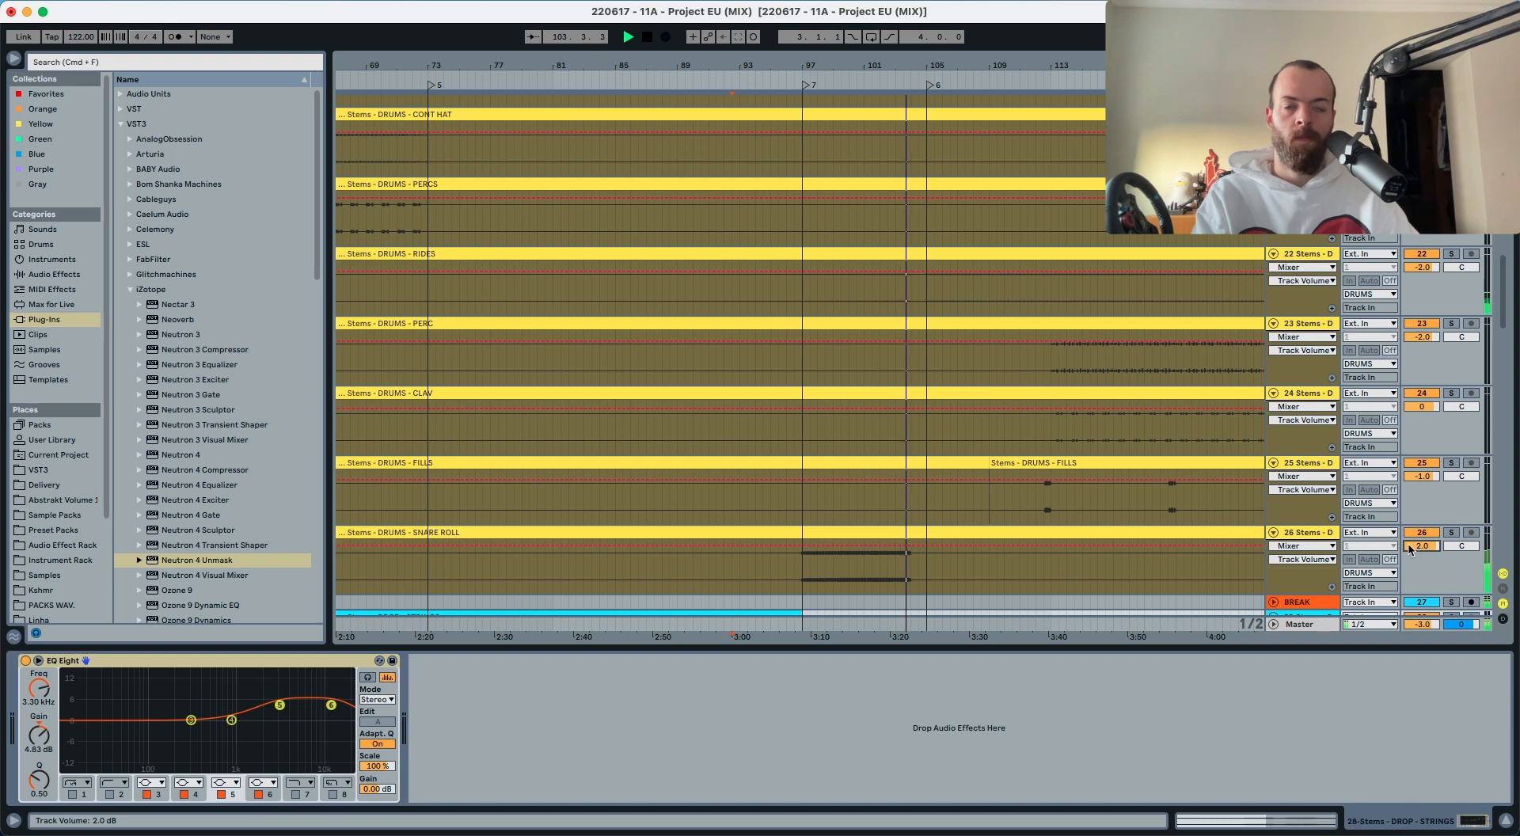
Step: Look through the break, drop, FX and vocal stems during playback to examine the levels going into the second drop
{"action": "scroll", "coordinate": [880, 479], "scroll_direction": "down", "scroll_amount": 15}
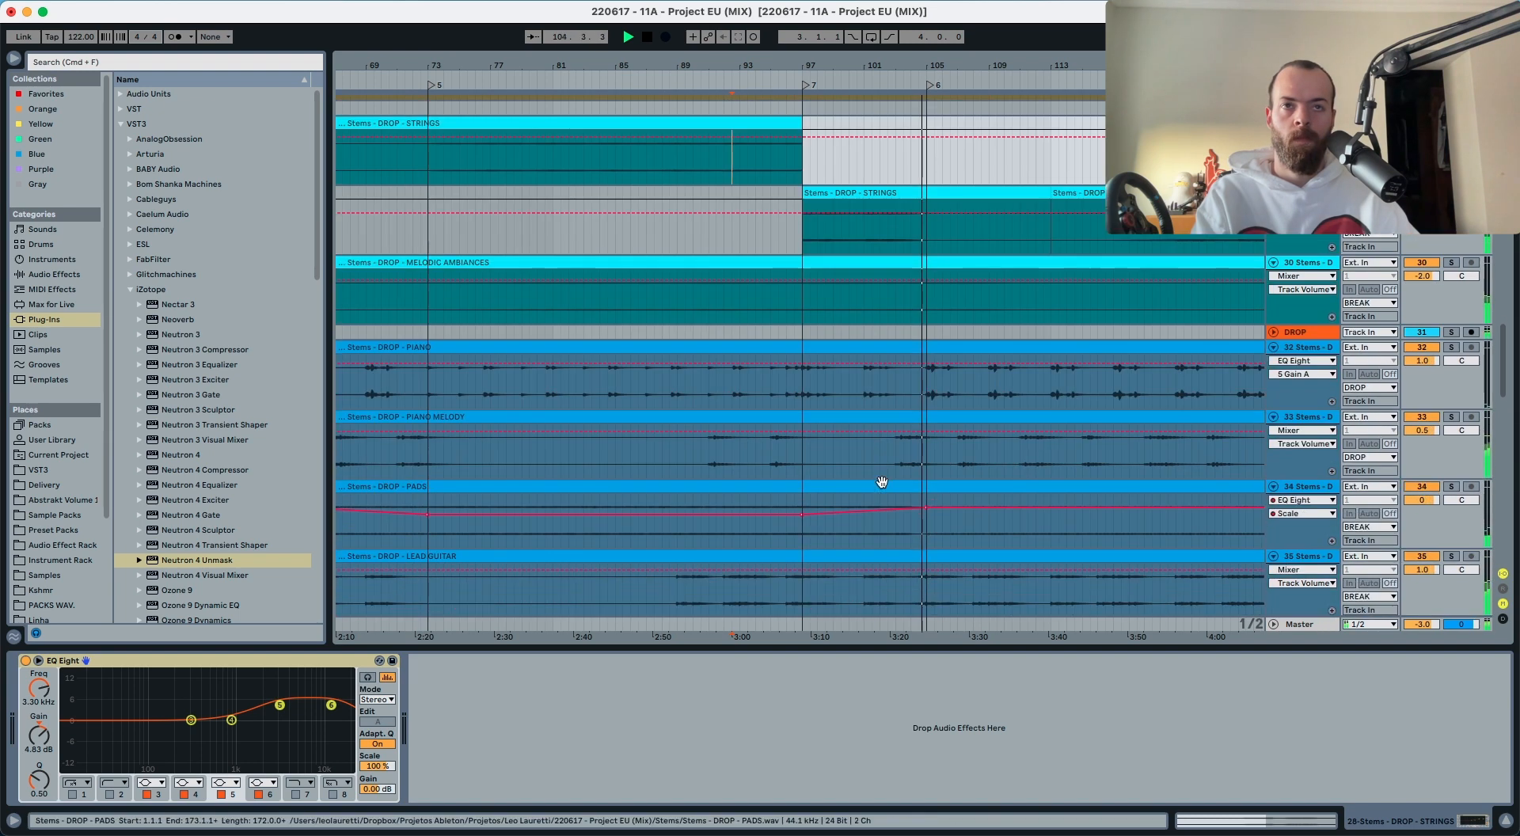
{"action": "scroll", "coordinate": [881, 479], "scroll_direction": "down", "scroll_amount": 18}
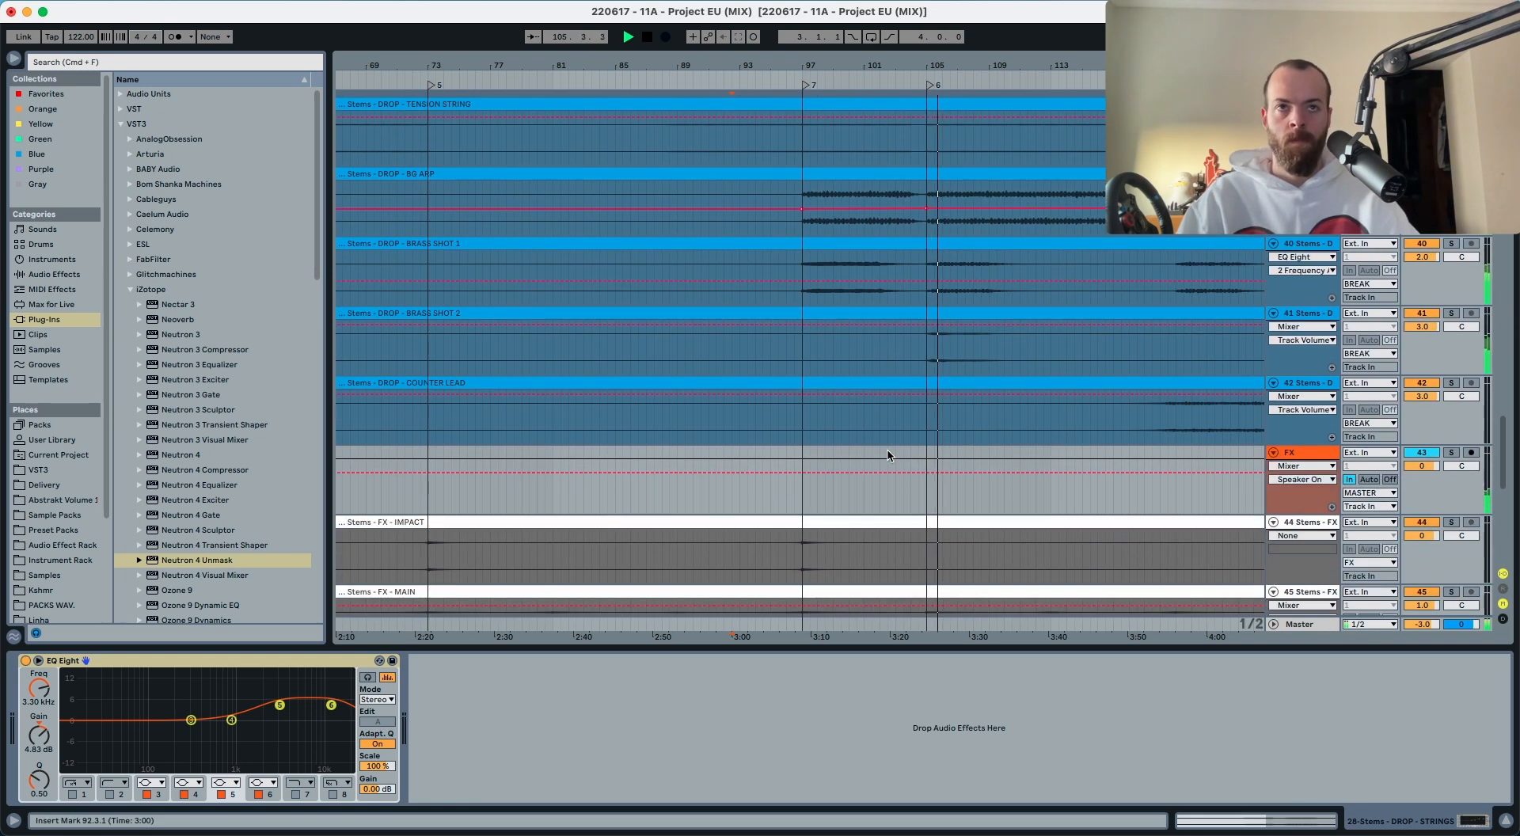
{"action": "scroll", "coordinate": [888, 455], "scroll_direction": "down", "scroll_amount": 10}
{"action": "scroll", "coordinate": [894, 443], "scroll_direction": "up", "scroll_amount": 12}
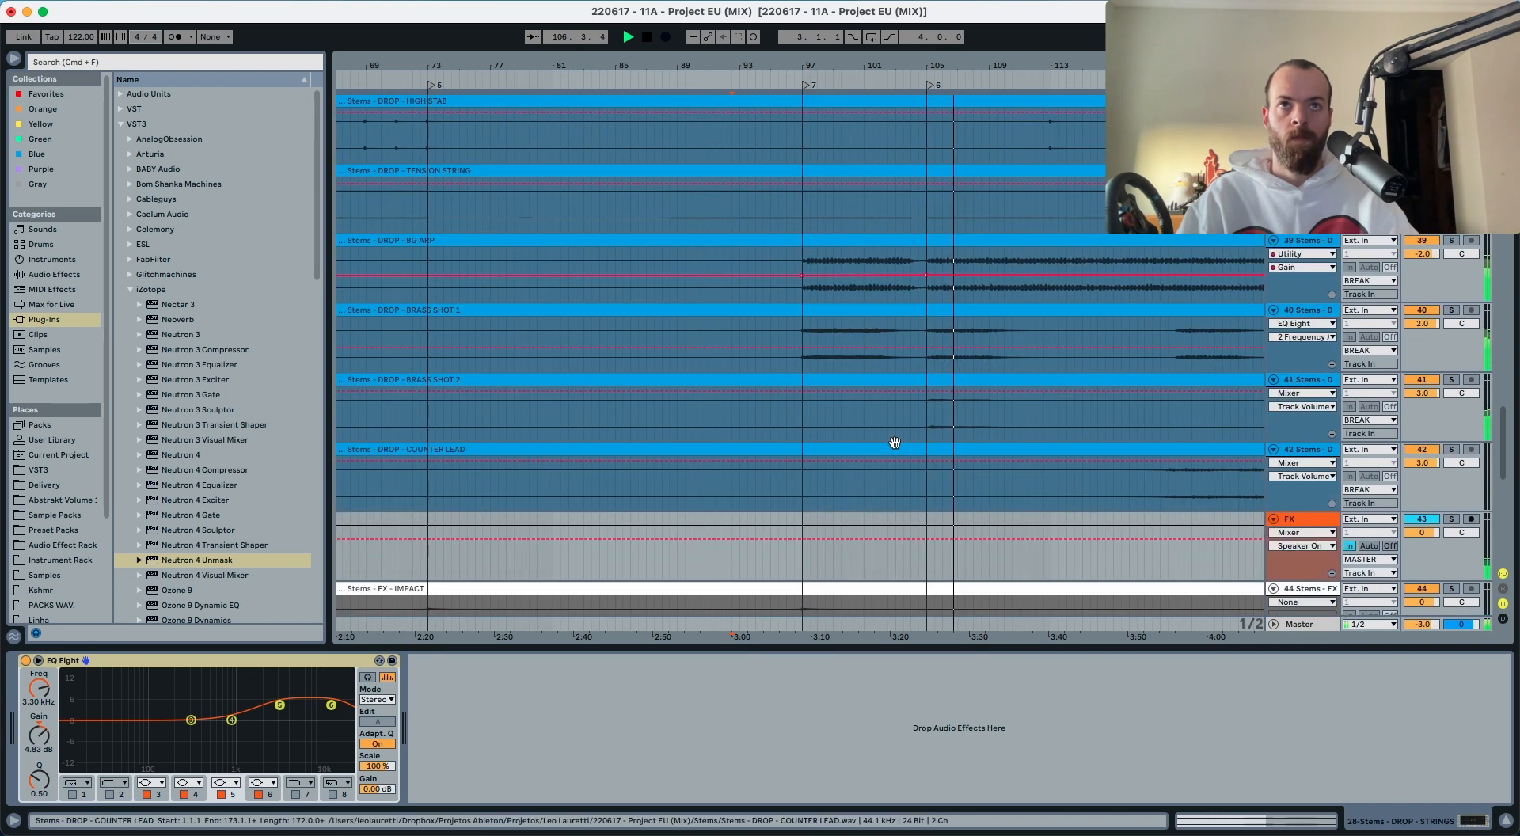
{"action": "scroll", "coordinate": [894, 442], "scroll_direction": "down", "scroll_amount": 5}
{"action": "scroll", "coordinate": [841, 441], "scroll_direction": "down", "scroll_amount": 6}
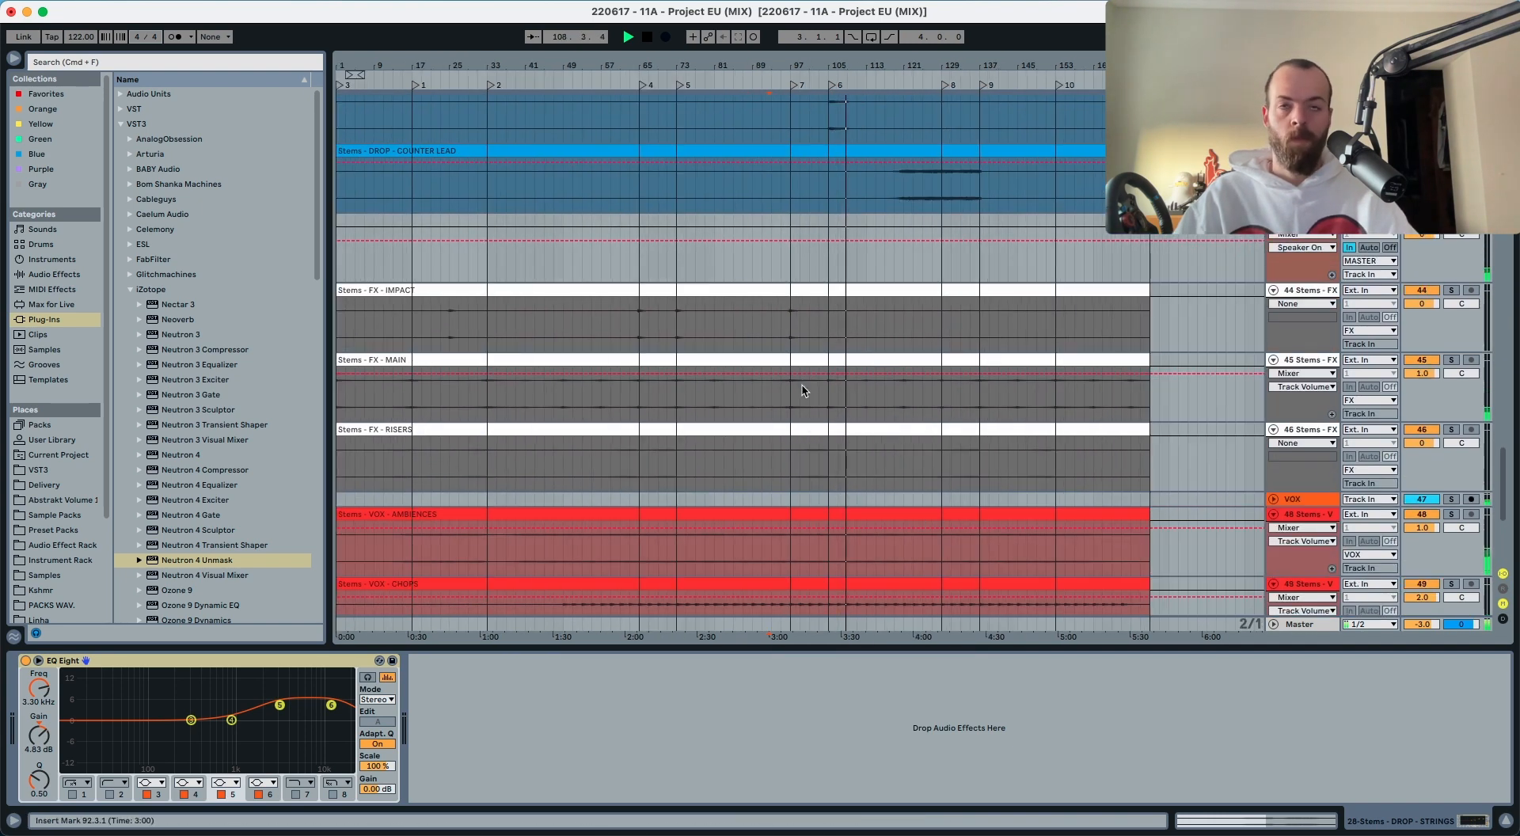
{"action": "scroll", "coordinate": [802, 389], "scroll_direction": "up", "scroll_amount": 18}
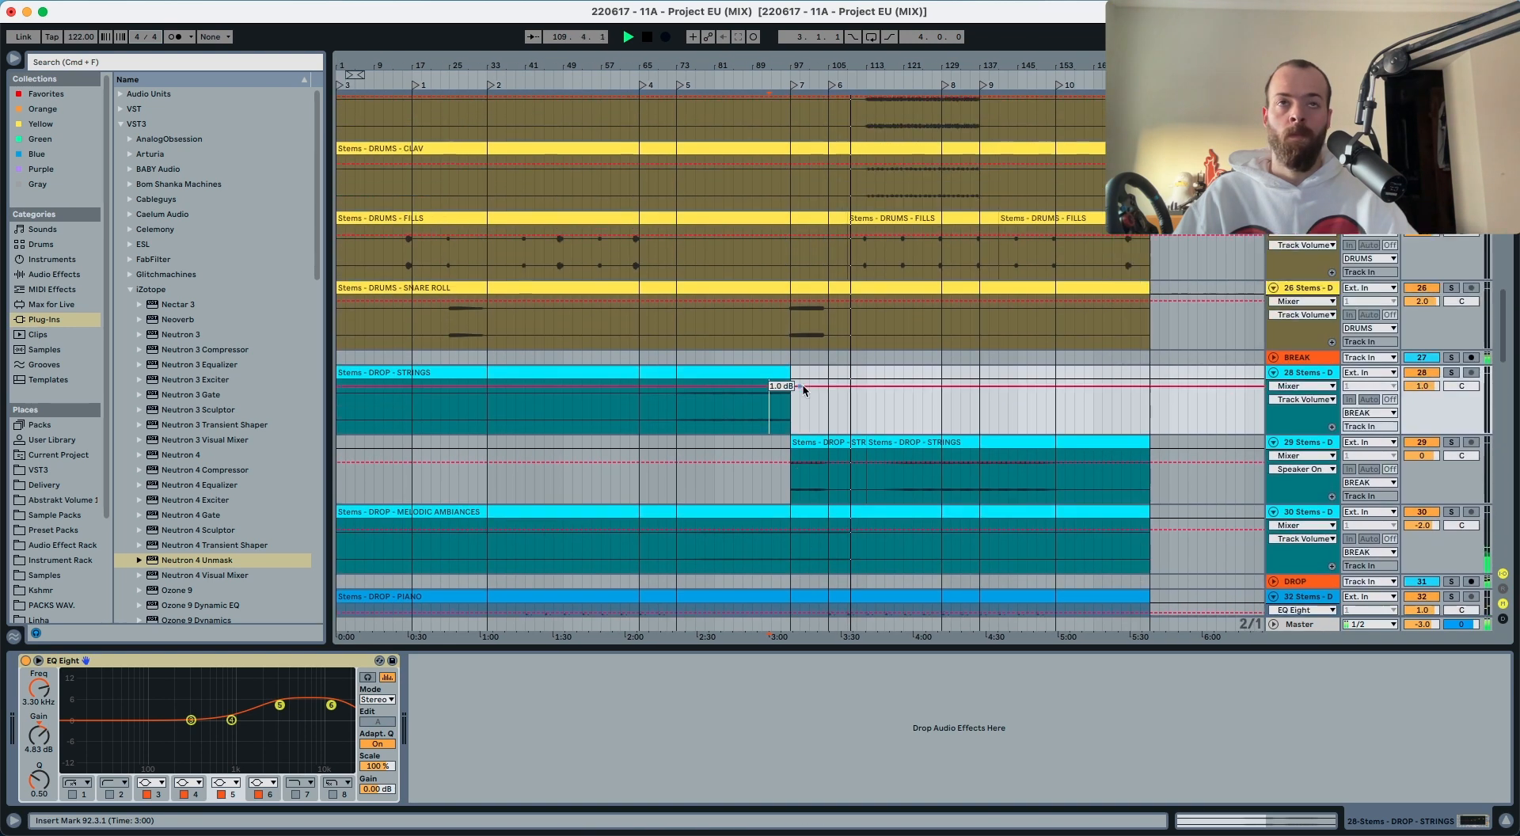
{"action": "scroll", "coordinate": [801, 383], "scroll_direction": "up", "scroll_amount": 10}
Step: Play the second drop from bar 105, examine the Master's Spectrum and look through the stems, and stop playback
{"action": "left_click", "coordinate": [828, 383]}
{"action": "key", "text": "space"}
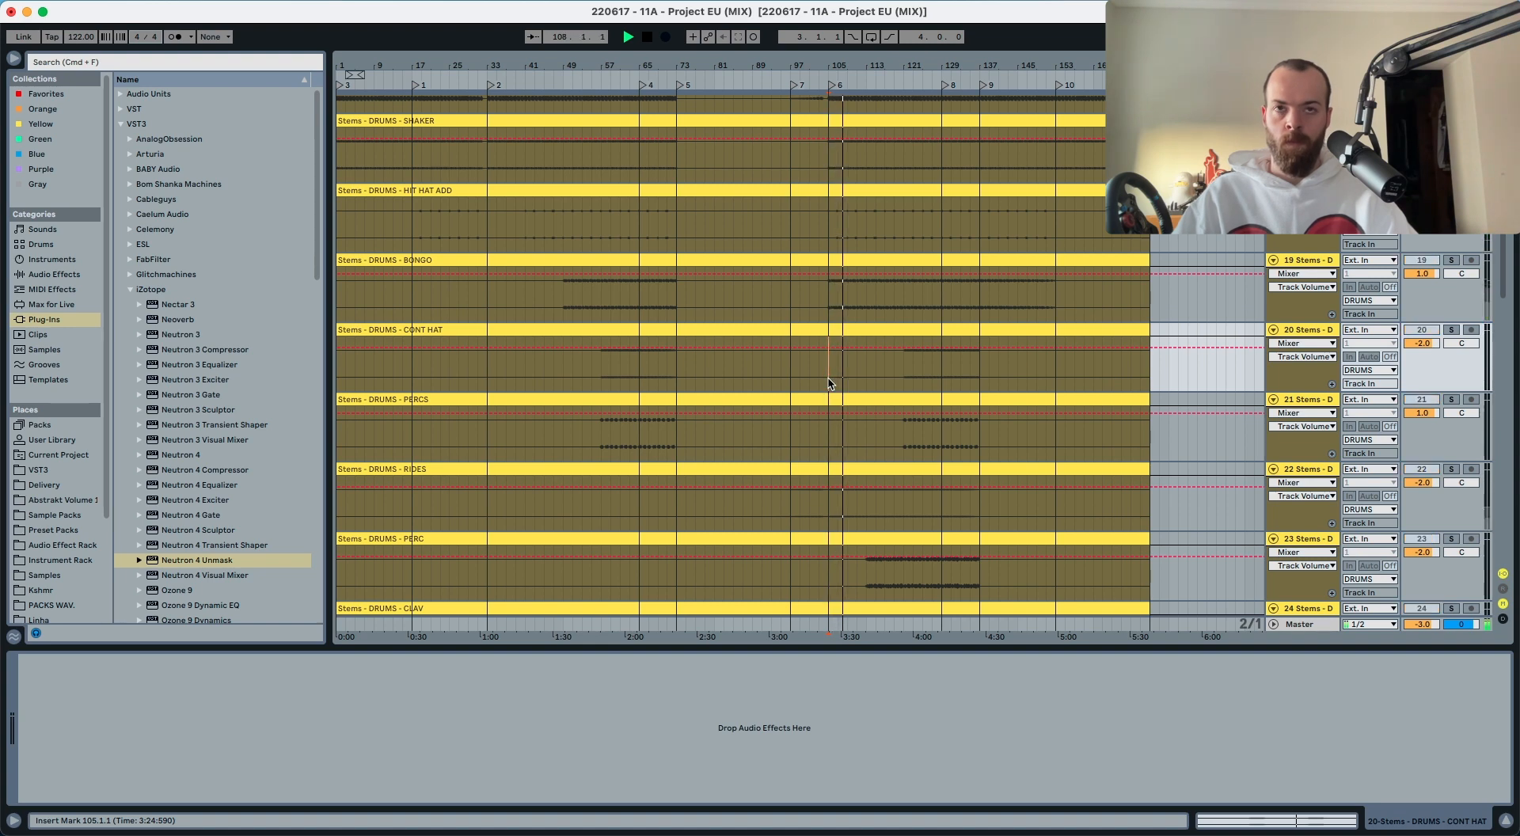
{"action": "key", "text": "super+z"}
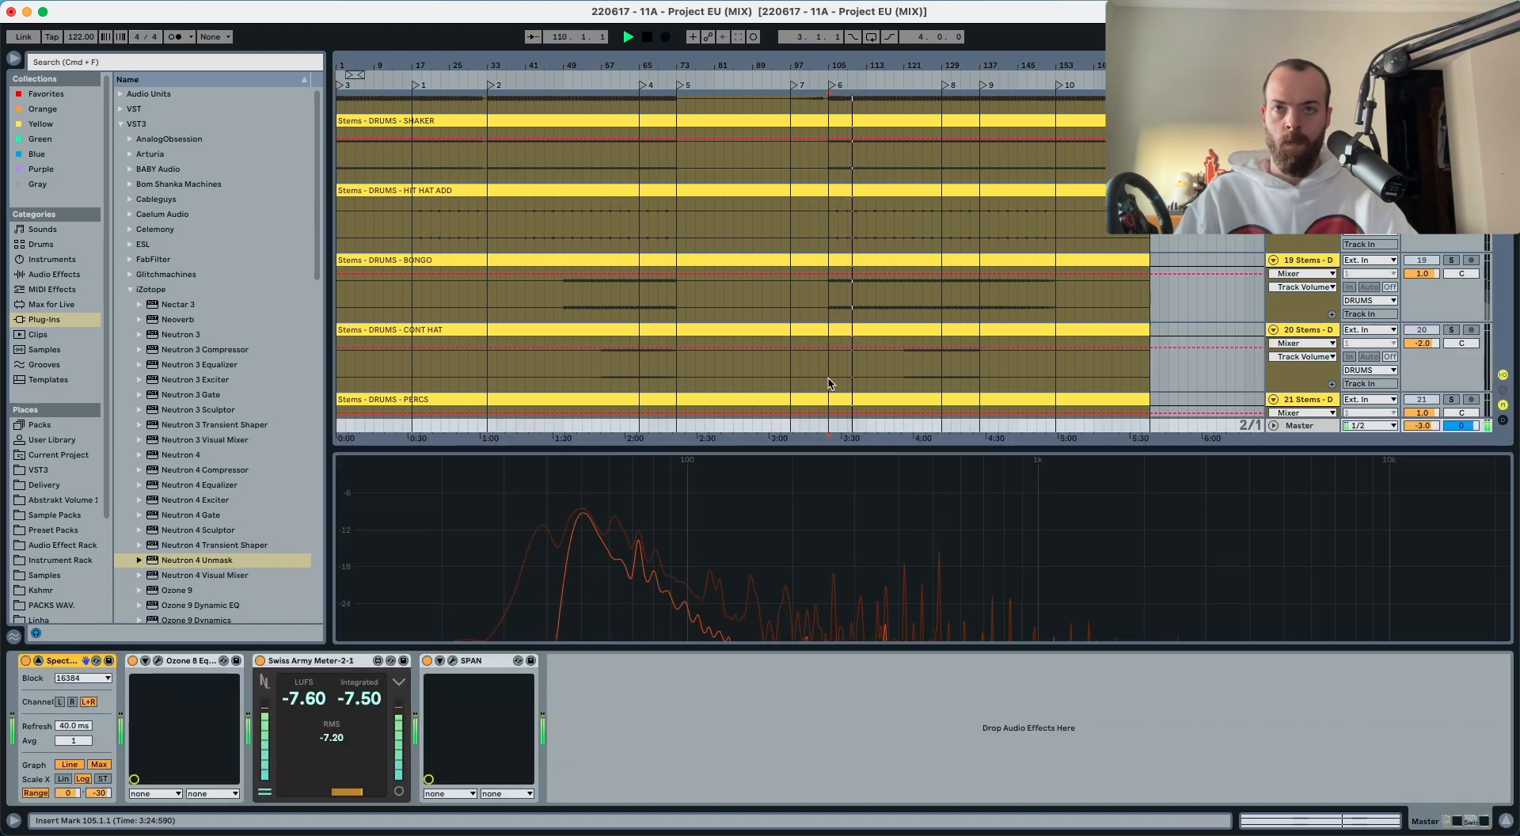
{"action": "left_click", "coordinate": [829, 381]}
{"action": "scroll", "coordinate": [830, 385], "scroll_direction": "down", "scroll_amount": 10}
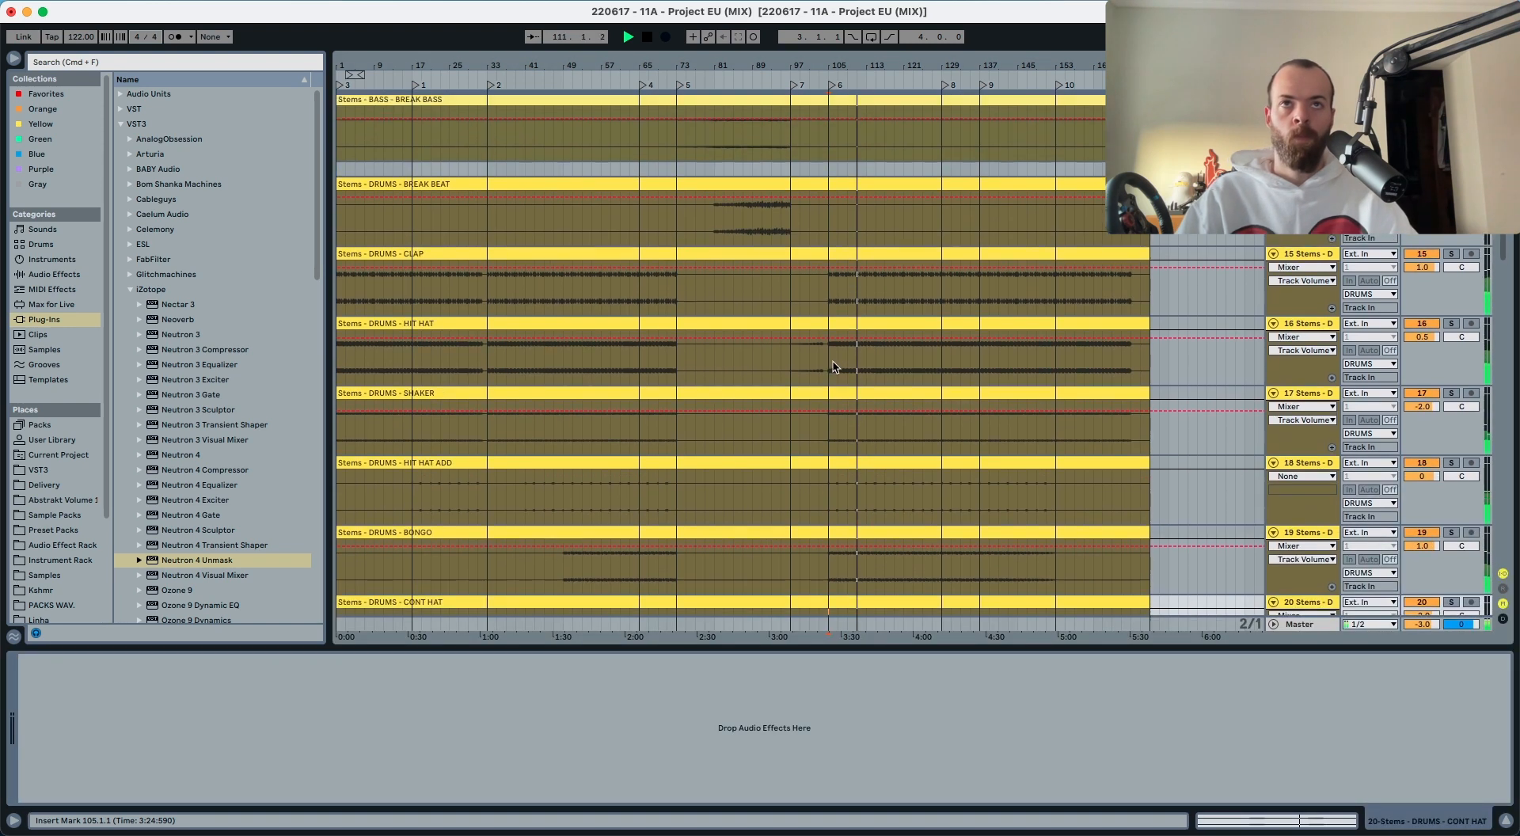
{"action": "scroll", "coordinate": [830, 388], "scroll_direction": "down", "scroll_amount": 12}
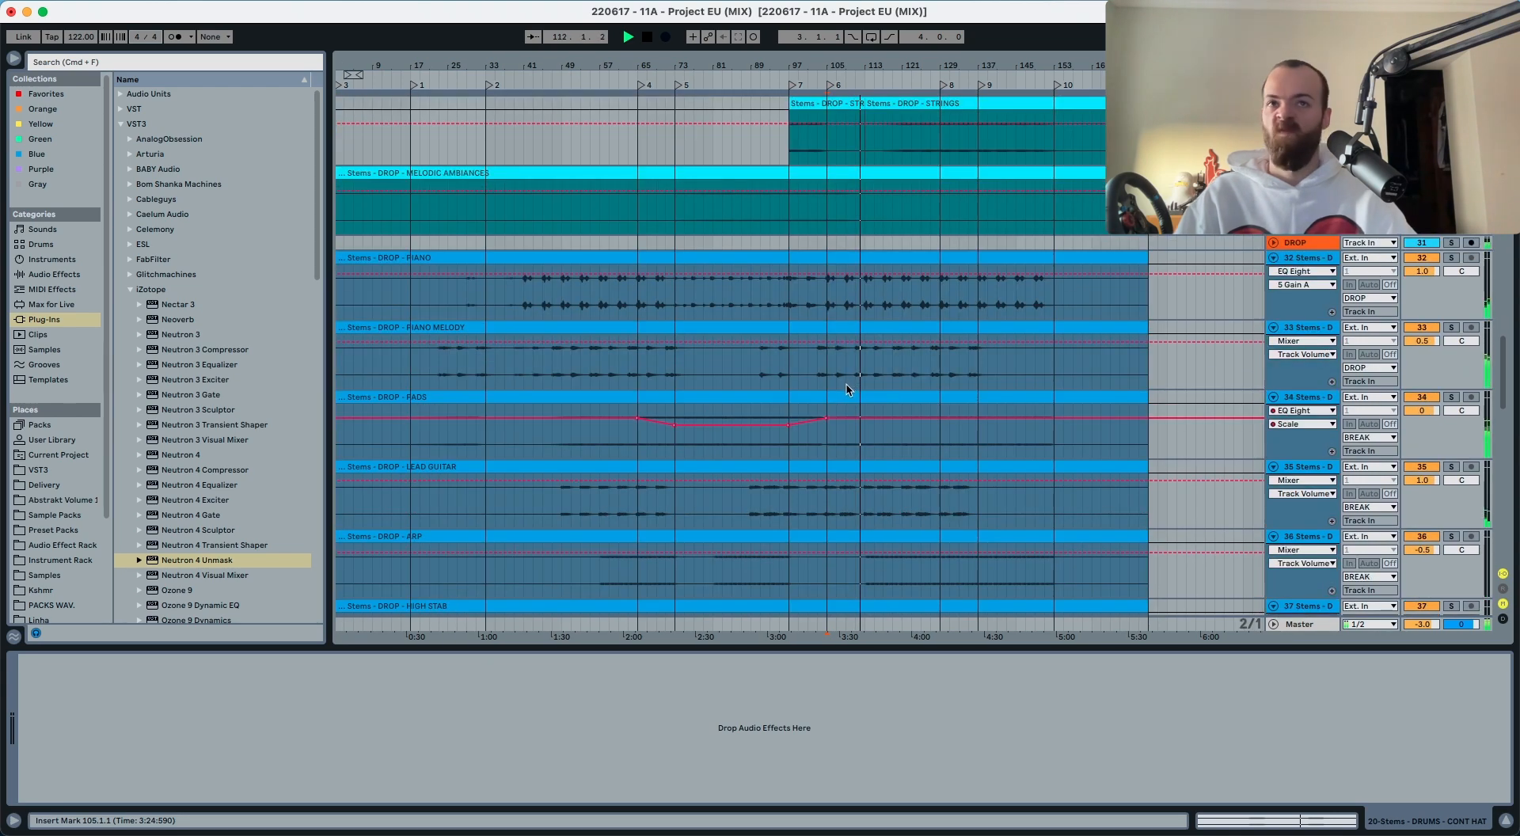
{"action": "scroll", "coordinate": [842, 424], "scroll_direction": "down", "scroll_amount": 8}
{"action": "key", "text": "space"}
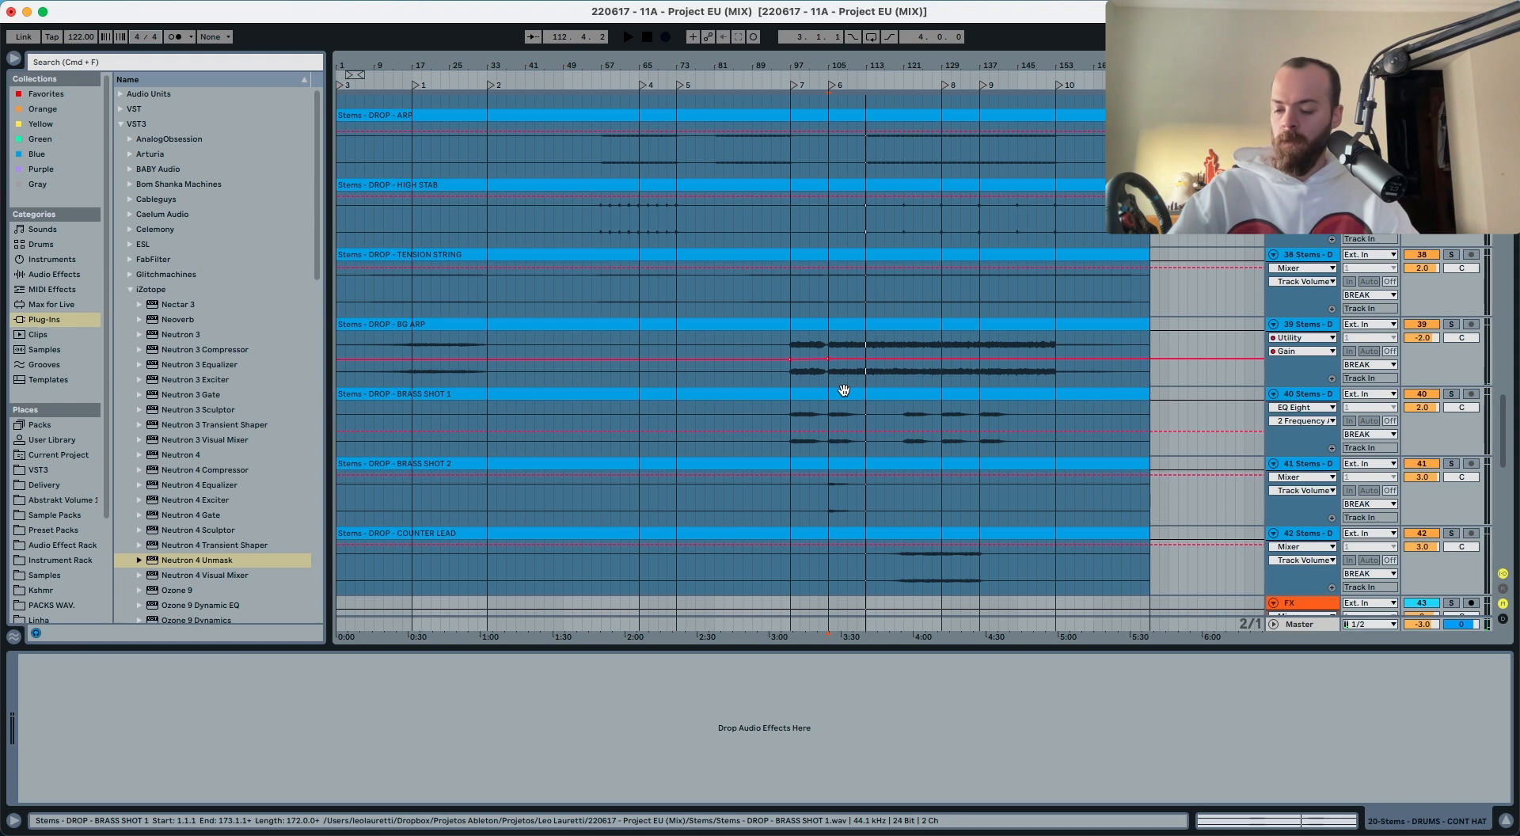
Step: Solo the BG Arp track, pull its EQ Eight band 3 down to -3.60 dB at 918 Hz, and play from bar 105
{"action": "scroll", "coordinate": [855, 372], "scroll_direction": "down", "scroll_amount": 1}
{"action": "left_click", "coordinate": [828, 352]}
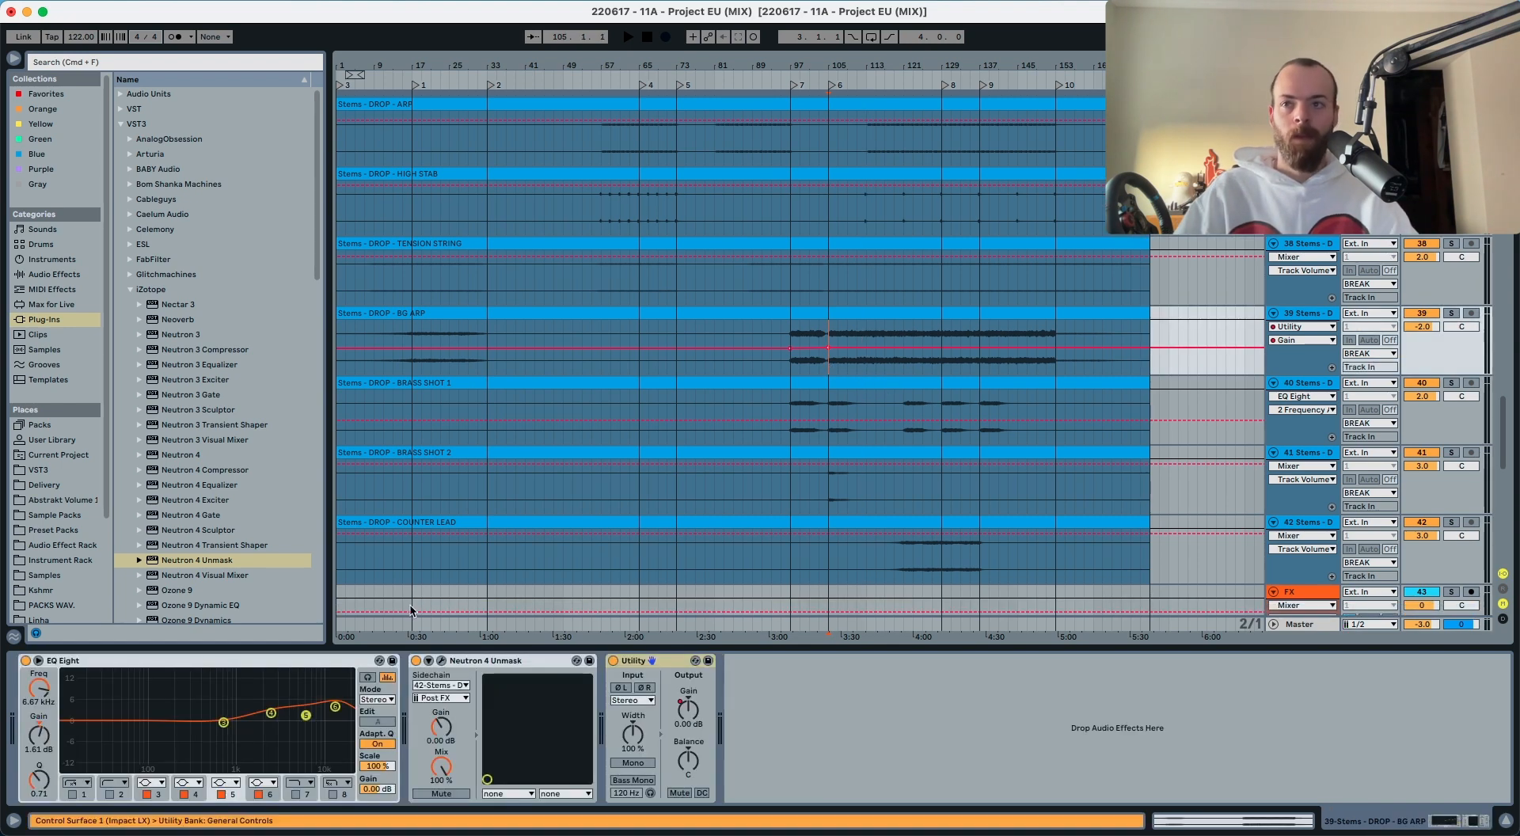
{"action": "left_click", "coordinate": [1457, 314]}
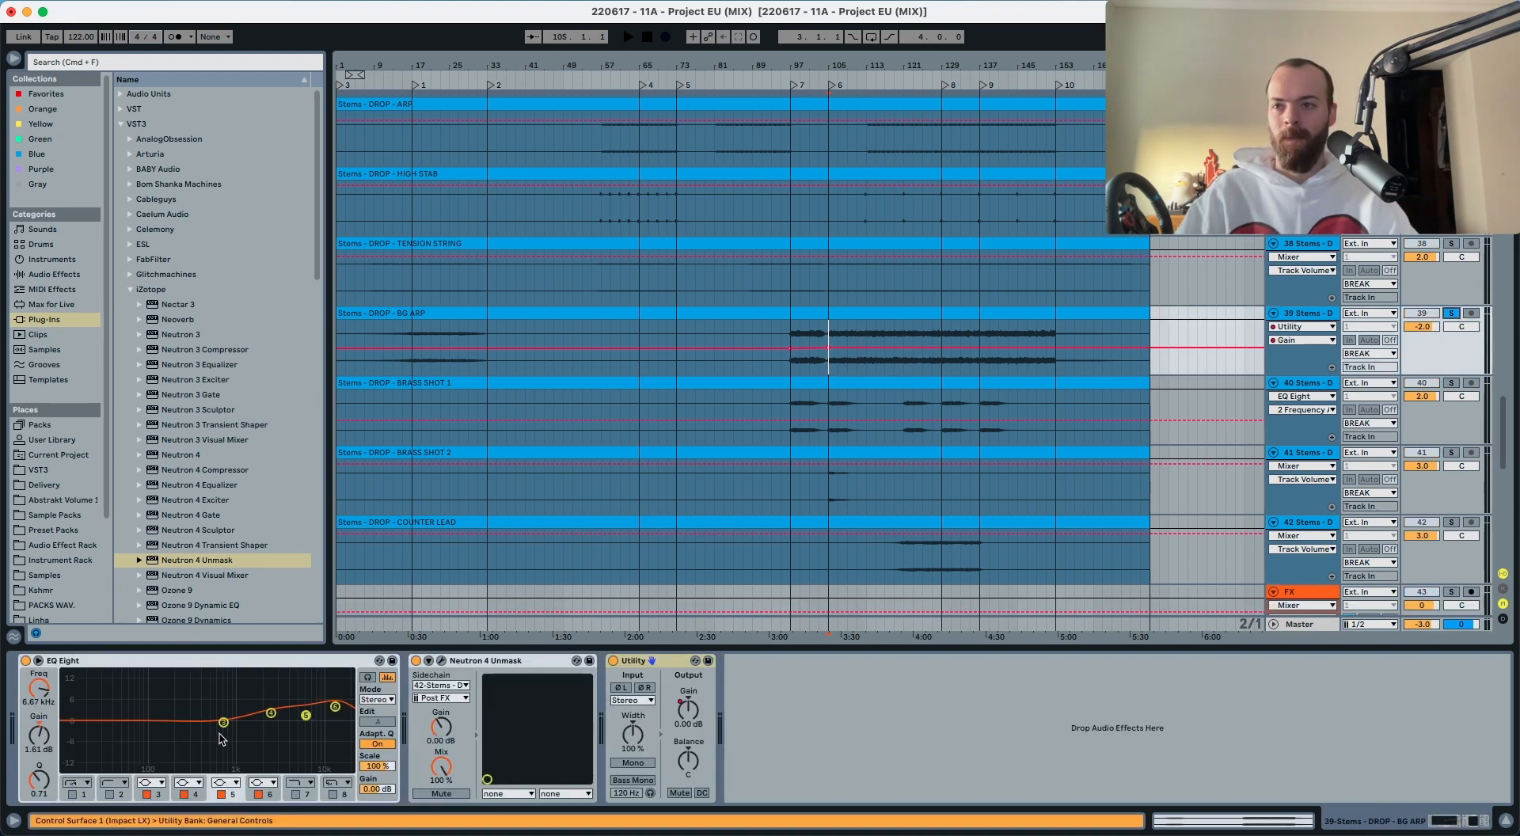
{"action": "left_click_drag", "start_coordinate": [223, 722], "coordinate": [232, 731]}
{"action": "key", "text": "space"}
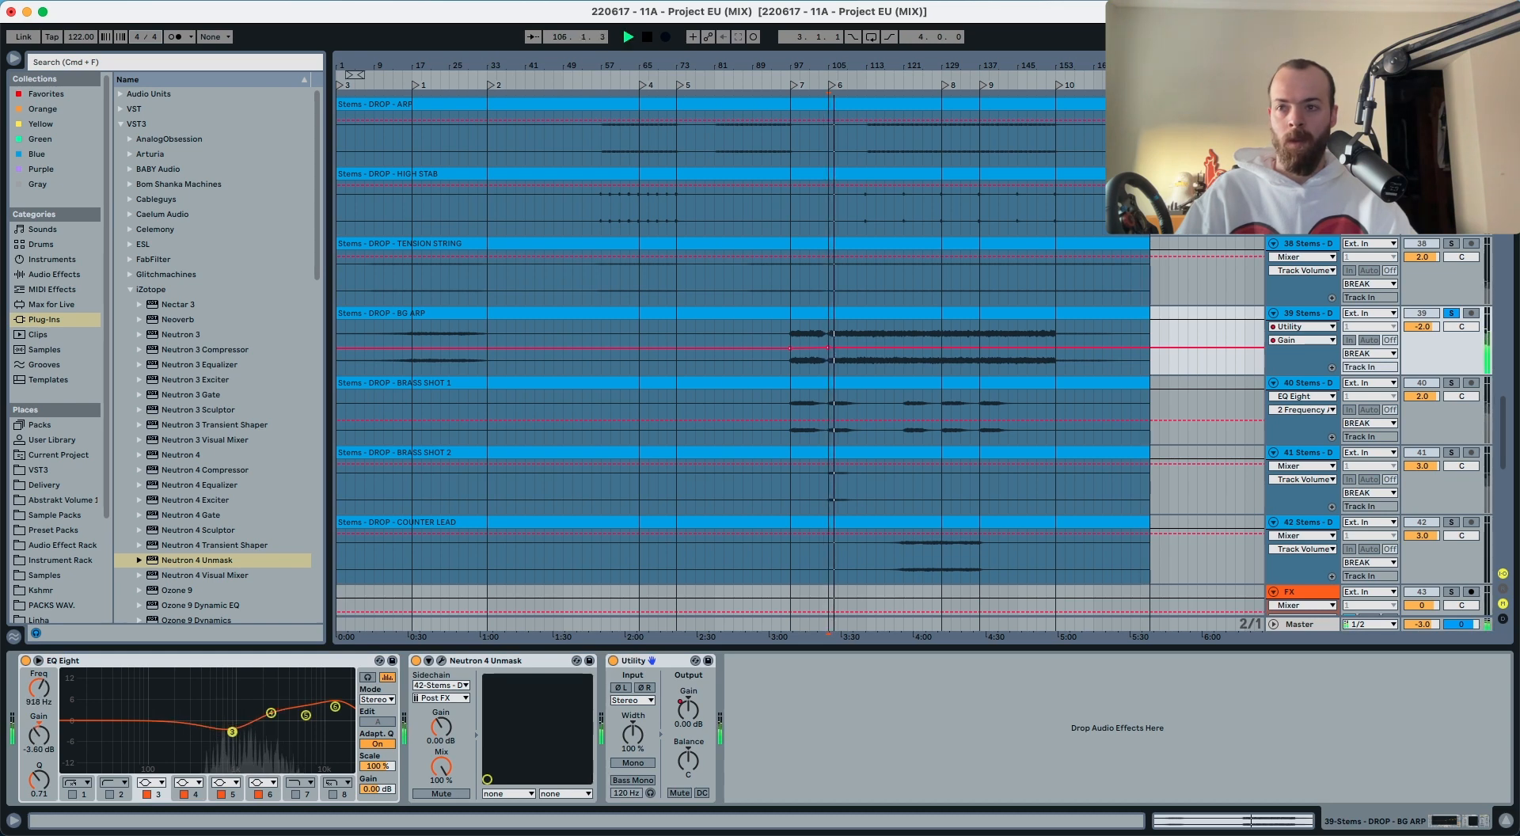
Step: Unsolo the BG Arp track and ease its EQ Eight band 3 cut at 918 Hz while playing the full mix
{"action": "left_click", "coordinate": [1452, 315]}
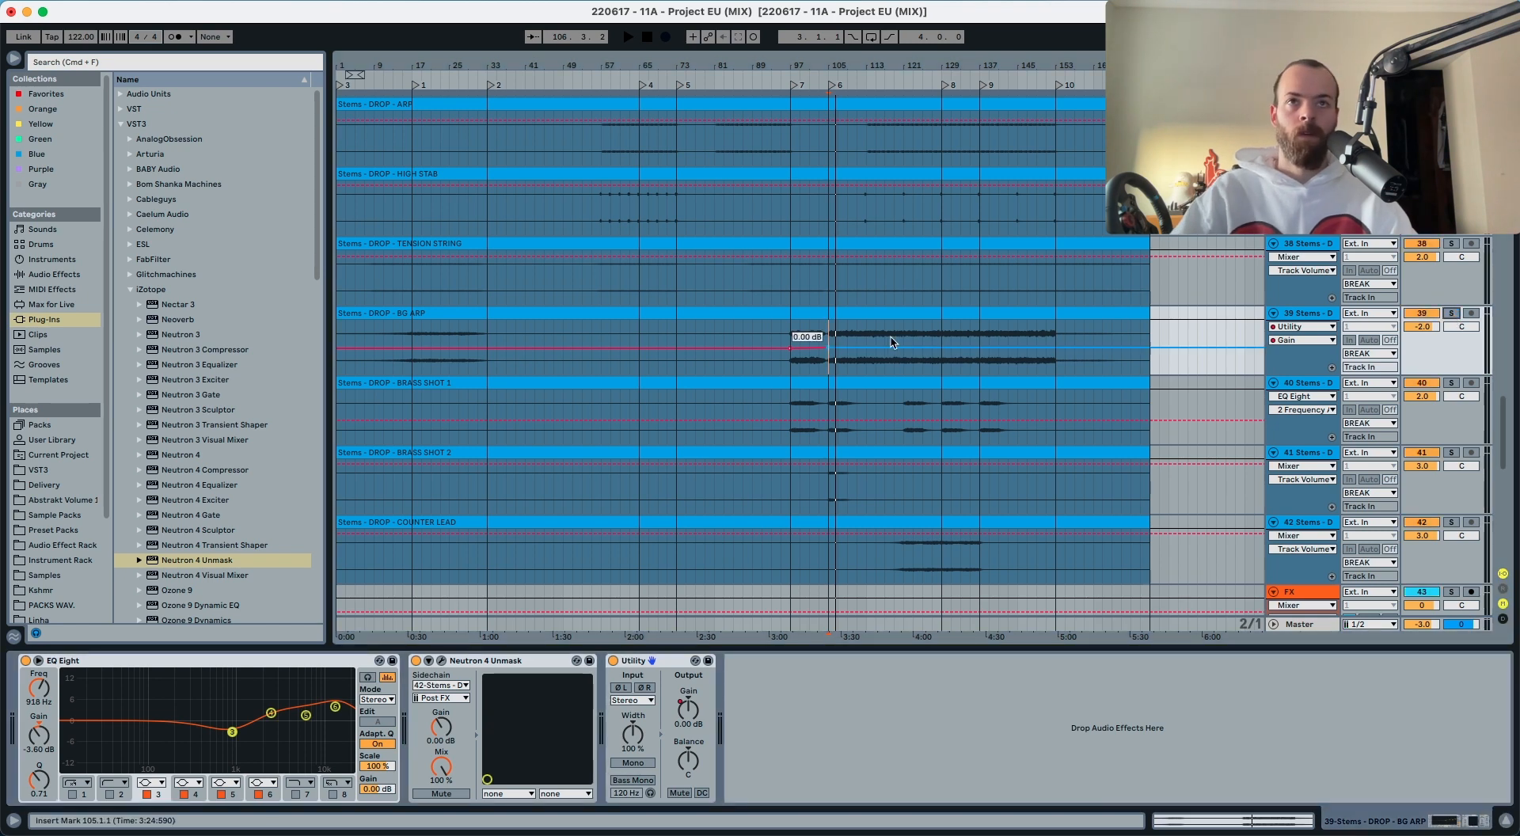
{"action": "key", "text": "space"}
{"action": "left_click_drag", "start_coordinate": [235, 721], "coordinate": [232, 726]}
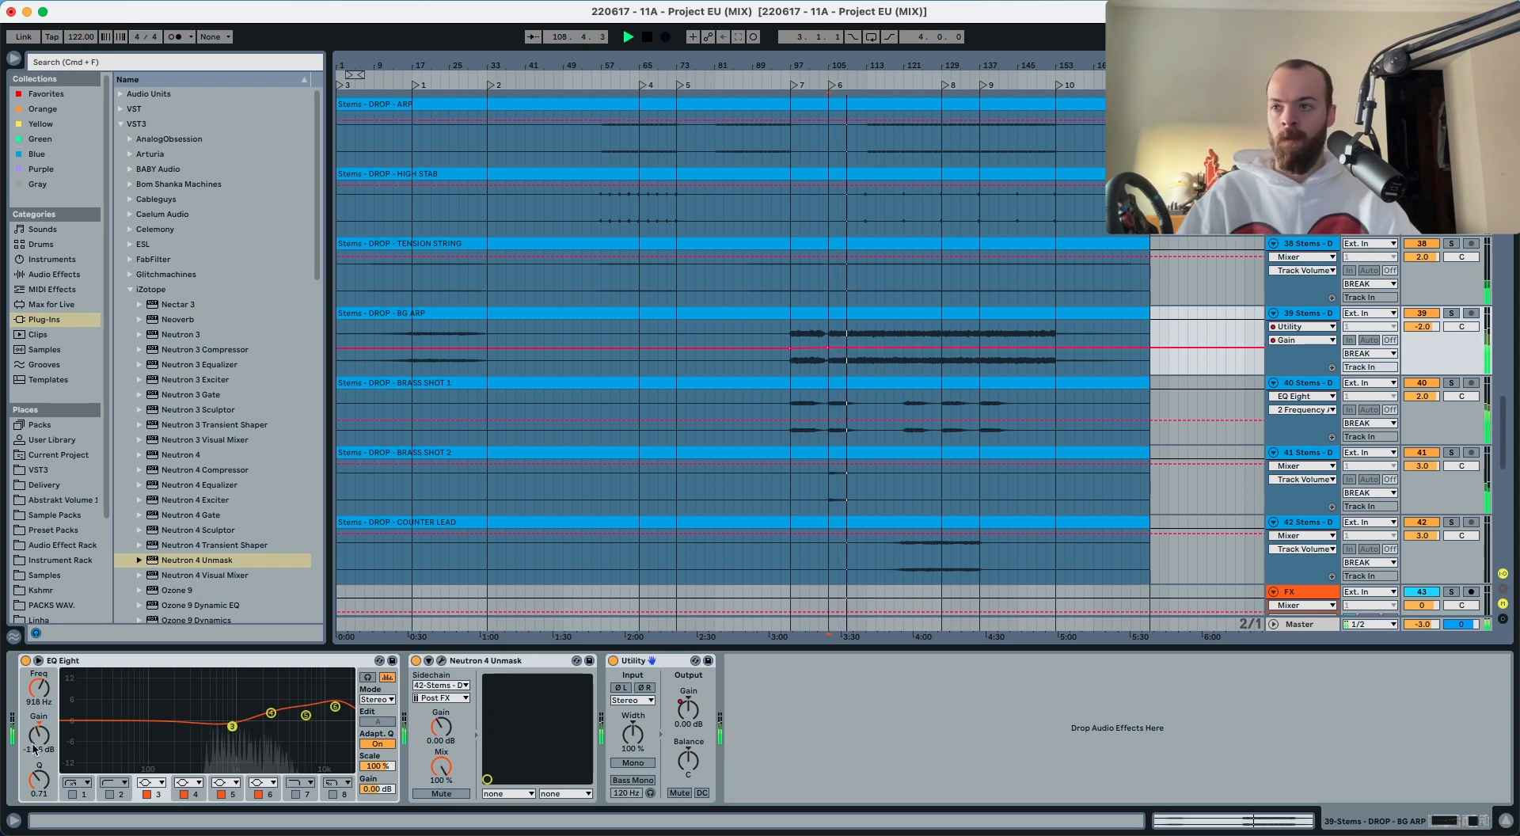
Step: Compare the BG Arp with its EQ Eight band 3 off and on, and lower that band's gain to -2.11 dB
{"action": "left_click", "coordinate": [146, 794]}
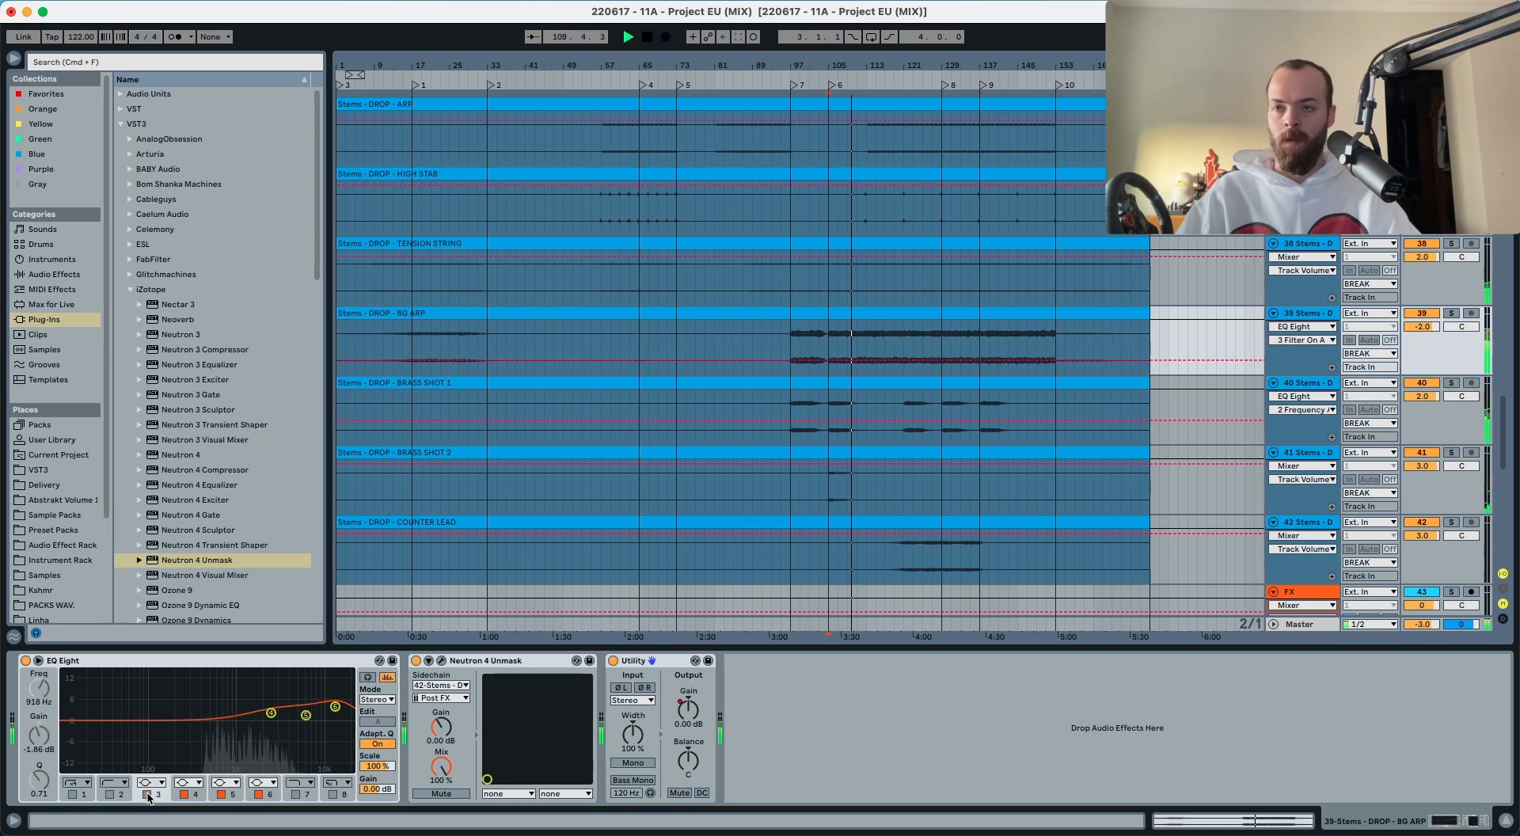
{"action": "left_click", "coordinate": [147, 794]}
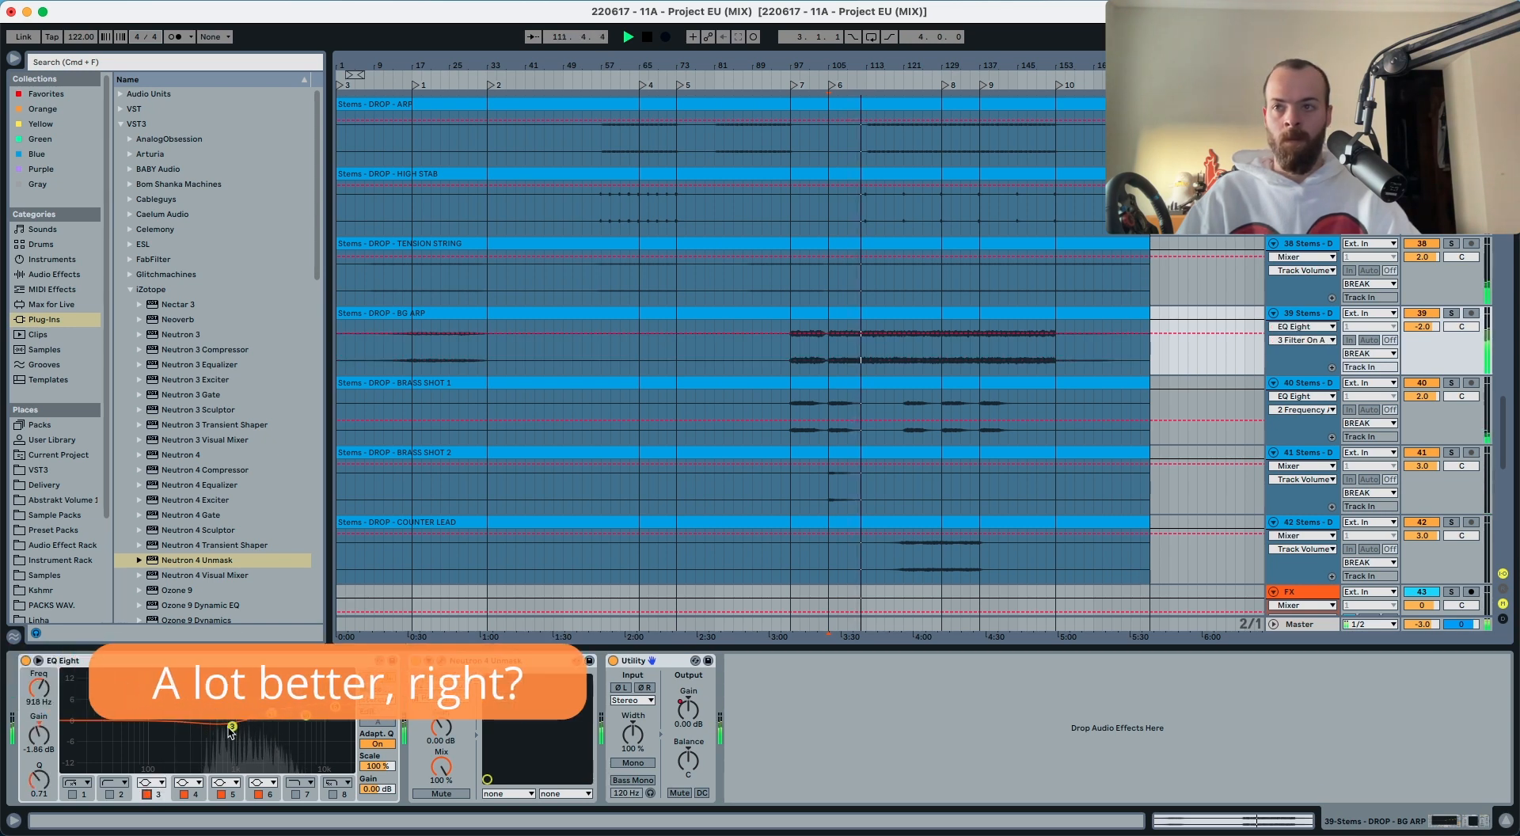
{"action": "left_click_drag", "start_coordinate": [230, 732], "coordinate": [231, 733]}
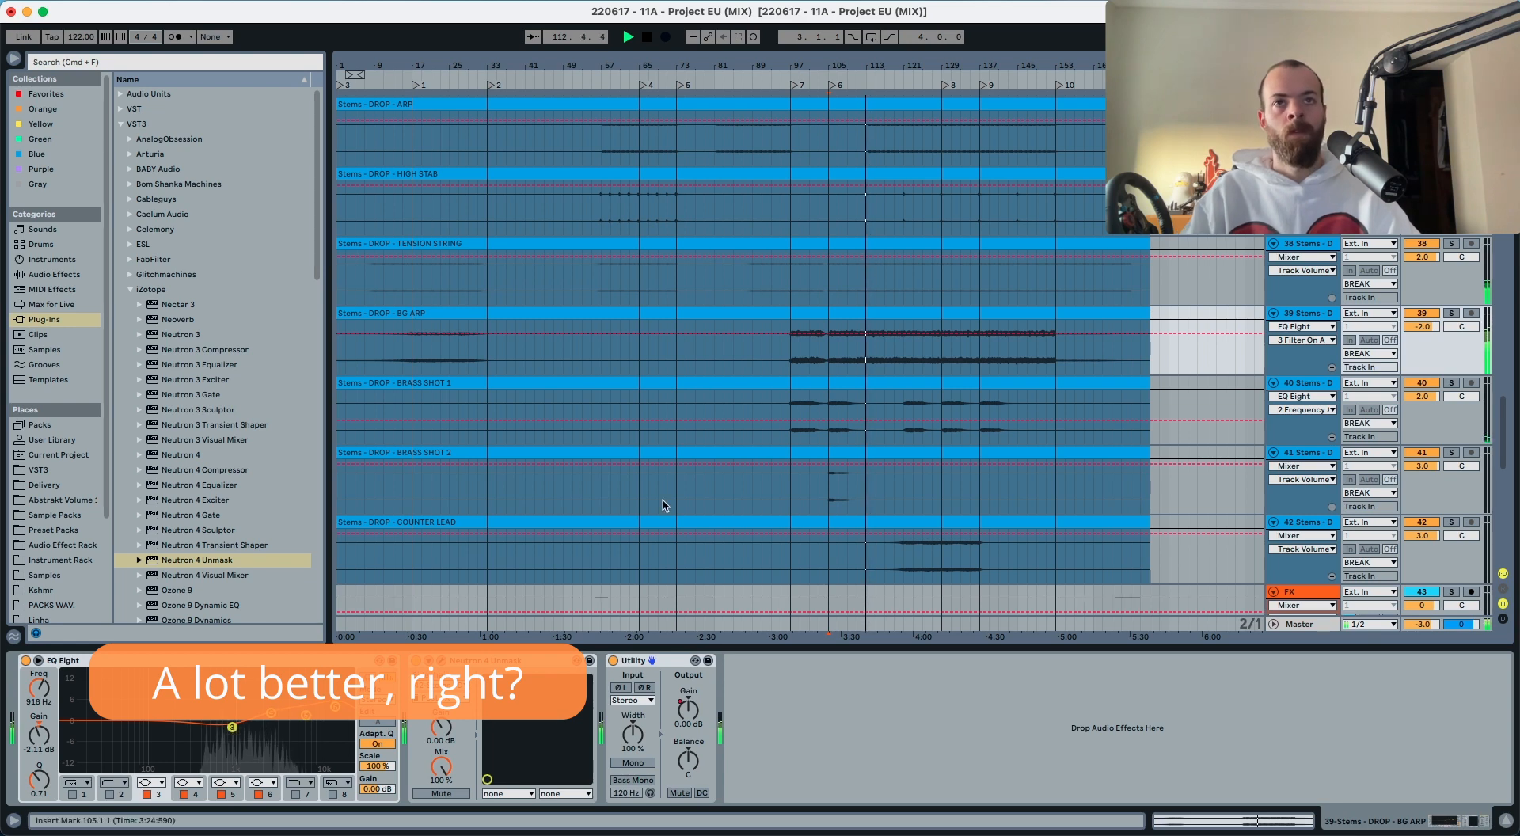
{"action": "scroll", "coordinate": [794, 365], "scroll_direction": "up", "scroll_amount": 2}
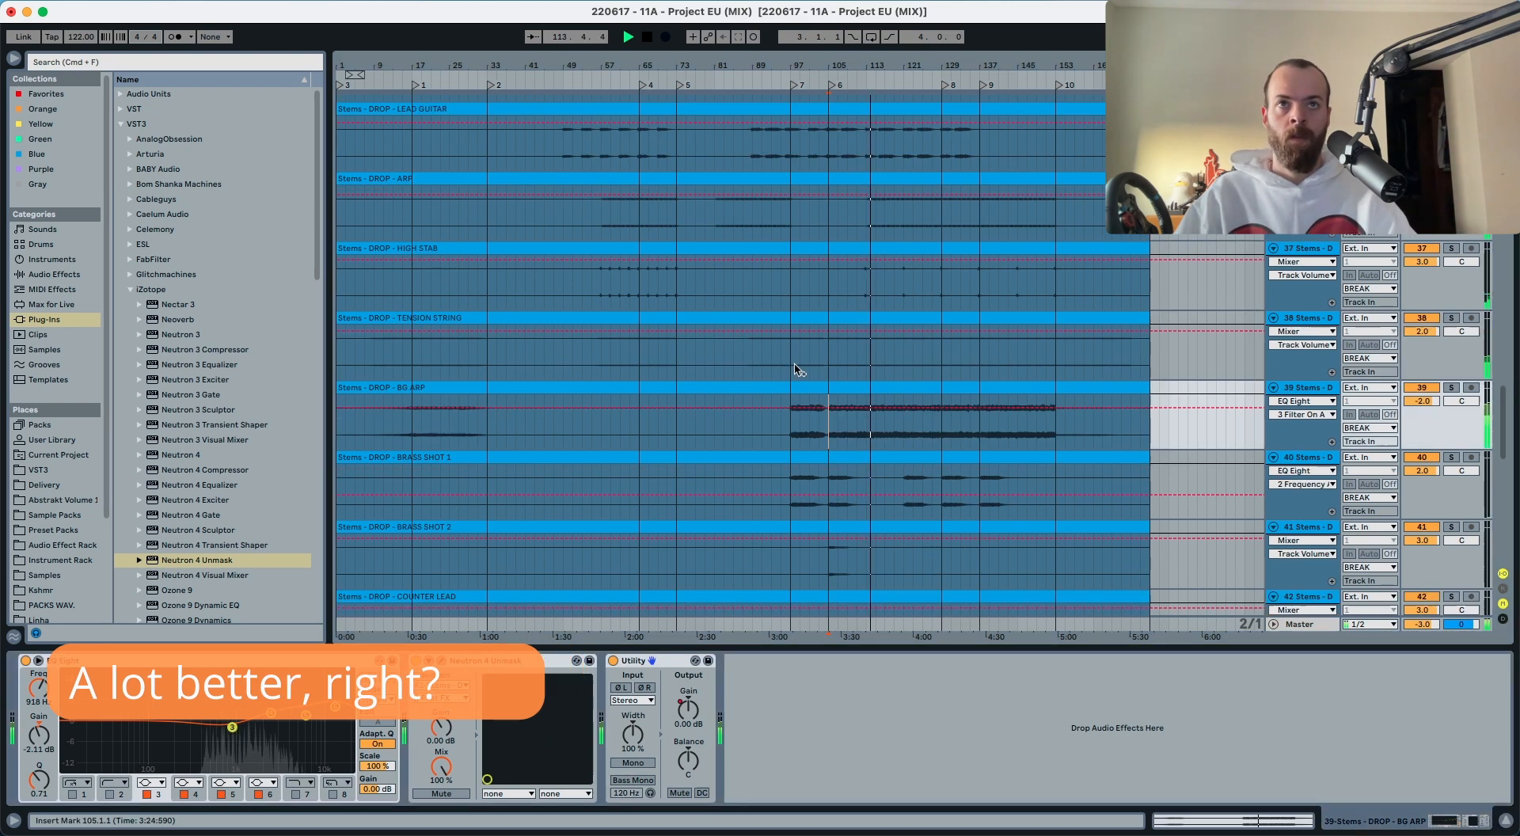
{"action": "scroll", "coordinate": [795, 369], "scroll_direction": "up", "scroll_amount": 20}
{"action": "key", "text": "space"}
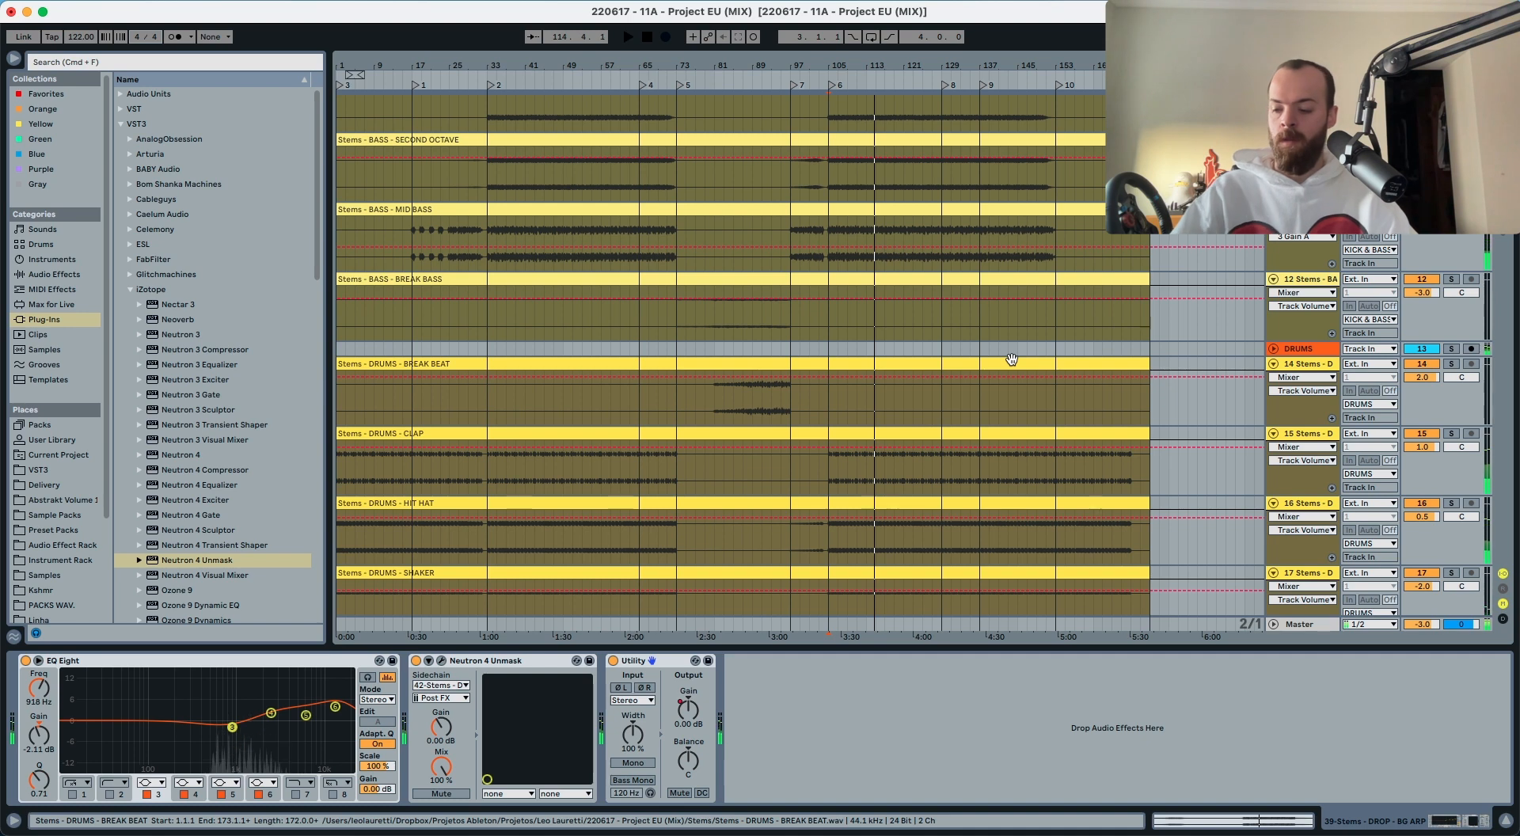
Step: Add an EQ Eight to the DRUMS - KICK track and raise its bands 4, 5 and 6, with band 6 at 2.85 dB near 10.6 kHz
{"action": "scroll", "coordinate": [1088, 356], "scroll_direction": "up", "scroll_amount": 10}
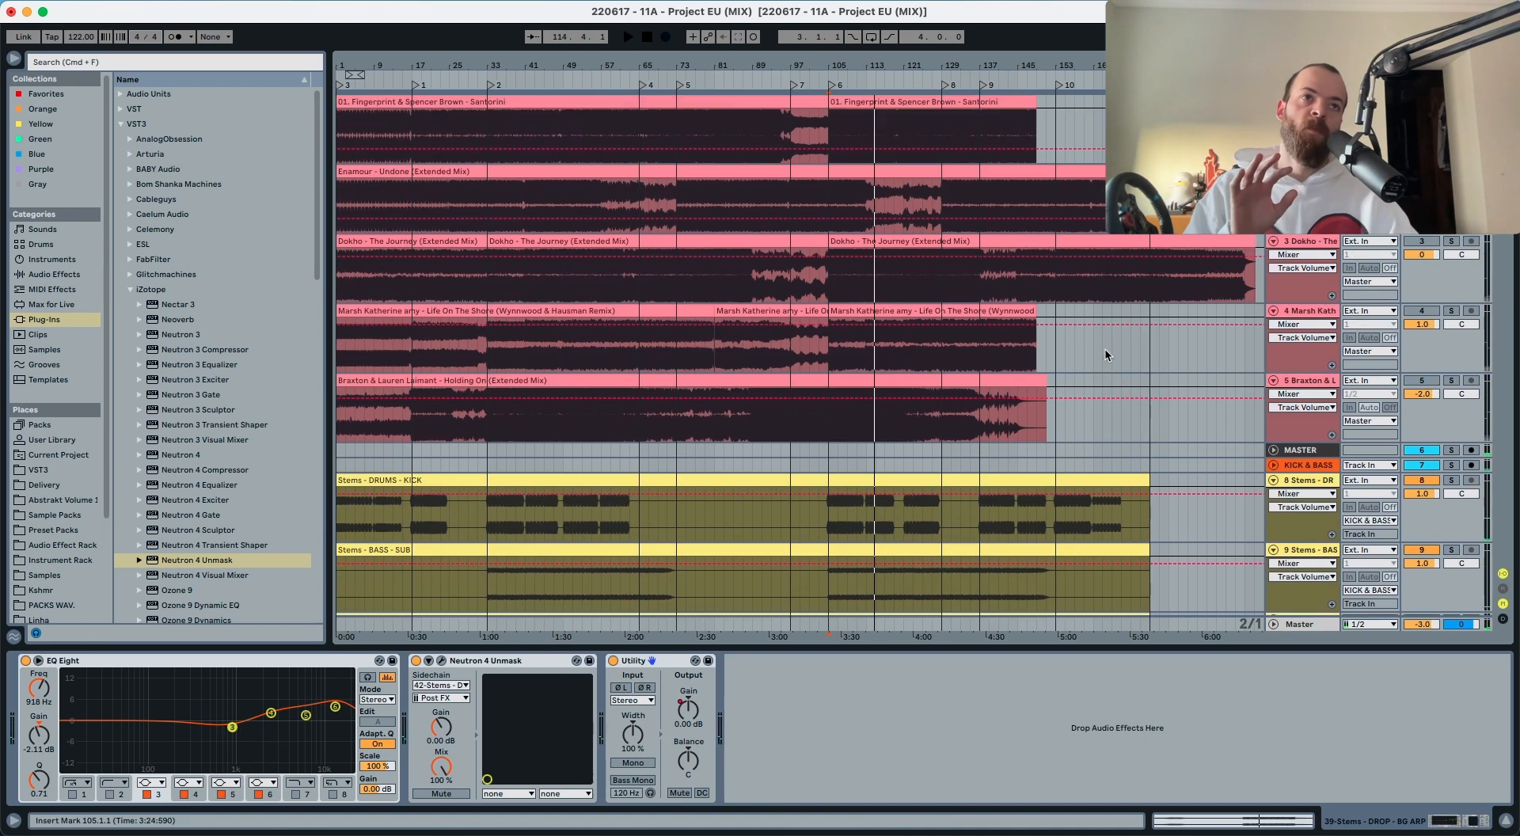
{"action": "left_click", "coordinate": [1304, 481]}
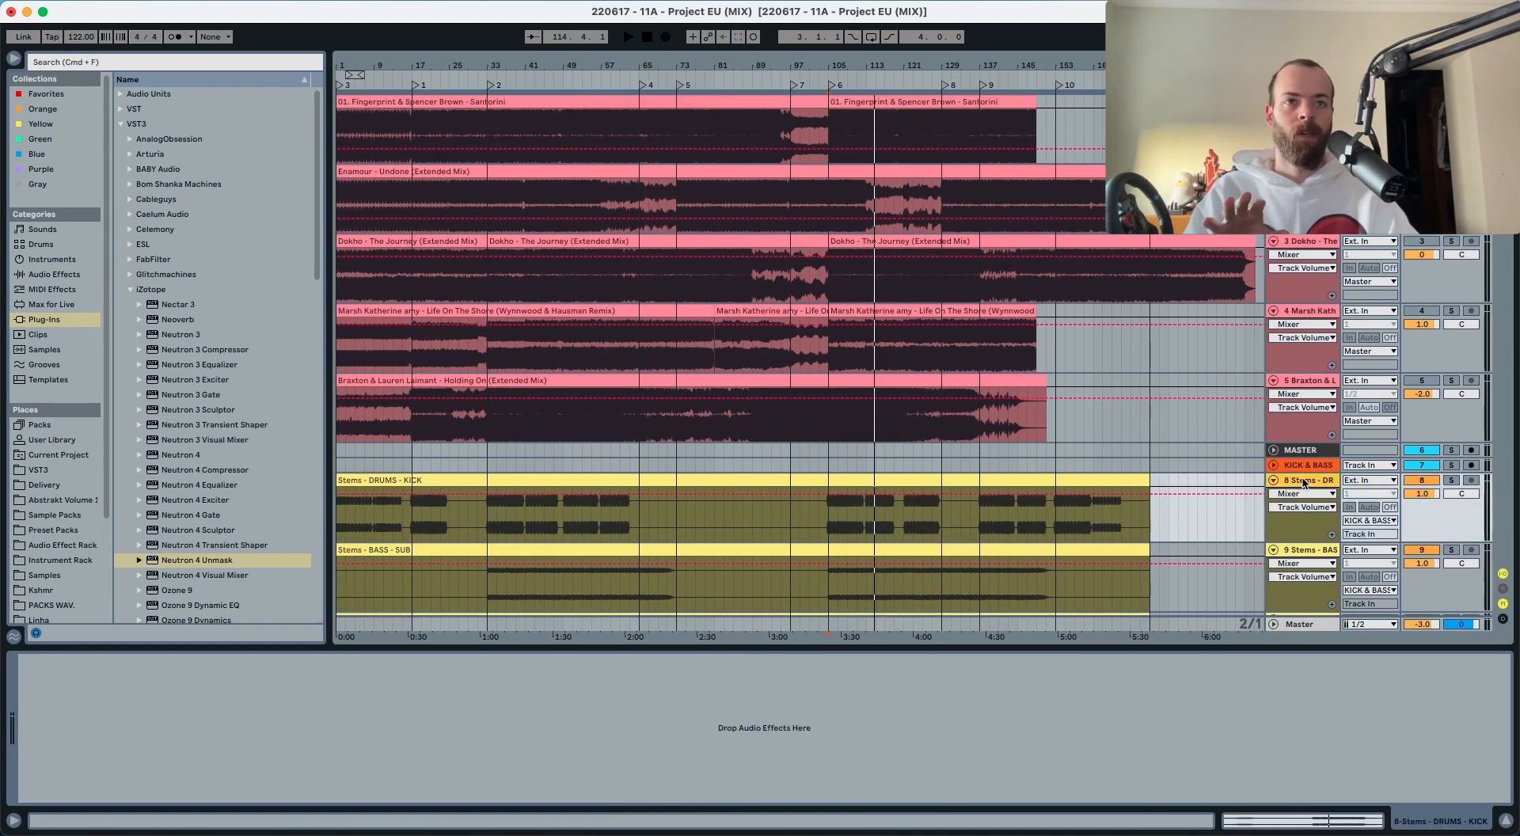
{"action": "scroll", "coordinate": [1304, 482], "scroll_direction": "down", "scroll_amount": 5}
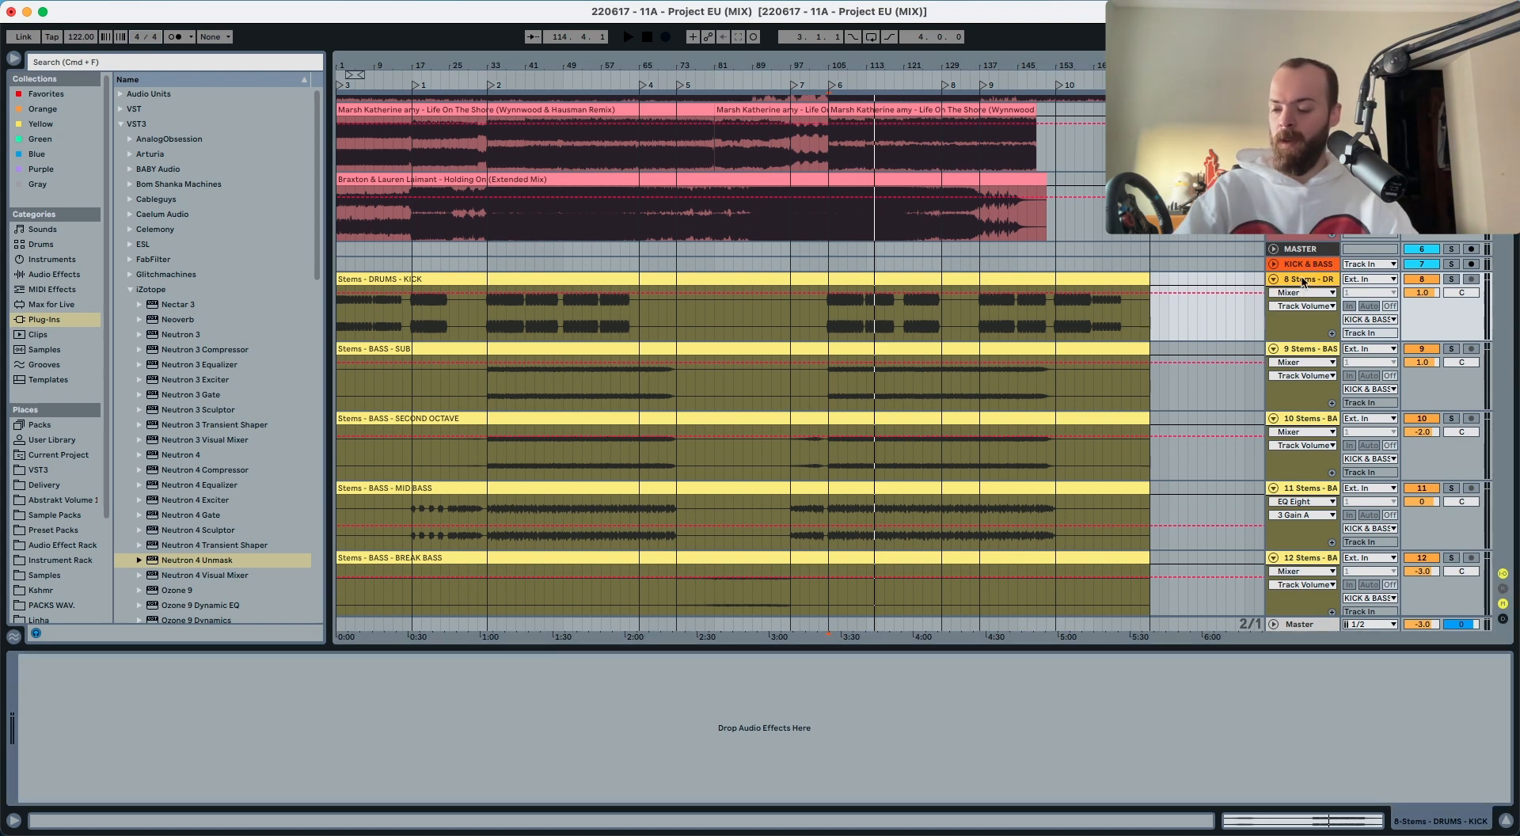
{"action": "key", "text": "super+v"}
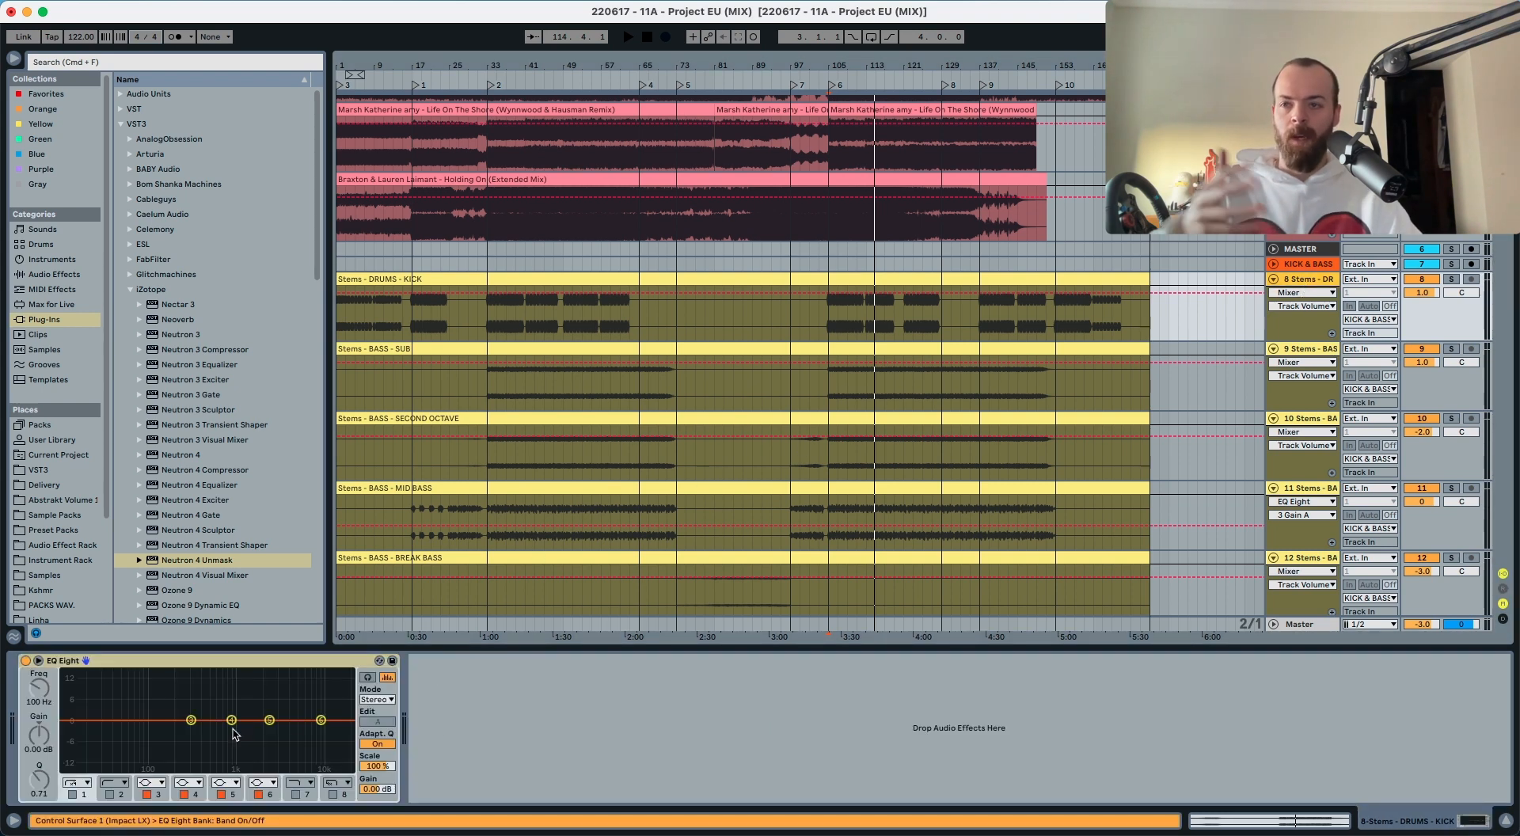
{"action": "left_click_drag", "start_coordinate": [224, 729], "coordinate": [321, 719]}
{"action": "left_click", "coordinate": [321, 720]}
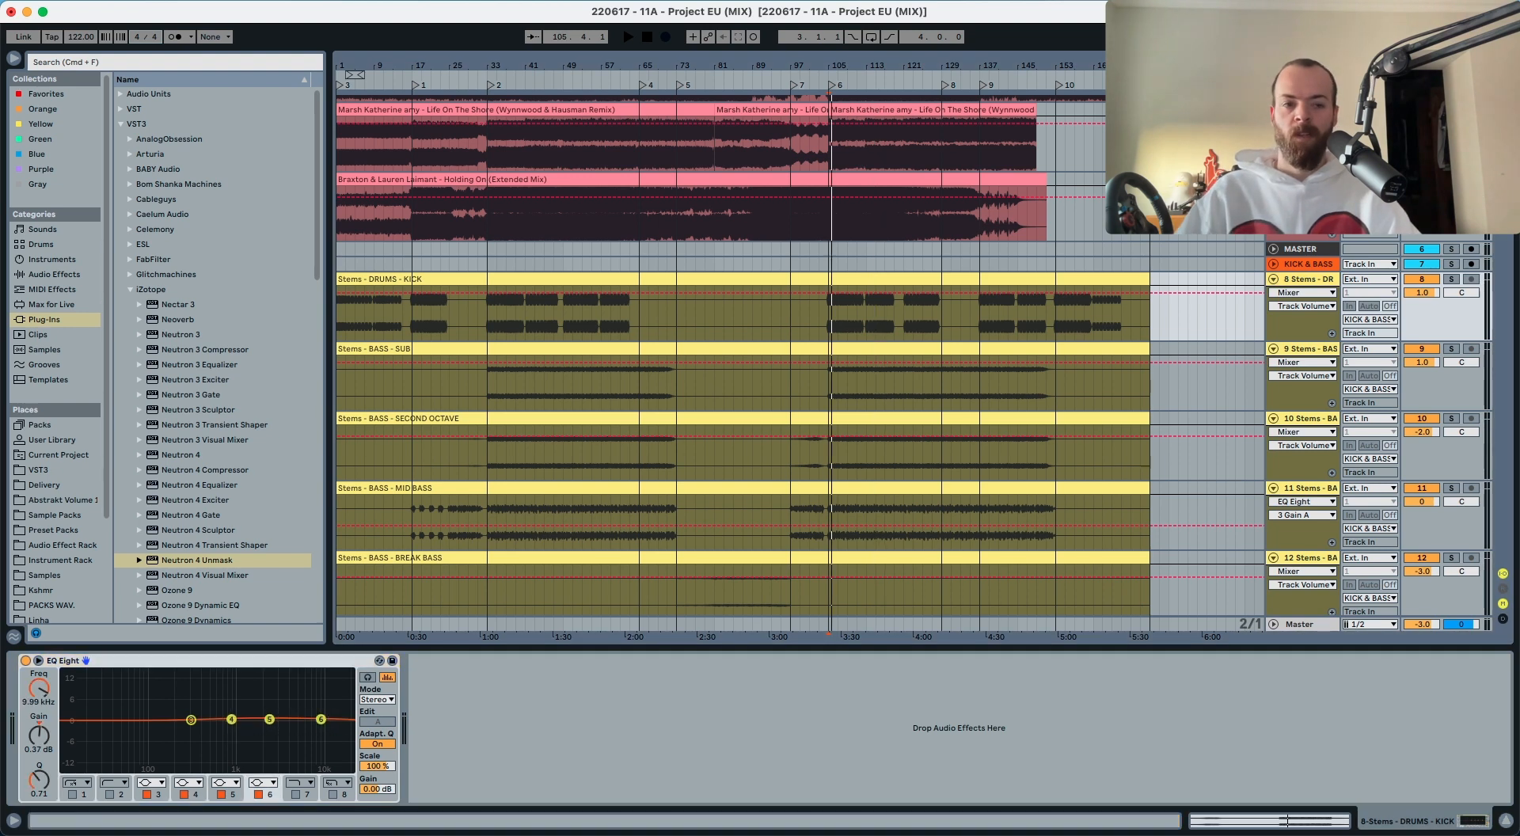
Step: During playback, ease the kick's EQ Eight boosts, with band 5 at 1.36 dB and 2.66 kHz, and compare the device off and on
{"action": "left_click", "coordinate": [306, 661]}
{"action": "key", "text": "space"}
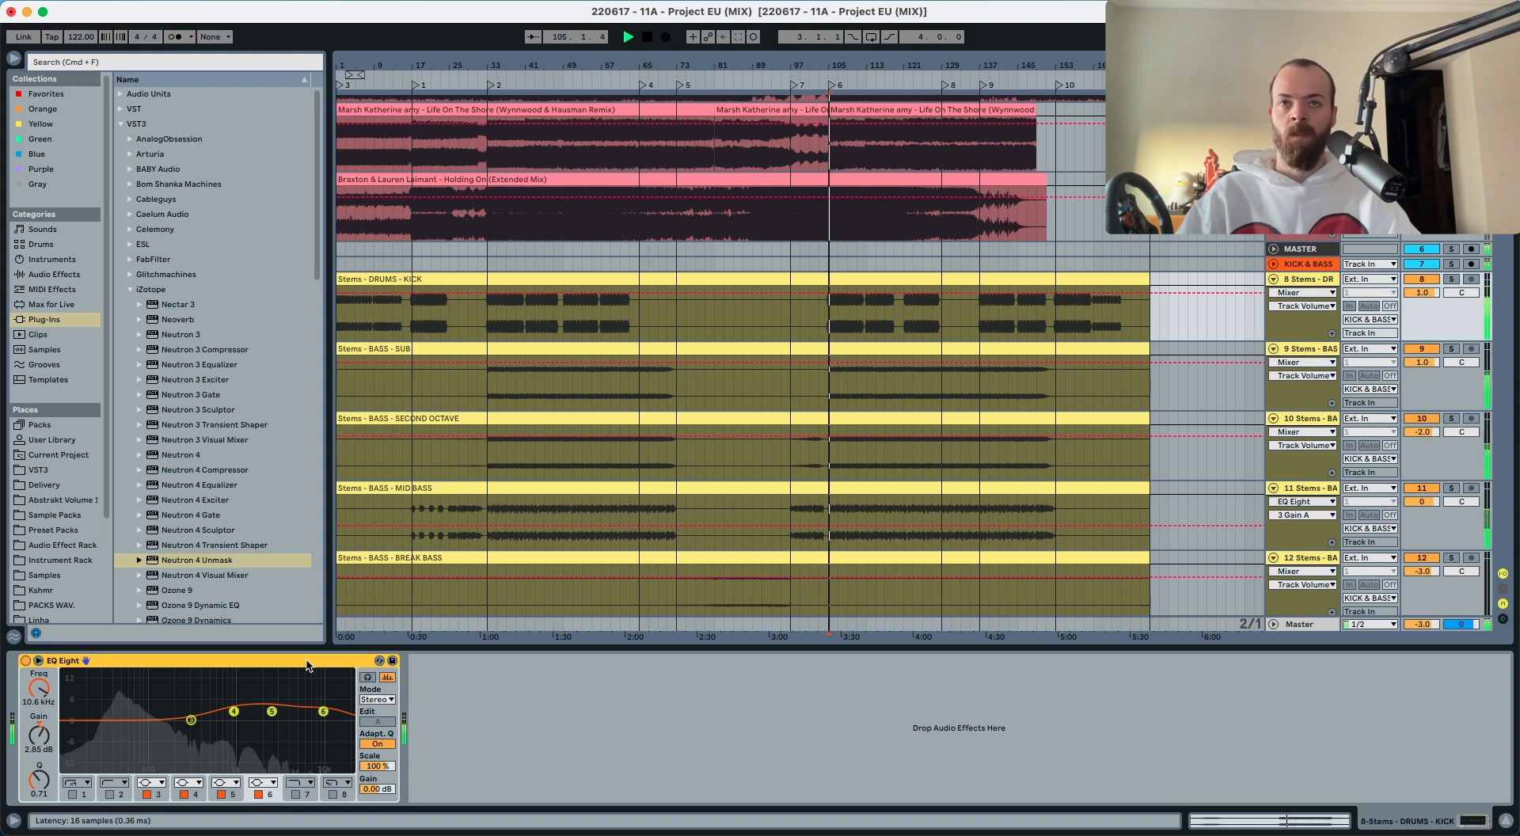
{"action": "left_click_drag", "start_coordinate": [272, 711], "coordinate": [271, 715]}
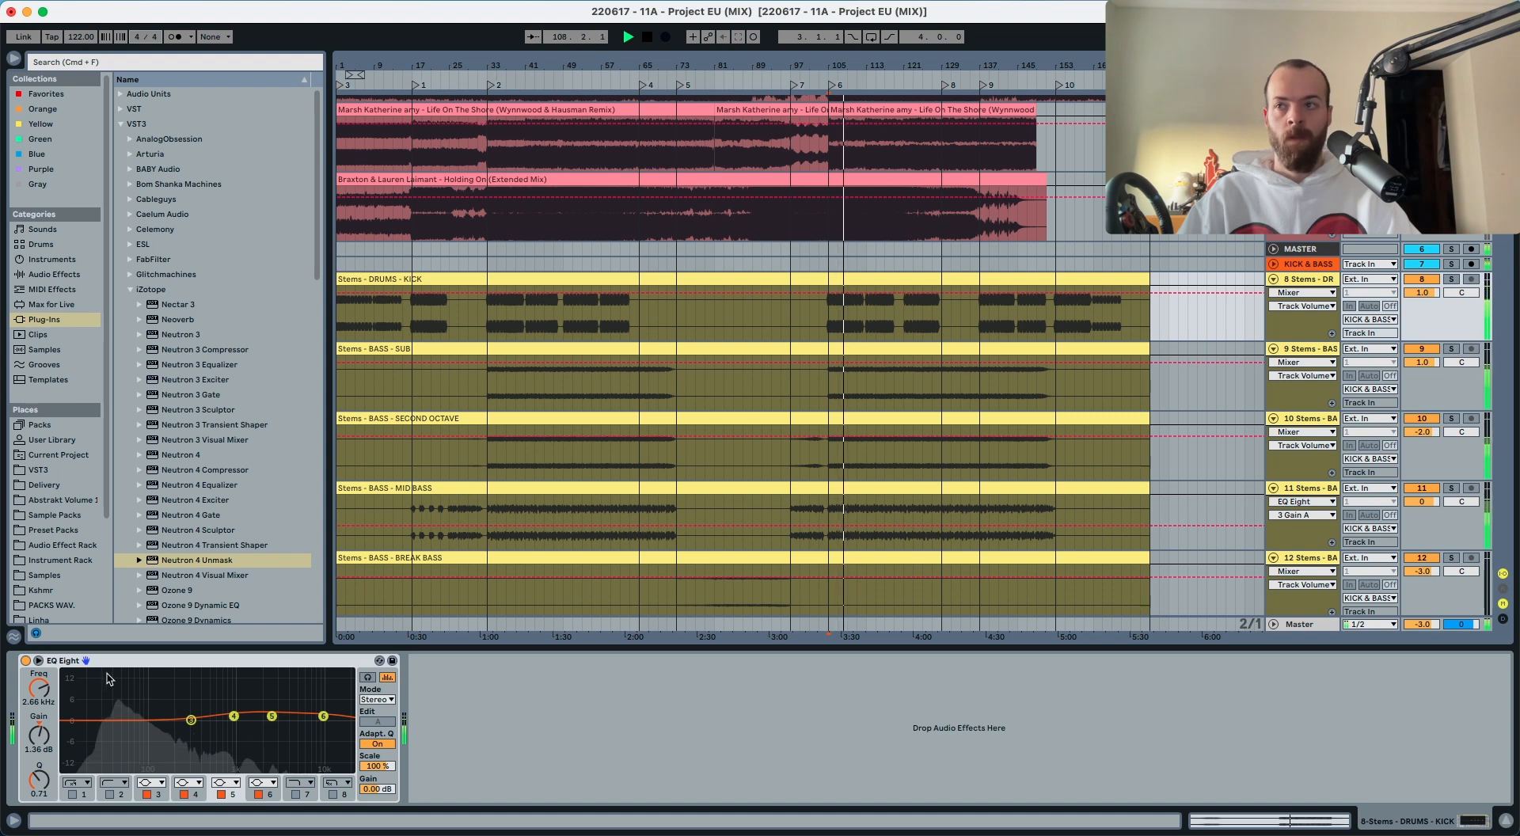
{"action": "left_click", "coordinate": [25, 661]}
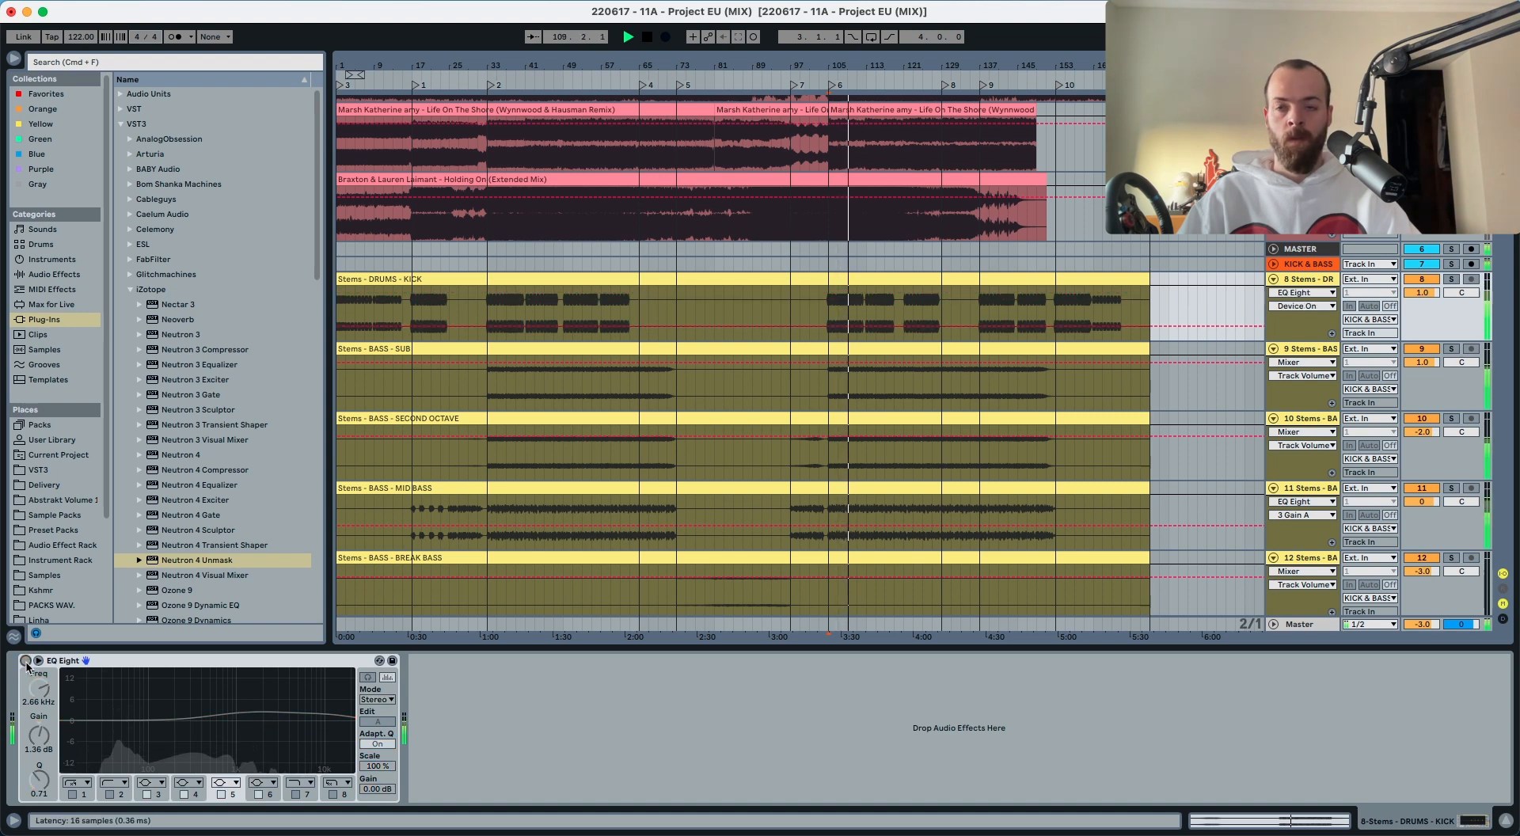
{"action": "left_click", "coordinate": [25, 661]}
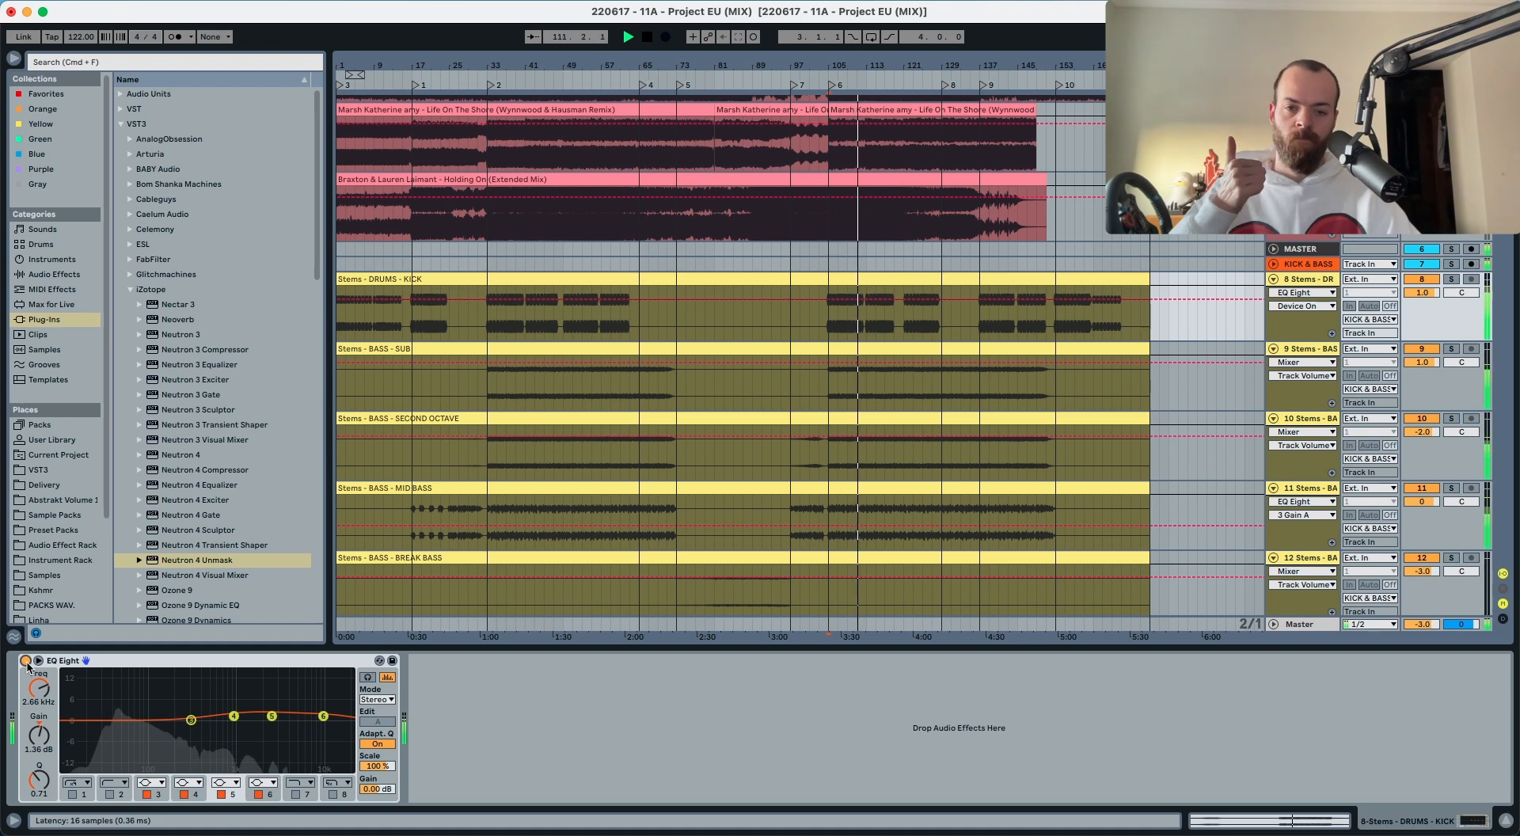
Step: Deepen the BG Arp's EQ Eight band 3 cut at 918 Hz to -2.36 dB
{"action": "scroll", "coordinate": [695, 473], "scroll_direction": "down", "scroll_amount": 20}
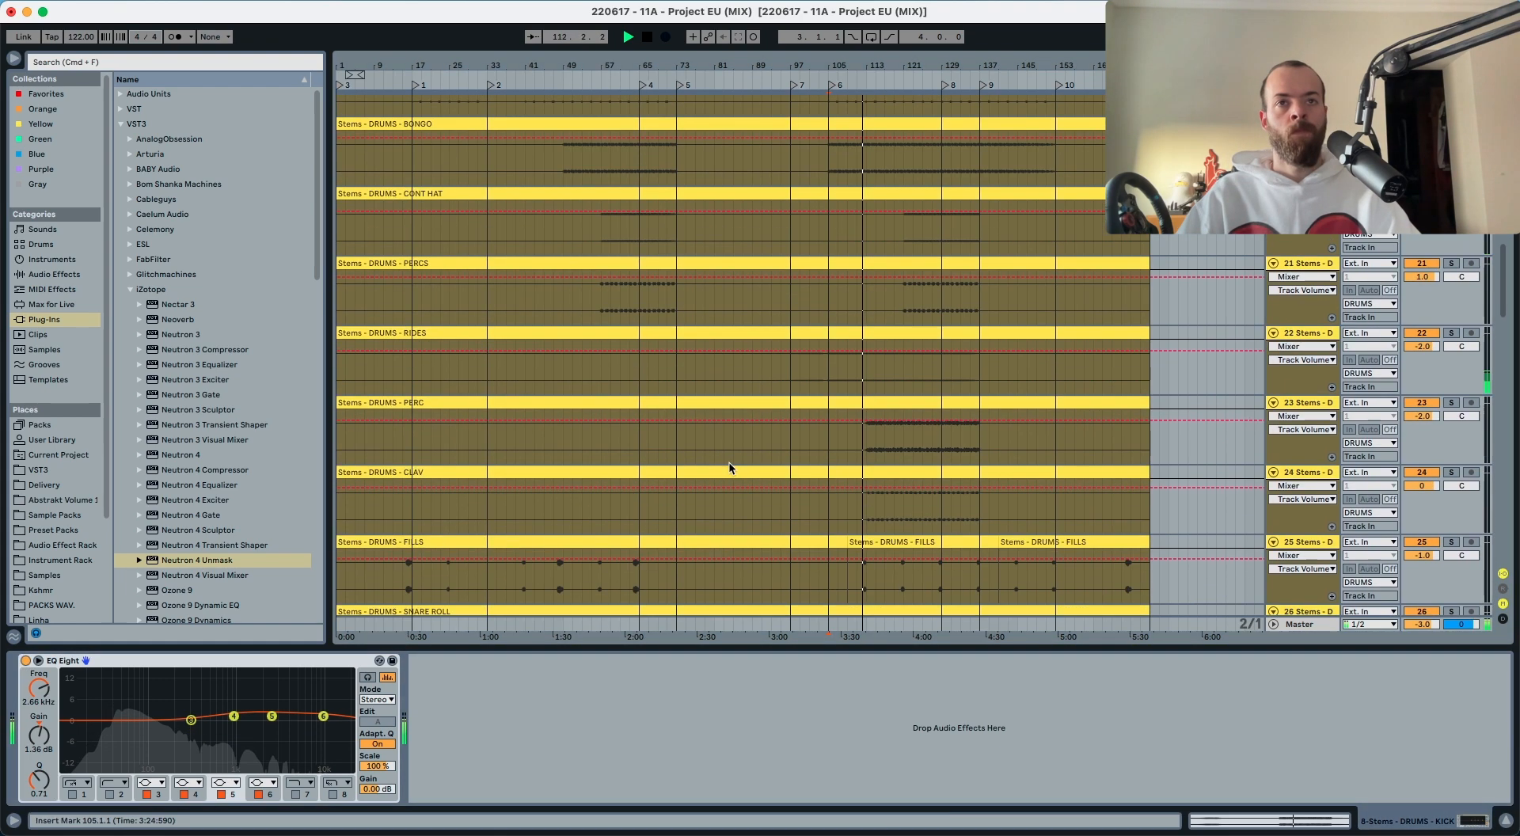
{"action": "scroll", "coordinate": [805, 453], "scroll_direction": "down", "scroll_amount": 1}
{"action": "left_click", "coordinate": [1306, 298]}
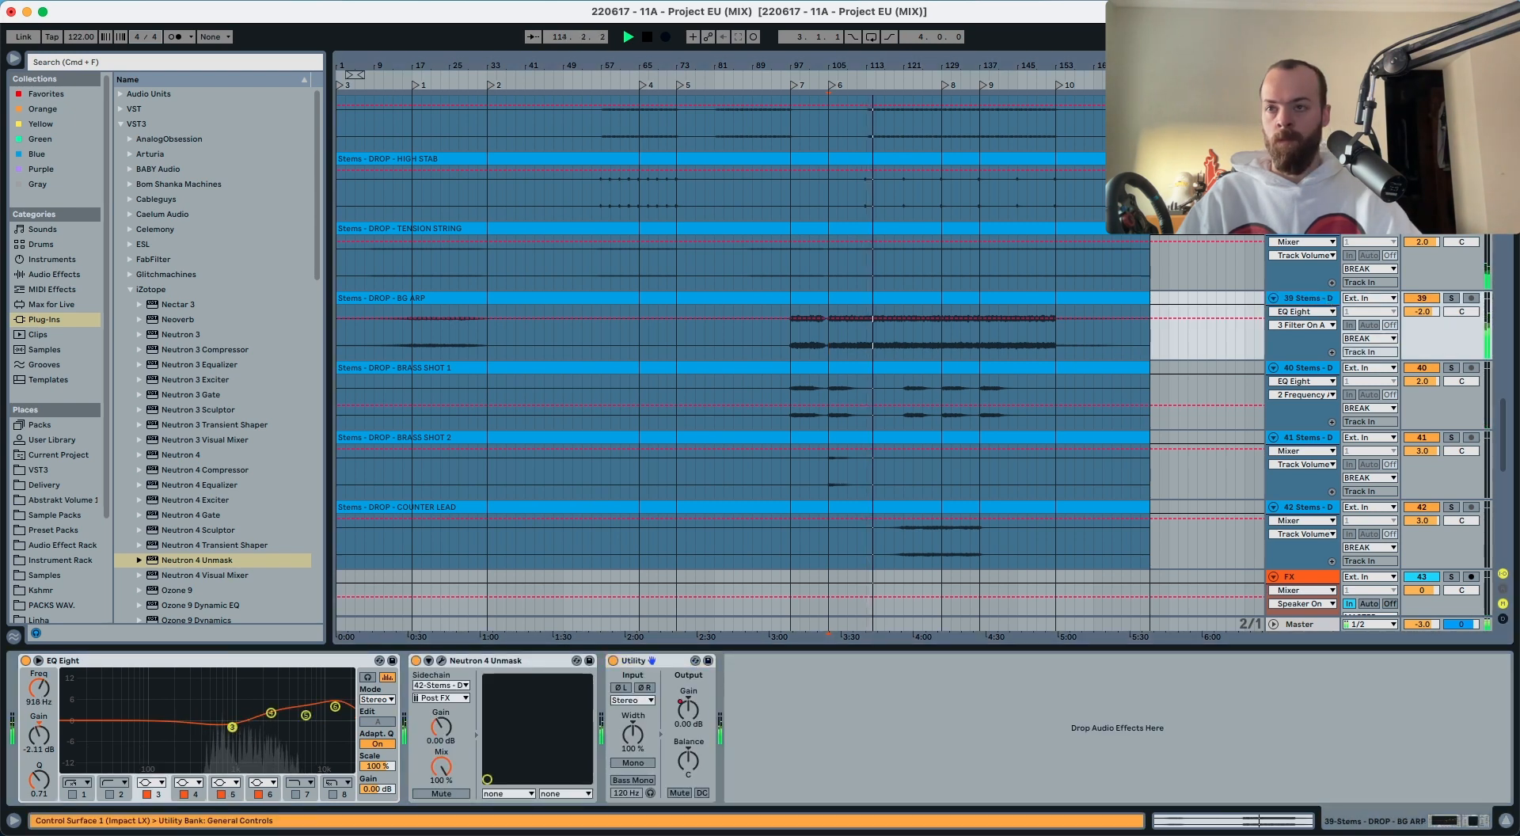
{"action": "left_click_drag", "start_coordinate": [232, 726], "coordinate": [232, 728]}
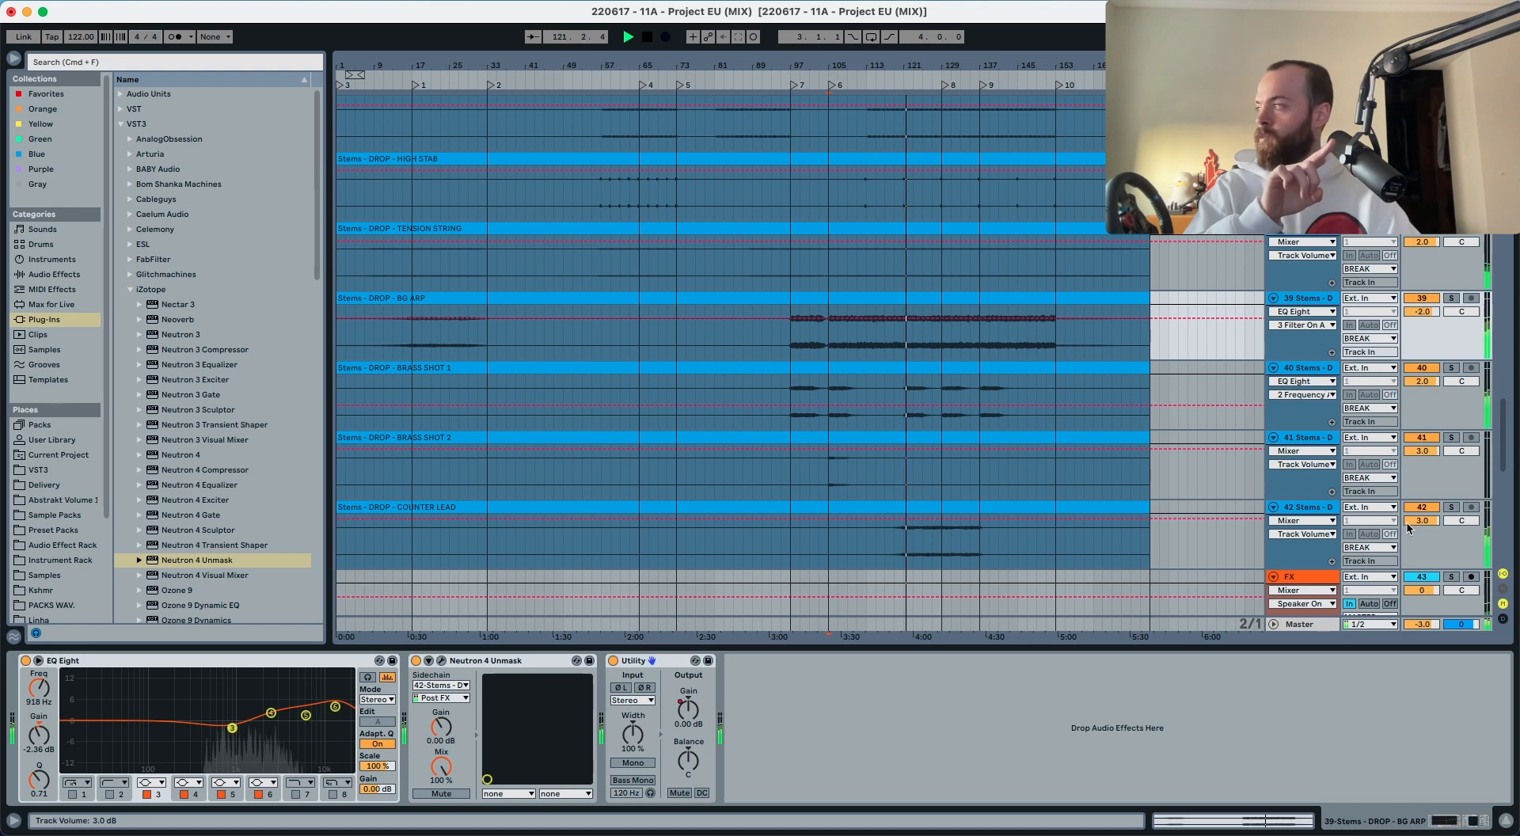
Step: Try the Counter Lead track's volume at 4.0 dB, return it to 3.0 dB, and stop playback
{"action": "scroll", "coordinate": [1408, 521], "scroll_direction": "up", "scroll_amount": 1}
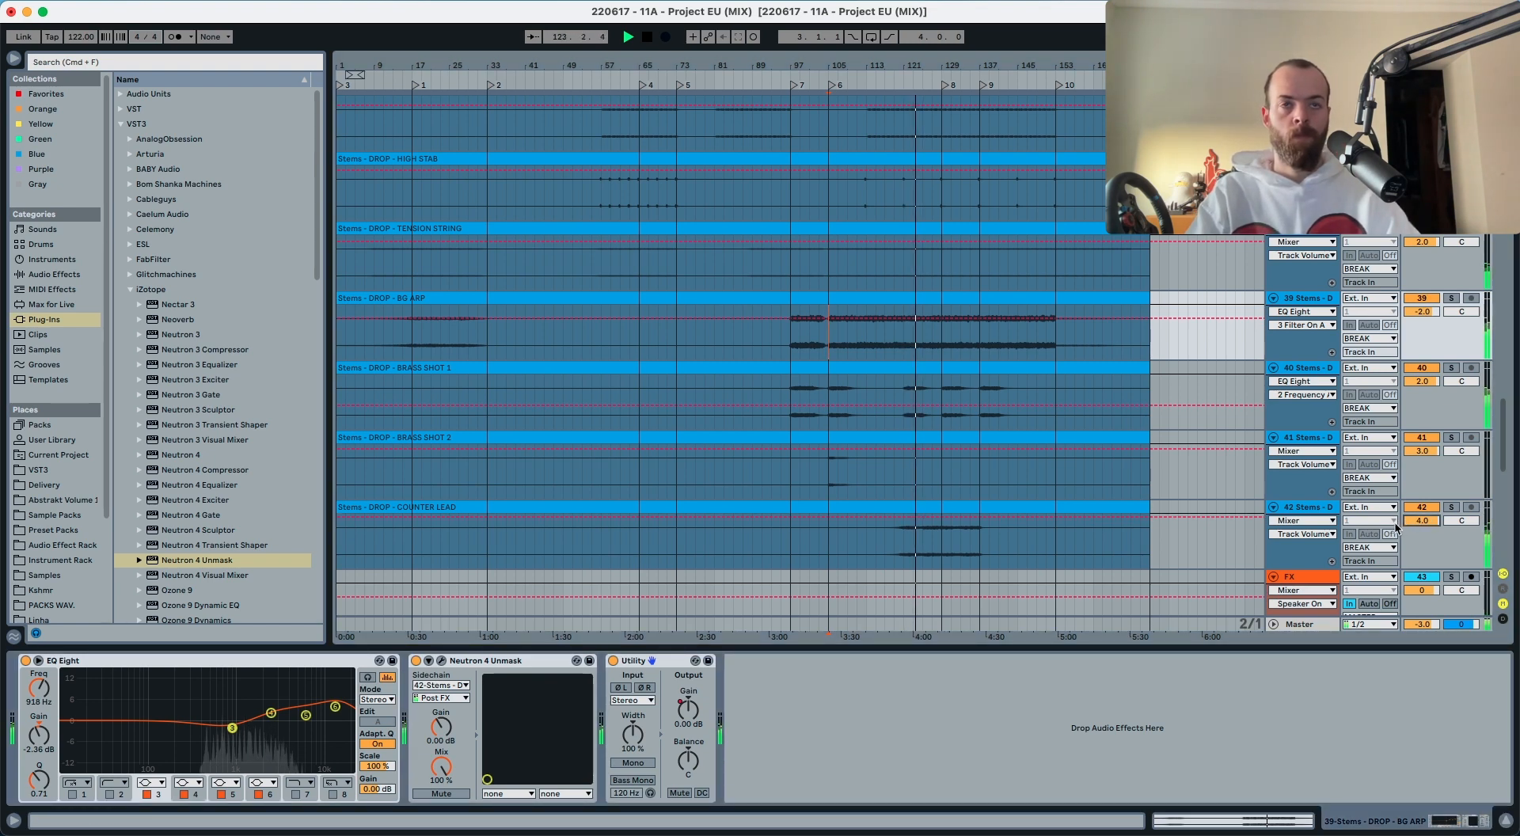
{"action": "scroll", "coordinate": [1399, 521], "scroll_direction": "down", "scroll_amount": 1}
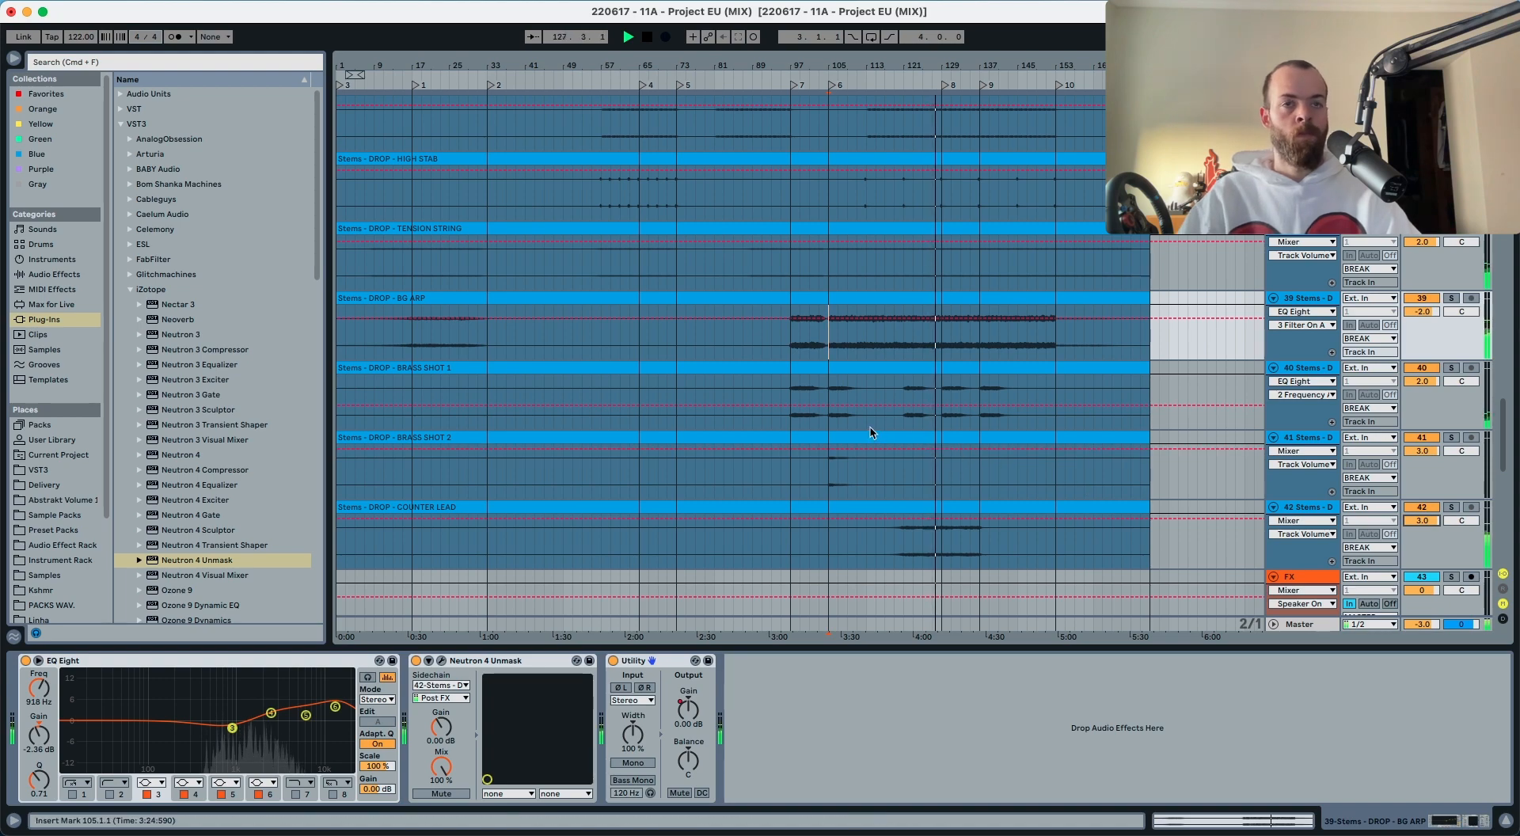
{"action": "scroll", "coordinate": [840, 459], "scroll_direction": "up", "scroll_amount": 15}
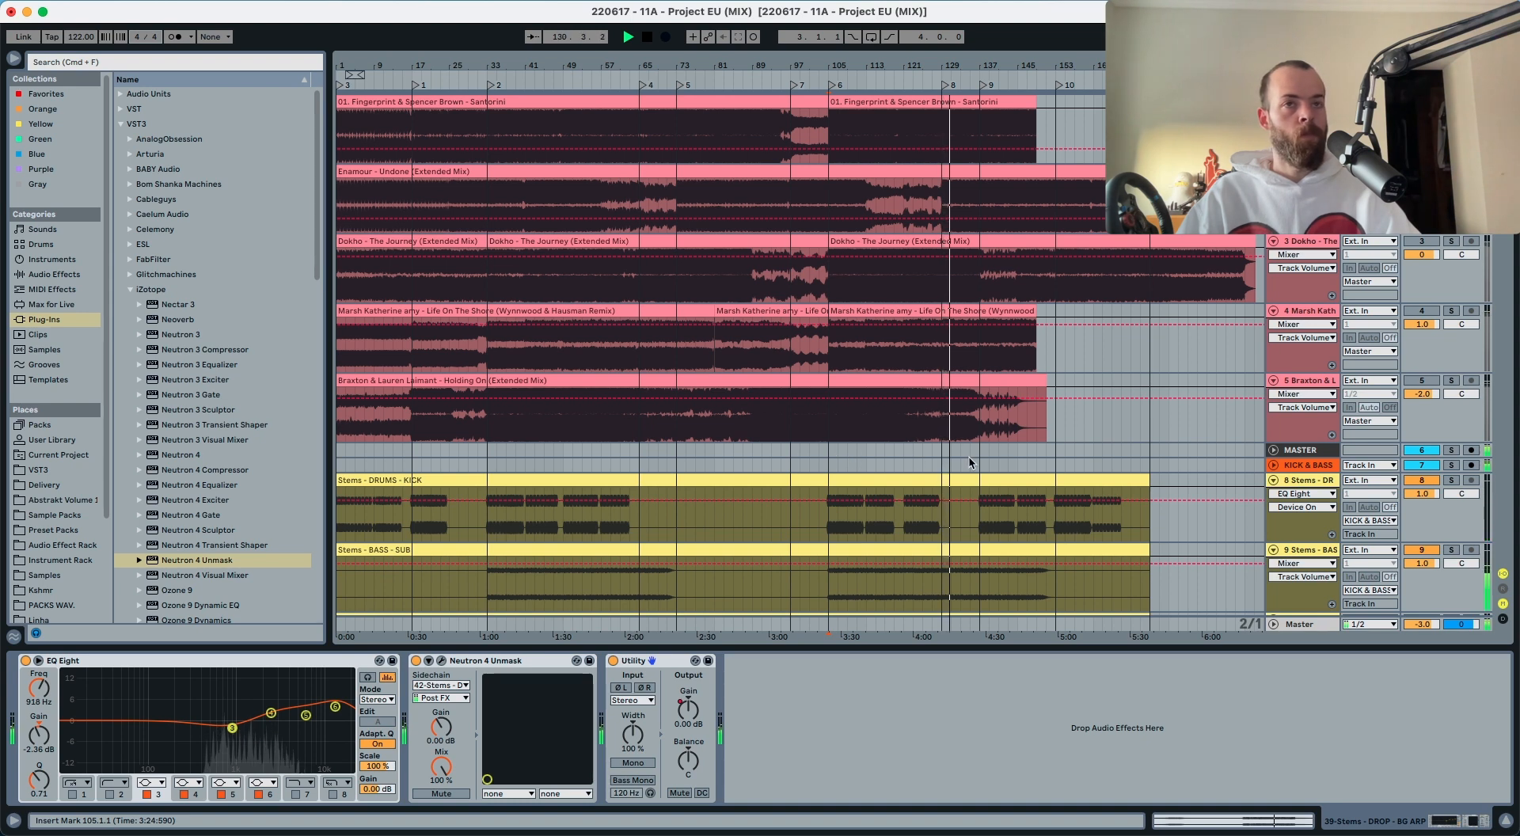
{"action": "scroll", "coordinate": [975, 457], "scroll_direction": "down", "scroll_amount": 1}
{"action": "scroll", "coordinate": [975, 458], "scroll_direction": "down", "scroll_amount": 4}
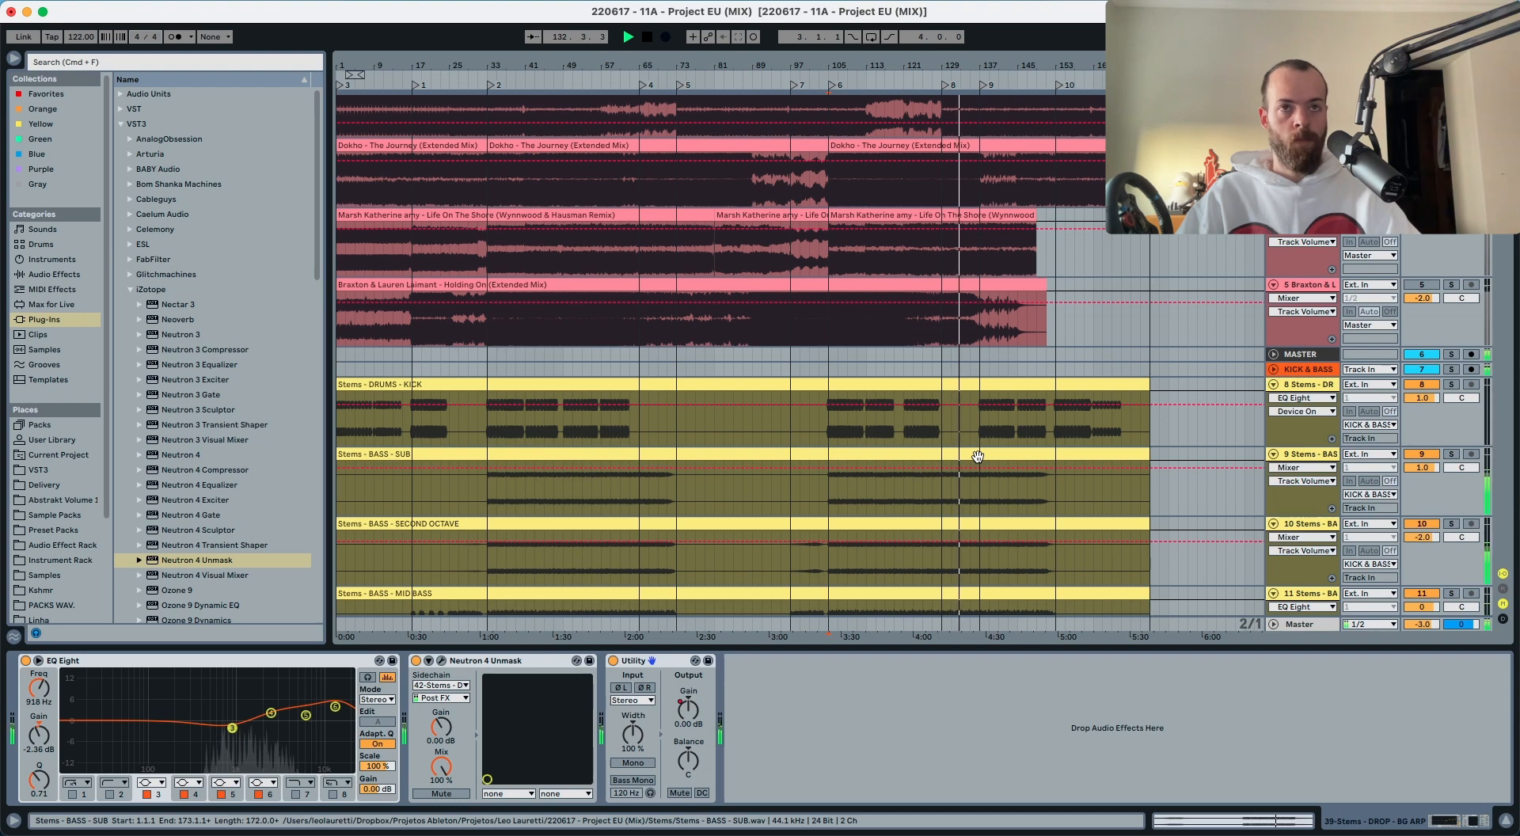
{"action": "key", "text": "space"}
Step: Show the MASTER track's AUTOM Gain automation and enlarge its lane to examine the dip from bar 99 to bar 105
{"action": "left_click", "coordinate": [1314, 355]}
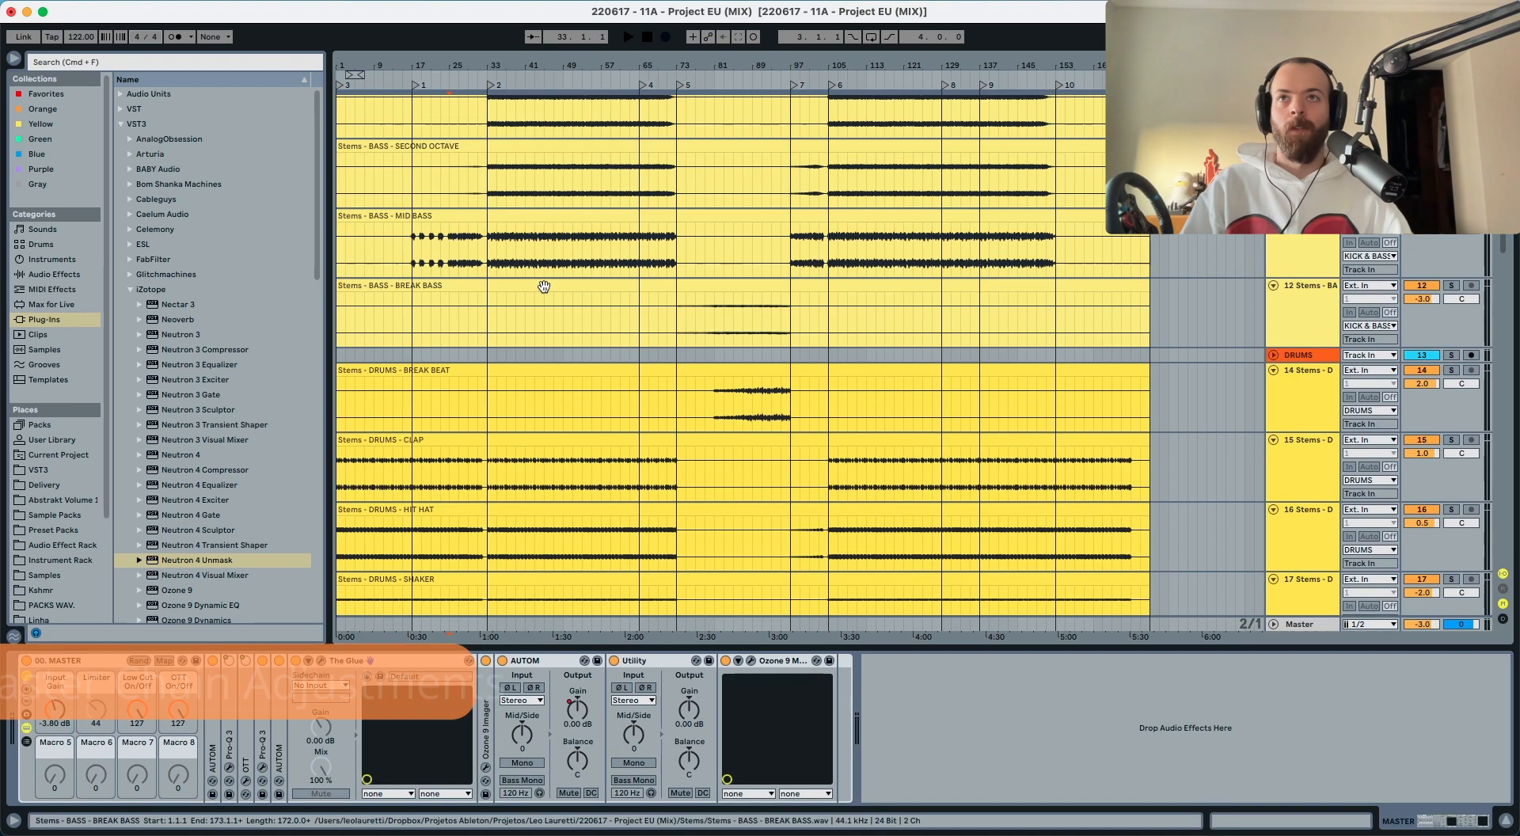
{"action": "scroll", "coordinate": [539, 306], "scroll_direction": "up", "scroll_amount": 5}
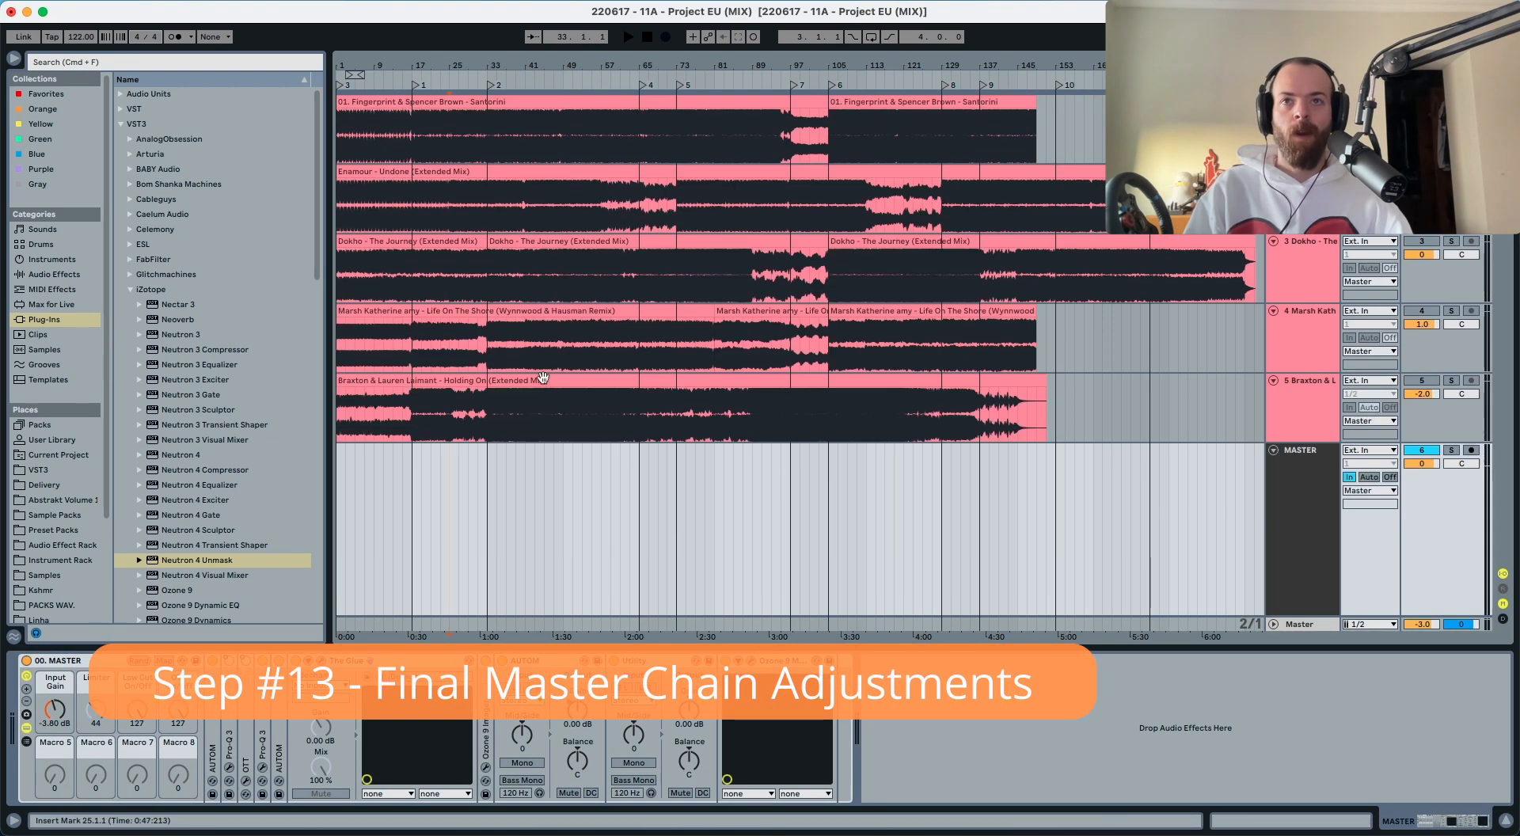
{"action": "scroll", "coordinate": [551, 396], "scroll_direction": "down", "scroll_amount": 1}
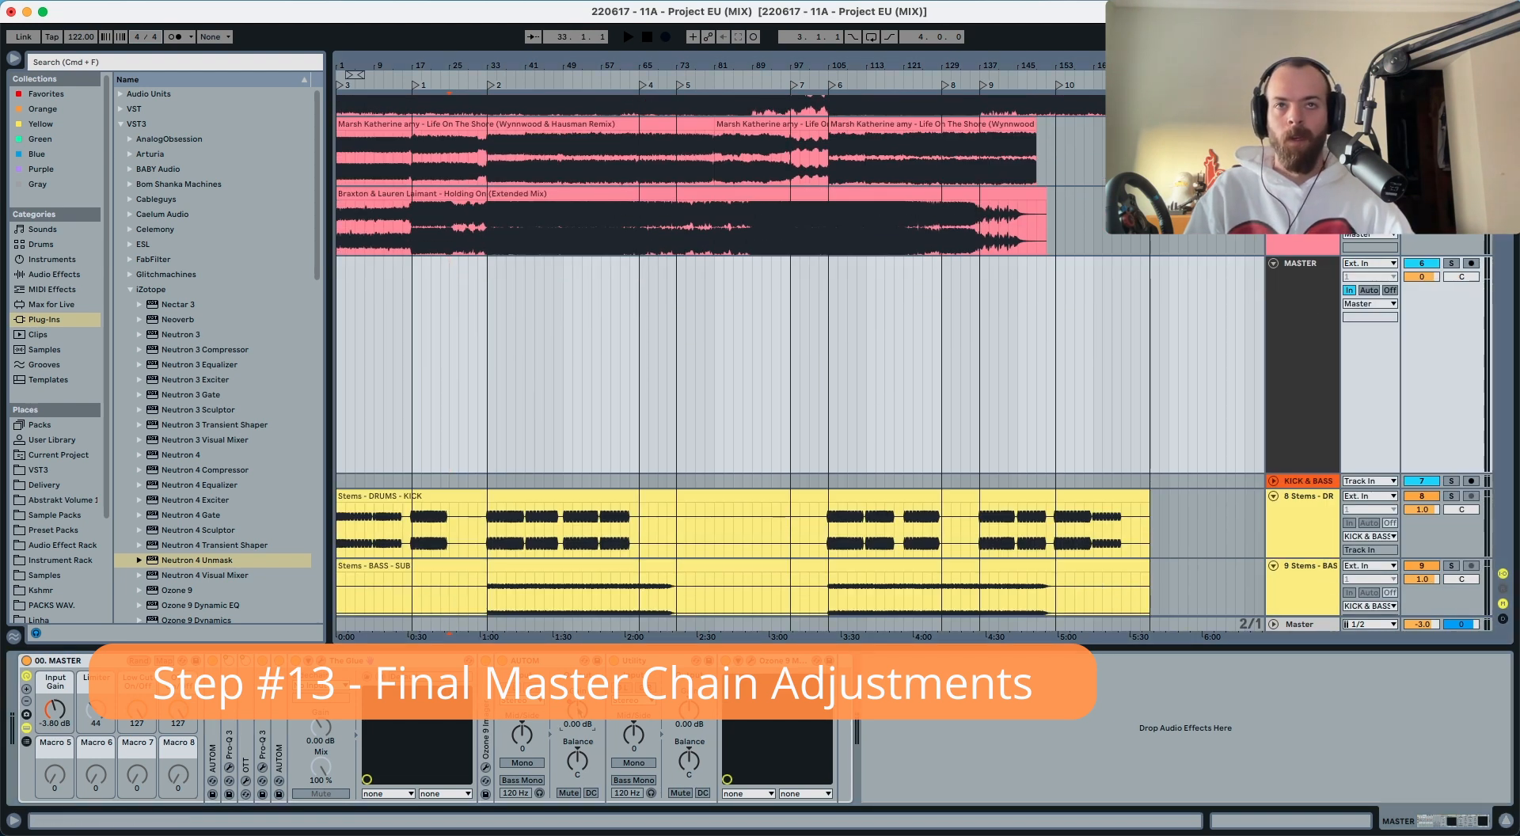
{"action": "key", "text": "a"}
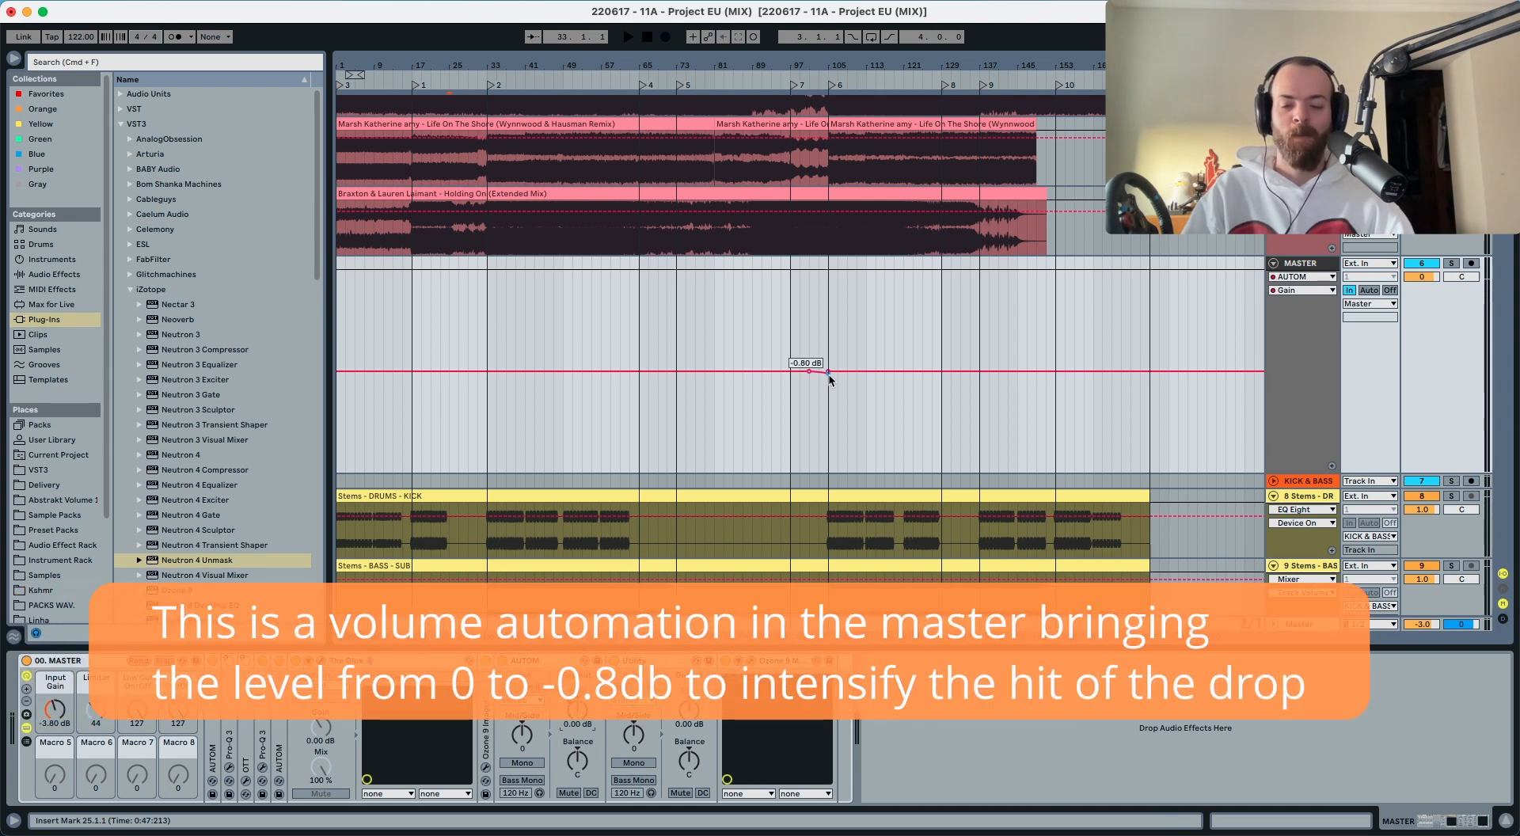
{"action": "left_click_drag", "start_coordinate": [825, 401], "coordinate": [802, 402]}
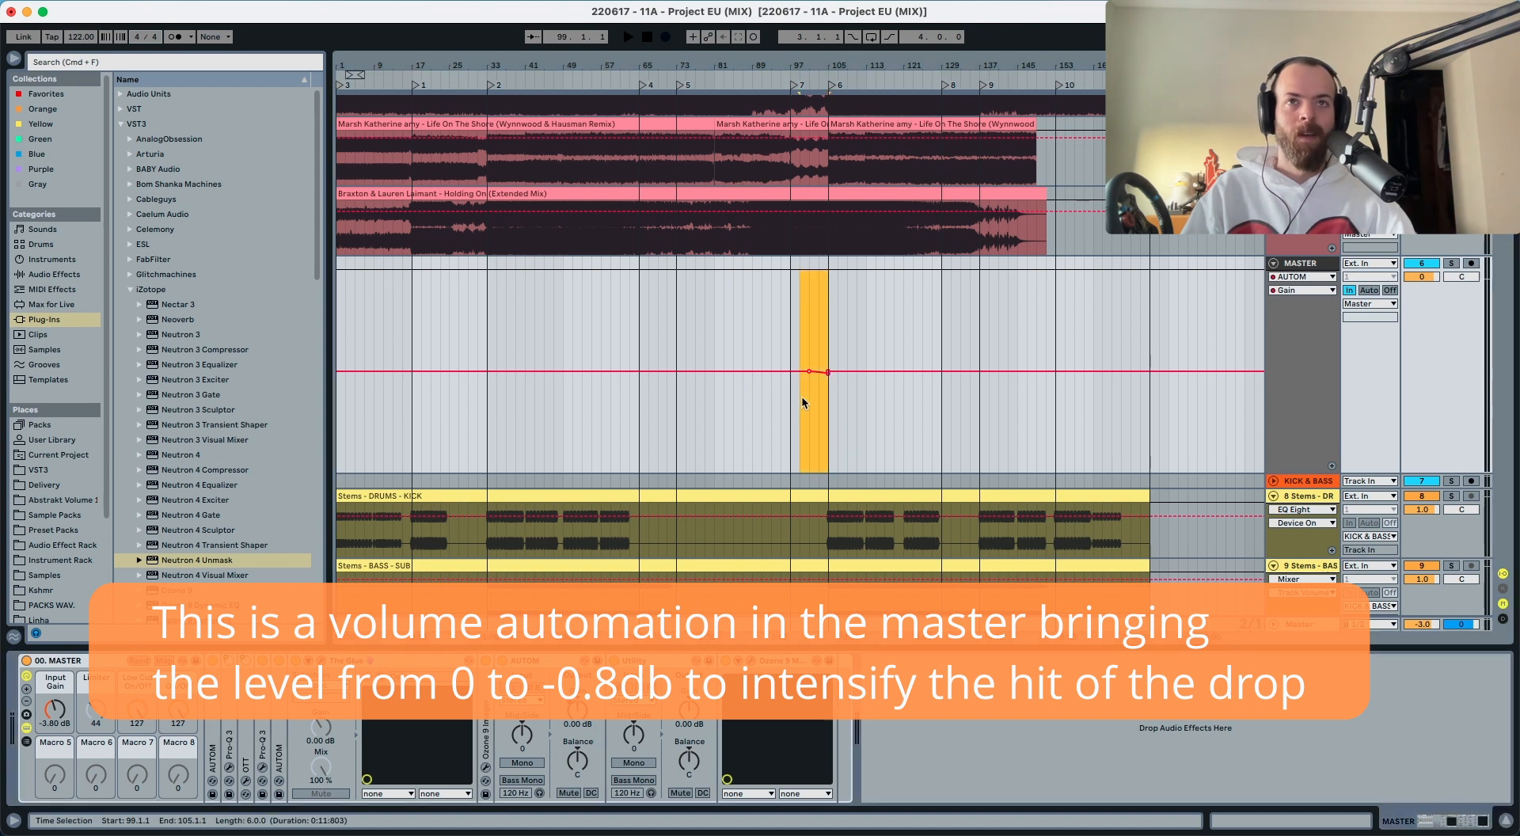
{"action": "left_click_drag", "start_coordinate": [1311, 473], "coordinate": [1311, 580]}
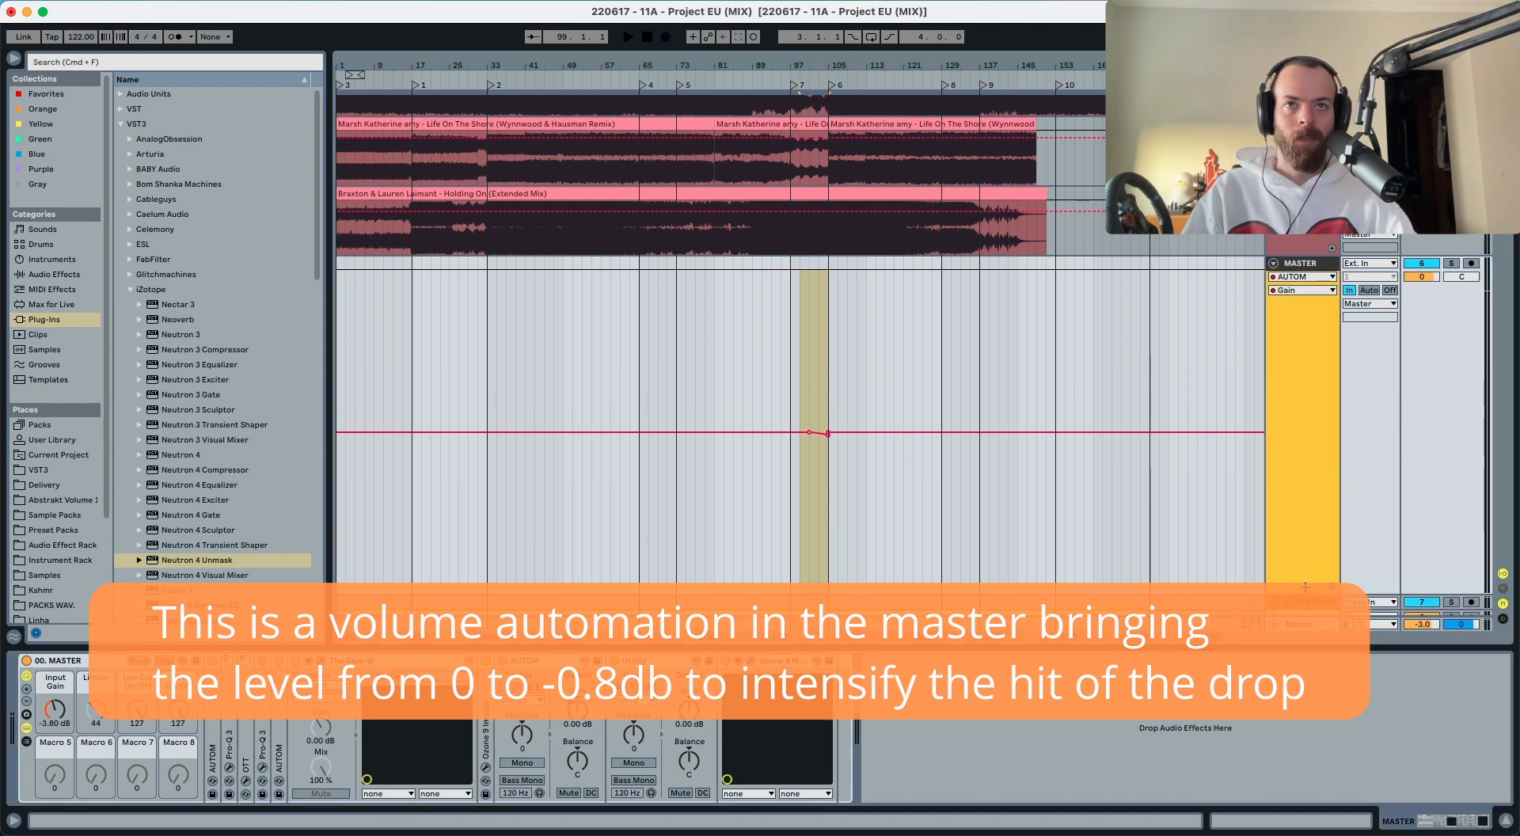
{"action": "scroll", "coordinate": [808, 317], "scroll_direction": "up", "scroll_amount": 5}
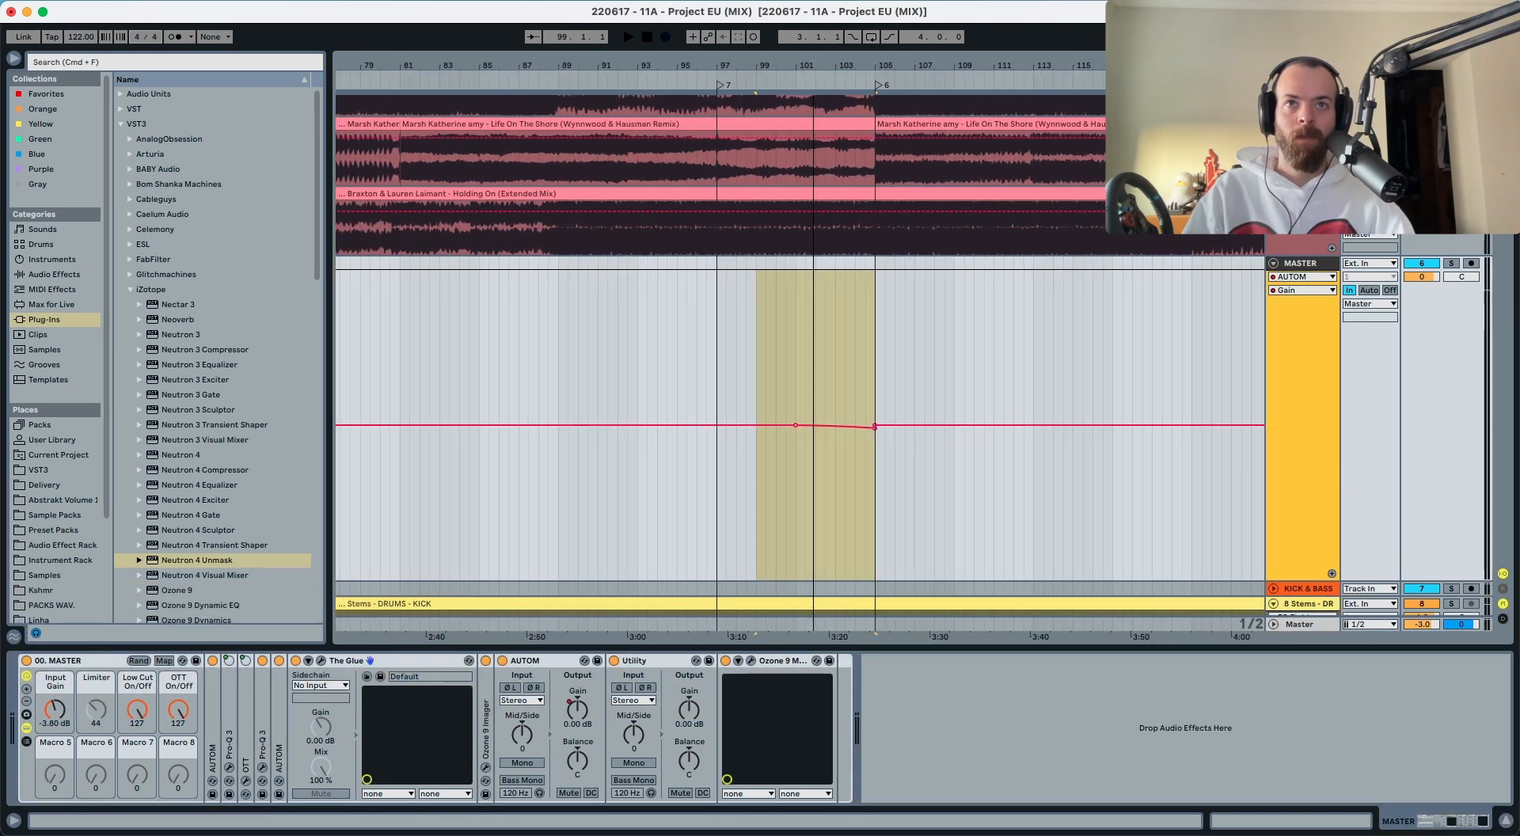
Step: Draw AUTOM Mid/Side Balance automation on the MASTER track, curving down from bar 101 to bar 105 and resetting at the drop
{"action": "left_click", "coordinate": [827, 473]}
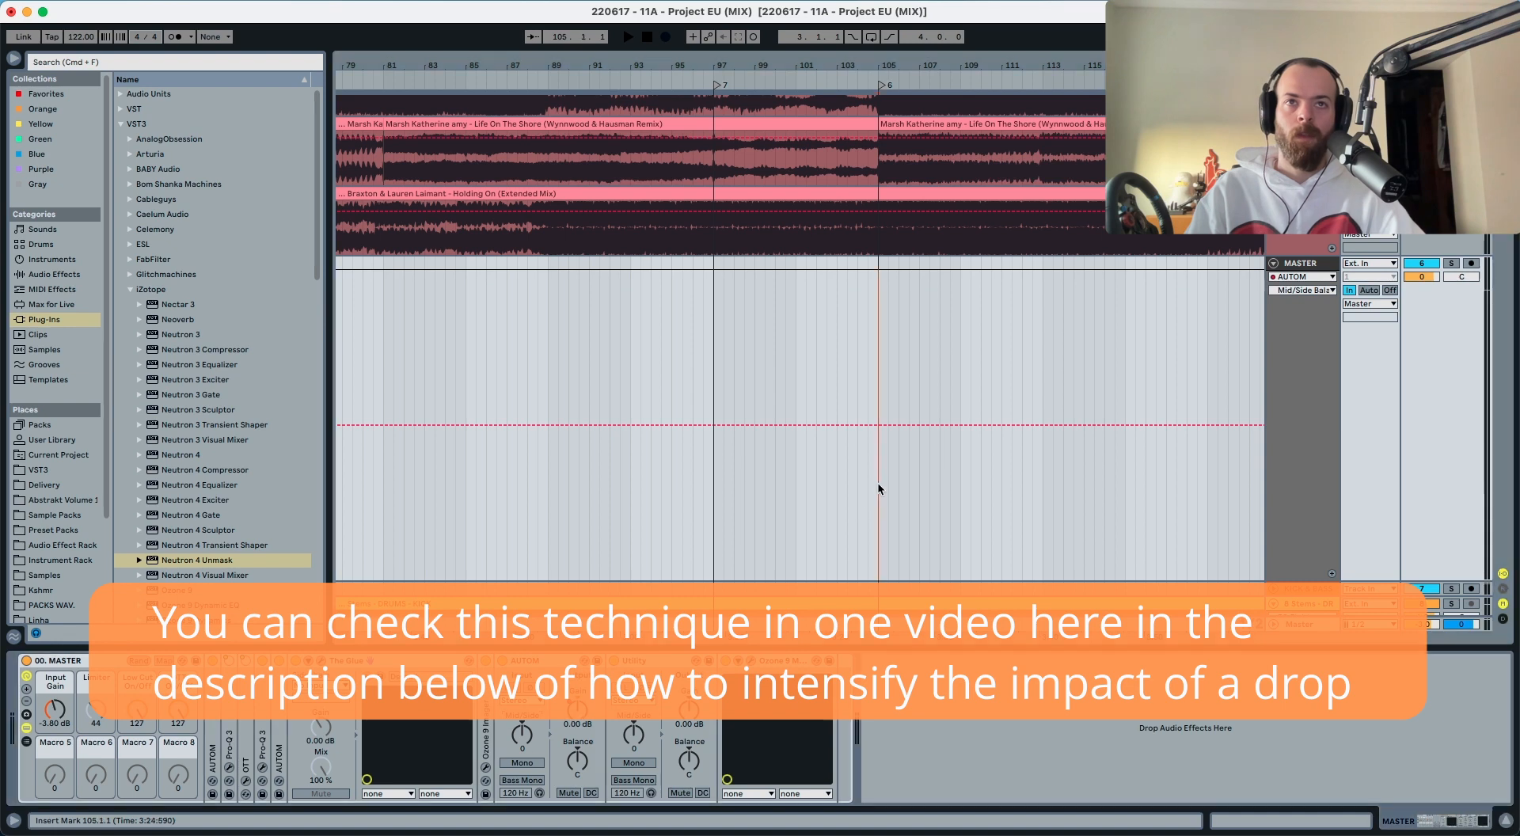
{"action": "left_click_drag", "start_coordinate": [877, 482], "coordinate": [823, 428]}
{"action": "left_click", "coordinate": [796, 481]}
{"action": "left_click", "coordinate": [824, 461]}
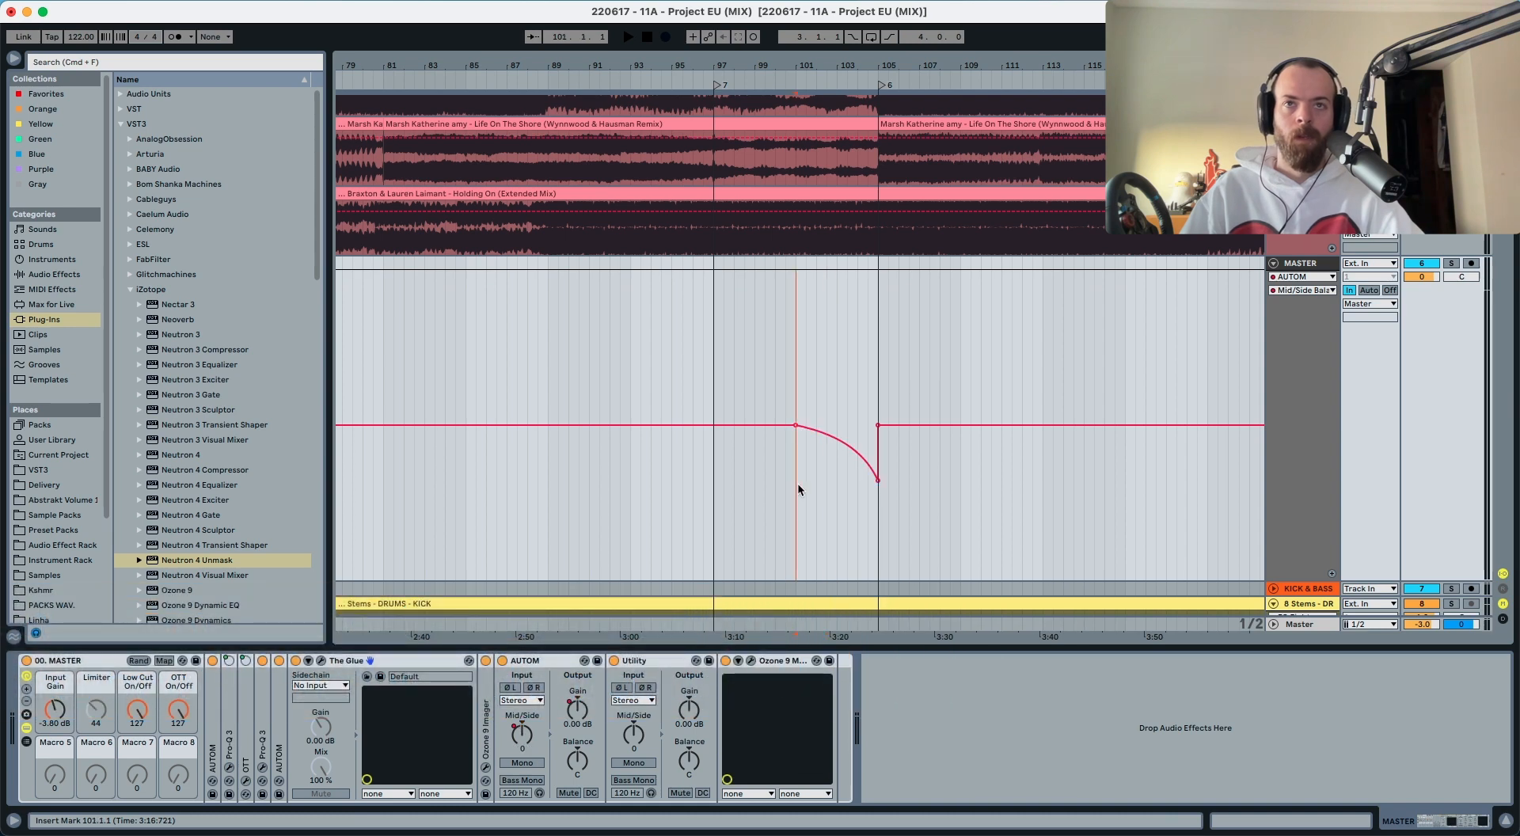
Step: Play from bar 97 into the second drop to examine the effect of the MASTER track's Mid/Side Balance automation
{"action": "left_click", "coordinate": [716, 490]}
{"action": "key", "text": "space"}
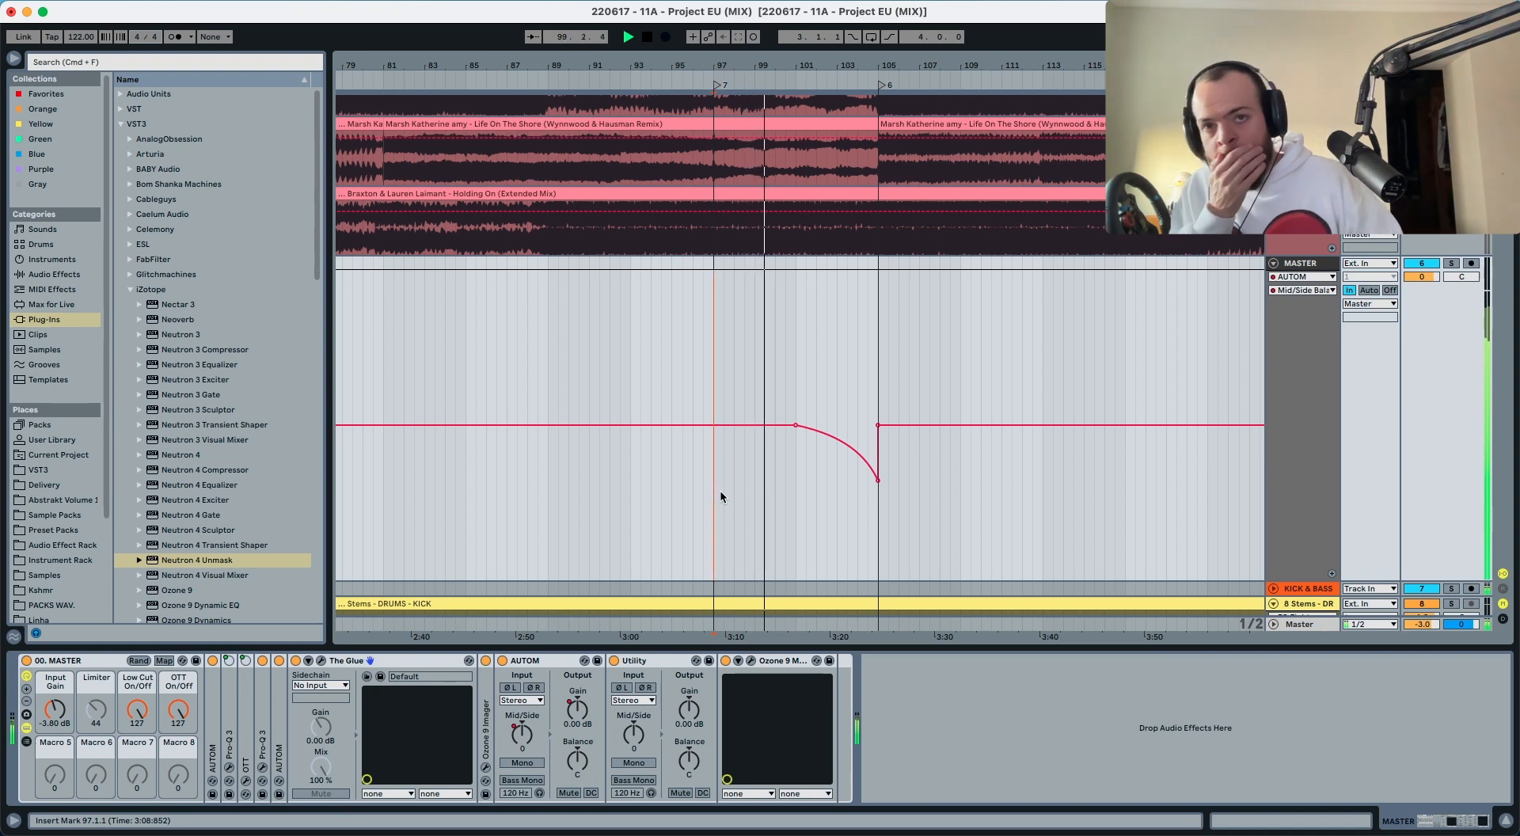
{"action": "scroll", "coordinate": [762, 378], "scroll_direction": "down", "scroll_amount": 10}
{"action": "scroll", "coordinate": [758, 373], "scroll_direction": "up", "scroll_amount": 10}
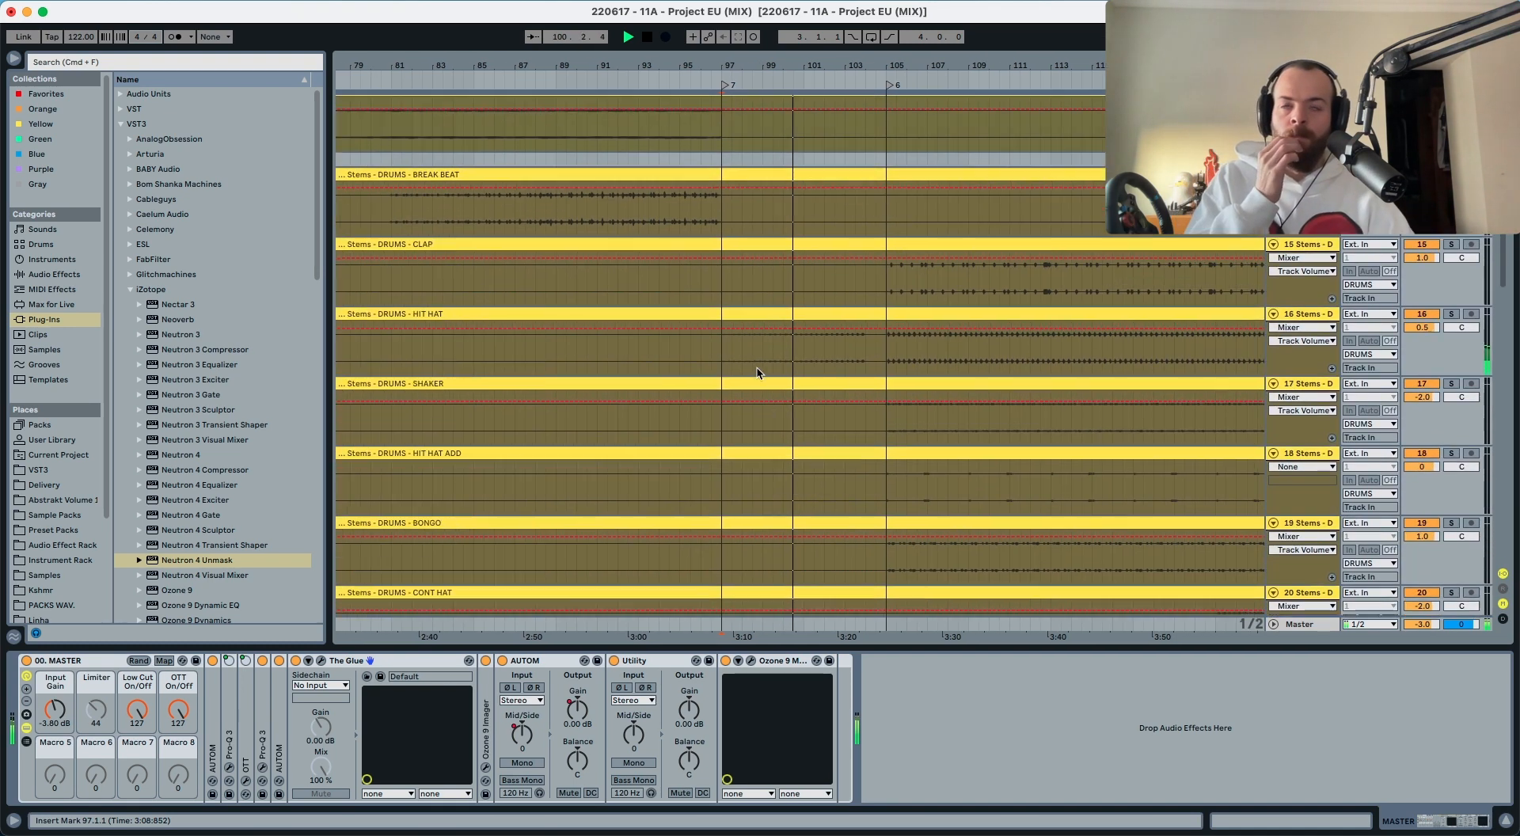
{"action": "scroll", "coordinate": [756, 372], "scroll_direction": "up", "scroll_amount": 5}
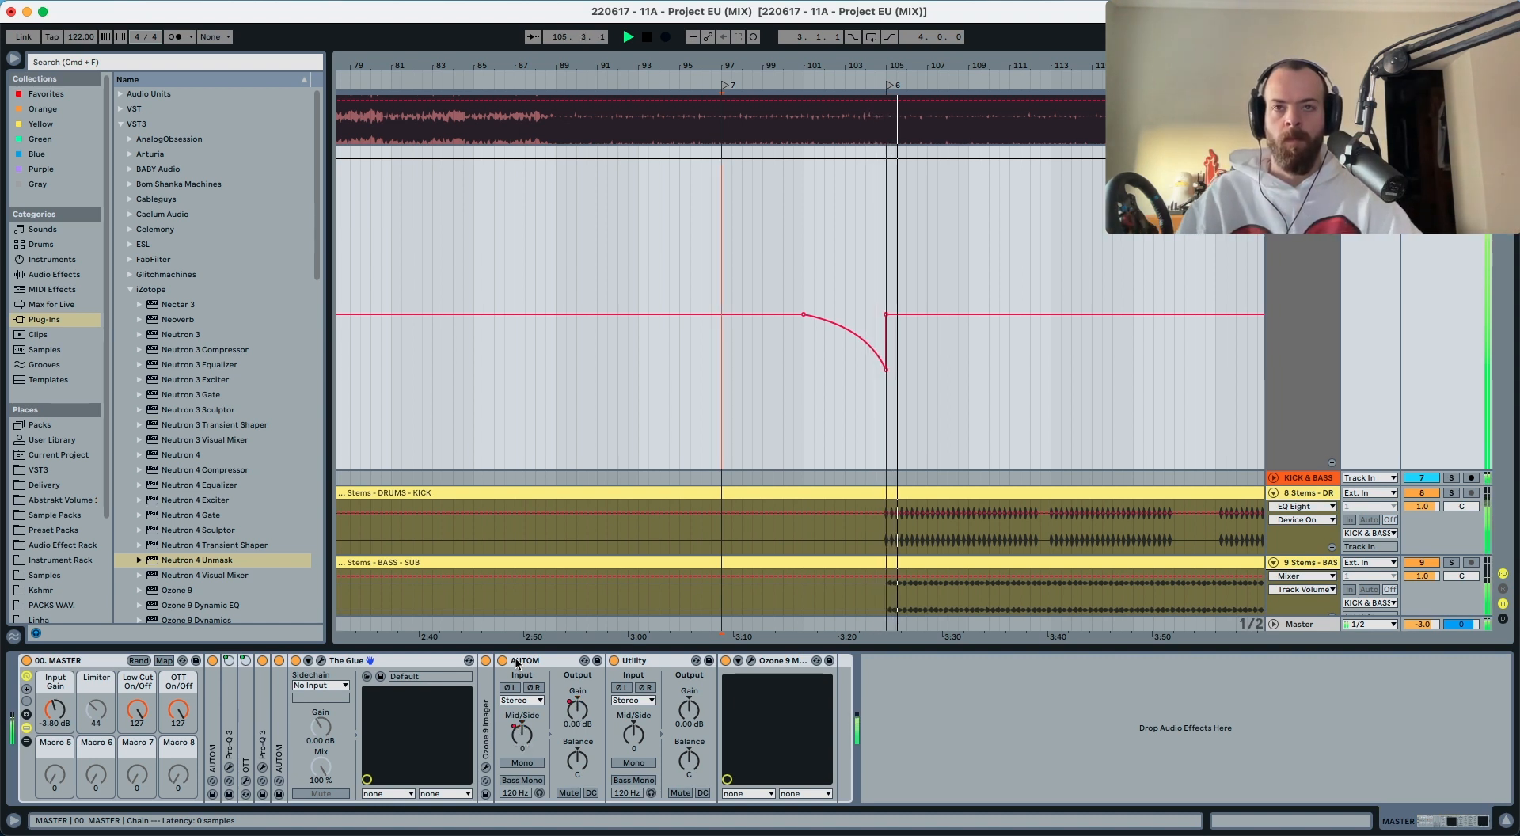
Step: Replay the second drop's entry from bar 104 and switch off the MASTER's AUTOM Utility to compare the impact
{"action": "left_click", "coordinate": [864, 405]}
{"action": "key", "text": "space"}
{"action": "key", "text": "space"}
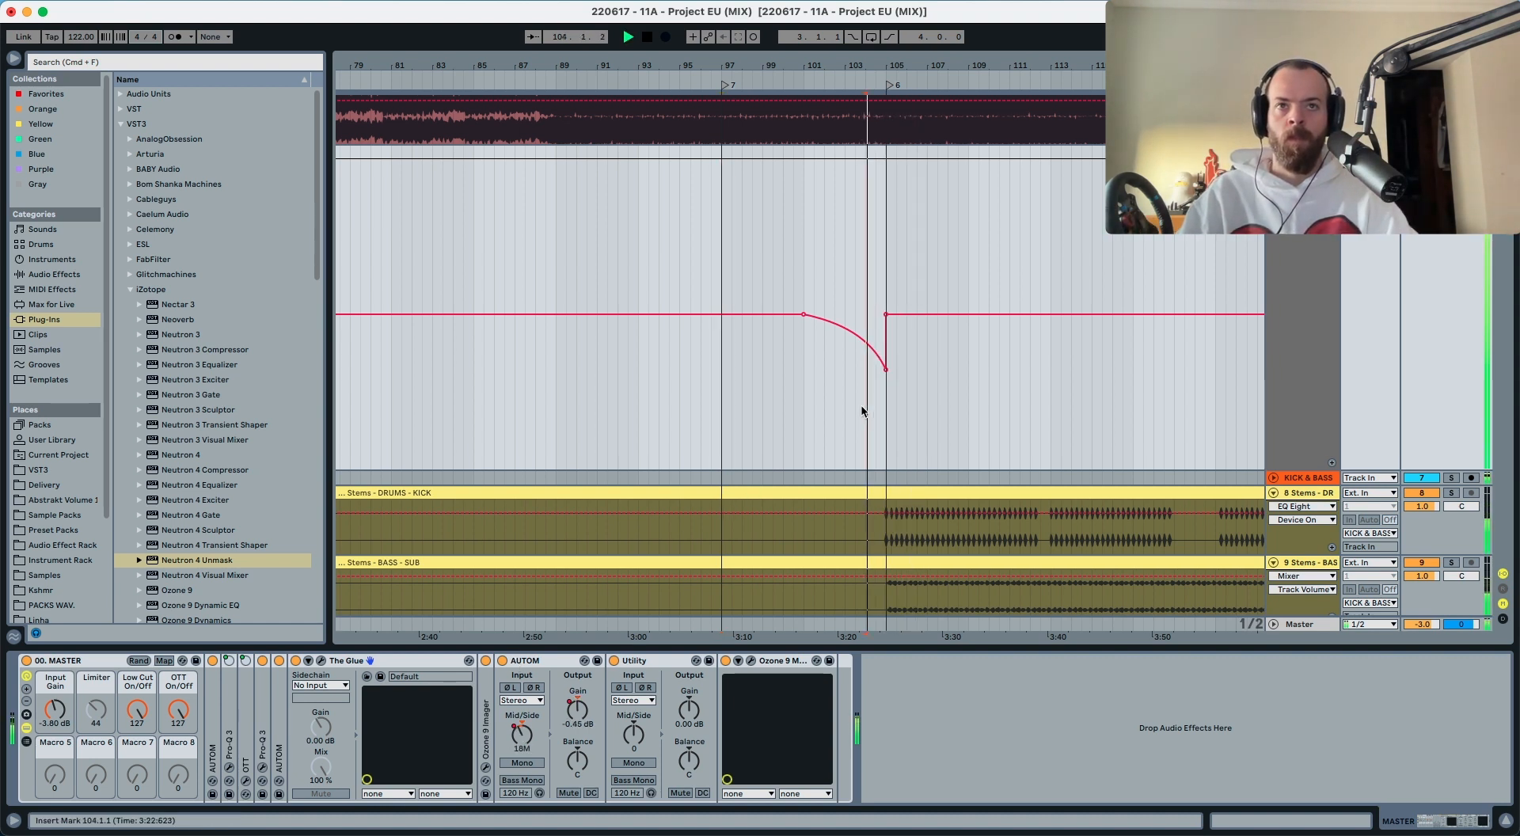
{"action": "left_click", "coordinate": [502, 661]}
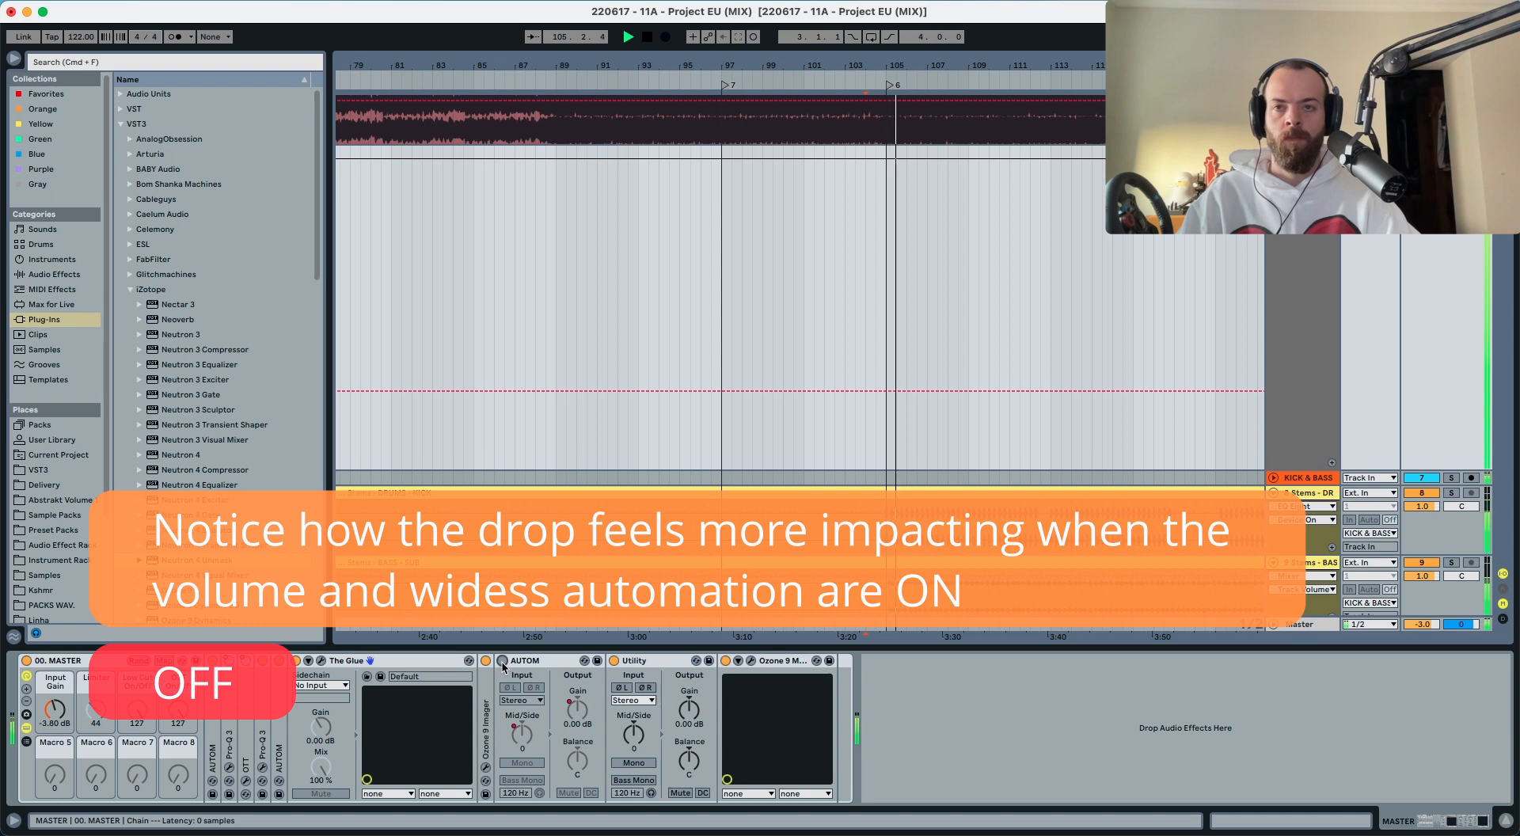
Step: Switch the MASTER's AUTOM Utility back on and replay the second drop's entry from bar 104 for comparison
{"action": "left_click", "coordinate": [502, 661]}
{"action": "key", "text": "space"}
{"action": "key", "text": "space"}
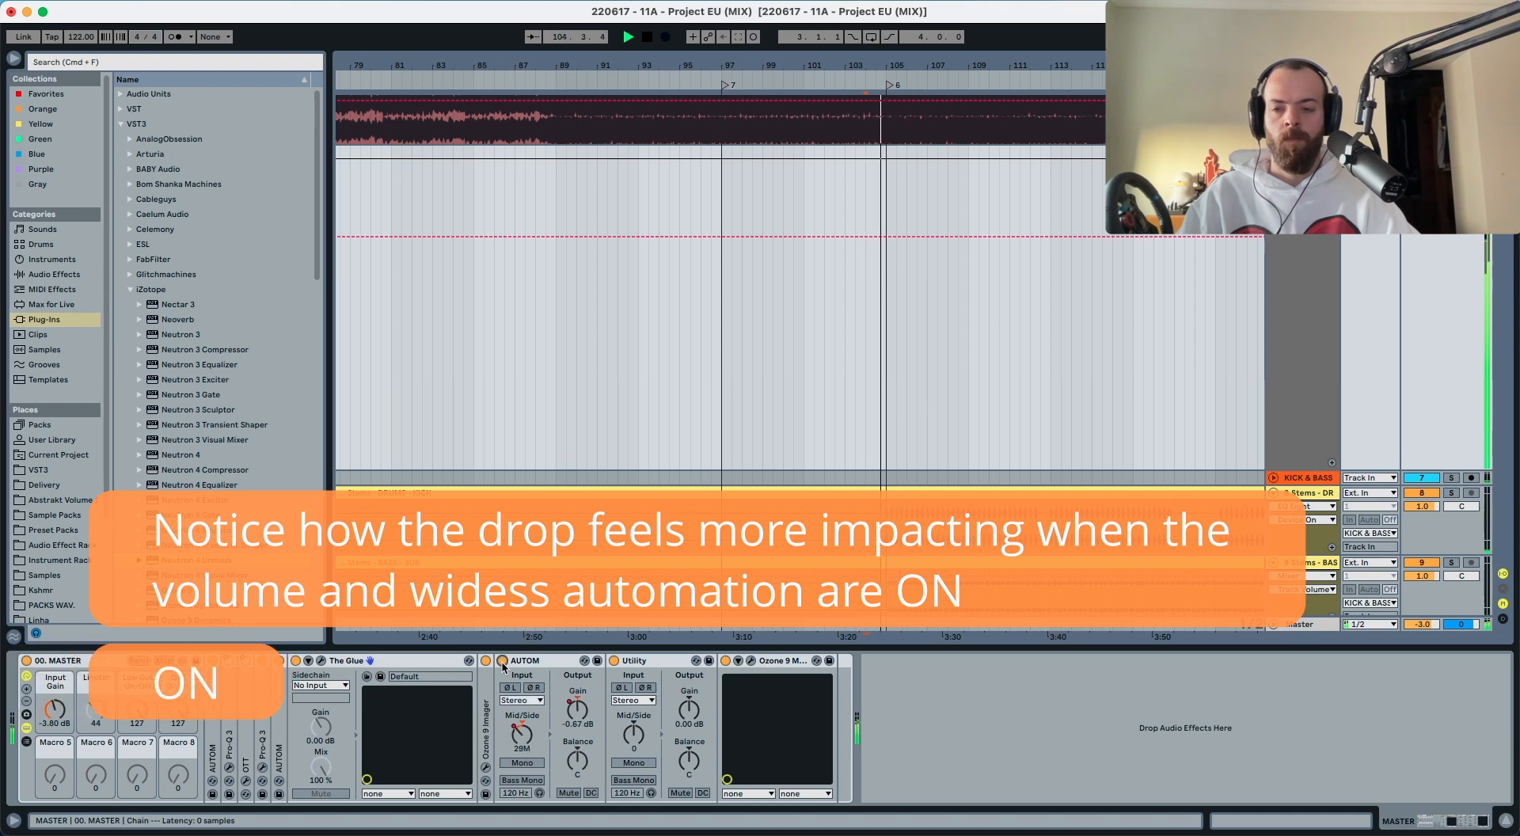
{"action": "key", "text": "space"}
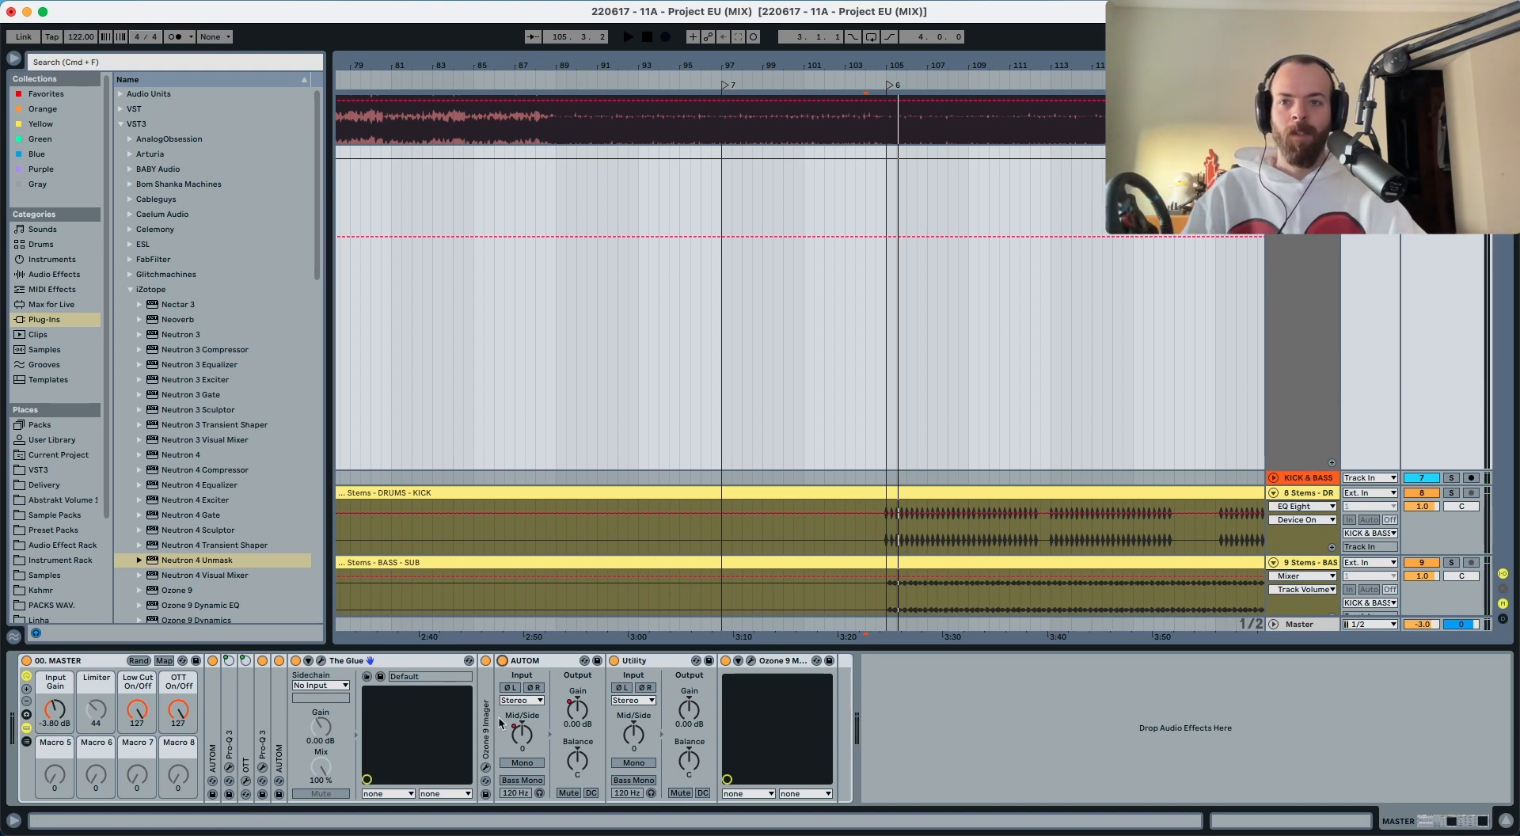
Step: Copy the MASTER's AUTOM Mid/Side Balance automation from bars 97 to 105 and paste it at bar 25 before the first drop
{"action": "left_click", "coordinate": [520, 747]}
{"action": "left_click_drag", "start_coordinate": [885, 402], "coordinate": [722, 394]}
{"action": "left_click_drag", "start_coordinate": [702, 66], "coordinate": [702, 16]}
{"action": "left_click", "coordinate": [442, 372]}
{"action": "key", "text": "super+v"}
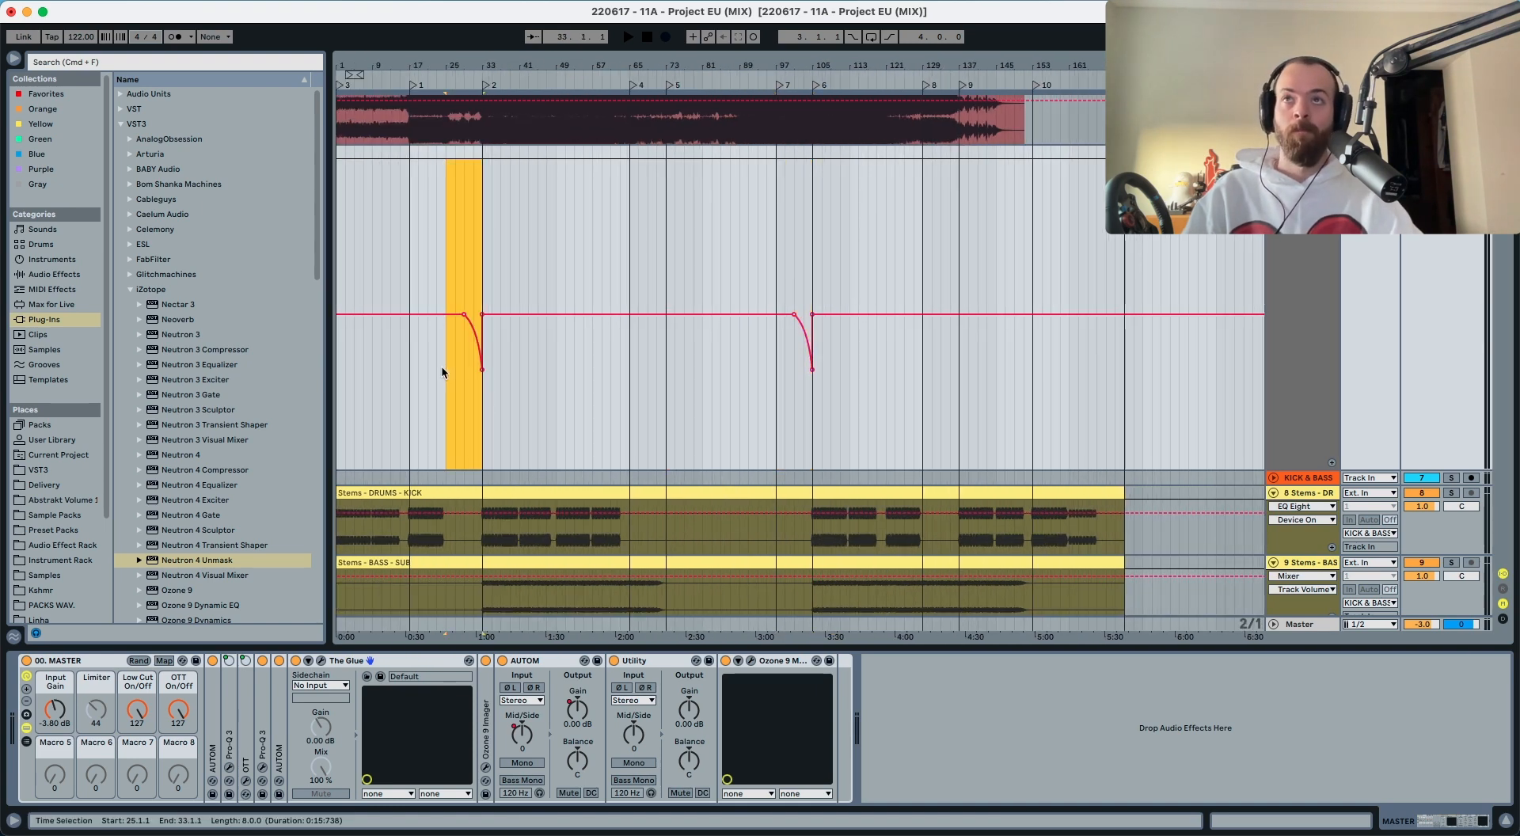
Step: Copy the MASTER's AUTOM Gain dip from before the second drop and paste it before the first drop at bar 33
{"action": "key", "text": "super+z"}
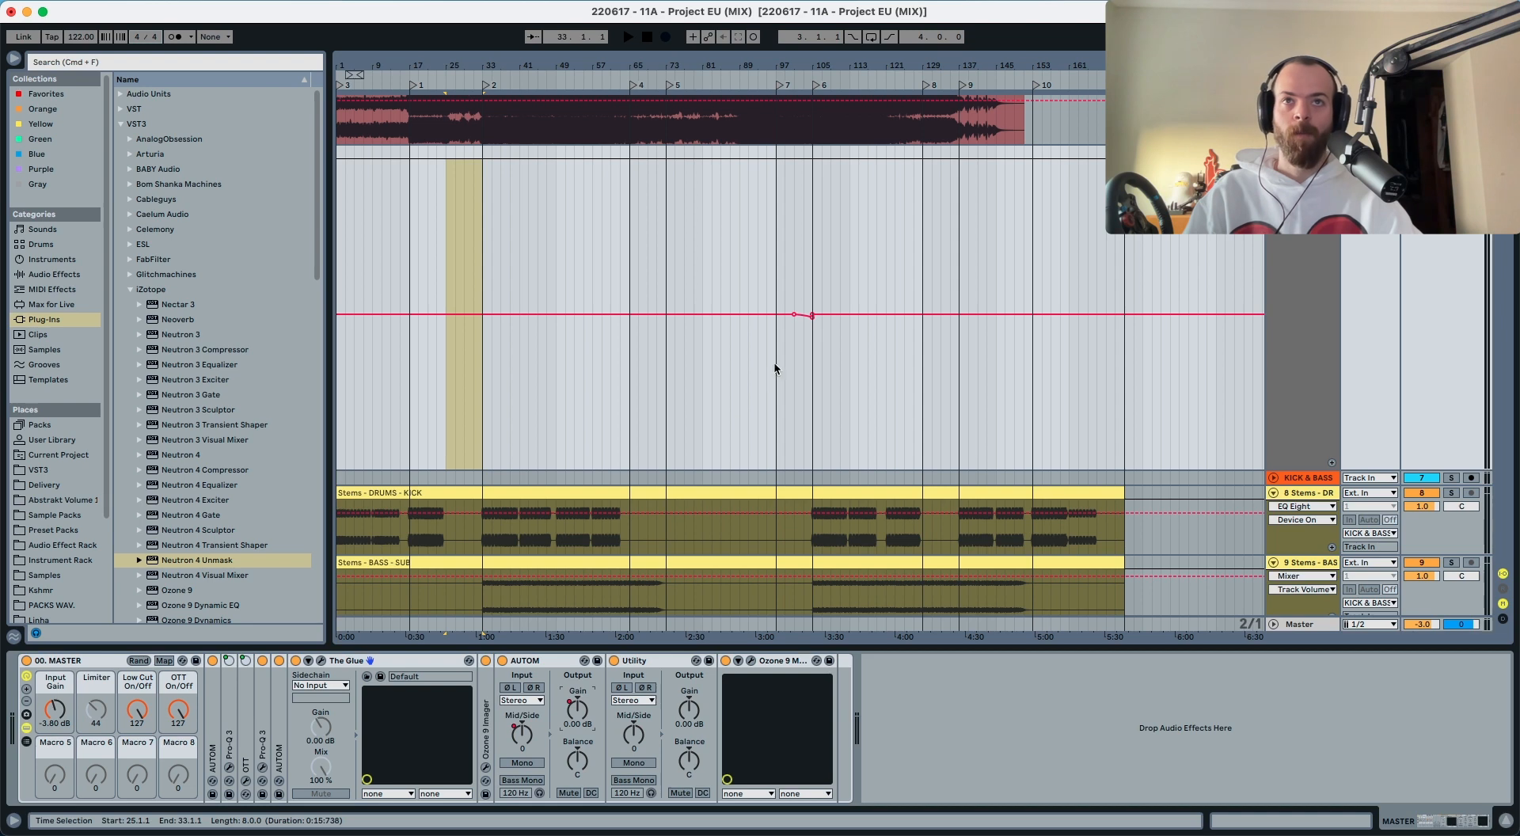
{"action": "left_click_drag", "start_coordinate": [779, 360], "coordinate": [811, 354]}
{"action": "left_click", "coordinate": [450, 366]}
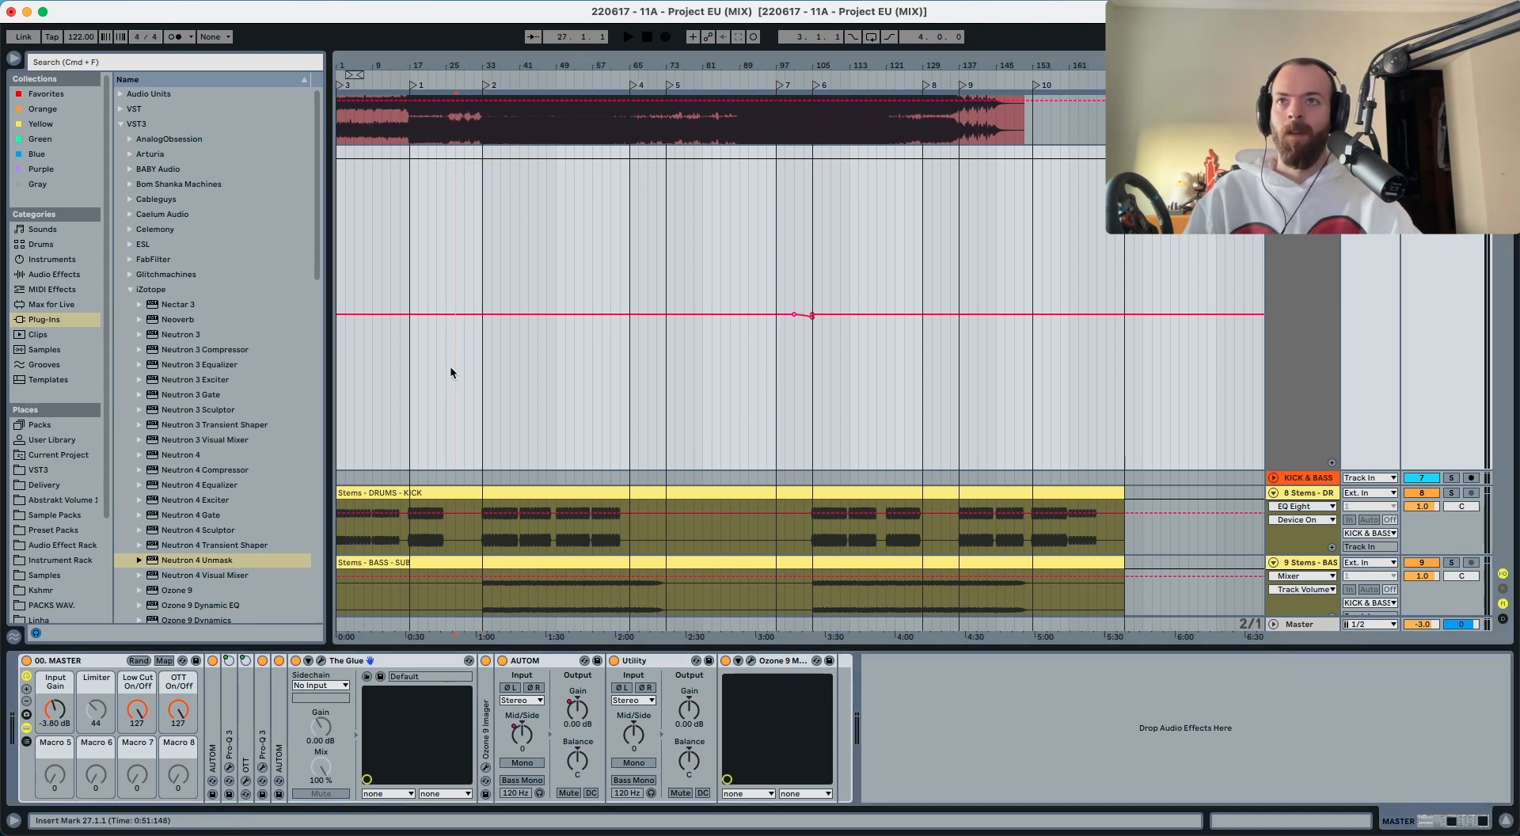
{"action": "key", "text": "super+v"}
Step: Play the first drop's entry from bar 29 with the AUTOM Utility switched off and on to compare the impact
{"action": "left_click", "coordinate": [463, 357]}
{"action": "key", "text": "space"}
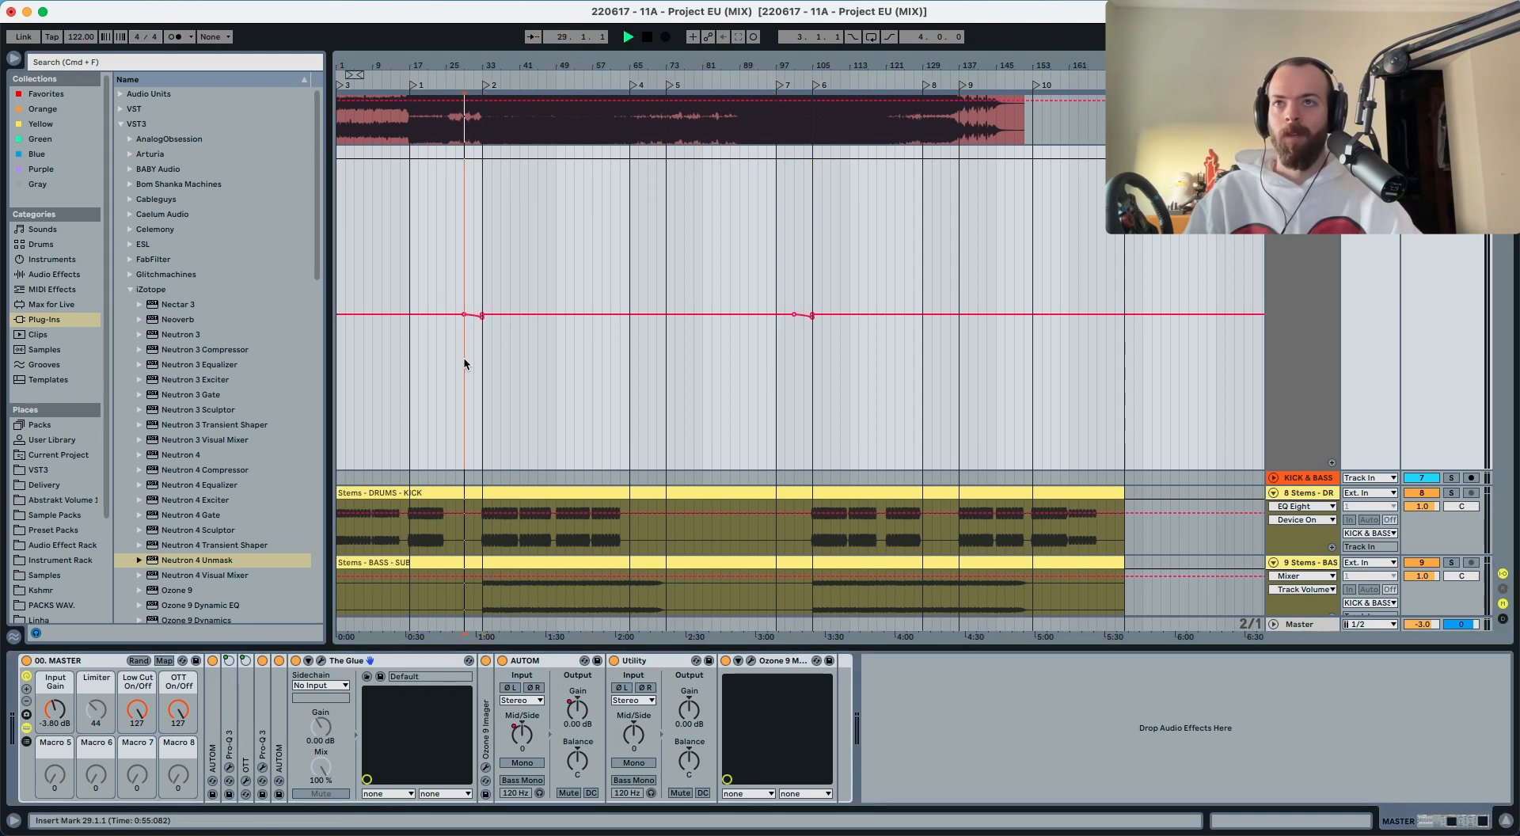
{"action": "left_click", "coordinate": [502, 661]}
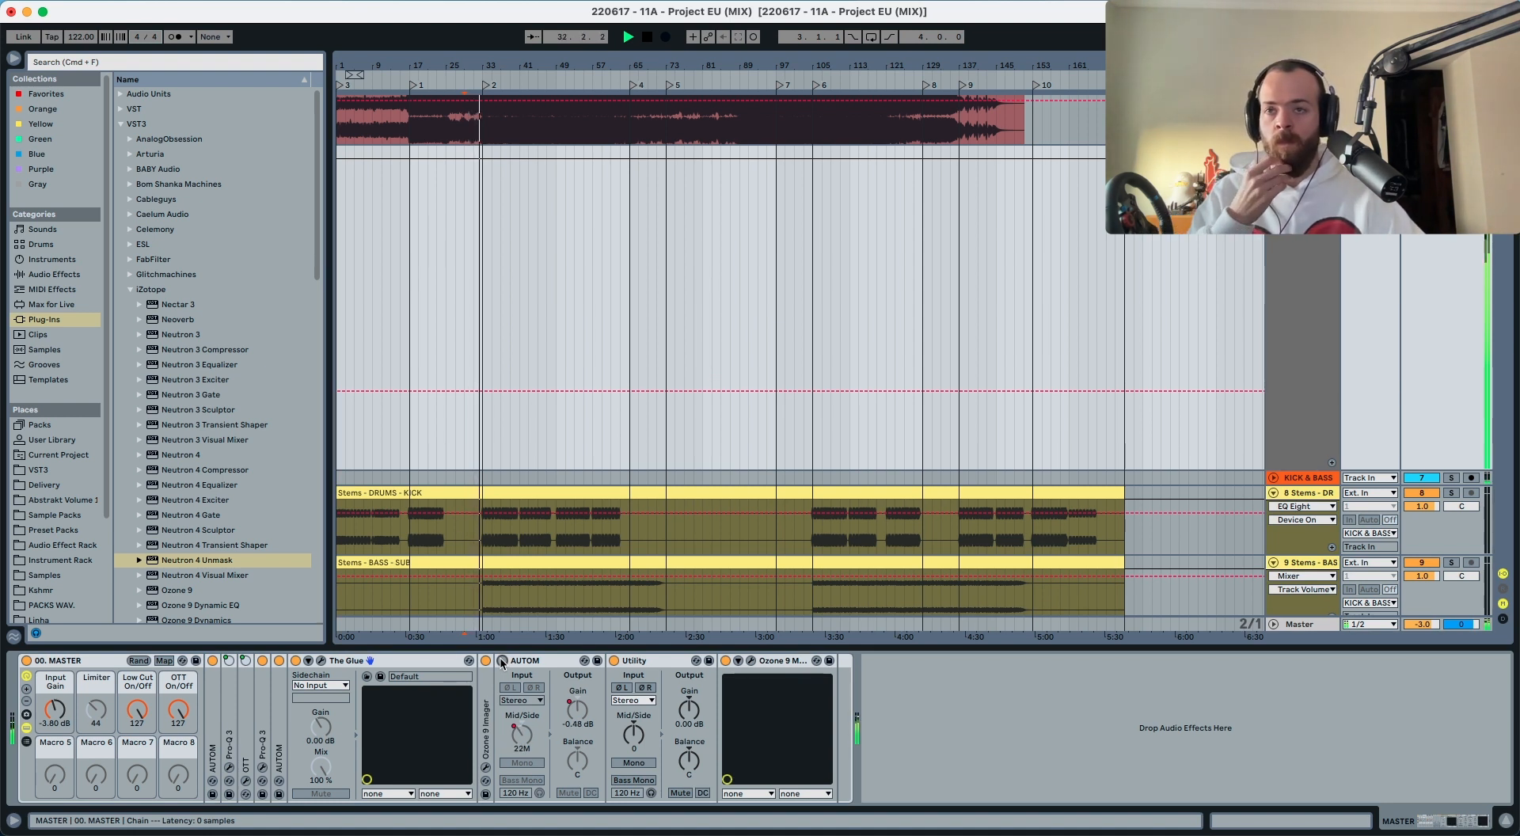
{"action": "left_click", "coordinate": [472, 440]}
{"action": "key", "text": "space"}
{"action": "key", "text": "space"}
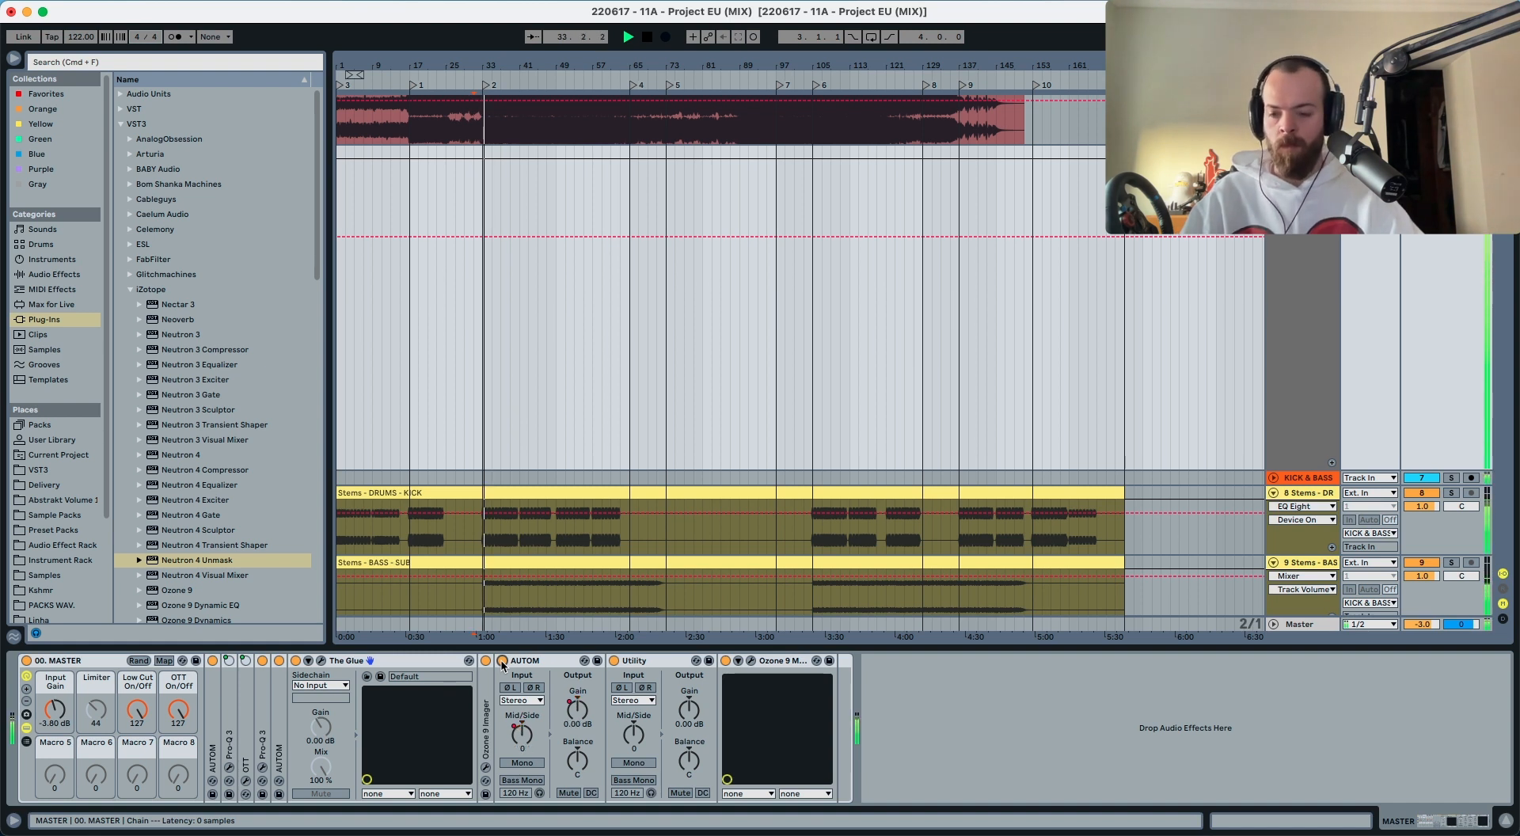
{"action": "key", "text": "space"}
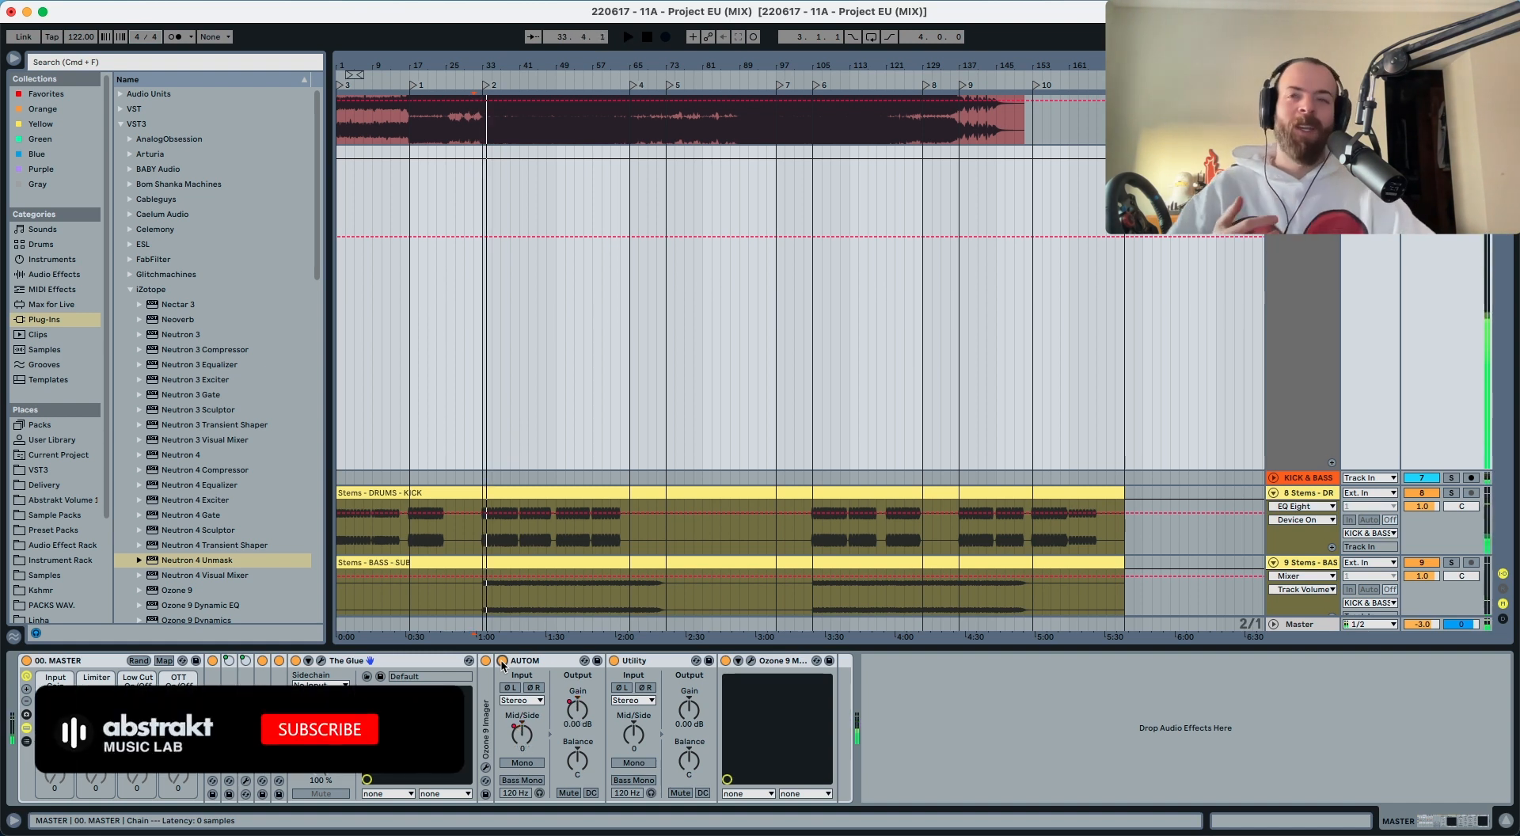
Step: Play from bar 29 through the first drop with the AUTOM Utility on to examine the build-up and drop
{"action": "left_click", "coordinate": [467, 400]}
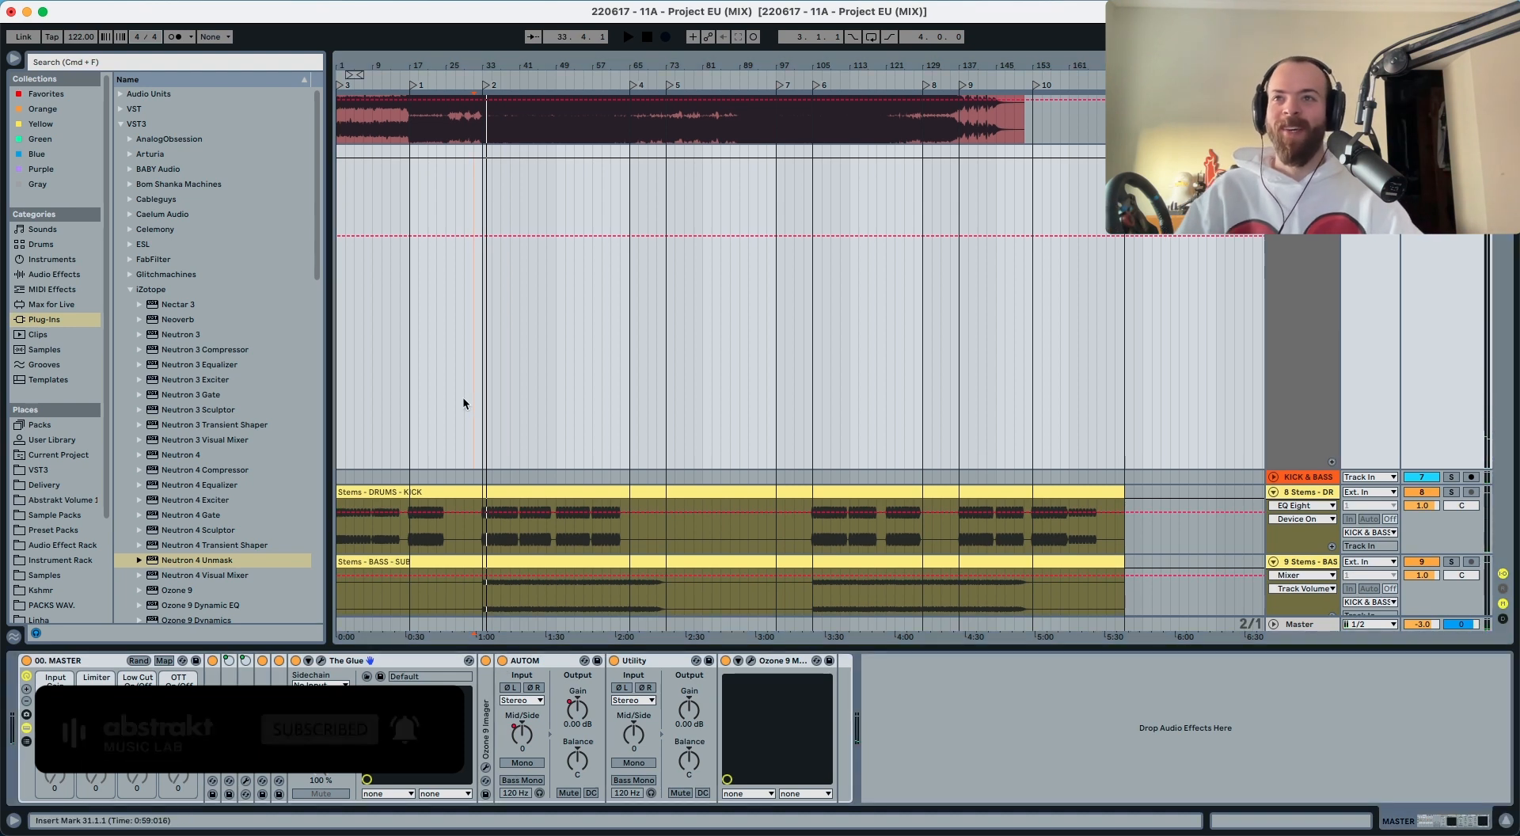
{"action": "left_click", "coordinate": [464, 394]}
{"action": "key", "text": "space"}
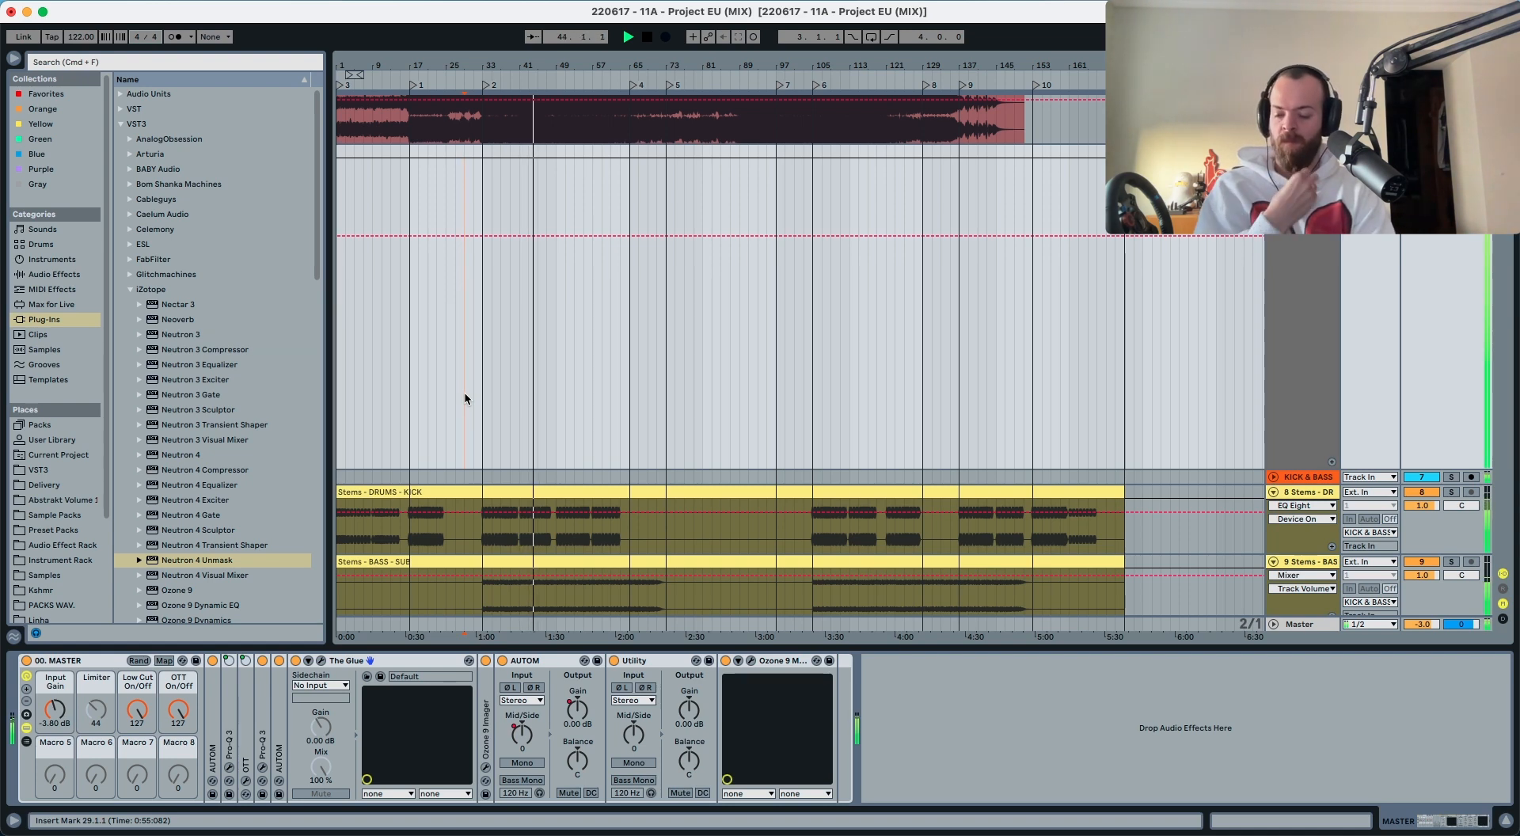
{"action": "key", "text": "space"}
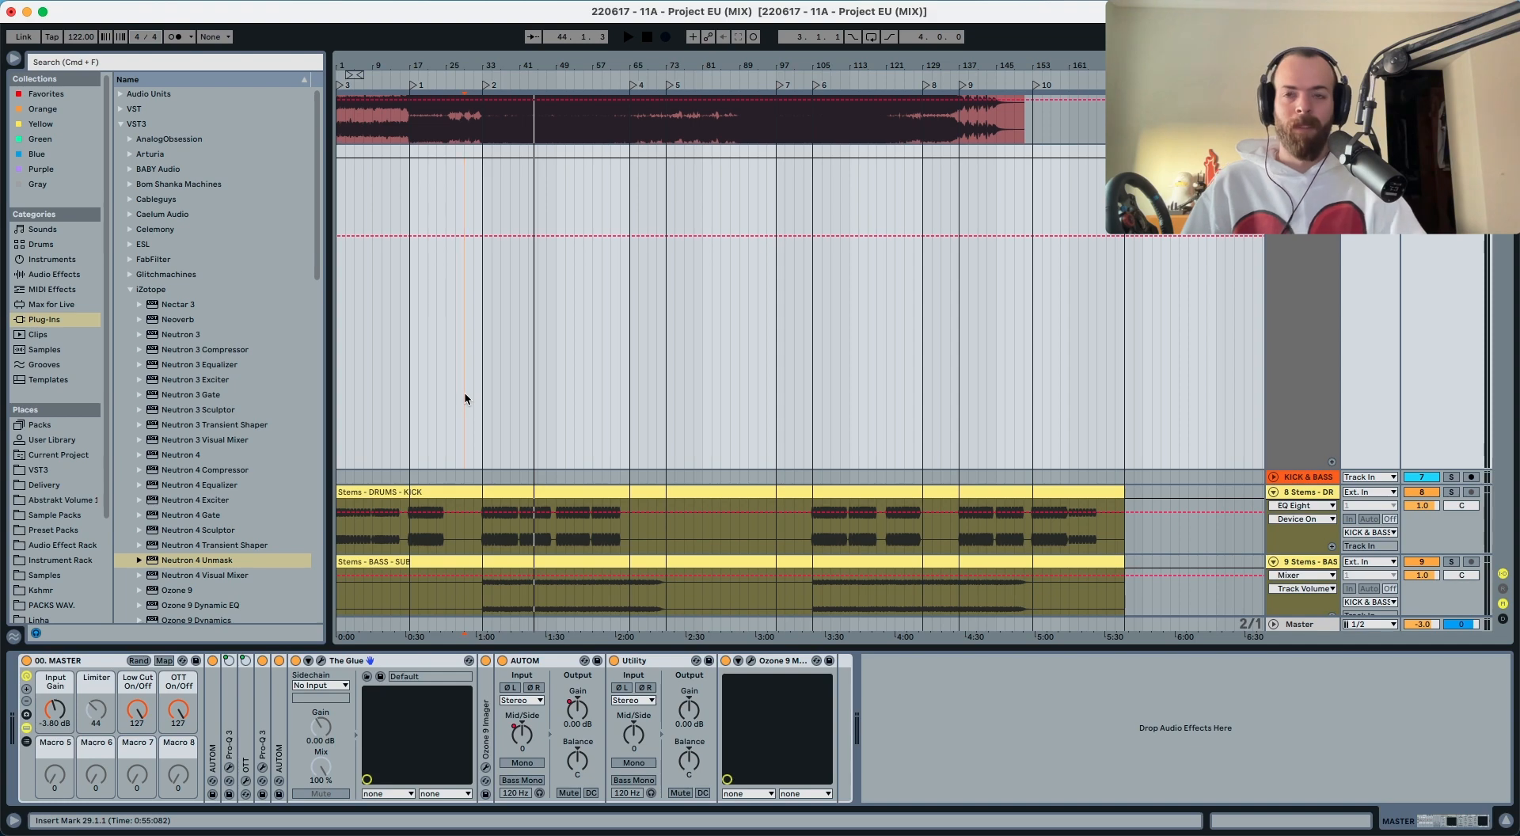
Step: Raise the FX - IMPACT track's volume to 3.0 dB while playing its hits from bars 23 and 71
{"action": "scroll", "coordinate": [464, 392], "scroll_direction": "down", "scroll_amount": 5}
{"action": "scroll", "coordinate": [464, 392], "scroll_direction": "down", "scroll_amount": 20}
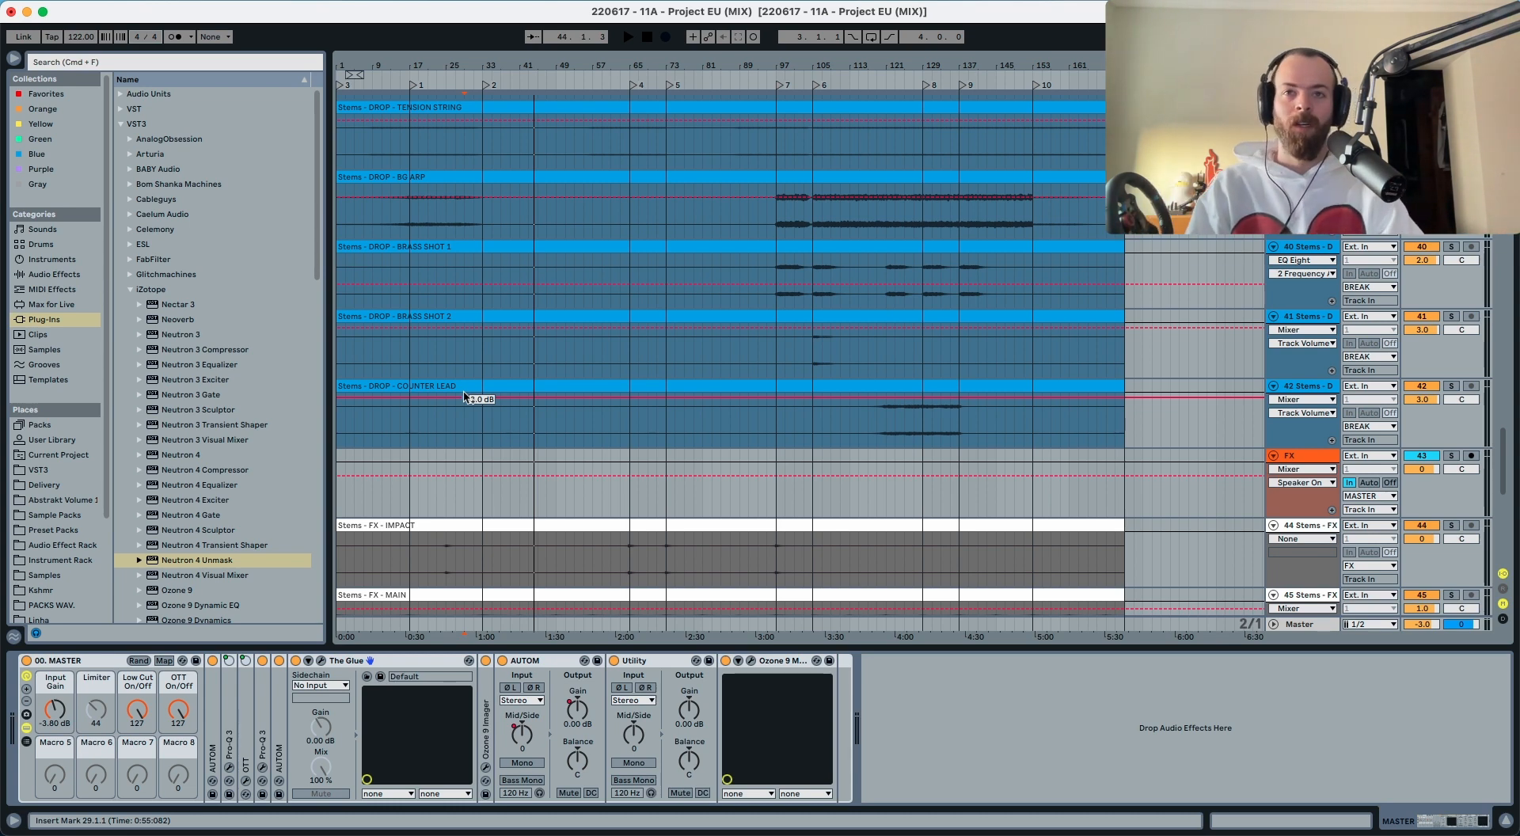
{"action": "scroll", "coordinate": [465, 395], "scroll_direction": "down", "scroll_amount": 5}
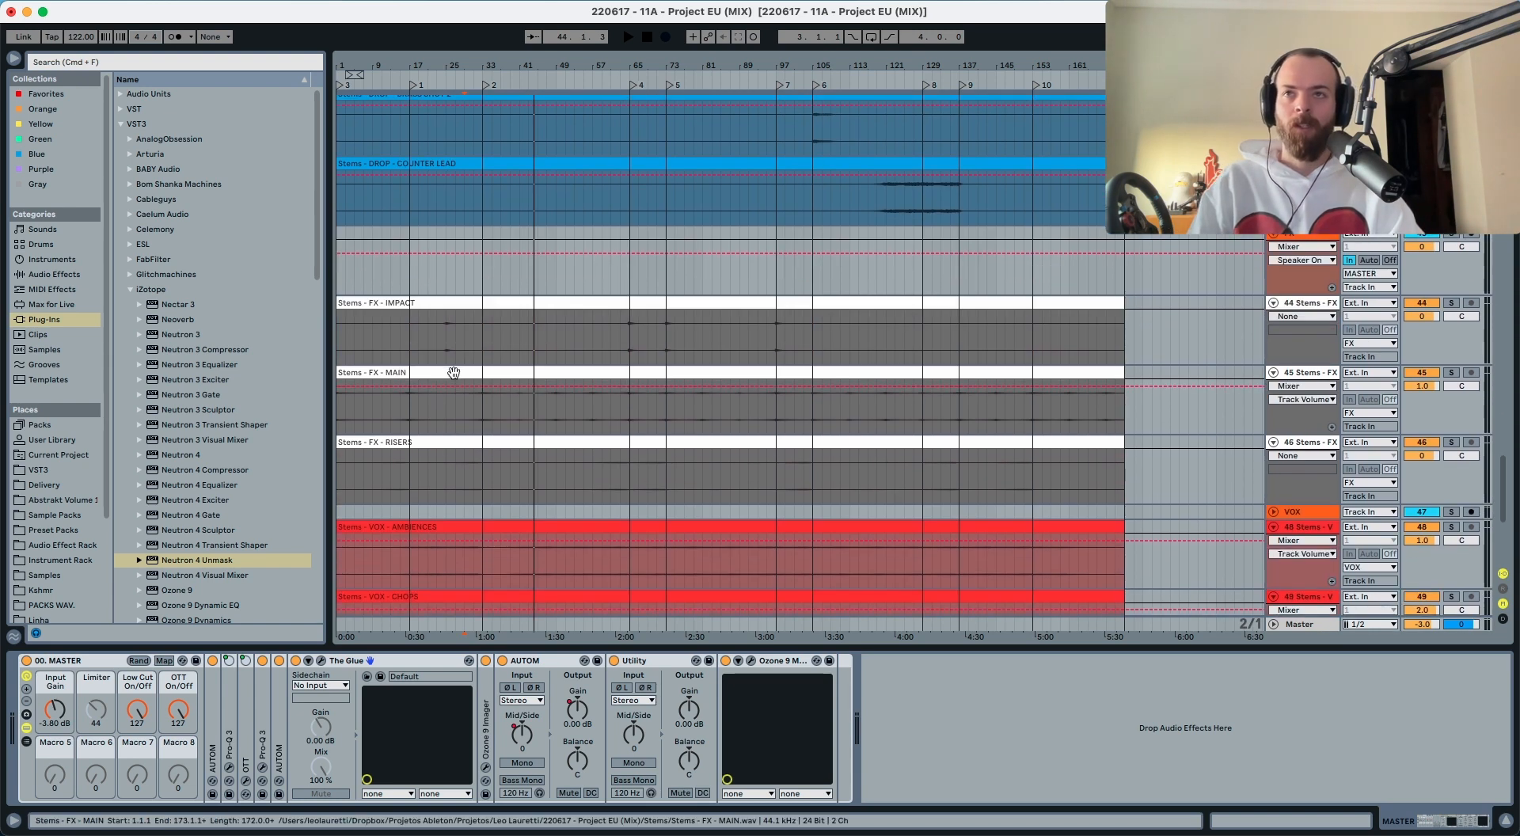
{"action": "left_click_drag", "start_coordinate": [441, 343], "coordinate": [475, 360]}
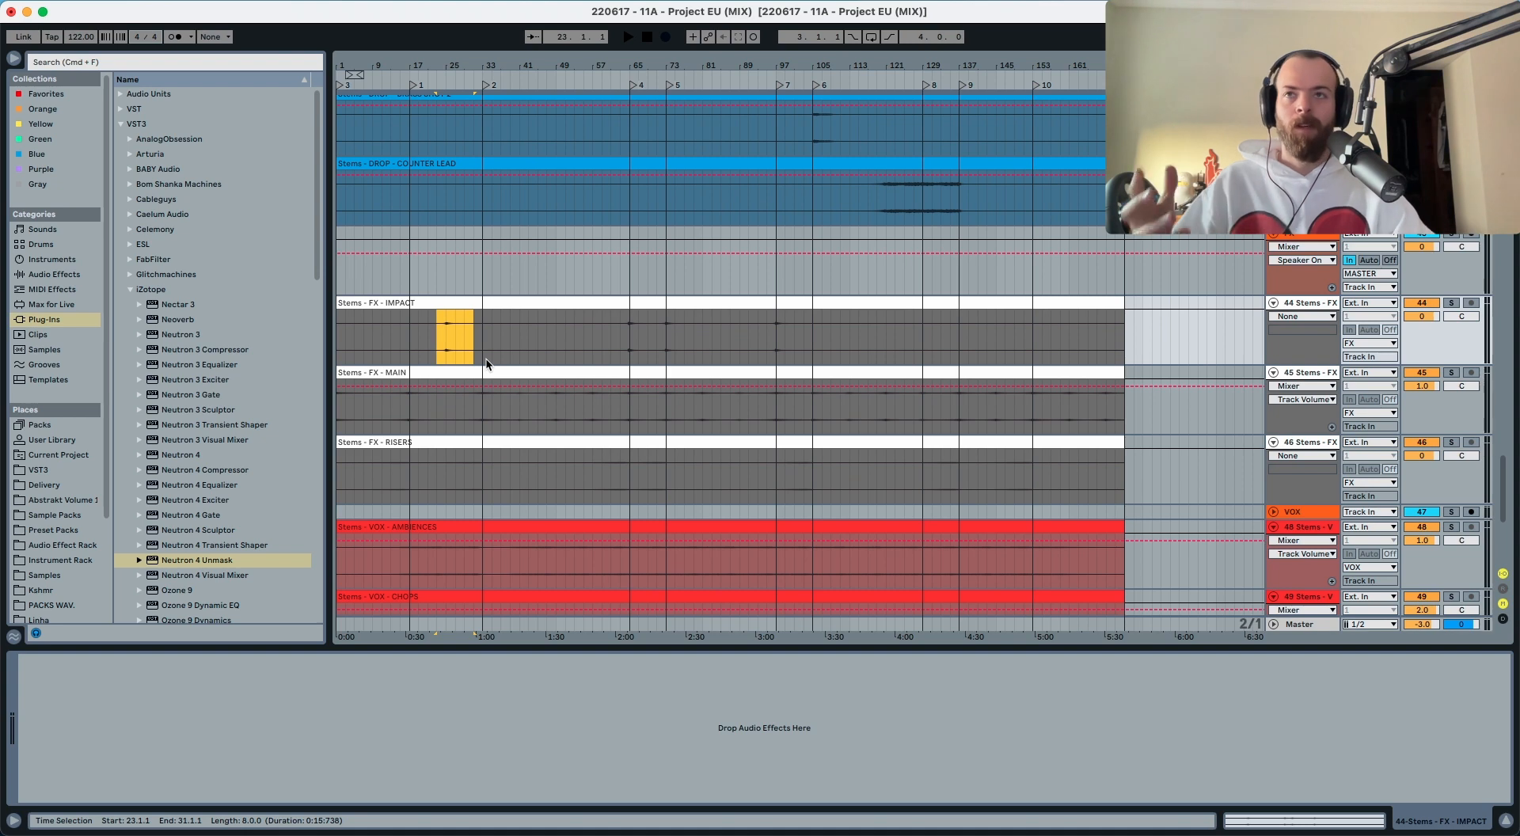
{"action": "left_click", "coordinate": [444, 344]}
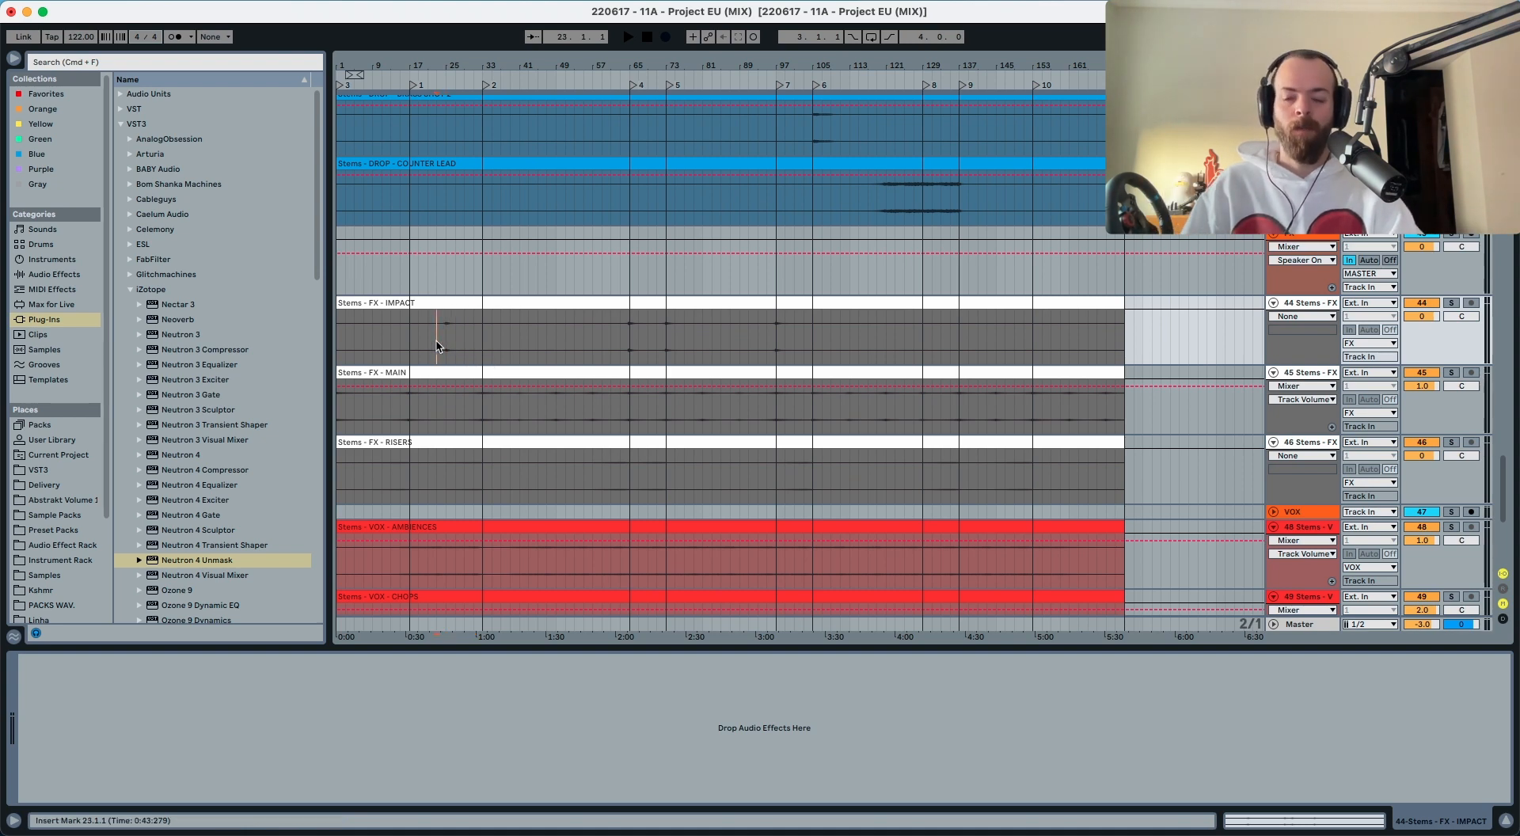
{"action": "key", "text": "space"}
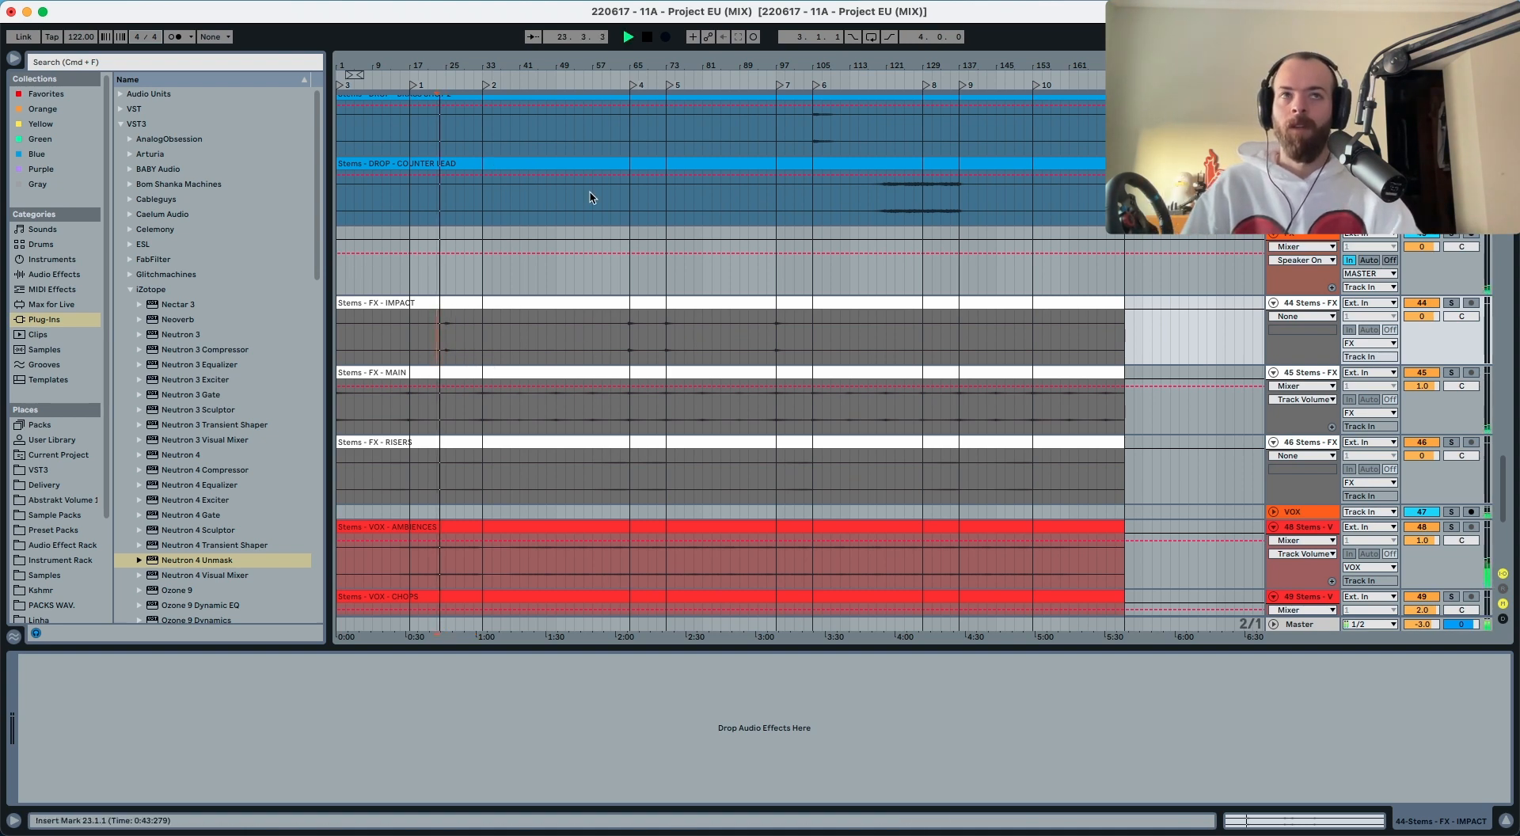
{"action": "left_click", "coordinate": [1422, 316]}
{"action": "left_click_drag", "start_coordinate": [1421, 316], "coordinate": [1425, 322]}
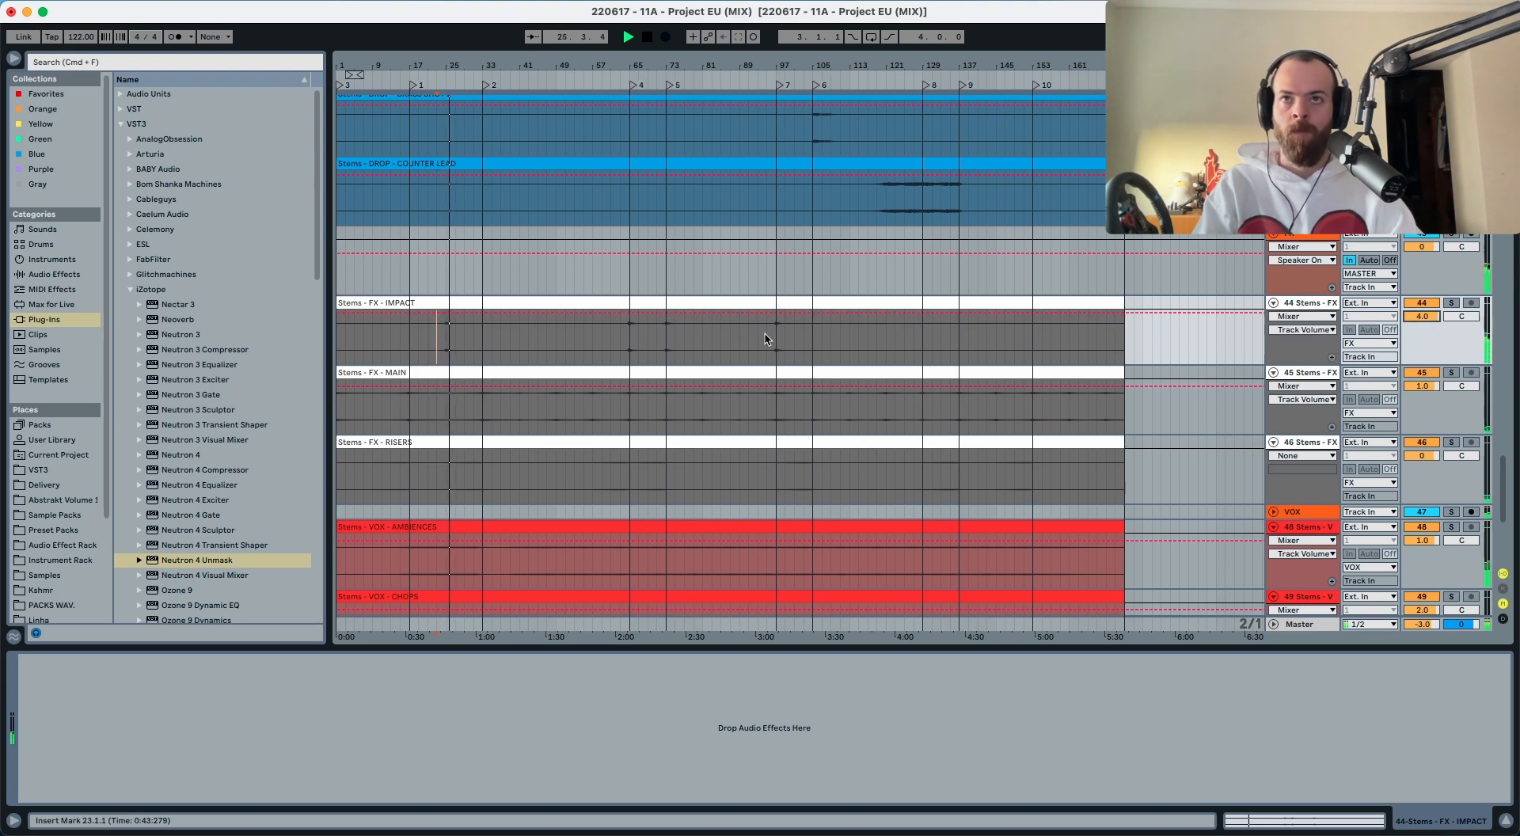
{"action": "left_click", "coordinate": [654, 342]}
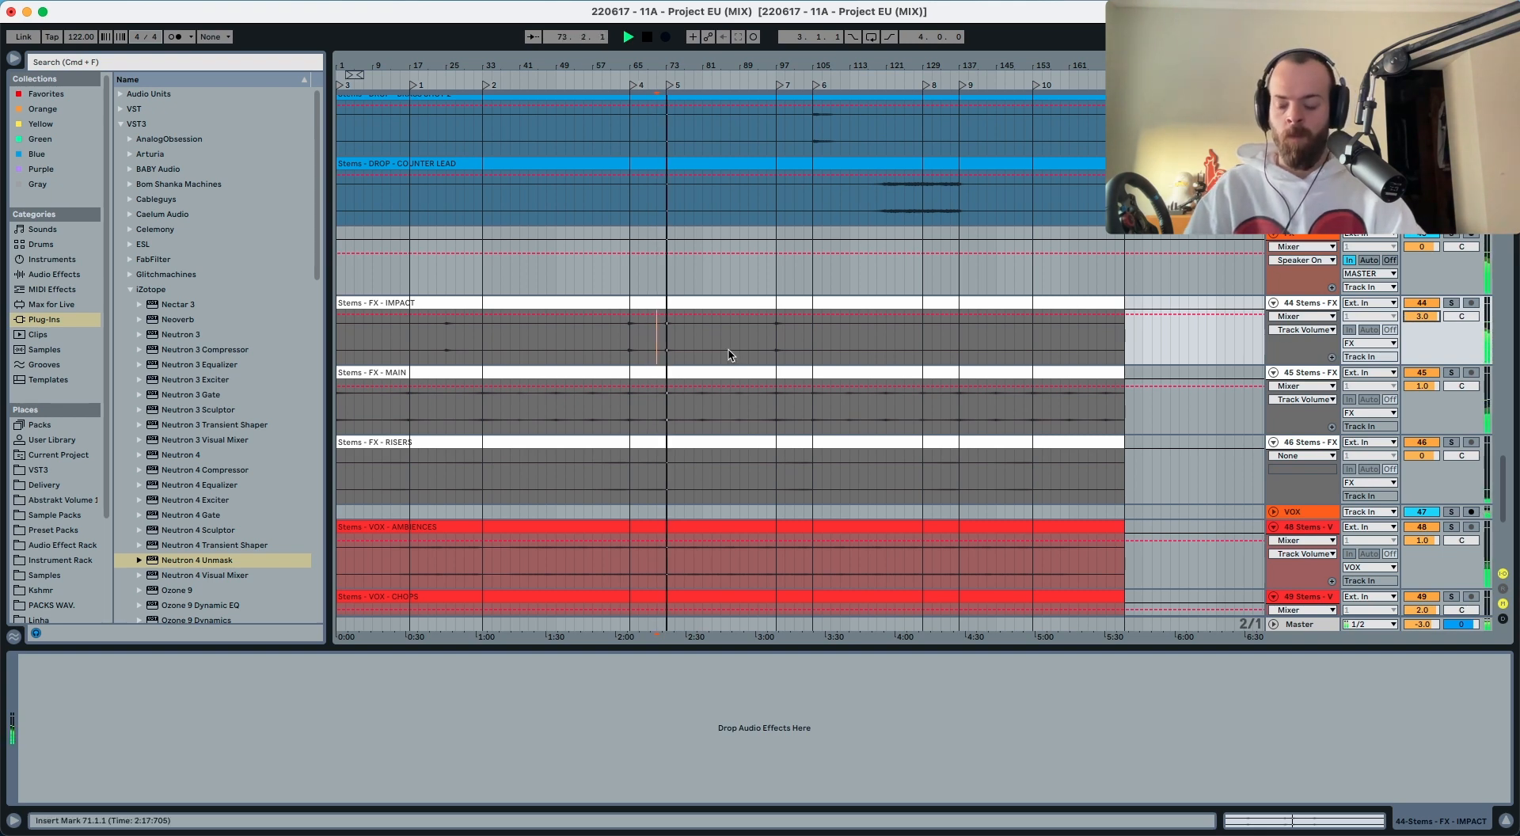
{"action": "key", "text": "space"}
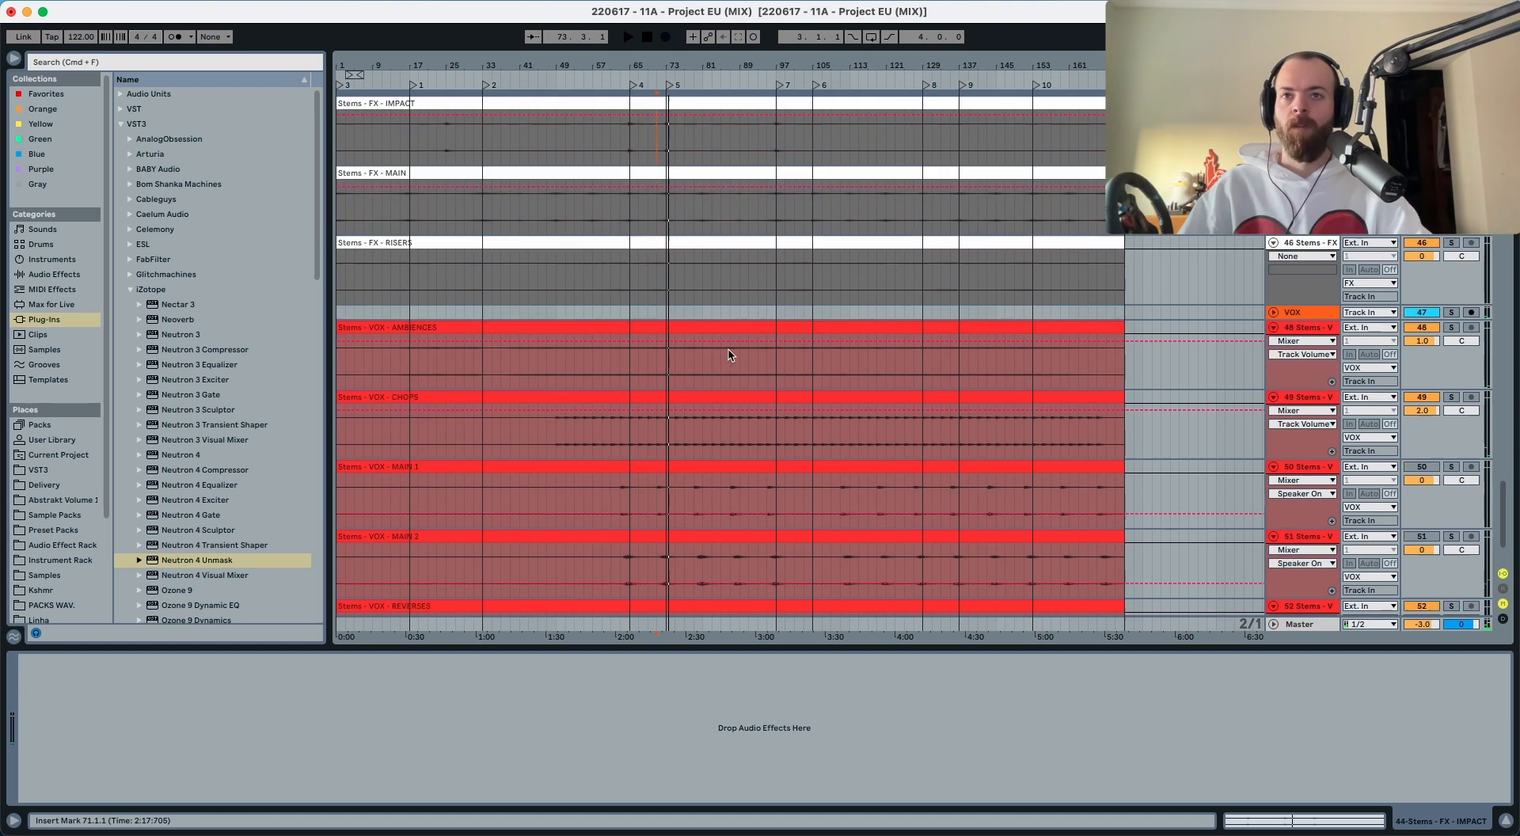
Step: Listen to the vocals from bar 63 and mute the VOX - MAIN 1 and VOX - MAIN 2 tracks
{"action": "scroll", "coordinate": [729, 355], "scroll_direction": "down", "scroll_amount": 6}
{"action": "left_click", "coordinate": [1278, 448]}
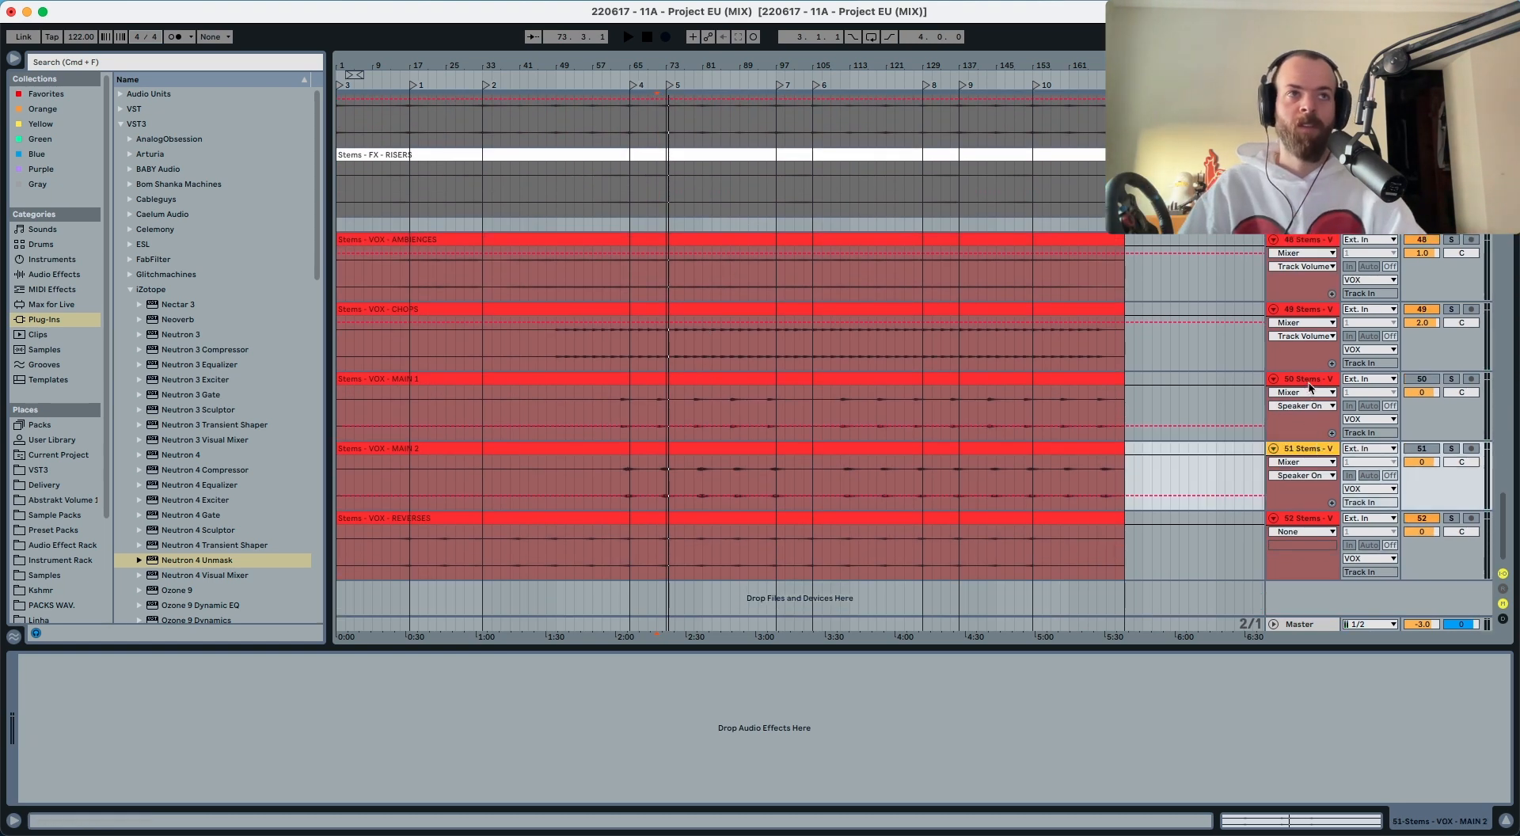
{"action": "left_click", "coordinate": [1310, 380], "text": "shift"}
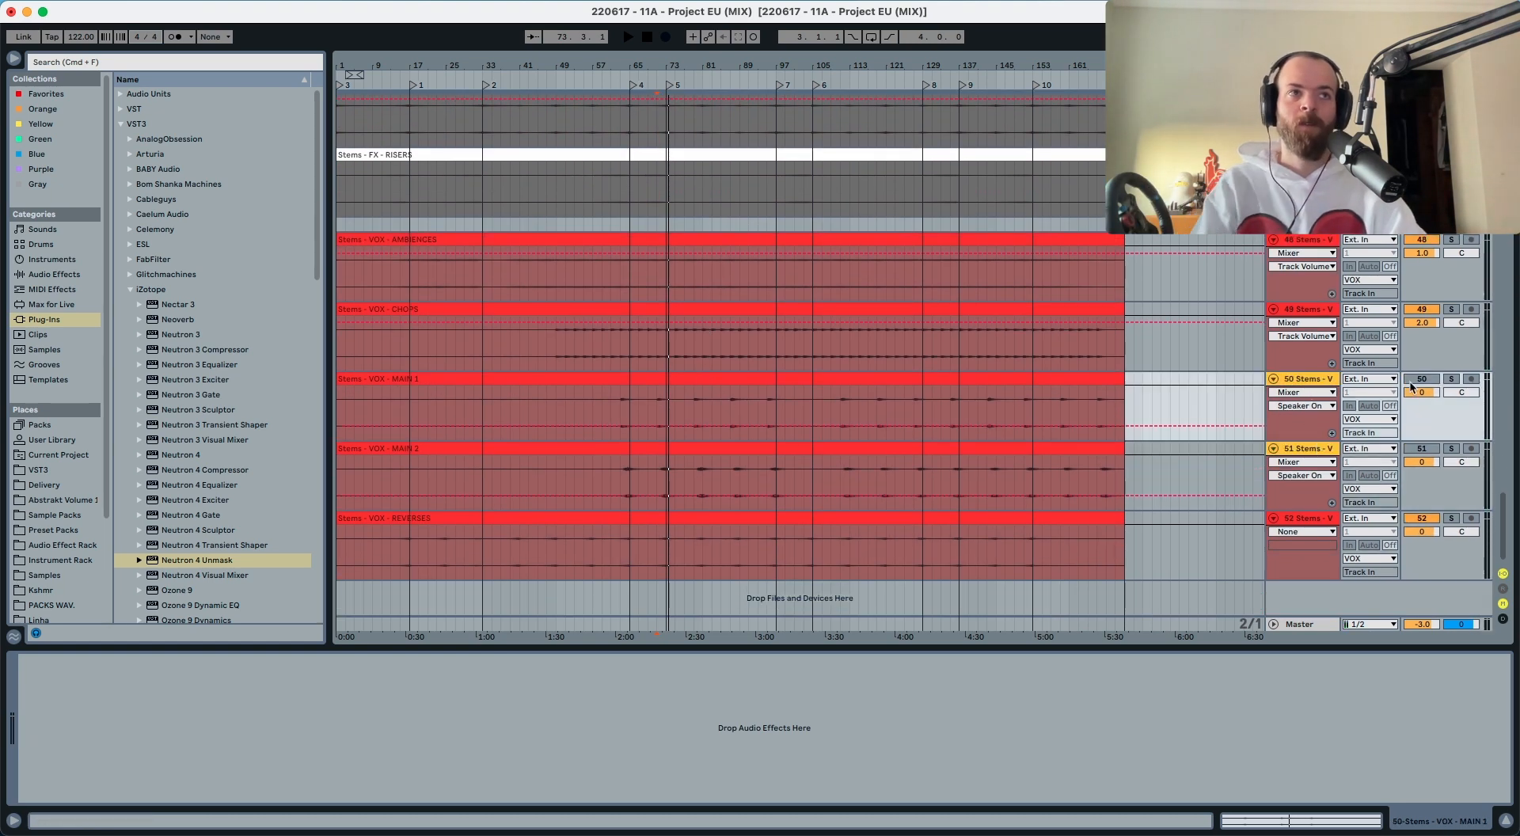
{"action": "left_click", "coordinate": [621, 429]}
{"action": "key", "text": "space"}
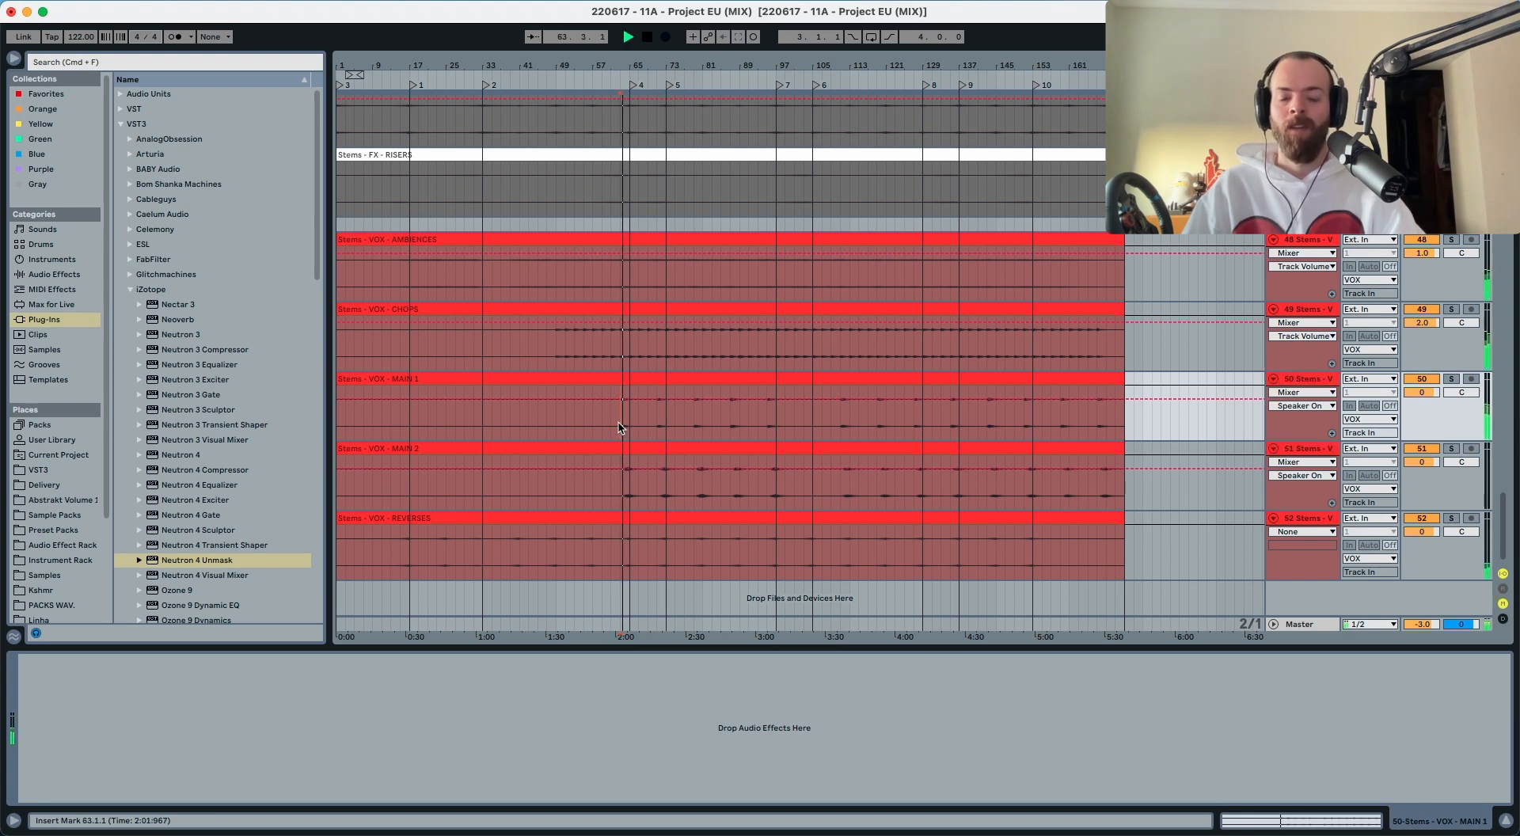
{"action": "left_click", "coordinate": [1286, 380]}
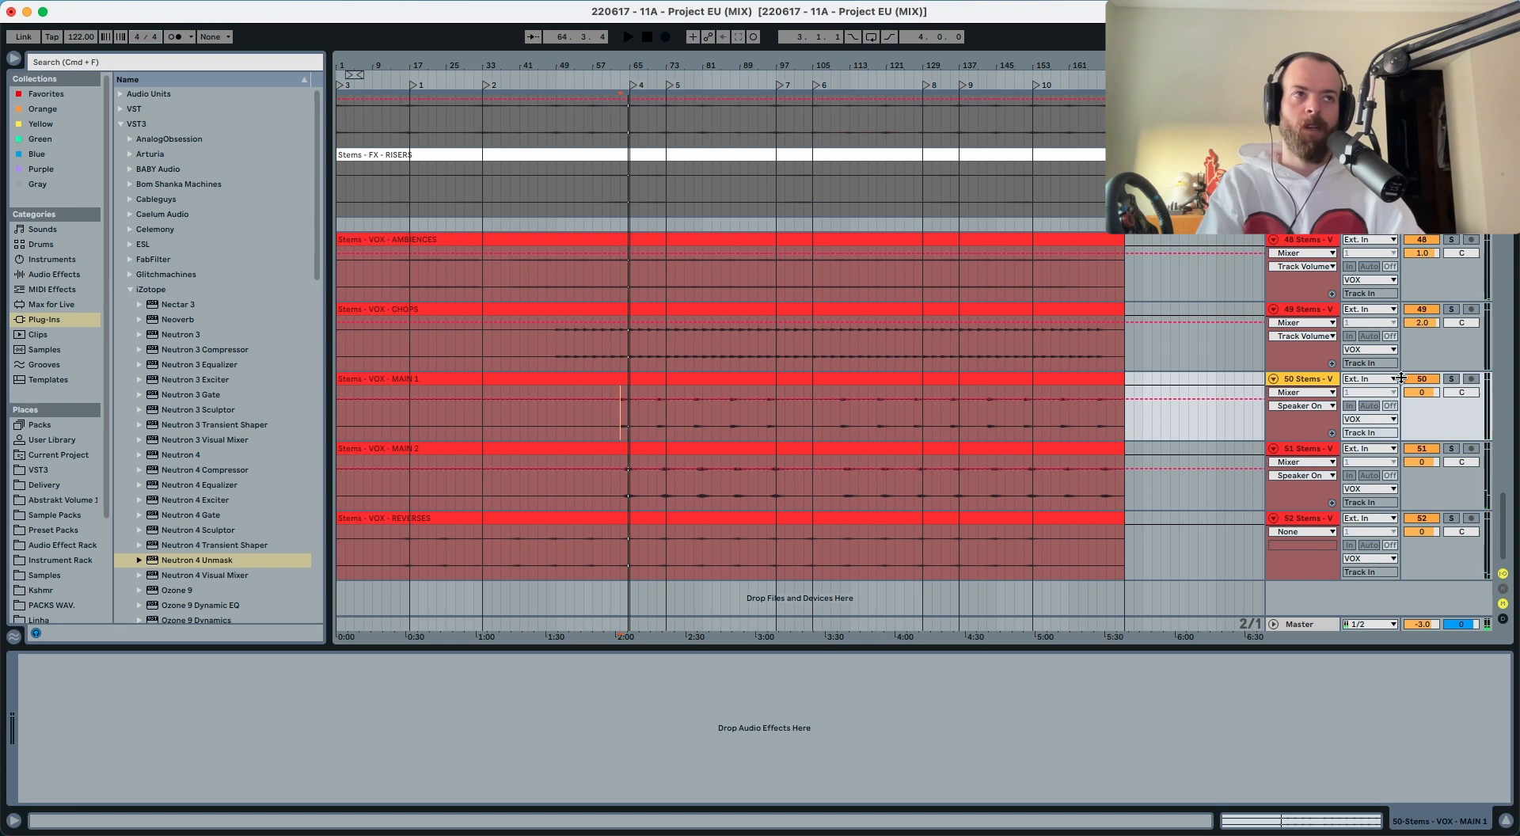
{"action": "left_click", "coordinate": [1334, 448]}
{"action": "left_click", "coordinate": [1414, 382]}
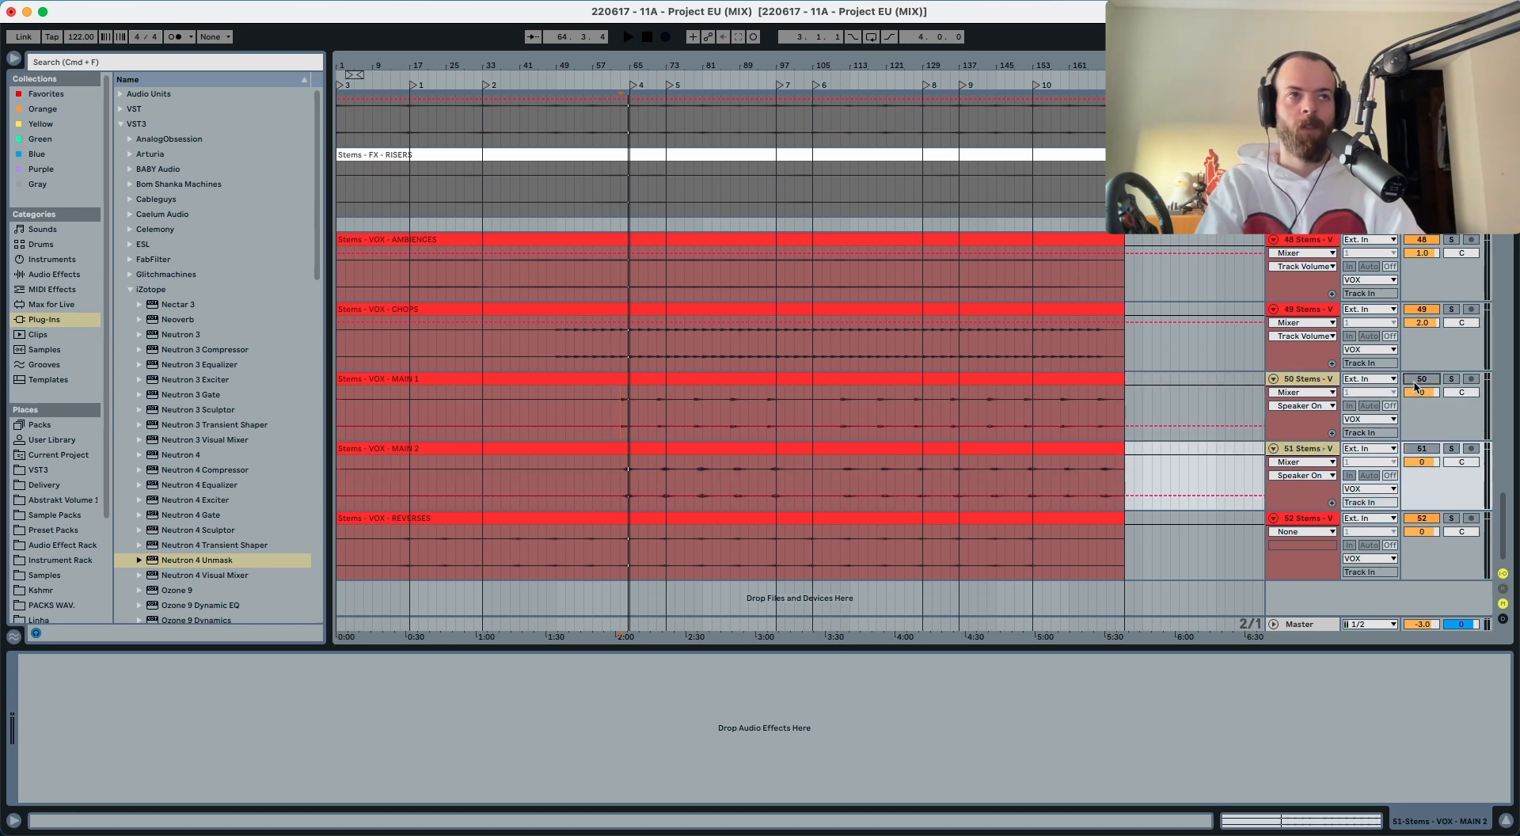
Step: Set the FX - RISERS track's volume to 2.0 dB while playing from bar 101, soloing it briefly to hear it
{"action": "scroll", "coordinate": [1355, 392], "scroll_direction": "up", "scroll_amount": 5}
{"action": "left_click", "coordinate": [795, 352]}
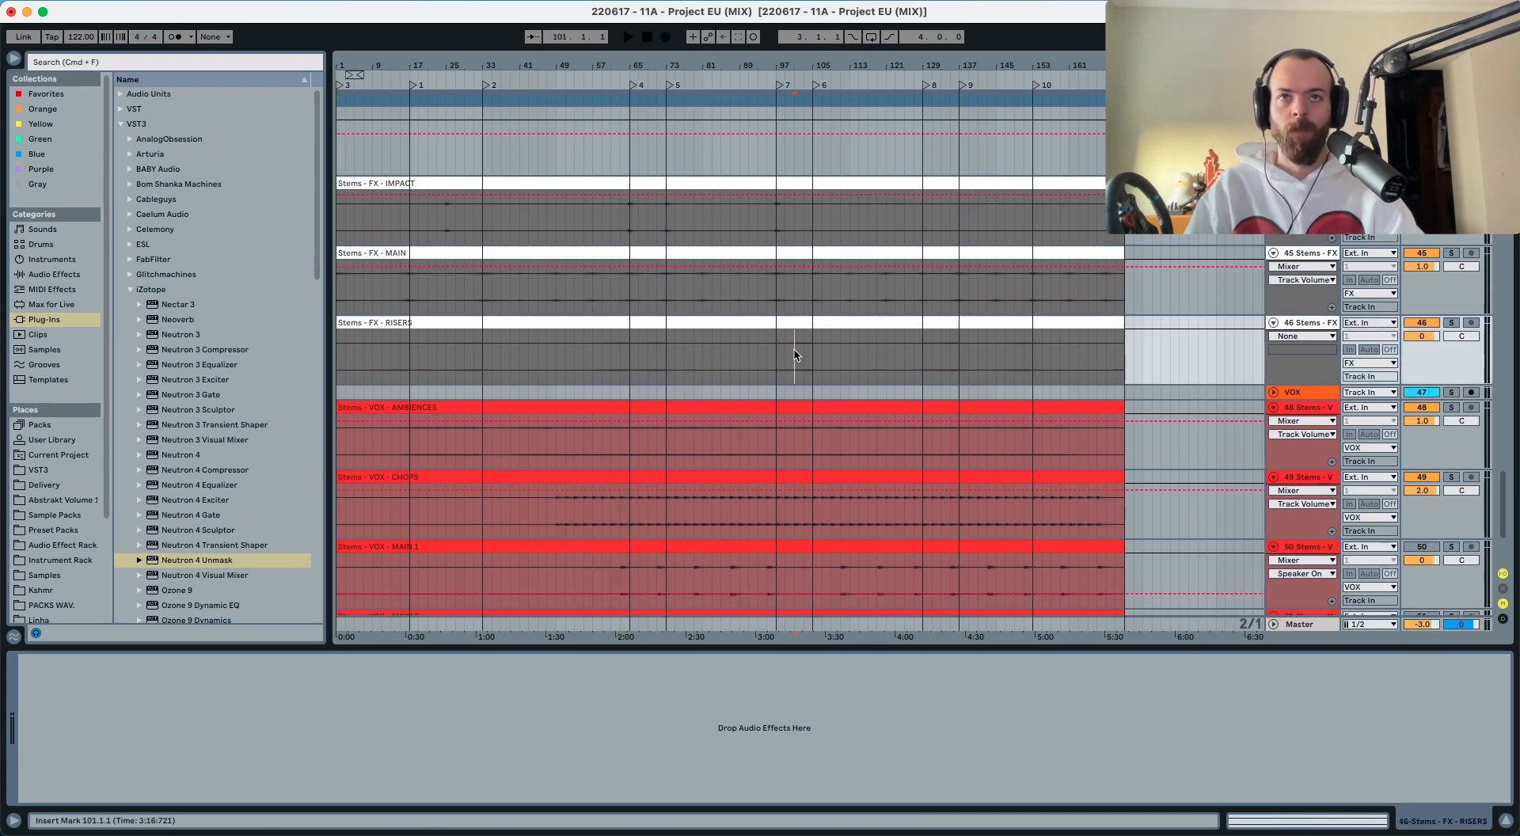
{"action": "left_click", "coordinate": [1451, 324]}
{"action": "key", "text": "space"}
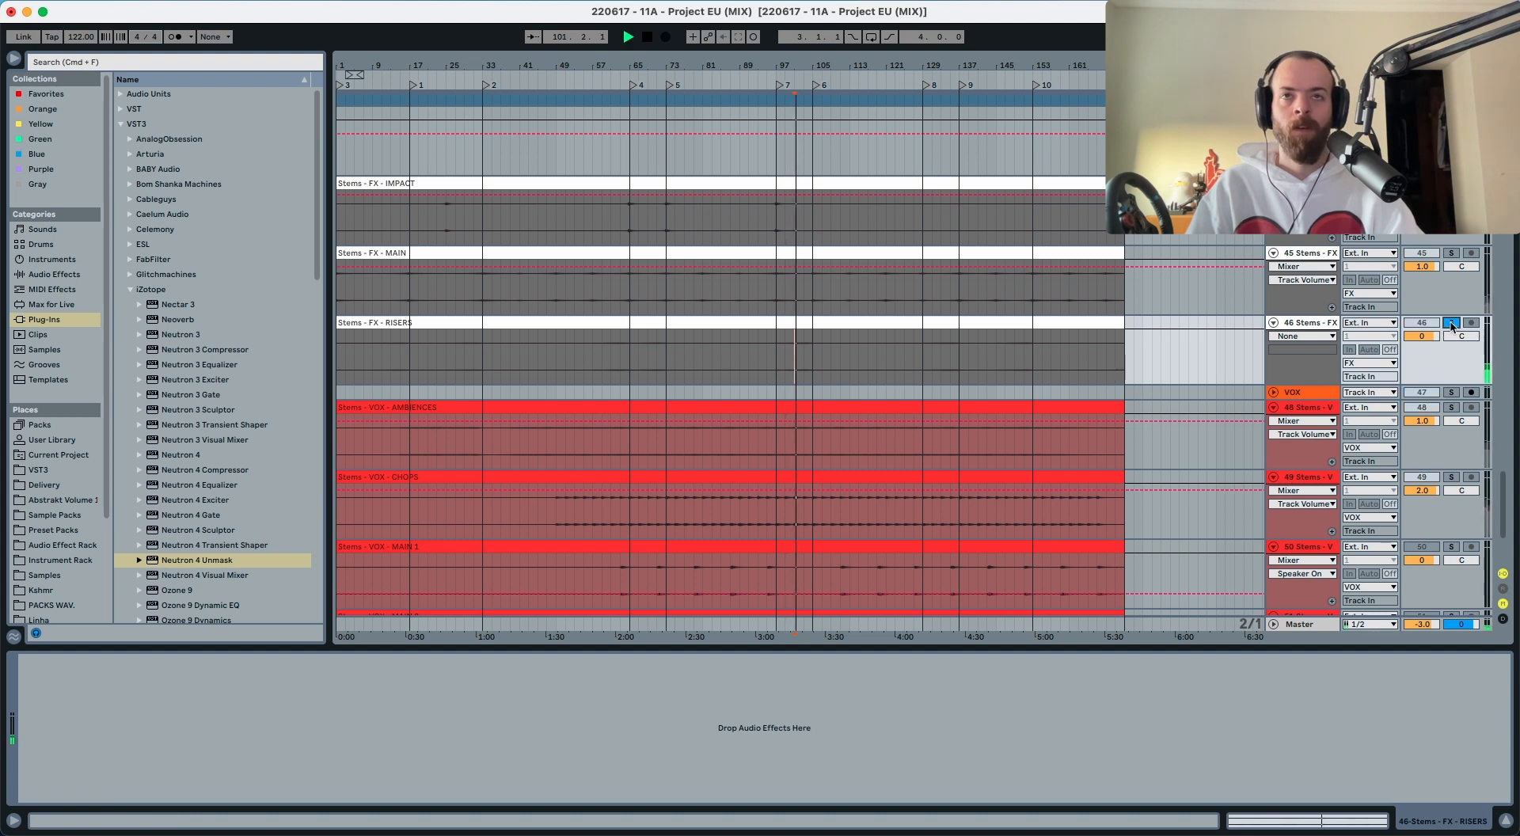
{"action": "left_click_drag", "start_coordinate": [1417, 337], "coordinate": [1415, 340]}
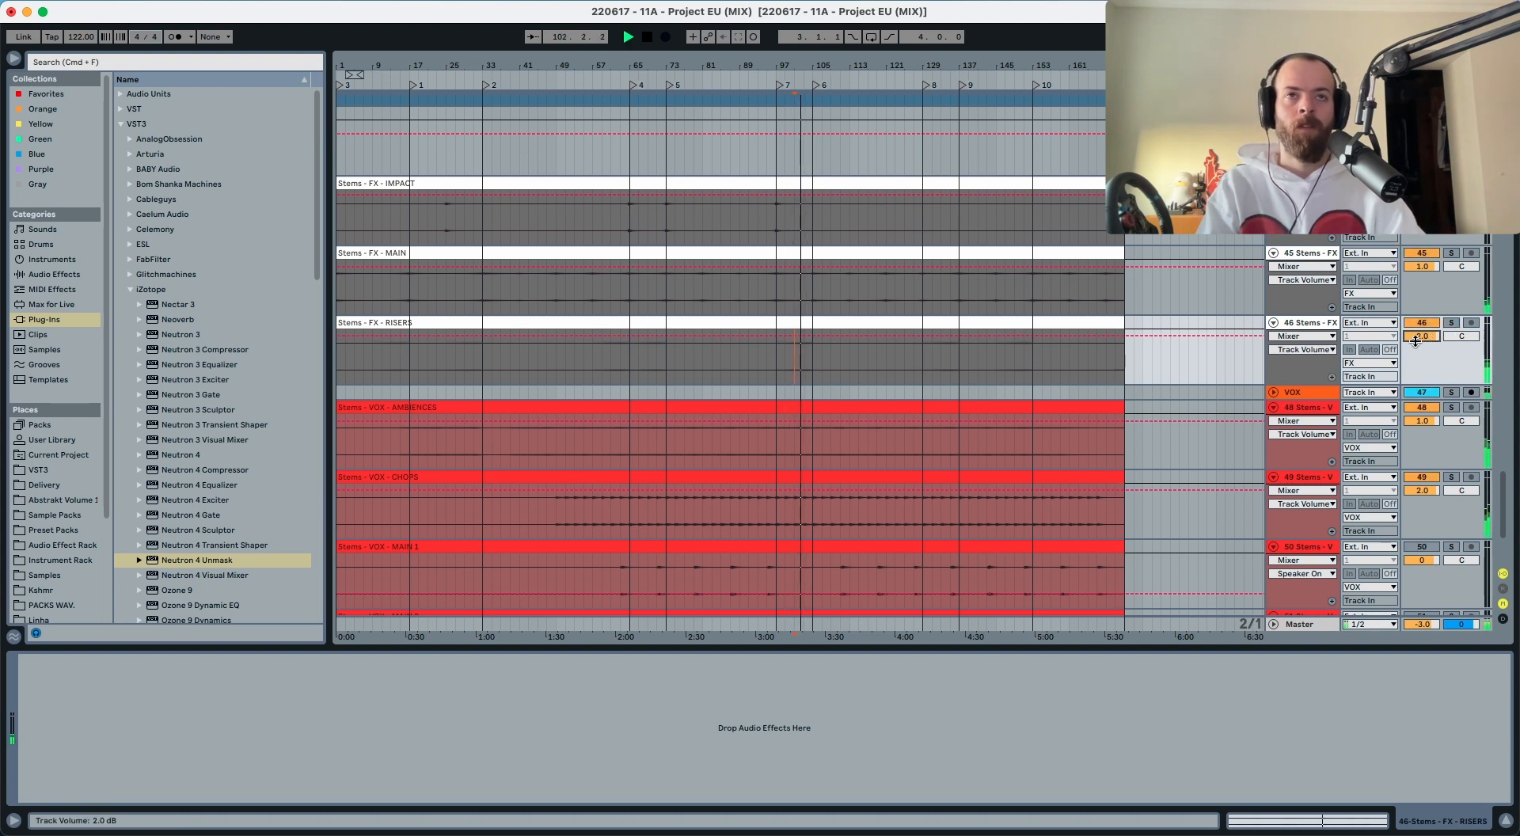
{"action": "key", "text": "Up"}
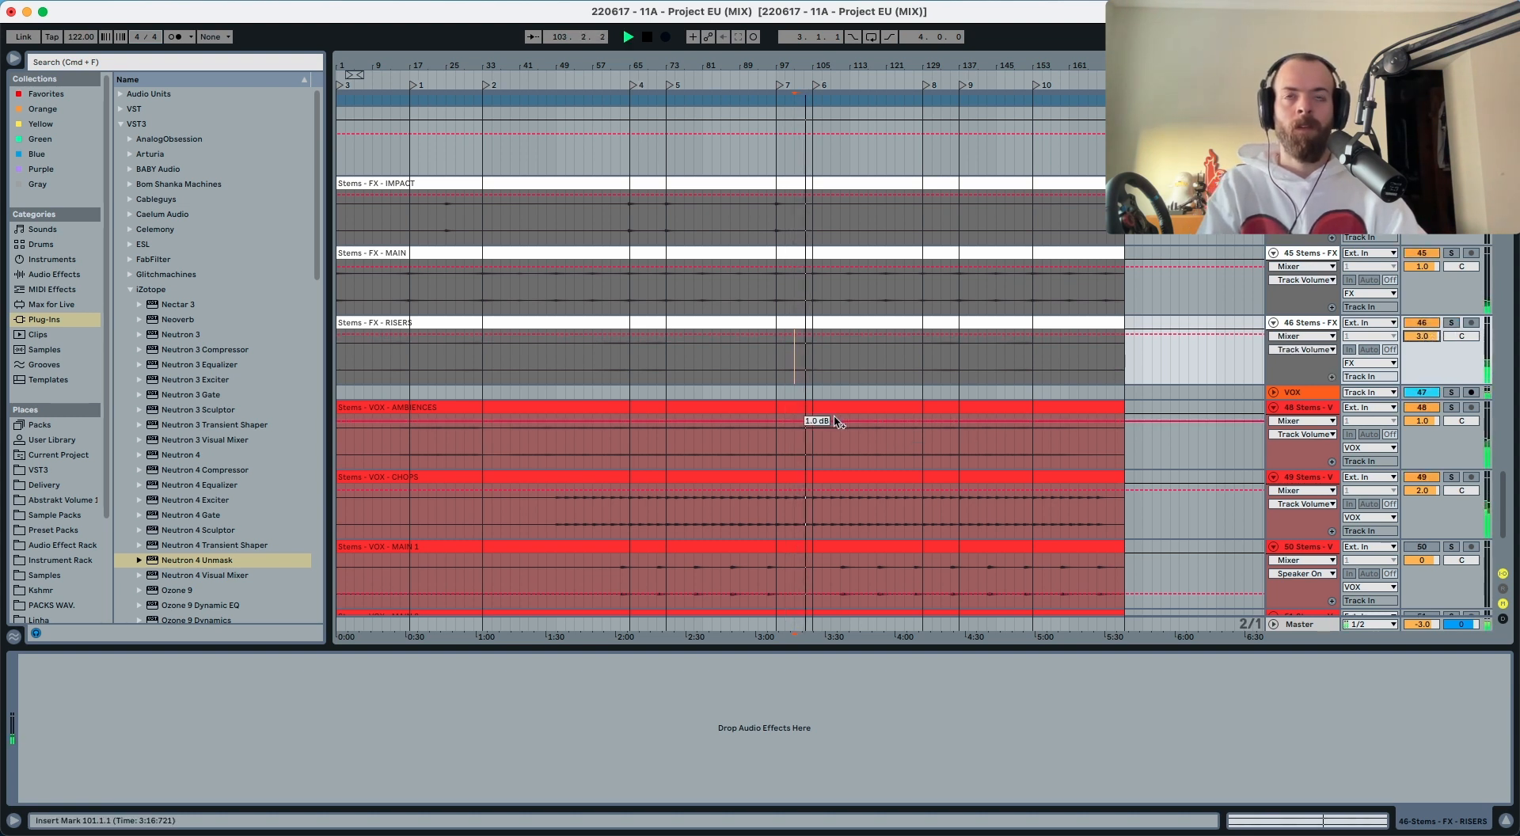
{"action": "key", "text": "Down"}
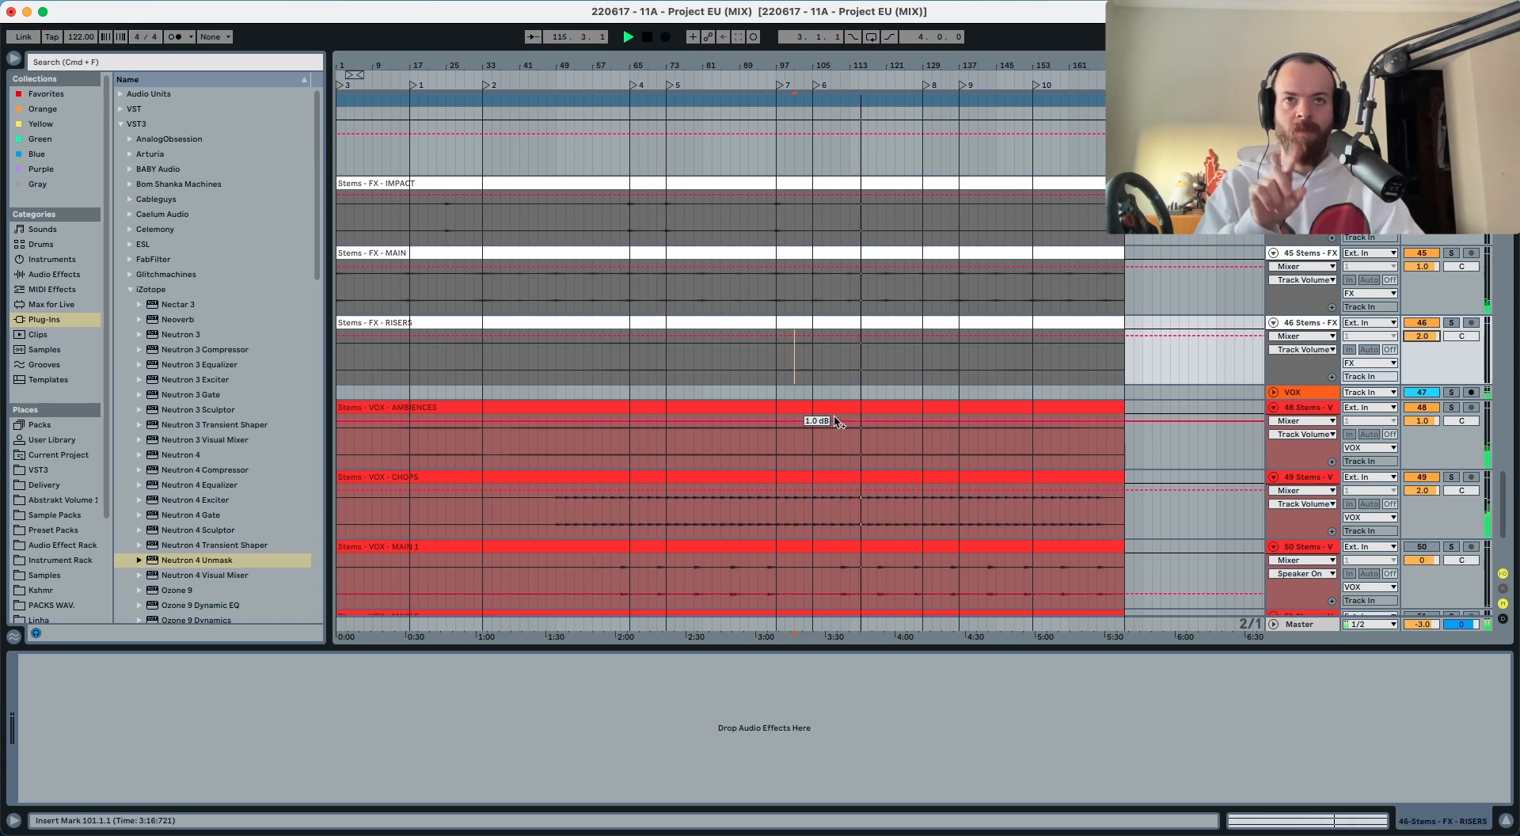
Step: Listen on through the second drop and look over the drum, drop, FX and vocal stems for remaining adjustments
{"action": "scroll", "coordinate": [839, 422], "scroll_direction": "up", "scroll_amount": 20}
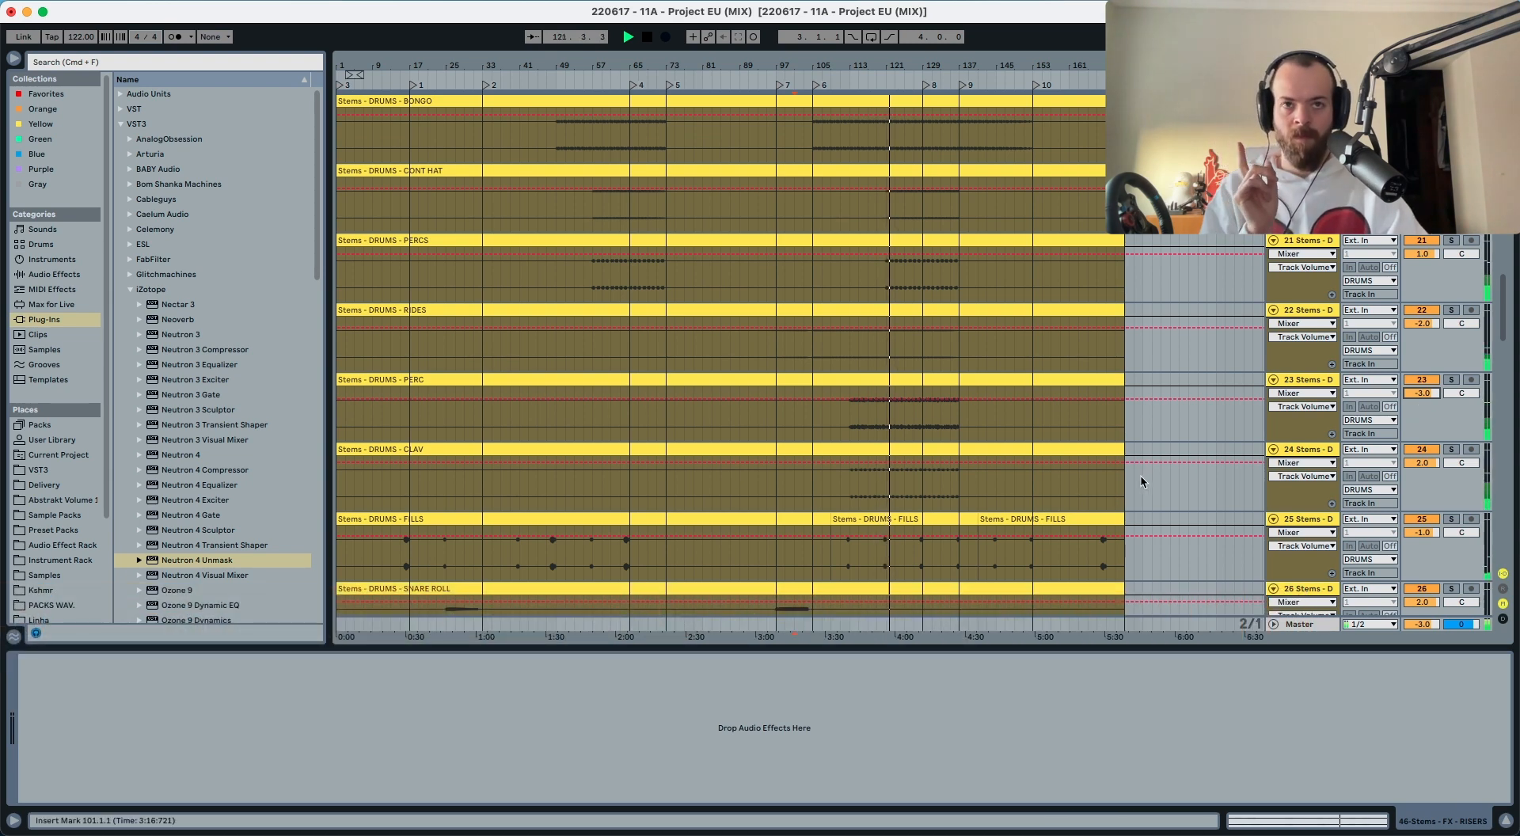
{"action": "scroll", "coordinate": [1108, 475], "scroll_direction": "down", "scroll_amount": 15}
{"action": "scroll", "coordinate": [978, 472], "scroll_direction": "up", "scroll_amount": 4}
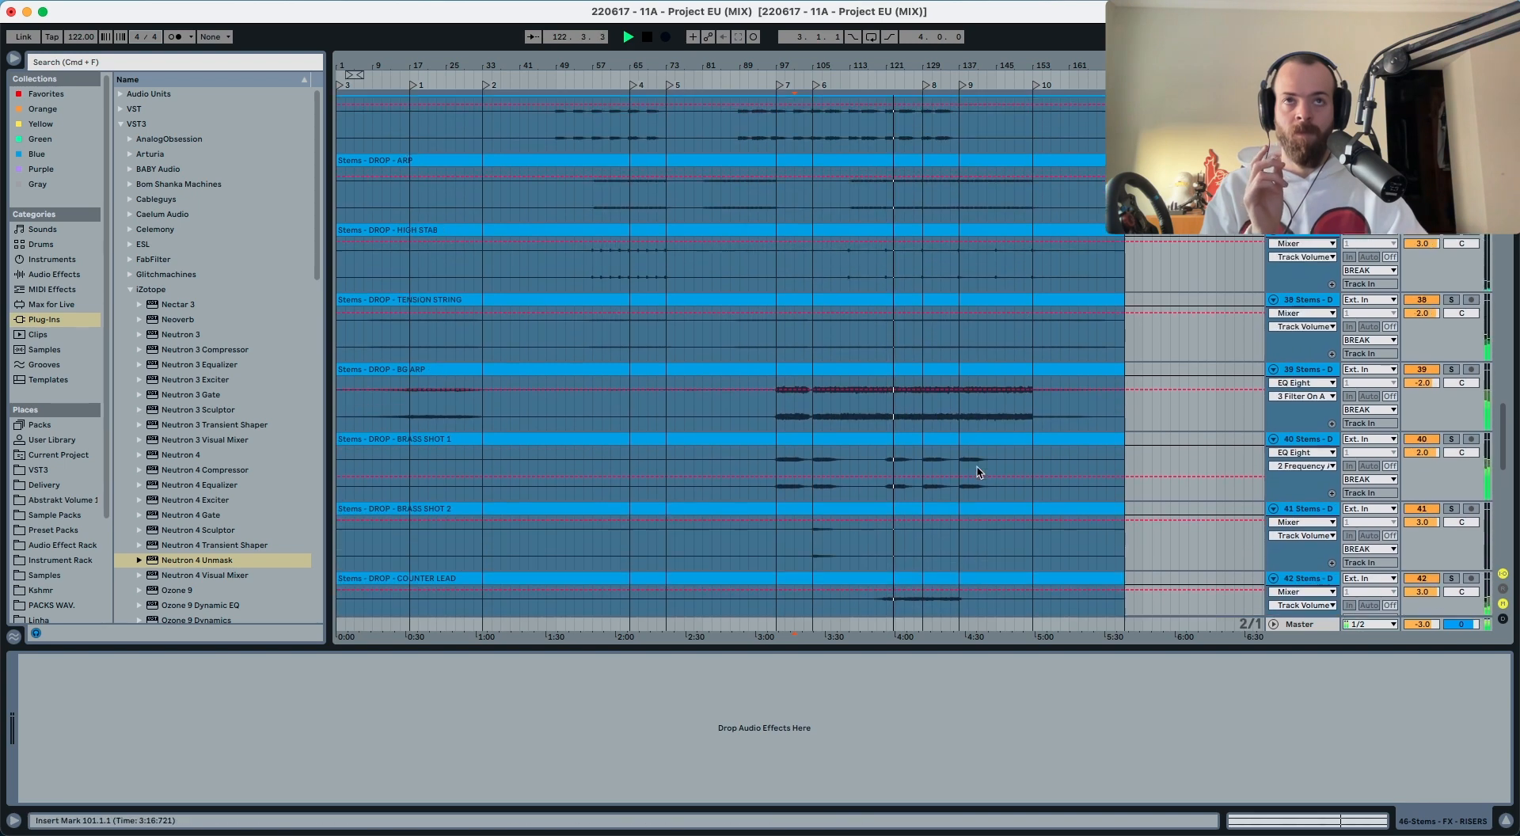
{"action": "scroll", "coordinate": [977, 466], "scroll_direction": "up", "scroll_amount": 1}
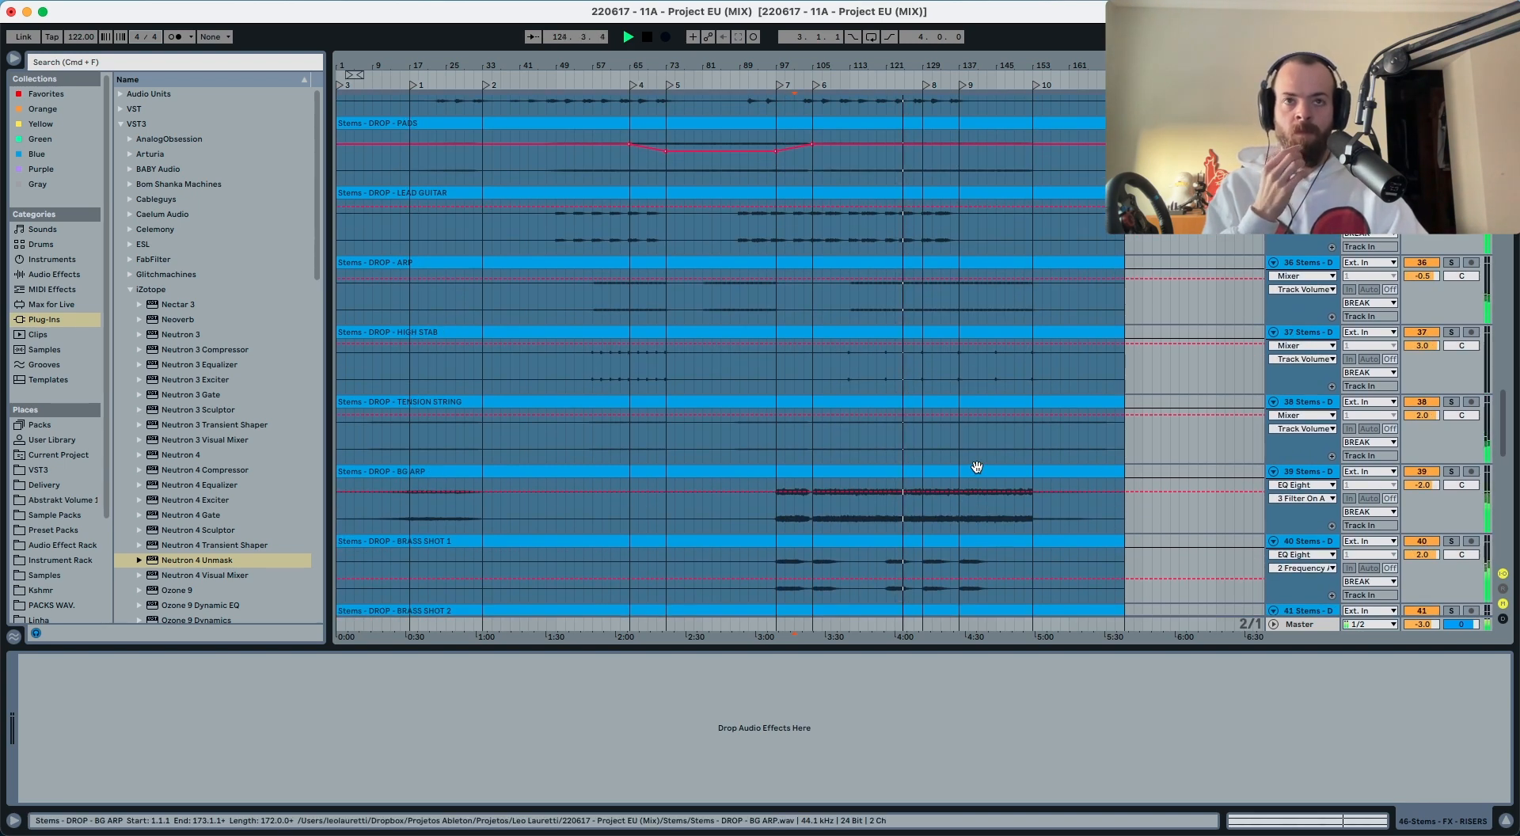
{"action": "scroll", "coordinate": [976, 467], "scroll_direction": "down", "scroll_amount": 5}
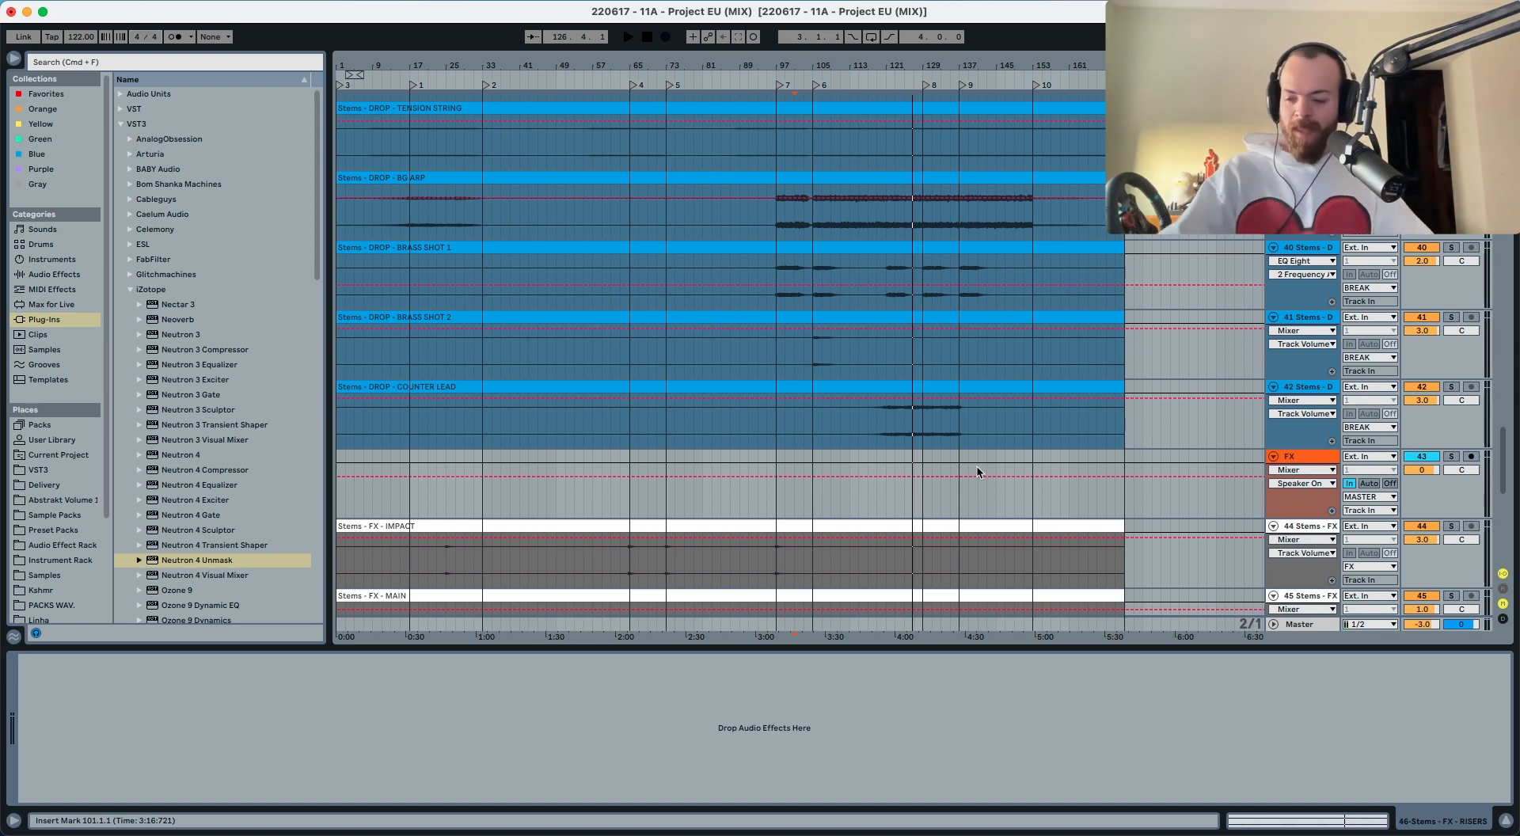
{"action": "scroll", "coordinate": [978, 472], "scroll_direction": "down", "scroll_amount": 10}
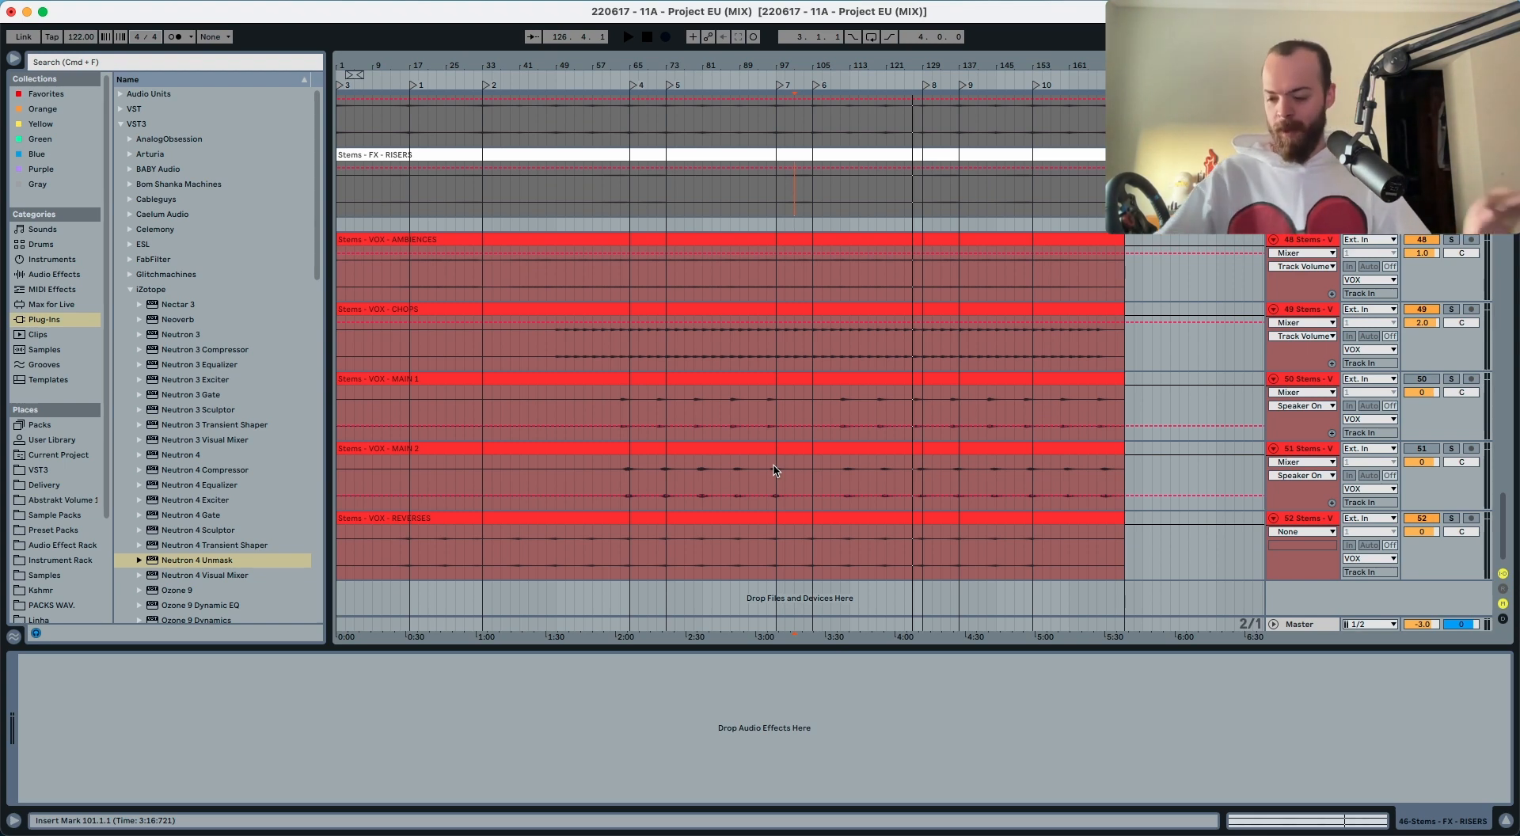
{"action": "key", "text": "super+Tab"}
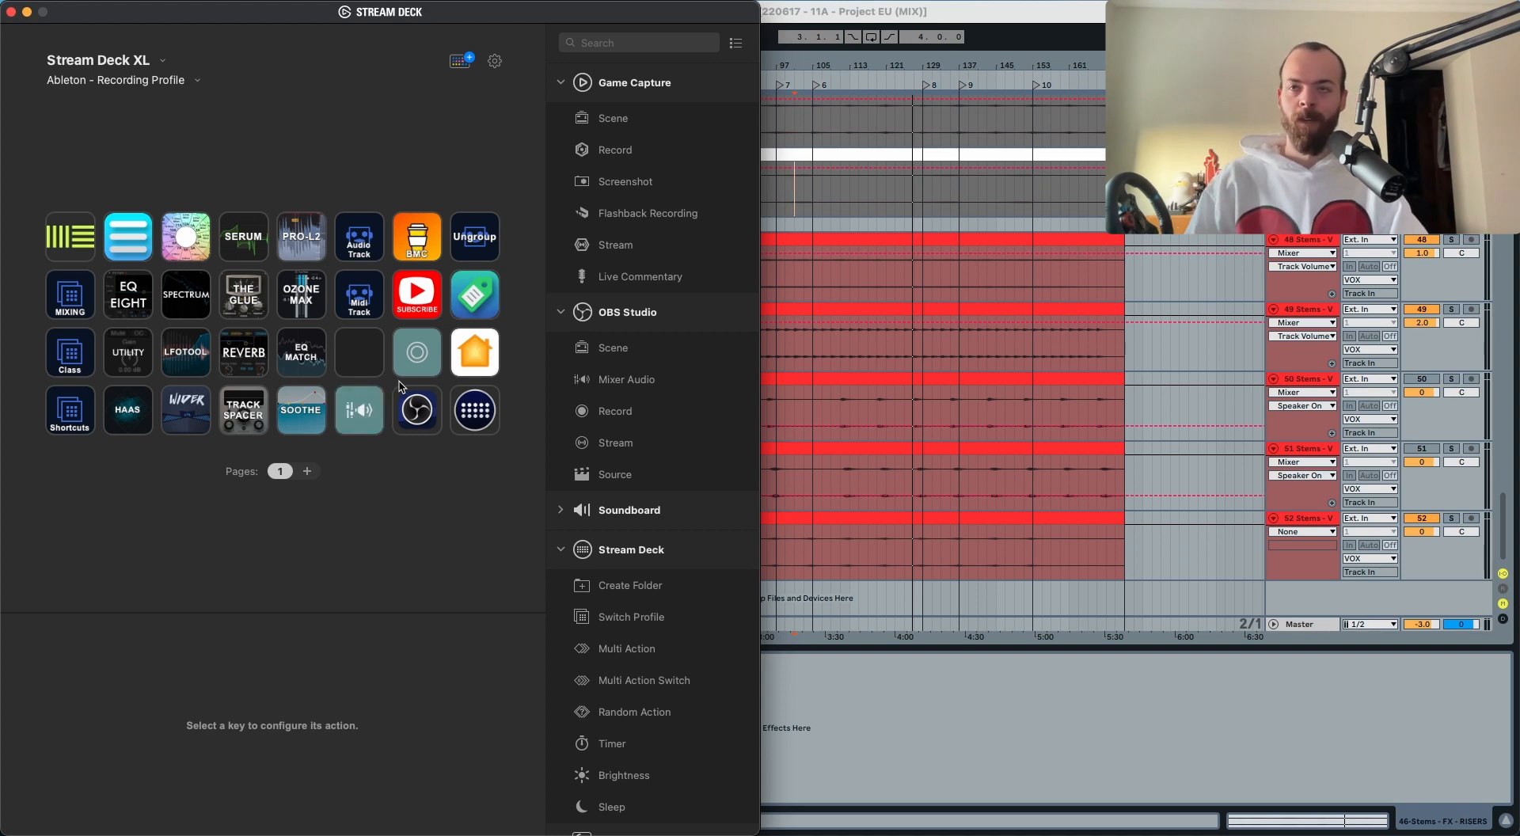
{"action": "left_click", "coordinate": [837, 676]}
{"action": "scroll", "coordinate": [873, 426], "scroll_direction": "up", "scroll_amount": 3}
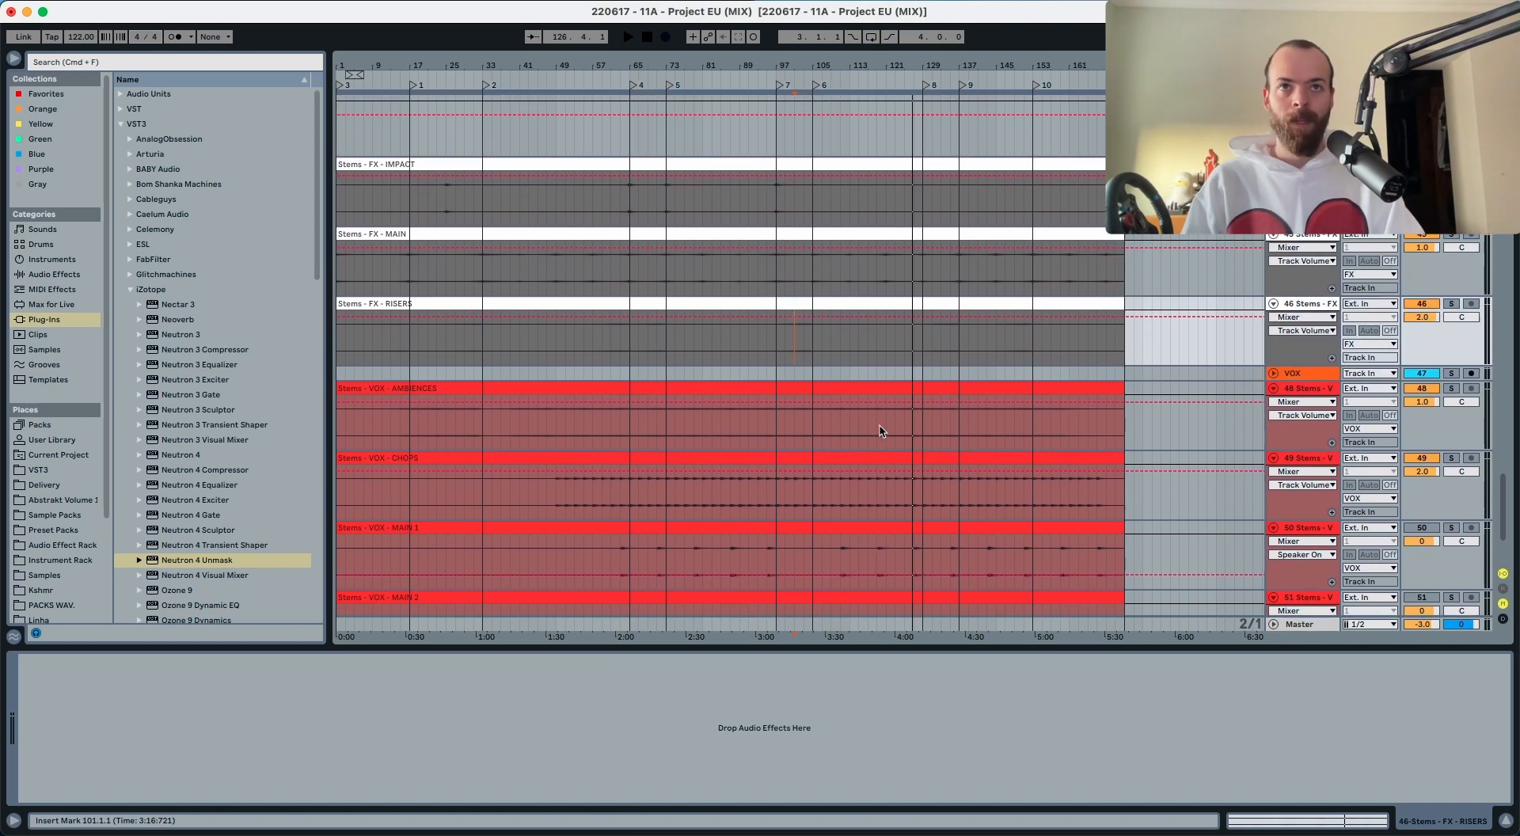
{"action": "scroll", "coordinate": [604, 494], "scroll_direction": "down", "scroll_amount": 2}
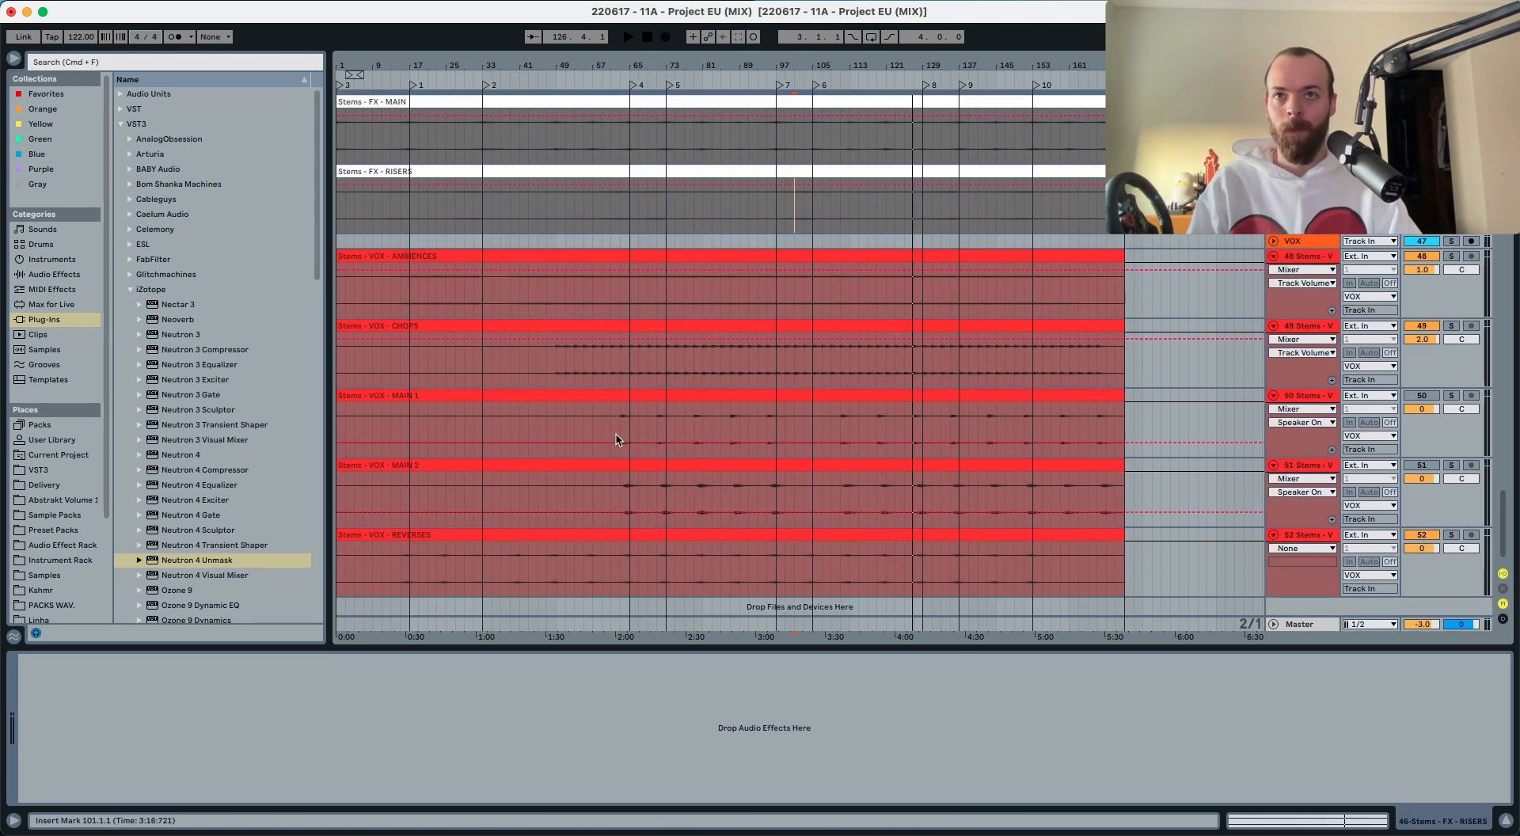
Step: Reactivate the VOX - MAIN 1 and VOX - MAIN 2 tracks and raise both volumes to 1.0 dB while playing from bar 61
{"action": "left_click", "coordinate": [620, 432]}
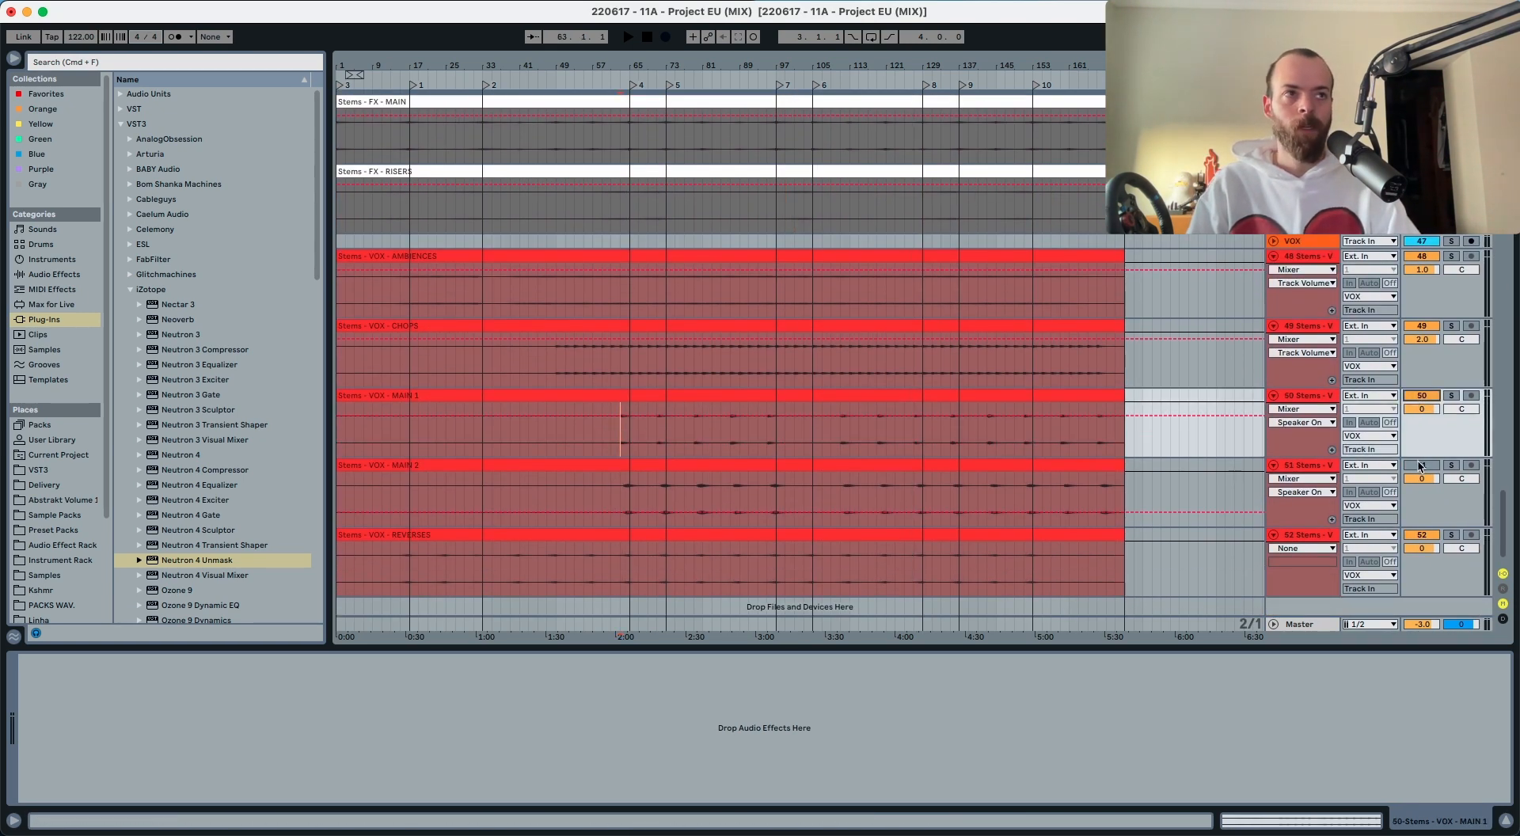
{"action": "left_click", "coordinate": [611, 431]}
{"action": "key", "text": "space"}
{"action": "left_click", "coordinate": [1281, 443]}
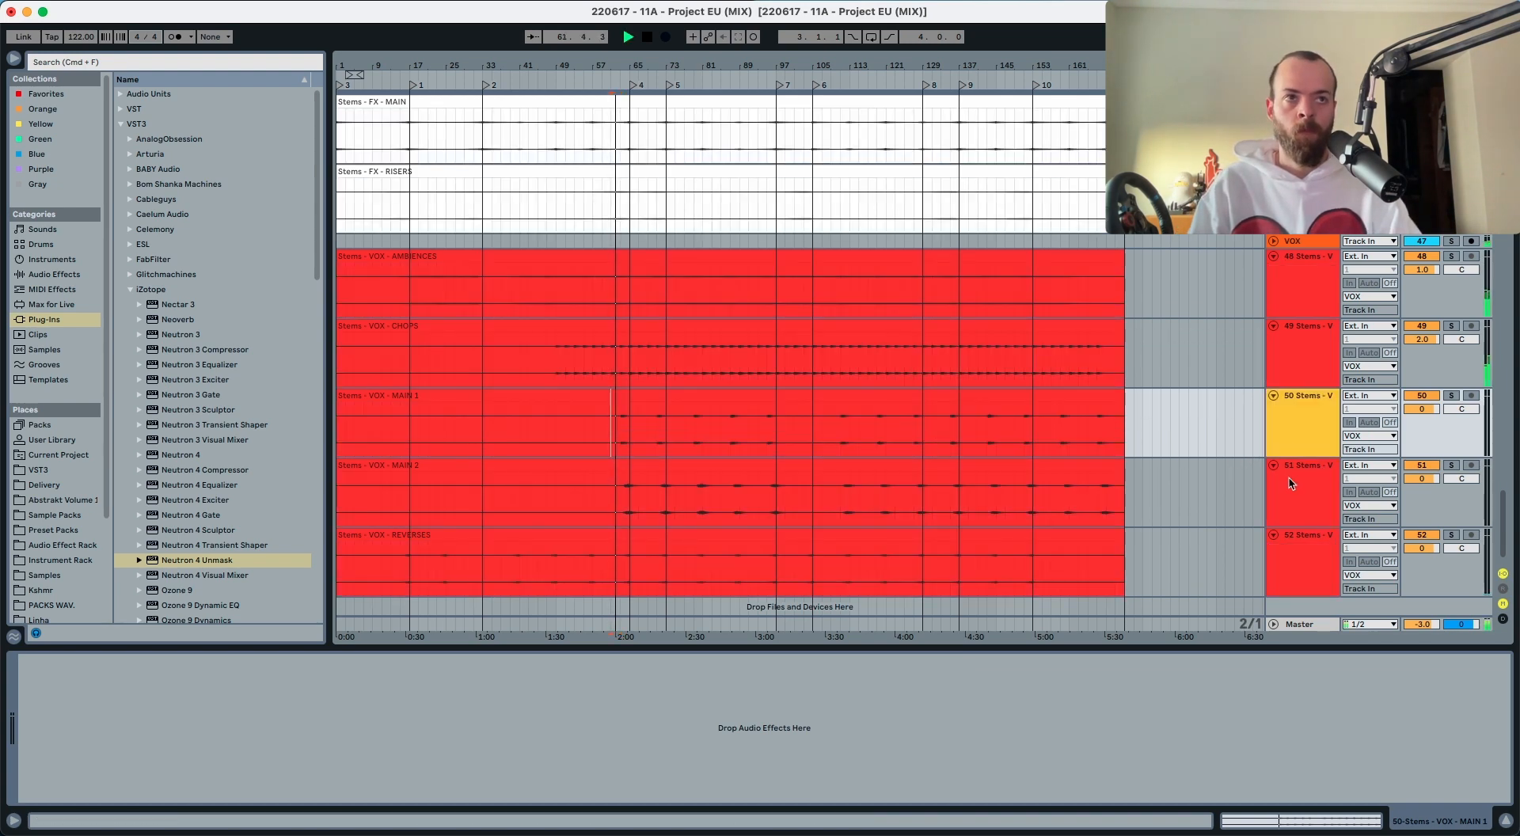
{"action": "left_click", "coordinate": [1289, 481], "text": "shift"}
{"action": "left_click", "coordinate": [1408, 410]}
{"action": "key", "text": "Up"}
{"action": "key", "text": "Up"}
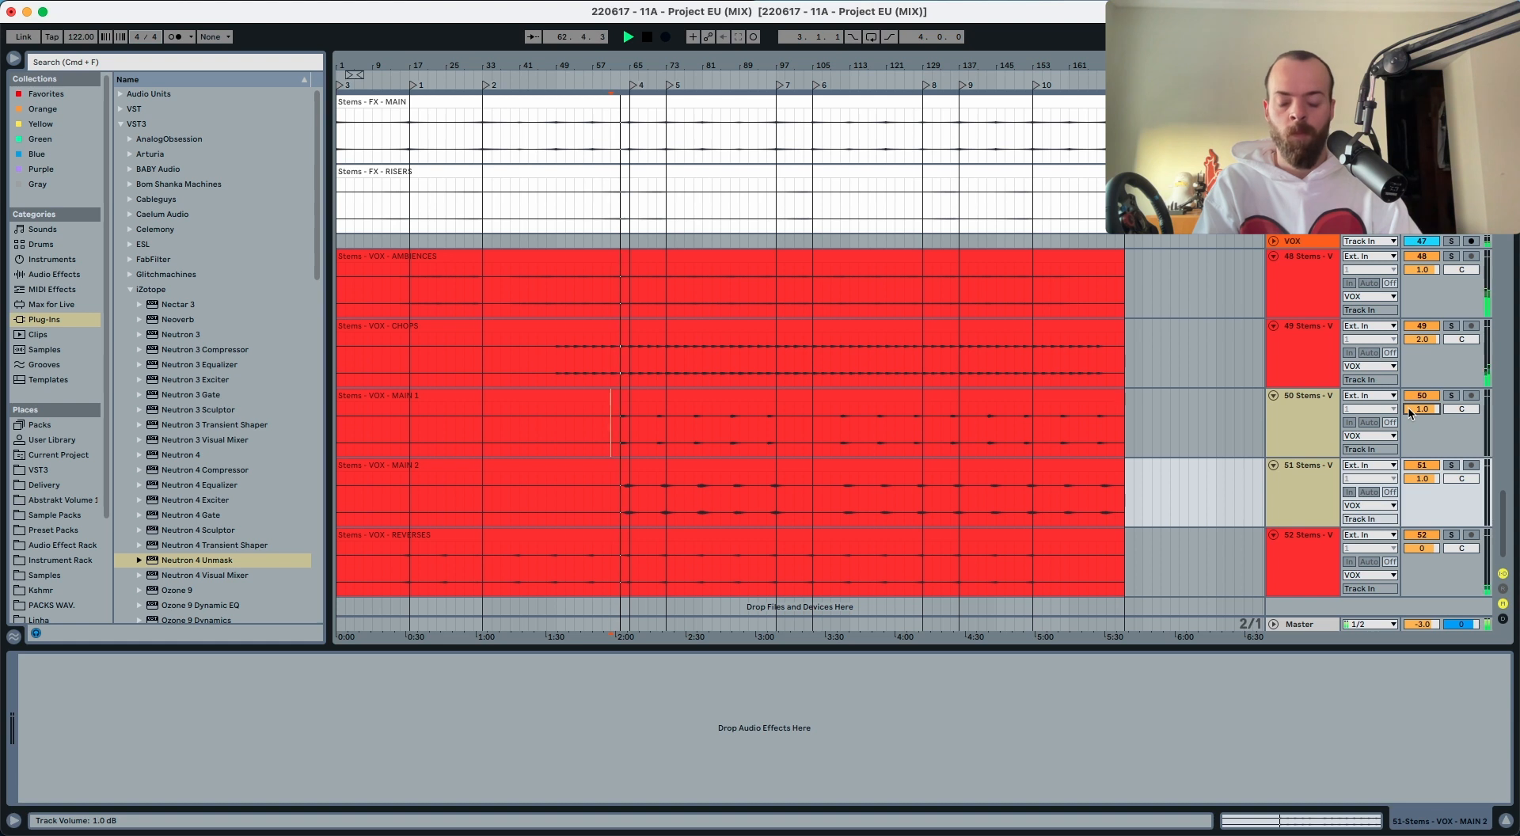
{"action": "key", "text": "Down"}
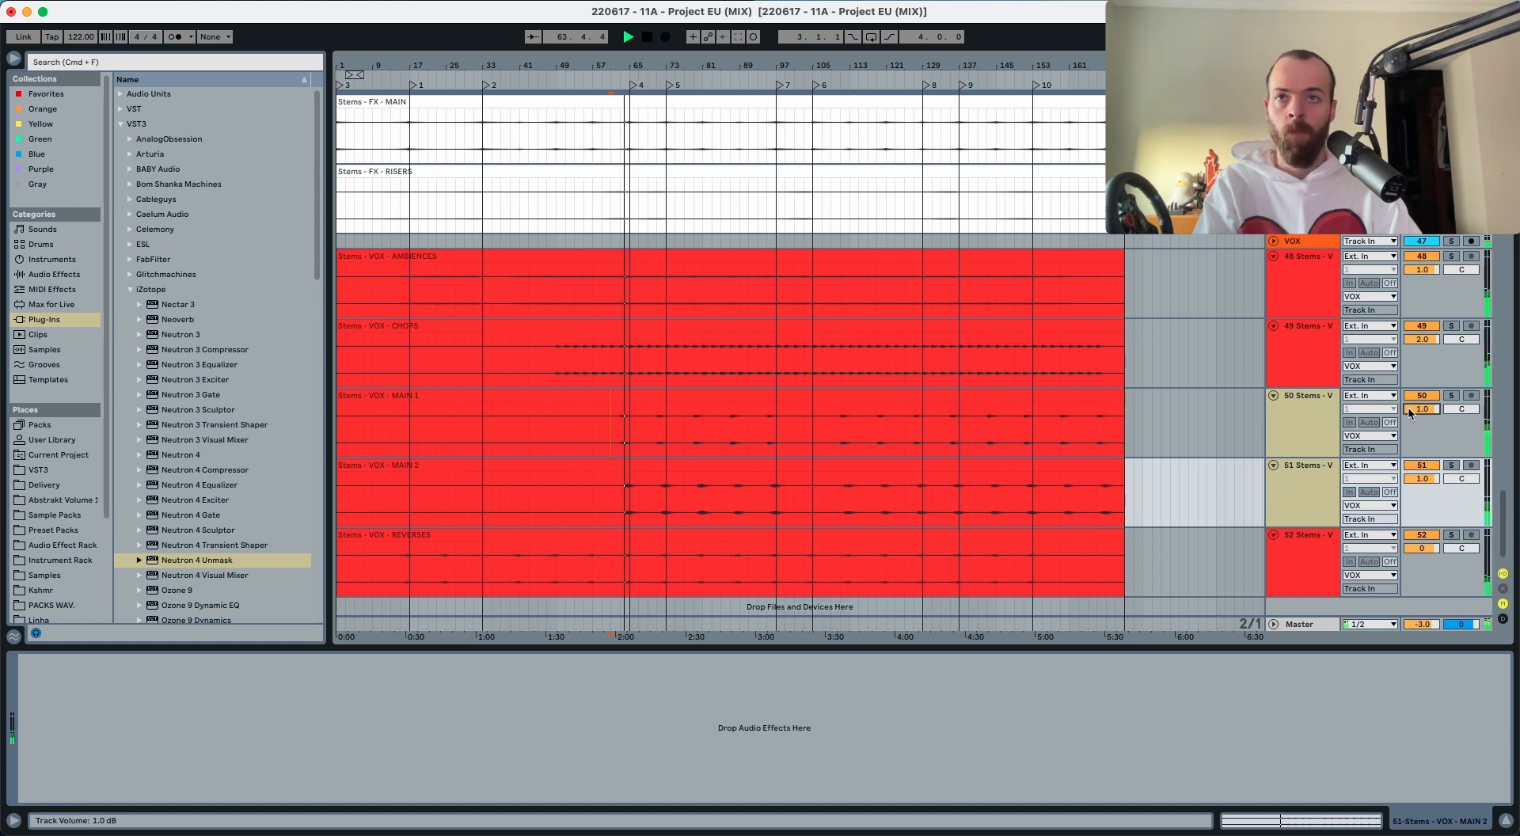
Step: Raise the VOX - MAIN 2 track's volume to 3.0 dB while replaying its phrase from bar 63
{"action": "left_click", "coordinate": [1299, 506]}
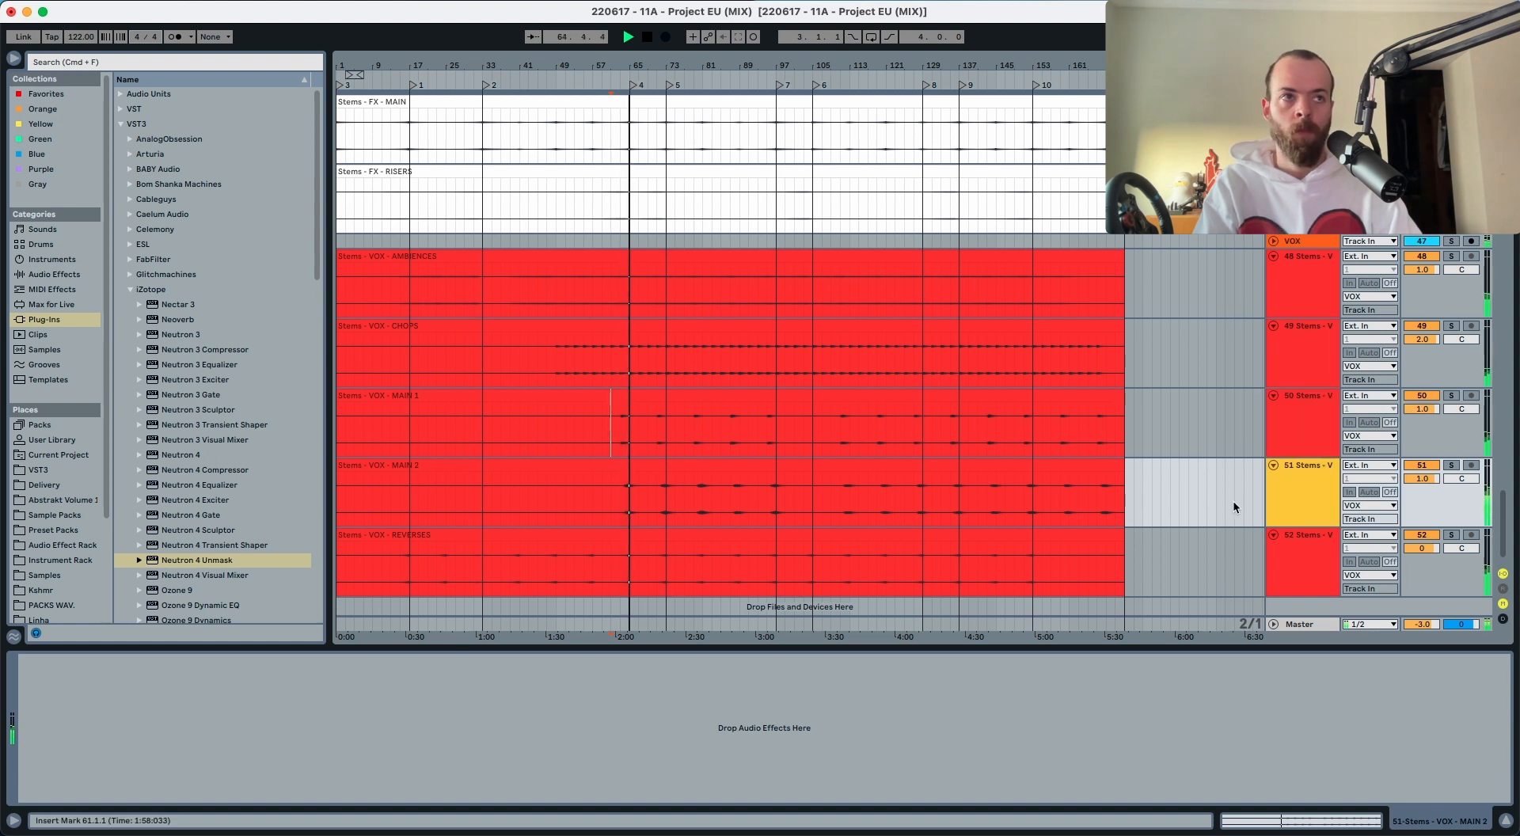
{"action": "left_click", "coordinate": [620, 497]}
{"action": "key", "text": "space"}
{"action": "key", "text": "space"}
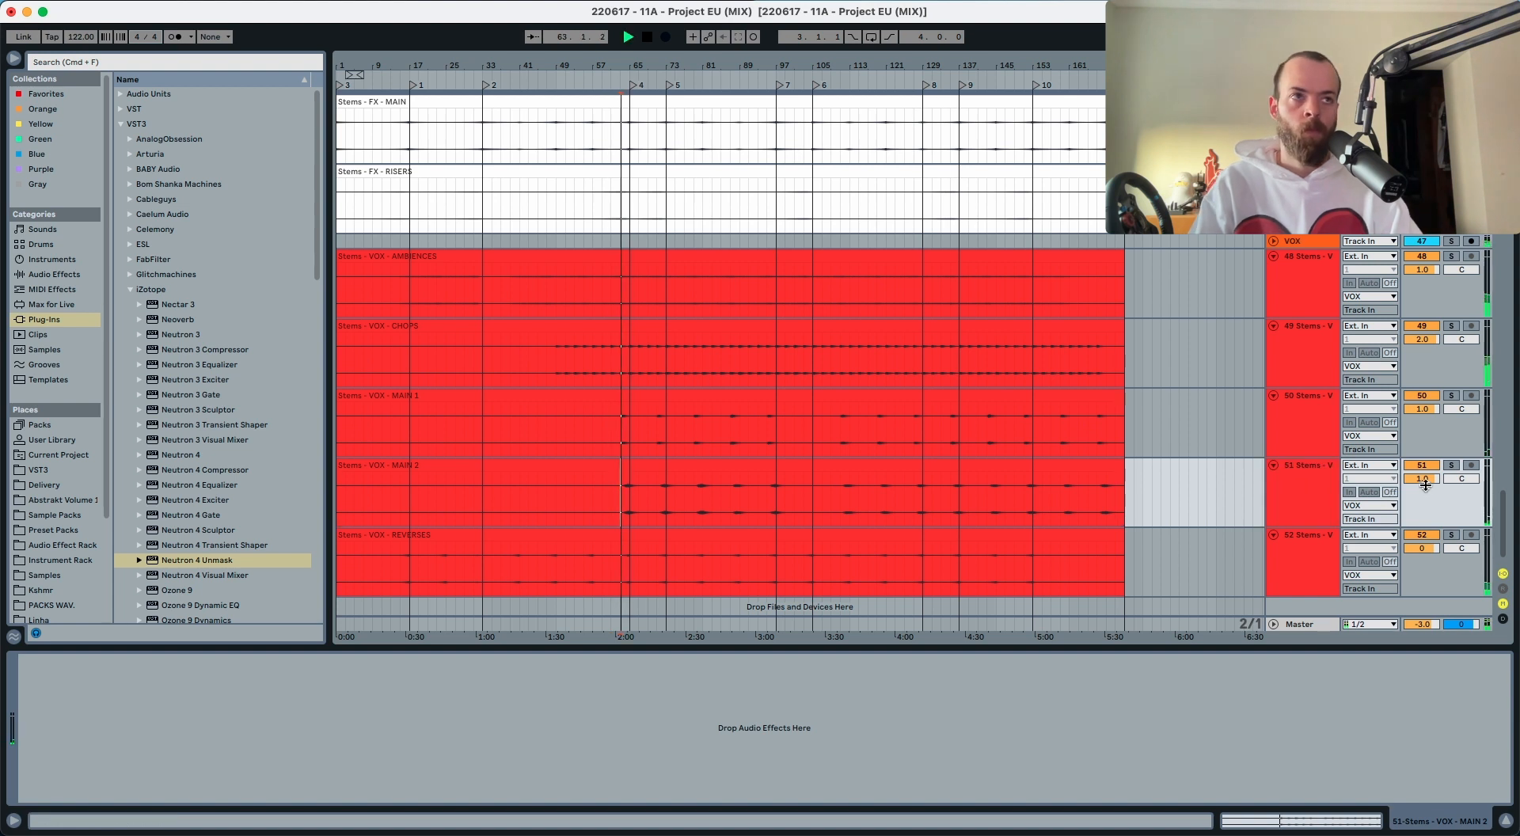
{"action": "key", "text": "Up"}
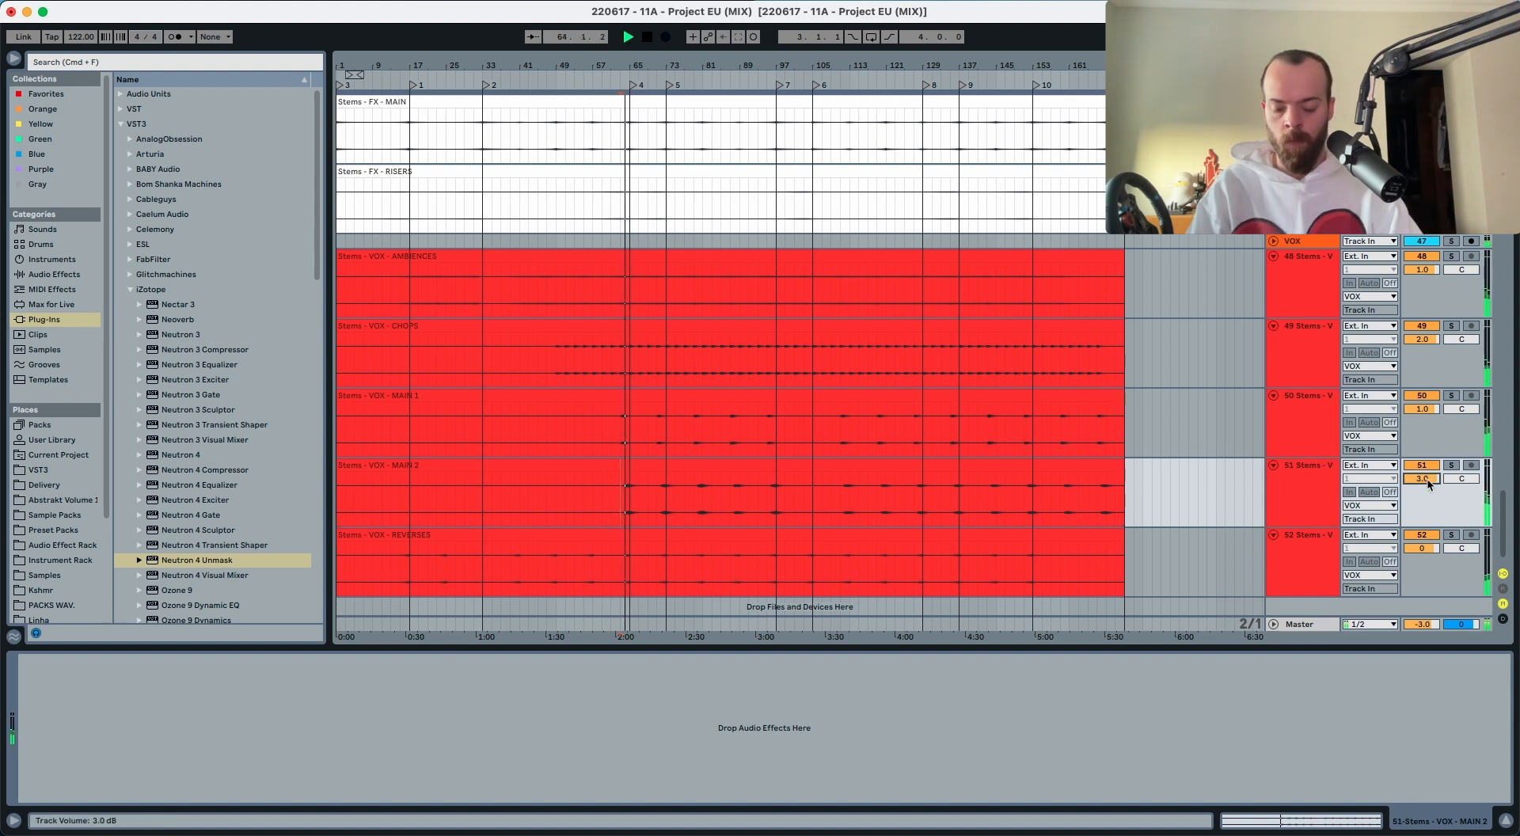
{"action": "left_click", "coordinate": [1325, 492]}
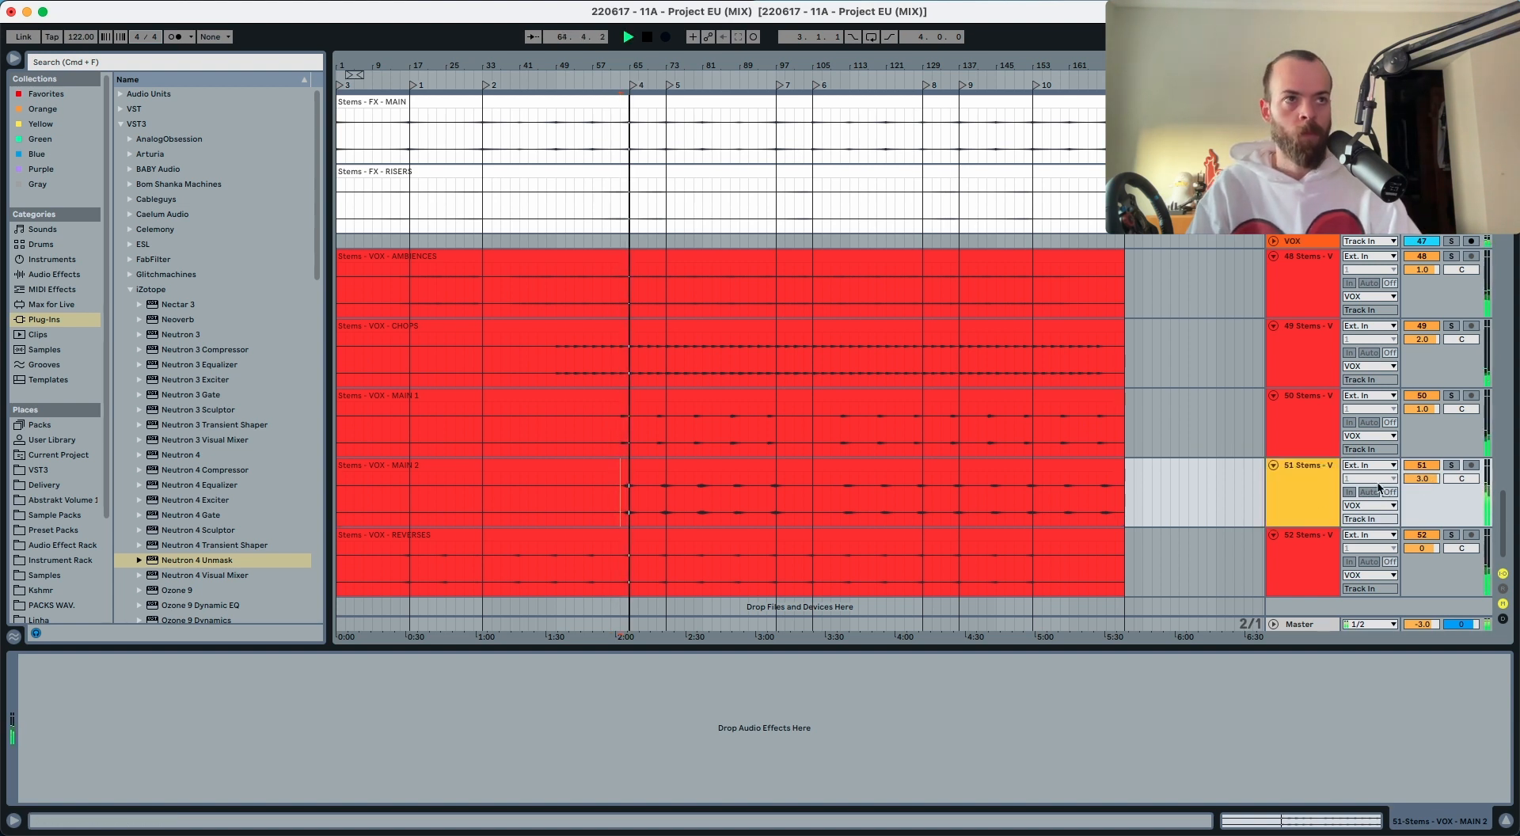
Step: Add an EQ Eight to the temporarily soloed VOX - MAIN 2 track and boost band 5 by 2.60 dB around 6.39 kHz
{"action": "left_click", "coordinate": [1450, 466]}
{"action": "key", "text": "space"}
{"action": "key", "text": "space"}
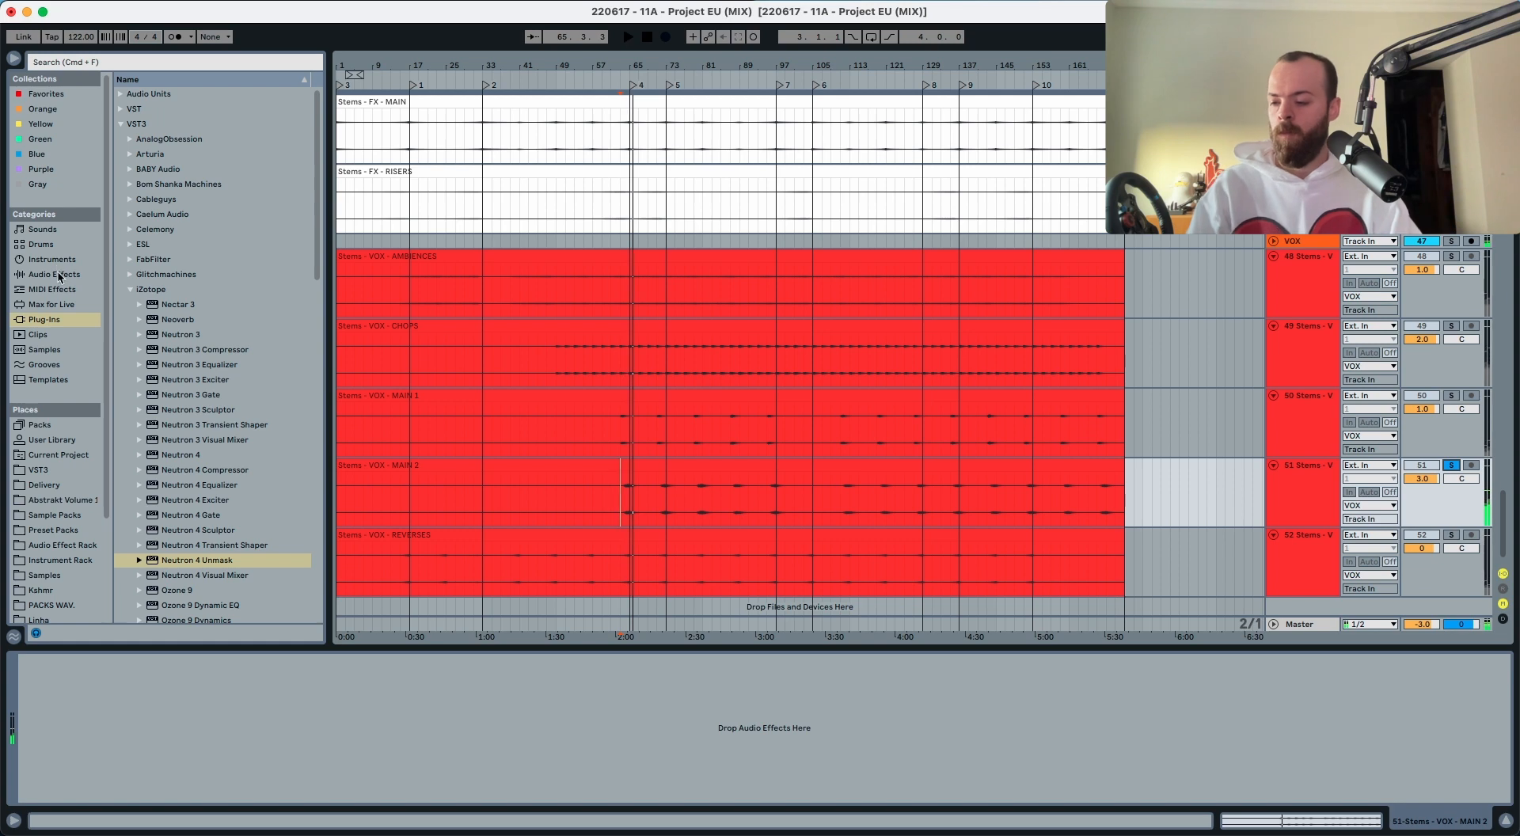
{"action": "key", "text": "super+z"}
{"action": "key", "text": "super+z"}
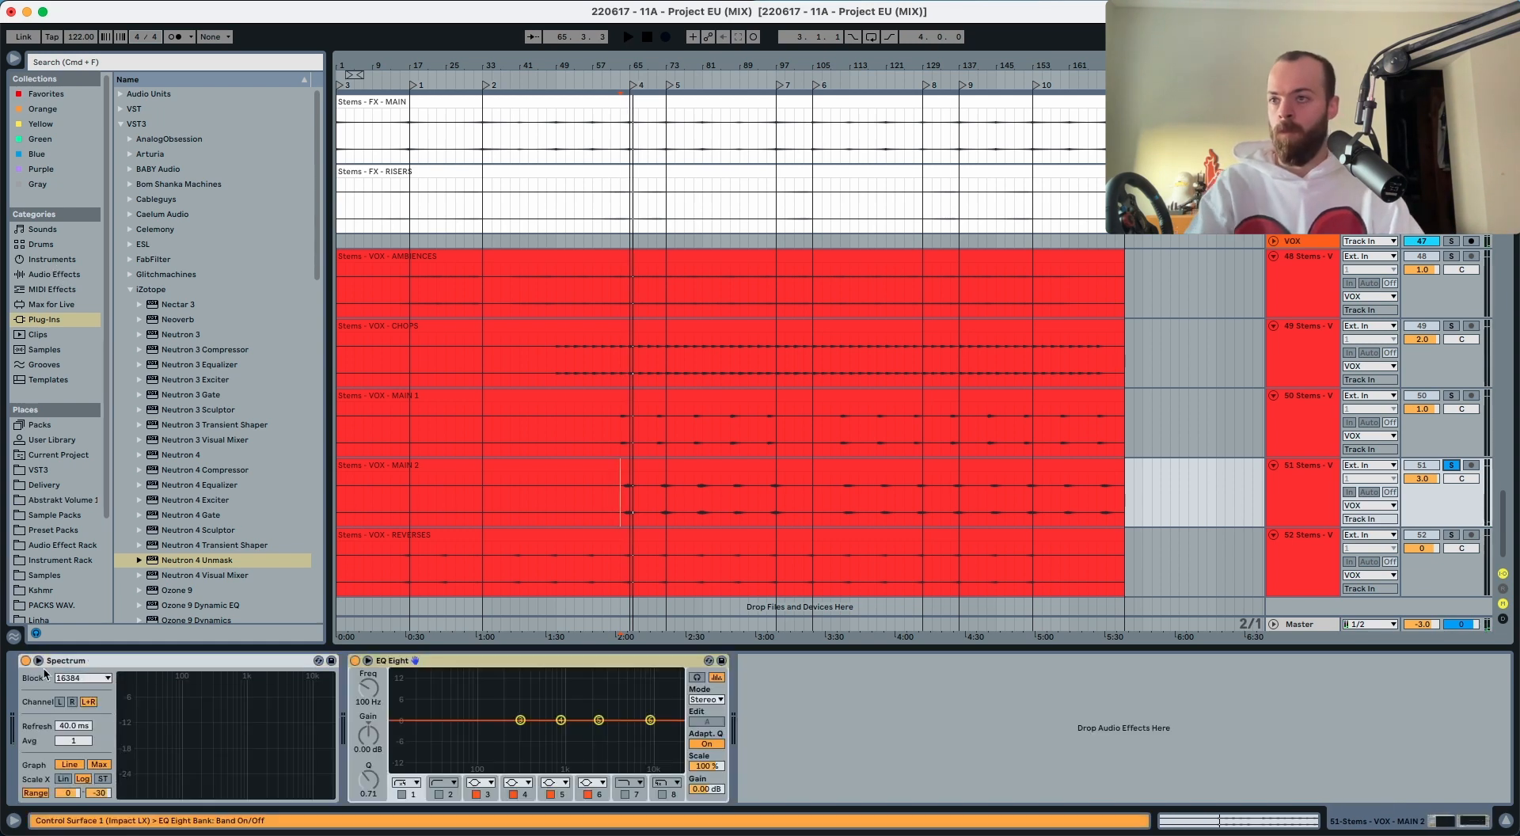
{"action": "key", "text": "super+z"}
{"action": "key", "text": "space"}
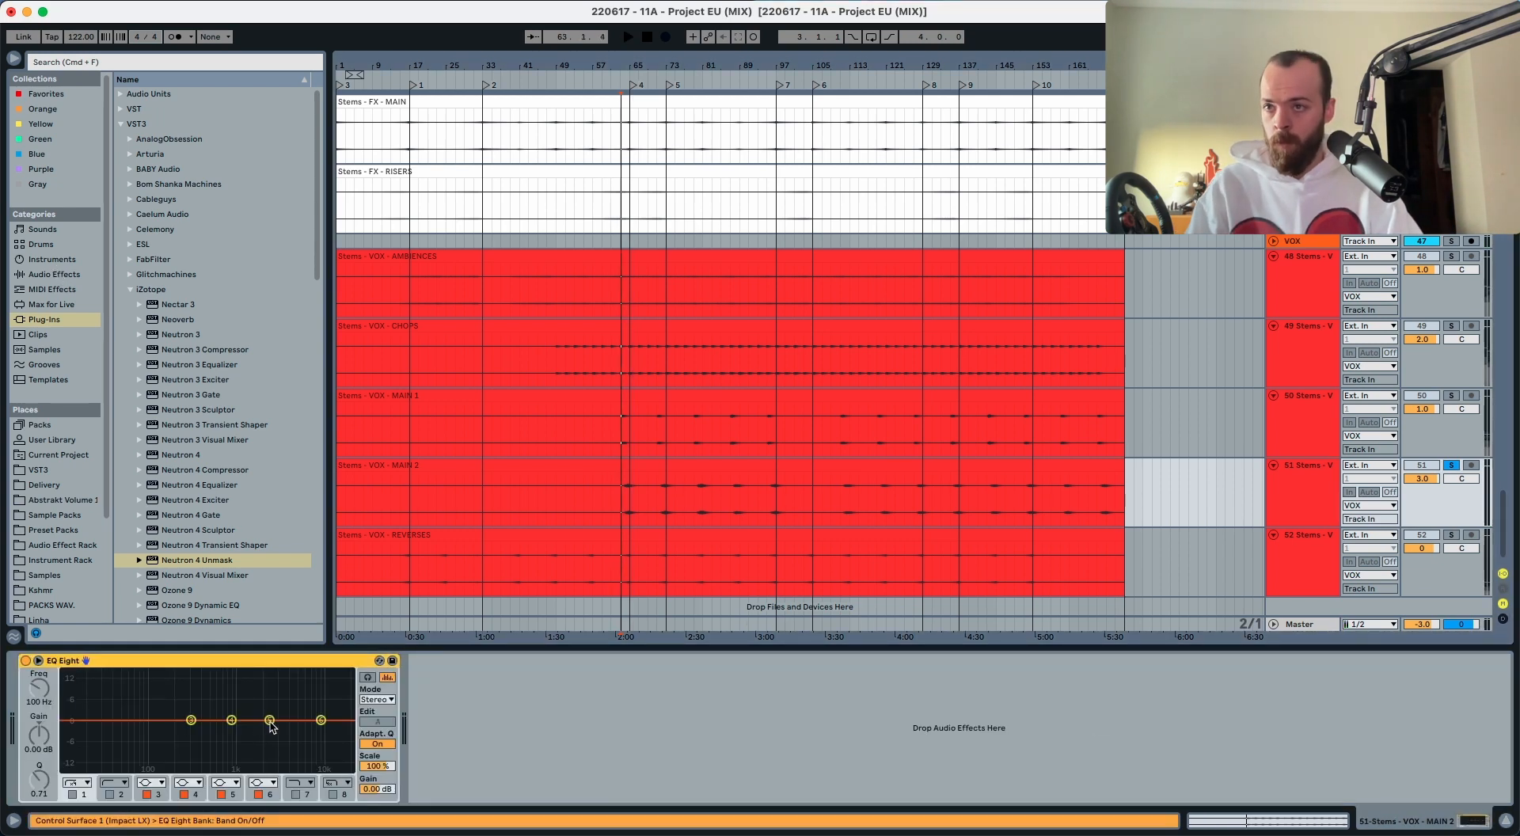
{"action": "left_click_drag", "start_coordinate": [269, 721], "coordinate": [301, 712]}
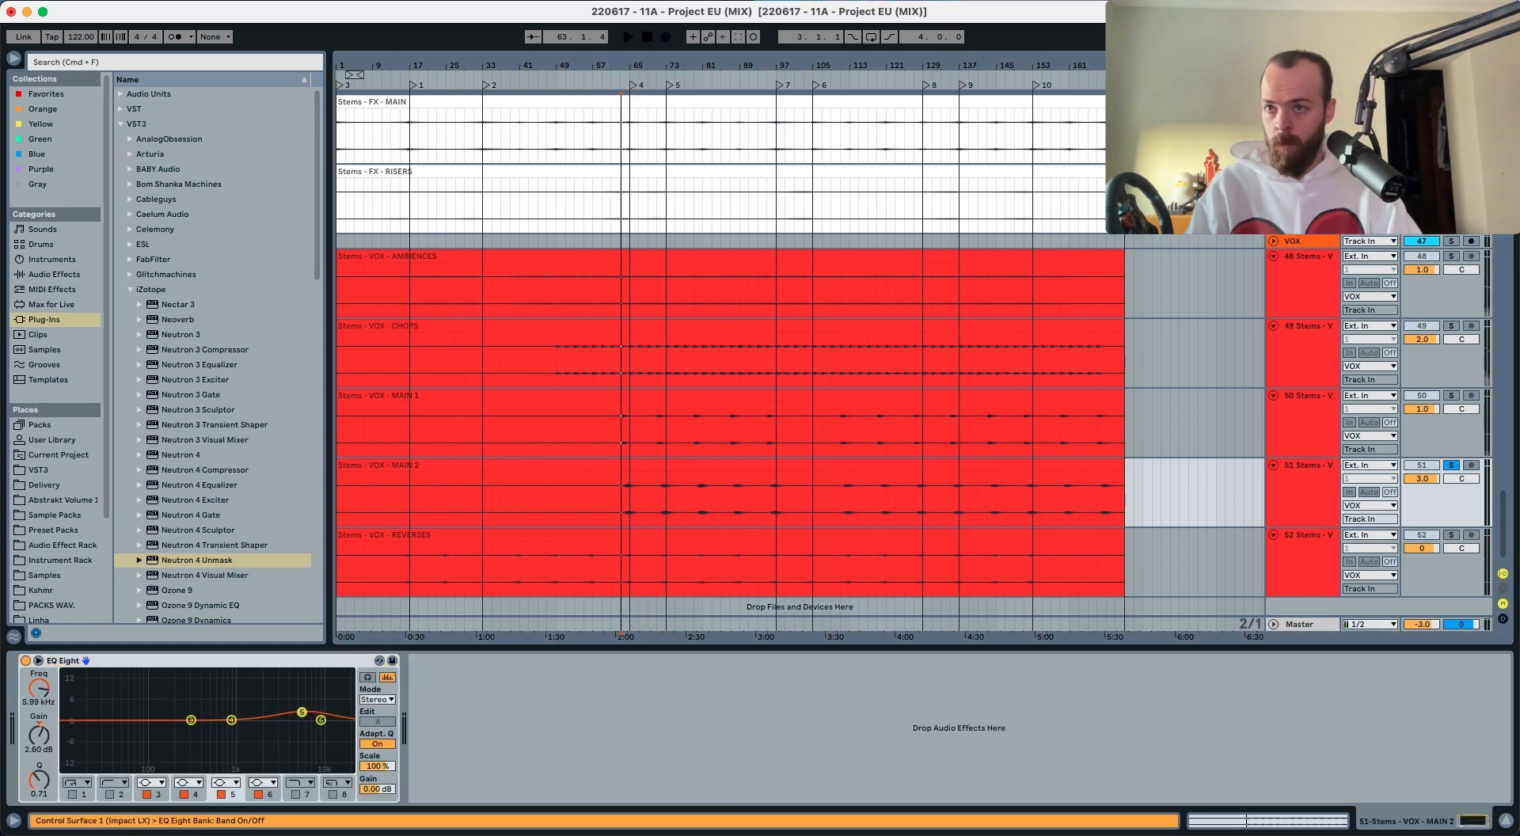
{"action": "left_click", "coordinate": [1455, 465]}
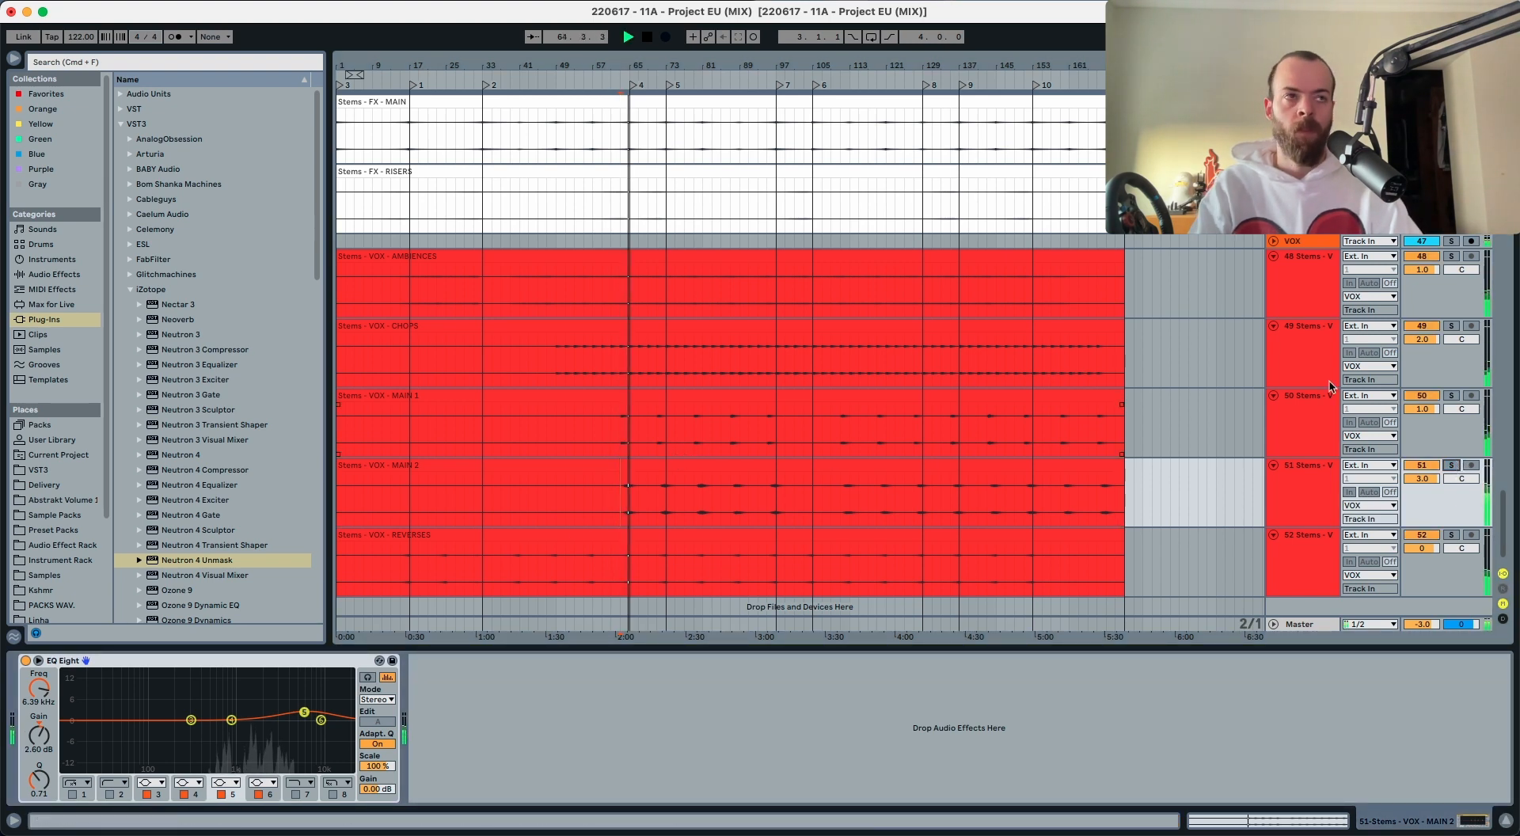
Step: Rebalance the main vocals while they play, setting VOX - MAIN 2 to 2.0 dB and VOX - MAIN 1 to 3.0 dB
{"action": "scroll", "coordinate": [1421, 410], "scroll_direction": "up", "scroll_amount": 1}
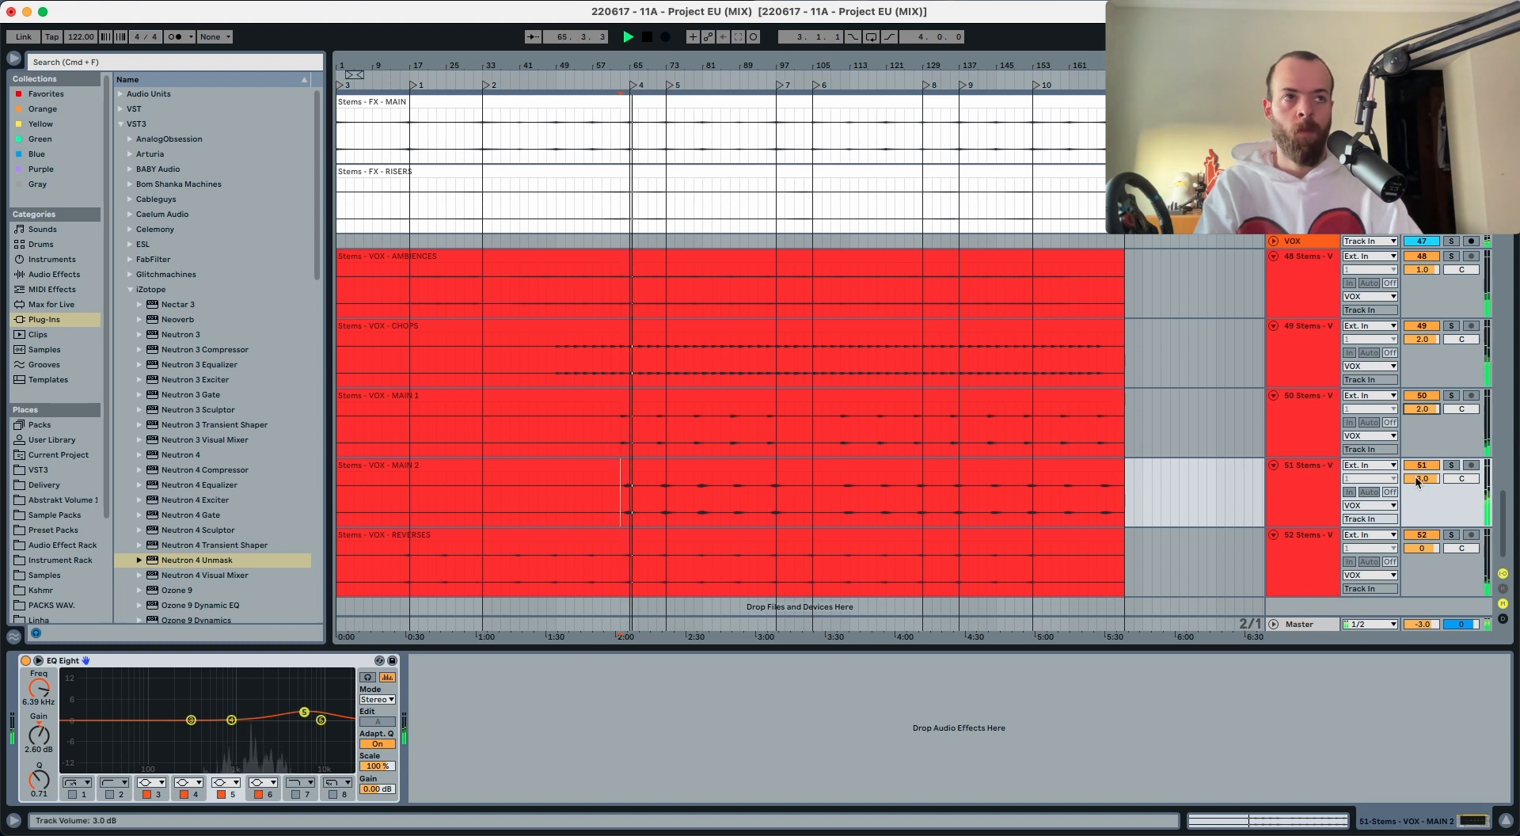
{"action": "scroll", "coordinate": [1421, 478], "scroll_direction": "down", "scroll_amount": 1}
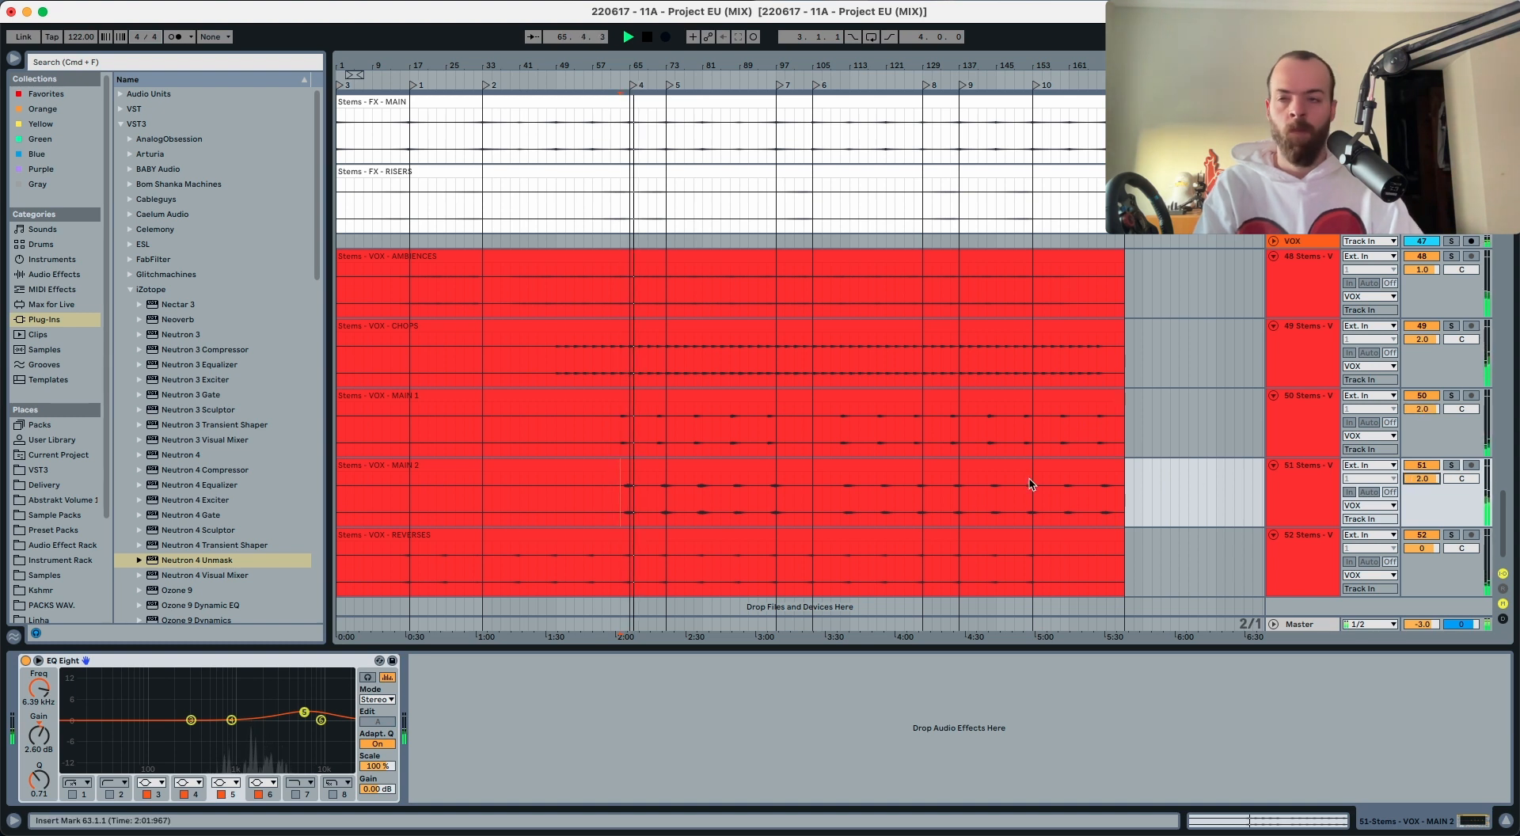
{"action": "left_click", "coordinate": [686, 429]}
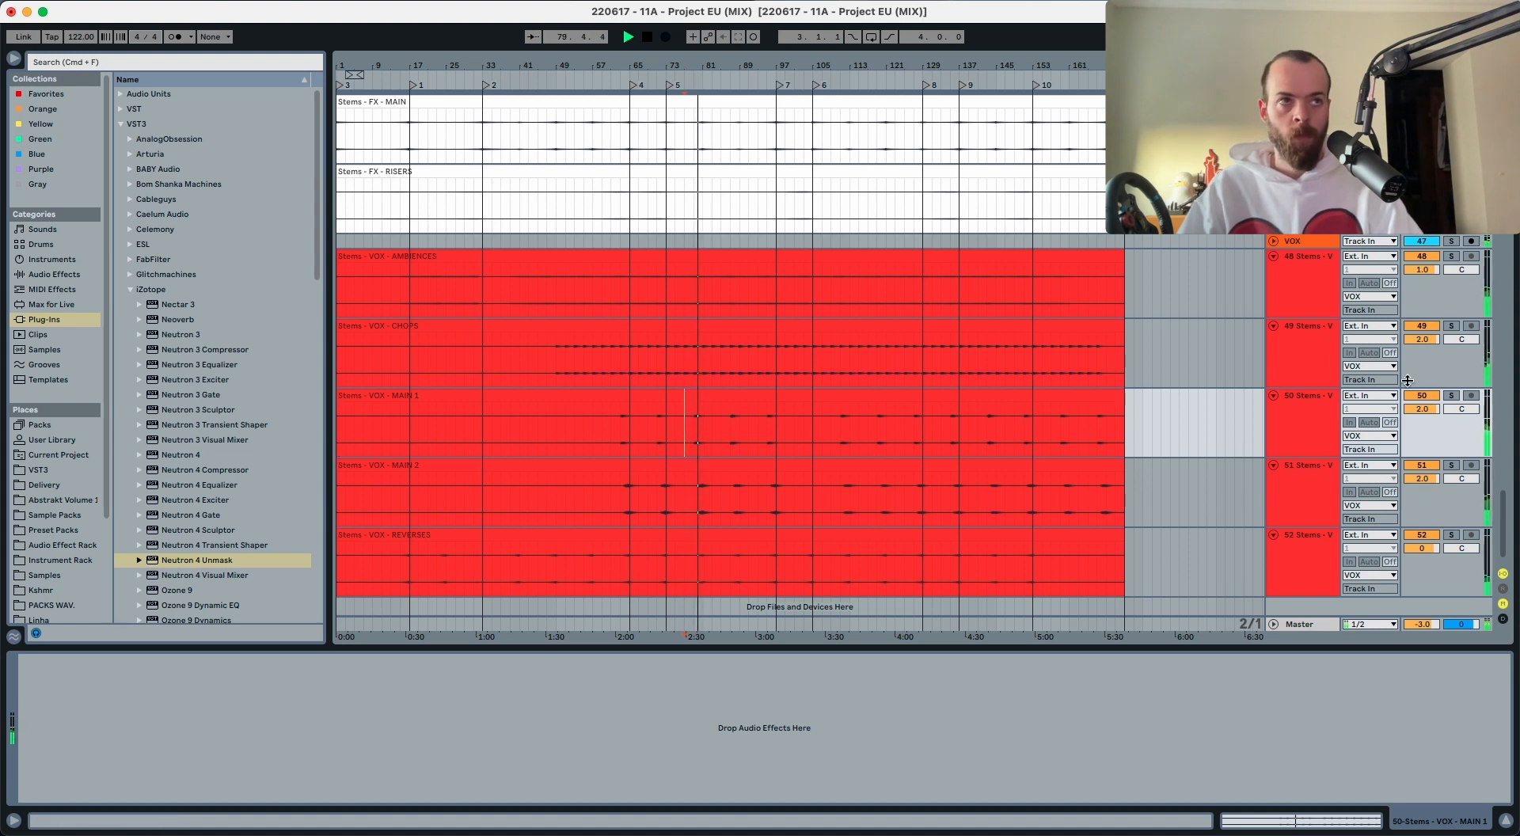
{"action": "scroll", "coordinate": [1430, 409], "scroll_direction": "up", "scroll_amount": 1}
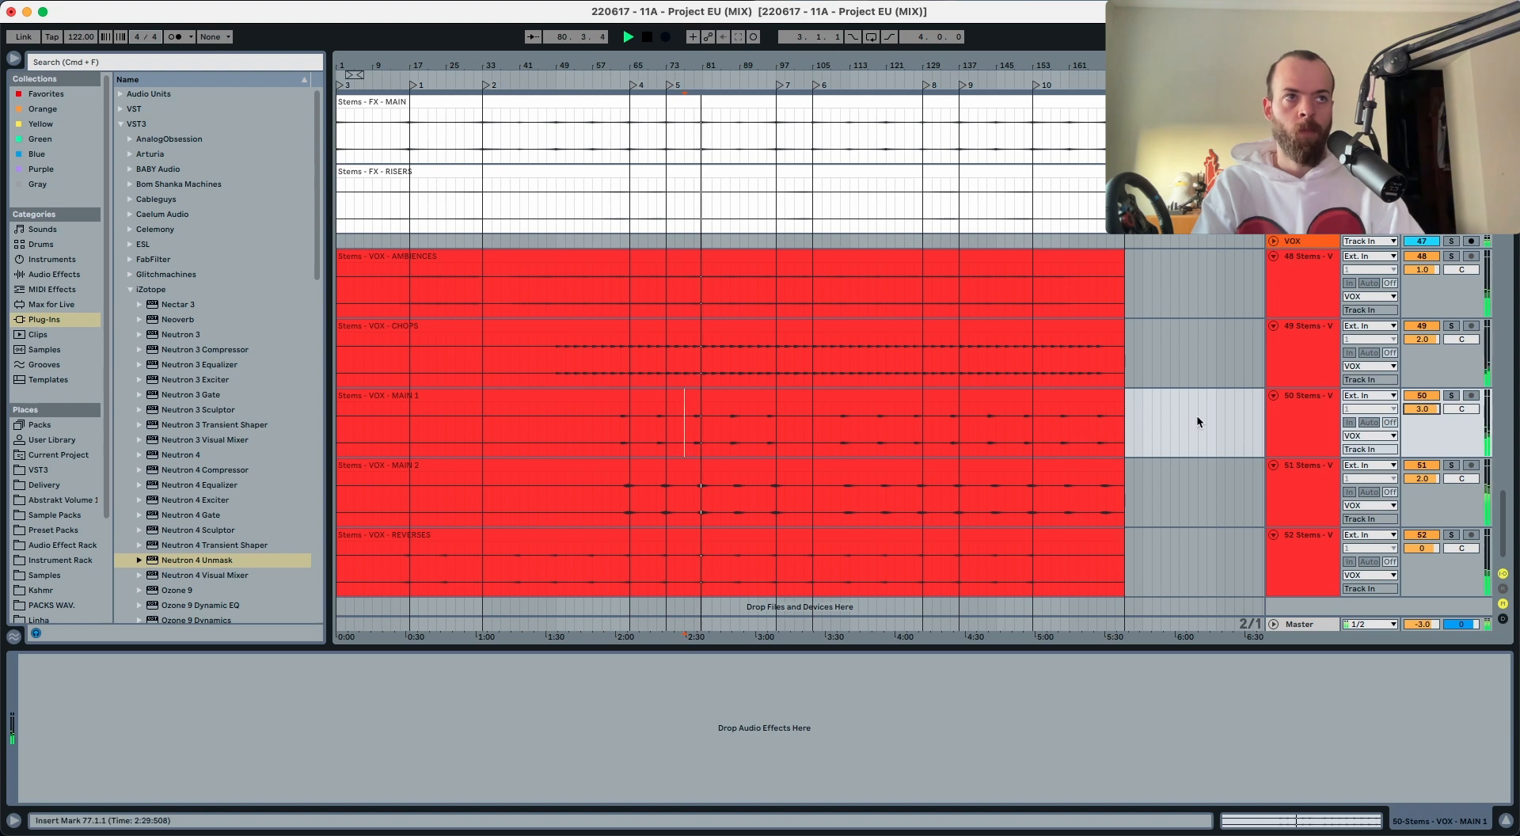
{"action": "left_click", "coordinate": [691, 437]}
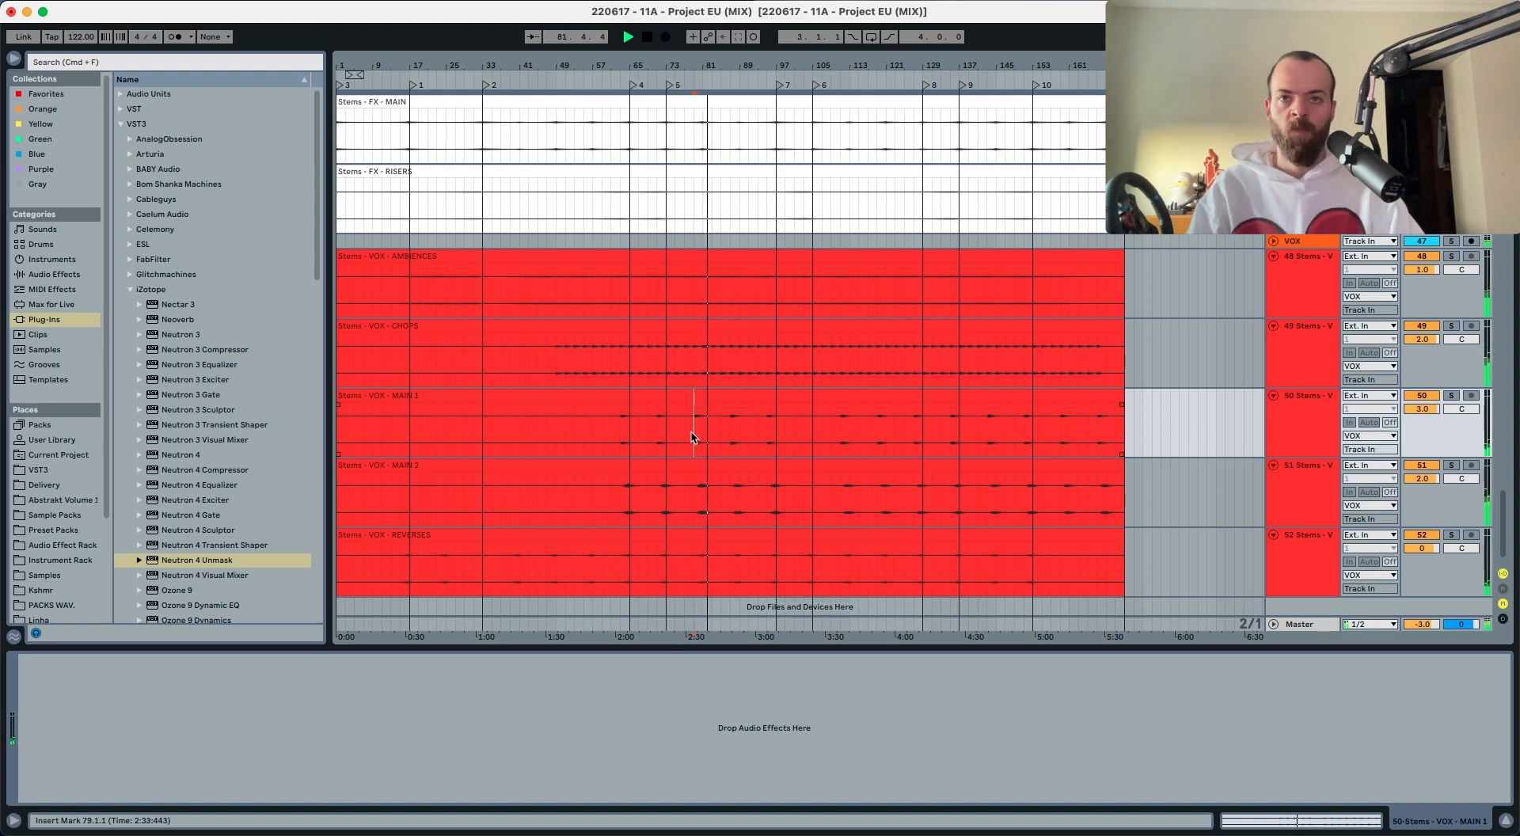
Step: Listen to the break around bars 71, 87 and 89, checking the DRUMS - BREAK BEAT, VOX - MAIN 1 and FX - IMPACT stems
{"action": "scroll", "coordinate": [707, 538], "scroll_direction": "up", "scroll_amount": 15}
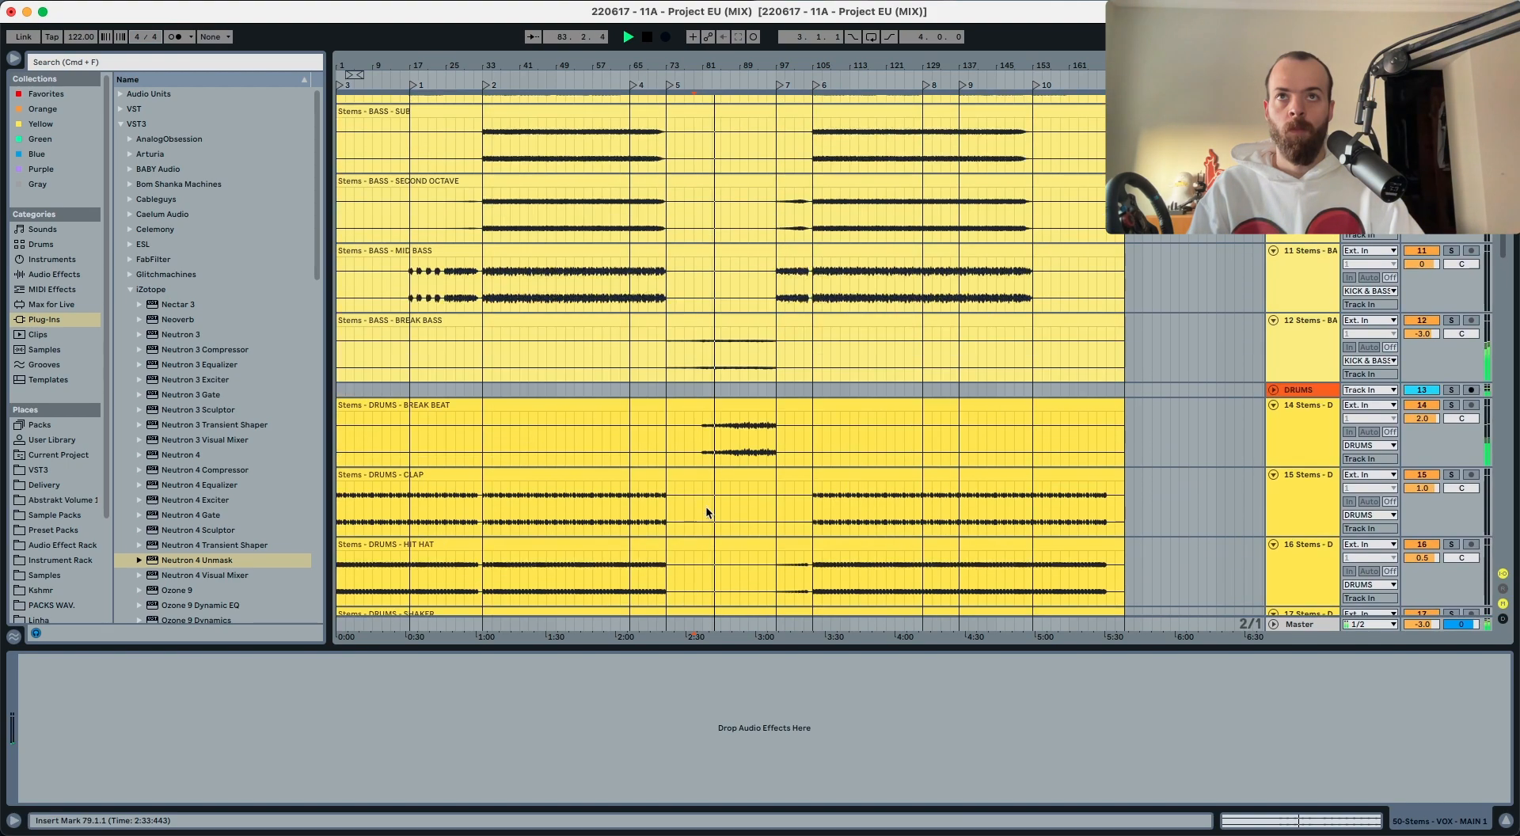
{"action": "left_click", "coordinate": [741, 433]}
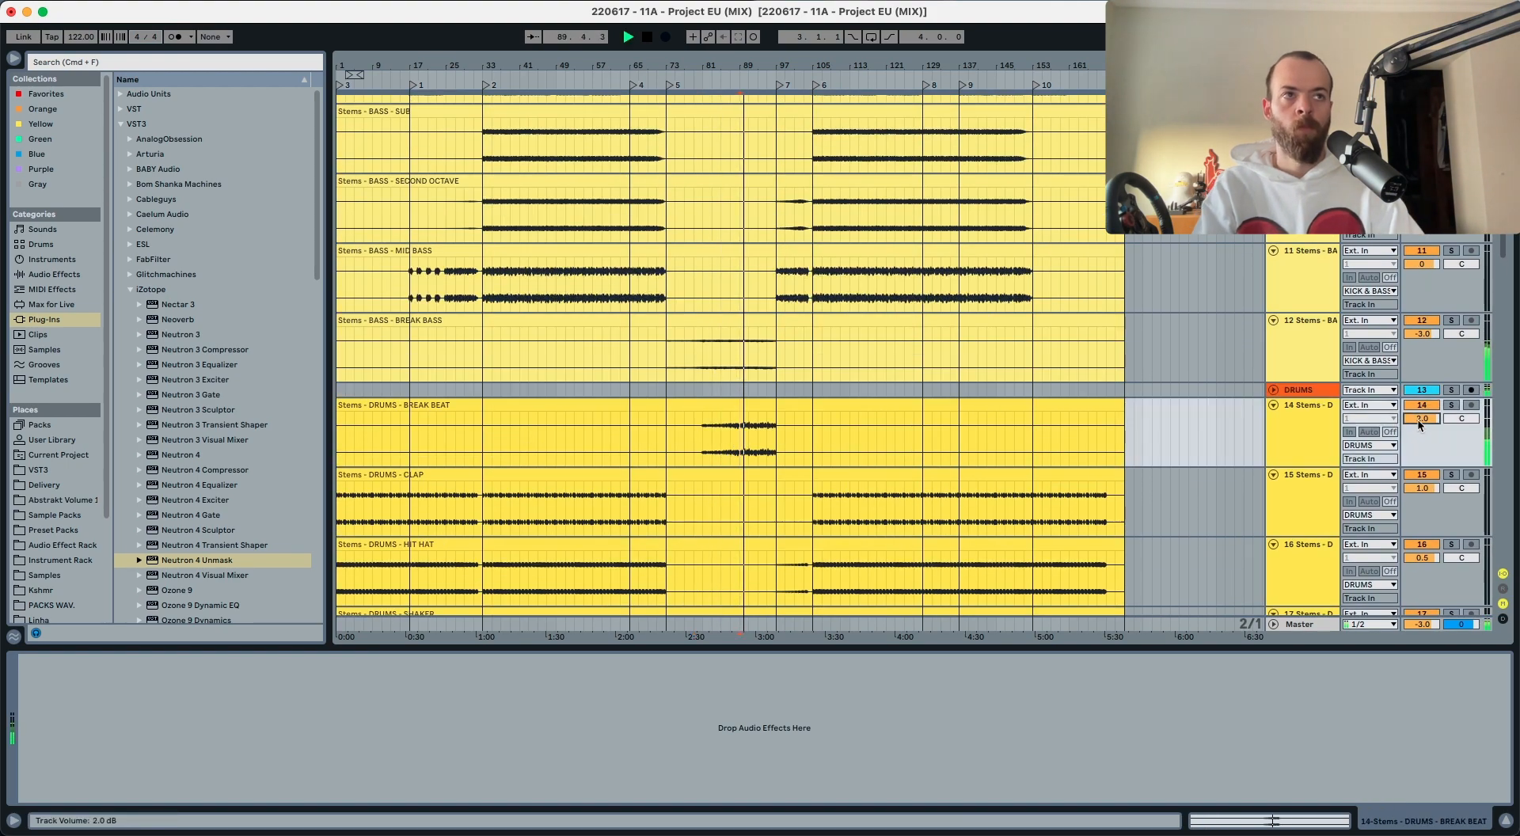
{"action": "scroll", "coordinate": [749, 436], "scroll_direction": "down", "scroll_amount": 3}
{"action": "scroll", "coordinate": [749, 436], "scroll_direction": "down", "scroll_amount": 15}
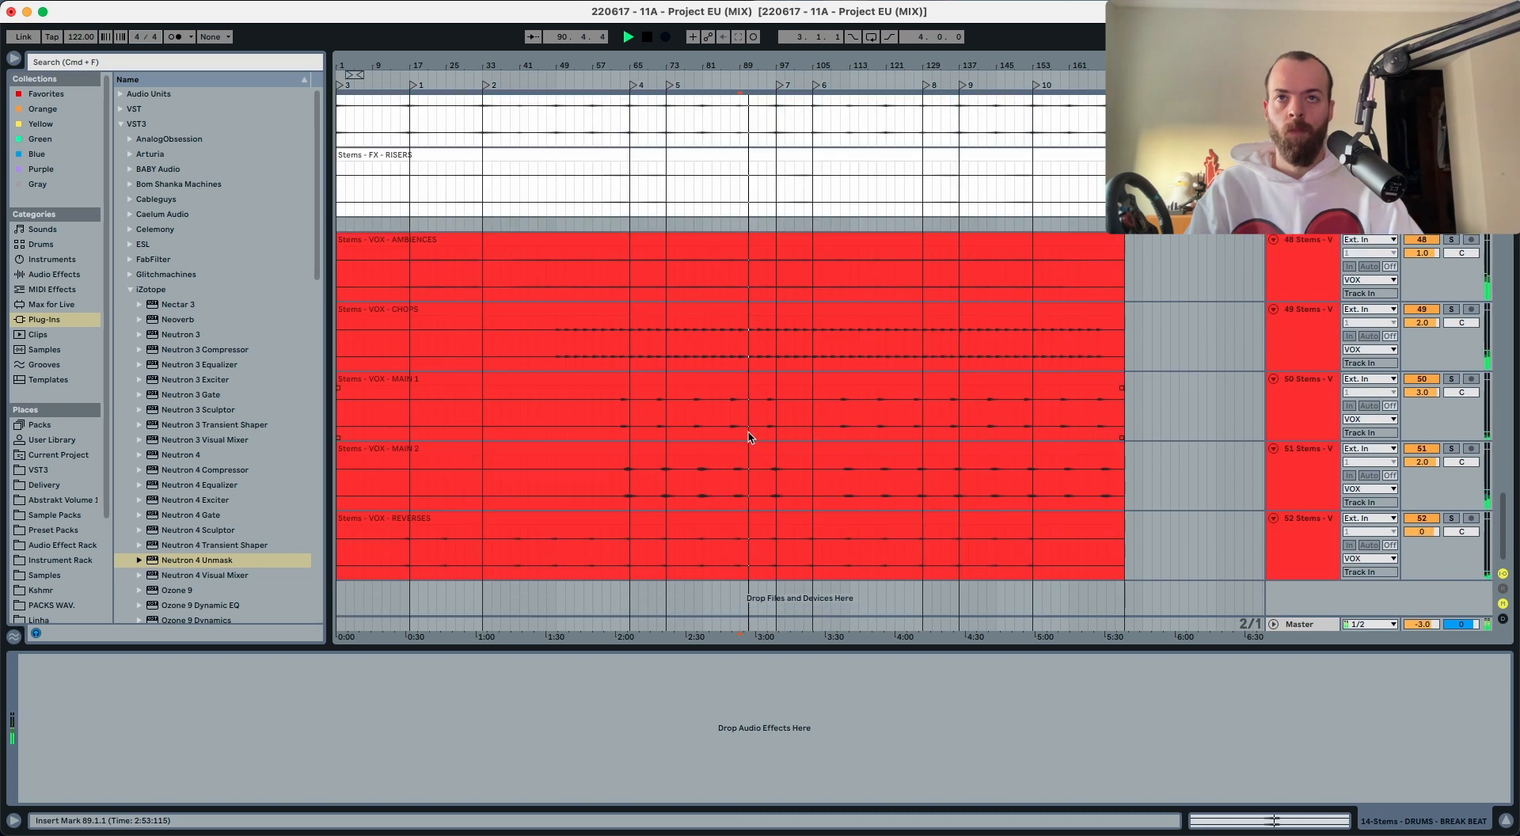
{"action": "left_click", "coordinate": [729, 413]}
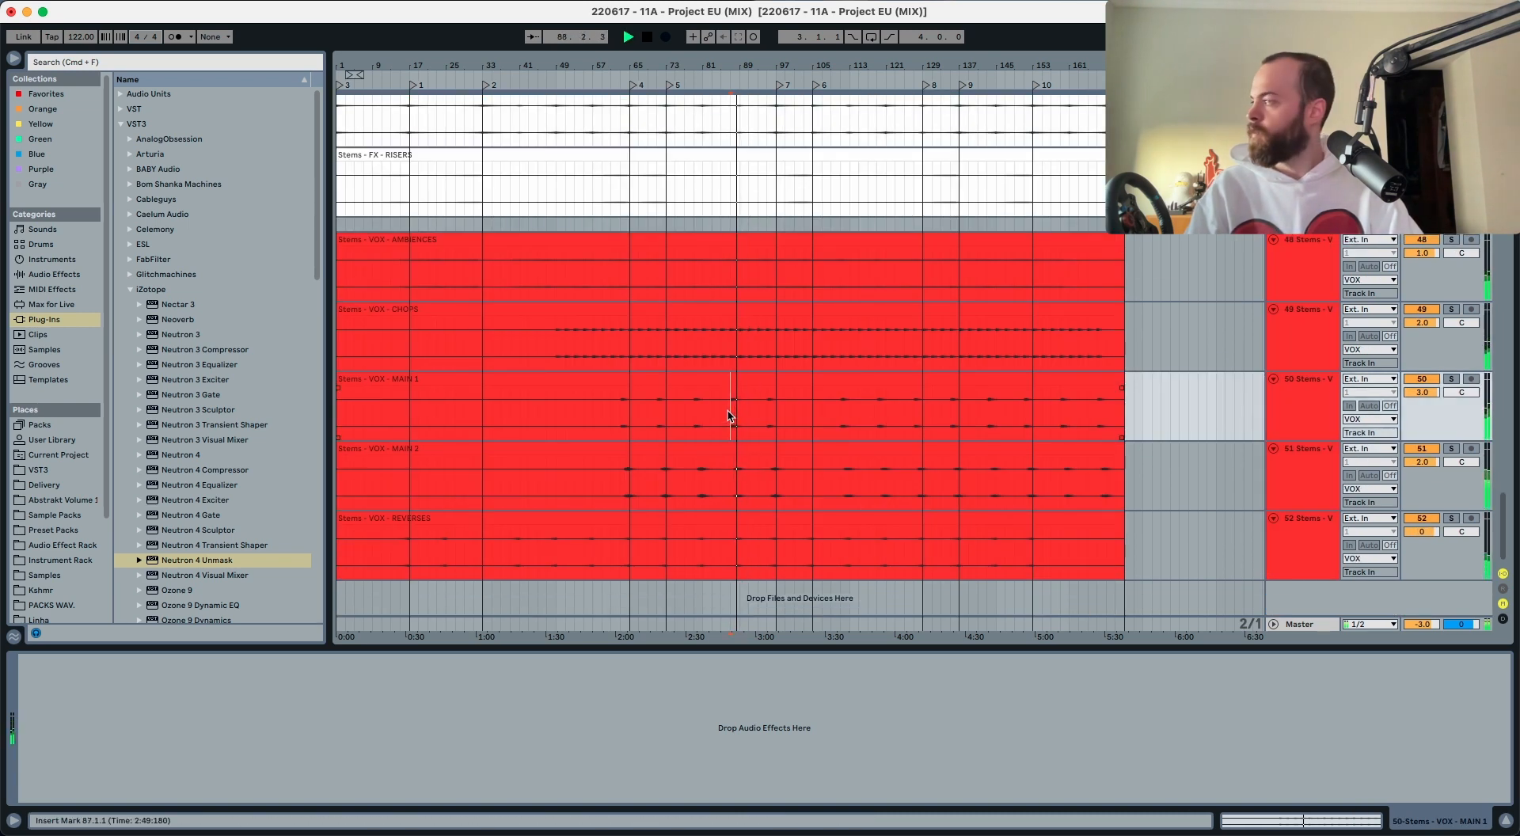
{"action": "scroll", "coordinate": [729, 416], "scroll_direction": "up", "scroll_amount": 10}
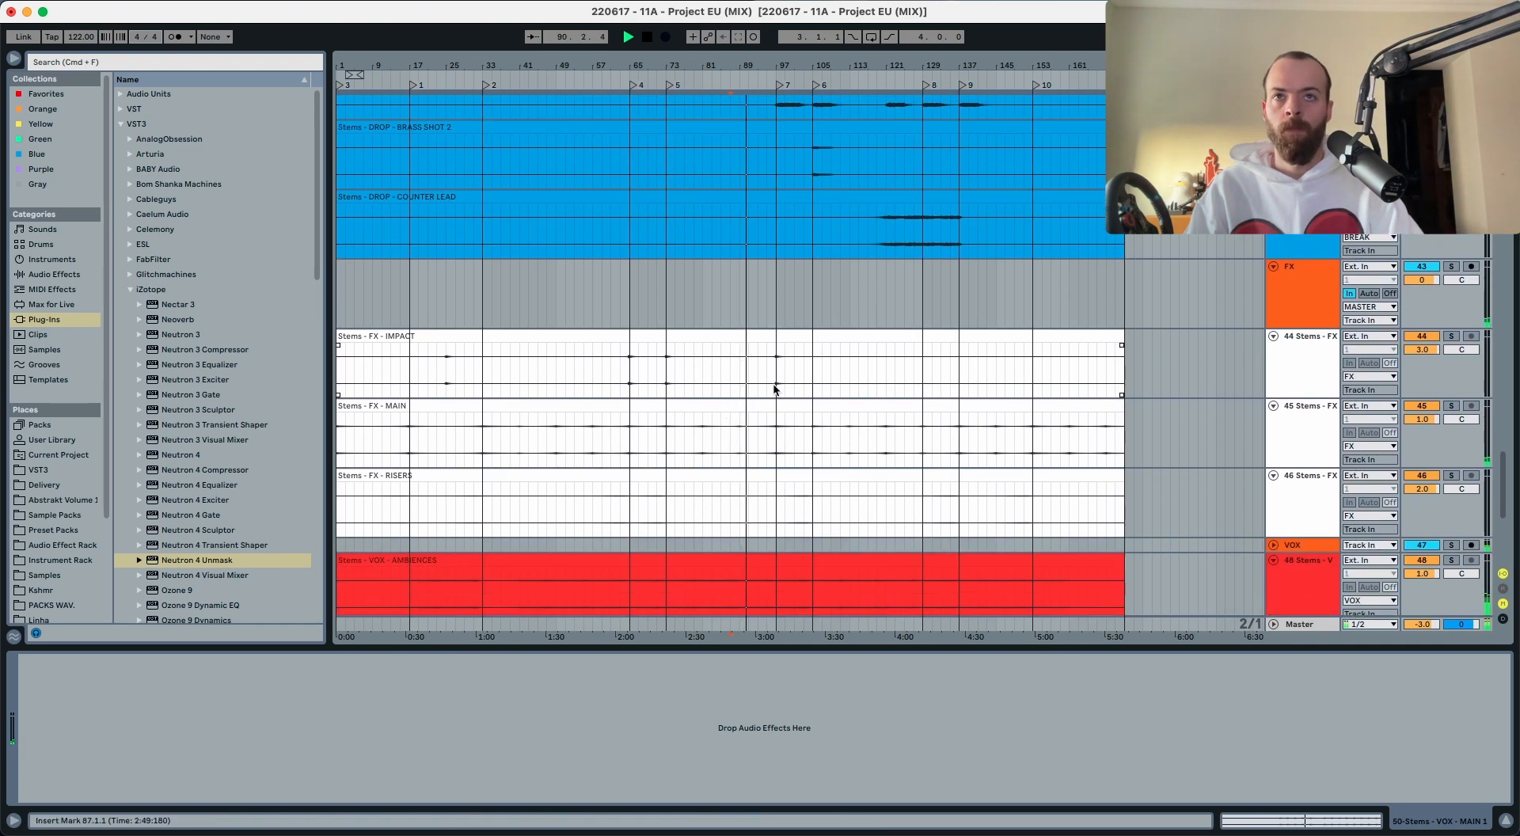
{"action": "left_click", "coordinate": [672, 363]}
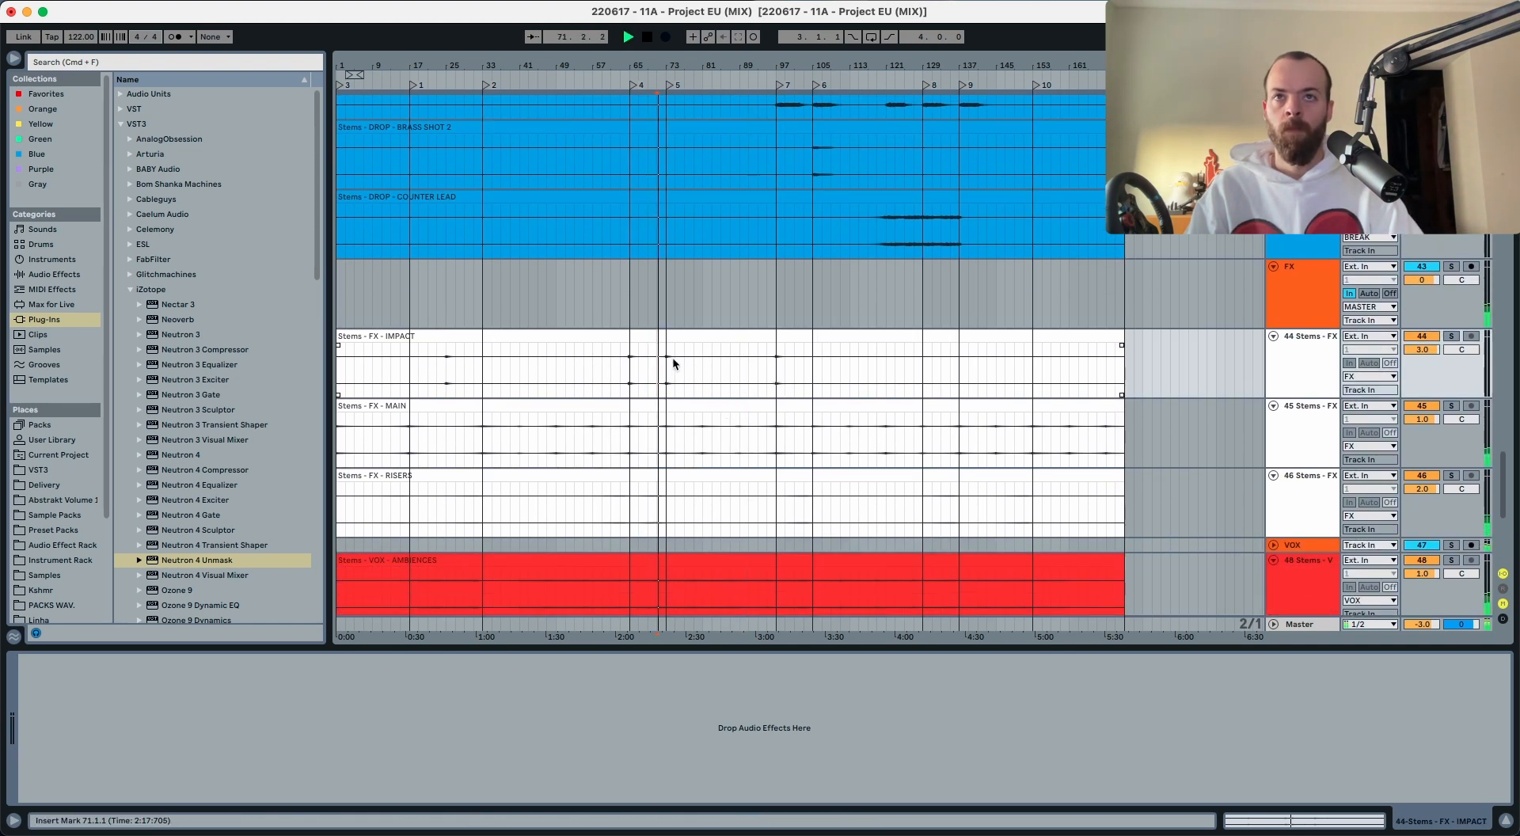
{"action": "left_click_drag", "start_coordinate": [659, 369], "coordinate": [685, 363]}
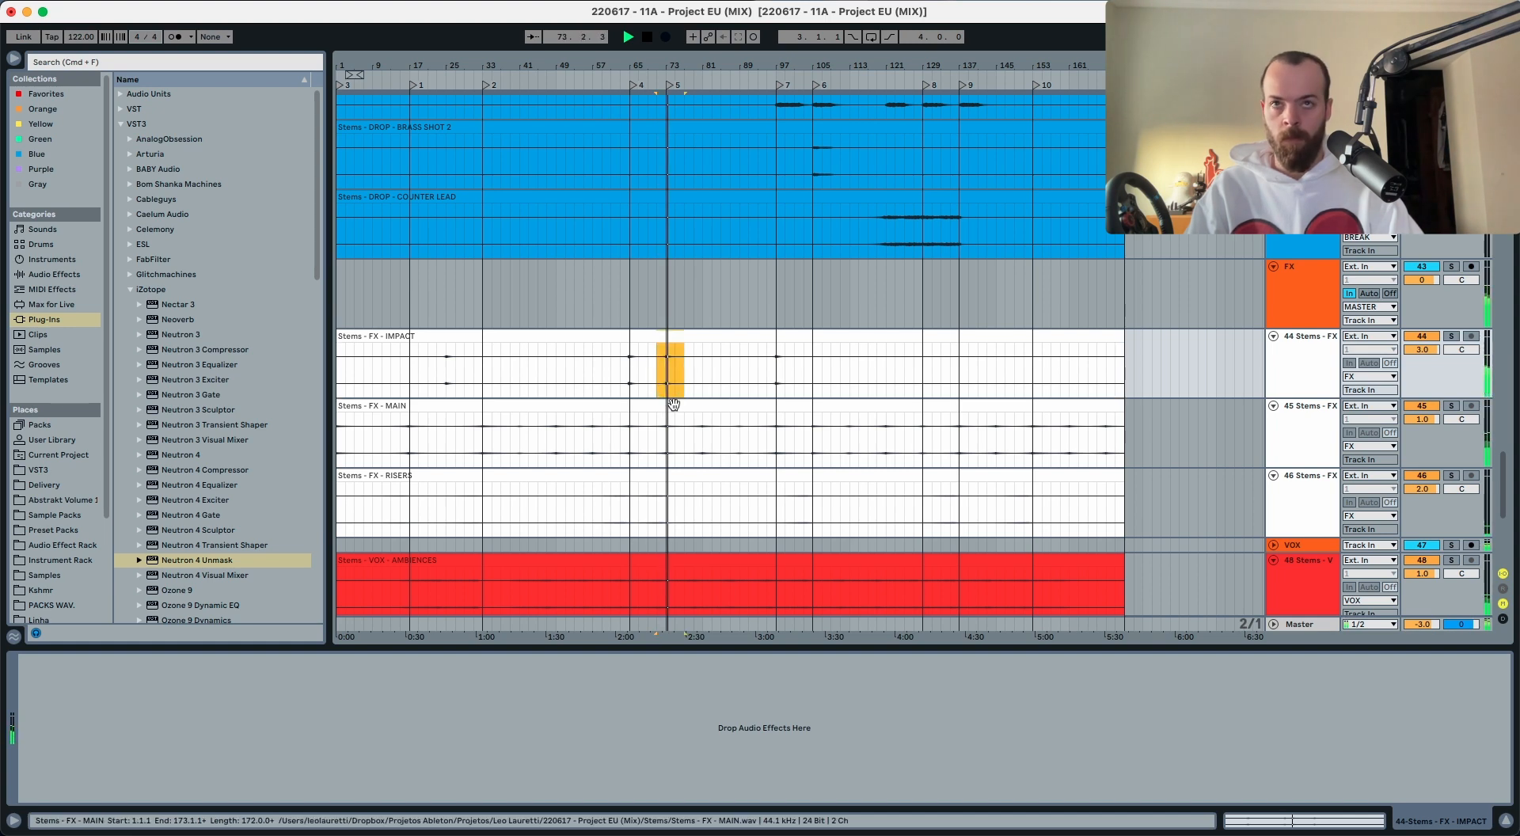
Step: Check the DROP - PADS stem between bars 75 and 93, soloing the track briefly during playback
{"action": "scroll", "coordinate": [674, 407], "scroll_direction": "up", "scroll_amount": 1}
{"action": "scroll", "coordinate": [673, 410], "scroll_direction": "up", "scroll_amount": 10}
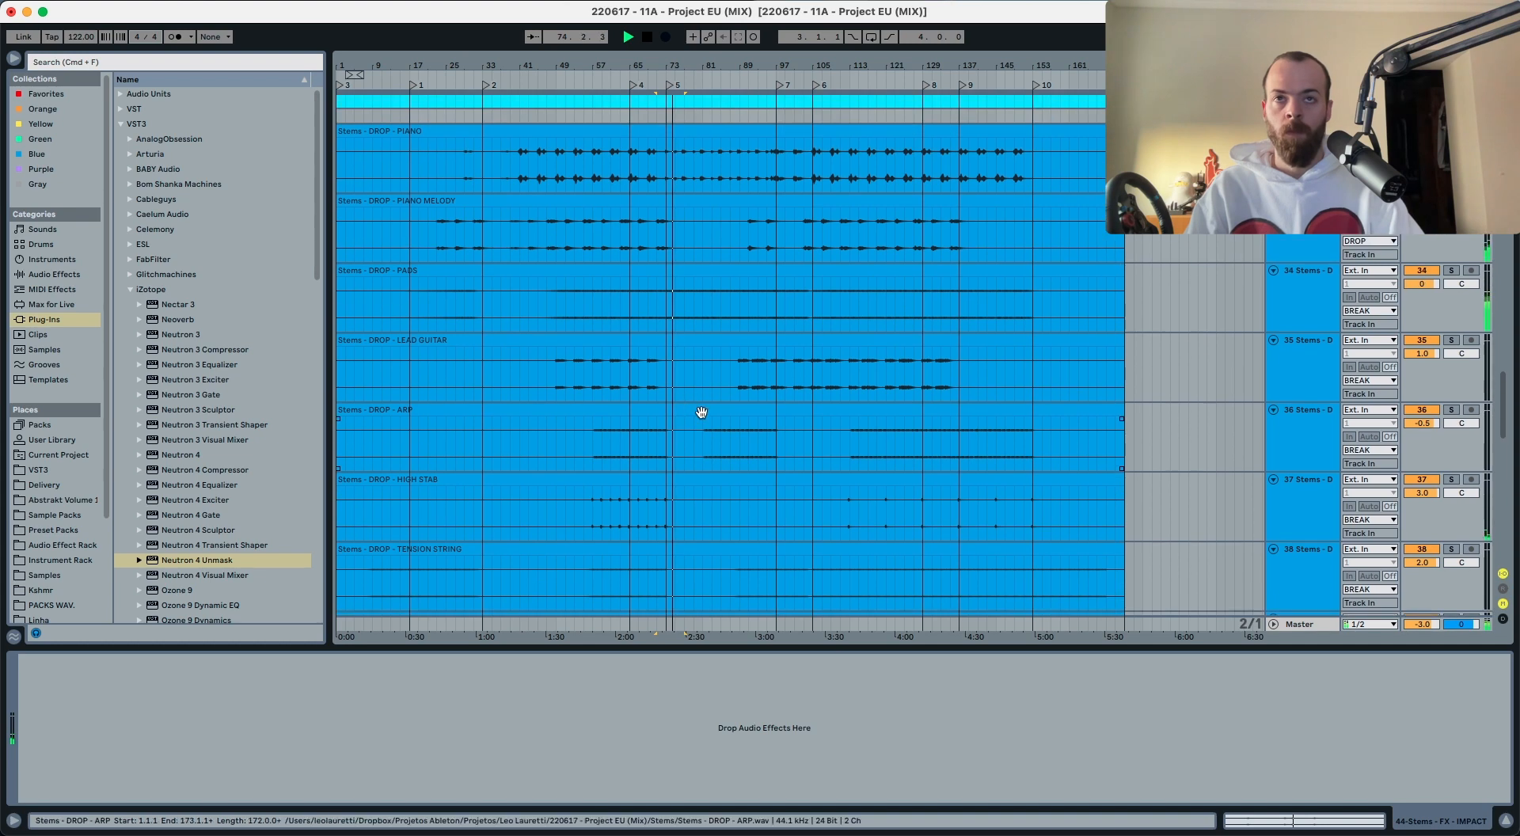
{"action": "left_click", "coordinate": [711, 437]}
{"action": "scroll", "coordinate": [711, 437], "scroll_direction": "up", "scroll_amount": 3}
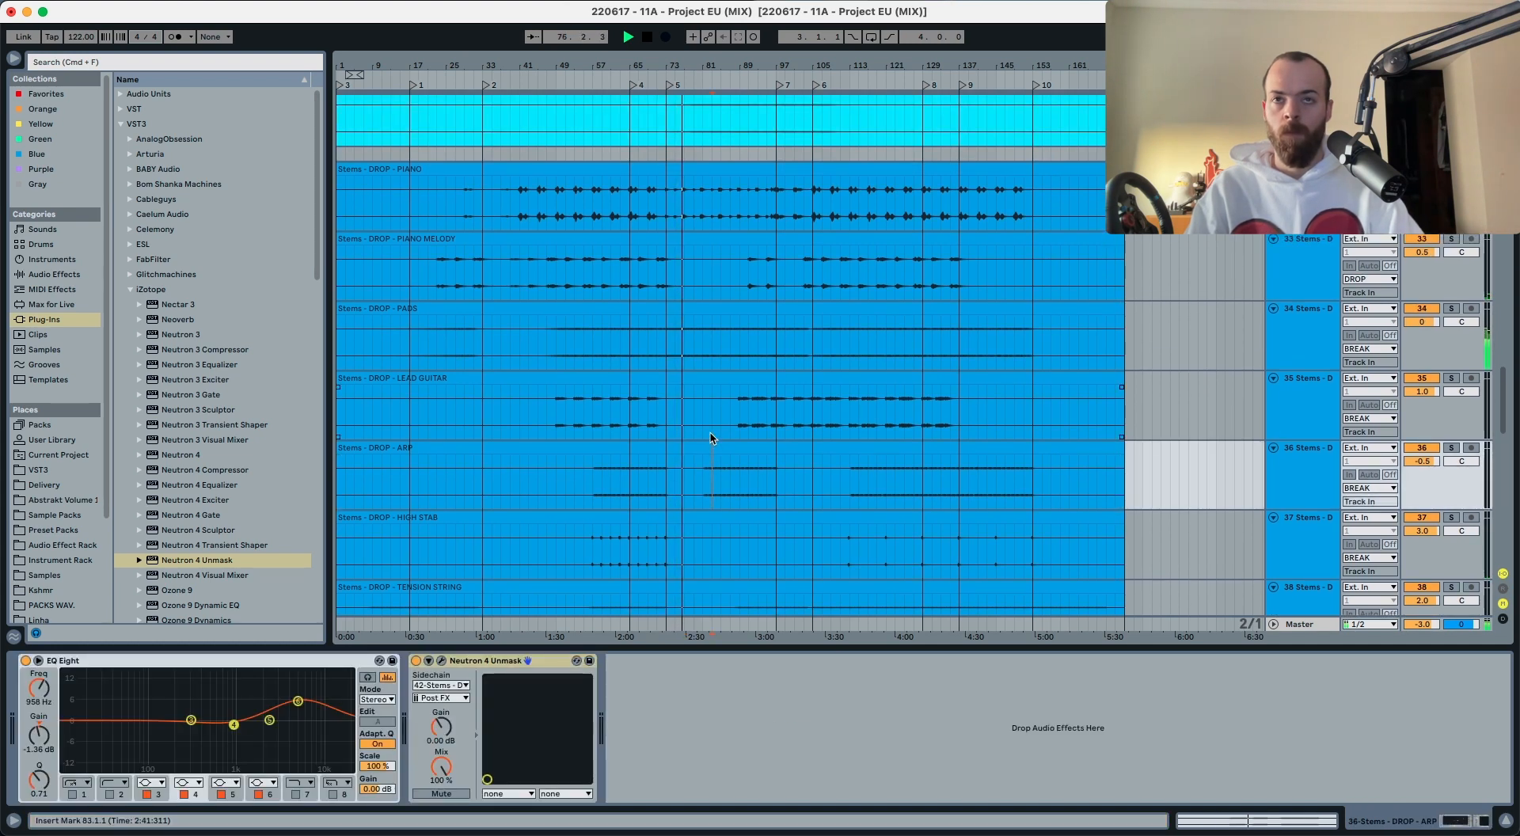
{"action": "scroll", "coordinate": [711, 438], "scroll_direction": "up", "scroll_amount": 5}
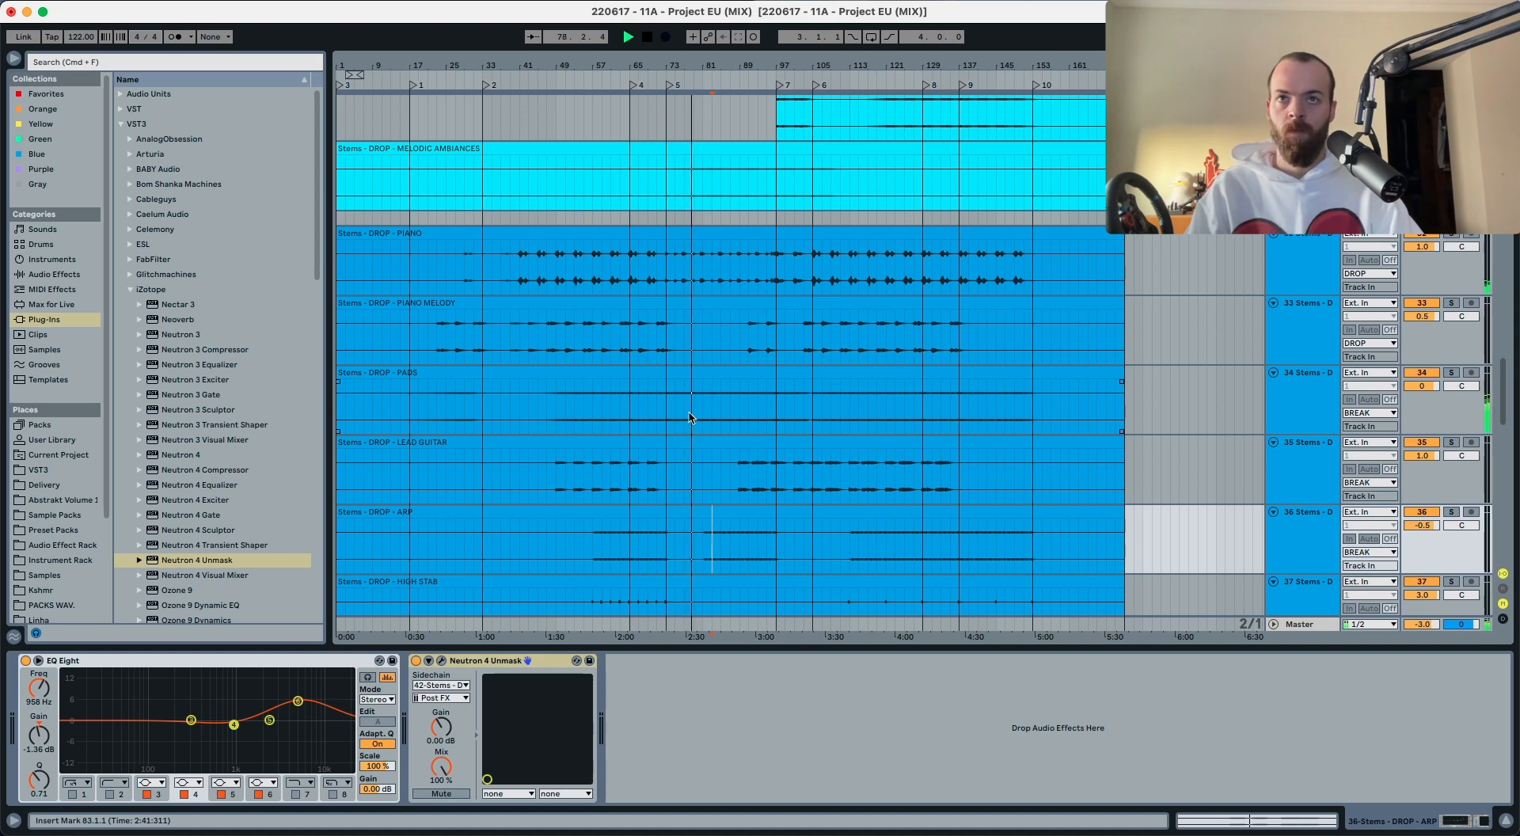
{"action": "left_click_drag", "start_coordinate": [674, 411], "coordinate": [758, 412]}
{"action": "left_click", "coordinate": [1449, 373]}
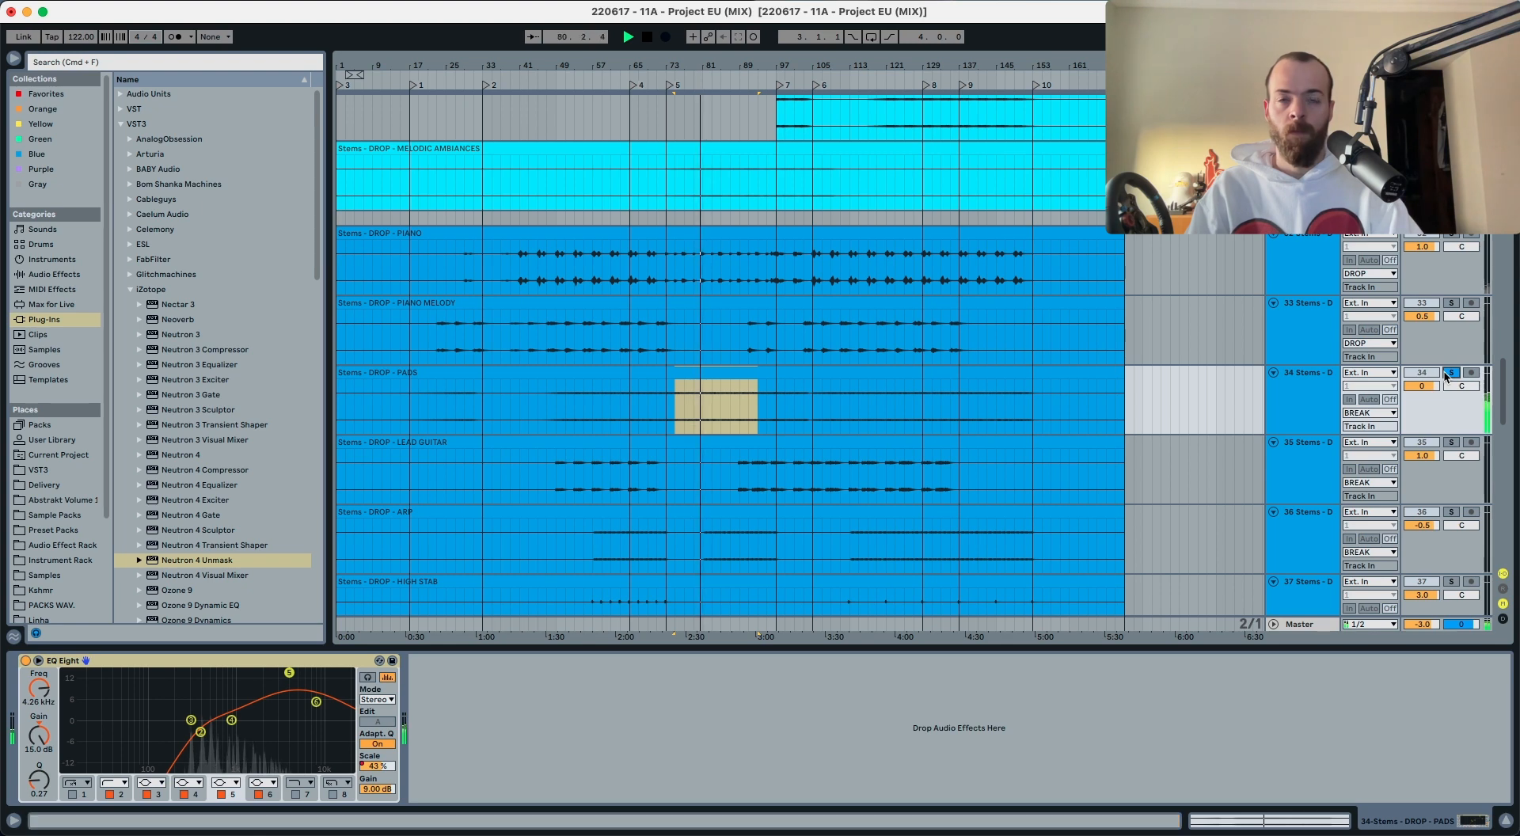
{"action": "left_click", "coordinate": [1448, 374]}
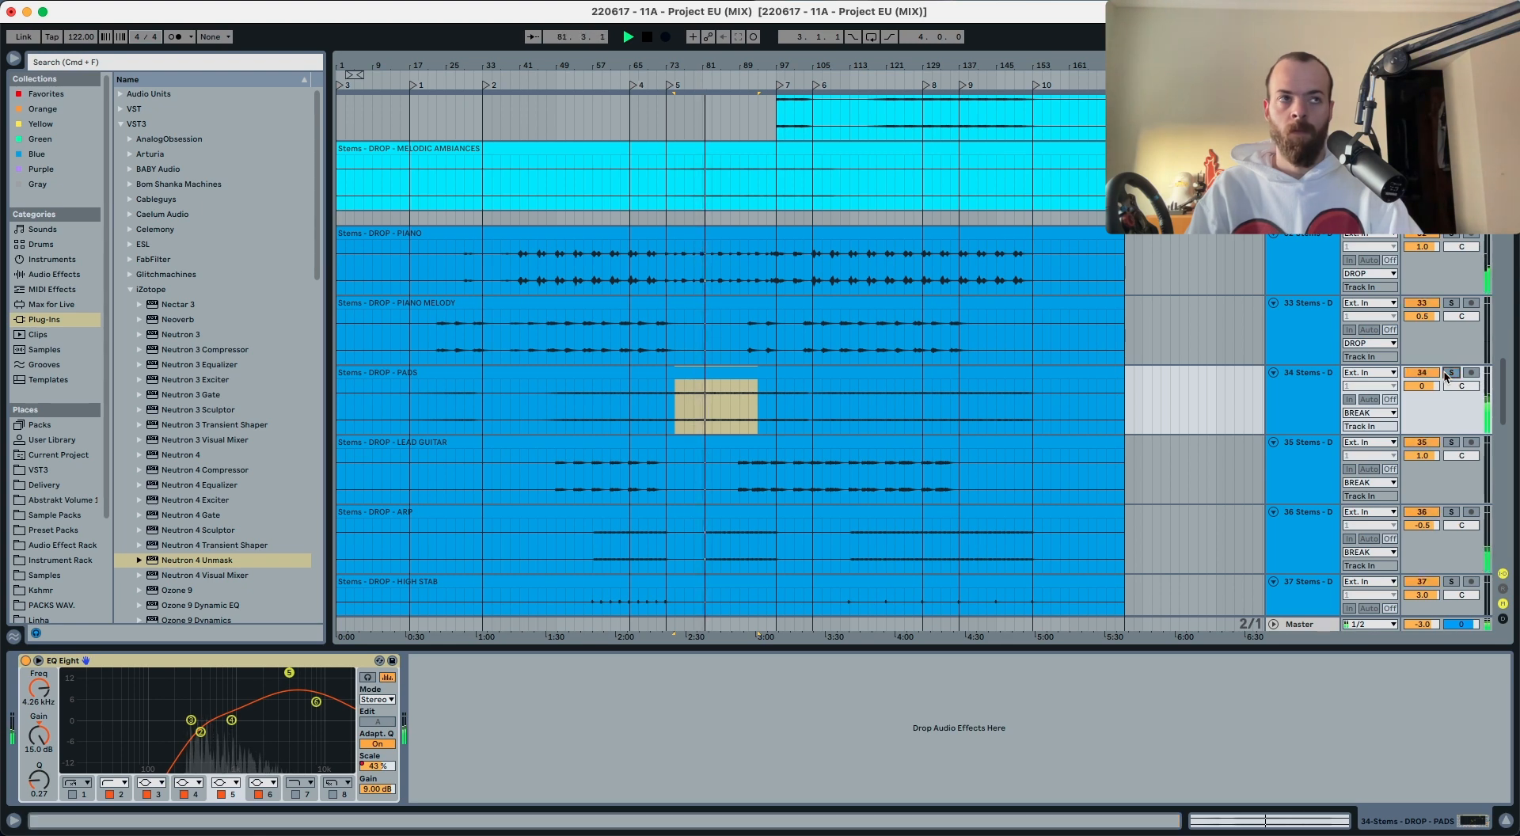
Step: Listen from about bar 81 to bar 101 while looking over the drop, strings, drums, bass, vocal and FX stems
{"action": "left_click", "coordinate": [752, 431]}
{"action": "scroll", "coordinate": [748, 428], "scroll_direction": "up", "scroll_amount": 10}
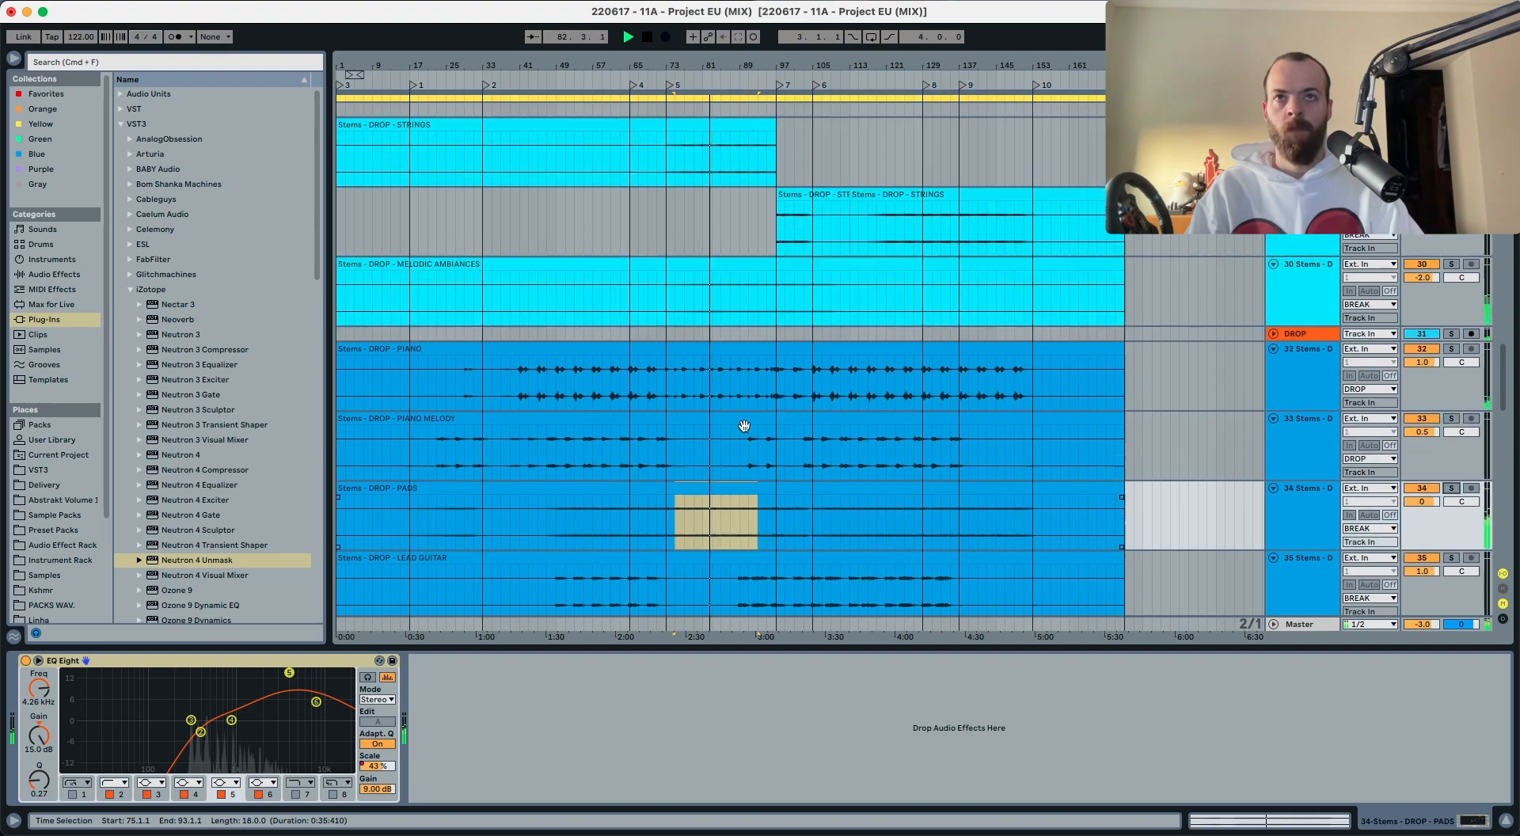
{"action": "left_click", "coordinate": [712, 496]}
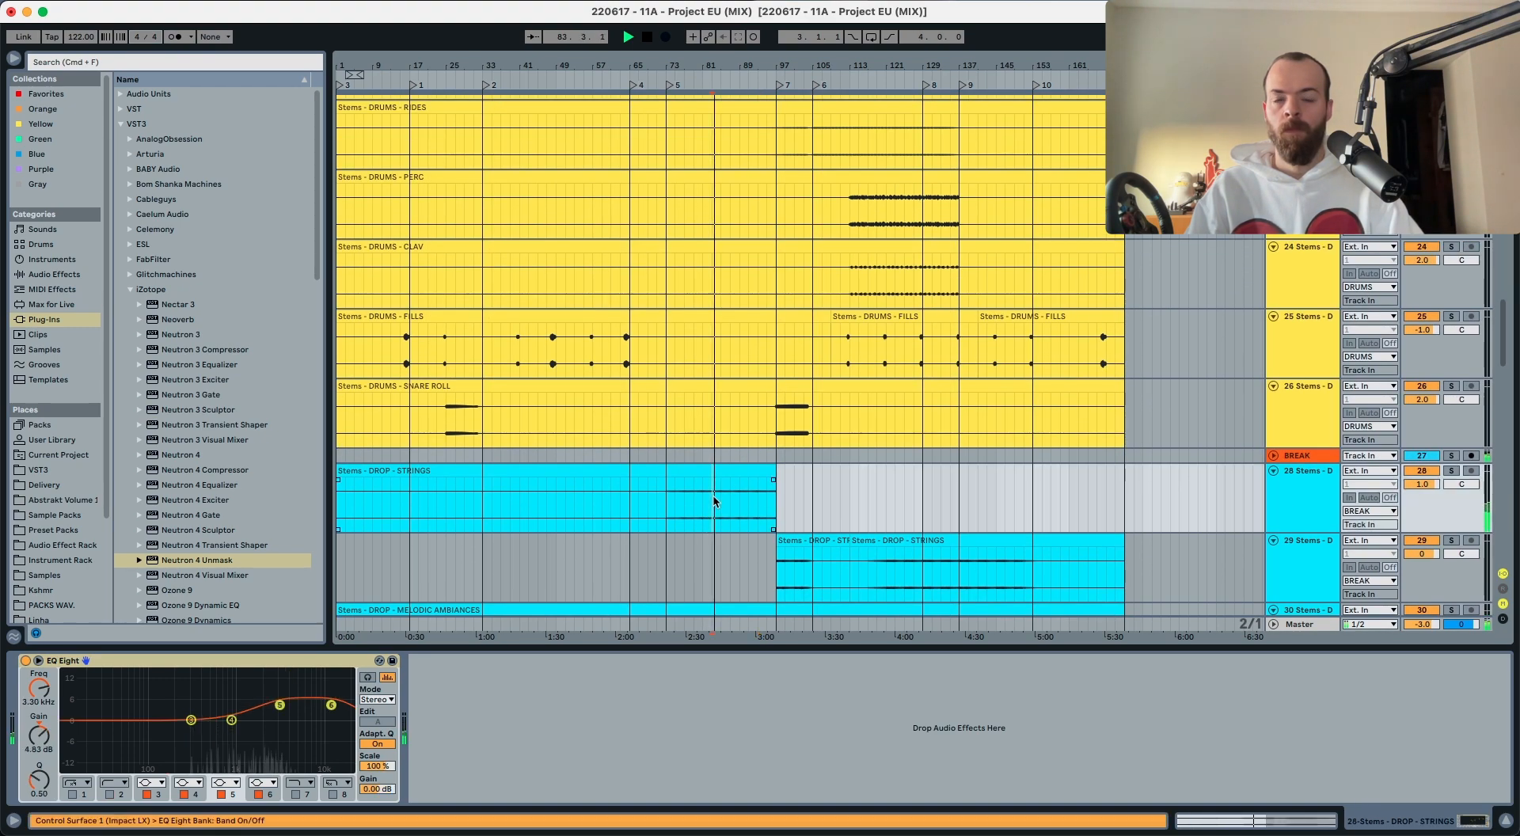
{"action": "scroll", "coordinate": [713, 499], "scroll_direction": "up", "scroll_amount": 3}
{"action": "scroll", "coordinate": [713, 499], "scroll_direction": "up", "scroll_amount": 12}
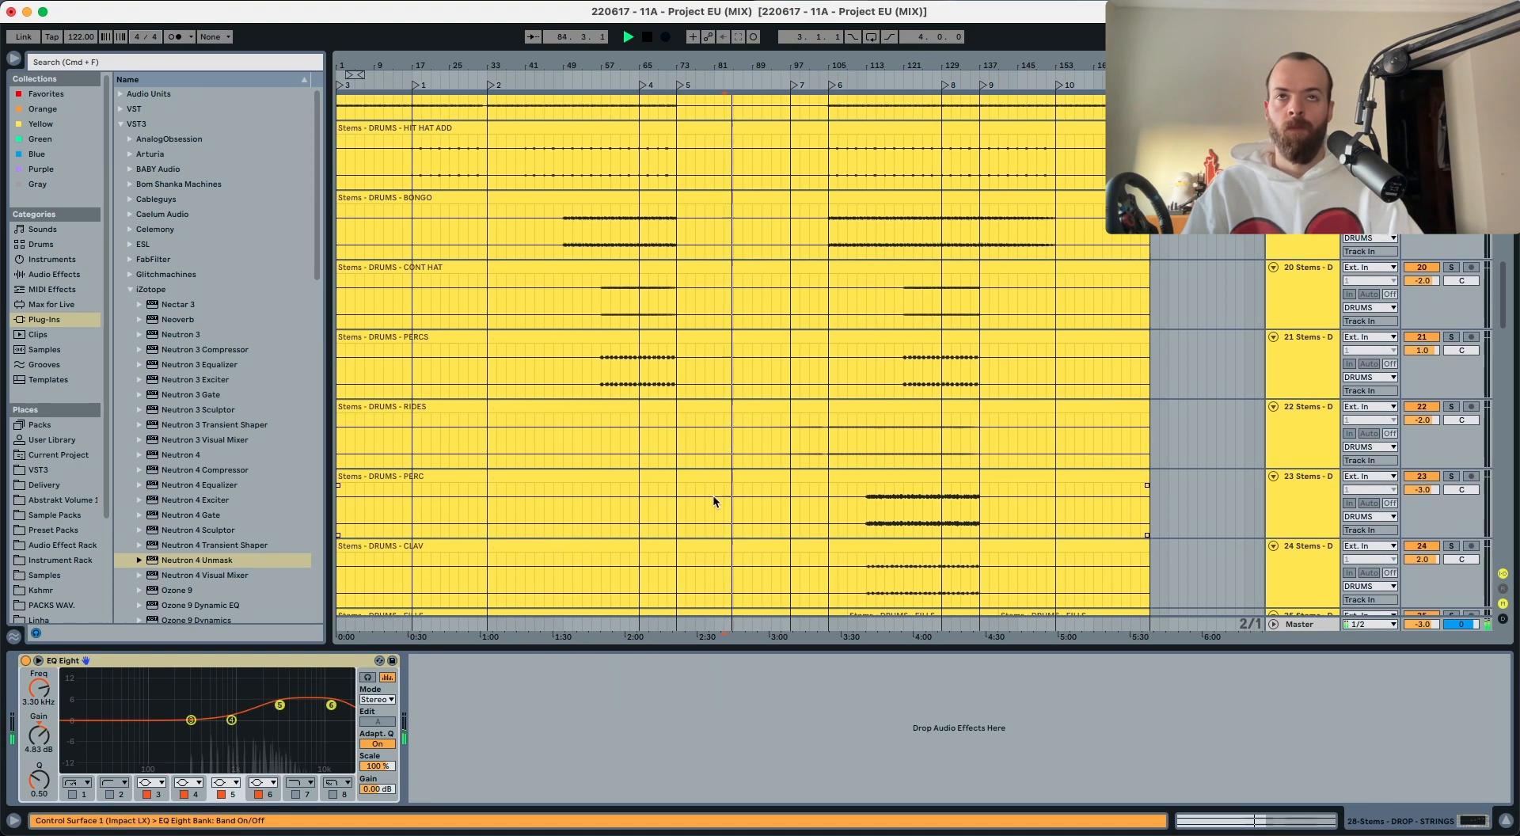
{"action": "scroll", "coordinate": [717, 492], "scroll_direction": "down", "scroll_amount": 20}
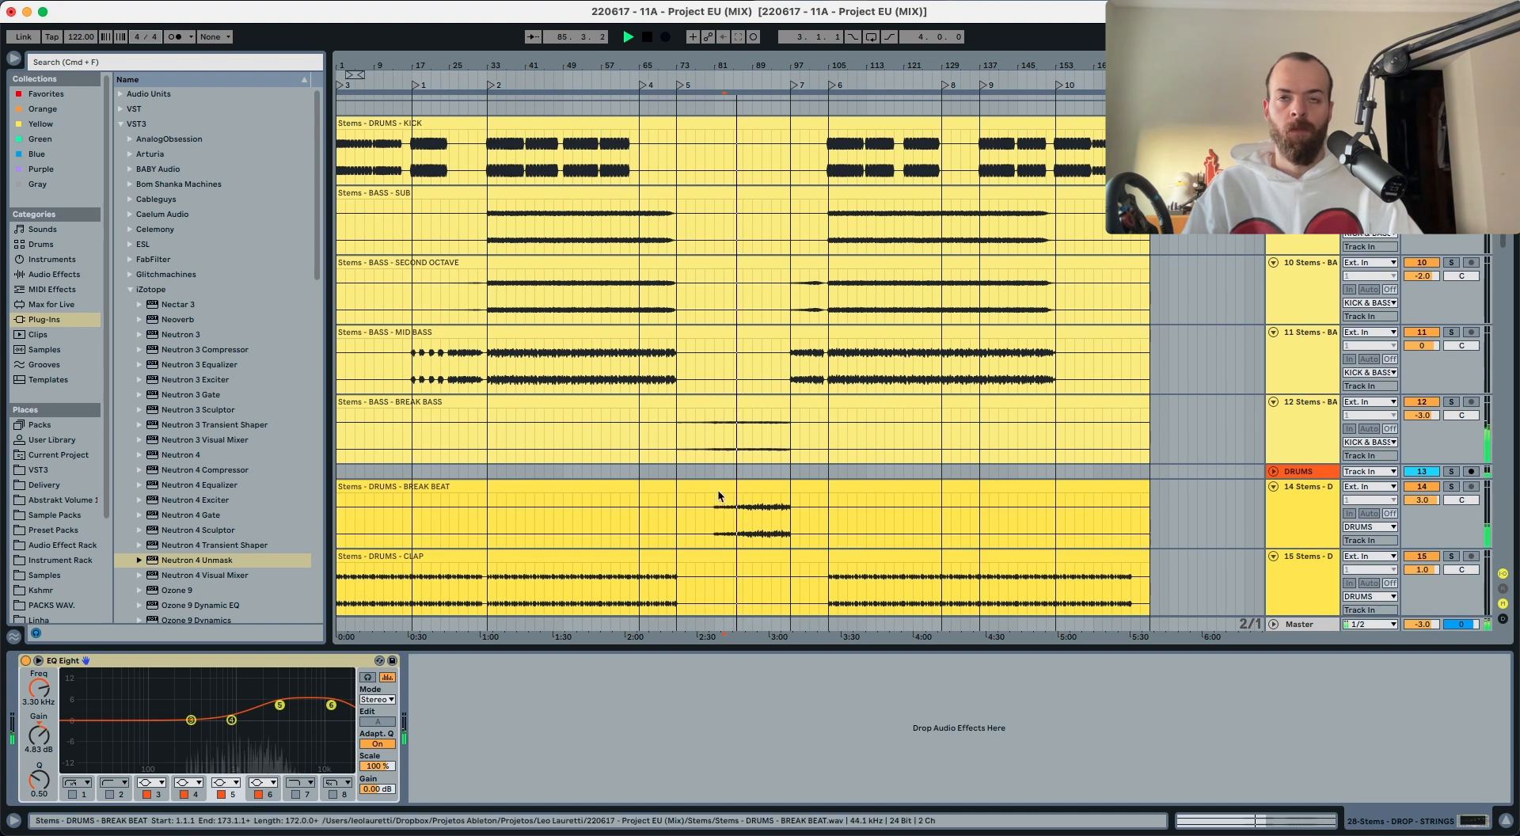
{"action": "scroll", "coordinate": [718, 496], "scroll_direction": "down", "scroll_amount": 4}
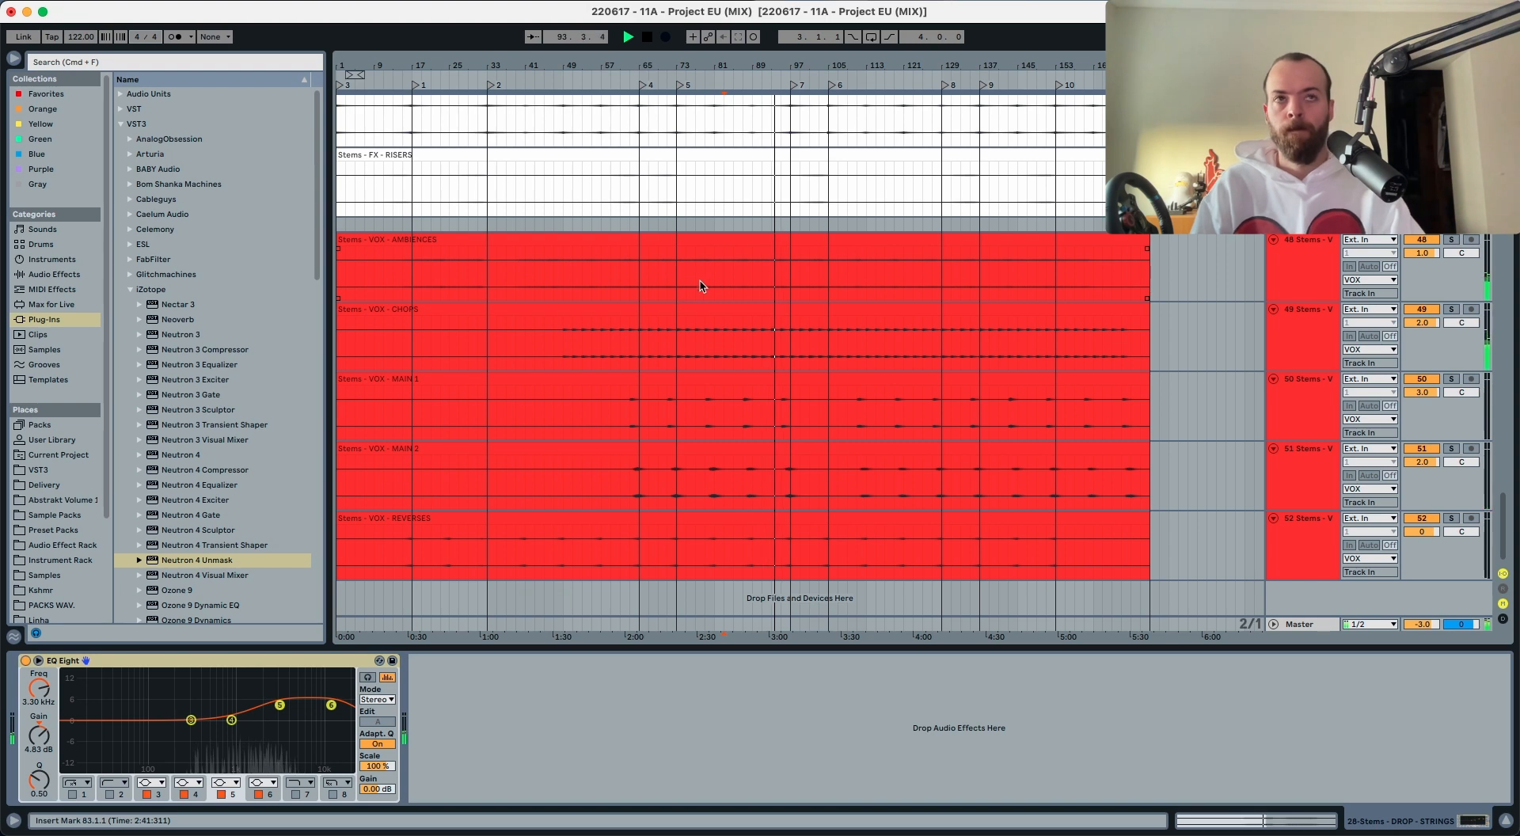
{"action": "scroll", "coordinate": [705, 285], "scroll_direction": "up", "scroll_amount": 10}
{"action": "scroll", "coordinate": [700, 287], "scroll_direction": "up", "scroll_amount": 1}
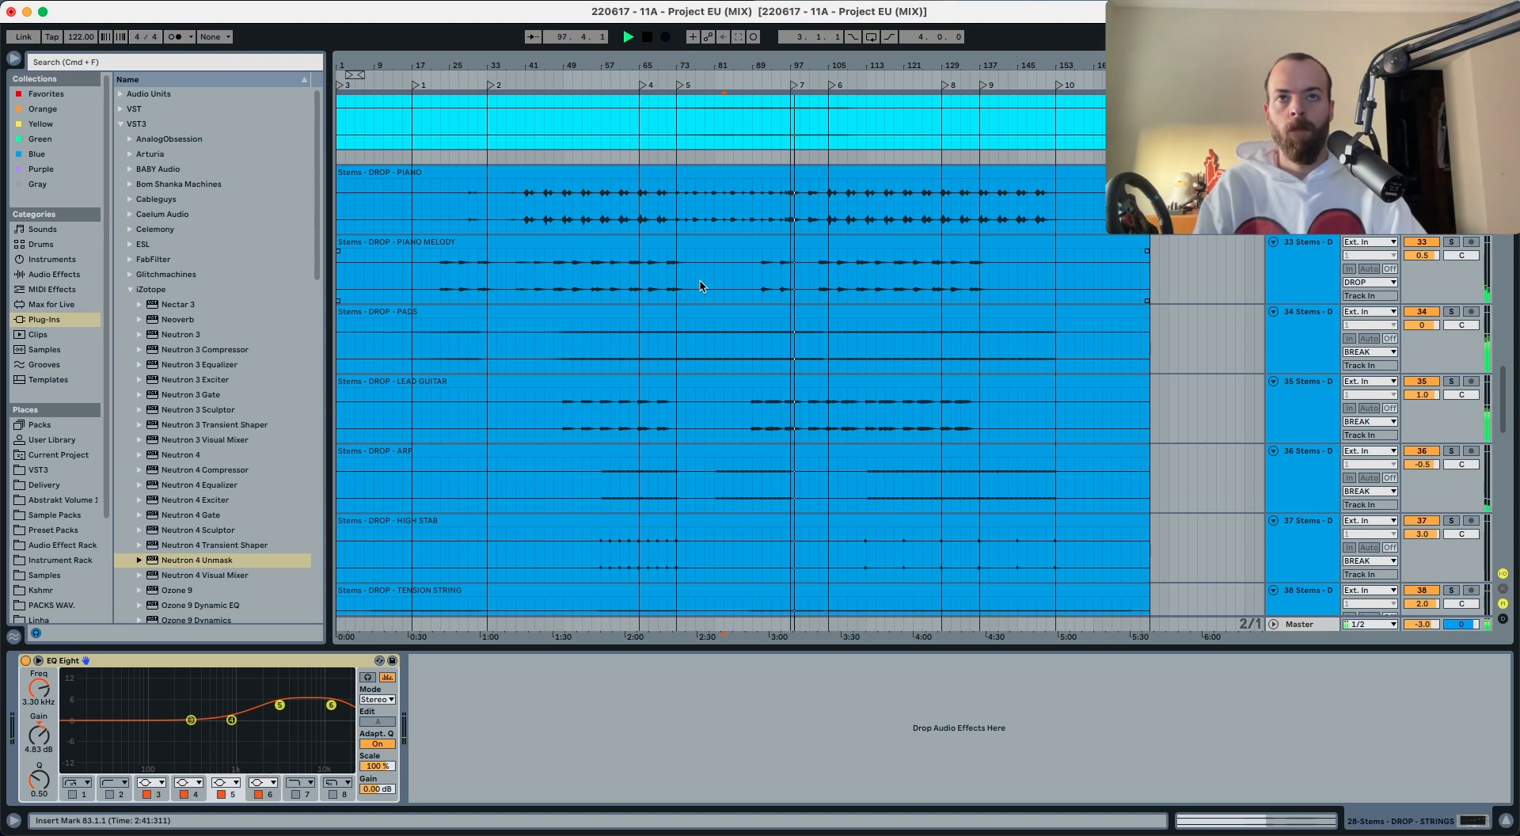
{"action": "scroll", "coordinate": [738, 323], "scroll_direction": "down", "scroll_amount": 10}
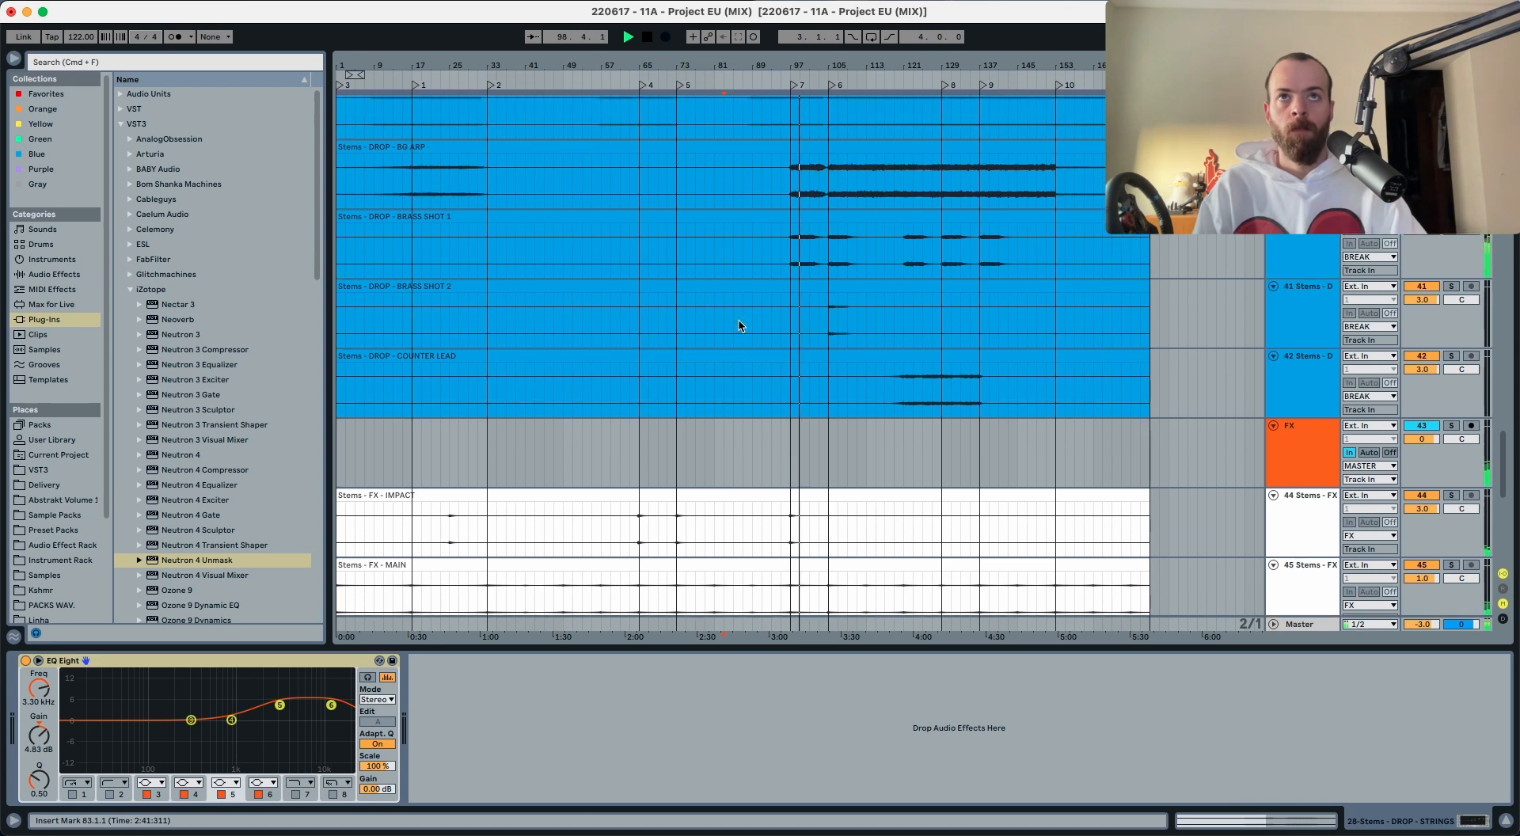
{"action": "scroll", "coordinate": [738, 324], "scroll_direction": "up", "scroll_amount": 2}
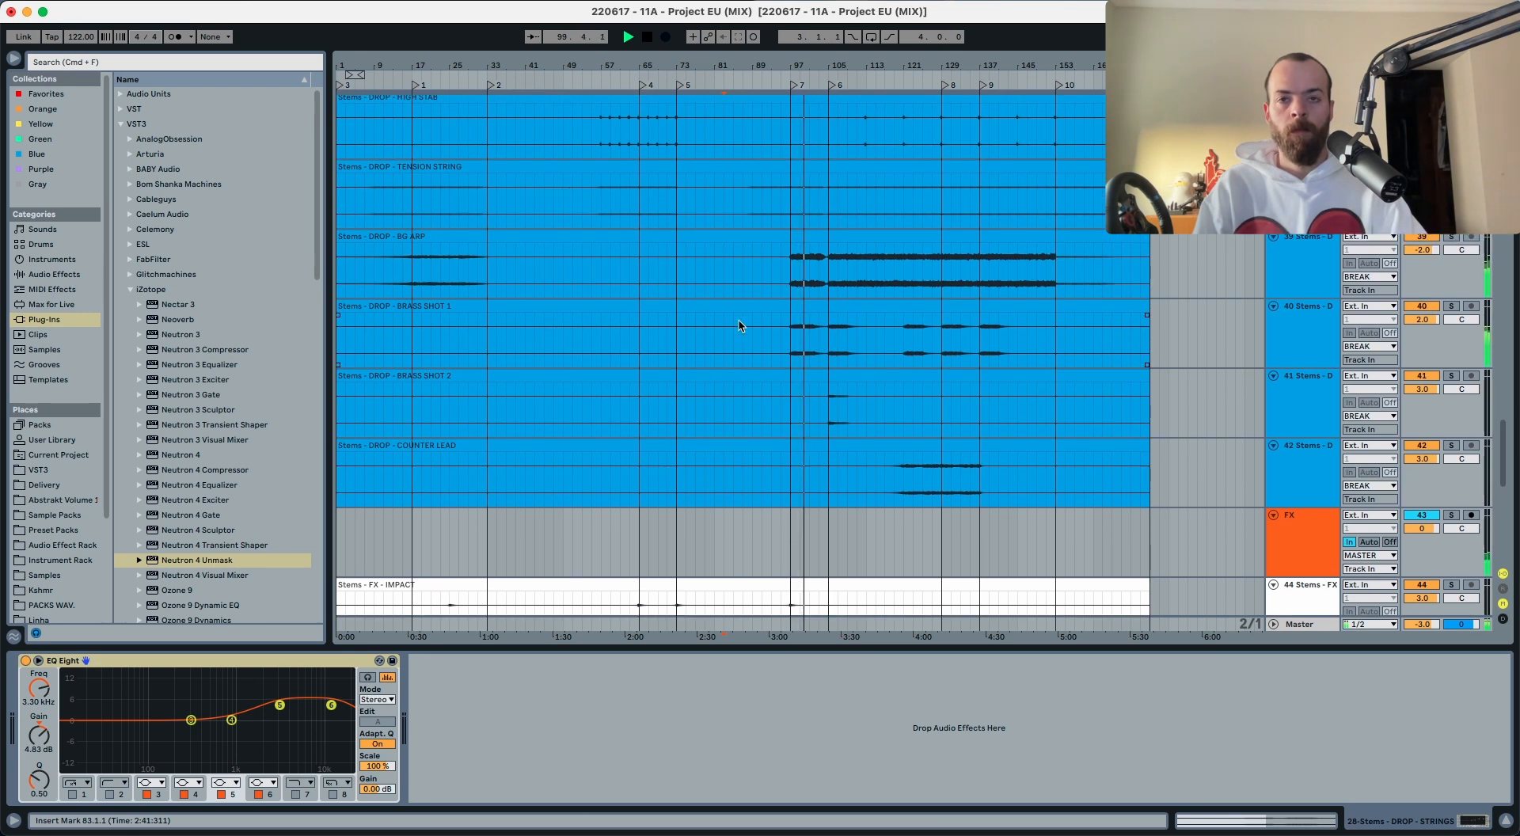
{"action": "scroll", "coordinate": [740, 325], "scroll_direction": "up", "scroll_amount": 20}
{"action": "scroll", "coordinate": [738, 324], "scroll_direction": "up", "scroll_amount": 5}
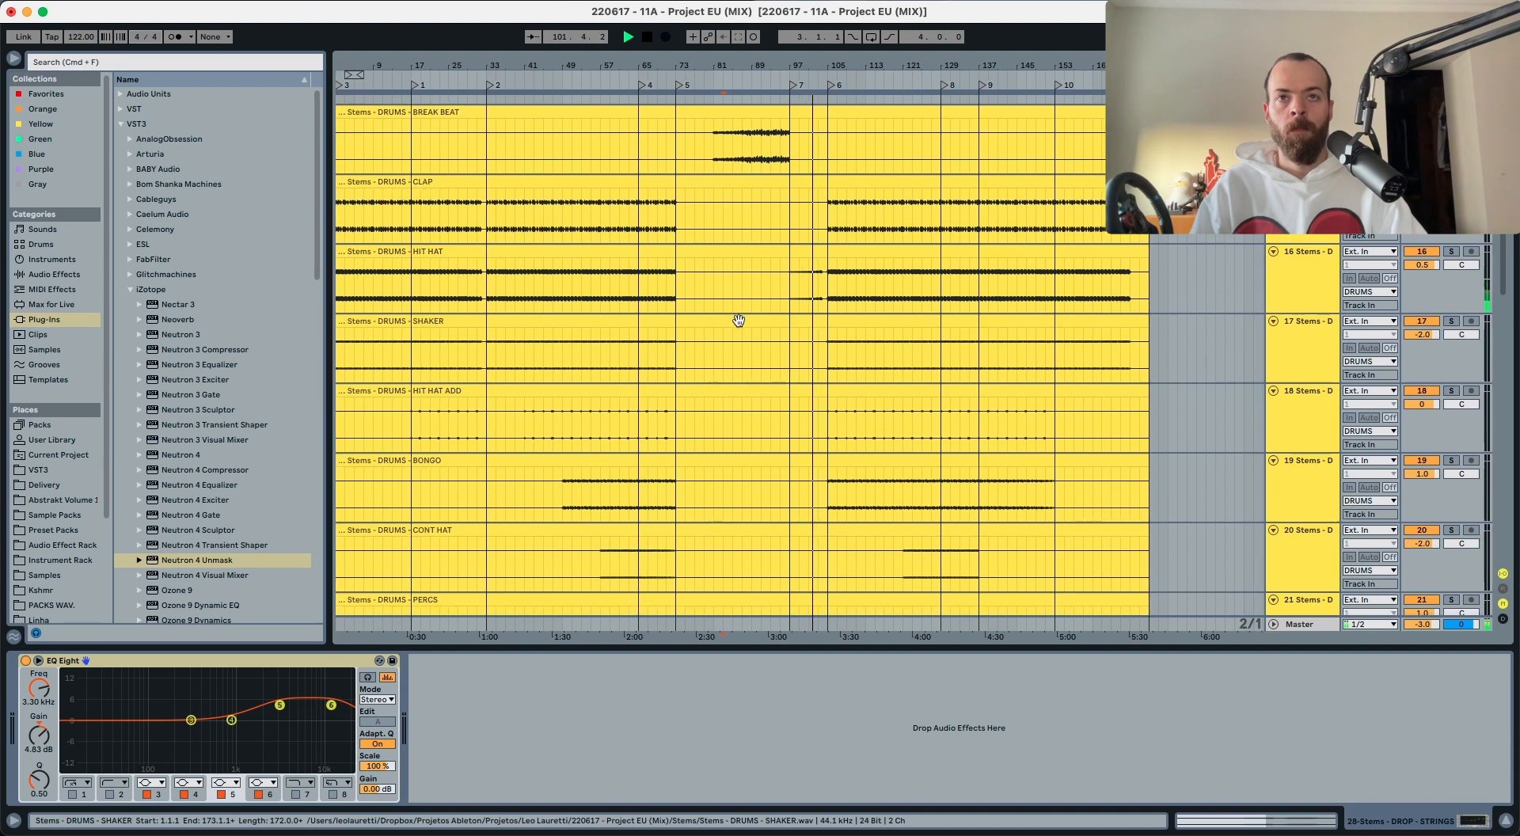
Step: Add an EQ Eight after the Neutron 4 Gate on DRUMS - HIT HAT and enable band 7 as a high cut at 3.52 kHz
{"action": "scroll", "coordinate": [737, 320], "scroll_direction": "down", "scroll_amount": 2}
{"action": "left_click_drag", "start_coordinate": [827, 228], "coordinate": [771, 226]}
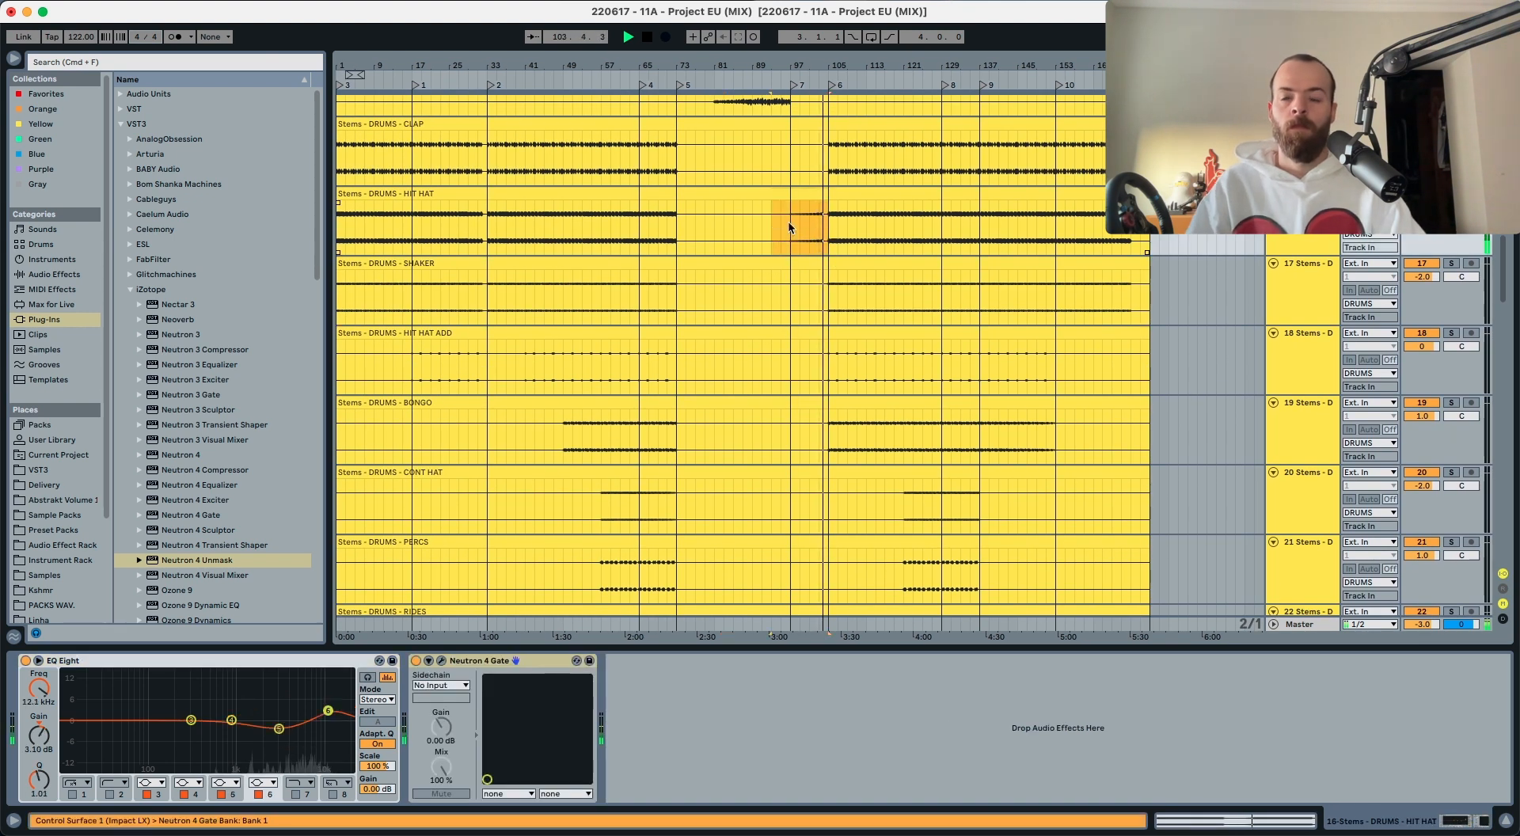
{"action": "left_click", "coordinate": [777, 83]}
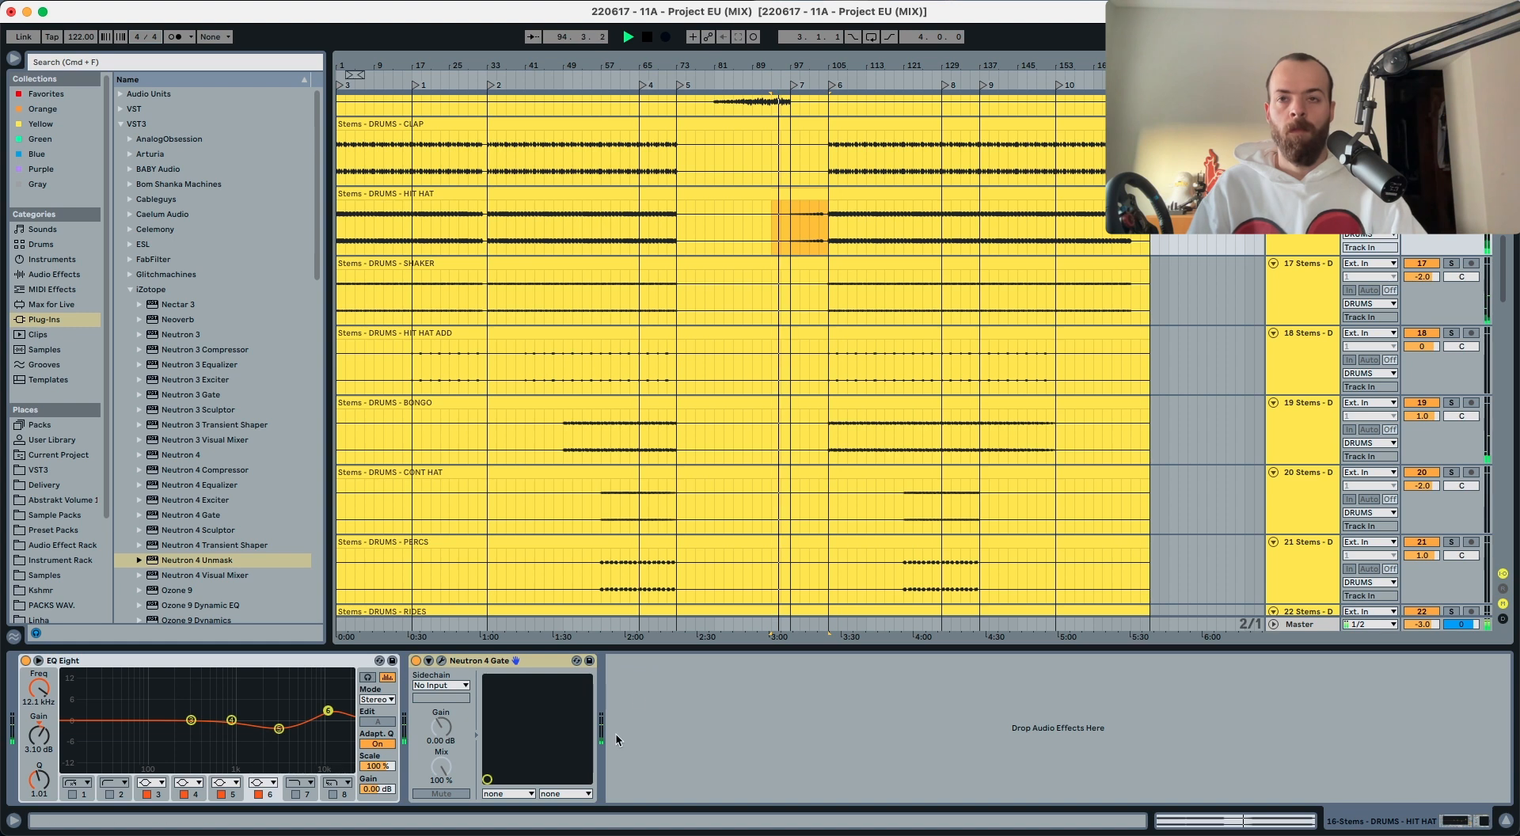
{"action": "left_click", "coordinate": [642, 729]}
{"action": "key", "text": "super+v"}
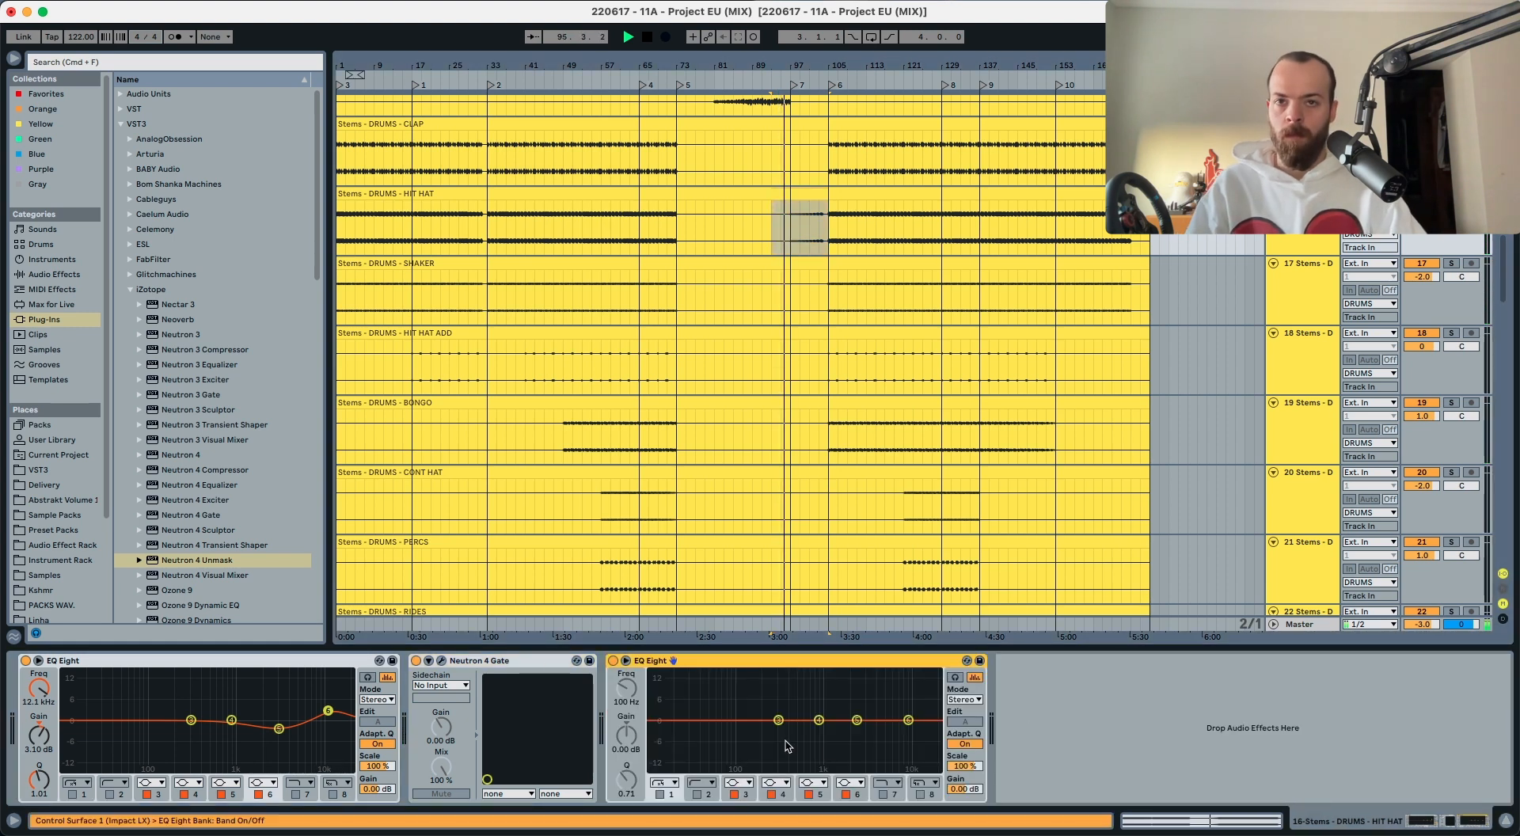
{"action": "left_click", "coordinate": [888, 794]}
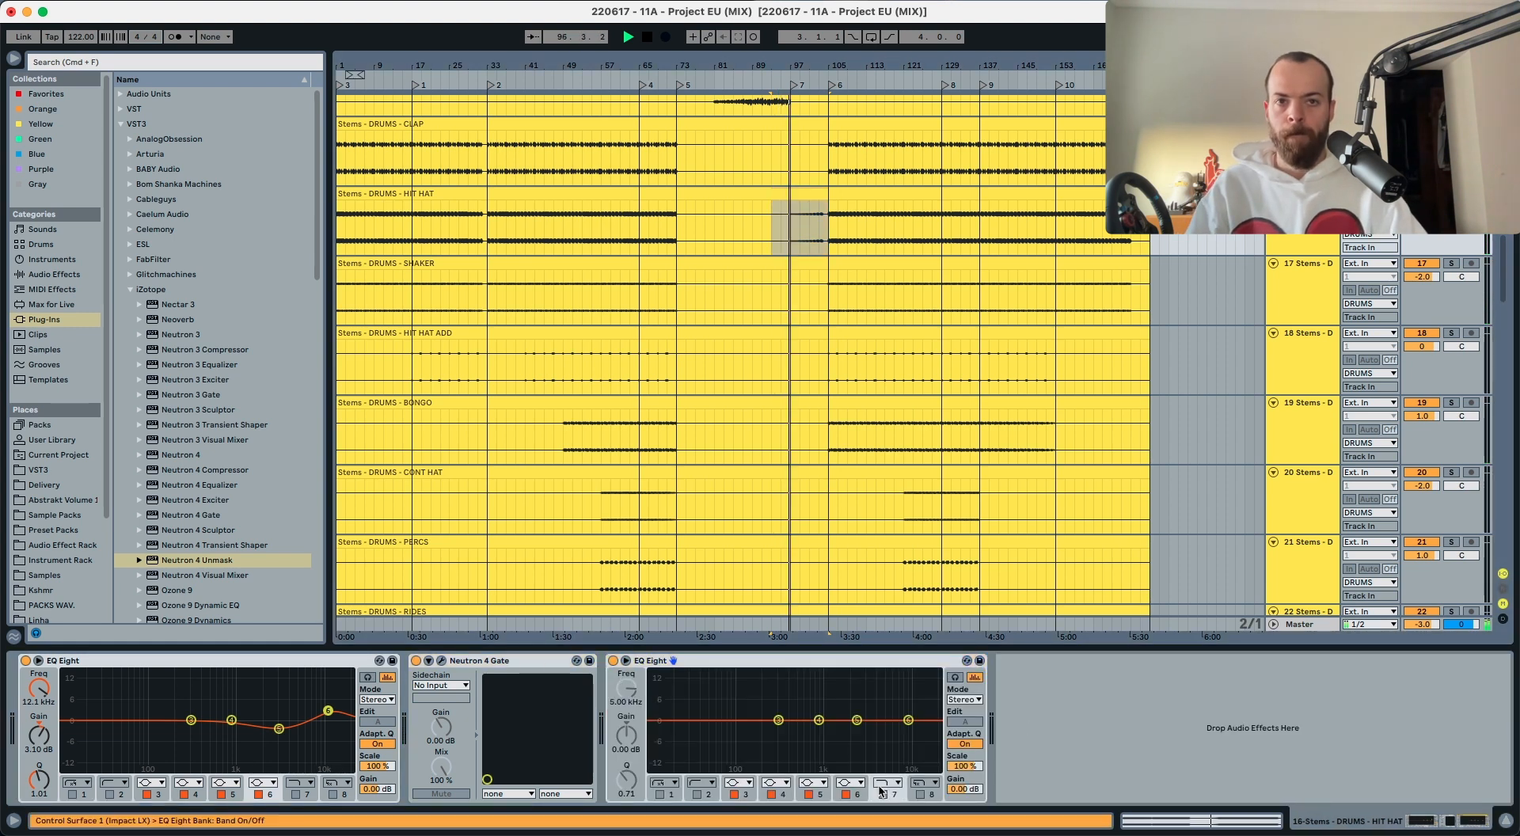
{"action": "left_click", "coordinate": [882, 793]}
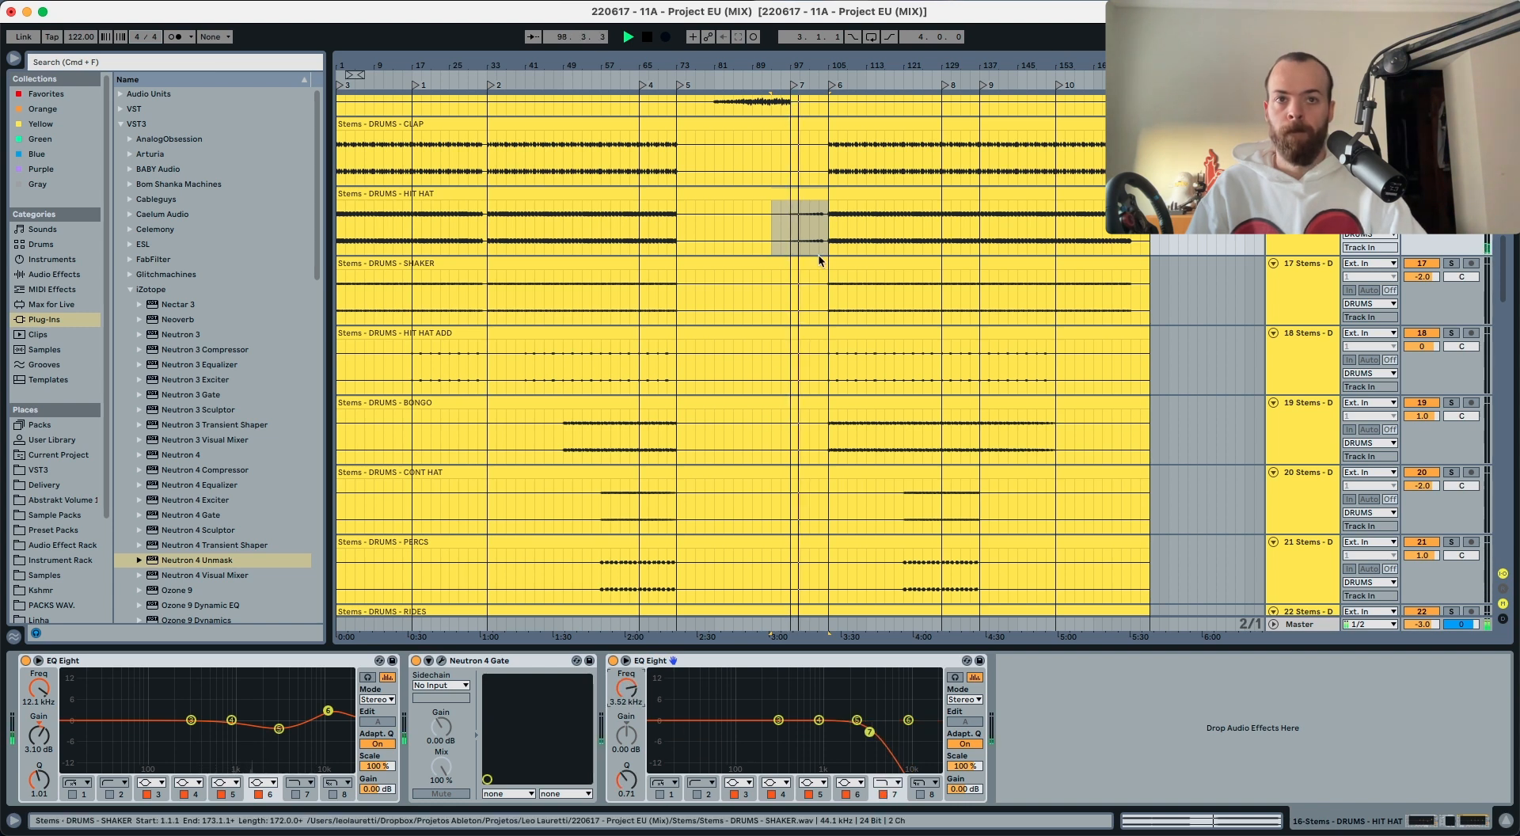
Step: Automate the hi-hat's band 7 frequency across bars 93 to 105, dipping near bar 97 and opening up to 22.0 kHz
{"action": "key", "text": "a"}
{"action": "key", "text": "a"}
{"action": "key", "text": "a"}
{"action": "left_click", "coordinate": [790, 215]}
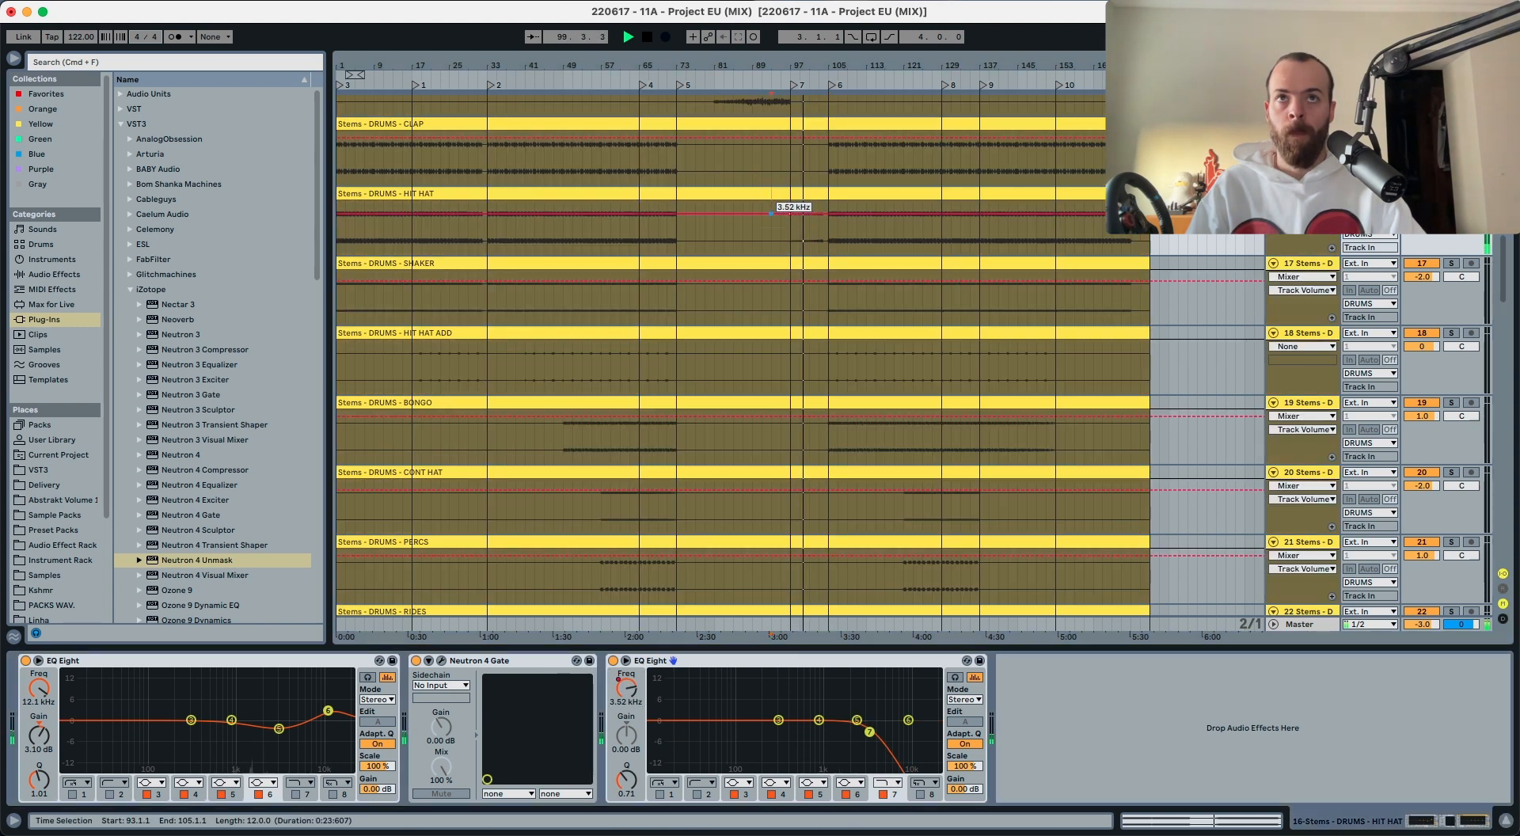
{"action": "mouse_move", "coordinate": [771, 214]}
{"action": "left_mouse_down"}
{"action": "mouse_move", "coordinate": [771, 201]}
{"action": "mouse_move", "coordinate": [829, 201]}
{"action": "mouse_move", "coordinate": [810, 215]}
{"action": "left_mouse_up"}
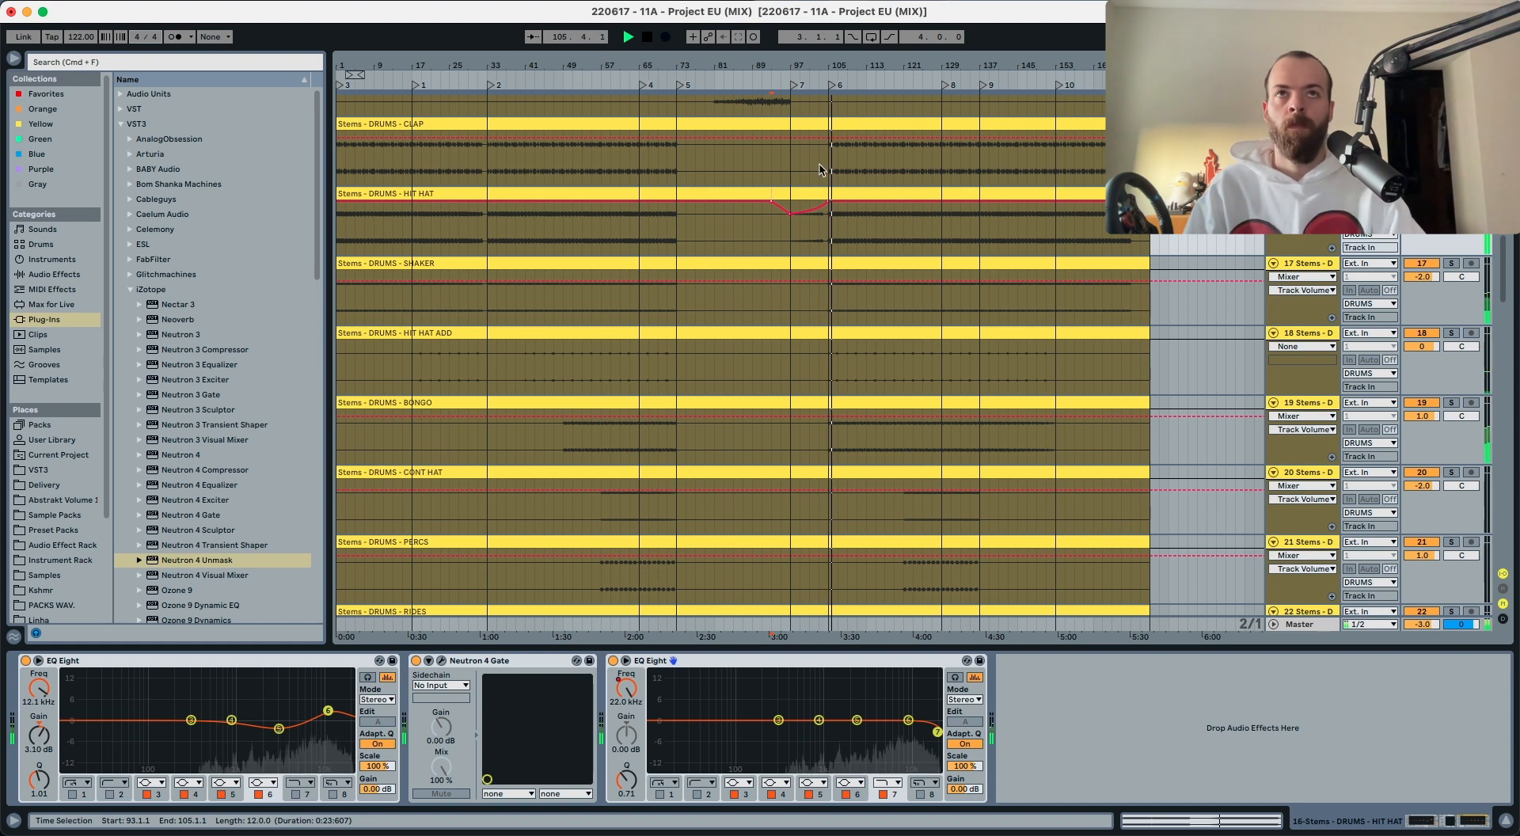
{"action": "key", "text": "a"}
Step: Copy bars 105 to 113 of the DRUMS - CLAP stem to bar 97 and delete the section from bar 104 to 105
{"action": "left_click_drag", "start_coordinate": [831, 158], "coordinate": [864, 163]}
{"action": "key", "text": "super+c"}
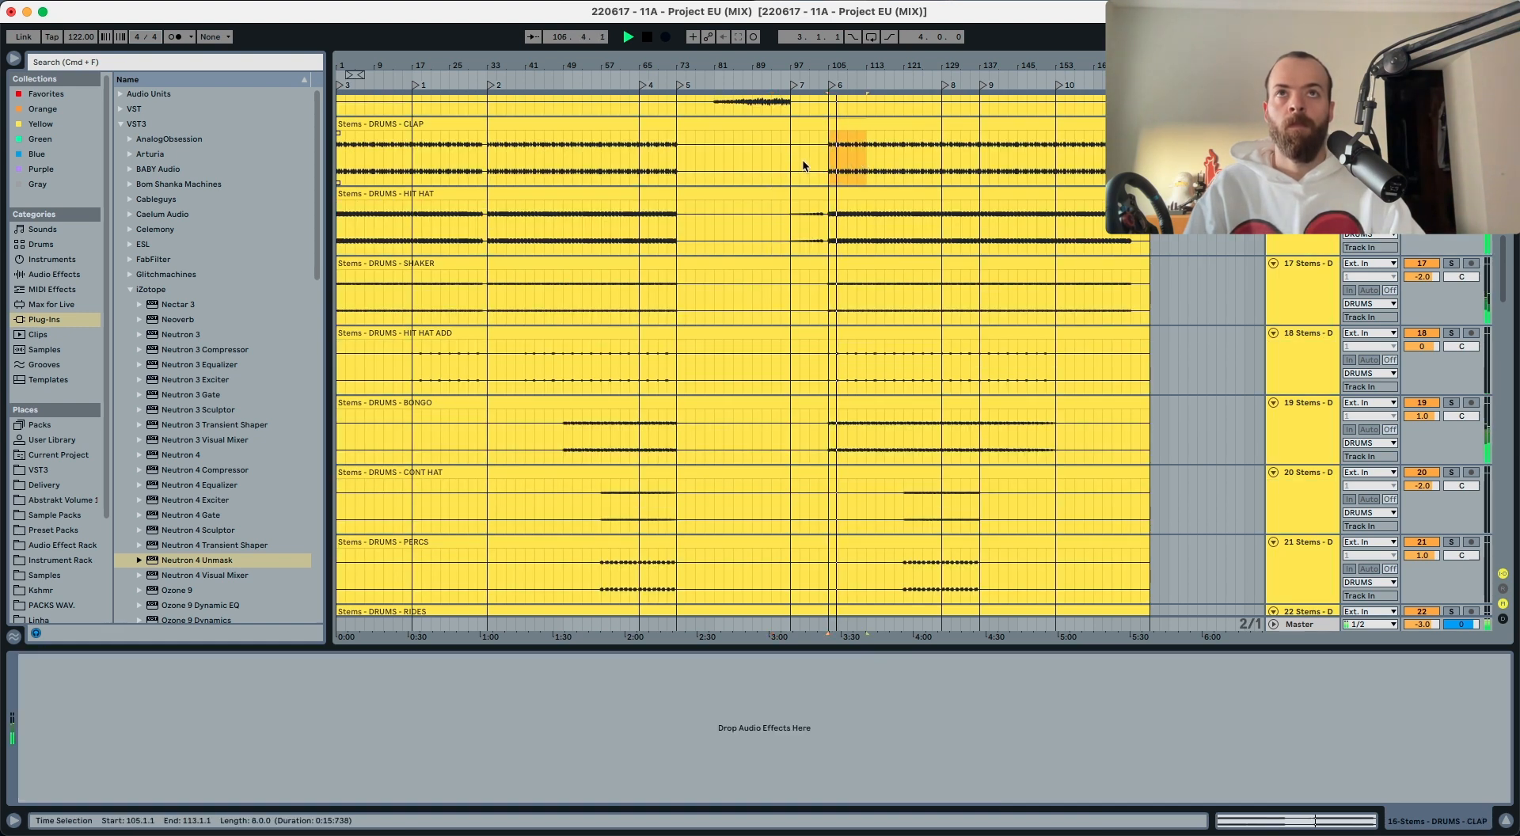
{"action": "left_click", "coordinate": [792, 159]}
{"action": "key", "text": "super+v"}
{"action": "left_click", "coordinate": [784, 85]}
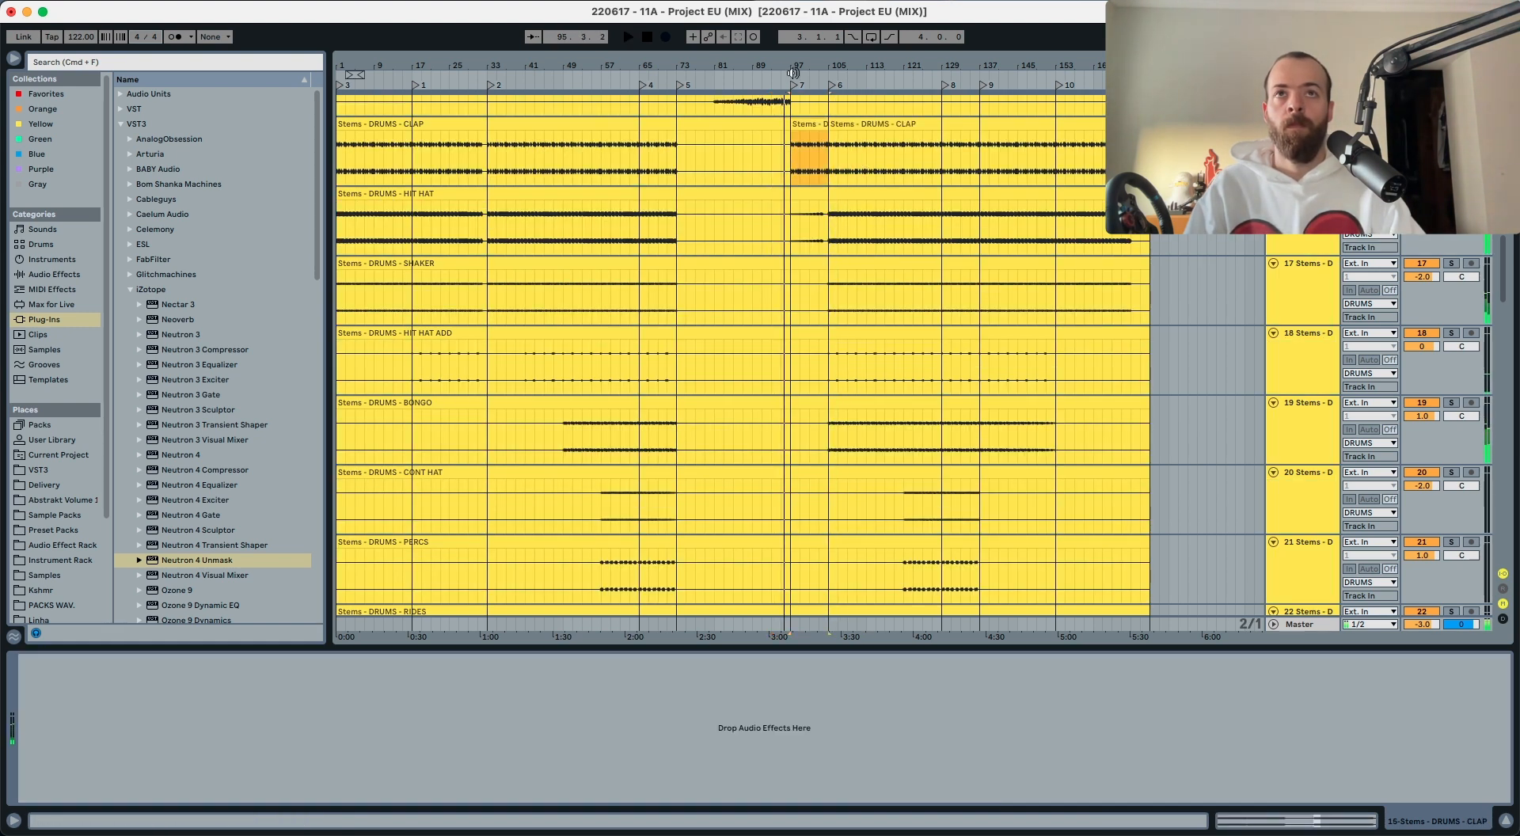
{"action": "left_click_drag", "start_coordinate": [818, 66], "coordinate": [828, 160]}
{"action": "key", "text": "Delete"}
Step: Copy the high-cut EQ Eight from DRUMS - HIT HAT to the DRUMS - CLAP track and listen through to bar 105
{"action": "left_click", "coordinate": [836, 226]}
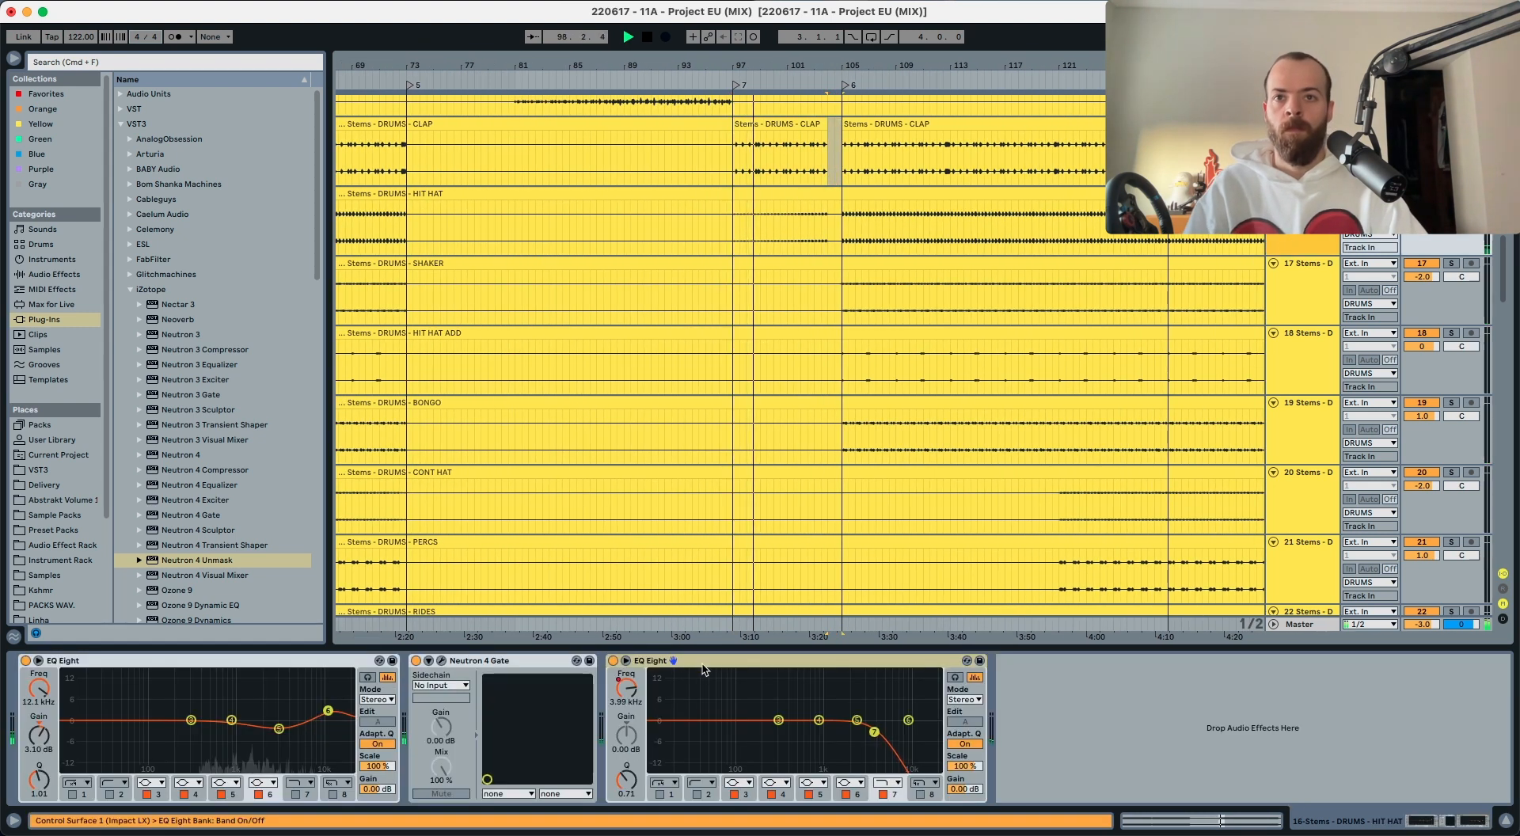
{"action": "left_click", "coordinate": [706, 662]}
{"action": "left_click", "coordinate": [909, 665]}
{"action": "key", "text": "super+v"}
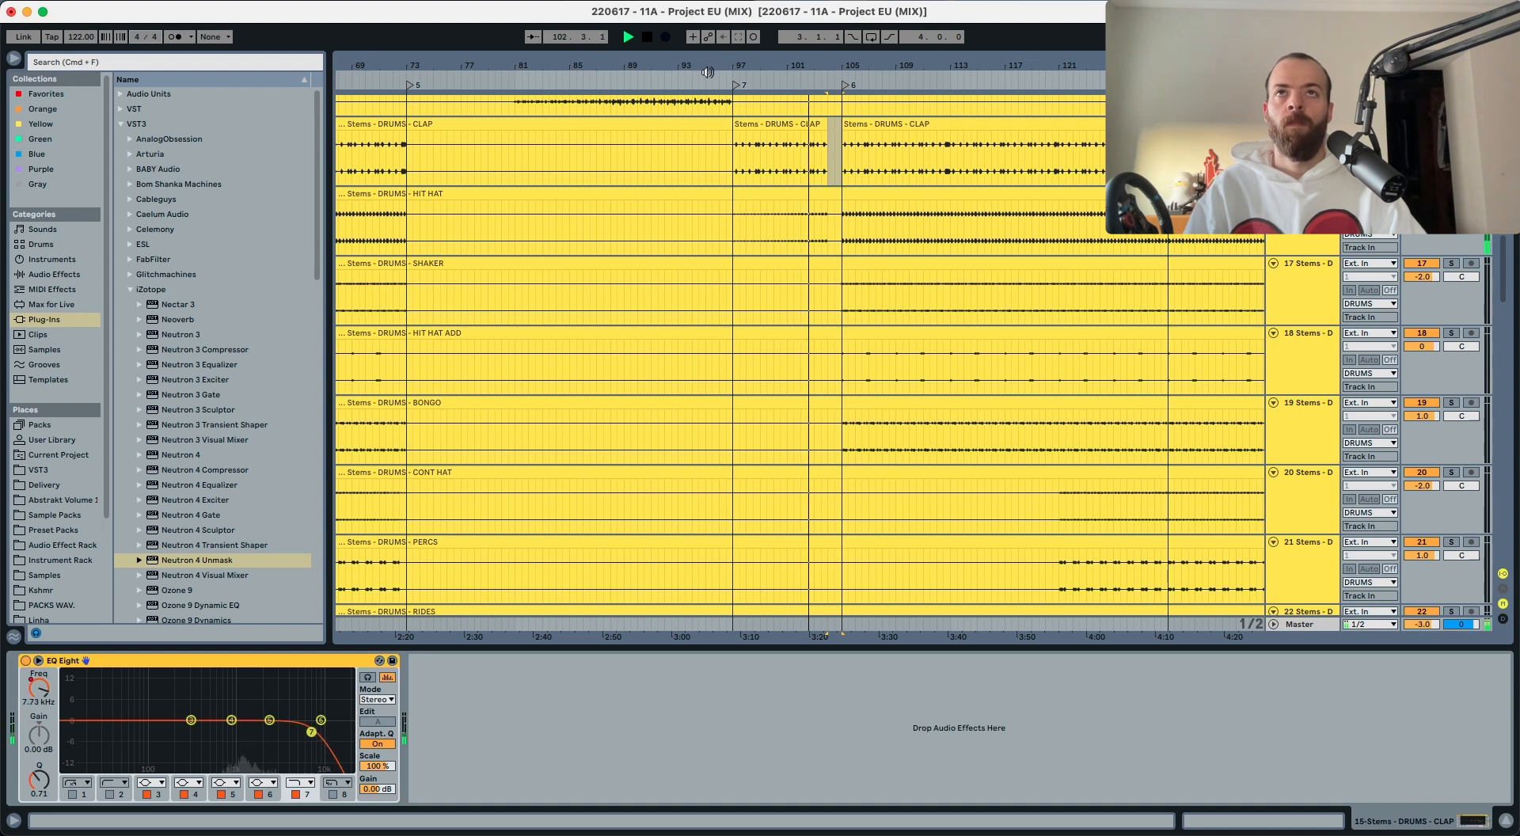
{"action": "scroll", "coordinate": [706, 136], "scroll_direction": "up", "scroll_amount": 3}
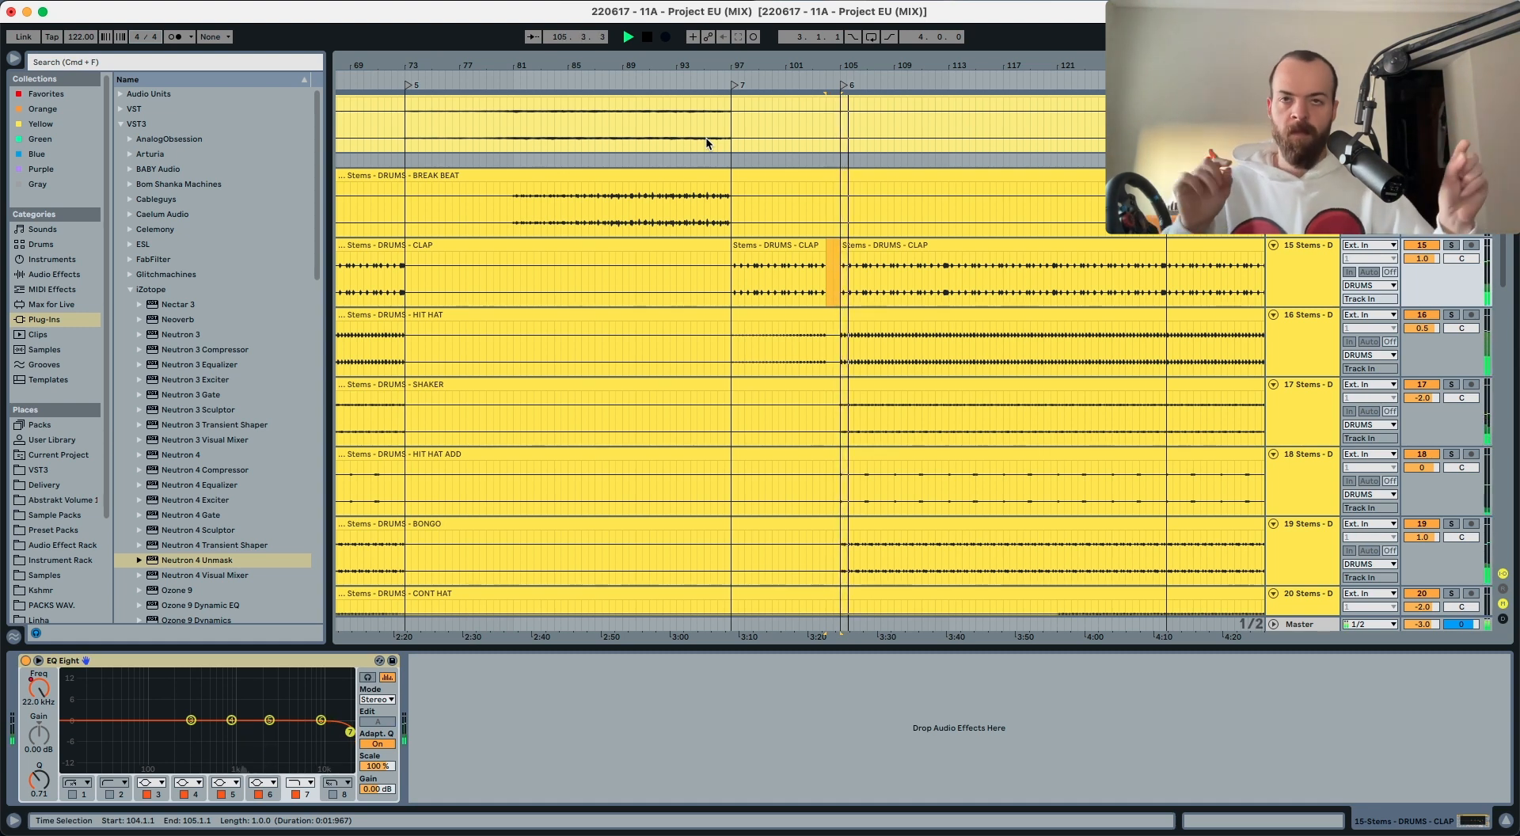
{"action": "key", "text": "w"}
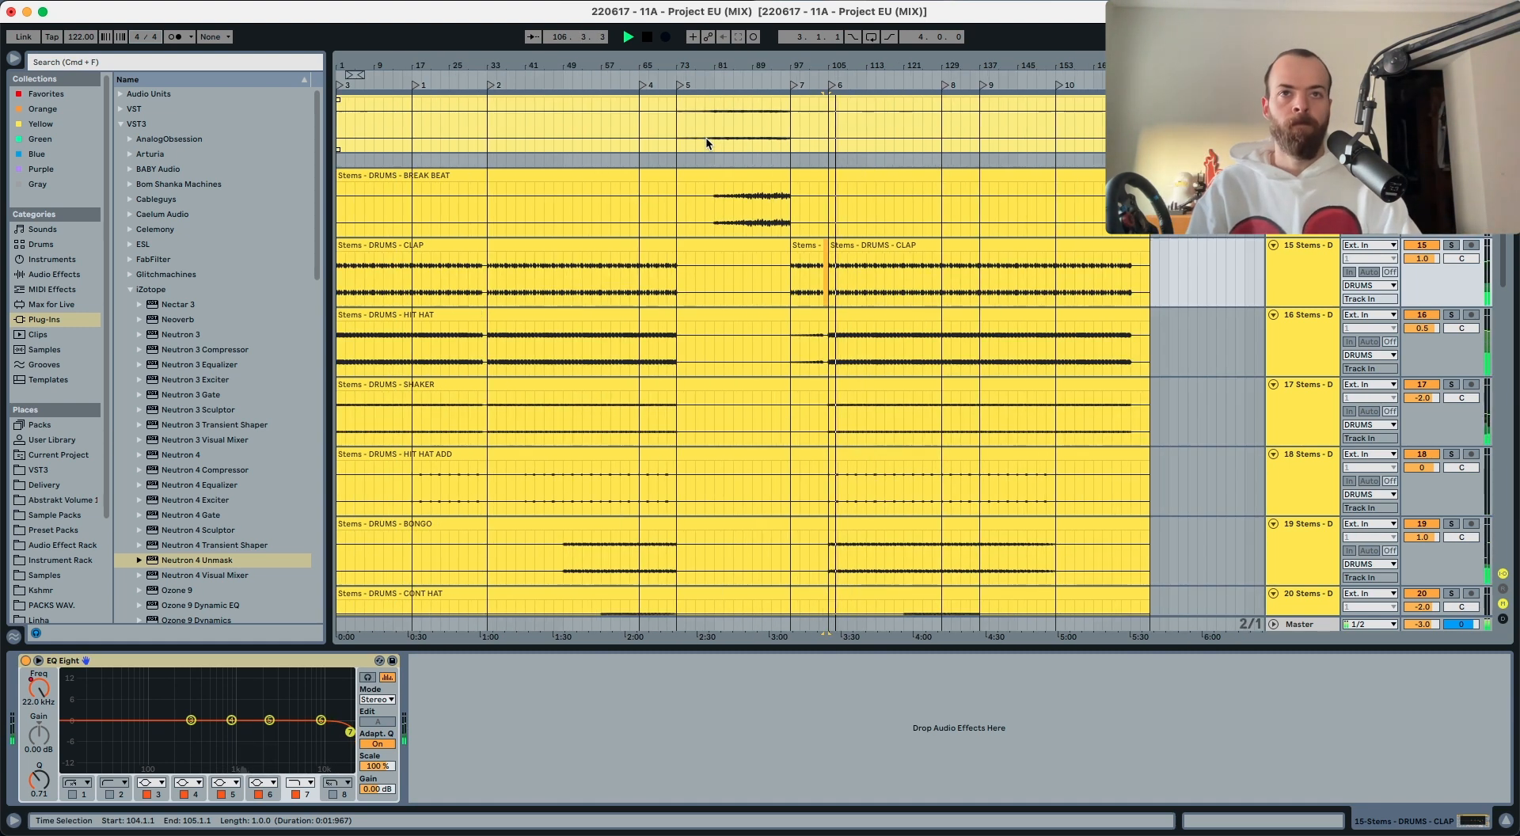
Step: Look over the drop stems, stop playback around bar 109 and inspect the DROP - BG ARP device chain
{"action": "scroll", "coordinate": [700, 224], "scroll_direction": "down", "scroll_amount": 5}
{"action": "scroll", "coordinate": [701, 228], "scroll_direction": "down", "scroll_amount": 10}
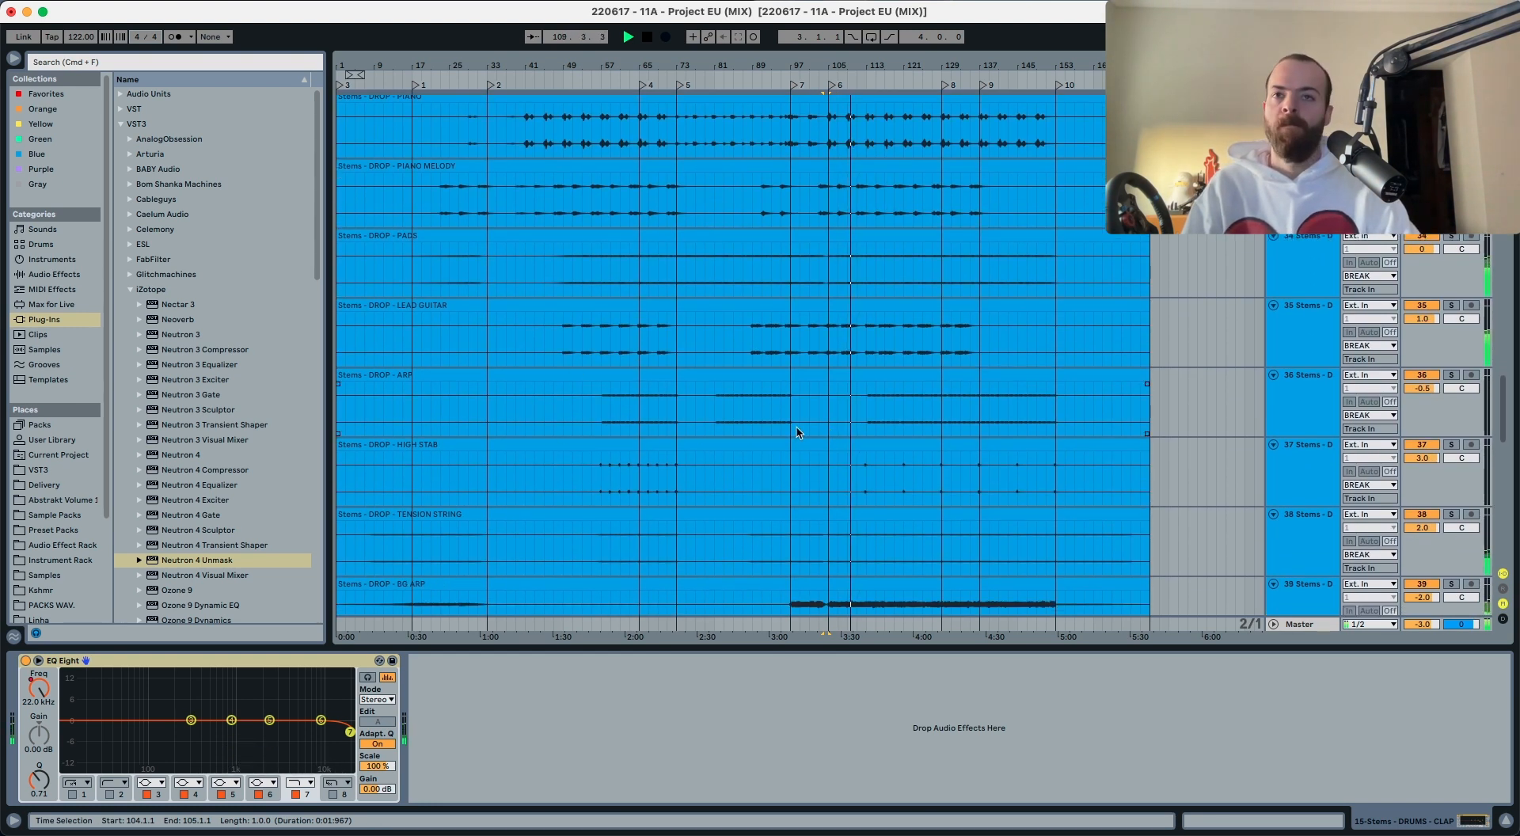
{"action": "scroll", "coordinate": [797, 424], "scroll_direction": "down", "scroll_amount": 2}
{"action": "key", "text": "space"}
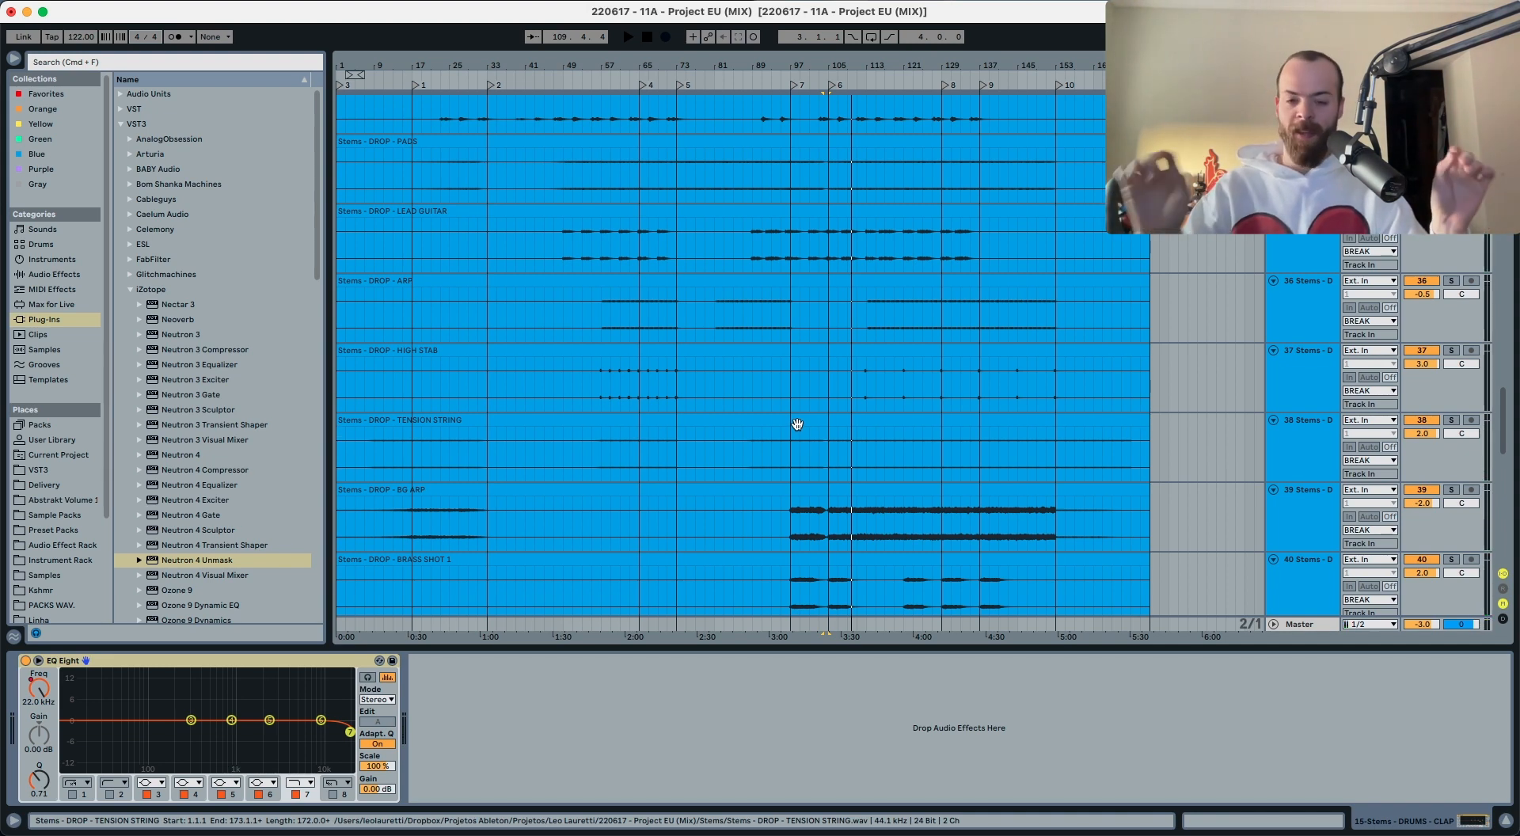
{"action": "left_click", "coordinate": [366, 488]}
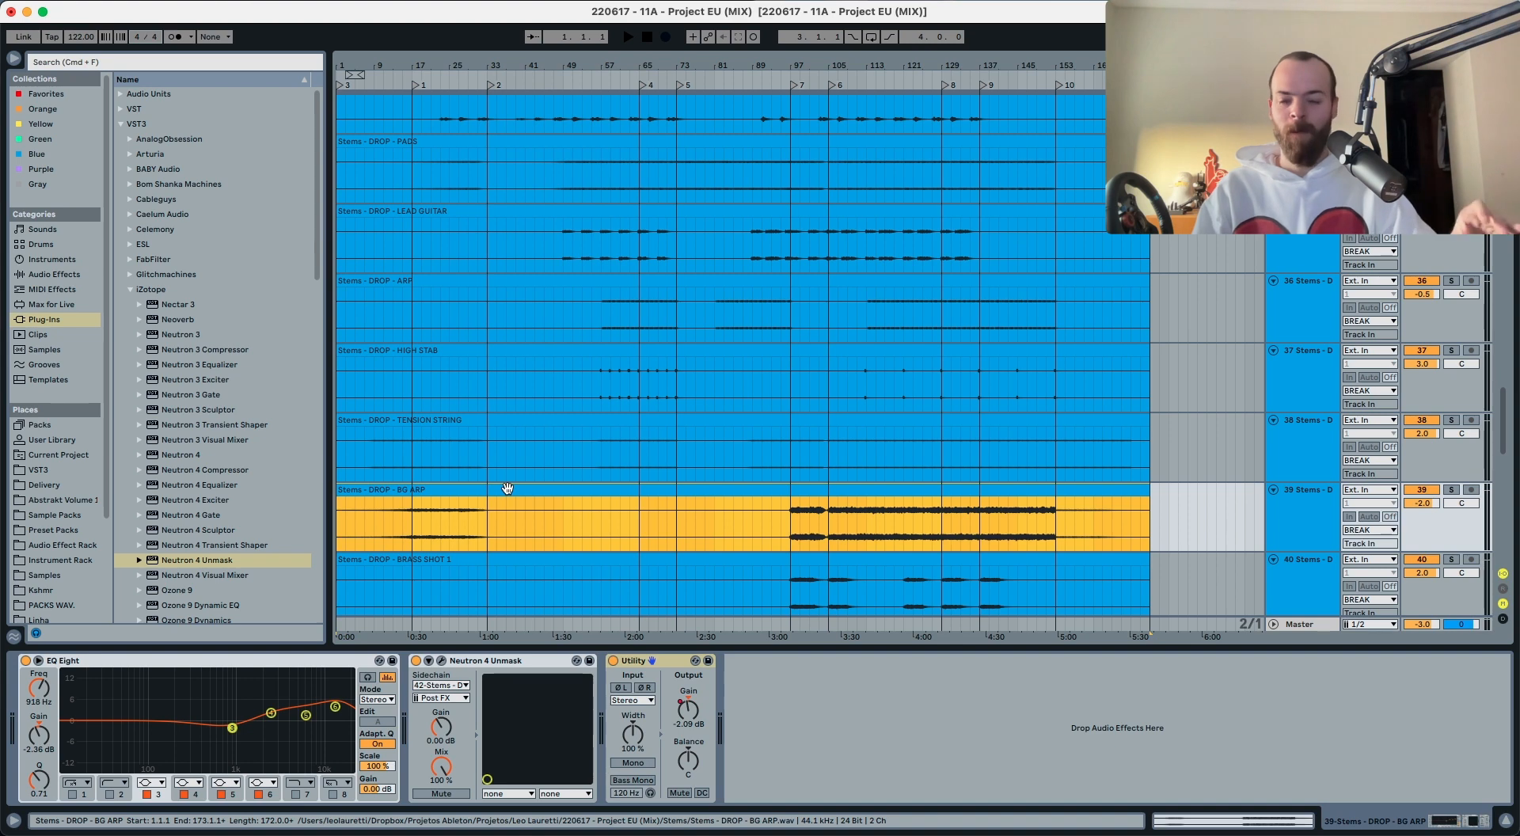
{"action": "scroll", "coordinate": [509, 484], "scroll_direction": "down", "scroll_amount": 5}
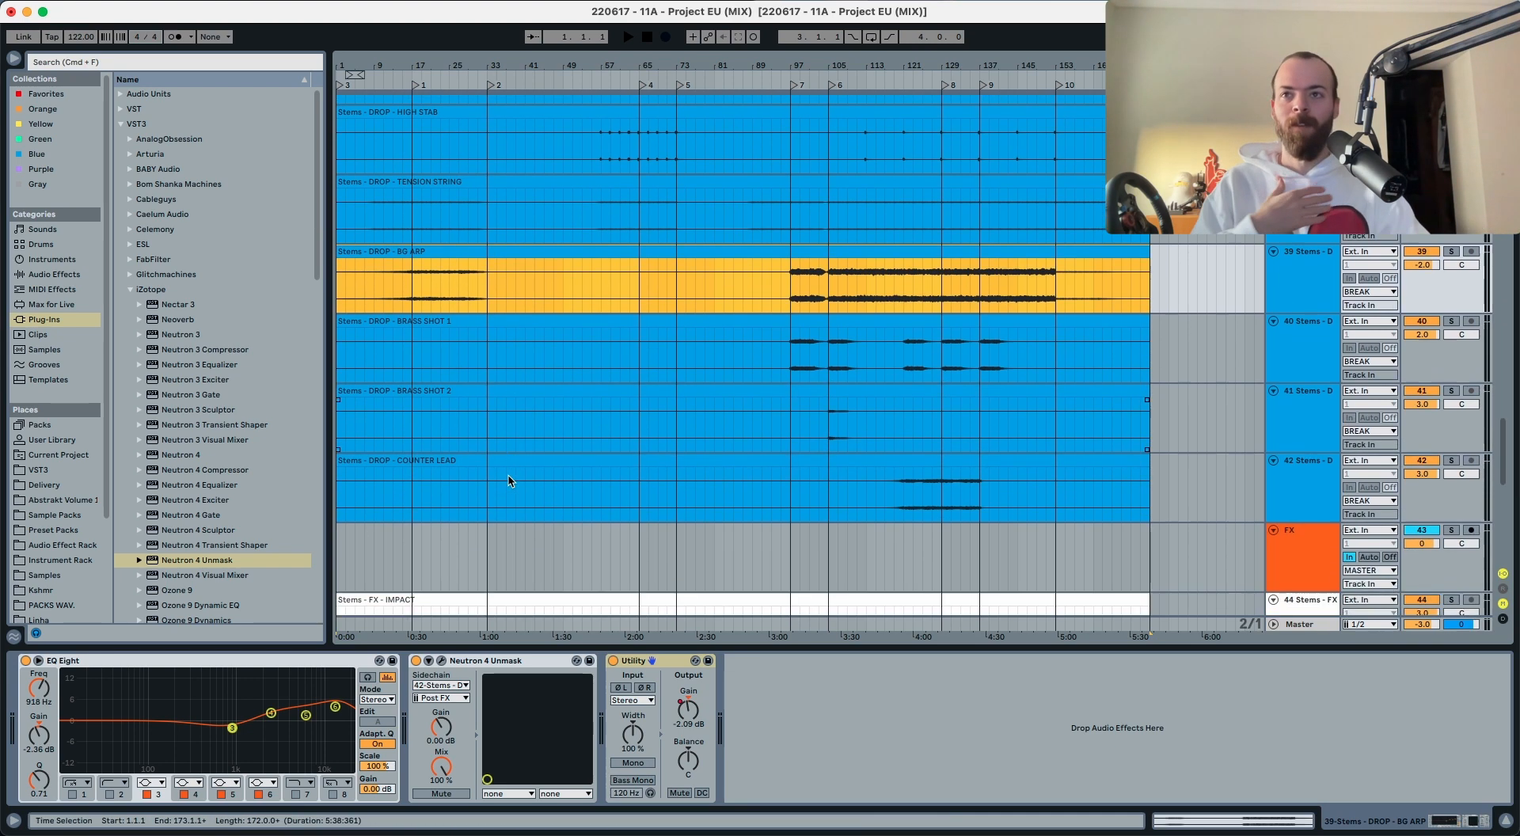
{"action": "scroll", "coordinate": [509, 481], "scroll_direction": "down", "scroll_amount": 3}
Step: Play the arrangement from bar 1 with DROP - COUNTER LEAD selected and save the project
{"action": "left_click", "coordinate": [458, 315]}
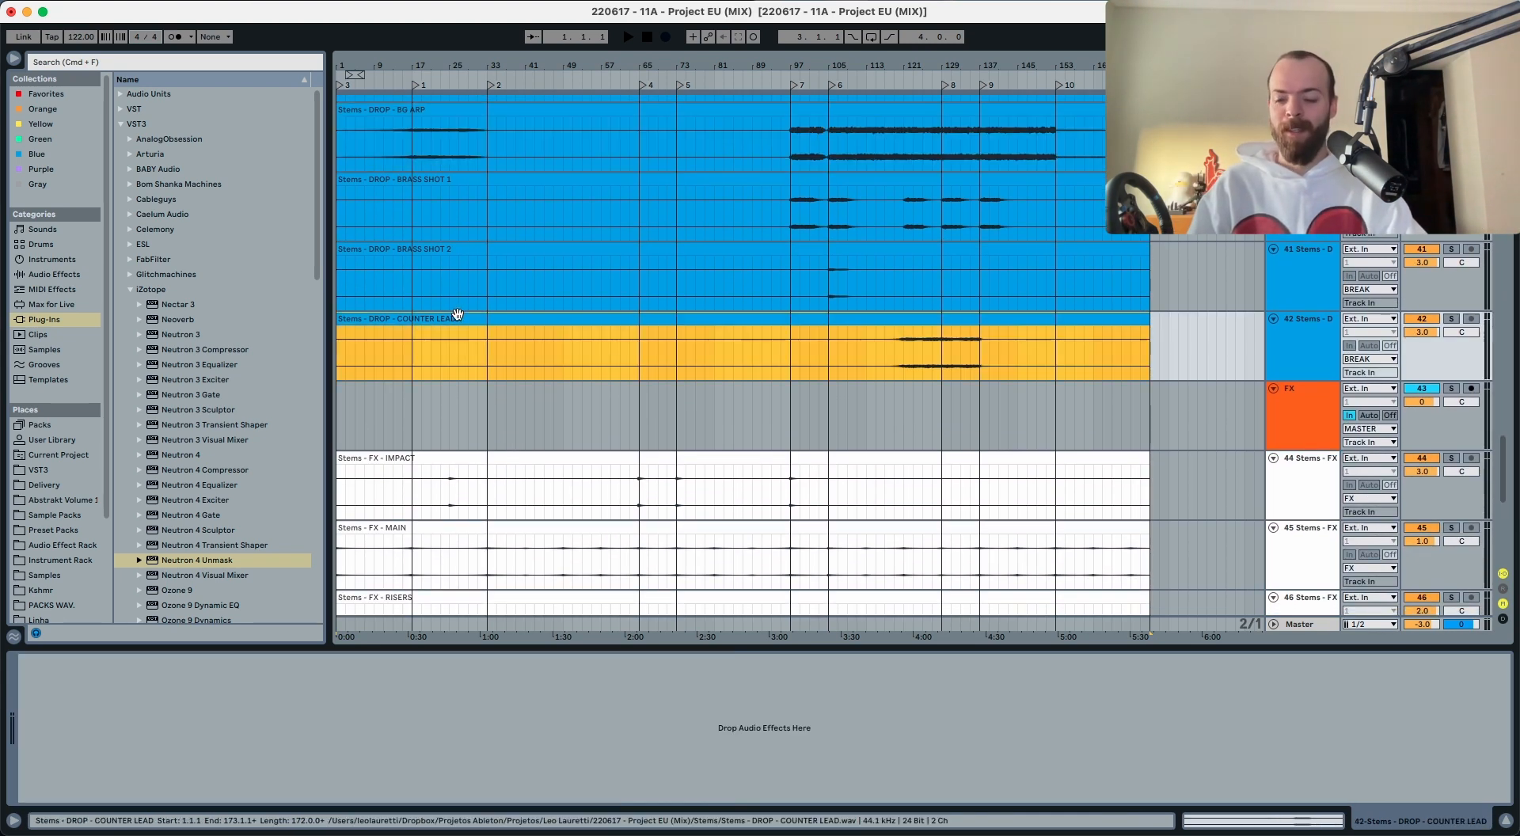
{"action": "key", "text": "space"}
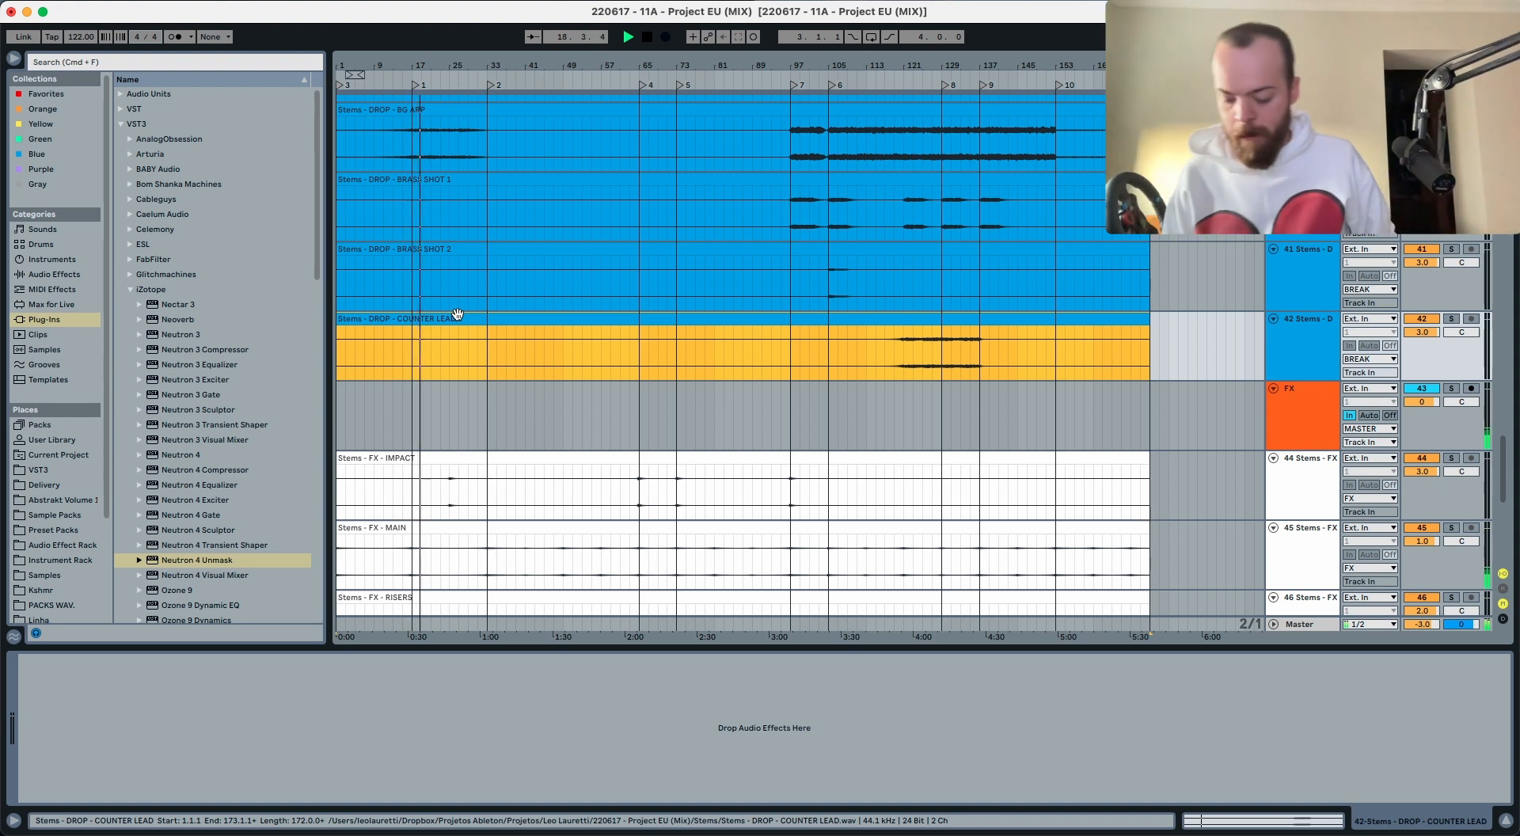
{"action": "key", "text": "super+s"}
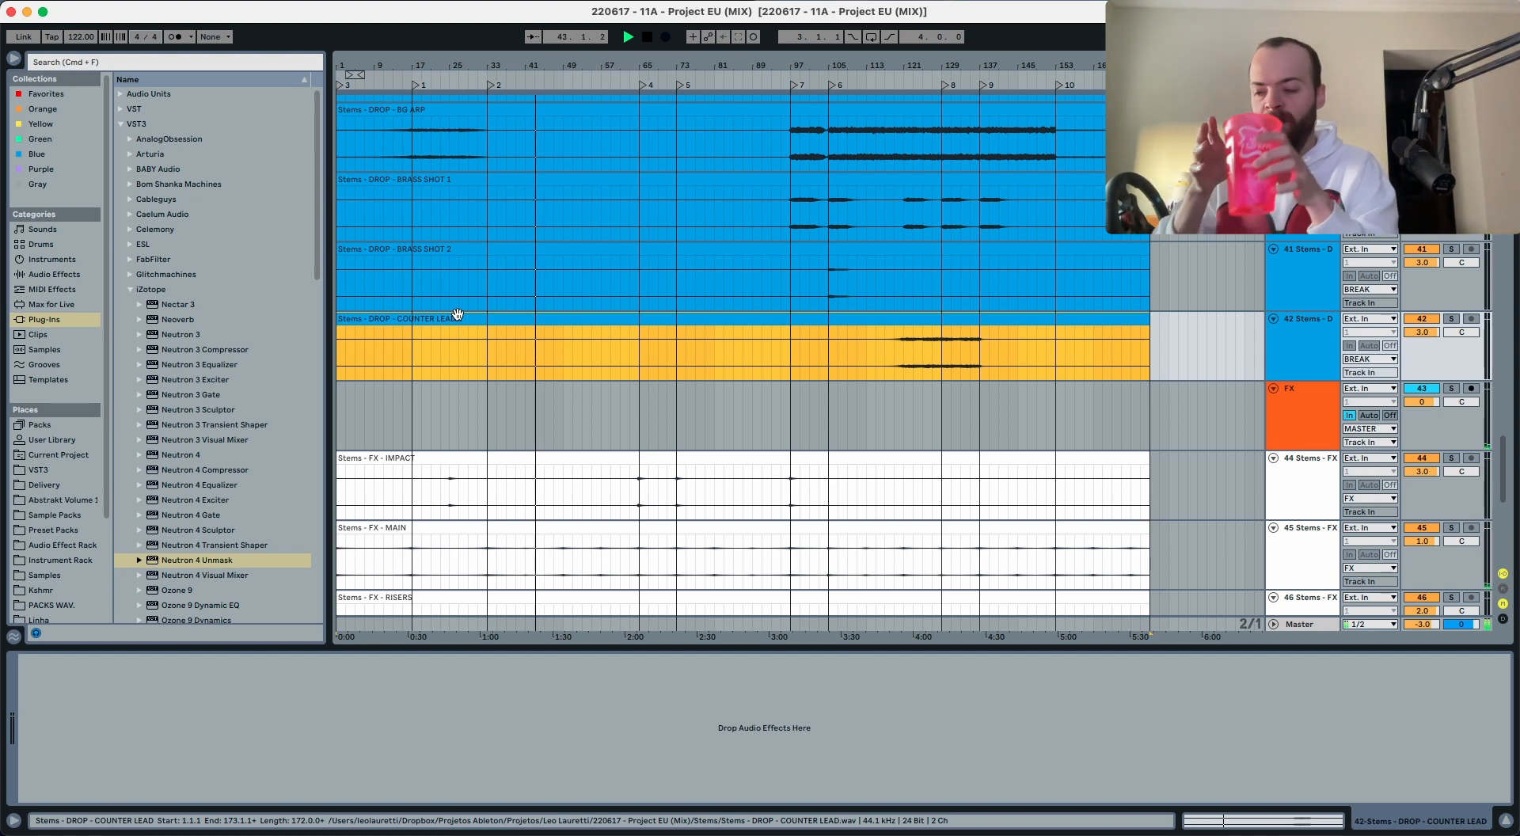
Step: Split the first DRUMS - FILLS clip at bars 35 and 43 and set the isolated section's clip gain to 1.00 dB
{"action": "scroll", "coordinate": [457, 314], "scroll_direction": "up", "scroll_amount": 15}
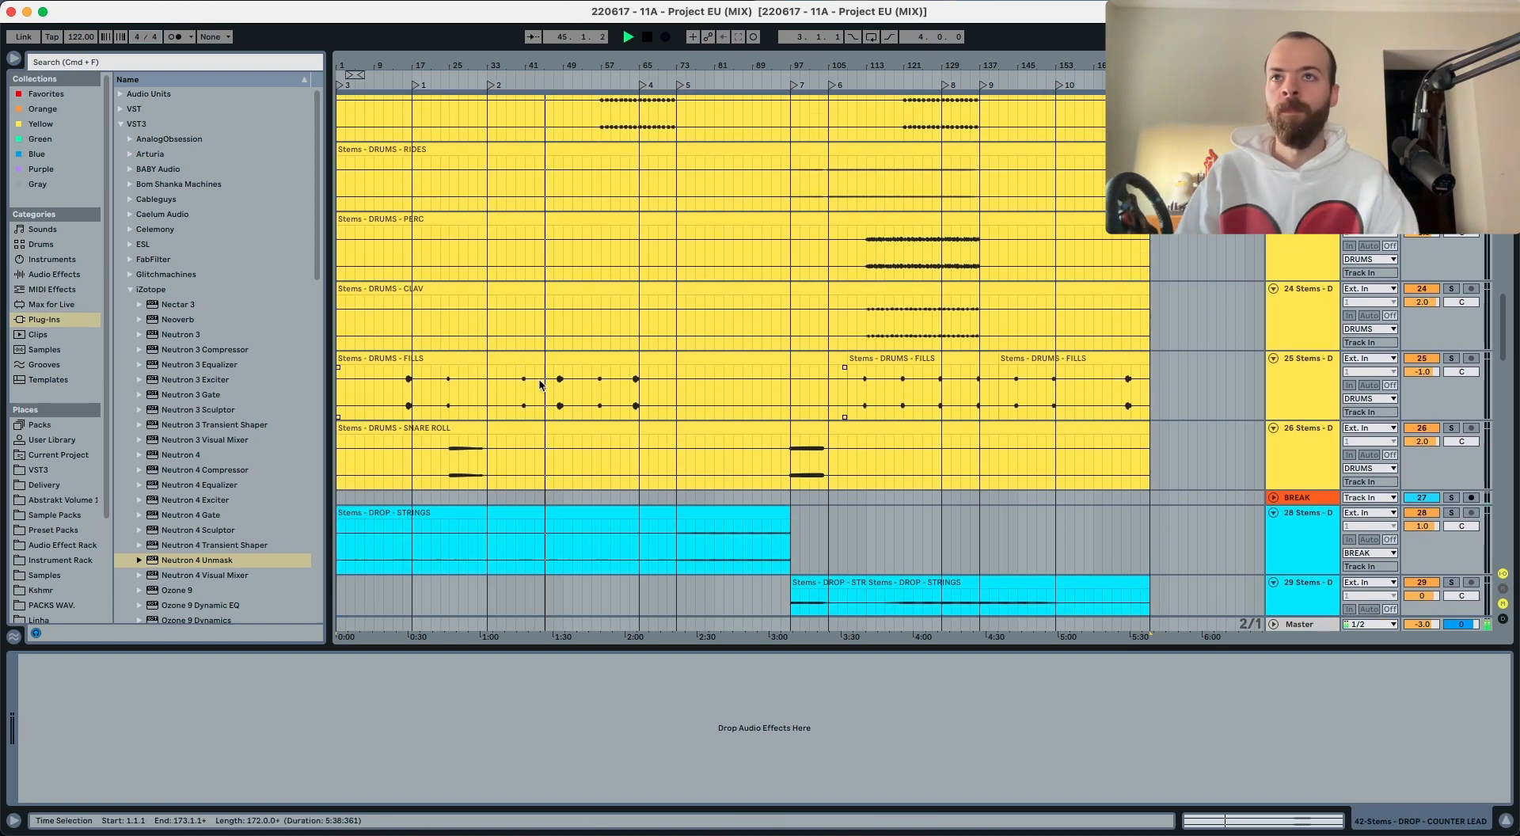
{"action": "left_click", "coordinate": [537, 384]}
{"action": "key", "text": "super+e"}
{"action": "left_click", "coordinate": [493, 383]}
{"action": "key", "text": "super+e"}
{"action": "double_click", "coordinate": [516, 357]}
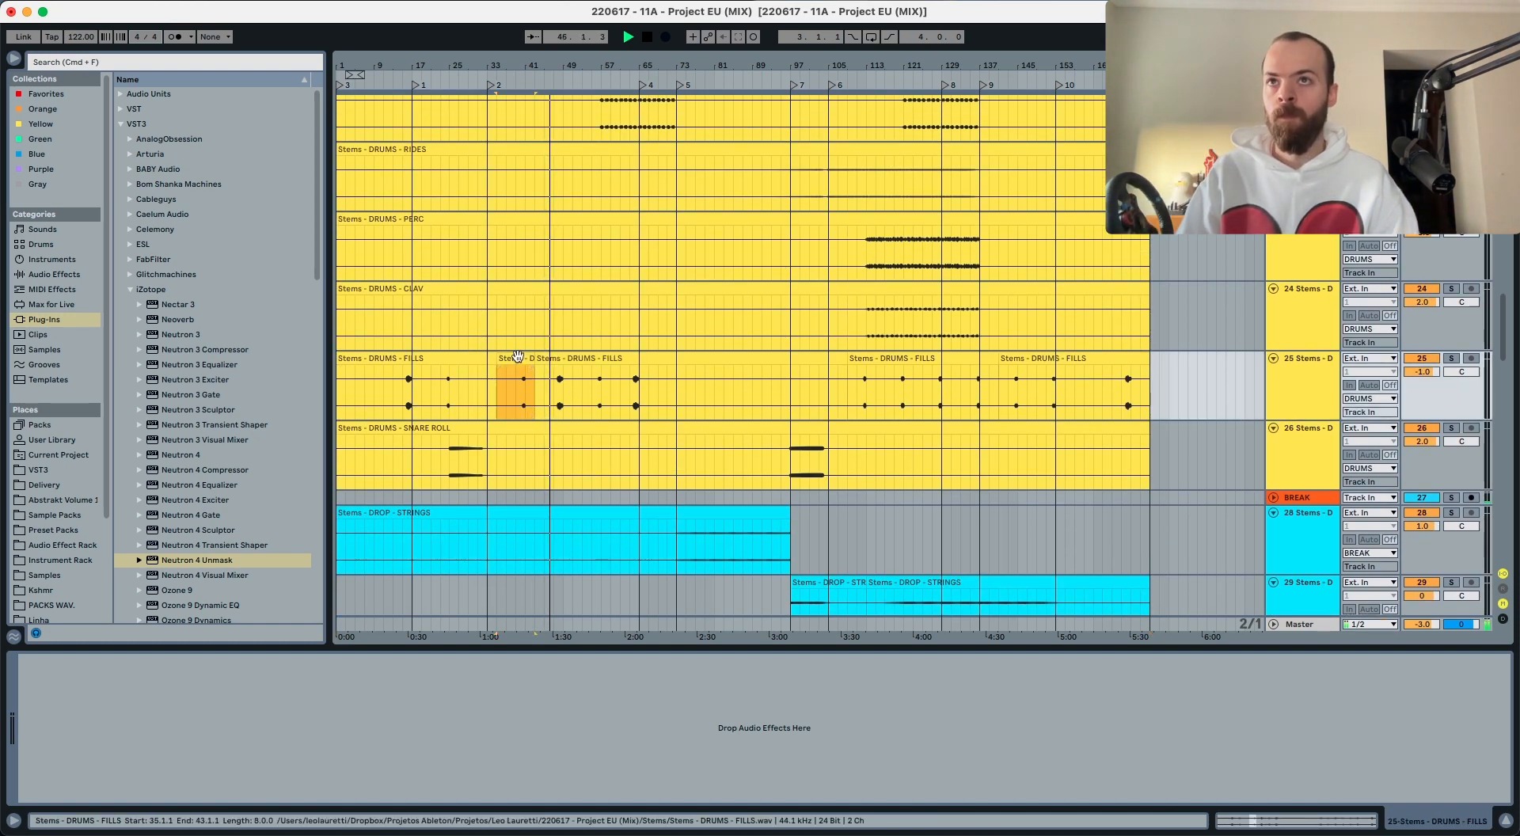
{"action": "left_click", "coordinate": [256, 731]}
{"action": "type", "text": "1.00 dB"}
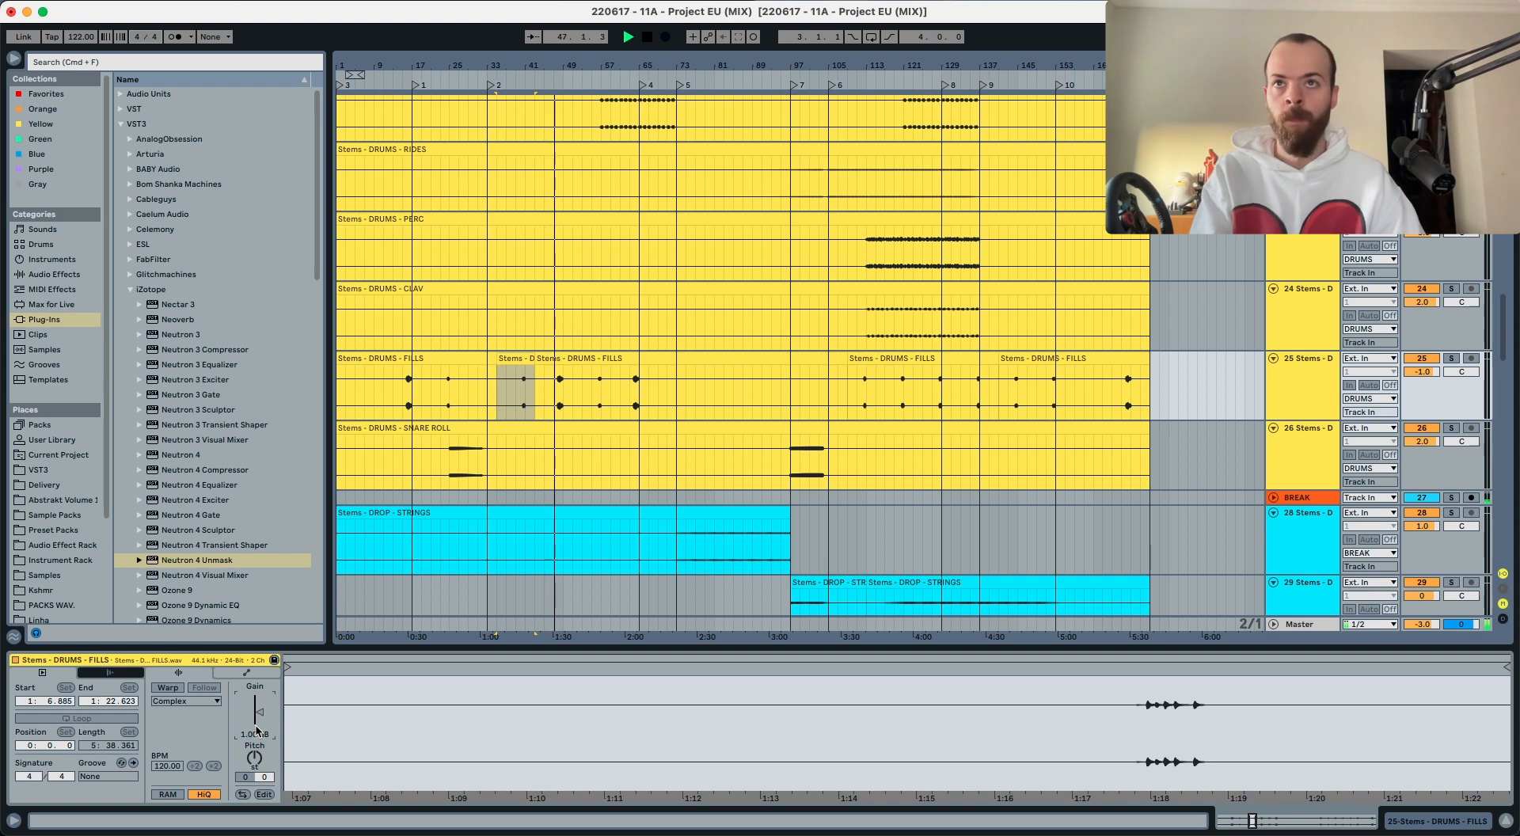
{"action": "key", "text": "Return"}
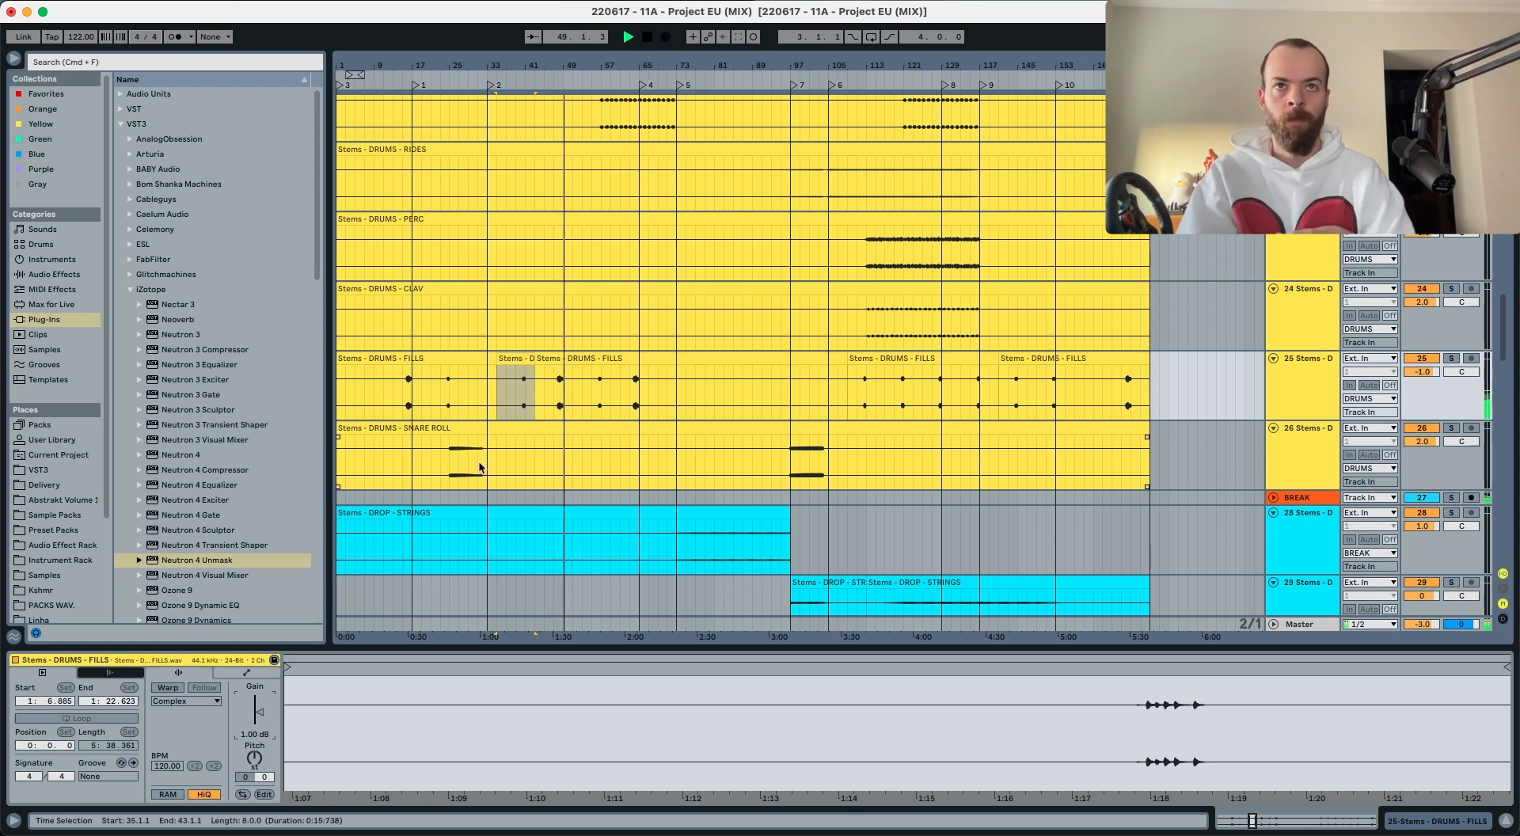
Step: Set the clip gain of the DRUMS - FILLS clip starting around bar 109 to 1.00 dB
{"action": "left_click", "coordinate": [899, 358]}
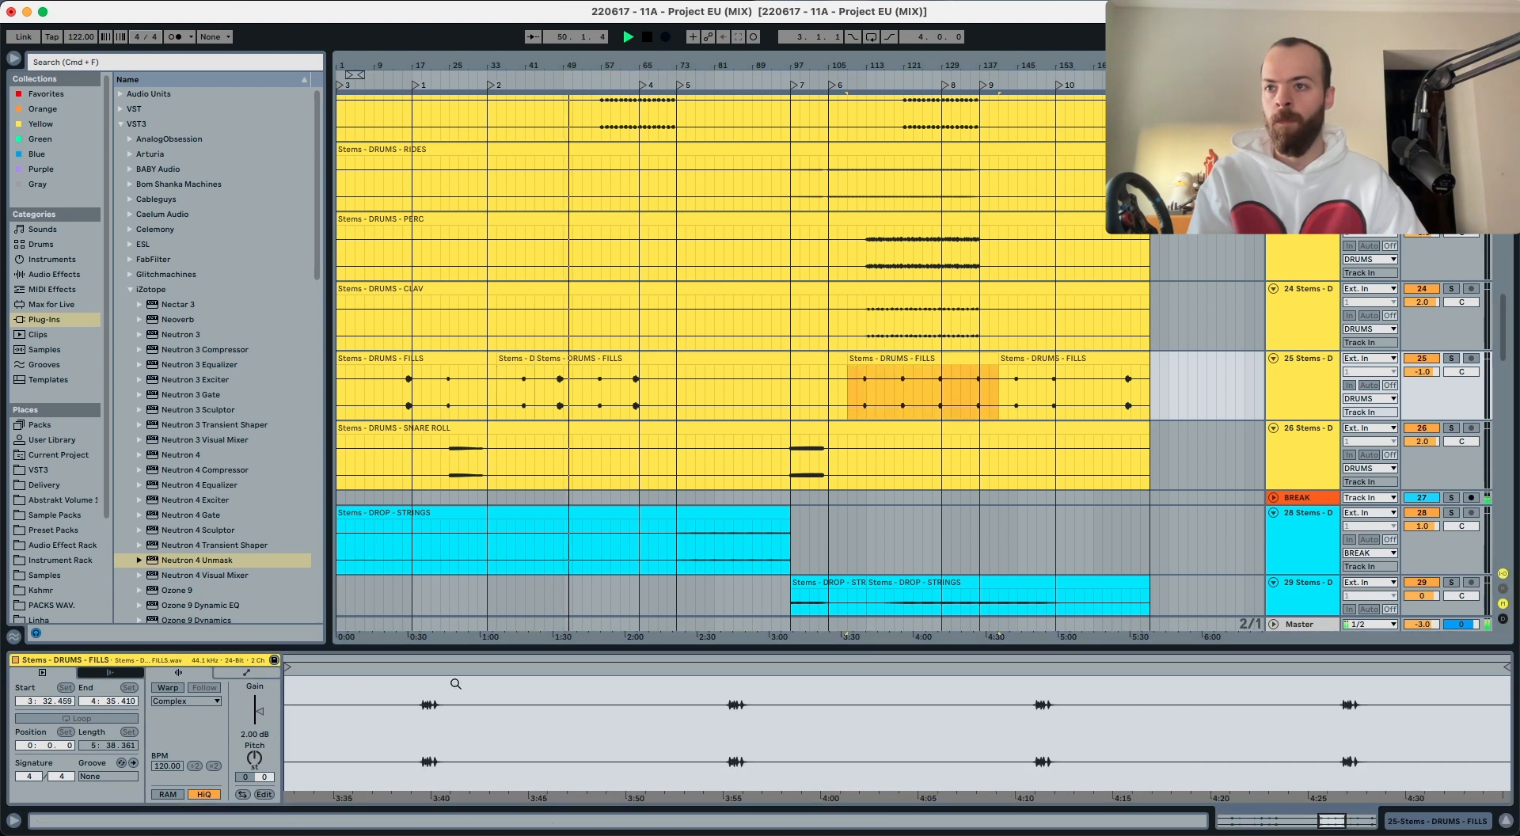
{"action": "left_click", "coordinate": [256, 735]}
{"action": "key", "text": "Down"}
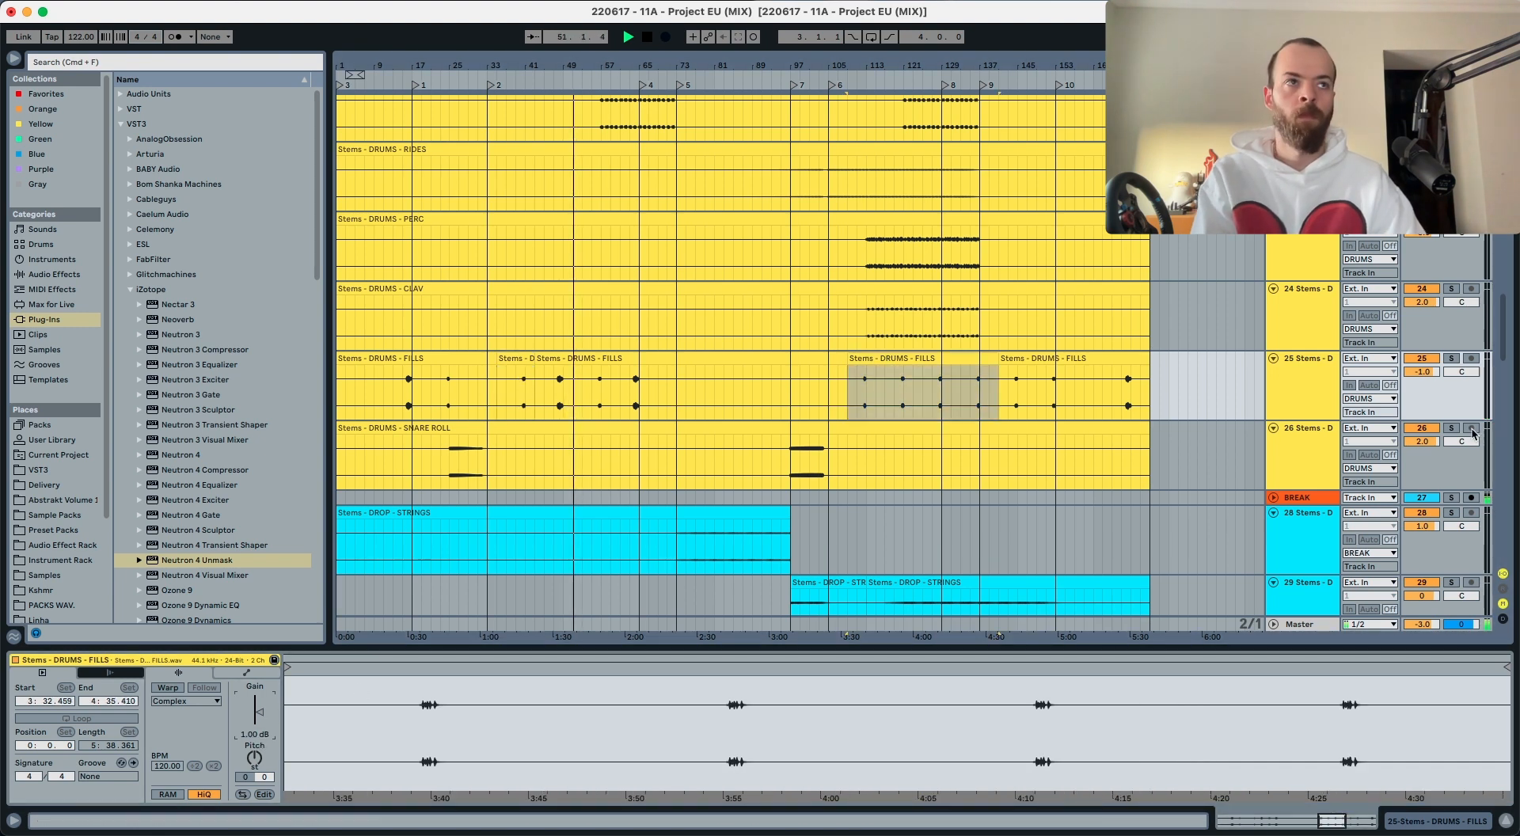
Step: Set the DRUMS - FILLS track volume to 0 dB and extend its first clip over the split section to bar 43
{"action": "left_click", "coordinate": [1432, 373]}
{"action": "key", "text": "Up"}
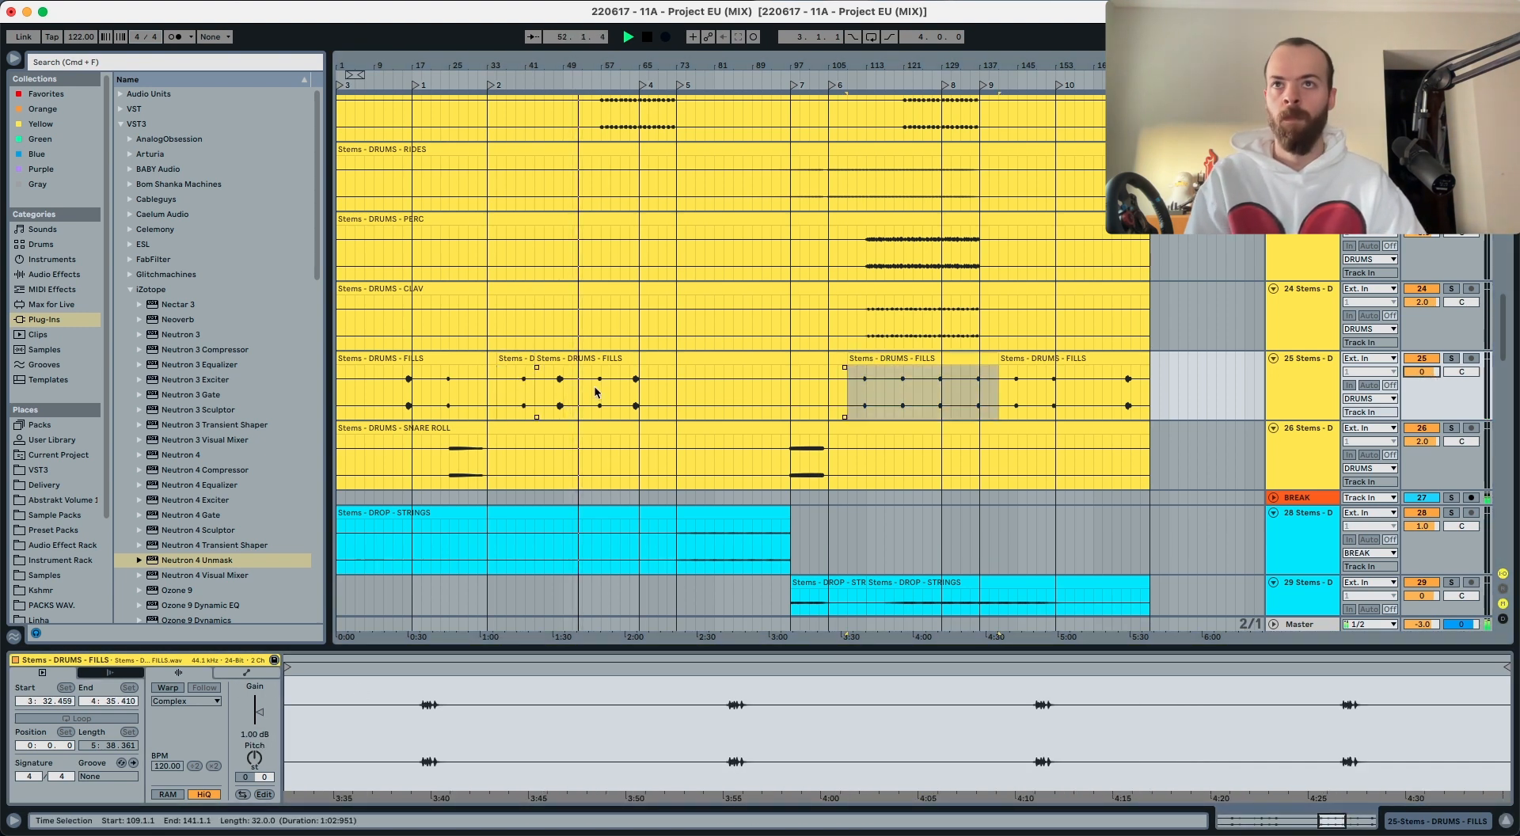
{"action": "left_click", "coordinate": [555, 396]}
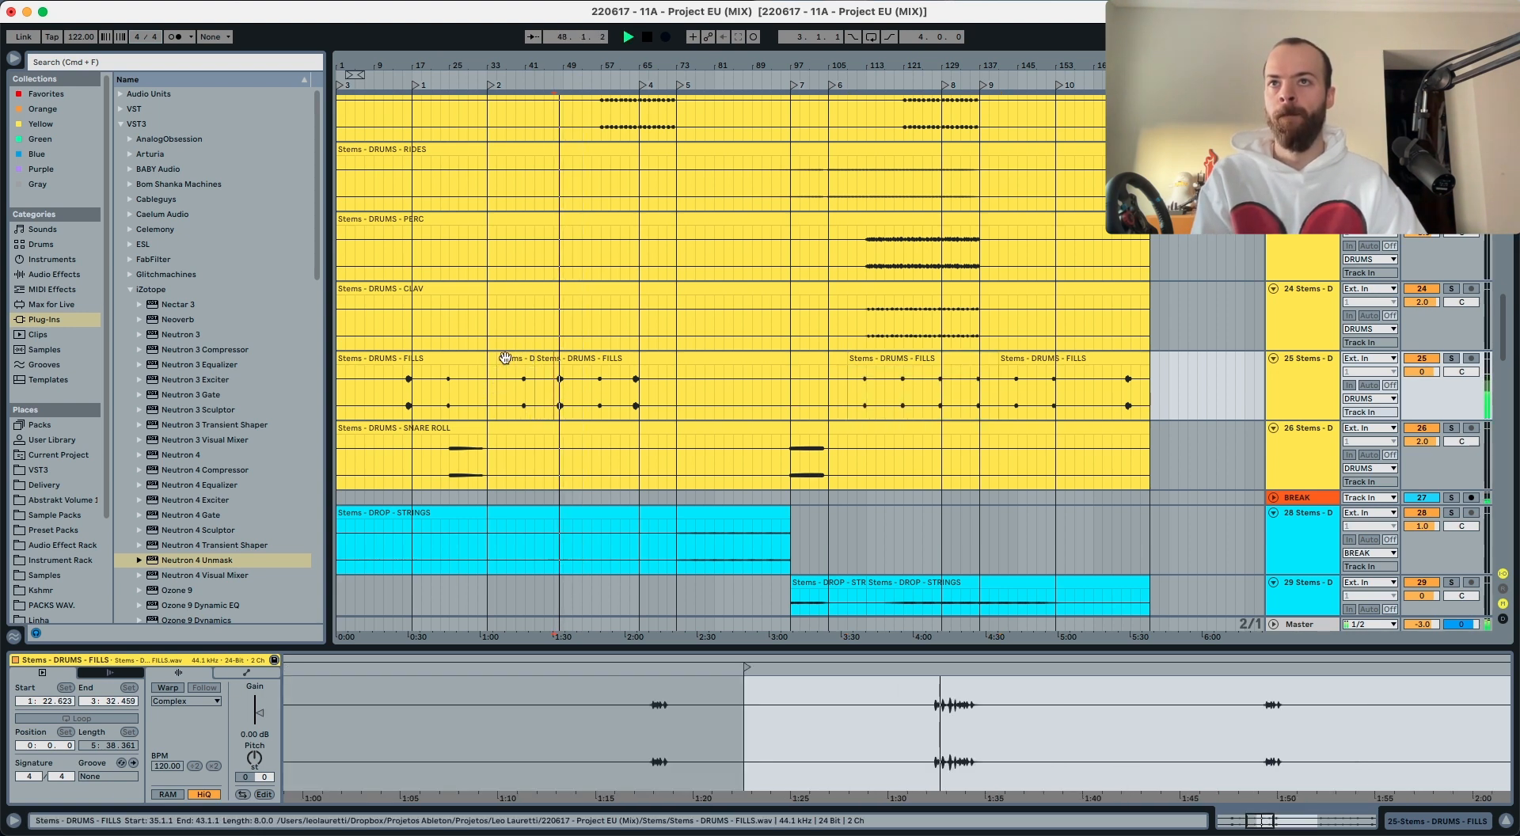
{"action": "left_click_drag", "start_coordinate": [495, 359], "coordinate": [535, 358]}
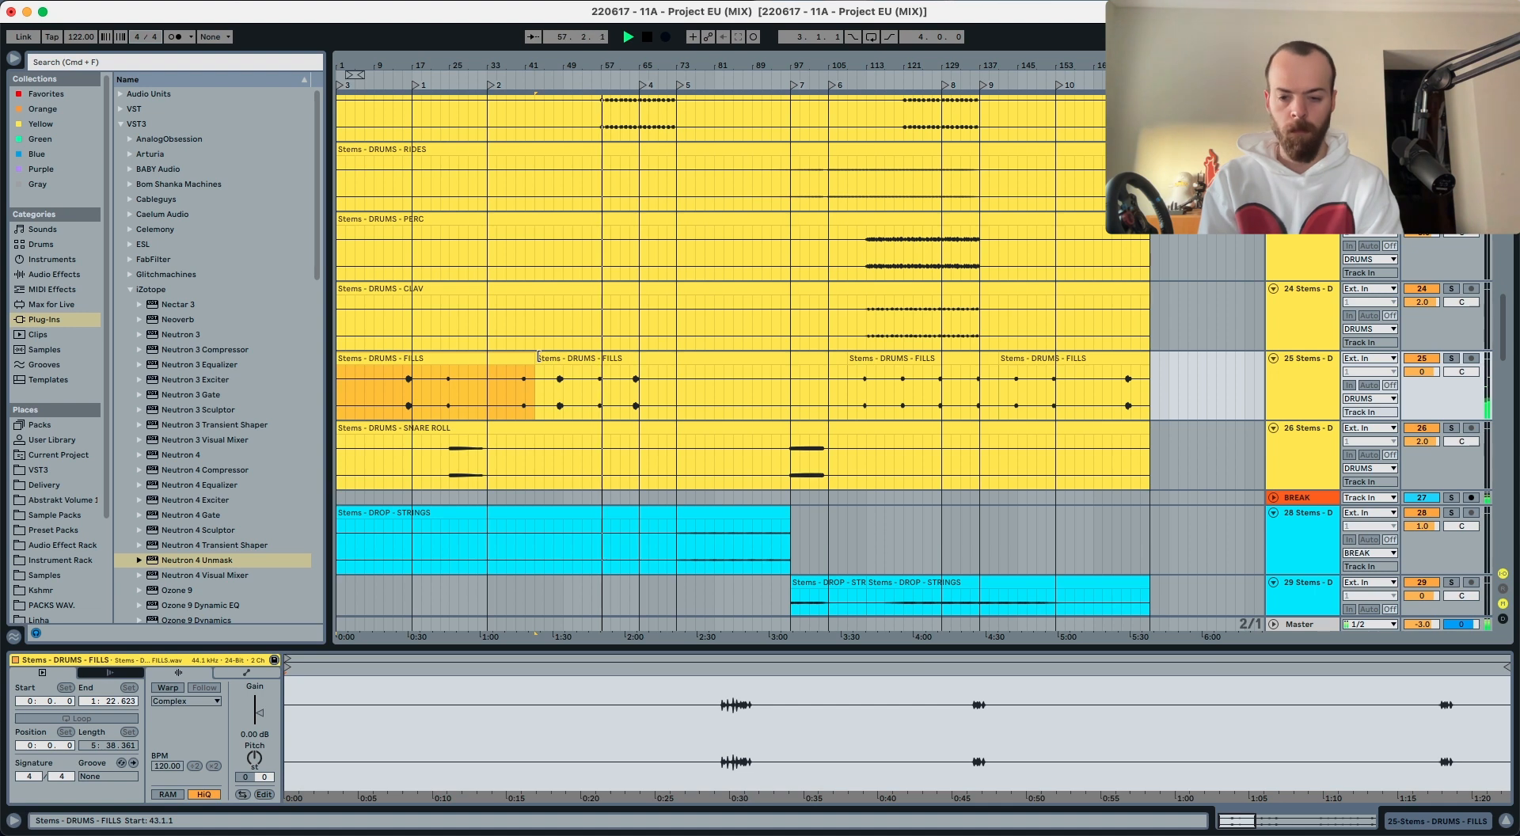
Step: Set the DROP - HIGH STAB track volume to 2 dB and show the browser's favorites
{"action": "scroll", "coordinate": [792, 290], "scroll_direction": "down", "scroll_amount": 10}
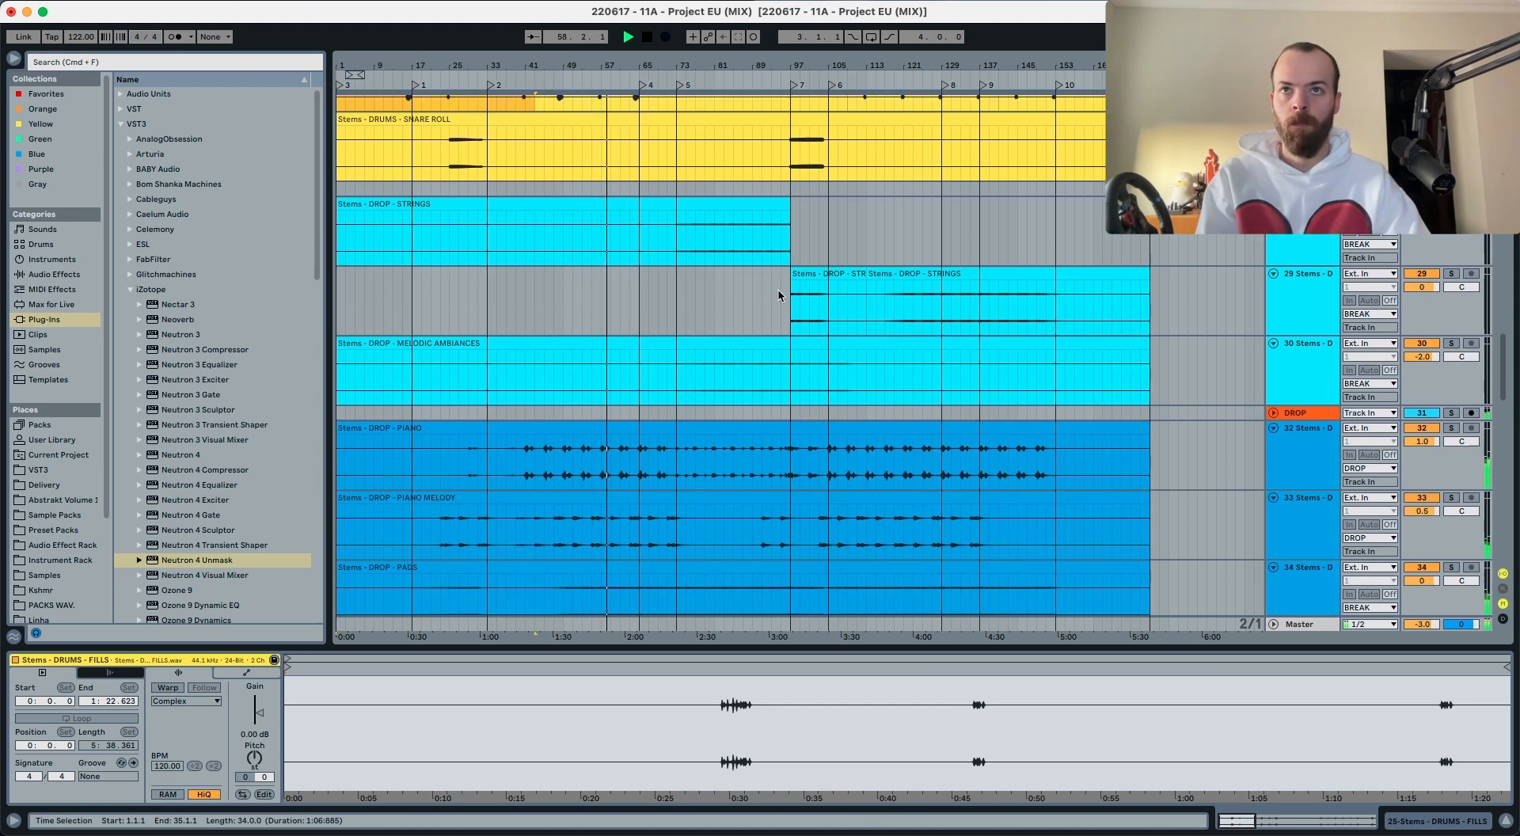
{"action": "scroll", "coordinate": [729, 290], "scroll_direction": "down", "scroll_amount": 1}
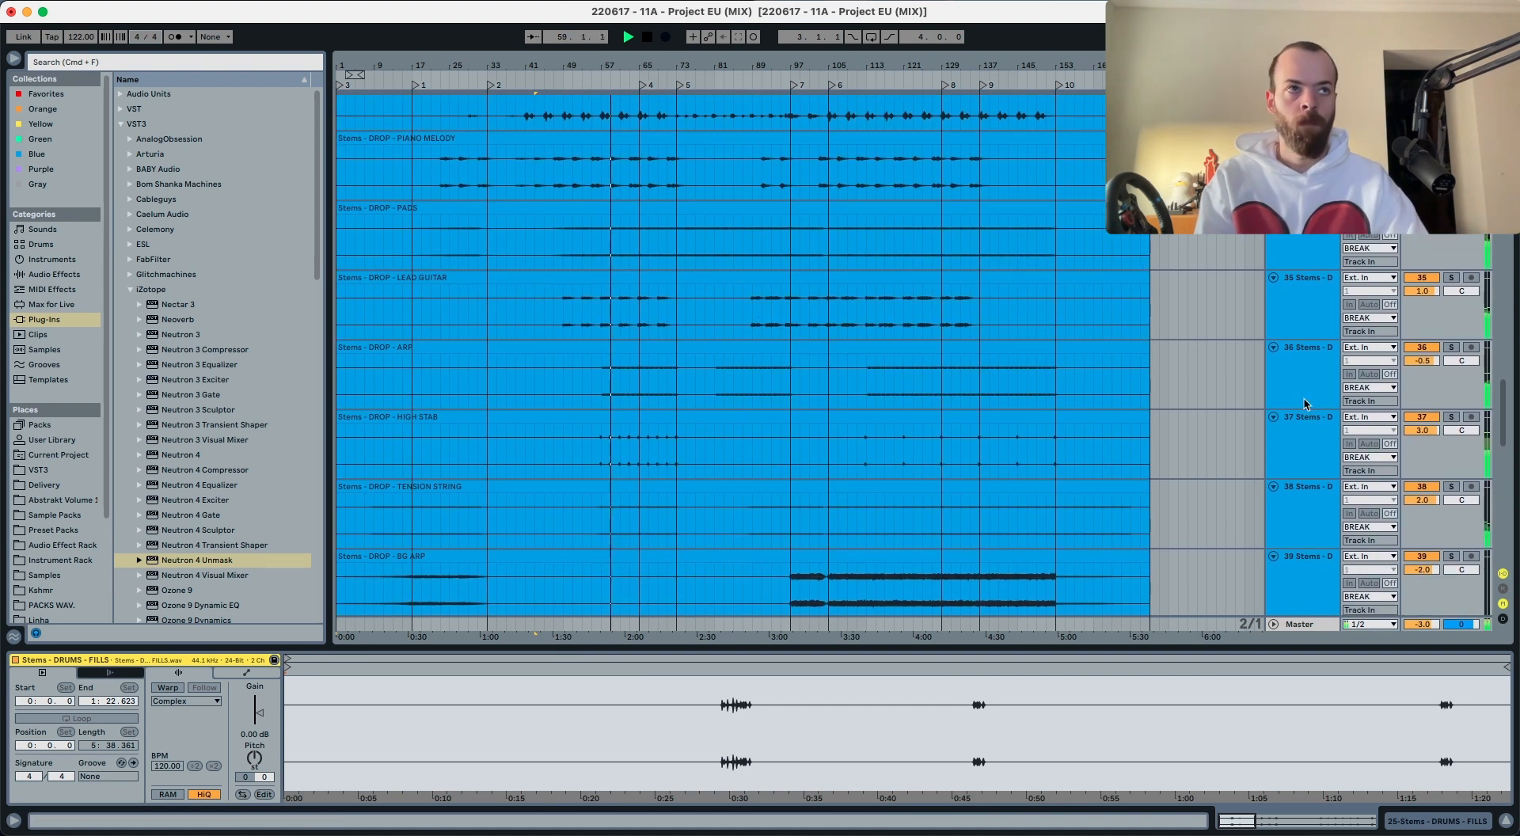
{"action": "left_click", "coordinate": [1418, 432]}
{"action": "key", "text": "Down"}
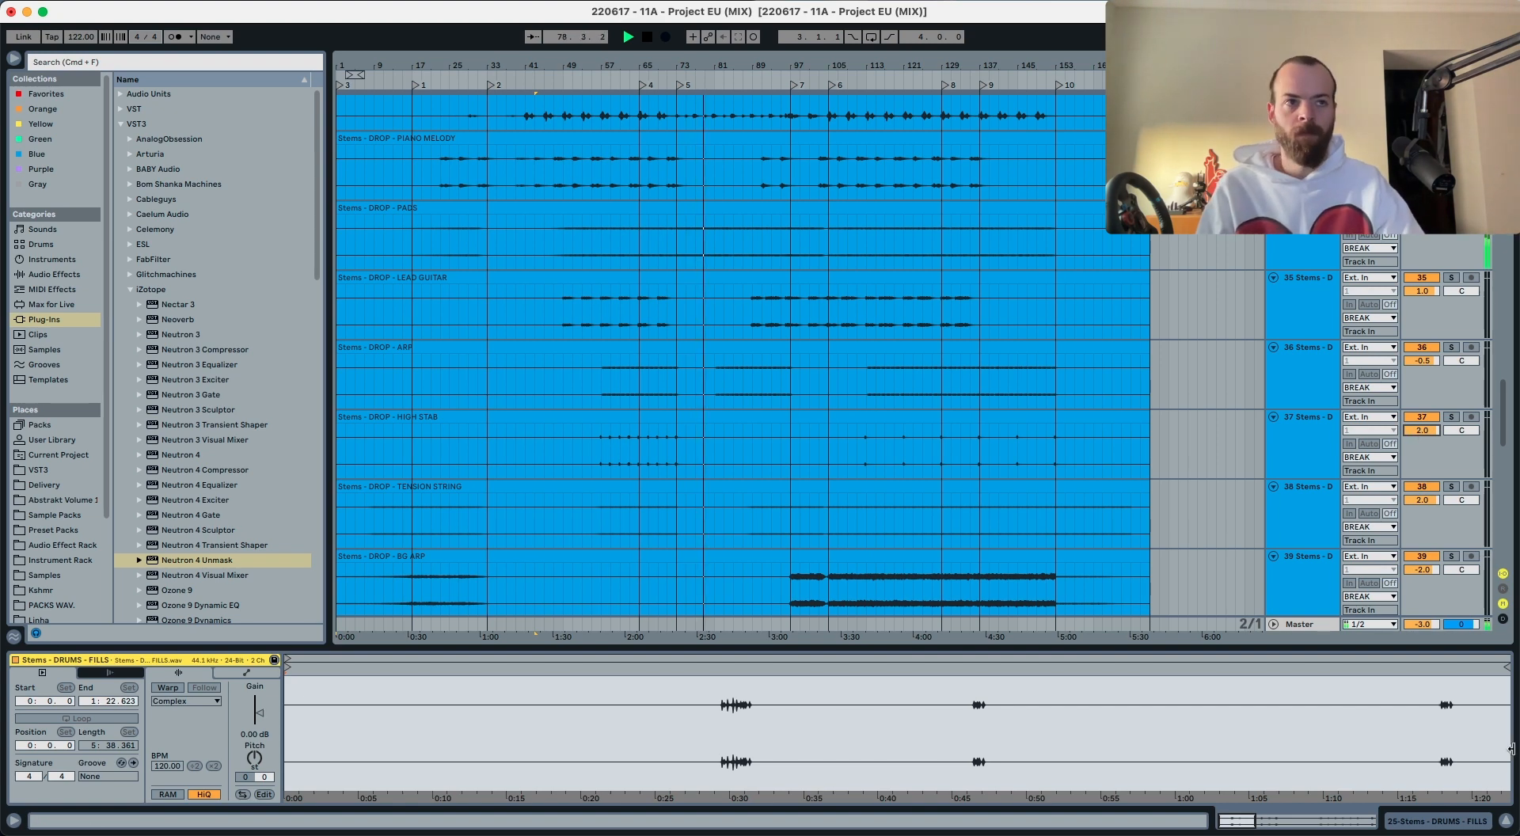
{"action": "left_click", "coordinate": [40, 95]}
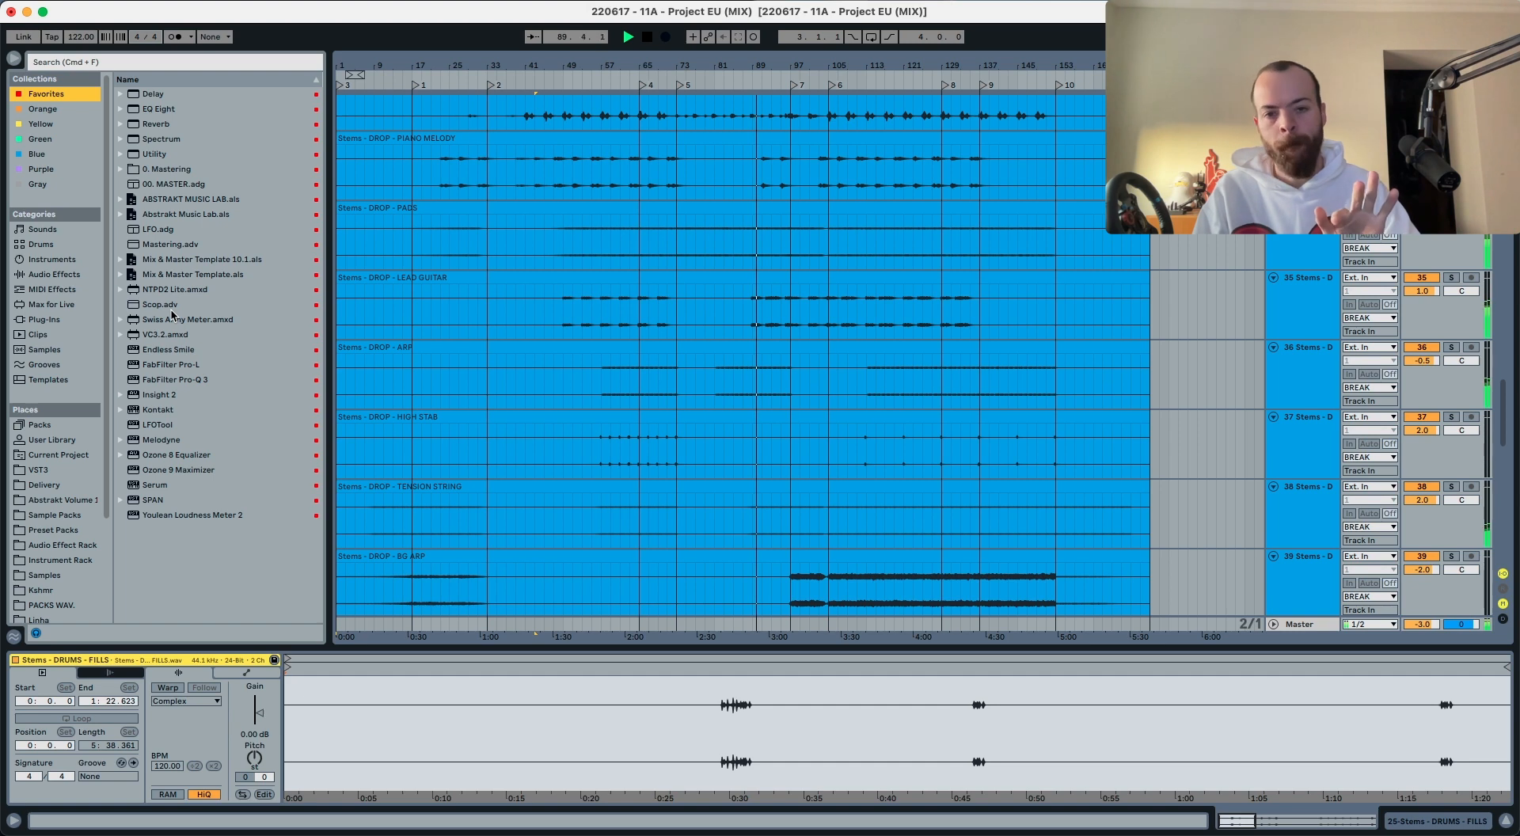
Step: Check the device chains track by track from DRUMS - PERCS back to the KICK & BASS group during playback
{"action": "scroll", "coordinate": [674, 308], "scroll_direction": "up", "scroll_amount": 2}
{"action": "scroll", "coordinate": [674, 309], "scroll_direction": "up", "scroll_amount": 10}
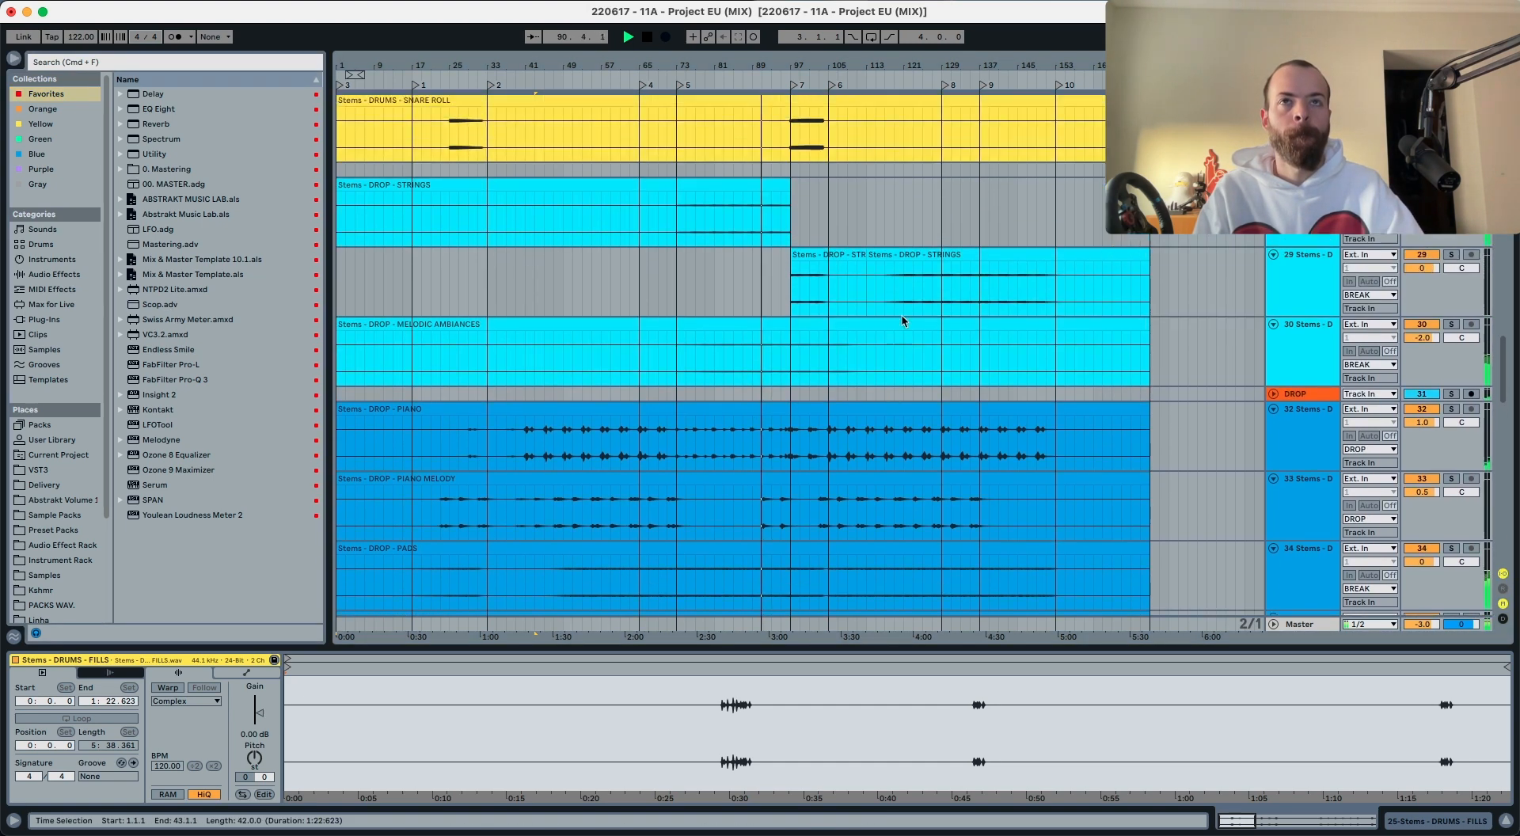
{"action": "scroll", "coordinate": [1281, 383], "scroll_direction": "up", "scroll_amount": 3}
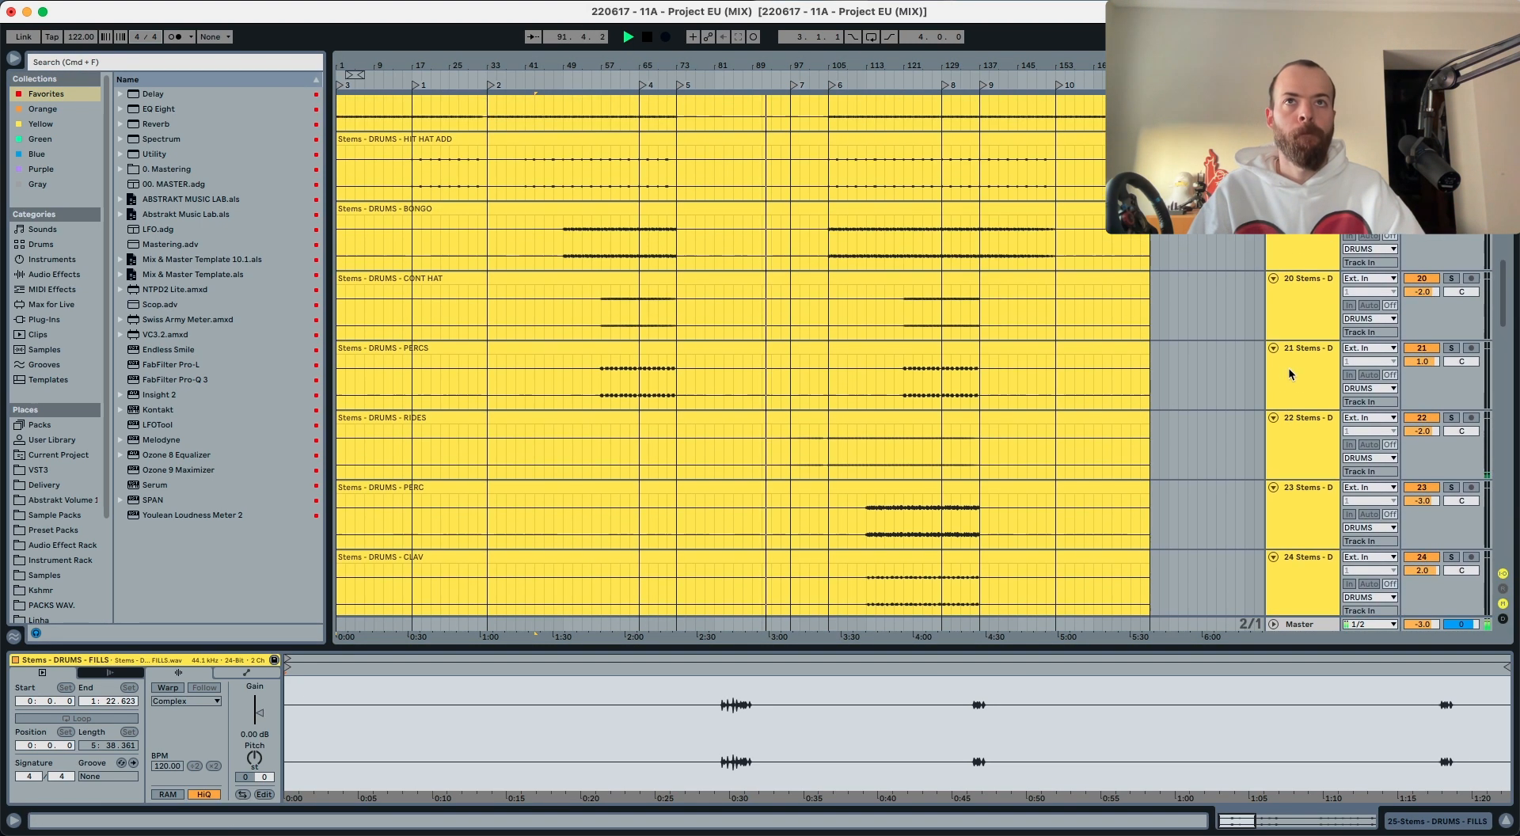
{"action": "left_click", "coordinate": [1288, 367]}
{"action": "left_click", "coordinate": [1293, 341]}
{"action": "key", "text": "Up"}
{"action": "key", "text": "Up"}
{"action": "key", "text": "Up"}
{"action": "key", "text": "Up"}
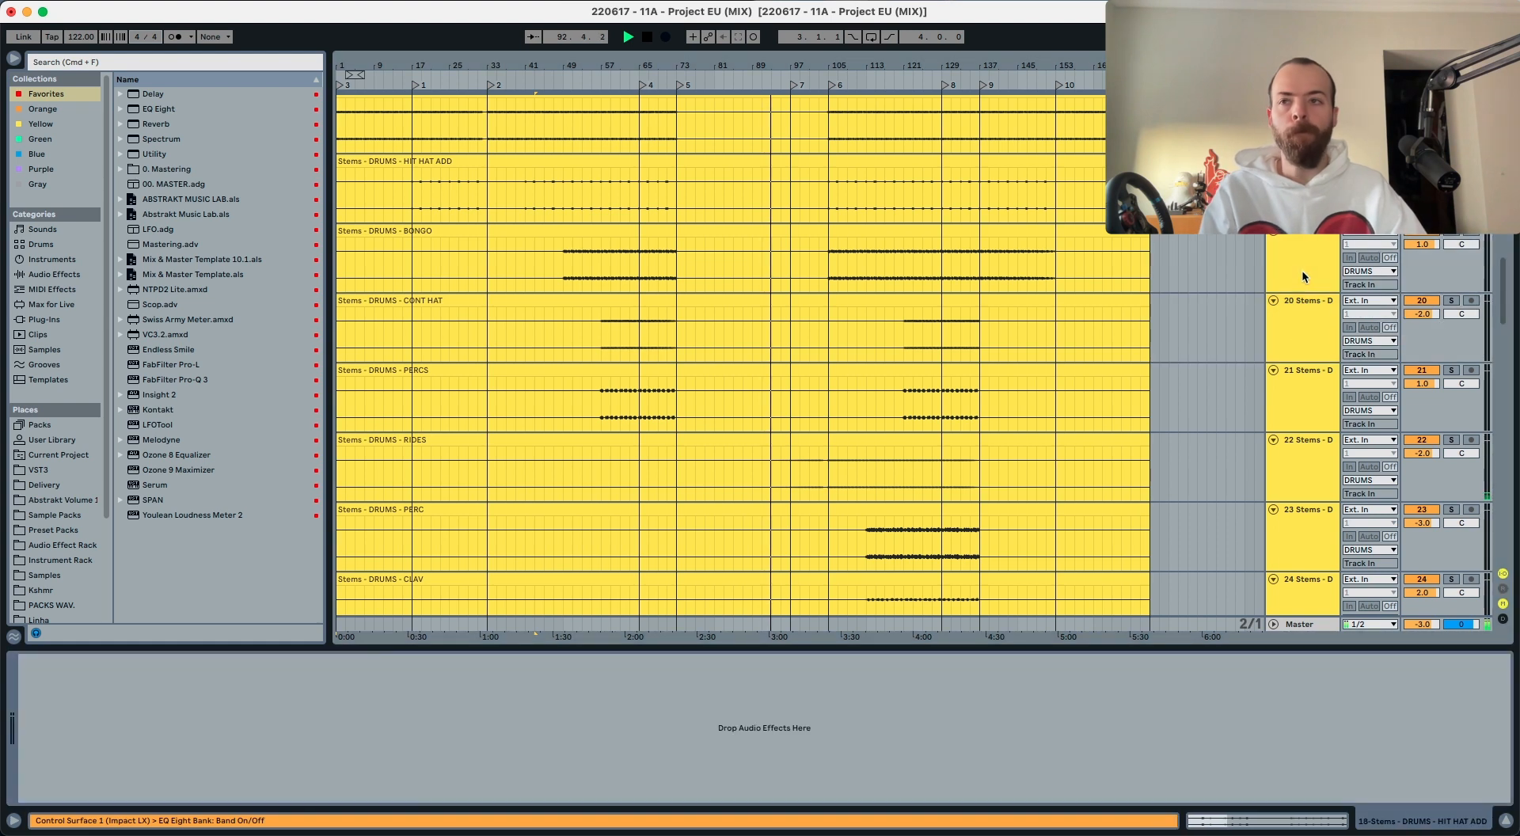
{"action": "key", "text": "Up"}
{"action": "key", "text": "Up"}
{"action": "key", "text": "Up"}
{"action": "key", "text": "Up"}
{"action": "key", "text": "Up"}
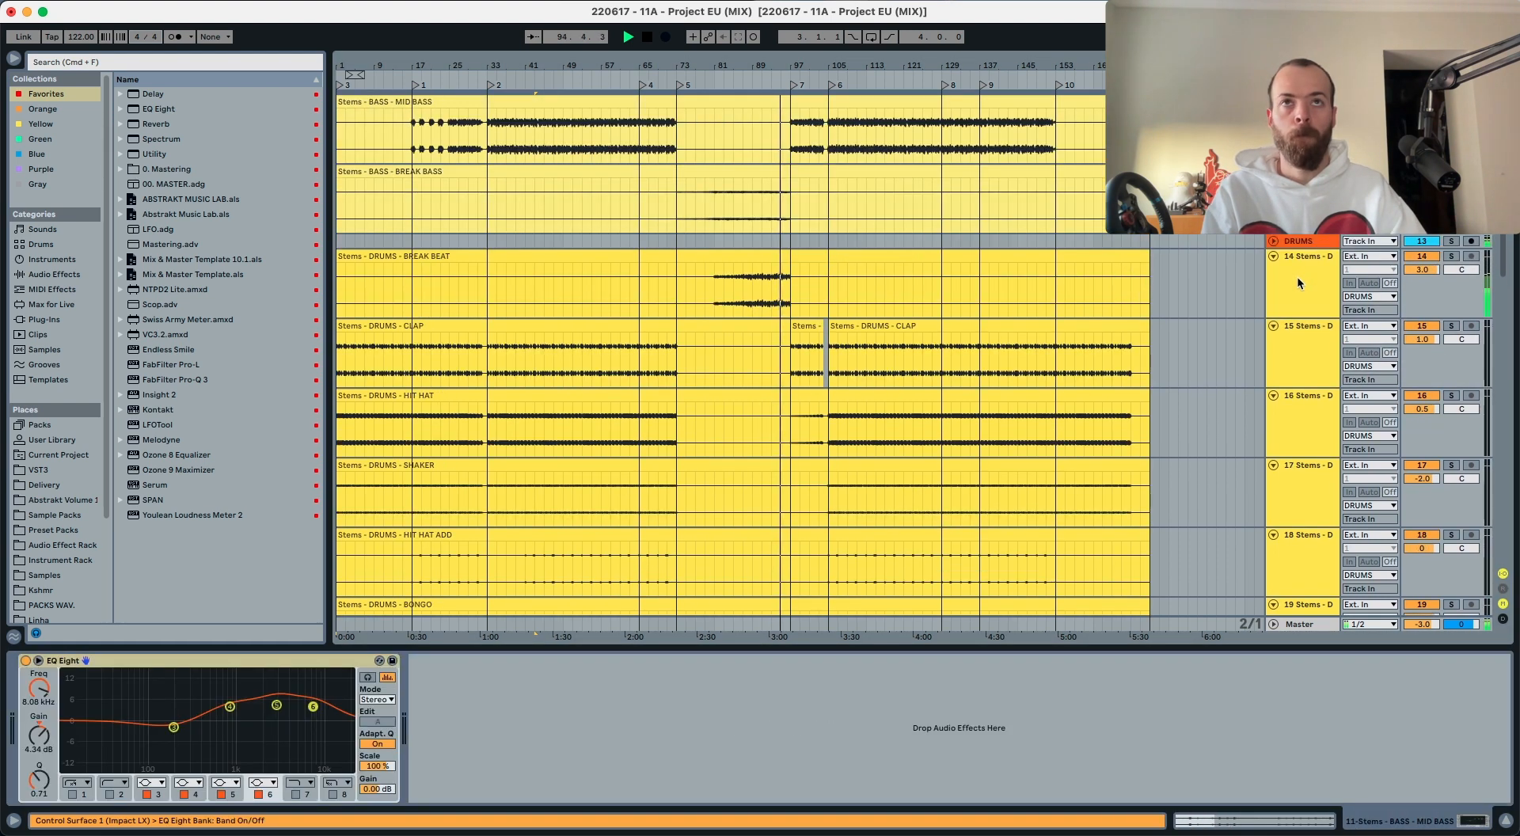
{"action": "key", "text": "Up"}
{"action": "key", "text": "Up"}
{"action": "key", "text": "Up"}
{"action": "key", "text": "Up"}
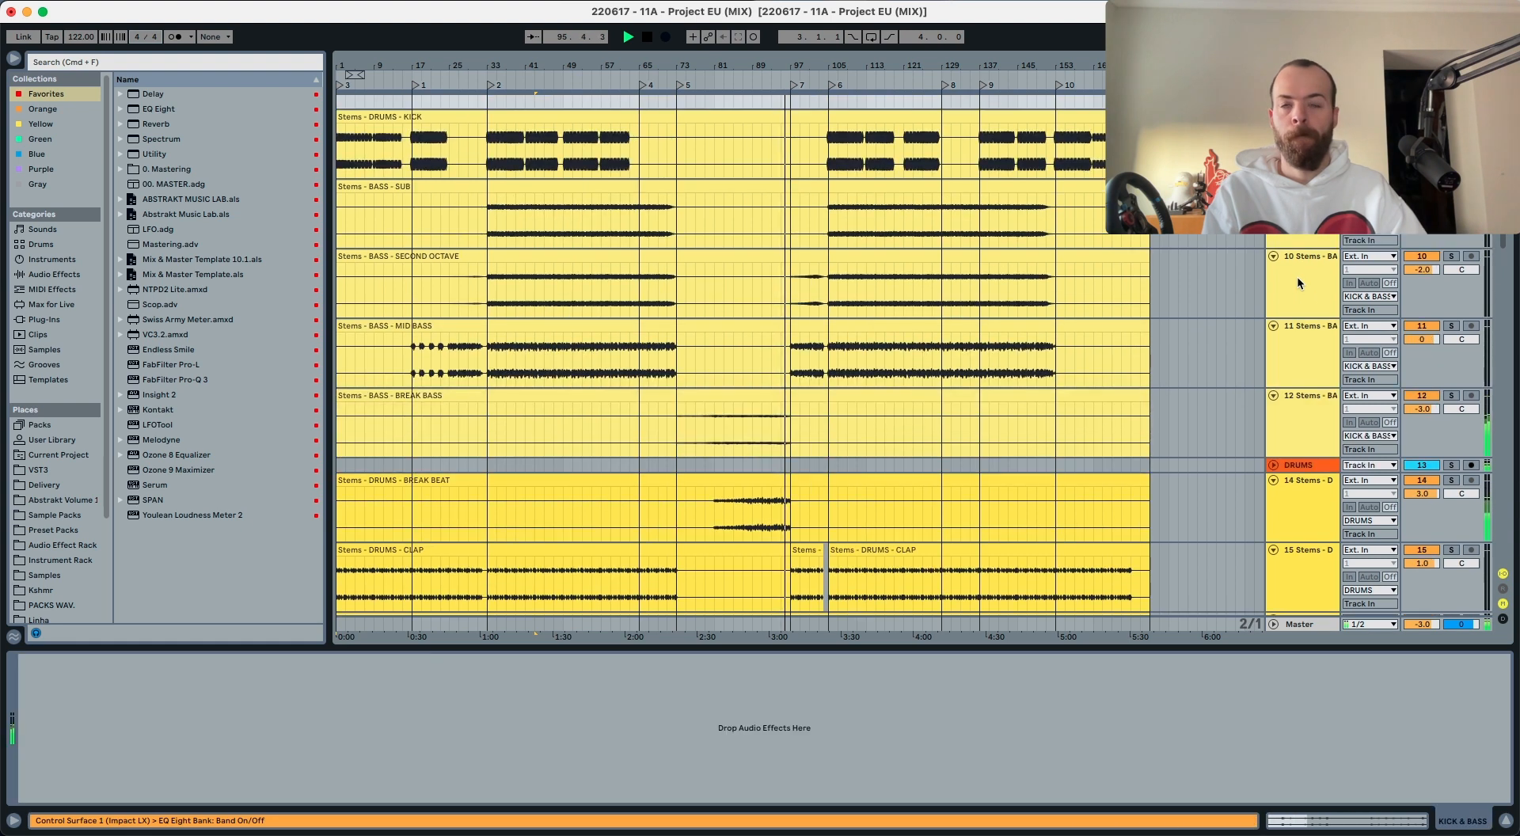
Step: Go through the device chains of the bass, drum, break, drop, FX and vocal tracks down to VOX - REVERSES
{"action": "key", "text": "Down"}
{"action": "key", "text": "Down"}
{"action": "key", "text": "Down"}
{"action": "key", "text": "Down"}
{"action": "key", "text": "Down"}
{"action": "key", "text": "Down"}
{"action": "key", "text": "Down"}
{"action": "key", "text": "Down"}
{"action": "key", "text": "Down"}
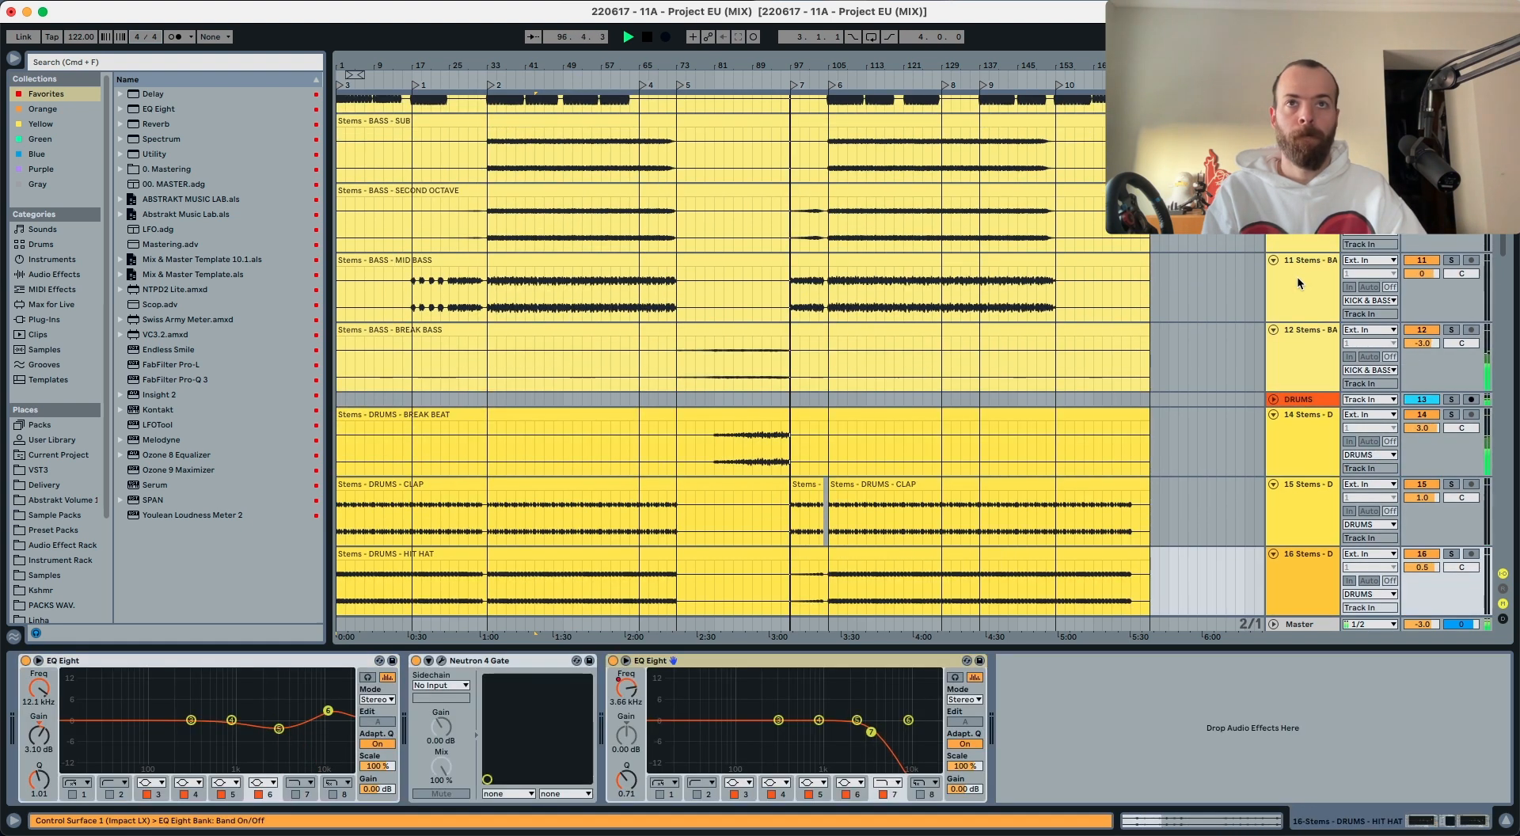
{"action": "key", "text": "Down"}
{"action": "key", "text": "Down"}
{"action": "key", "text": "Down"}
{"action": "key", "text": "Down"}
{"action": "key", "text": "Down"}
{"action": "key", "text": "Down"}
{"action": "key", "text": "Down"}
{"action": "key", "text": "Down"}
{"action": "key", "text": "Down"}
{"action": "key", "text": "Down"}
{"action": "key", "text": "Down"}
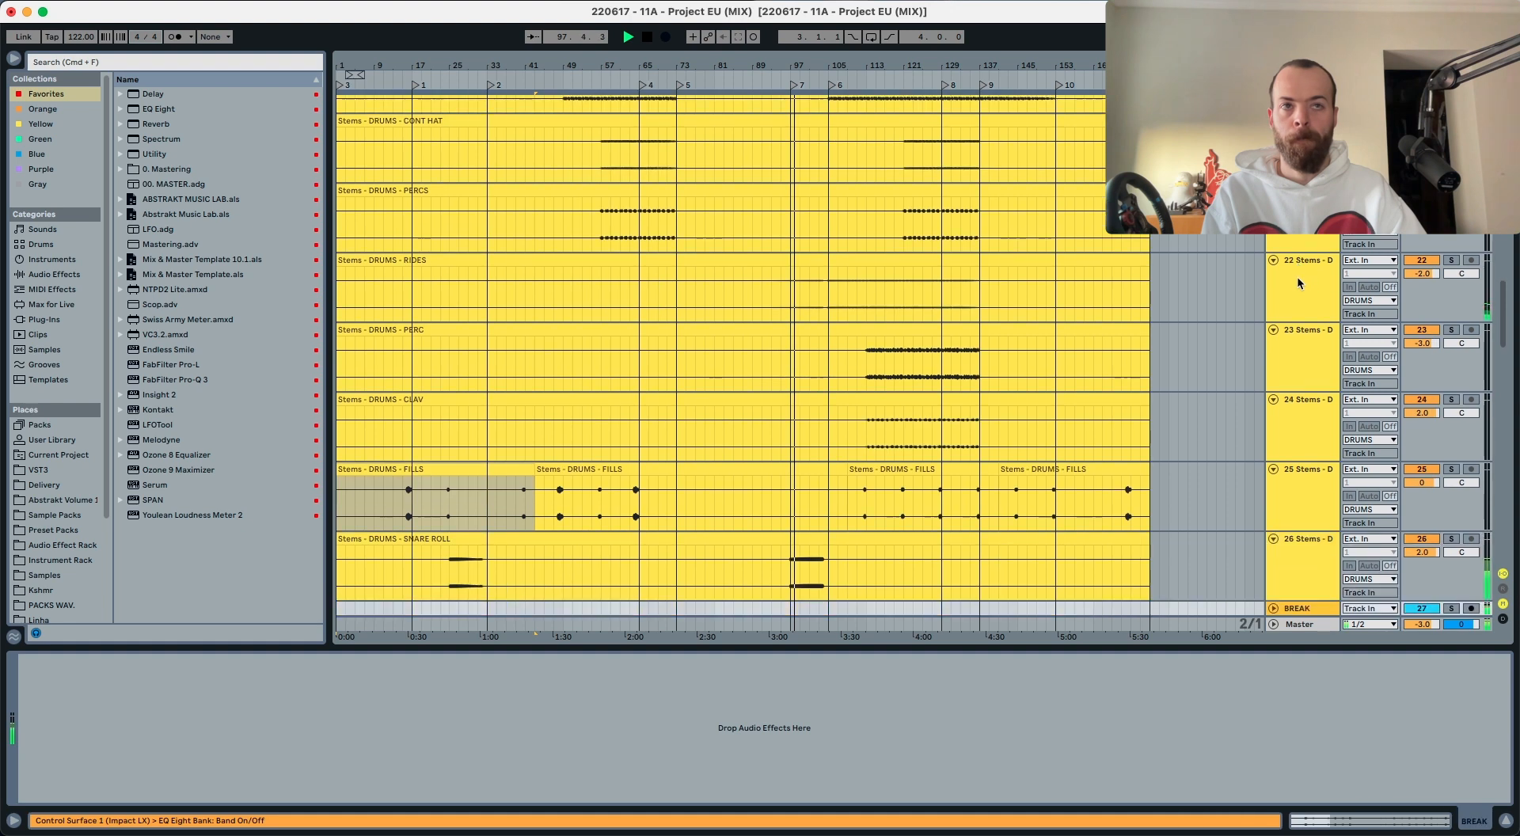
{"action": "key", "text": "Down"}
{"action": "key", "text": "Down"}
{"action": "key", "text": "Down"}
{"action": "key", "text": "Down"}
{"action": "key", "text": "Down"}
{"action": "key", "text": "Down"}
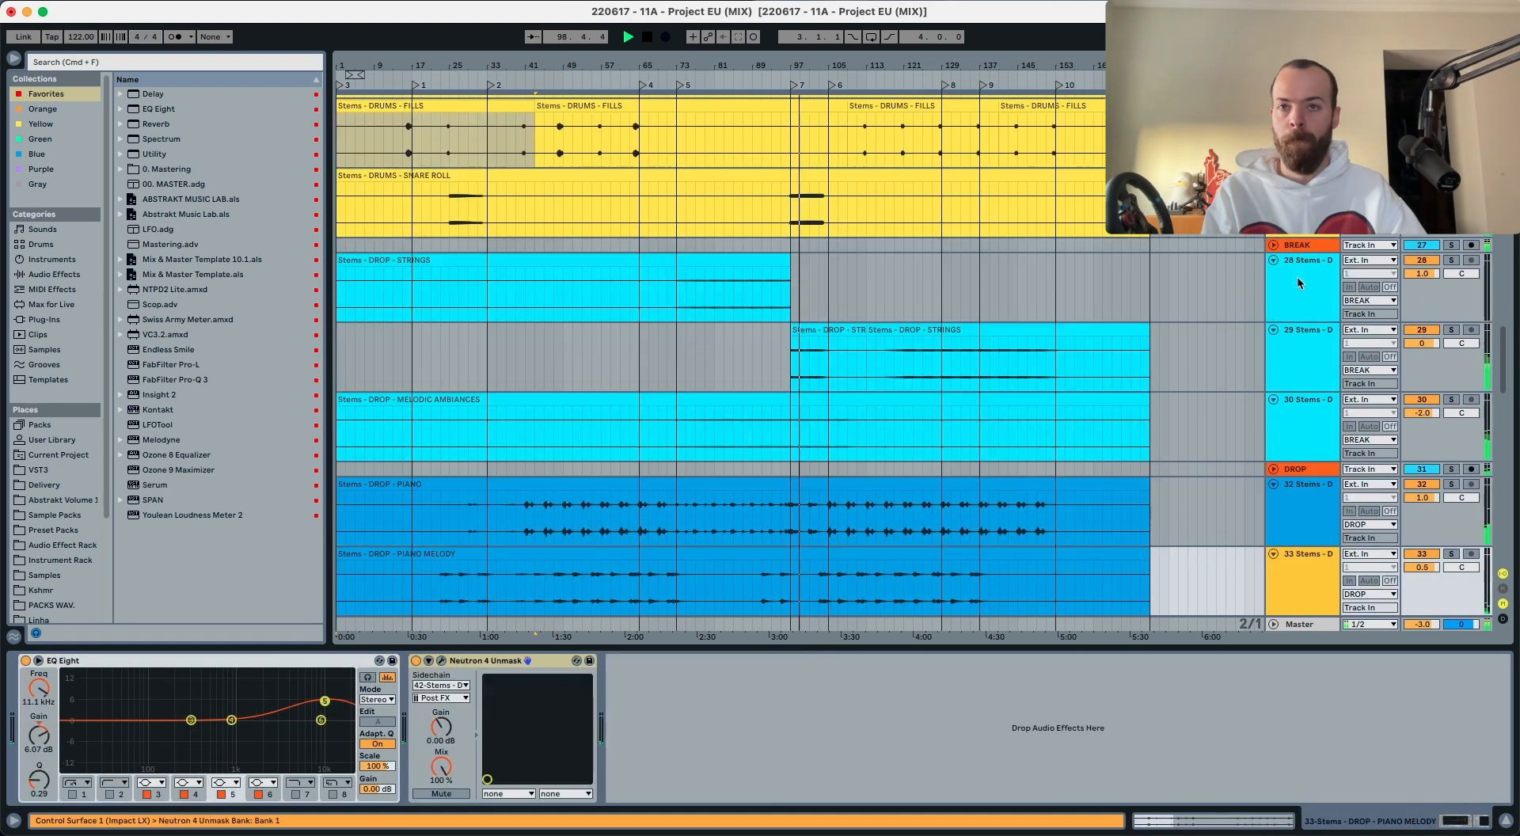
{"action": "key", "text": "Down"}
{"action": "key", "text": "Down"}
{"action": "key", "text": "Down"}
{"action": "key", "text": "Down"}
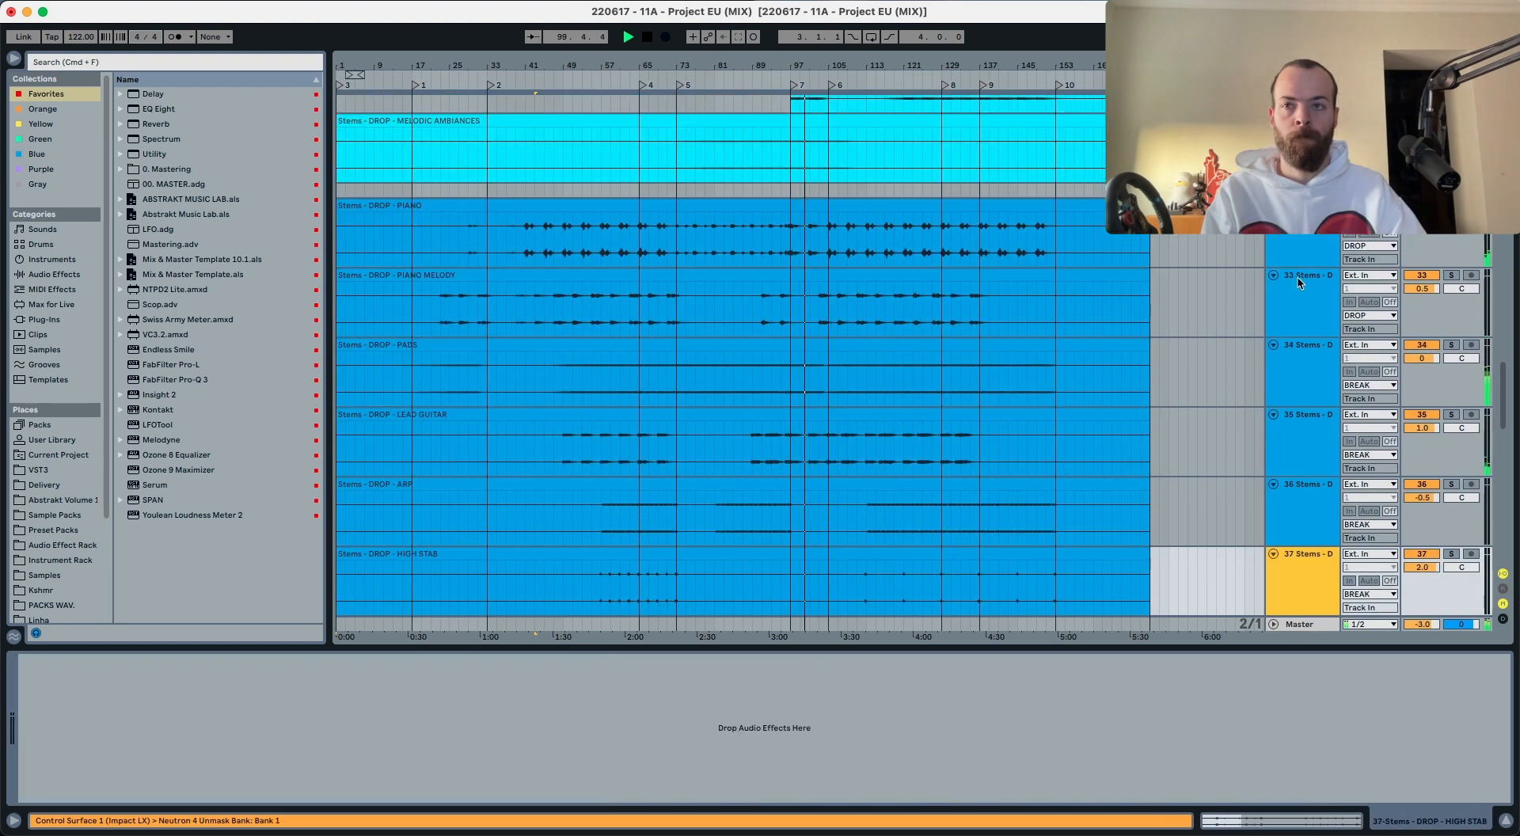
{"action": "key", "text": "Down"}
{"action": "key", "text": "Down"}
{"action": "key", "text": "Down"}
{"action": "key", "text": "Down"}
{"action": "key", "text": "Down"}
{"action": "key", "text": "Down"}
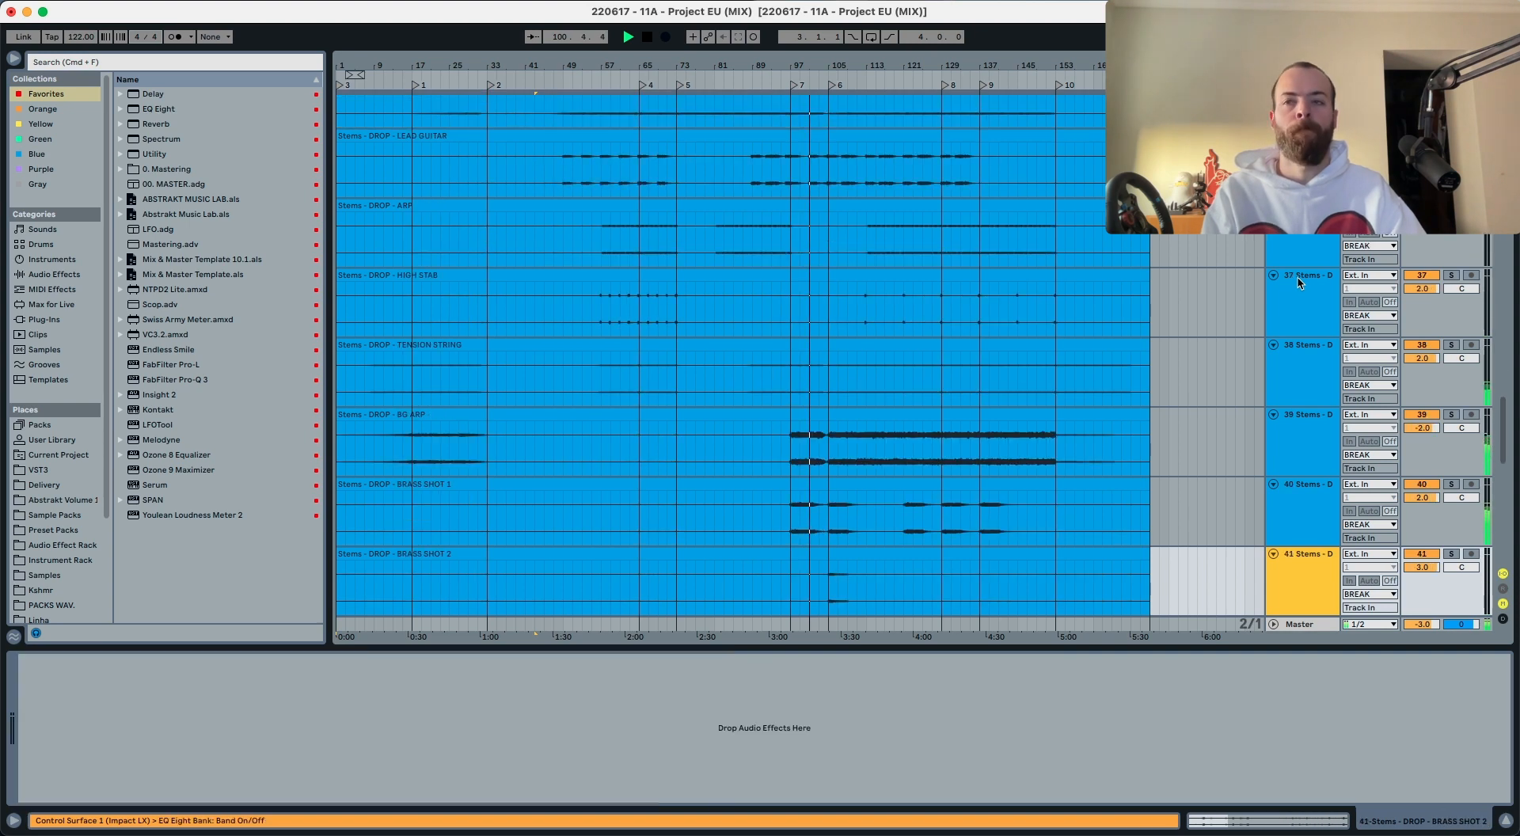
{"action": "key", "text": "Down"}
{"action": "key", "text": "Down"}
{"action": "key", "text": "Down"}
{"action": "key", "text": "Down"}
{"action": "key", "text": "Down"}
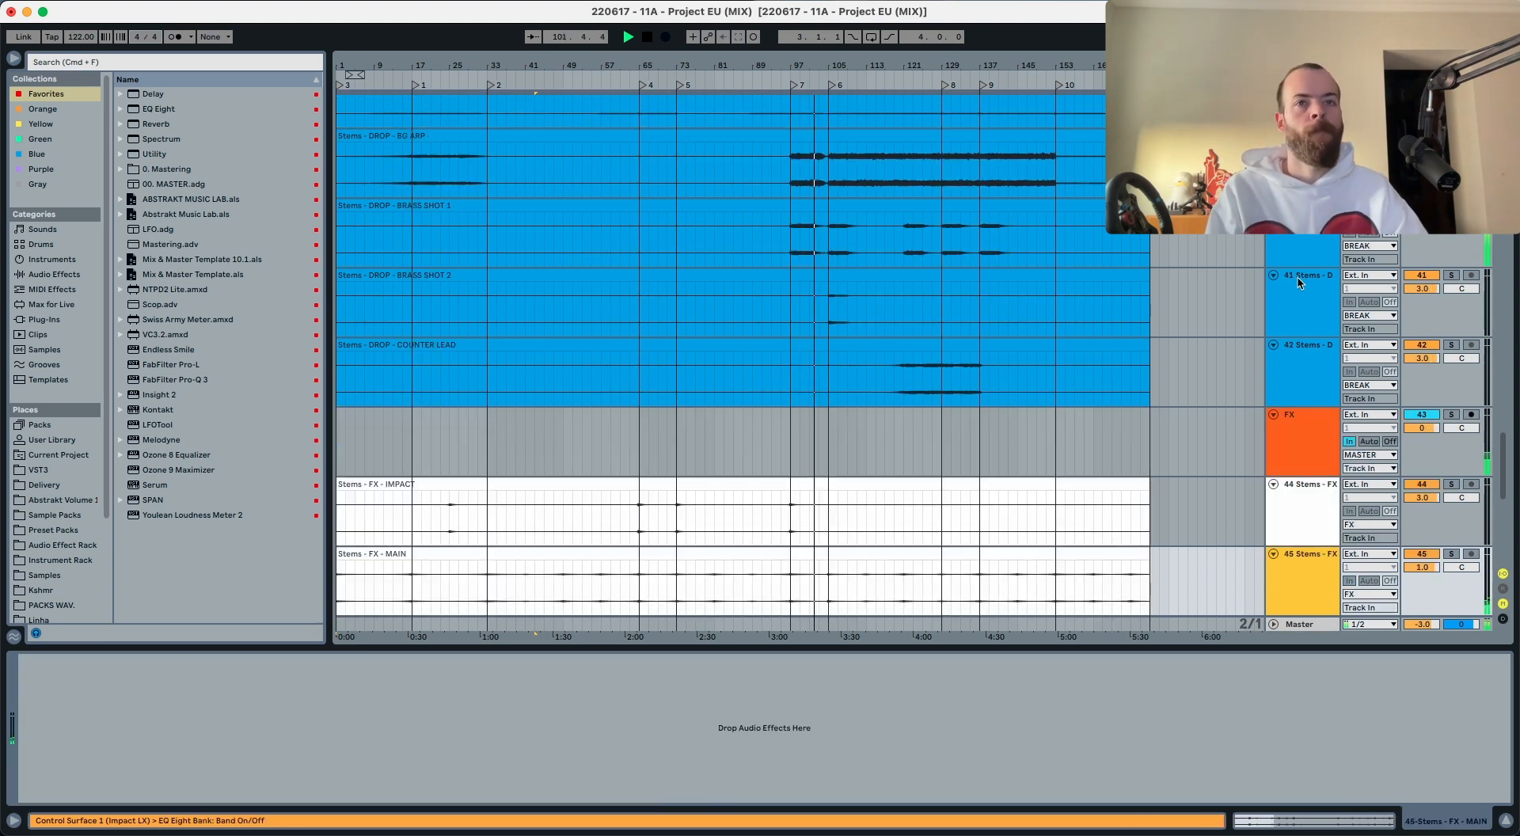
{"action": "key", "text": "Down"}
{"action": "key", "text": "Down"}
{"action": "key", "text": "Down"}
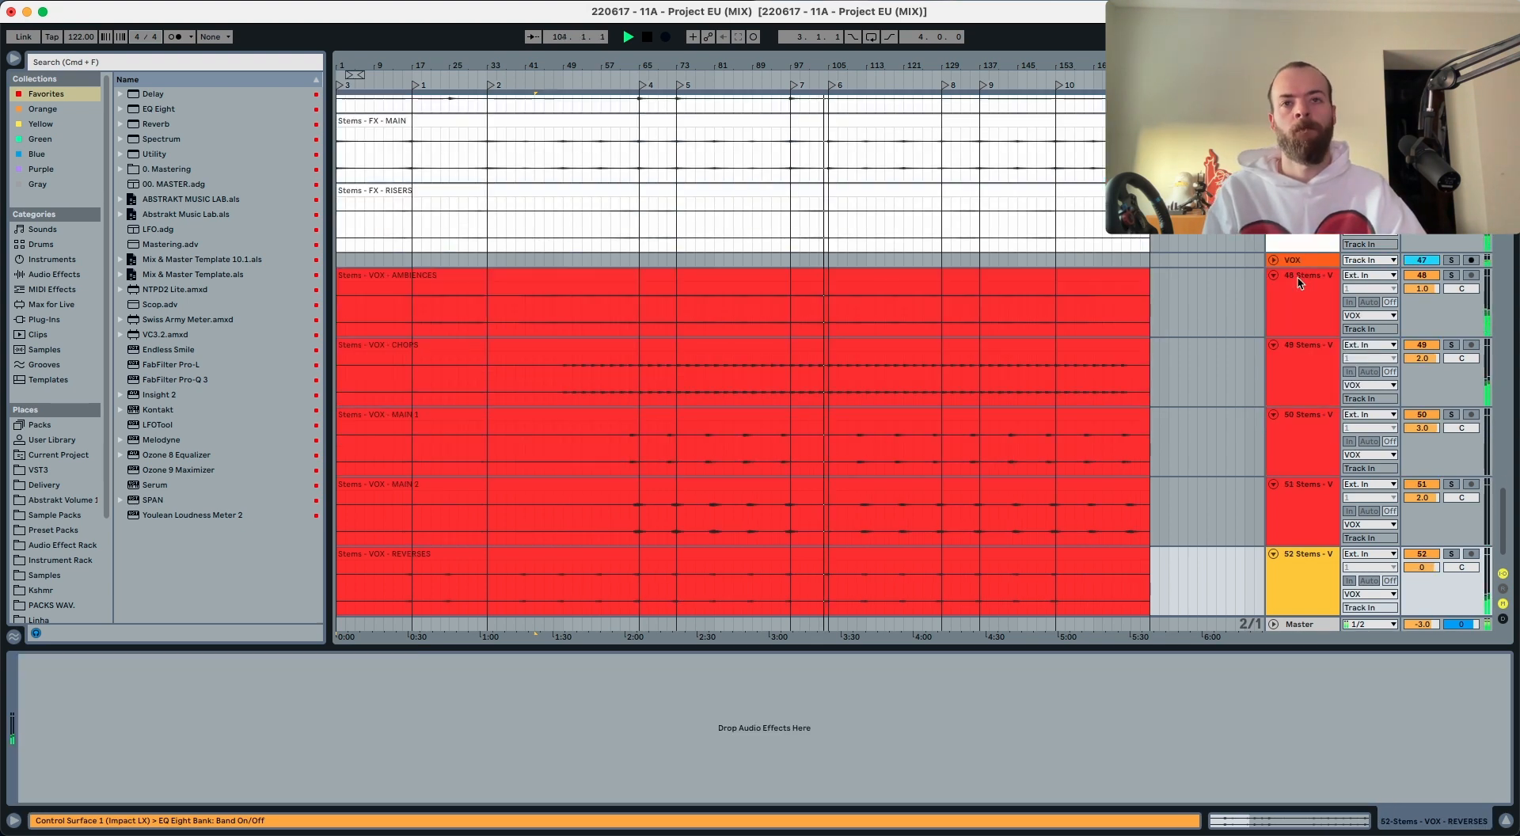
{"action": "key", "text": "Down"}
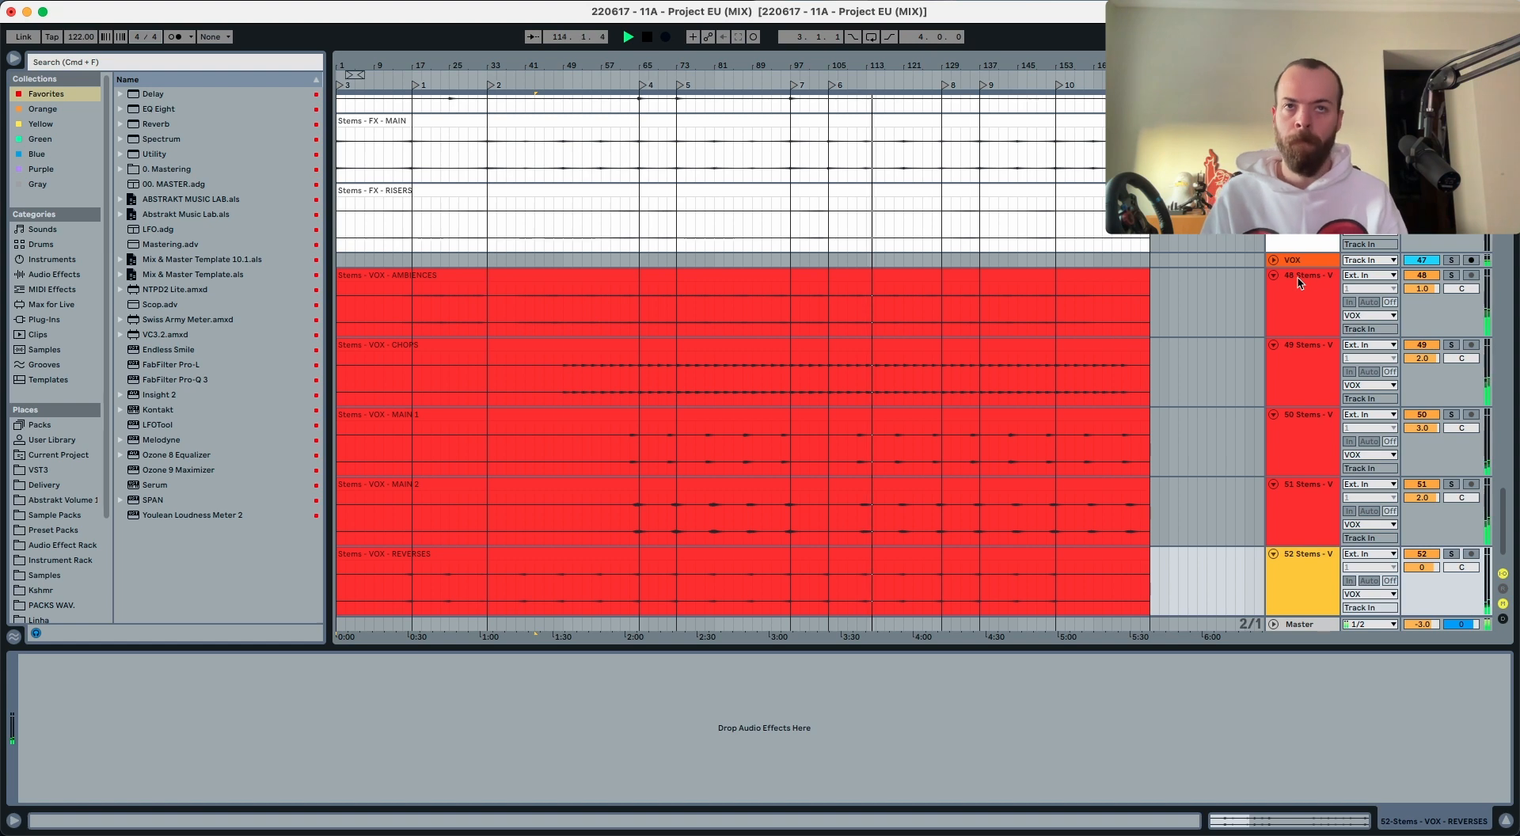
Step: Lower DRUMS - PERC and DRUMS - CLAV together, to -4 dB and 1 dB track volume
{"action": "scroll", "coordinate": [1014, 105], "scroll_direction": "up", "scroll_amount": 20}
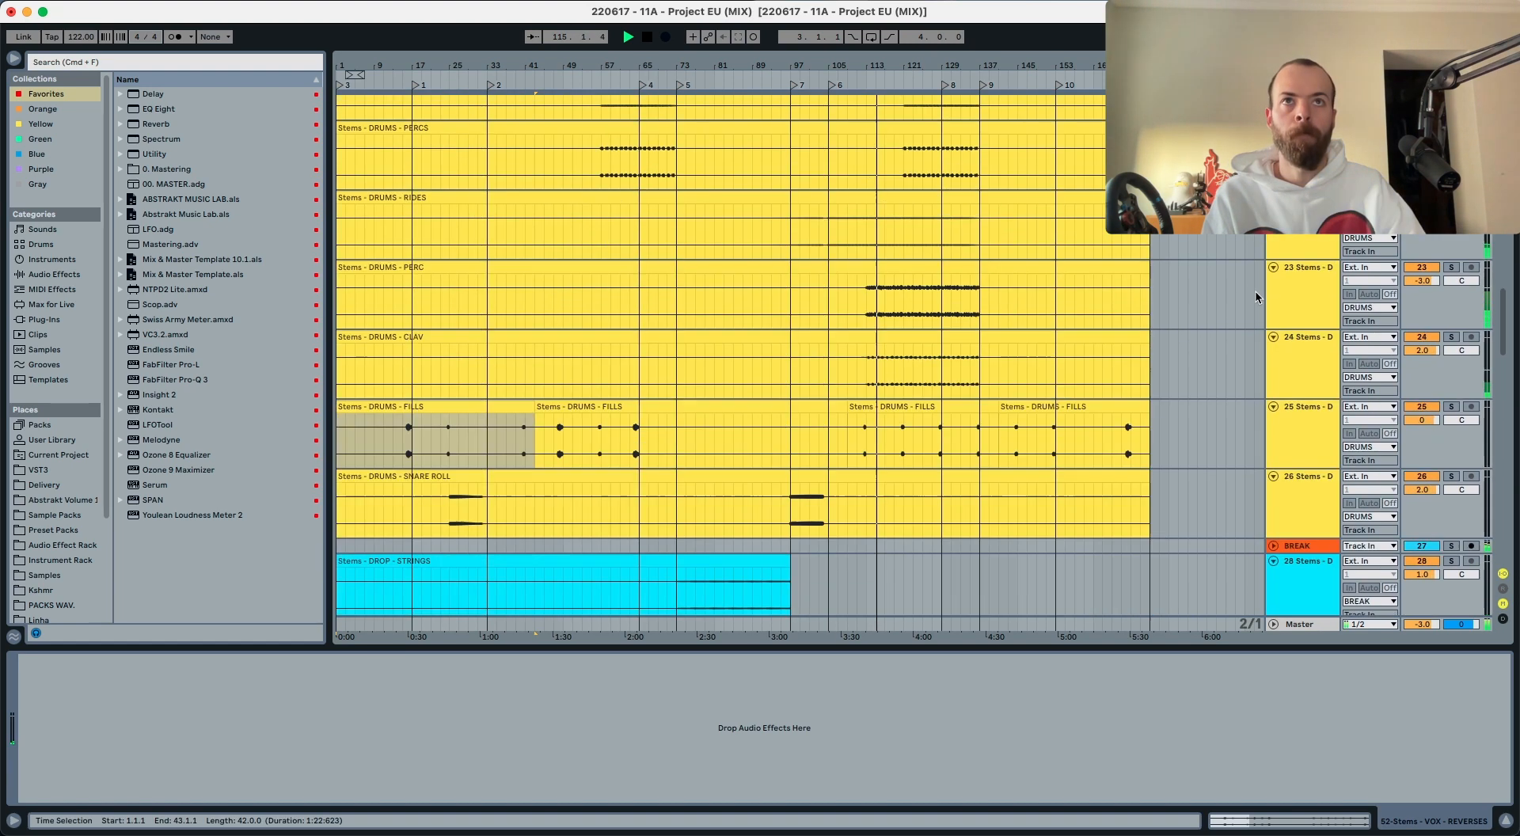
{"action": "left_click", "coordinate": [1304, 519]}
{"action": "left_click", "coordinate": [1306, 481], "text": "shift"}
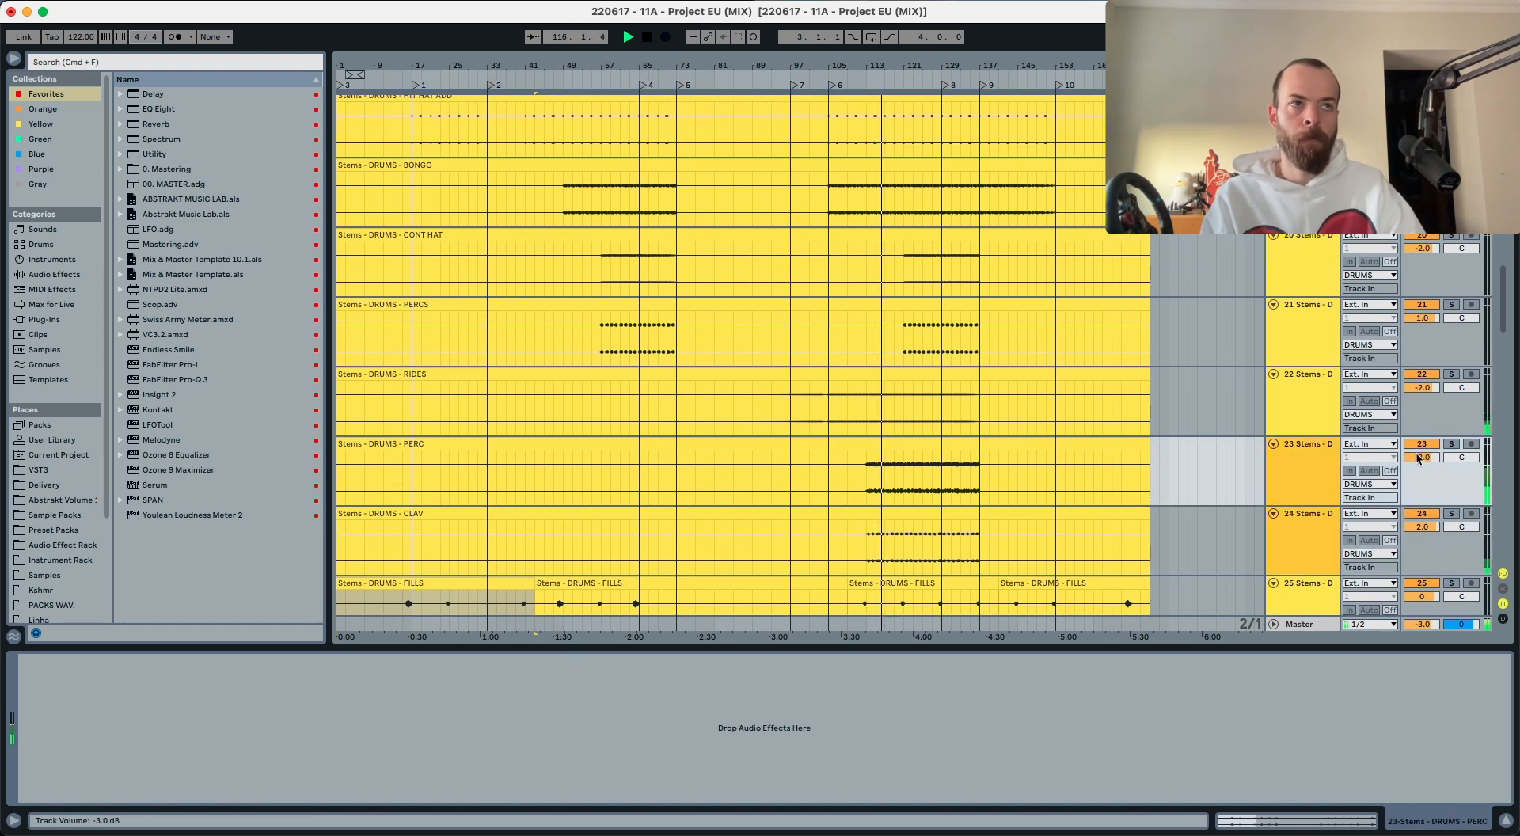
{"action": "left_click_drag", "start_coordinate": [1414, 456], "coordinate": [1413, 463]}
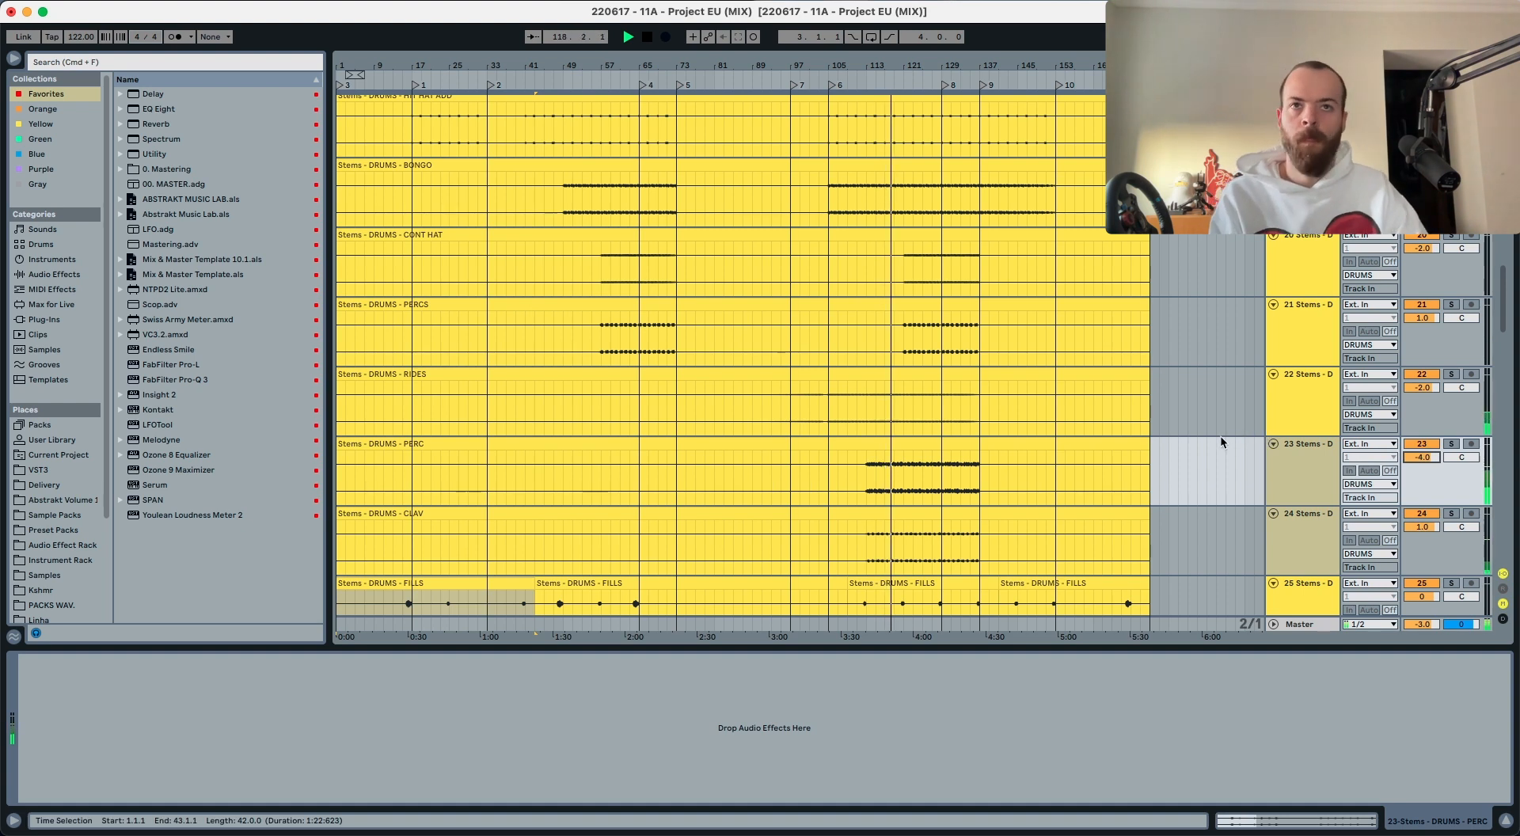
Step: Replay the passage from shortly before bar 121 and set the DROP - COUNTER LEAD track volume to 4 dB
{"action": "left_click", "coordinate": [1314, 415]}
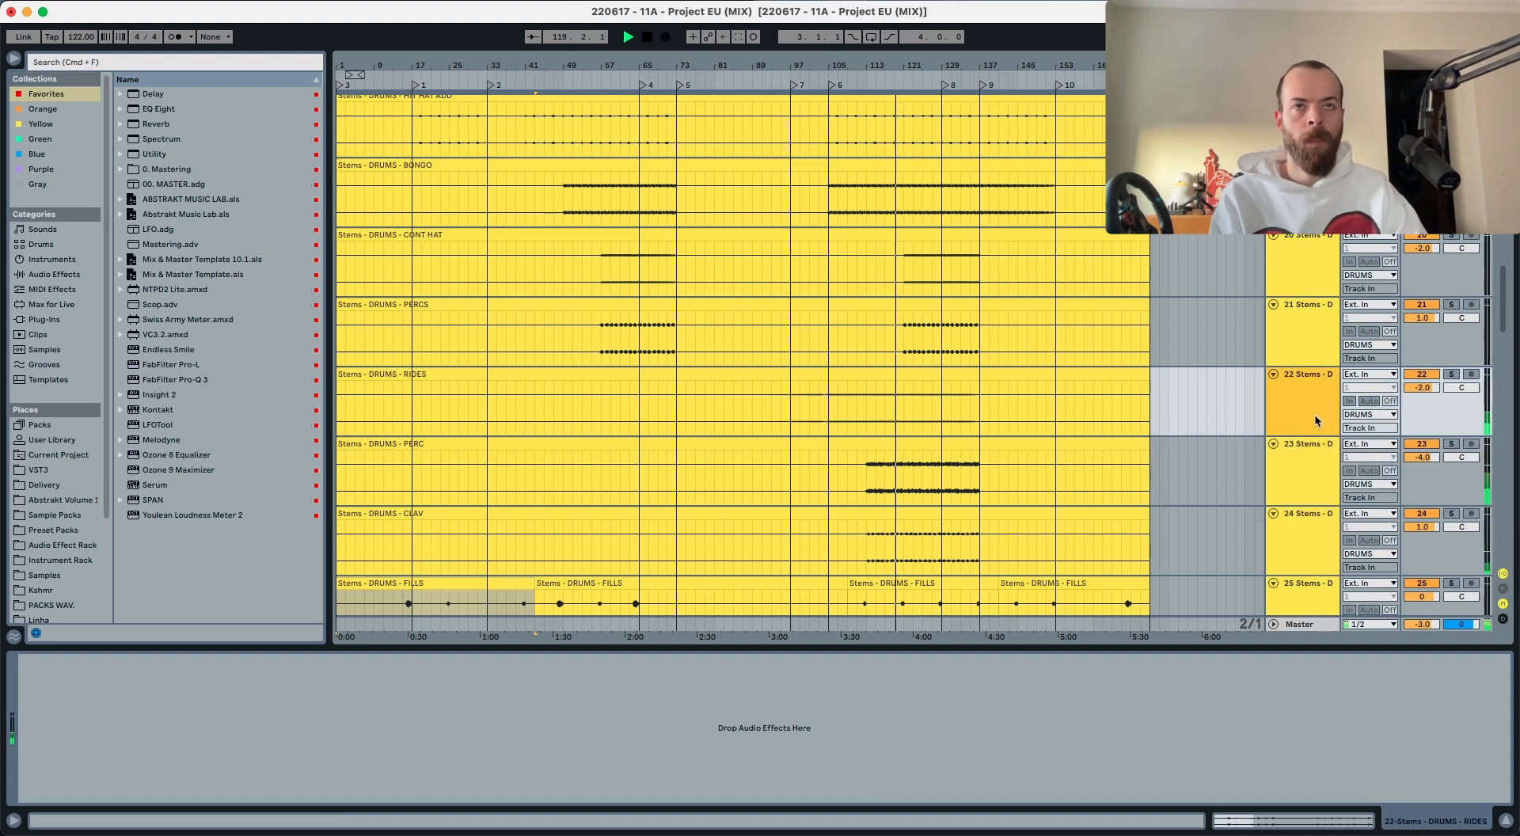
{"action": "scroll", "coordinate": [1311, 412], "scroll_direction": "up", "scroll_amount": 3}
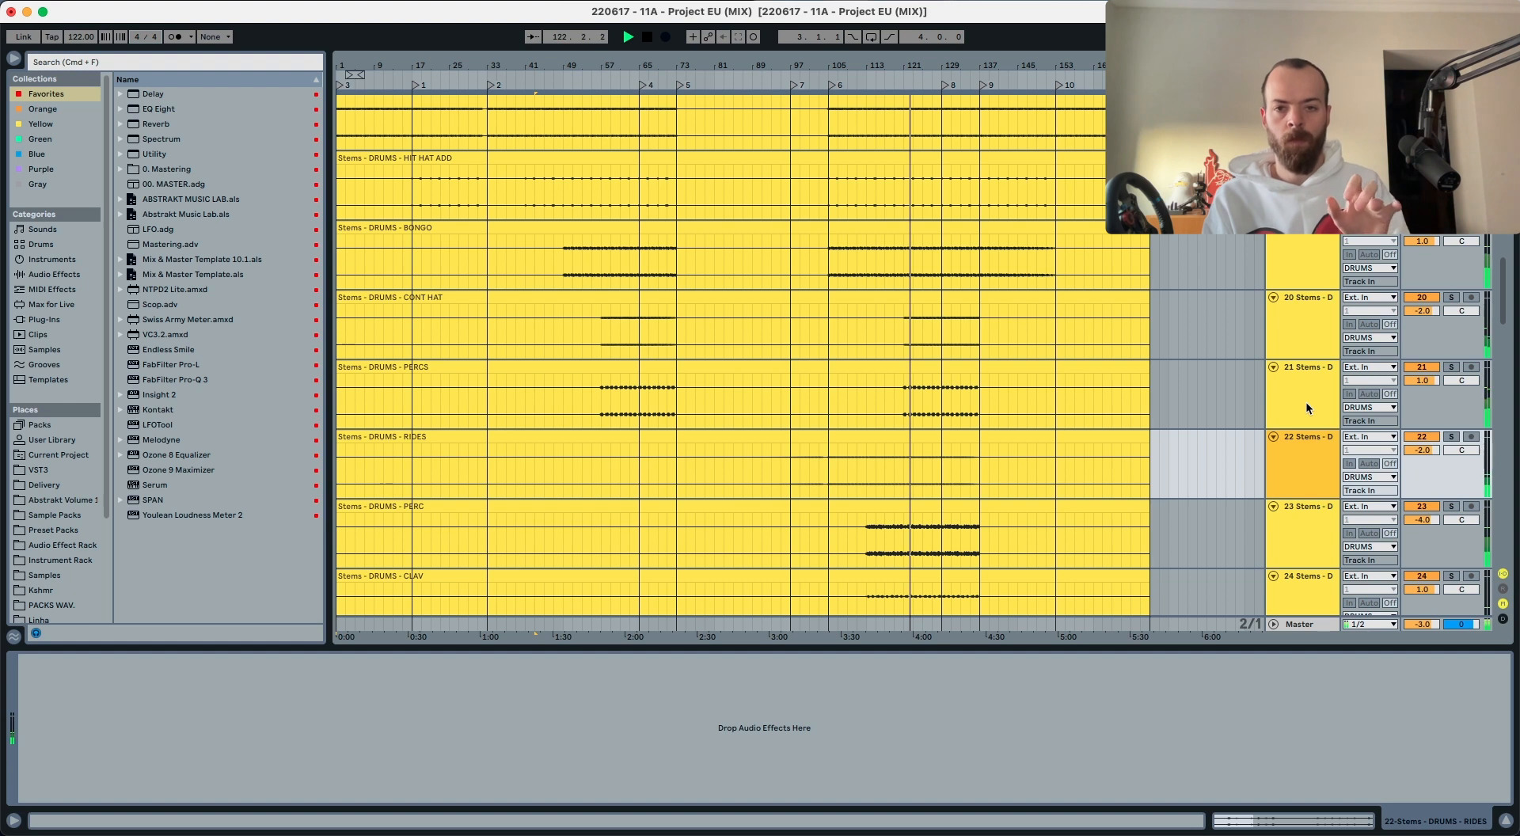
{"action": "scroll", "coordinate": [1187, 372], "scroll_direction": "down", "scroll_amount": 20}
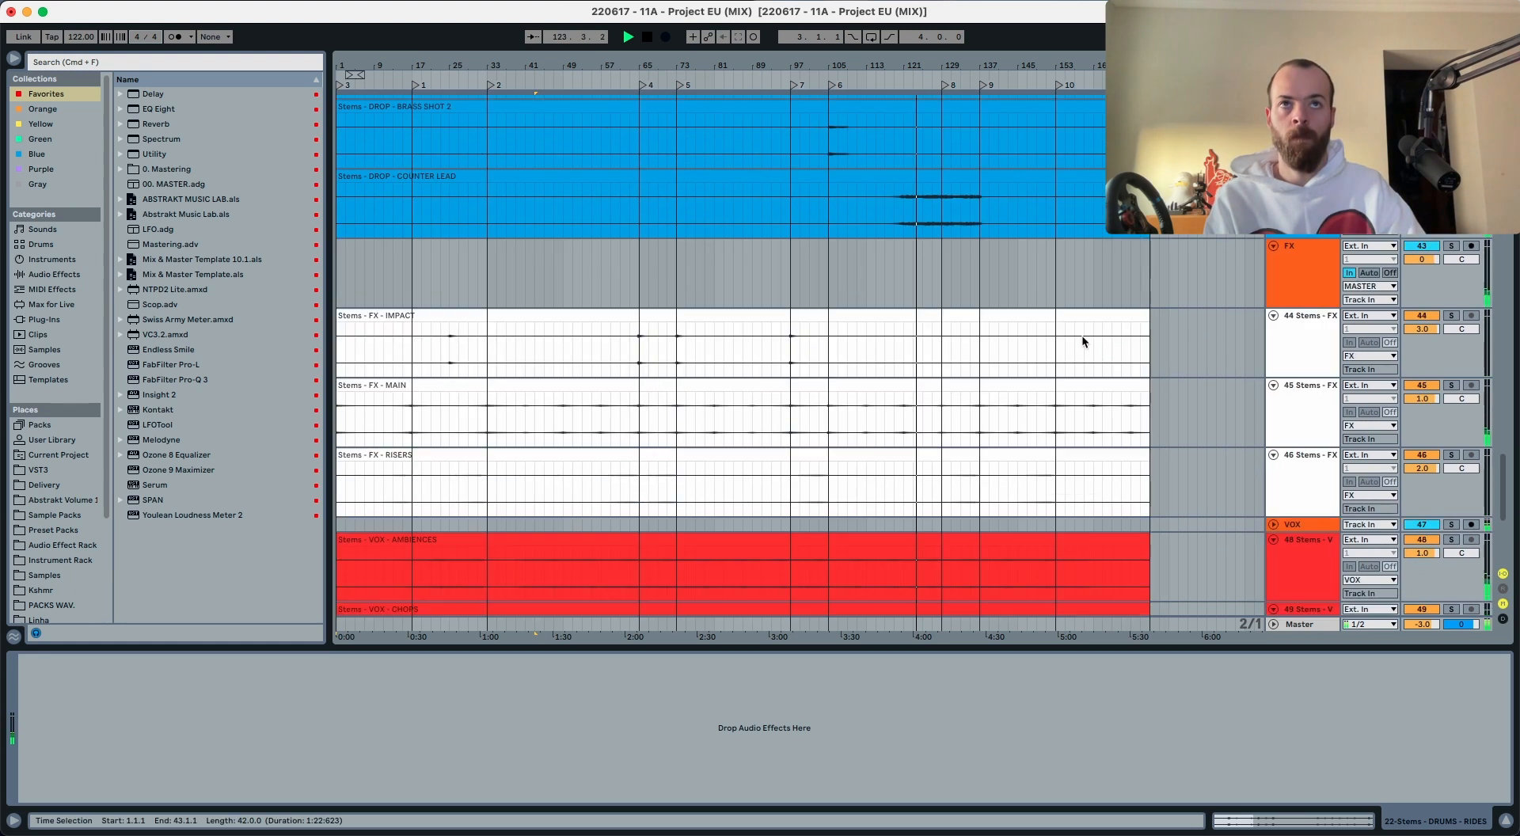
{"action": "left_click", "coordinate": [898, 86]}
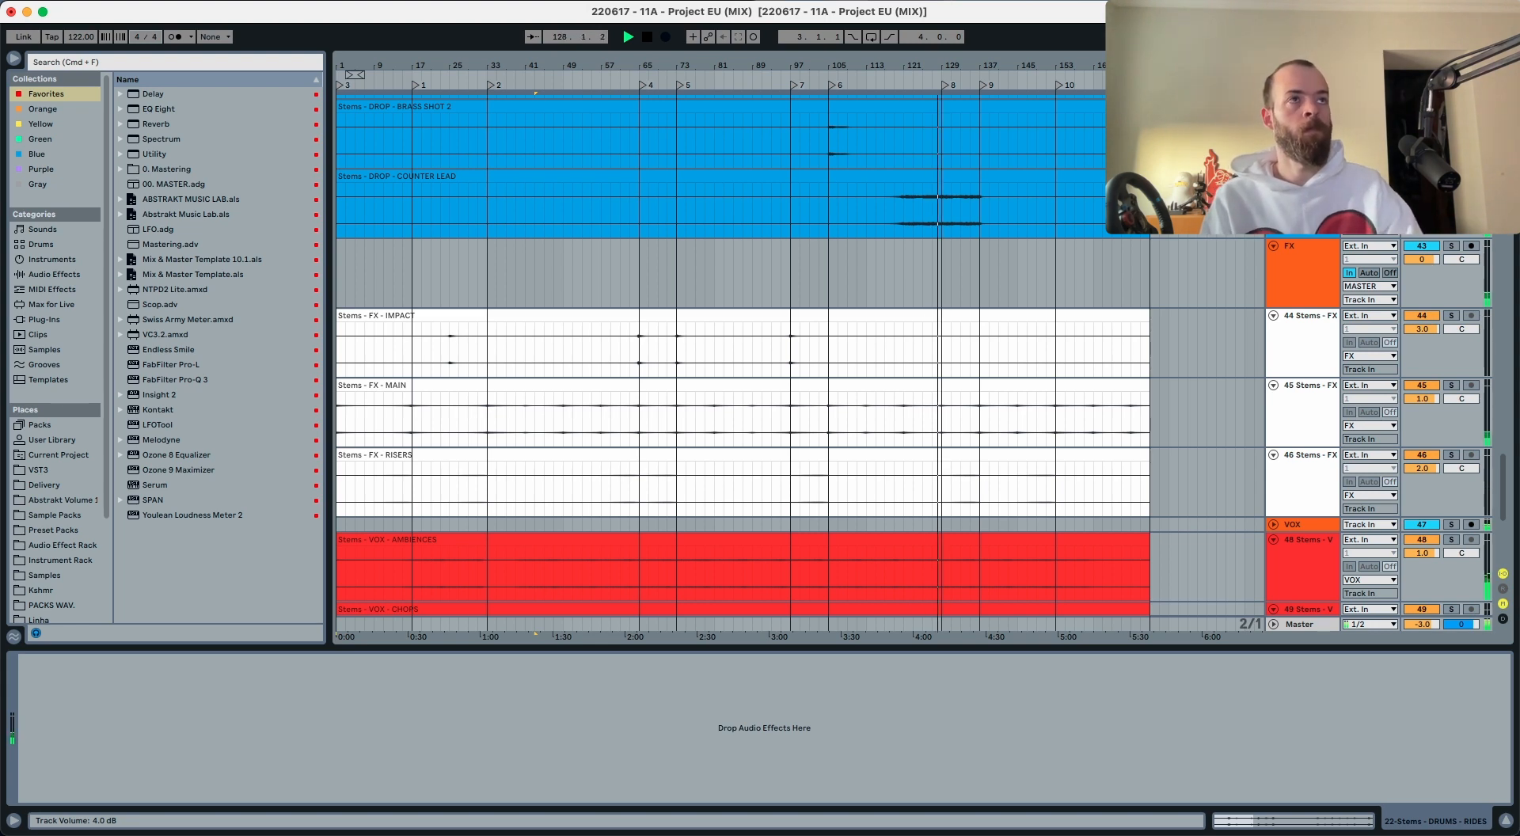
Step: Inspect the Neutron 4 Unmask plug-in on DROP - BG ARP, close it and check the DROP - LEAD GUITAR device chain
{"action": "scroll", "coordinate": [1299, 341], "scroll_direction": "up", "scroll_amount": 10}
{"action": "left_click", "coordinate": [1300, 341]}
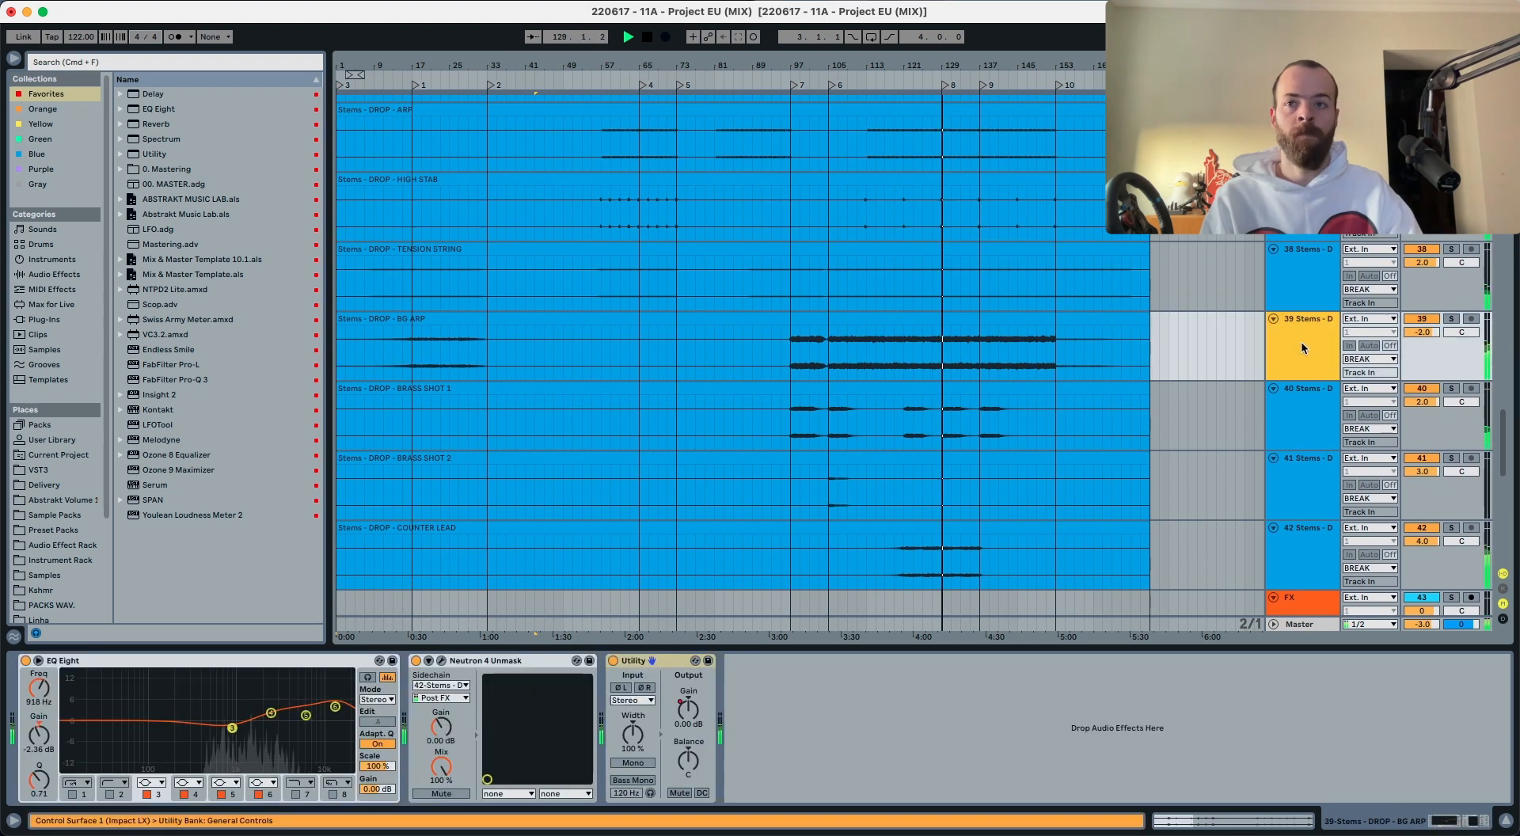
{"action": "left_click", "coordinate": [441, 660]}
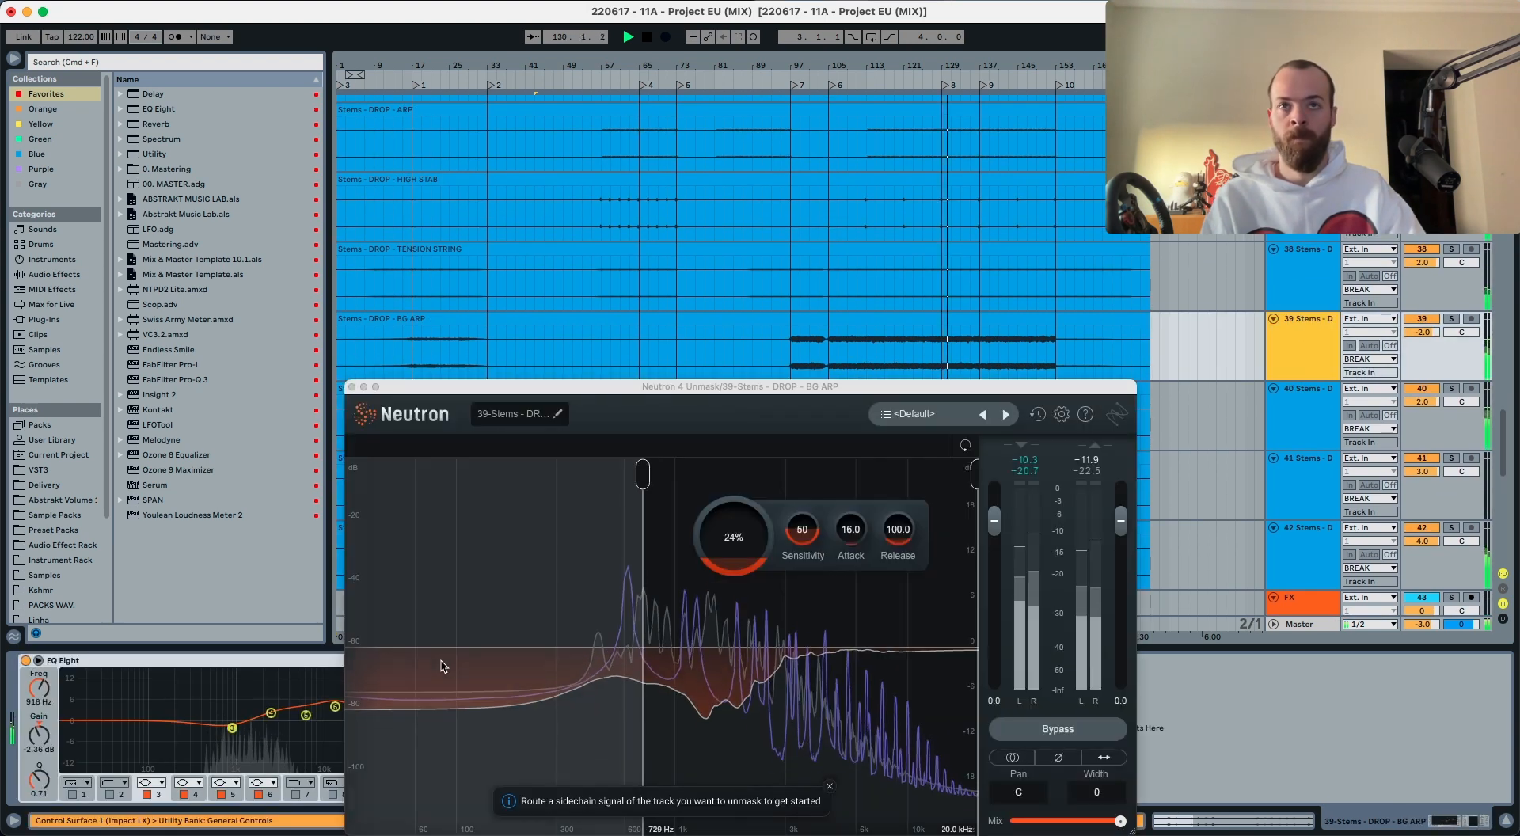
{"action": "left_click", "coordinate": [354, 387]}
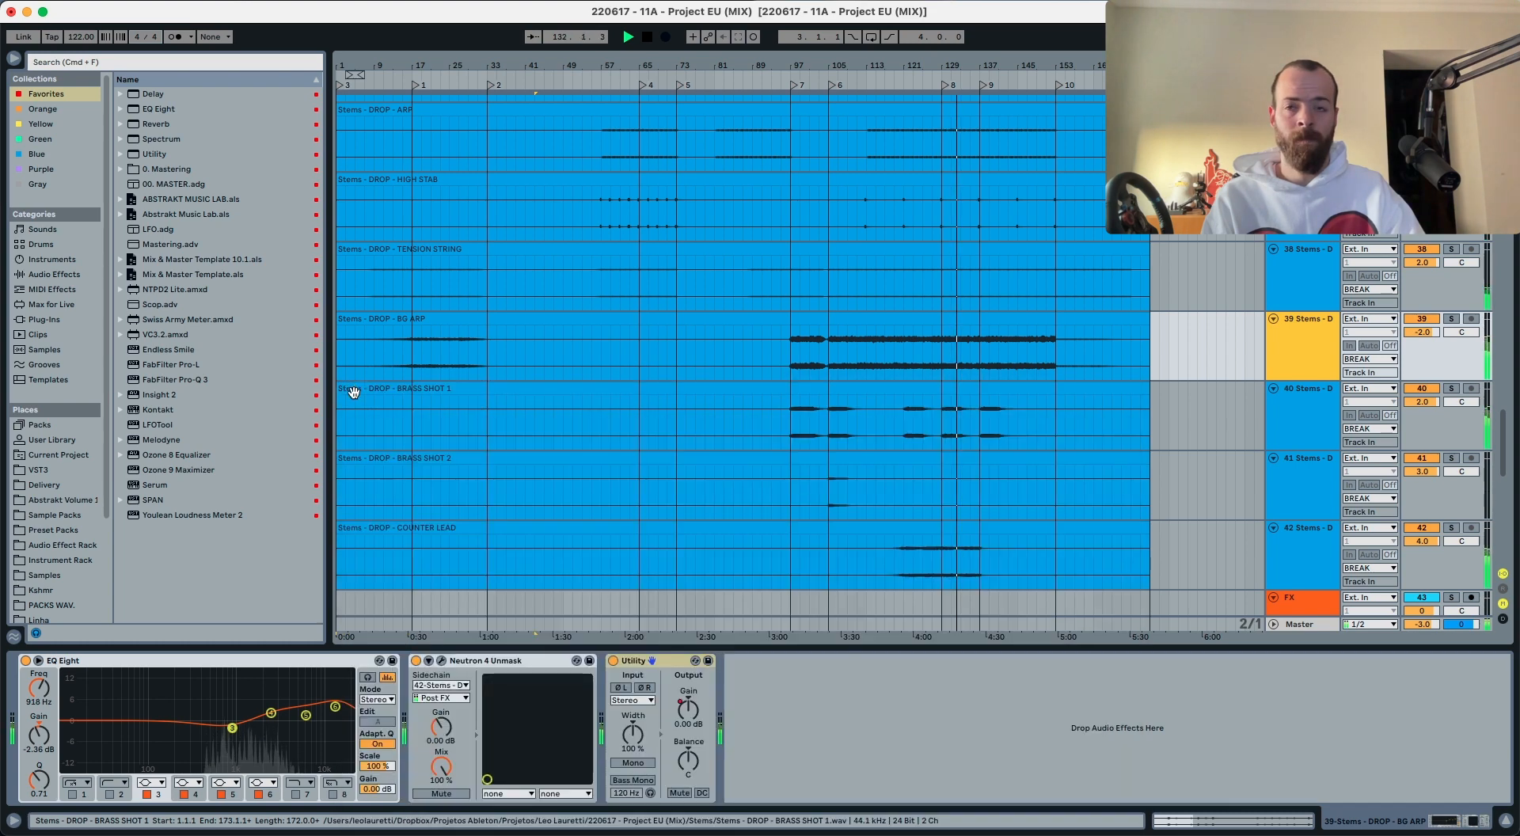
{"action": "scroll", "coordinate": [1183, 442], "scroll_direction": "up", "scroll_amount": 5}
{"action": "scroll", "coordinate": [1218, 435], "scroll_direction": "up", "scroll_amount": 6}
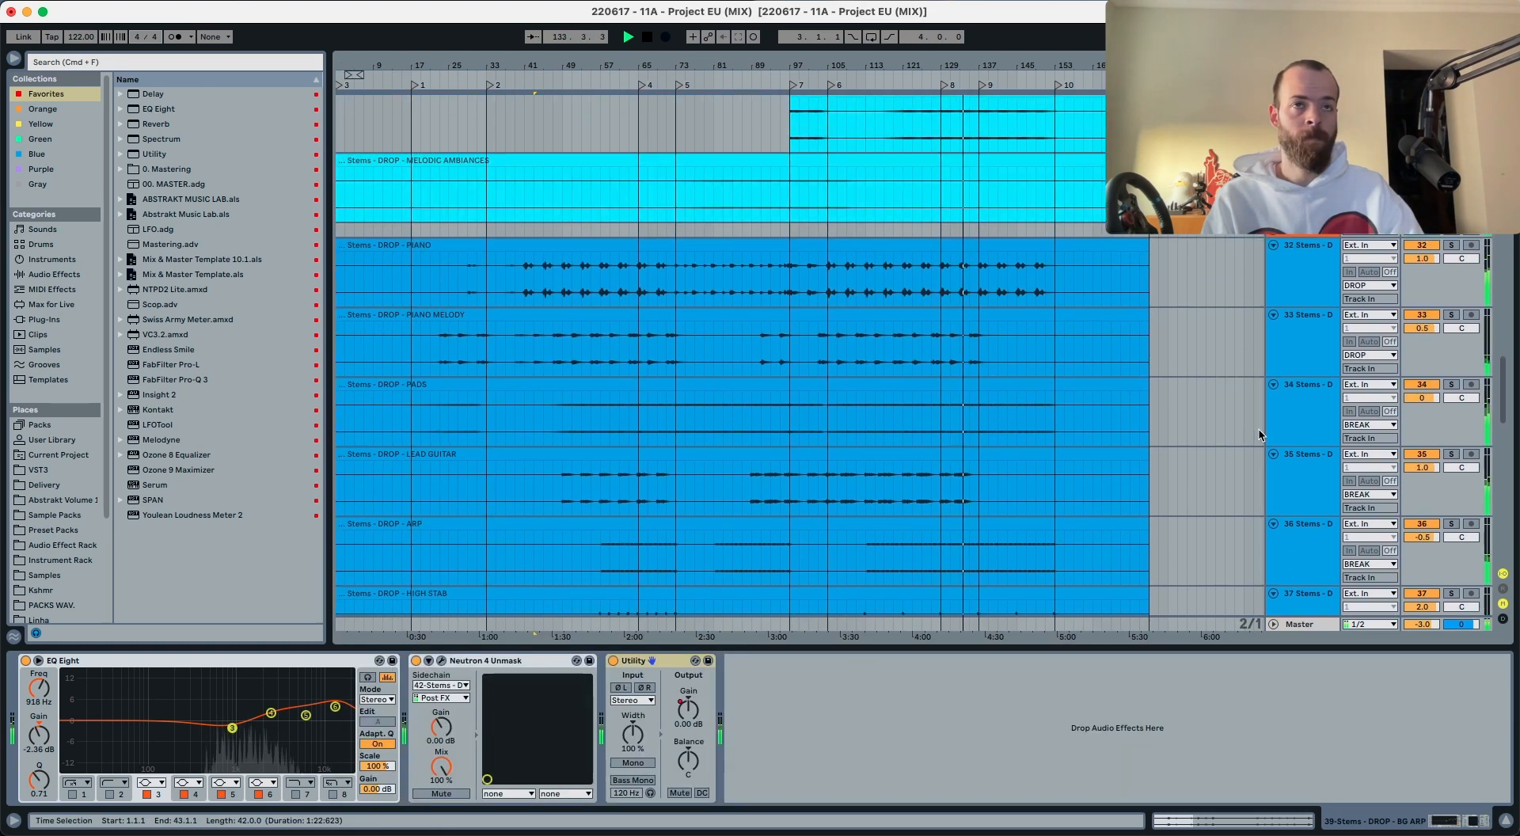
{"action": "left_click", "coordinate": [1292, 475]}
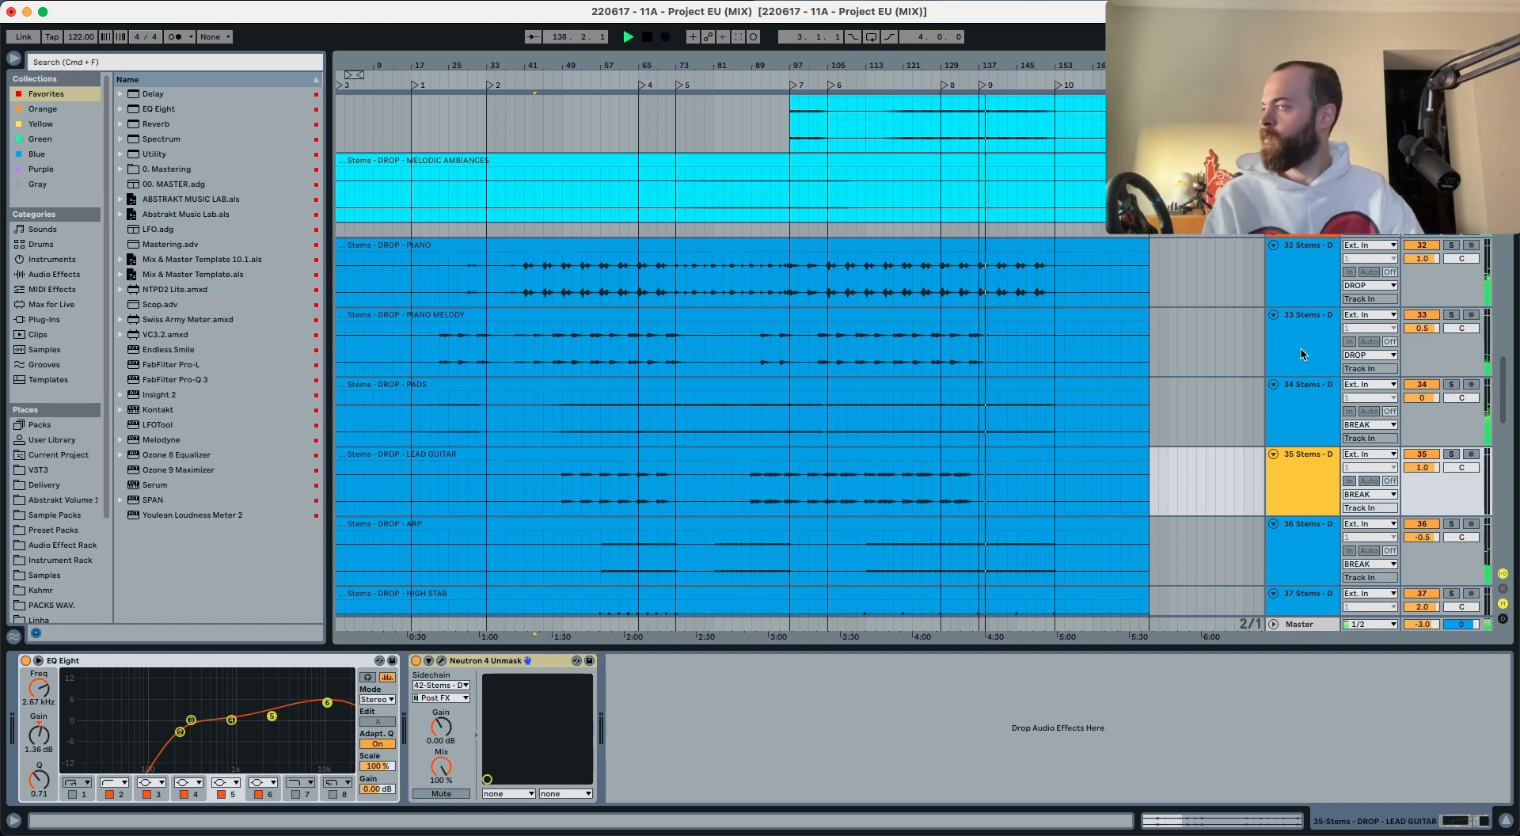
Step: Enable EQ Eight band 7 as a high cut on DROP - PADS, set its frequency to 22.0 kHz and show its automation
{"action": "left_click", "coordinate": [1306, 412]}
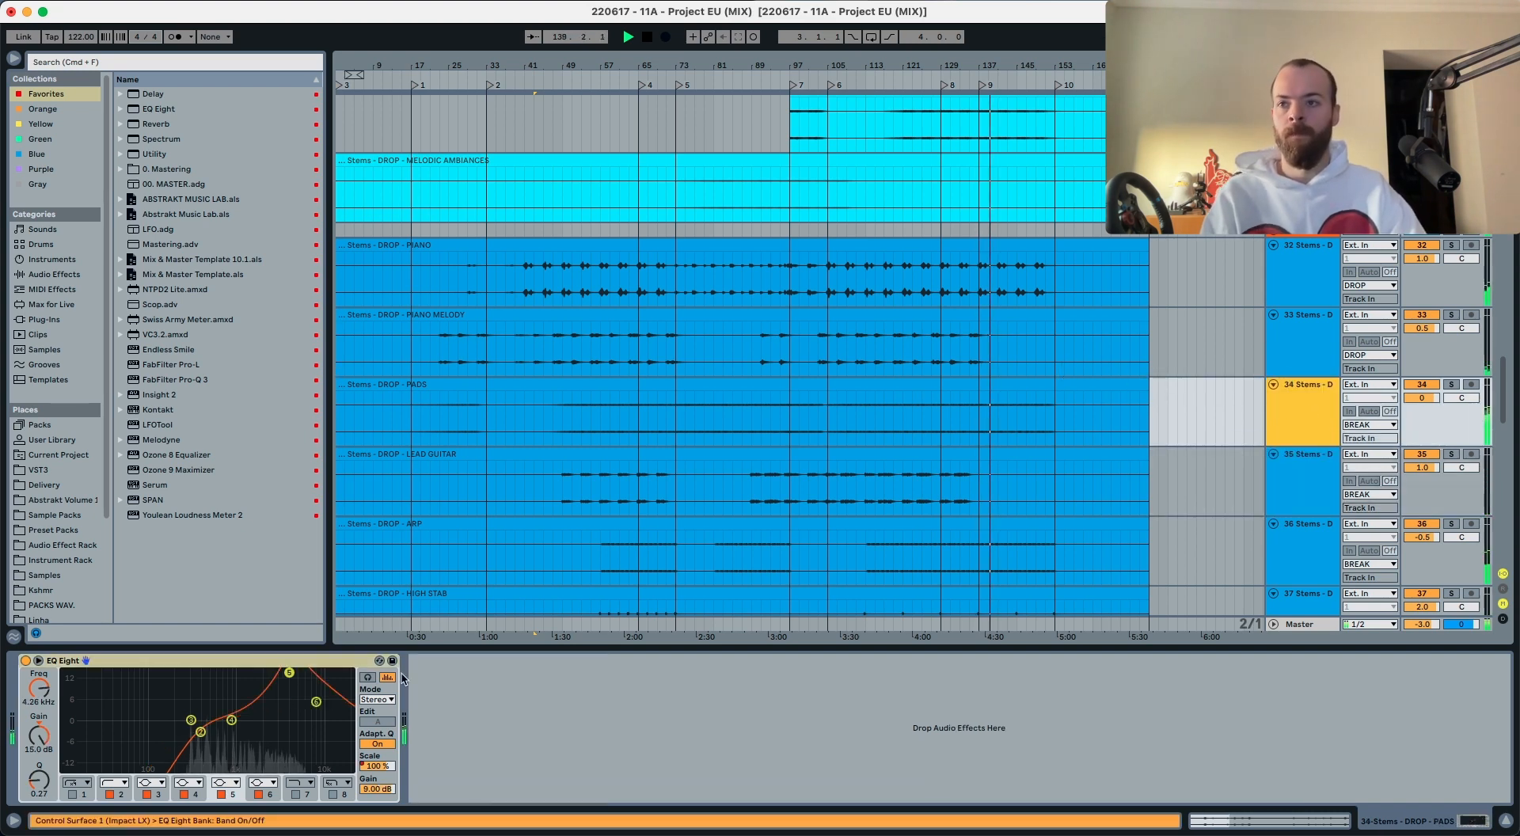
{"action": "left_click", "coordinate": [296, 794]}
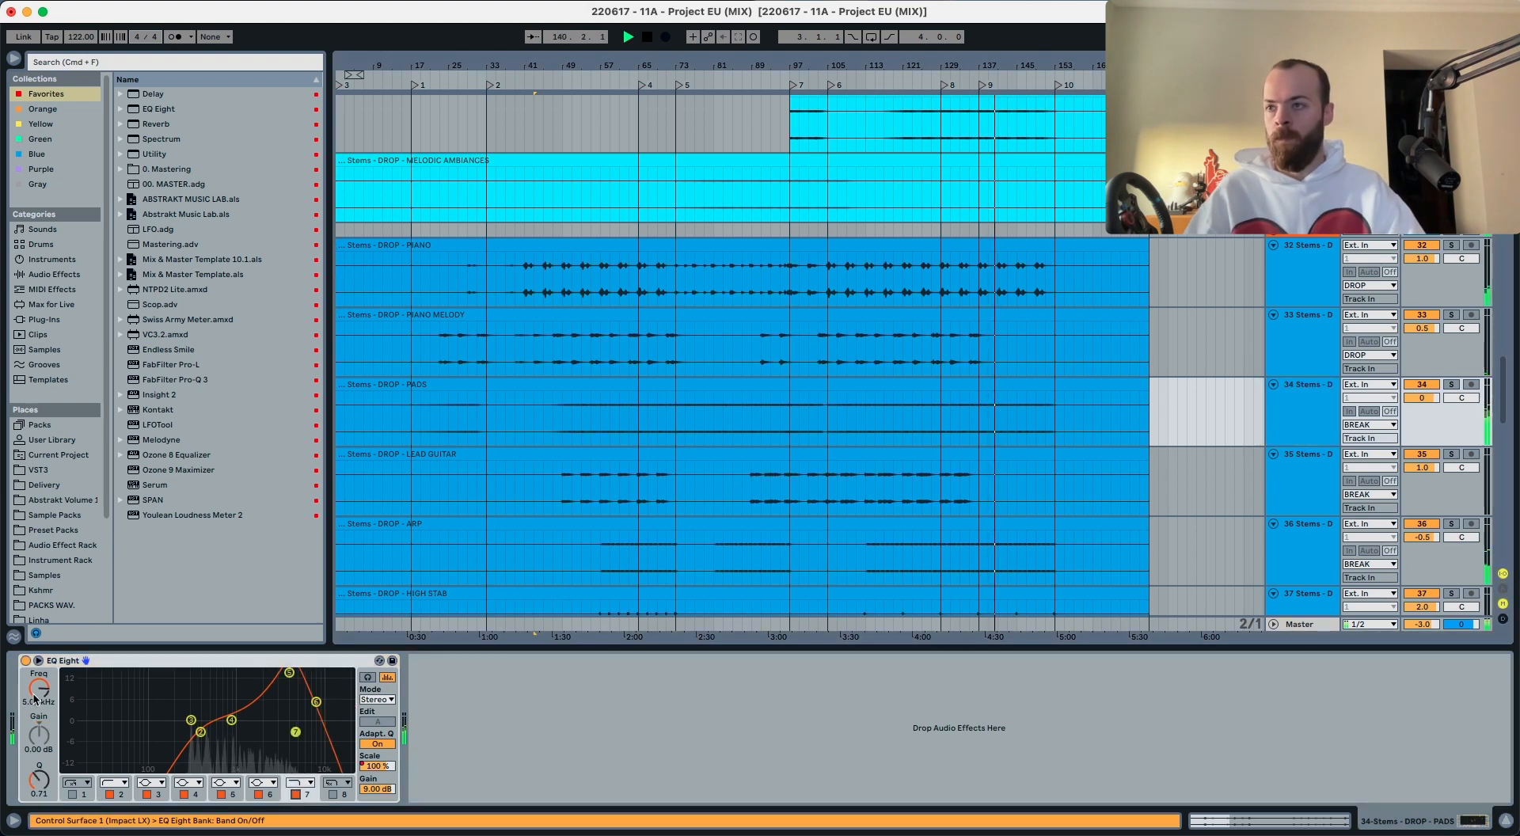
{"action": "left_click_drag", "start_coordinate": [35, 698], "coordinate": [526, 560]}
{"action": "key", "text": "a"}
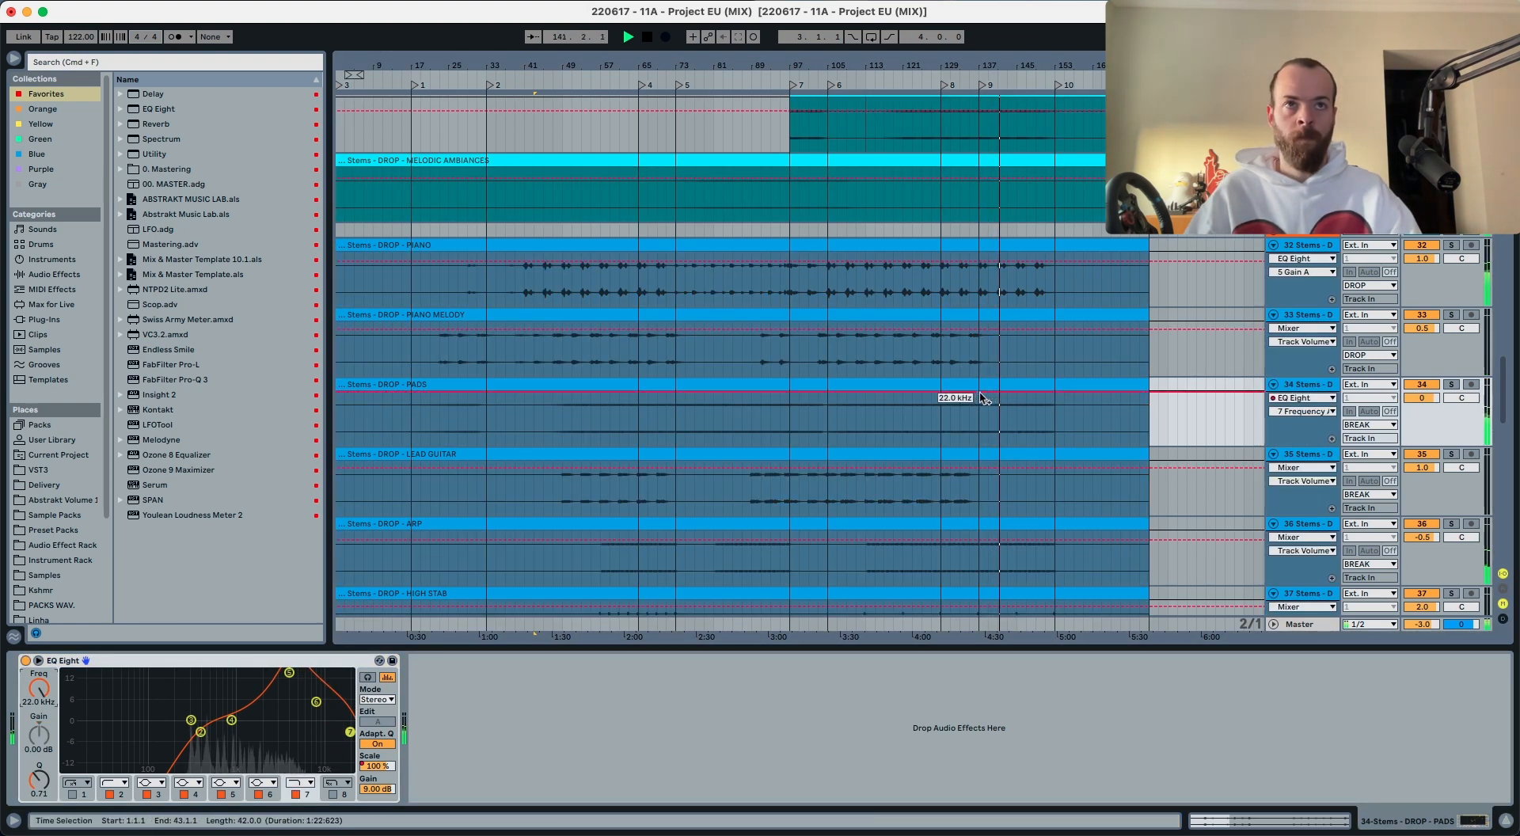
Step: Automate EQ Eight on DROP - PADS: lower band 7 frequency from 22.0 kHz between markers 9 and 10, and reduce Scale from marker 8
{"action": "left_click", "coordinate": [980, 393]}
{"action": "left_click_drag", "start_coordinate": [1051, 399], "coordinate": [1053, 407]}
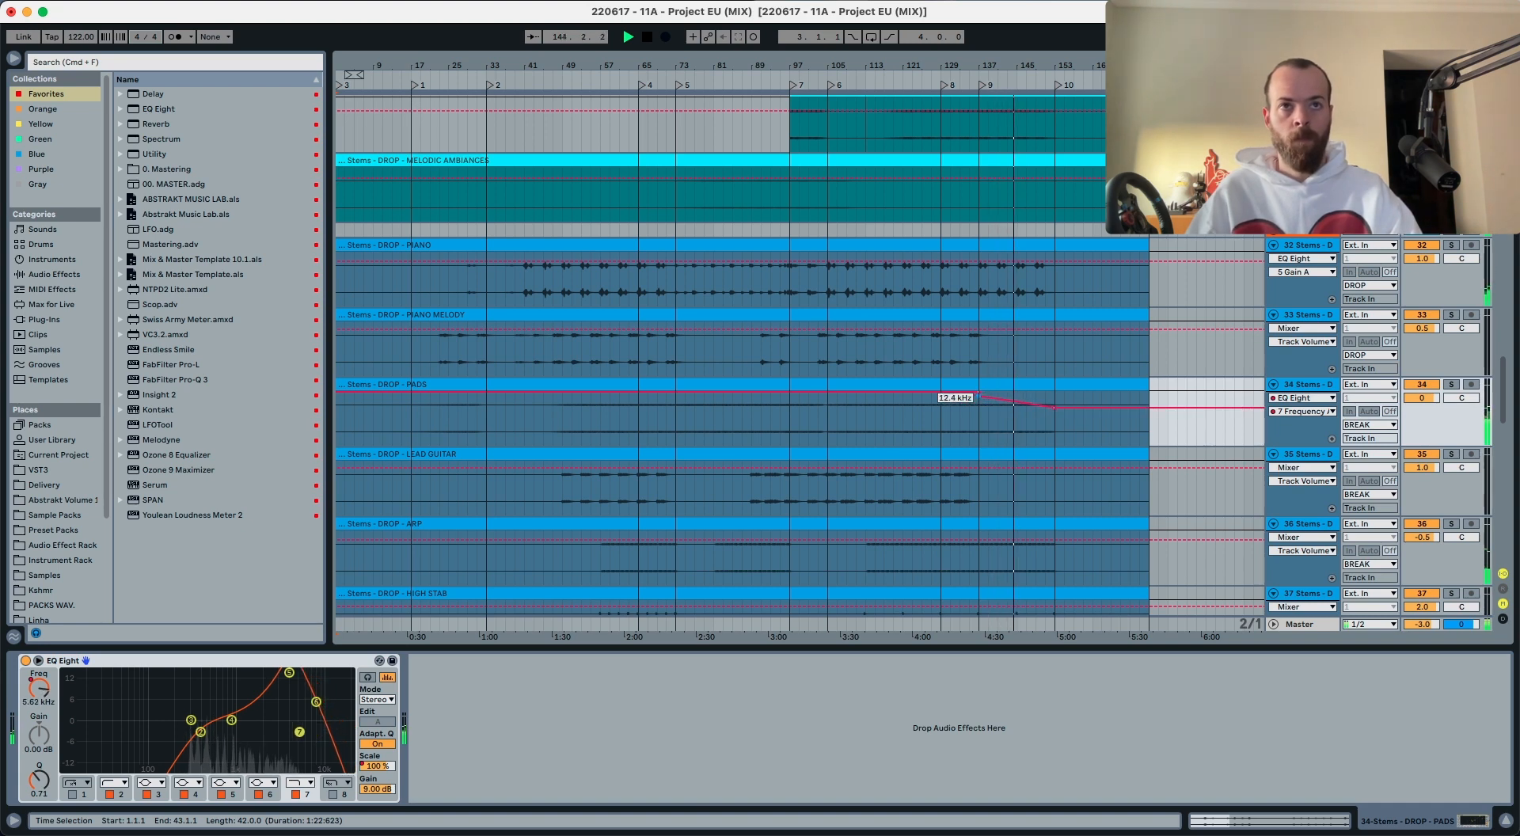
{"action": "left_click", "coordinate": [390, 764]}
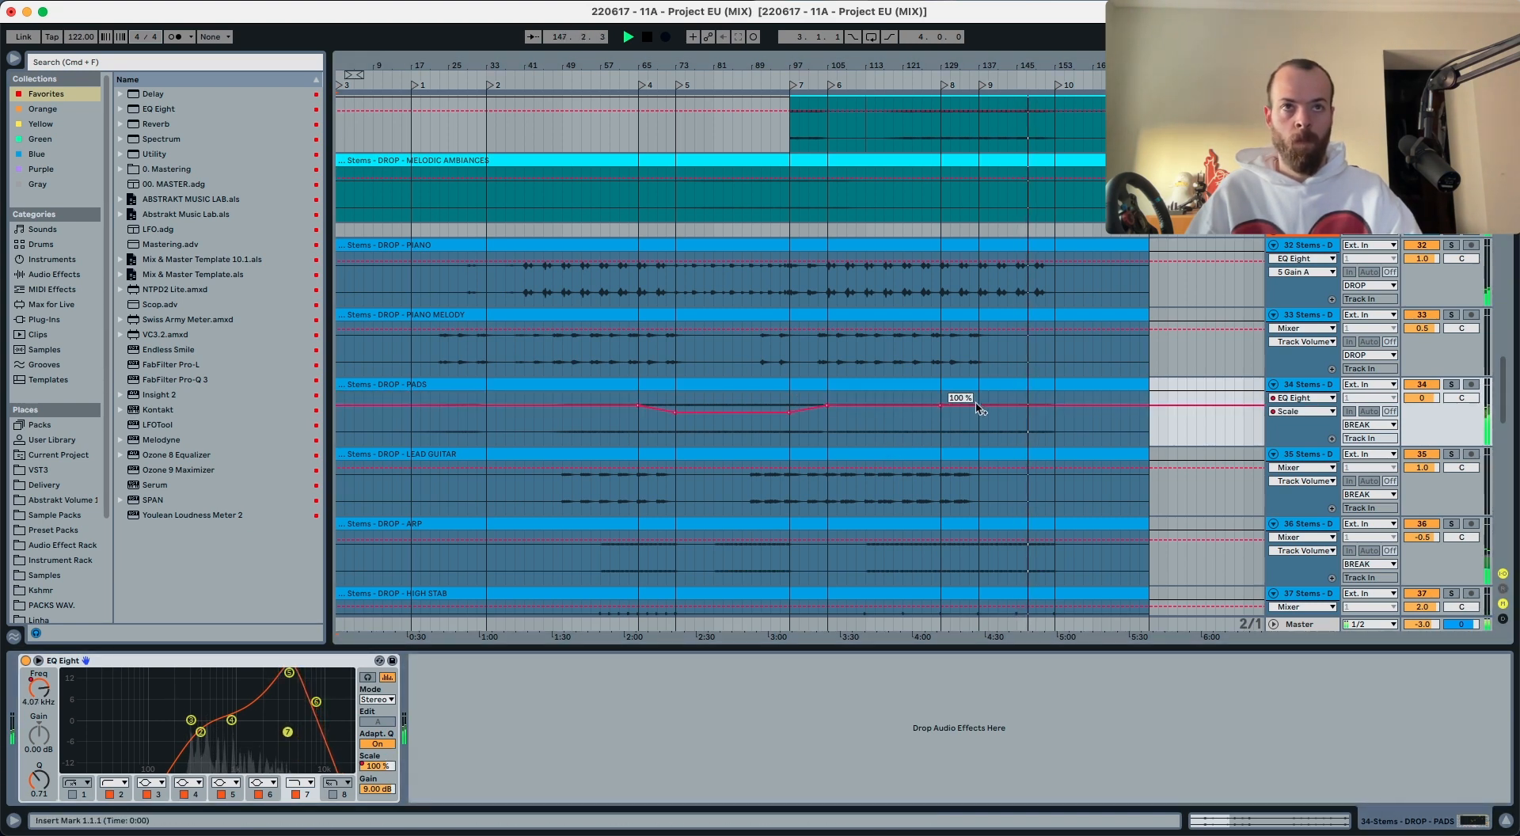
{"action": "left_click_drag", "start_coordinate": [977, 406], "coordinate": [979, 410]}
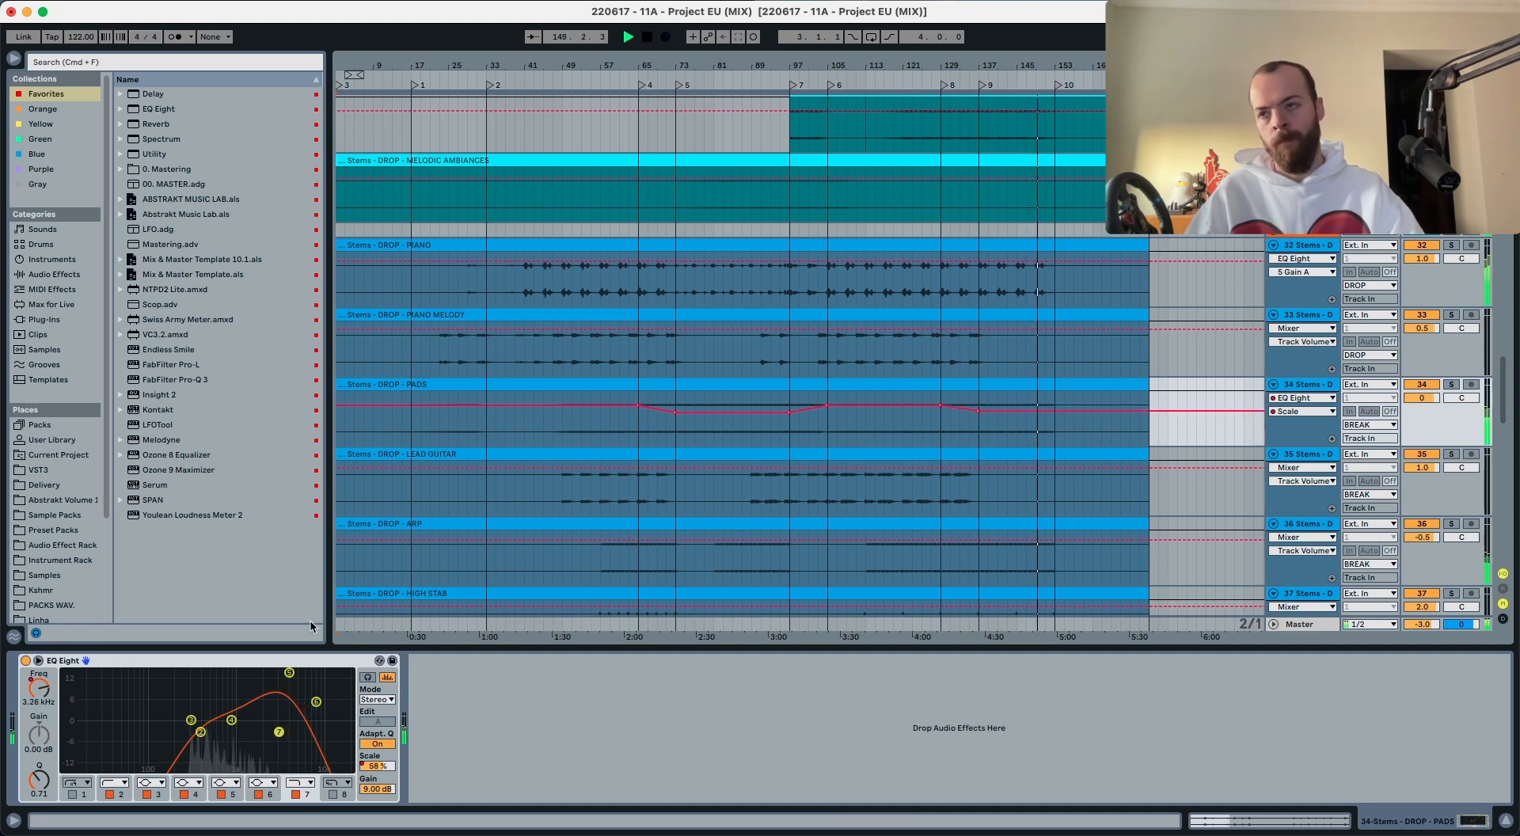
{"action": "left_click", "coordinate": [38, 690]}
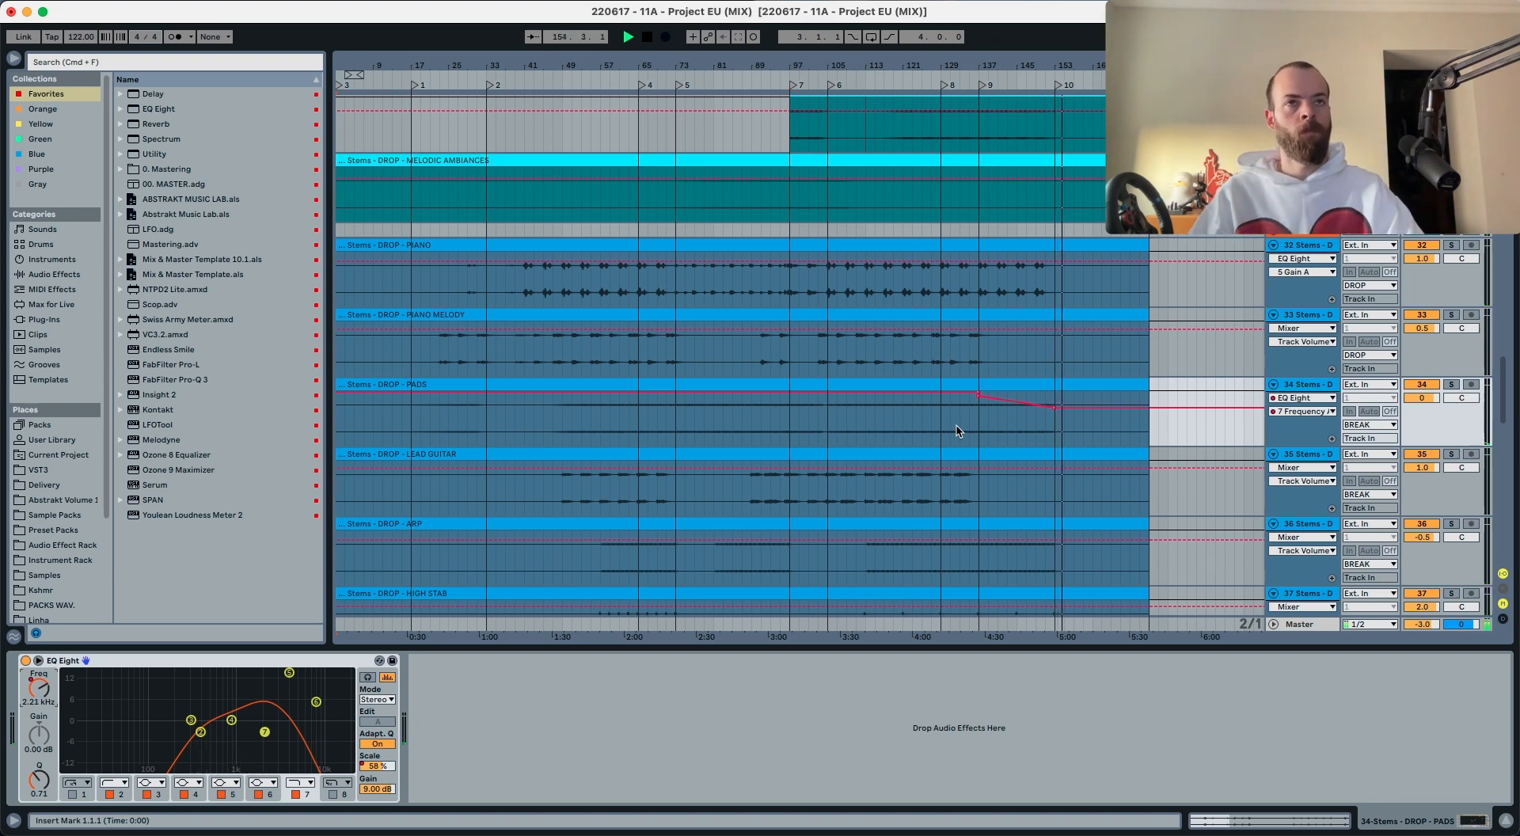
{"action": "key", "text": "a"}
{"action": "left_click", "coordinate": [741, 426]}
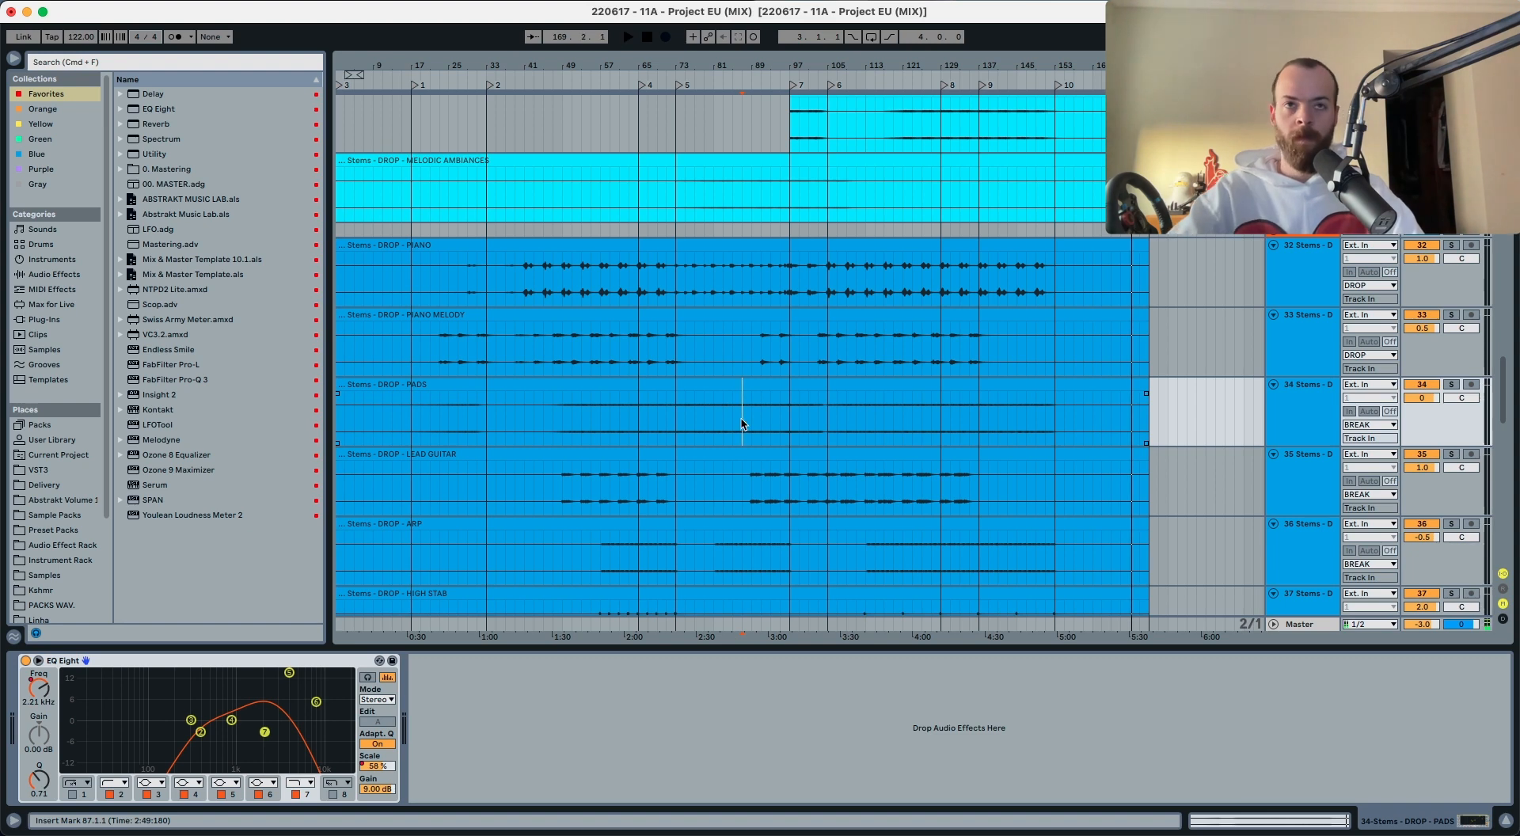
Step: Split off bars 165 to 173 of the last DRUMS - FILLS clip and set that section's clip gain to -1.00 dB
{"action": "scroll", "coordinate": [794, 423], "scroll_direction": "up", "scroll_amount": 10}
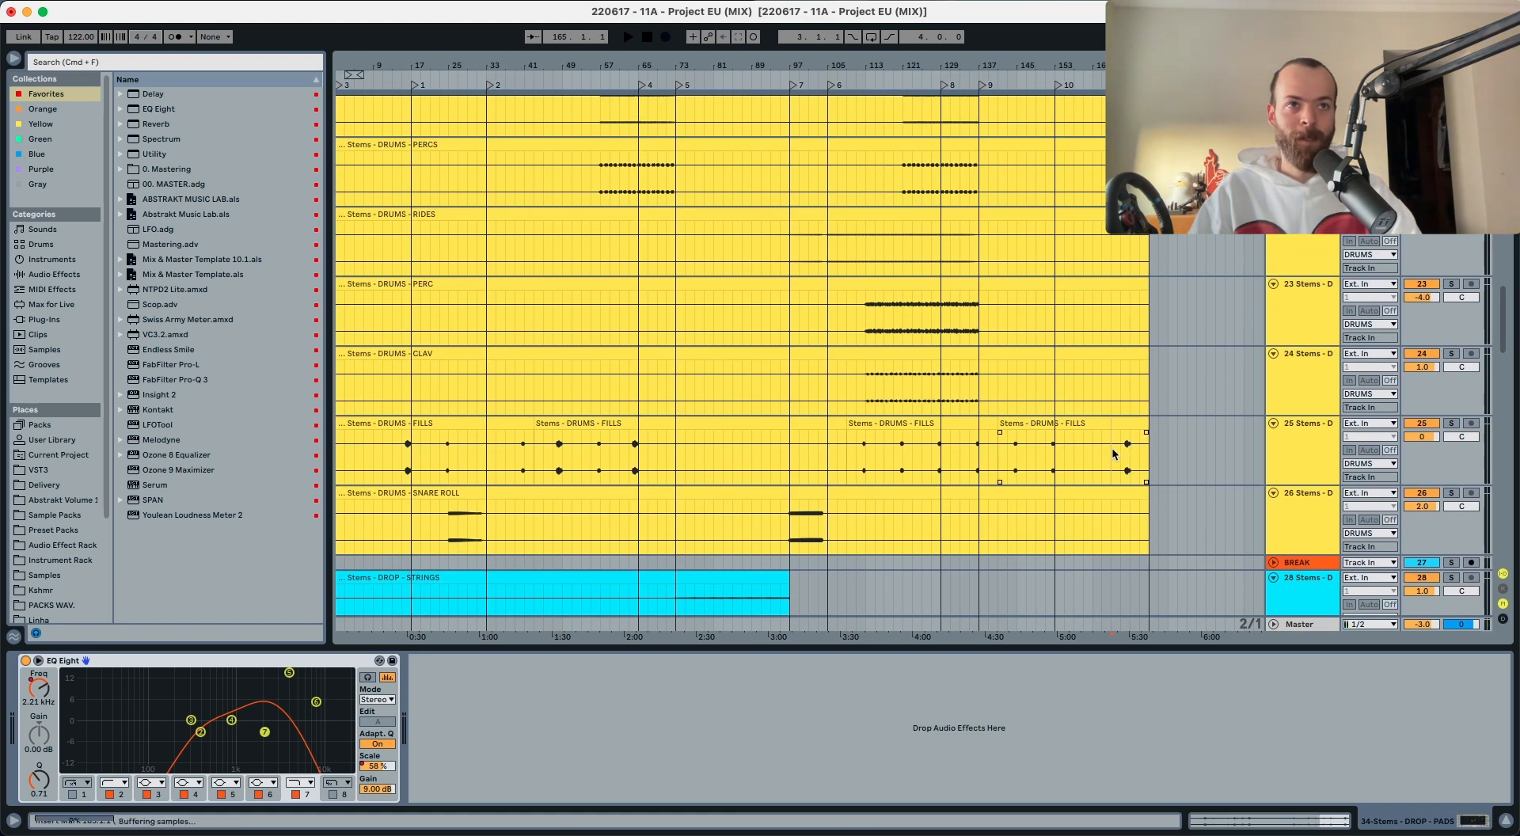
{"action": "left_click", "coordinate": [1125, 430]}
{"action": "double_click", "coordinate": [1125, 429]}
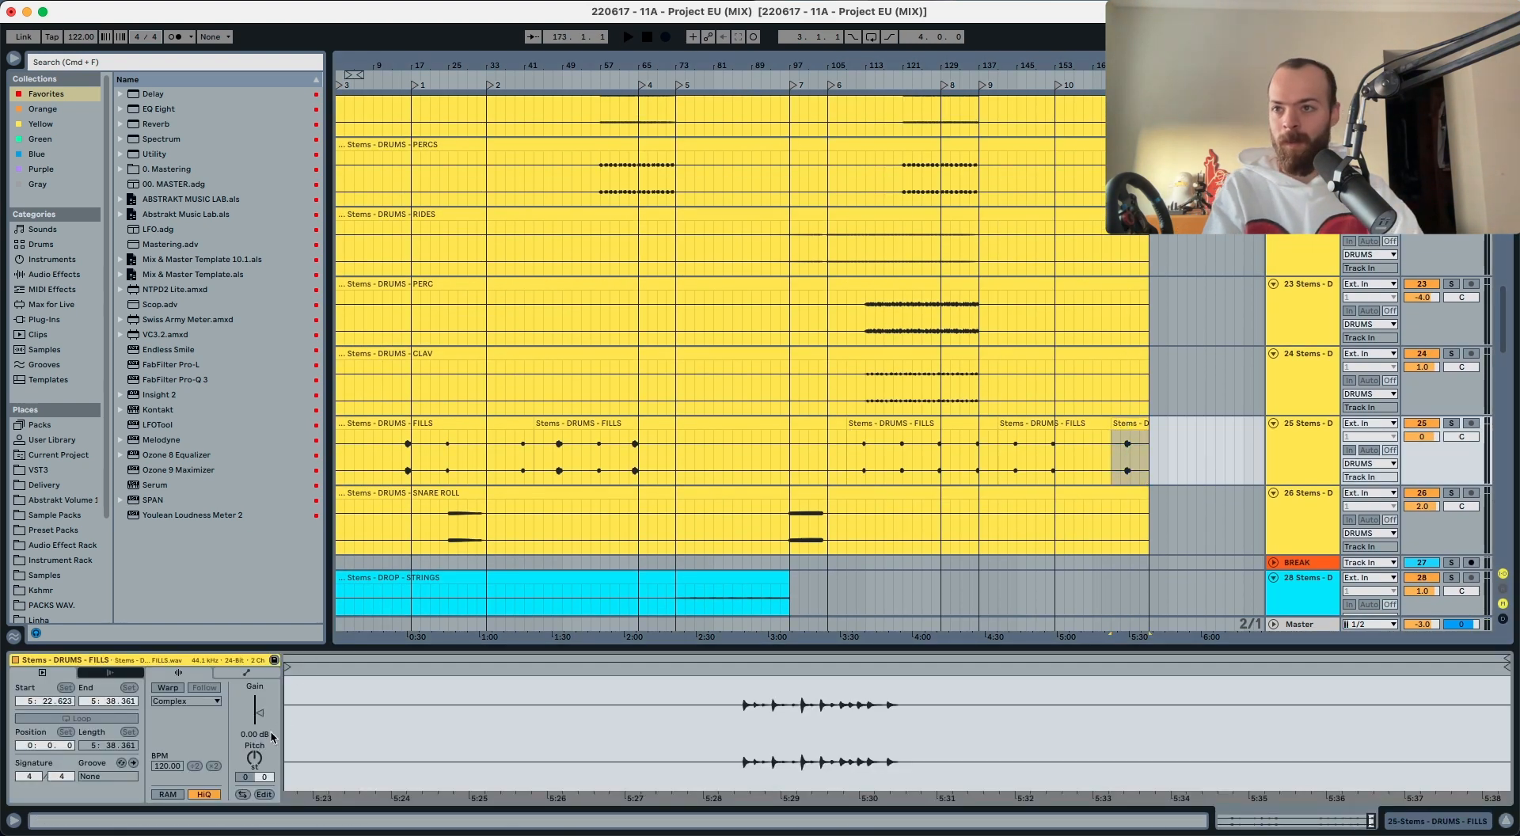
{"action": "left_click", "coordinate": [1128, 463]}
Step: Solo DROP - PADS and listen to it from bar 73, stopping and resuming playback
{"action": "scroll", "coordinate": [1128, 464], "scroll_direction": "down", "scroll_amount": 15}
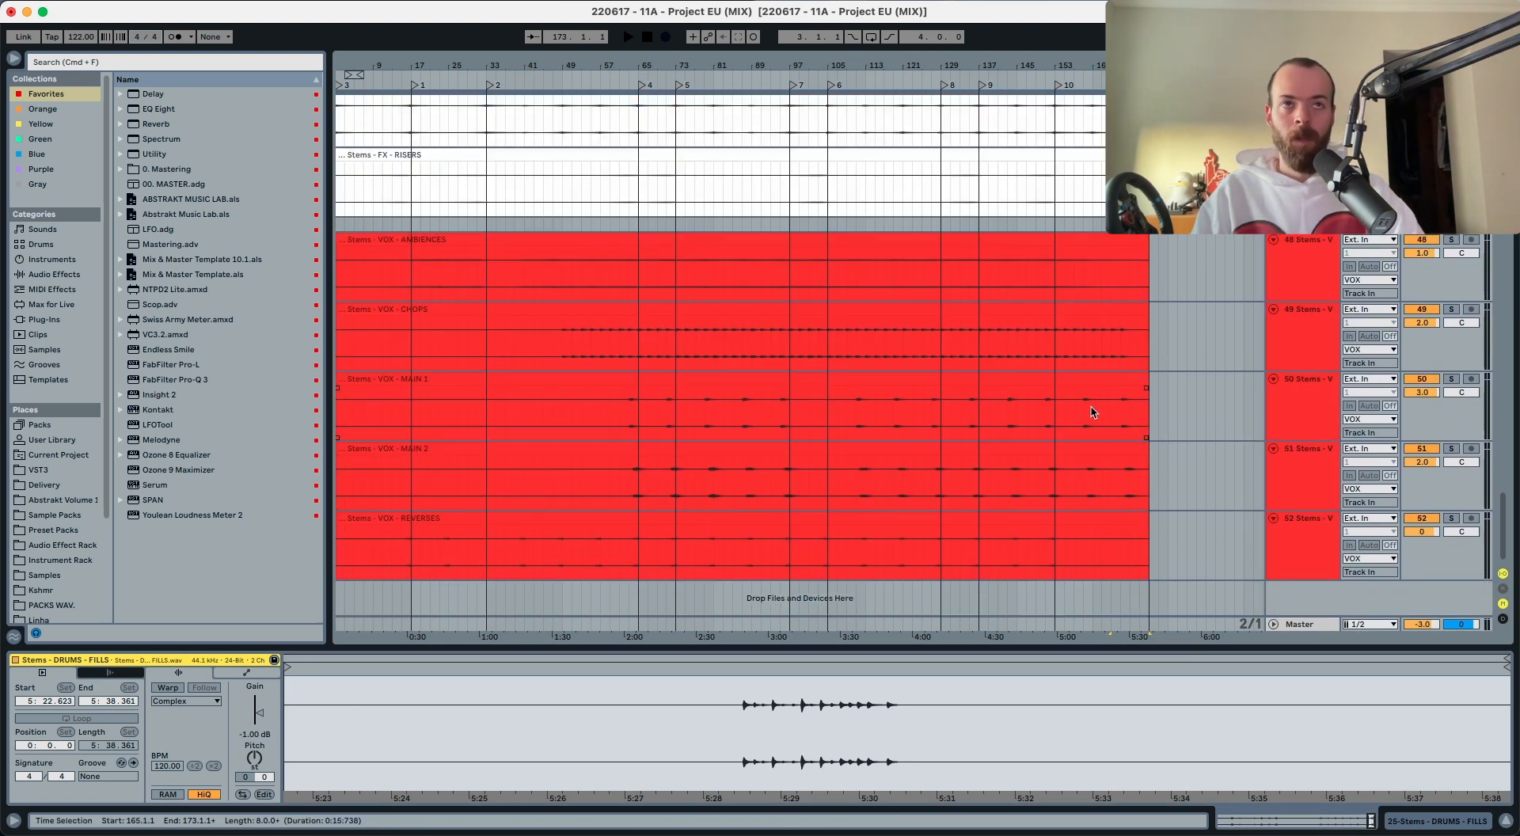
{"action": "scroll", "coordinate": [1091, 411], "scroll_direction": "up", "scroll_amount": 5}
{"action": "scroll", "coordinate": [899, 392], "scroll_direction": "up", "scroll_amount": 10}
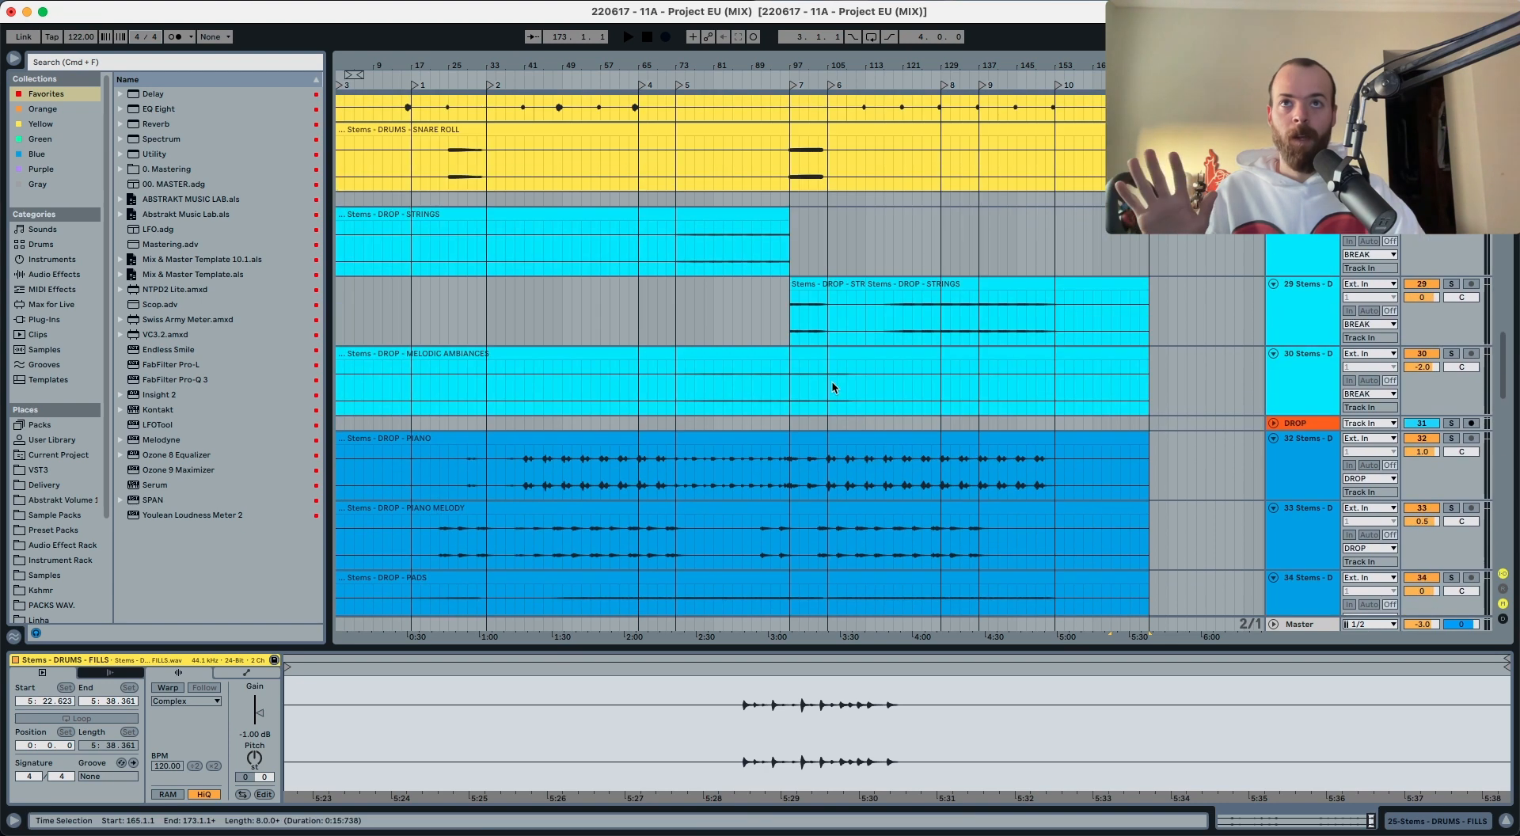
{"action": "scroll", "coordinate": [831, 381], "scroll_direction": "down", "scroll_amount": 4}
{"action": "left_click", "coordinate": [674, 480]}
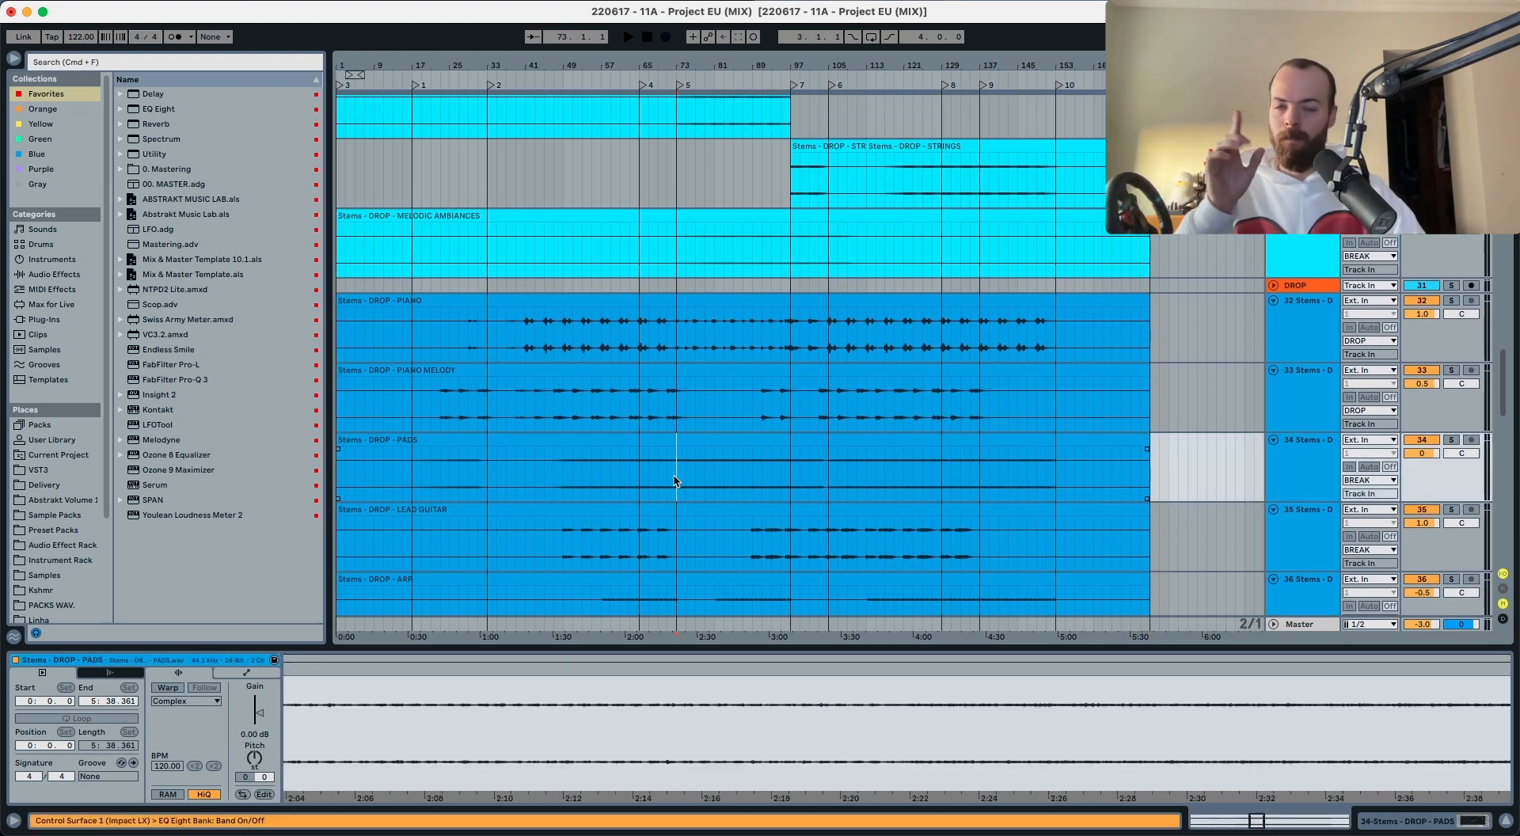
{"action": "scroll", "coordinate": [1367, 473], "scroll_direction": "up", "scroll_amount": 1}
{"action": "left_click", "coordinate": [1450, 442]}
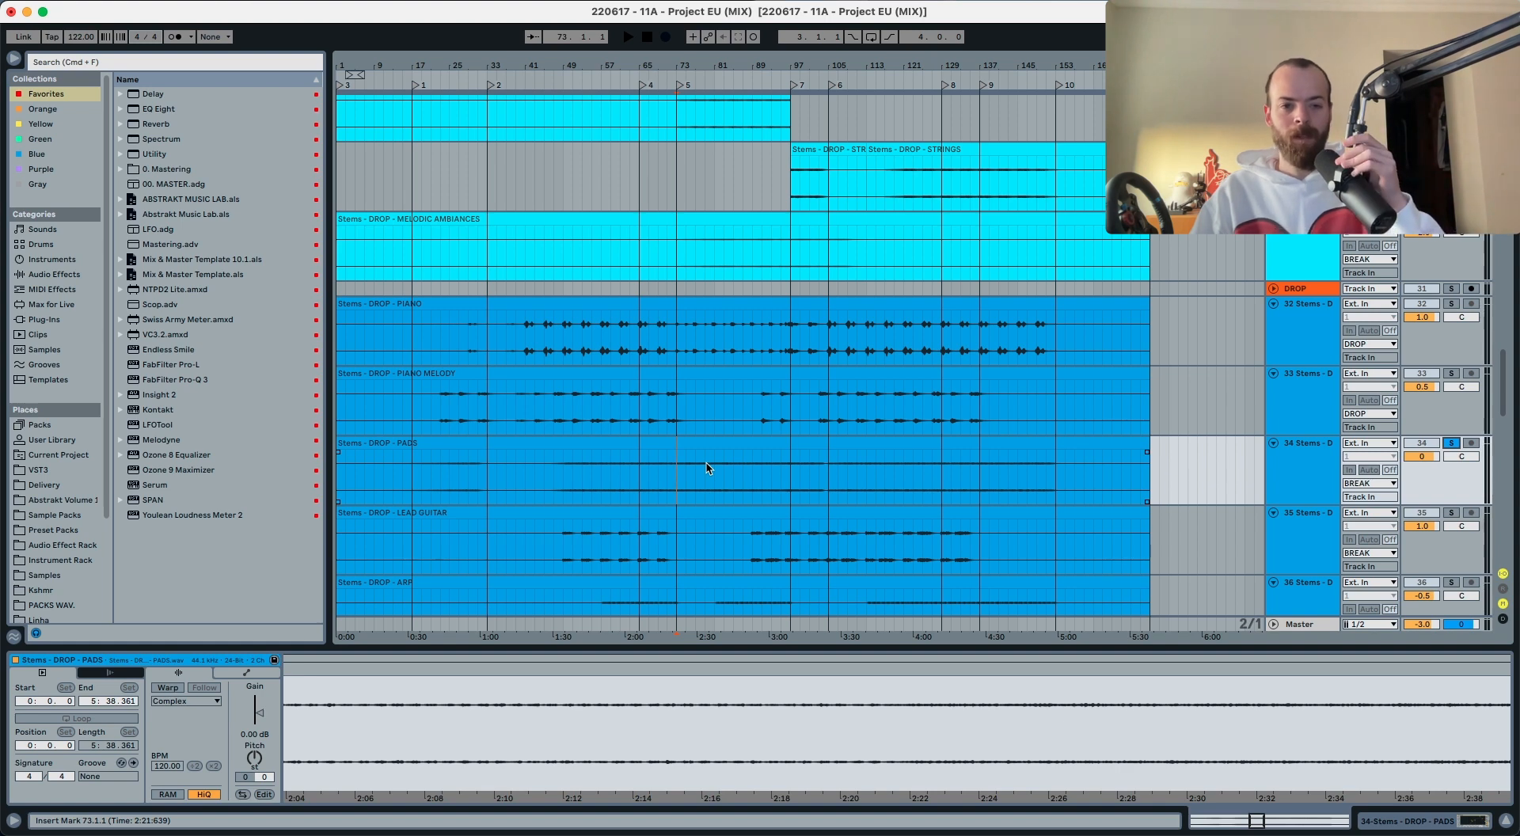
{"action": "key", "text": "space"}
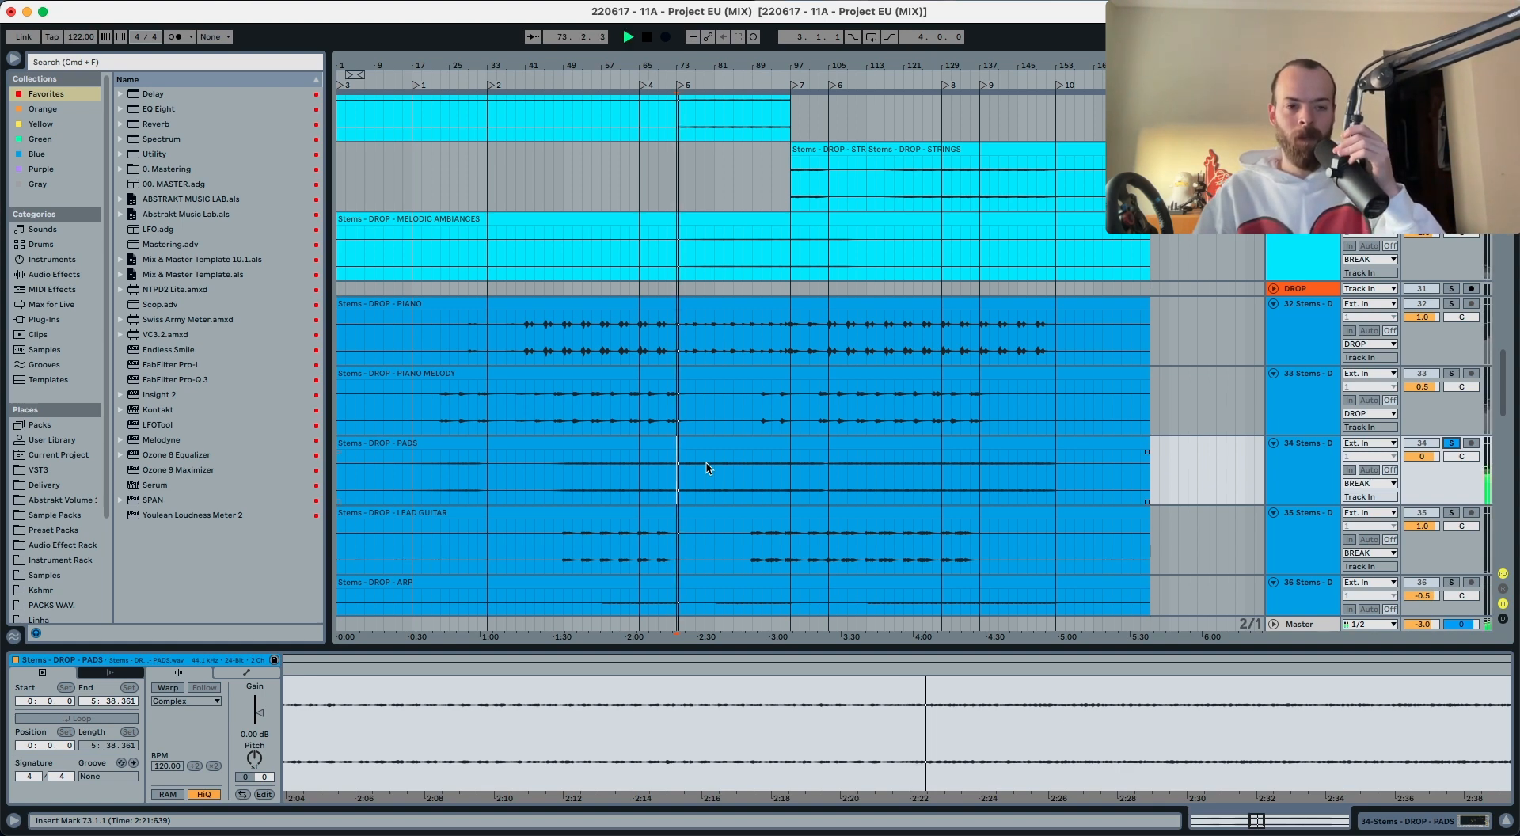
{"action": "key", "text": "space"}
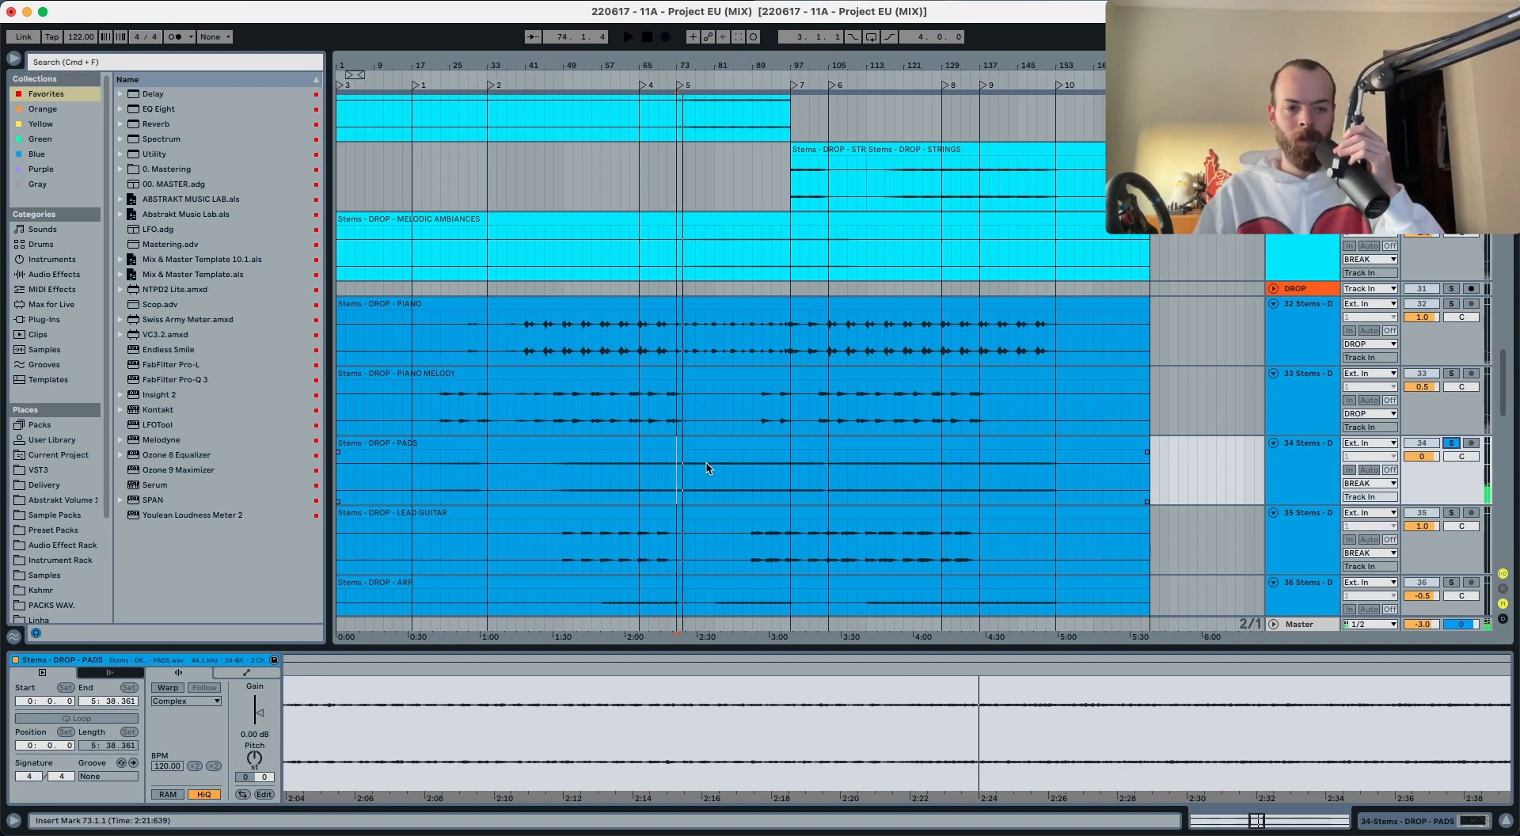
{"action": "key", "text": "space"}
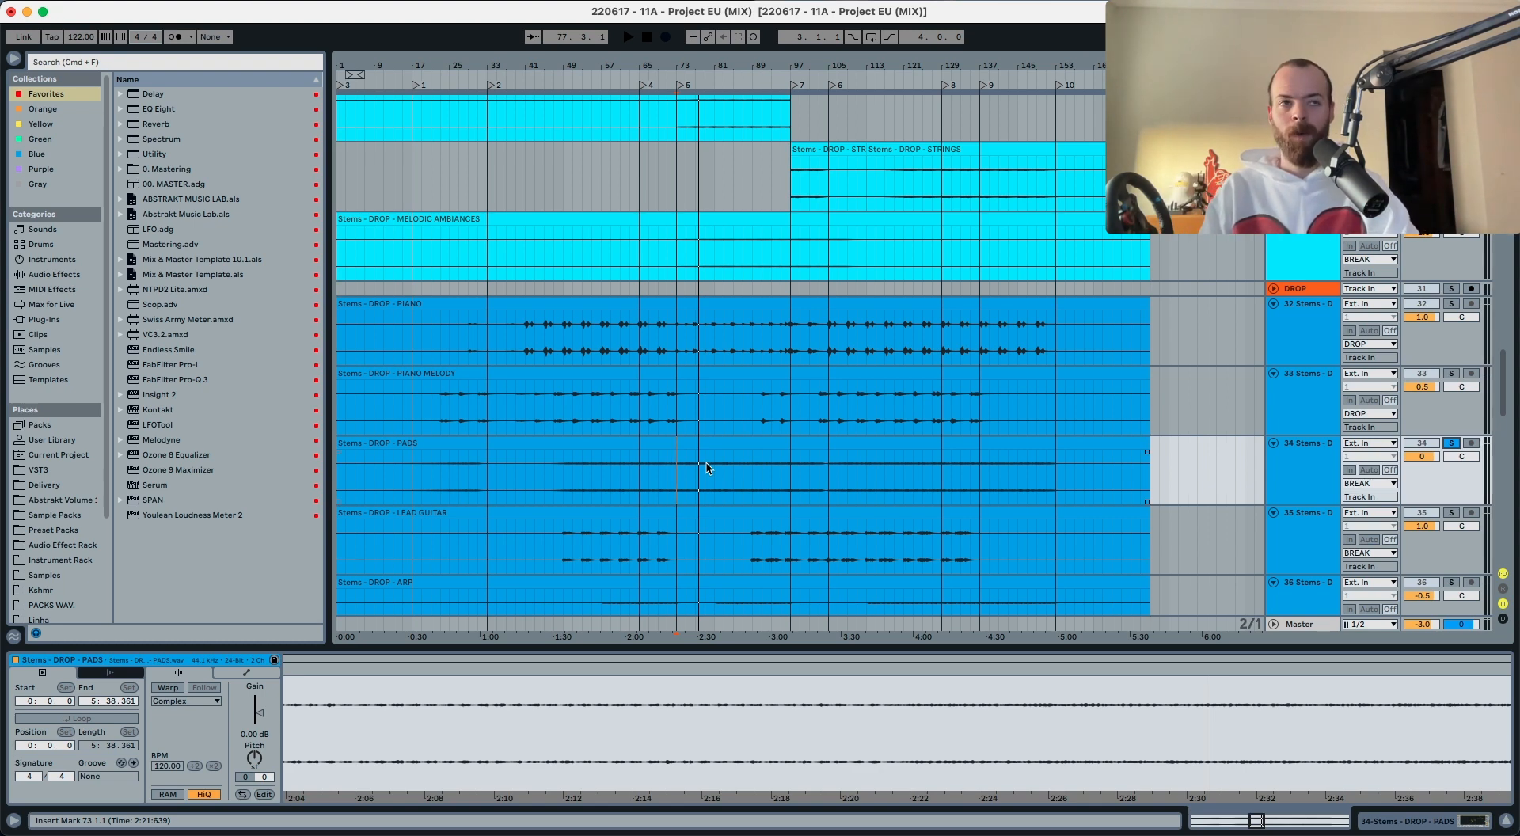
Step: Browse the iZotope VST3 plug-ins to RX 9 De-click, then collapse the iZotope folder
{"action": "left_click", "coordinate": [60, 321]}
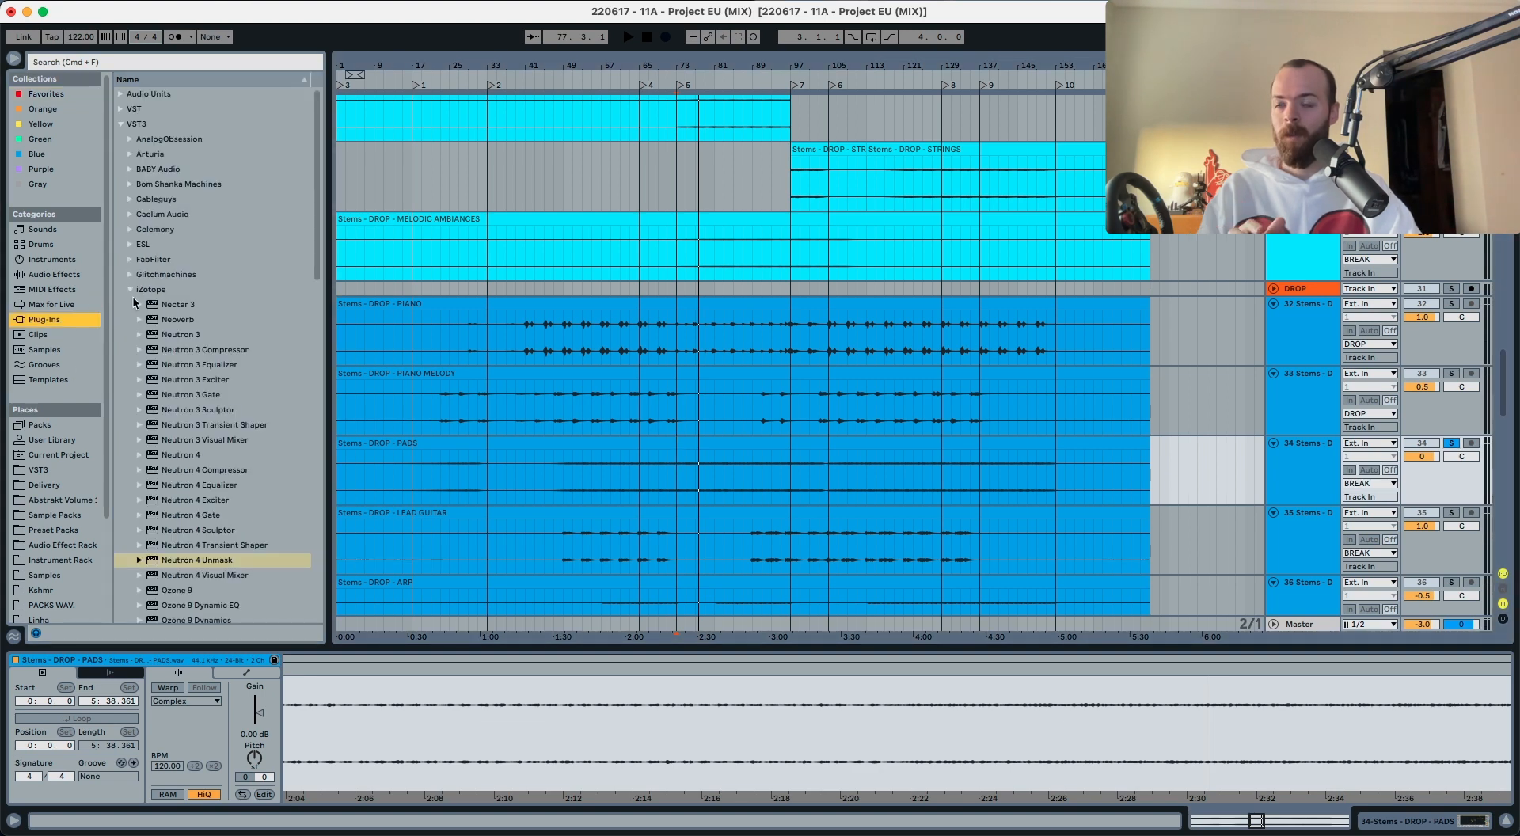
{"action": "scroll", "coordinate": [158, 346], "scroll_direction": "down", "scroll_amount": 10}
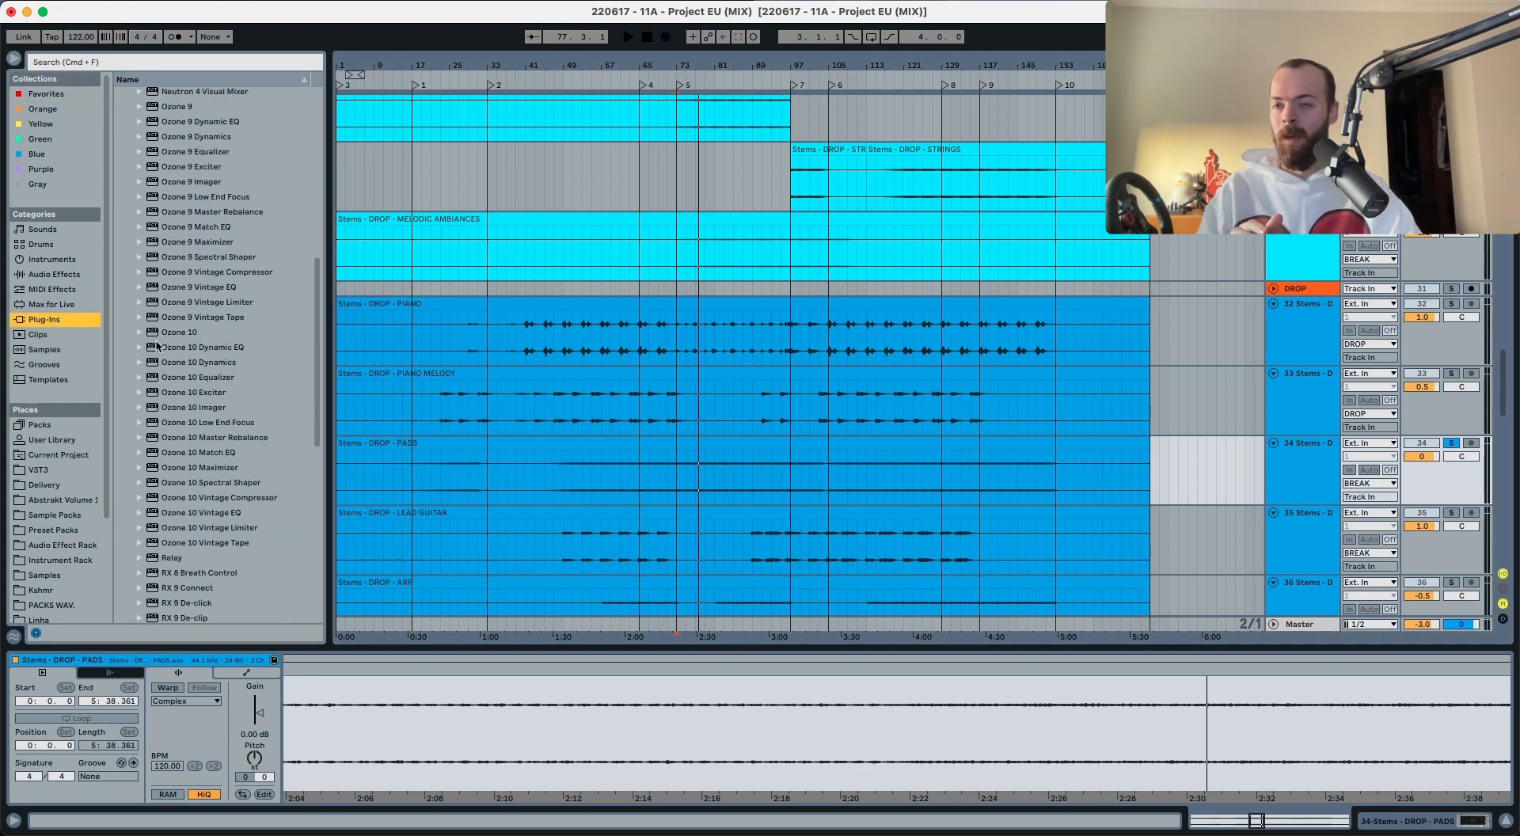
{"action": "scroll", "coordinate": [158, 346], "scroll_direction": "down", "scroll_amount": 2}
{"action": "scroll", "coordinate": [159, 356], "scroll_direction": "down", "scroll_amount": 2}
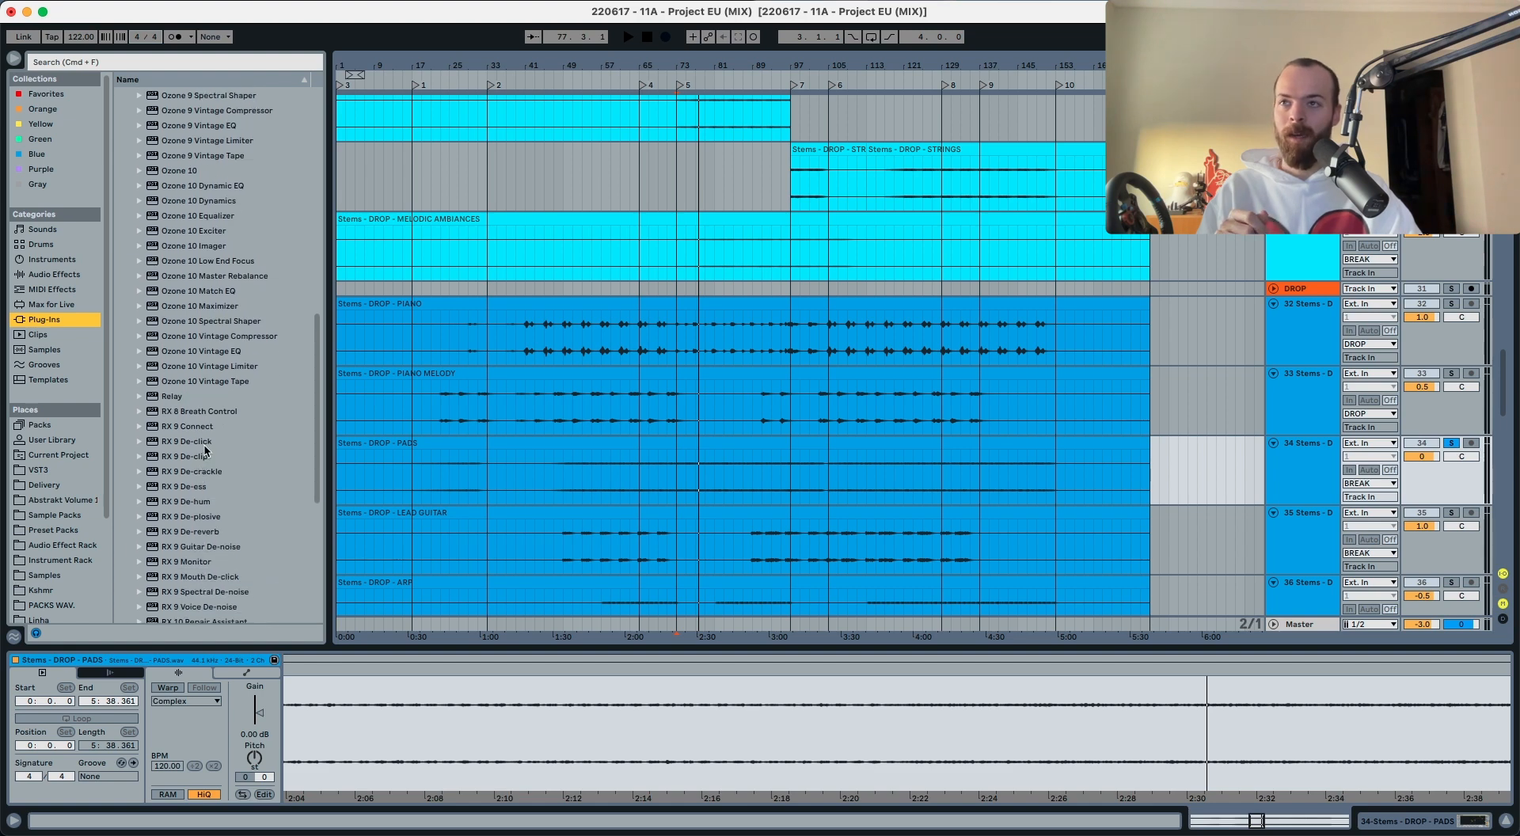
{"action": "left_click", "coordinate": [204, 445]}
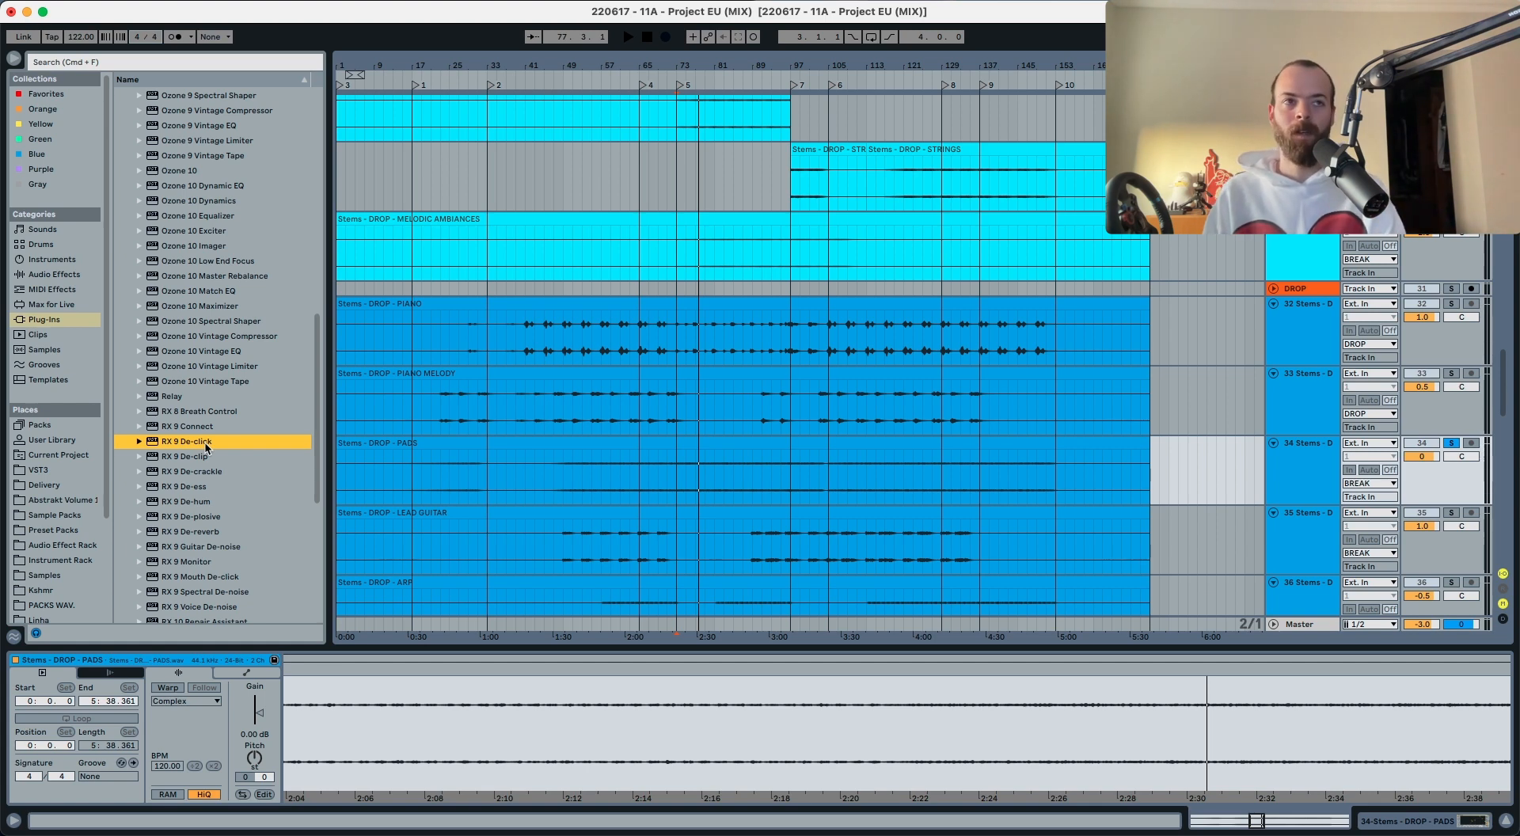
{"action": "key", "text": "Left"}
{"action": "key", "text": "Left"}
{"action": "key", "text": "Left"}
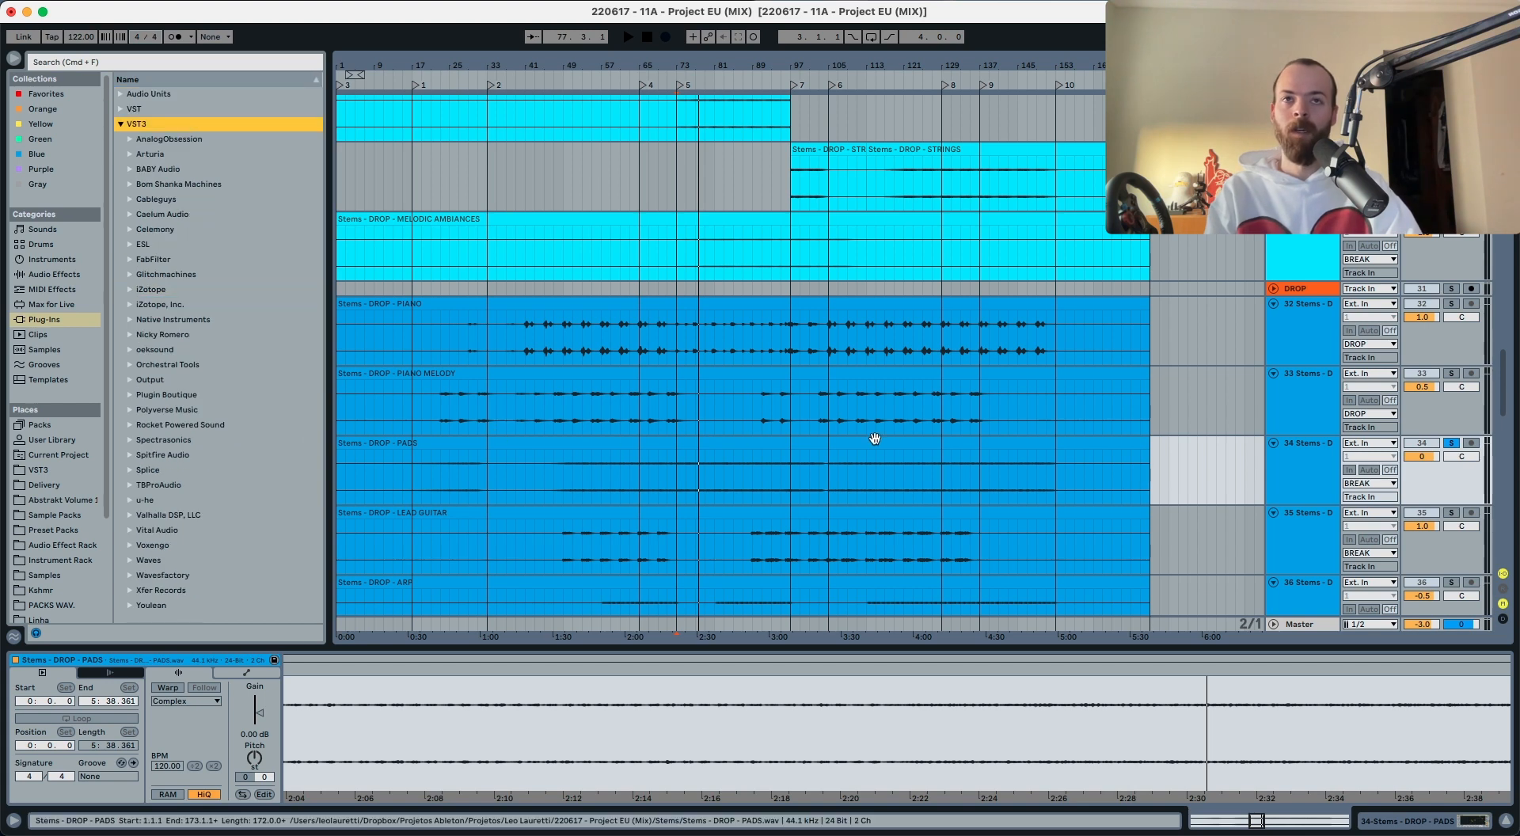
{"action": "scroll", "coordinate": [1284, 468], "scroll_direction": "down", "scroll_amount": 10}
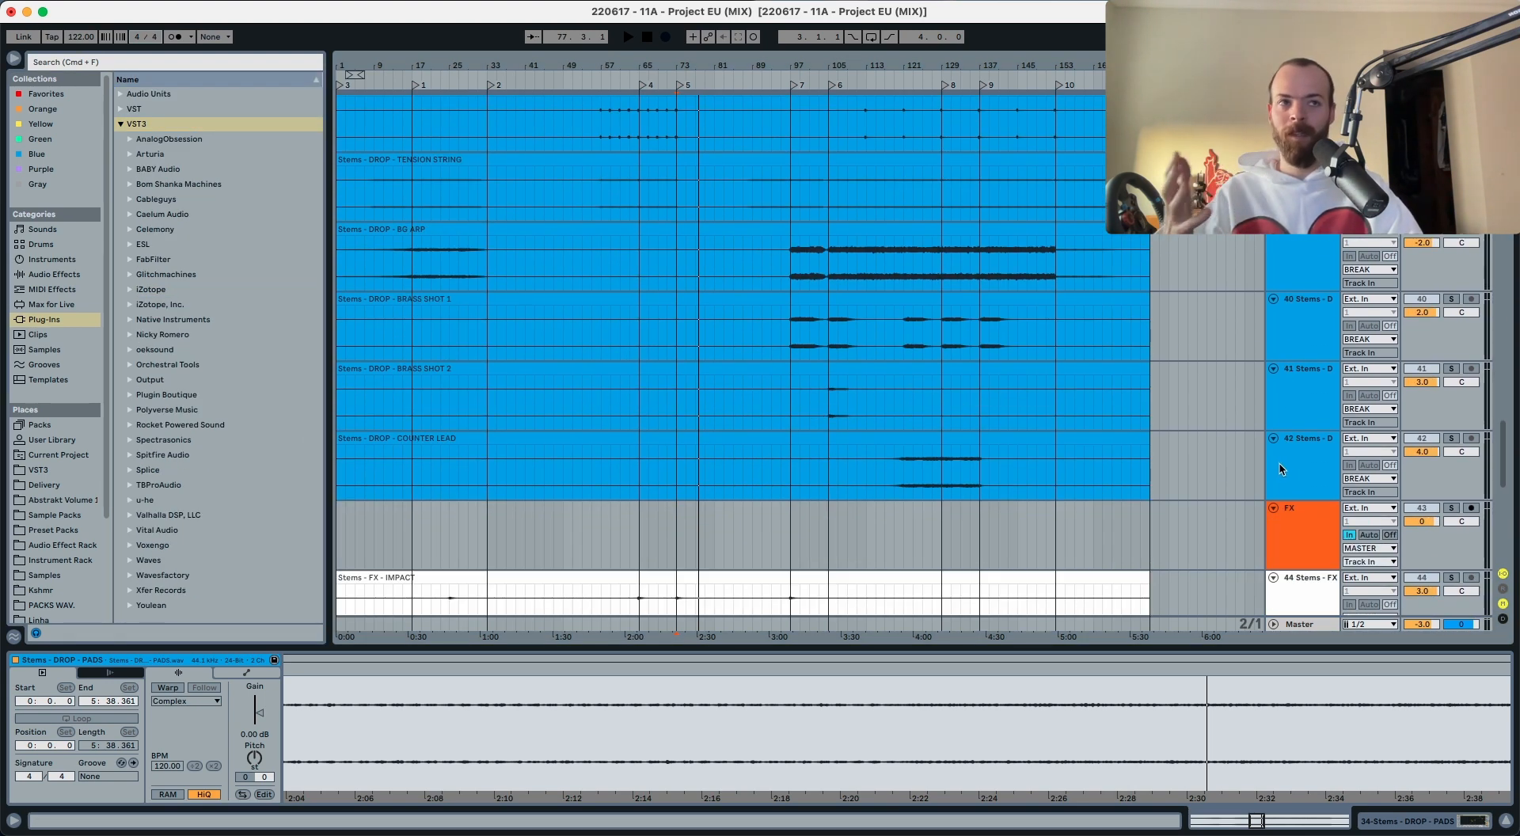
{"action": "left_click", "coordinate": [1280, 466]}
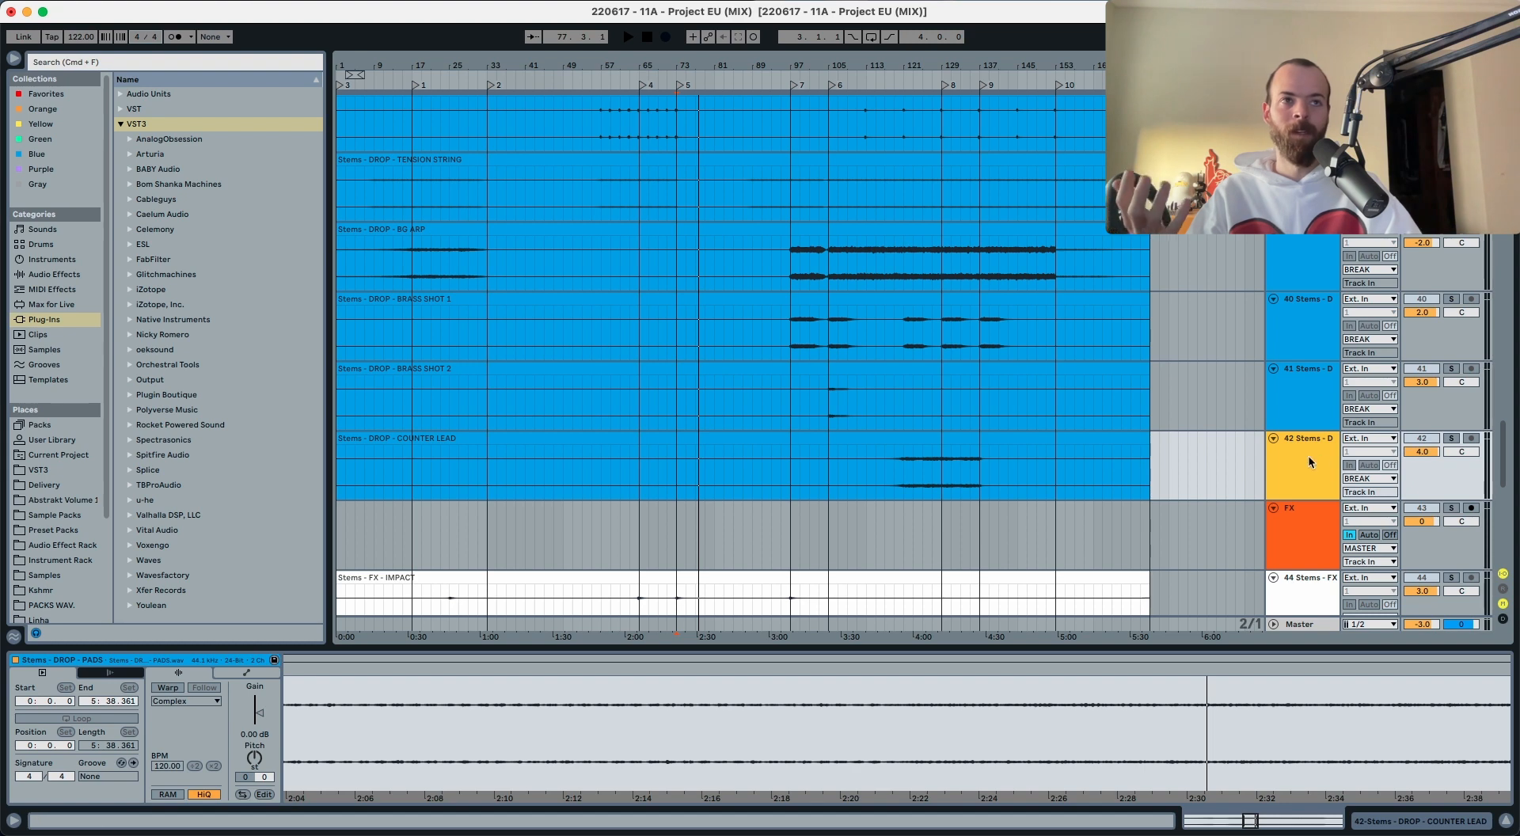
{"action": "left_click", "coordinate": [1318, 413]}
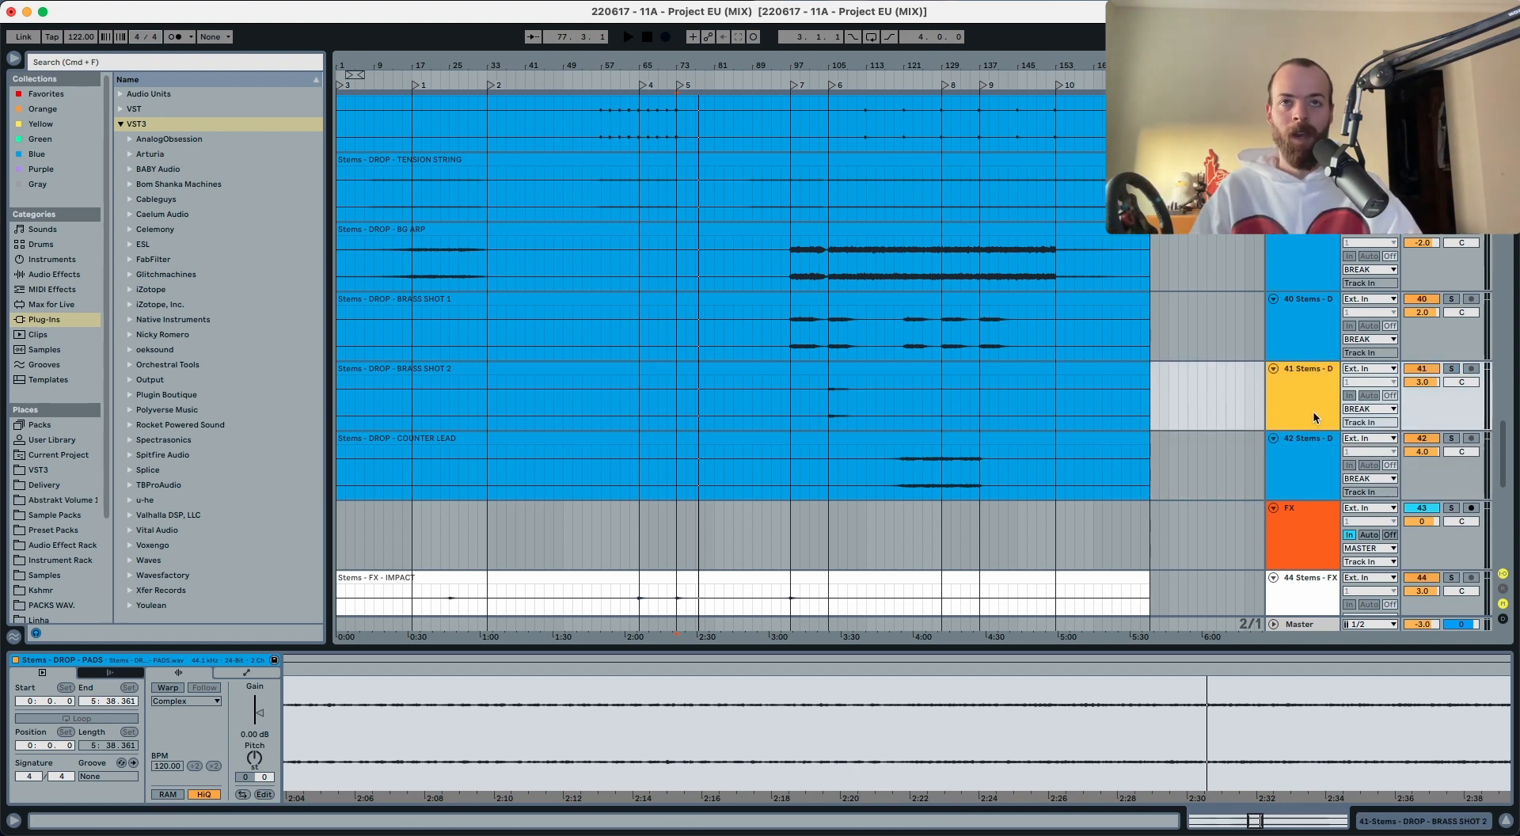
{"action": "scroll", "coordinate": [1313, 411], "scroll_direction": "up", "scroll_amount": 15}
{"action": "scroll", "coordinate": [1225, 407], "scroll_direction": "up", "scroll_amount": 10}
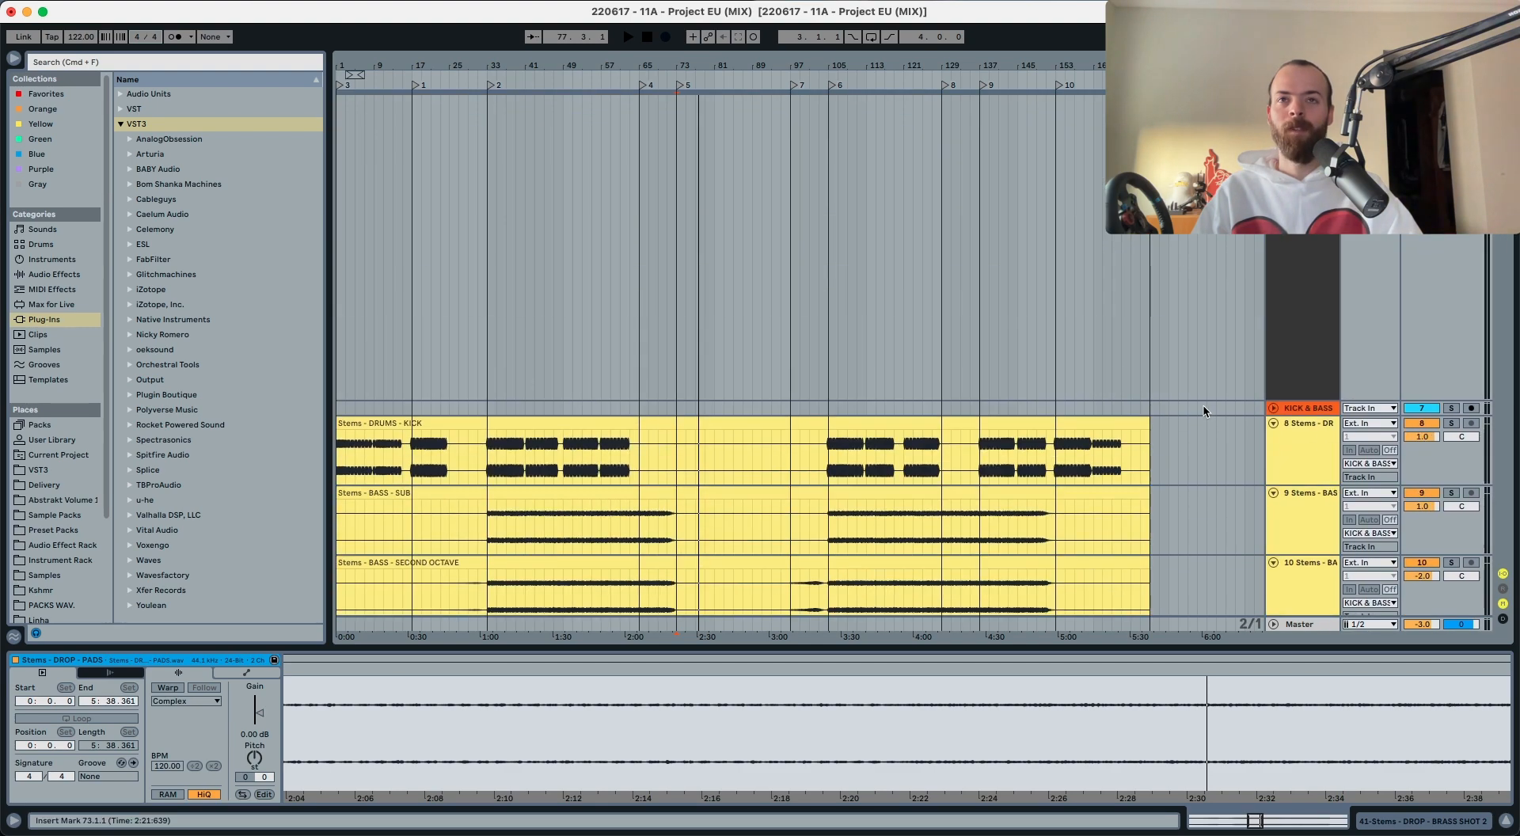
{"action": "scroll", "coordinate": [1148, 407], "scroll_direction": "down", "scroll_amount": 10}
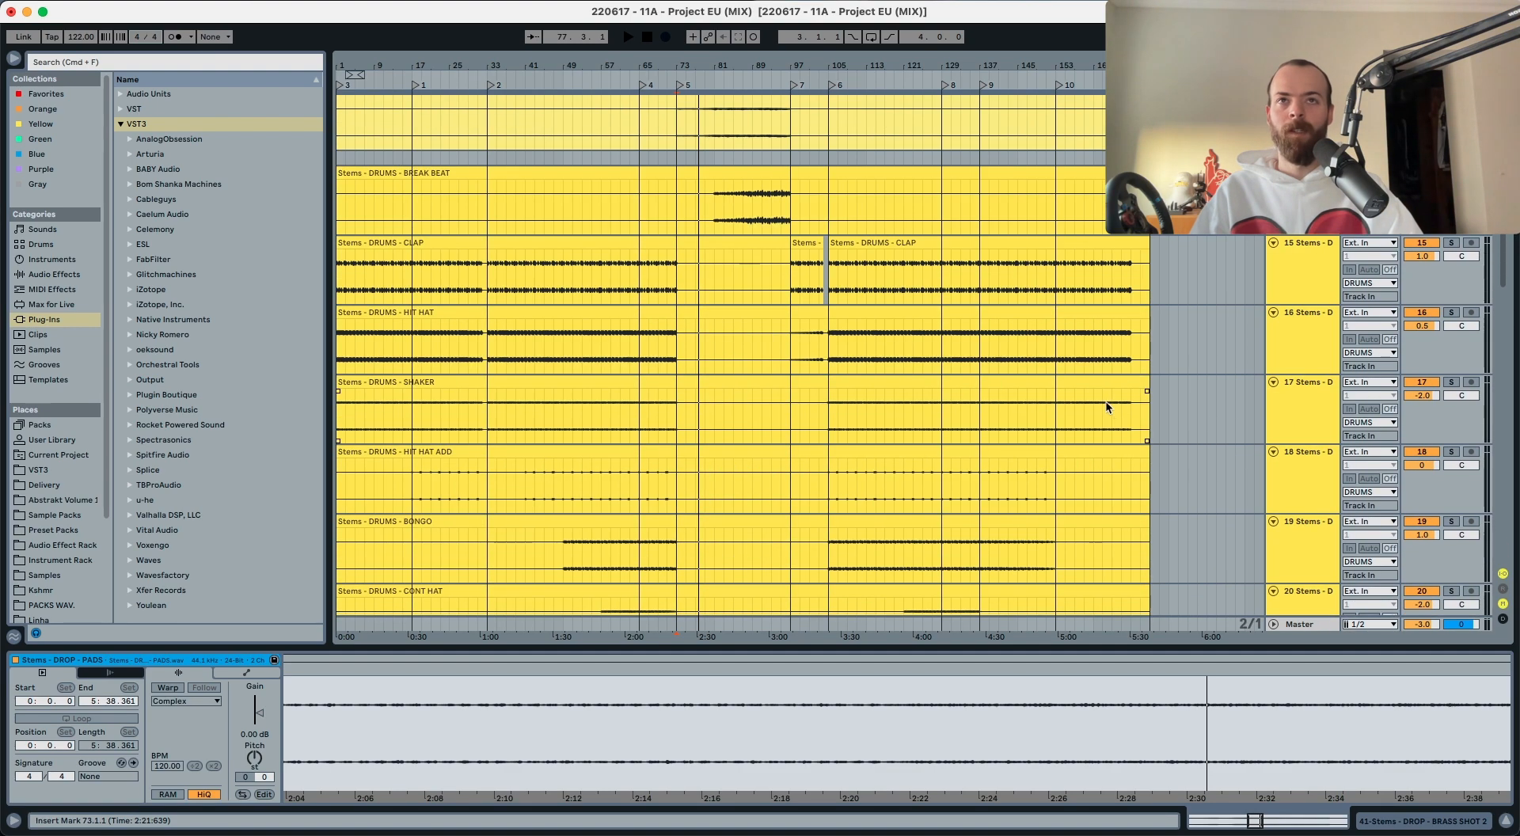